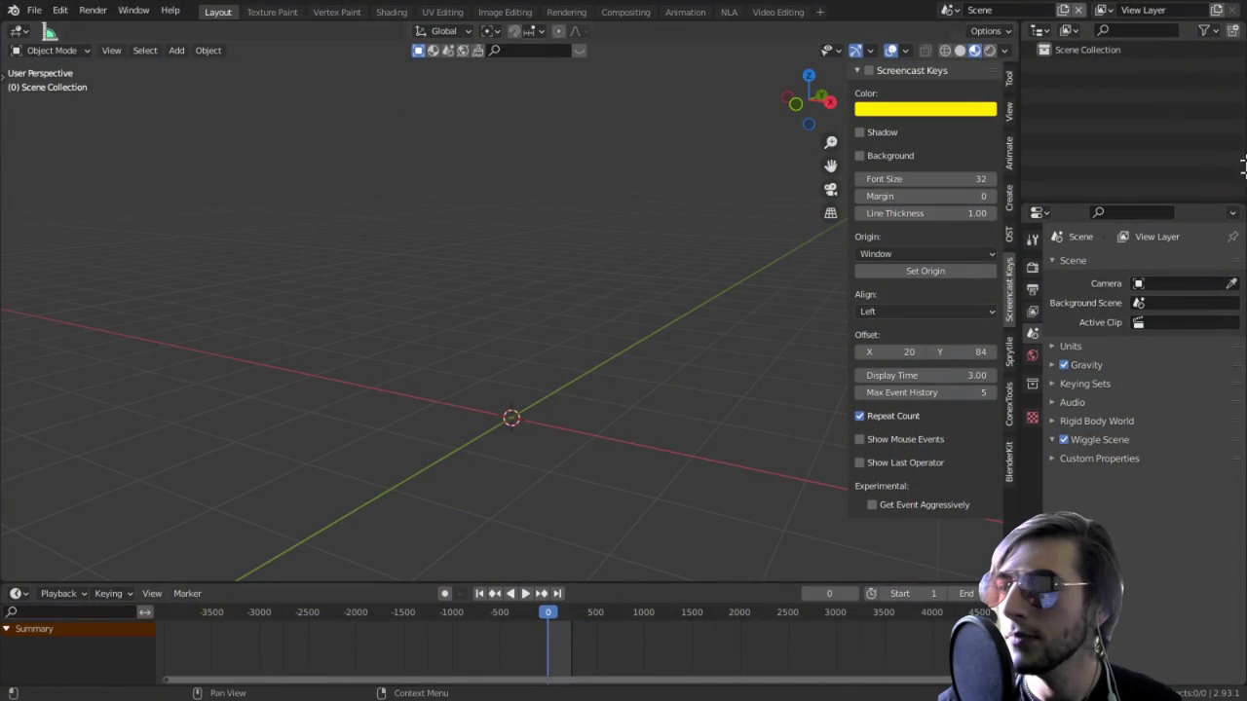
Step: Start a new file from the 2D Animation template without saving the current untitled file
{"action": "left_click", "coordinate": [1064, 9]}
{"action": "left_click", "coordinate": [985, 43]}
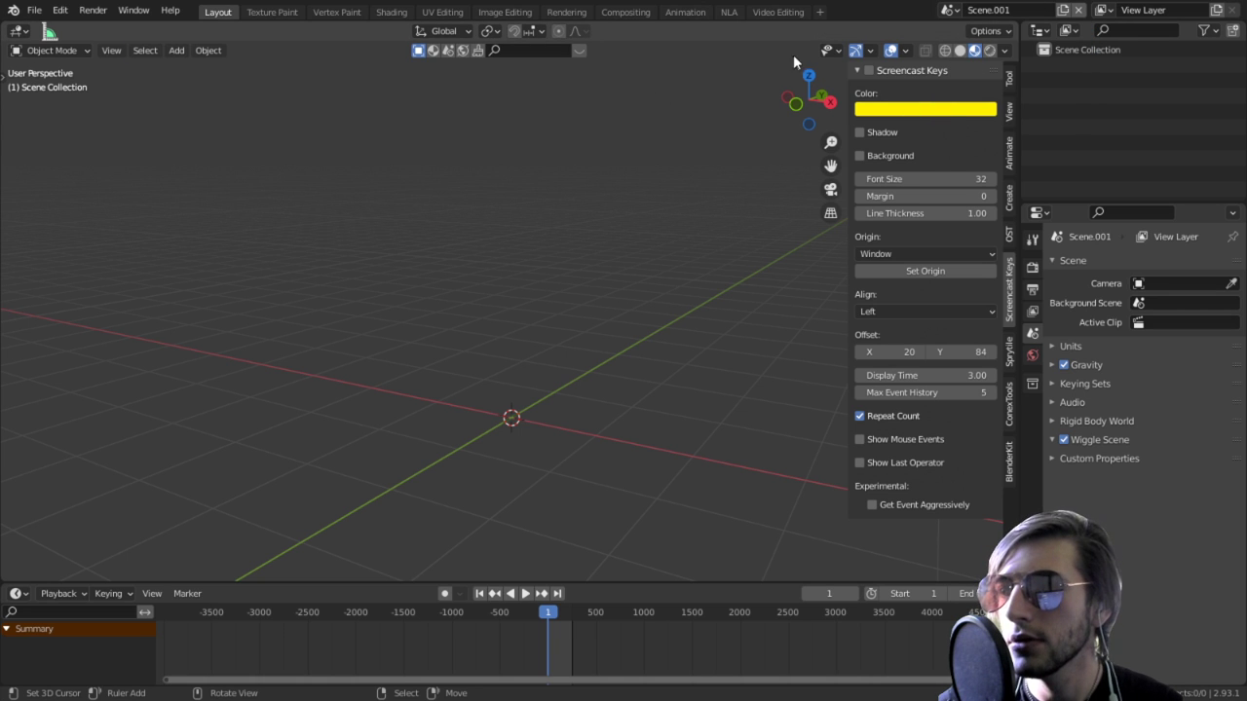
{"action": "left_click", "coordinate": [34, 10]}
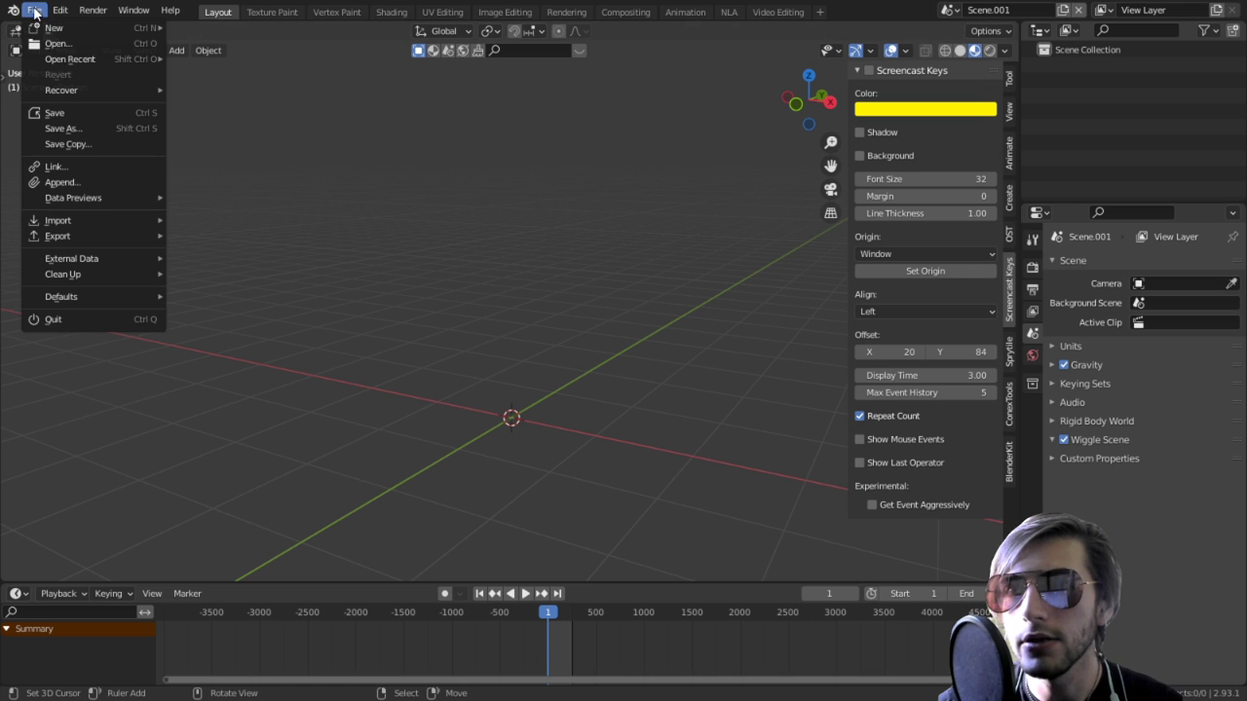
{"action": "mouse_move", "coordinate": [51, 28]}
{"action": "left_click", "coordinate": [207, 45]}
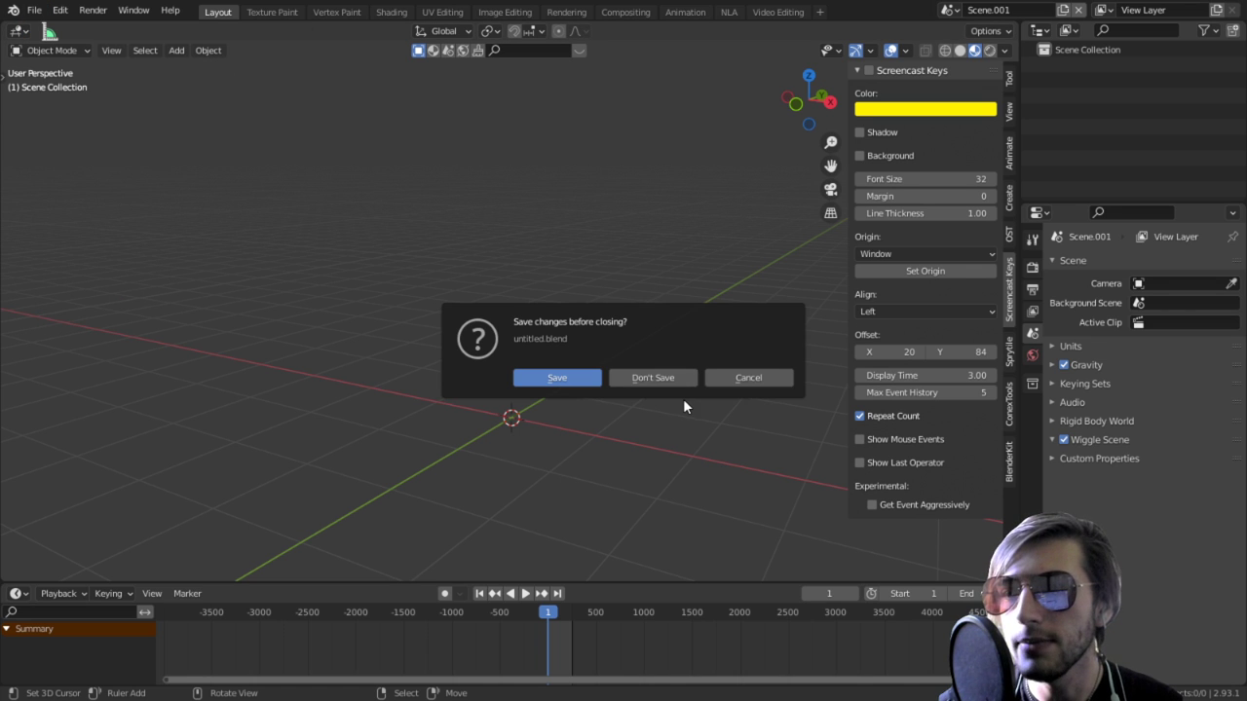
{"action": "left_click", "coordinate": [662, 377]}
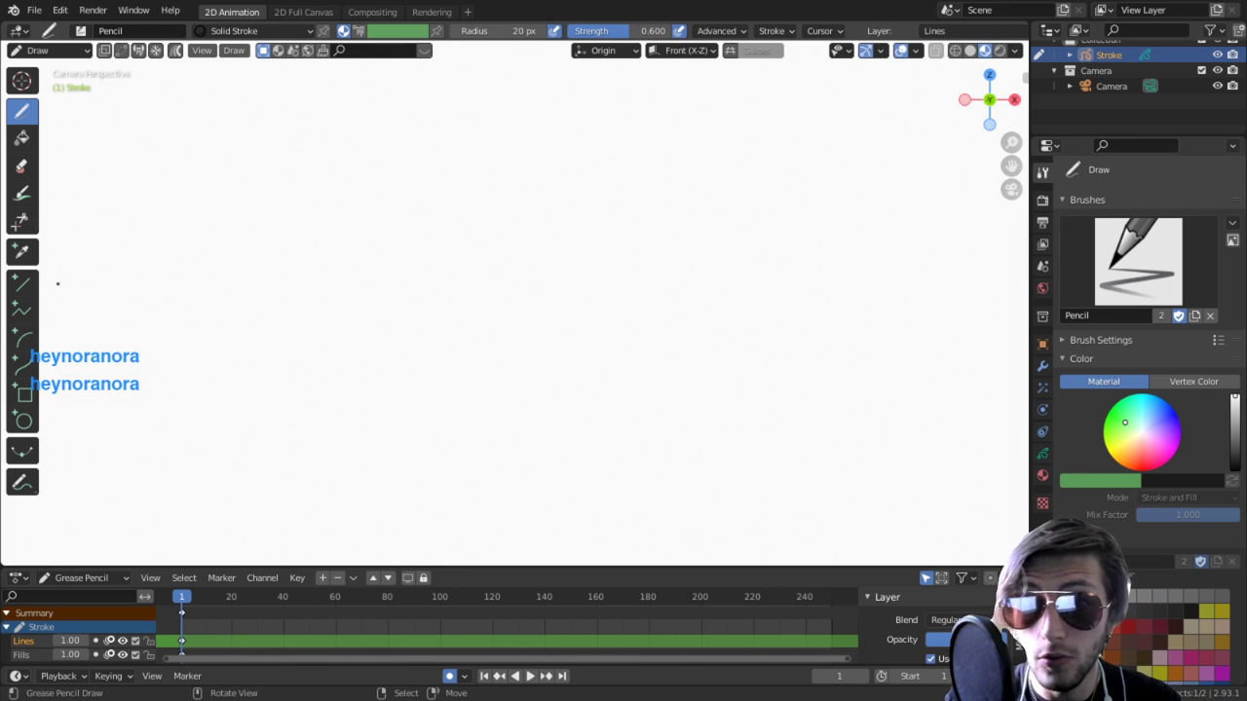
Step: Switch the Stroke grease pencil object from Draw mode to Object Mode
{"action": "key", "text": "ctrl+Tab"}
{"action": "left_click", "coordinate": [70, 284]}
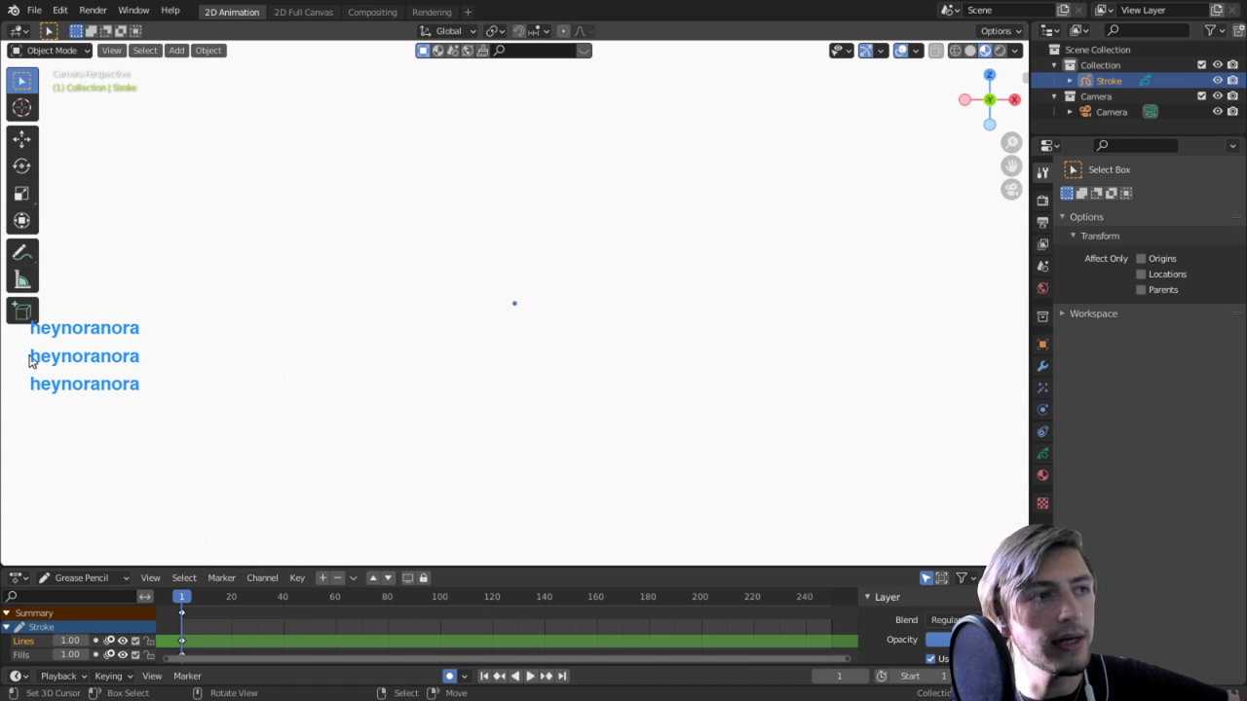
{"action": "key", "text": "shift+r"}
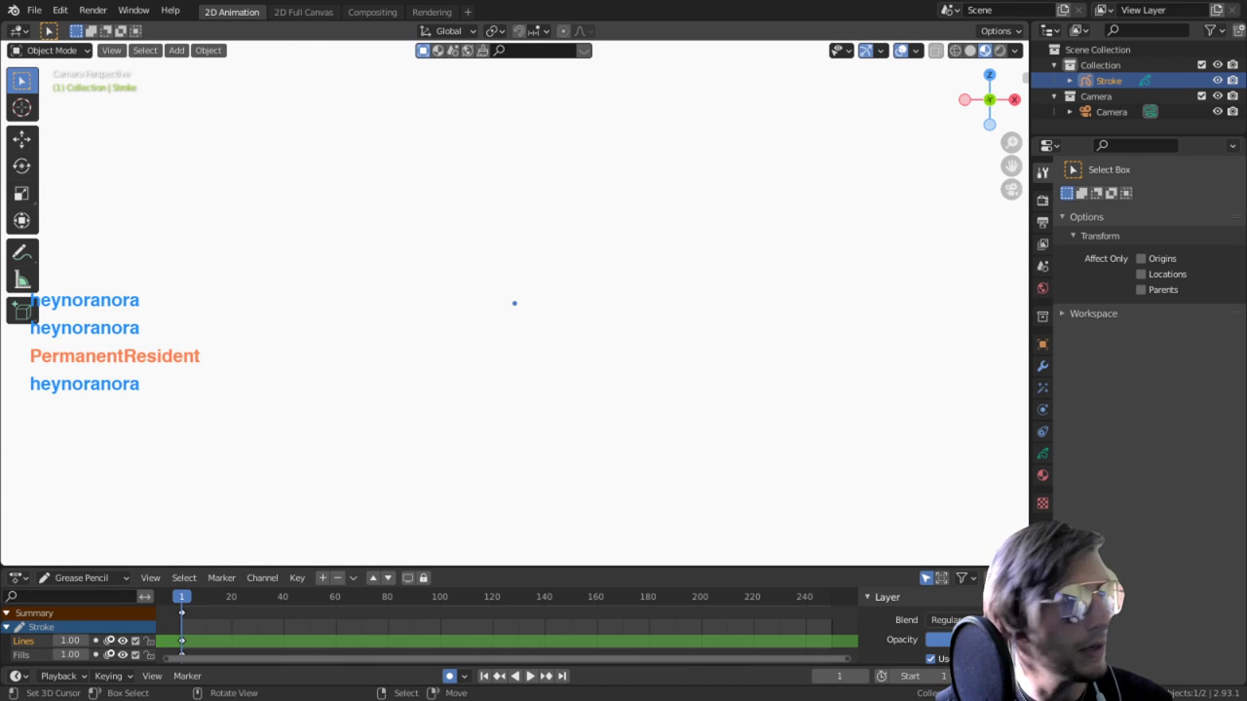
Step: Switch to File Explorer and open the folder that contains the recent file waist sash.jpg
{"action": "left_click_drag", "start_coordinate": [0, 74], "coordinate": [652, 165]}
{"action": "double_click", "coordinate": [651, 165]}
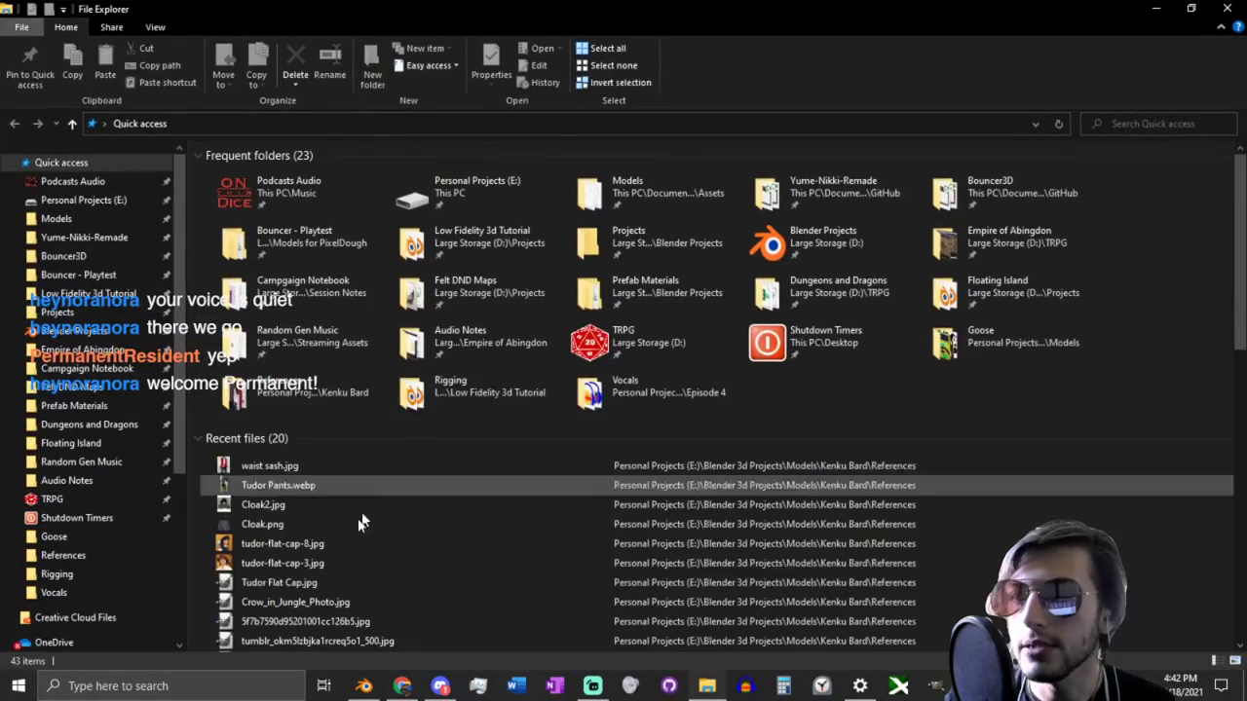
{"action": "right_click", "coordinate": [292, 467]}
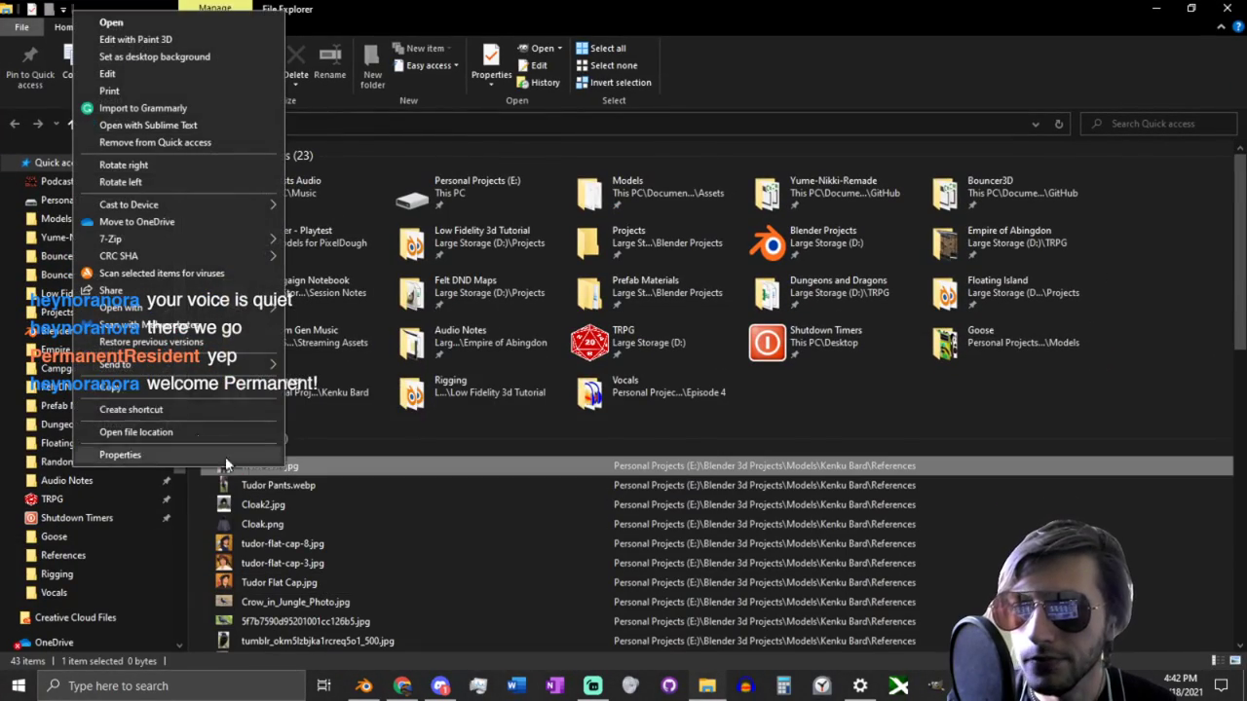
{"action": "left_click", "coordinate": [146, 435]}
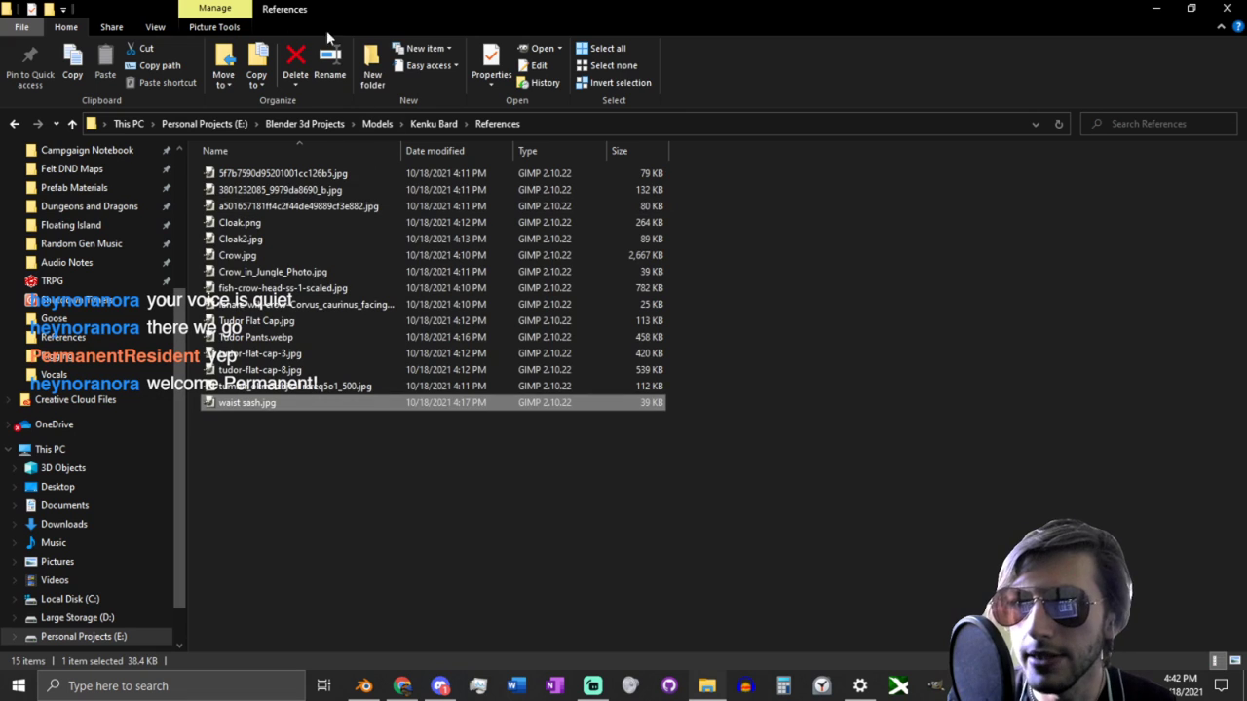
Step: Show the References folder's files as extra large icons and look through the crow and clothing photos
{"action": "left_click", "coordinate": [155, 27]}
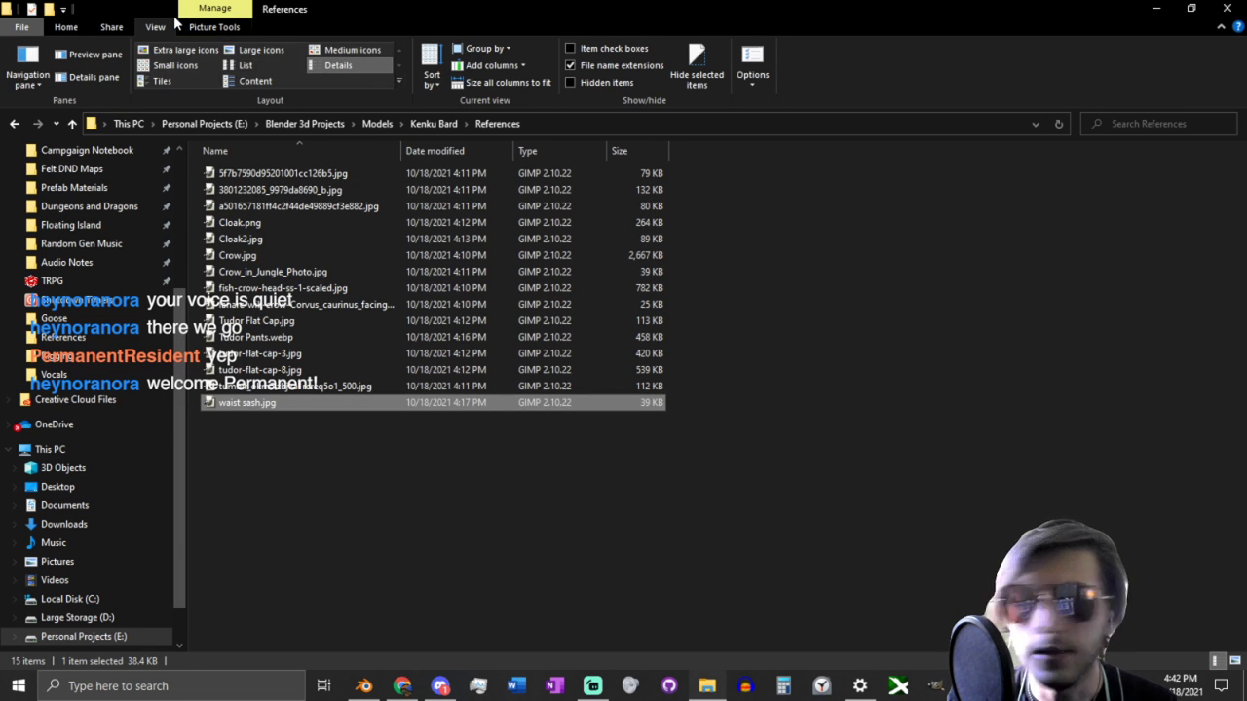
{"action": "left_click", "coordinate": [185, 50]}
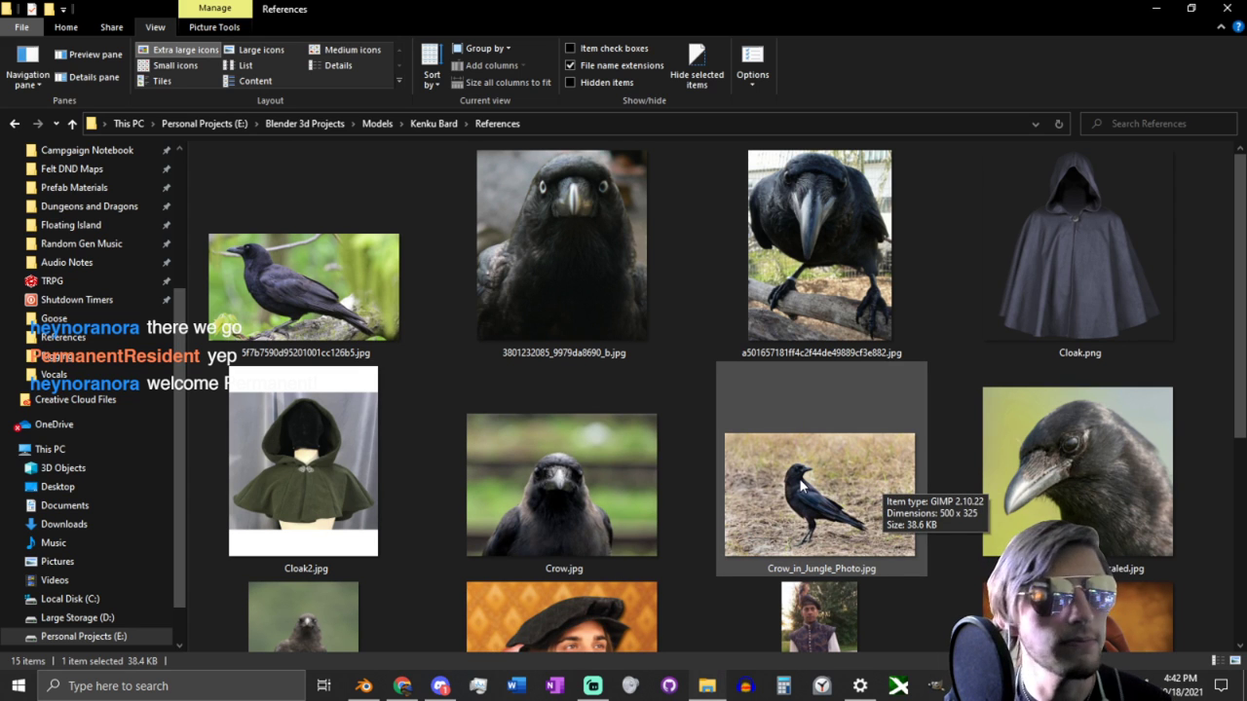
{"action": "scroll", "coordinate": [809, 483], "scroll_direction": "down", "scroll_amount": 3}
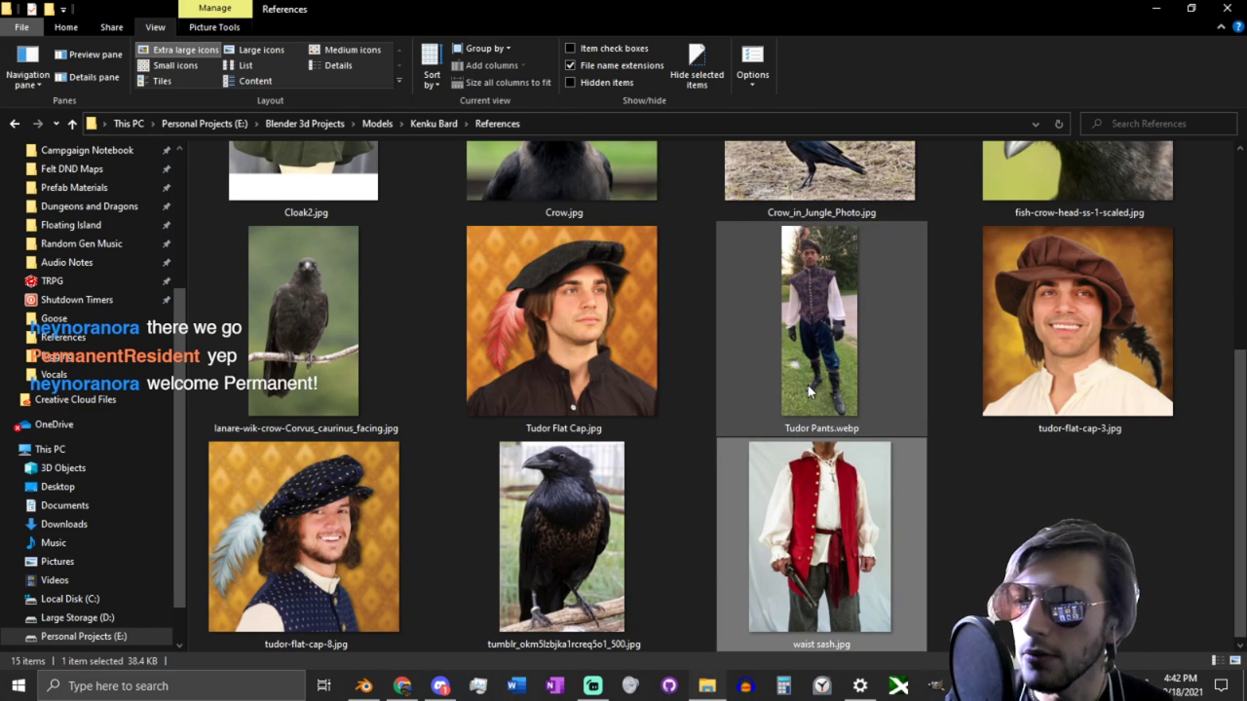
{"action": "scroll", "coordinate": [789, 470], "scroll_direction": "up", "scroll_amount": 3}
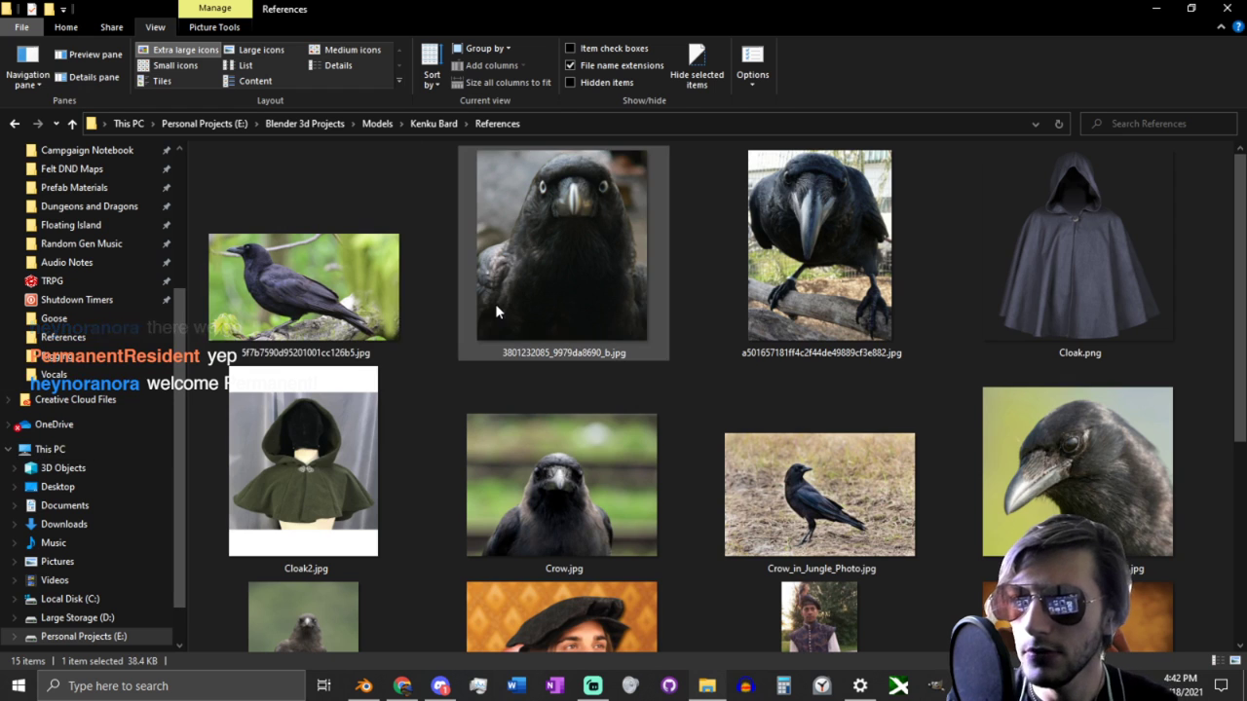
{"action": "scroll", "coordinate": [496, 303], "scroll_direction": "down", "scroll_amount": 3}
{"action": "scroll", "coordinate": [501, 305], "scroll_direction": "up", "scroll_amount": 3}
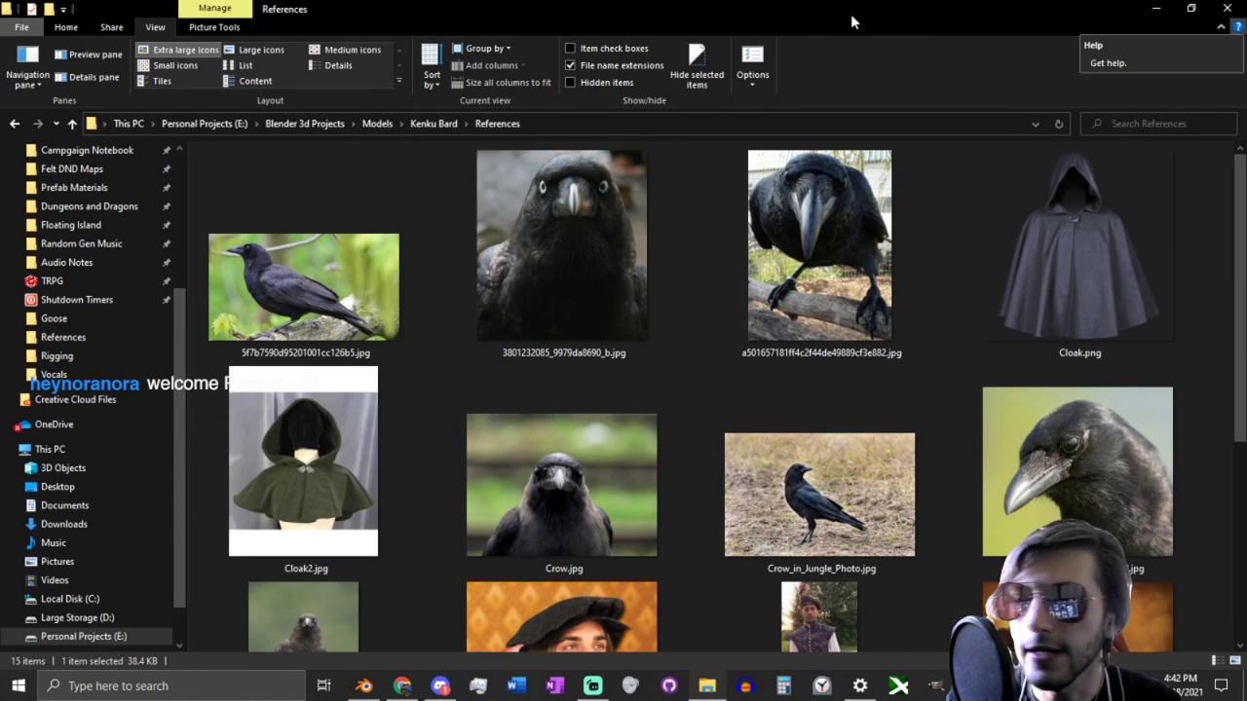
Step: Move the File Explorer window away, return to Blender and rename the scene WhiteBoard
{"action": "left_click_drag", "start_coordinate": [707, 9], "coordinate": [0, 389]}
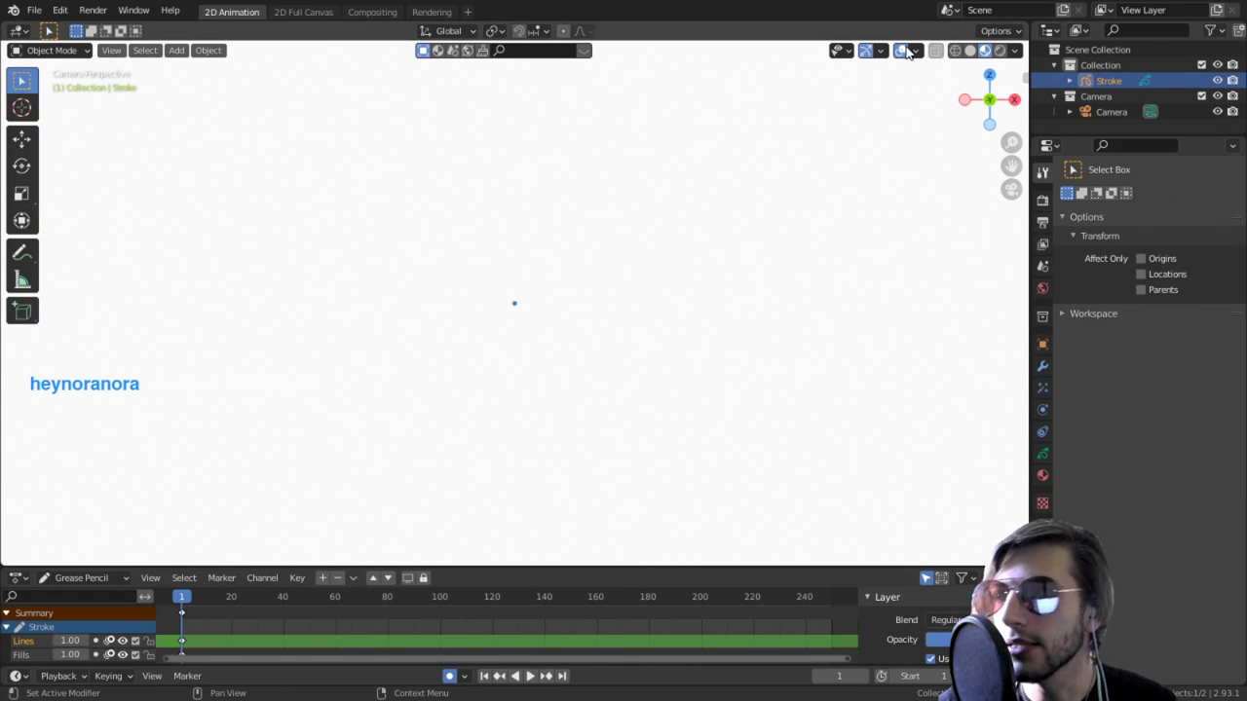
{"action": "left_click_drag", "start_coordinate": [1014, 20], "coordinate": [1014, 20]}
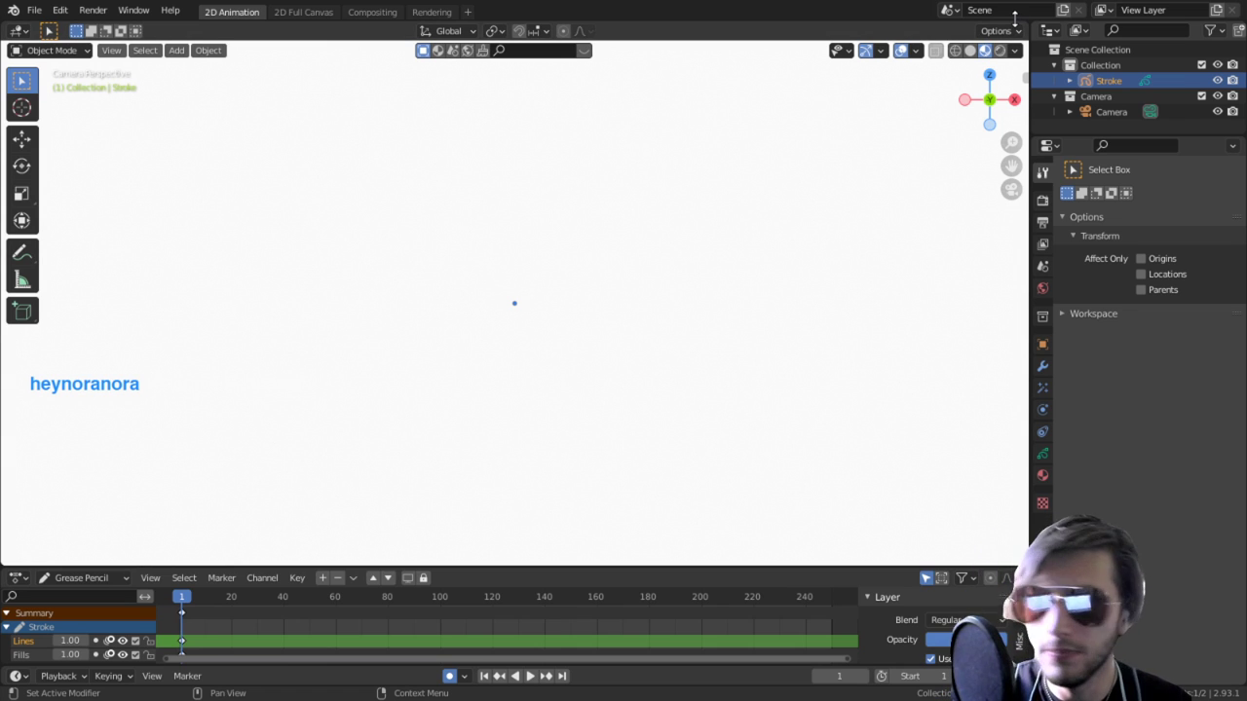
{"action": "left_click", "coordinate": [995, 9]}
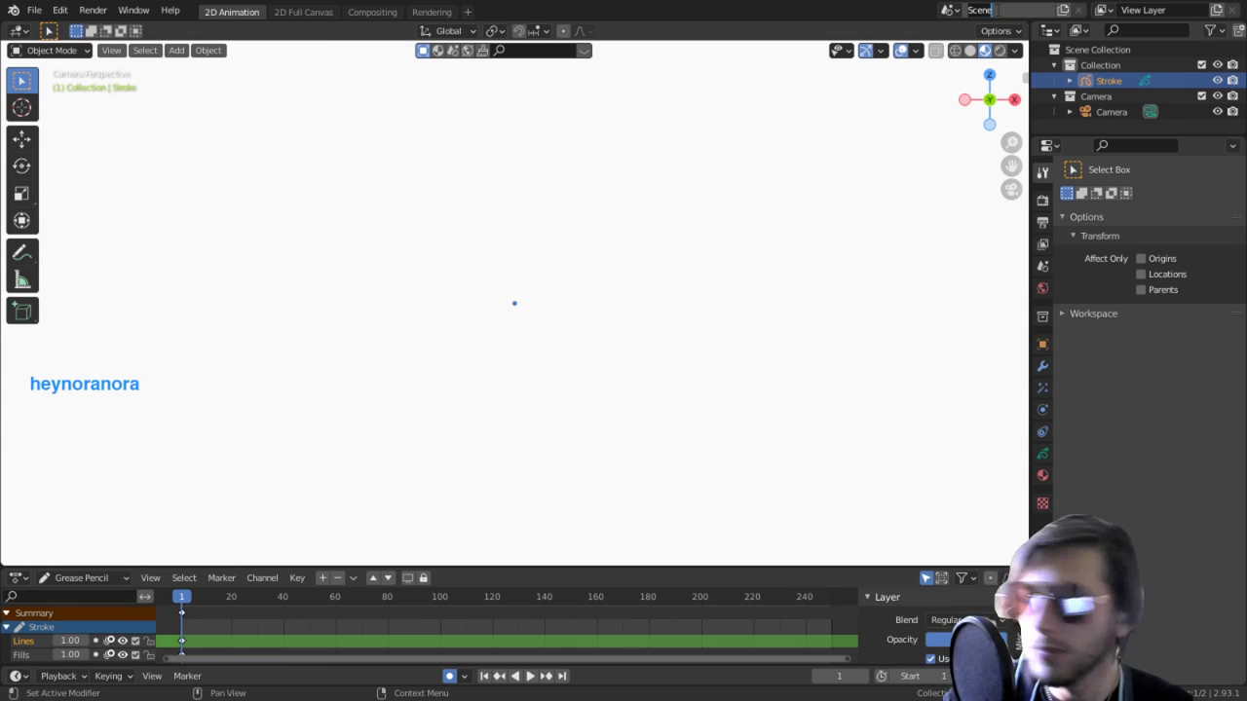
{"action": "type", "text": "WhiteBoard"}
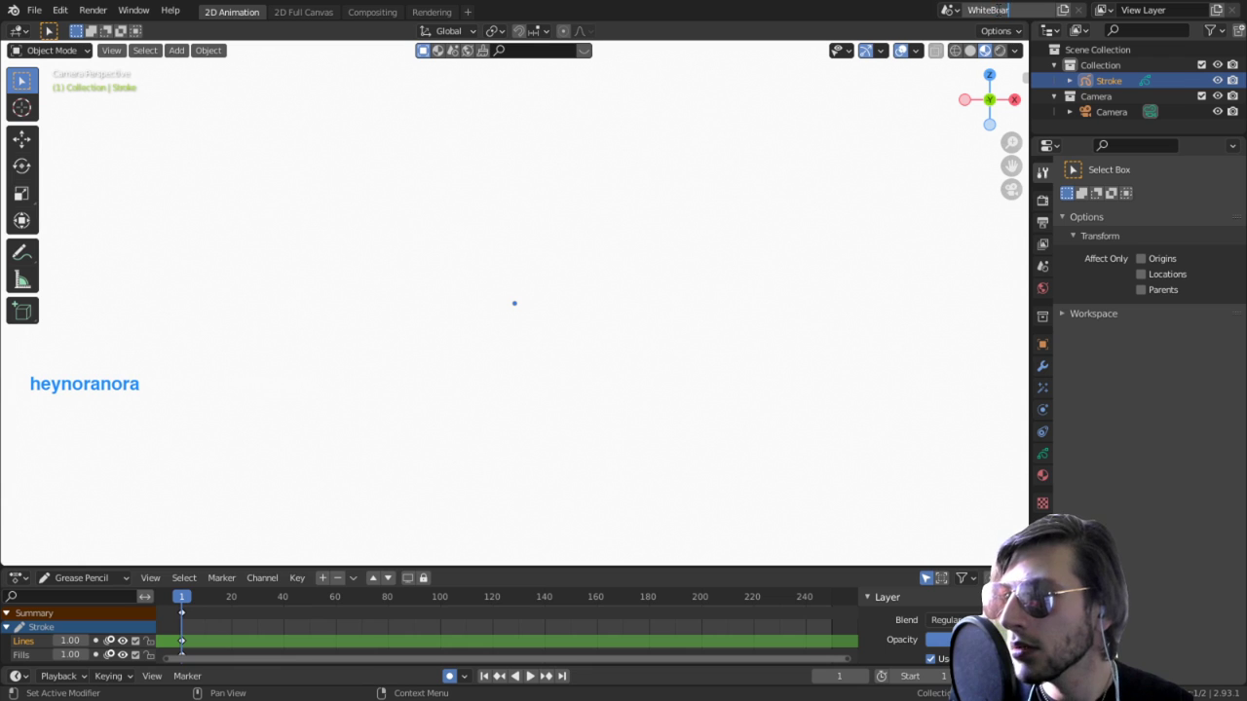
{"action": "key", "text": "Return"}
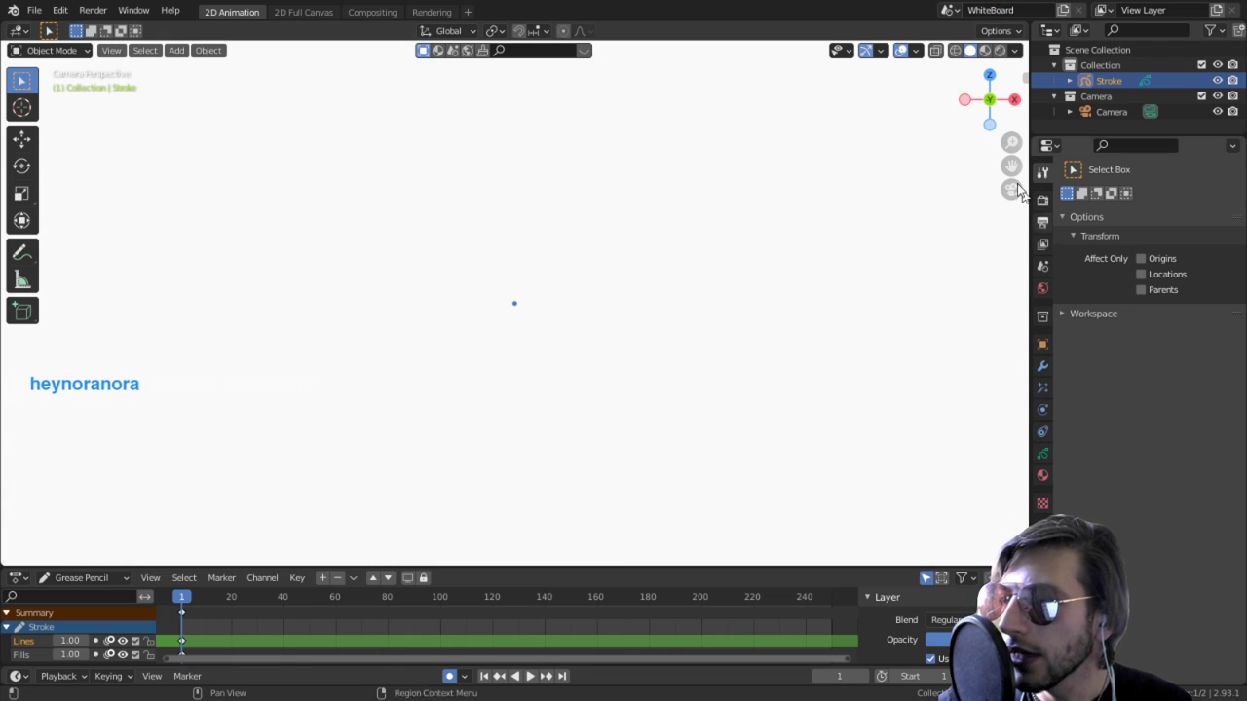
Step: Darken the world background colour to near black and switch the viewport to solid shading
{"action": "left_click", "coordinate": [1042, 288]}
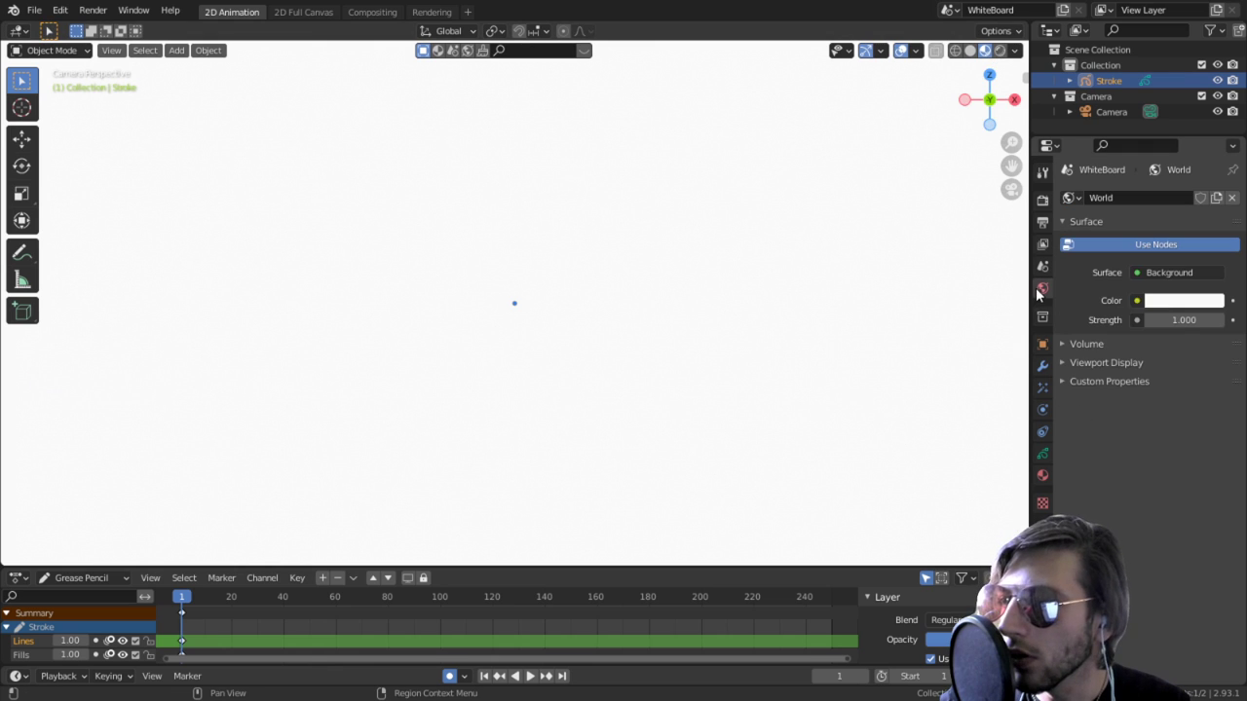
{"action": "left_click", "coordinate": [1183, 300]}
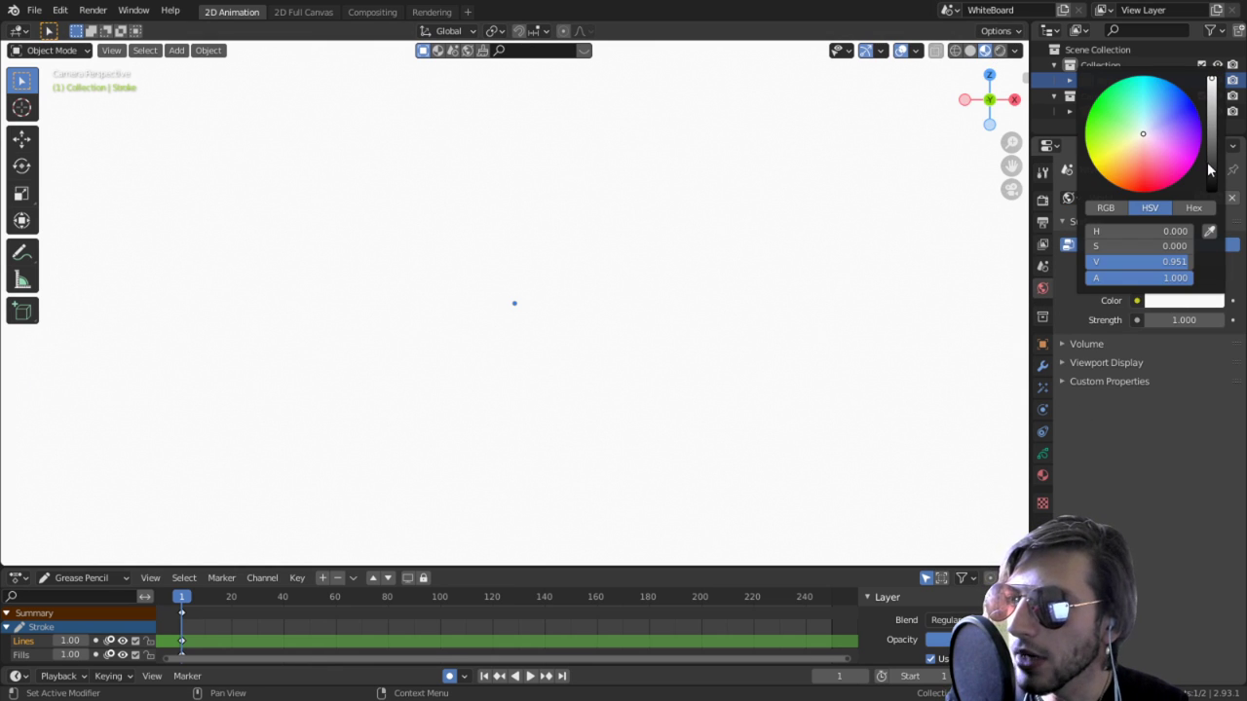
{"action": "left_click_drag", "start_coordinate": [1212, 135], "coordinate": [1212, 164]}
{"action": "left_click", "coordinate": [970, 50]}
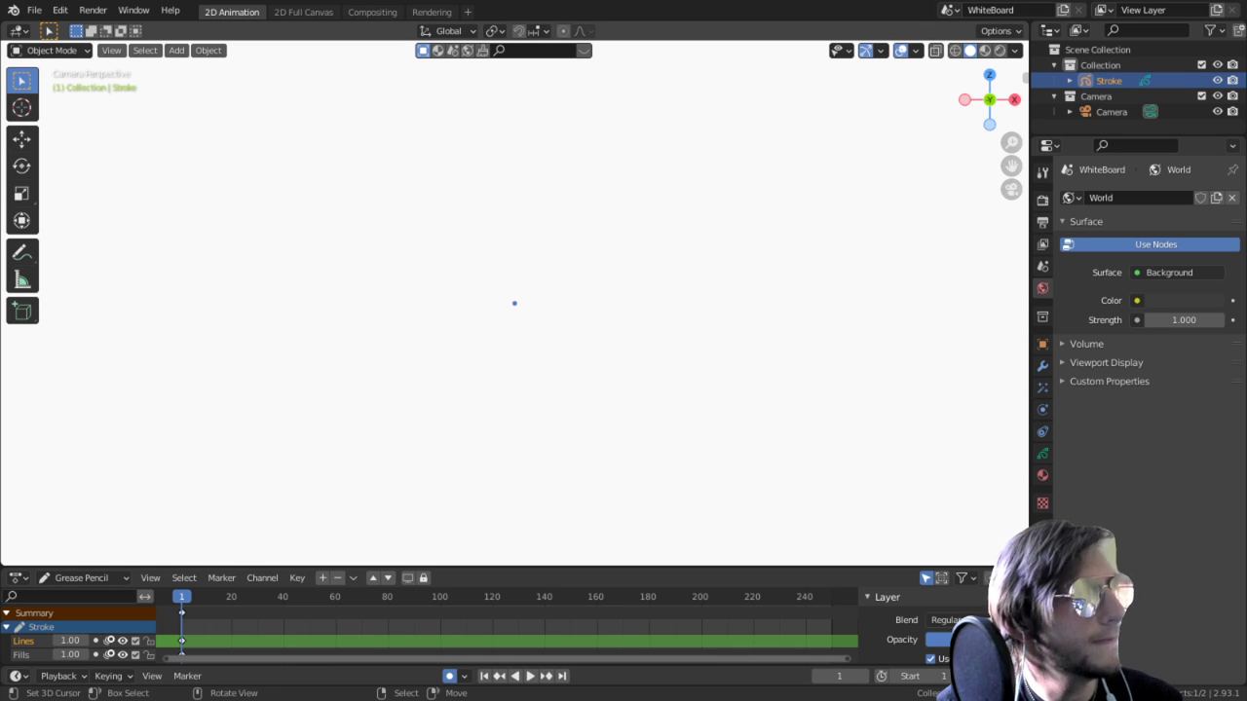
Step: Try to undo placing the side-view crow photo as the camera's background image
{"action": "scroll", "coordinate": [313, 409], "scroll_direction": "down", "scroll_amount": 6}
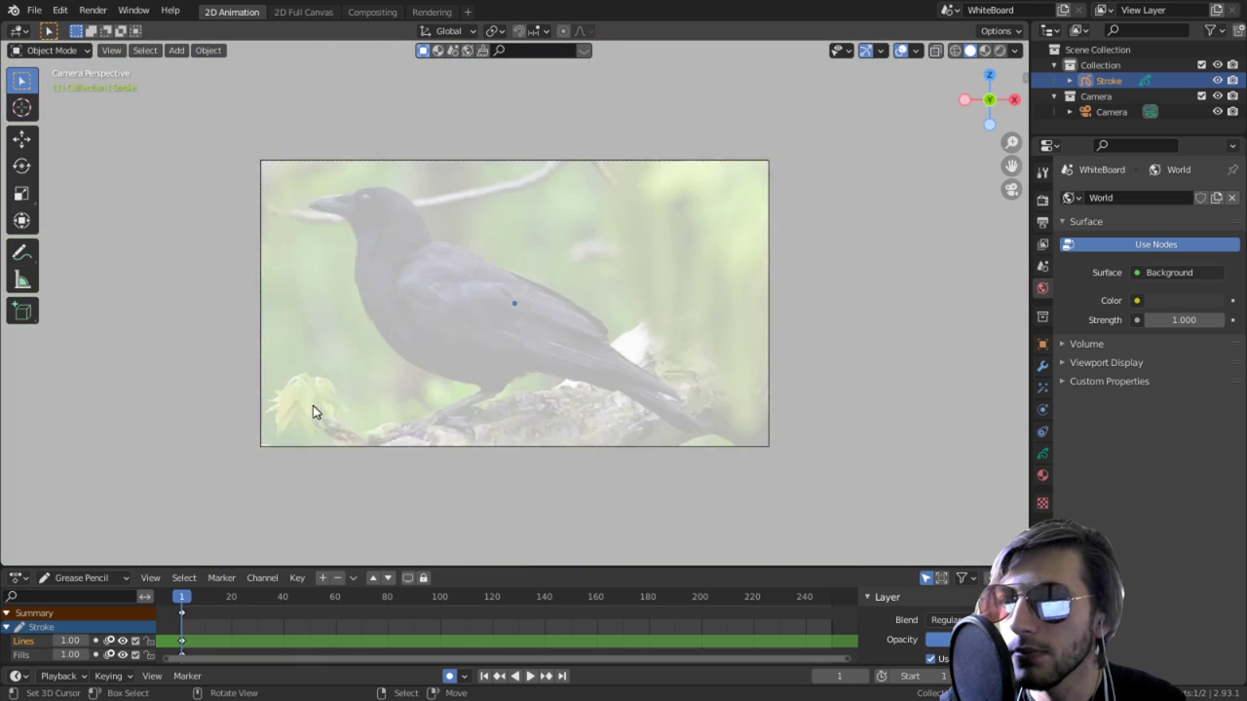
{"action": "left_click", "coordinate": [625, 271]}
{"action": "key", "text": "ctrl+z"}
{"action": "key", "text": "ctrl+z"}
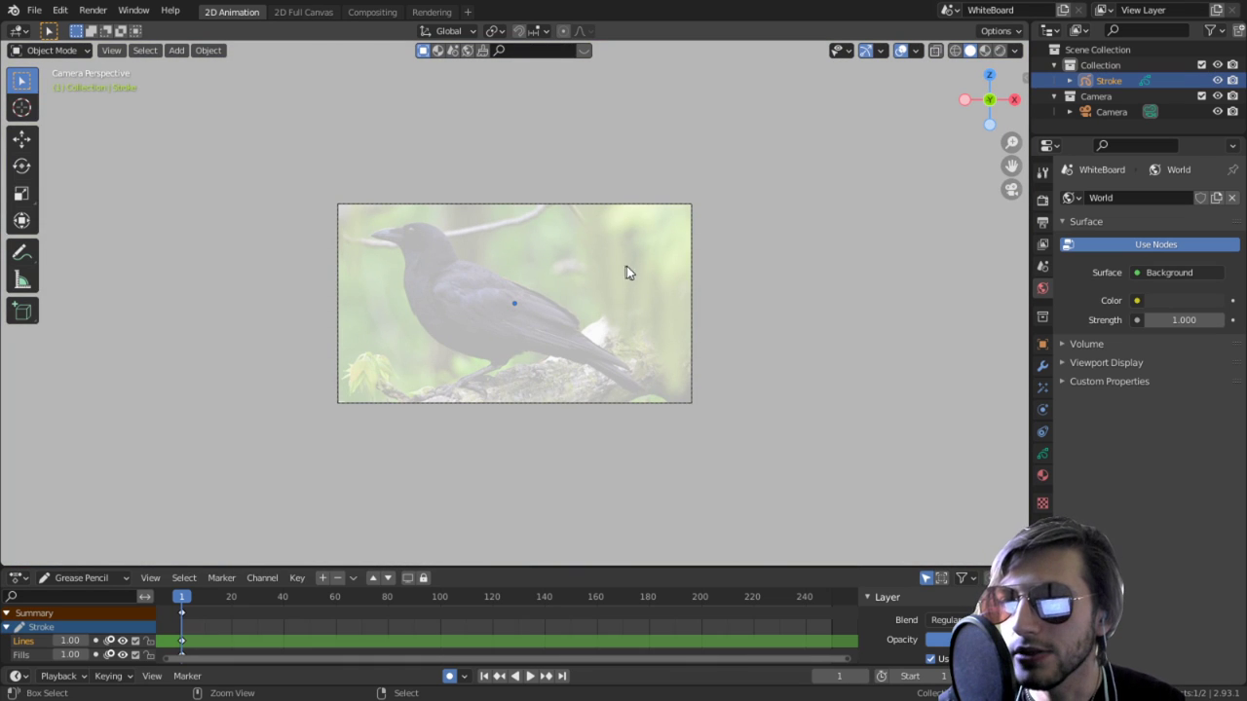
Step: Leave the camera view for front orthographic view and add 5f7b7590d95201001cc126b5.jpg as a reference image above the camera
{"action": "middle_click_drag", "start_coordinate": [665, 270], "coordinate": [641, 290]}
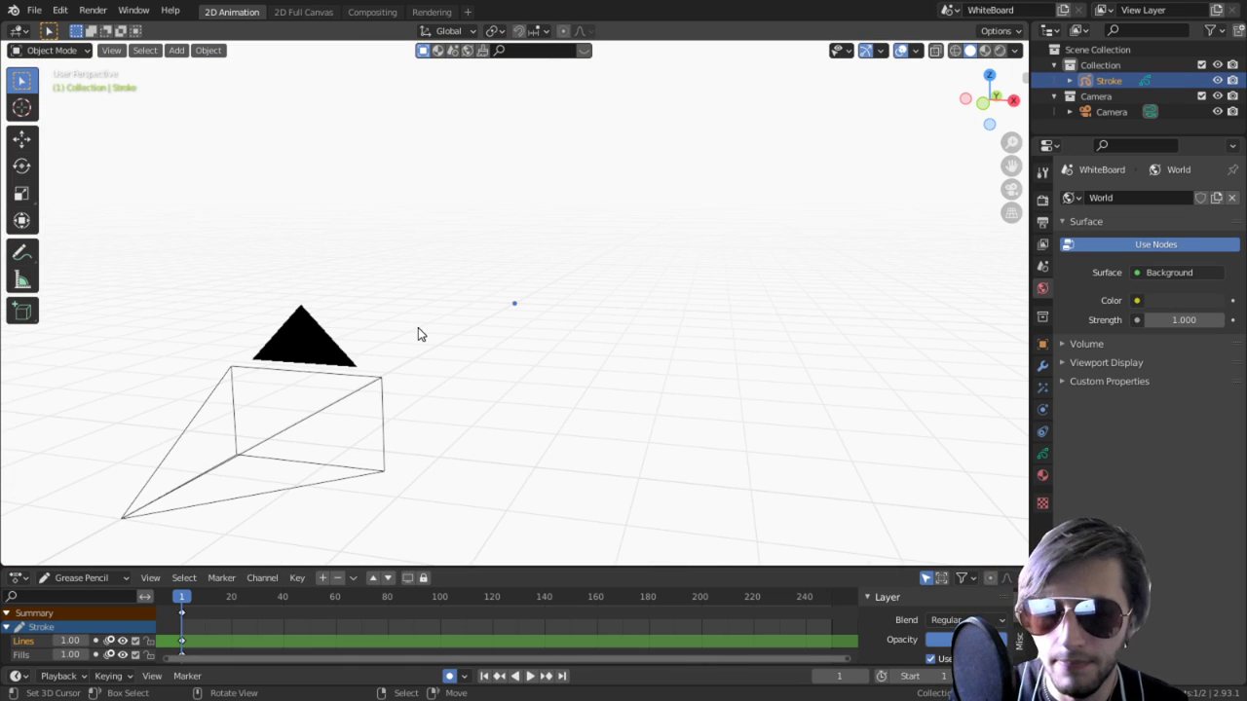
{"action": "key", "text": "KP_1"}
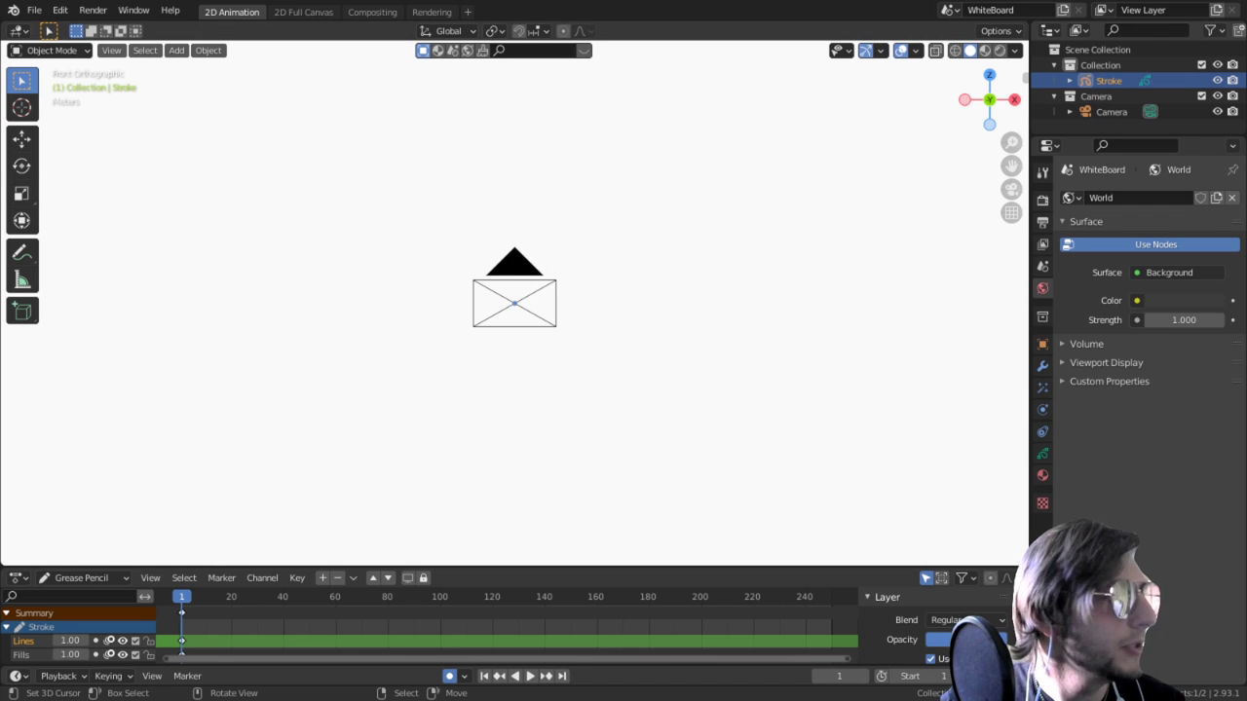
{"action": "left_click_drag", "start_coordinate": [419, 275], "coordinate": [432, 172]}
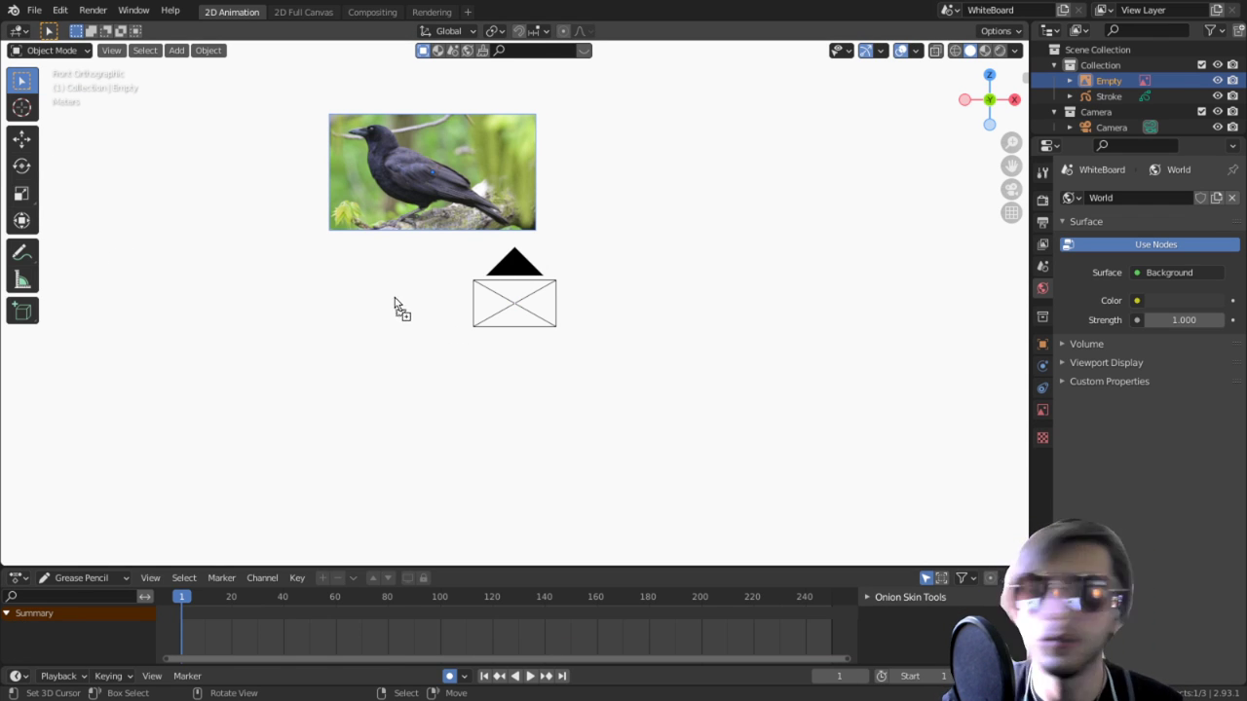
{"action": "left_click_drag", "start_coordinate": [395, 298], "coordinate": [730, 160]}
{"action": "middle_click_drag", "start_coordinate": [693, 267], "coordinate": [658, 352], "text": "shift"}
{"action": "key", "text": "g"}
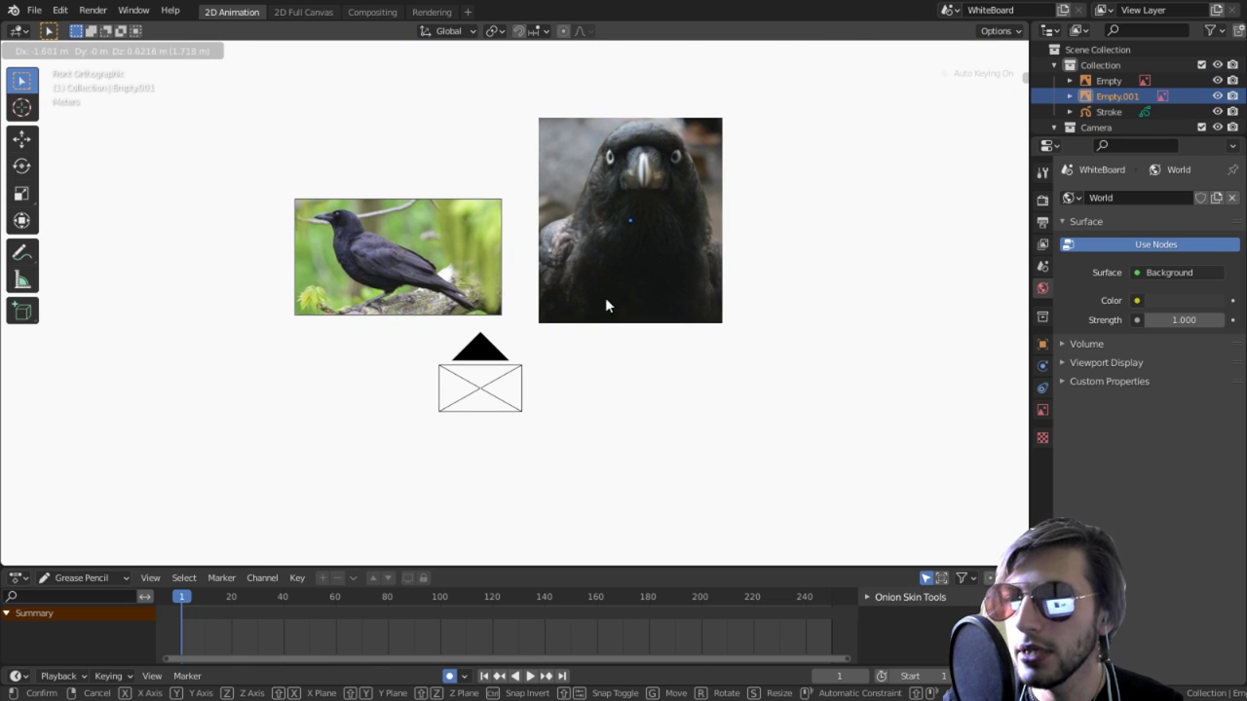
{"action": "left_click", "coordinate": [604, 300]}
Step: Move both crow reference images together up and to the left, clear of the camera
{"action": "left_click", "coordinate": [444, 273]}
{"action": "left_click", "coordinate": [574, 248], "text": "shift"}
{"action": "key", "text": "g"}
{"action": "left_click", "coordinate": [322, 176]}
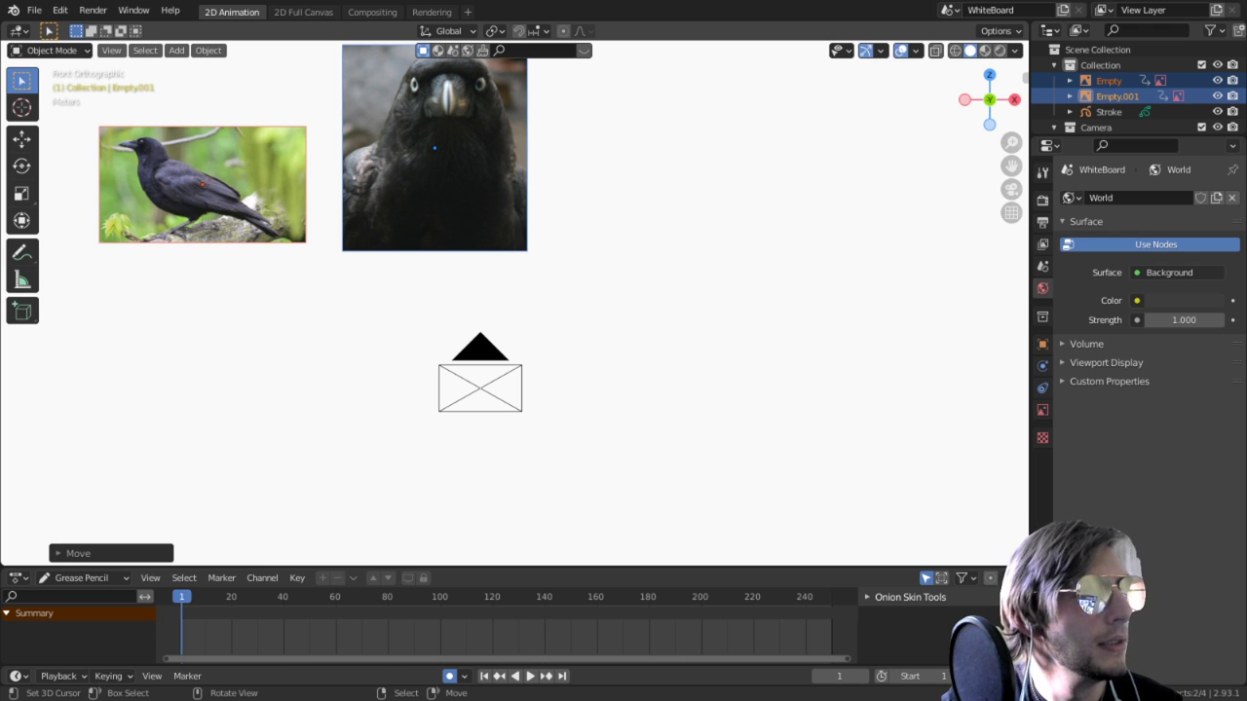
Step: Add the photo of the crow leaning forward on a branch and position it just right of the crow portrait in front view
{"action": "left_click_drag", "start_coordinate": [1246, 506], "coordinate": [570, 133]}
{"action": "middle_click_drag", "start_coordinate": [648, 172], "coordinate": [468, 467]}
{"action": "key", "text": "KP_1"}
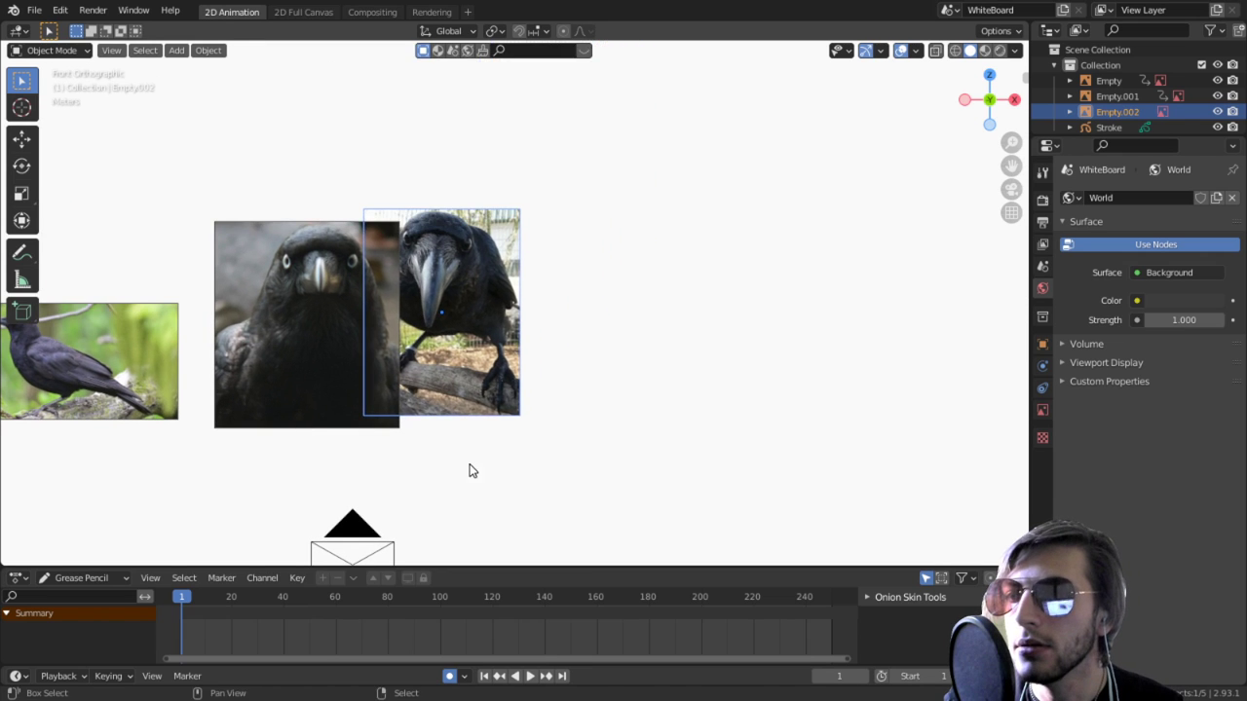
{"action": "key", "text": "g"}
{"action": "left_click", "coordinate": [527, 456]}
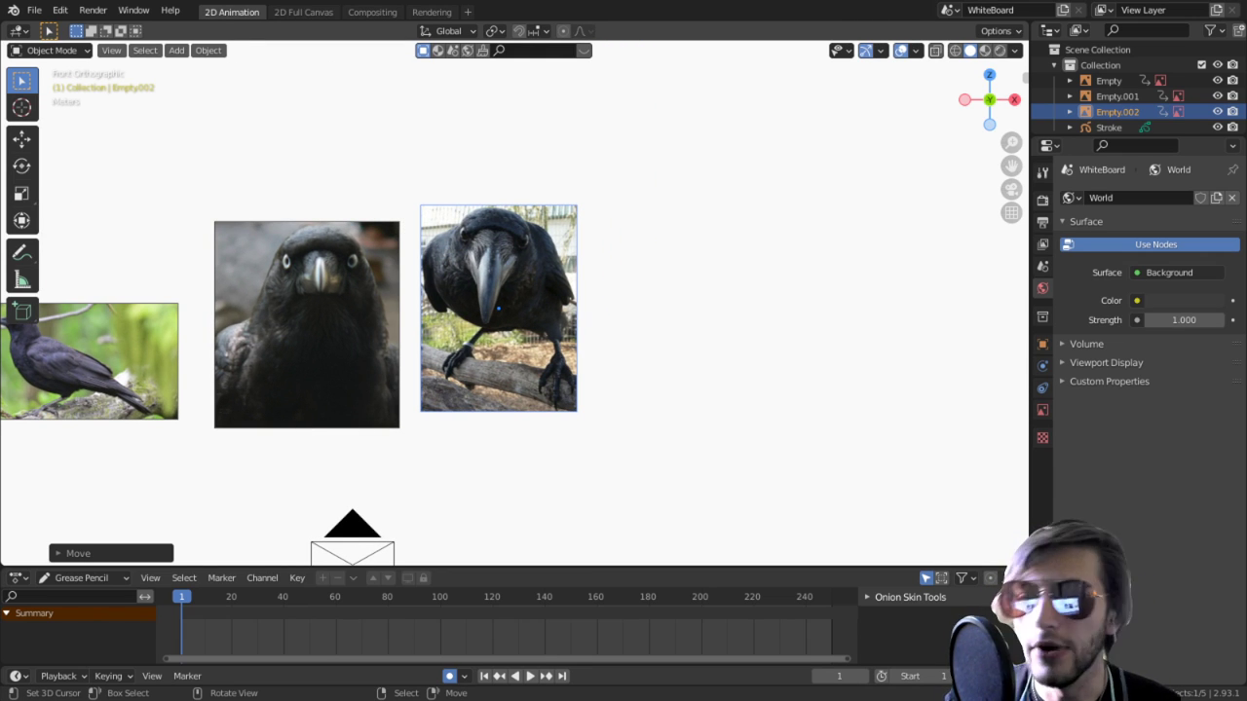
Step: Add Cloak.png as a reference image and place it to the right of the crow on the branch
{"action": "left_click_drag", "start_coordinate": [682, 400], "coordinate": [801, 334]}
{"action": "key", "text": "g"}
{"action": "left_click", "coordinate": [700, 305]}
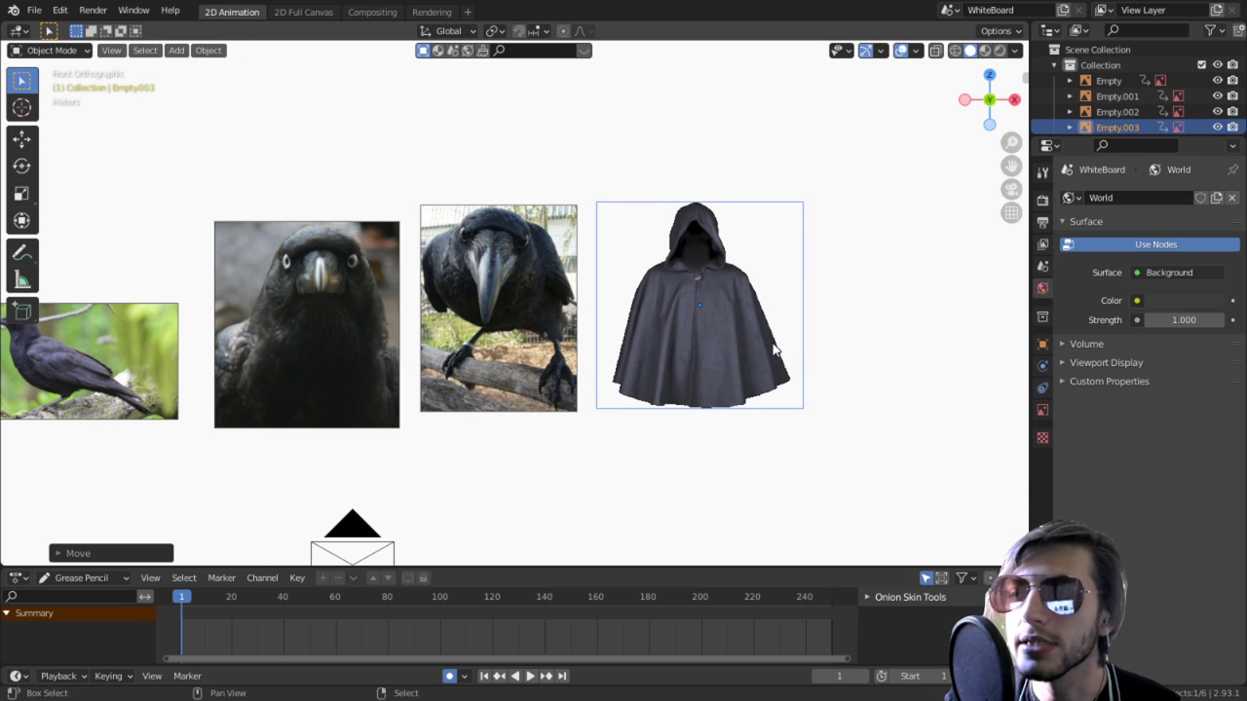
Step: Add the green hooded cape image Cloak2.jpg and position it to the right of the dark cloak
{"action": "middle_click_drag", "start_coordinate": [775, 348], "coordinate": [660, 266], "text": "shift"}
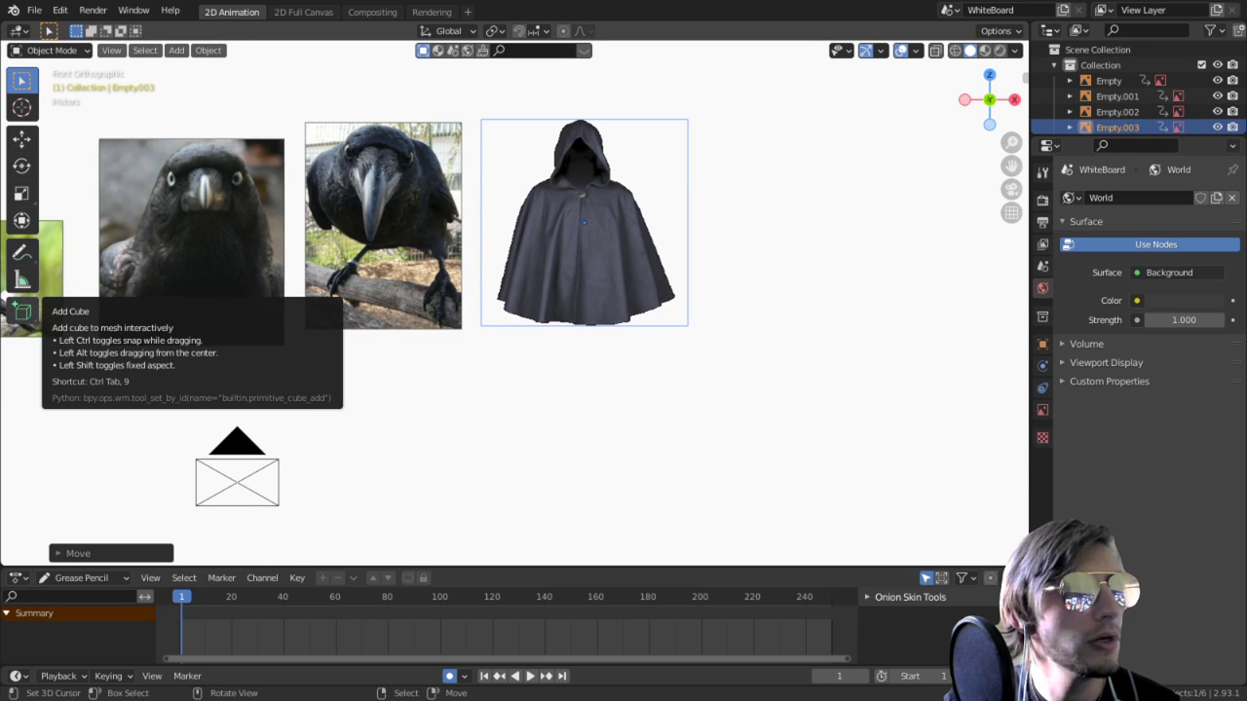
{"action": "left_click_drag", "start_coordinate": [667, 308], "coordinate": [858, 233]}
{"action": "key", "text": "g"}
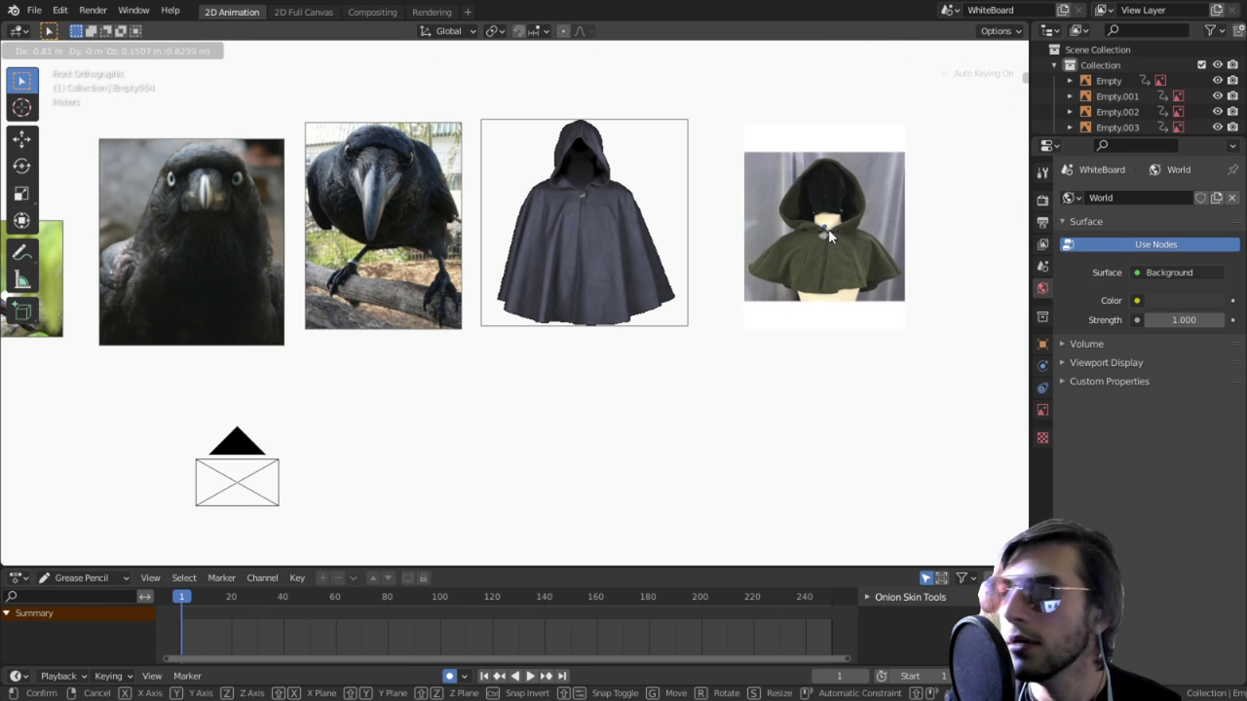
{"action": "left_click", "coordinate": [827, 229]}
{"action": "left_click", "coordinate": [862, 229]}
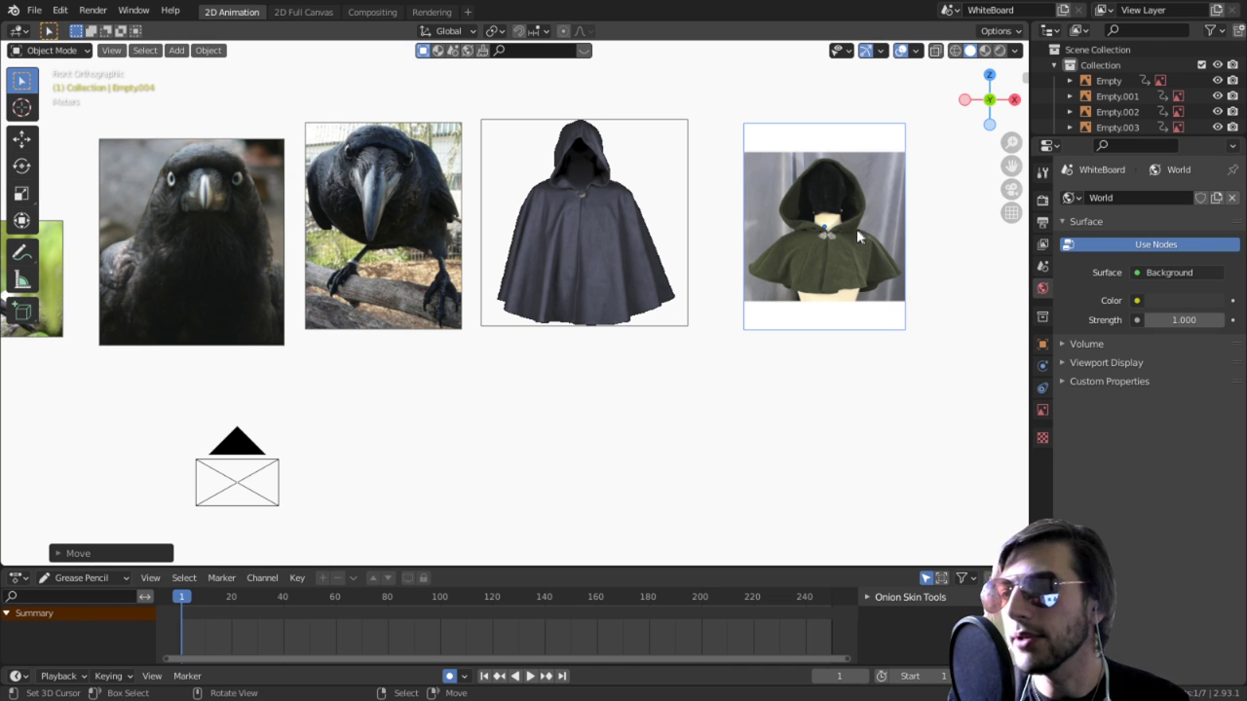
Step: Delete the camera object from the scene
{"action": "scroll", "coordinate": [726, 490], "scroll_direction": "down", "scroll_amount": 2}
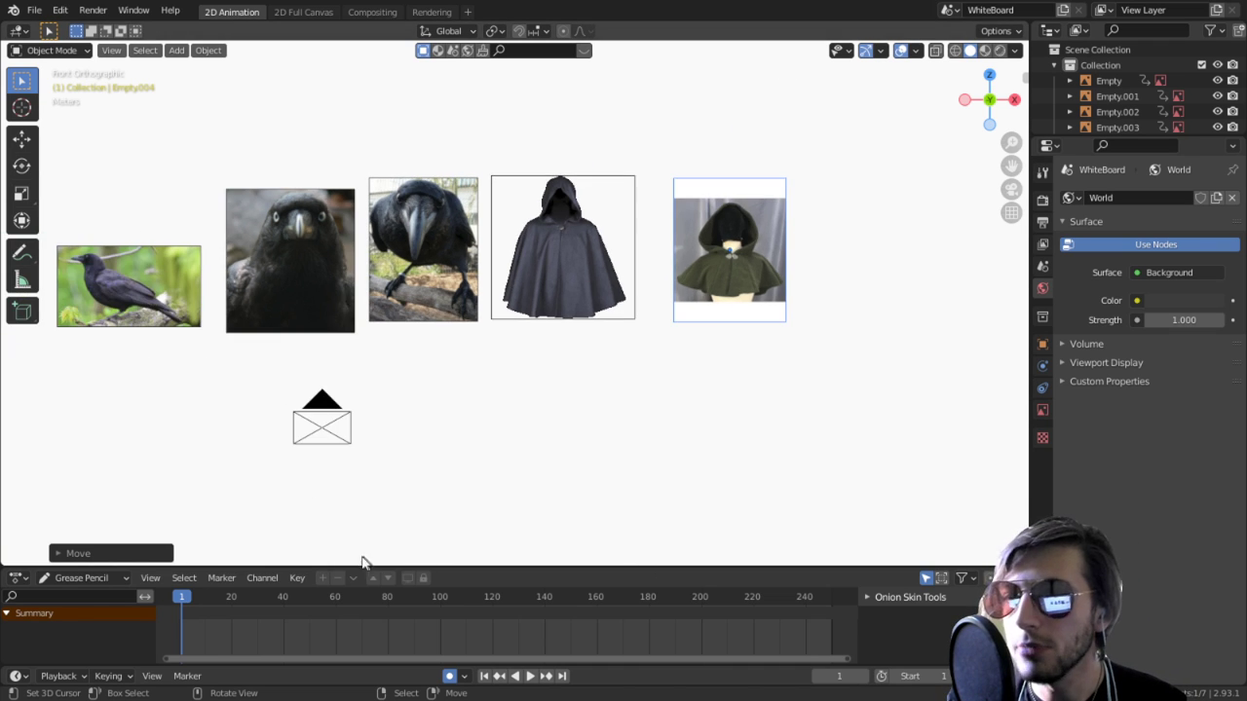
{"action": "left_click", "coordinate": [326, 407]}
{"action": "key", "text": "x"}
{"action": "left_click", "coordinate": [326, 407]}
Step: Add Crow.jpg as a reference image and place it below the crow on green foliage to start a second row
{"action": "middle_click_drag", "start_coordinate": [448, 400], "coordinate": [767, 361], "text": "shift"}
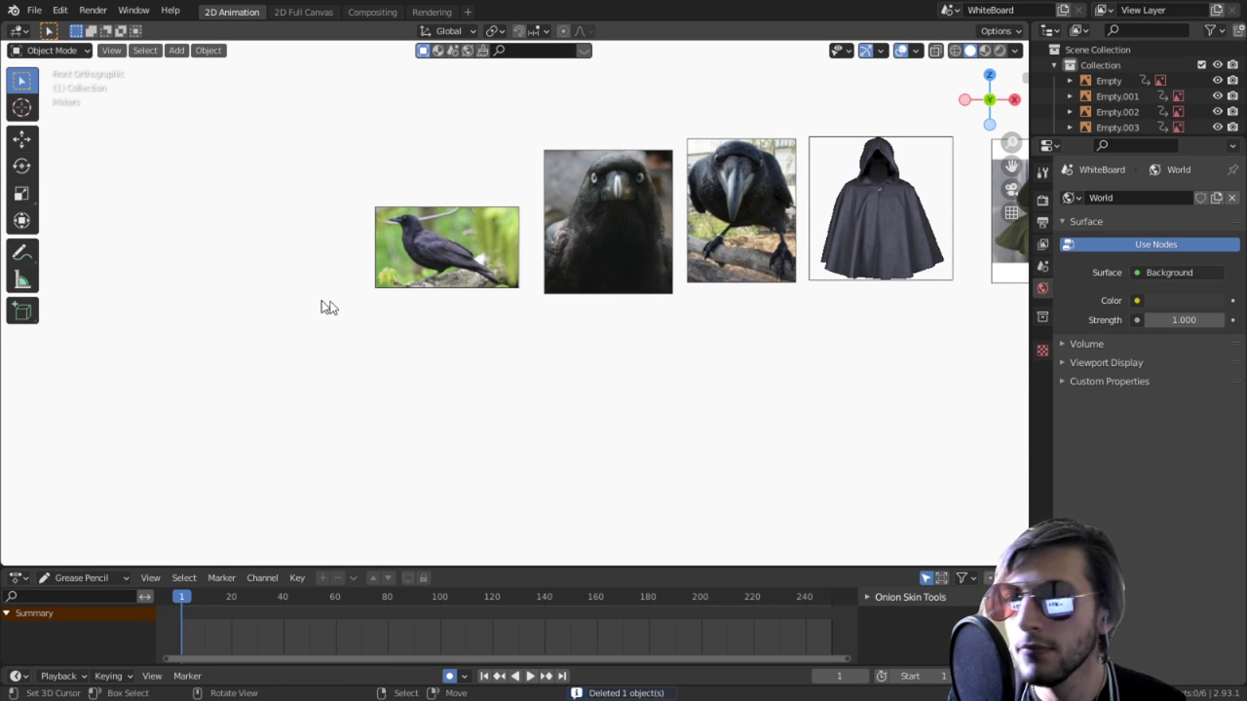
{"action": "left_click_drag", "start_coordinate": [611, 477], "coordinate": [451, 332]}
{"action": "middle_click_drag", "start_coordinate": [725, 402], "coordinate": [430, 405], "text": "shift"}
{"action": "scroll", "coordinate": [433, 405], "scroll_direction": "left", "scroll_amount": 4, "text": "ctrl"}
{"action": "key", "text": "g"}
{"action": "left_click", "coordinate": [548, 415]}
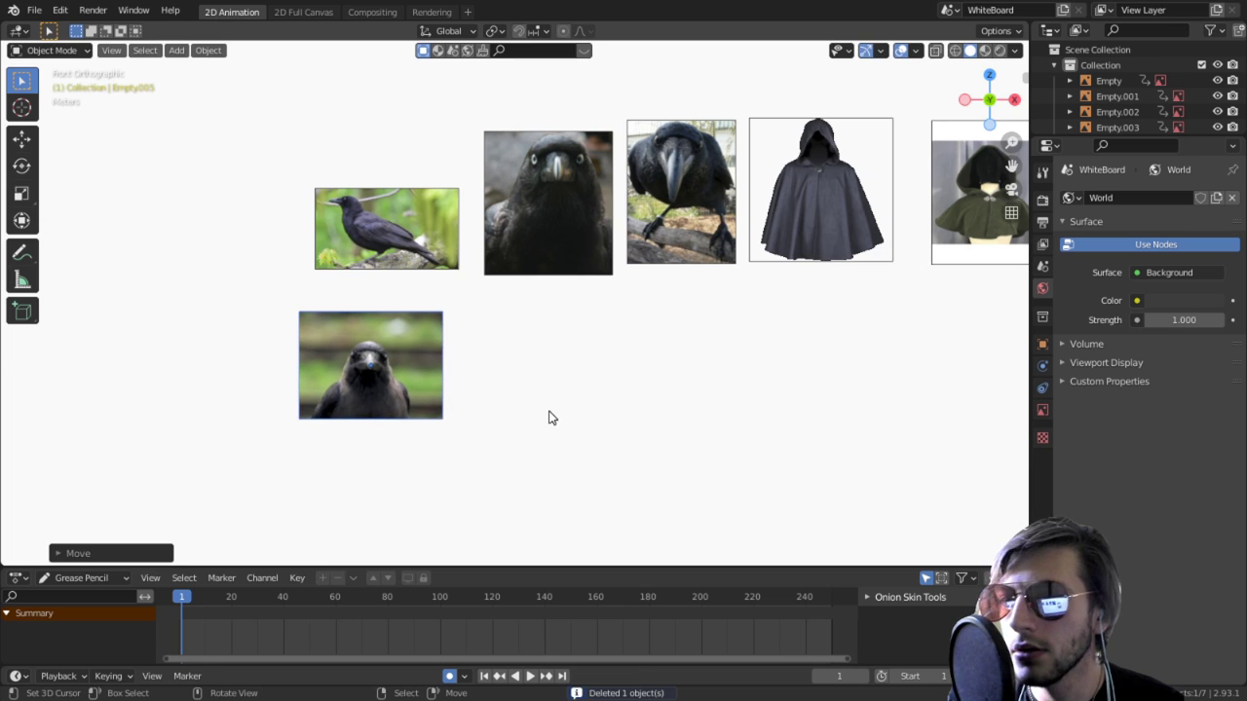
Step: Add Crow_in_Jungle_Photo.jpg and fish-crow-head-ss-1-scaled.jpg as reference images, continuing the second row to the right of the grey crow
{"action": "left_click_drag", "start_coordinate": [90, 508], "coordinate": [535, 370]}
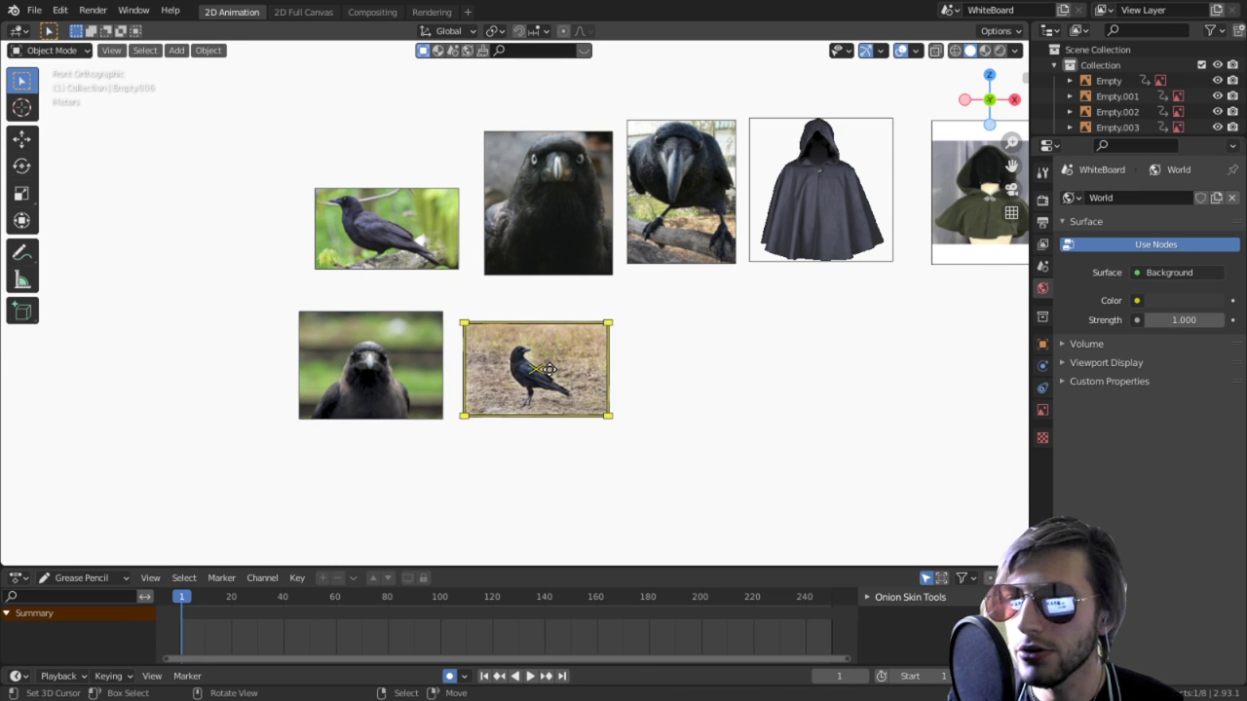
{"action": "key", "text": "g"}
{"action": "left_click", "coordinate": [576, 356]}
{"action": "left_click_drag", "start_coordinate": [774, 455], "coordinate": [791, 384]}
{"action": "key", "text": "g"}
{"action": "left_click", "coordinate": [719, 347]}
Step: Add the perched crow photo lanare-wik-crow-Corvus_caurinus_facing.jpg and place it right of the crow head close-up
{"action": "scroll", "coordinate": [576, 381], "scroll_direction": "right", "scroll_amount": 5, "text": "ctrl"}
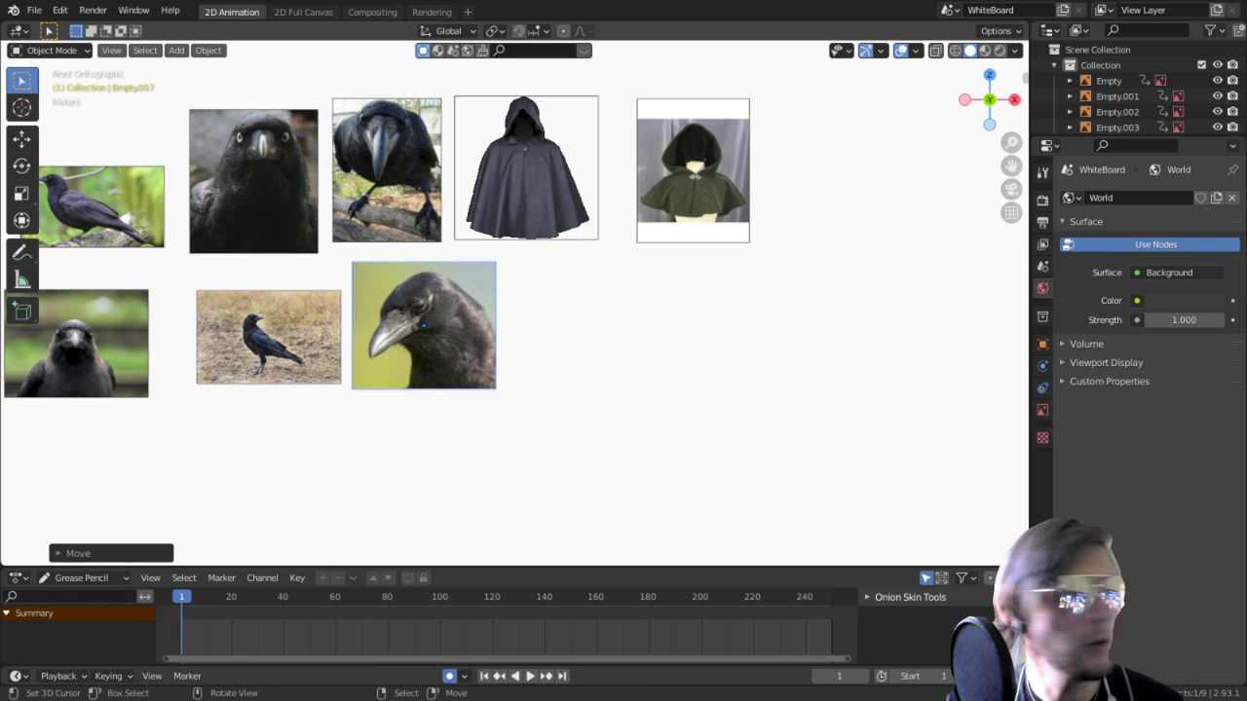
{"action": "left_click_drag", "start_coordinate": [587, 400], "coordinate": [607, 304]}
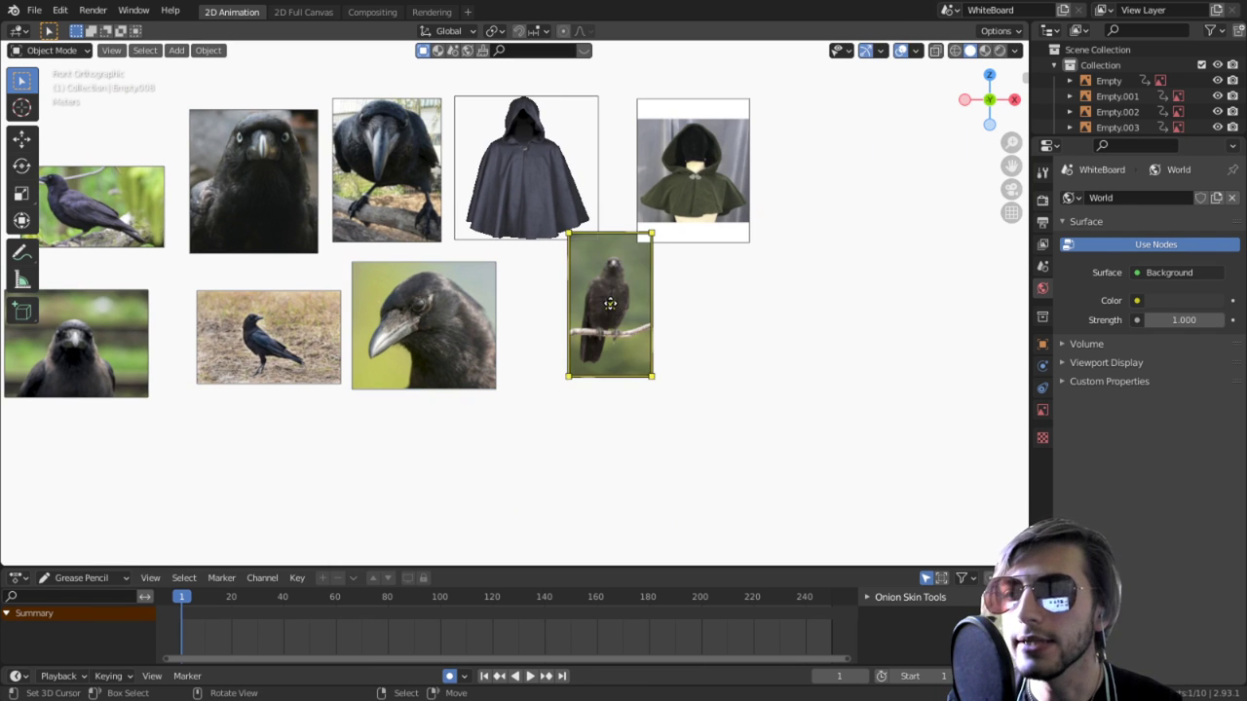
{"action": "key", "text": "g"}
{"action": "left_click", "coordinate": [572, 342]}
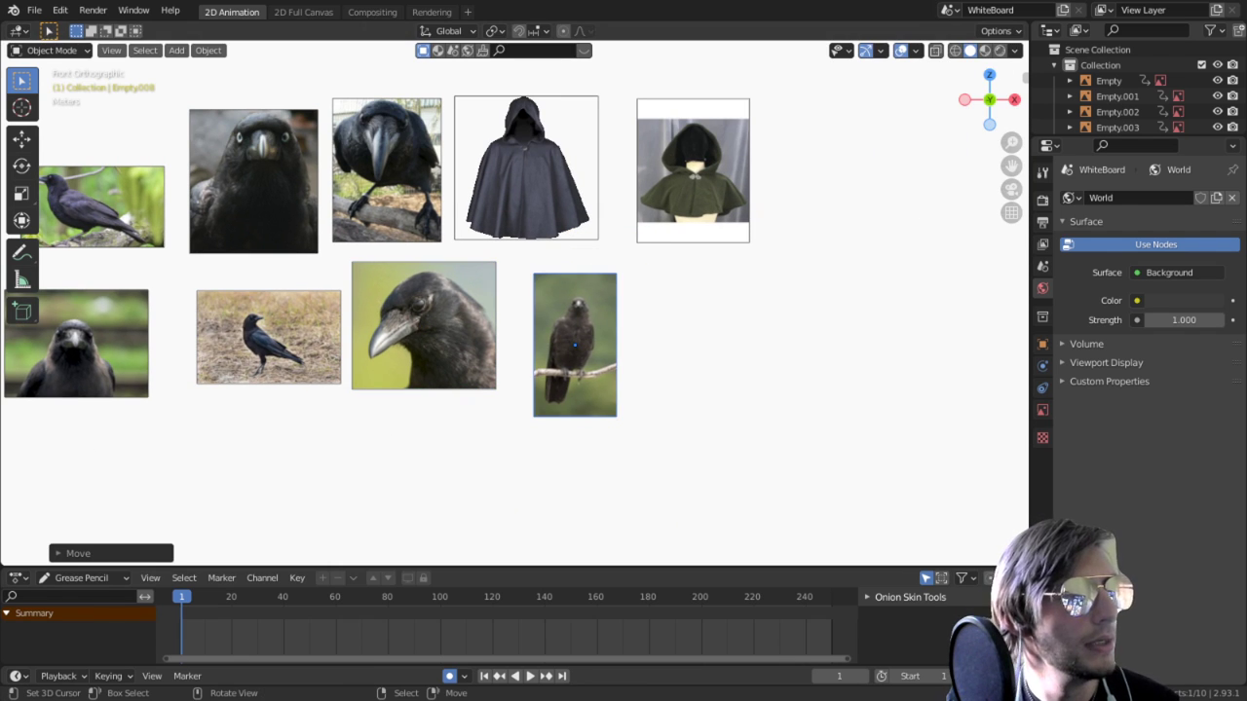
Step: Add Tudor Flat Cap.jpg and place it at the right end of the second row, below the green cape
{"action": "left_click_drag", "start_coordinate": [502, 458], "coordinate": [749, 351]}
{"action": "middle_click_drag", "start_coordinate": [753, 387], "coordinate": [737, 356], "text": "shift"}
{"action": "key", "text": "g"}
{"action": "left_click", "coordinate": [703, 379]}
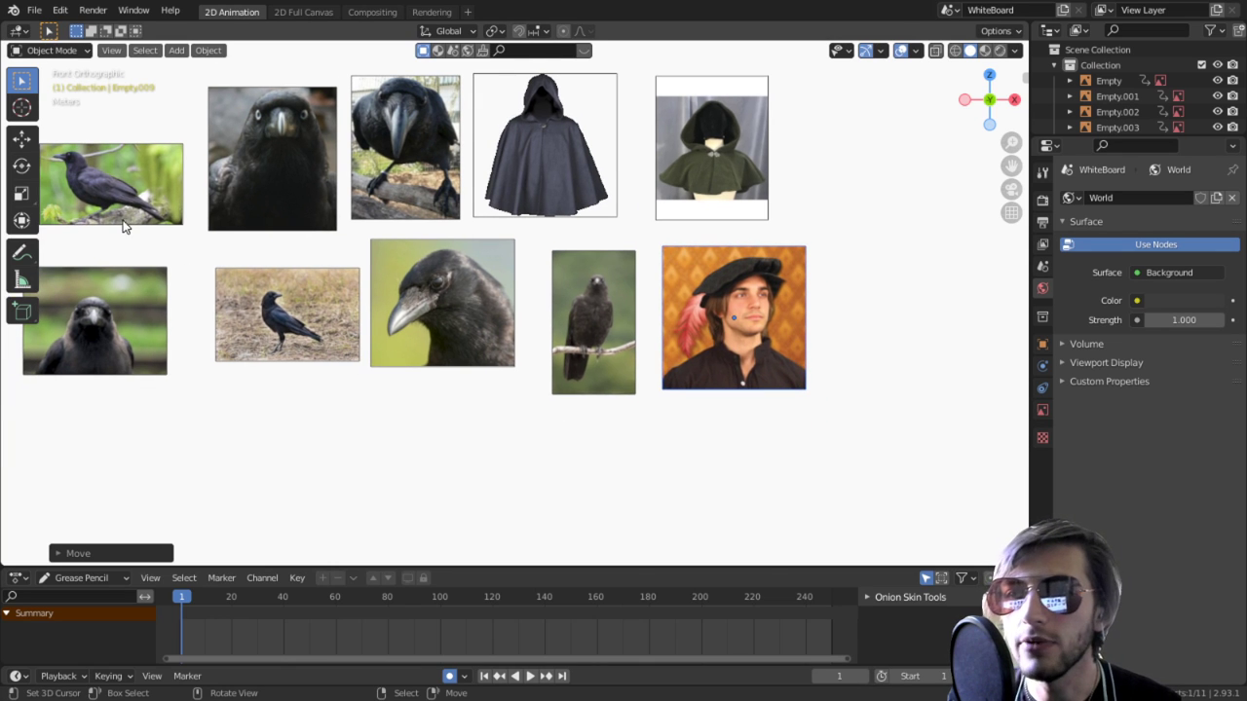
Step: Start a third row below the crows with tudor-flat-cap-3.jpg and tudor-flat-cap-8.jpg placed side by side
{"action": "middle_click_drag", "start_coordinate": [123, 226], "coordinate": [315, 252], "text": "shift"}
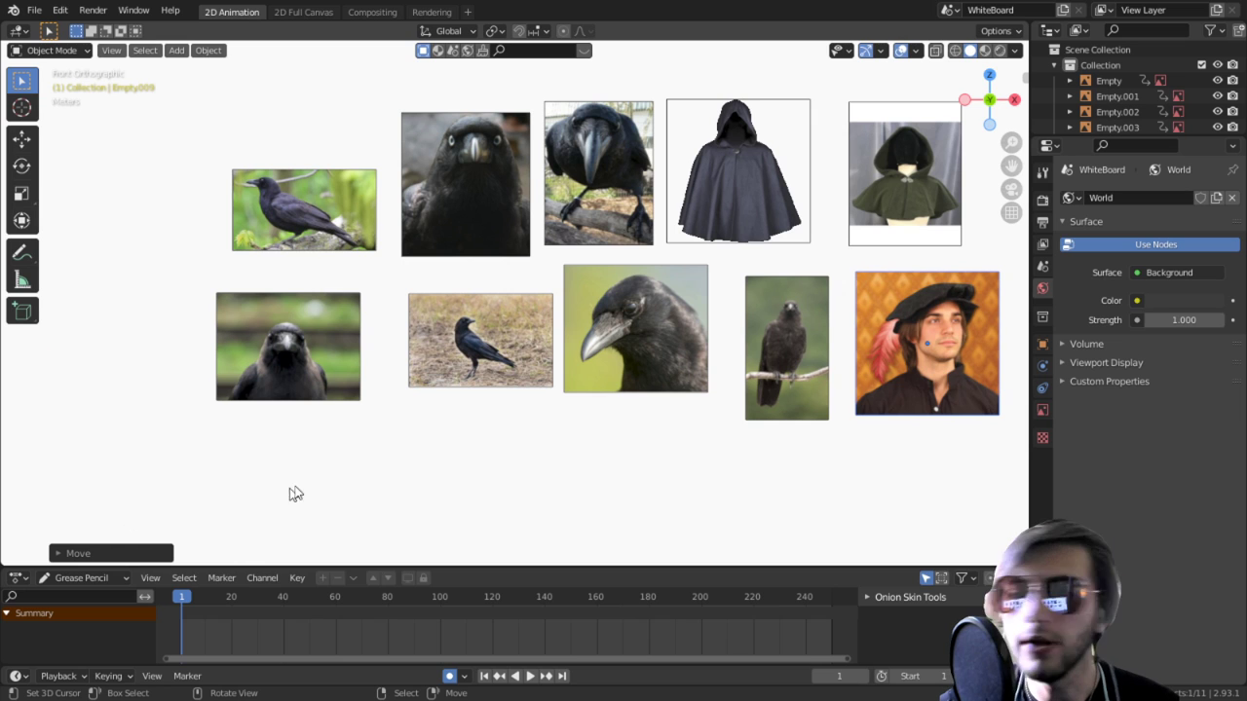
{"action": "middle_click_drag", "start_coordinate": [454, 481], "coordinate": [460, 386], "text": "shift"}
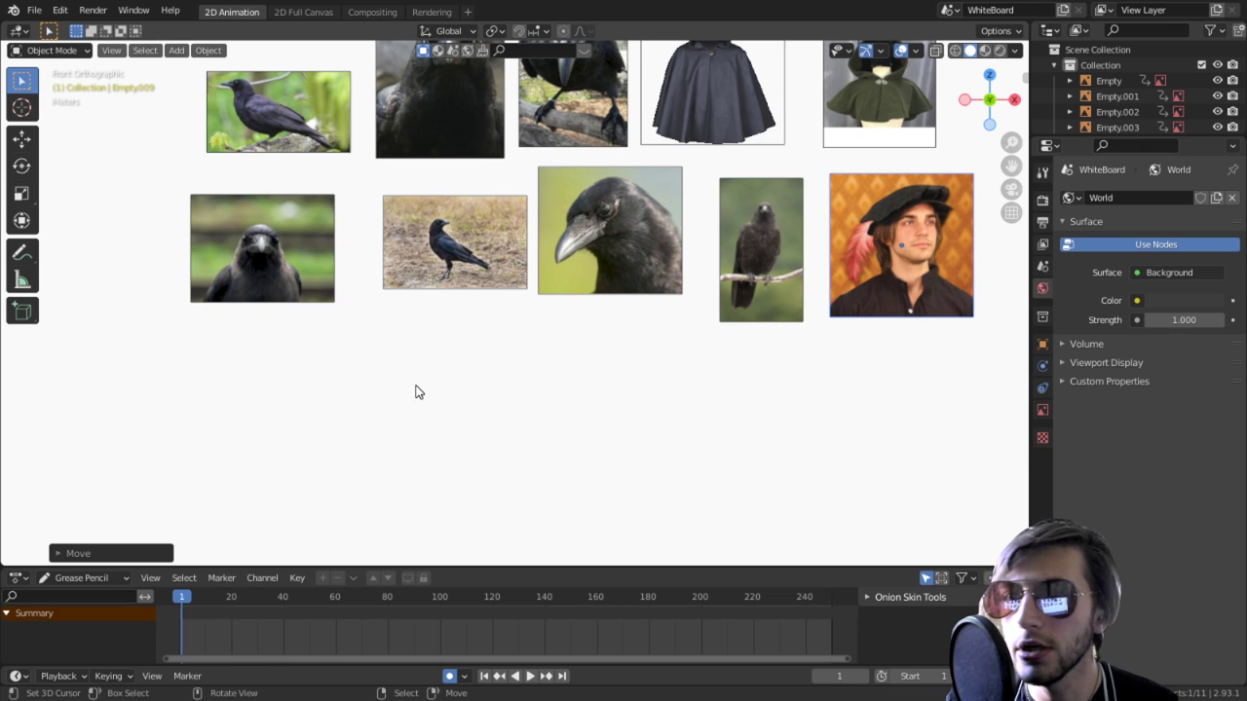
{"action": "scroll", "coordinate": [415, 392], "scroll_direction": "down", "scroll_amount": 3}
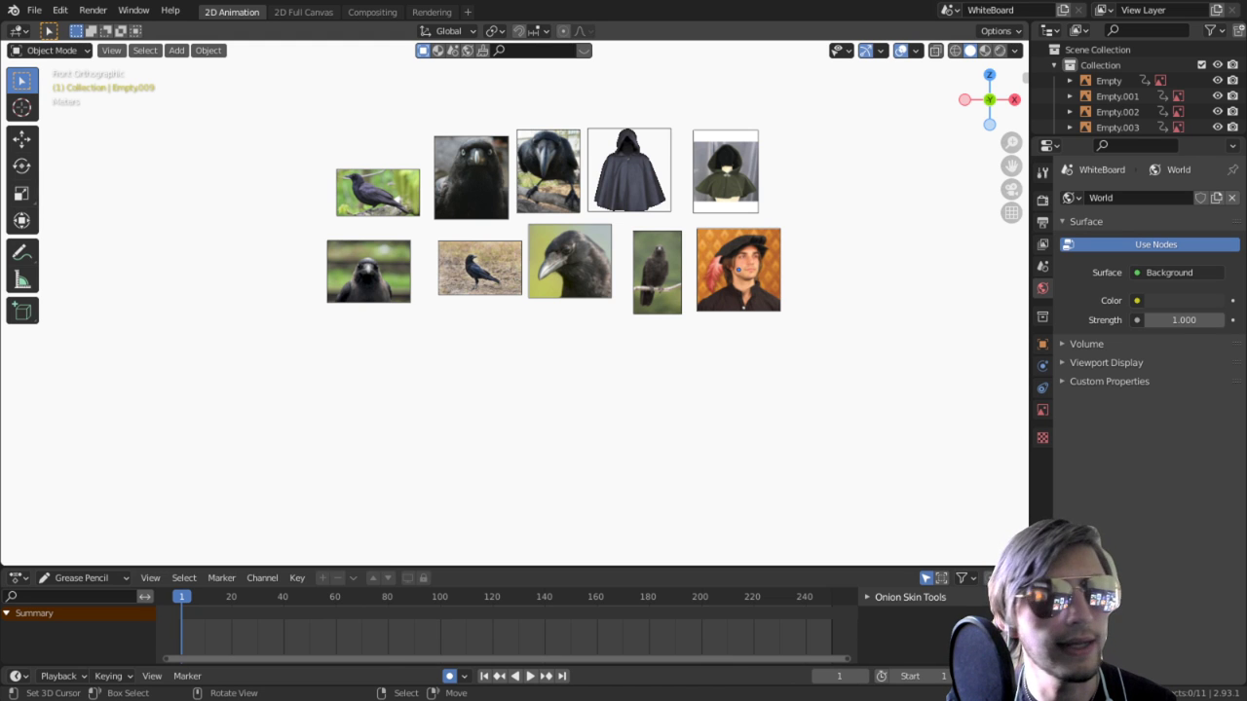
{"action": "left_click_drag", "start_coordinate": [702, 495], "coordinate": [519, 329]}
{"action": "key", "text": "g"}
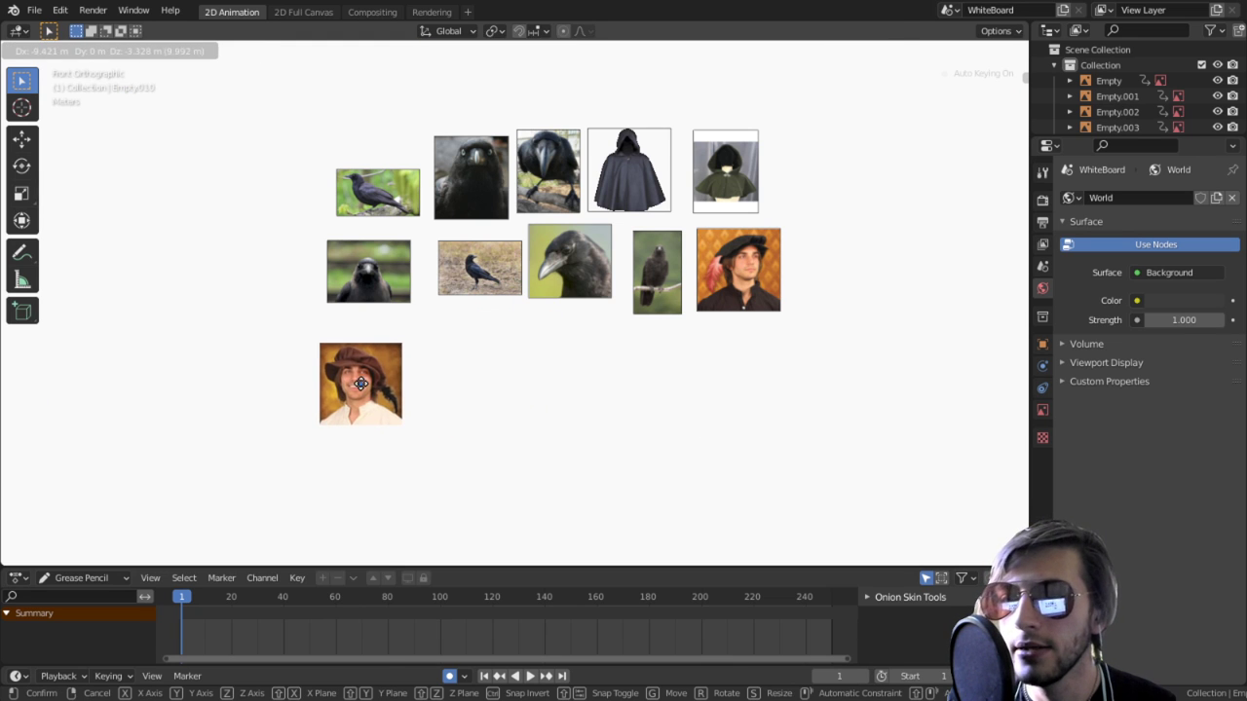
{"action": "left_click", "coordinate": [360, 367]}
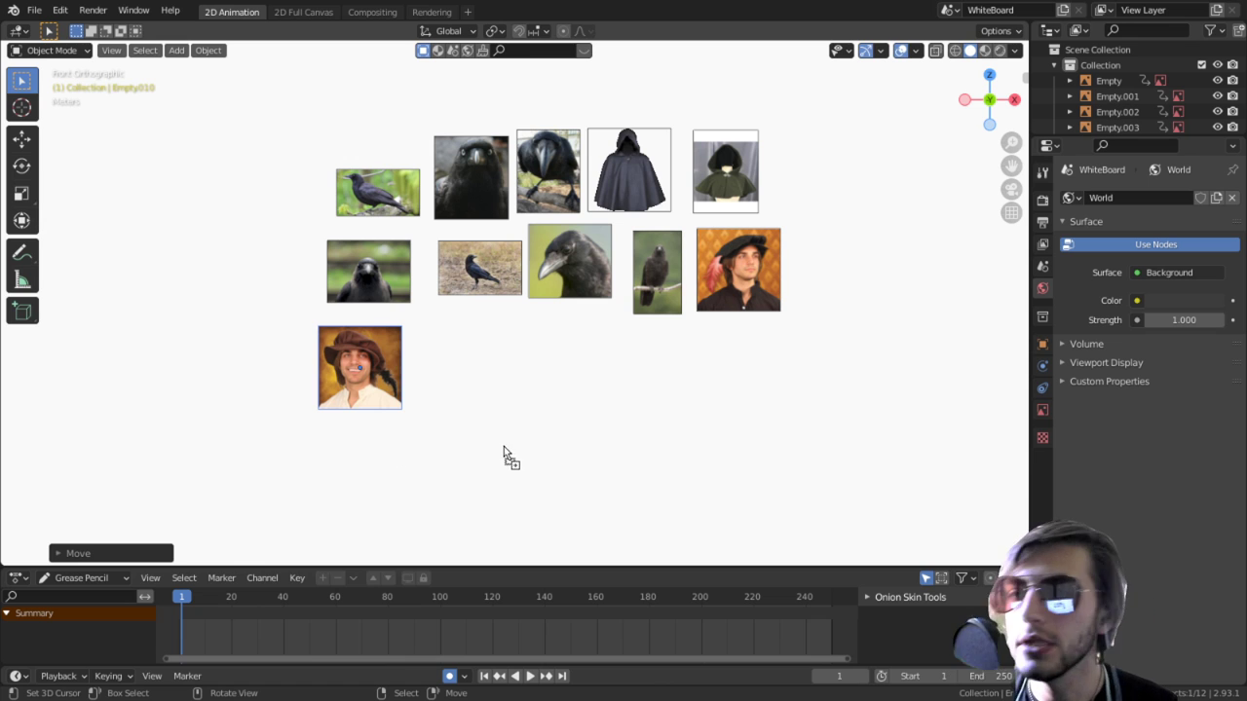
{"action": "key", "text": "ctrl+v"}
{"action": "left_click", "coordinate": [467, 365]}
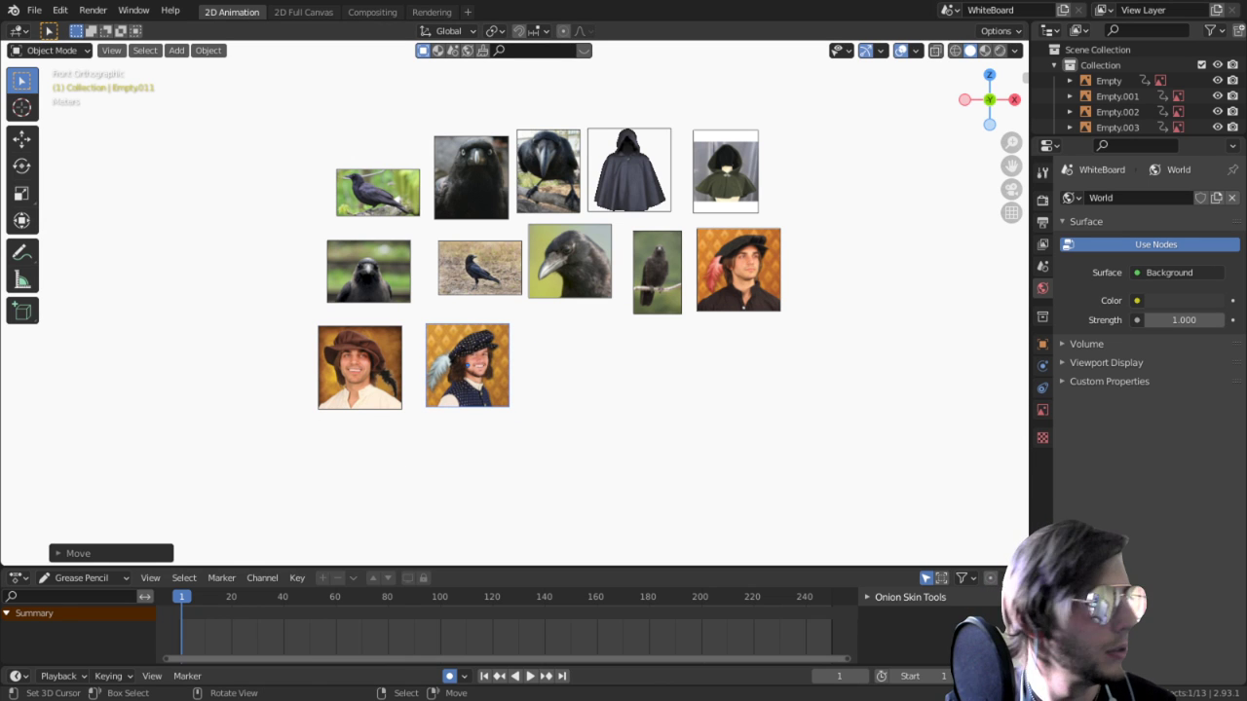
Step: Add the standing raven photo and waist sash.jpg to the right of the feathered caps in the third row
{"action": "key", "text": "ctrl+v"}
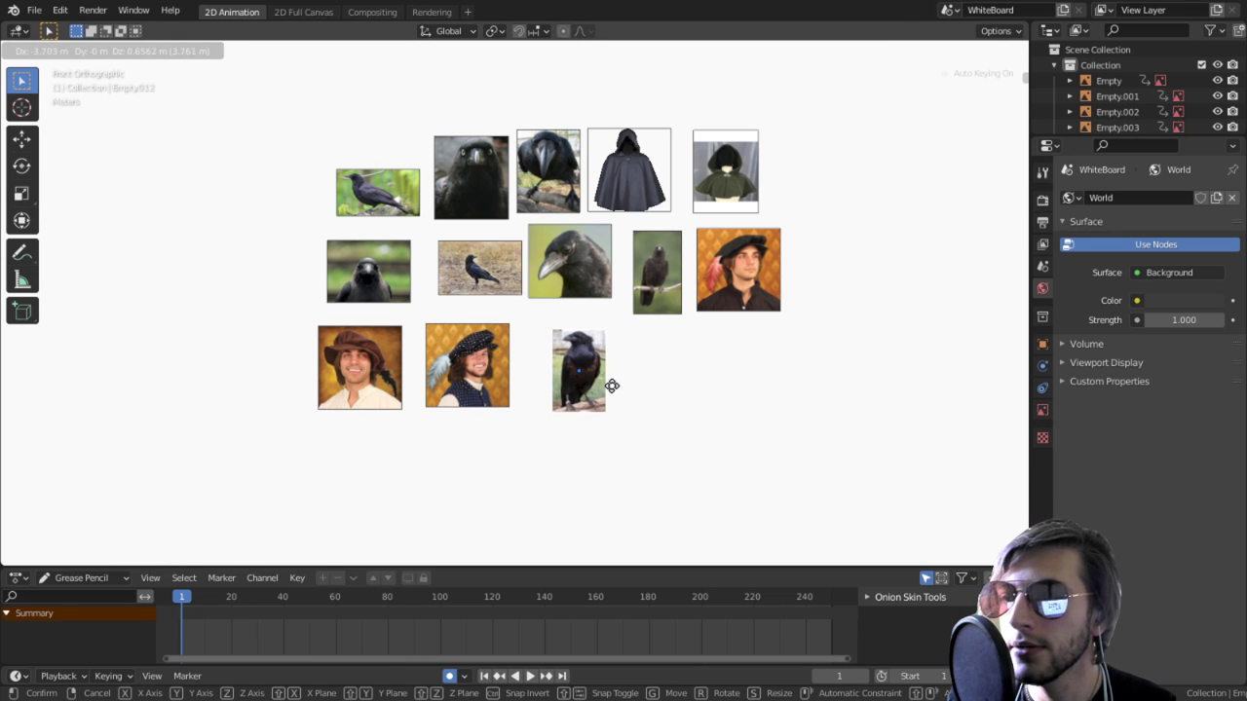
{"action": "left_click", "coordinate": [599, 383]}
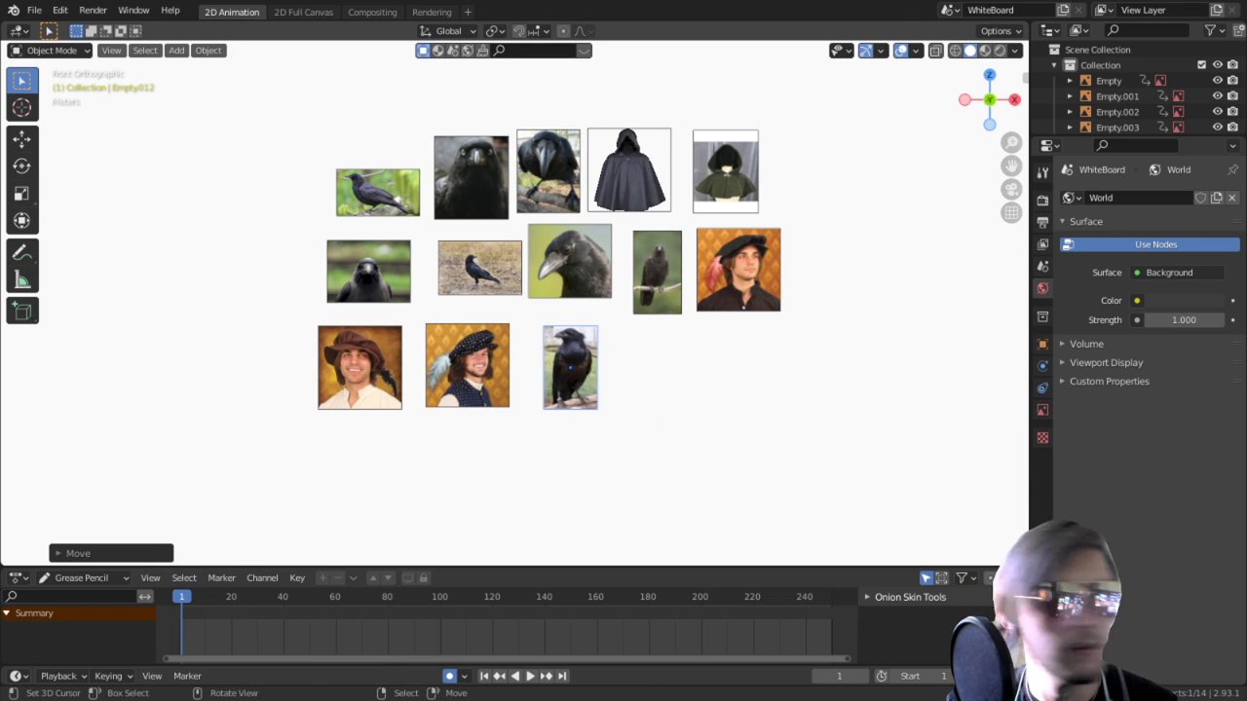
{"action": "key", "text": "ctrl+v"}
{"action": "left_click", "coordinate": [679, 421]}
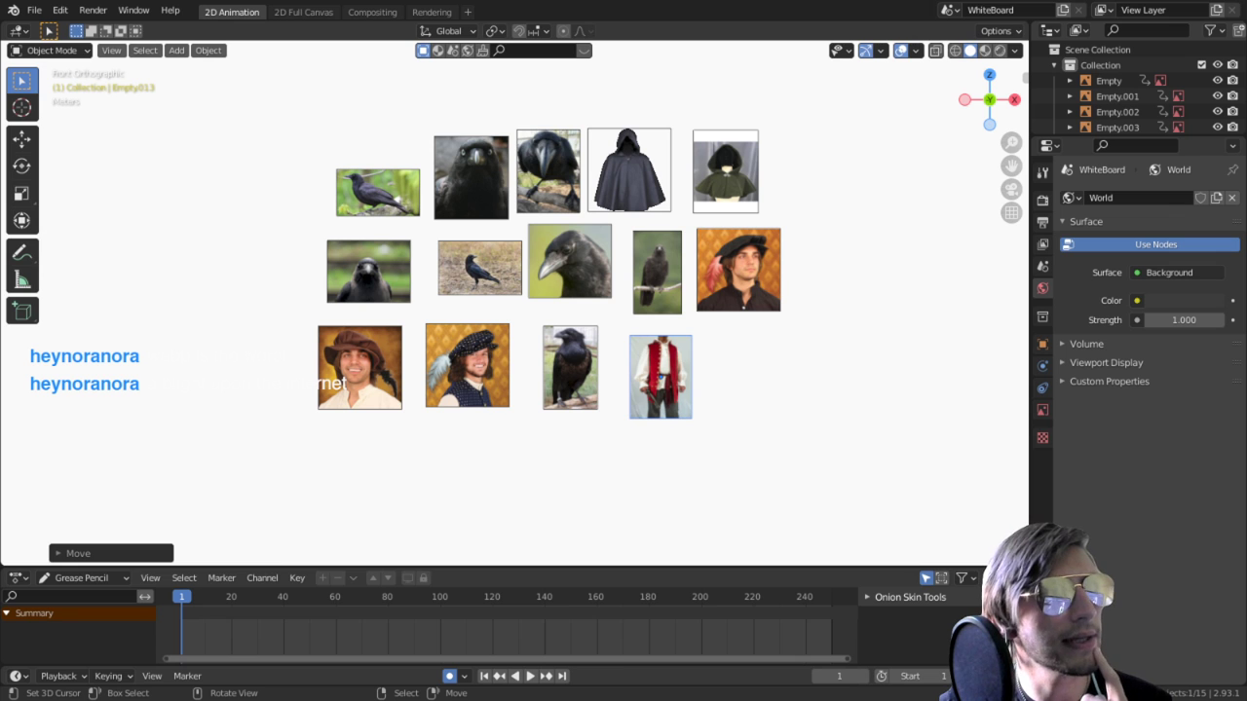
Step: Switch to GIMP with Tudor Pants.webp open and inspect the costume photo up close
{"action": "left_click_drag", "start_coordinate": [0, 11], "coordinate": [737, 2]}
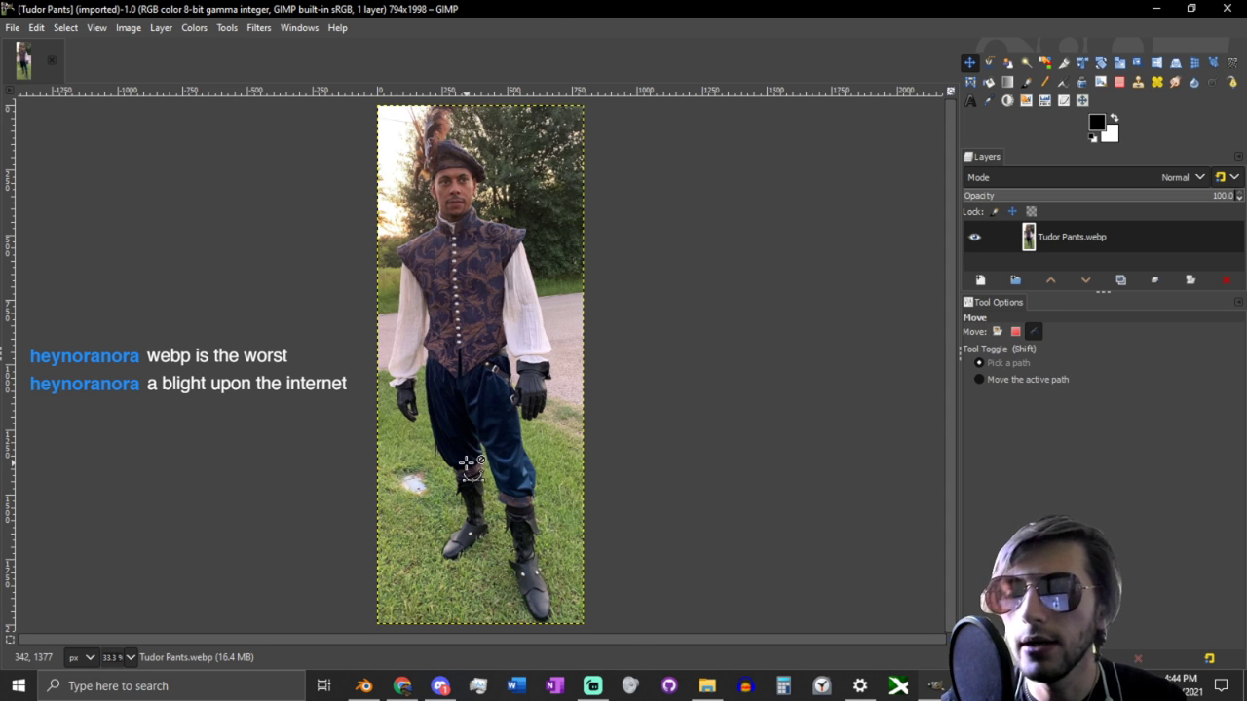
{"action": "scroll", "coordinate": [467, 459], "scroll_direction": "up", "scroll_amount": 3, "text": "ctrl"}
{"action": "scroll", "coordinate": [474, 459], "scroll_direction": "down", "scroll_amount": 2, "text": "ctrl"}
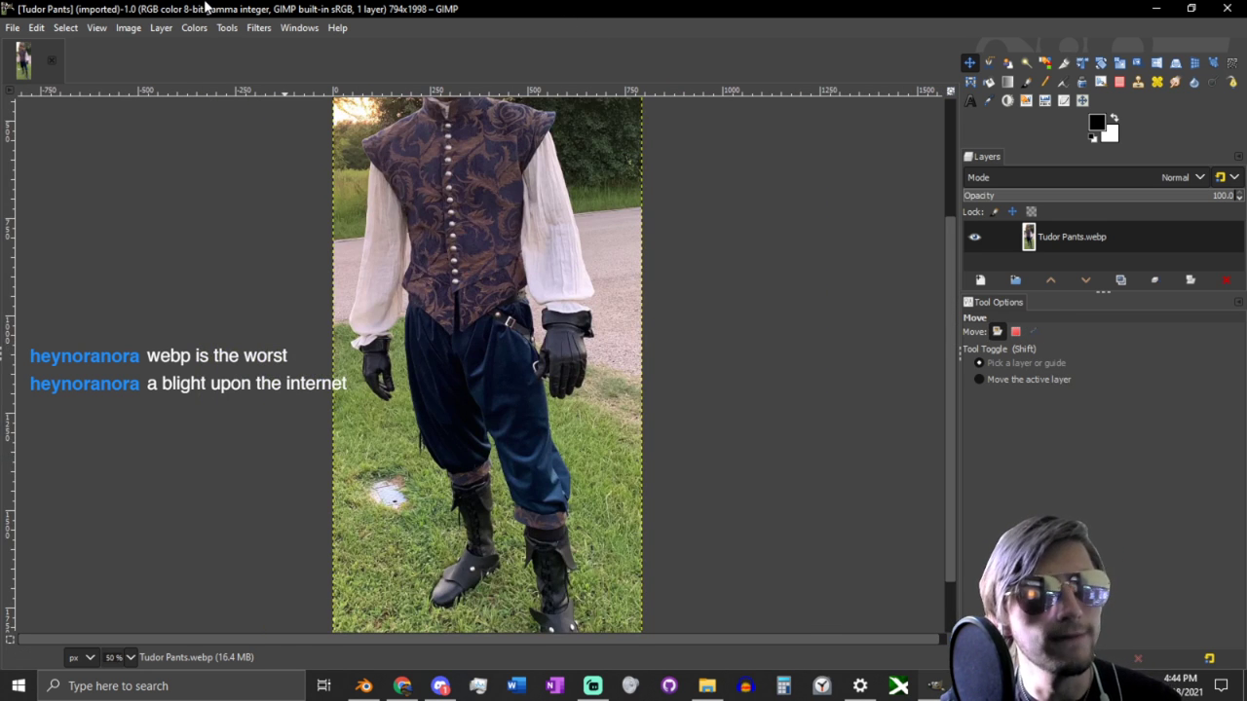
{"action": "left_click", "coordinate": [14, 29]}
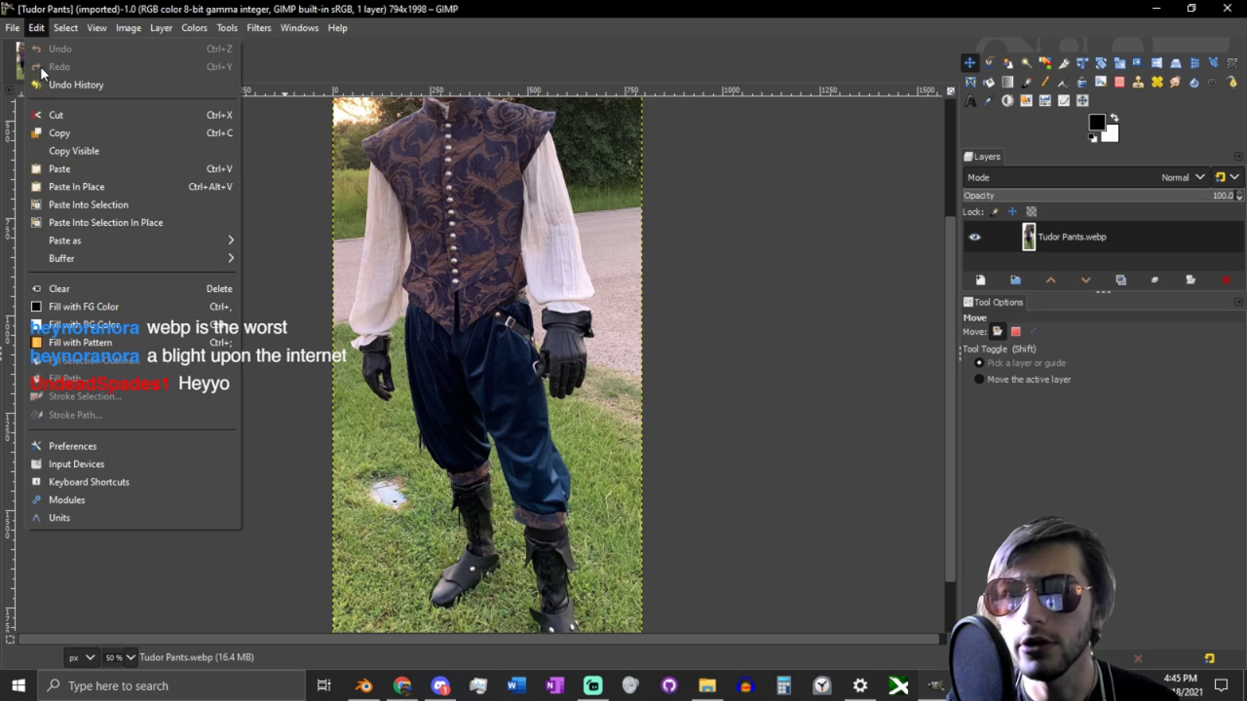
{"action": "left_click", "coordinate": [15, 29]}
{"action": "left_click", "coordinate": [15, 29]}
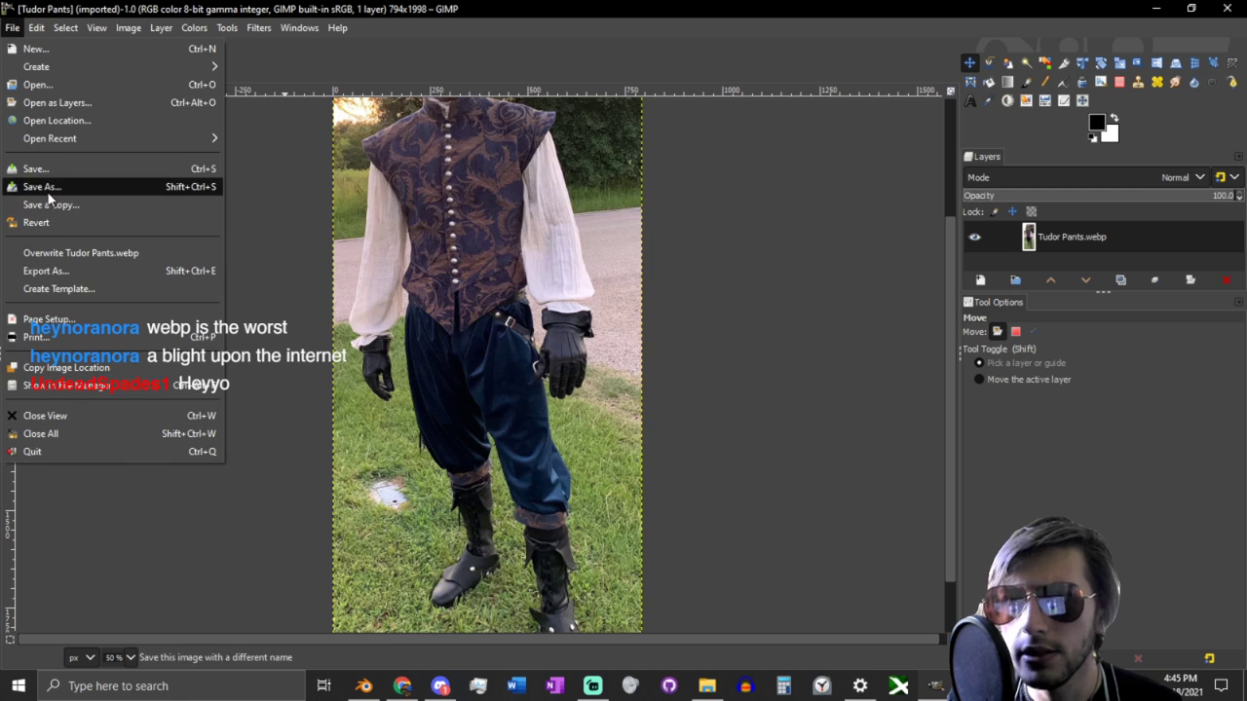
{"action": "left_click", "coordinate": [48, 187]}
{"action": "key", "text": "Escape"}
Step: Export the costume photo as Tudor Pants.Jpg into the References folder and close GIMP
{"action": "left_click", "coordinate": [13, 27]}
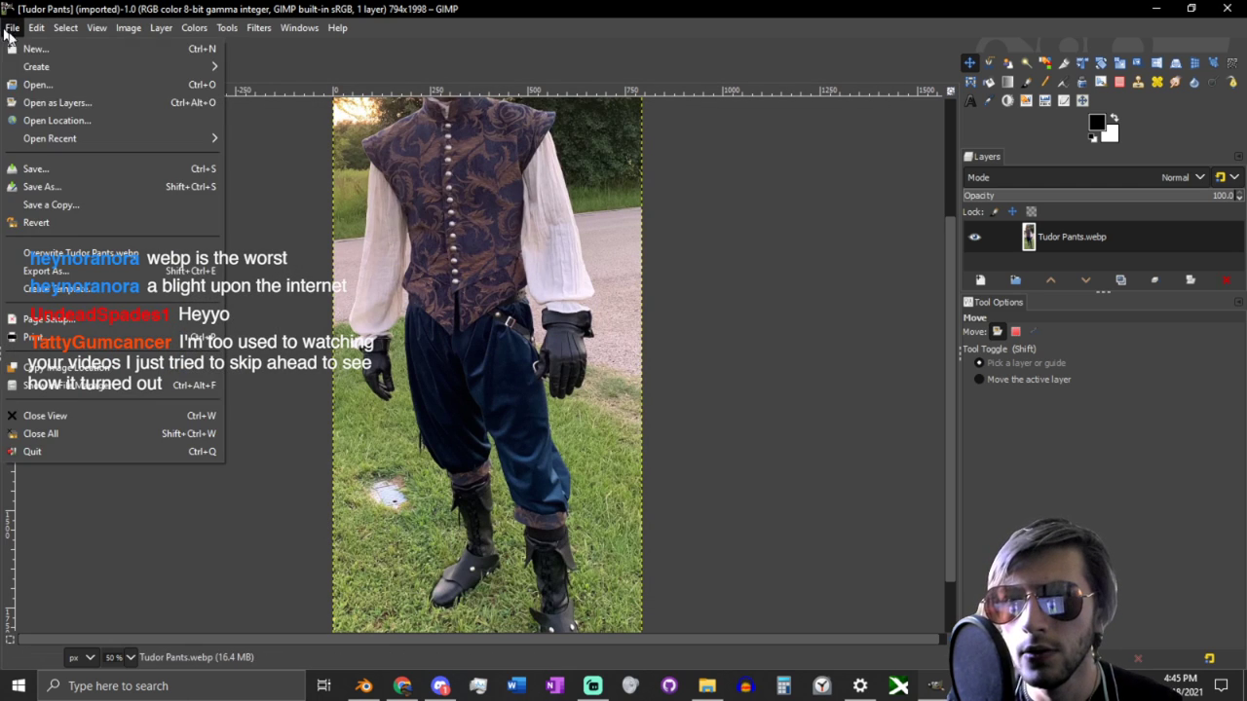
{"action": "left_click", "coordinate": [45, 270]}
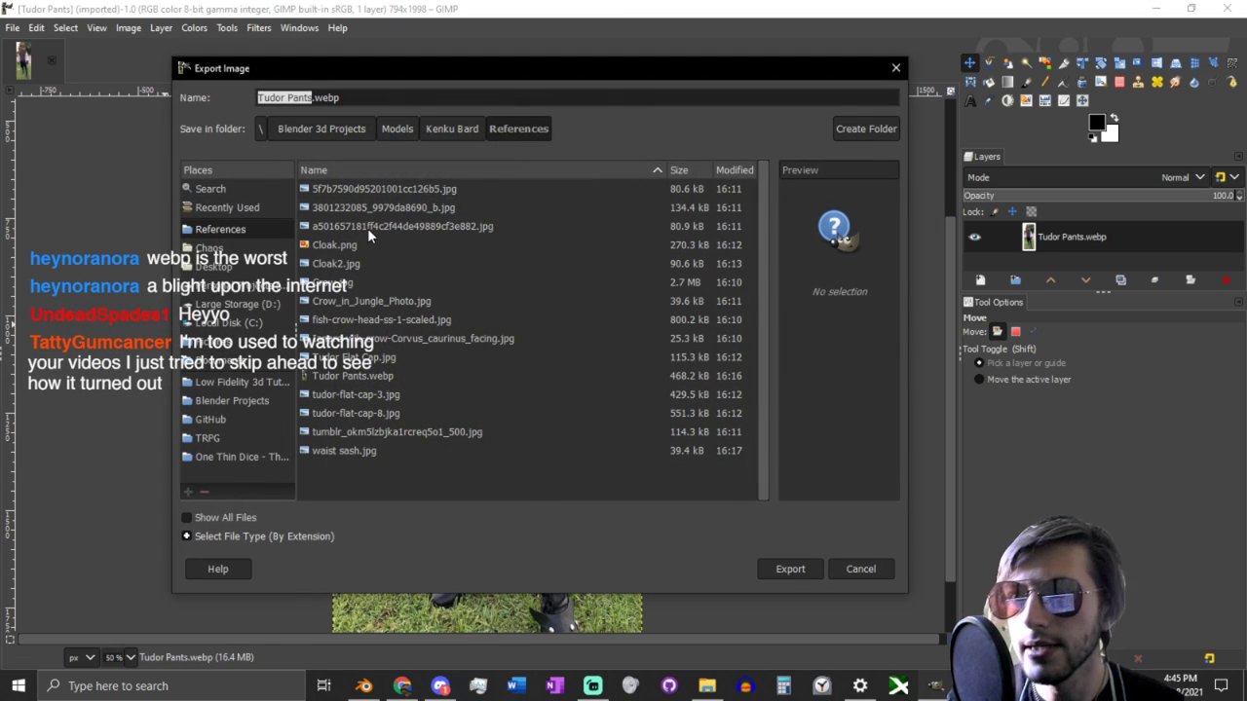
{"action": "key", "text": "Right"}
{"action": "key", "text": "shift+End"}
{"action": "type", "text": "Jpg"}
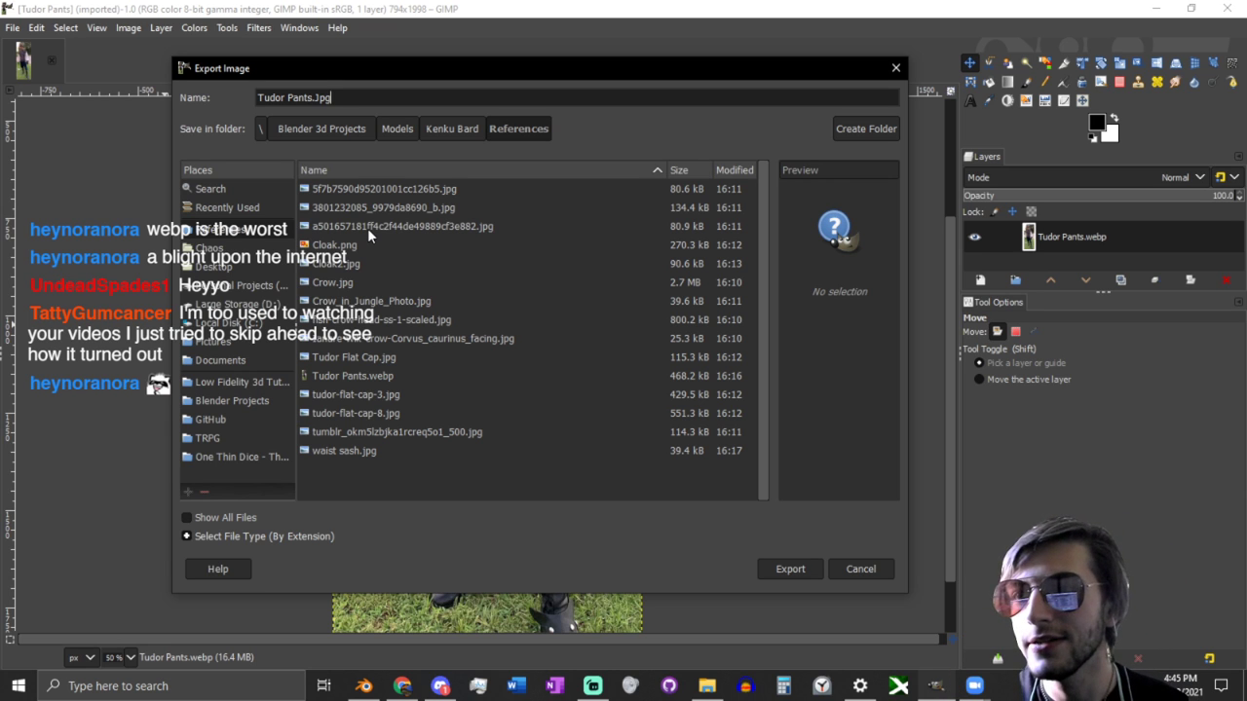
{"action": "key", "text": "Return"}
{"action": "key", "text": "Return"}
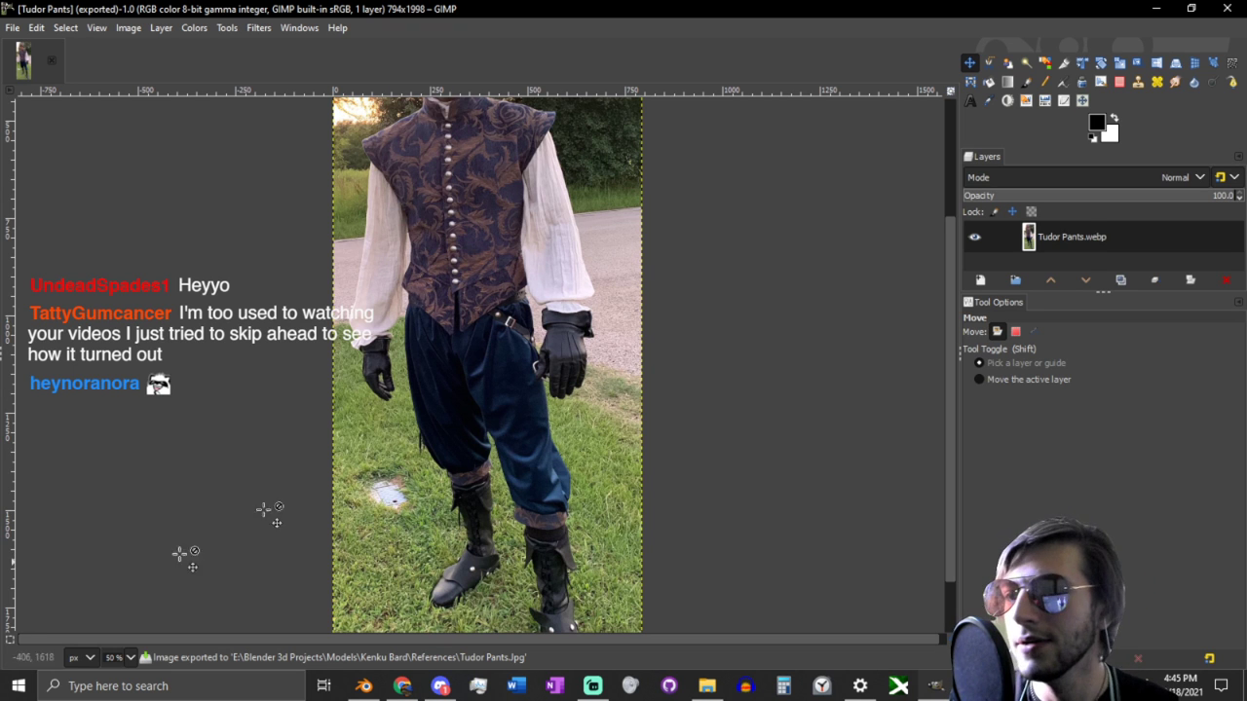
{"action": "left_click", "coordinate": [1227, 8]}
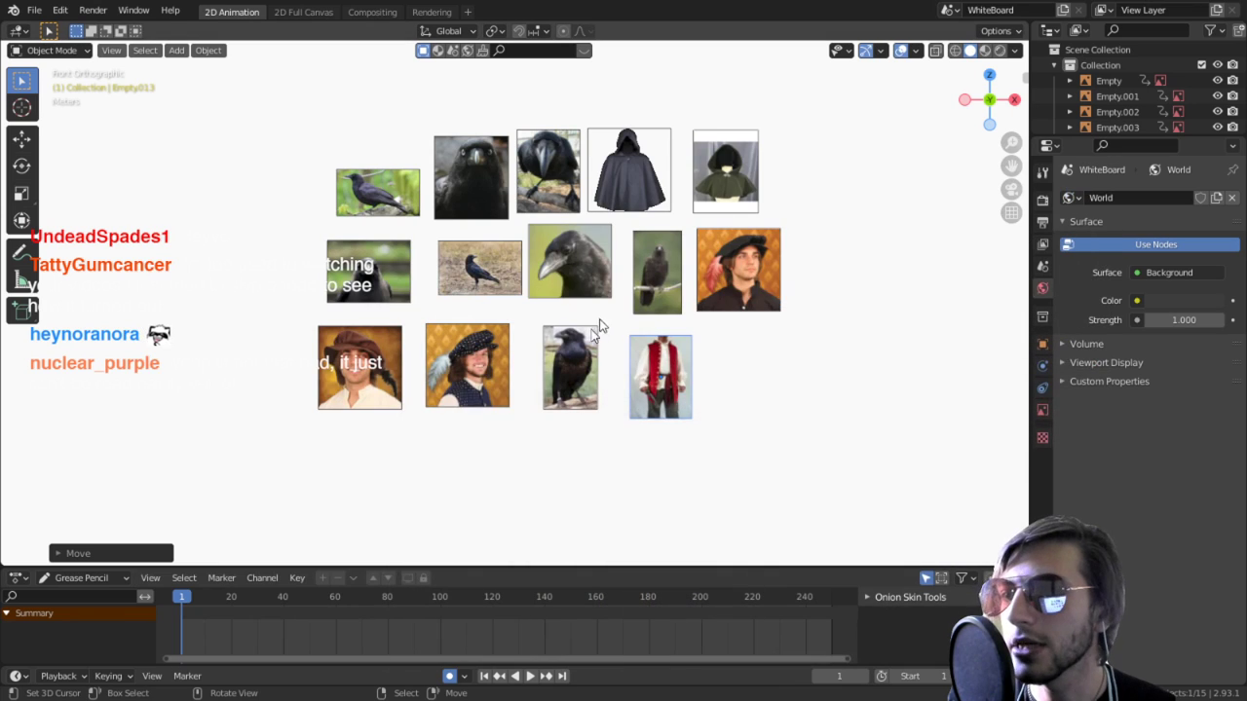
Step: Switch to the References folder in File Explorer and compare the file sizes of Tudor Pants.Jpg and Tudor Pants.webp
{"action": "key", "text": "alt+Tab"}
{"action": "left_click", "coordinate": [798, 276]}
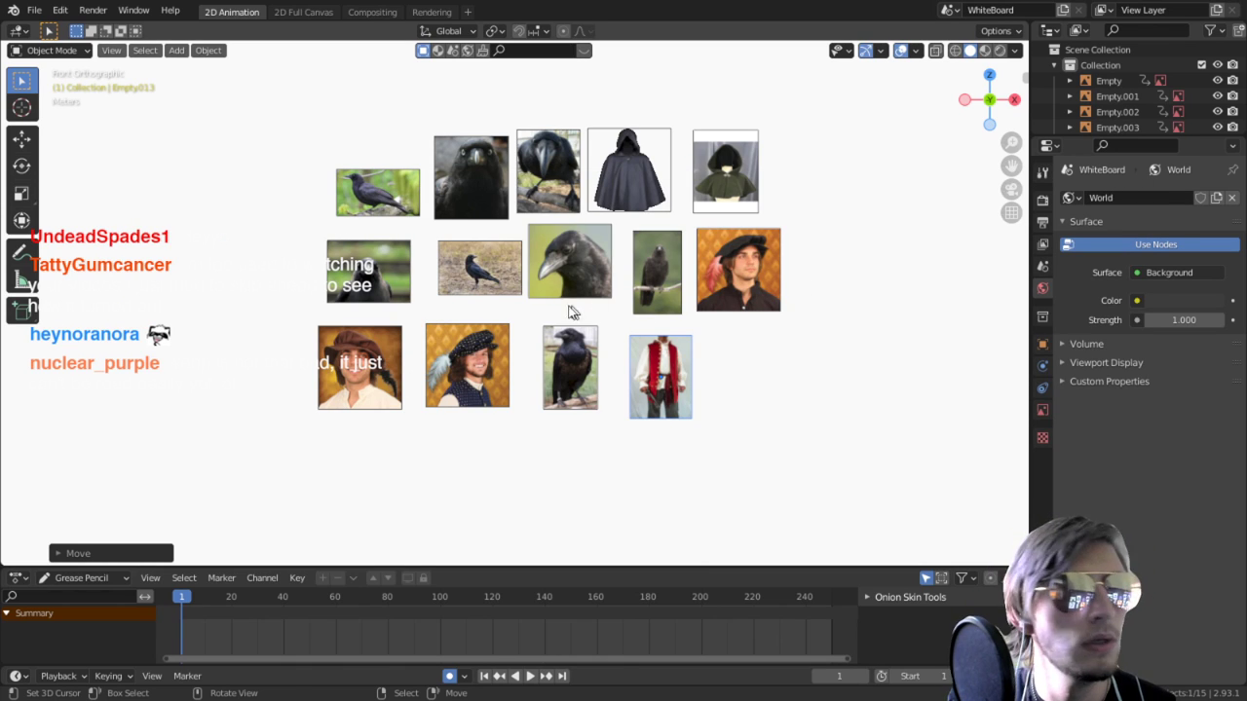
{"action": "key", "text": "alt+Tab"}
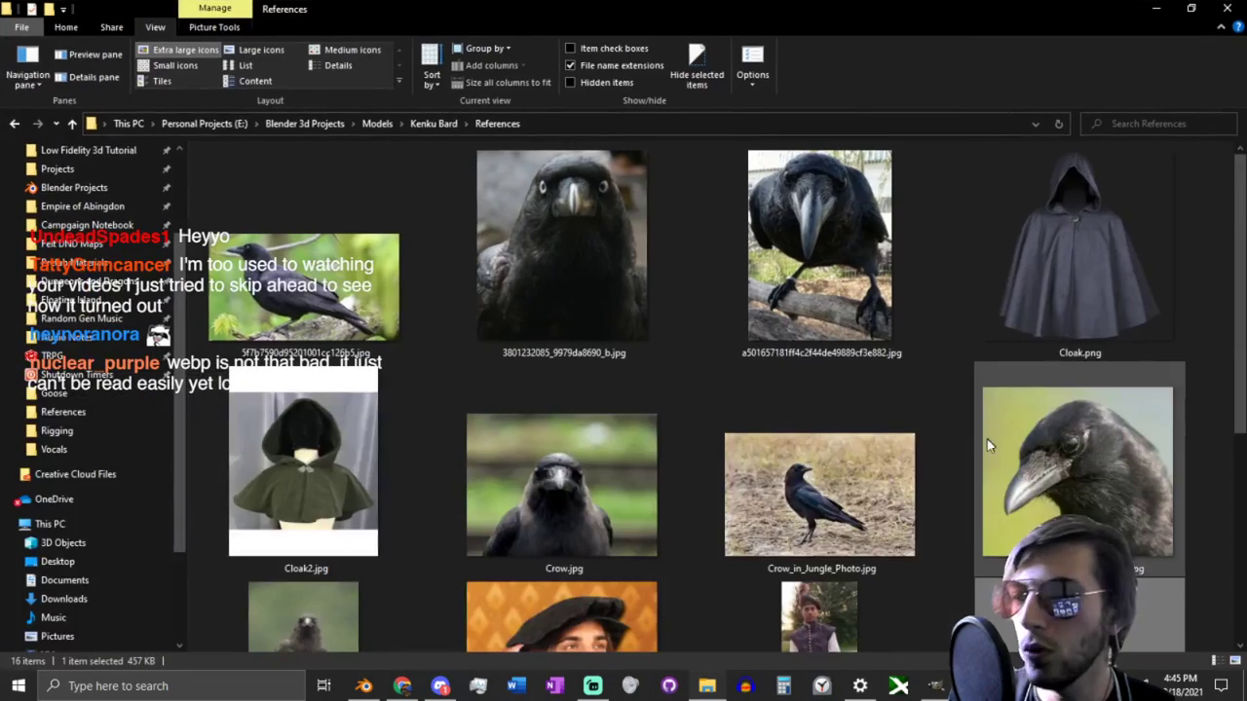
{"action": "scroll", "coordinate": [987, 438], "scroll_direction": "down", "scroll_amount": 3}
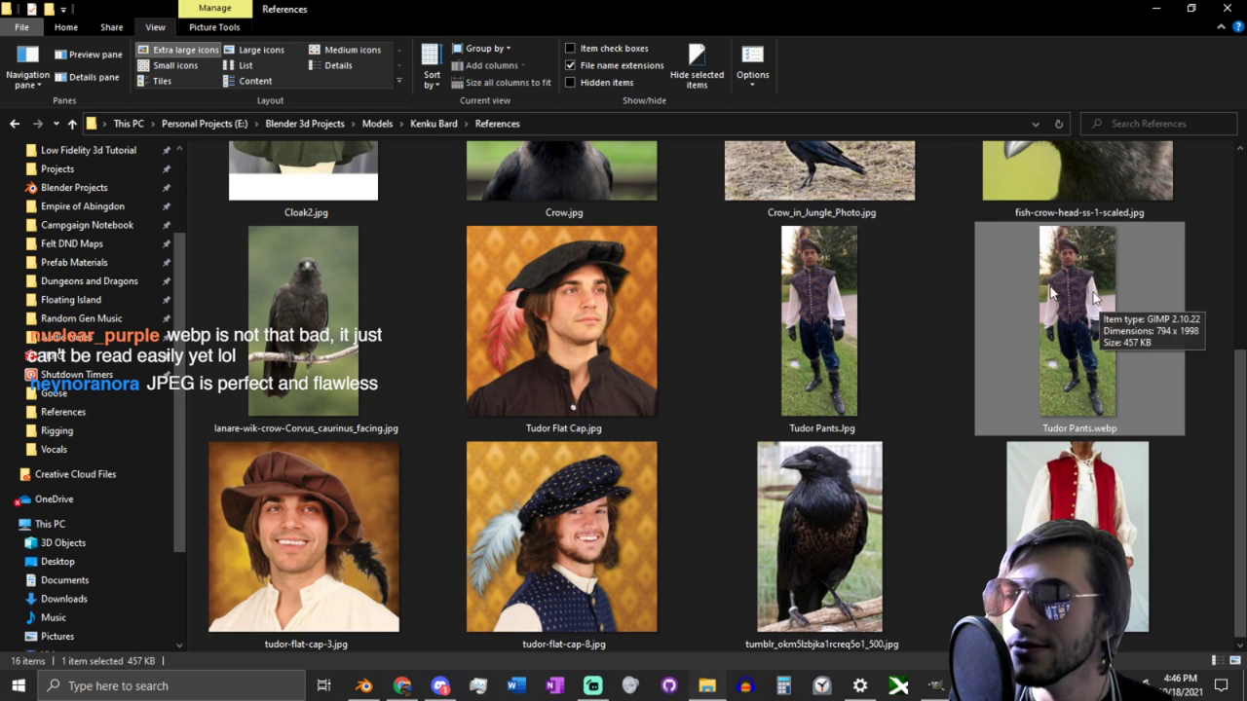
{"action": "left_click", "coordinate": [842, 284]}
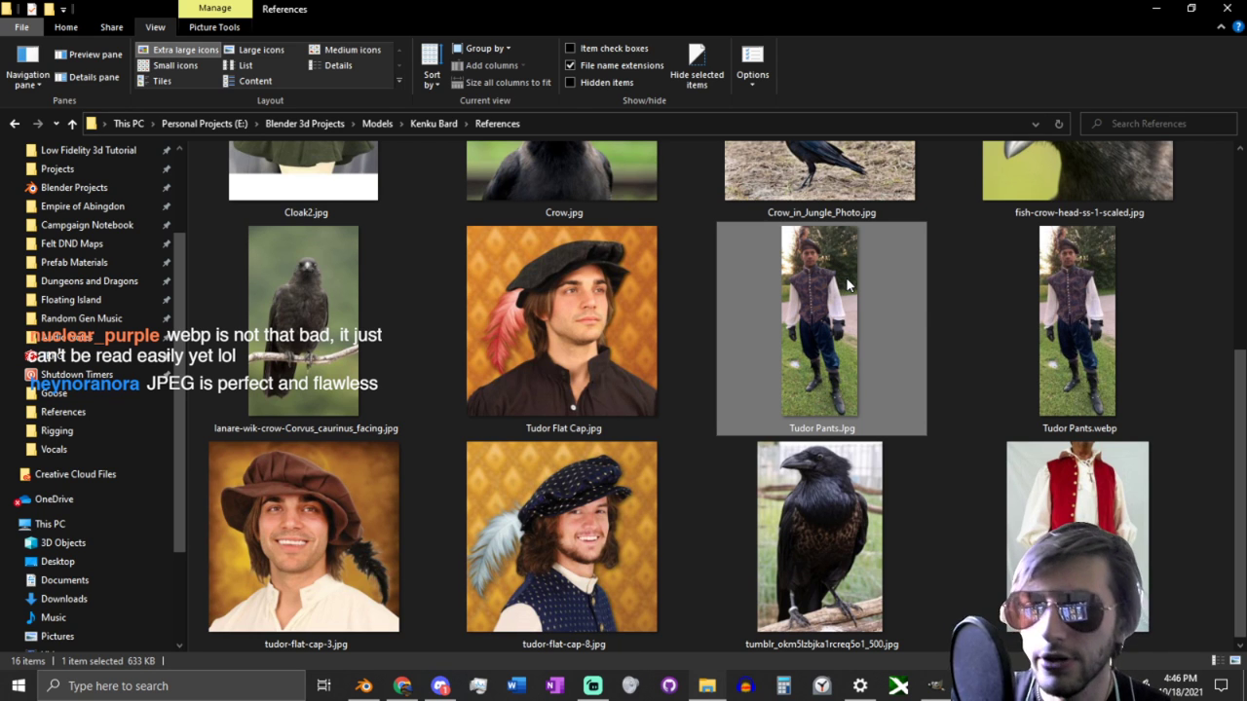
{"action": "left_click", "coordinate": [1113, 318]}
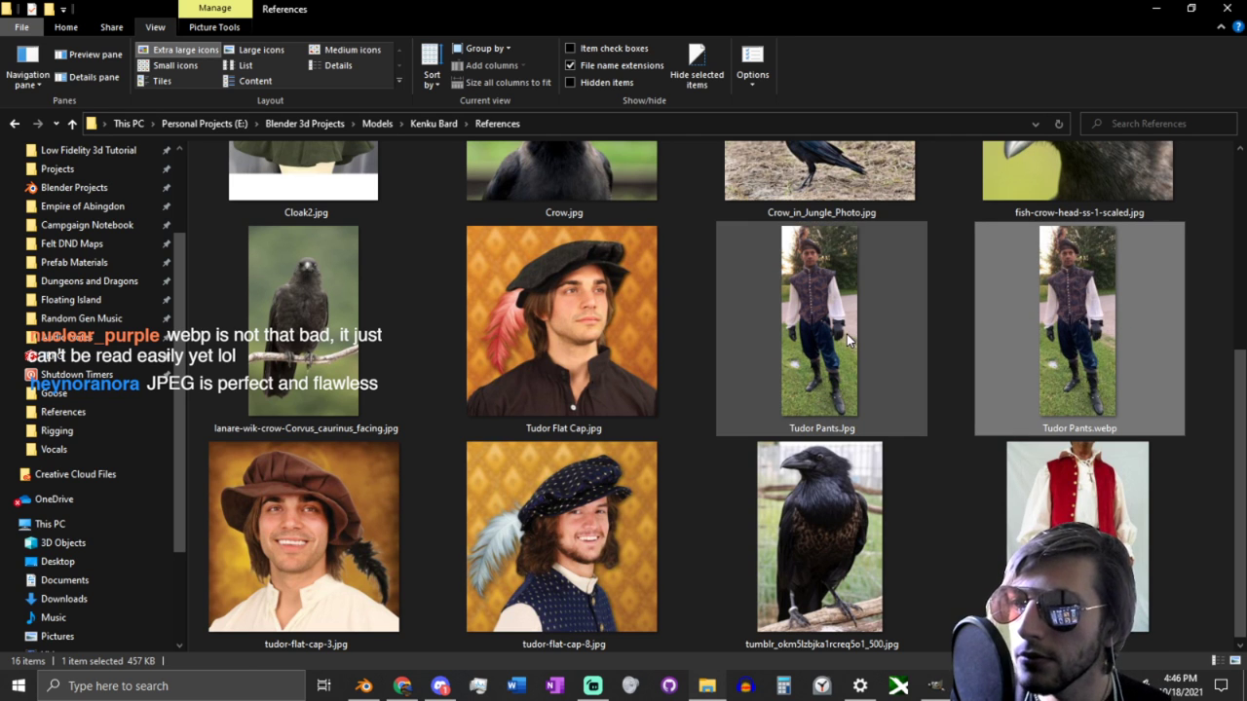
{"action": "mouse_move", "coordinate": [848, 333]}
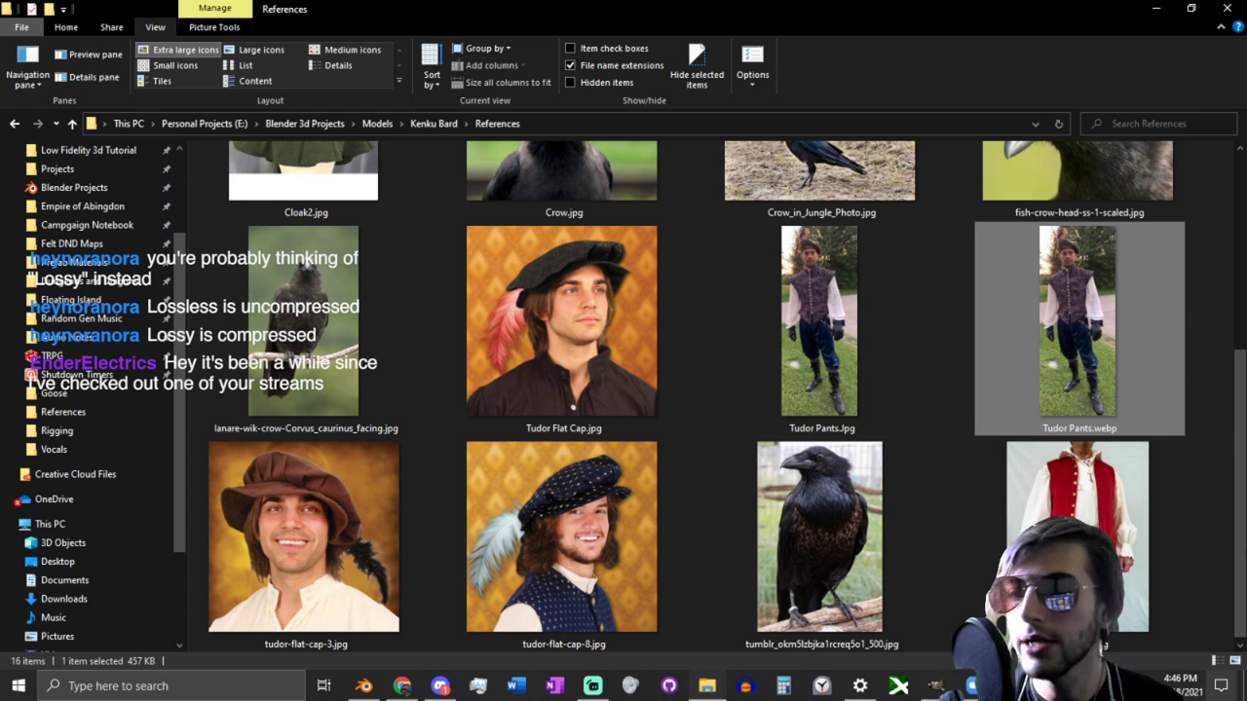
Step: Add Tudor Pants.Jpg from the References folder to the Blender whiteboard, placing it beside the red waist sash photo in the third row
{"action": "left_click_drag", "start_coordinate": [978, 10], "coordinate": [2, 414]}
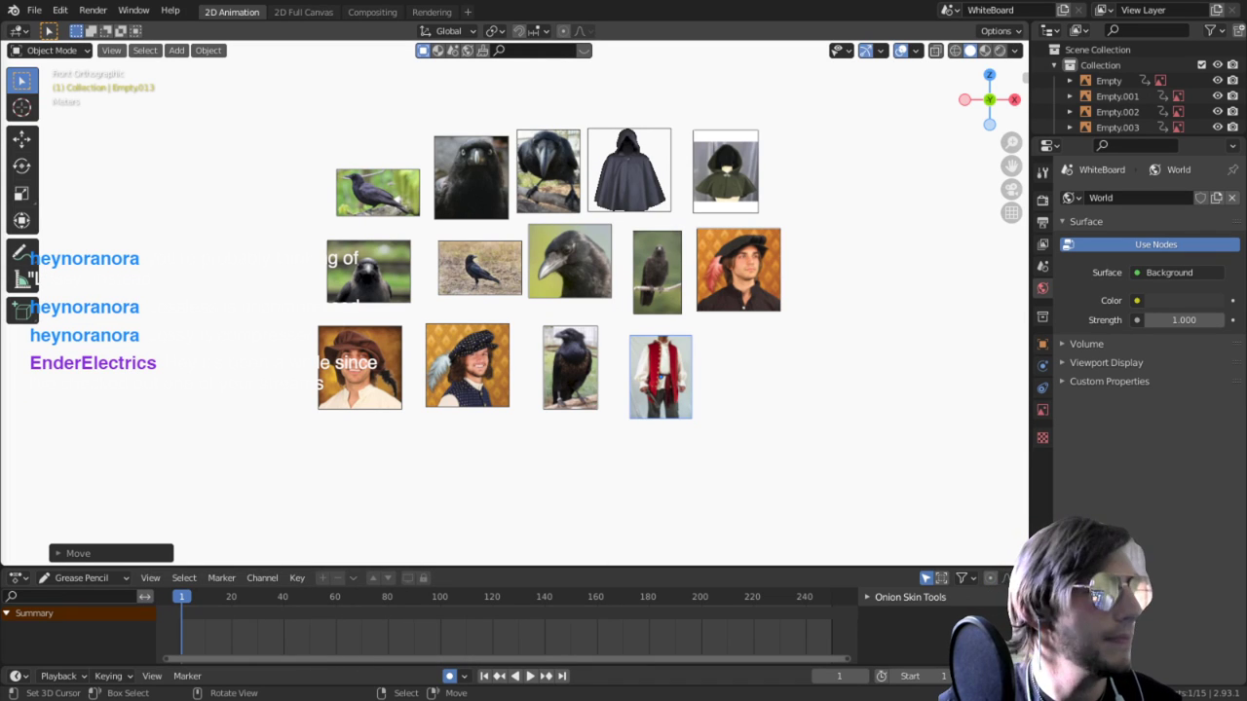
{"action": "left_click_drag", "start_coordinate": [249, 524], "coordinate": [856, 373]}
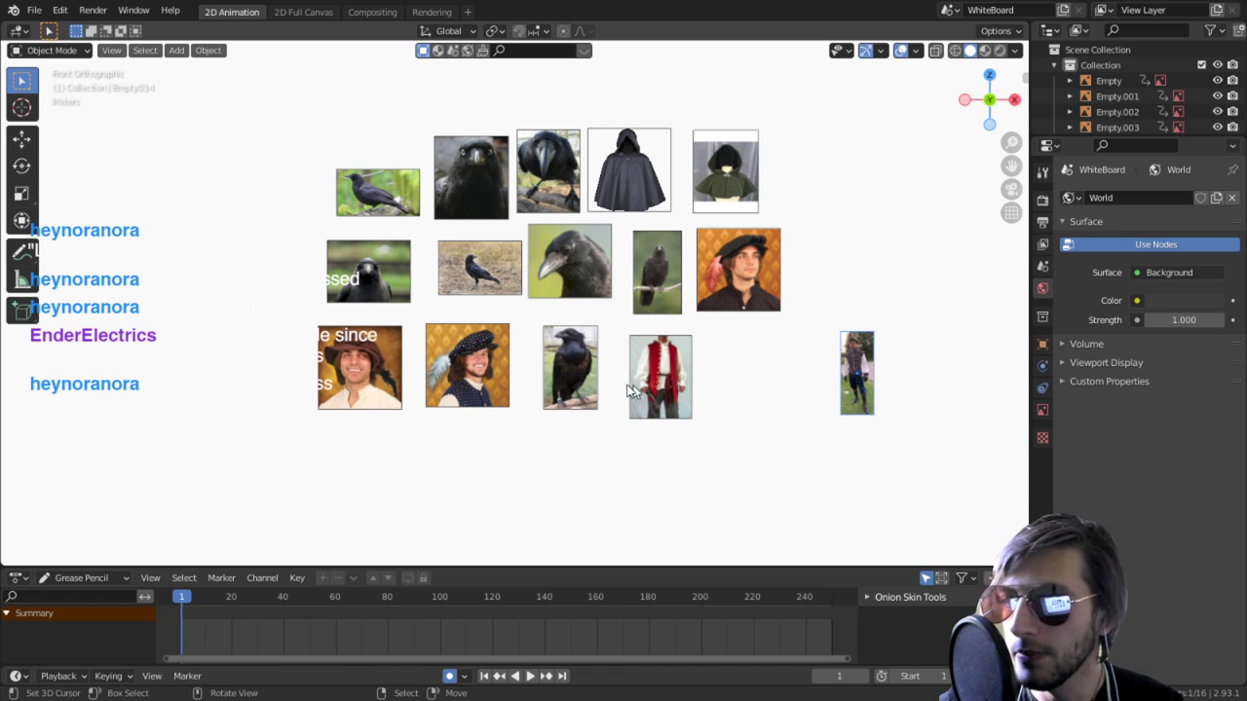
{"action": "key", "text": "g"}
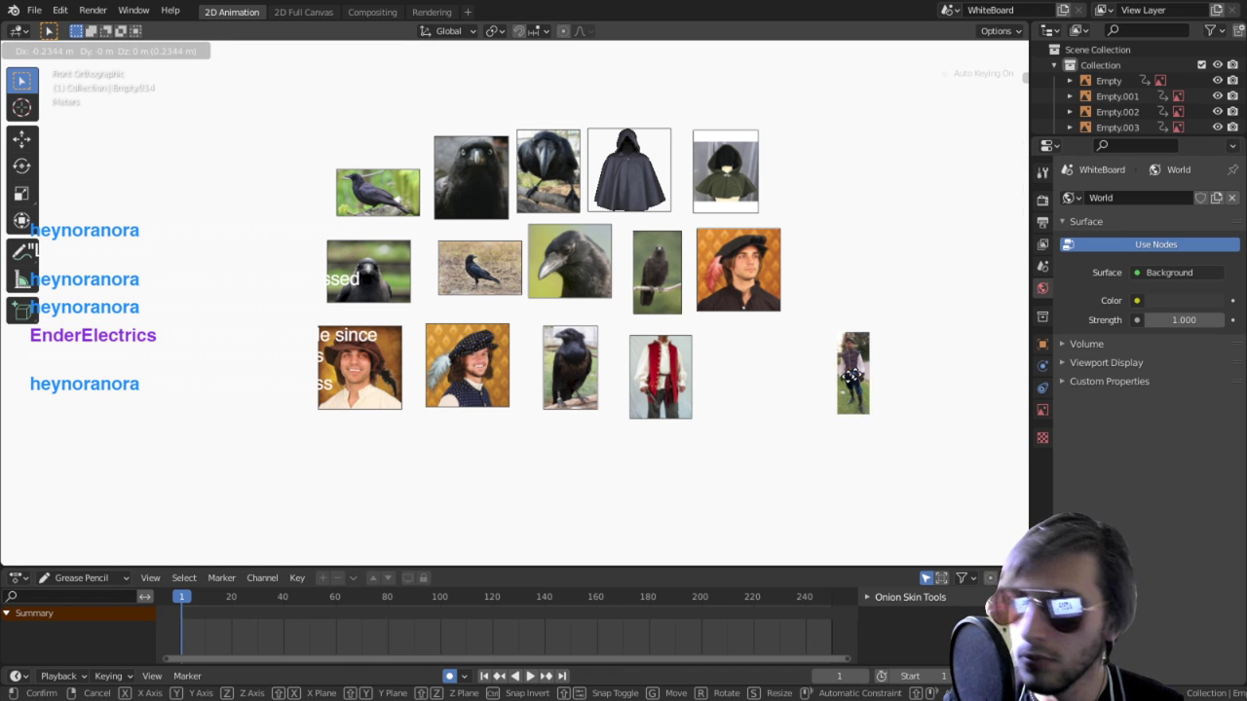
{"action": "left_click", "coordinate": [758, 367]}
{"action": "scroll", "coordinate": [621, 338], "scroll_direction": "up", "scroll_amount": 3}
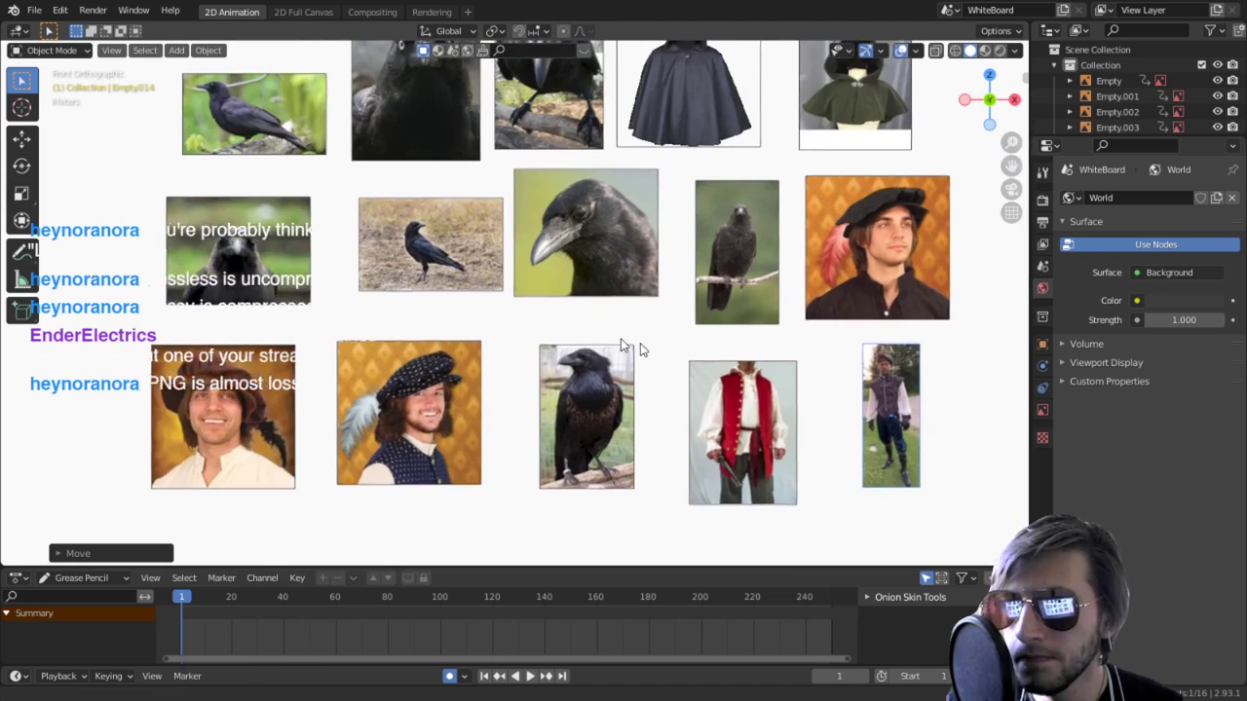
{"action": "middle_click_drag", "start_coordinate": [620, 338], "coordinate": [402, 269], "text": "shift"}
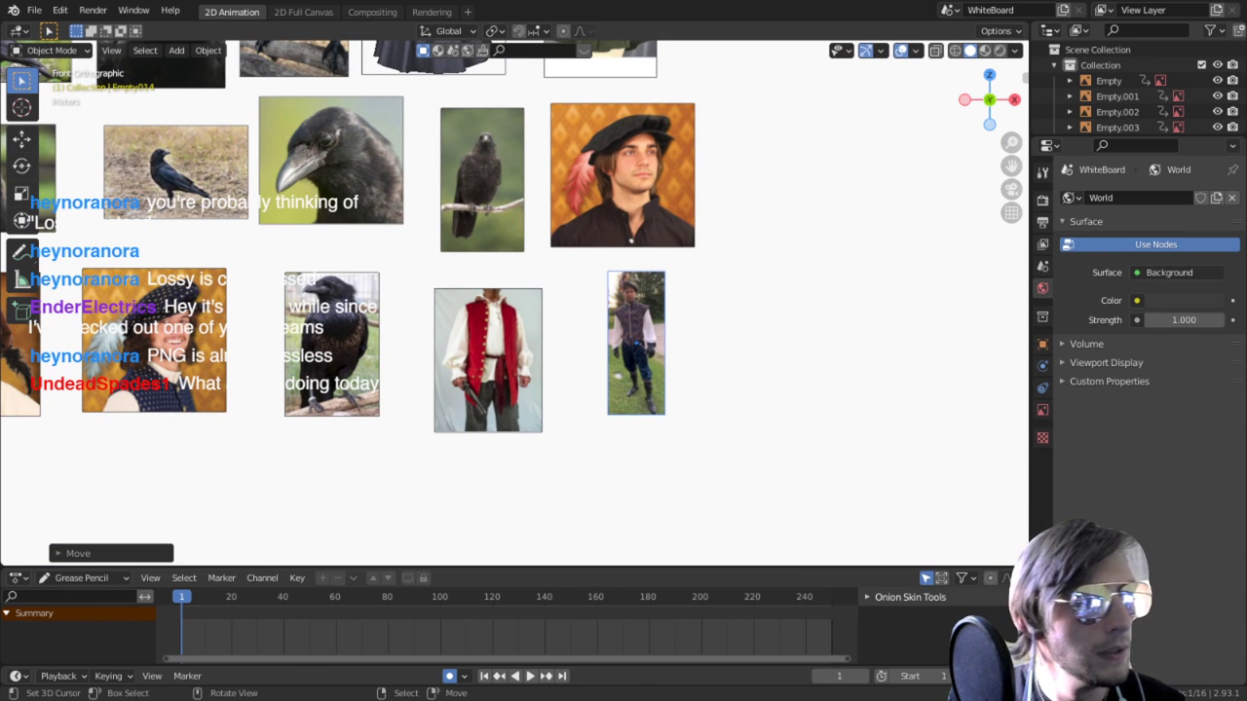
{"action": "middle_click_drag", "start_coordinate": [468, 226], "coordinate": [744, 347], "text": "shift"}
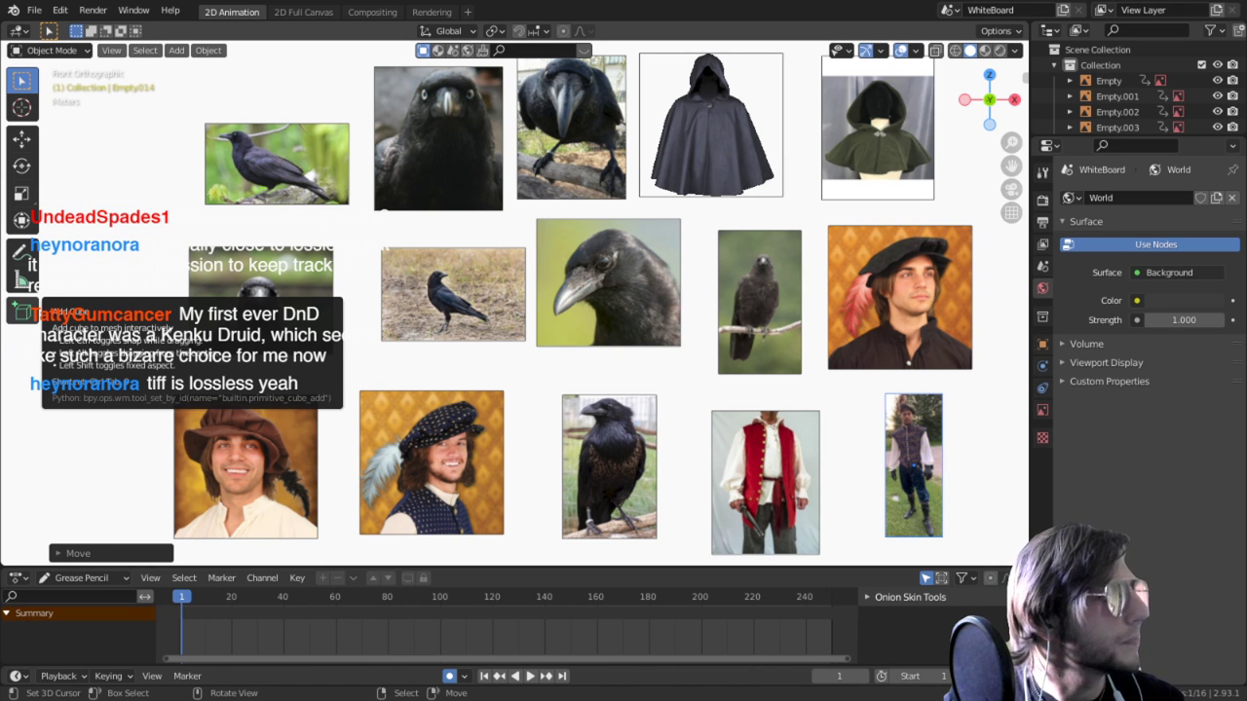
Step: Switch to Chrome and show the Ecosia image results for kenku
{"action": "left_click_drag", "start_coordinate": [0, 394], "coordinate": [406, 4]}
{"action": "left_click", "coordinate": [283, 163]}
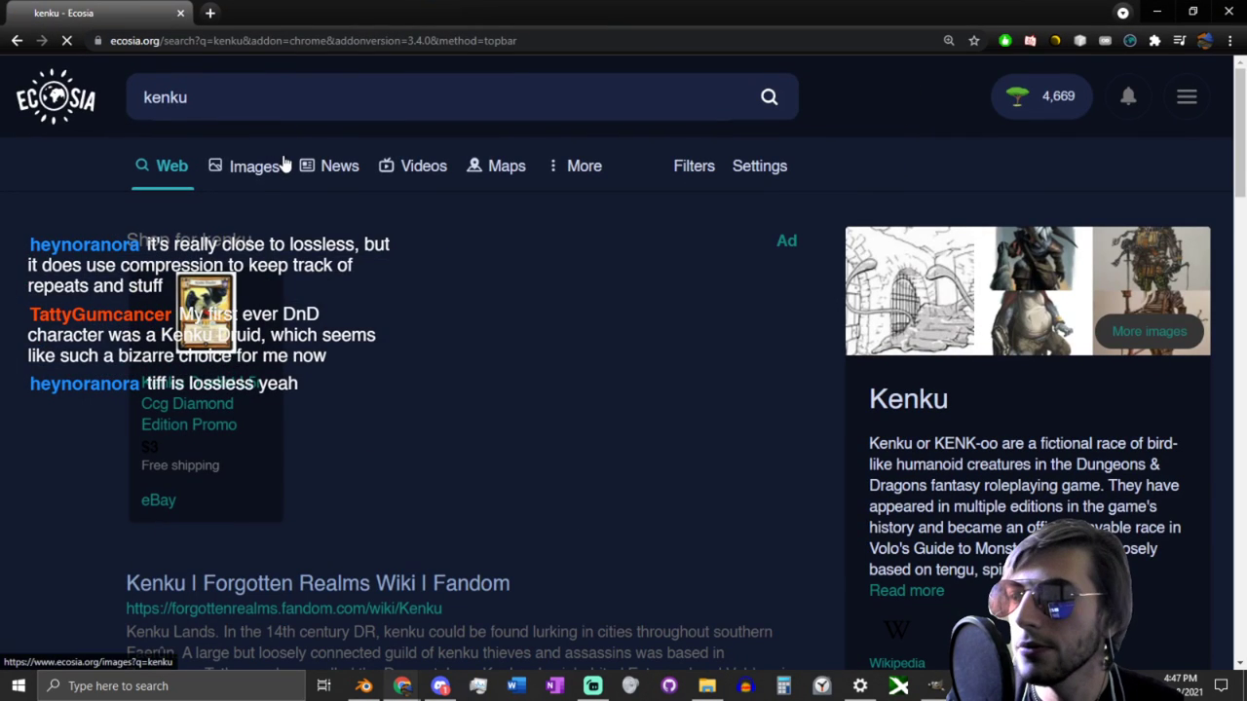
{"action": "left_click", "coordinate": [283, 163]}
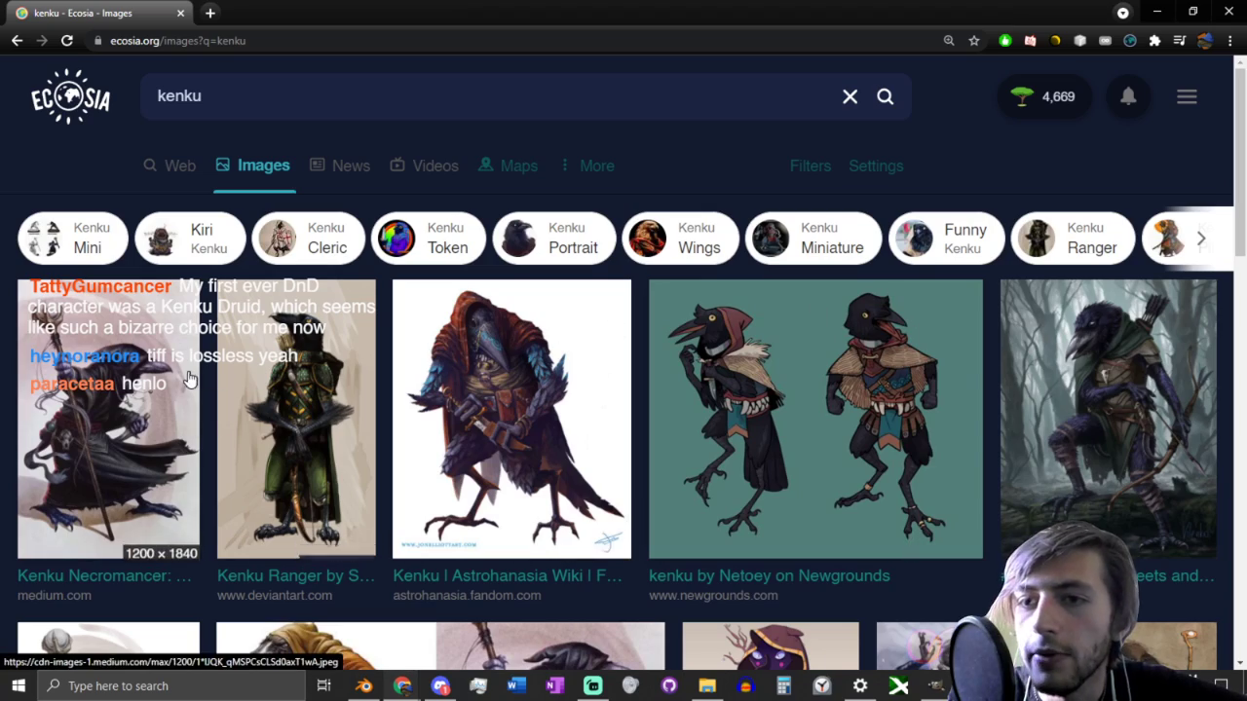
Step: Examine the kenku artwork in the image results for costume, pose and anatomy ideas, and return to the Blender whiteboard
{"action": "scroll", "coordinate": [758, 398], "scroll_direction": "down", "scroll_amount": 3}
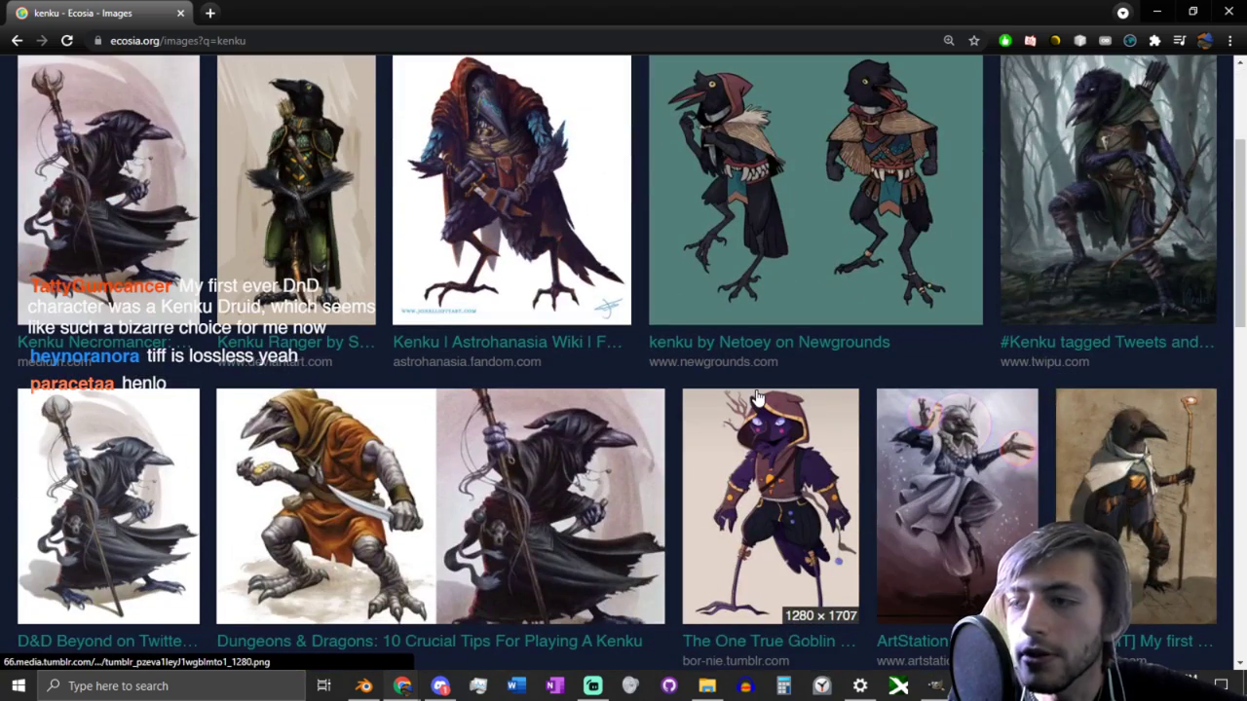
{"action": "scroll", "coordinate": [758, 397], "scroll_direction": "down", "scroll_amount": 2}
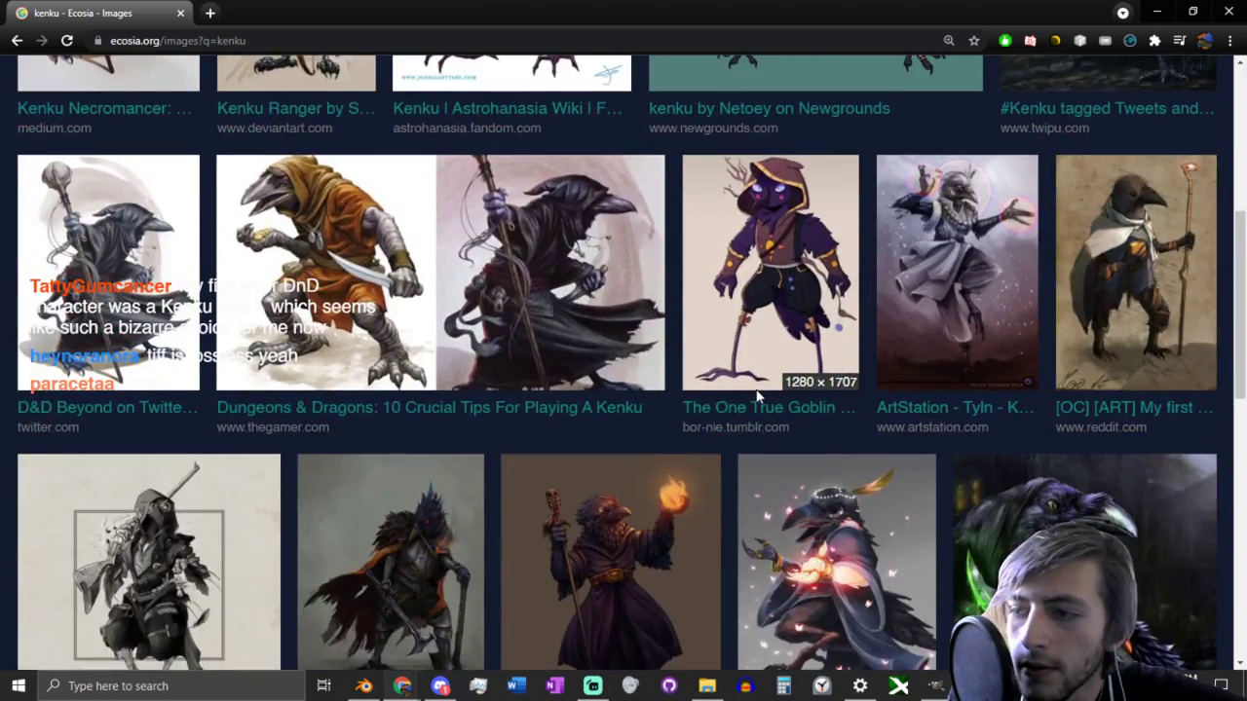
{"action": "scroll", "coordinate": [759, 388], "scroll_direction": "down", "scroll_amount": 4}
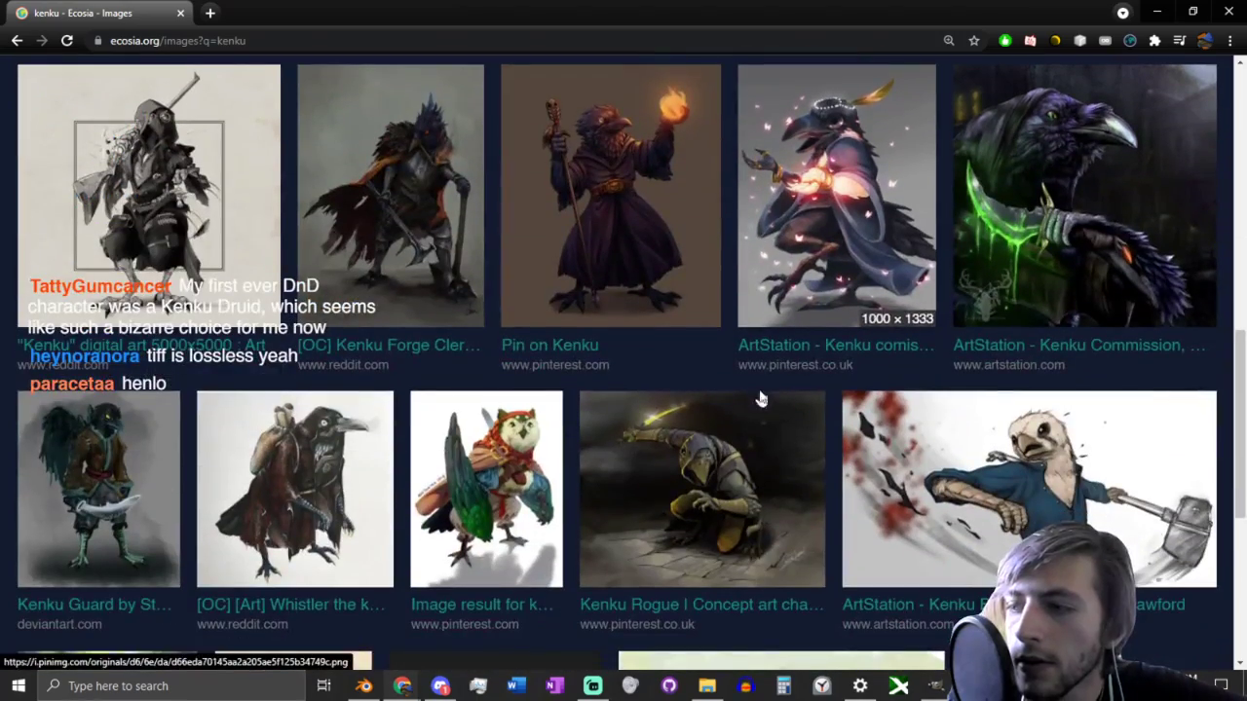
{"action": "scroll", "coordinate": [760, 397], "scroll_direction": "down", "scroll_amount": 2}
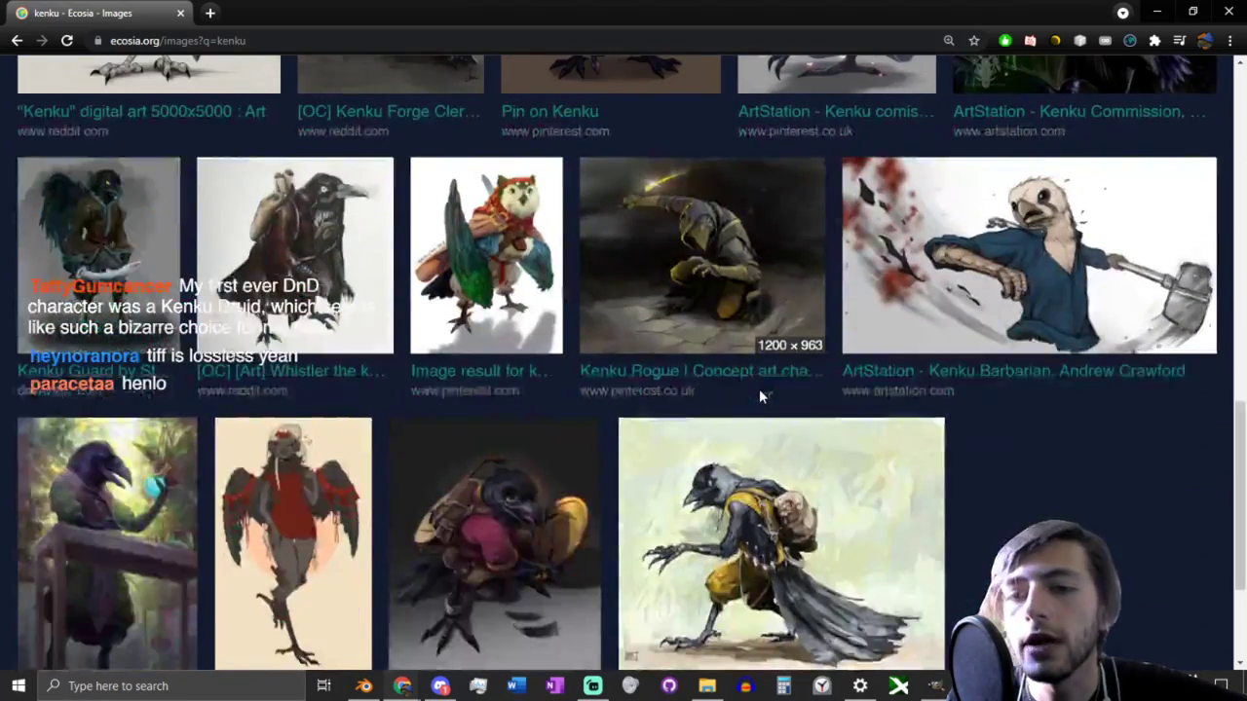
{"action": "scroll", "coordinate": [761, 397], "scroll_direction": "down", "scroll_amount": 2}
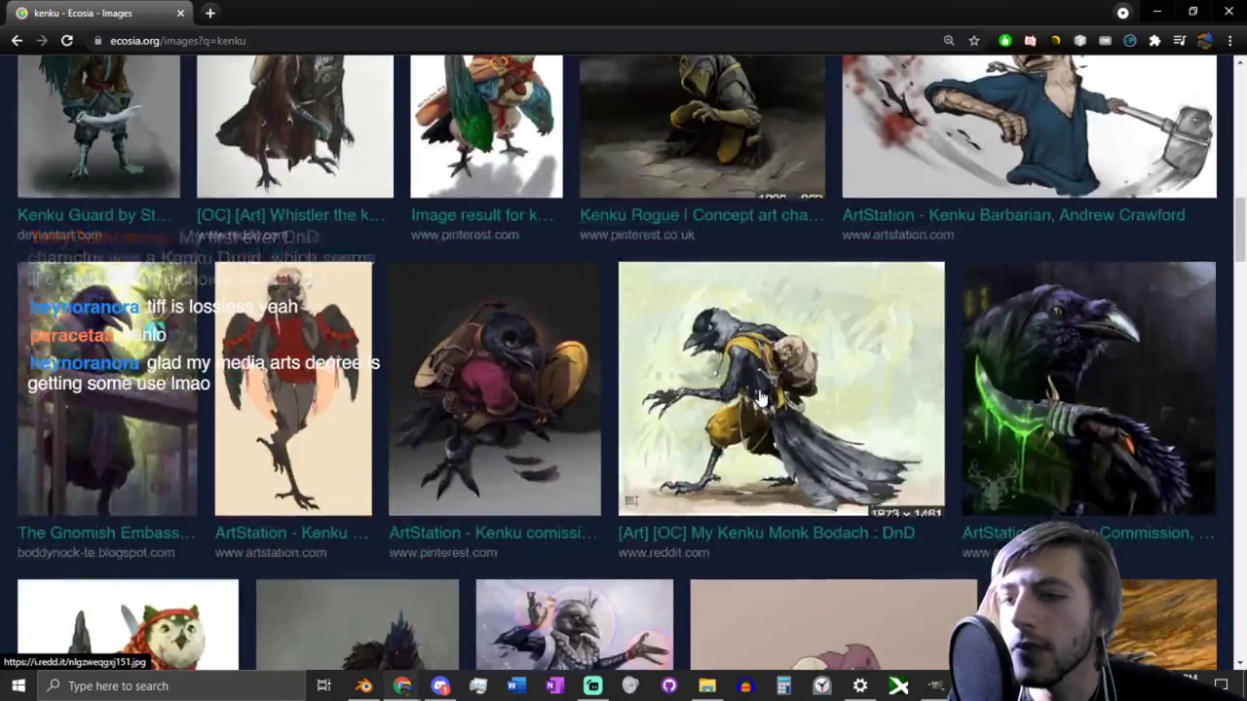
{"action": "scroll", "coordinate": [760, 397], "scroll_direction": "down", "scroll_amount": 1}
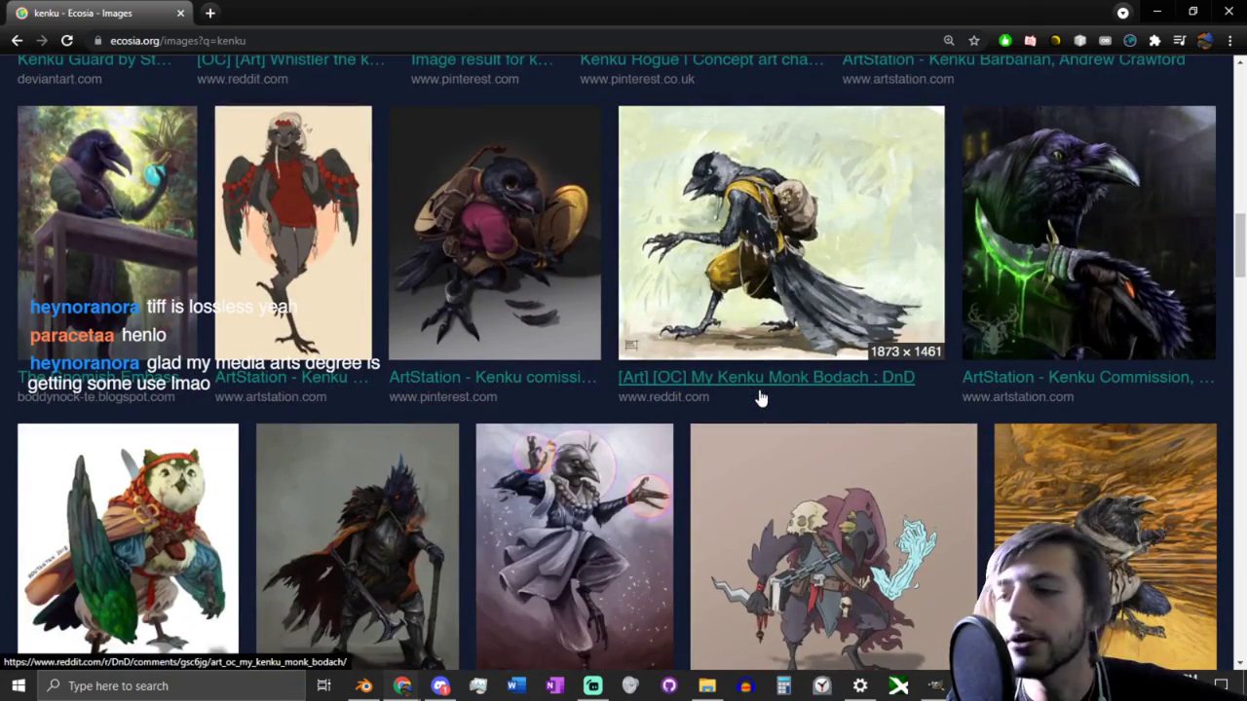
{"action": "scroll", "coordinate": [1008, 376], "scroll_direction": "down", "scroll_amount": 2}
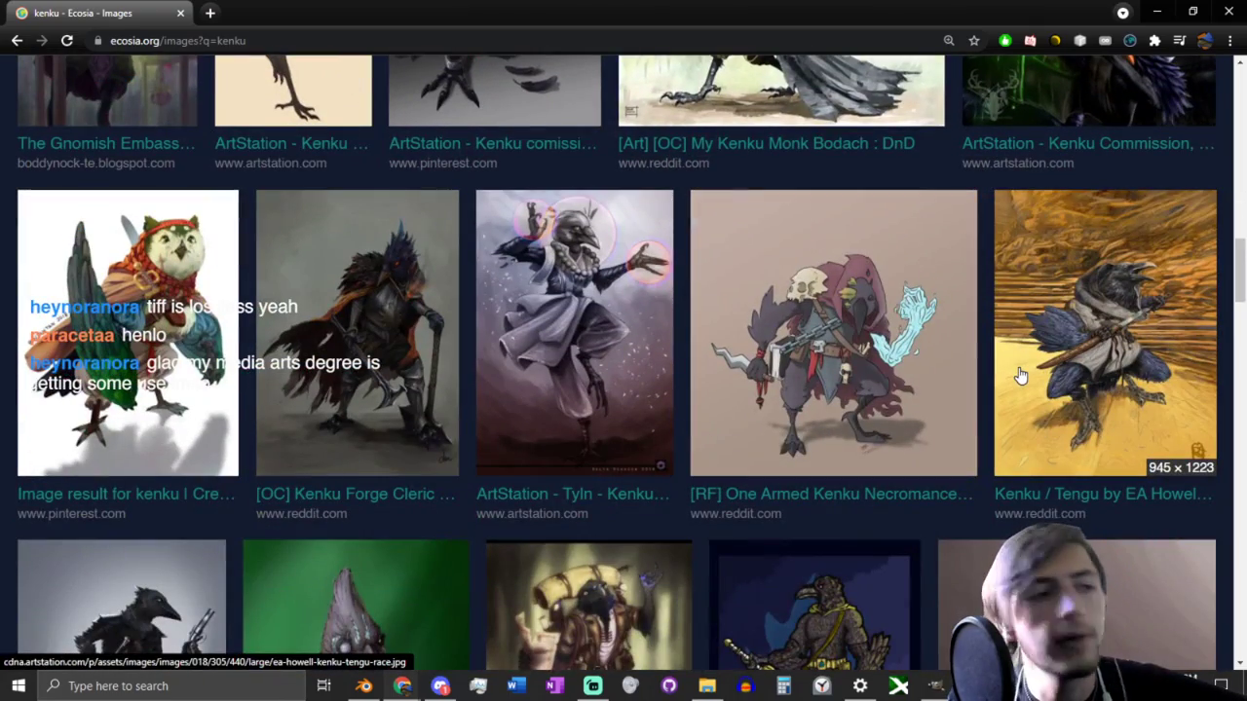
{"action": "scroll", "coordinate": [1019, 376], "scroll_direction": "down", "scroll_amount": 2}
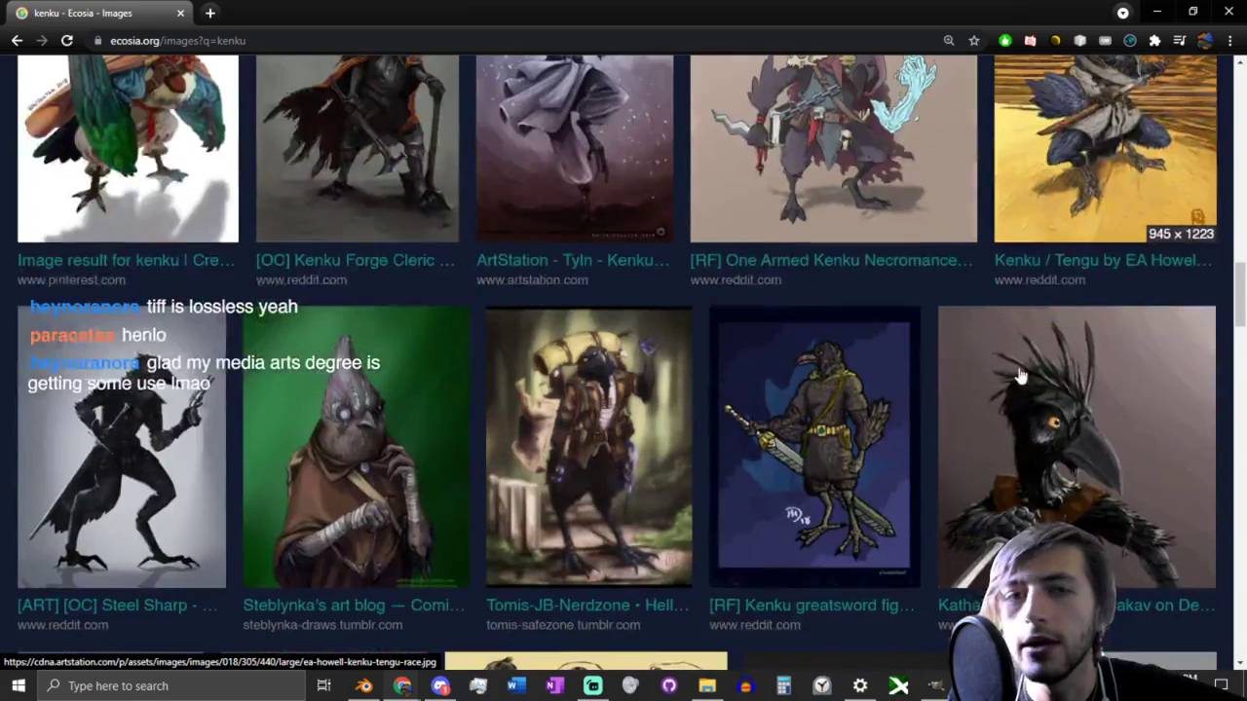
{"action": "scroll", "coordinate": [1019, 376], "scroll_direction": "down", "scroll_amount": 2}
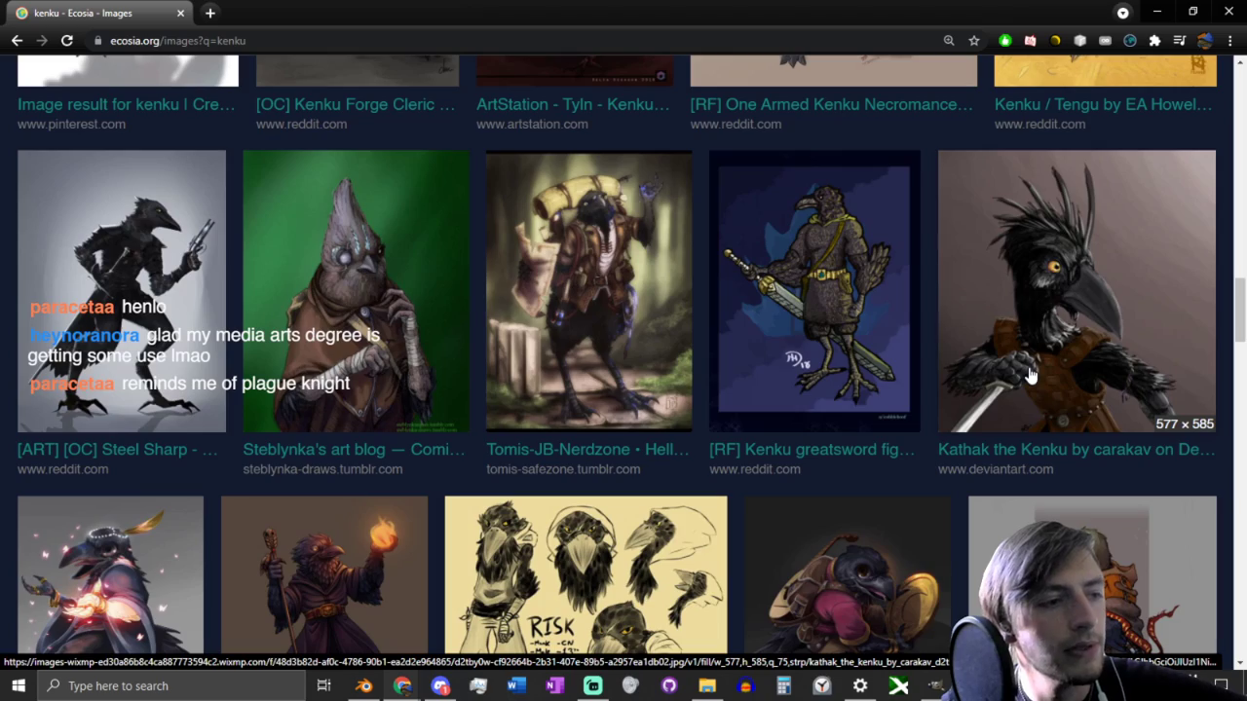
{"action": "scroll", "coordinate": [1031, 375], "scroll_direction": "down", "scroll_amount": 2}
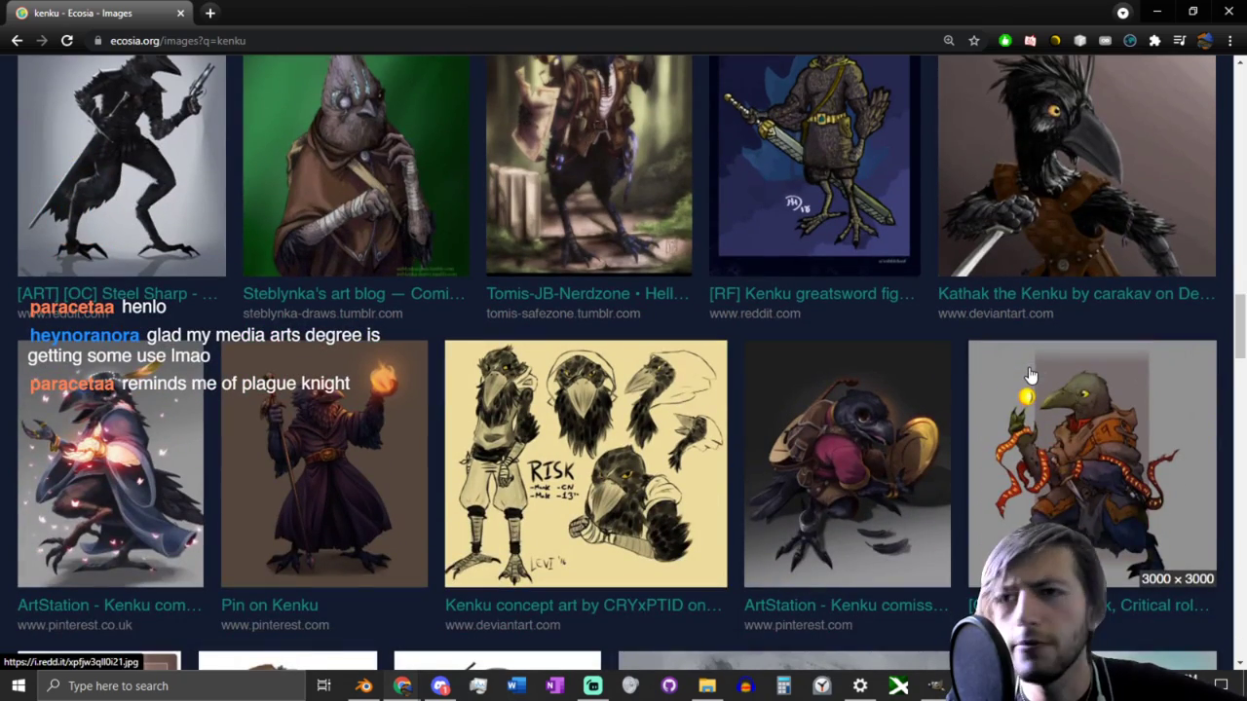
{"action": "scroll", "coordinate": [1031, 375], "scroll_direction": "down", "scroll_amount": 4}
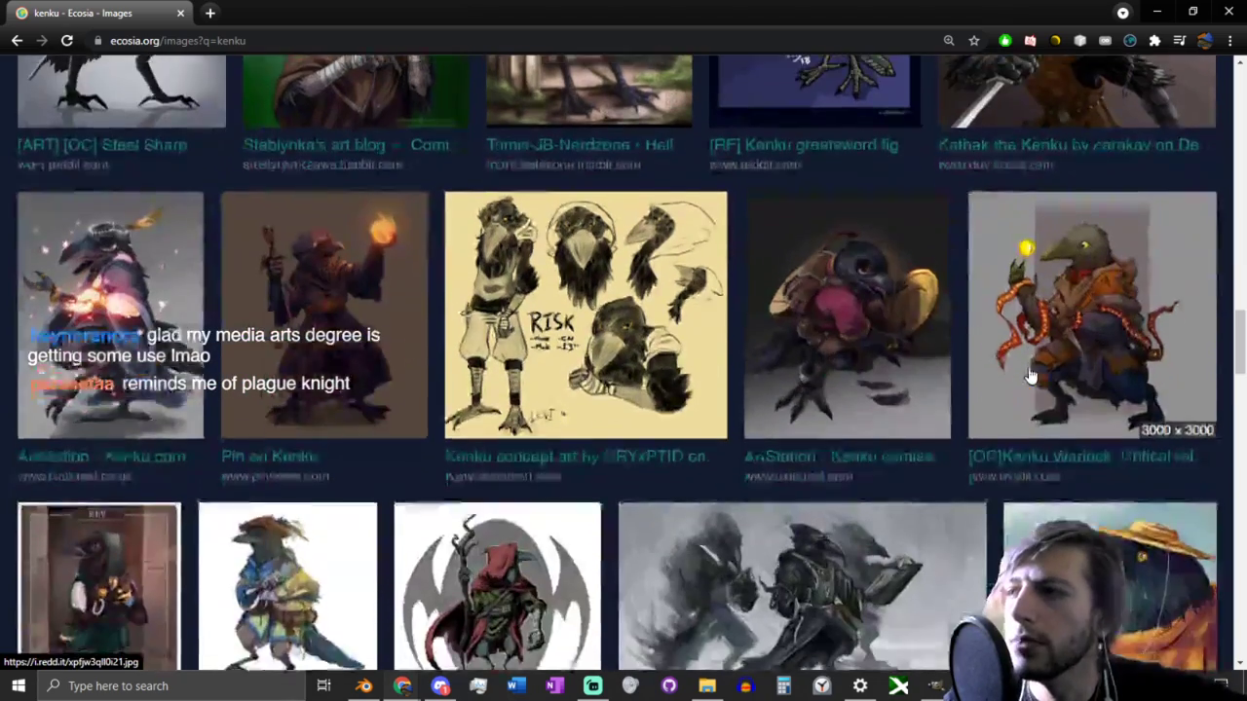
{"action": "scroll", "coordinate": [1031, 375], "scroll_direction": "down", "scroll_amount": 3}
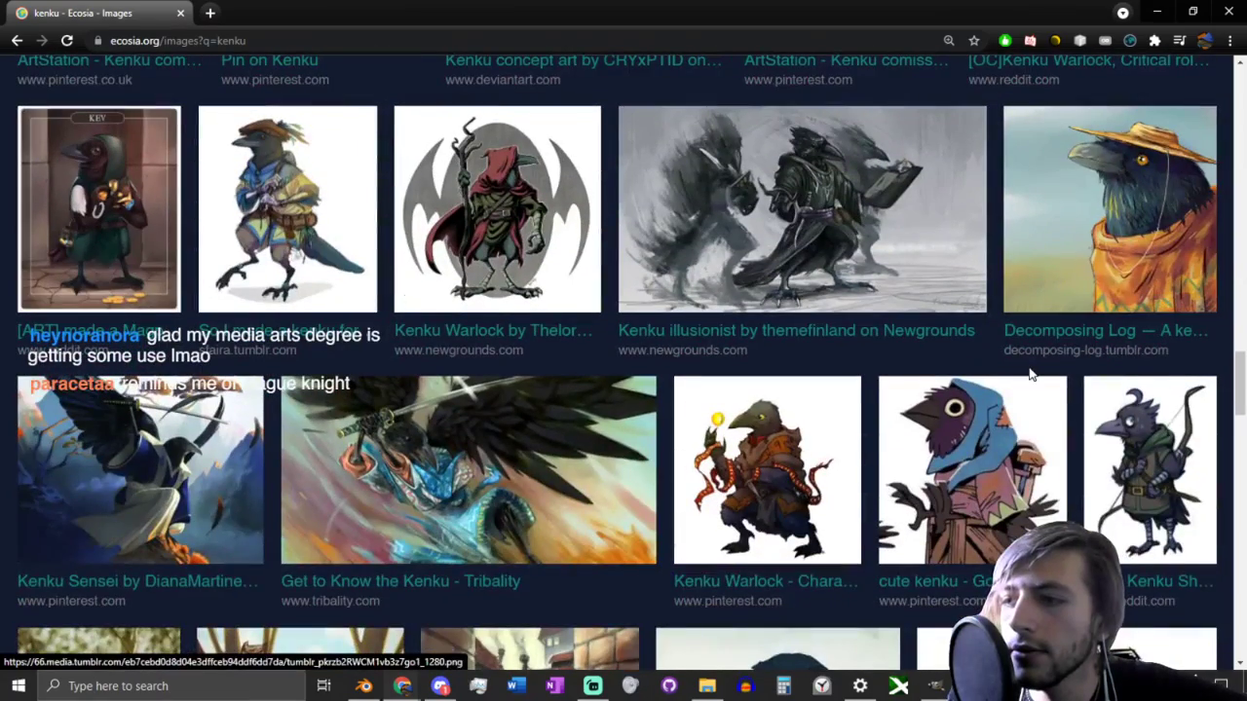
{"action": "scroll", "coordinate": [1031, 375], "scroll_direction": "down", "scroll_amount": 3}
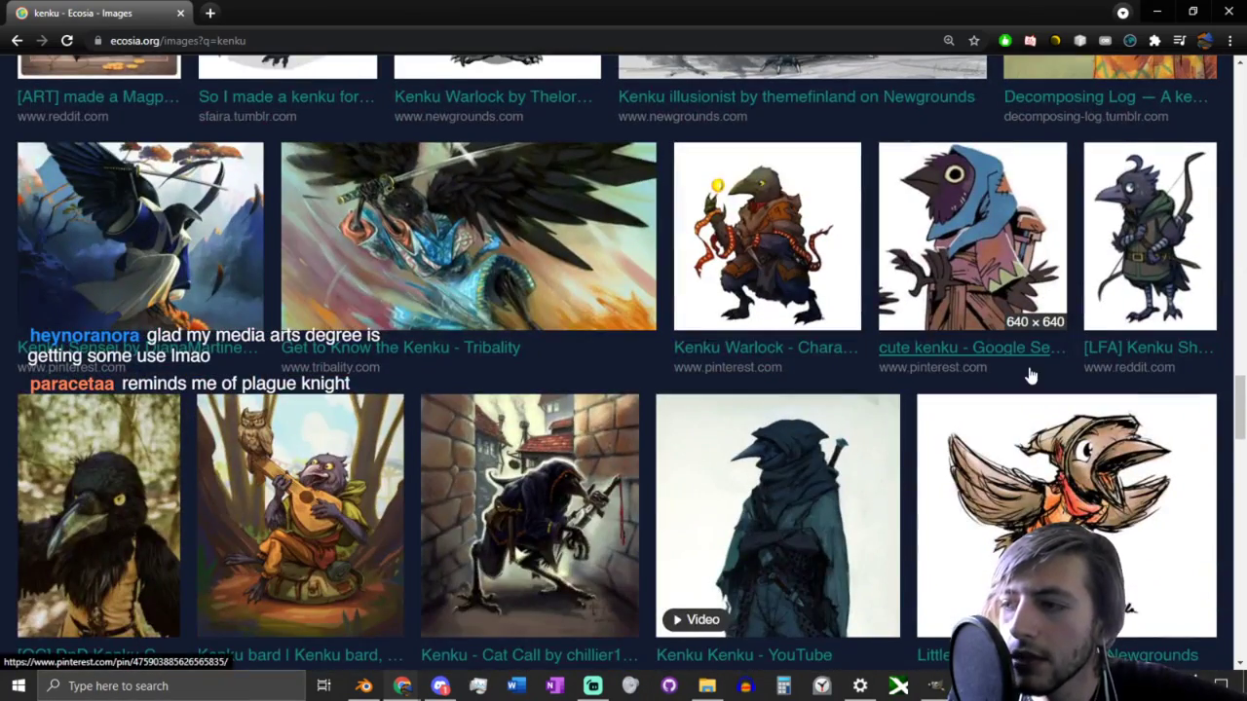
{"action": "scroll", "coordinate": [1031, 375], "scroll_direction": "down", "scroll_amount": 2}
{"action": "scroll", "coordinate": [1030, 375], "scroll_direction": "down", "scroll_amount": 2}
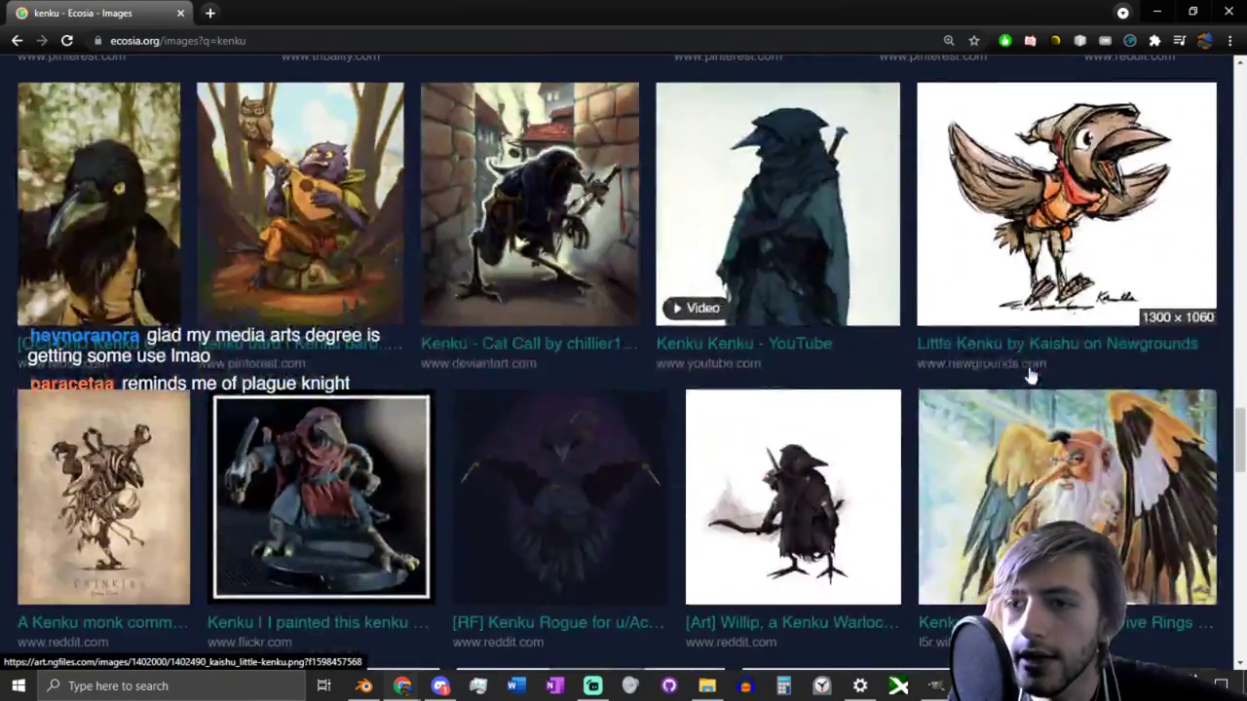
{"action": "scroll", "coordinate": [1031, 375], "scroll_direction": "down", "scroll_amount": 4}
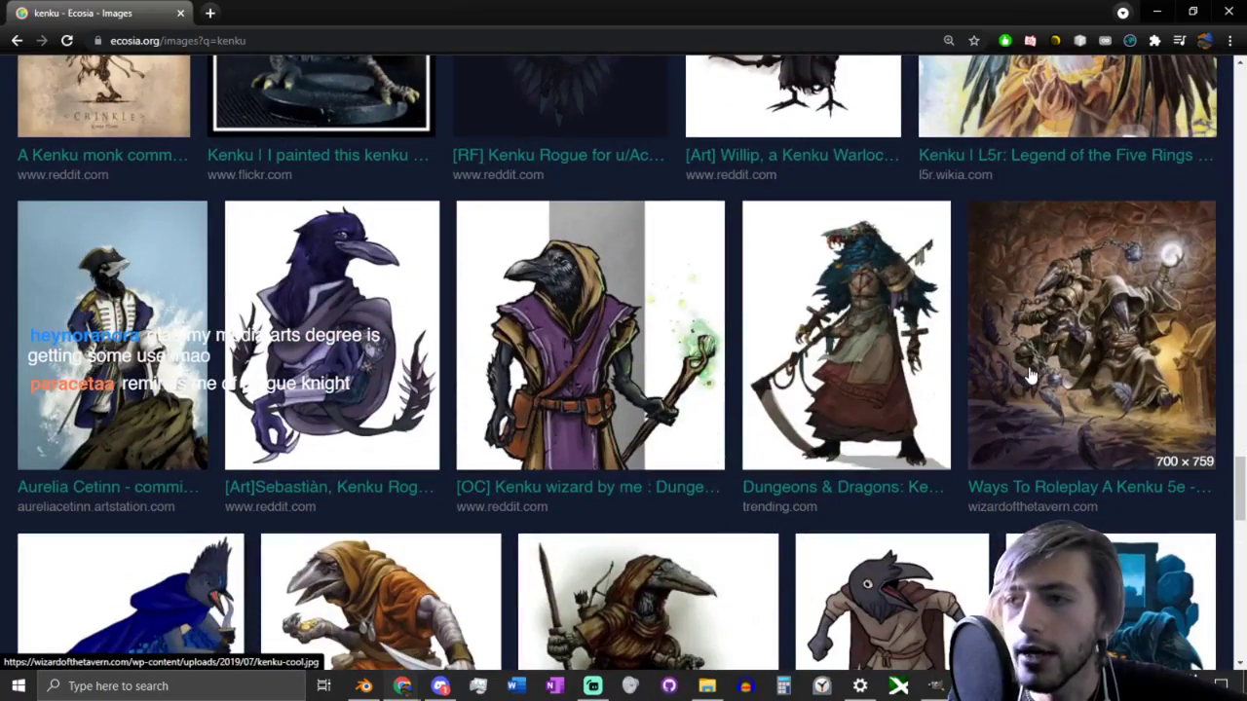
{"action": "scroll", "coordinate": [1030, 375], "scroll_direction": "down", "scroll_amount": 3}
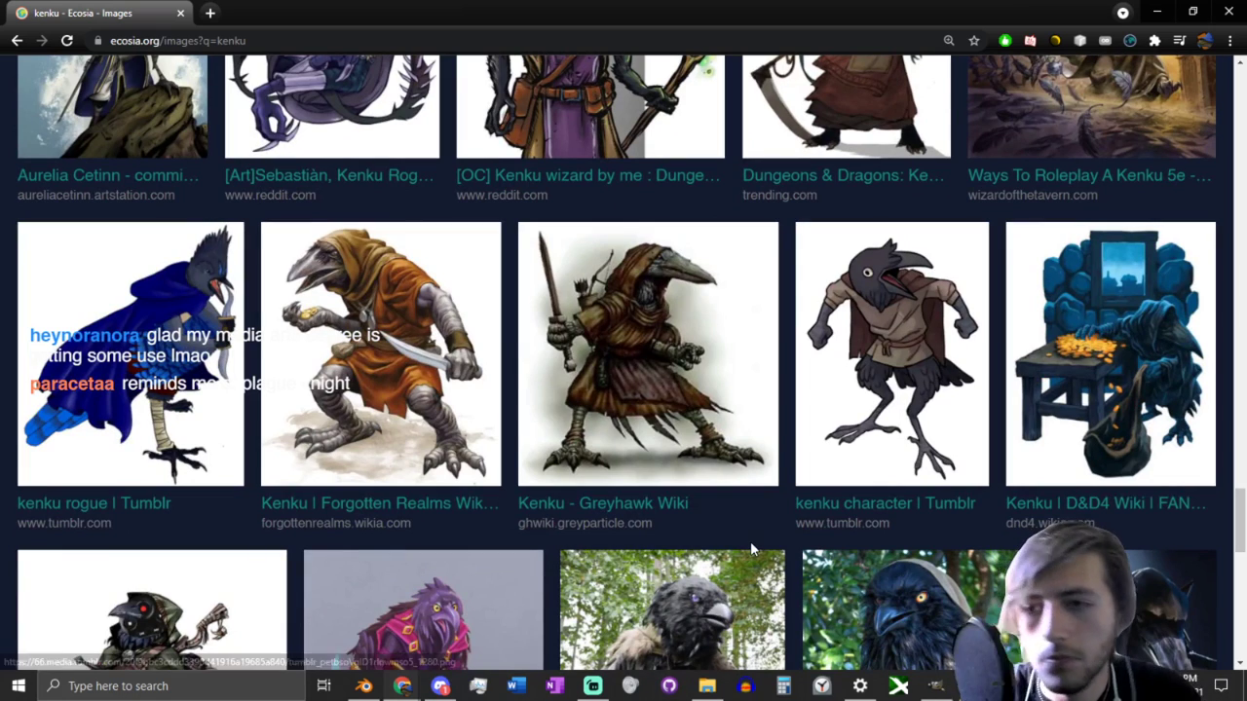
{"action": "left_click", "coordinate": [1153, 8]}
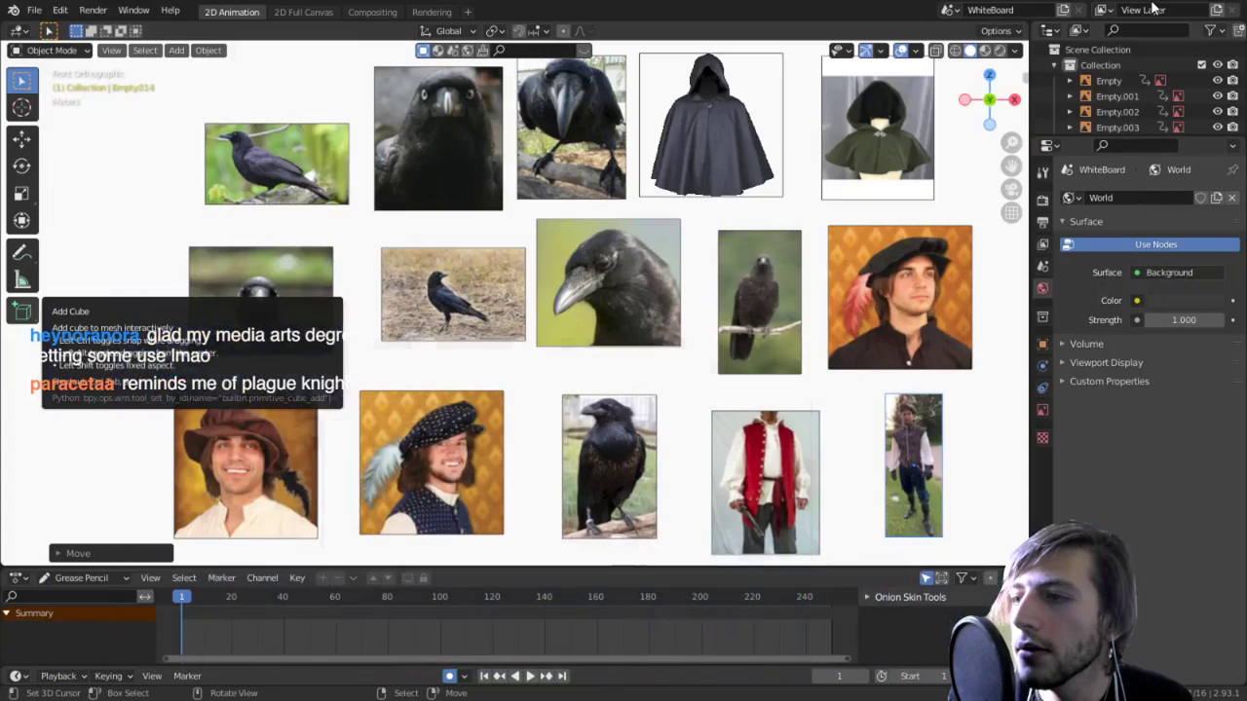
Step: Deselect the costume photo and check which interaction modes are available
{"action": "scroll", "coordinate": [517, 148], "scroll_direction": "down", "scroll_amount": 1}
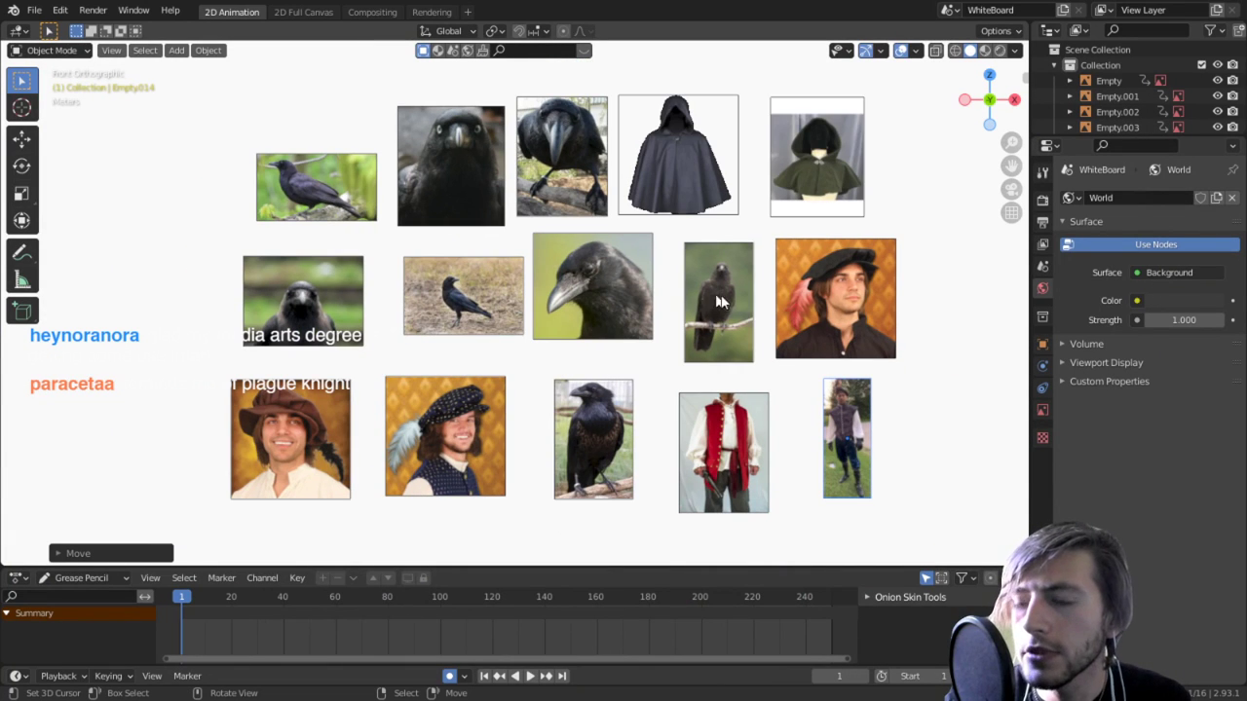
{"action": "middle_click_drag", "start_coordinate": [800, 366], "coordinate": [146, 336], "text": "shift"}
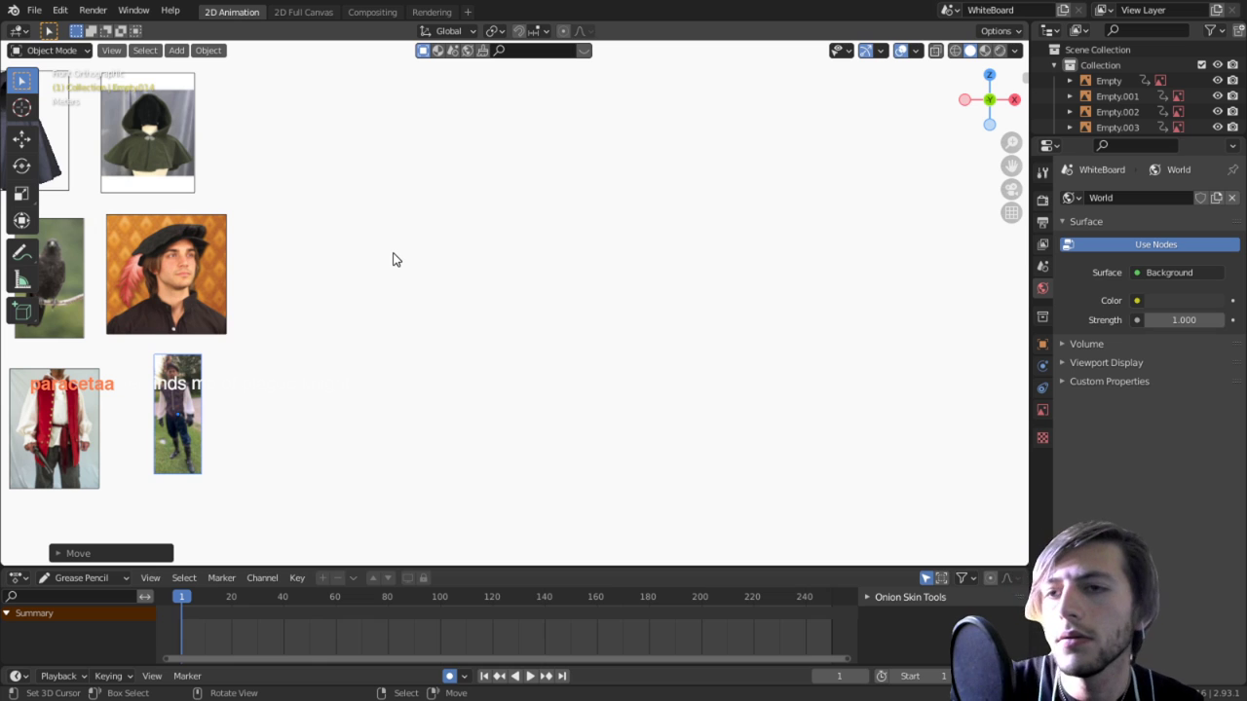
{"action": "left_click", "coordinate": [519, 254]}
{"action": "scroll", "coordinate": [519, 254], "scroll_direction": "up", "scroll_amount": 3}
{"action": "left_click", "coordinate": [46, 49]}
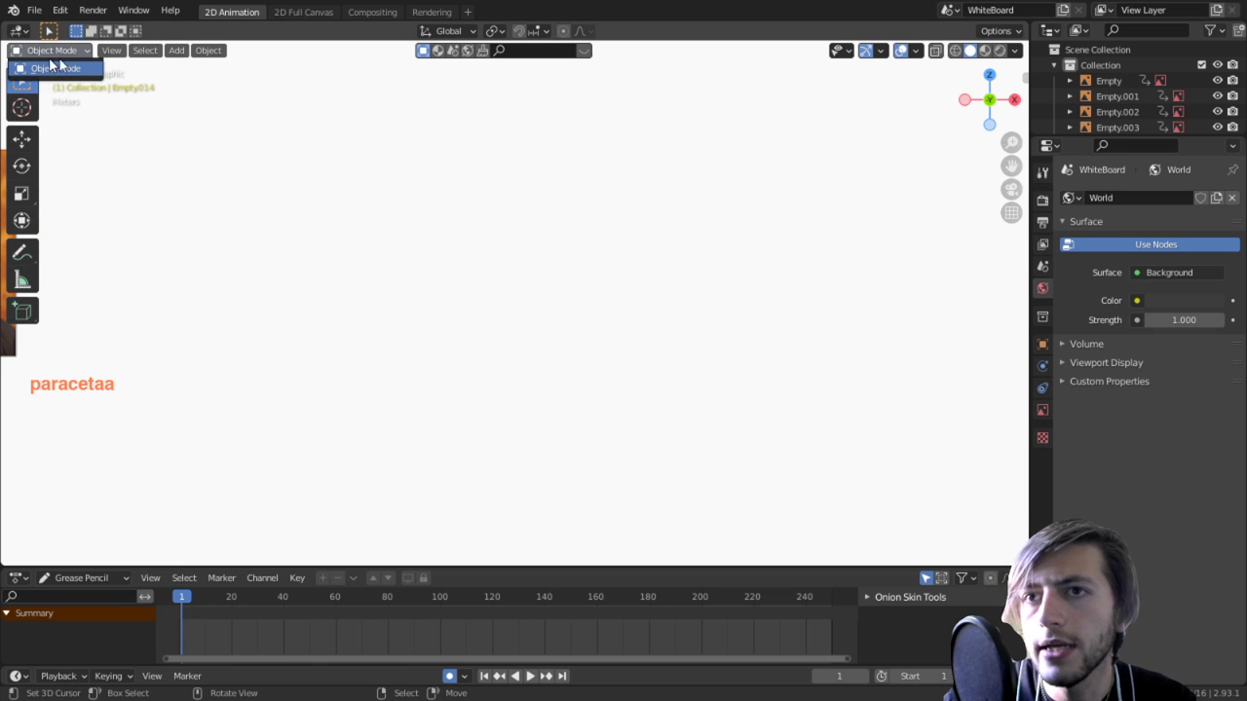
{"action": "left_click", "coordinate": [56, 68]}
Step: Enlarge the Outliner to show the full object list and select the Stroke grease pencil object
{"action": "left_click", "coordinate": [1128, 144]}
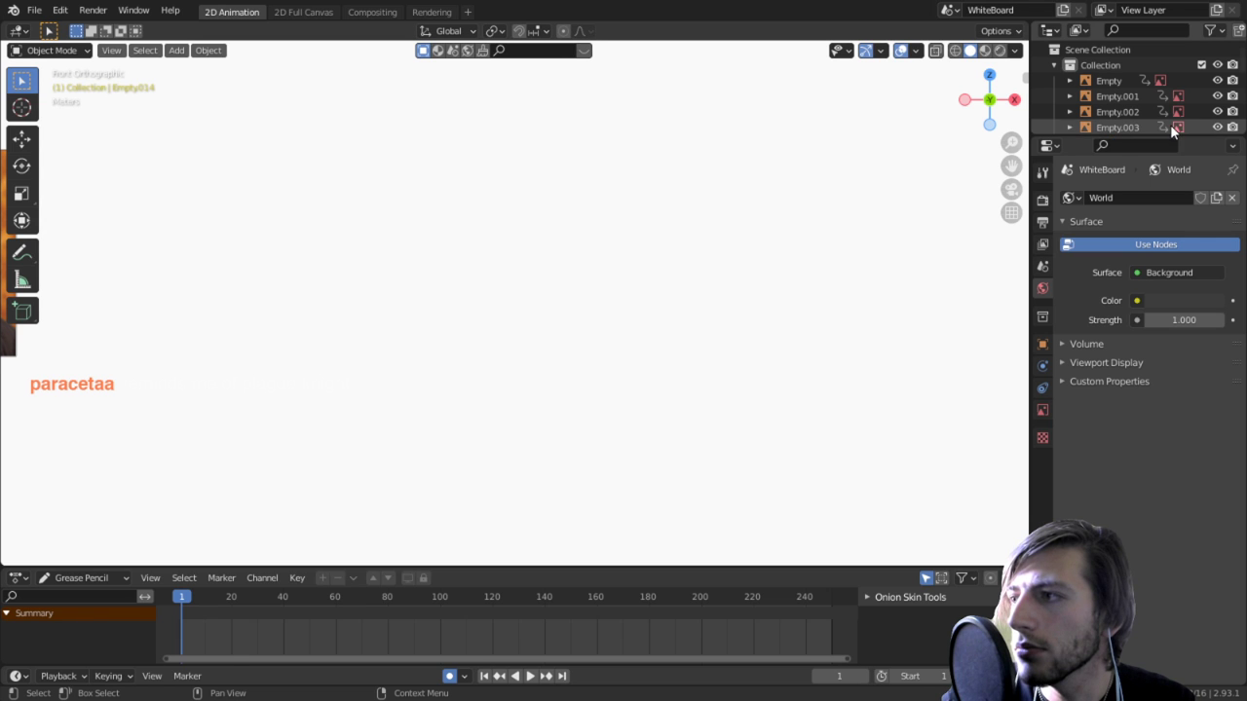
{"action": "mouse_move", "coordinate": [1183, 136]}
{"action": "left_mouse_down"}
{"action": "mouse_move", "coordinate": [1178, 292]}
{"action": "mouse_move", "coordinate": [1149, 400]}
{"action": "left_mouse_up"}
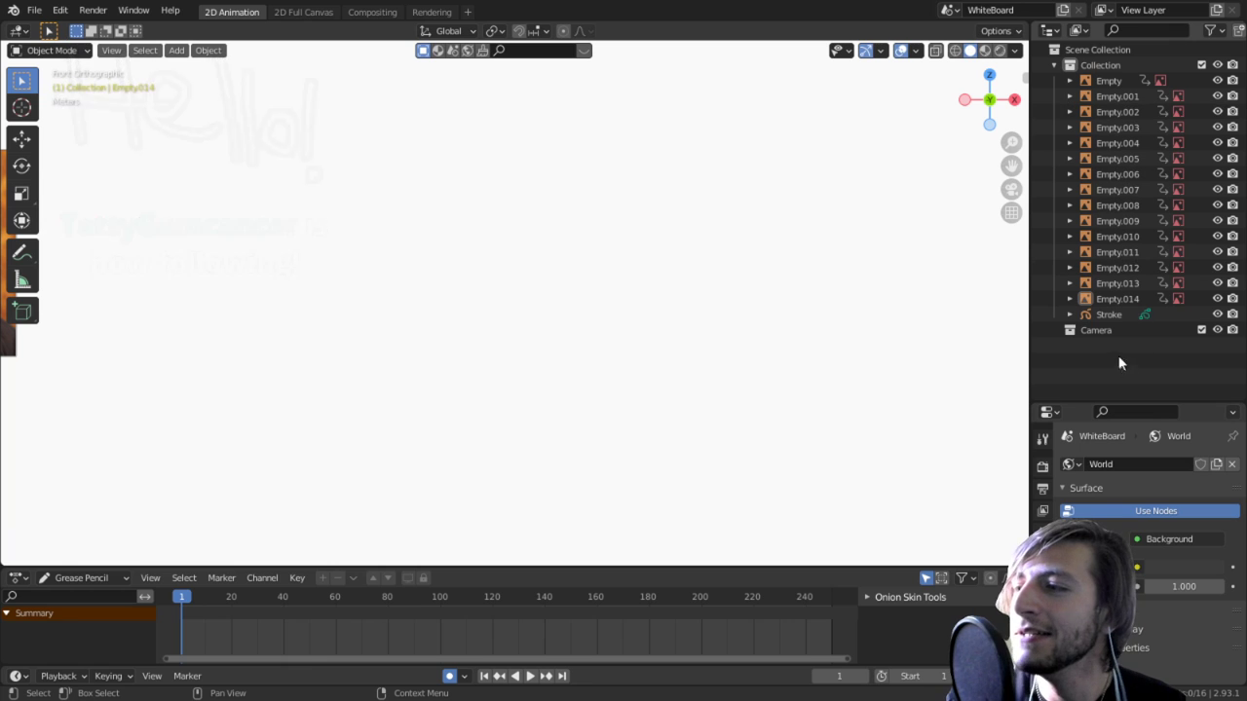
{"action": "left_click", "coordinate": [1105, 315]}
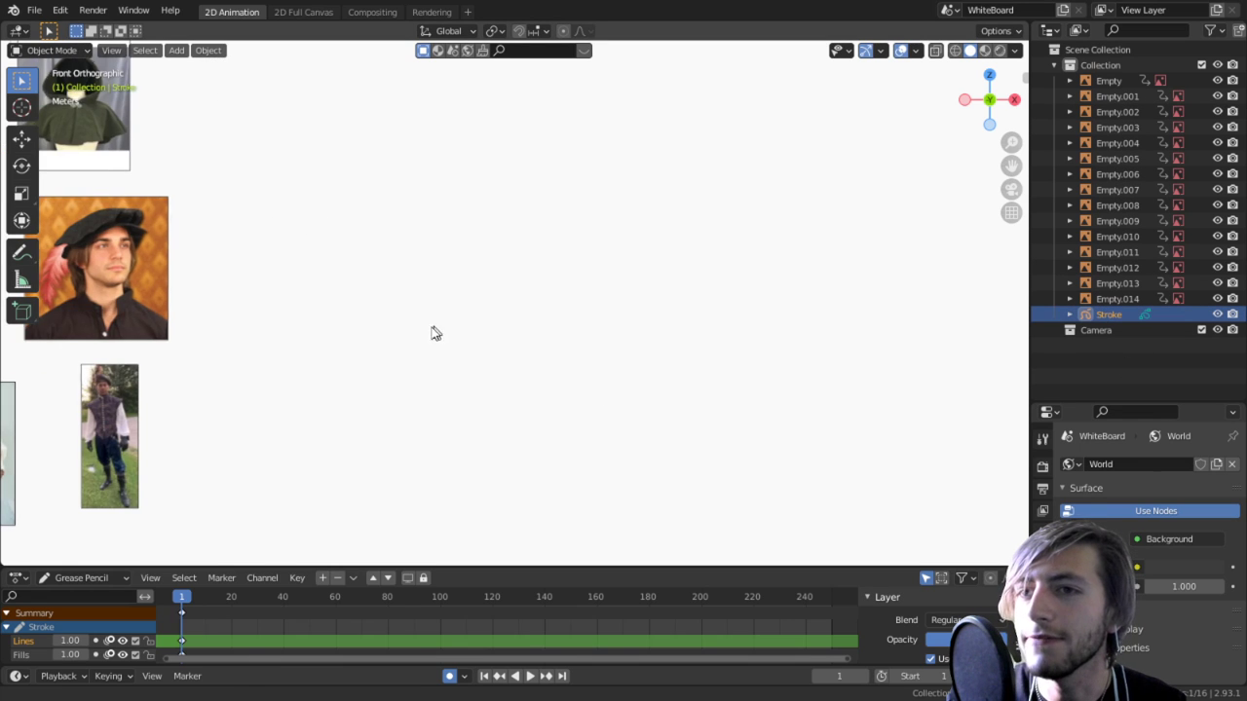
Step: Switch the Stroke grease pencil object to Draw mode, ready for sketching in the blank area beside the reference images
{"action": "middle_click_drag", "start_coordinate": [432, 328], "coordinate": [581, 306], "text": "shift"}
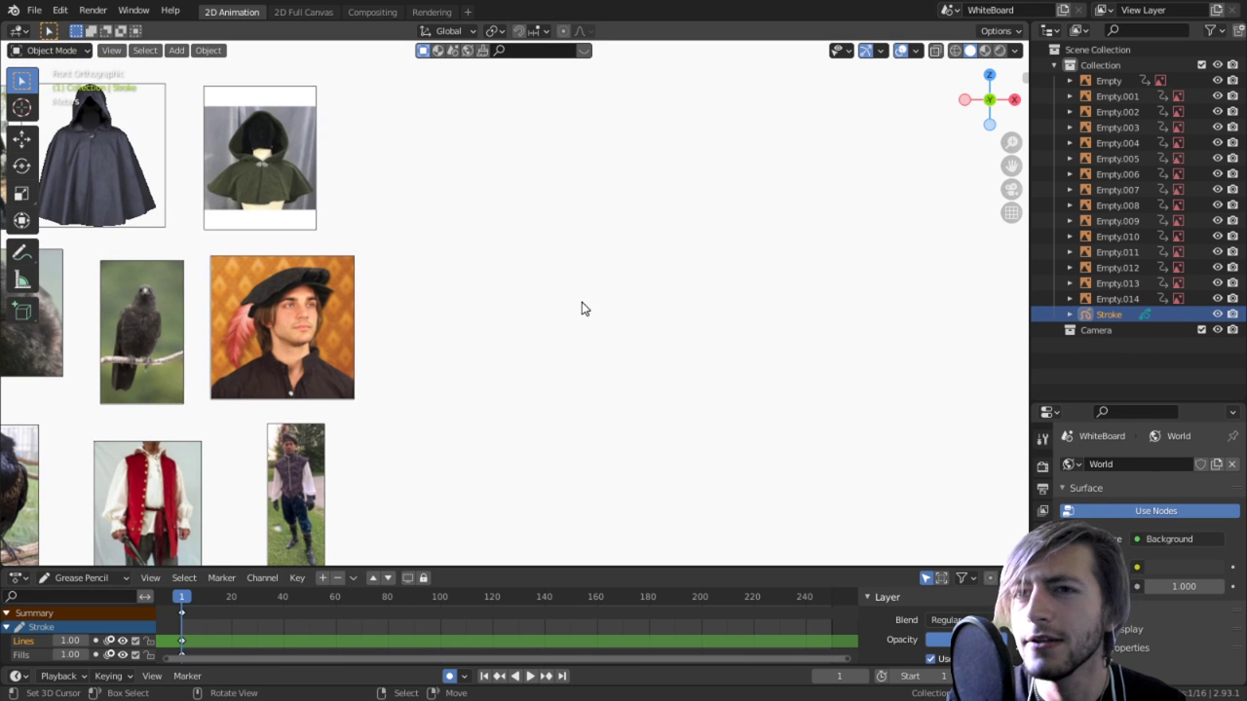
{"action": "left_click", "coordinate": [49, 50]}
{"action": "left_click", "coordinate": [59, 154]}
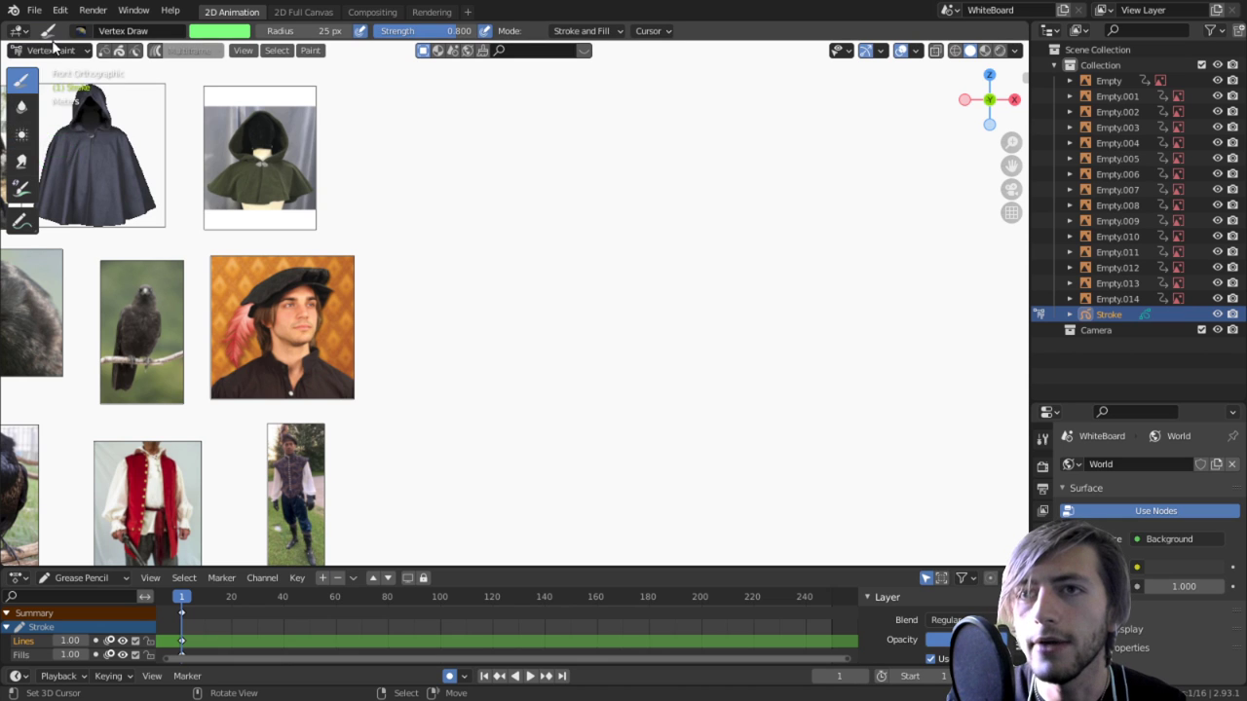
{"action": "left_click", "coordinate": [48, 50]}
{"action": "left_click", "coordinate": [53, 134]}
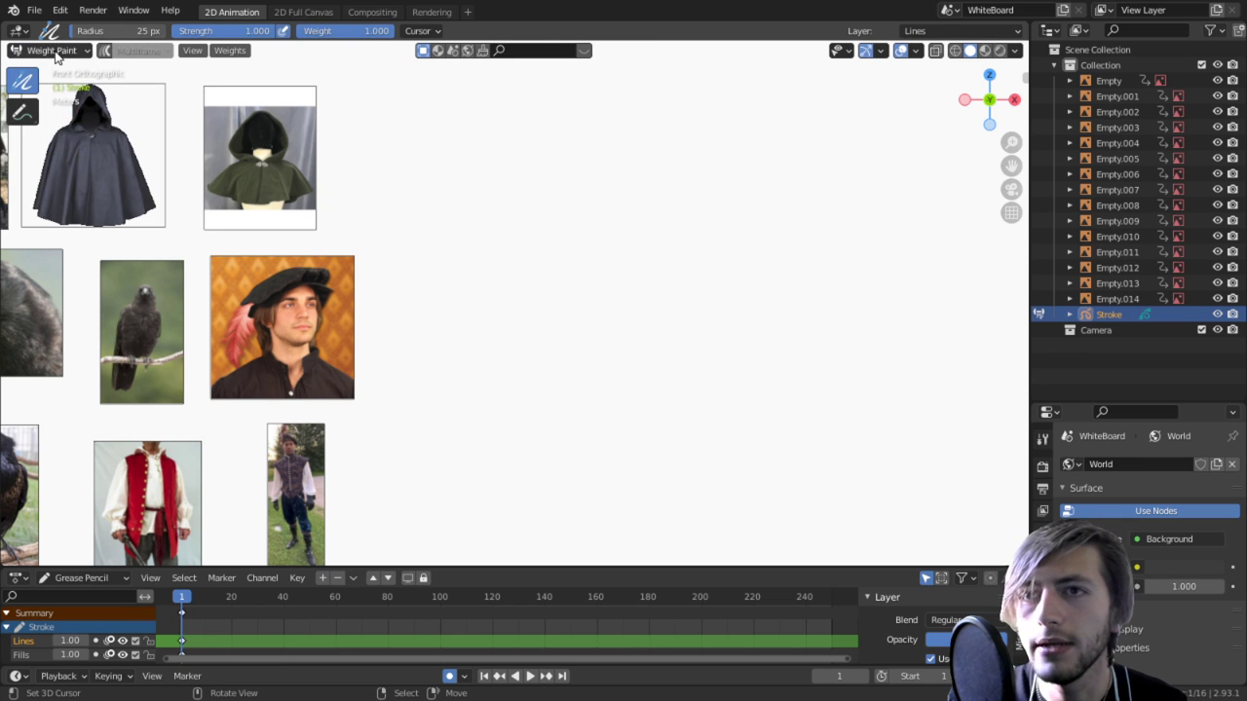
{"action": "left_click", "coordinate": [49, 50]}
{"action": "left_click", "coordinate": [53, 116]}
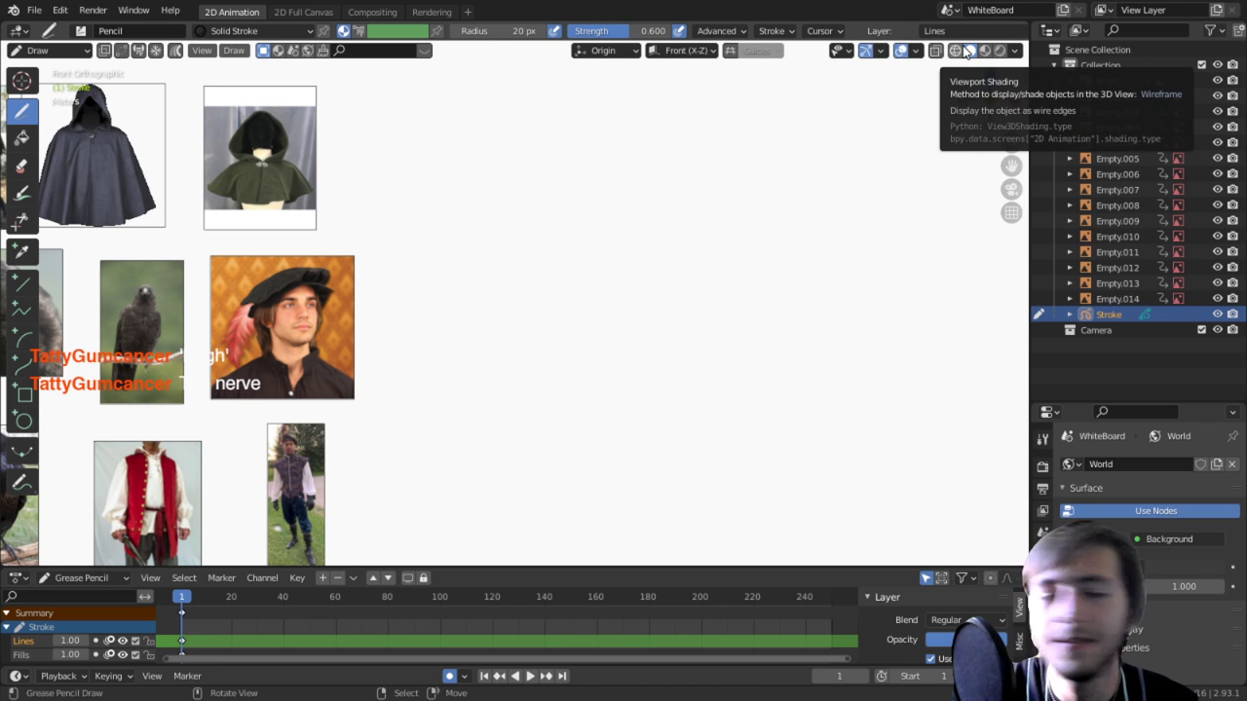
{"action": "left_click", "coordinate": [807, 278]}
{"action": "left_click", "coordinate": [794, 308]}
{"action": "scroll", "coordinate": [646, 243], "scroll_direction": "up", "scroll_amount": 3}
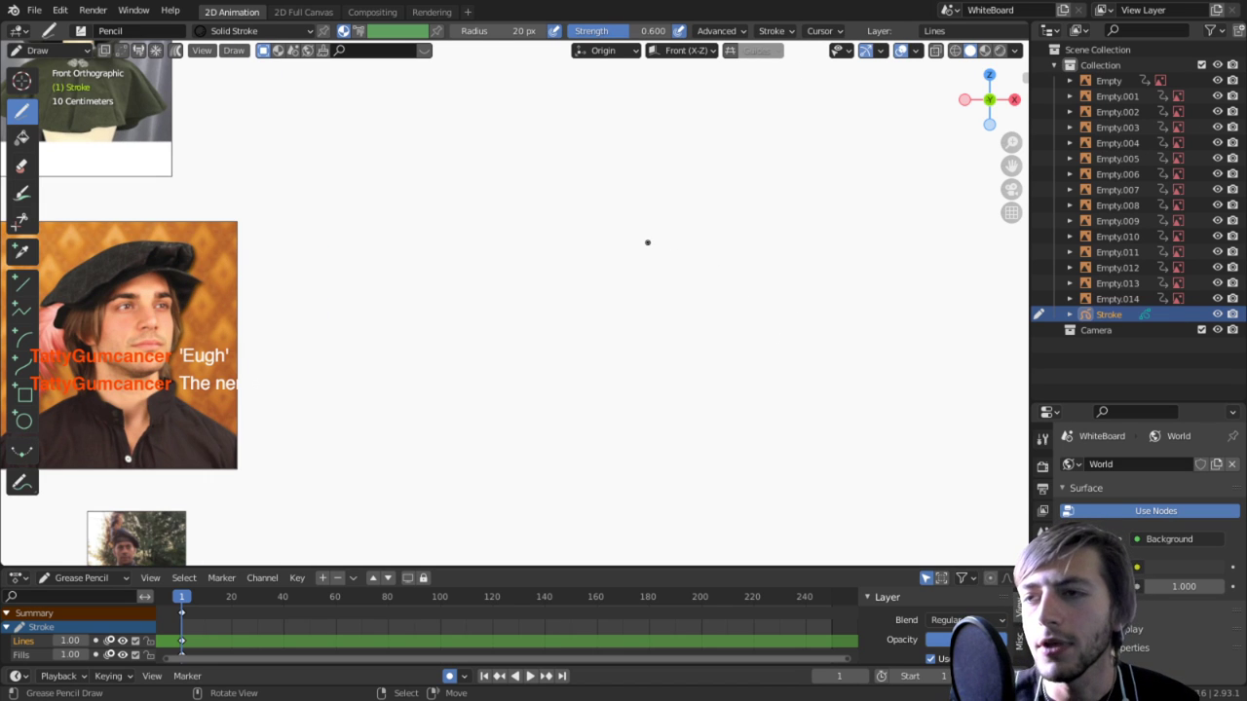
{"action": "key", "text": "ctrl+z"}
{"action": "key", "text": "ctrl+z"}
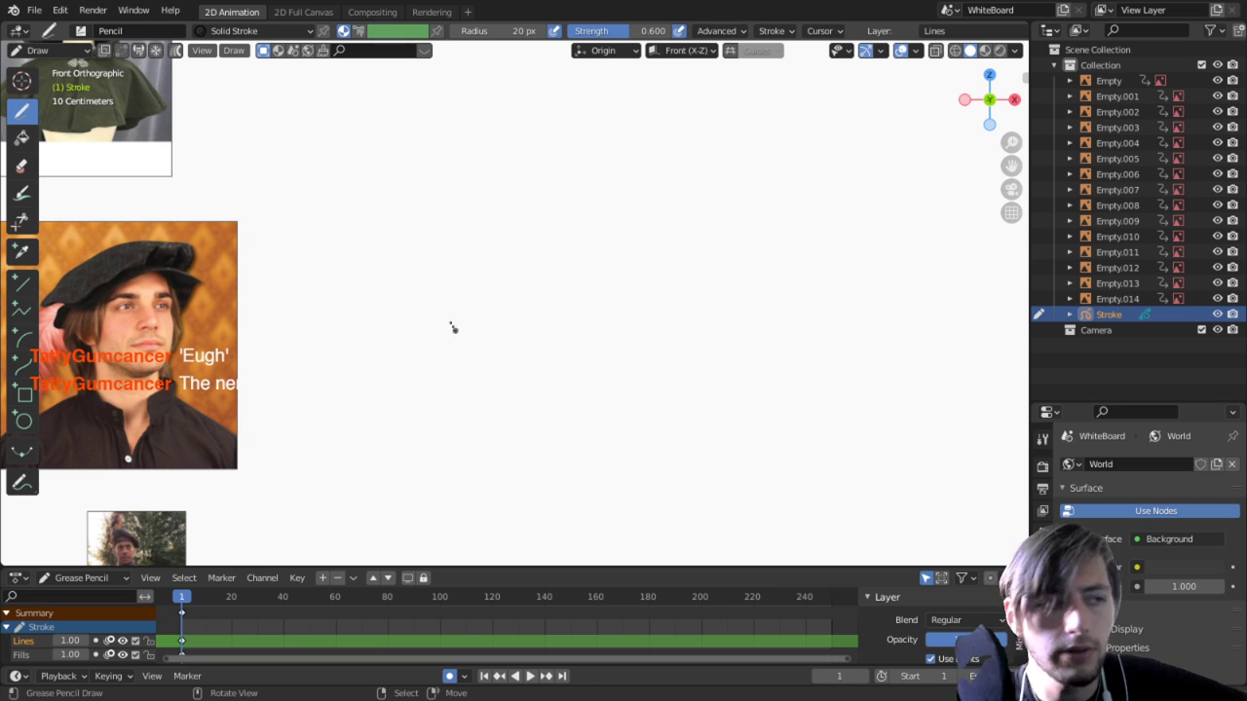
Step: Set the Pencil brush strength to 1.000 and test it with a zigzag stroke in the blank drawing area
{"action": "left_click", "coordinate": [532, 286]}
{"action": "left_click", "coordinate": [544, 287]}
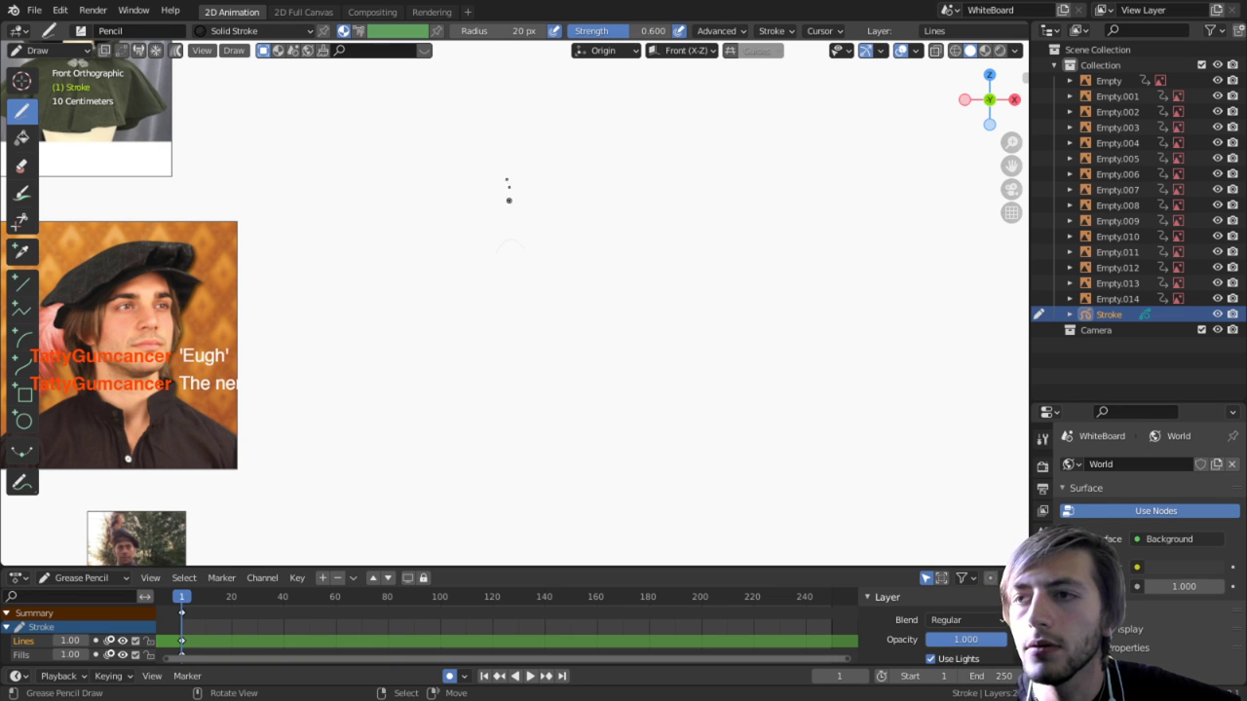
{"action": "key", "text": "shift+f"}
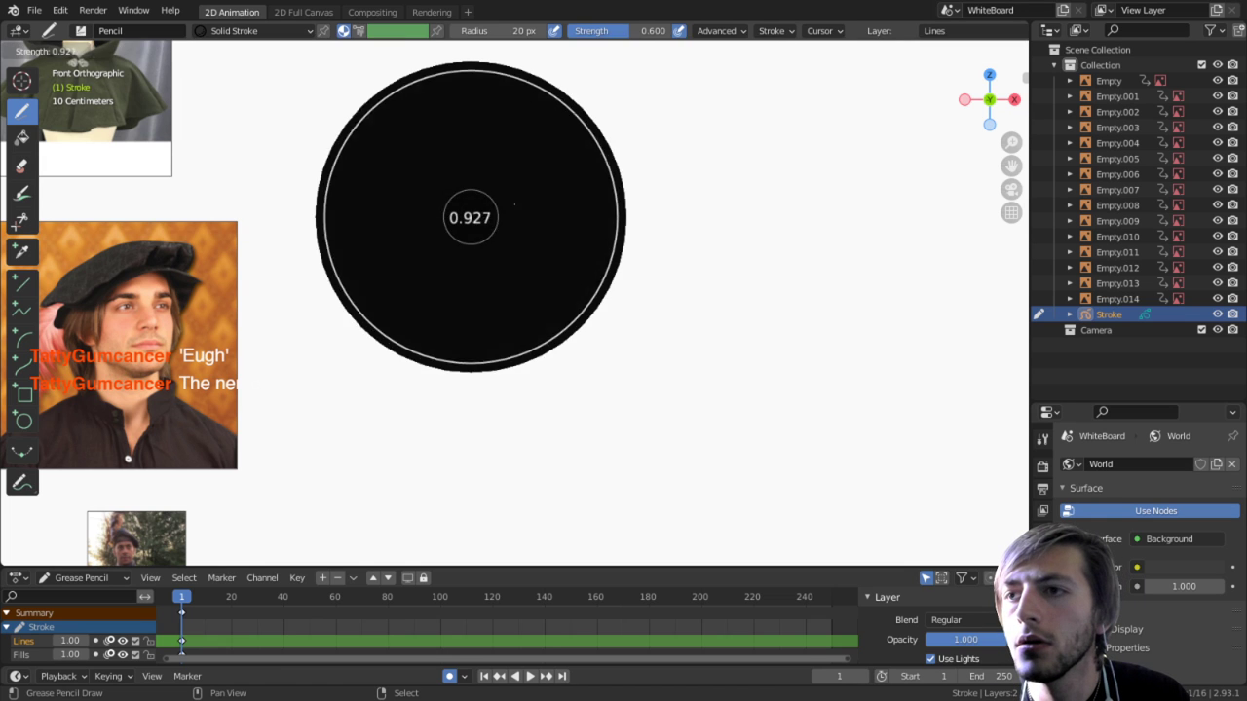
{"action": "left_click", "coordinate": [570, 209]}
{"action": "mouse_move", "coordinate": [484, 251]}
{"action": "left_mouse_down"}
{"action": "mouse_move", "coordinate": [618, 158]}
{"action": "mouse_move", "coordinate": [608, 274]}
{"action": "left_mouse_up"}
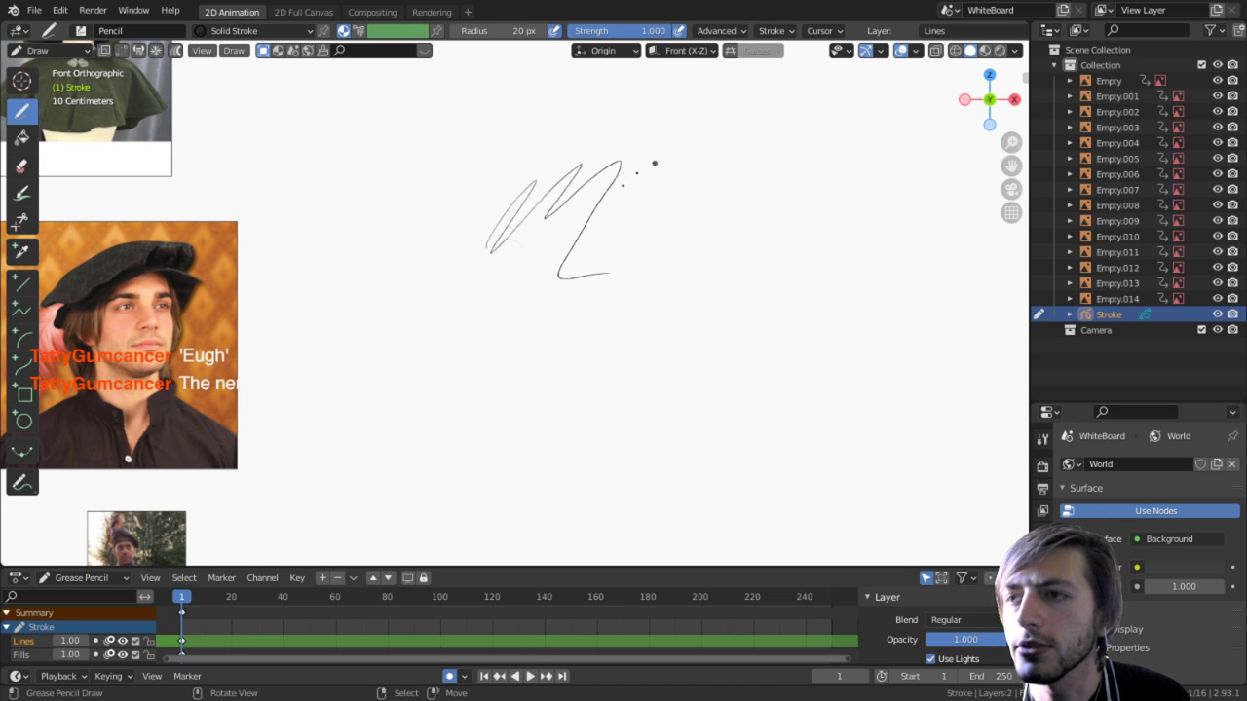
{"action": "key", "text": "shift+f"}
{"action": "left_click", "coordinate": [582, 239]}
Step: Try scribbling with the Pencil brush at radii of 35 px and 107 px, and undo all the test strokes
{"action": "key", "text": "f"}
{"action": "left_click", "coordinate": [620, 239]}
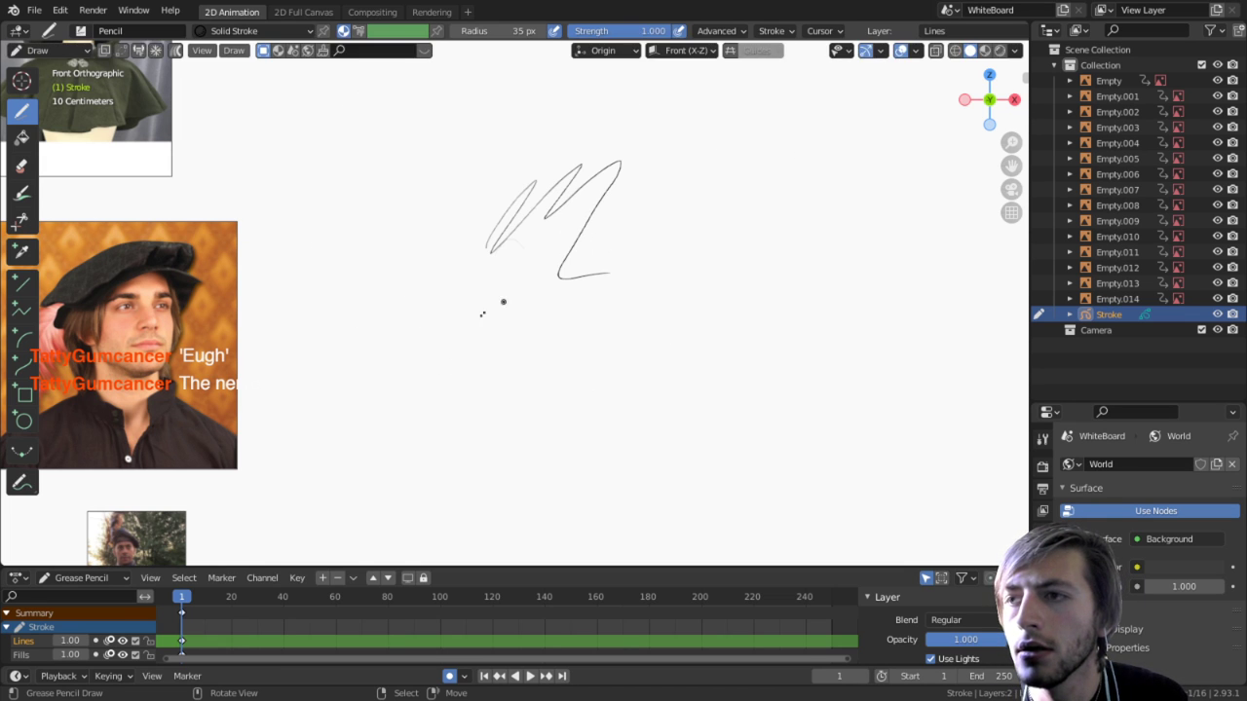
{"action": "mouse_move", "coordinate": [484, 311]}
{"action": "left_mouse_down"}
{"action": "mouse_move", "coordinate": [515, 279]}
{"action": "mouse_move", "coordinate": [635, 358]}
{"action": "left_mouse_up"}
{"action": "key", "text": "f"}
{"action": "left_click", "coordinate": [512, 312]}
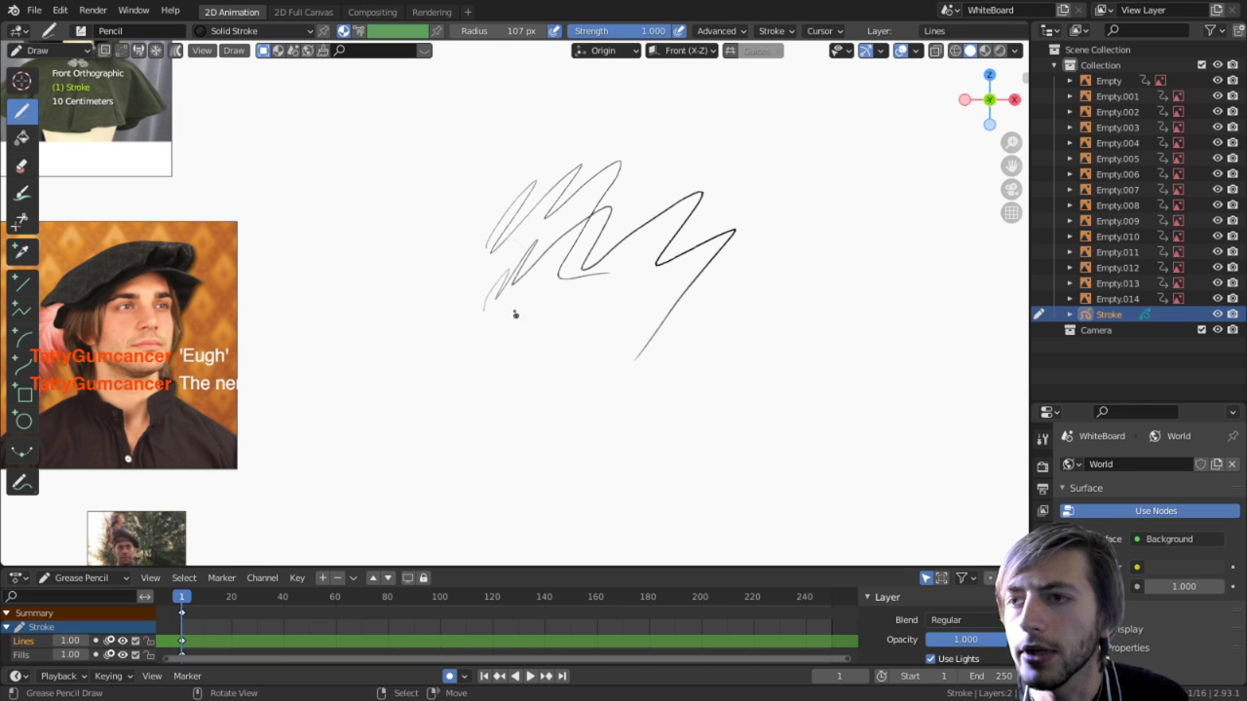
{"action": "mouse_move", "coordinate": [409, 316]}
{"action": "left_mouse_down"}
{"action": "mouse_move", "coordinate": [501, 261]}
{"action": "mouse_move", "coordinate": [692, 371]}
{"action": "left_mouse_up"}
{"action": "key", "text": "ctrl+z"}
{"action": "key", "text": "ctrl+z"}
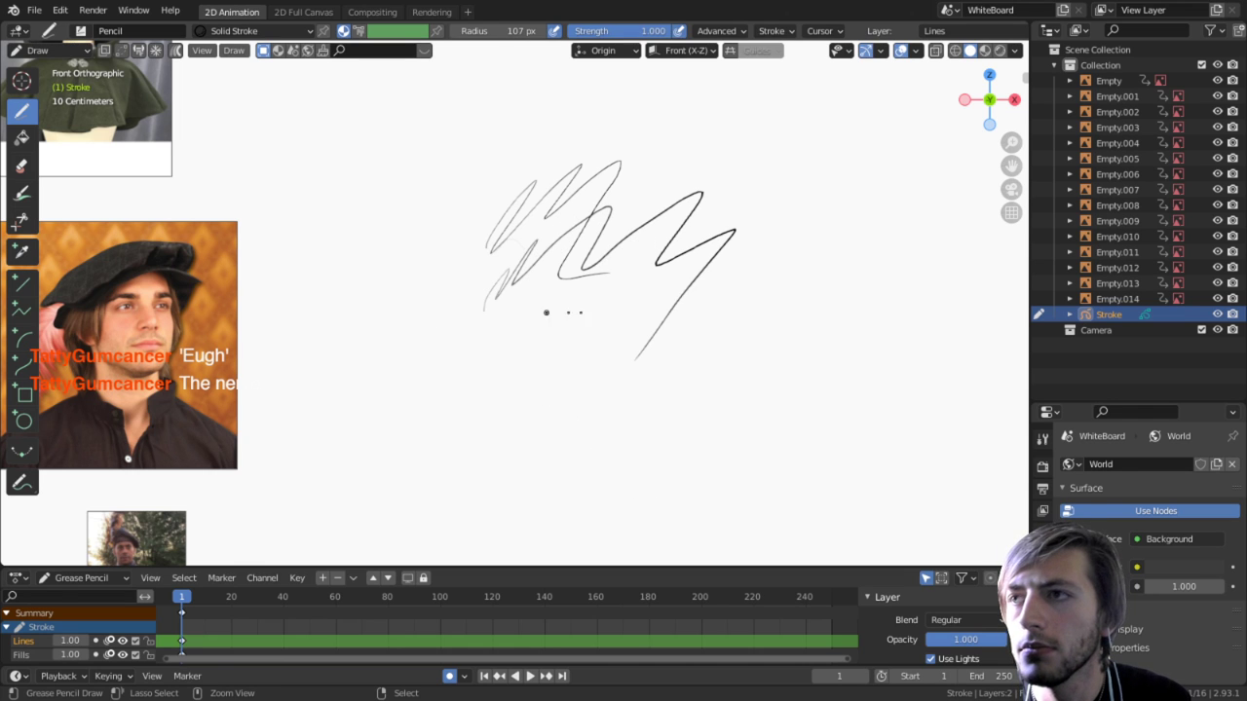
{"action": "key", "text": "ctrl+z"}
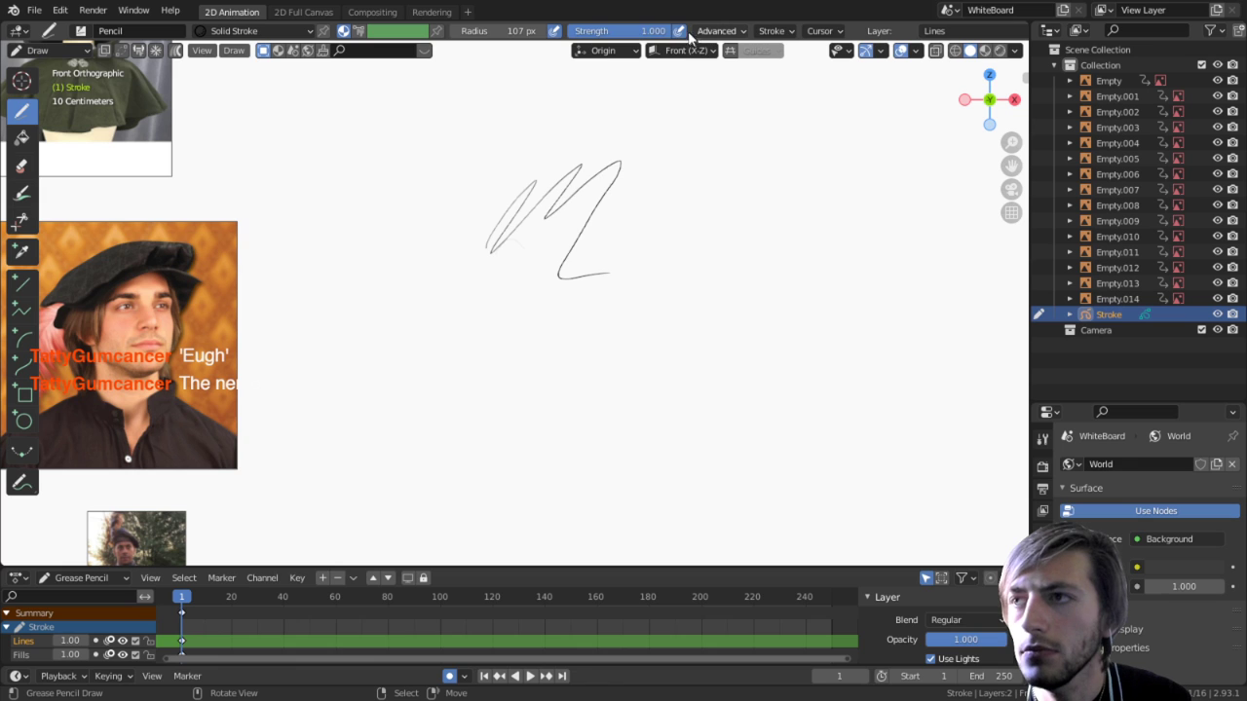
{"action": "key", "text": "ctrl+z"}
Step: Set the Pencil brush radius to 108 px, try it with a bold zigzag stroke, and undo that stroke
{"action": "key", "text": "f"}
{"action": "left_click", "coordinate": [505, 218]}
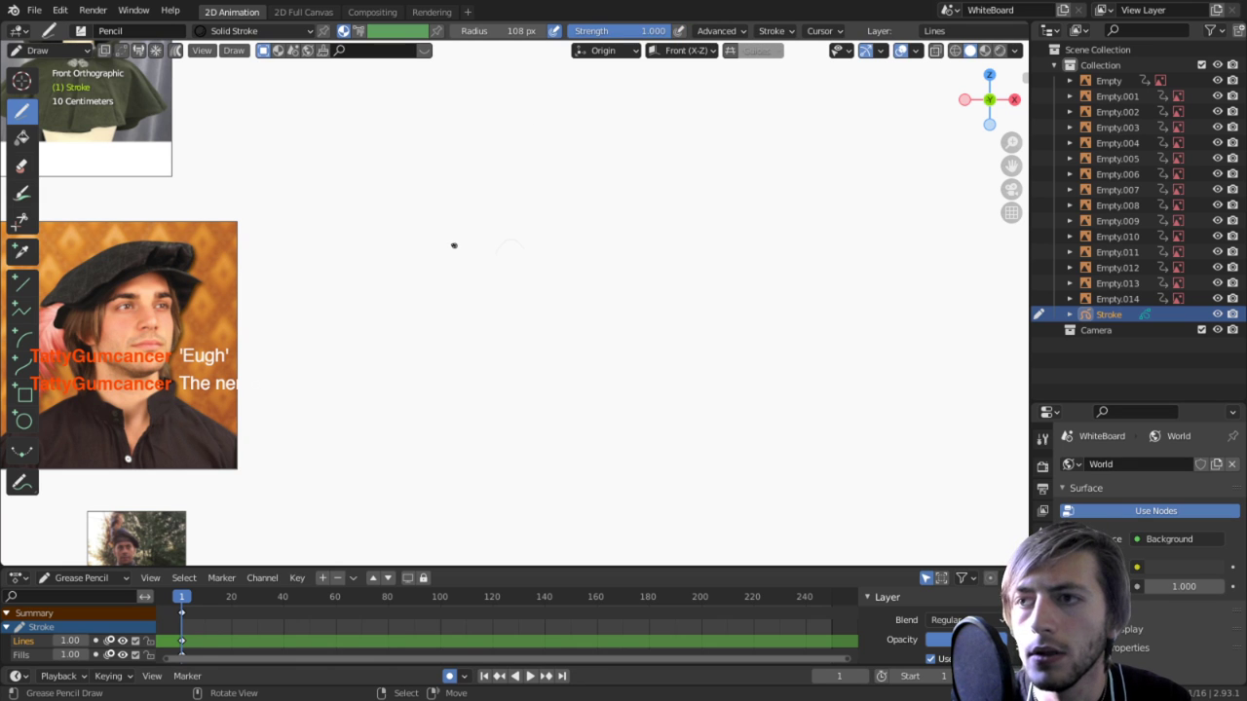
{"action": "mouse_move", "coordinate": [454, 253]}
{"action": "left_mouse_down"}
{"action": "mouse_move", "coordinate": [561, 162]}
{"action": "mouse_move", "coordinate": [633, 201]}
{"action": "mouse_move", "coordinate": [551, 312]}
{"action": "left_mouse_up"}
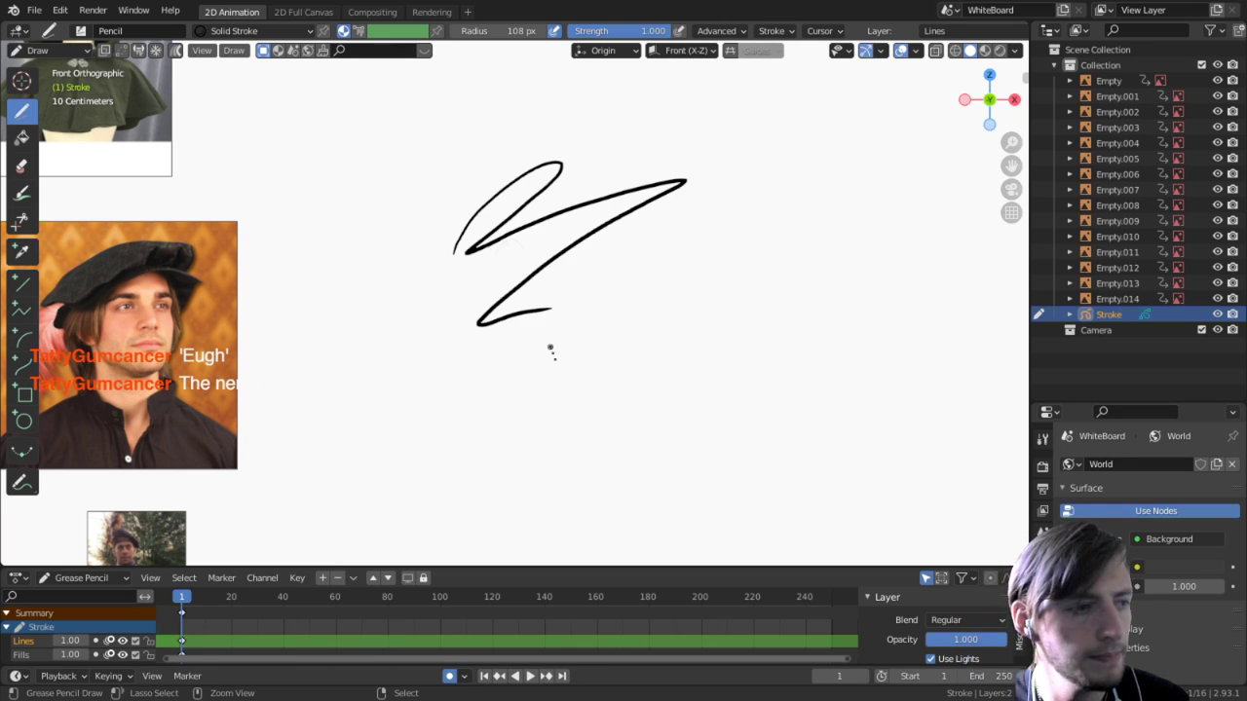
{"action": "key", "text": "ctrl+z"}
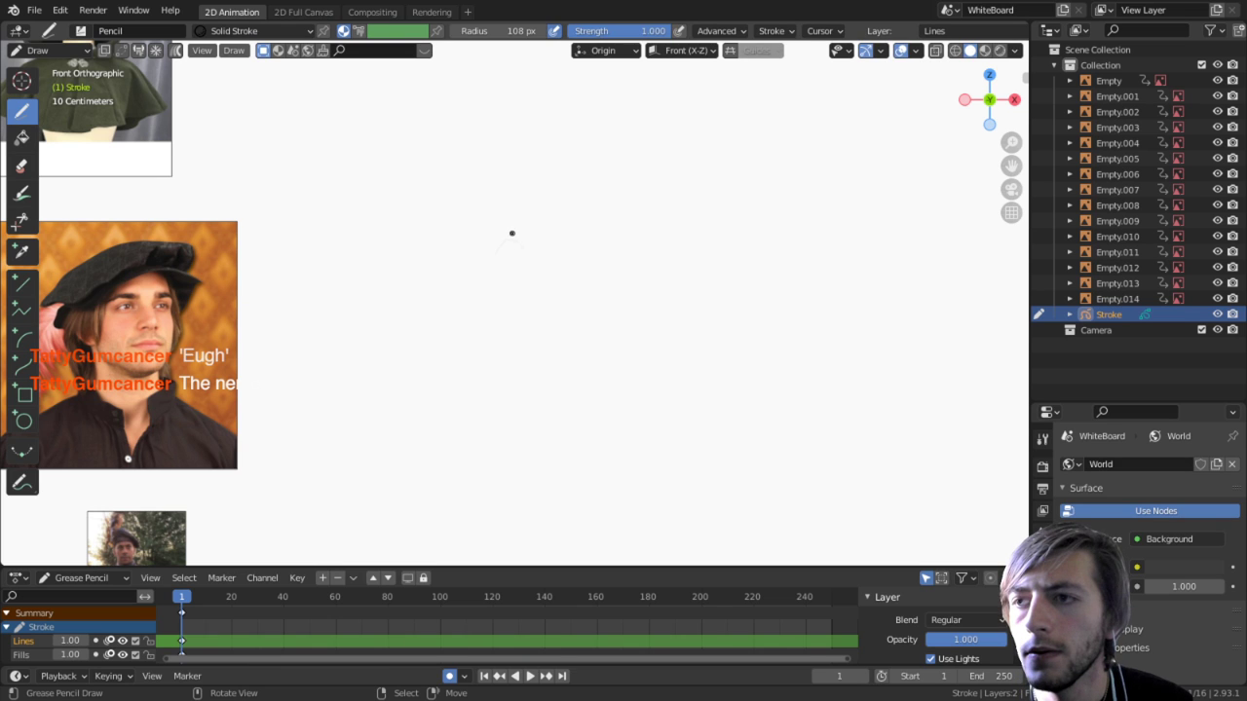
Step: Sketch a vertical guide line and two stacked rounded segments forming the lower part of a finger
{"action": "left_click_drag", "start_coordinate": [512, 233], "coordinate": [528, 216]}
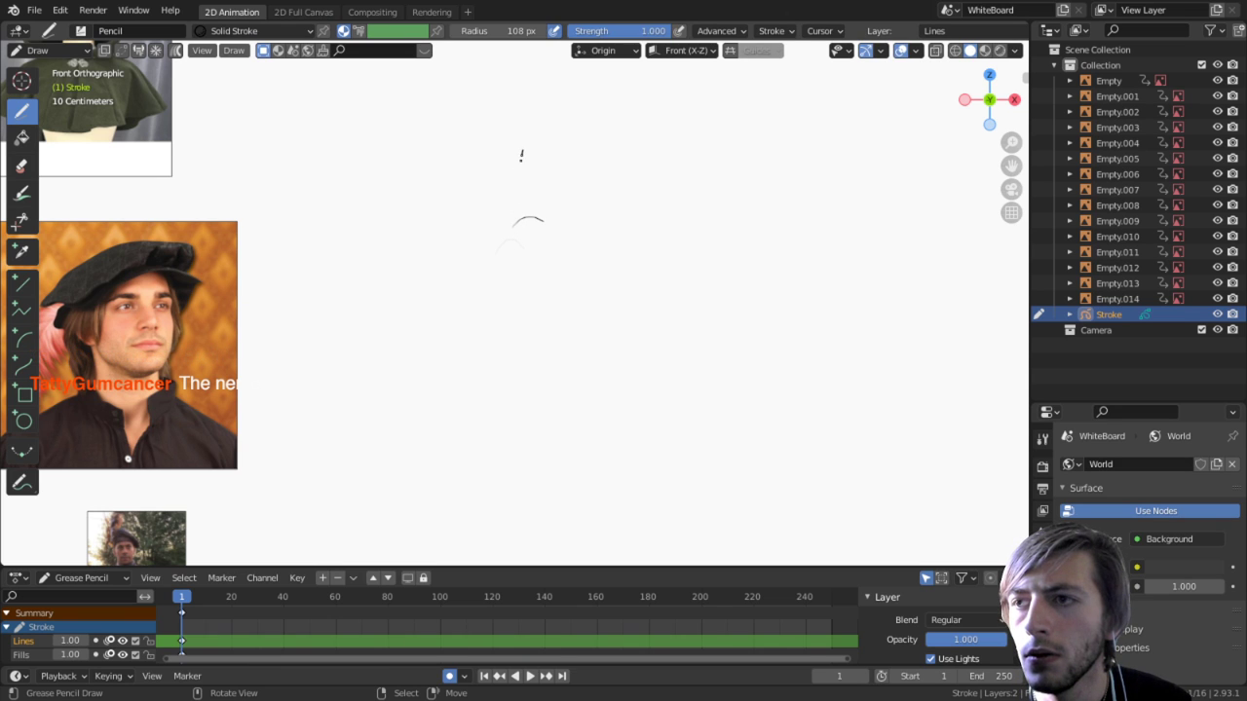
{"action": "mouse_move", "coordinate": [521, 154]}
{"action": "left_mouse_down"}
{"action": "mouse_move", "coordinate": [511, 259]}
{"action": "mouse_move", "coordinate": [524, 113]}
{"action": "left_mouse_up"}
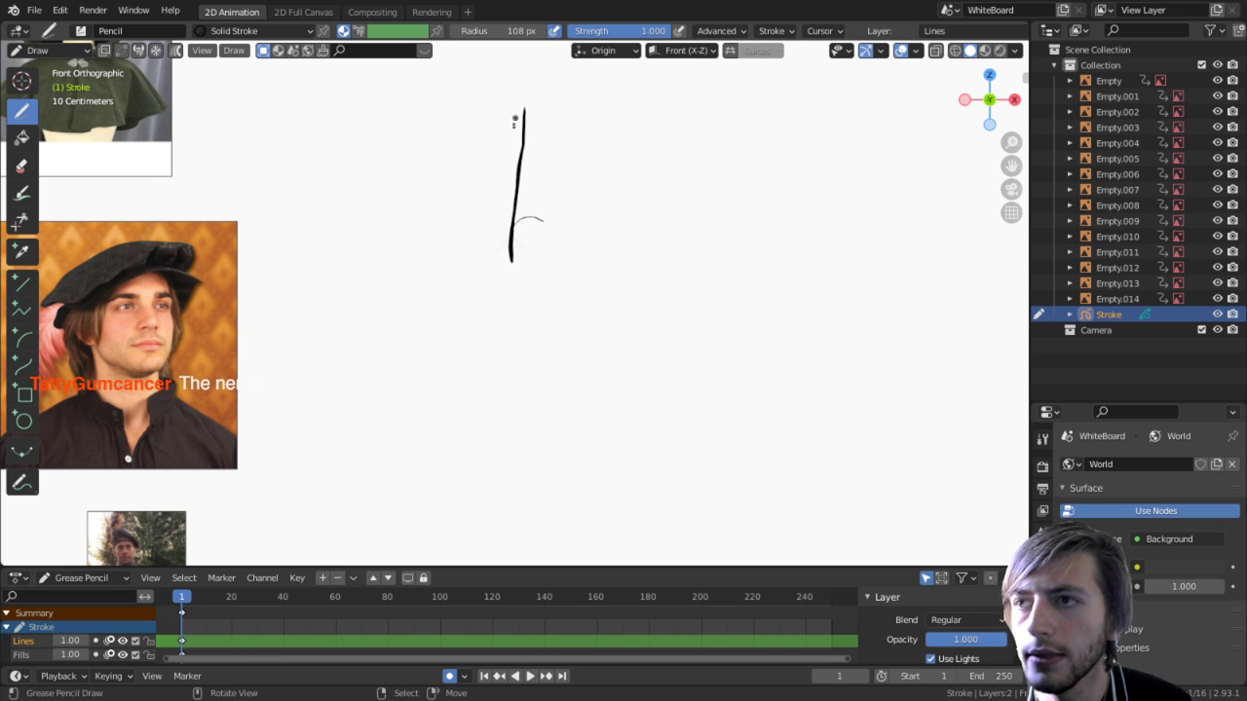
{"action": "mouse_move", "coordinate": [511, 203]}
{"action": "left_mouse_down"}
{"action": "mouse_move", "coordinate": [530, 200]}
{"action": "mouse_move", "coordinate": [557, 248]}
{"action": "left_mouse_up"}
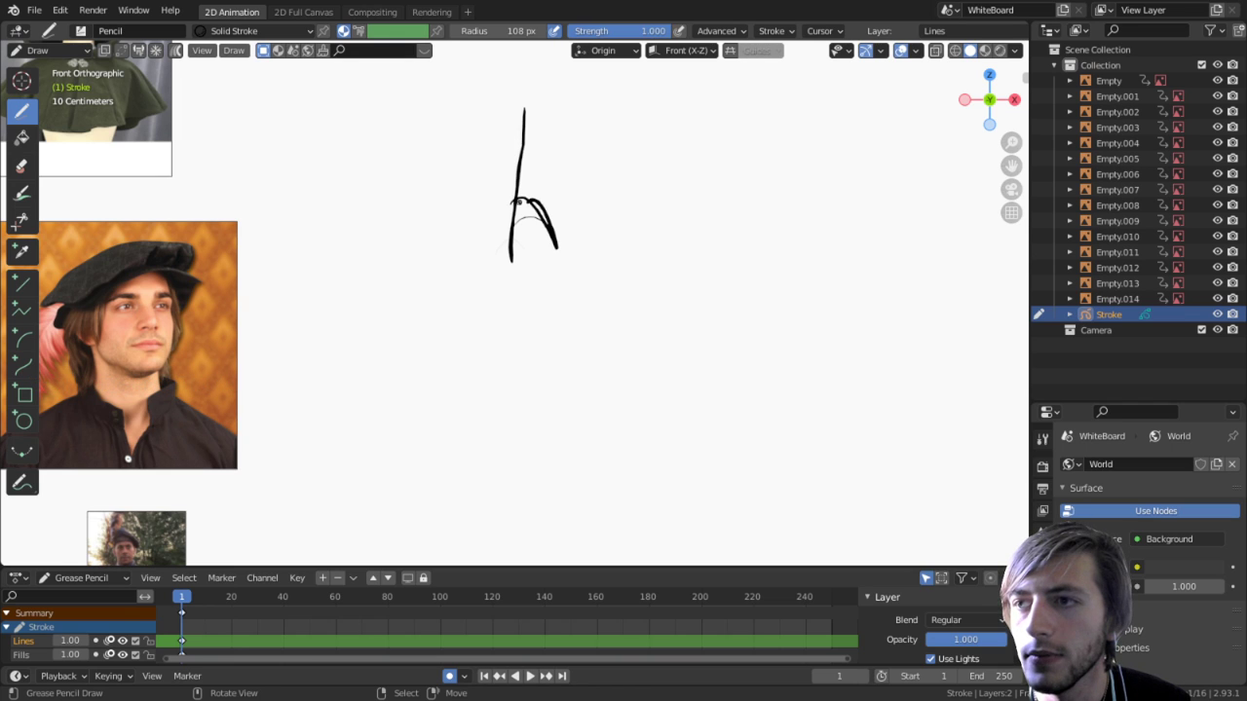
{"action": "key", "text": "ctrl+z"}
{"action": "left_click_drag", "start_coordinate": [508, 199], "coordinate": [506, 261]}
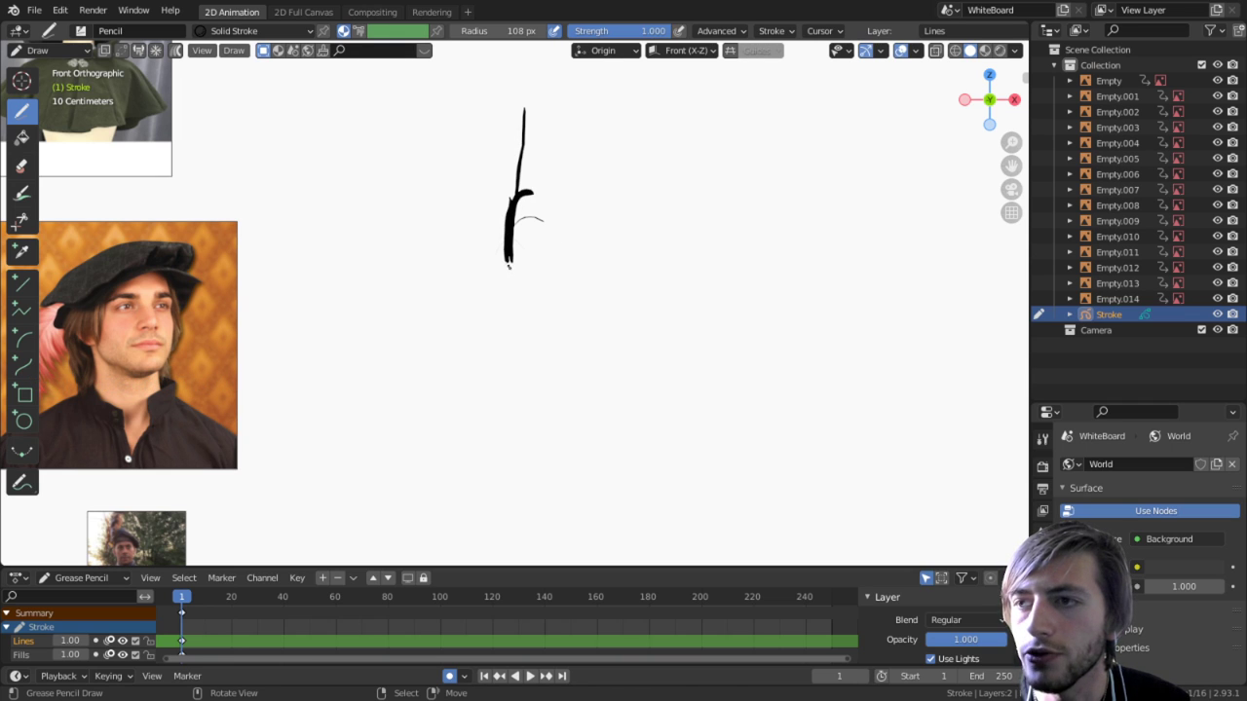
{"action": "left_click_drag", "start_coordinate": [534, 190], "coordinate": [548, 252]}
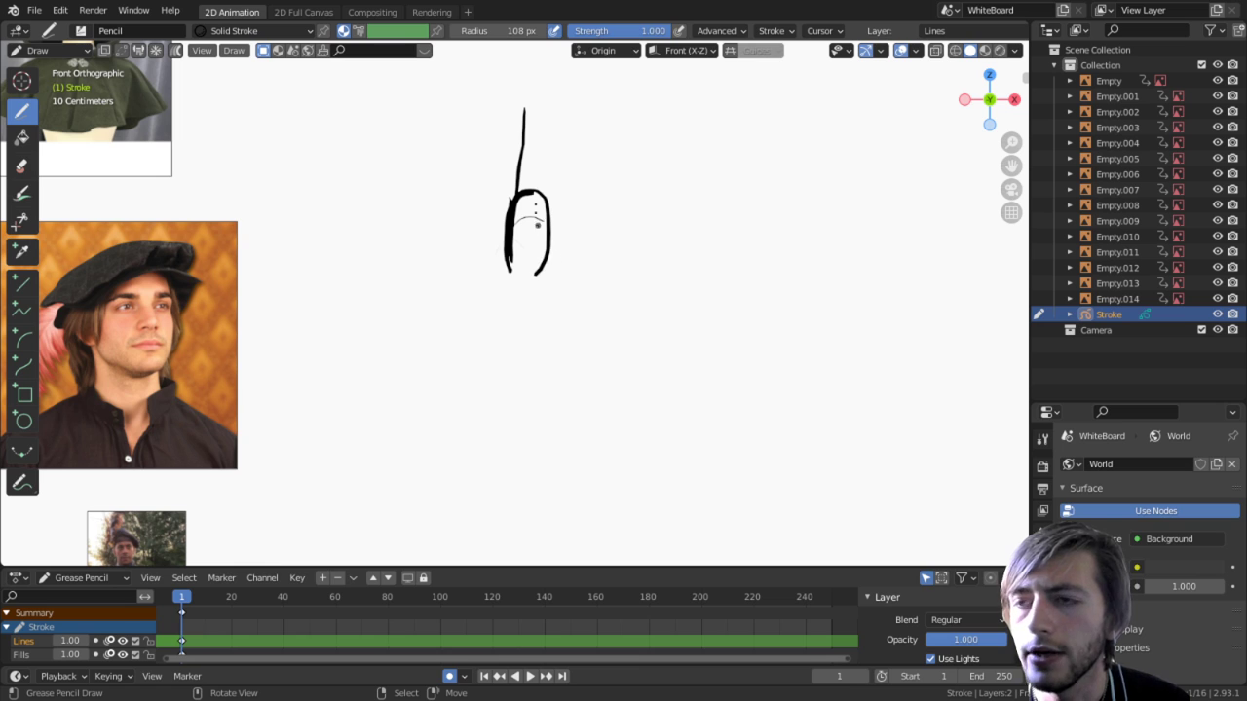
{"action": "mouse_move", "coordinate": [520, 192]}
{"action": "left_mouse_down"}
{"action": "mouse_move", "coordinate": [524, 164]}
{"action": "mouse_move", "coordinate": [555, 166]}
{"action": "mouse_move", "coordinate": [551, 203]}
{"action": "left_mouse_up"}
{"action": "key", "text": "ctrl+z"}
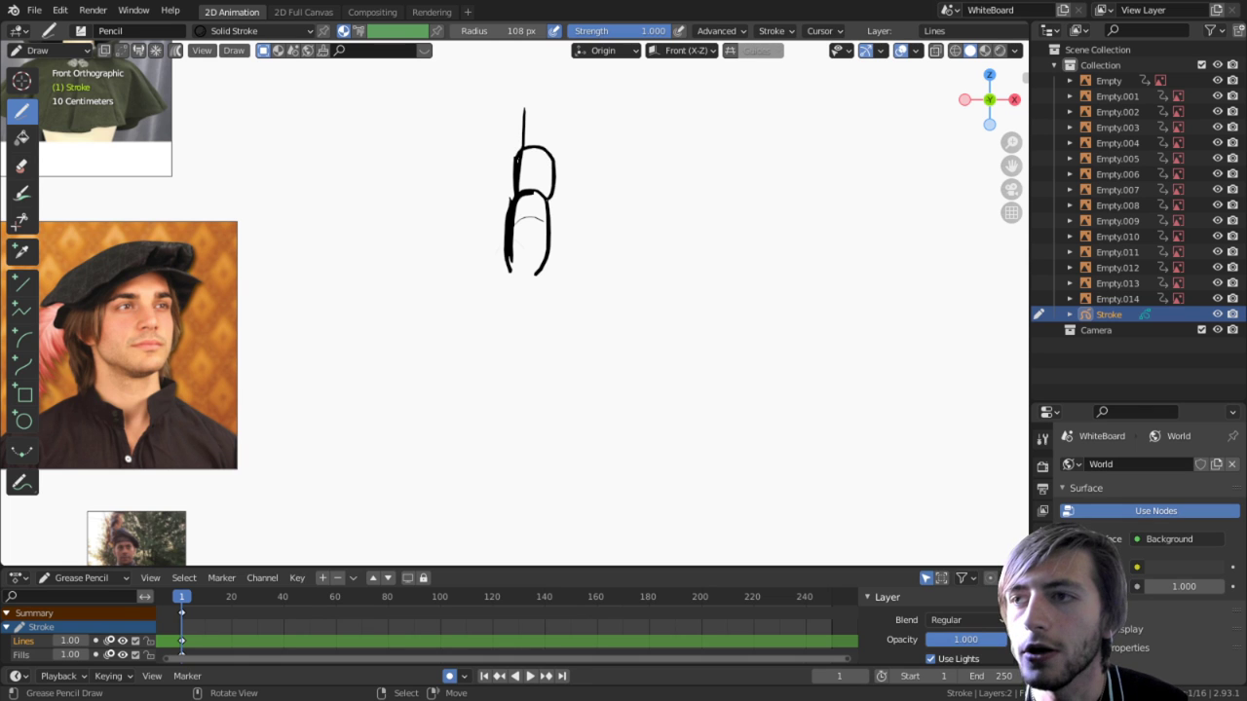
Step: Draw a third rounded segment and a pointed claw at the tip of the finger
{"action": "middle_click_drag", "start_coordinate": [557, 146], "coordinate": [499, 215], "text": "shift"}
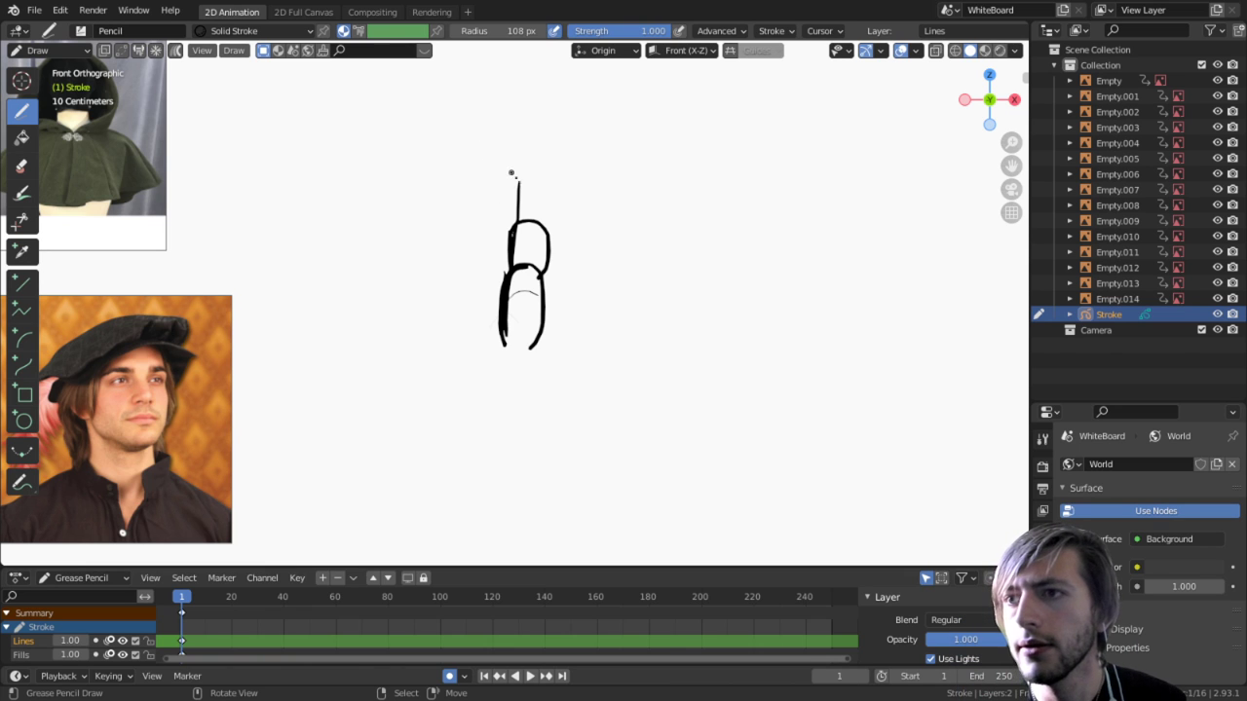
{"action": "scroll", "coordinate": [541, 195], "scroll_direction": "up", "scroll_amount": 3}
{"action": "middle_click_drag", "start_coordinate": [555, 258], "coordinate": [468, 450], "text": "shift"}
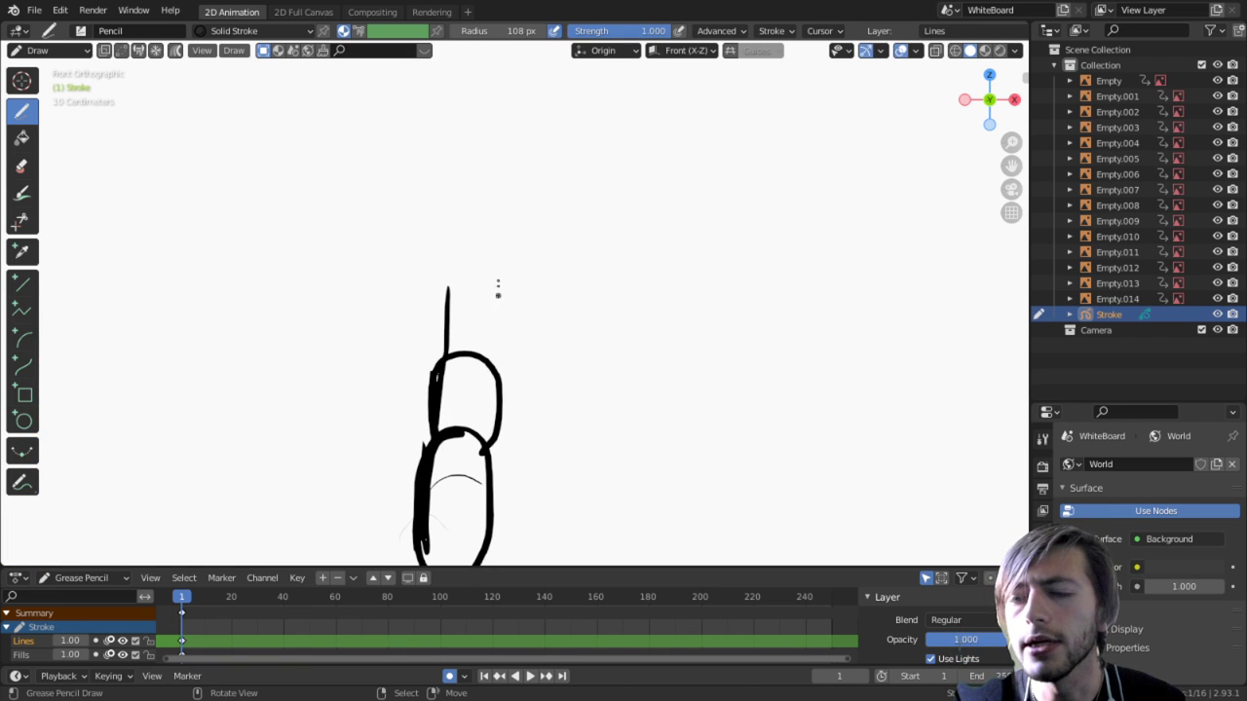
{"action": "middle_click_drag", "start_coordinate": [498, 286], "coordinate": [503, 208], "text": "shift"}
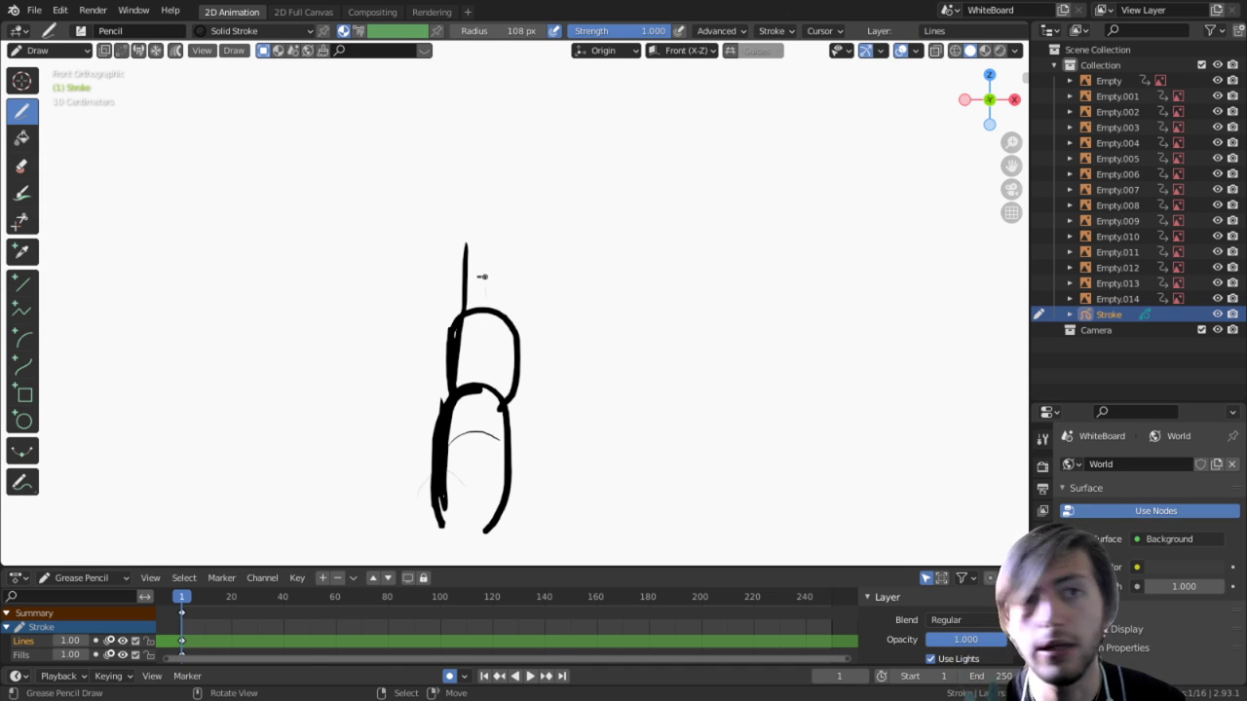
{"action": "mouse_move", "coordinate": [466, 244]}
{"action": "left_mouse_down"}
{"action": "mouse_move", "coordinate": [539, 244]}
{"action": "mouse_move", "coordinate": [513, 378]}
{"action": "left_mouse_up"}
{"action": "key", "text": "ctrl+z"}
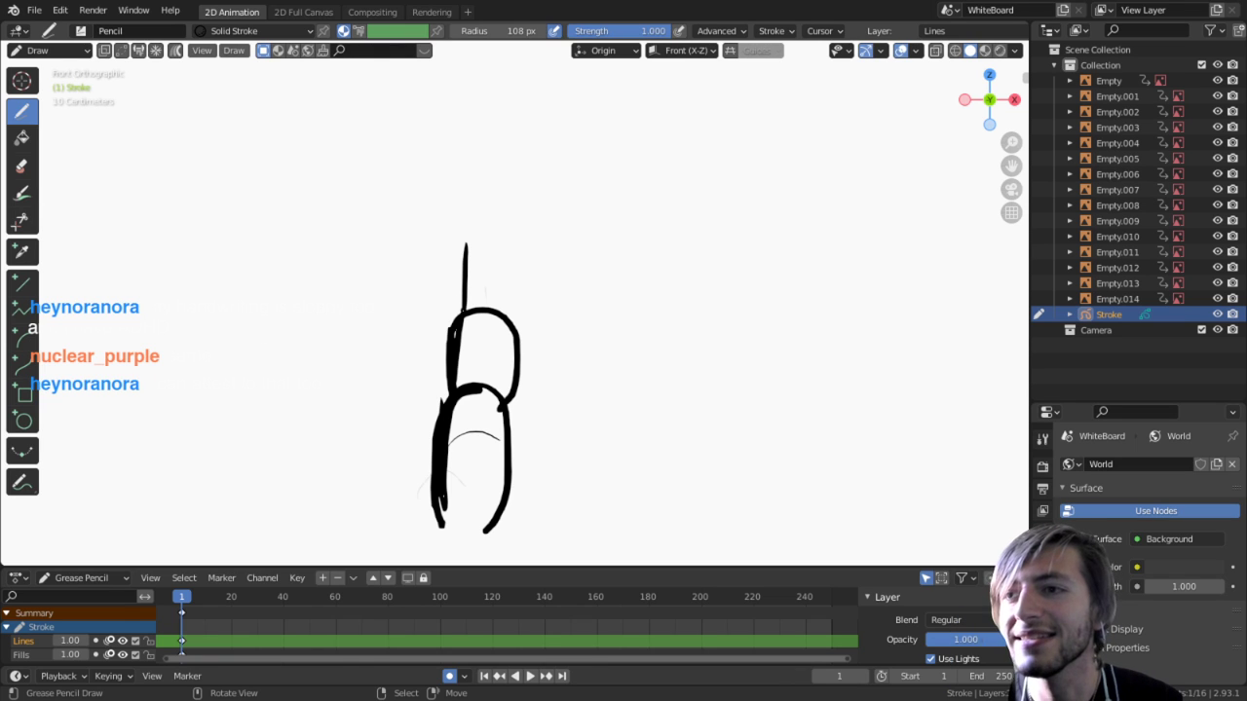
{"action": "mouse_move", "coordinate": [499, 221]}
{"action": "left_mouse_down"}
{"action": "mouse_move", "coordinate": [518, 290]}
{"action": "mouse_move", "coordinate": [504, 310]}
{"action": "left_mouse_up"}
{"action": "mouse_move", "coordinate": [483, 168]}
{"action": "left_mouse_down"}
{"action": "mouse_move", "coordinate": [477, 234]}
{"action": "mouse_move", "coordinate": [487, 152]}
{"action": "mouse_move", "coordinate": [501, 223]}
{"action": "left_mouse_up"}
Step: Duplicate all the finger strokes in Edit Mode, place the copy to the right of the original and tilt it outward
{"action": "middle_click_drag", "start_coordinate": [486, 332], "coordinate": [467, 283], "text": "shift"}
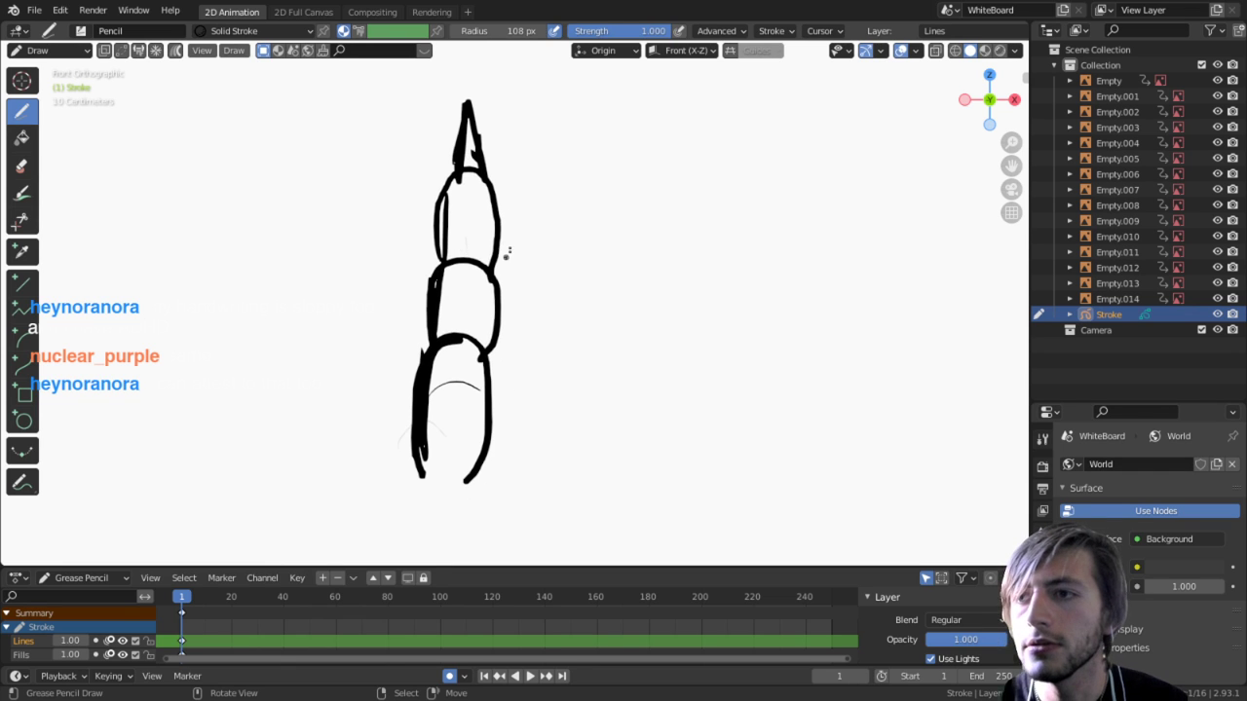
{"action": "key", "text": "Tab"}
{"action": "mouse_move", "coordinate": [357, 92]}
{"action": "left_mouse_down"}
{"action": "mouse_move", "coordinate": [390, 102]}
{"action": "mouse_move", "coordinate": [507, 477]}
{"action": "left_mouse_up"}
{"action": "key", "text": "shift+d"}
{"action": "left_click", "coordinate": [632, 412]}
{"action": "key", "text": "r"}
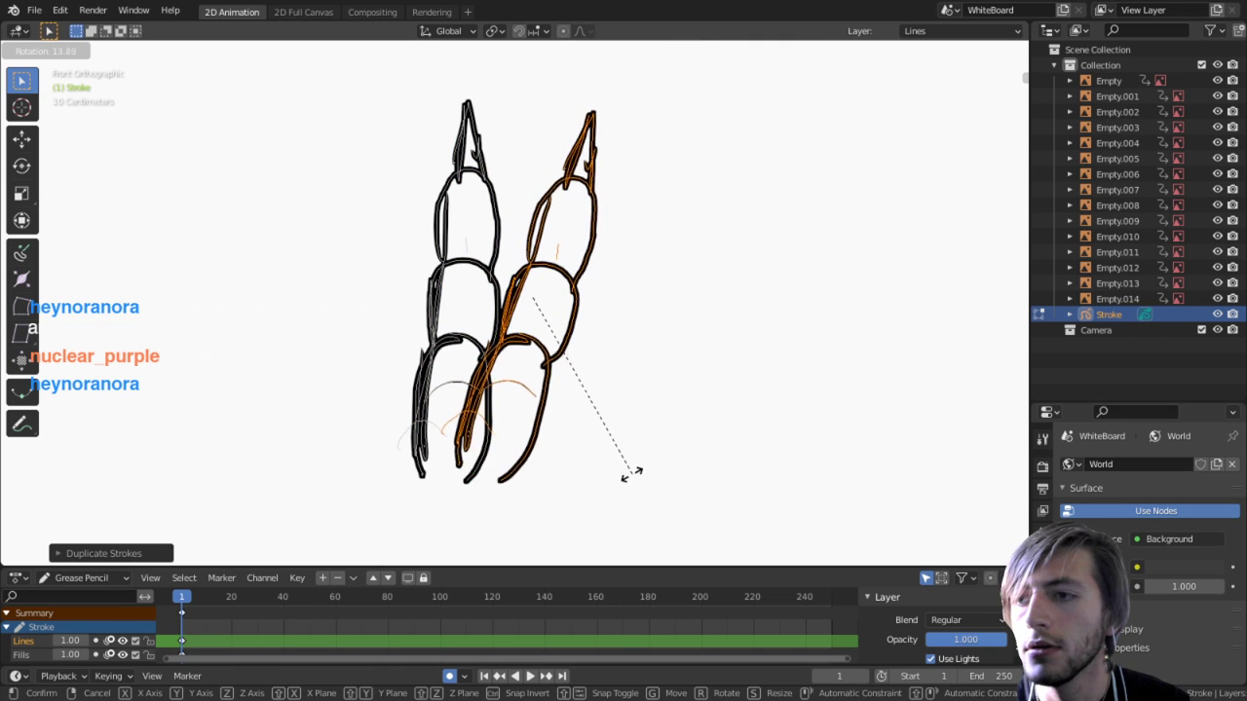
{"action": "left_click", "coordinate": [633, 477]}
Step: Duplicate the tilted finger, place the copy to the left of the middle finger and rotate it outward to the left
{"action": "key", "text": "shift+d"}
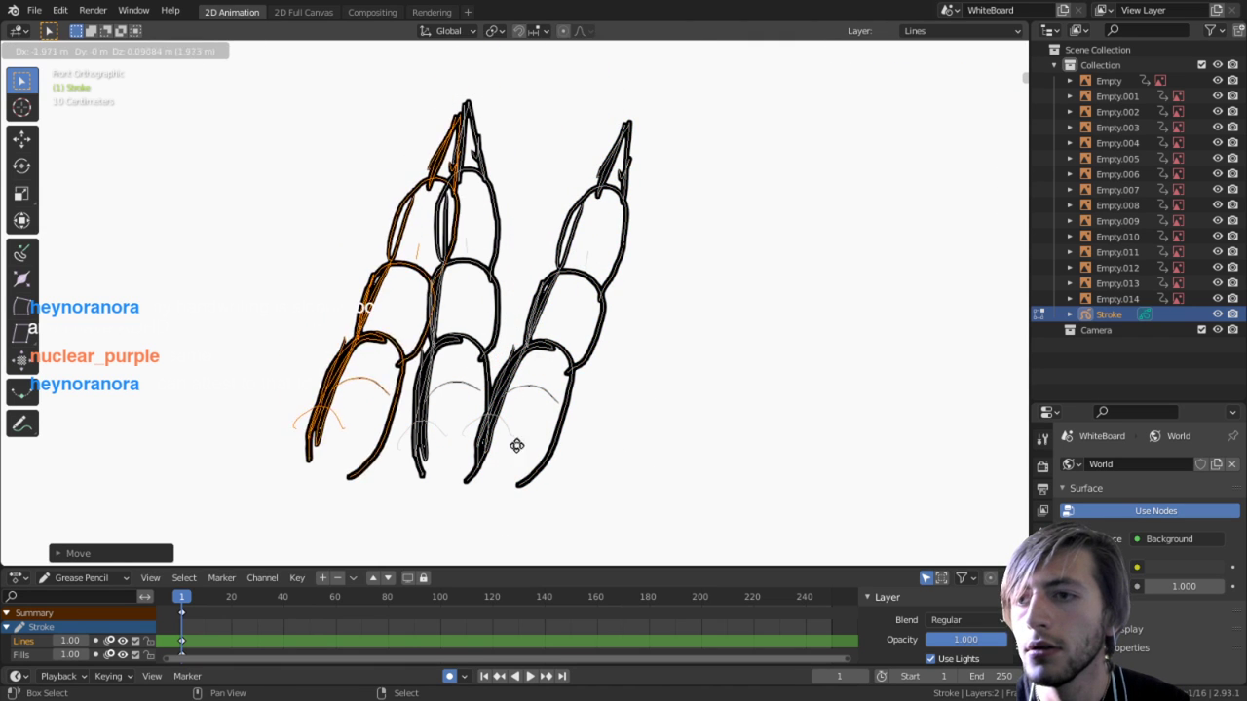
{"action": "left_click", "coordinate": [515, 445]}
{"action": "key", "text": "r"}
{"action": "left_click", "coordinate": [526, 313]}
{"action": "key", "text": "g"}
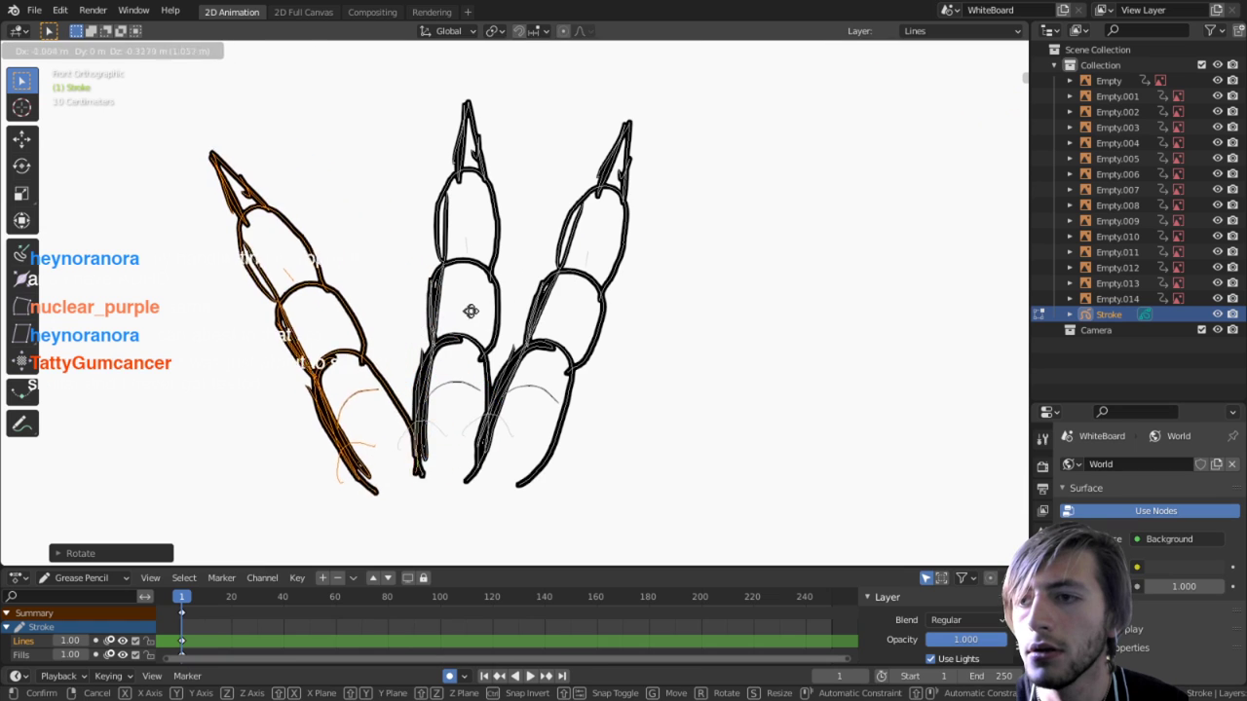
{"action": "left_click", "coordinate": [482, 306]}
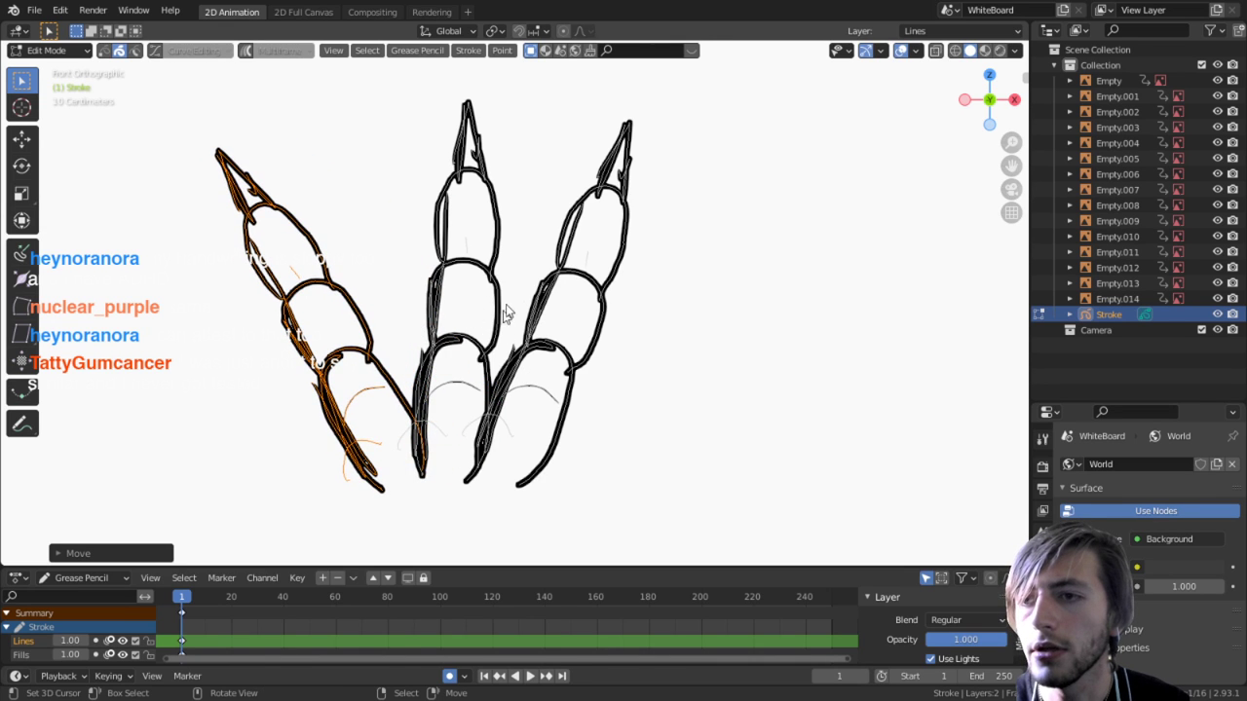
Step: Rotate the left finger slightly more upright and move its base next to the middle finger
{"action": "key", "text": "r"}
{"action": "left_click", "coordinate": [546, 321]}
{"action": "key", "text": "g"}
{"action": "left_click", "coordinate": [568, 302]}
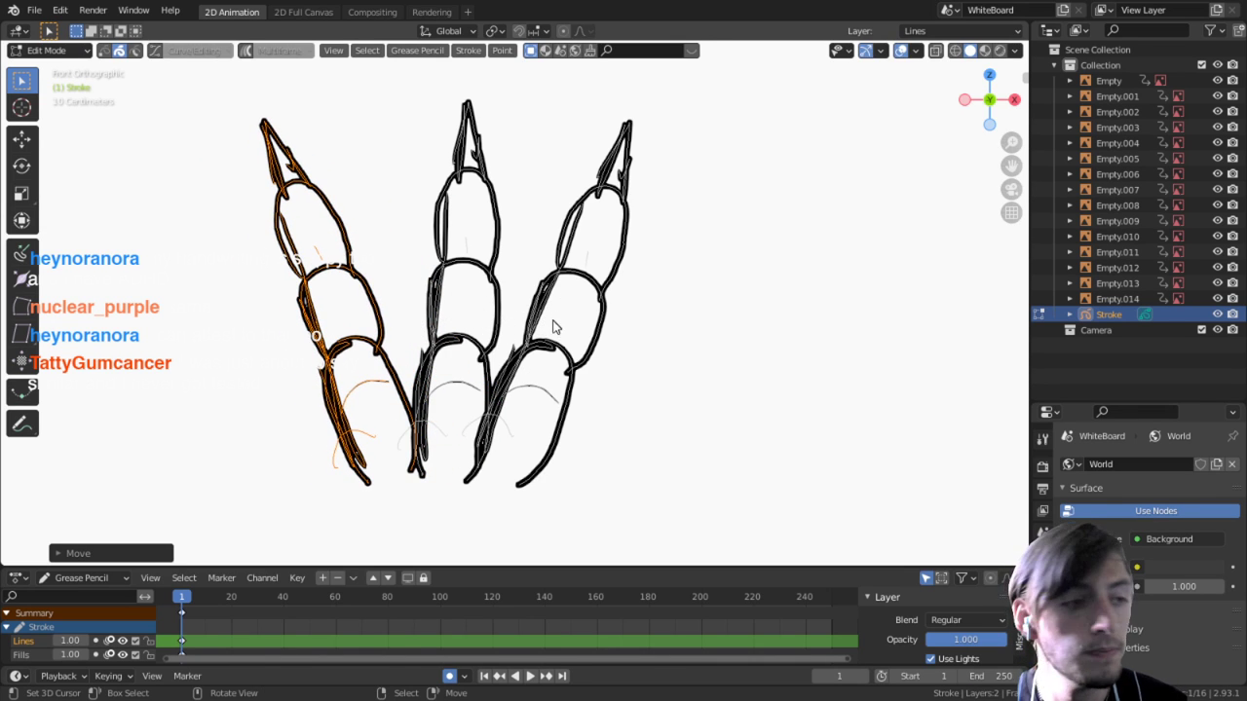
{"action": "key", "text": "g"}
{"action": "left_click", "coordinate": [571, 324]}
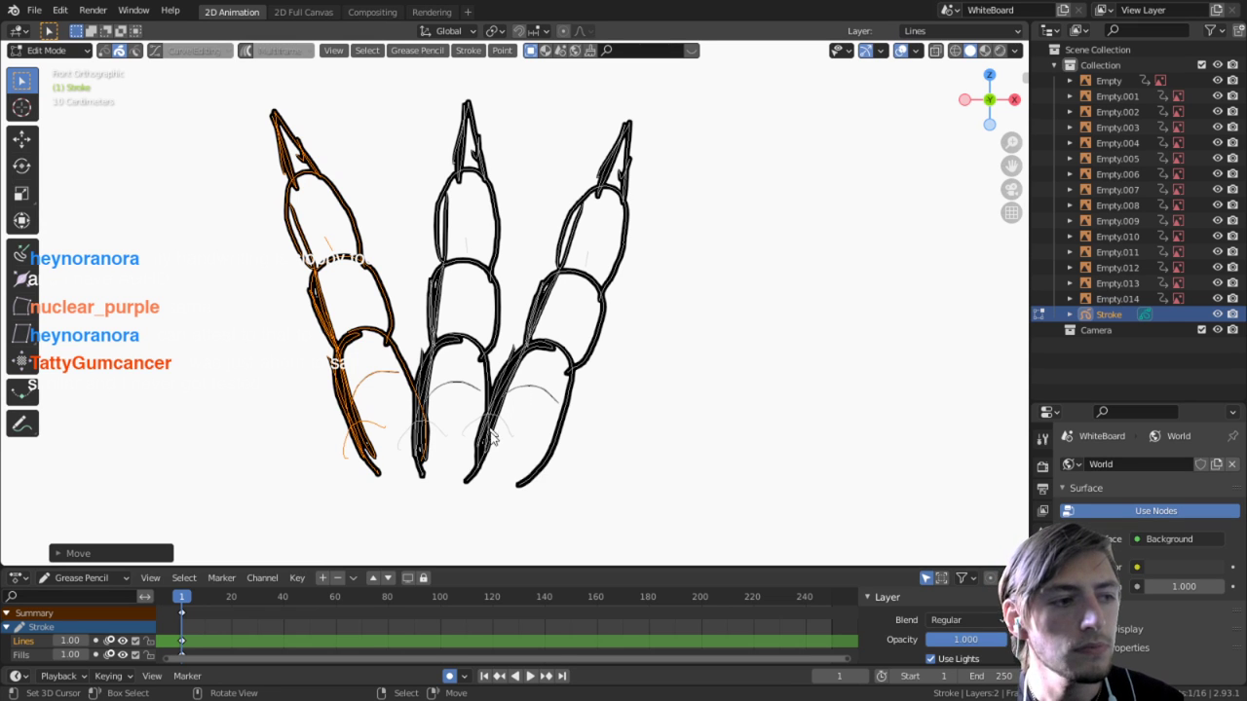
Step: Lower the left finger slightly to even out the finger bases, and return to Draw mode
{"action": "mouse_move", "coordinate": [518, 406]}
{"action": "middle_mouse_down", "text": "shift"}
{"action": "mouse_move", "coordinate": [552, 309]}
{"action": "mouse_move", "coordinate": [611, 232]}
{"action": "middle_mouse_up", "text": "shift"}
{"action": "key", "text": "Tab"}
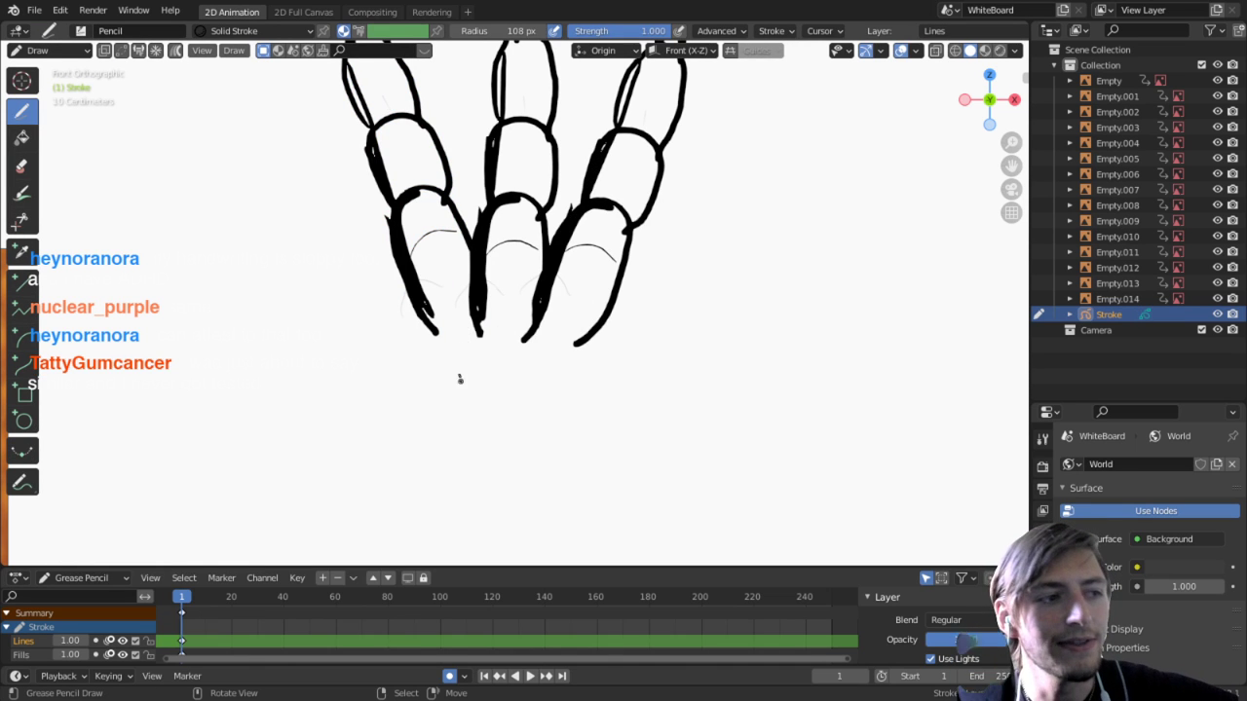
{"action": "middle_click_drag", "start_coordinate": [491, 360], "coordinate": [470, 278], "text": "shift"}
{"action": "key", "text": "Tab"}
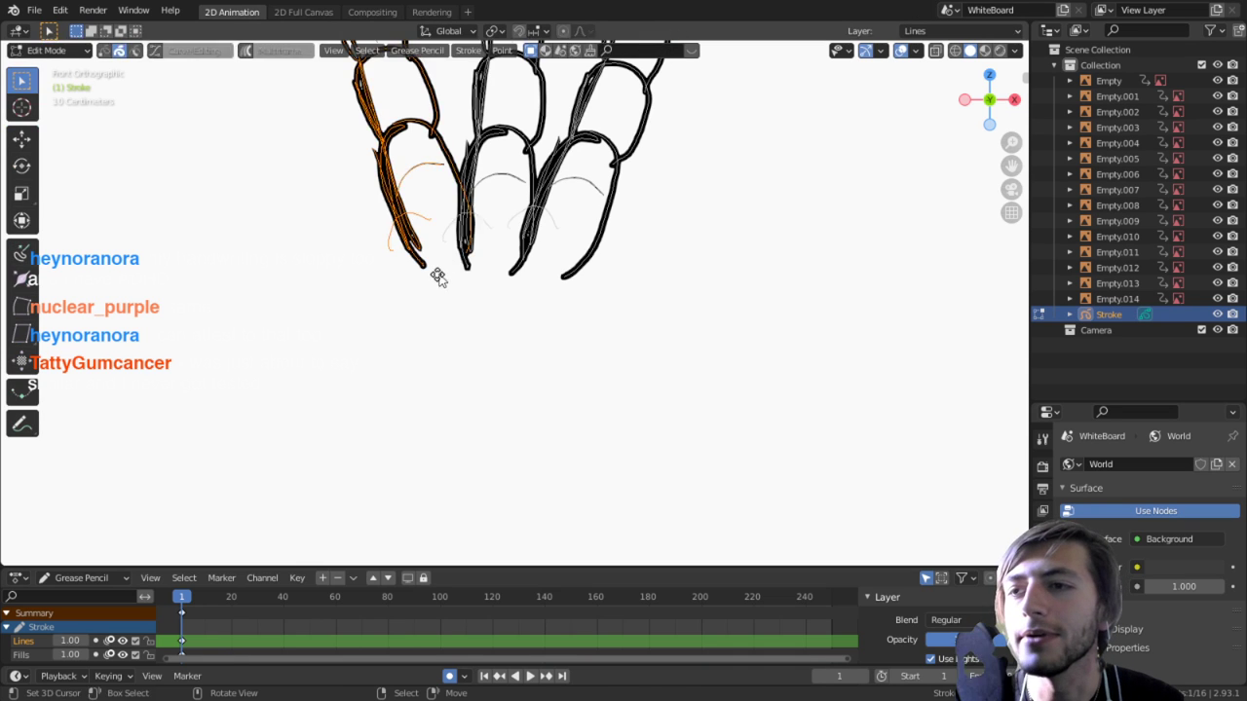
{"action": "key", "text": "g"}
{"action": "left_click", "coordinate": [438, 304]}
{"action": "key", "text": "Tab"}
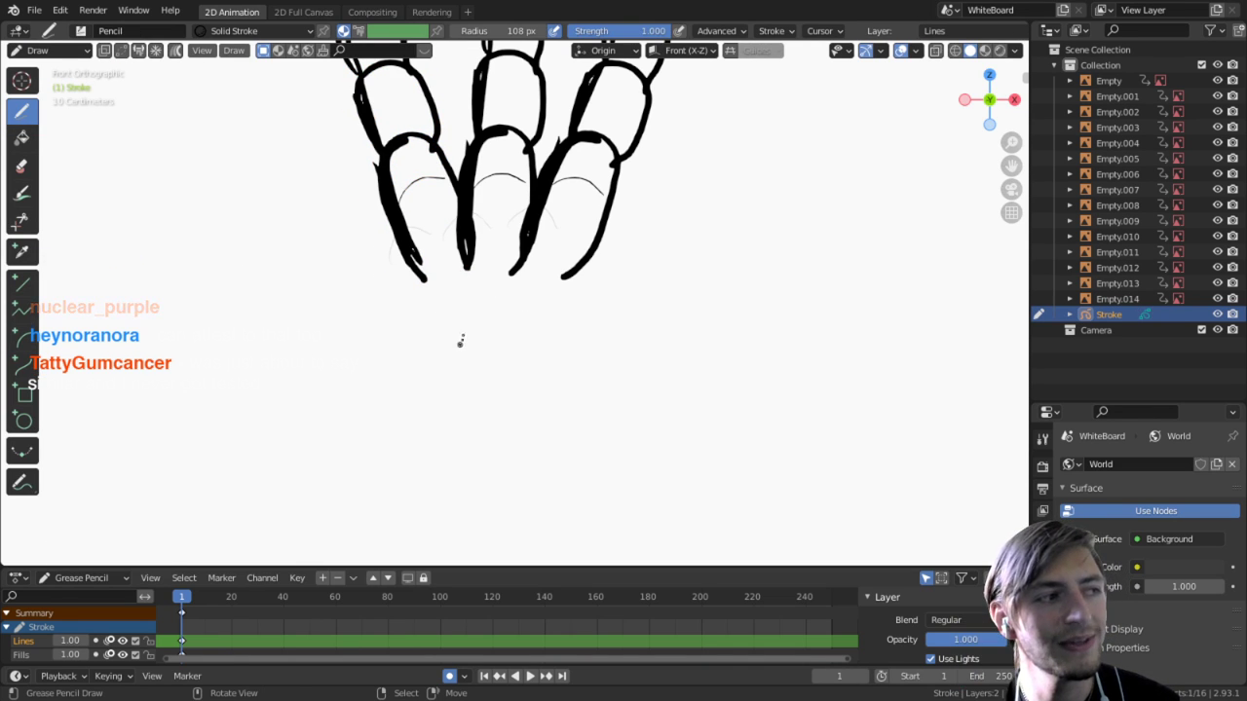
Step: Draw a rounded palm outline below the three fingers, with a simple thumb shape at its base
{"action": "left_click_drag", "start_coordinate": [429, 265], "coordinate": [401, 419]}
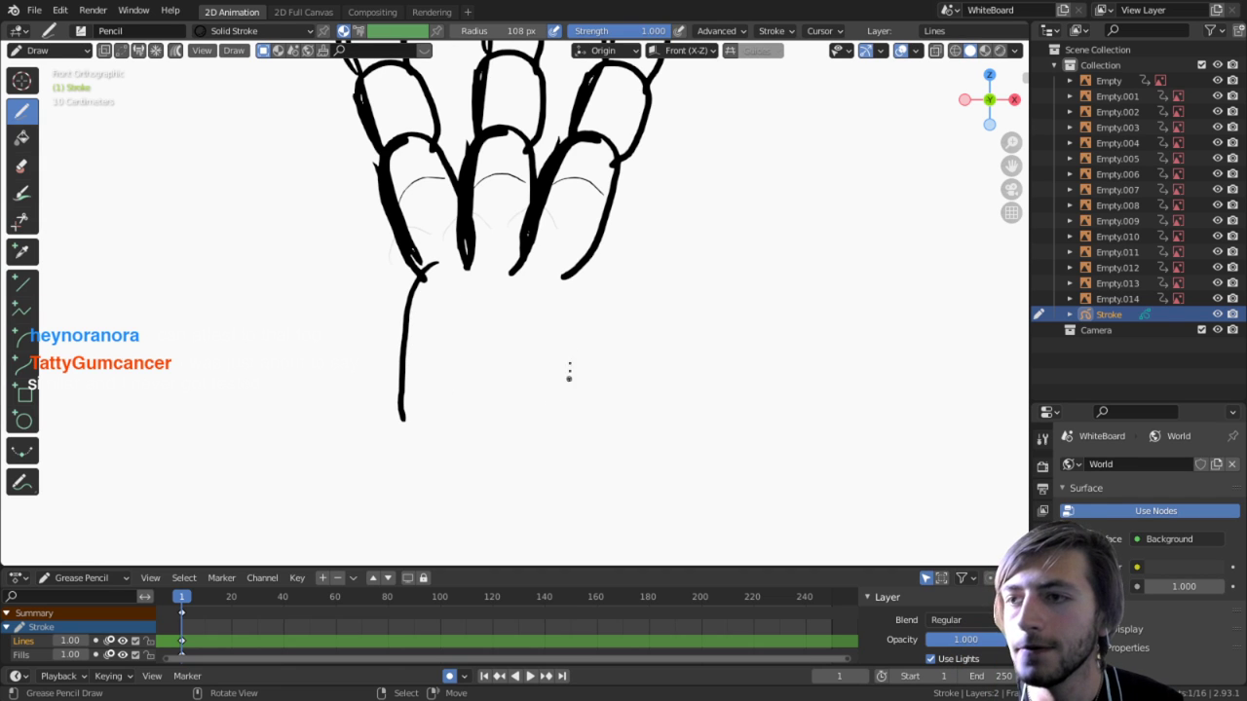
{"action": "left_click_drag", "start_coordinate": [577, 284], "coordinate": [544, 438]}
{"action": "mouse_move", "coordinate": [487, 389]}
{"action": "middle_mouse_down", "text": "shift"}
{"action": "mouse_move", "coordinate": [509, 340]}
{"action": "mouse_move", "coordinate": [473, 389]}
{"action": "mouse_move", "coordinate": [445, 559]}
{"action": "mouse_move", "coordinate": [464, 420]}
{"action": "middle_mouse_up", "text": "shift"}
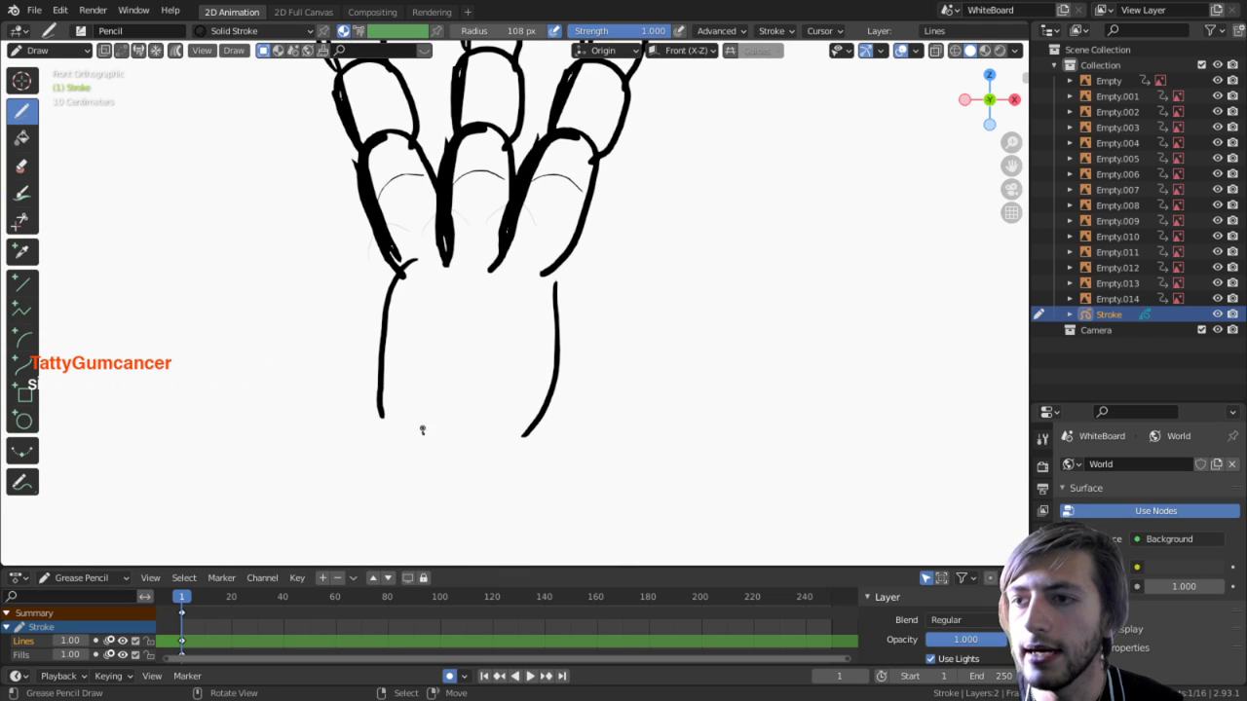
{"action": "left_click_drag", "start_coordinate": [381, 417], "coordinate": [520, 492]}
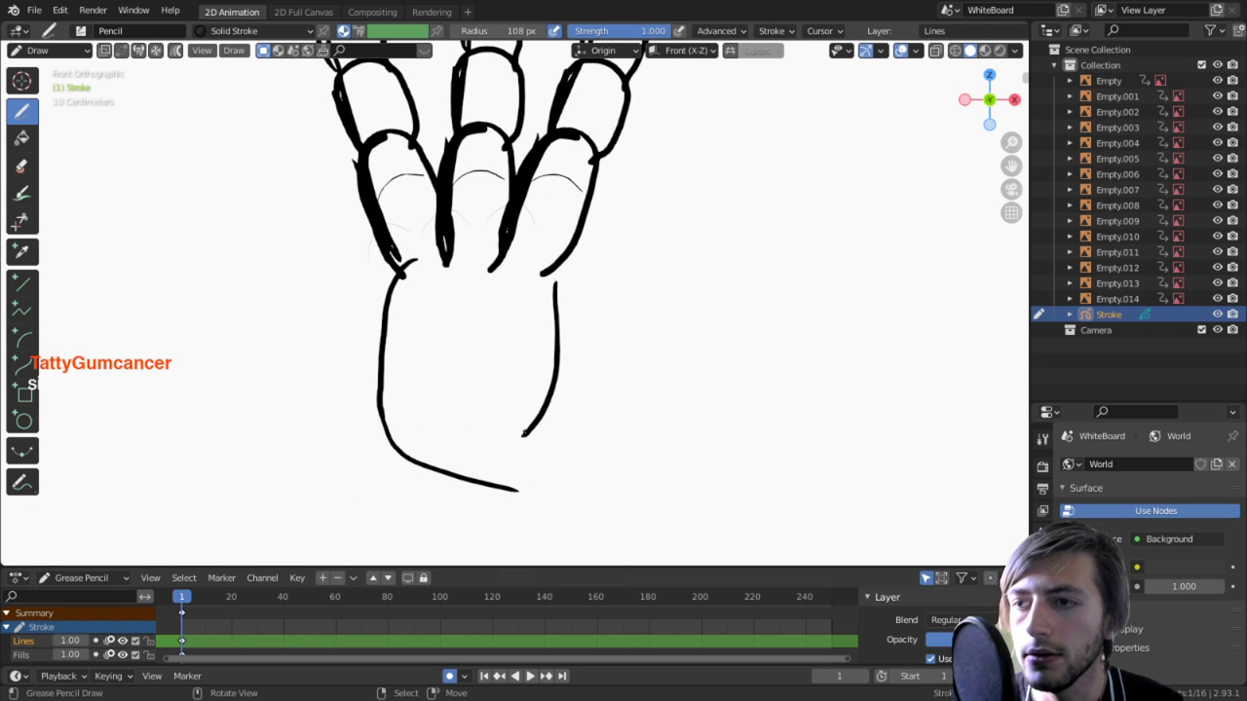
{"action": "mouse_move", "coordinate": [525, 432]}
{"action": "left_mouse_down"}
{"action": "mouse_move", "coordinate": [423, 458]}
{"action": "mouse_move", "coordinate": [484, 453]}
{"action": "left_mouse_up"}
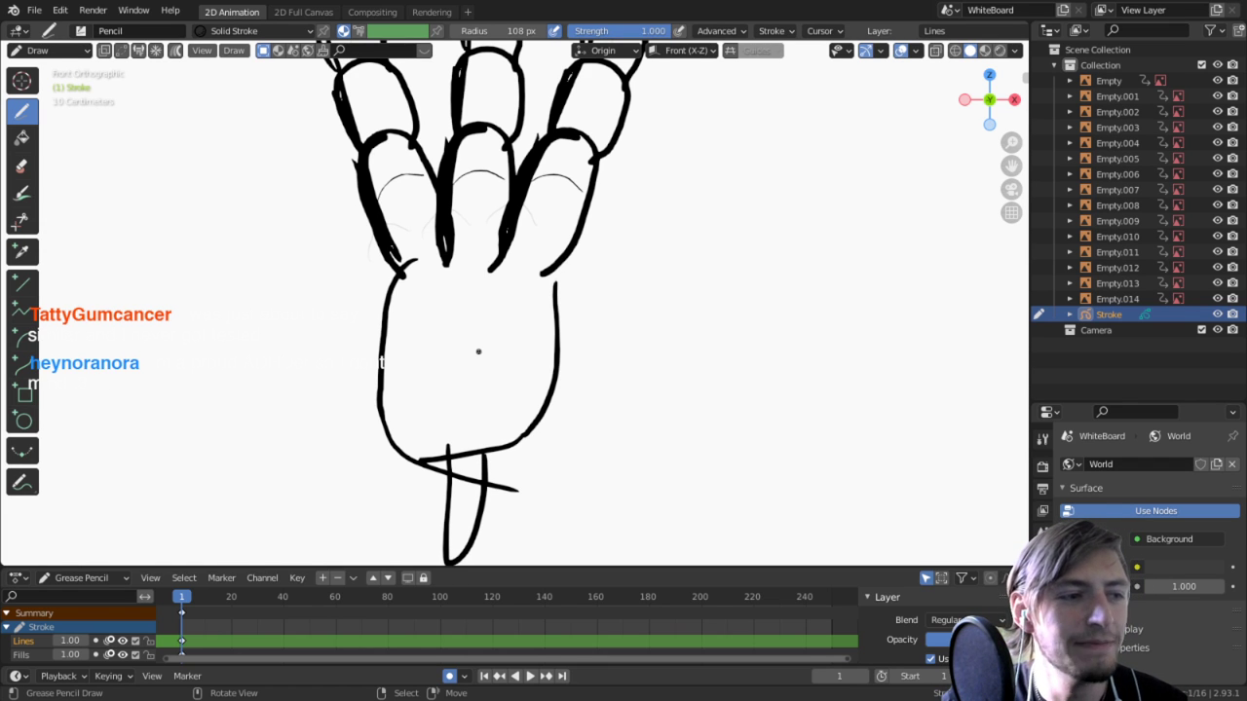
Step: Undo the simple thumb sketch, duplicate the left finger in Edit Mode and rotate the copy to point downward
{"action": "scroll", "coordinate": [714, 343], "scroll_direction": "down", "scroll_amount": 4}
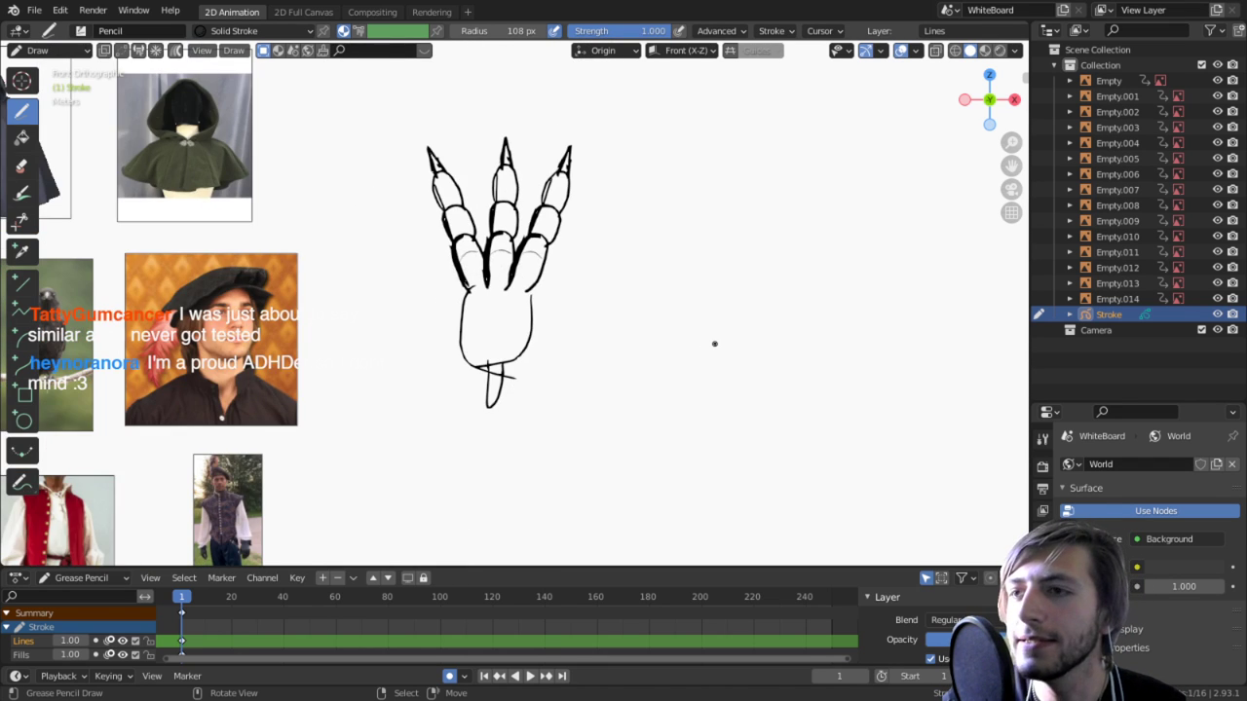
{"action": "middle_click_drag", "start_coordinate": [555, 217], "coordinate": [565, 326]}
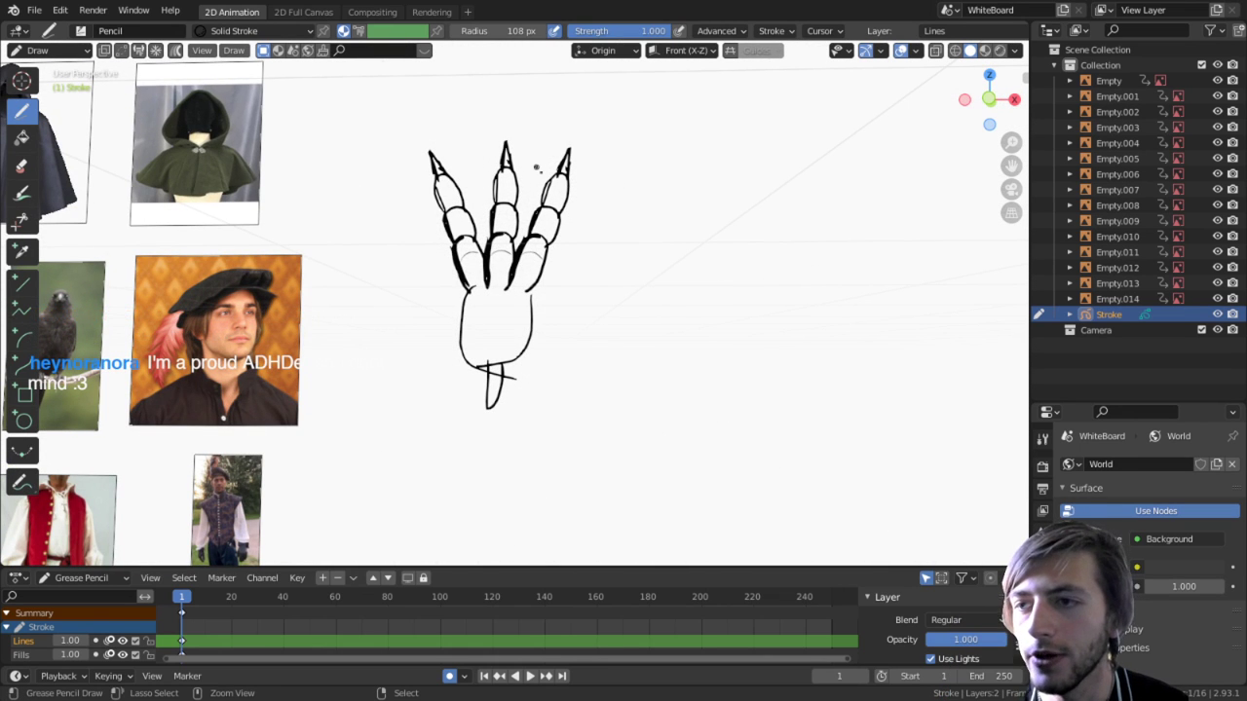
{"action": "key", "text": "ctrl+z"}
{"action": "key", "text": "Tab"}
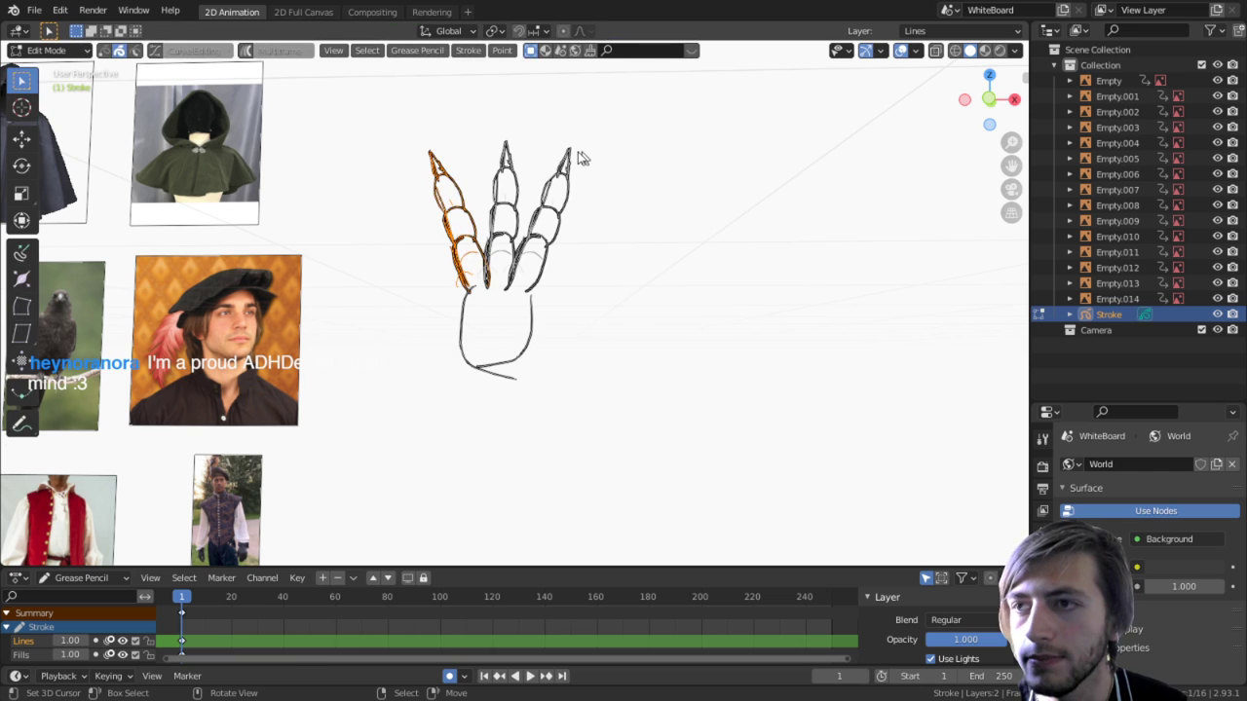
{"action": "key", "text": "shift+d"}
{"action": "left_click", "coordinate": [638, 297]}
{"action": "key", "text": "r"}
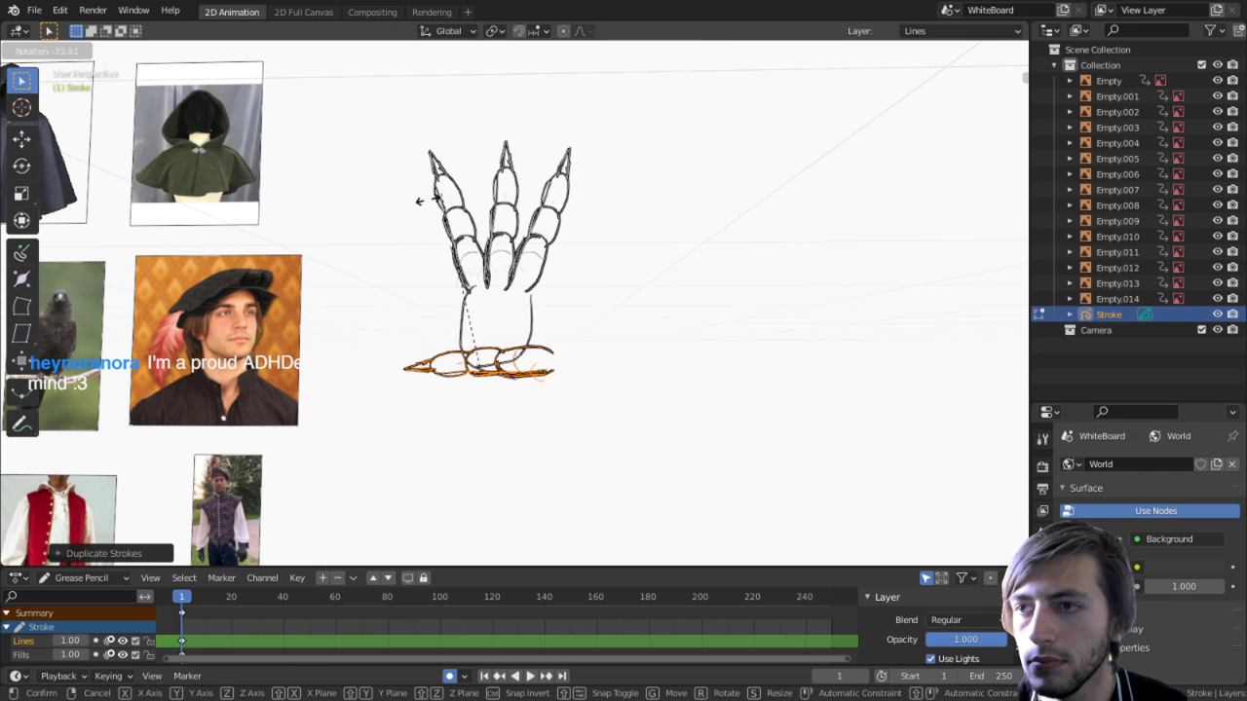
{"action": "left_click", "coordinate": [390, 365]}
Step: Shrink the duplicated finger, adjust its tilt and place it below the palm as the thumb
{"action": "key", "text": "s"}
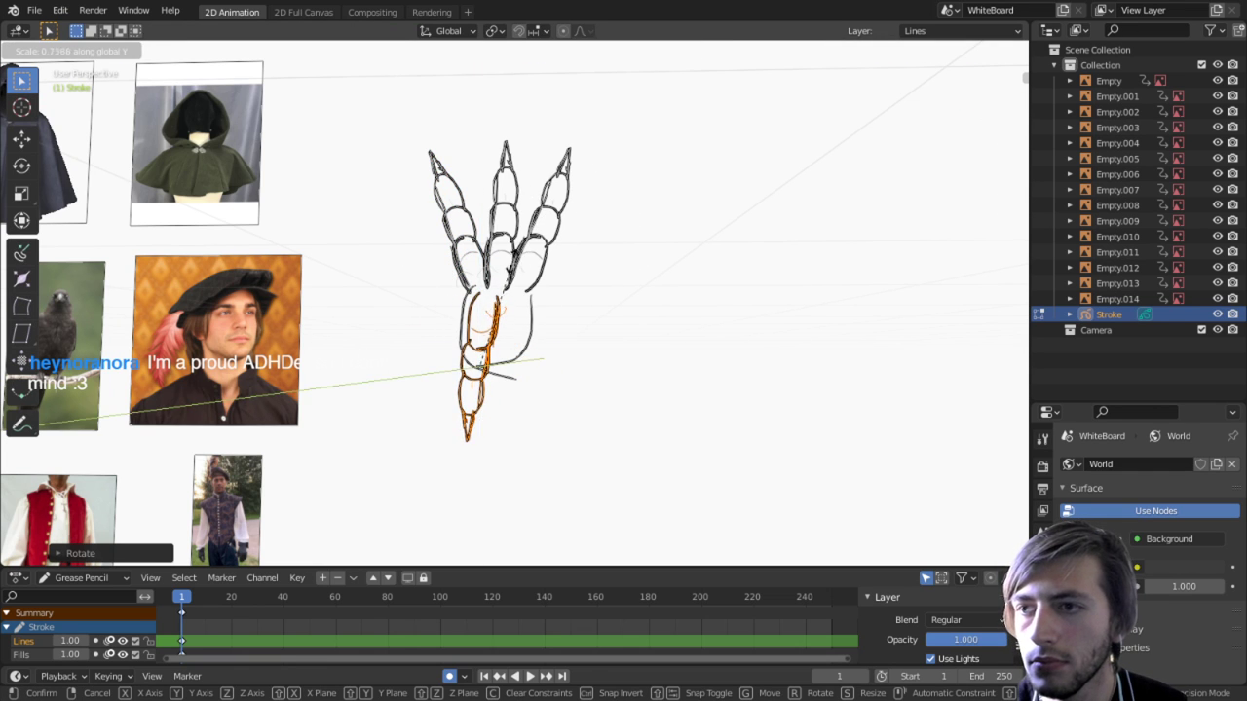
{"action": "left_click", "coordinate": [608, 243]}
{"action": "key", "text": "r"}
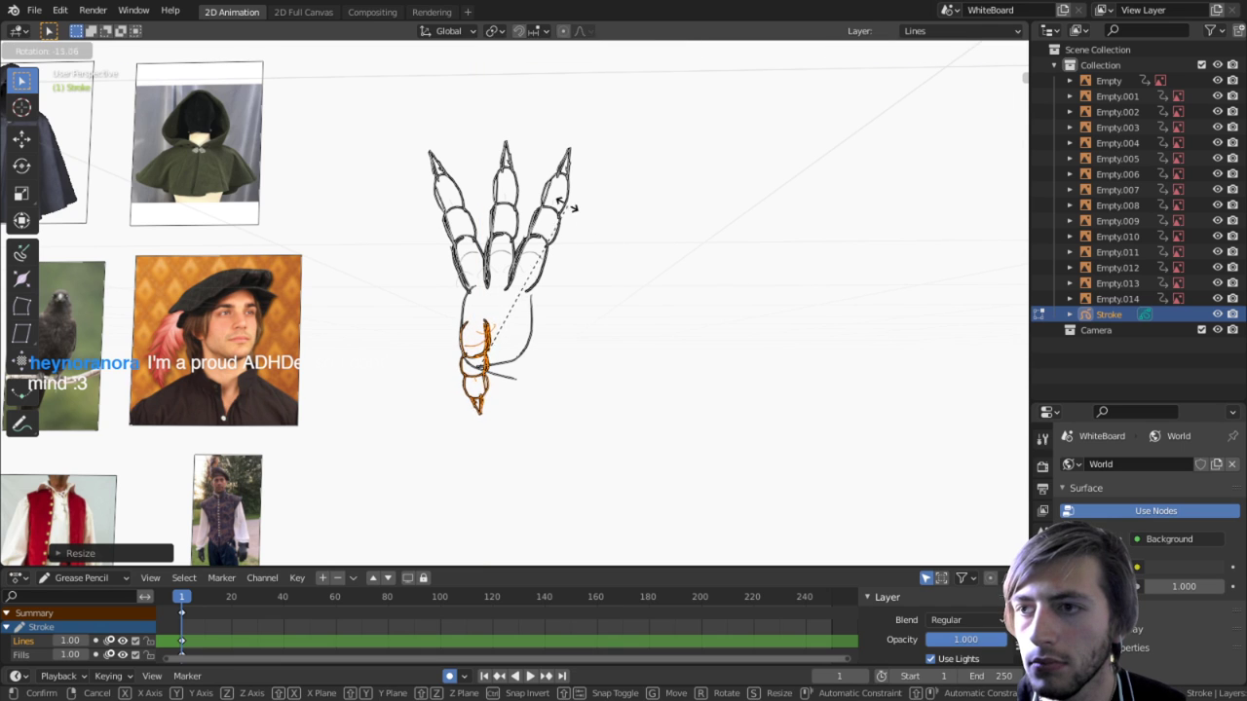
{"action": "left_click", "coordinate": [571, 205]}
{"action": "key", "text": "g"}
{"action": "left_click", "coordinate": [591, 268]}
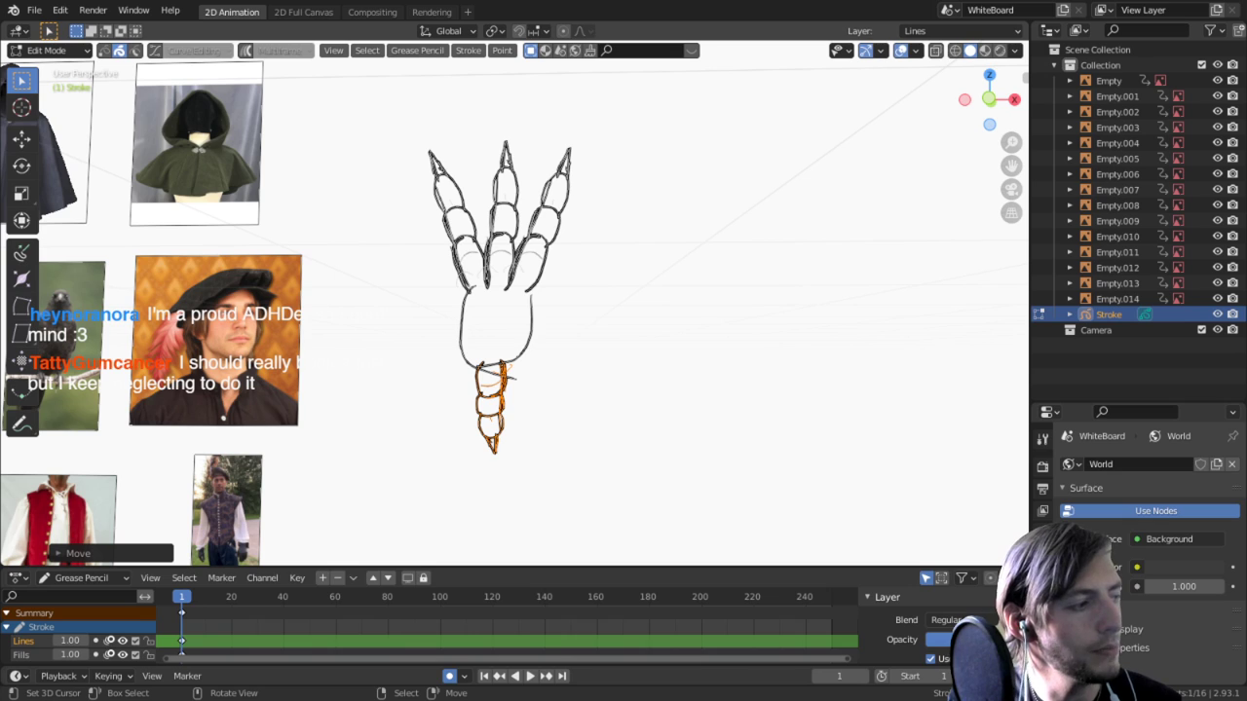
Step: Switch to the browser, examine the kenku image search results for claw anatomy, and return to Blender
{"action": "key", "text": "alt+Tab"}
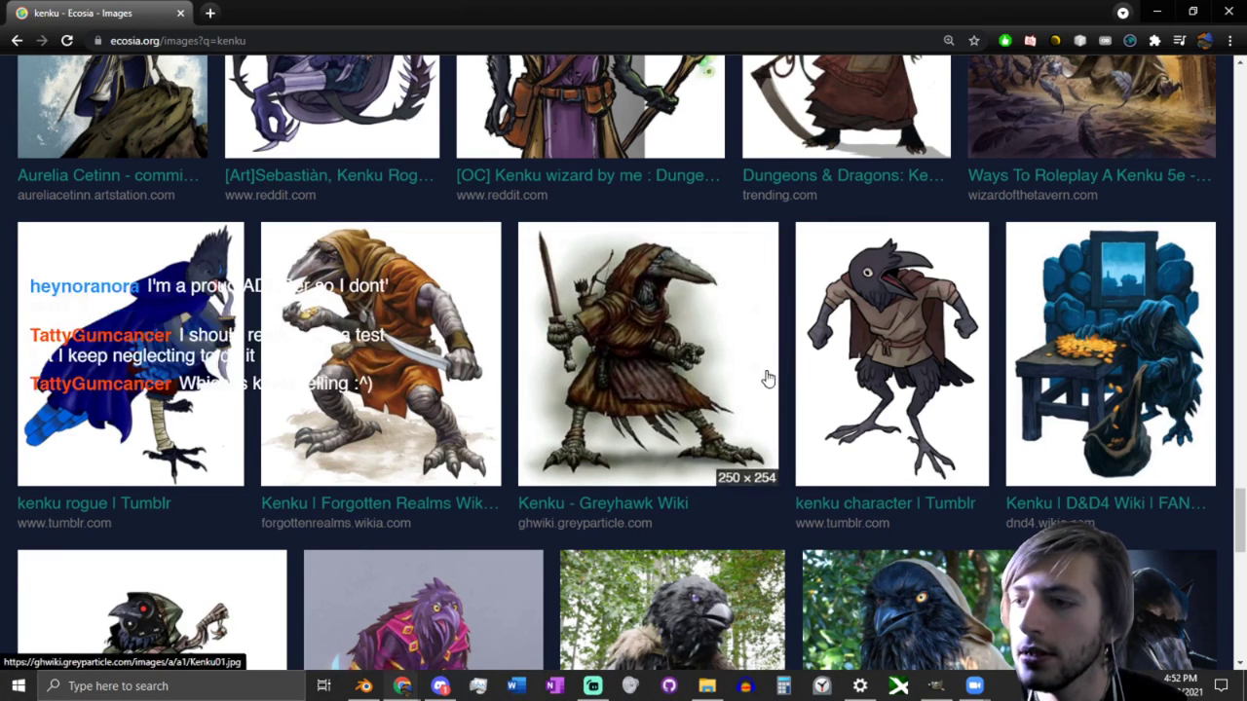
{"action": "scroll", "coordinate": [767, 378], "scroll_direction": "down", "scroll_amount": 2}
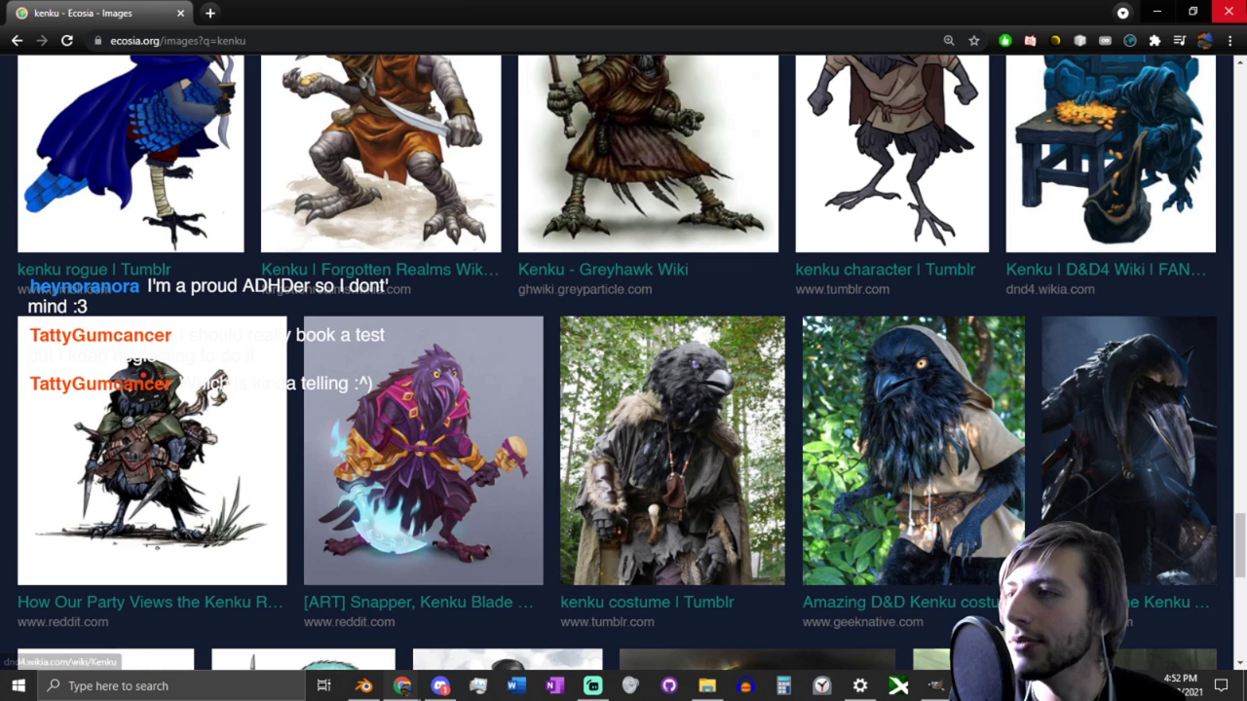
{"action": "left_click", "coordinate": [1156, 12]}
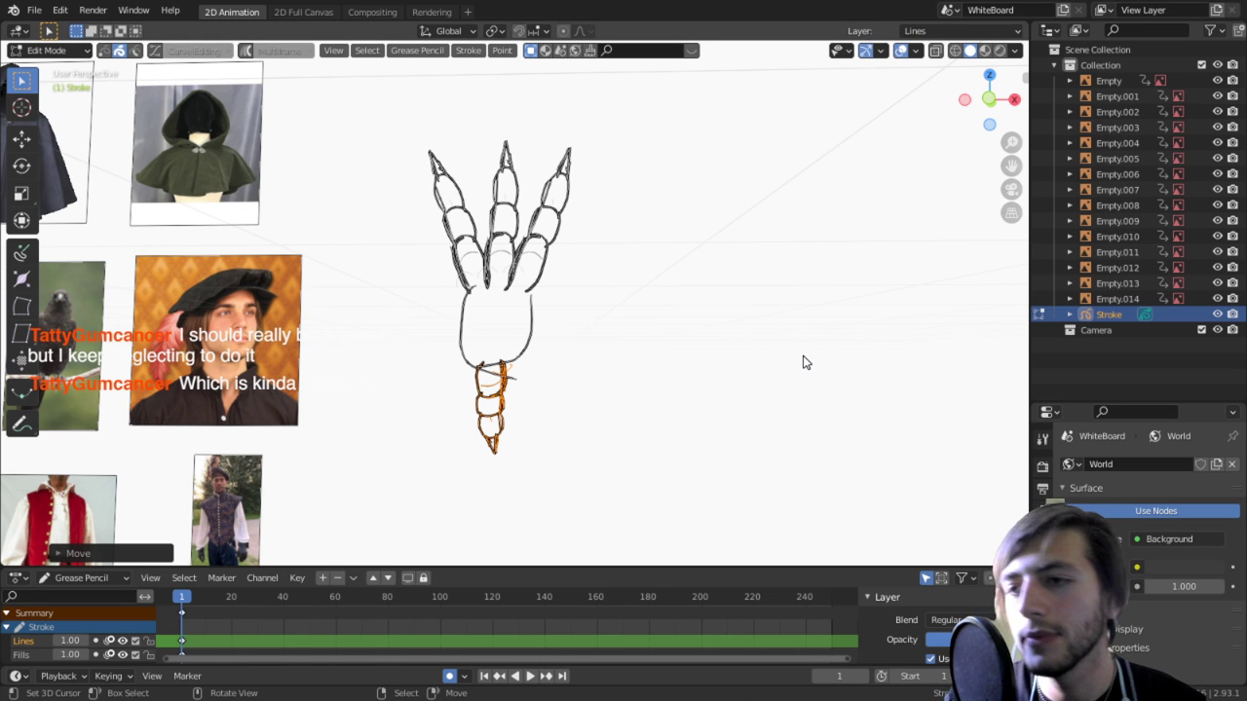
Step: Return to Draw mode and try to draw a circle over the green hooded cape reference in front view
{"action": "key", "text": "Tab"}
{"action": "scroll", "coordinate": [779, 355], "scroll_direction": "down", "scroll_amount": 2}
{"action": "mouse_move", "coordinate": [368, 291]}
{"action": "middle_mouse_down", "text": "shift"}
{"action": "mouse_move", "coordinate": [498, 346]}
{"action": "mouse_move", "coordinate": [524, 332]}
{"action": "middle_mouse_up", "text": "shift"}
{"action": "key", "text": "KP_1"}
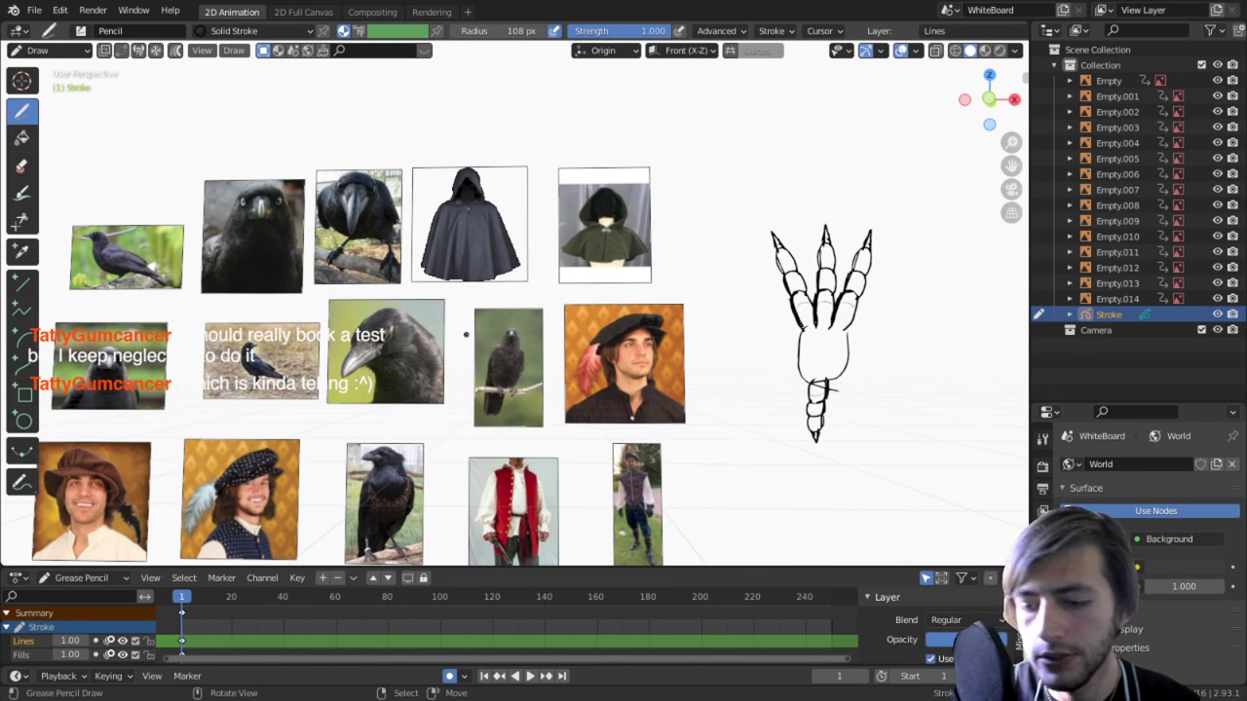
{"action": "scroll", "coordinate": [466, 334], "scroll_direction": "up", "scroll_amount": 5}
{"action": "middle_click_drag", "start_coordinate": [559, 165], "coordinate": [326, 437], "text": "shift"}
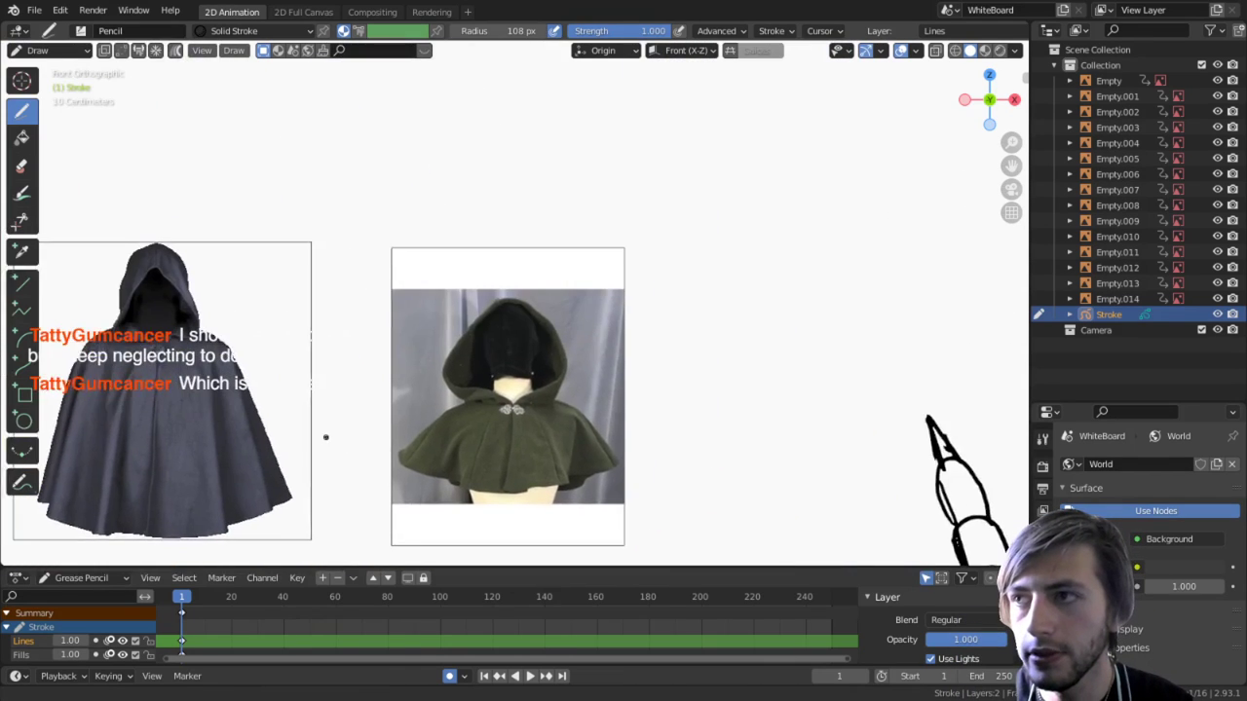
{"action": "scroll", "coordinate": [390, 426], "scroll_direction": "down", "scroll_amount": 2}
{"action": "key", "text": "Tab"}
{"action": "key", "text": "Tab"}
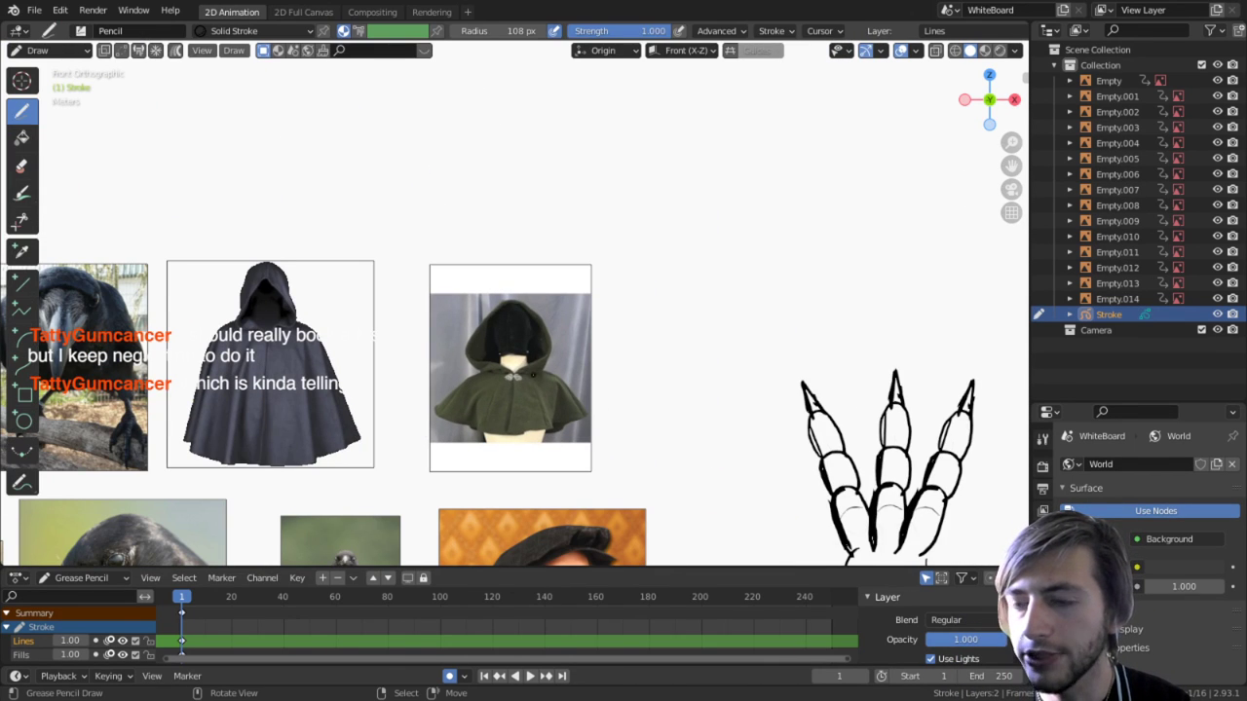
{"action": "middle_click_drag", "start_coordinate": [589, 401], "coordinate": [333, 261]}
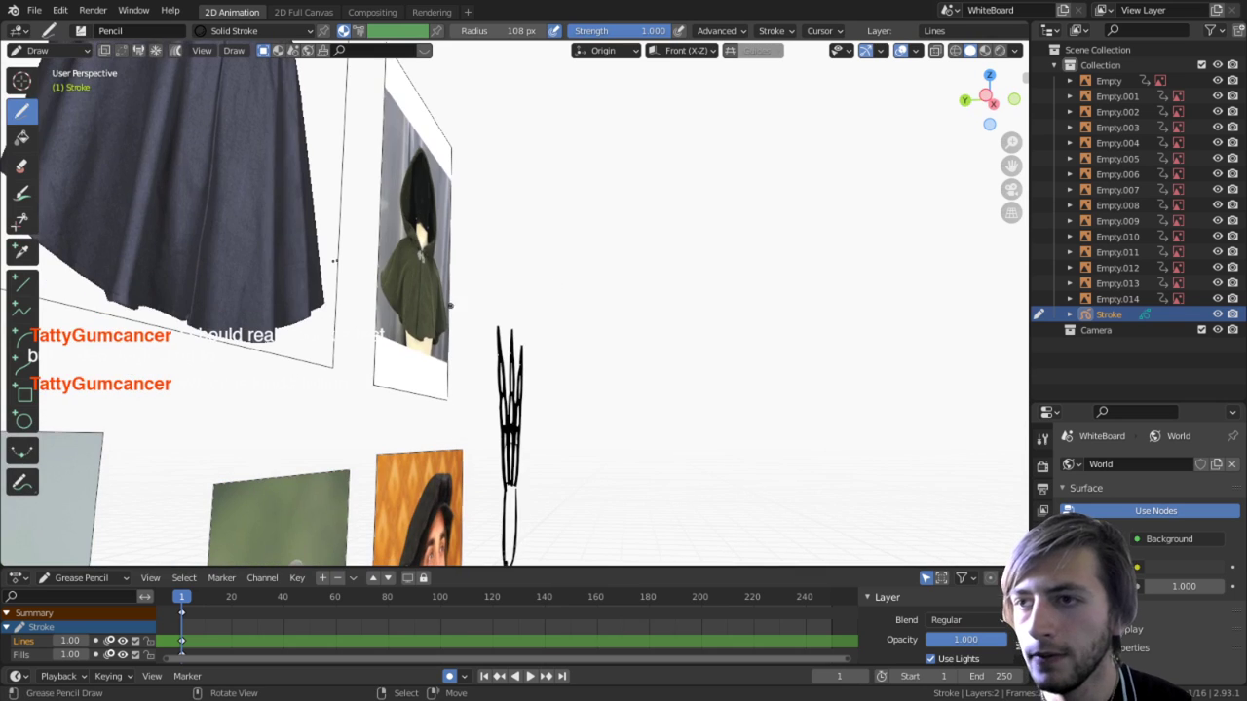
{"action": "key", "text": "KP_1"}
{"action": "key", "text": "KP_1"}
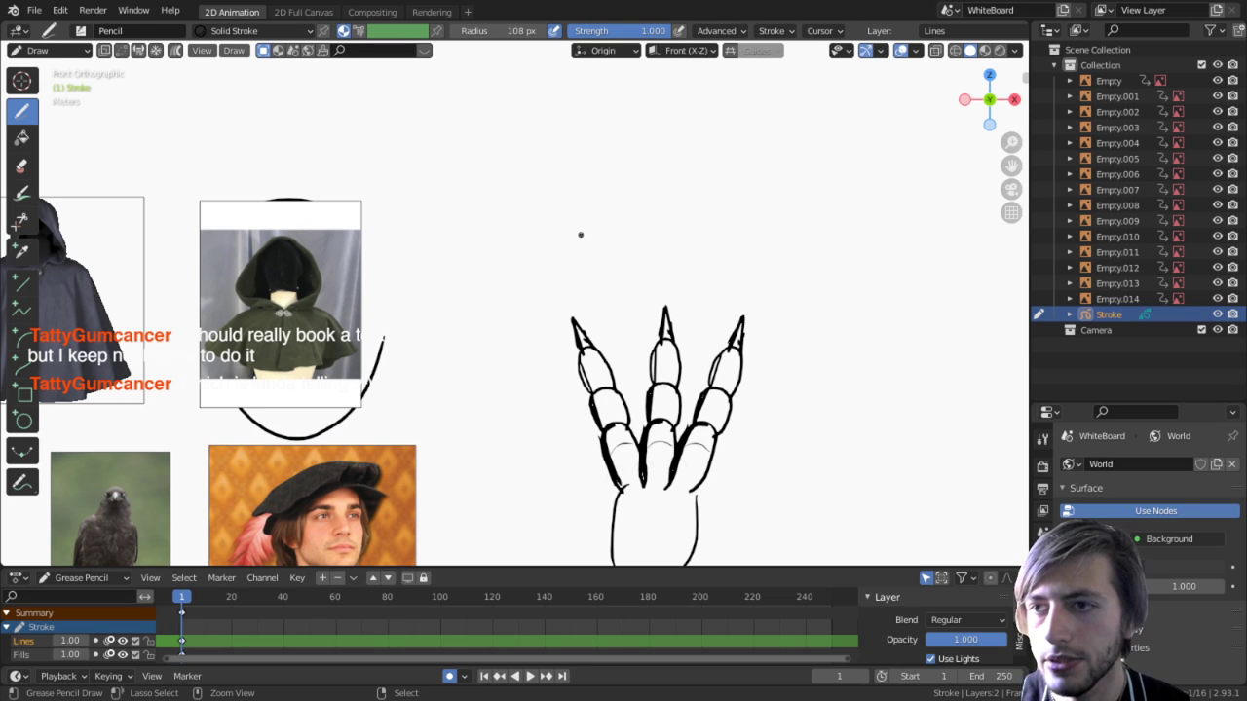
Step: Try to sketch a head circle with curved guidelines over the green hood and check its depth against the image
{"action": "scroll", "coordinate": [654, 234], "scroll_direction": "down", "scroll_amount": 1}
{"action": "mouse_move", "coordinate": [654, 234]}
{"action": "middle_mouse_down"}
{"action": "mouse_move", "coordinate": [457, 300]}
{"action": "mouse_move", "coordinate": [487, 292]}
{"action": "middle_mouse_up"}
{"action": "key", "text": "KP_1"}
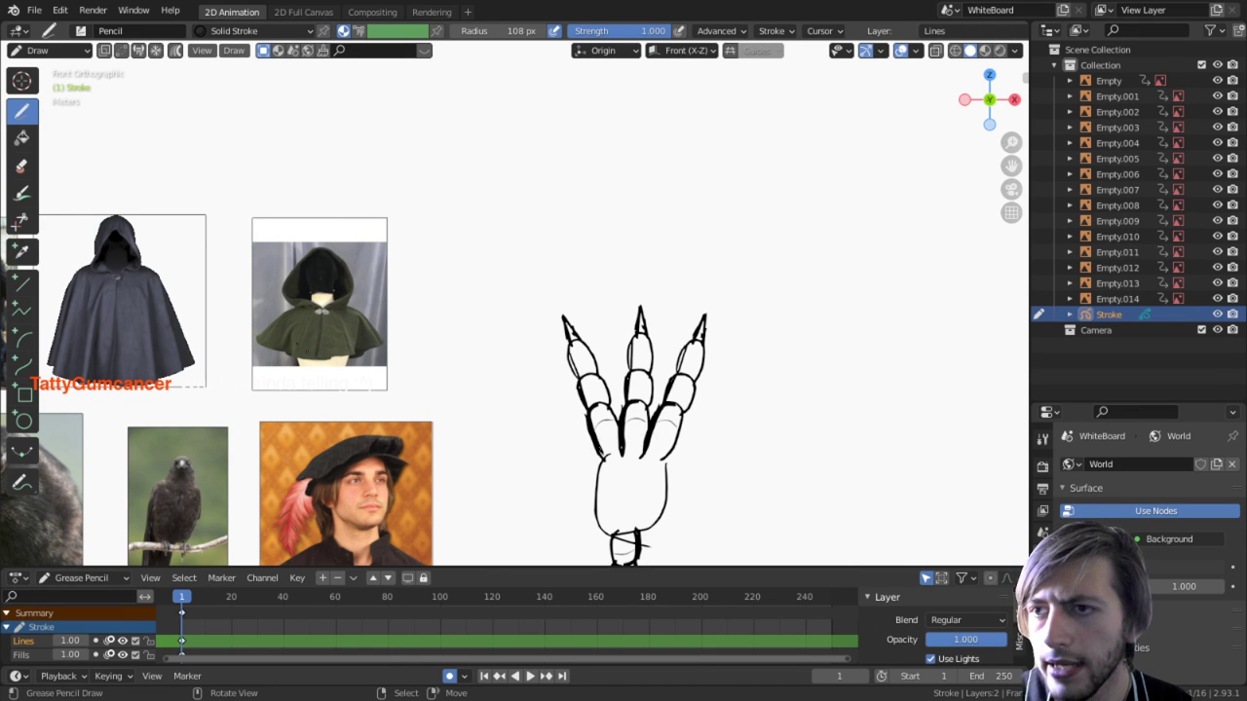
{"action": "mouse_move", "coordinate": [388, 346]}
{"action": "left_mouse_down"}
{"action": "mouse_move", "coordinate": [389, 243]}
{"action": "mouse_move", "coordinate": [390, 346]}
{"action": "left_mouse_up"}
{"action": "mouse_move", "coordinate": [281, 336]}
{"action": "middle_mouse_down"}
{"action": "mouse_move", "coordinate": [575, 240]}
{"action": "mouse_move", "coordinate": [392, 303]}
{"action": "mouse_move", "coordinate": [474, 308]}
{"action": "mouse_move", "coordinate": [624, 257]}
{"action": "middle_mouse_up"}
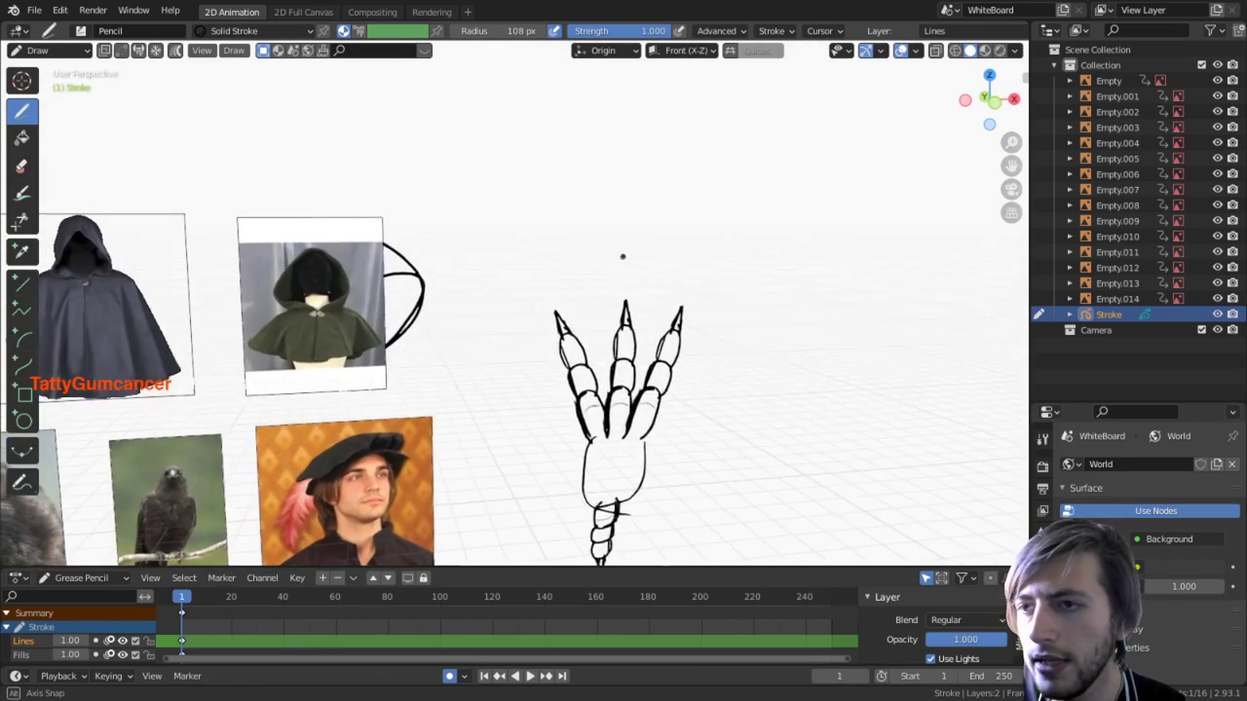
Step: In Object Mode, move the Stroke object along the Y axis to bring the drawing in front of the reference images
{"action": "key", "text": "Tab"}
{"action": "scroll", "coordinate": [601, 307], "scroll_direction": "up", "scroll_amount": 2}
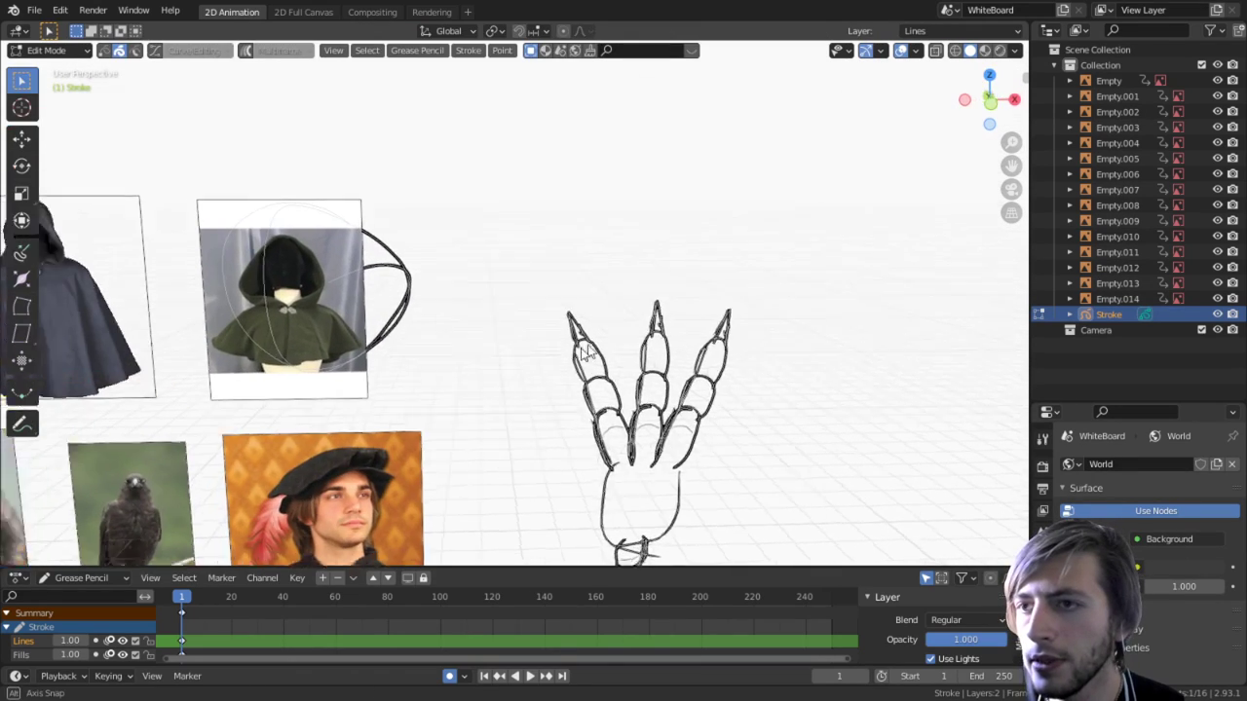
{"action": "middle_click_drag", "start_coordinate": [570, 311], "coordinate": [709, 286]}
{"action": "key", "text": "Tab"}
{"action": "key", "text": "ctrl+Tab"}
{"action": "left_click", "coordinate": [568, 352]}
{"action": "key", "text": "g"}
{"action": "key", "text": "y"}
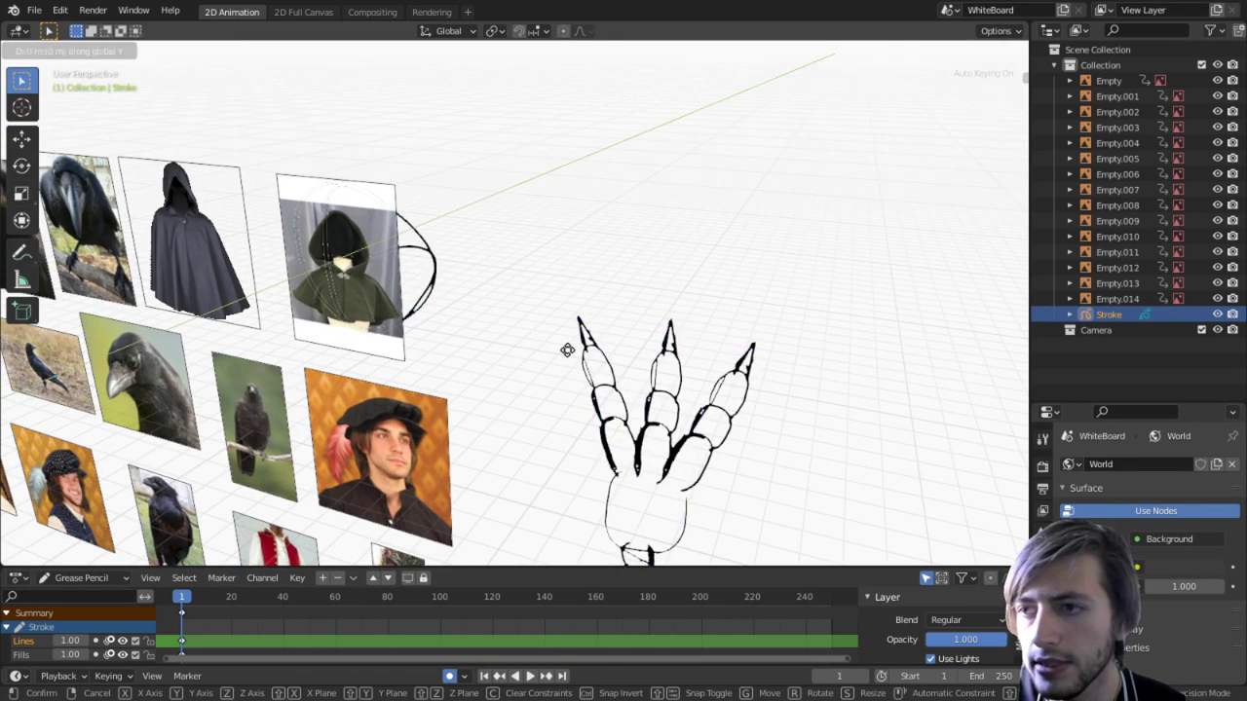
{"action": "left_click", "coordinate": [390, 186]}
Step: Switch to Draw mode in front view and box-erase the circle and guideline strokes over the green cape
{"action": "key", "text": "Tab"}
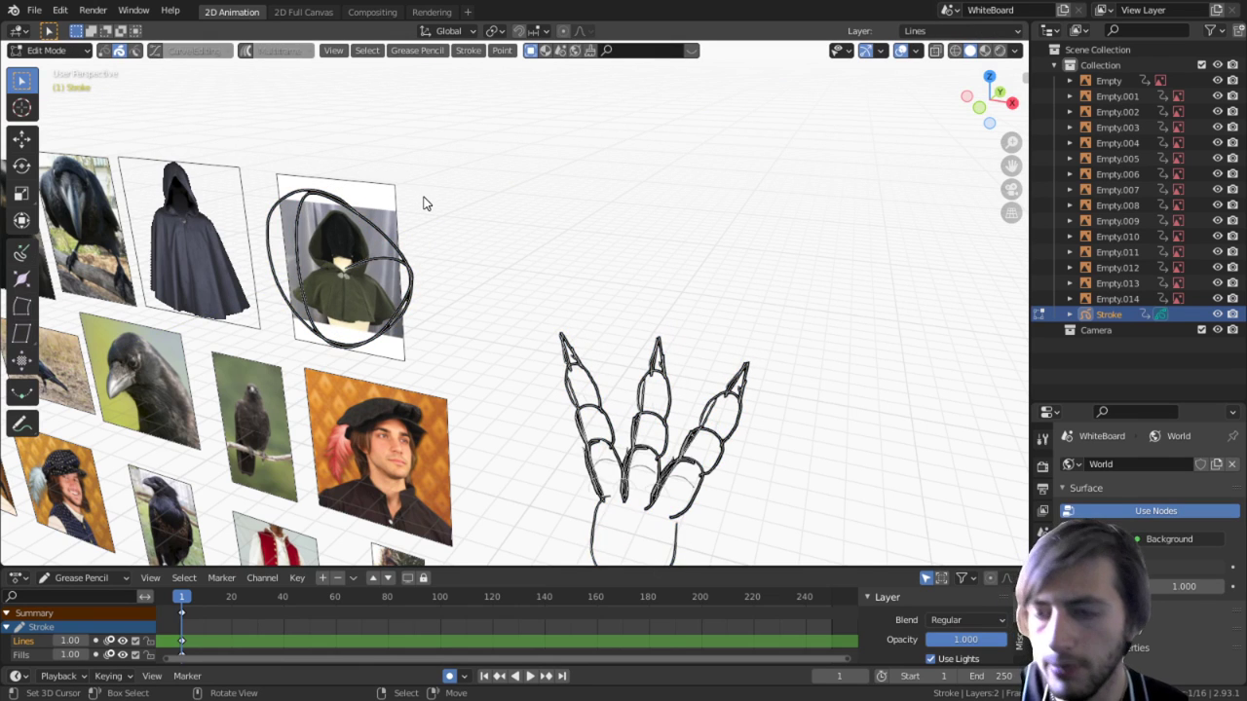
{"action": "key", "text": "KP_1"}
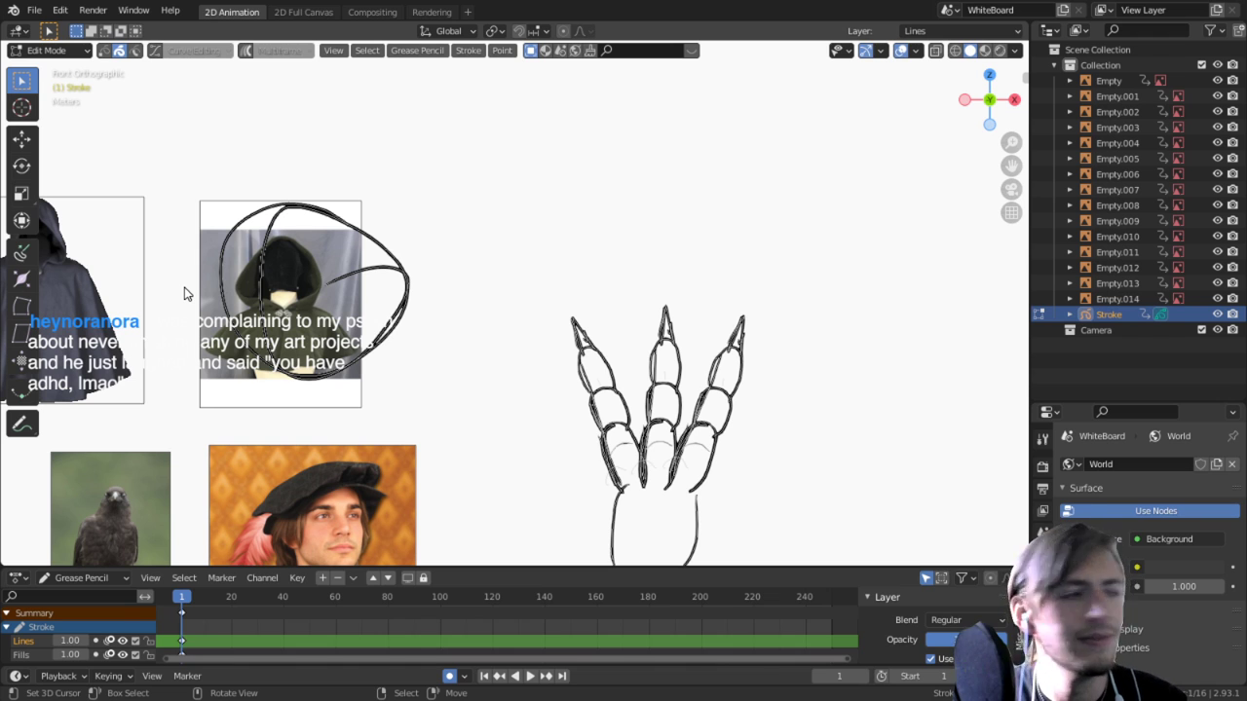
{"action": "middle_click_drag", "start_coordinate": [136, 289], "coordinate": [508, 283], "text": "shift"}
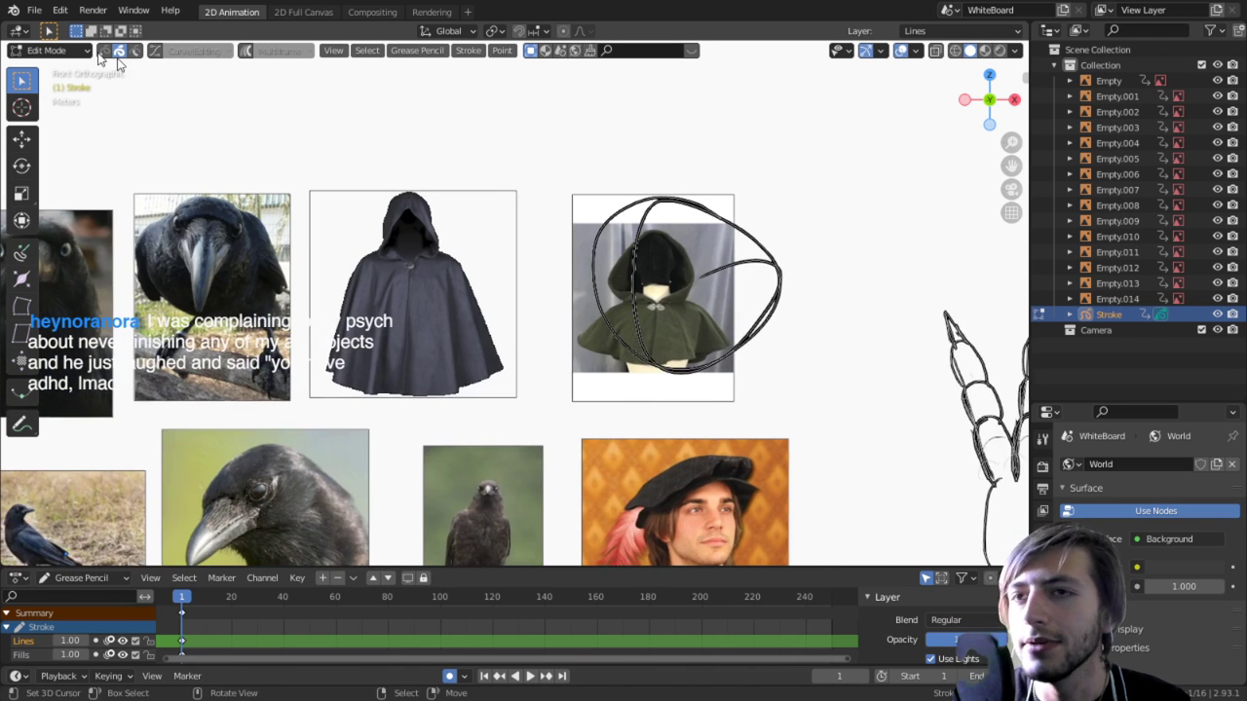
{"action": "left_click", "coordinate": [48, 50]}
{"action": "left_click", "coordinate": [46, 116]}
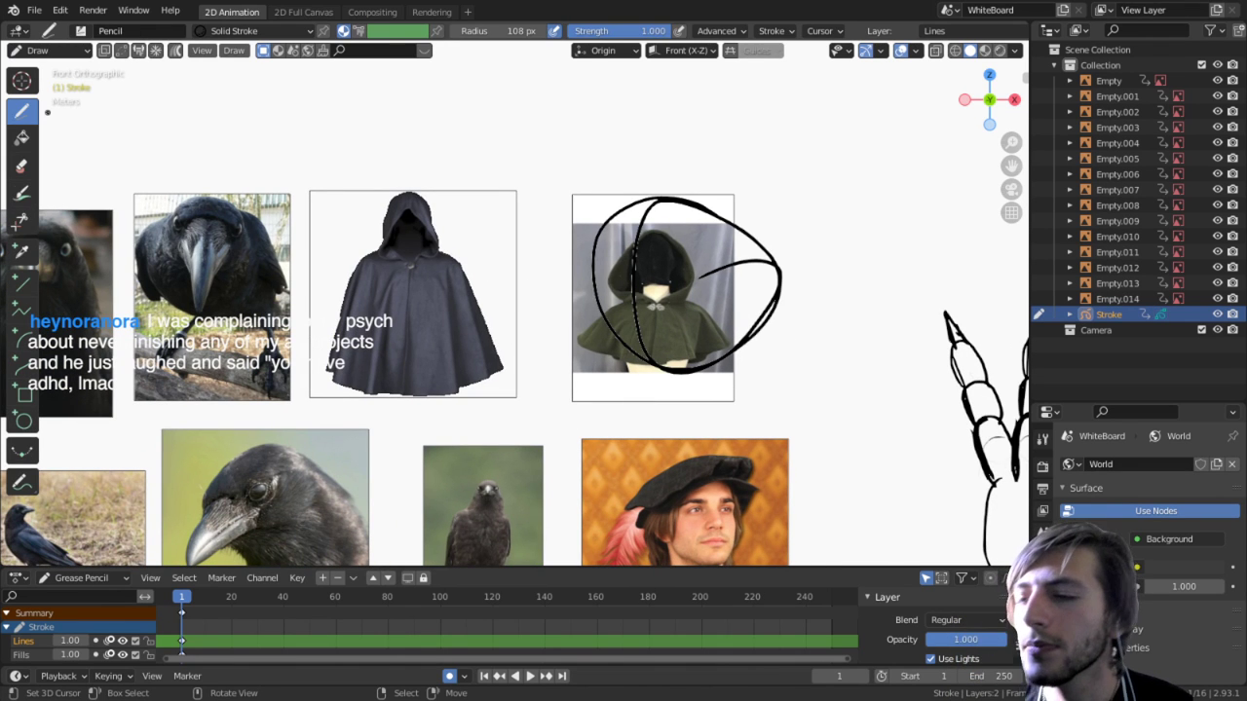
{"action": "key", "text": "b"}
{"action": "left_click_drag", "start_coordinate": [557, 131], "coordinate": [835, 403]}
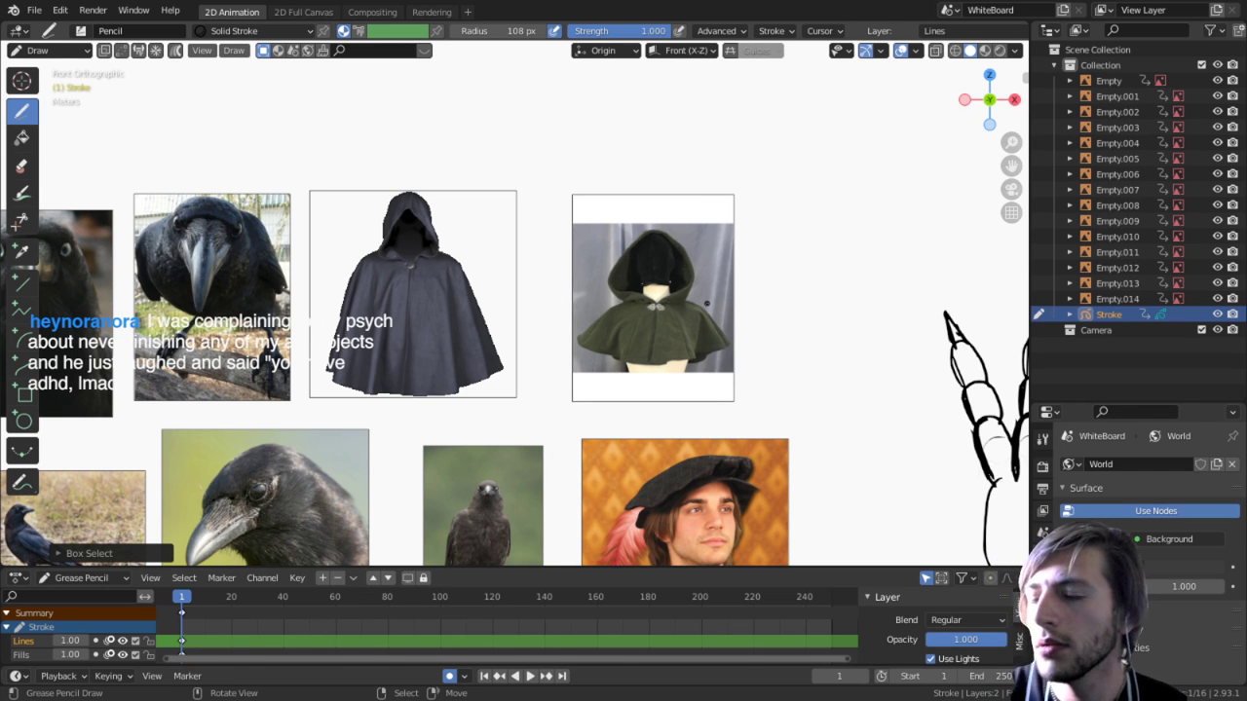
{"action": "middle_click_drag", "start_coordinate": [707, 303], "coordinate": [679, 306]}
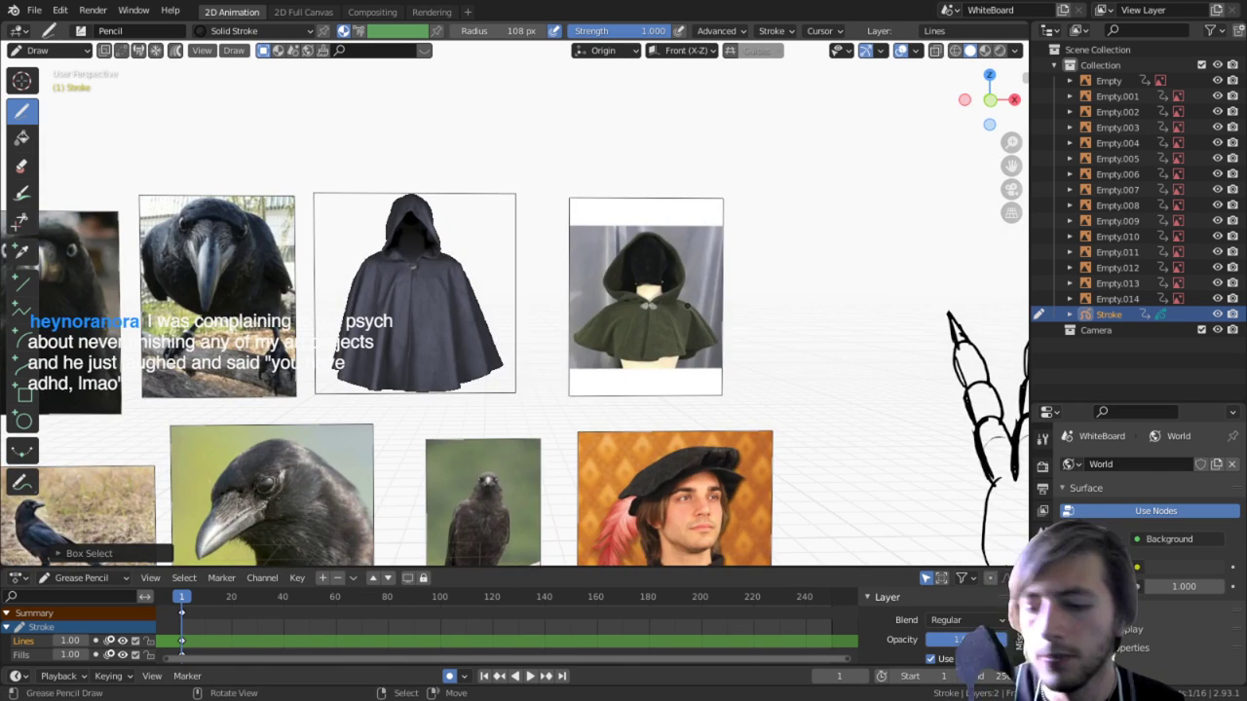
{"action": "key", "text": "KP_1"}
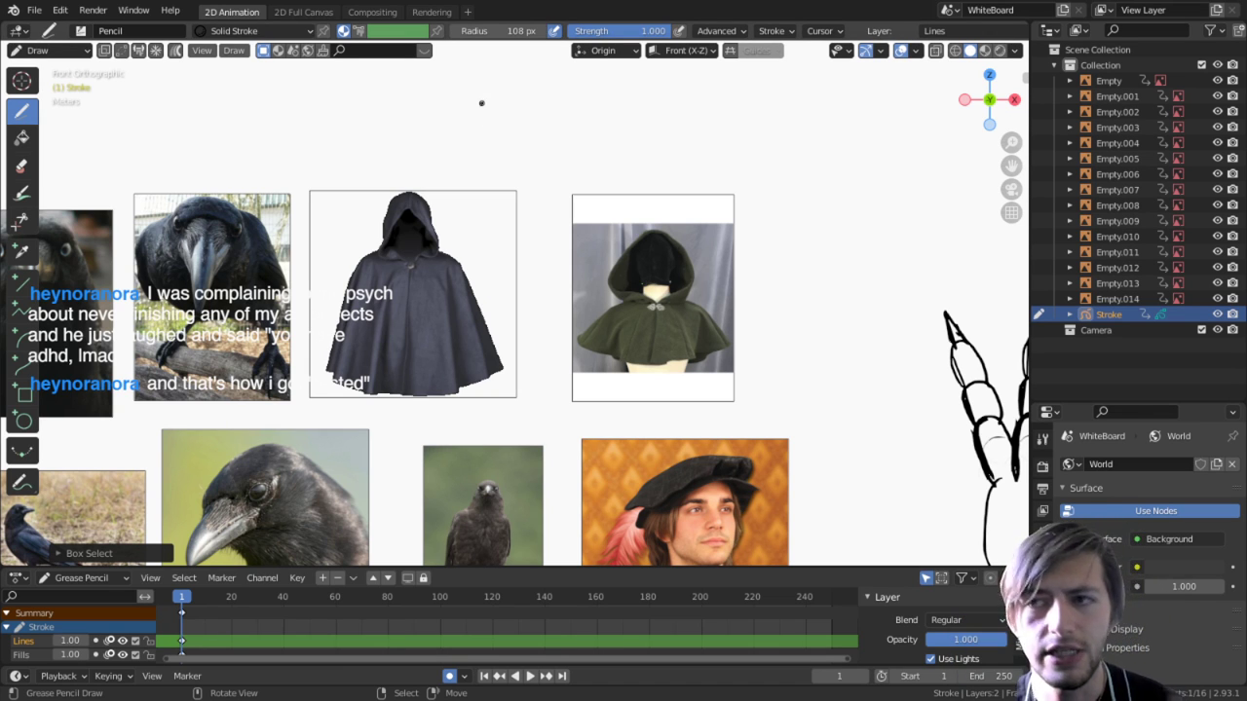
Step: Draw a large head circle around the hood in the green cape reference image
{"action": "mouse_move", "coordinate": [514, 228]}
{"action": "middle_mouse_down", "text": "shift"}
{"action": "mouse_move", "coordinate": [435, 228]}
{"action": "mouse_move", "coordinate": [373, 273]}
{"action": "middle_mouse_up", "text": "shift"}
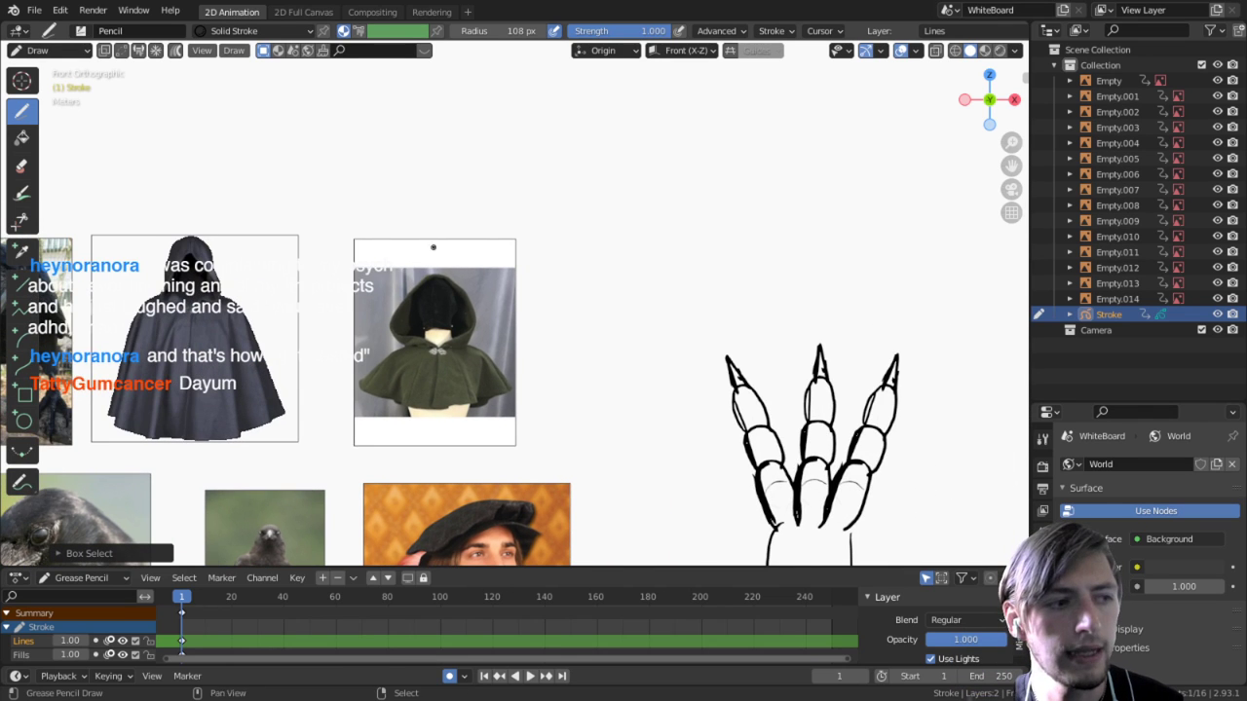
{"action": "middle_click_drag", "start_coordinate": [516, 243], "coordinate": [504, 223], "text": "shift"}
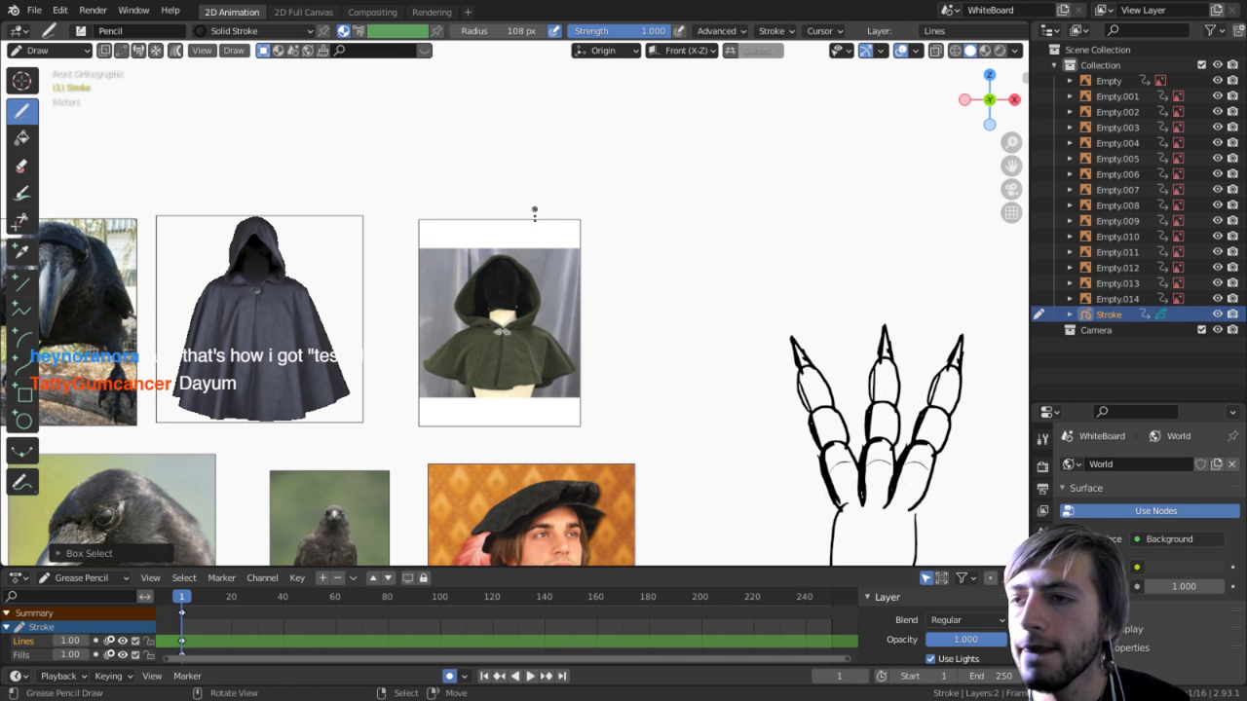
{"action": "middle_click_drag", "start_coordinate": [514, 240], "coordinate": [494, 175], "text": "shift"}
{"action": "scroll", "coordinate": [529, 195], "scroll_direction": "down", "scroll_amount": 2}
{"action": "scroll", "coordinate": [532, 198], "scroll_direction": "up", "scroll_amount": 7}
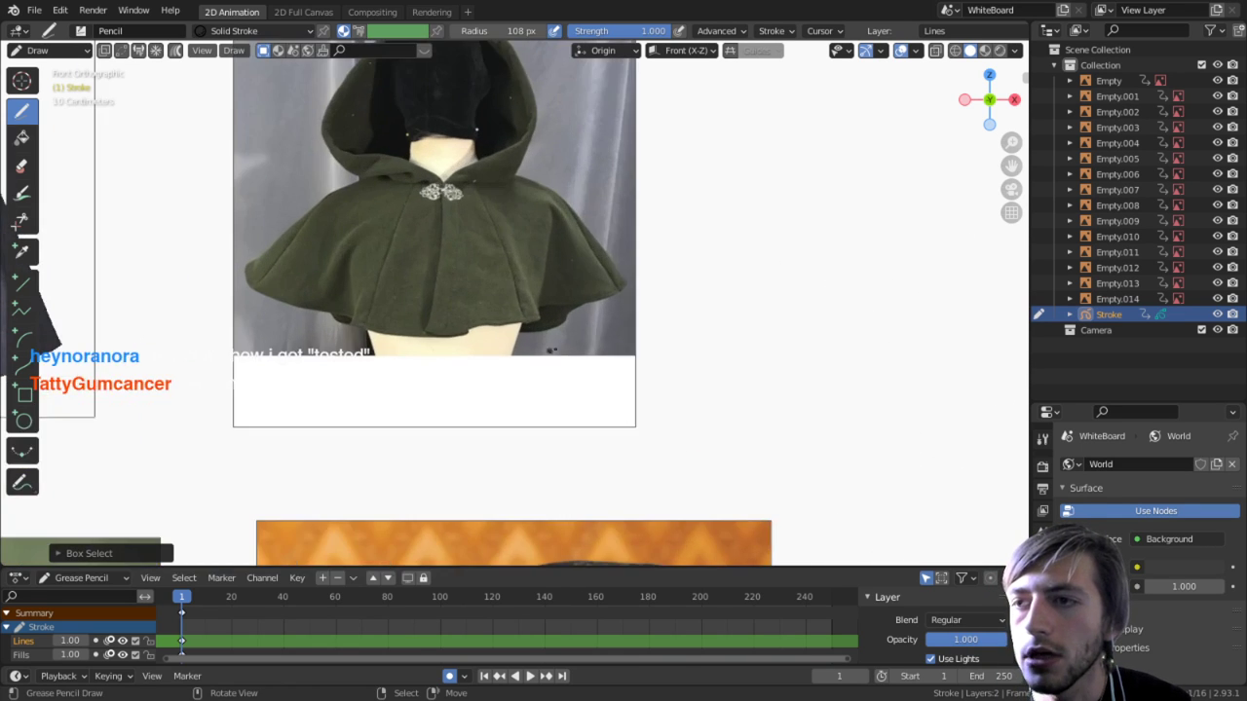
{"action": "middle_click_drag", "start_coordinate": [552, 349], "coordinate": [576, 302], "text": "shift"}
{"action": "scroll", "coordinate": [577, 302], "scroll_direction": "up", "scroll_amount": 1}
{"action": "scroll", "coordinate": [577, 302], "scroll_direction": "down", "scroll_amount": 2}
{"action": "middle_click_drag", "start_coordinate": [599, 153], "coordinate": [570, 299], "text": "shift"}
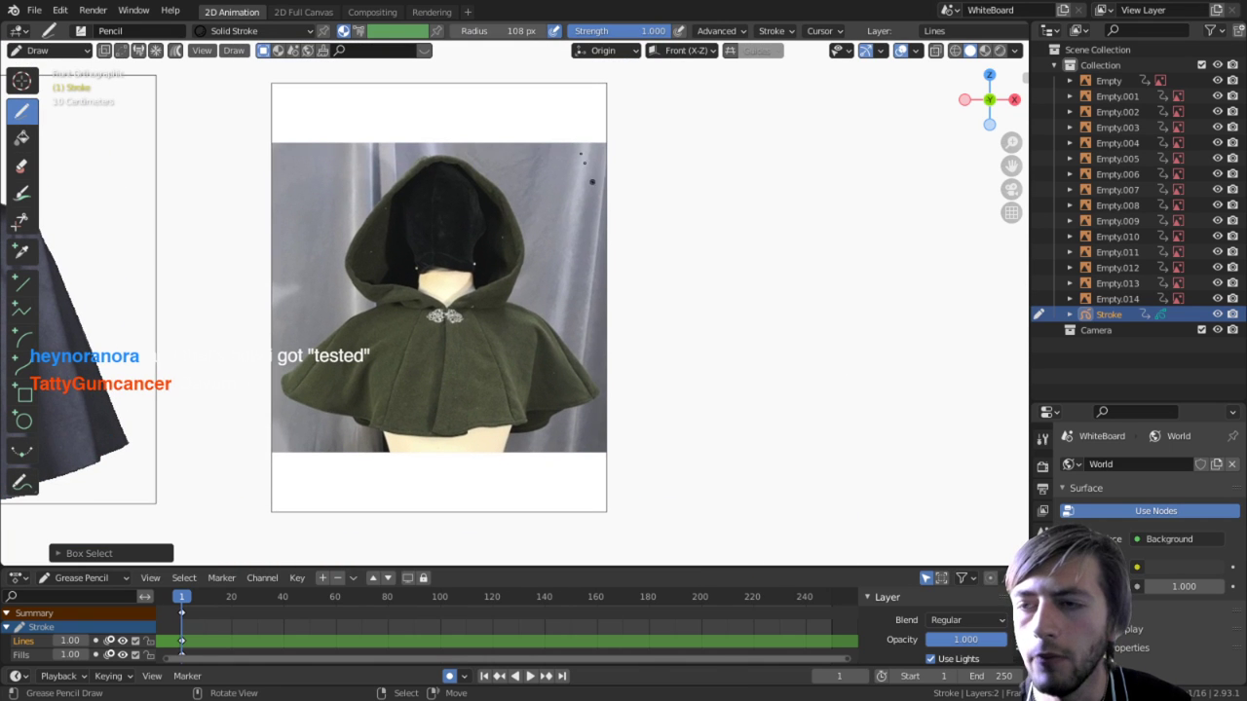
{"action": "left_click_drag", "start_coordinate": [607, 146], "coordinate": [497, 177]}
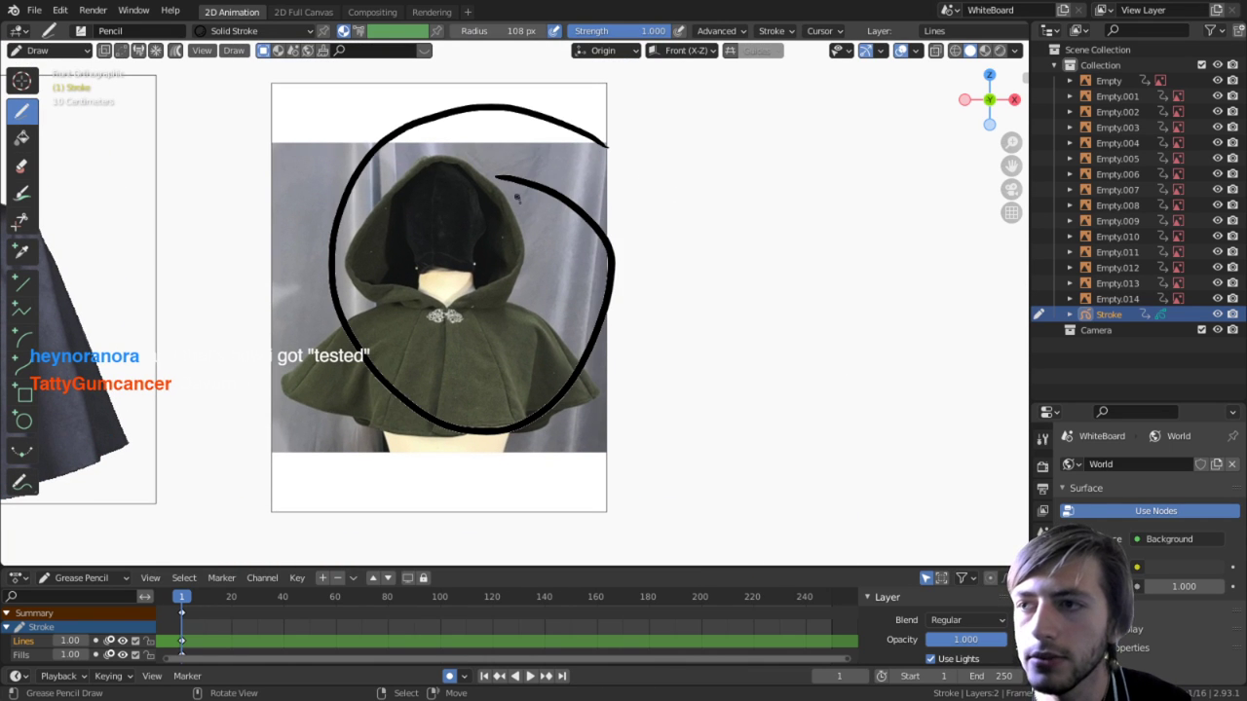
Step: Try a short vertical stroke on the side of the green cape from a tilted view and undo it
{"action": "middle_click_drag", "start_coordinate": [509, 259], "coordinate": [693, 200], "text": "shift"}
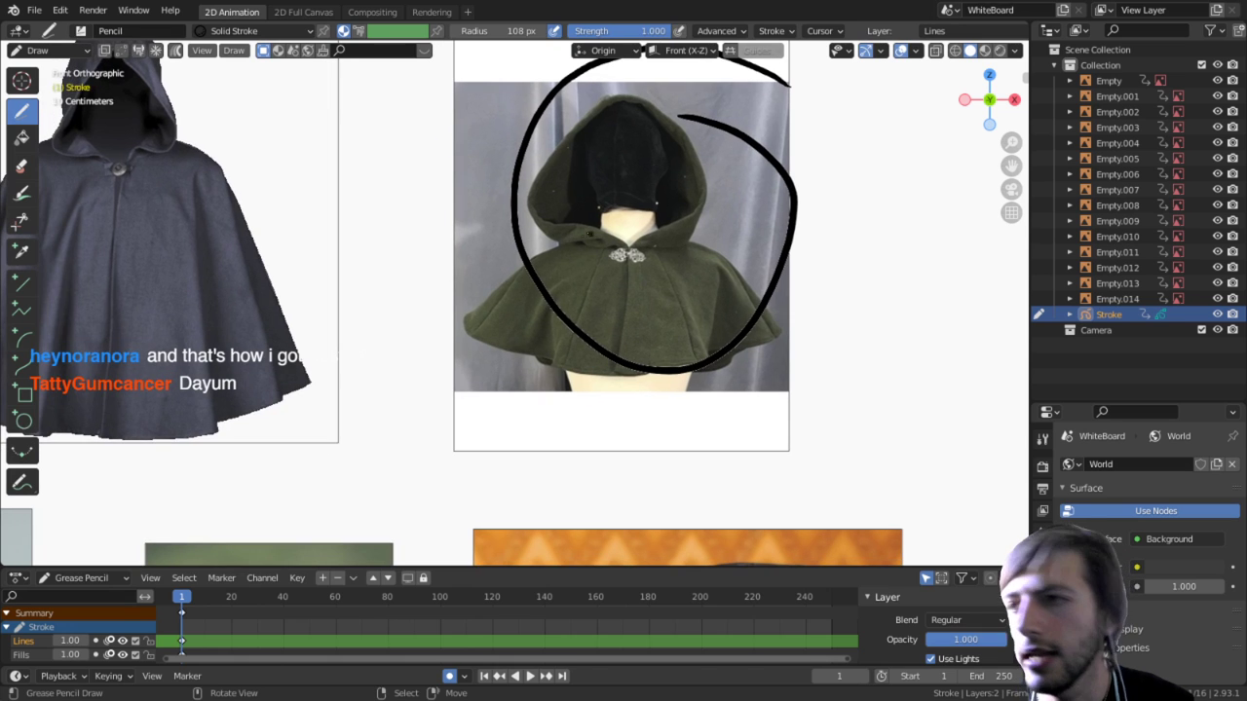
{"action": "middle_click_drag", "start_coordinate": [458, 302], "coordinate": [560, 296], "text": "shift"}
{"action": "middle_click_drag", "start_coordinate": [597, 410], "coordinate": [615, 335]}
{"action": "left_click_drag", "start_coordinate": [644, 251], "coordinate": [637, 321]}
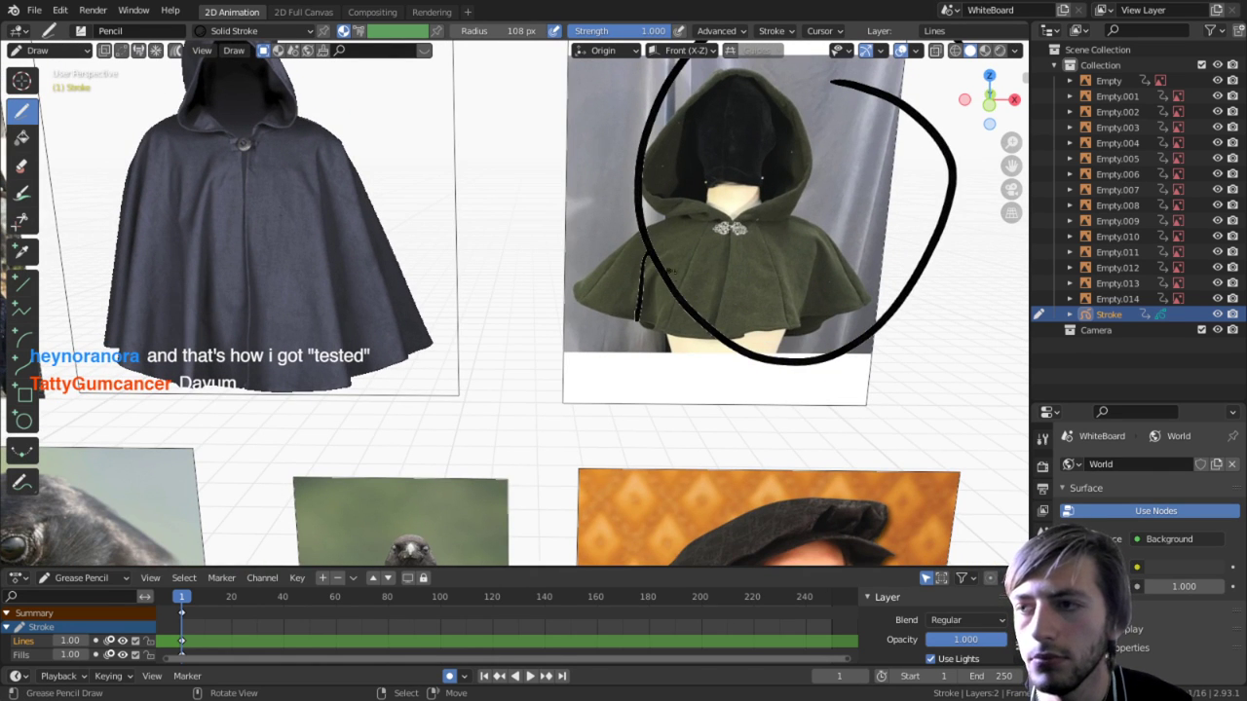
{"action": "key", "text": "ctrl+z"}
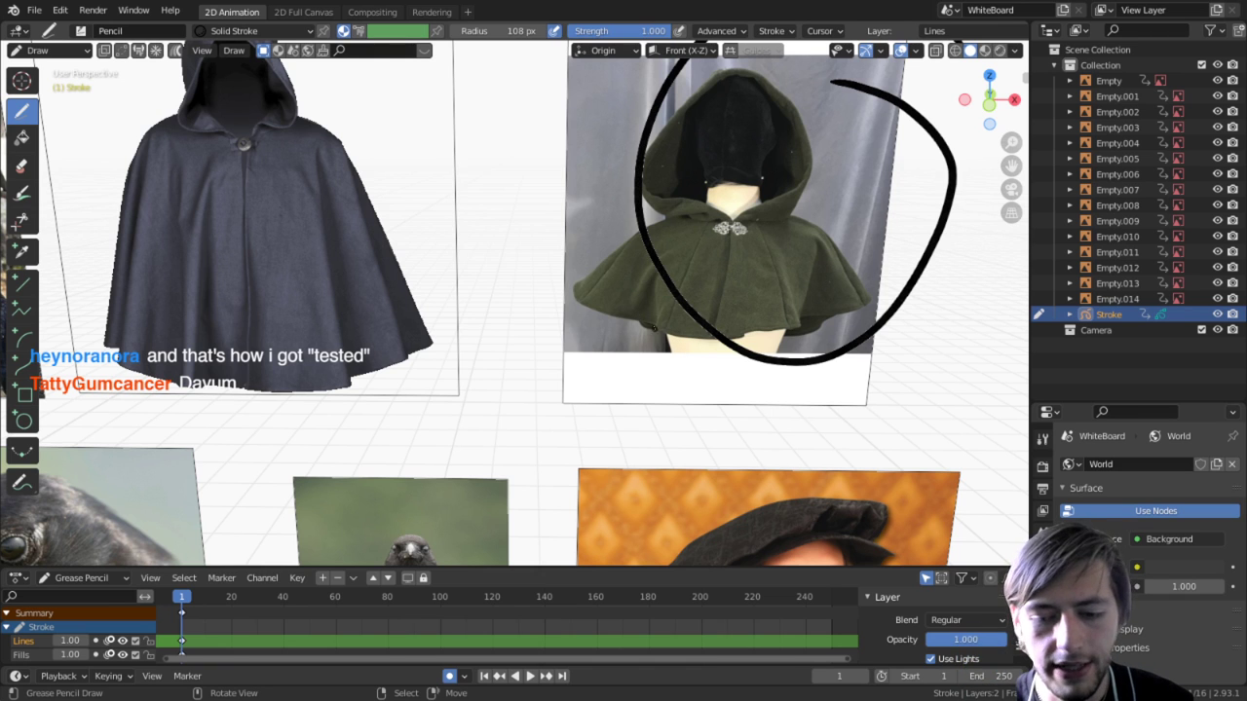
Step: Check the head circle's depth against the green cape image from the front and from an angled view
{"action": "key", "text": "KP_1"}
{"action": "scroll", "coordinate": [556, 237], "scroll_direction": "up", "scroll_amount": 3}
{"action": "scroll", "coordinate": [559, 237], "scroll_direction": "down", "scroll_amount": 5}
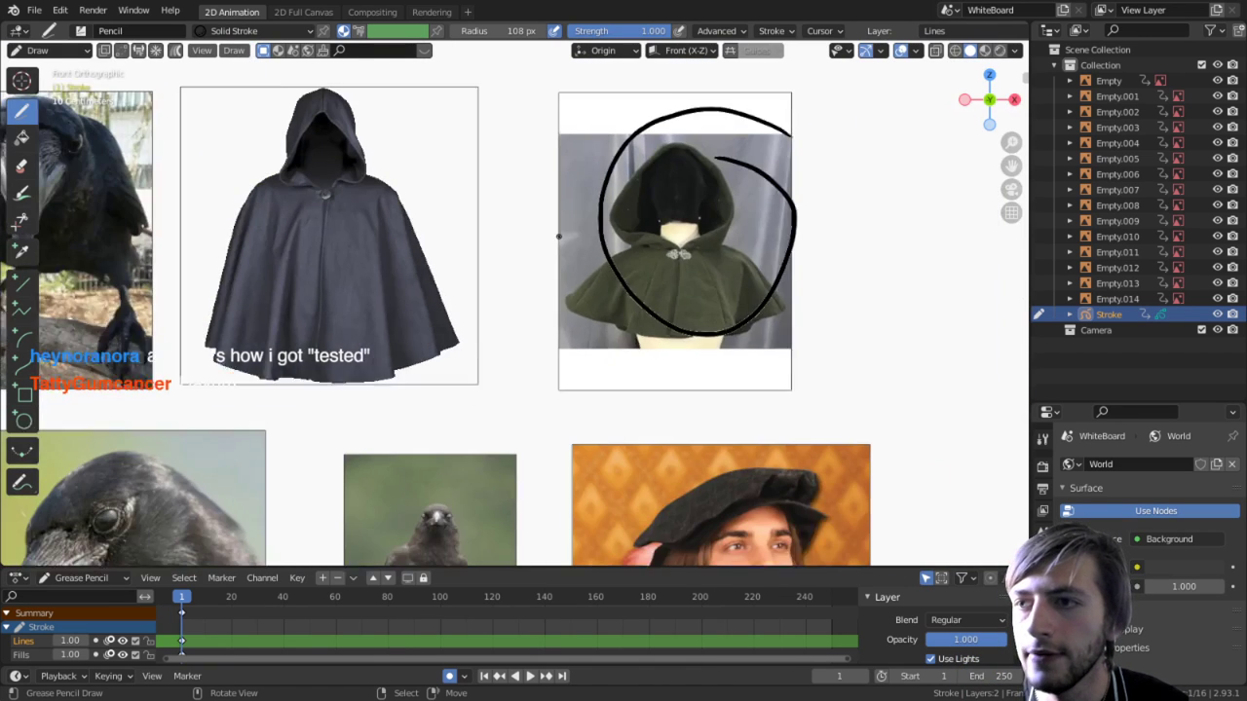
{"action": "scroll", "coordinate": [558, 235], "scroll_direction": "down", "scroll_amount": 1}
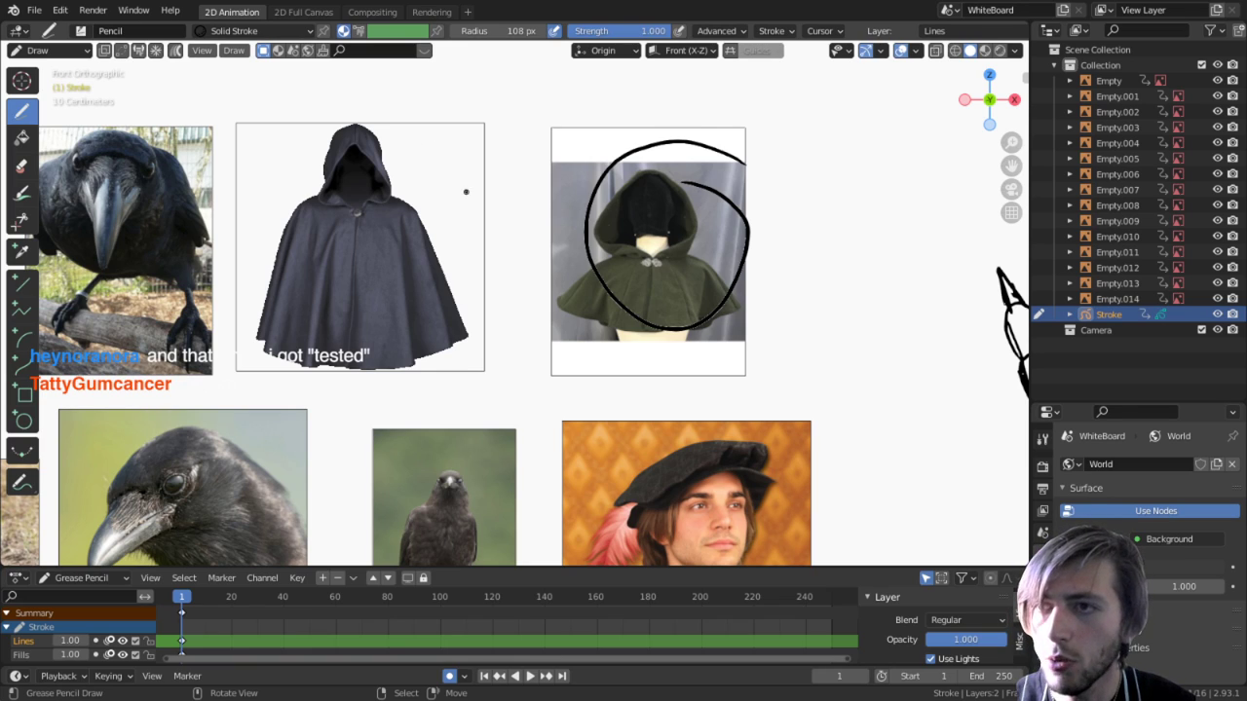
{"action": "middle_click_drag", "start_coordinate": [468, 256], "coordinate": [634, 218]}
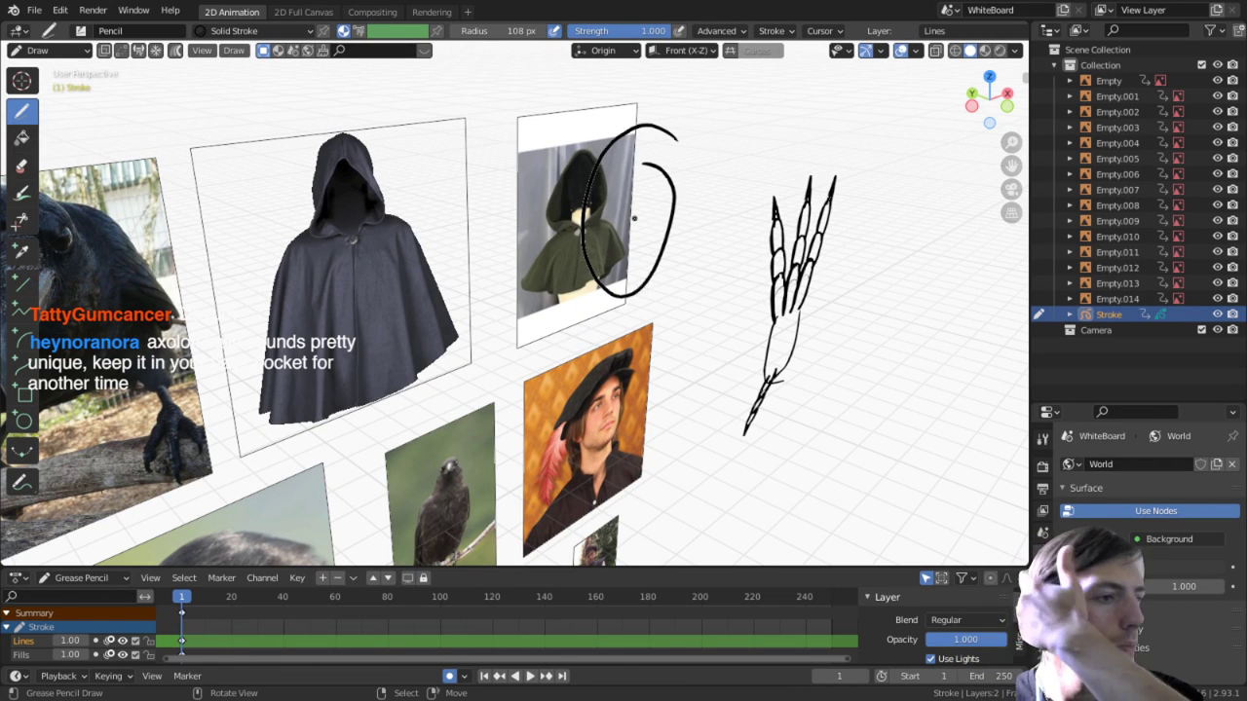
{"action": "key", "text": "KP_1"}
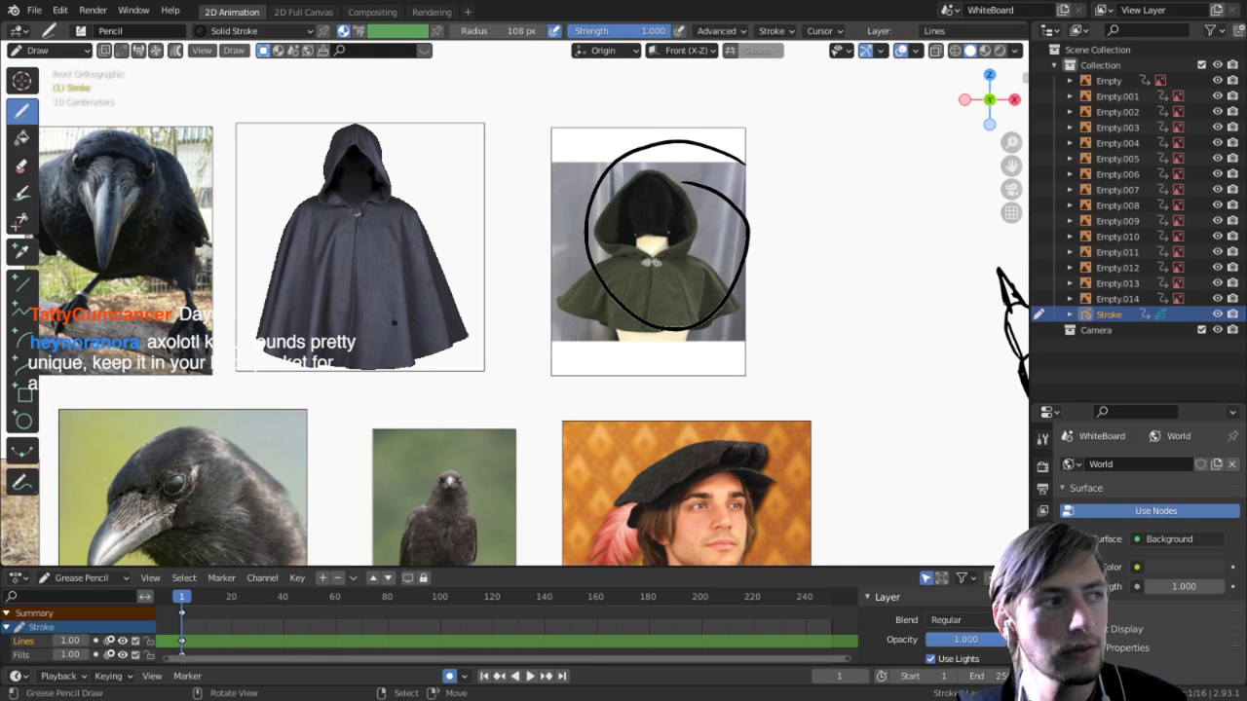
Step: Look through the crow, cape, feathered hat and bard outfit reference images across the whiteboard
{"action": "middle_click_drag", "start_coordinate": [441, 257], "coordinate": [685, 356], "text": "shift"}
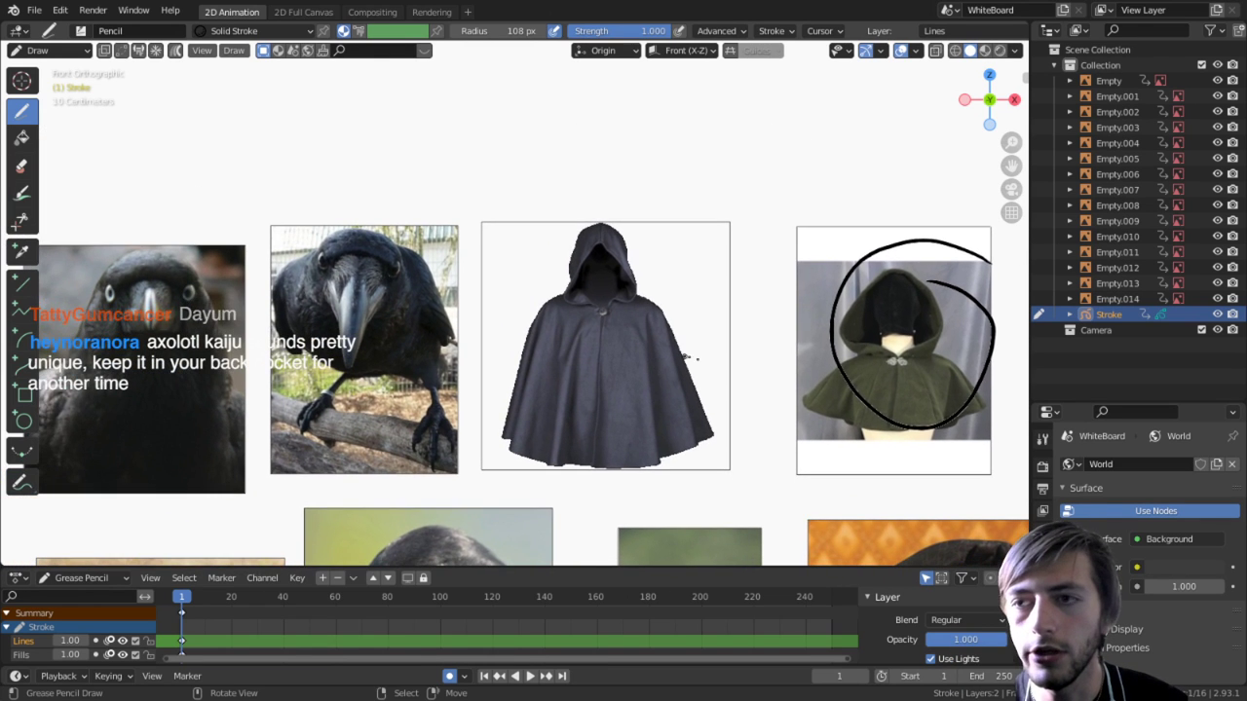
{"action": "middle_click_drag", "start_coordinate": [249, 333], "coordinate": [446, 302], "text": "shift"}
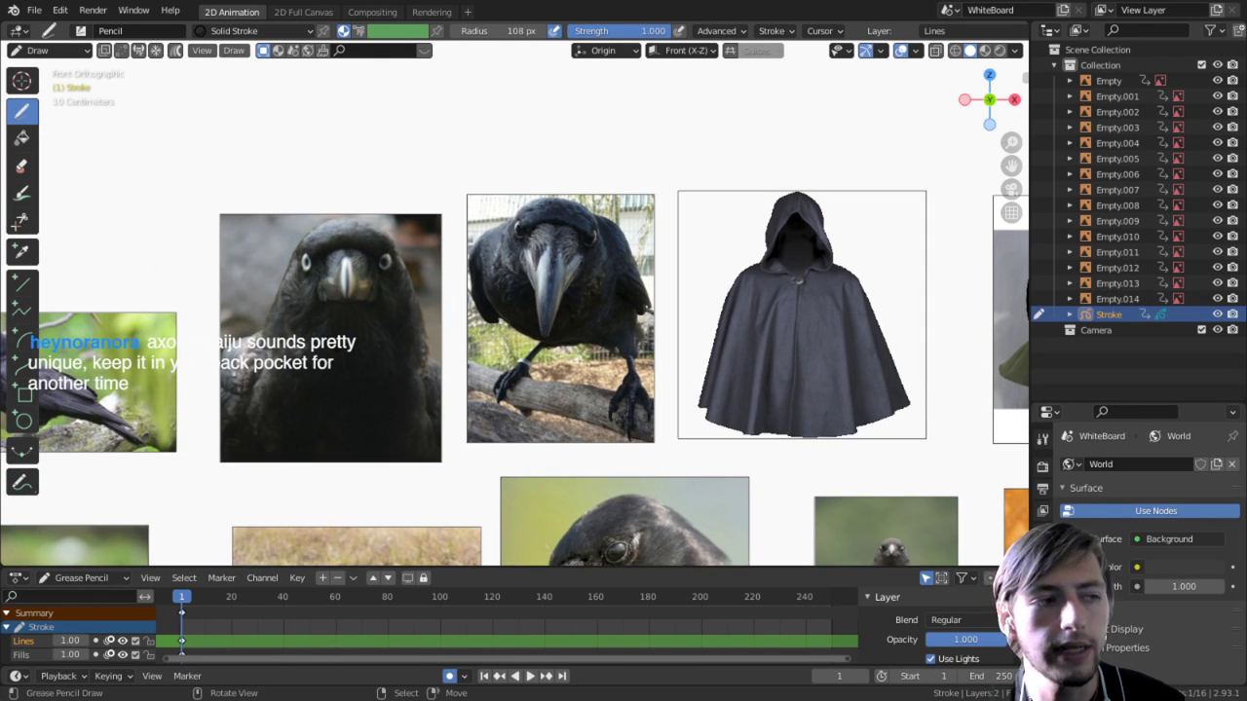
{"action": "middle_click_drag", "start_coordinate": [221, 412], "coordinate": [395, 336], "text": "shift"}
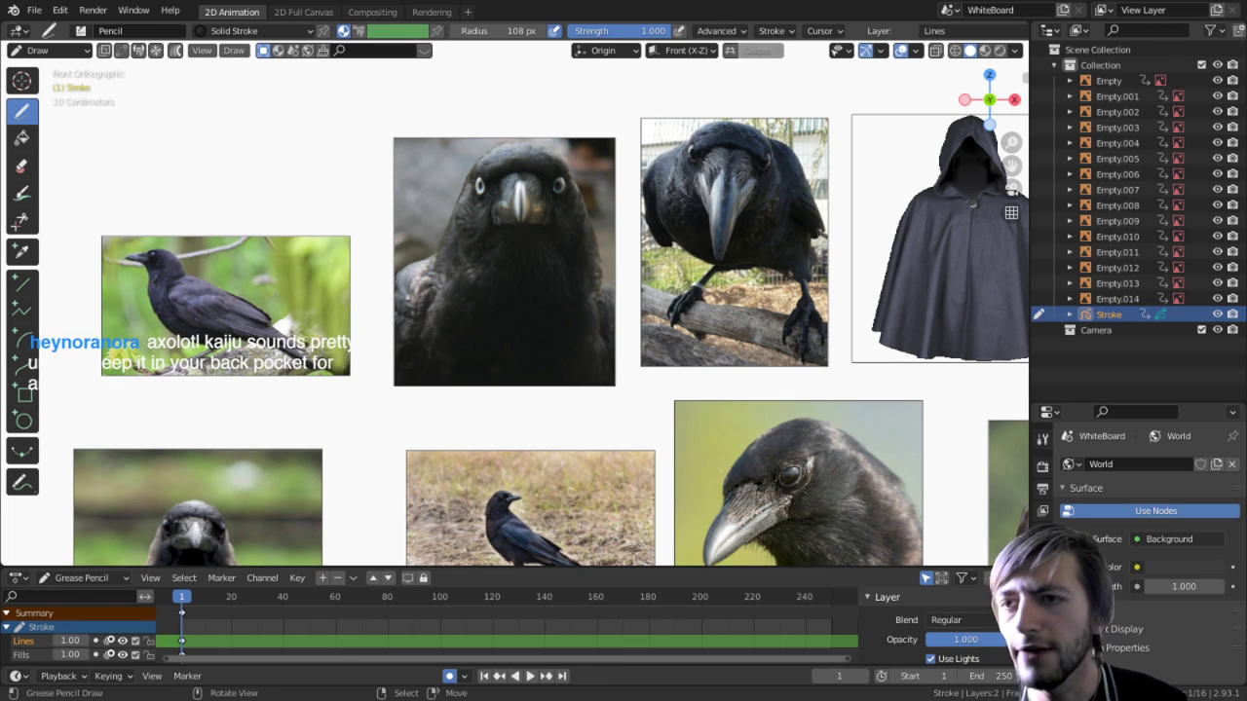
{"action": "middle_click_drag", "start_coordinate": [311, 329], "coordinate": [467, 287], "text": "shift"}
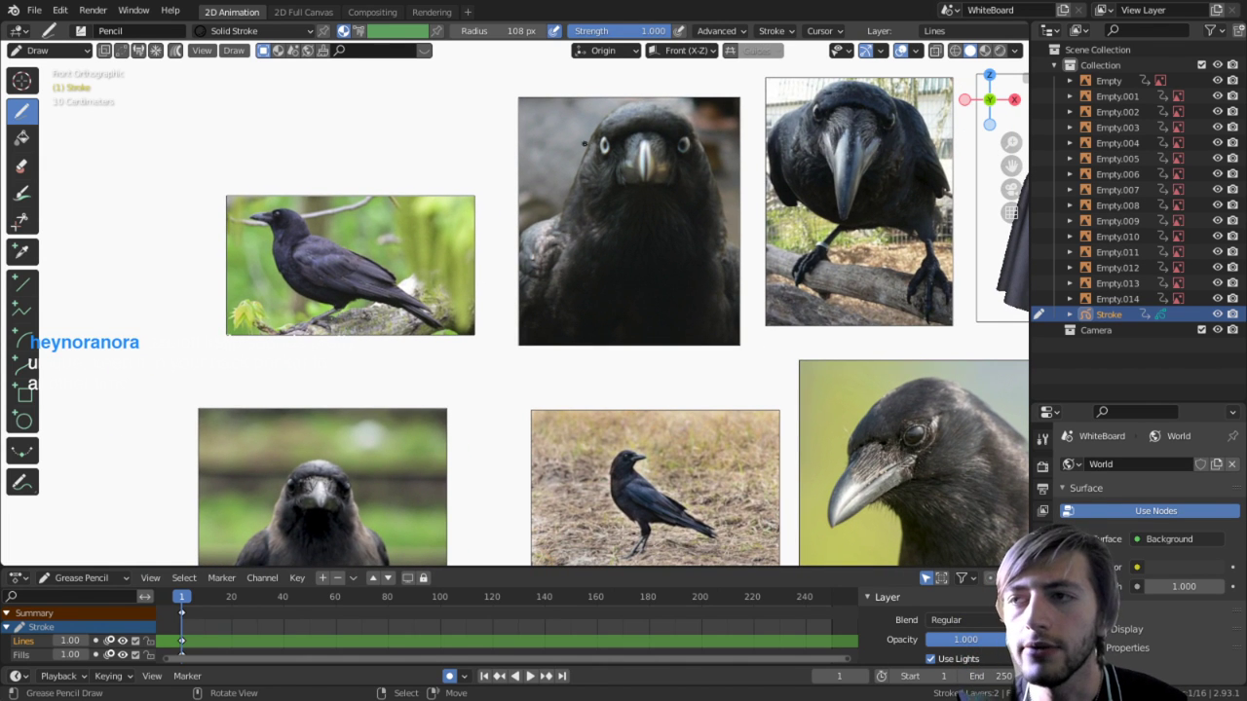
{"action": "middle_click_drag", "start_coordinate": [531, 365], "coordinate": [520, 292], "text": "shift"}
{"action": "middle_click_drag", "start_coordinate": [593, 422], "coordinate": [451, 248], "text": "shift"}
{"action": "middle_click_drag", "start_coordinate": [361, 240], "coordinate": [400, 123], "text": "shift"}
{"action": "middle_click_drag", "start_coordinate": [532, 208], "coordinate": [202, 340], "text": "shift"}
{"action": "middle_click_drag", "start_coordinate": [565, 196], "coordinate": [1018, 46], "text": "shift"}
{"action": "middle_click_drag", "start_coordinate": [871, 240], "coordinate": [587, 242], "text": "shift"}
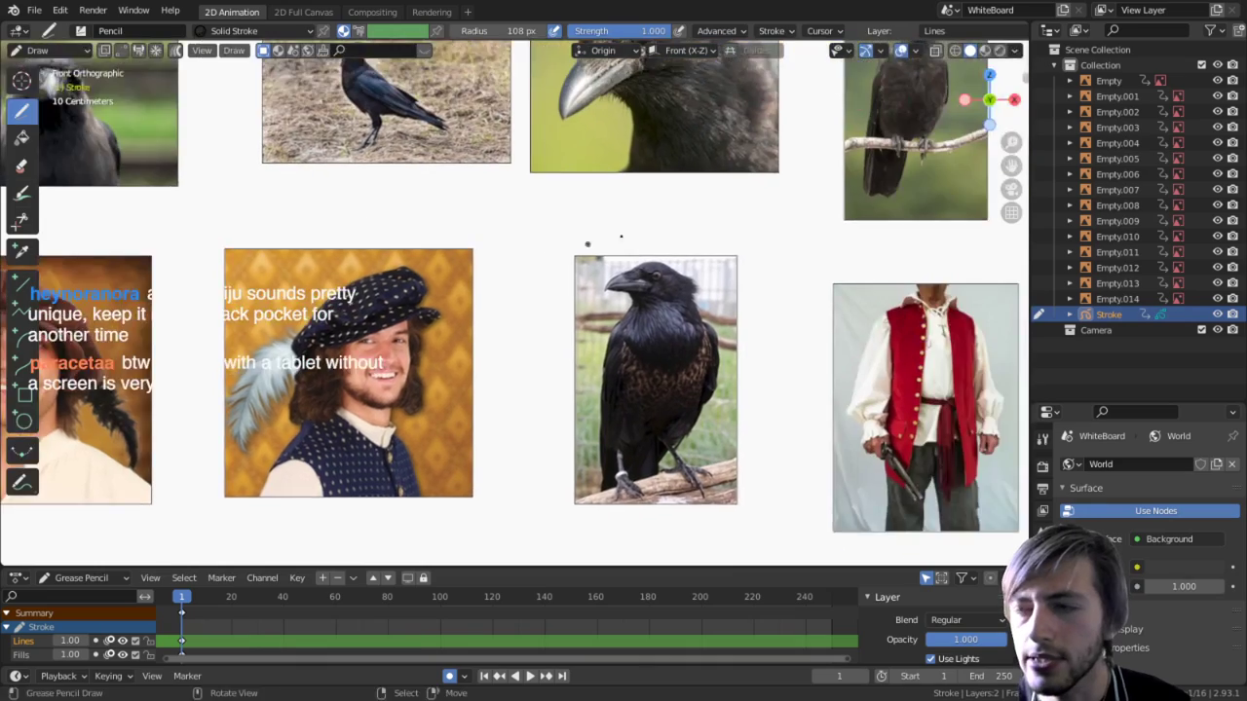
{"action": "middle_click_drag", "start_coordinate": [763, 240], "coordinate": [484, 244], "text": "shift"}
{"action": "mouse_move", "coordinate": [584, 216]}
{"action": "middle_mouse_down", "text": "shift"}
{"action": "mouse_move", "coordinate": [494, 192]}
{"action": "mouse_move", "coordinate": [508, 298]}
{"action": "mouse_move", "coordinate": [513, 210]}
{"action": "middle_mouse_up", "text": "shift"}
{"action": "middle_click_drag", "start_coordinate": [610, 142], "coordinate": [464, 292], "text": "shift"}
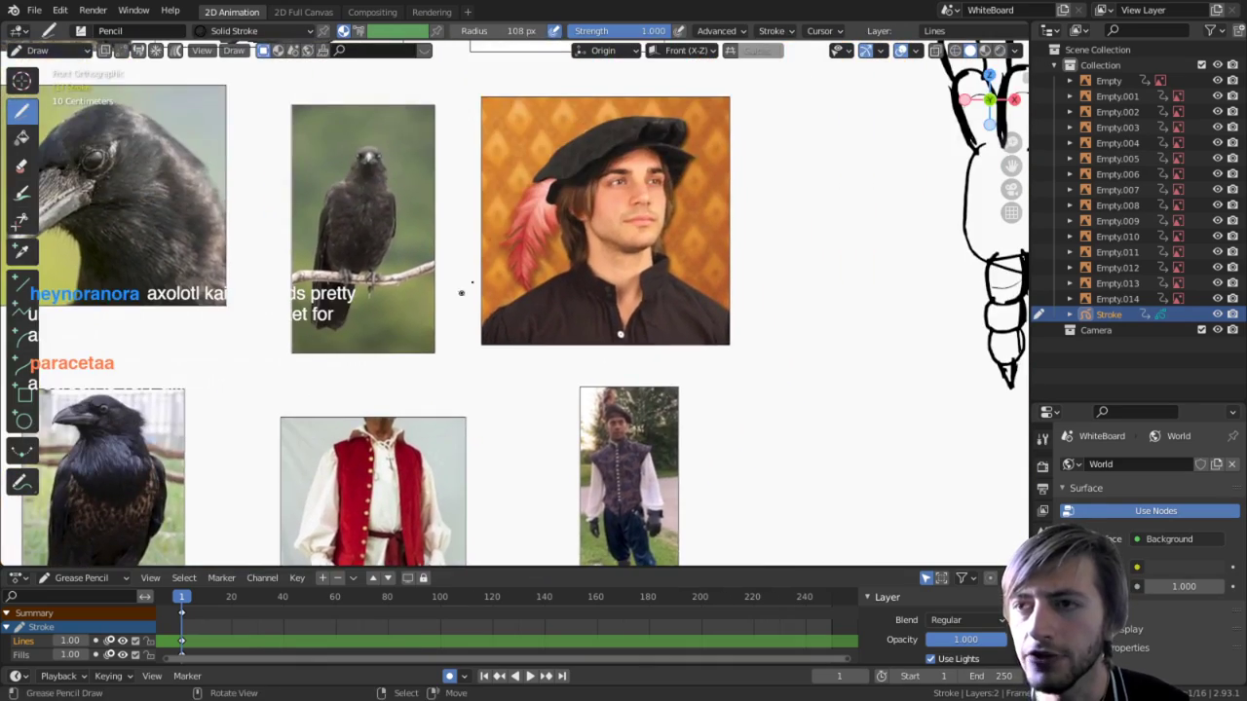
{"action": "middle_click_drag", "start_coordinate": [474, 163], "coordinate": [448, 333], "text": "shift"}
{"action": "scroll", "coordinate": [448, 334], "scroll_direction": "left", "scroll_amount": 5}
{"action": "scroll", "coordinate": [448, 333], "scroll_direction": "up", "scroll_amount": 2}
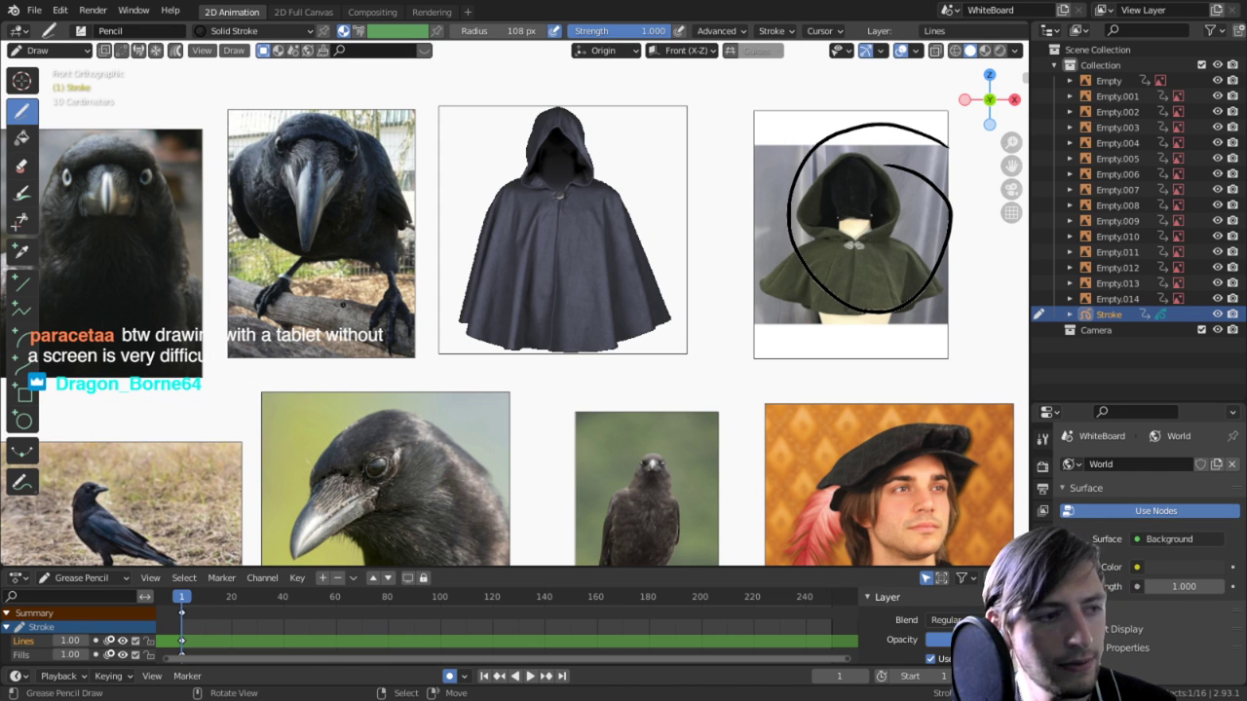
Step: Review the whole reference board together with the claw sketch, ending at the standing crow and red vest images
{"action": "scroll", "coordinate": [564, 319], "scroll_direction": "up", "scroll_amount": 4}
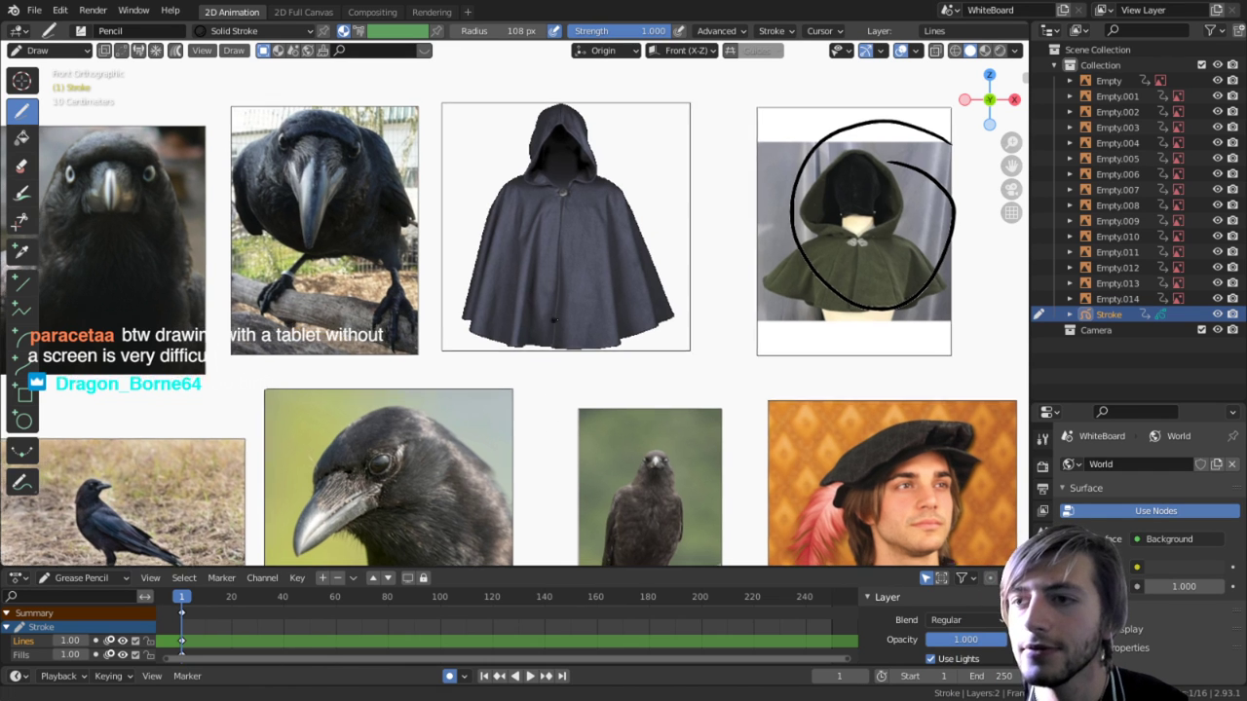
{"action": "scroll", "coordinate": [564, 319], "scroll_direction": "down", "scroll_amount": 7}
{"action": "mouse_move", "coordinate": [603, 244]}
{"action": "middle_mouse_down", "text": "shift"}
{"action": "mouse_move", "coordinate": [557, 214]}
{"action": "mouse_move", "coordinate": [460, 203]}
{"action": "middle_mouse_up", "text": "shift"}
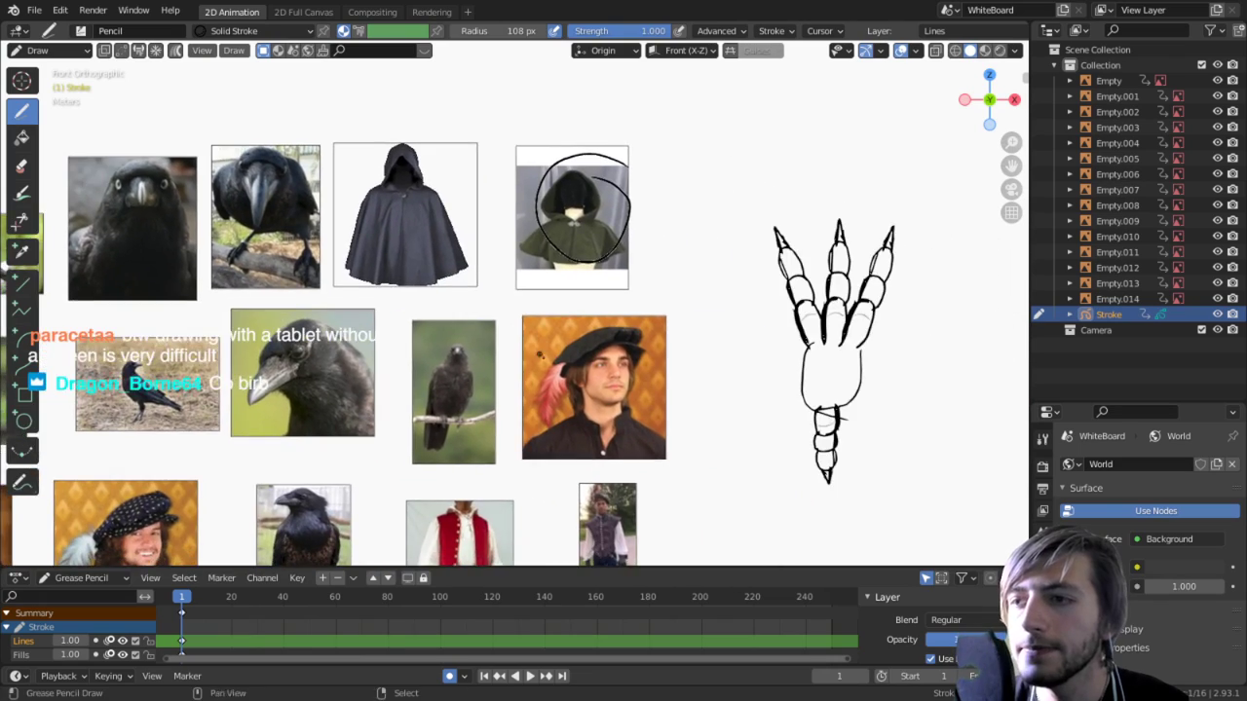
{"action": "middle_click_drag", "start_coordinate": [567, 367], "coordinate": [476, 233], "text": "shift"}
{"action": "mouse_move", "coordinate": [331, 166]}
{"action": "middle_mouse_down", "text": "shift"}
{"action": "mouse_move", "coordinate": [540, 235]}
{"action": "mouse_move", "coordinate": [707, 199]}
{"action": "middle_mouse_up", "text": "shift"}
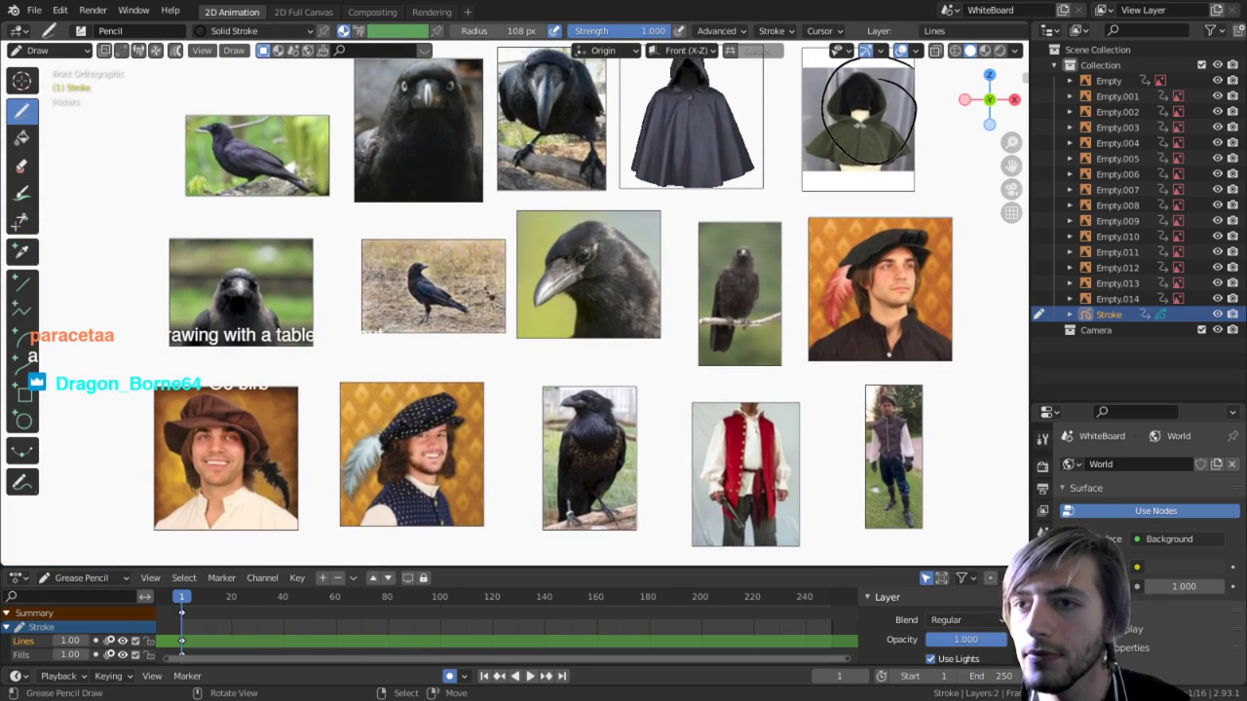
{"action": "mouse_move", "coordinate": [563, 342]}
{"action": "middle_mouse_down", "text": "shift"}
{"action": "mouse_move", "coordinate": [419, 361]}
{"action": "mouse_move", "coordinate": [478, 325]}
{"action": "mouse_move", "coordinate": [466, 215]}
{"action": "middle_mouse_up", "text": "shift"}
{"action": "scroll", "coordinate": [439, 356], "scroll_direction": "down", "scroll_amount": 2}
{"action": "scroll", "coordinate": [440, 416], "scroll_direction": "up", "scroll_amount": 3}
{"action": "scroll", "coordinate": [440, 416], "scroll_direction": "up", "scroll_amount": 3}
{"action": "middle_click_drag", "start_coordinate": [571, 226], "coordinate": [561, 191], "text": "shift"}
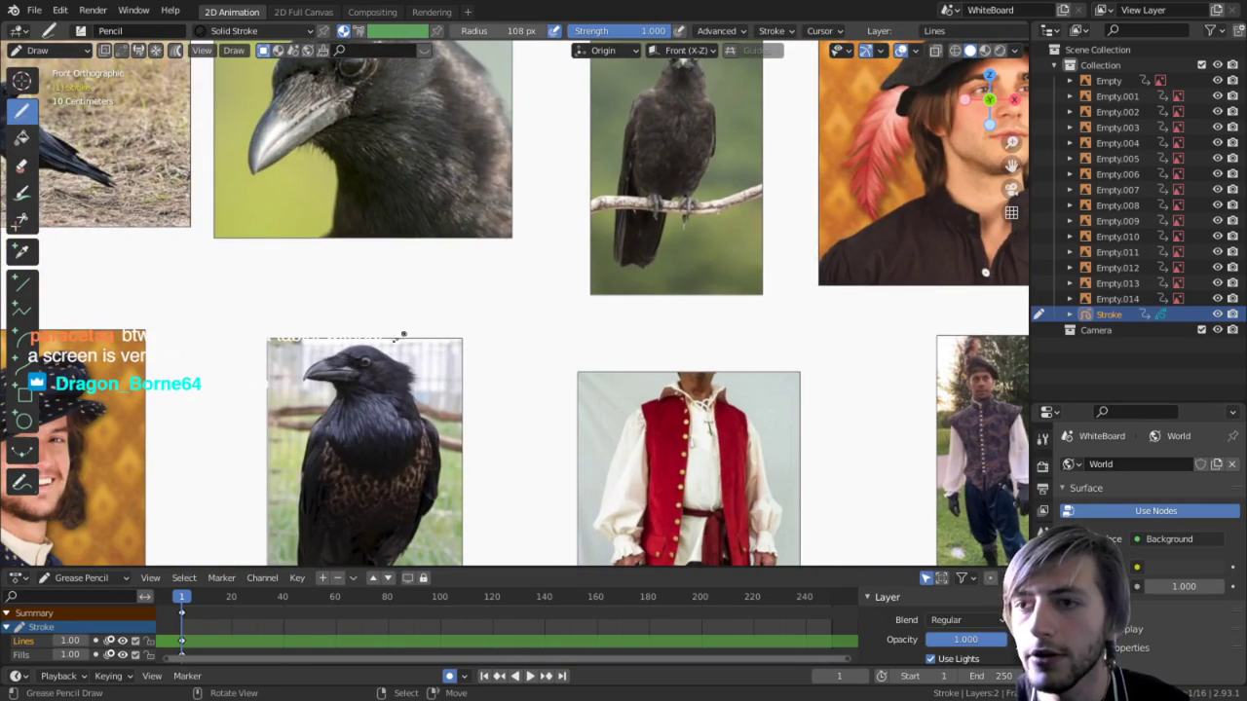
Step: Try to sketch a tall curved feather rising from the top of the standing crow's head
{"action": "middle_click_drag", "start_coordinate": [330, 347], "coordinate": [390, 300], "text": "shift"}
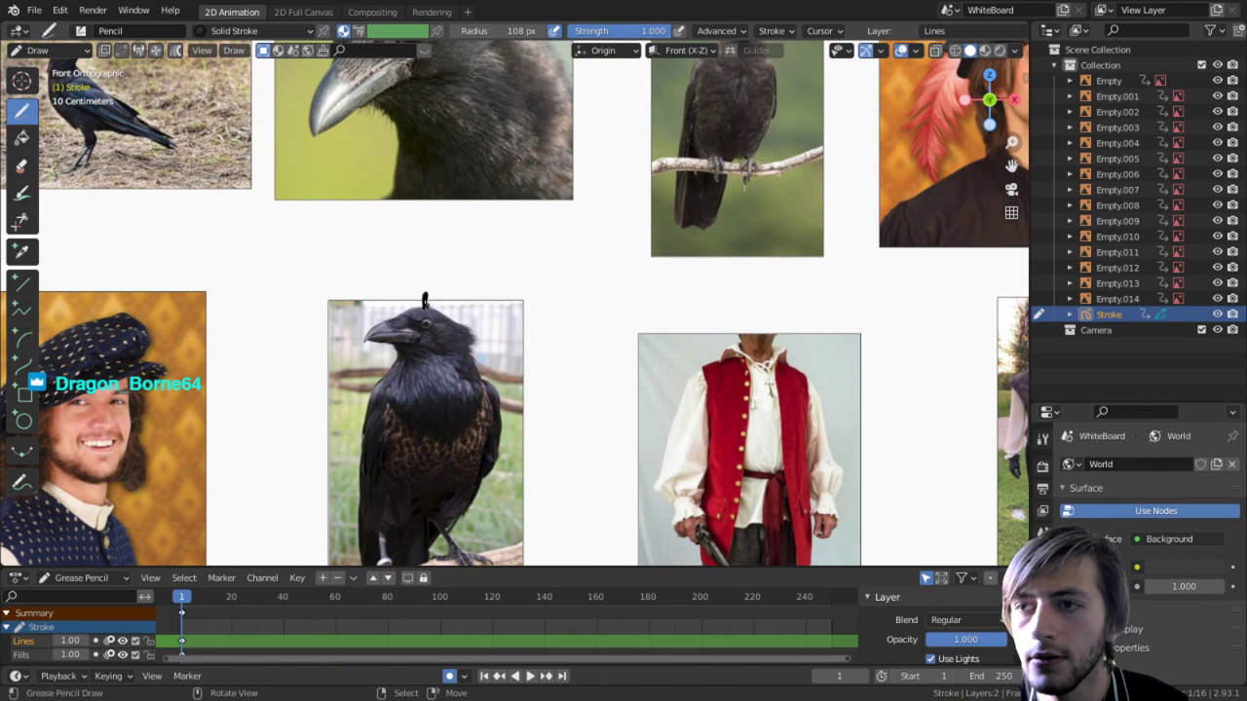
{"action": "left_click_drag", "start_coordinate": [424, 299], "coordinate": [456, 256]}
{"action": "middle_click_drag", "start_coordinate": [429, 299], "coordinate": [413, 271], "text": "shift"}
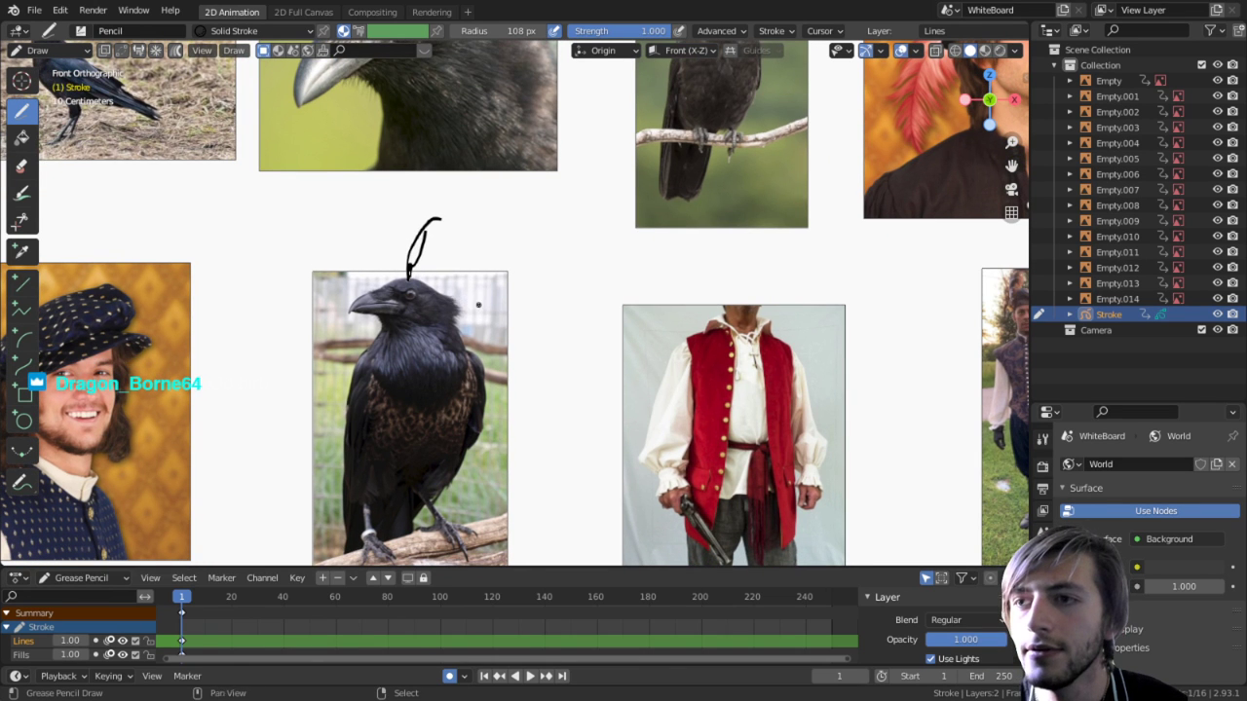
{"action": "scroll", "coordinate": [469, 309], "scroll_direction": "down", "scroll_amount": 2}
{"action": "scroll", "coordinate": [486, 307], "scroll_direction": "up", "scroll_amount": 5}
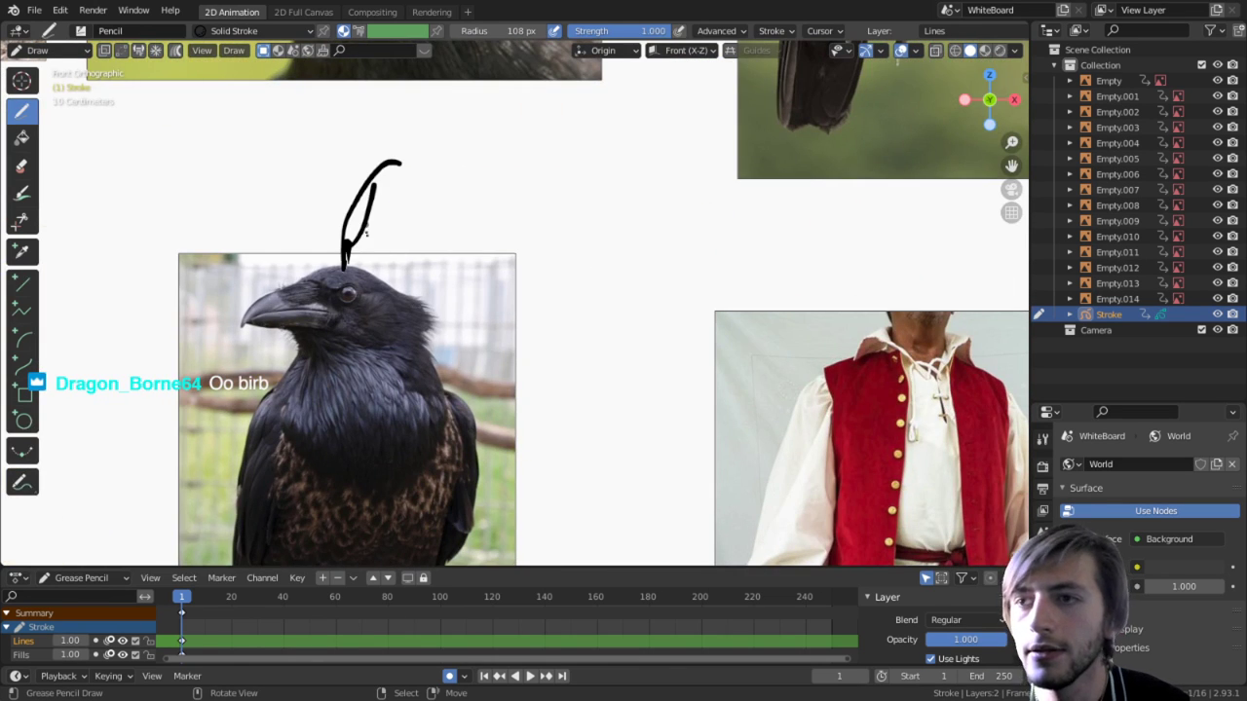
{"action": "key", "text": "ctrl+z"}
{"action": "key", "text": "ctrl+z"}
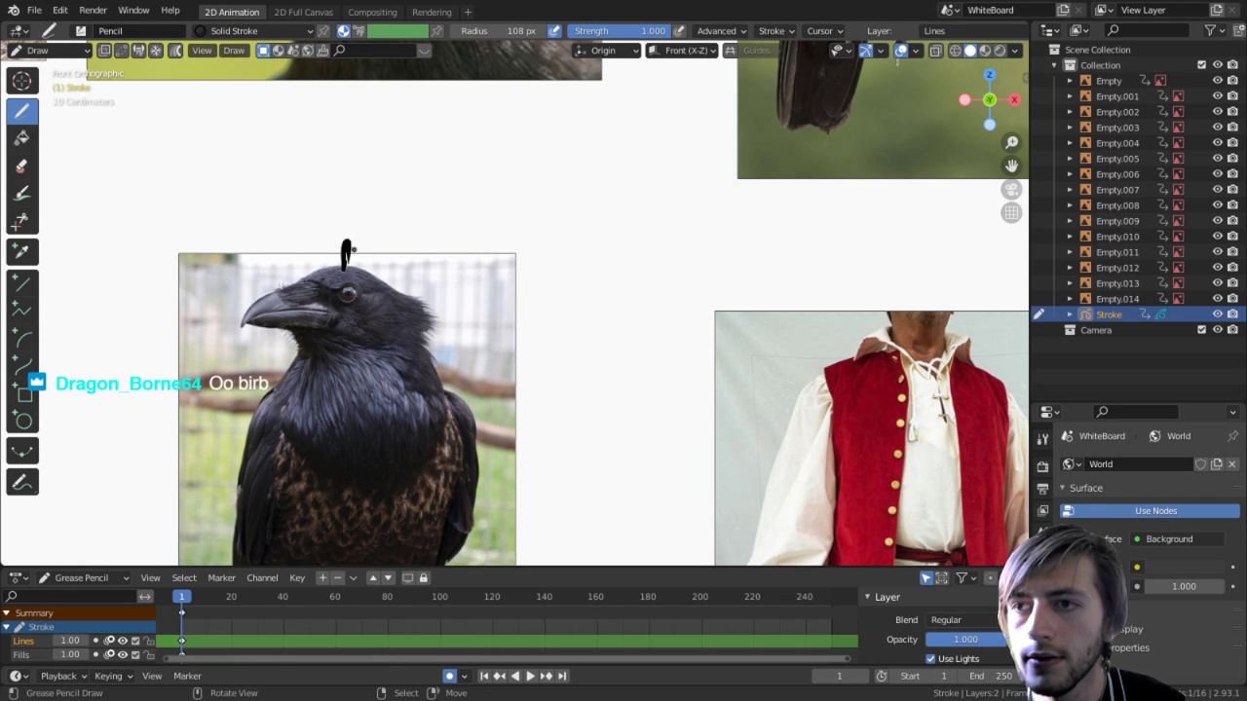
Step: Try a shorter bent feather above the crow's head and undo all the feather strokes
{"action": "mouse_move", "coordinate": [352, 250]}
{"action": "left_mouse_down"}
{"action": "mouse_move", "coordinate": [343, 208]}
{"action": "mouse_move", "coordinate": [317, 244]}
{"action": "mouse_move", "coordinate": [360, 240]}
{"action": "left_mouse_up"}
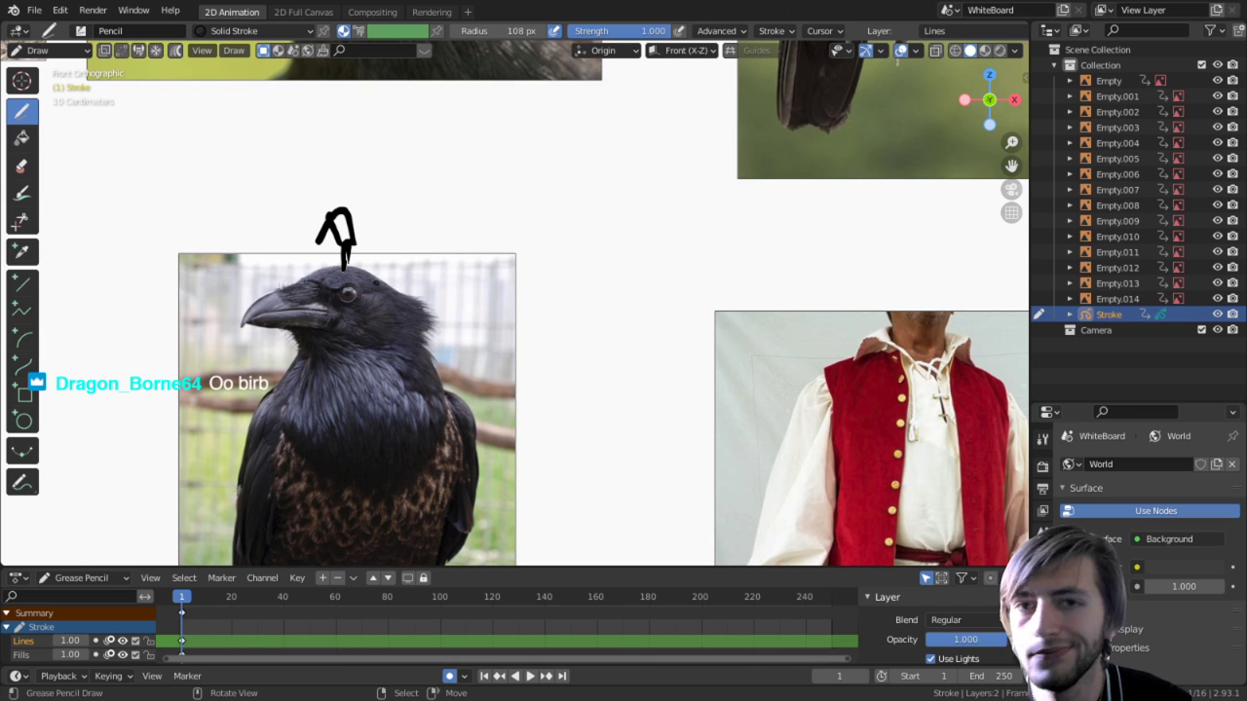
{"action": "key", "text": "ctrl+z"}
{"action": "key", "text": "ctrl+z"}
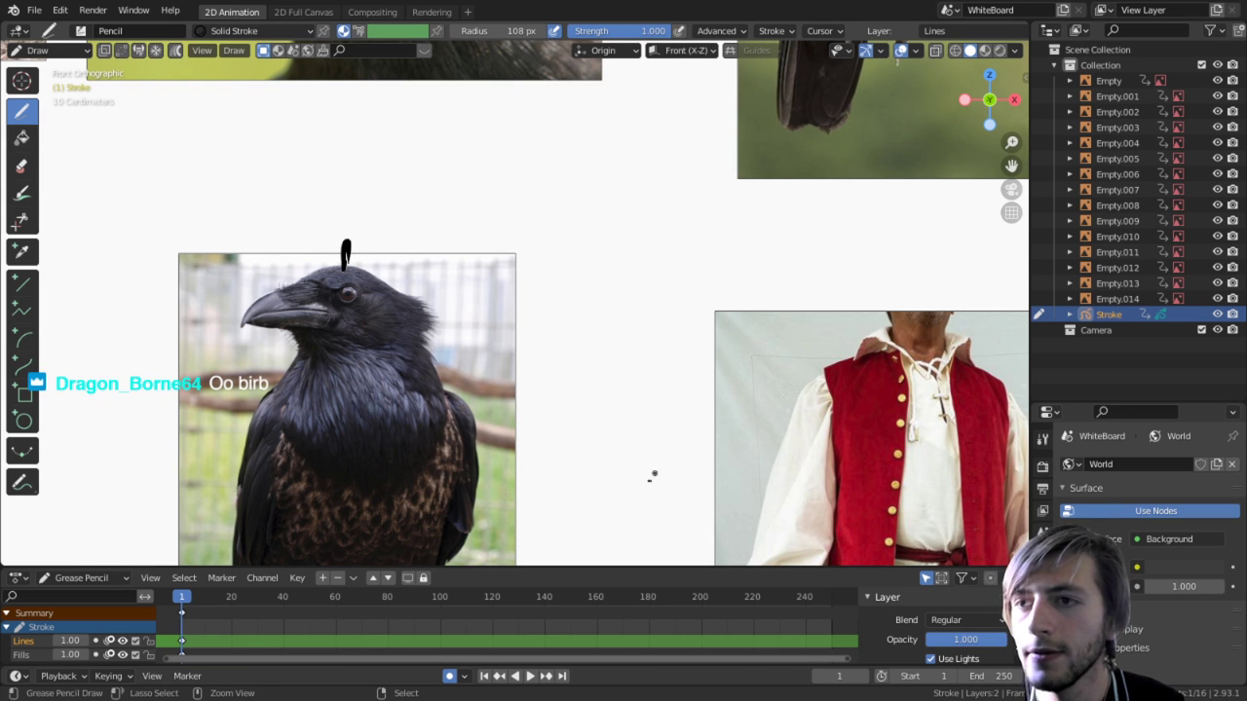
{"action": "key", "text": "ctrl+z"}
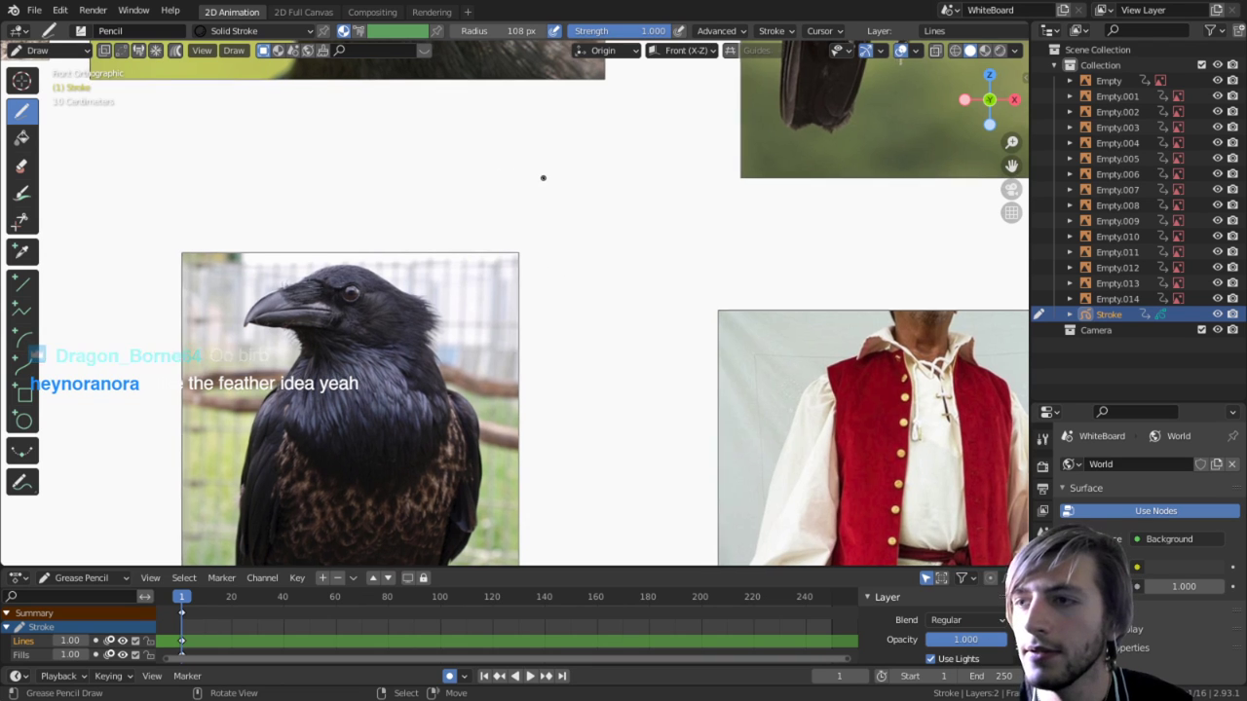
Step: Examine the feathered bard hats, the standing crow and the red vest outfit references for costume ideas
{"action": "middle_click_drag", "start_coordinate": [542, 178], "coordinate": [578, 191], "text": "ctrl"}
{"action": "scroll", "coordinate": [578, 189], "scroll_direction": "down", "scroll_amount": 1}
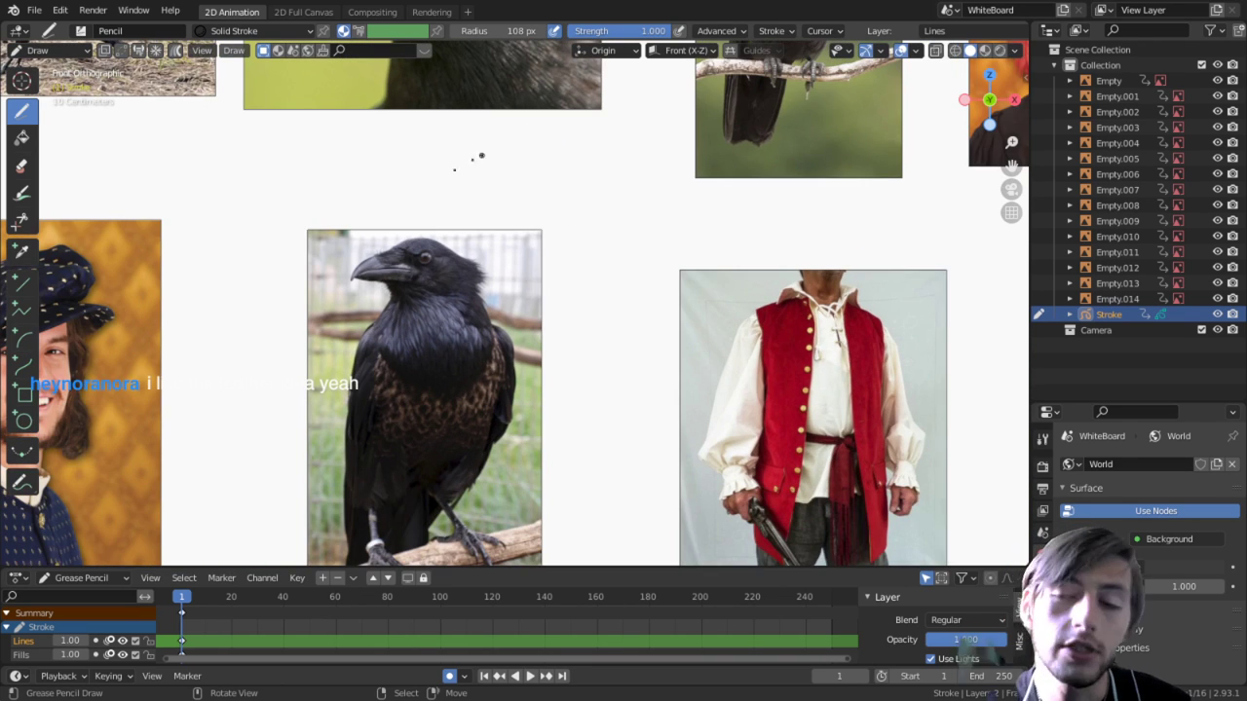
{"action": "middle_click_drag", "start_coordinate": [442, 183], "coordinate": [701, 170], "text": "shift"}
{"action": "middle_click_drag", "start_coordinate": [391, 253], "coordinate": [532, 217], "text": "shift"}
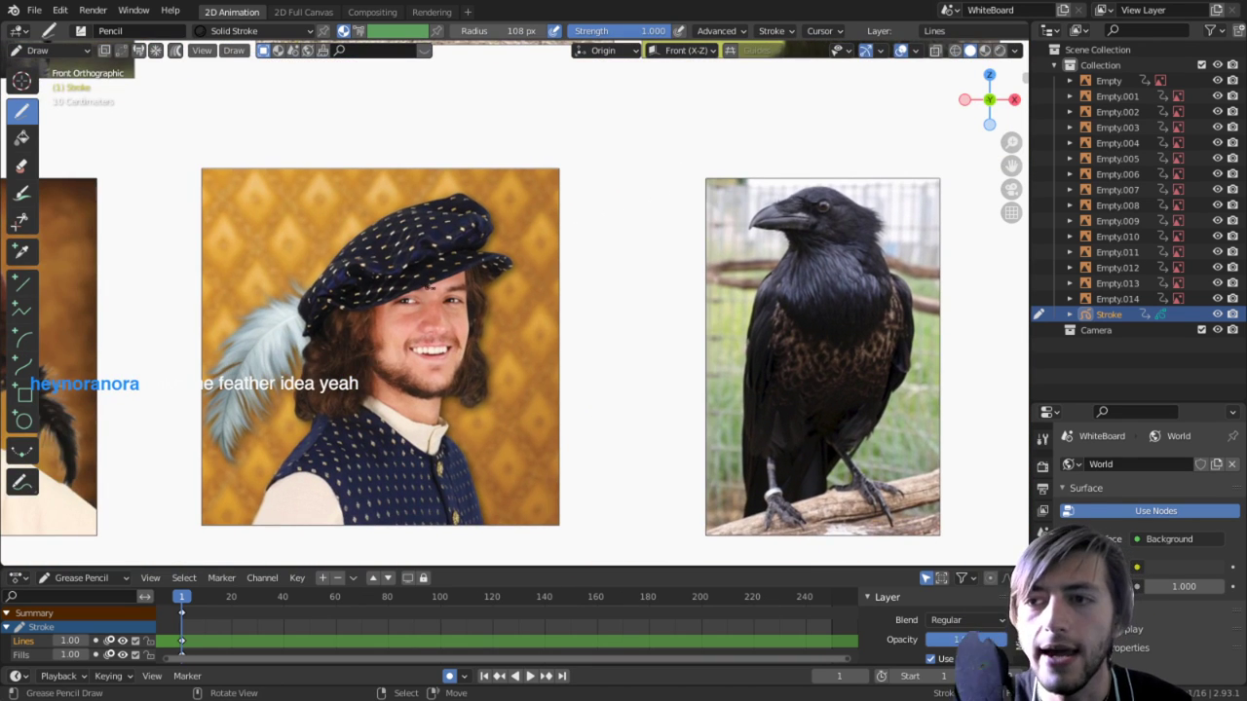
{"action": "scroll", "coordinate": [327, 116], "scroll_direction": "left", "scroll_amount": 6, "text": "ctrl"}
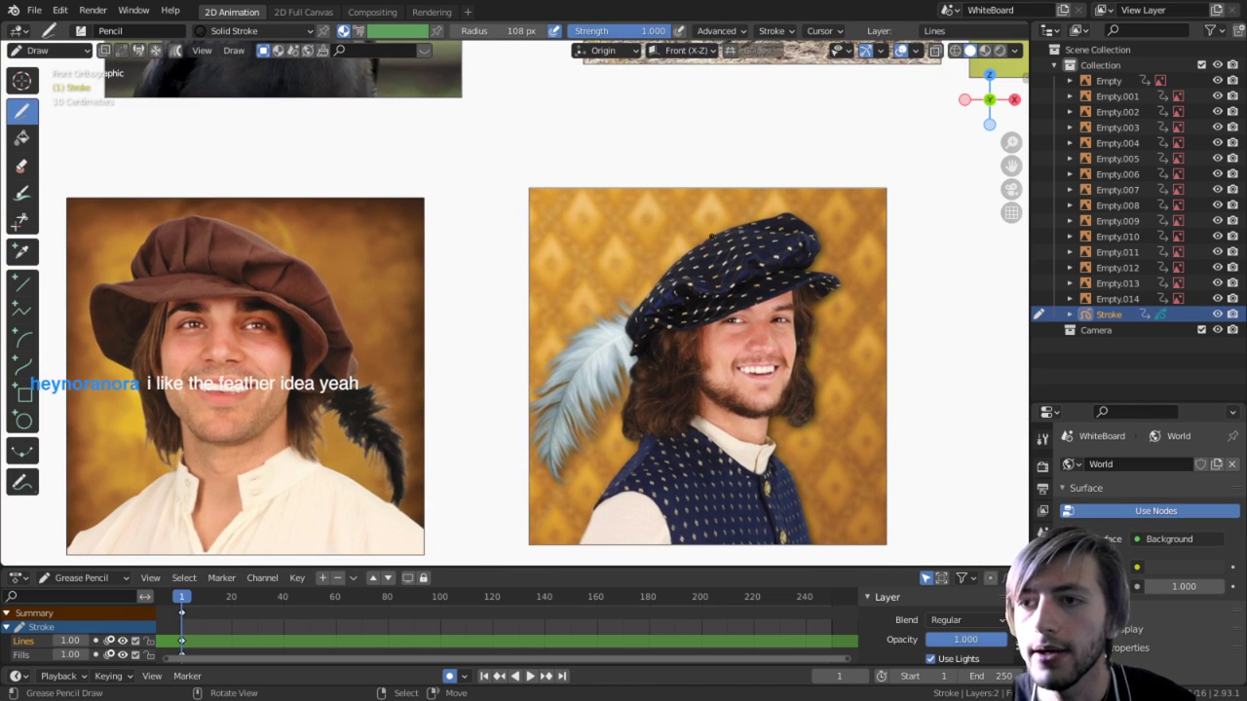
{"action": "middle_click_drag", "start_coordinate": [711, 237], "coordinate": [335, 160], "text": "shift"}
{"action": "middle_click_drag", "start_coordinate": [601, 158], "coordinate": [300, 260], "text": "shift"}
{"action": "middle_click_drag", "start_coordinate": [411, 288], "coordinate": [589, 192], "text": "shift"}
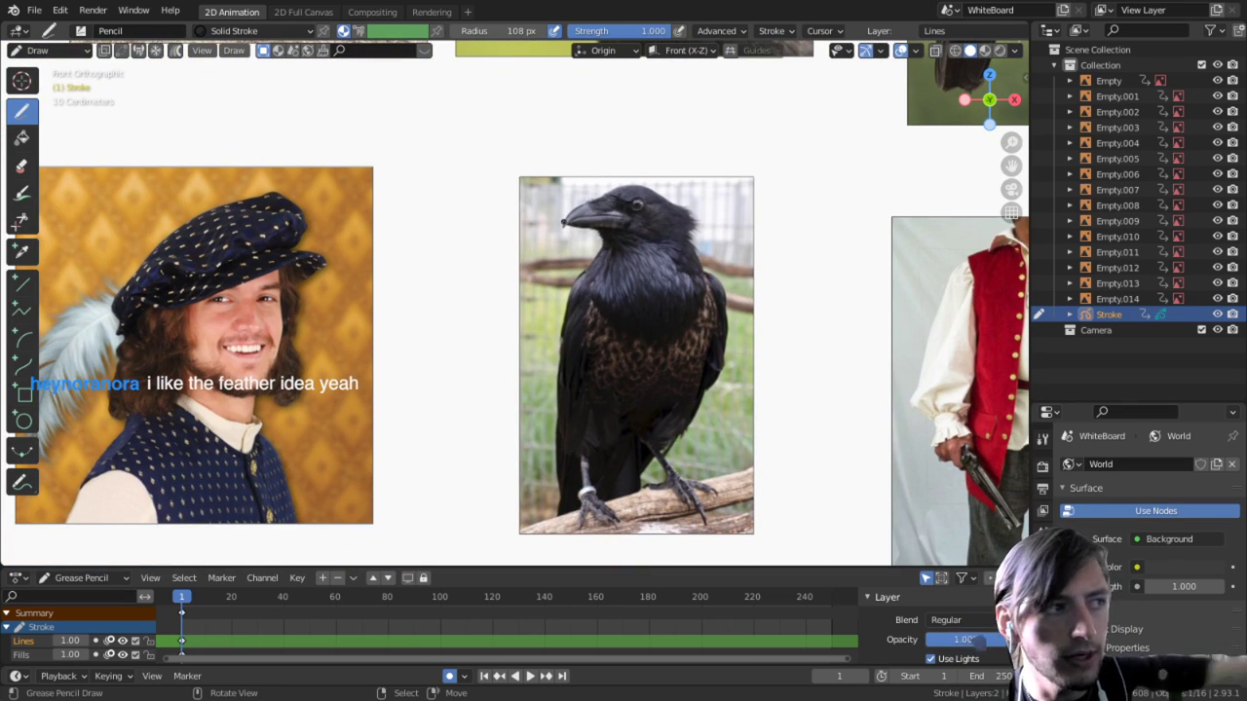
{"action": "middle_click_drag", "start_coordinate": [519, 366], "coordinate": [264, 410], "text": "shift"}
{"action": "middle_click_drag", "start_coordinate": [552, 335], "coordinate": [512, 251], "text": "shift"}
{"action": "scroll", "coordinate": [526, 311], "scroll_direction": "up", "scroll_amount": 5}
{"action": "scroll", "coordinate": [559, 322], "scroll_direction": "down", "scroll_amount": 5}
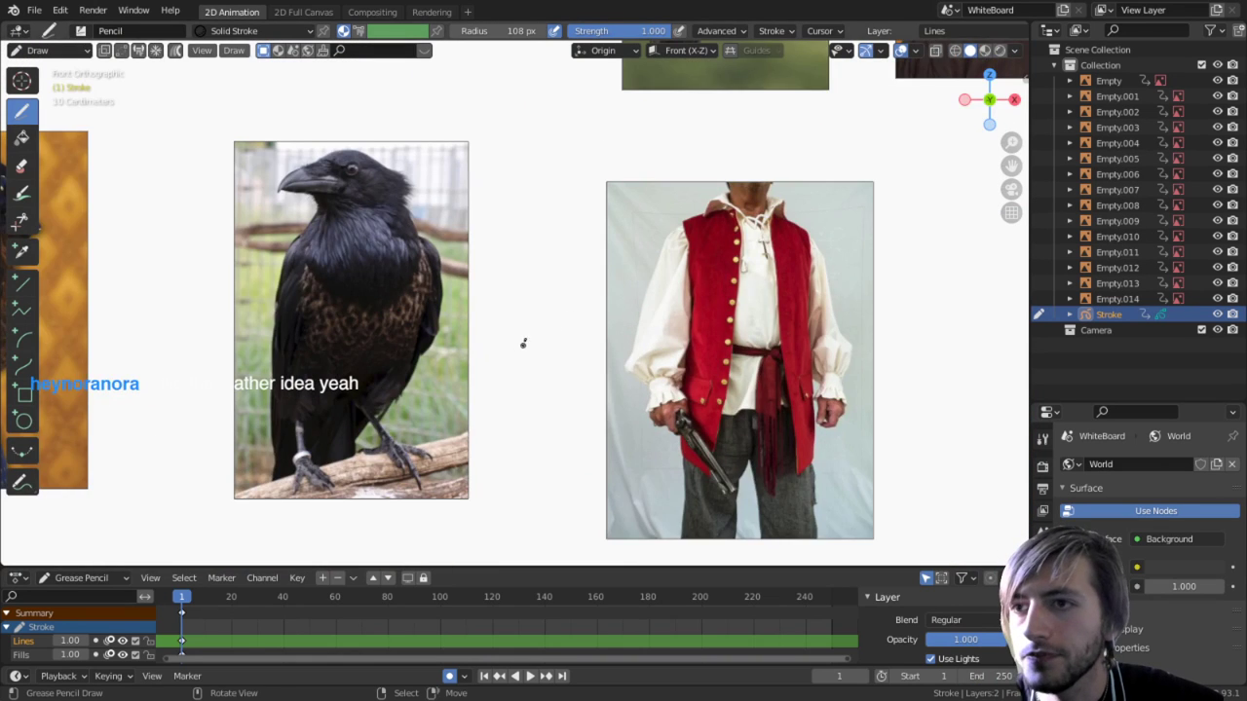
{"action": "scroll", "coordinate": [520, 342], "scroll_direction": "down", "scroll_amount": 2}
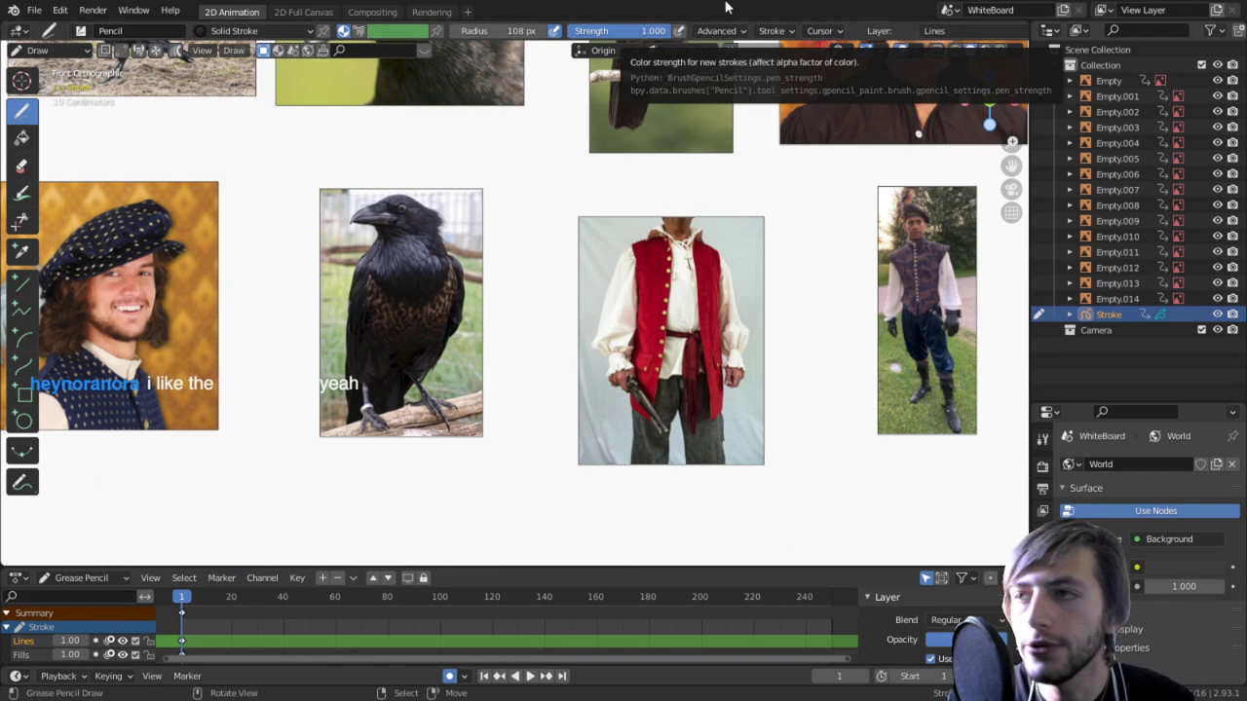
Step: Create a new empty scene and assign the existing World to it
{"action": "left_click", "coordinate": [1060, 11]}
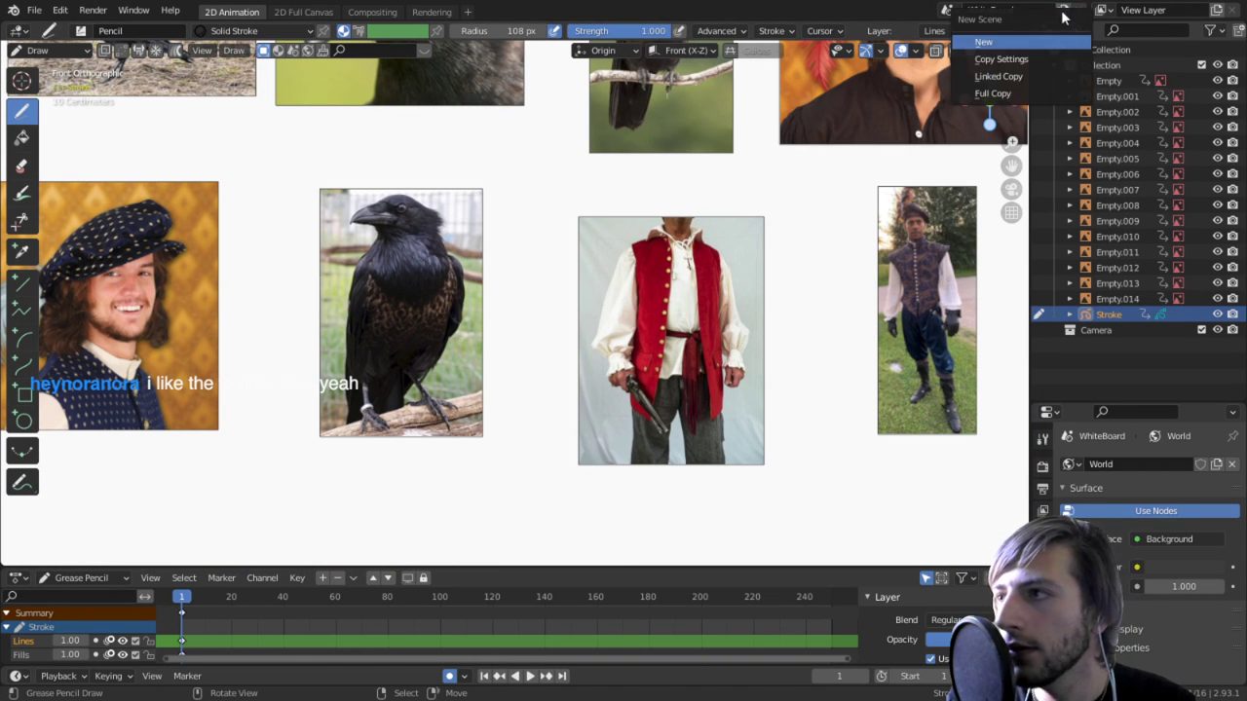
{"action": "left_click", "coordinate": [1025, 39]}
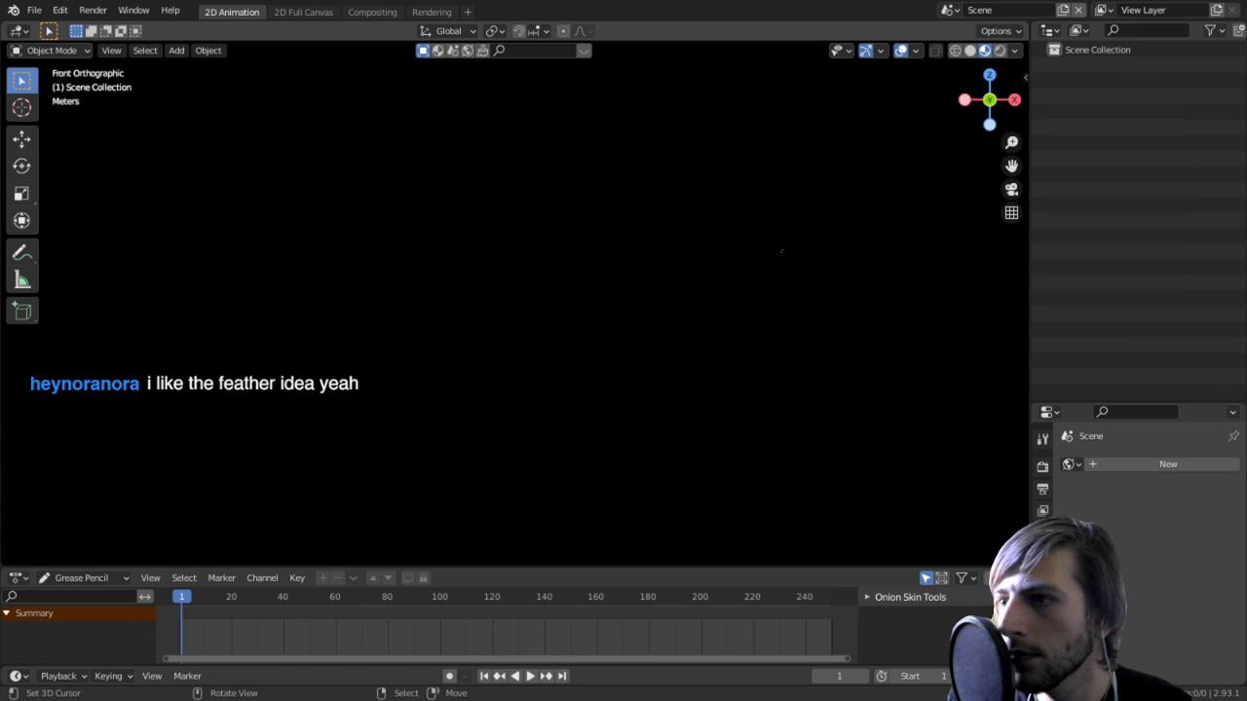
{"action": "left_click", "coordinate": [1071, 464]}
{"action": "left_click", "coordinate": [955, 477]}
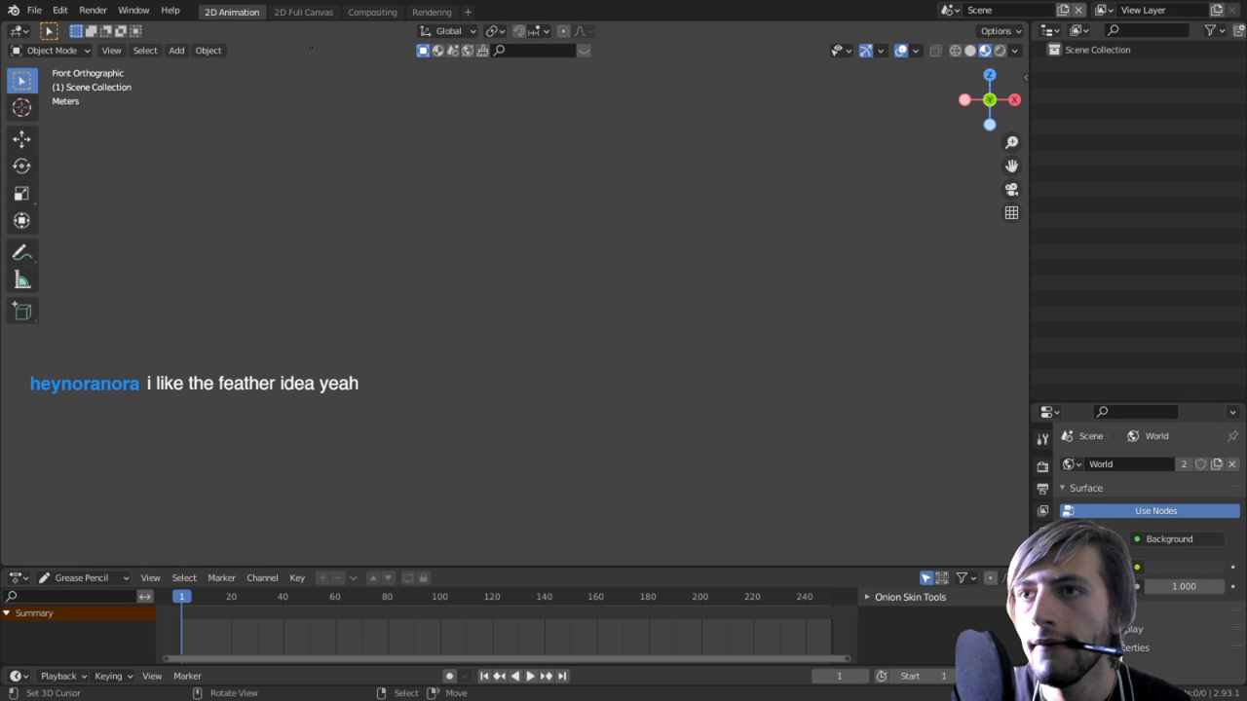
Step: Add a Layout workspace from the General set
{"action": "left_click", "coordinate": [466, 13]}
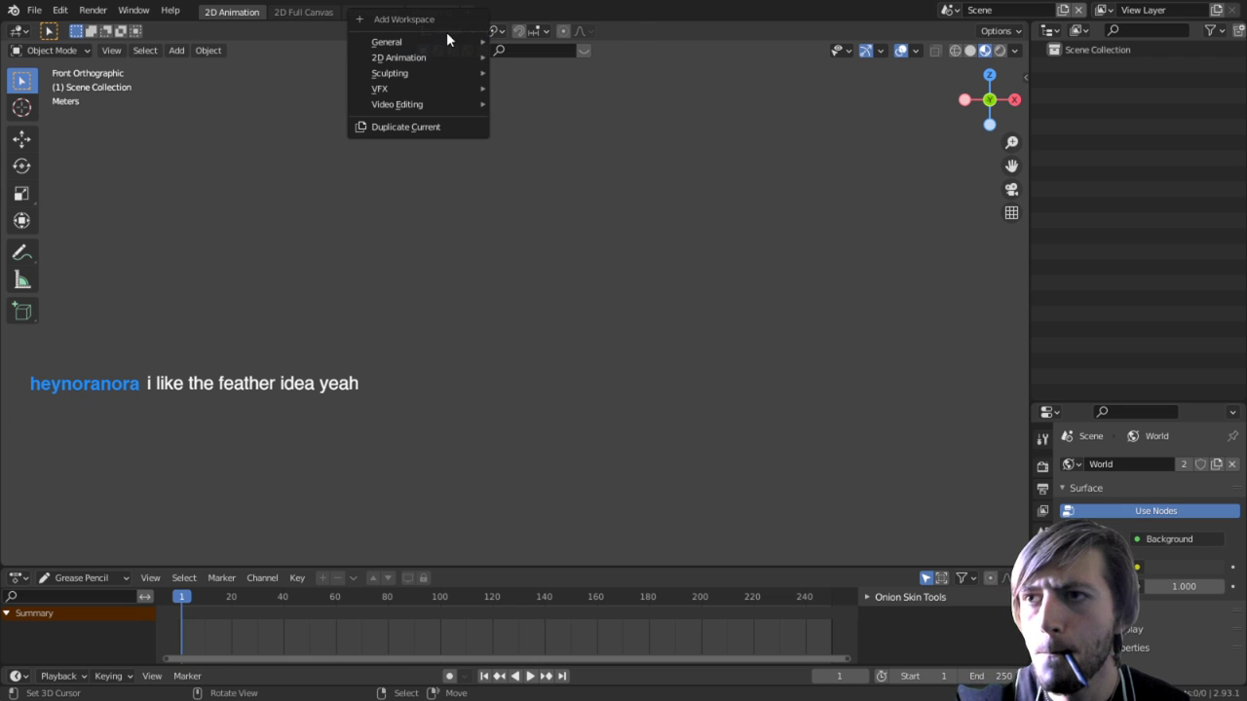
{"action": "mouse_move", "coordinate": [455, 42]}
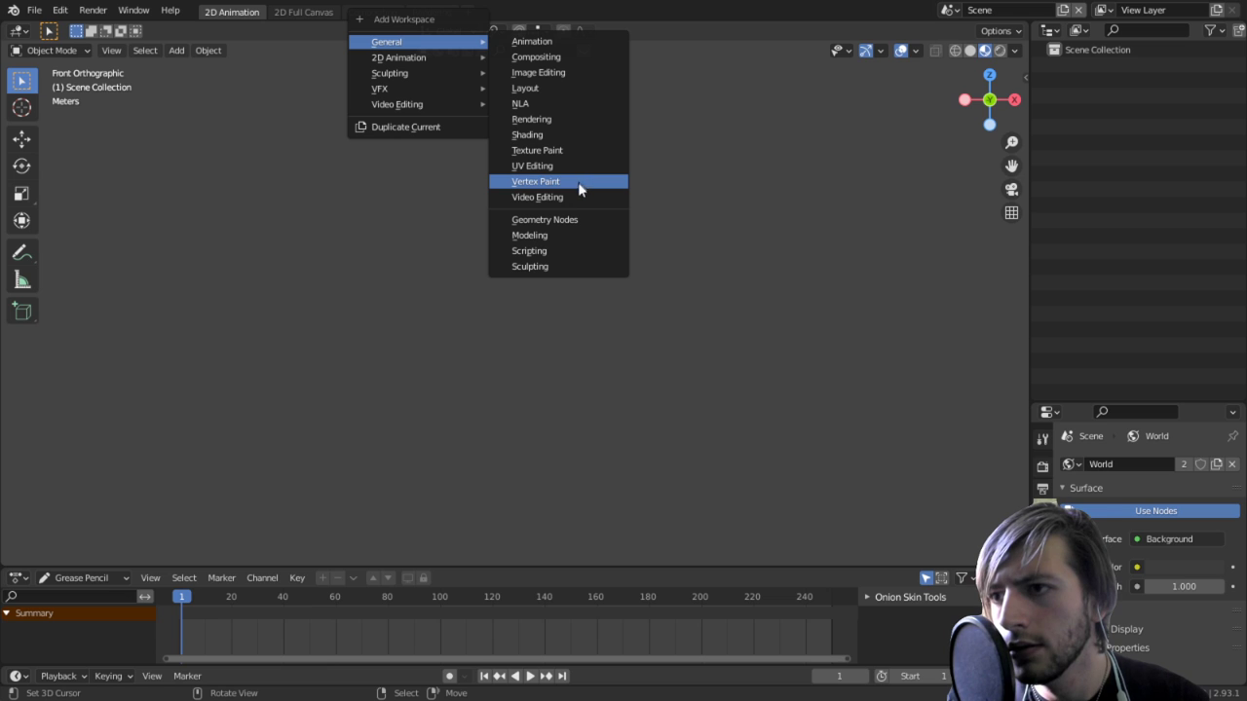
{"action": "left_click", "coordinate": [563, 88]}
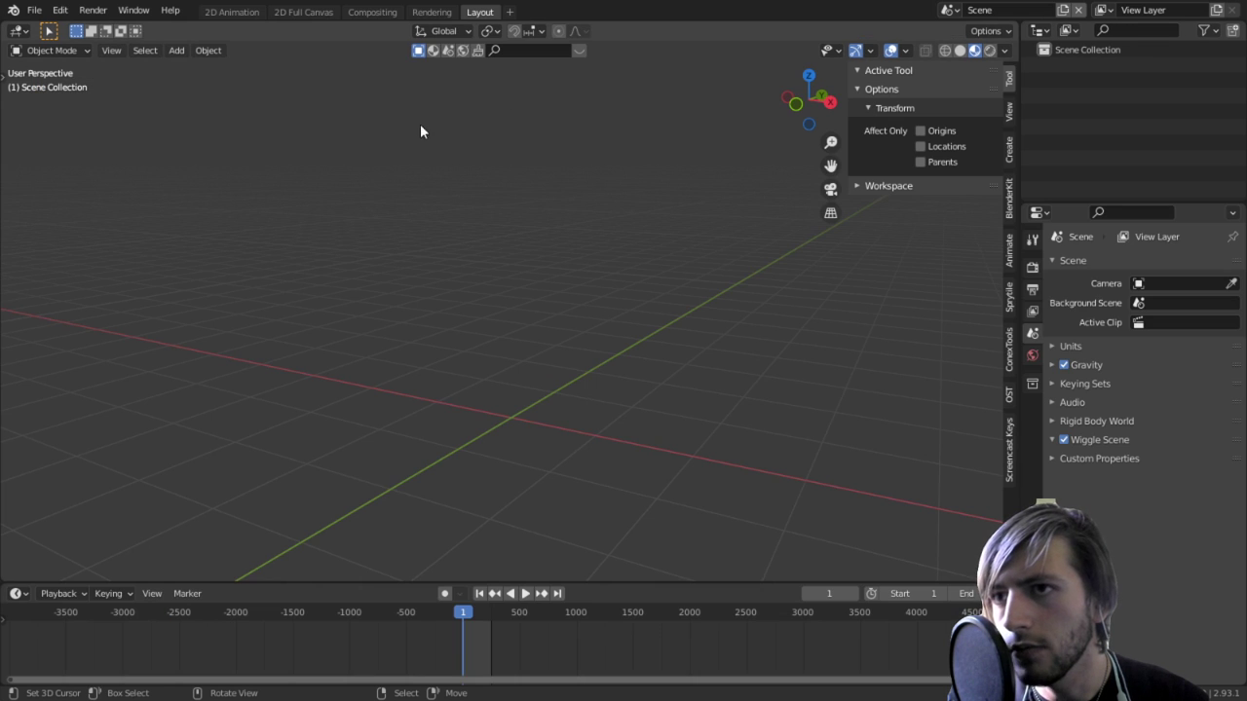
Step: Delete the 2D Full Canvas, Compositing and Rendering workspaces
{"action": "left_click", "coordinate": [314, 13]}
{"action": "right_click", "coordinate": [313, 15]}
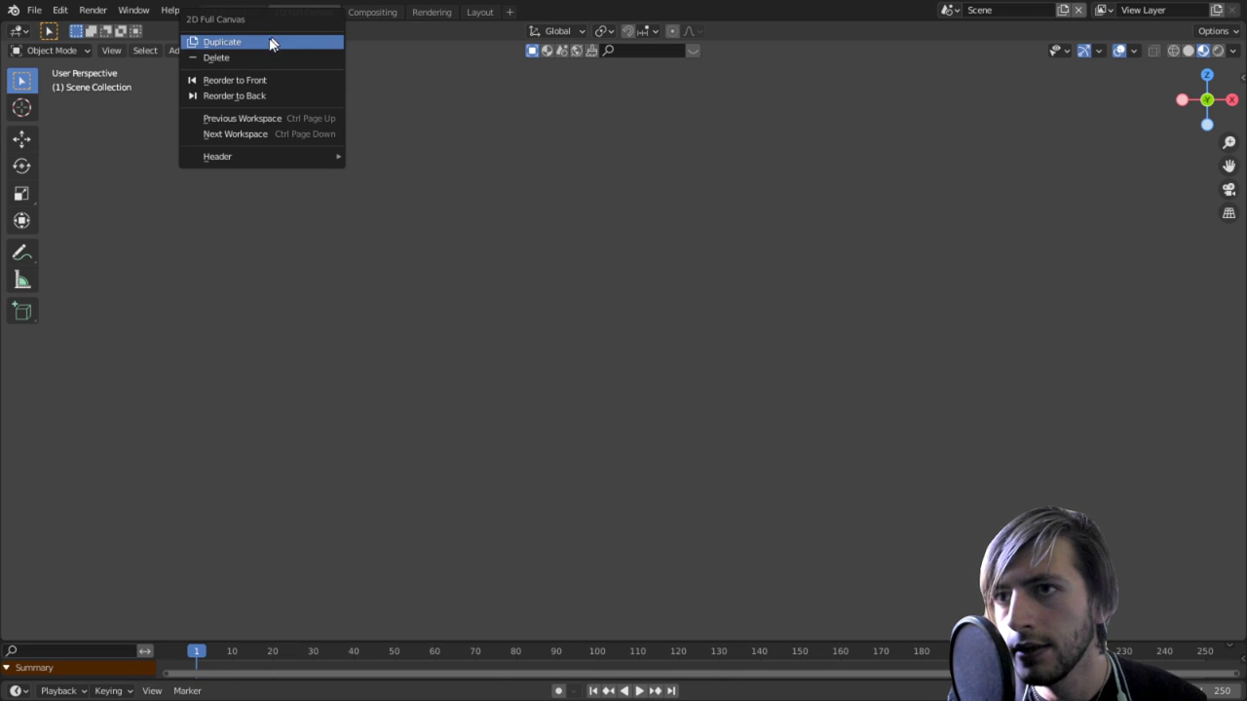
{"action": "left_click", "coordinate": [250, 56]}
{"action": "right_click", "coordinate": [299, 17]}
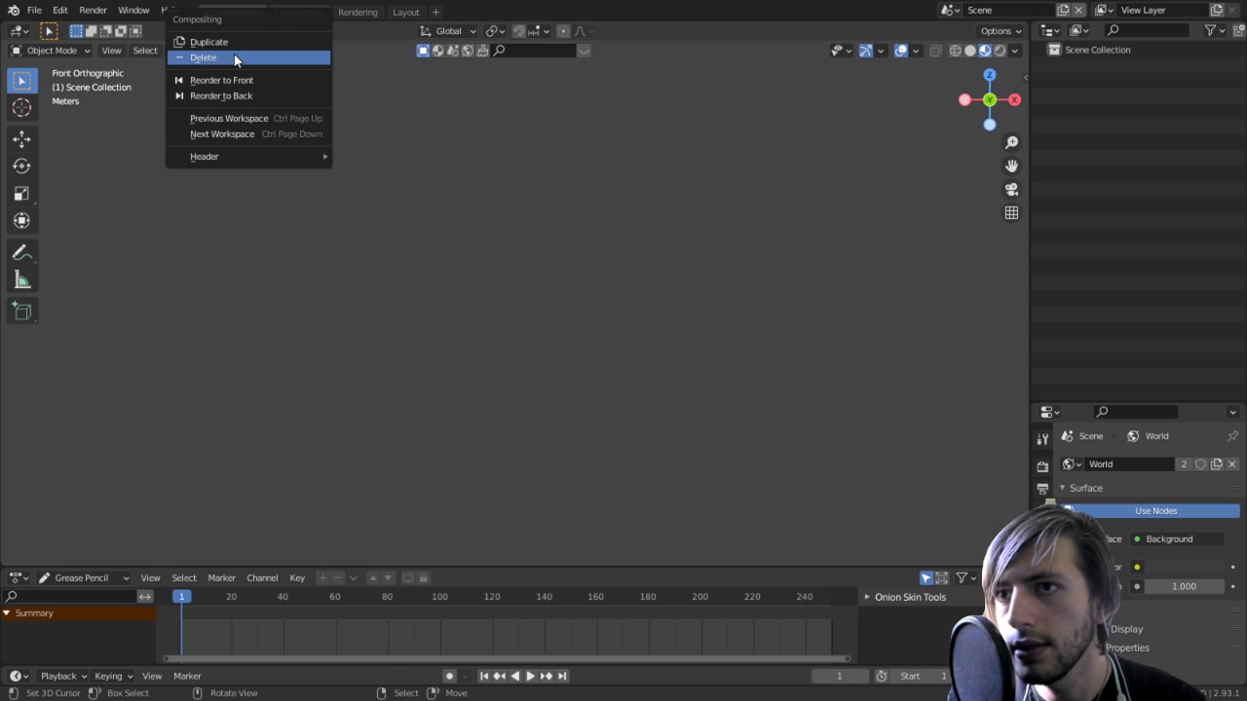
{"action": "left_click", "coordinate": [236, 57]}
{"action": "right_click", "coordinate": [306, 14]}
{"action": "left_click", "coordinate": [237, 58]}
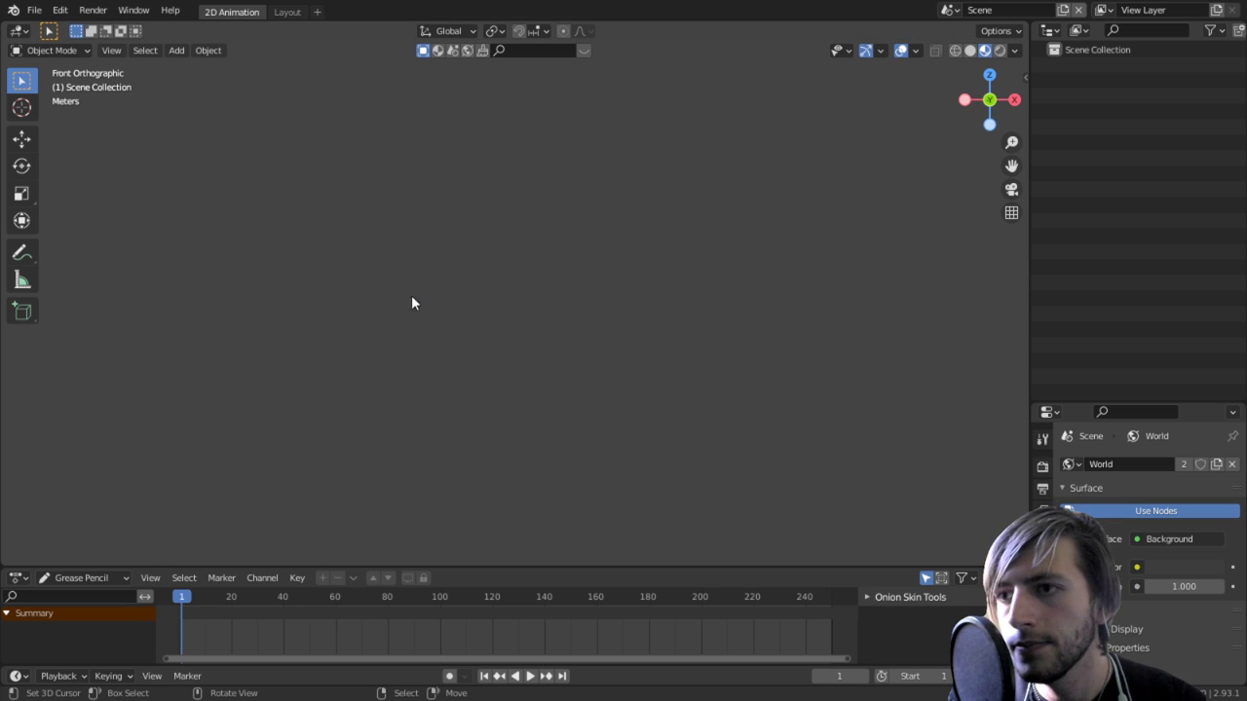
Step: Add the Shading, UV Editing and Texture Paint workspaces from the General set
{"action": "left_click", "coordinate": [287, 13]}
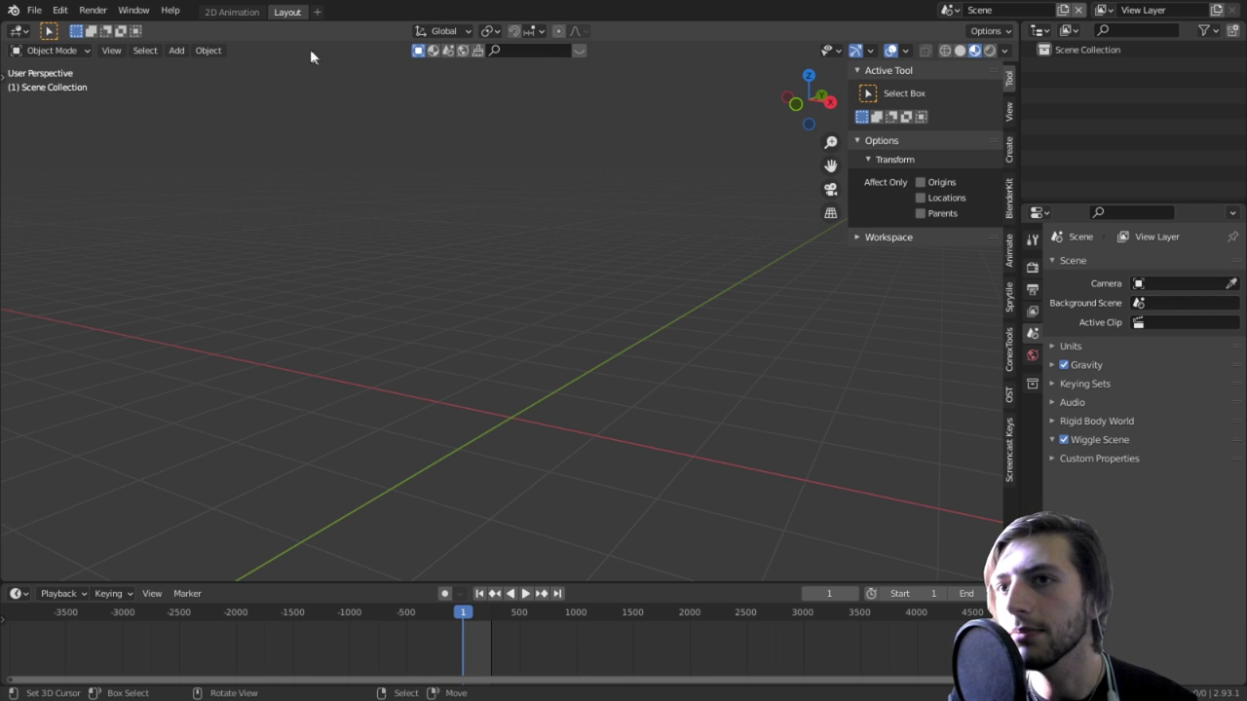
{"action": "left_click", "coordinate": [316, 11]}
{"action": "mouse_move", "coordinate": [311, 51]}
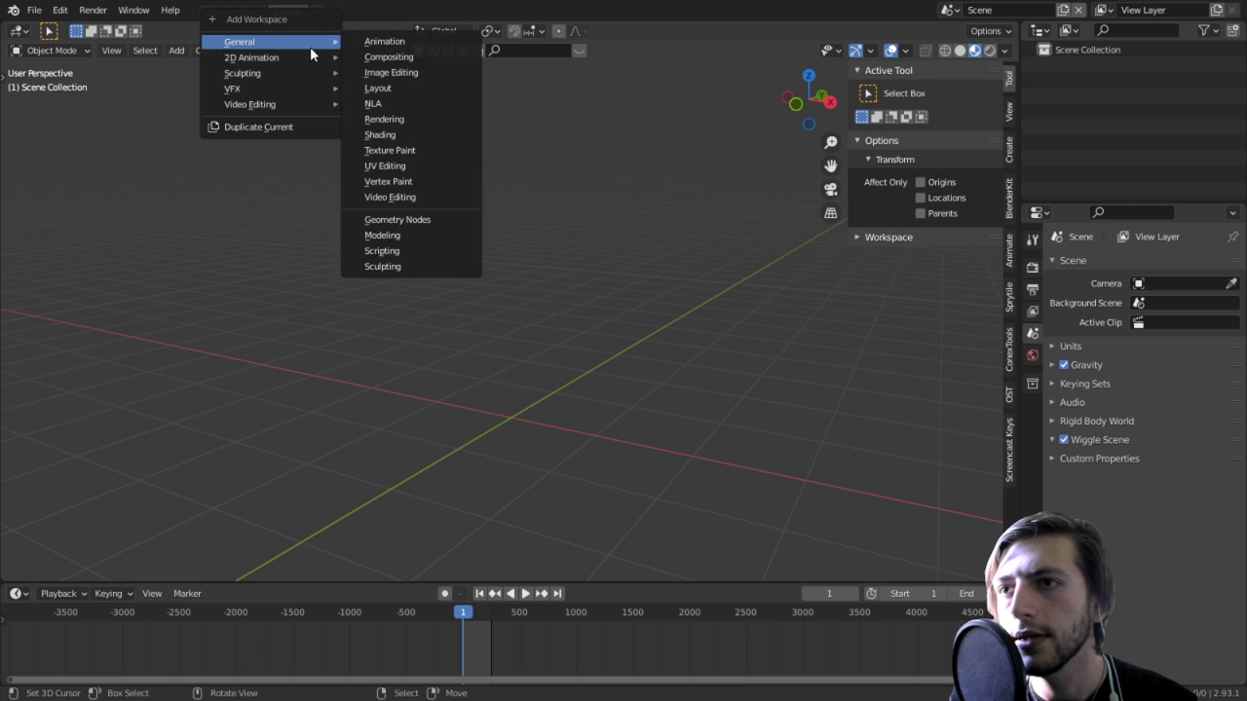
{"action": "left_click", "coordinate": [415, 133]}
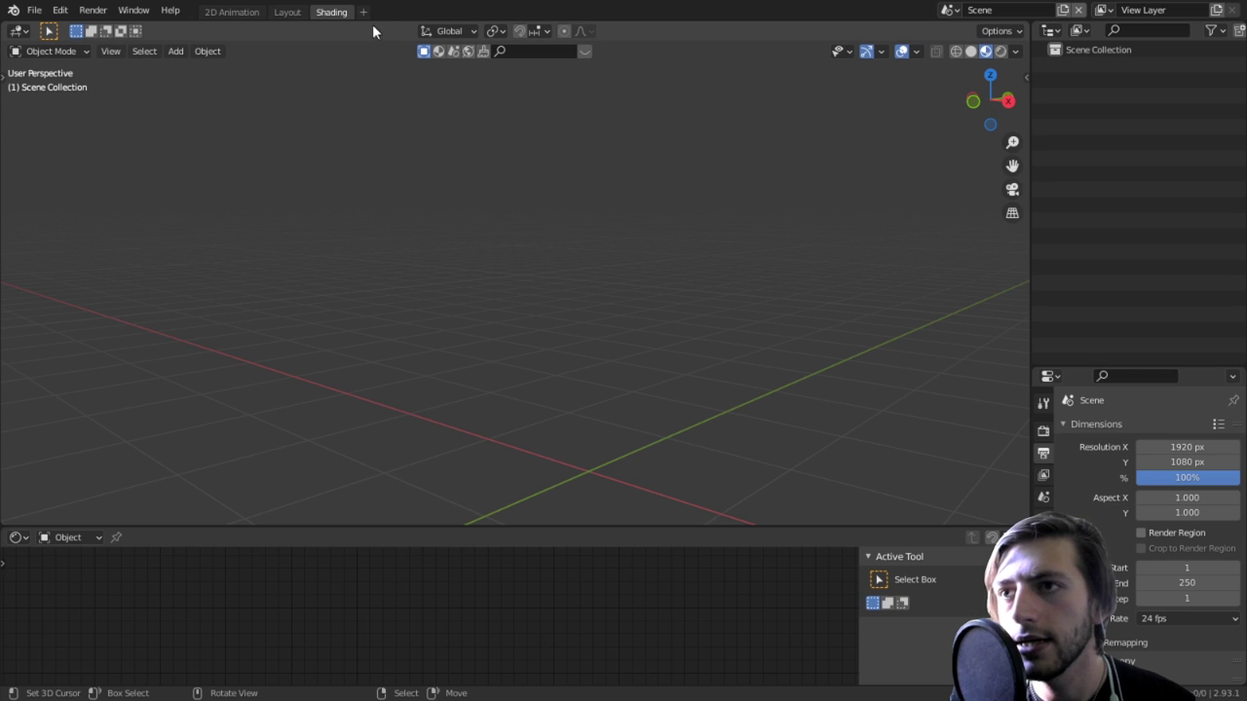
{"action": "left_click", "coordinate": [363, 12]}
{"action": "mouse_move", "coordinate": [363, 46]}
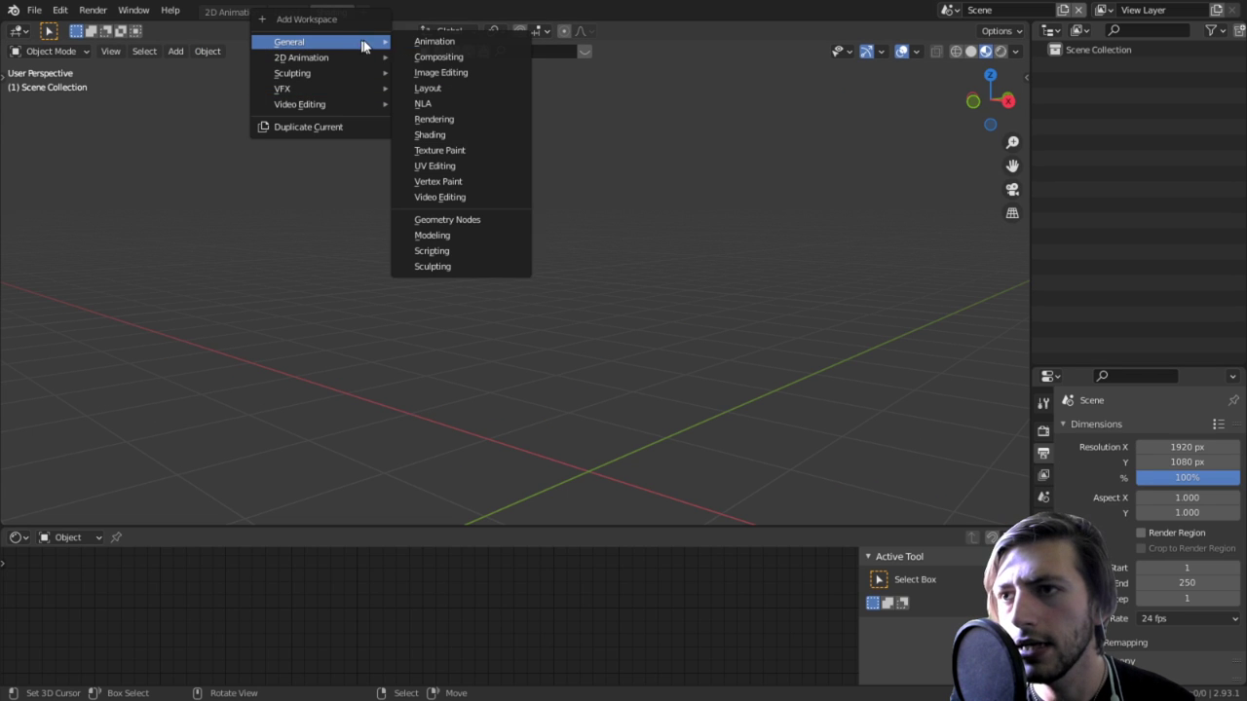
{"action": "left_click", "coordinate": [448, 167]}
{"action": "left_click", "coordinate": [416, 13]}
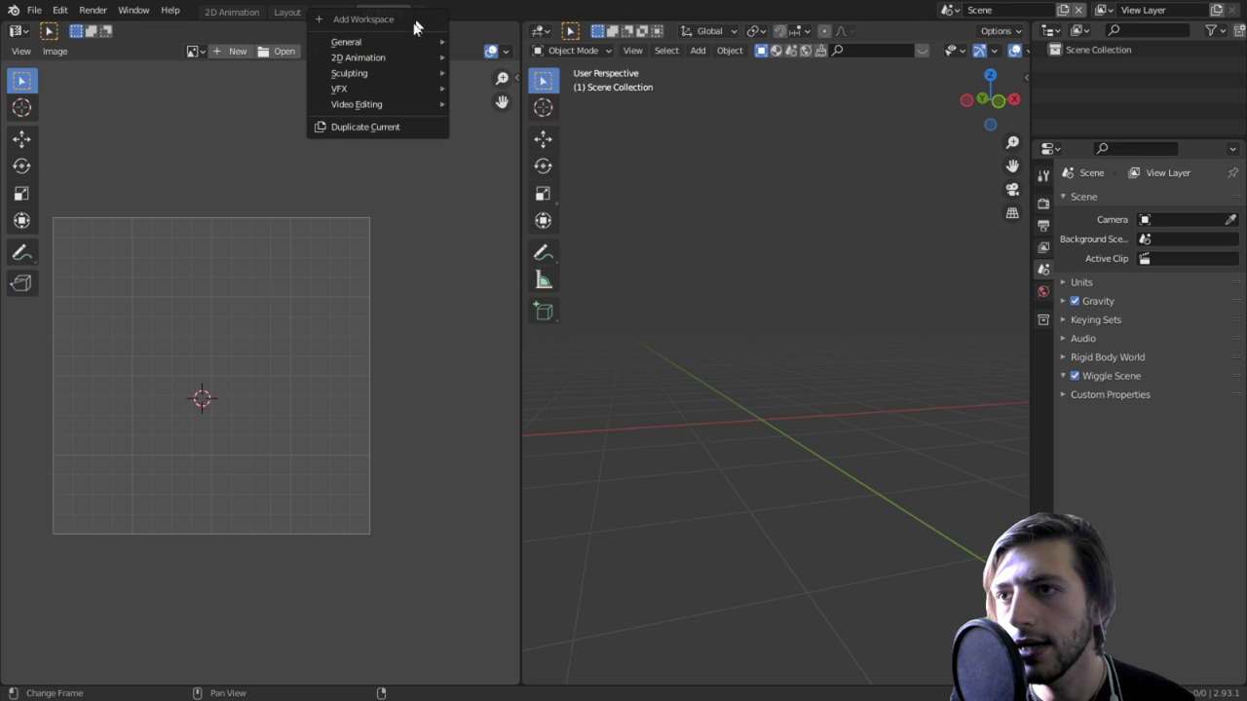
{"action": "mouse_move", "coordinate": [405, 46]}
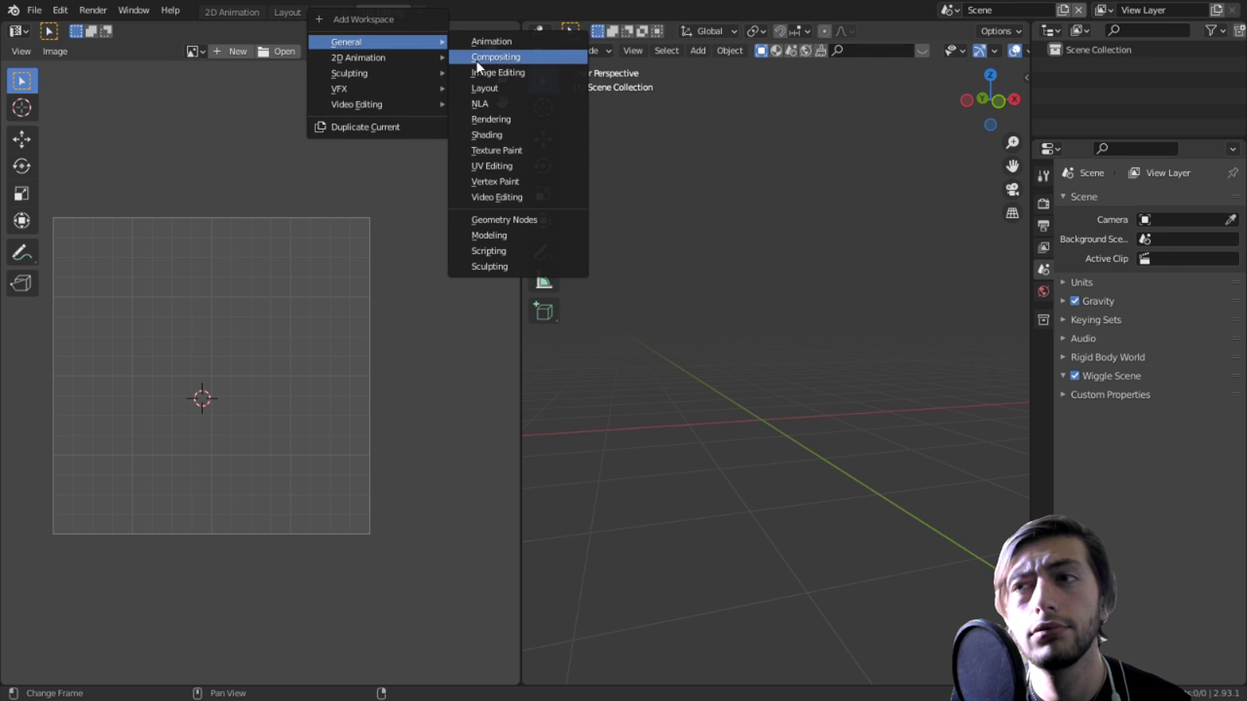
{"action": "left_click", "coordinate": [501, 150]}
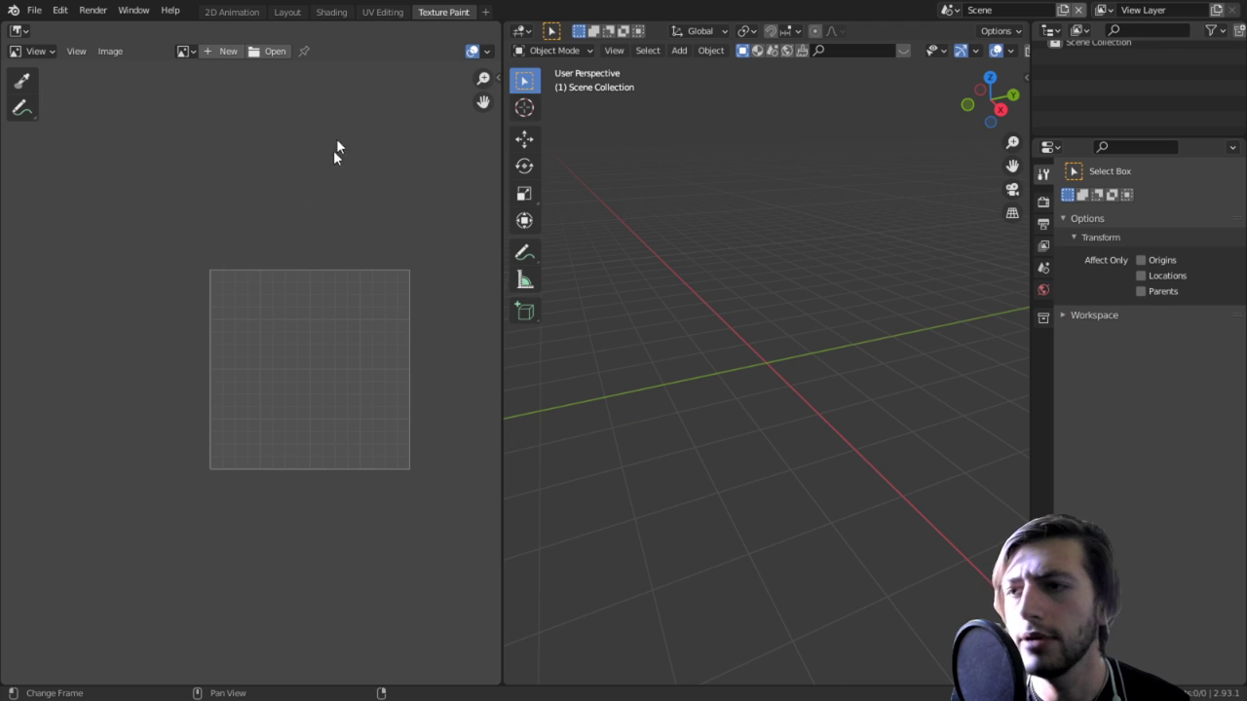
Step: Add a cube mesh to the scene in the Layout workspace's front view
{"action": "left_click", "coordinate": [291, 13]}
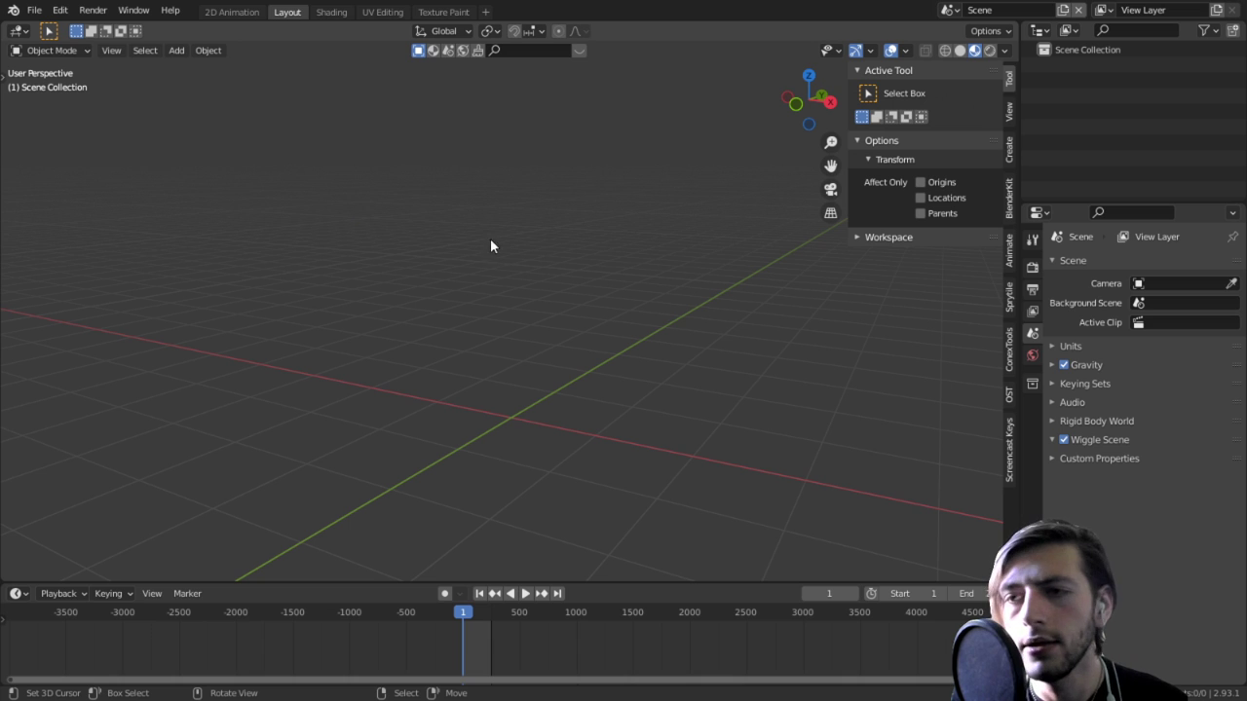
{"action": "key", "text": "KP_1"}
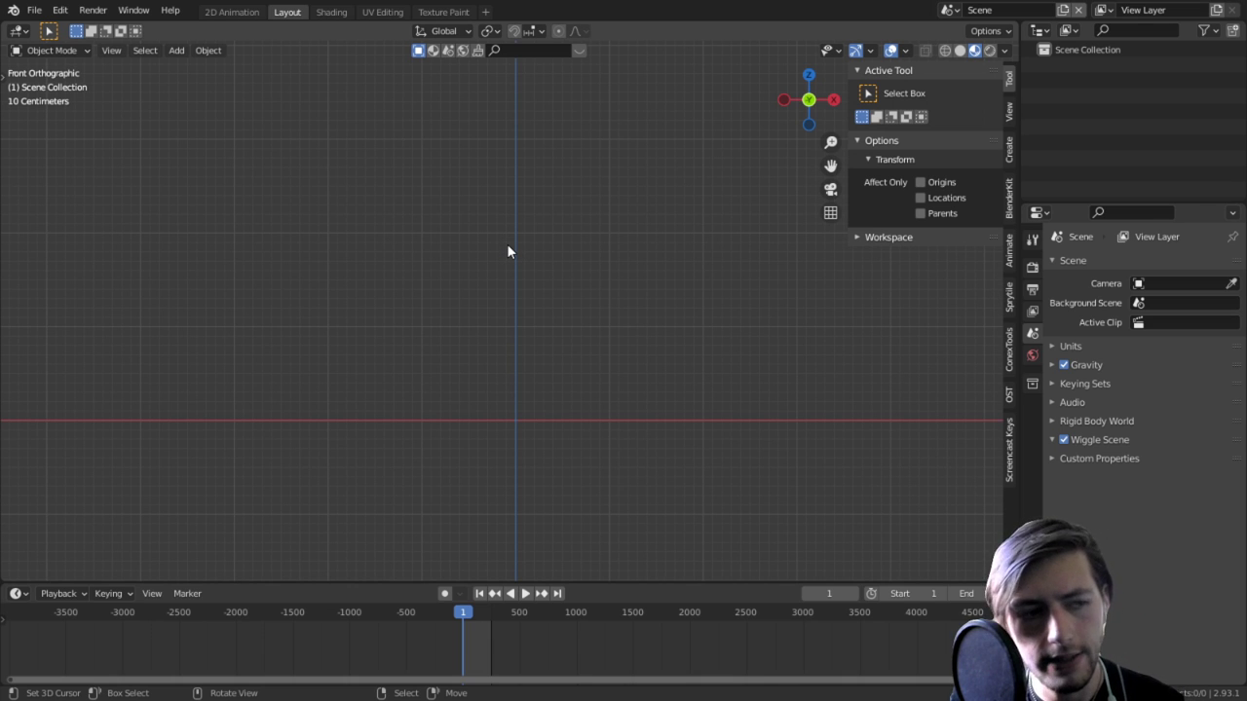
{"action": "key", "text": "shift+a"}
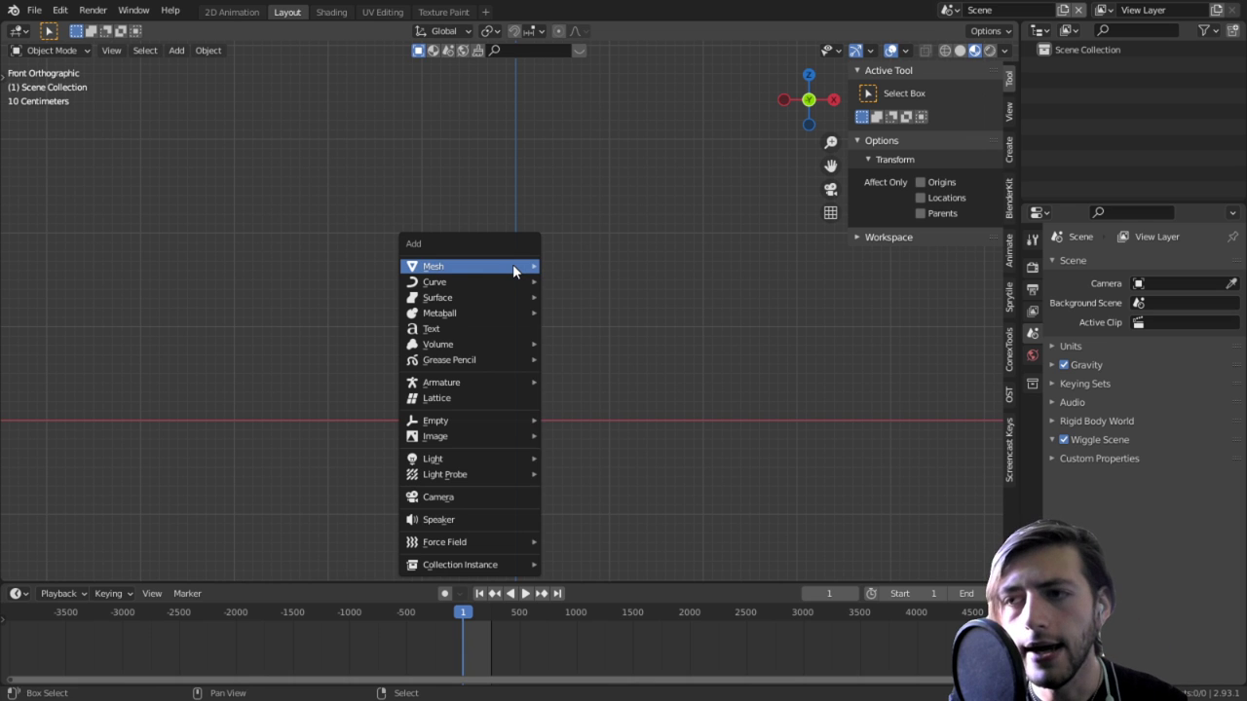
{"action": "mouse_move", "coordinate": [514, 266]}
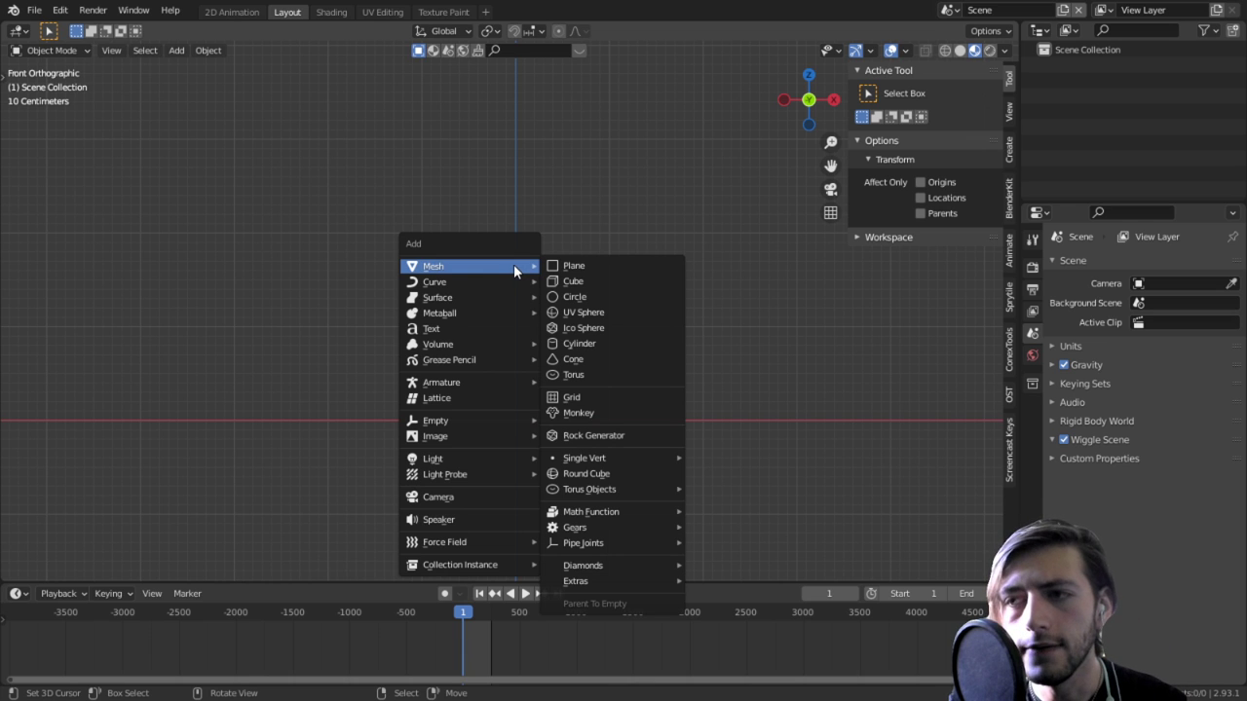
{"action": "left_click", "coordinate": [582, 281]}
Step: Snap the 3D cursor to the world origin and the cube onto it, ready for mesh editing in Edit Mode
{"action": "key", "text": "shift+s"}
{"action": "left_click", "coordinate": [495, 419]}
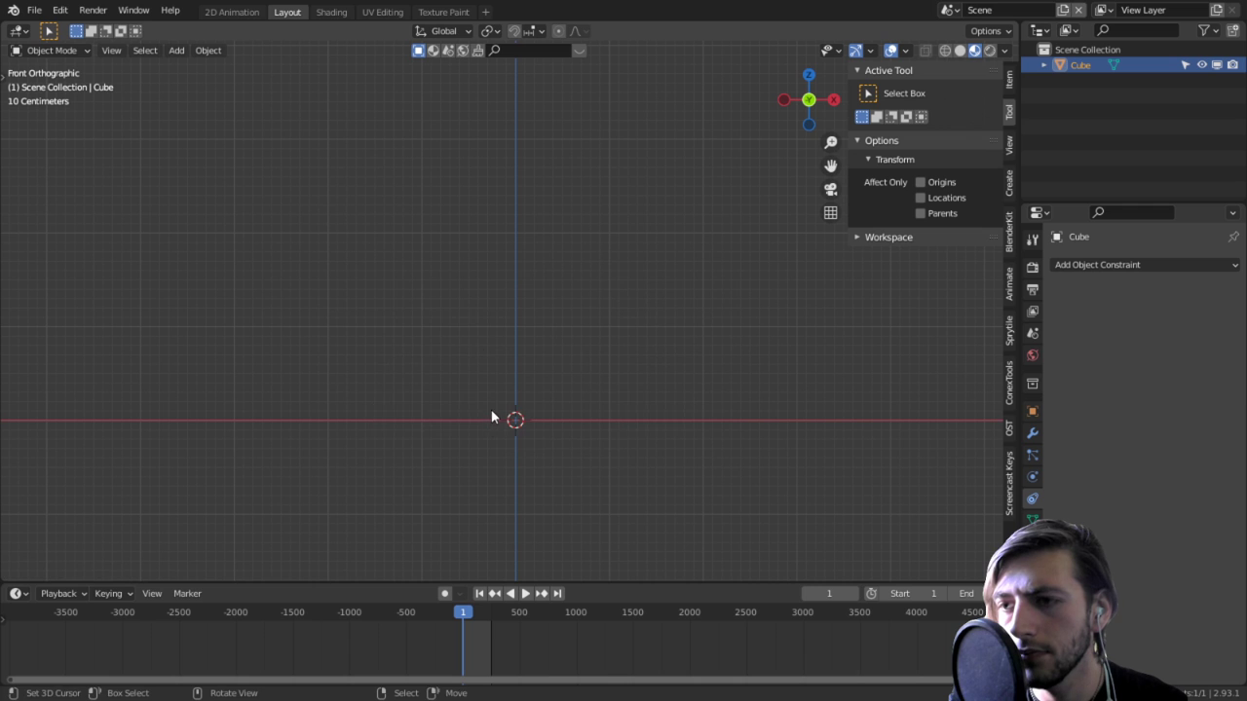
{"action": "key", "text": "shift+s"}
{"action": "left_click", "coordinate": [378, 312]}
{"action": "middle_click_drag", "start_coordinate": [378, 312], "coordinate": [587, 357]}
{"action": "key", "text": "Tab"}
Step: Try to halve the cube with a centred loop cut and the deletion of the faces on one side
{"action": "key", "text": "ctrl+r"}
{"action": "left_click", "coordinate": [474, 325]}
{"action": "right_click", "coordinate": [472, 328]}
{"action": "key", "text": "ctrl+z"}
{"action": "key", "text": "ctrl+r"}
{"action": "left_click", "coordinate": [518, 339]}
{"action": "right_click", "coordinate": [517, 337]}
{"action": "key", "text": "3"}
{"action": "left_click", "coordinate": [499, 360]}
{"action": "key", "text": "x"}
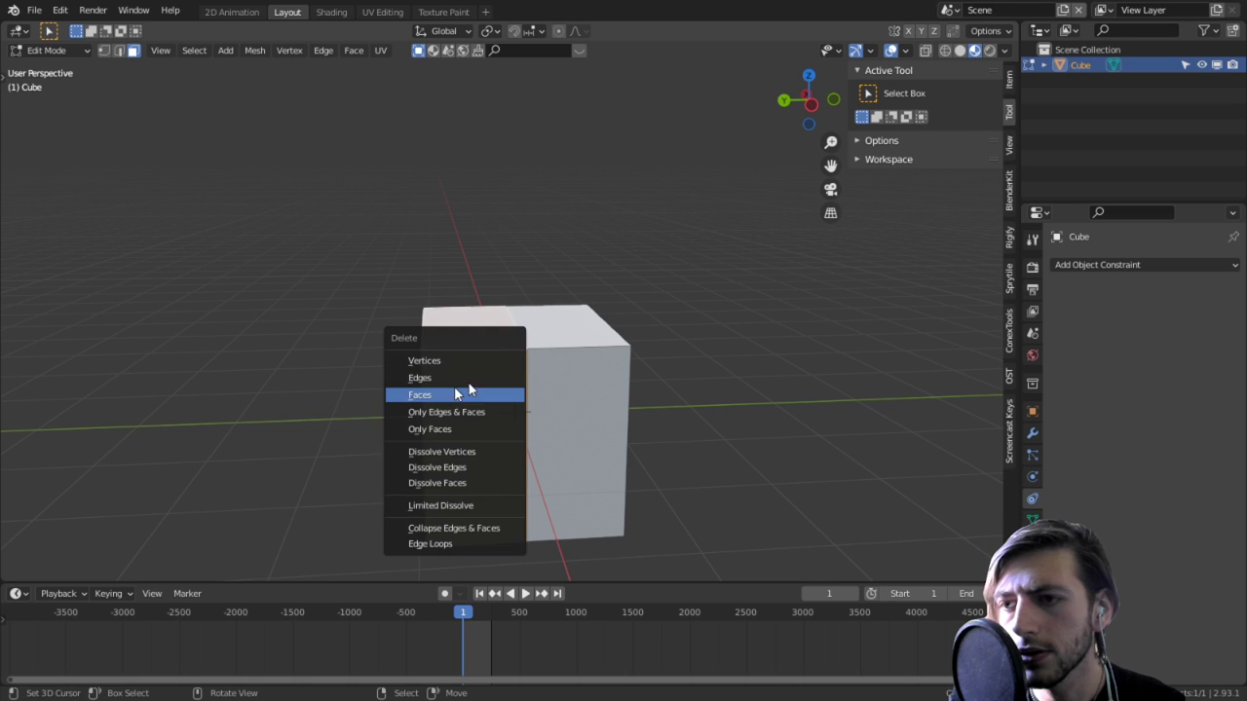
{"action": "key", "text": "alt+a"}
{"action": "key", "text": "1"}
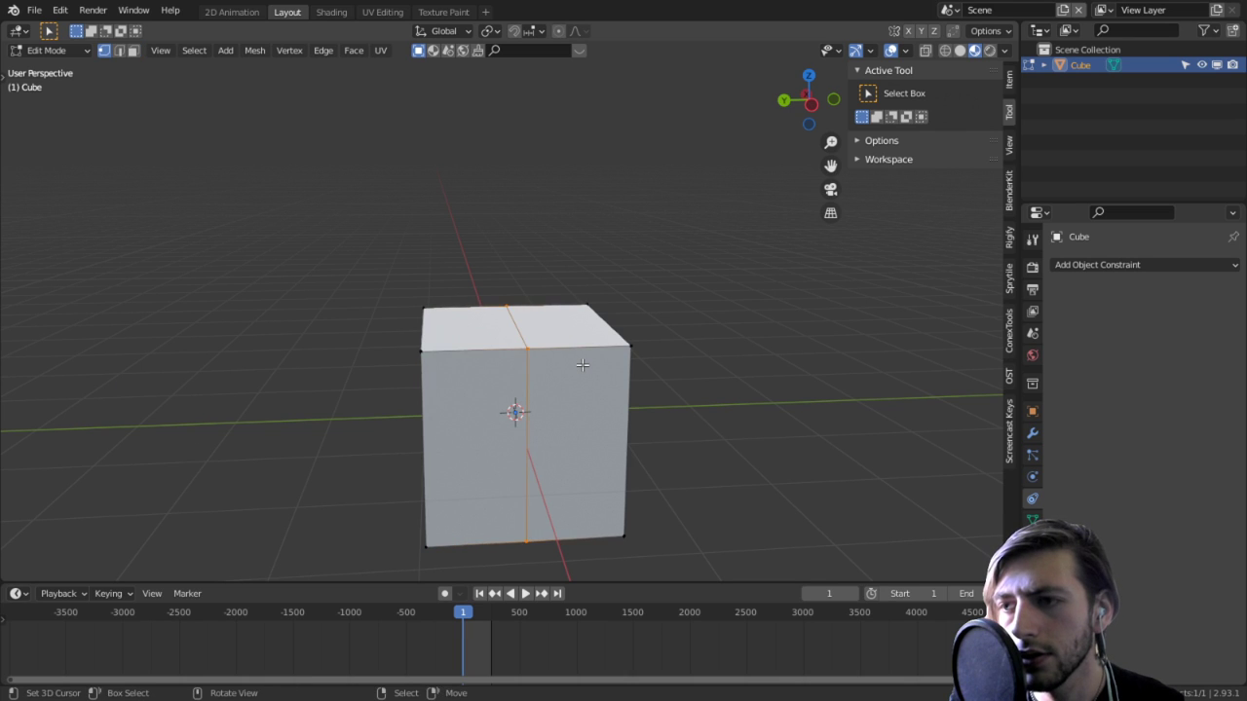
Step: Subdivide the whole cube with 3 cuts and a smoothness of 1.000 into a sphere, and shade its faces smooth
{"action": "key", "text": "a"}
{"action": "right_click", "coordinate": [575, 371]}
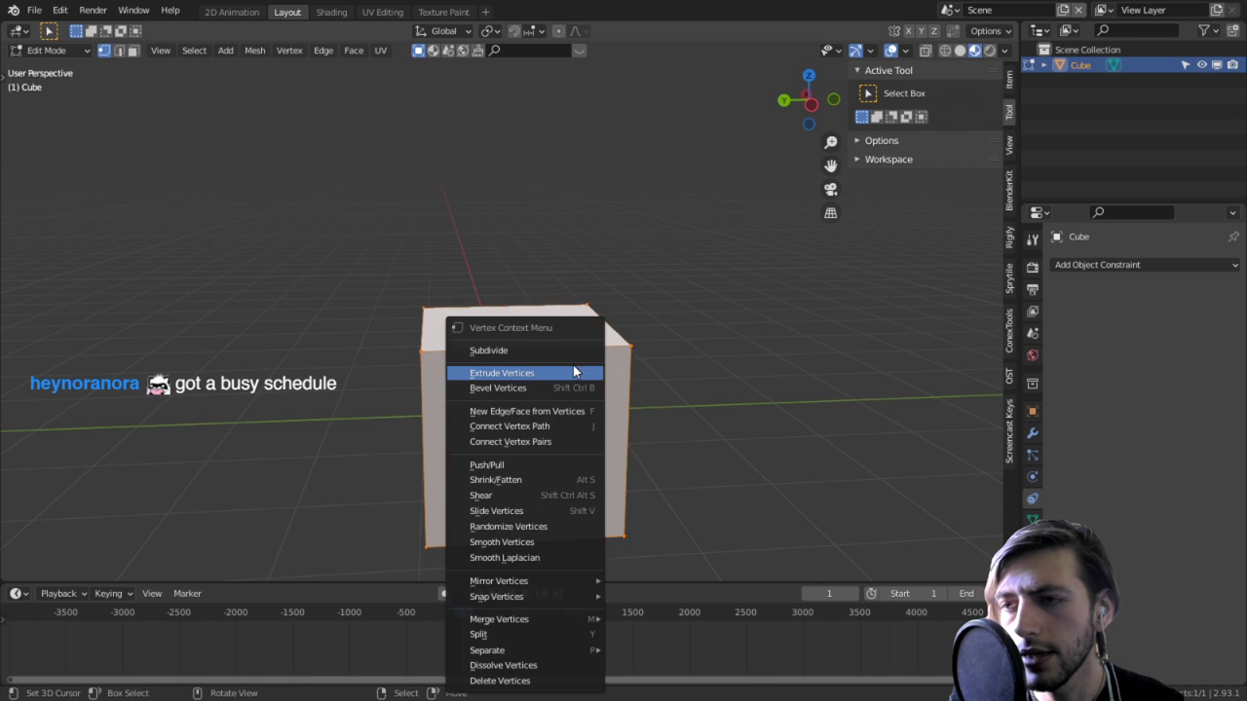
{"action": "right_click", "coordinate": [637, 345]}
{"action": "left_click", "coordinate": [637, 347]}
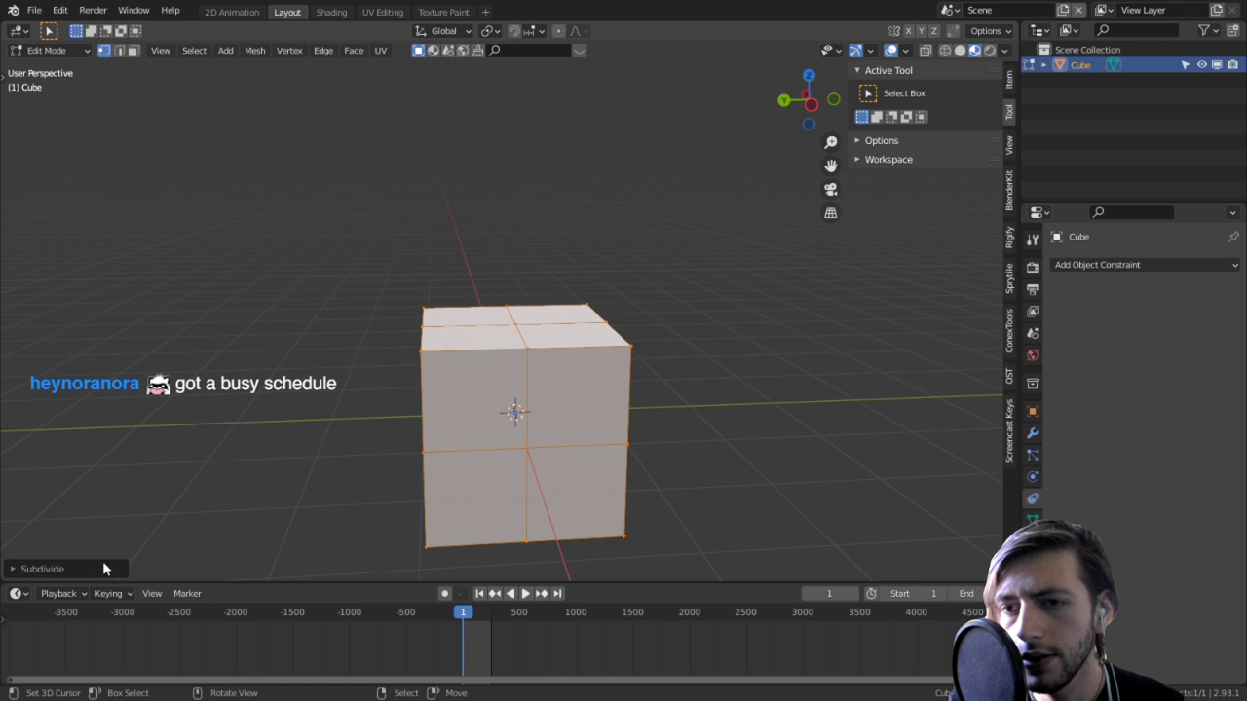
{"action": "left_click", "coordinate": [104, 569]}
{"action": "left_click_drag", "start_coordinate": [156, 478], "coordinate": [376, 404]}
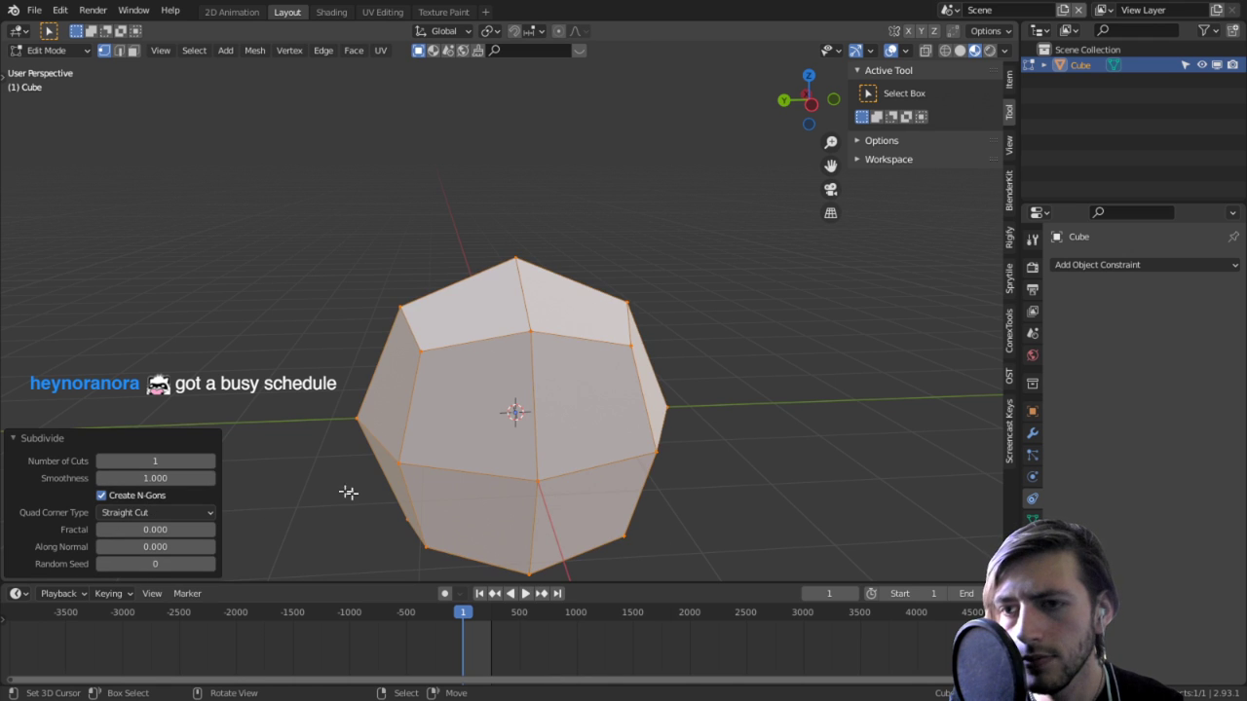
{"action": "left_click", "coordinate": [206, 461]}
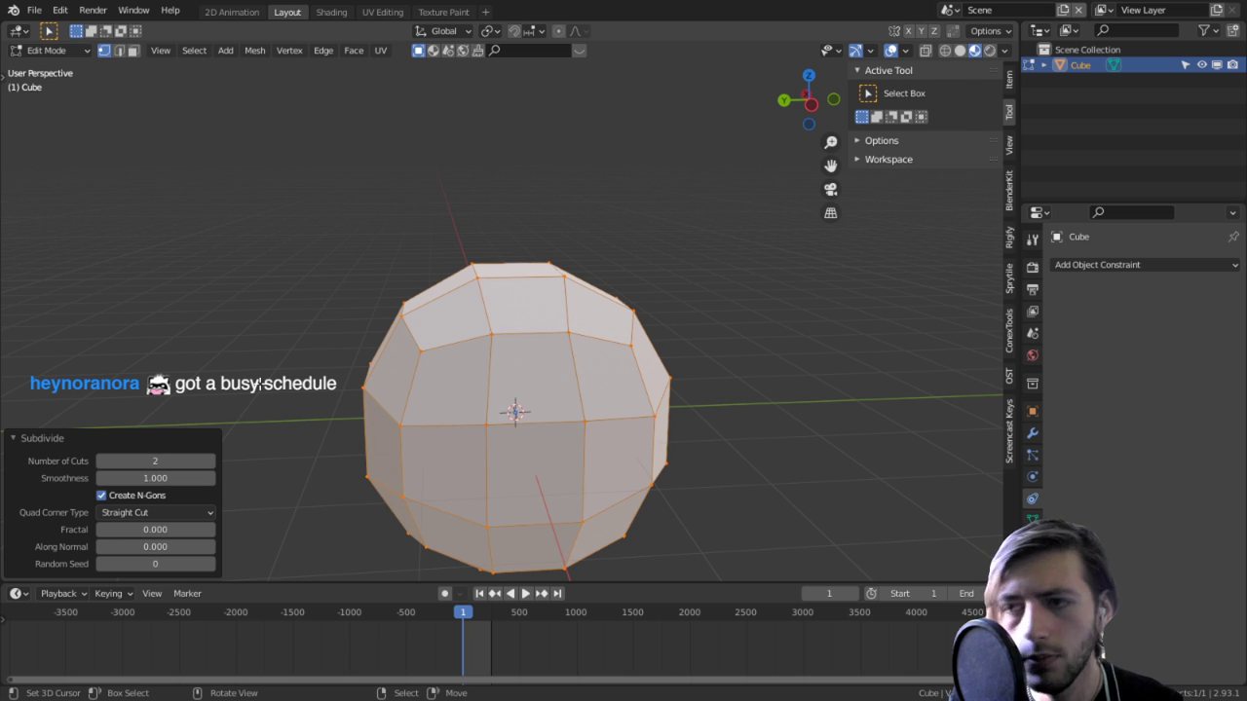
{"action": "left_click", "coordinate": [209, 460]}
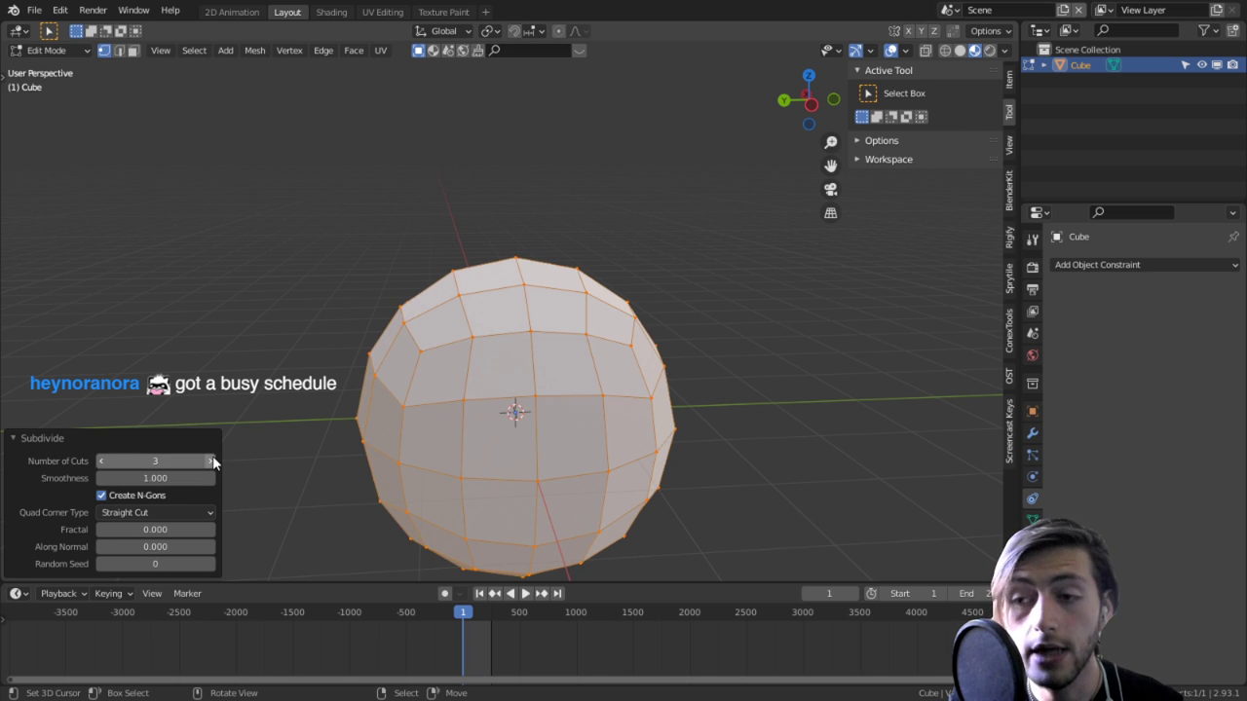
{"action": "key", "text": "q"}
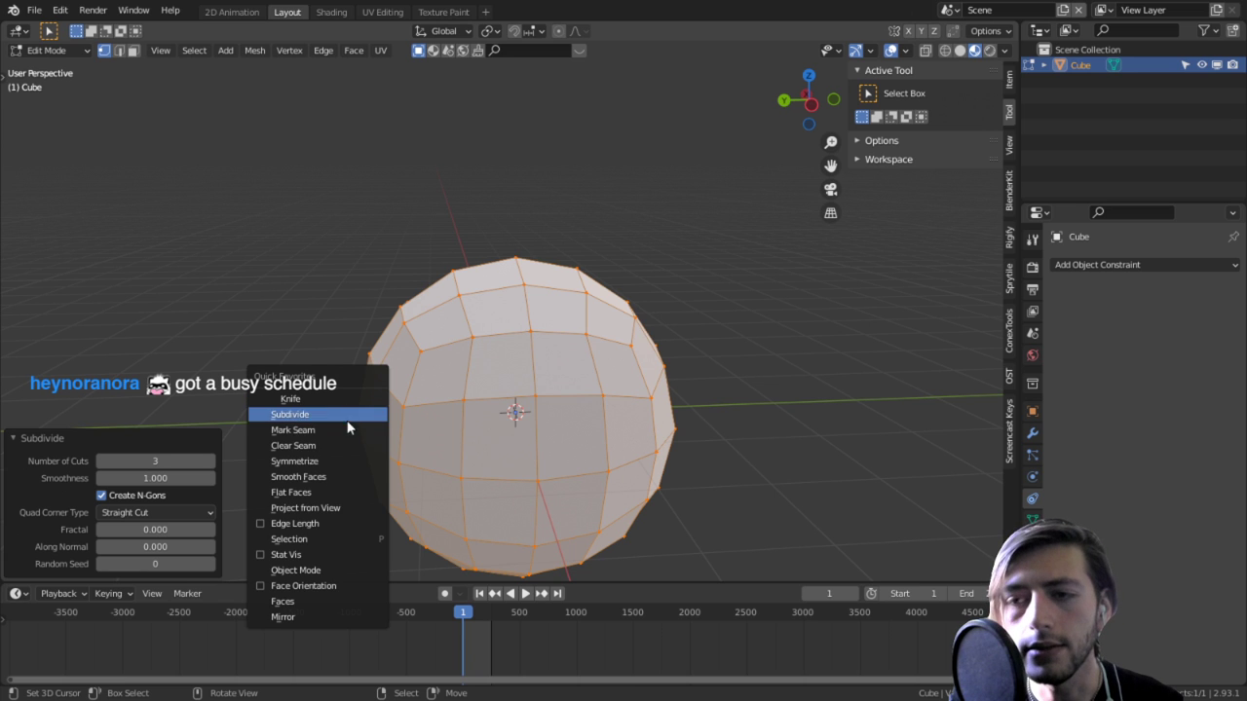
{"action": "left_click", "coordinate": [319, 476]}
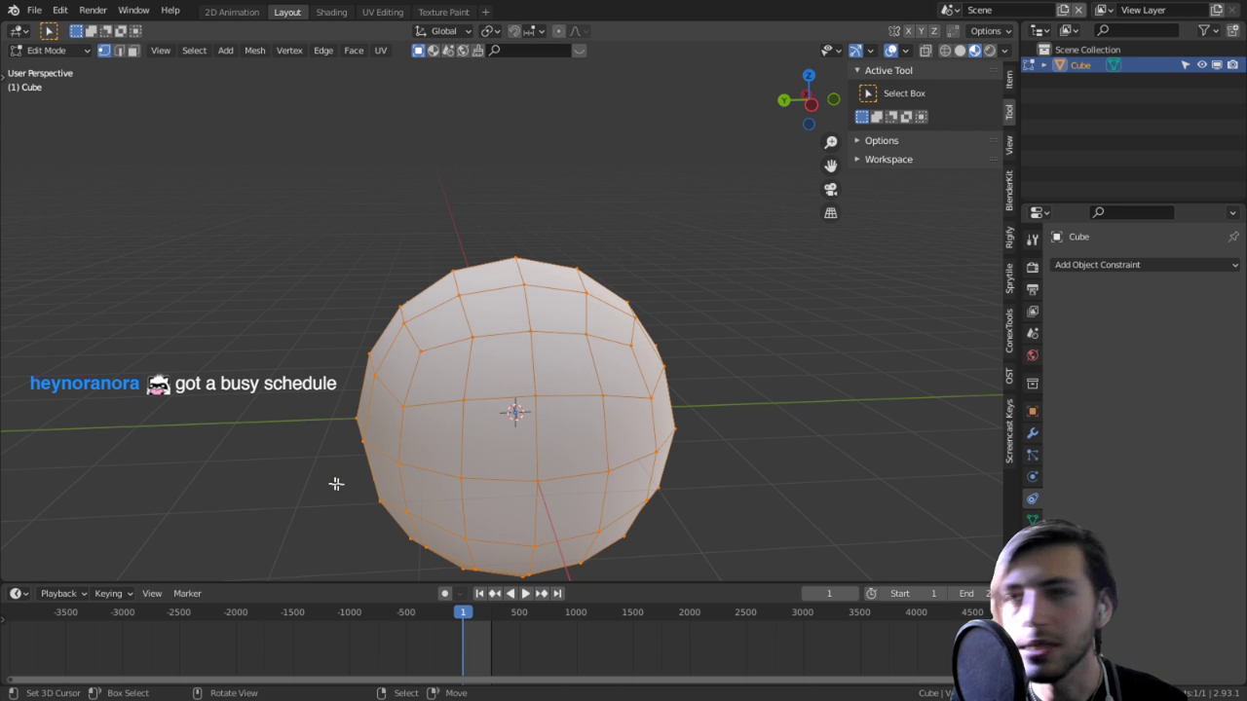
Step: Delete the ring of faces beside the centre on the positive Y side and the separated cap, leaving half a sphere
{"action": "key", "text": "3"}
{"action": "left_click", "coordinate": [487, 405], "text": "alt"}
{"action": "key", "text": "x"}
{"action": "left_click", "coordinate": [467, 433]}
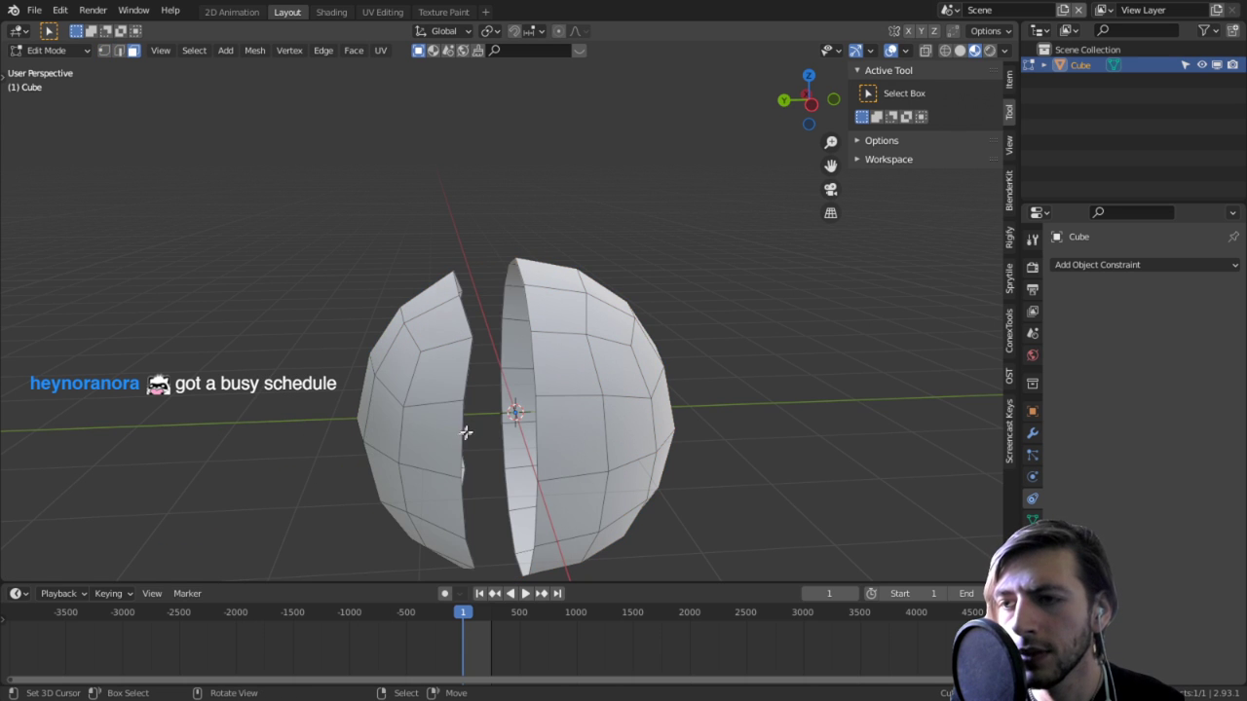
{"action": "key", "text": "l"}
{"action": "key", "text": "x"}
{"action": "left_click", "coordinate": [437, 413]}
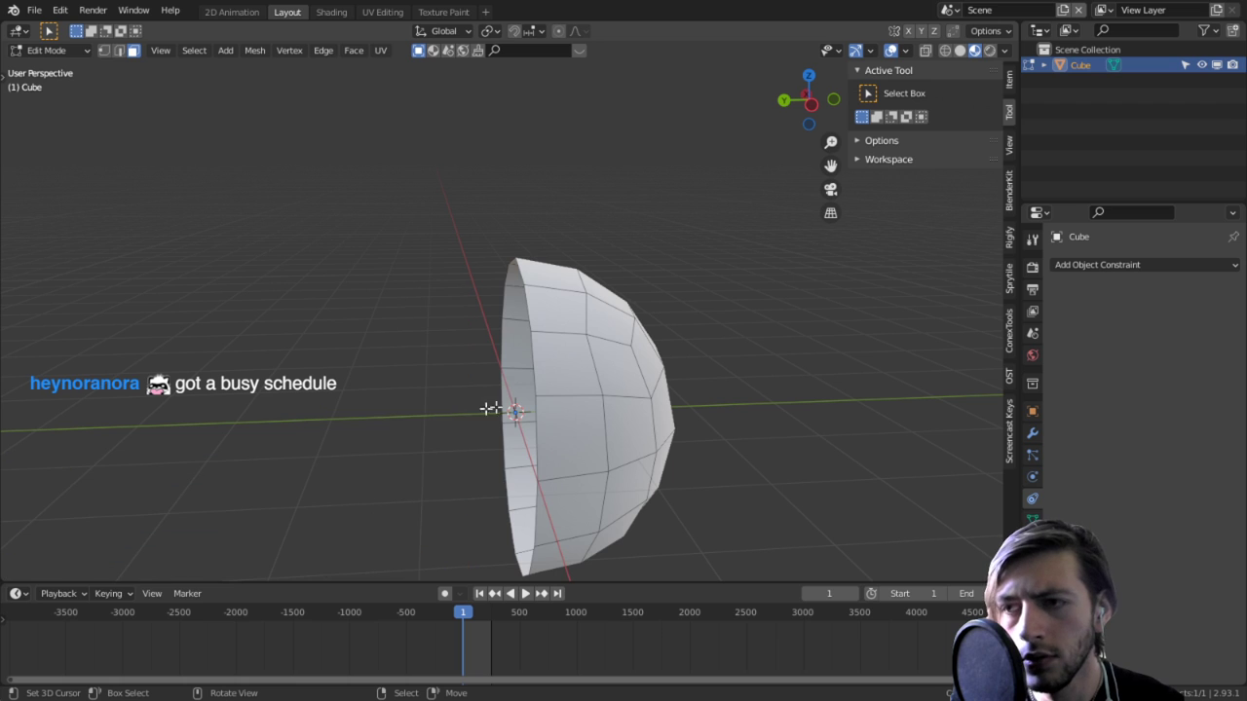
Step: Add a Mirror modifier to the remaining half sphere
{"action": "key", "text": "a"}
{"action": "key", "text": "q"}
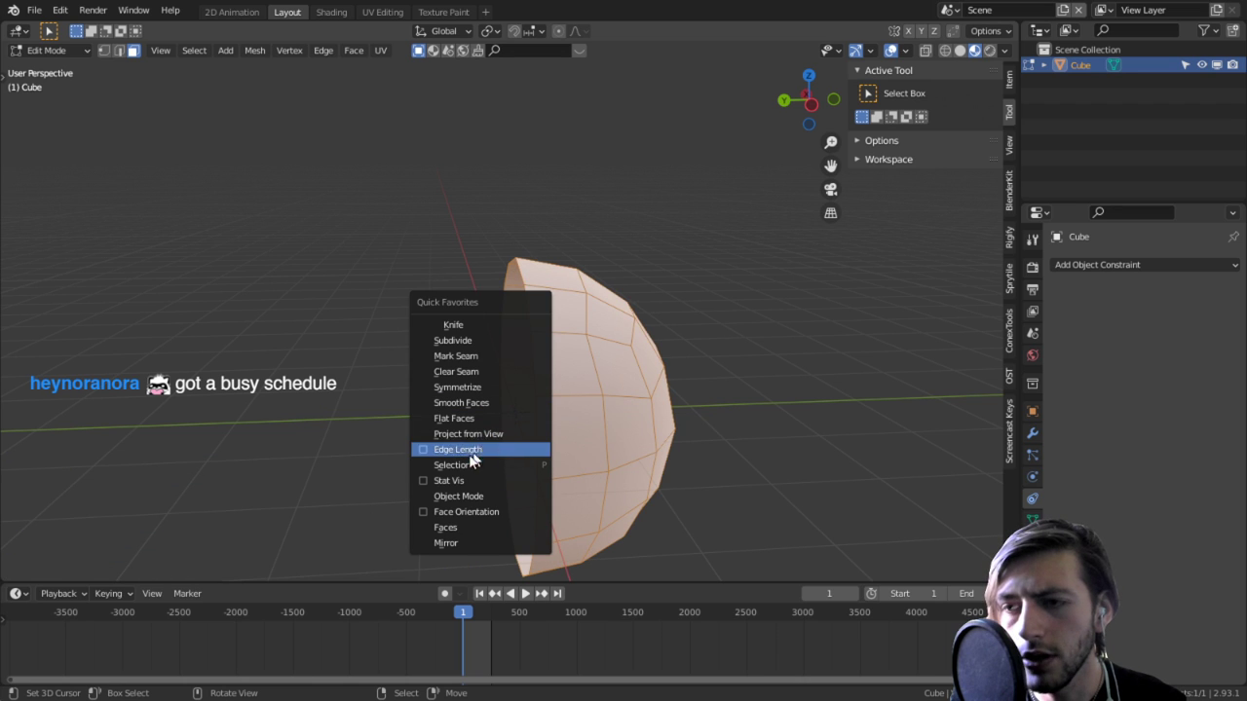
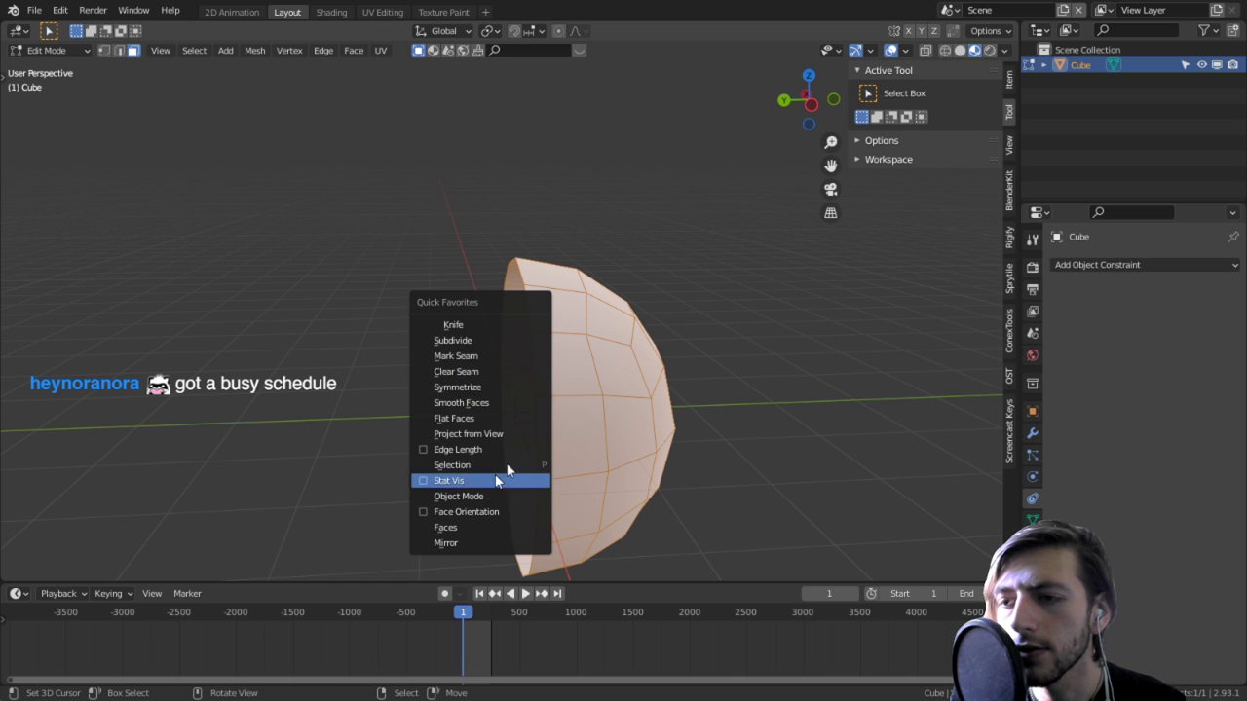
{"action": "key", "text": "Escape"}
{"action": "key", "text": "q"}
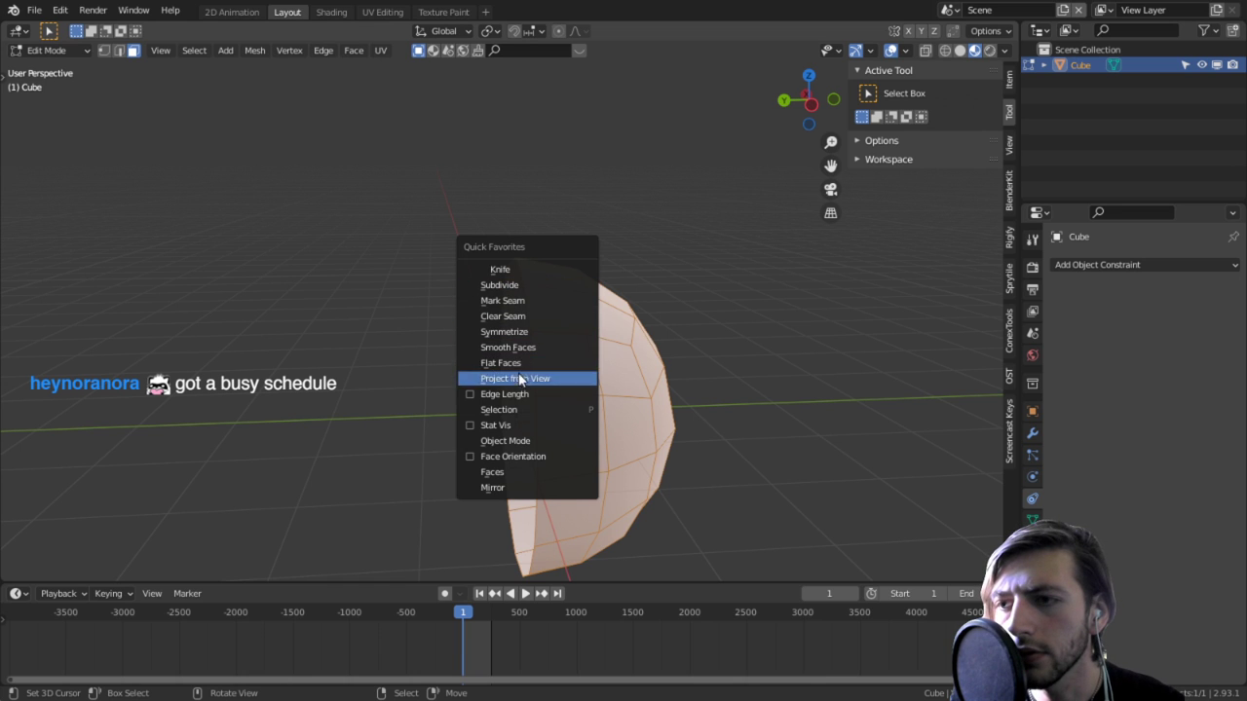
{"action": "left_click", "coordinate": [494, 487]}
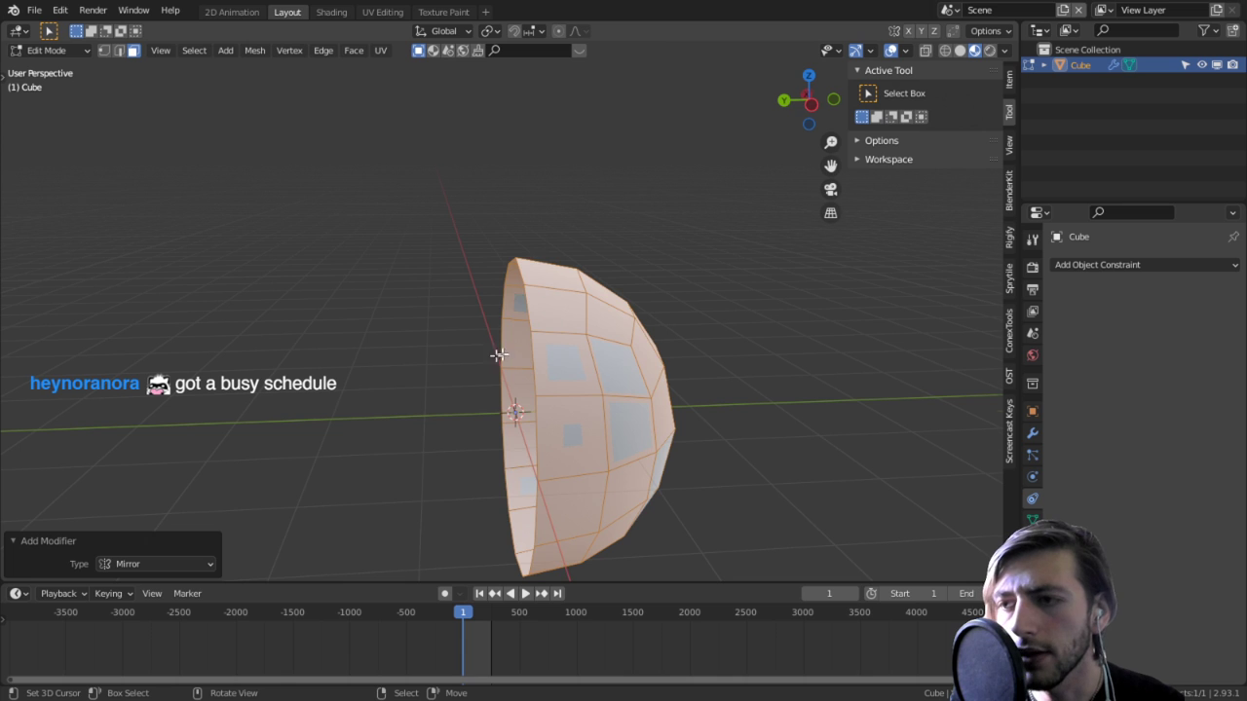
{"action": "middle_click_drag", "start_coordinate": [500, 354], "coordinate": [809, 408]}
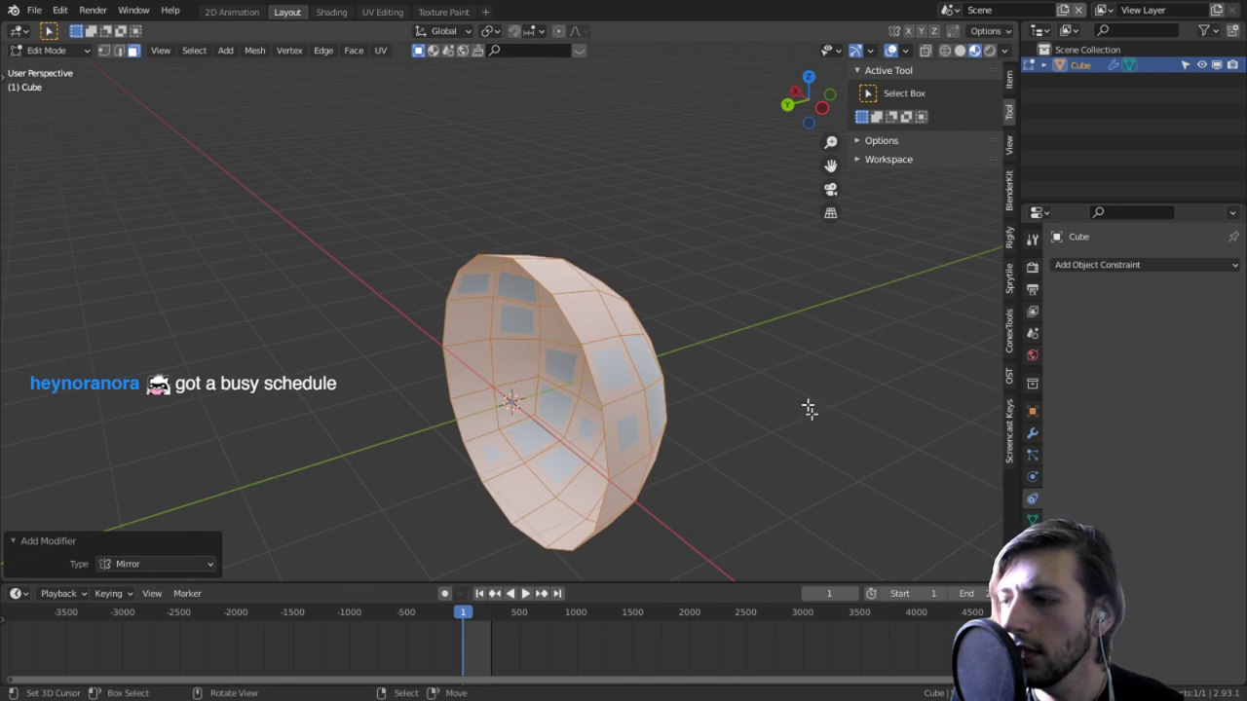
{"action": "left_click", "coordinate": [1032, 519]}
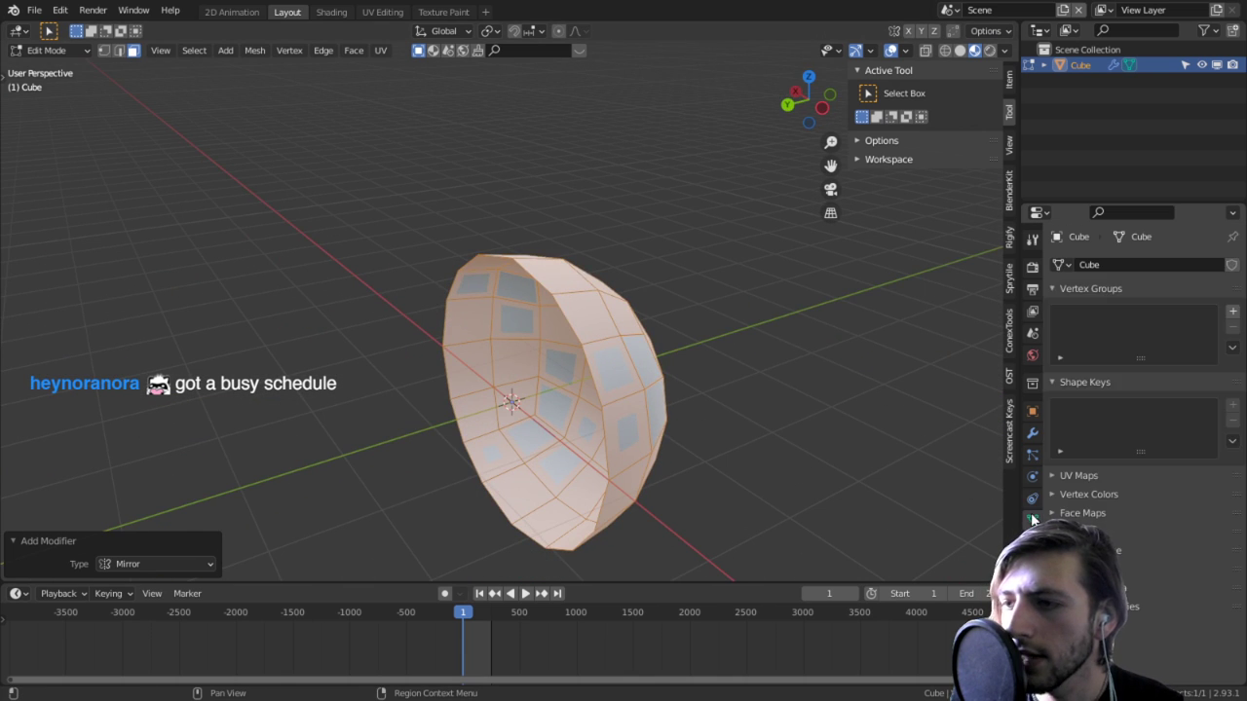
Step: Try the Mirror modifier's Y axis with and without X, then go back to mirroring on X only
{"action": "left_click", "coordinate": [1033, 435]}
{"action": "left_click", "coordinate": [1172, 314]}
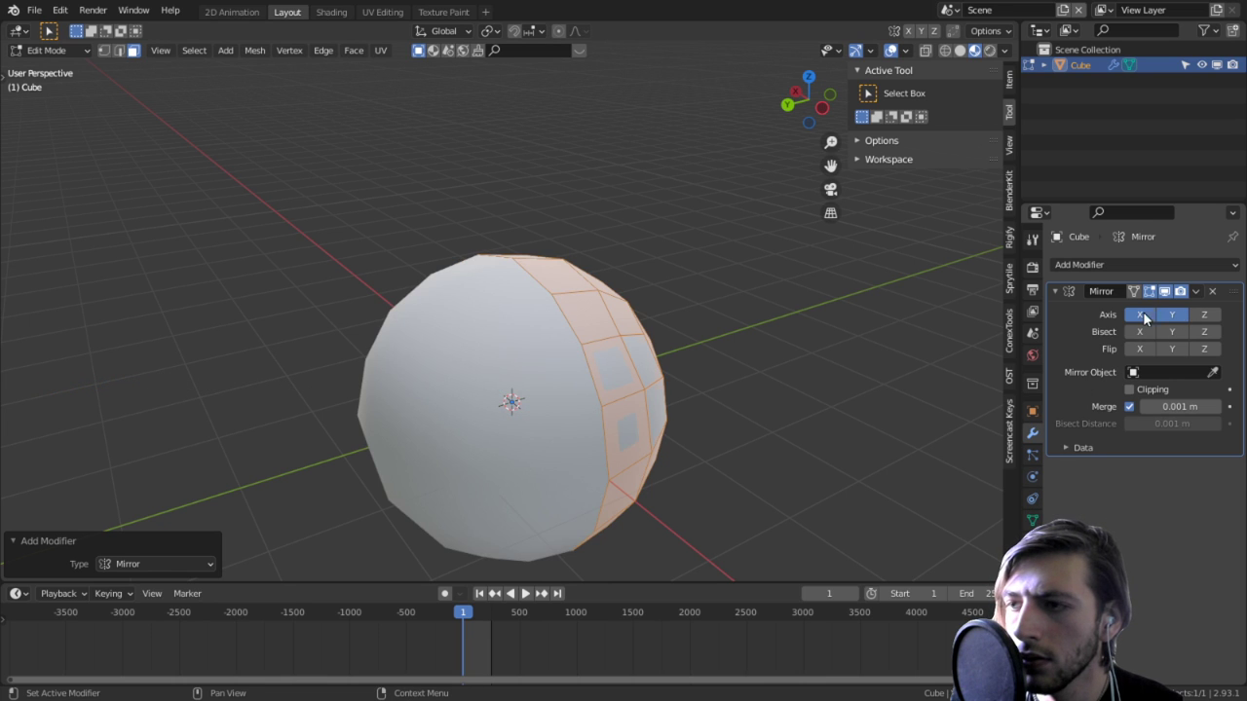
{"action": "left_click", "coordinate": [1140, 315]}
{"action": "left_click", "coordinate": [1140, 314]}
{"action": "left_click", "coordinate": [1172, 313]}
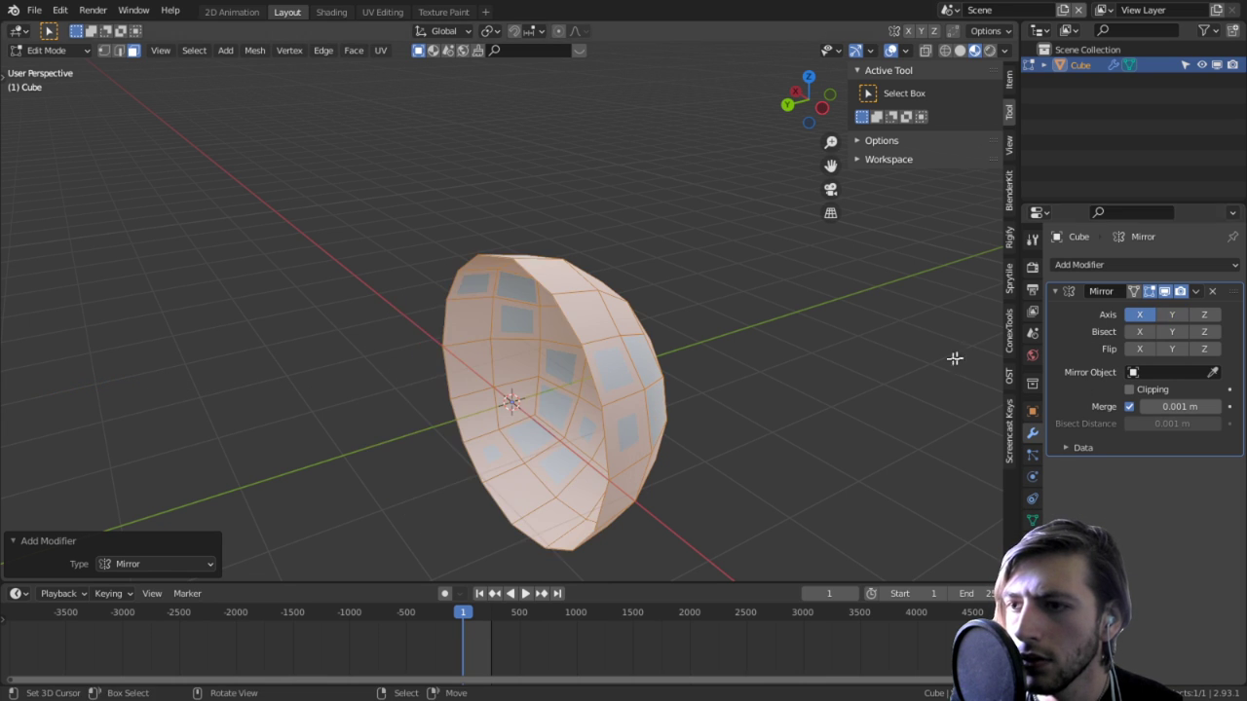
Step: Try to rotate the half sphere about the Z axis so its open side faces the mirror plane
{"action": "key", "text": "KP_1"}
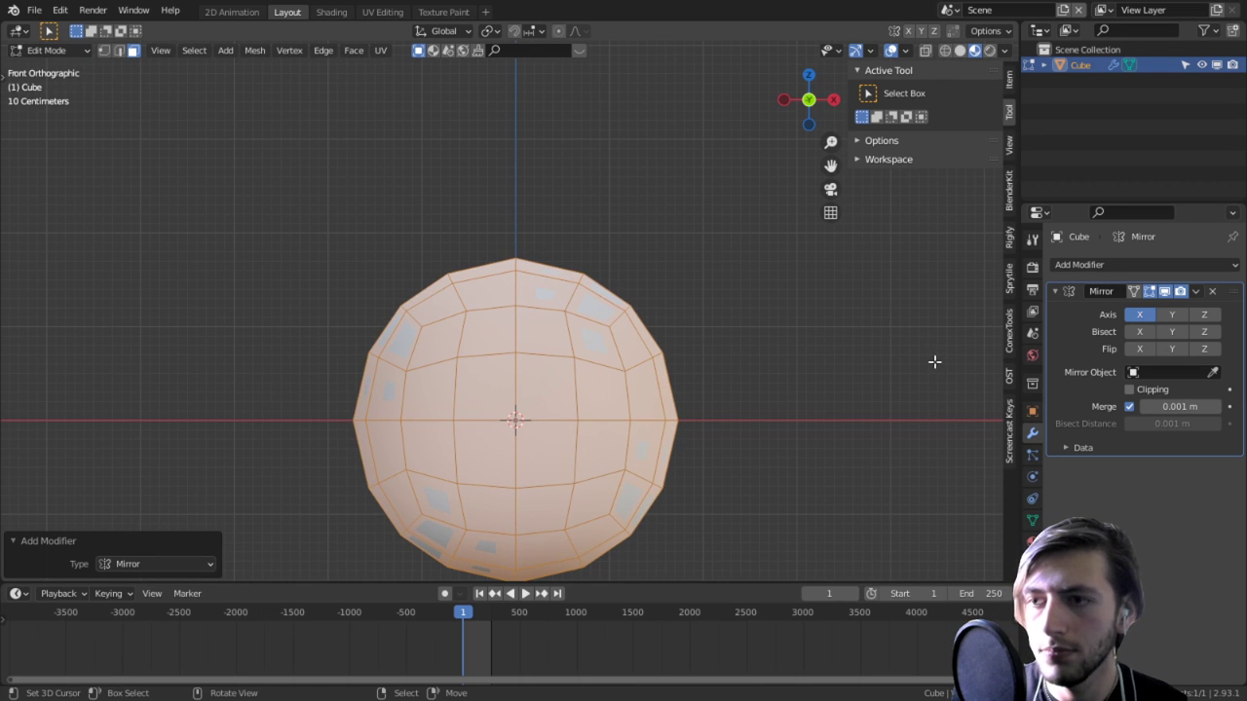
{"action": "middle_click_drag", "start_coordinate": [662, 100], "coordinate": [659, 328]}
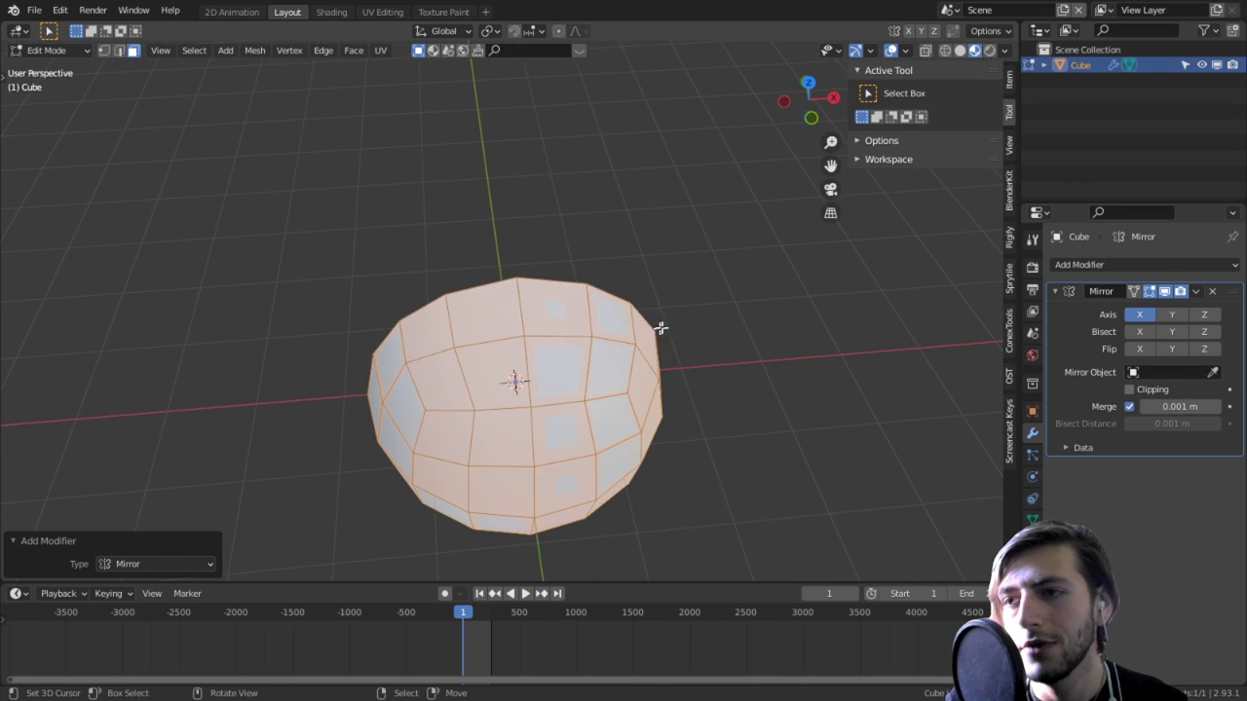
{"action": "key", "text": "r"}
{"action": "key", "text": "z"}
{"action": "left_click", "coordinate": [662, 210]}
{"action": "key", "text": "Tab"}
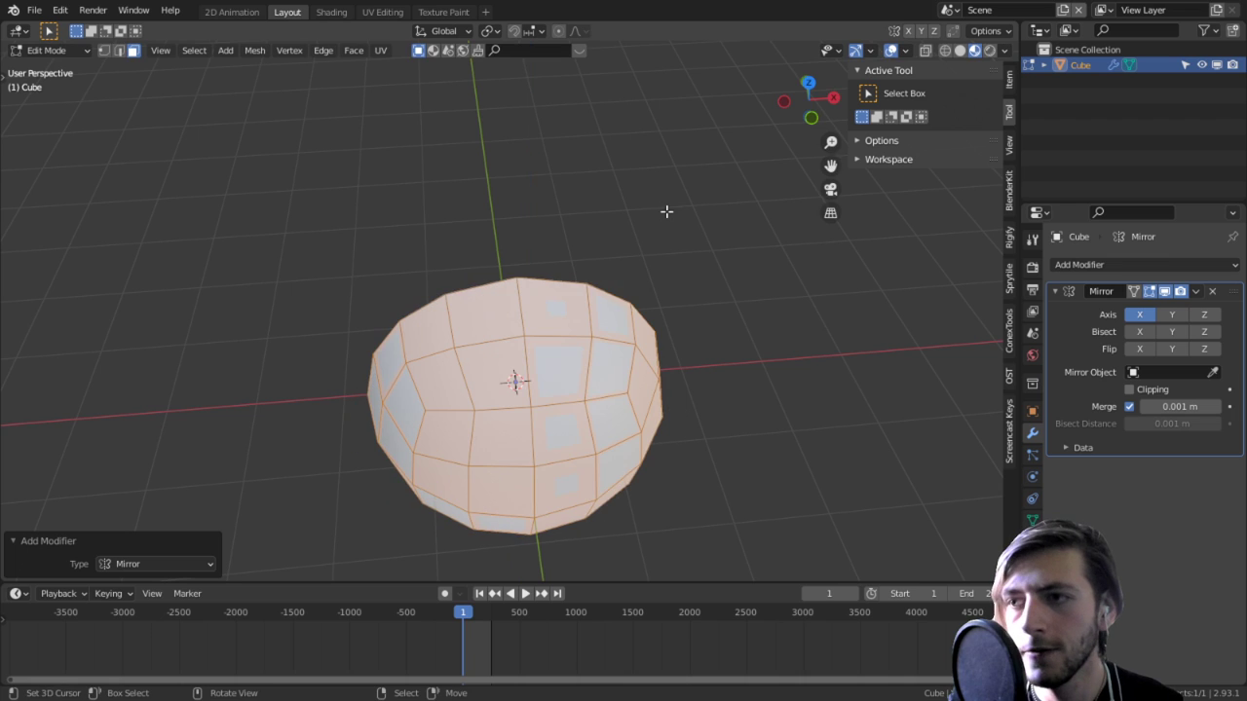
{"action": "key", "text": "shift+s"}
{"action": "left_click", "coordinate": [514, 322]}
{"action": "key", "text": "r"}
{"action": "key", "text": "z"}
{"action": "right_click", "coordinate": [620, 220]}
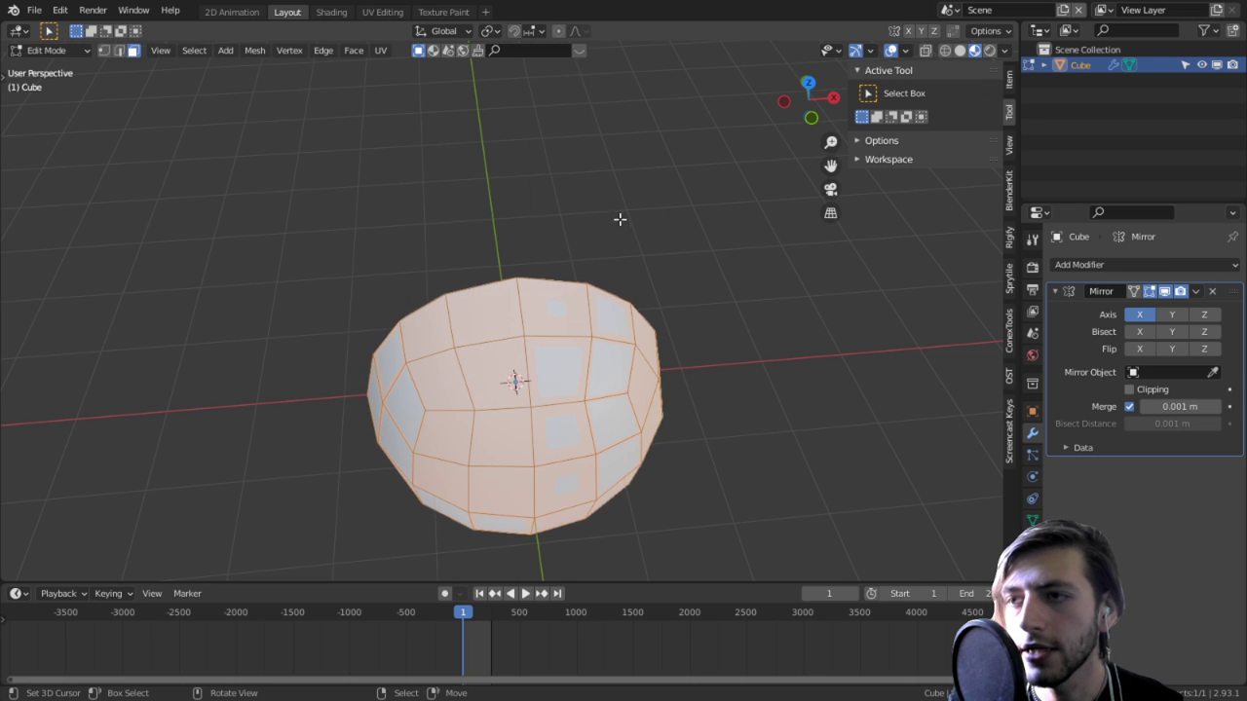
Step: Set the pivot point to the 3D cursor and rotate the half sphere 90° about the global Z axis
{"action": "left_click", "coordinate": [489, 30]}
{"action": "left_click", "coordinate": [508, 66]}
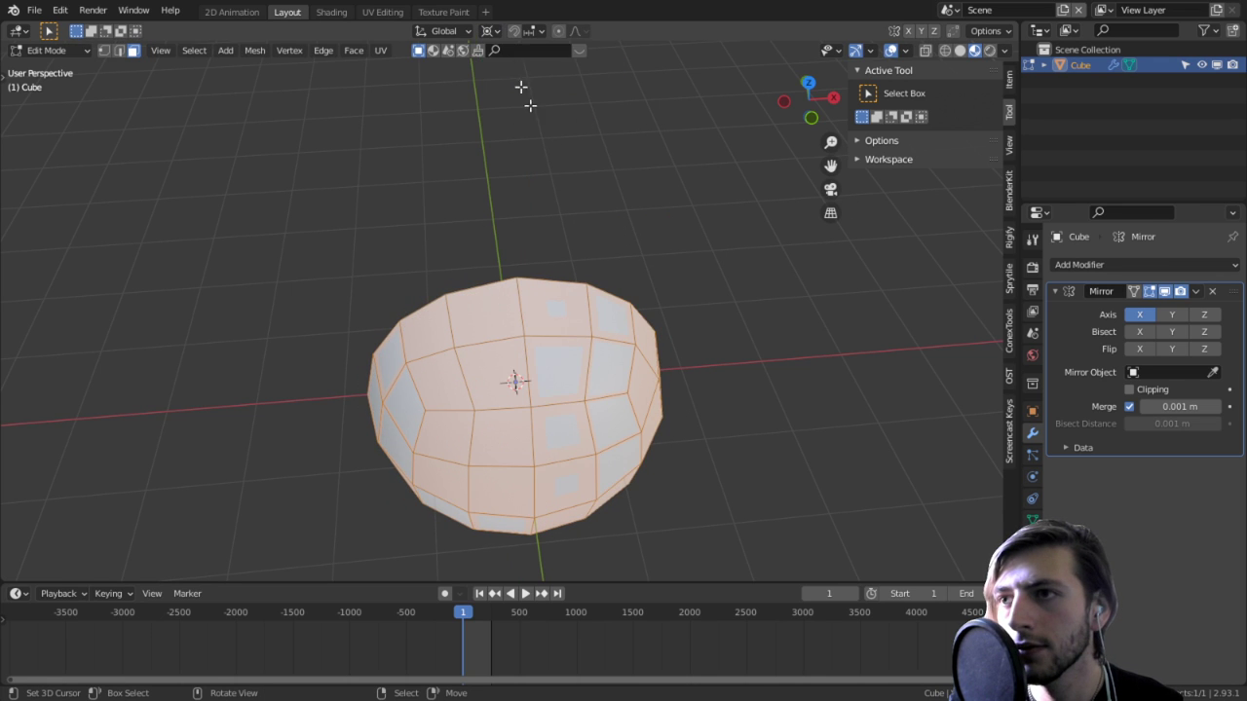
{"action": "type", "text": "rz"}
{"action": "type", "text": "90"}
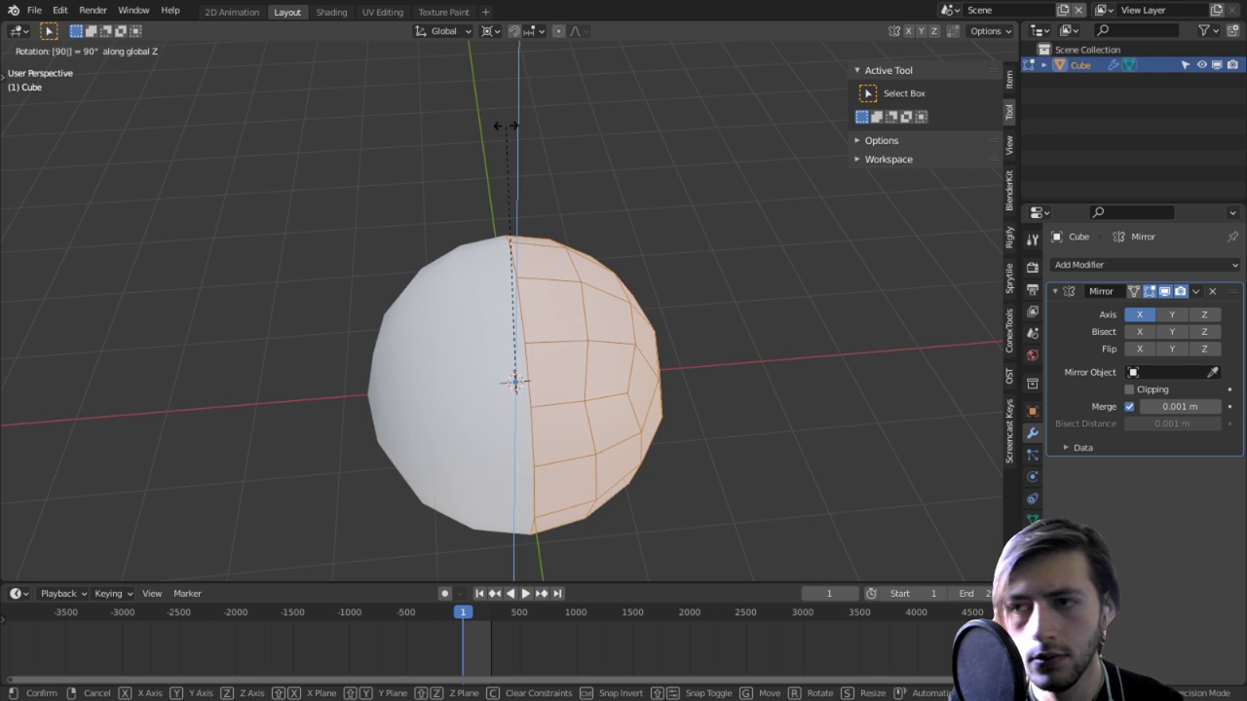
{"action": "key", "text": "Return"}
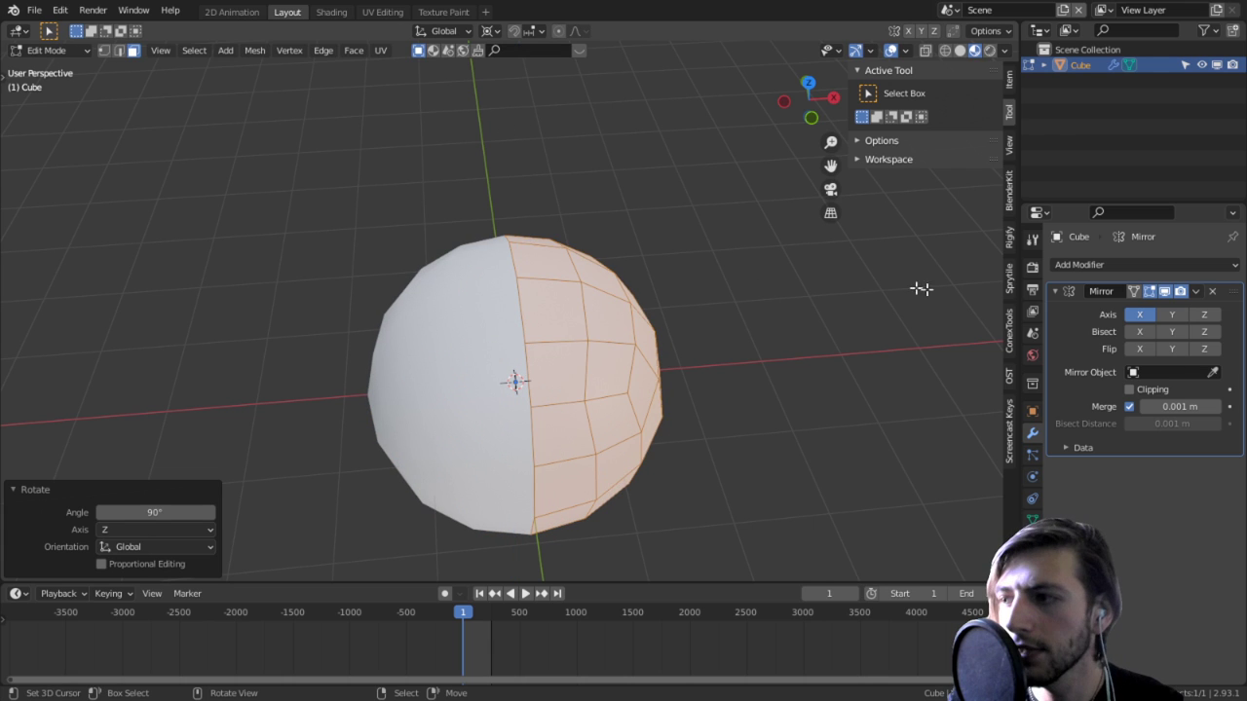
Step: Enable Clipping in the Mirror modifier
{"action": "left_click", "coordinate": [1130, 390]}
{"action": "key", "text": "s"}
{"action": "key", "text": "x"}
{"action": "key", "text": "Escape"}
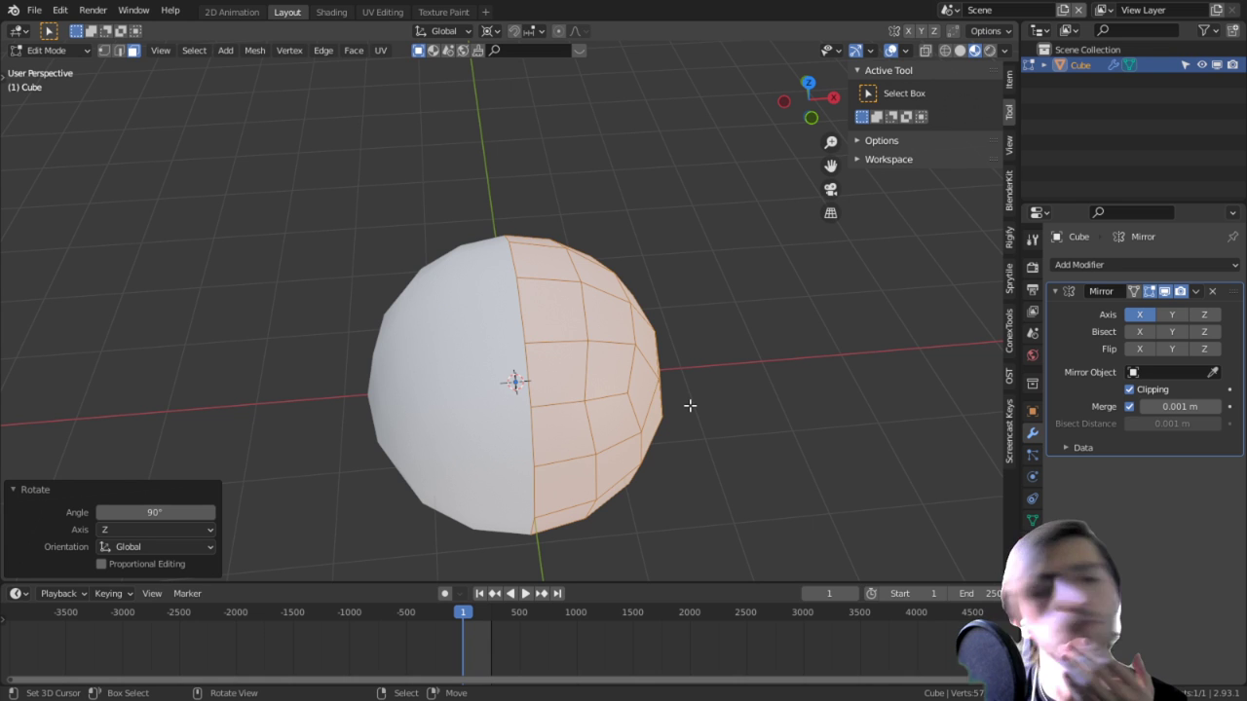
Step: Enter Sculpt Mode with the sphere seen from the right side and scale it uniformly by about 0.764
{"action": "key", "text": "KP_3"}
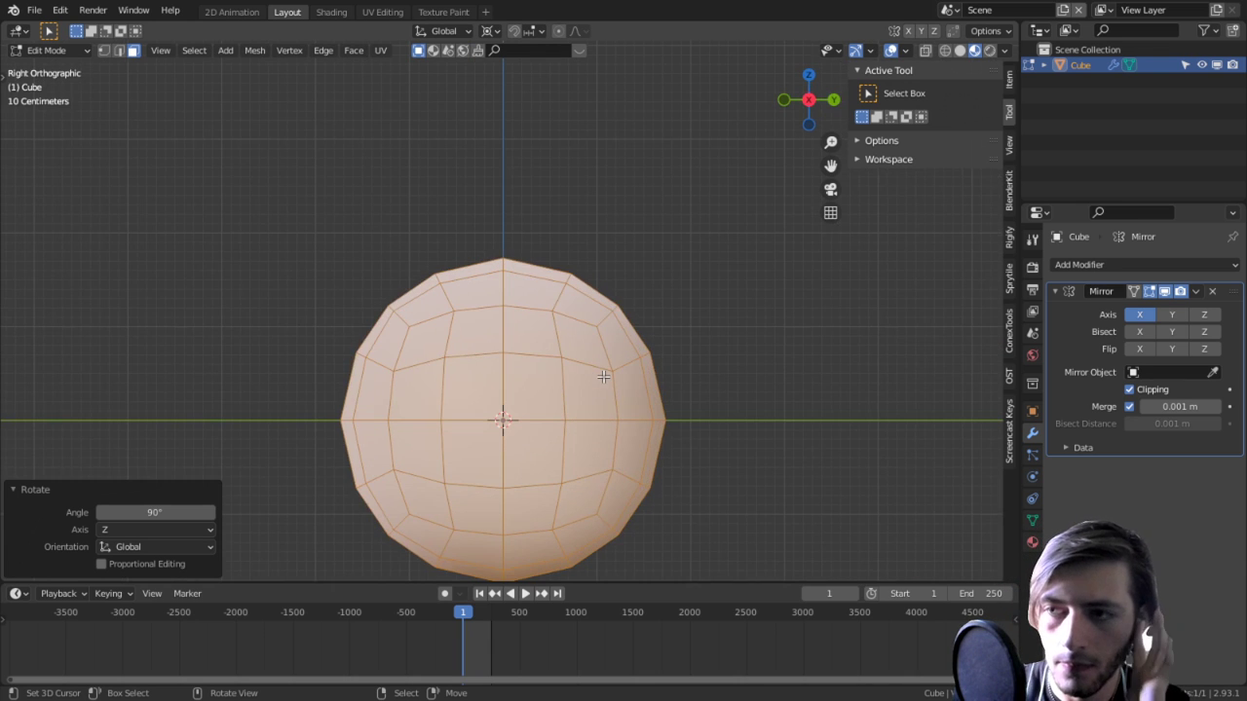
{"action": "middle_click_drag", "start_coordinate": [581, 346], "coordinate": [551, 280], "text": "shift"}
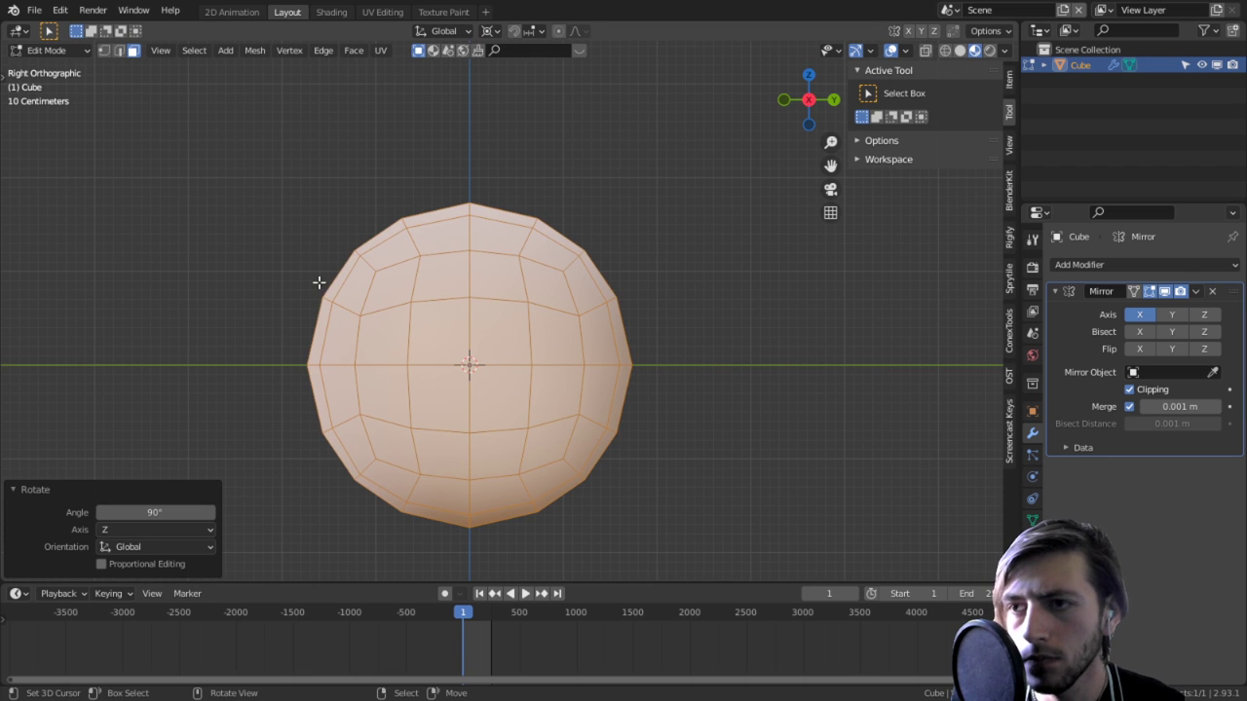
{"action": "left_click", "coordinate": [51, 50]}
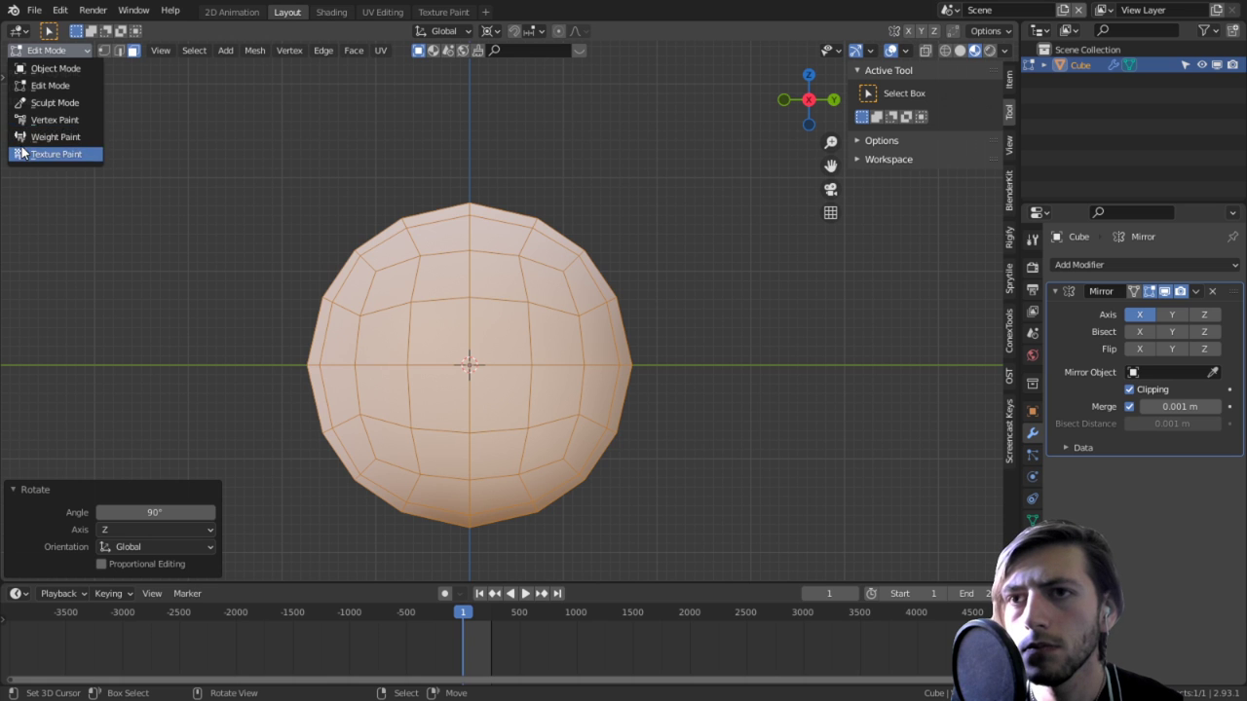
{"action": "left_click", "coordinate": [55, 102]}
{"action": "key", "text": "f"}
{"action": "left_click", "coordinate": [340, 273]}
{"action": "key", "text": "s"}
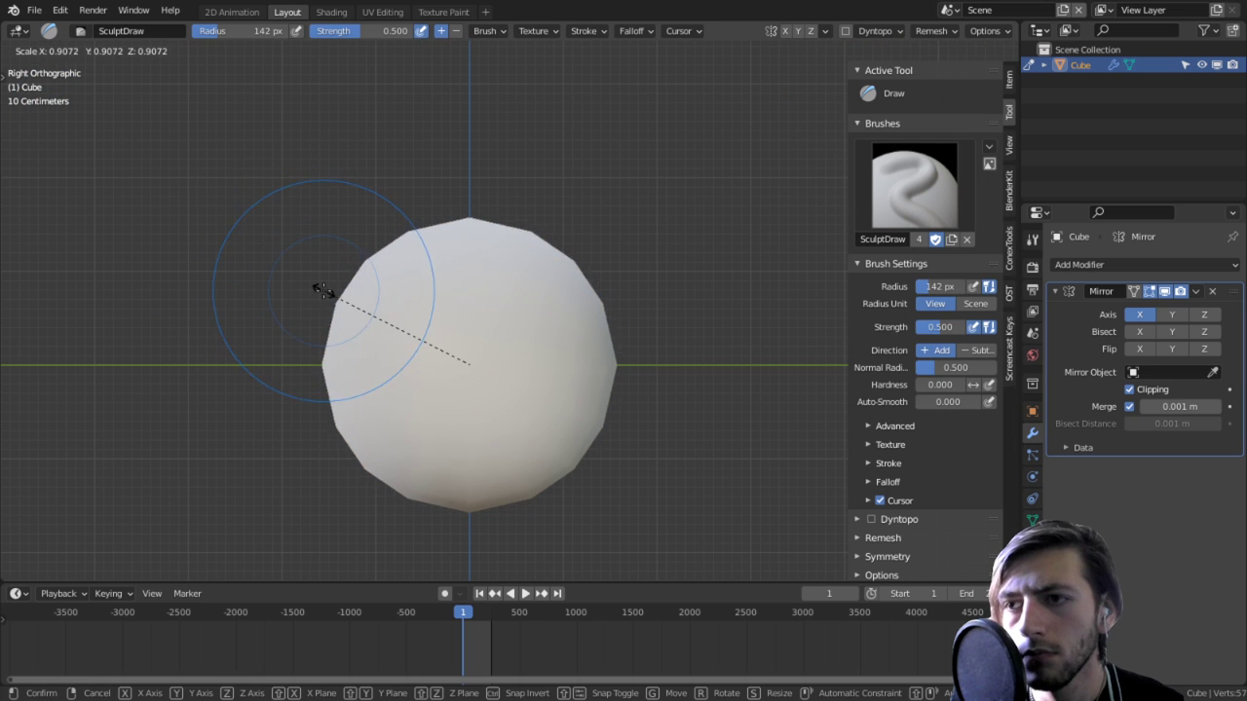
{"action": "left_click", "coordinate": [347, 302]}
Step: Enlarge the sculpt brush radius to 282 px and choose the Grab brush
{"action": "key", "text": "f"}
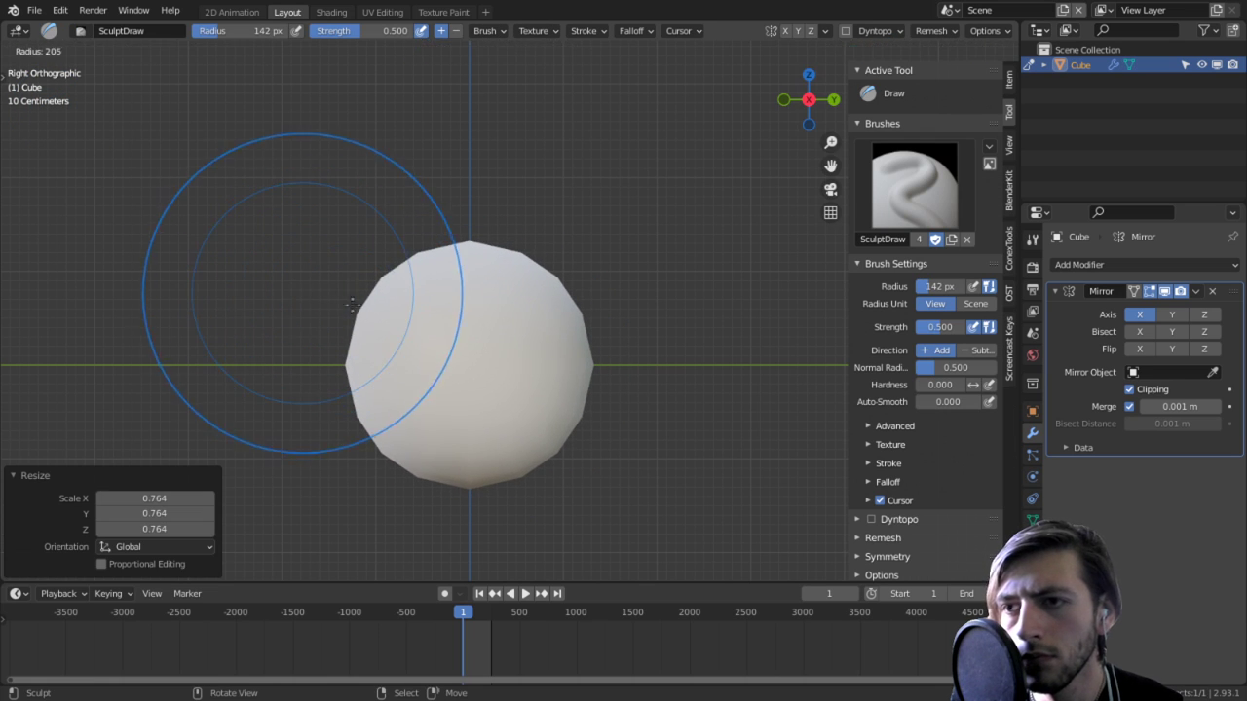
{"action": "left_click", "coordinate": [365, 302]}
{"action": "mouse_move", "coordinate": [387, 326]}
{"action": "middle_mouse_down"}
{"action": "mouse_move", "coordinate": [613, 343]}
{"action": "mouse_move", "coordinate": [548, 331]}
{"action": "middle_mouse_up"}
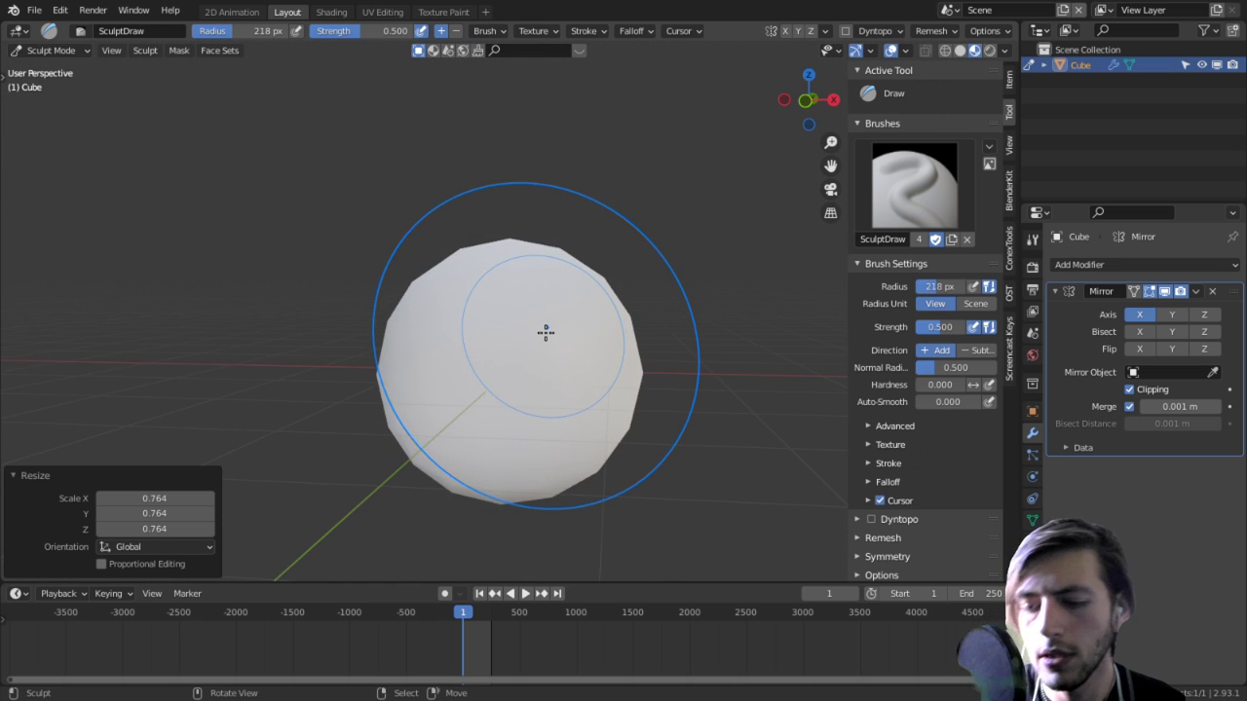
{"action": "key", "text": "KP_1"}
{"action": "key", "text": "f"}
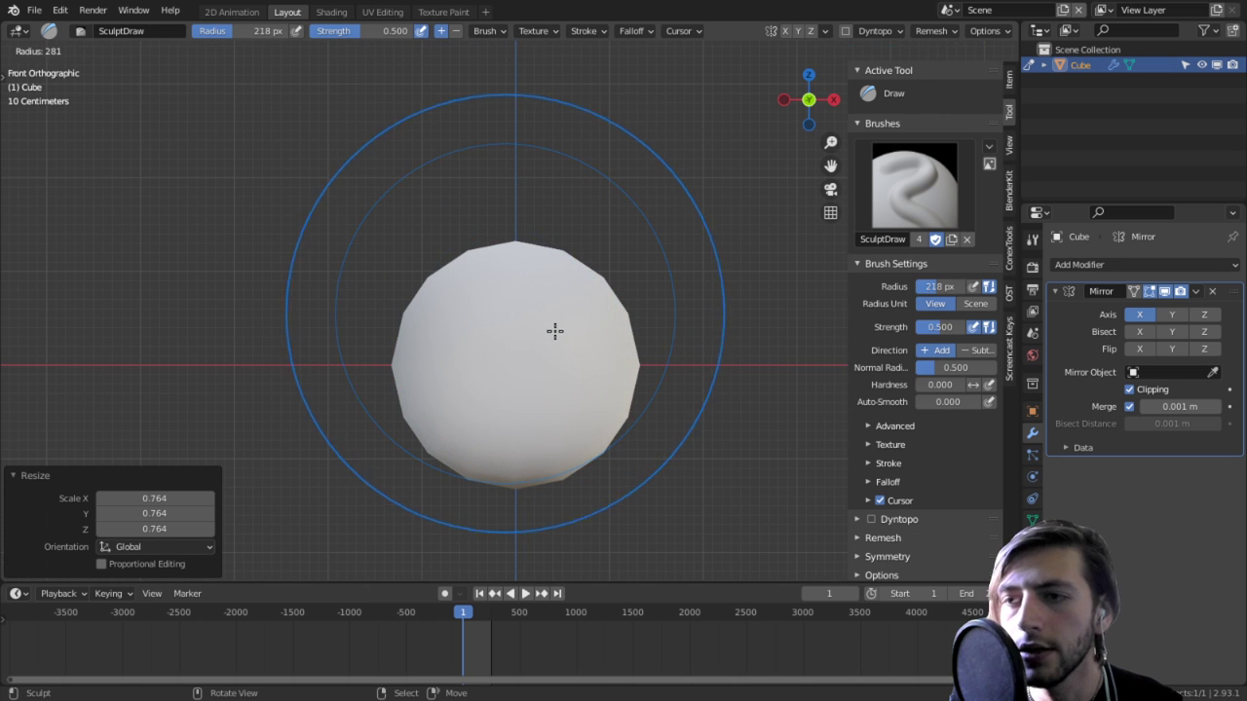
{"action": "left_click", "coordinate": [507, 336]}
{"action": "key", "text": "g"}
Step: Try pulling the sphere's surface outward with the Grab brush from front, angled and side views, undoing each stroke
{"action": "mouse_move", "coordinate": [535, 371]}
{"action": "left_mouse_down"}
{"action": "mouse_move", "coordinate": [587, 409]}
{"action": "mouse_move", "coordinate": [626, 416]}
{"action": "left_mouse_up"}
{"action": "key", "text": "ctrl+z"}
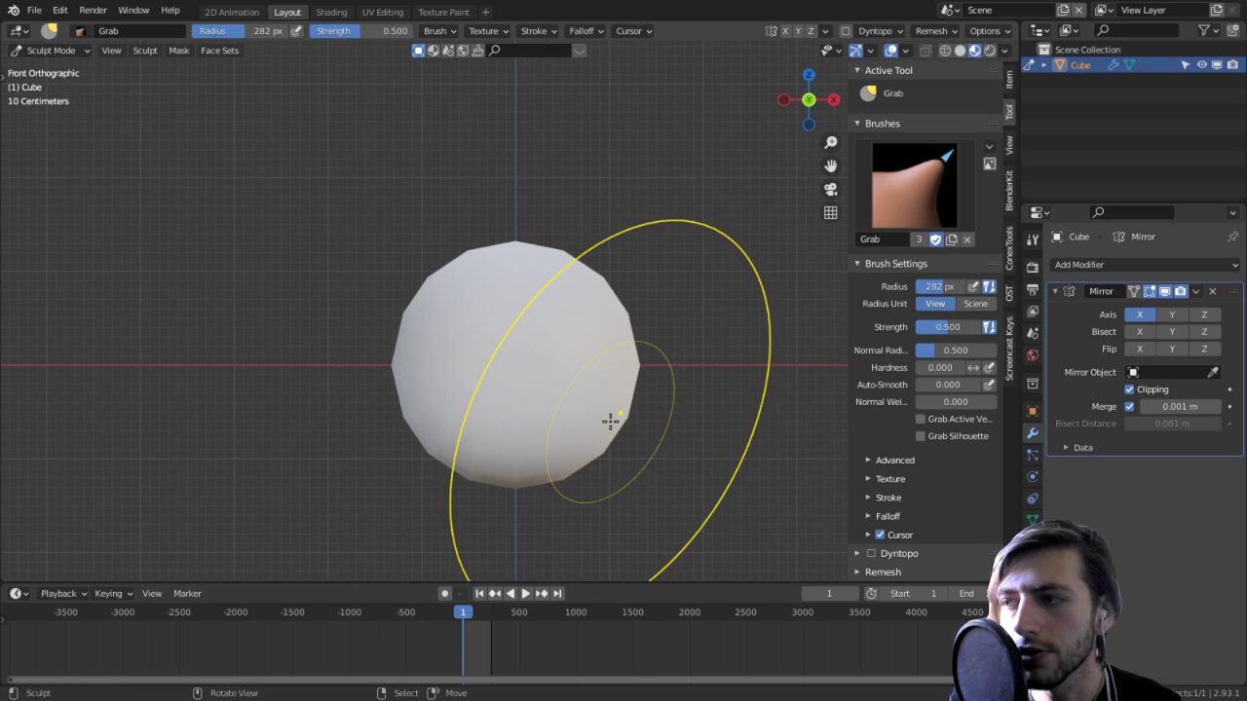
{"action": "mouse_move", "coordinate": [584, 243]}
{"action": "middle_mouse_down"}
{"action": "mouse_move", "coordinate": [701, 282]}
{"action": "mouse_move", "coordinate": [721, 326]}
{"action": "mouse_move", "coordinate": [755, 331]}
{"action": "middle_mouse_up"}
{"action": "mouse_move", "coordinate": [637, 309]}
{"action": "left_mouse_down"}
{"action": "mouse_move", "coordinate": [805, 256]}
{"action": "mouse_move", "coordinate": [807, 319]}
{"action": "left_mouse_up"}
{"action": "key", "text": "ctrl+z"}
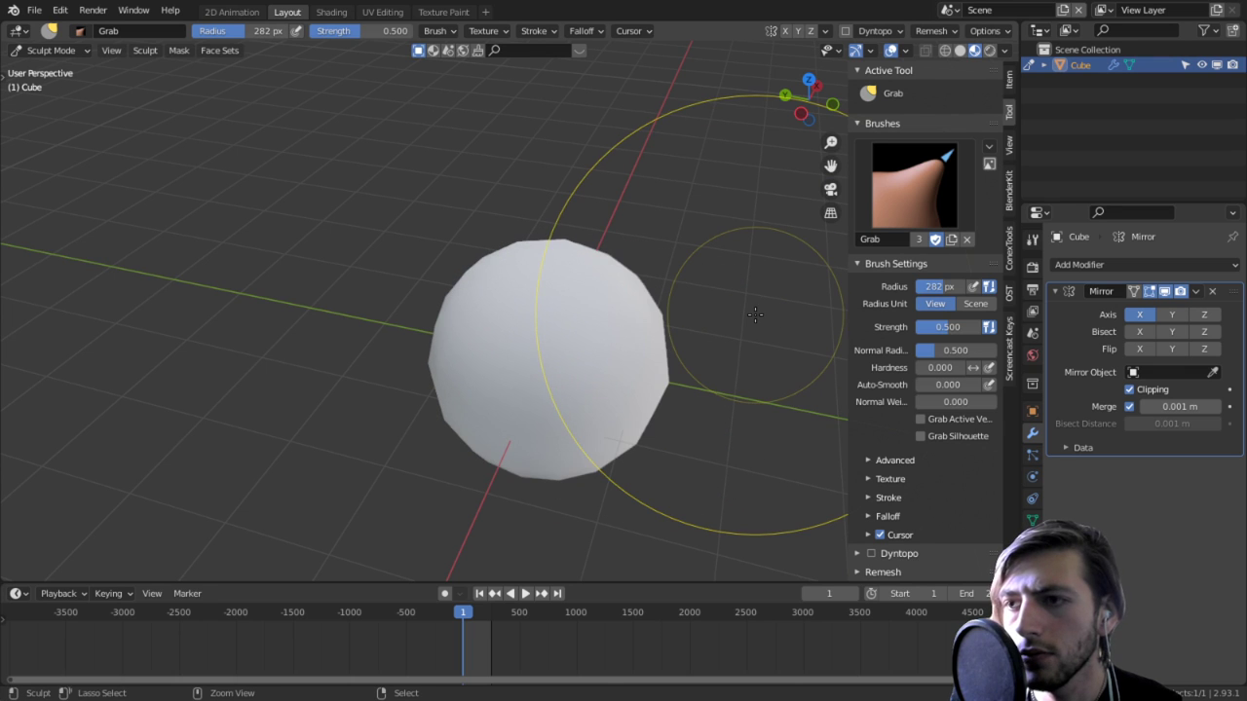
{"action": "key", "text": "KP_7"}
{"action": "key", "text": "KP_1"}
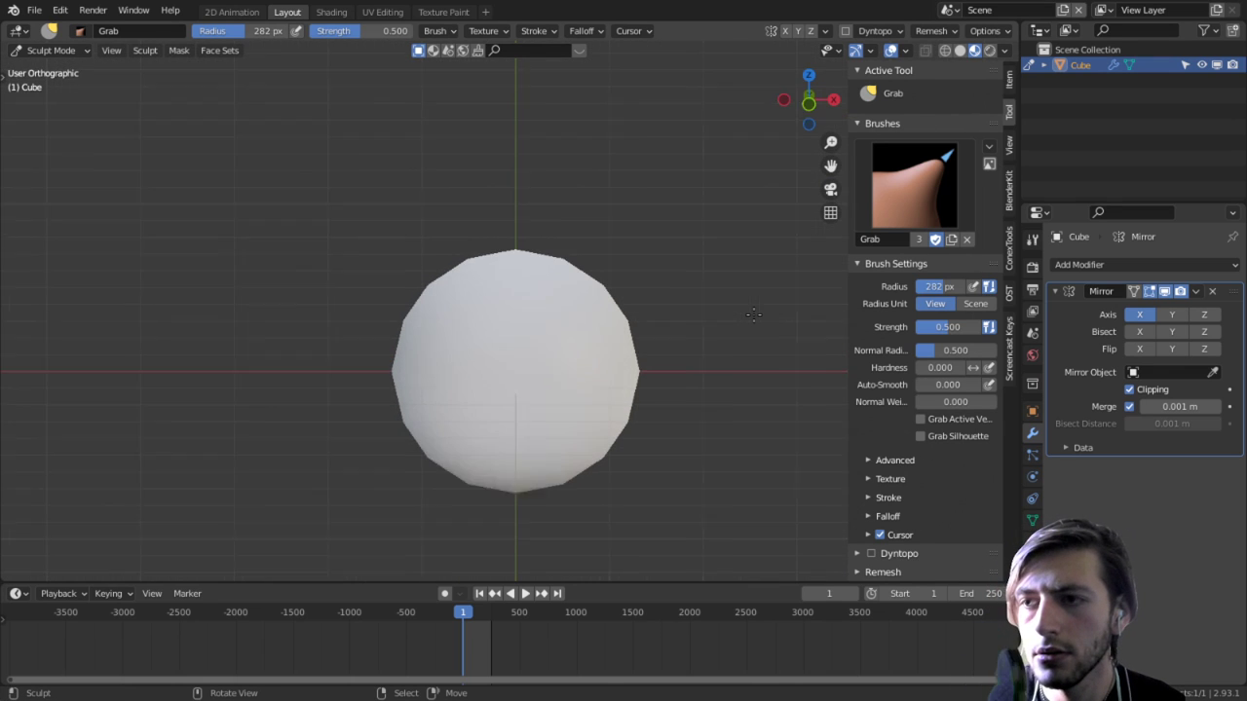
{"action": "key", "text": "KP_3"}
{"action": "left_click_drag", "start_coordinate": [547, 407], "coordinate": [761, 463]}
{"action": "key", "text": "ctrl+z"}
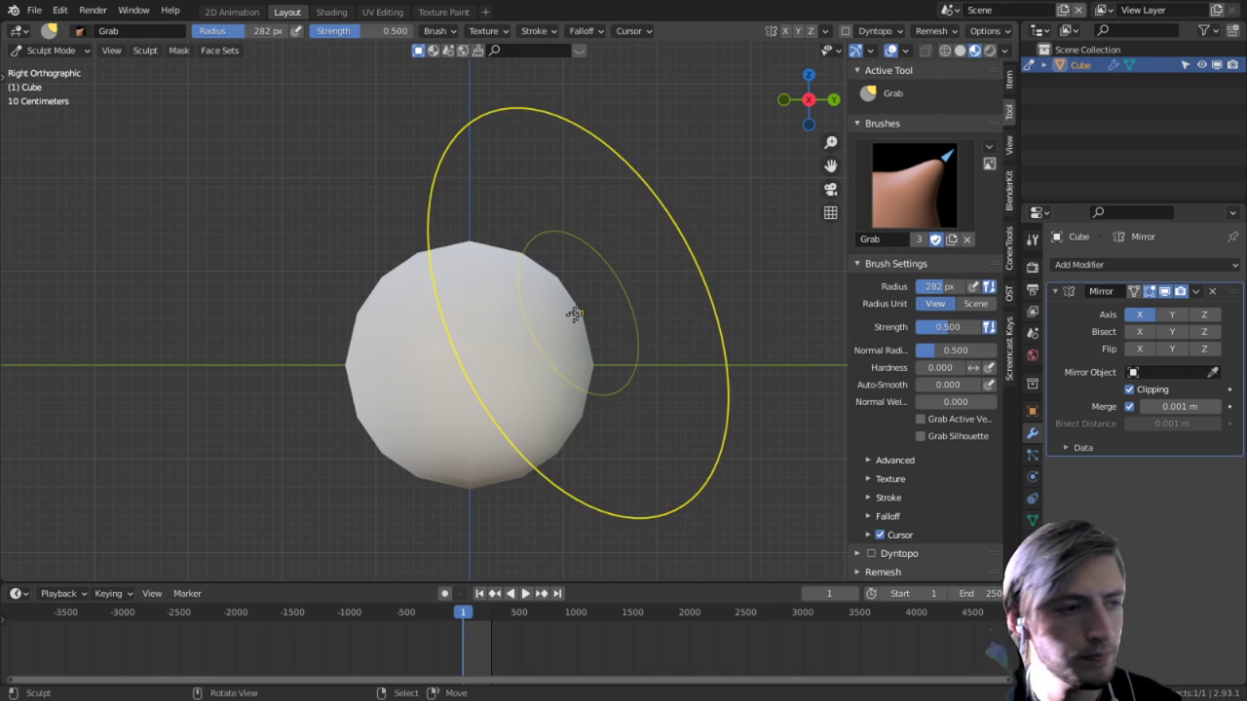
Step: Grab the positive Y side of the sphere in the right view to bulge it slightly, and return to Edit Mode
{"action": "mouse_move", "coordinate": [571, 289]}
{"action": "left_mouse_down"}
{"action": "mouse_move", "coordinate": [590, 278]}
{"action": "mouse_move", "coordinate": [574, 307]}
{"action": "left_mouse_up"}
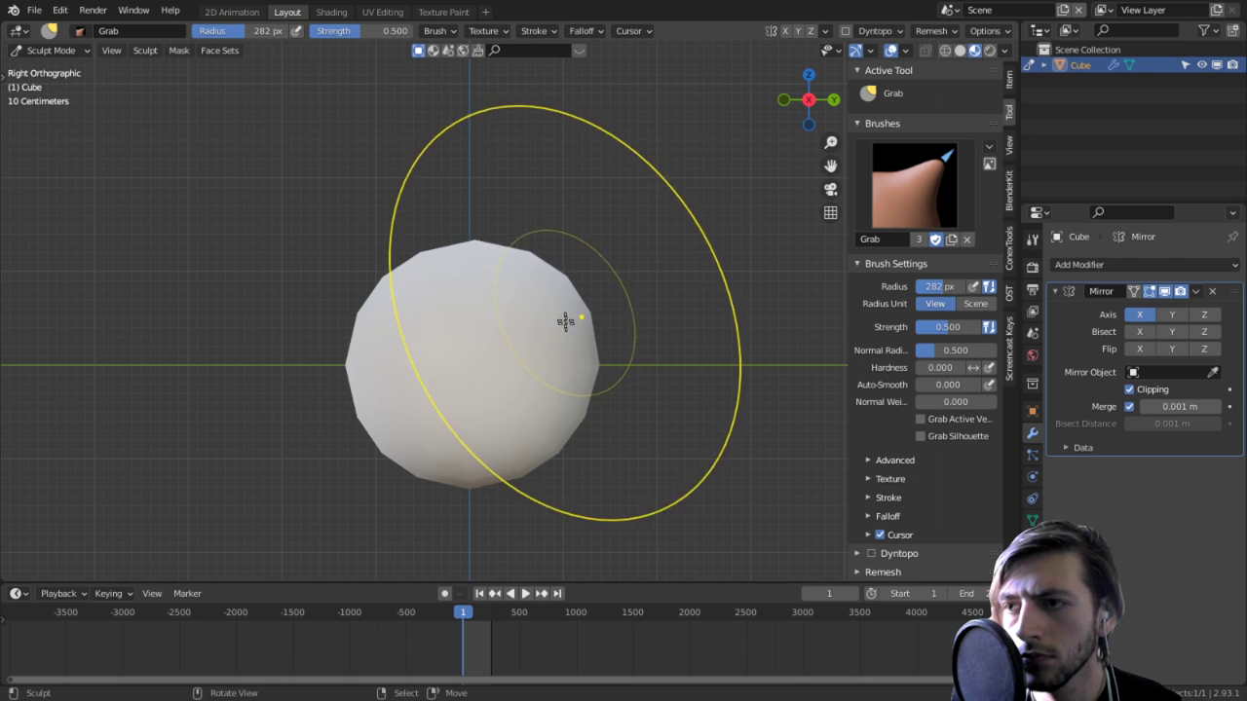
{"action": "mouse_move", "coordinate": [561, 407]}
{"action": "left_mouse_down"}
{"action": "mouse_move", "coordinate": [582, 414]}
{"action": "mouse_move", "coordinate": [540, 462]}
{"action": "left_mouse_up"}
{"action": "middle_click_drag", "start_coordinate": [573, 430], "coordinate": [585, 397], "text": "shift"}
{"action": "left_click_drag", "start_coordinate": [582, 415], "coordinate": [595, 420]}
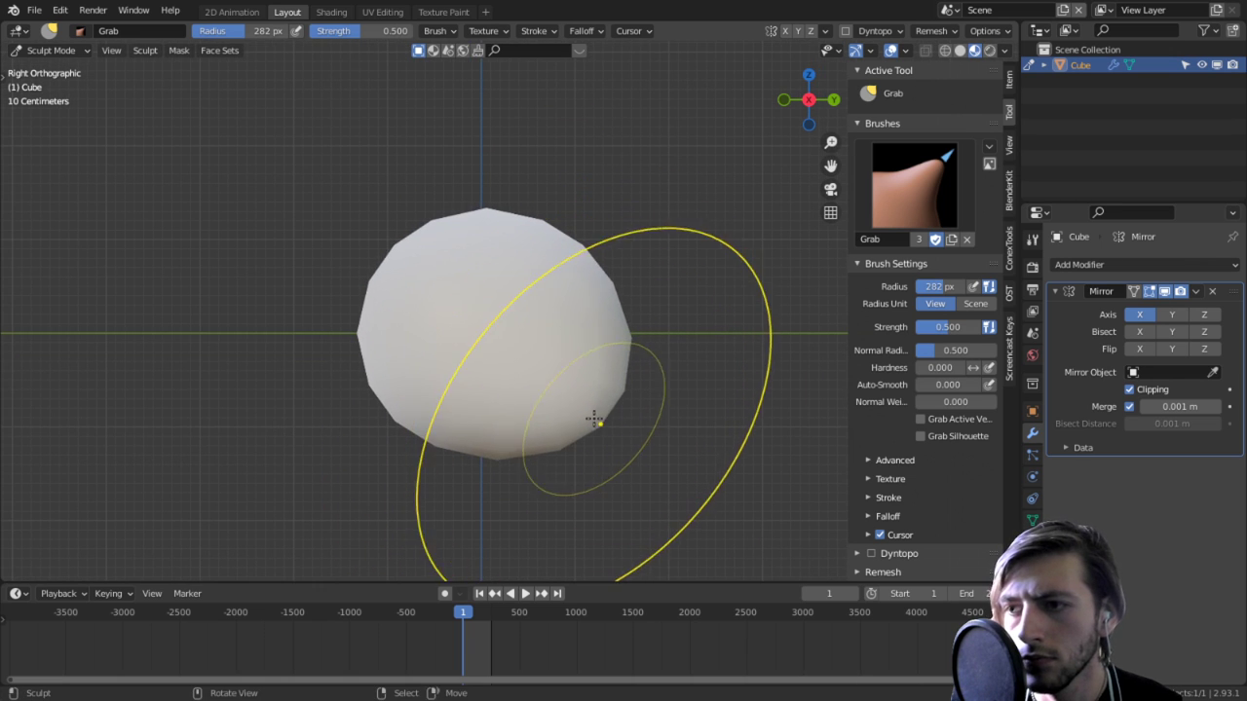
{"action": "middle_click_drag", "start_coordinate": [595, 420], "coordinate": [665, 434], "text": "shift"}
{"action": "key", "text": "Tab"}
{"action": "middle_click_drag", "start_coordinate": [440, 382], "coordinate": [678, 361]}
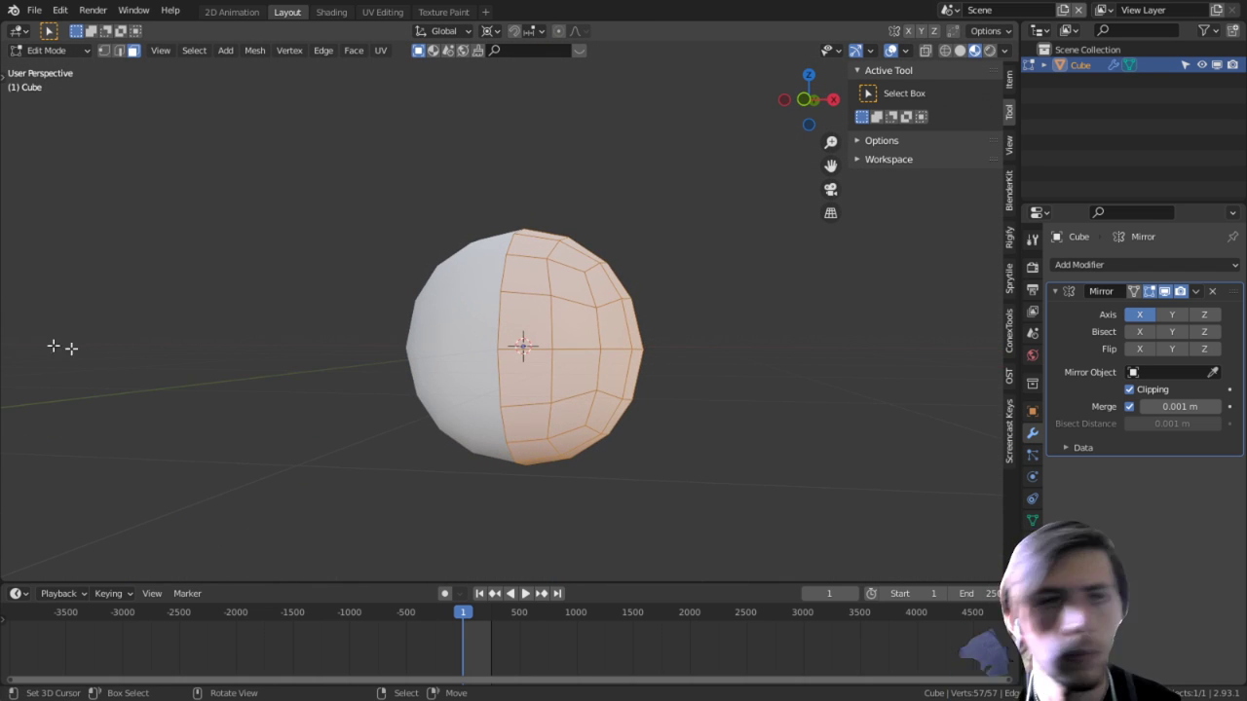
Step: Switch to the WhiteBoard scene and examine the head and beak in the front-facing and side-profile crow photos
{"action": "left_click", "coordinate": [946, 10]}
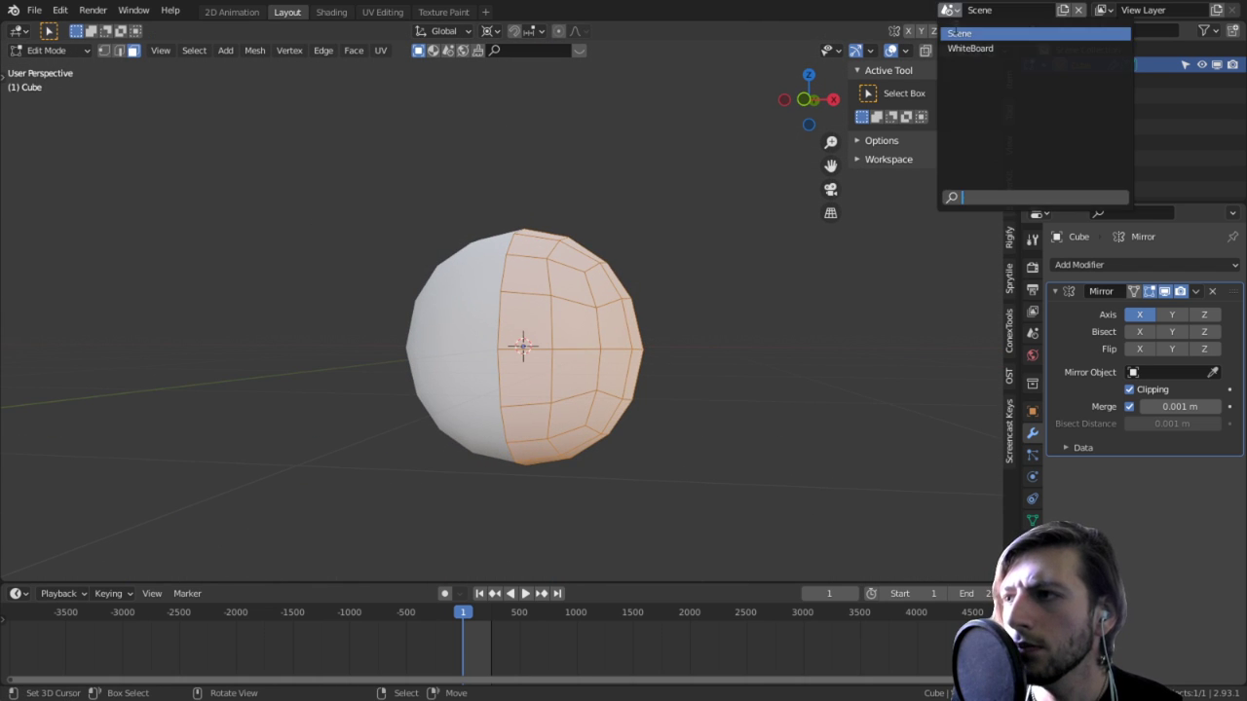
{"action": "left_click", "coordinate": [970, 48]}
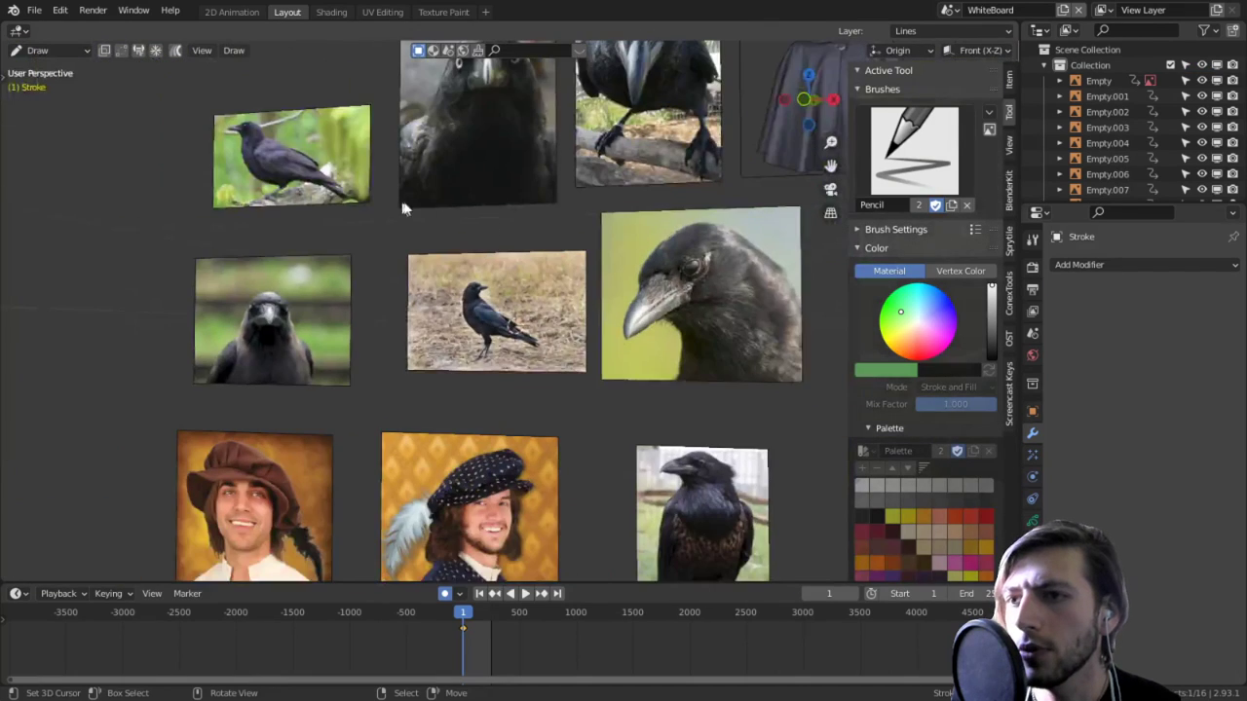
{"action": "scroll", "coordinate": [433, 283], "scroll_direction": "up", "scroll_amount": 1}
{"action": "scroll", "coordinate": [509, 265], "scroll_direction": "up", "scroll_amount": 5}
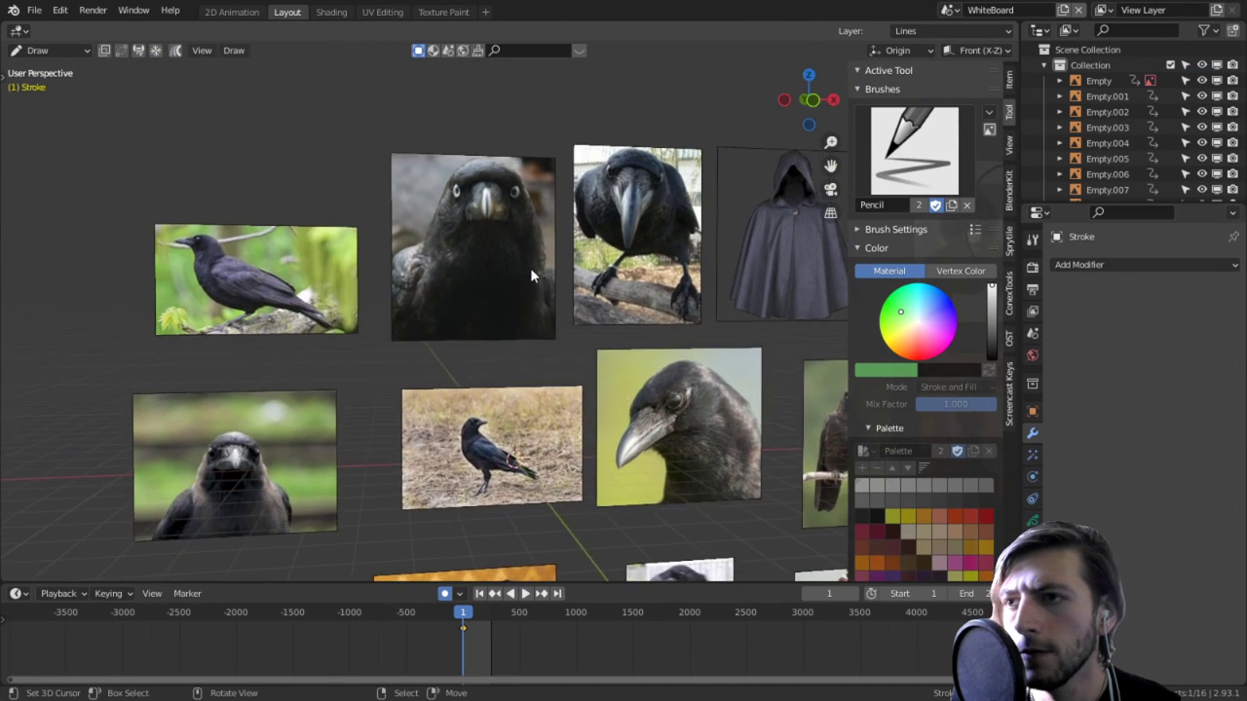
{"action": "middle_click_drag", "start_coordinate": [513, 202], "coordinate": [509, 311], "text": "shift"}
{"action": "middle_click_drag", "start_coordinate": [432, 331], "coordinate": [564, 282], "text": "shift"}
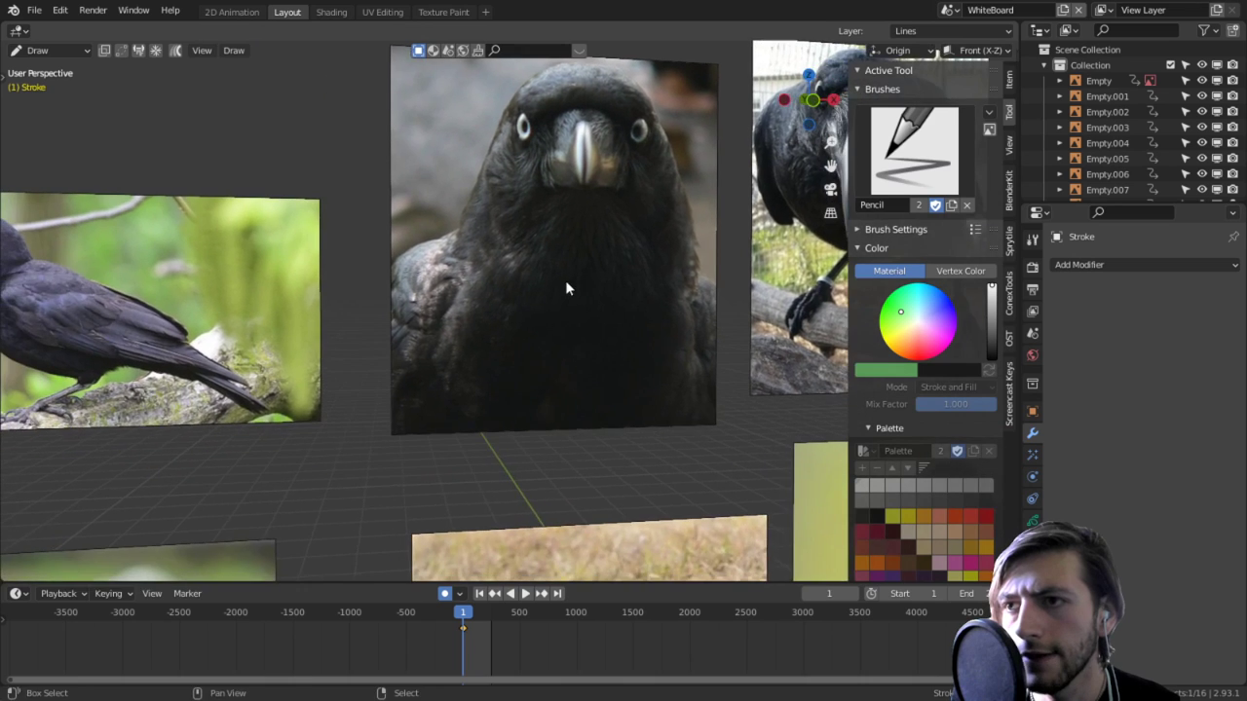
{"action": "middle_click_drag", "start_coordinate": [444, 354], "coordinate": [658, 329], "text": "shift"}
{"action": "middle_click_drag", "start_coordinate": [387, 317], "coordinate": [389, 397], "text": "shift"}
{"action": "scroll", "coordinate": [302, 319], "scroll_direction": "up", "scroll_amount": 5}
{"action": "middle_click_drag", "start_coordinate": [139, 298], "coordinate": [467, 317], "text": "shift"}
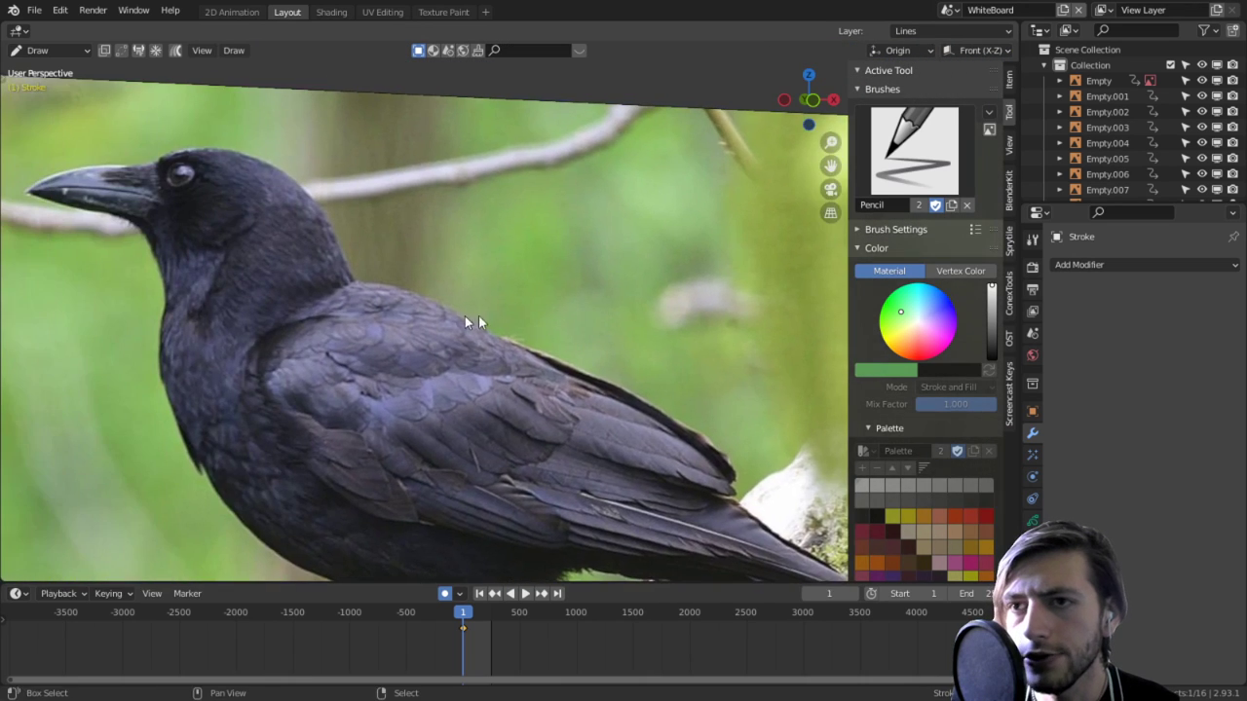
{"action": "middle_click_drag", "start_coordinate": [276, 314], "coordinate": [523, 345], "text": "shift"}
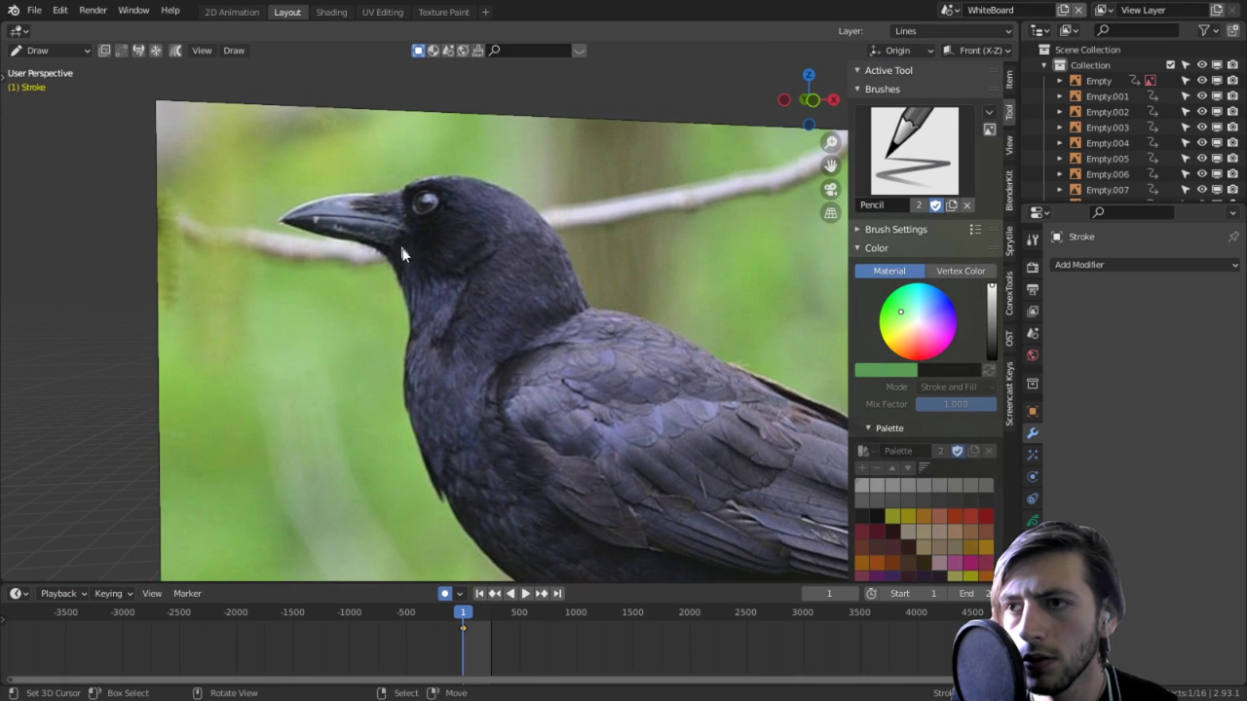
Step: Compare the body and head proportions across the other crow reference photos, including the front-facing and standing birds
{"action": "scroll", "coordinate": [565, 227], "scroll_direction": "down", "scroll_amount": 3}
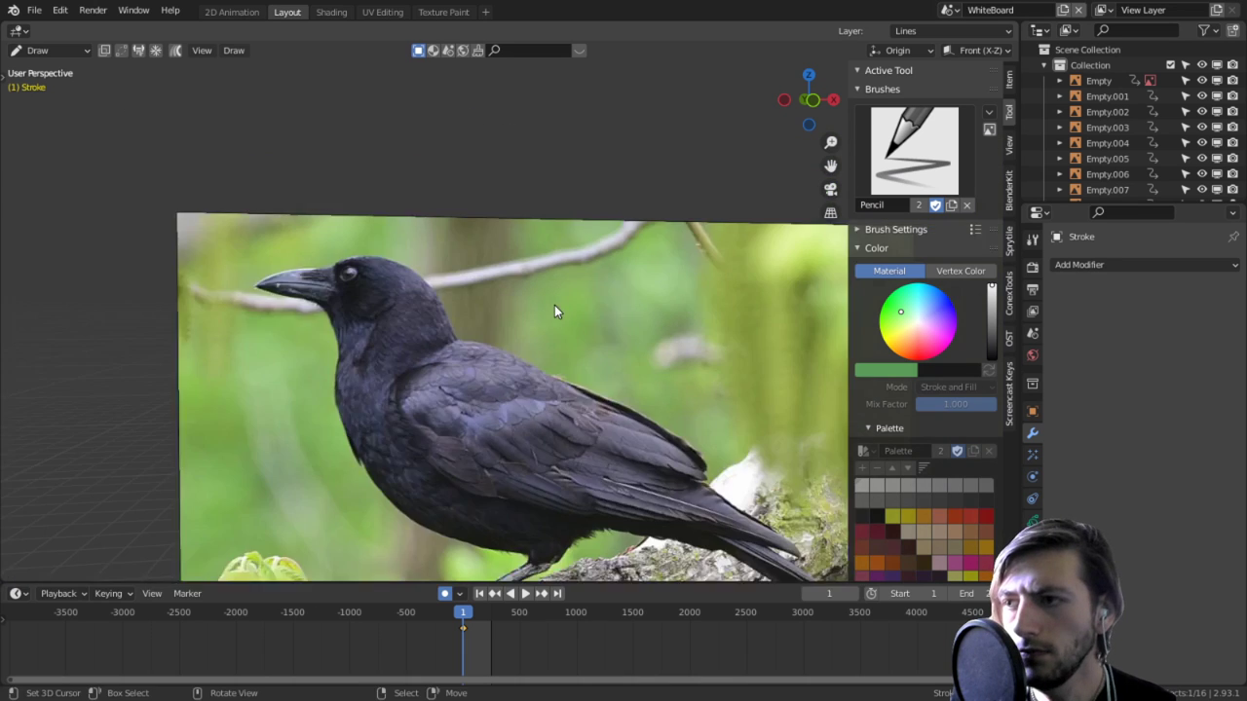
{"action": "middle_click_drag", "start_coordinate": [554, 305], "coordinate": [223, 303], "text": "shift"}
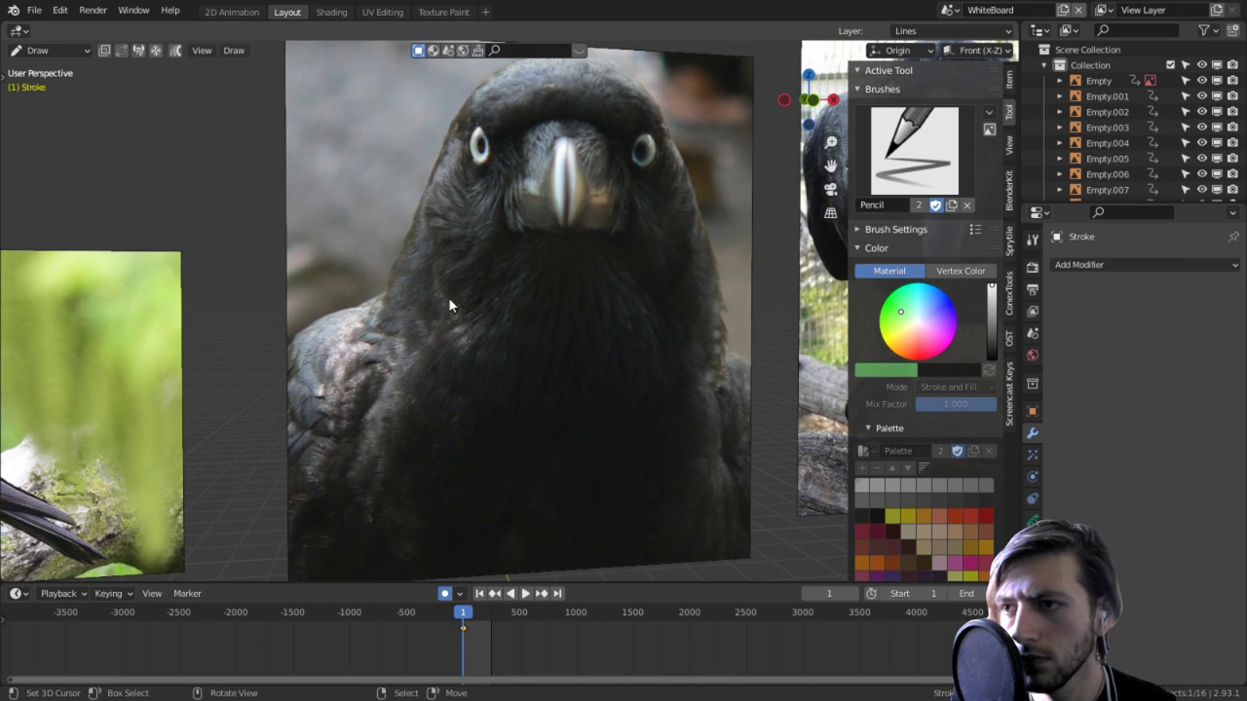
{"action": "scroll", "coordinate": [451, 297], "scroll_direction": "down", "scroll_amount": 2}
{"action": "middle_click_drag", "start_coordinate": [541, 365], "coordinate": [383, 331], "text": "shift"}
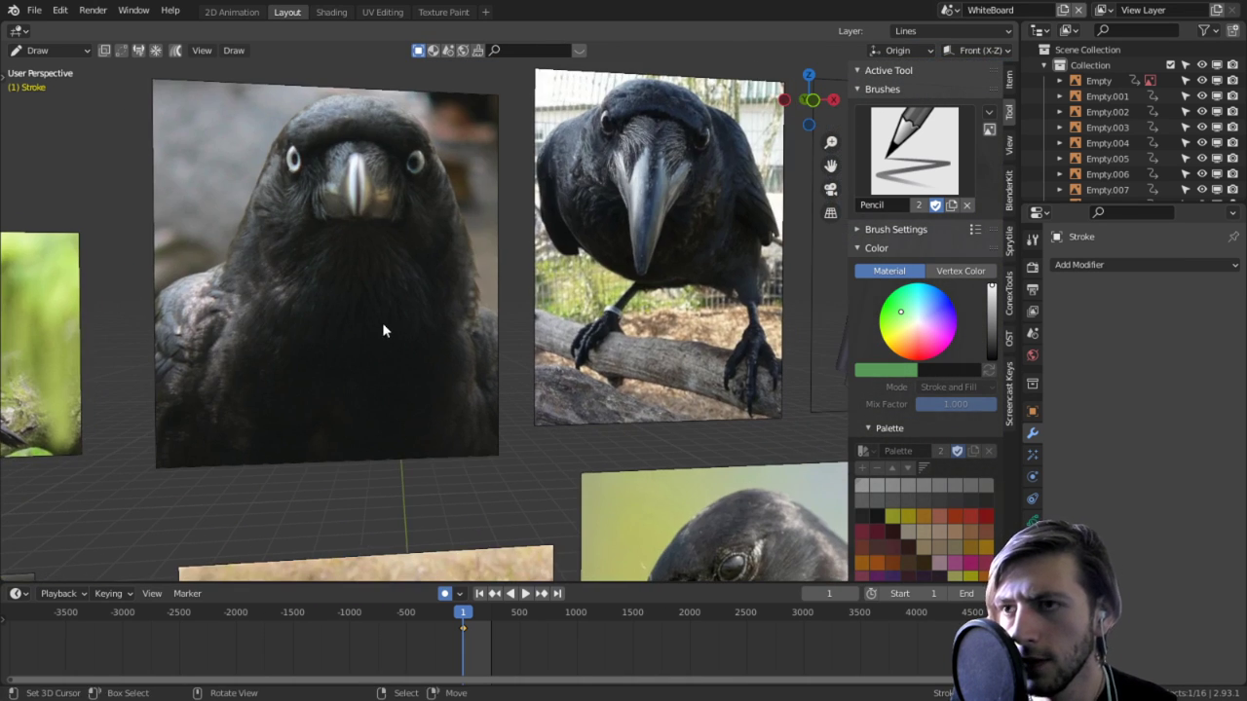
{"action": "middle_click_drag", "start_coordinate": [534, 362], "coordinate": [537, 298], "text": "shift"}
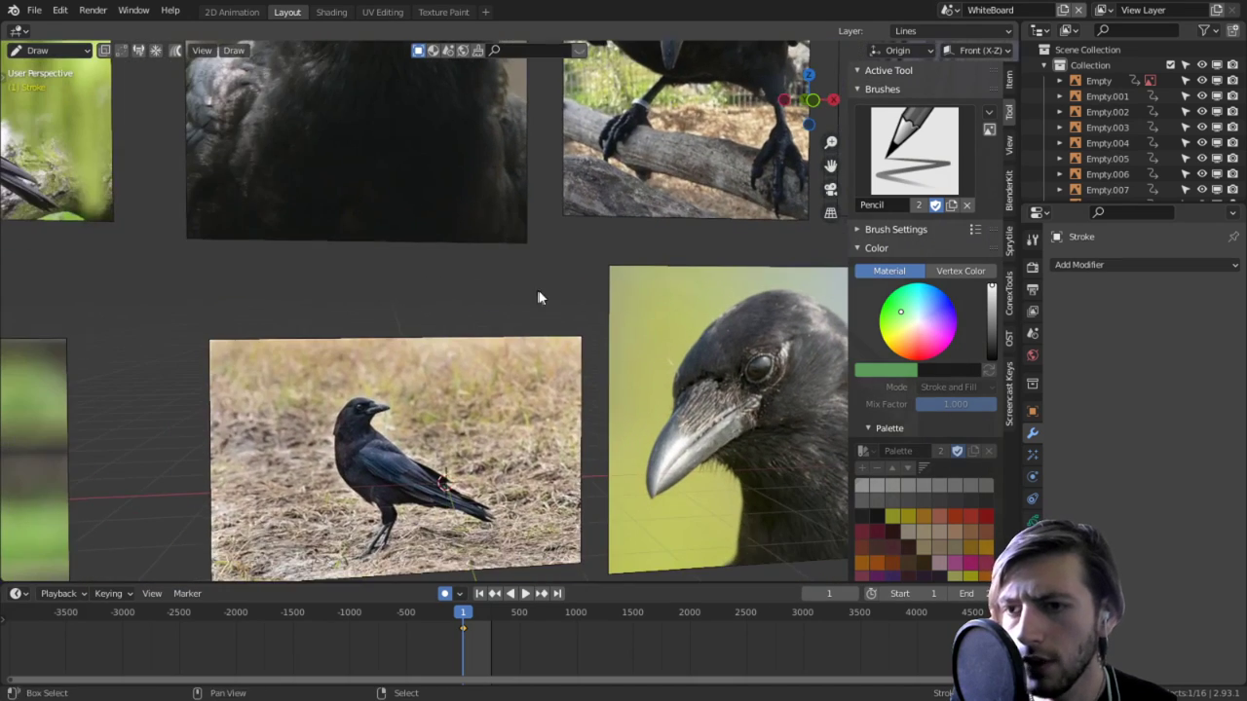
{"action": "middle_click_drag", "start_coordinate": [353, 367], "coordinate": [534, 312], "text": "shift"}
{"action": "middle_click_drag", "start_coordinate": [276, 352], "coordinate": [609, 265], "text": "shift"}
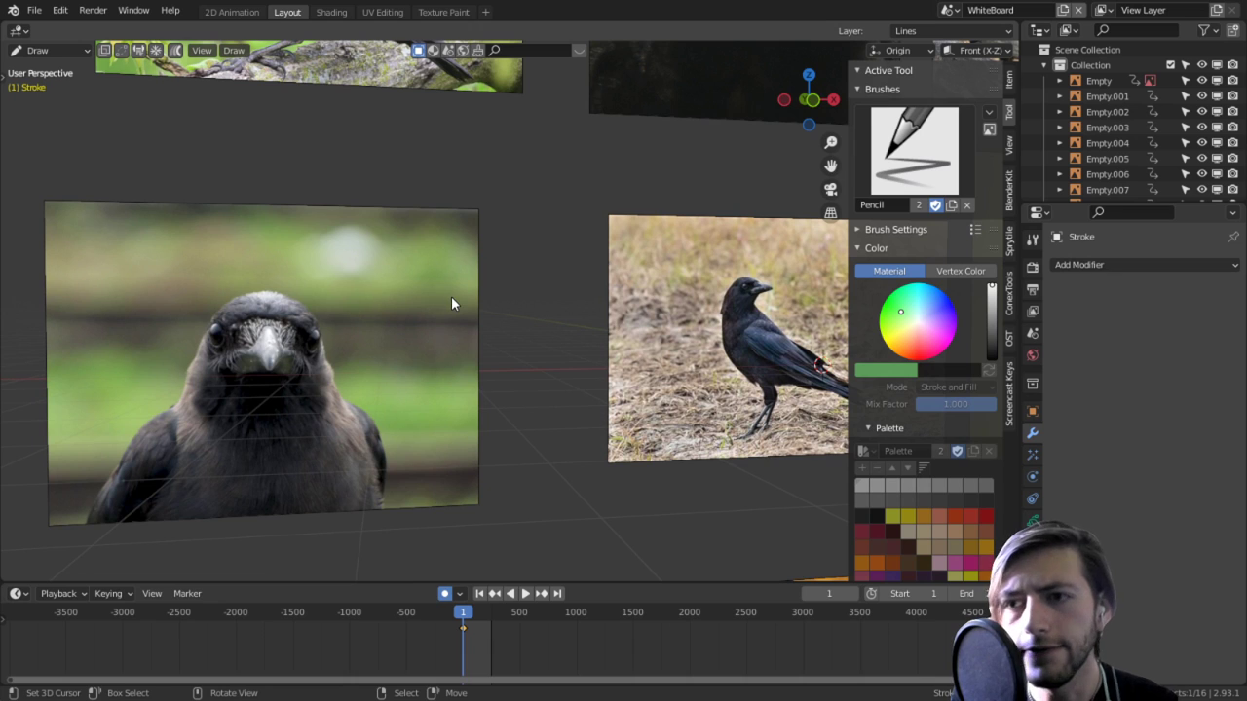
Step: Examine the close-up crow head, the crow perched on a branch and the hooded cape reference photos
{"action": "middle_click_drag", "start_coordinate": [509, 162], "coordinate": [521, 125], "text": "shift"}
{"action": "scroll", "coordinate": [506, 234], "scroll_direction": "down", "scroll_amount": 3}
{"action": "mouse_move", "coordinate": [520, 351]}
{"action": "middle_mouse_down", "text": "shift"}
{"action": "mouse_move", "coordinate": [496, 221]}
{"action": "mouse_move", "coordinate": [308, 328]}
{"action": "middle_mouse_up", "text": "shift"}
{"action": "middle_click_drag", "start_coordinate": [530, 259], "coordinate": [349, 328], "text": "shift"}
{"action": "middle_click_drag", "start_coordinate": [490, 331], "coordinate": [330, 349], "text": "shift"}
{"action": "scroll", "coordinate": [498, 317], "scroll_direction": "up", "scroll_amount": 4}
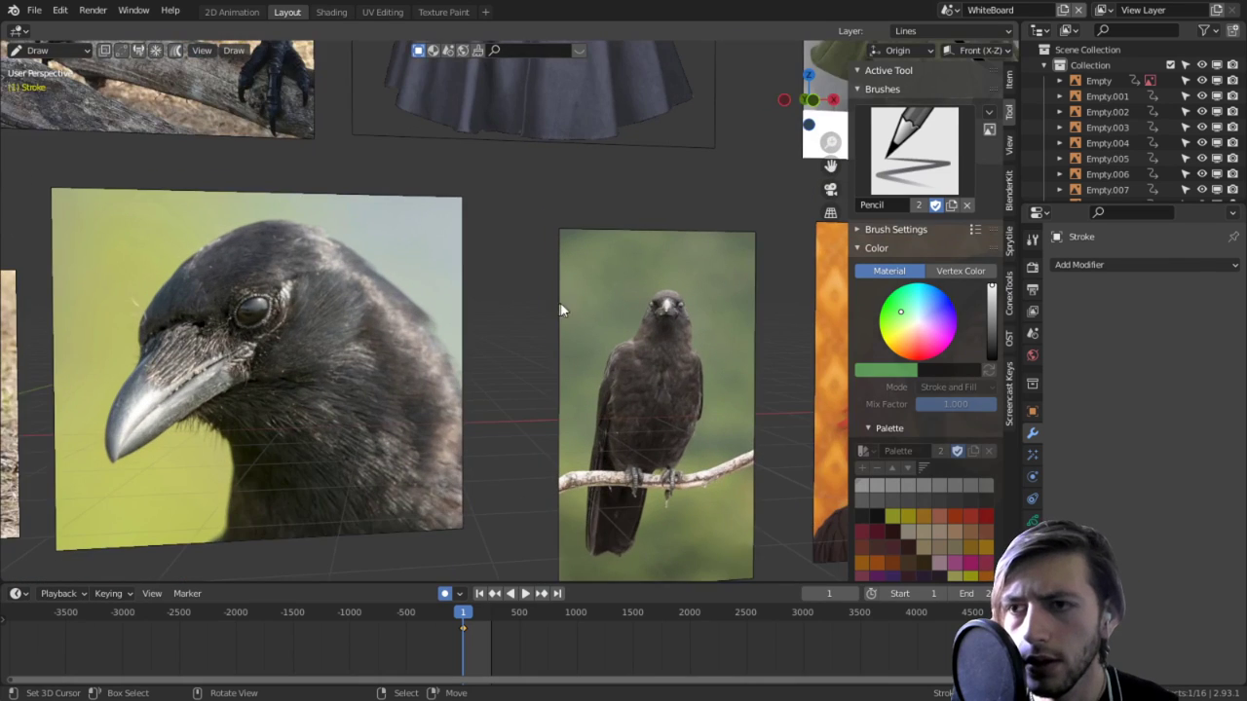
{"action": "middle_click_drag", "start_coordinate": [526, 312], "coordinate": [336, 321], "text": "shift"}
{"action": "scroll", "coordinate": [392, 332], "scroll_direction": "up", "scroll_amount": 2}
{"action": "scroll", "coordinate": [394, 338], "scroll_direction": "up", "scroll_amount": 3}
{"action": "scroll", "coordinate": [474, 357], "scroll_direction": "up", "scroll_amount": 1}
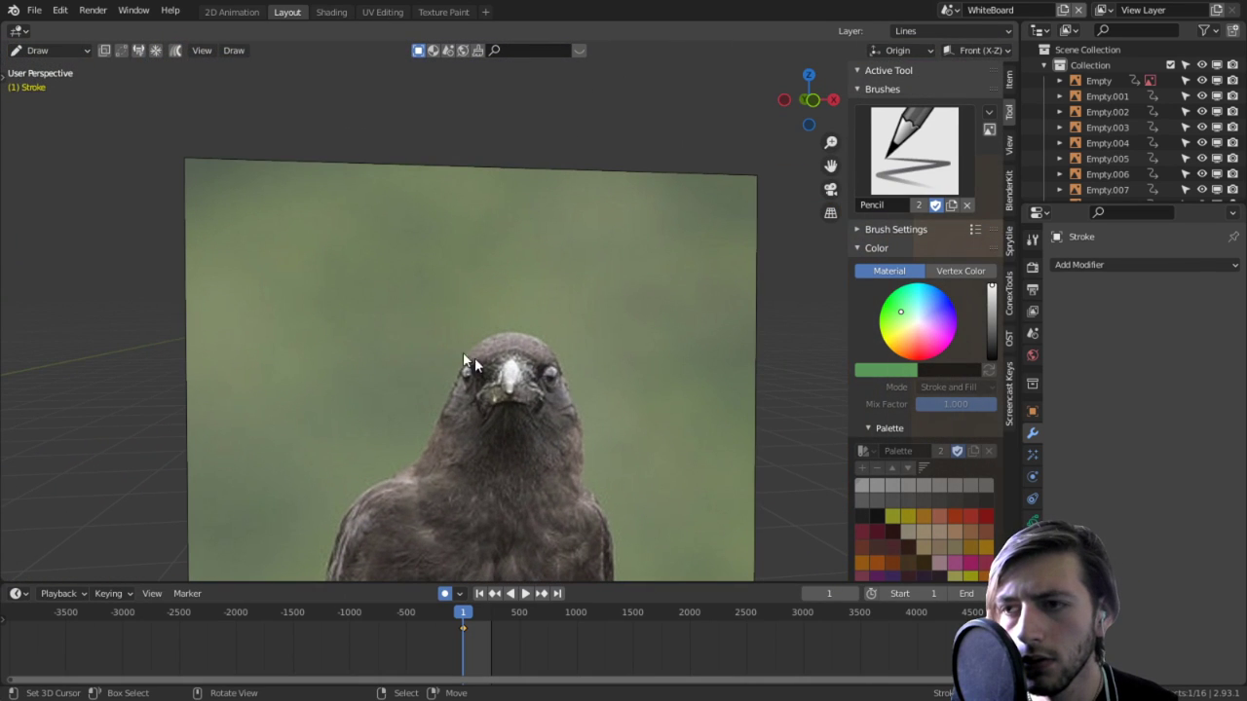
{"action": "scroll", "coordinate": [535, 301], "scroll_direction": "down", "scroll_amount": 1}
{"action": "scroll", "coordinate": [459, 281], "scroll_direction": "down", "scroll_amount": 5}
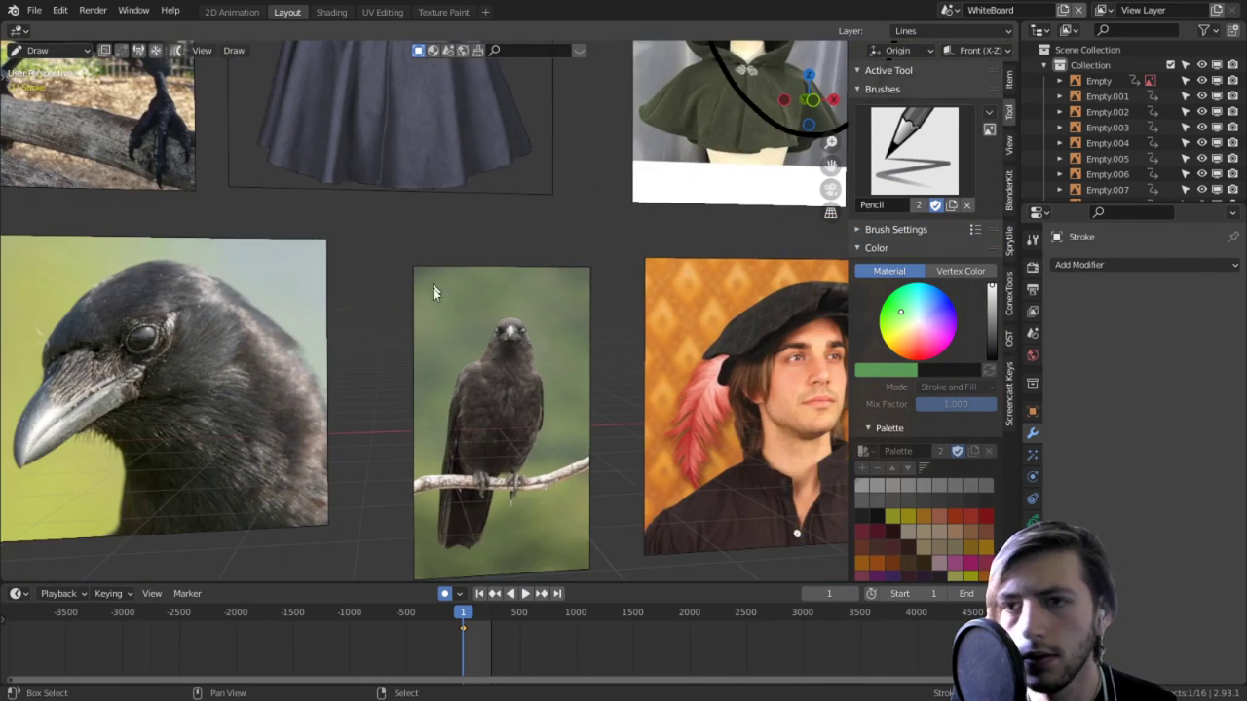
{"action": "middle_click_drag", "start_coordinate": [459, 282], "coordinate": [606, 383], "text": "shift"}
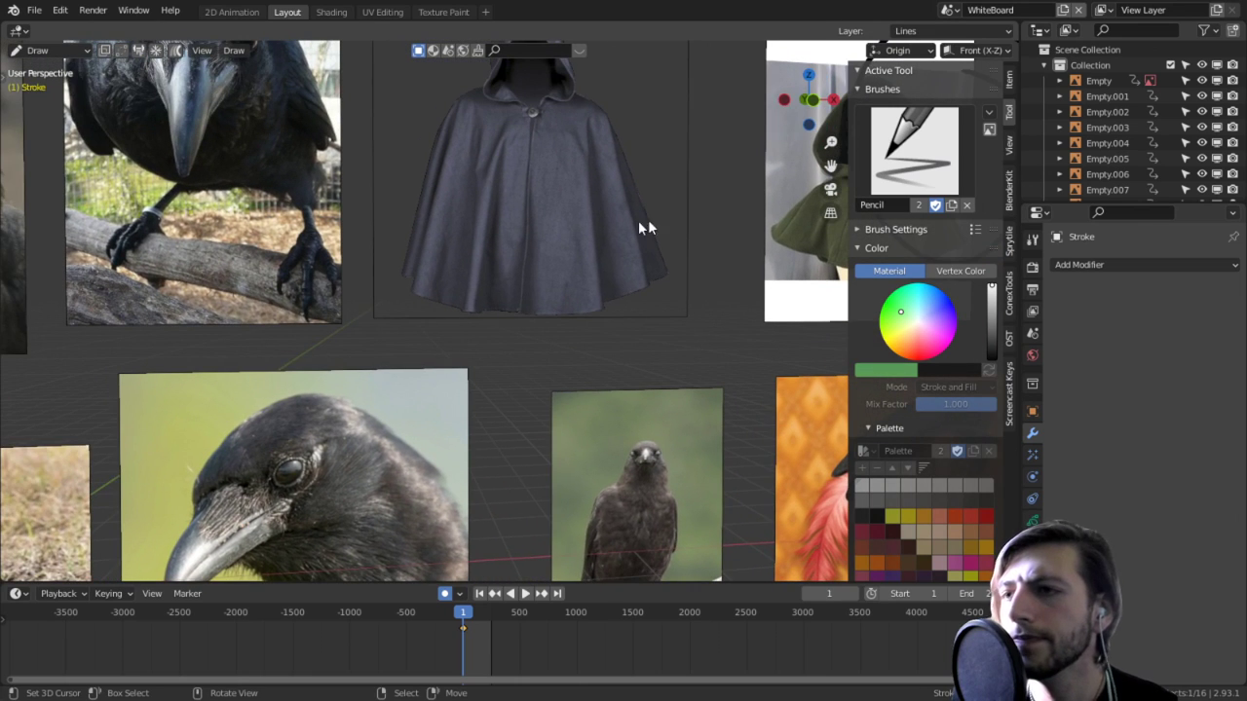
{"action": "middle_click_drag", "start_coordinate": [640, 223], "coordinate": [426, 412], "text": "shift"}
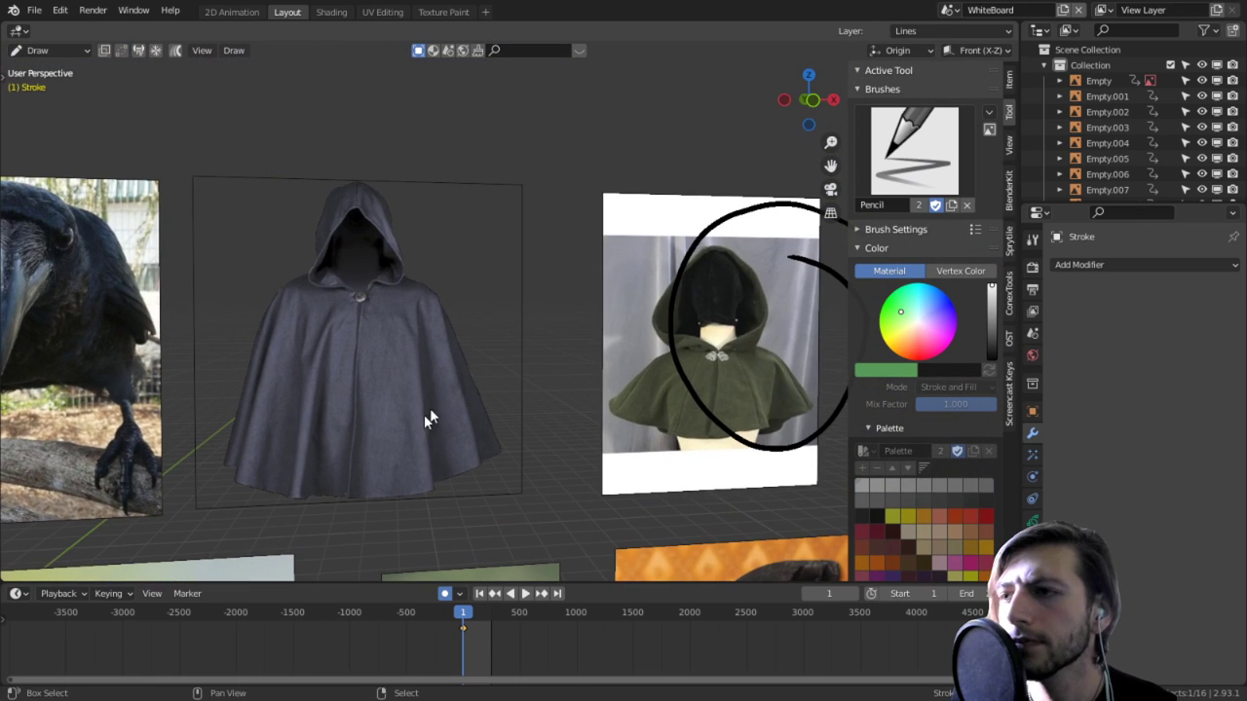
Step: Switch back to the scene named Scene and frame the mirrored sphere in the front view
{"action": "left_click", "coordinate": [907, 32]}
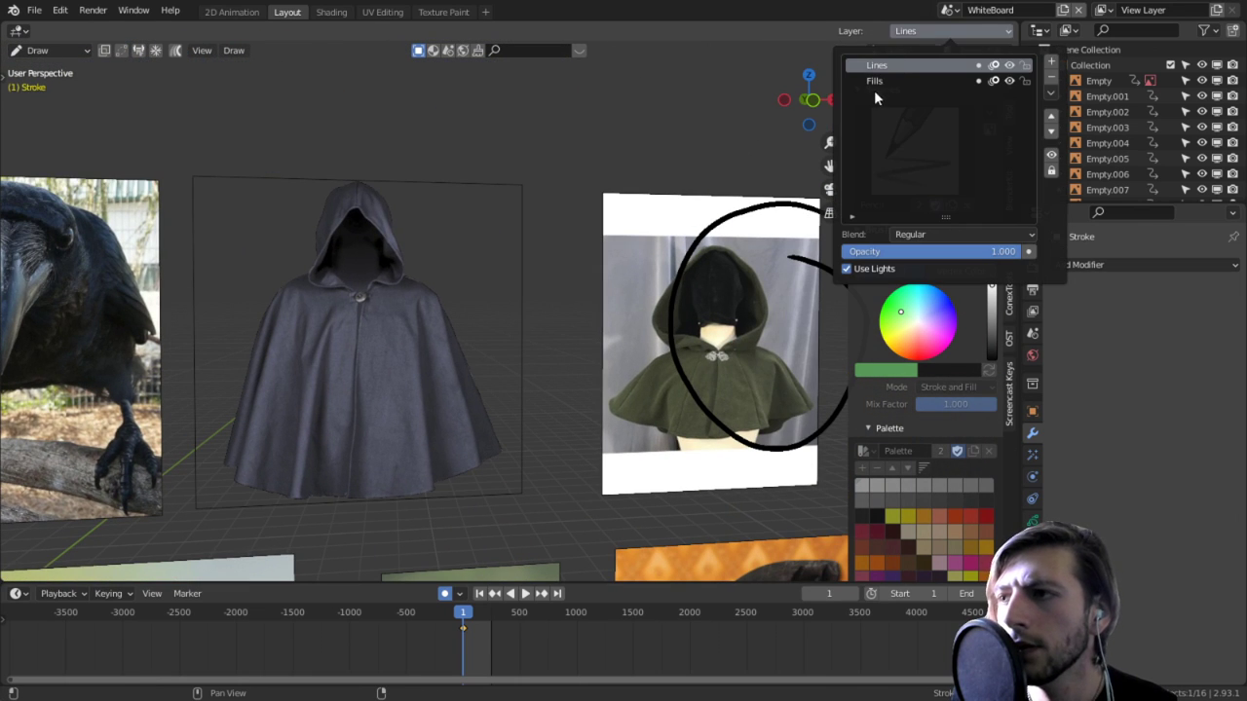
{"action": "left_click", "coordinate": [945, 10]}
{"action": "left_click", "coordinate": [964, 44]}
{"action": "key", "text": "KP_1"}
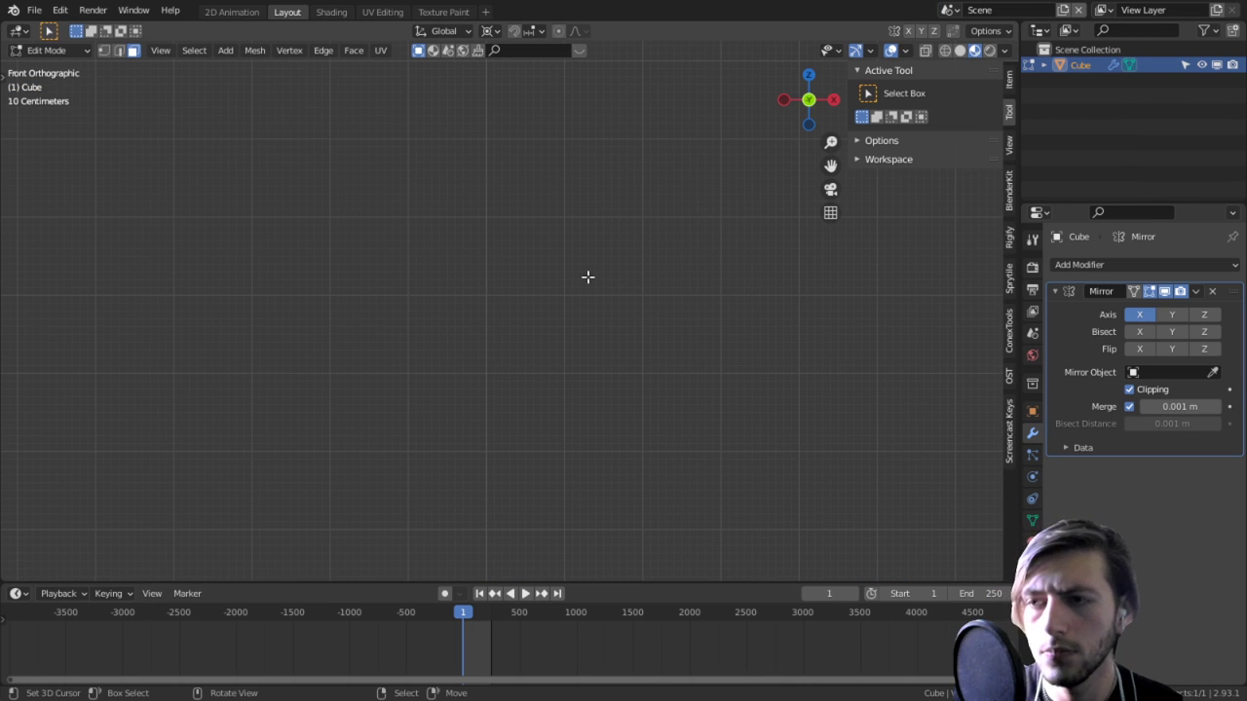
{"action": "key", "text": "KP_Decimal"}
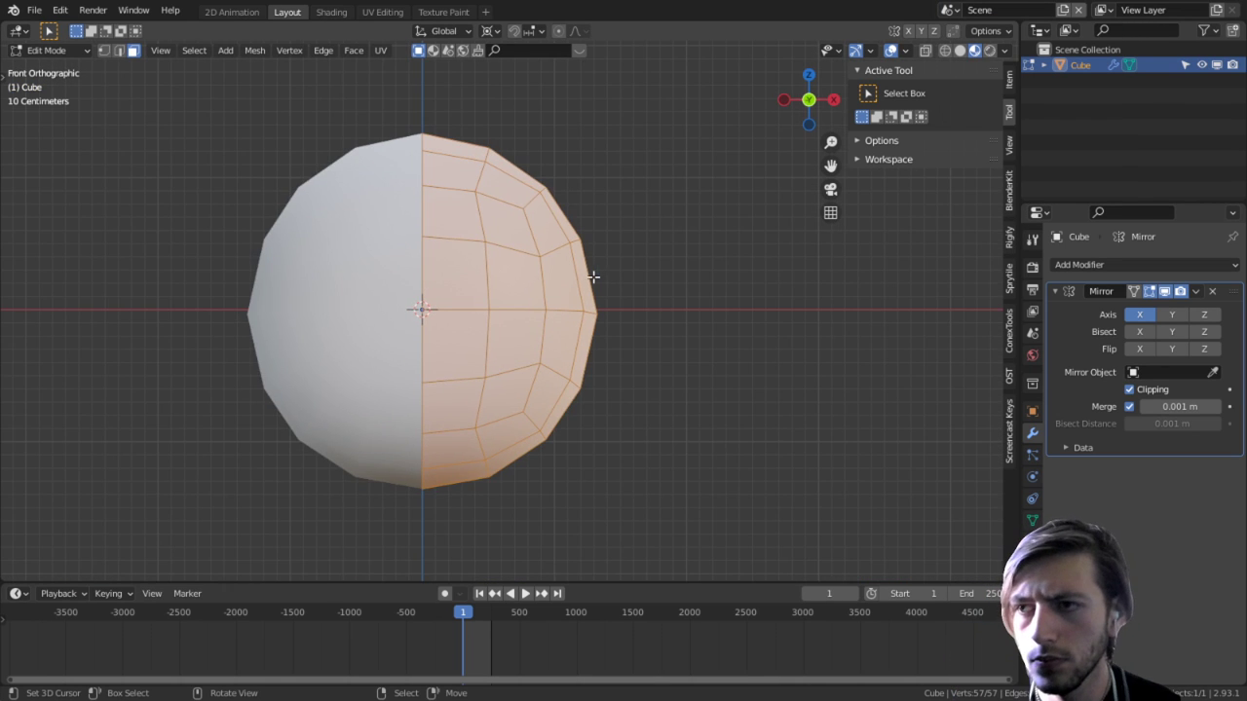
{"action": "mouse_move", "coordinate": [594, 276]}
{"action": "middle_mouse_down"}
{"action": "mouse_move", "coordinate": [523, 303]}
{"action": "mouse_move", "coordinate": [595, 289]}
{"action": "mouse_move", "coordinate": [583, 291]}
{"action": "middle_mouse_up"}
{"action": "key", "text": "ctrl+Tab"}
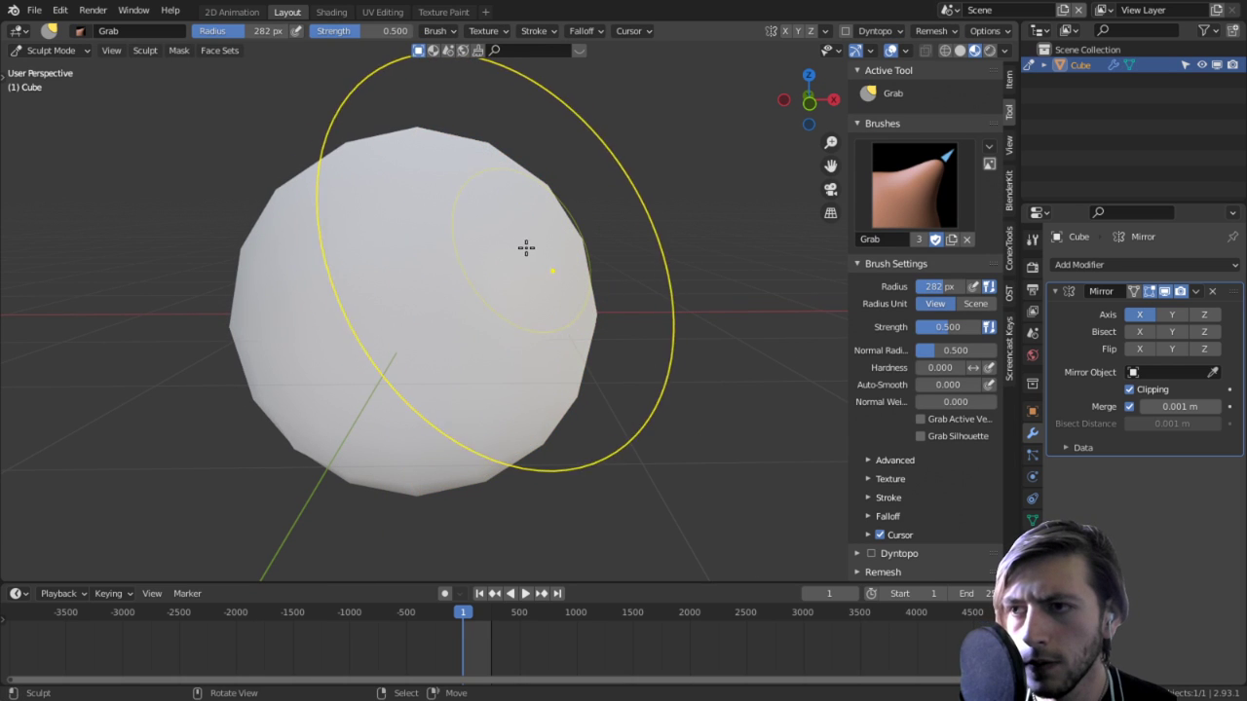
{"action": "mouse_move", "coordinate": [512, 266]}
{"action": "middle_mouse_down"}
{"action": "mouse_move", "coordinate": [500, 309]}
{"action": "mouse_move", "coordinate": [554, 415]}
{"action": "mouse_move", "coordinate": [405, 408]}
{"action": "middle_mouse_up"}
{"action": "key", "text": "Tab"}
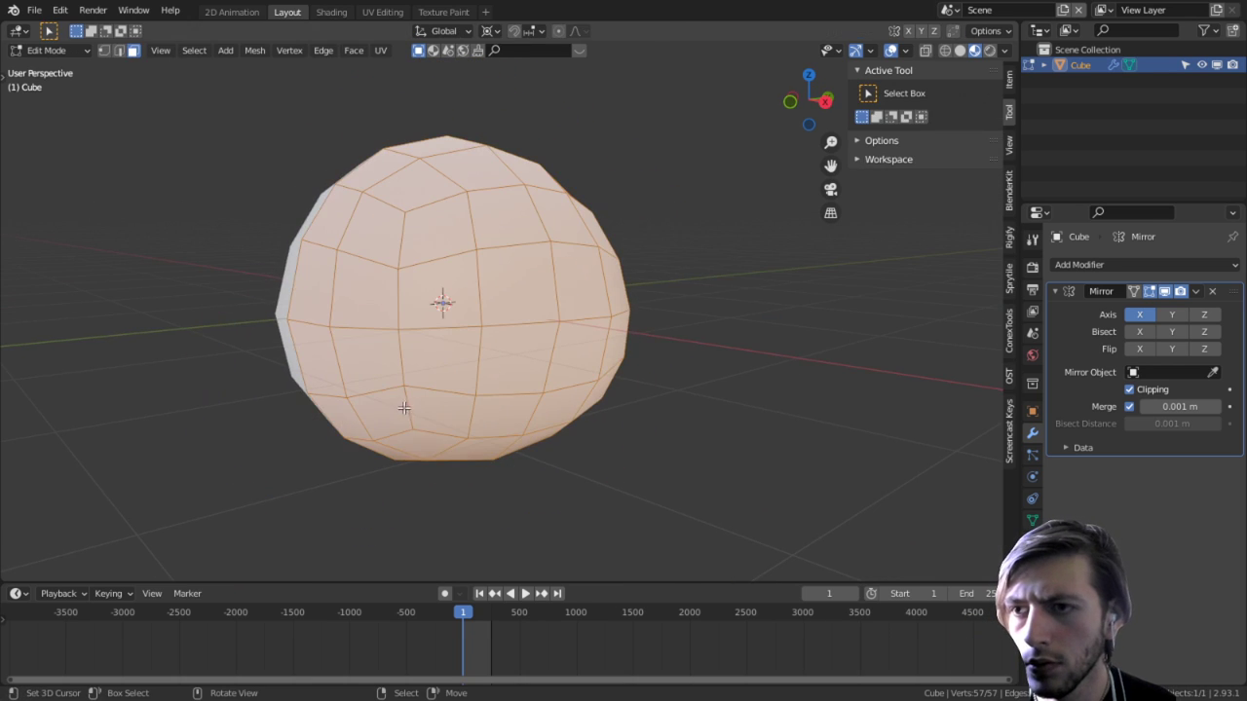
Step: Extrude the two-by-three block of faces on the sphere's negative Y side about 0.86 m, and vertex slide them by a factor of 0.459
{"action": "left_click", "coordinate": [321, 308]}
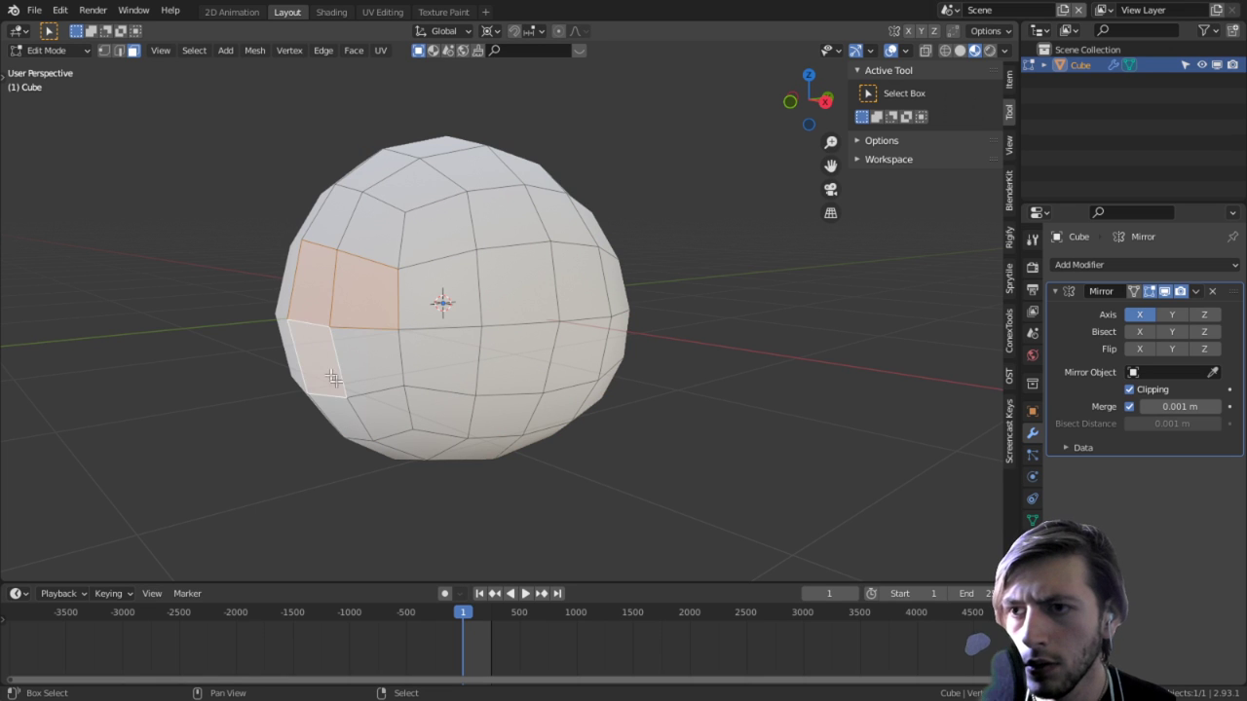
{"action": "left_click", "coordinate": [349, 409], "text": "shift"}
{"action": "middle_click_drag", "start_coordinate": [369, 399], "coordinate": [319, 391]}
{"action": "key", "text": "KP_3"}
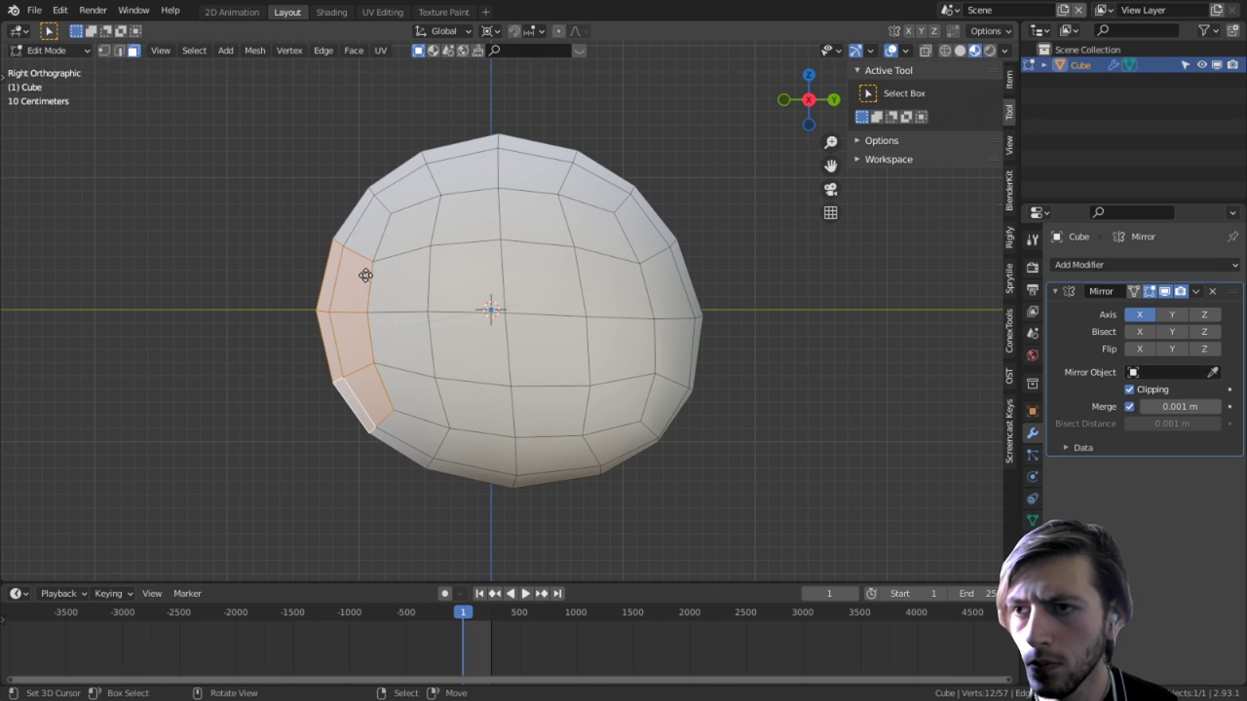
{"action": "key", "text": "e"}
{"action": "left_click", "coordinate": [262, 281]}
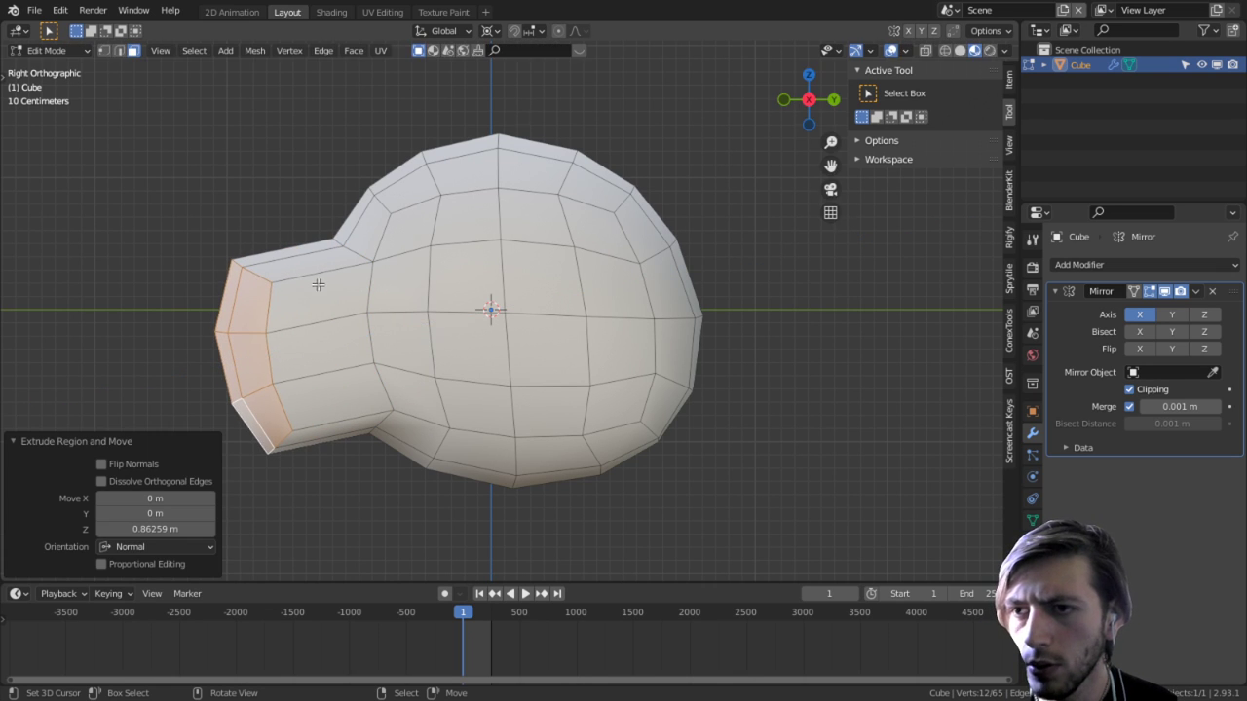
{"action": "key", "text": "shift+v"}
{"action": "left_click", "coordinate": [360, 268]}
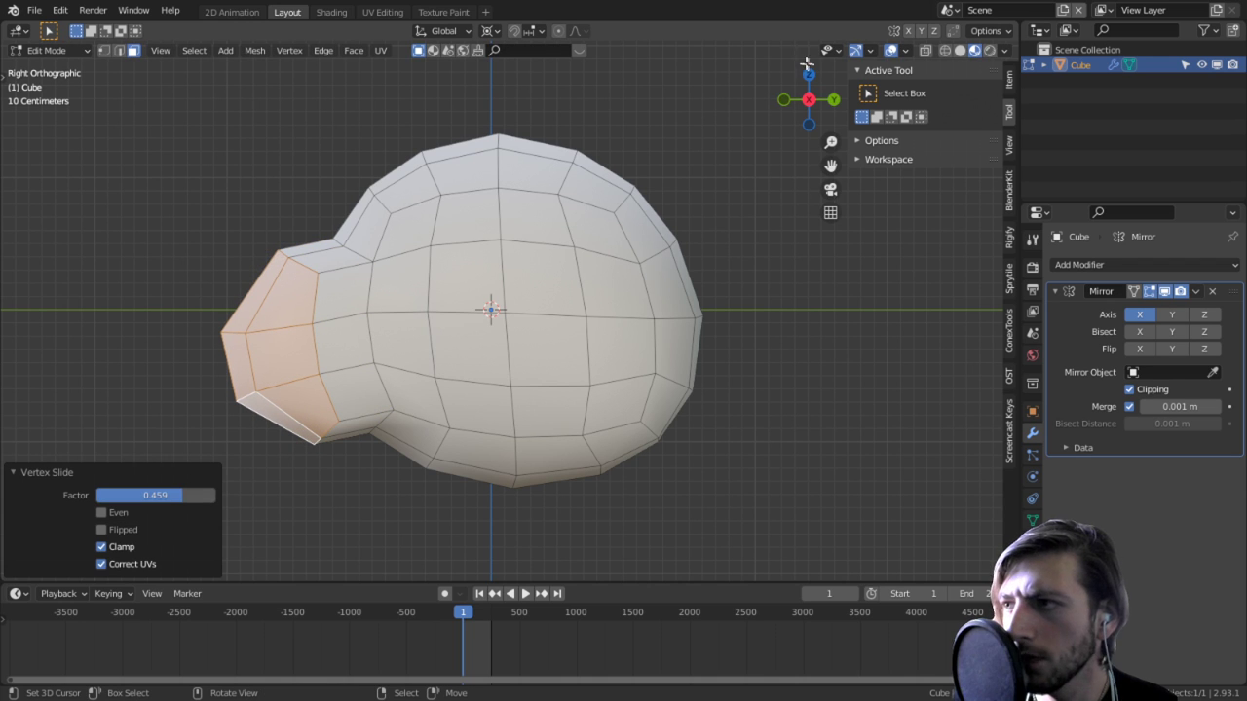
Step: Switch to the WhiteBoard scene and examine the head and beak of the side-profile crow in the front view
{"action": "left_click", "coordinate": [948, 10]}
{"action": "left_click", "coordinate": [969, 47]}
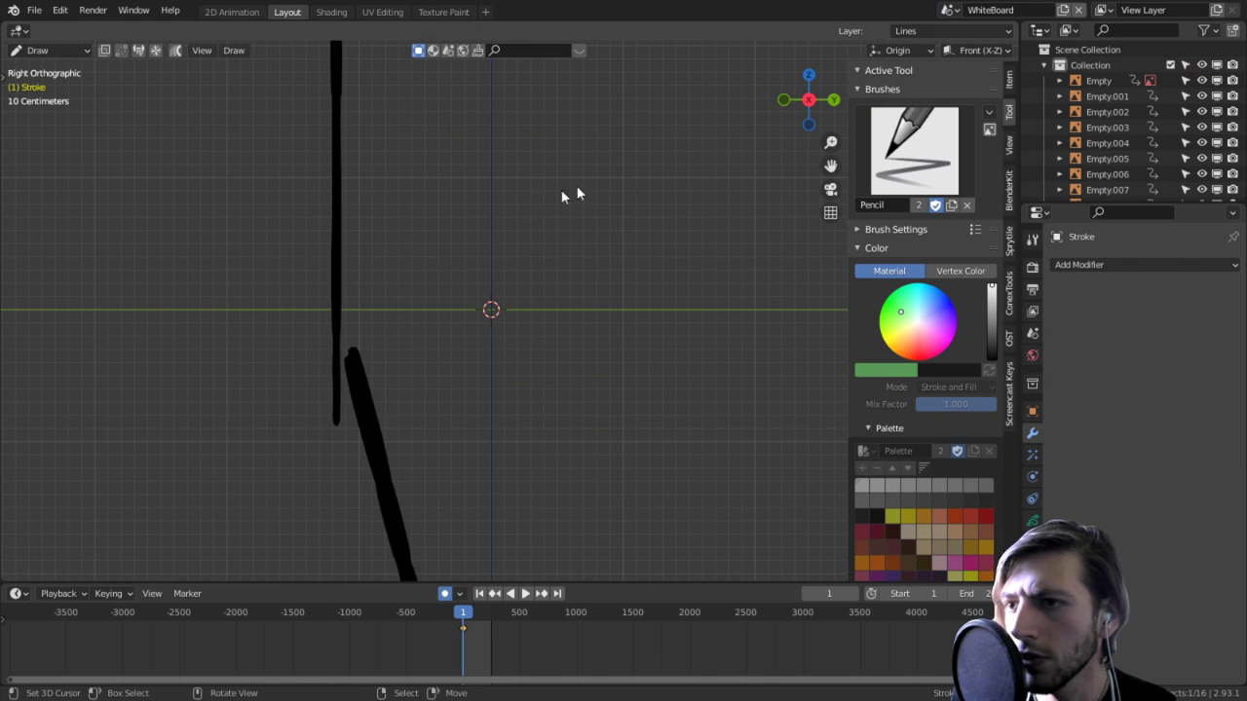
{"action": "key", "text": "KP_1"}
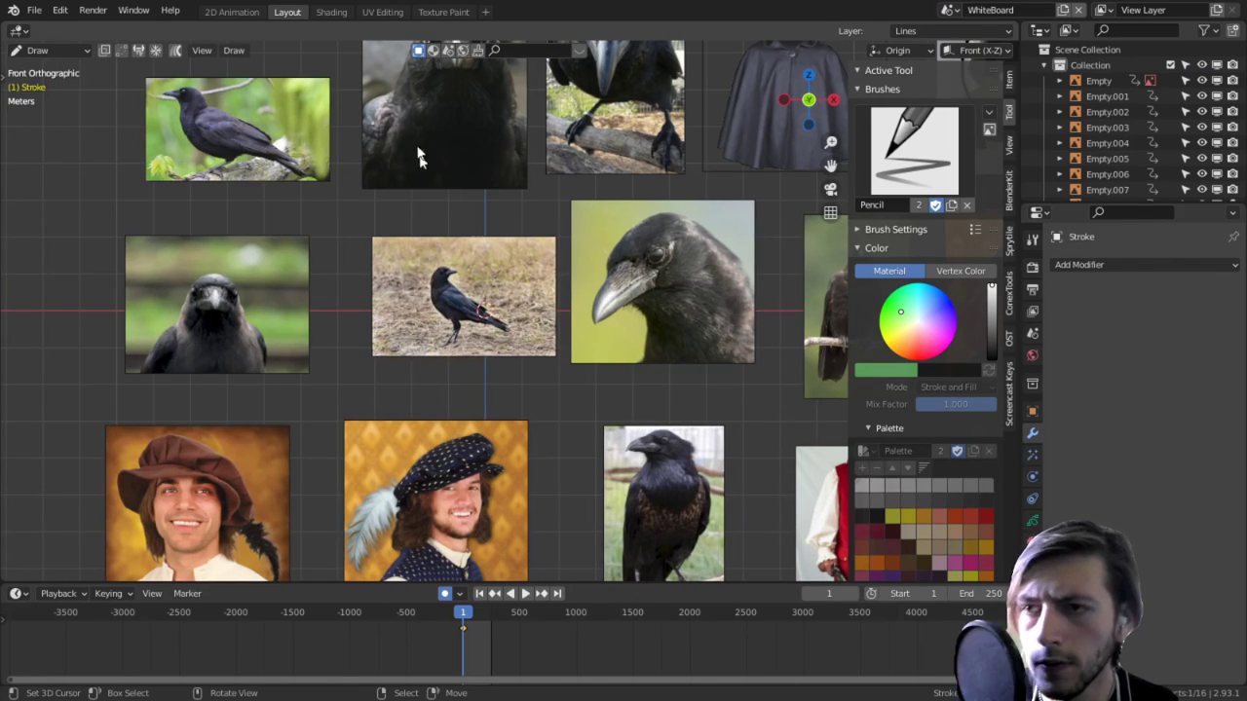
{"action": "scroll", "coordinate": [416, 160], "scroll_direction": "up", "scroll_amount": 9}
{"action": "middle_click_drag", "start_coordinate": [388, 203], "coordinate": [592, 155], "text": "shift"}
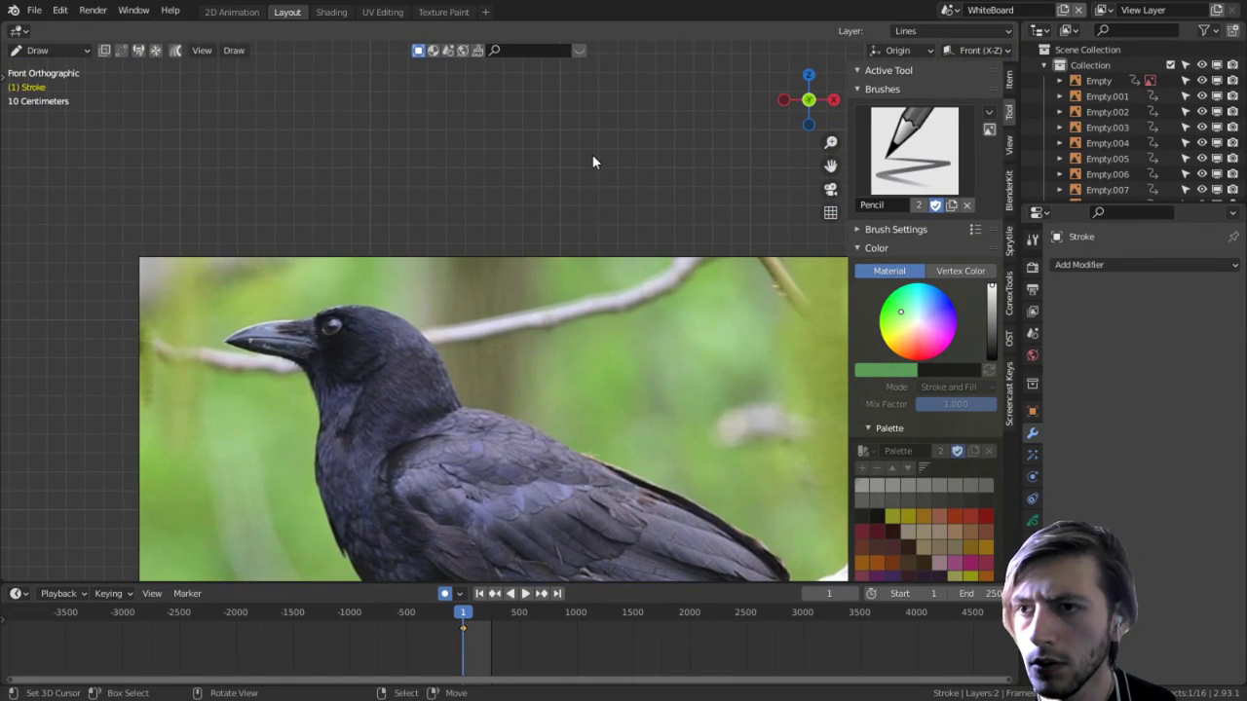
Step: Return to the scene named Scene and frame the selected faces of the extruded beak
{"action": "left_click", "coordinate": [948, 9]}
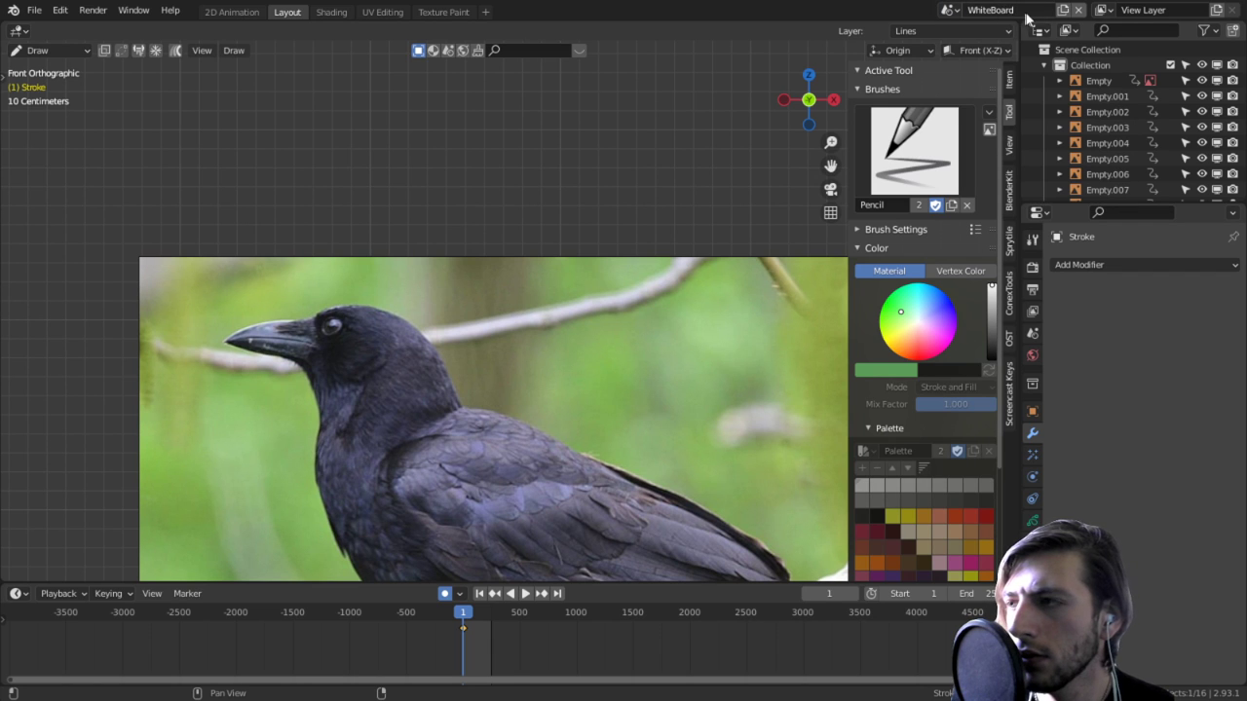
{"action": "left_click", "coordinate": [959, 8]}
{"action": "left_click", "coordinate": [962, 31]}
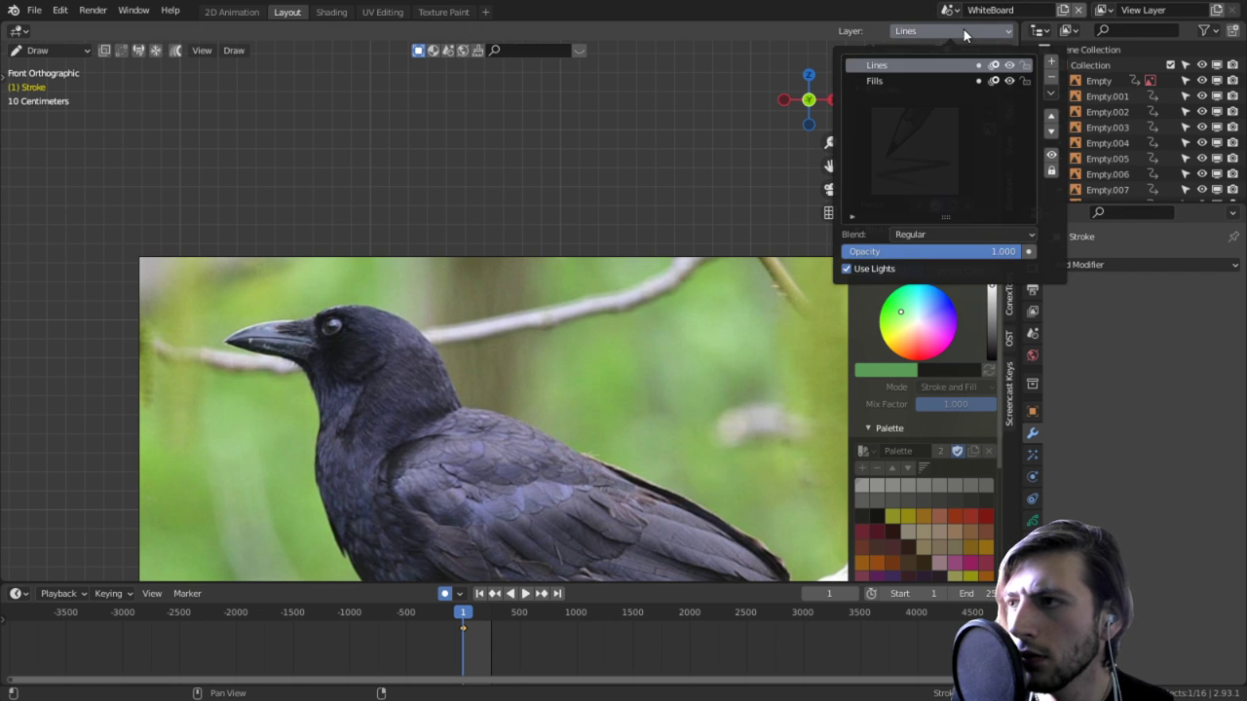
{"action": "left_click", "coordinate": [950, 11]}
{"action": "left_click", "coordinate": [958, 34]}
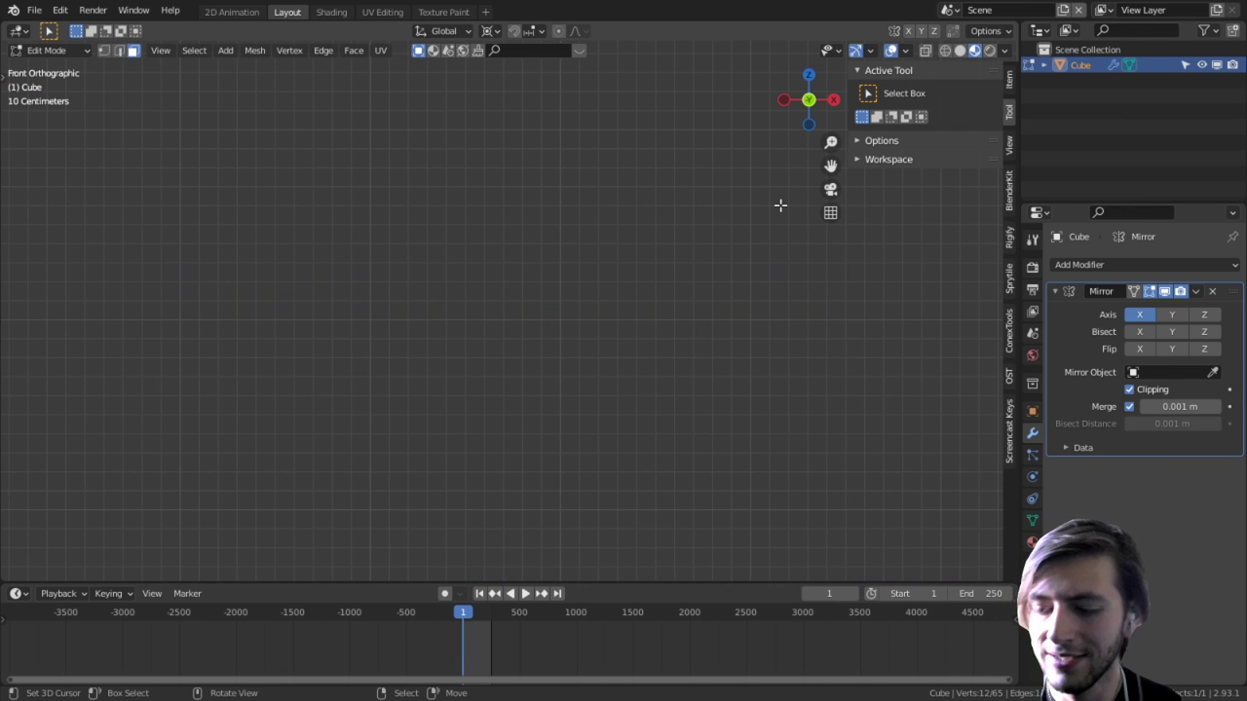
{"action": "key", "text": "KP_Decimal"}
Step: Move the short outer edge at the beak's tip about 0.34 m inward along X toward the mirror plane
{"action": "middle_click_drag", "start_coordinate": [857, 206], "coordinate": [741, 216]}
{"action": "scroll", "coordinate": [620, 268], "scroll_direction": "down", "scroll_amount": 4}
{"action": "middle_click_drag", "start_coordinate": [620, 269], "coordinate": [617, 385]}
{"action": "scroll", "coordinate": [557, 325], "scroll_direction": "up", "scroll_amount": 3}
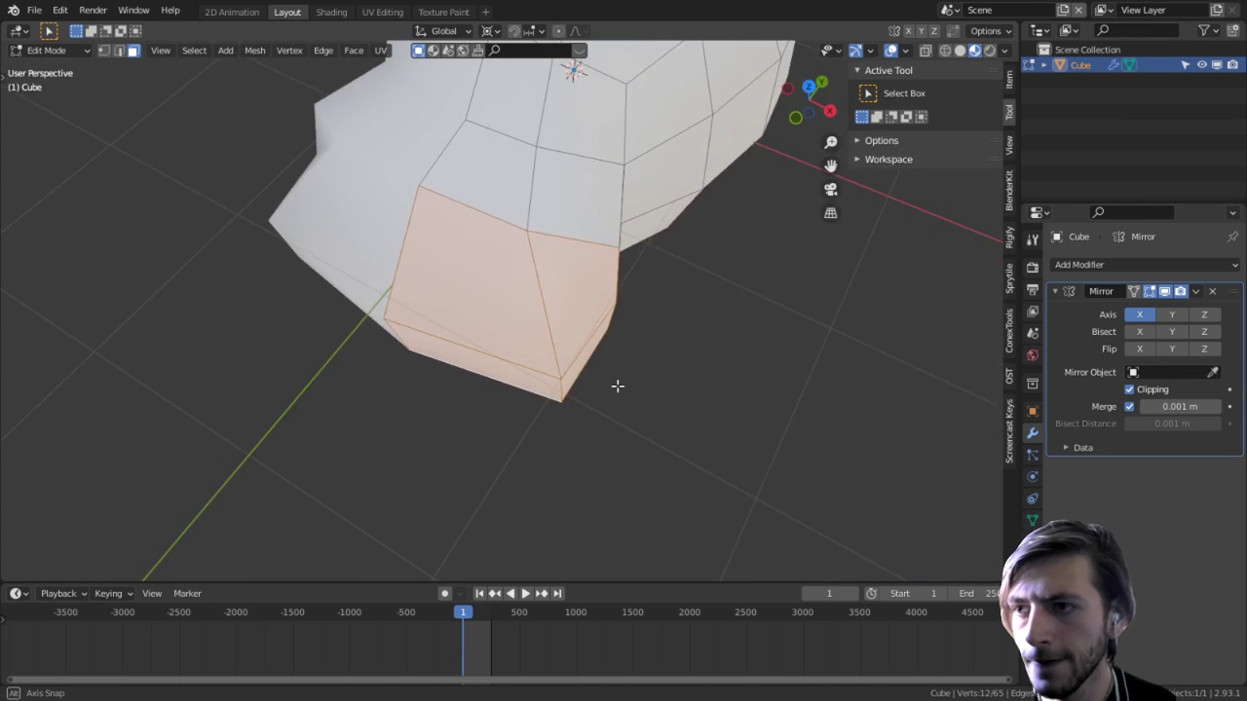
{"action": "key", "text": "x"}
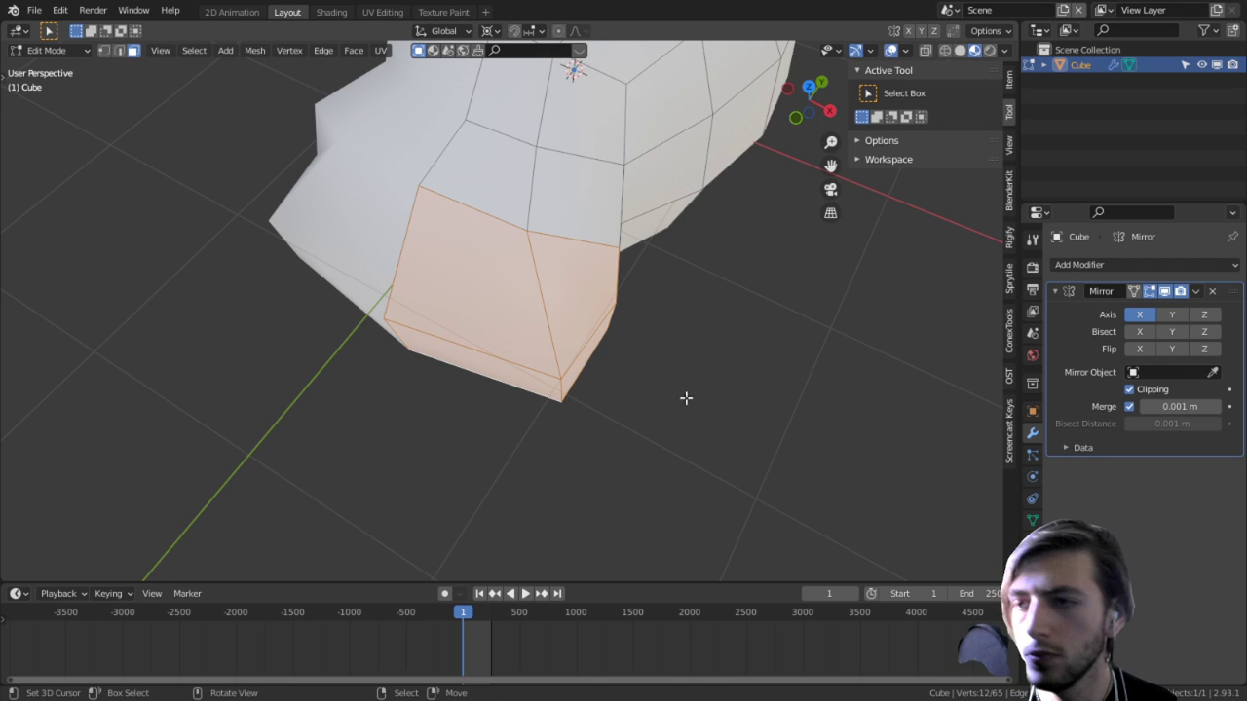
{"action": "key", "text": "2"}
{"action": "right_click", "coordinate": [564, 390]}
{"action": "key", "text": "g"}
{"action": "left_click", "coordinate": [649, 381]}
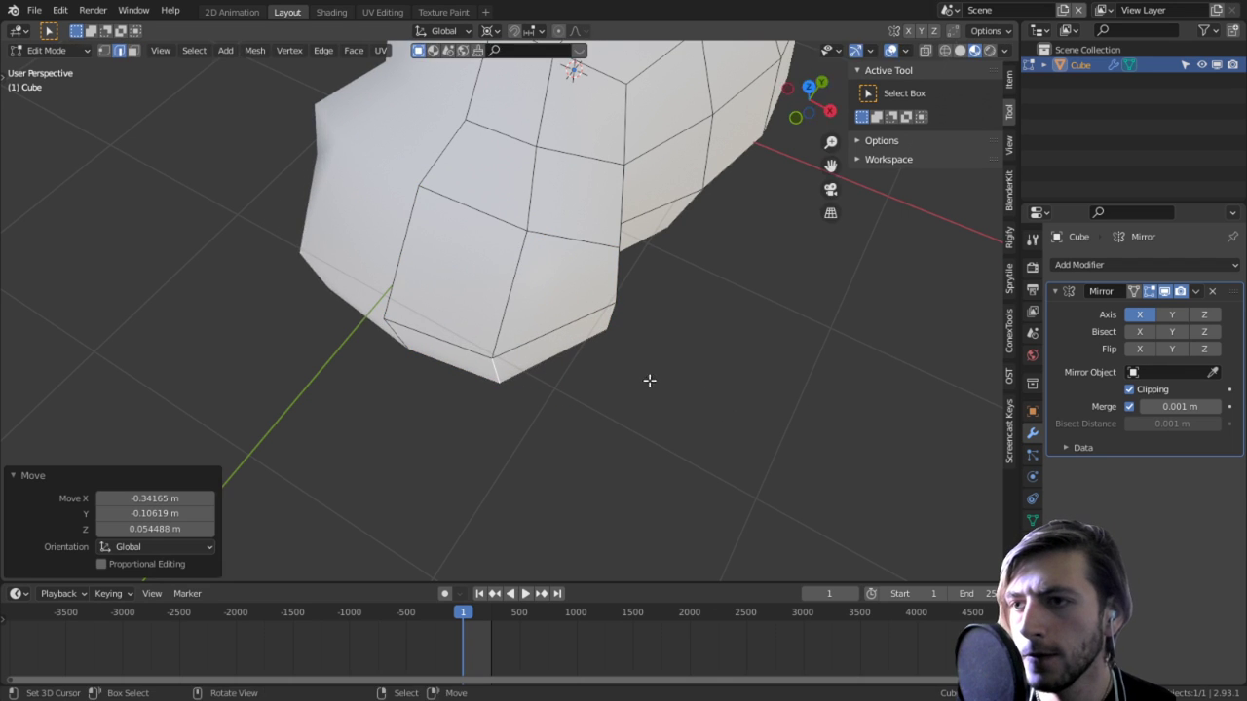
Step: Subdivide the vertical edge at the side of the beak's base, and add a centred loop cut around the beak's tip
{"action": "middle_click_drag", "start_coordinate": [649, 379], "coordinate": [561, 250]}
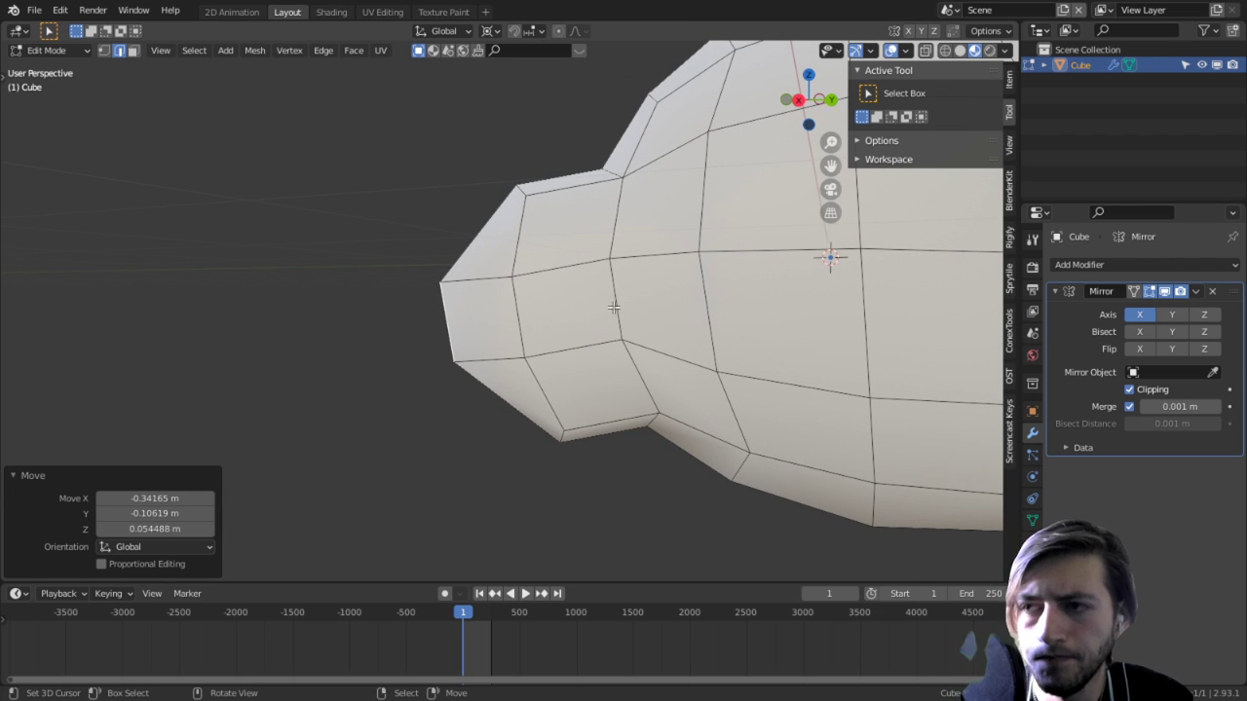
{"action": "middle_click_drag", "start_coordinate": [614, 307], "coordinate": [690, 294]}
{"action": "right_click", "coordinate": [691, 295]}
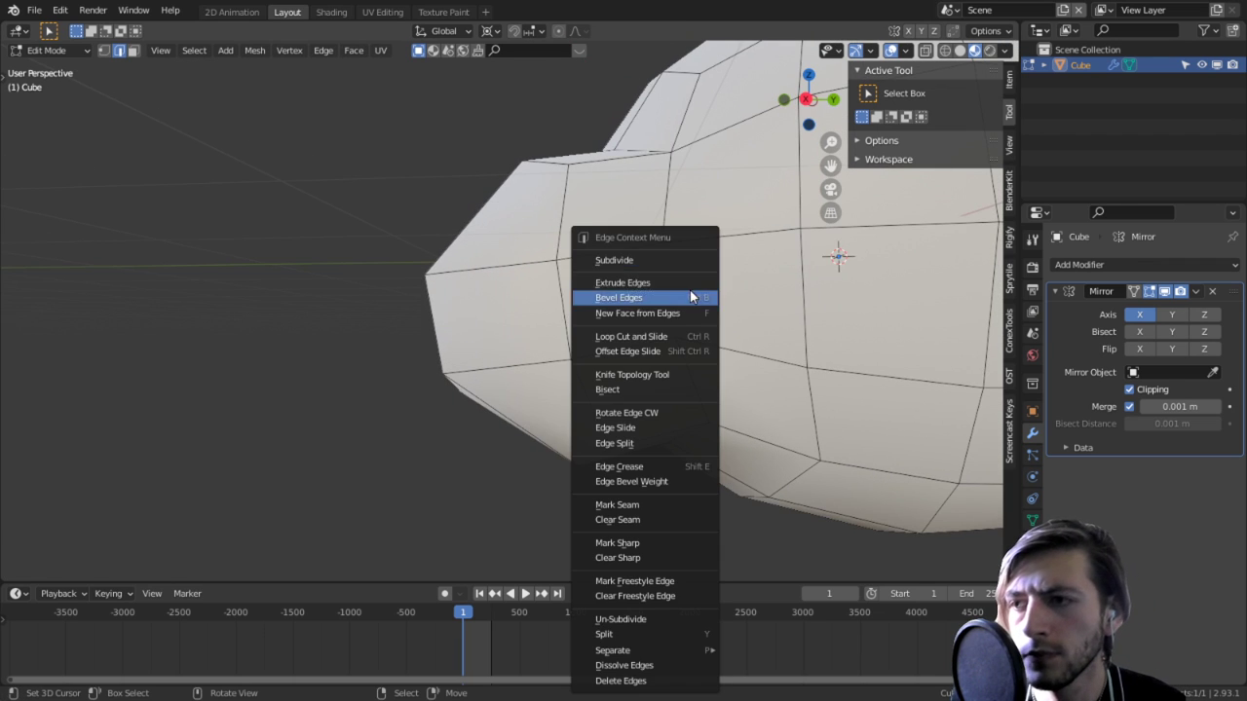
{"action": "left_click", "coordinate": [668, 260]}
{"action": "key", "text": "ctrl+r"}
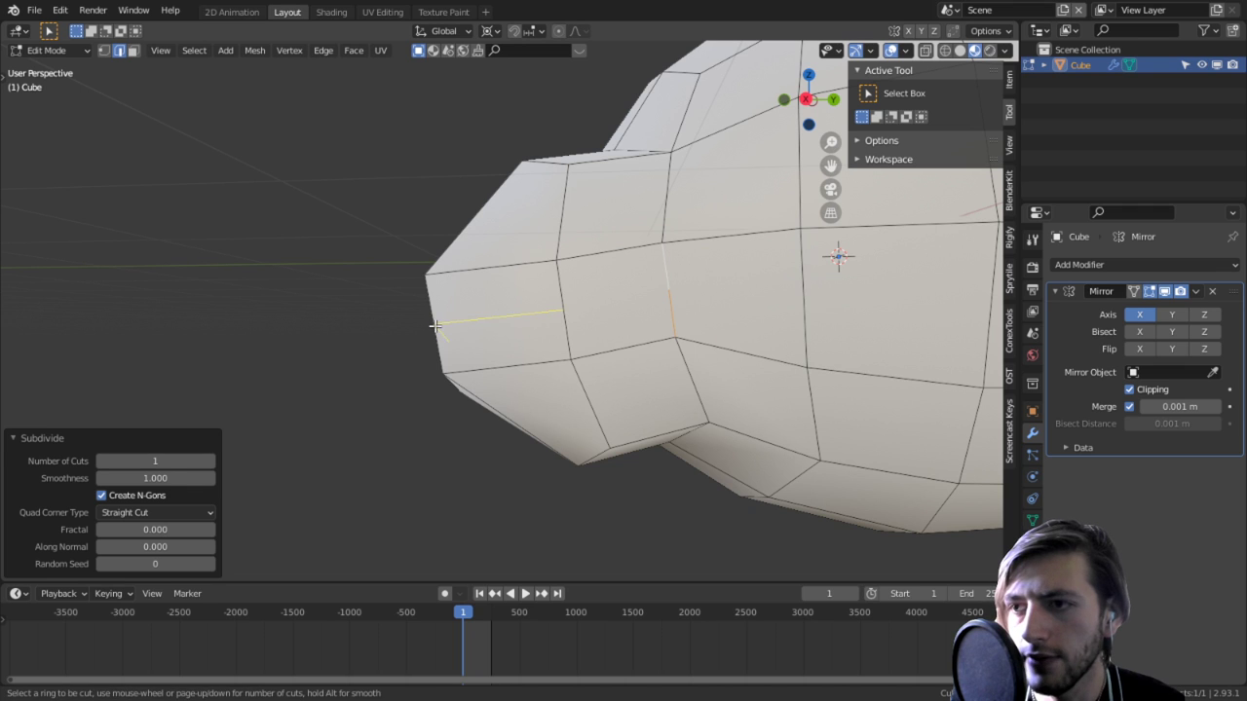
{"action": "left_click", "coordinate": [436, 326]}
{"action": "right_click", "coordinate": [437, 326]}
Step: Triangulate the side faces at the beak's base and dissolve the diagonals, leaving one edge joining the loop cut to the subdivided edge
{"action": "key", "text": "3"}
{"action": "right_click", "coordinate": [598, 298]}
{"action": "key", "text": "ctrl+t"}
{"action": "key", "text": "2"}
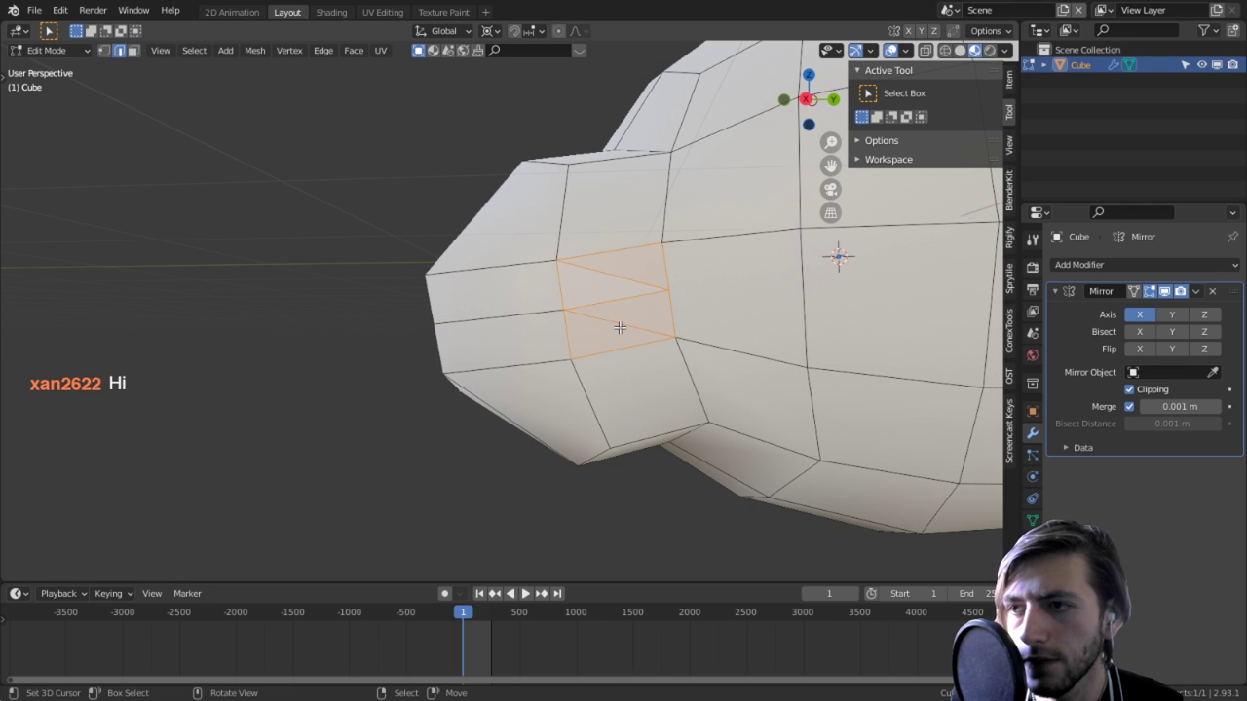
{"action": "key", "text": "ctrl+x"}
{"action": "mouse_move", "coordinate": [688, 300]}
{"action": "middle_mouse_down"}
{"action": "mouse_move", "coordinate": [701, 303]}
{"action": "mouse_move", "coordinate": [682, 305]}
{"action": "middle_mouse_up"}
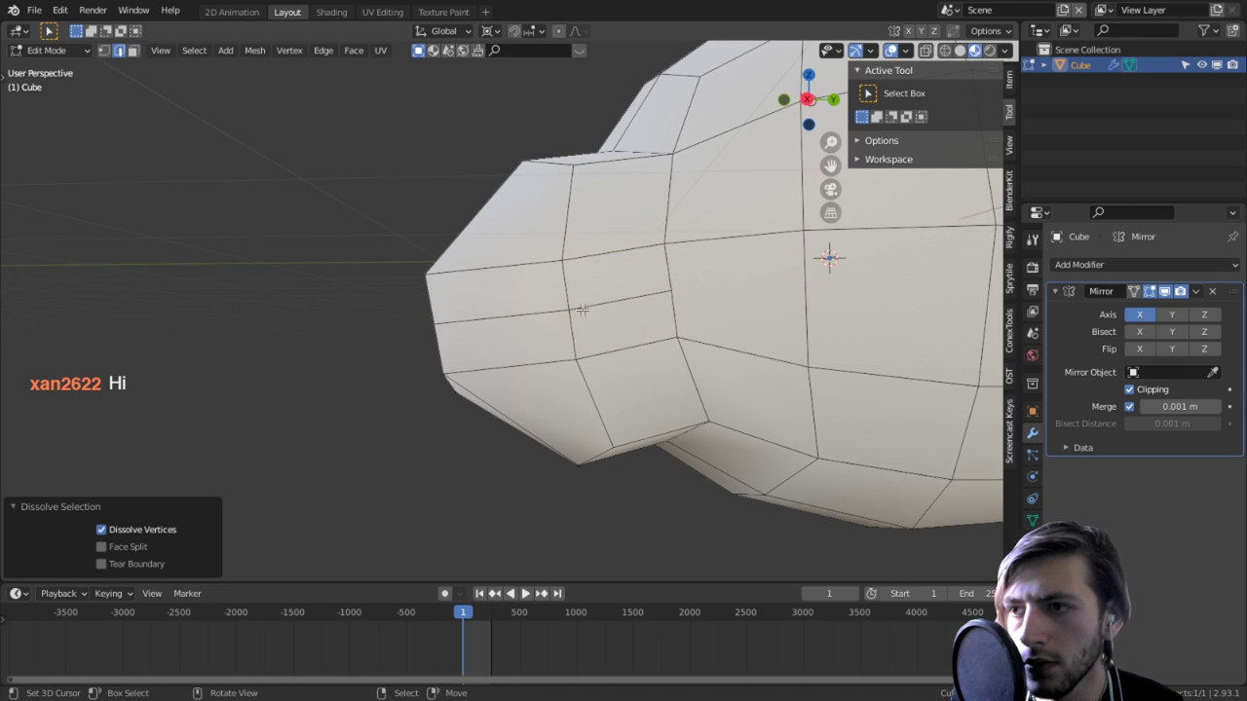
Step: Try sliding the joining edge's end vertex up to the upper corner with factor 1.000, and triangulate the face below it
{"action": "key", "text": "1"}
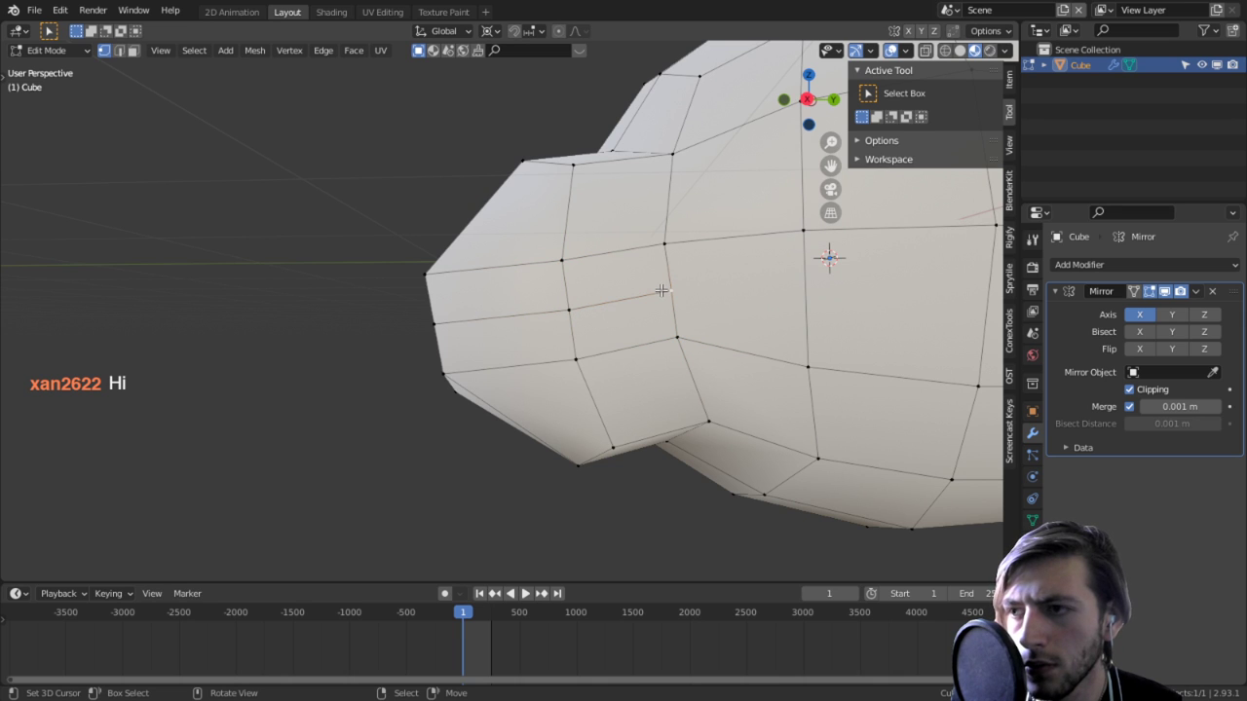
{"action": "key", "text": "shift+v"}
{"action": "left_click", "coordinate": [640, 223]}
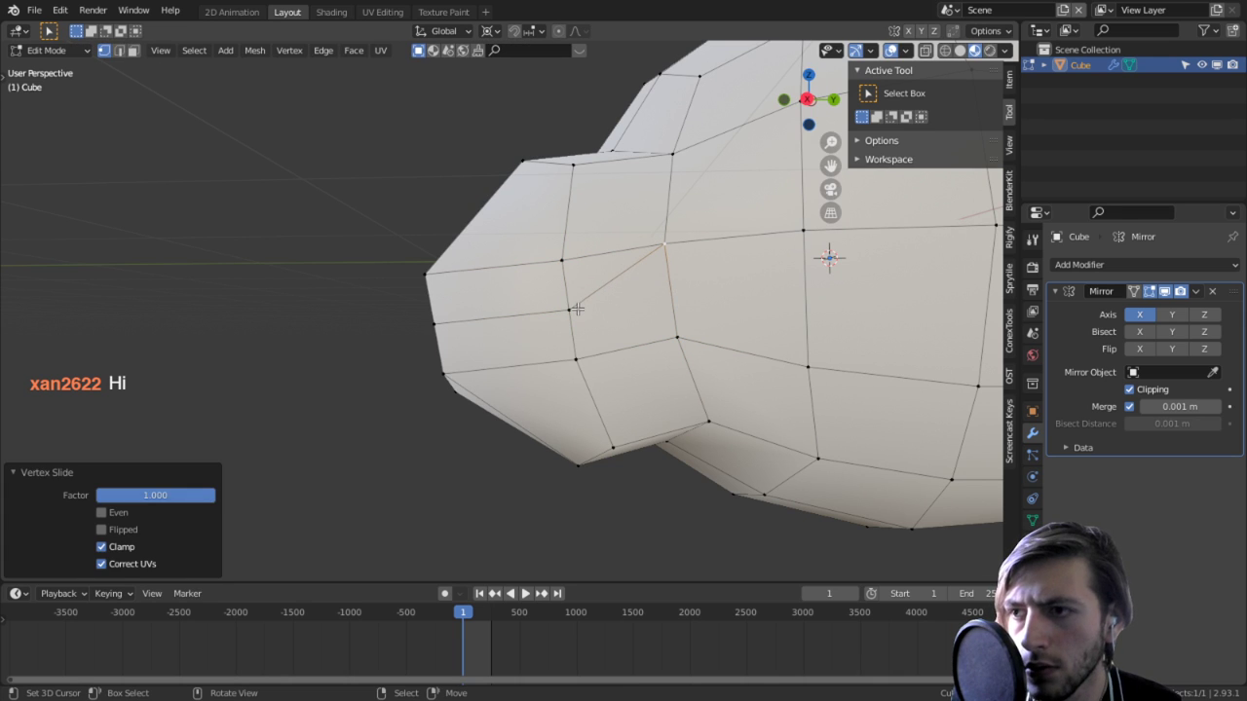
{"action": "key", "text": "3"}
{"action": "left_click", "coordinate": [612, 314]}
{"action": "key", "text": "ctrl+t"}
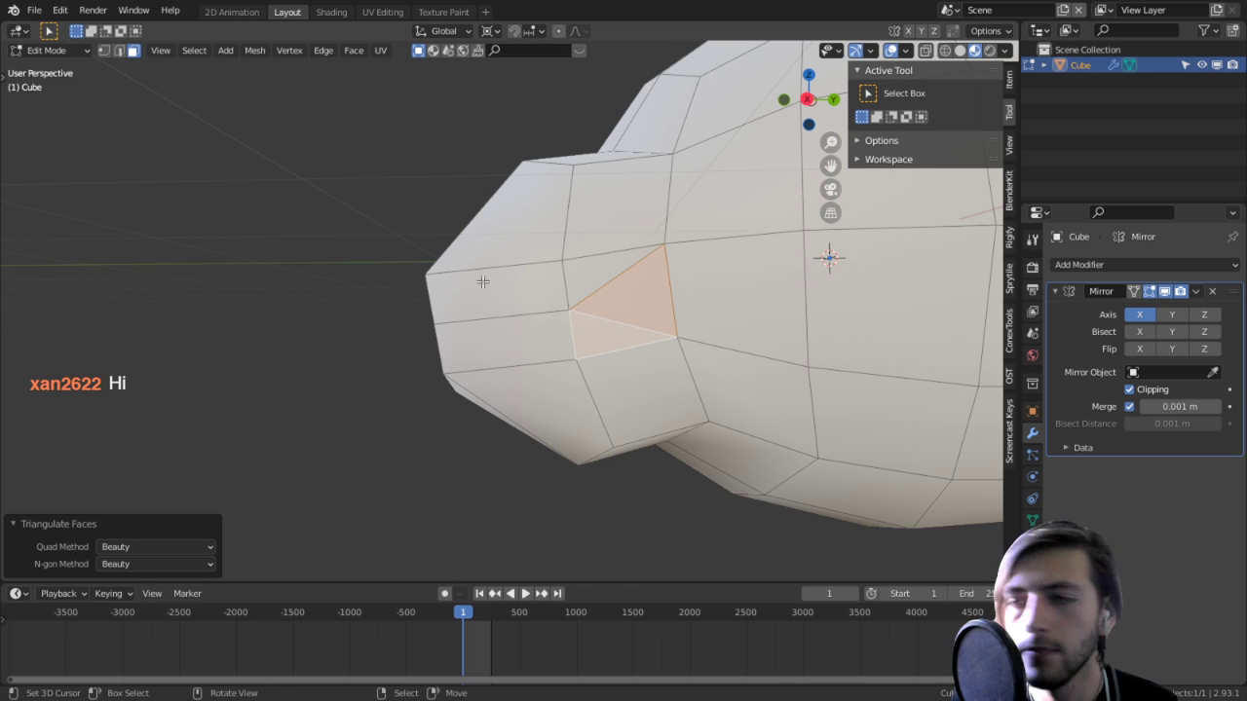
Step: Dissolve the two diagonal edges on the side of the beak's base
{"action": "mouse_move", "coordinate": [483, 282]}
{"action": "middle_mouse_down"}
{"action": "mouse_move", "coordinate": [630, 279]}
{"action": "mouse_move", "coordinate": [454, 277]}
{"action": "mouse_move", "coordinate": [500, 281]}
{"action": "mouse_move", "coordinate": [507, 248]}
{"action": "mouse_move", "coordinate": [499, 294]}
{"action": "middle_mouse_up"}
{"action": "right_click", "coordinate": [470, 244]}
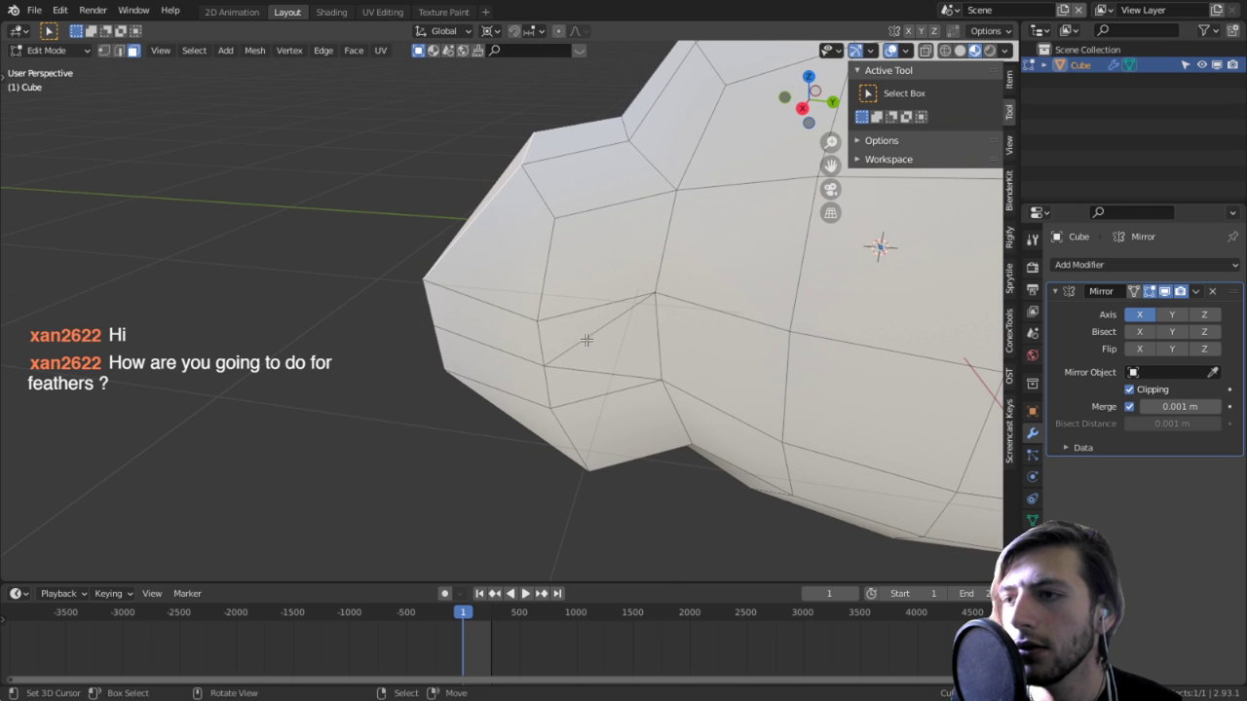
{"action": "left_click", "coordinate": [587, 343]}
{"action": "key", "text": "2"}
{"action": "left_click", "coordinate": [633, 319]}
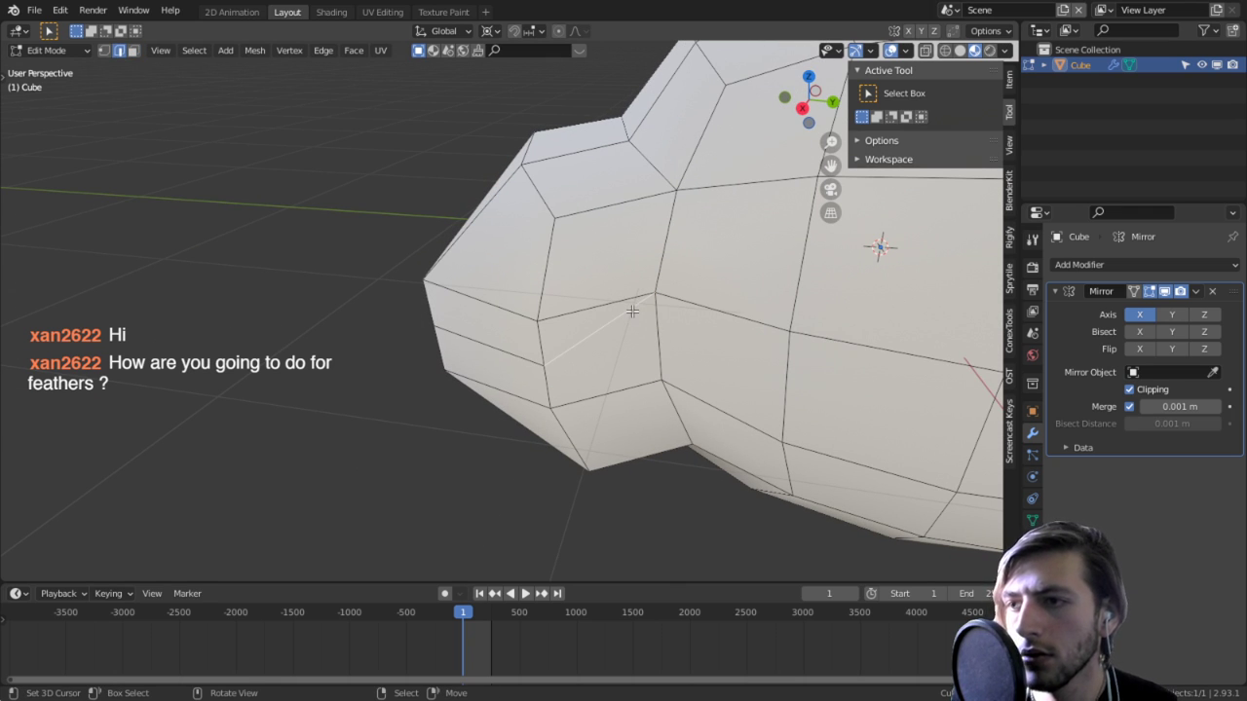
{"action": "key", "text": "ctrl+x"}
Step: Subdivide the vertical edge at the beak's base, triangulate the adjoining faces, and convert the beak-side triangles to quads
{"action": "right_click", "coordinate": [659, 334]}
{"action": "key", "text": "w"}
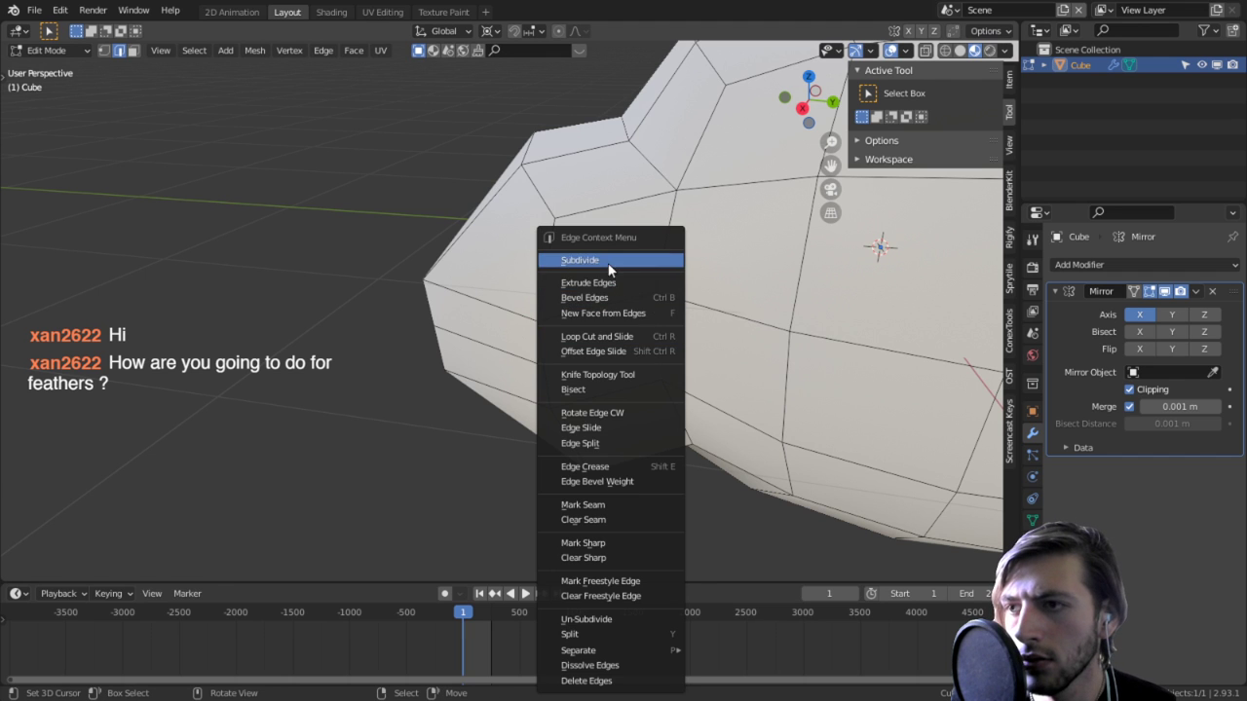
{"action": "left_click", "coordinate": [608, 269]}
{"action": "key", "text": "3"}
{"action": "right_click", "coordinate": [684, 356]}
{"action": "key", "text": "ctrl+t"}
{"action": "middle_click_drag", "start_coordinate": [705, 347], "coordinate": [556, 343]}
{"action": "key", "text": "ctrl+z"}
{"action": "key", "text": "ctrl+t"}
{"action": "key", "text": "alt+j"}
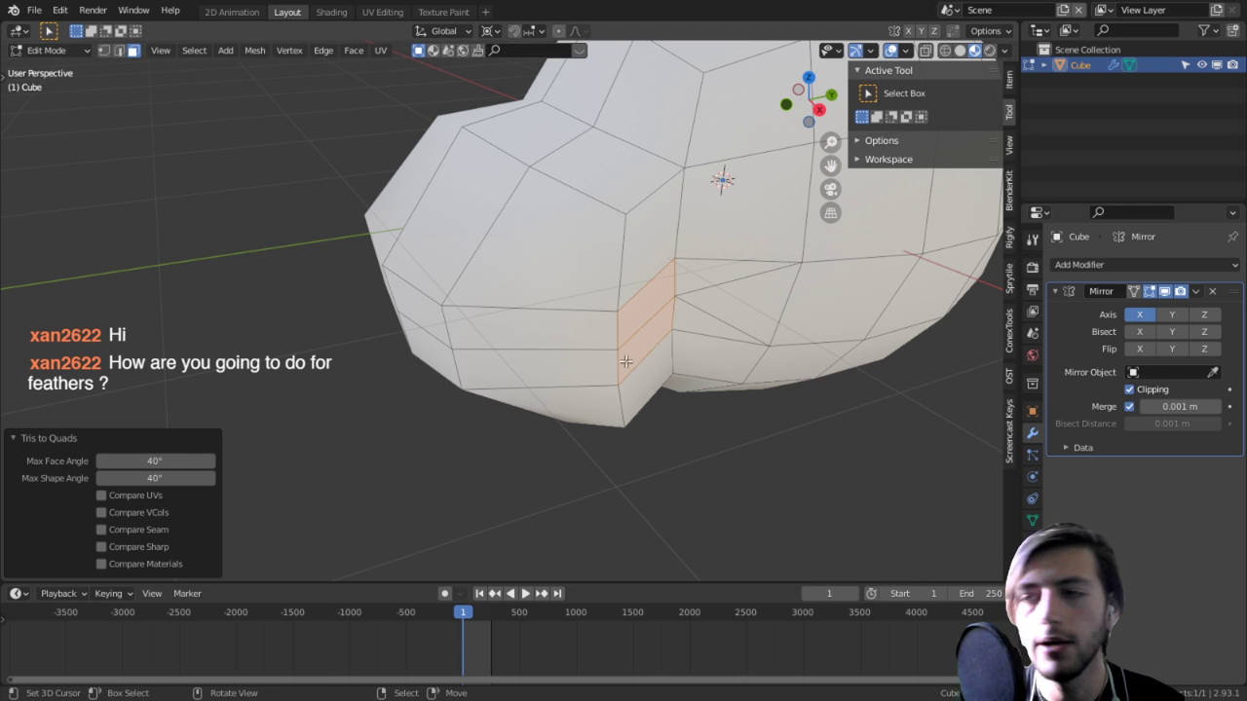
Step: Select the vertical run of edges at the rear corner of the beak's side and move it to reshape the beak's base
{"action": "middle_click_drag", "start_coordinate": [626, 361], "coordinate": [603, 296]}
{"action": "right_click", "coordinate": [603, 296]}
{"action": "left_click", "coordinate": [609, 385], "text": "ctrl"}
{"action": "middle_click_drag", "start_coordinate": [609, 386], "coordinate": [712, 474]}
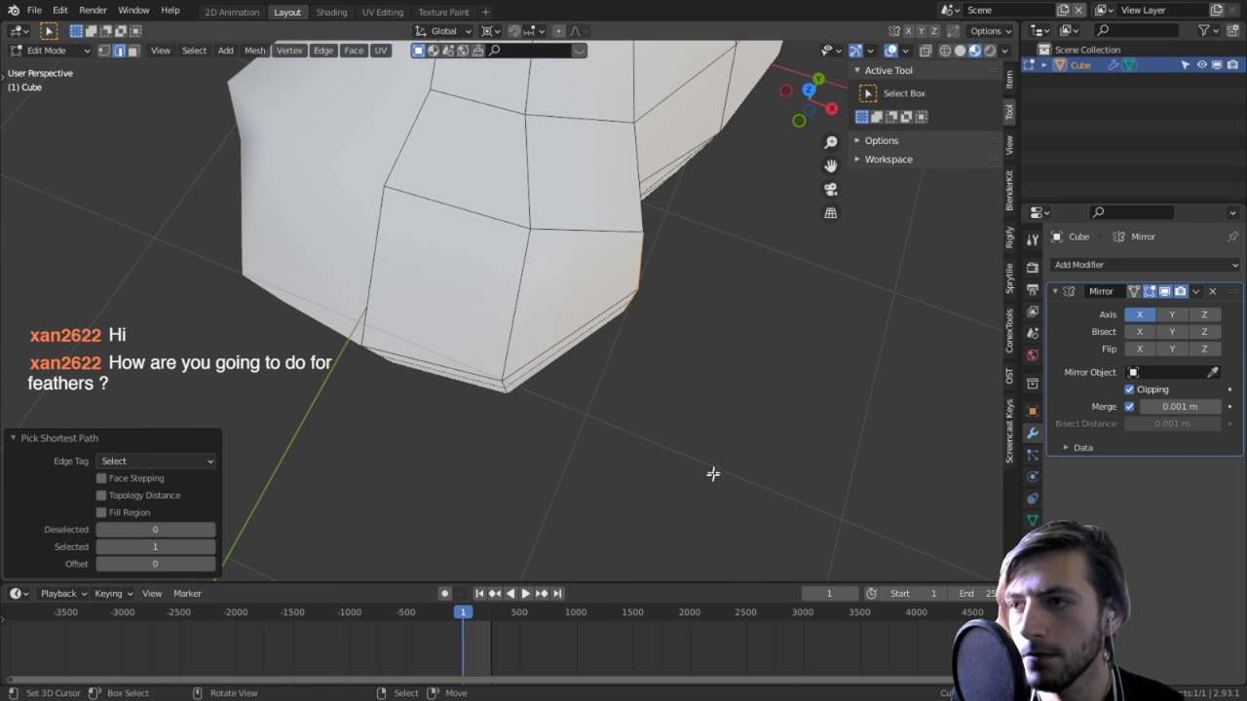
{"action": "key", "text": "g"}
{"action": "left_click", "coordinate": [353, 401]}
{"action": "mouse_move", "coordinate": [354, 400]}
{"action": "middle_mouse_down"}
{"action": "mouse_move", "coordinate": [398, 228]}
{"action": "mouse_move", "coordinate": [364, 228]}
{"action": "mouse_move", "coordinate": [474, 204]}
{"action": "mouse_move", "coordinate": [646, 218]}
{"action": "middle_mouse_up"}
Step: Enter Sculpt Mode and switch the viewport to solid shading with Shadow and Cavity enabled and X-Ray off
{"action": "key", "text": "ctrl+Tab"}
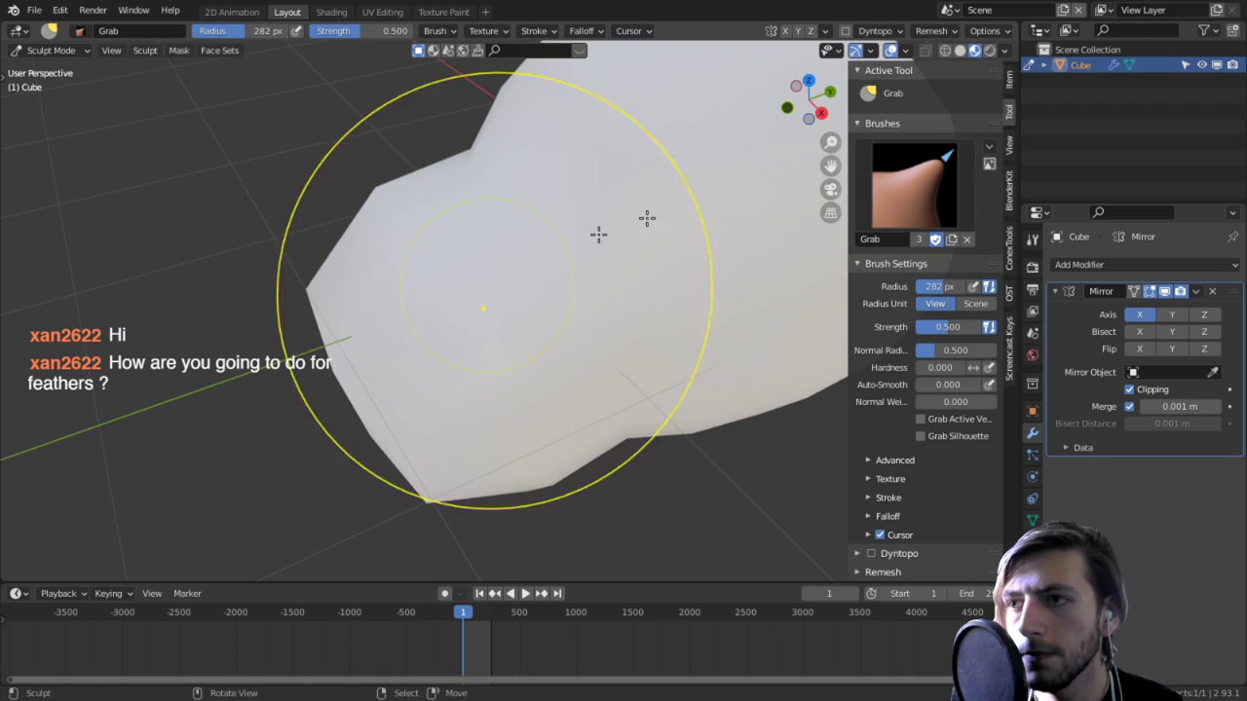
{"action": "left_click", "coordinate": [959, 50]}
{"action": "left_click", "coordinate": [1006, 50]}
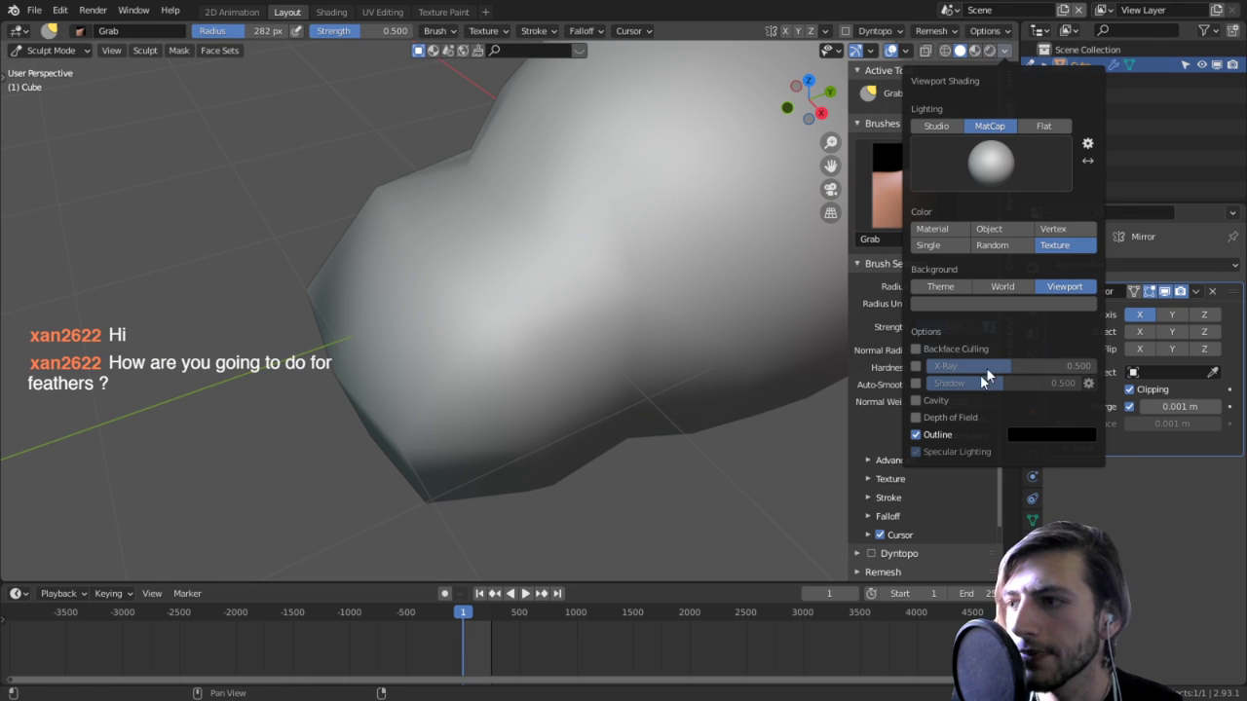
{"action": "left_click", "coordinate": [915, 383]}
{"action": "left_click", "coordinate": [916, 367]}
{"action": "left_click", "coordinate": [915, 366]}
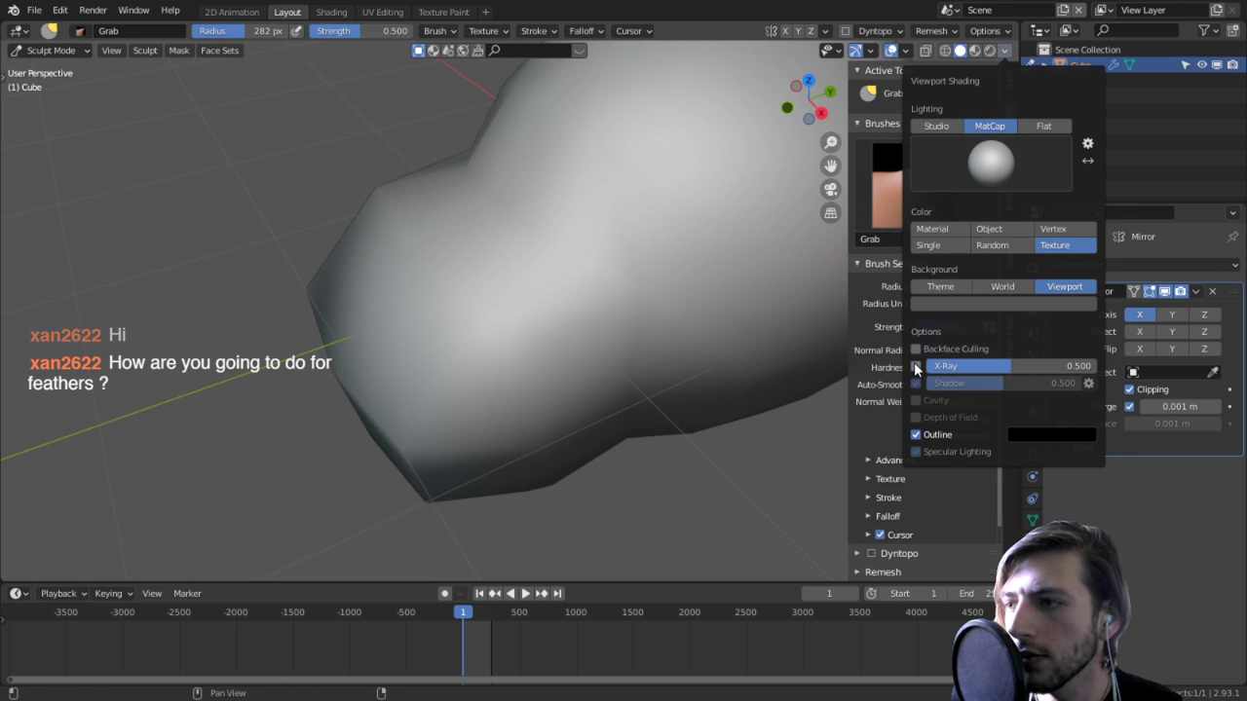
{"action": "left_click", "coordinate": [916, 400]}
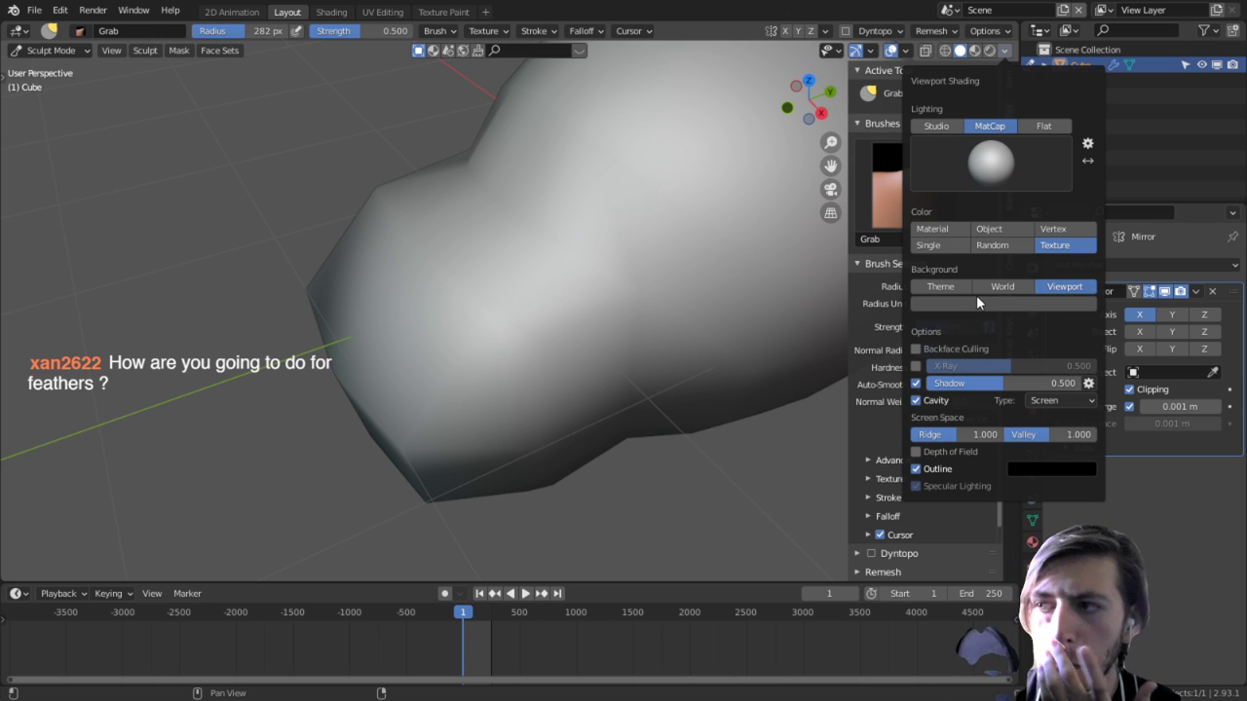
Step: Display the wireframe overlay on the head mesh in Sculpt Mode
{"action": "middle_click_drag", "start_coordinate": [721, 265], "coordinate": [678, 352]}
{"action": "key", "text": "super"}
{"action": "key", "text": "super"}
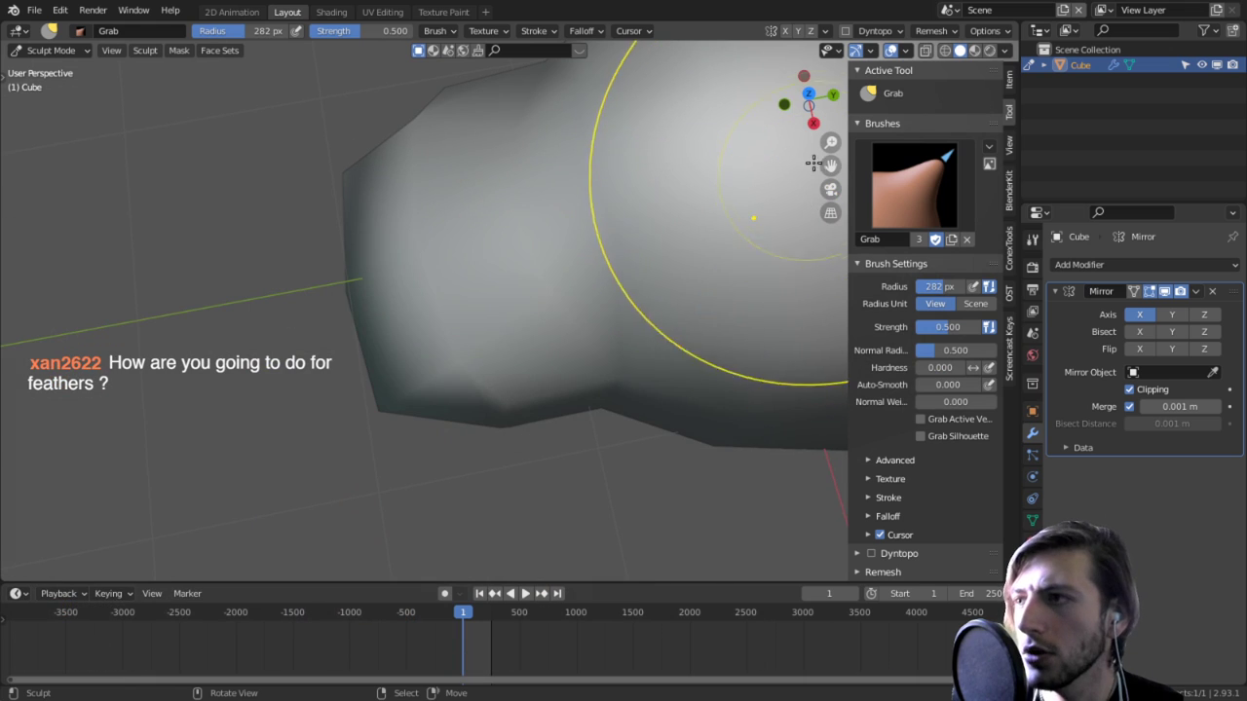
{"action": "left_click", "coordinate": [906, 52]}
{"action": "left_click", "coordinate": [809, 317]}
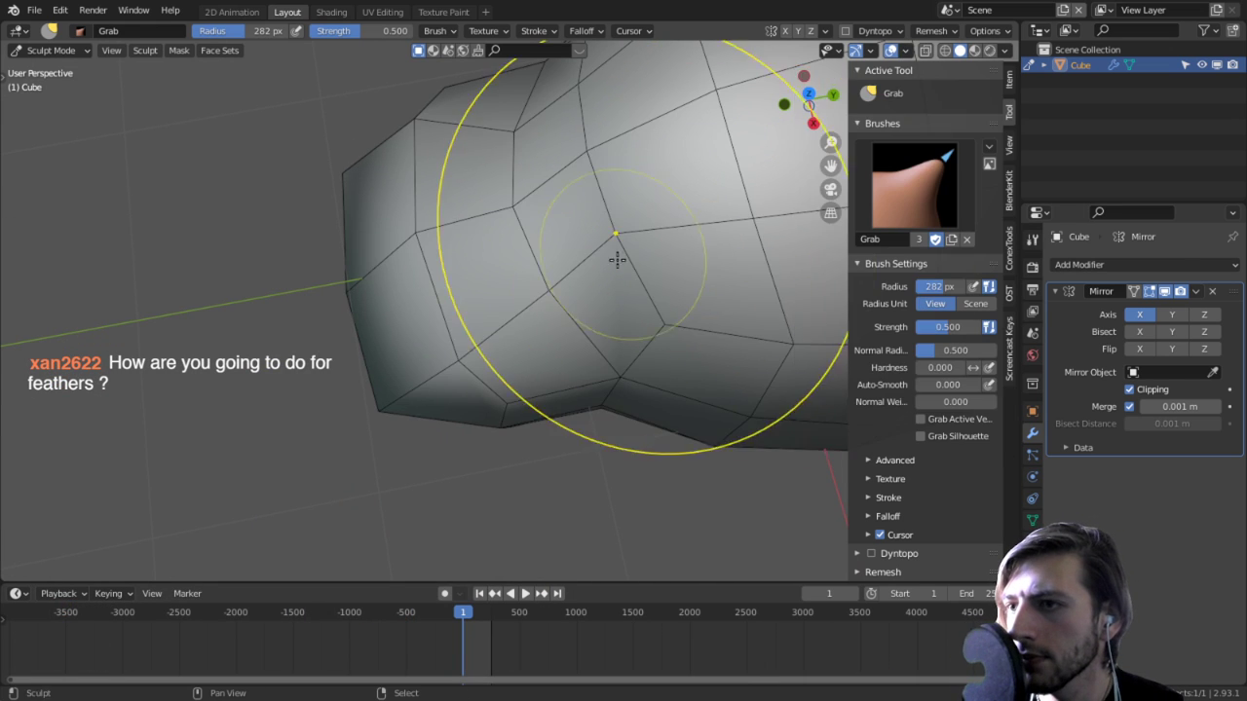
Step: Smooth the transition between the beak and the head, along the beak's side, underside and top, with the Smooth brush
{"action": "middle_click_drag", "start_coordinate": [615, 256], "coordinate": [673, 217]}
{"action": "key", "text": "shift+s"}
{"action": "left_click", "coordinate": [584, 259]}
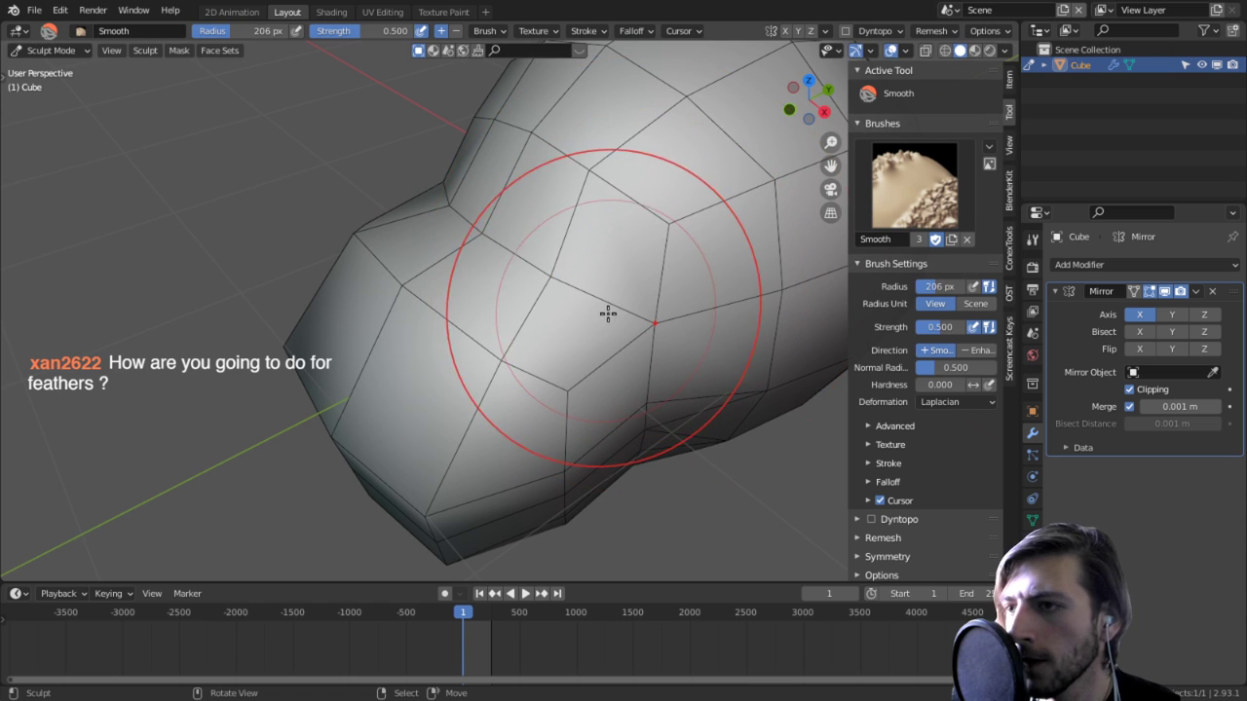
{"action": "mouse_move", "coordinate": [545, 281]}
{"action": "middle_mouse_down"}
{"action": "mouse_move", "coordinate": [559, 244]}
{"action": "mouse_move", "coordinate": [542, 292]}
{"action": "mouse_move", "coordinate": [570, 298]}
{"action": "mouse_move", "coordinate": [589, 237]}
{"action": "middle_mouse_up"}
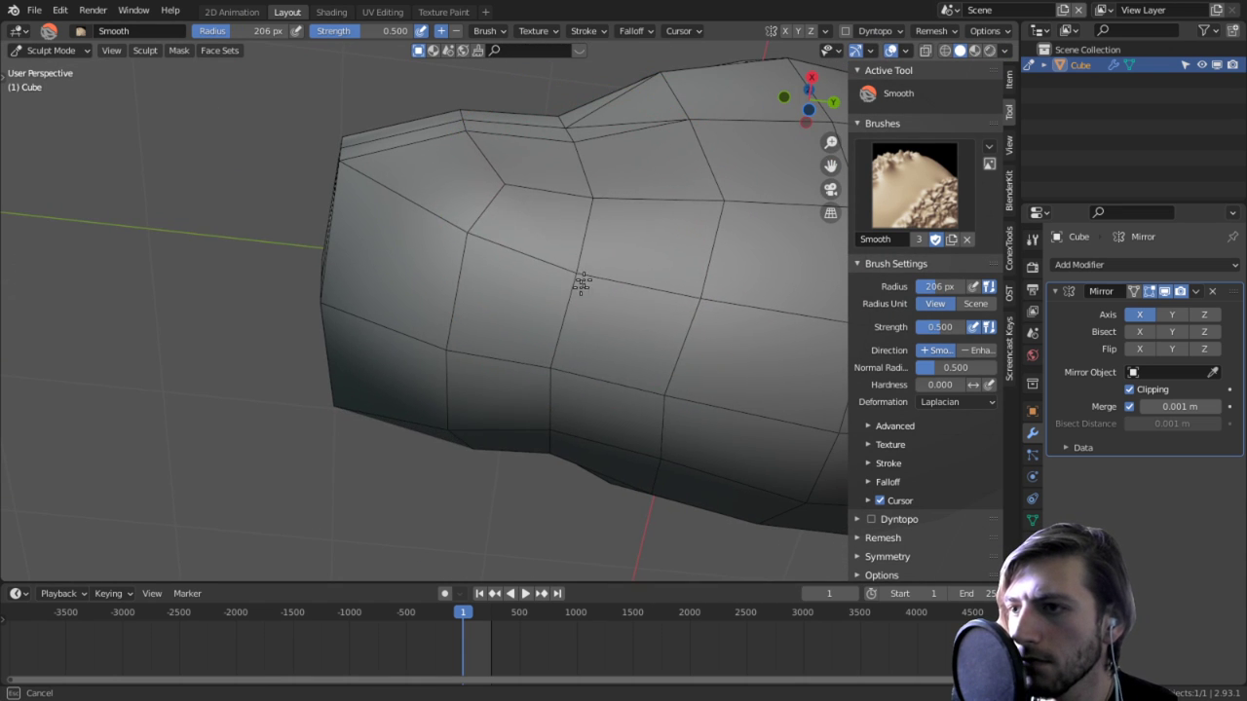
{"action": "mouse_move", "coordinate": [568, 306]}
{"action": "middle_mouse_down"}
{"action": "mouse_move", "coordinate": [622, 322]}
{"action": "mouse_move", "coordinate": [473, 279]}
{"action": "mouse_move", "coordinate": [555, 292]}
{"action": "mouse_move", "coordinate": [593, 347]}
{"action": "mouse_move", "coordinate": [665, 365]}
{"action": "mouse_move", "coordinate": [653, 397]}
{"action": "mouse_move", "coordinate": [617, 289]}
{"action": "mouse_move", "coordinate": [578, 272]}
{"action": "mouse_move", "coordinate": [443, 329]}
{"action": "middle_mouse_up"}
{"action": "scroll", "coordinate": [487, 278], "scroll_direction": "up", "scroll_amount": 2}
{"action": "key", "text": "Tab"}
{"action": "key", "text": "Tab"}
{"action": "scroll", "coordinate": [444, 329], "scroll_direction": "up", "scroll_amount": 5}
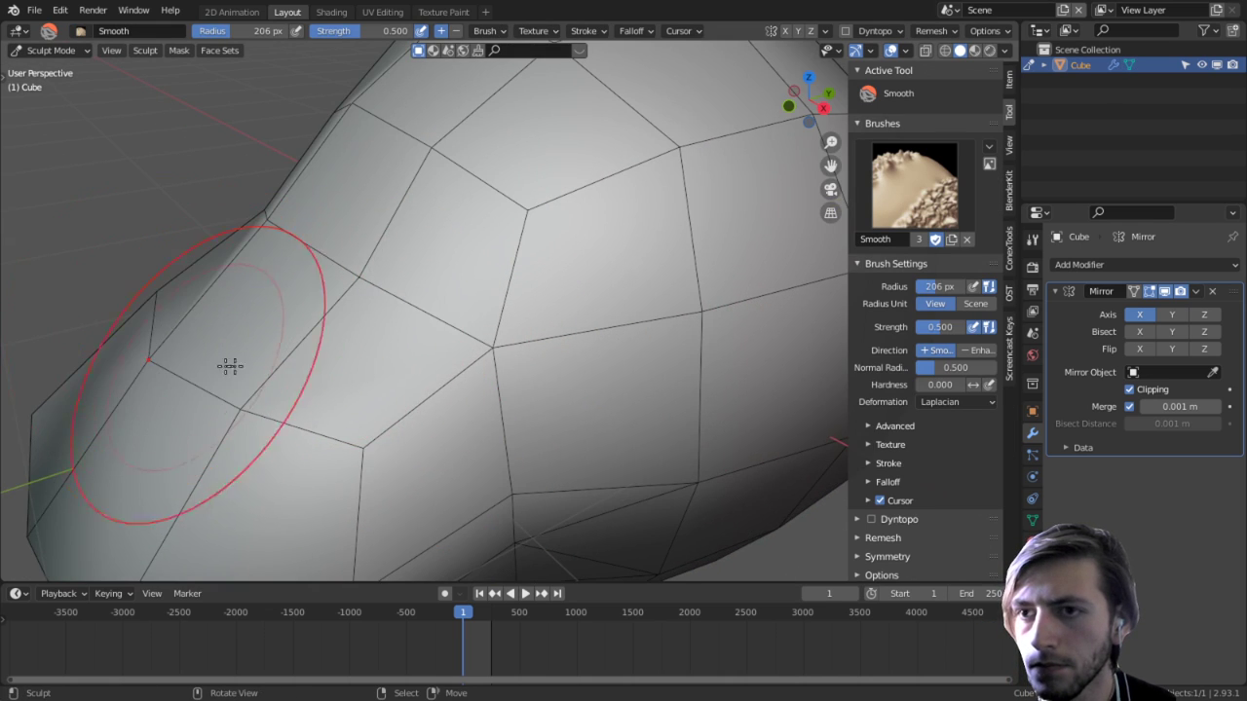
{"action": "scroll", "coordinate": [230, 365], "scroll_direction": "up", "scroll_amount": 2}
{"action": "left_click_drag", "start_coordinate": [204, 327], "coordinate": [226, 304]}
Step: In Edit Mode, move the vertex on the beak's top ridge downward, refining its position from a second angle
{"action": "key", "text": "Tab"}
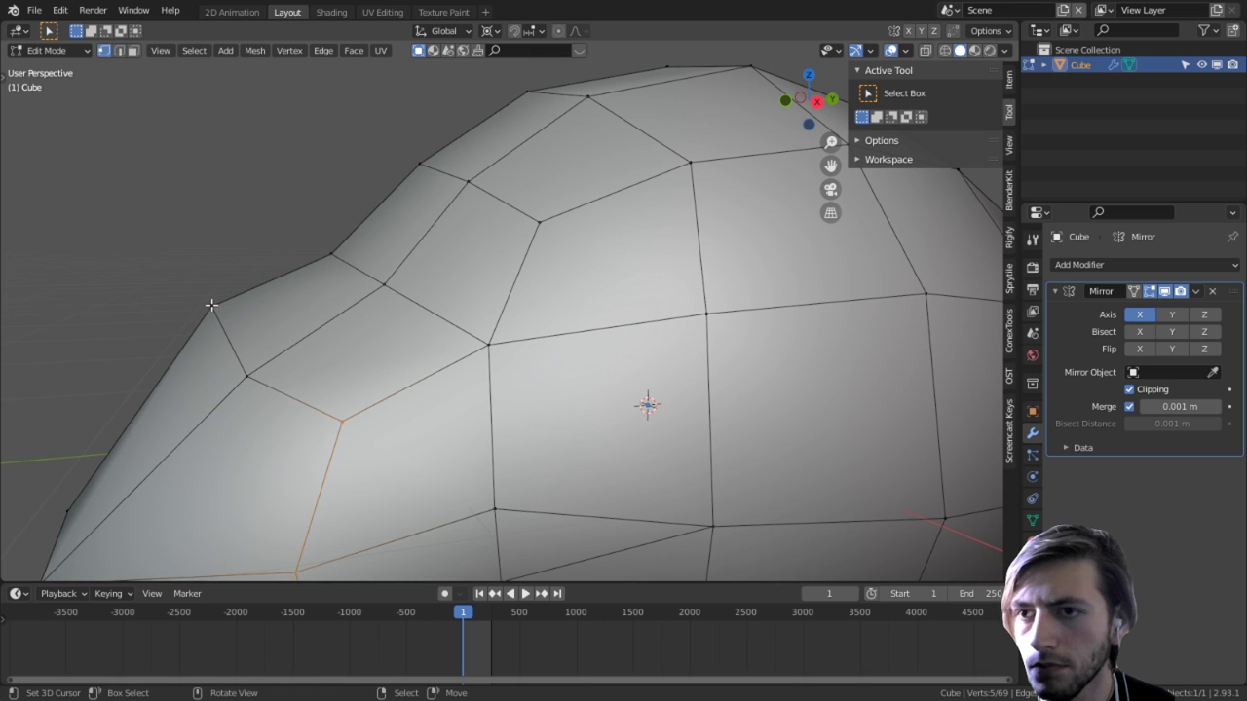
{"action": "left_click", "coordinate": [211, 305]}
{"action": "key", "text": "g"}
{"action": "left_click", "coordinate": [223, 337]}
{"action": "middle_click_drag", "start_coordinate": [223, 337], "coordinate": [346, 230]}
{"action": "key", "text": "g"}
{"action": "left_click", "coordinate": [341, 222]}
Step: Try moving the edge where the beak's top meets the forehead, and undo the move
{"action": "middle_click_drag", "start_coordinate": [439, 283], "coordinate": [635, 229], "text": "shift"}
{"action": "scroll", "coordinate": [598, 216], "scroll_direction": "down", "scroll_amount": 3}
{"action": "right_click_drag", "start_coordinate": [454, 234], "coordinate": [501, 250]}
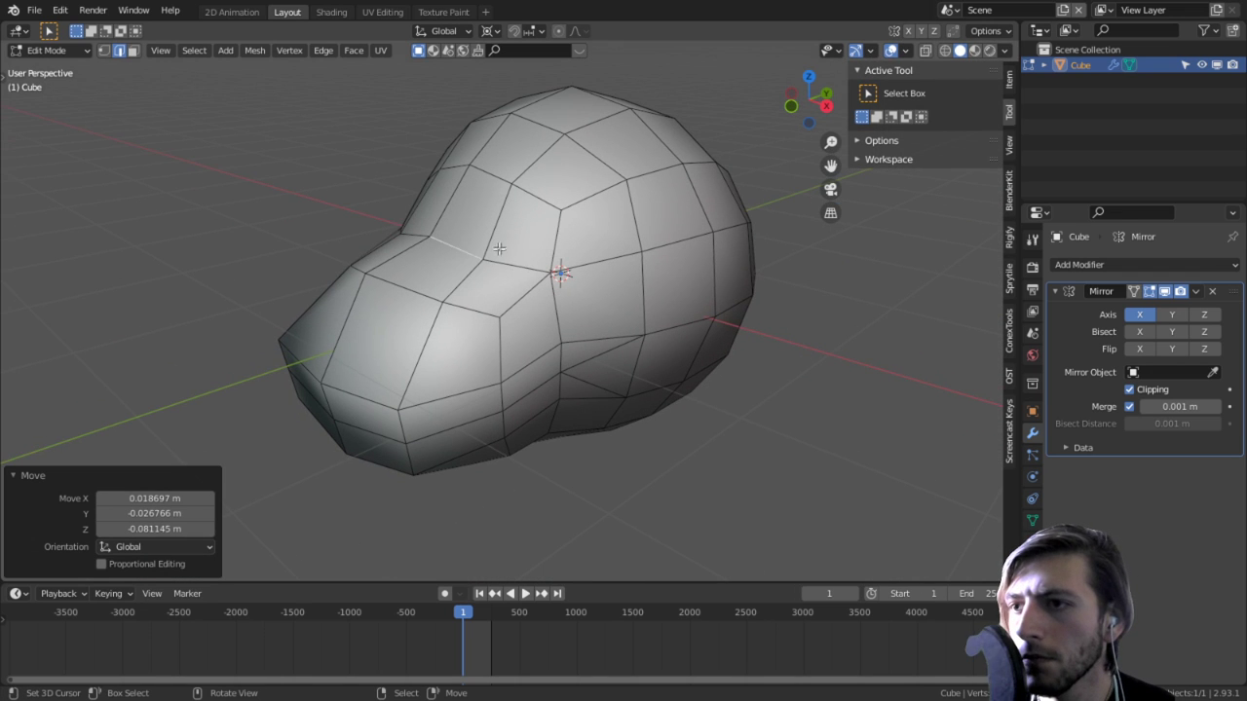
{"action": "key", "text": "ctrl+z"}
Step: Select the path of edges around the beak's base from forehead to underside and mark it as sharp
{"action": "right_click", "coordinate": [518, 261], "text": "ctrl"}
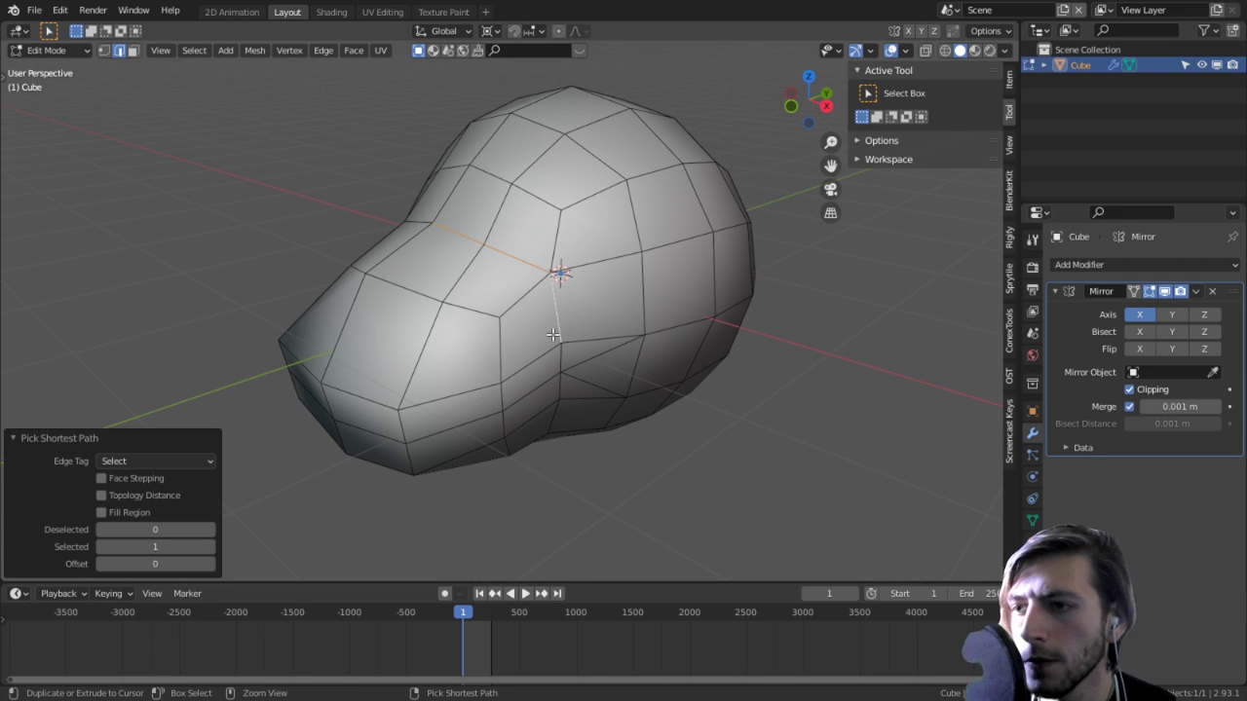
{"action": "middle_click_drag", "start_coordinate": [567, 413], "coordinate": [558, 288]}
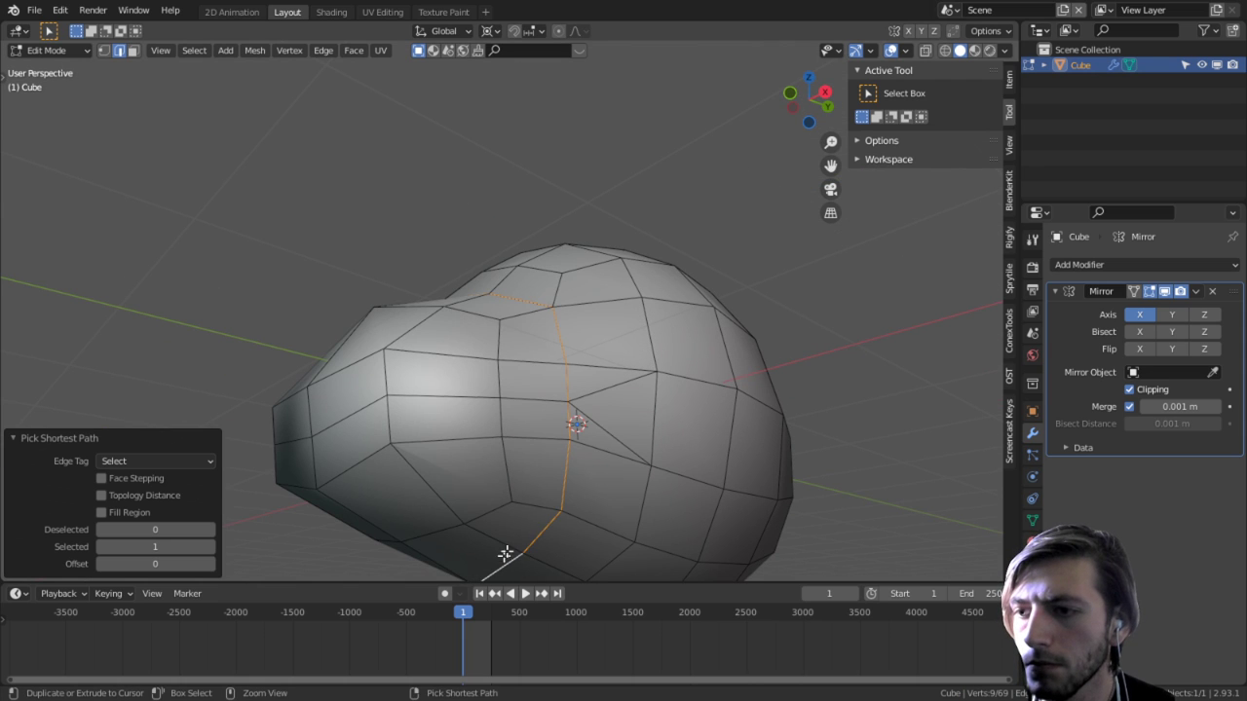
{"action": "key", "text": "ctrl+e"}
{"action": "left_click", "coordinate": [487, 591]}
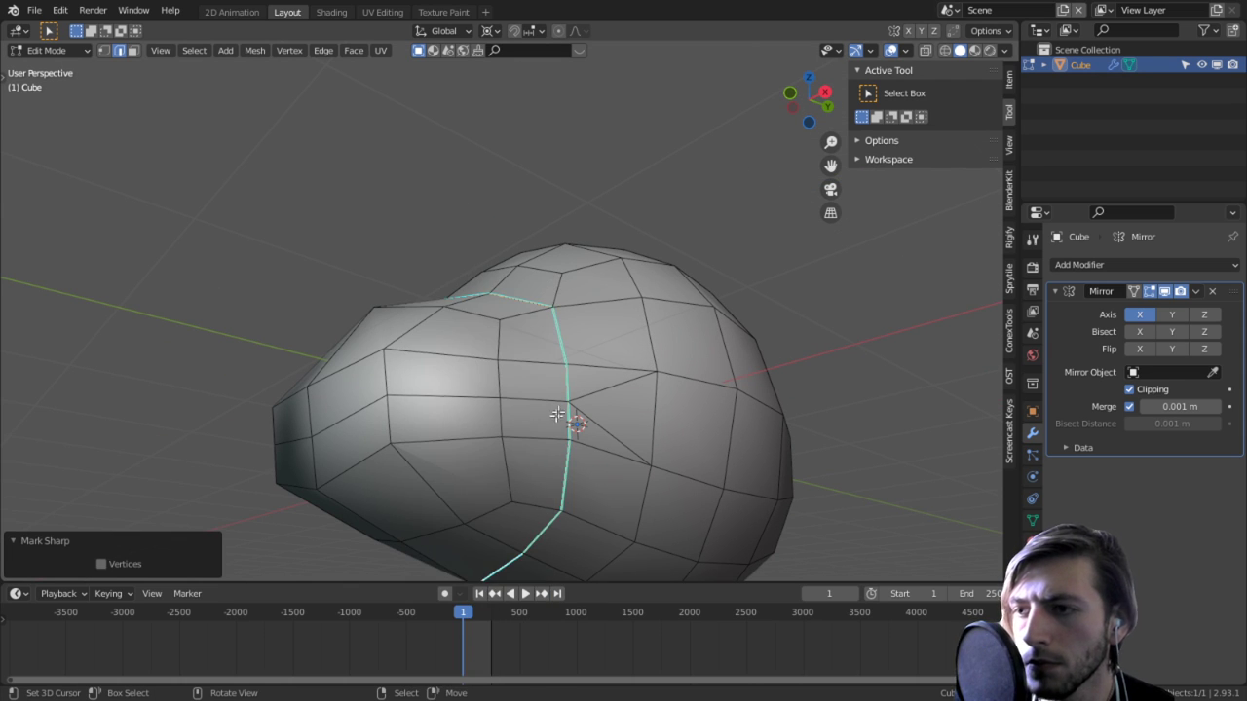
Step: Enable Auto Smooth in the mesh's normals settings and set its angle to 180°
{"action": "middle_click_drag", "start_coordinate": [556, 415], "coordinate": [899, 454]}
{"action": "left_click", "coordinate": [1032, 520]}
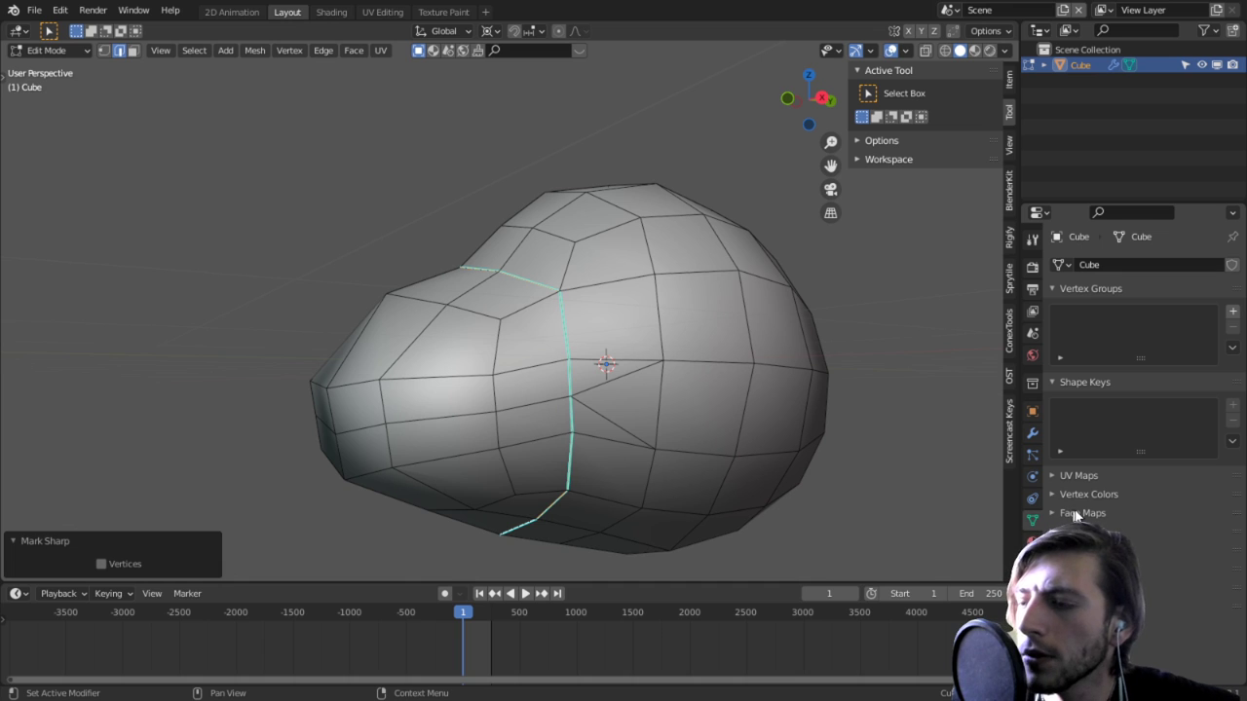
{"action": "left_click", "coordinate": [1091, 569]}
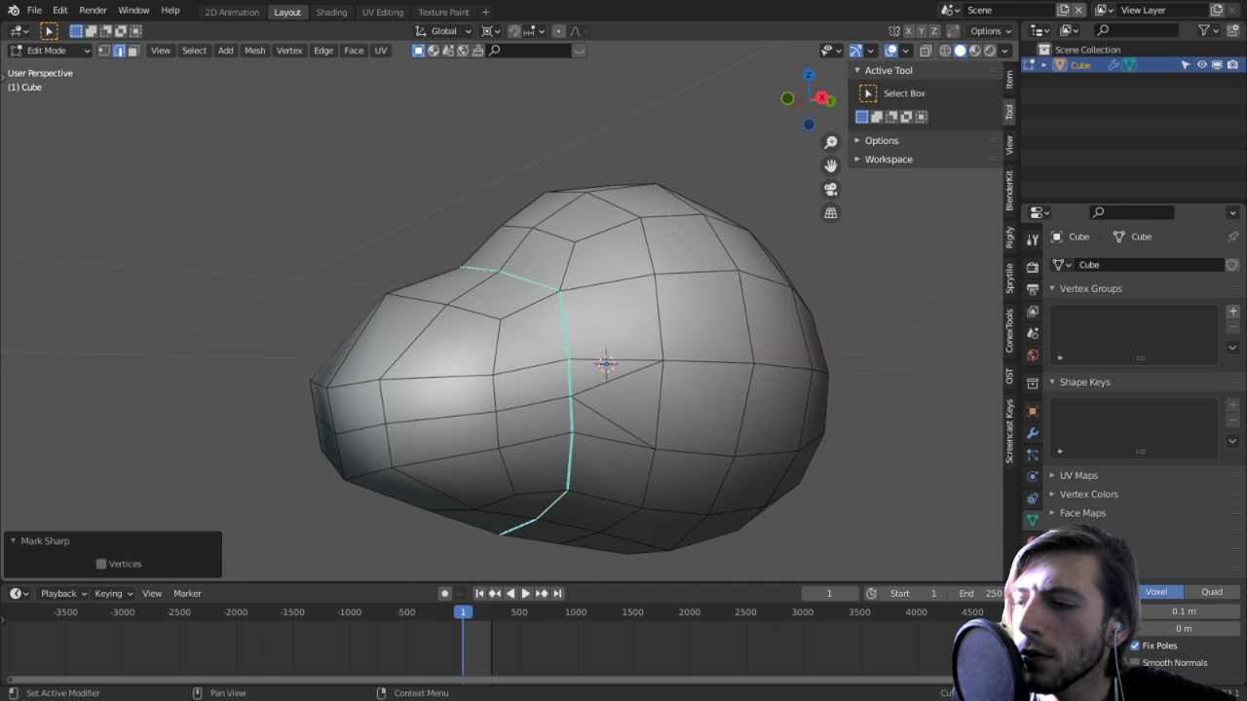
{"action": "left_click", "coordinate": [1090, 569]}
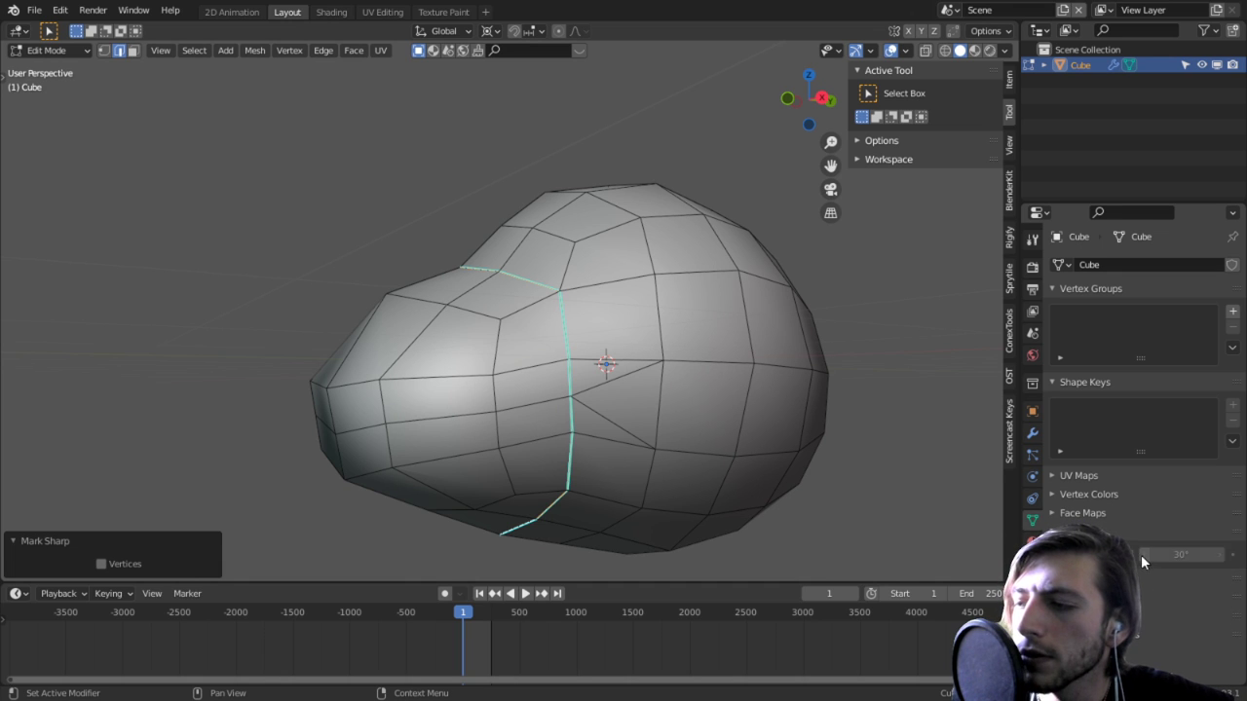
{"action": "left_click", "coordinate": [1133, 553]}
{"action": "middle_click_drag", "start_coordinate": [829, 445], "coordinate": [702, 470]}
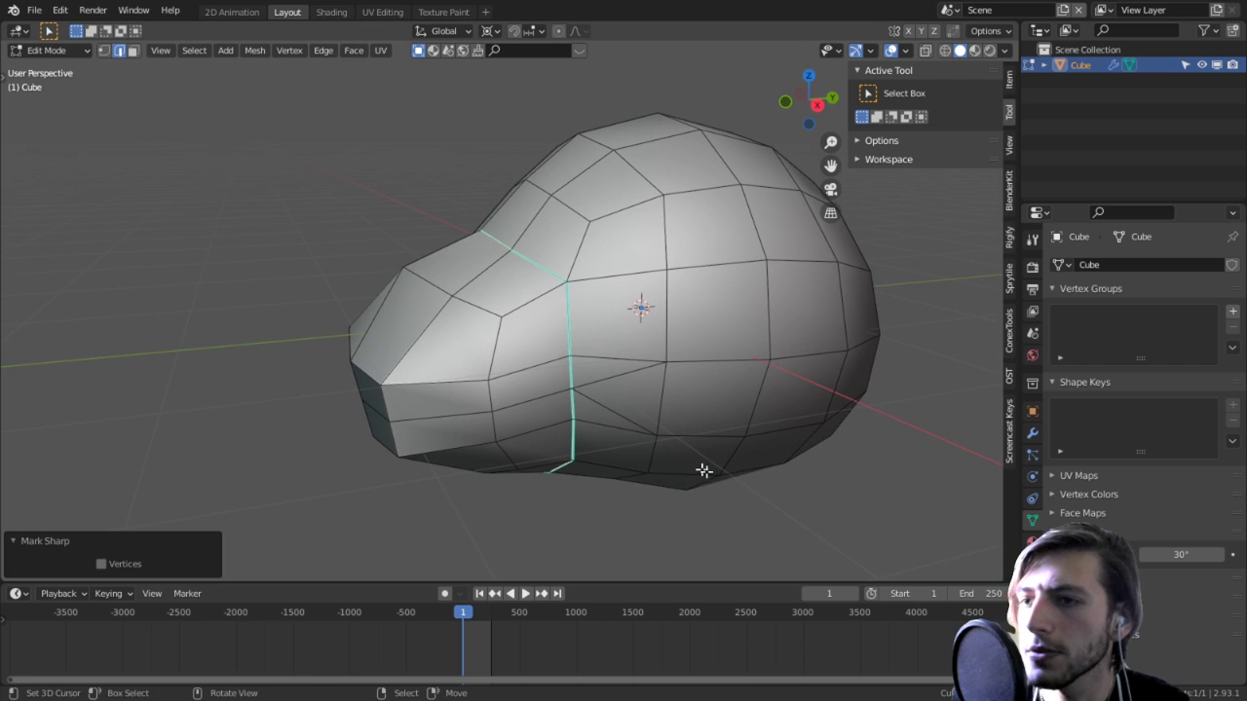
{"action": "double_click", "coordinate": [1205, 551]}
{"action": "type", "text": "180"}
{"action": "key", "text": "Return"}
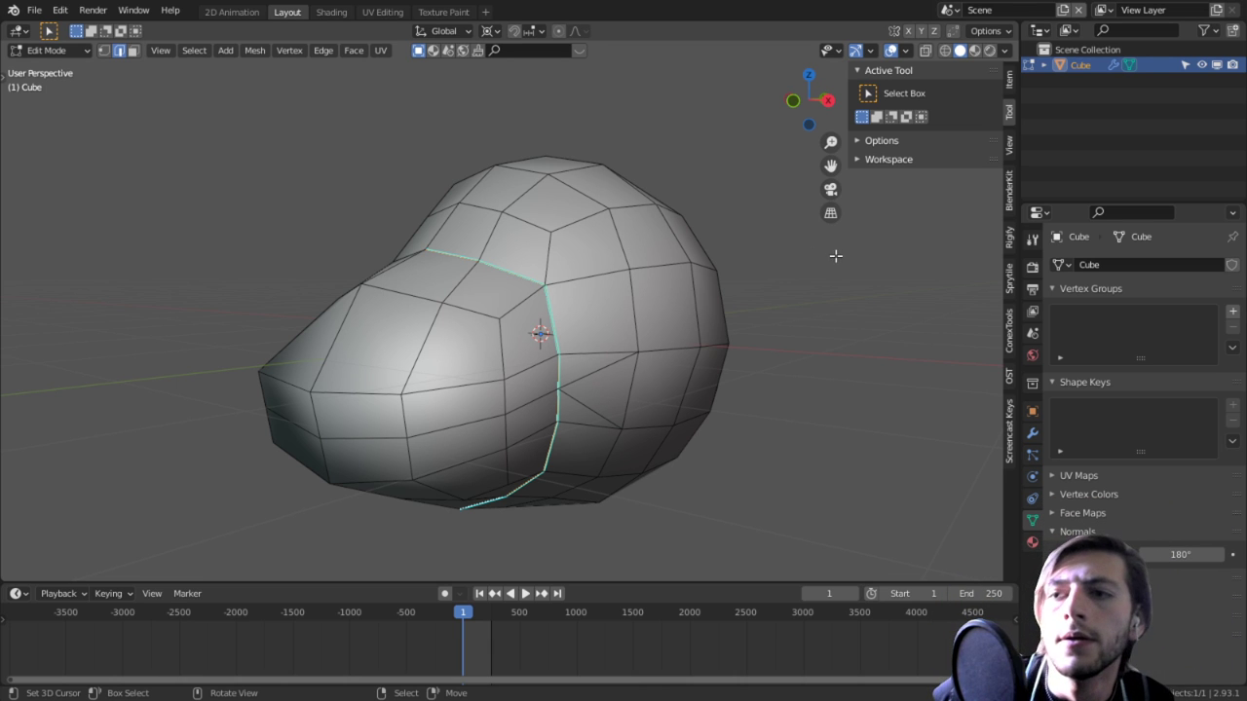
Step: Examine the crow's head and beak in the side-view photo in the WhiteBoard scene, and return to the modelling scene
{"action": "key", "text": "alt+Tab"}
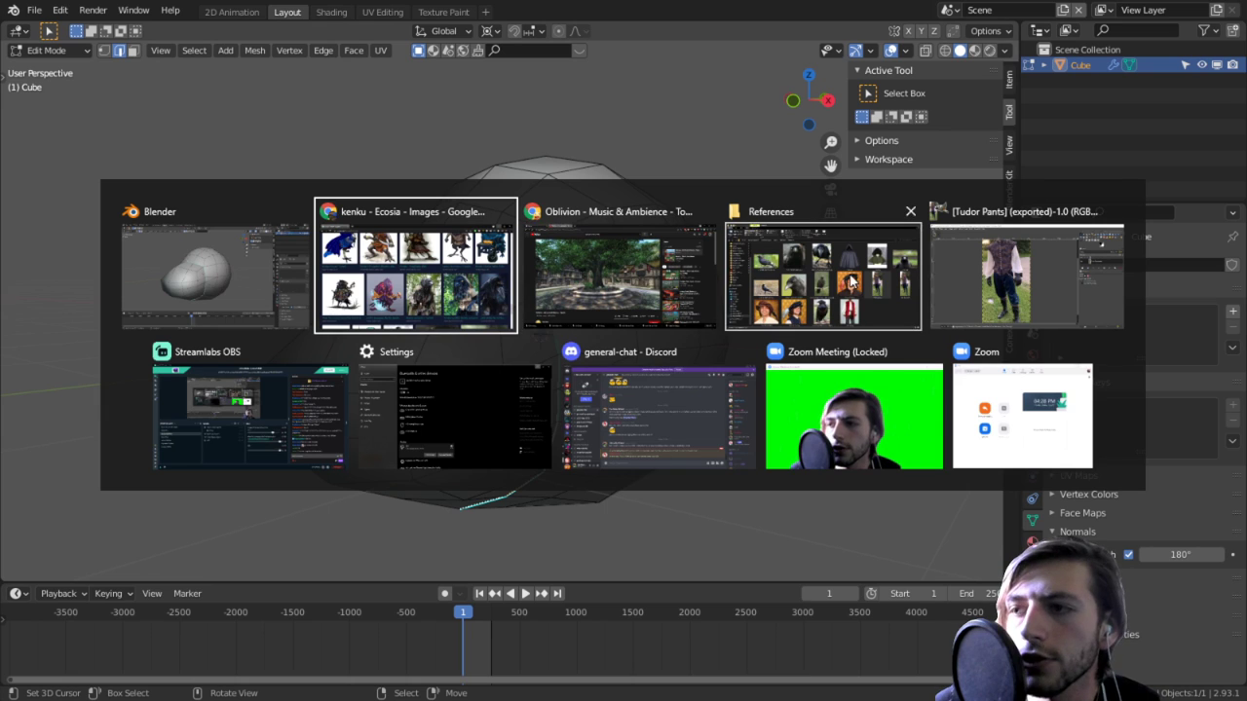
{"action": "left_click", "coordinate": [147, 289]}
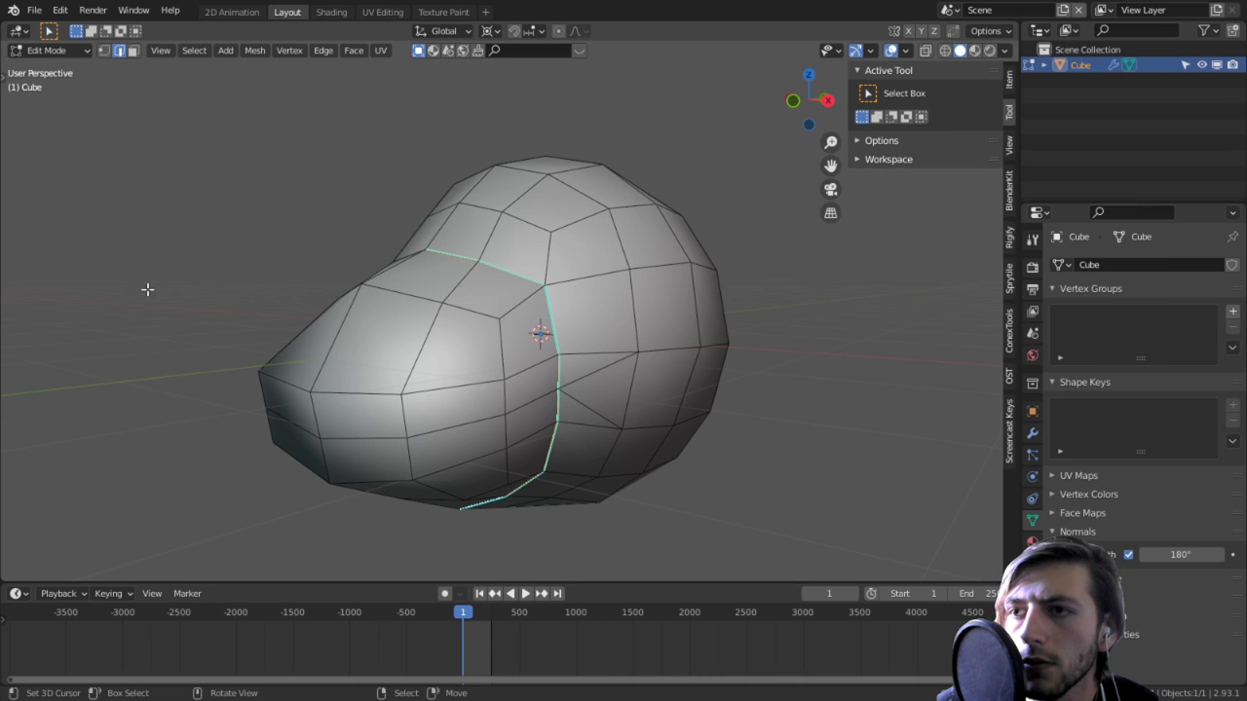
{"action": "left_click", "coordinate": [946, 10]}
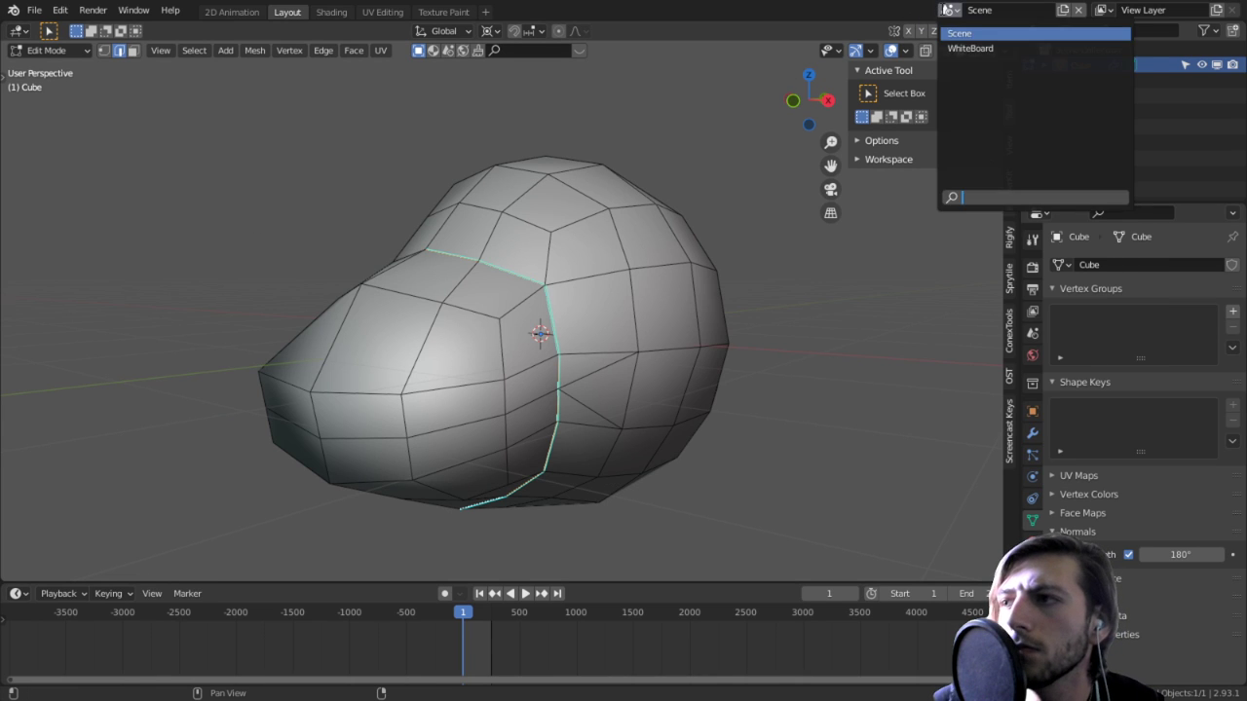
{"action": "left_click", "coordinate": [957, 47]}
{"action": "middle_click_drag", "start_coordinate": [520, 167], "coordinate": [543, 182]}
{"action": "scroll", "coordinate": [321, 208], "scroll_direction": "down", "scroll_amount": 6}
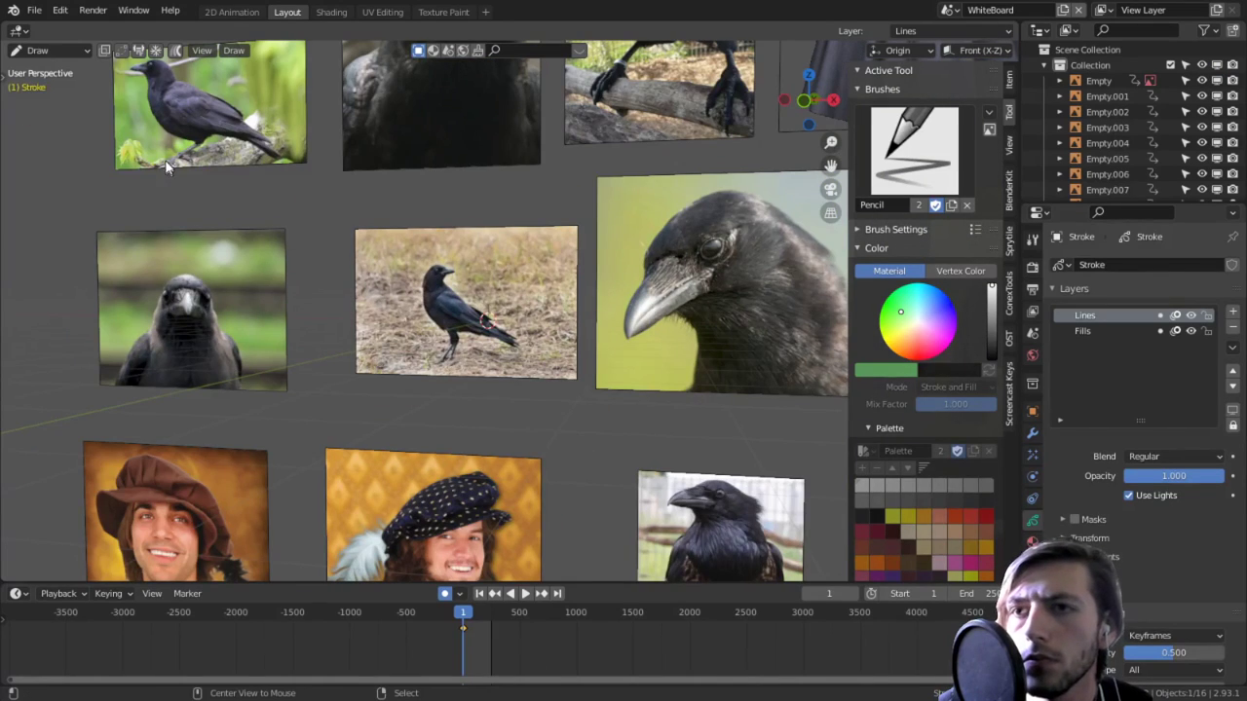
{"action": "scroll", "coordinate": [378, 222], "scroll_direction": "up", "scroll_amount": 10}
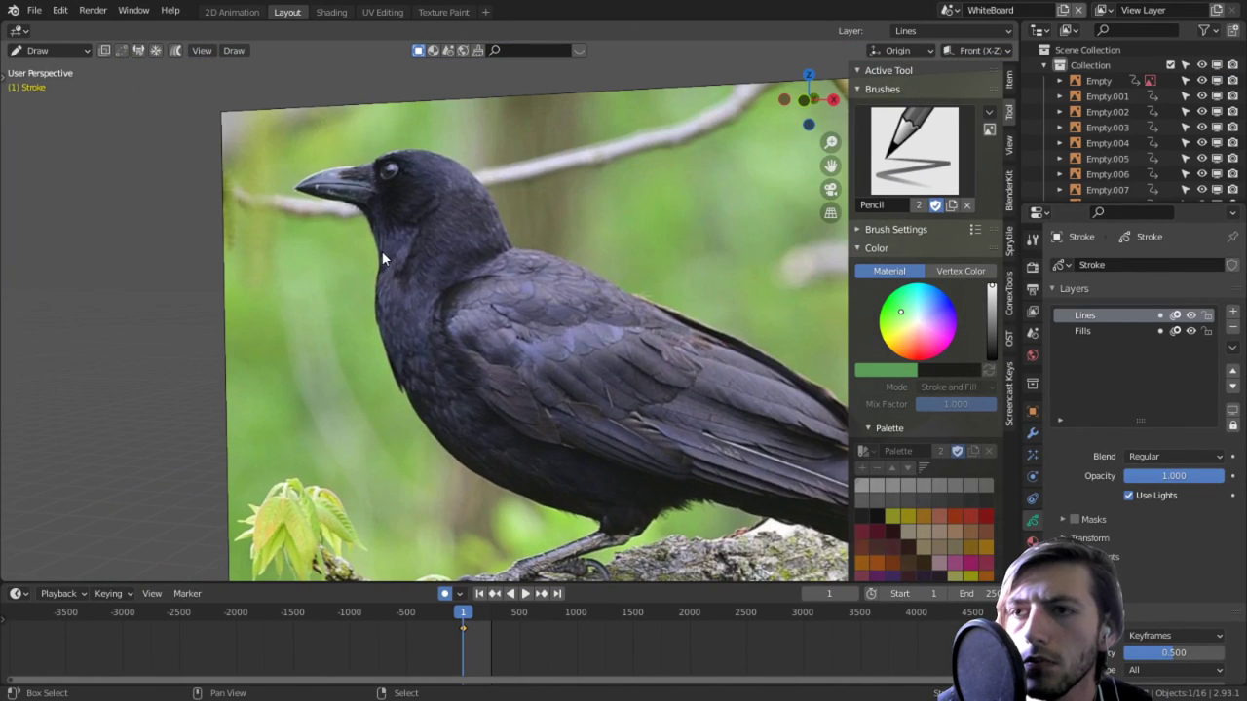
{"action": "middle_click_drag", "start_coordinate": [368, 224], "coordinate": [398, 265], "text": "shift"}
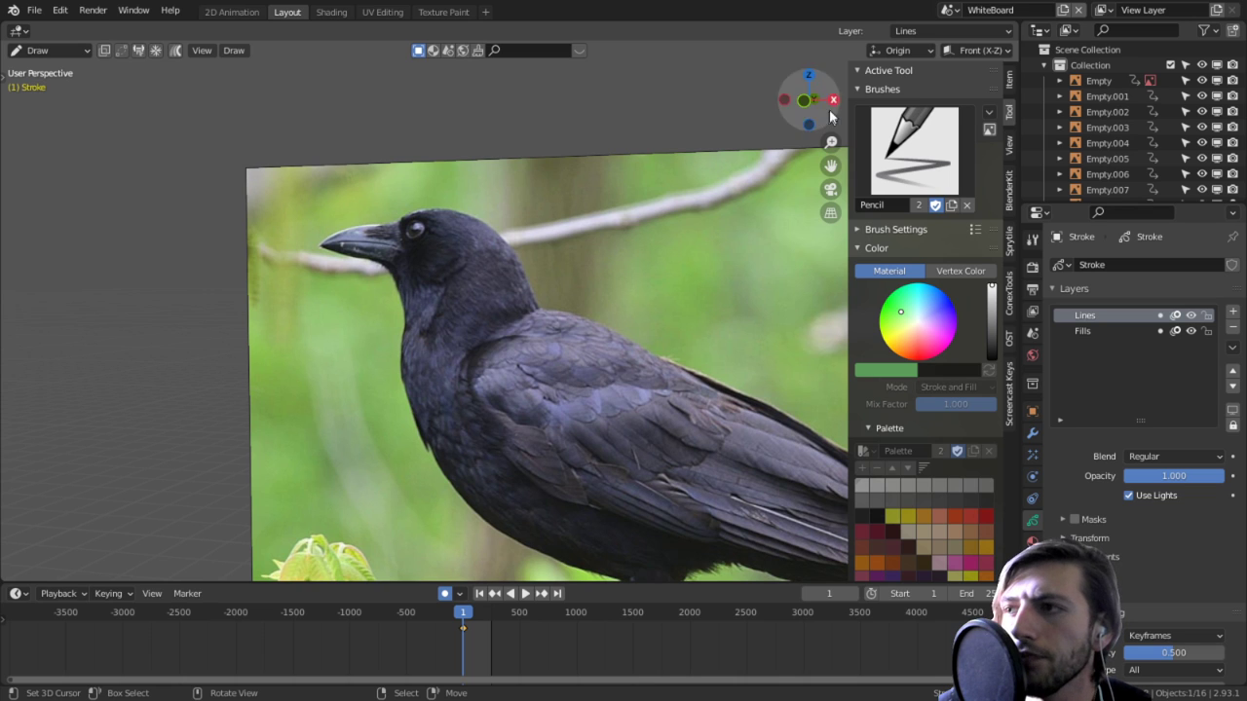
{"action": "left_click", "coordinate": [947, 10]}
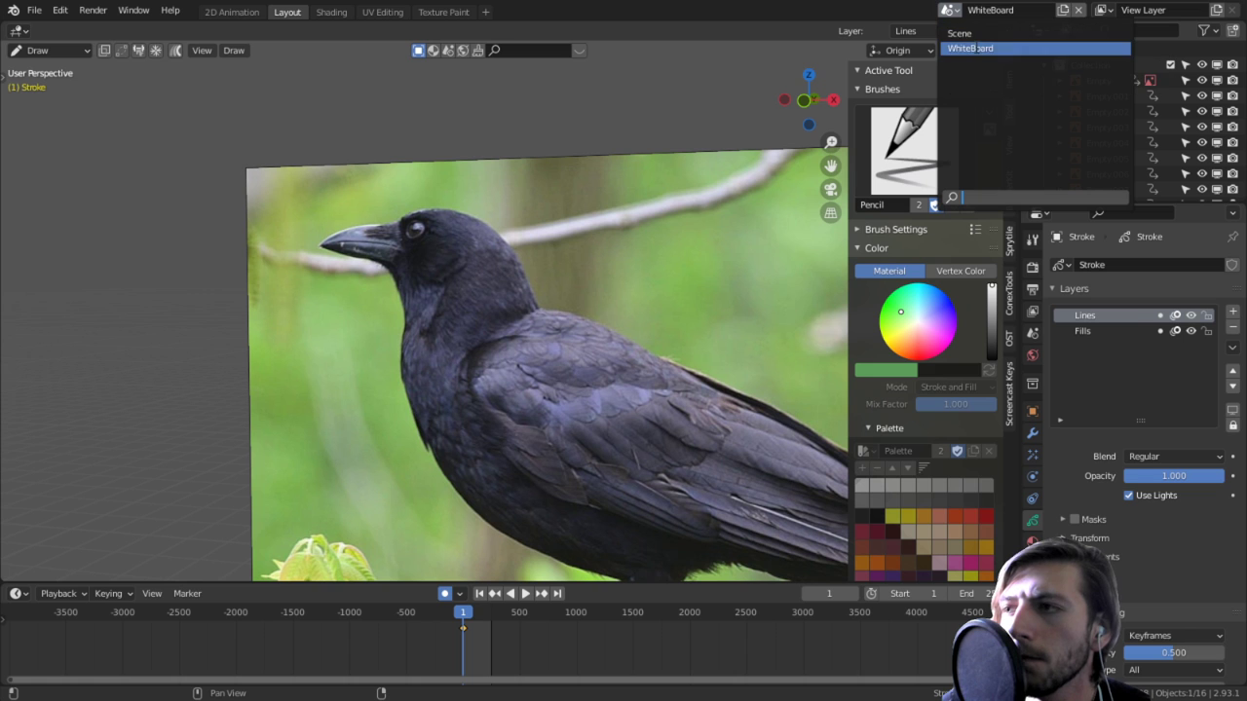
{"action": "left_click", "coordinate": [959, 33]}
{"action": "key", "text": "KP_Decimal"}
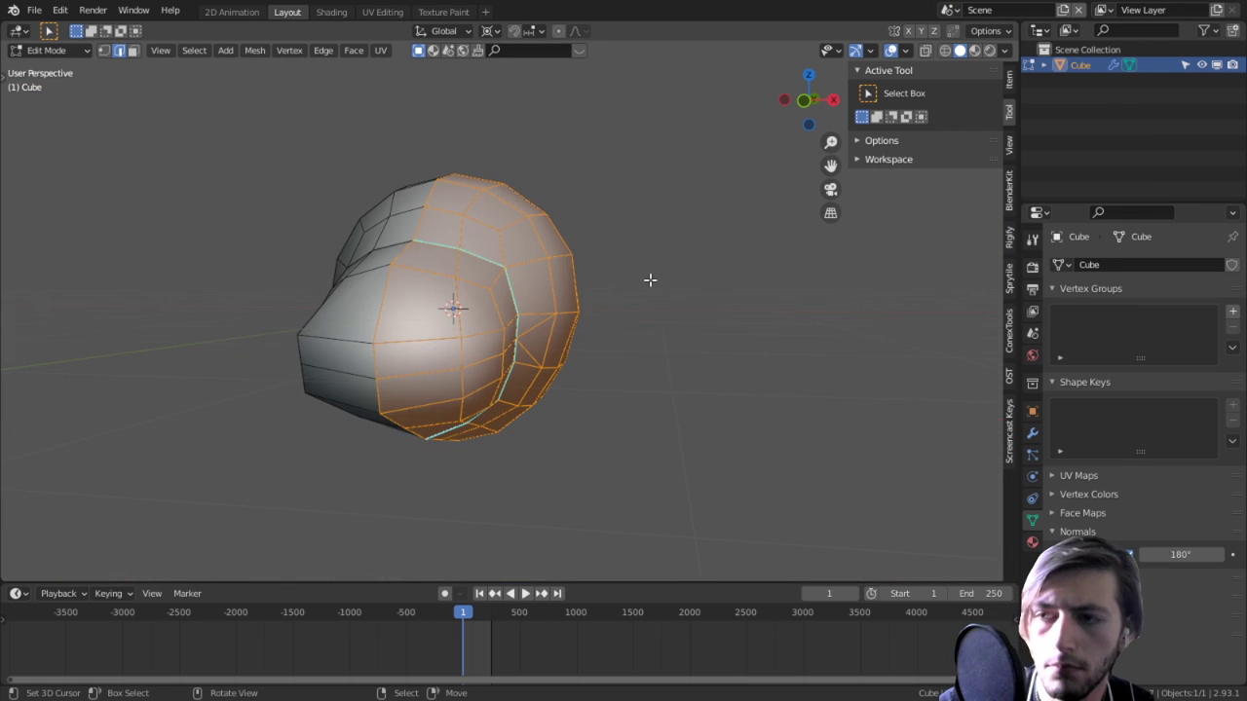
Step: Clear the sharp marks from all edges around the beak's base
{"action": "middle_click_drag", "start_coordinate": [631, 321], "coordinate": [514, 336]}
{"action": "left_click", "coordinate": [459, 315], "text": "alt"}
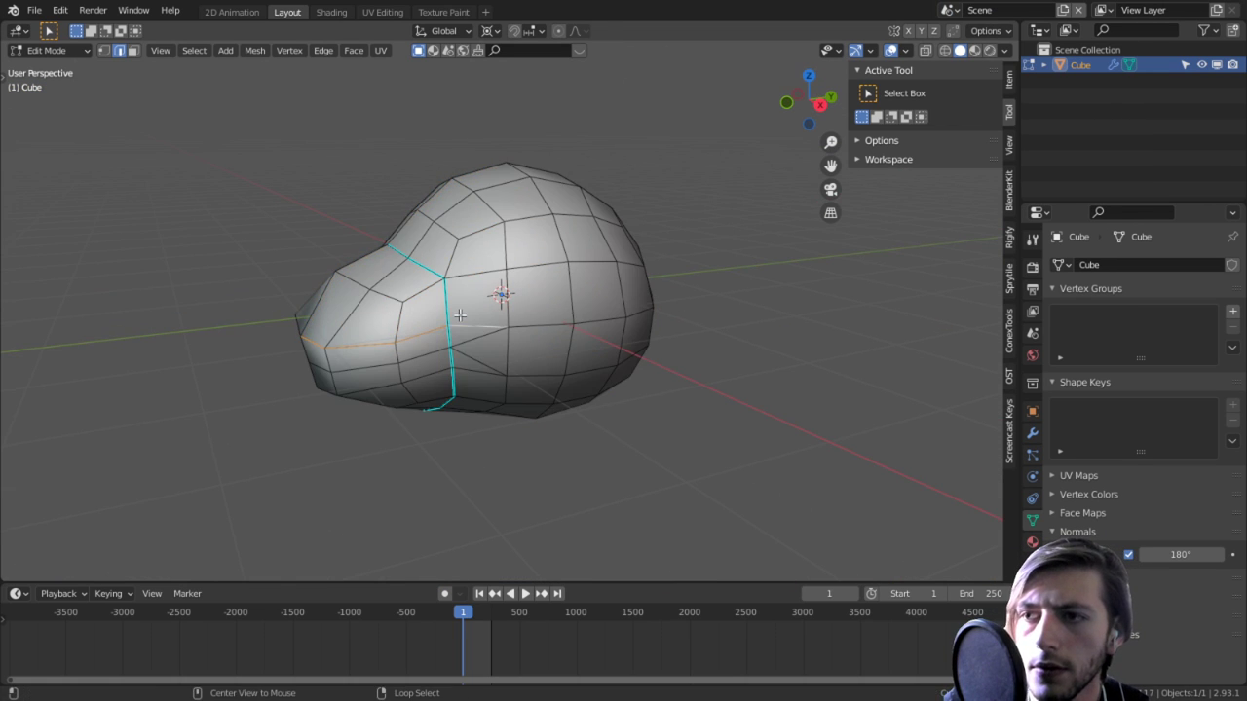
{"action": "key", "text": "ctrl+e"}
{"action": "left_click", "coordinate": [415, 360]}
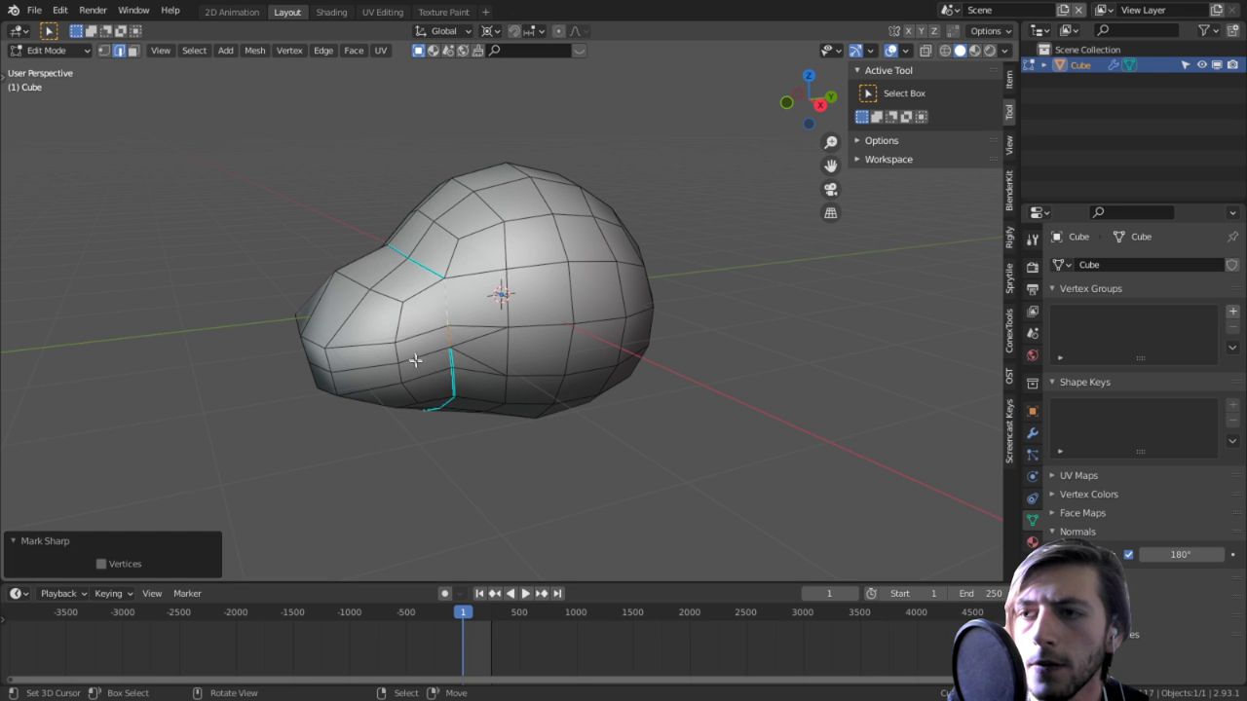
{"action": "left_click", "coordinate": [448, 380], "text": "alt"}
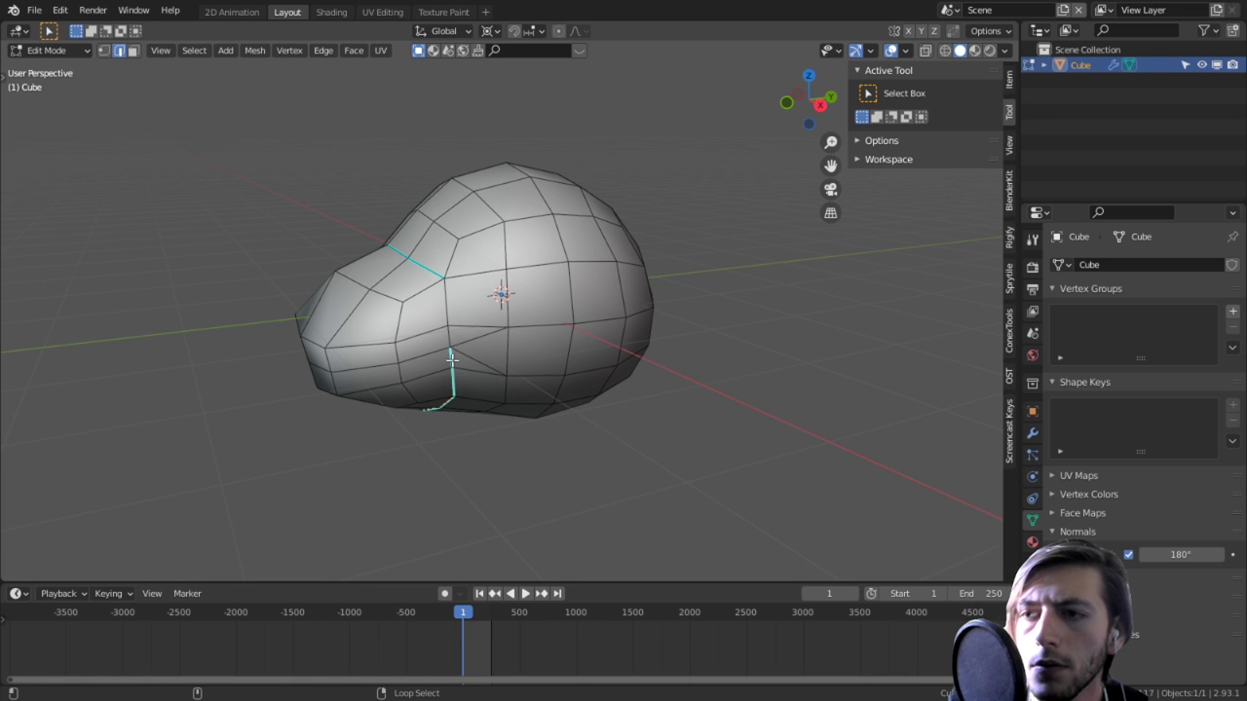
{"action": "key", "text": "ctrl+e"}
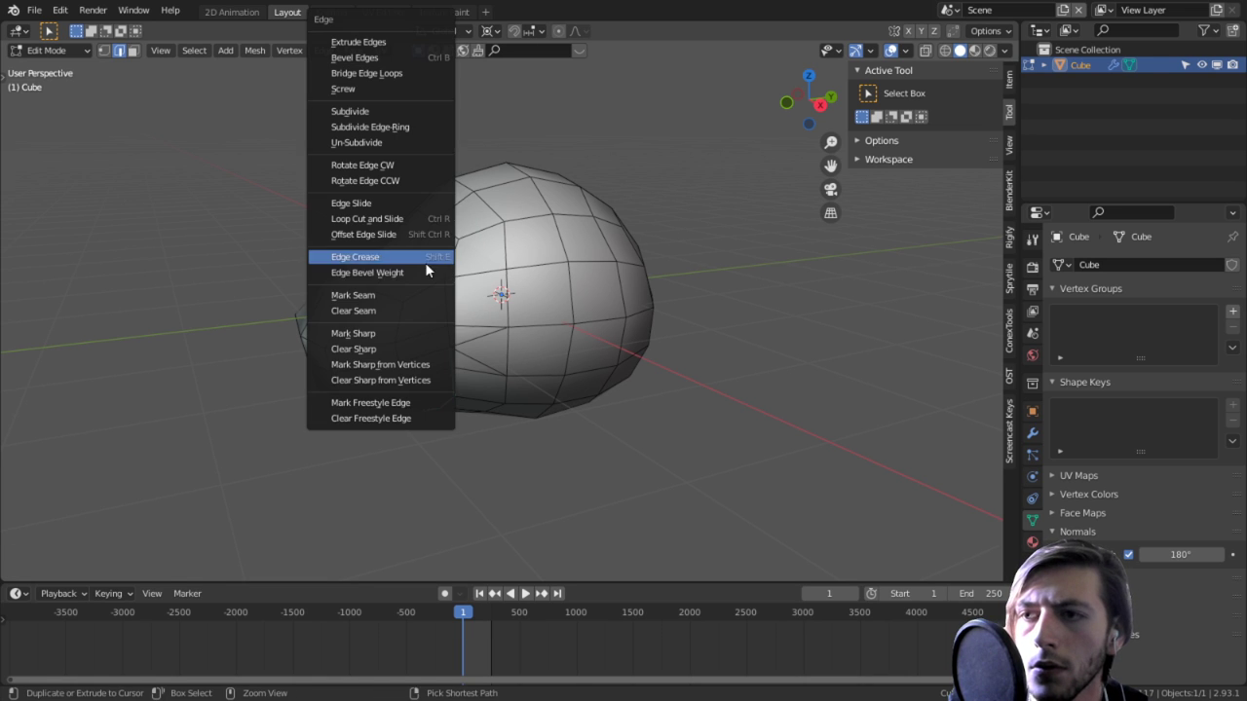
{"action": "left_click", "coordinate": [371, 336]}
{"action": "middle_click_drag", "start_coordinate": [380, 326], "coordinate": [412, 290]}
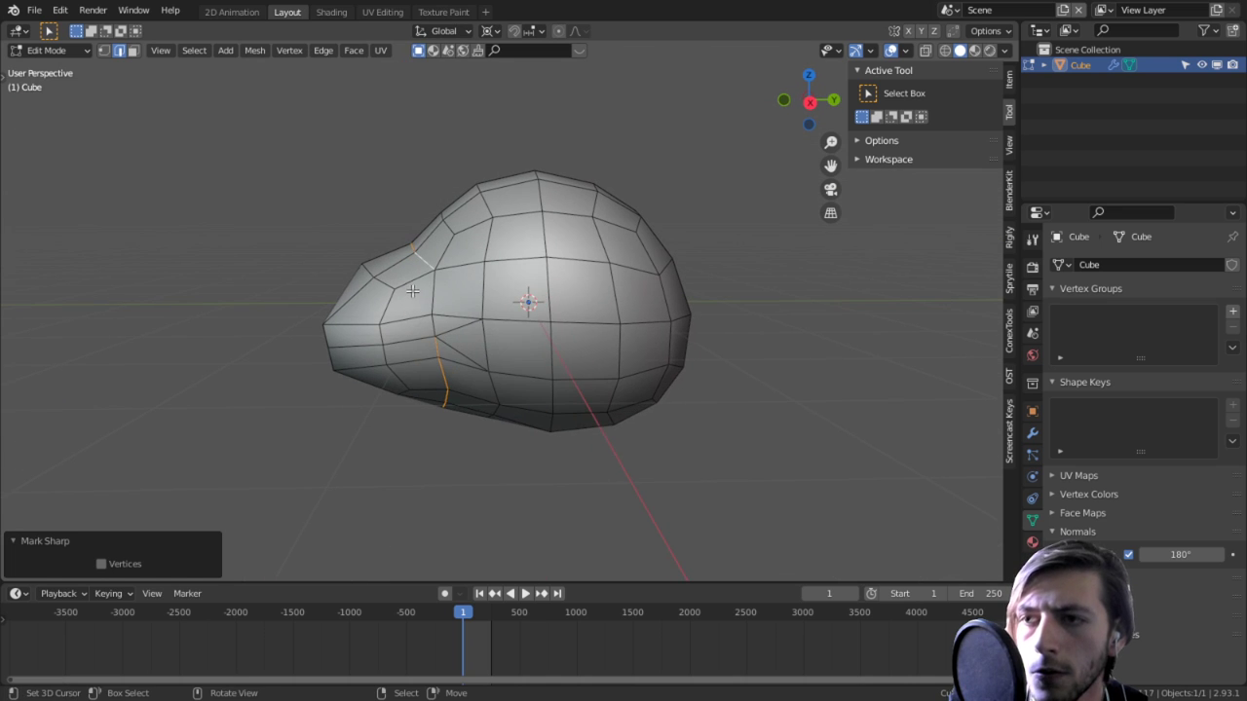
Step: Sculpt the beak's profile in the right view with the Grab brush, pulling its underside up and nudging its top down
{"action": "key", "text": "KP_3"}
{"action": "scroll", "coordinate": [396, 283], "scroll_direction": "up", "scroll_amount": 2}
{"action": "key", "text": "ctrl+Tab"}
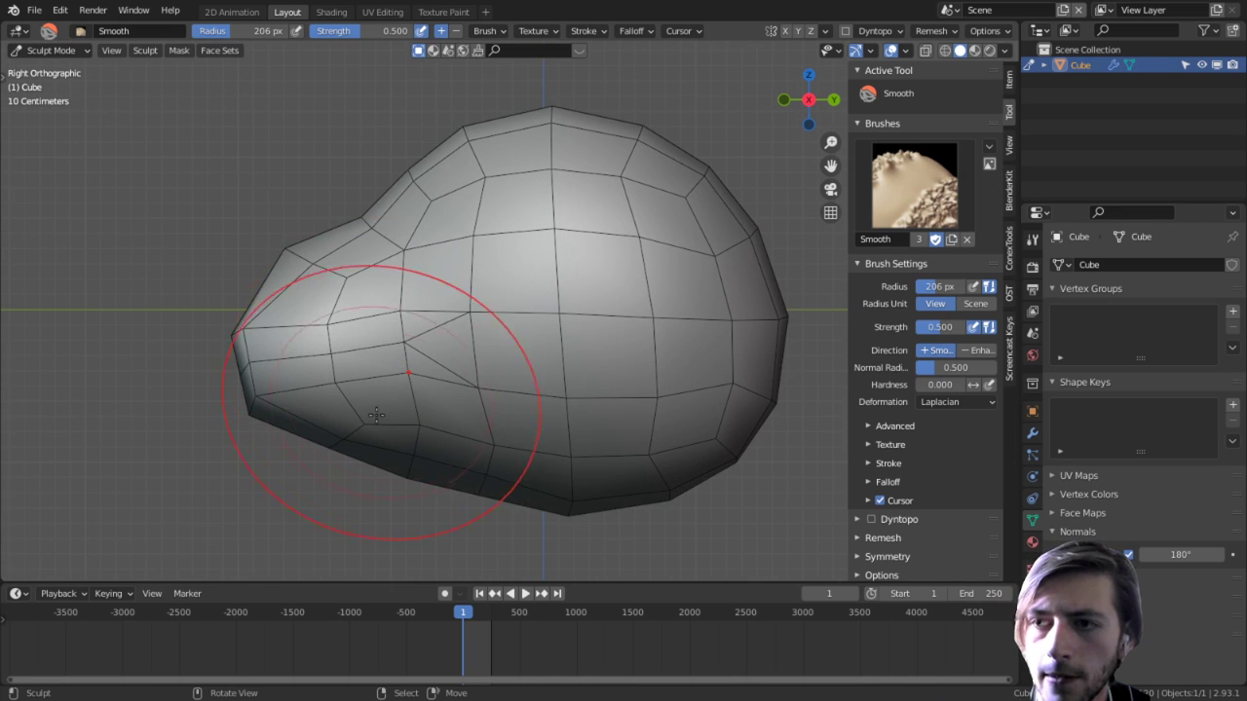
{"action": "middle_click_drag", "start_coordinate": [390, 430], "coordinate": [404, 420], "text": "shift"}
{"action": "key", "text": "g"}
{"action": "mouse_move", "coordinate": [334, 474]}
{"action": "left_mouse_down"}
{"action": "mouse_move", "coordinate": [391, 376]}
{"action": "mouse_move", "coordinate": [380, 388]}
{"action": "mouse_move", "coordinate": [376, 366]}
{"action": "left_mouse_up"}
{"action": "middle_click_drag", "start_coordinate": [346, 232], "coordinate": [347, 264], "text": "shift"}
{"action": "left_click_drag", "start_coordinate": [347, 264], "coordinate": [344, 286]}
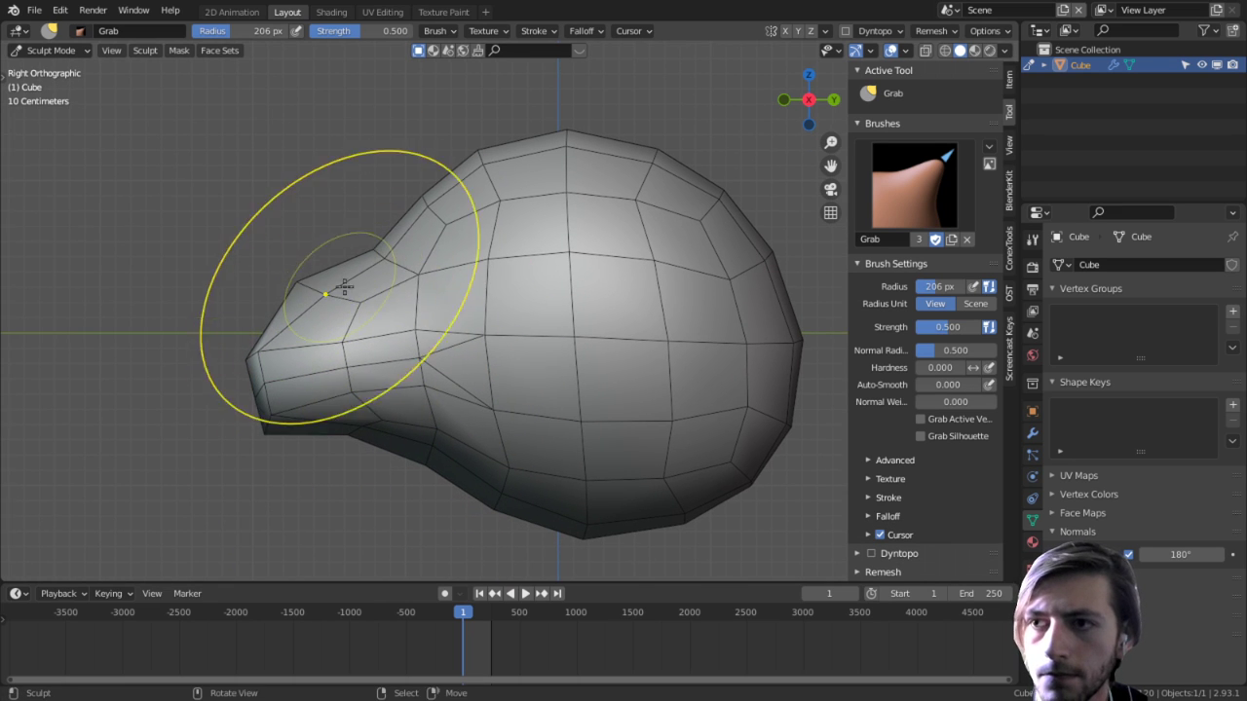
Step: Nudge the side of the beak near its tip with the Grab brush and check the shape from above and the side
{"action": "mouse_move", "coordinate": [383, 332]}
{"action": "middle_mouse_down", "text": "shift"}
{"action": "mouse_move", "coordinate": [457, 333]}
{"action": "mouse_move", "coordinate": [409, 356]}
{"action": "middle_mouse_up", "text": "shift"}
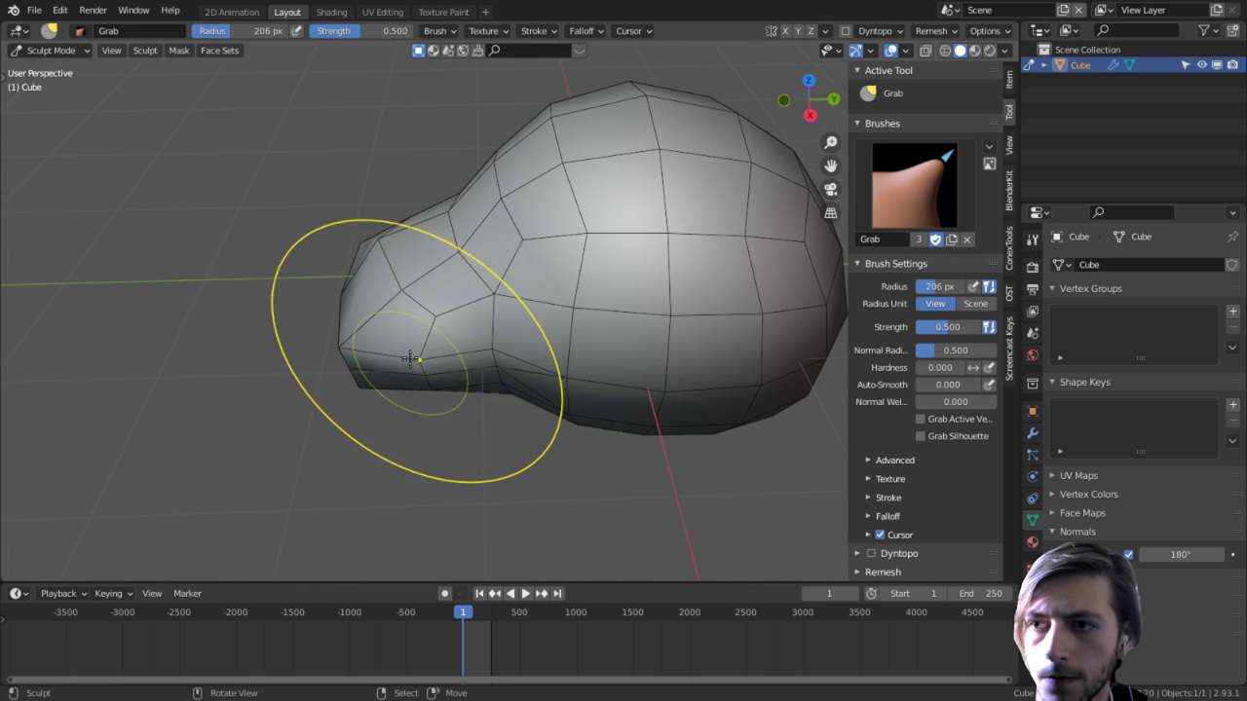
{"action": "scroll", "coordinate": [407, 331], "scroll_direction": "up", "scroll_amount": 3}
{"action": "left_click_drag", "start_coordinate": [325, 317], "coordinate": [334, 309]}
{"action": "left_click_drag", "start_coordinate": [334, 308], "coordinate": [322, 314]}
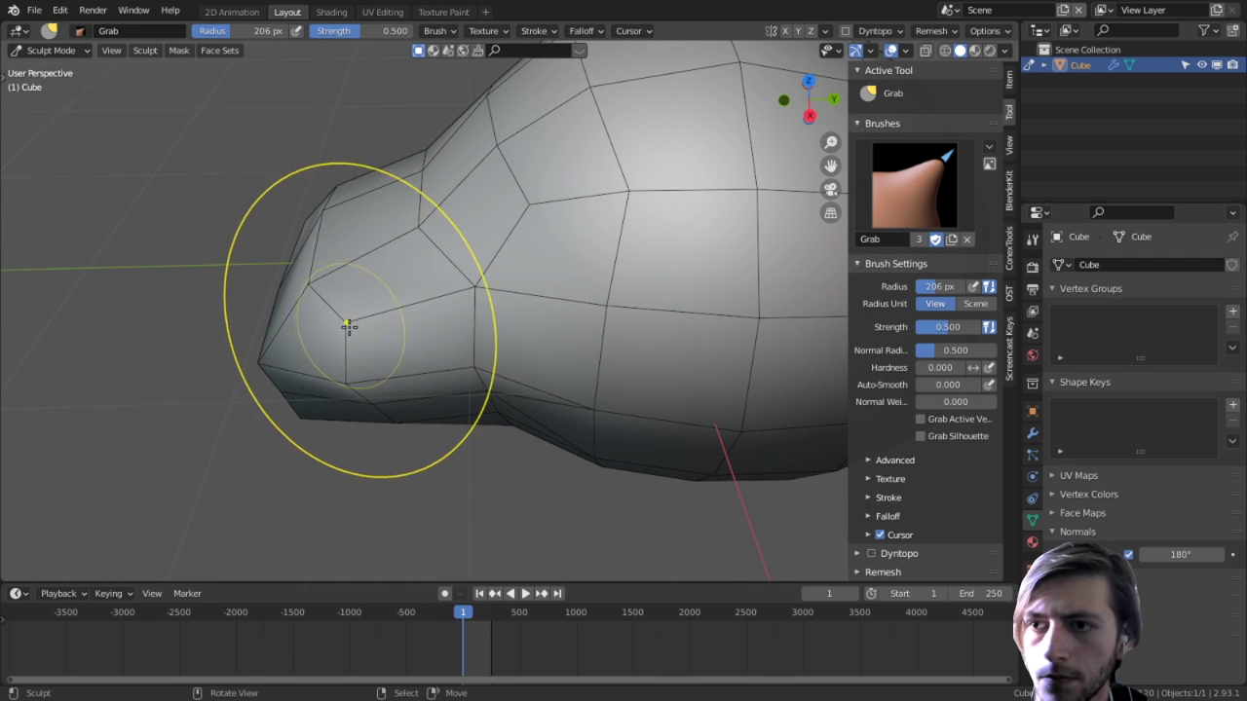
{"action": "mouse_move", "coordinate": [318, 346]}
{"action": "middle_mouse_down"}
{"action": "mouse_move", "coordinate": [454, 276]}
{"action": "mouse_move", "coordinate": [526, 267]}
{"action": "mouse_move", "coordinate": [445, 445]}
{"action": "mouse_move", "coordinate": [520, 435]}
{"action": "mouse_move", "coordinate": [574, 458]}
{"action": "mouse_move", "coordinate": [581, 445]}
{"action": "mouse_move", "coordinate": [556, 432]}
{"action": "middle_mouse_up"}
{"action": "scroll", "coordinate": [582, 434], "scroll_direction": "up", "scroll_amount": 3}
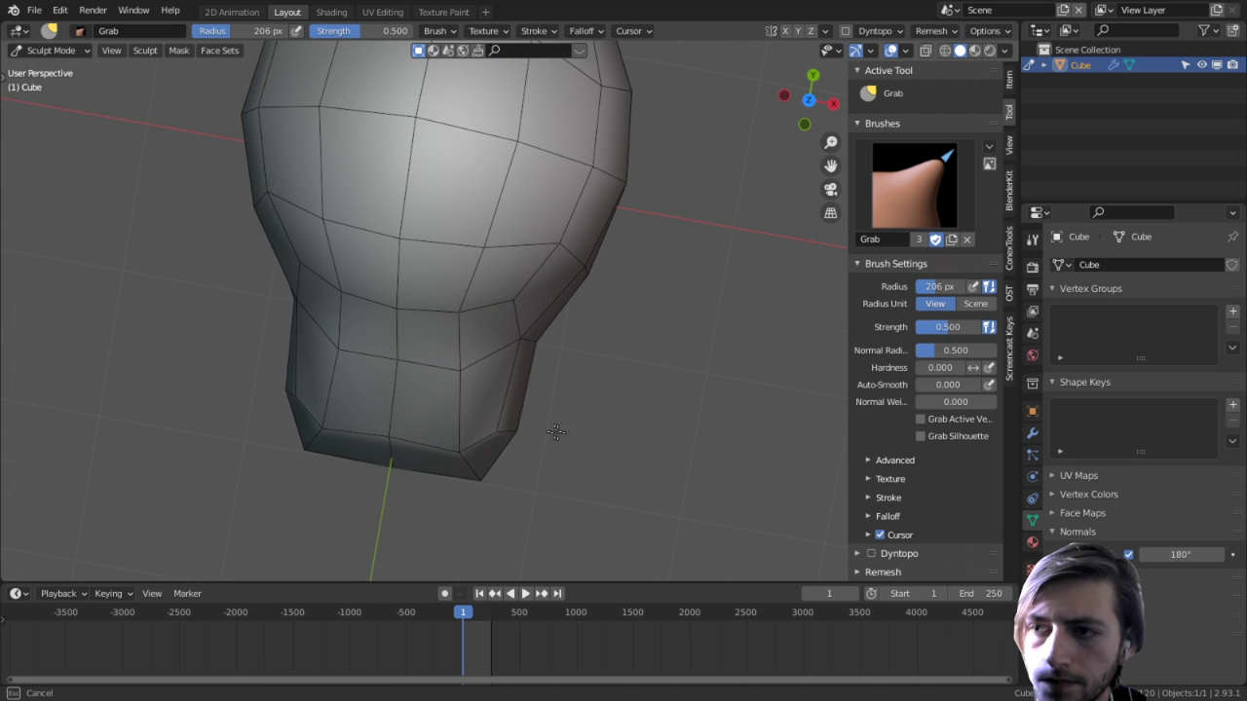
{"action": "mouse_move", "coordinate": [457, 451]}
{"action": "middle_mouse_down"}
{"action": "mouse_move", "coordinate": [520, 311]}
{"action": "mouse_move", "coordinate": [383, 298]}
{"action": "mouse_move", "coordinate": [542, 279]}
{"action": "mouse_move", "coordinate": [607, 310]}
{"action": "mouse_move", "coordinate": [473, 328]}
{"action": "middle_mouse_up"}
{"action": "scroll", "coordinate": [469, 325], "scroll_direction": "up", "scroll_amount": 4}
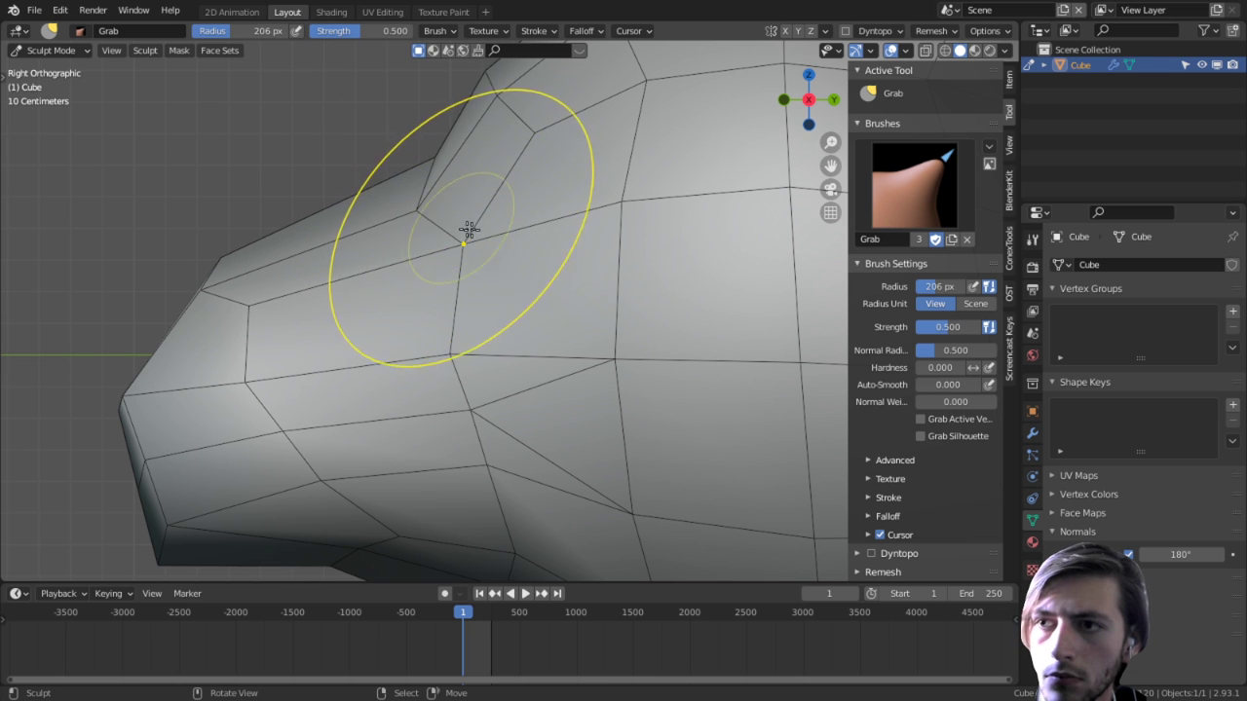
{"action": "scroll", "coordinate": [469, 230], "scroll_direction": "down", "scroll_amount": 3}
{"action": "mouse_move", "coordinate": [465, 209]}
{"action": "middle_mouse_down"}
{"action": "mouse_move", "coordinate": [548, 244]}
{"action": "mouse_move", "coordinate": [516, 266]}
{"action": "mouse_move", "coordinate": [420, 235]}
{"action": "mouse_move", "coordinate": [473, 230]}
{"action": "mouse_move", "coordinate": [636, 273]}
{"action": "mouse_move", "coordinate": [634, 214]}
{"action": "mouse_move", "coordinate": [543, 246]}
{"action": "mouse_move", "coordinate": [559, 198]}
{"action": "mouse_move", "coordinate": [587, 205]}
{"action": "mouse_move", "coordinate": [485, 320]}
{"action": "mouse_move", "coordinate": [617, 314]}
{"action": "mouse_move", "coordinate": [662, 234]}
{"action": "mouse_move", "coordinate": [580, 256]}
{"action": "mouse_move", "coordinate": [529, 223]}
{"action": "mouse_move", "coordinate": [523, 240]}
{"action": "mouse_move", "coordinate": [650, 257]}
{"action": "mouse_move", "coordinate": [496, 250]}
{"action": "mouse_move", "coordinate": [601, 264]}
{"action": "mouse_move", "coordinate": [543, 255]}
{"action": "mouse_move", "coordinate": [603, 278]}
{"action": "mouse_move", "coordinate": [529, 322]}
{"action": "mouse_move", "coordinate": [542, 256]}
{"action": "mouse_move", "coordinate": [640, 245]}
{"action": "mouse_move", "coordinate": [598, 250]}
{"action": "middle_mouse_up"}
{"action": "scroll", "coordinate": [546, 243], "scroll_direction": "up", "scroll_amount": 3}
{"action": "key", "text": "Tab"}
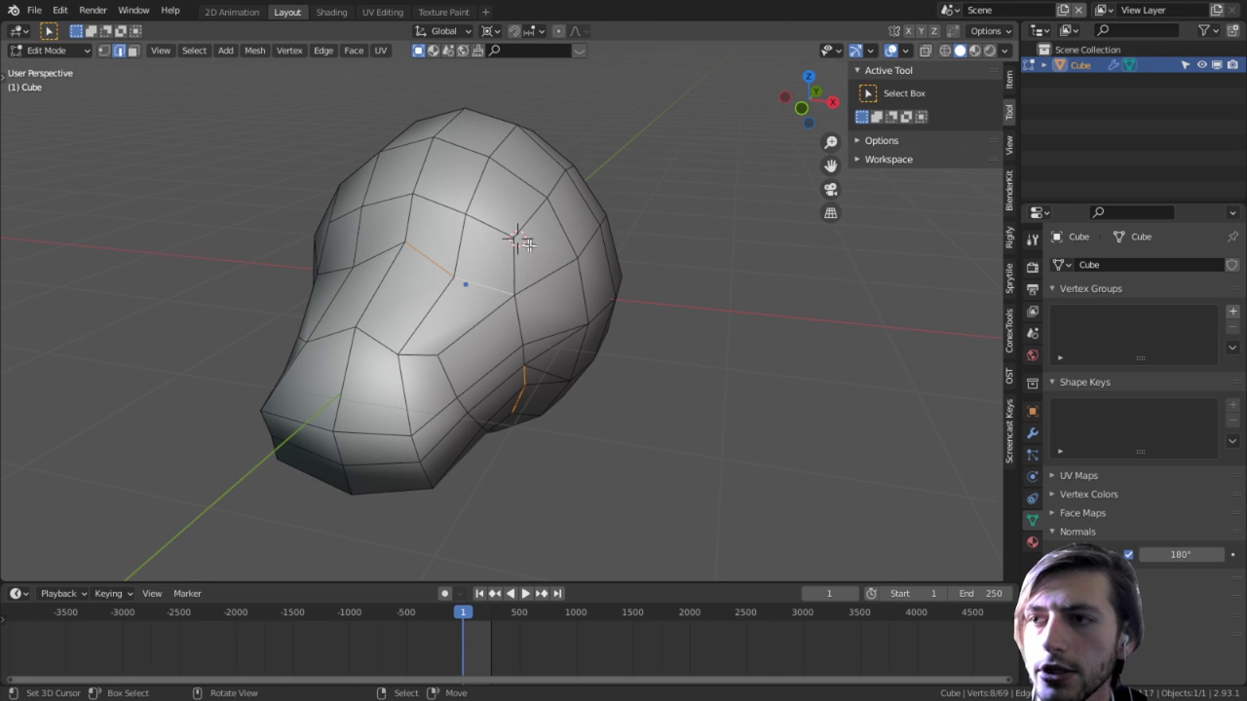
{"action": "key", "text": "Tab"}
{"action": "key", "text": "ctrl+Tab"}
{"action": "left_click", "coordinate": [440, 240]}
{"action": "key", "text": "shift+a"}
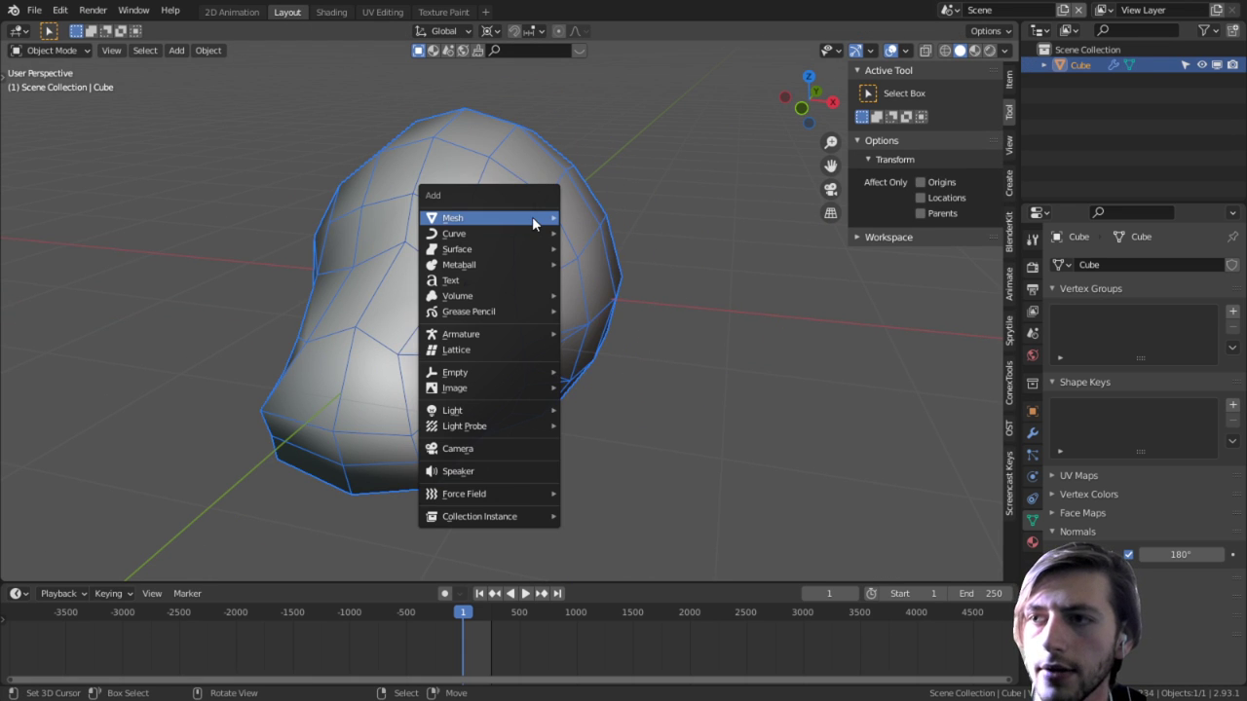
{"action": "key", "text": "Escape"}
Step: Add a UV sphere for the eye to the head mesh, with 16 segments, 8 rings and a 0.3 m radius
{"action": "key", "text": "Tab"}
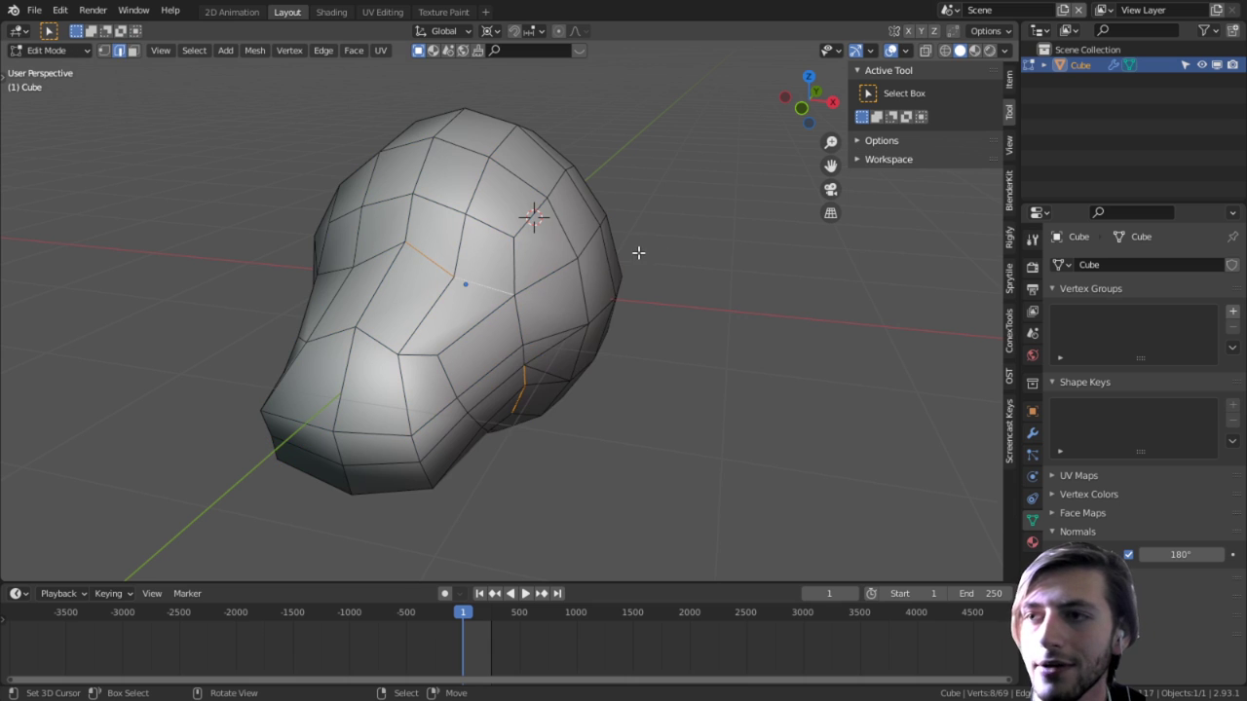
{"action": "key", "text": "shift+a"}
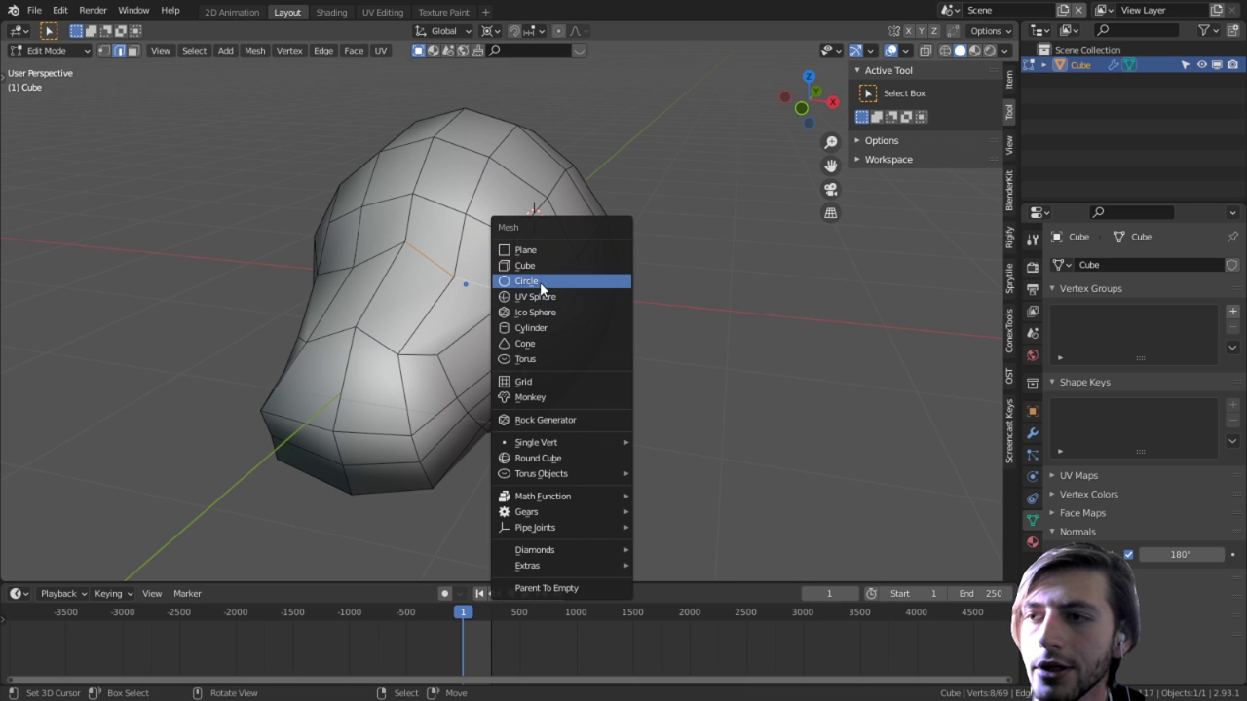
{"action": "left_click", "coordinate": [544, 296]}
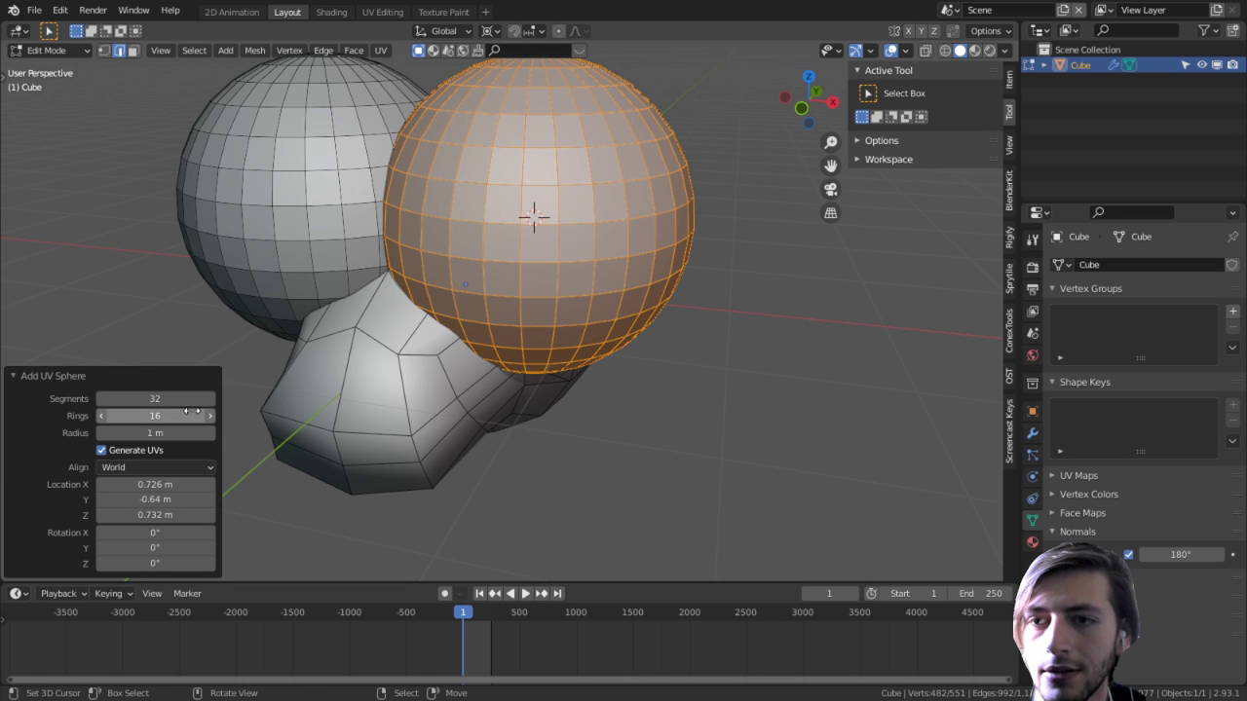
{"action": "left_click_drag", "start_coordinate": [176, 399], "coordinate": [117, 399]}
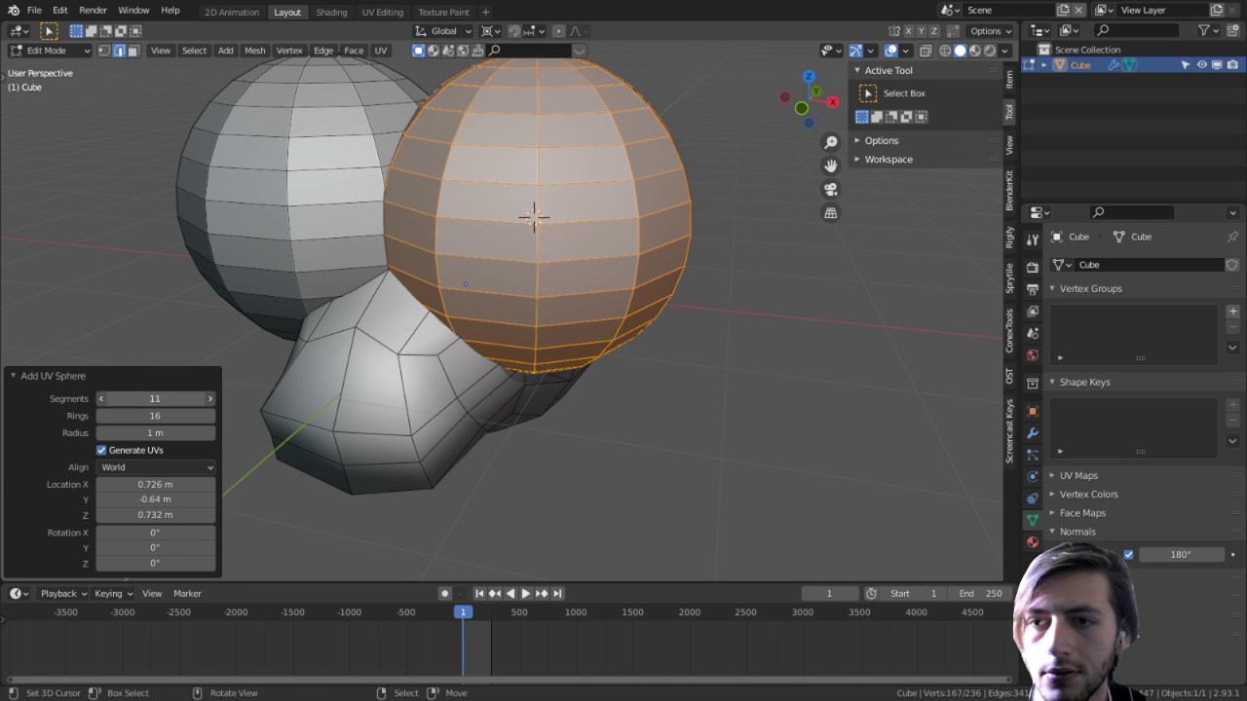
{"action": "key", "text": "Tab"}
{"action": "type", "text": "8"}
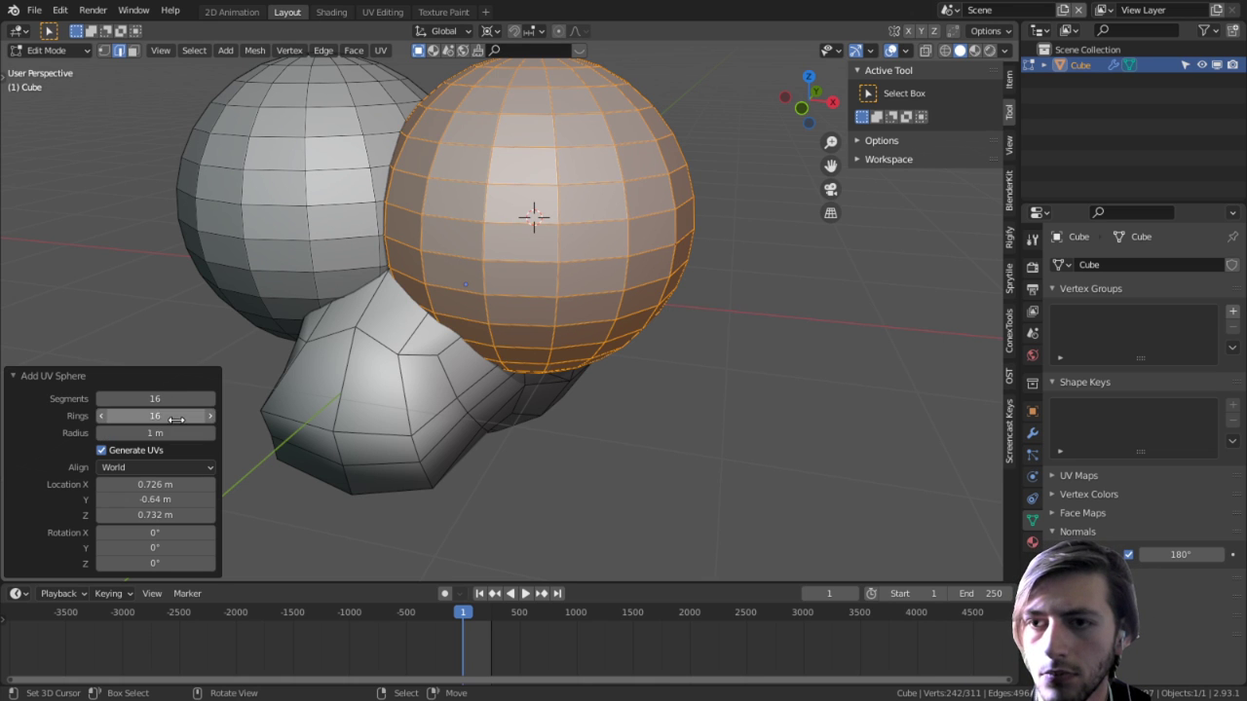
{"action": "key", "text": "BackSpace"}
{"action": "key", "text": "BackSpace"}
{"action": "type", "text": "8"}
{"action": "key", "text": "Return"}
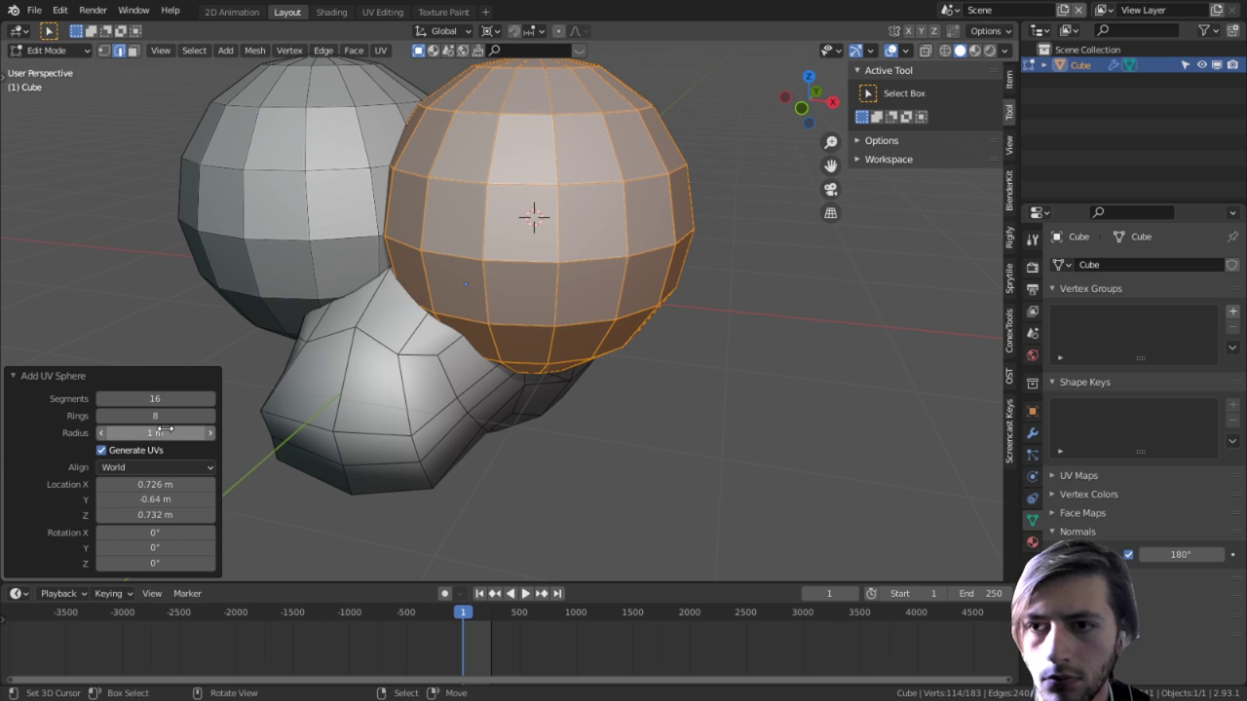
{"action": "mouse_move", "coordinate": [164, 432]}
{"action": "left_mouse_down"}
{"action": "mouse_move", "coordinate": [117, 432]}
{"action": "mouse_move", "coordinate": [165, 431]}
{"action": "left_mouse_up"}
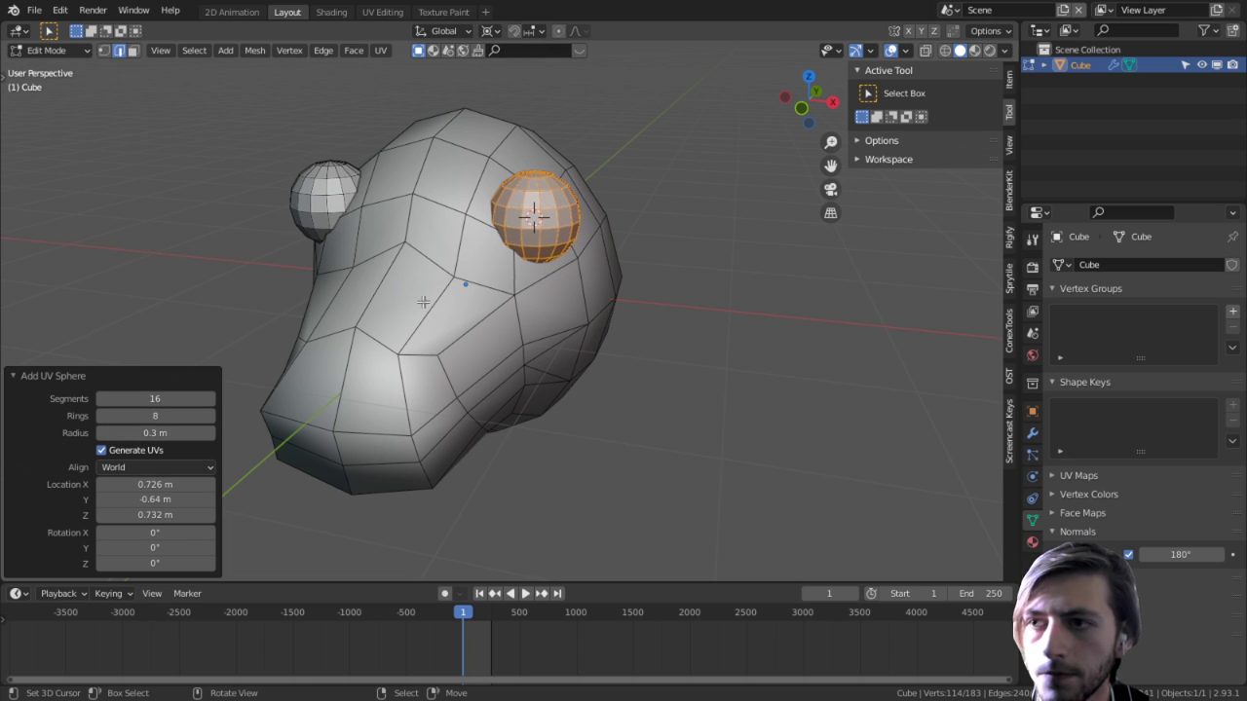
Step: Rotate the eye sphere freely so its pole faces outward, and move it onto the side of the head
{"action": "middle_click_drag", "start_coordinate": [423, 302], "coordinate": [458, 311]}
{"action": "key", "text": "r"}
{"action": "key", "text": "r"}
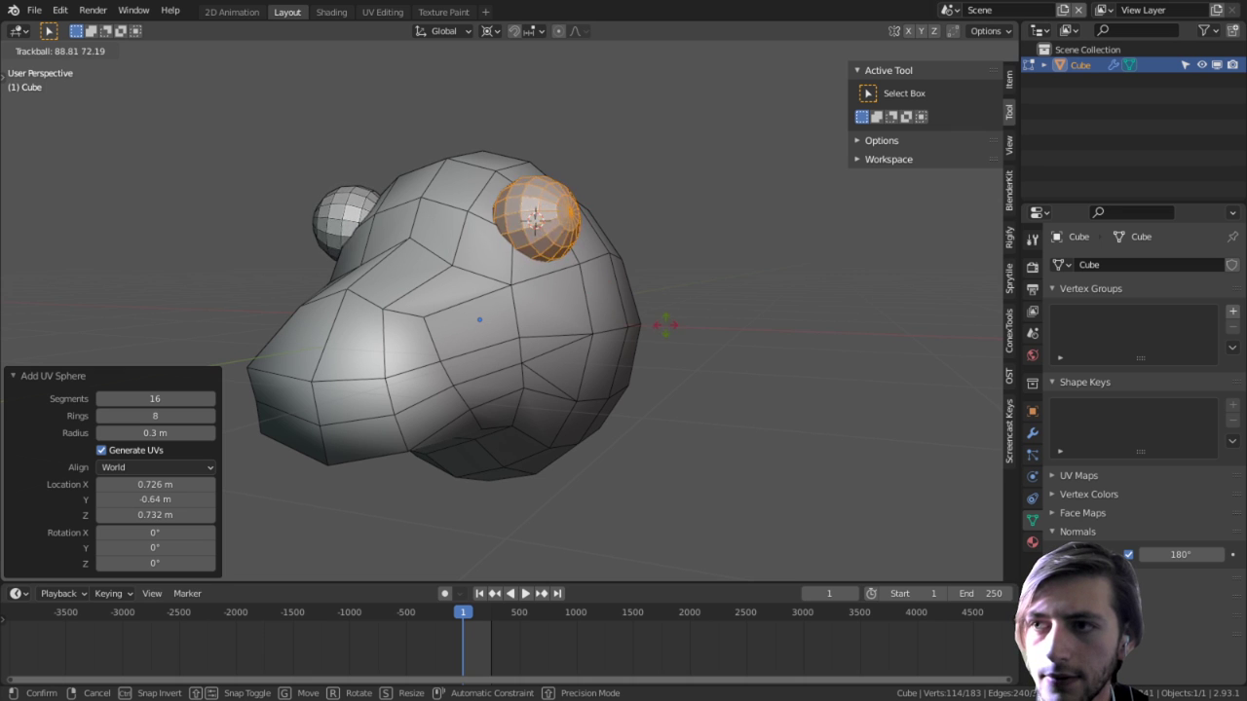
{"action": "left_click", "coordinate": [613, 313]}
{"action": "middle_click_drag", "start_coordinate": [560, 308], "coordinate": [980, 432]}
{"action": "key", "text": "g"}
{"action": "left_click", "coordinate": [716, 385]}
{"action": "key", "text": "g"}
{"action": "left_click", "coordinate": [602, 346]}
{"action": "key", "text": "g"}
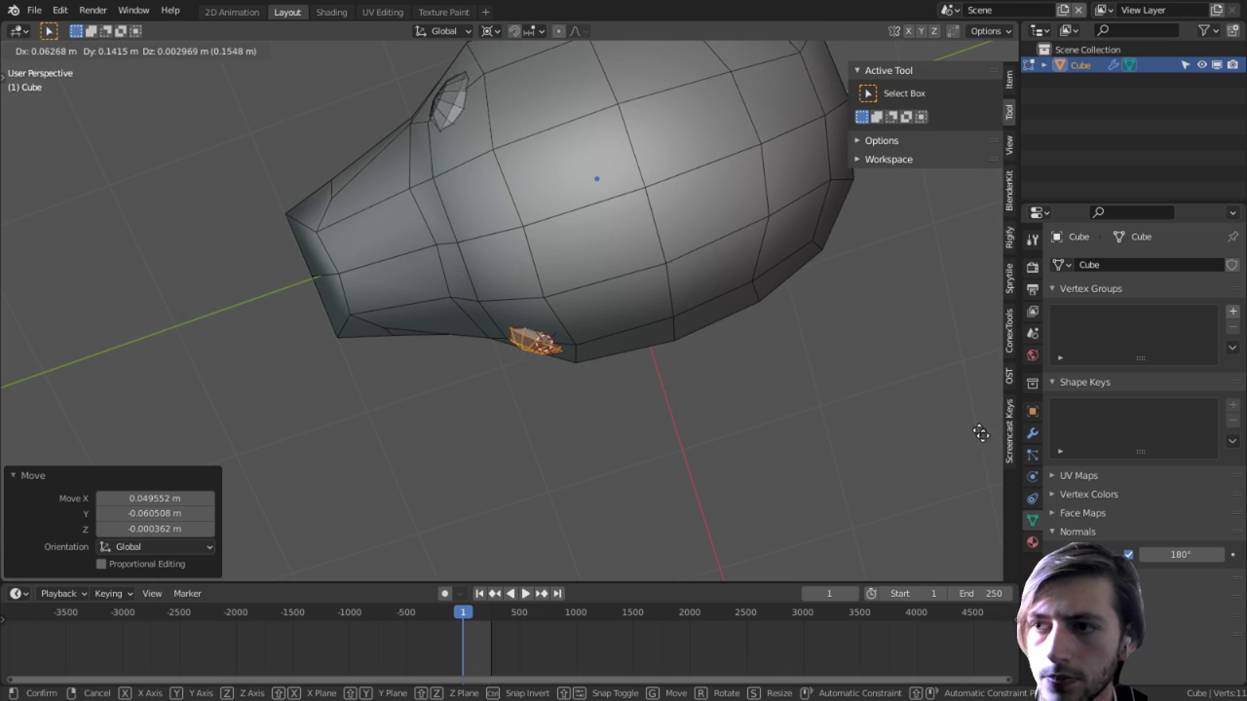
{"action": "left_click", "coordinate": [501, 170]}
Step: Check the eye's placement from the front and side, and move the sphere deeper into the head
{"action": "middle_click_drag", "start_coordinate": [501, 169], "coordinate": [815, 217]}
{"action": "key", "text": "g"}
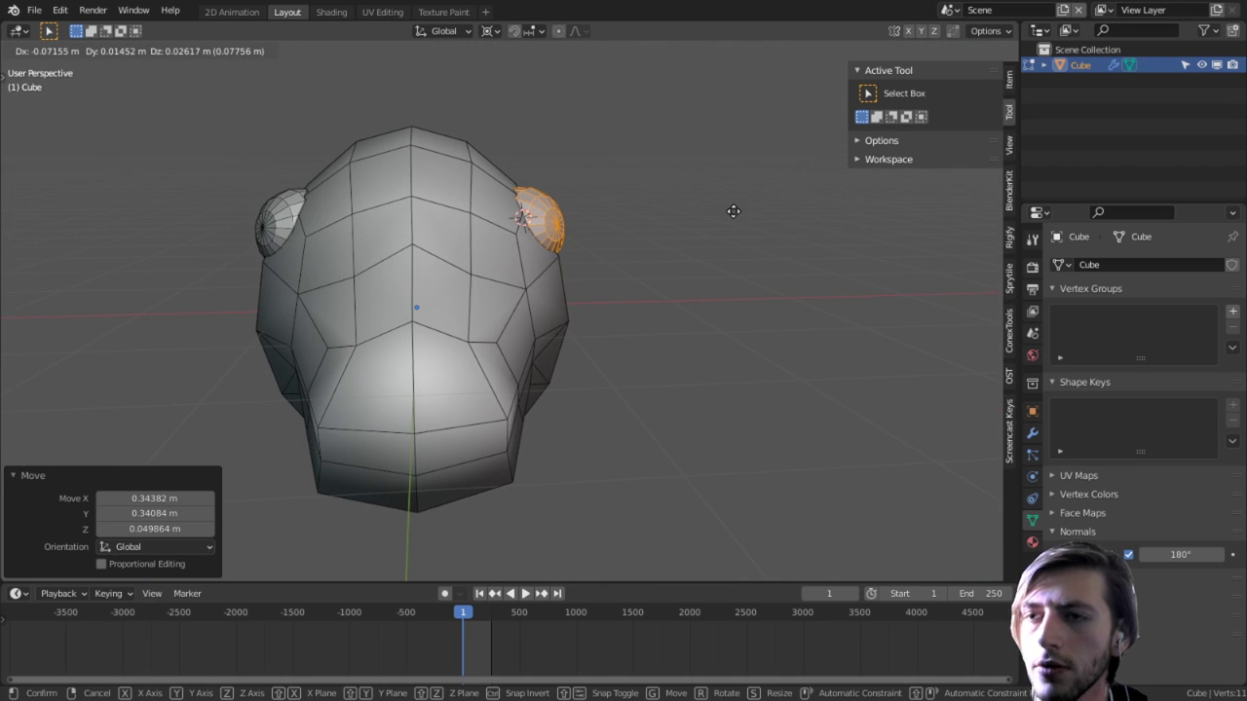
{"action": "right_click", "coordinate": [733, 211]}
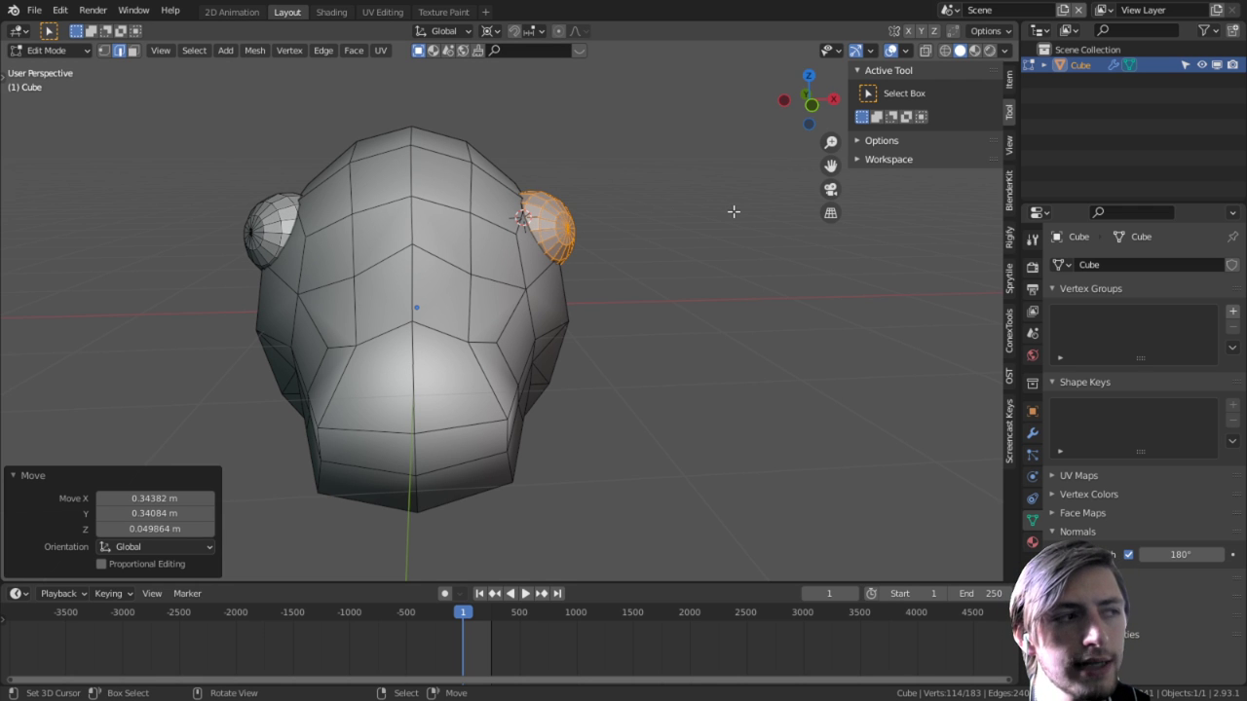
{"action": "middle_click_drag", "start_coordinate": [748, 213], "coordinate": [786, 176]}
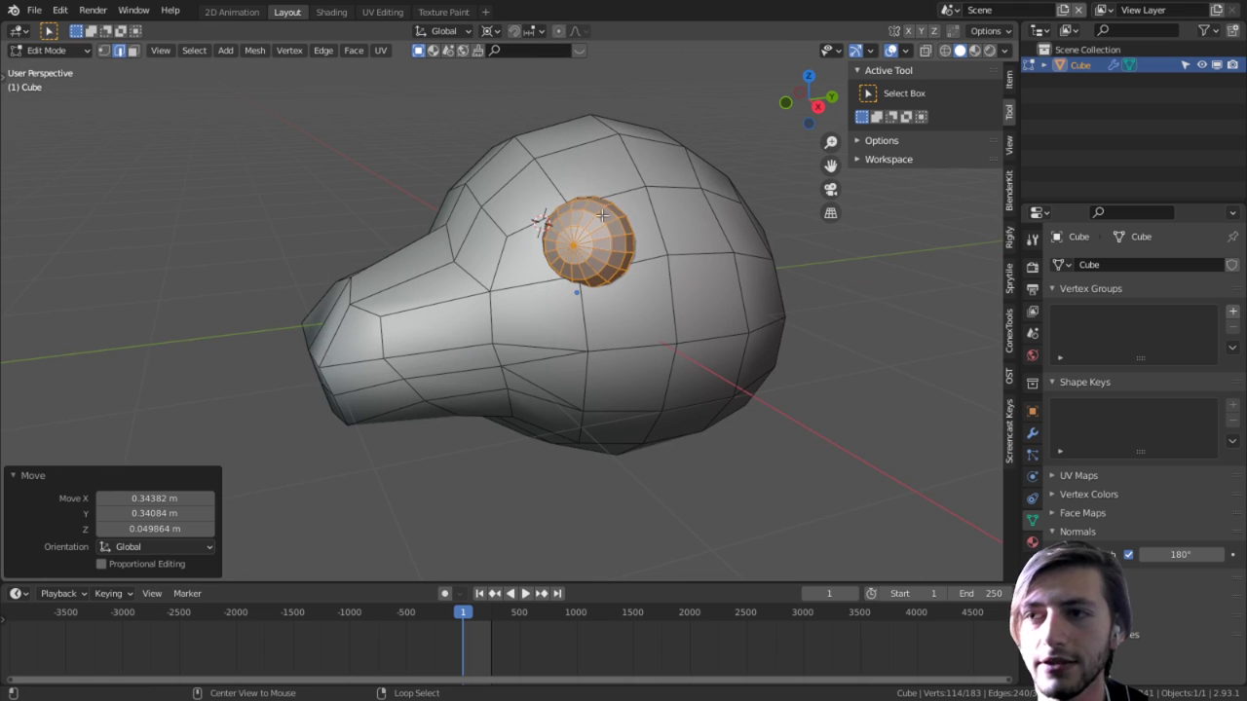
{"action": "middle_click_drag", "start_coordinate": [602, 215], "coordinate": [735, 248]}
{"action": "key", "text": "g"}
{"action": "left_click", "coordinate": [560, 320]}
Step: Trackball-rotate the eye sphere by about 4.6° and 24.6°, and change the transform pivot point
{"action": "middle_click_drag", "start_coordinate": [612, 288], "coordinate": [419, 374]}
{"action": "key", "text": "r"}
{"action": "key", "text": "r"}
{"action": "left_click", "coordinate": [459, 118]}
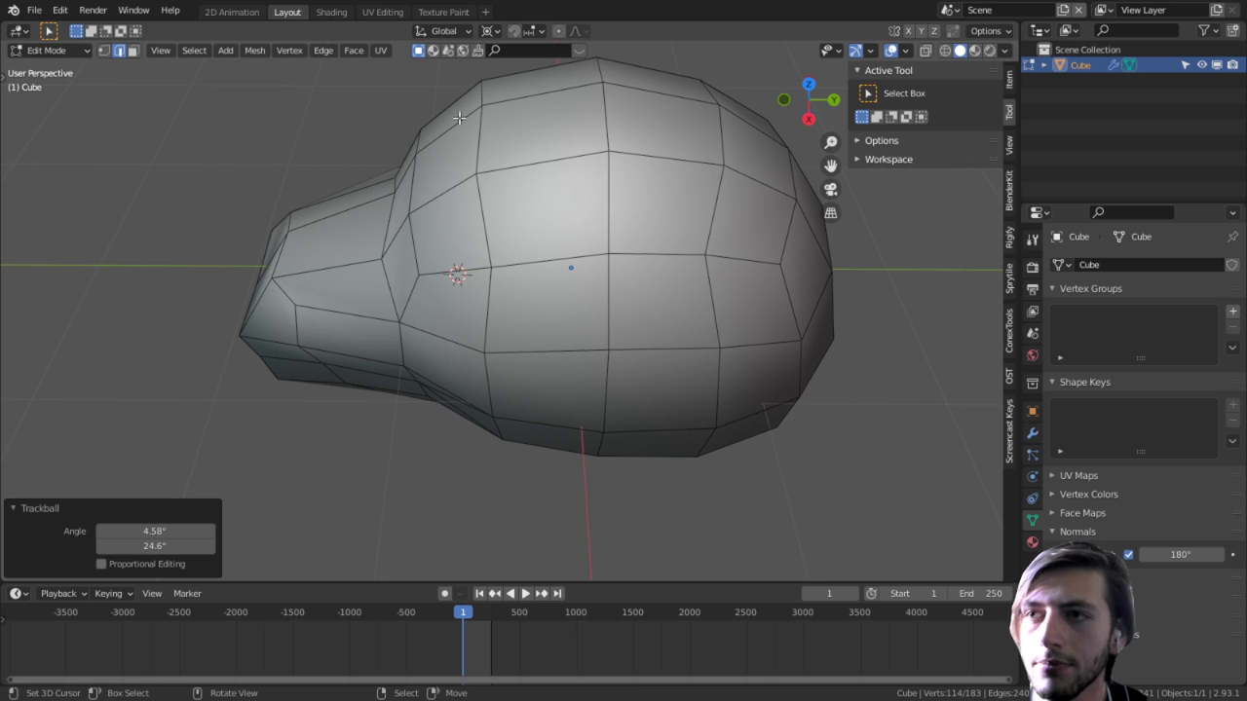
{"action": "left_click", "coordinate": [490, 34]}
{"action": "left_click", "coordinate": [501, 50]}
Step: Move the eye sphere outward by about 0.07 m so it protrudes from the head, and adjust its position in the front view
{"action": "middle_click_drag", "start_coordinate": [508, 117], "coordinate": [532, 244]}
{"action": "key", "text": "g"}
{"action": "left_click", "coordinate": [571, 342]}
{"action": "middle_click_drag", "start_coordinate": [570, 342], "coordinate": [596, 300]}
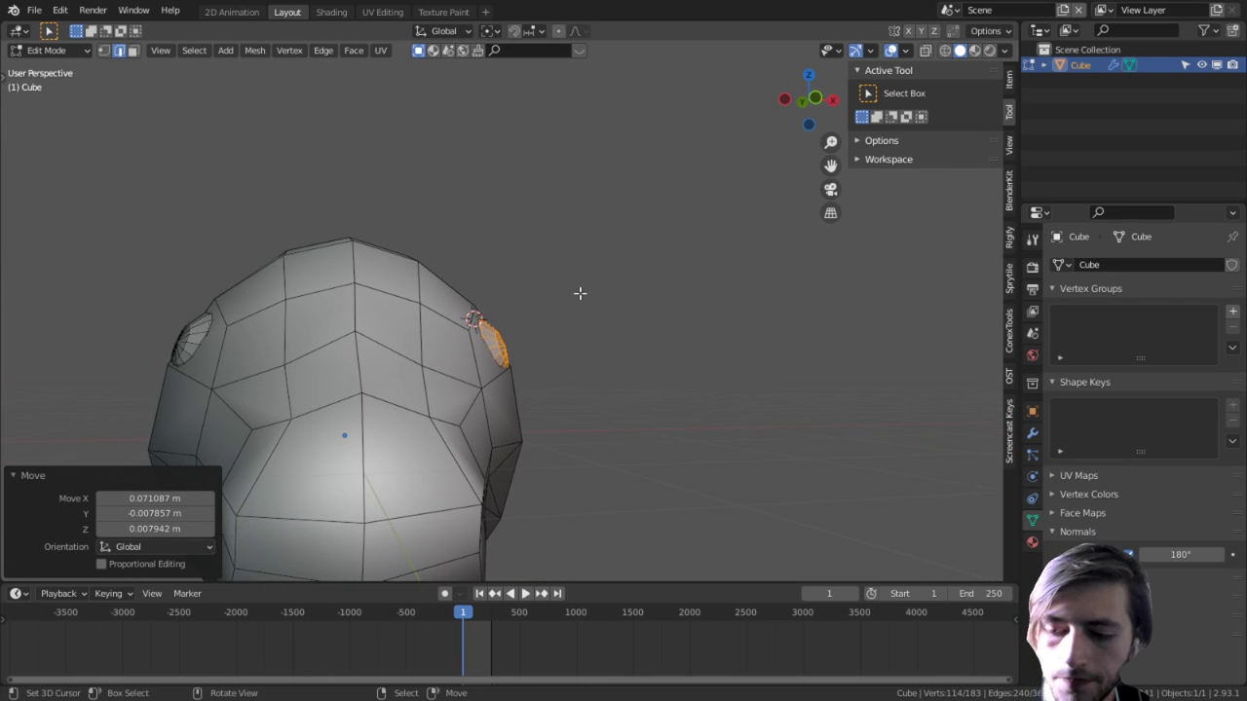
{"action": "key", "text": "KP_1"}
{"action": "key", "text": "g"}
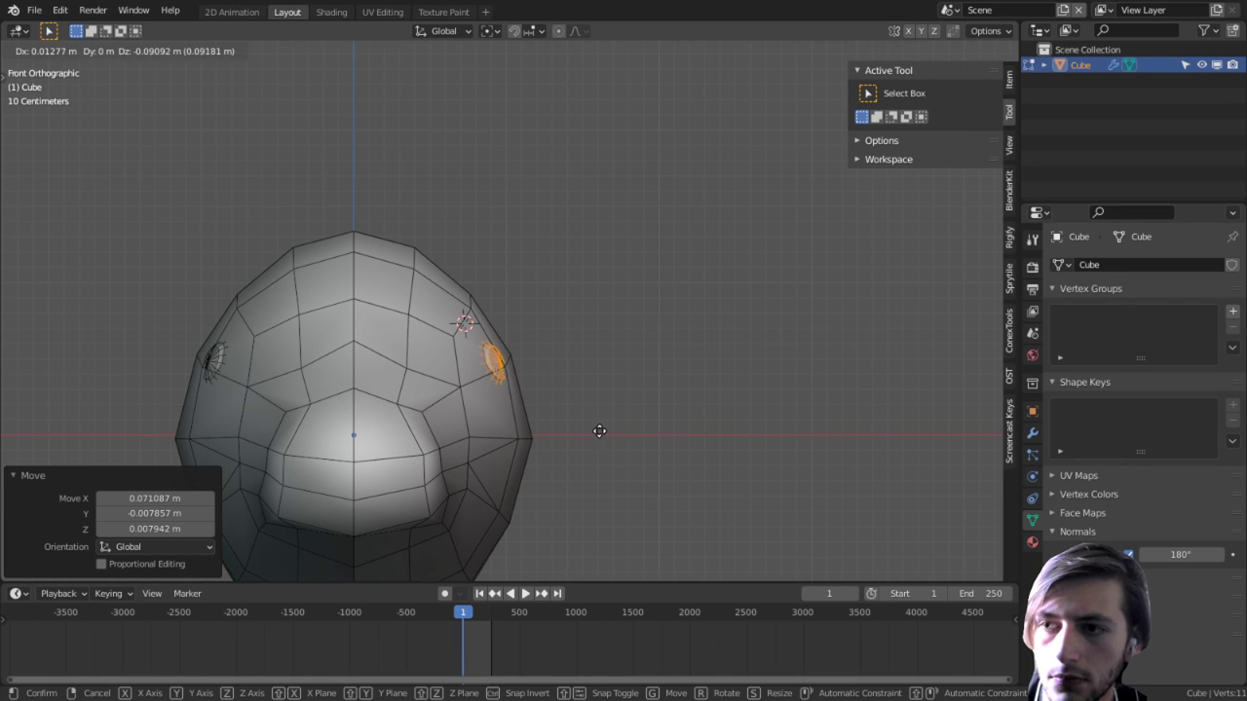
{"action": "left_click", "coordinate": [615, 354]}
Step: Raise the eye sphere by about 0.06 m and check how it sits in the head from several angles
{"action": "middle_click_drag", "start_coordinate": [749, 314], "coordinate": [556, 359]}
{"action": "scroll", "coordinate": [556, 359], "scroll_direction": "up", "scroll_amount": 4}
{"action": "middle_click_drag", "start_coordinate": [524, 275], "coordinate": [651, 282]}
{"action": "scroll", "coordinate": [582, 248], "scroll_direction": "down", "scroll_amount": 1}
{"action": "key", "text": "g"}
{"action": "left_click", "coordinate": [610, 156]}
{"action": "middle_click", "coordinate": [546, 371], "text": "alt"}
{"action": "middle_click_drag", "start_coordinate": [545, 372], "coordinate": [593, 356]}
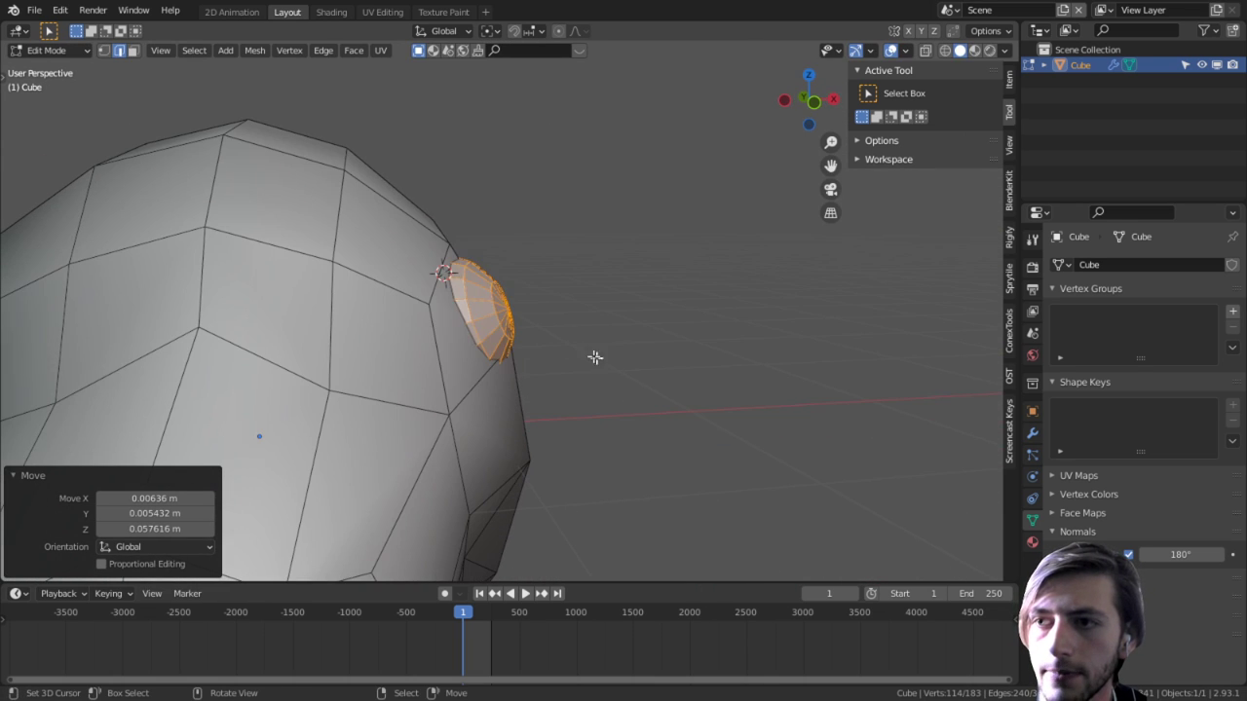
{"action": "left_click", "coordinate": [515, 378]}
{"action": "middle_click_drag", "start_coordinate": [515, 379], "coordinate": [516, 339]}
{"action": "key", "text": "Tab"}
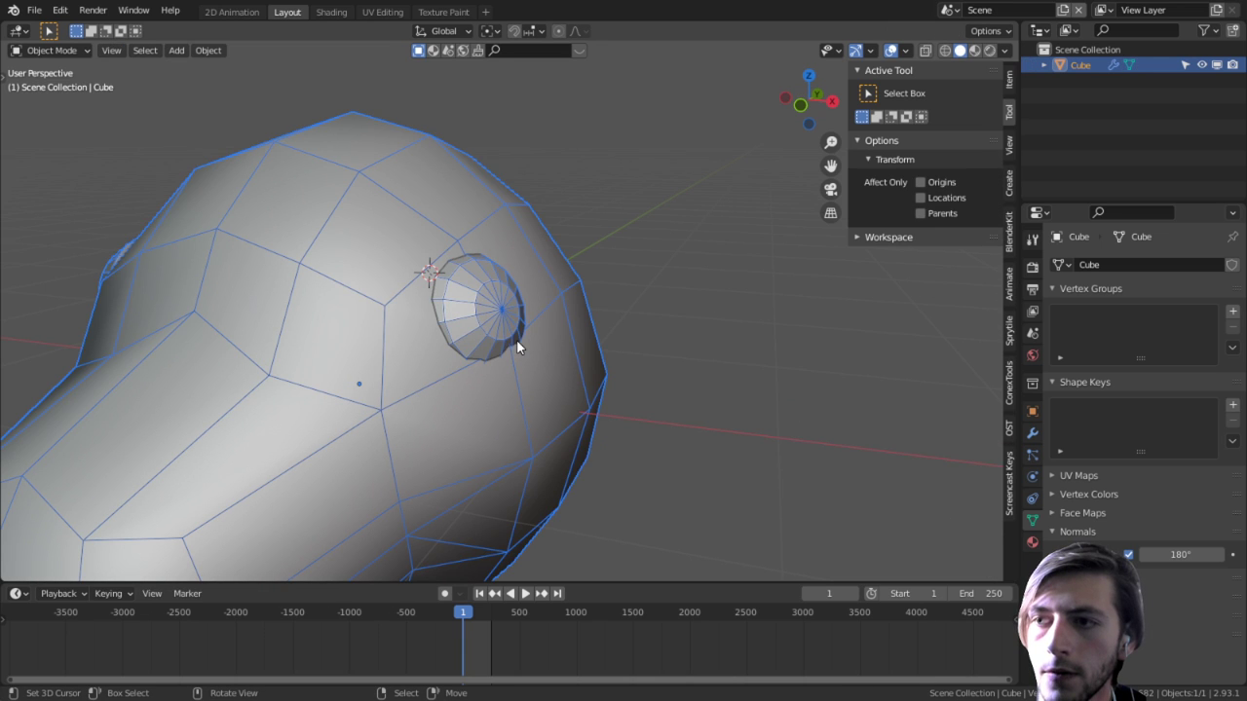
{"action": "key", "text": "Tab"}
Step: Separate the linked eye sphere geometry into its own object, and check it by temporarily hiding the head
{"action": "middle_click_drag", "start_coordinate": [488, 307], "coordinate": [516, 288]}
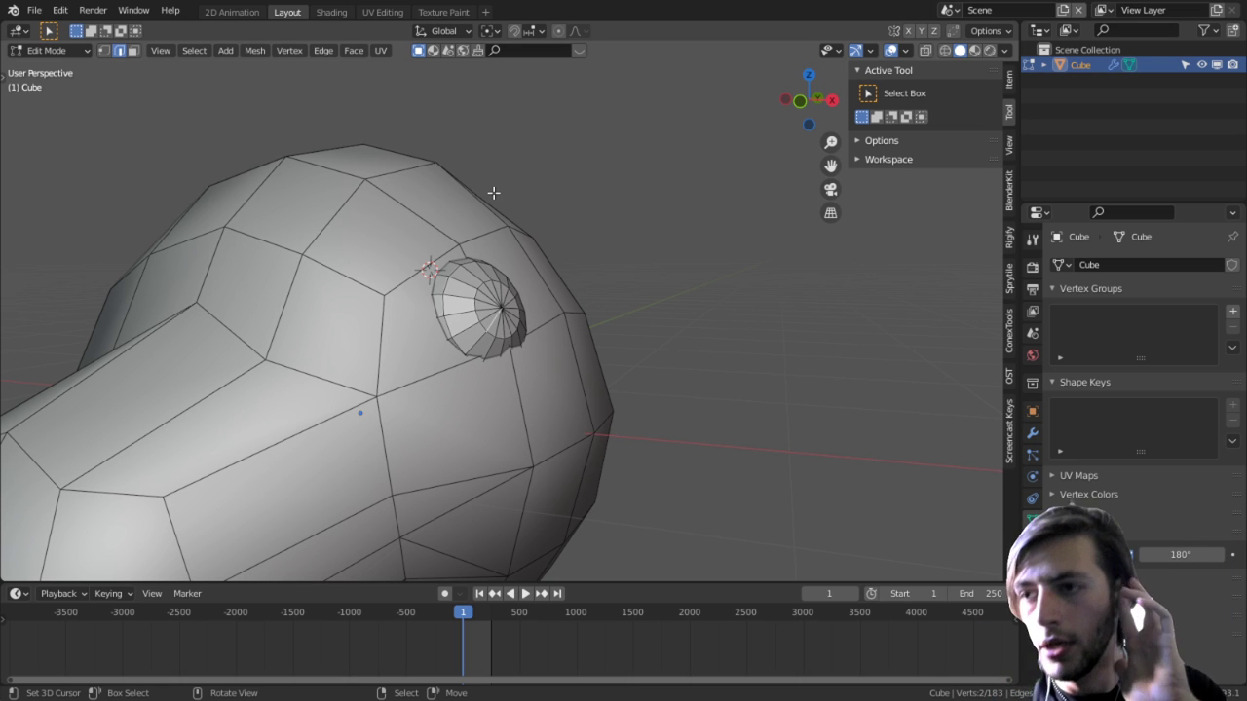
{"action": "key", "text": "l"}
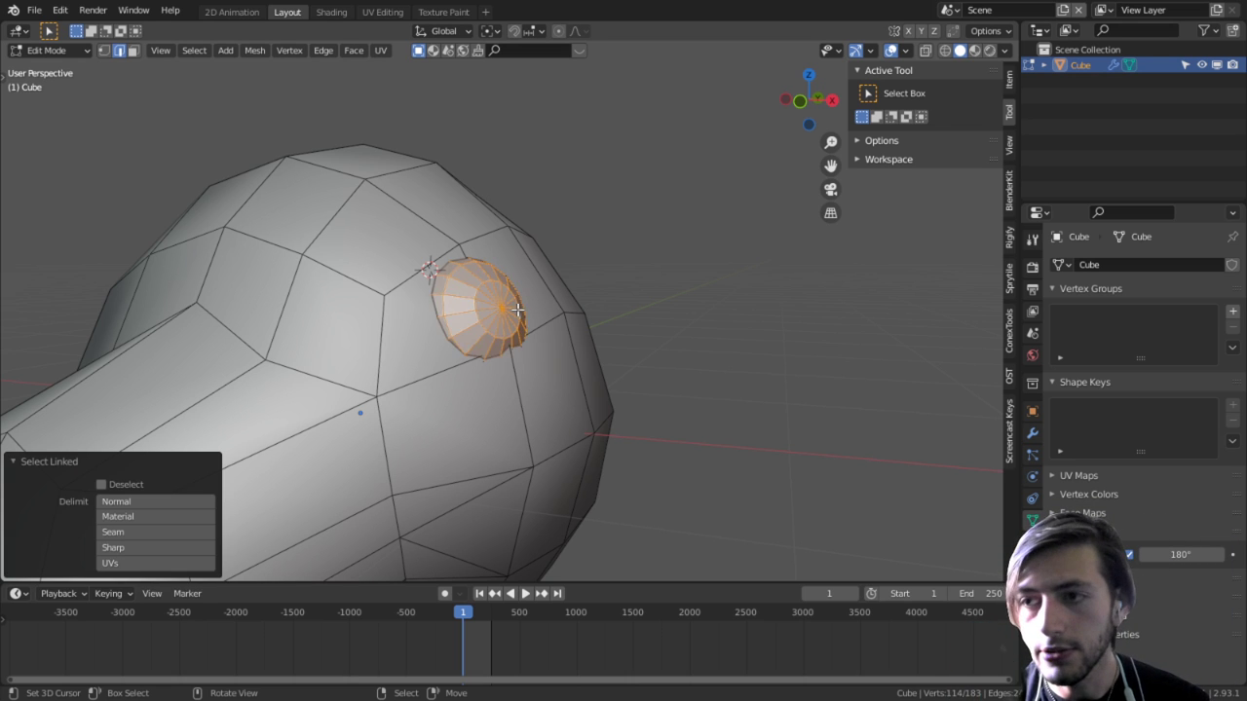
{"action": "key", "text": "p"}
{"action": "left_click", "coordinate": [584, 275]}
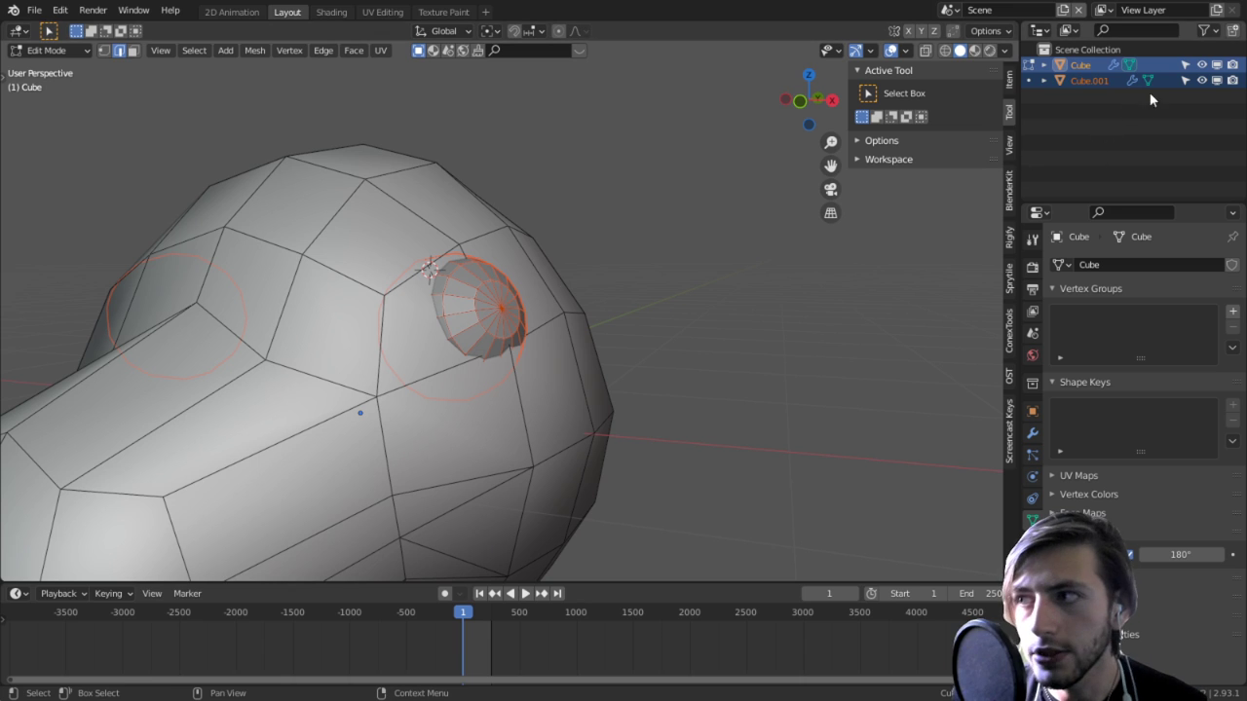
{"action": "left_click", "coordinate": [1201, 64]}
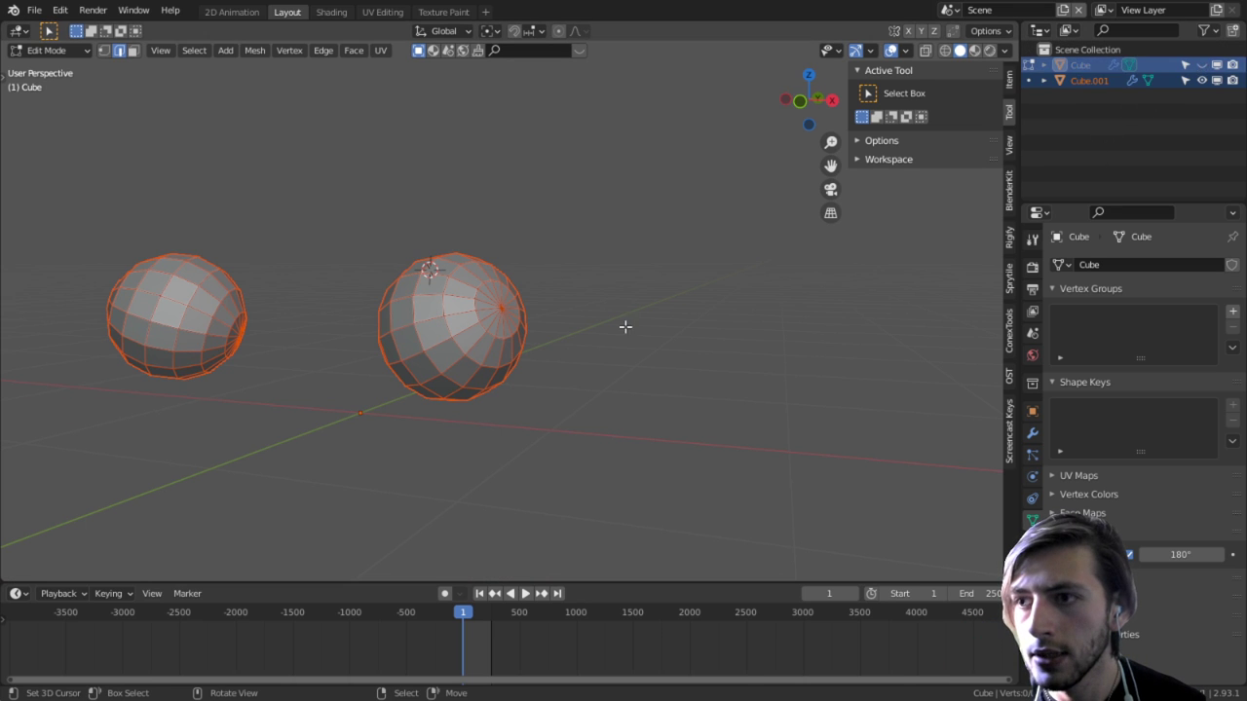
{"action": "left_click", "coordinate": [1199, 64]}
Step: Make the separated eye object active in Object Mode and rename its mesh data to Eyes
{"action": "left_click", "coordinate": [1063, 82]}
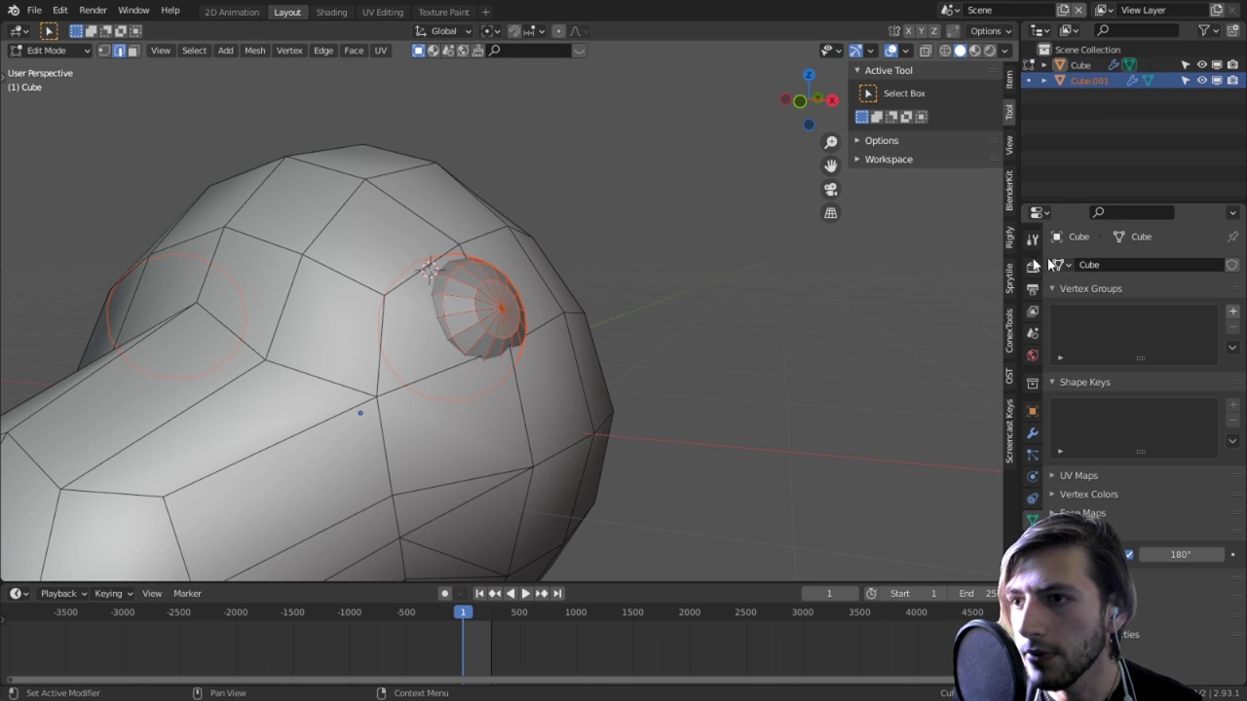
{"action": "key", "text": "Tab"}
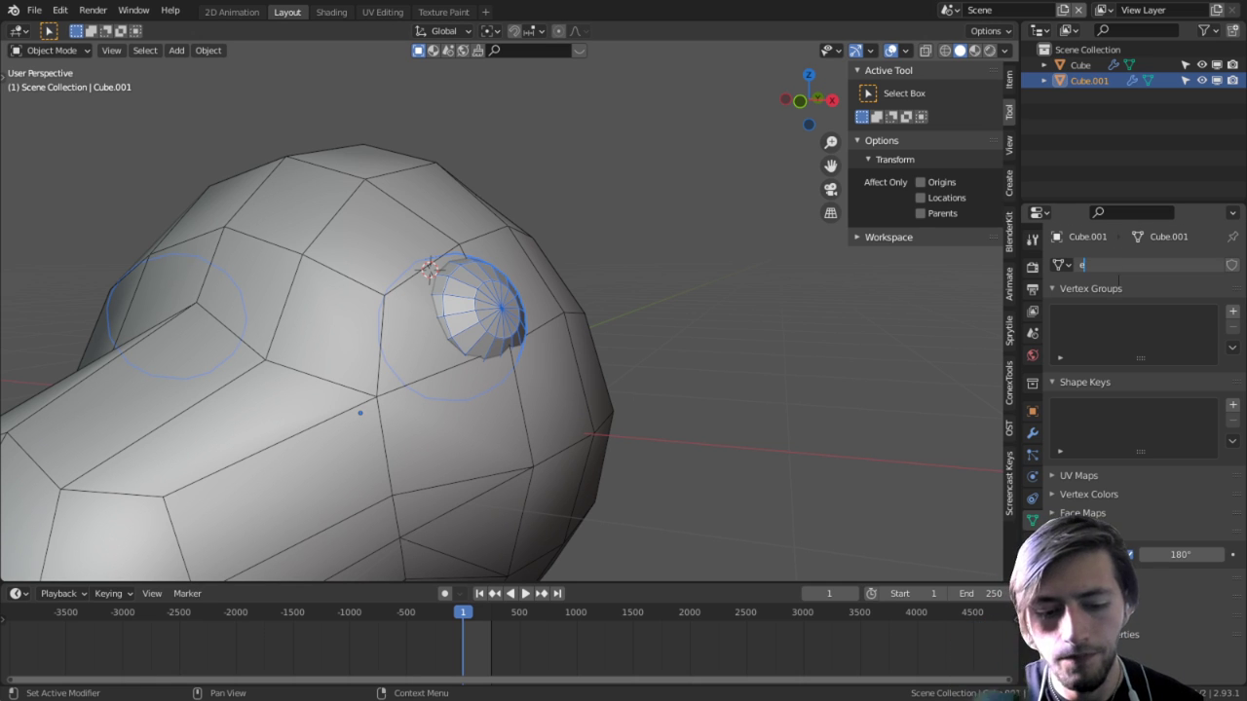
{"action": "left_click", "coordinate": [1116, 277]}
{"action": "type", "text": "eYES"}
{"action": "key", "text": "Return"}
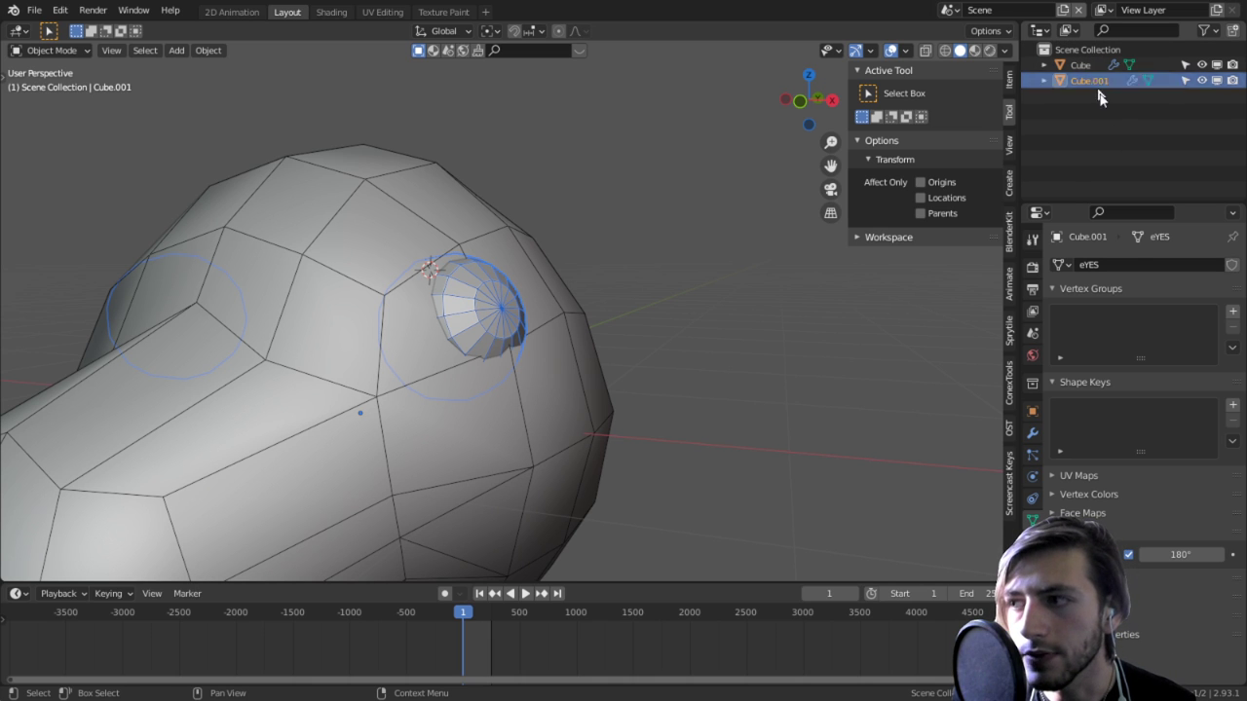
{"action": "left_click", "coordinate": [1124, 262]}
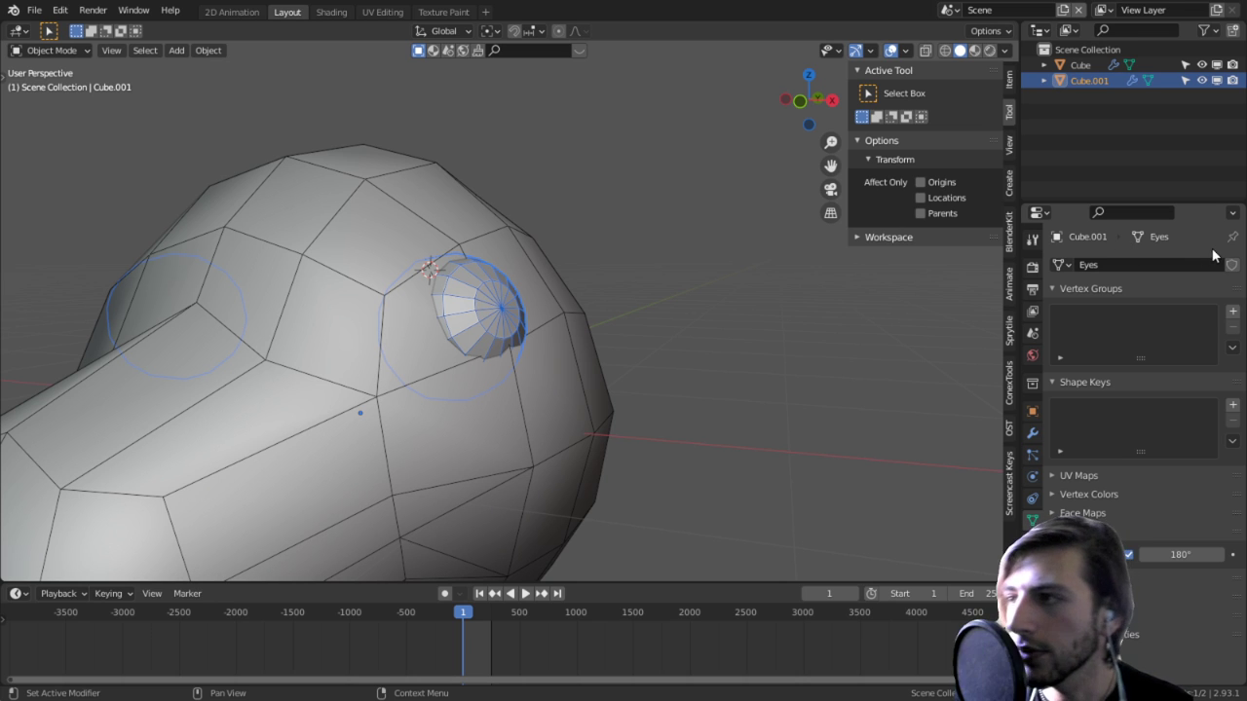
Step: Rename the head's mesh data to KenkuBard and the head object to Kenku
{"action": "double_click", "coordinate": [1083, 63]}
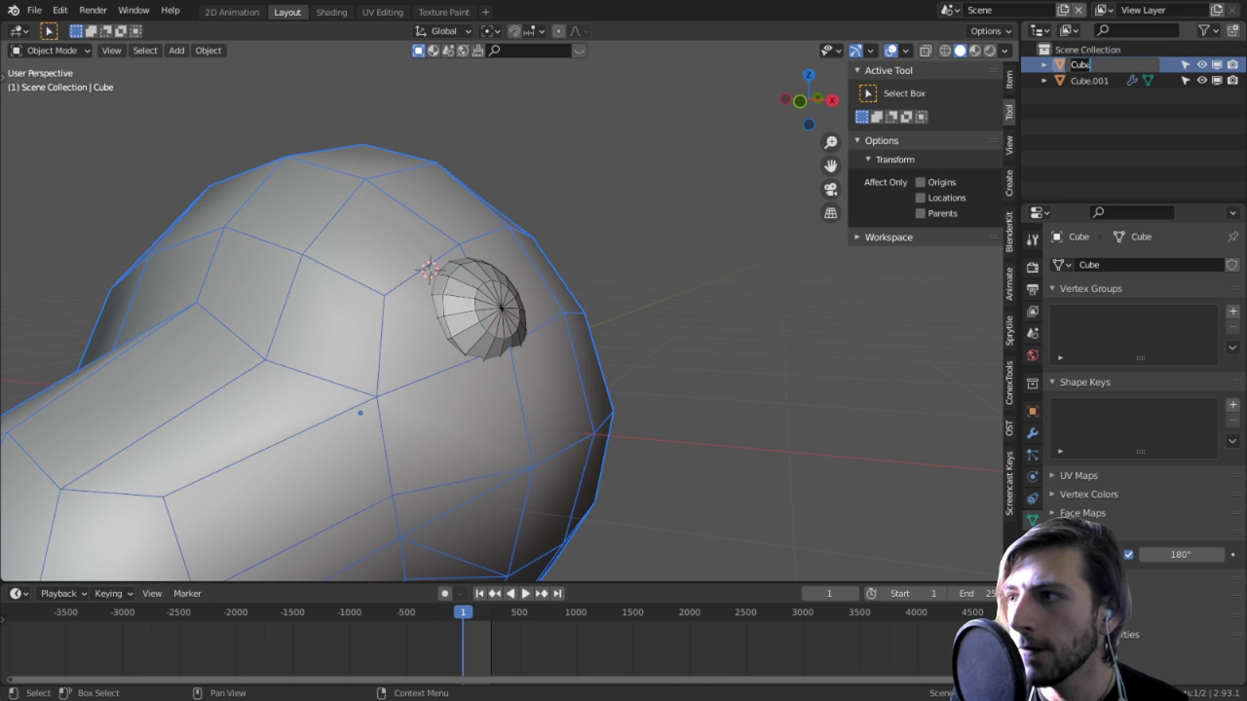
{"action": "left_click", "coordinate": [1106, 279]}
{"action": "left_click", "coordinate": [1113, 267]}
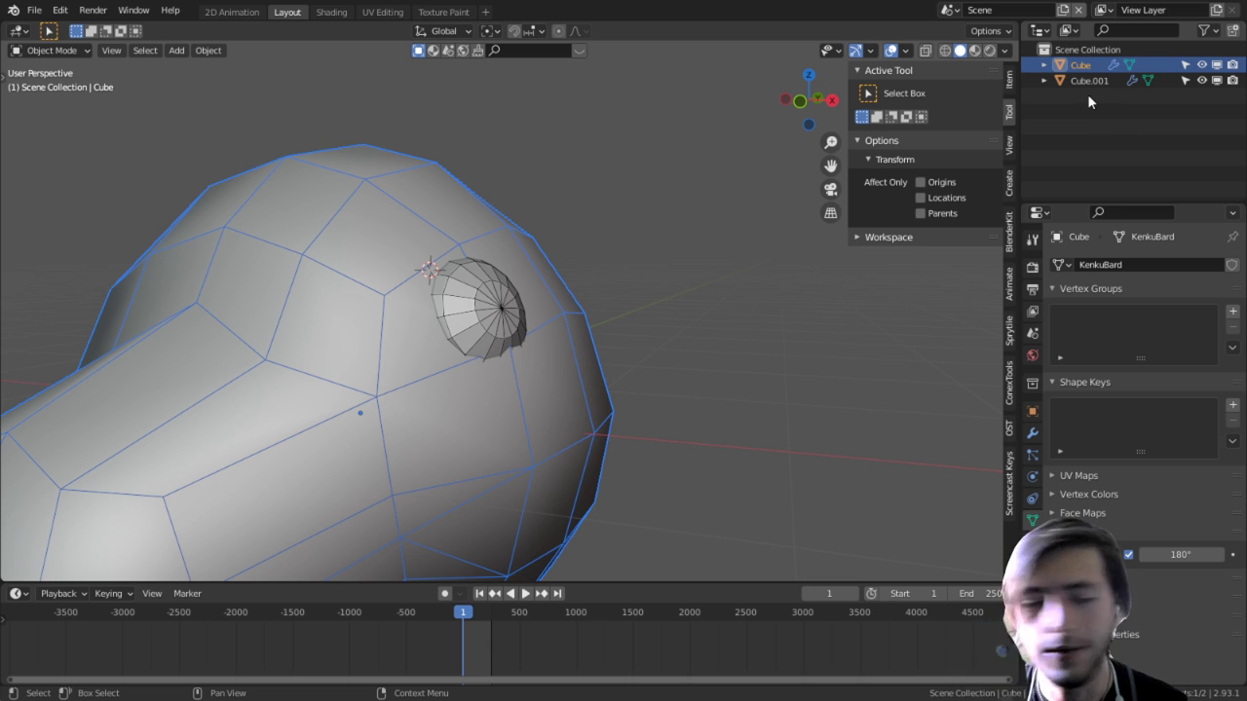
{"action": "double_click", "coordinate": [1081, 66]}
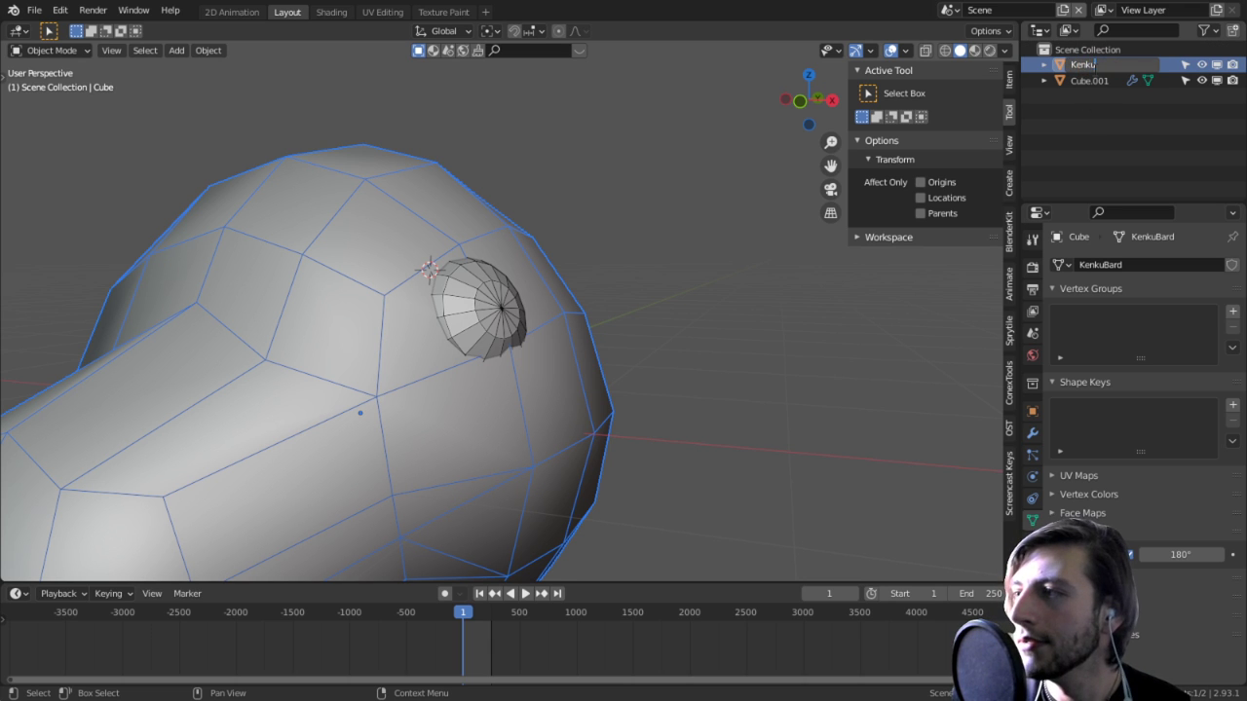
{"action": "type", "text": "Kenku"}
{"action": "key", "text": "Return"}
Step: Rename the separated eye object to Eyes and check the eyes on the head from a lower angle
{"action": "double_click", "coordinate": [1093, 68]}
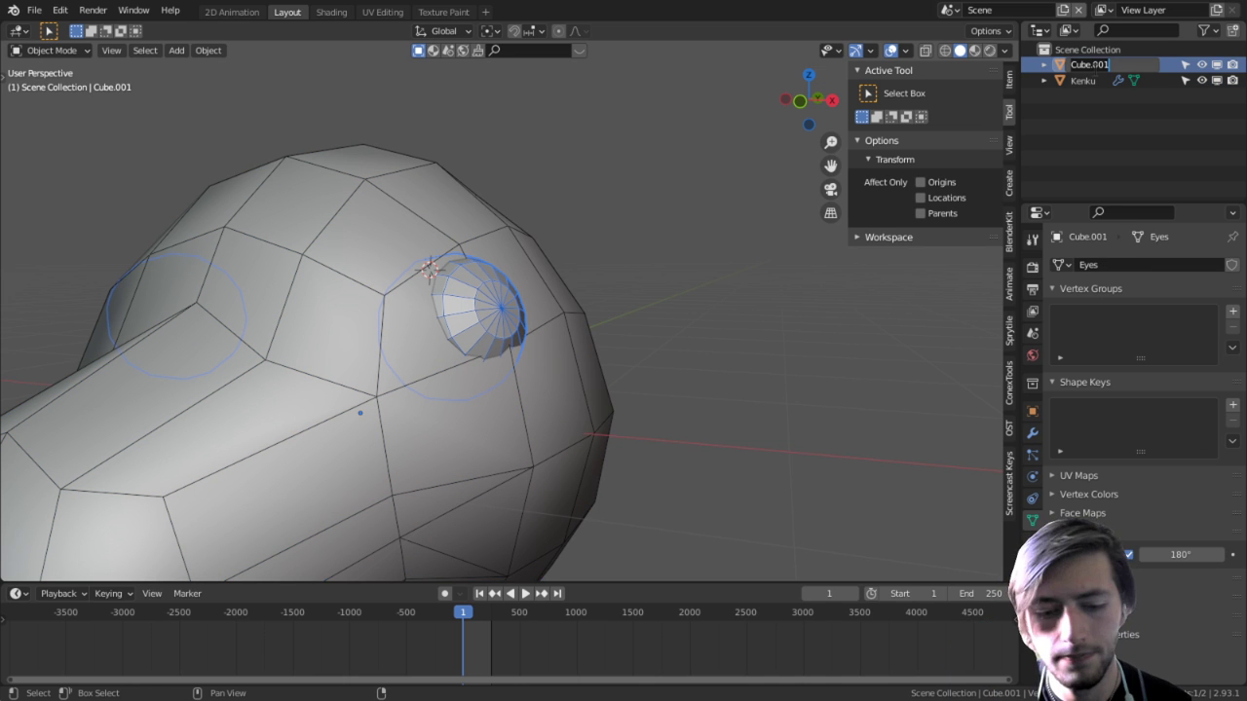
{"action": "type", "text": "Eyes"}
{"action": "key", "text": "Return"}
{"action": "middle_click_drag", "start_coordinate": [750, 155], "coordinate": [605, 380]}
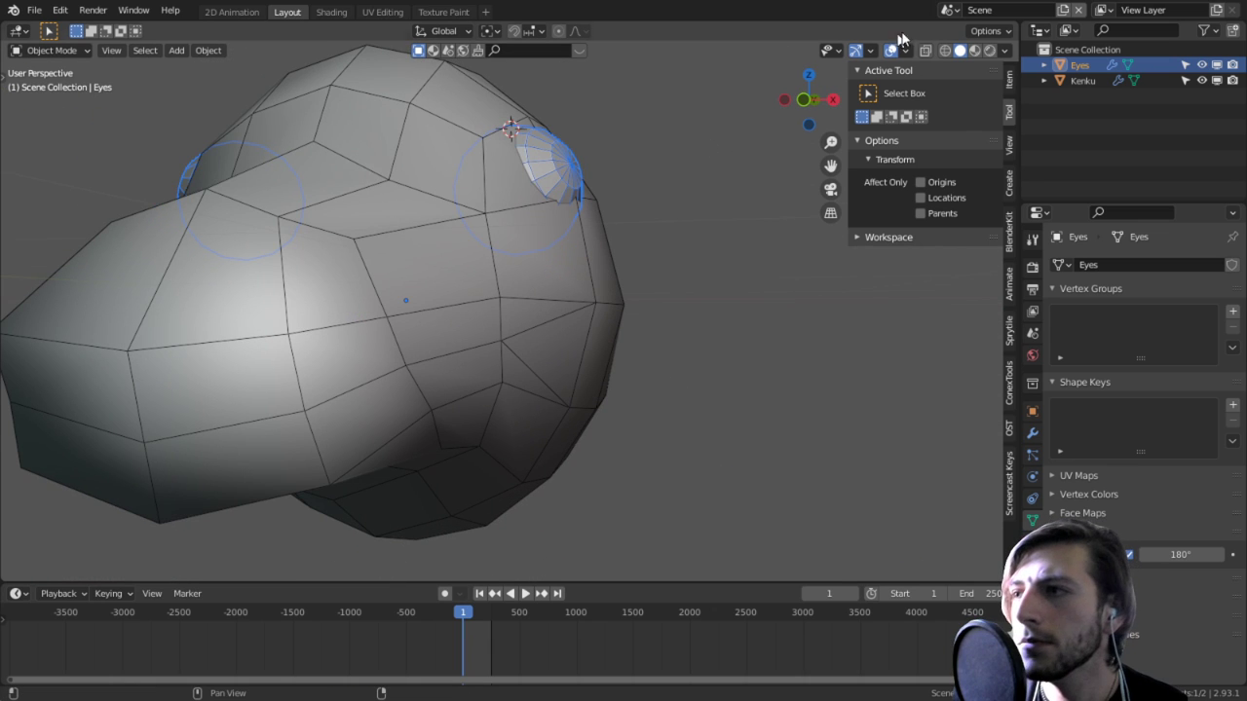
Step: Switch to the WhiteBoard scene and examine the eye placement and head shape in the front-facing crow photo
{"action": "left_click", "coordinate": [950, 10]}
{"action": "left_click", "coordinate": [974, 48]}
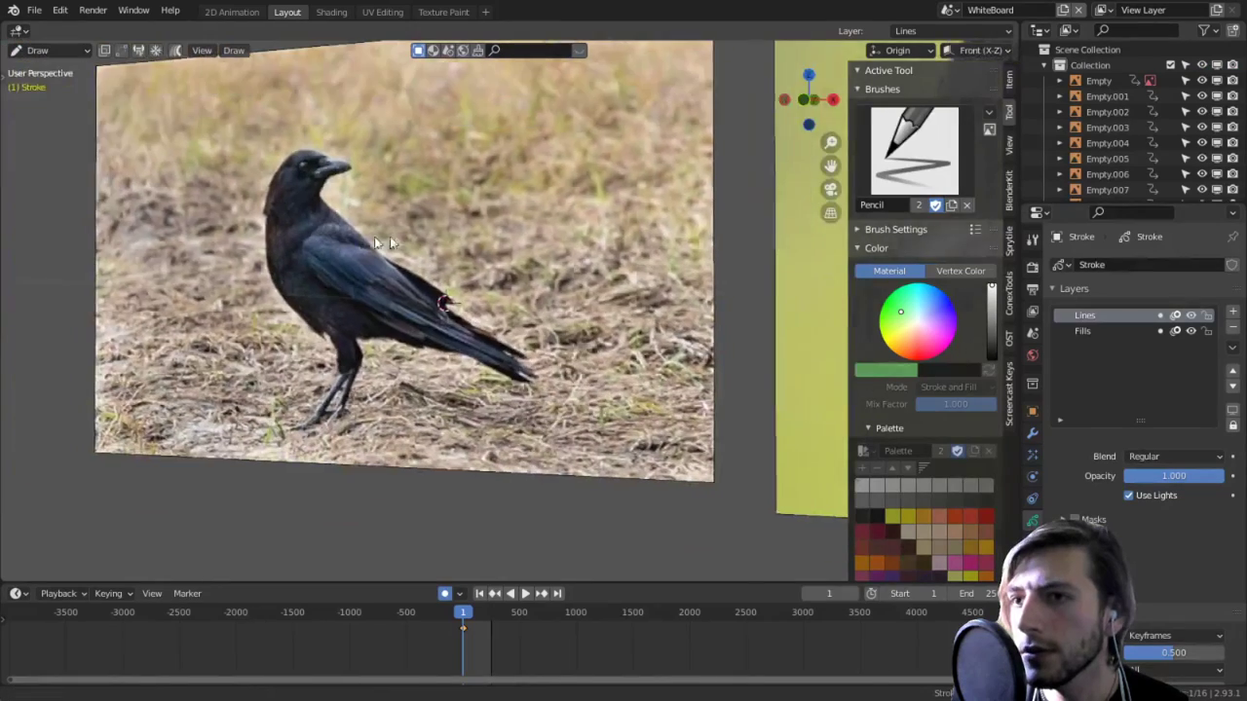
{"action": "scroll", "coordinate": [409, 267], "scroll_direction": "down", "scroll_amount": 4}
{"action": "scroll", "coordinate": [254, 309], "scroll_direction": "up", "scroll_amount": 5}
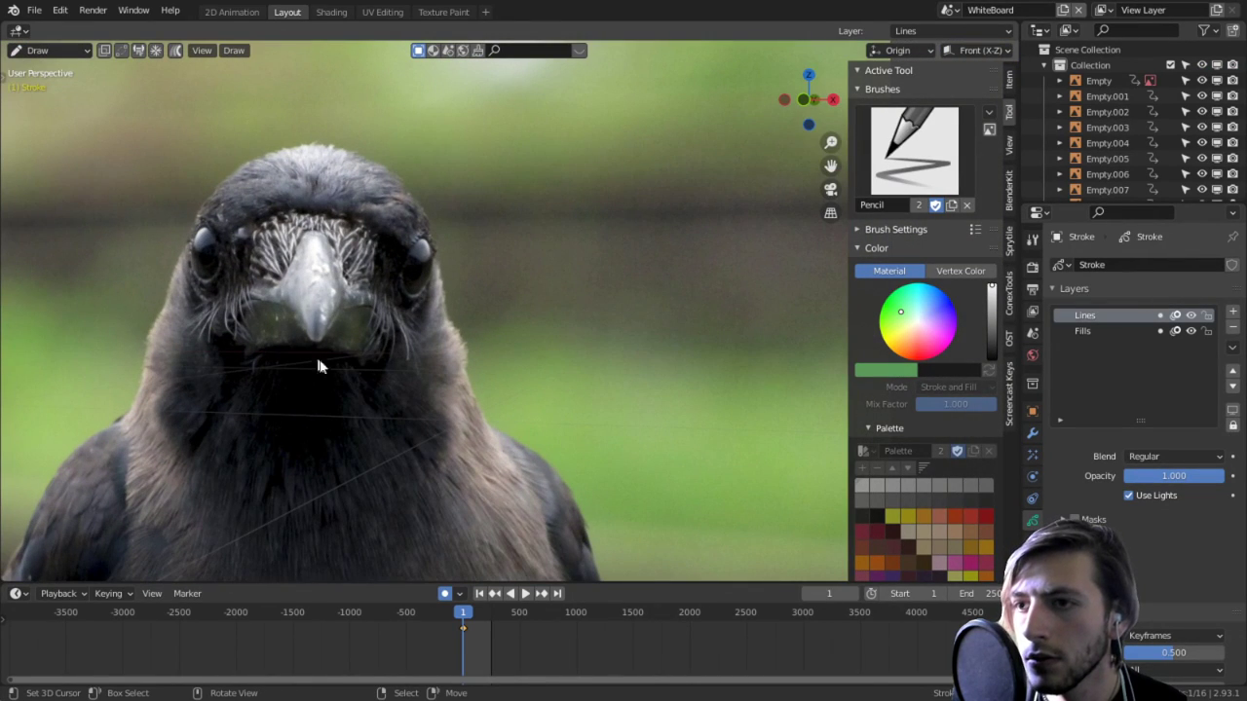
{"action": "middle_click_drag", "start_coordinate": [334, 367], "coordinate": [422, 478], "text": "shift"}
{"action": "scroll", "coordinate": [523, 372], "scroll_direction": "down", "scroll_amount": 5}
{"action": "scroll", "coordinate": [520, 218], "scroll_direction": "up", "scroll_amount": 6}
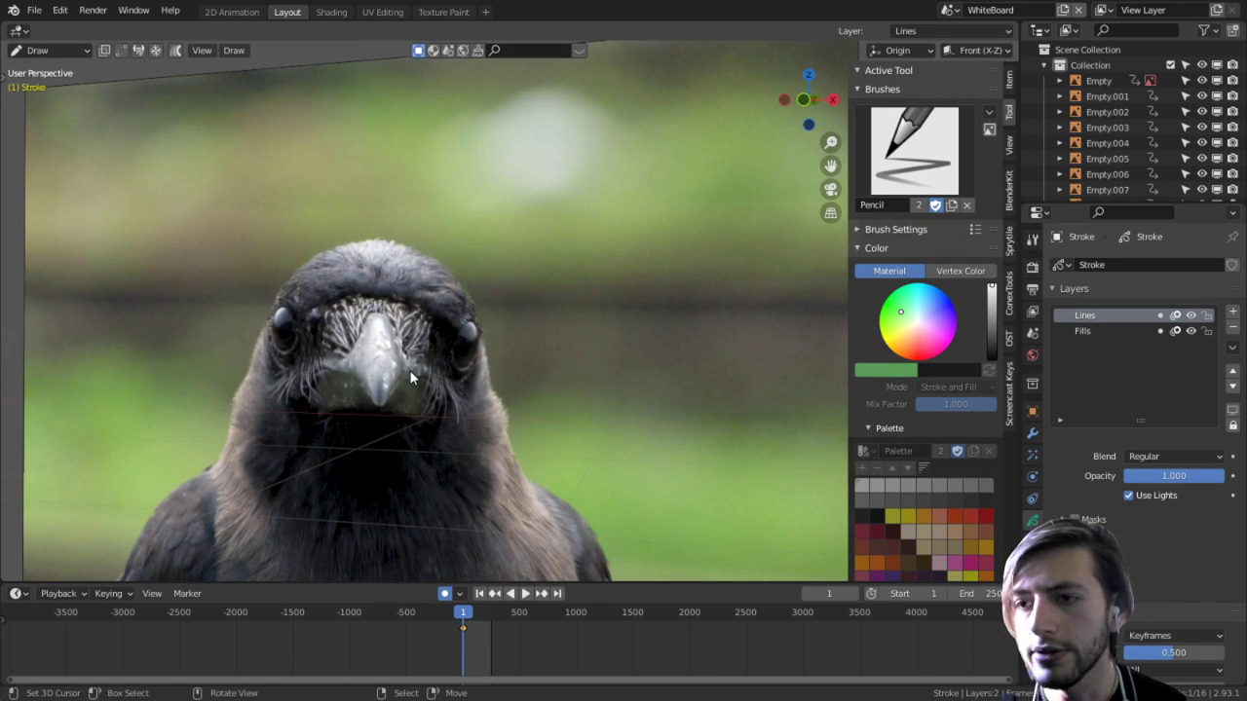
{"action": "scroll", "coordinate": [409, 378], "scroll_direction": "down", "scroll_amount": 6}
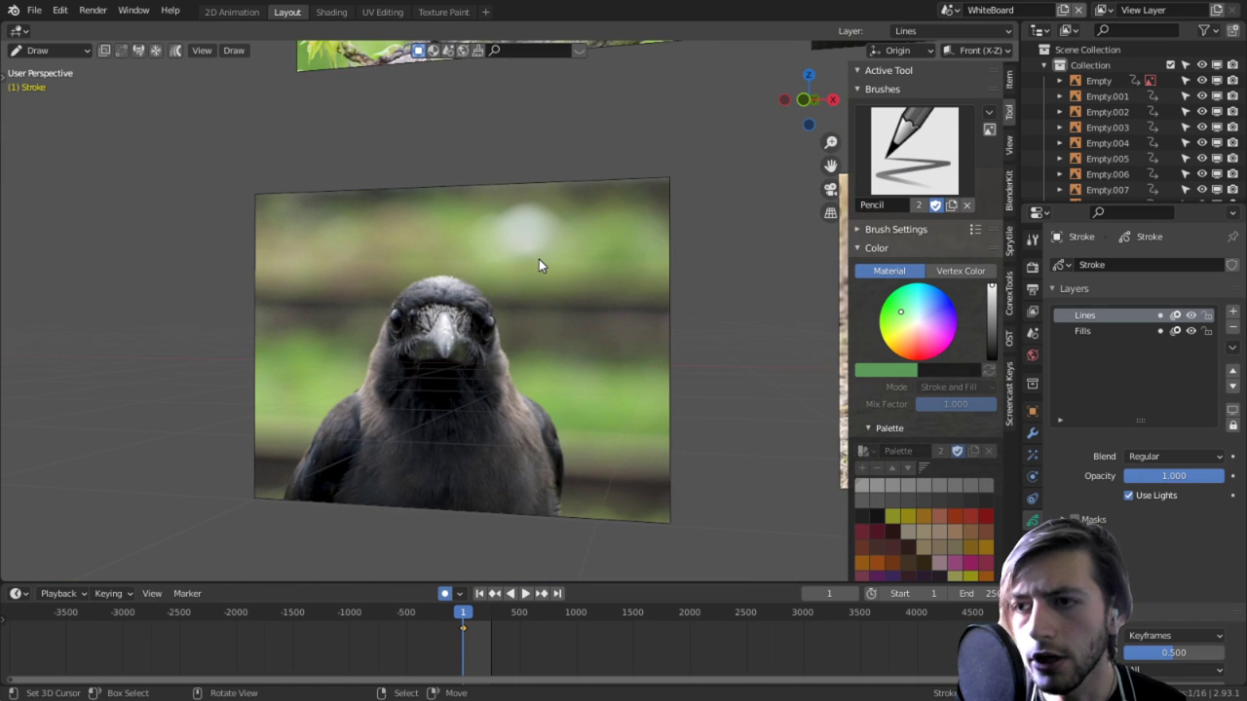
Step: Examine the head, neck and body shape in the side-view photo of the crow perched on a branch
{"action": "middle_click_drag", "start_coordinate": [539, 259], "coordinate": [551, 396], "text": "shift"}
{"action": "middle_click_drag", "start_coordinate": [548, 156], "coordinate": [550, 376], "text": "shift"}
{"action": "scroll", "coordinate": [550, 376], "scroll_direction": "up", "scroll_amount": 3}
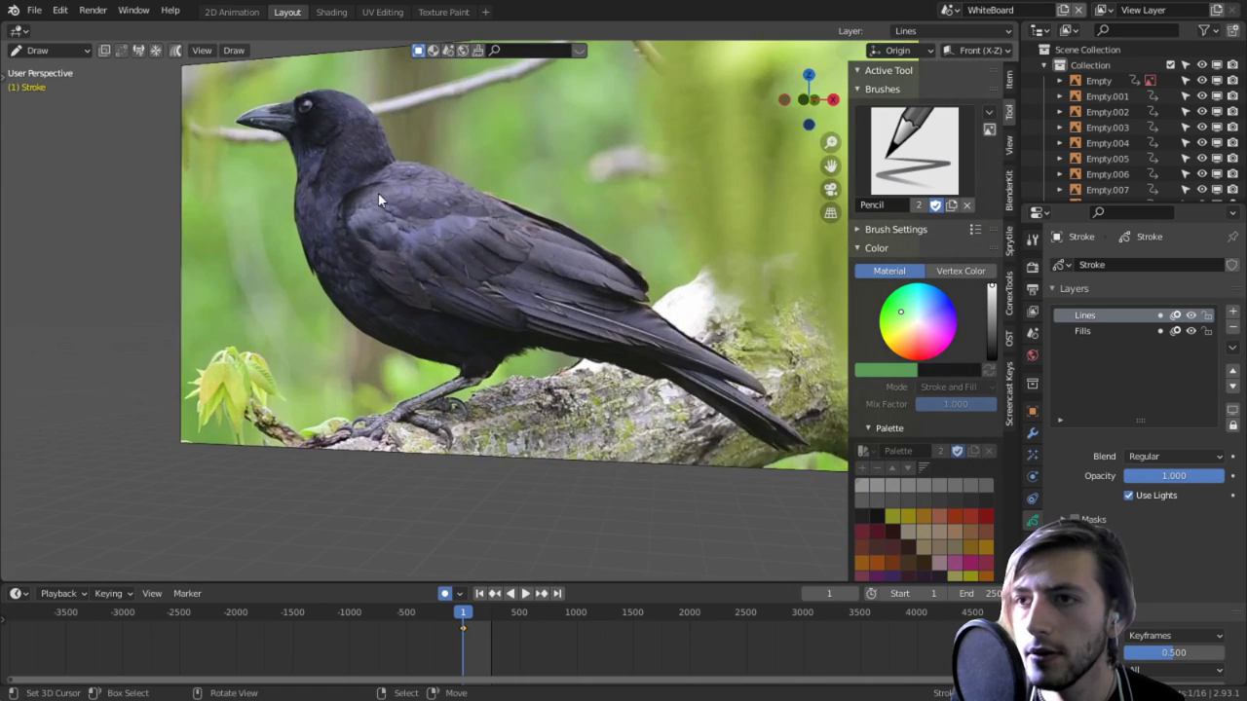
{"action": "scroll", "coordinate": [377, 194], "scroll_direction": "up", "scroll_amount": 5}
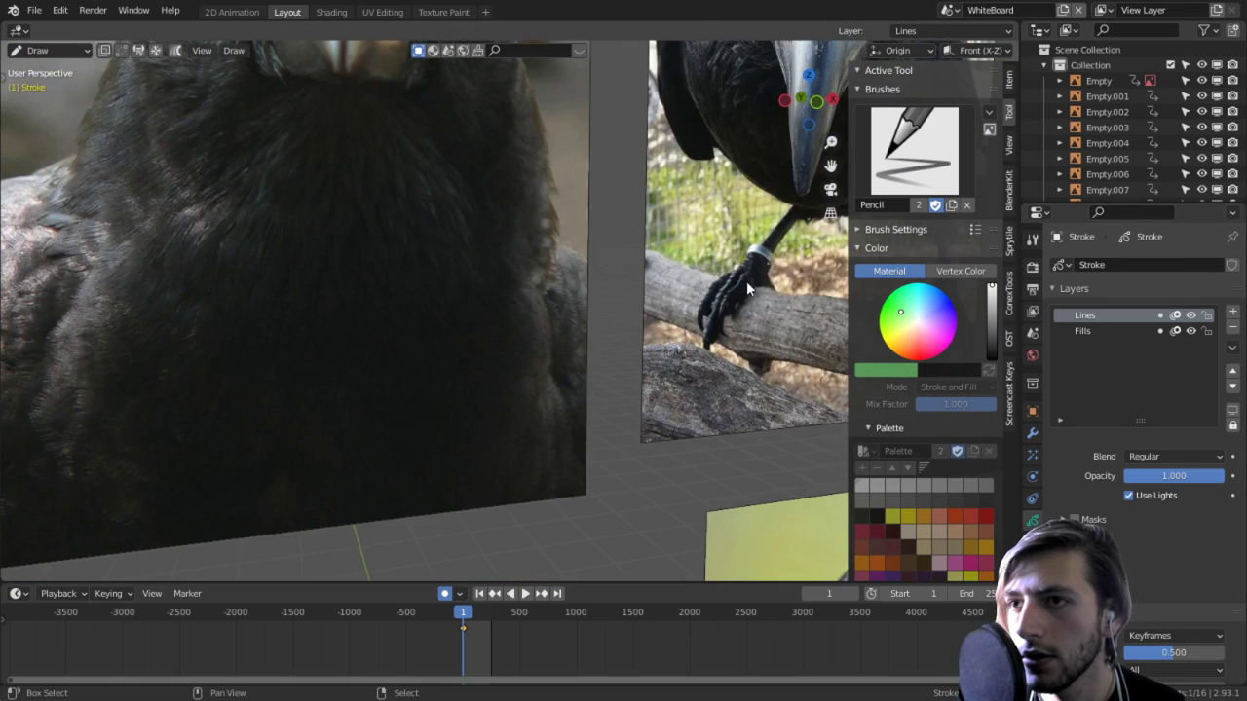
Step: Switch from the WhiteBoard reference scene to the scene named Scene and bring the bird head into view
{"action": "scroll", "coordinate": [620, 297], "scroll_direction": "up", "scroll_amount": 4, "text": "shift"}
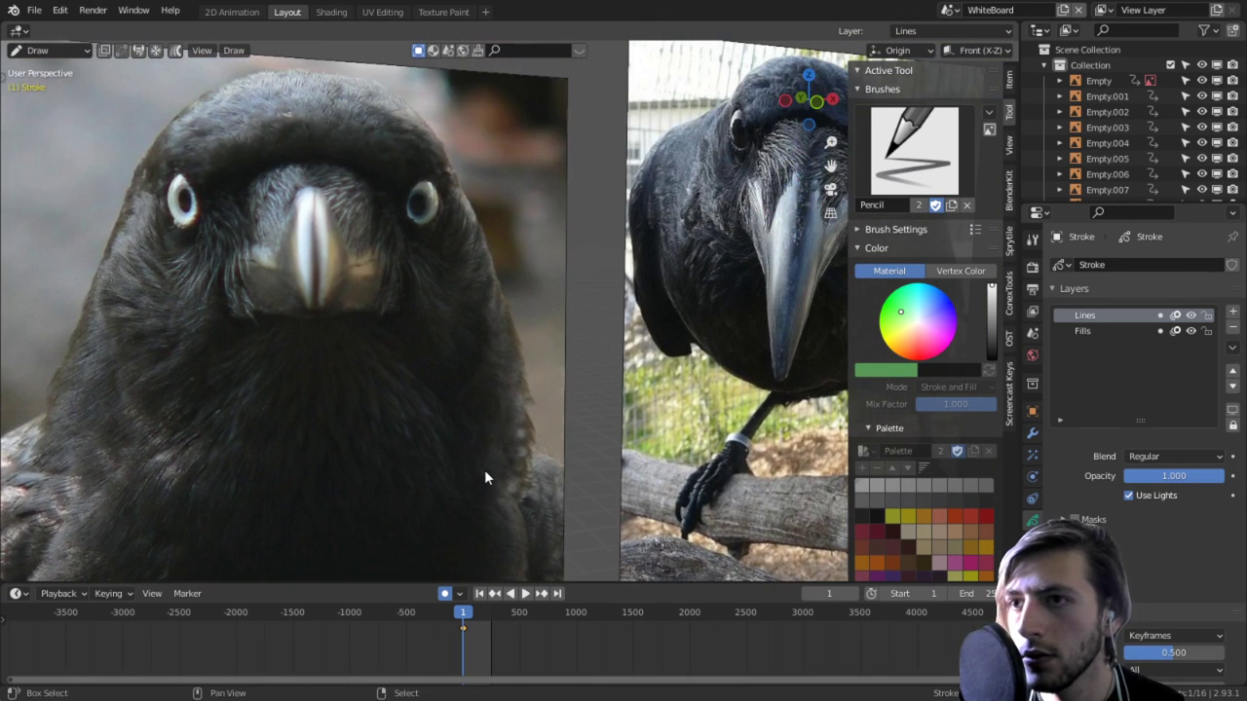
{"action": "left_click", "coordinate": [950, 10]}
{"action": "left_click", "coordinate": [960, 33]}
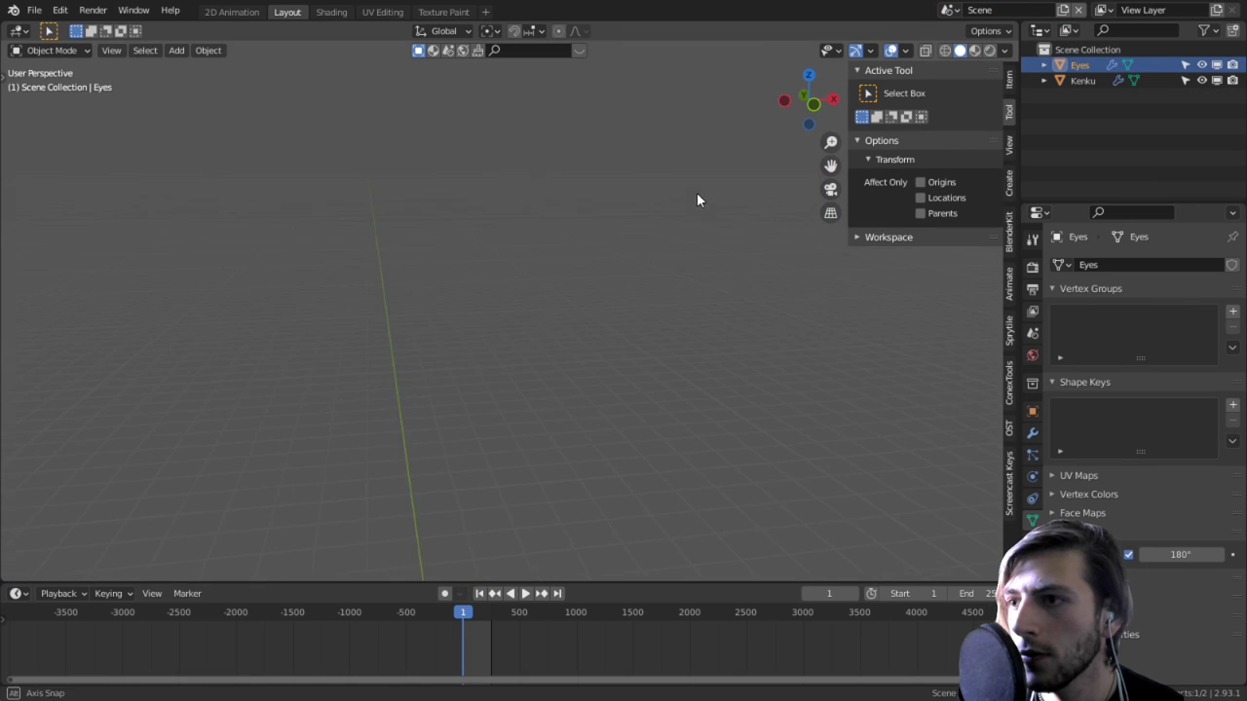
{"action": "middle_click", "coordinate": [532, 457], "text": "alt"}
{"action": "scroll", "coordinate": [515, 437], "scroll_direction": "up", "scroll_amount": 6}
{"action": "middle_click_drag", "start_coordinate": [545, 351], "coordinate": [507, 298]}
Step: Enter Sculpt Mode and choose the Snake Hook brush
{"action": "left_click", "coordinate": [51, 50]}
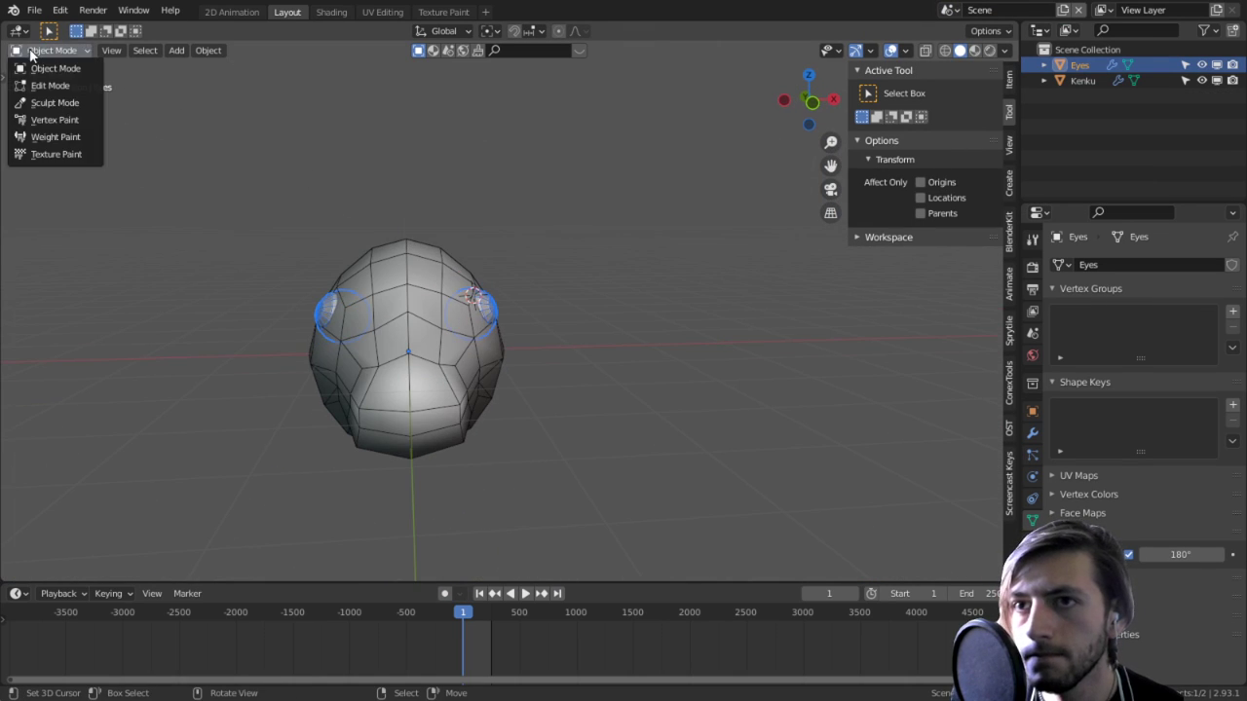
{"action": "left_click", "coordinate": [49, 100]}
{"action": "scroll", "coordinate": [368, 260], "scroll_direction": "up", "scroll_amount": 2}
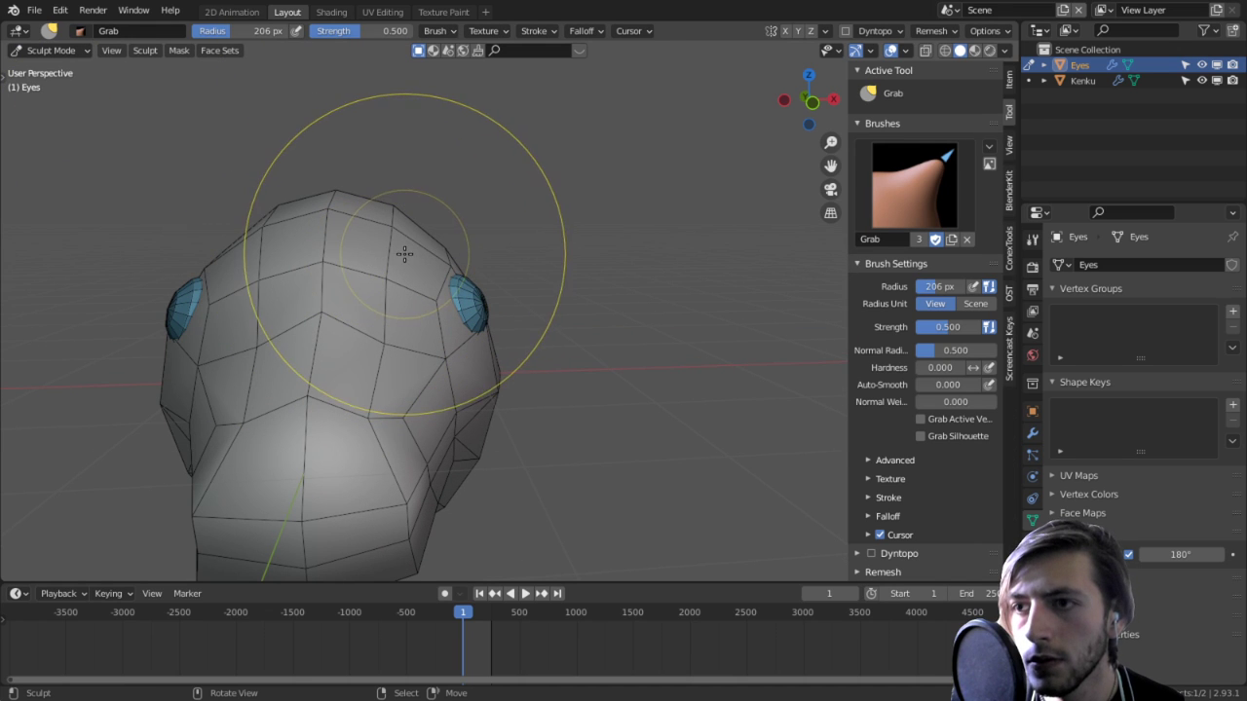
{"action": "key", "text": "t"}
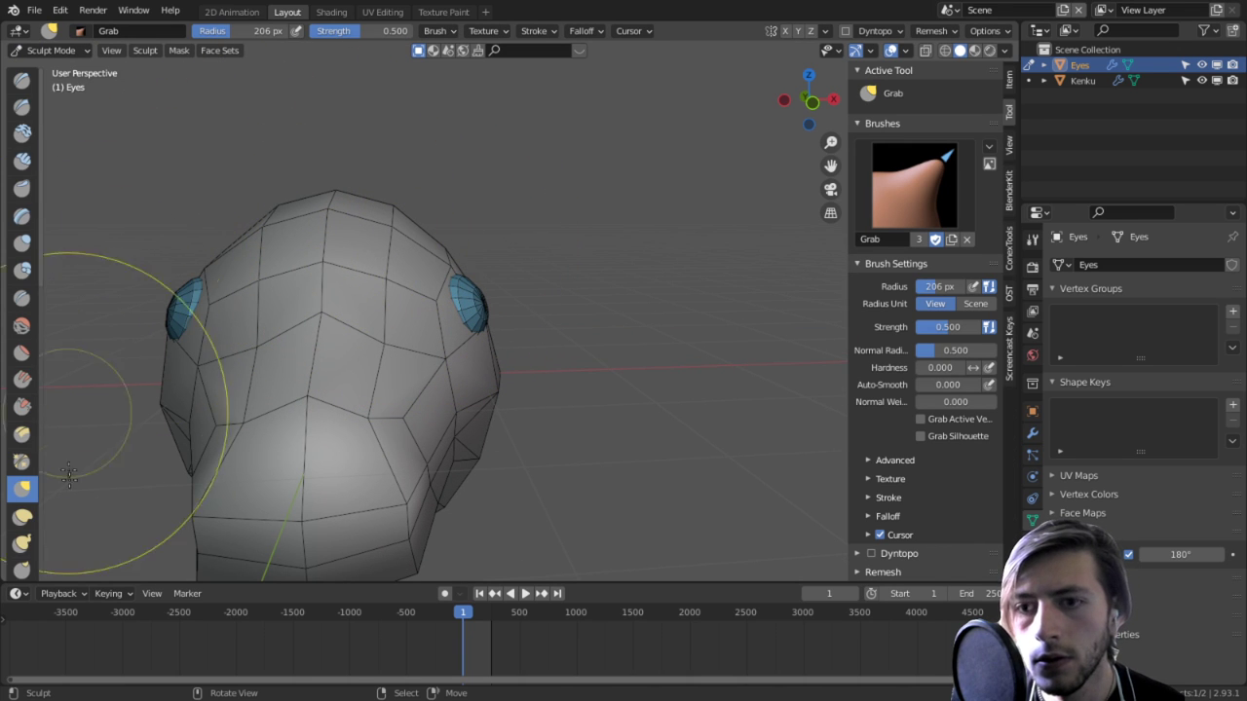
{"action": "left_click", "coordinate": [23, 542]}
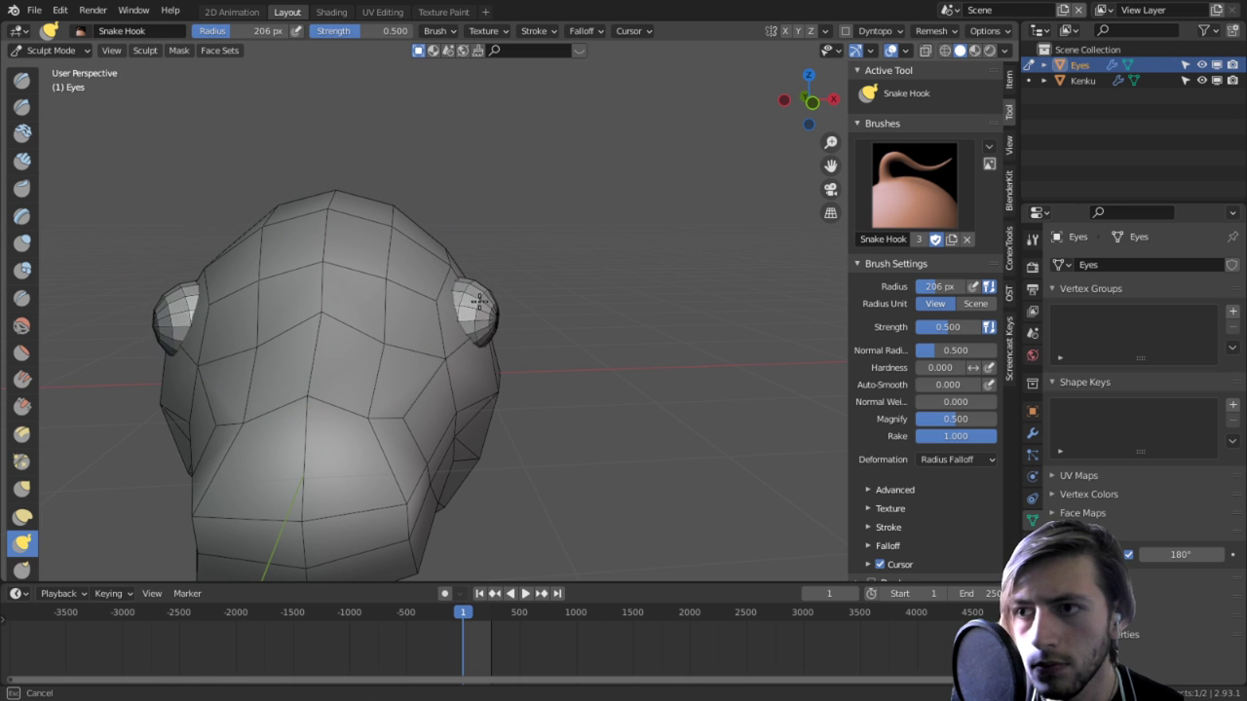
{"action": "key", "text": "Tab"}
{"action": "left_click", "coordinate": [1081, 80]}
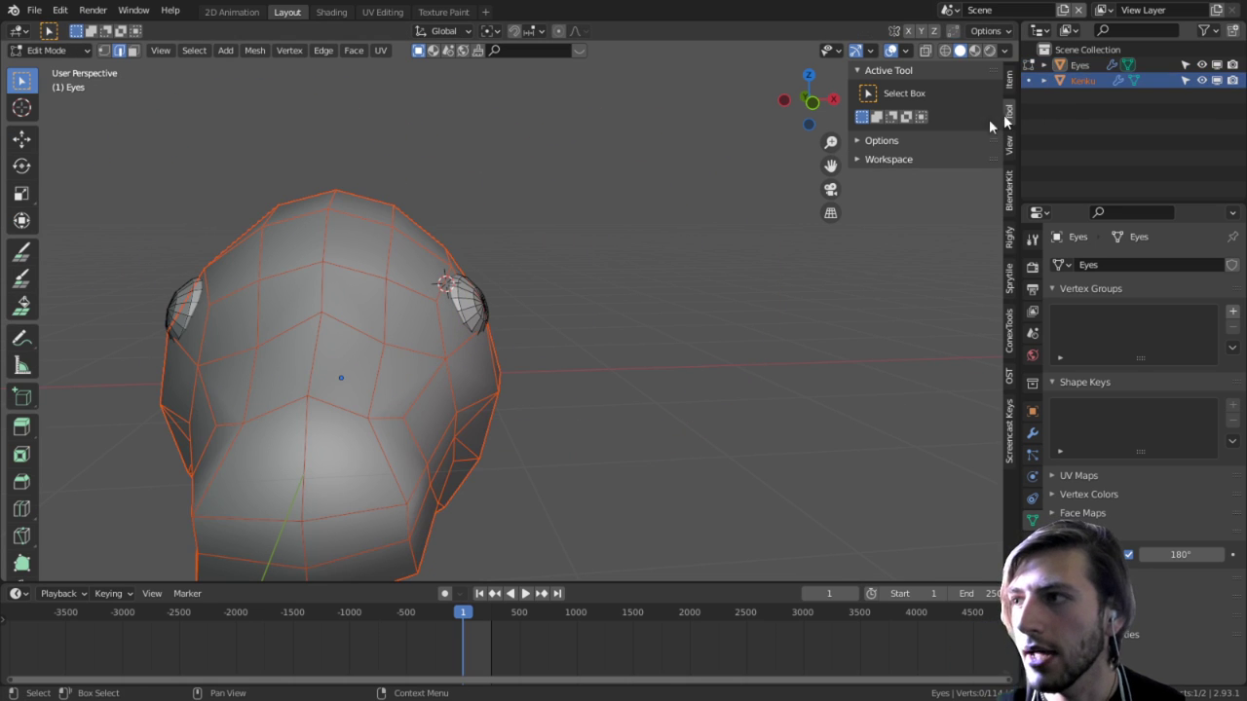
{"action": "left_click", "coordinate": [49, 50]}
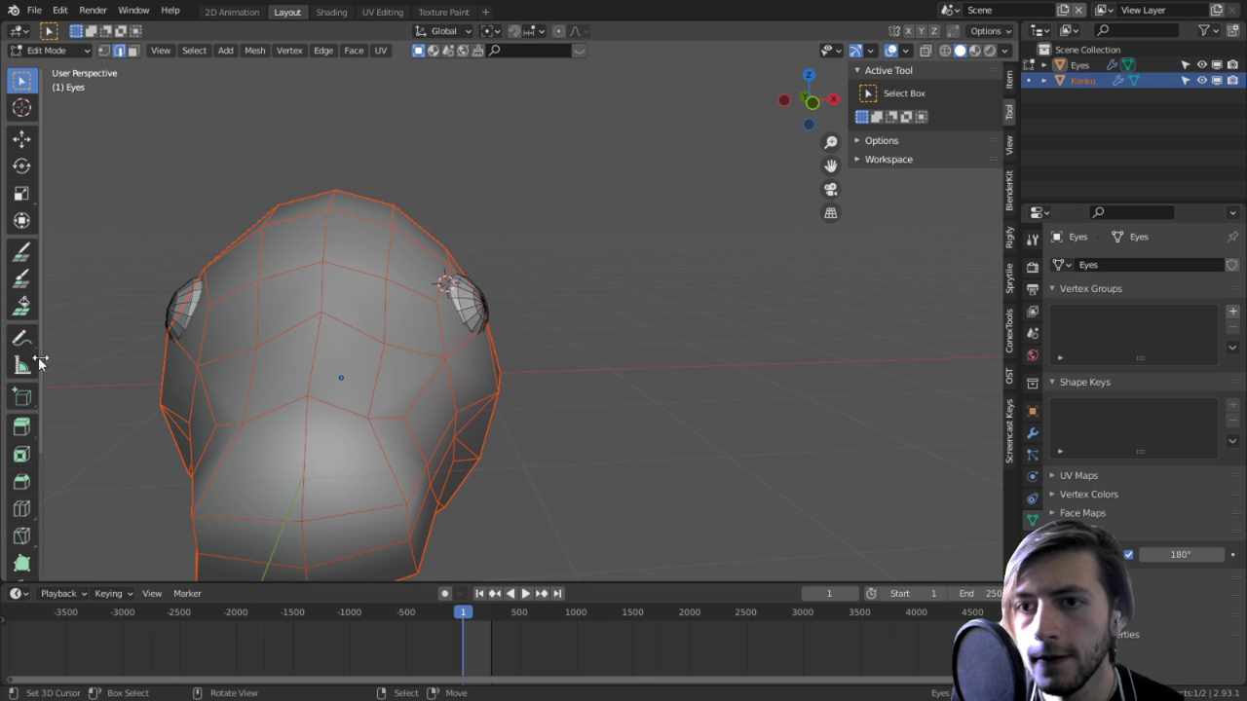
{"action": "left_click", "coordinate": [89, 49]}
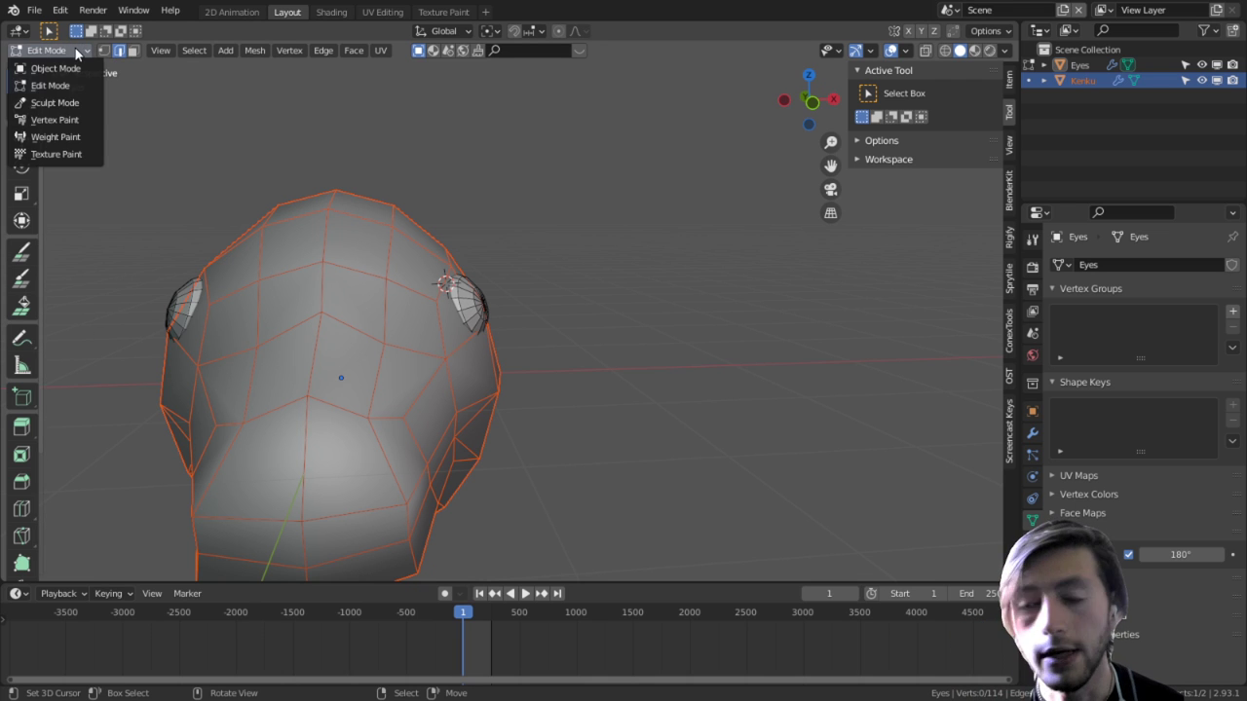
{"action": "left_click", "coordinate": [68, 103]}
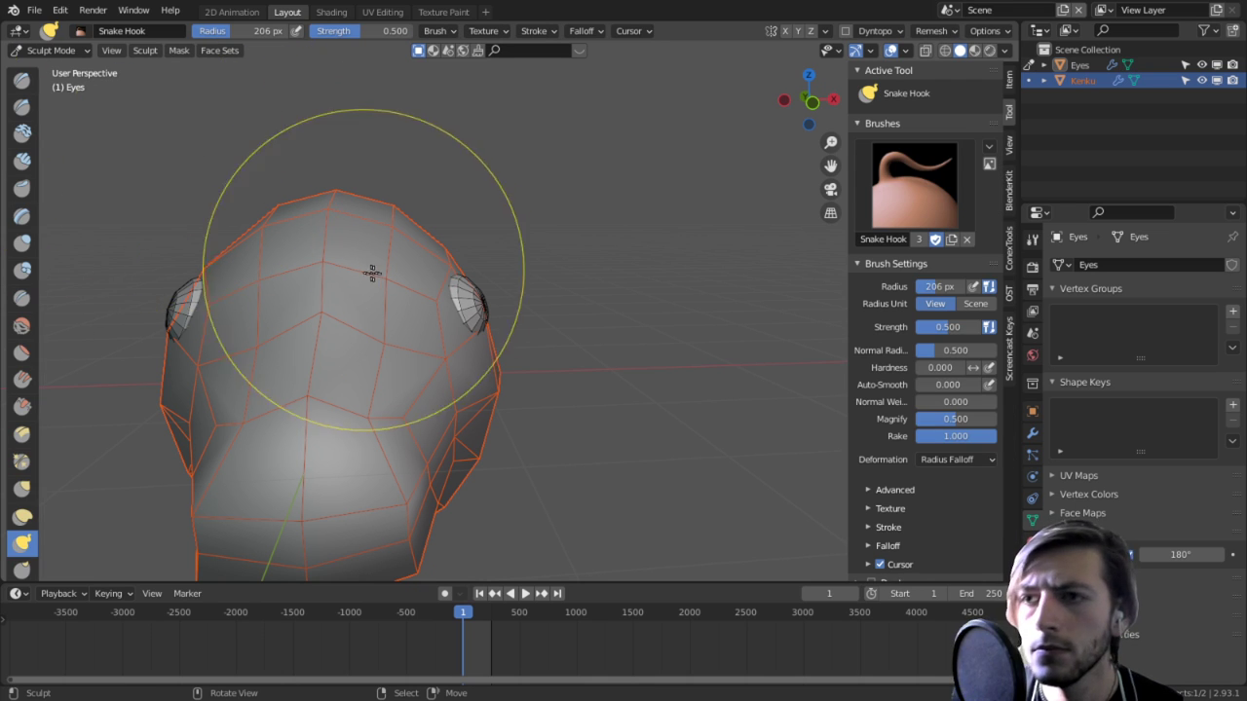
{"action": "mouse_move", "coordinate": [442, 248]}
{"action": "left_mouse_down"}
{"action": "mouse_move", "coordinate": [458, 241]}
{"action": "mouse_move", "coordinate": [419, 241]}
{"action": "left_mouse_up"}
{"action": "left_click_drag", "start_coordinate": [450, 314], "coordinate": [484, 306]}
{"action": "key", "text": "ctrl+z"}
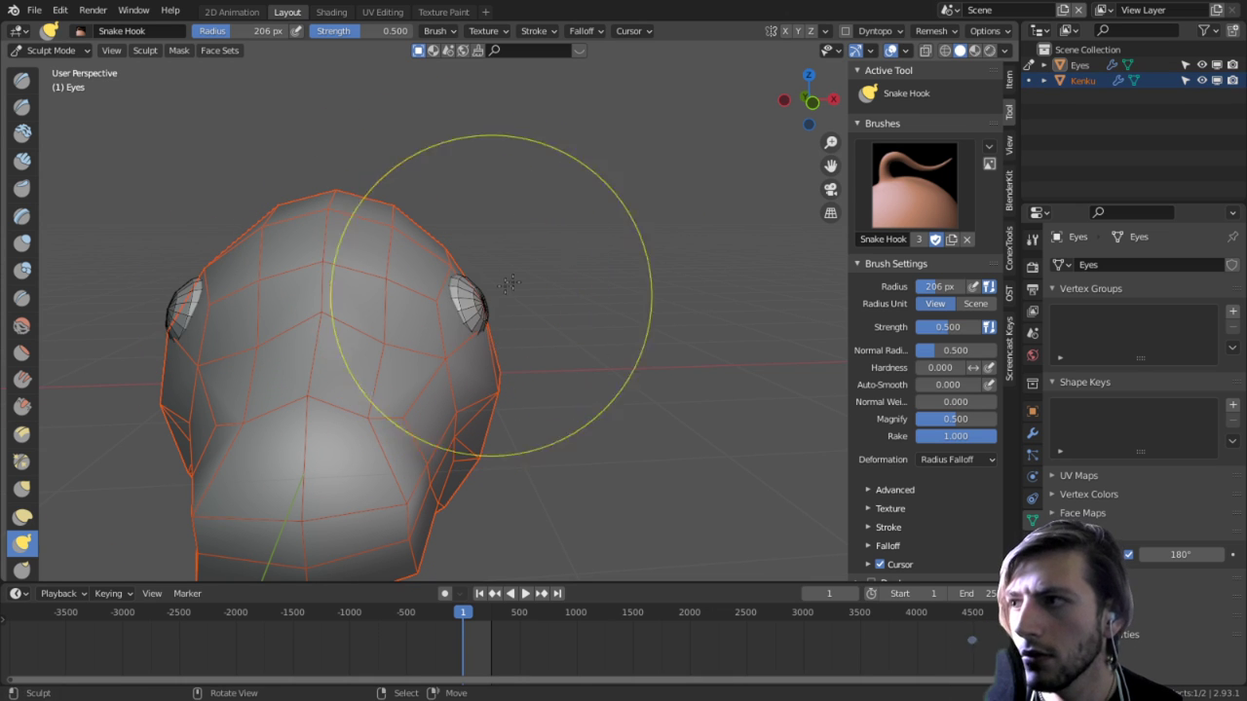
{"action": "key", "text": "ctrl+z"}
Step: Hide the Eyes object and select the Kenku head
{"action": "left_click", "coordinate": [440, 307]}
{"action": "left_click", "coordinate": [467, 310]}
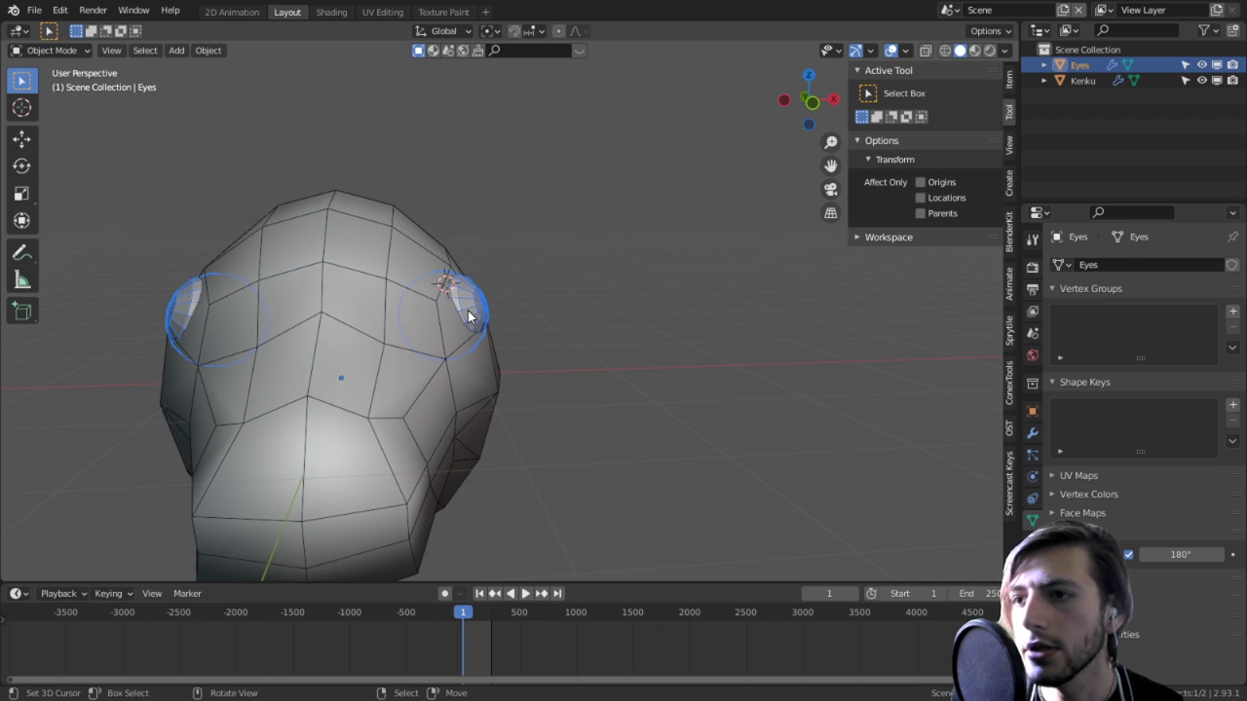
{"action": "key", "text": "h"}
{"action": "left_click", "coordinate": [441, 280]}
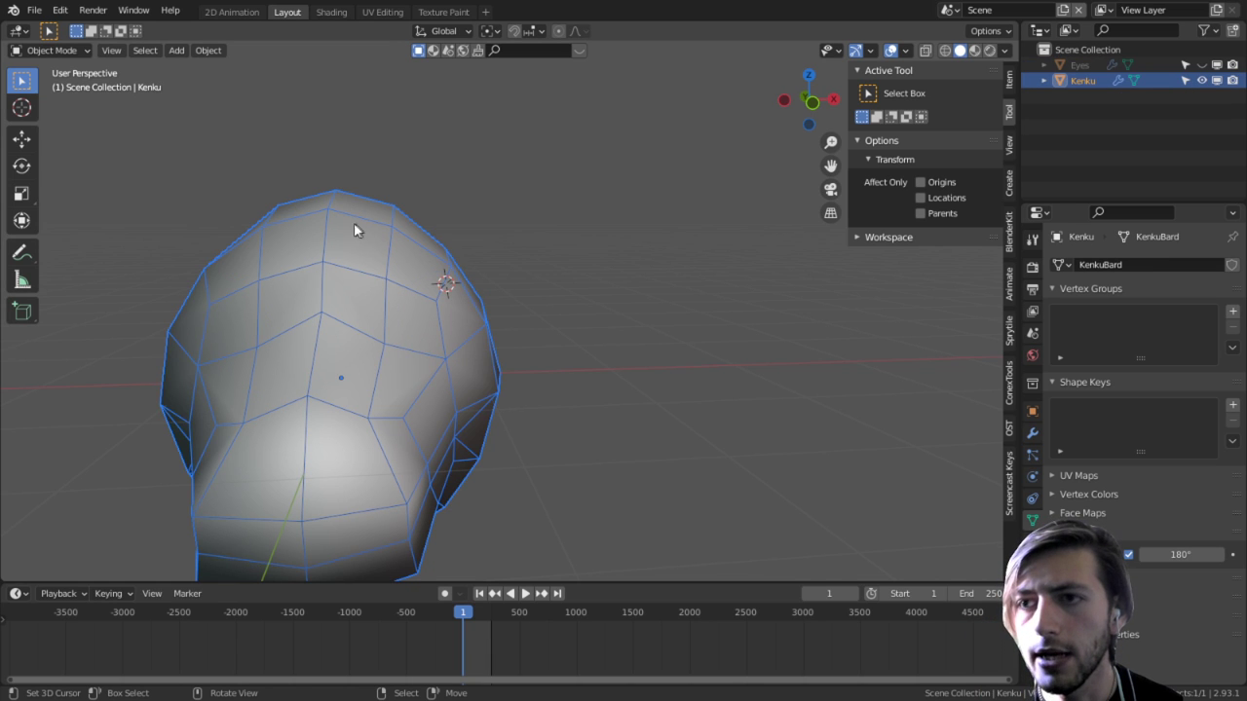
Step: Sculpt the upper sides of the Kenku head outward with Snake Hook, and return to Object Mode
{"action": "key", "text": "Tab"}
{"action": "left_click", "coordinate": [73, 50]}
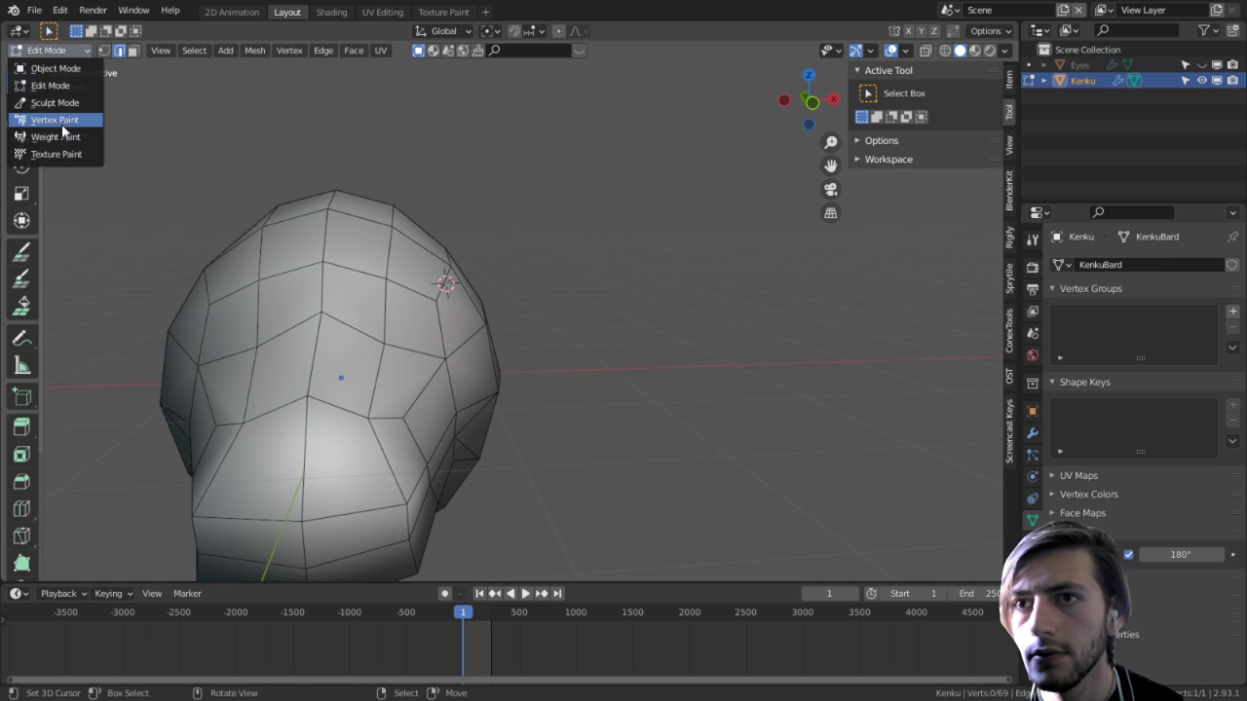
{"action": "left_click", "coordinate": [55, 103]}
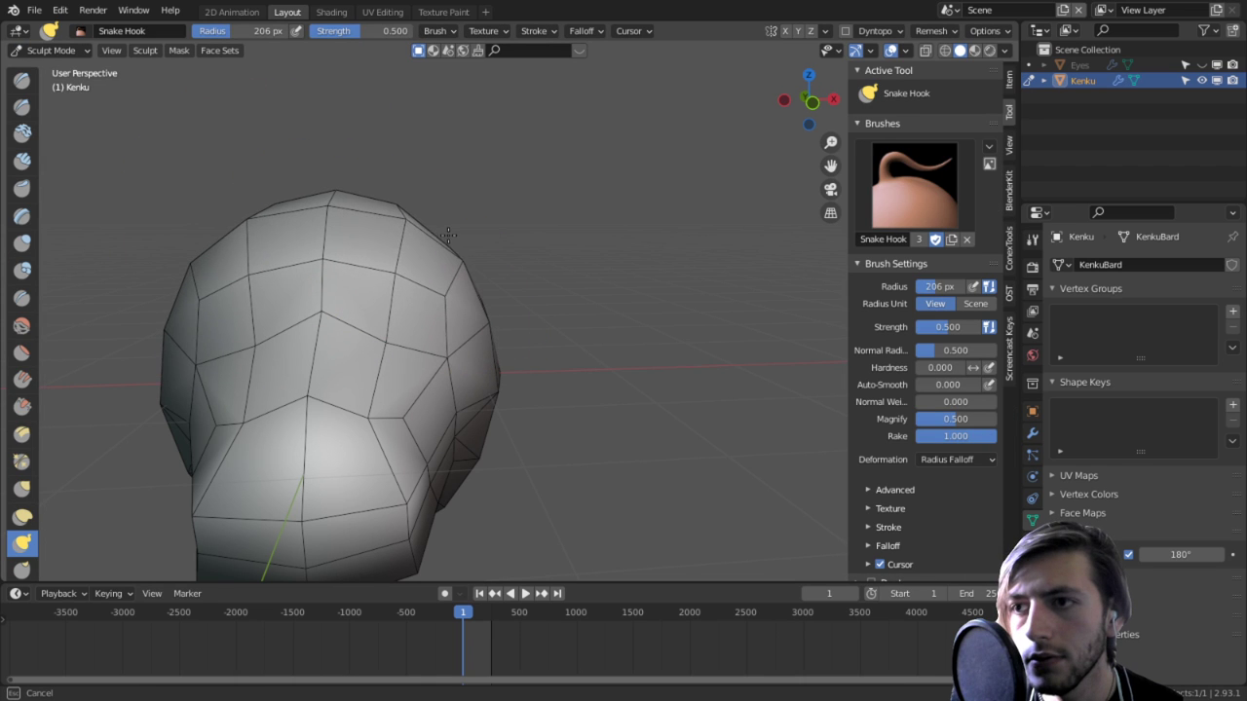
{"action": "mouse_move", "coordinate": [515, 315]}
{"action": "middle_mouse_down"}
{"action": "mouse_move", "coordinate": [277, 321]}
{"action": "mouse_move", "coordinate": [432, 241]}
{"action": "mouse_move", "coordinate": [598, 278]}
{"action": "mouse_move", "coordinate": [660, 250]}
{"action": "mouse_move", "coordinate": [628, 234]}
{"action": "mouse_move", "coordinate": [584, 259]}
{"action": "mouse_move", "coordinate": [731, 236]}
{"action": "mouse_move", "coordinate": [735, 275]}
{"action": "middle_mouse_up"}
{"action": "middle_click_drag", "start_coordinate": [546, 266], "coordinate": [616, 257]}
{"action": "middle_click_drag", "start_coordinate": [616, 257], "coordinate": [599, 236]}
{"action": "key", "text": "ctrl+Tab"}
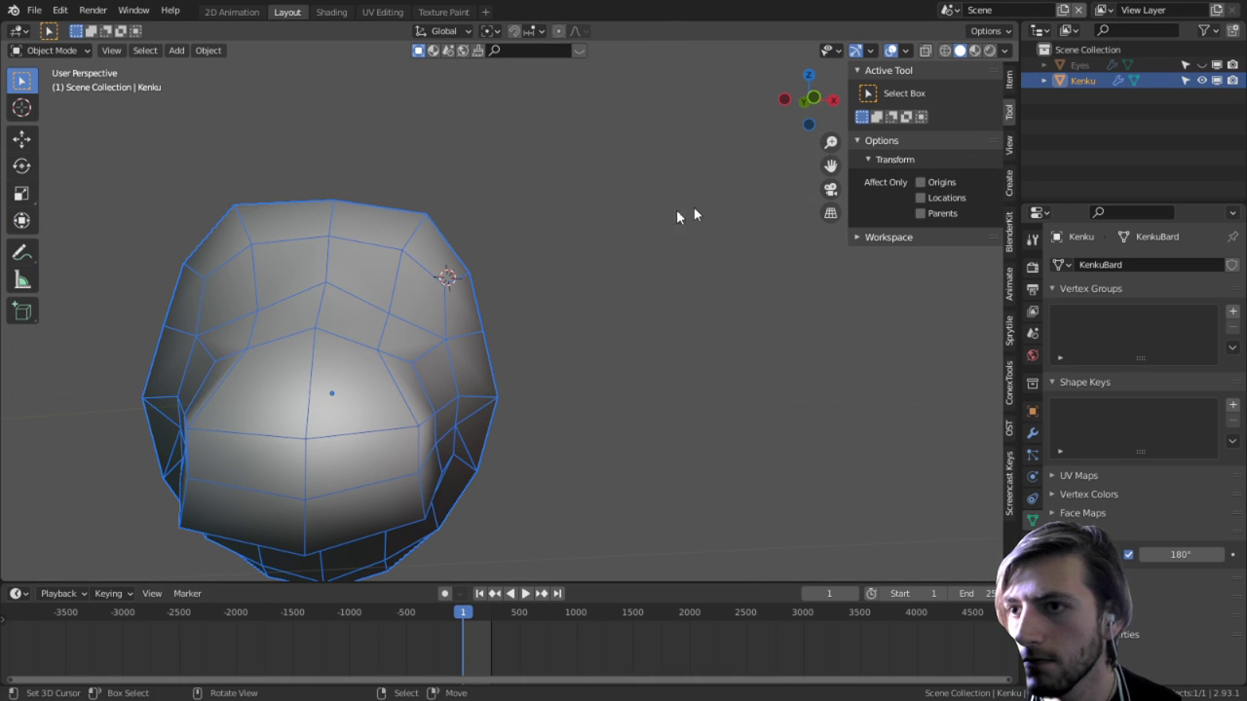
Step: Unhide the Eyes object, select the linked eye mesh in Edit Mode and rotate it freely to follow the side of the head
{"action": "left_click", "coordinate": [1202, 64]}
{"action": "middle_click_drag", "start_coordinate": [730, 216], "coordinate": [627, 226]}
{"action": "middle_click_drag", "start_coordinate": [541, 275], "coordinate": [606, 279]}
{"action": "key", "text": "alt+a"}
{"action": "mouse_move", "coordinate": [496, 304]}
{"action": "middle_mouse_down"}
{"action": "mouse_move", "coordinate": [486, 279]}
{"action": "mouse_move", "coordinate": [502, 283]}
{"action": "middle_mouse_up"}
{"action": "left_click", "coordinate": [485, 287]}
{"action": "key", "text": "Tab"}
{"action": "key", "text": "l"}
{"action": "key", "text": "r"}
{"action": "key", "text": "r"}
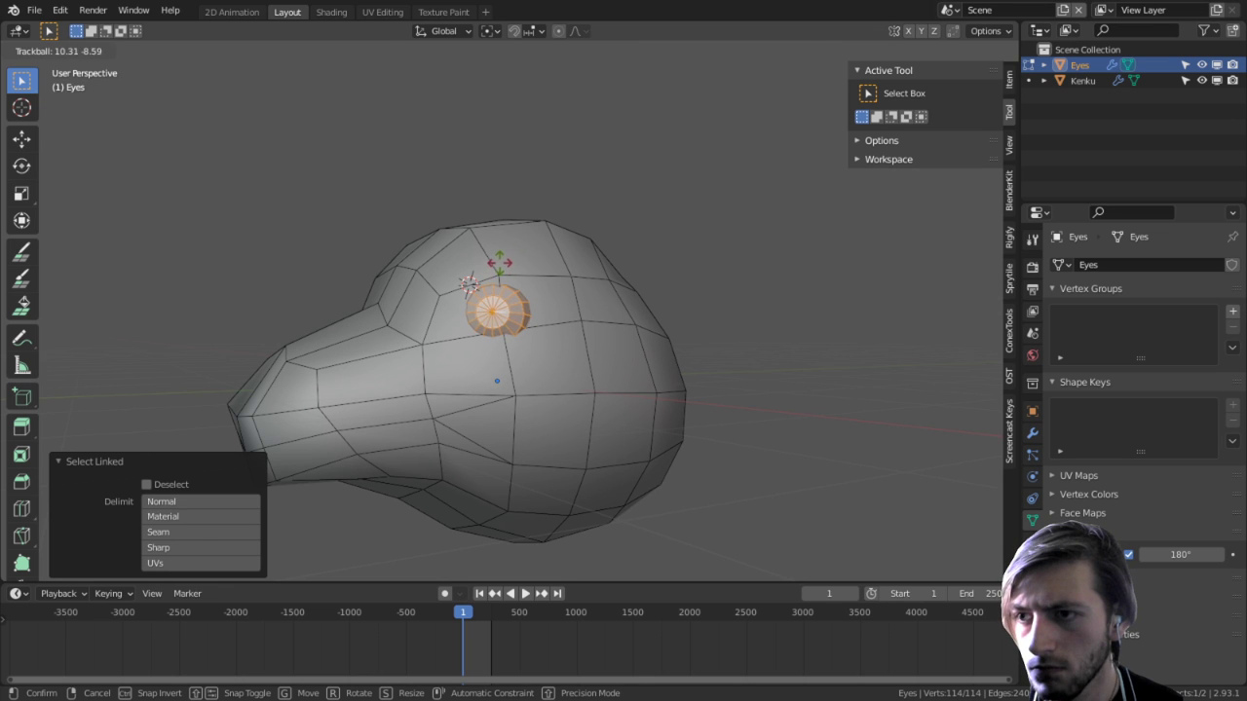
{"action": "left_click", "coordinate": [499, 261]}
Step: Refine the eye mesh's rotation from the front of the head, deselect it and return to Object Mode
{"action": "middle_click_drag", "start_coordinate": [578, 282], "coordinate": [474, 334]}
{"action": "key", "text": "r"}
{"action": "key", "text": "r"}
{"action": "left_click", "coordinate": [635, 285]}
{"action": "scroll", "coordinate": [474, 334], "scroll_direction": "up", "scroll_amount": 3}
{"action": "key", "text": "alt+a"}
{"action": "key", "text": "Tab"}
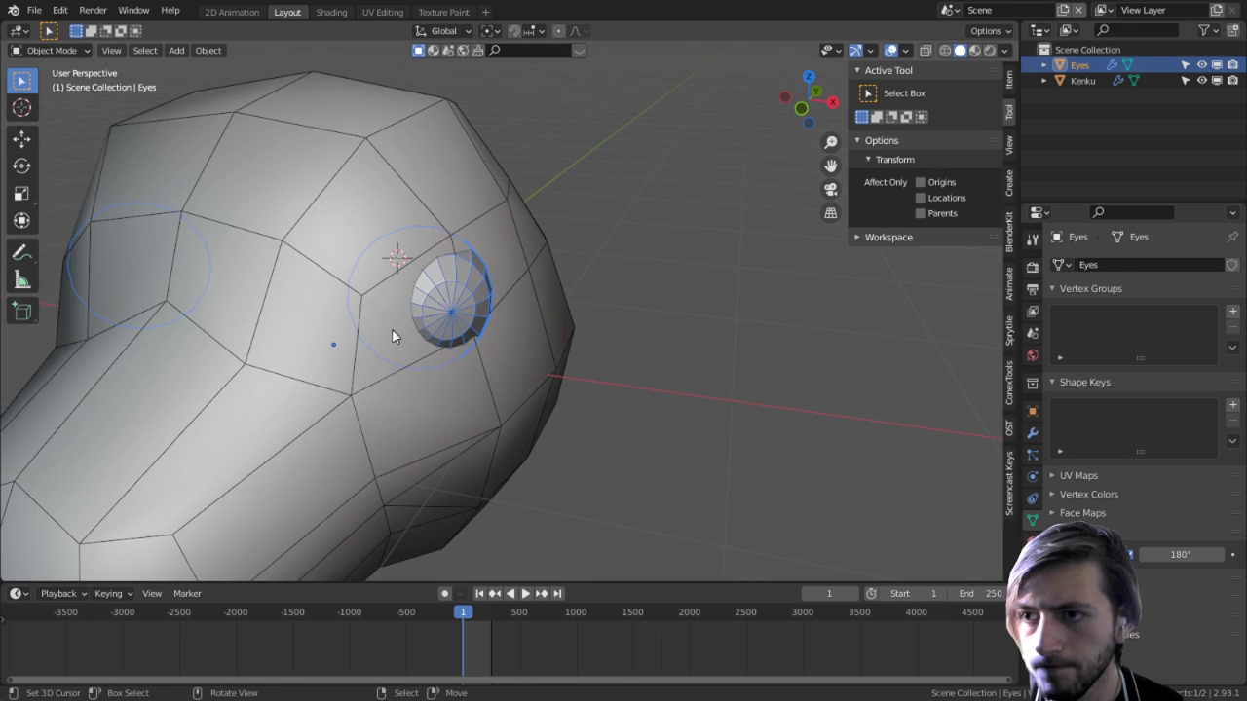
Step: Move the Kenku head vertices beneath and behind the eye so the head surface fits around it
{"action": "left_click", "coordinate": [392, 336]}
{"action": "key", "text": "Tab"}
{"action": "middle_click_drag", "start_coordinate": [477, 258], "coordinate": [521, 246]}
{"action": "key", "text": "g"}
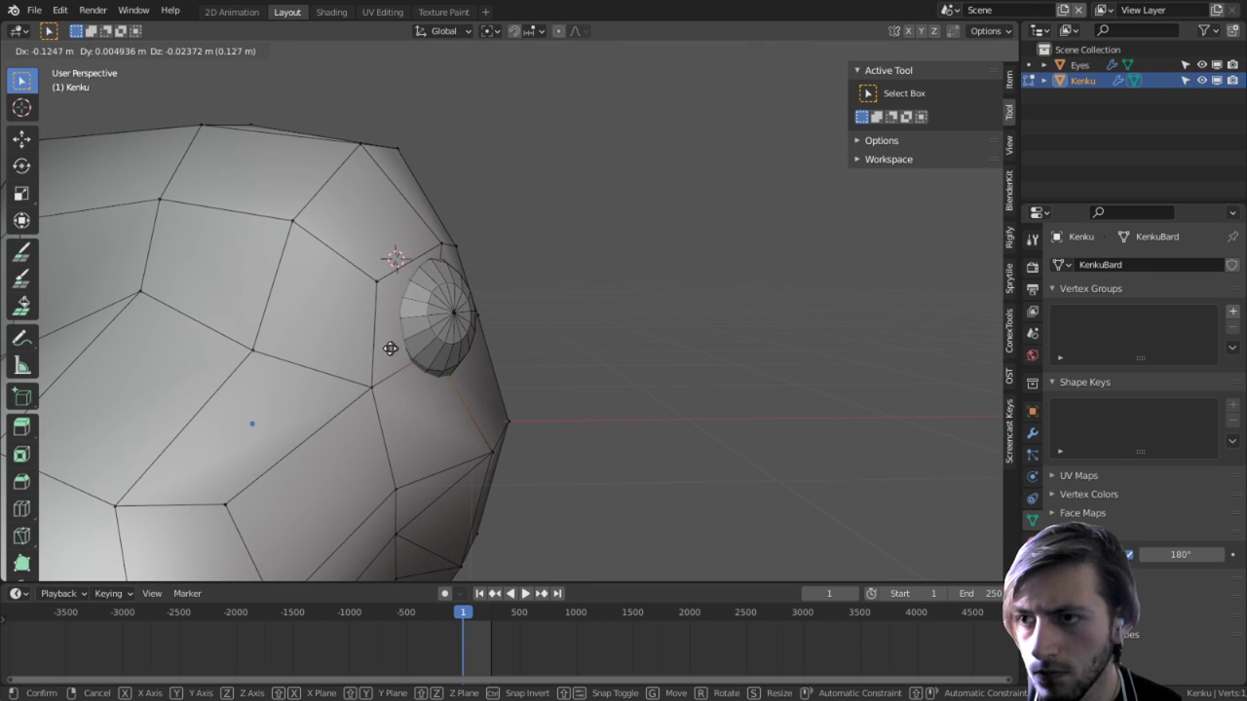
{"action": "left_click", "coordinate": [381, 345]}
{"action": "middle_click_drag", "start_coordinate": [517, 354], "coordinate": [540, 283]}
{"action": "key", "text": "g"}
{"action": "left_click", "coordinate": [554, 350]}
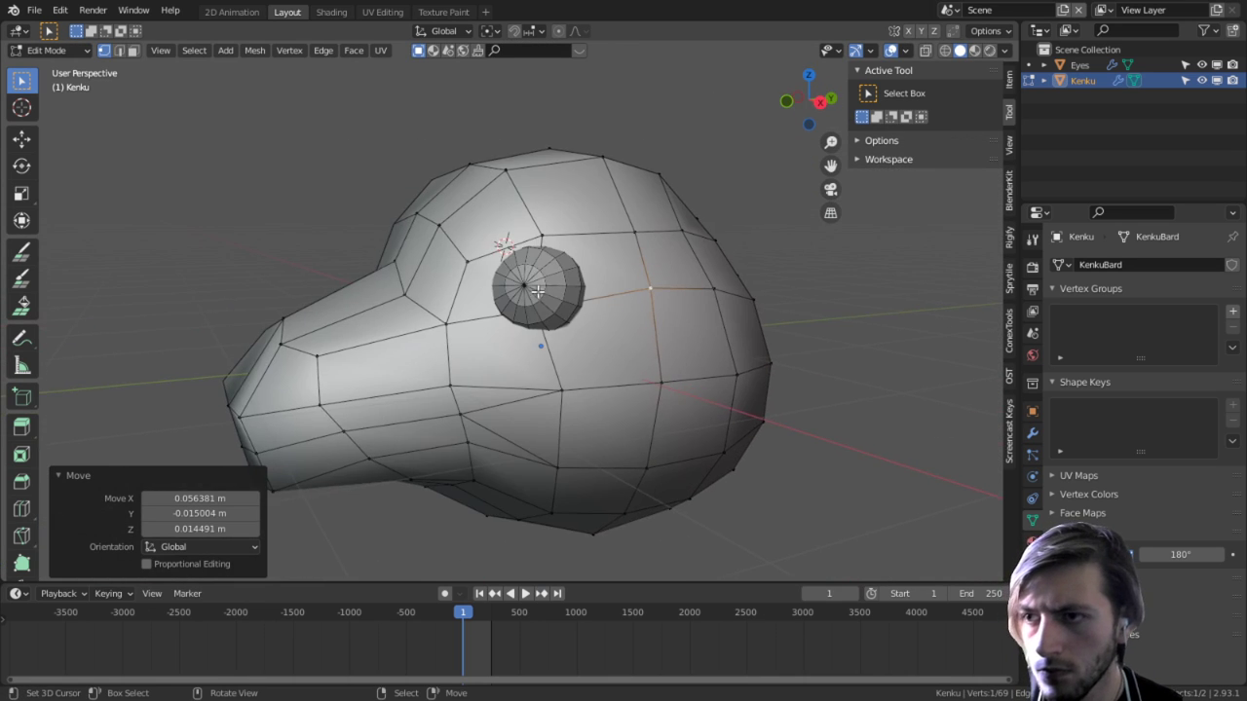
Step: Leave Edit Mode, hide the eyes again and select the Kenku head
{"action": "key", "text": "Tab"}
{"action": "left_click", "coordinate": [542, 281]}
{"action": "key", "text": "h"}
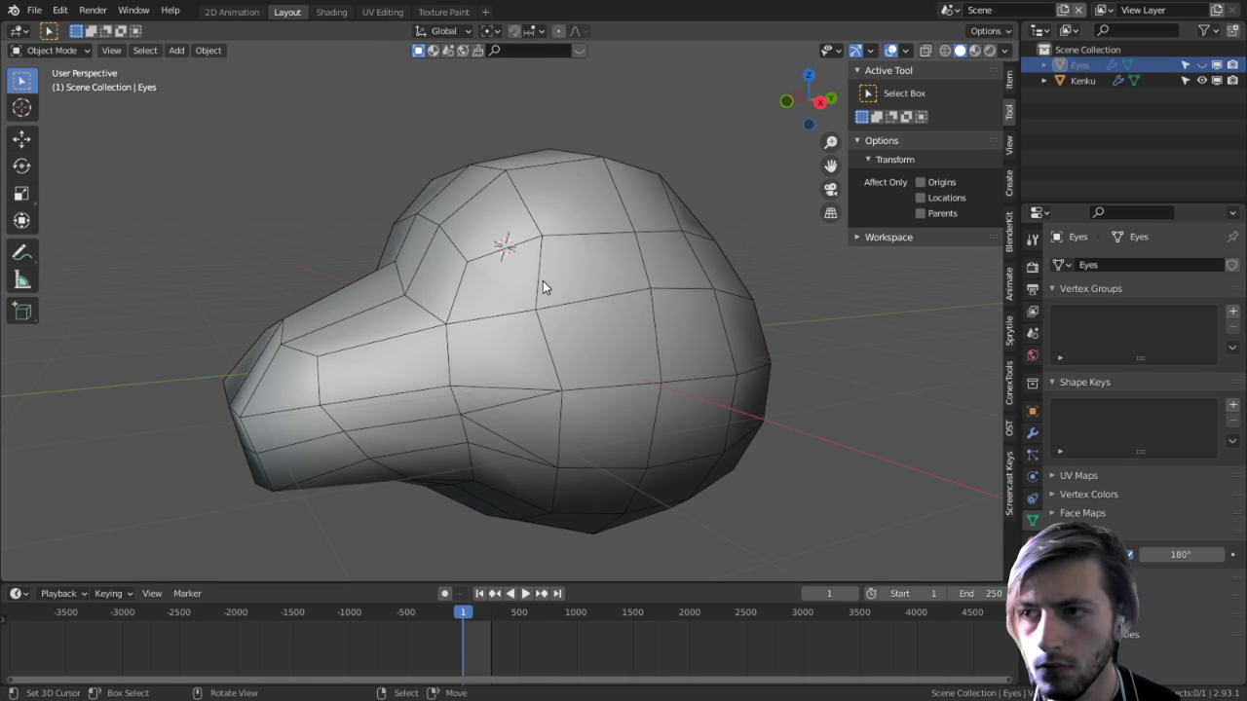
{"action": "left_click", "coordinate": [542, 280]}
Step: Inset the four head faces at the eye position by about 0.145 m and move them slightly upward
{"action": "key", "text": "Tab"}
{"action": "left_click_drag", "start_coordinate": [548, 303], "coordinate": [535, 312]}
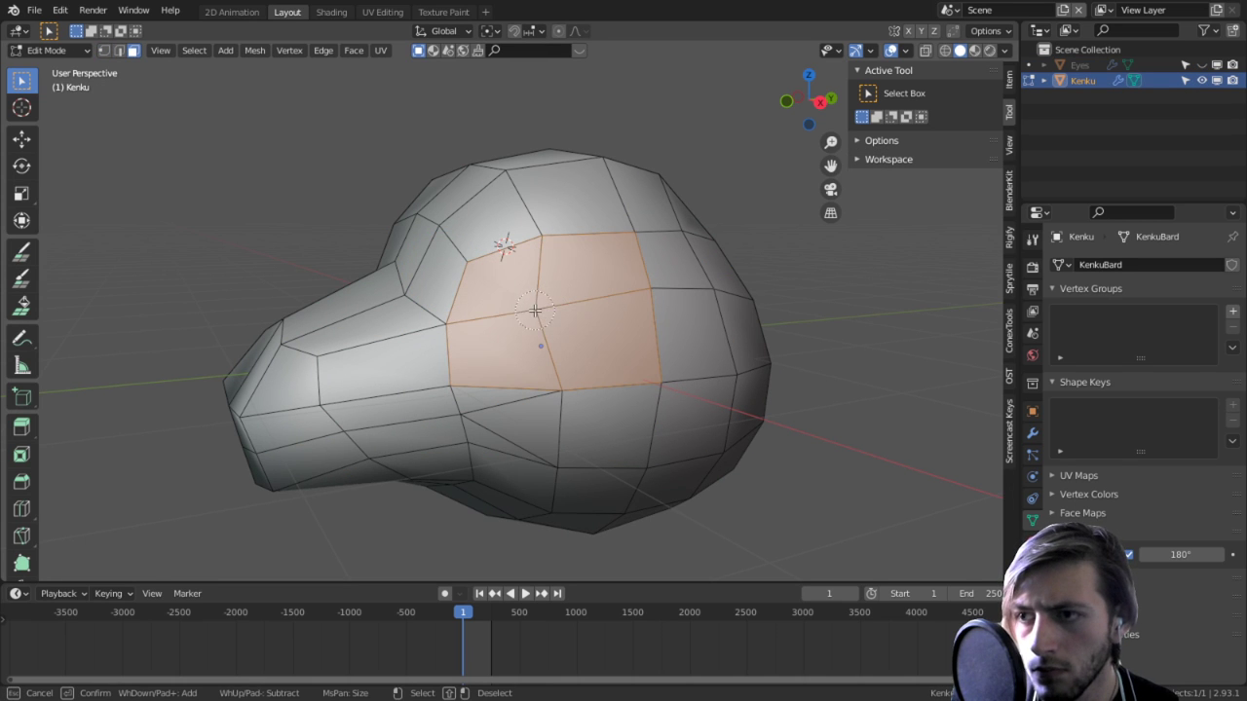
{"action": "key", "text": "i"}
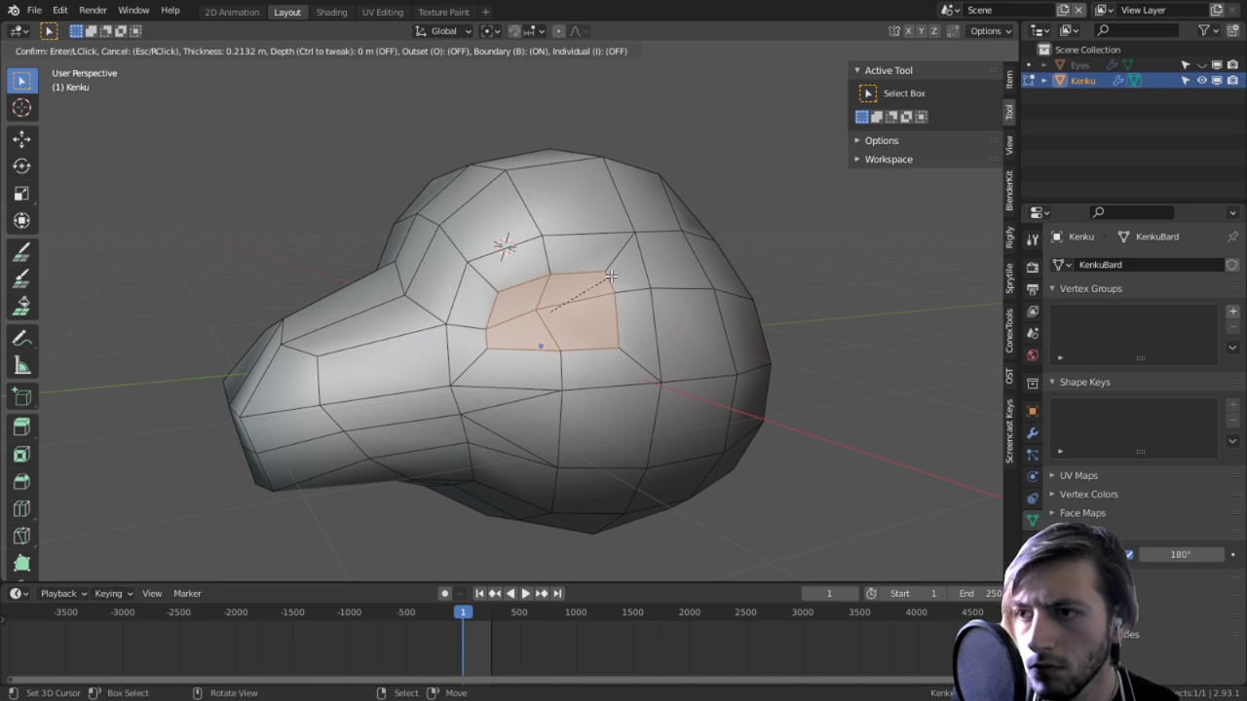
{"action": "left_click", "coordinate": [619, 270]}
{"action": "key", "text": "g"}
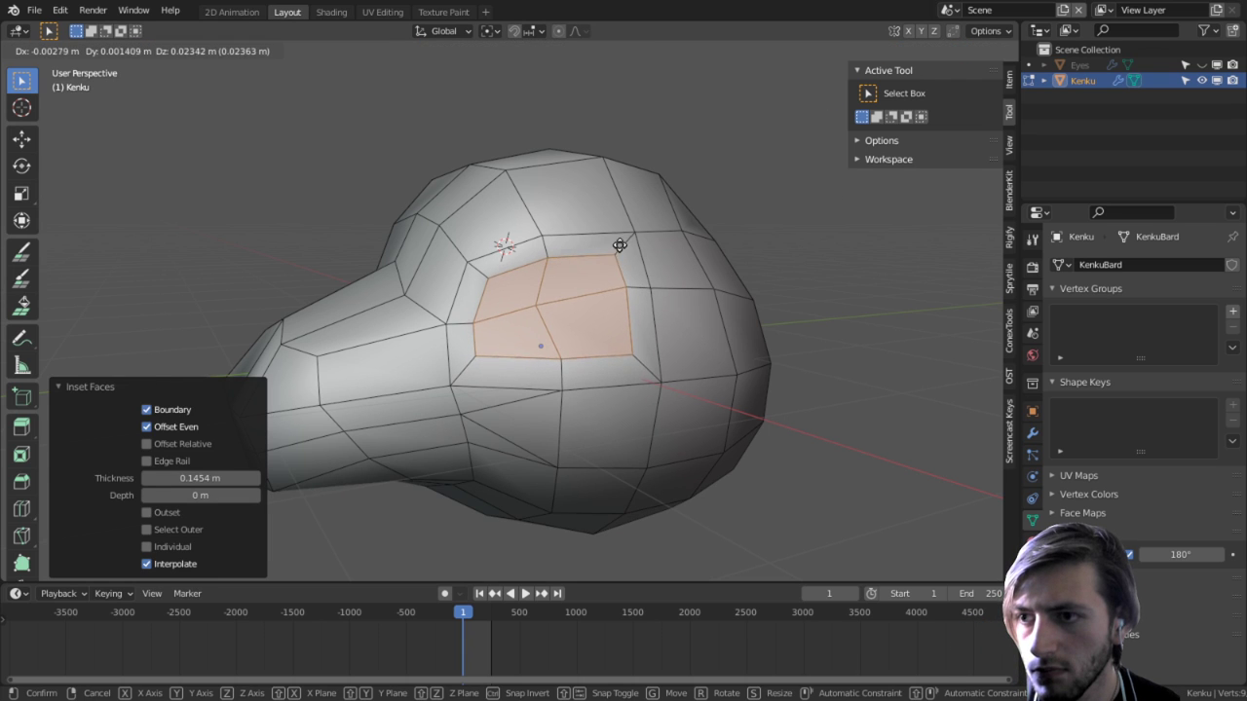
{"action": "left_click", "coordinate": [617, 246]}
Step: Reposition the lower front and lower middle vertices of the eye inset to round its outline
{"action": "scroll", "coordinate": [497, 382], "scroll_direction": "up", "scroll_amount": 3}
{"action": "key", "text": "1"}
{"action": "right_click", "coordinate": [481, 383]}
{"action": "key", "text": "g"}
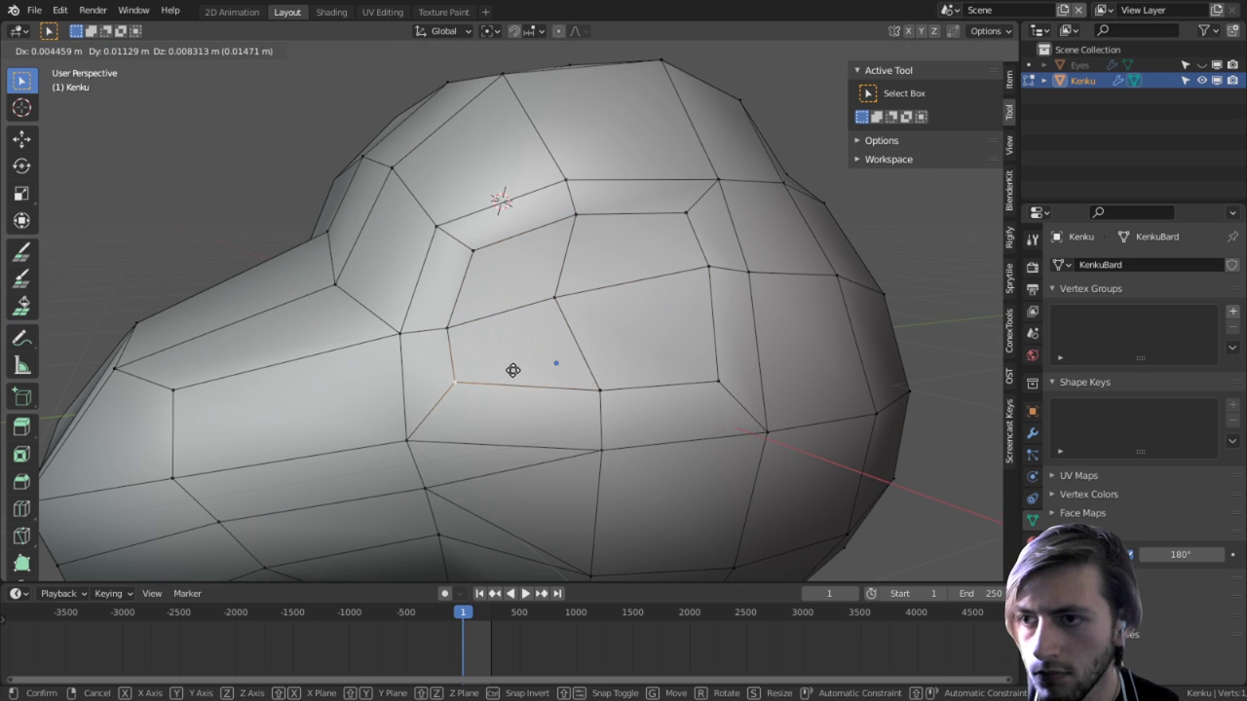
{"action": "left_click", "coordinate": [512, 371]}
{"action": "right_click", "coordinate": [598, 399]}
{"action": "key", "text": "g"}
{"action": "left_click", "coordinate": [539, 361]}
{"action": "key", "text": "g"}
{"action": "left_click", "coordinate": [577, 400]}
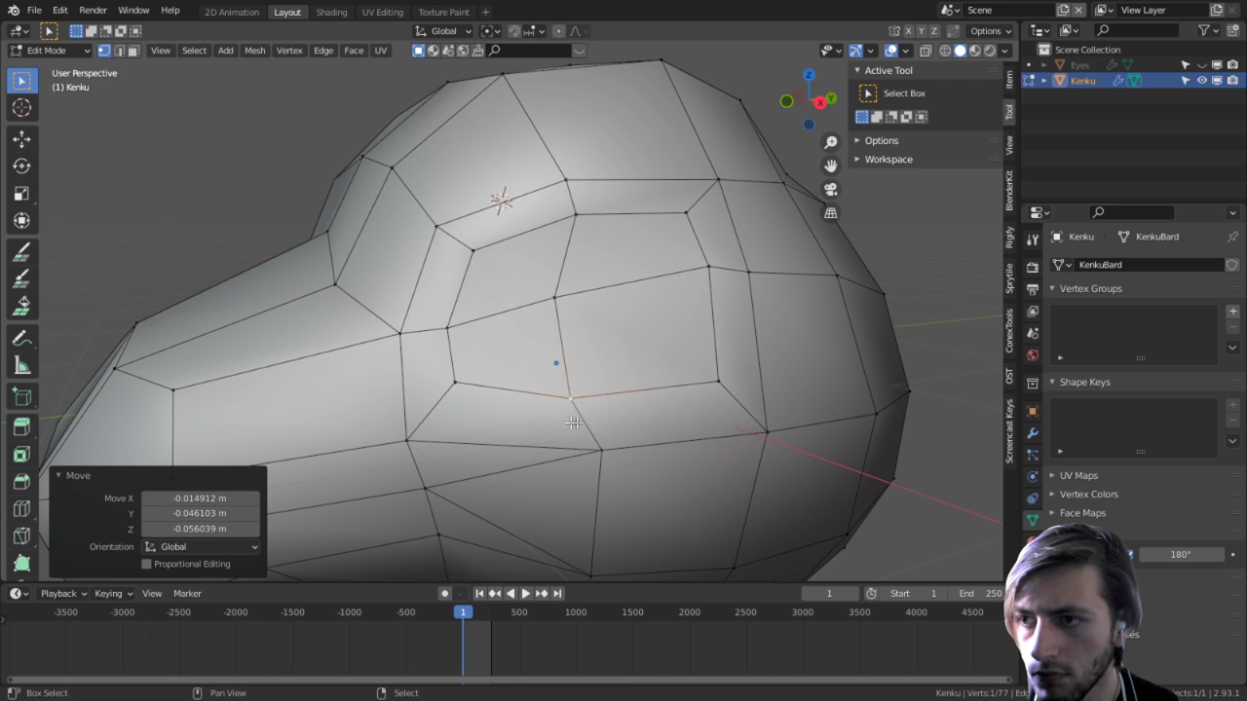
Step: Move the lower rear, middle rear and upper rear vertices of the eye inset forward to round its back edge
{"action": "right_click", "coordinate": [692, 381]}
{"action": "middle_click_drag", "start_coordinate": [692, 378], "coordinate": [649, 295]}
{"action": "key", "text": "g"}
{"action": "left_click", "coordinate": [672, 360]}
{"action": "key", "text": "g"}
{"action": "left_click", "coordinate": [526, 291]}
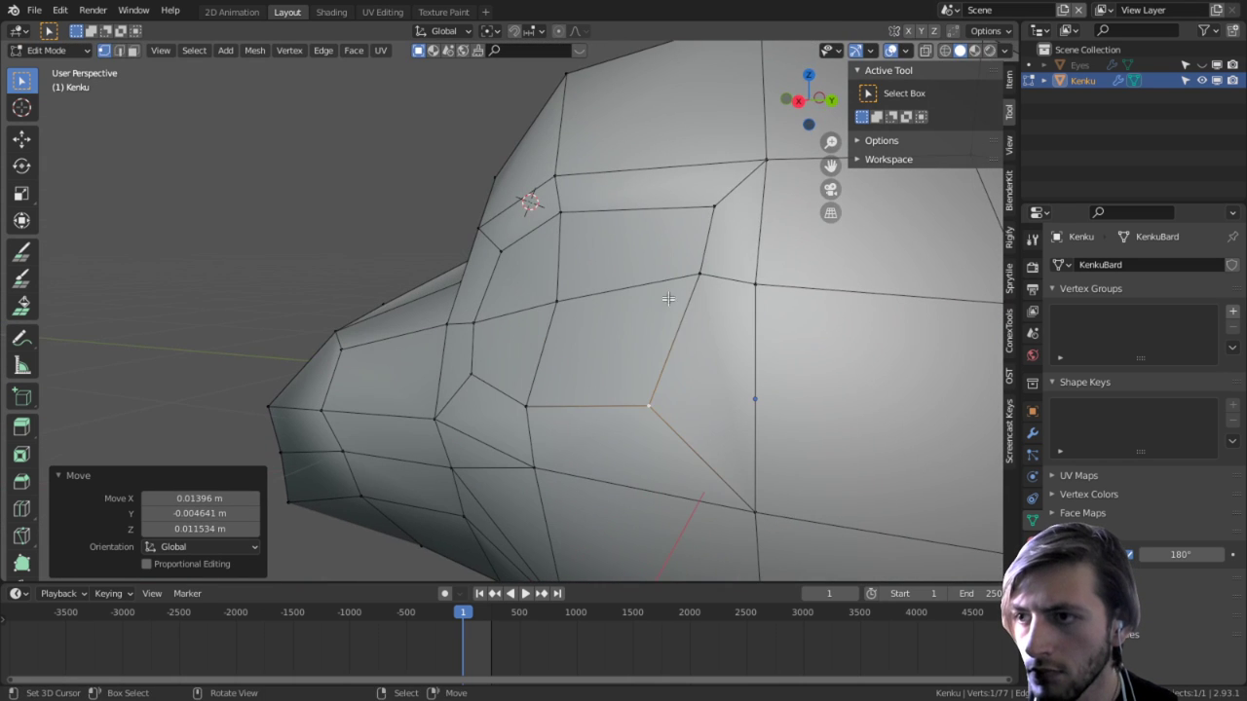
{"action": "right_click", "coordinate": [654, 294]}
{"action": "key", "text": "g"}
{"action": "left_click", "coordinate": [634, 307]}
{"action": "key", "text": "g"}
{"action": "left_click", "coordinate": [465, 204]}
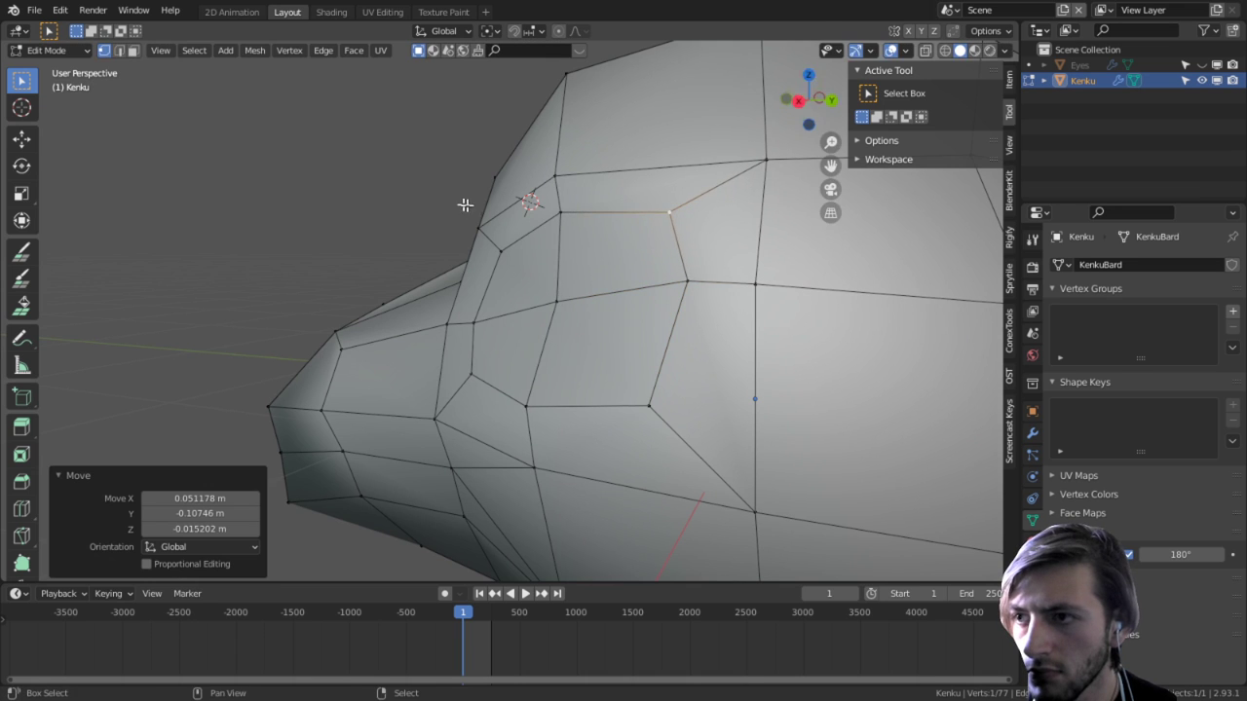
Step: Move an edge of the eye inset to shape the eye socket
{"action": "middle_click_drag", "start_coordinate": [464, 204], "coordinate": [697, 323]}
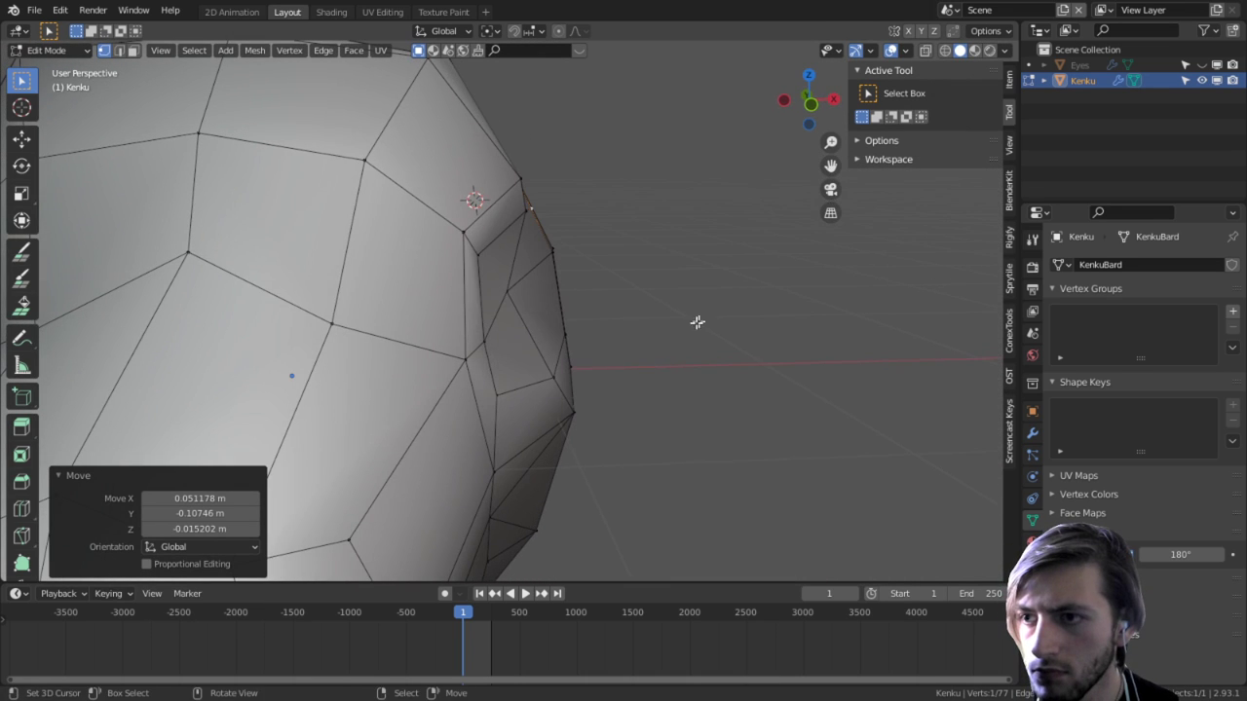
{"action": "middle_click_drag", "start_coordinate": [503, 339], "coordinate": [472, 236]}
{"action": "key", "text": "2"}
{"action": "right_click", "coordinate": [445, 332]}
{"action": "key", "text": "g"}
{"action": "left_click", "coordinate": [283, 323]}
Step: Move the brow vertex above the eye socket outward and adjust the inset vertex beneath it to form a brow ridge
{"action": "key", "text": "1"}
{"action": "right_click", "coordinate": [567, 190]}
{"action": "middle_click_drag", "start_coordinate": [615, 185], "coordinate": [562, 208]}
{"action": "key", "text": "g"}
{"action": "left_click", "coordinate": [483, 181]}
{"action": "key", "text": "g"}
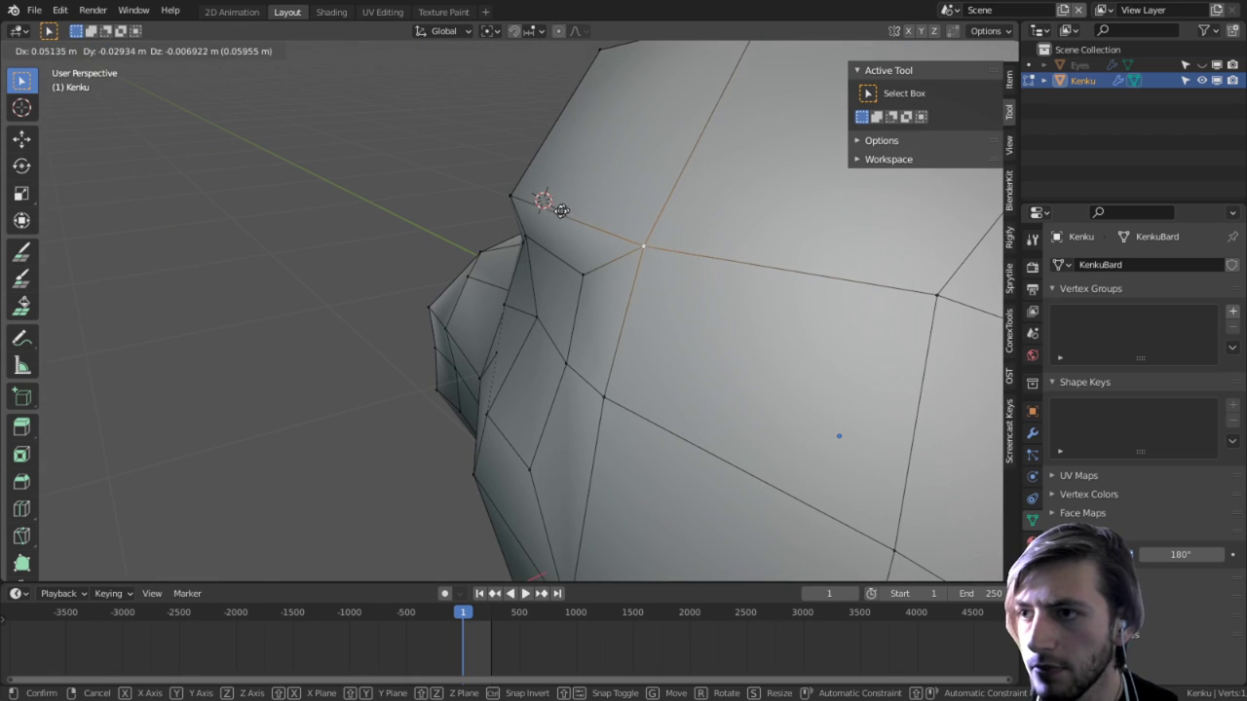
{"action": "left_click", "coordinate": [560, 211]}
{"action": "right_click", "coordinate": [595, 269]}
{"action": "middle_click_drag", "start_coordinate": [609, 266], "coordinate": [882, 244]}
{"action": "key", "text": "g"}
{"action": "left_click", "coordinate": [531, 254]}
Step: Try to triangulate a face in the eye area
{"action": "key", "text": "3"}
{"action": "right_click", "coordinate": [687, 211]}
{"action": "key", "text": "ctrl+t"}
{"action": "scroll", "coordinate": [664, 244], "scroll_direction": "down", "scroll_amount": 2}
{"action": "middle_click_drag", "start_coordinate": [499, 208], "coordinate": [636, 309]}
{"action": "key", "text": "ctrl+z"}
Step: Move the selected geometry near the eye socket to refine the brow area, and return to Object Mode
{"action": "key", "text": "g"}
{"action": "left_click", "coordinate": [545, 306]}
{"action": "middle_click_drag", "start_coordinate": [799, 312], "coordinate": [605, 338]}
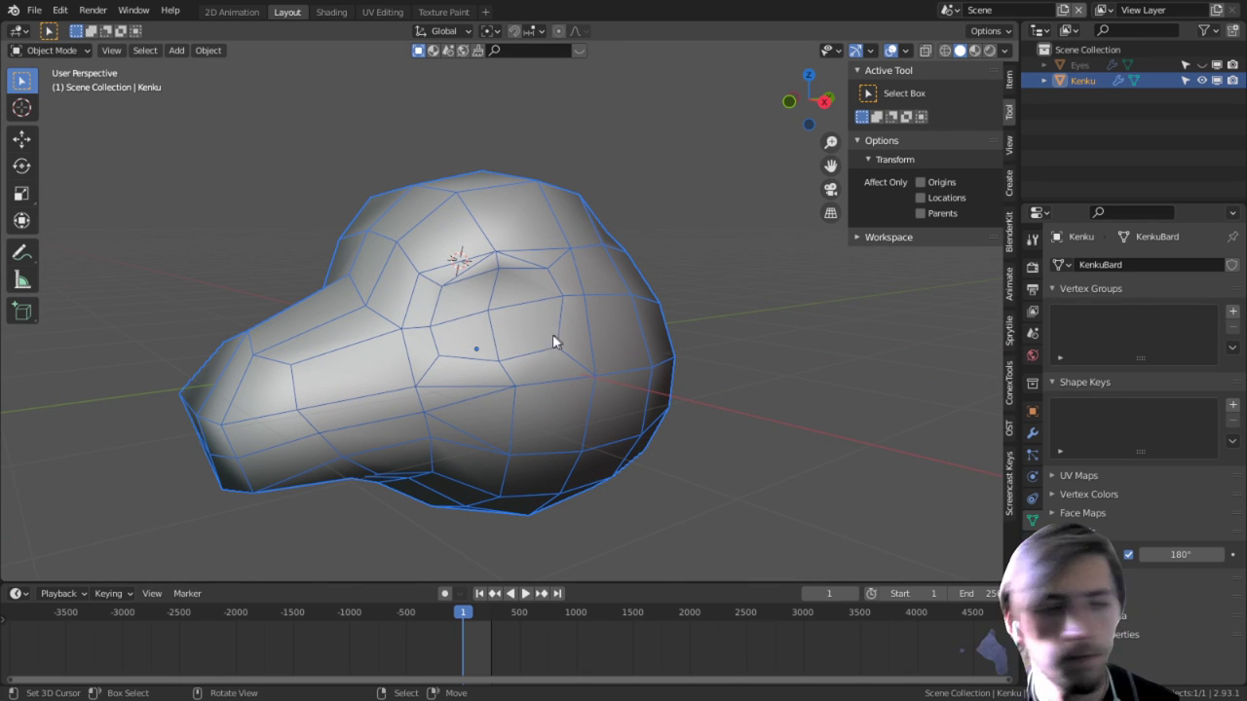
Step: Select the faces around one half of the beak's tip in Edit Mode and scale them to about 0.392 along Y
{"action": "middle_click_drag", "start_coordinate": [482, 345], "coordinate": [344, 402]}
{"action": "key", "text": "Tab"}
{"action": "left_click", "coordinate": [265, 374]}
{"action": "middle_click_drag", "start_coordinate": [265, 374], "coordinate": [359, 389]}
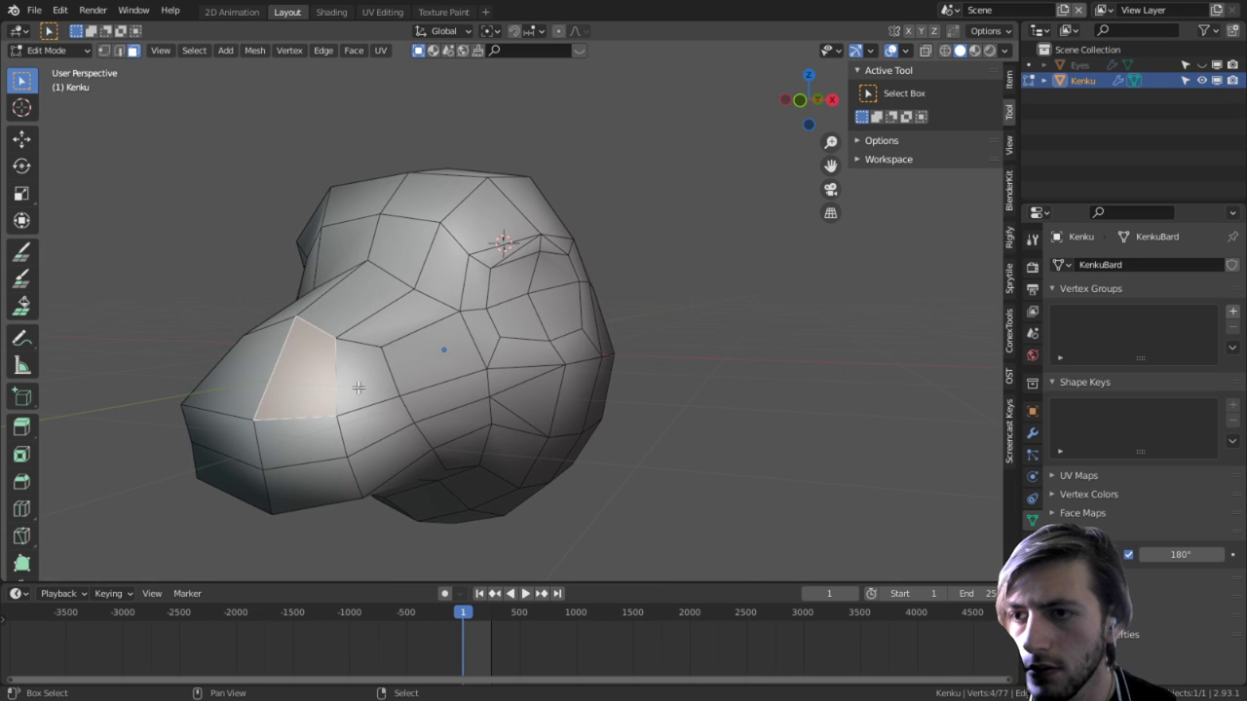
{"action": "right_click", "coordinate": [359, 388], "text": "shift"}
{"action": "right_click", "coordinate": [381, 441], "text": "shift"}
{"action": "right_click", "coordinate": [378, 470], "text": "shift"}
{"action": "right_click", "coordinate": [315, 484], "text": "shift"}
{"action": "right_click", "coordinate": [305, 443], "text": "shift"}
{"action": "middle_click_drag", "start_coordinate": [457, 412], "coordinate": [570, 356]}
{"action": "key", "text": "s"}
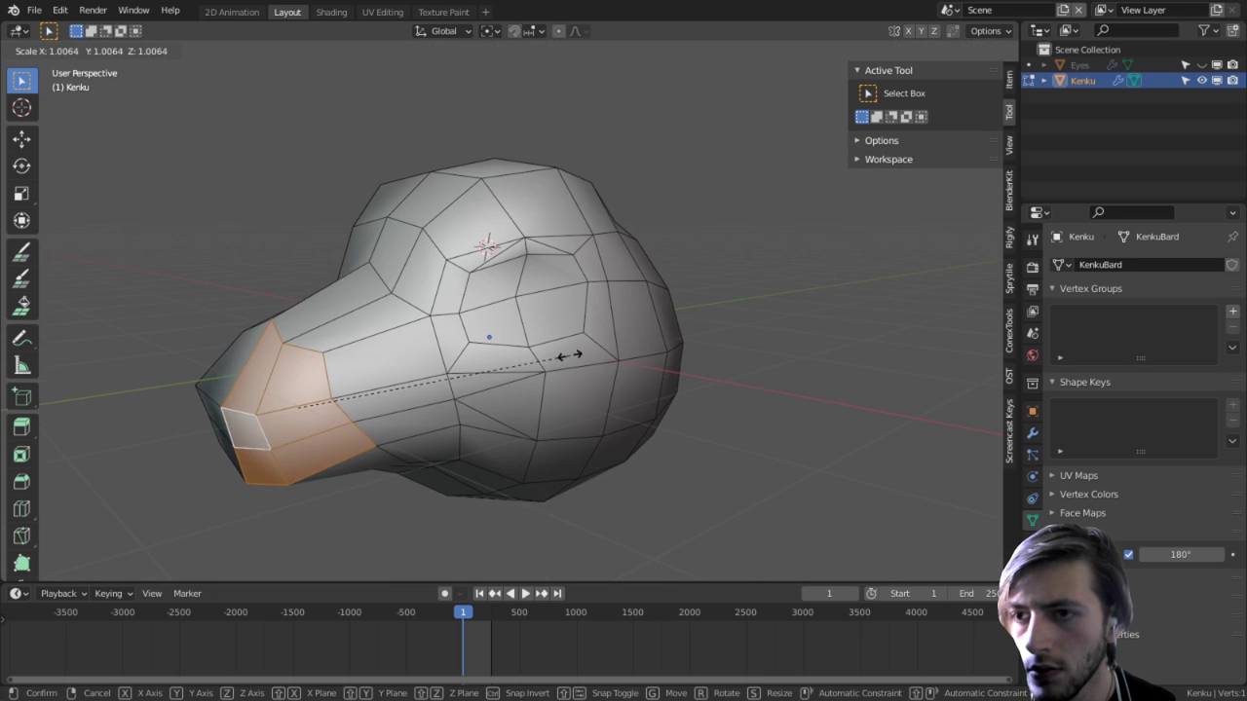
{"action": "key", "text": "y"}
{"action": "left_click", "coordinate": [406, 399]}
Step: Scale the selected beak-tip faces along the Y axis once more
{"action": "middle_click_drag", "start_coordinate": [406, 399], "coordinate": [487, 475]}
{"action": "key", "text": "s"}
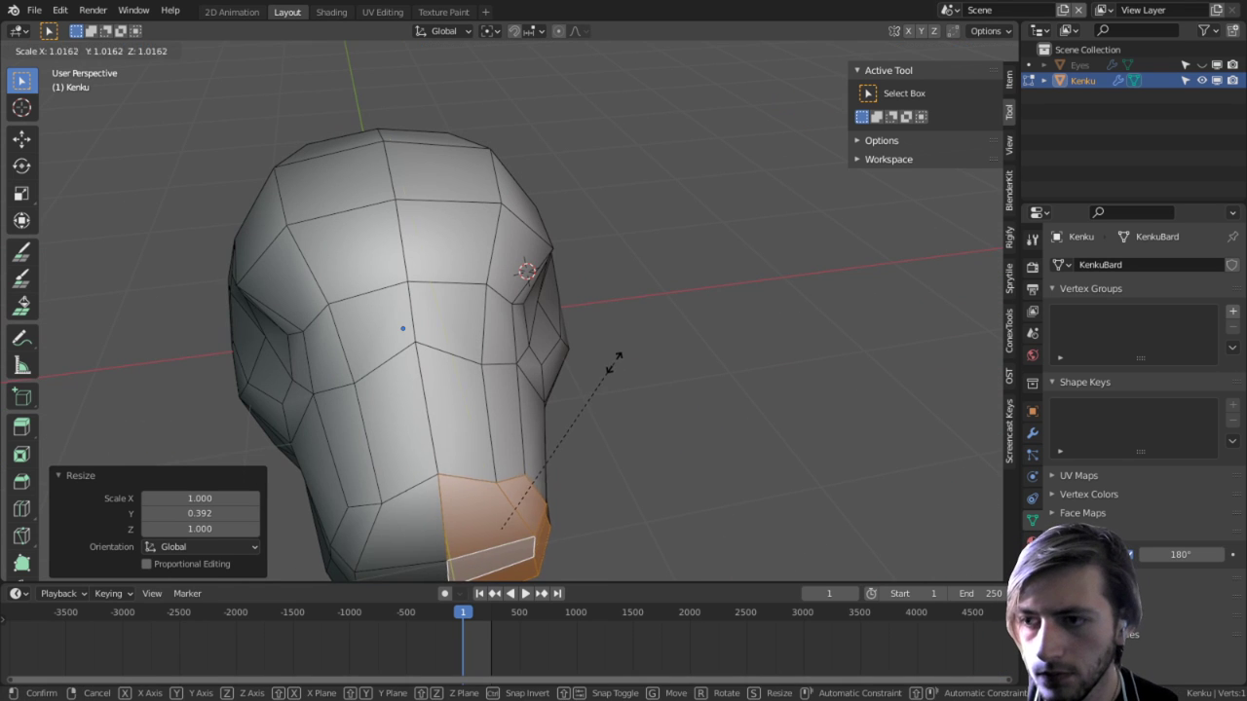
{"action": "key", "text": "y"}
{"action": "left_click", "coordinate": [588, 418]}
Step: Slide the vertical edges on the front of the beak tip toward the centre line by a factor of -0.345
{"action": "middle_click_drag", "start_coordinate": [587, 418], "coordinate": [570, 423]}
{"action": "middle_click_drag", "start_coordinate": [558, 574], "coordinate": [487, 425], "text": "shift"}
{"action": "scroll", "coordinate": [526, 389], "scroll_direction": "up", "scroll_amount": 2}
{"action": "key", "text": "2"}
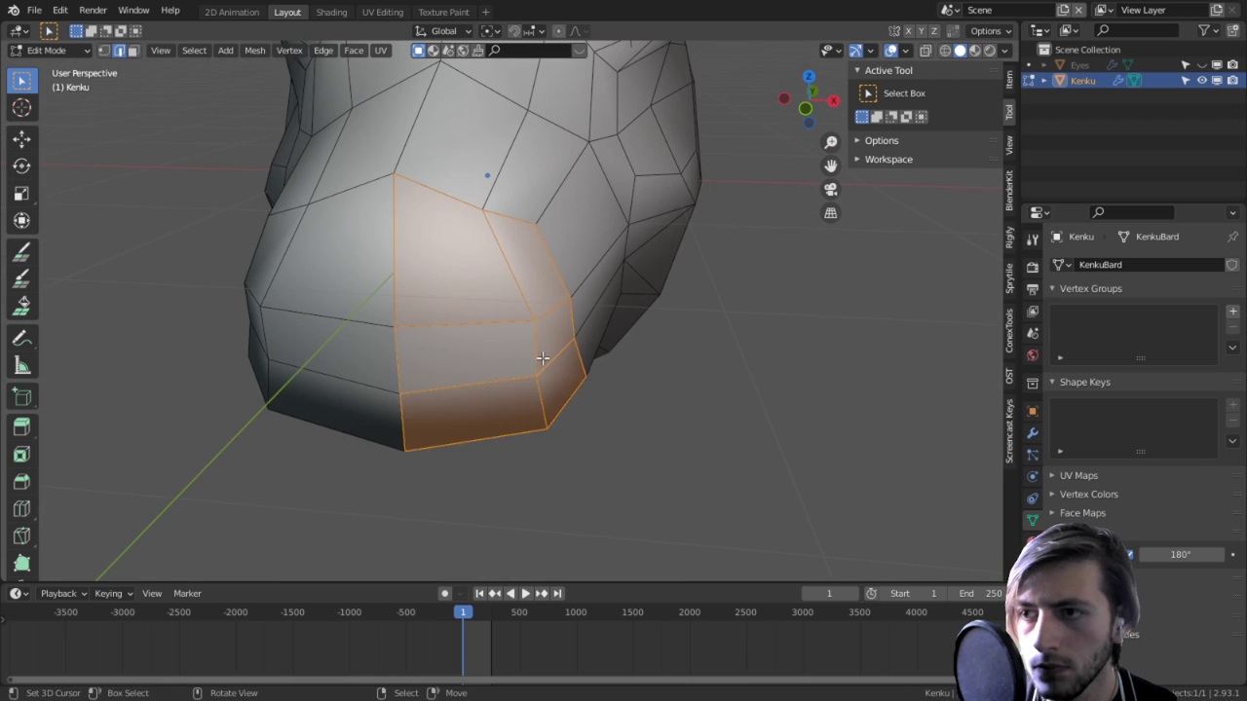
{"action": "right_click", "coordinate": [544, 357]}
{"action": "key", "text": "g"}
{"action": "key", "text": "g"}
{"action": "left_click", "coordinate": [627, 380]}
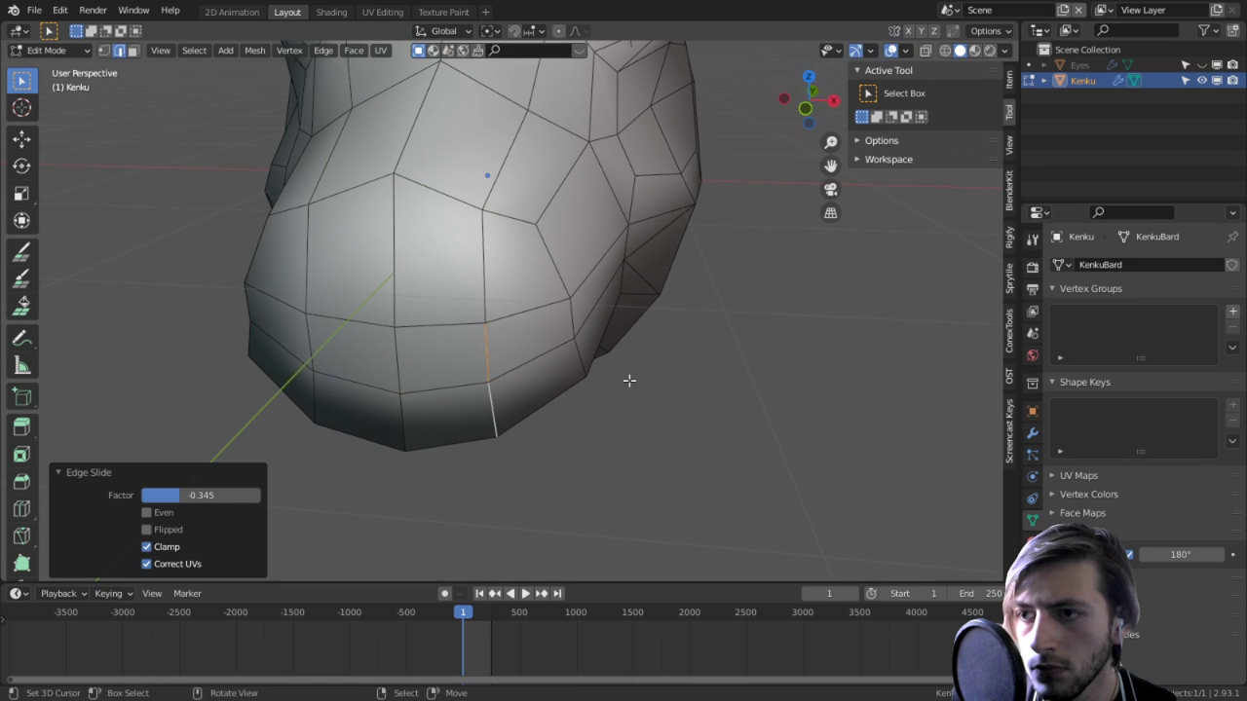
{"action": "middle_click_drag", "start_coordinate": [629, 379], "coordinate": [502, 344]}
{"action": "left_click", "coordinate": [556, 365], "text": "shift"}
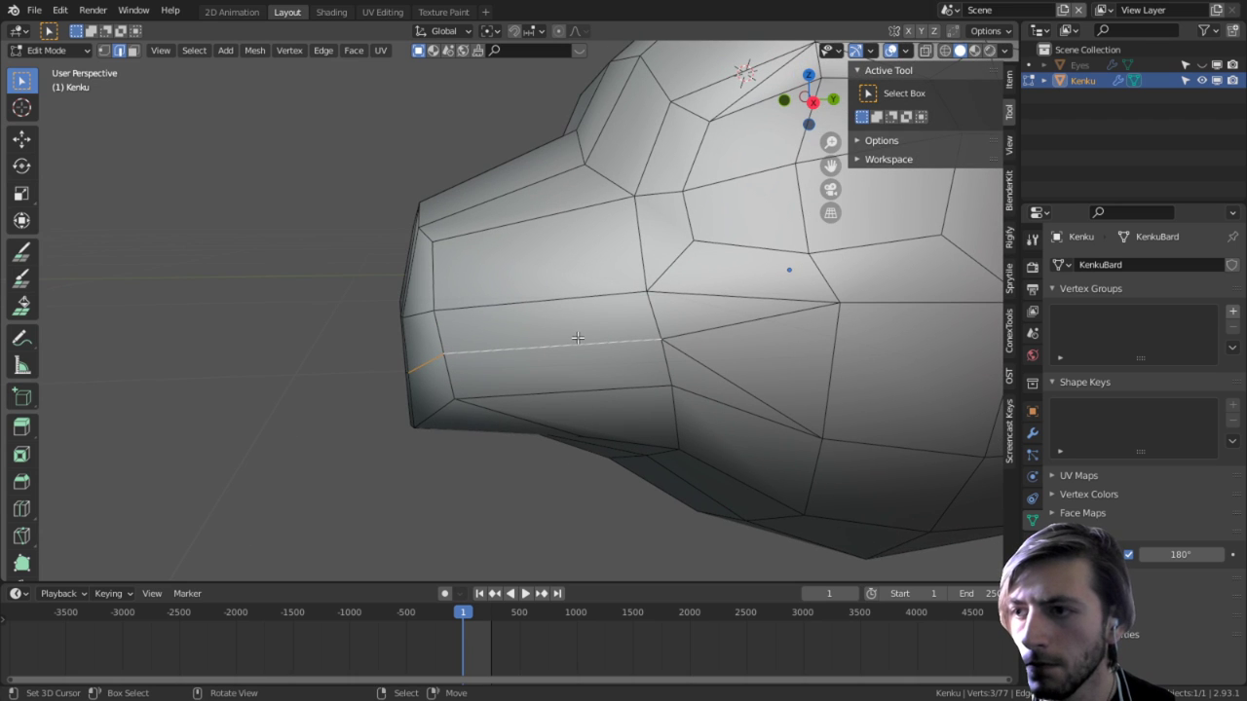
Step: Try an inset on the four faces of the eye area and undo it
{"action": "middle_click_drag", "start_coordinate": [578, 338], "coordinate": [604, 313]}
{"action": "key", "text": "c"}
{"action": "left_click_drag", "start_coordinate": [645, 282], "coordinate": [660, 272]}
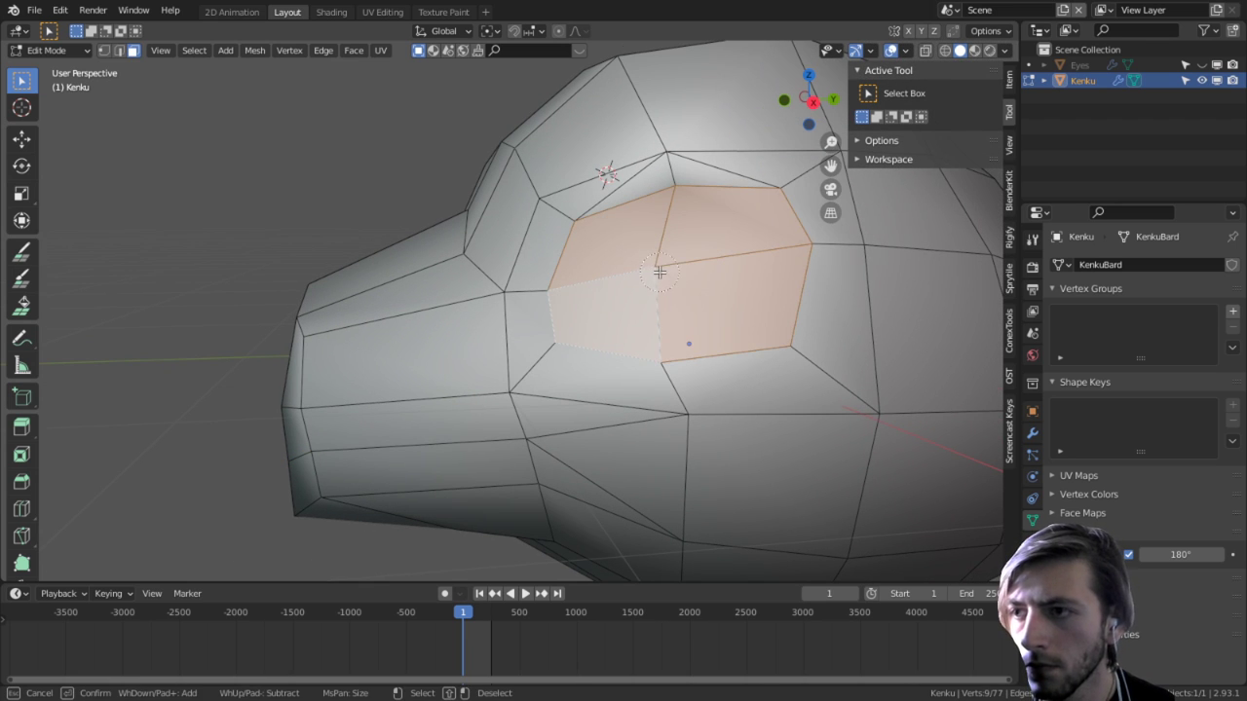
{"action": "key", "text": "i"}
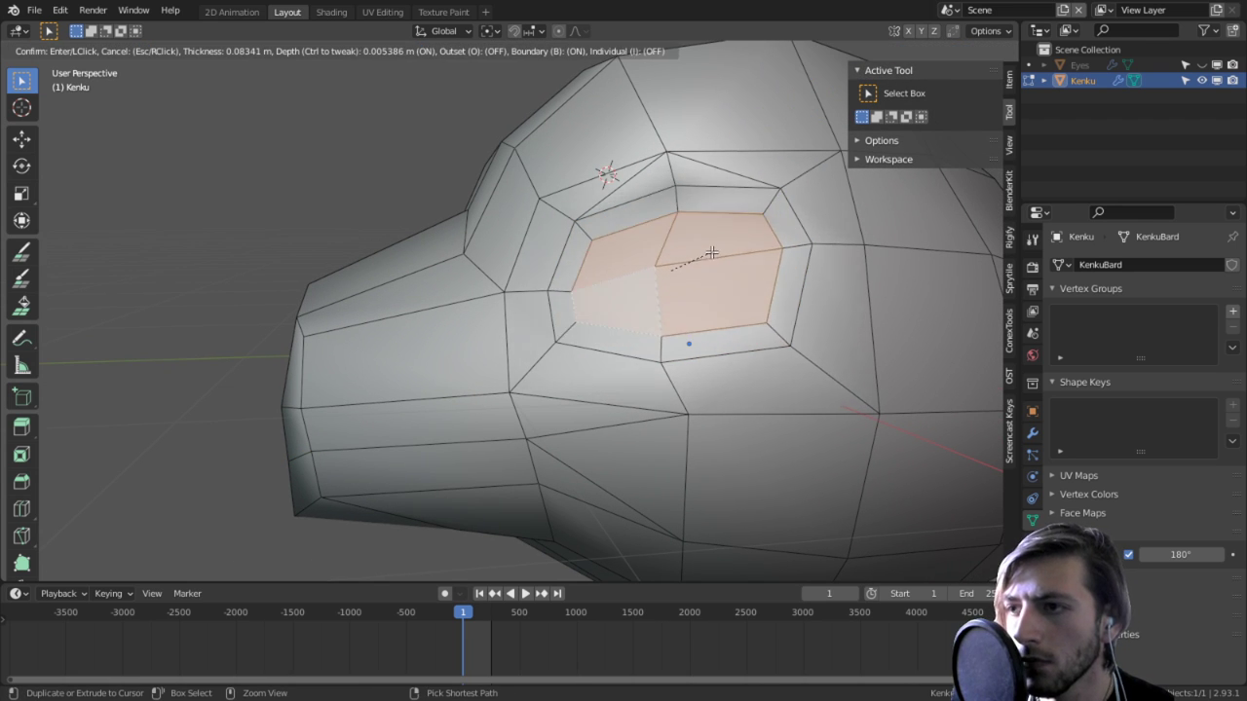
{"action": "left_click", "coordinate": [727, 243]}
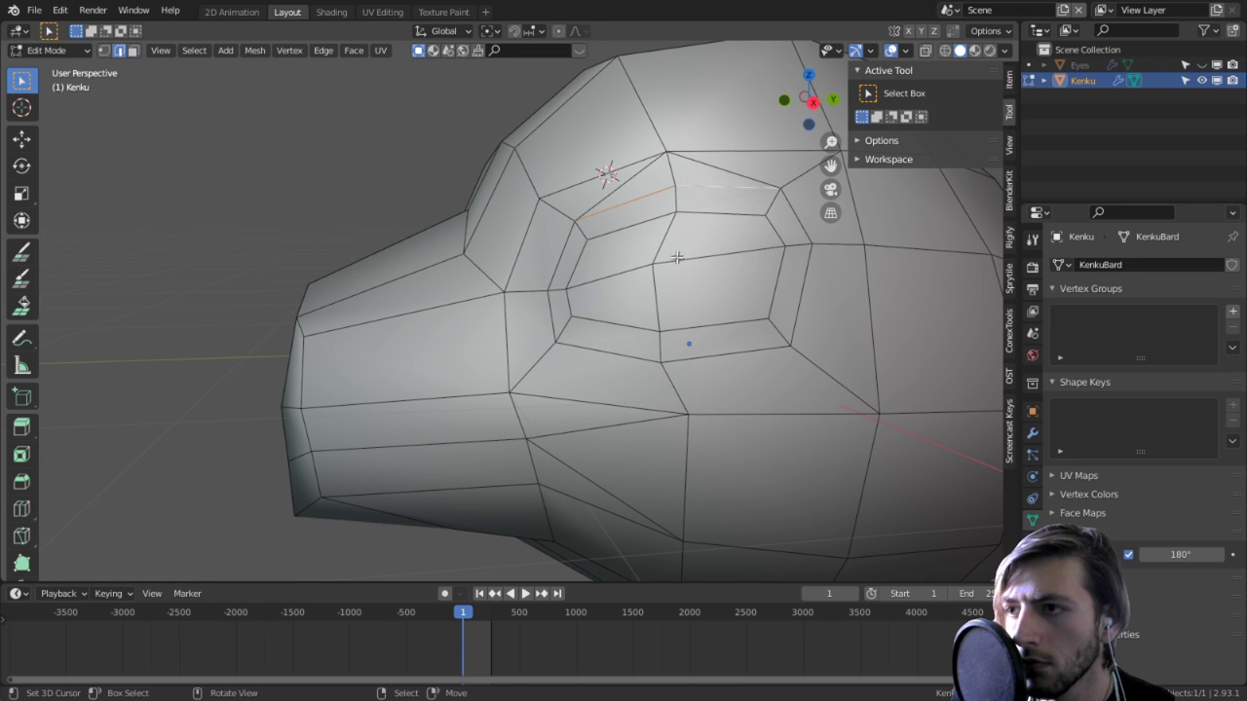
{"action": "middle_click_drag", "start_coordinate": [677, 256], "coordinate": [549, 260]}
{"action": "key", "text": "ctrl+z"}
{"action": "key", "text": "ctrl+z"}
{"action": "key", "text": "ctrl+z"}
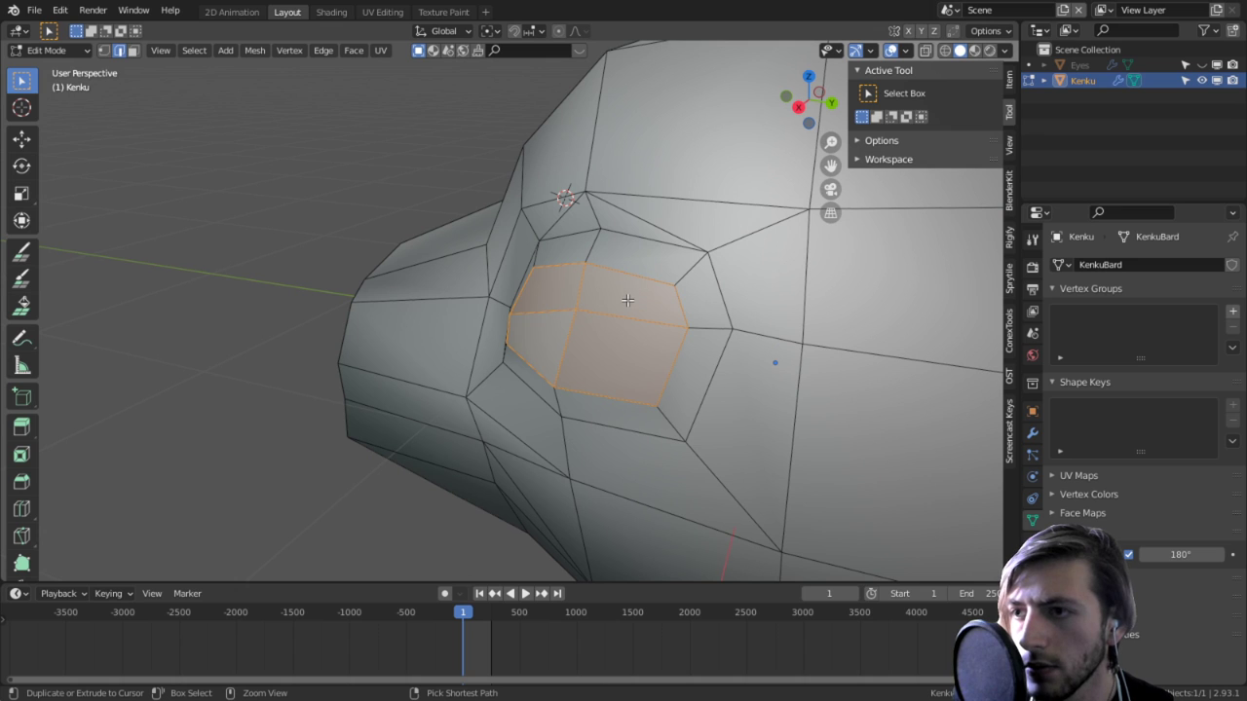
Step: Inset the four eye faces by about 0.083 m and offset the inner faces 0.0161 m with Shrink/Fatten
{"action": "key", "text": "3"}
{"action": "middle_click_drag", "start_coordinate": [628, 300], "coordinate": [748, 290]}
{"action": "key", "text": "i"}
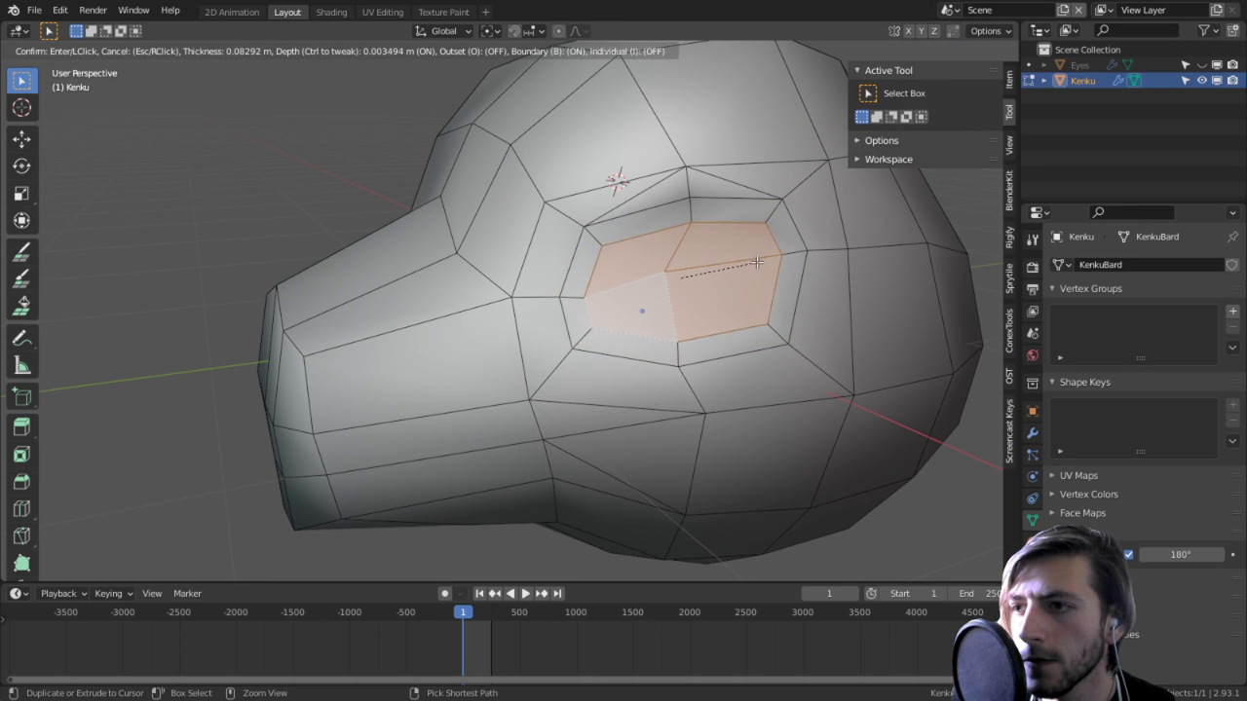
{"action": "left_click", "coordinate": [756, 263]}
{"action": "middle_click_drag", "start_coordinate": [754, 263], "coordinate": [673, 315]}
{"action": "key", "text": "alt+s"}
{"action": "left_click", "coordinate": [742, 242]}
Step: Mark all edges of the four selected eye faces as sharp
{"action": "key", "text": "ctrl+e"}
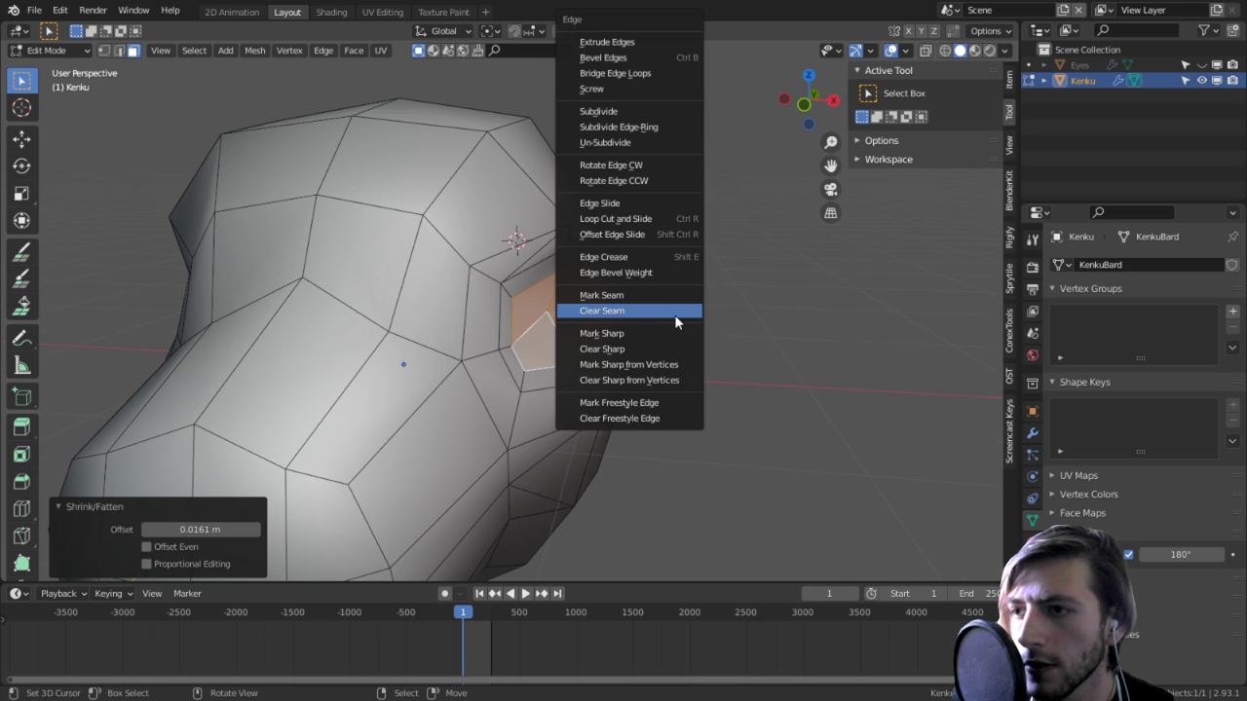
{"action": "left_click", "coordinate": [654, 333]}
{"action": "scroll", "coordinate": [682, 318], "scroll_direction": "up", "scroll_amount": 4}
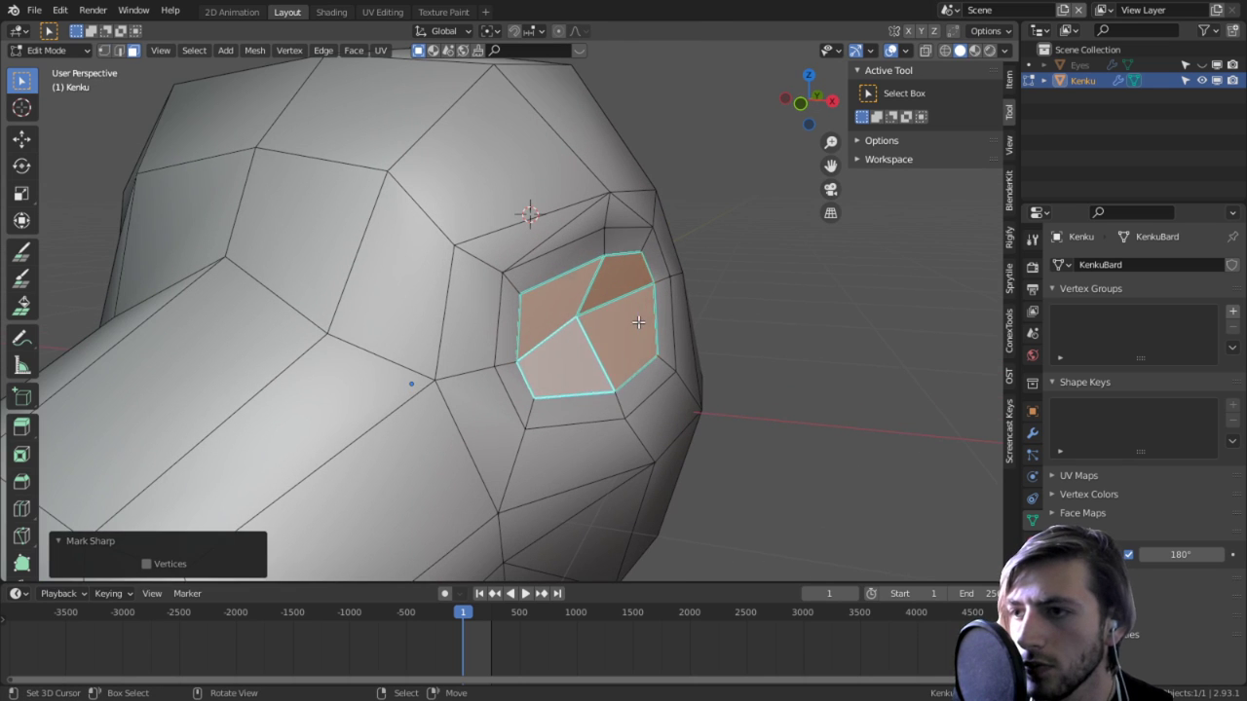
Step: Clear the sharp marks from the four inner edges meeting at the eye's centre, keeping the sharp outline
{"action": "key", "text": "alt+a"}
{"action": "key", "text": "2"}
{"action": "key", "text": "c"}
{"action": "key", "text": "ctrl+e"}
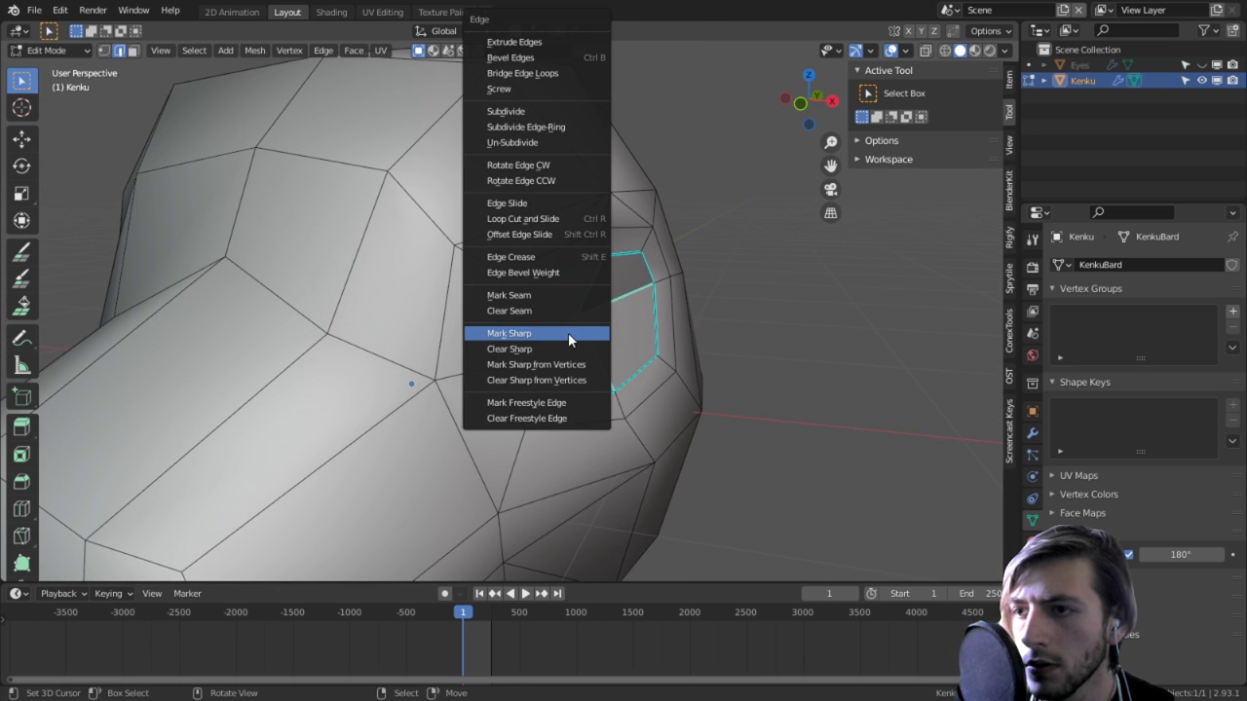
{"action": "left_click", "coordinate": [568, 332]}
{"action": "key", "text": "Tab"}
{"action": "key", "text": "Tab"}
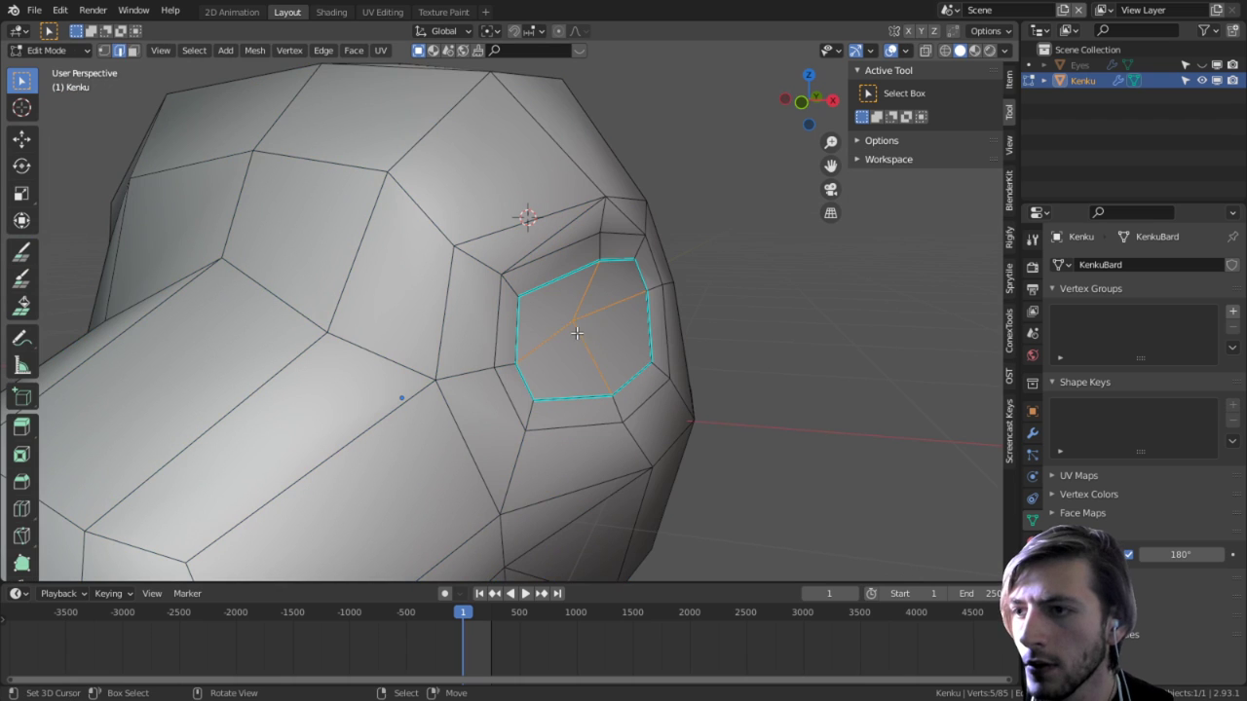
Step: Inset the four eye faces with 0.06472 m thickness and 0.02591 m depth, and clear the sharp marks from the inset edges
{"action": "key", "text": "c"}
{"action": "left_click", "coordinate": [582, 325]}
{"action": "right_click", "coordinate": [584, 327]}
{"action": "middle_click_drag", "start_coordinate": [585, 328], "coordinate": [438, 361]}
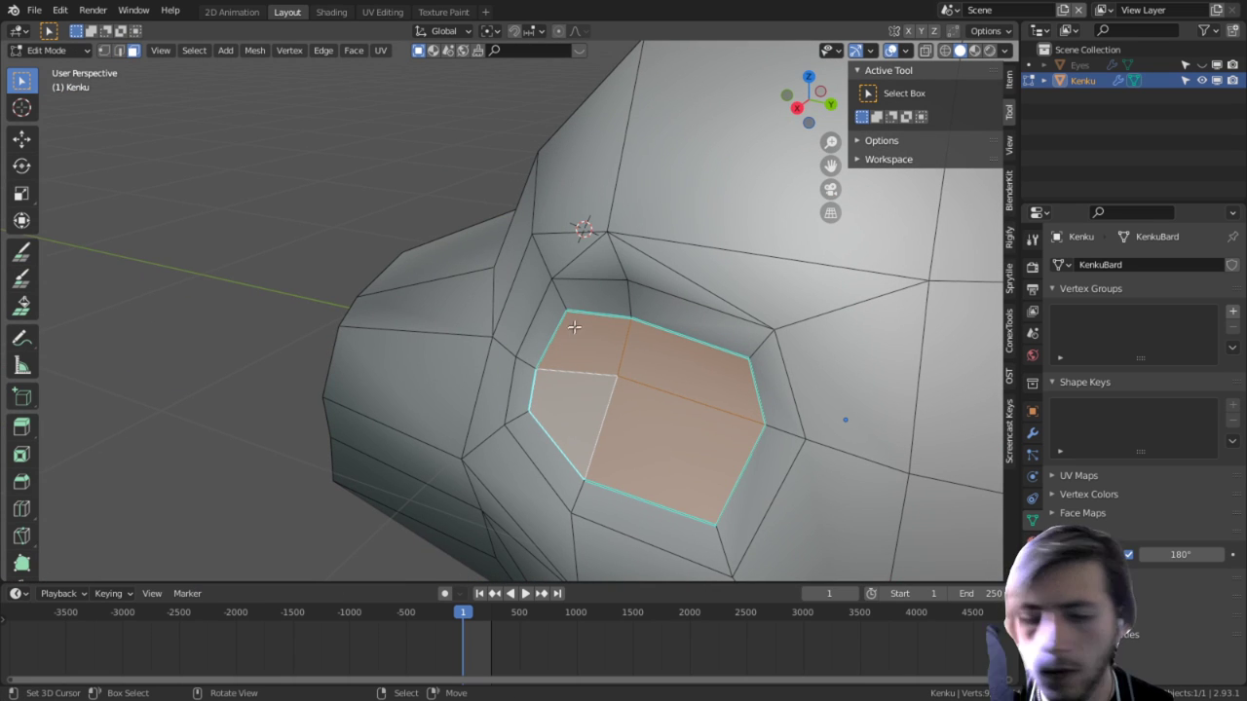
{"action": "key", "text": "i"}
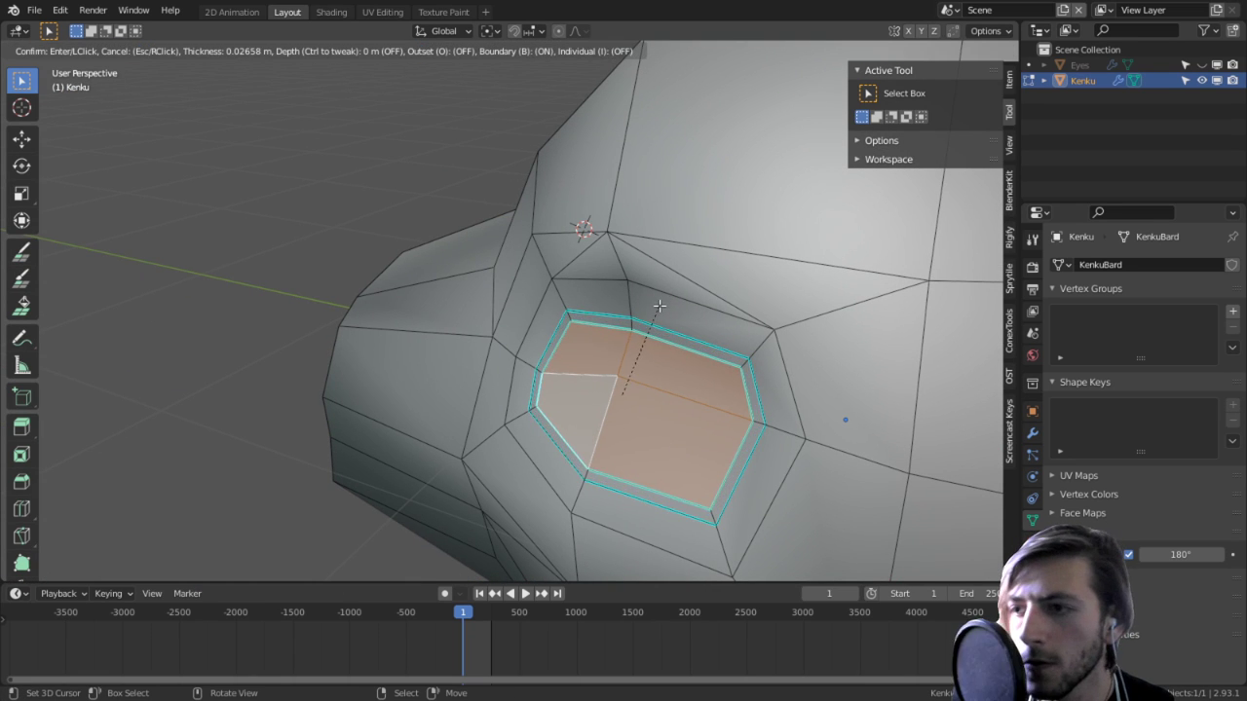
{"action": "left_click", "coordinate": [647, 308]}
{"action": "key", "text": "ctrl+e"}
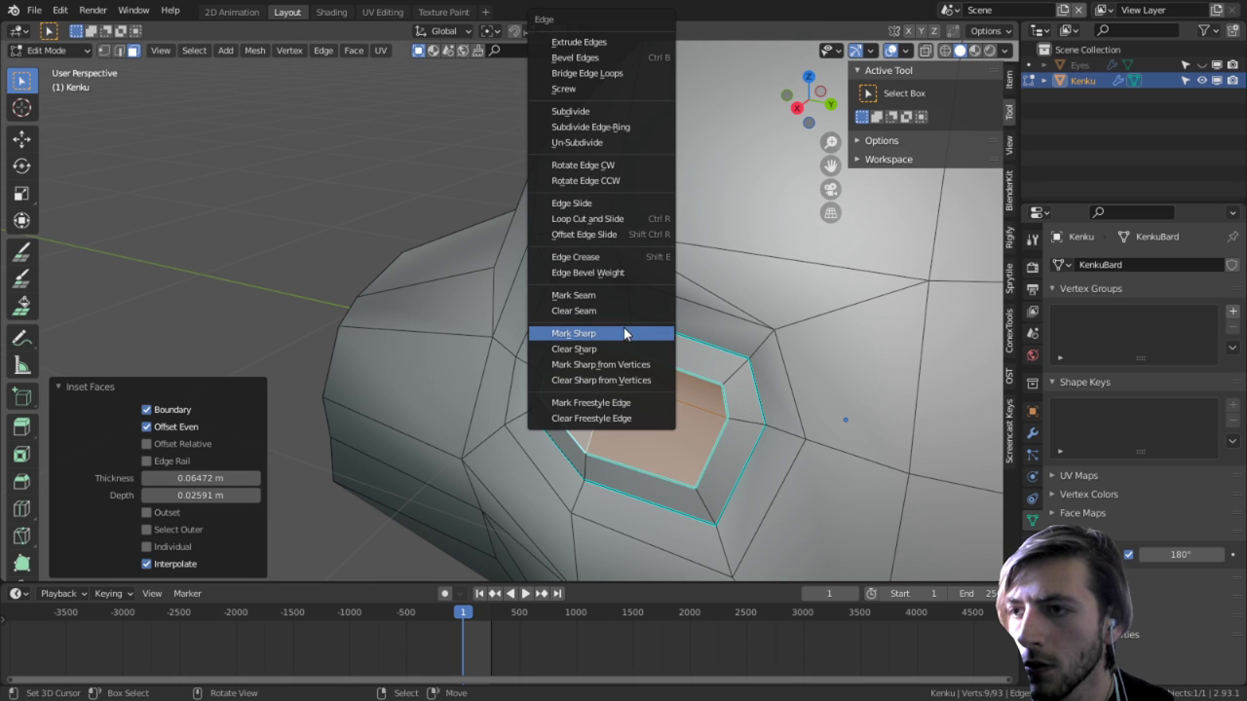
{"action": "left_click", "coordinate": [604, 351]}
Step: Move the rear and upper-rear vertices of the inner eye ring inward in vertex mode to round the eye
{"action": "middle_click_drag", "start_coordinate": [605, 353], "coordinate": [748, 334]}
{"action": "key", "text": "1"}
{"action": "right_click", "coordinate": [626, 359]}
{"action": "key", "text": "g"}
{"action": "left_click", "coordinate": [125, 373]}
{"action": "right_click", "coordinate": [523, 393]}
{"action": "key", "text": "g"}
{"action": "left_click", "coordinate": [438, 425]}
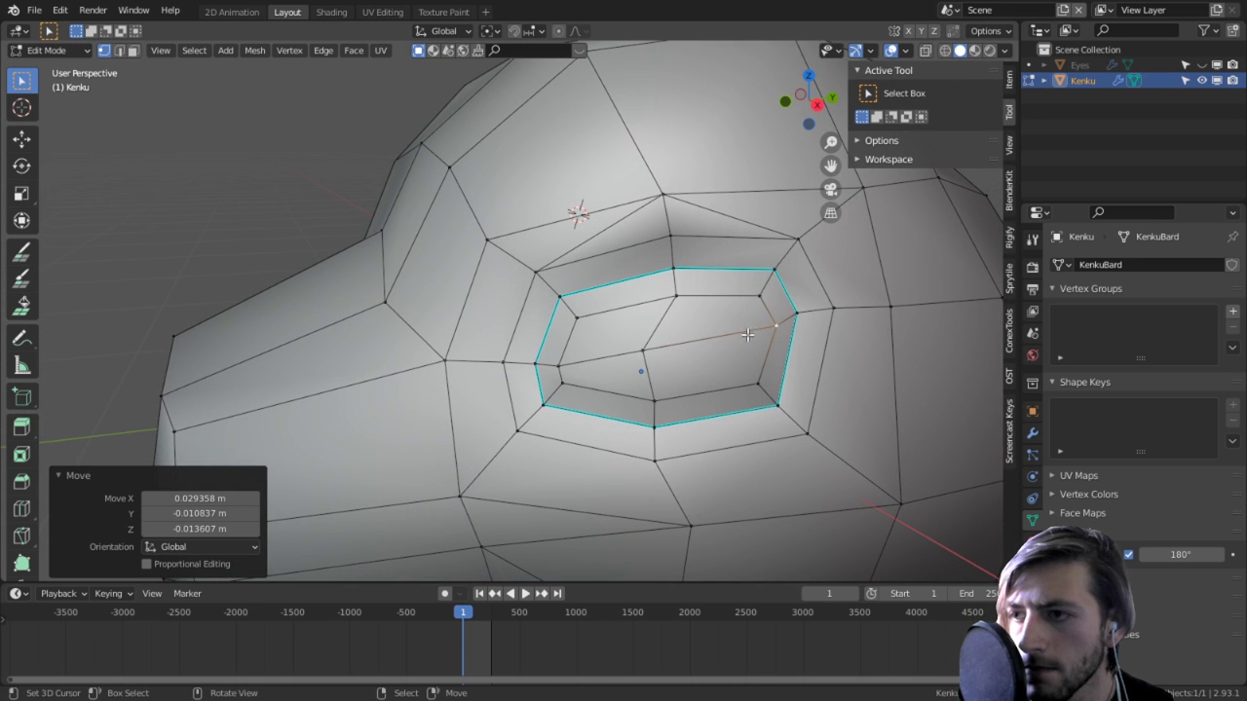
{"action": "key", "text": "g"}
{"action": "left_click", "coordinate": [748, 301]}
{"action": "left_click", "coordinate": [770, 326]}
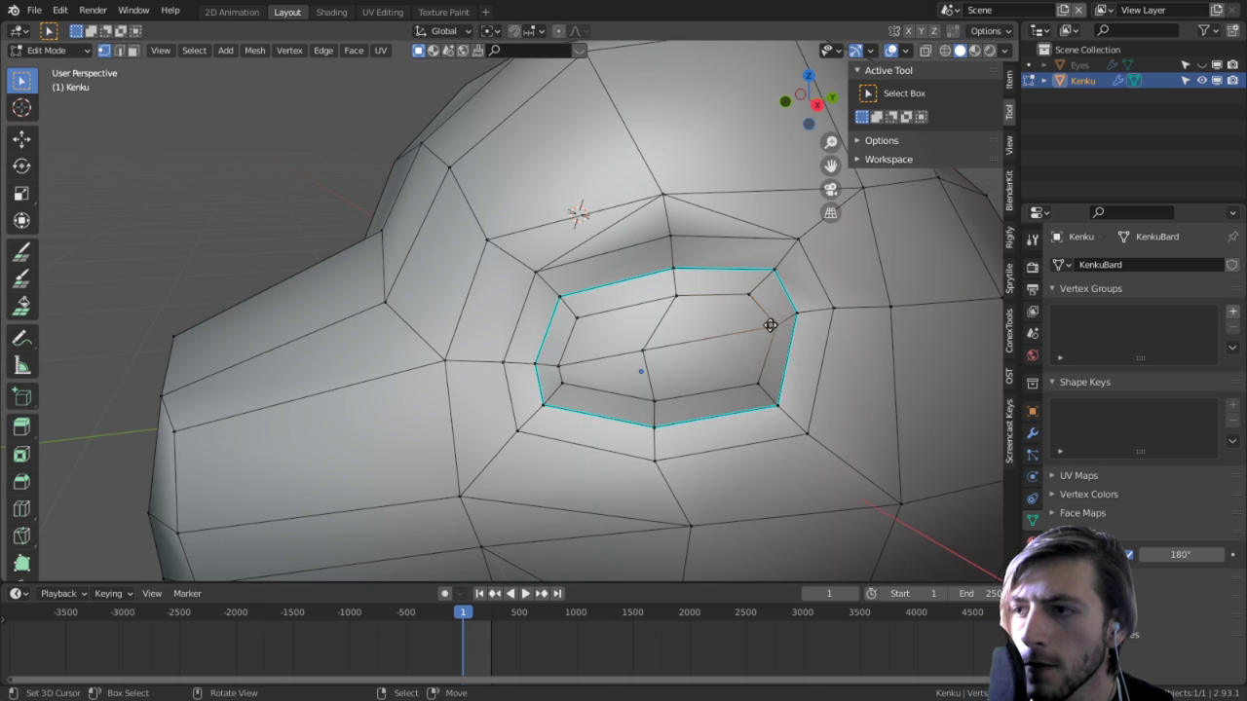
{"action": "key", "text": "g"}
{"action": "left_click", "coordinate": [670, 340]}
Step: Move the upper-front, front and lower-front vertices of the inner eye ring toward the eye's centre
{"action": "left_click", "coordinate": [555, 329]}
{"action": "key", "text": "g"}
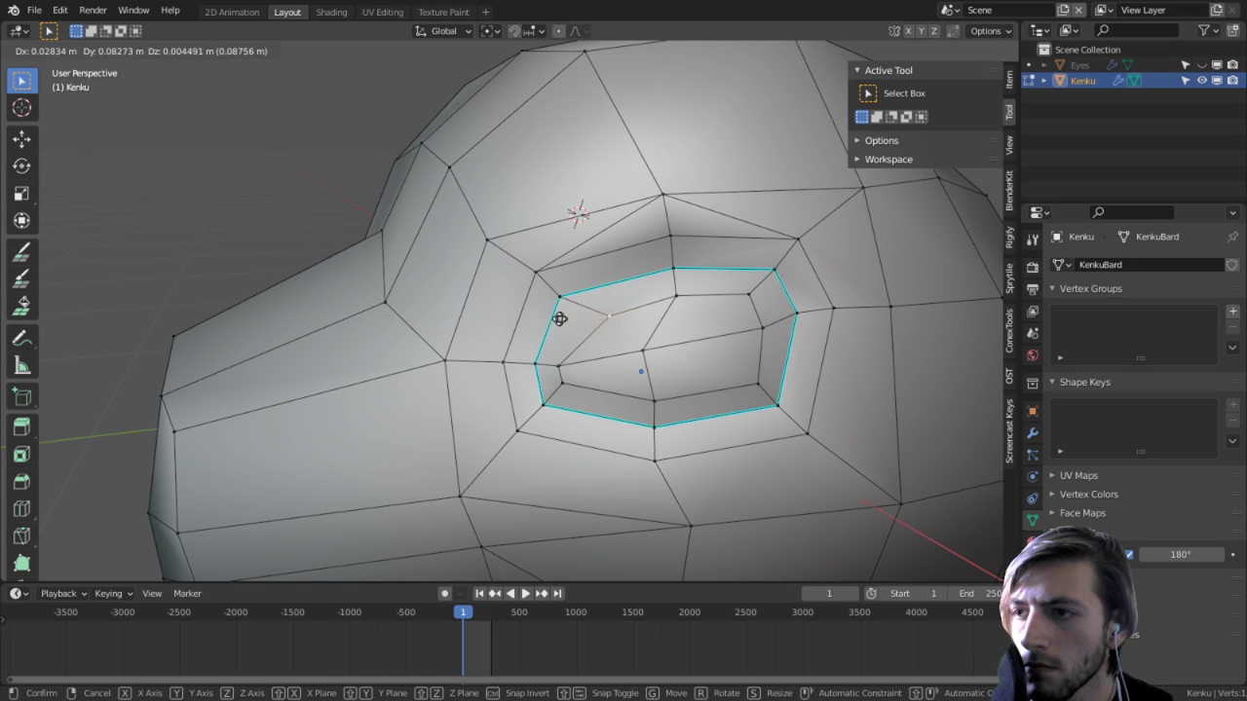
{"action": "left_click", "coordinate": [567, 319]}
{"action": "middle_click_drag", "start_coordinate": [609, 342], "coordinate": [659, 331], "text": "shift"}
{"action": "key", "text": "g"}
{"action": "left_click", "coordinate": [771, 328]}
{"action": "middle_click_drag", "start_coordinate": [770, 328], "coordinate": [522, 347]}
{"action": "right_click", "coordinate": [411, 343]}
{"action": "key", "text": "g"}
{"action": "left_click", "coordinate": [465, 317]}
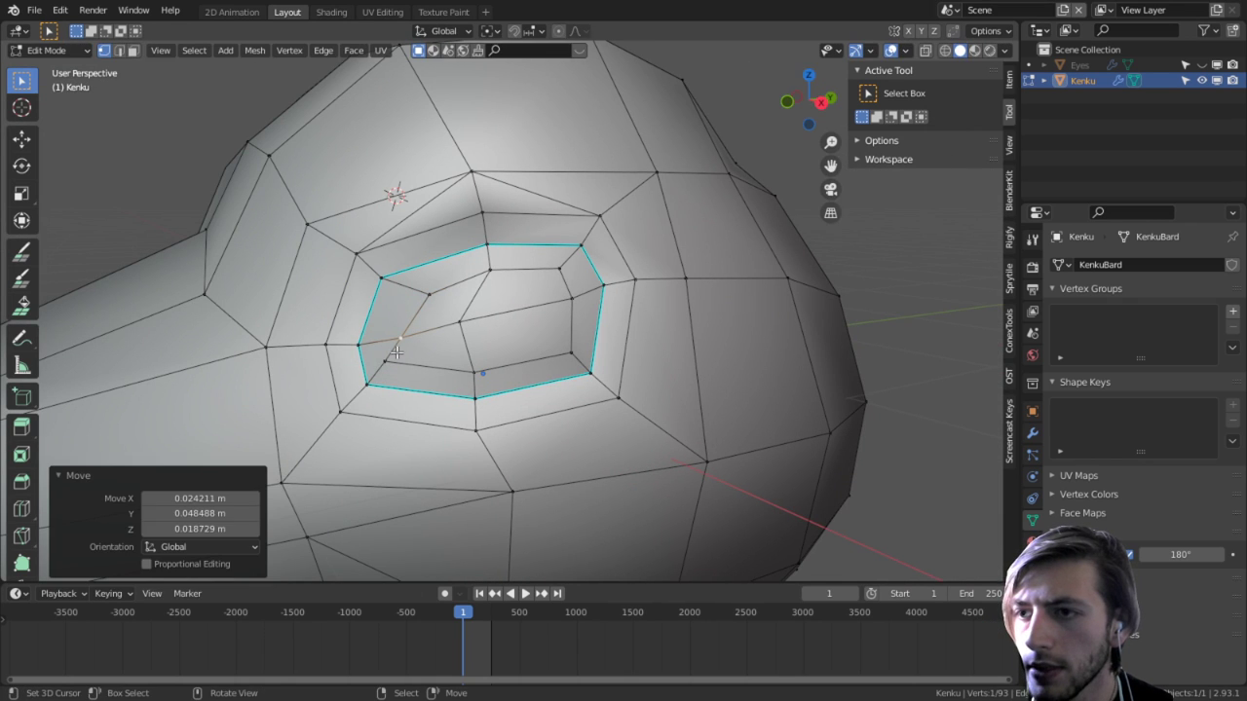
{"action": "right_click", "coordinate": [431, 357]}
{"action": "key", "text": "g"}
{"action": "left_click", "coordinate": [560, 384]}
Step: Shift the eye's centre vertex rearward and pull the lower-rear and upper-rear ring vertices inward
{"action": "right_click", "coordinate": [457, 320]}
{"action": "key", "text": "g"}
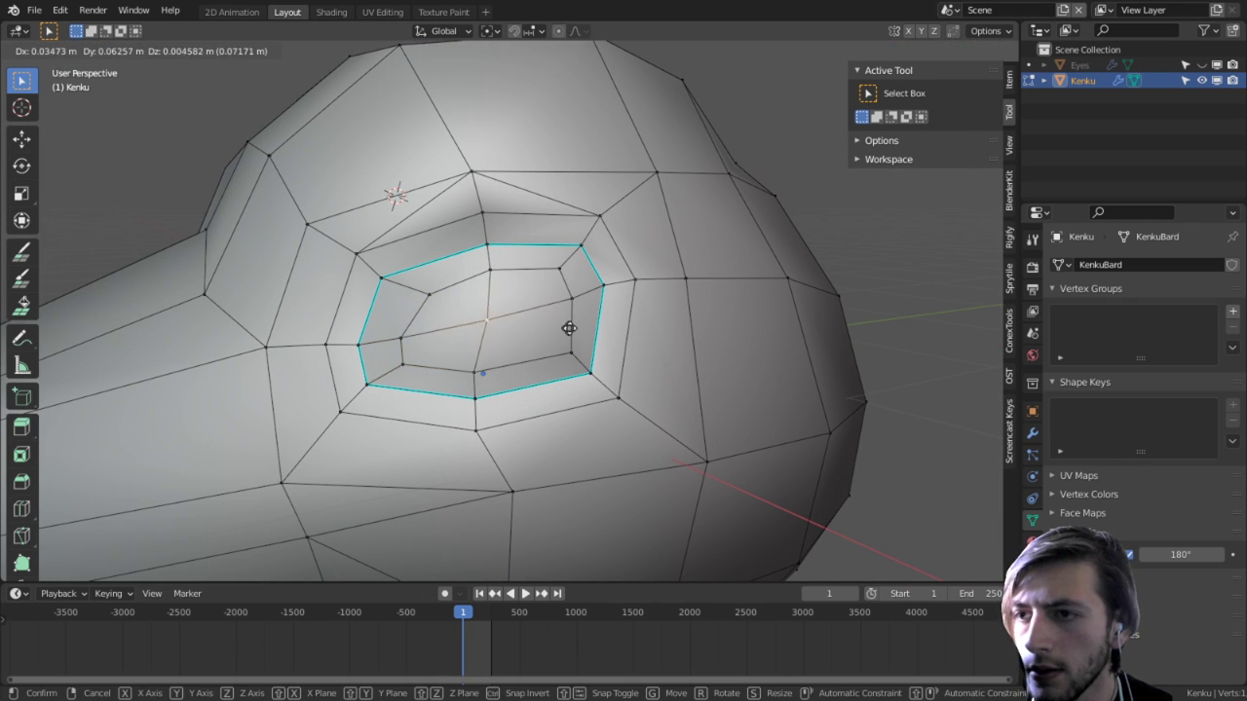
{"action": "left_click", "coordinate": [573, 328]}
{"action": "right_click", "coordinate": [562, 341]}
{"action": "key", "text": "g"}
{"action": "left_click", "coordinate": [485, 354]}
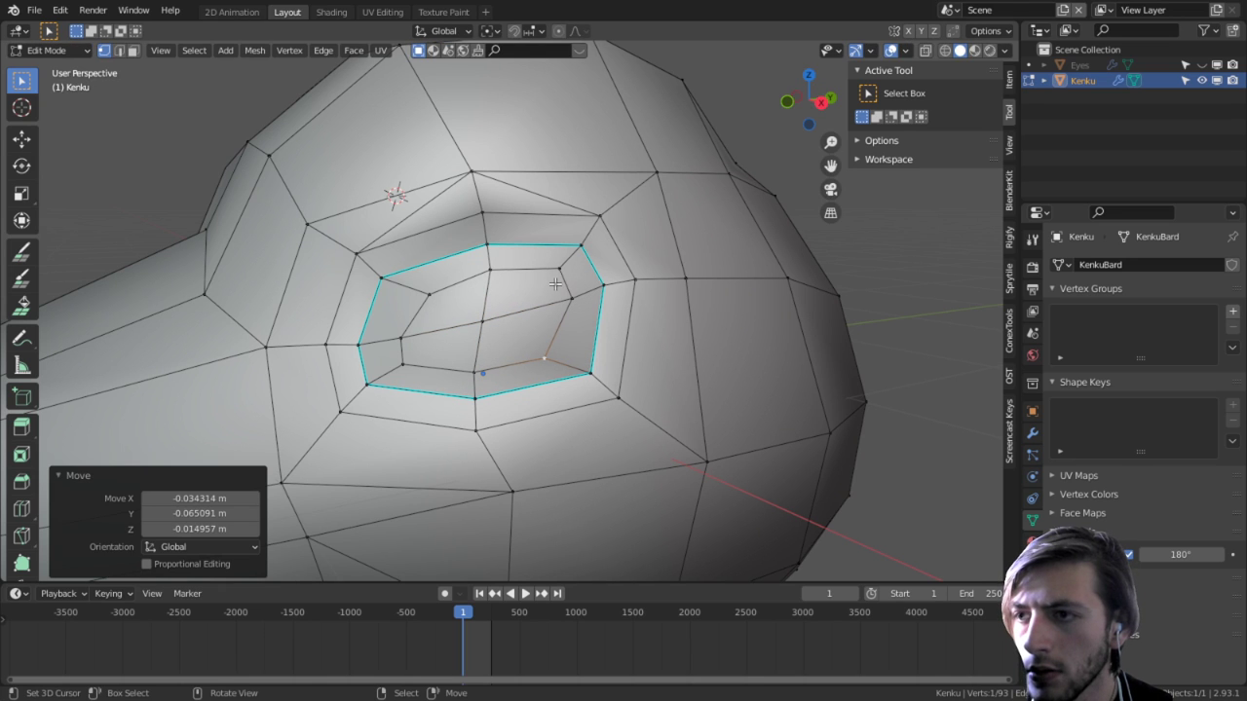
{"action": "right_click", "coordinate": [555, 282]}
{"action": "key", "text": "g"}
{"action": "left_click", "coordinate": [481, 290]}
Step: Select all eye faces inside the sharp outline by growing the selection from the centre
{"action": "key", "text": "3"}
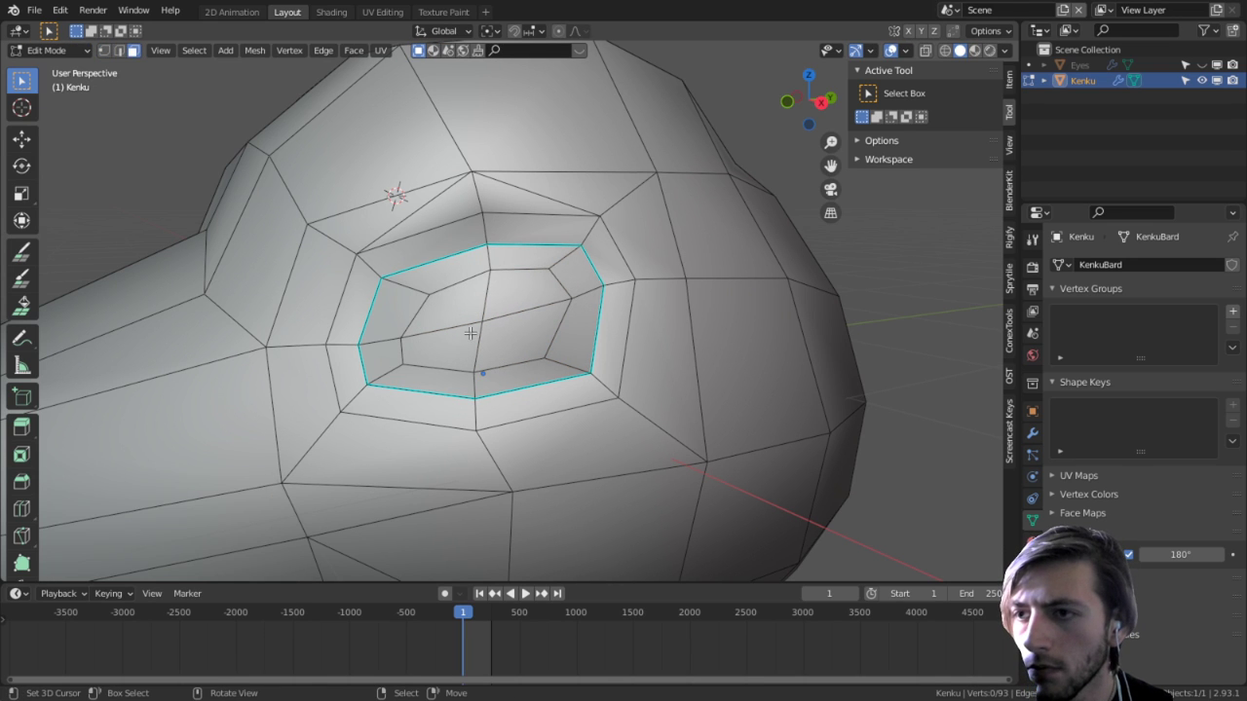
{"action": "key", "text": "ctrl+KP_Add"}
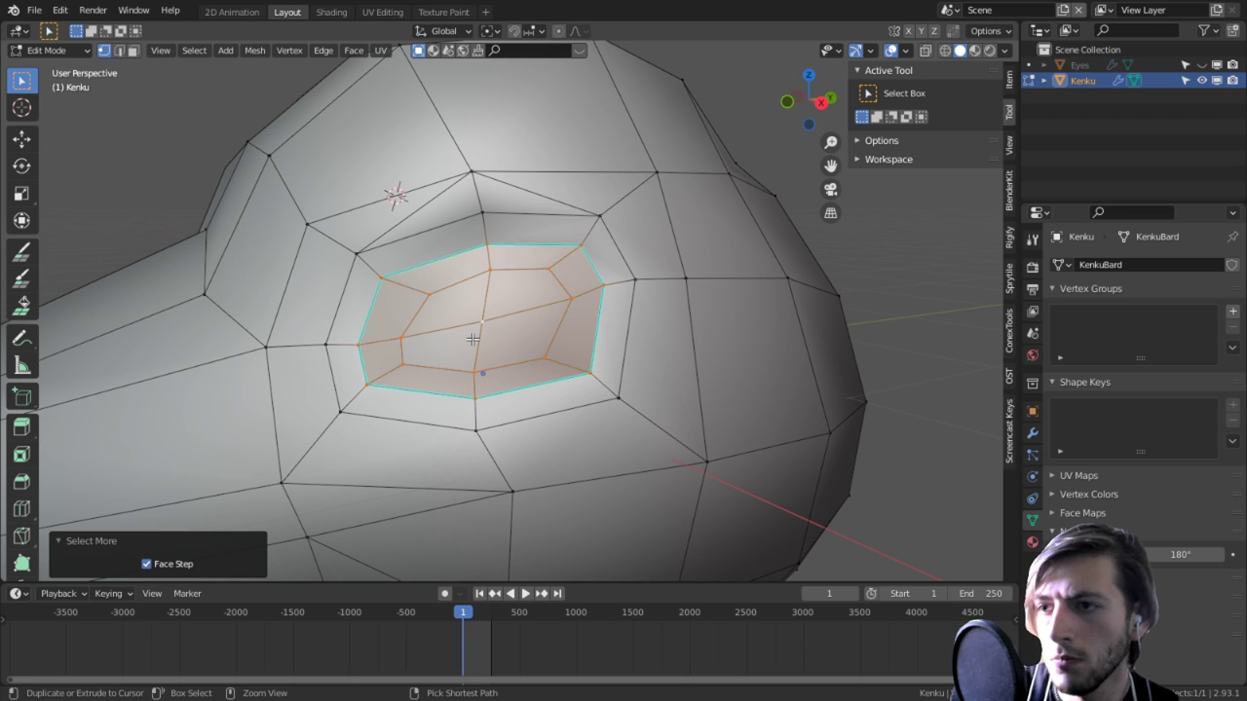
{"action": "key", "text": "3"}
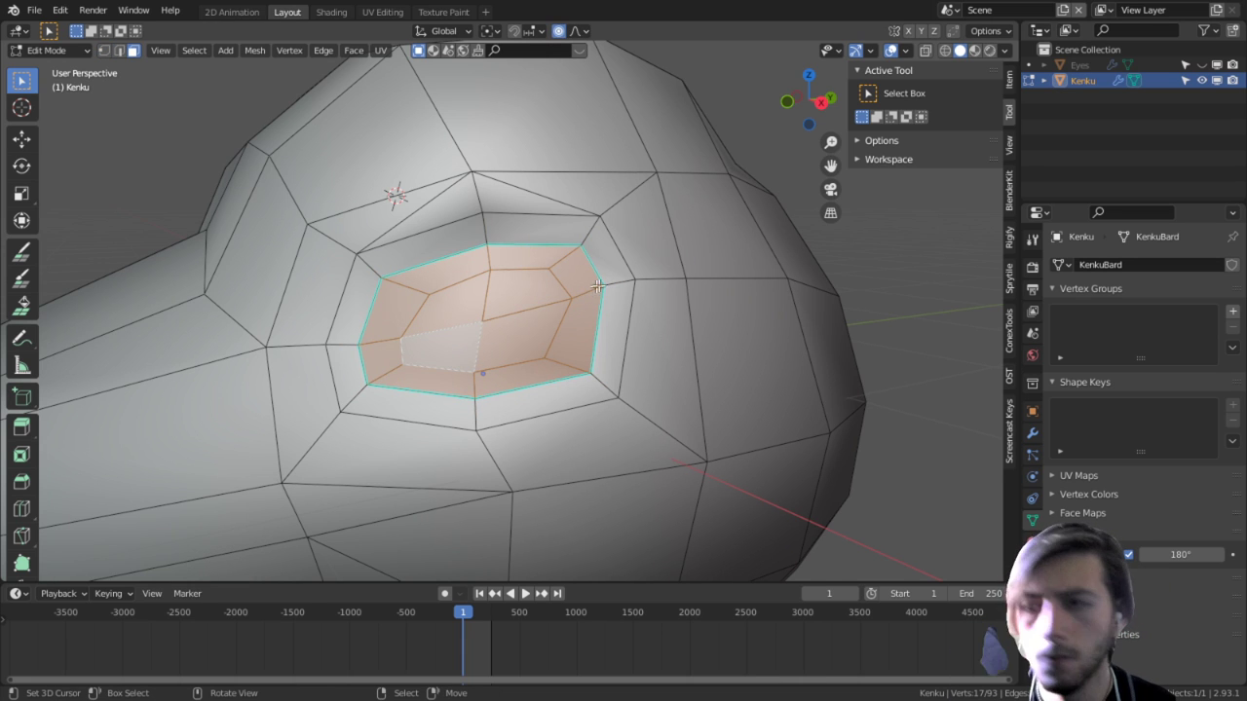
{"action": "middle_click_drag", "start_coordinate": [598, 285], "coordinate": [546, 195]}
Step: Set the transform orientation to View and scale the eye faces to about 0.8 along X with proportional editing
{"action": "left_click", "coordinate": [443, 30]}
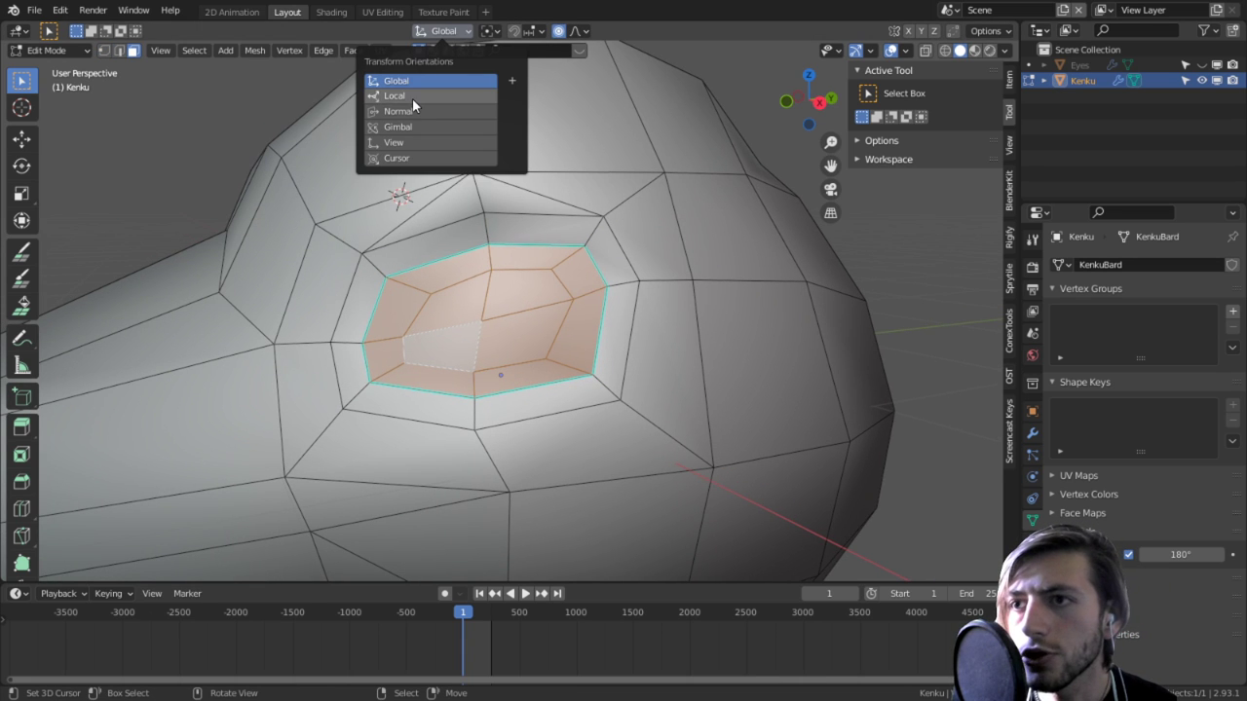
{"action": "left_click", "coordinate": [393, 143]}
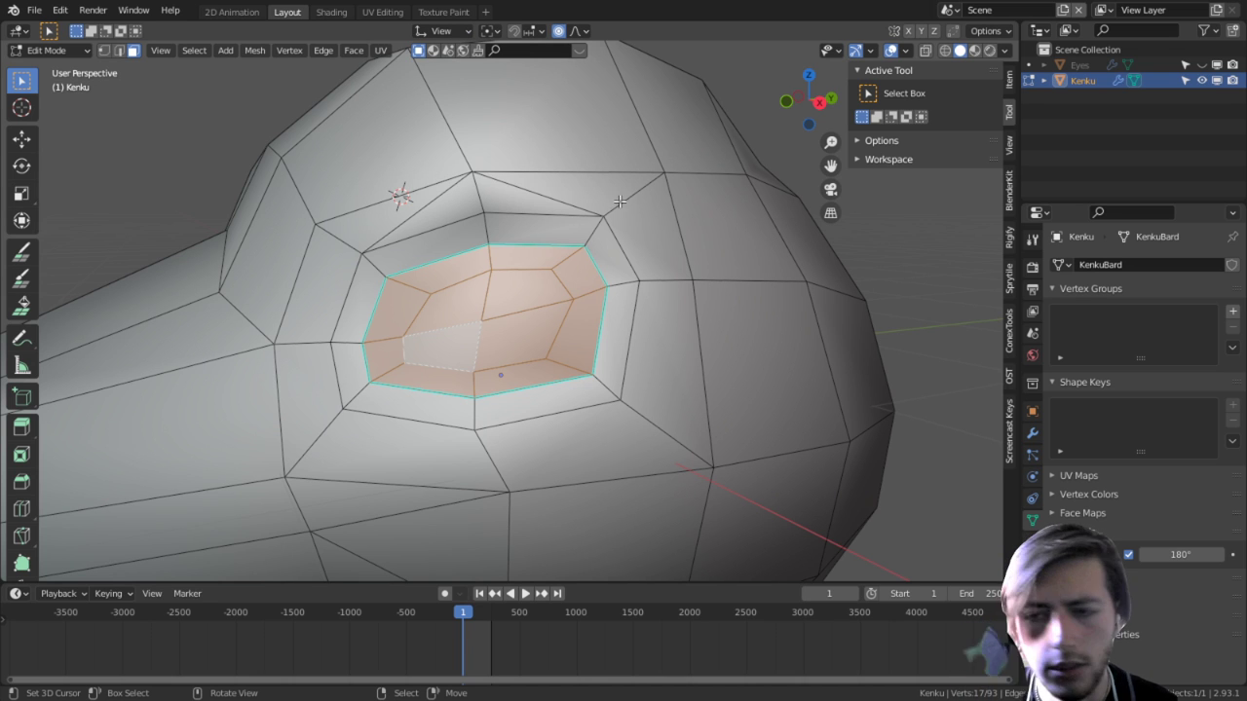
{"action": "key", "text": "s"}
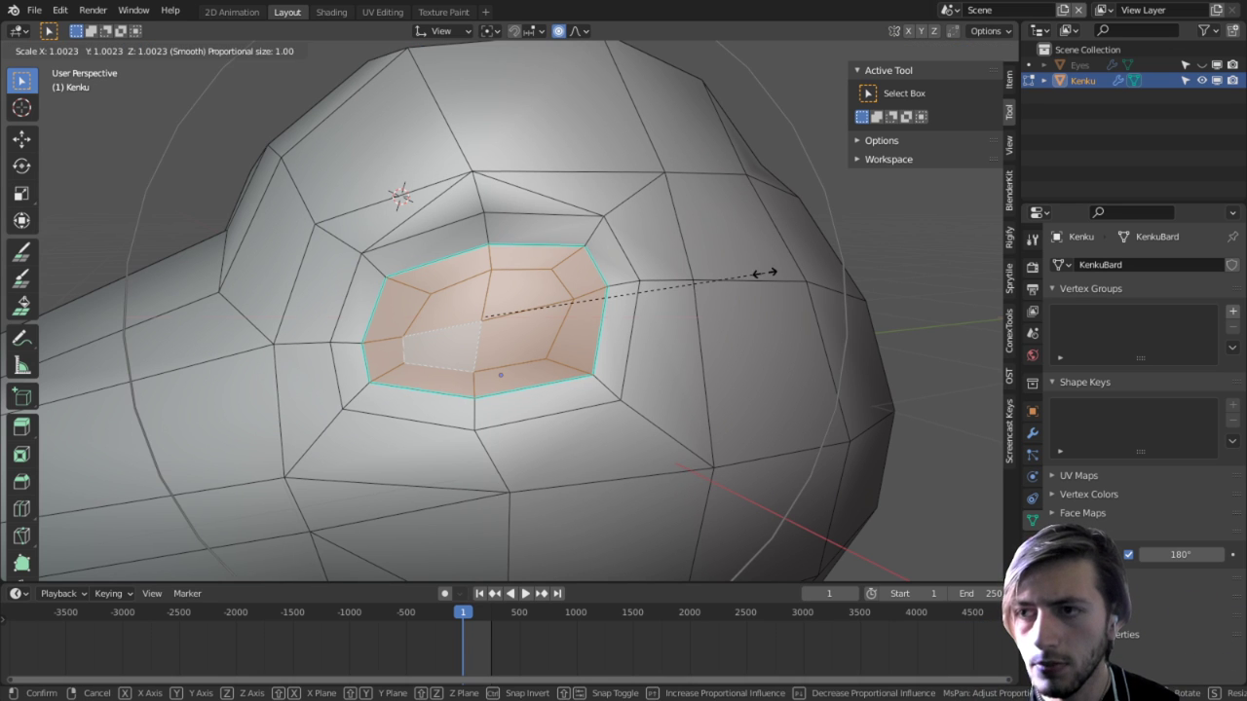
{"action": "key", "text": "x"}
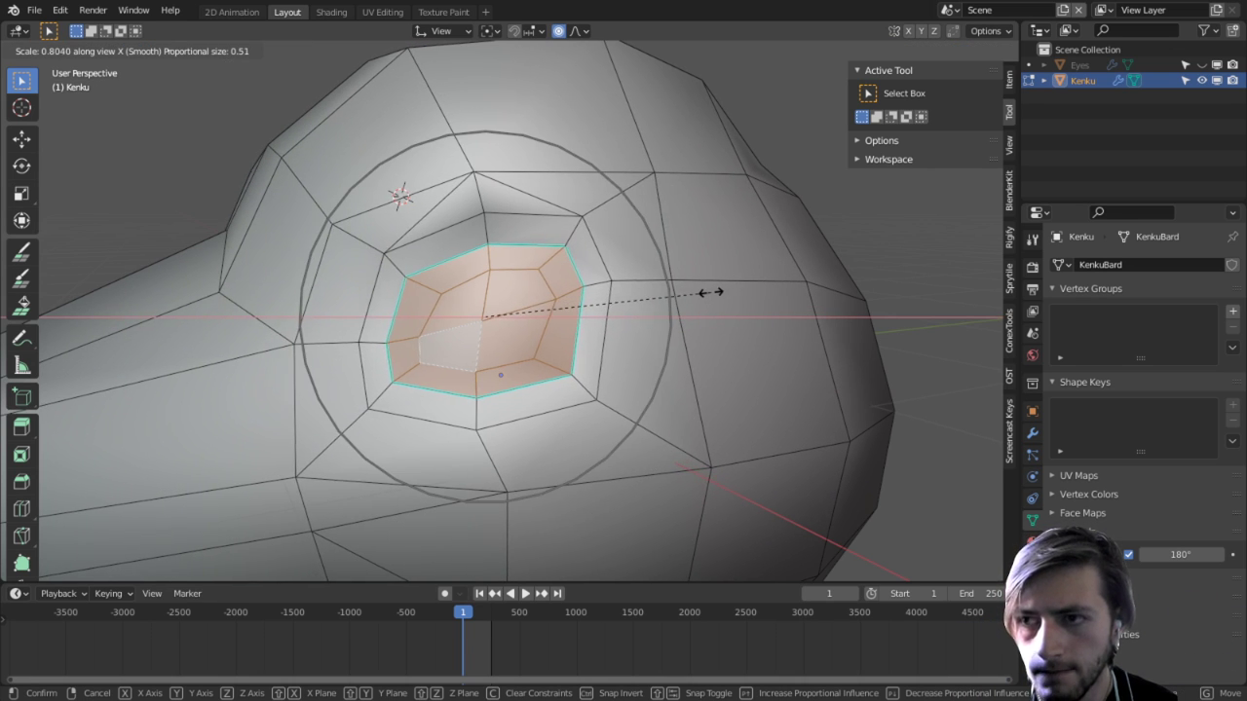
{"action": "left_click", "coordinate": [720, 289]}
{"action": "scroll", "coordinate": [582, 319], "scroll_direction": "down", "scroll_amount": 4}
{"action": "middle_click_drag", "start_coordinate": [583, 319], "coordinate": [616, 321]}
{"action": "key", "text": "Tab"}
{"action": "scroll", "coordinate": [616, 328], "scroll_direction": "up", "scroll_amount": 6}
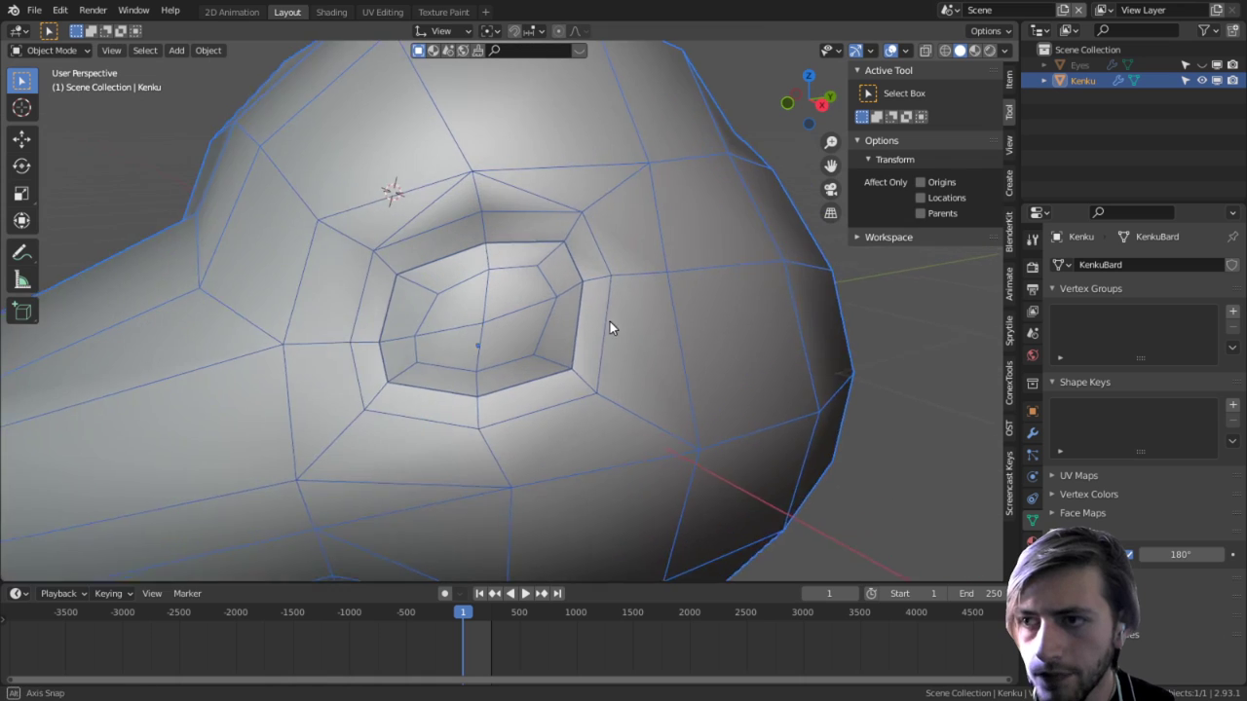
Step: Move the upper-rear corner vertex of the sharp eye outline slightly inward with proportional editing, and return to Object Mode
{"action": "key", "text": "Tab"}
{"action": "left_click", "coordinate": [662, 172]}
{"action": "key", "text": "g"}
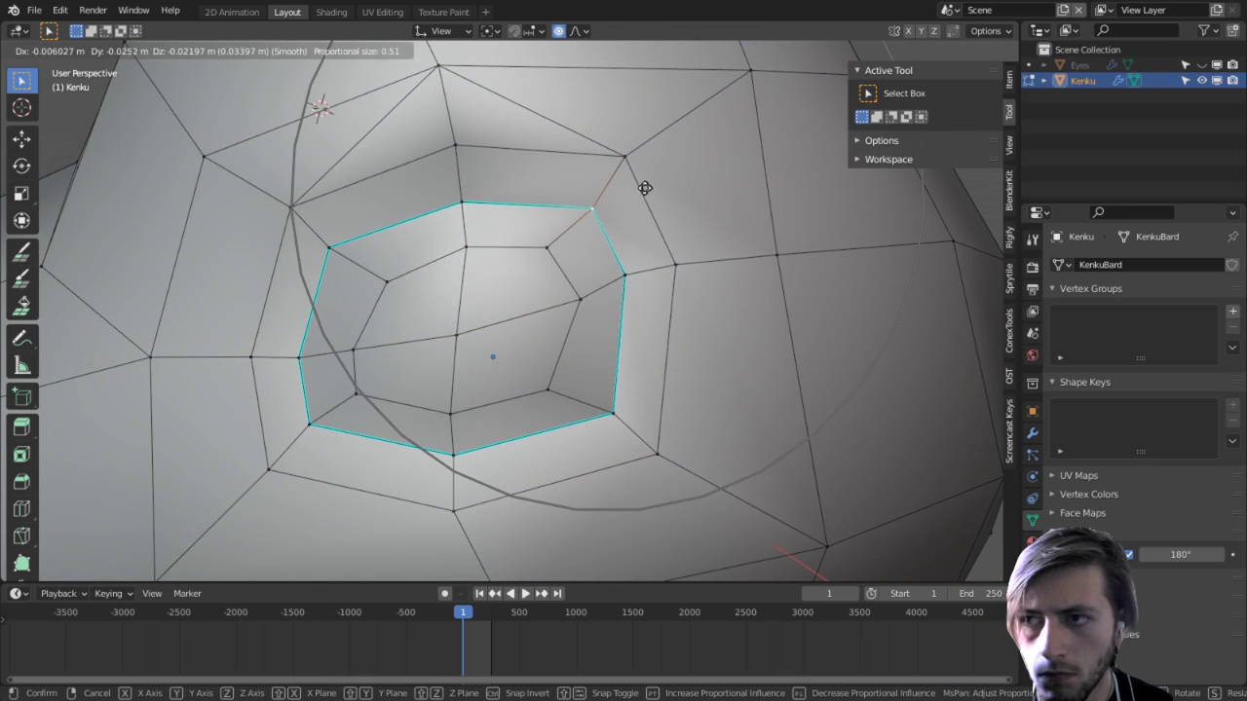
{"action": "left_click", "coordinate": [639, 192]}
{"action": "scroll", "coordinate": [609, 253], "scroll_direction": "down", "scroll_amount": 3}
{"action": "key", "text": "Tab"}
{"action": "middle_click_drag", "start_coordinate": [505, 293], "coordinate": [712, 270]}
Step: Move the socket vertex directly above the eye by about 0.041 m in X and -0.018 m in Y to shape the brow
{"action": "key", "text": "Tab"}
{"action": "left_click", "coordinate": [515, 220]}
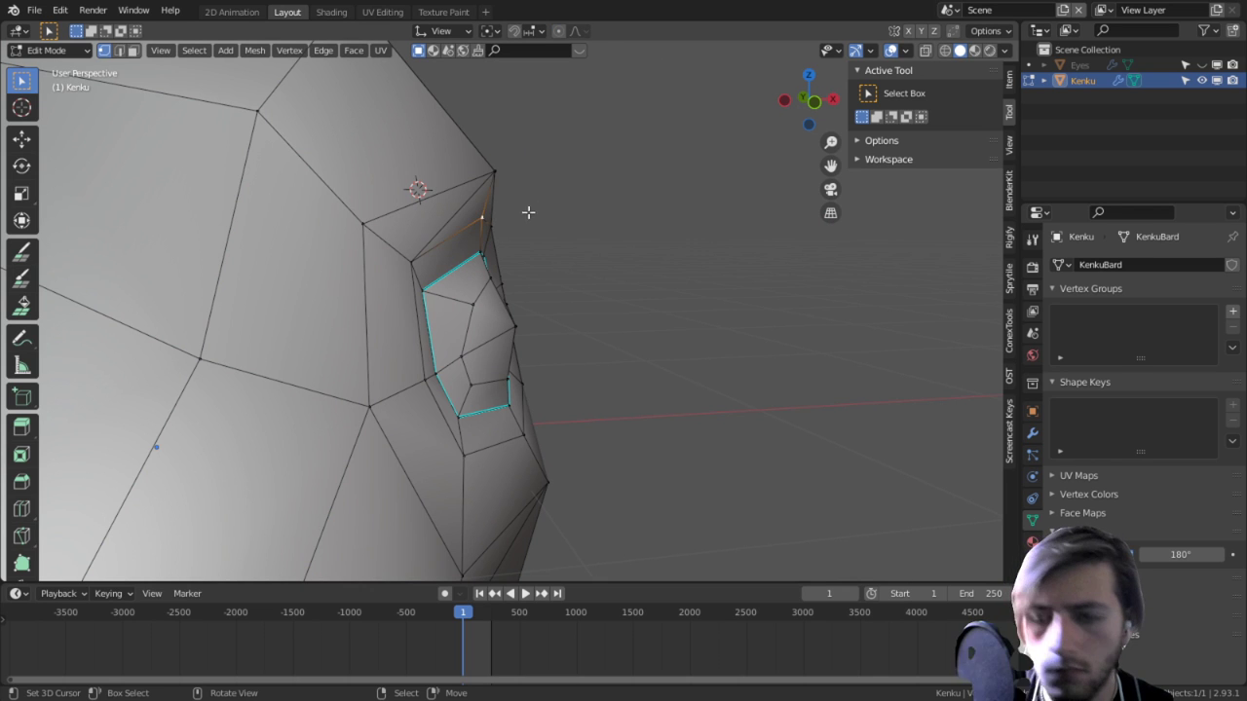
{"action": "middle_click_drag", "start_coordinate": [527, 211], "coordinate": [362, 276]}
{"action": "key", "text": "g"}
{"action": "left_click", "coordinate": [571, 206]}
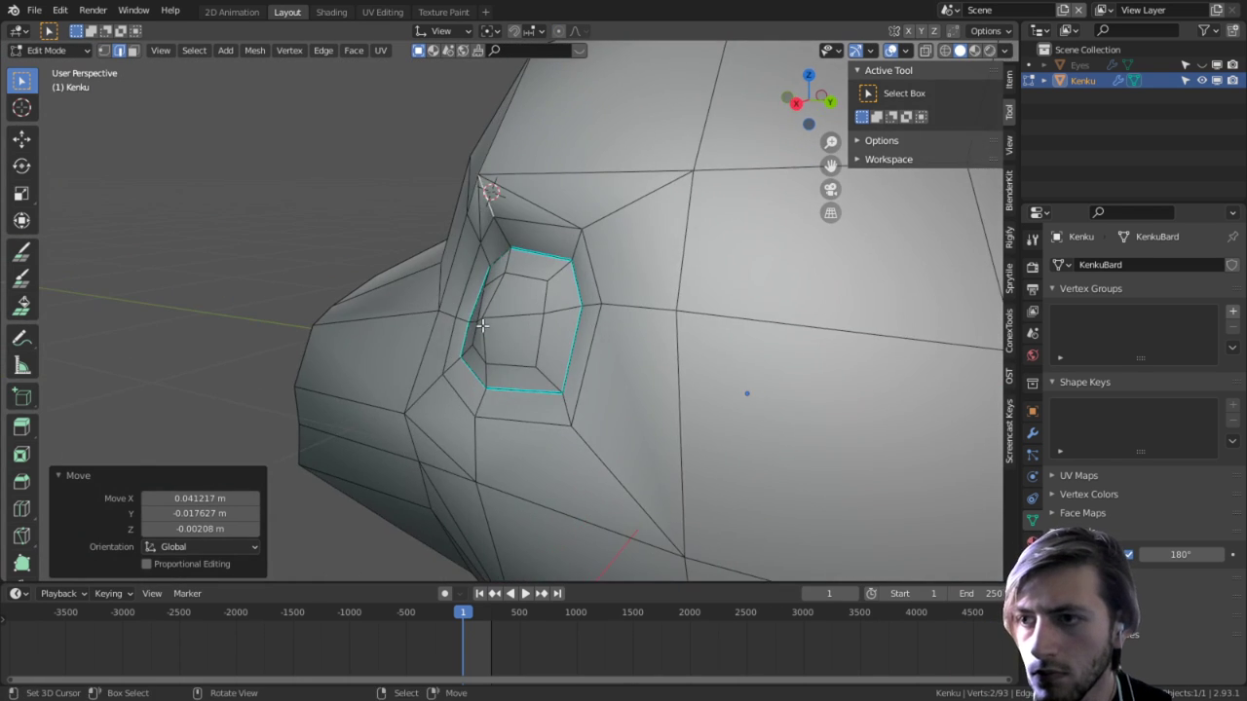
Step: Select the four central eye faces and divide them into triangles radiating from the centre vertex
{"action": "key", "text": "3"}
{"action": "left_click", "coordinate": [509, 340]}
{"action": "left_click", "coordinate": [505, 310], "text": "shift"}
{"action": "middle_click_drag", "start_coordinate": [496, 332], "coordinate": [452, 292]}
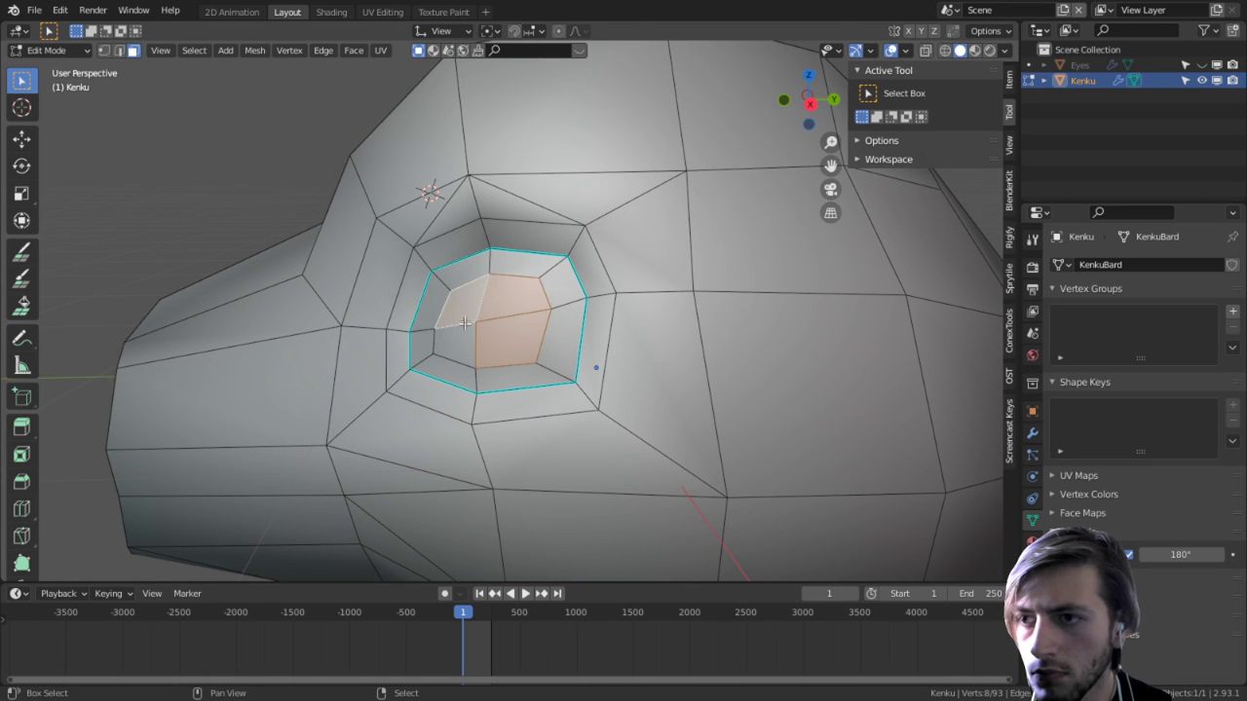
{"action": "key", "text": "ctrl+t"}
{"action": "key", "text": "alt+j"}
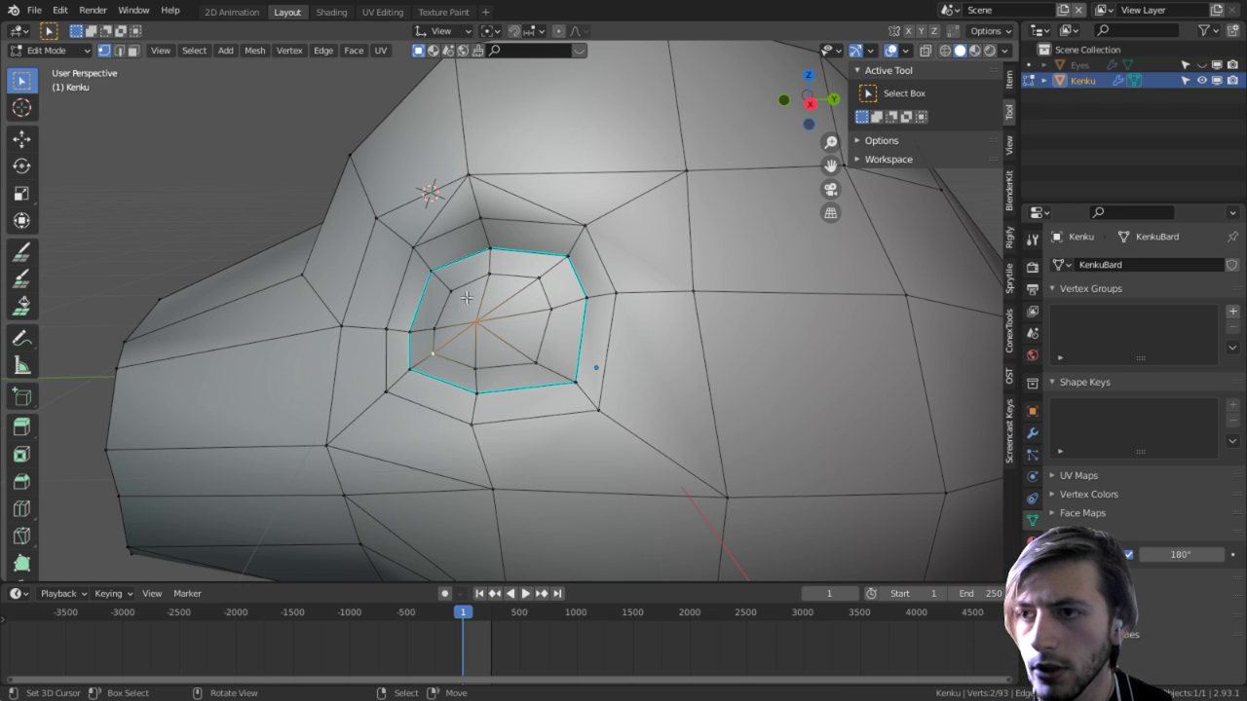
Step: Select the inner edge loop around the eye's centre, move it to round out the eyeball, and return to Object Mode
{"action": "middle_click_drag", "start_coordinate": [477, 320], "coordinate": [595, 272]}
{"action": "key", "text": "2"}
{"action": "left_click", "coordinate": [472, 256], "text": "alt"}
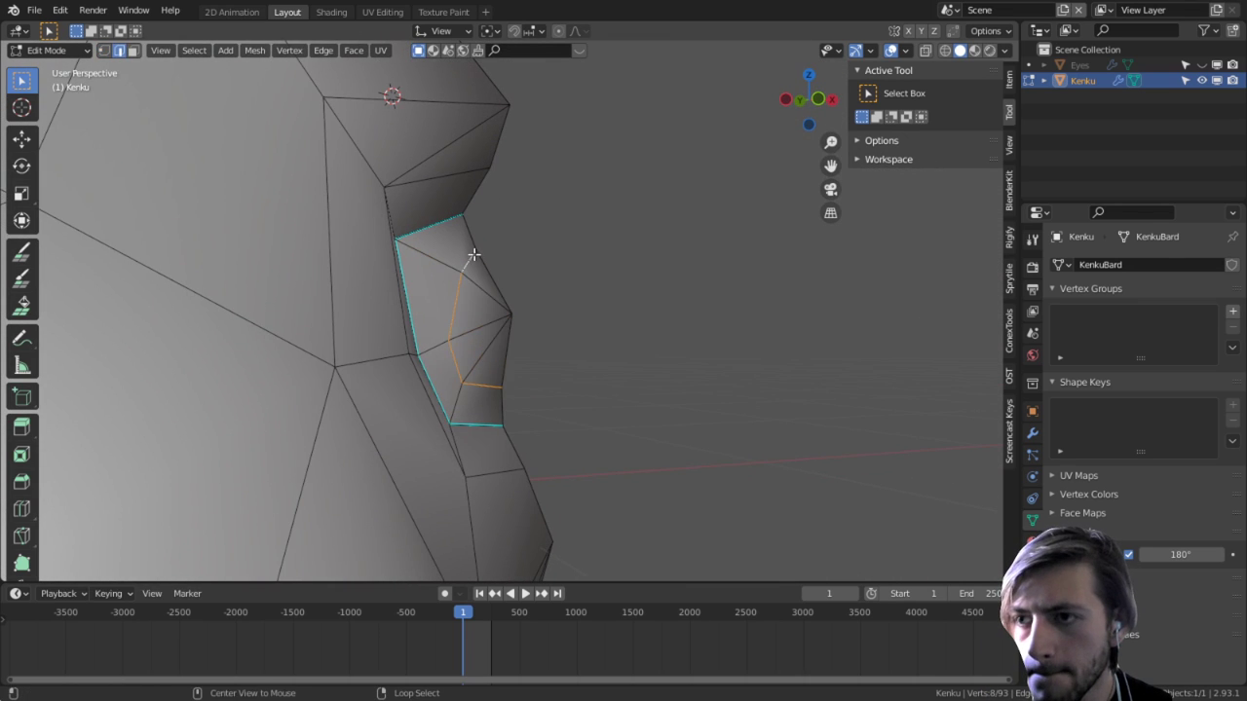
{"action": "middle_click_drag", "start_coordinate": [473, 256], "coordinate": [543, 291]}
{"action": "key", "text": "g"}
{"action": "left_click", "coordinate": [588, 246]}
{"action": "key", "text": "Tab"}
{"action": "scroll", "coordinate": [652, 300], "scroll_direction": "down", "scroll_amount": 8}
{"action": "middle_click_drag", "start_coordinate": [710, 287], "coordinate": [540, 283]}
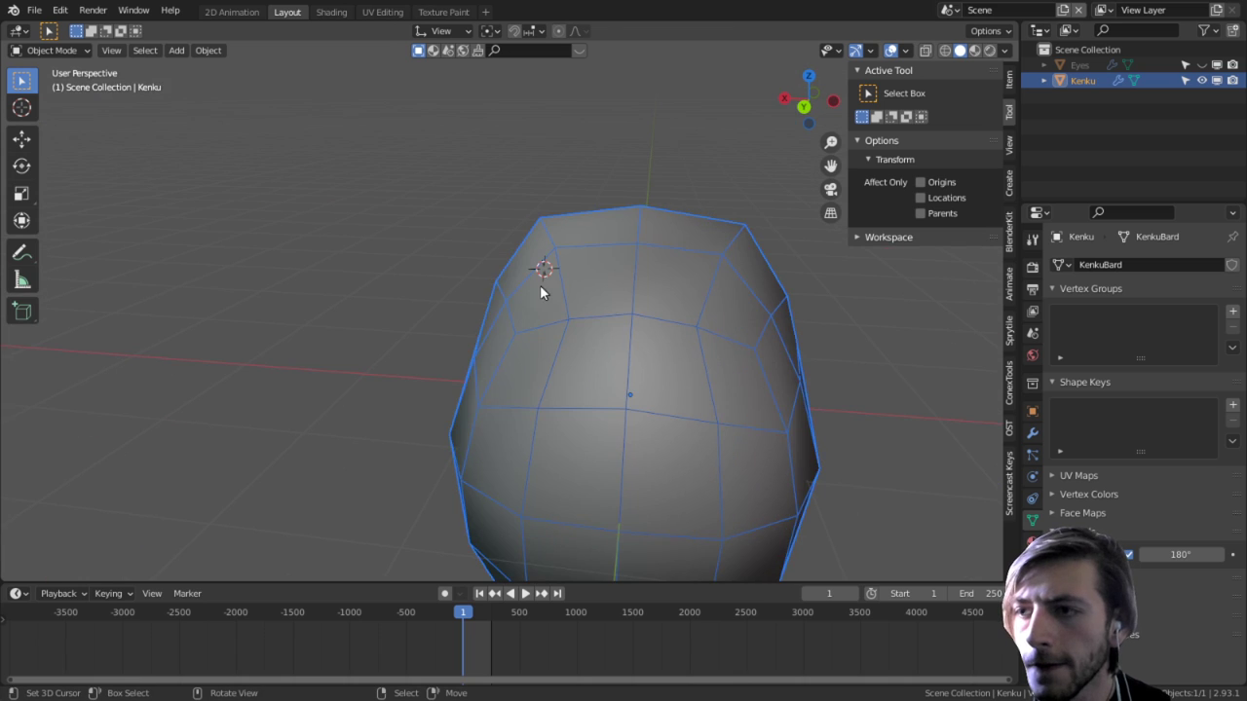
Step: In Edit Mode, move the vertex on the upper back of the head by about -0.014 m in X and 0.024 m in Y
{"action": "key", "text": "Tab"}
{"action": "left_click", "coordinate": [540, 286]}
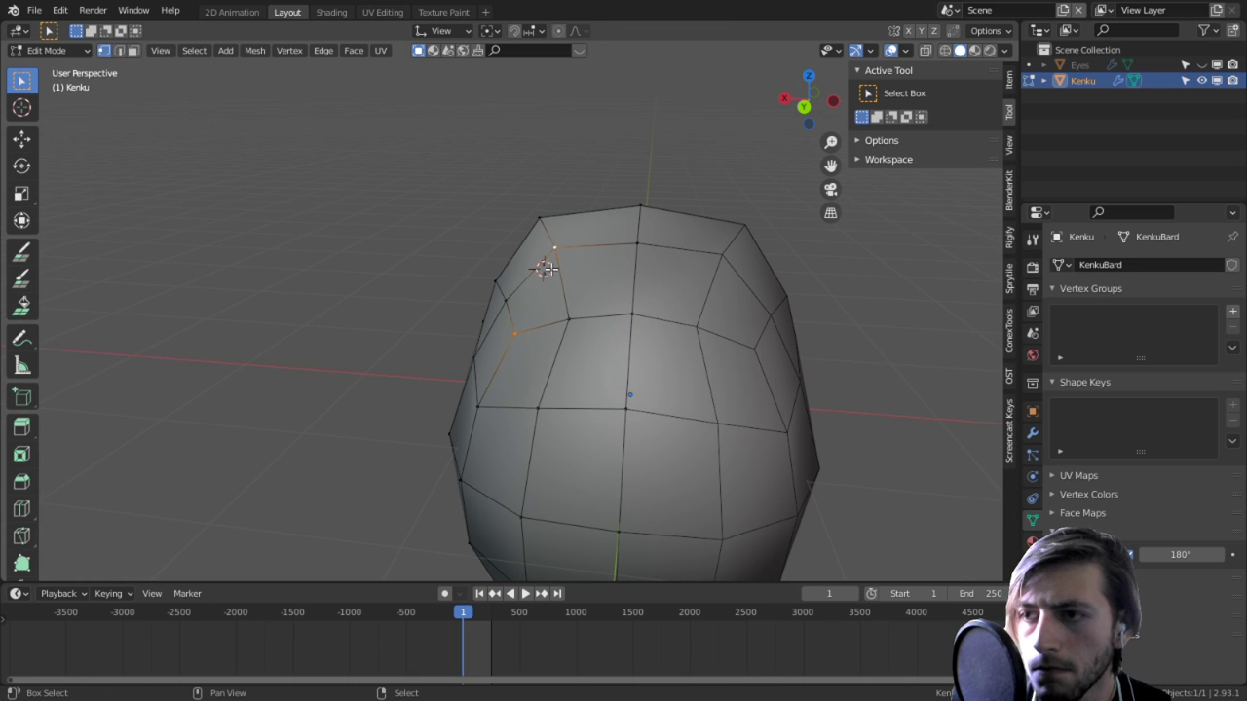
{"action": "middle_click_drag", "start_coordinate": [549, 269], "coordinate": [701, 271]}
{"action": "right_click_drag", "start_coordinate": [700, 270], "coordinate": [712, 271]}
{"action": "middle_click_drag", "start_coordinate": [711, 271], "coordinate": [797, 272]}
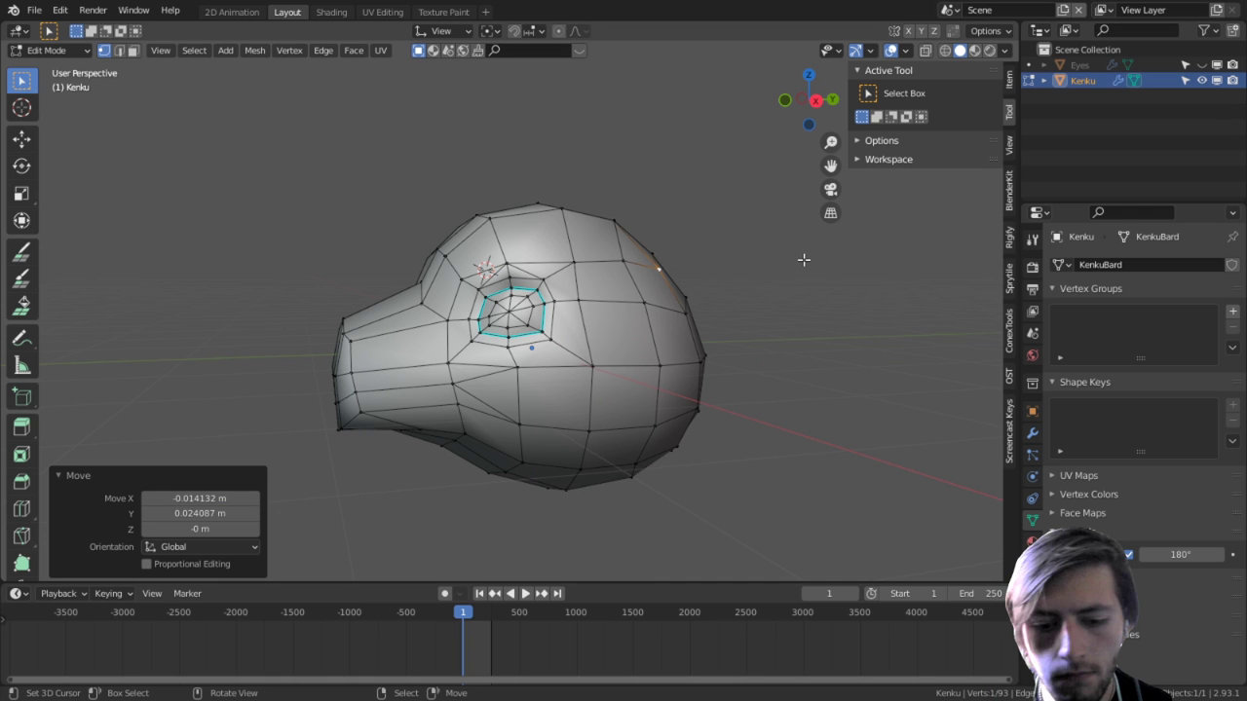
Step: Enable proportional editing and move the same rear vertex about 0.014 m in X, 0.057 m in Y and 0.057 m in Z
{"action": "key", "text": "o"}
{"action": "key", "text": "g"}
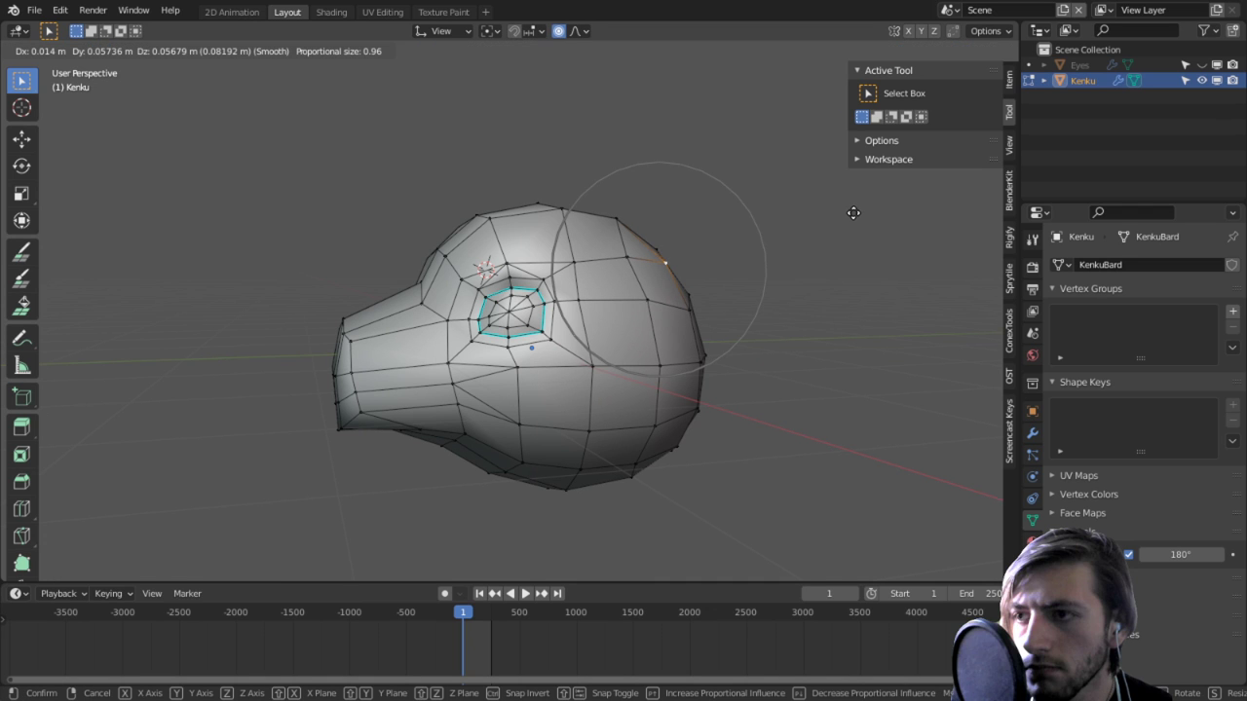
{"action": "left_click", "coordinate": [853, 213]}
Step: Select two vertically adjacent faces on the back of the head in face select mode
{"action": "middle_click_drag", "start_coordinate": [853, 213], "coordinate": [704, 373]}
{"action": "scroll", "coordinate": [615, 389], "scroll_direction": "down", "scroll_amount": 3}
{"action": "key", "text": "3"}
{"action": "left_click", "coordinate": [605, 384]}
{"action": "left_click", "coordinate": [613, 347], "text": "shift"}
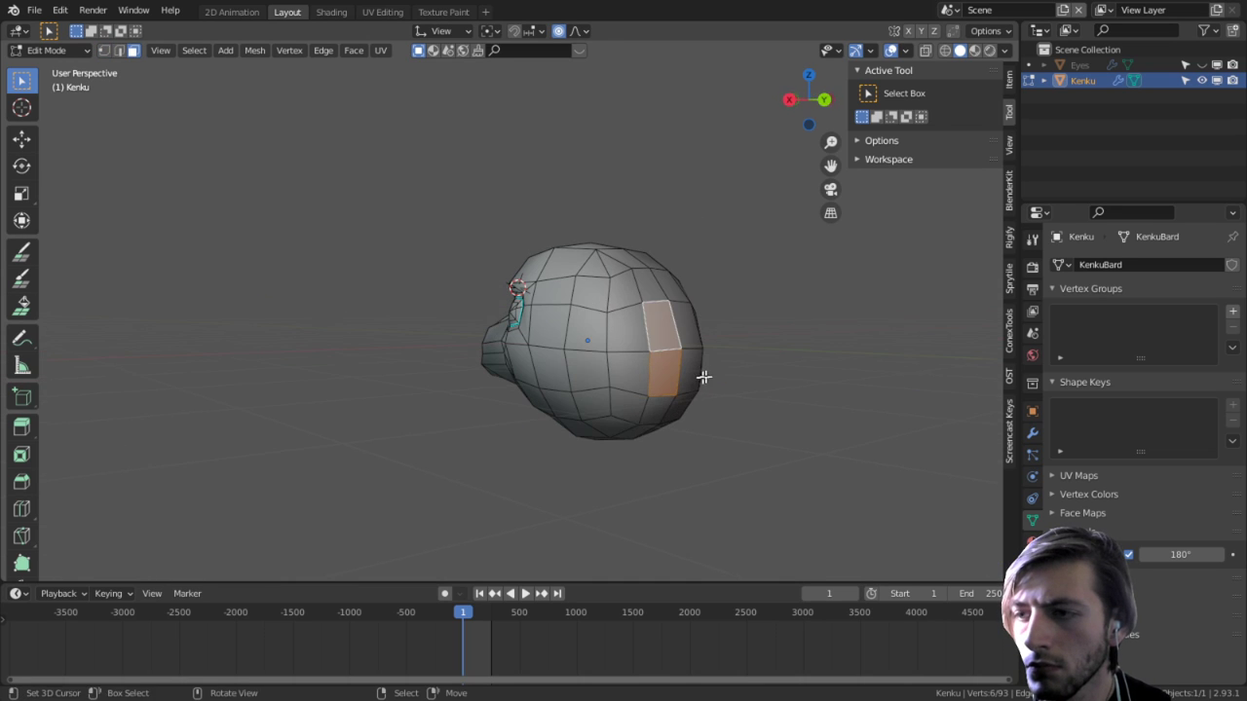
{"action": "key", "text": "g"}
{"action": "key", "text": "y"}
{"action": "key", "text": "x"}
{"action": "right_click", "coordinate": [779, 403]}
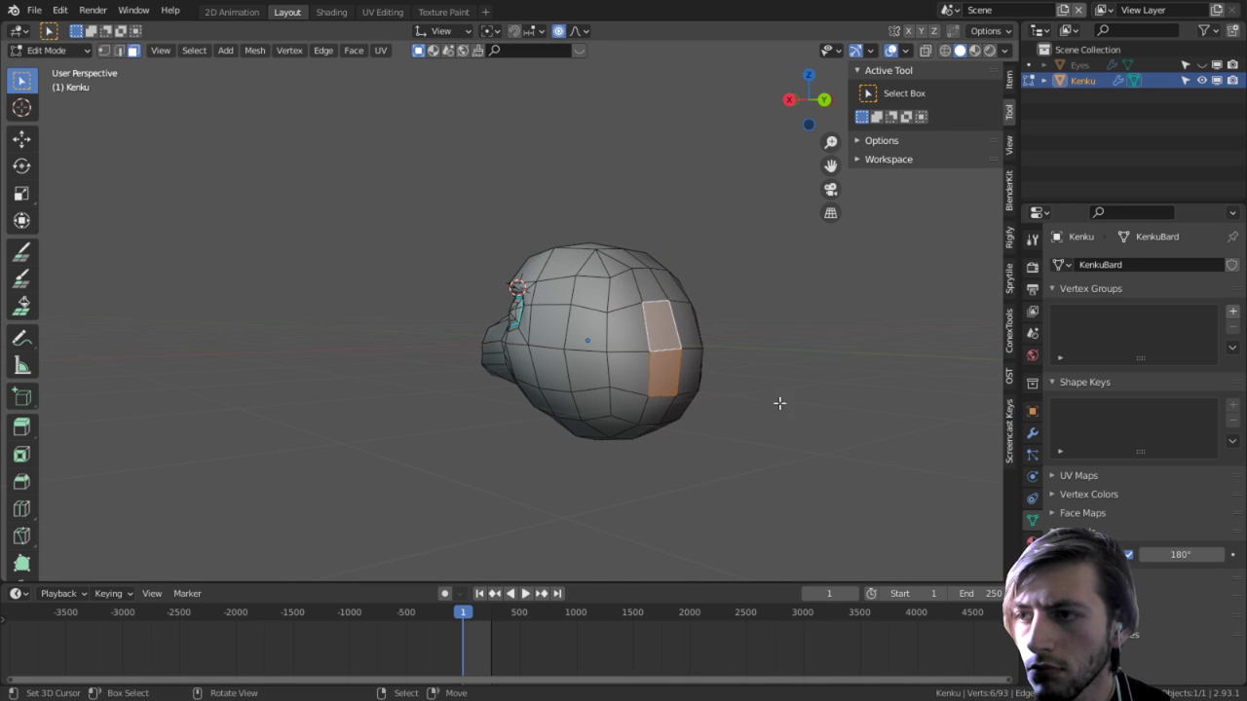
Step: Set the transform orientation to Global and move the rear faces about 0.185 m along Y with a proportional size of 1.744
{"action": "left_click", "coordinate": [443, 31]}
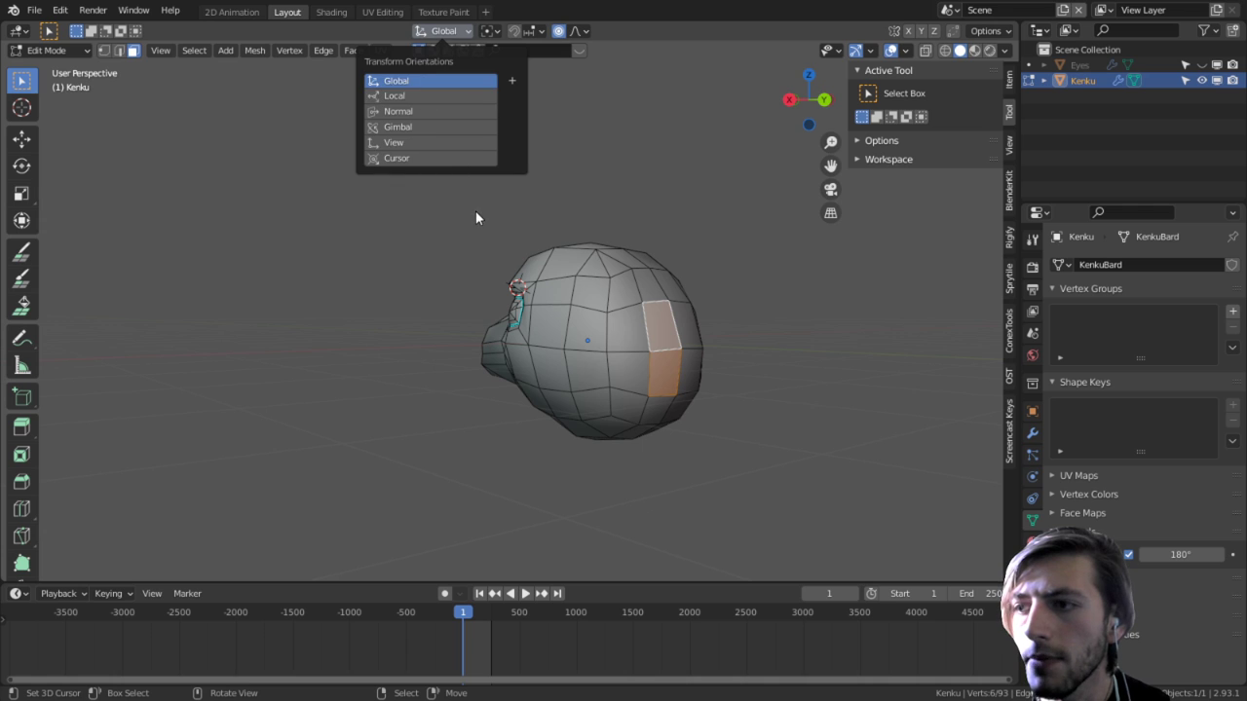
{"action": "key", "text": "g"}
{"action": "key", "text": "y"}
{"action": "scroll", "coordinate": [462, 235], "scroll_direction": "down", "scroll_amount": 6}
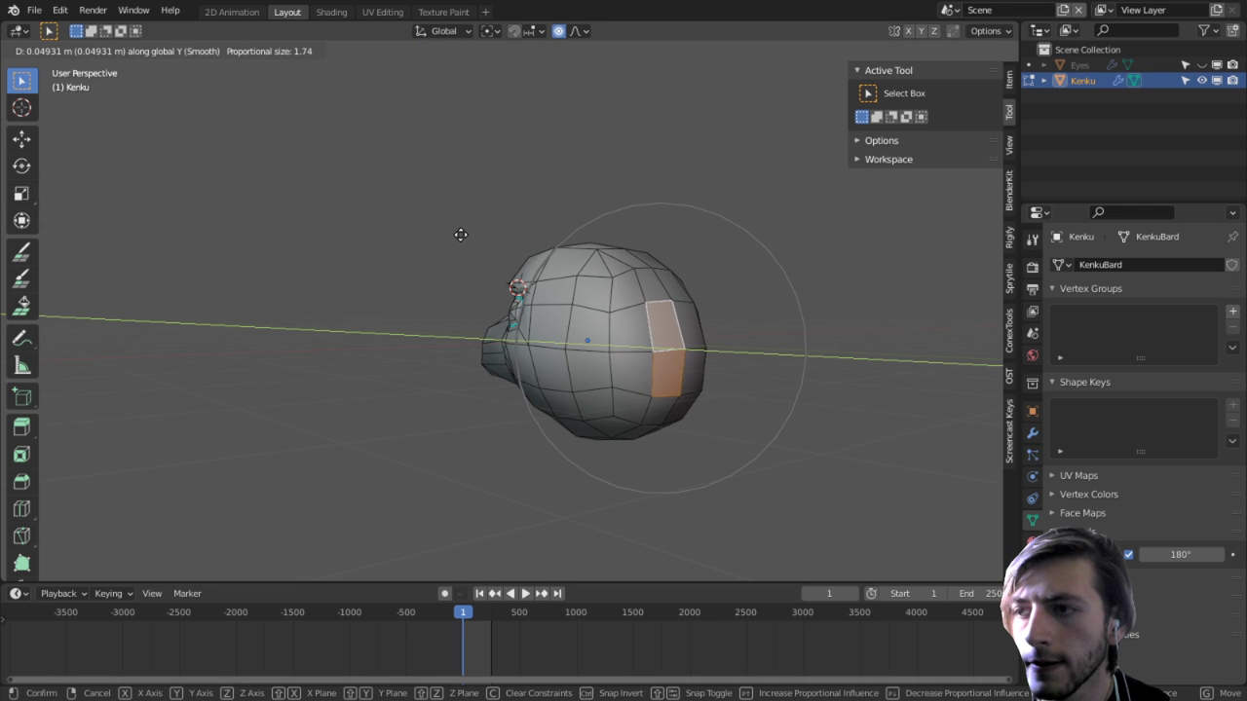
{"action": "left_click", "coordinate": [554, 234]}
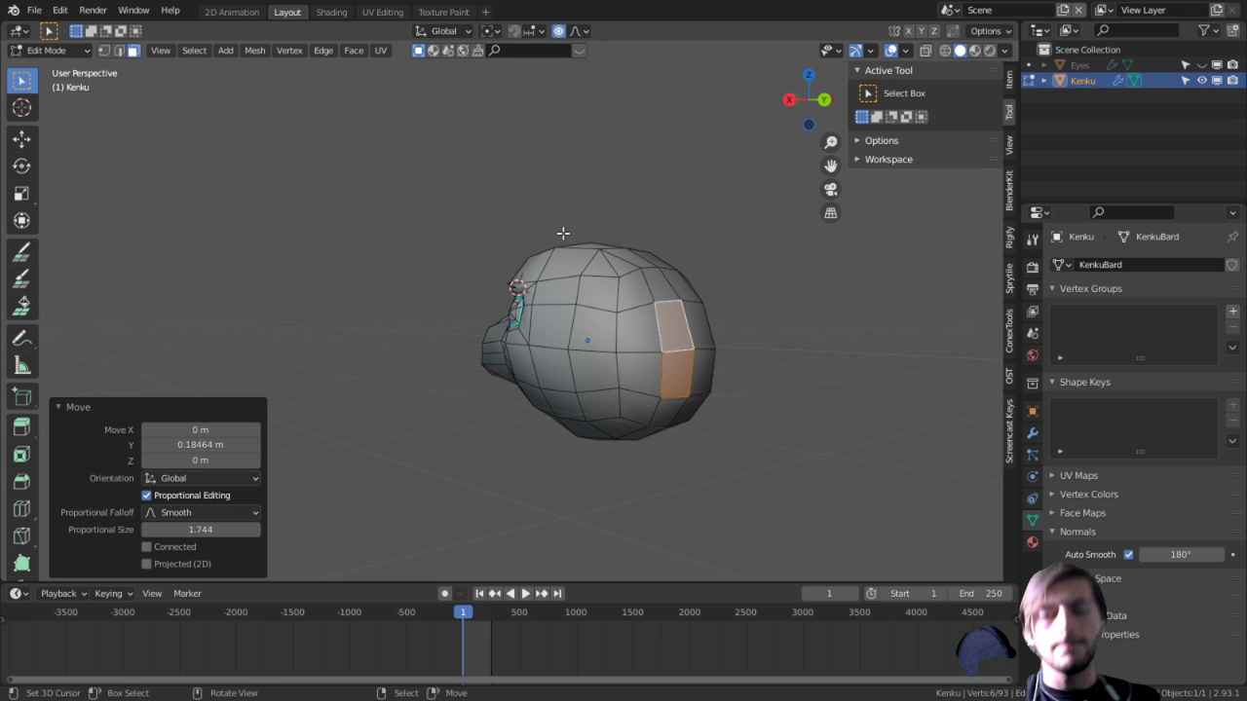
Step: Select the six front faces that close one half of the beak tip
{"action": "middle_click_drag", "start_coordinate": [532, 320], "coordinate": [785, 338]}
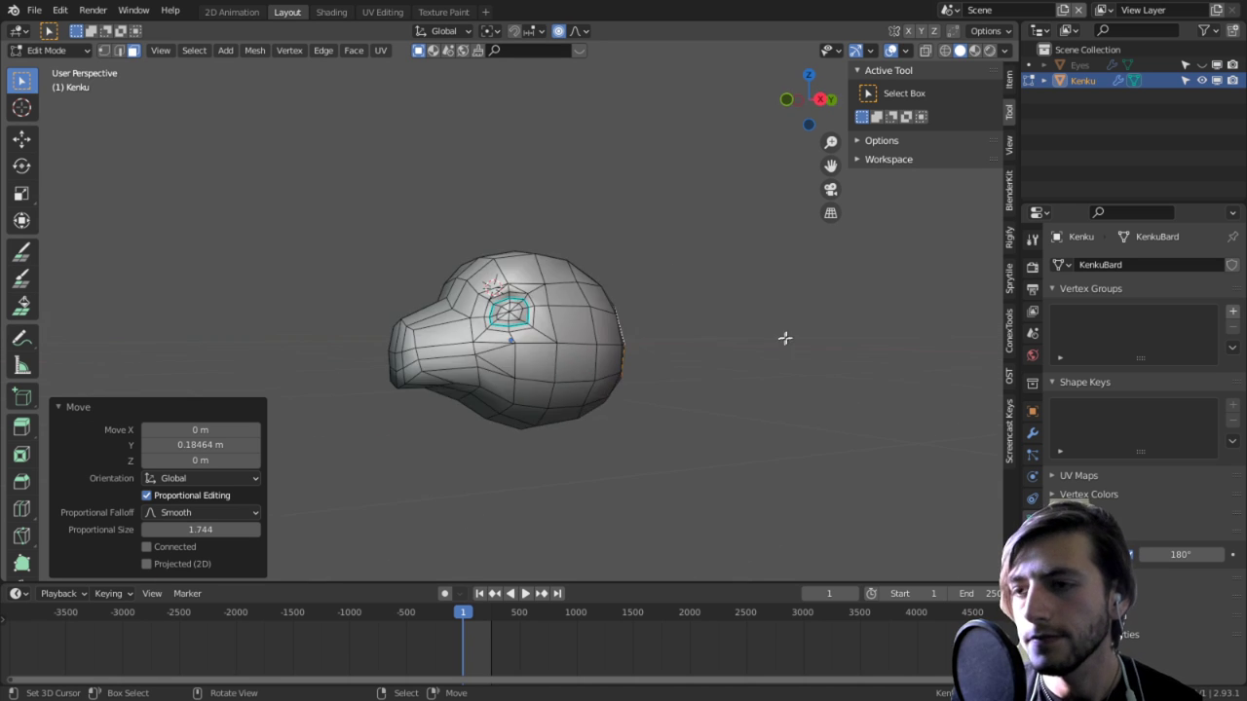
{"action": "middle_click", "coordinate": [439, 372], "text": "alt"}
{"action": "scroll", "coordinate": [493, 354], "scroll_direction": "up", "scroll_amount": 3}
{"action": "middle_click_drag", "start_coordinate": [559, 310], "coordinate": [676, 289]}
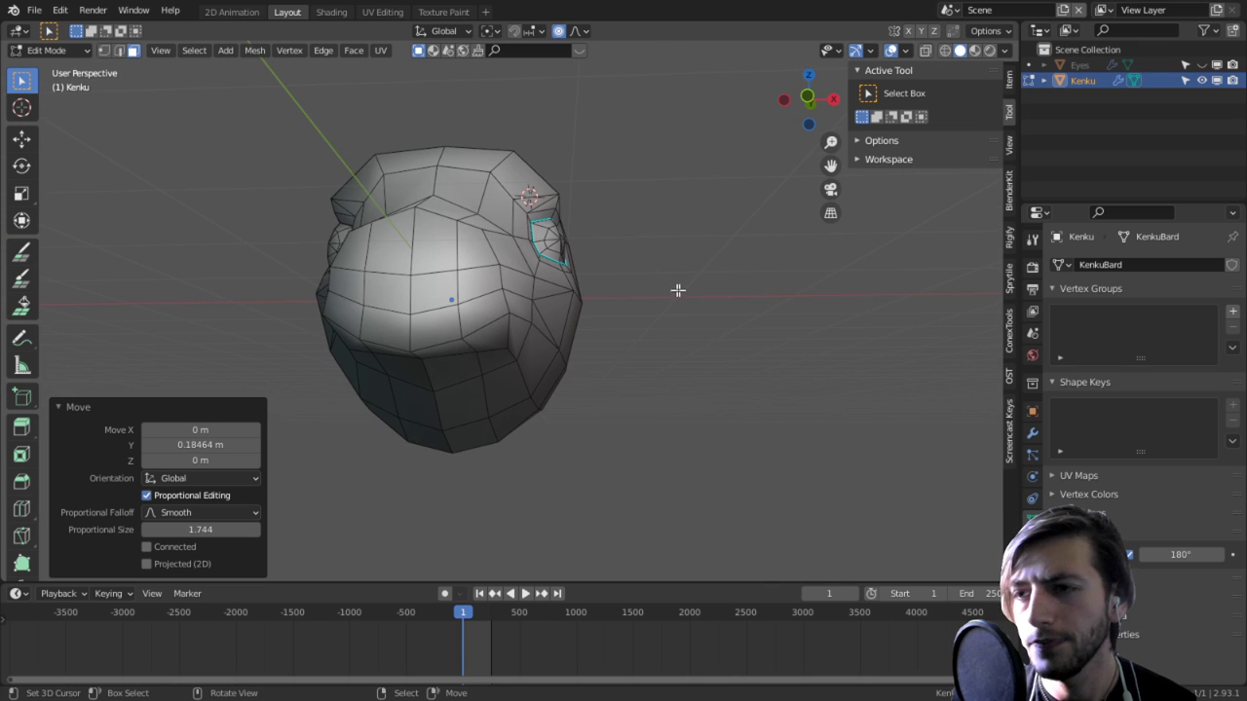
{"action": "key", "text": "c"}
{"action": "right_click", "coordinate": [396, 282]}
{"action": "middle_click", "coordinate": [417, 273], "text": "alt"}
{"action": "scroll", "coordinate": [535, 322], "scroll_direction": "up", "scroll_amount": 4}
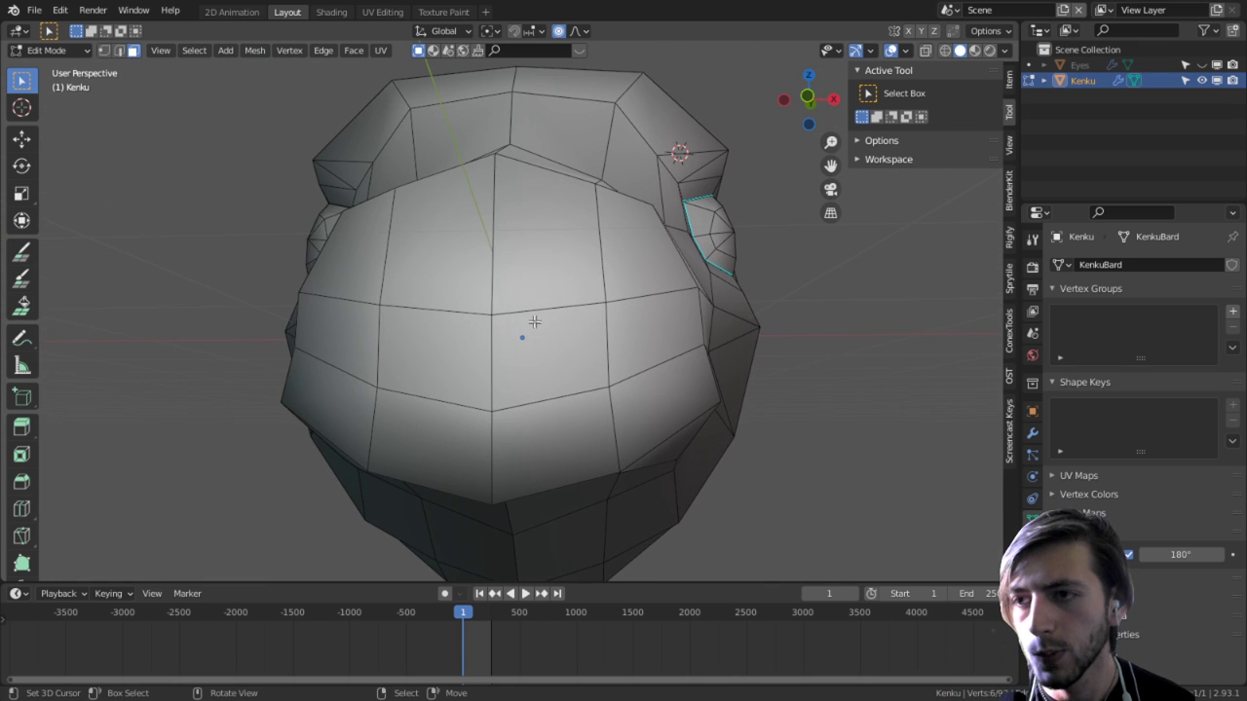
{"action": "right_click", "coordinate": [525, 276]}
{"action": "right_click", "coordinate": [542, 370], "text": "shift"}
{"action": "right_click", "coordinate": [598, 417], "text": "shift"}
{"action": "left_click", "coordinate": [662, 409], "text": "shift"}
{"action": "left_click", "coordinate": [653, 336], "text": "shift"}
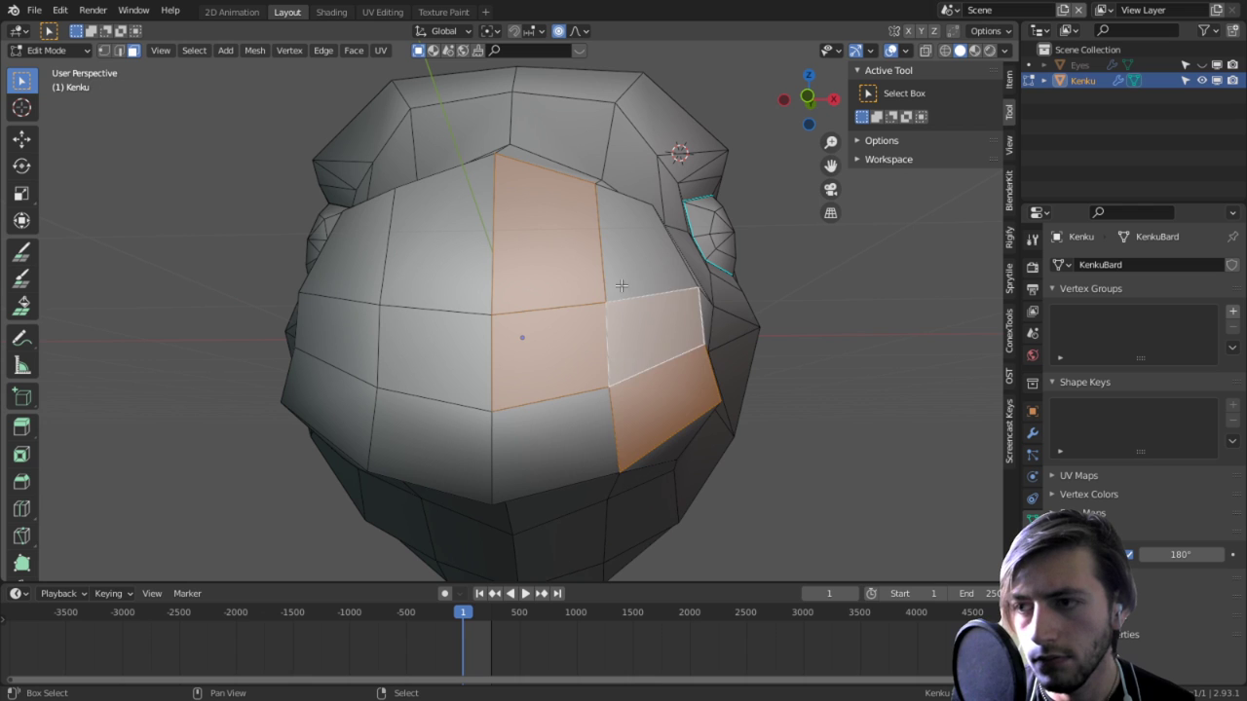
{"action": "left_click", "coordinate": [643, 244], "text": "shift"}
{"action": "left_click", "coordinate": [528, 428], "text": "shift"}
Step: In the right side view, move the beak-tip faces about 0.009 m in Y and 0.07 m in Z with proportional editing
{"action": "key", "text": "KP_3"}
{"action": "scroll", "coordinate": [539, 415], "scroll_direction": "down", "scroll_amount": 3}
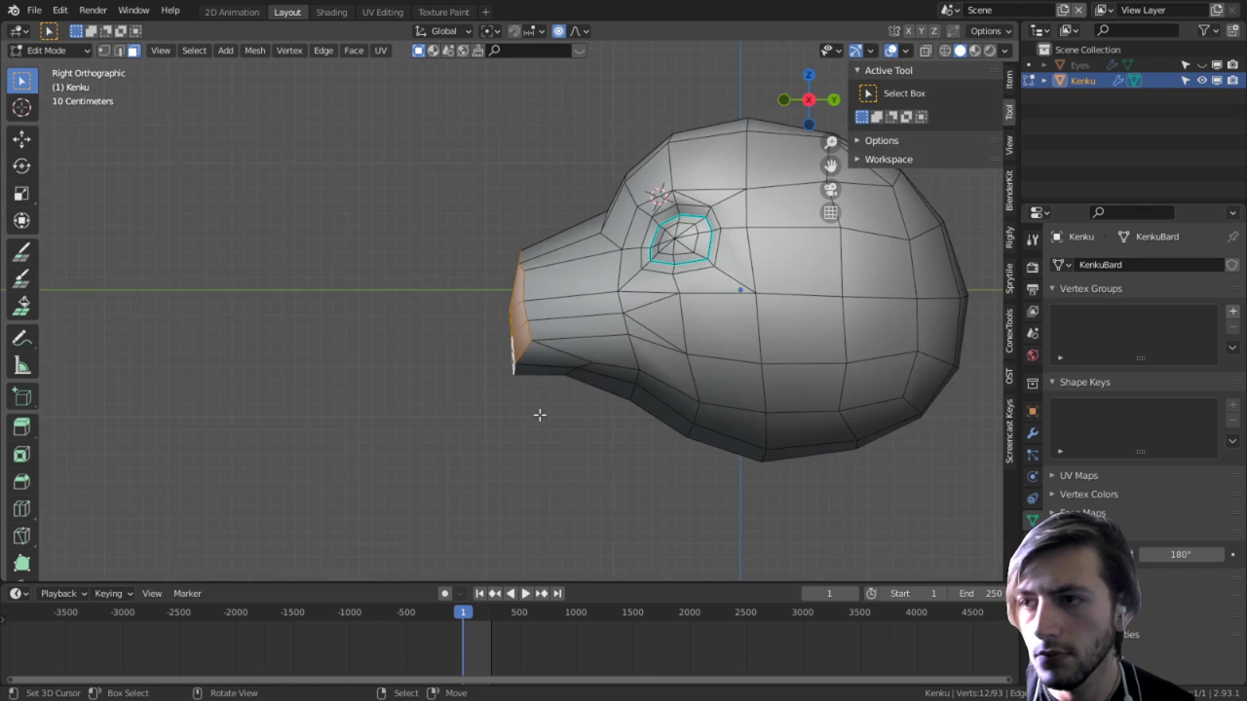
{"action": "scroll", "coordinate": [539, 404], "scroll_direction": "up", "scroll_amount": 2}
{"action": "key", "text": "g"}
{"action": "right_click", "coordinate": [474, 234]}
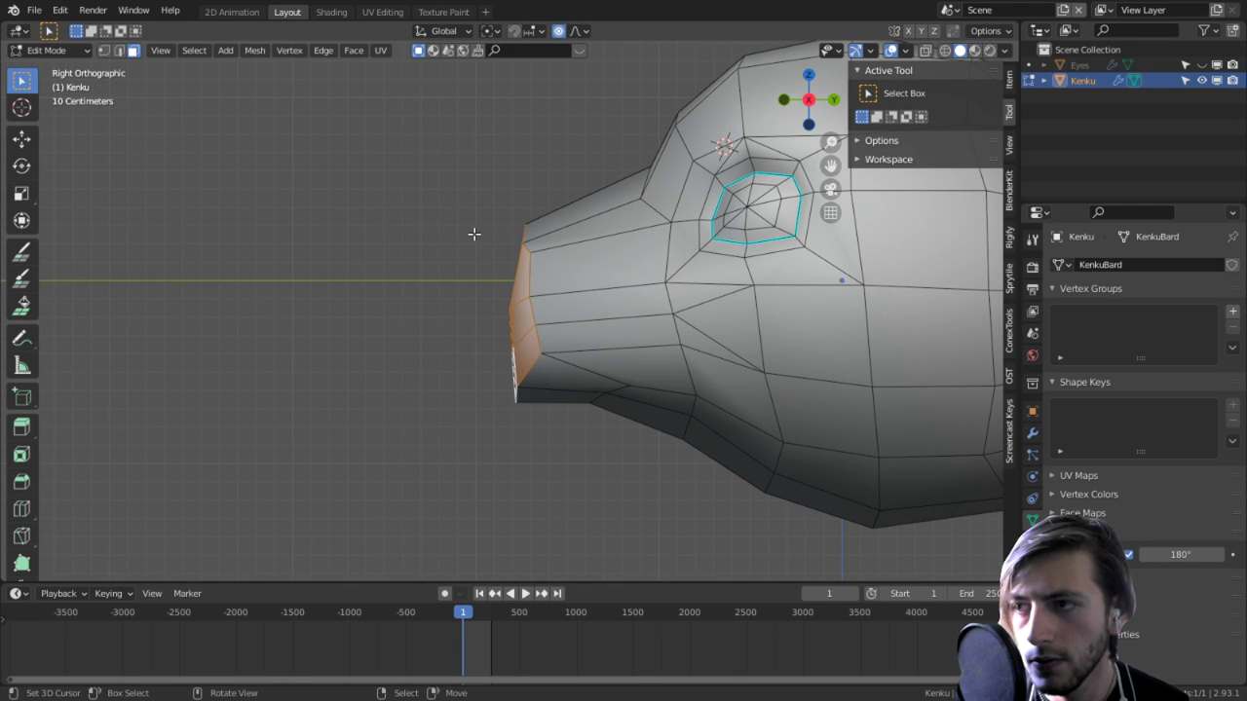
{"action": "key", "text": "g"}
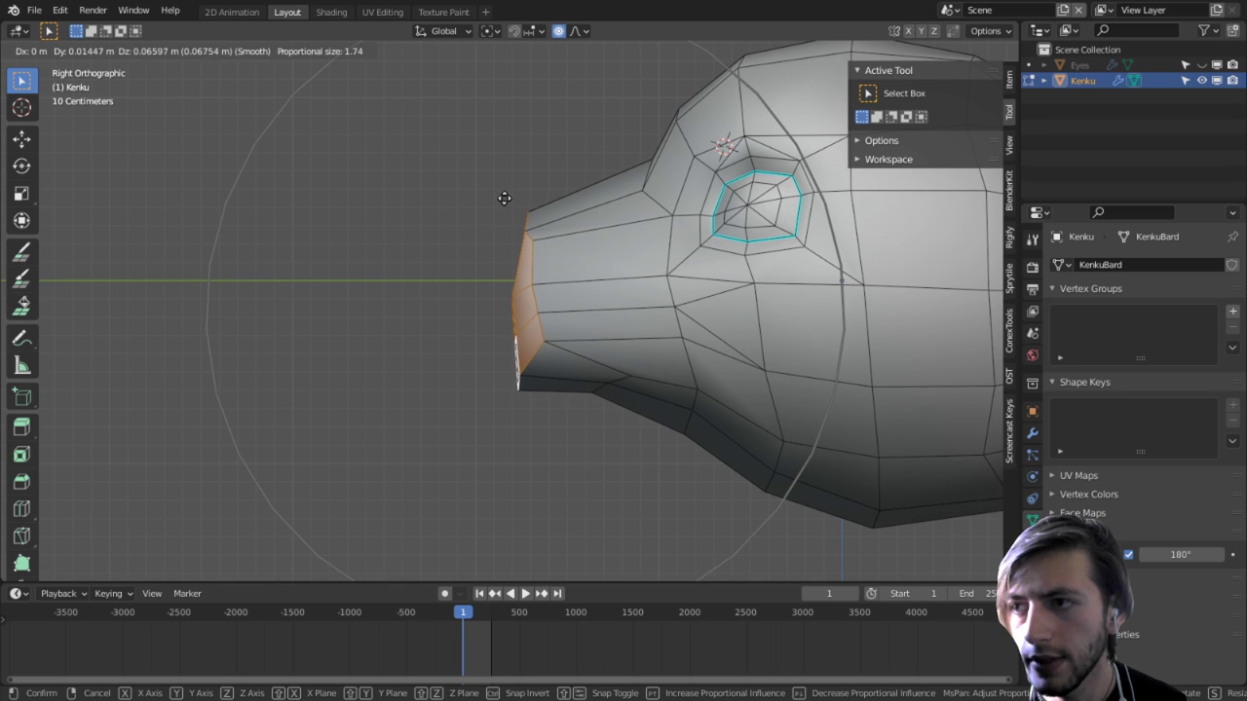
{"action": "left_click", "coordinate": [507, 193]}
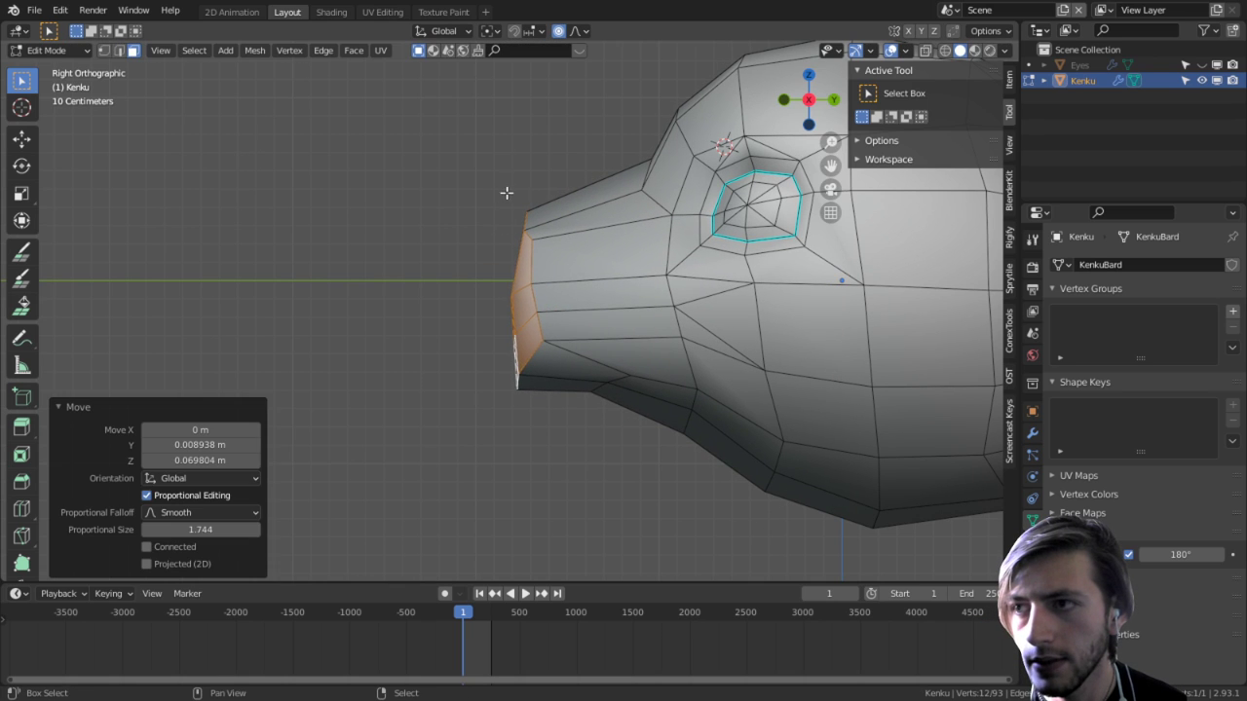
Step: Move the face on top of the beak by about -0.018 m in Y and -0.092 m in Z with proportional editing
{"action": "left_click", "coordinate": [587, 176]}
{"action": "key", "text": "g"}
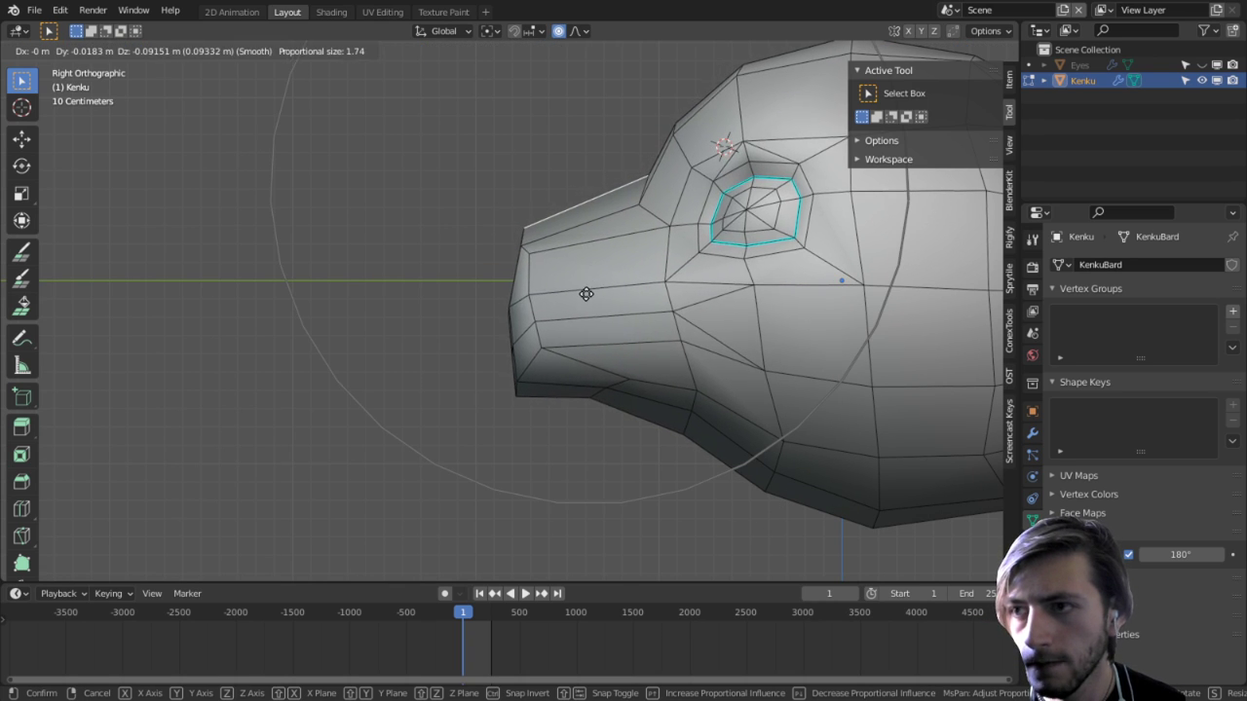
{"action": "left_click", "coordinate": [587, 293]}
Step: Reselect the six beak-tip faces, extrude them forward and slightly down with a tilt in side view, and disable proportional editing
{"action": "middle_click_drag", "start_coordinate": [586, 290], "coordinate": [551, 264]}
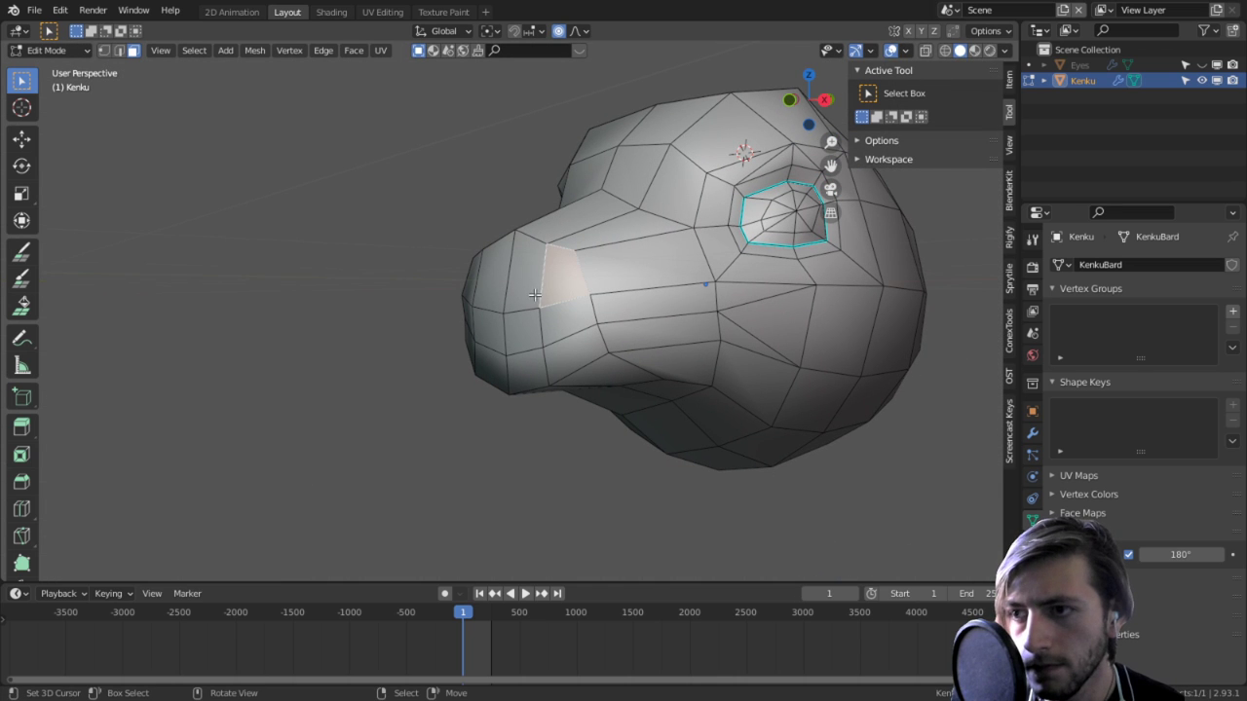
{"action": "left_click", "coordinate": [537, 364], "text": "ctrl+shift"}
{"action": "key", "text": "KP_3"}
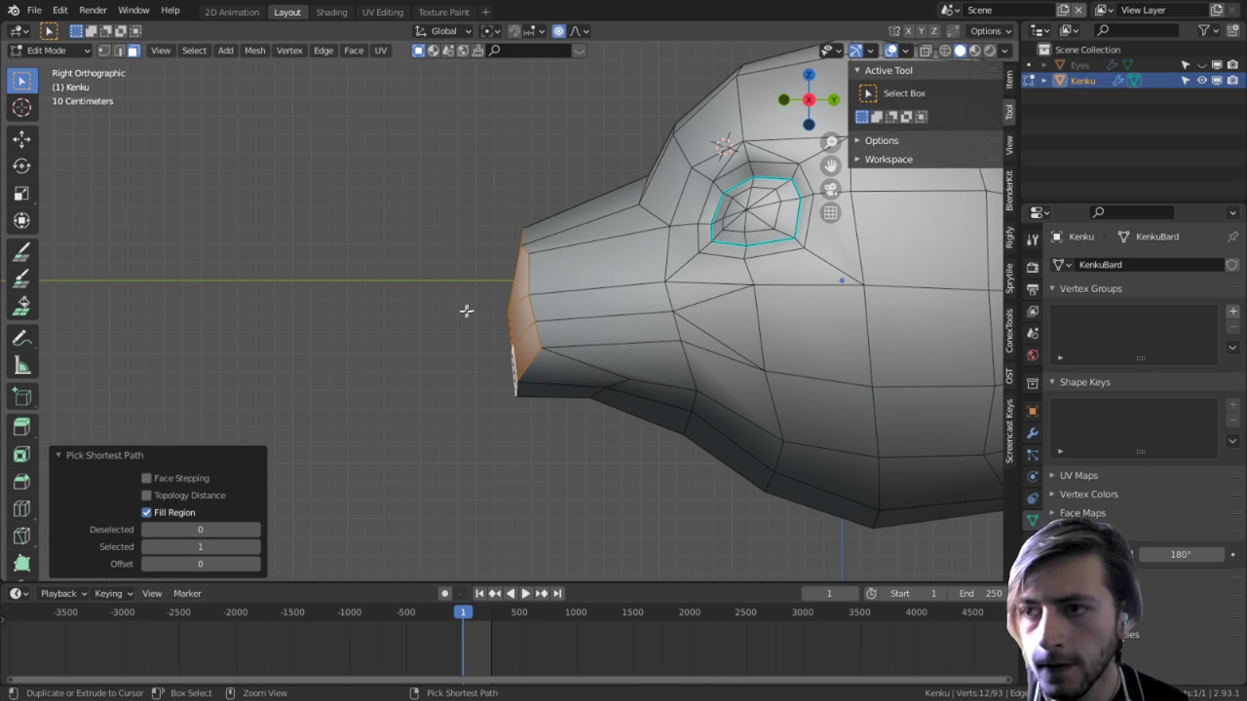
{"action": "key", "text": "g"}
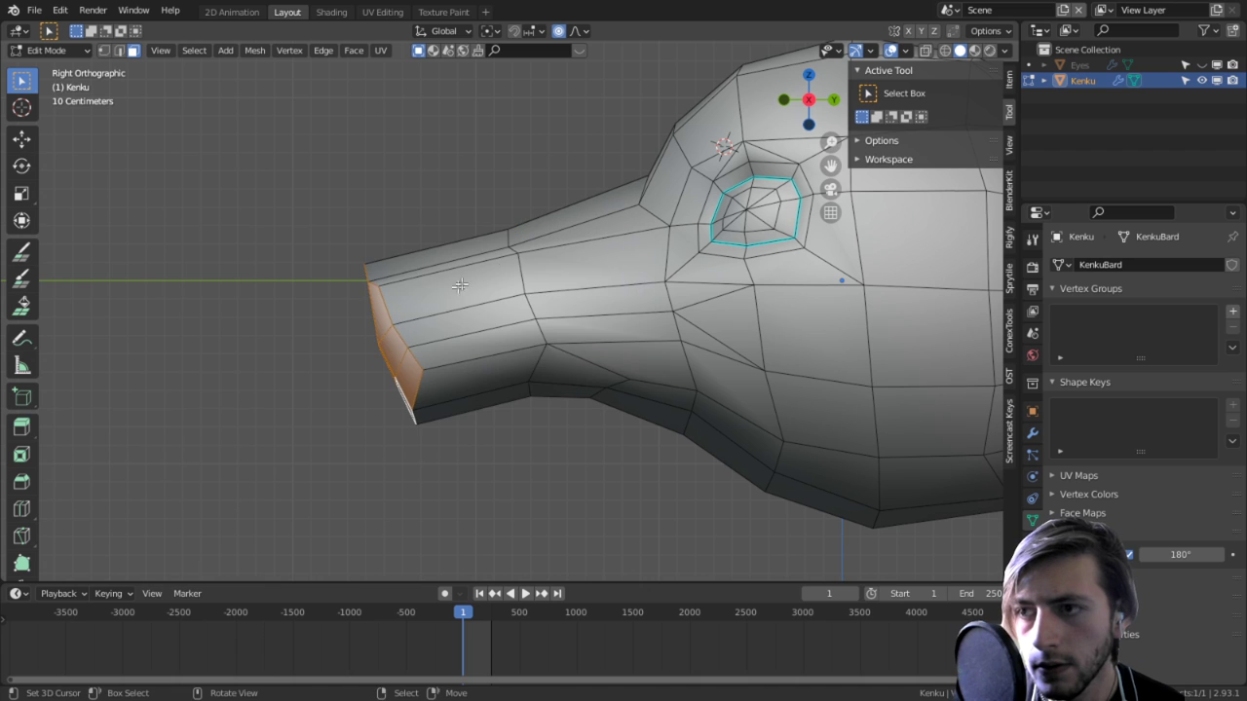
{"action": "left_click", "coordinate": [513, 230]}
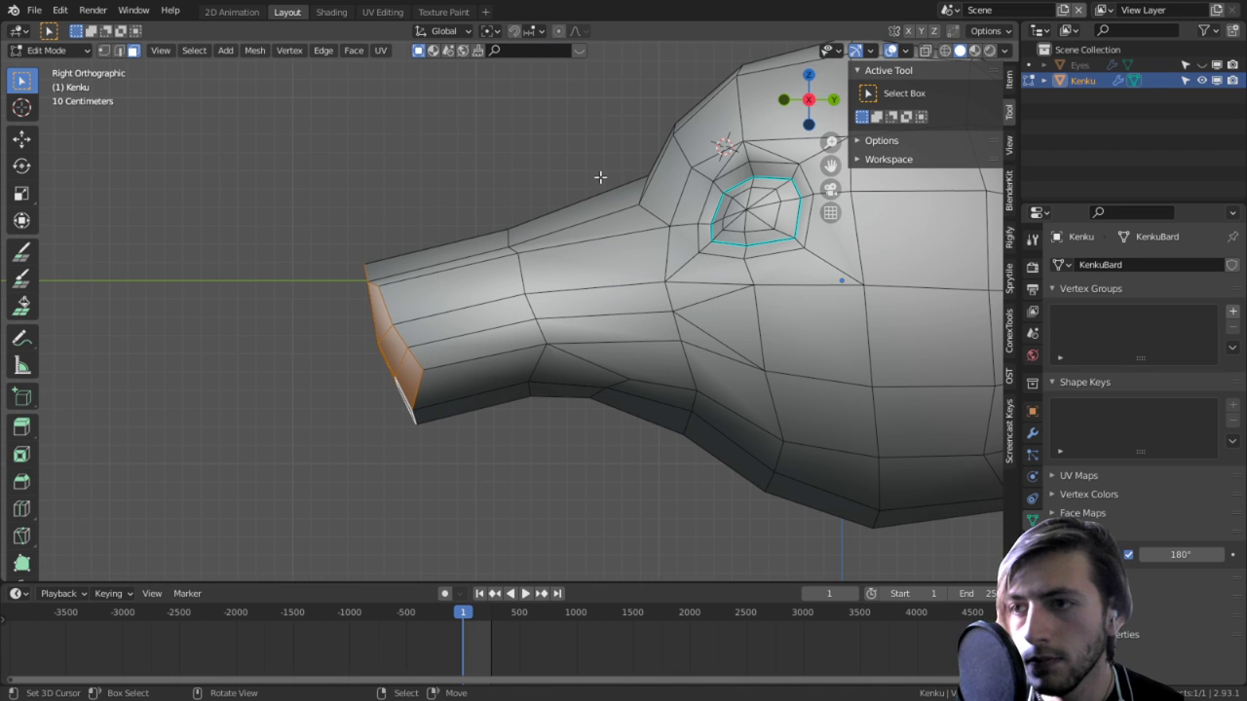
Step: Scale the extruded beak-tip faces to about 0.711 along Z
{"action": "key", "text": "s"}
{"action": "key", "text": "z"}
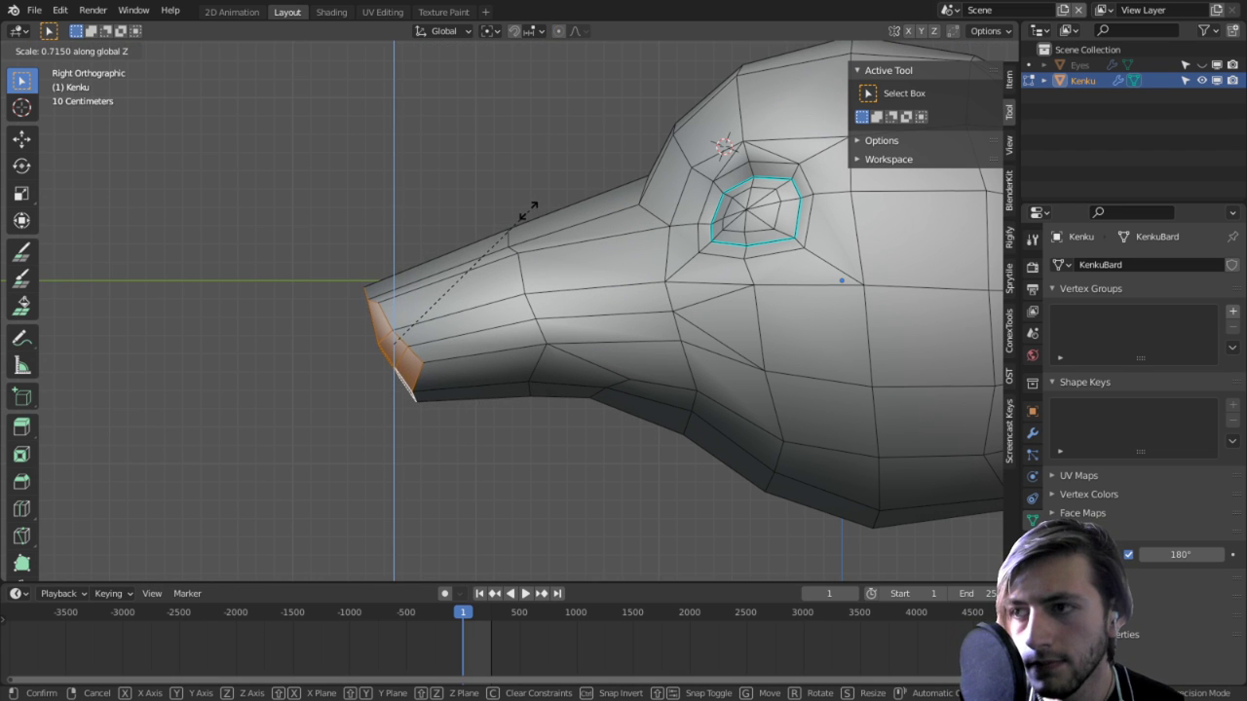
{"action": "left_click", "coordinate": [527, 210]}
{"action": "middle_click_drag", "start_coordinate": [528, 209], "coordinate": [731, 262]}
{"action": "key", "text": "s"}
{"action": "key", "text": "x"}
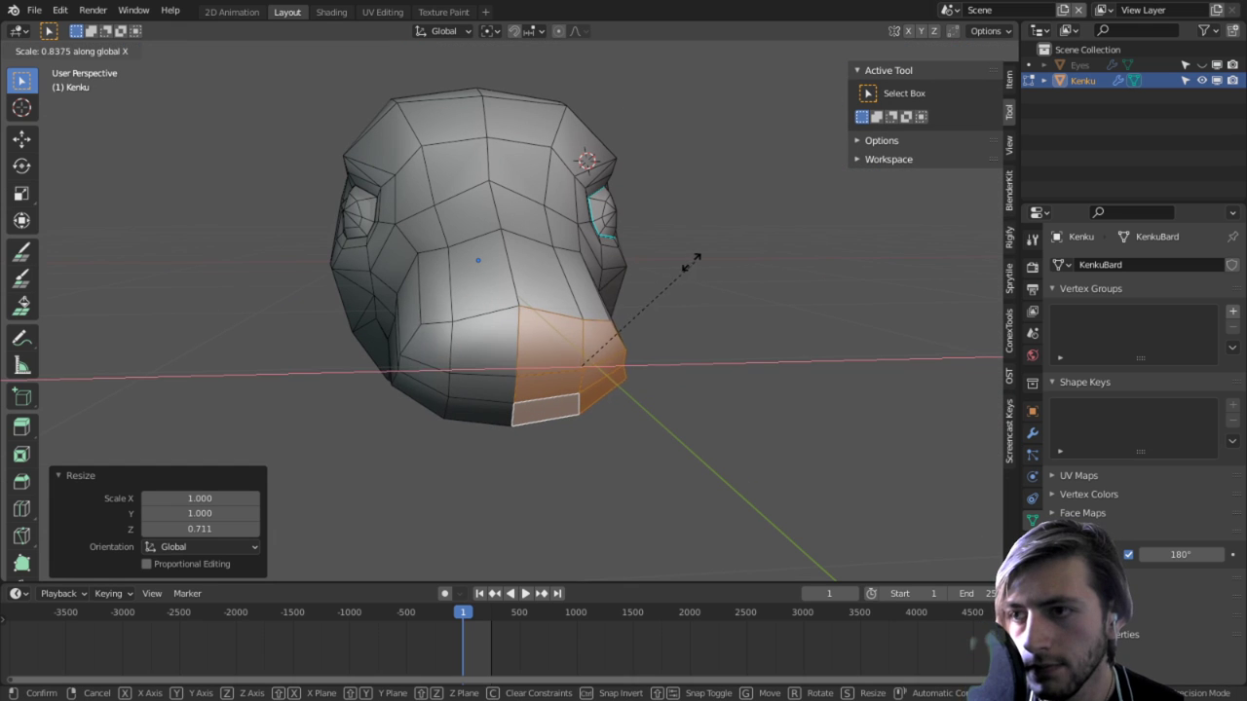
{"action": "key", "text": "Escape"}
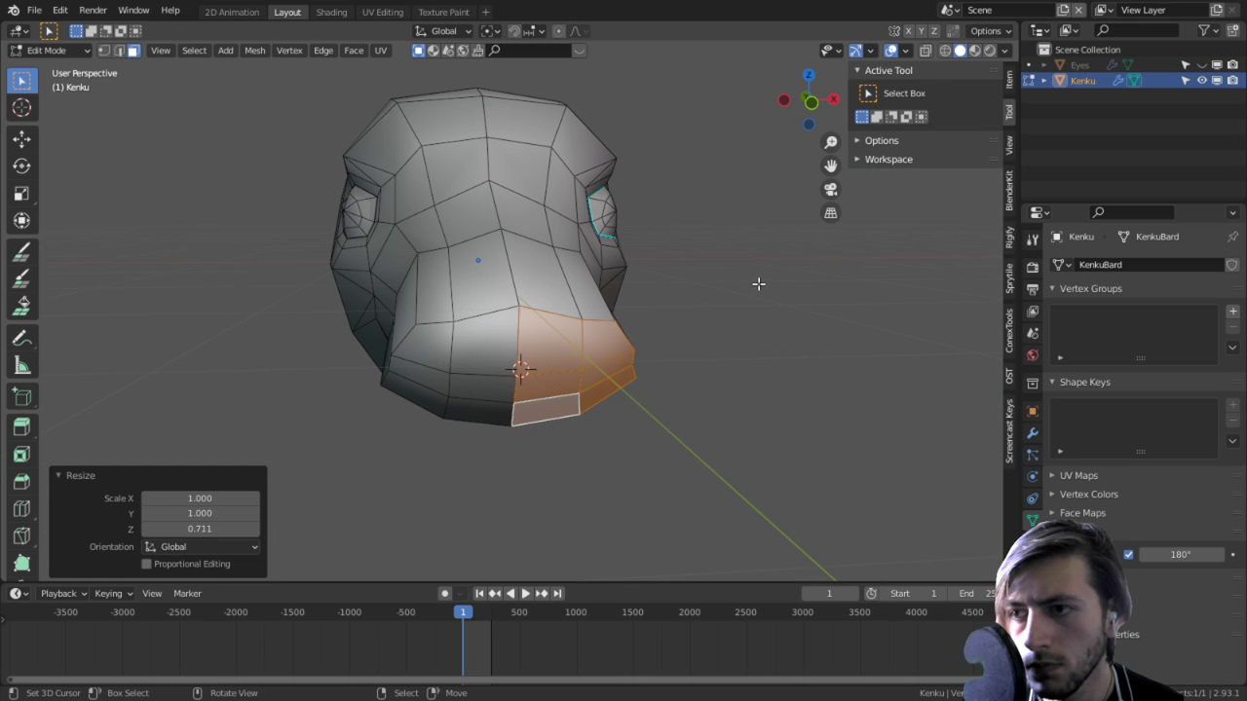
Step: Set the transform pivot point to the 3D Cursor and scale the beak-tip faces to about 0.623 along X
{"action": "left_click", "coordinate": [491, 30]}
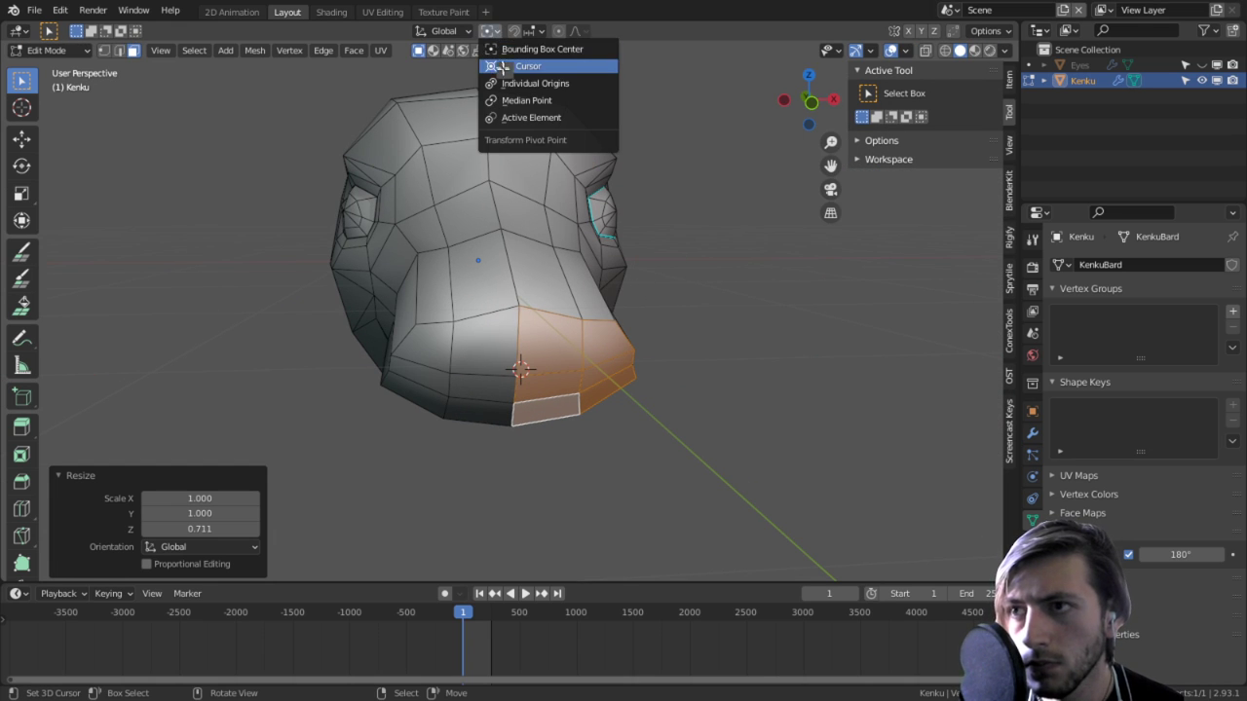
{"action": "left_click", "coordinate": [526, 64]}
{"action": "key", "text": "s"}
{"action": "key", "text": "x"}
{"action": "left_click", "coordinate": [573, 208]}
{"action": "middle_click_drag", "start_coordinate": [573, 208], "coordinate": [444, 266]}
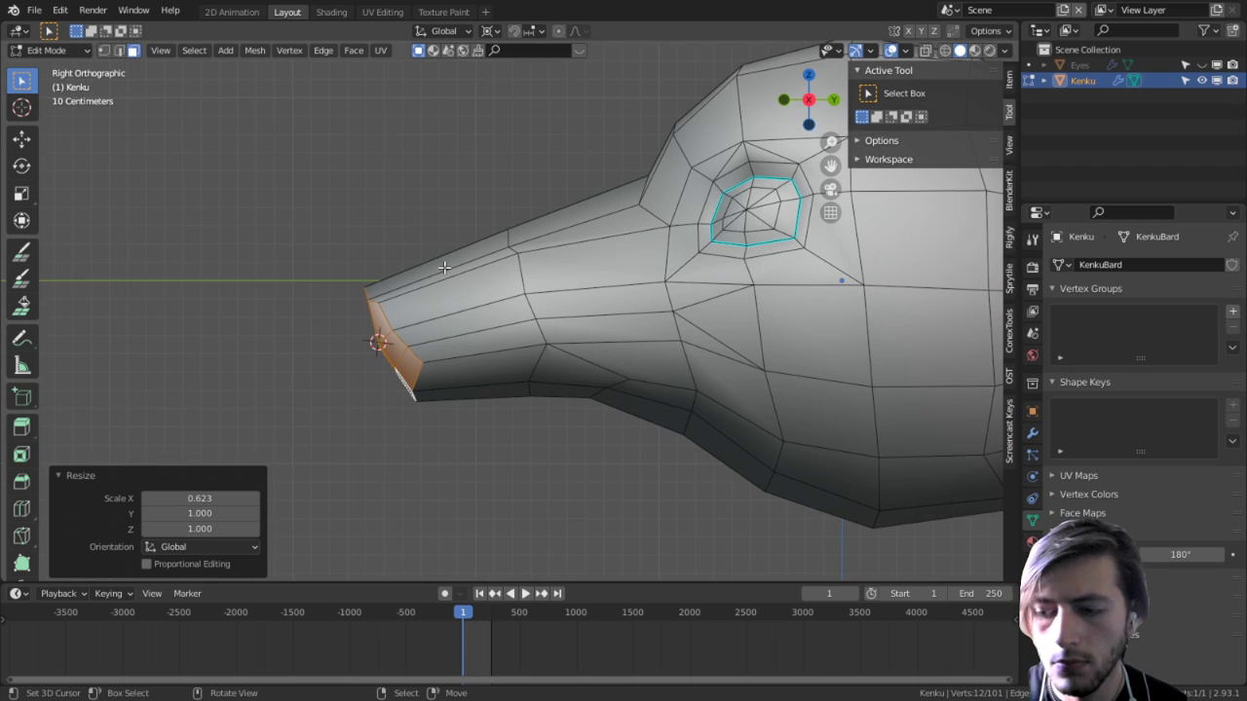
Step: Try to pull the middle edge of the beak tip forward and down in side view with proportional editing
{"action": "middle_click_drag", "start_coordinate": [382, 341], "coordinate": [437, 358]}
{"action": "key", "text": "2"}
{"action": "right_click", "coordinate": [382, 359]}
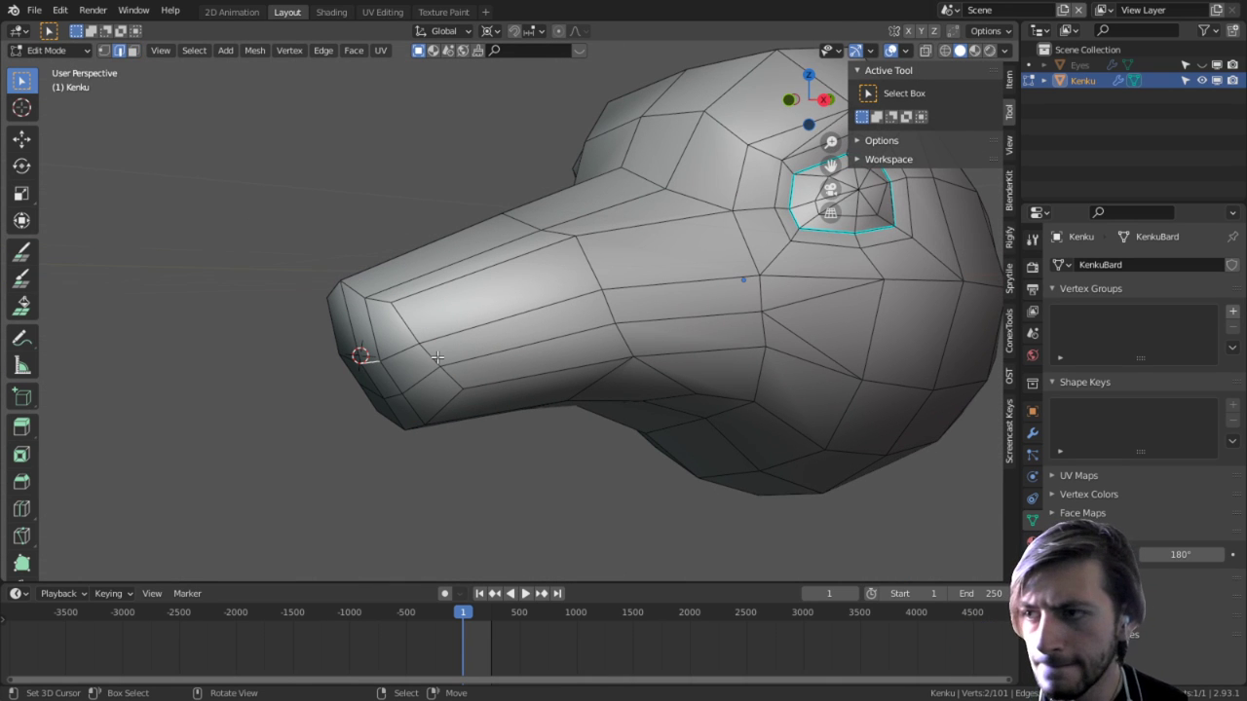
{"action": "key", "text": "KP_3"}
{"action": "key", "text": "g"}
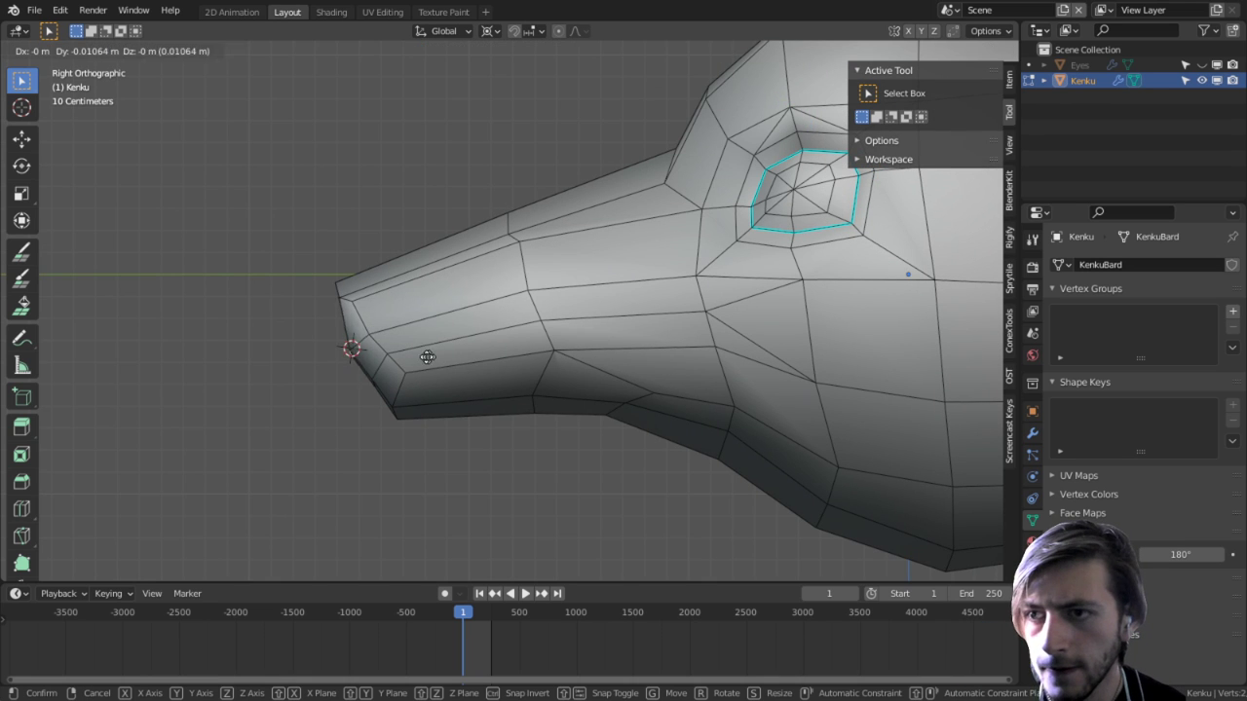
{"action": "left_click", "coordinate": [393, 386]}
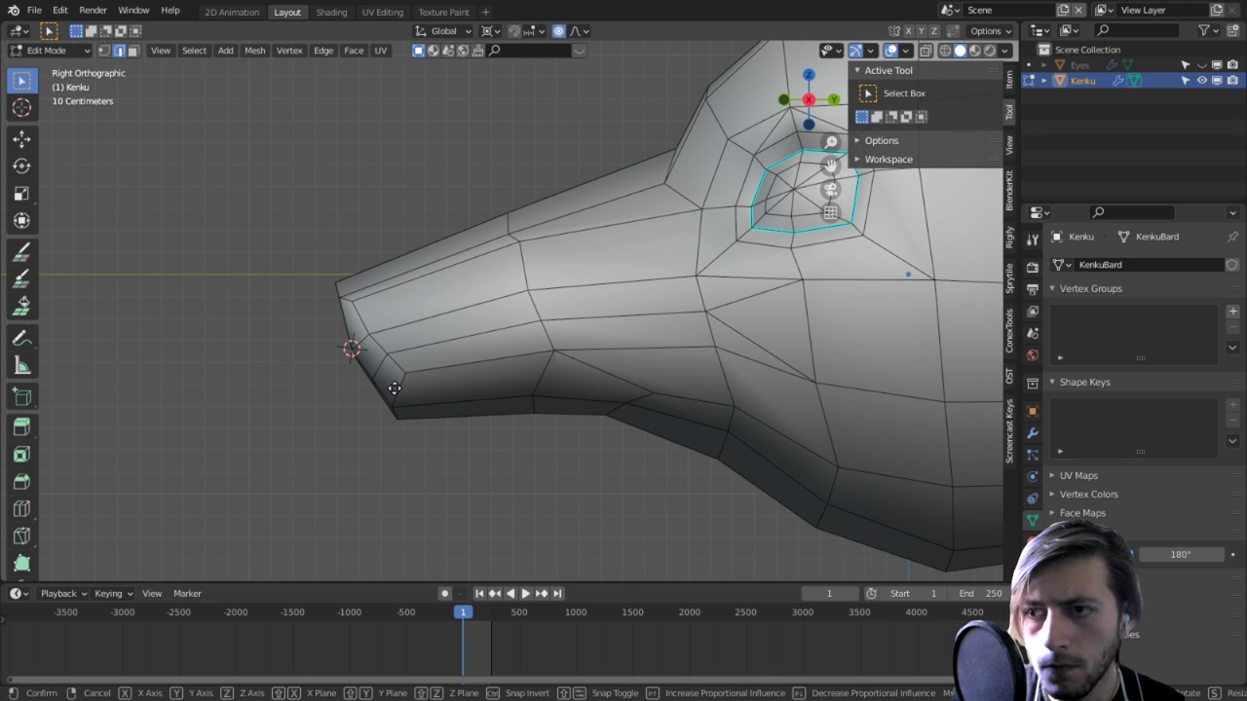
{"action": "key", "text": "g"}
{"action": "scroll", "coordinate": [362, 396], "scroll_direction": "up", "scroll_amount": 6}
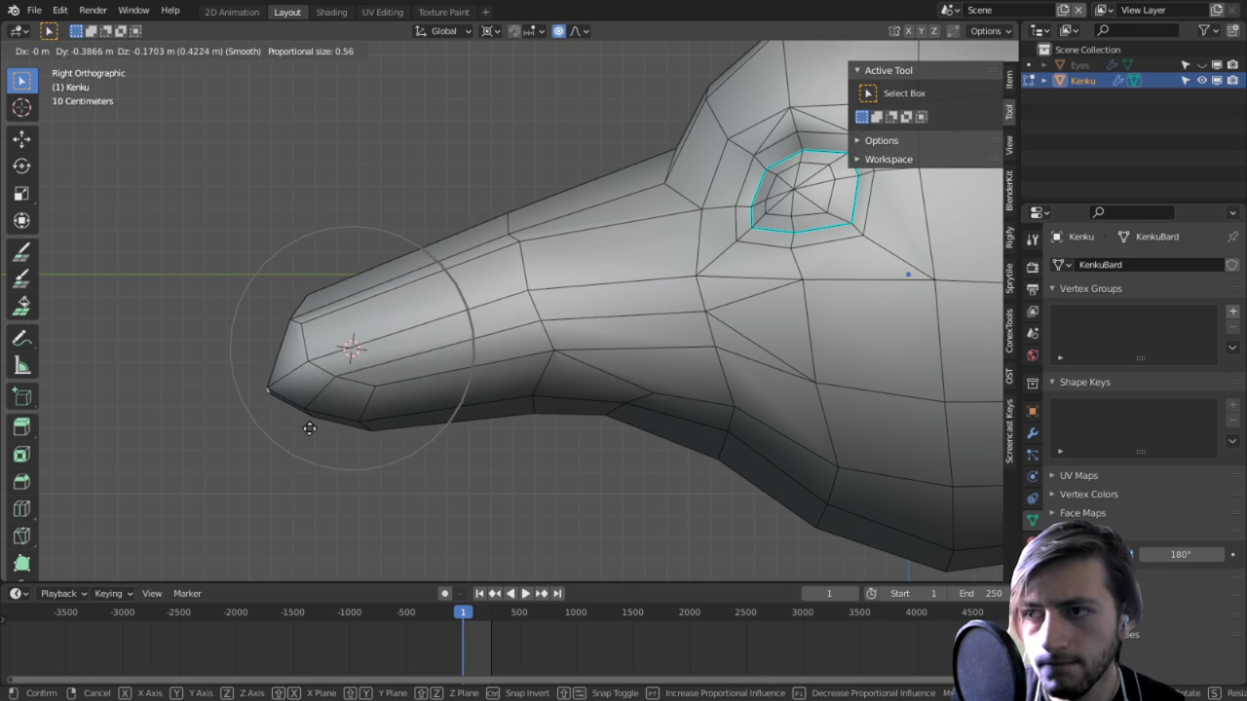
{"action": "left_click", "coordinate": [341, 391]}
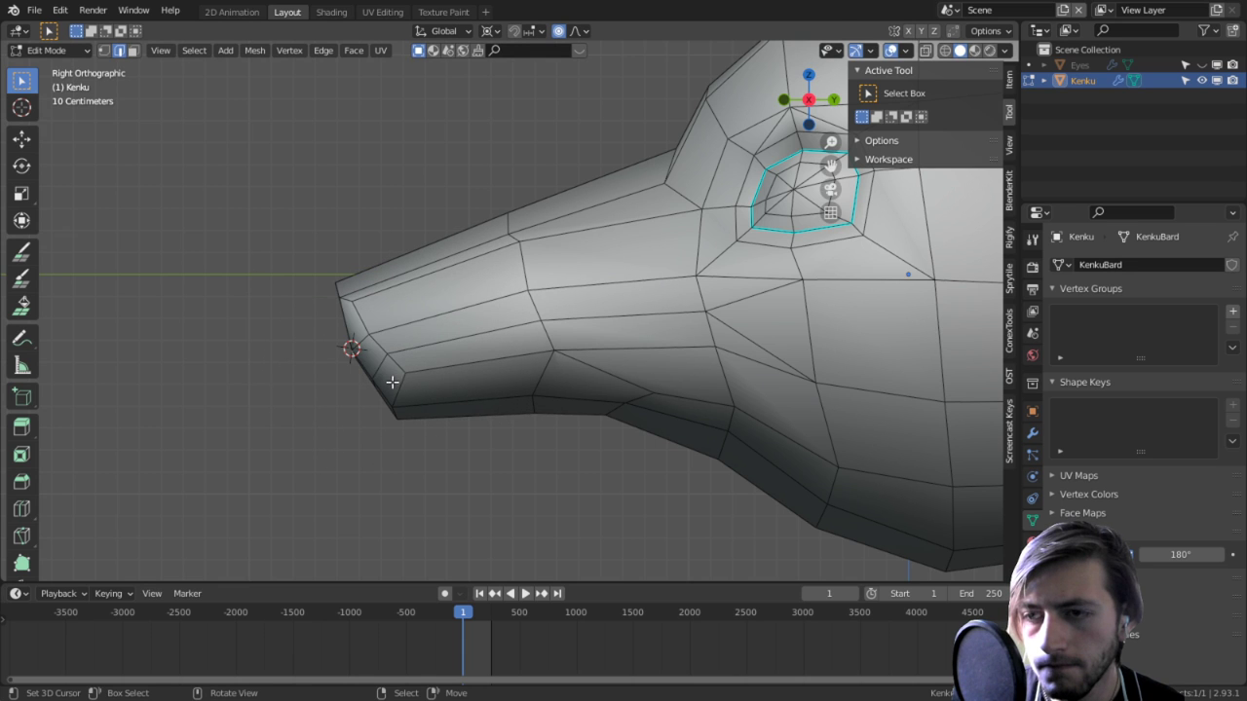
Step: Select the beak-tip faces and extrude them further forward and down in side view to lengthen the beak
{"action": "middle_click_drag", "start_coordinate": [391, 382], "coordinate": [519, 378]}
{"action": "key", "text": "3"}
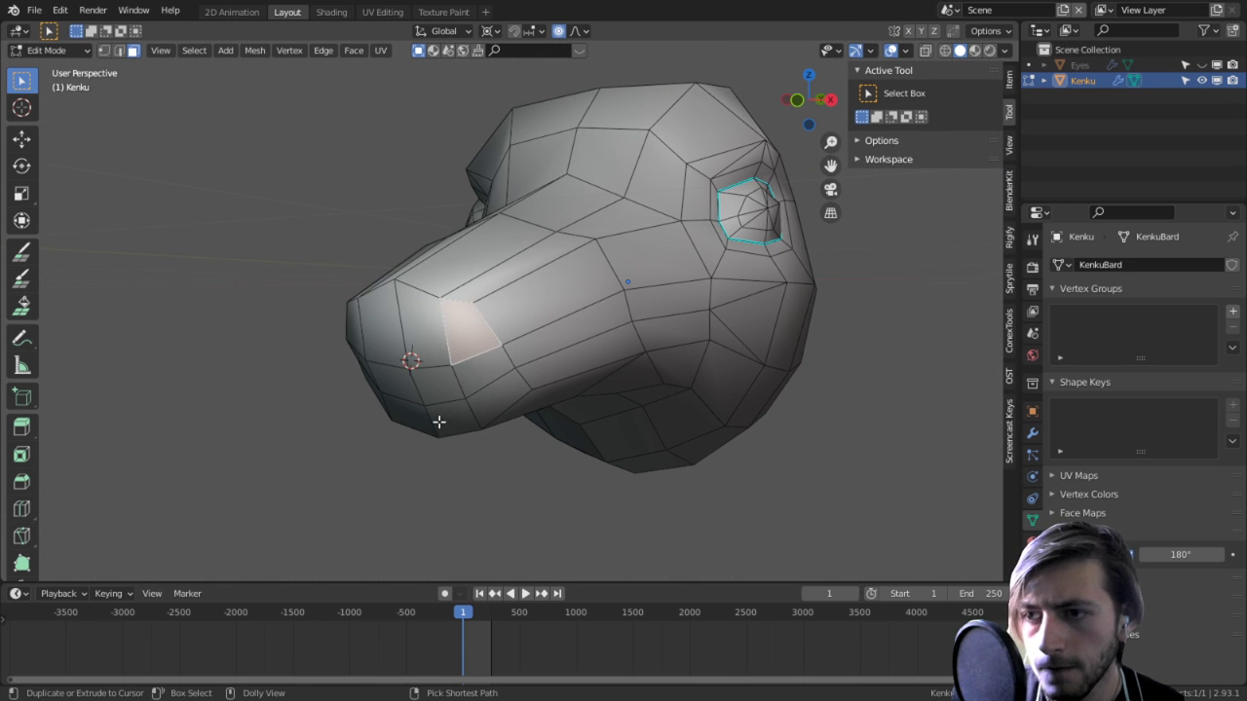
{"action": "left_click", "coordinate": [439, 421], "text": "ctrl+shift"}
{"action": "key", "text": "KP_3"}
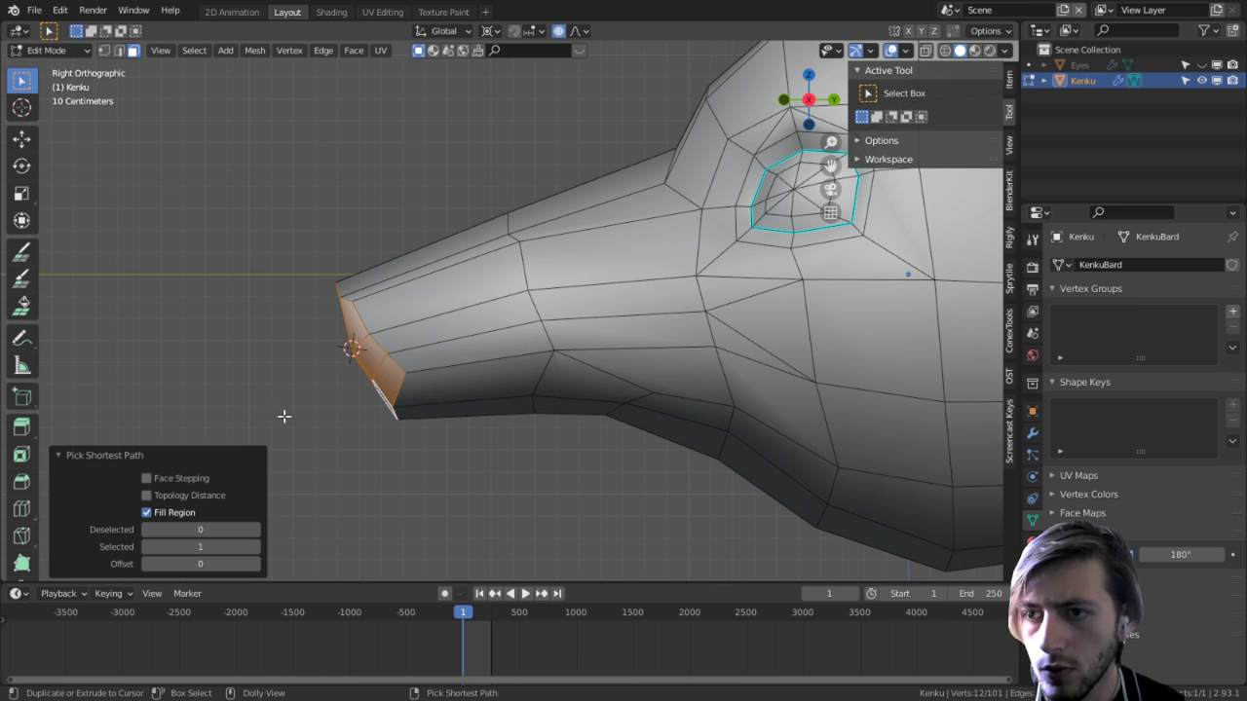
{"action": "right_click", "coordinate": [229, 431], "text": "ctrl"}
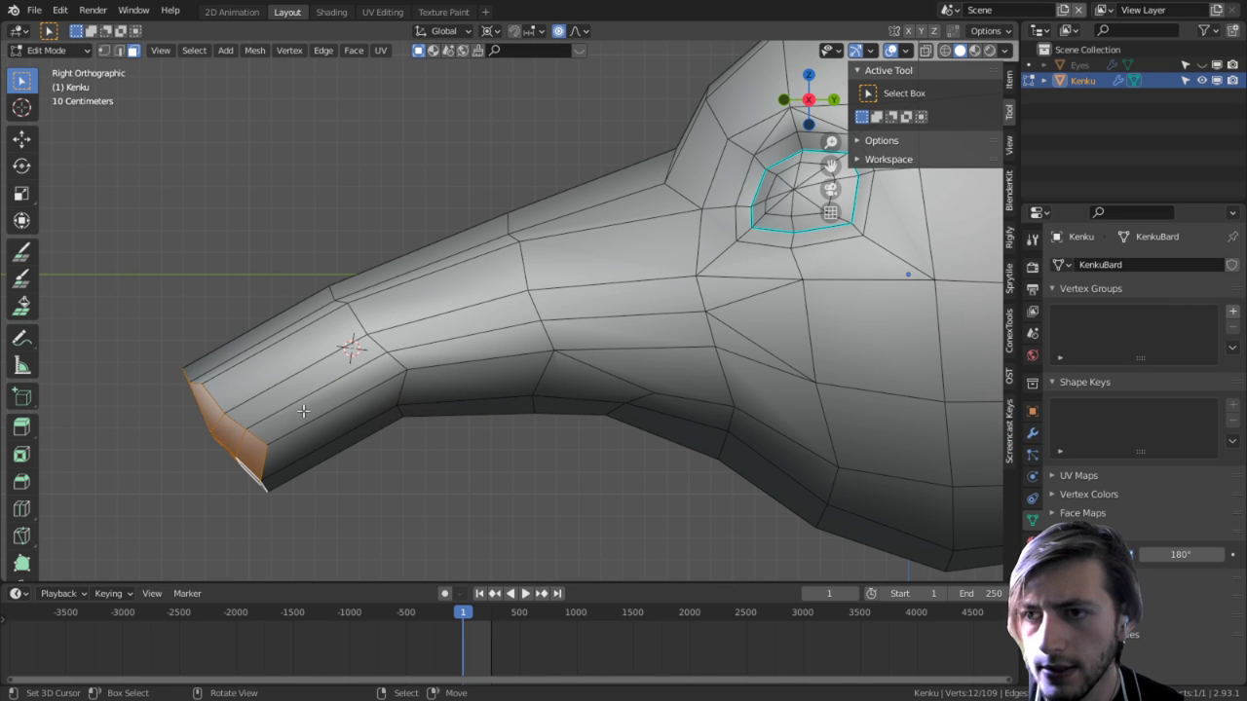
{"action": "middle_click_drag", "start_coordinate": [303, 412], "coordinate": [478, 418]}
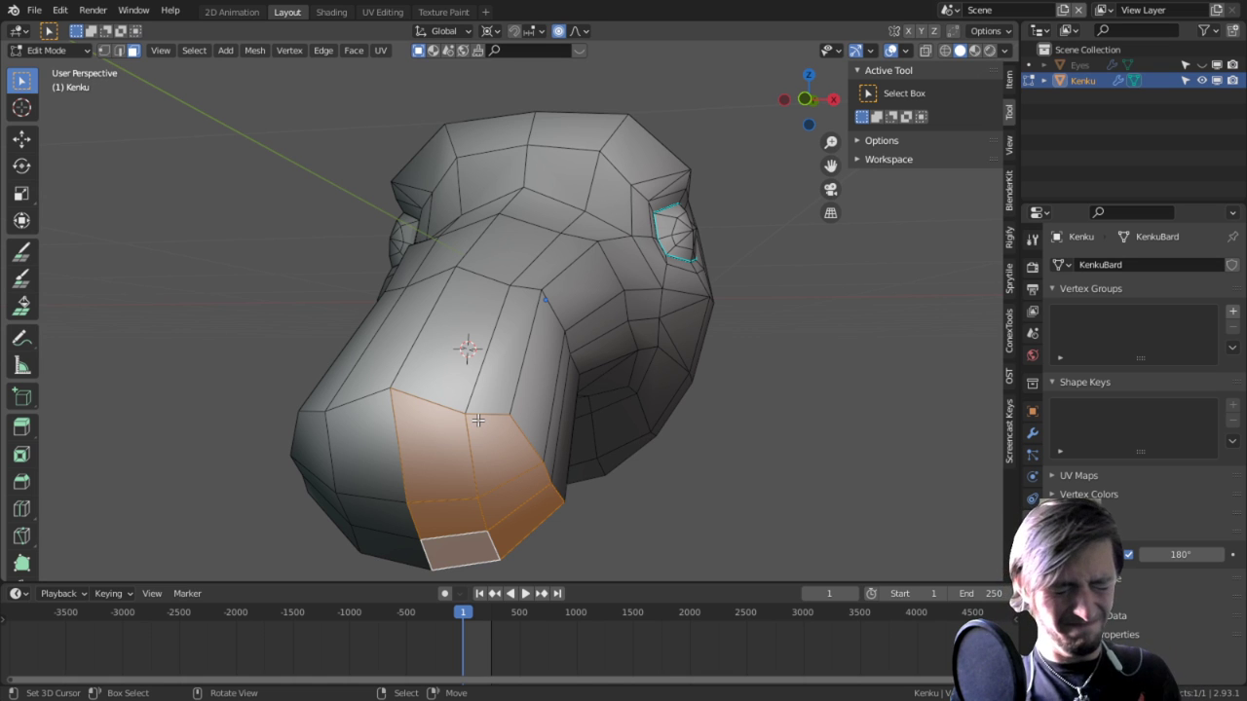
Step: Check the full-body crow photo in the WhiteBoard scene for beak proportions and return to the modelling scene
{"action": "left_click", "coordinate": [948, 9]}
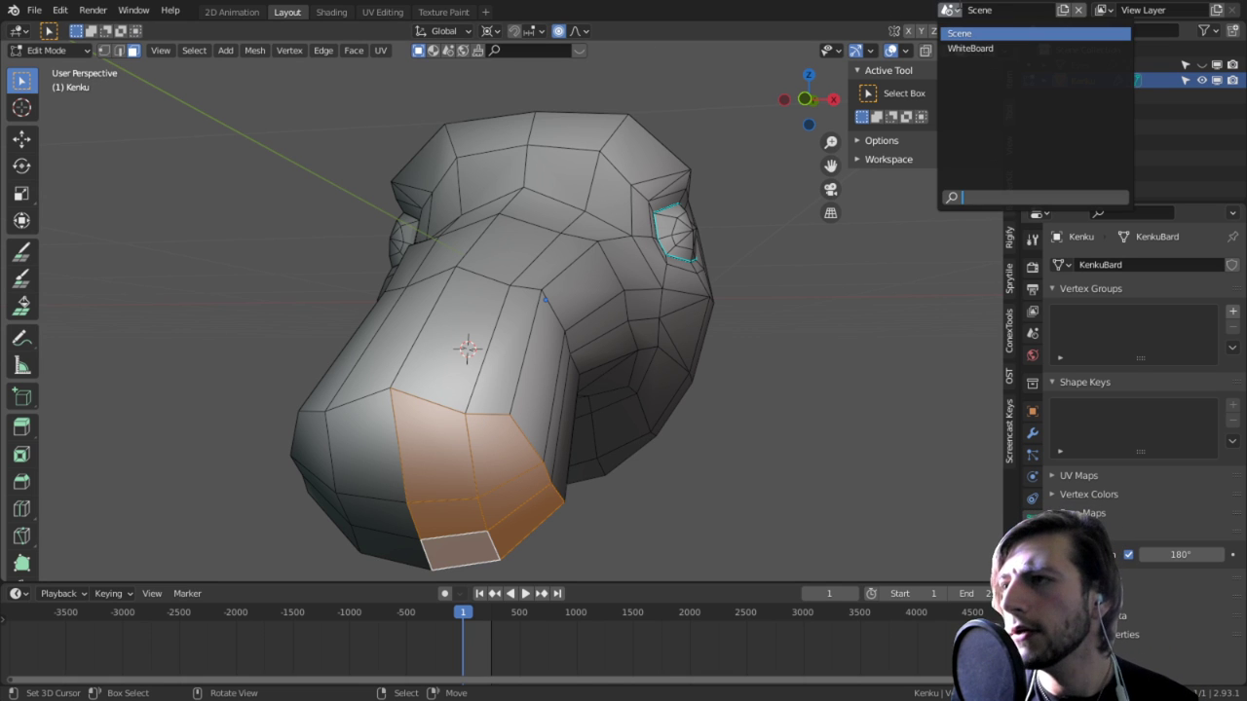
{"action": "left_click", "coordinate": [970, 48]}
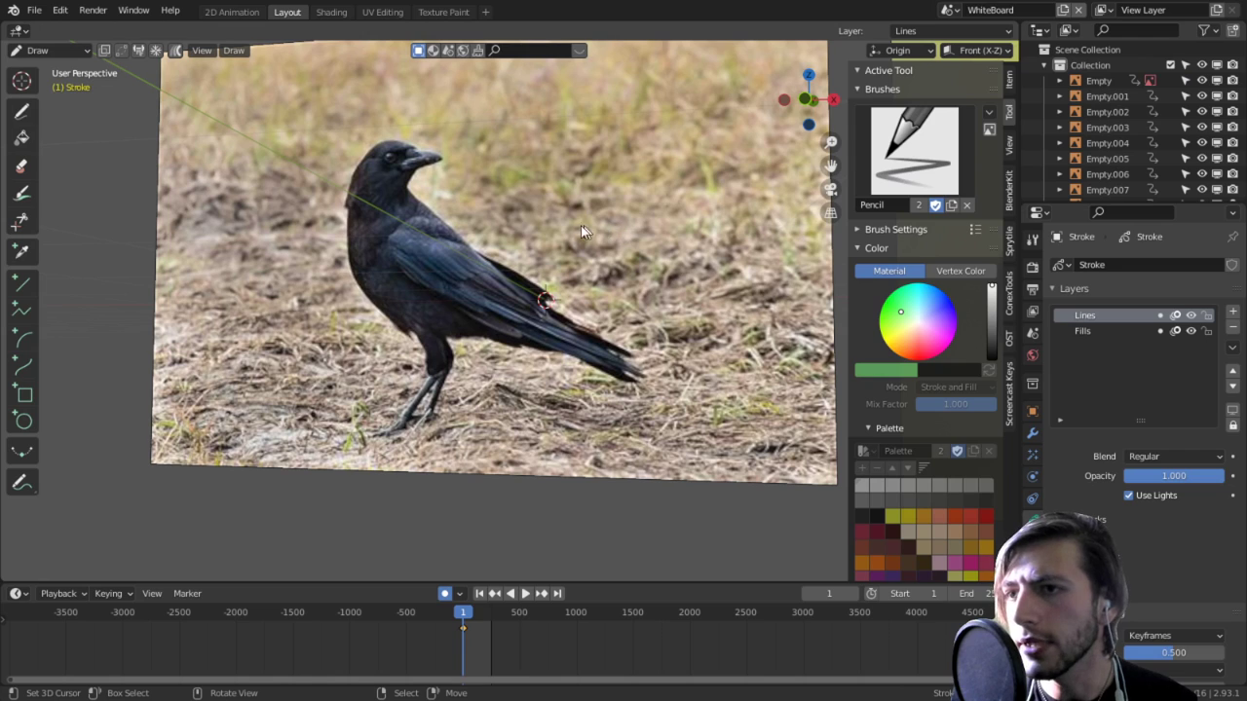
{"action": "scroll", "coordinate": [476, 173], "scroll_direction": "up", "scroll_amount": 3}
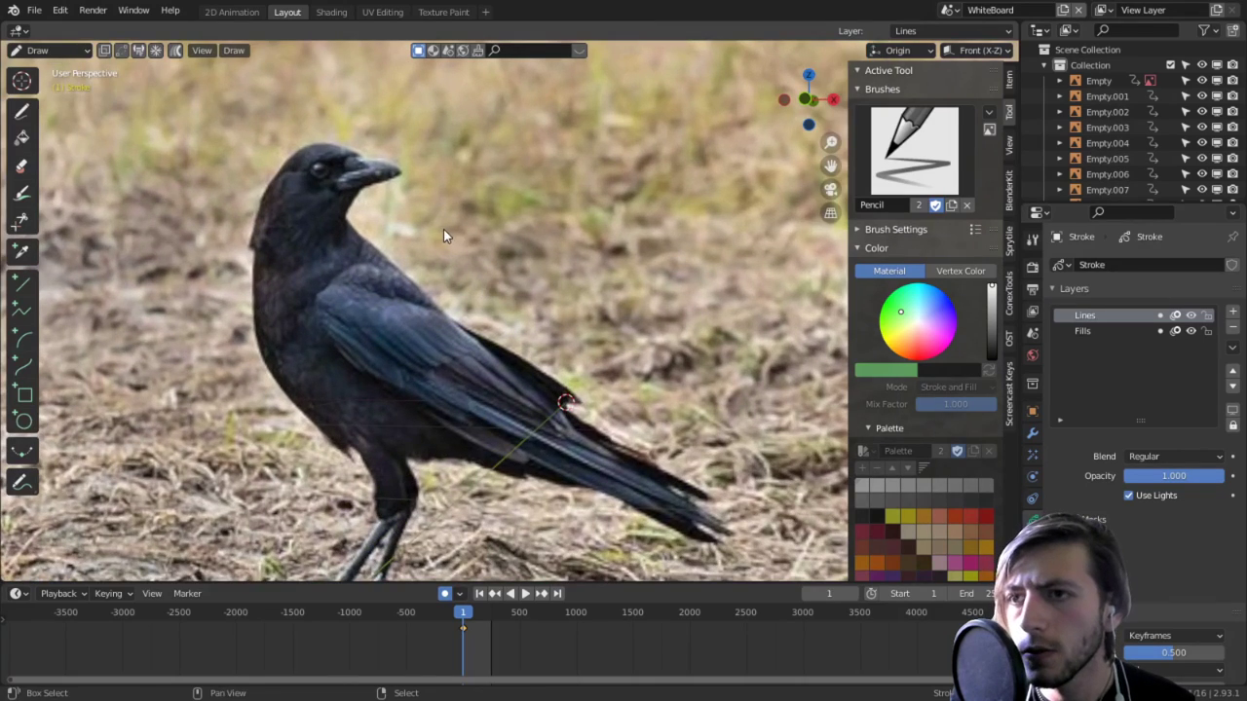
{"action": "scroll", "coordinate": [450, 230], "scroll_direction": "down", "scroll_amount": 6}
{"action": "middle_click_drag", "start_coordinate": [459, 223], "coordinate": [343, 280], "text": "shift"}
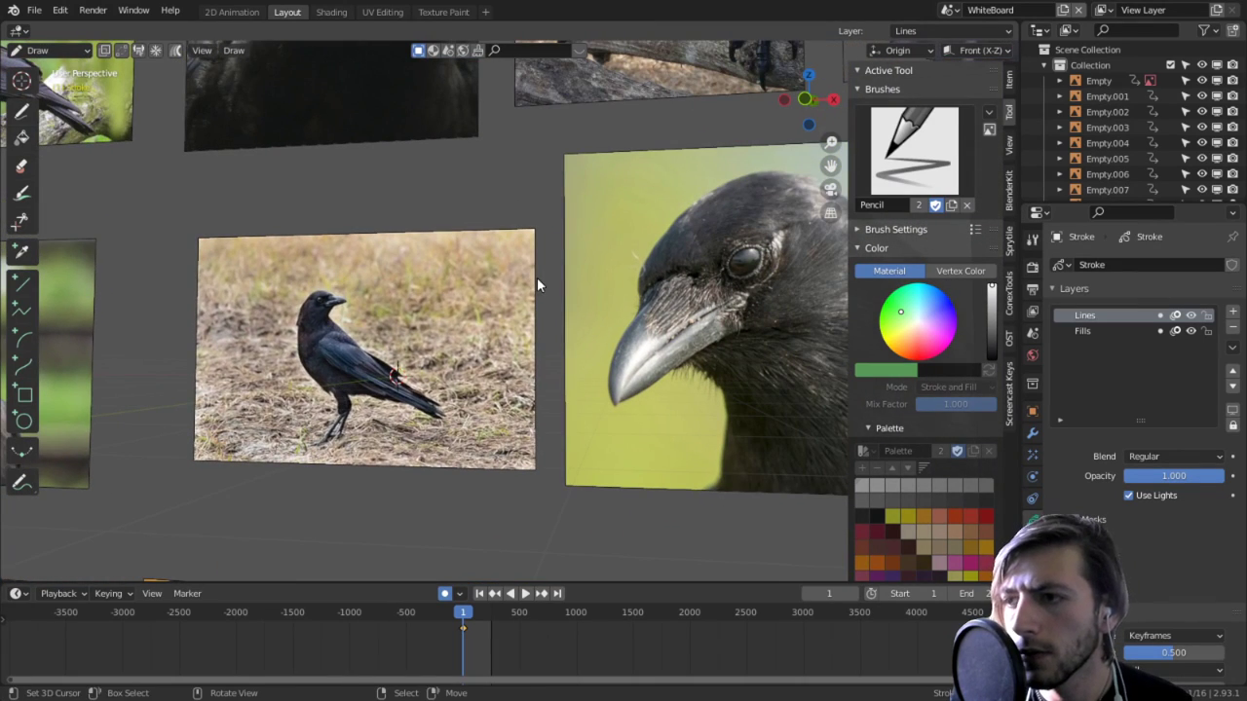
{"action": "left_click", "coordinate": [946, 10]}
{"action": "left_click", "coordinate": [962, 33]}
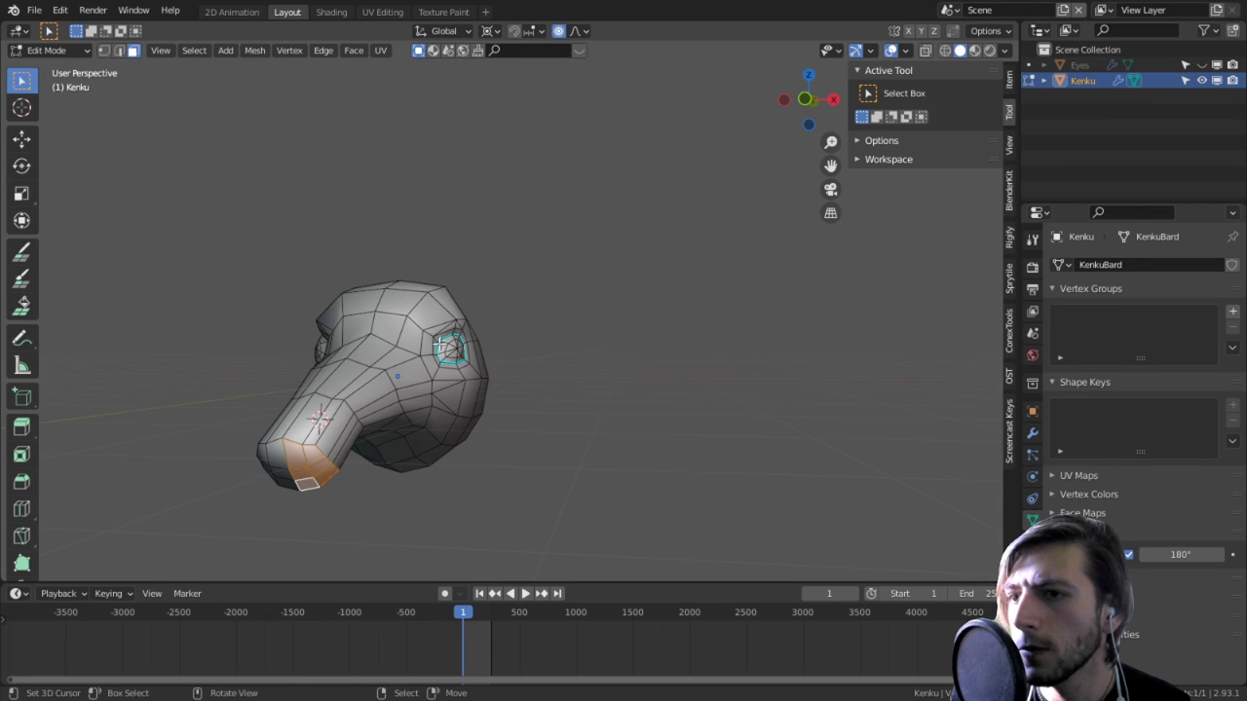
Step: Select the middle edge of the new beak tip and pull it slightly forward with proportional editing at size 0.56
{"action": "scroll", "coordinate": [428, 402], "scroll_direction": "up", "scroll_amount": 3}
{"action": "middle_click_drag", "start_coordinate": [506, 382], "coordinate": [375, 380]}
{"action": "middle_click_drag", "start_coordinate": [526, 379], "coordinate": [483, 426]}
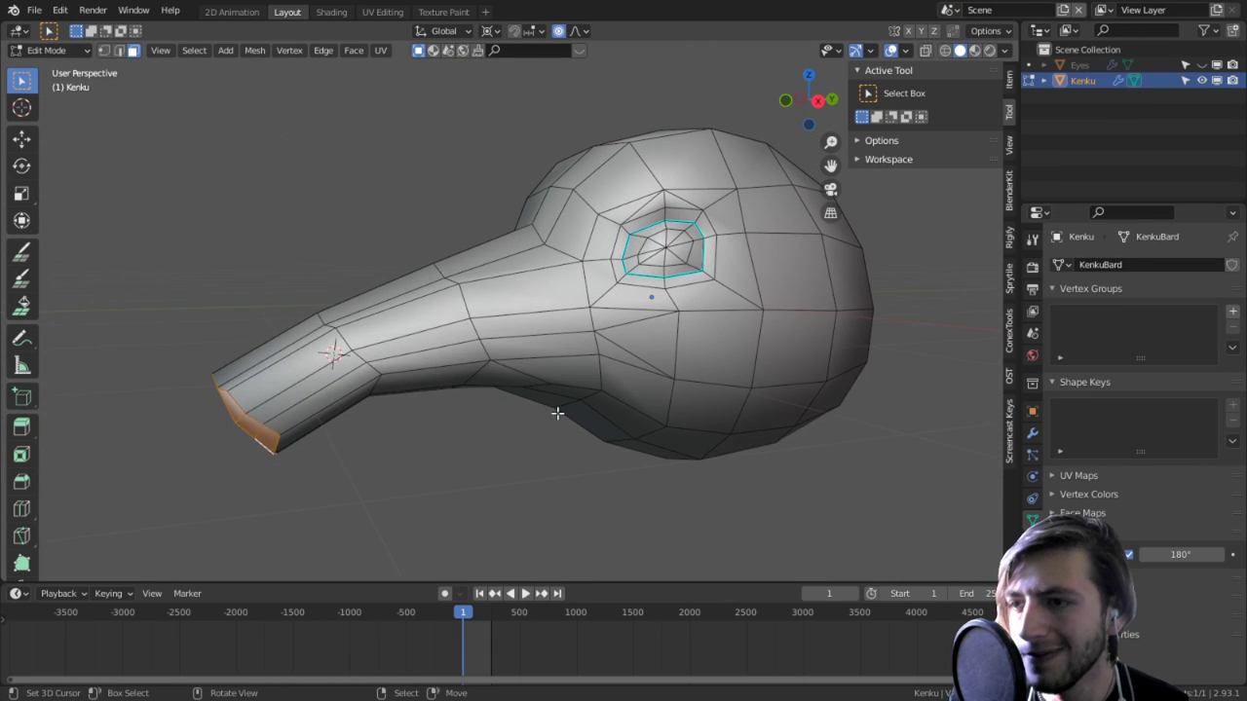
{"action": "middle_click_drag", "start_coordinate": [558, 404], "coordinate": [526, 390]}
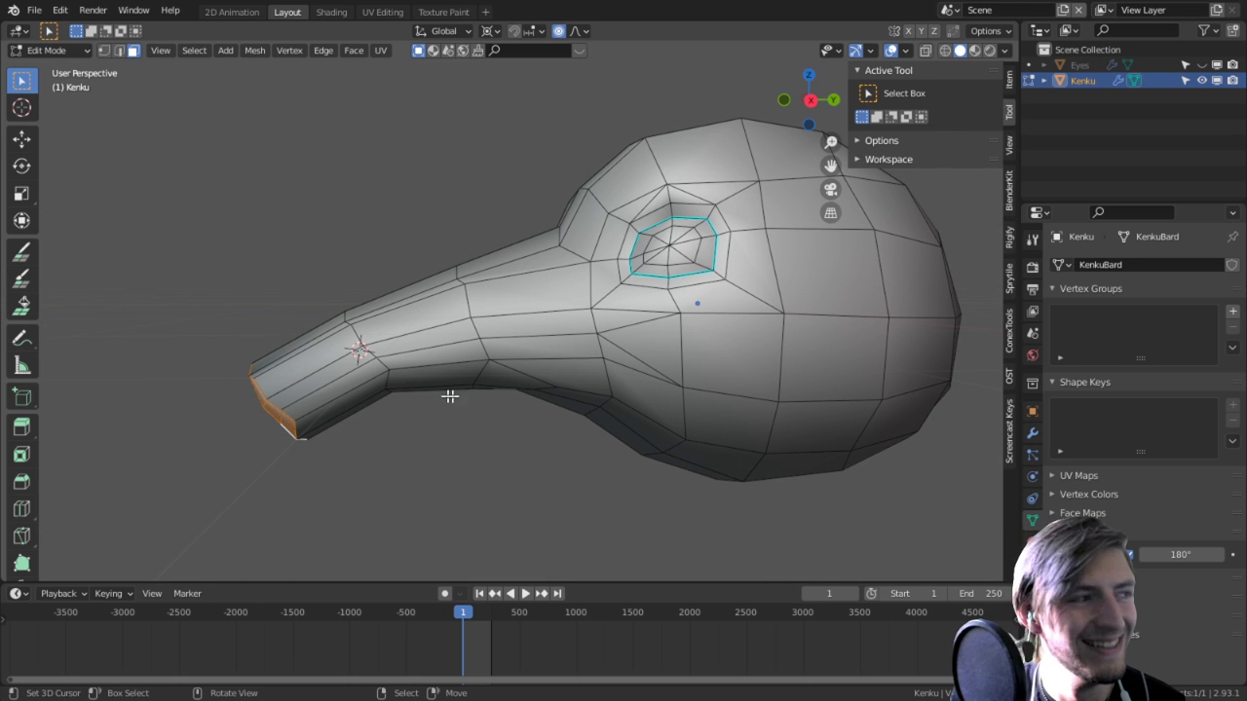
{"action": "middle_click_drag", "start_coordinate": [297, 412], "coordinate": [461, 373]}
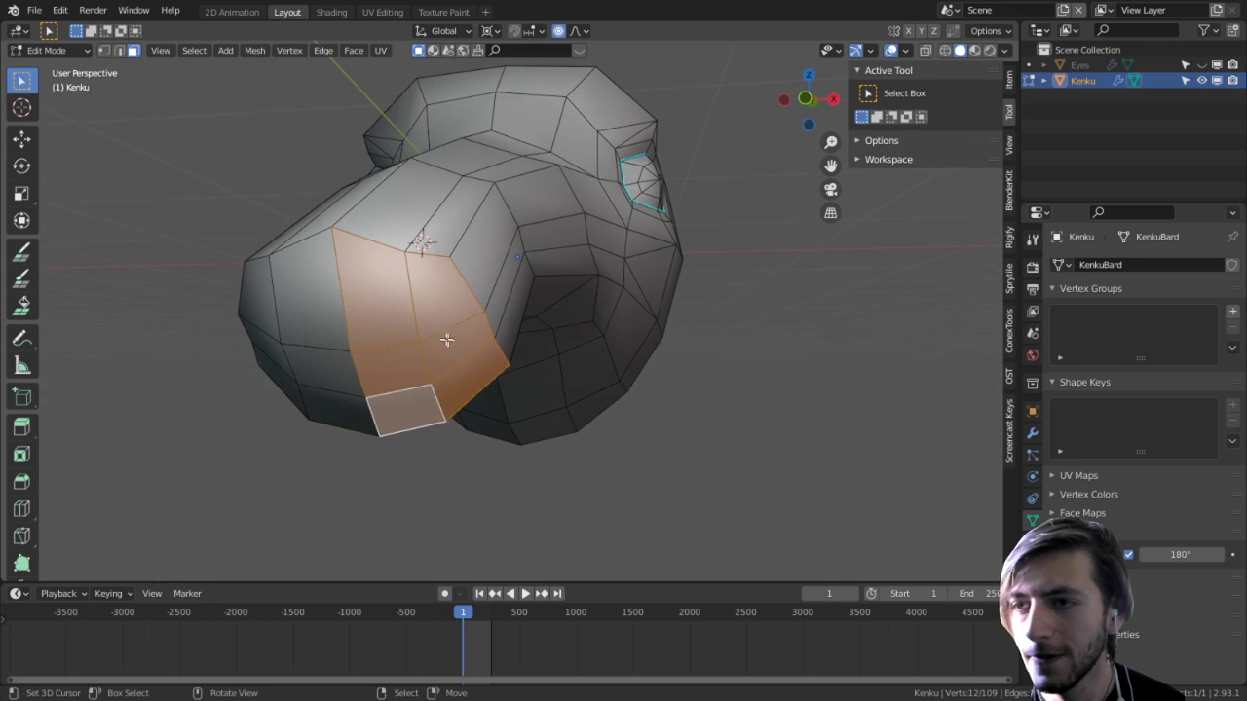
{"action": "key", "text": "2"}
{"action": "right_click", "coordinate": [384, 340]}
{"action": "middle_click_drag", "start_coordinate": [384, 339], "coordinate": [334, 410]}
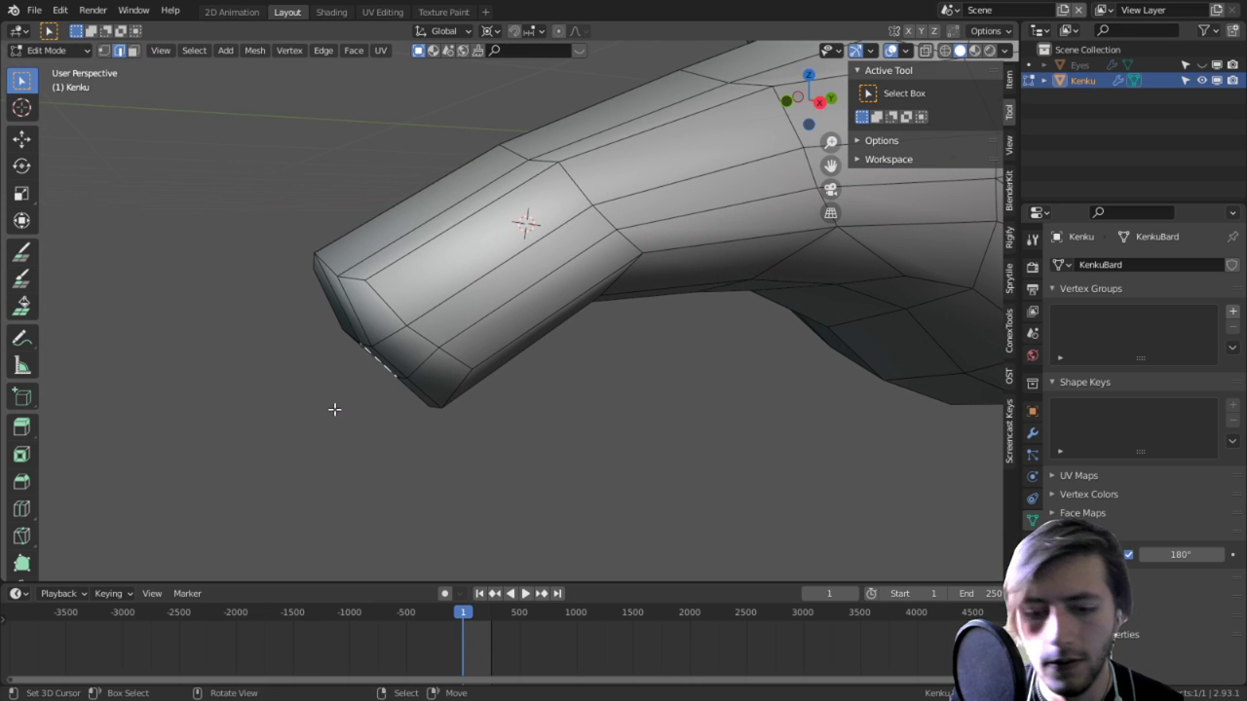
{"action": "key", "text": "g"}
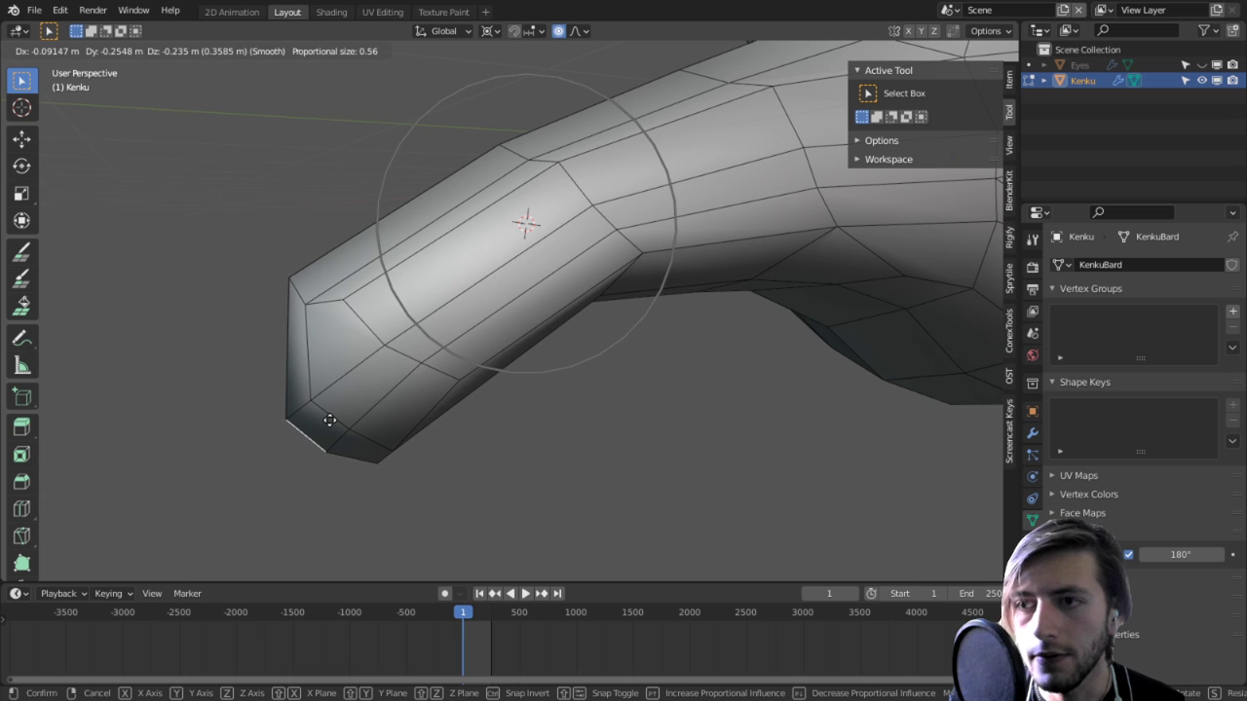
{"action": "left_click", "coordinate": [373, 351]}
{"action": "middle_click_drag", "start_coordinate": [373, 351], "coordinate": [386, 344]}
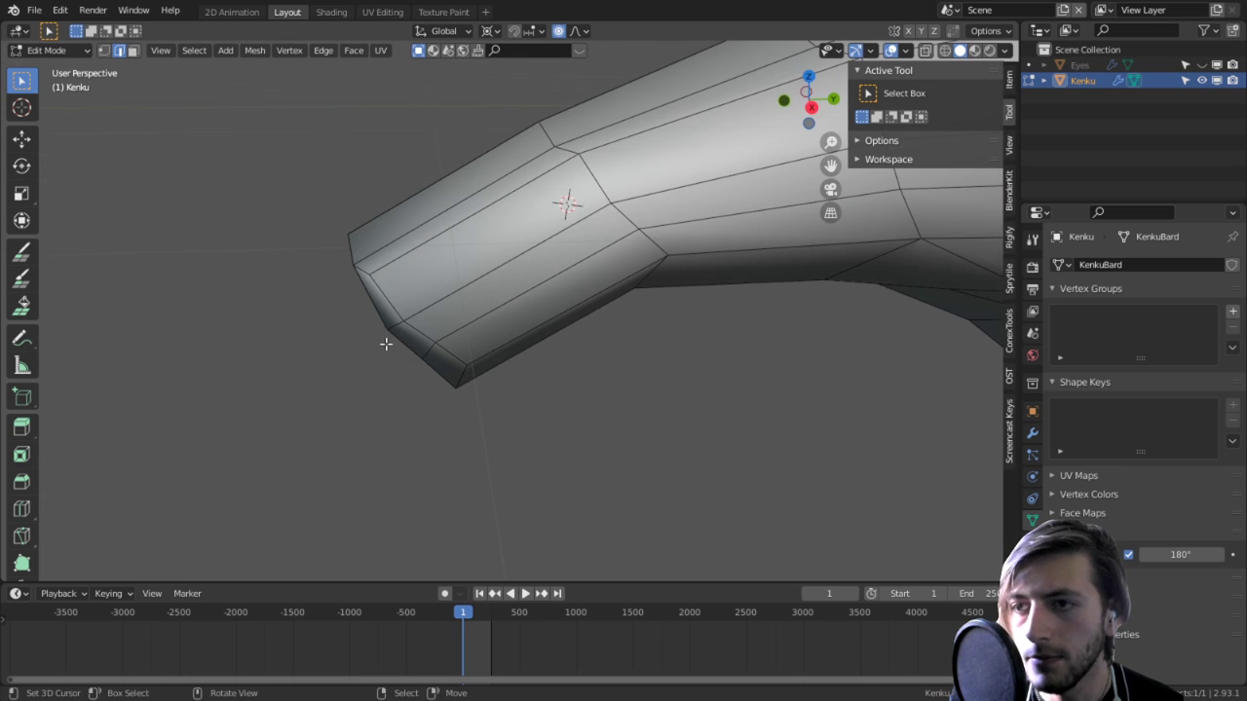
Step: Shorten the beak in side view by moving its tip about 0.363 m in Y and 0.245 m in Z with proportional size 1.31
{"action": "key", "text": "KP_3"}
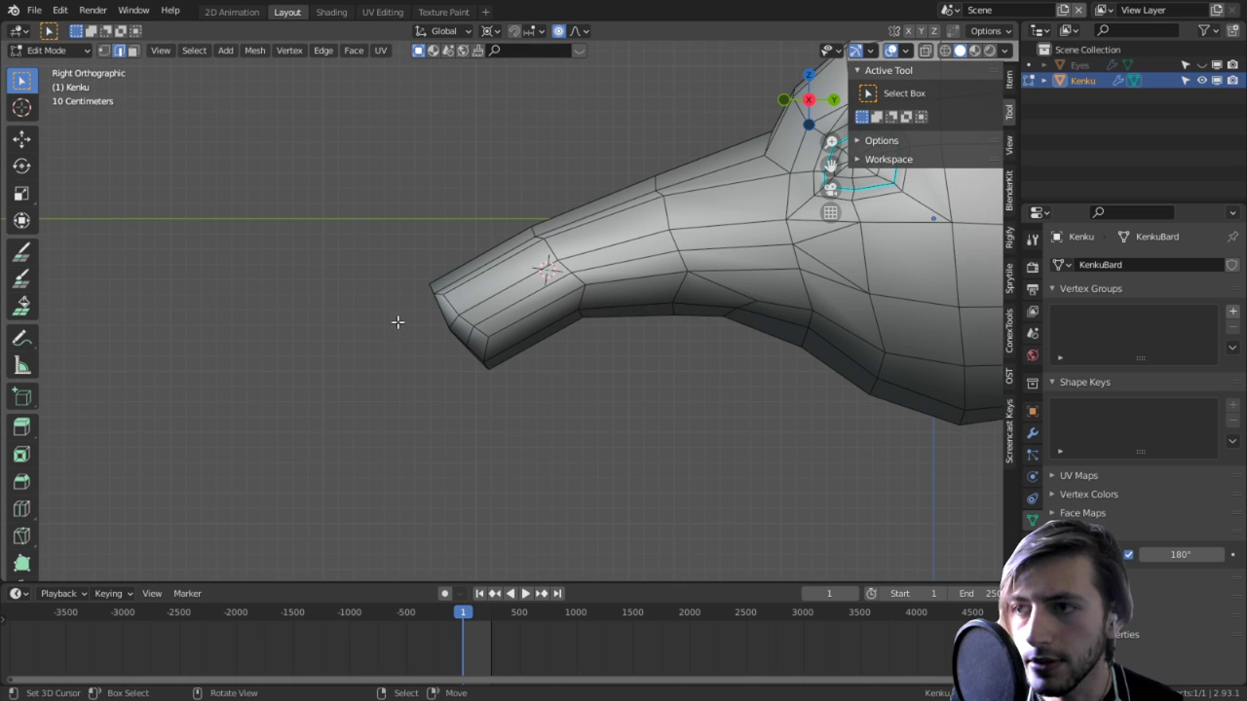
{"action": "key", "text": "g"}
{"action": "scroll", "coordinate": [404, 322], "scroll_direction": "down", "scroll_amount": 4}
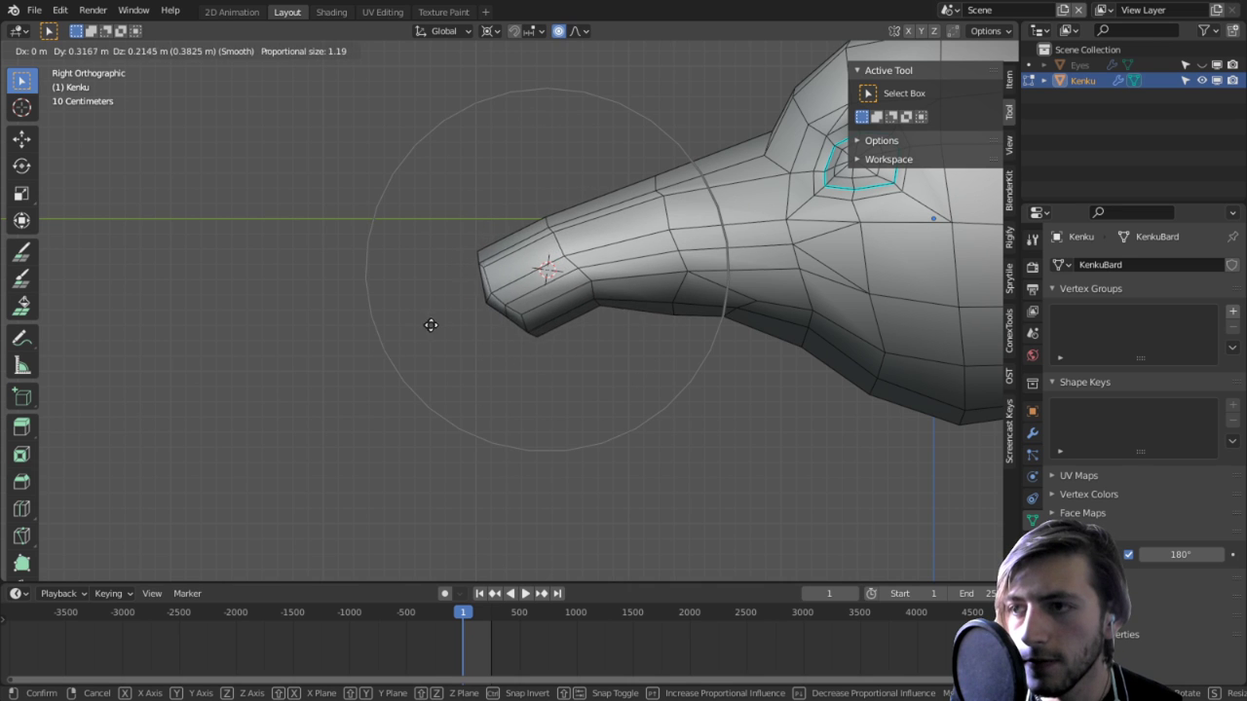
{"action": "scroll", "coordinate": [451, 314], "scroll_direction": "down", "scroll_amount": 1}
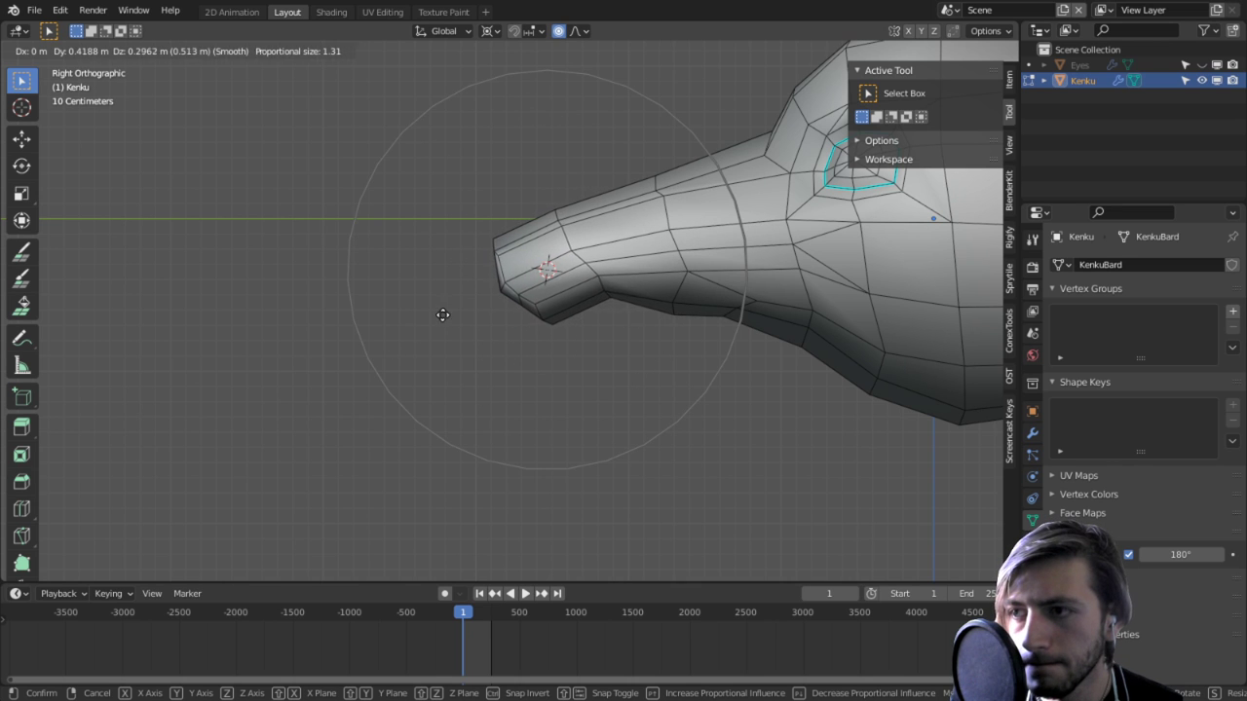
{"action": "left_click", "coordinate": [440, 327]}
{"action": "middle_click_drag", "start_coordinate": [616, 311], "coordinate": [631, 338]}
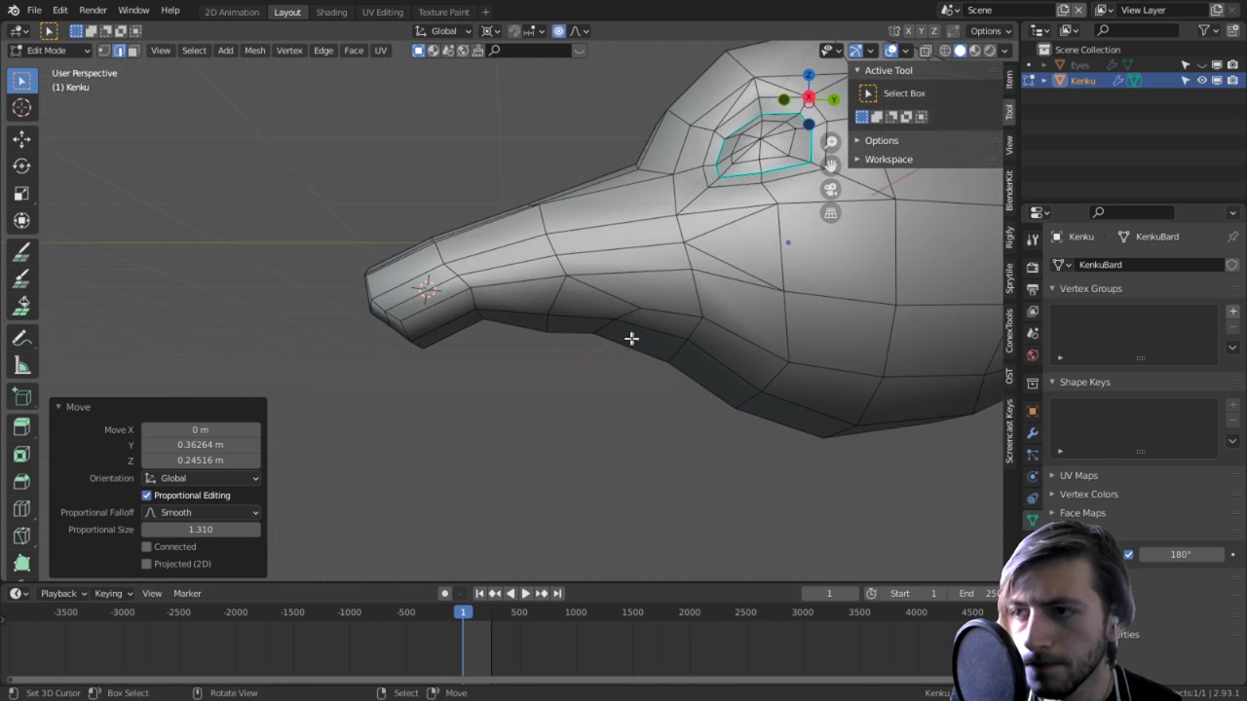
Step: Move the vertex under the base of the beak about 0.042 m down with proportional size 0.459
{"action": "key", "text": "1"}
{"action": "right_click", "coordinate": [606, 344]}
{"action": "key", "text": "g"}
{"action": "scroll", "coordinate": [598, 390], "scroll_direction": "up", "scroll_amount": 11}
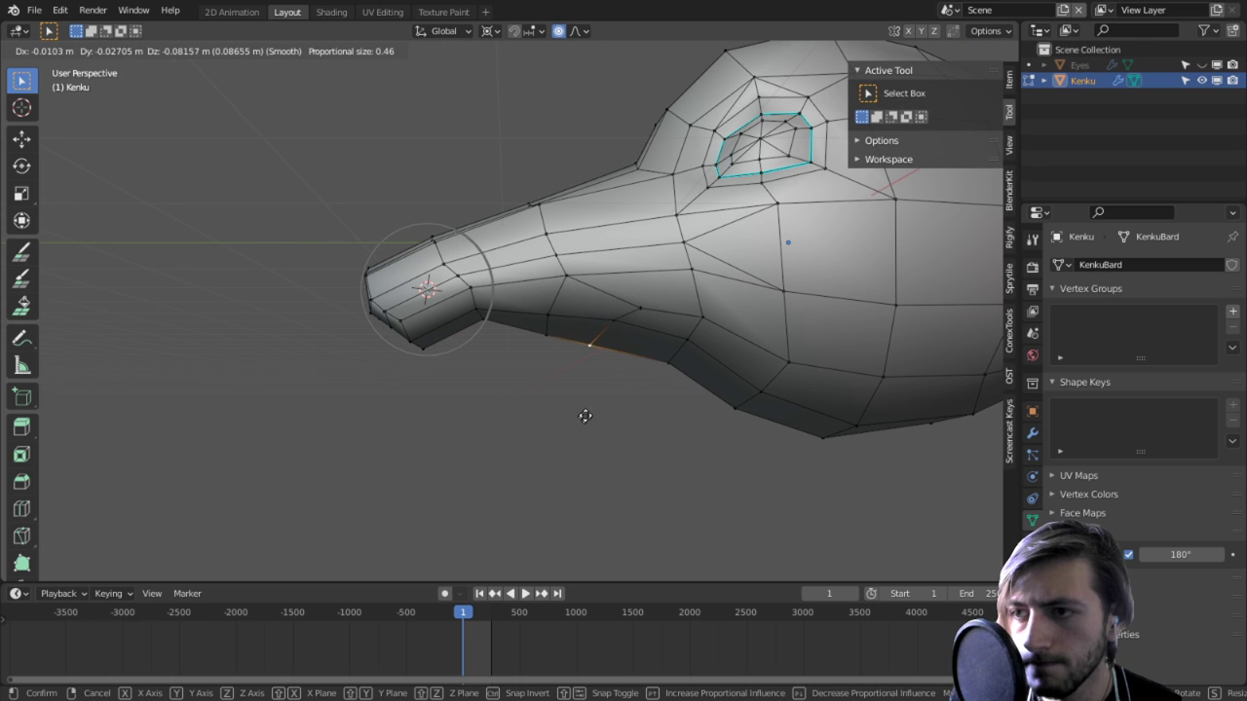
{"action": "left_click", "coordinate": [602, 368]}
{"action": "middle_click_drag", "start_coordinate": [478, 347], "coordinate": [522, 371]}
{"action": "middle_click_drag", "start_coordinate": [470, 277], "coordinate": [458, 292]}
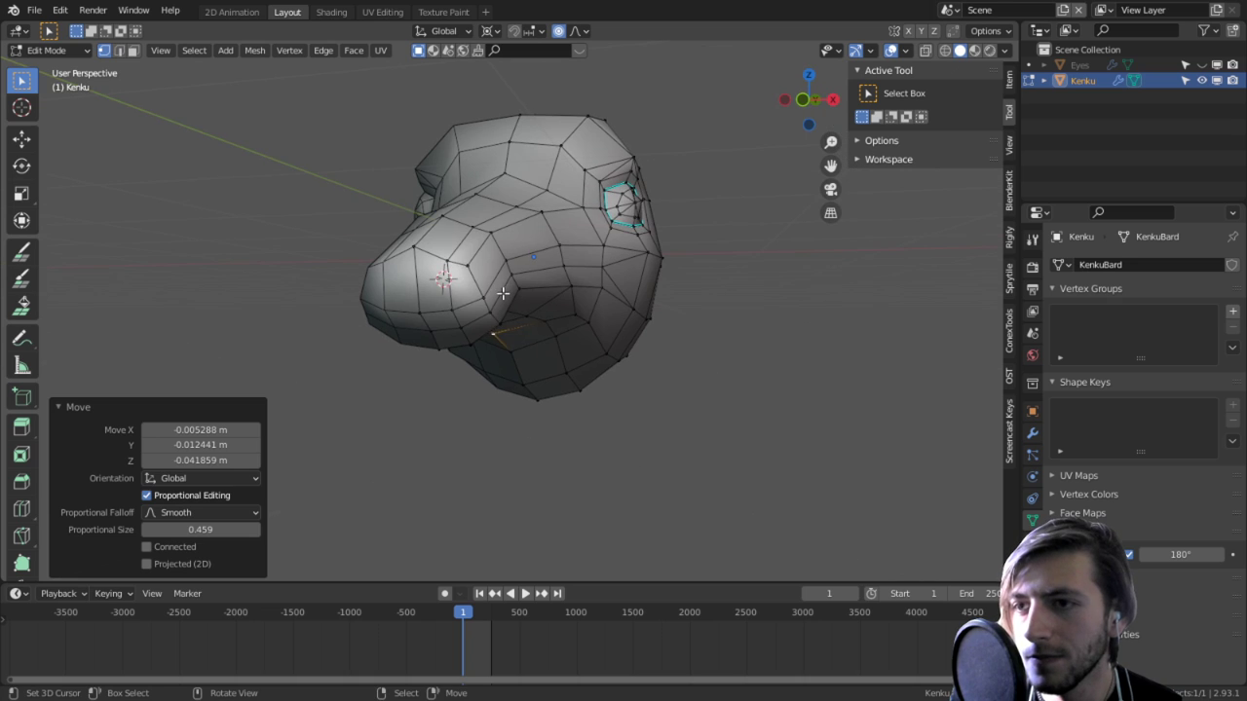
Step: Select the beak-tip faces, hide them to inspect the inside of the beak, and reveal them again
{"action": "key", "text": "3"}
{"action": "left_click", "coordinate": [466, 284]}
{"action": "left_click", "coordinate": [444, 329], "text": "ctrl+shift"}
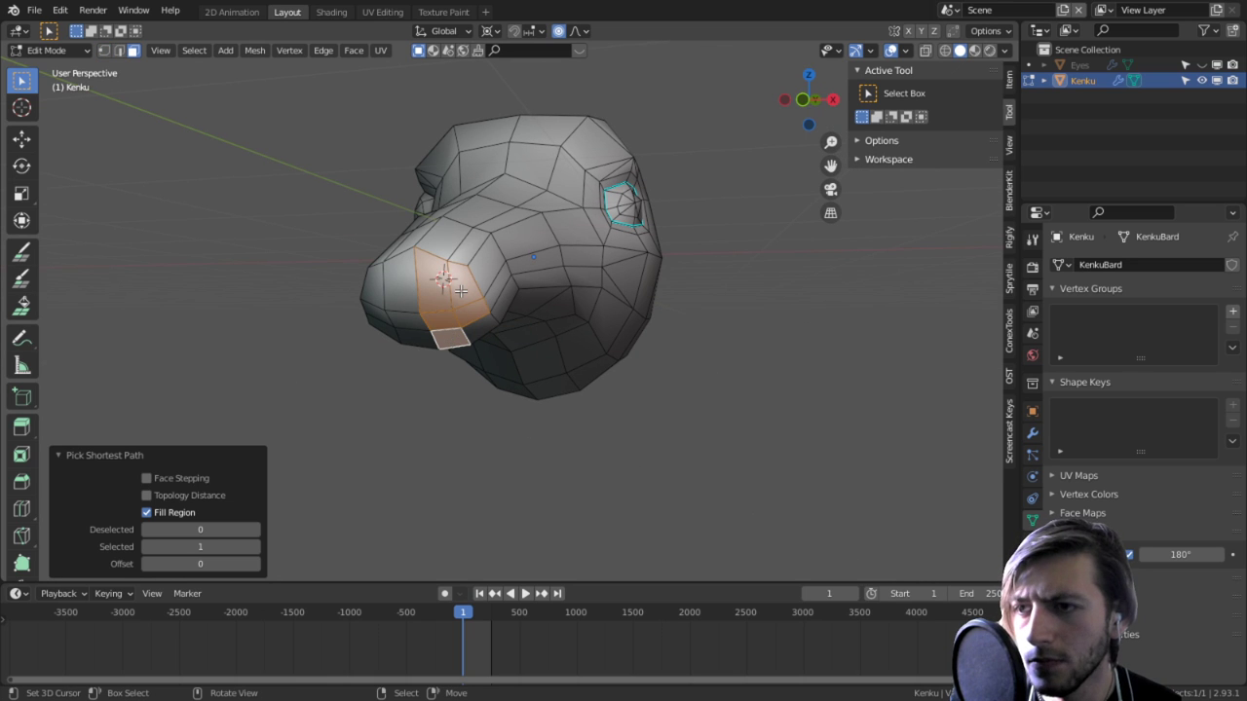
{"action": "left_click", "coordinate": [454, 289]}
{"action": "left_click", "coordinate": [446, 335], "text": "ctrl+shift"}
{"action": "key", "text": "h"}
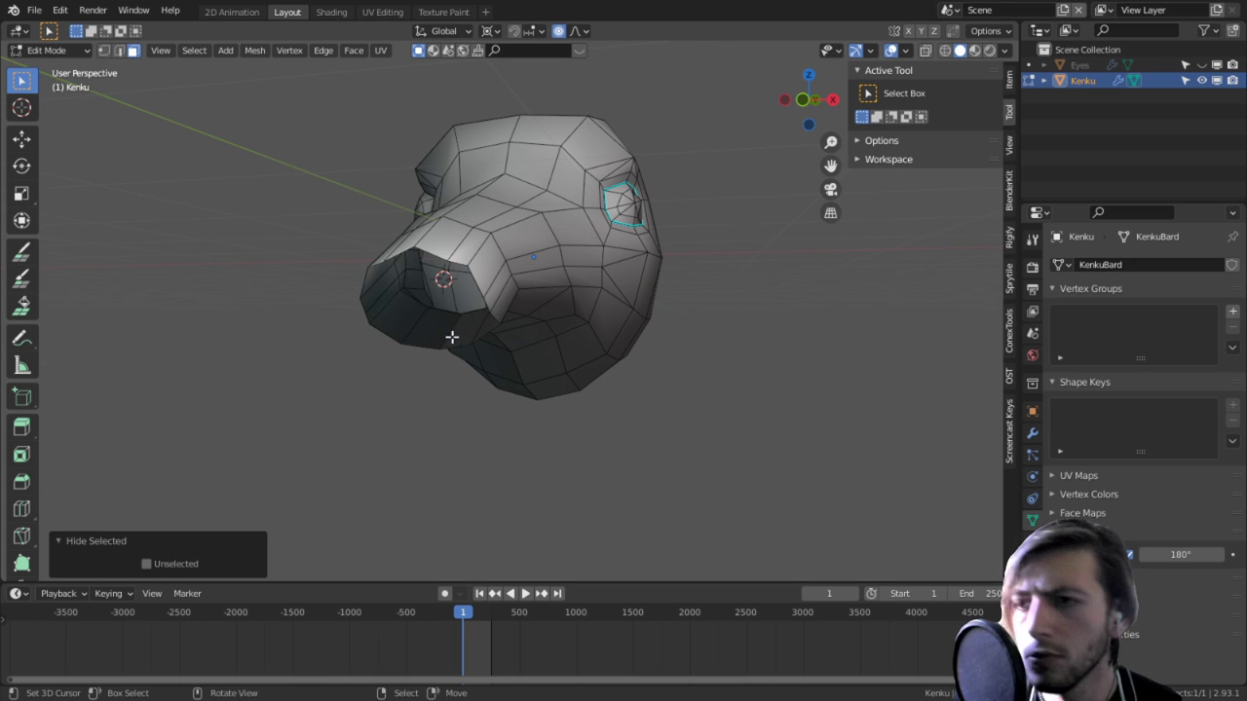
{"action": "scroll", "coordinate": [451, 337], "scroll_direction": "up", "scroll_amount": 3}
{"action": "middle_click_drag", "start_coordinate": [451, 337], "coordinate": [617, 285]}
{"action": "key", "text": "alt+h"}
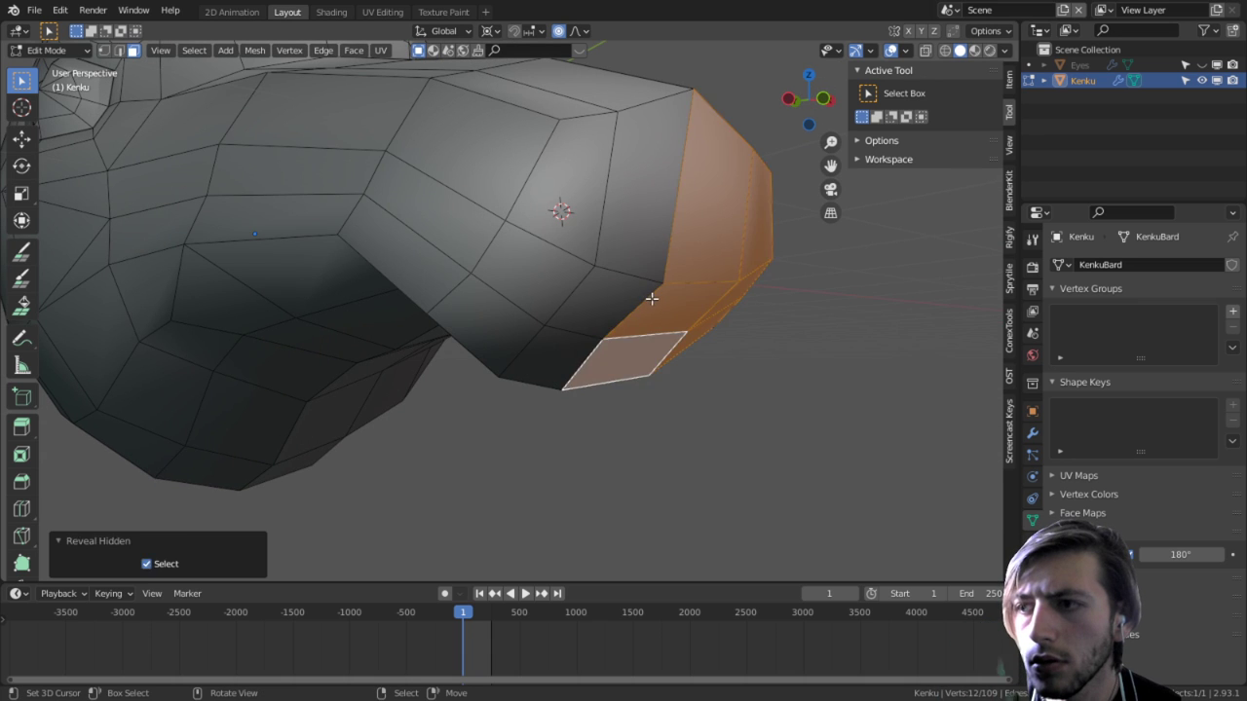
Step: Hide the selected tip geometry, delete the unwanted geometry at the beak tip, and reveal the hidden part
{"action": "key", "text": "h"}
{"action": "middle_click_drag", "start_coordinate": [617, 334], "coordinate": [417, 416]}
{"action": "key", "text": "x"}
{"action": "left_click", "coordinate": [470, 353]}
{"action": "key", "text": "alt+h"}
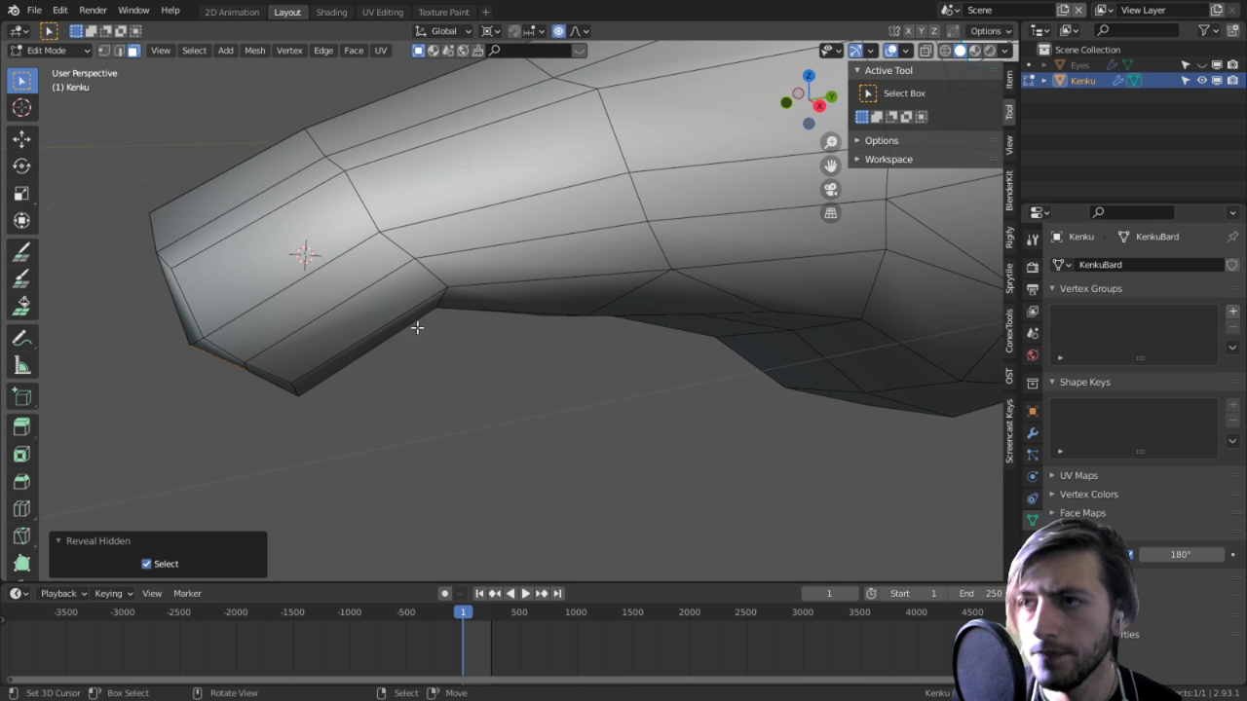
Step: Examine the close-up crow head photo in the WhiteBoard scene from both sides, comparing its beak and skull shape, and return to the modelling scene
{"action": "scroll", "coordinate": [417, 327], "scroll_direction": "down", "scroll_amount": 6}
{"action": "middle_click_drag", "start_coordinate": [754, 145], "coordinate": [642, 124]}
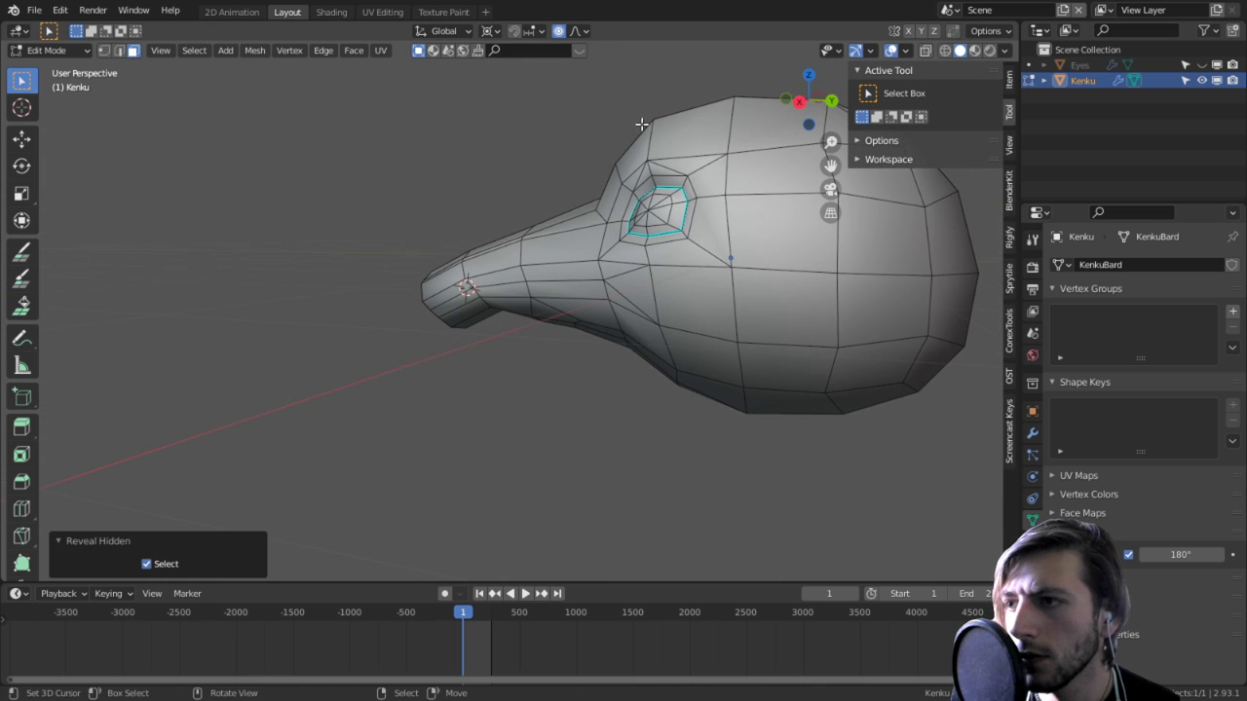
{"action": "left_click", "coordinate": [950, 10]}
{"action": "left_click", "coordinate": [972, 49]}
{"action": "scroll", "coordinate": [681, 185], "scroll_direction": "down", "scroll_amount": 4}
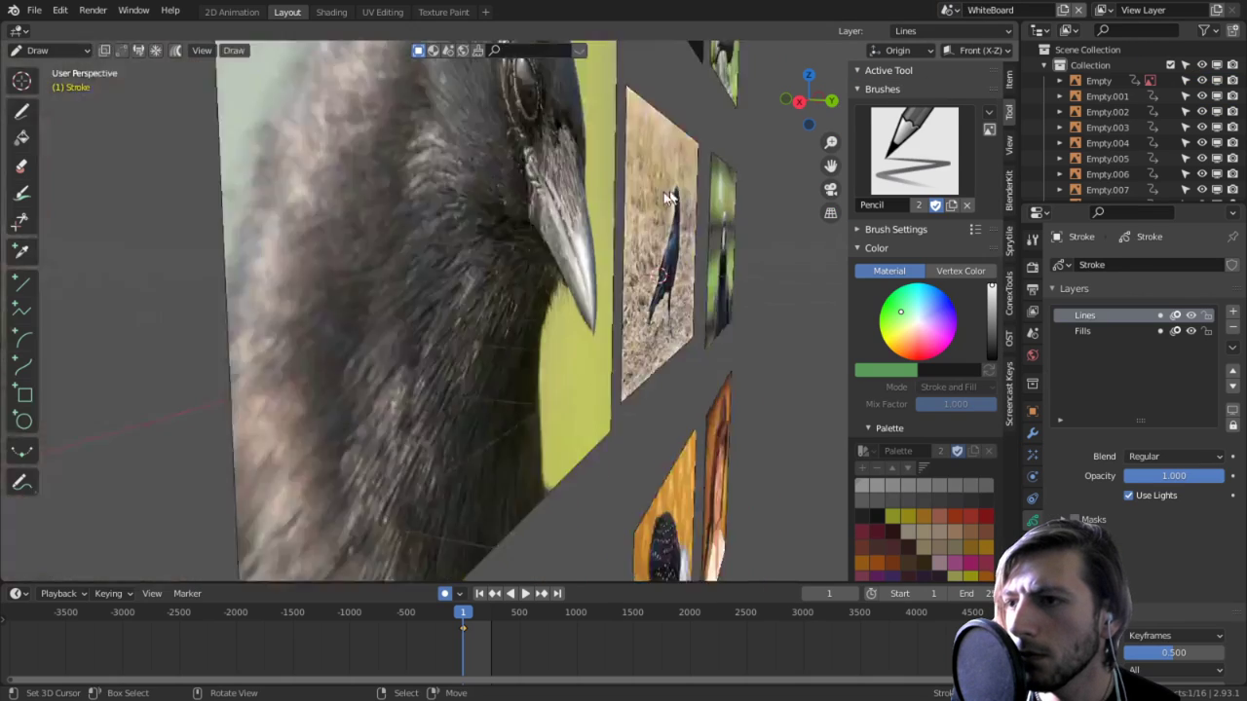
{"action": "middle_click_drag", "start_coordinate": [682, 185], "coordinate": [456, 248]}
{"action": "middle_click", "coordinate": [395, 258], "text": "alt"}
{"action": "scroll", "coordinate": [456, 262], "scroll_direction": "up", "scroll_amount": 5}
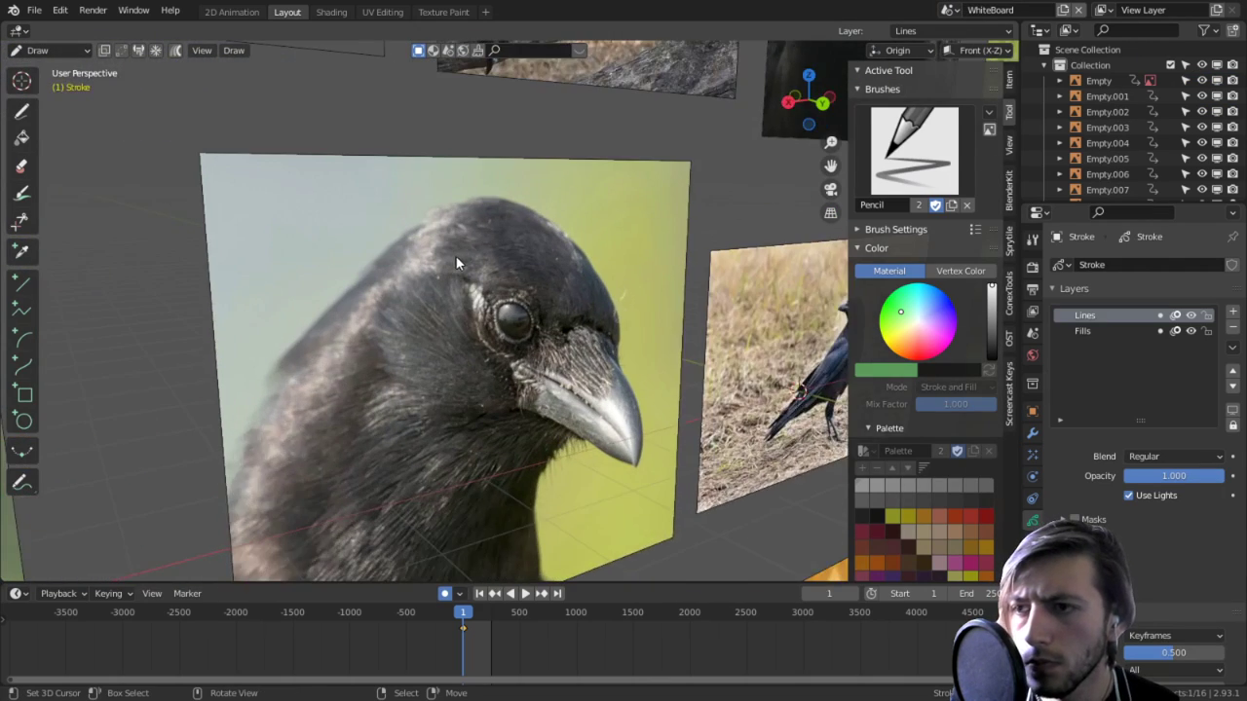
{"action": "middle_click_drag", "start_coordinate": [640, 363], "coordinate": [608, 316]}
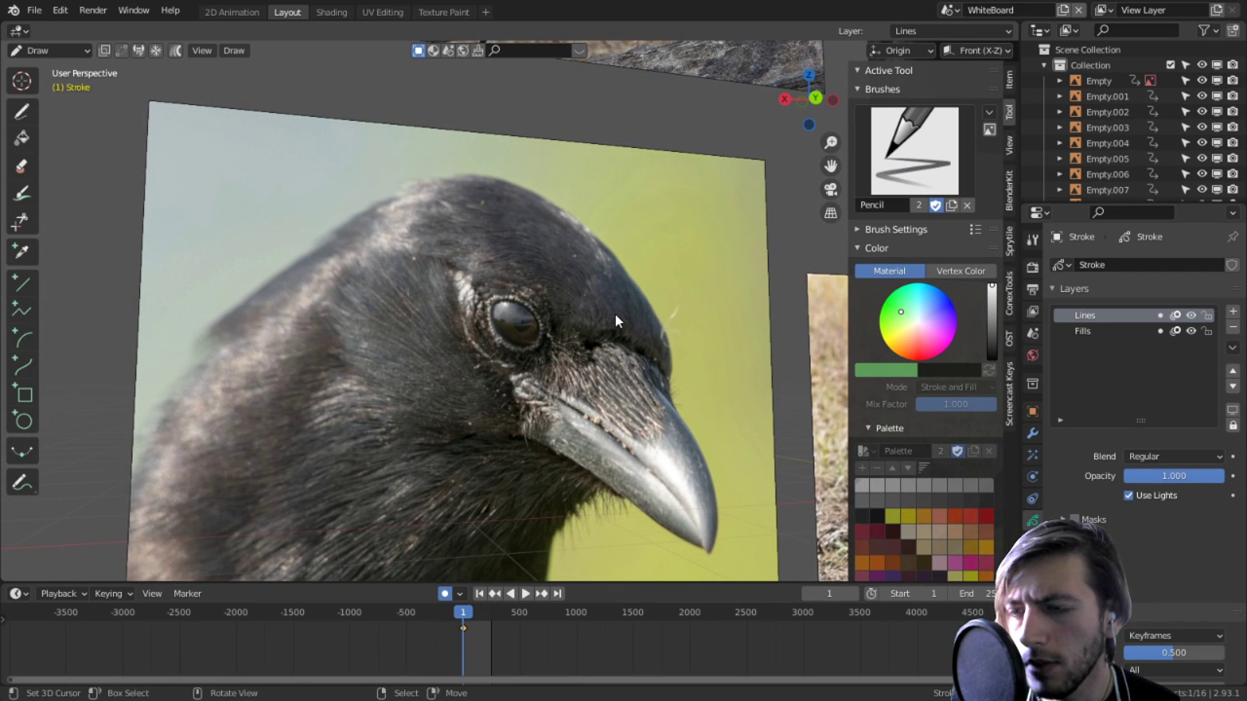
{"action": "middle_click_drag", "start_coordinate": [614, 319], "coordinate": [903, 316]}
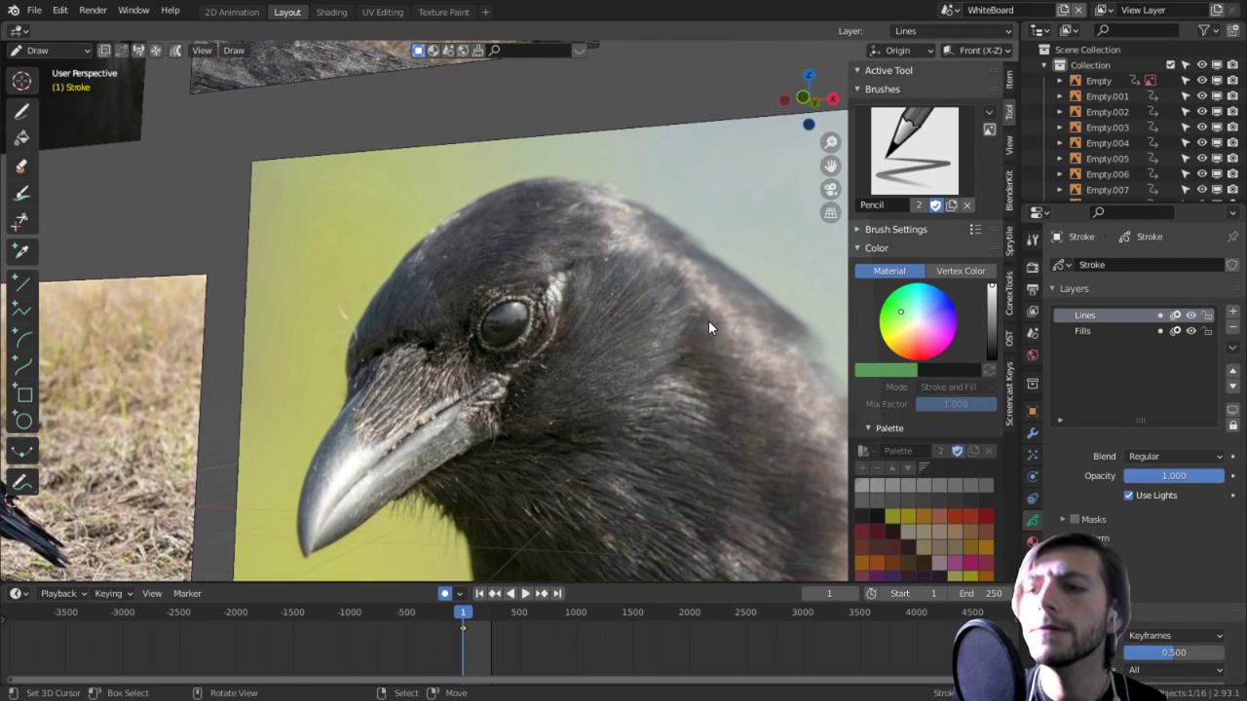
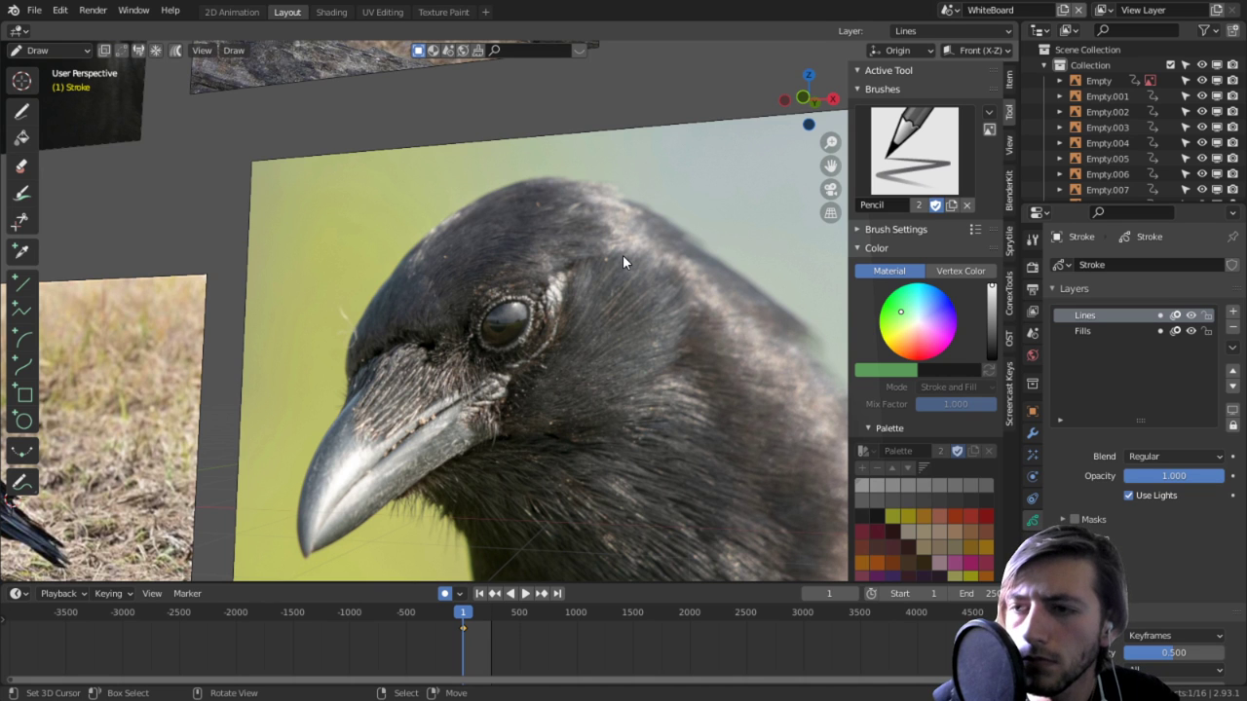
{"action": "middle_click_drag", "start_coordinate": [627, 255], "coordinate": [680, 292]}
{"action": "left_click", "coordinate": [950, 10]}
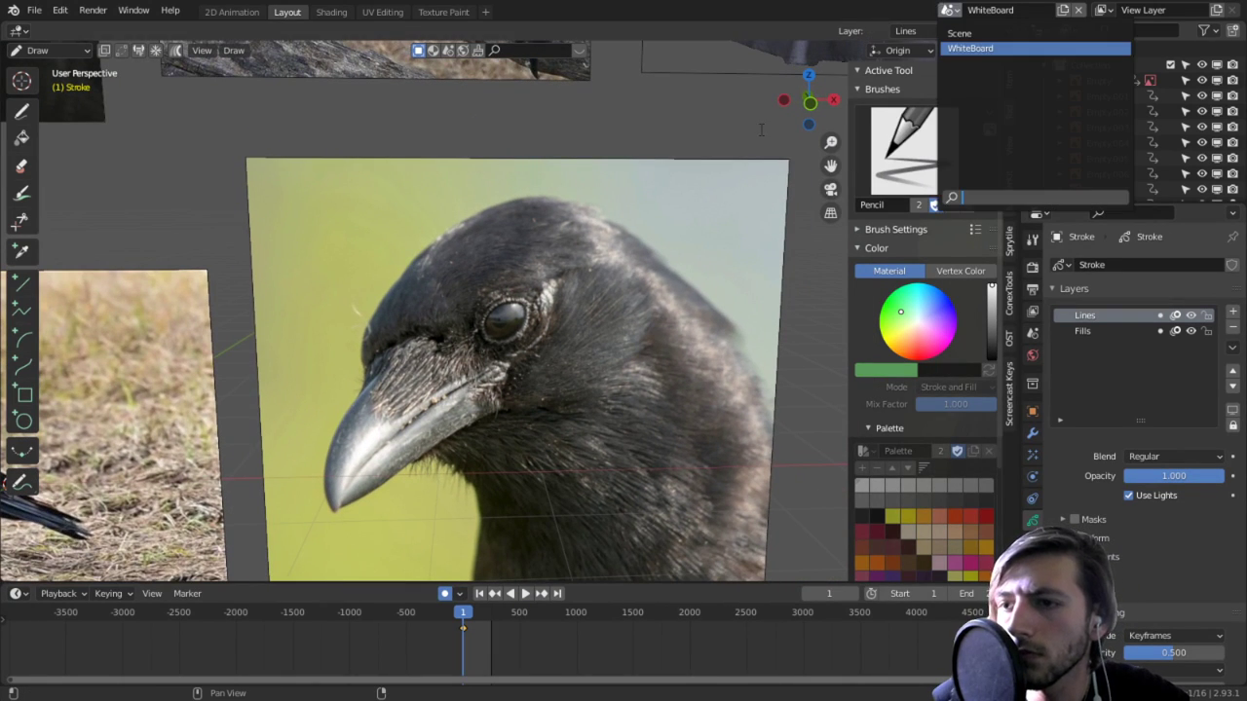
{"action": "left_click", "coordinate": [971, 37]}
Step: Centre the view on the Kenku beak and switch the mesh from Edit Mode to Sculpt Mode
{"action": "scroll", "coordinate": [398, 266], "scroll_direction": "down", "scroll_amount": 1}
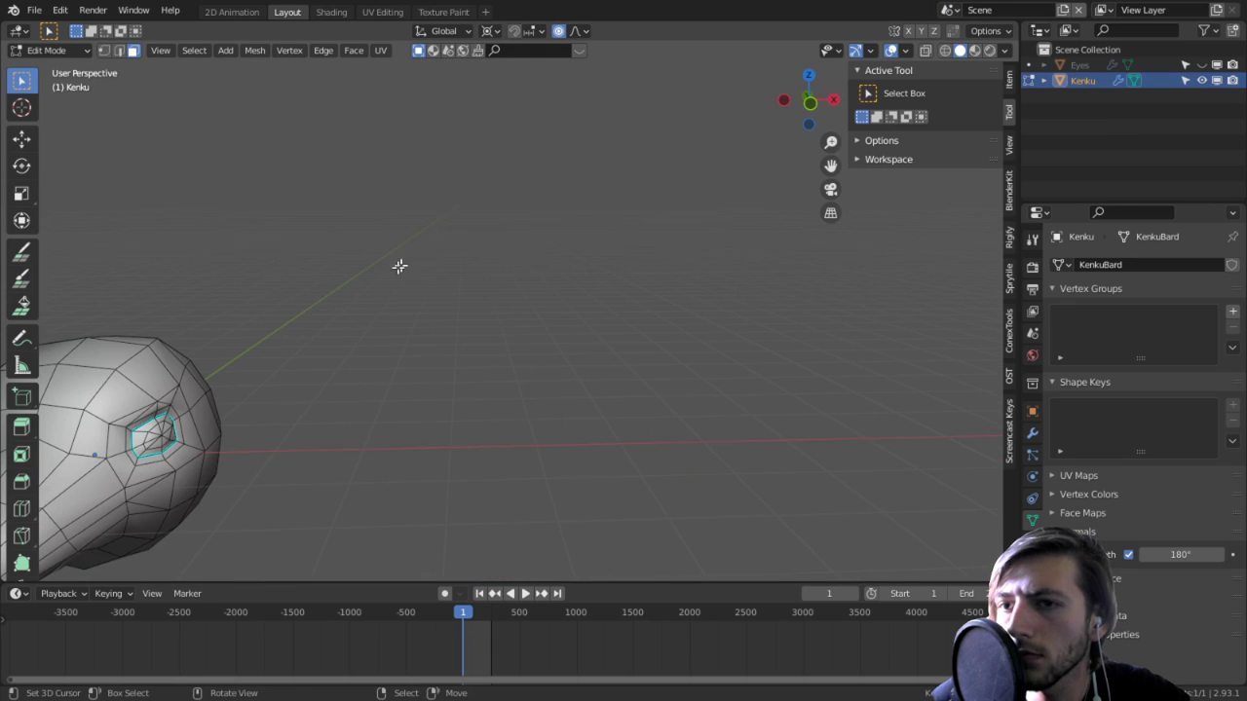
{"action": "middle_click", "coordinate": [159, 444], "text": "alt"}
{"action": "middle_click", "coordinate": [405, 410], "text": "alt"}
{"action": "middle_click_drag", "start_coordinate": [604, 384], "coordinate": [523, 365]}
{"action": "scroll", "coordinate": [526, 362], "scroll_direction": "up", "scroll_amount": 5}
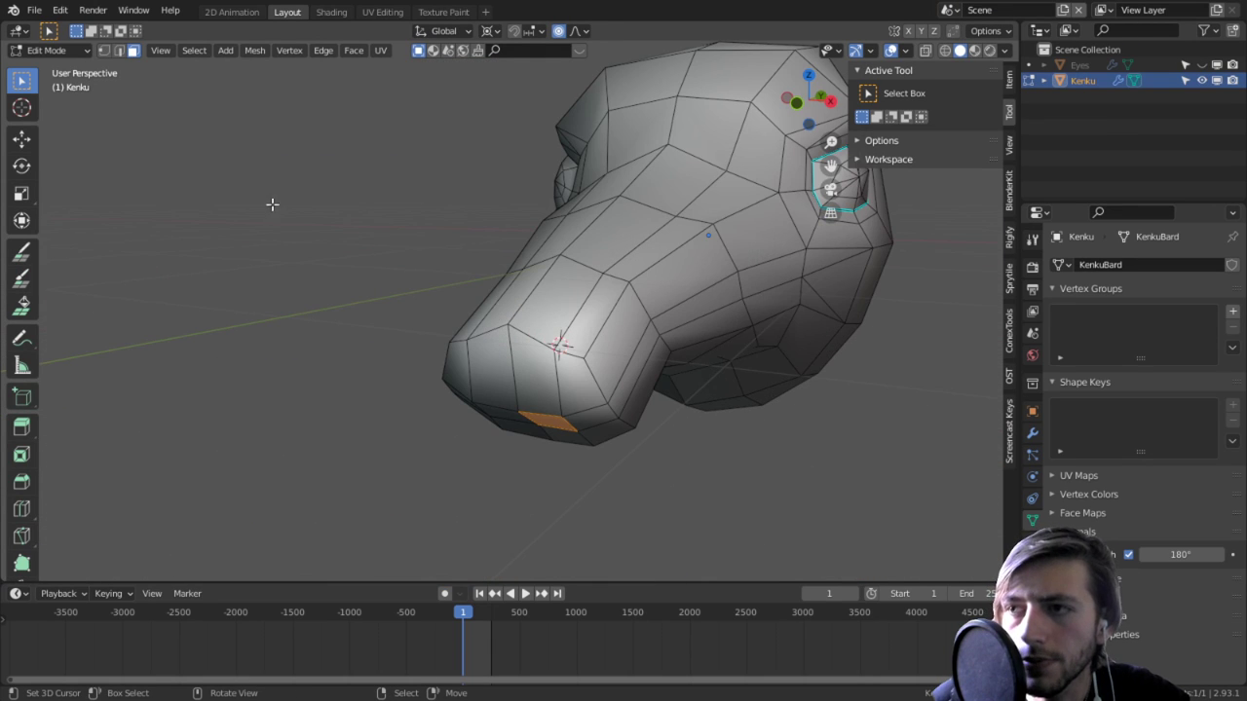
{"action": "left_click", "coordinate": [57, 54]}
{"action": "left_click", "coordinate": [56, 103]}
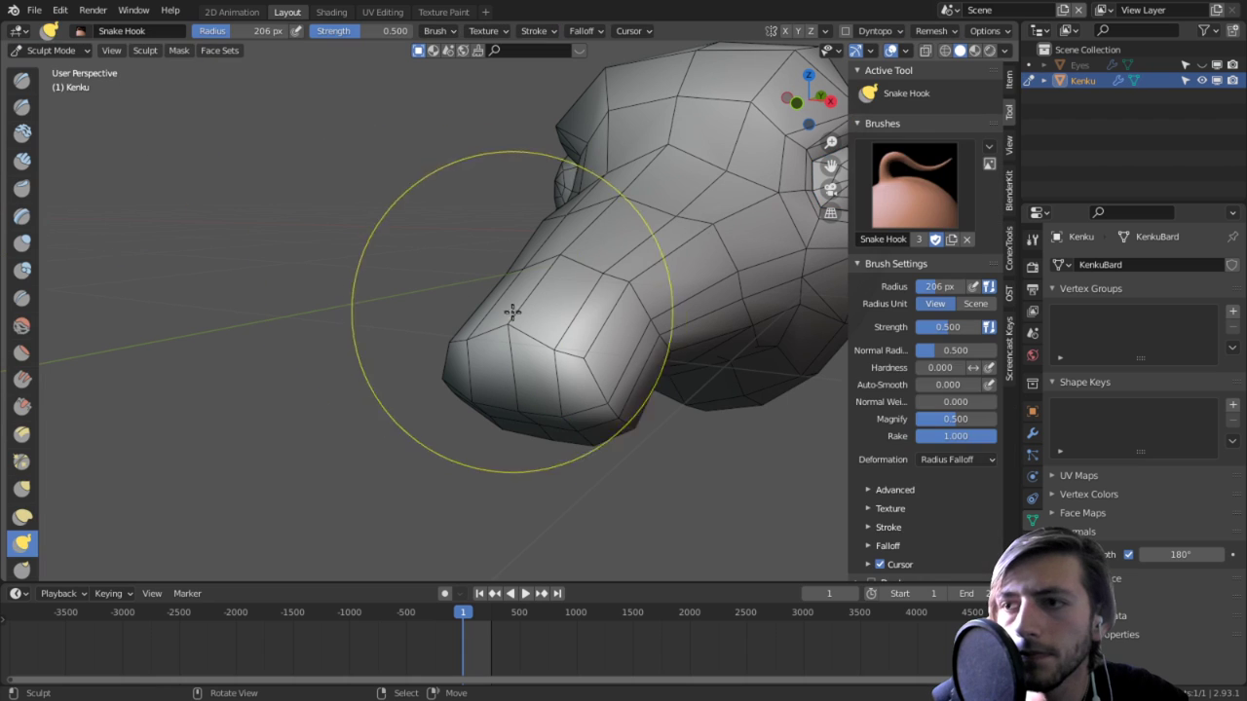
Step: Smooth the beak tip from several sides with the Smooth brush at strength 0.176 and a 173 px radius
{"action": "key", "text": "shift+s"}
{"action": "key", "text": "shift+f"}
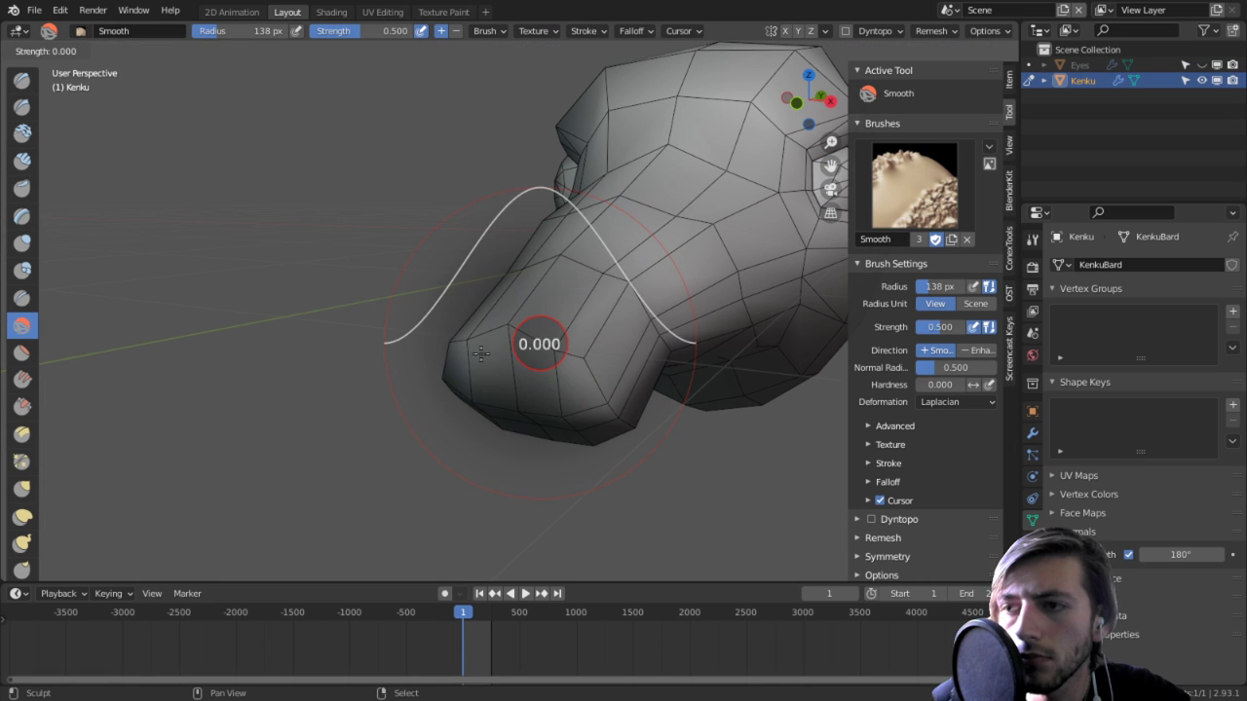
{"action": "left_click", "coordinate": [487, 353]}
{"action": "key", "text": "f"}
{"action": "left_click", "coordinate": [574, 381]}
{"action": "middle_click_drag", "start_coordinate": [608, 378], "coordinate": [563, 375]}
{"action": "mouse_move", "coordinate": [564, 375]}
{"action": "left_mouse_down"}
{"action": "mouse_move", "coordinate": [509, 337]}
{"action": "mouse_move", "coordinate": [633, 370]}
{"action": "left_mouse_up"}
{"action": "middle_click_drag", "start_coordinate": [640, 373], "coordinate": [551, 399], "text": "shift"}
{"action": "mouse_move", "coordinate": [552, 400]}
{"action": "left_mouse_down"}
{"action": "mouse_move", "coordinate": [578, 426]}
{"action": "mouse_move", "coordinate": [554, 420]}
{"action": "left_mouse_up"}
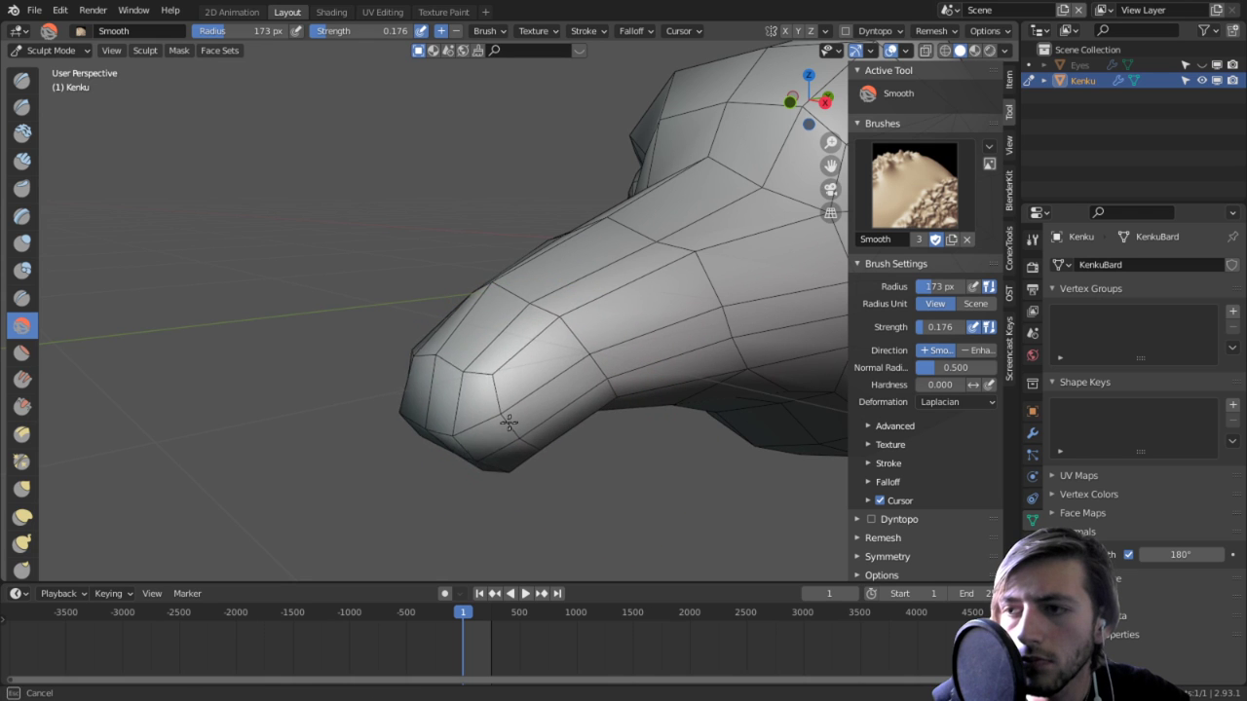
{"action": "middle_click_drag", "start_coordinate": [503, 422], "coordinate": [456, 331]}
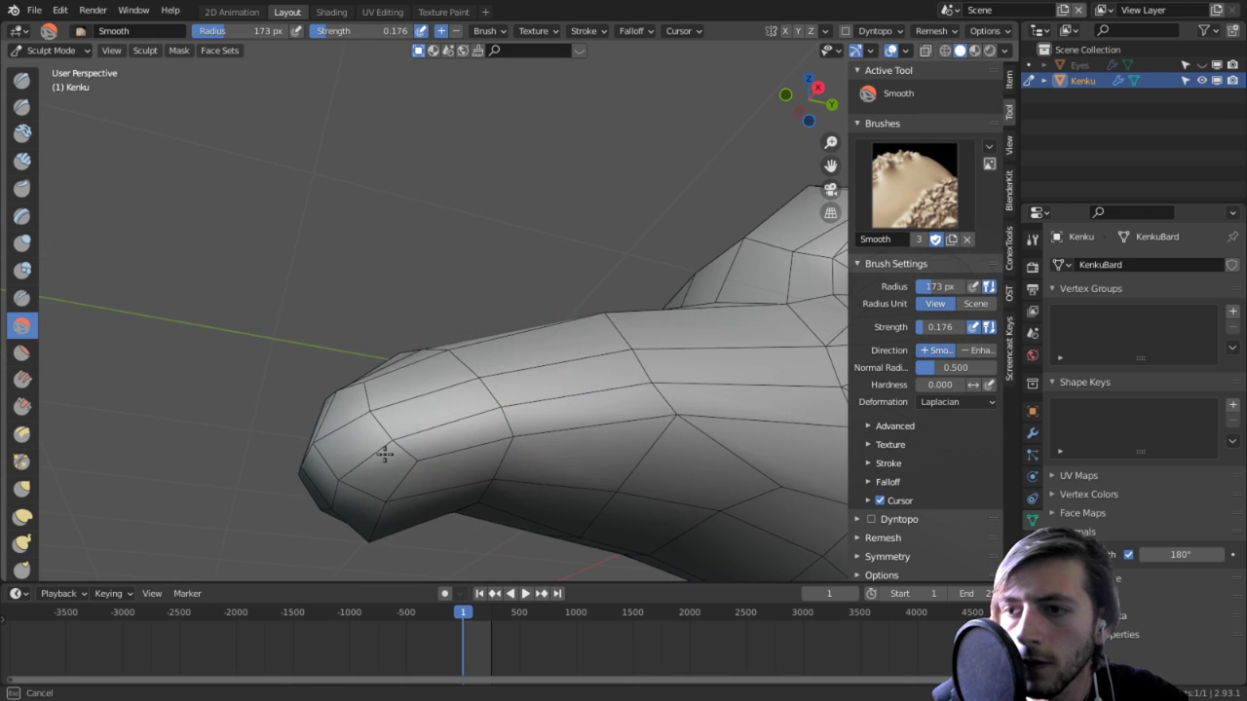
{"action": "mouse_move", "coordinate": [384, 454]}
{"action": "middle_mouse_down"}
{"action": "mouse_move", "coordinate": [418, 469]}
{"action": "mouse_move", "coordinate": [443, 437]}
{"action": "middle_mouse_up"}
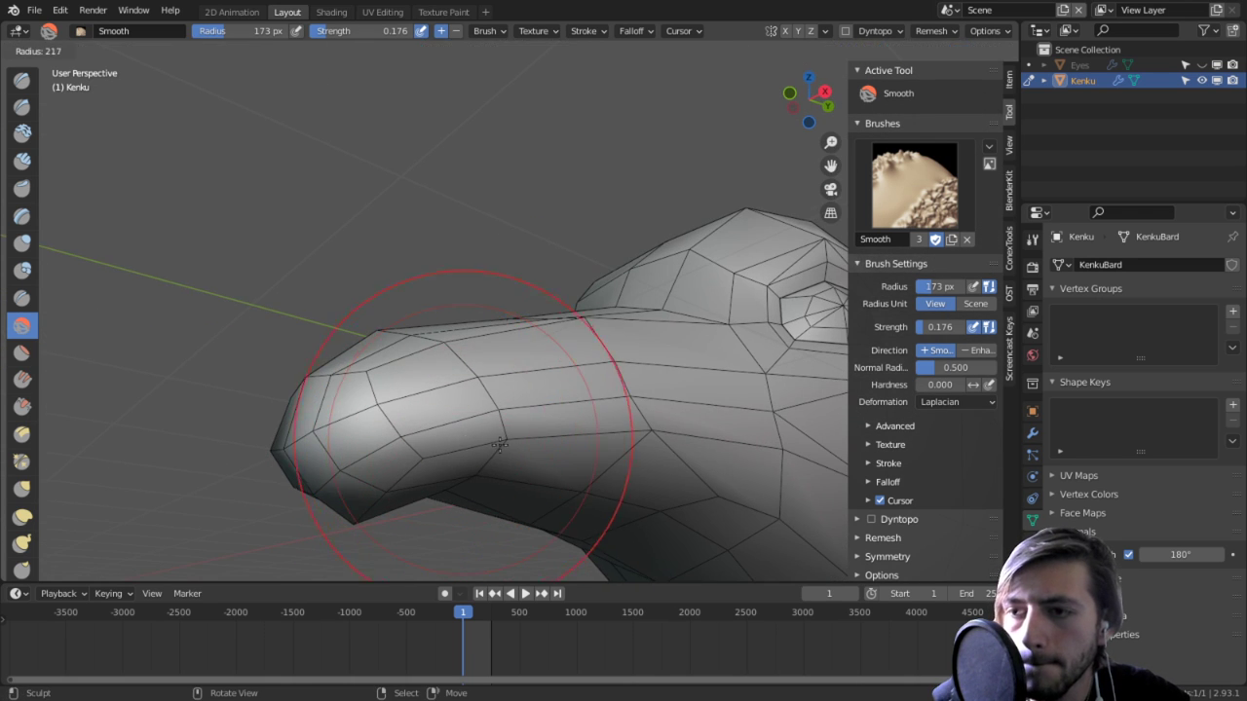
Step: Narrow the sides of the beak with the Grab brush, setting its radius to 167 px, and check the head-on shape
{"action": "key", "text": "g"}
{"action": "scroll", "coordinate": [478, 412], "scroll_direction": "down", "scroll_amount": 3}
{"action": "mouse_move", "coordinate": [492, 391]}
{"action": "middle_mouse_down"}
{"action": "mouse_move", "coordinate": [511, 418]}
{"action": "mouse_move", "coordinate": [543, 379]}
{"action": "mouse_move", "coordinate": [526, 438]}
{"action": "mouse_move", "coordinate": [545, 520]}
{"action": "mouse_move", "coordinate": [550, 392]}
{"action": "middle_mouse_up"}
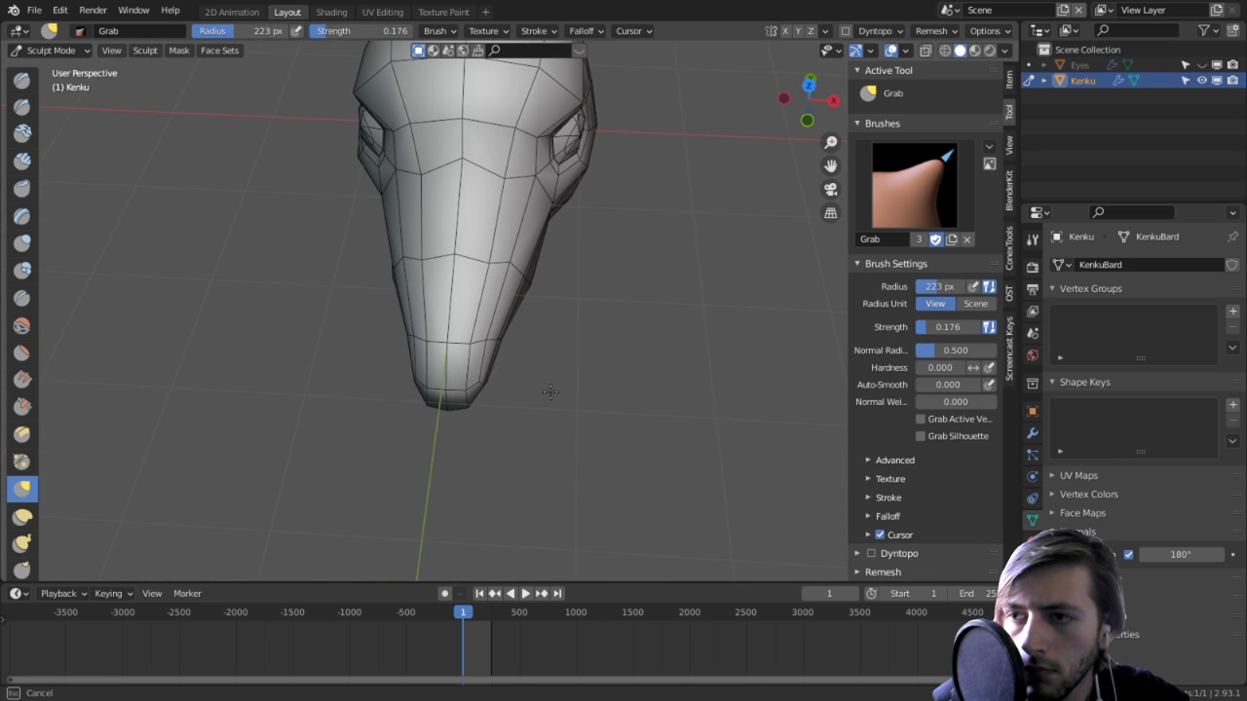
{"action": "key", "text": "f"}
{"action": "left_click", "coordinate": [496, 237]}
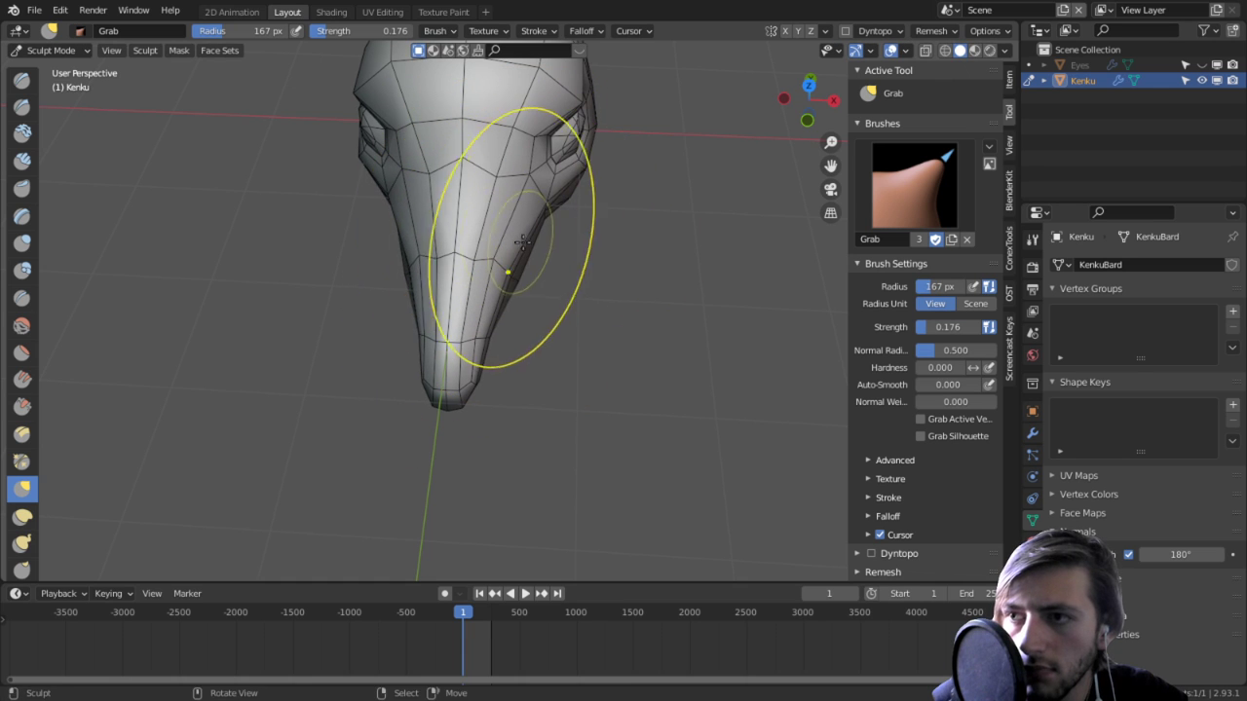
{"action": "mouse_move", "coordinate": [506, 235]}
{"action": "middle_mouse_down"}
{"action": "mouse_move", "coordinate": [535, 267]}
{"action": "mouse_move", "coordinate": [575, 266]}
{"action": "middle_mouse_up"}
{"action": "scroll", "coordinate": [534, 267], "scroll_direction": "up", "scroll_amount": 3}
{"action": "mouse_move", "coordinate": [482, 314]}
{"action": "middle_mouse_down"}
{"action": "mouse_move", "coordinate": [478, 365]}
{"action": "mouse_move", "coordinate": [417, 393]}
{"action": "mouse_move", "coordinate": [454, 393]}
{"action": "mouse_move", "coordinate": [468, 354]}
{"action": "mouse_move", "coordinate": [553, 299]}
{"action": "middle_mouse_up"}
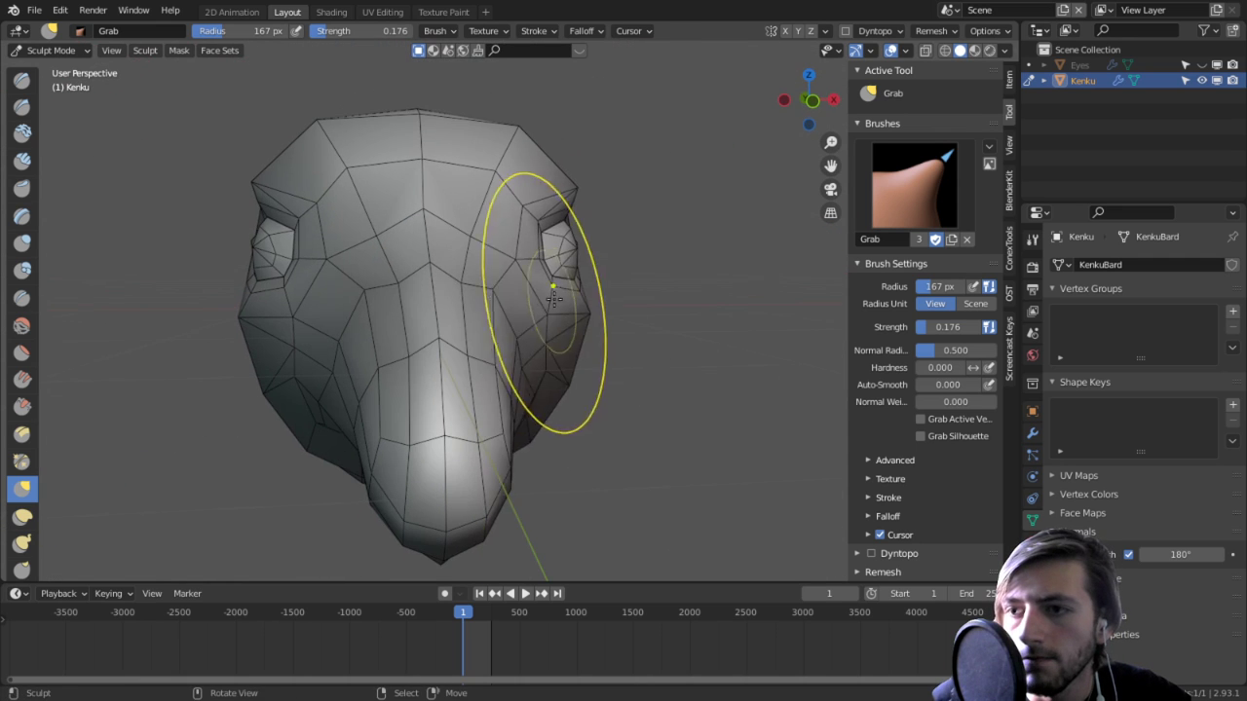
Step: In the right side view, raise the beak tip and adjust the upper ridge with the Grab brush at a 264 px radius
{"action": "mouse_move", "coordinate": [495, 402]}
{"action": "middle_mouse_down"}
{"action": "mouse_move", "coordinate": [494, 454]}
{"action": "mouse_move", "coordinate": [415, 461]}
{"action": "mouse_move", "coordinate": [342, 412]}
{"action": "middle_mouse_up"}
{"action": "key", "text": "f"}
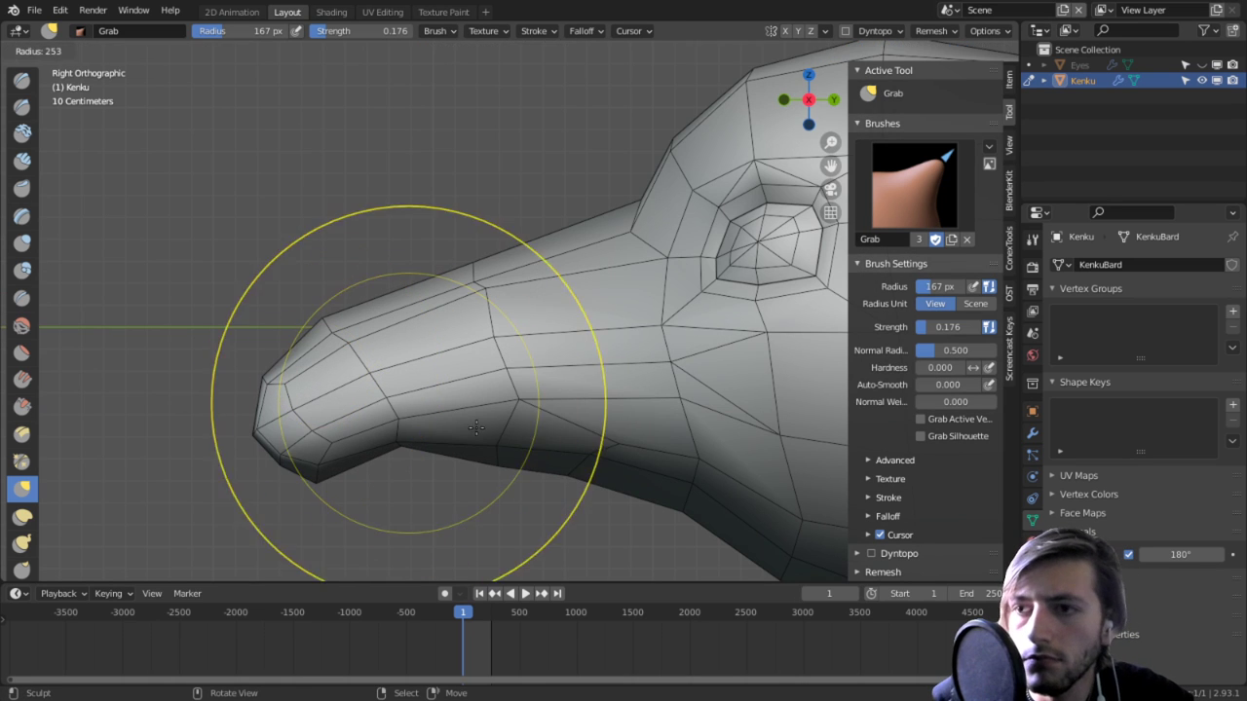
{"action": "left_click", "coordinate": [614, 400]}
{"action": "left_click_drag", "start_coordinate": [280, 474], "coordinate": [259, 356]}
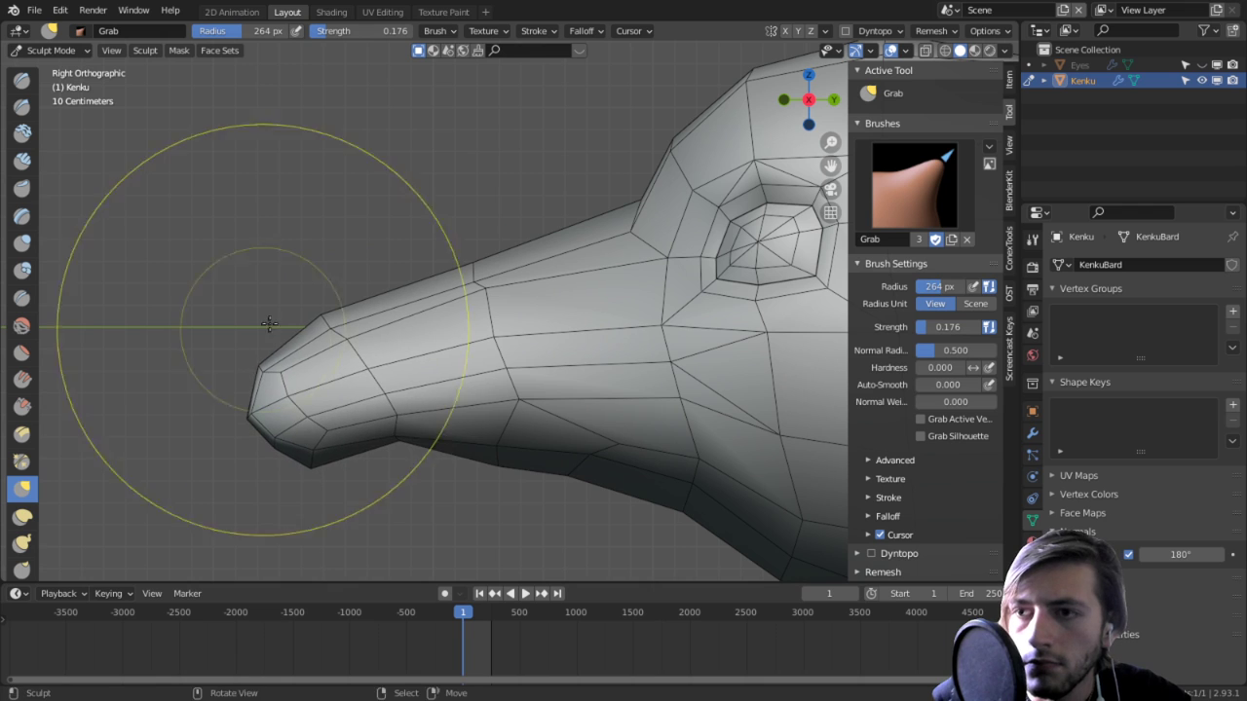
{"action": "mouse_move", "coordinate": [312, 301]}
{"action": "left_mouse_down"}
{"action": "mouse_move", "coordinate": [376, 339]}
{"action": "mouse_move", "coordinate": [399, 331]}
{"action": "left_mouse_up"}
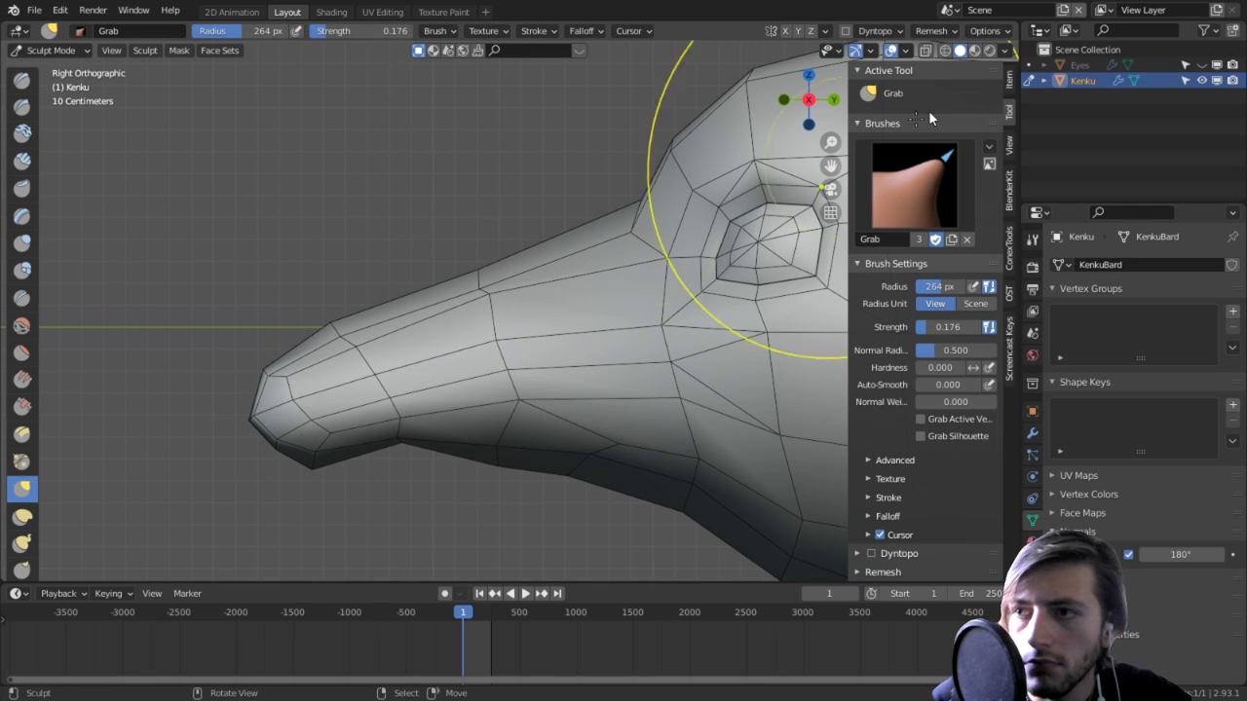
Step: Examine the side-view crow photo in the WhiteBoard scene for its beak profile, and return to the modelling scene
{"action": "left_click", "coordinate": [949, 10]}
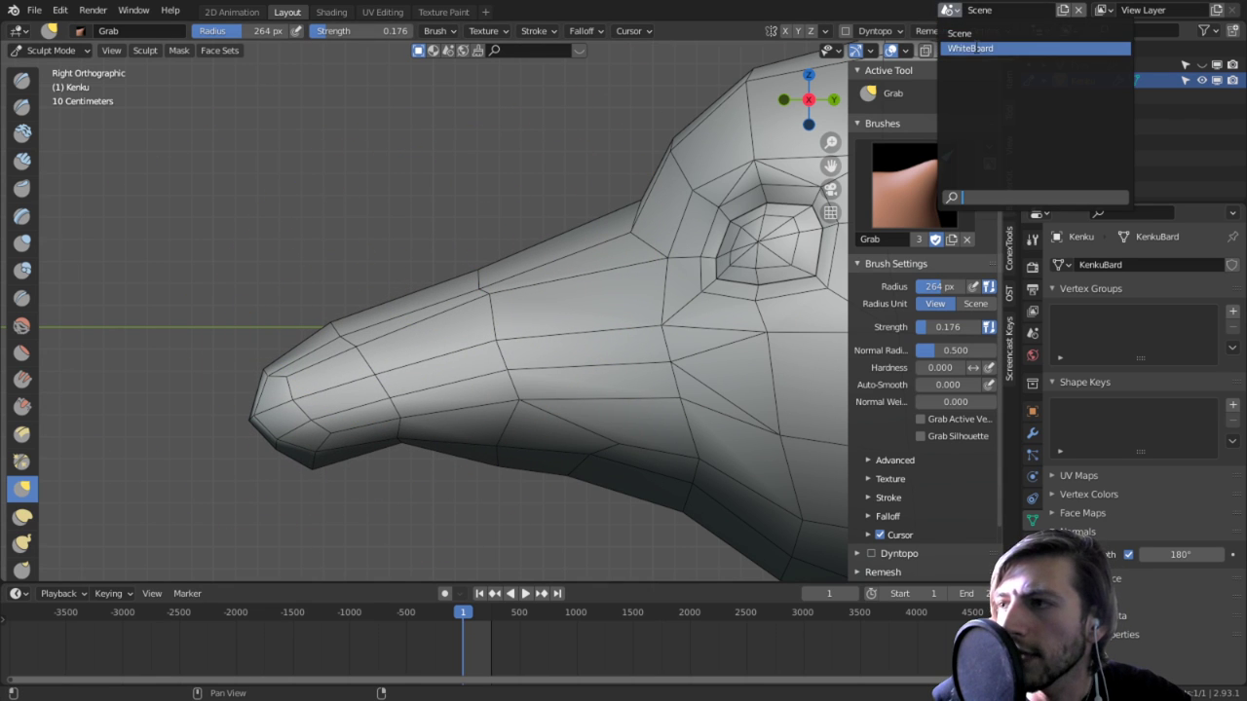
{"action": "left_click", "coordinate": [971, 47]}
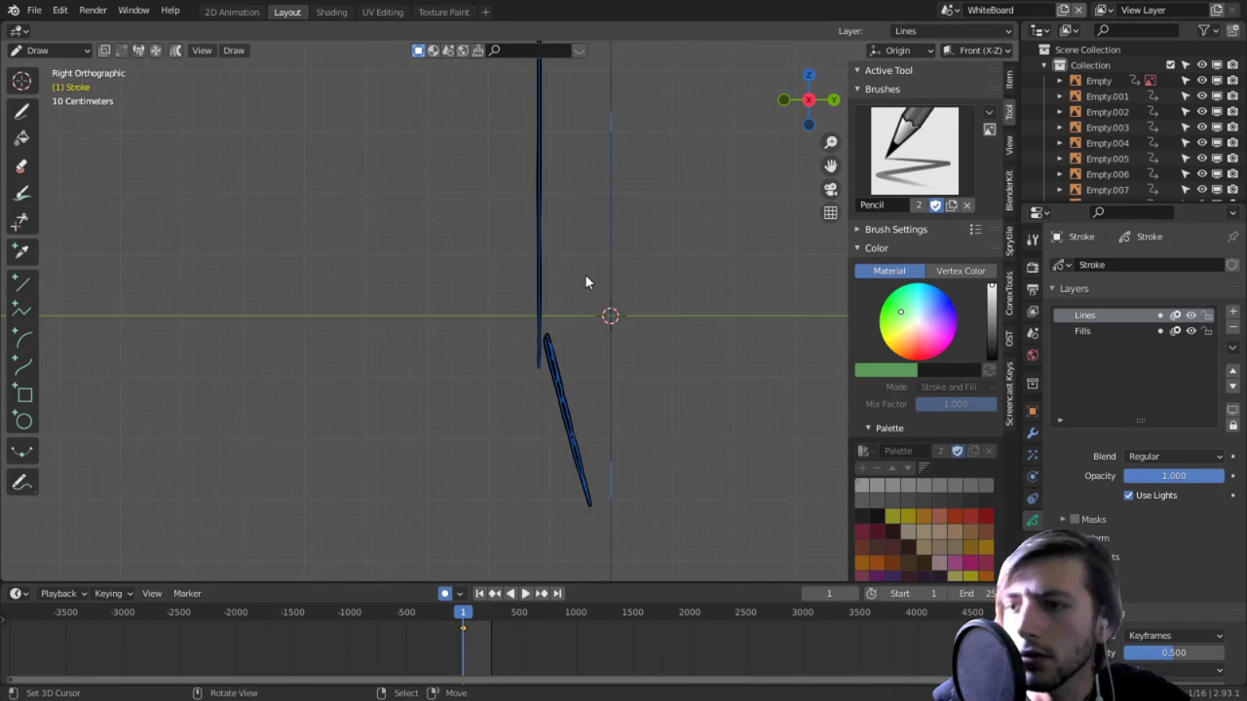
{"action": "key", "text": "KP_1"}
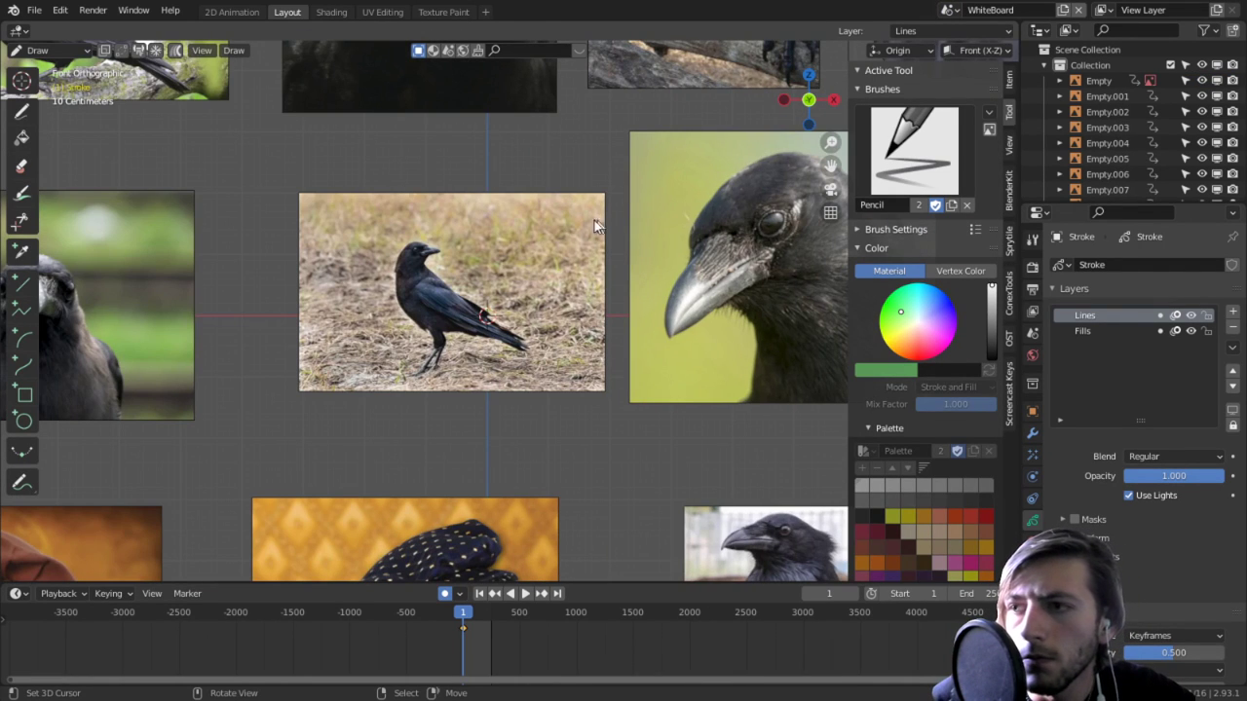
{"action": "middle_click_drag", "start_coordinate": [251, 297], "coordinate": [613, 345], "text": "shift"}
{"action": "middle_click_drag", "start_coordinate": [375, 247], "coordinate": [407, 500], "text": "shift"}
{"action": "scroll", "coordinate": [377, 260], "scroll_direction": "up", "scroll_amount": 5}
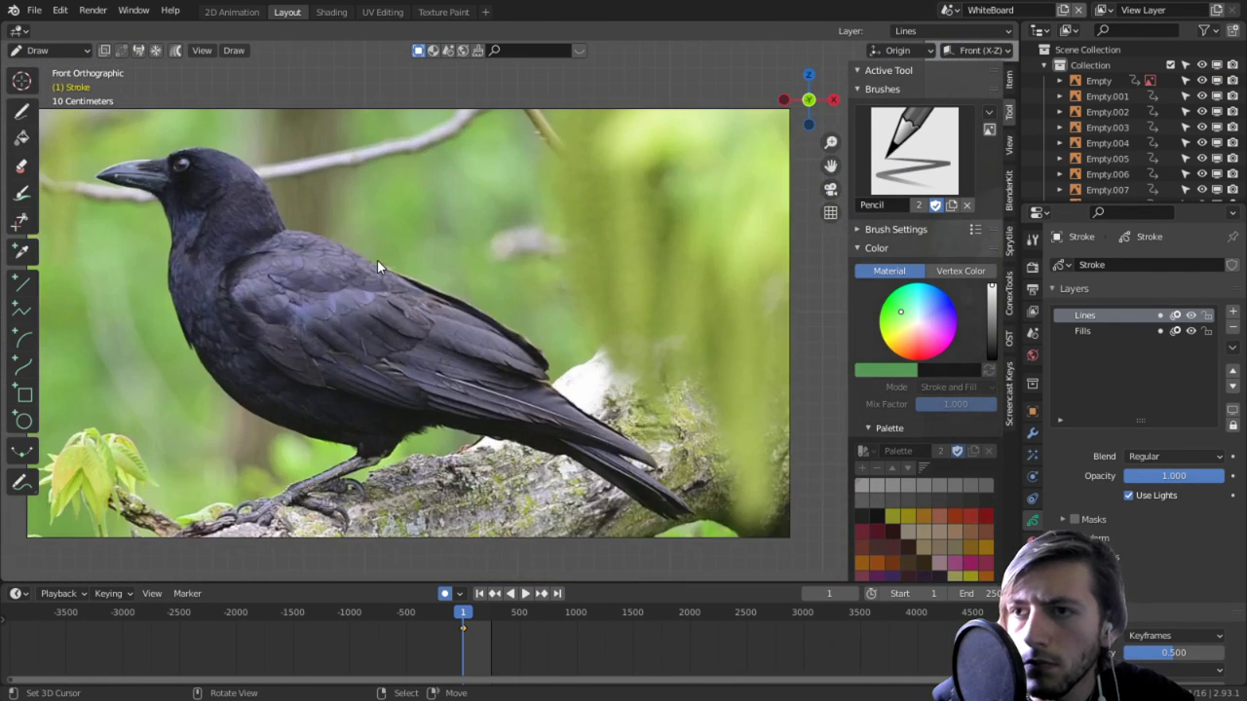
{"action": "middle_click_drag", "start_coordinate": [212, 217], "coordinate": [317, 278], "text": "shift"}
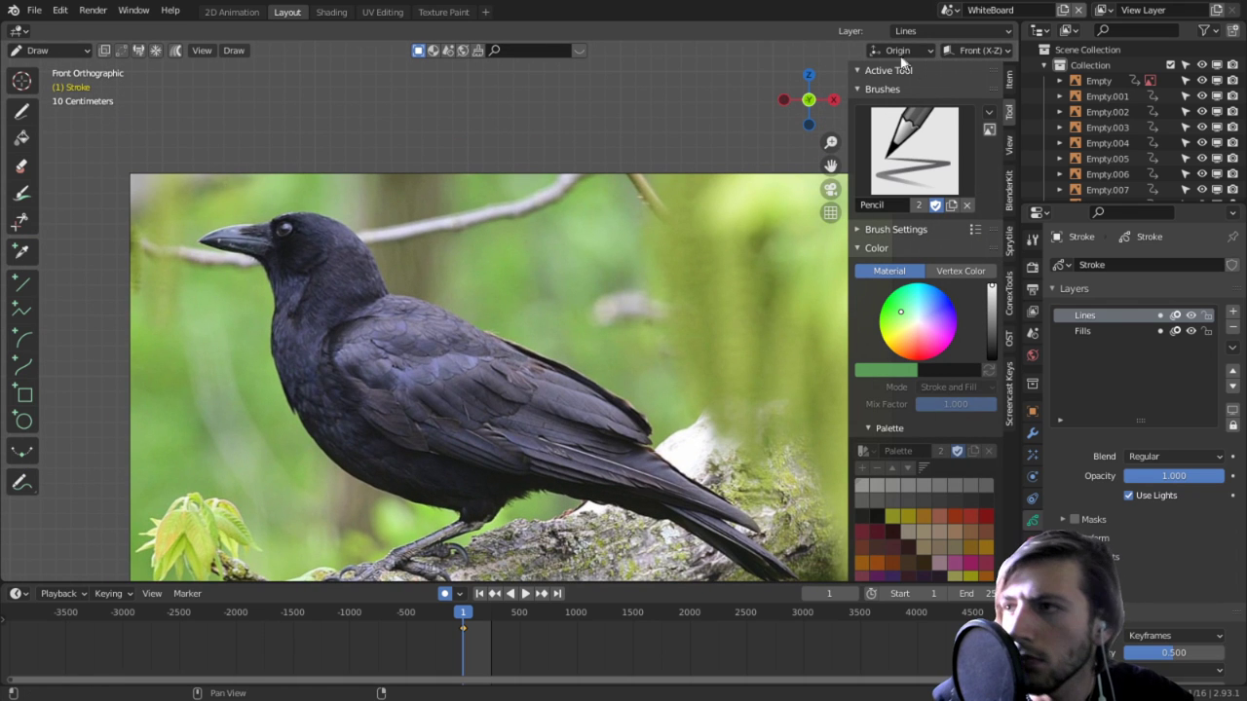
{"action": "left_click", "coordinate": [946, 11]}
{"action": "left_click", "coordinate": [971, 33]}
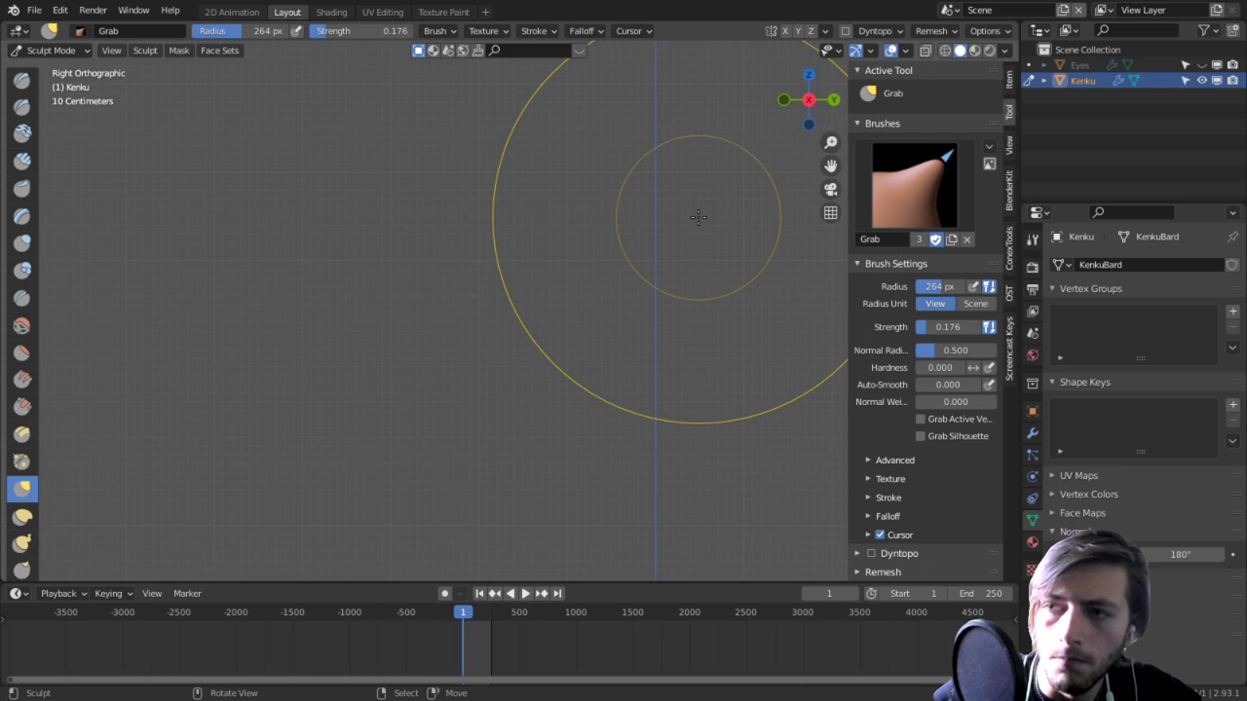
Step: Try to bend the beak tip upward with the Grab brush at a 405 px radius, and again with Elastic Deform
{"action": "key", "text": "KP_Decimal"}
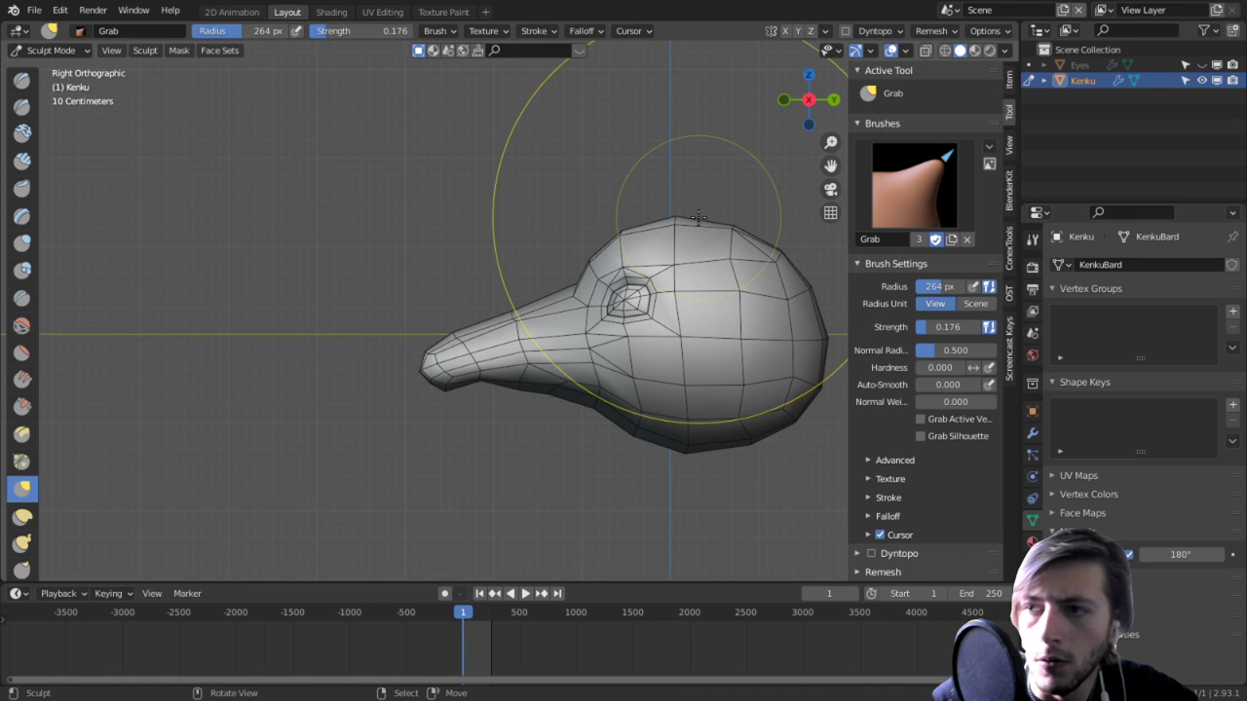
{"action": "scroll", "coordinate": [516, 381], "scroll_direction": "up", "scroll_amount": 4}
{"action": "key", "text": "f"}
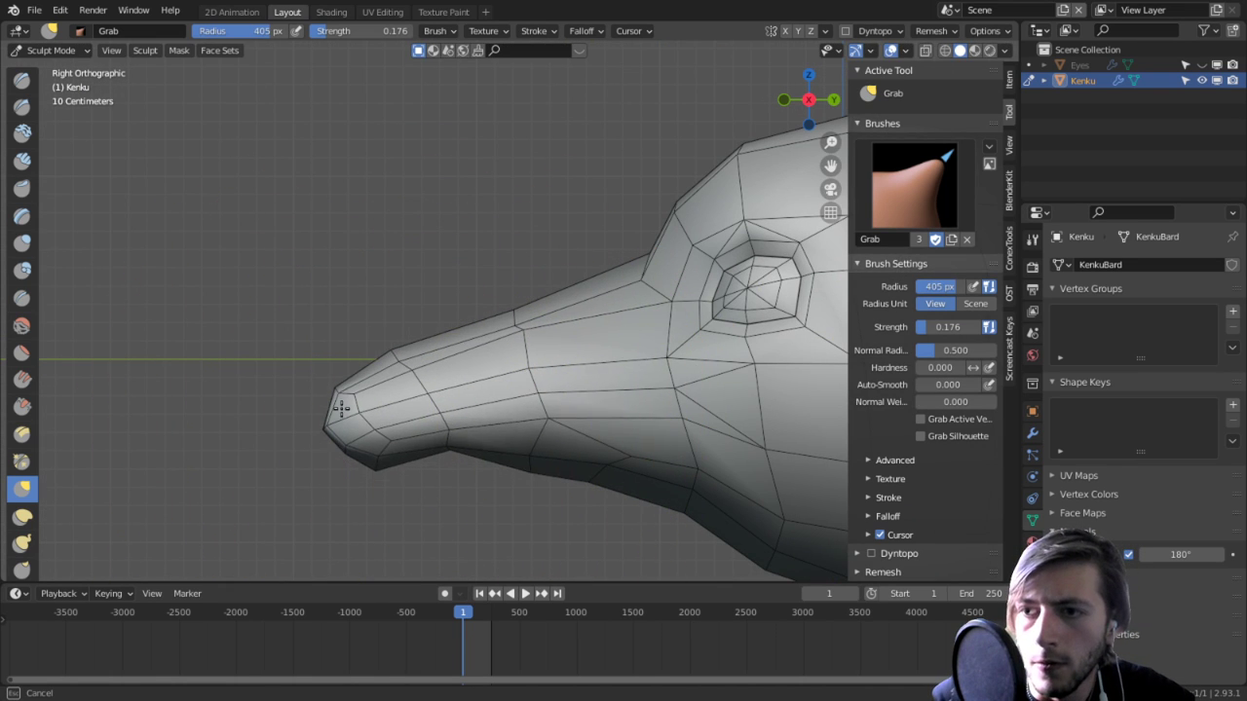
{"action": "mouse_move", "coordinate": [341, 407]}
{"action": "left_mouse_down"}
{"action": "mouse_move", "coordinate": [346, 200]}
{"action": "mouse_move", "coordinate": [307, 175]}
{"action": "left_mouse_up"}
{"action": "key", "text": "ctrl+z"}
{"action": "left_click", "coordinate": [22, 517]}
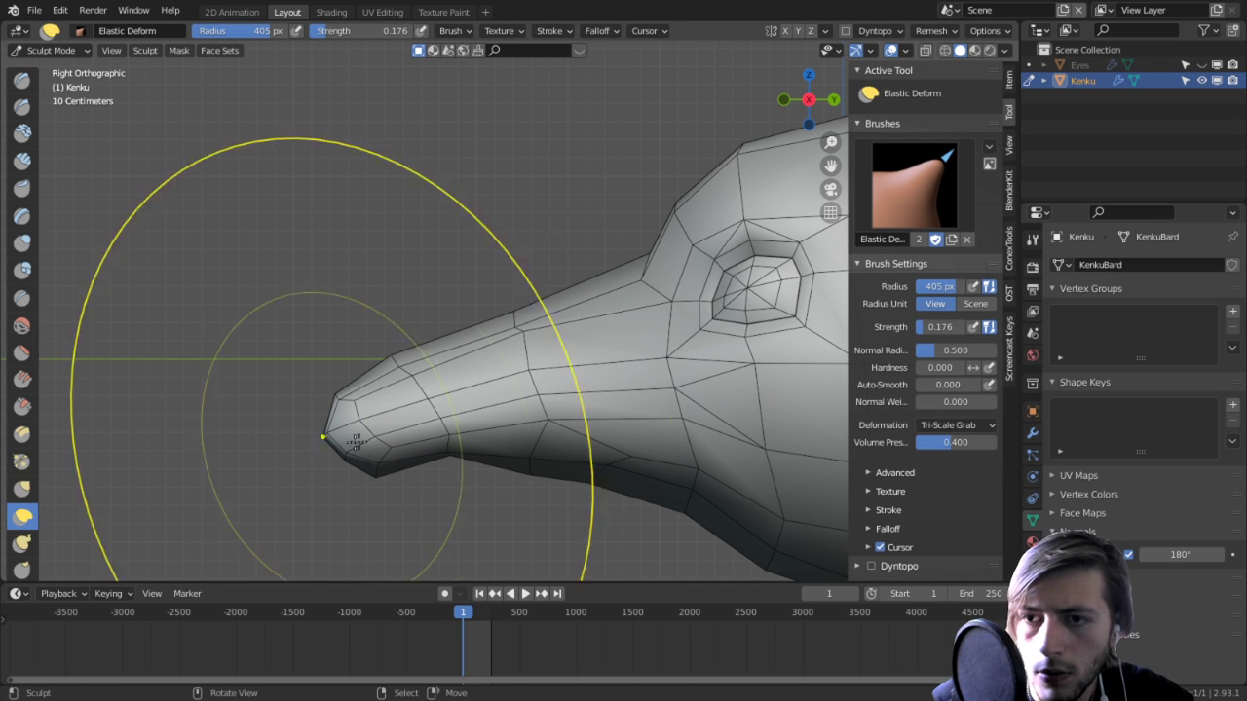
{"action": "left_click_drag", "start_coordinate": [334, 432], "coordinate": [283, 339]}
{"action": "key", "text": "ctrl+z"}
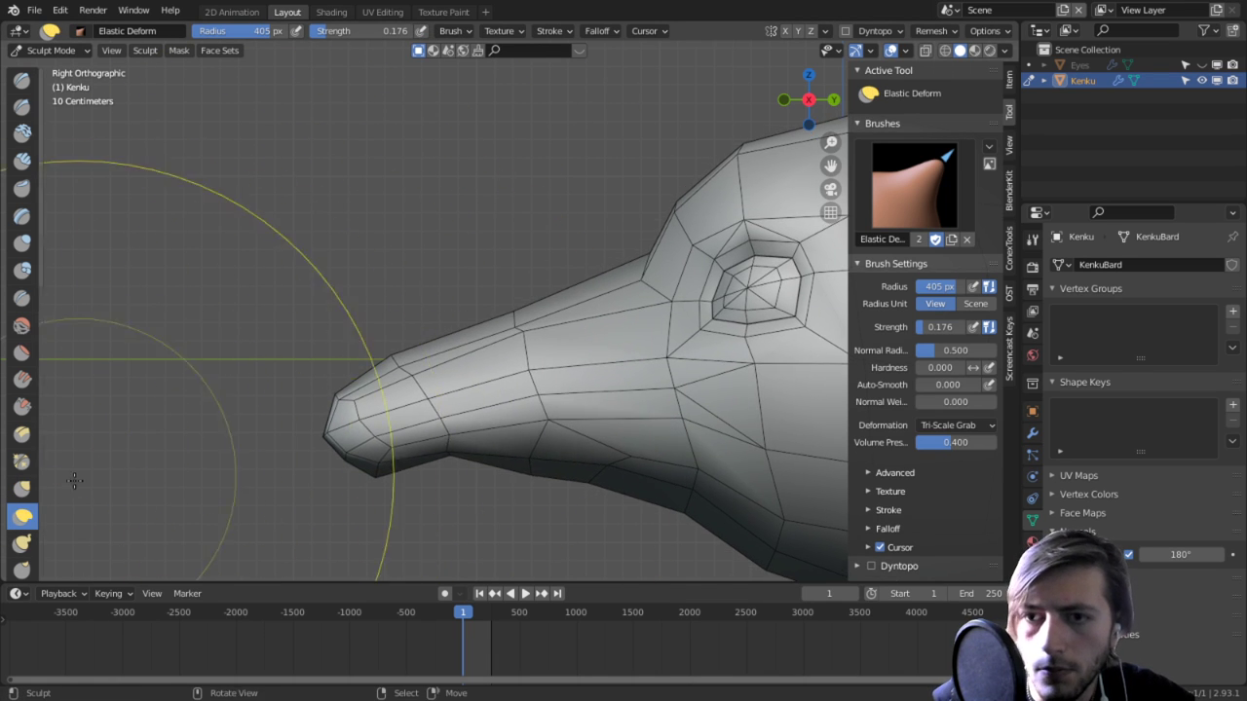
Step: Bend the front of the beak upward and slightly forward with the Snake Hook brush at a 405 px radius
{"action": "left_click", "coordinate": [21, 543]}
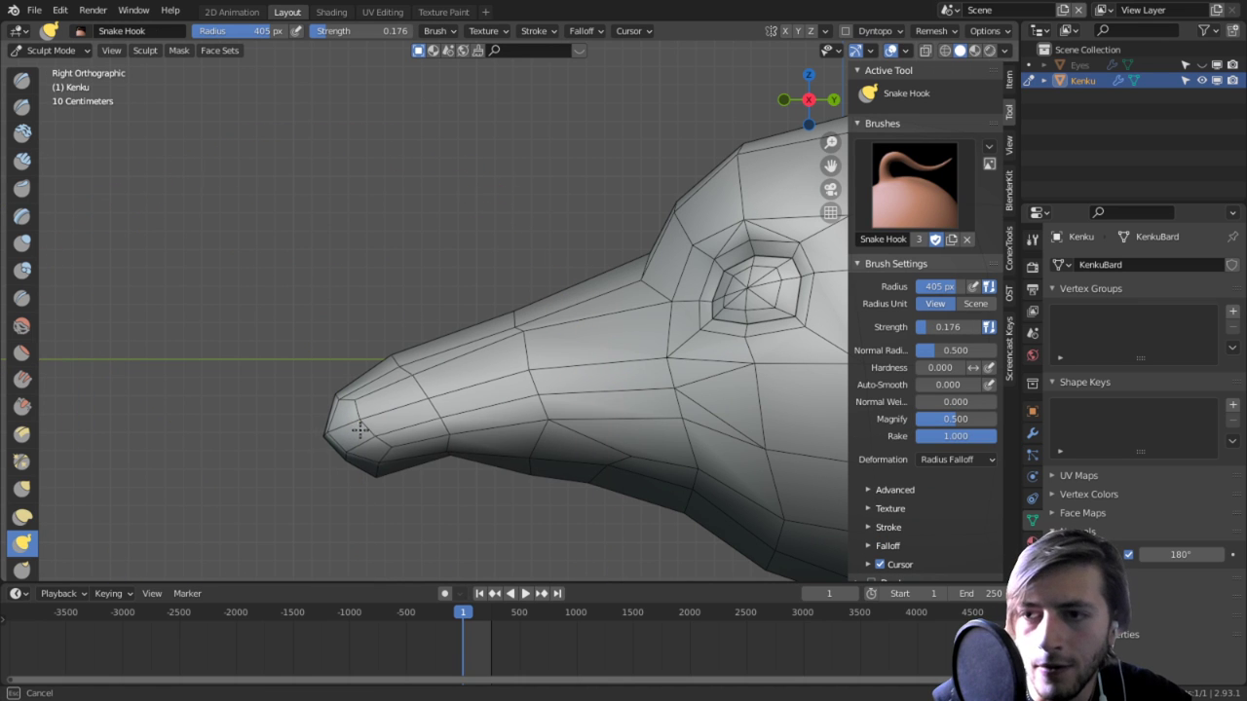
{"action": "left_click_drag", "start_coordinate": [356, 426], "coordinate": [355, 244]}
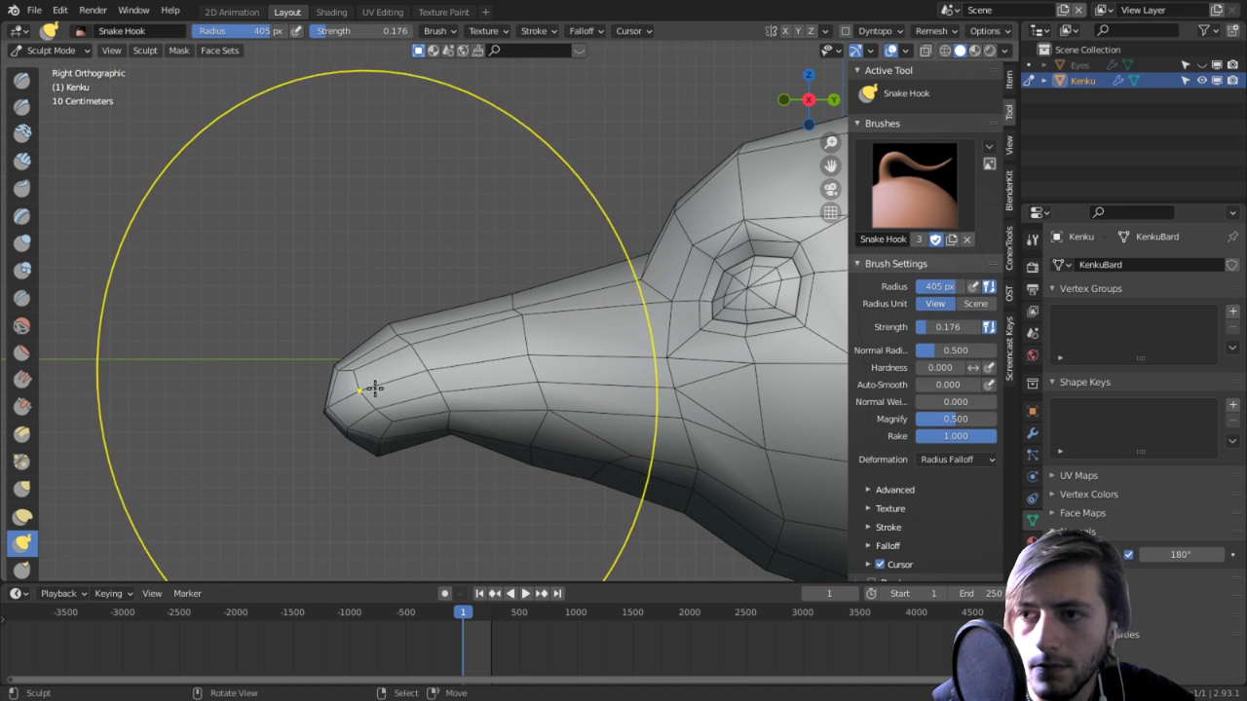
{"action": "mouse_move", "coordinate": [361, 407]}
{"action": "left_mouse_down"}
{"action": "mouse_move", "coordinate": [345, 413]}
{"action": "mouse_move", "coordinate": [343, 354]}
{"action": "mouse_move", "coordinate": [351, 391]}
{"action": "mouse_move", "coordinate": [317, 325]}
{"action": "mouse_move", "coordinate": [346, 298]}
{"action": "mouse_move", "coordinate": [345, 340]}
{"action": "left_mouse_up"}
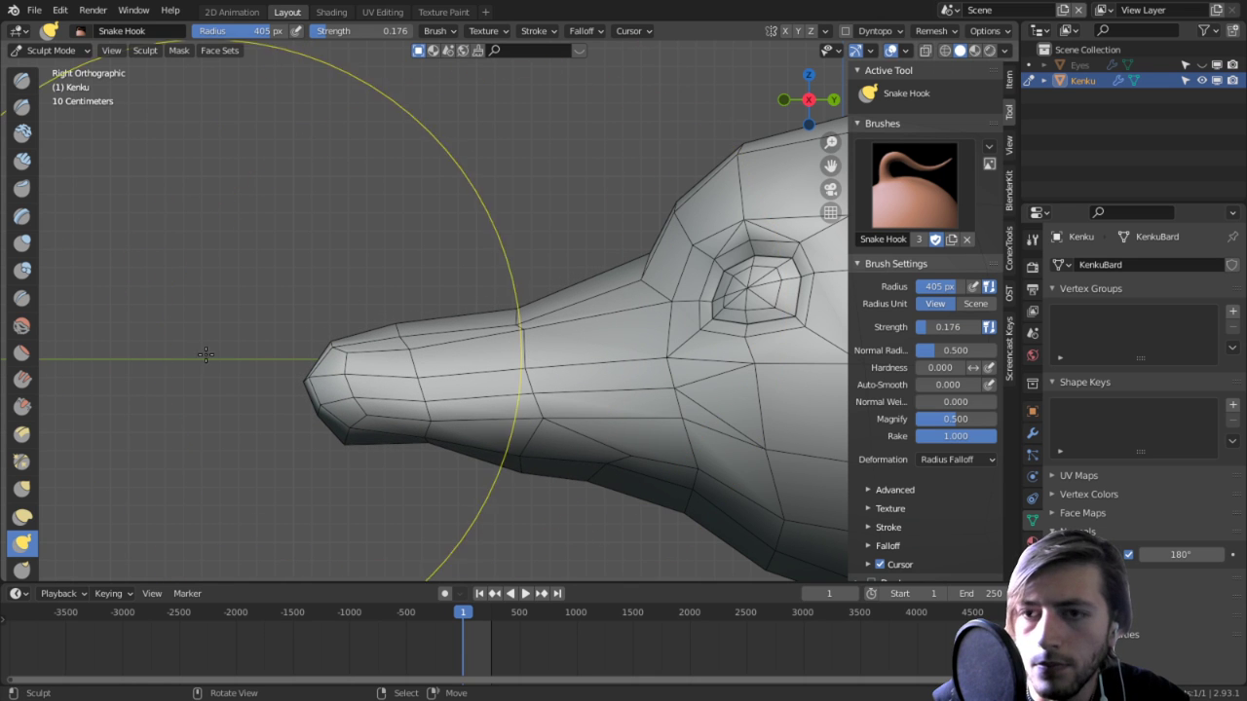
Step: Raise the upper ridge of the beak into an even slope with the Grab brush, setting its radius to 196 px
{"action": "key", "text": "g"}
{"action": "left_click_drag", "start_coordinate": [512, 315], "coordinate": [506, 200]}
{"action": "scroll", "coordinate": [516, 244], "scroll_direction": "up", "scroll_amount": 5}
{"action": "key", "text": "f"}
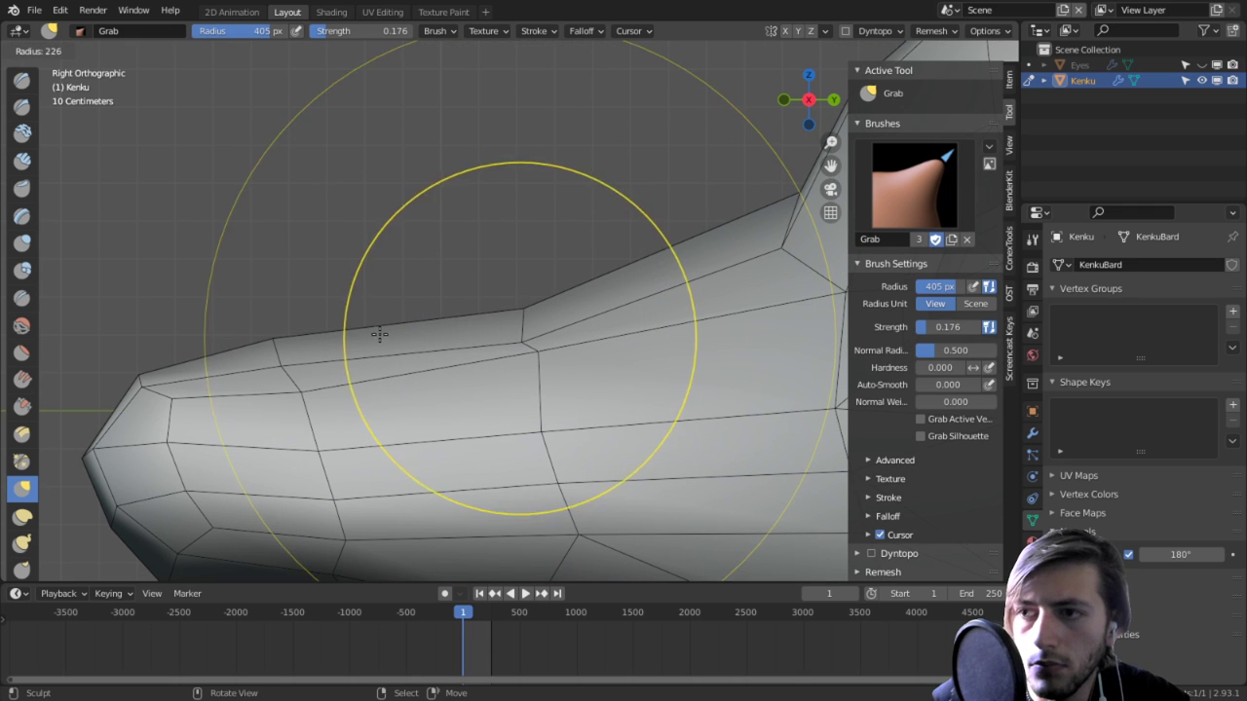
{"action": "left_click", "coordinate": [380, 334]}
{"action": "left_click_drag", "start_coordinate": [521, 322], "coordinate": [490, 2]}
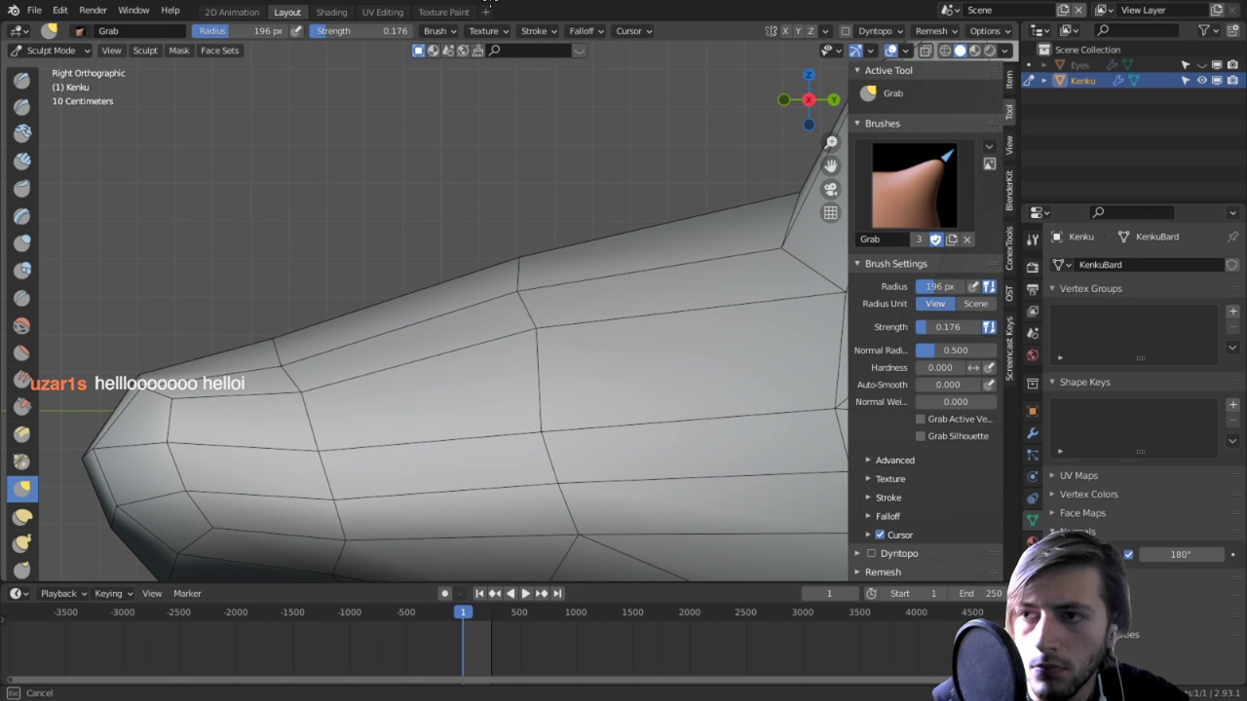
{"action": "left_click_drag", "start_coordinate": [272, 365], "coordinate": [280, 219]}
{"action": "left_click_drag", "start_coordinate": [498, 282], "coordinate": [487, 267]}
{"action": "scroll", "coordinate": [502, 283], "scroll_direction": "down", "scroll_amount": 4}
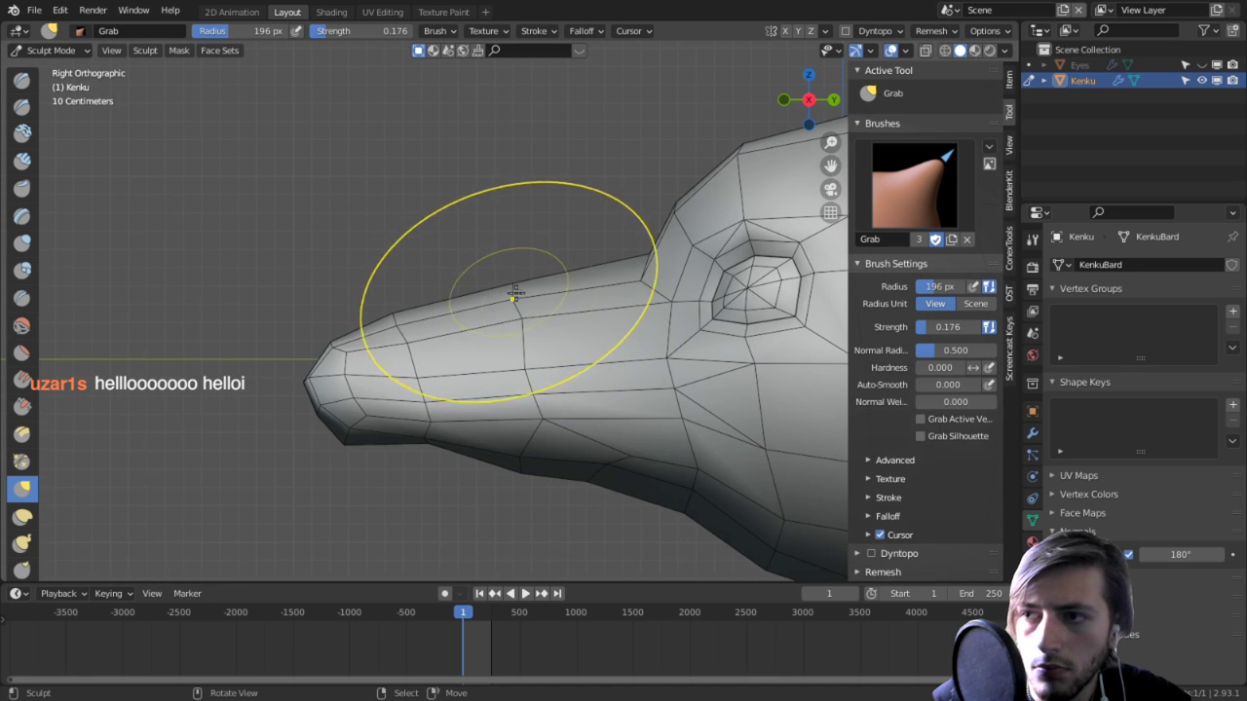
Step: In the right side view, lift the lower edge of the beak tip with the Grab brush
{"action": "mouse_move", "coordinate": [515, 292]}
{"action": "middle_mouse_down"}
{"action": "mouse_move", "coordinate": [611, 287]}
{"action": "mouse_move", "coordinate": [592, 292]}
{"action": "middle_mouse_up"}
{"action": "key", "text": "KP_3"}
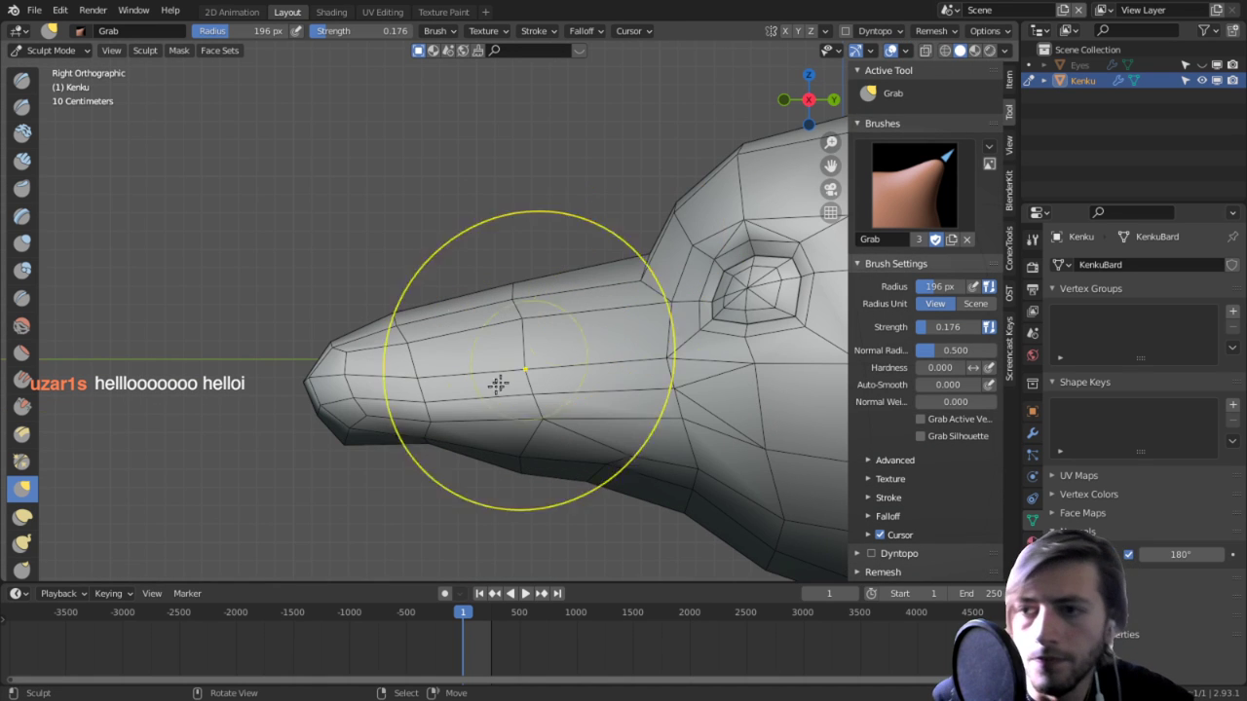
{"action": "scroll", "coordinate": [345, 474], "scroll_direction": "up", "scroll_amount": 2}
{"action": "left_click_drag", "start_coordinate": [268, 492], "coordinate": [253, 365]}
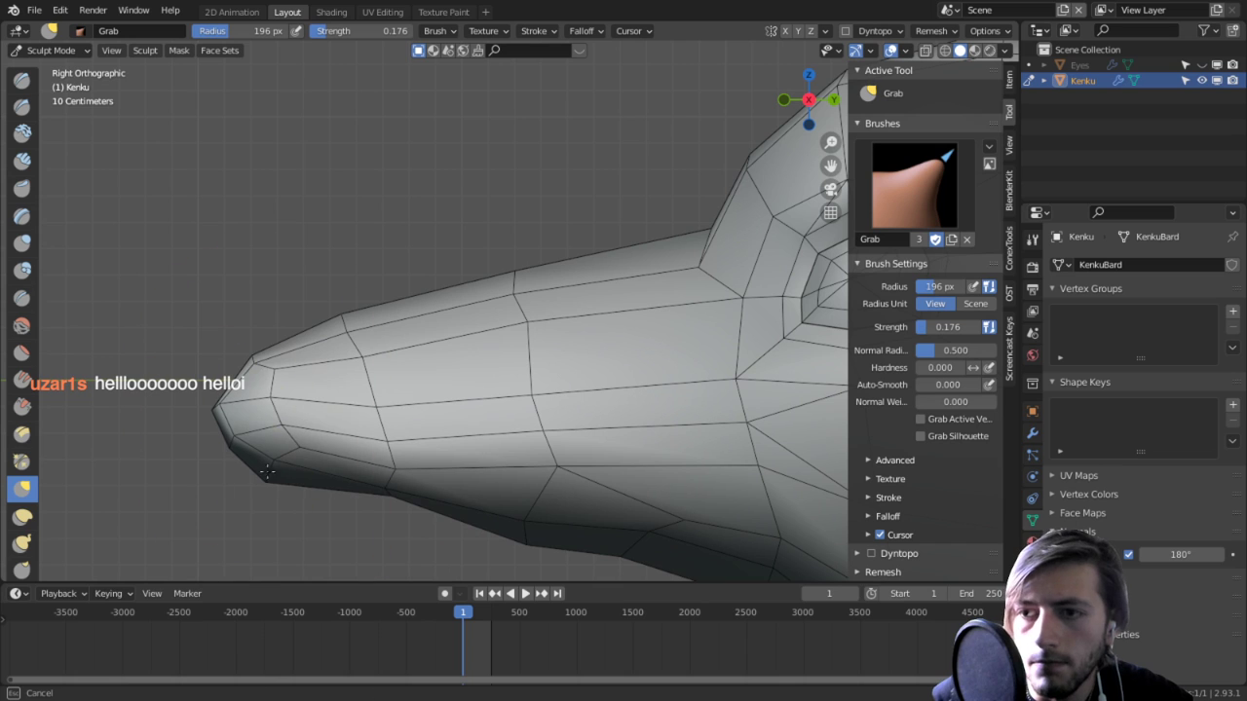
{"action": "left_click_drag", "start_coordinate": [267, 472], "coordinate": [278, 458]}
{"action": "middle_click_drag", "start_coordinate": [361, 514], "coordinate": [341, 461], "text": "shift"}
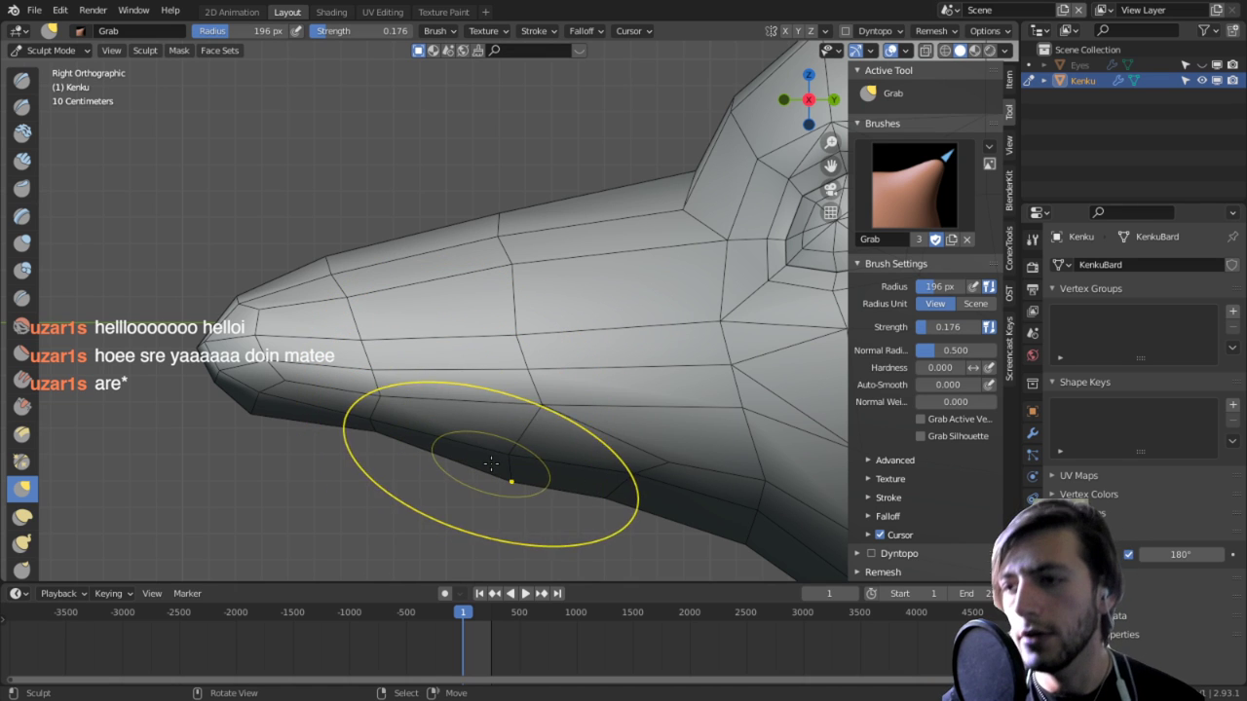
Step: Pull the underside of the beak upward toward the throat with the Grab brush, and nudge the side of the beak
{"action": "left_click_drag", "start_coordinate": [491, 464], "coordinate": [498, 327]}
{"action": "left_click_drag", "start_coordinate": [513, 380], "coordinate": [535, 425]}
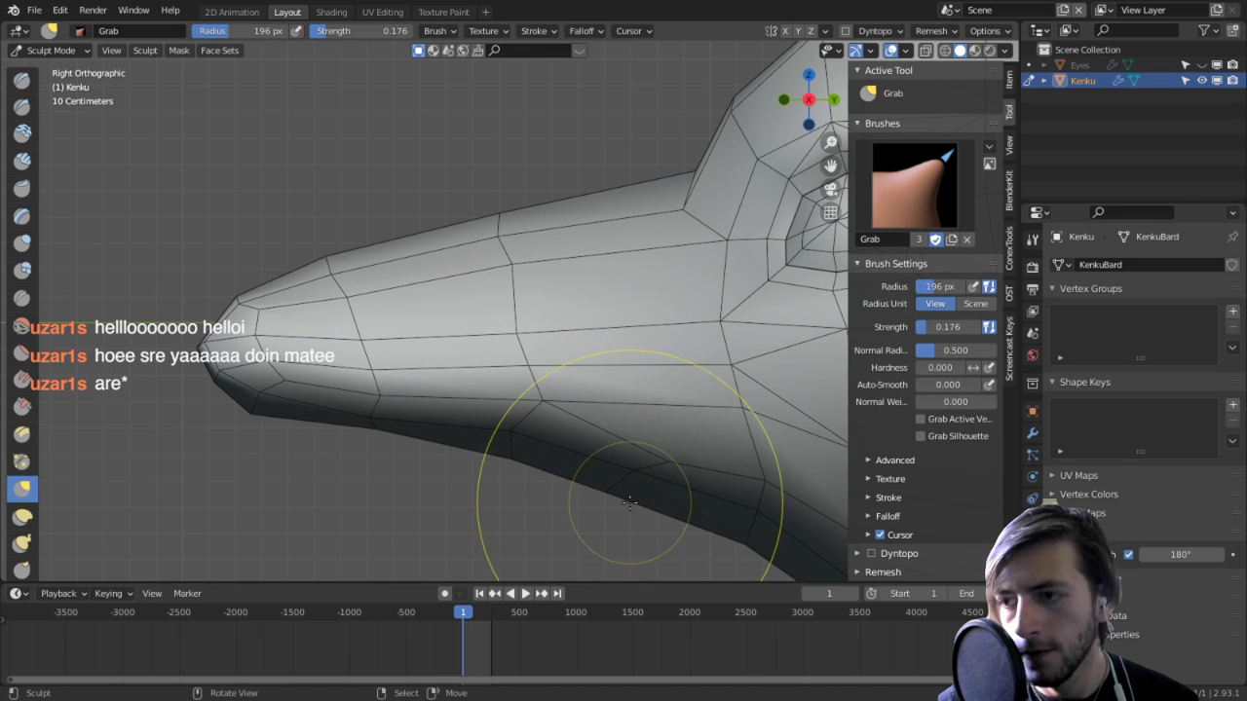
{"action": "left_click_drag", "start_coordinate": [668, 458], "coordinate": [690, 401]}
{"action": "mouse_move", "coordinate": [679, 434]}
{"action": "middle_mouse_down"}
{"action": "mouse_move", "coordinate": [492, 370]}
{"action": "mouse_move", "coordinate": [598, 412]}
{"action": "mouse_move", "coordinate": [701, 417]}
{"action": "mouse_move", "coordinate": [640, 403]}
{"action": "mouse_move", "coordinate": [549, 432]}
{"action": "middle_mouse_up"}
{"action": "scroll", "coordinate": [548, 431], "scroll_direction": "up", "scroll_amount": 3}
{"action": "left_click_drag", "start_coordinate": [476, 331], "coordinate": [471, 319]}
{"action": "middle_click_drag", "start_coordinate": [471, 319], "coordinate": [690, 145]}
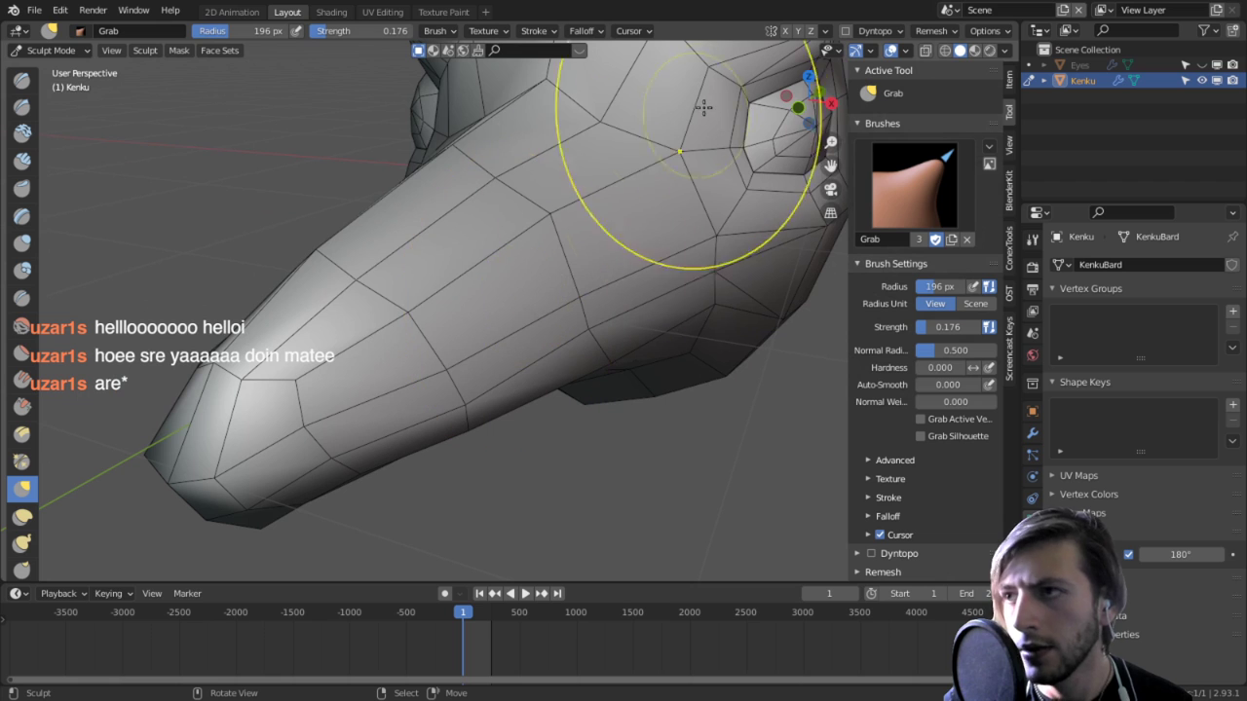
Step: Switch to the WhiteBoard scene and examine the front-facing crow photo and the surrounding references for the head and beak shape
{"action": "left_click", "coordinate": [950, 10]}
{"action": "left_click", "coordinate": [982, 45]}
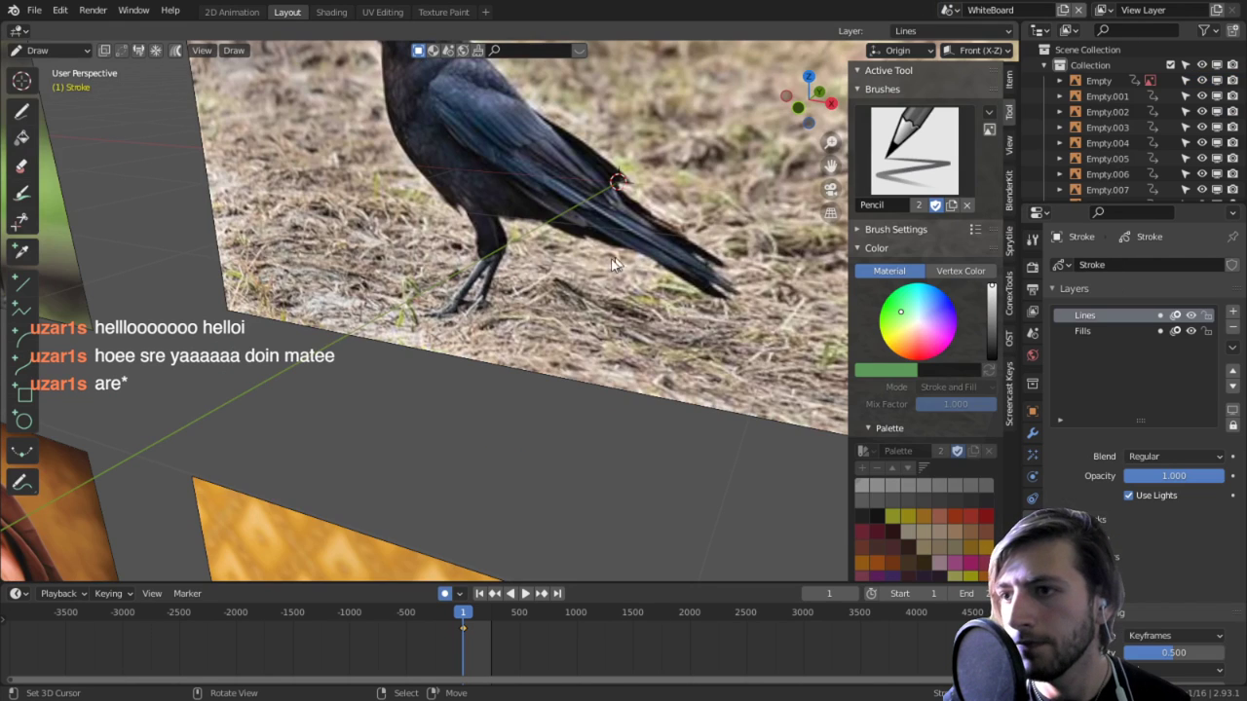
{"action": "middle_click_drag", "start_coordinate": [485, 193], "coordinate": [453, 290], "text": "shift"}
{"action": "middle_click_drag", "start_coordinate": [391, 158], "coordinate": [647, 370], "text": "shift"}
{"action": "middle_click_drag", "start_coordinate": [469, 357], "coordinate": [465, 304], "text": "shift"}
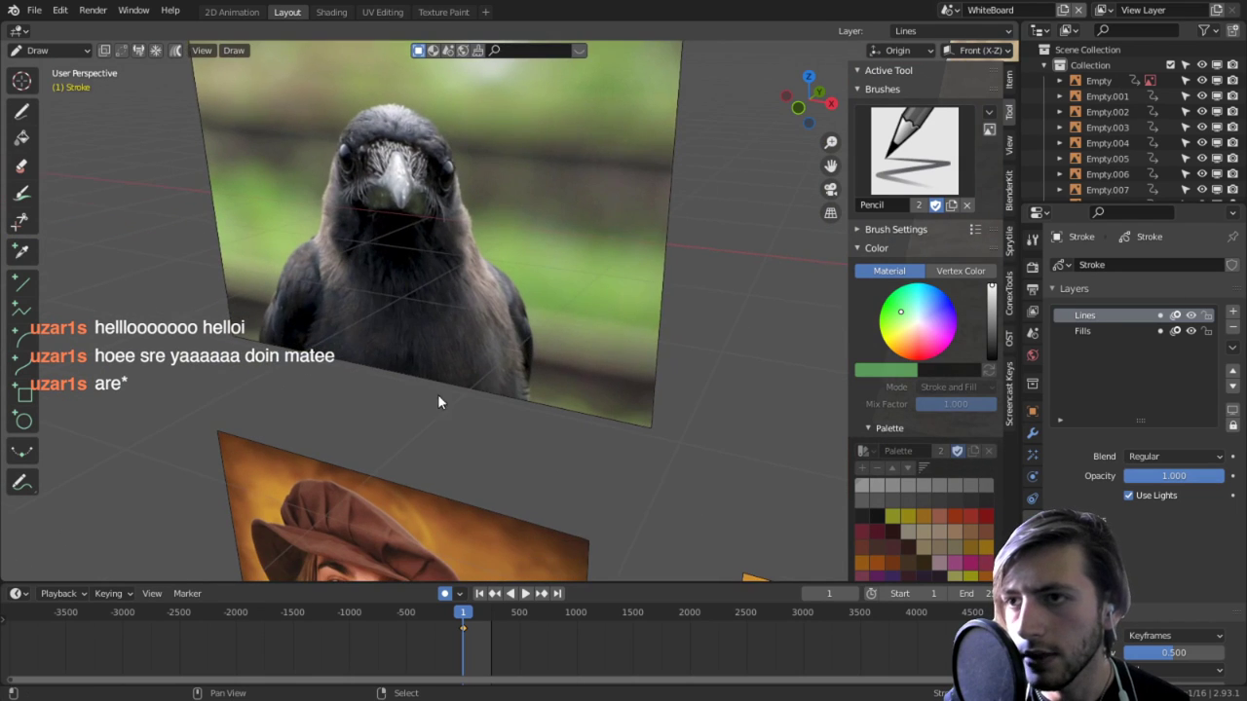
{"action": "middle_click_drag", "start_coordinate": [437, 393], "coordinate": [417, 335], "text": "shift"}
{"action": "middle_click_drag", "start_coordinate": [395, 493], "coordinate": [395, 419], "text": "shift"}
{"action": "scroll", "coordinate": [531, 311], "scroll_direction": "down", "scroll_amount": 1}
{"action": "scroll", "coordinate": [530, 311], "scroll_direction": "down", "scroll_amount": 2}
{"action": "middle_click_drag", "start_coordinate": [536, 311], "coordinate": [694, 309]}
{"action": "scroll", "coordinate": [643, 254], "scroll_direction": "down", "scroll_amount": 3}
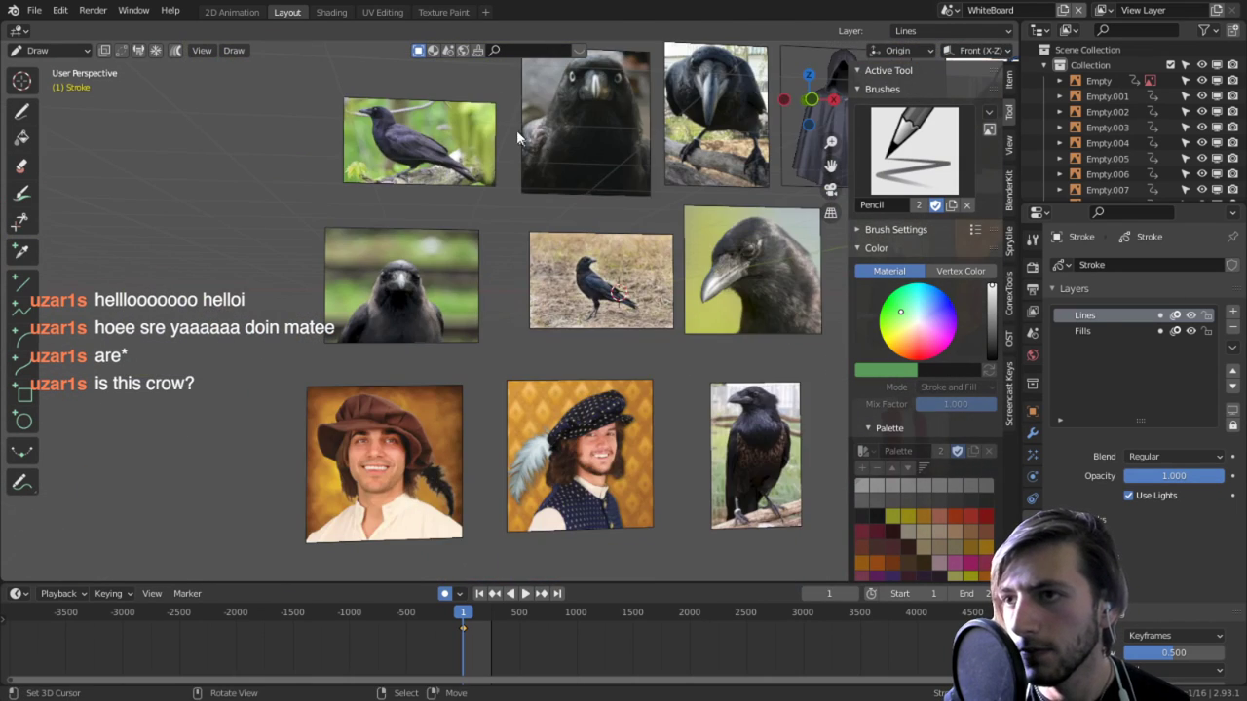
Step: Examine the upper-row crow photos up close, comparing the beak in side view with the head-on views
{"action": "middle_click", "coordinate": [420, 124], "text": "alt"}
{"action": "scroll", "coordinate": [370, 219], "scroll_direction": "up", "scroll_amount": 8}
{"action": "scroll", "coordinate": [362, 255], "scroll_direction": "up", "scroll_amount": 5}
{"action": "middle_click_drag", "start_coordinate": [389, 321], "coordinate": [119, 346], "text": "shift"}
{"action": "scroll", "coordinate": [748, 336], "scroll_direction": "up", "scroll_amount": 6}
{"action": "scroll", "coordinate": [730, 291], "scroll_direction": "down", "scroll_amount": 5}
{"action": "scroll", "coordinate": [750, 297], "scroll_direction": "down", "scroll_amount": 7}
{"action": "scroll", "coordinate": [118, 346], "scroll_direction": "down", "scroll_amount": 3}
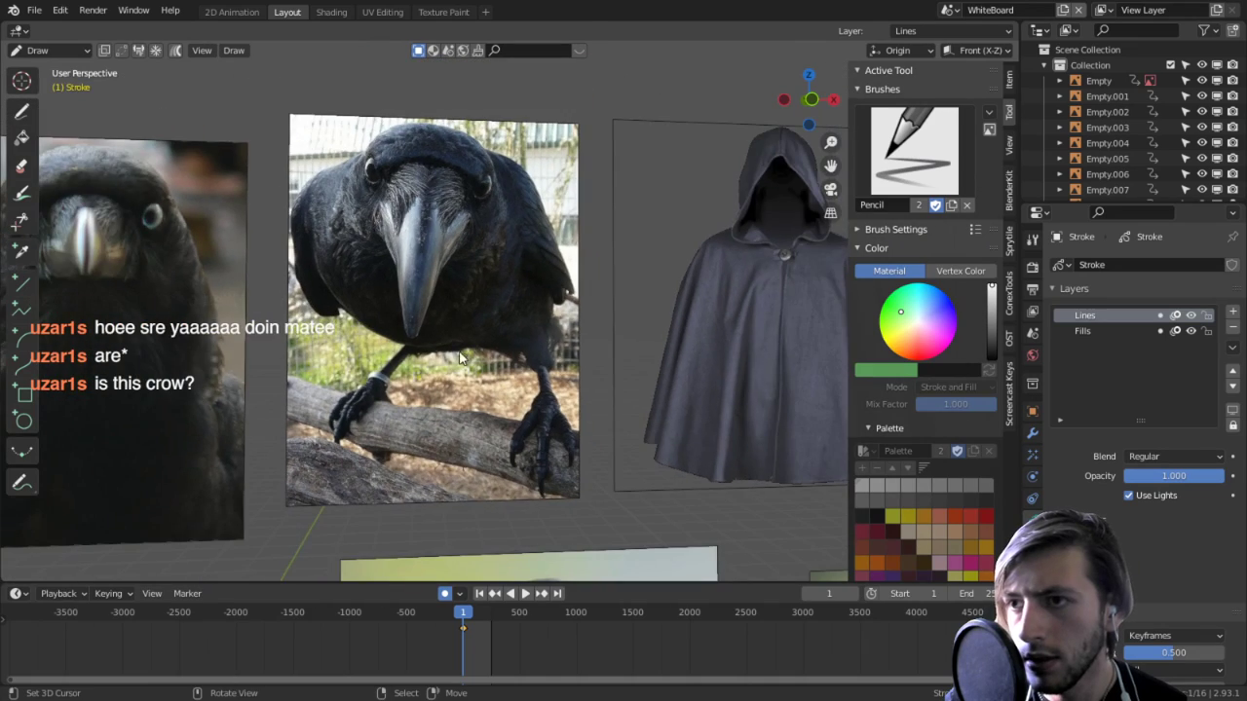
Step: Examine the crow head close-up in the middle row and the neighbouring bird, cloak and costume references
{"action": "middle_click_drag", "start_coordinate": [462, 357], "coordinate": [399, 370]}
{"action": "scroll", "coordinate": [468, 471], "scroll_direction": "down", "scroll_amount": 4}
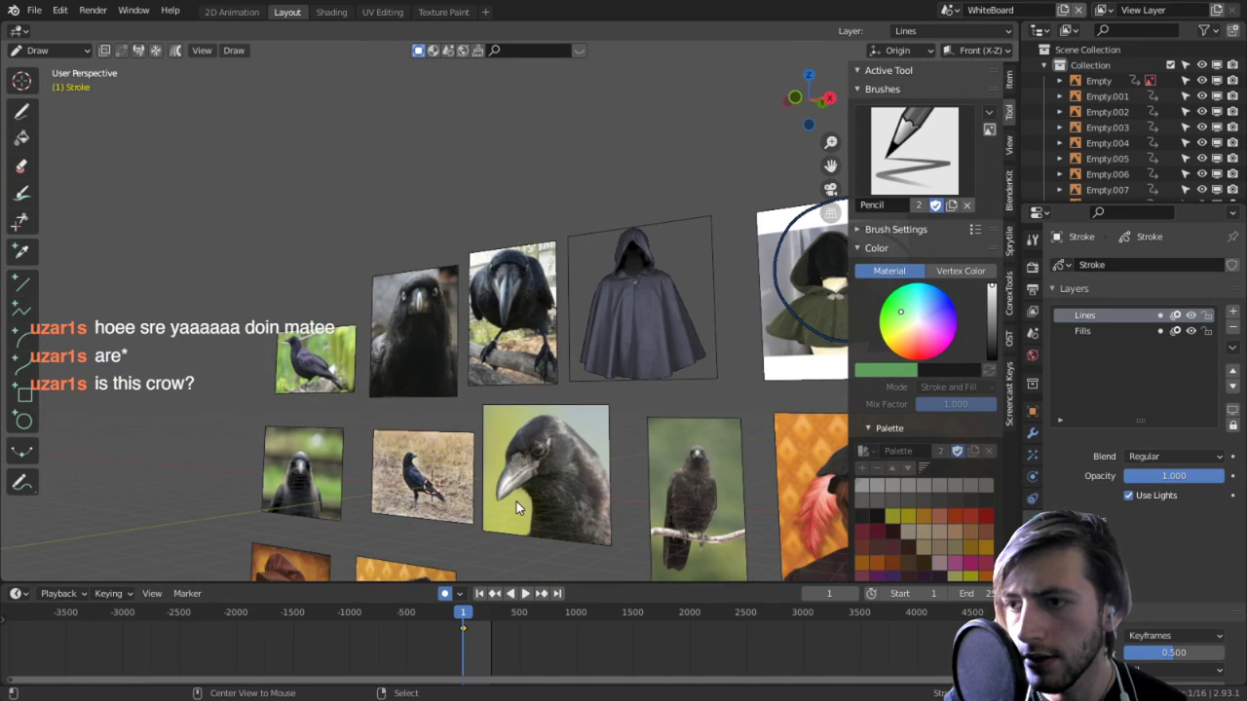
{"action": "scroll", "coordinate": [516, 502], "scroll_direction": "up", "scroll_amount": 5}
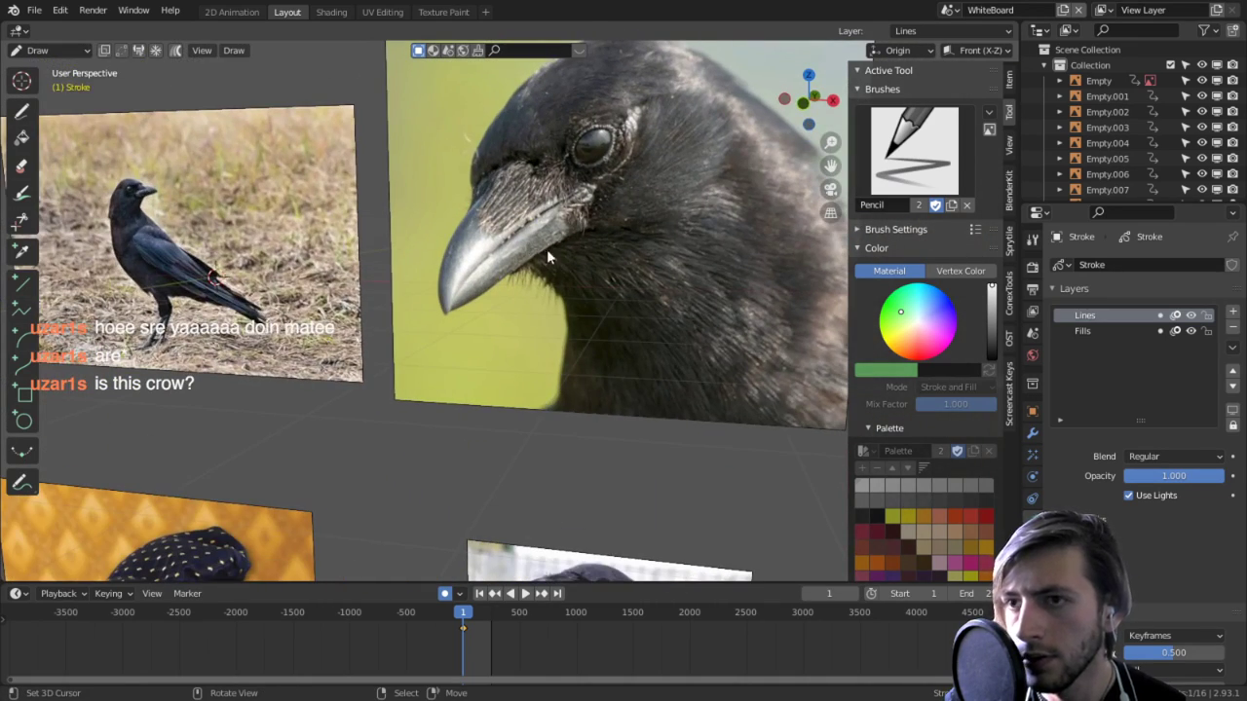
{"action": "scroll", "coordinate": [546, 253], "scroll_direction": "down", "scroll_amount": 2}
{"action": "middle_click_drag", "start_coordinate": [656, 264], "coordinate": [209, 266], "text": "shift"}
{"action": "scroll", "coordinate": [269, 256], "scroll_direction": "up", "scroll_amount": 4}
{"action": "scroll", "coordinate": [269, 256], "scroll_direction": "down", "scroll_amount": 6}
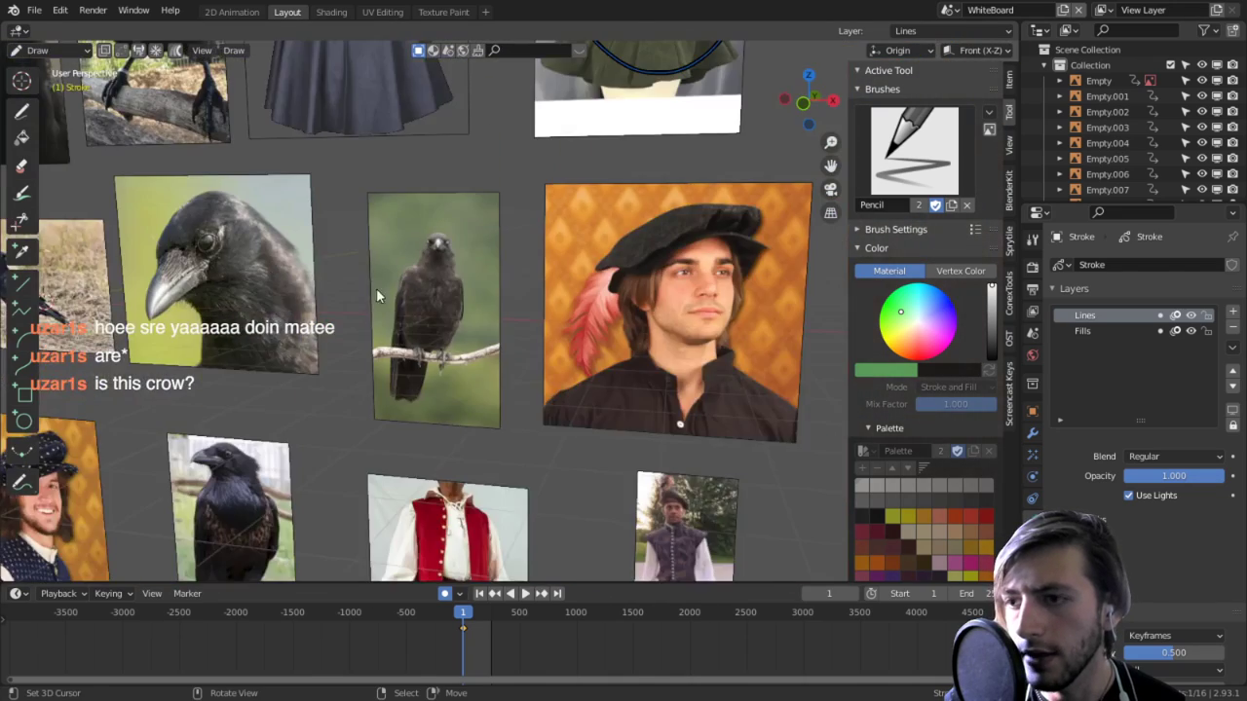
{"action": "middle_click_drag", "start_coordinate": [376, 288], "coordinate": [429, 419], "text": "shift"}
{"action": "scroll", "coordinate": [437, 417], "scroll_direction": "up", "scroll_amount": 1}
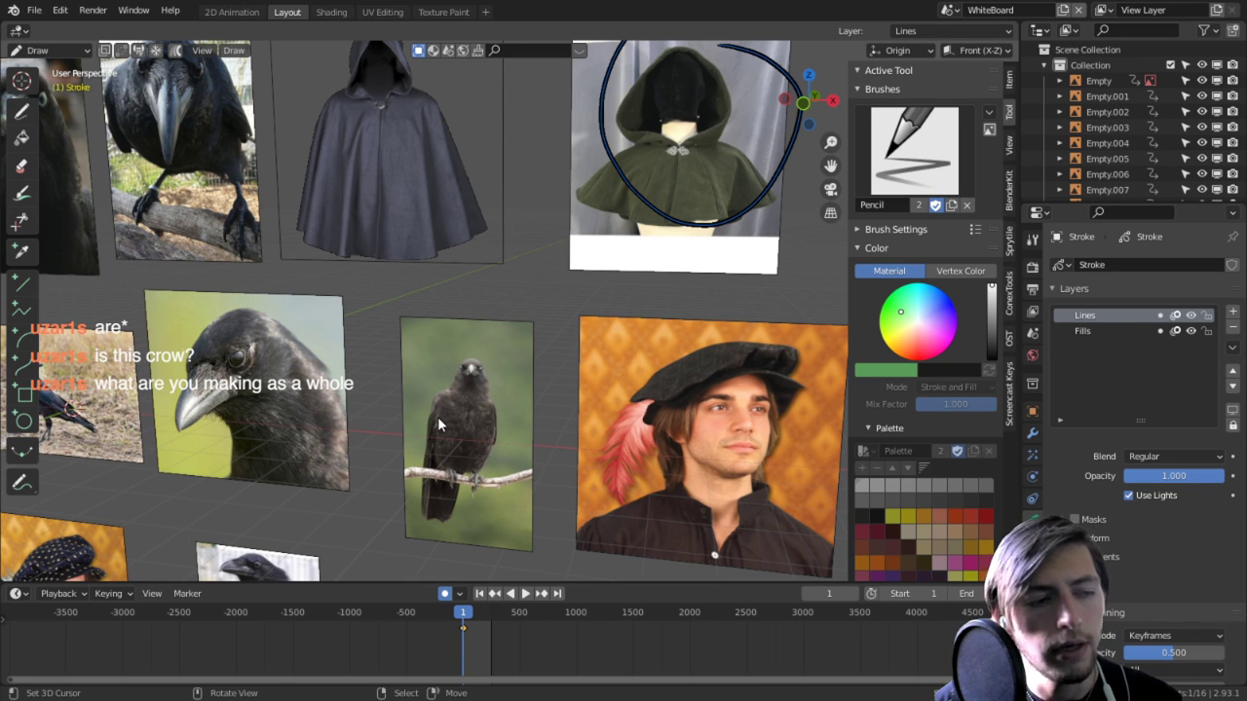
Step: Examine the side-view crow photos and the front-facing crow, zooming in on the beak profile and where it meets the face
{"action": "scroll", "coordinate": [283, 406], "scroll_direction": "down", "scroll_amount": 2}
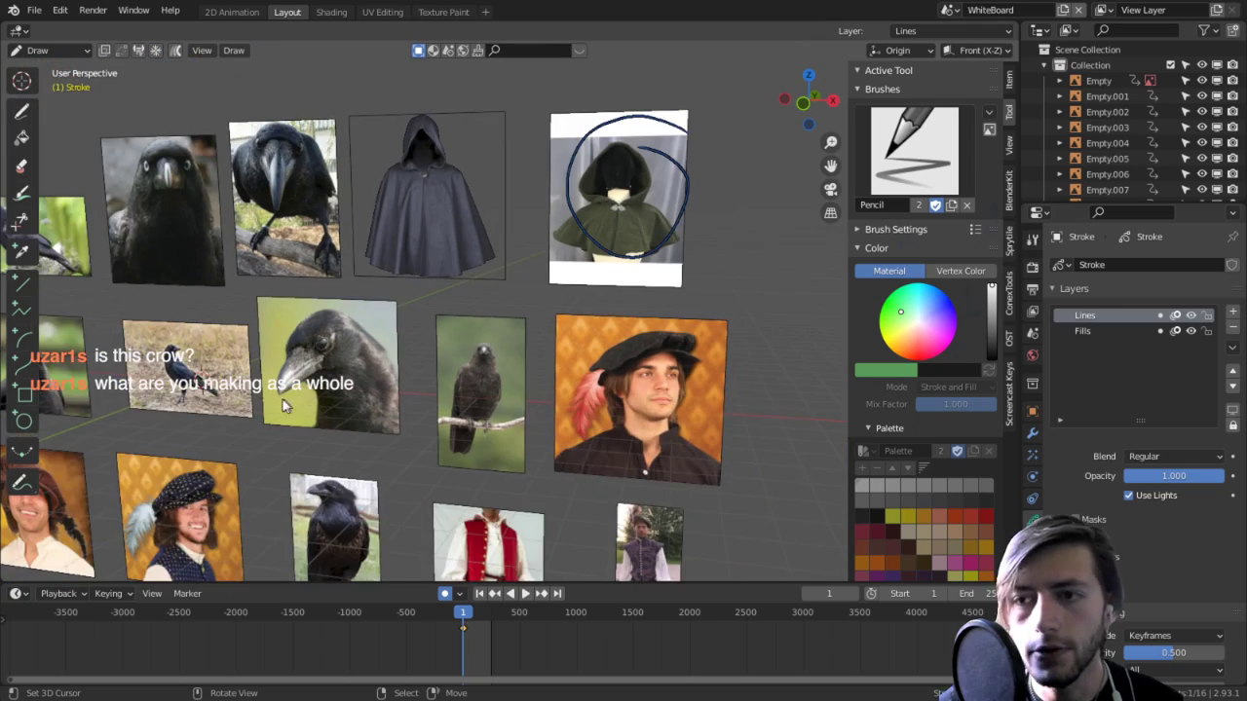
{"action": "middle_click", "coordinate": [203, 368], "text": "alt"}
{"action": "scroll", "coordinate": [248, 349], "scroll_direction": "up", "scroll_amount": 10}
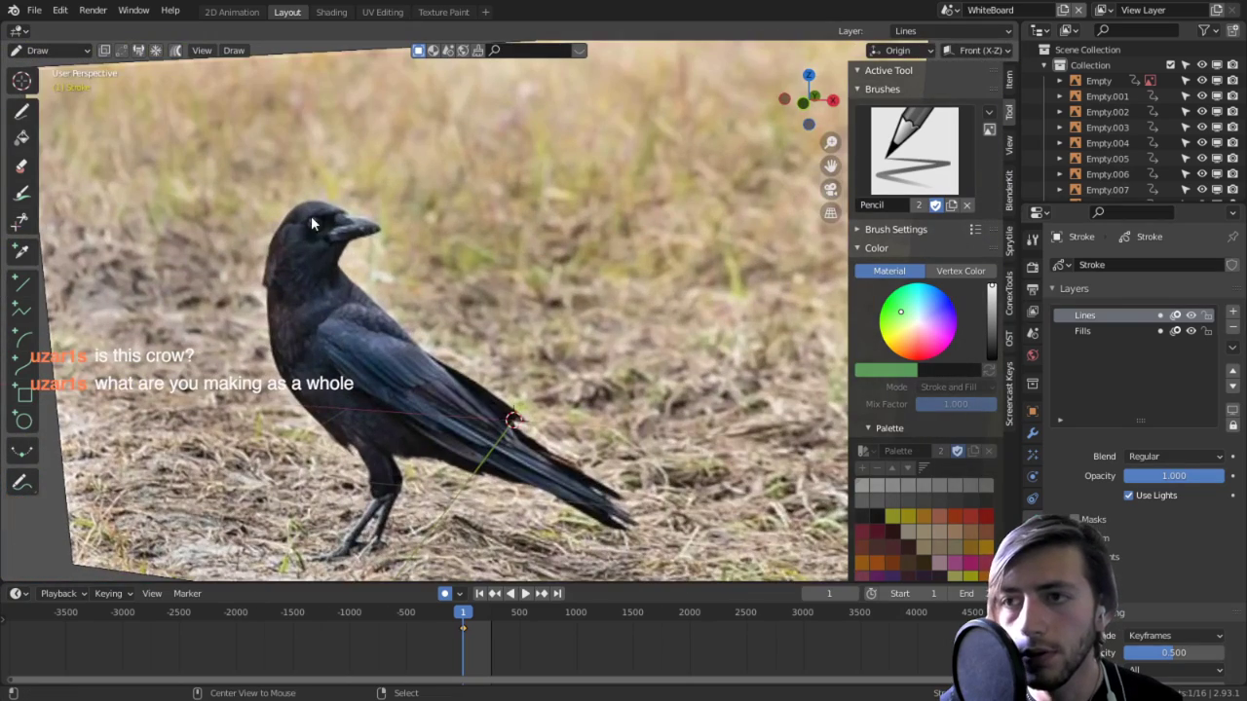
{"action": "scroll", "coordinate": [360, 242], "scroll_direction": "down", "scroll_amount": 5}
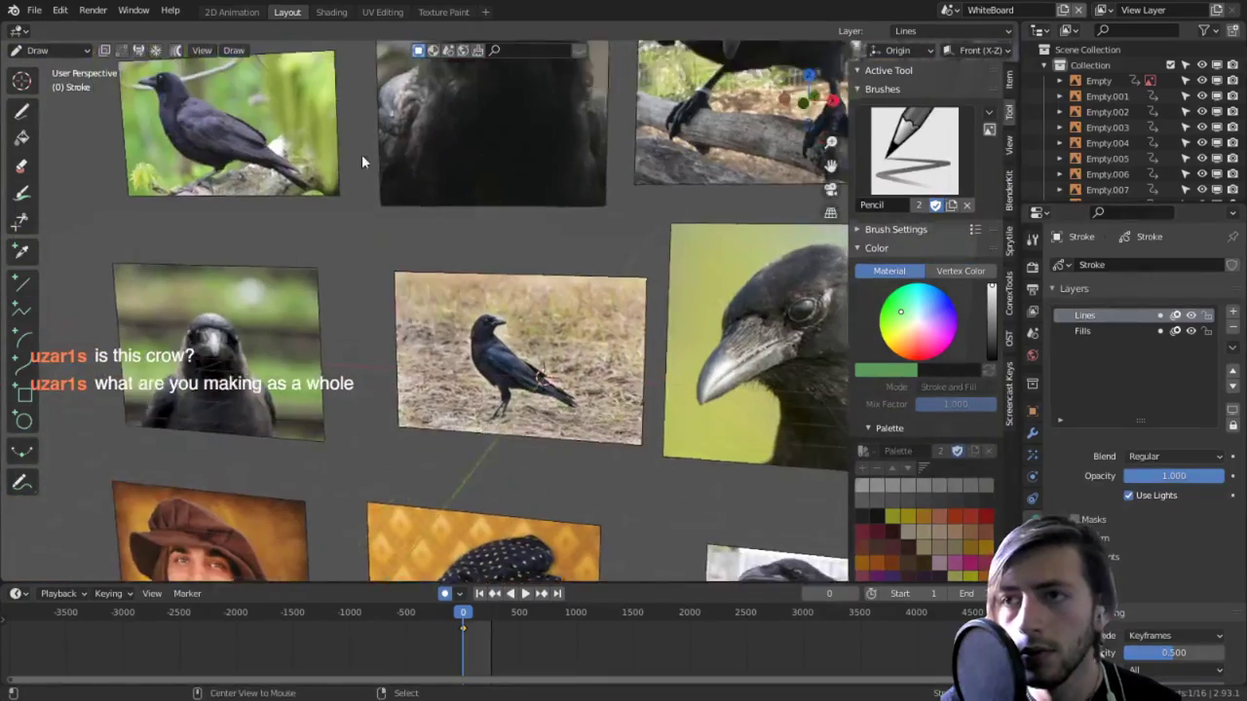
{"action": "middle_click", "coordinate": [361, 155], "text": "alt"}
{"action": "middle_click", "coordinate": [545, 155], "text": "alt"}
{"action": "scroll", "coordinate": [498, 256], "scroll_direction": "up", "scroll_amount": 5}
{"action": "scroll", "coordinate": [494, 266], "scroll_direction": "down", "scroll_amount": 4}
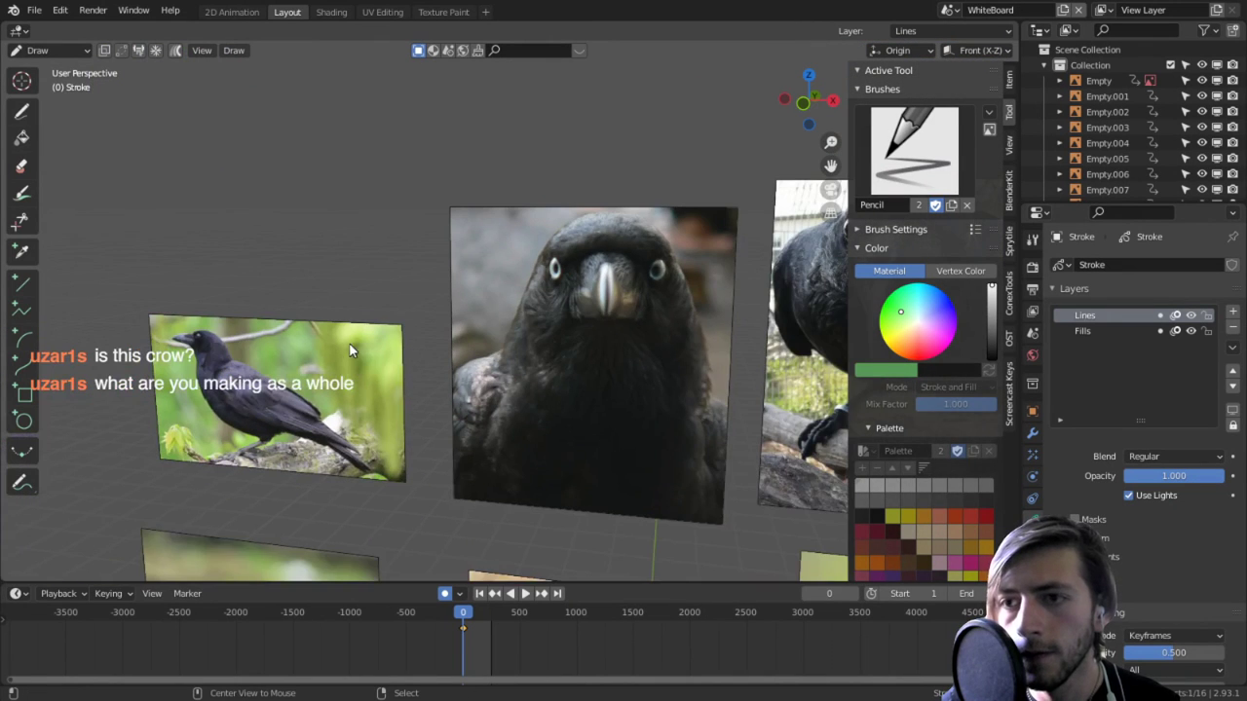
{"action": "scroll", "coordinate": [351, 350], "scroll_direction": "up", "scroll_amount": 7}
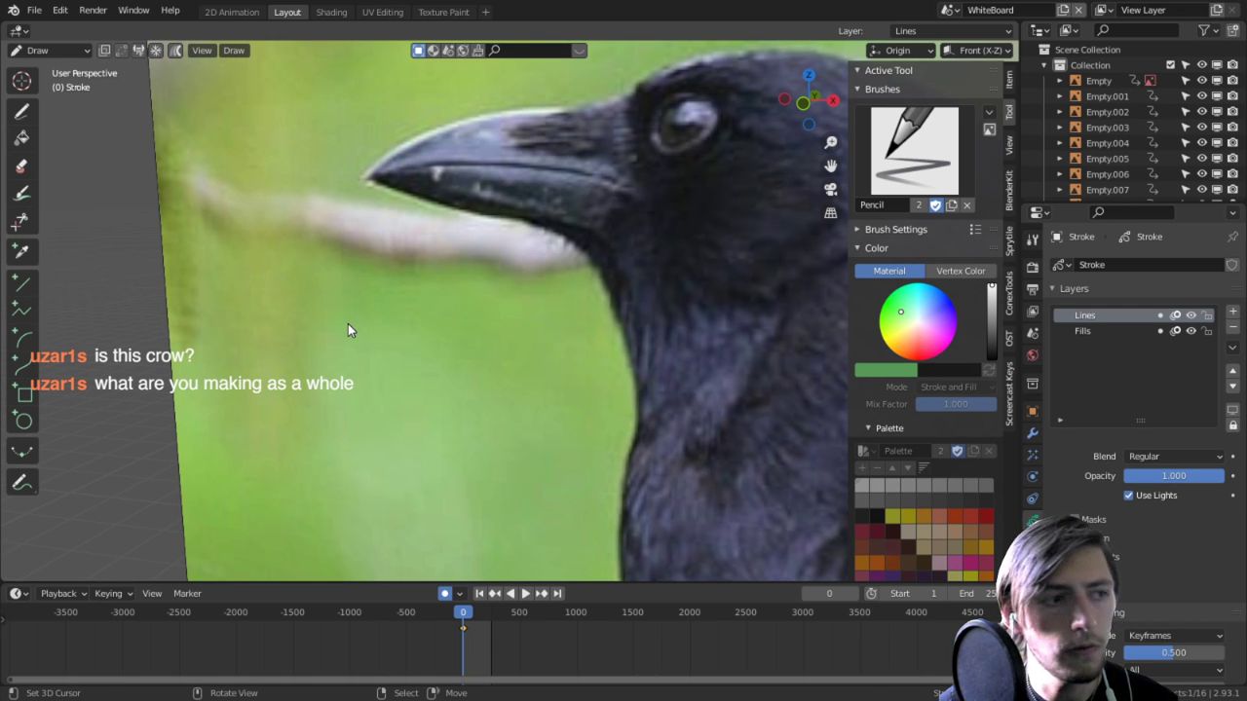
{"action": "scroll", "coordinate": [562, 214], "scroll_direction": "down", "scroll_amount": 4}
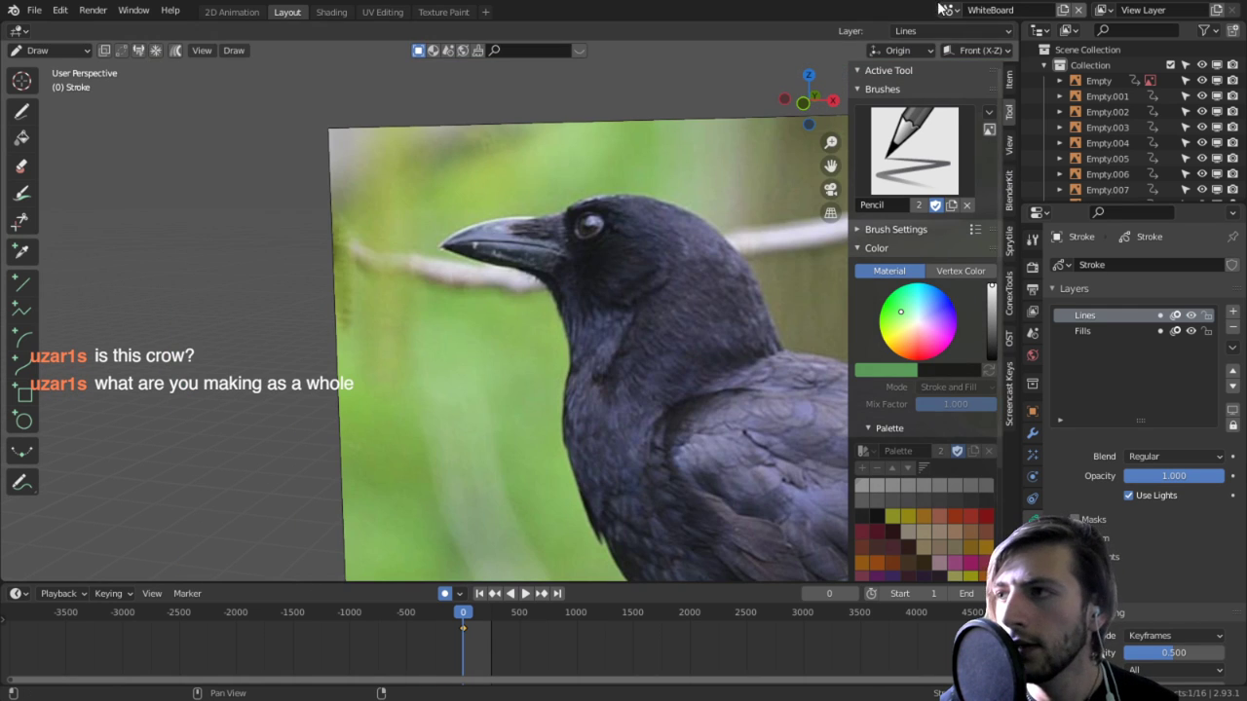
Step: Switch back to the modelling scene and frame the Kenku head, viewed from the front of the beak
{"action": "left_click", "coordinate": [967, 8]}
{"action": "left_click", "coordinate": [979, 42]}
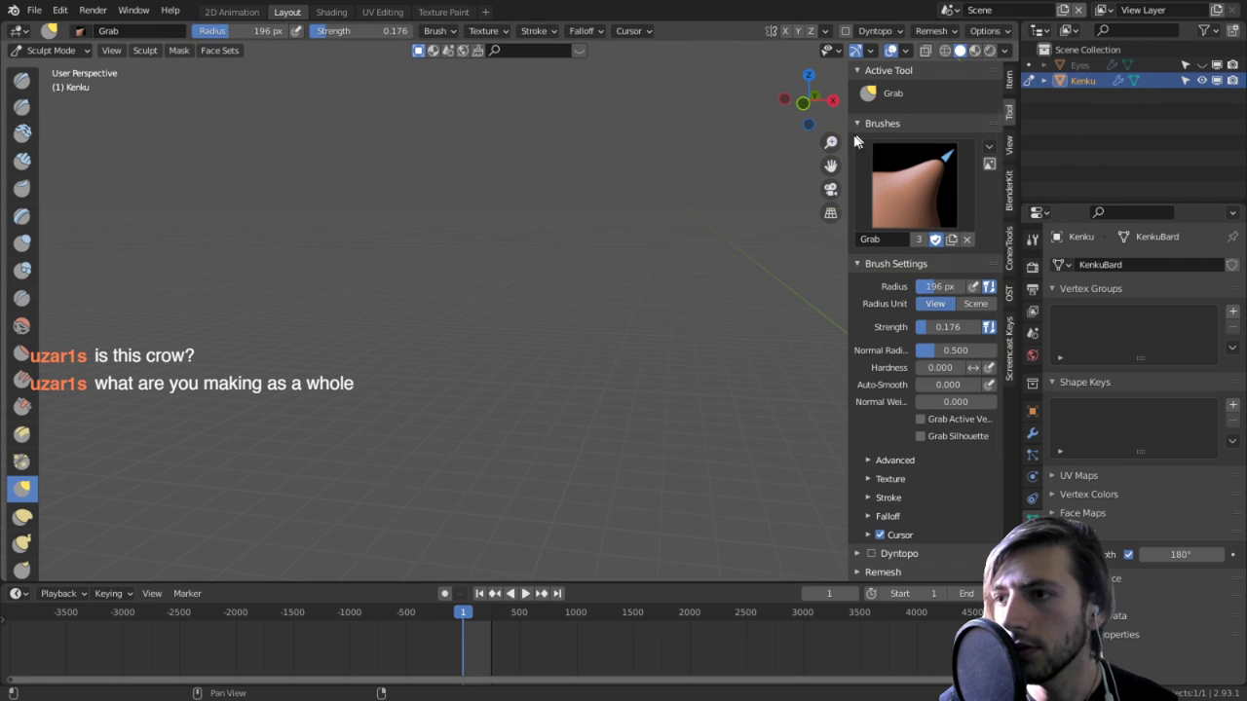
{"action": "key", "text": "KP_Decimal"}
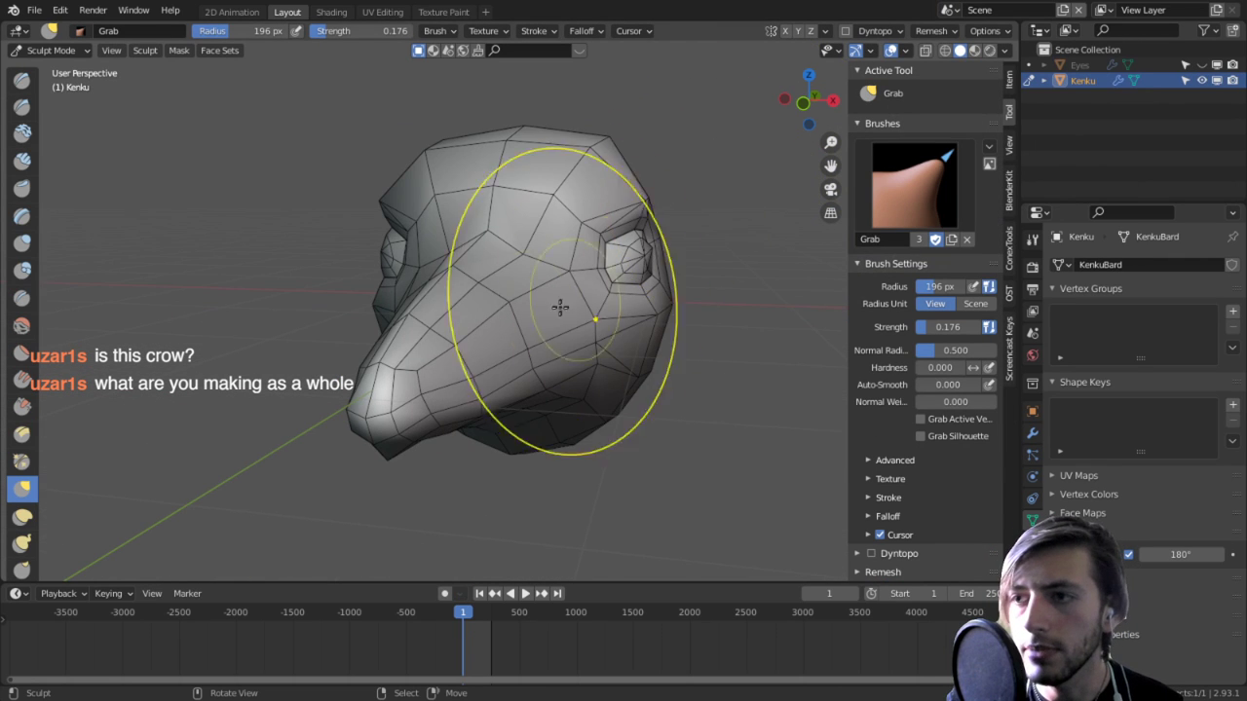
{"action": "scroll", "coordinate": [520, 296], "scroll_direction": "up", "scroll_amount": 4}
{"action": "mouse_move", "coordinate": [447, 311]}
{"action": "middle_mouse_down"}
{"action": "mouse_move", "coordinate": [396, 247]}
{"action": "mouse_move", "coordinate": [523, 286]}
{"action": "mouse_move", "coordinate": [604, 373]}
{"action": "mouse_move", "coordinate": [659, 365]}
{"action": "mouse_move", "coordinate": [623, 360]}
{"action": "mouse_move", "coordinate": [643, 334]}
{"action": "middle_mouse_up"}
Step: Mark the edges where the upper beak meets the head as sharp, and check the shading without overlays
{"action": "key", "text": "Tab"}
{"action": "key", "text": "2"}
{"action": "right_click", "coordinate": [546, 238]}
{"action": "left_click", "coordinate": [669, 362], "text": "ctrl"}
{"action": "key", "text": "ctrl+e"}
{"action": "left_click", "coordinate": [604, 420]}
{"action": "key", "text": "Tab"}
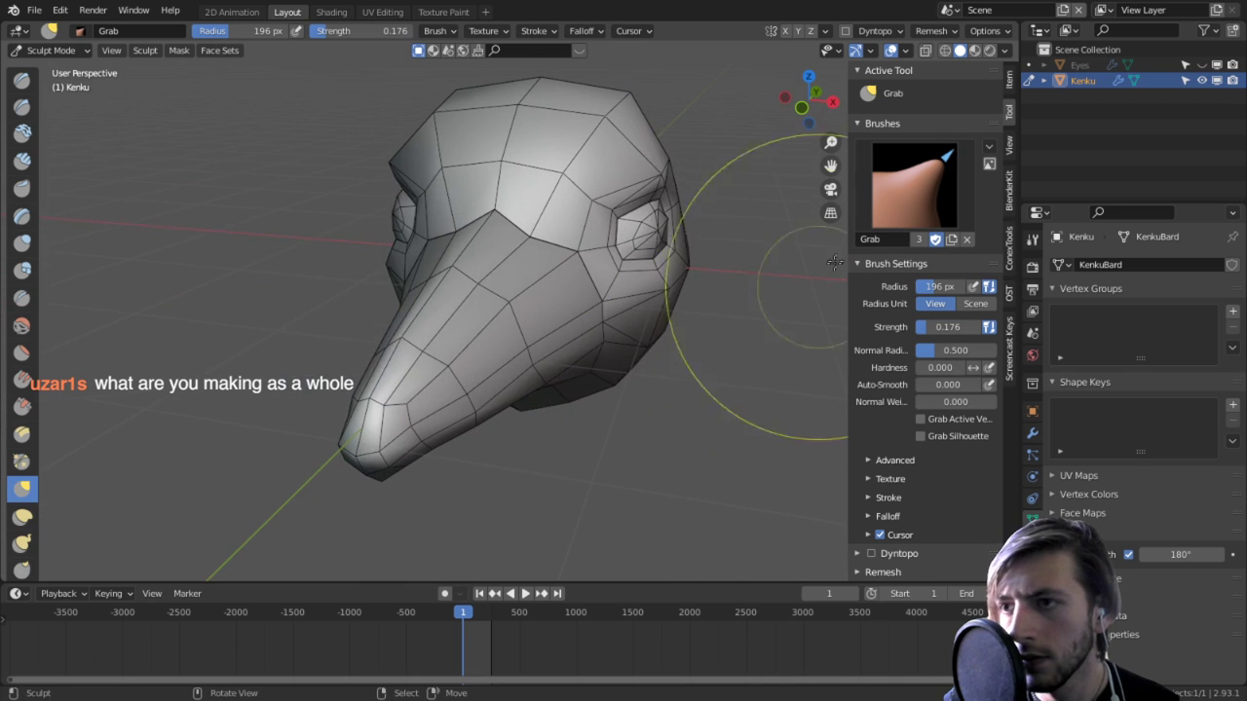
{"action": "left_click", "coordinate": [890, 50]}
{"action": "mouse_move", "coordinate": [759, 125]}
{"action": "middle_mouse_down"}
{"action": "mouse_move", "coordinate": [776, 133]}
{"action": "mouse_move", "coordinate": [612, 147]}
{"action": "middle_mouse_up"}
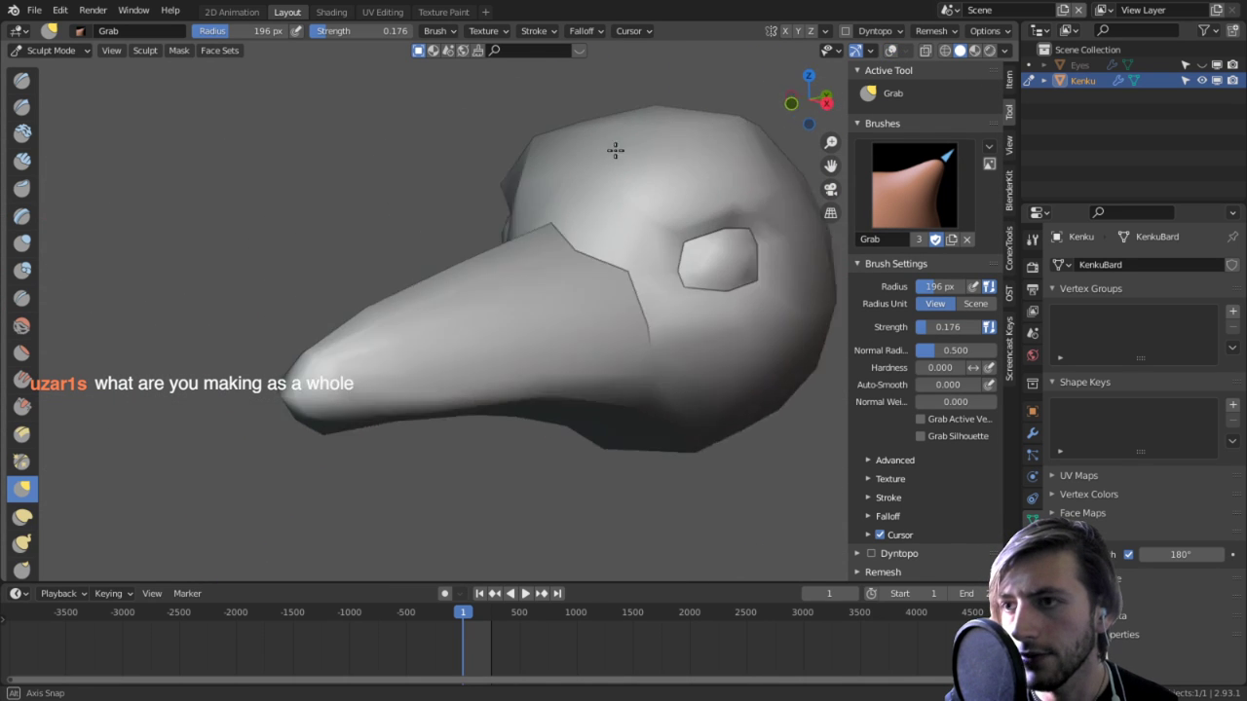
{"action": "scroll", "coordinate": [570, 145], "scroll_direction": "up", "scroll_amount": 3}
{"action": "left_click", "coordinate": [890, 50]}
Step: Mark the edge path along the side of the beak, from the tip back to its base, as sharp
{"action": "key", "text": "Tab"}
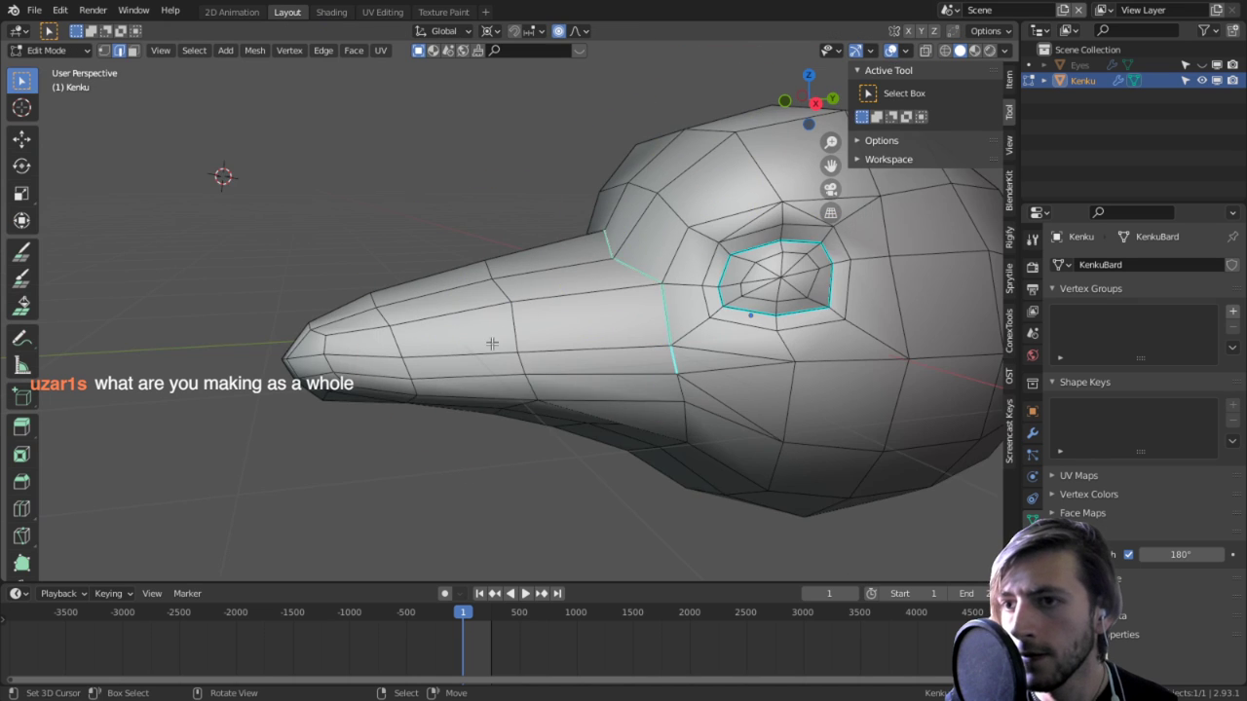
{"action": "middle_click_drag", "start_coordinate": [492, 343], "coordinate": [200, 404]}
{"action": "right_click", "coordinate": [163, 407]}
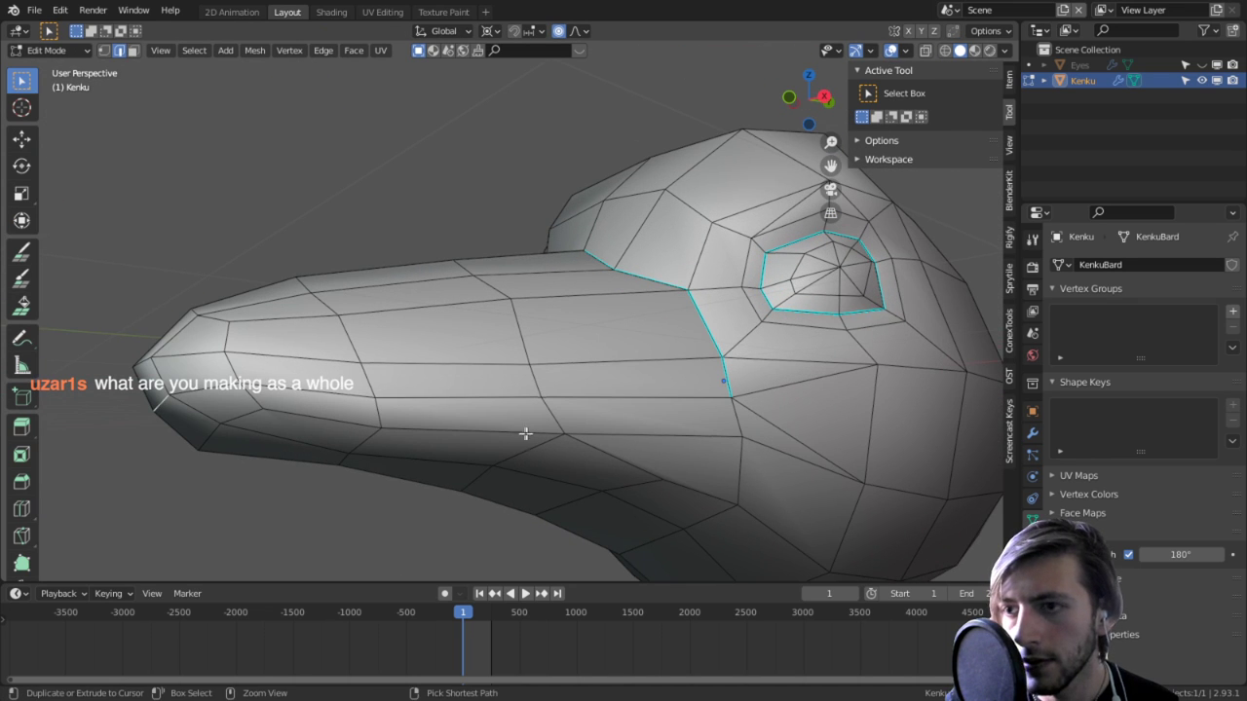
{"action": "right_click", "coordinate": [675, 399], "text": "ctrl"}
{"action": "key", "text": "ctrl+e"}
{"action": "left_click", "coordinate": [675, 400]}
{"action": "key", "text": "Tab"}
{"action": "mouse_move", "coordinate": [663, 407]}
{"action": "middle_mouse_down"}
{"action": "mouse_move", "coordinate": [584, 433]}
{"action": "mouse_move", "coordinate": [725, 399]}
{"action": "mouse_move", "coordinate": [666, 442]}
{"action": "mouse_move", "coordinate": [634, 439]}
{"action": "middle_mouse_up"}
Step: Mark the edges running from the mouth corner down to the underside of the beak as sharp
{"action": "key", "text": "Tab"}
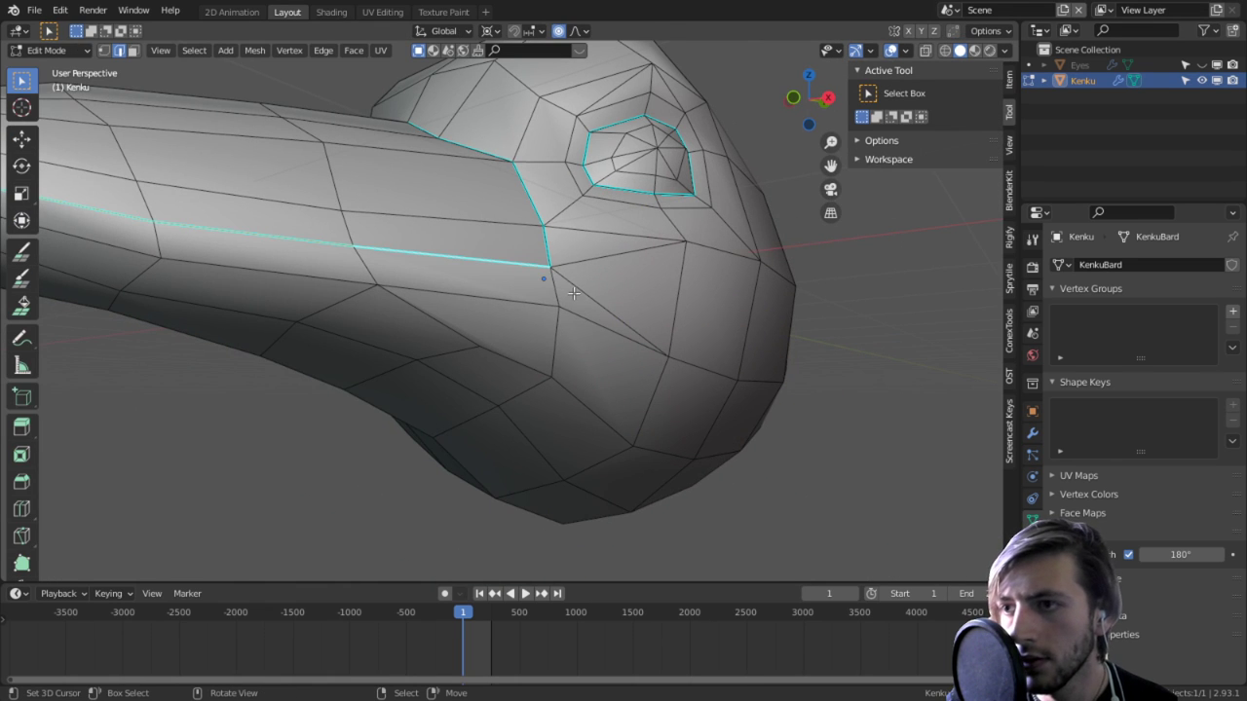
{"action": "left_click", "coordinate": [556, 334]}
{"action": "left_click", "coordinate": [484, 423], "text": "ctrl"}
{"action": "middle_click_drag", "start_coordinate": [483, 424], "coordinate": [518, 445]}
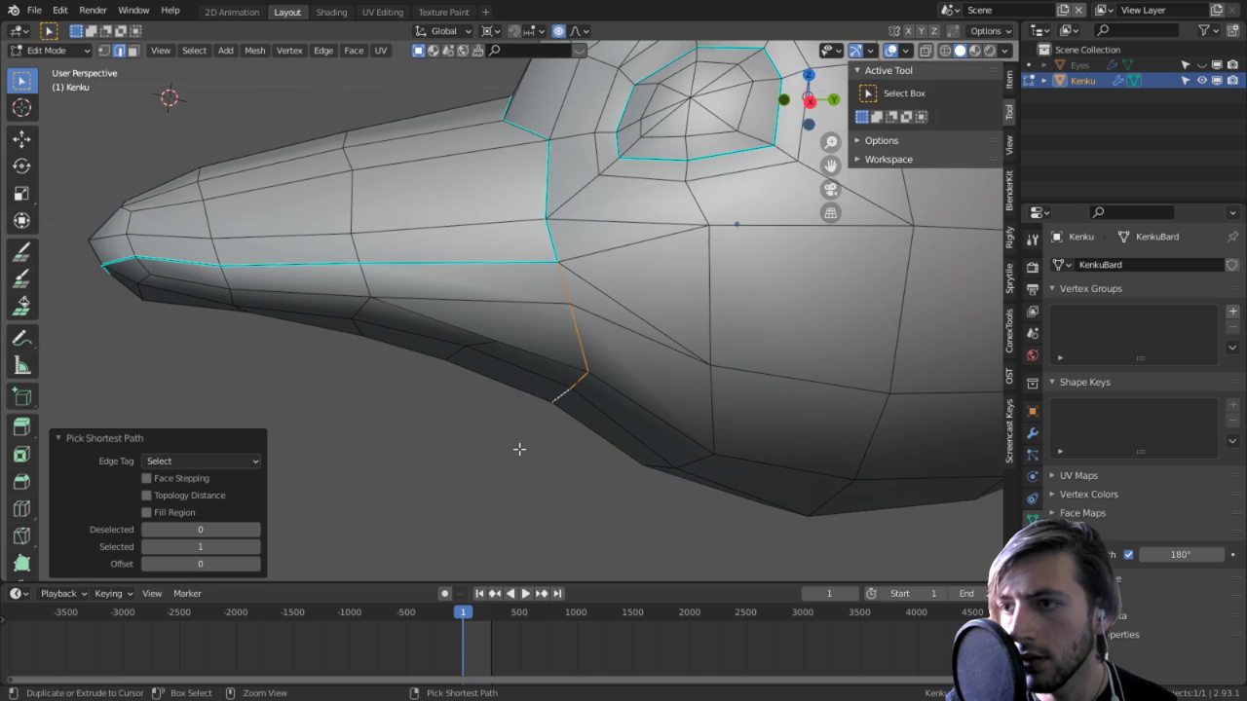
{"action": "key", "text": "ctrl+e"}
{"action": "left_click", "coordinate": [509, 437]}
{"action": "key", "text": "Tab"}
{"action": "mouse_move", "coordinate": [563, 402]}
{"action": "middle_mouse_down"}
{"action": "mouse_move", "coordinate": [607, 431]}
{"action": "mouse_move", "coordinate": [438, 367]}
{"action": "mouse_move", "coordinate": [496, 403]}
{"action": "mouse_move", "coordinate": [691, 419]}
{"action": "mouse_move", "coordinate": [607, 425]}
{"action": "middle_mouse_up"}
Step: Triangulate the lower-beak face beside the mouth corner, and switch to Object Mode
{"action": "key", "text": "Tab"}
{"action": "key", "text": "3"}
{"action": "left_click", "coordinate": [510, 326]}
{"action": "key", "text": "ctrl+t"}
{"action": "key", "text": "Tab"}
{"action": "key", "text": "ctrl+Tab"}
{"action": "left_click", "coordinate": [403, 425]}
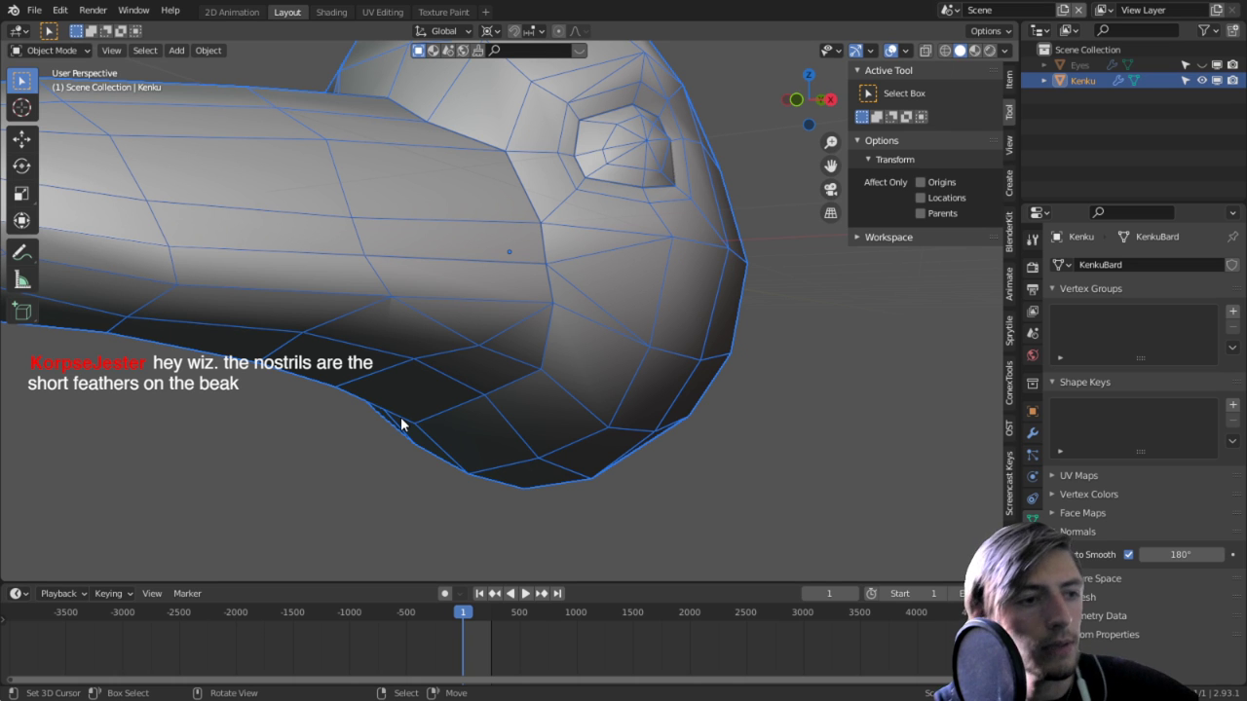
Step: In Edit Mode, select the vertex on the beak's upper sharp border, between the centre peak and the eye
{"action": "middle_click_drag", "start_coordinate": [400, 417], "coordinate": [436, 337]}
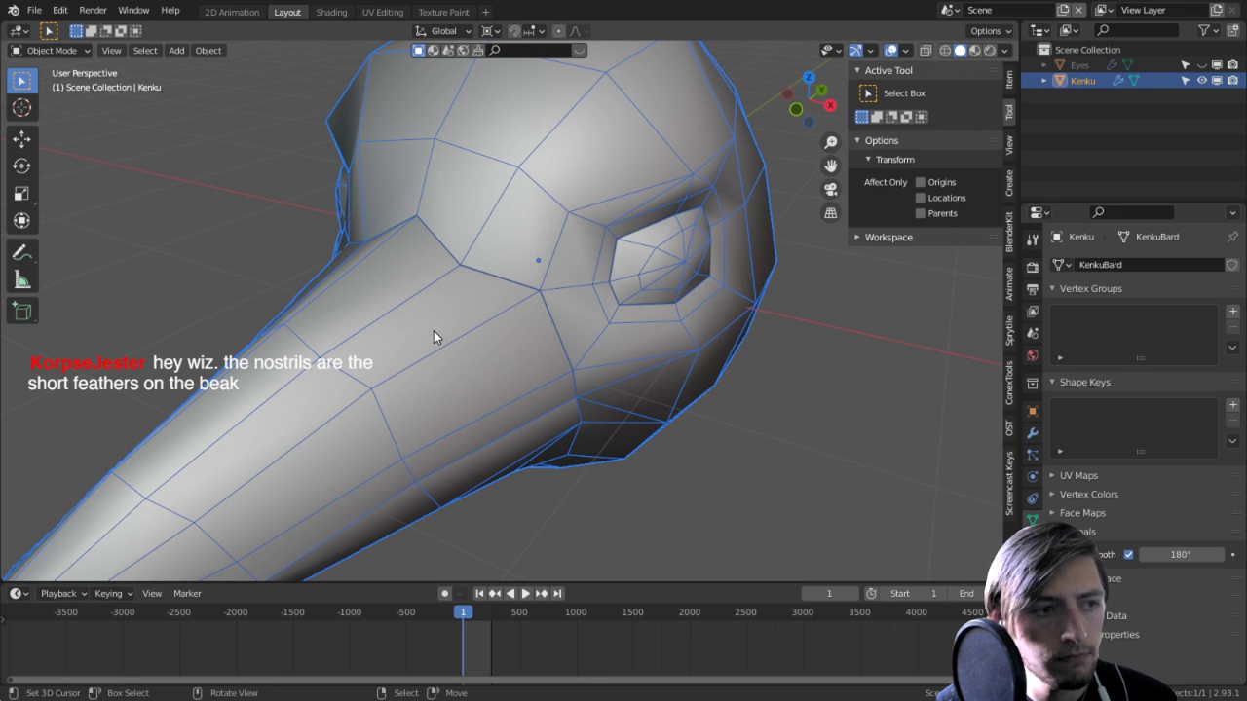
{"action": "middle_click_drag", "start_coordinate": [433, 337], "coordinate": [515, 315]}
{"action": "key", "text": "Tab"}
{"action": "left_click", "coordinate": [454, 285], "text": "alt"}
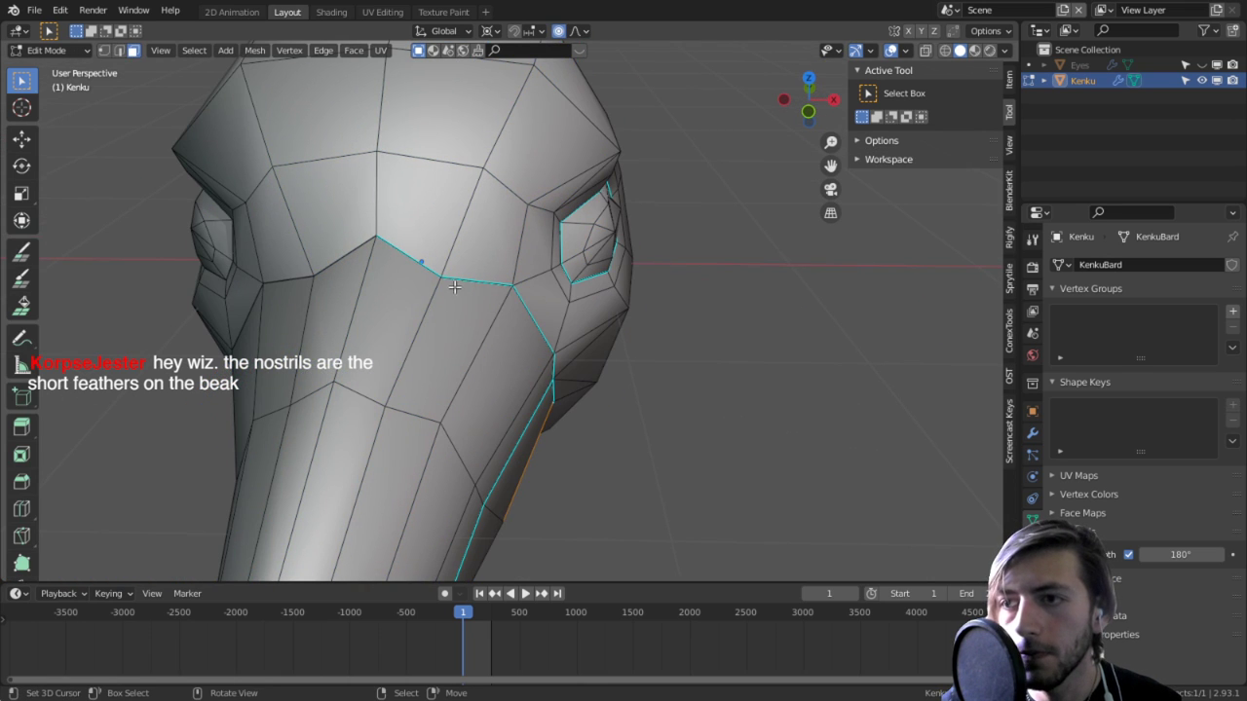
{"action": "key", "text": "1"}
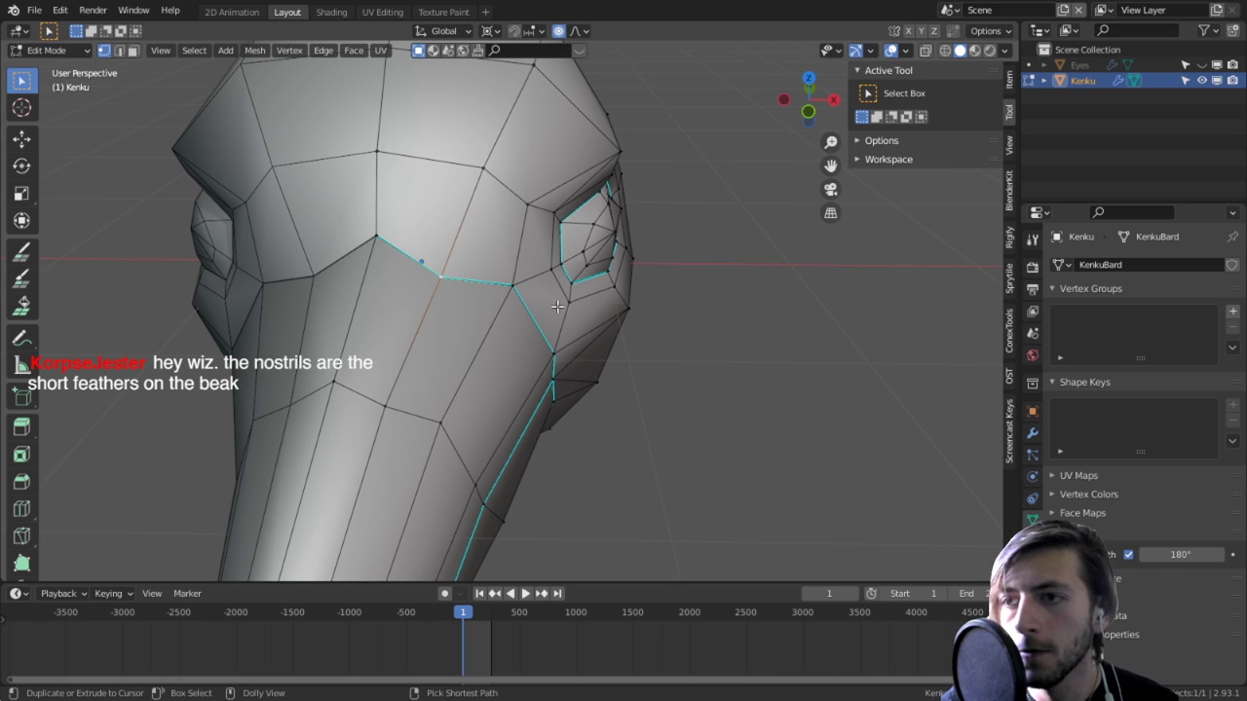
Step: Try a vertex bevel on the selected point of the beak border, inspect it up close, and undo it
{"action": "key", "text": "ctrl+shift+b"}
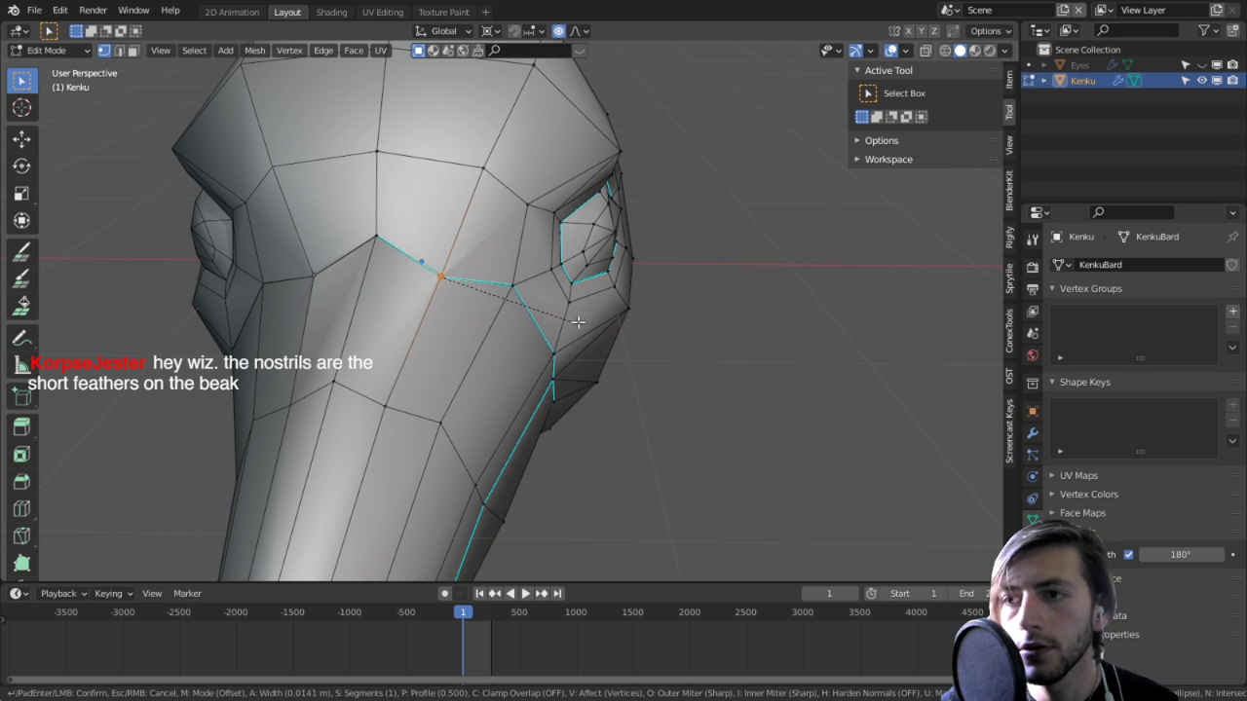
{"action": "left_click", "coordinate": [733, 345]}
{"action": "middle_click_drag", "start_coordinate": [662, 298], "coordinate": [551, 251]}
{"action": "scroll", "coordinate": [484, 234], "scroll_direction": "up", "scroll_amount": 3}
{"action": "middle_click", "coordinate": [398, 181], "text": "alt"}
{"action": "middle_click_drag", "start_coordinate": [397, 181], "coordinate": [326, 171]}
{"action": "key", "text": "ctrl+z"}
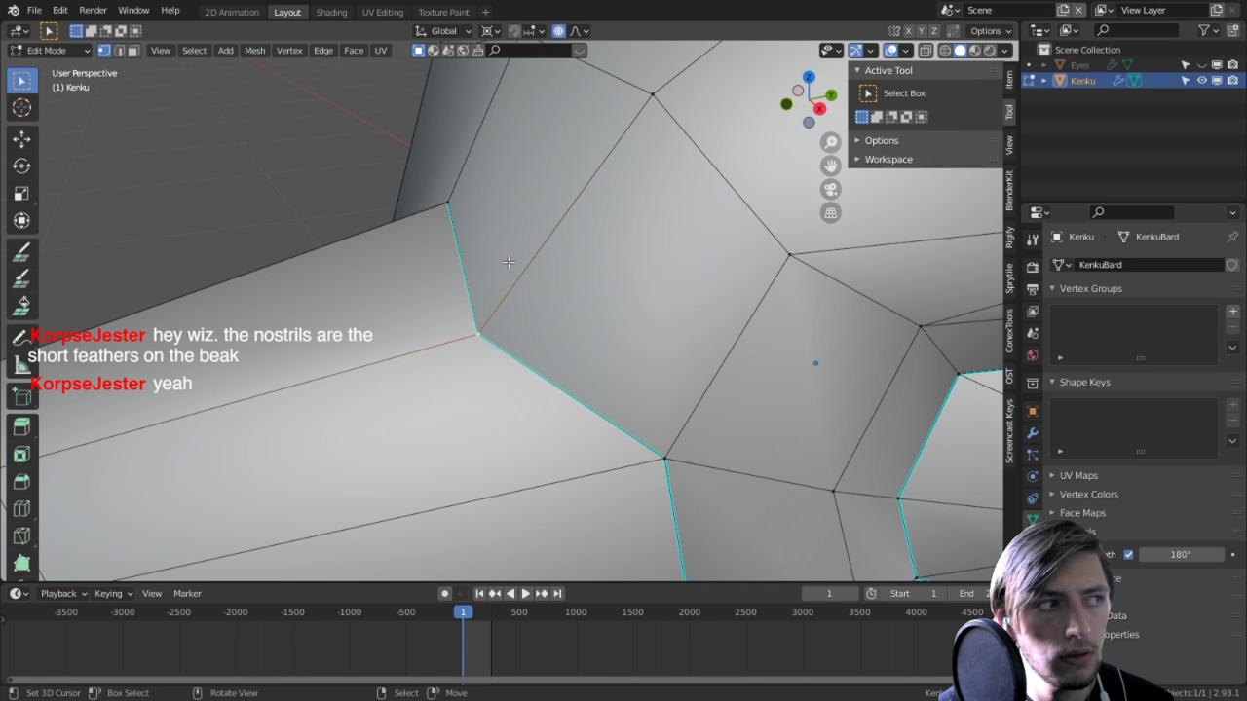
{"action": "middle_click_drag", "start_coordinate": [508, 262], "coordinate": [476, 283]}
{"action": "key", "text": "ctrl+b"}
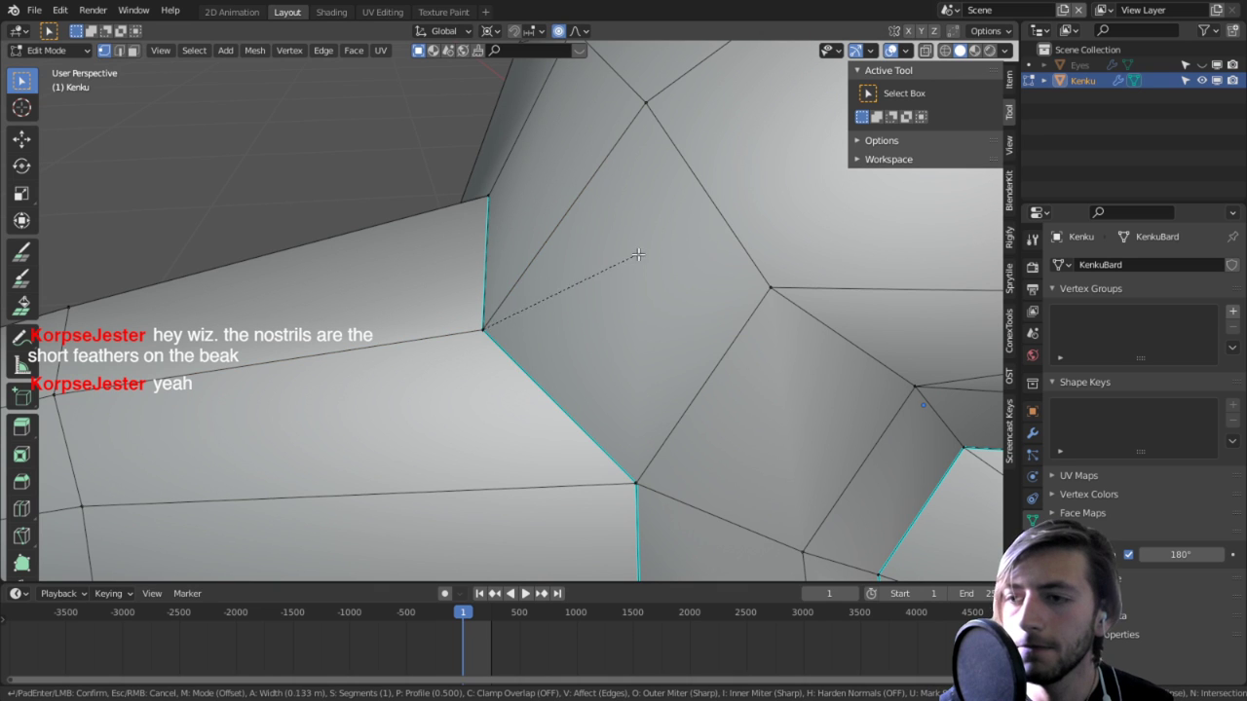
{"action": "right_click", "coordinate": [674, 287]}
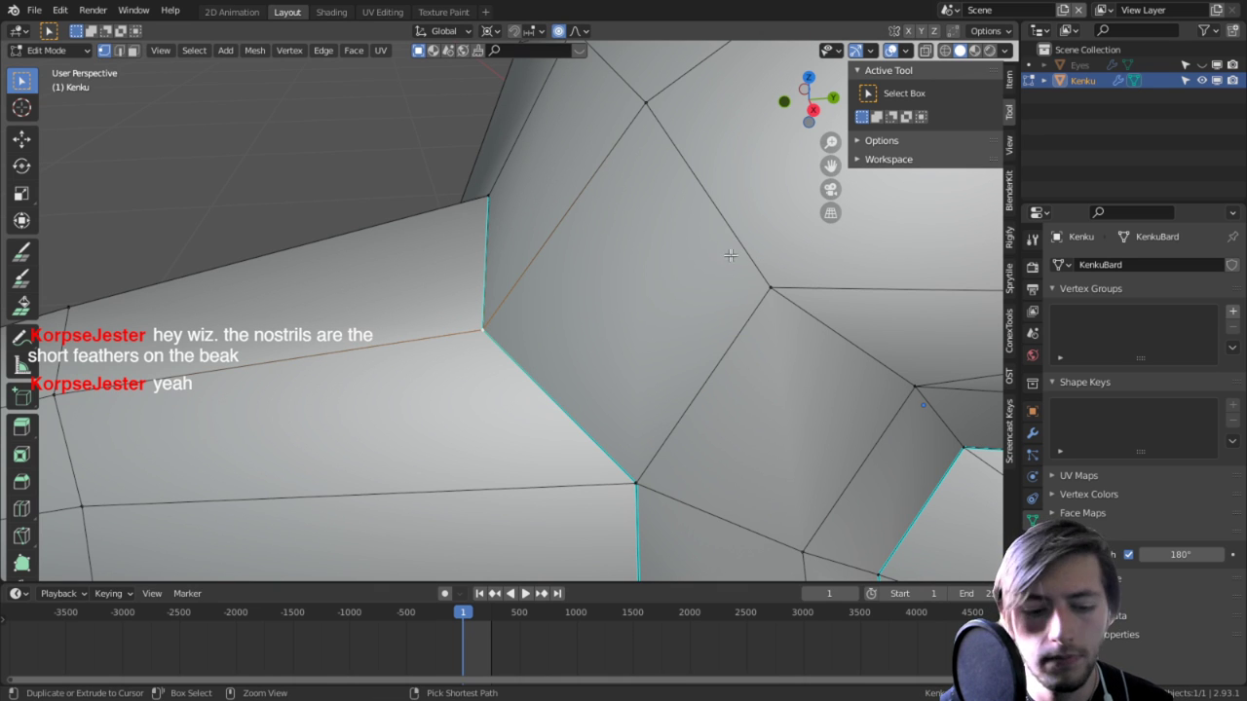
{"action": "key", "text": "ctrl+b"}
{"action": "right_click", "coordinate": [968, 231]}
Step: Bevel the selected border vertex into a small four-sided face at the top of the beak, and clear the selection
{"action": "key", "text": "ctrl+shift+b"}
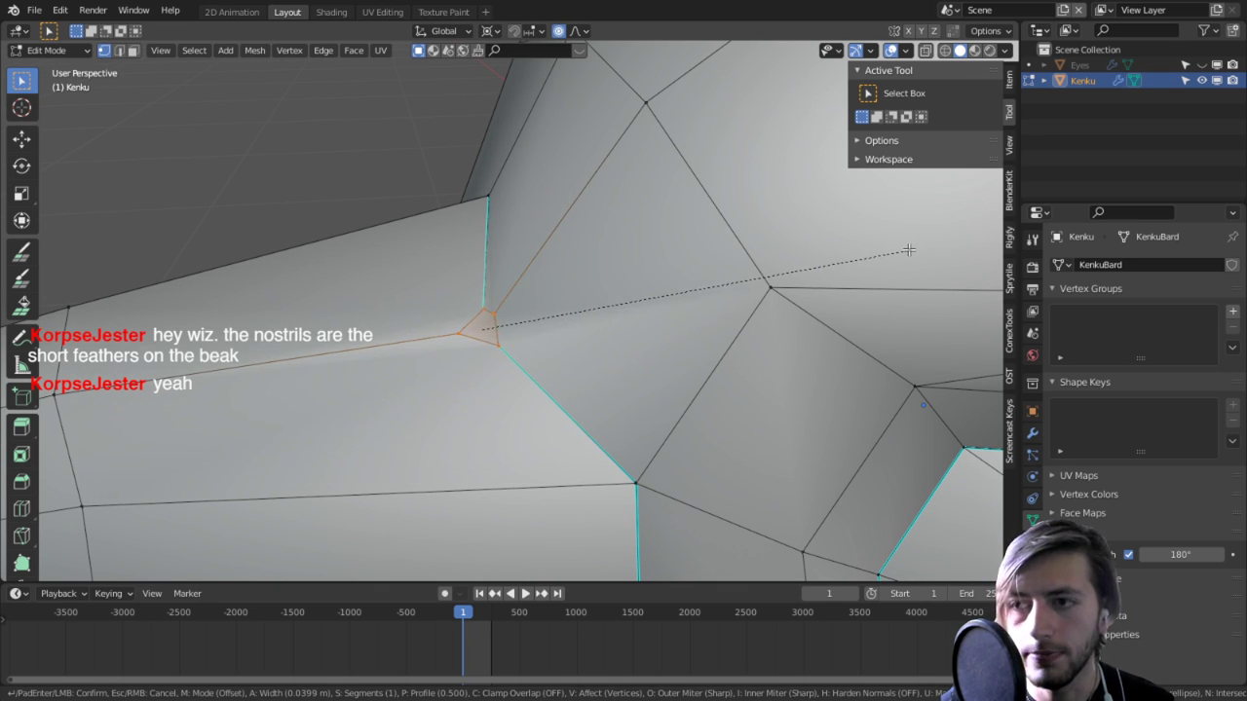
{"action": "left_click", "coordinate": [739, 268]}
{"action": "key", "text": "alt+a"}
{"action": "middle_click_drag", "start_coordinate": [563, 298], "coordinate": [662, 250]}
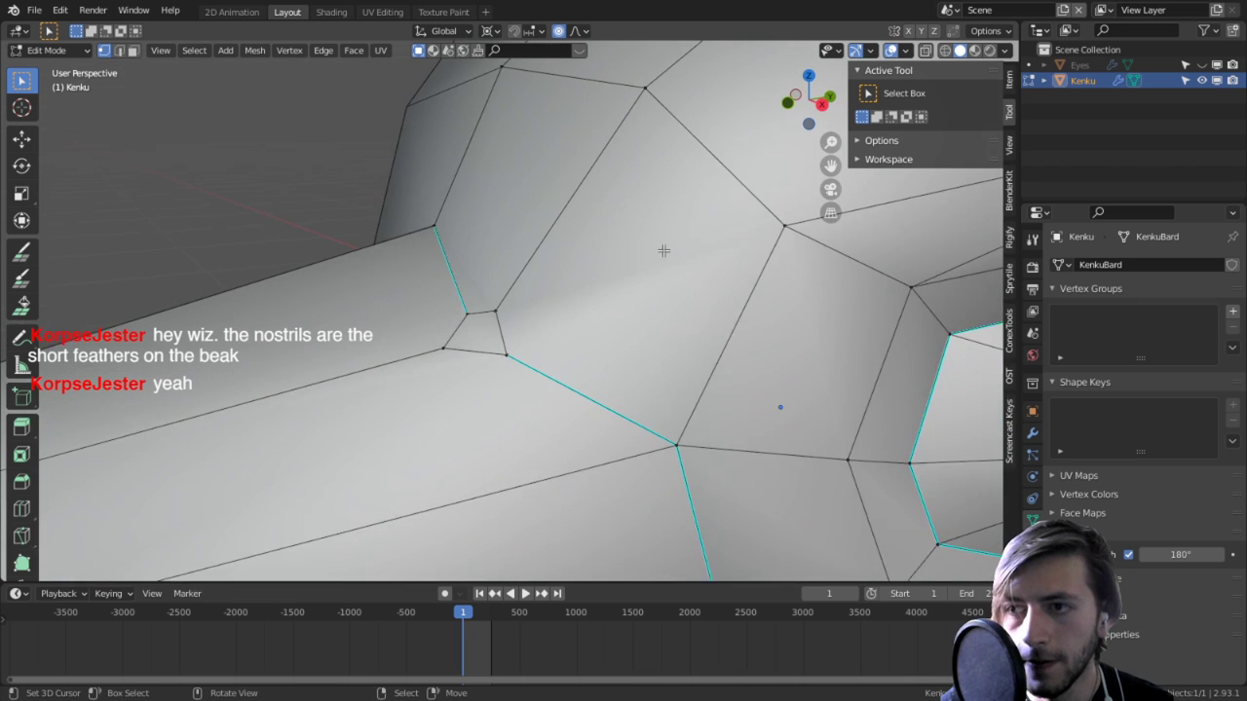
Step: Try to triangulate the small bevelled face on the beak border, and undo it
{"action": "scroll", "coordinate": [662, 251], "scroll_direction": "up", "scroll_amount": 3}
{"action": "key", "text": "3"}
{"action": "left_click", "coordinate": [443, 354]}
{"action": "key", "text": "alt+w"}
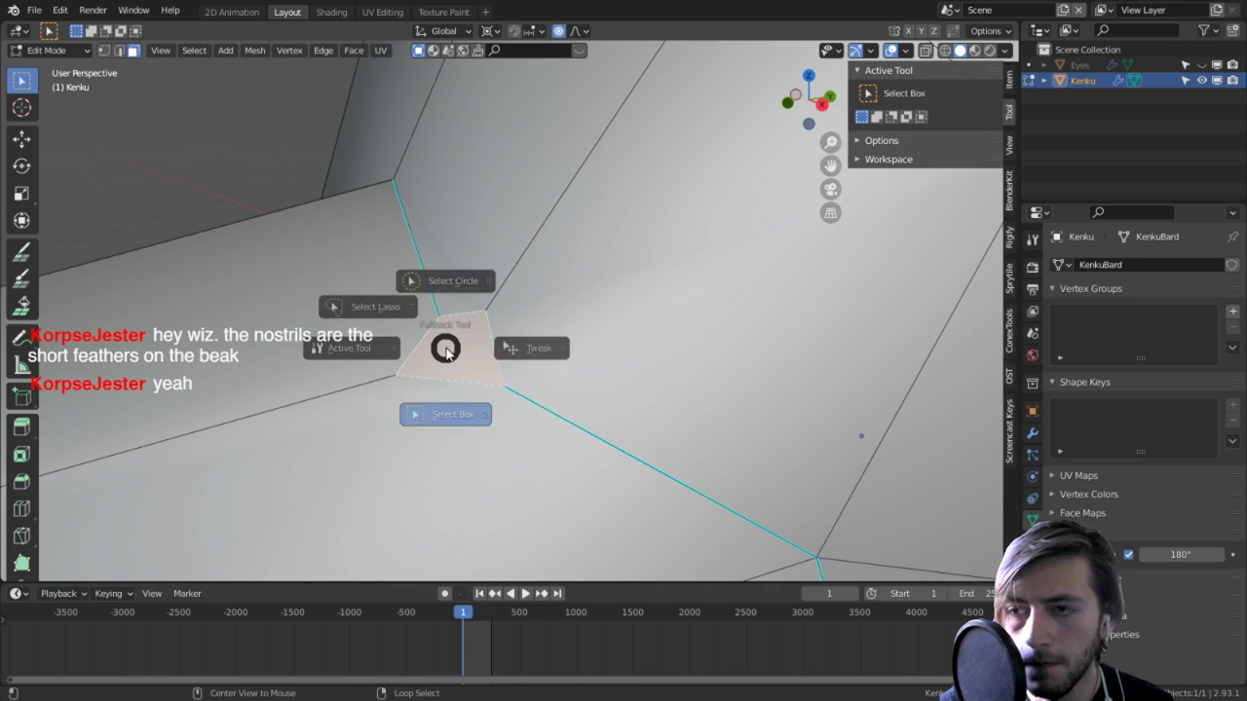
{"action": "key", "text": "Escape"}
{"action": "key", "text": "ctrl+t"}
{"action": "key", "text": "ctrl+z"}
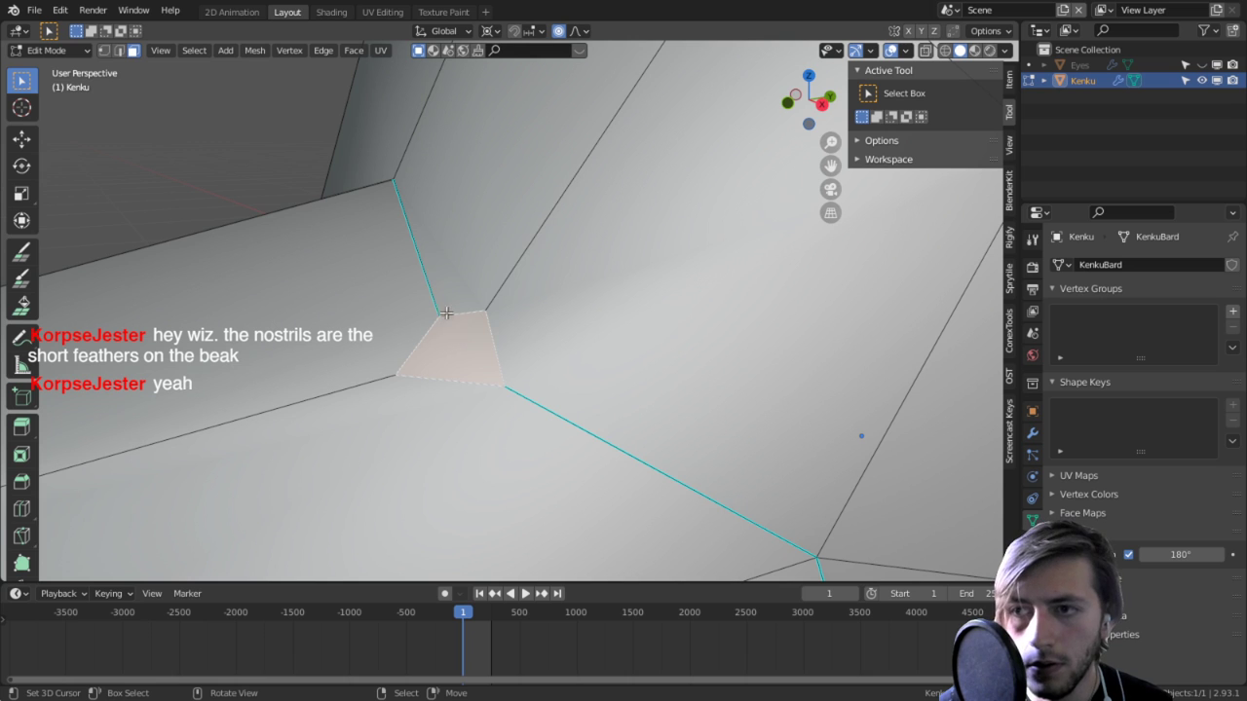
Step: Connect the small face's two corners on the sharp border with a diagonal edge, and subdivide that edge with one cut
{"action": "key", "text": "1"}
{"action": "left_click", "coordinate": [446, 313]}
{"action": "left_click", "coordinate": [508, 388], "text": "shift"}
{"action": "key", "text": "j"}
{"action": "middle_click_drag", "start_coordinate": [489, 365], "coordinate": [546, 356]}
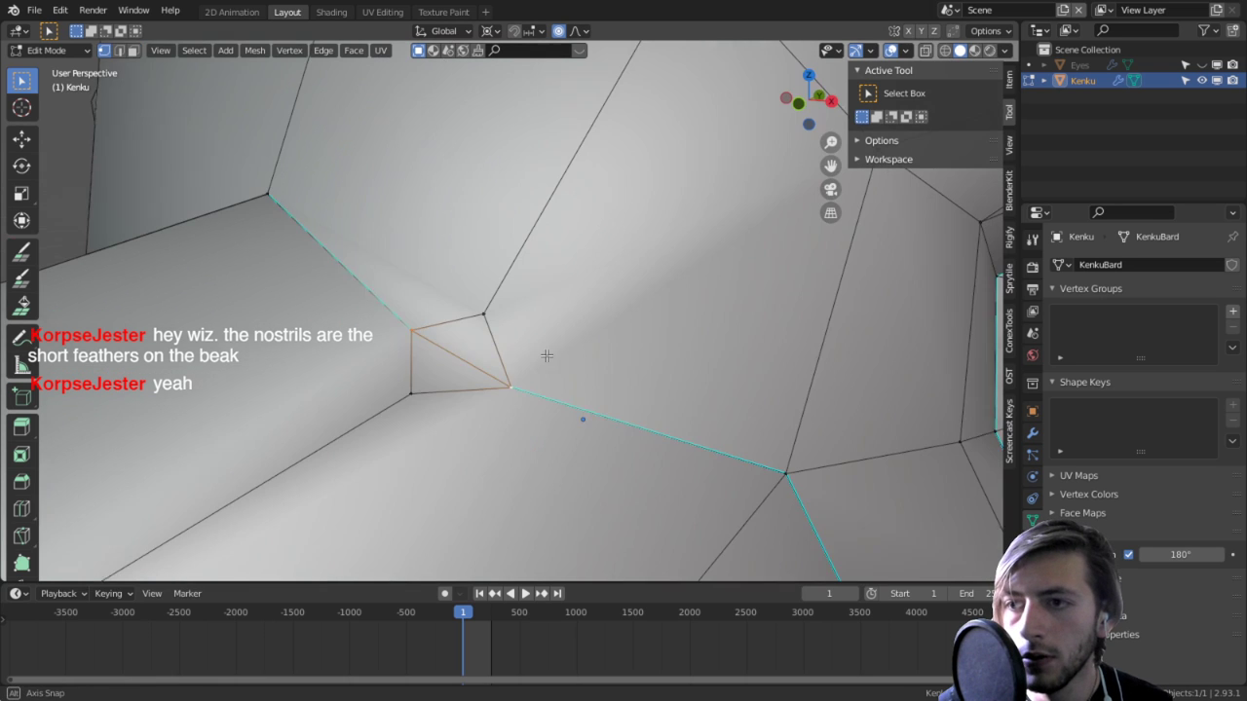
{"action": "key", "text": "2"}
{"action": "key", "text": "w"}
{"action": "left_click", "coordinate": [403, 262]}
{"action": "middle_click_drag", "start_coordinate": [409, 331], "coordinate": [575, 375]}
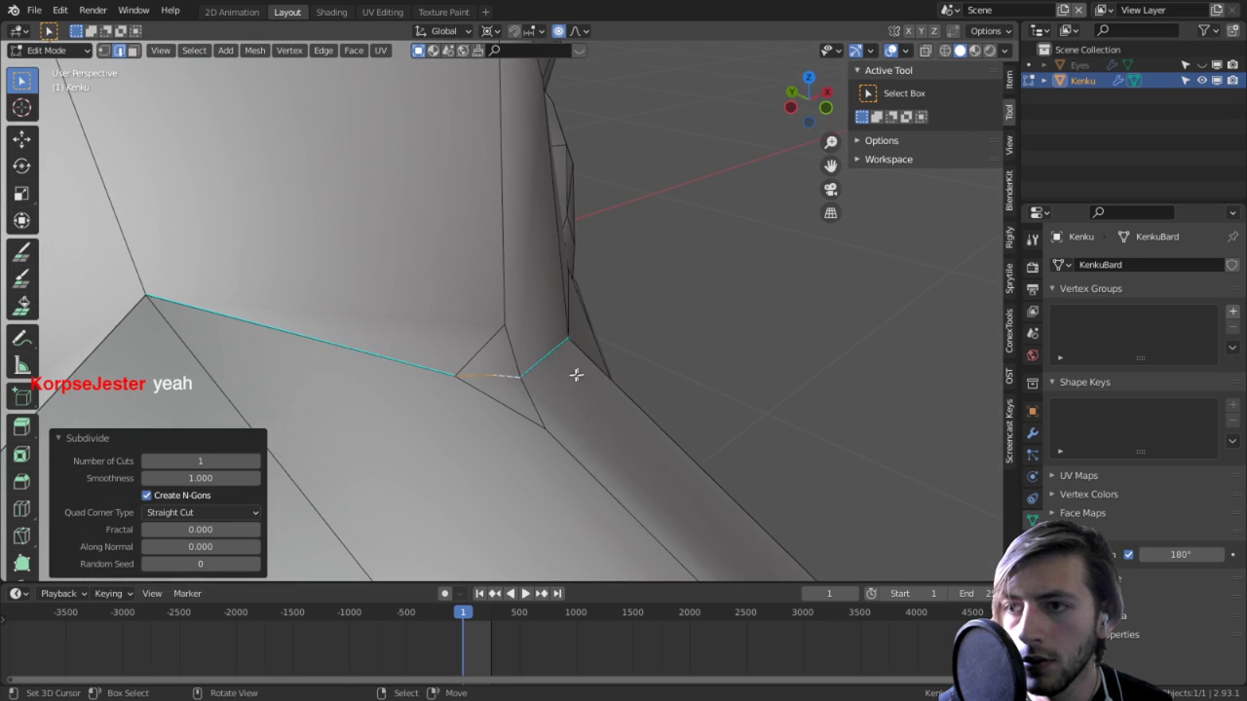
Step: With proportional editing off, push the diagonal's midpoint vertex into the head to hollow a small nostril pit, and return to Object Mode
{"action": "key", "text": "1"}
{"action": "left_click", "coordinate": [490, 373]}
{"action": "middle_click_drag", "start_coordinate": [490, 373], "coordinate": [668, 318]}
{"action": "key", "text": "g"}
{"action": "right_click", "coordinate": [570, 373]}
{"action": "key", "text": "g"}
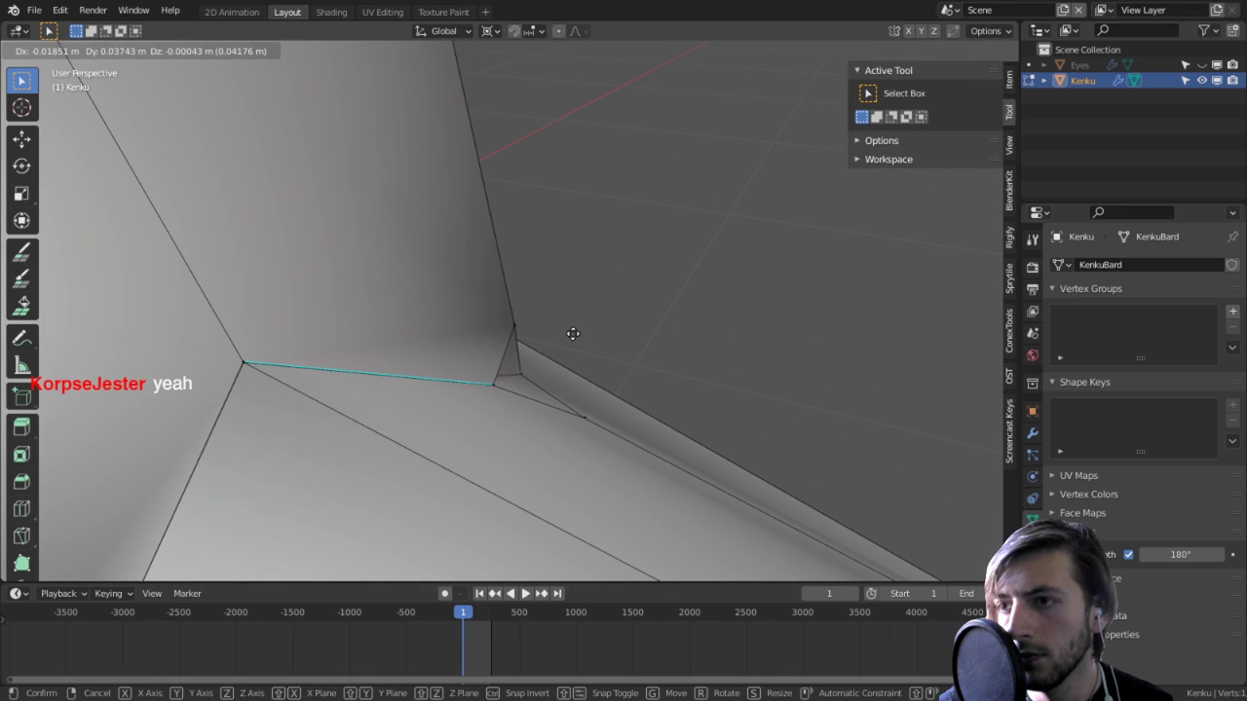
{"action": "left_click", "coordinate": [623, 349]}
{"action": "scroll", "coordinate": [637, 353], "scroll_direction": "down", "scroll_amount": 5}
{"action": "key", "text": "Tab"}
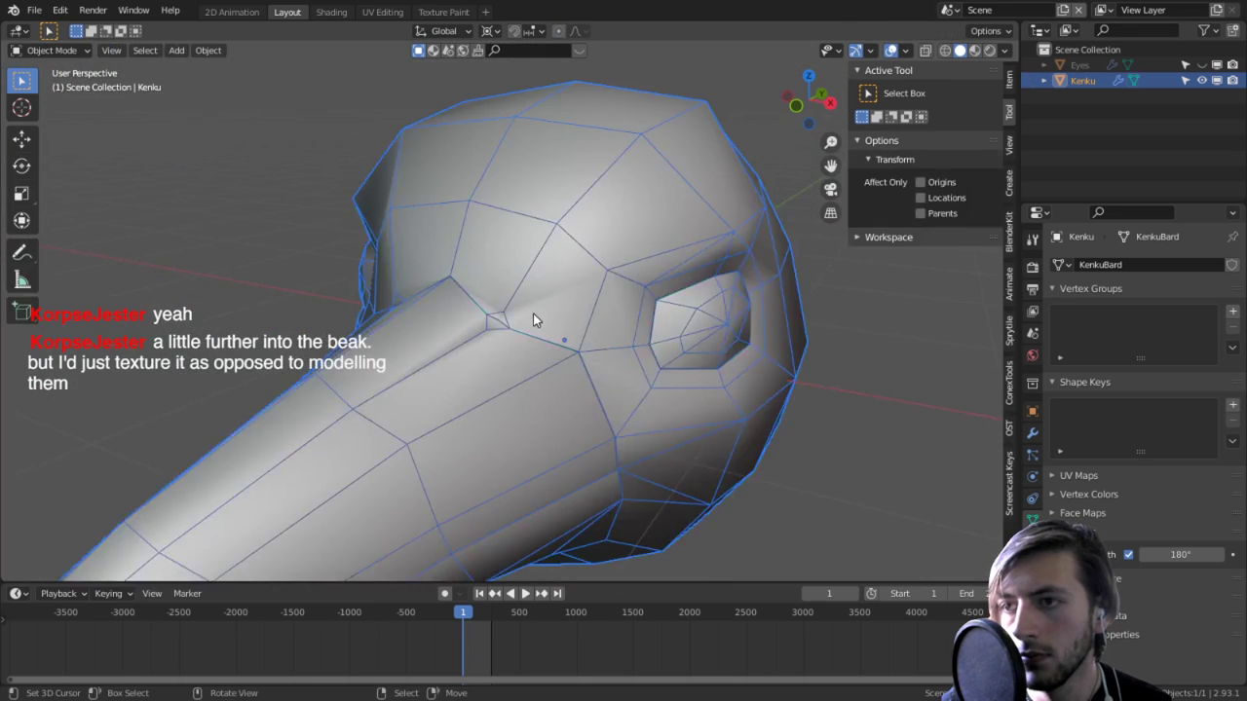
{"action": "middle_click_drag", "start_coordinate": [532, 313], "coordinate": [604, 308], "text": "alt"}
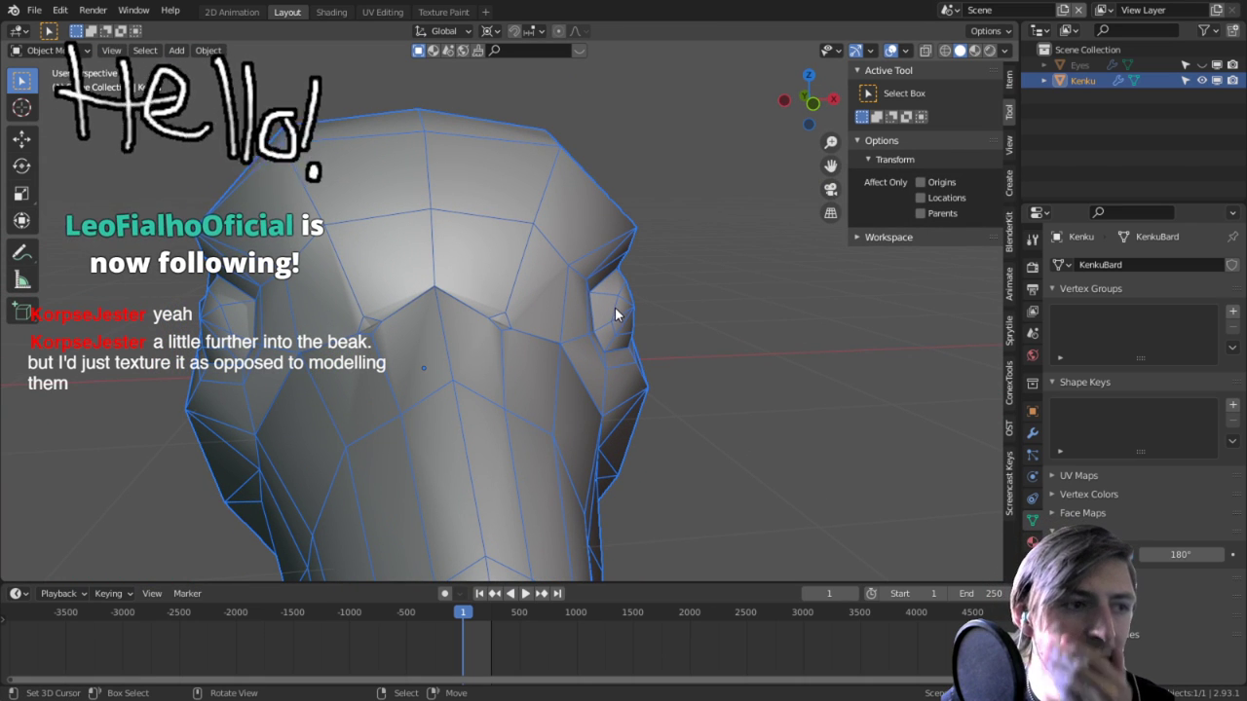
Step: Enter Edit Mode on the head, and check the Kenku reference images in the browser before returning to Blender
{"action": "key", "text": "Tab"}
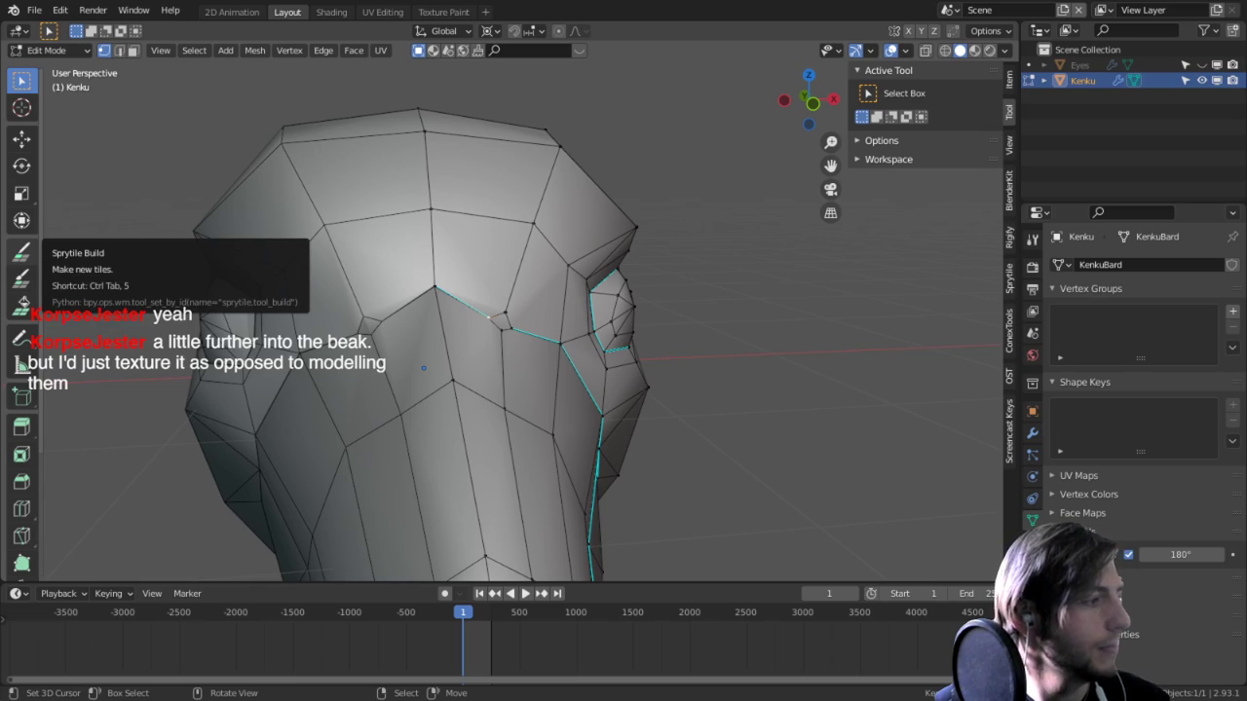
{"action": "key", "text": "alt+Tab"}
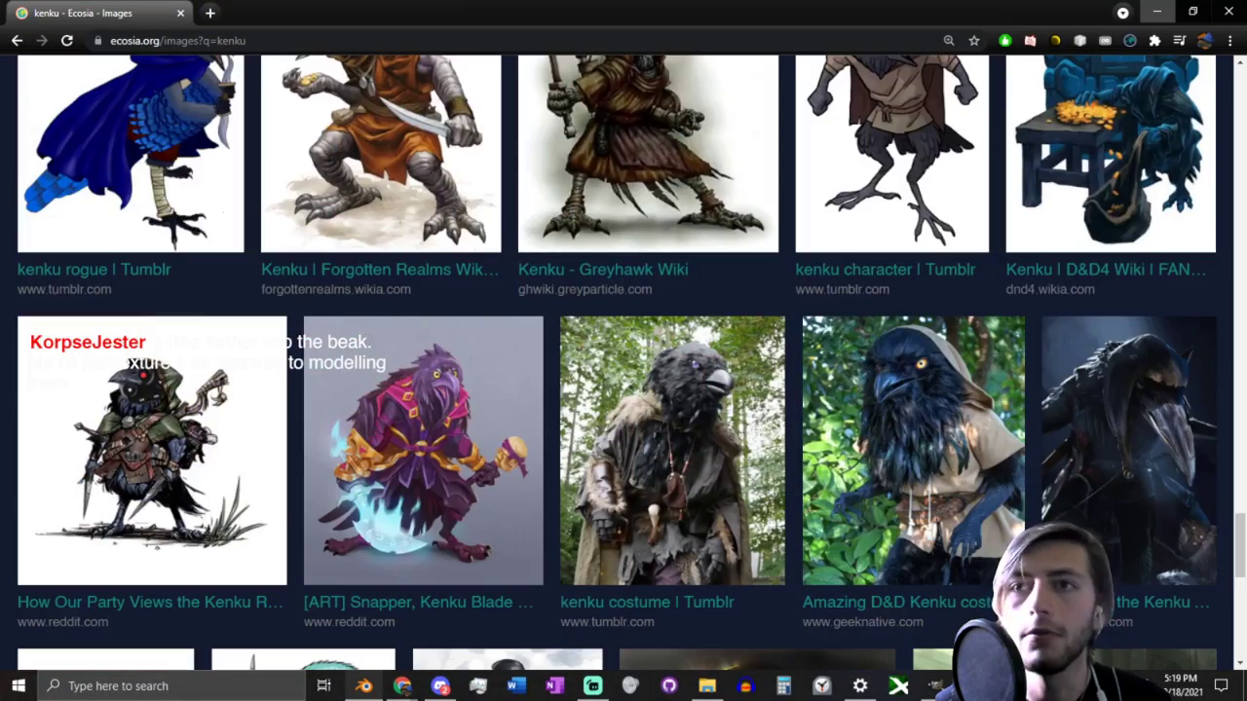
{"action": "key", "text": "alt+Tab"}
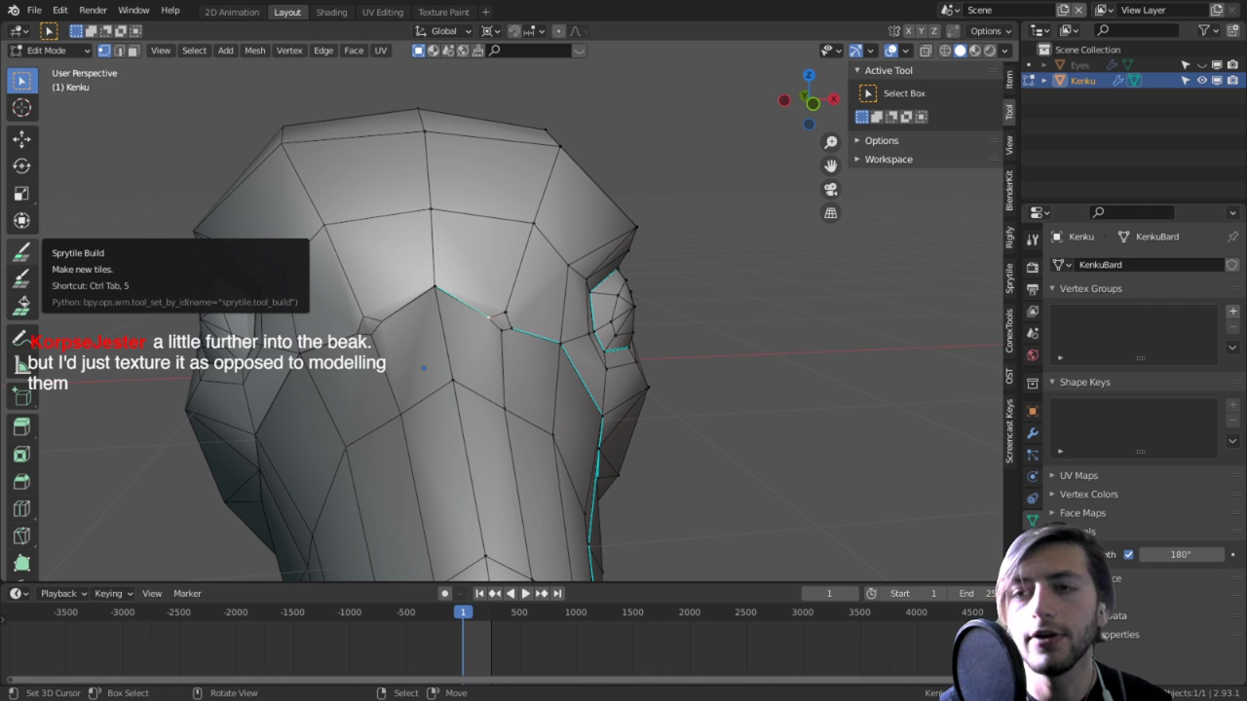
Step: Undo the nostril edits at the beak border so the small face is removed, and return to Object Mode
{"action": "scroll", "coordinate": [562, 318], "scroll_direction": "up", "scroll_amount": 2}
{"action": "middle_click_drag", "start_coordinate": [517, 310], "coordinate": [450, 308]}
{"action": "key", "text": "3"}
{"action": "left_click", "coordinate": [489, 314]}
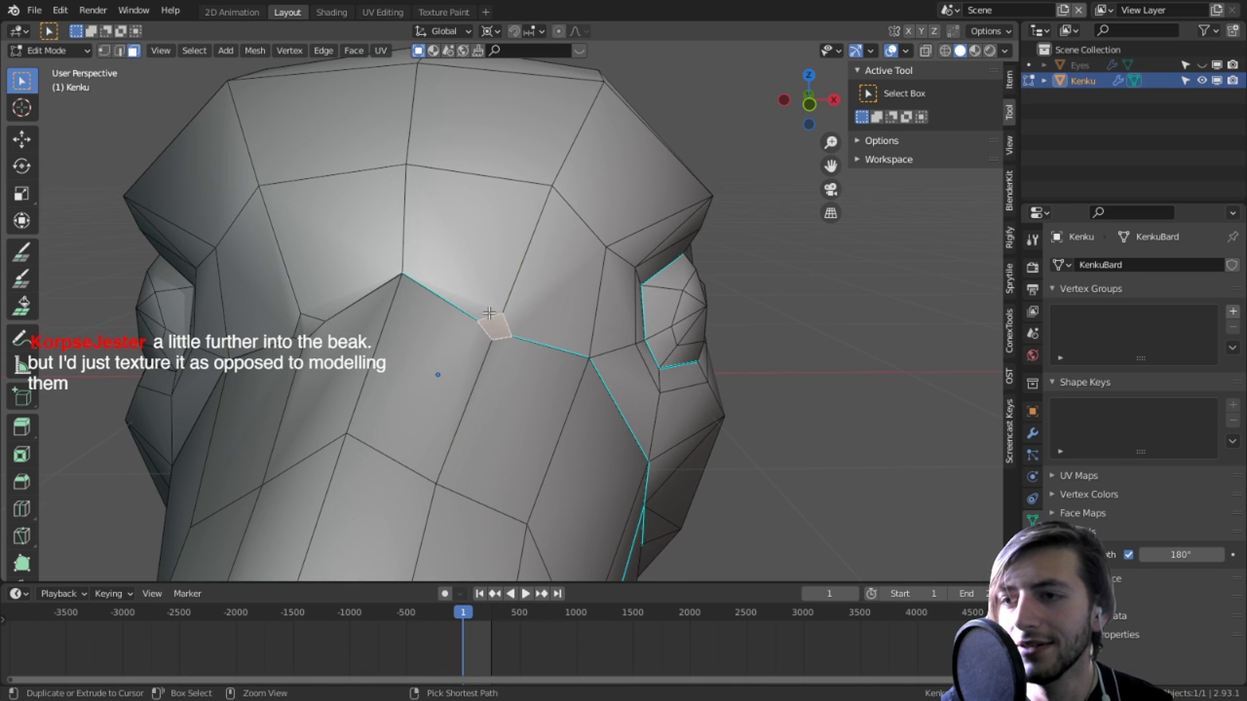
{"action": "key", "text": "ctrl+z"}
{"action": "key", "text": "ctrl+z"}
{"action": "key", "text": "ctrl+z"}
{"action": "middle_click_drag", "start_coordinate": [544, 298], "coordinate": [467, 354]}
{"action": "key", "text": "Tab"}
{"action": "middle_click", "coordinate": [438, 409], "text": "alt"}
{"action": "scroll", "coordinate": [440, 409], "scroll_direction": "down", "scroll_amount": 1, "text": "alt"}
{"action": "scroll", "coordinate": [442, 409], "scroll_direction": "down", "scroll_amount": 6}
{"action": "middle_click_drag", "start_coordinate": [442, 409], "coordinate": [434, 436]}
{"action": "scroll", "coordinate": [460, 394], "scroll_direction": "up", "scroll_amount": 2}
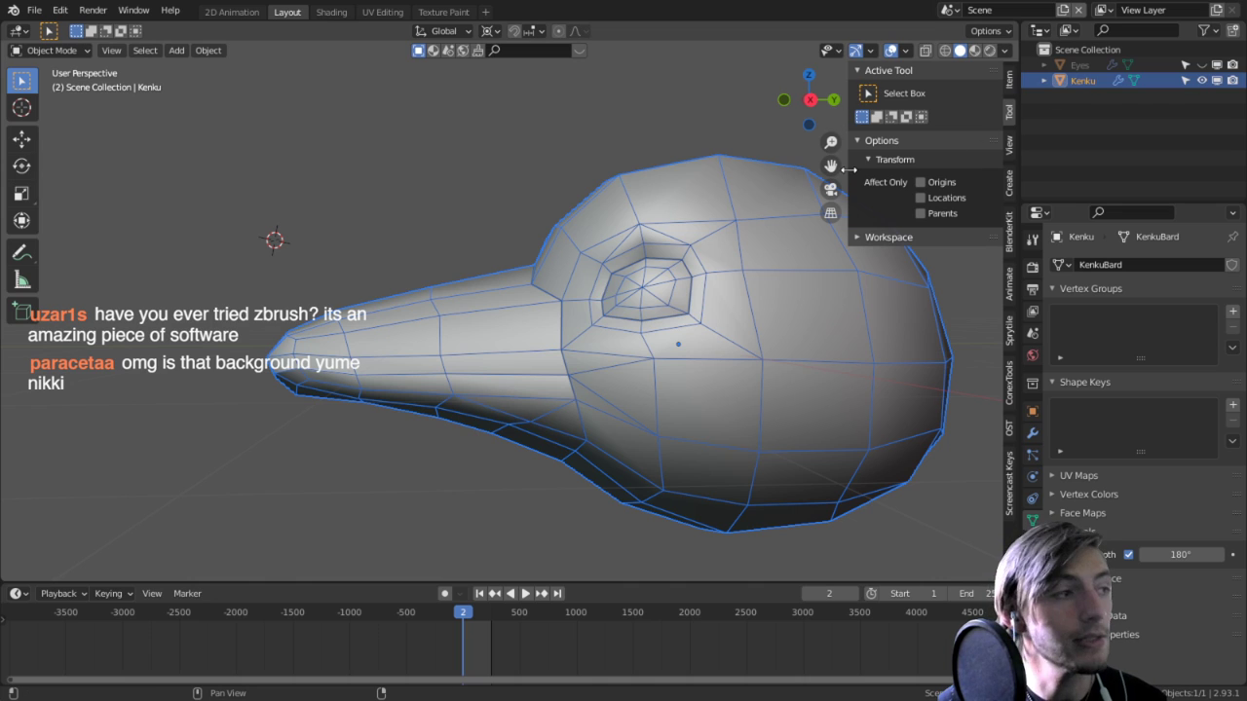
Step: Minimise the open windows to show the desktop wallpaper, and bring the Blender window back
{"action": "key", "text": "alt+Tab"}
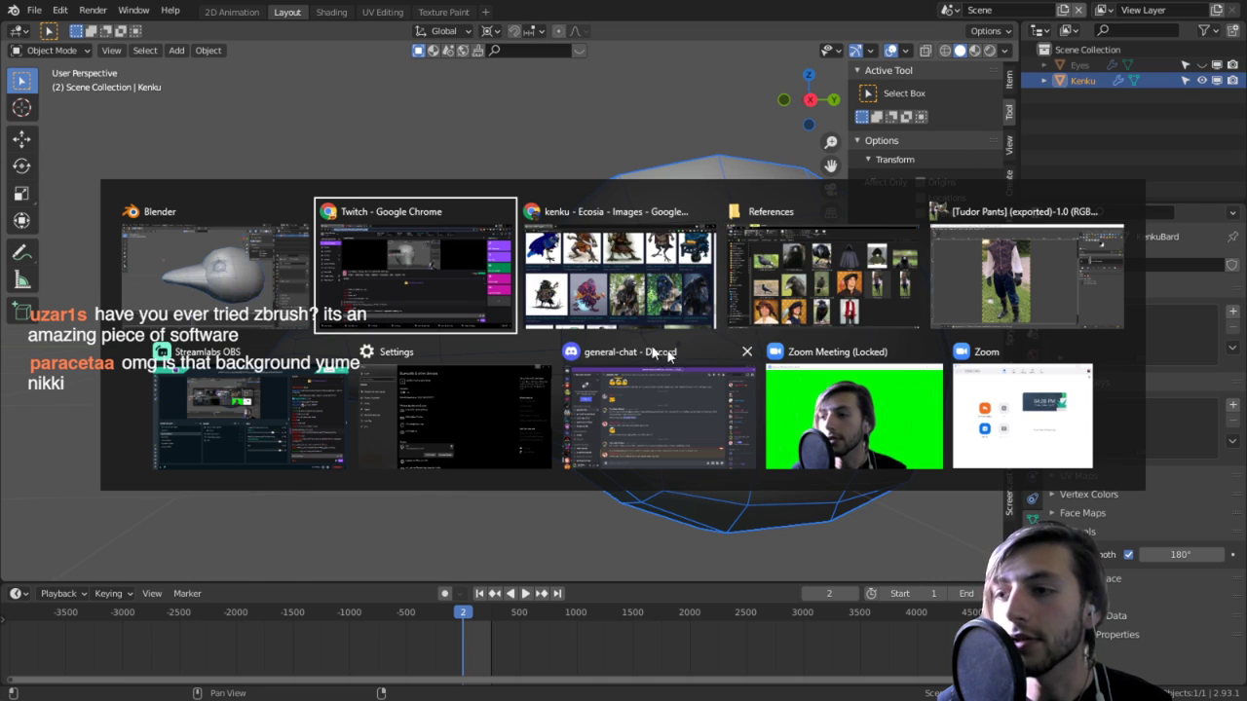
{"action": "left_click", "coordinate": [964, 258]}
{"action": "left_click", "coordinate": [1214, 12]}
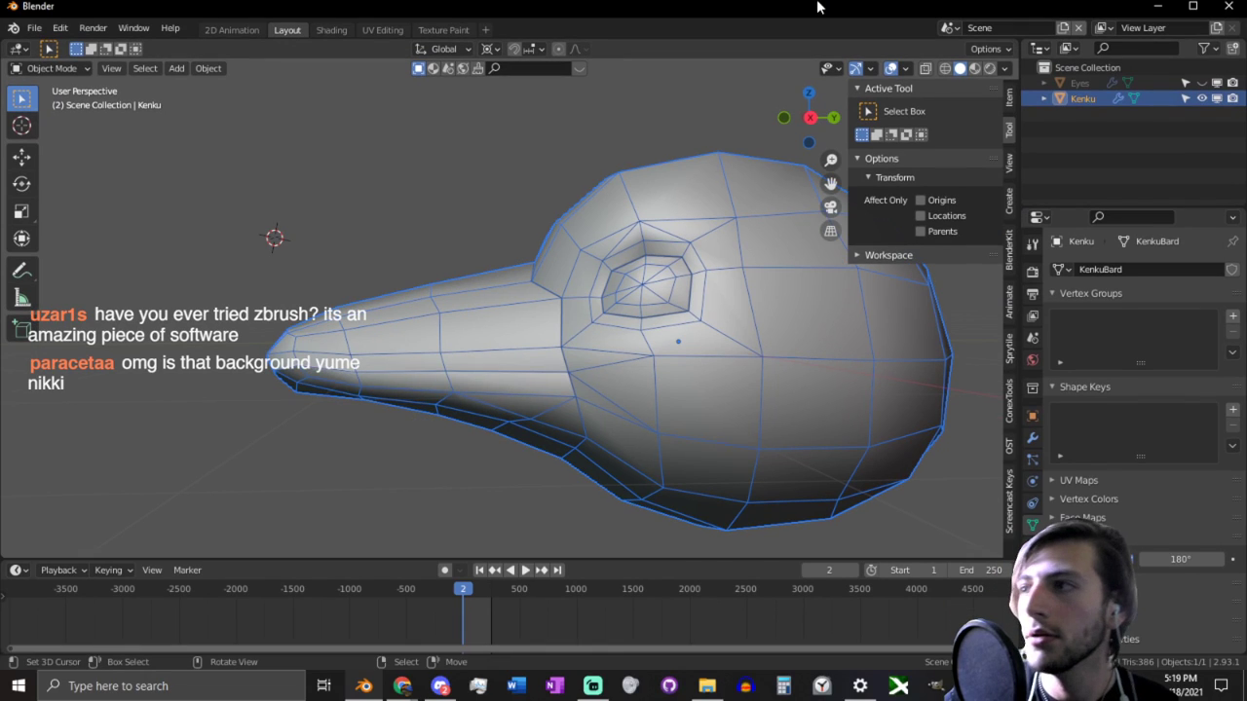
{"action": "left_click", "coordinate": [1157, 6]}
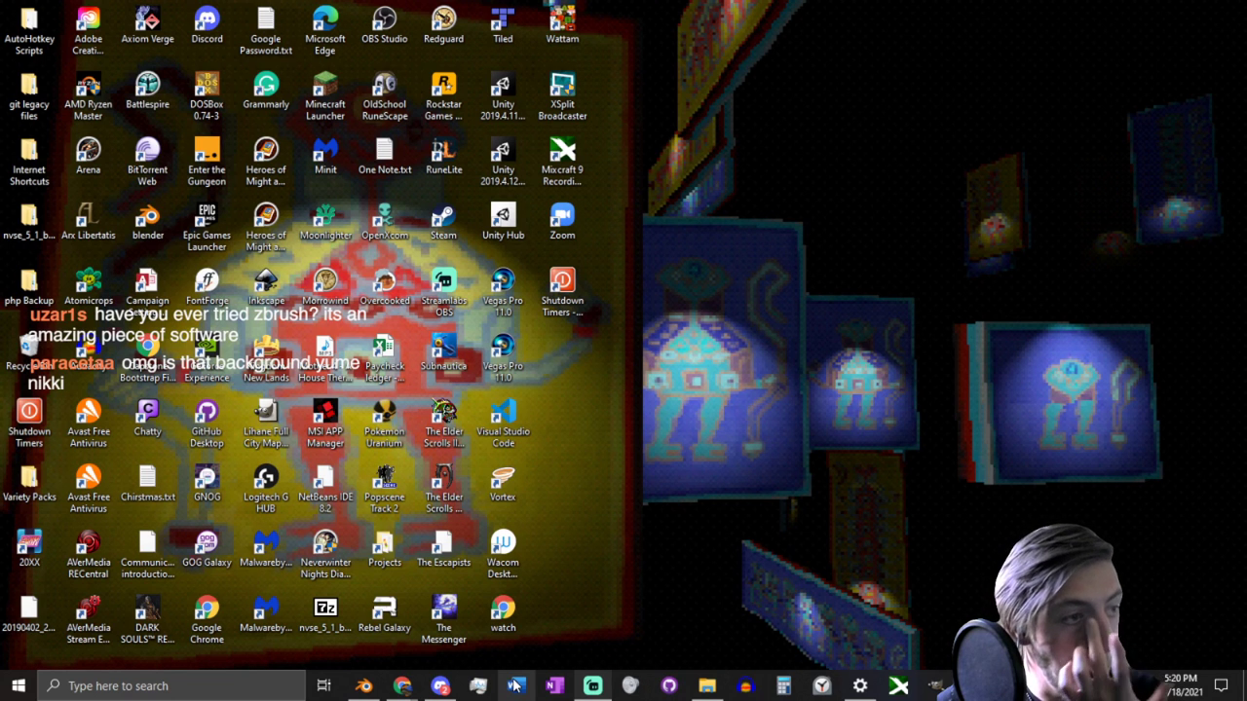
{"action": "mouse_move", "coordinate": [440, 686]}
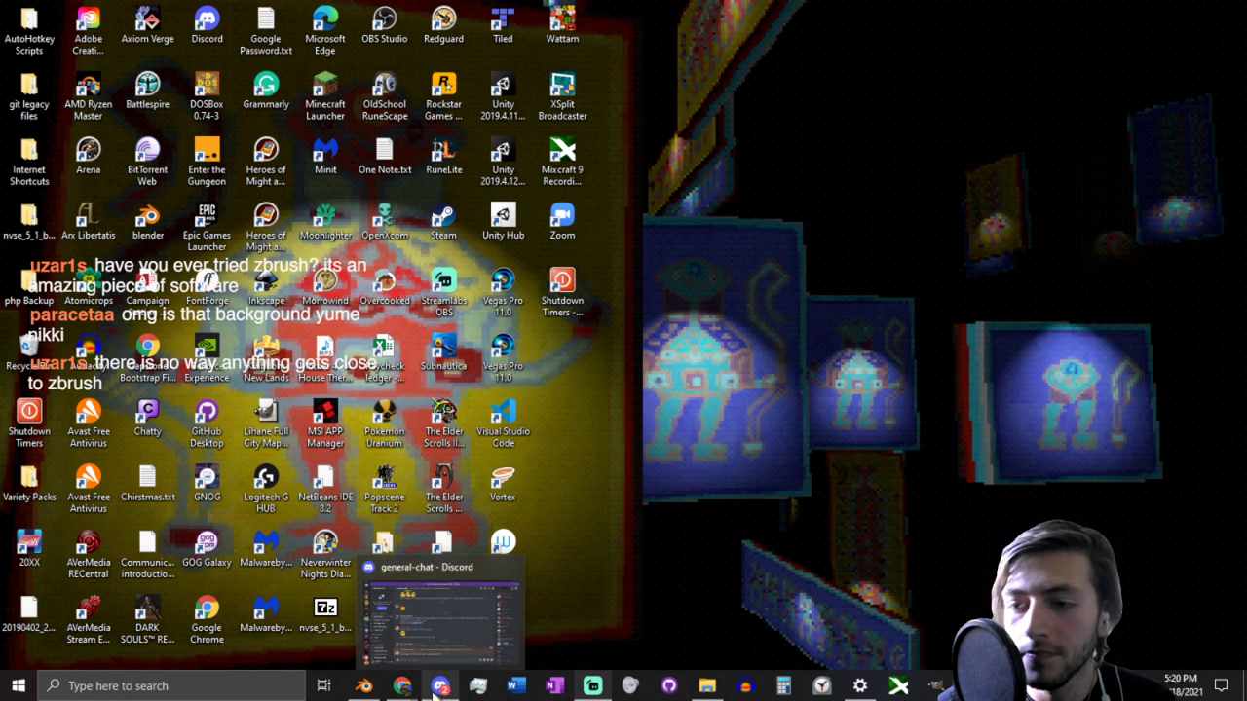
{"action": "mouse_move", "coordinate": [380, 687]}
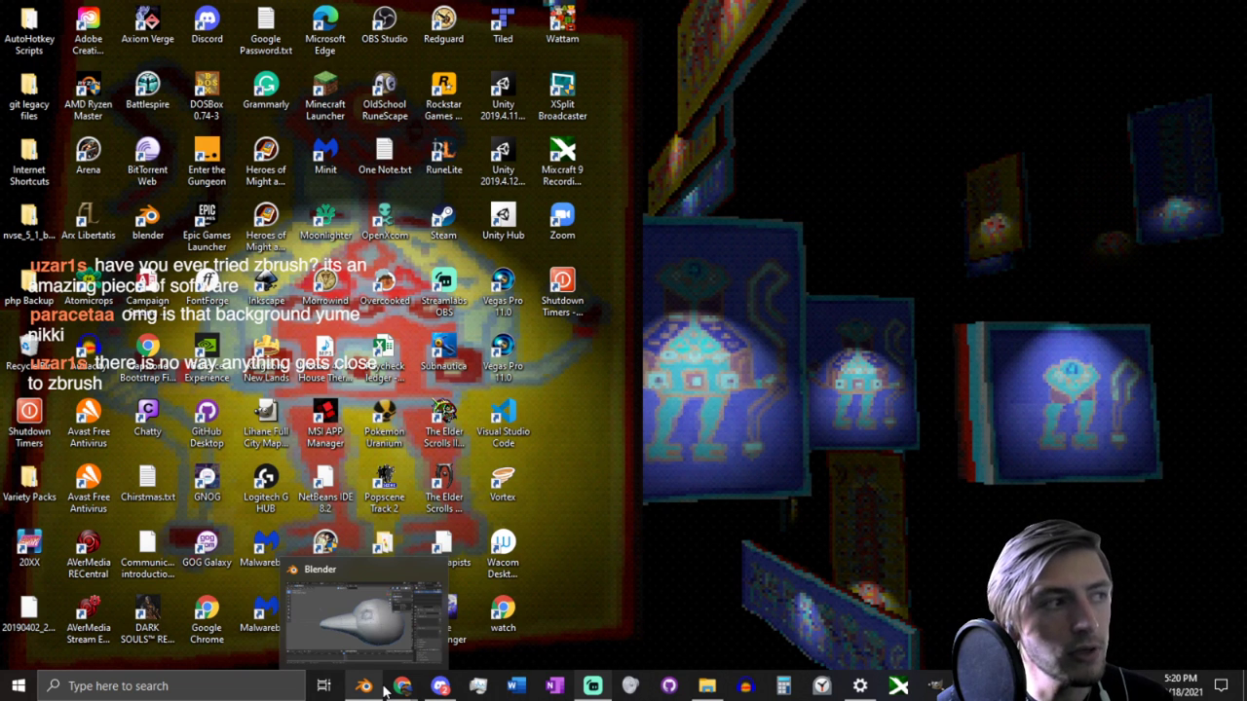
{"action": "left_click", "coordinate": [396, 653]}
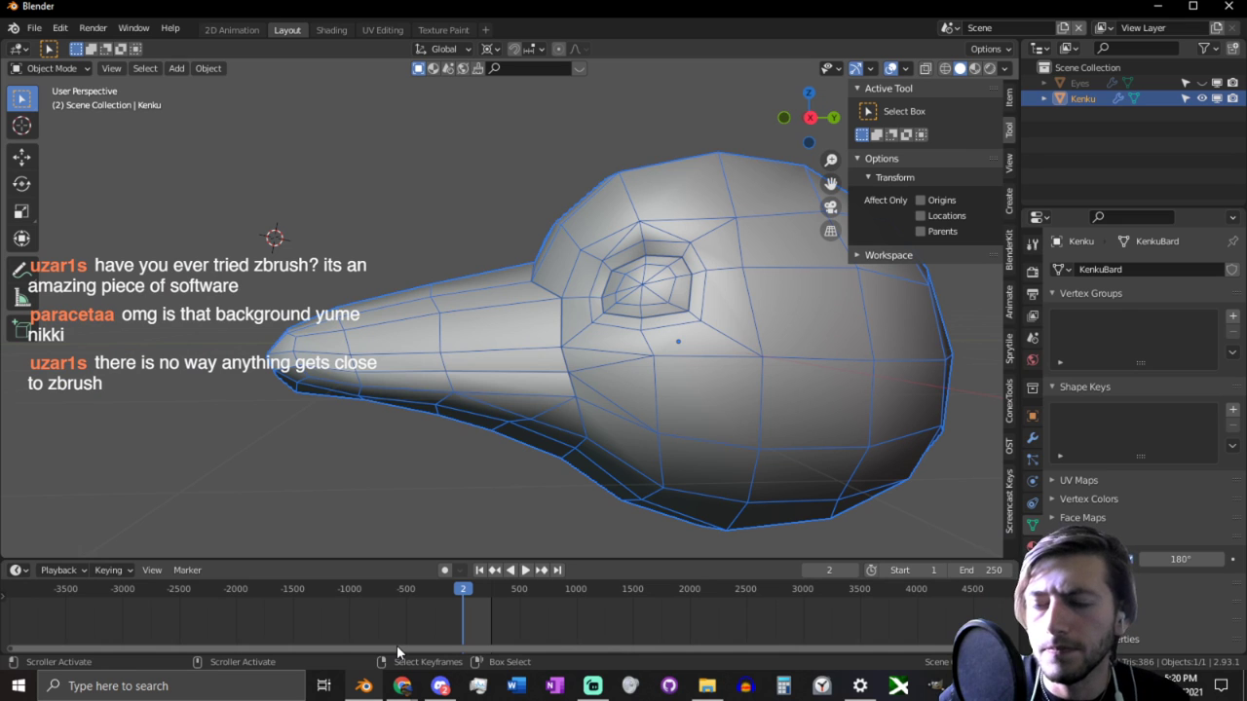
Step: Start saving the scene as a new file, and browse to the folder E:\Blender 3d Projects\Models\Kenku Bard
{"action": "left_click", "coordinate": [34, 27]}
{"action": "left_click", "coordinate": [72, 144]}
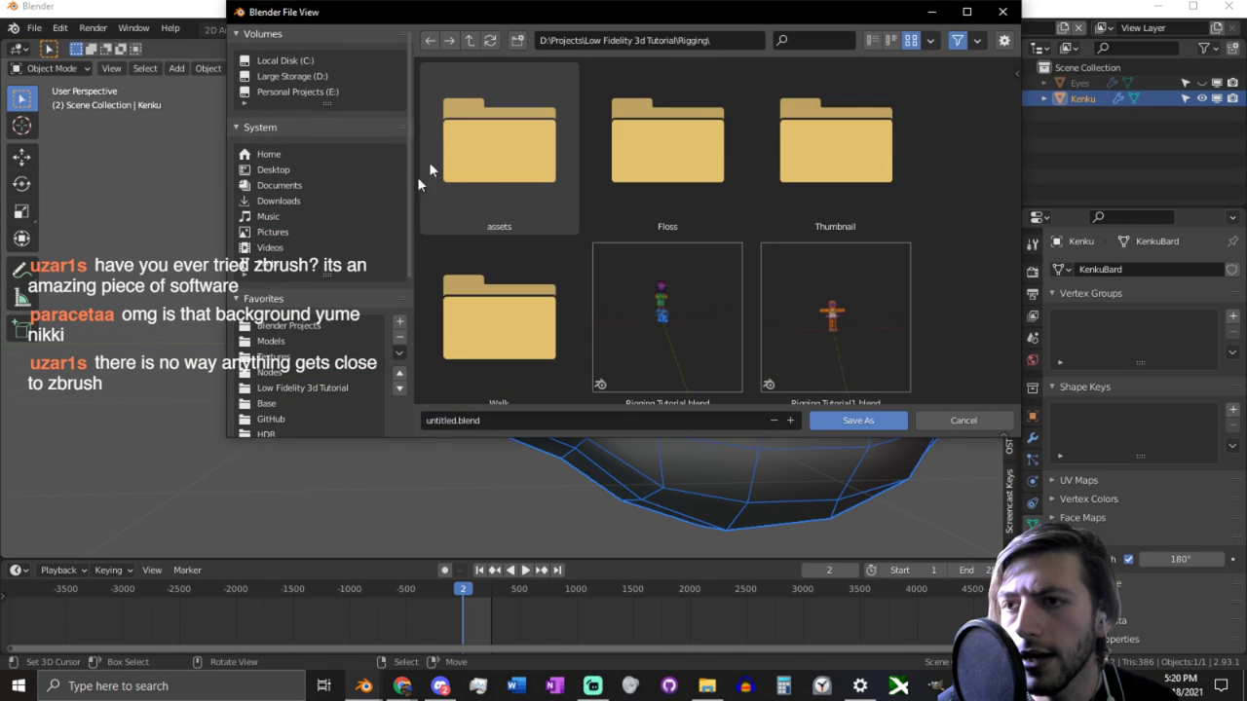
{"action": "left_click", "coordinate": [310, 325]}
{"action": "scroll", "coordinate": [489, 248], "scroll_direction": "down", "scroll_amount": 2}
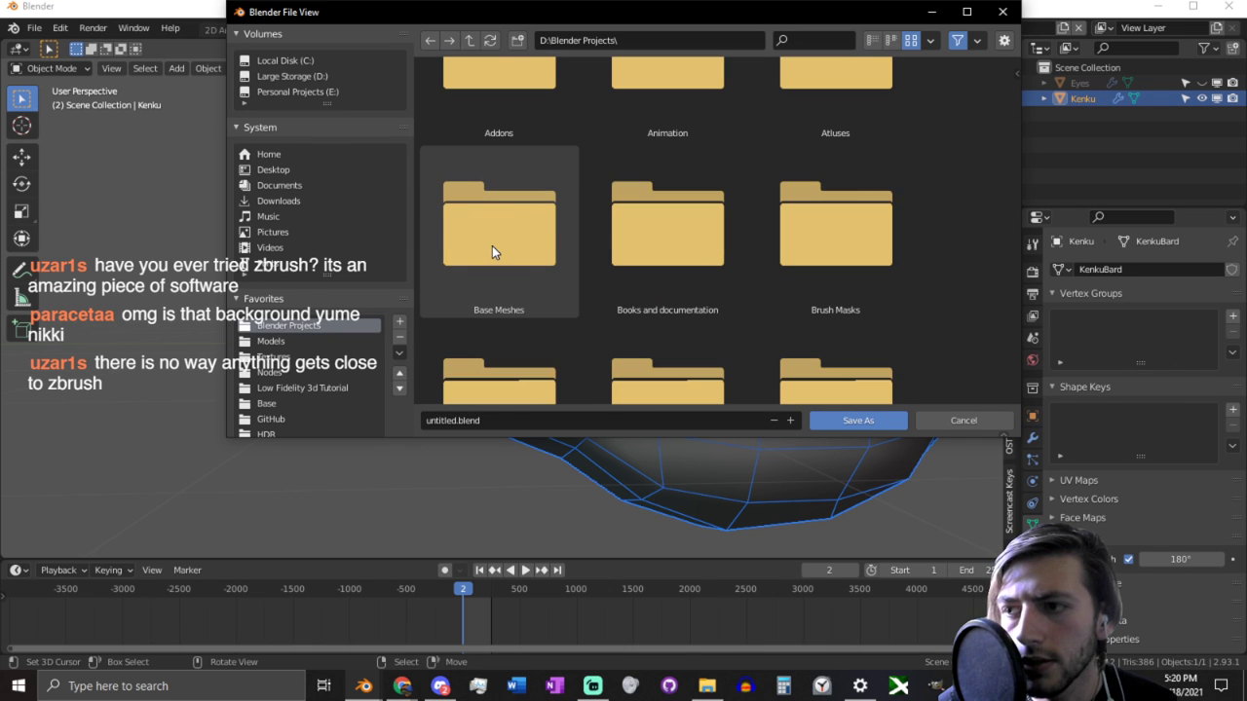
{"action": "left_click", "coordinate": [310, 92]}
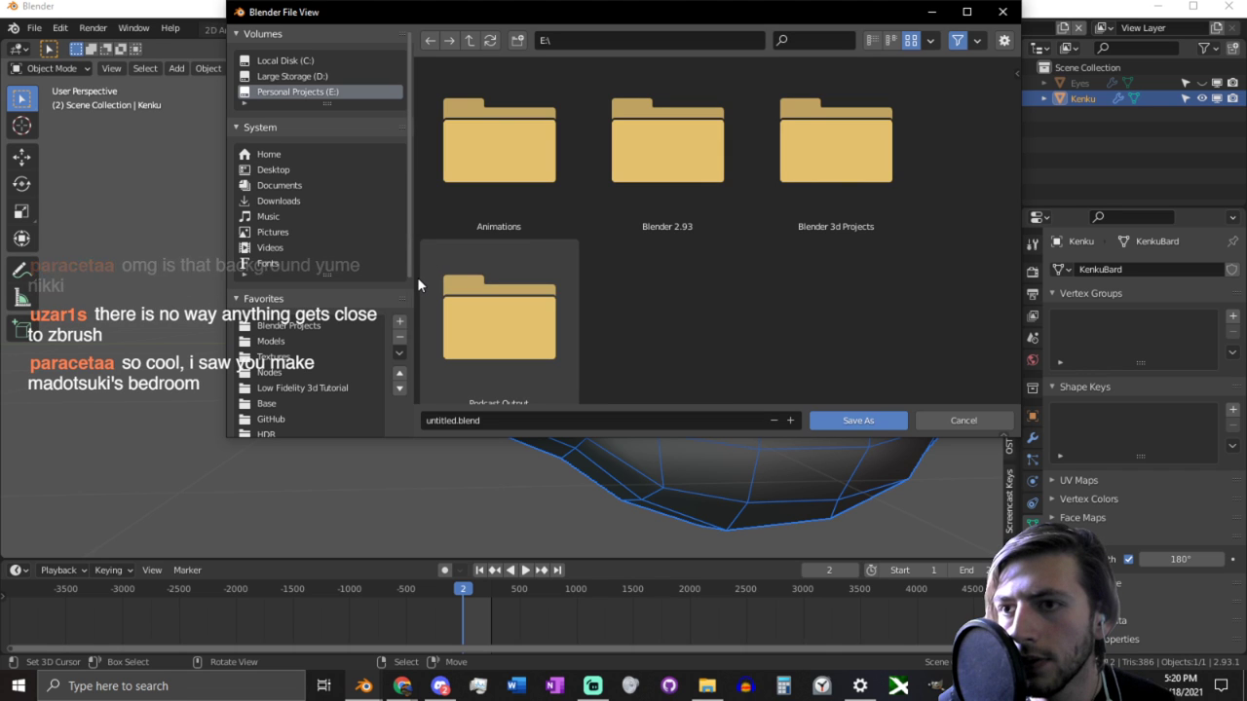
{"action": "scroll", "coordinate": [651, 258], "scroll_direction": "down", "scroll_amount": 1}
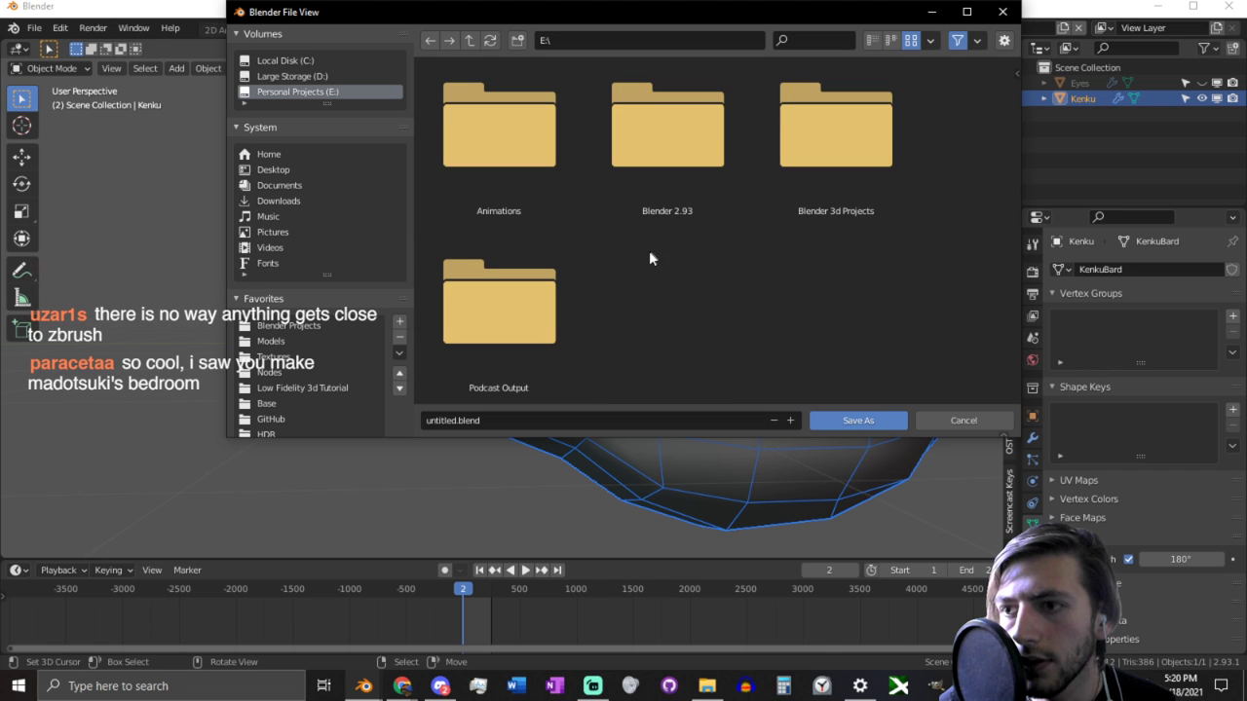
{"action": "double_click", "coordinate": [832, 181]}
{"action": "double_click", "coordinate": [695, 189]}
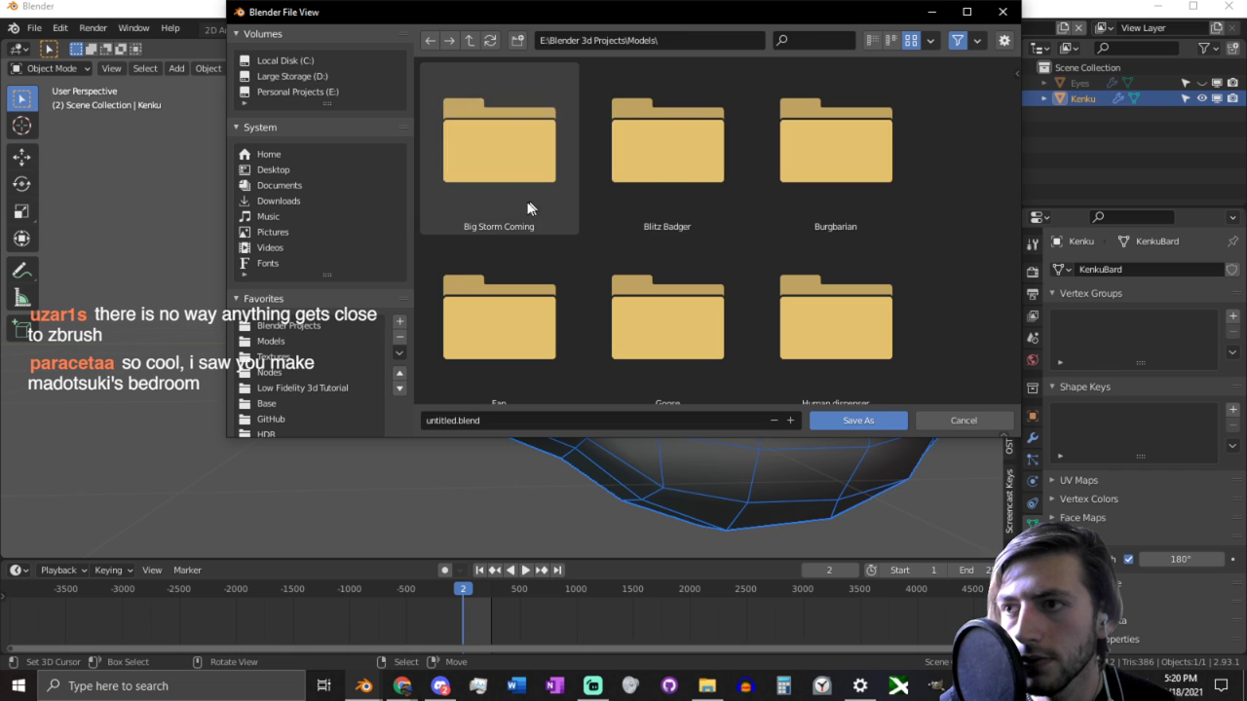
{"action": "scroll", "coordinate": [661, 171], "scroll_direction": "down", "scroll_amount": 1}
{"action": "scroll", "coordinate": [662, 173], "scroll_direction": "down", "scroll_amount": 6}
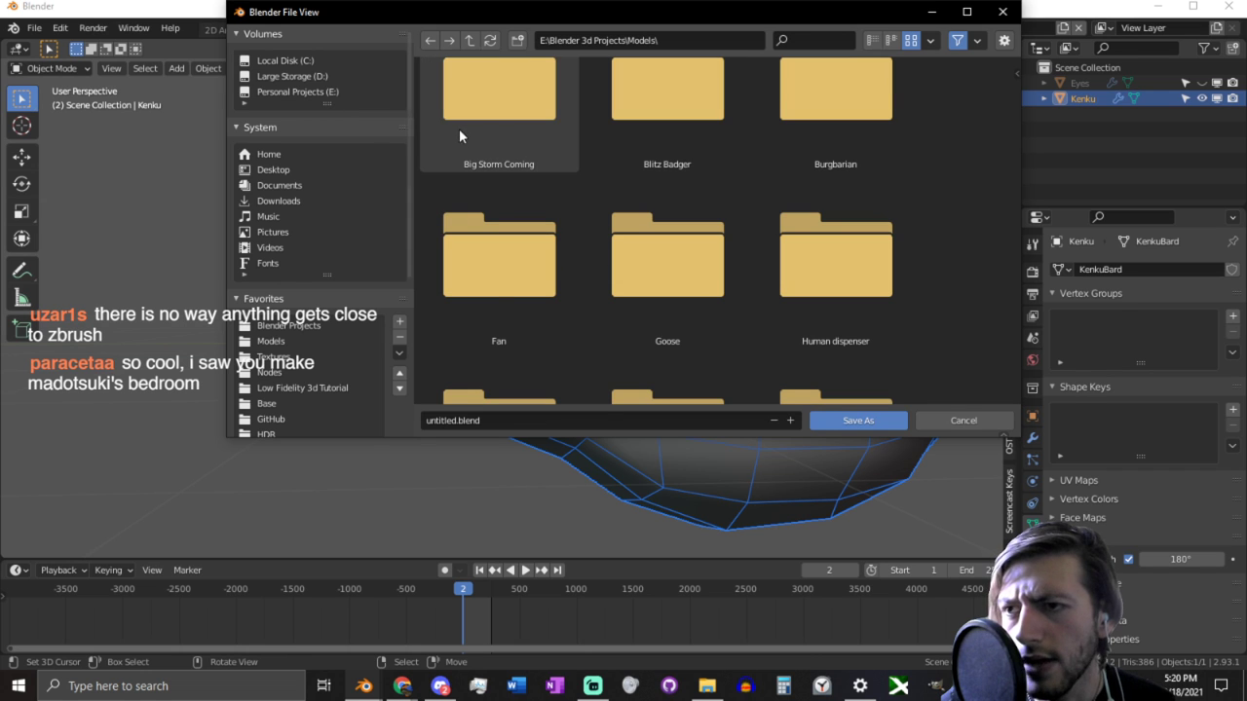
{"action": "double_click", "coordinate": [623, 221]}
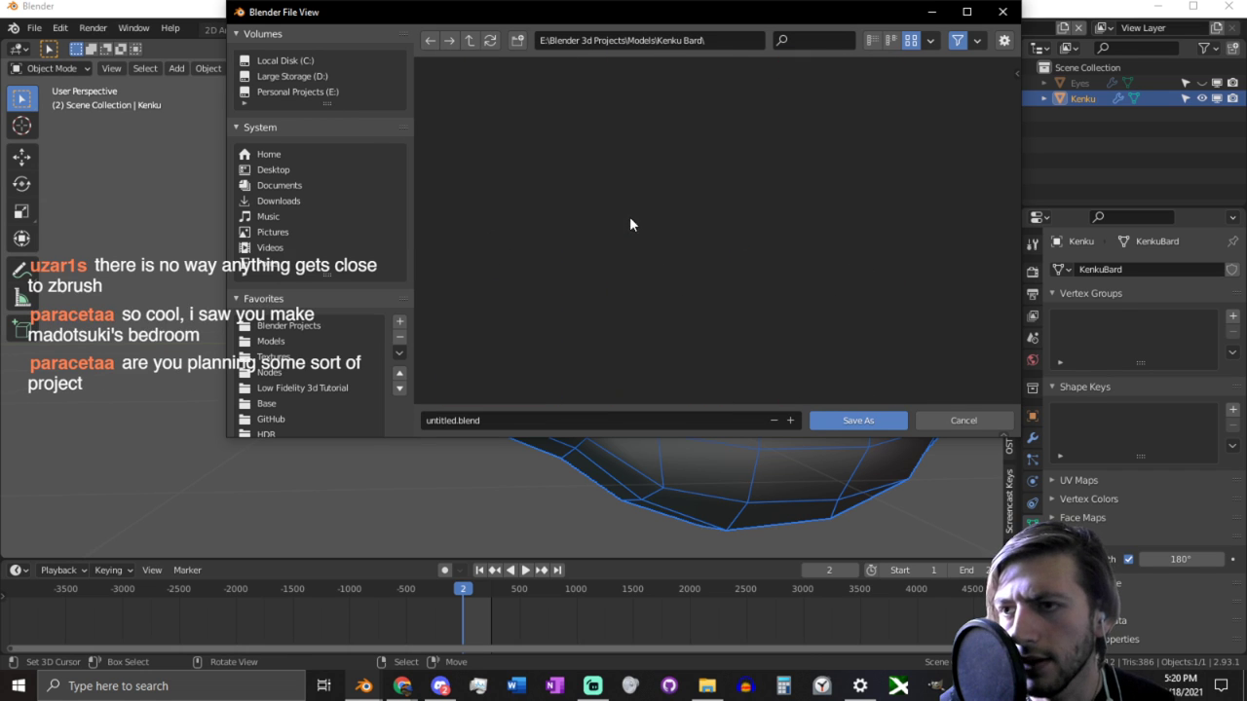
Step: Name the file BLD_Kenku.blend and save it in the Kenku Bard folder
{"action": "left_click", "coordinate": [495, 419]}
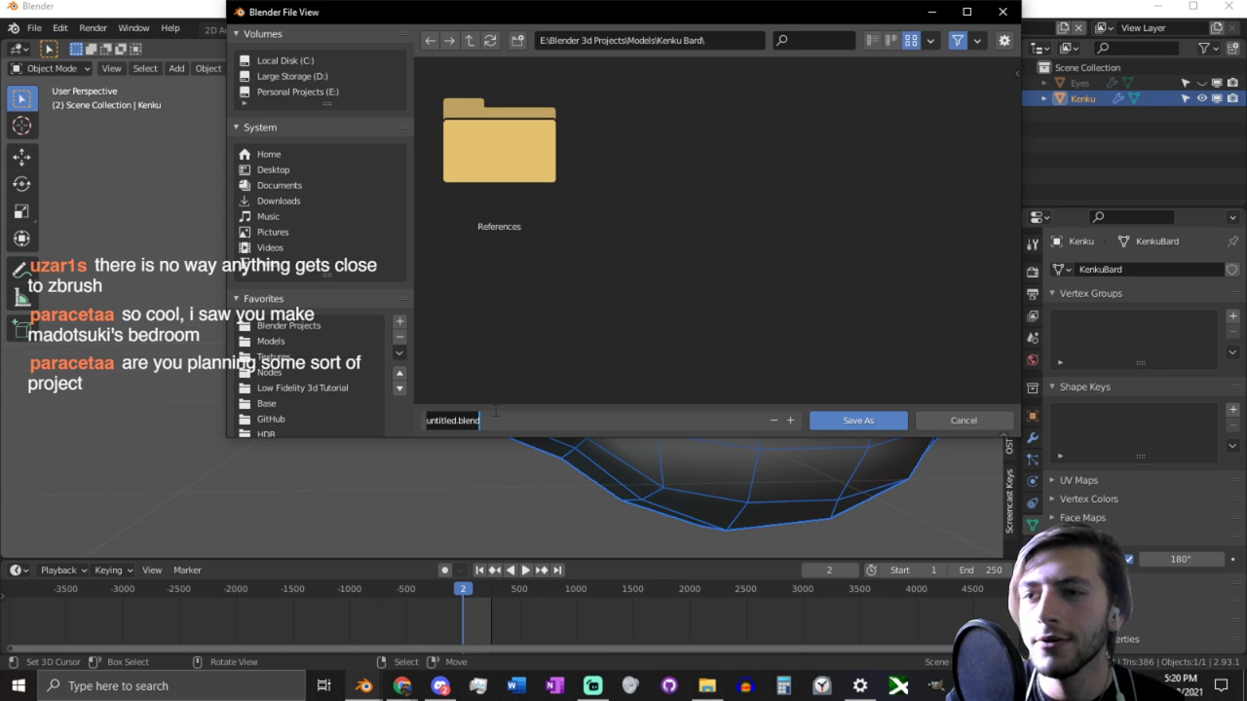
{"action": "type", "text": "Kenku"}
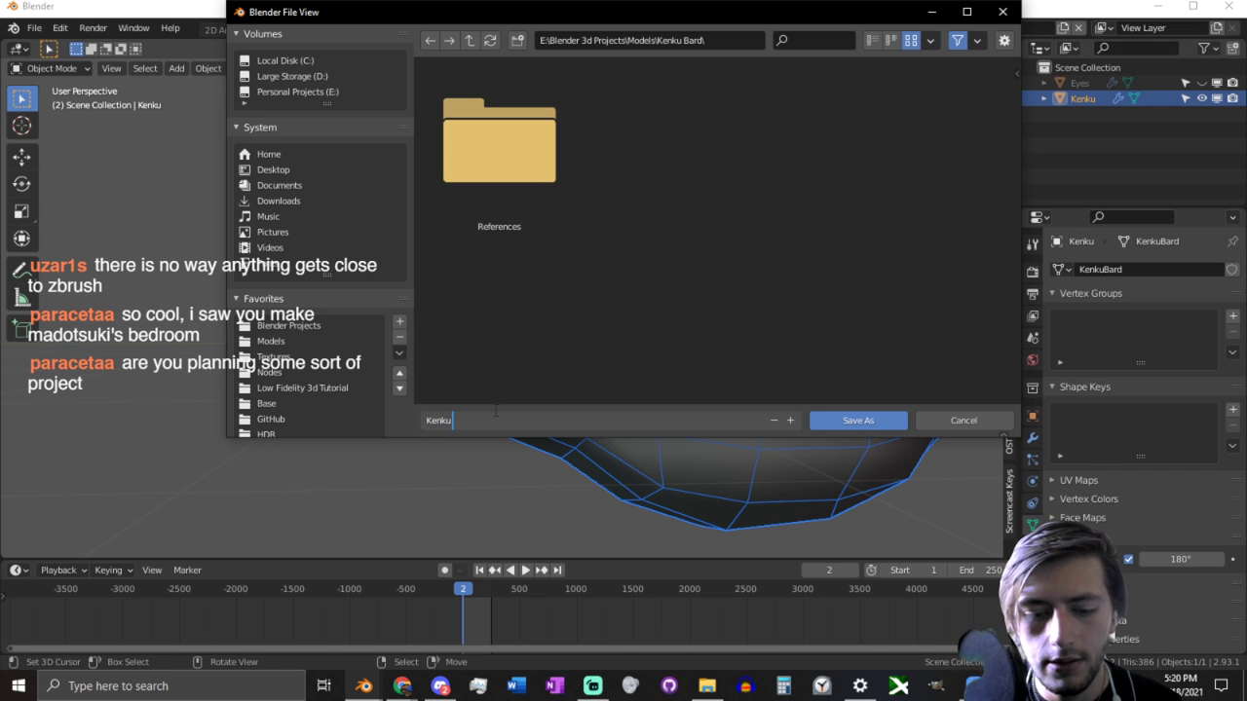
{"action": "left_click", "coordinate": [493, 409]}
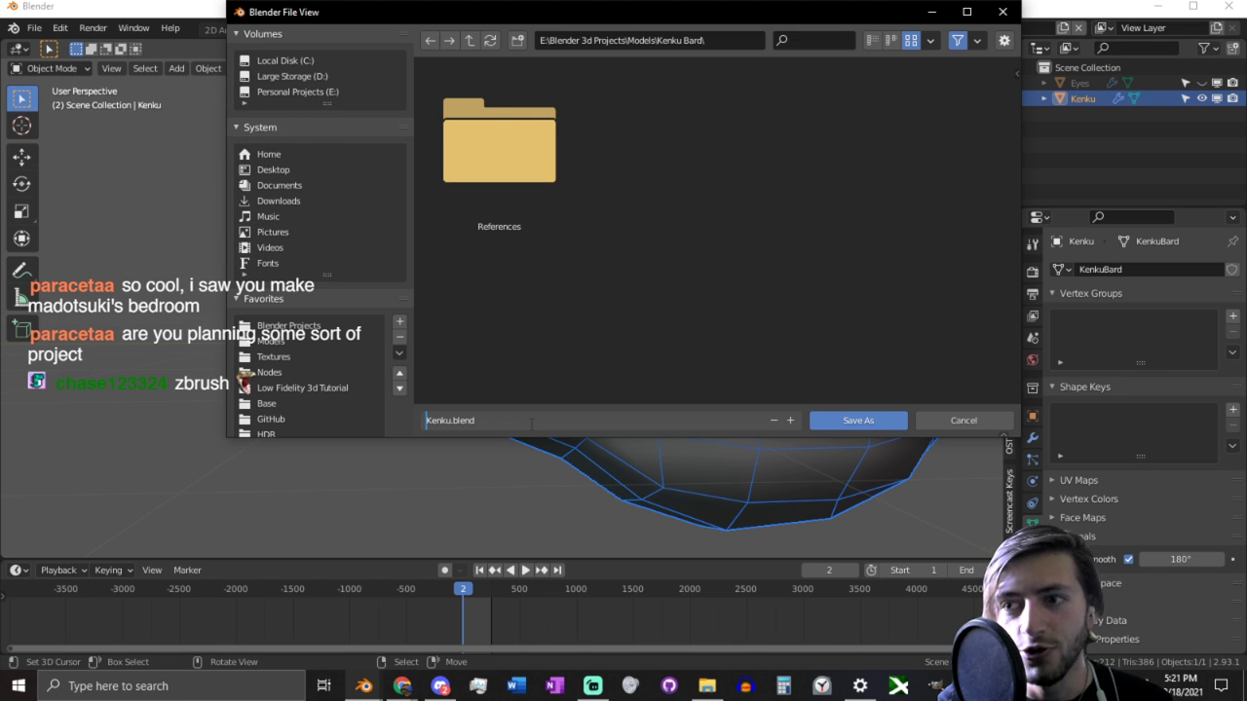
{"action": "type", "text": "BLD"}
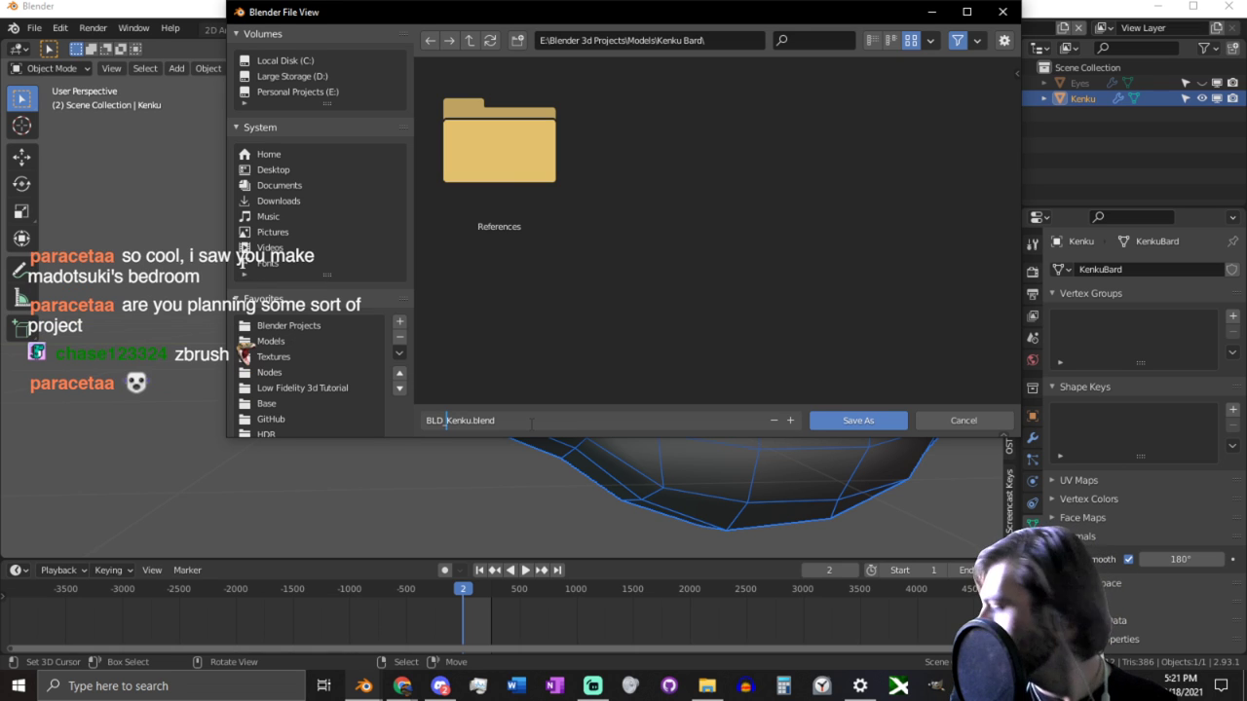
{"action": "key", "text": "Return"}
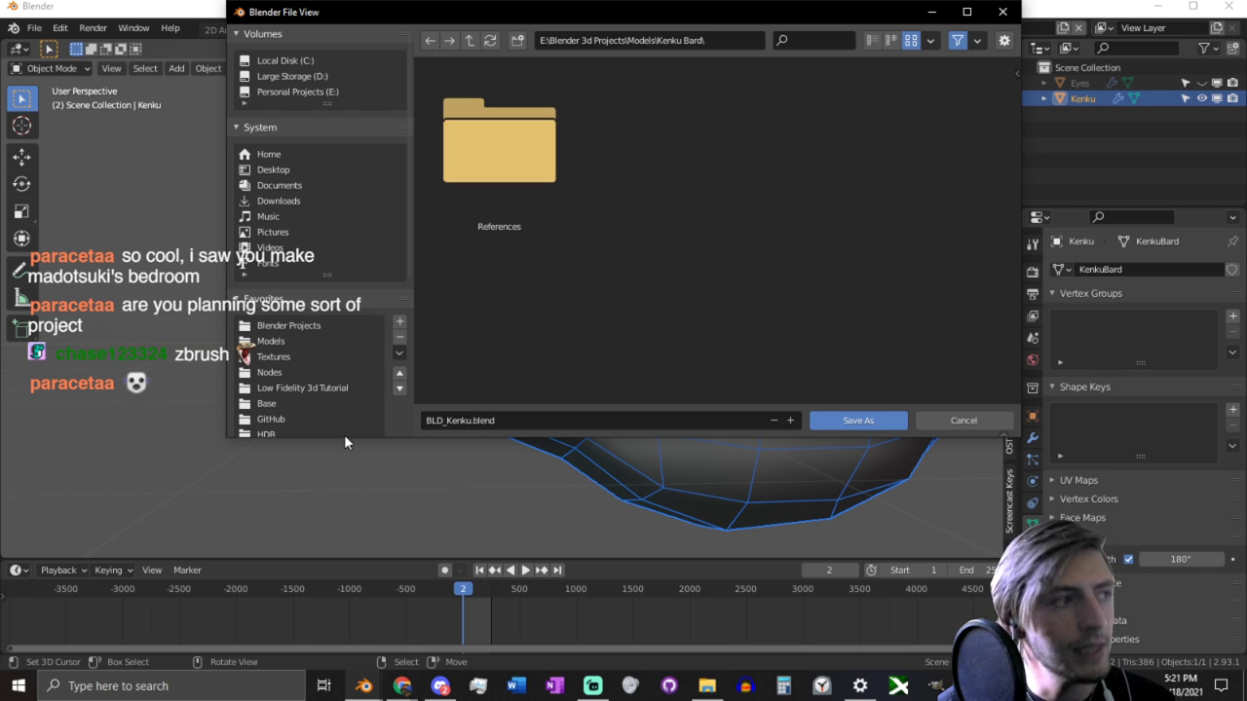
{"action": "left_click", "coordinate": [866, 427]}
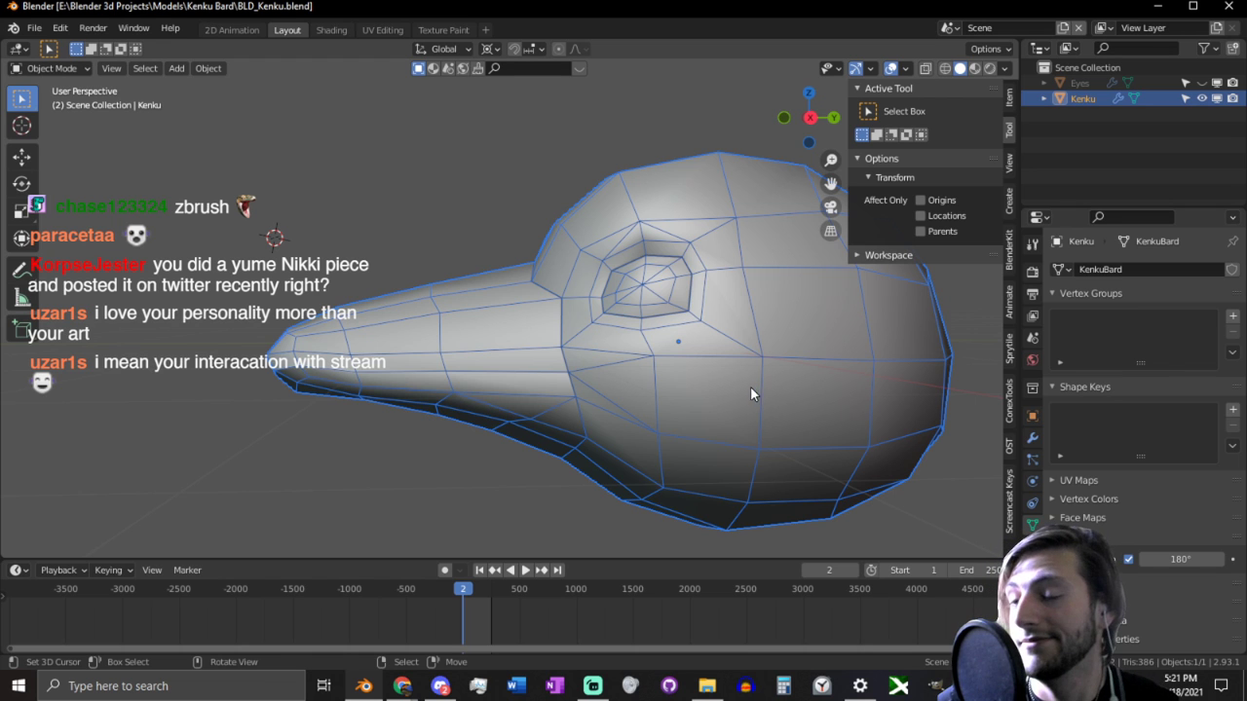
Step: In Edit Mode, select the sharp edge path along the side of the beak and rip it in place to separate the mouth line
{"action": "middle_click_drag", "start_coordinate": [751, 390], "coordinate": [434, 400]}
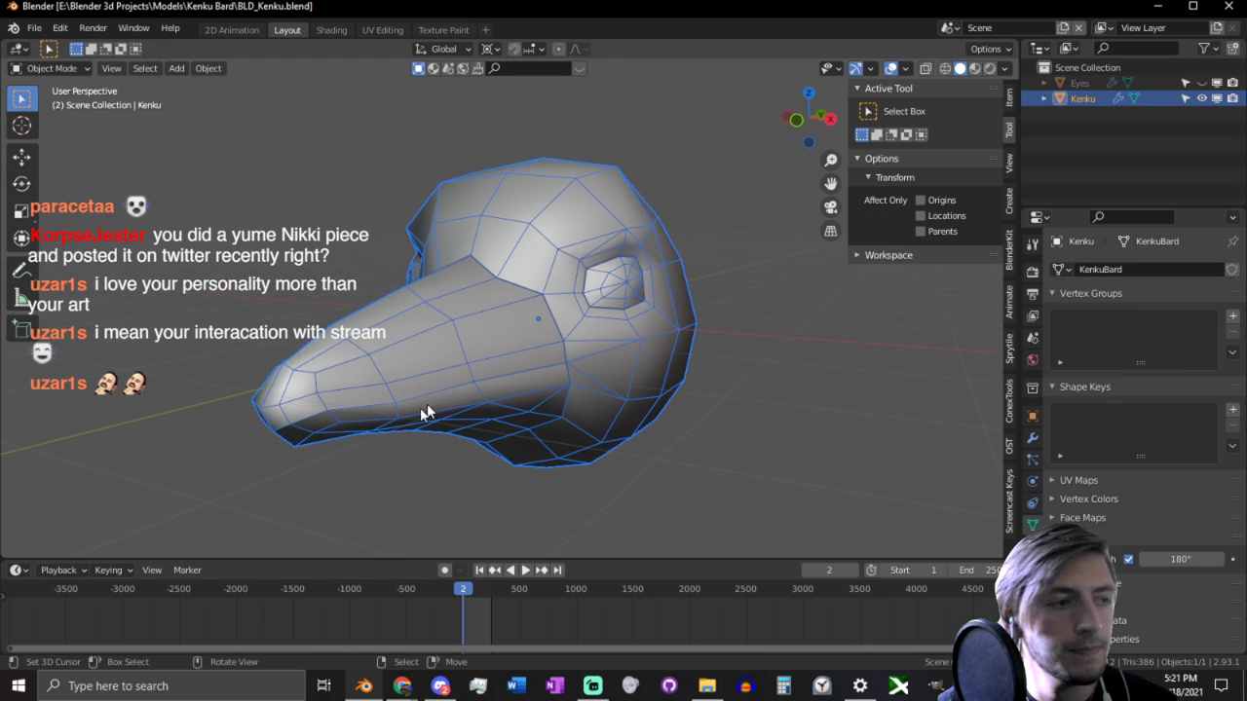
{"action": "key", "text": "Tab"}
{"action": "left_click", "coordinate": [307, 429], "text": "alt"}
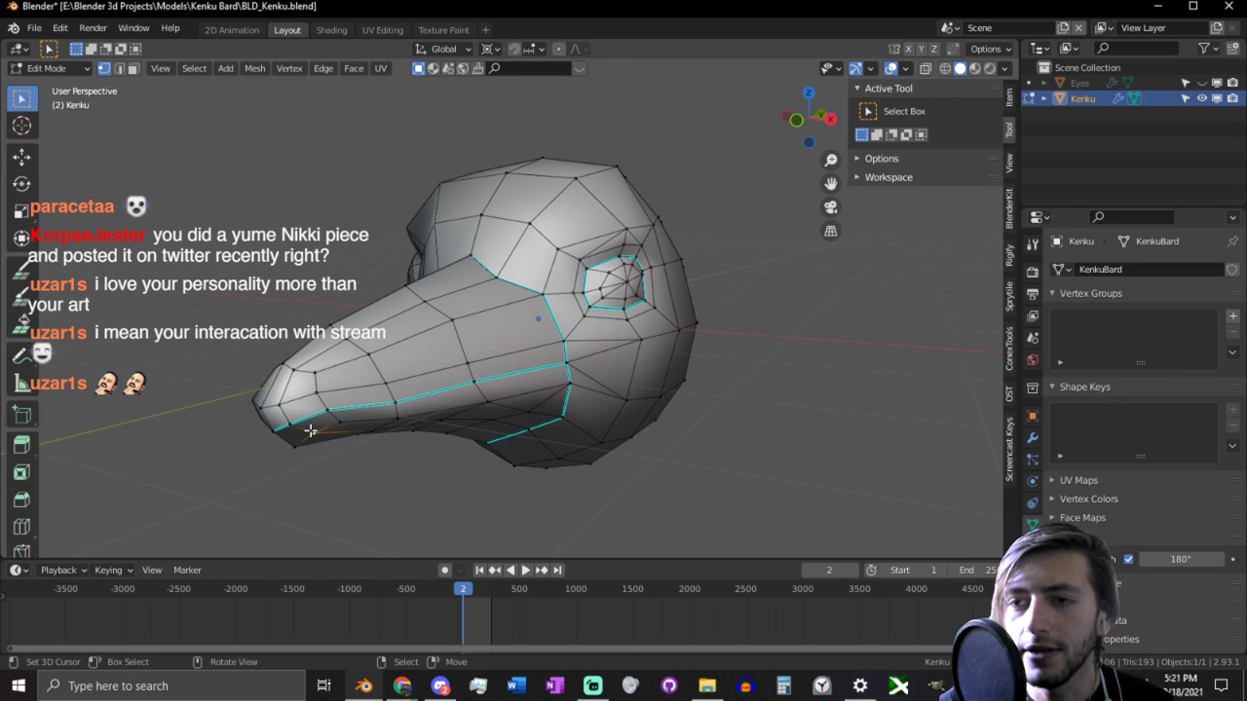
{"action": "key", "text": "2"}
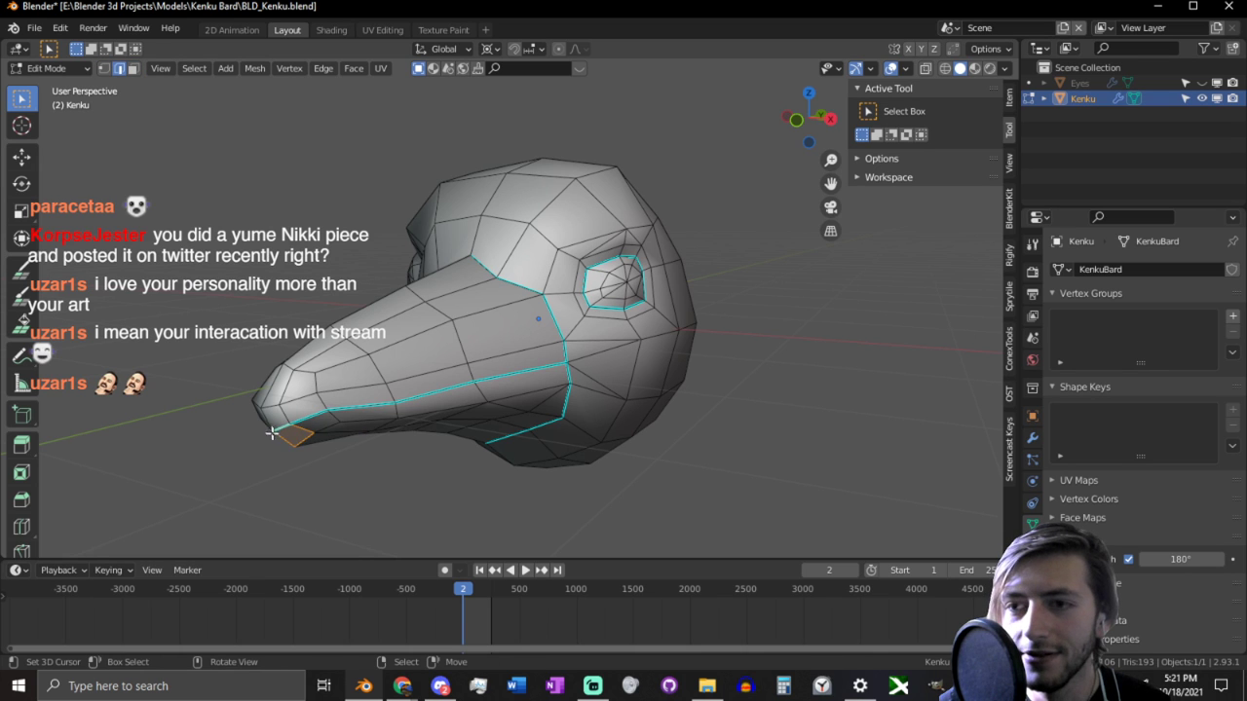
{"action": "left_click", "coordinate": [452, 389], "text": "ctrl"}
{"action": "middle_click_drag", "start_coordinate": [452, 389], "coordinate": [398, 373]}
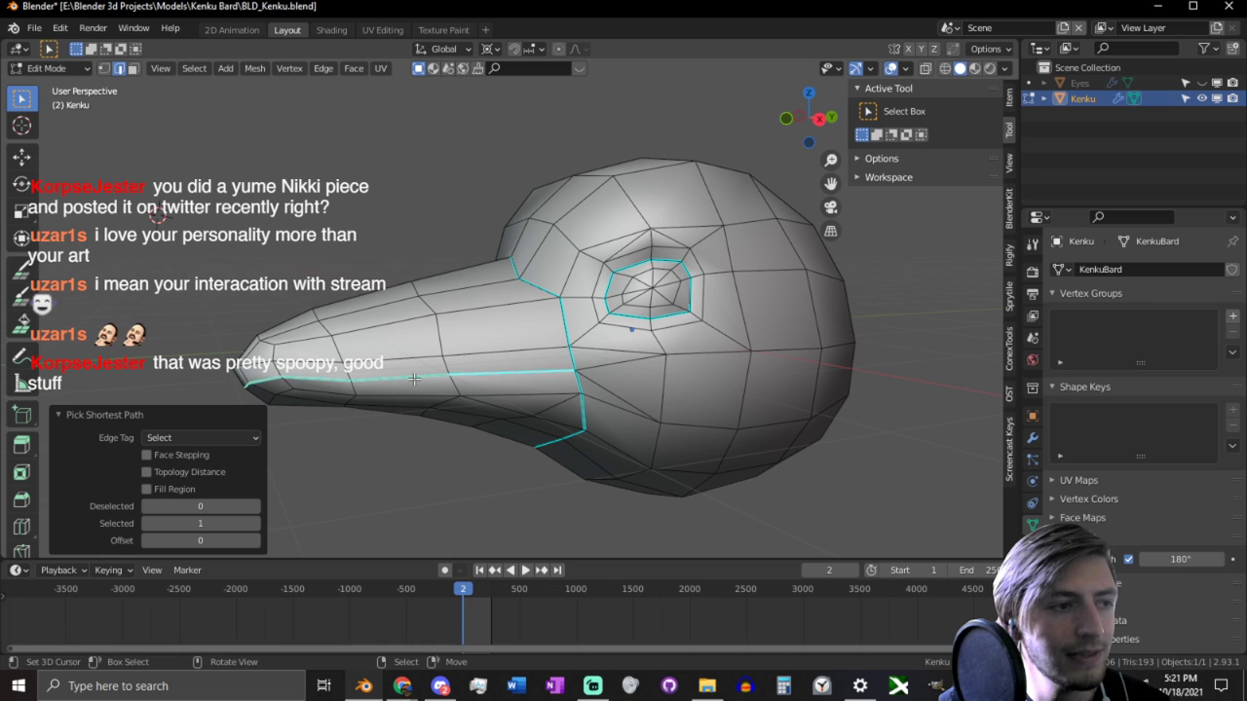
{"action": "middle_click_drag", "start_coordinate": [414, 379], "coordinate": [435, 322], "text": "shift"}
{"action": "scroll", "coordinate": [436, 323], "scroll_direction": "up", "scroll_amount": 2}
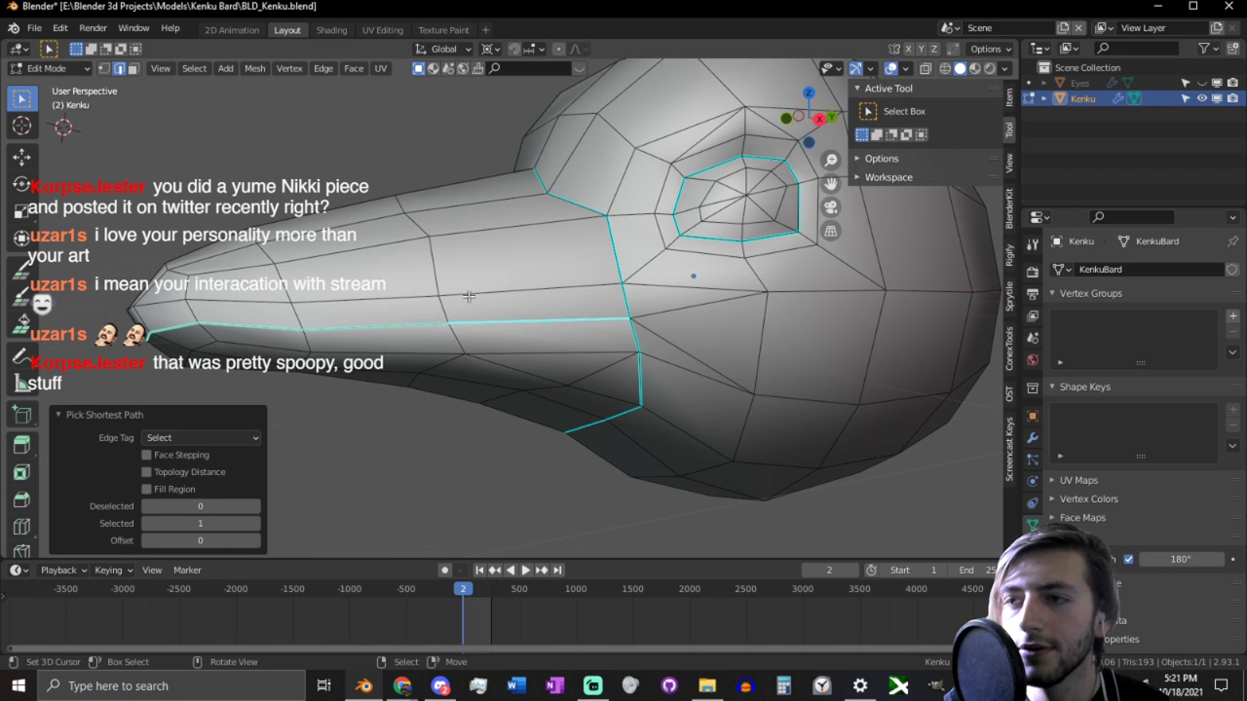
{"action": "key", "text": "v"}
{"action": "left_click", "coordinate": [466, 288]}
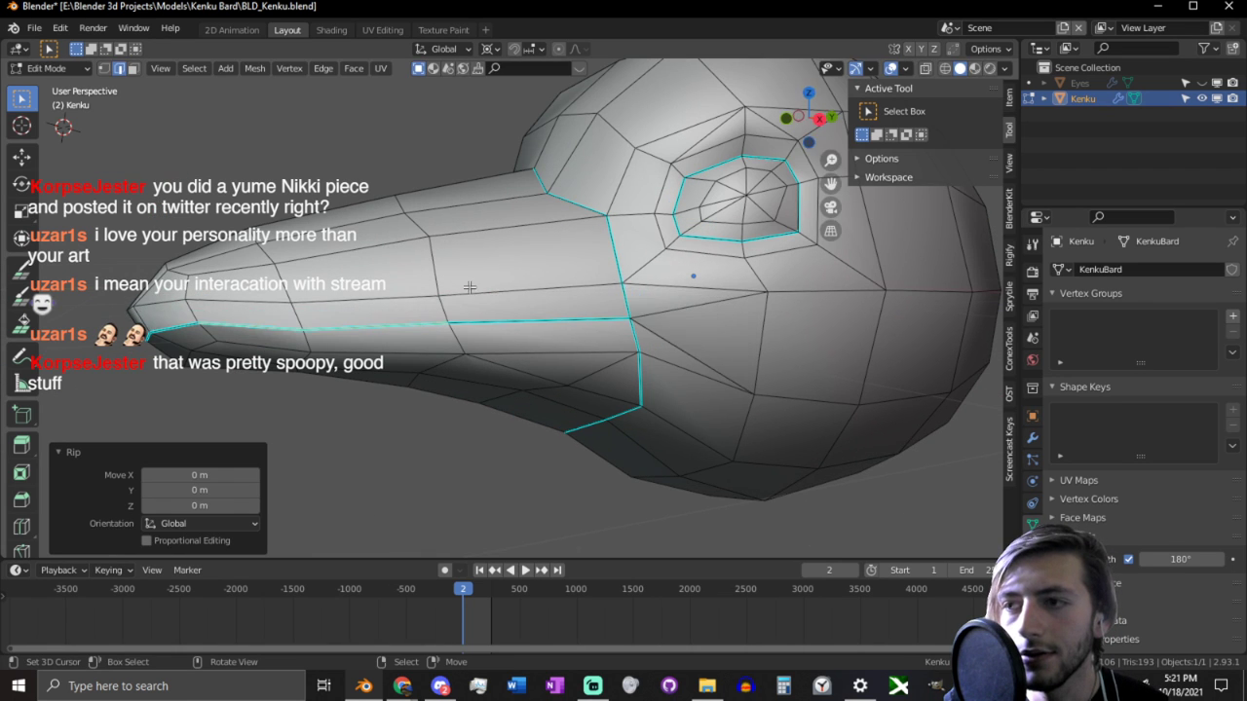
Step: In wireframe shading, select the overlapping vertices at the mouth corner where the sharp edges meet, and merge them by distance
{"action": "scroll", "coordinate": [637, 350], "scroll_direction": "up", "scroll_amount": 1}
{"action": "scroll", "coordinate": [681, 361], "scroll_direction": "up", "scroll_amount": 1}
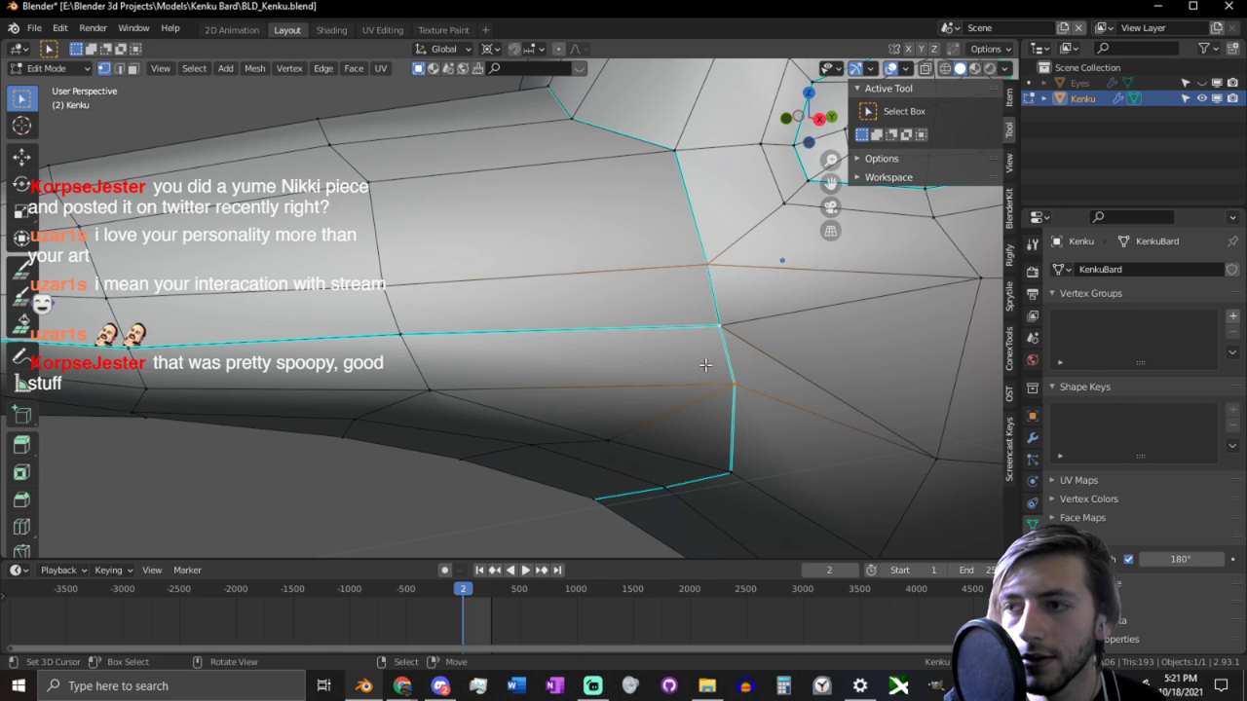
{"action": "middle_click", "coordinate": [688, 381], "text": "alt"}
{"action": "scroll", "coordinate": [688, 380], "scroll_direction": "up", "scroll_amount": 3}
{"action": "right_click", "coordinate": [614, 289]}
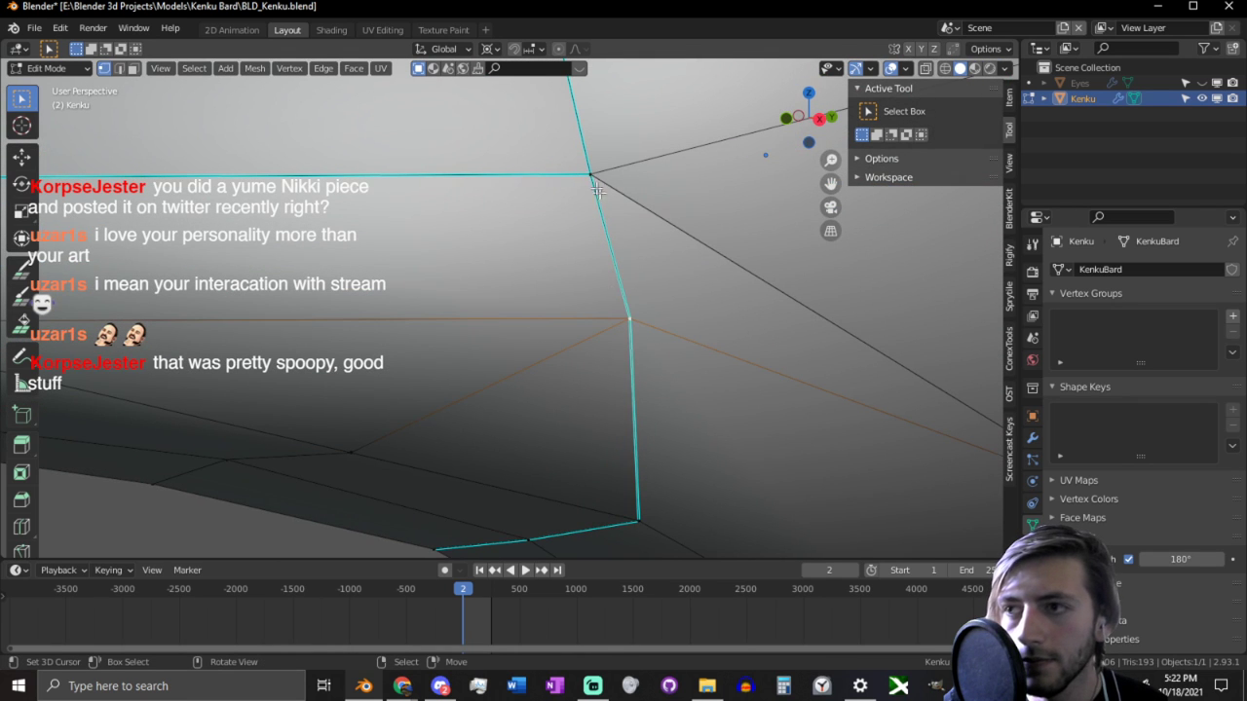
{"action": "right_click", "coordinate": [594, 183]}
{"action": "key", "text": "z"}
{"action": "left_click", "coordinate": [522, 191]}
{"action": "key", "text": "c"}
{"action": "scroll", "coordinate": [590, 185], "scroll_direction": "up", "scroll_amount": 3}
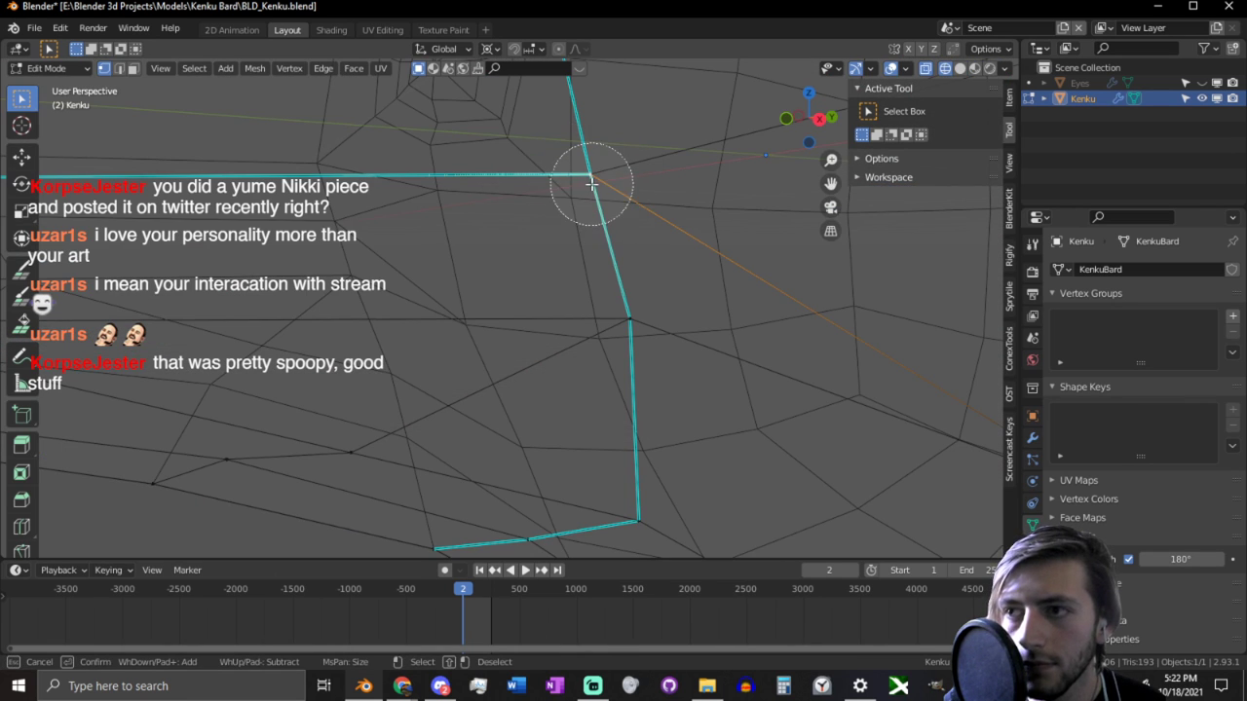
{"action": "left_click", "coordinate": [591, 184]}
{"action": "right_click", "coordinate": [591, 184]}
{"action": "key", "text": "m"}
{"action": "left_click", "coordinate": [574, 277]}
{"action": "scroll", "coordinate": [478, 299], "scroll_direction": "down", "scroll_amount": 6}
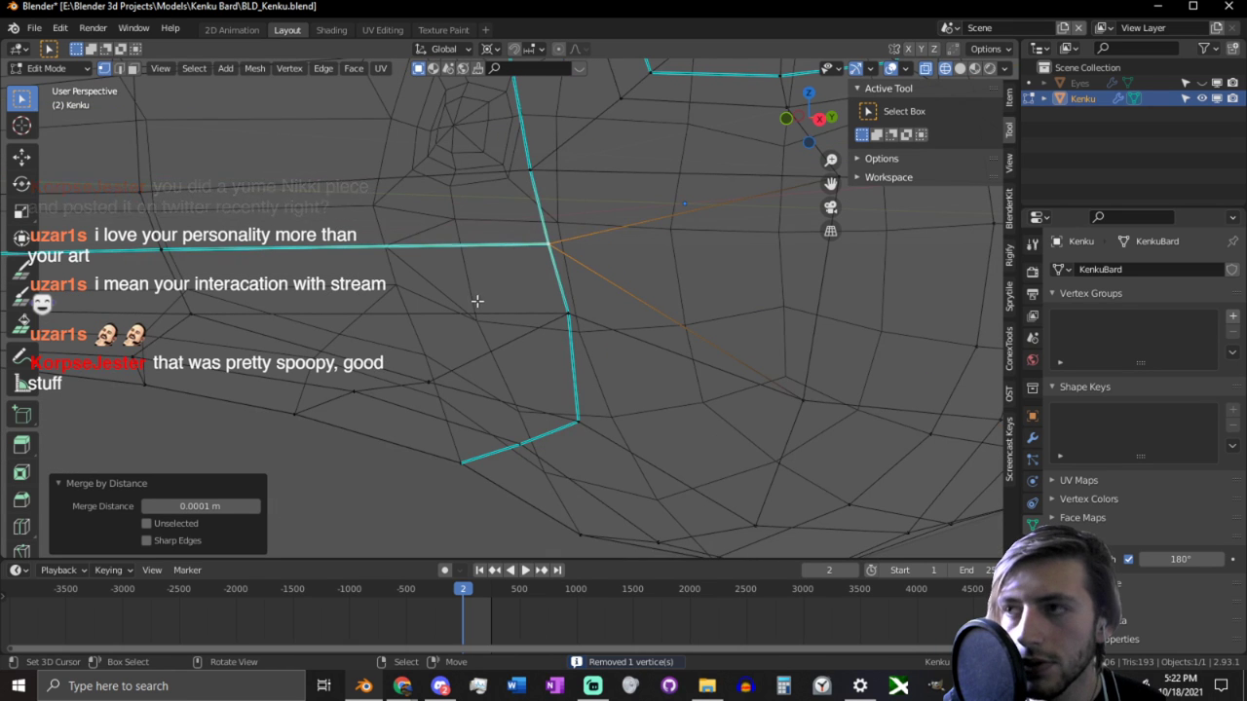
{"action": "left_click", "coordinate": [369, 397]}
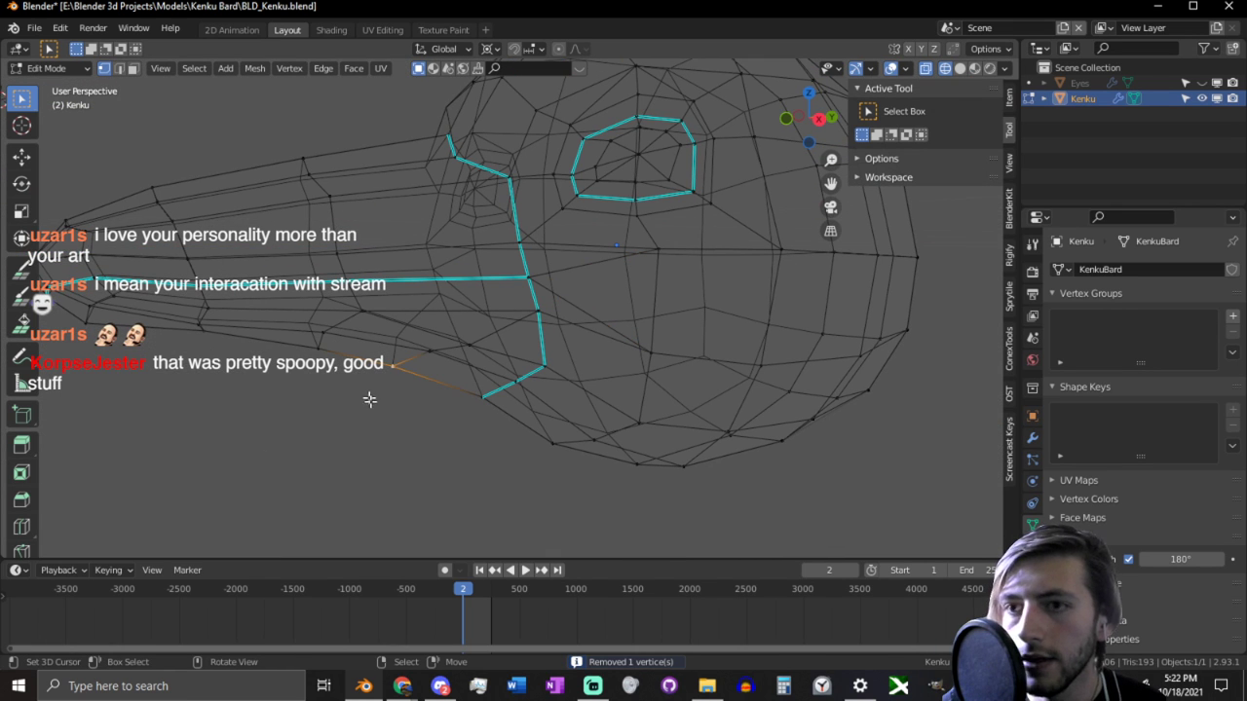
Step: In right side view, select all the lower beak faces and rotate them by -8.33° about the mouth corner to open the beak
{"action": "key", "text": "KP_3"}
{"action": "key", "text": "3"}
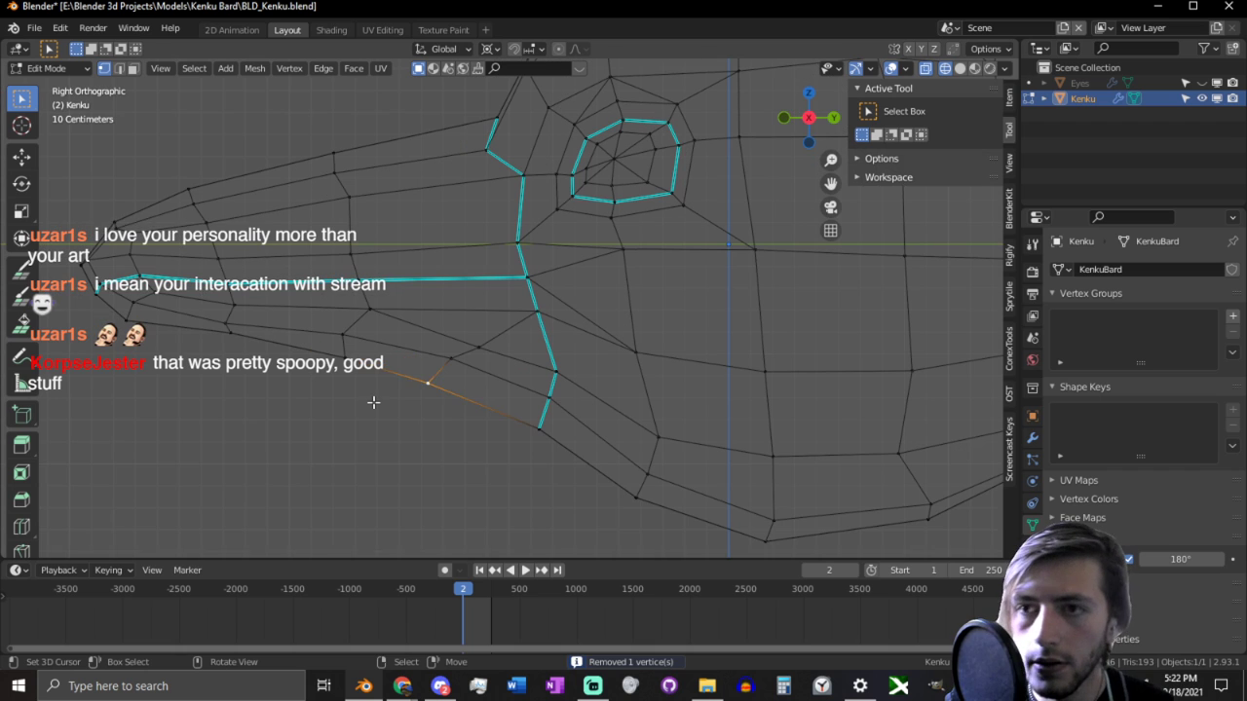
{"action": "key", "text": "c"}
{"action": "left_click_drag", "start_coordinate": [181, 371], "coordinate": [473, 367]}
{"action": "right_click", "coordinate": [535, 306]}
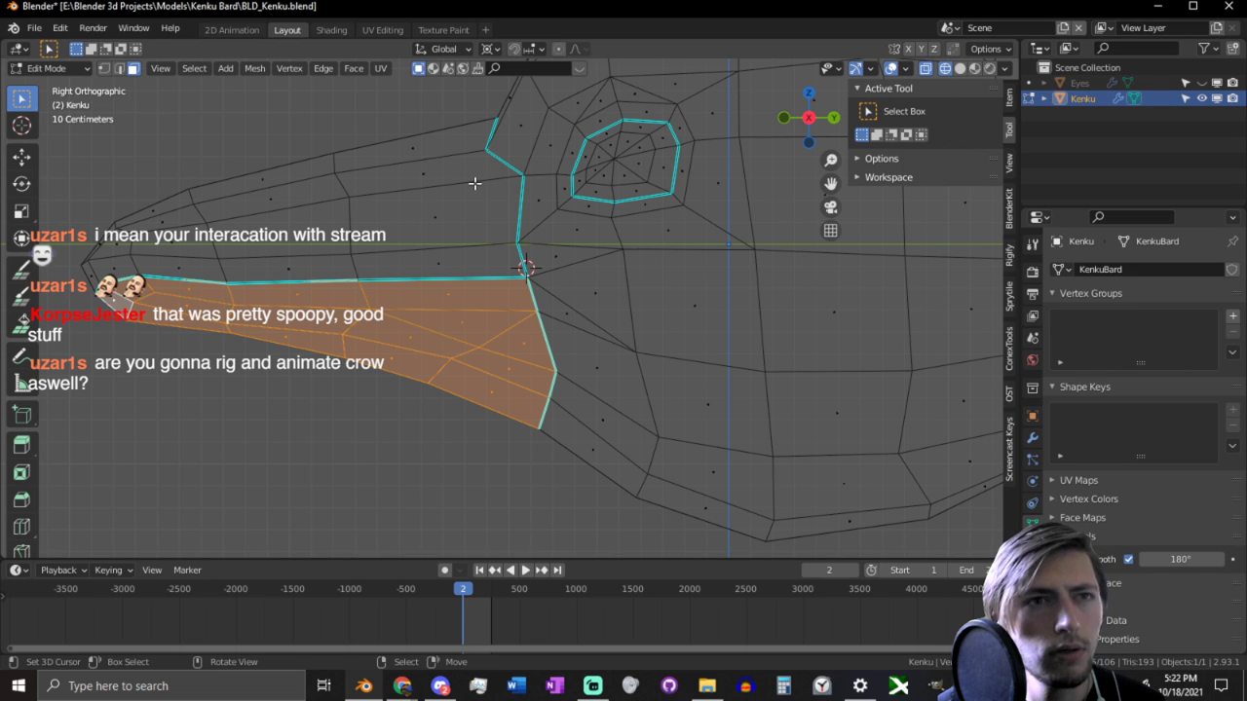
{"action": "key", "text": "r"}
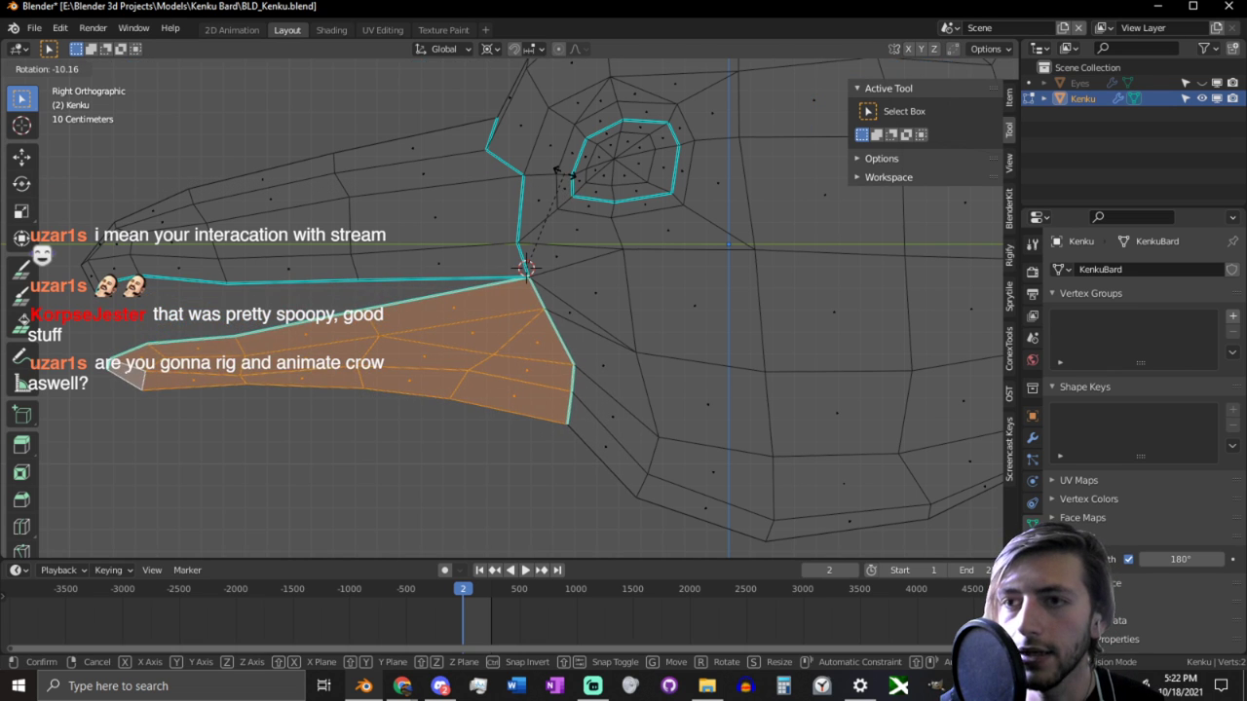
{"action": "left_click", "coordinate": [573, 178]}
{"action": "middle_click_drag", "start_coordinate": [573, 177], "coordinate": [723, 194]}
{"action": "key", "text": "shift+z"}
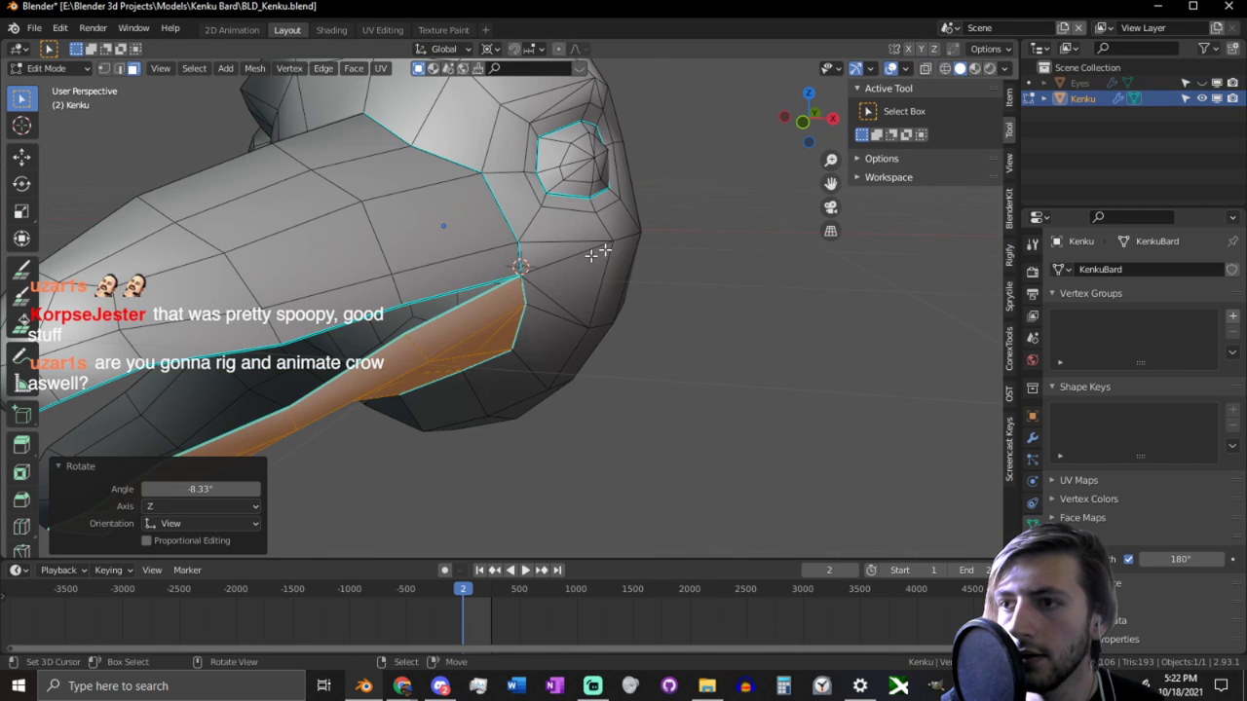
Step: Select the sharp edge path along the upper beak's mouth line, from the mouth corner to the beak tip
{"action": "middle_click_drag", "start_coordinate": [591, 256], "coordinate": [630, 220], "text": "shift"}
{"action": "key", "text": "2"}
{"action": "left_click", "coordinate": [528, 246], "text": "alt"}
{"action": "middle_click_drag", "start_coordinate": [529, 245], "coordinate": [593, 216]}
{"action": "middle_click_drag", "start_coordinate": [705, 218], "coordinate": [724, 217]}
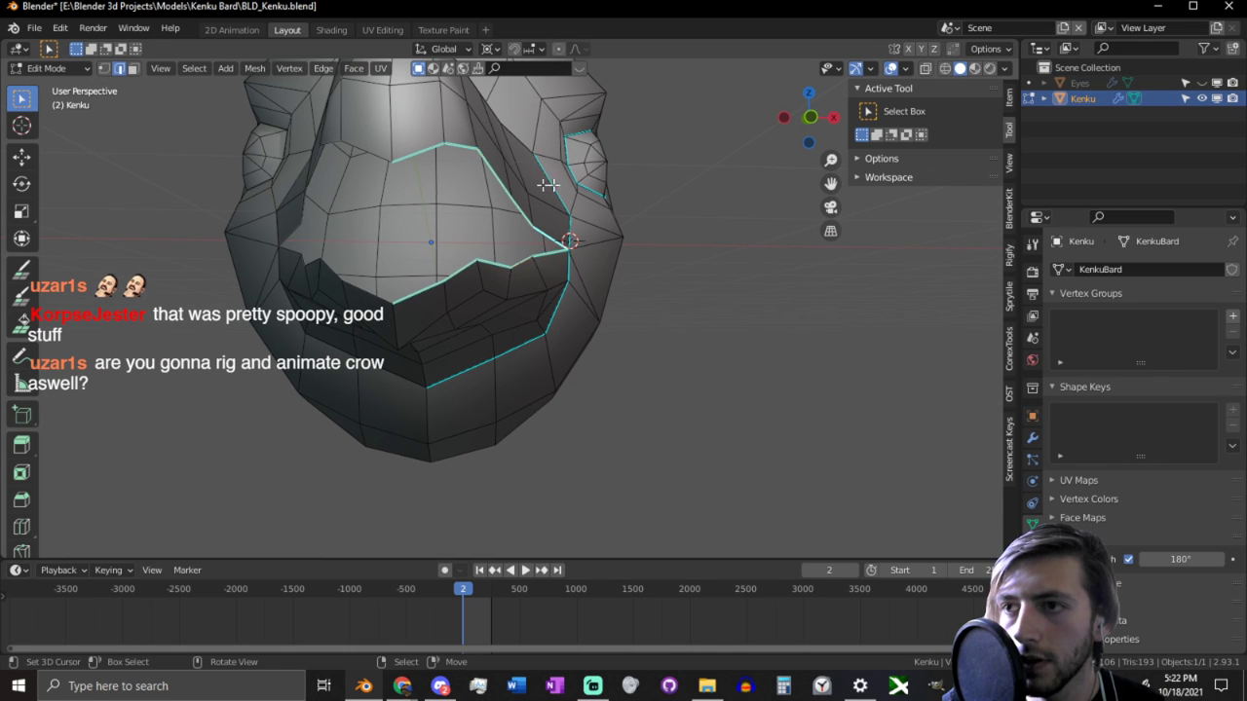
{"action": "middle_click_drag", "start_coordinate": [594, 234], "coordinate": [538, 251]}
{"action": "left_click", "coordinate": [541, 243]}
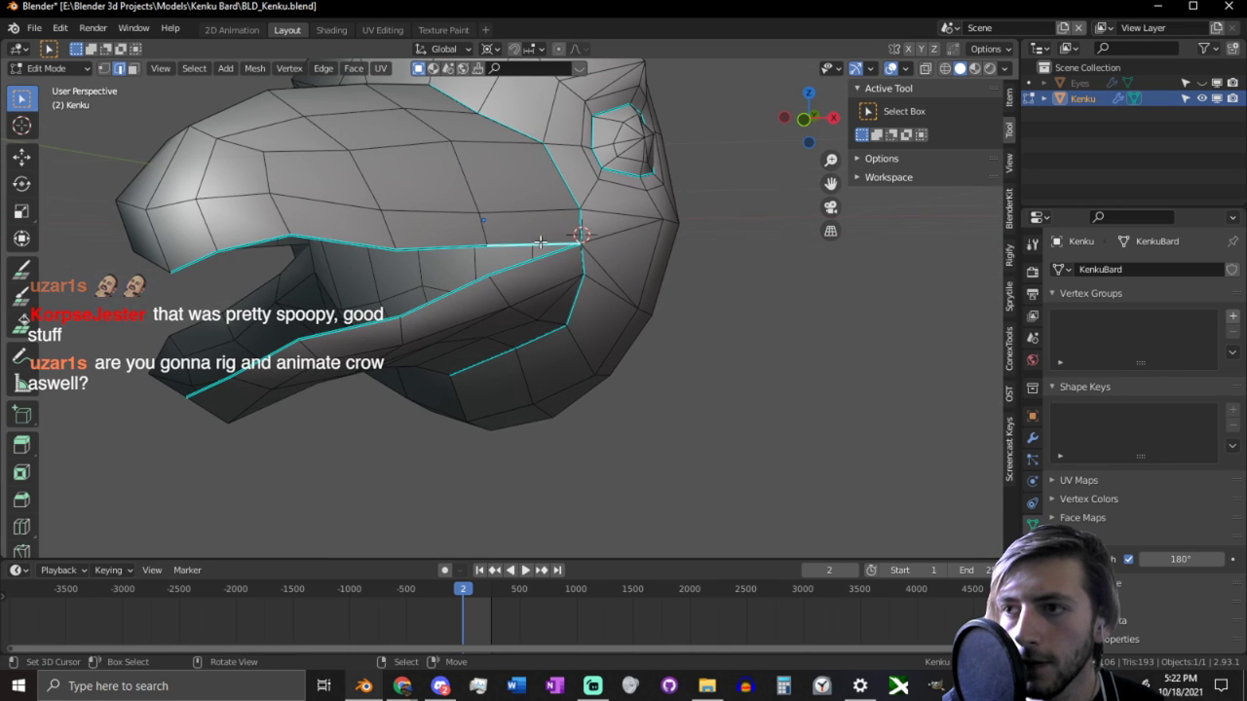
{"action": "right_click", "coordinate": [185, 265], "text": "ctrl"}
{"action": "middle_click_drag", "start_coordinate": [697, 222], "coordinate": [740, 215]}
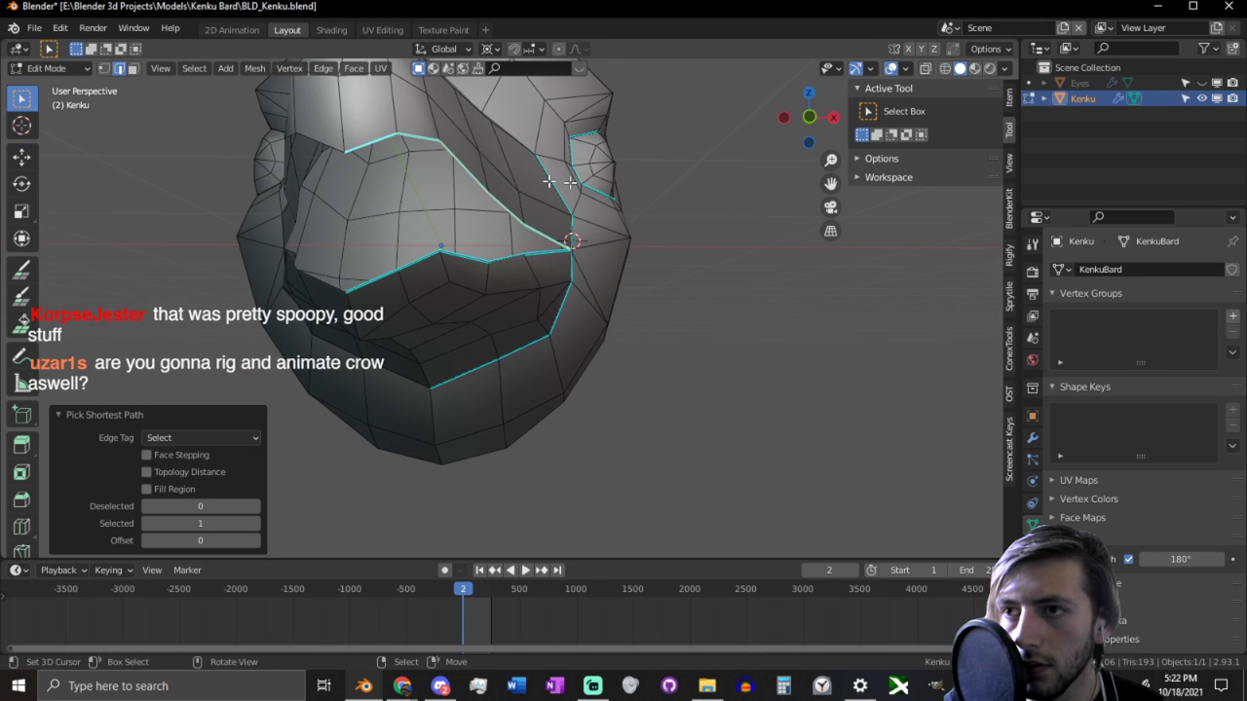
{"action": "middle_click_drag", "start_coordinate": [651, 192], "coordinate": [754, 220]}
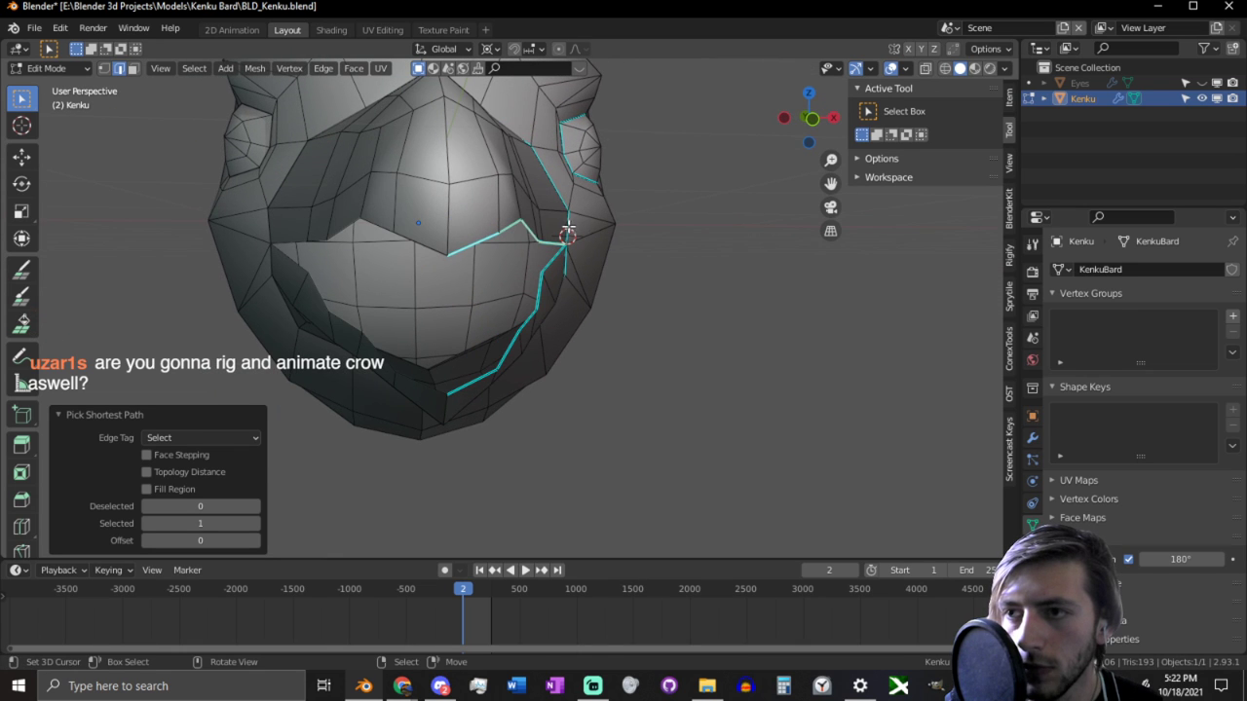
{"action": "middle_click_drag", "start_coordinate": [571, 228], "coordinate": [506, 217]}
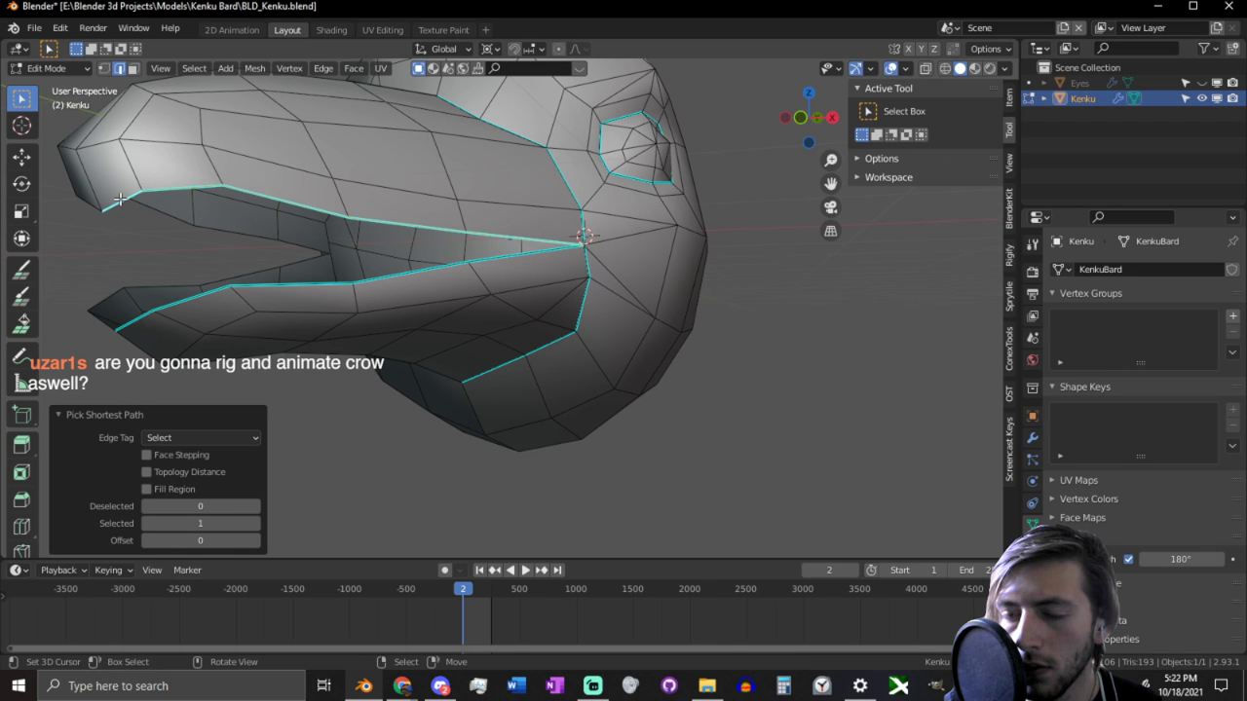
{"action": "middle_click_drag", "start_coordinate": [418, 203], "coordinate": [499, 198]}
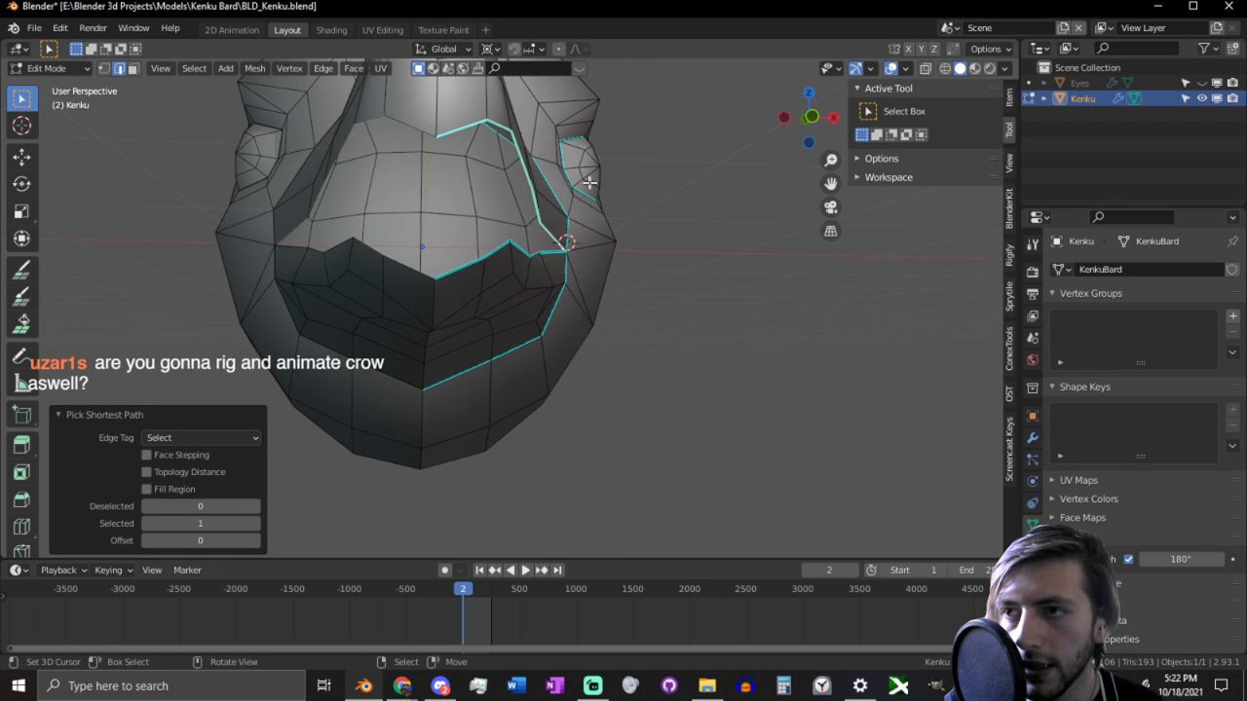
Step: Try to extrude the upper beak's selected mouth edges freely inward
{"action": "key", "text": "e"}
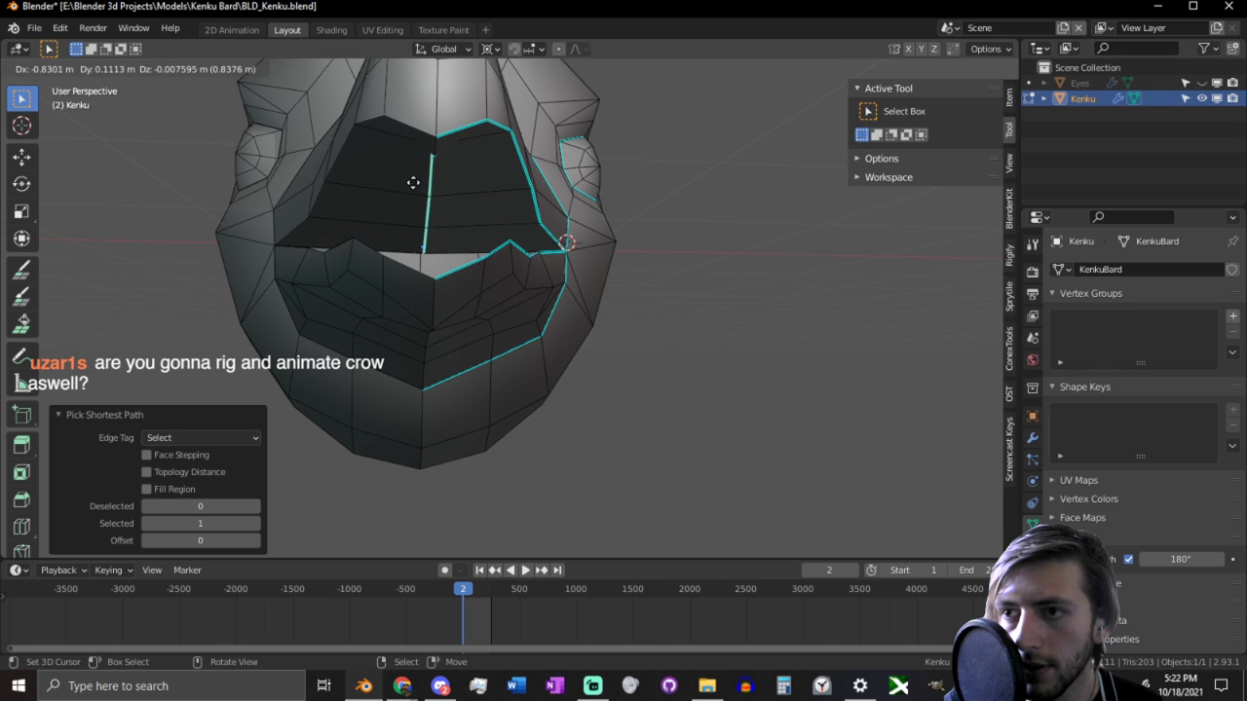
{"action": "left_click", "coordinate": [426, 185]}
{"action": "middle_click_drag", "start_coordinate": [426, 185], "coordinate": [504, 156]}
{"action": "key", "text": "ctrl+z"}
{"action": "middle_click_drag", "start_coordinate": [597, 165], "coordinate": [572, 166]}
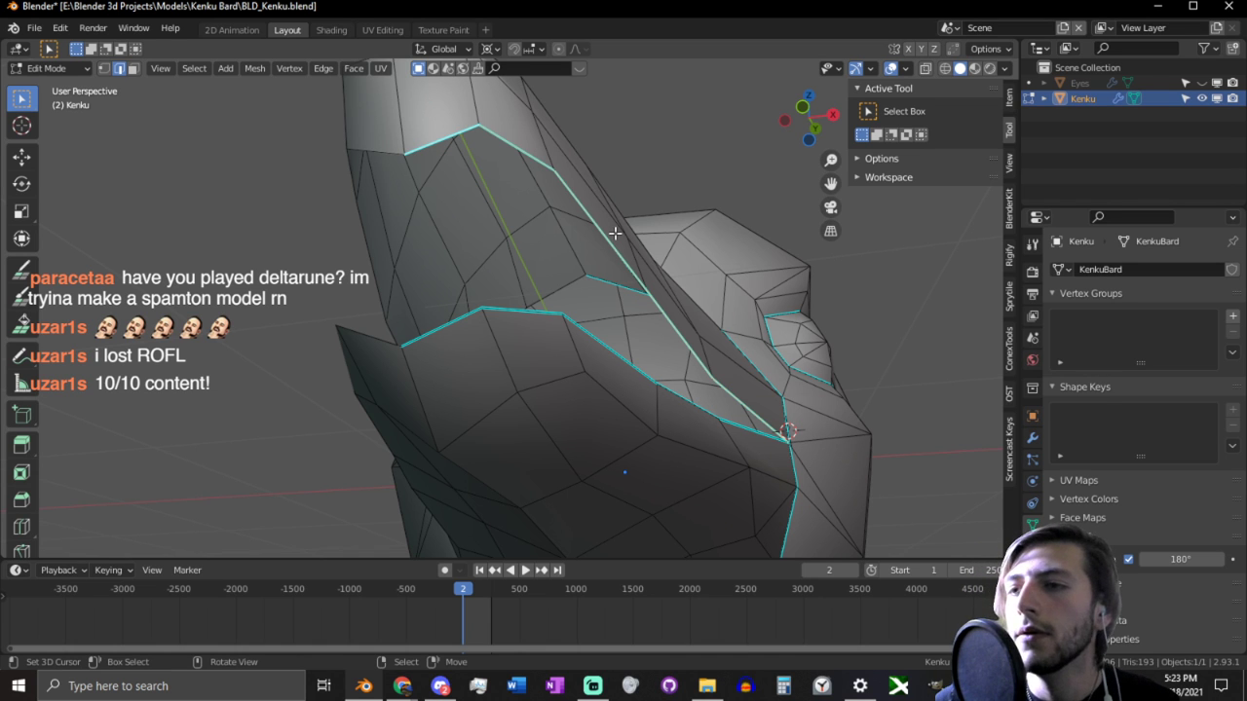
Step: Add the lower beak's mouth edges to the selection and extrude both paths inward with Z locked, about -0.03 m in X and 0.06 m in Y
{"action": "middle_click_drag", "start_coordinate": [614, 234], "coordinate": [594, 391]}
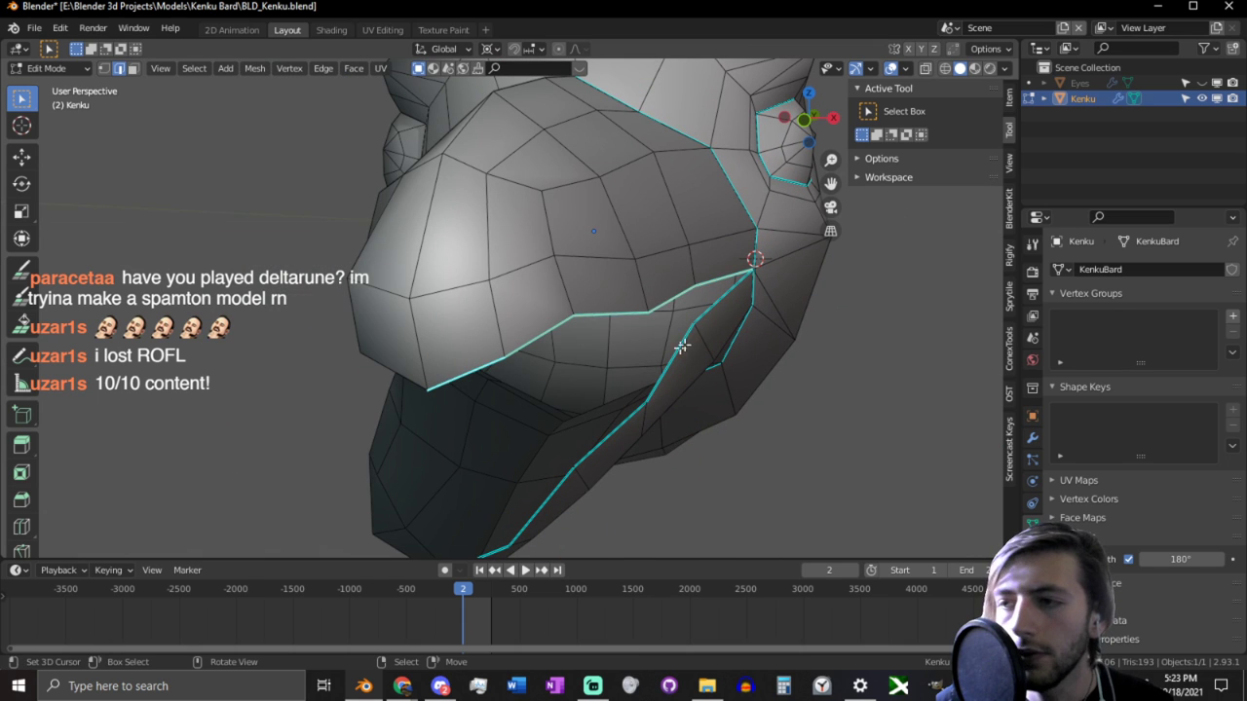
{"action": "left_click", "coordinate": [479, 358], "text": "ctrl"}
{"action": "middle_click_drag", "start_coordinate": [494, 538], "coordinate": [580, 479]}
{"action": "key", "text": "e"}
{"action": "key", "text": "shift+z"}
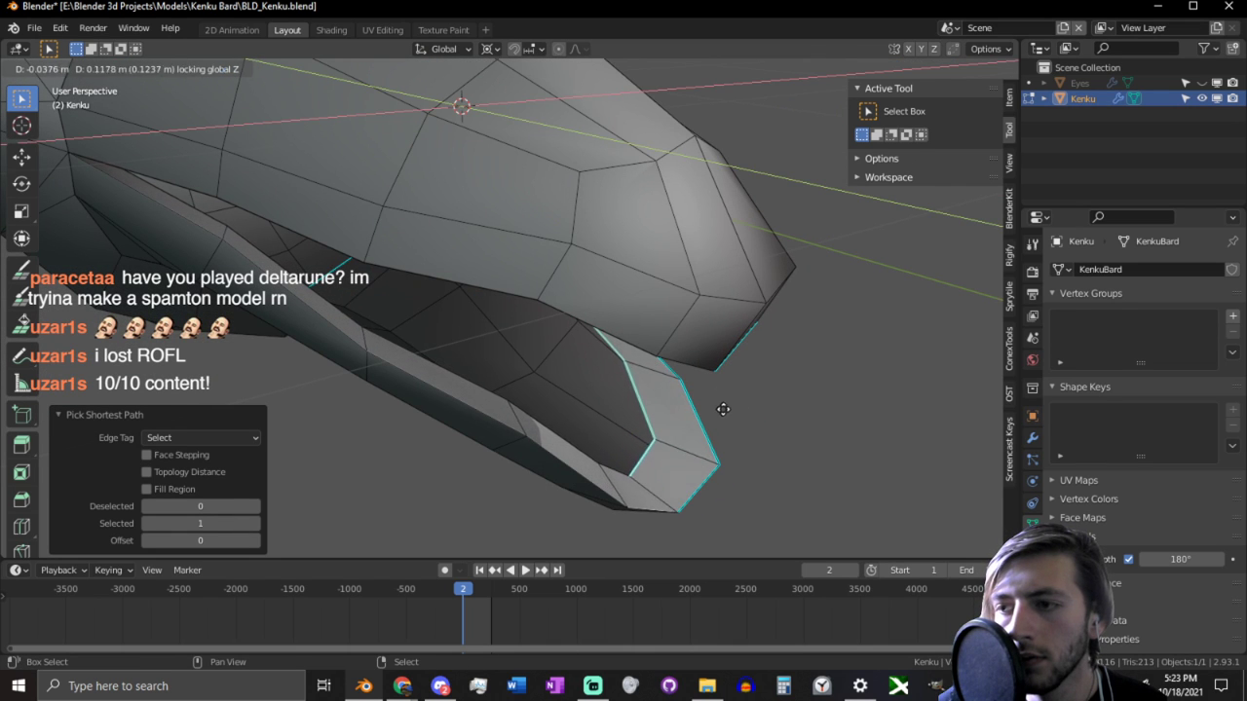
{"action": "left_click", "coordinate": [800, 421]}
{"action": "middle_click_drag", "start_coordinate": [798, 420], "coordinate": [745, 379]}
{"action": "middle_click_drag", "start_coordinate": [634, 376], "coordinate": [643, 263]}
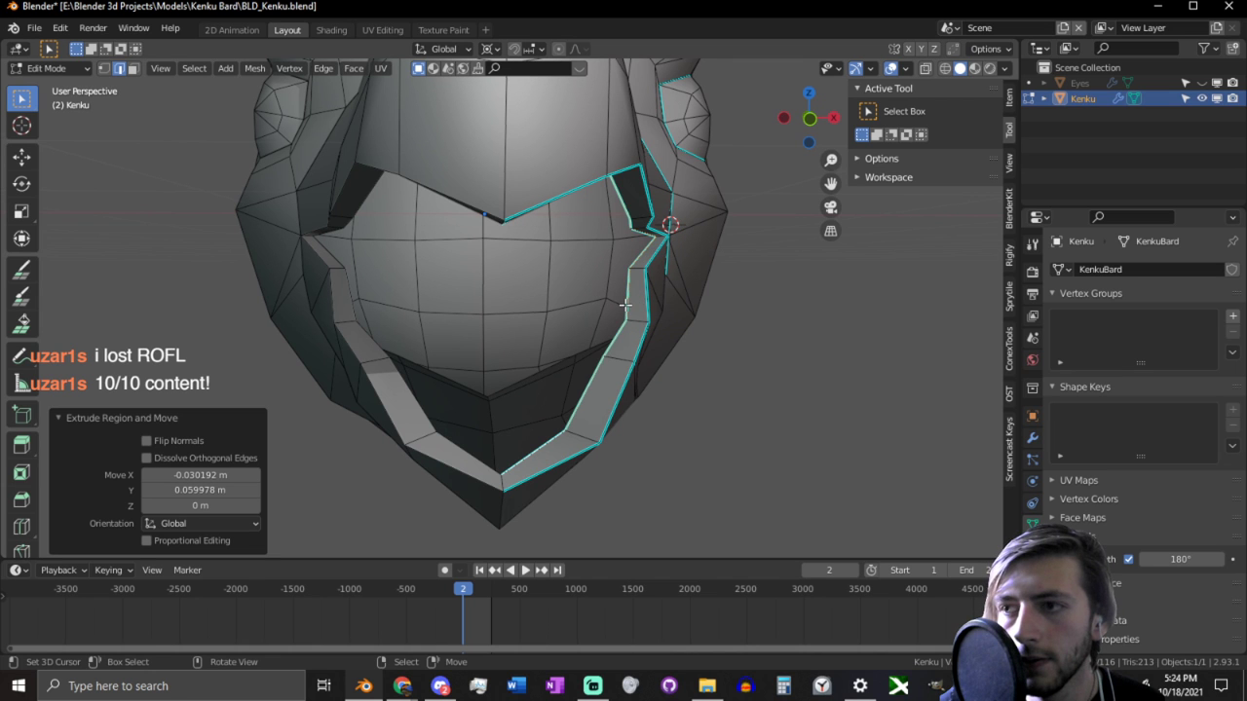
Step: Extrude a vertex on the lower beak's inner rim near the tip across to the centre line of the mouth
{"action": "scroll", "coordinate": [585, 314], "scroll_direction": "down", "scroll_amount": 4}
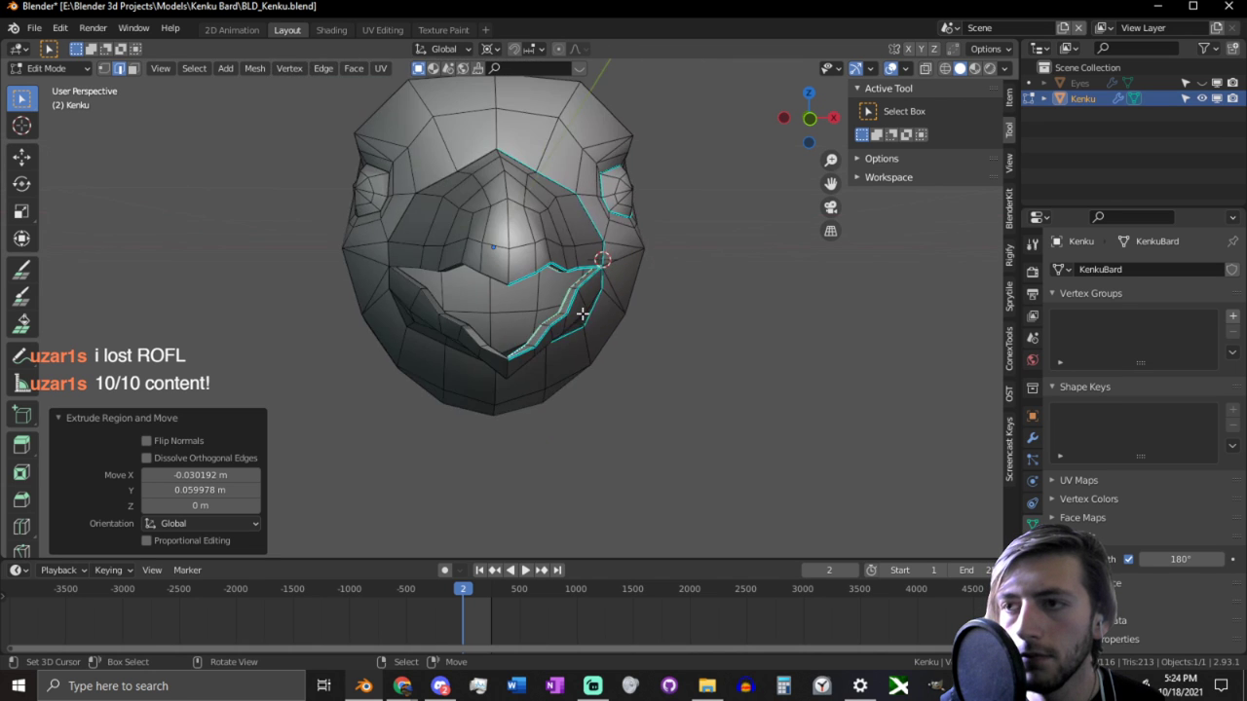
{"action": "middle_click_drag", "start_coordinate": [584, 314], "coordinate": [507, 322]}
{"action": "scroll", "coordinate": [507, 323], "scroll_direction": "down", "scroll_amount": 3}
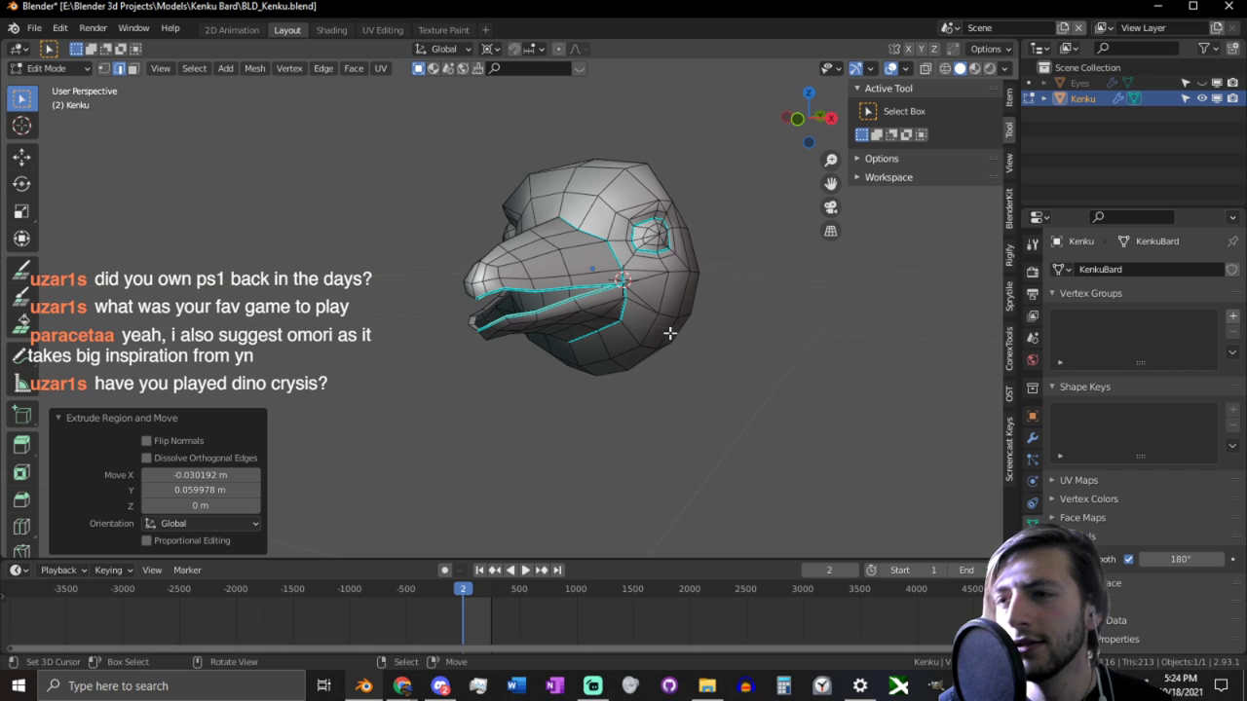
{"action": "middle_click_drag", "start_coordinate": [565, 315], "coordinate": [577, 297]}
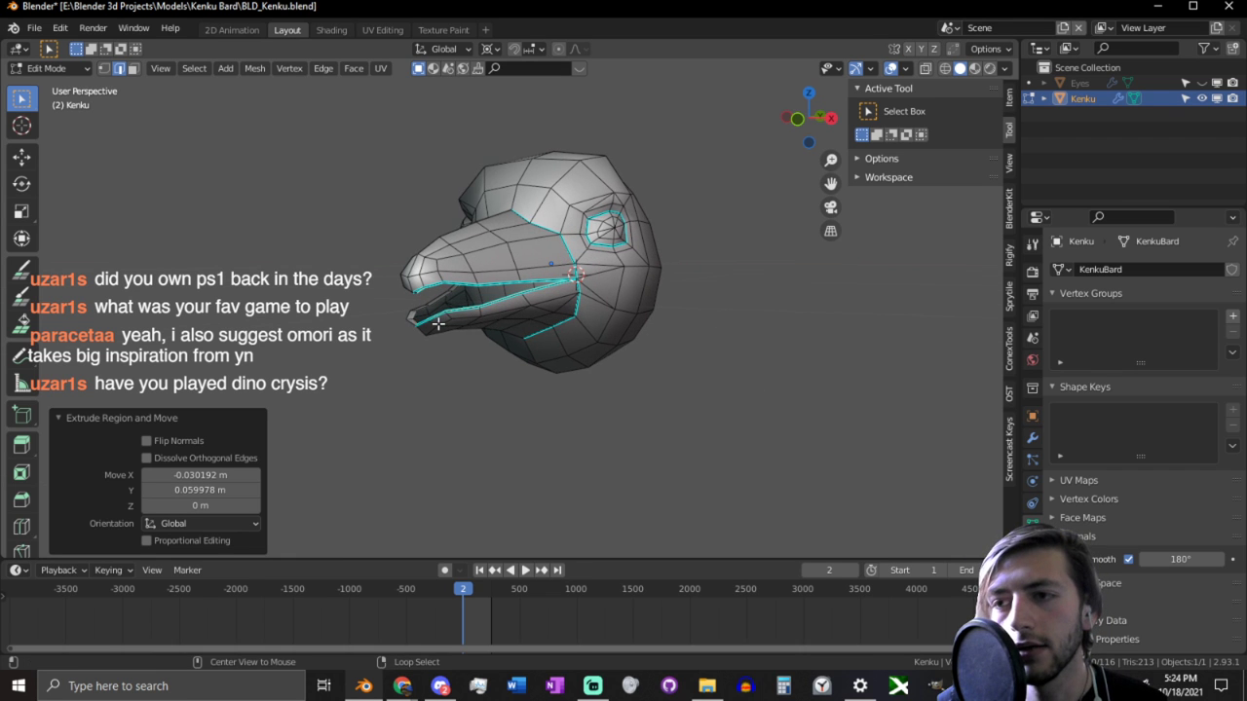
{"action": "scroll", "coordinate": [454, 323], "scroll_direction": "up", "scroll_amount": 3}
{"action": "middle_click_drag", "start_coordinate": [438, 323], "coordinate": [637, 321]}
{"action": "scroll", "coordinate": [643, 320], "scroll_direction": "up", "scroll_amount": 2}
{"action": "scroll", "coordinate": [609, 313], "scroll_direction": "up", "scroll_amount": 2}
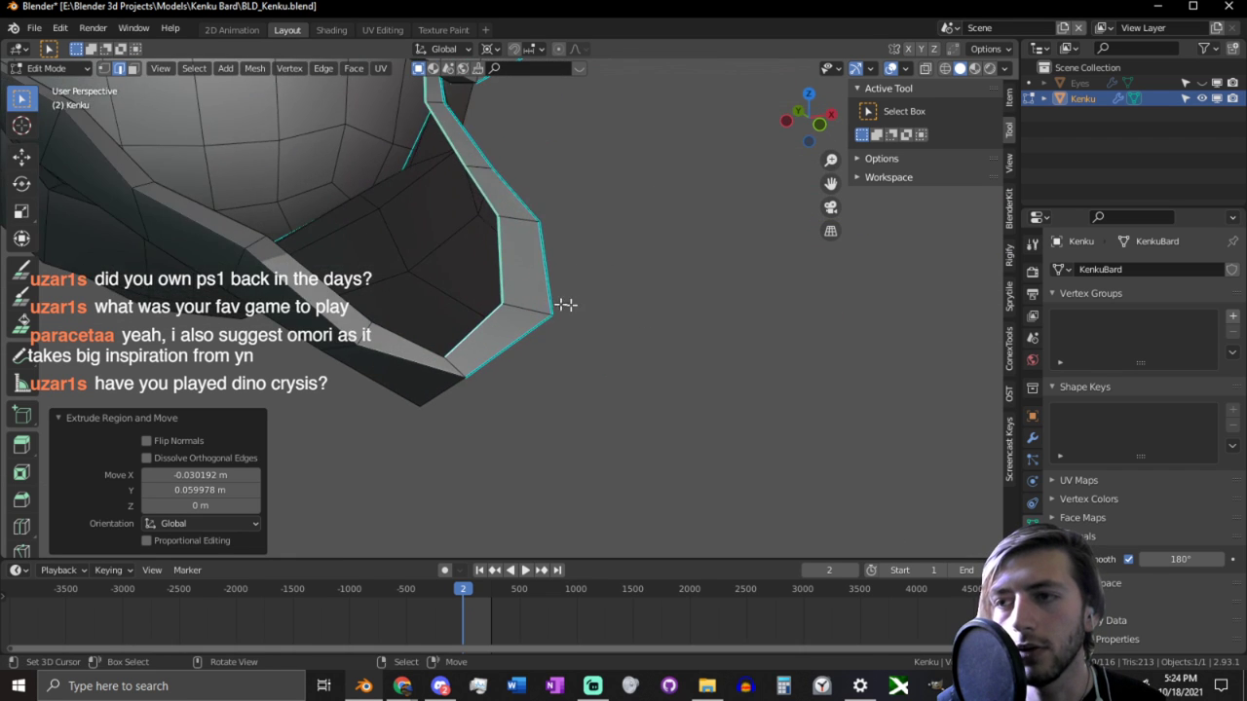
{"action": "middle_click_drag", "start_coordinate": [564, 306], "coordinate": [523, 251]}
{"action": "key", "text": "g"}
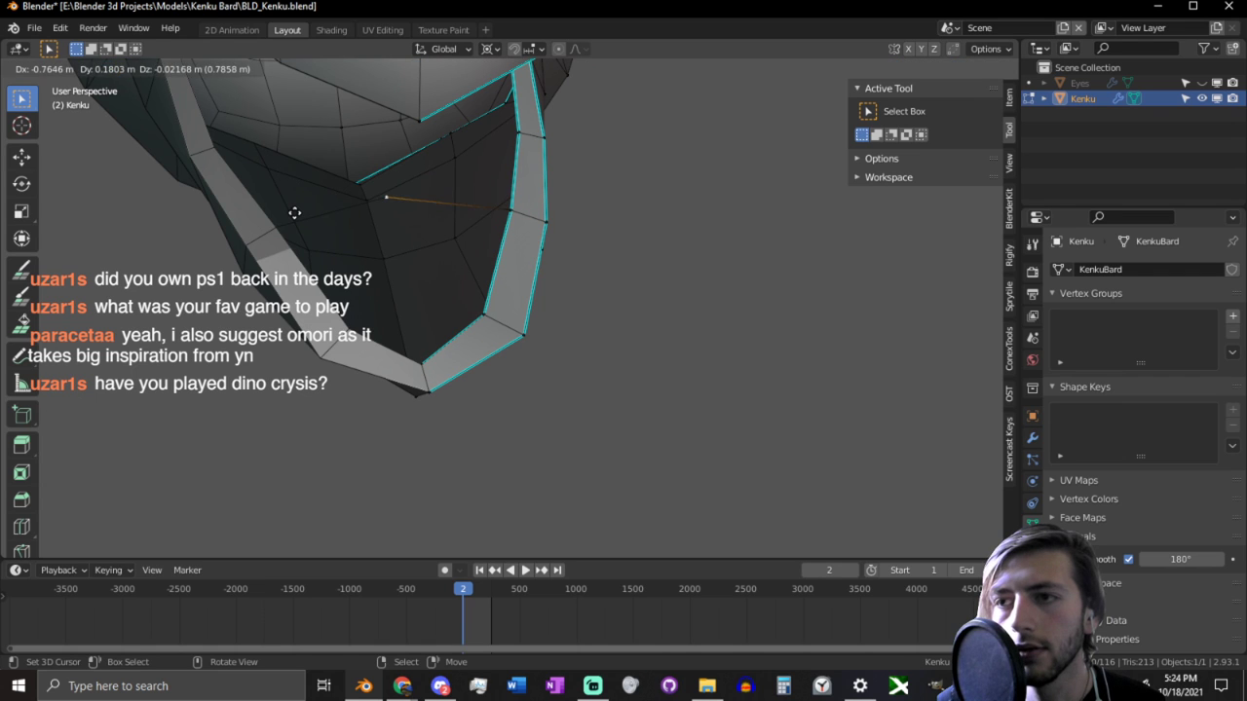
{"action": "left_click", "coordinate": [326, 258]}
Step: Fill a face between the new cross edge and the inner rim edges at the lower beak's tip
{"action": "key", "text": "2"}
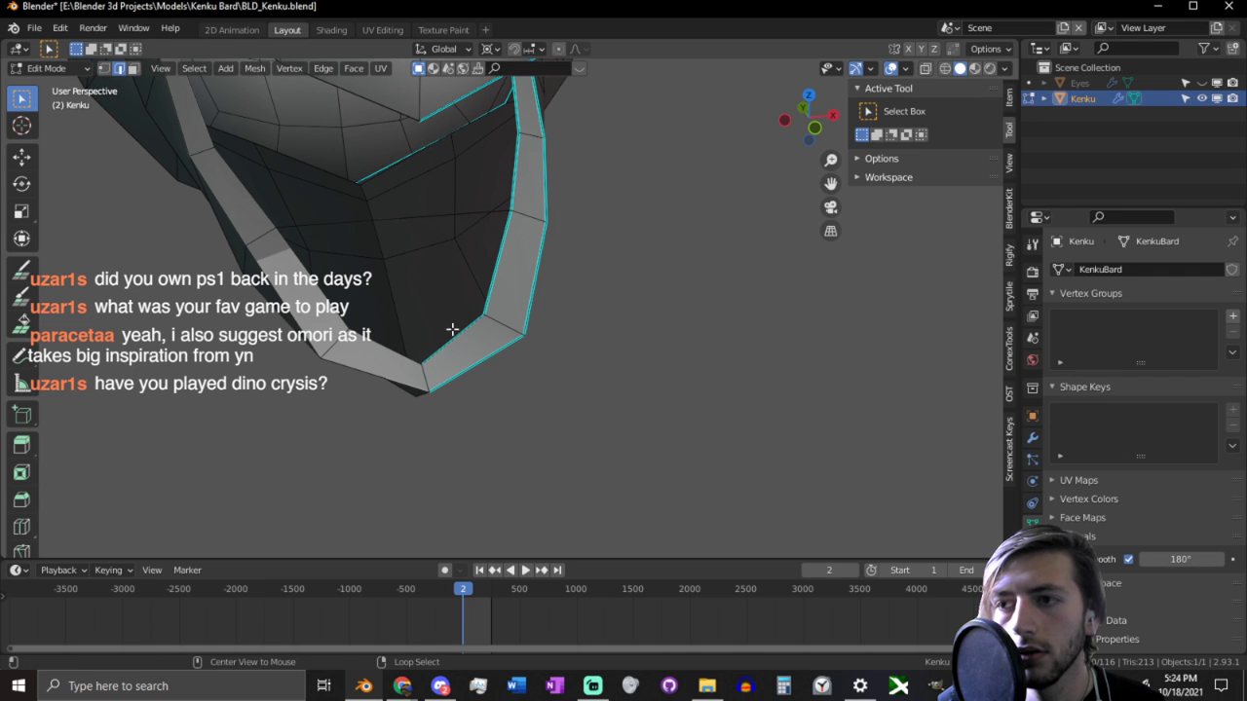
{"action": "right_click", "coordinate": [450, 329], "text": "alt"}
{"action": "right_click", "coordinate": [459, 214]}
{"action": "key", "text": "f"}
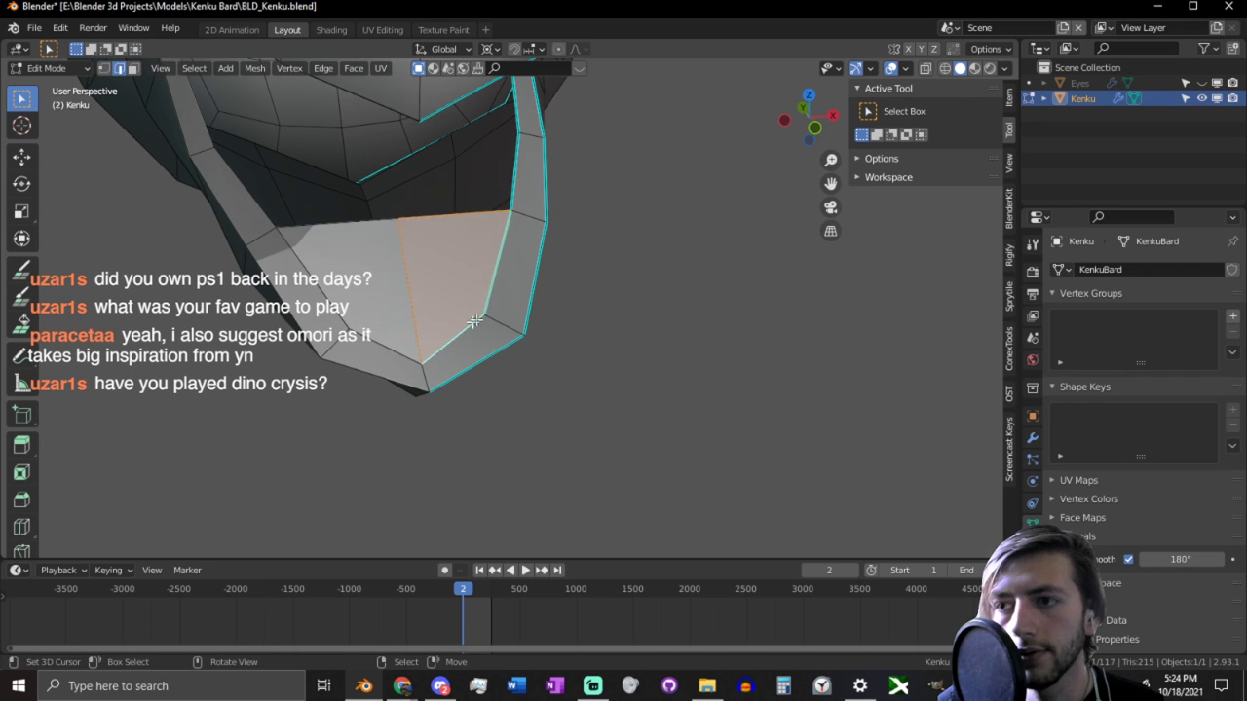
Step: Extrude the next inner rim vertex along X to the centre line and fill the second face of the lower mouth floor
{"action": "key", "text": "1"}
{"action": "right_click", "coordinate": [521, 134]}
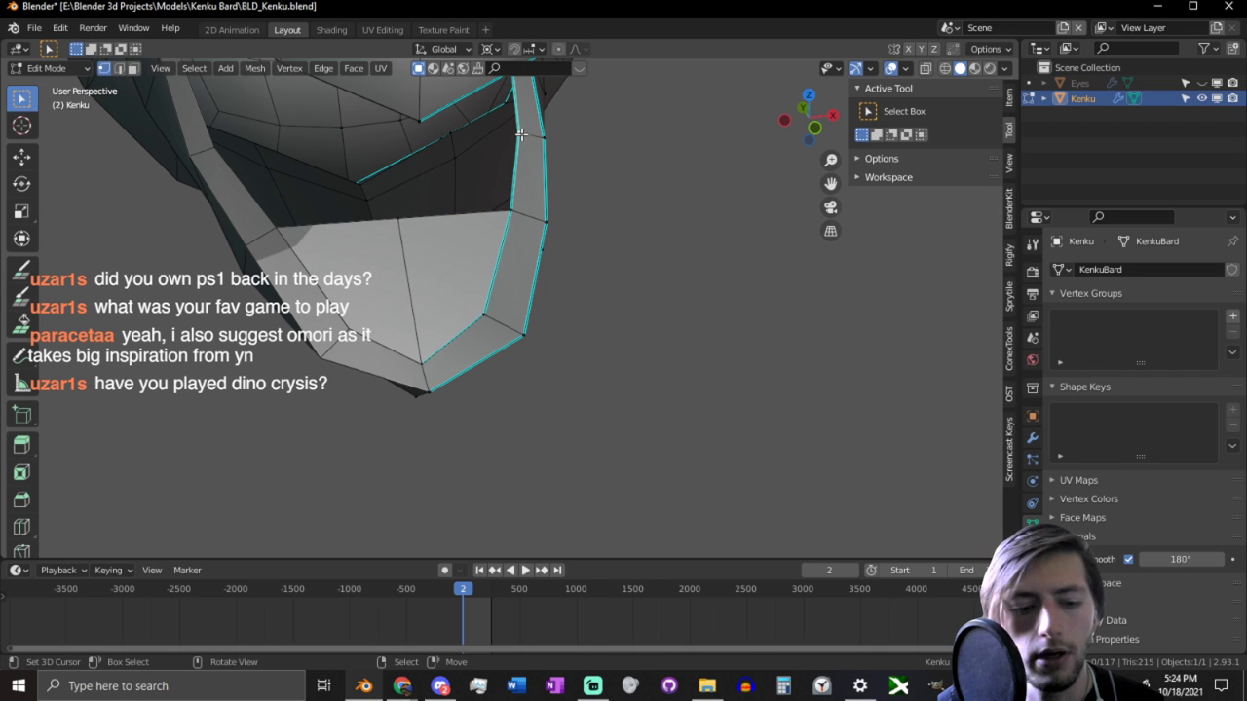
{"action": "key", "text": "e"}
{"action": "key", "text": "x"}
{"action": "left_click", "coordinate": [269, 155]}
{"action": "key", "text": "2"}
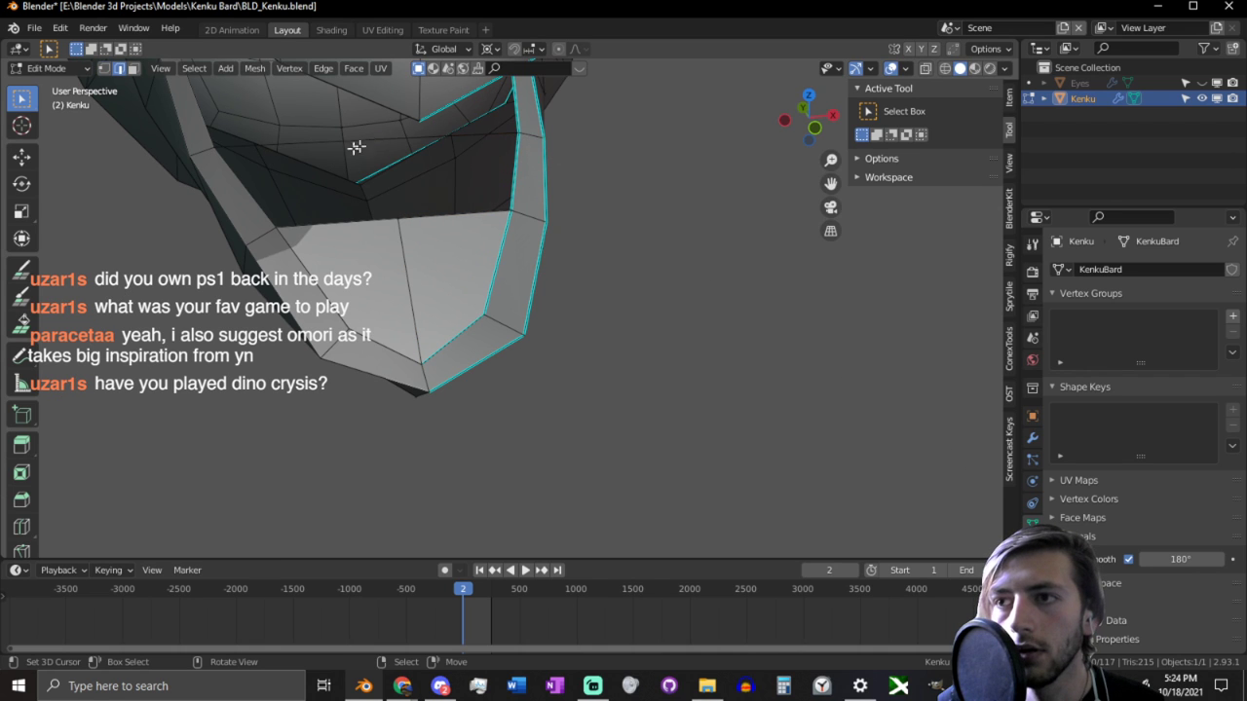
{"action": "right_click", "coordinate": [398, 136]}
{"action": "key", "text": "f"}
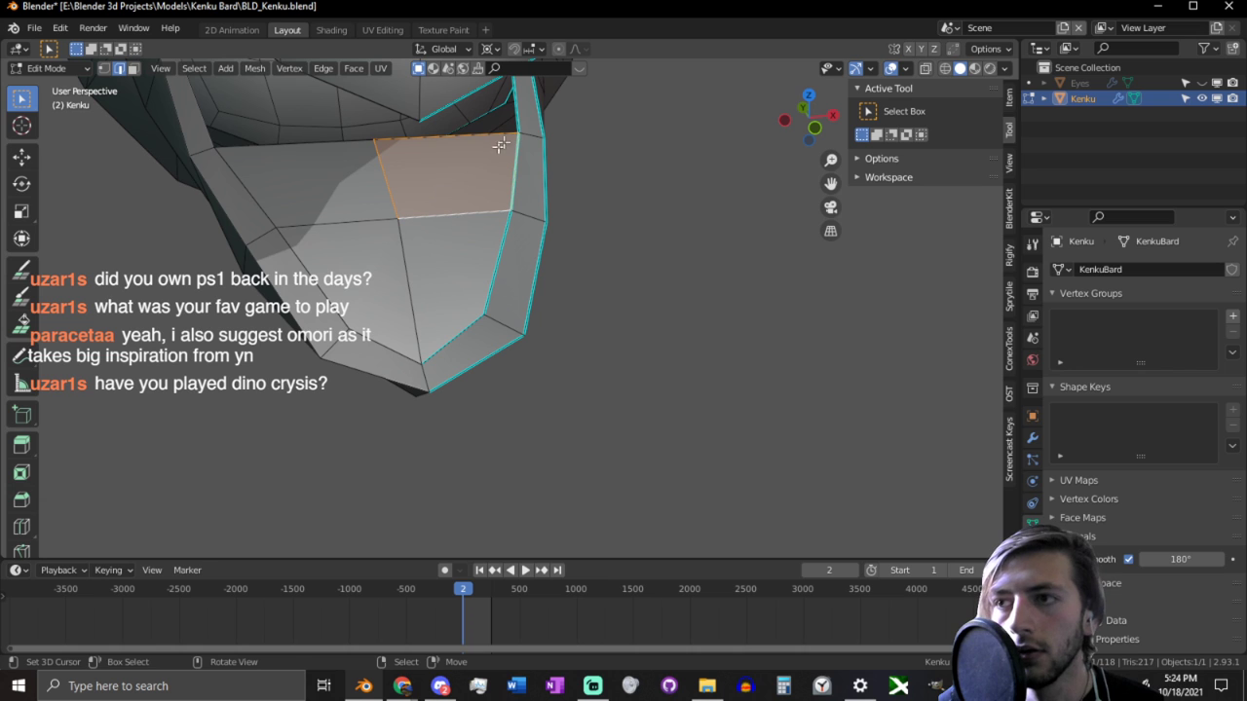
Step: Extrude the following rim vertex toward the mouth corner along X to the centre and fill the third floor face
{"action": "middle_click_drag", "start_coordinate": [551, 331], "coordinate": [520, 292]}
{"action": "key", "text": "1"}
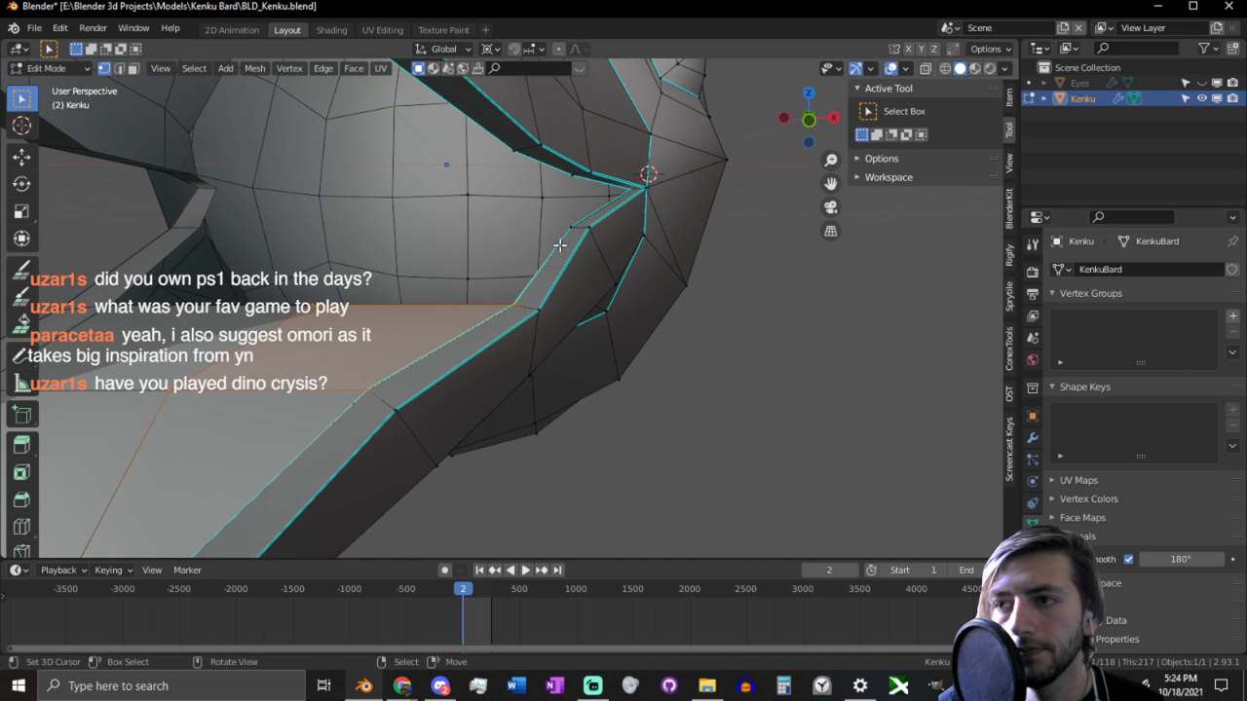
{"action": "key", "text": "g"}
{"action": "key", "text": "x"}
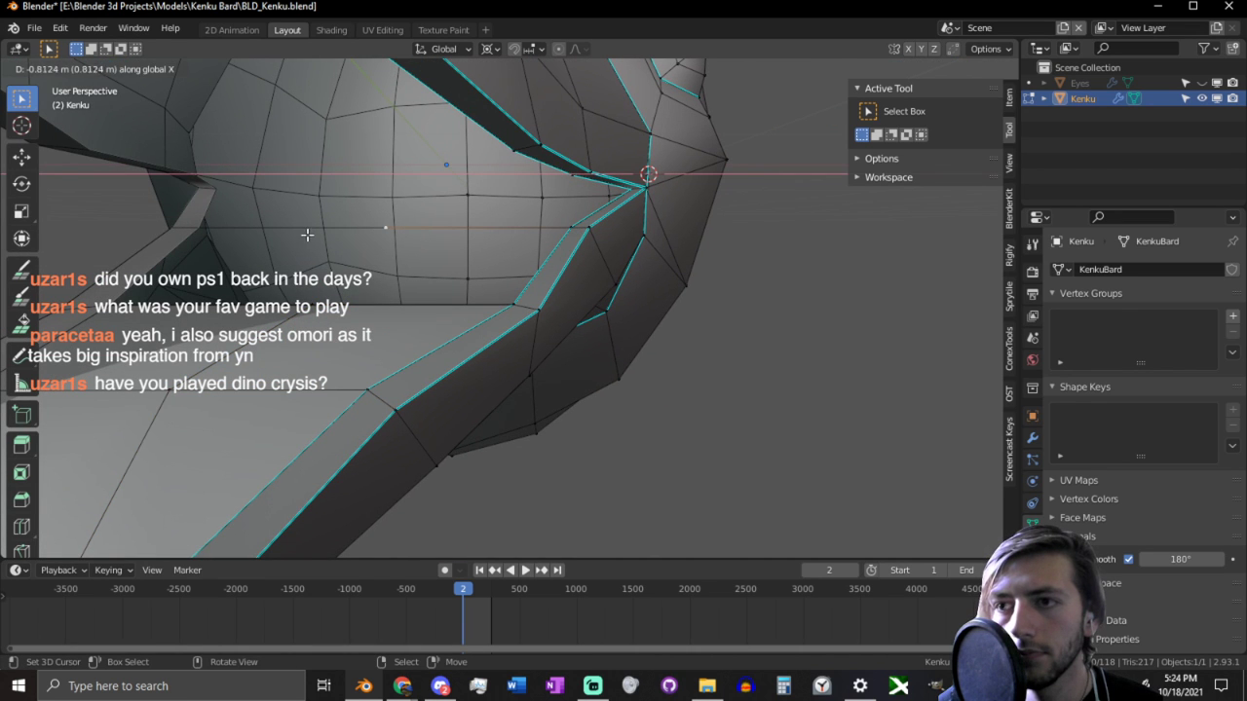
{"action": "left_click", "coordinate": [307, 234]}
{"action": "key", "text": "2"}
{"action": "left_click", "coordinate": [462, 224]}
{"action": "left_click", "coordinate": [387, 306], "text": "shift"}
{"action": "key", "text": "f"}
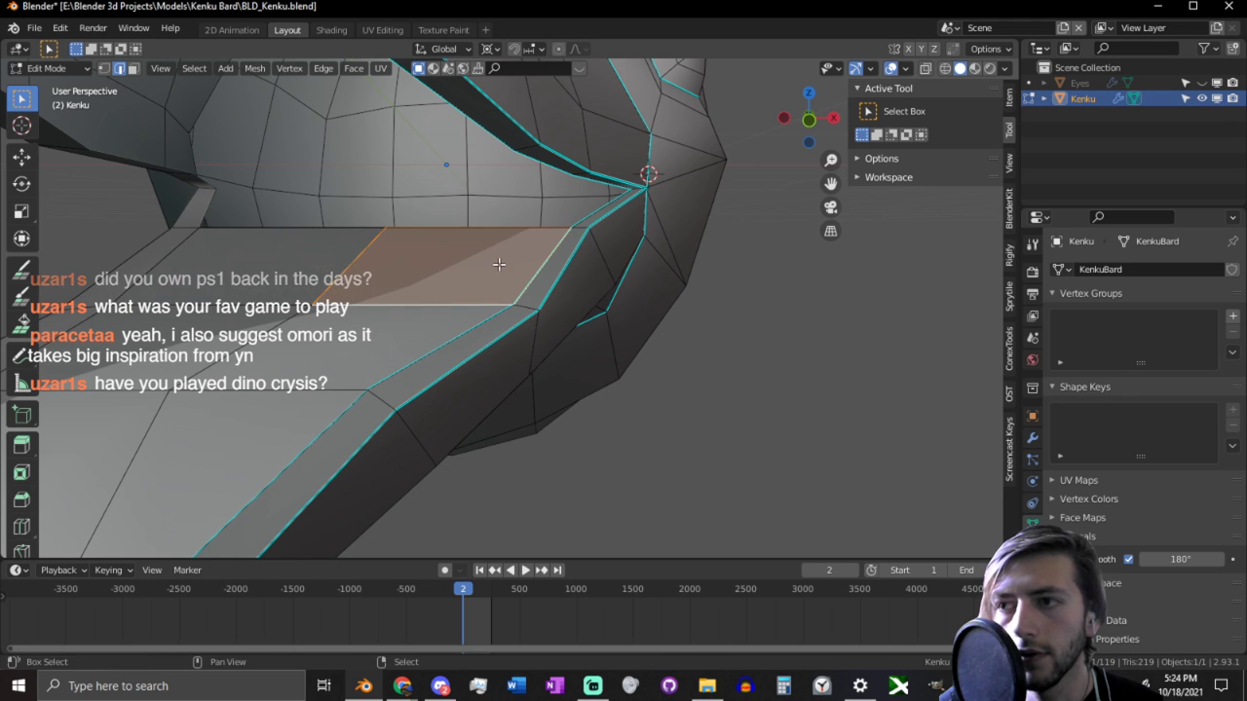
Step: Extrude the rim vertex nearest the mouth corner along X to the centre and fill the last floor face behind it
{"action": "middle_click_drag", "start_coordinate": [499, 263], "coordinate": [514, 389], "text": "shift"}
{"action": "middle_click_drag", "start_coordinate": [557, 339], "coordinate": [529, 347]}
{"action": "middle_click_drag", "start_coordinate": [444, 338], "coordinate": [470, 322]}
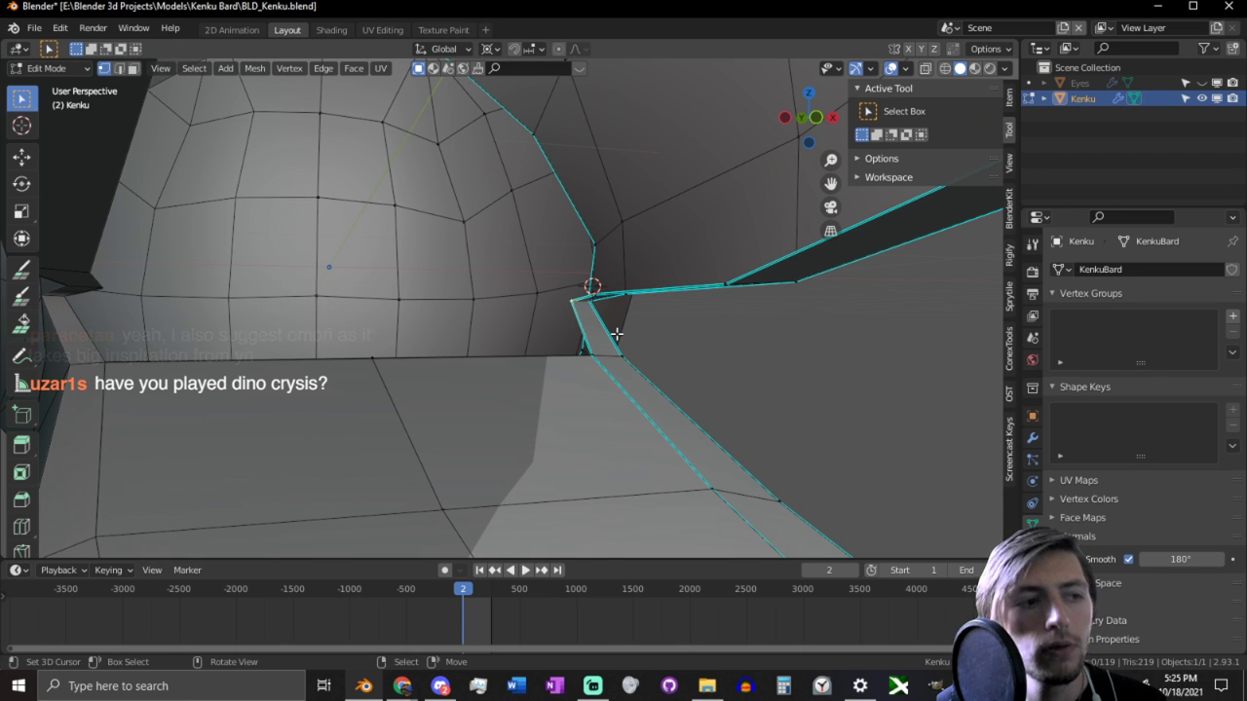
{"action": "key", "text": "e"}
{"action": "key", "text": "x"}
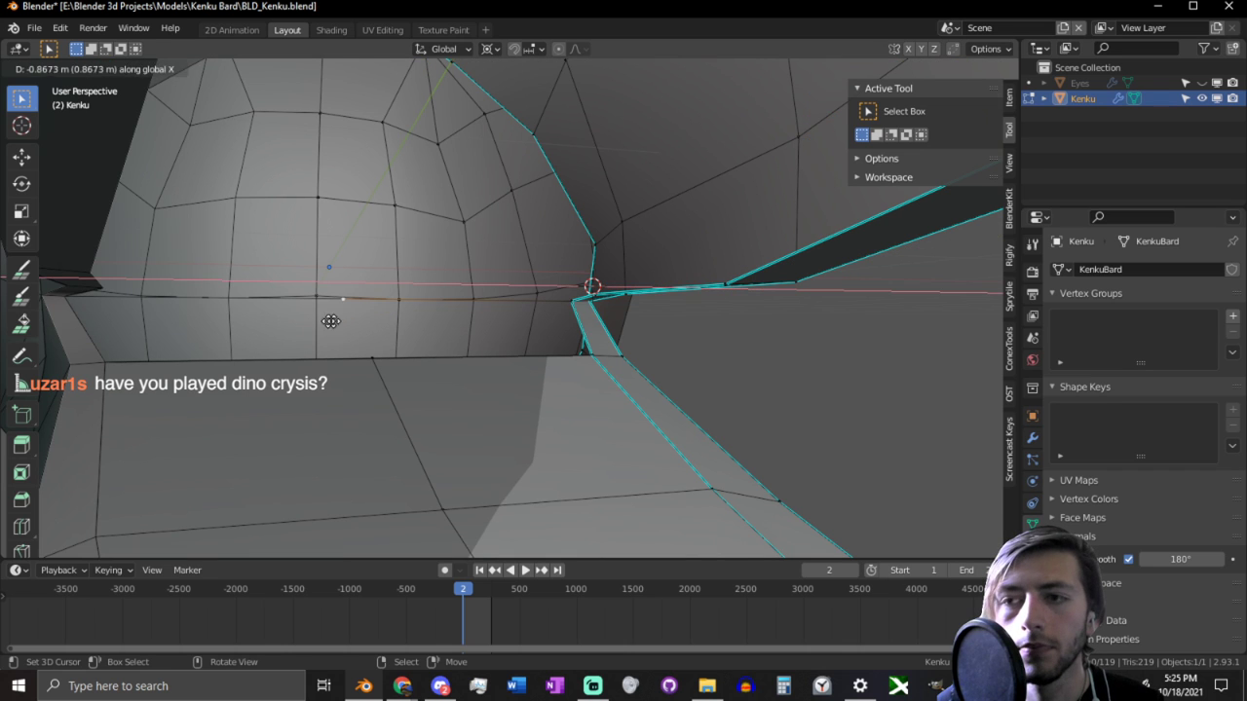
{"action": "left_click", "coordinate": [127, 329]}
{"action": "key", "text": "ctrl+z"}
{"action": "key", "text": "ctrl+z"}
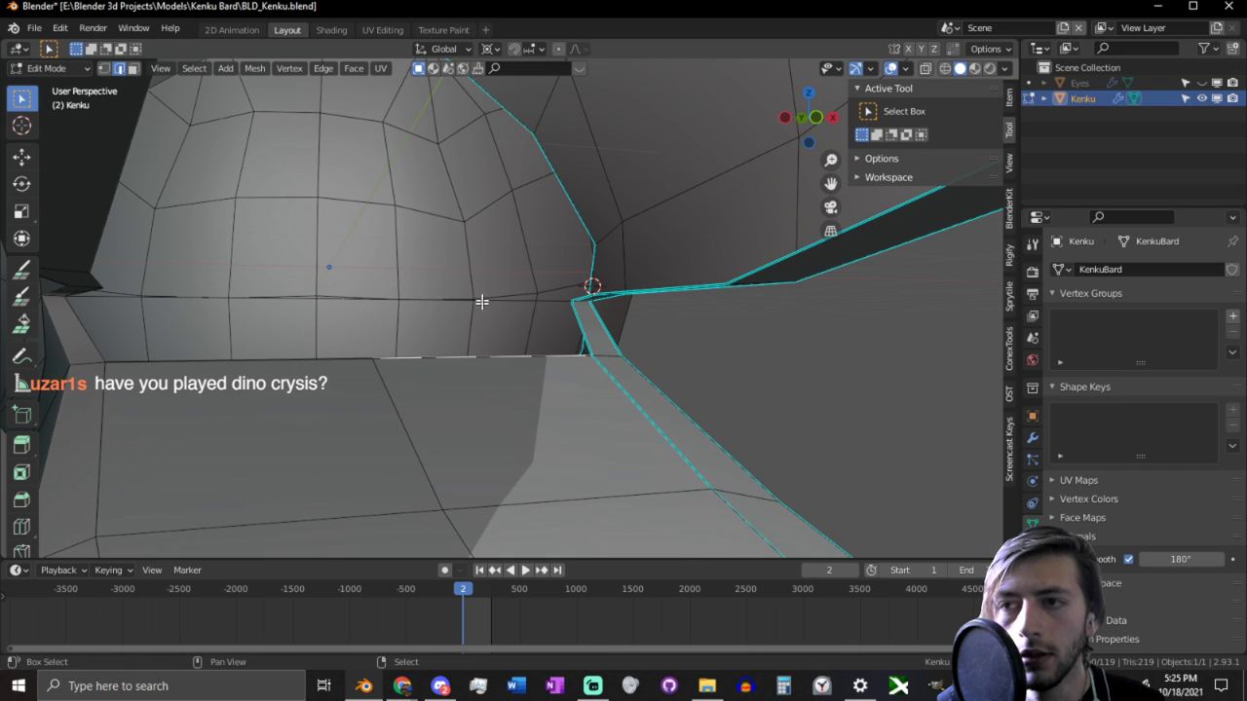
{"action": "middle_click_drag", "start_coordinate": [481, 301], "coordinate": [473, 311]}
{"action": "left_click", "coordinate": [481, 286], "text": "shift"}
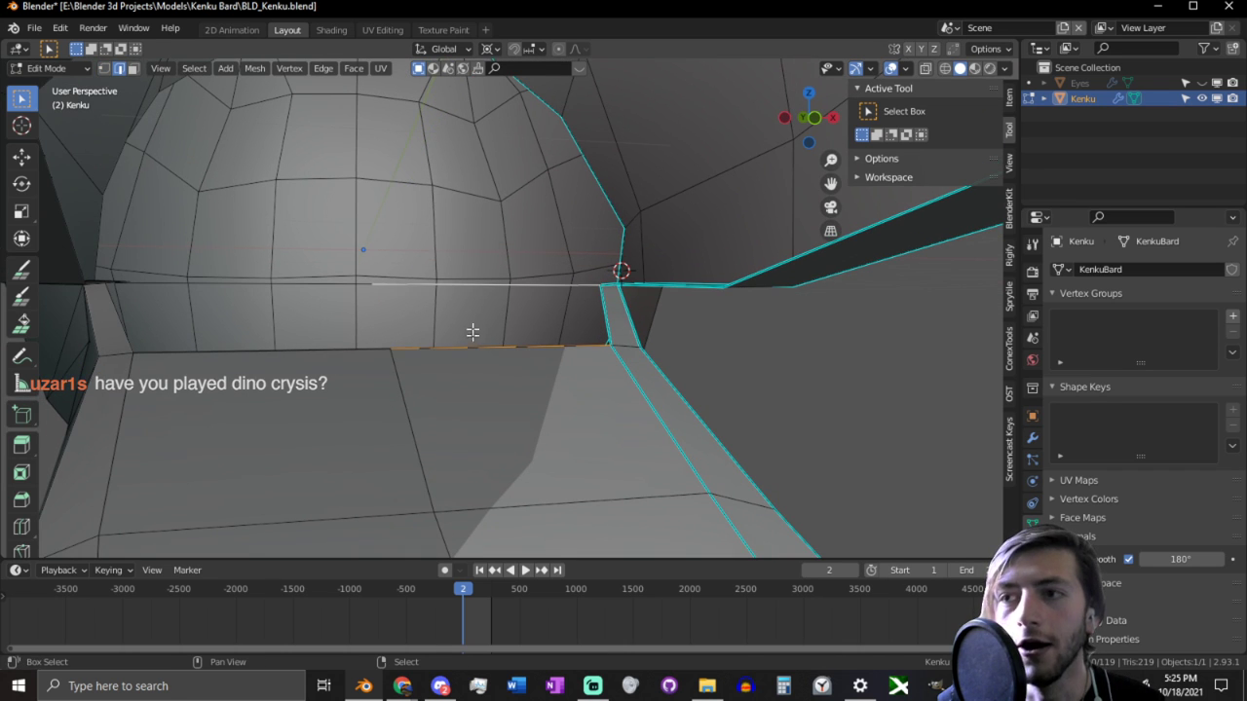
{"action": "key", "text": "f"}
{"action": "middle_click_drag", "start_coordinate": [527, 365], "coordinate": [566, 360]}
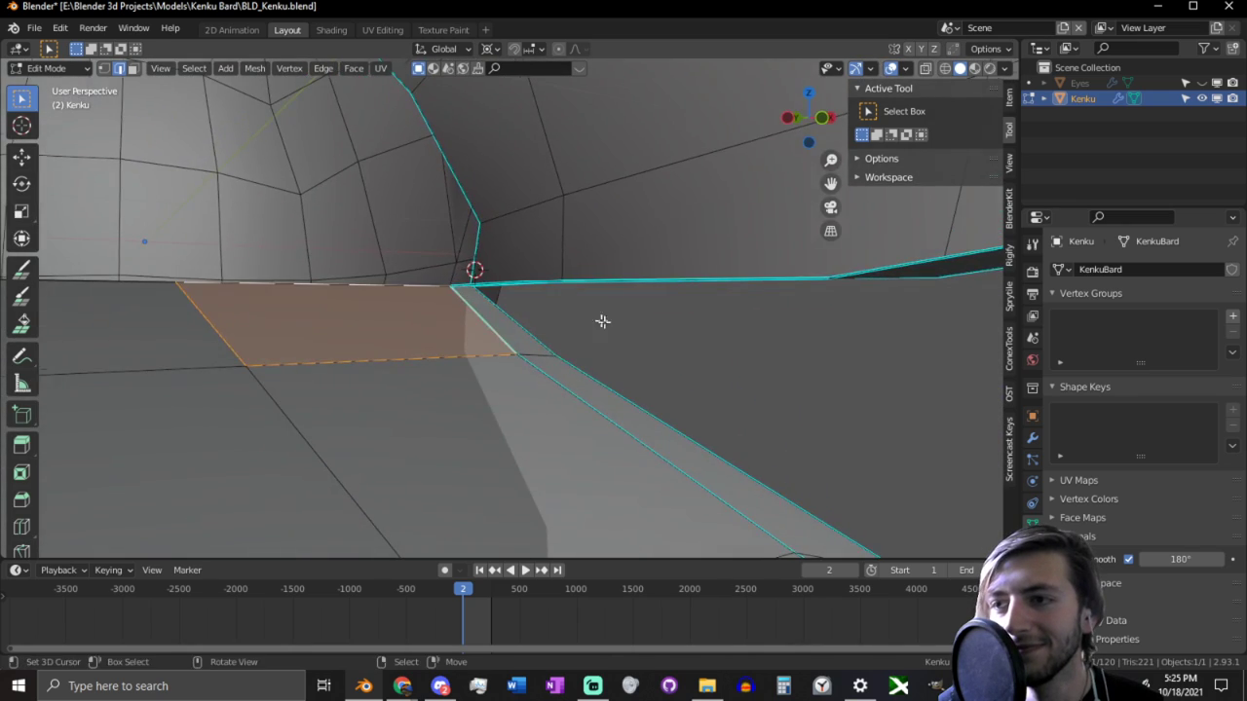
Step: Extrude the upper beak's inner rim edges about 0.75 m along X toward the centre line and fill the roof's front face
{"action": "middle_click_drag", "start_coordinate": [603, 322], "coordinate": [515, 364]}
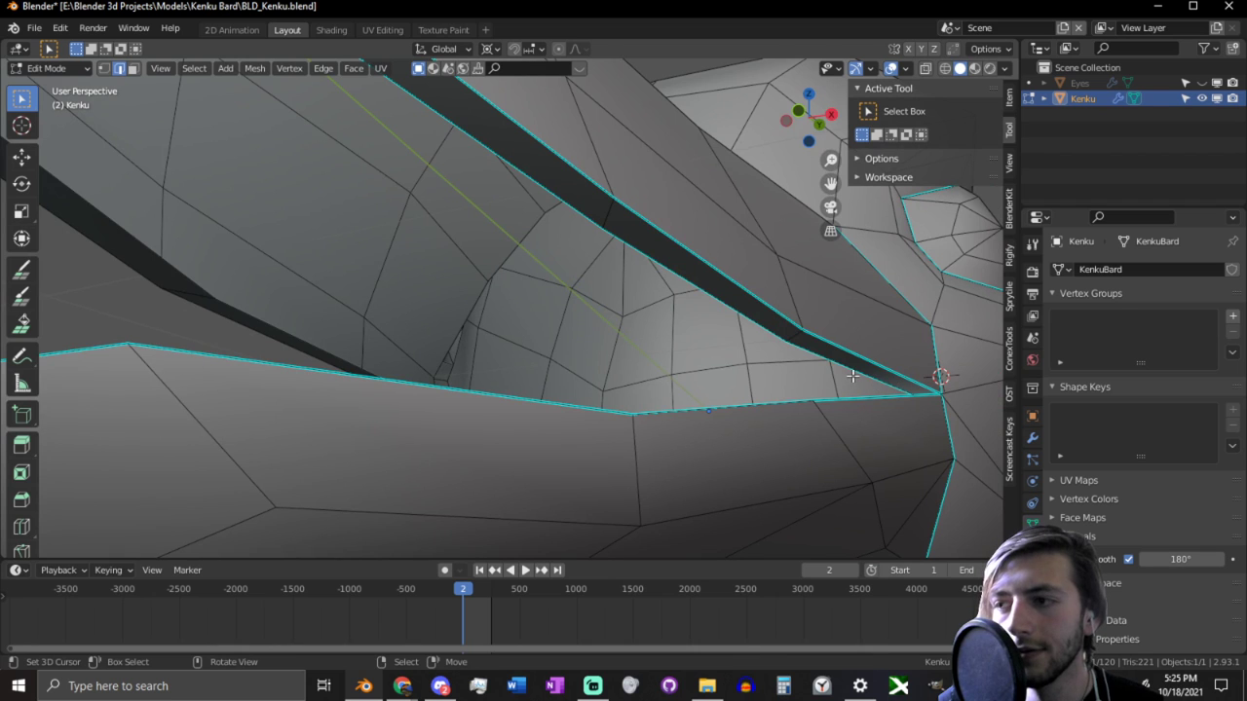
{"action": "middle_click_drag", "start_coordinate": [851, 375], "coordinate": [720, 298]}
{"action": "right_click", "coordinate": [699, 290], "text": "shift"}
{"action": "right_click", "coordinate": [546, 206], "text": "shift"}
{"action": "middle_click_drag", "start_coordinate": [547, 207], "coordinate": [548, 256], "text": "shift"}
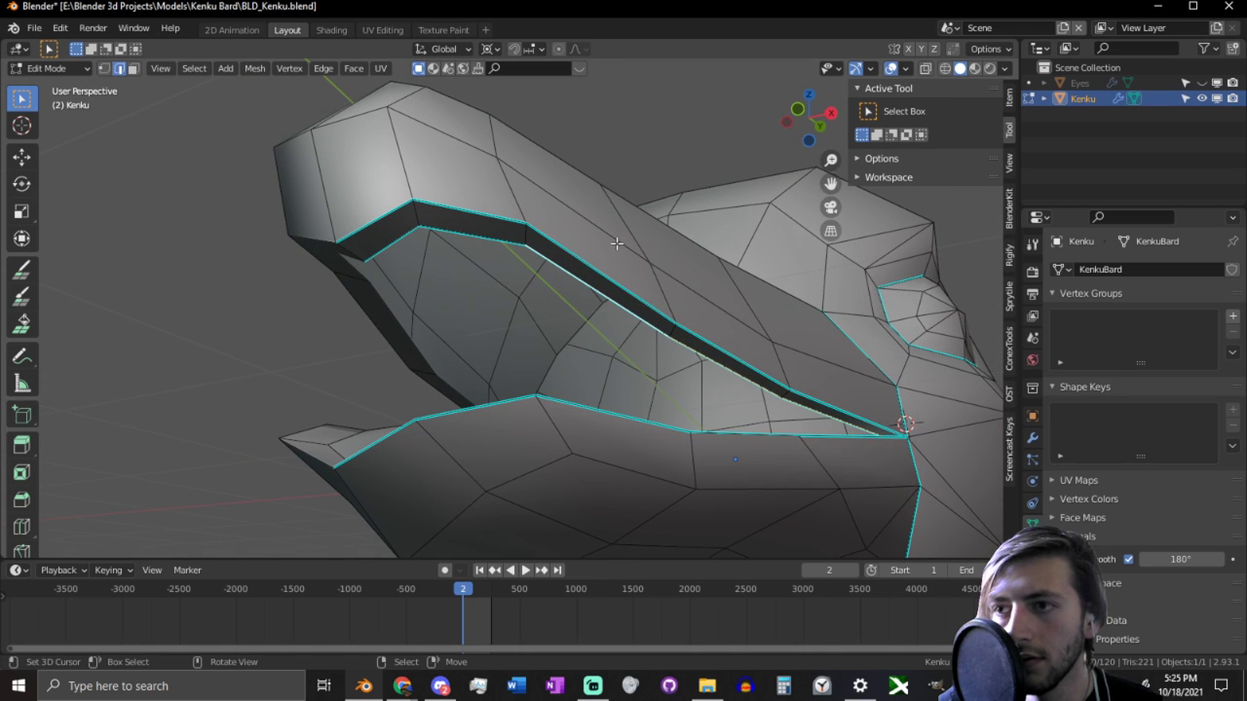
{"action": "key", "text": "e"}
{"action": "key", "text": "x"}
{"action": "left_click", "coordinate": [403, 310]}
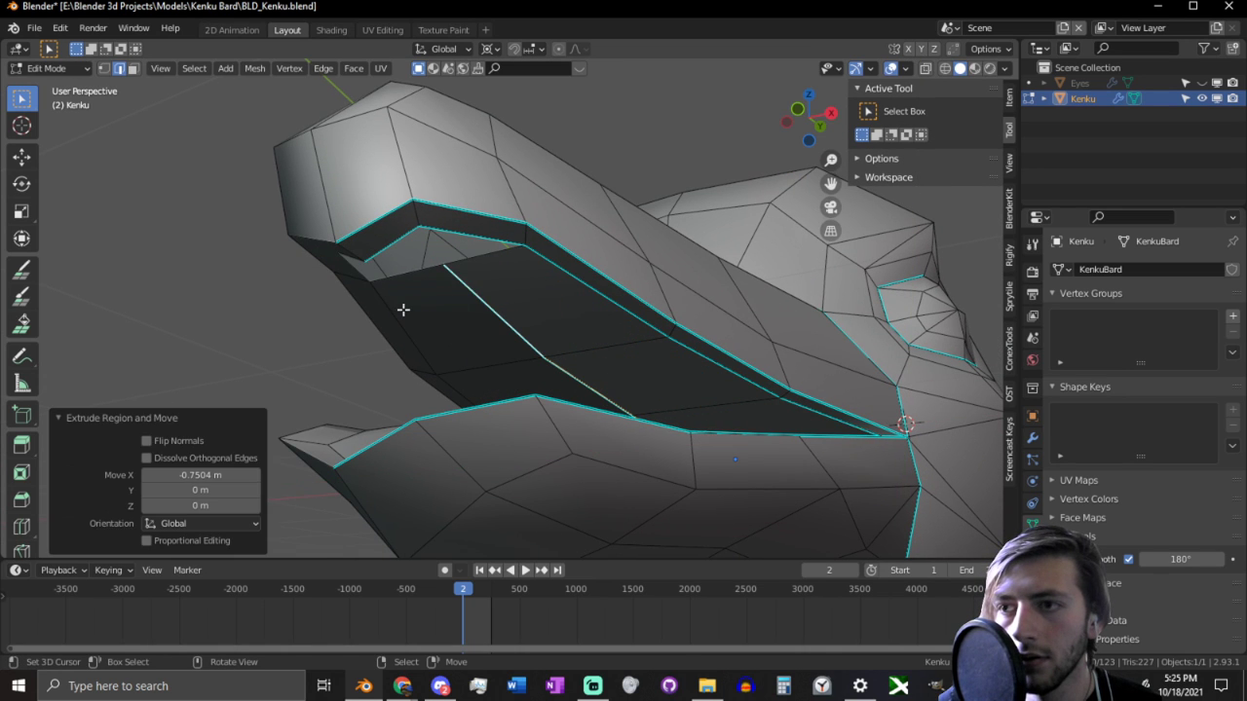
{"action": "left_click", "coordinate": [472, 258]}
{"action": "middle_click_drag", "start_coordinate": [471, 258], "coordinate": [686, 347]}
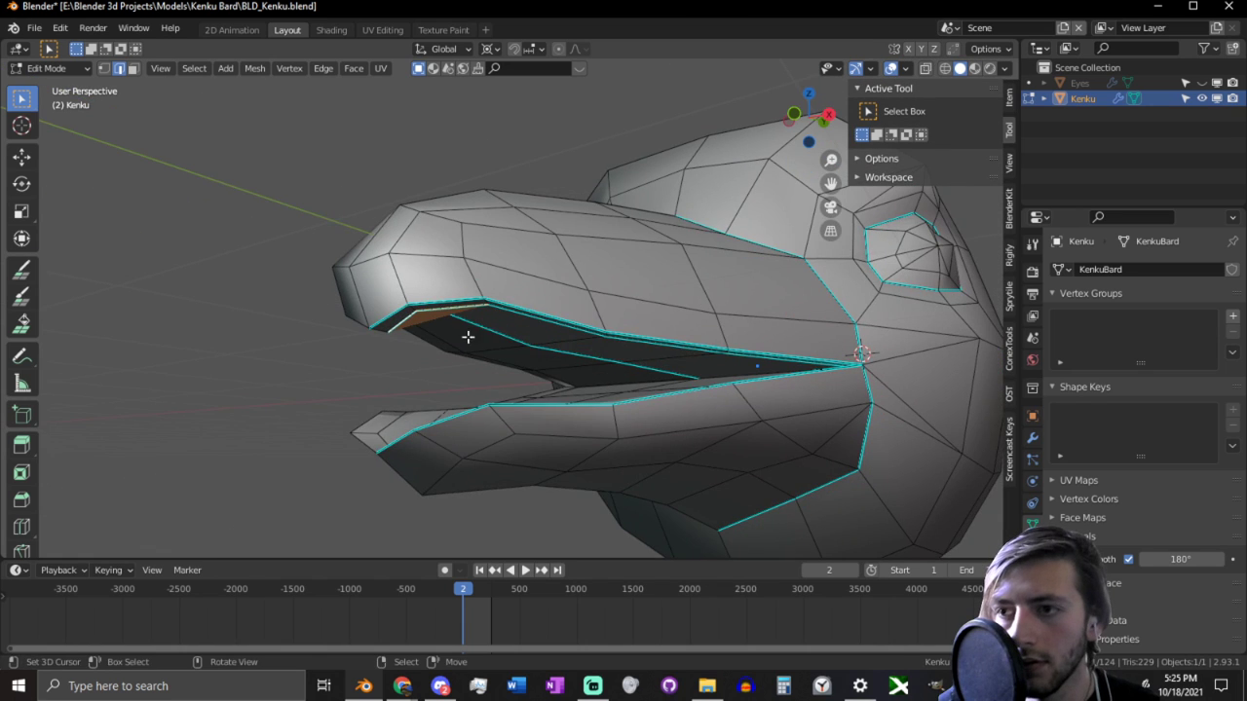
Step: Raise the front centre-line edges of the upper mouth roof along Z, the second one by about 0.04 m
{"action": "middle_click_drag", "start_coordinate": [469, 337], "coordinate": [674, 429]}
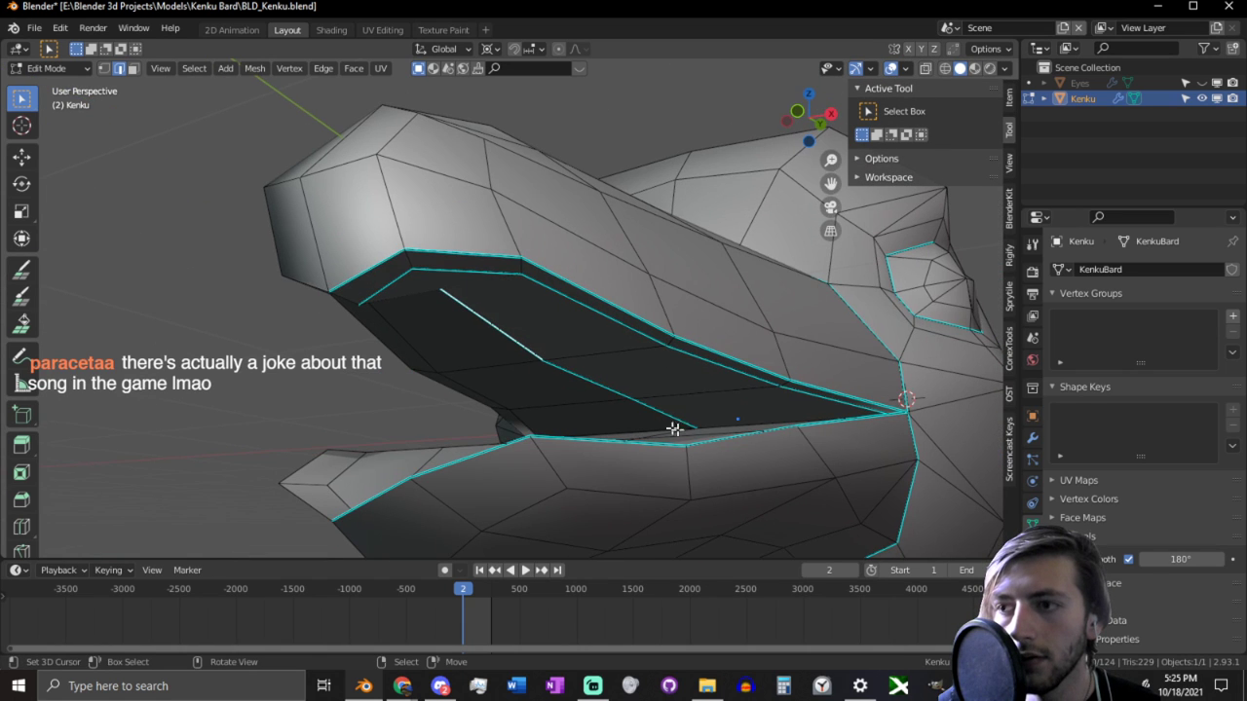
{"action": "key", "text": "g"}
{"action": "key", "text": "z"}
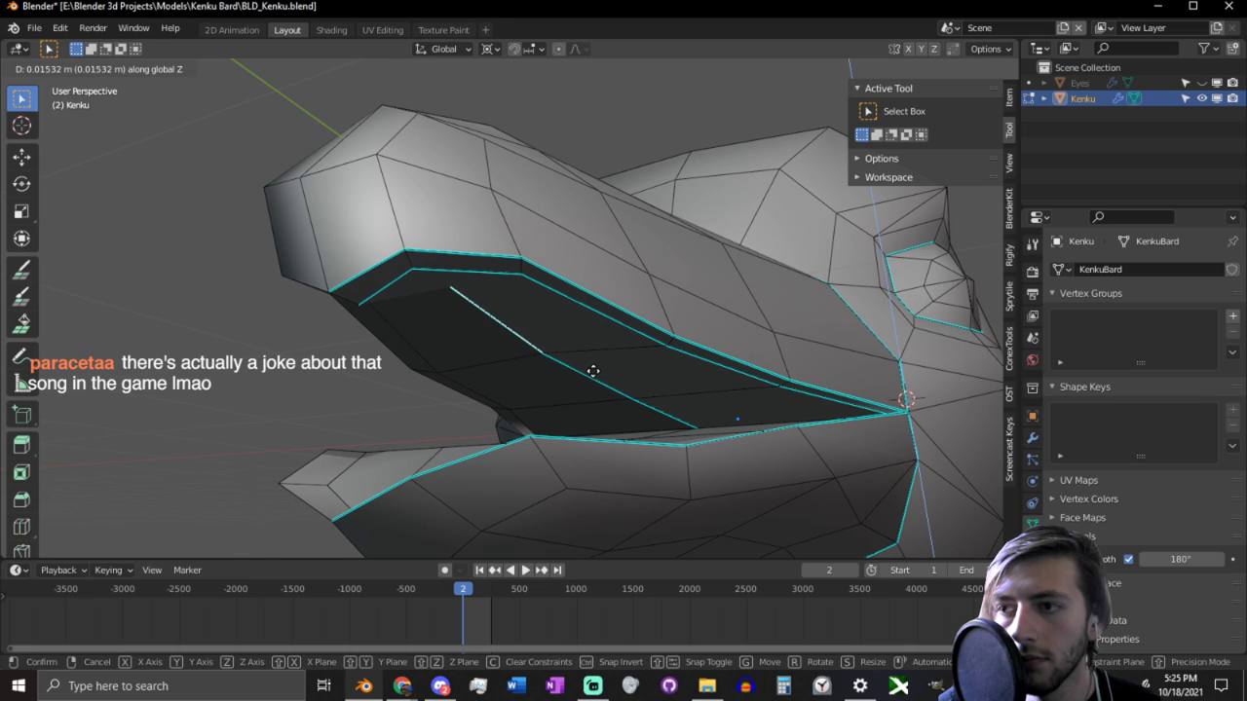
{"action": "left_click", "coordinate": [593, 371]}
{"action": "right_click", "coordinate": [593, 371]}
{"action": "key", "text": "g"}
{"action": "key", "text": "z"}
{"action": "left_click", "coordinate": [652, 347]}
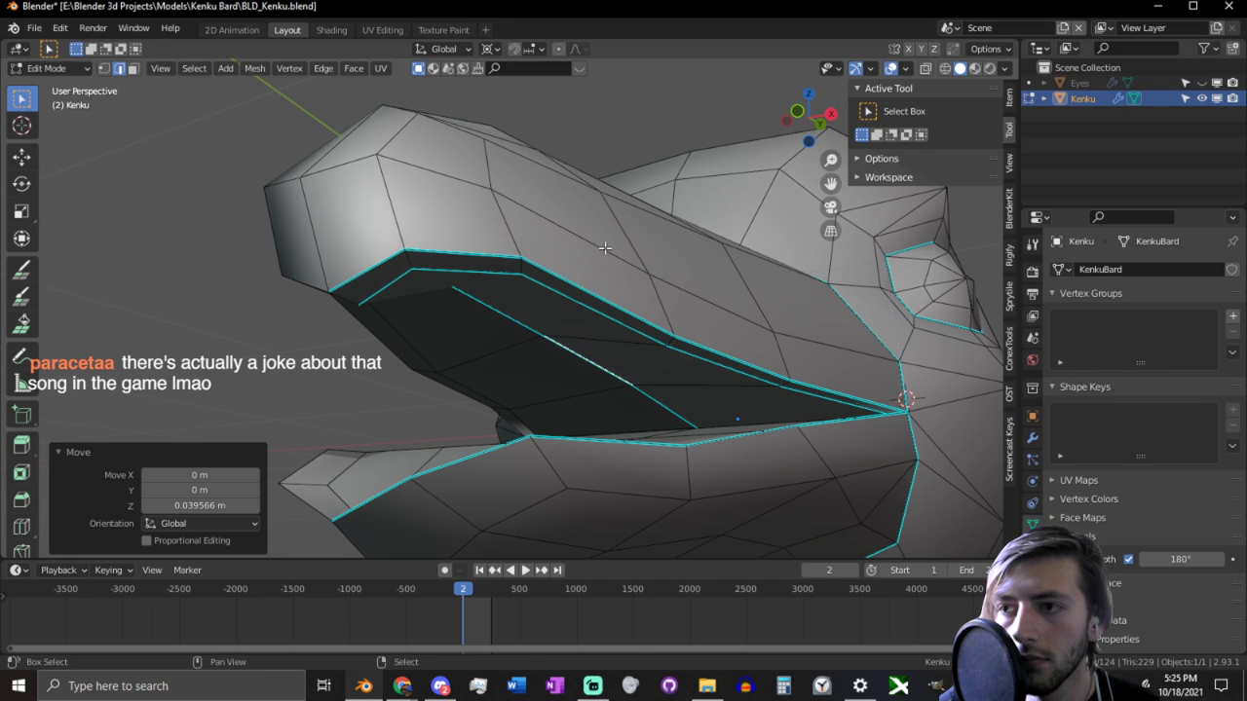
Step: Raise the mouth roof's centre-line vertex nearer the throat along Z to arch the palate
{"action": "left_click", "coordinate": [654, 396]}
{"action": "key", "text": "1"}
{"action": "left_click", "coordinate": [636, 381]}
{"action": "key", "text": "g"}
{"action": "key", "text": "z"}
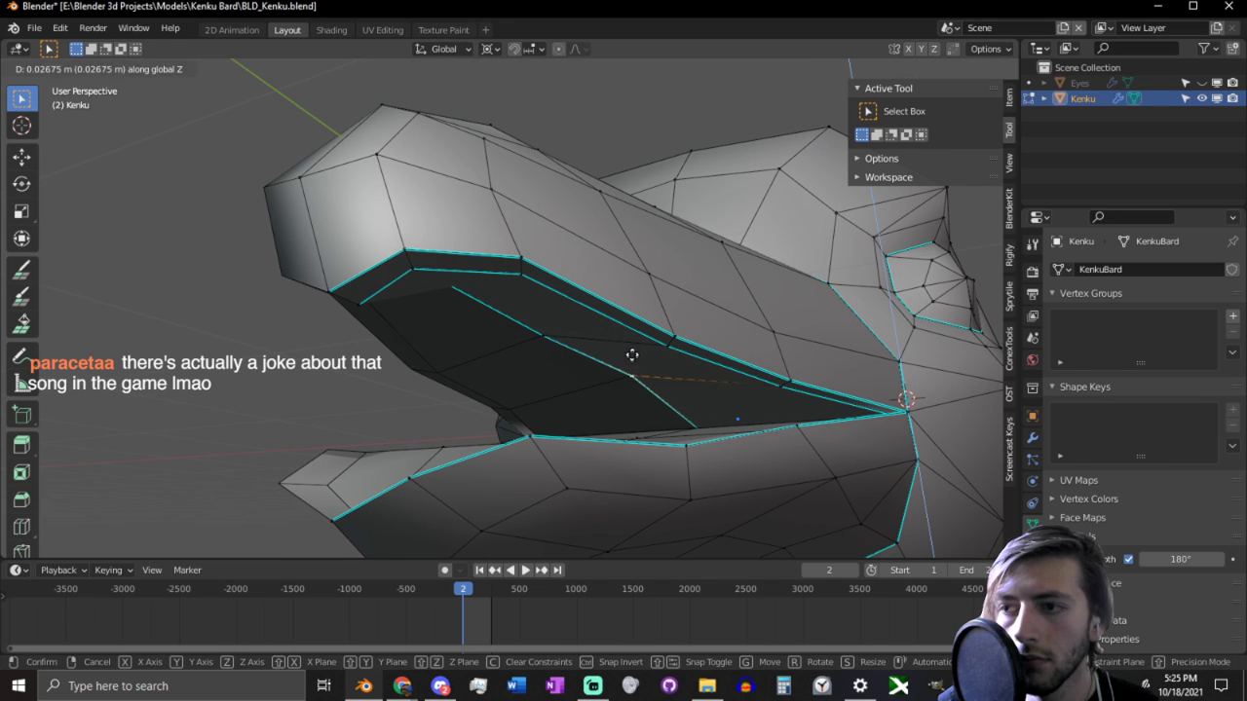
{"action": "left_click", "coordinate": [633, 298]}
Step: Raise the neighbouring roof centre vertex toward the beak tip about 0.08 m along Z and readjust the height from the front
{"action": "left_click", "coordinate": [553, 330]}
{"action": "key", "text": "g"}
{"action": "key", "text": "z"}
{"action": "left_click", "coordinate": [559, 312]}
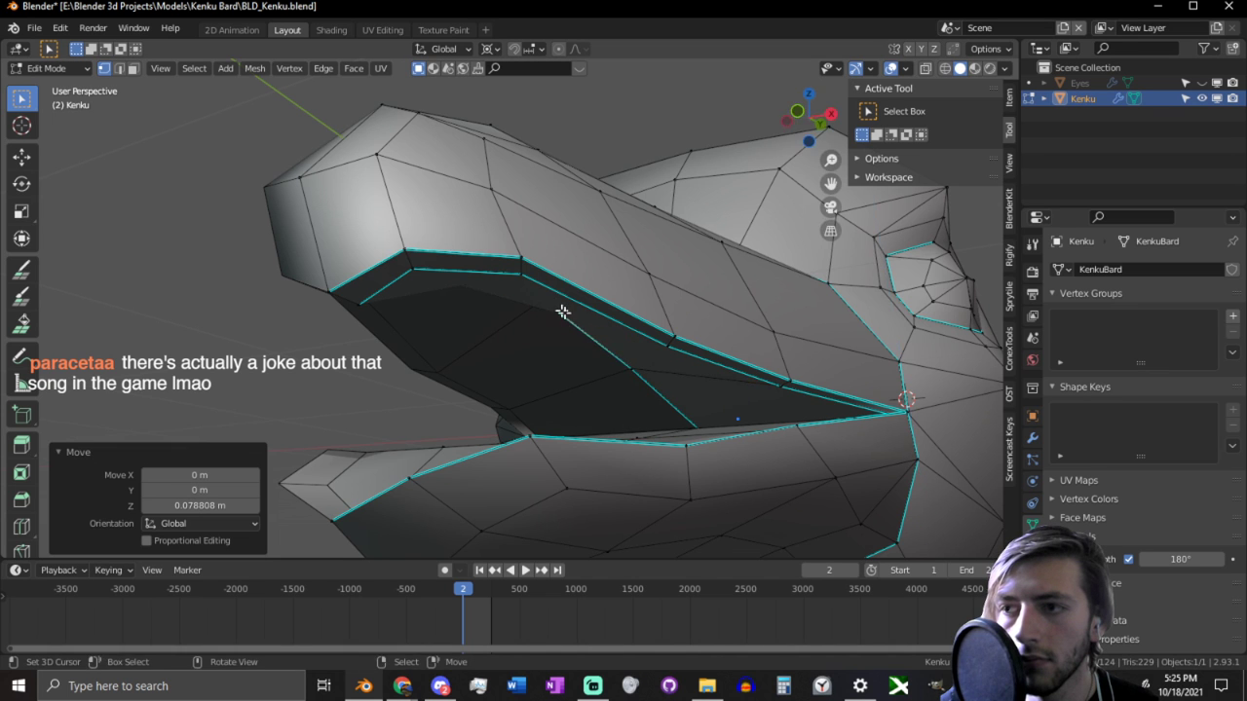
{"action": "middle_click_drag", "start_coordinate": [562, 311], "coordinate": [575, 353]}
{"action": "key", "text": "g"}
{"action": "key", "text": "z"}
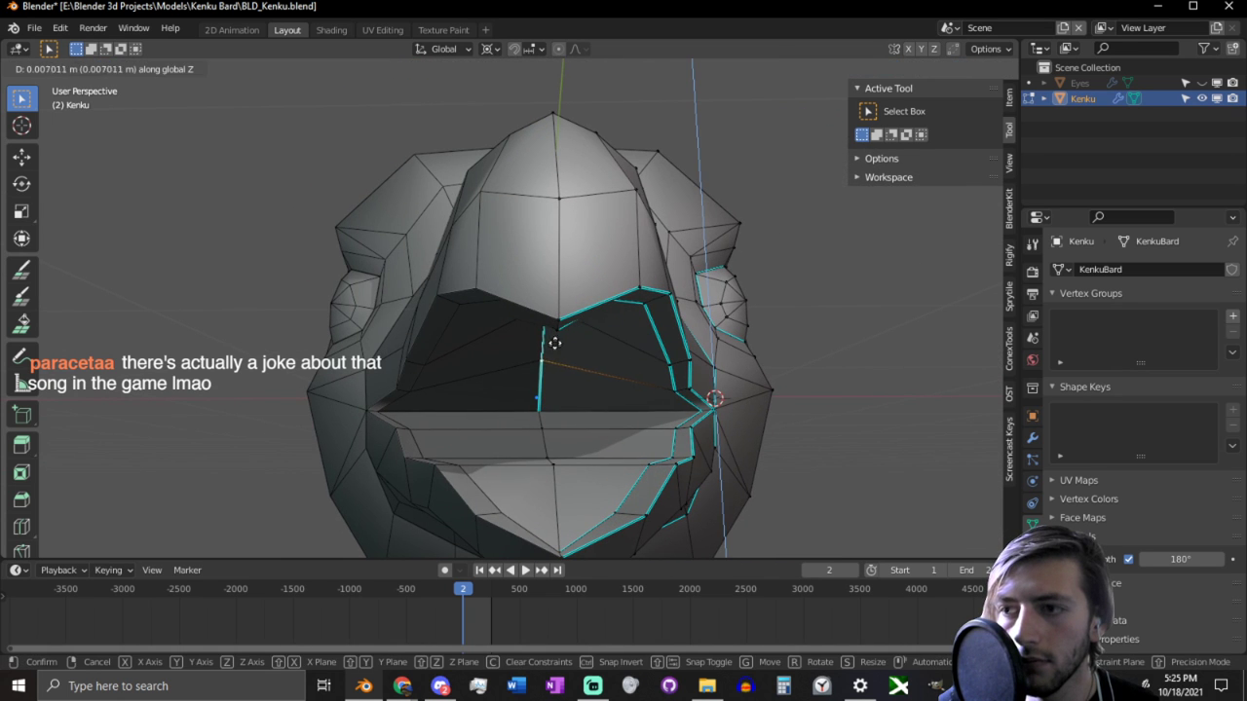
{"action": "left_click", "coordinate": [558, 387]}
Step: Mark the cross edge at the back of the mouth as sharp and check the head in Object Mode
{"action": "scroll", "coordinate": [559, 388], "scroll_direction": "up", "scroll_amount": 4}
{"action": "middle_click_drag", "start_coordinate": [551, 406], "coordinate": [596, 421]}
{"action": "key", "text": "2"}
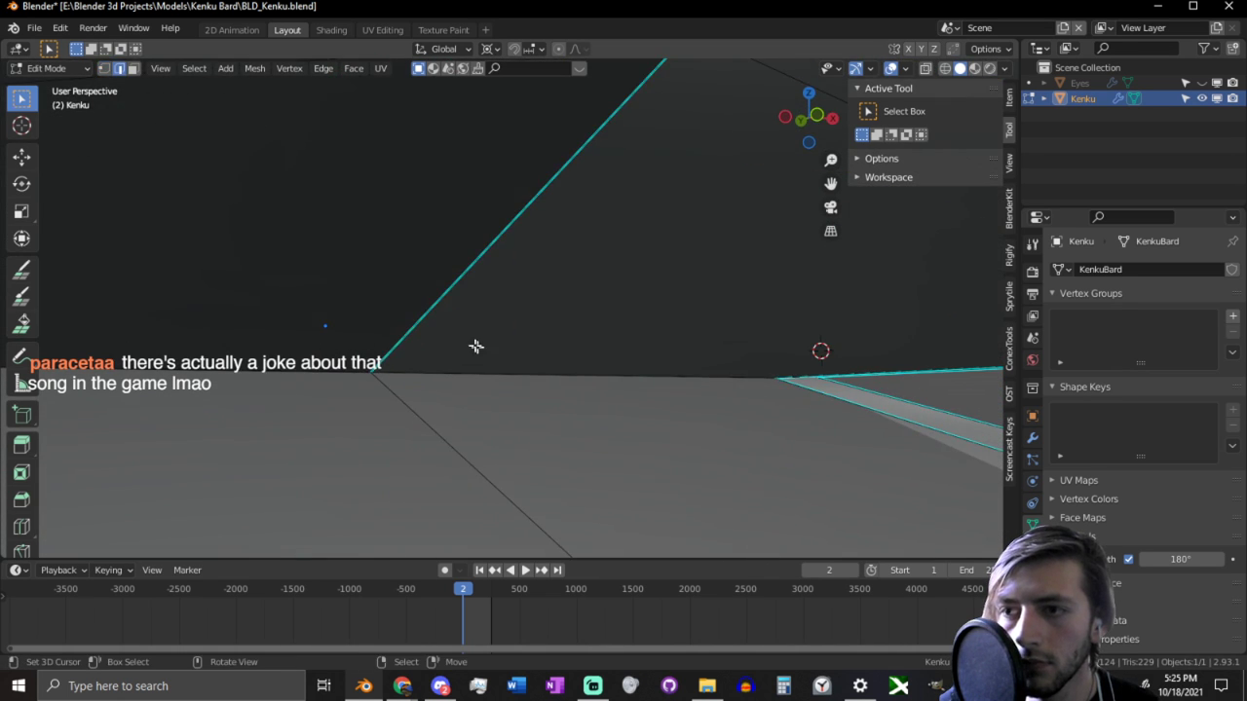
{"action": "key", "text": "ctrl+e"}
{"action": "left_click", "coordinate": [371, 333]}
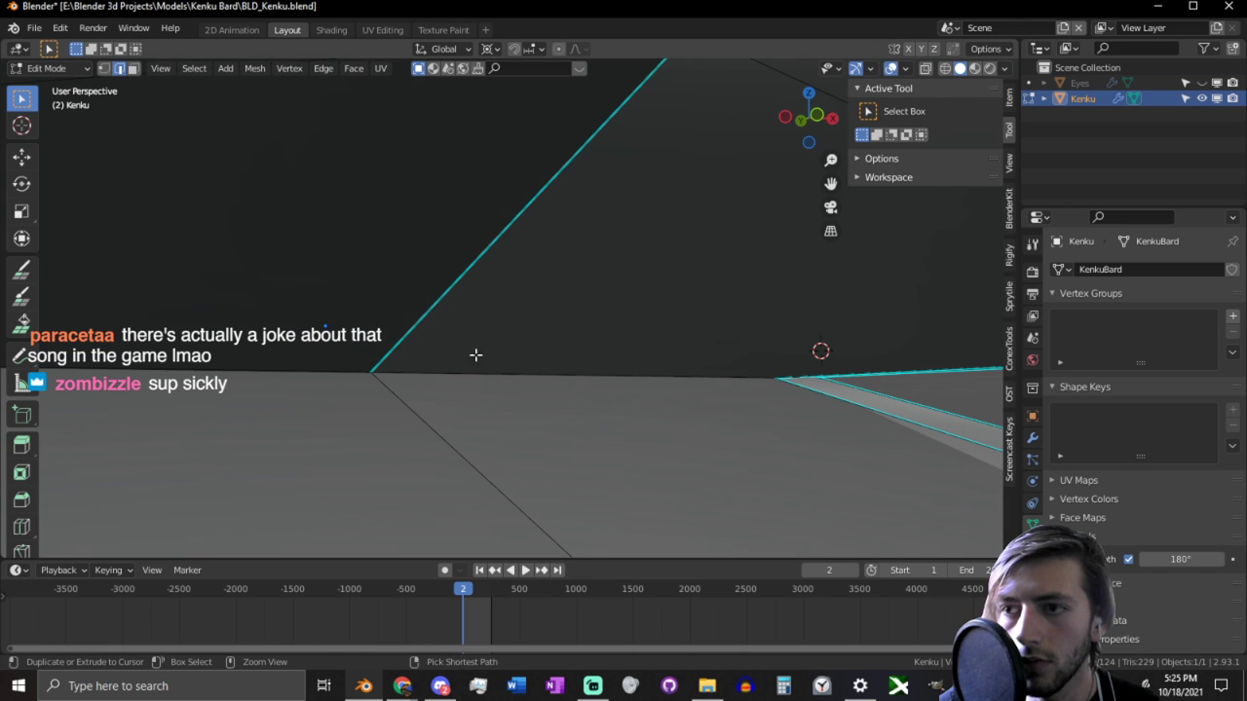
{"action": "key", "text": "ctrl+e"}
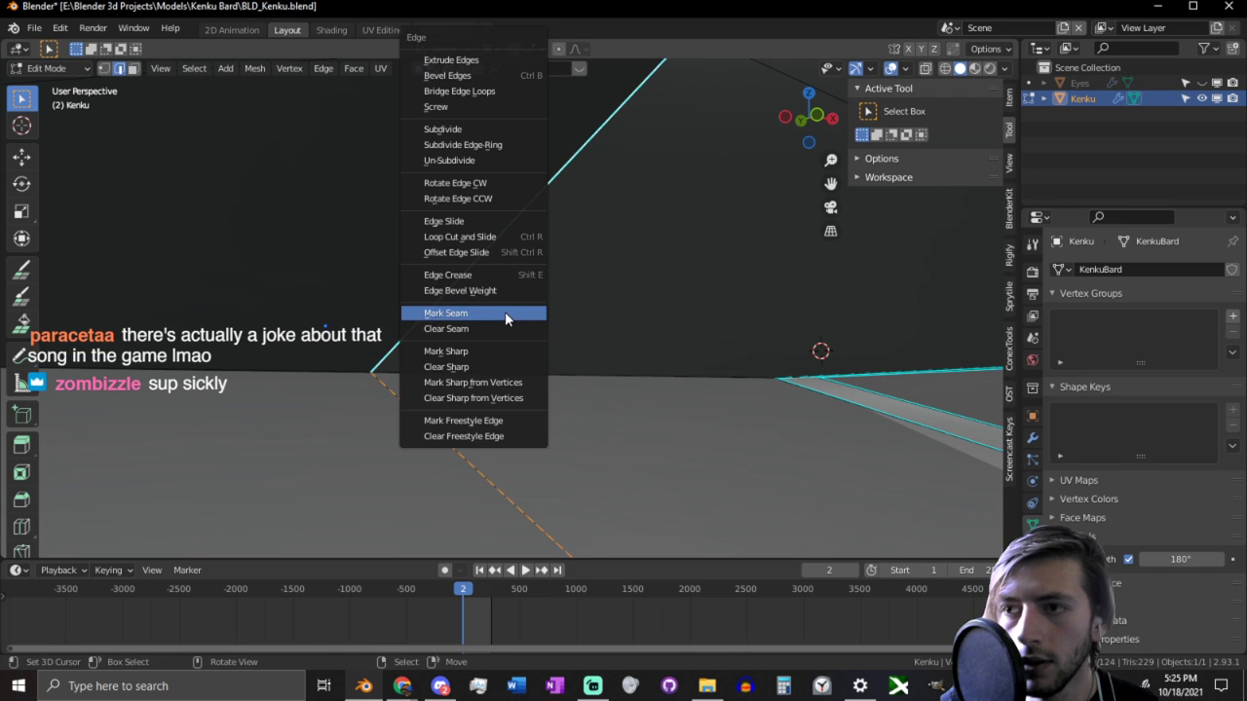
{"action": "left_click", "coordinate": [472, 355]}
{"action": "middle_click_drag", "start_coordinate": [487, 348], "coordinate": [684, 326], "text": "ctrl"}
{"action": "key", "text": "Tab"}
{"action": "scroll", "coordinate": [643, 318], "scroll_direction": "down", "scroll_amount": 3}
{"action": "scroll", "coordinate": [684, 329], "scroll_direction": "up", "scroll_amount": 1}
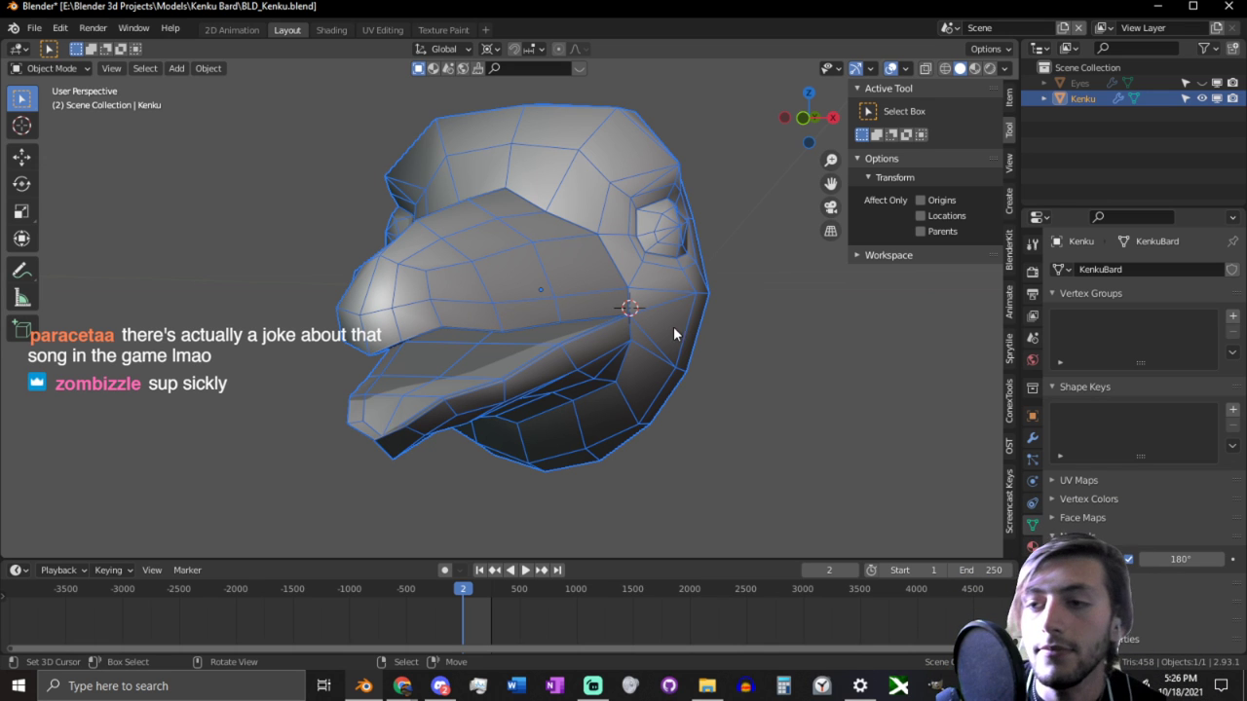
Step: Lower the front centre-line vertex of the lower mouth floor along Z in Edit Mode
{"action": "key", "text": "Tab"}
{"action": "key", "text": "1"}
{"action": "left_click", "coordinate": [407, 390]}
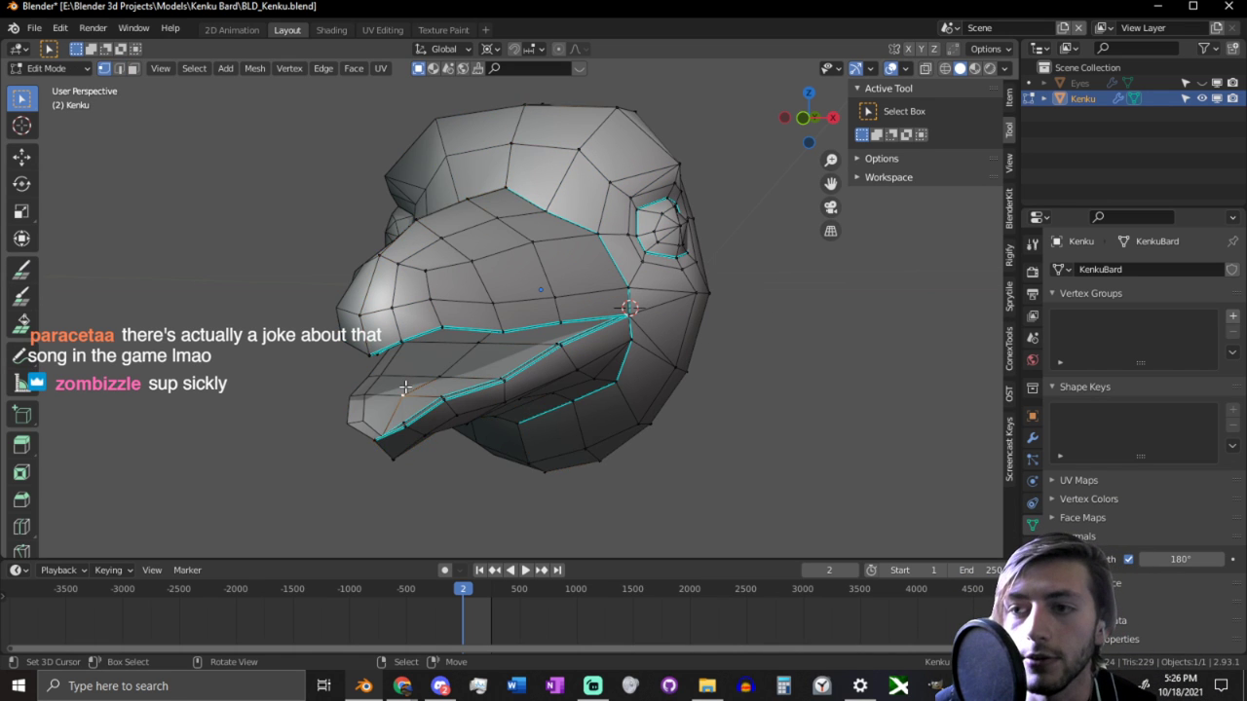
{"action": "scroll", "coordinate": [451, 371], "scroll_direction": "up", "scroll_amount": 1}
{"action": "scroll", "coordinate": [450, 371], "scroll_direction": "up", "scroll_amount": 3}
{"action": "key", "text": "g"}
{"action": "key", "text": "z"}
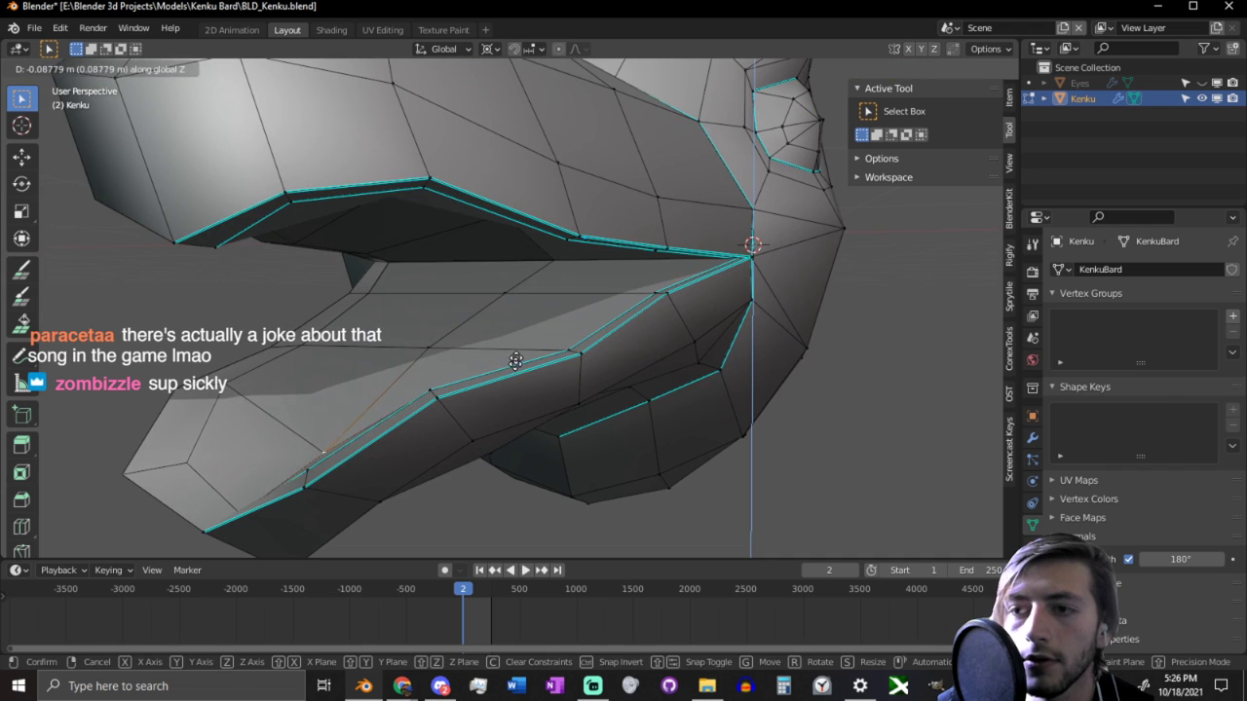
{"action": "left_click", "coordinate": [449, 334]}
Step: Lower the next two centre-line vertices of the mouth floor along Z by about 0.079 m and 0.074 m
{"action": "key", "text": "g"}
{"action": "key", "text": "z"}
{"action": "left_click", "coordinate": [498, 314]}
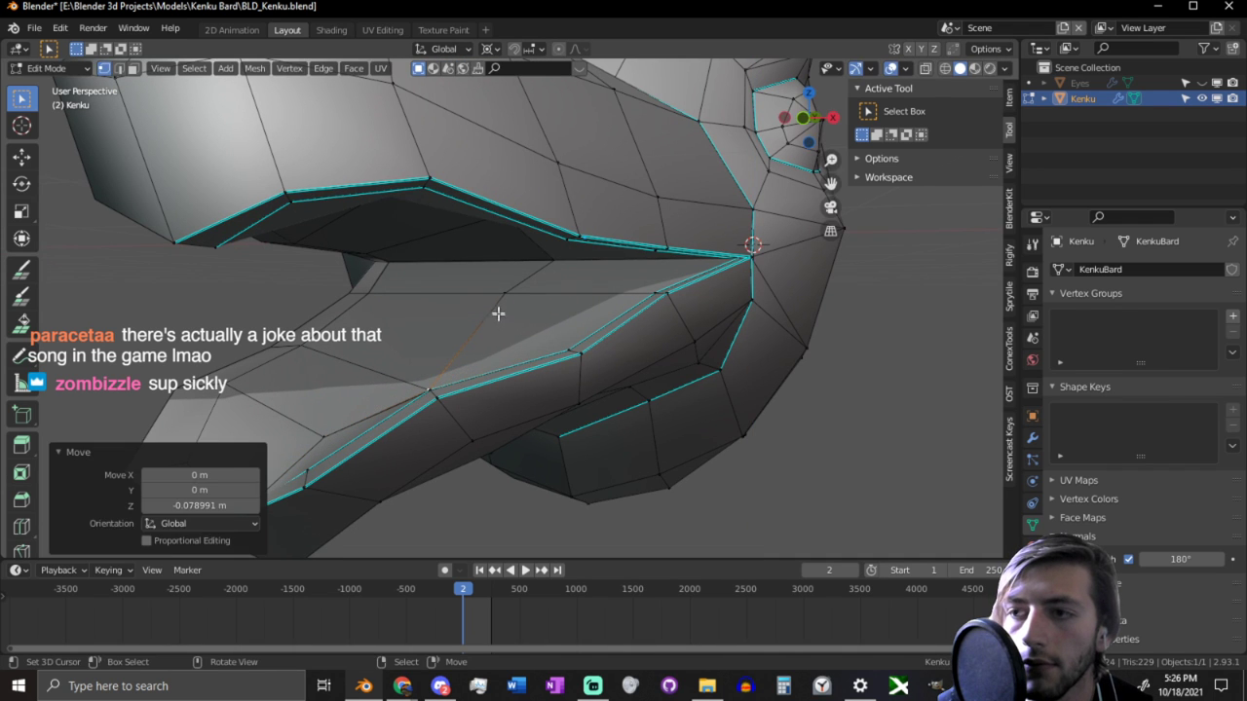
{"action": "key", "text": "g"}
{"action": "key", "text": "z"}
{"action": "left_click", "coordinate": [514, 323]}
{"action": "middle_click_drag", "start_coordinate": [514, 325], "coordinate": [587, 317]}
{"action": "scroll", "coordinate": [587, 317], "scroll_direction": "down", "scroll_amount": 6}
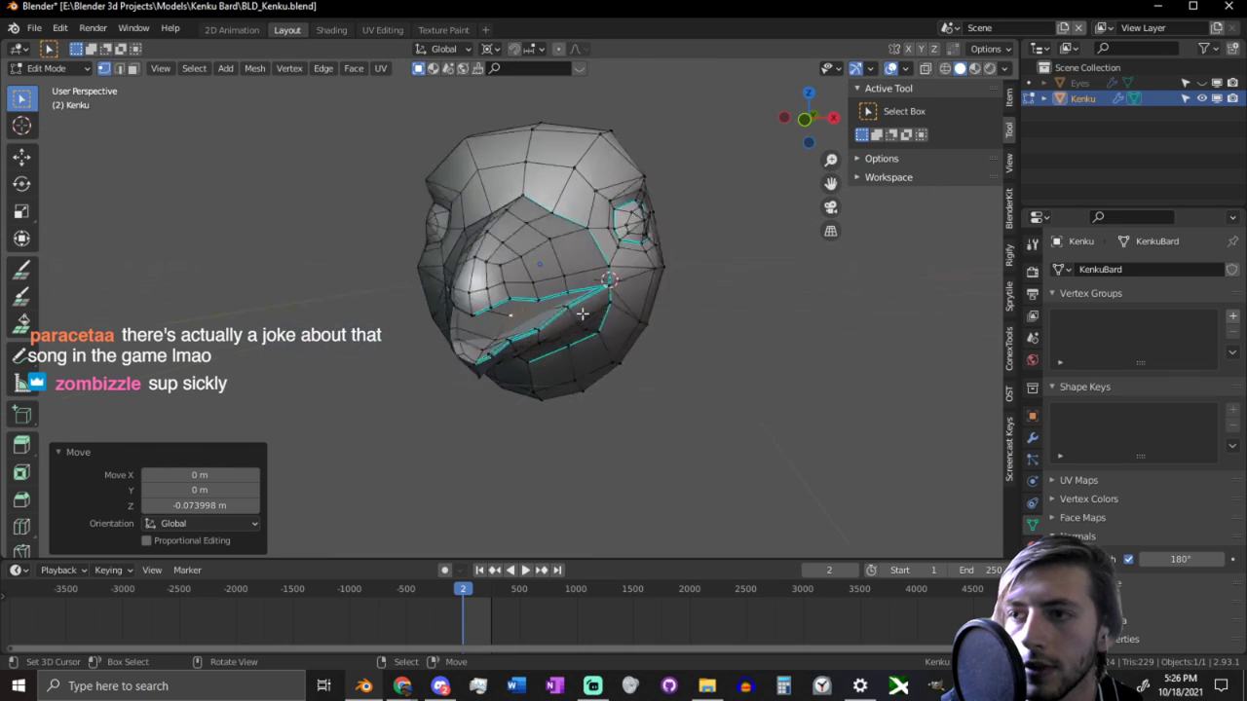
Step: Hide the vertical face loop behind the eye and the linked faces of the back of the head
{"action": "scroll", "coordinate": [580, 318], "scroll_direction": "up", "scroll_amount": 4}
{"action": "middle_click_drag", "start_coordinate": [646, 345], "coordinate": [526, 359]}
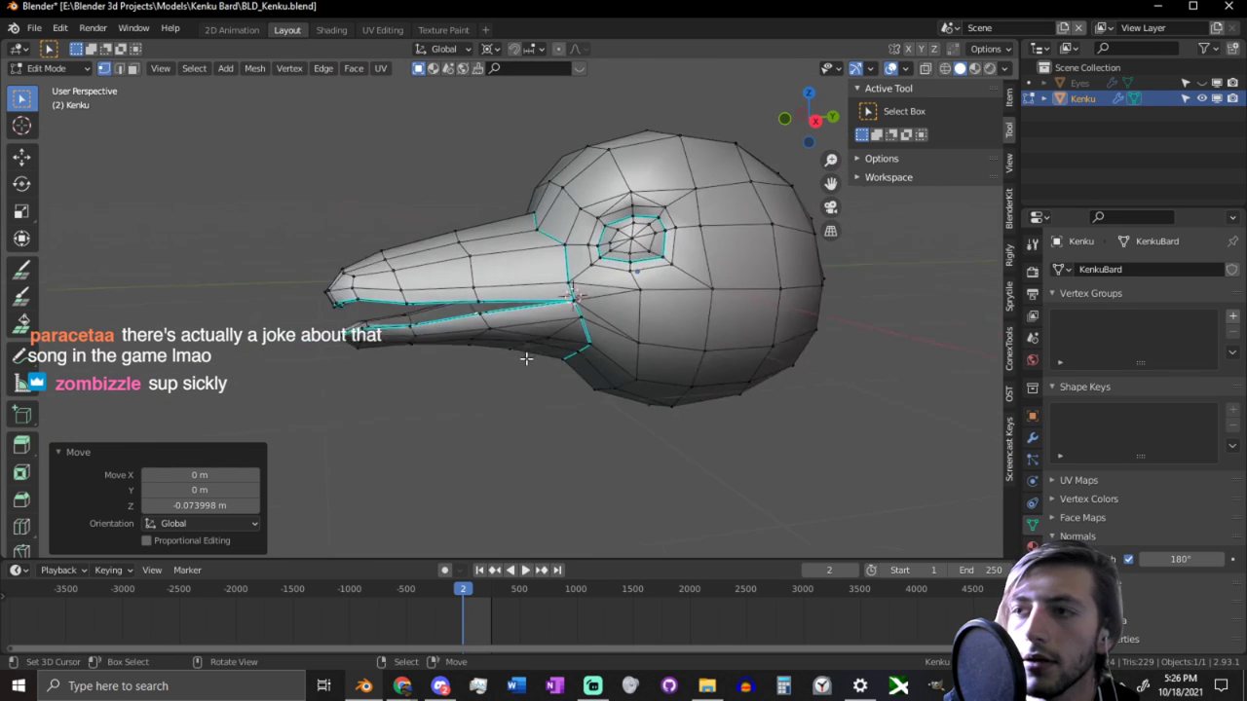
{"action": "scroll", "coordinate": [545, 364], "scroll_direction": "down", "scroll_amount": 1}
{"action": "middle_click_drag", "start_coordinate": [730, 388], "coordinate": [695, 307]}
{"action": "key", "text": "3"}
{"action": "left_click", "coordinate": [695, 307], "text": "alt"}
{"action": "key", "text": "h"}
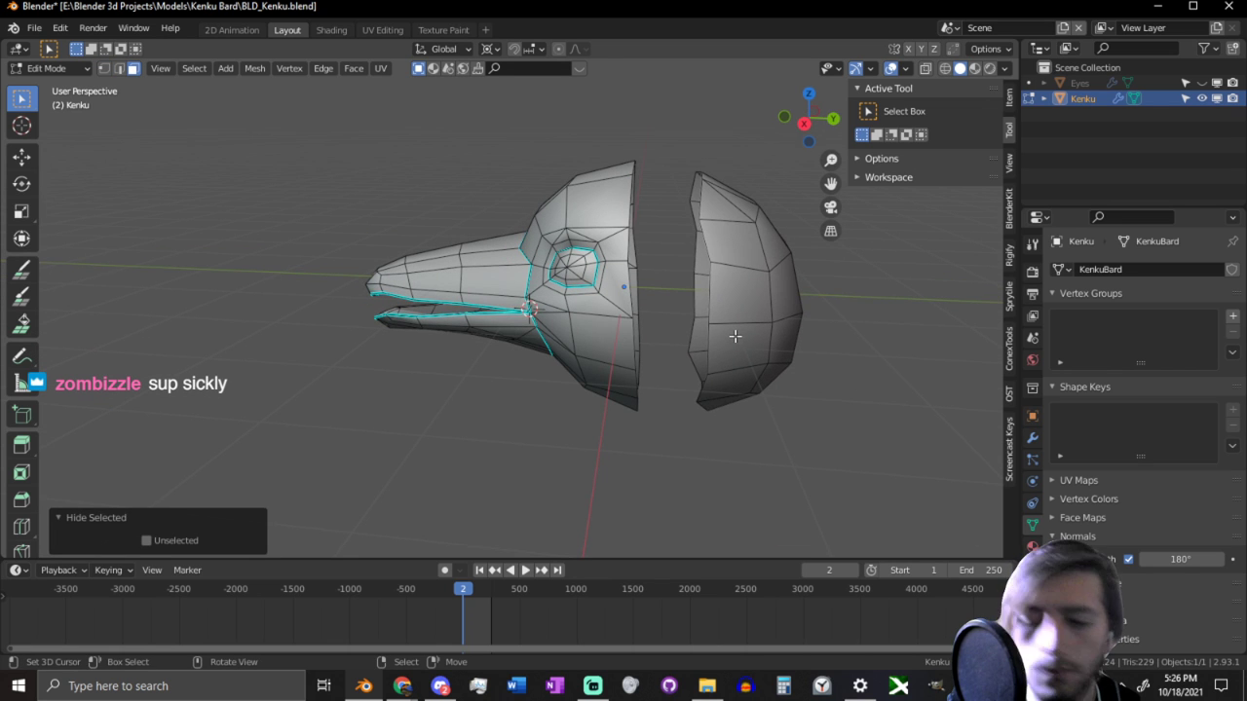
{"action": "key", "text": "l"}
{"action": "key", "text": "h"}
Step: Merge the mouth roof's rear centre vertex with the floor's rear centre vertex, using At Last
{"action": "middle_click_drag", "start_coordinate": [737, 334], "coordinate": [517, 289]}
{"action": "scroll", "coordinate": [597, 357], "scroll_direction": "up", "scroll_amount": 4}
{"action": "left_click", "coordinate": [515, 313]}
{"action": "middle_click_drag", "start_coordinate": [429, 269], "coordinate": [403, 243]}
{"action": "middle_click_drag", "start_coordinate": [542, 221], "coordinate": [554, 323]}
{"action": "key", "text": "g"}
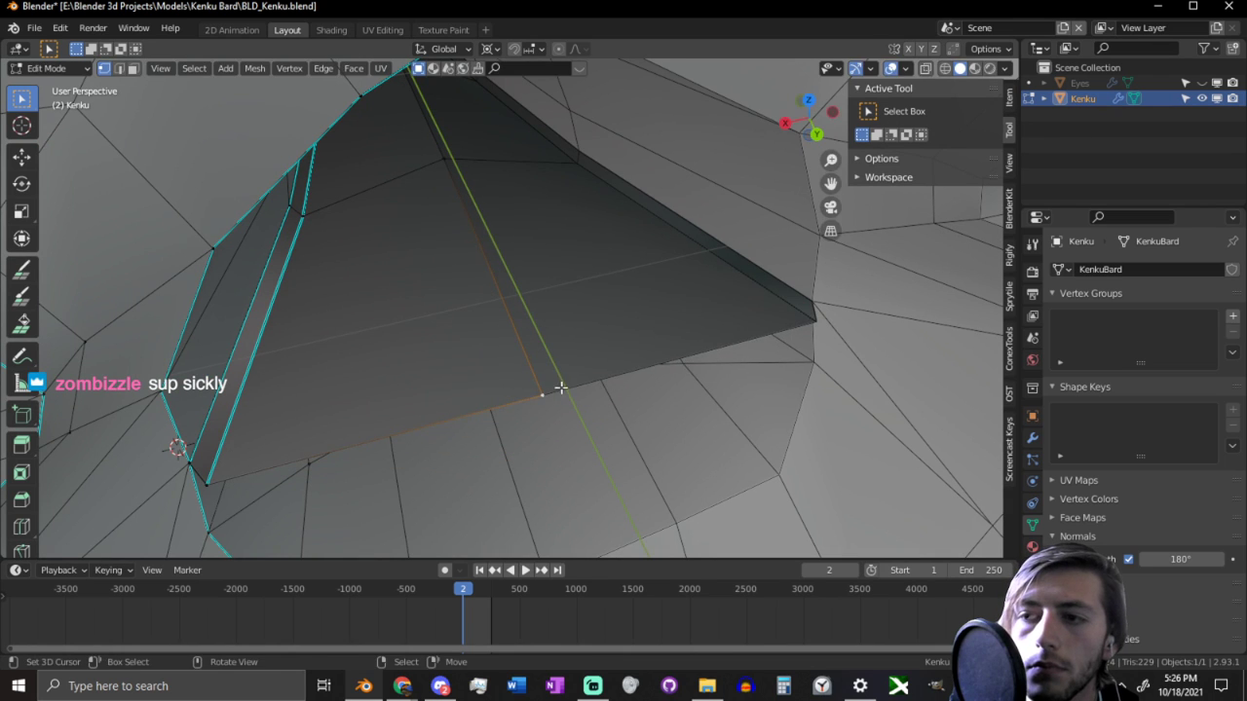
{"action": "middle_click_drag", "start_coordinate": [563, 272], "coordinate": [569, 289]}
{"action": "left_click", "coordinate": [532, 354], "text": "shift"}
{"action": "key", "text": "m"}
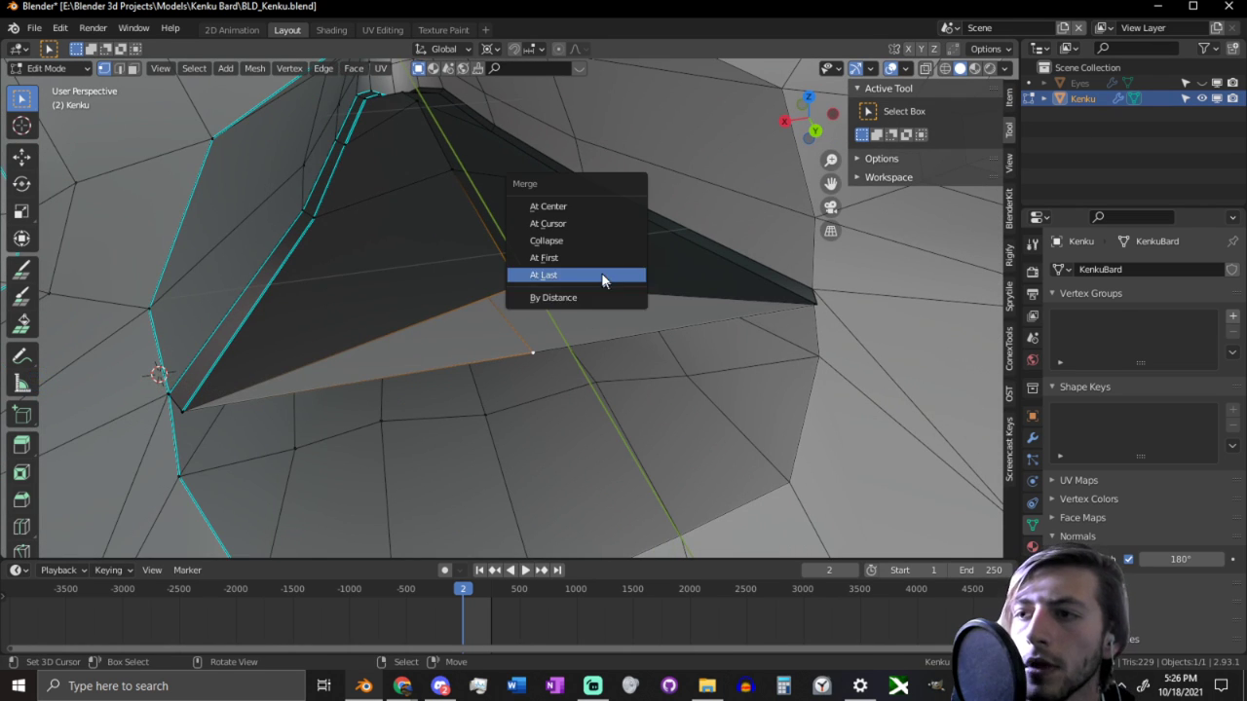
{"action": "left_click", "coordinate": [598, 272]}
Step: Move the merged centre vertex backward along Y to deepen the mouth interior
{"action": "middle_click_drag", "start_coordinate": [598, 272], "coordinate": [606, 306]}
{"action": "key", "text": "g"}
{"action": "key", "text": "y"}
{"action": "left_click", "coordinate": [680, 382]}
Step: Mark the rear edge where the mouth roof and floor join as sharp
{"action": "key", "text": "2"}
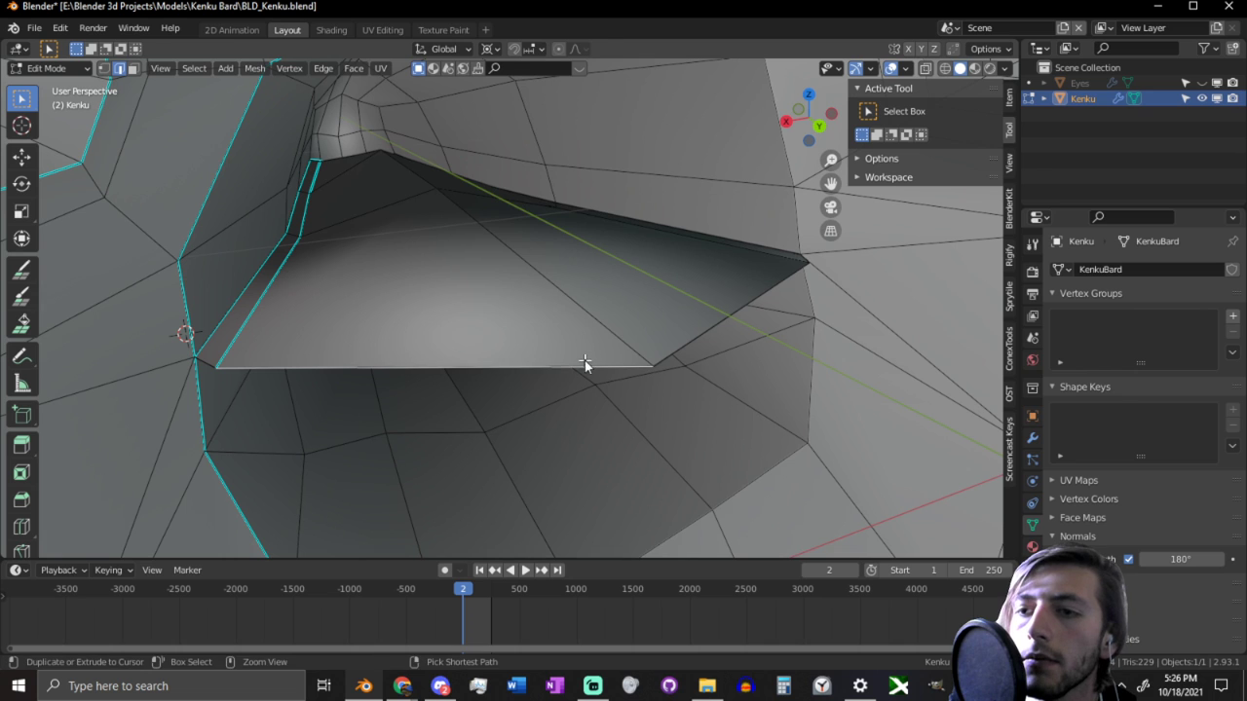
{"action": "key", "text": "ctrl+e"}
{"action": "left_click", "coordinate": [584, 363]}
{"action": "middle_click_drag", "start_coordinate": [584, 362], "coordinate": [463, 350]}
{"action": "key", "text": "ctrl+e"}
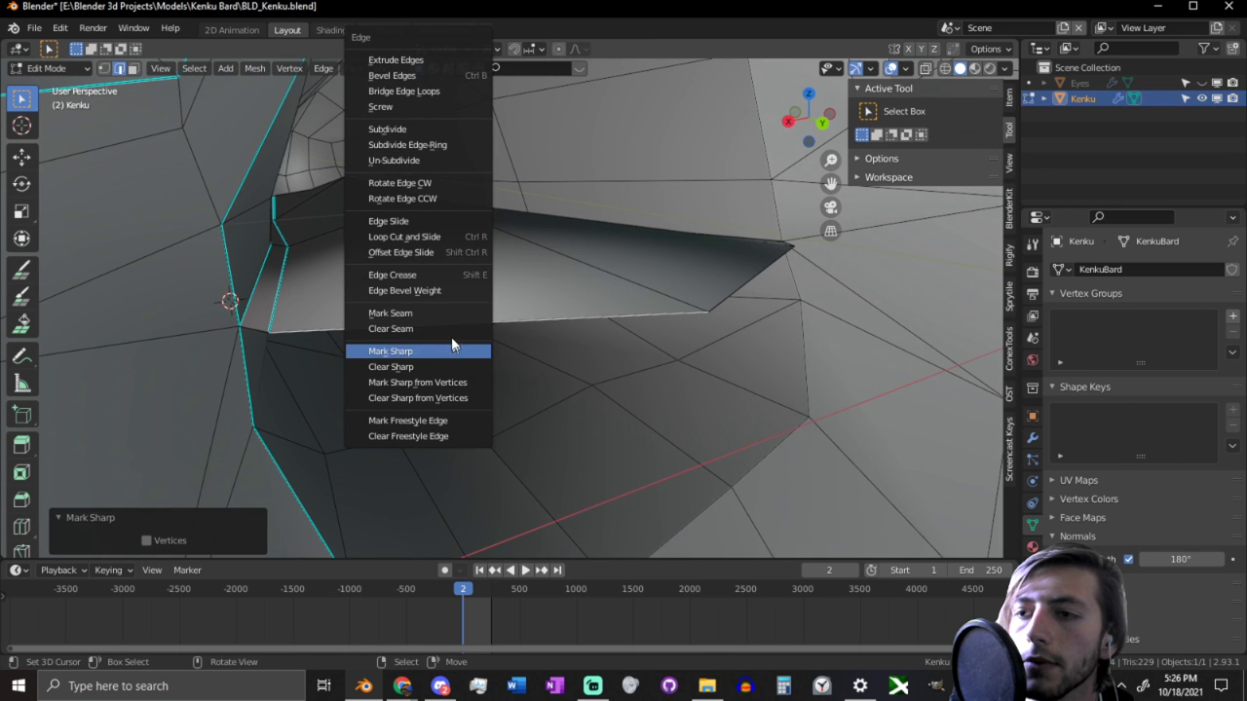
{"action": "left_click", "coordinate": [405, 351]}
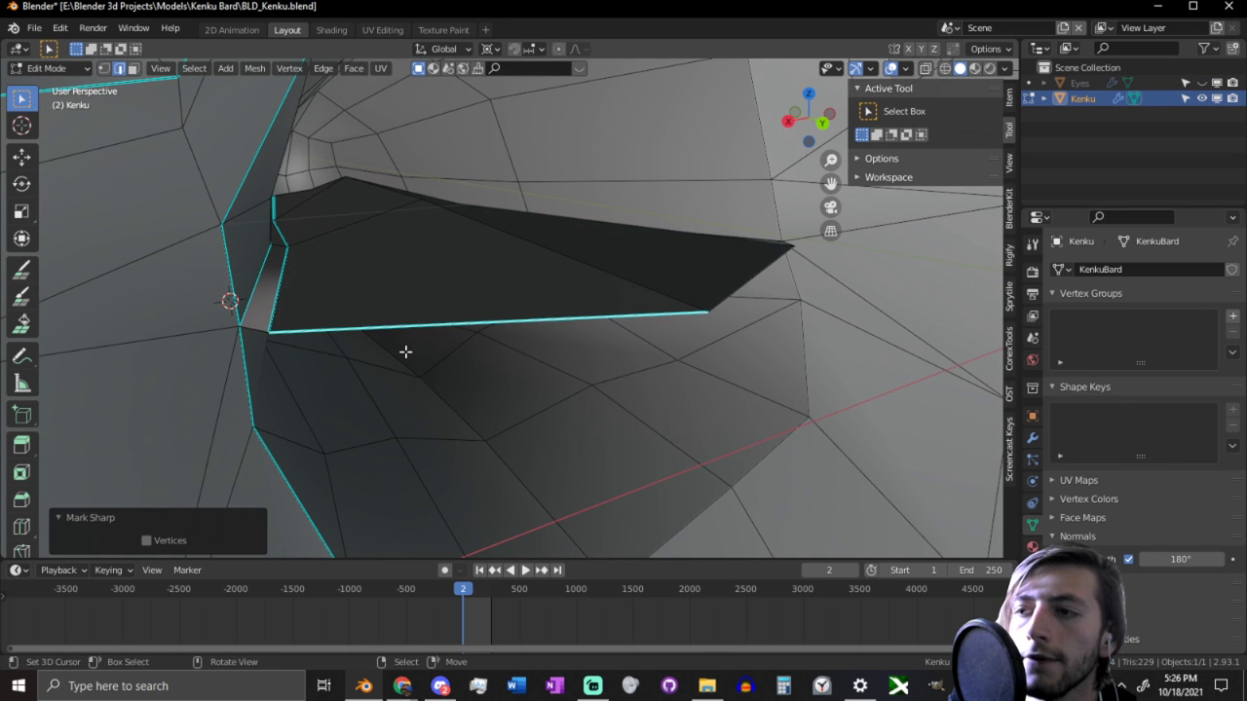
Step: Examine the open beak and mouth interior in Object Mode, deselected and with the viewport overlays temporarily off
{"action": "middle_click_drag", "start_coordinate": [403, 350], "coordinate": [561, 427]}
{"action": "key", "text": "Tab"}
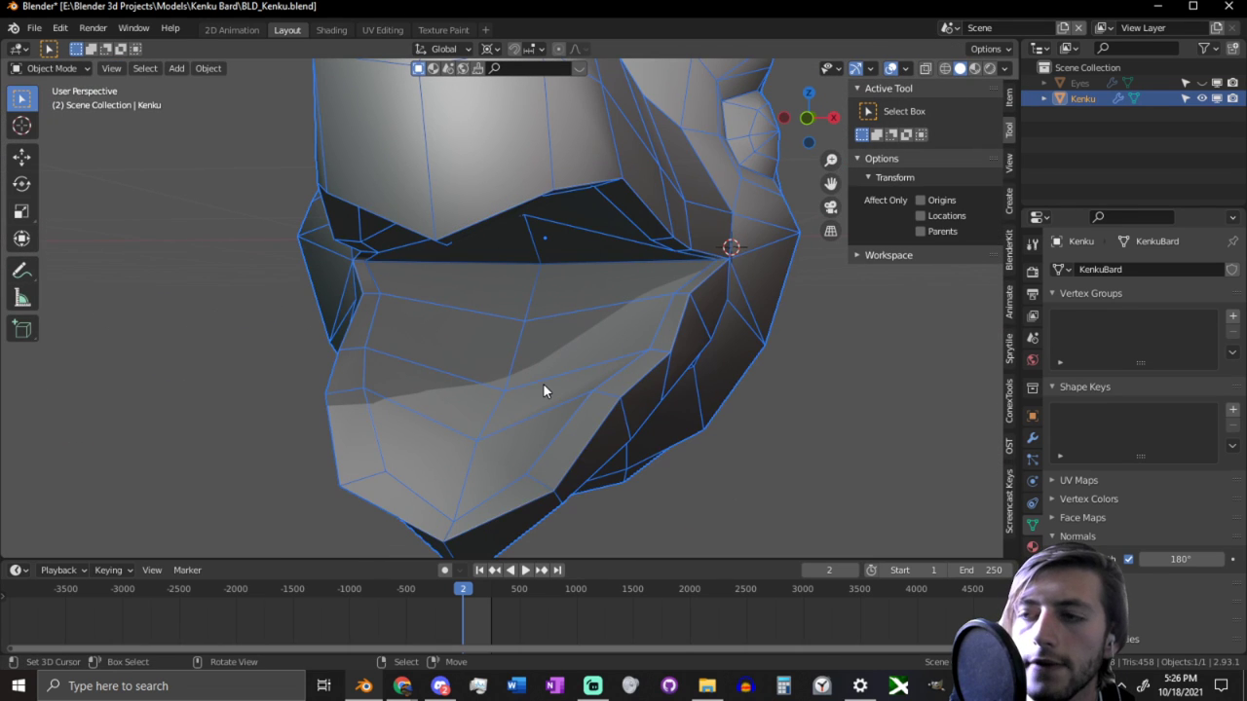
{"action": "middle_click_drag", "start_coordinate": [543, 385], "coordinate": [619, 369]}
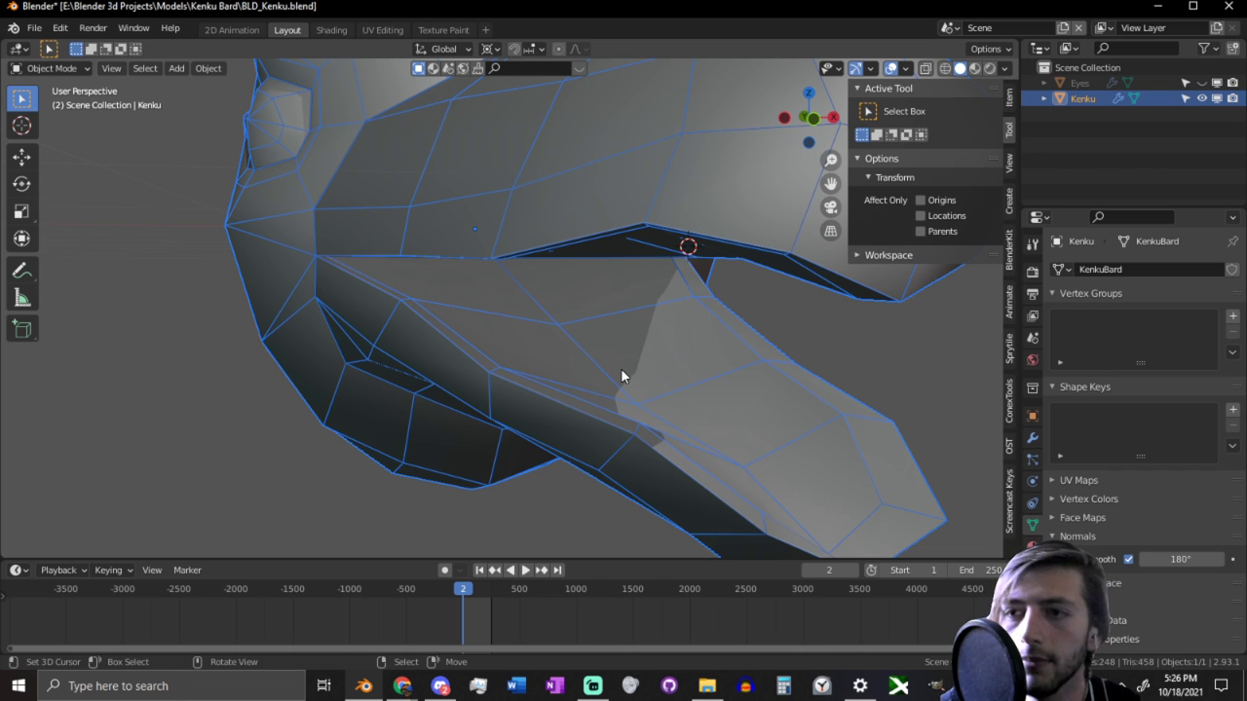
{"action": "scroll", "coordinate": [622, 370], "scroll_direction": "down", "scroll_amount": 5}
{"action": "middle_click_drag", "start_coordinate": [622, 370], "coordinate": [520, 279]}
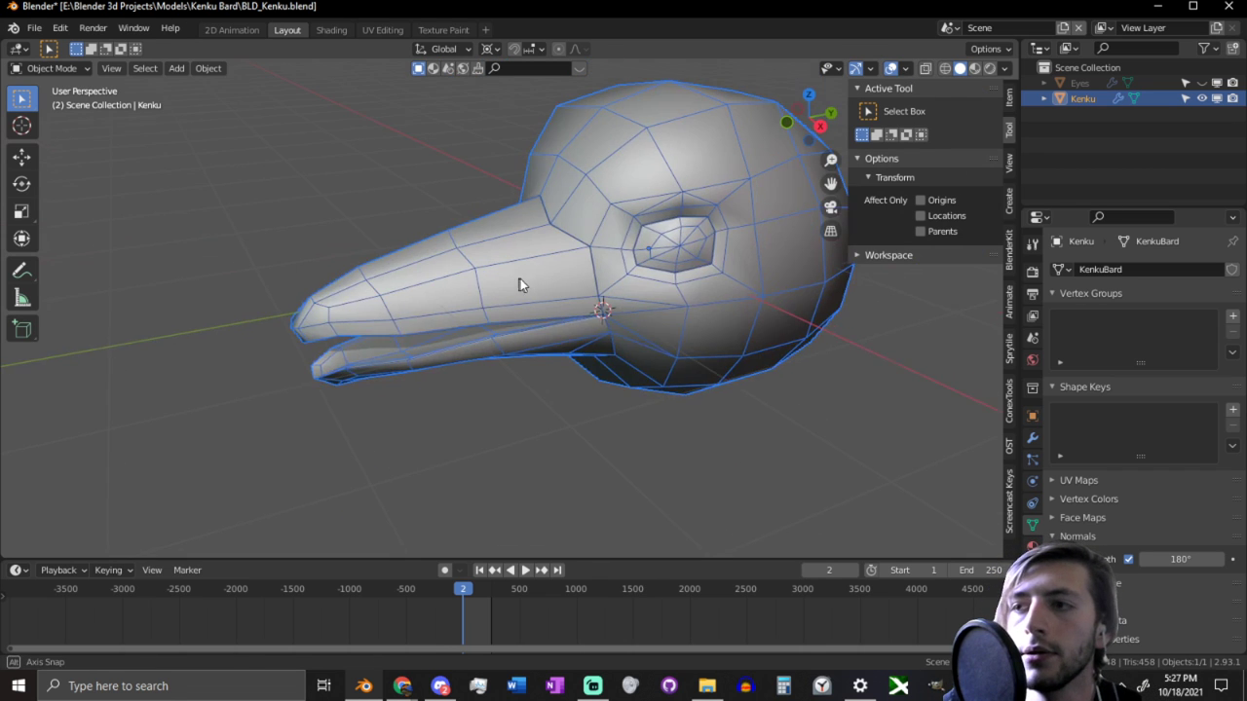
{"action": "middle_click_drag", "start_coordinate": [708, 230], "coordinate": [813, 326]}
{"action": "left_click", "coordinate": [891, 67]}
{"action": "key", "text": "alt+a"}
{"action": "middle_click_drag", "start_coordinate": [840, 185], "coordinate": [880, 200]}
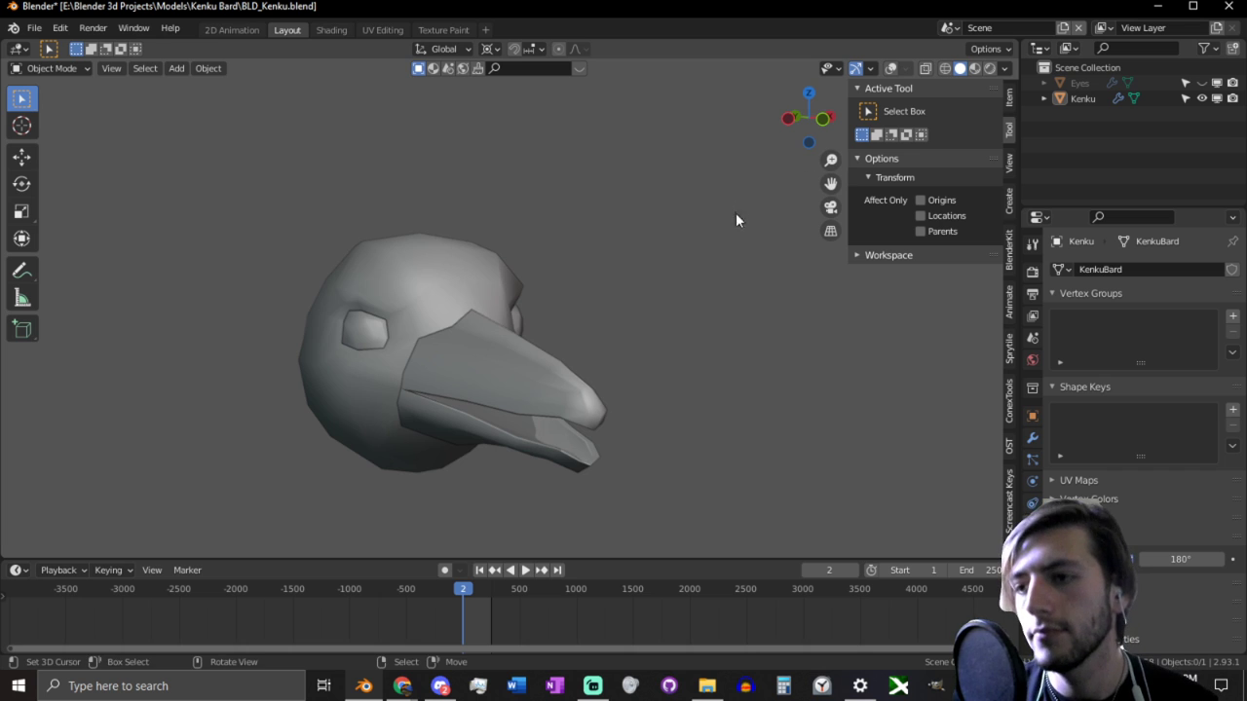
{"action": "middle_click_drag", "start_coordinate": [736, 220], "coordinate": [651, 290]}
{"action": "left_click", "coordinate": [891, 69]}
Step: Switch the head to Sculpt Mode and enlarge the Grab brush radius to 317 px
{"action": "key", "text": "Tab"}
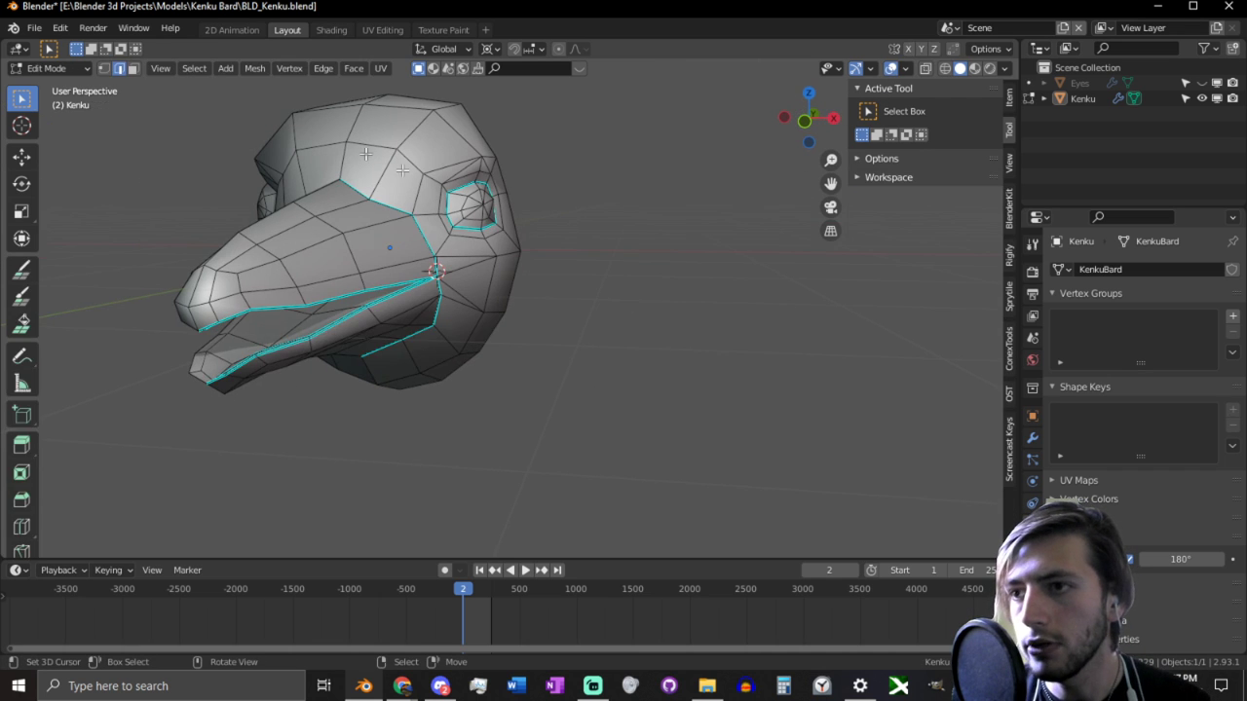
{"action": "key", "text": "Tab"}
{"action": "left_click", "coordinate": [54, 68]}
{"action": "left_click", "coordinate": [55, 120]}
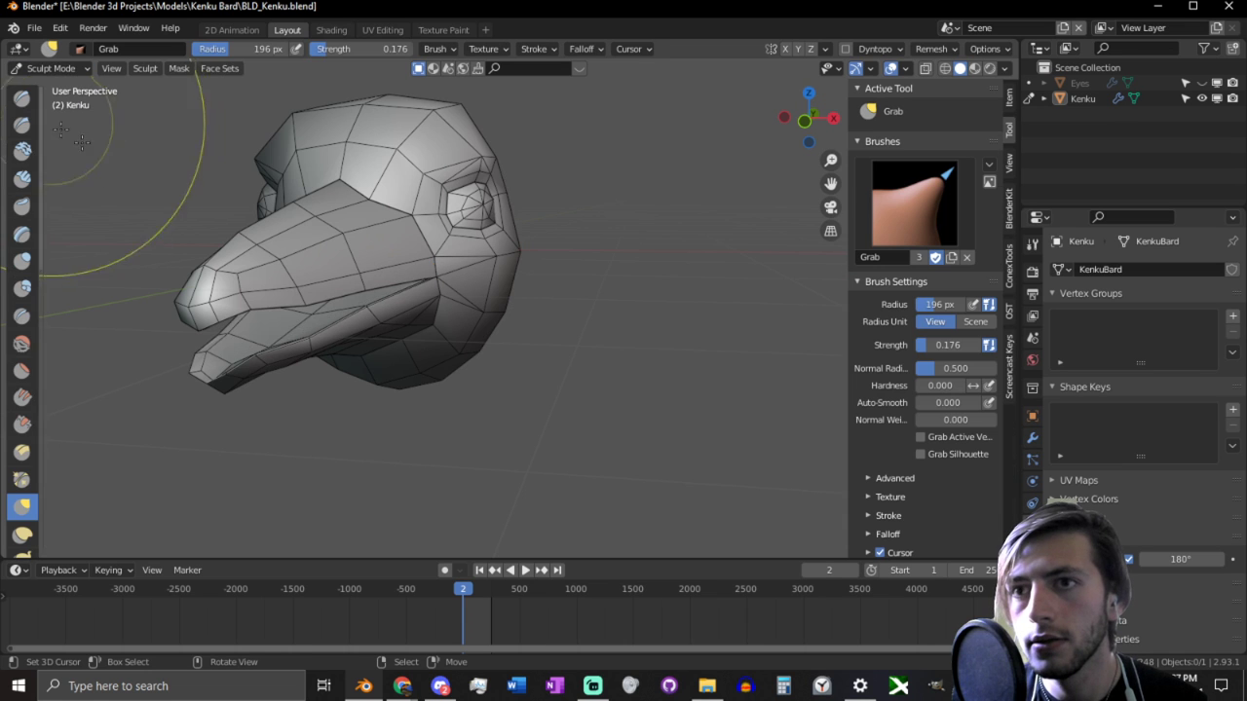
{"action": "scroll", "coordinate": [431, 292], "scroll_direction": "up", "scroll_amount": 4}
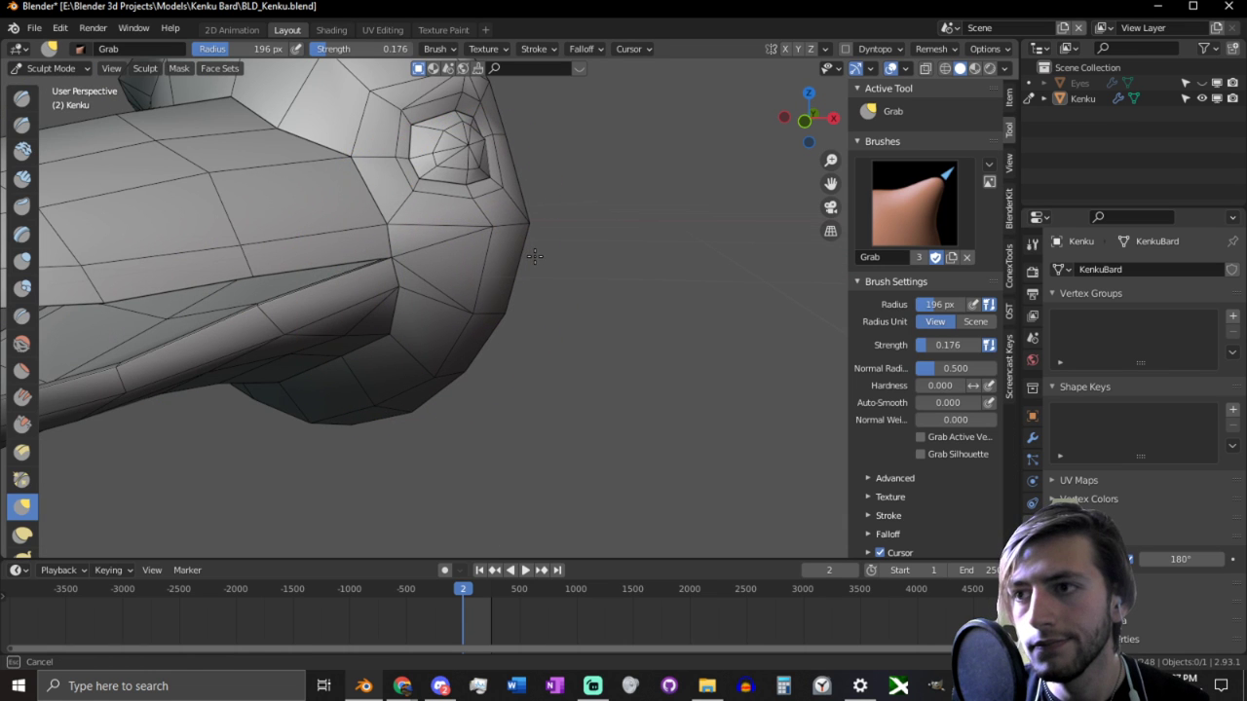
{"action": "middle_click_drag", "start_coordinate": [535, 256], "coordinate": [508, 291]}
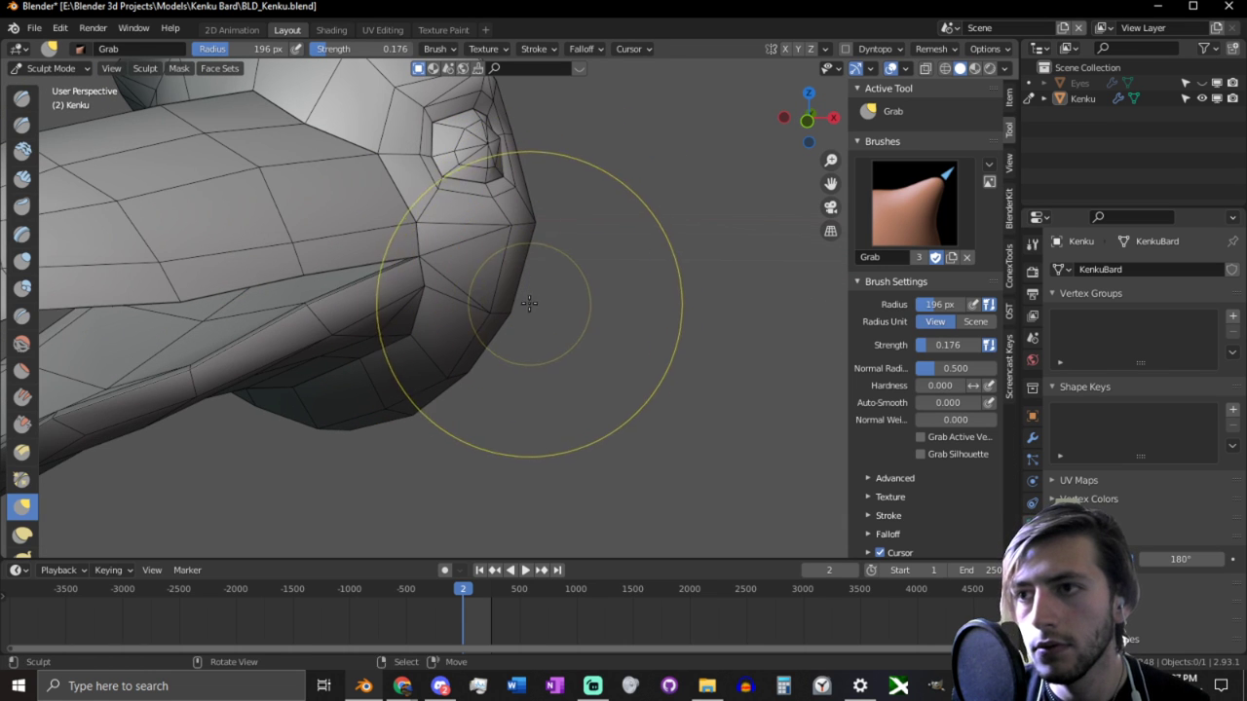
{"action": "scroll", "coordinate": [535, 298], "scroll_direction": "down", "scroll_amount": 3}
{"action": "key", "text": "f"}
{"action": "left_click", "coordinate": [649, 318]}
Step: Pull the side of the head behind the mouth corner inward with the Grab brush, undoing the first stroke
{"action": "left_click_drag", "start_coordinate": [546, 240], "coordinate": [419, 261]}
{"action": "key", "text": "ctrl+z"}
{"action": "left_click_drag", "start_coordinate": [548, 305], "coordinate": [425, 284]}
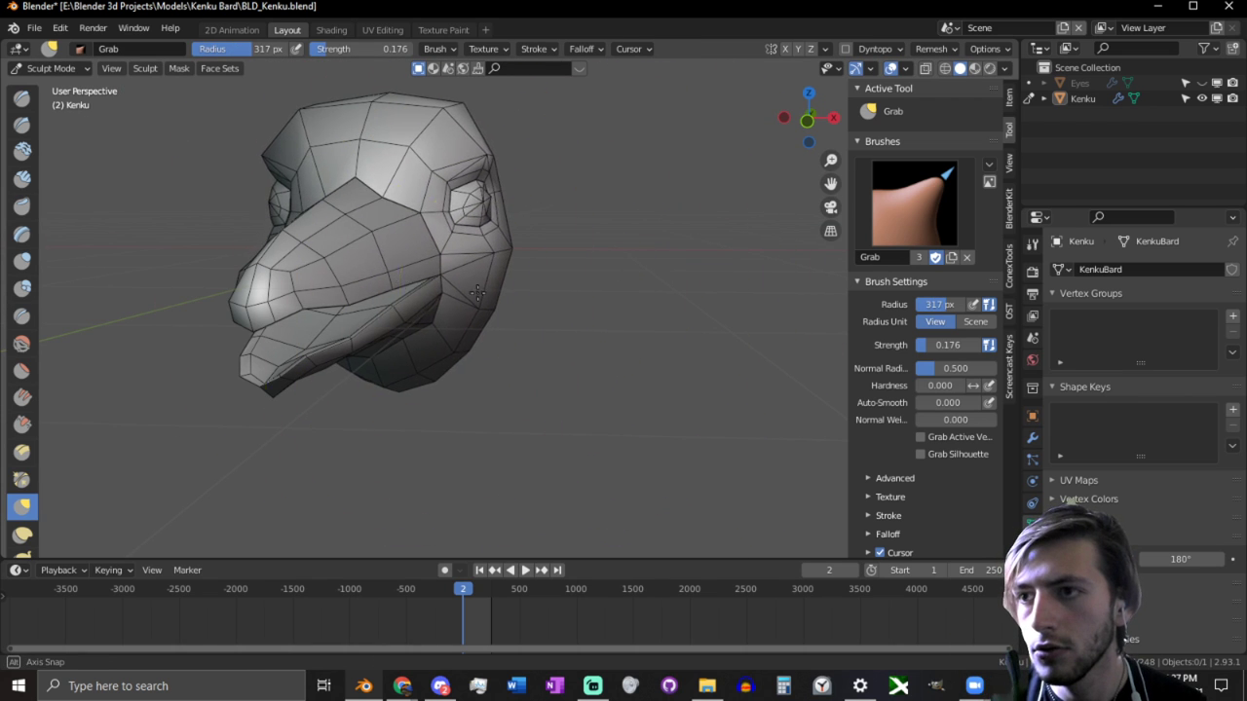
{"action": "mouse_move", "coordinate": [477, 292]}
{"action": "middle_mouse_down"}
{"action": "mouse_move", "coordinate": [601, 287]}
{"action": "mouse_move", "coordinate": [635, 319]}
{"action": "mouse_move", "coordinate": [346, 335]}
{"action": "mouse_move", "coordinate": [705, 265]}
{"action": "mouse_move", "coordinate": [577, 263]}
{"action": "mouse_move", "coordinate": [935, 259]}
{"action": "mouse_move", "coordinate": [718, 259]}
{"action": "middle_mouse_up"}
Step: Reveal any hidden geometry of the head mesh in Edit Mode
{"action": "key", "text": "Tab"}
{"action": "key", "text": "alt+h"}
{"action": "key", "text": "Tab"}
{"action": "key", "text": "Tab"}
{"action": "key", "text": "Tab"}
{"action": "key", "text": "Tab"}
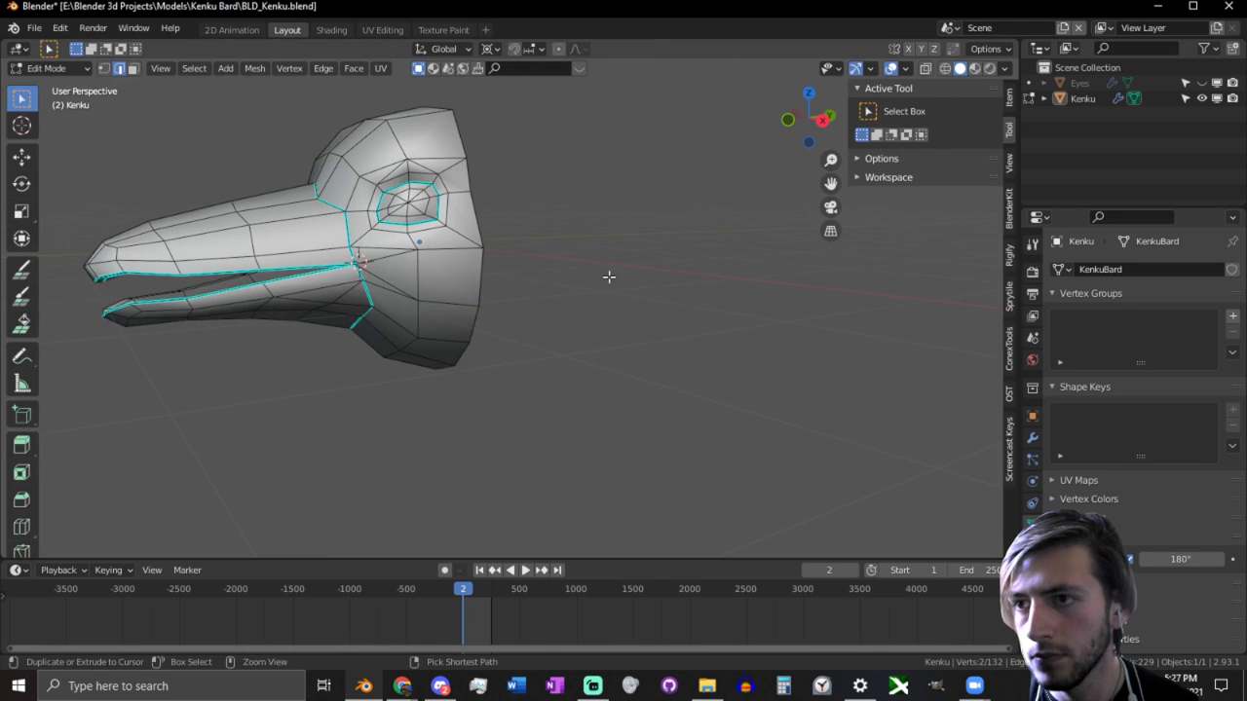
Step: Examine the head's profile, beak and mouth corner from the side and front, comparing Object Mode with Edit Mode
{"action": "key", "text": "Tab"}
{"action": "middle_click_drag", "start_coordinate": [607, 276], "coordinate": [735, 271]}
{"action": "key", "text": "Tab"}
{"action": "key", "text": "Tab"}
{"action": "middle_click_drag", "start_coordinate": [618, 275], "coordinate": [544, 309]}
{"action": "scroll", "coordinate": [544, 309], "scroll_direction": "up", "scroll_amount": 3}
{"action": "key", "text": "Tab"}
{"action": "middle_click_drag", "start_coordinate": [464, 226], "coordinate": [714, 274]}
{"action": "key", "text": "Tab"}
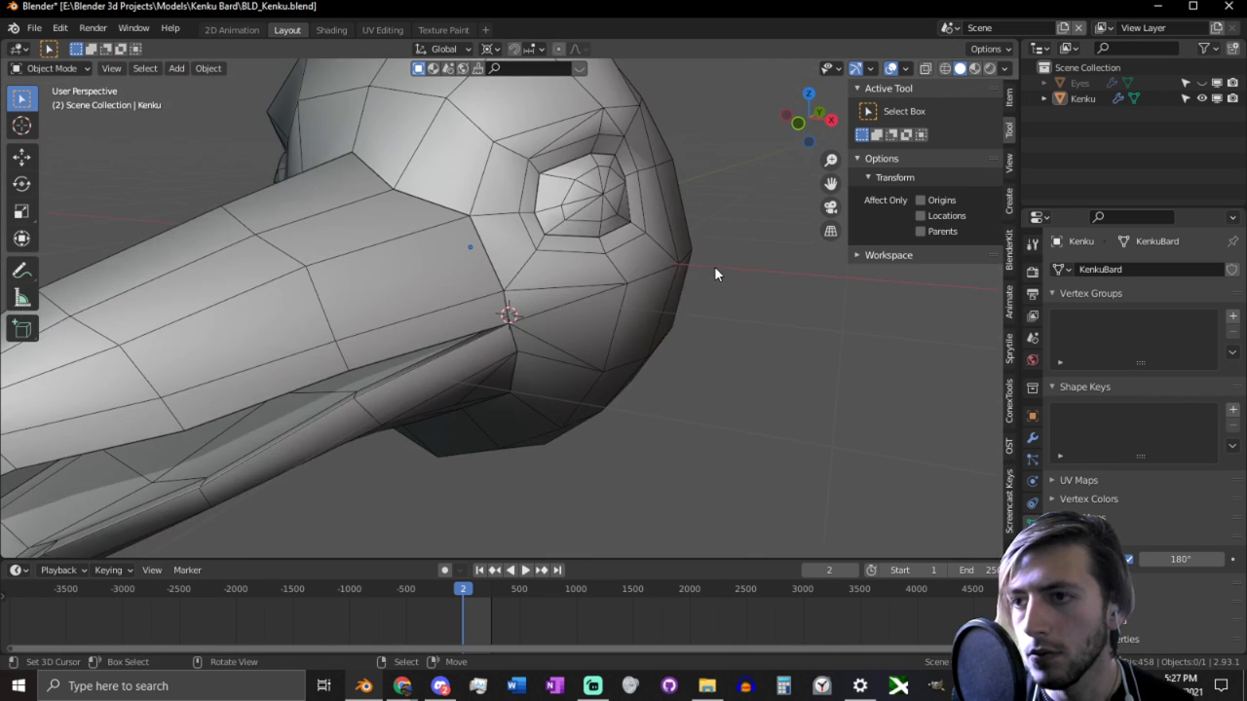
Step: Return the head to Sculpt Mode and nudge the mouth corner inward with the Grab brush
{"action": "left_click", "coordinate": [58, 68]}
{"action": "left_click", "coordinate": [54, 120]}
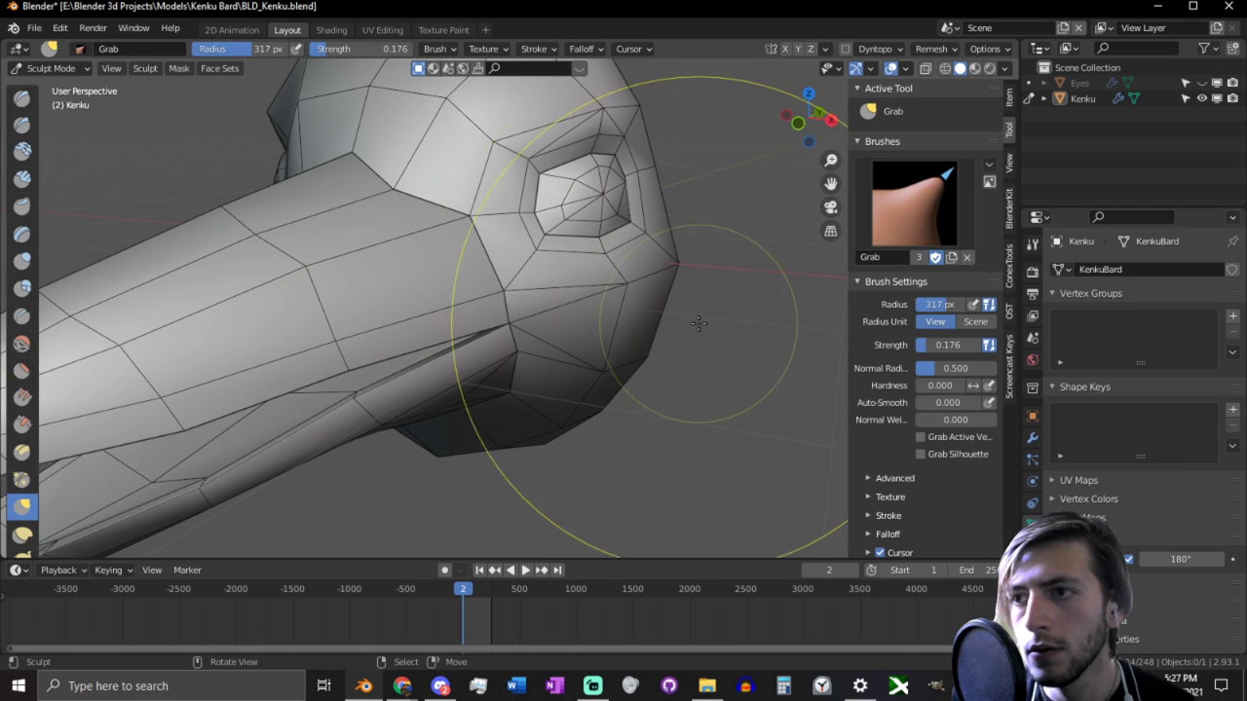
{"action": "middle_click_drag", "start_coordinate": [682, 325], "coordinate": [709, 306]}
{"action": "left_click_drag", "start_coordinate": [589, 314], "coordinate": [570, 301]}
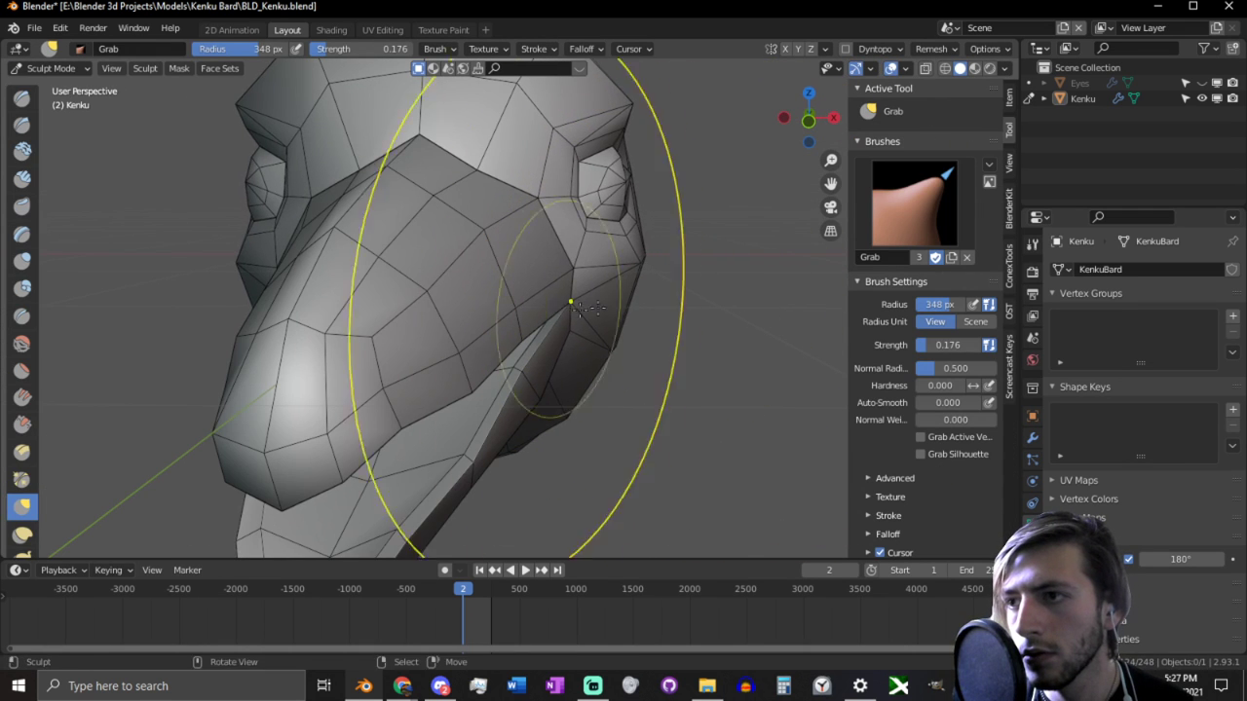
{"action": "mouse_move", "coordinate": [570, 301]}
{"action": "middle_mouse_down"}
{"action": "mouse_move", "coordinate": [529, 345]}
{"action": "mouse_move", "coordinate": [601, 295]}
{"action": "mouse_move", "coordinate": [529, 286]}
{"action": "mouse_move", "coordinate": [570, 289]}
{"action": "mouse_move", "coordinate": [601, 227]}
{"action": "mouse_move", "coordinate": [437, 337]}
{"action": "mouse_move", "coordinate": [445, 348]}
{"action": "mouse_move", "coordinate": [565, 289]}
{"action": "mouse_move", "coordinate": [482, 288]}
{"action": "mouse_move", "coordinate": [590, 312]}
{"action": "mouse_move", "coordinate": [574, 295]}
{"action": "middle_mouse_up"}
Step: Reduce the Grab brush radius to 145 px and nudge the vertices inside the eye into a rounder shape
{"action": "key", "text": "f"}
{"action": "left_click", "coordinate": [584, 287]}
{"action": "key", "text": "f"}
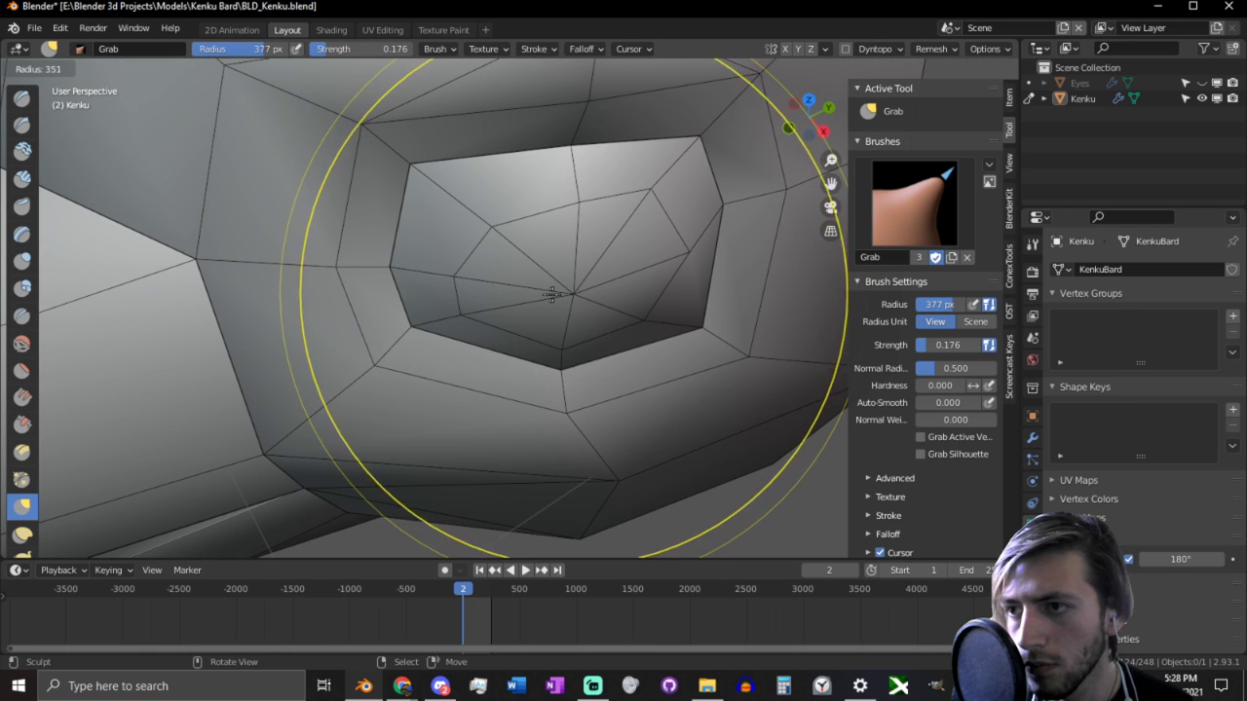
{"action": "left_click", "coordinate": [564, 292]}
{"action": "left_click_drag", "start_coordinate": [519, 287], "coordinate": [511, 285]}
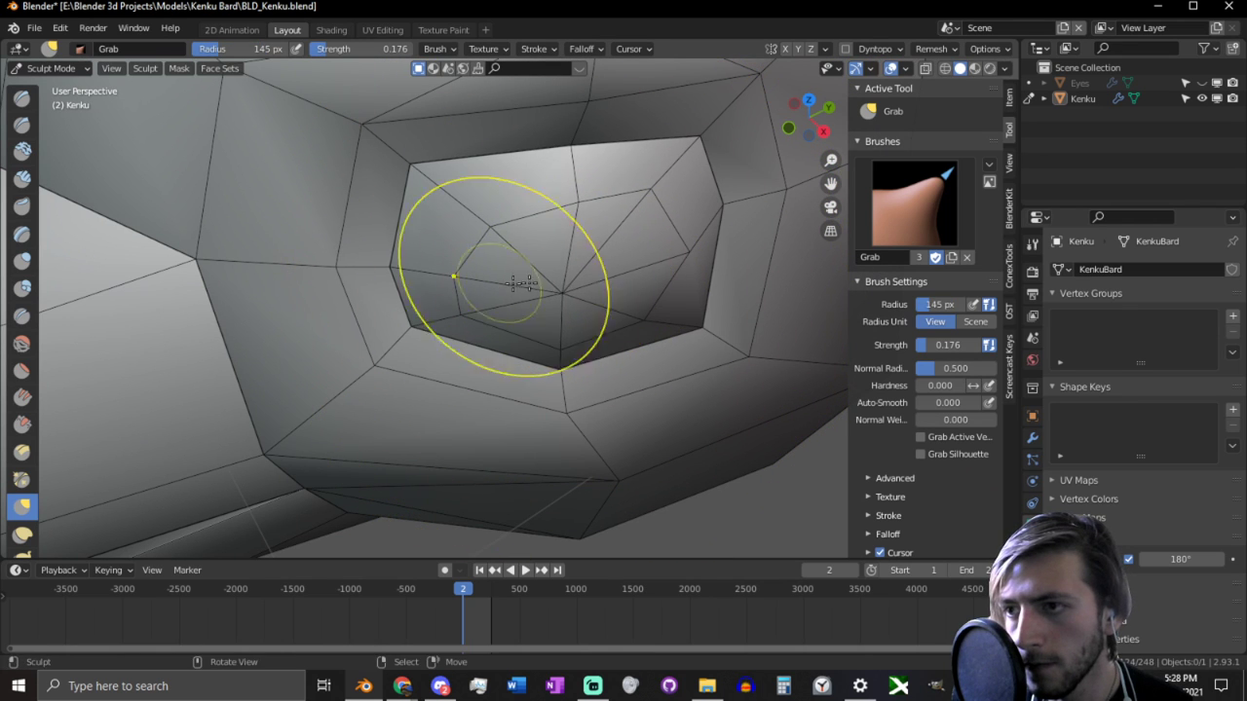
{"action": "mouse_move", "coordinate": [645, 265]}
{"action": "left_mouse_down"}
{"action": "mouse_move", "coordinate": [626, 279]}
{"action": "mouse_move", "coordinate": [635, 288]}
{"action": "left_mouse_up"}
{"action": "middle_click_drag", "start_coordinate": [637, 292], "coordinate": [568, 278]}
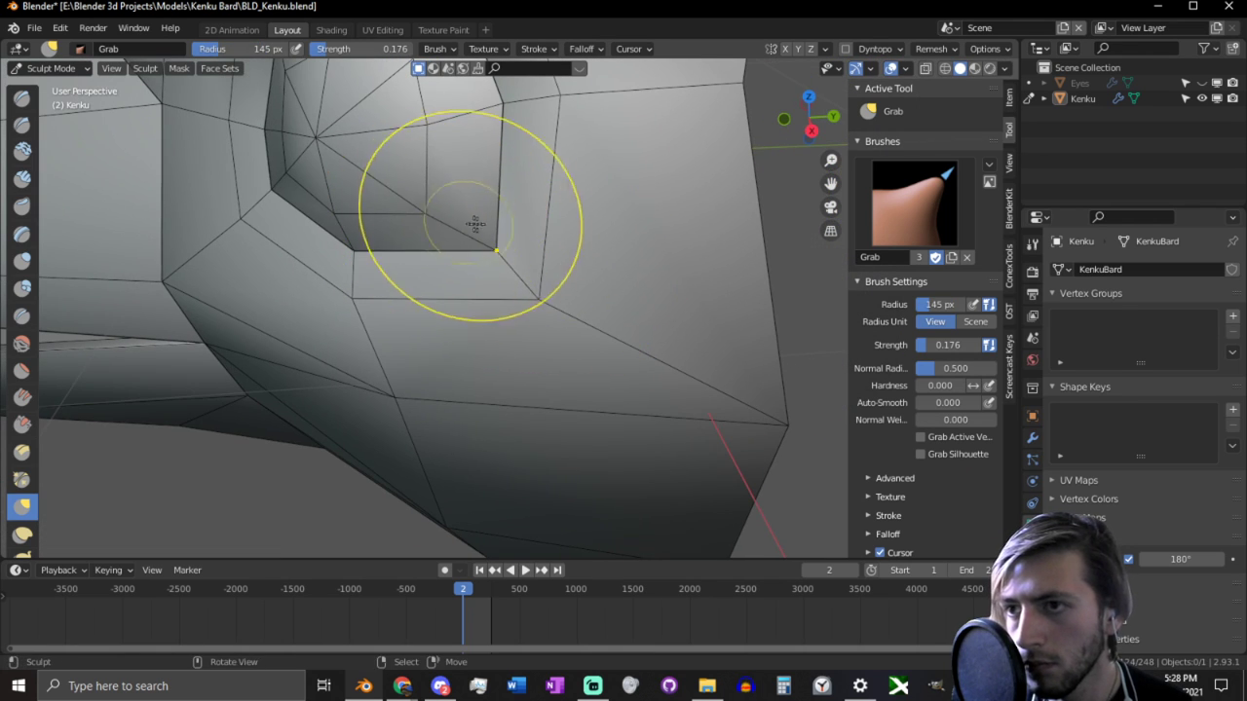
{"action": "mouse_move", "coordinate": [473, 225]}
{"action": "middle_mouse_down"}
{"action": "mouse_move", "coordinate": [390, 230]}
{"action": "mouse_move", "coordinate": [496, 234]}
{"action": "middle_mouse_up"}
Step: Examine the eyes and crown in Object Mode with the viewport overlays temporarily off
{"action": "key", "text": "Tab"}
{"action": "scroll", "coordinate": [409, 232], "scroll_direction": "down", "scroll_amount": 5}
{"action": "key", "text": "ctrl+Tab"}
{"action": "left_click", "coordinate": [434, 243]}
{"action": "middle_click_drag", "start_coordinate": [421, 243], "coordinate": [637, 234]}
{"action": "middle_click_drag", "start_coordinate": [721, 169], "coordinate": [671, 210]}
{"action": "key", "text": "shift+alt+z"}
{"action": "scroll", "coordinate": [732, 216], "scroll_direction": "down", "scroll_amount": 4}
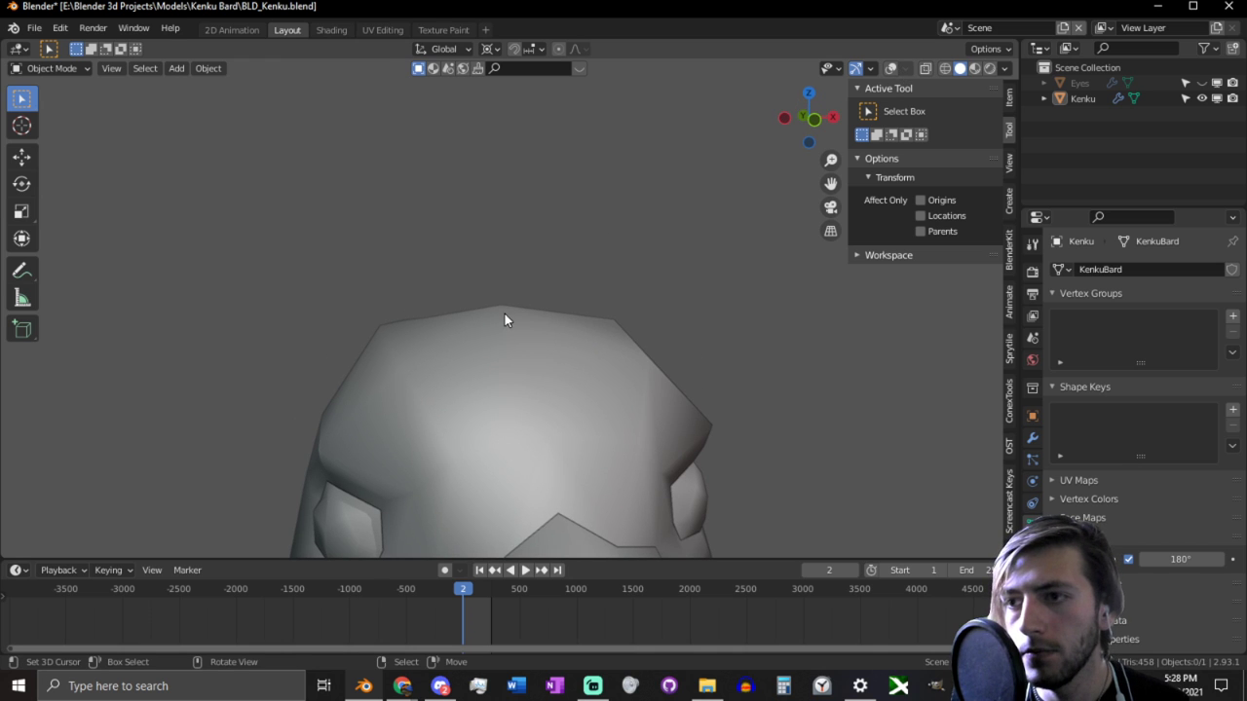
{"action": "key", "text": "Tab"}
{"action": "left_click", "coordinate": [888, 69]}
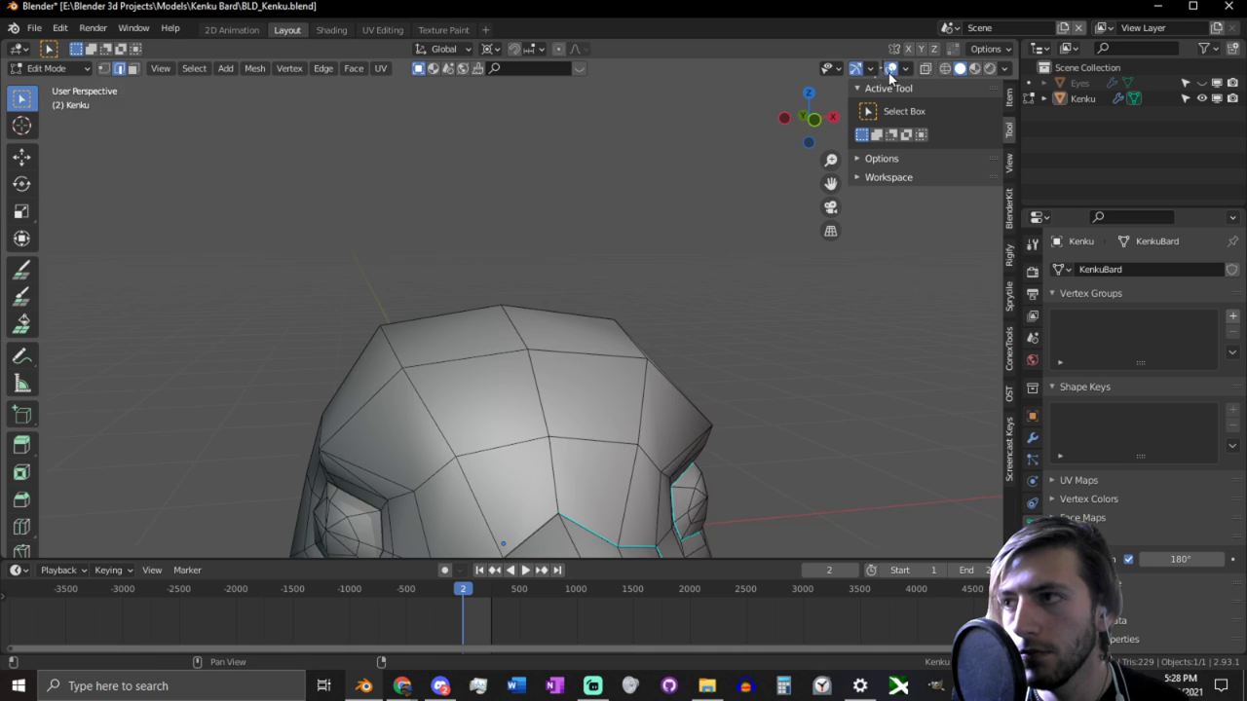
Step: Place the 3D cursor on the front of the crown and add a mesh plane there
{"action": "middle_click_drag", "start_coordinate": [622, 257], "coordinate": [532, 340]}
{"action": "key", "text": "ctrl+Tab"}
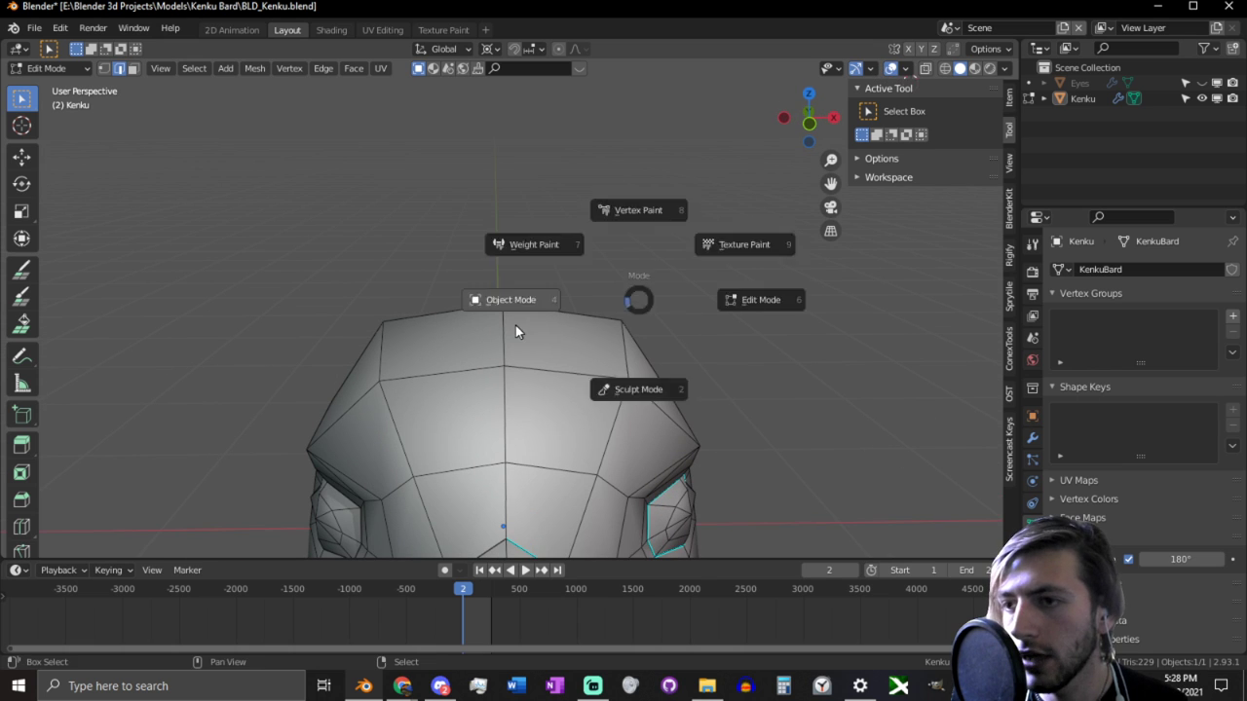
{"action": "left_click", "coordinate": [515, 327]}
{"action": "right_click", "coordinate": [506, 326], "text": "shift"}
{"action": "key", "text": "Tab"}
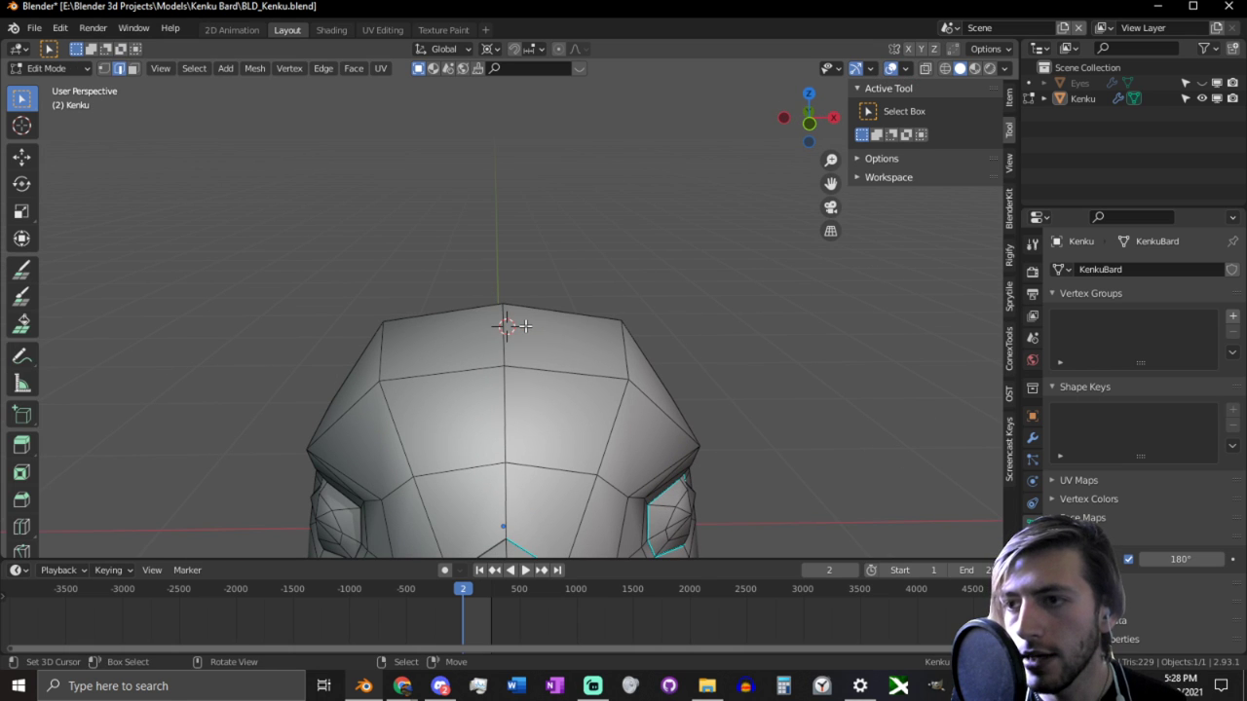
{"action": "key", "text": "Tab"}
{"action": "key", "text": "shift+a"}
{"action": "mouse_move", "coordinate": [501, 335]}
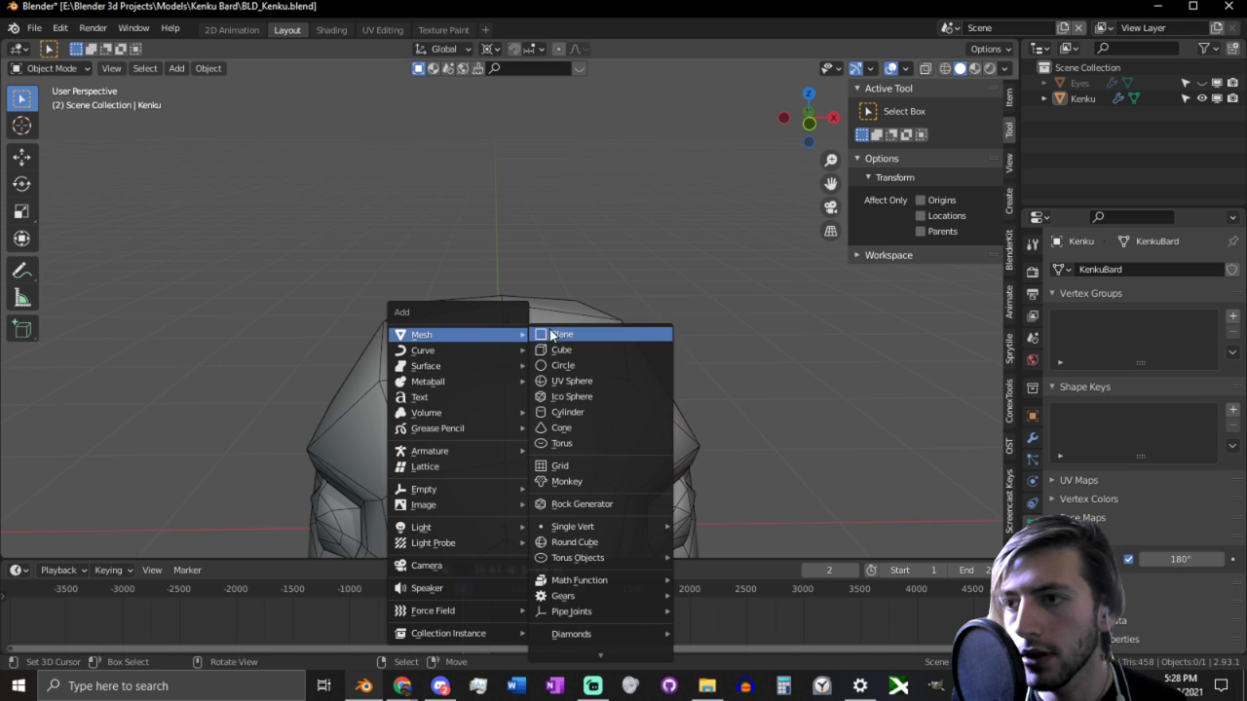
{"action": "left_click", "coordinate": [557, 337]}
Step: Tilt the plane upright in Edit Mode with a trackball rotation of about 84.2° and -25.2°
{"action": "key", "text": "Tab"}
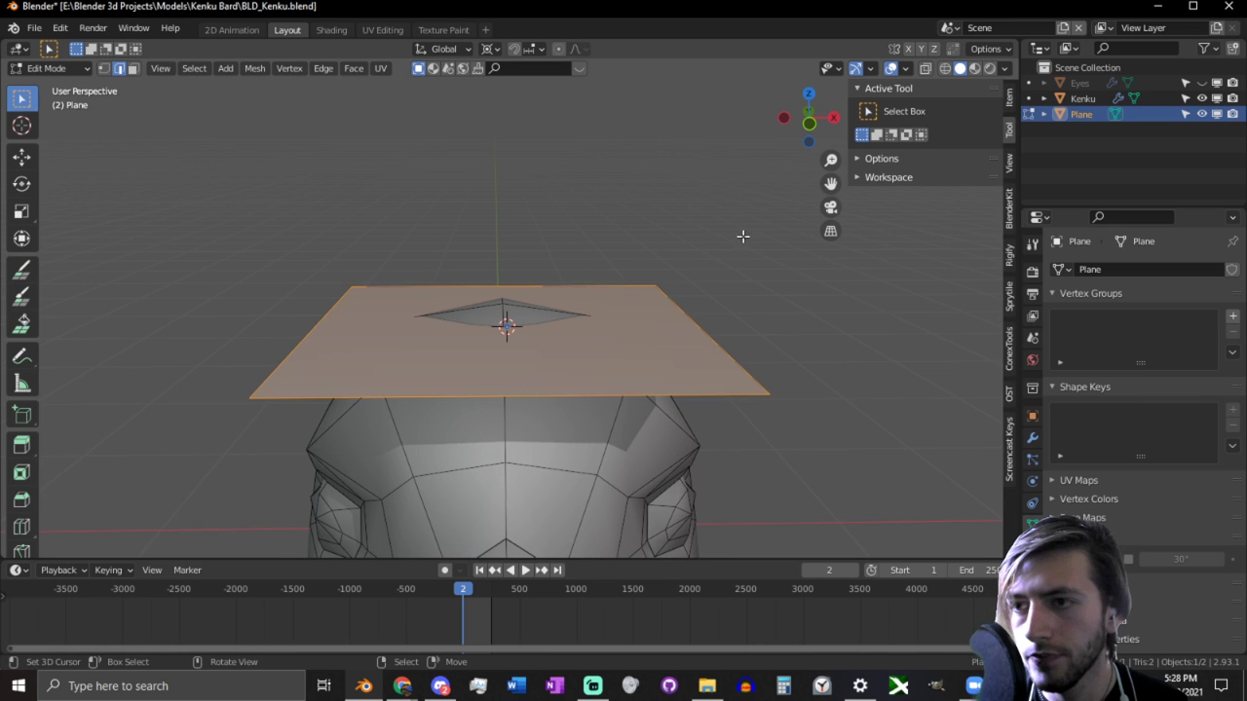
{"action": "key", "text": "r"}
{"action": "key", "text": "r"}
{"action": "left_click", "coordinate": [685, 334]}
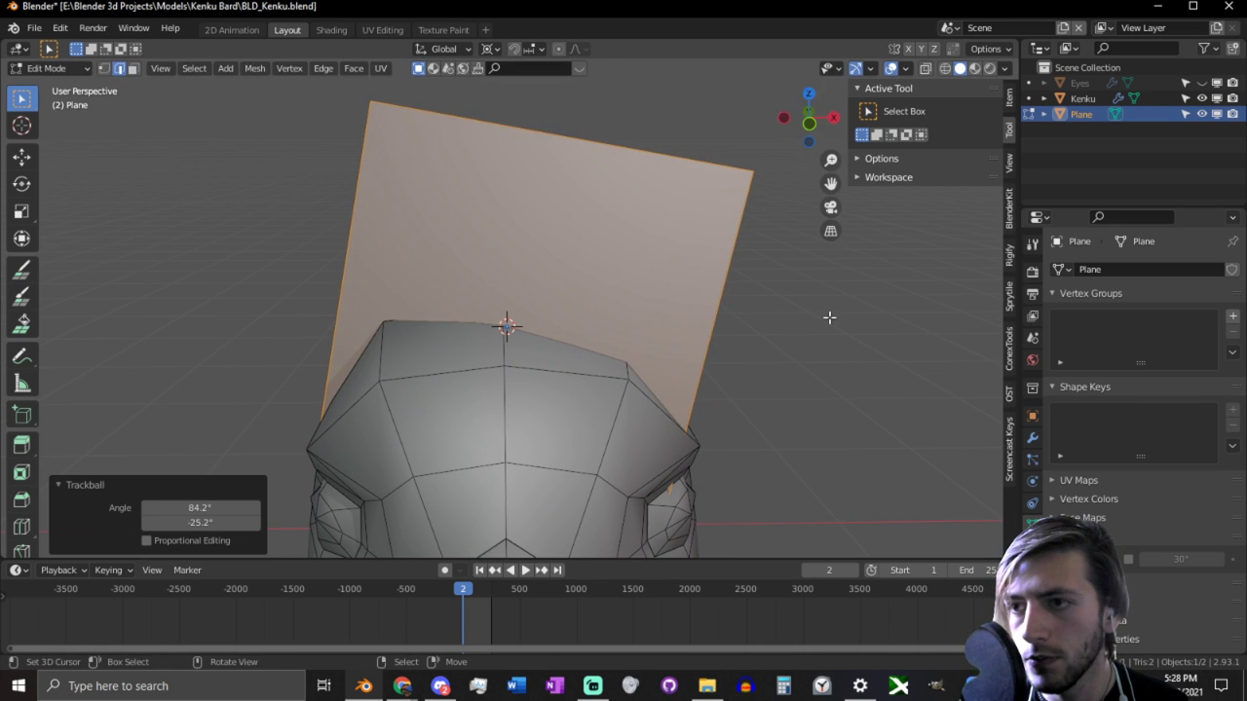
Step: Shrink the plane to a small tab on the crown and extrude its upper edge into a four-segment strip curving over
{"action": "key", "text": "s"}
{"action": "left_click", "coordinate": [535, 312]}
{"action": "middle_click_drag", "start_coordinate": [536, 312], "coordinate": [456, 235]}
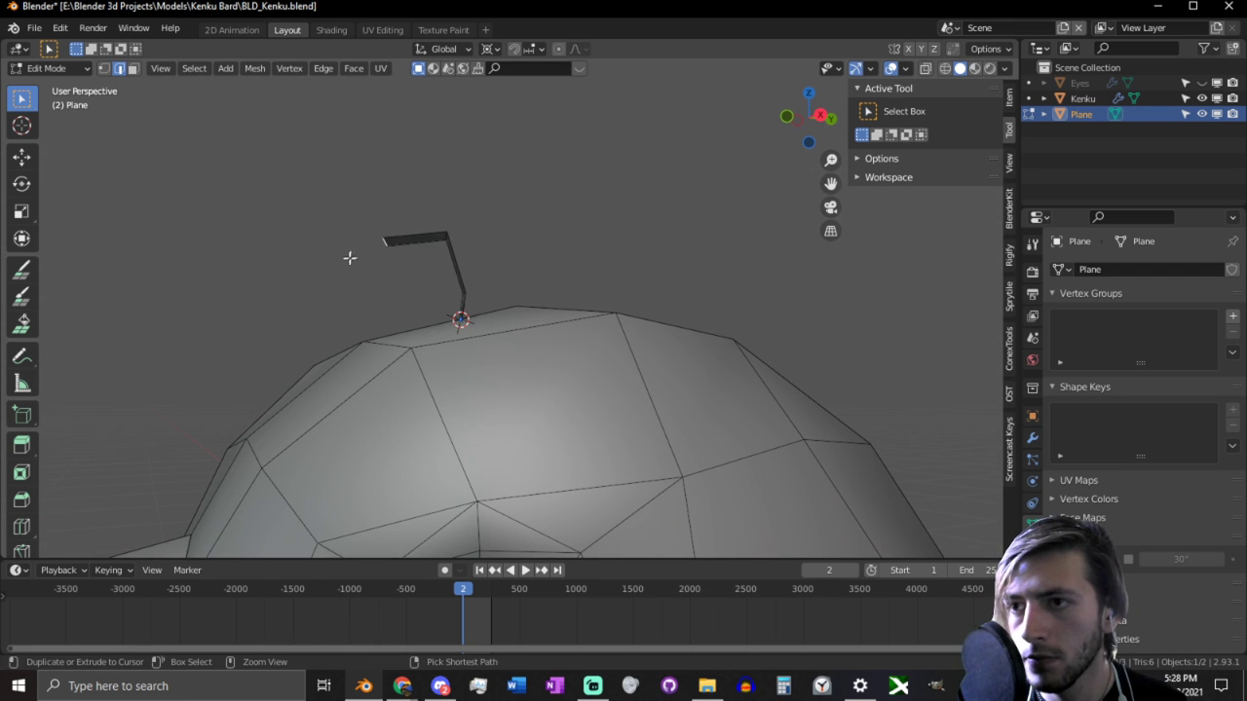
{"action": "middle_click_drag", "start_coordinate": [353, 285], "coordinate": [487, 271]}
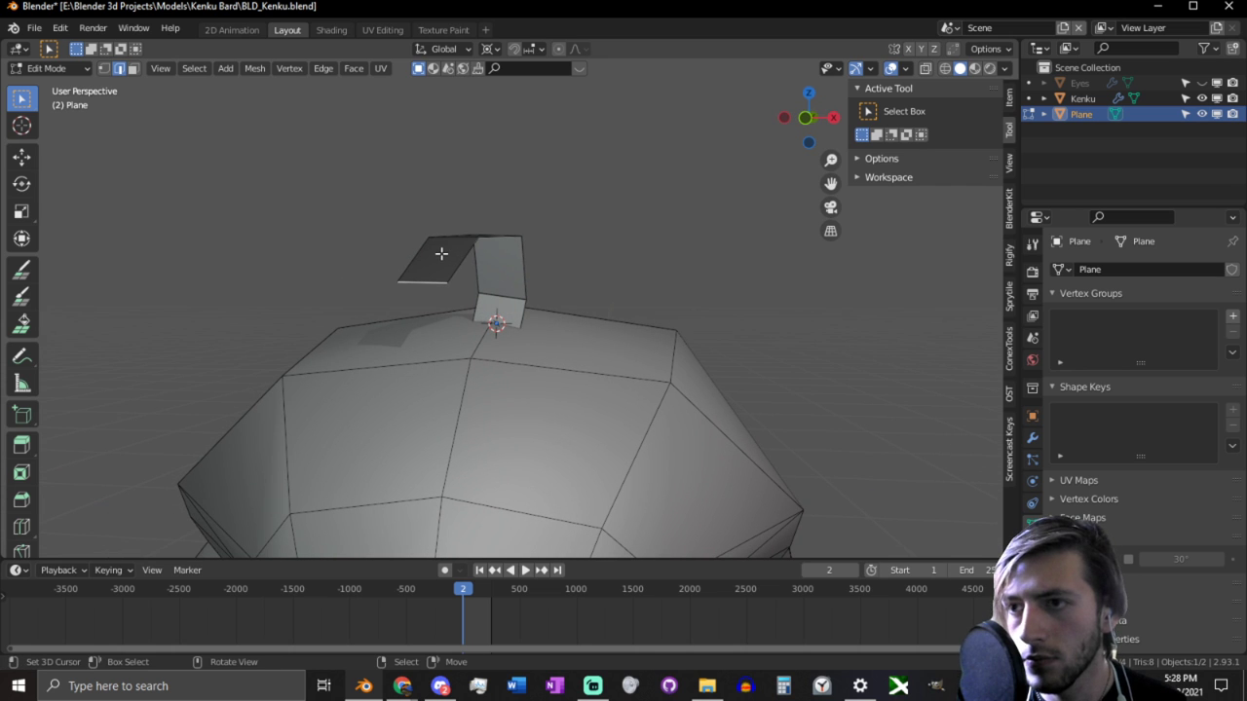
Step: Scale the whole strip up by about 2.119 and rotate it about -25.3° around the global Z axis
{"action": "key", "text": "l"}
{"action": "key", "text": "s"}
{"action": "left_click", "coordinate": [492, 100]}
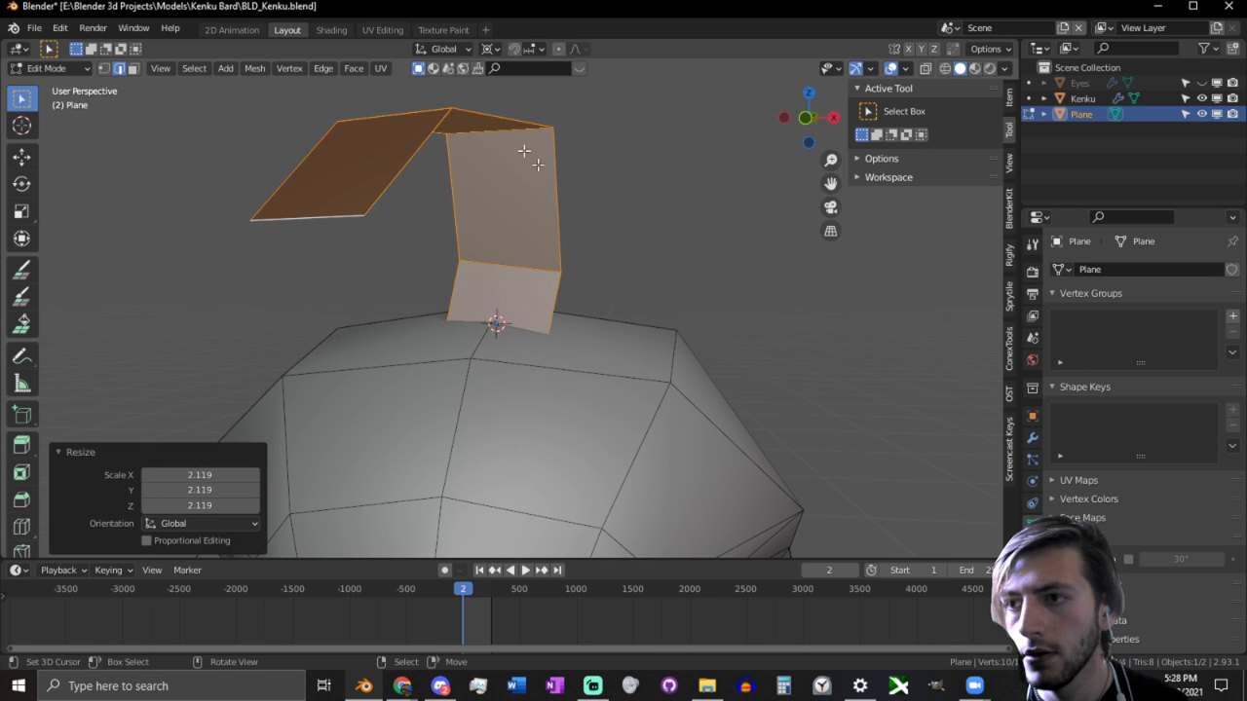
{"action": "scroll", "coordinate": [555, 214], "scroll_direction": "down", "scroll_amount": 6}
{"action": "middle_click_drag", "start_coordinate": [575, 256], "coordinate": [470, 284]}
{"action": "key", "text": "r"}
{"action": "key", "text": "z"}
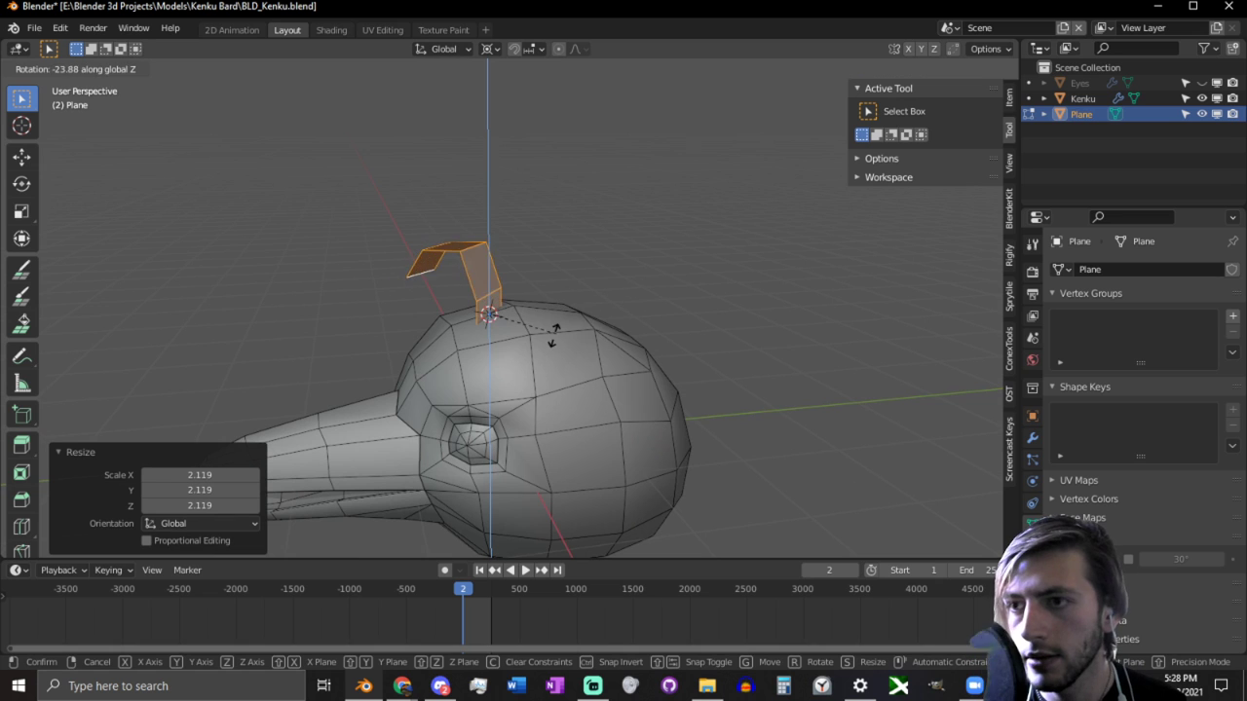
{"action": "left_click", "coordinate": [554, 333]}
{"action": "middle_click_drag", "start_coordinate": [554, 333], "coordinate": [504, 280]}
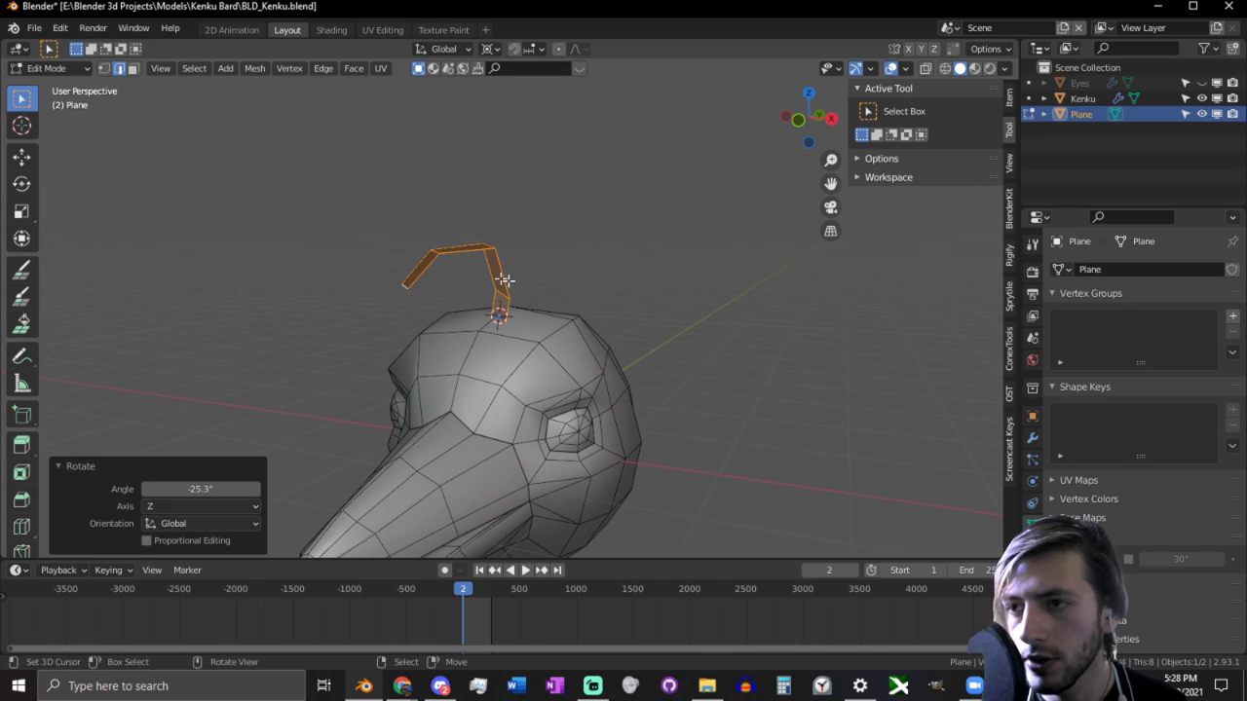
Step: Raise the strip's tip face by about 0.25 m, shifting it slightly along X and Y
{"action": "key", "text": "3"}
{"action": "left_click", "coordinate": [422, 266]}
{"action": "key", "text": "g"}
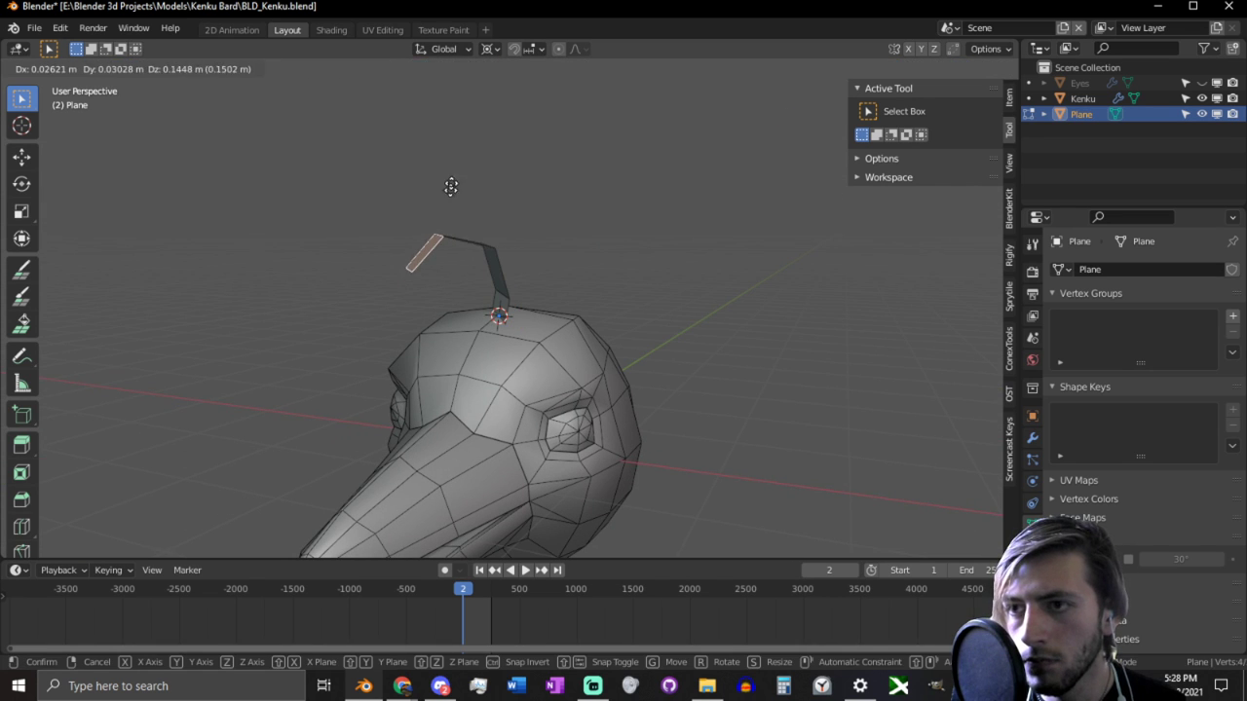
{"action": "left_click", "coordinate": [458, 176]}
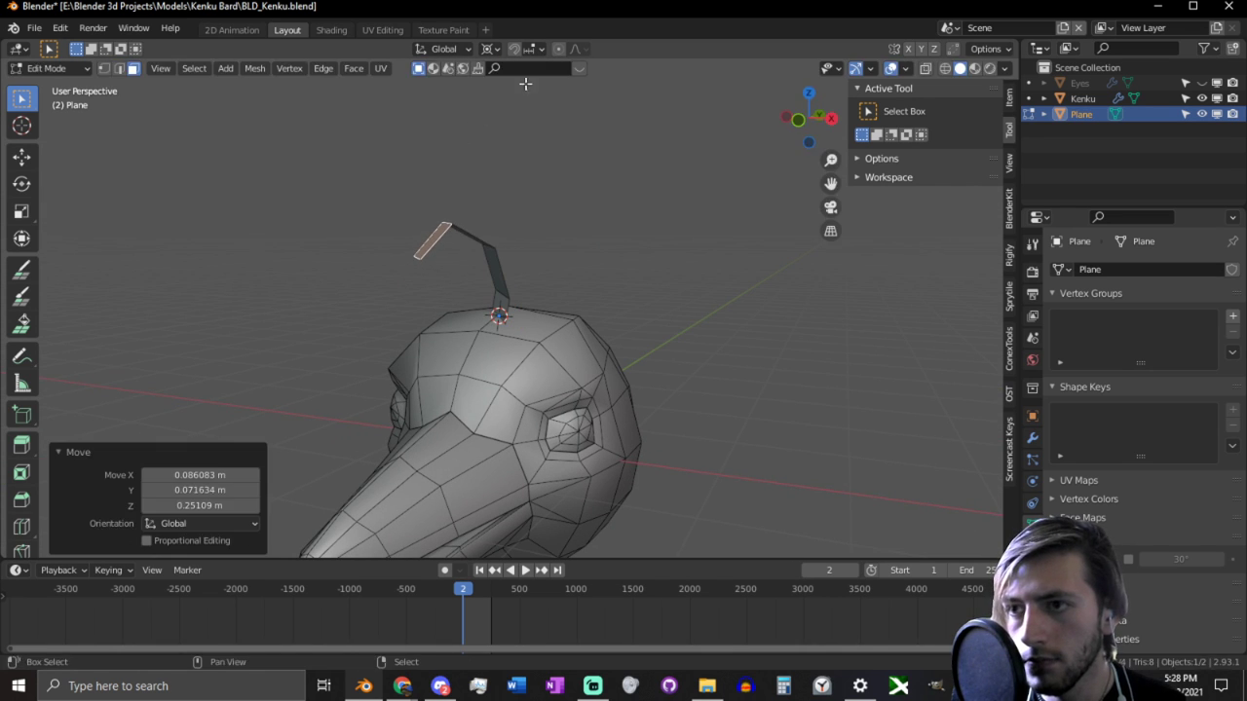
Step: Check the strip with the Face Orientation overlay, try flipping the tip face's normal, and turn the overlay off again
{"action": "key", "text": "l"}
{"action": "key", "text": "q"}
{"action": "left_click", "coordinate": [483, 244]}
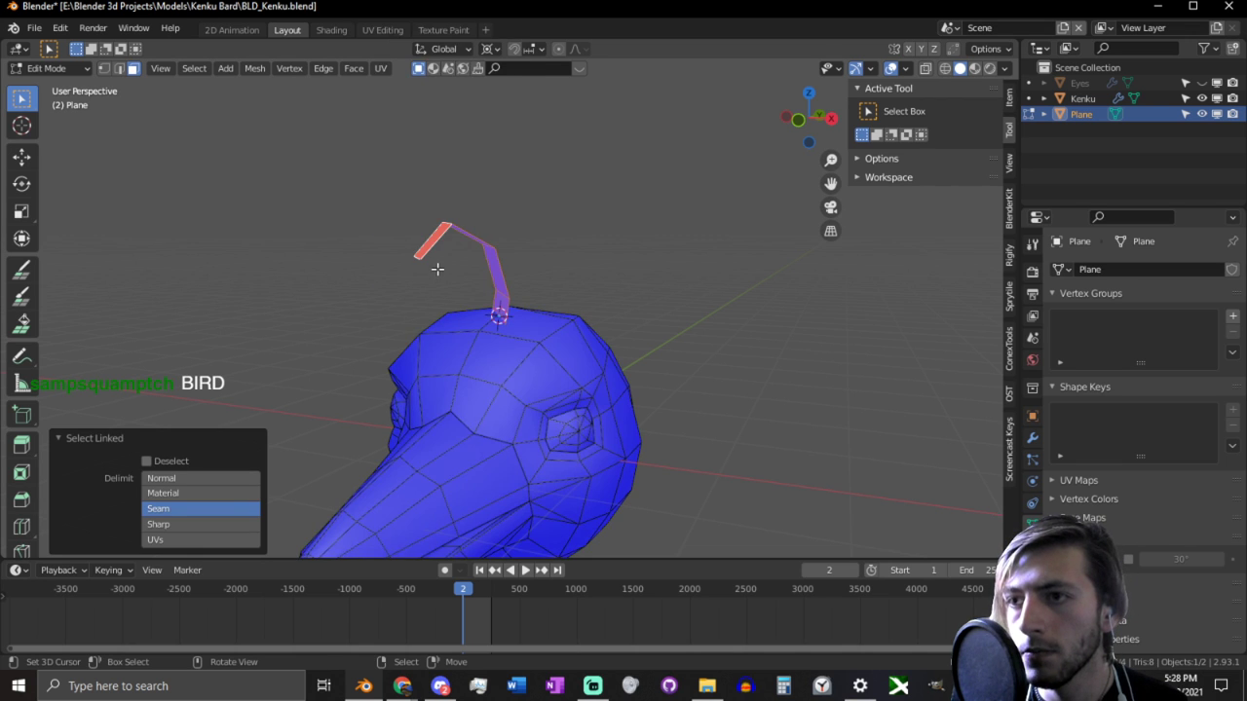
{"action": "key", "text": "ctrl+z"}
{"action": "key", "text": "alt+n"}
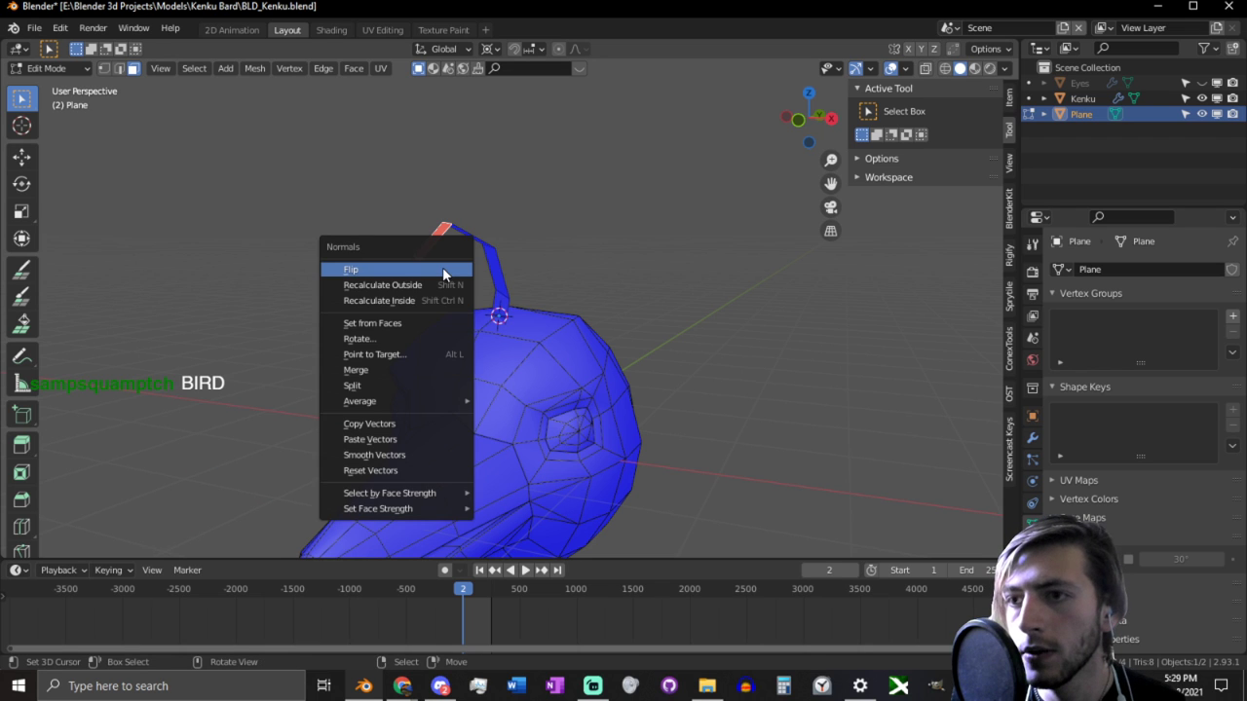
{"action": "left_click", "coordinate": [443, 270]}
{"action": "key", "text": "q"}
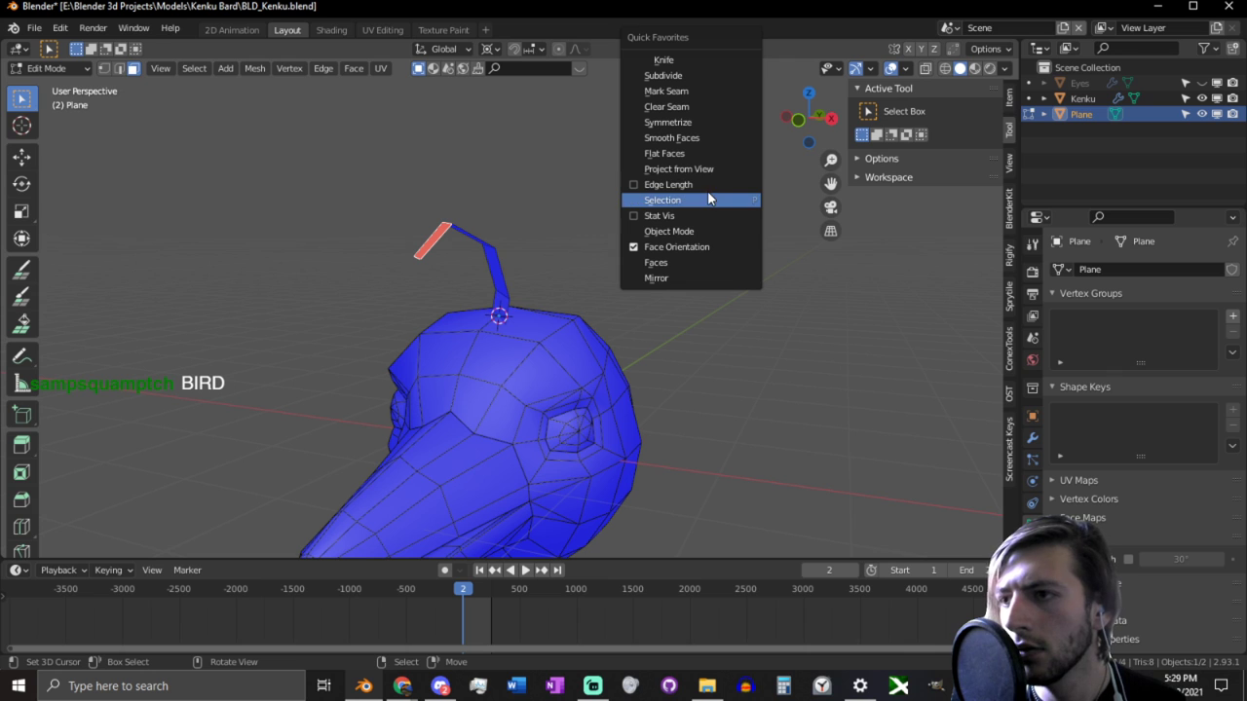
{"action": "left_click", "coordinate": [670, 230]}
{"action": "key", "text": "q"}
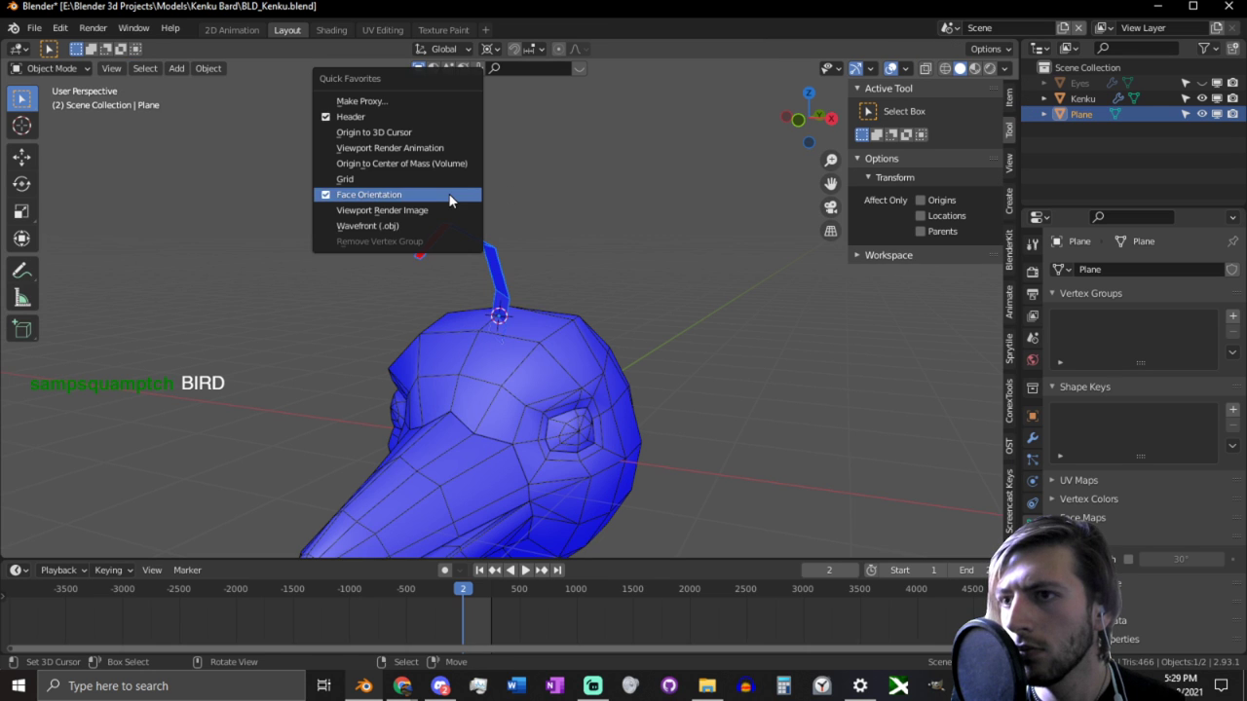
{"action": "left_click", "coordinate": [450, 198]}
{"action": "key", "text": "q"}
{"action": "left_click", "coordinate": [479, 244]}
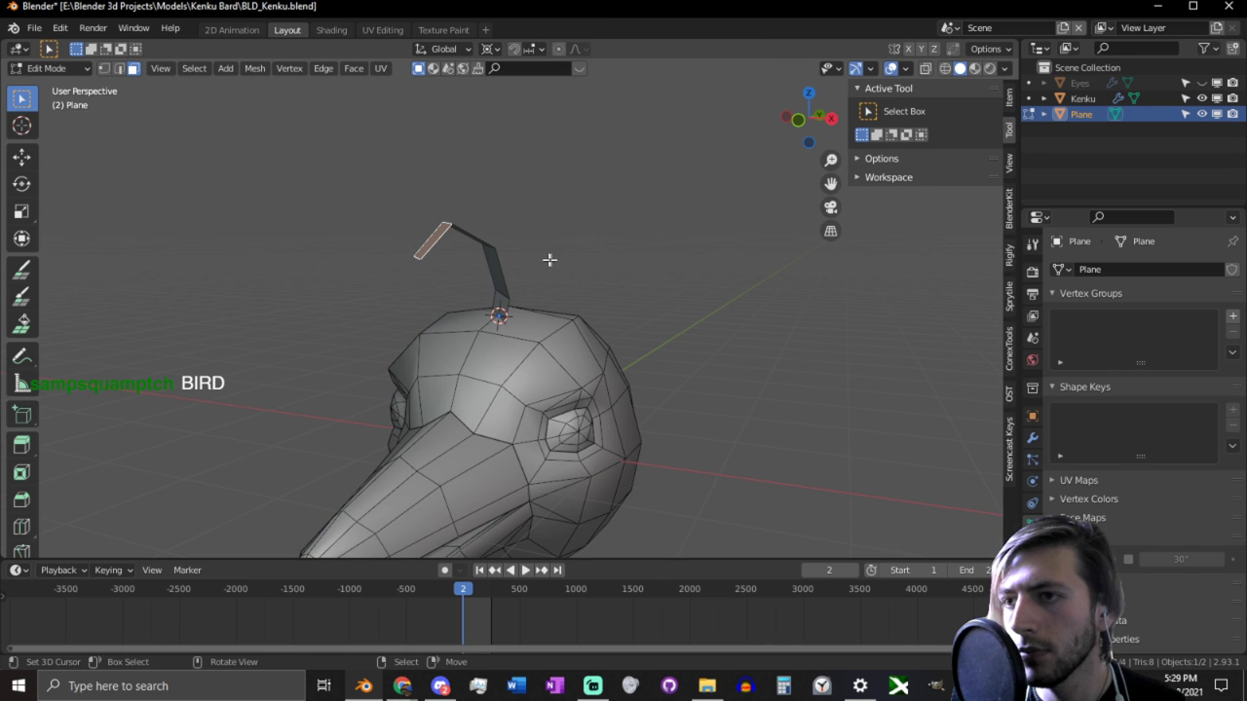
Step: Shade all faces of the strip smooth and view it in Object Mode
{"action": "key", "text": "q"}
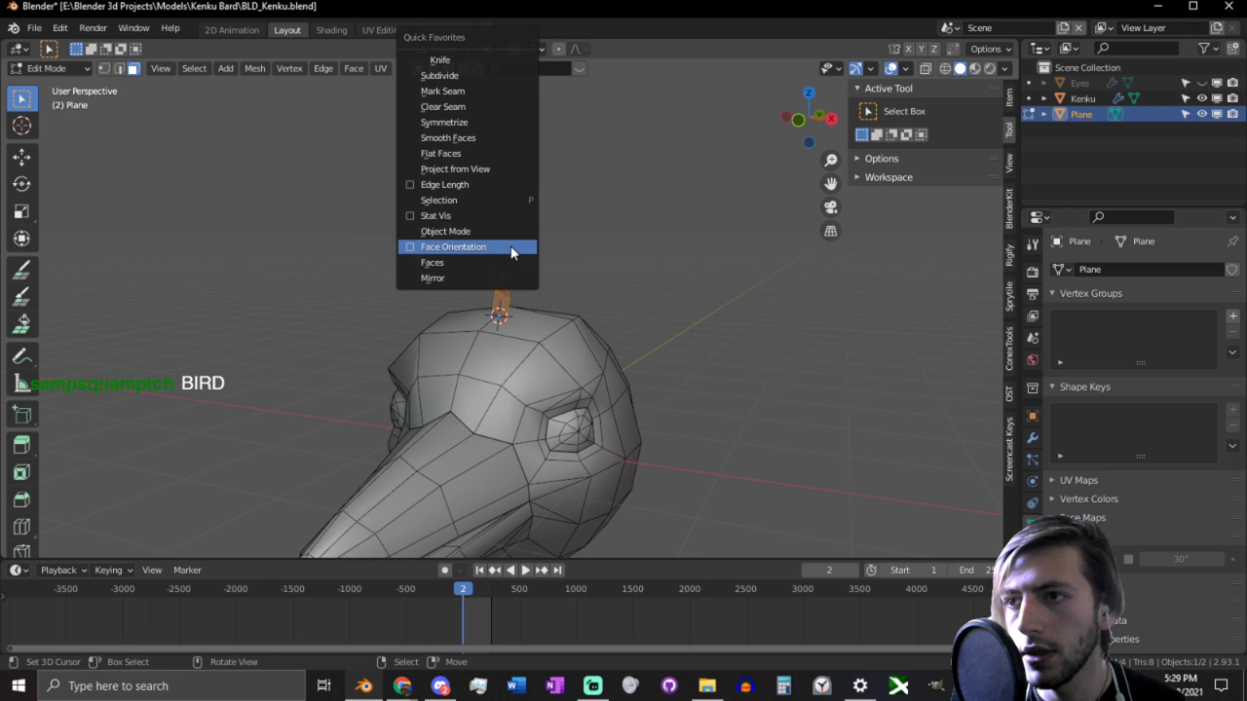
{"action": "left_click", "coordinate": [466, 139]}
{"action": "key", "text": "Tab"}
{"action": "middle_click_drag", "start_coordinate": [554, 315], "coordinate": [623, 321]}
{"action": "scroll", "coordinate": [624, 320], "scroll_direction": "up", "scroll_amount": 3}
Step: Raise the strip's tip edge by about 0.41 m so the strip arches upward in a smoother curve
{"action": "key", "text": "Tab"}
{"action": "left_click", "coordinate": [437, 187]}
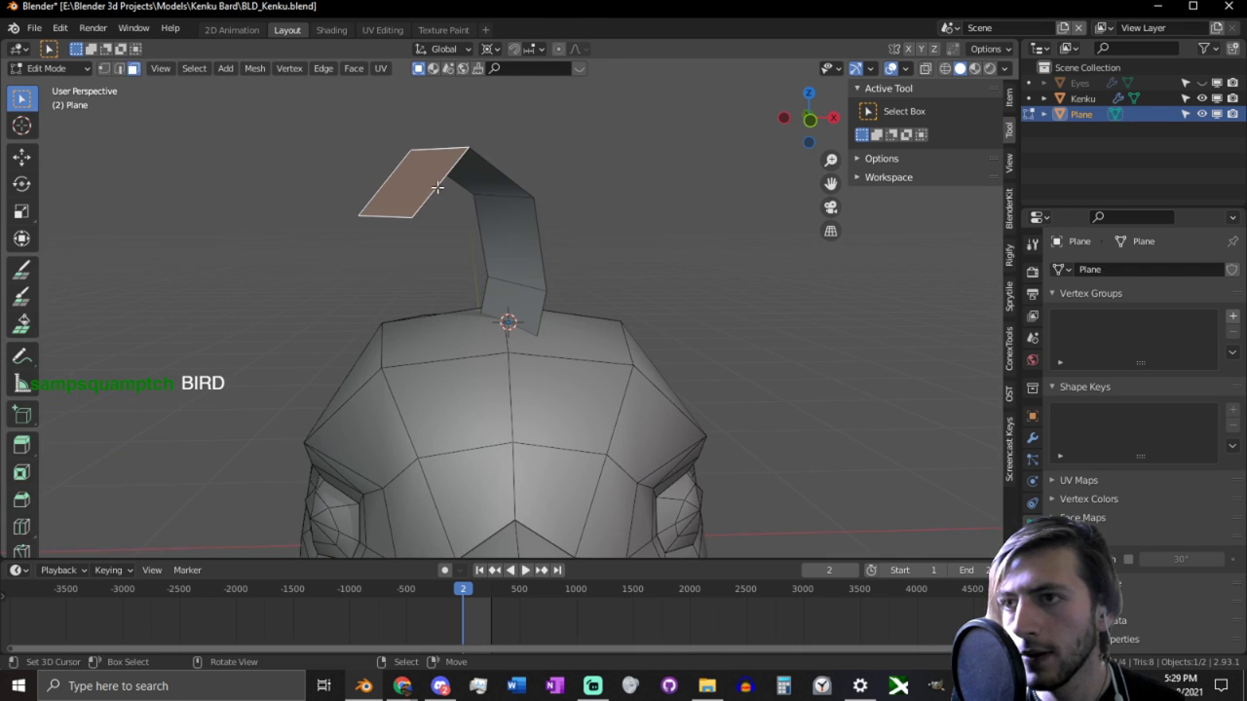
{"action": "key", "text": "g"}
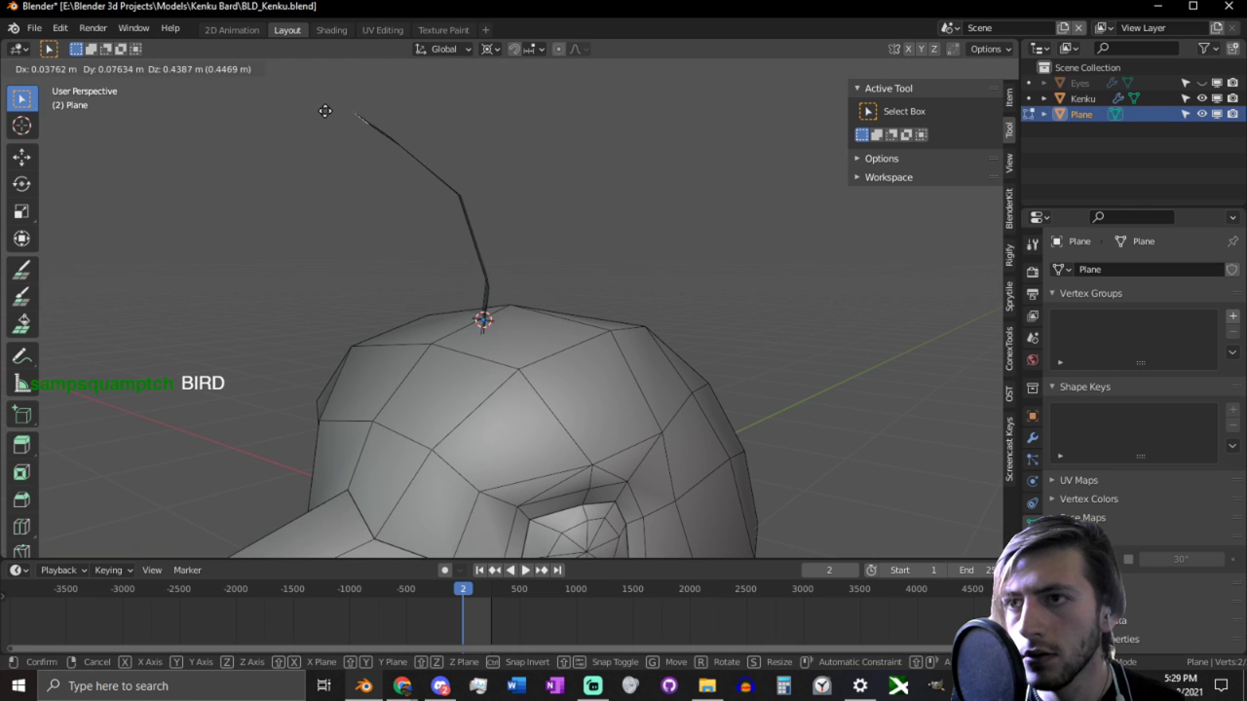
{"action": "left_click", "coordinate": [315, 117]}
{"action": "middle_click_drag", "start_coordinate": [316, 117], "coordinate": [484, 227]}
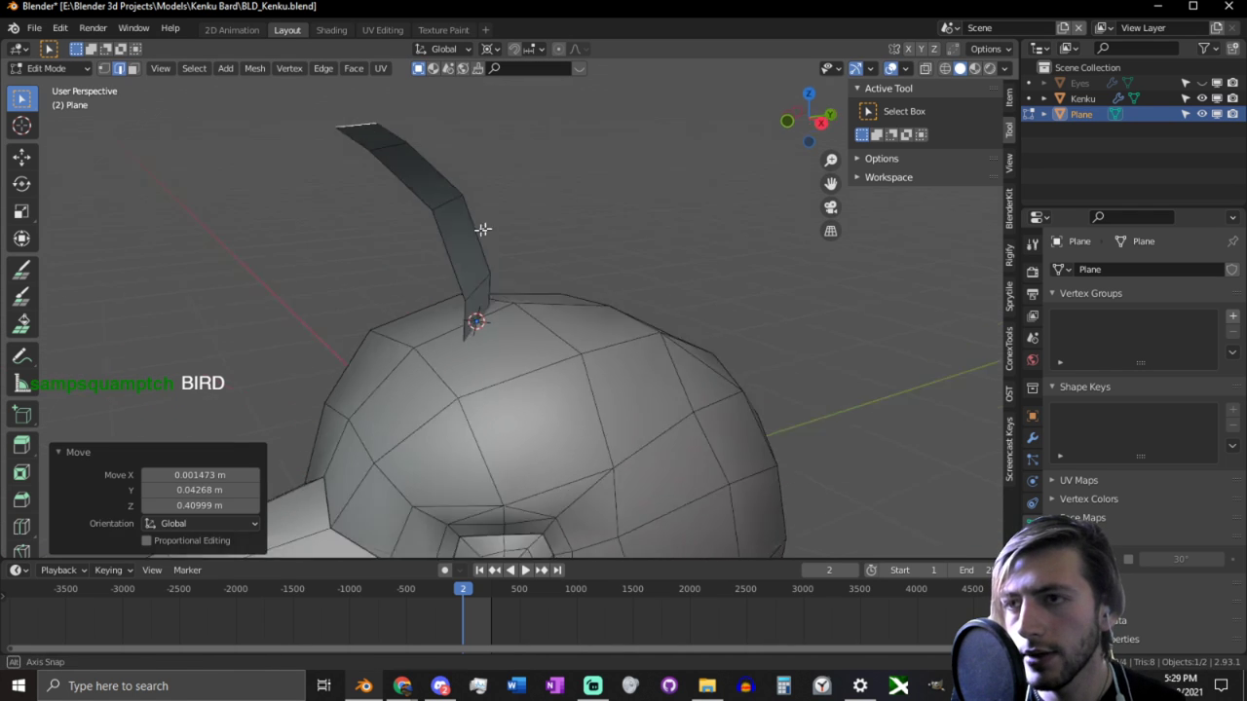
Step: Select the whole strip and flip its face normals
{"action": "left_click", "coordinate": [437, 230]}
{"action": "key", "text": "a"}
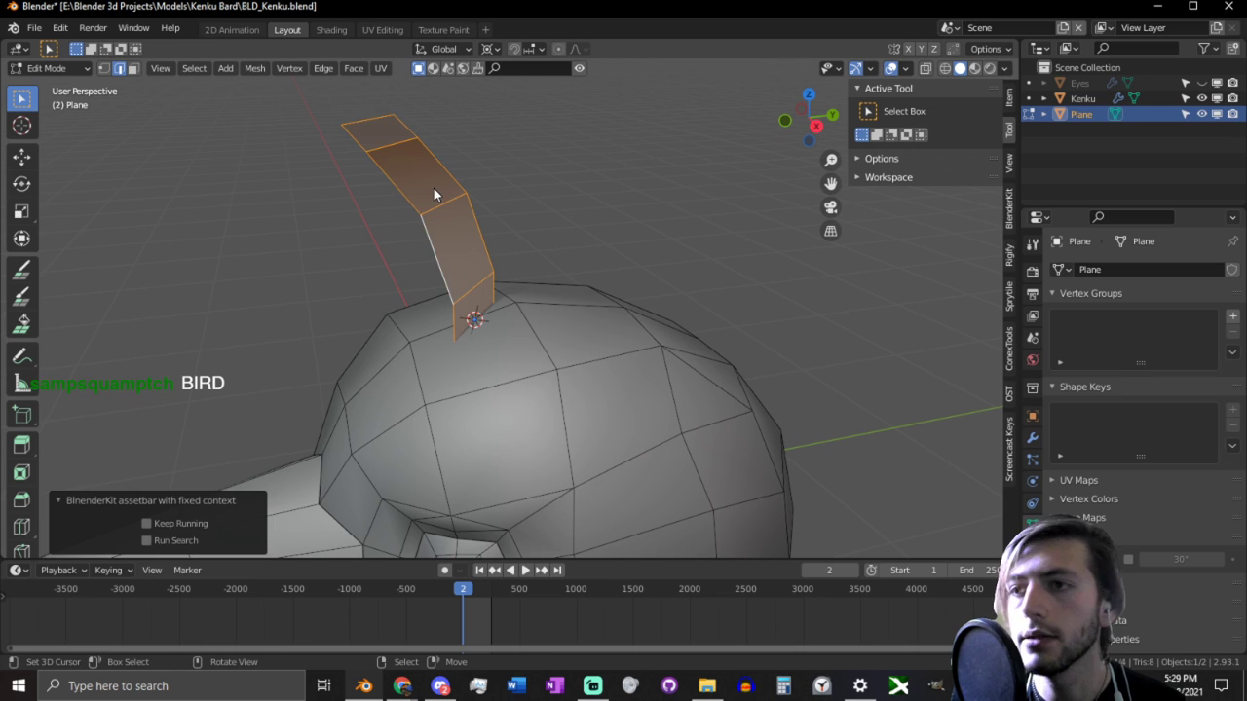
{"action": "key", "text": "q"}
{"action": "key", "text": "alt+n"}
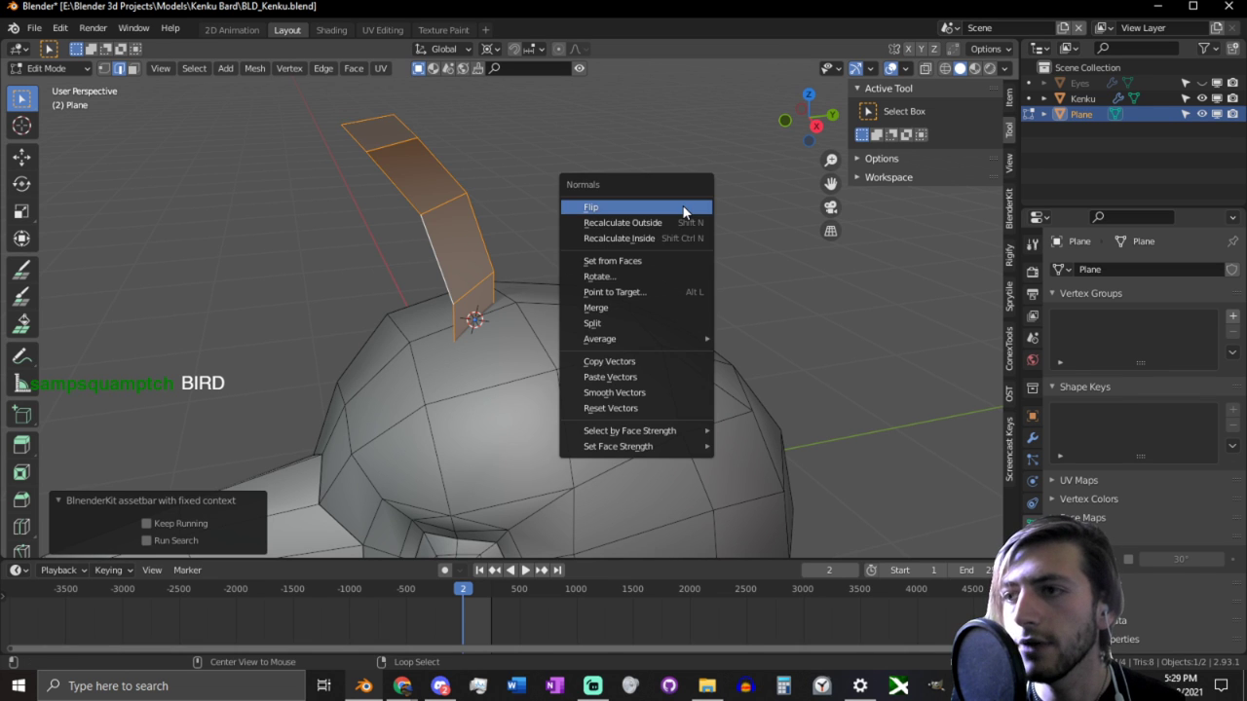
{"action": "left_click", "coordinate": [682, 207]}
{"action": "middle_click_drag", "start_coordinate": [373, 203], "coordinate": [544, 192]}
Step: Lower the strip's tip edge by about 0.08 m, shifting it about -0.037 m along X
{"action": "key", "text": "Tab"}
{"action": "key", "text": "Tab"}
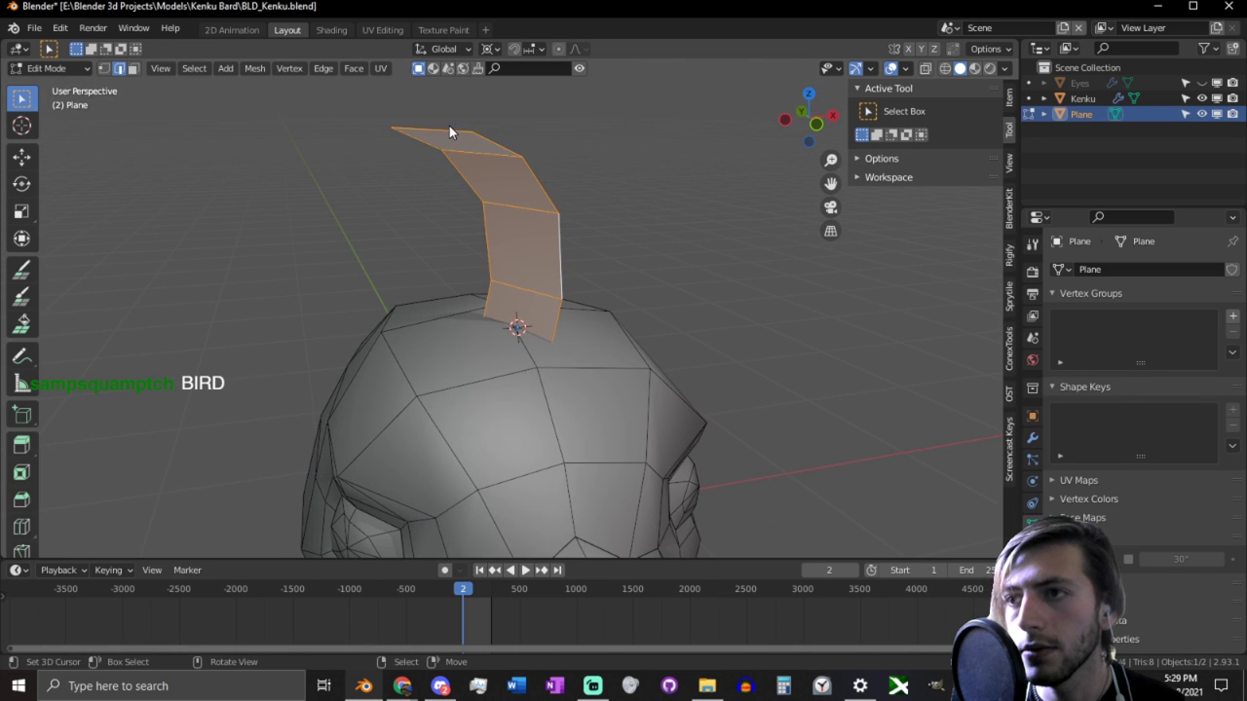
{"action": "key", "text": "g"}
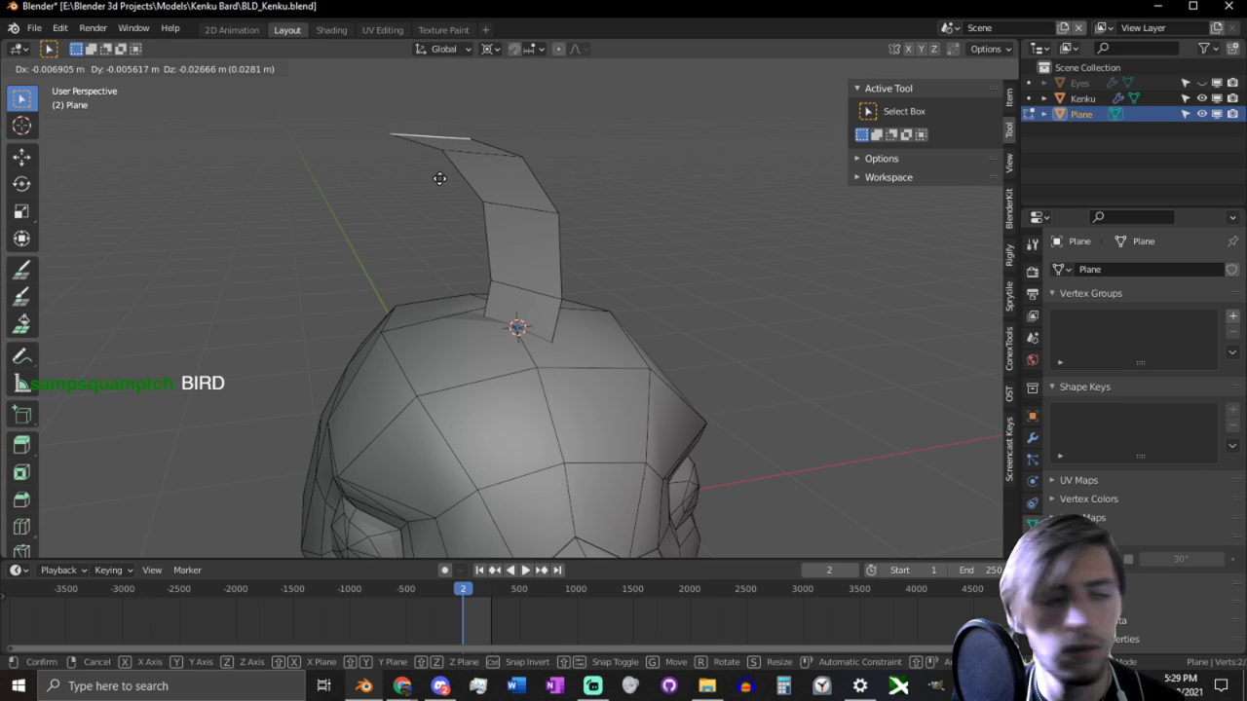
{"action": "left_click", "coordinate": [391, 283]}
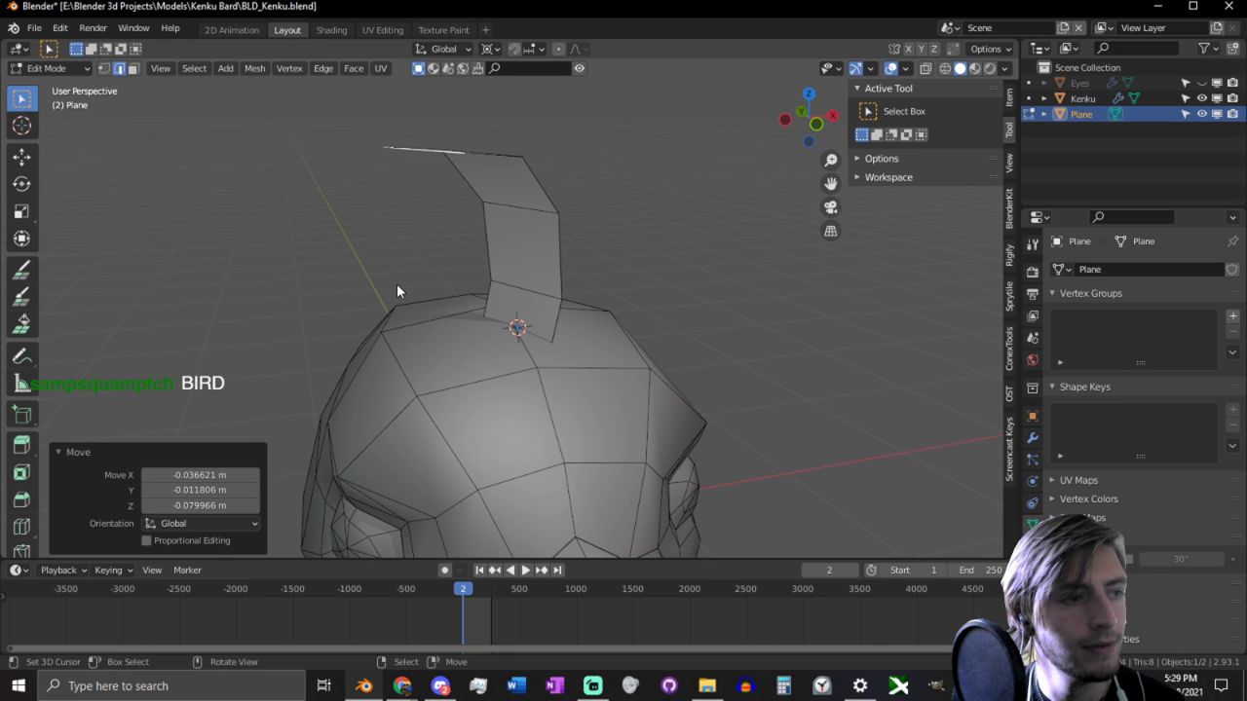
Step: Move the whole feather strip in Object Mode by about 0.053 m in X, 0.139 m in Y and 0.062 m in Z
{"action": "key", "text": "Tab"}
{"action": "mouse_move", "coordinate": [476, 296]}
{"action": "middle_mouse_down"}
{"action": "mouse_move", "coordinate": [363, 302]}
{"action": "mouse_move", "coordinate": [465, 298]}
{"action": "middle_mouse_up"}
{"action": "key", "text": "g"}
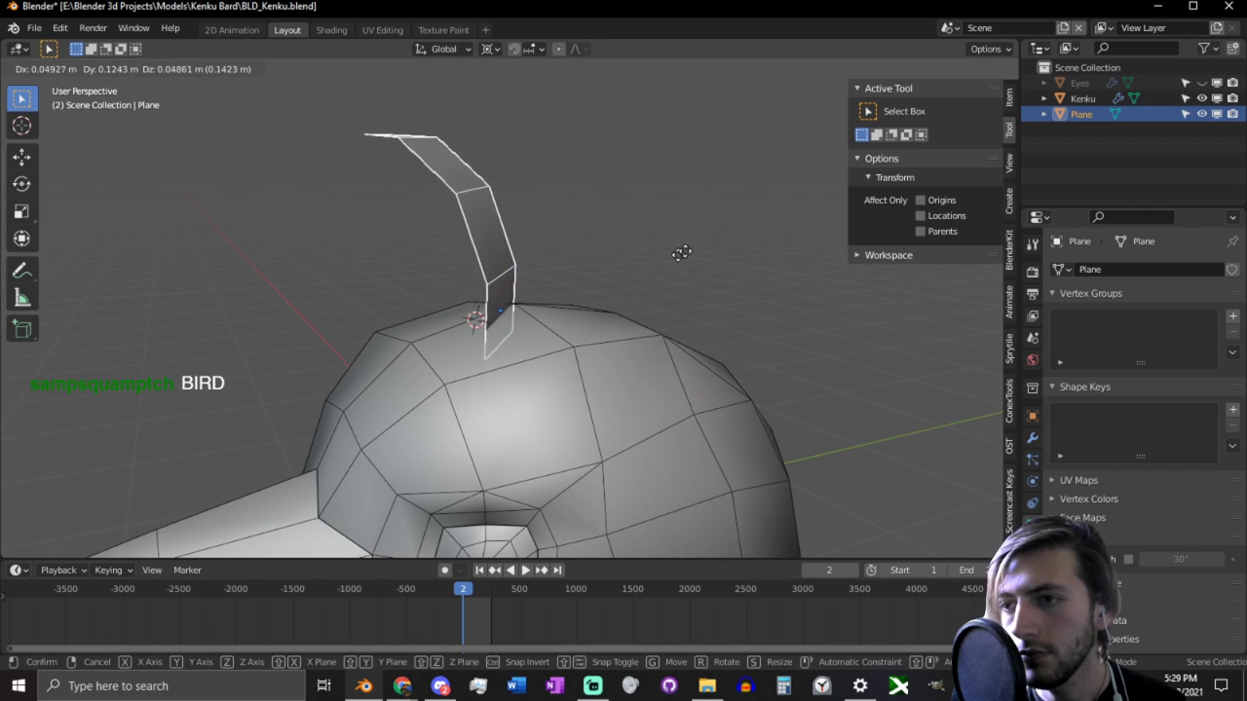
{"action": "left_click", "coordinate": [691, 236]}
{"action": "middle_click_drag", "start_coordinate": [695, 231], "coordinate": [419, 278]}
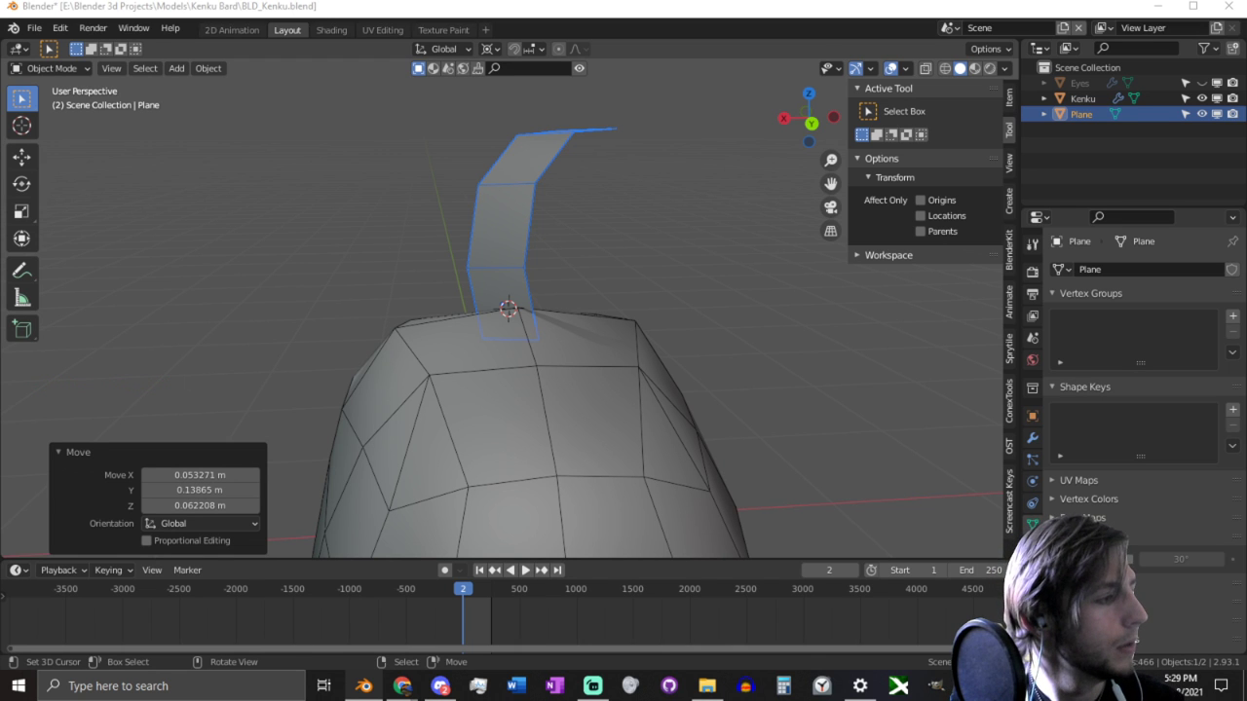
Step: Switch to the Ecosia image search in the browser and search for "feather texture"
{"action": "key", "text": "alt+Tab"}
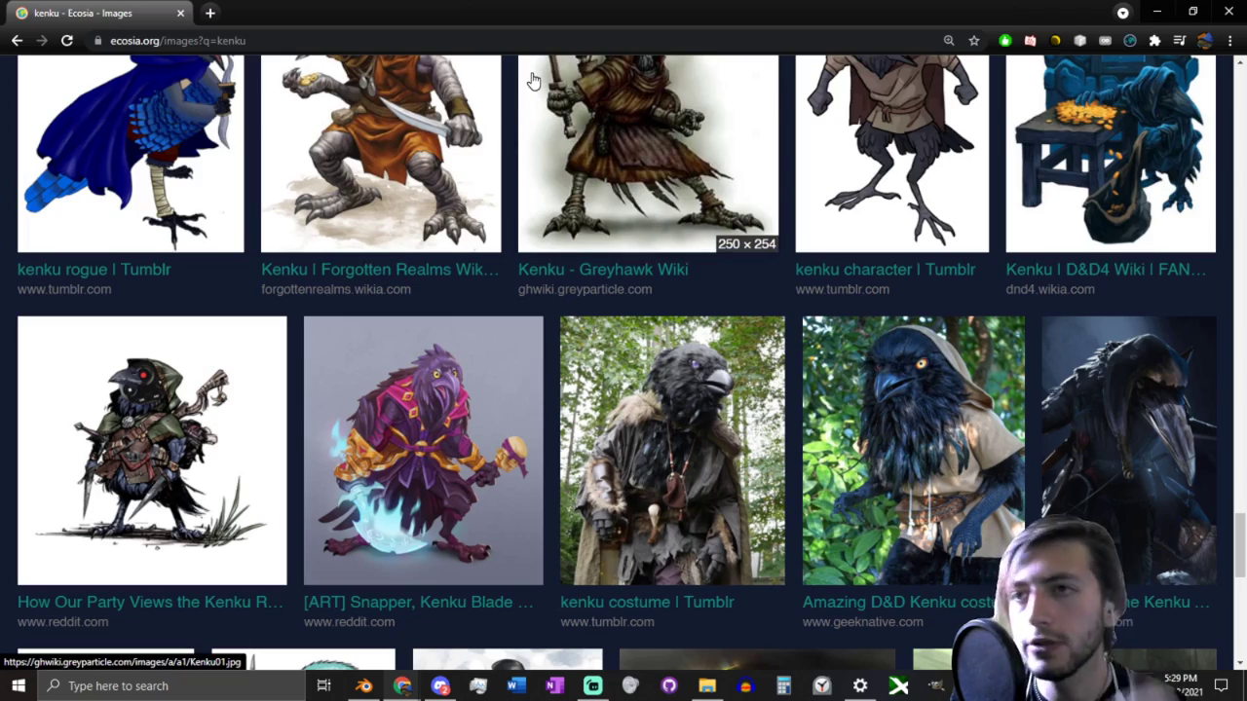
{"action": "scroll", "coordinate": [570, 159], "scroll_direction": "up", "scroll_amount": 15}
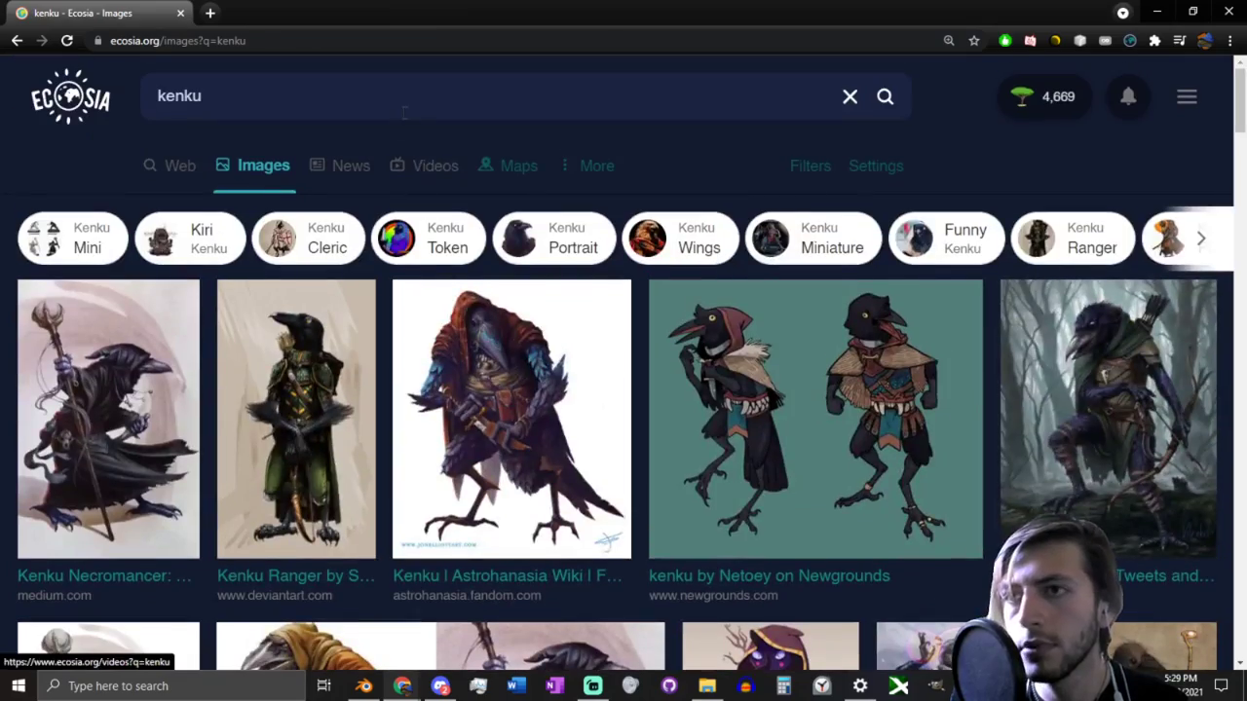
{"action": "left_click", "coordinate": [404, 112]}
{"action": "key", "text": "ctrl+a"}
{"action": "type", "text": "feather tex"}
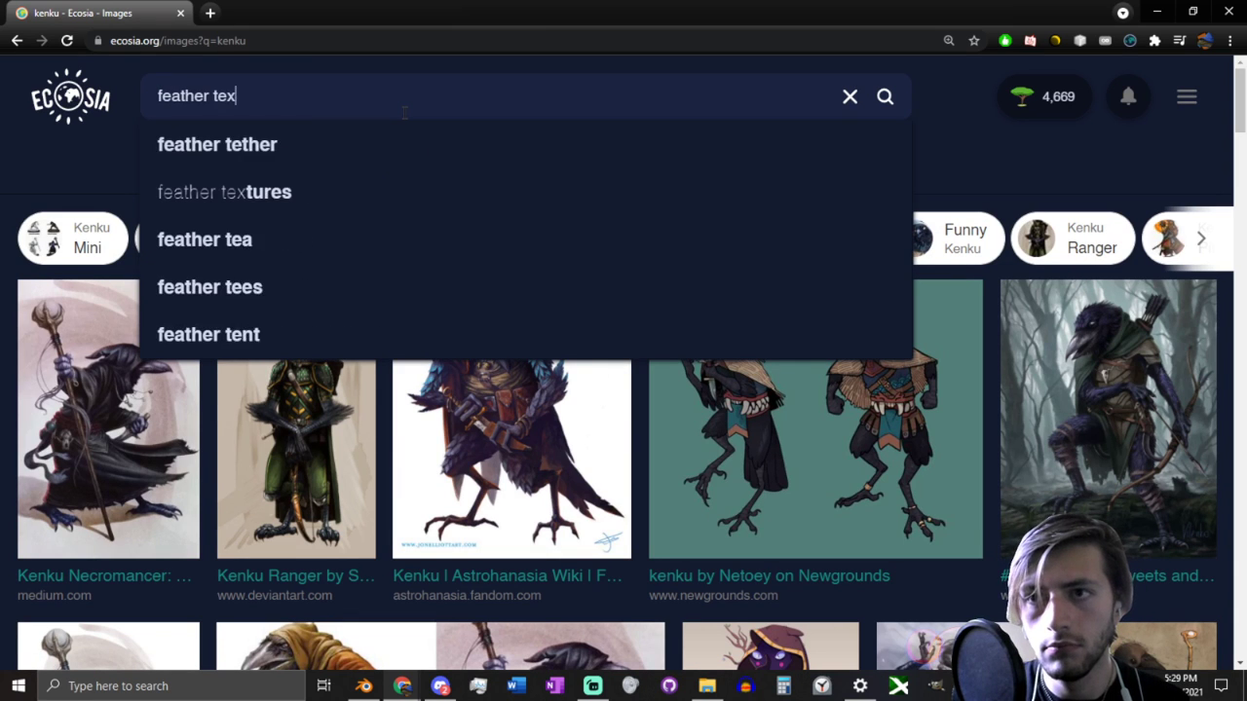
{"action": "type", "text": "ture"}
{"action": "key", "text": "Return"}
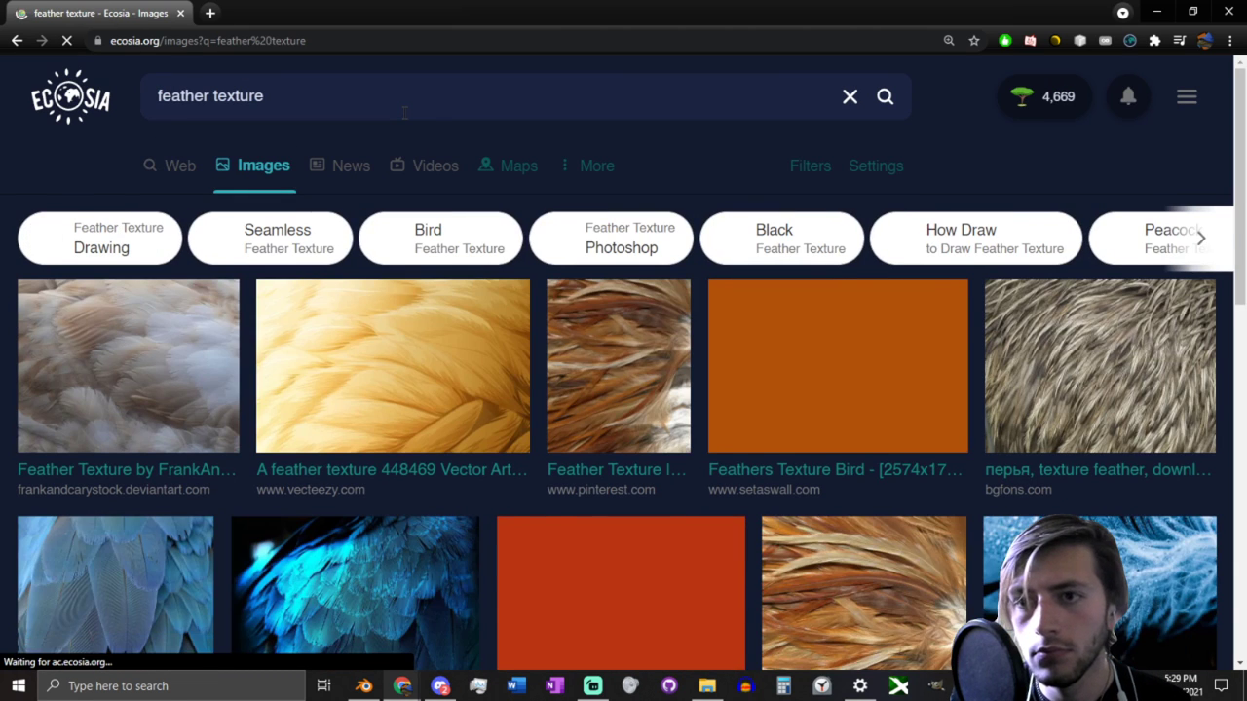
Step: Replace the image search query with one for a black feather and run it
{"action": "left_click", "coordinate": [380, 112]}
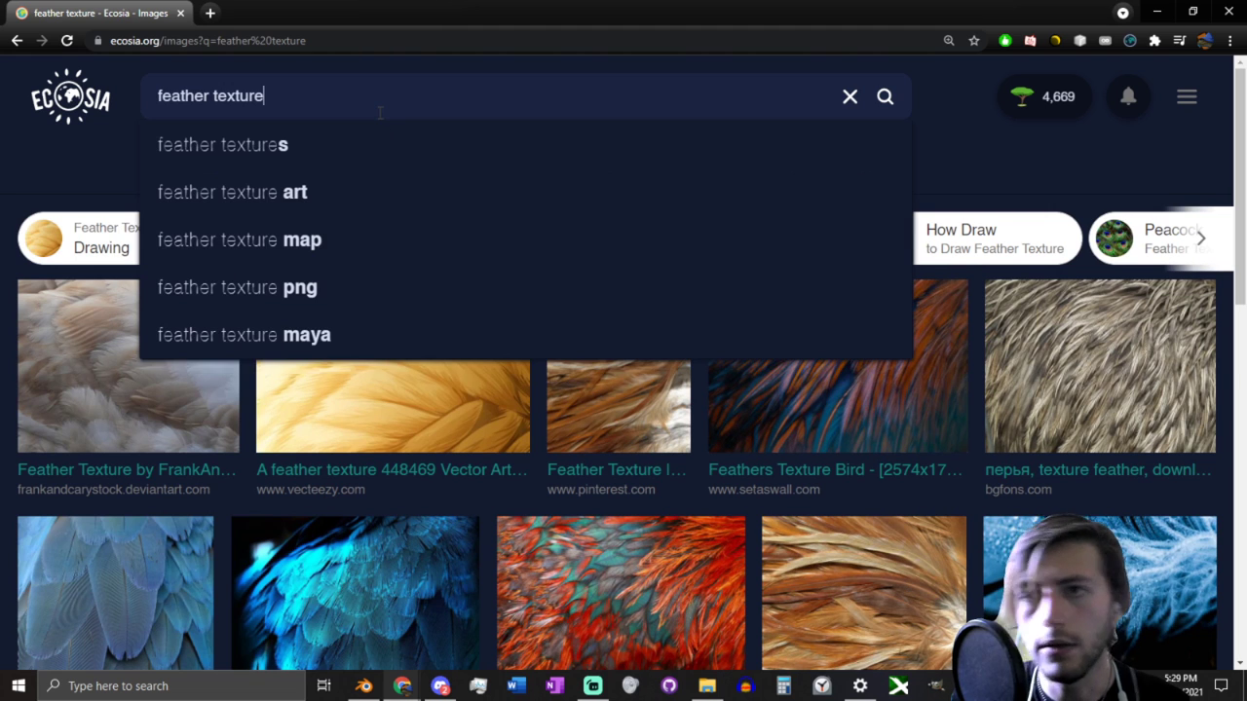
{"action": "key", "text": "ctrl+a"}
{"action": "type", "text": "feather"}
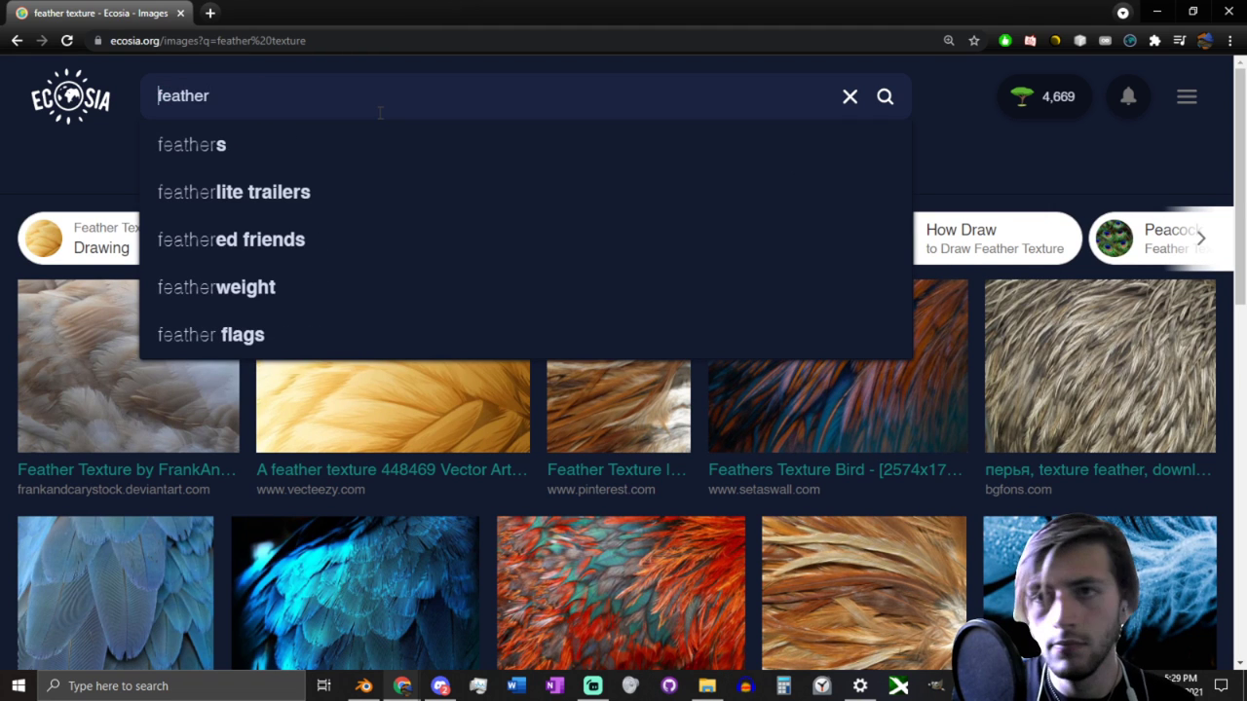
{"action": "key", "text": "Home"}
{"action": "type", "text": "bl"}
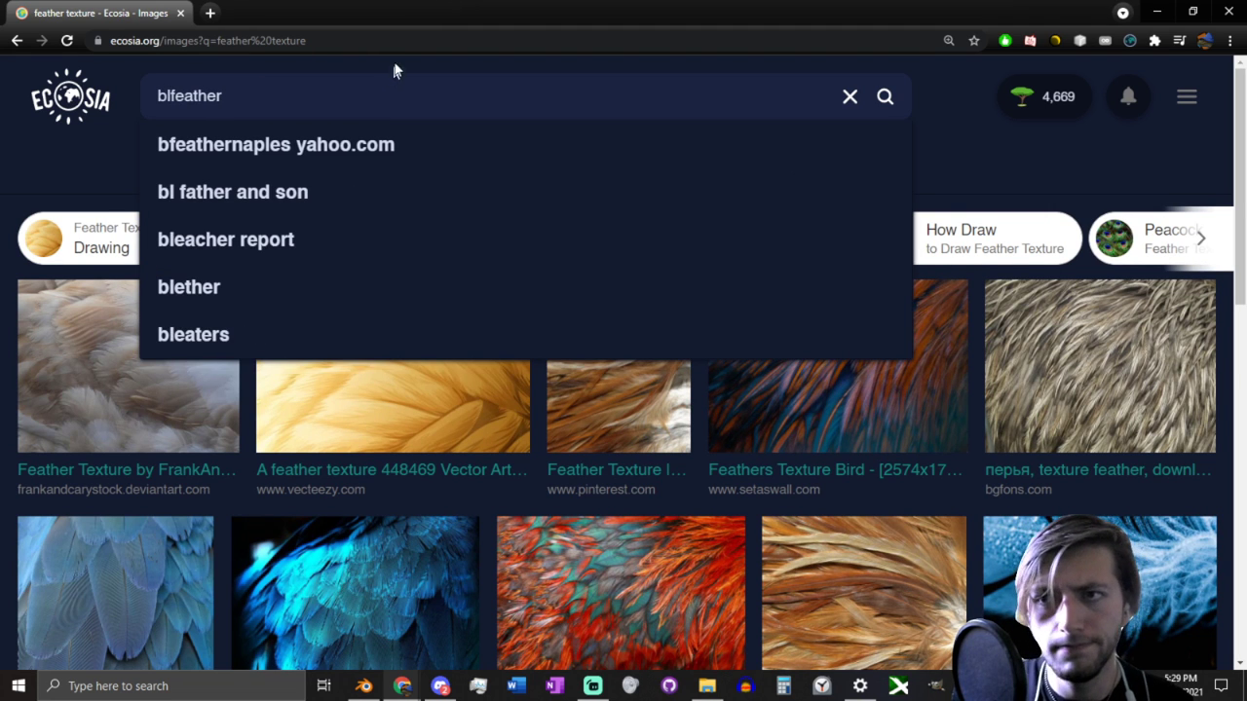
{"action": "left_click_drag", "start_coordinate": [404, 25], "coordinate": [0, 232]}
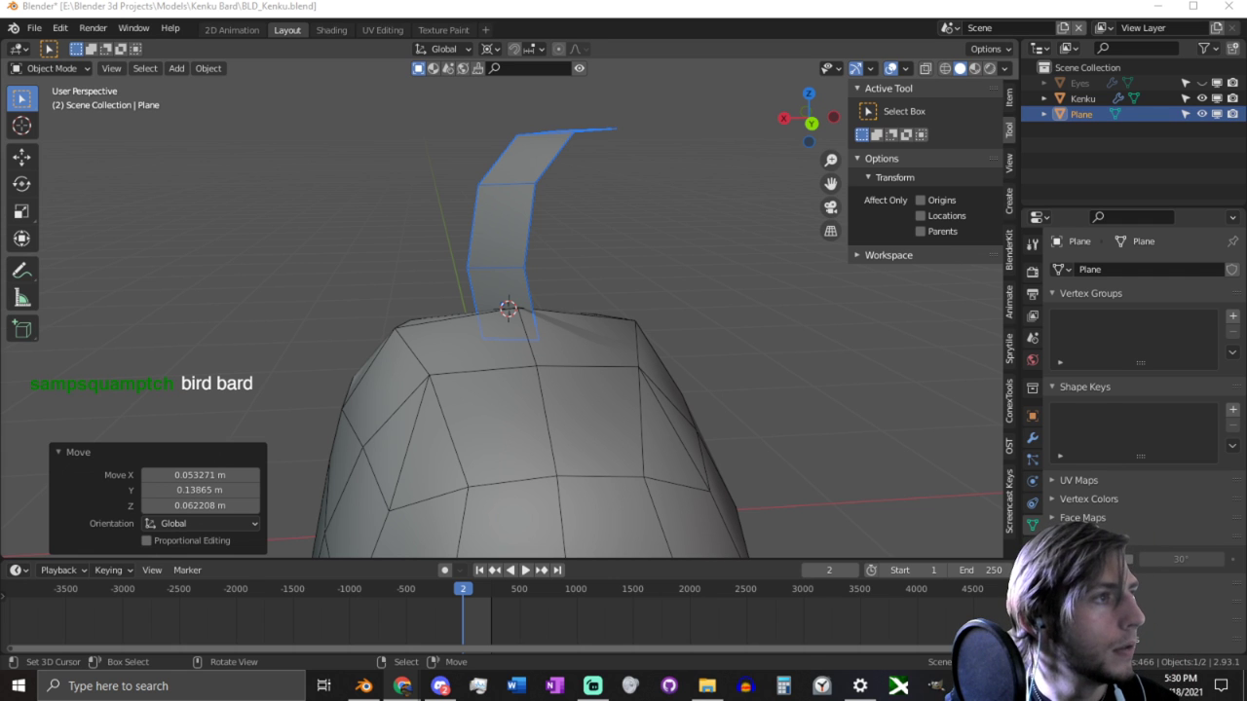
{"action": "left_click_drag", "start_coordinate": [0, 224], "coordinate": [807, 3]}
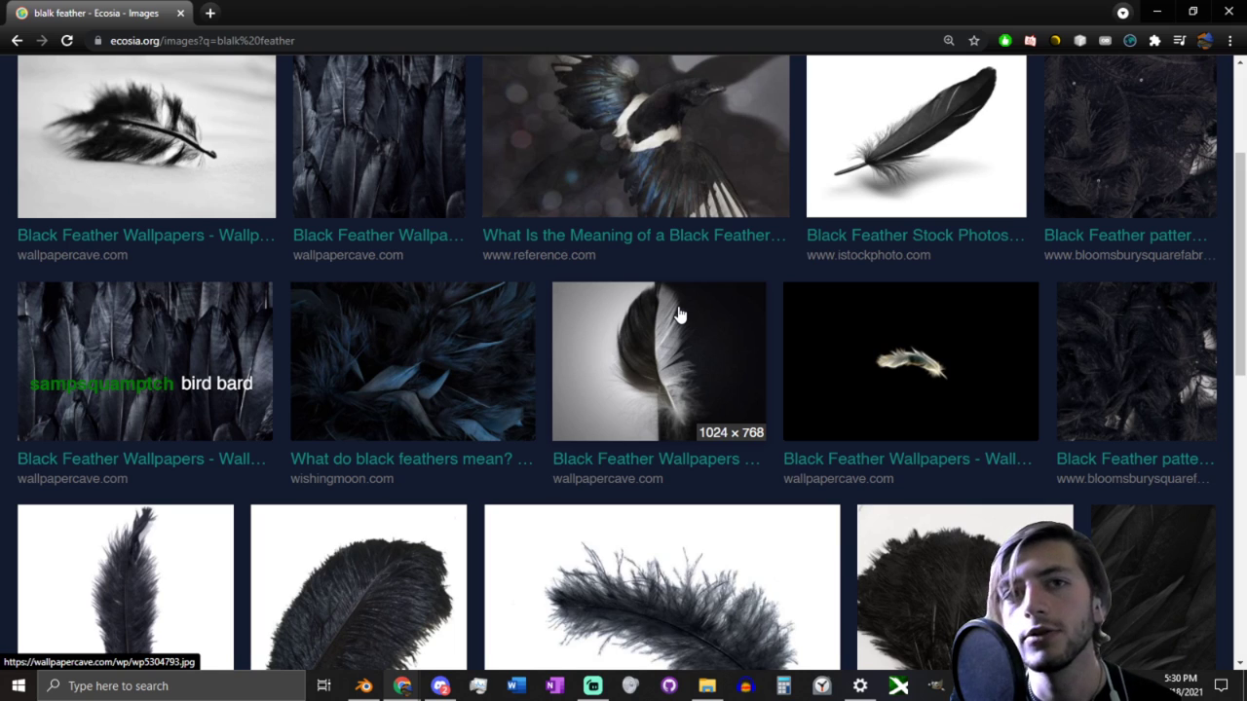
Step: Browse the black feather results and open the preview of the Black Ostrich Feather 30cm image from Hobbycraft
{"action": "scroll", "coordinate": [775, 313], "scroll_direction": "down", "scroll_amount": 3}
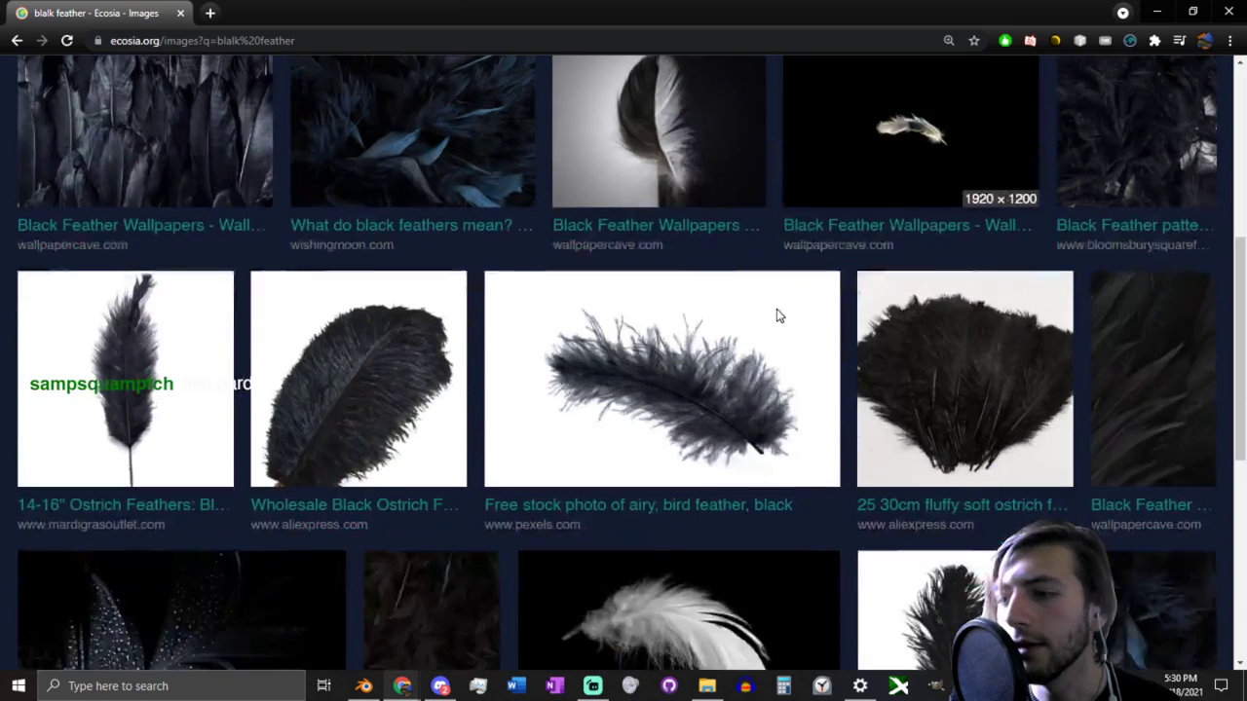
{"action": "scroll", "coordinate": [777, 315], "scroll_direction": "down", "scroll_amount": 3}
{"action": "scroll", "coordinate": [777, 315], "scroll_direction": "down", "scroll_amount": 2}
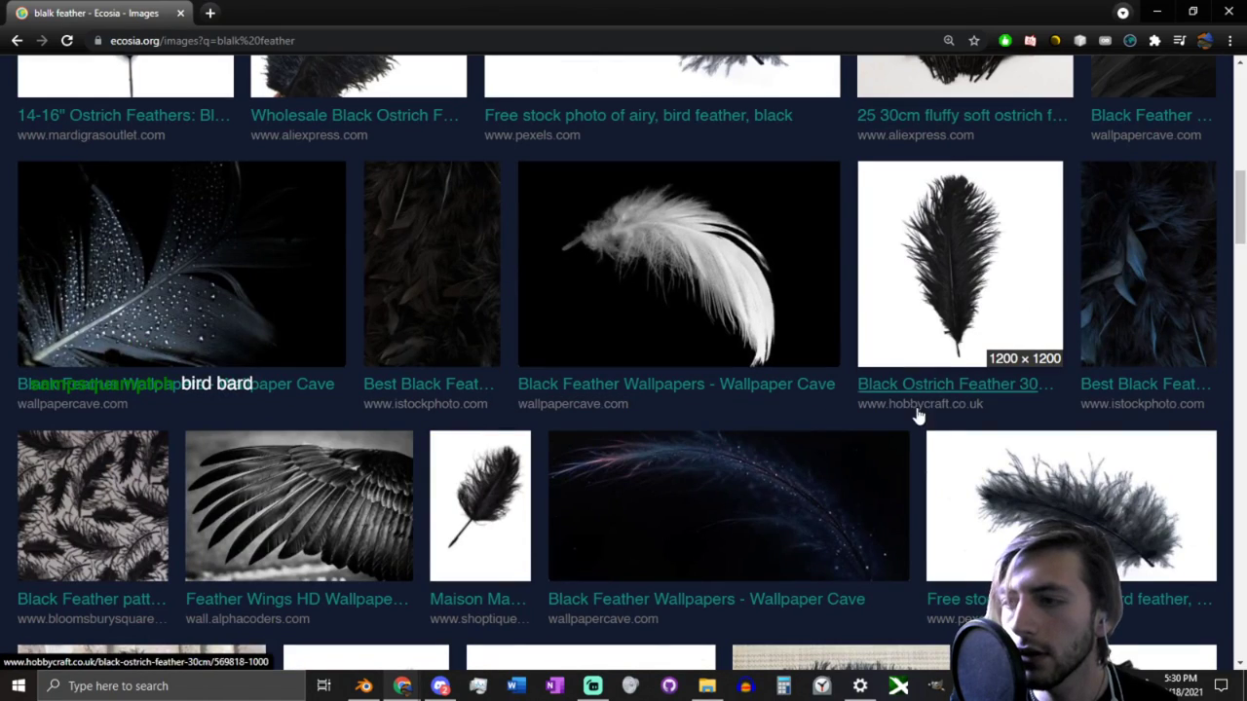
{"action": "scroll", "coordinate": [918, 413], "scroll_direction": "down", "scroll_amount": 3}
{"action": "scroll", "coordinate": [919, 414], "scroll_direction": "up", "scroll_amount": 3}
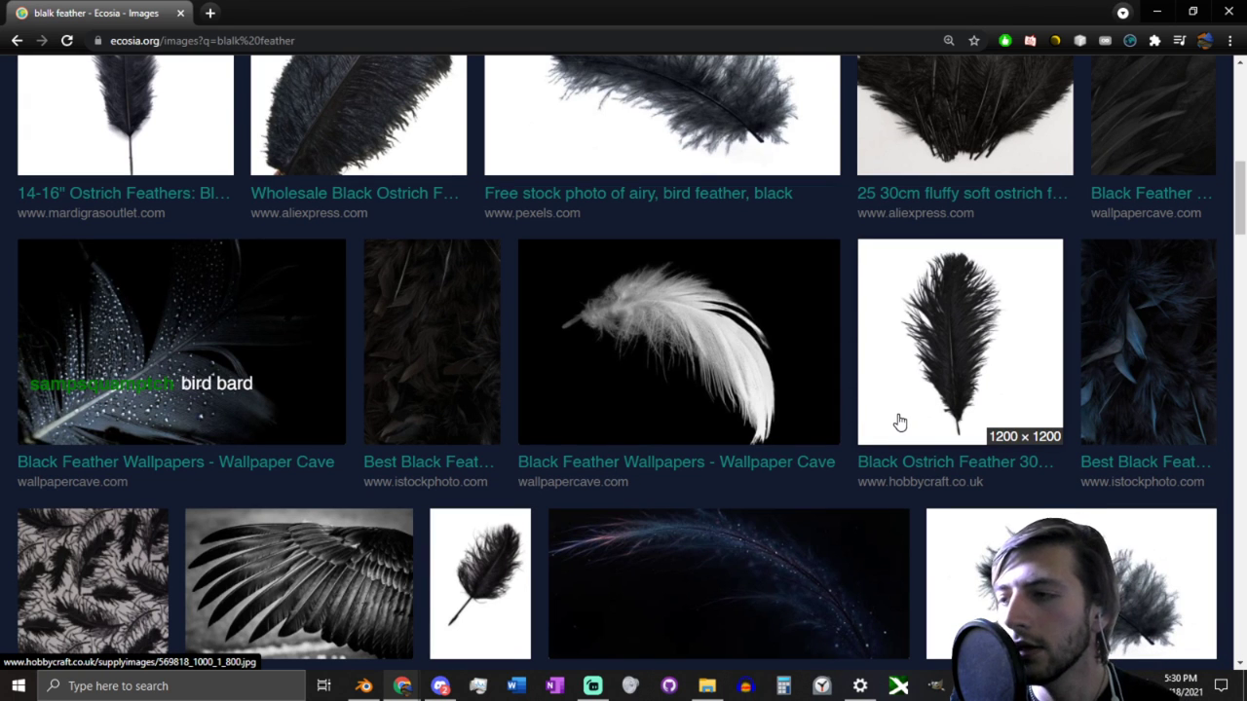
{"action": "left_click", "coordinate": [961, 382]}
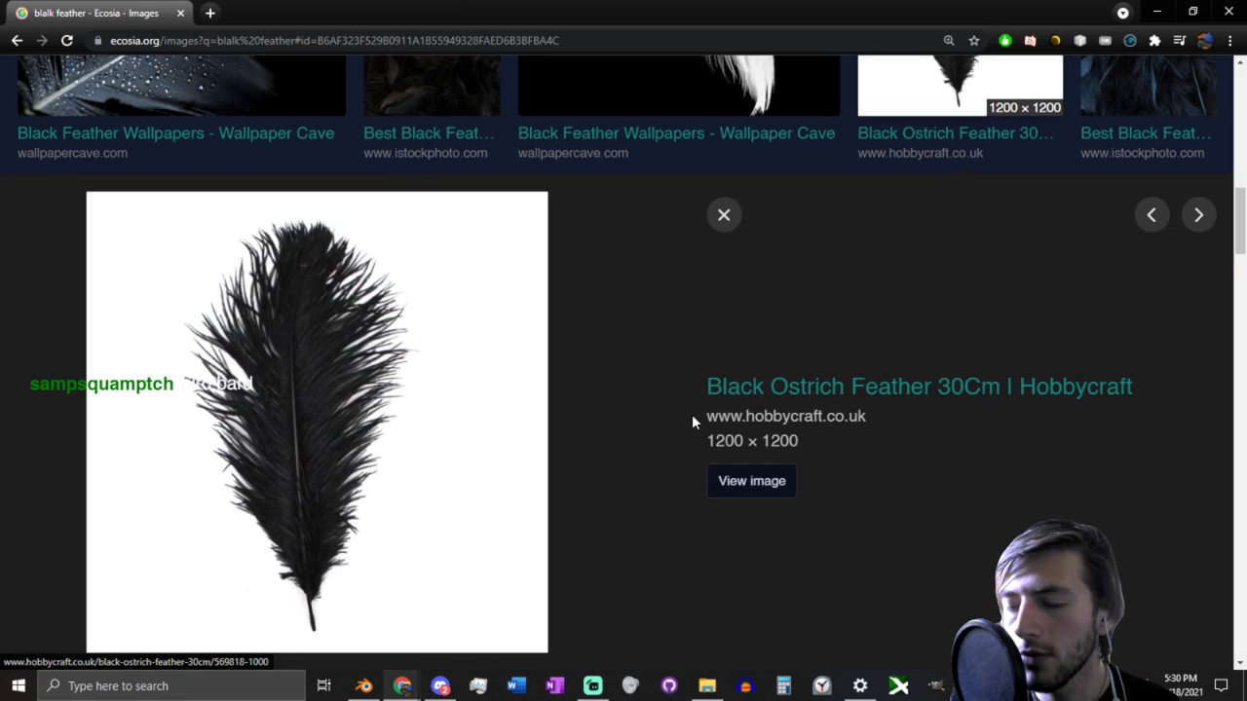
{"action": "right_click", "coordinate": [451, 419]}
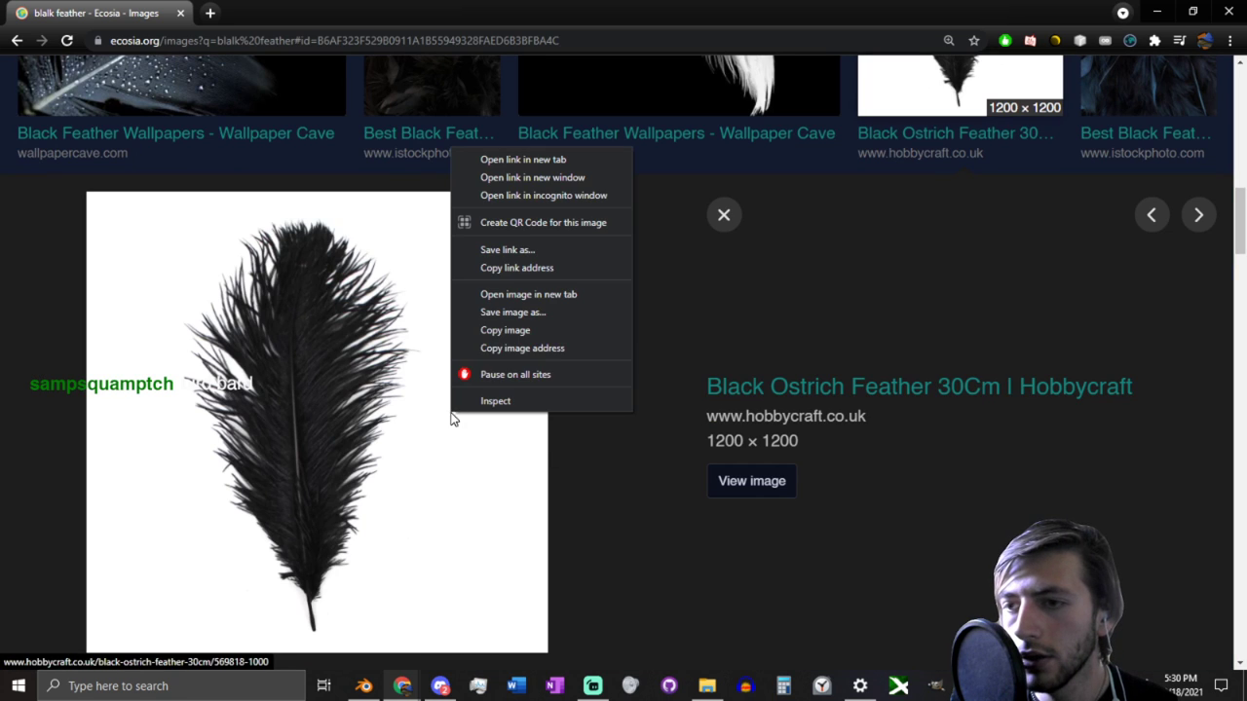
{"action": "left_click", "coordinate": [516, 314]}
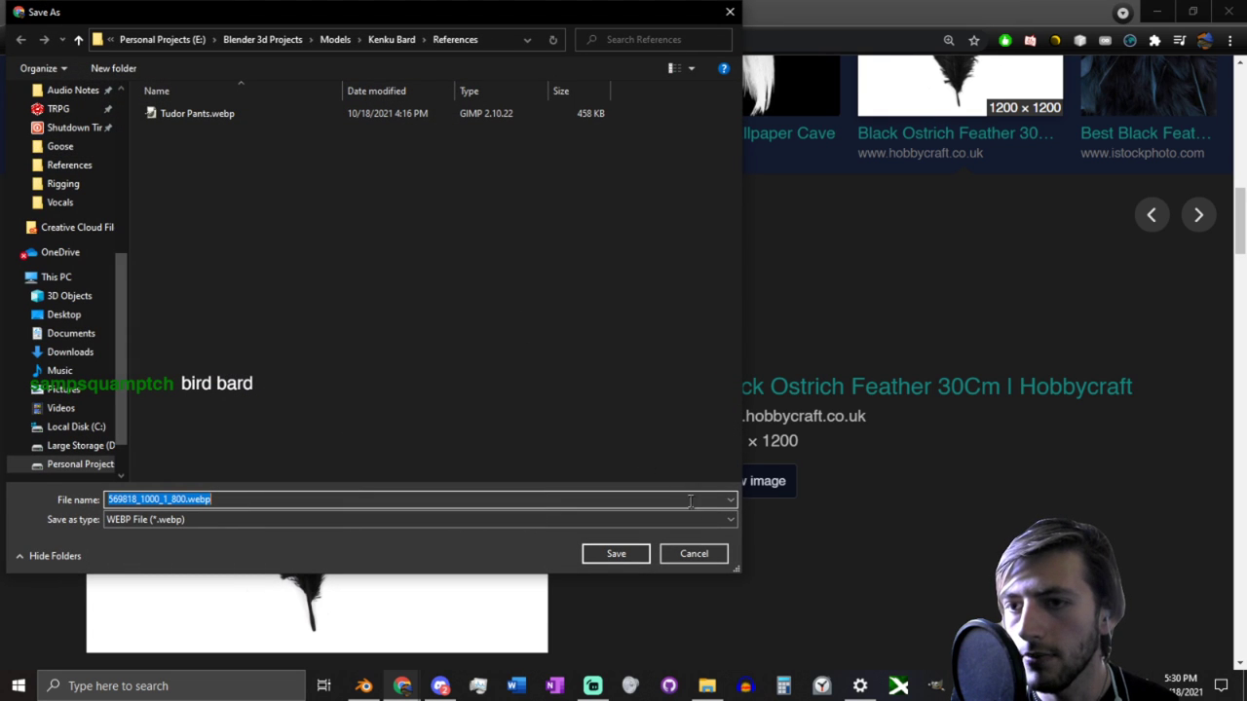
{"action": "left_click", "coordinate": [729, 12]}
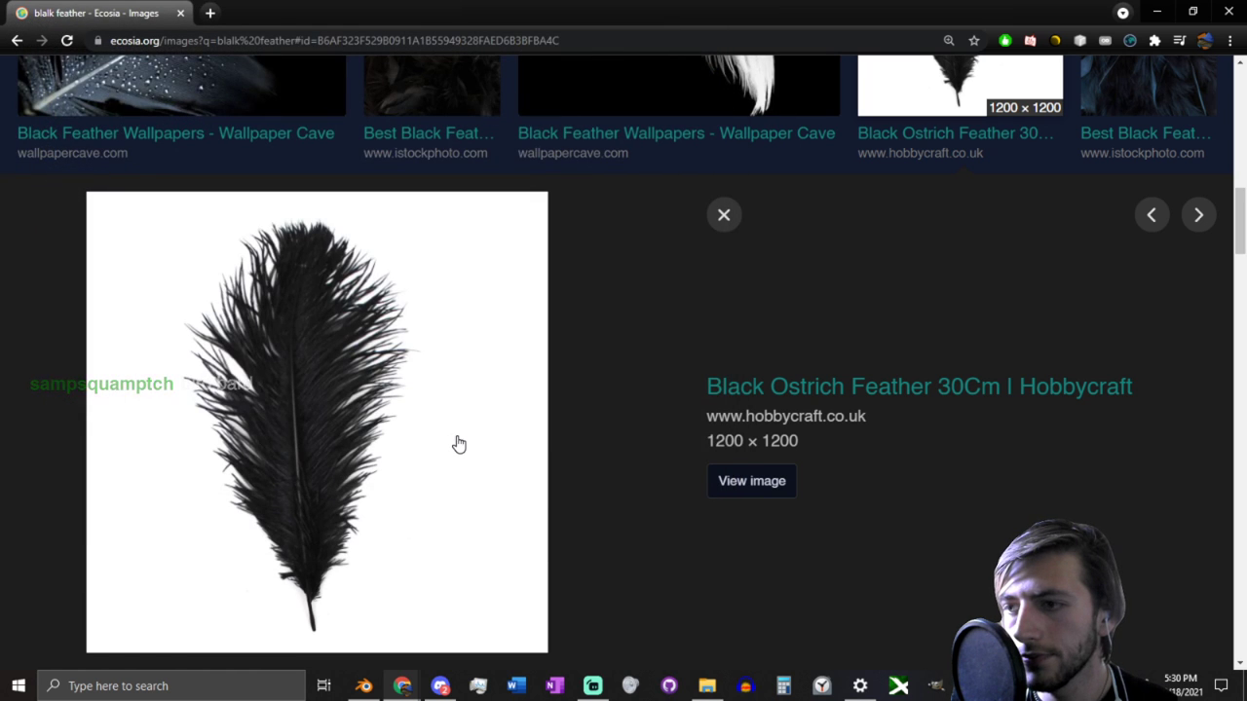
Step: Open the Hobbycraft product page of the ostrich feather, close it and return to the image search
{"action": "left_click", "coordinate": [459, 444]}
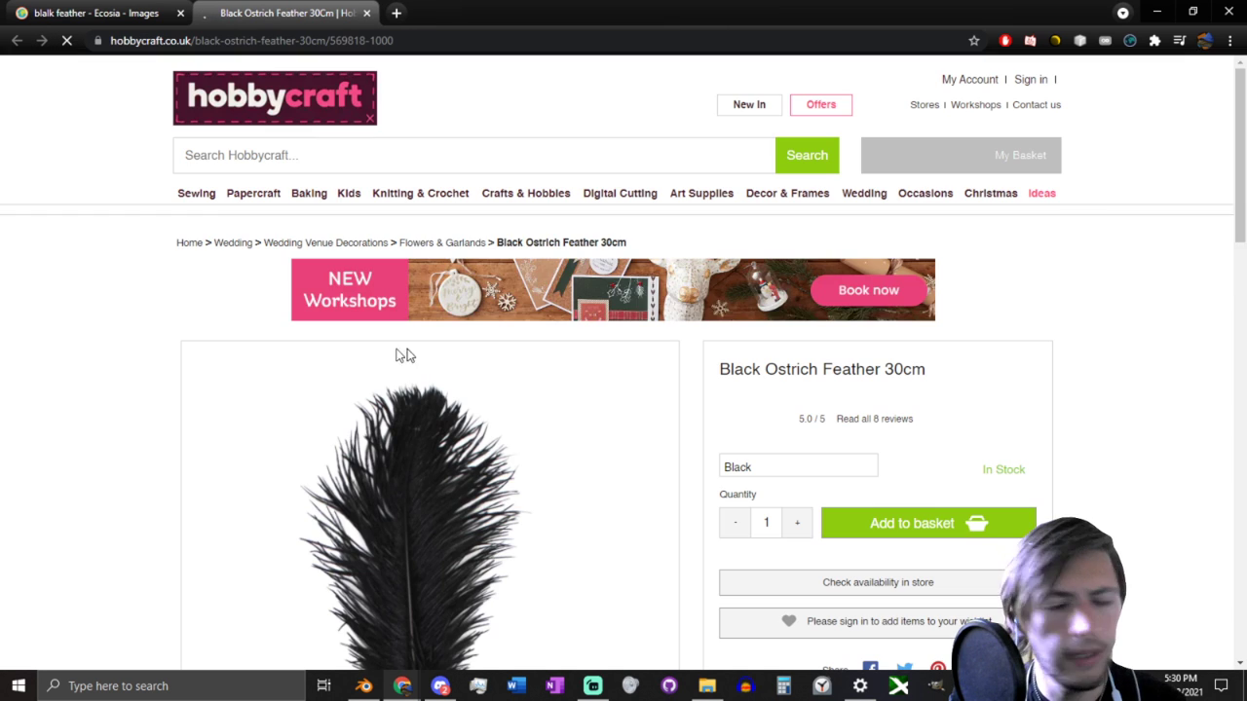
{"action": "scroll", "coordinate": [414, 420], "scroll_direction": "down", "scroll_amount": 2}
{"action": "scroll", "coordinate": [415, 419], "scroll_direction": "down", "scroll_amount": 2}
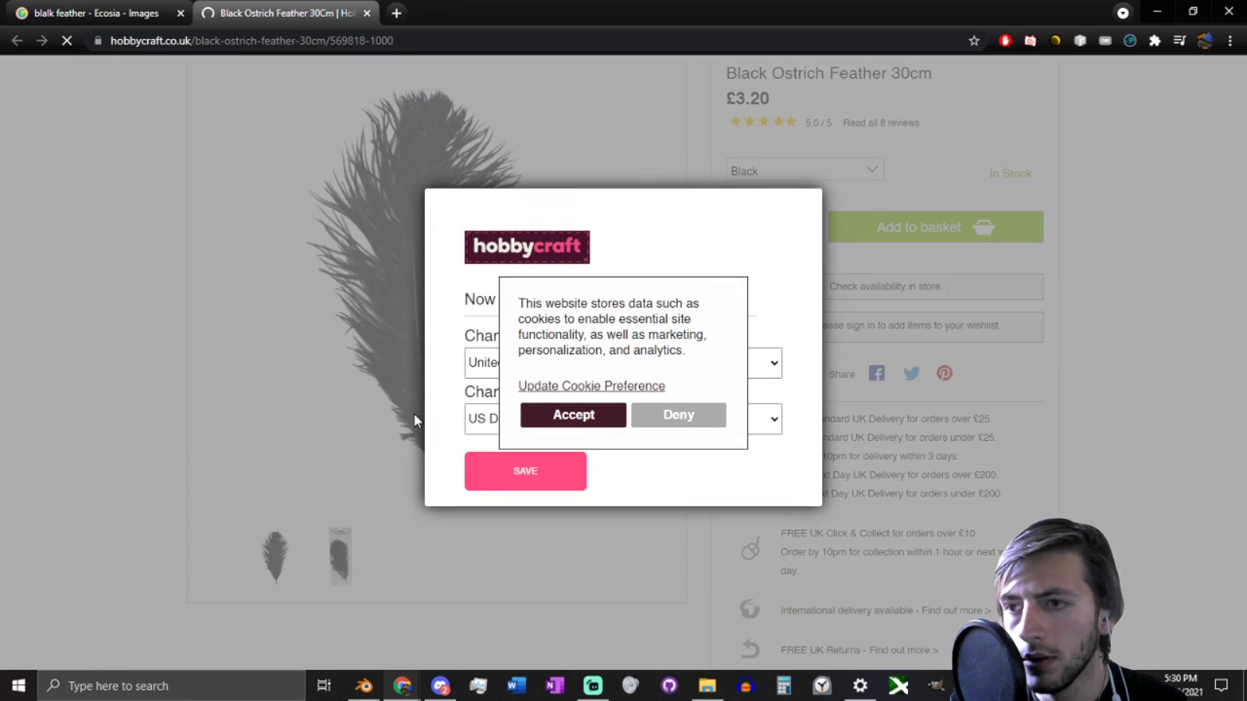
{"action": "middle_click", "coordinate": [271, 11]}
{"action": "middle_click", "coordinate": [379, 200]}
{"action": "left_click", "coordinate": [325, 12]}
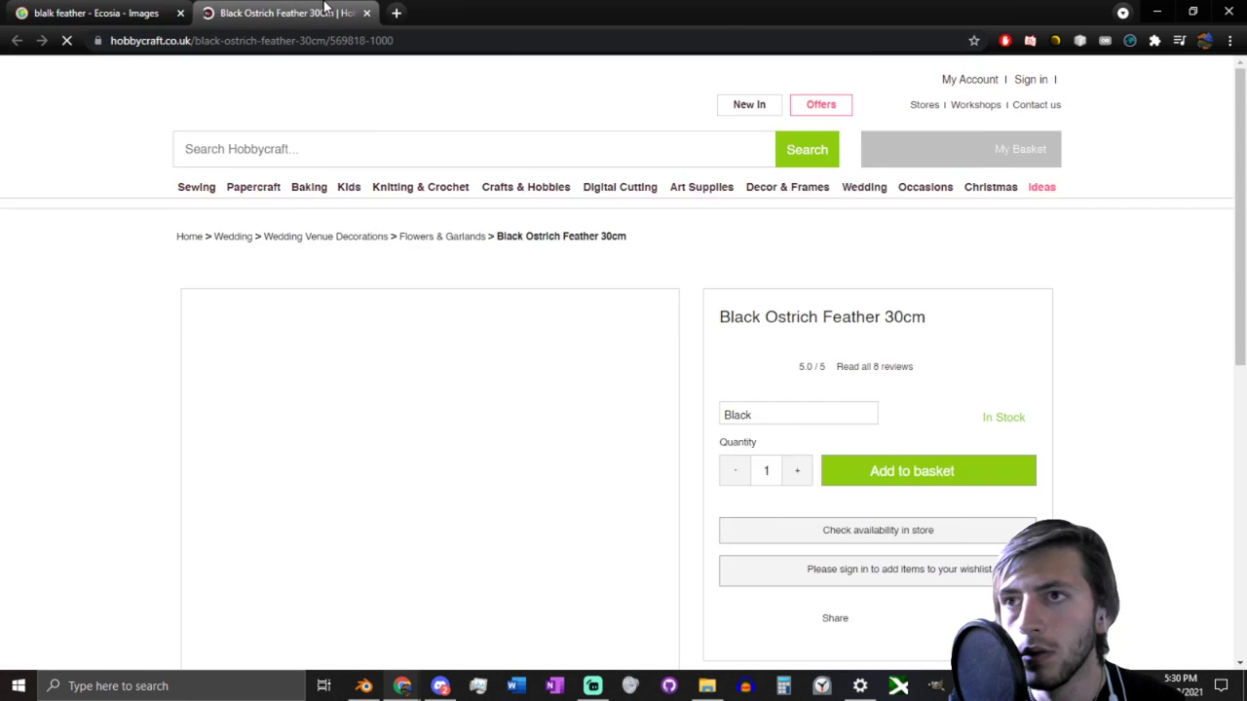
{"action": "left_click", "coordinate": [96, 13]}
Step: Copy the black ostrich feather image, switch to GIMP and paste it as a new image
{"action": "right_click", "coordinate": [301, 340]}
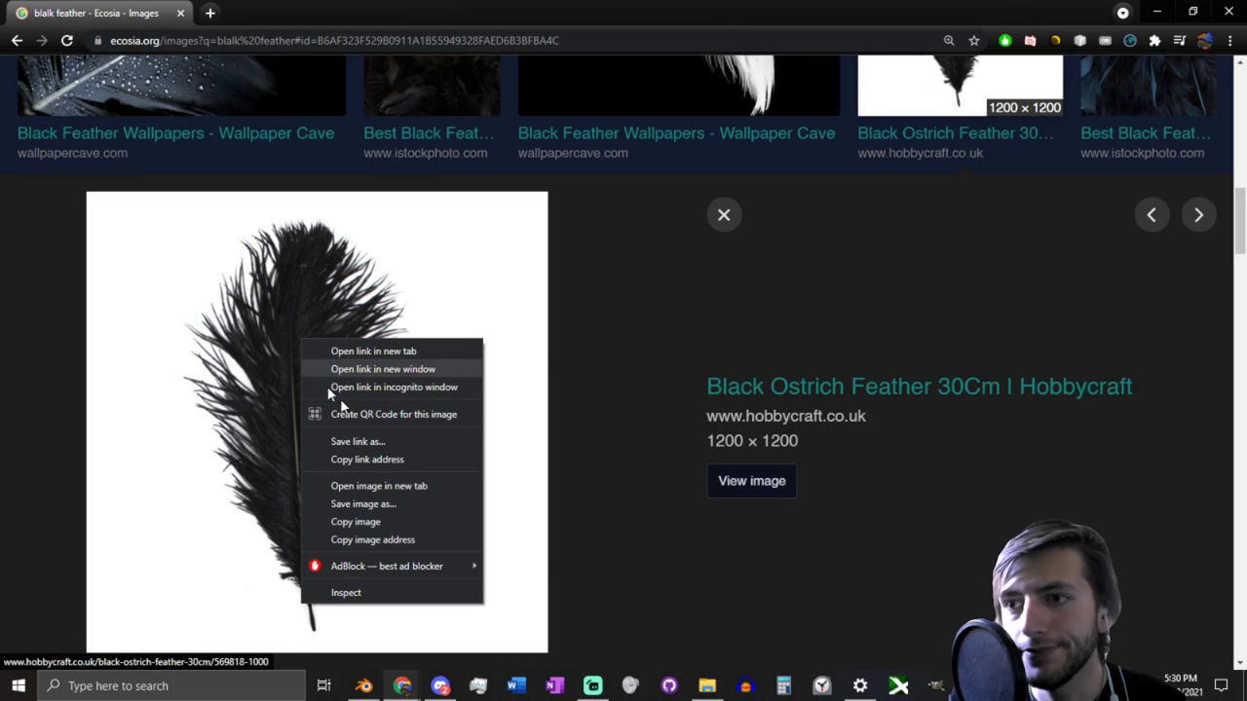
{"action": "left_click", "coordinate": [380, 521]}
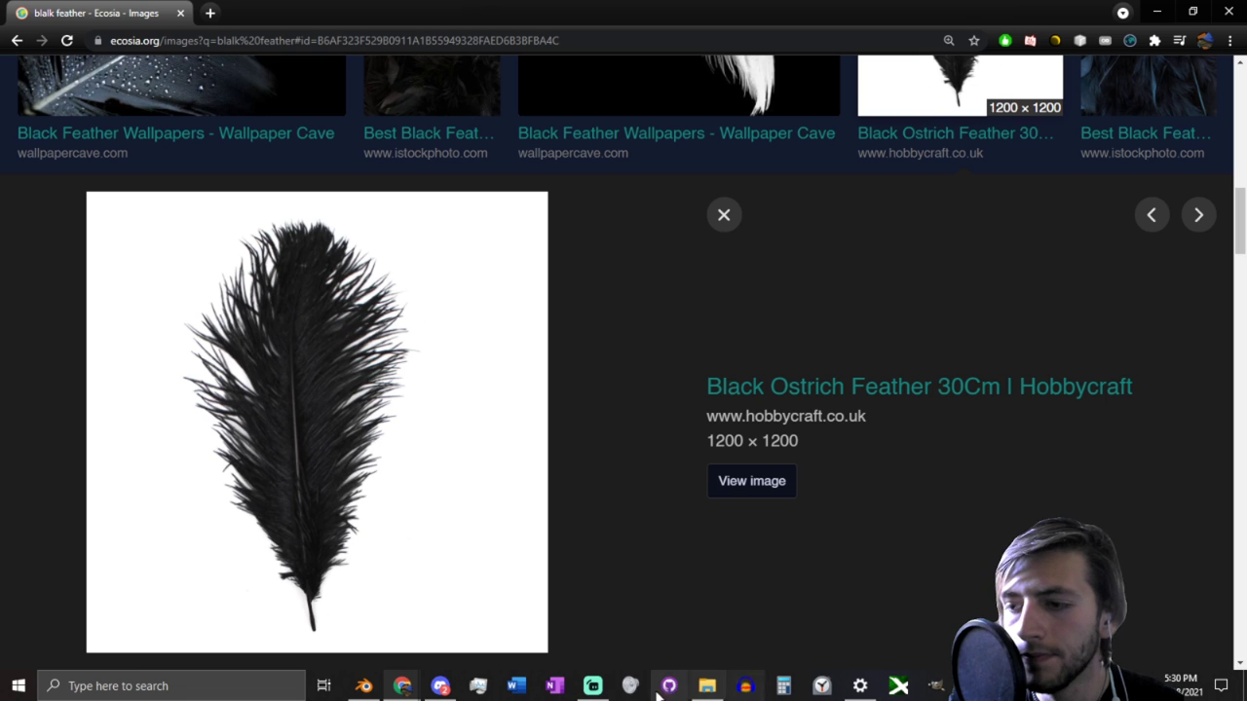
{"action": "left_click", "coordinate": [936, 687]}
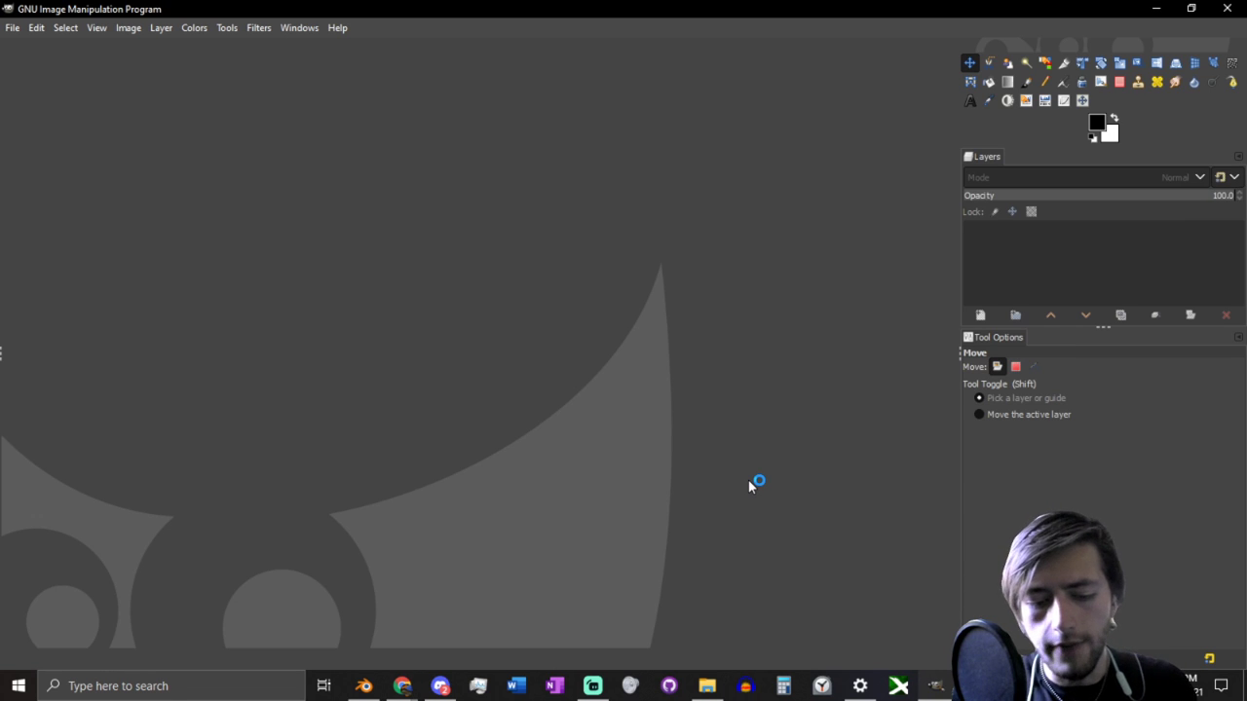
{"action": "key", "text": "ctrl+shift+v"}
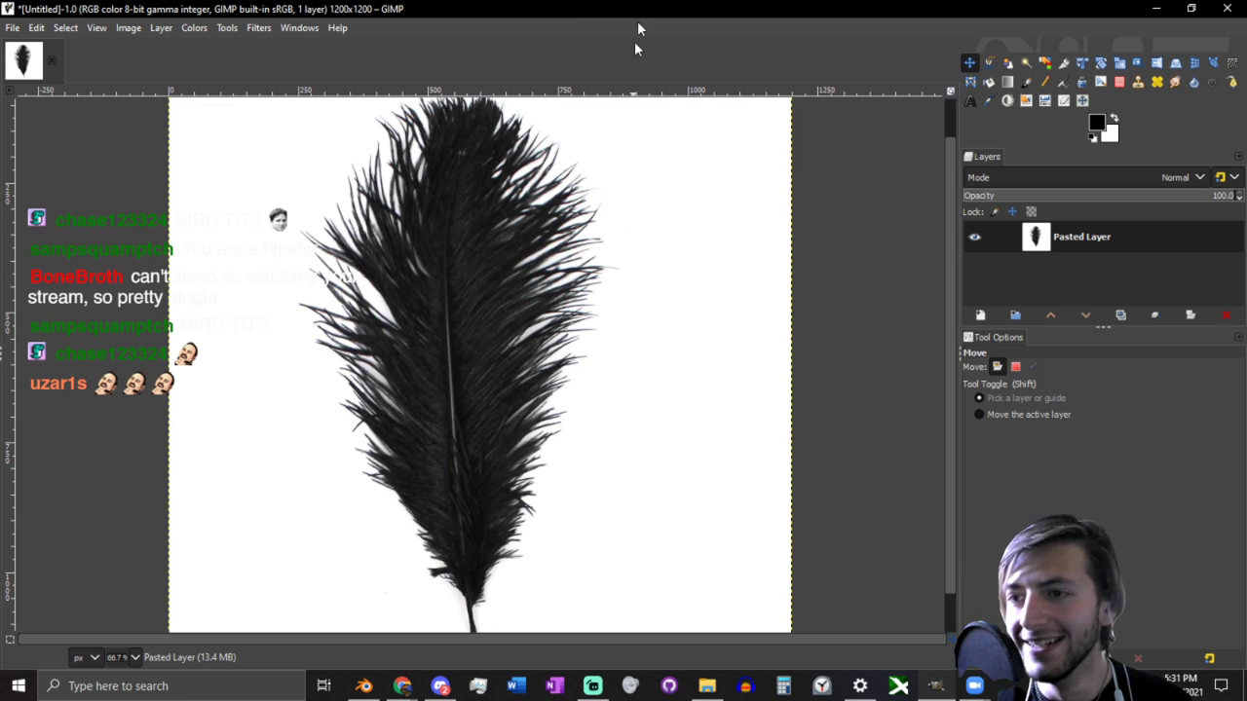
Step: Apply Color to Alpha to the feather layer, turning white transparent with transparency threshold 0 and opacity threshold 1
{"action": "key", "text": "slash"}
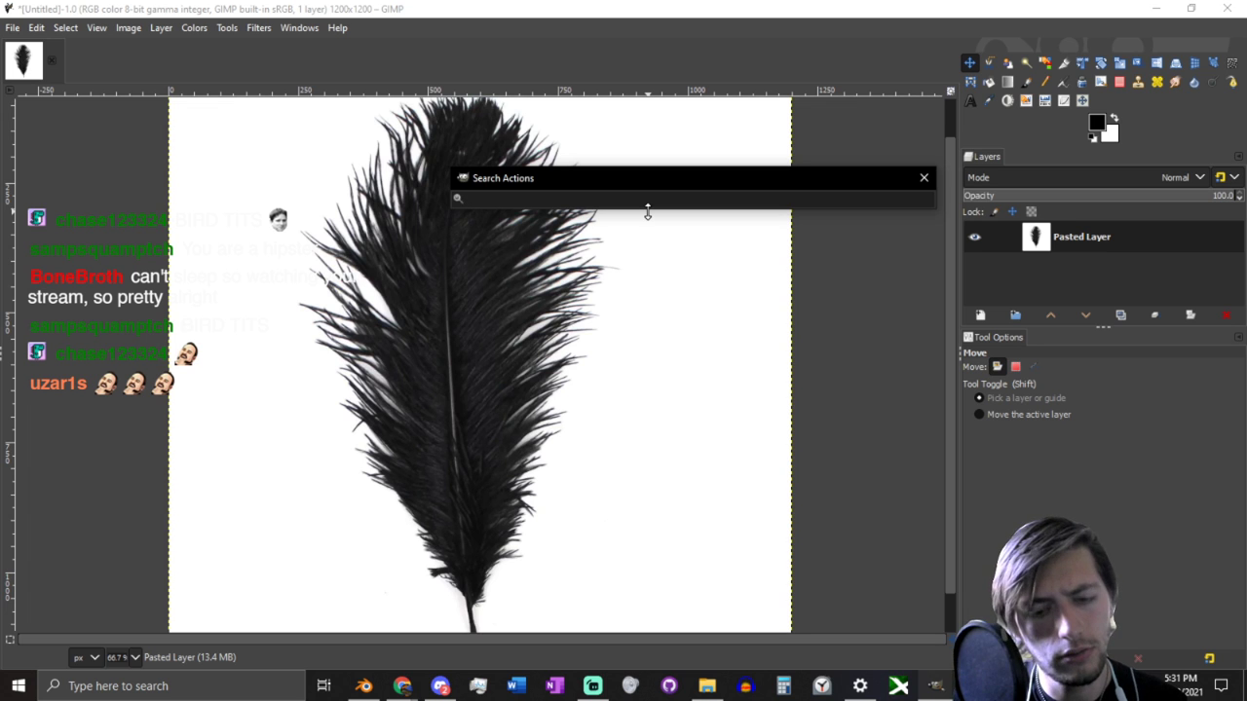
{"action": "type", "text": "a"}
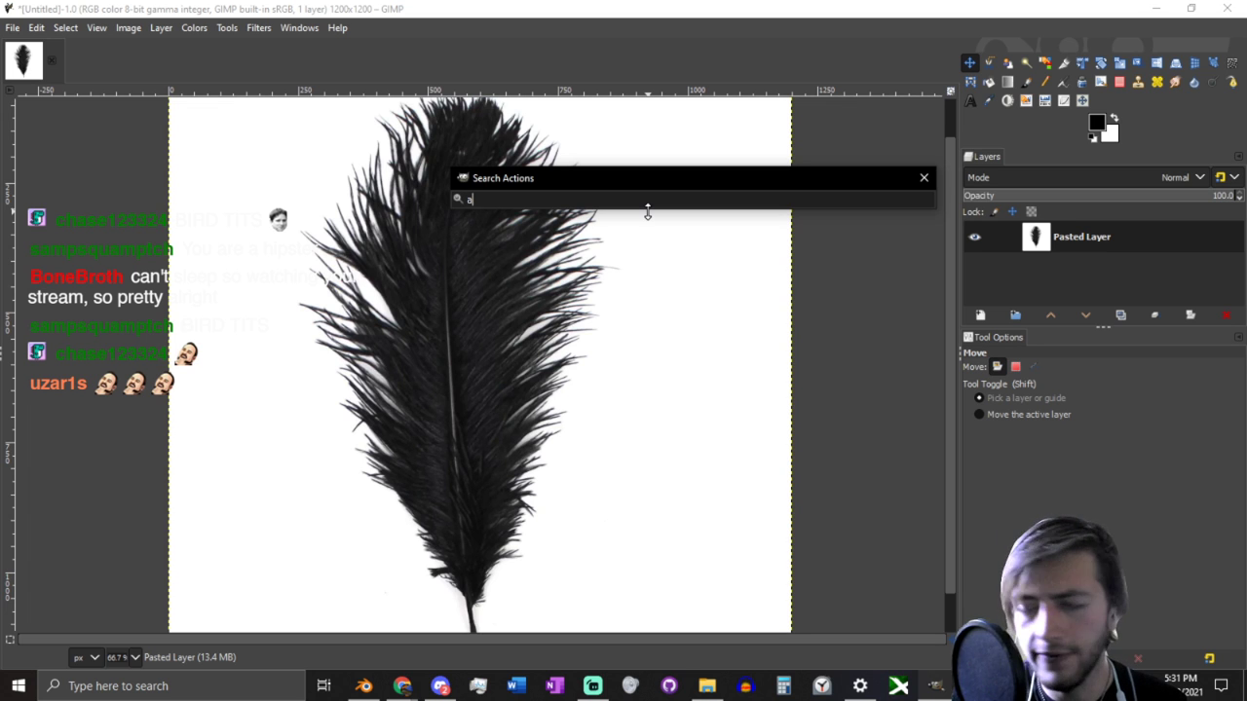
{"action": "key", "text": "BackSpace"}
{"action": "type", "text": "color"}
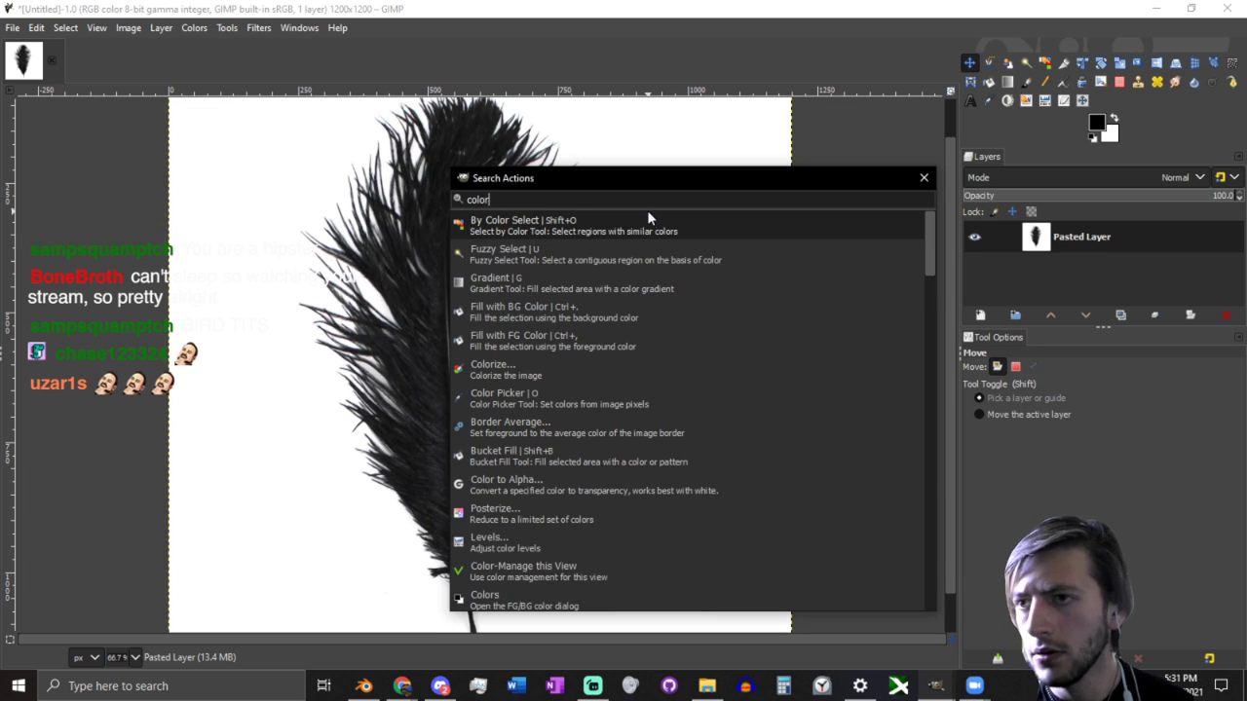
{"action": "type", "text": " to a"}
{"action": "key", "text": "BackSpace"}
{"action": "type", "text": "a"}
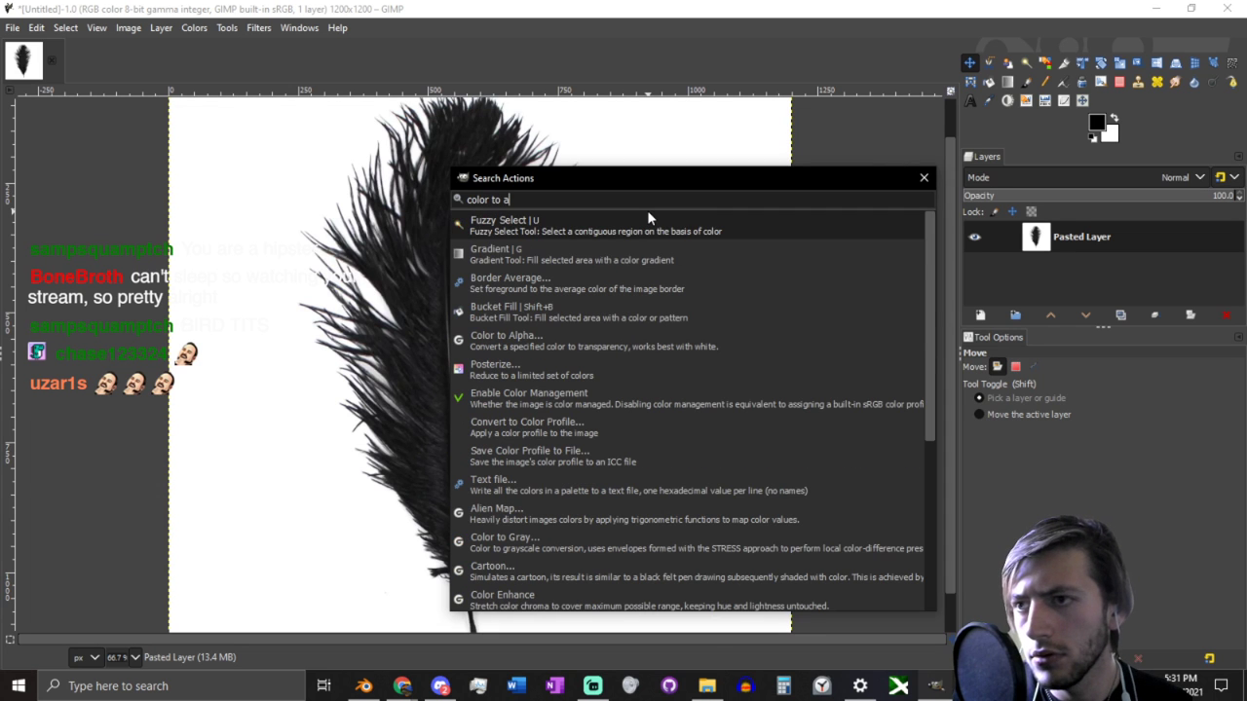
{"action": "key", "text": "Down"}
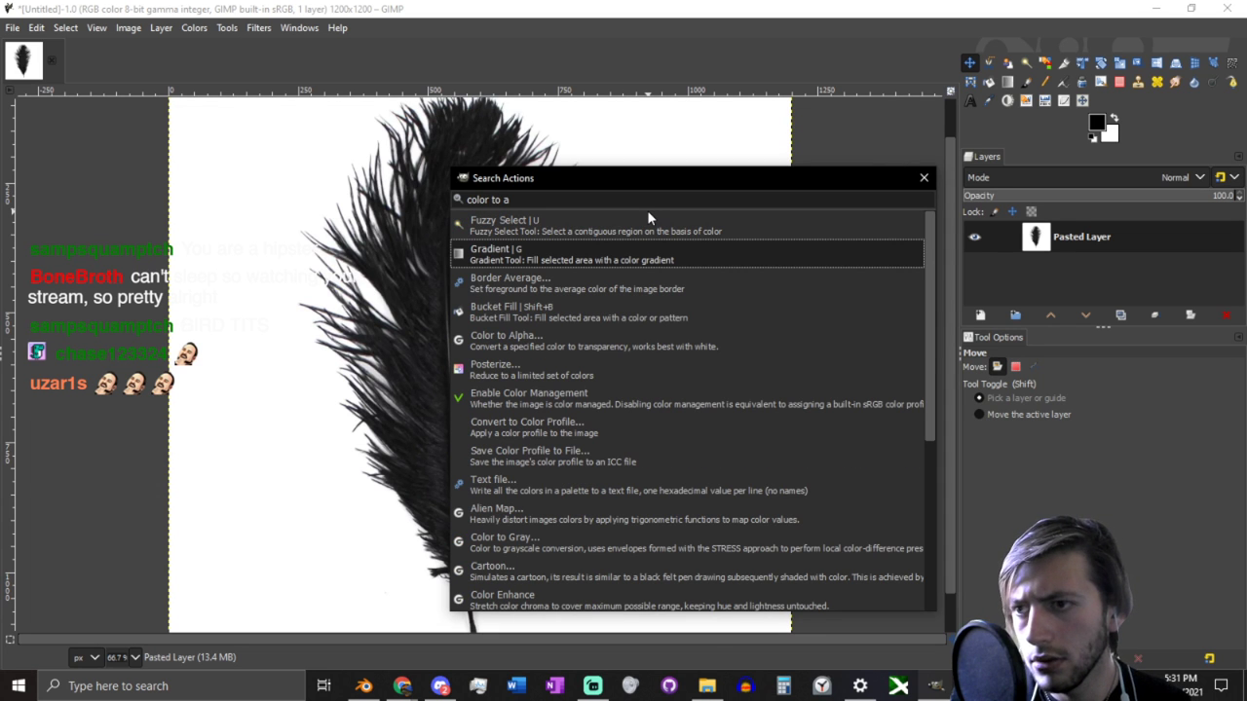
{"action": "key", "text": "Down"}
{"action": "key", "text": "Down"}
{"action": "key", "text": "Return"}
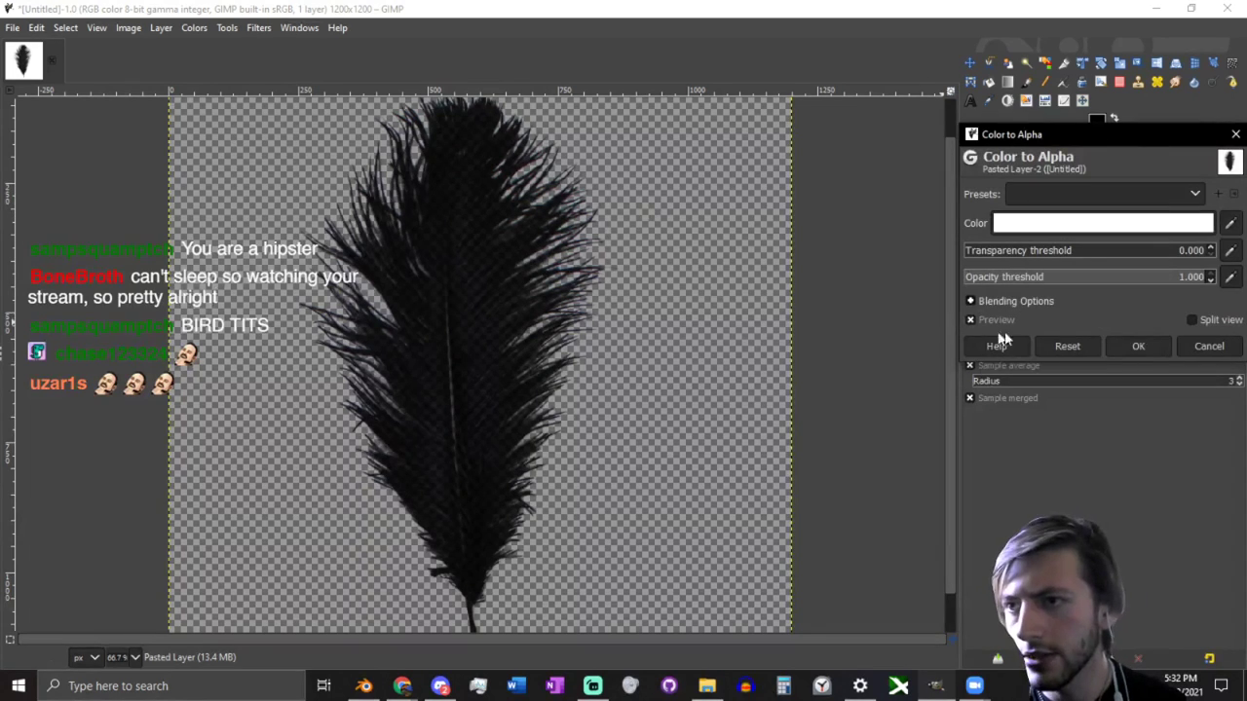
{"action": "left_click", "coordinate": [1138, 346]}
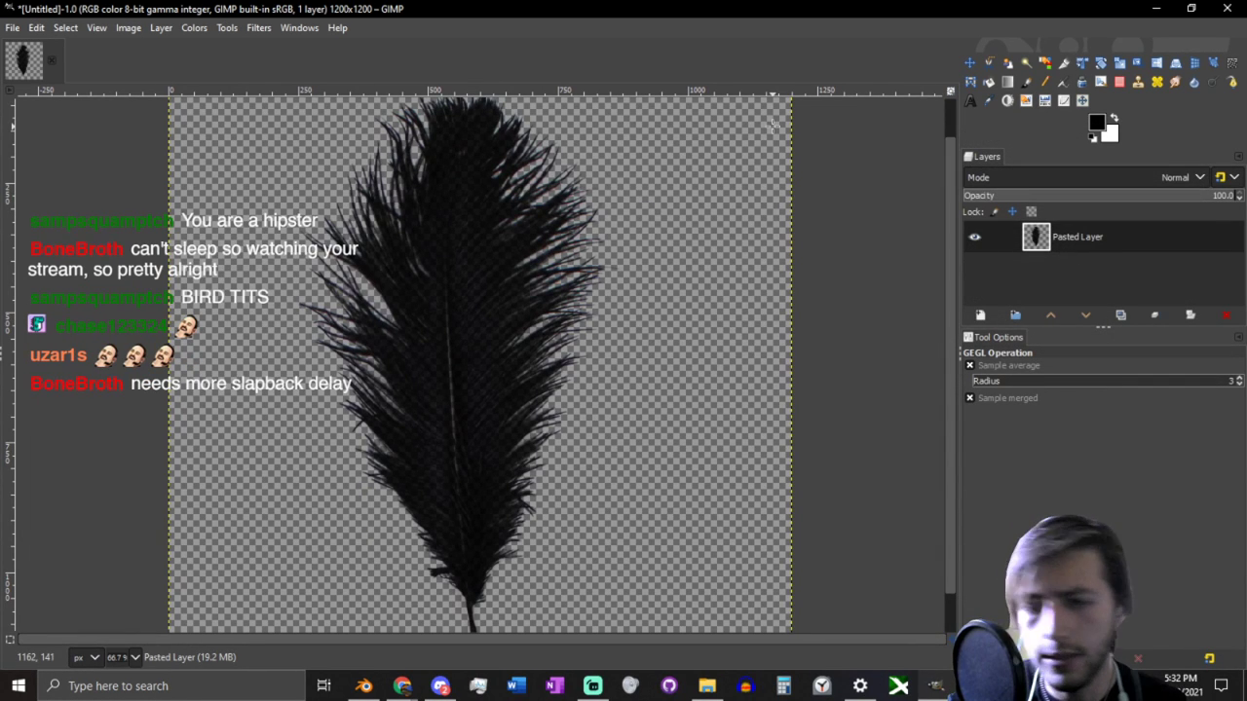
{"action": "key", "text": "slash"}
{"action": "type", "text": "trans"}
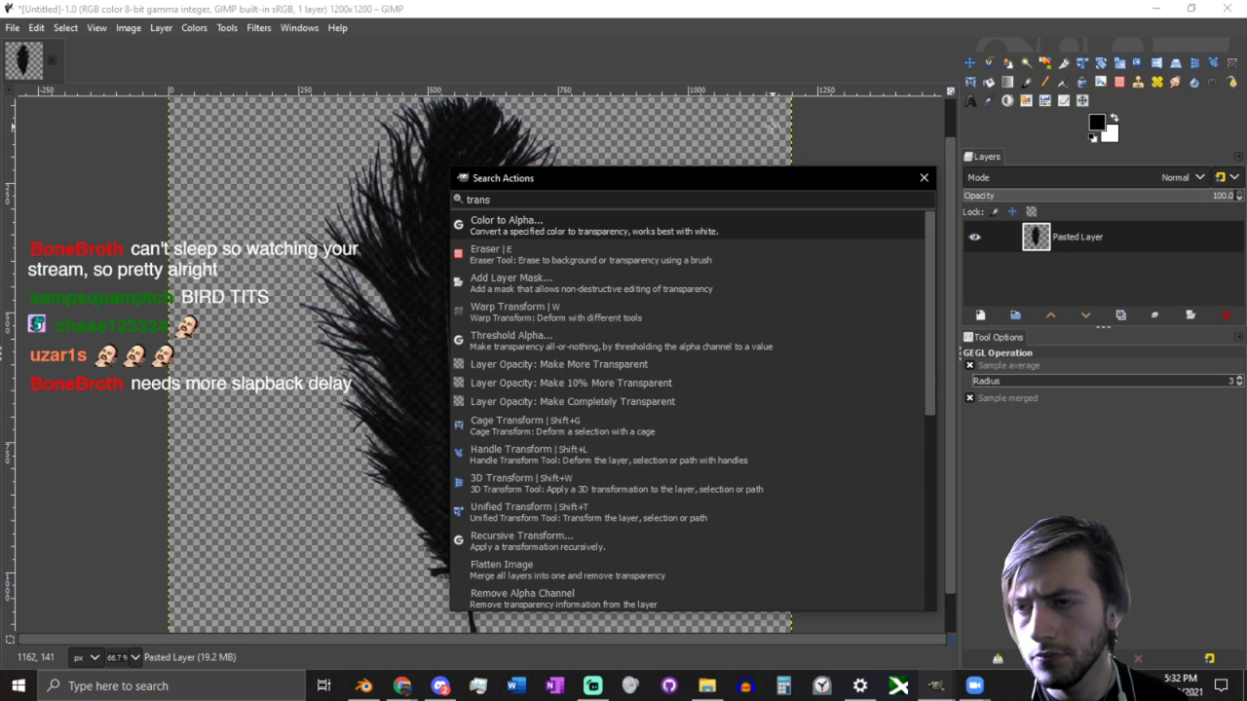
{"action": "type", "text": "parent"}
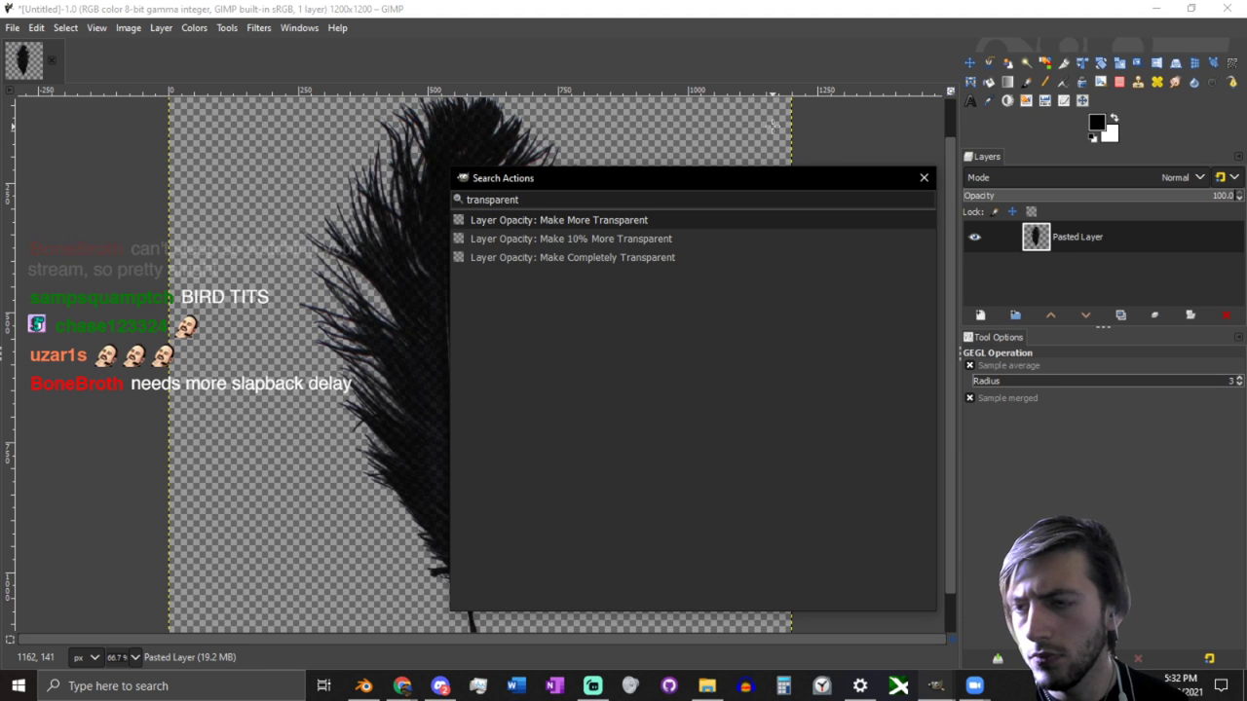
{"action": "key", "text": "ctrl+a"}
{"action": "key", "text": "BackSpace"}
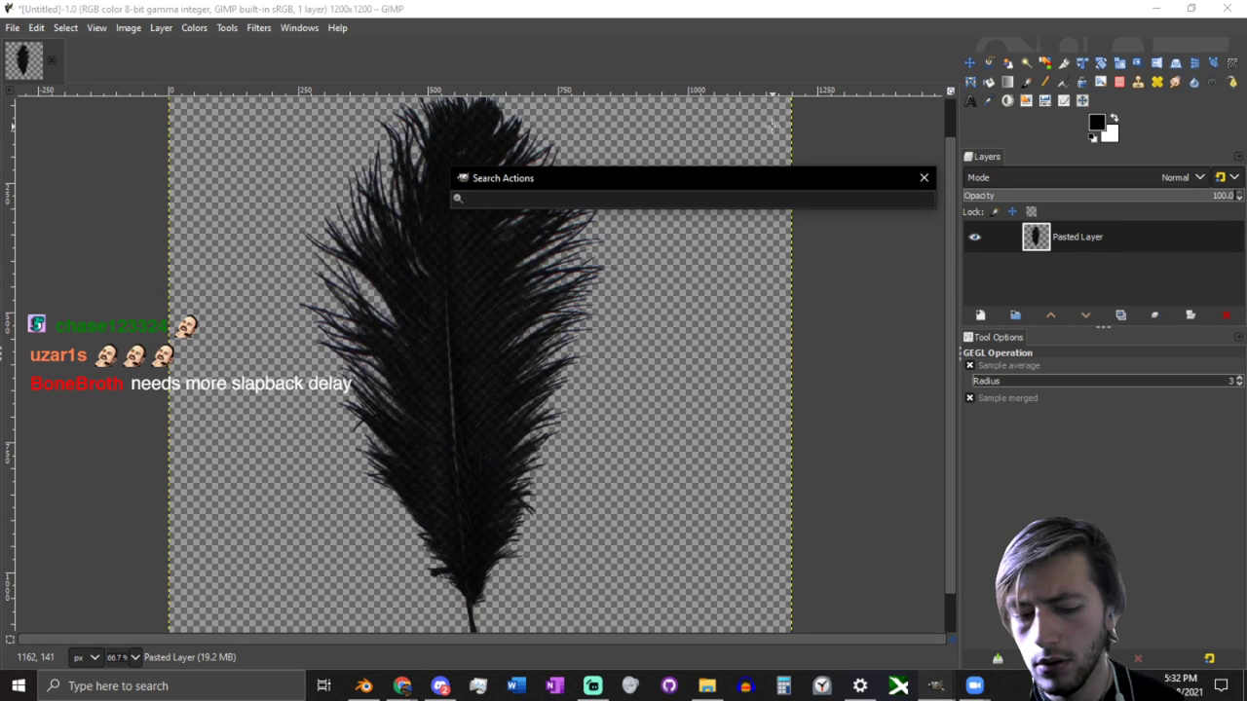
{"action": "type", "text": "thre"}
{"action": "key", "text": "Return"}
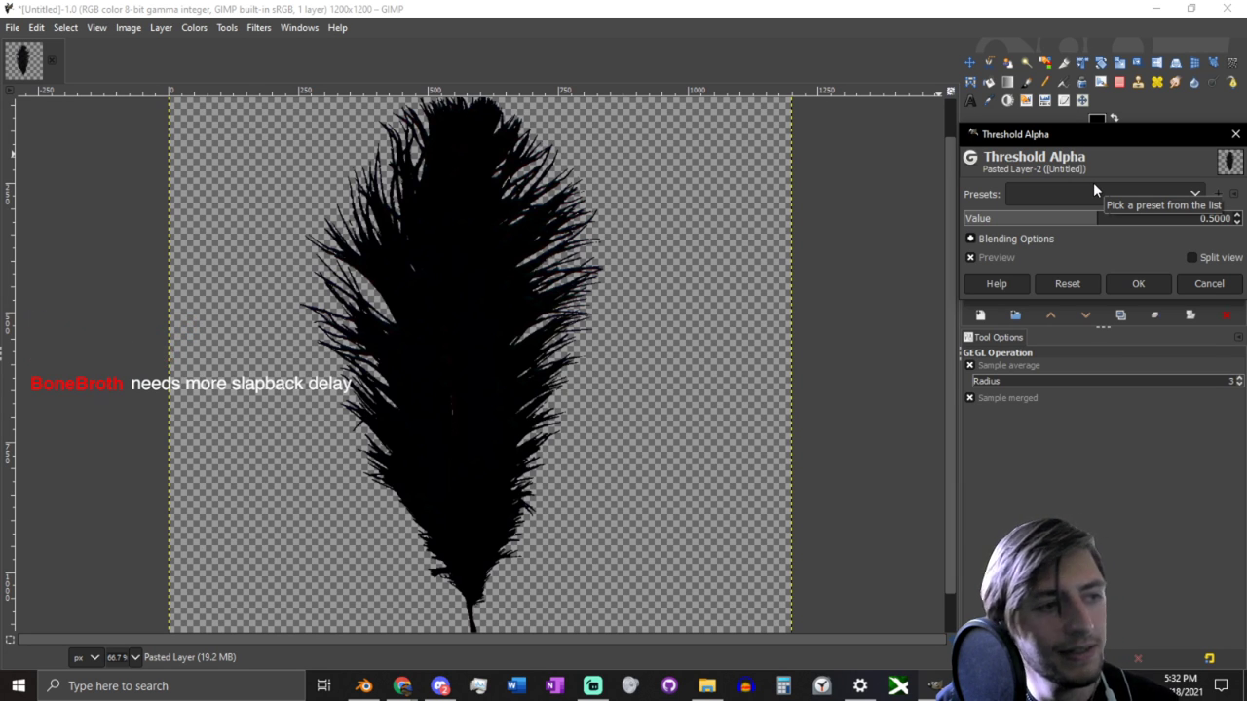
{"action": "left_click", "coordinate": [1235, 133]}
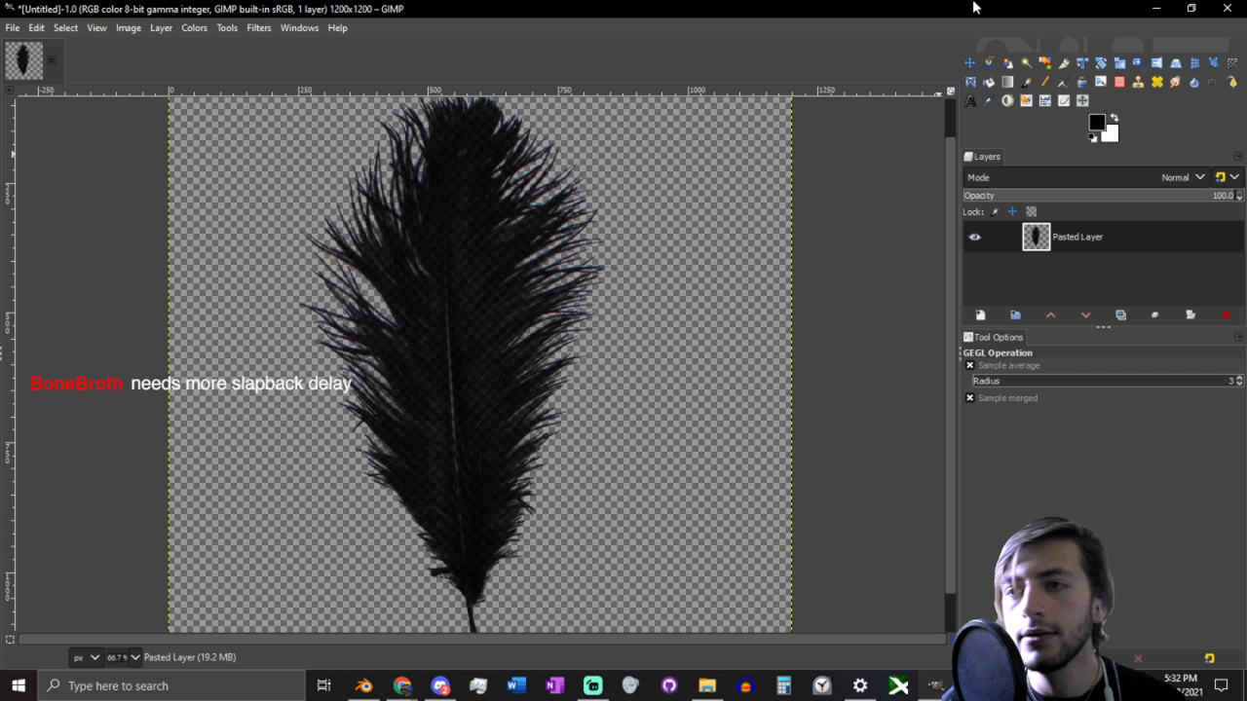
Step: Undo the Color to Alpha change and select the white background around the feather by color with a threshold of 90.6
{"action": "key", "text": "ctrl+z"}
{"action": "key", "text": "shift+o"}
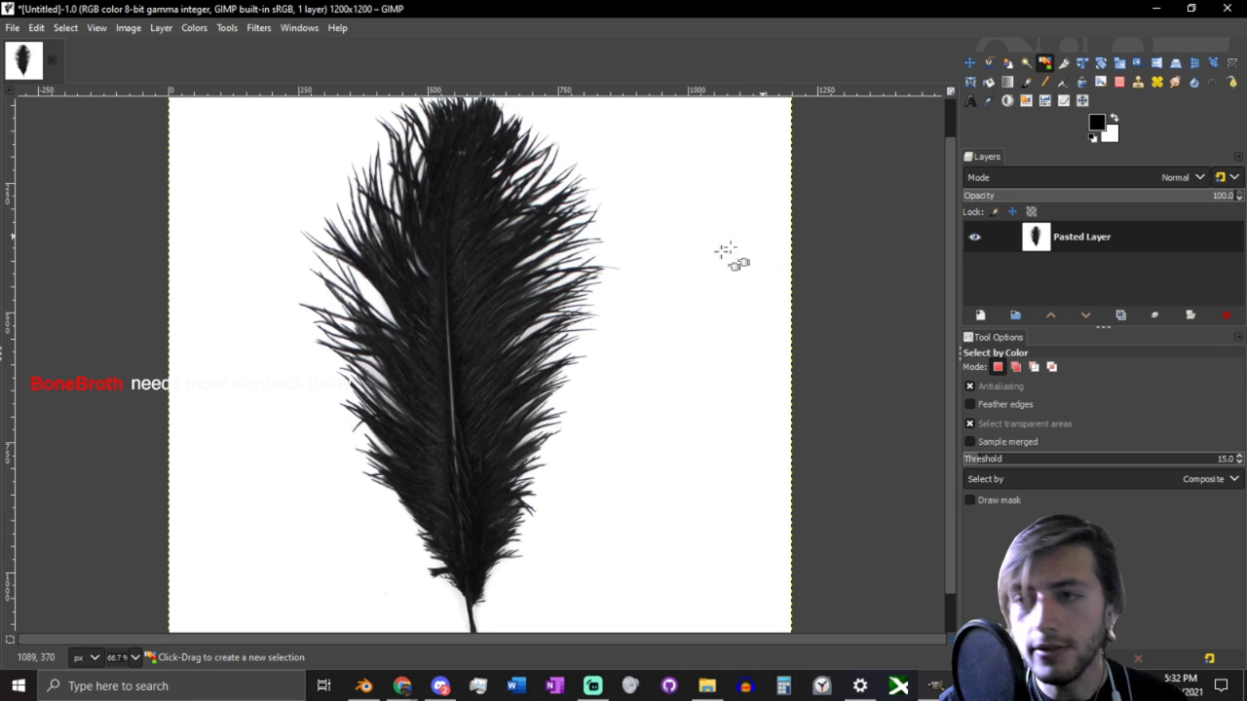
{"action": "left_click", "coordinate": [683, 277]}
{"action": "scroll", "coordinate": [682, 280], "scroll_direction": "up", "scroll_amount": 5, "text": "ctrl"}
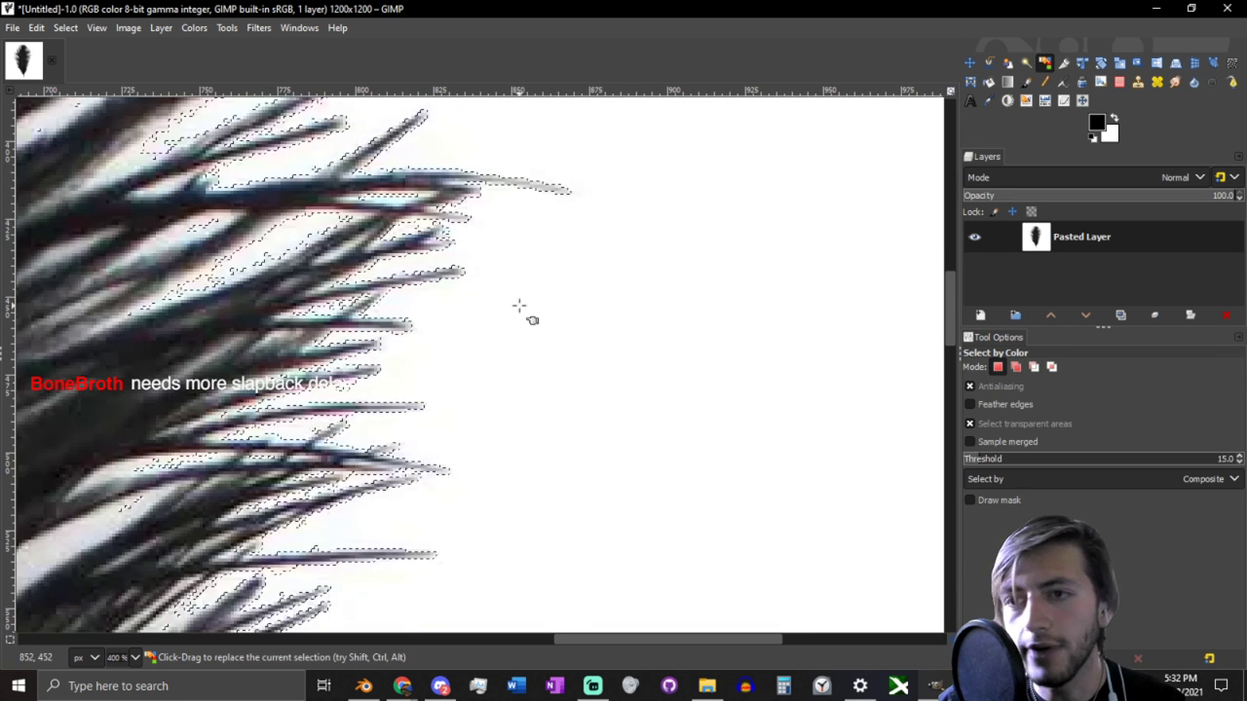
{"action": "left_click", "coordinate": [1059, 458]}
{"action": "scroll", "coordinate": [575, 399], "scroll_direction": "down", "scroll_amount": 6, "text": "ctrl"}
{"action": "scroll", "coordinate": [584, 390], "scroll_direction": "up", "scroll_amount": 3, "text": "ctrl"}
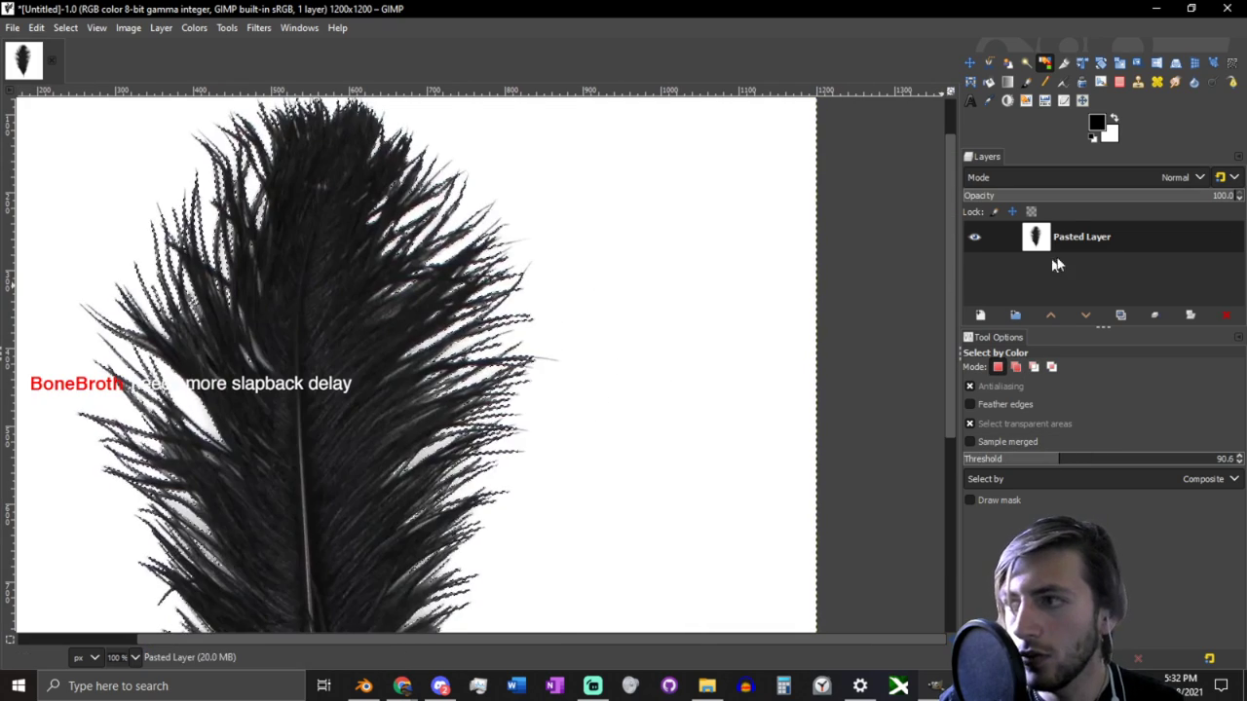
Step: Add an alpha channel to the feather layer and delete the selected white background
{"action": "right_click", "coordinate": [969, 243]}
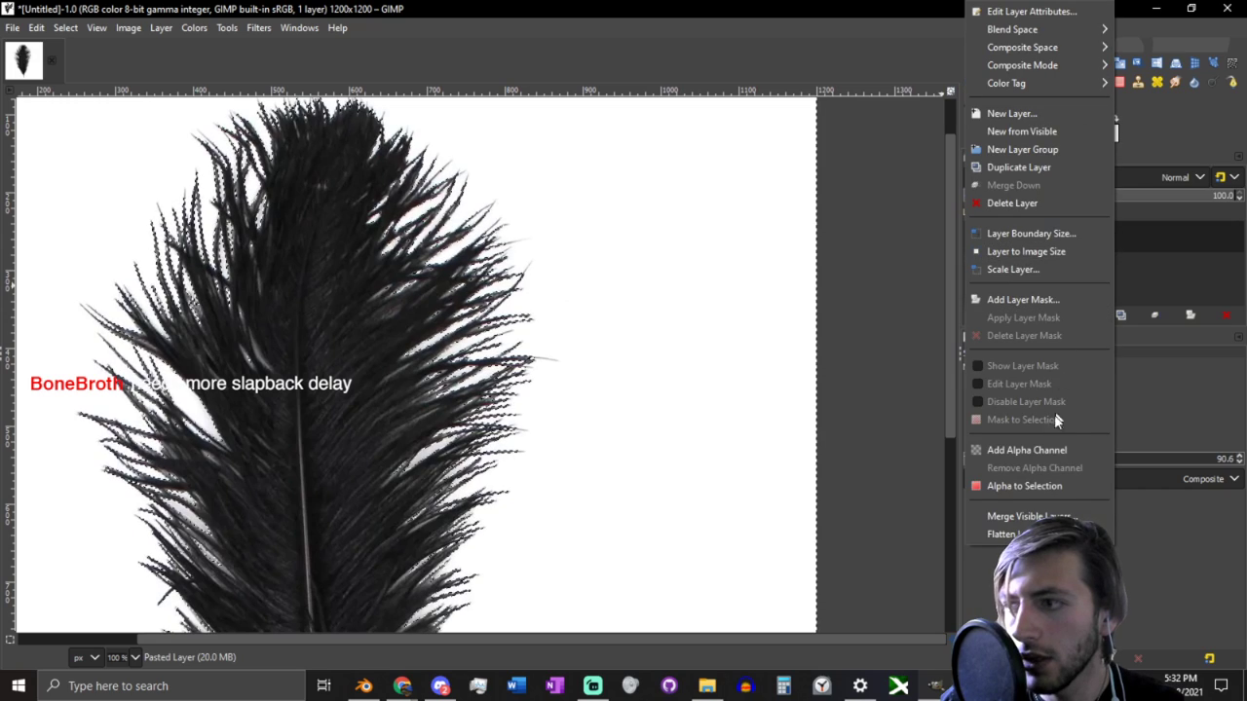
{"action": "left_click", "coordinate": [1048, 452]}
{"action": "key", "text": "Delete"}
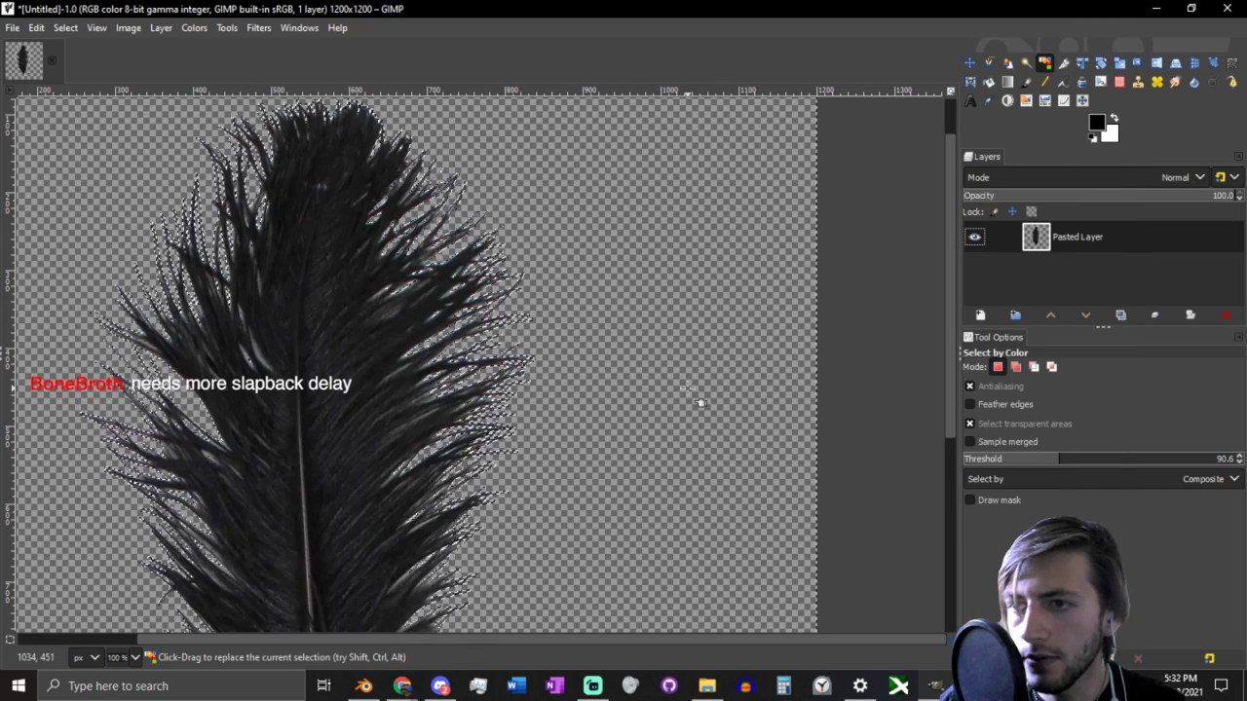
Step: Select the whole feather outline with Fuzzy Select at a threshold of 255
{"action": "scroll", "coordinate": [699, 402], "scroll_direction": "down", "scroll_amount": 2, "text": "ctrl"}
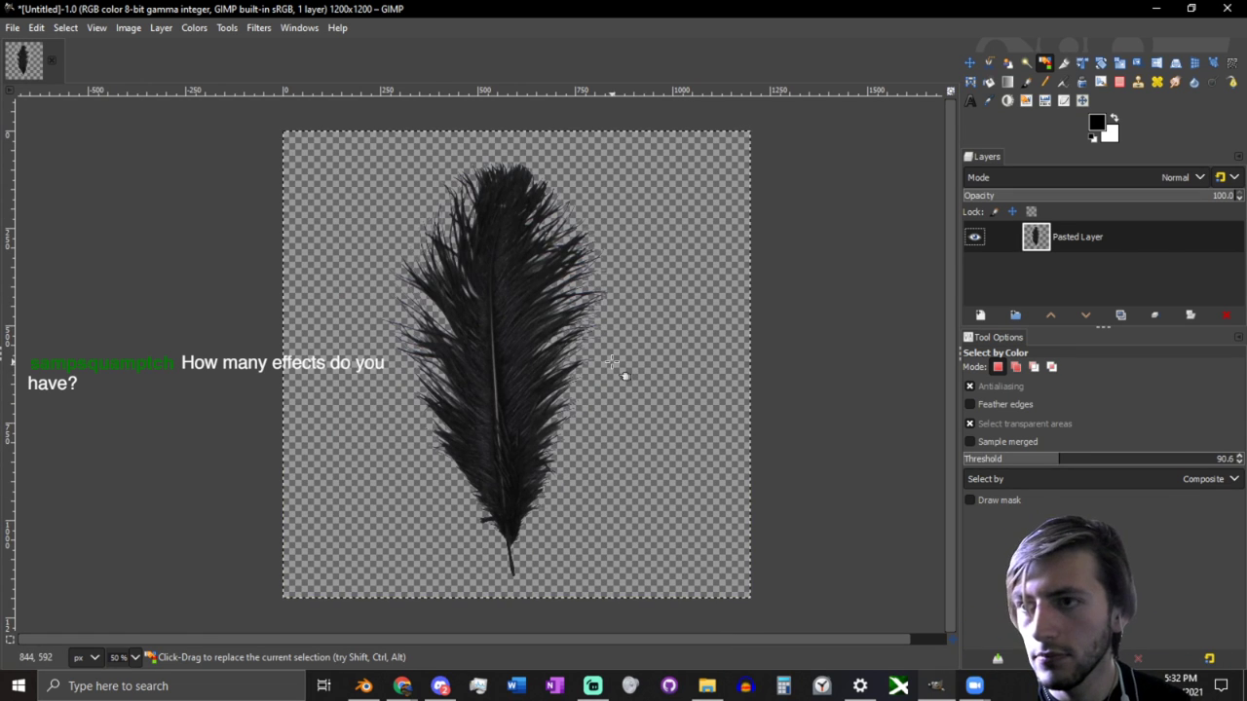
{"action": "key", "text": "u"}
{"action": "left_click_drag", "start_coordinate": [1022, 478], "coordinate": [1239, 478]}
{"action": "left_click", "coordinate": [545, 334]}
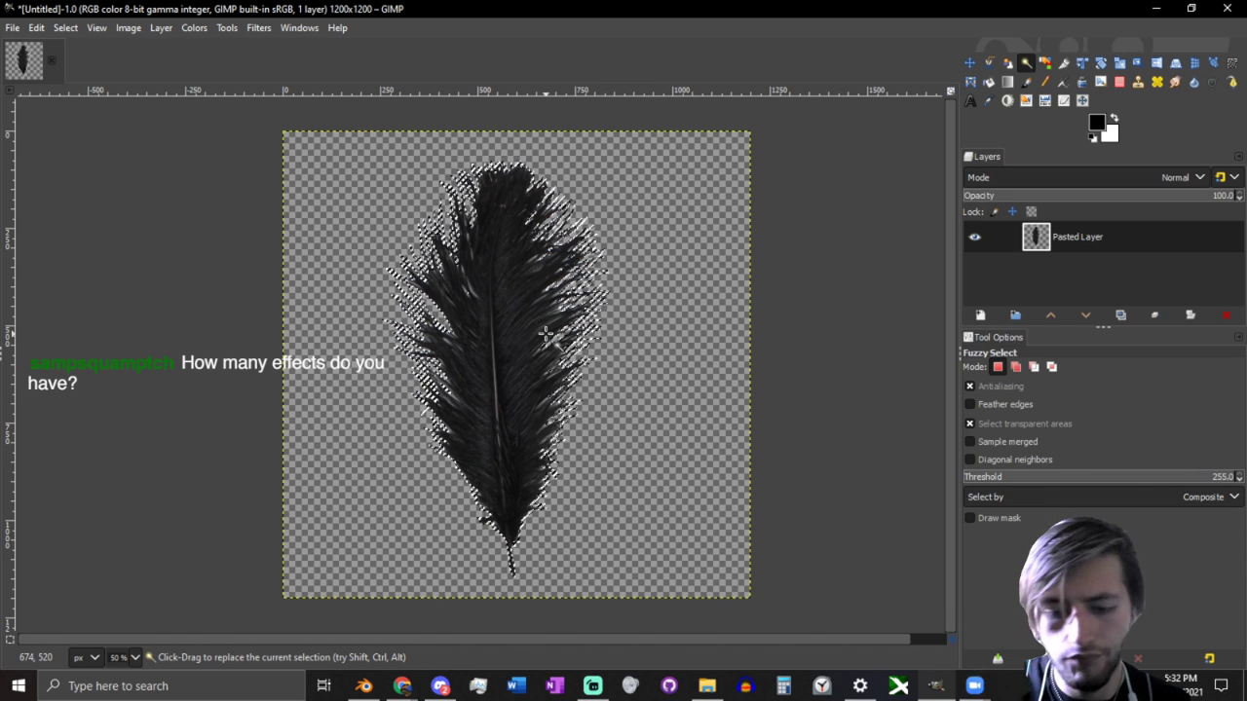
Step: Crop the image to the extents of the feather selection
{"action": "key", "text": "slash"}
{"action": "type", "text": "crop to"}
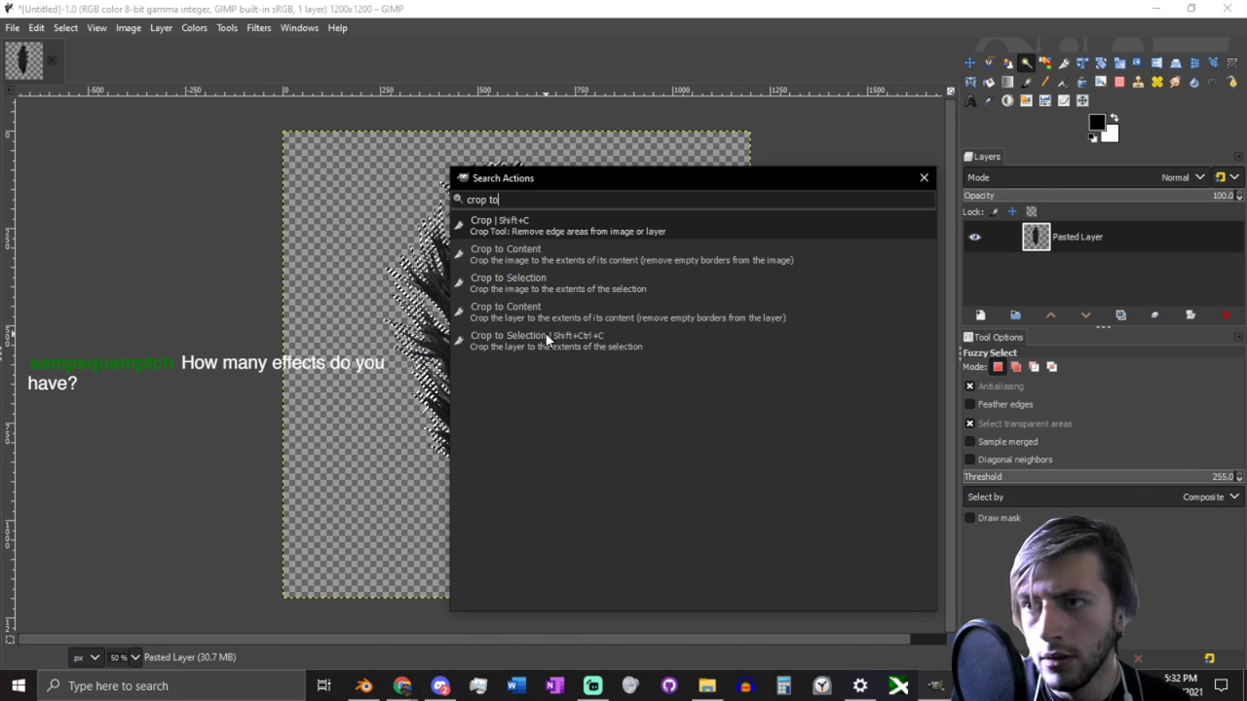
{"action": "key", "text": "Down"}
{"action": "key", "text": "Down"}
{"action": "key", "text": "Down"}
{"action": "key", "text": "Up"}
{"action": "key", "text": "Return"}
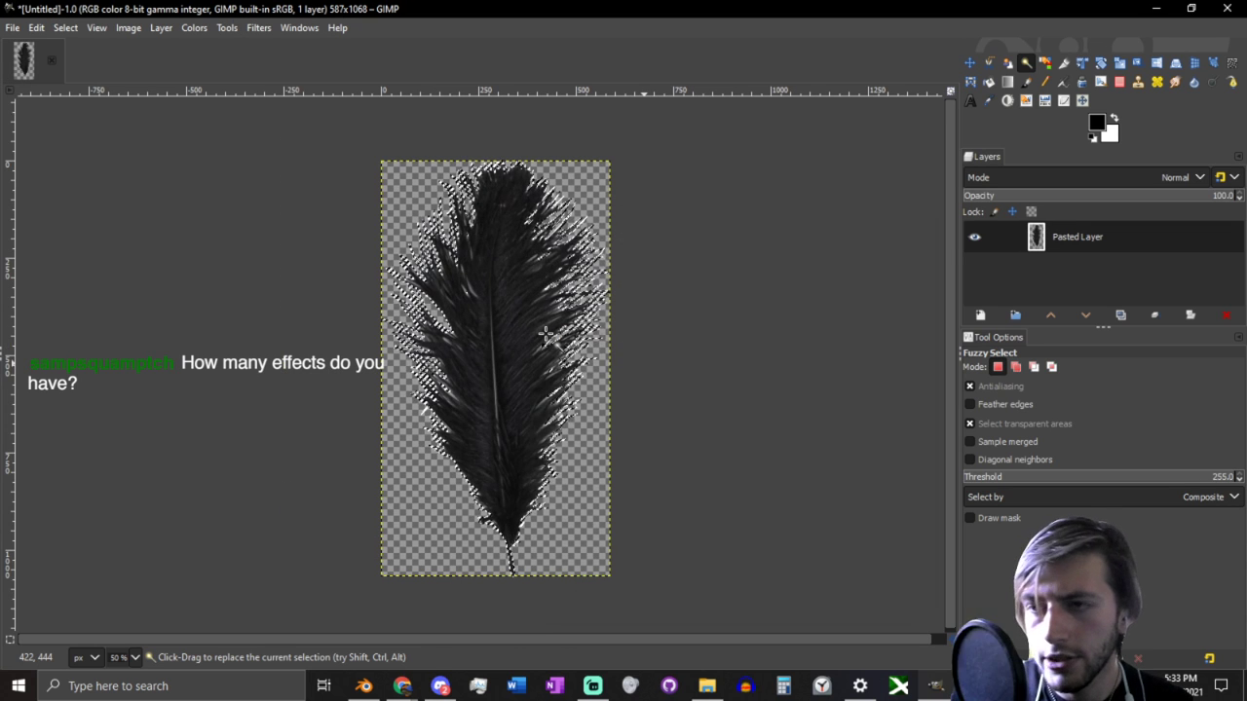
Step: Start exporting the image and choose the Kenku Bard folder inside Blender 3d Projects, Models as the destination
{"action": "left_click", "coordinate": [13, 28]}
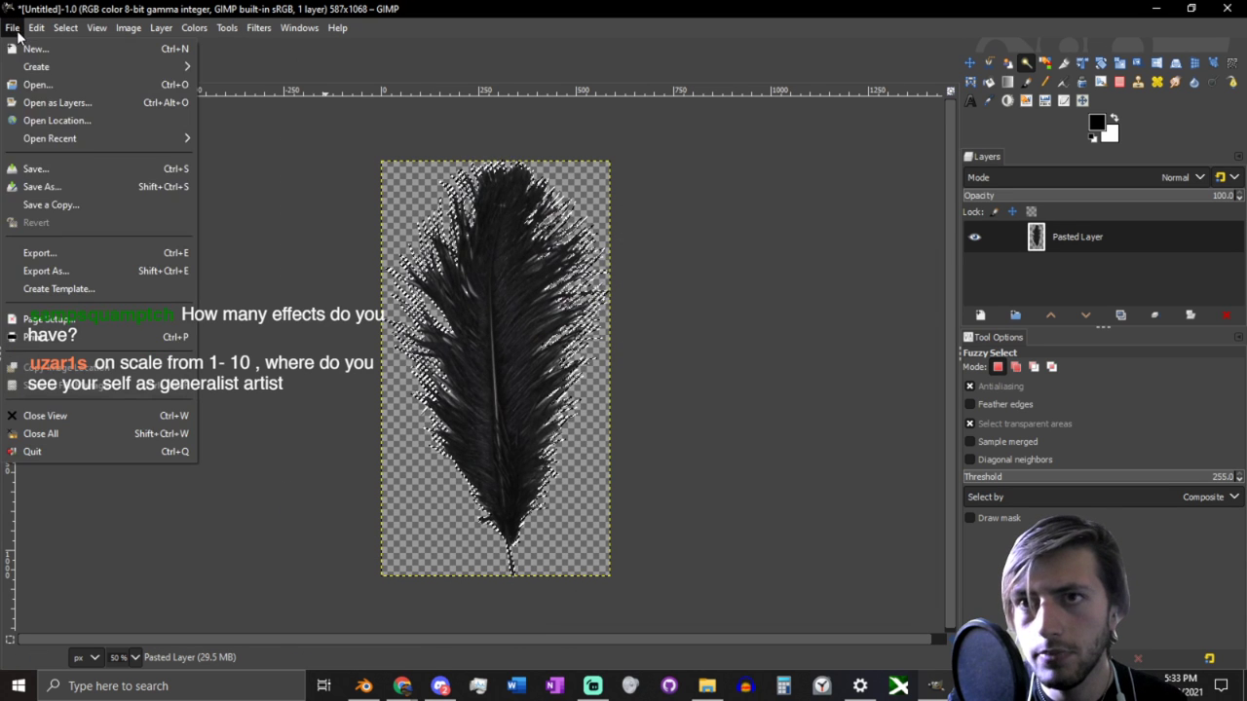
{"action": "left_click", "coordinate": [58, 251]}
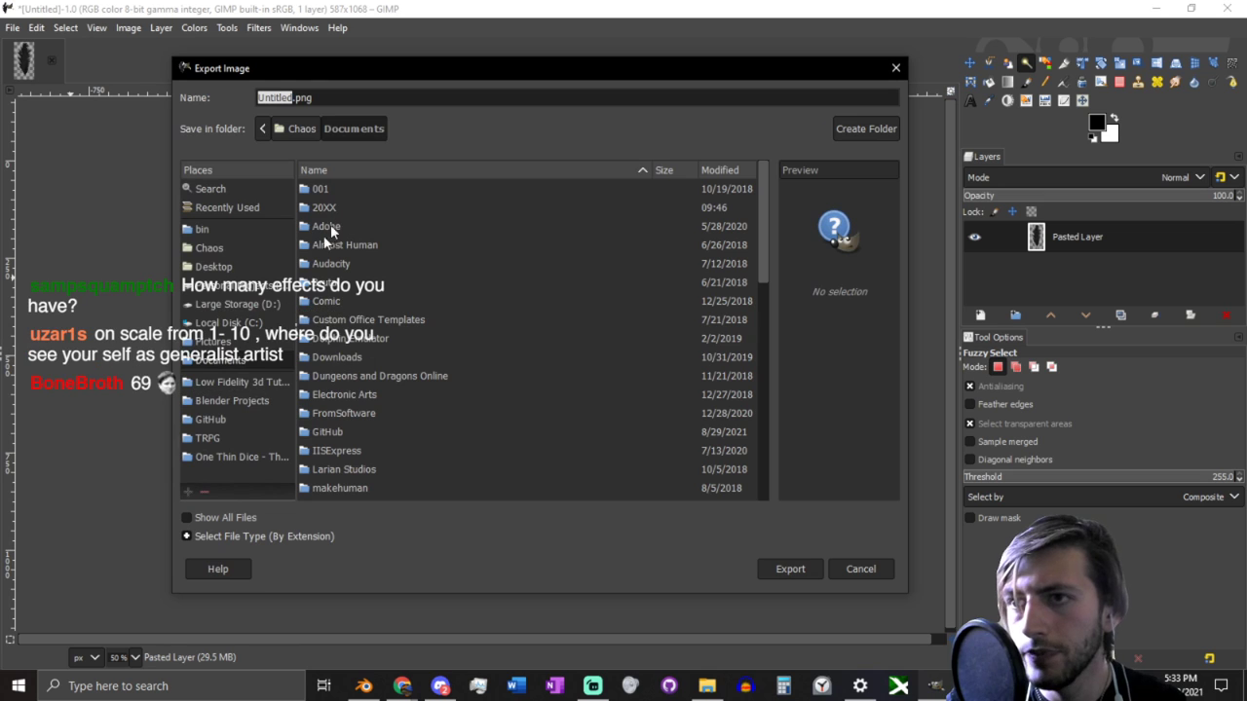
{"action": "left_click", "coordinate": [235, 207]}
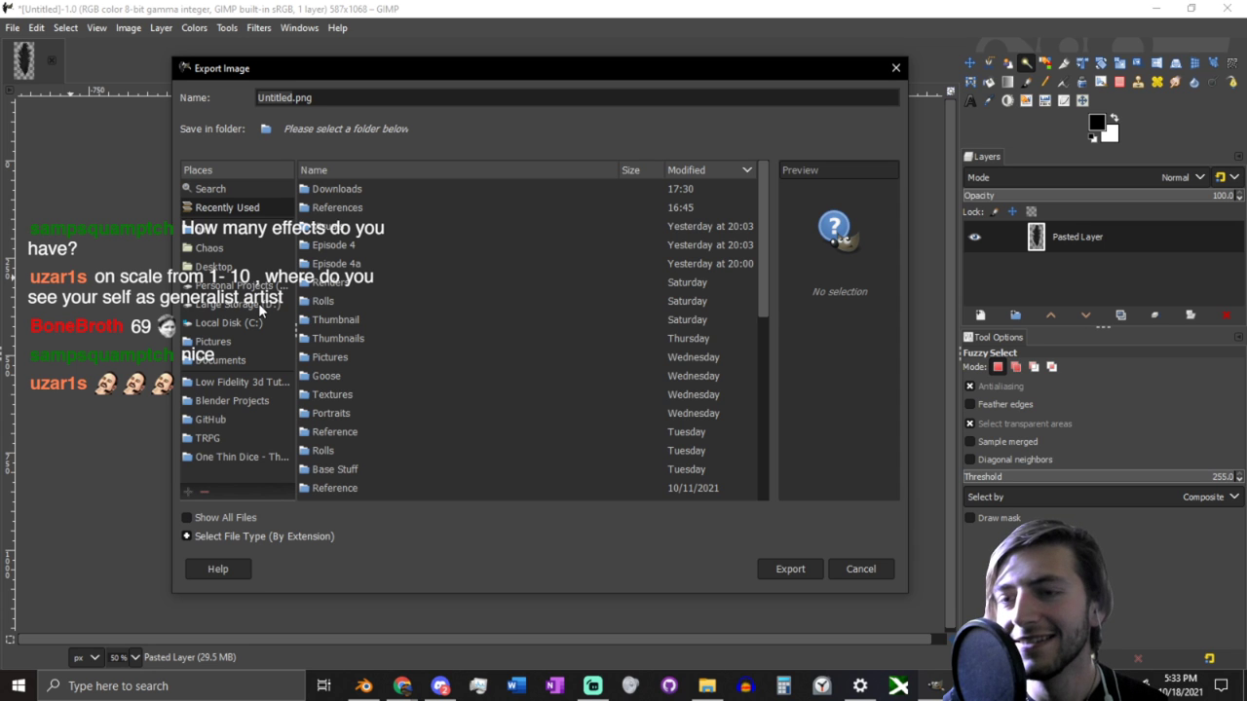
{"action": "left_click", "coordinate": [262, 302]}
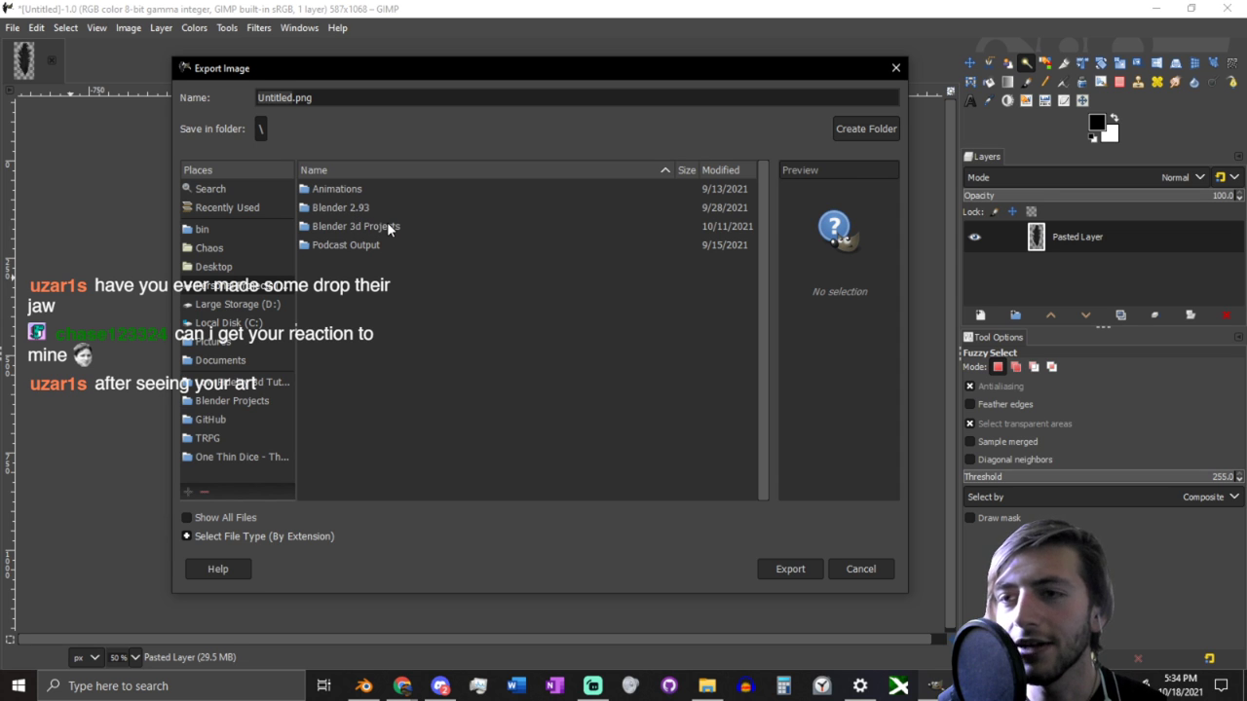
{"action": "left_click", "coordinate": [388, 227]}
{"action": "left_click", "coordinate": [393, 207]}
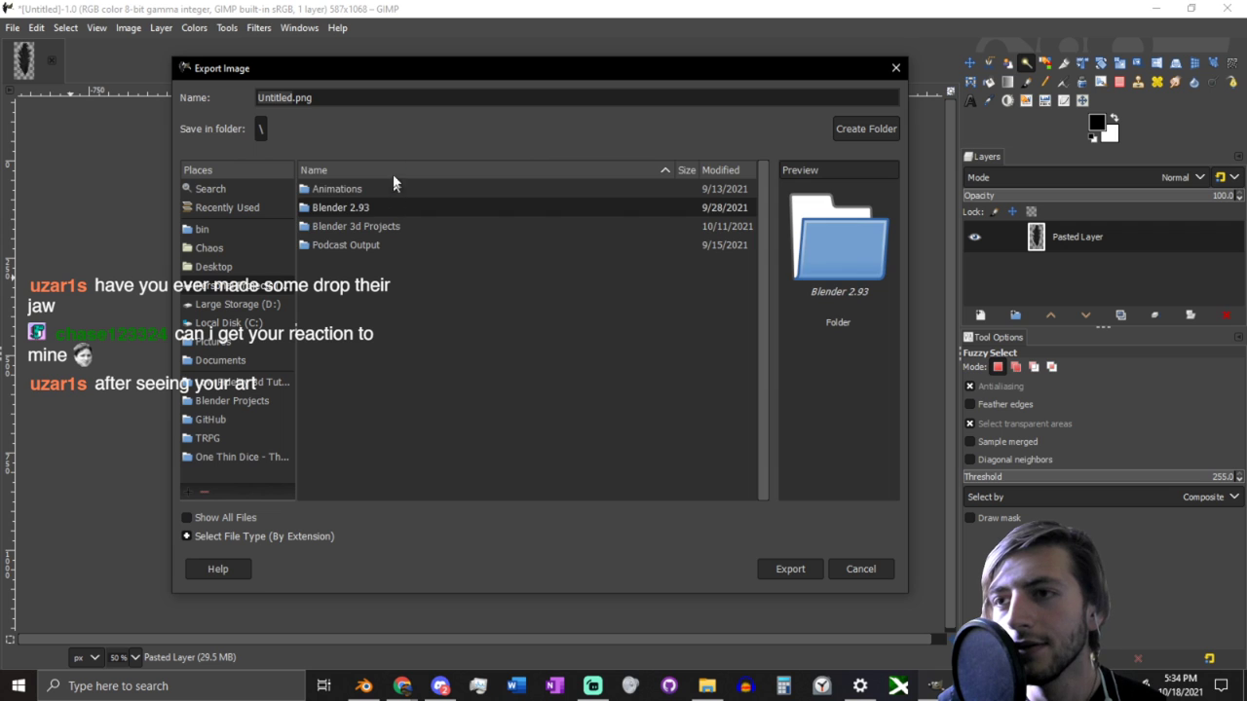
{"action": "double_click", "coordinate": [355, 208]}
{"action": "left_click", "coordinate": [263, 127]}
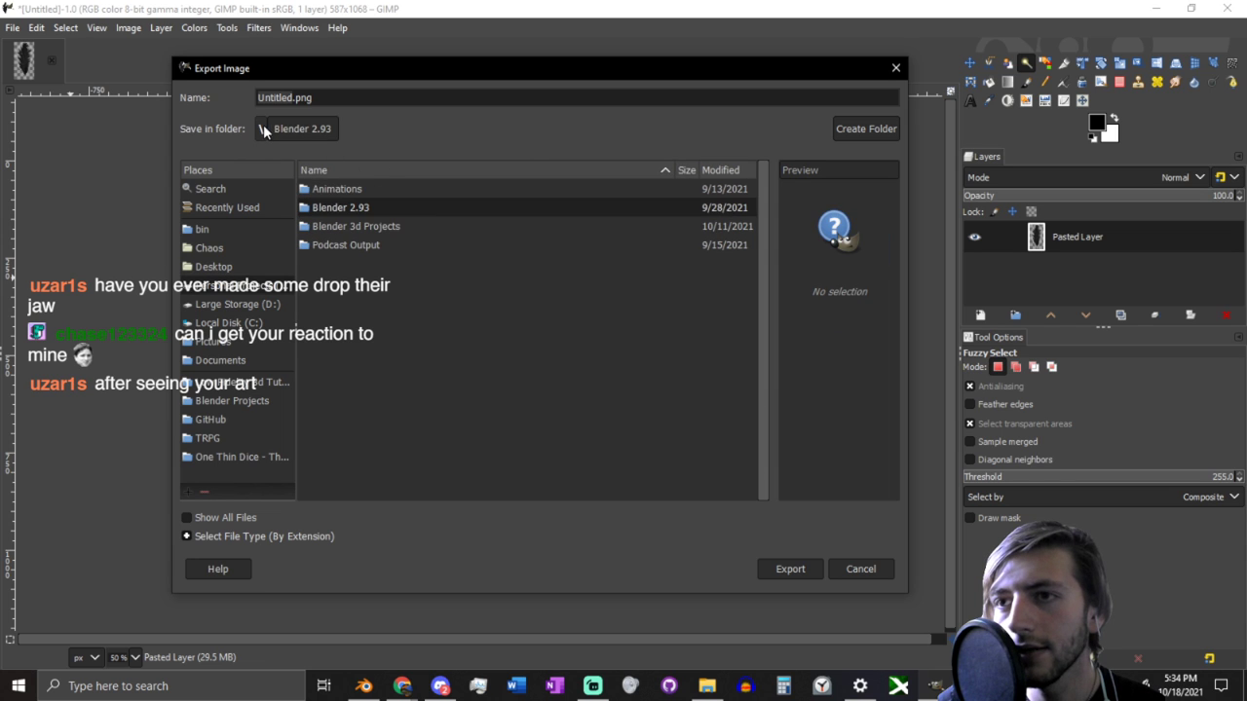
{"action": "double_click", "coordinate": [354, 226]}
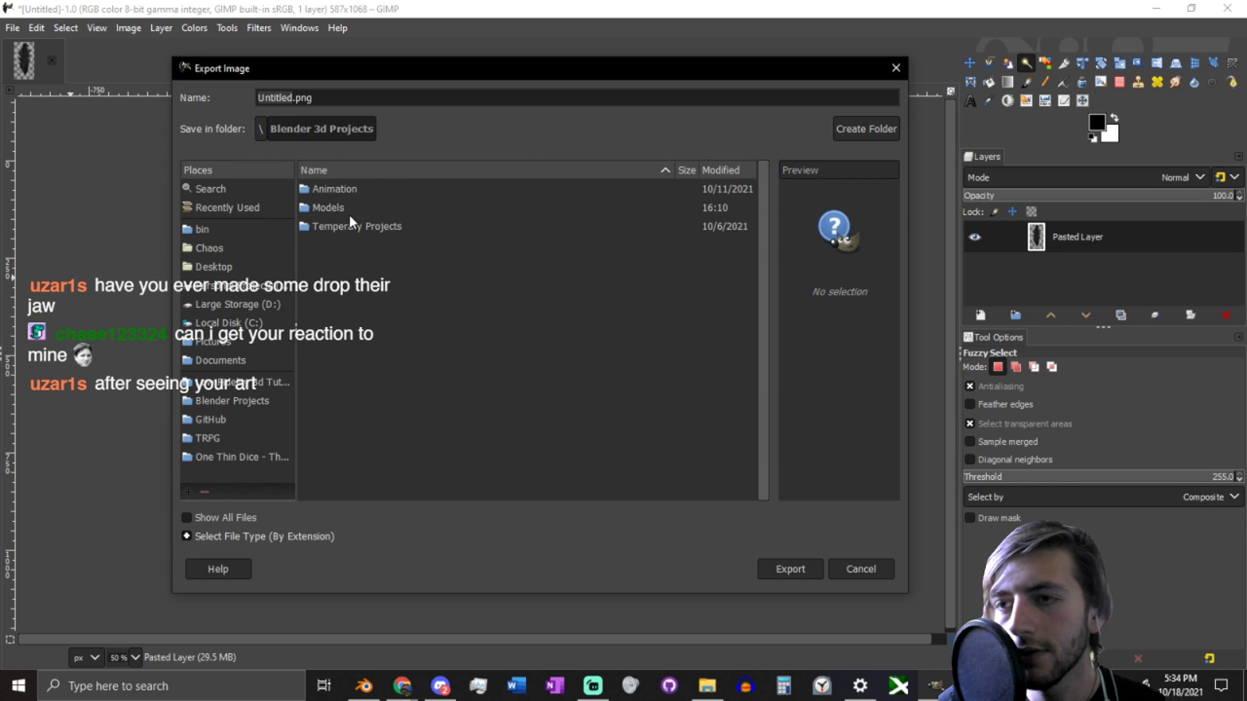
{"action": "left_click", "coordinate": [352, 194]}
{"action": "double_click", "coordinate": [354, 209]}
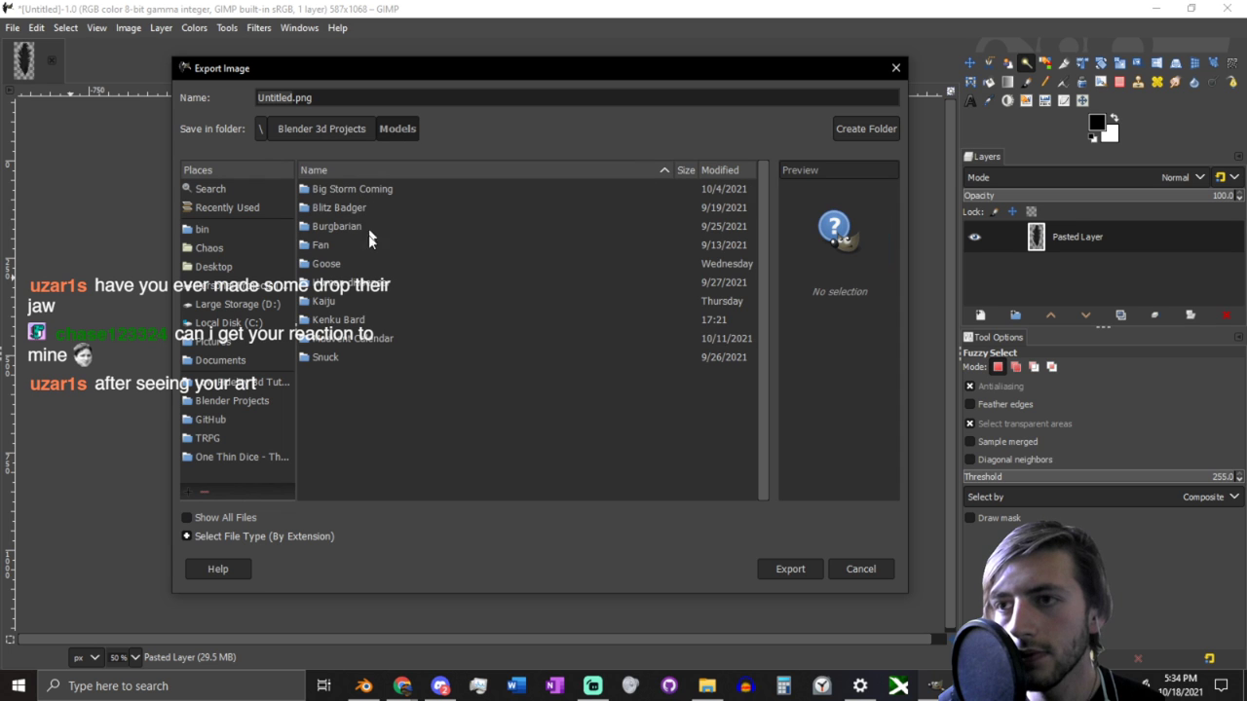
{"action": "double_click", "coordinate": [338, 319]}
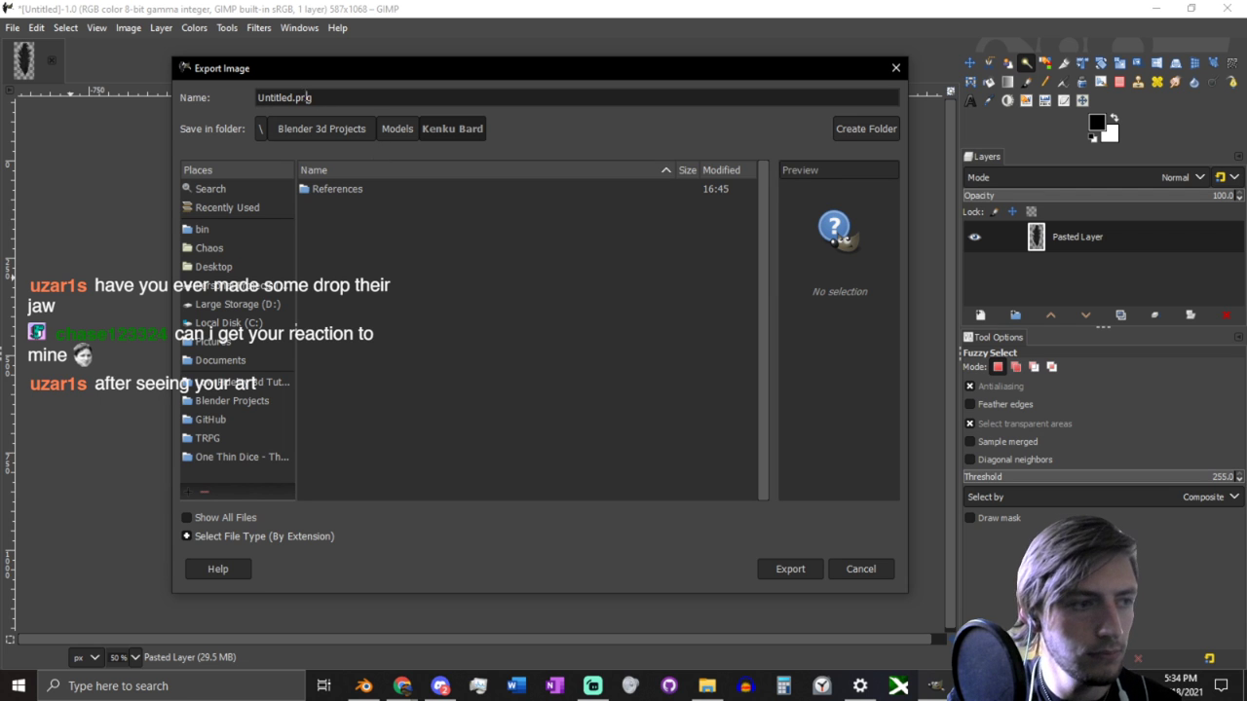
Step: Name the export Feather.Png and export it with the default PNG options
{"action": "type", "text": "Feather"}
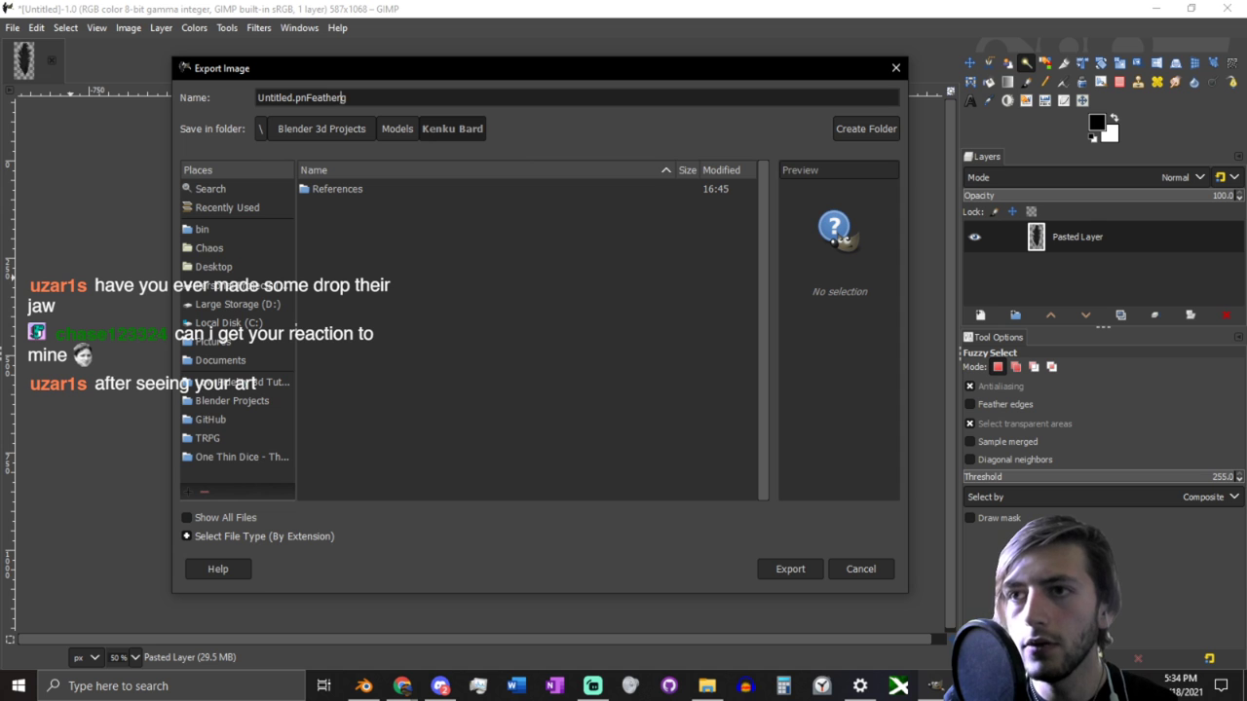
{"action": "key", "text": "ctrl+a"}
{"action": "key", "text": "BackSpace"}
{"action": "type", "text": "Feath"}
{"action": "type", "text": "er."}
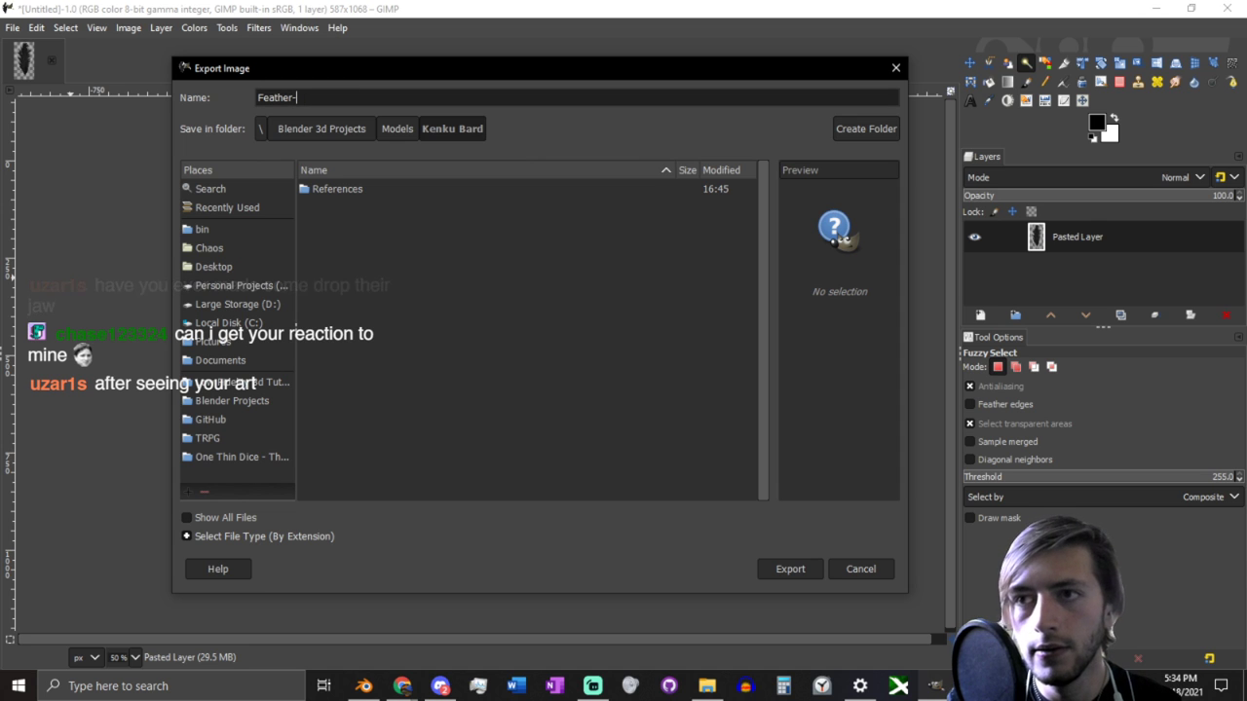
{"action": "type", "text": "png"}
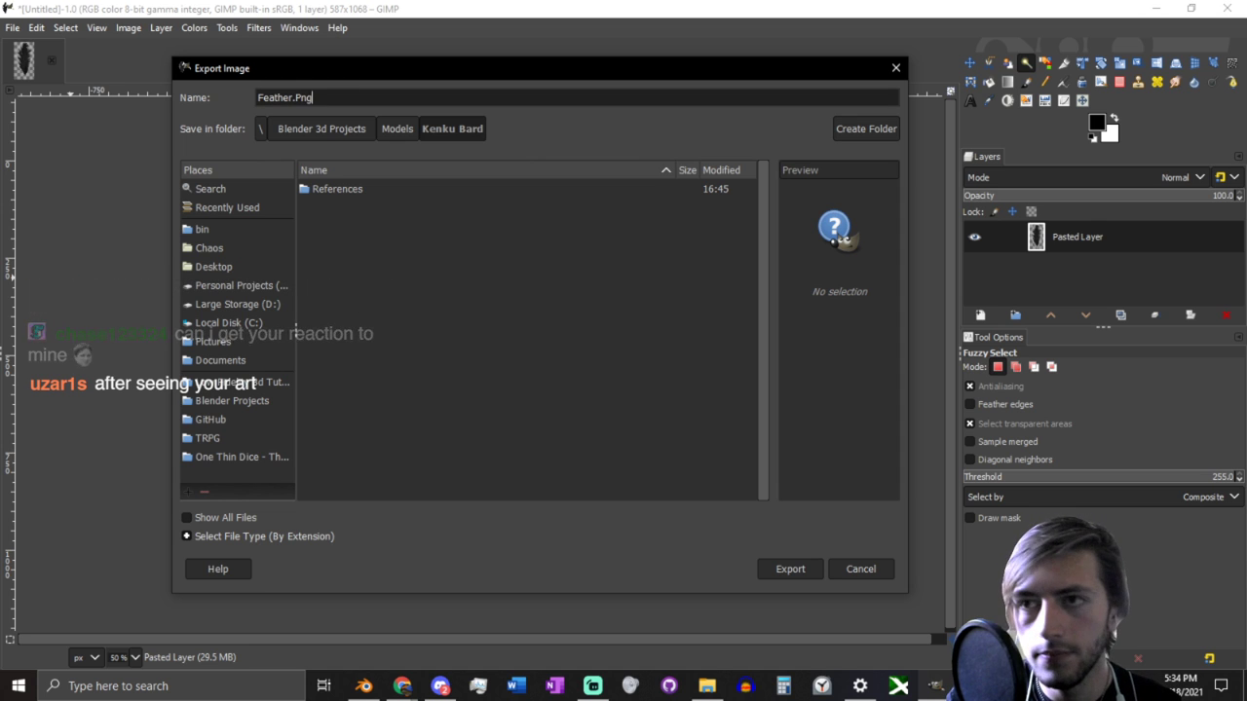
{"action": "key", "text": "Return"}
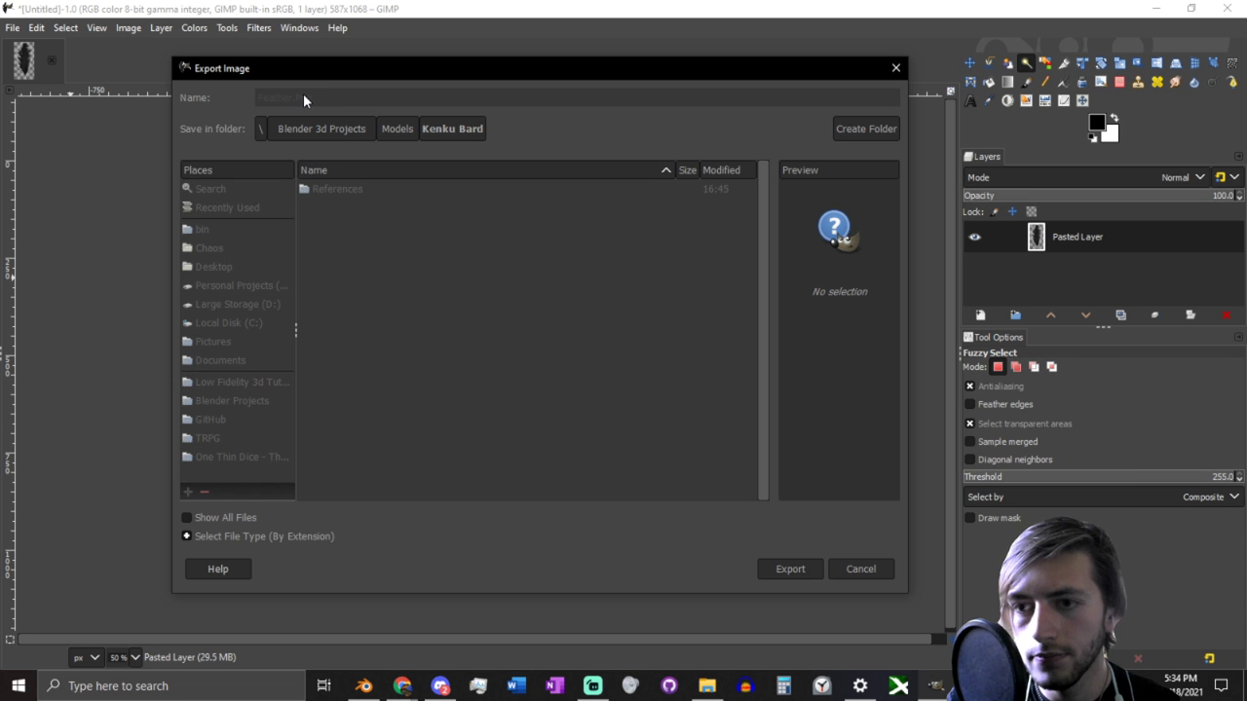
{"action": "key", "text": "Return"}
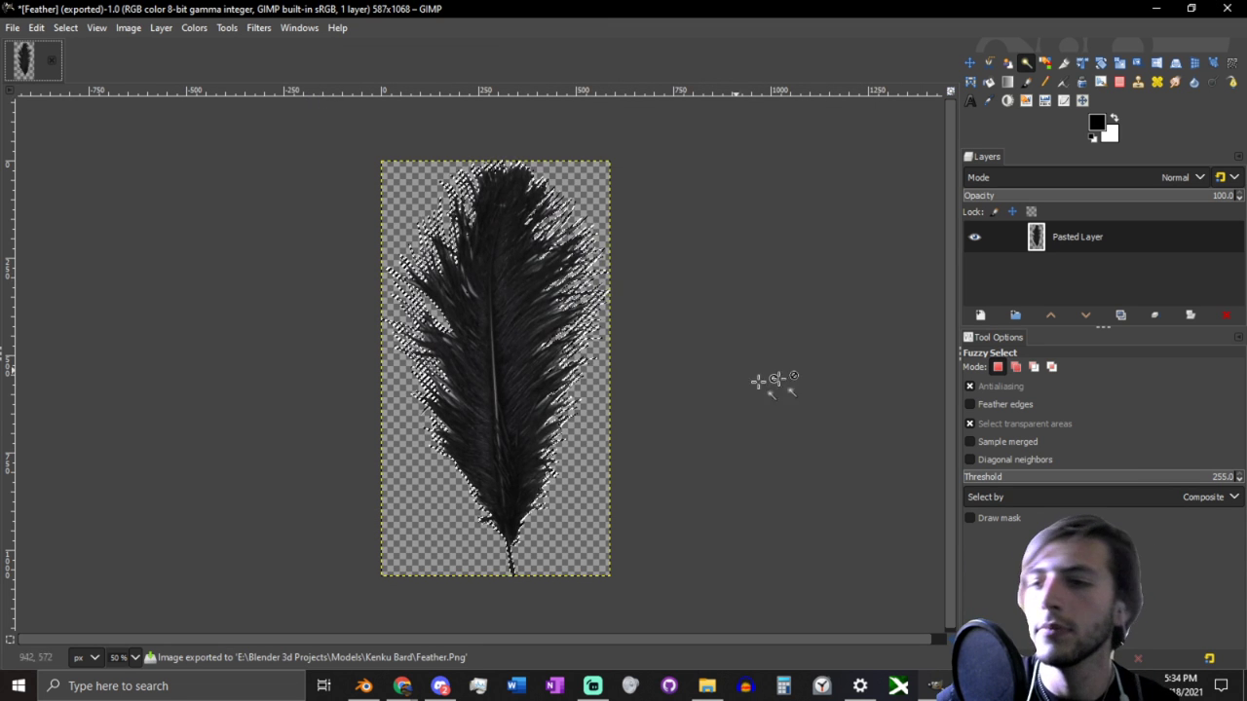
Step: Switch to Blender and add a new material to the feather plane
{"action": "key", "text": "1"}
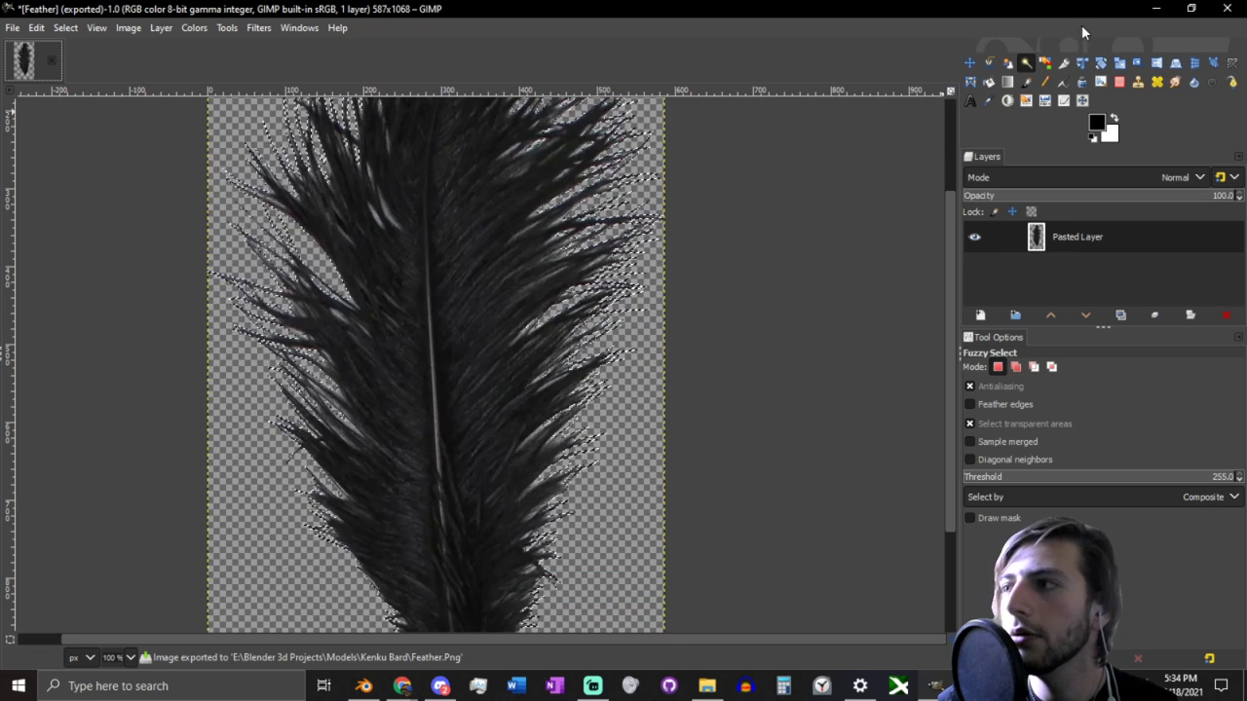
{"action": "left_click", "coordinate": [1156, 9]}
{"action": "left_click", "coordinate": [1156, 11]}
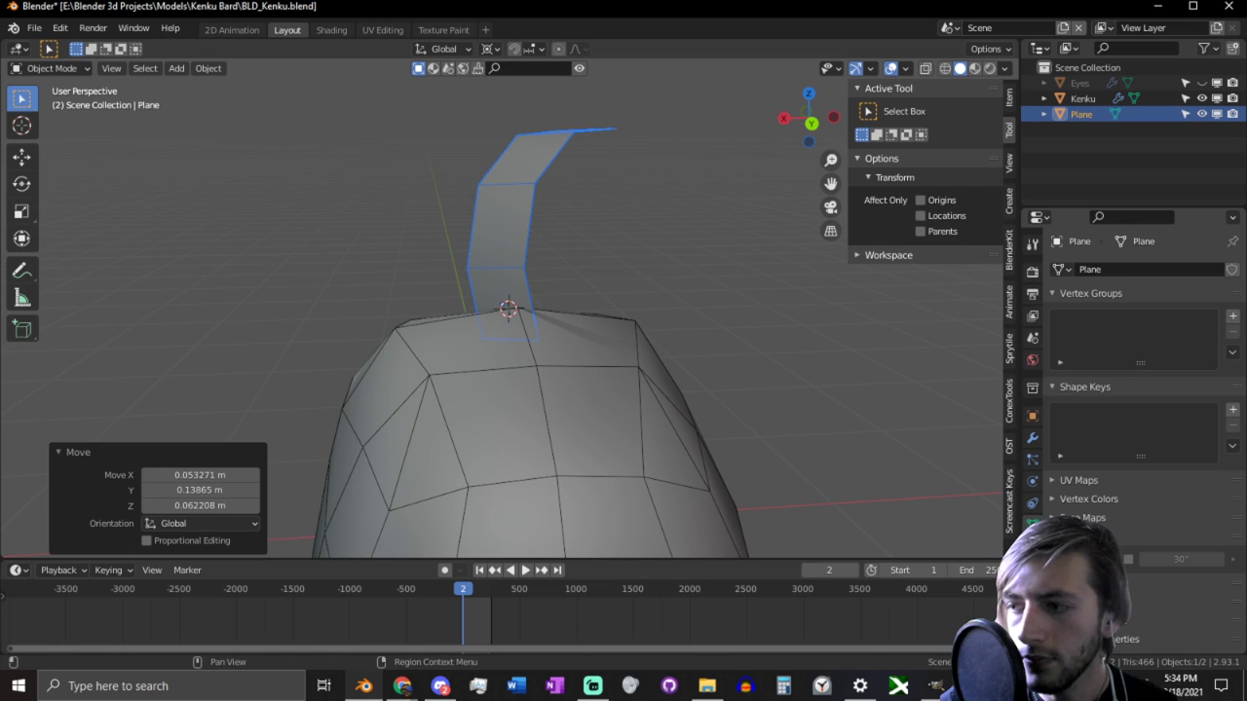
{"action": "left_click", "coordinate": [1031, 547]}
{"action": "left_click", "coordinate": [1155, 335]}
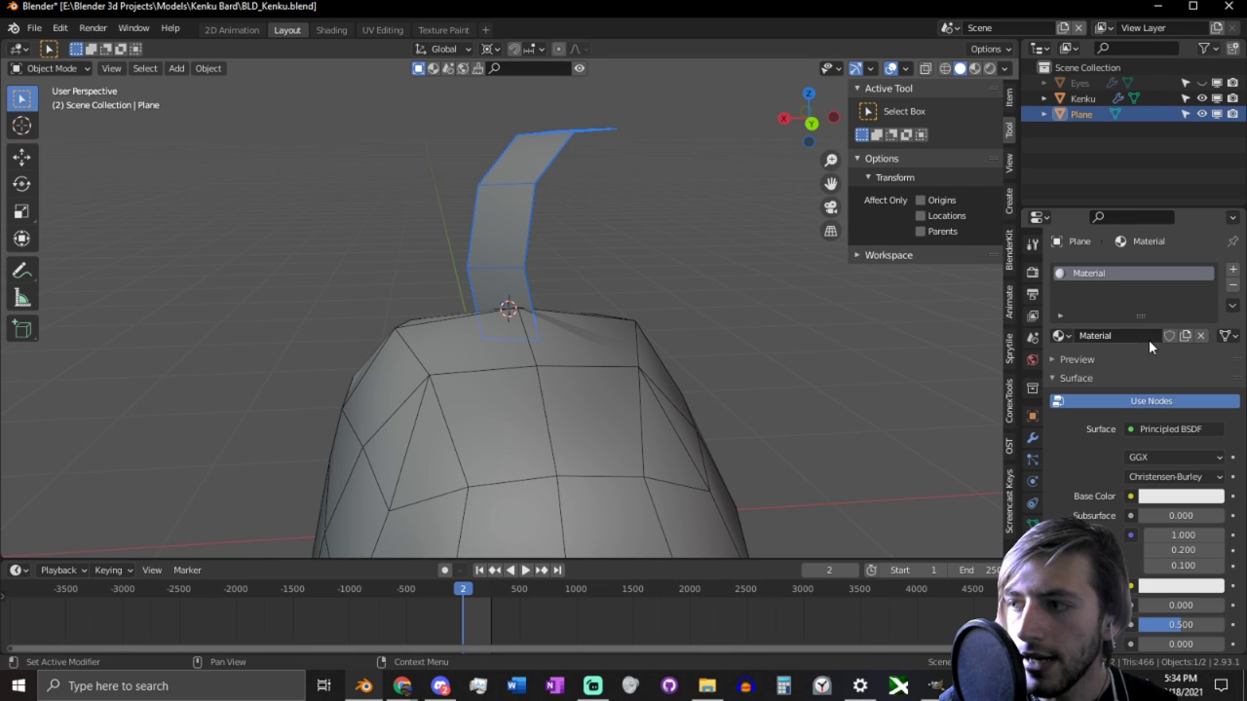
Step: Make the material a Diffuse BSDF and load Feather.Png as an image texture for its color
{"action": "left_click", "coordinate": [1159, 432]}
{"action": "left_click", "coordinate": [1072, 102]}
{"action": "left_click", "coordinate": [1132, 456]}
{"action": "left_click", "coordinate": [808, 333]}
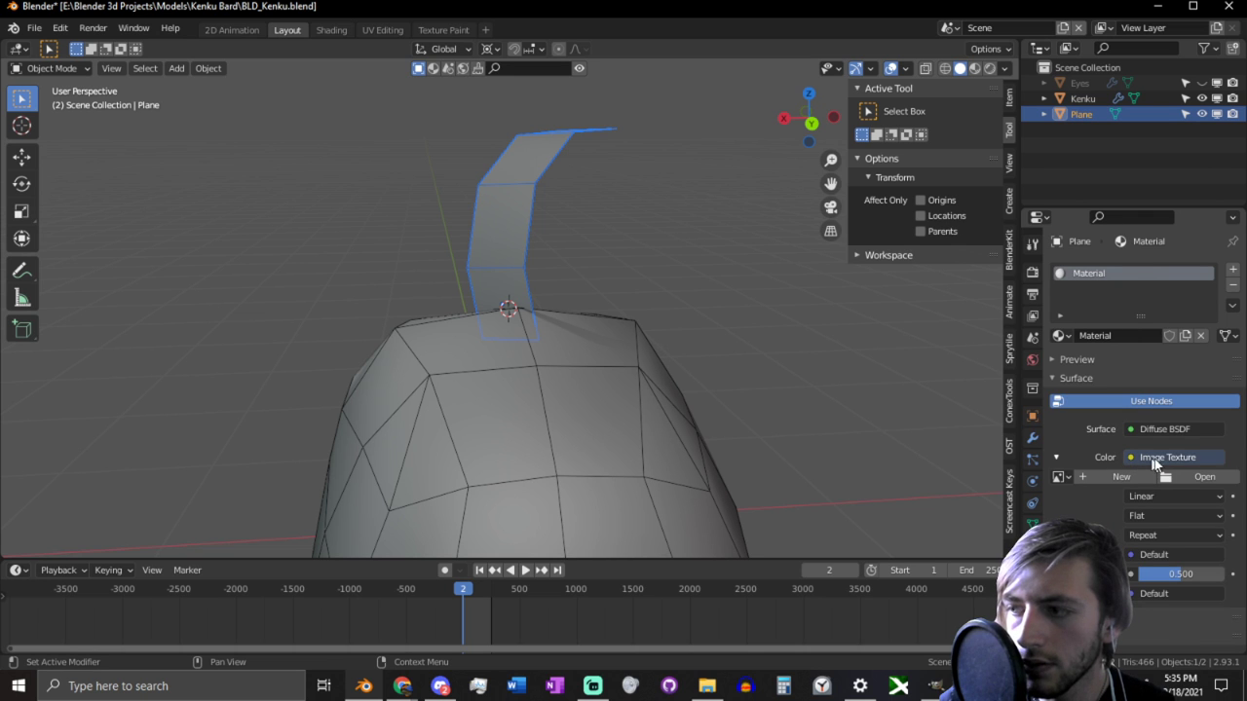
{"action": "left_click", "coordinate": [1205, 476]}
{"action": "left_click", "coordinate": [672, 193]}
{"action": "double_click", "coordinate": [672, 193]}
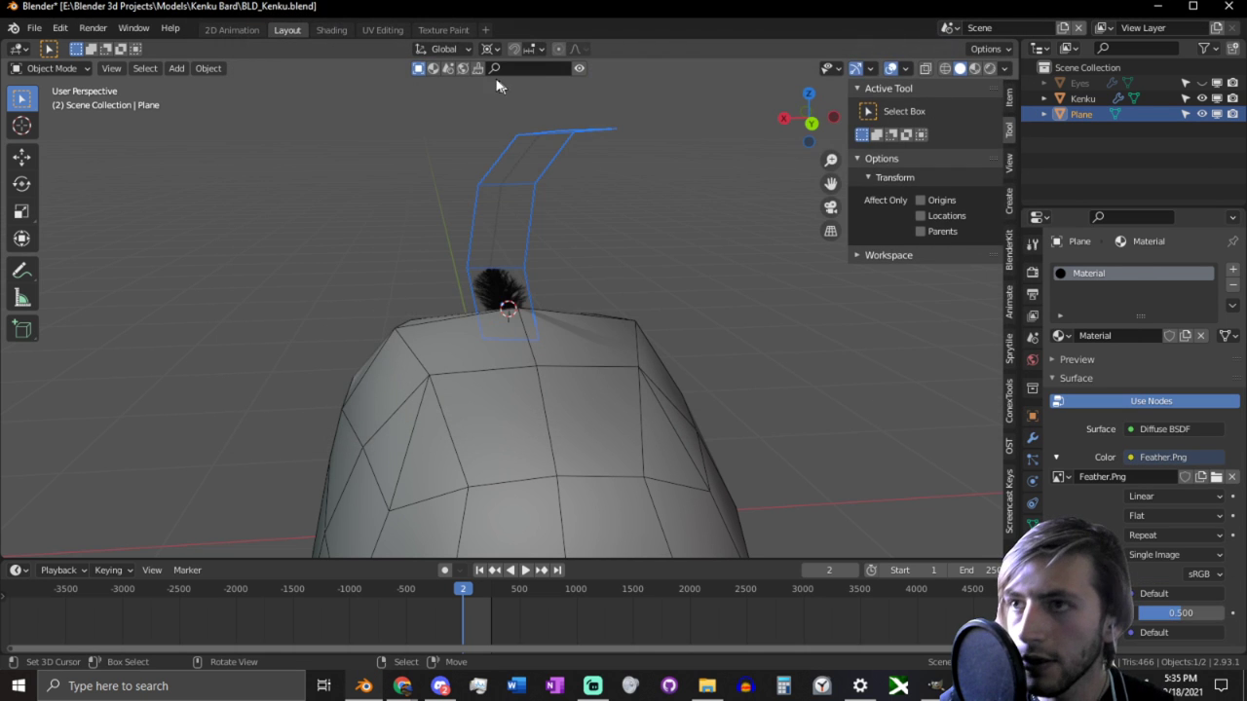
Step: Enter the Shading workspace and unwrap the plane's faces in Edit Mode
{"action": "left_click", "coordinate": [332, 29]}
{"action": "scroll", "coordinate": [629, 250], "scroll_direction": "up", "scroll_amount": 3}
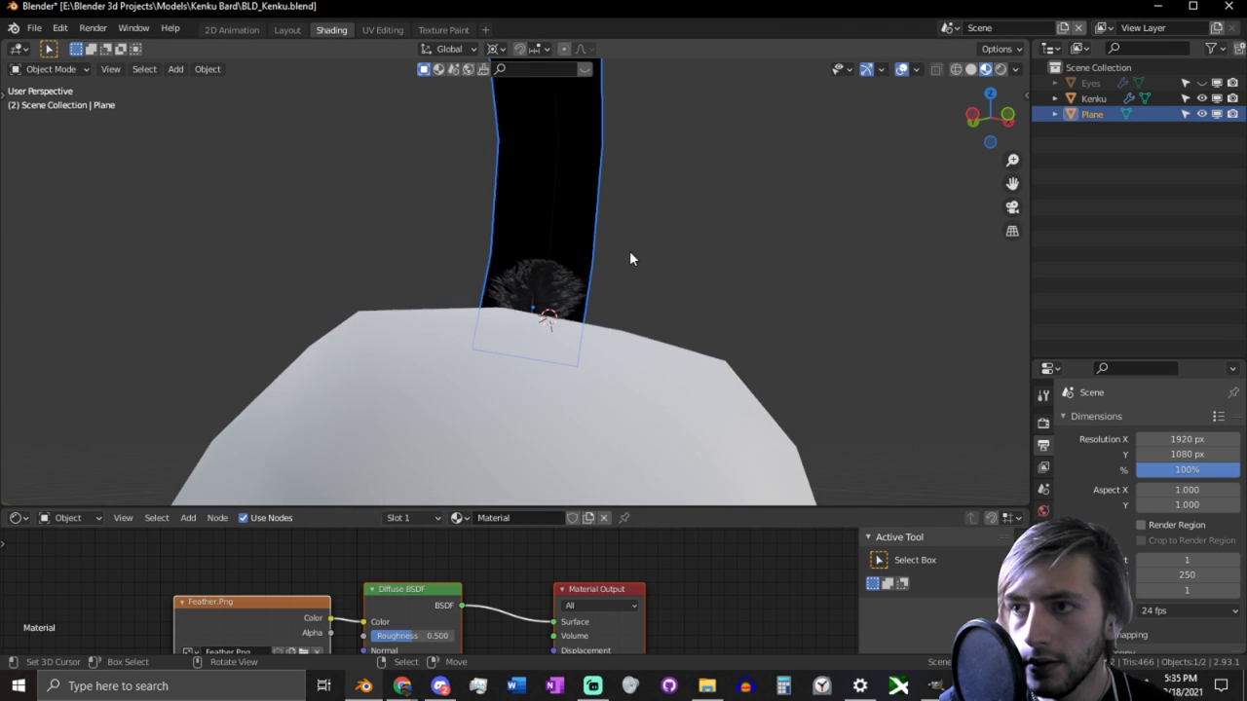
{"action": "key", "text": "Tab"}
{"action": "key", "text": "u"}
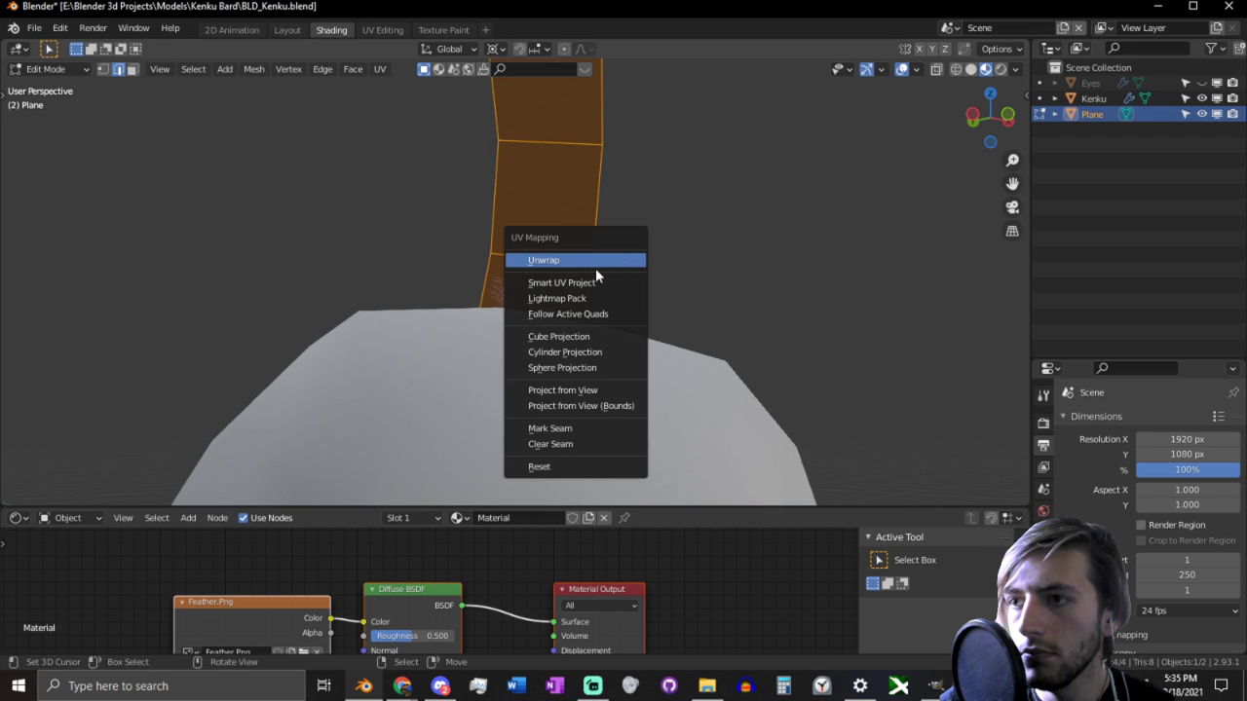
{"action": "left_click", "coordinate": [595, 262]}
Step: In the UV Editing workspace, straighten the plane's UVs into a rectangular grid and pack the islands on the feather image
{"action": "left_click", "coordinate": [380, 31]}
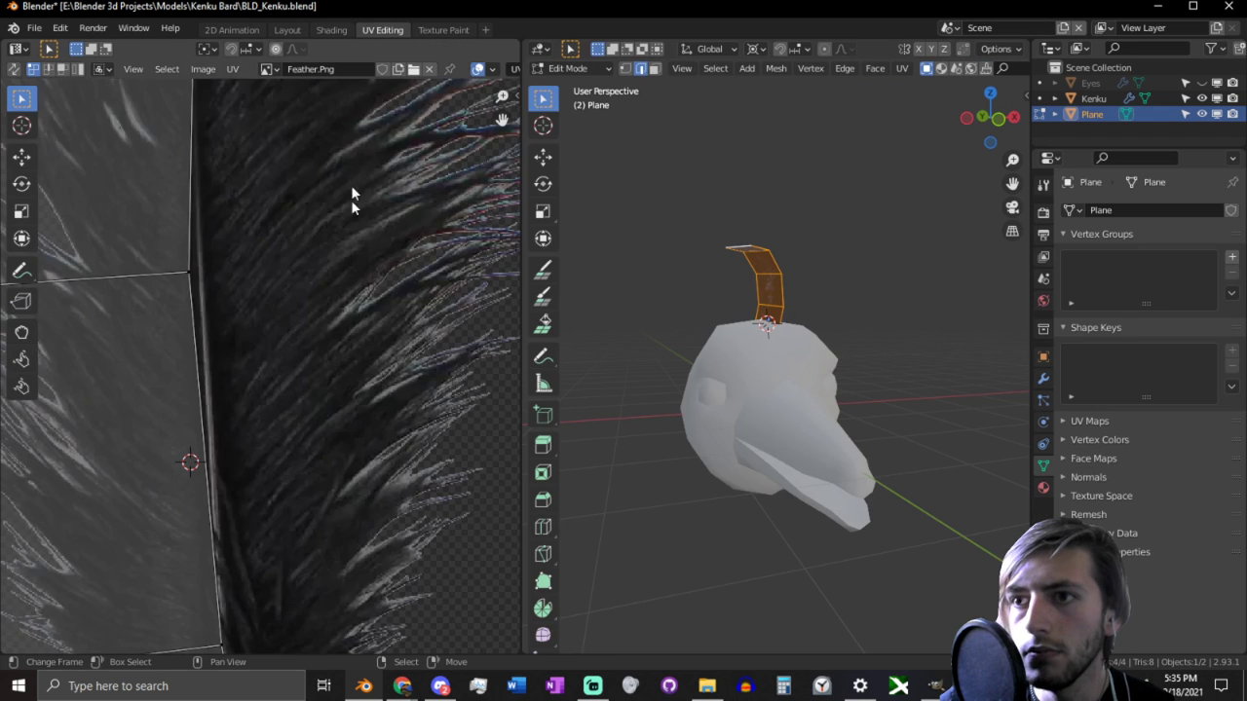
{"action": "scroll", "coordinate": [377, 299], "scroll_direction": "down", "scroll_amount": 3}
{"action": "key", "text": "a"}
{"action": "key", "text": "ctrl+e"}
{"action": "left_click", "coordinate": [372, 337]}
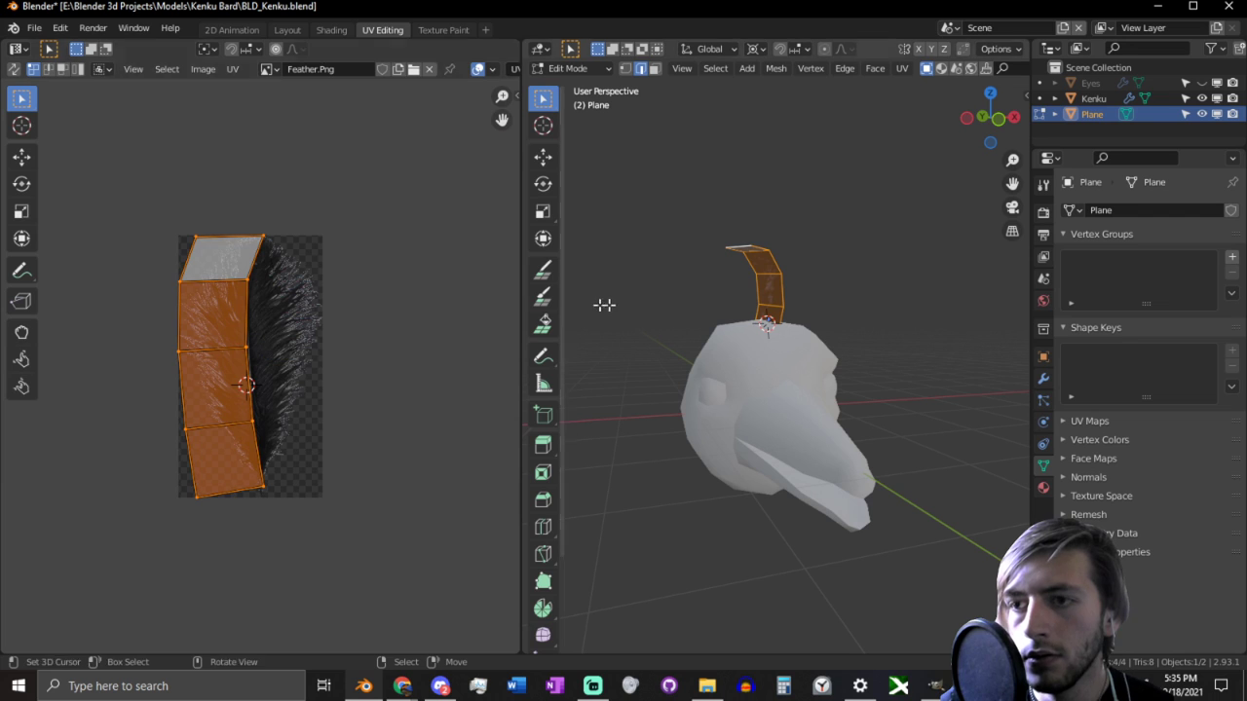
{"action": "key", "text": "q"}
{"action": "left_click", "coordinate": [382, 333]}
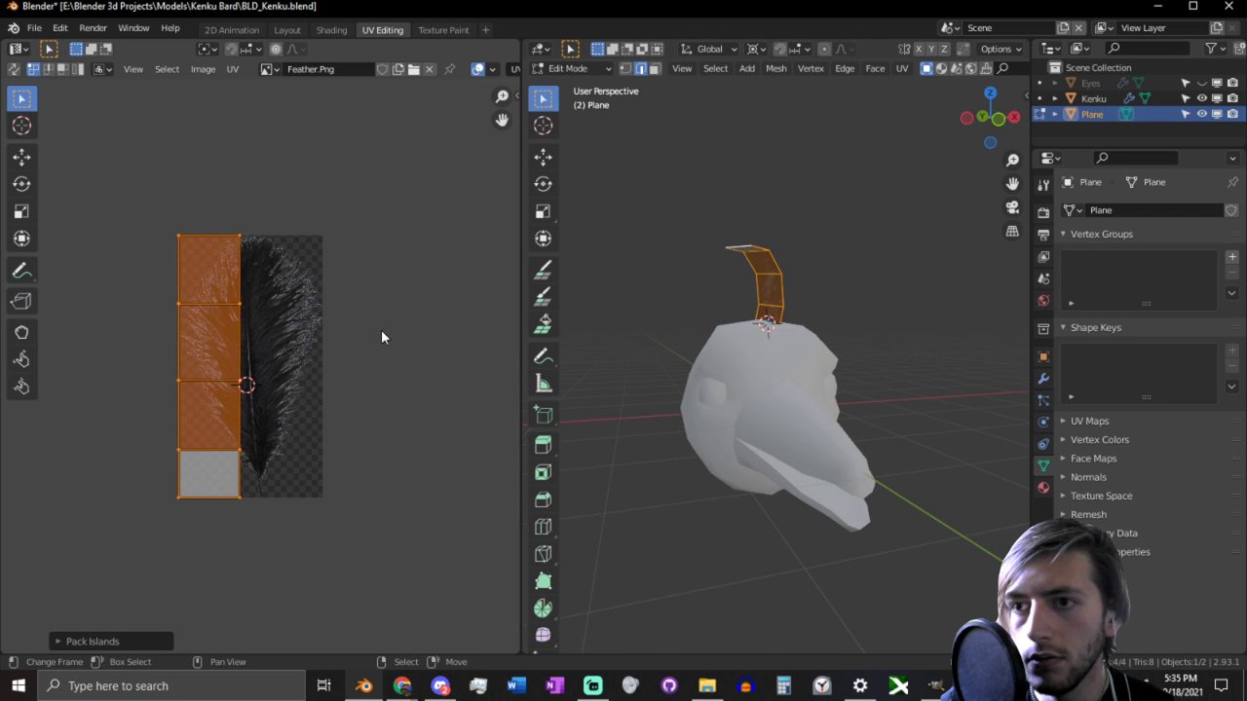
Step: Try to widen the UV grid by scaling it along X
{"action": "key", "text": "s"}
{"action": "key", "text": "x"}
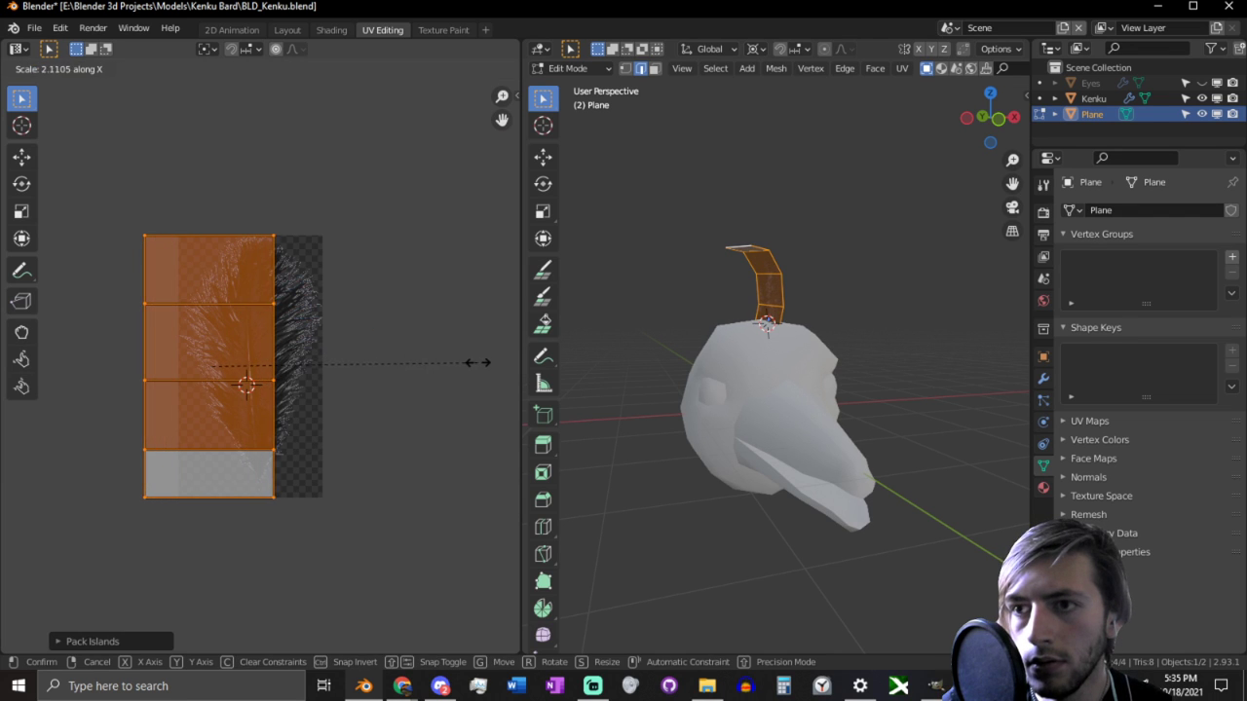
{"action": "left_click", "coordinate": [473, 360]}
{"action": "key", "text": "ctrl+z"}
{"action": "left_click", "coordinate": [237, 62]}
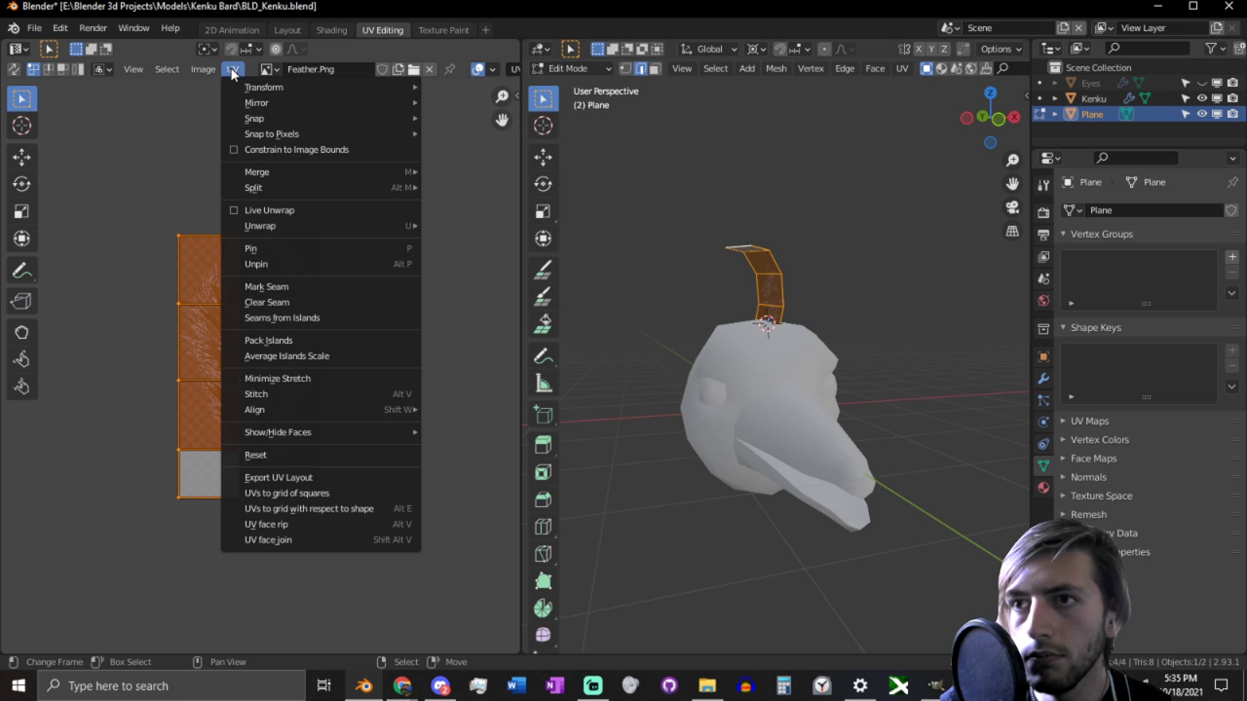
{"action": "key", "text": "Escape"}
{"action": "key", "text": "s"}
{"action": "key", "text": "x"}
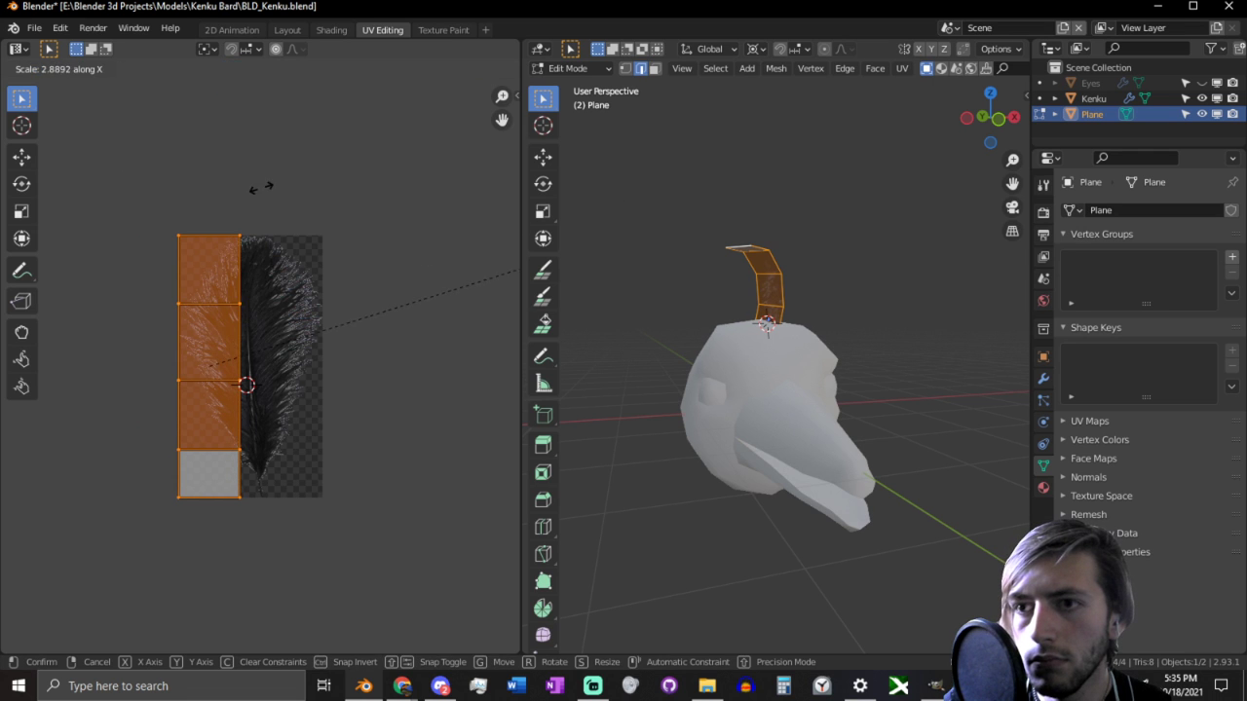
{"action": "key", "text": "Escape"}
{"action": "left_click", "coordinate": [171, 404]}
{"action": "key", "text": "shift+s"}
{"action": "key", "text": "Escape"}
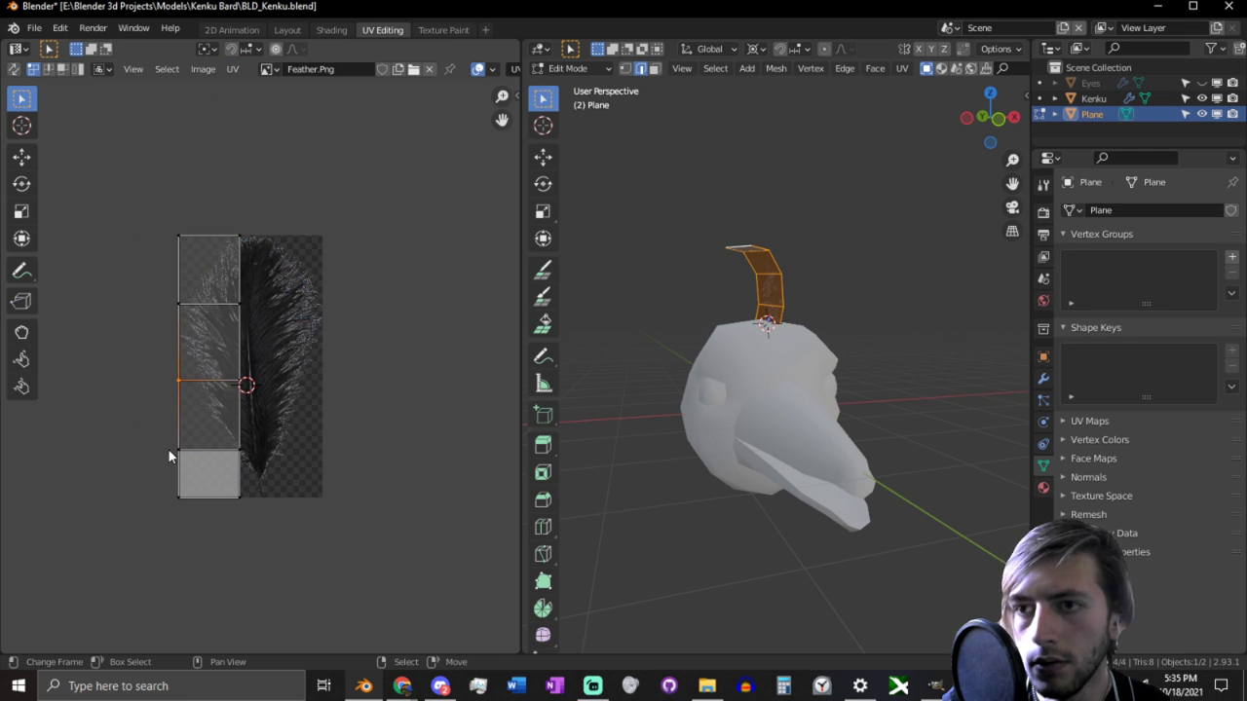
{"action": "key", "text": "a"}
{"action": "left_click", "coordinate": [168, 448]}
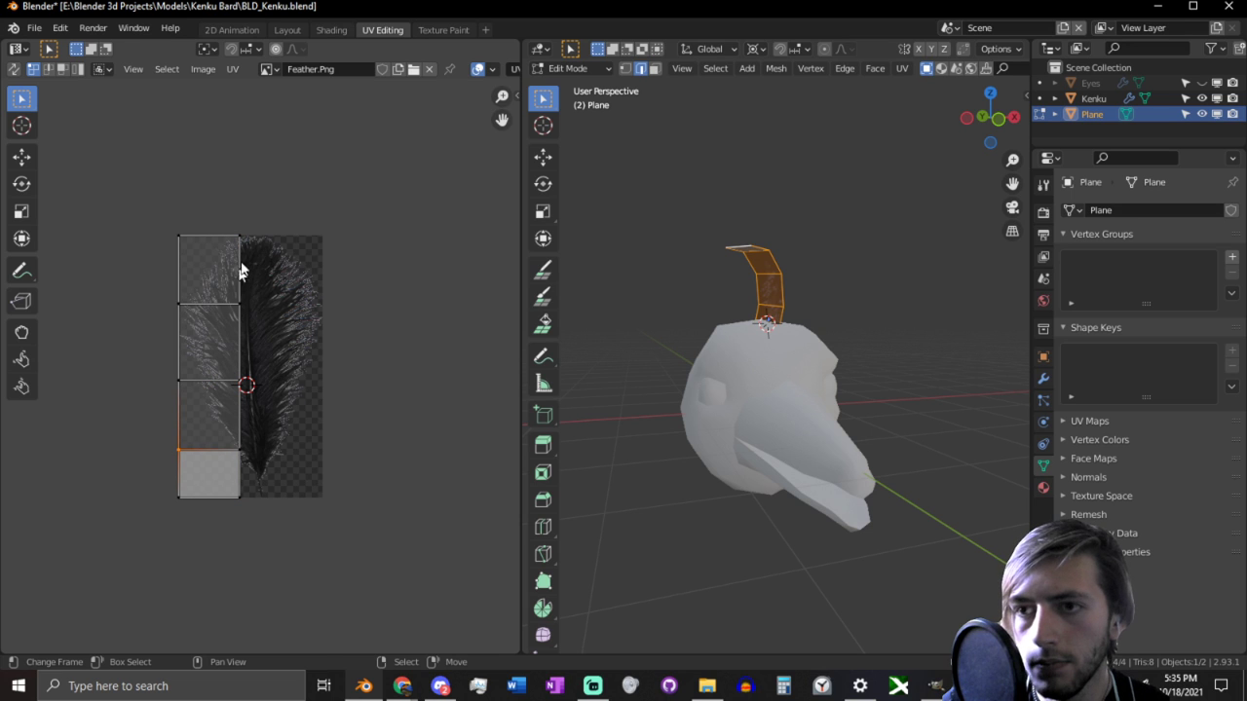
Step: Move the UV grid's right-hand column of vertices along X to the right edge of the feather image
{"action": "key", "text": "c"}
{"action": "left_click_drag", "start_coordinate": [268, 210], "coordinate": [236, 566]}
{"action": "key", "text": "Escape"}
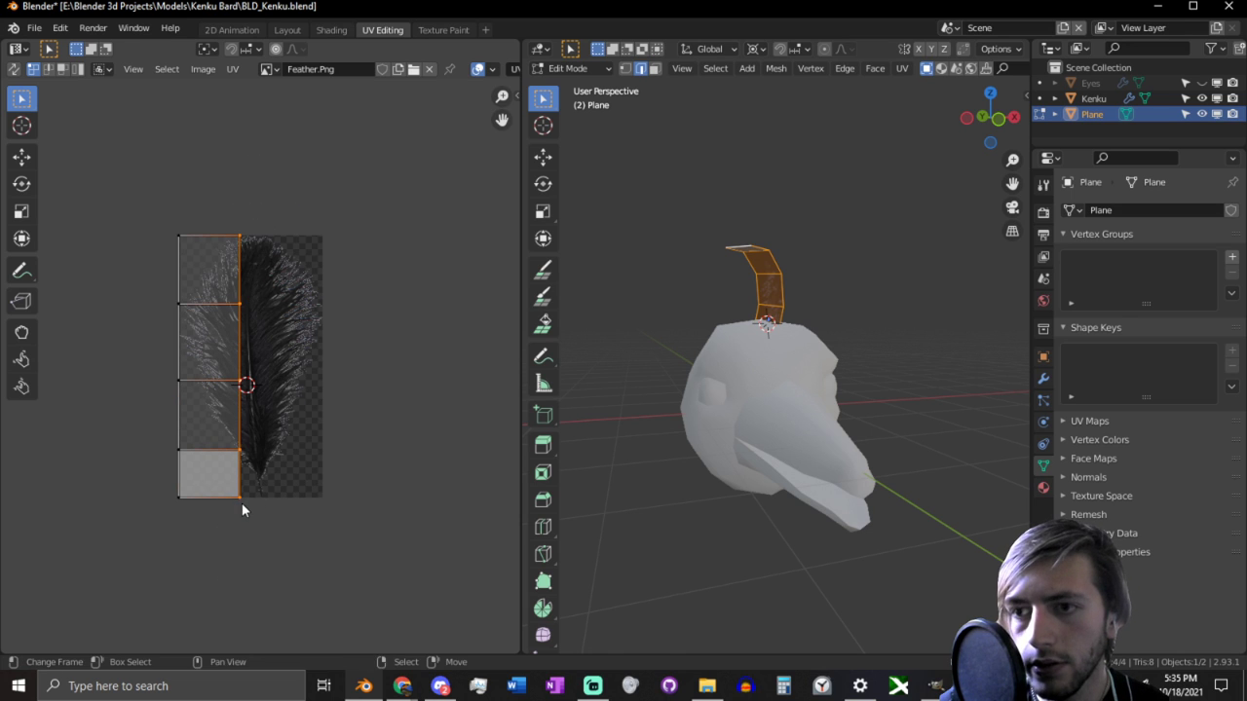
{"action": "key", "text": "g"}
{"action": "key", "text": "x"}
{"action": "left_click", "coordinate": [499, 520]}
{"action": "scroll", "coordinate": [658, 491], "scroll_direction": "up", "scroll_amount": 4}
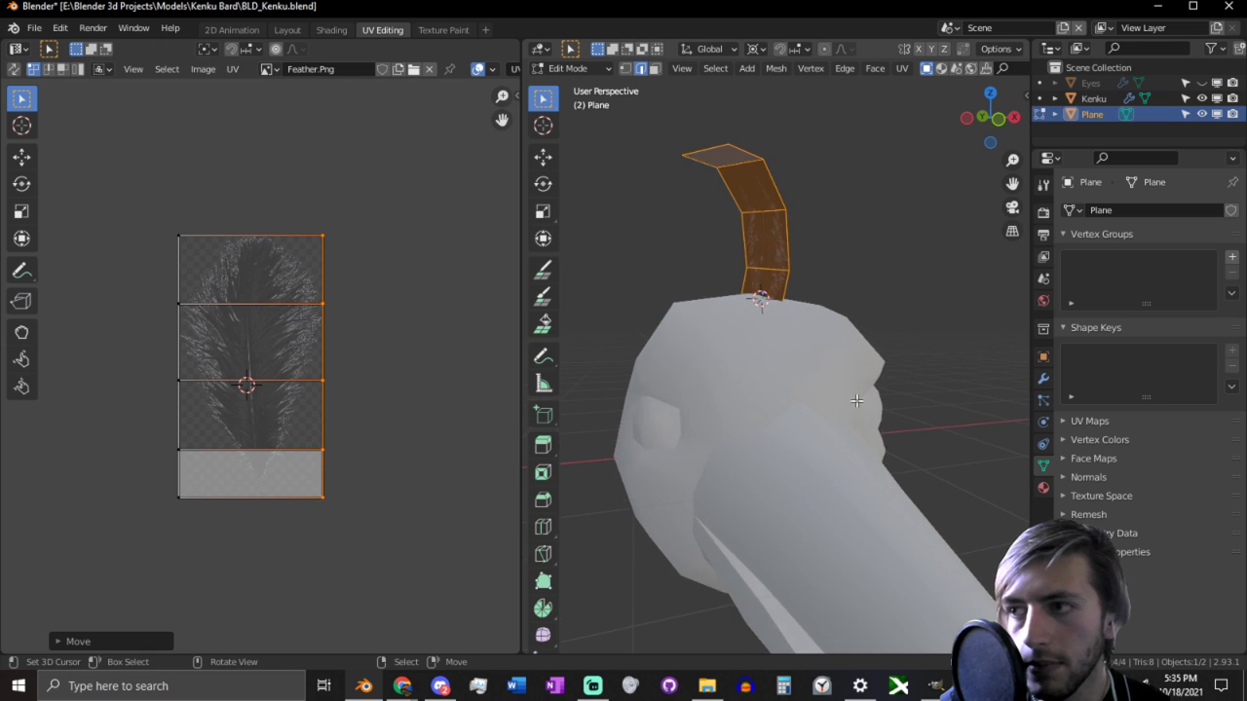
Step: Rotate all of the feather plane's UVs by 180° so the quill end of the image sits at the plane's base
{"action": "key", "text": "Tab"}
{"action": "middle_click_drag", "start_coordinate": [828, 375], "coordinate": [906, 360]}
{"action": "key", "text": "Tab"}
{"action": "type", "text": "a"}
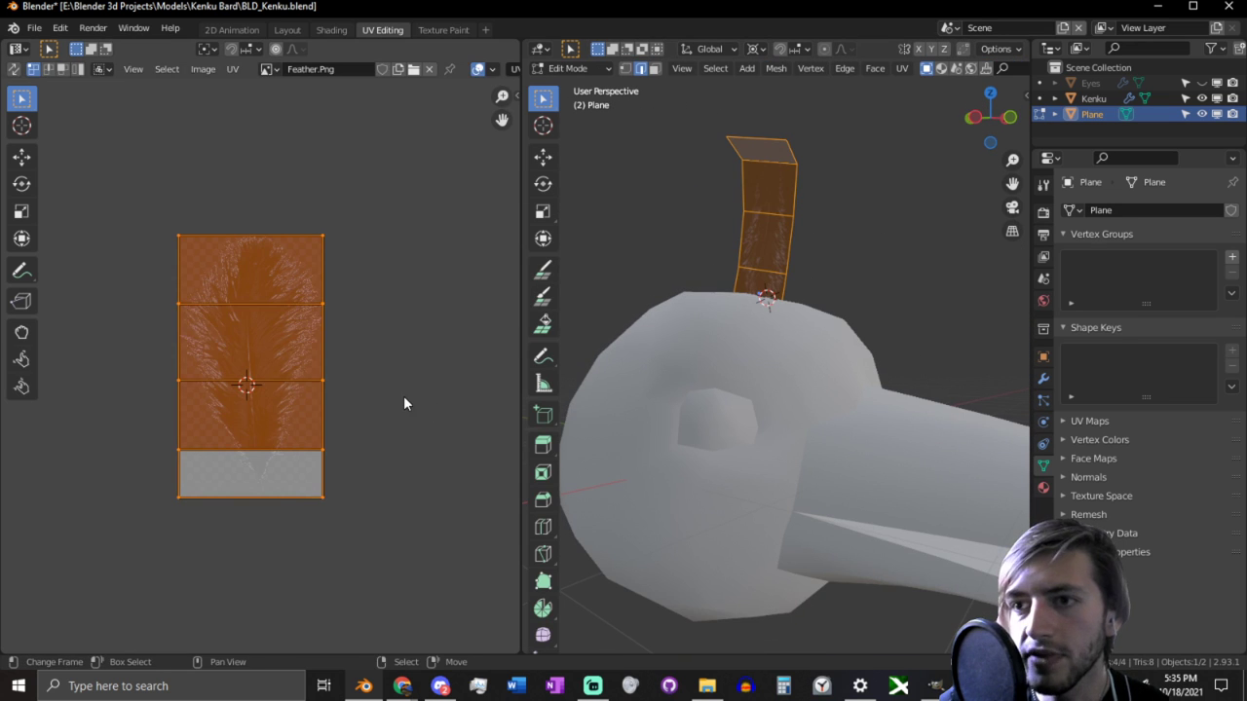
{"action": "type", "text": "r1809"}
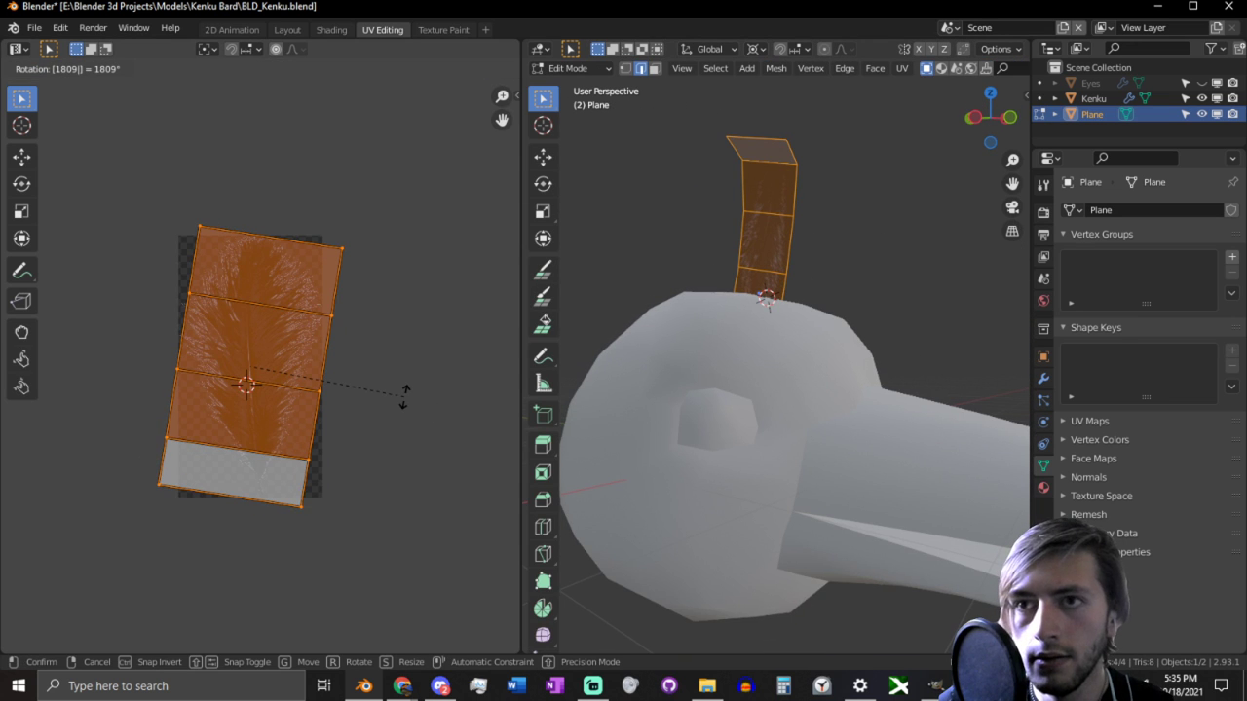
{"action": "key", "text": "BackSpace"}
{"action": "key", "text": "Return"}
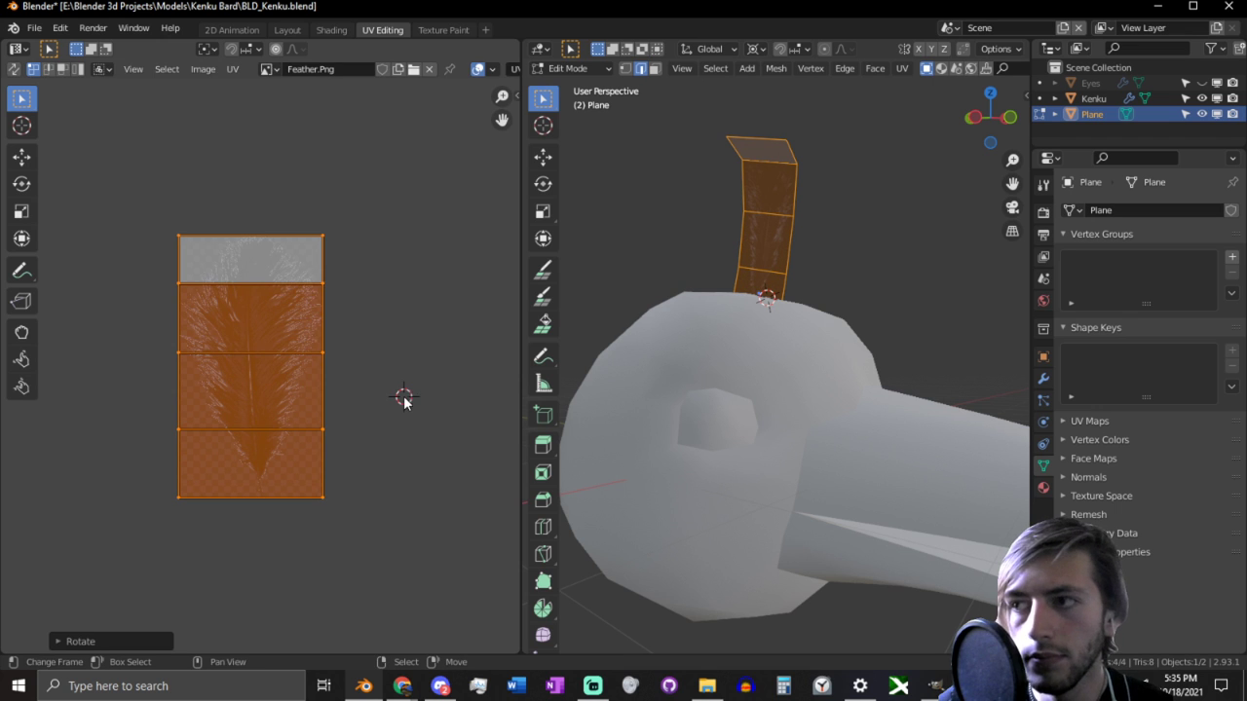
{"action": "key", "text": "Tab"}
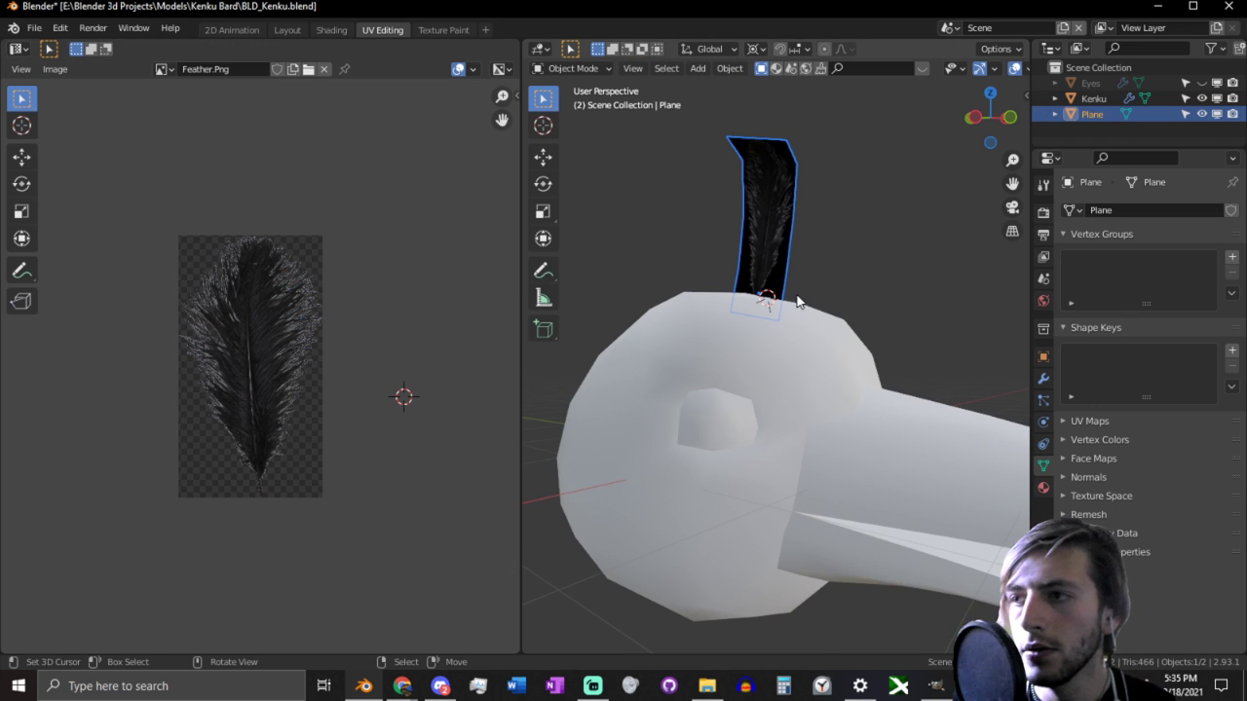
{"action": "scroll", "coordinate": [791, 282], "scroll_direction": "up", "scroll_amount": 2}
{"action": "middle_click_drag", "start_coordinate": [778, 224], "coordinate": [692, 148]}
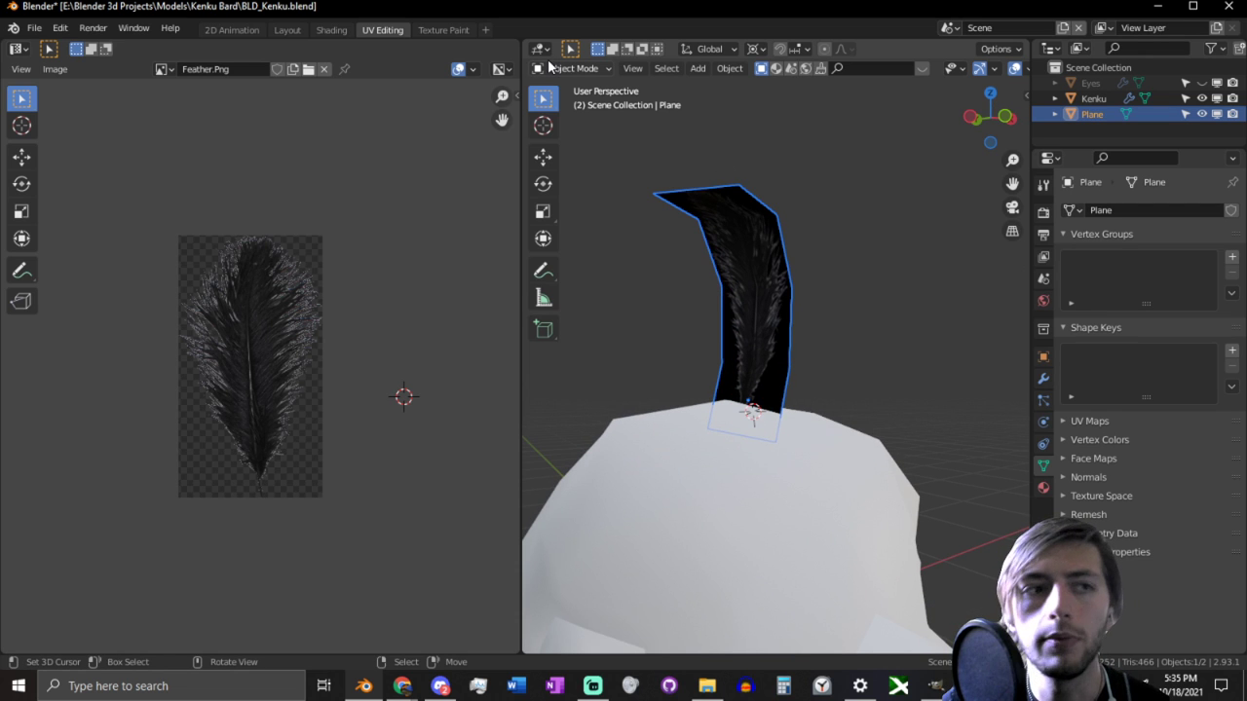
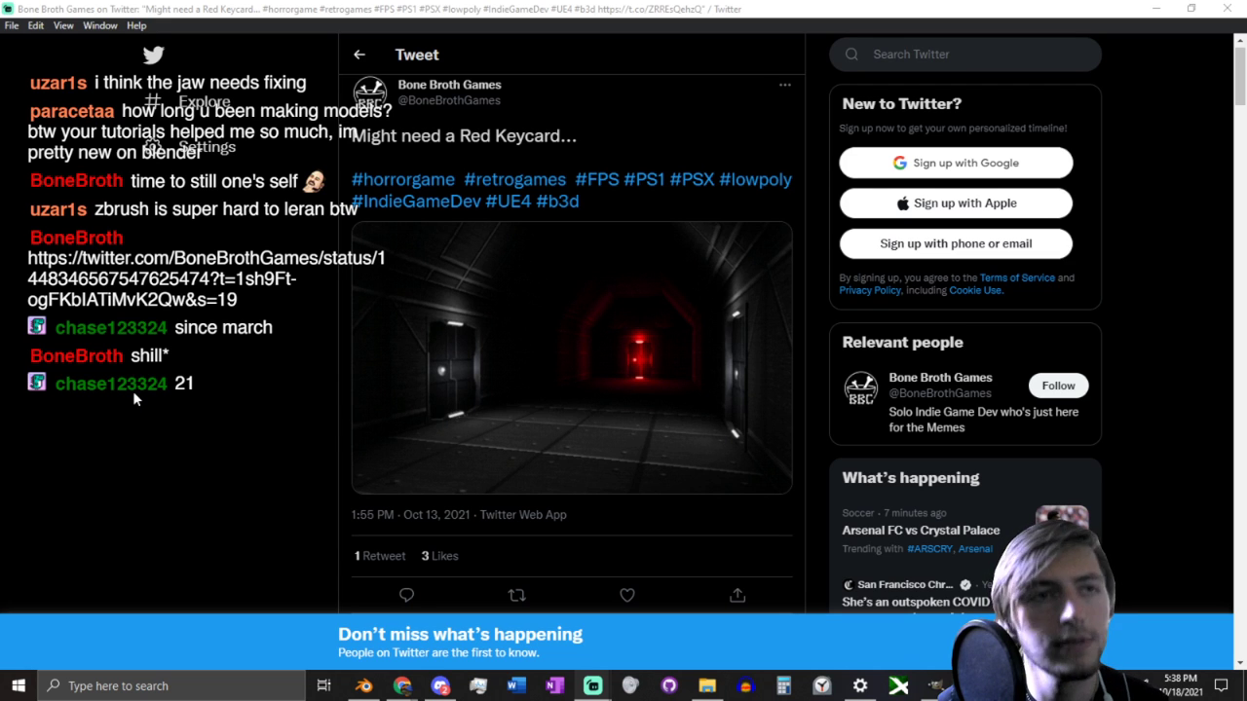
Step: View the Bone Broth Games tweet and play the PS1-style render video on the r/low_poly Reddit page
{"action": "scroll", "coordinate": [387, 327], "scroll_direction": "down", "scroll_amount": 2}
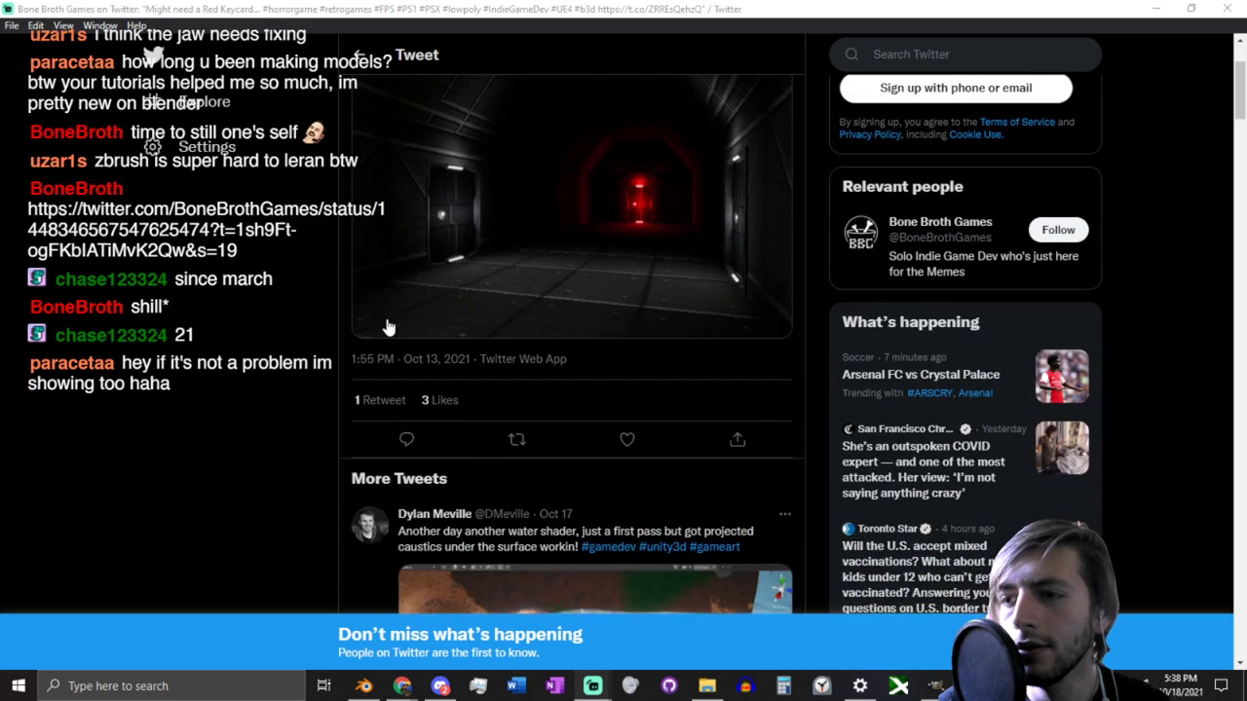
{"action": "scroll", "coordinate": [388, 327], "scroll_direction": "up", "scroll_amount": 2}
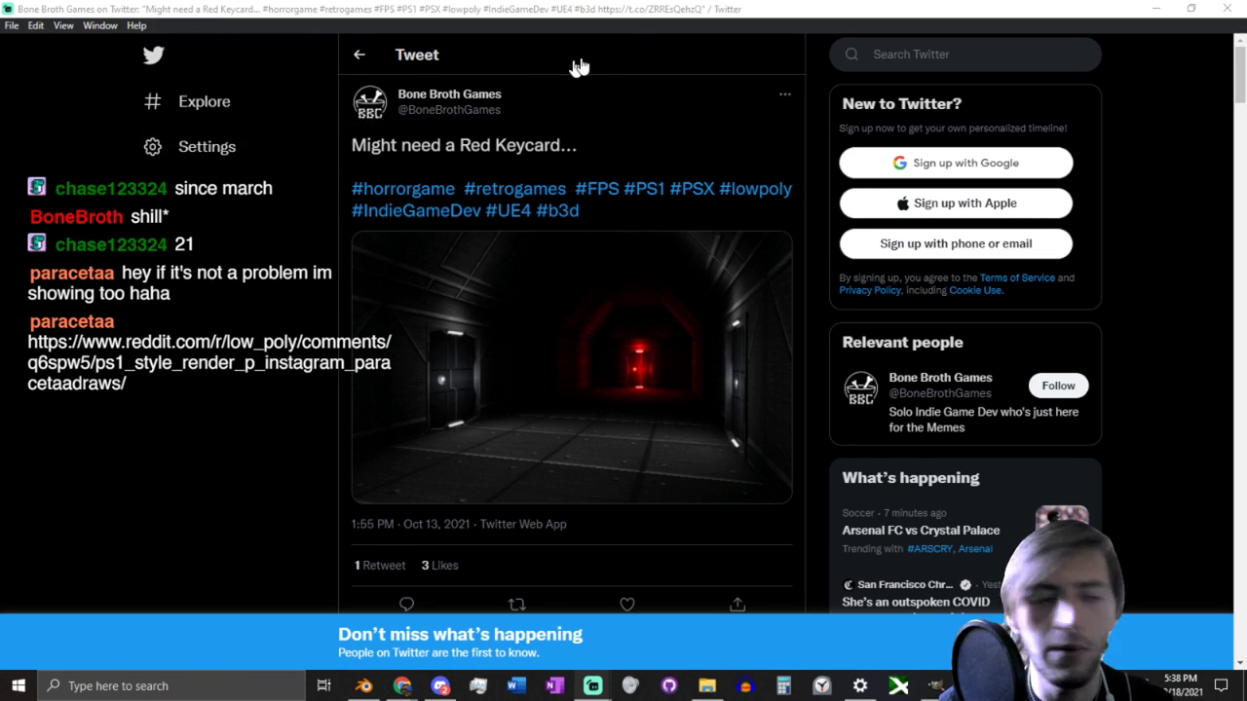
{"action": "left_click", "coordinate": [1239, 8]}
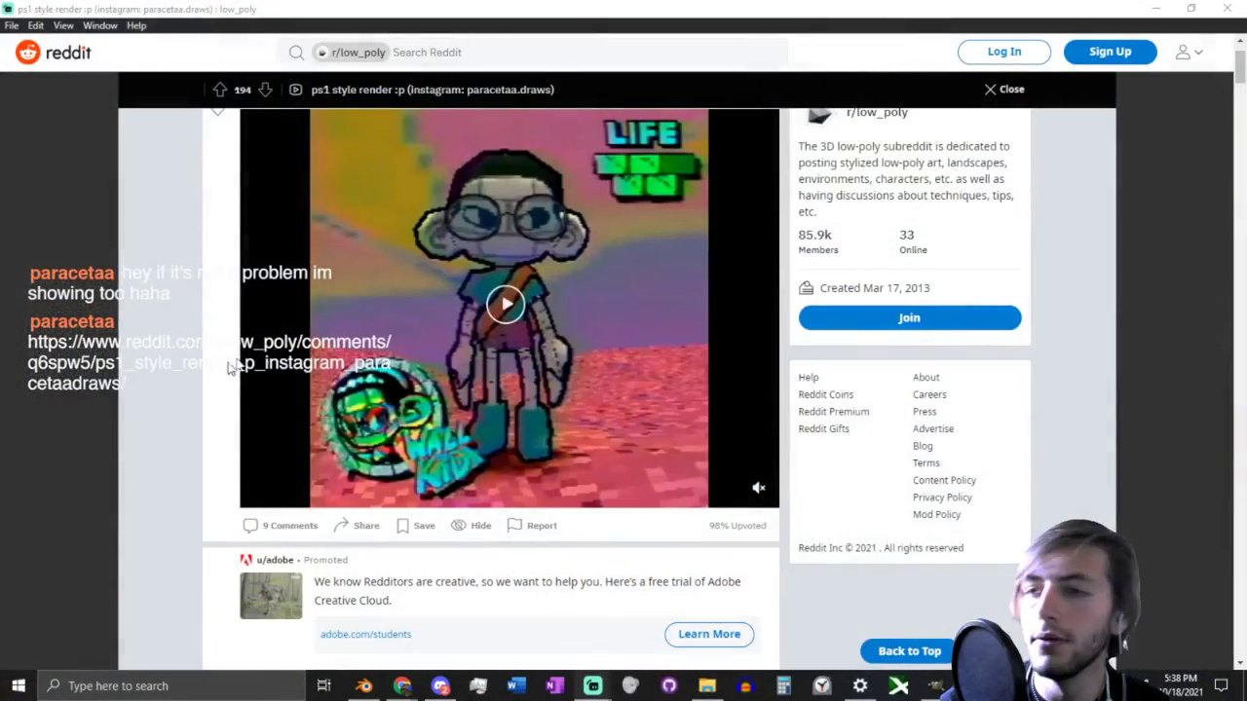
{"action": "left_click", "coordinate": [518, 320]}
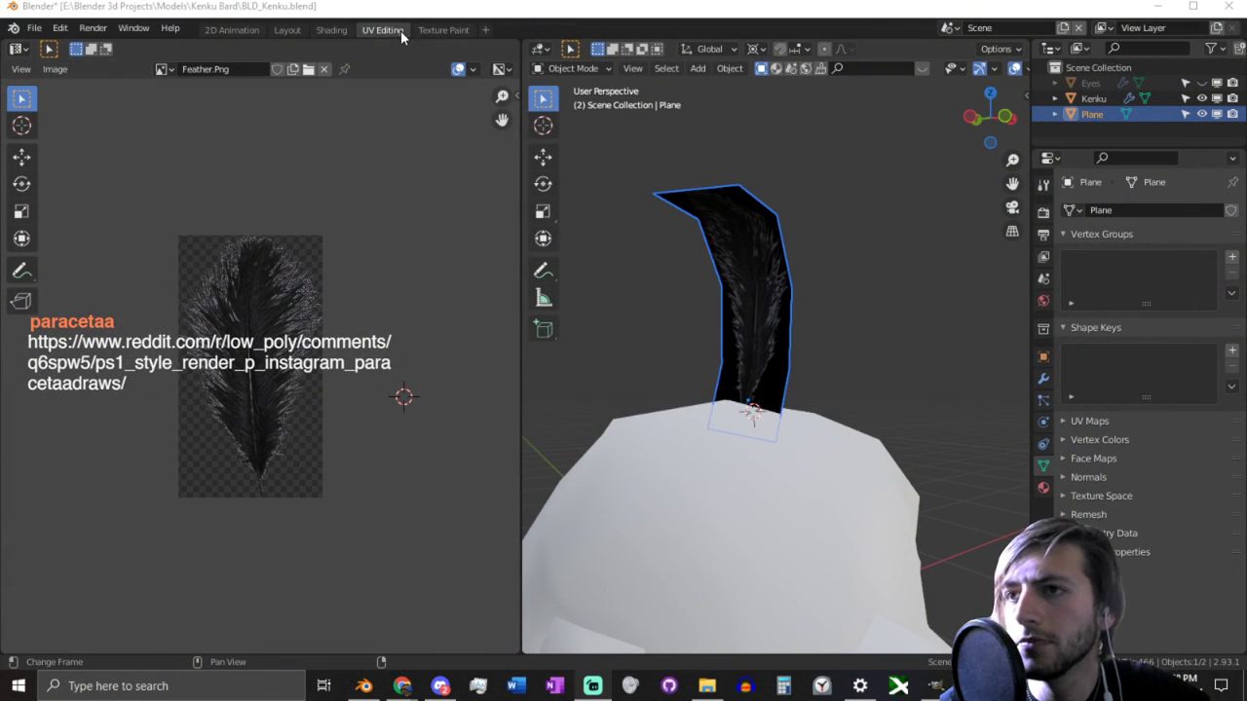
Step: In the Shading workspace, maximize the node editor and spread the feather material's nodes to make room between Diffuse BSDF and Material Output
{"action": "left_click", "coordinate": [325, 29]}
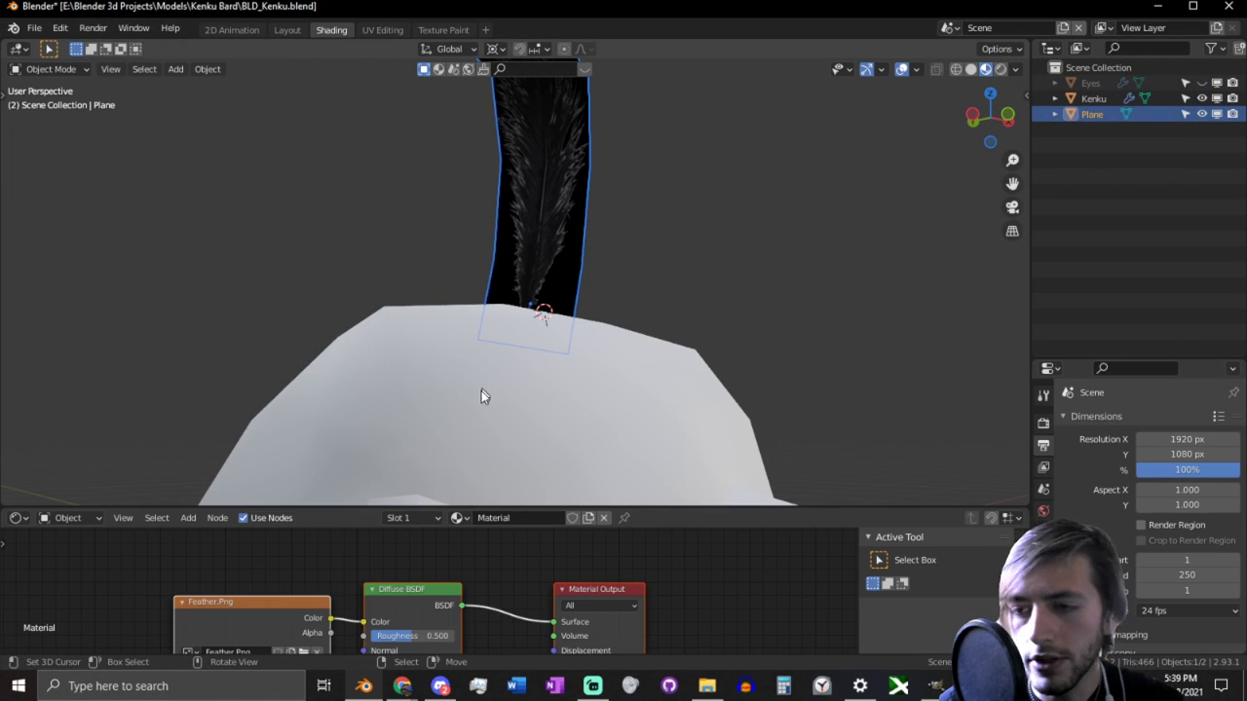
{"action": "middle_click_drag", "start_coordinate": [481, 390], "coordinate": [400, 414]}
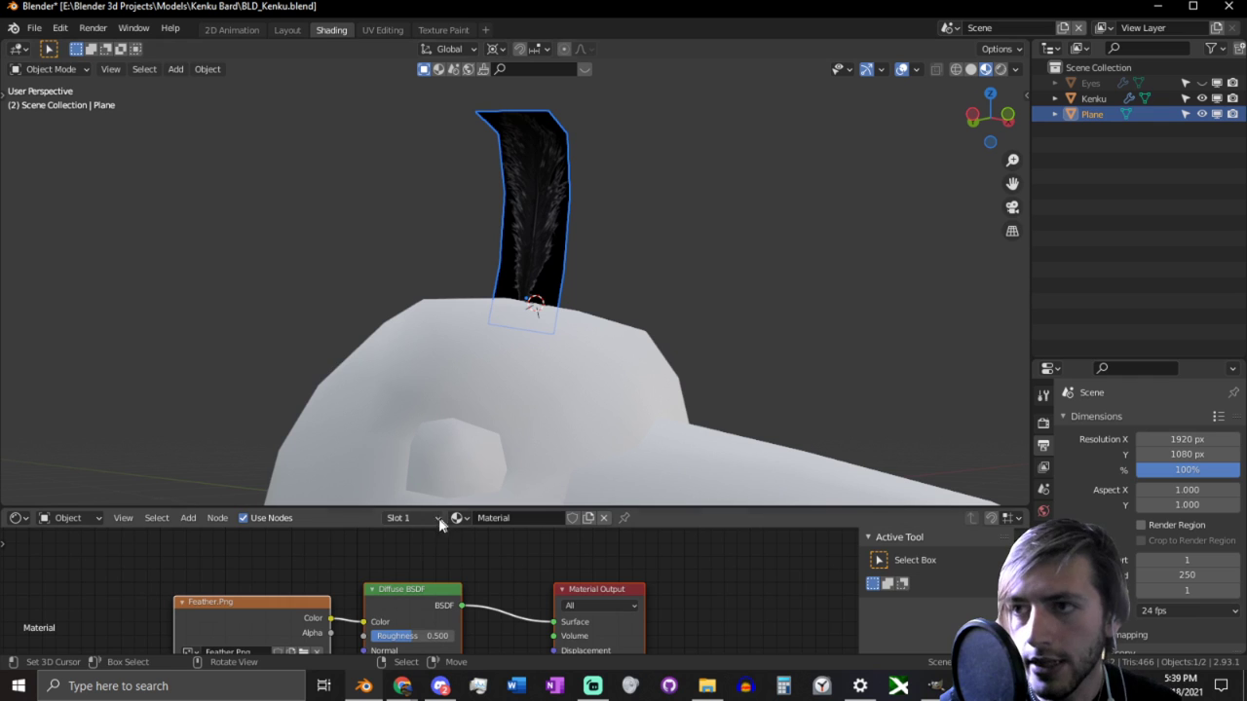
{"action": "left_click", "coordinate": [285, 611]}
{"action": "key", "text": "ctrl+space"}
{"action": "left_click_drag", "start_coordinate": [389, 389], "coordinate": [163, 365]}
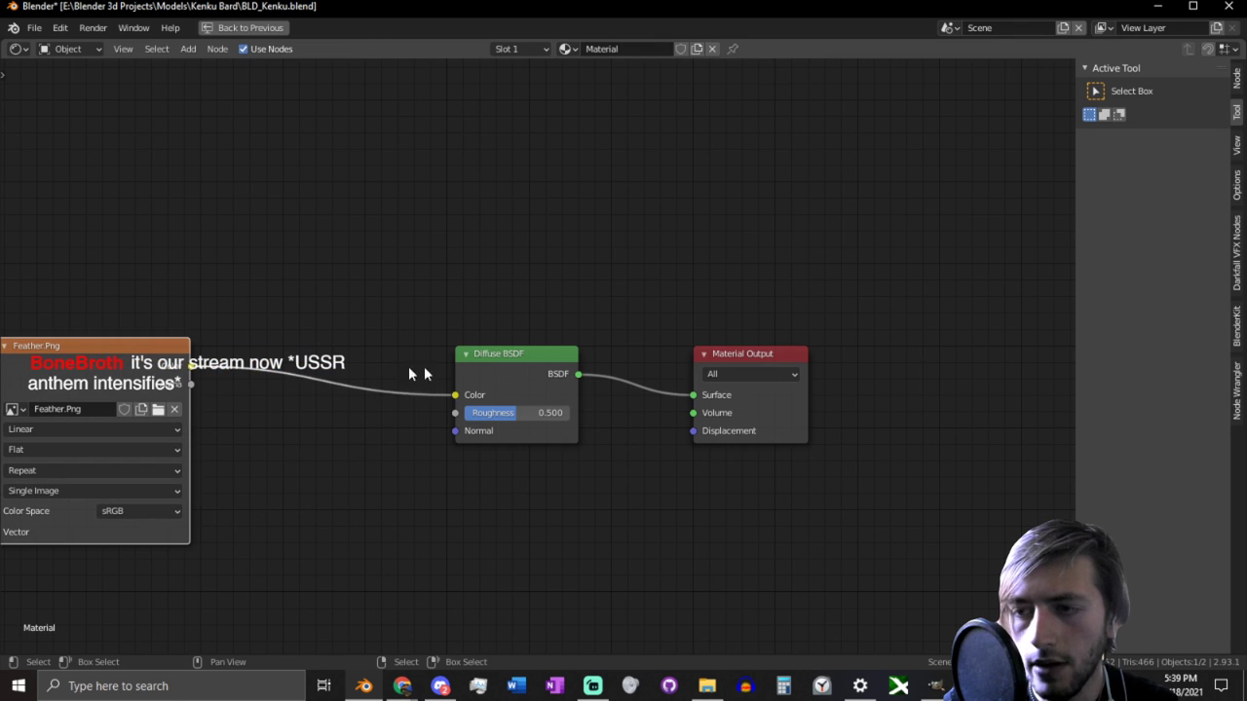
{"action": "left_click_drag", "start_coordinate": [490, 359], "coordinate": [390, 345]}
{"action": "left_click_drag", "start_coordinate": [780, 359], "coordinate": [902, 355]}
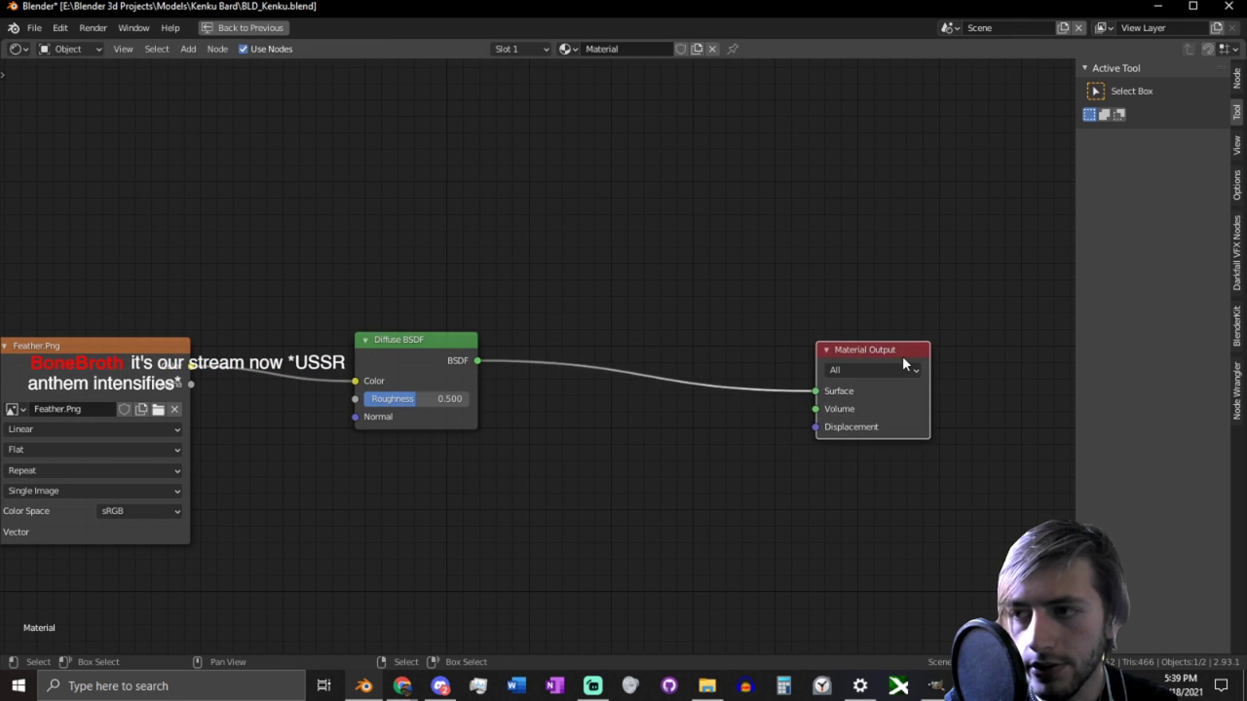
Step: Add a Transparent BSDF node above the Diffuse BSDF in the feather material
{"action": "key", "text": "shift+a"}
{"action": "left_click", "coordinate": [765, 275]}
{"action": "type", "text": "tra"}
{"action": "key", "text": "Return"}
{"action": "key", "text": "shift+a"}
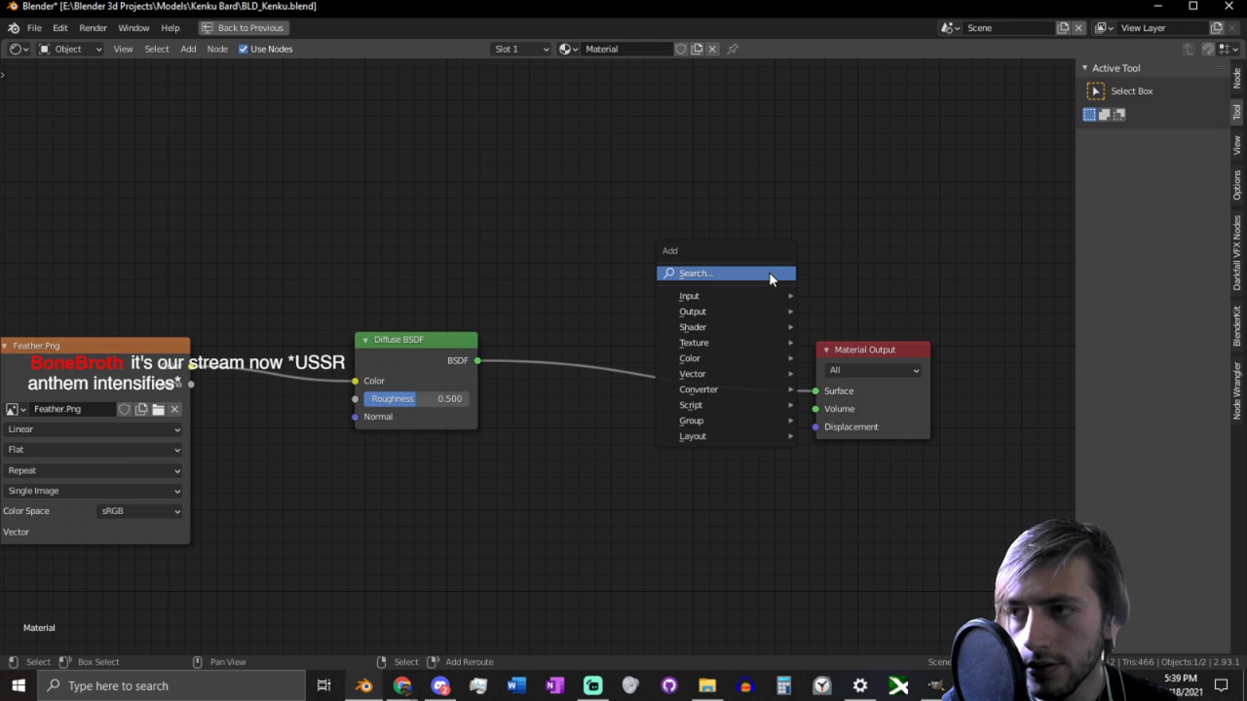
{"action": "left_click", "coordinate": [770, 274]}
{"action": "type", "text": "tra"}
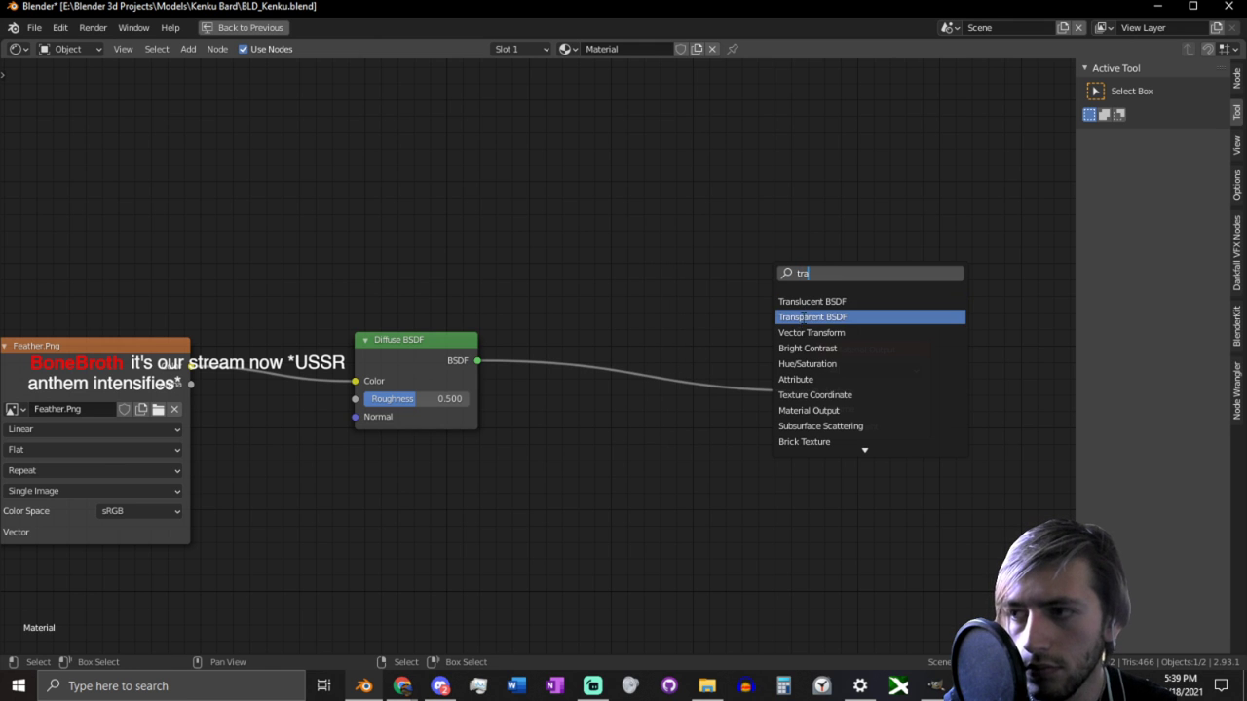
{"action": "left_click", "coordinate": [805, 312]}
{"action": "left_click", "coordinate": [434, 219]}
Step: Insert a Mix Shader before the Material Output, combining Transparent BSDF and Diffuse BSDF, with the feather image's Alpha as its Fac
{"action": "key", "text": "shift+a"}
{"action": "left_click", "coordinate": [555, 263]}
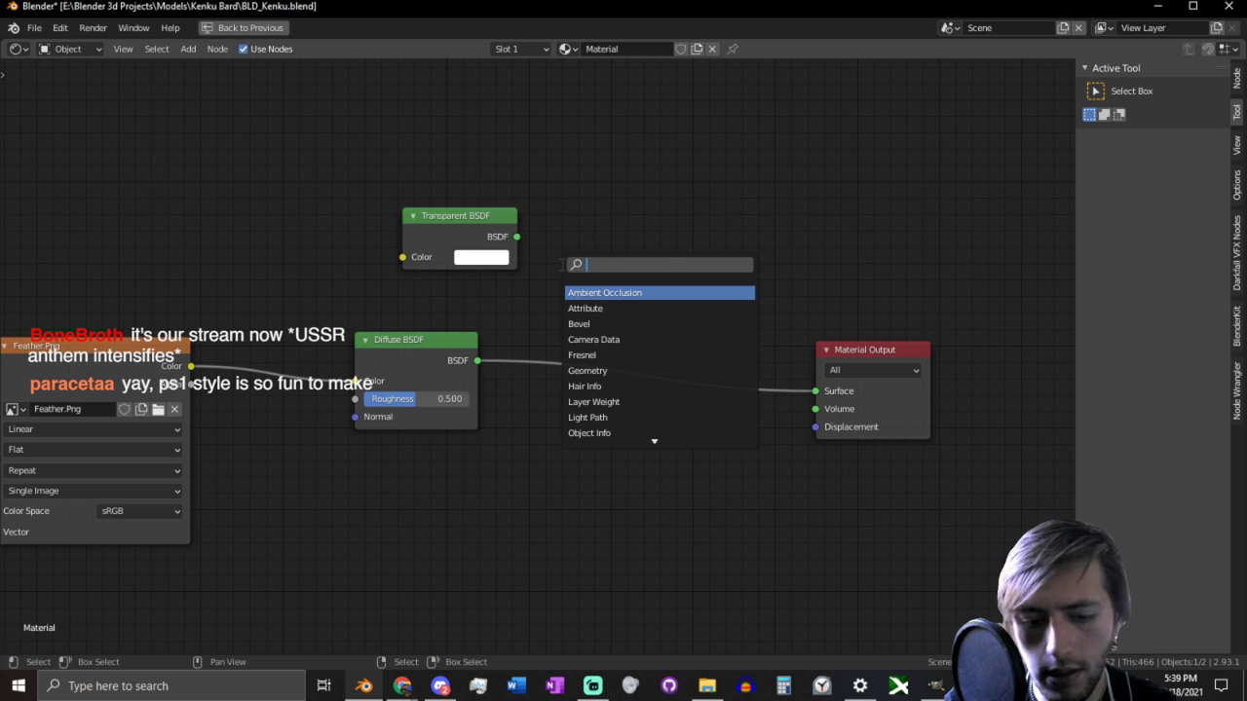
{"action": "type", "text": "mix"}
{"action": "left_click", "coordinate": [607, 310]}
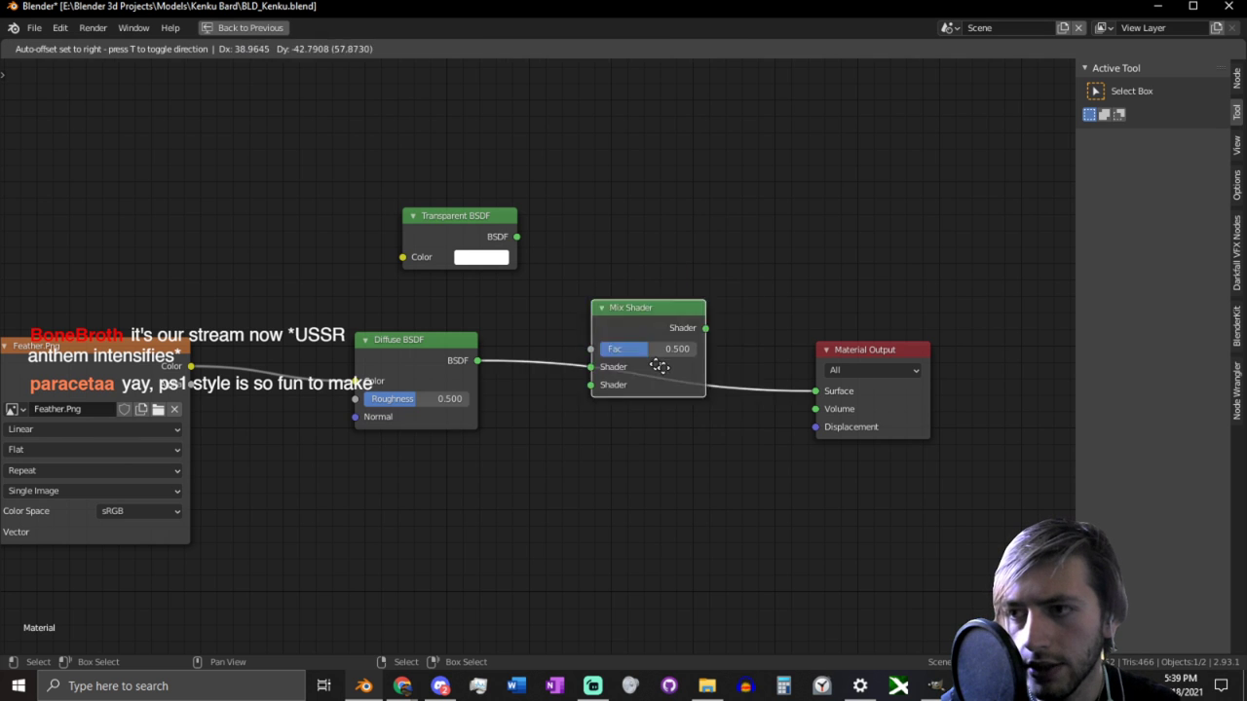
{"action": "left_click", "coordinate": [699, 393]}
{"action": "left_click_drag", "start_coordinate": [517, 237], "coordinate": [634, 396]}
{"action": "mouse_move", "coordinate": [191, 383]}
{"action": "left_mouse_down"}
{"action": "mouse_move", "coordinate": [650, 379]}
{"action": "mouse_move", "coordinate": [635, 378]}
{"action": "left_mouse_up"}
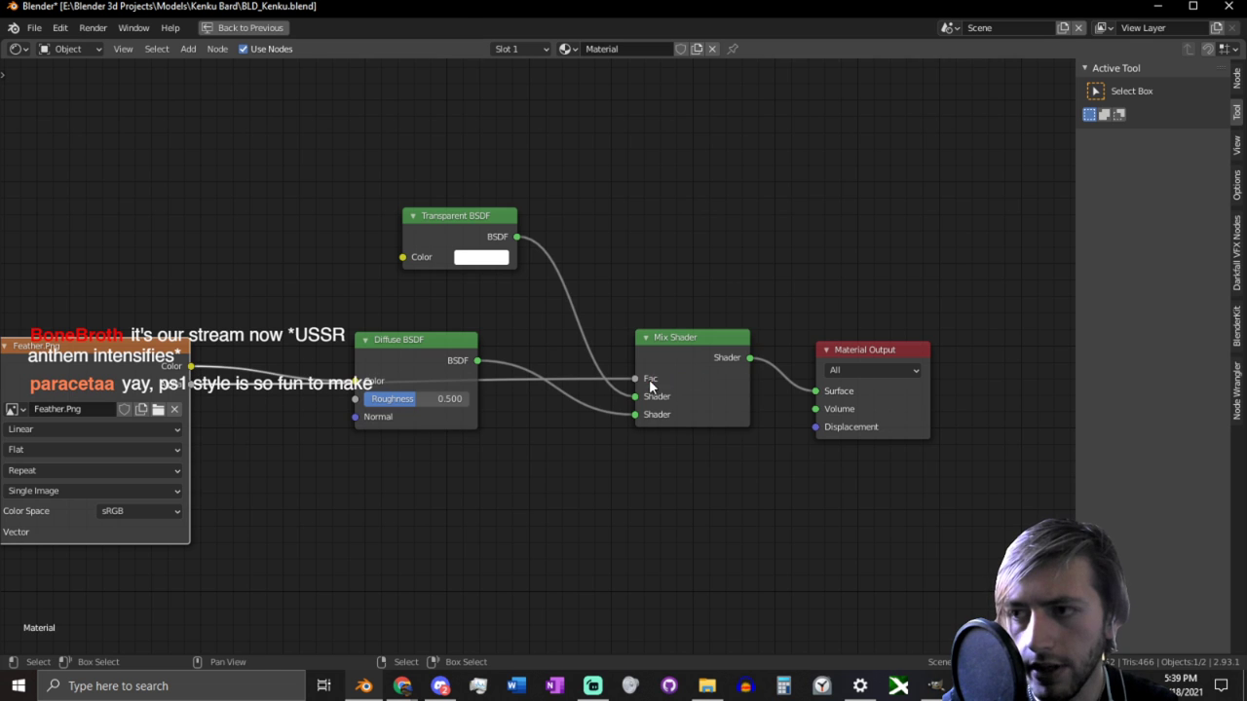
Step: Restore the full workspace layout and set the feather material's Blend Mode to Alpha Clip
{"action": "key", "text": "ctrl+space"}
{"action": "scroll", "coordinate": [1140, 487], "scroll_direction": "down", "scroll_amount": 8}
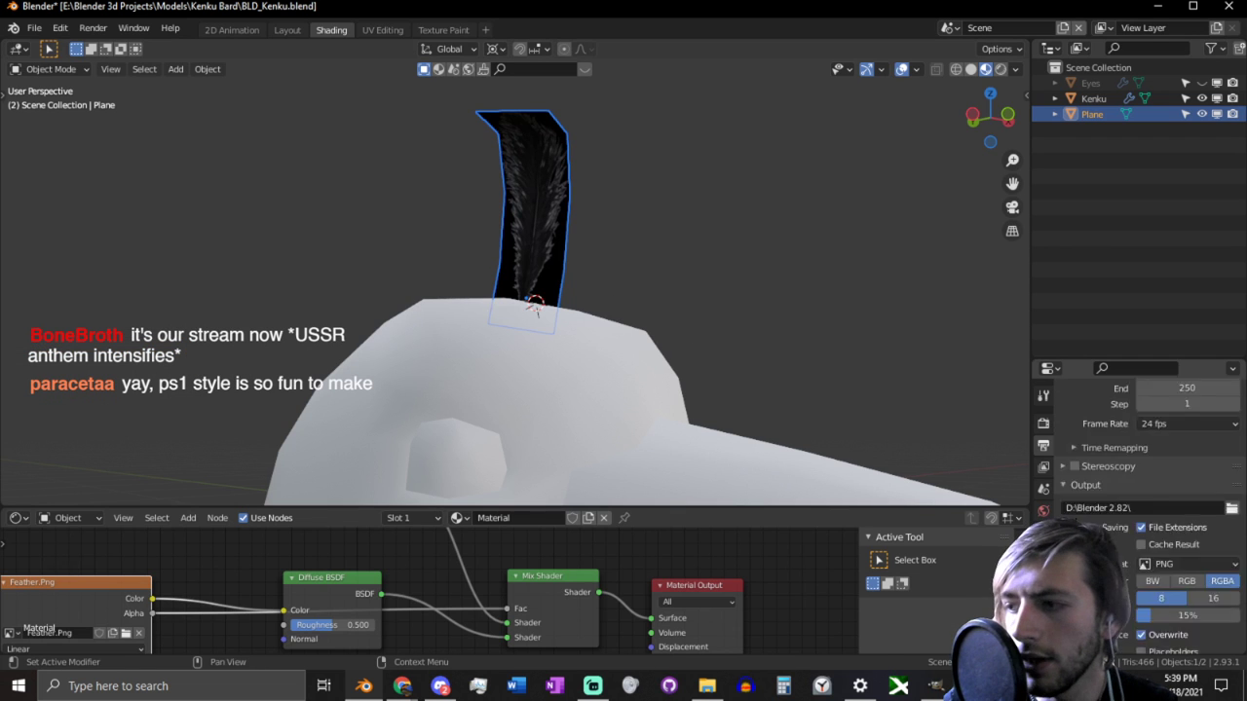
{"action": "scroll", "coordinate": [1043, 458], "scroll_direction": "down", "scroll_amount": 1}
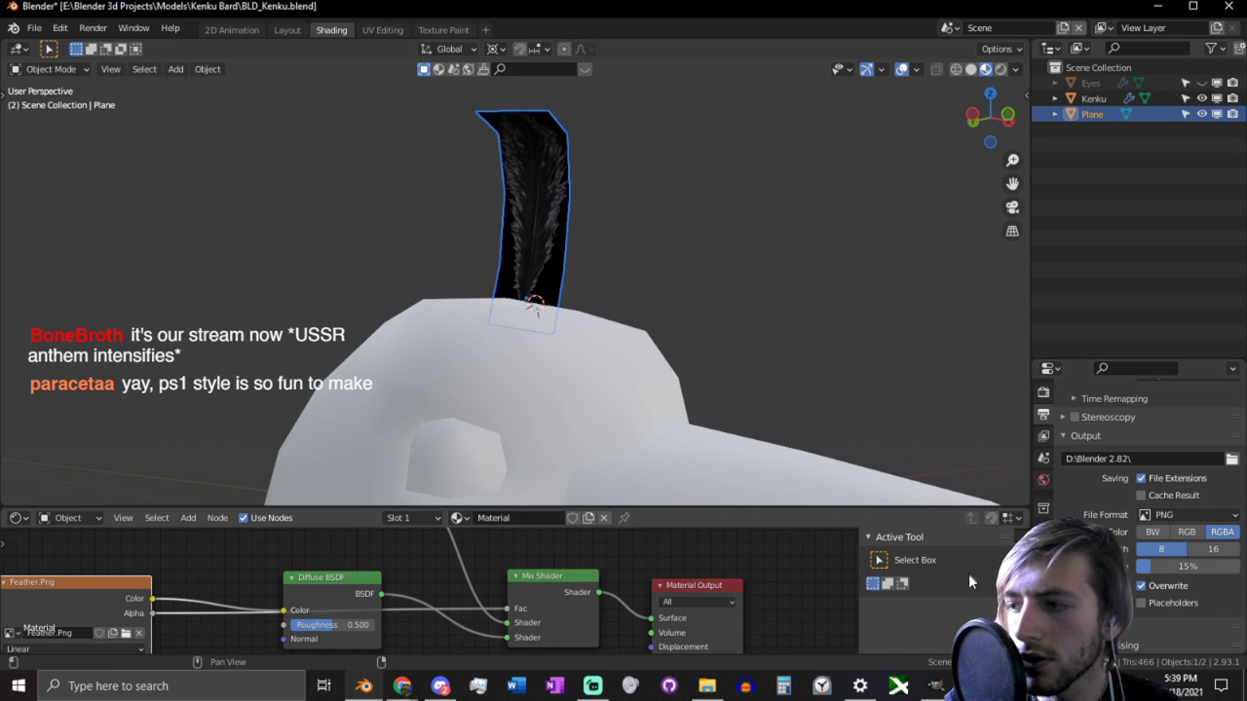
{"action": "scroll", "coordinate": [1043, 458], "scroll_direction": "down", "scroll_amount": 1}
{"action": "left_click", "coordinate": [1043, 635]}
{"action": "scroll", "coordinate": [1137, 603], "scroll_direction": "down", "scroll_amount": 1}
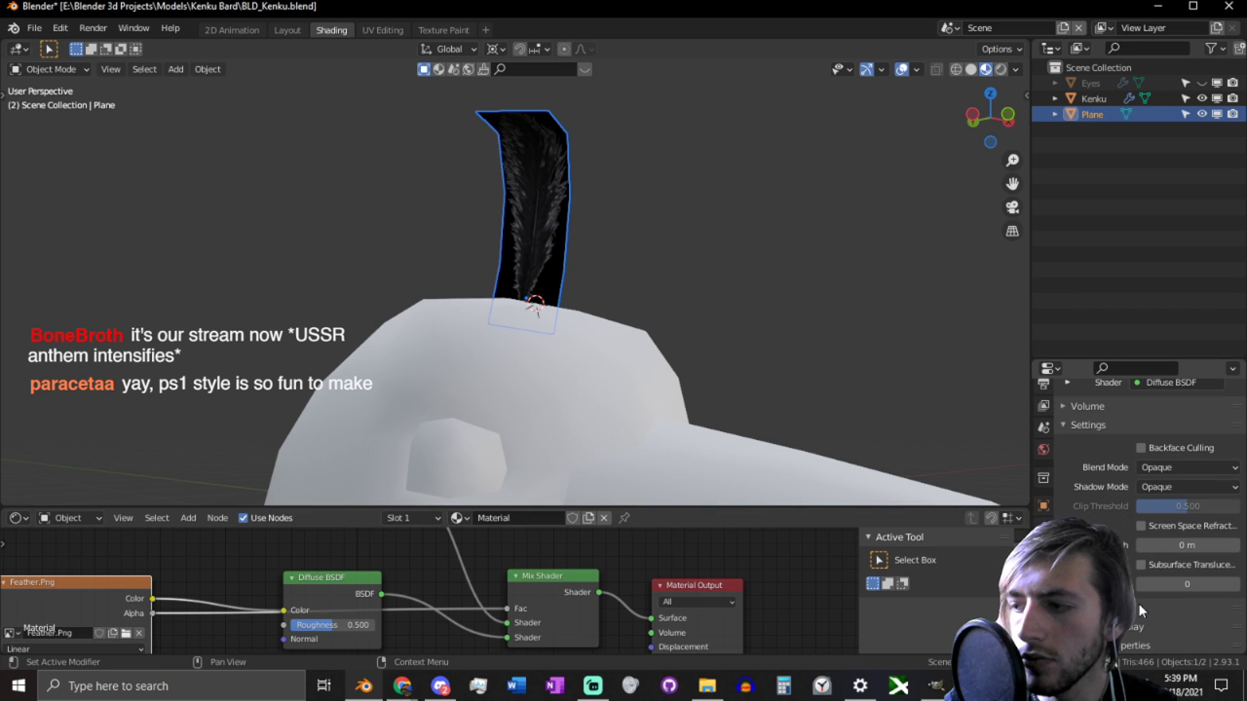
{"action": "left_click", "coordinate": [1178, 468]}
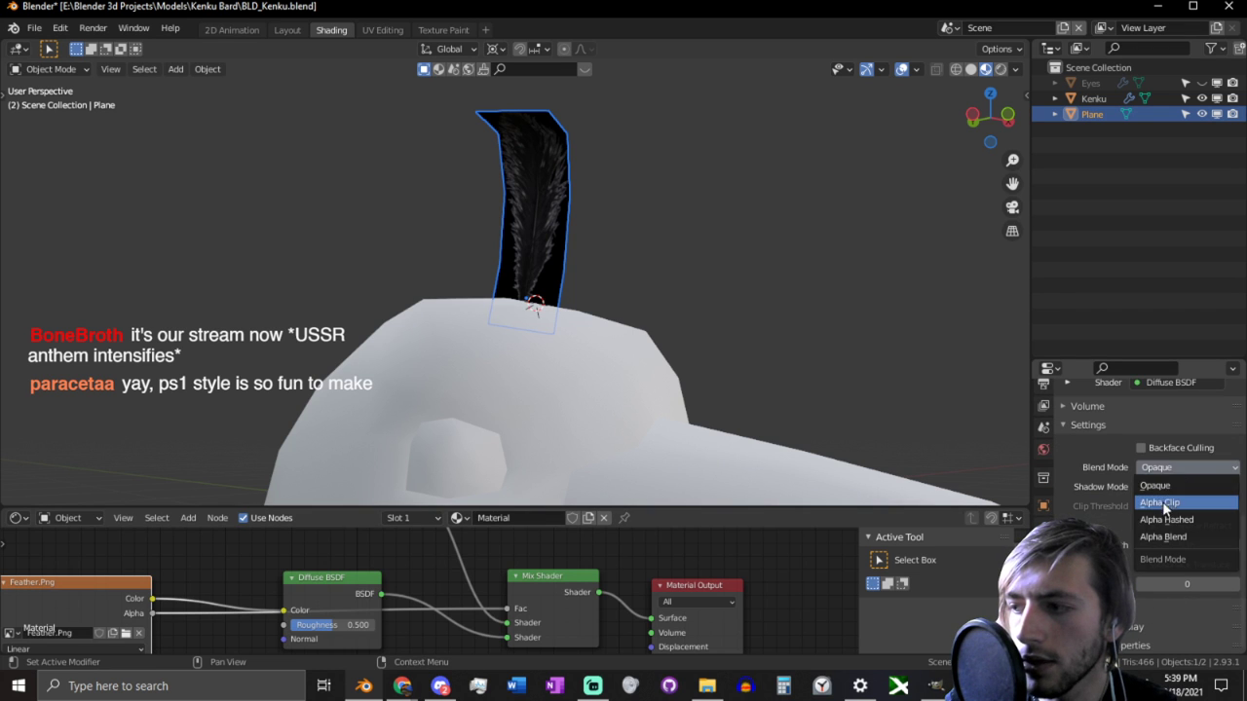
{"action": "left_click", "coordinate": [1167, 505]}
{"action": "scroll", "coordinate": [693, 326], "scroll_direction": "down", "scroll_amount": 5}
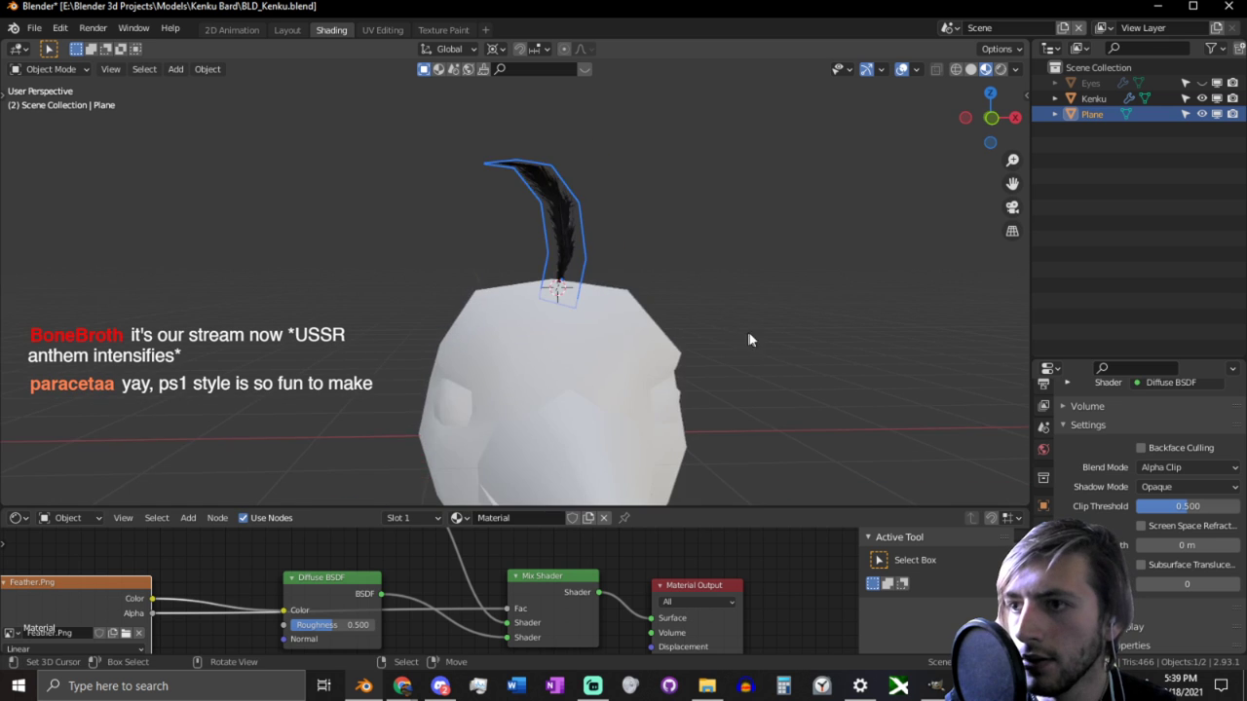
Step: Move the feather plane along Y toward the back of the Kenku's head and rotate it slightly in the side view
{"action": "middle_click_drag", "start_coordinate": [748, 337], "coordinate": [753, 279]}
{"action": "key", "text": "g"}
{"action": "key", "text": "y"}
{"action": "left_click", "coordinate": [596, 335]}
{"action": "scroll", "coordinate": [1099, 442], "scroll_direction": "up", "scroll_amount": 2}
{"action": "key", "text": "r"}
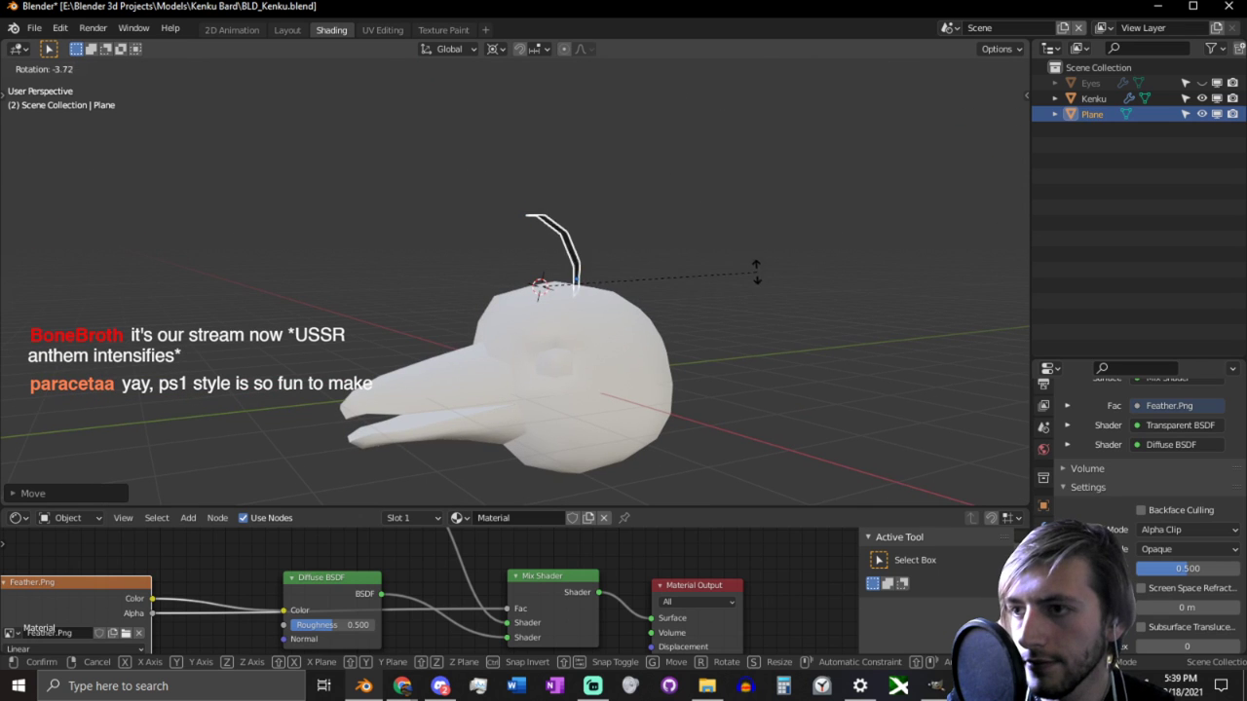
{"action": "left_click", "coordinate": [735, 265]}
{"action": "key", "text": "g"}
{"action": "right_click", "coordinate": [731, 282]}
Step: Give the Kenku head a new material with a black base color
{"action": "left_click", "coordinate": [631, 329]}
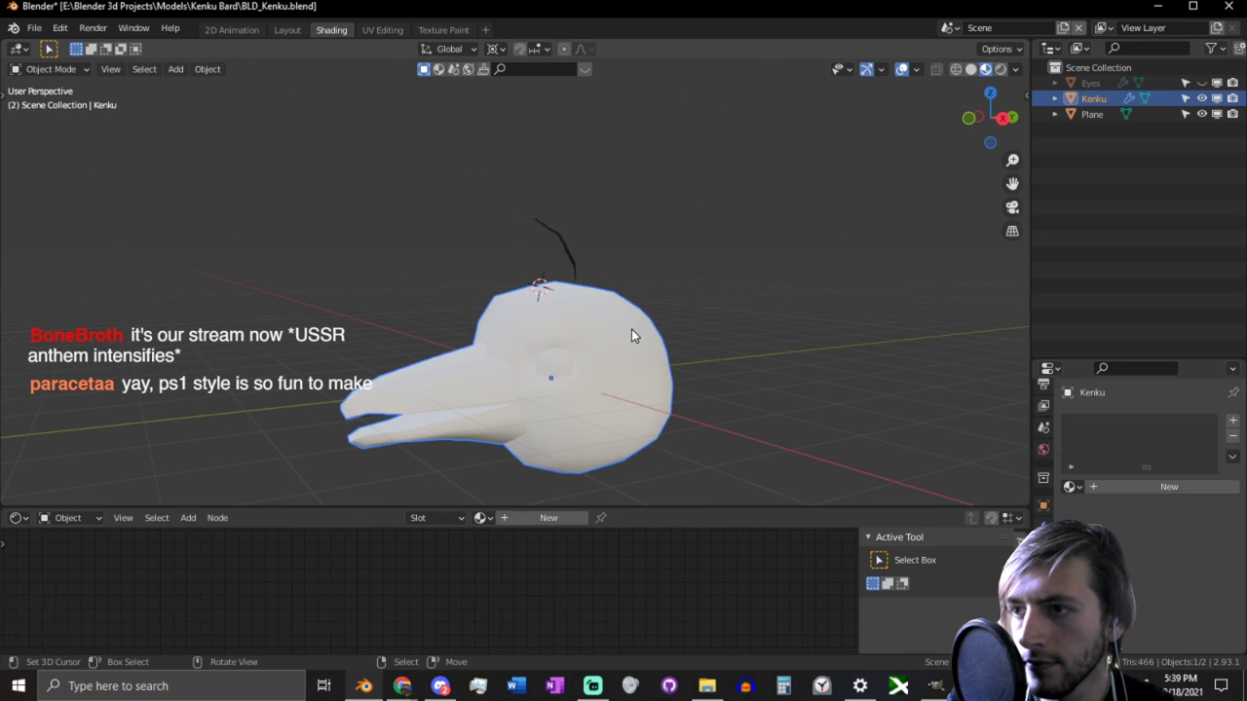
{"action": "left_click", "coordinate": [1150, 488]}
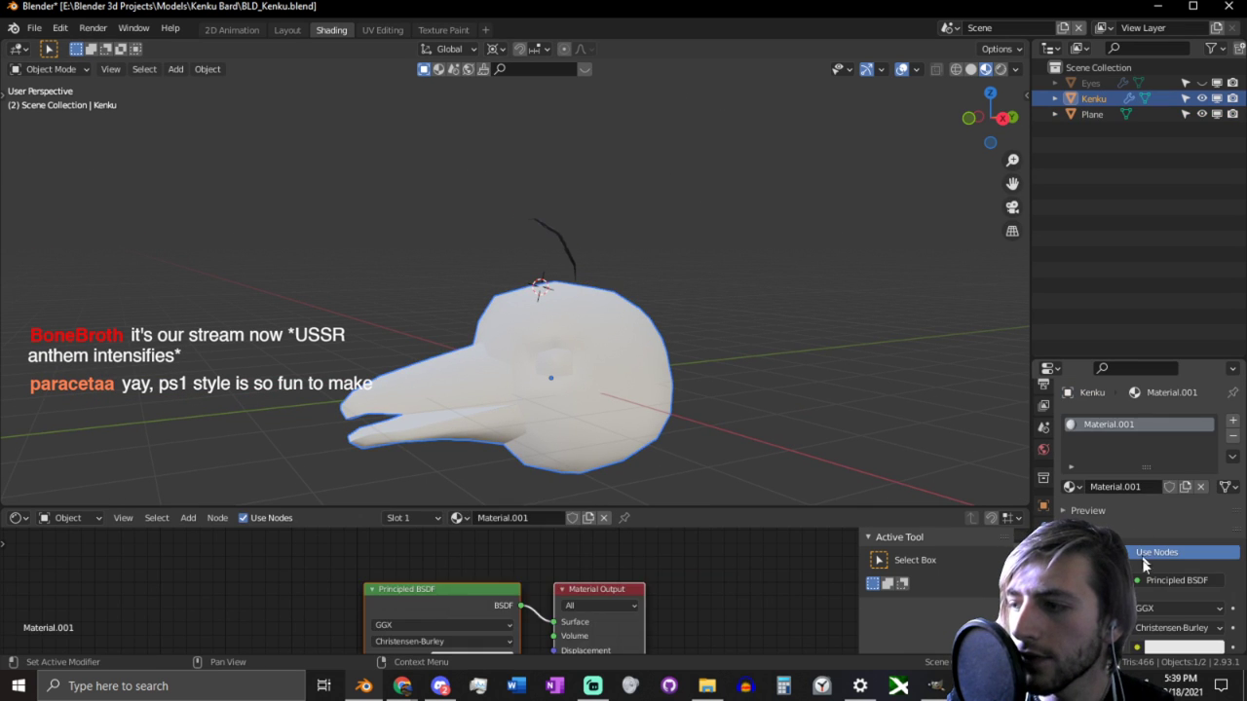
{"action": "left_click", "coordinate": [1141, 568]}
{"action": "left_click_drag", "start_coordinate": [1211, 492], "coordinate": [1211, 535]}
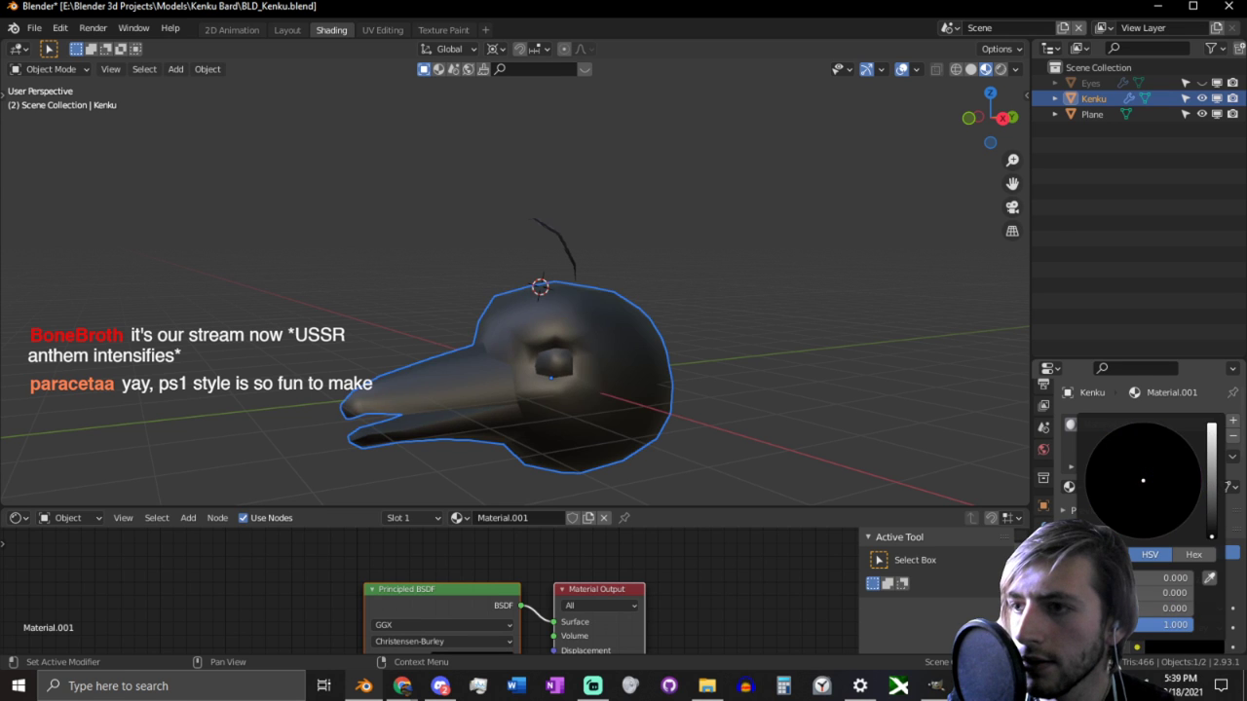
Step: Tilt the feather plane sideways and reposition its base on the crown of the Kenku's head
{"action": "middle_click_drag", "start_coordinate": [1001, 495], "coordinate": [498, 252]}
{"action": "left_click", "coordinate": [485, 239]}
{"action": "key", "text": "r"}
{"action": "left_click", "coordinate": [526, 182]}
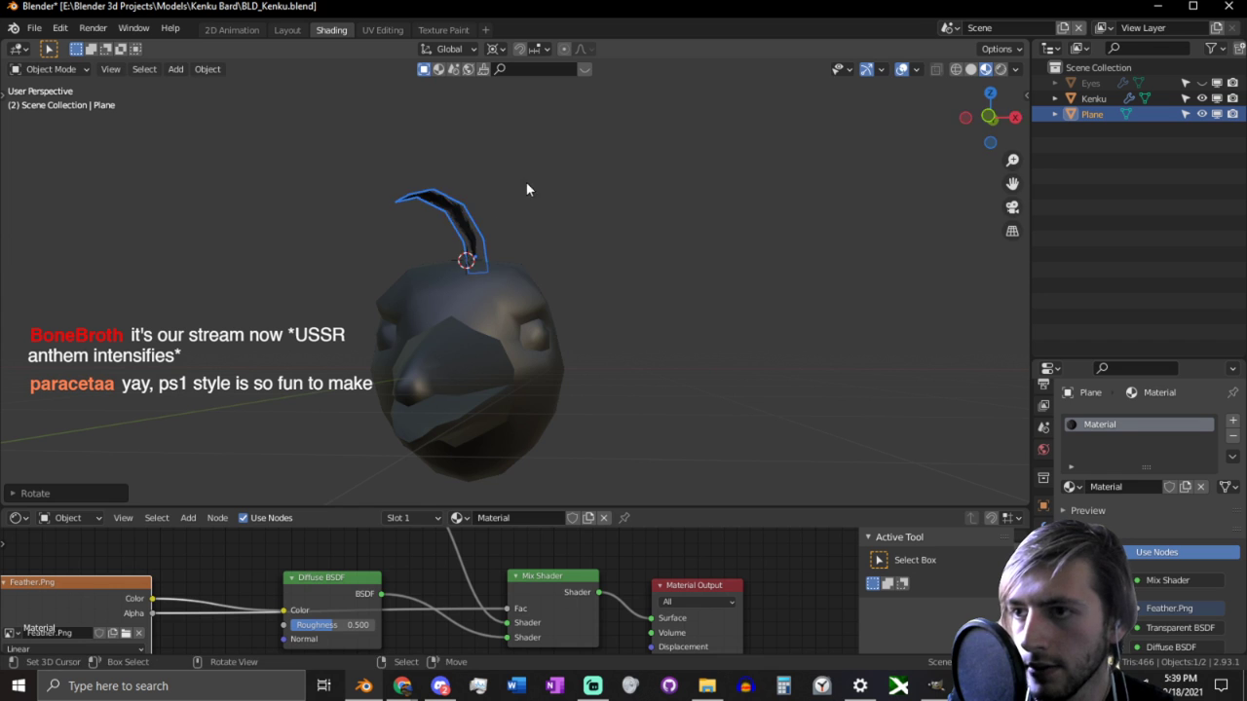
{"action": "middle_click_drag", "start_coordinate": [526, 182], "coordinate": [437, 244]}
{"action": "scroll", "coordinate": [711, 215], "scroll_direction": "up", "scroll_amount": 2}
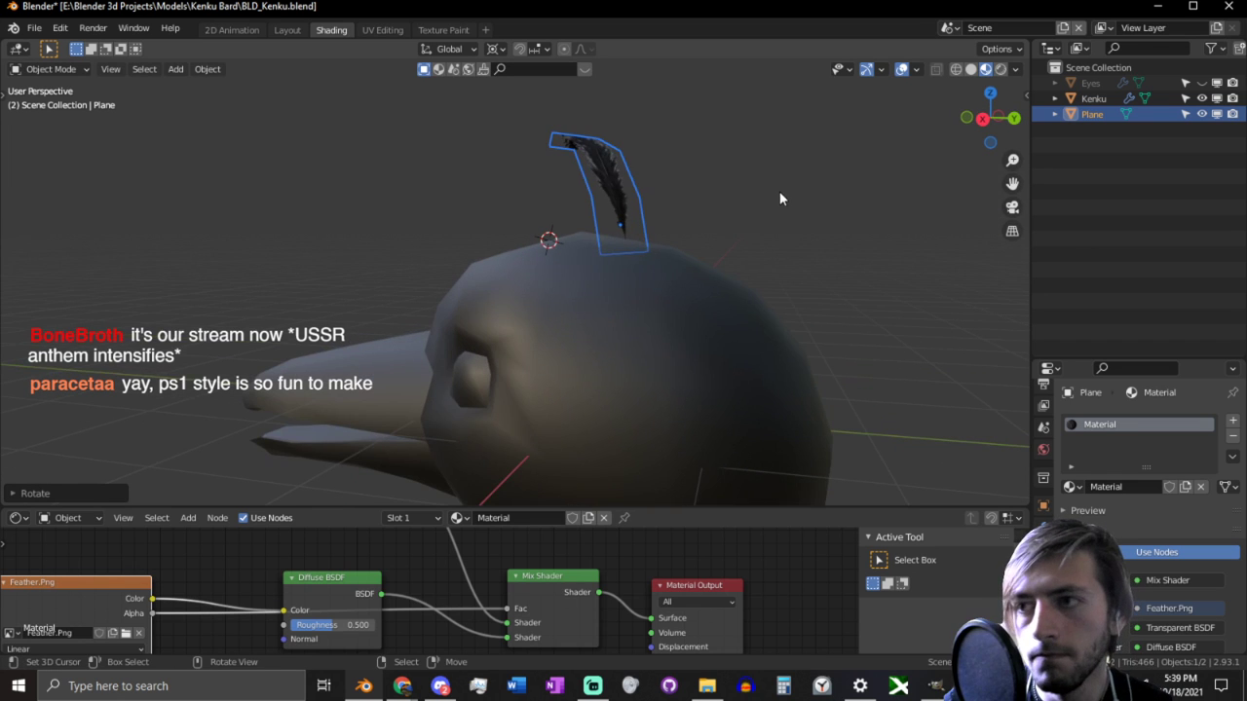
{"action": "key", "text": "g"}
{"action": "left_click", "coordinate": [623, 249]}
{"action": "middle_click_drag", "start_coordinate": [624, 249], "coordinate": [686, 282]}
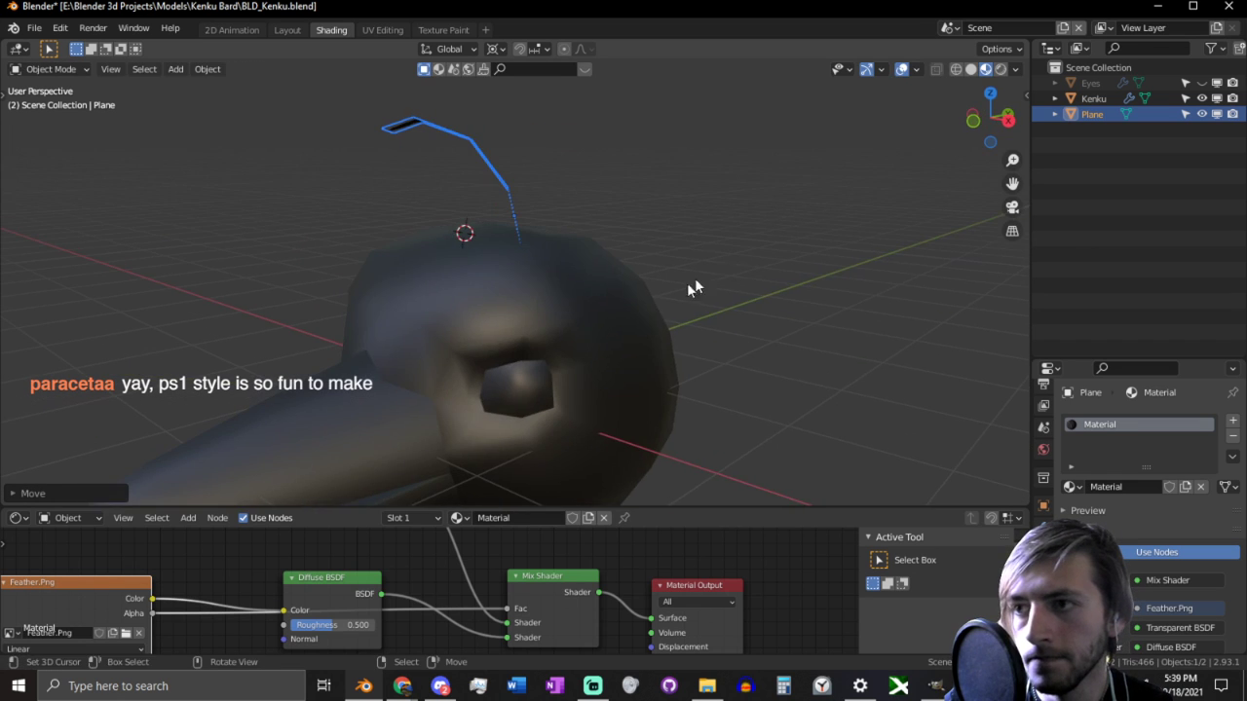
Step: Assign Material.001 to the Kenku head's empty second material slot
{"action": "middle_click_drag", "start_coordinate": [701, 482], "coordinate": [615, 405]}
{"action": "left_click", "coordinate": [615, 405]}
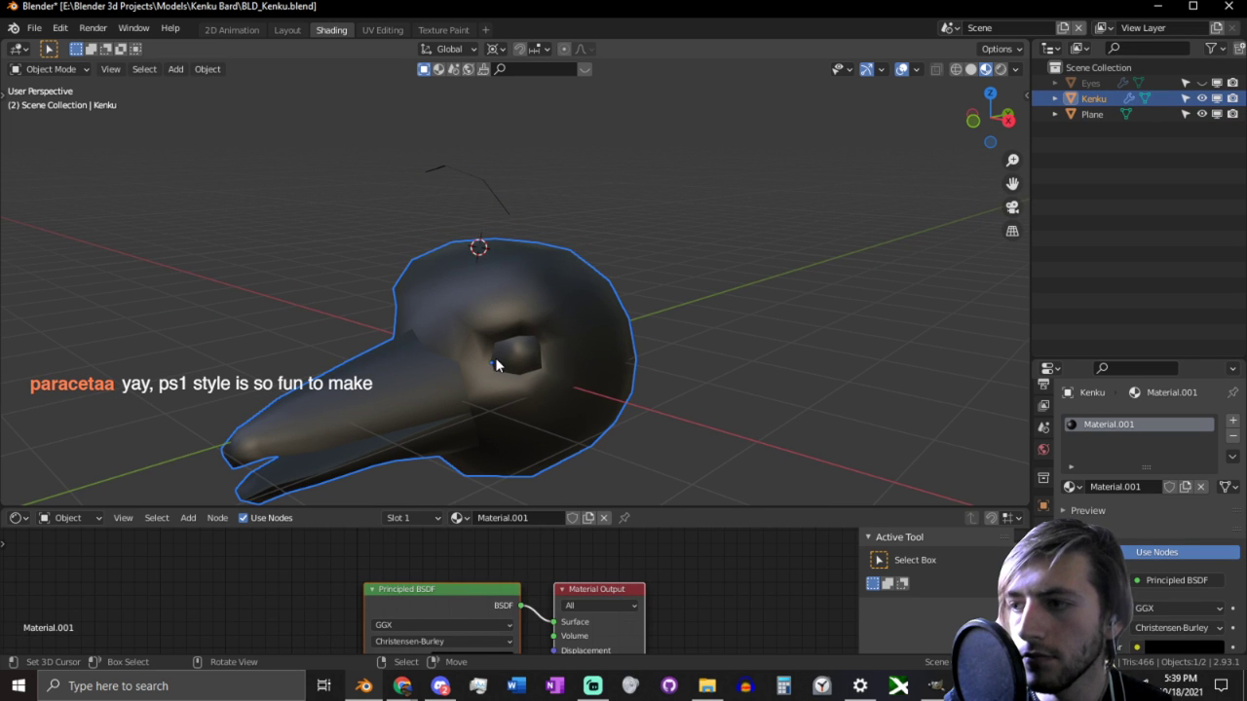
{"action": "key", "text": "Tab"}
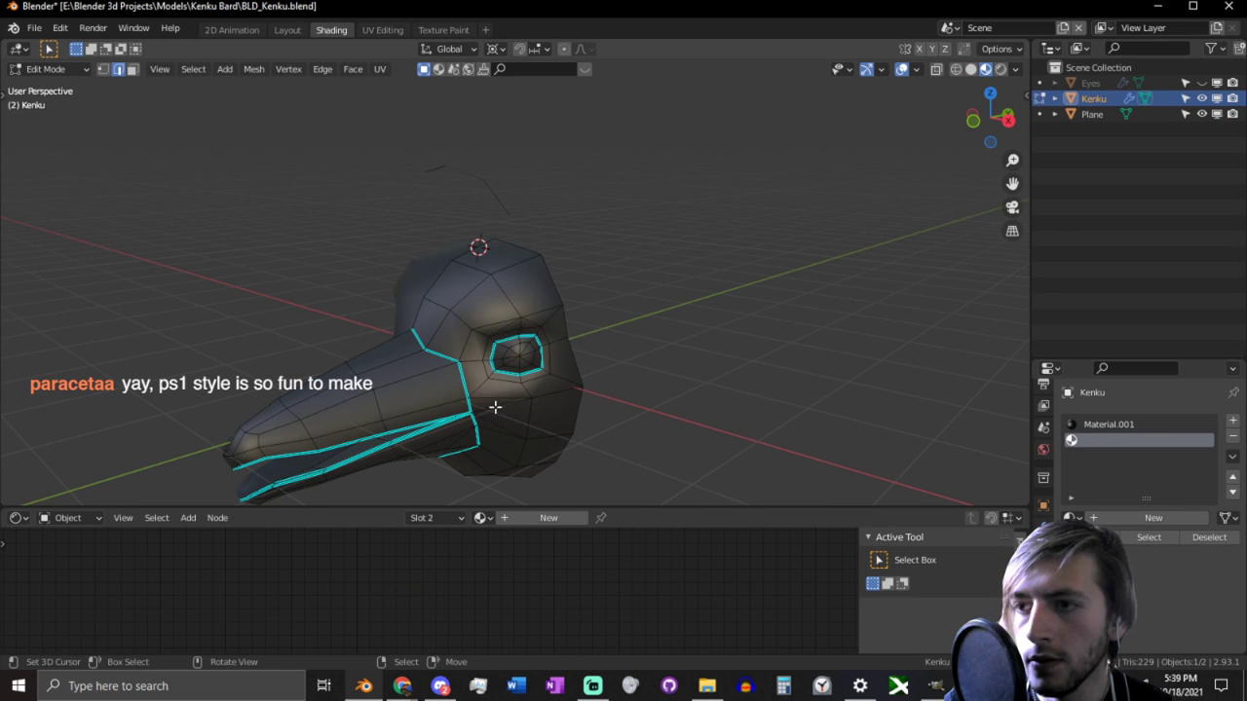
{"action": "key", "text": "Tab"}
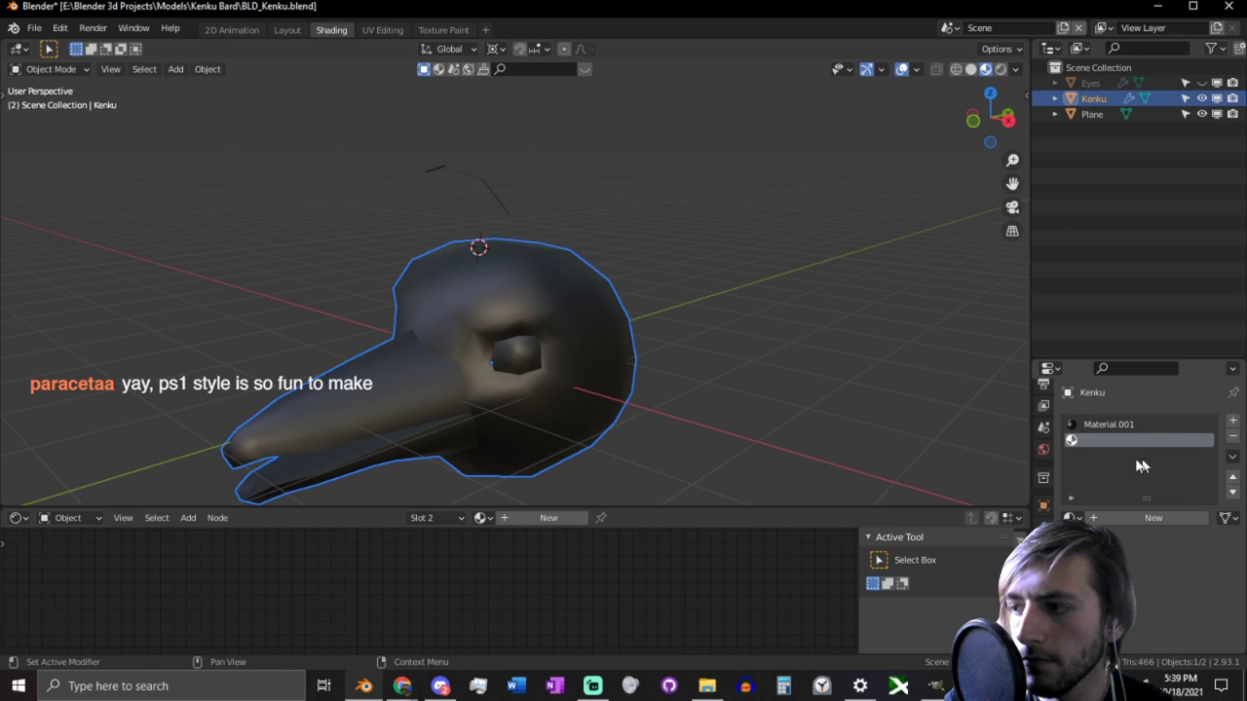
{"action": "left_click", "coordinate": [1071, 517]}
{"action": "left_click", "coordinate": [974, 357]}
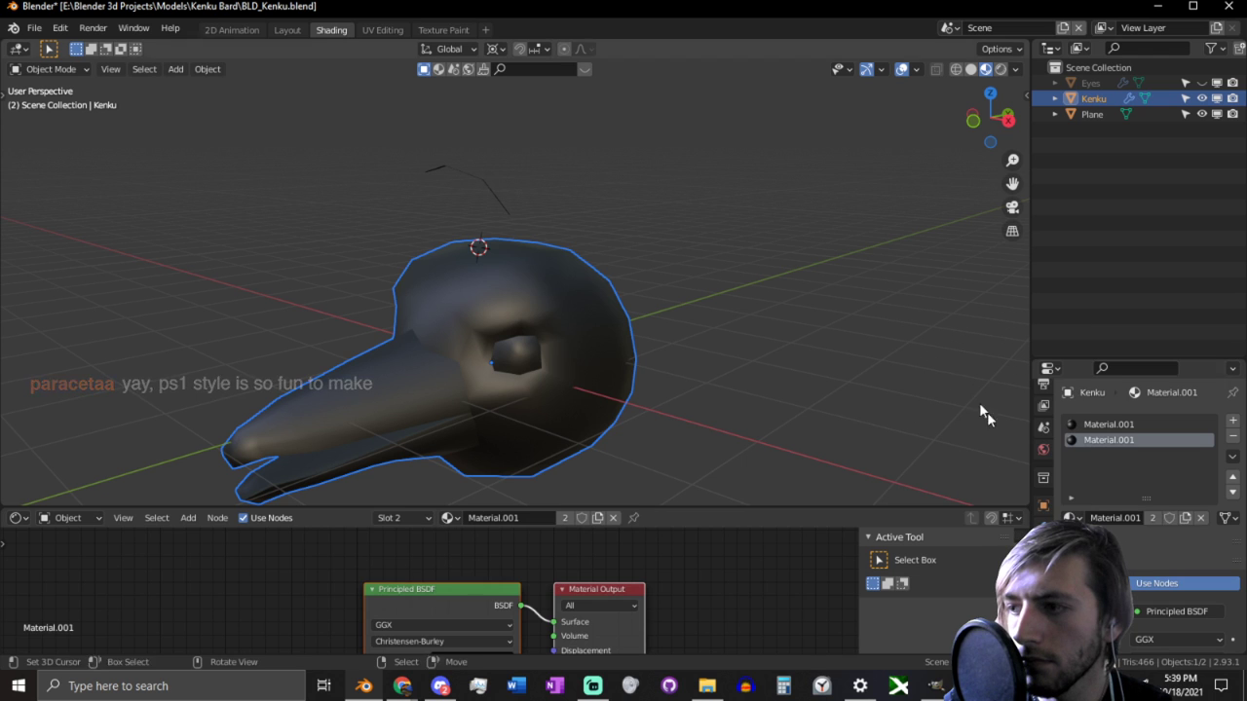
Step: Make the second slot's material a separate copy, Material.002, and assign it to the head faces by linked selection delimited by Sharp
{"action": "left_click", "coordinate": [1186, 518]}
{"action": "key", "text": "Tab"}
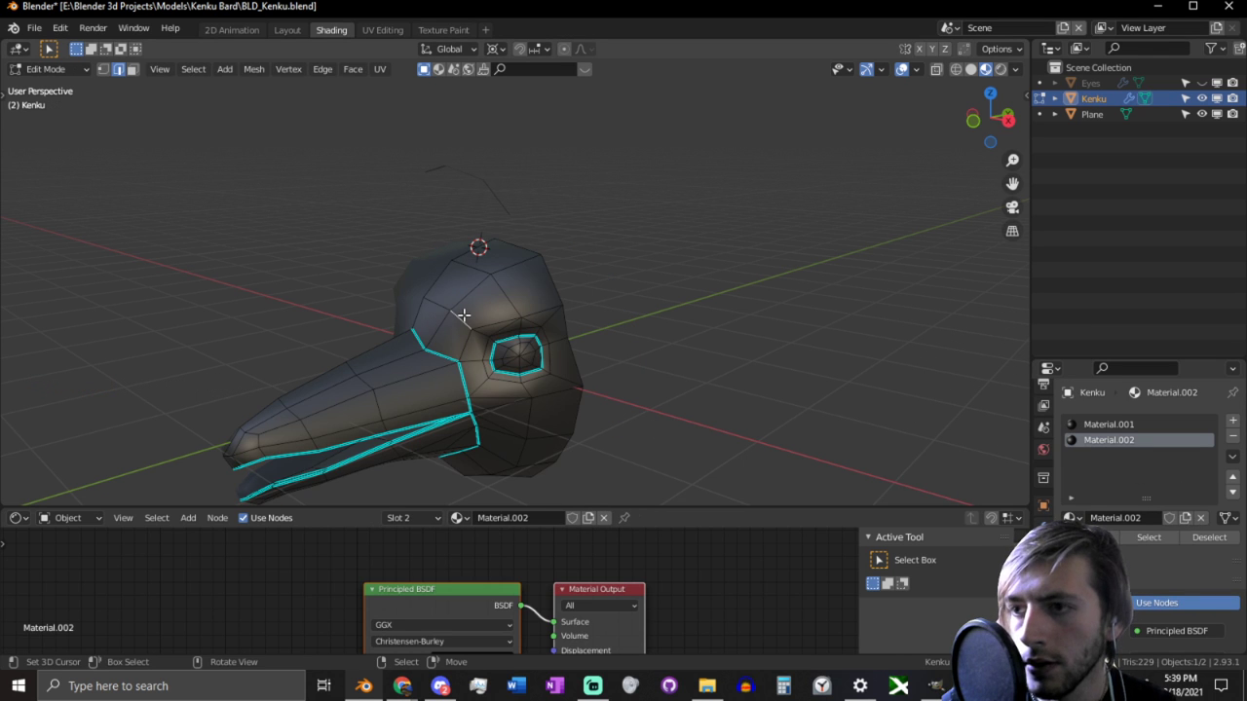
{"action": "key", "text": "l"}
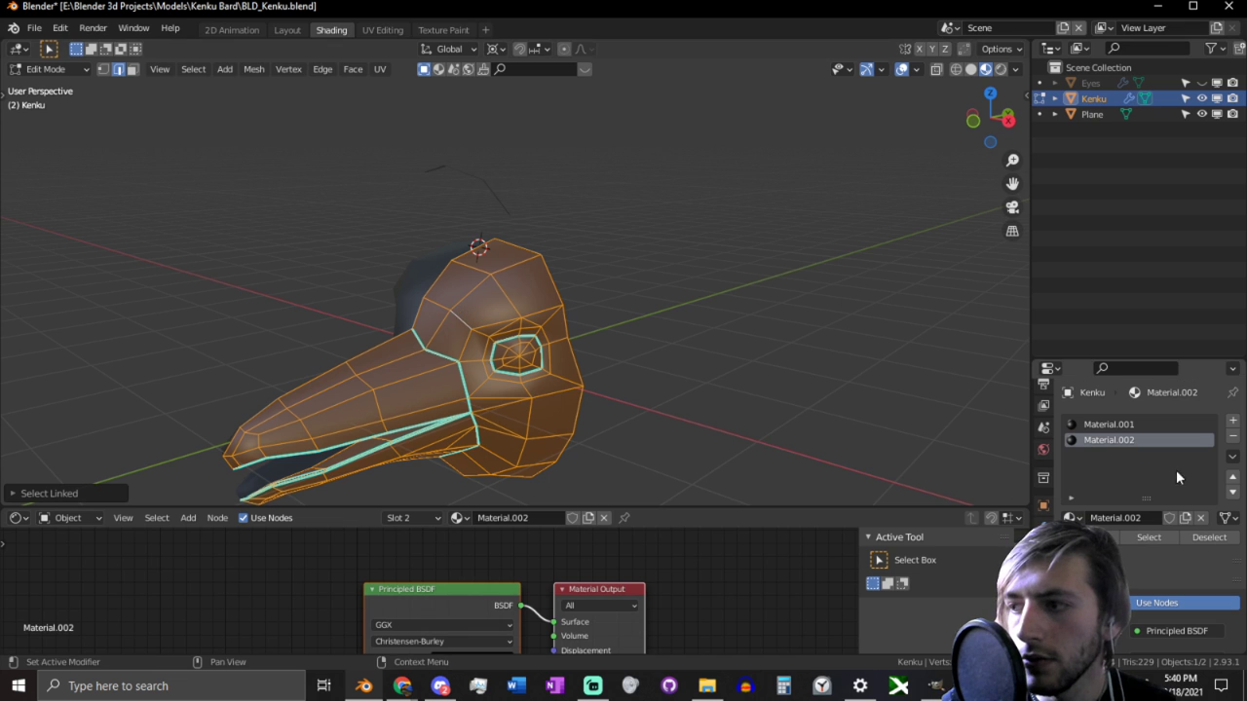
{"action": "left_click", "coordinate": [95, 492]}
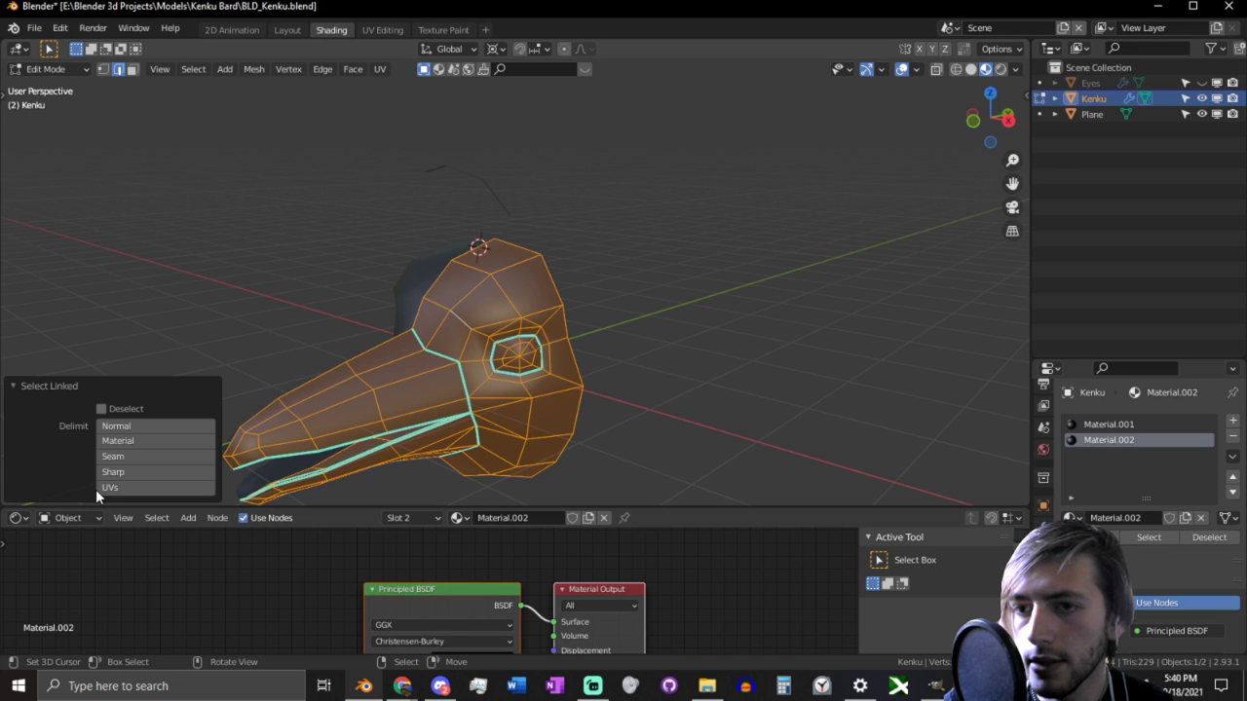
{"action": "left_click", "coordinate": [130, 471]}
Step: Set Material.002's specular to 0.578 and its roughness to 0.830
{"action": "scroll", "coordinate": [1217, 555], "scroll_direction": "down", "scroll_amount": 4}
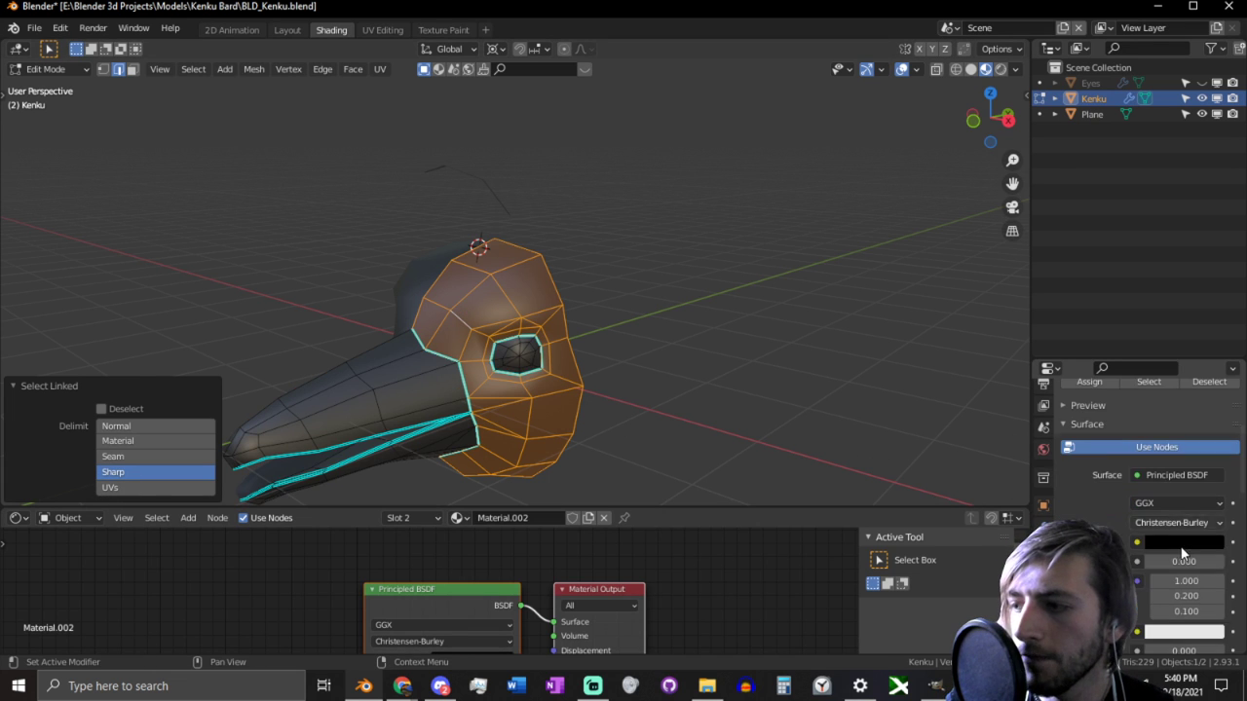
{"action": "scroll", "coordinate": [1218, 555], "scroll_direction": "down", "scroll_amount": 3}
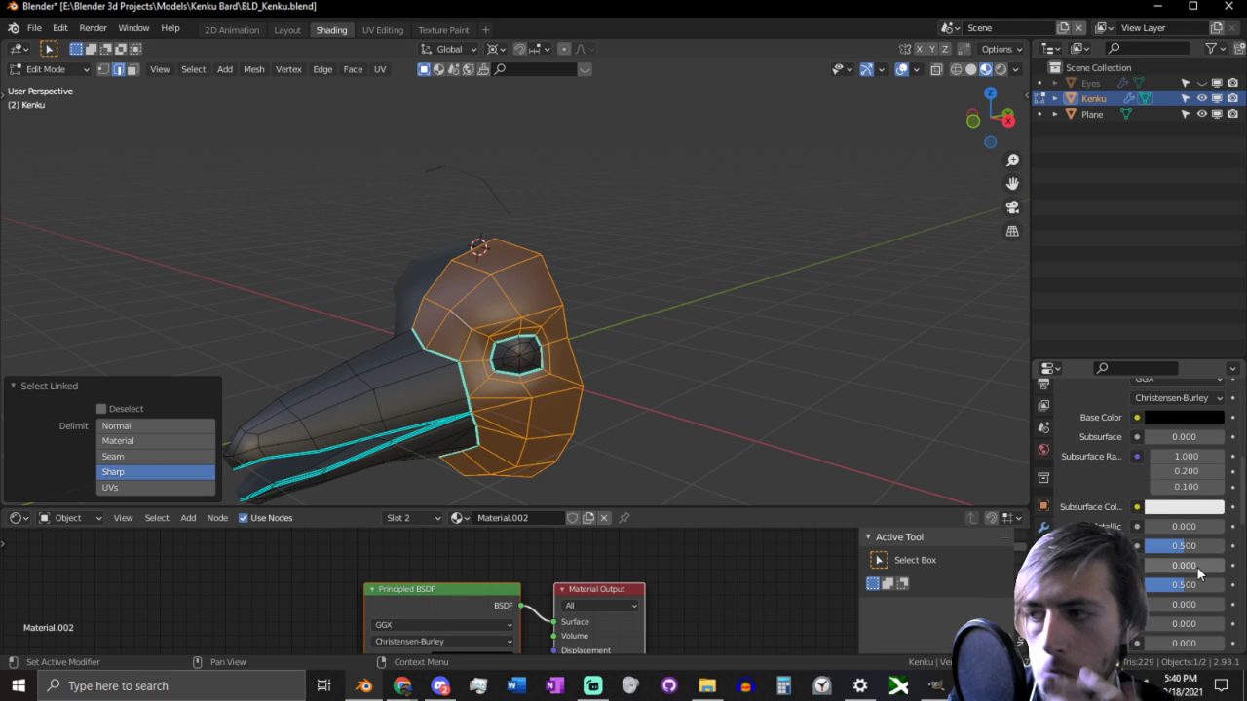
{"action": "left_click_drag", "start_coordinate": [1195, 546], "coordinate": [1175, 546]}
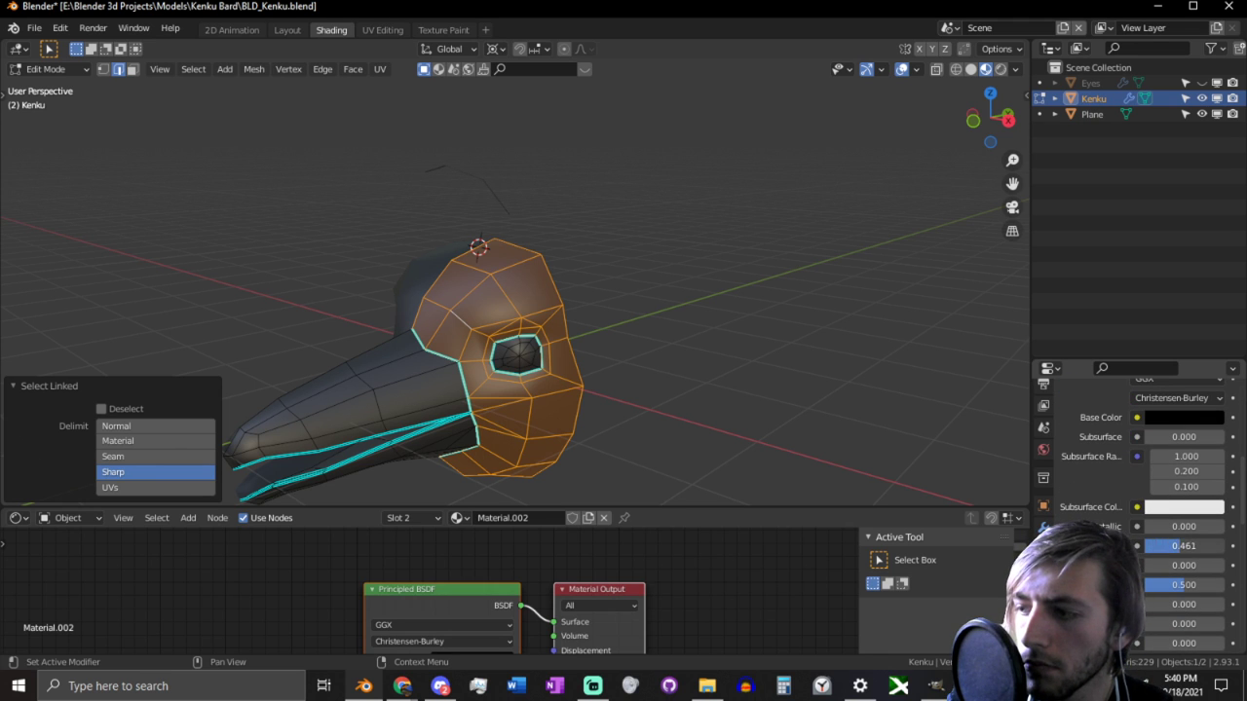
{"action": "scroll", "coordinate": [1182, 544], "scroll_direction": "up", "scroll_amount": 8}
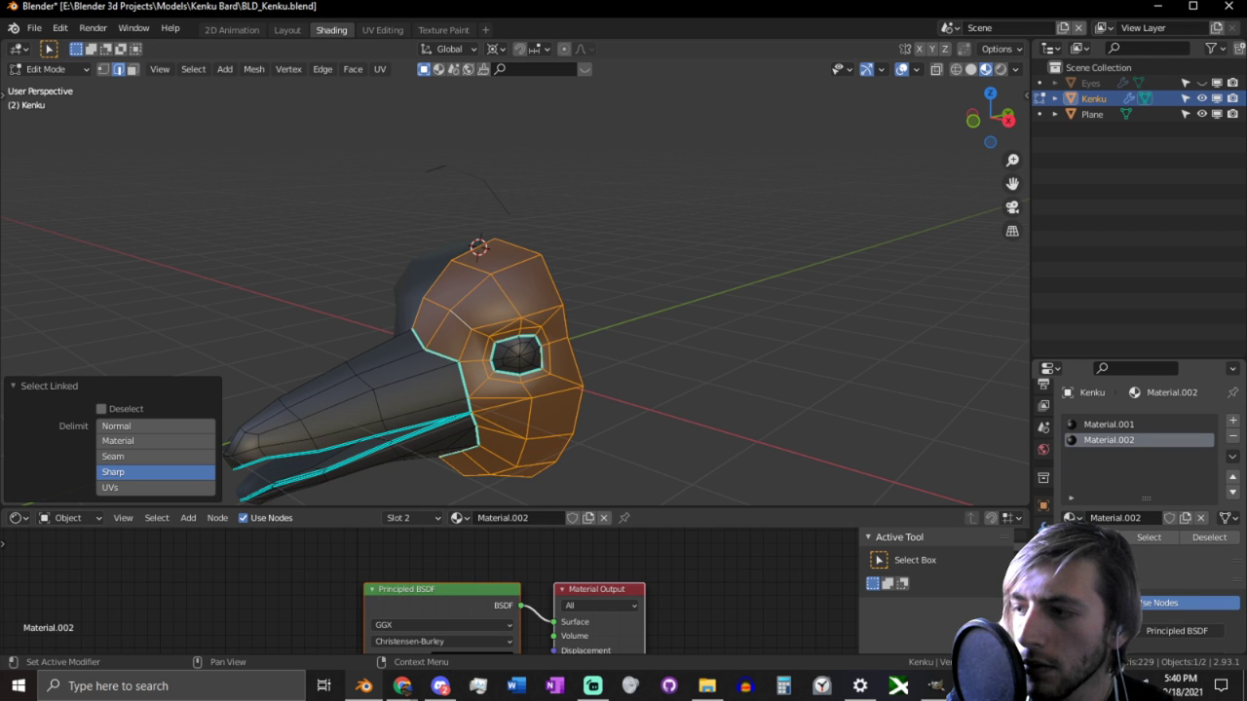
{"action": "scroll", "coordinate": [1197, 588], "scroll_direction": "down", "scroll_amount": 8}
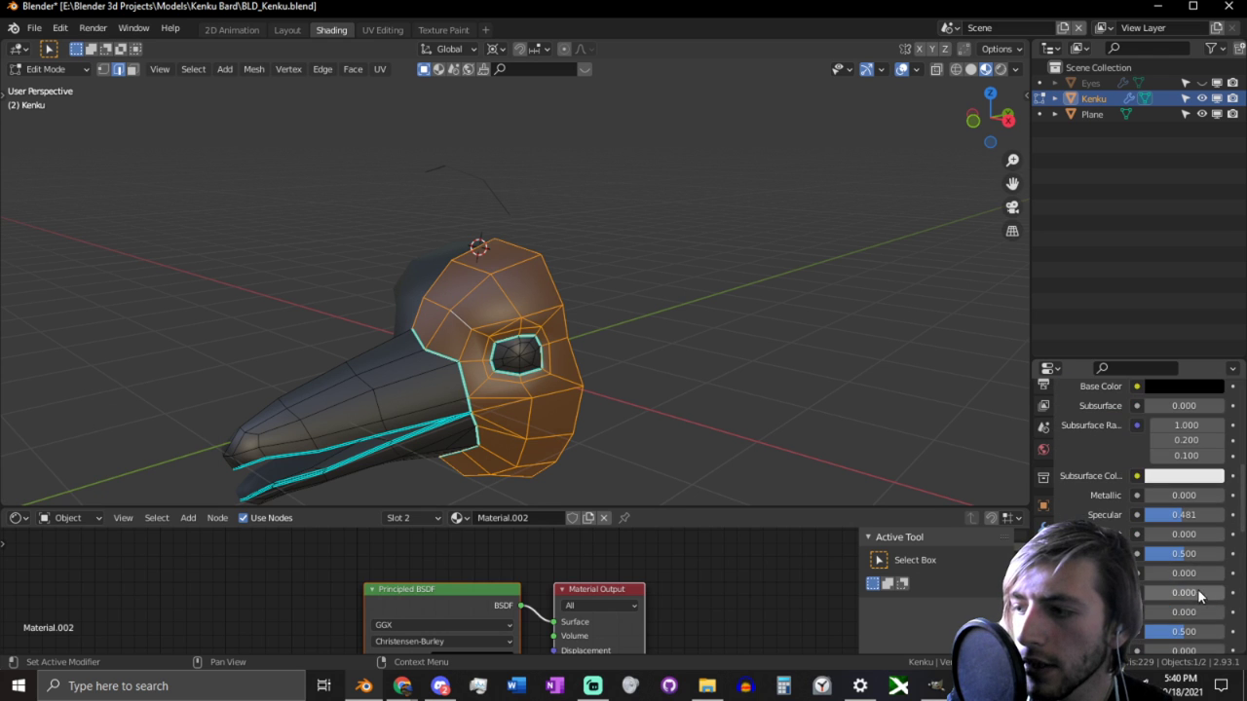
{"action": "left_click_drag", "start_coordinate": [1183, 553], "coordinate": [1218, 554]}
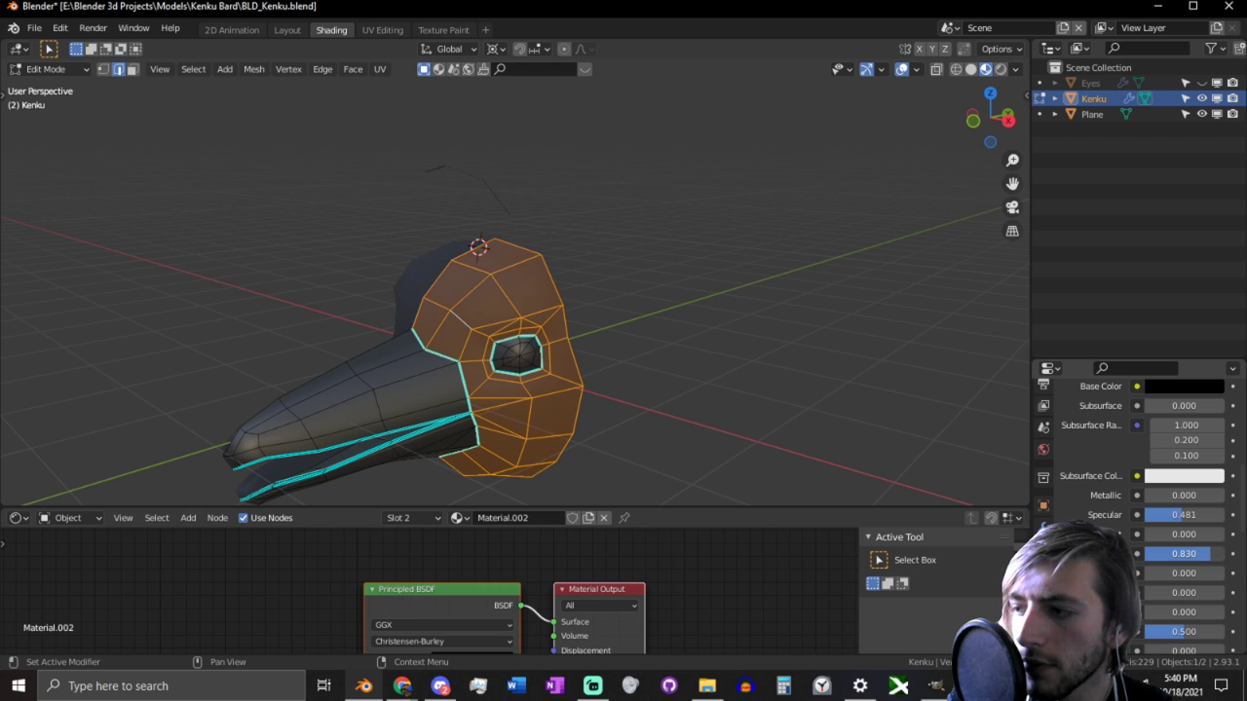
{"action": "key", "text": "Tab"}
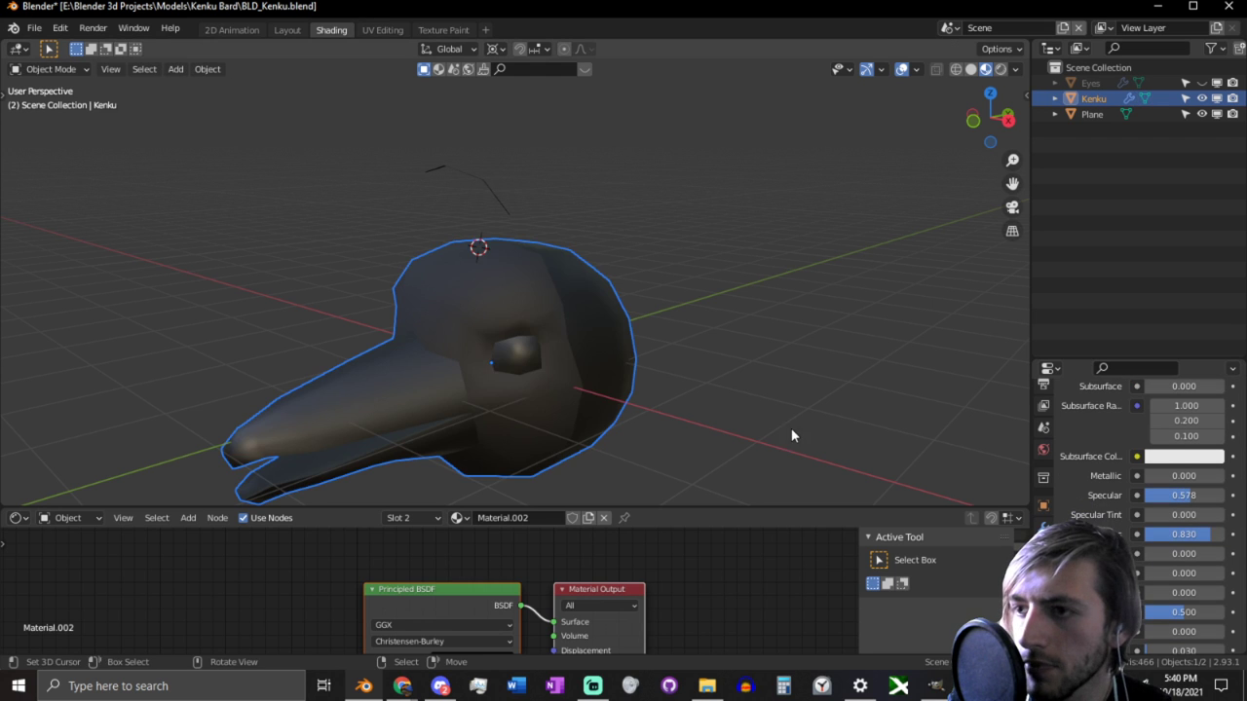
Step: Select the rest of the Kenku's head up to the sharp edges, including its back, and assign Material.002 to it
{"action": "middle_click_drag", "start_coordinate": [406, 407], "coordinate": [629, 361]}
{"action": "key", "text": "Tab"}
{"action": "scroll", "coordinate": [629, 362], "scroll_direction": "up", "scroll_amount": 3}
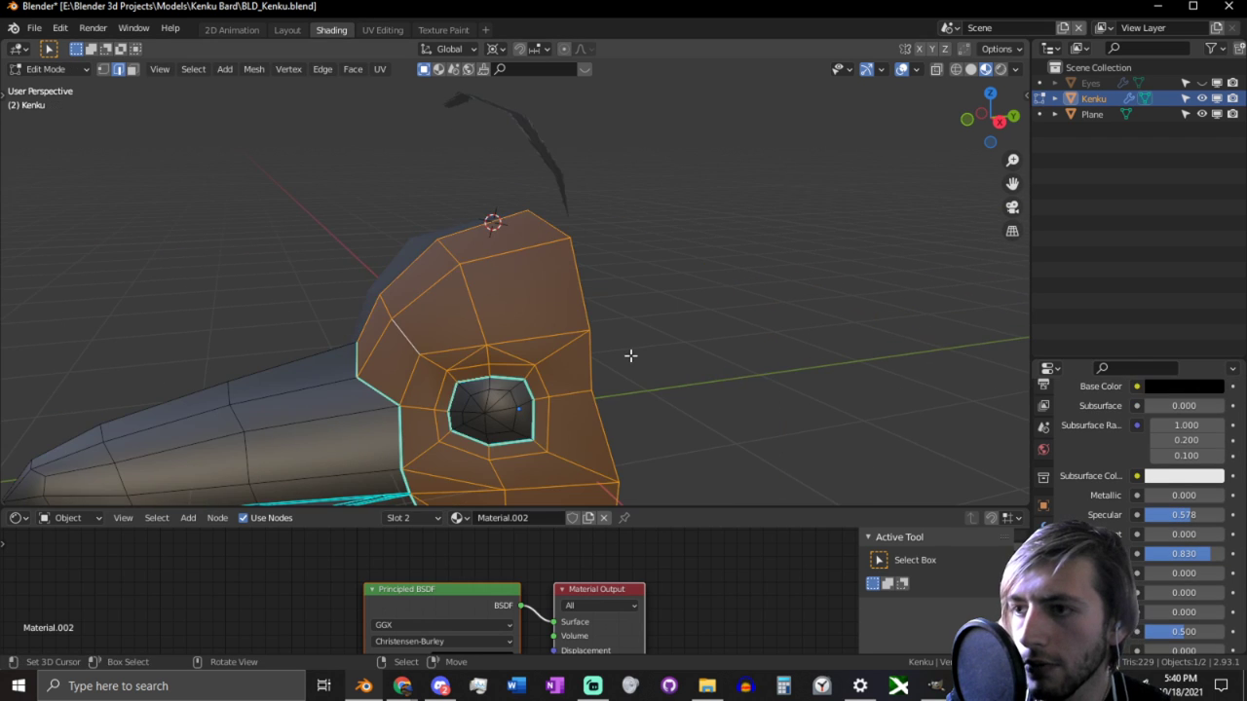
{"action": "left_click", "coordinate": [629, 356], "text": "alt"}
{"action": "key", "text": "ctrl+l"}
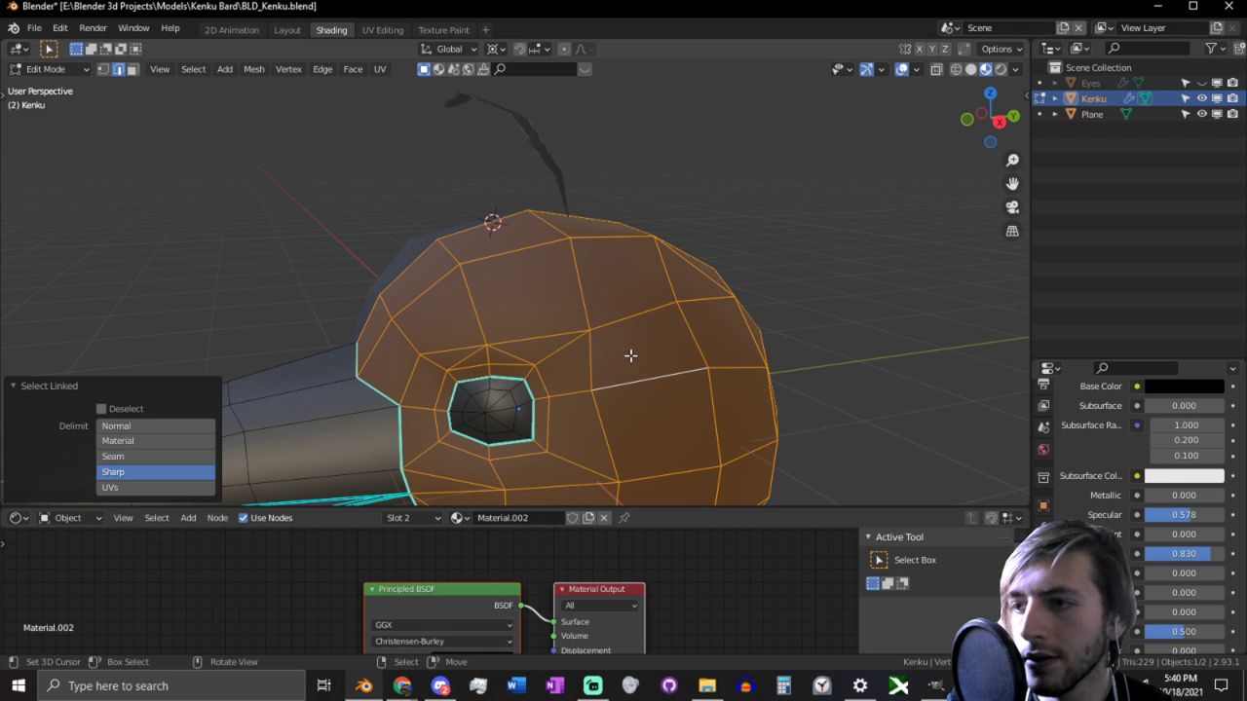
{"action": "scroll", "coordinate": [1194, 506], "scroll_direction": "up", "scroll_amount": 10}
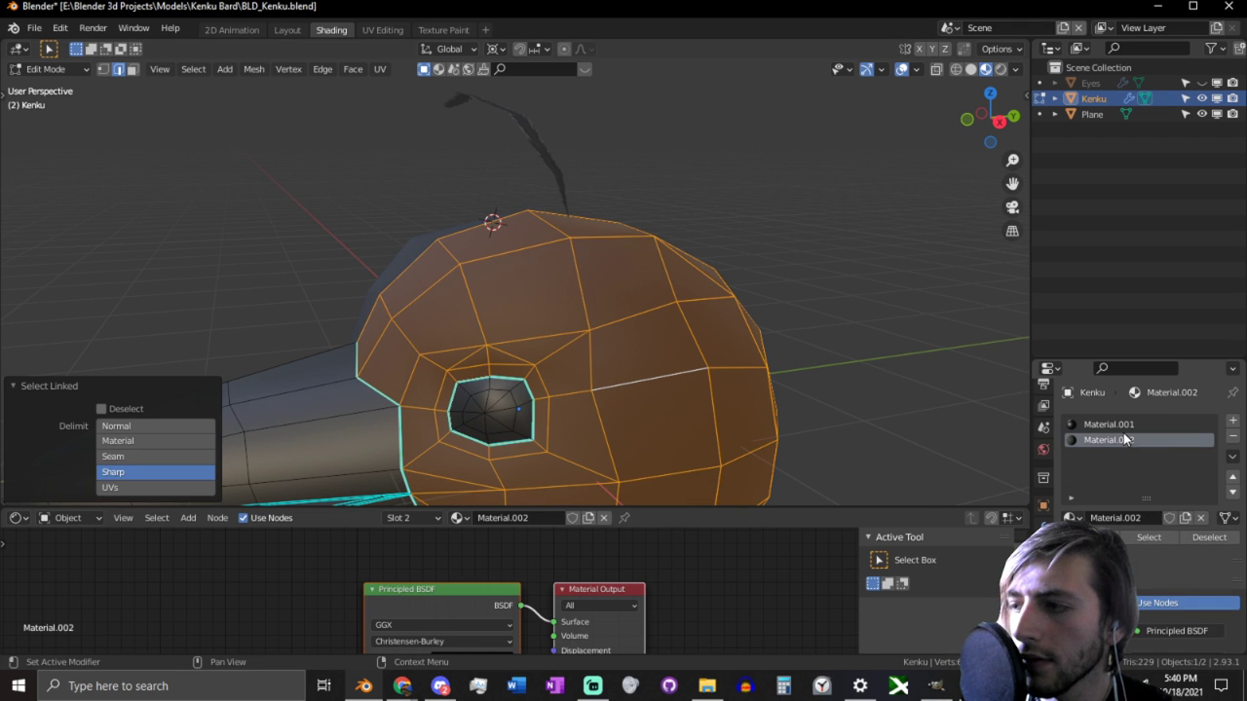
{"action": "key", "text": "Tab"}
Step: Examine the Kenku's head from the front, back and side, and the inside of the open beak
{"action": "middle_click_drag", "start_coordinate": [476, 407], "coordinate": [569, 413]}
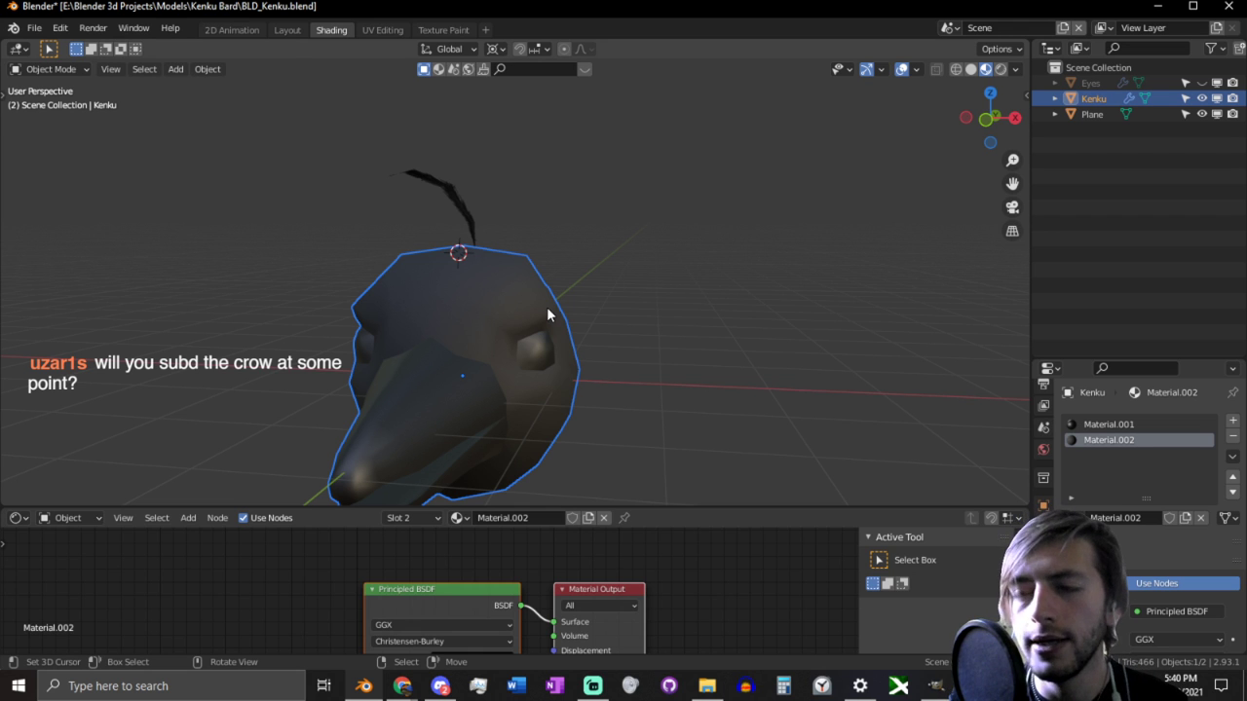
{"action": "middle_click_drag", "start_coordinate": [502, 344], "coordinate": [598, 370]}
{"action": "key", "text": "Tab"}
{"action": "middle_click_drag", "start_coordinate": [757, 389], "coordinate": [848, 353]}
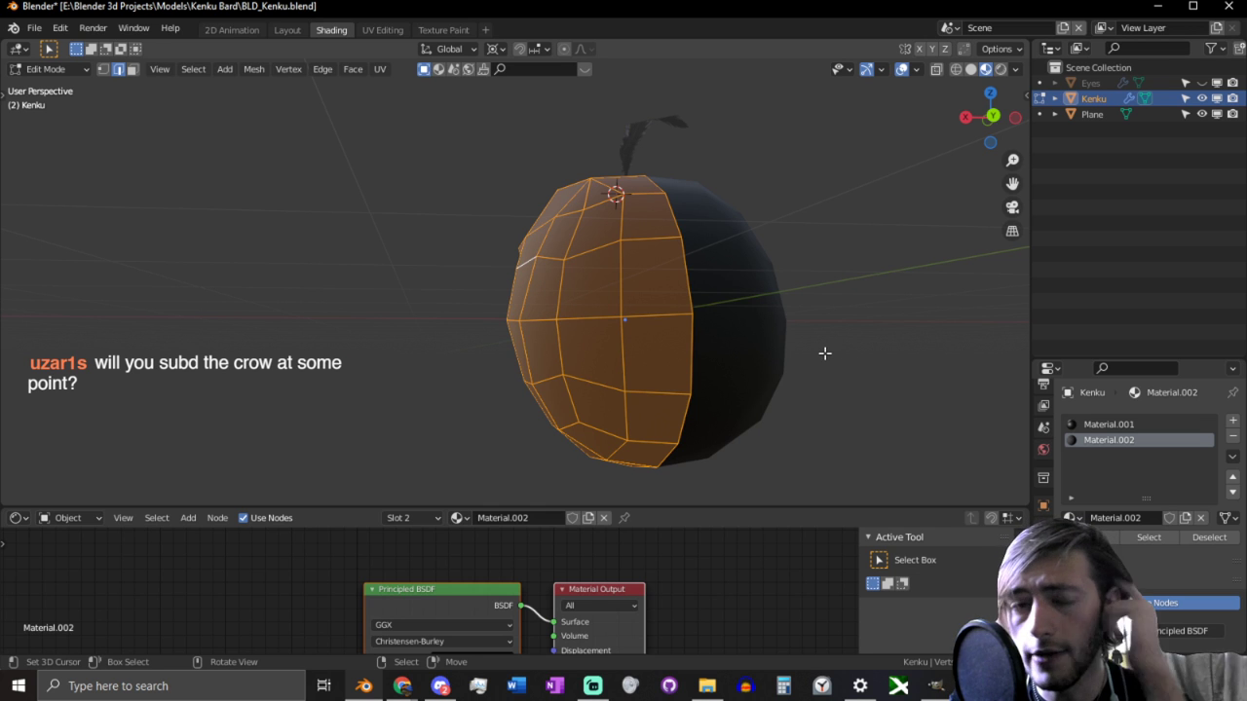
{"action": "middle_click_drag", "start_coordinate": [765, 350], "coordinate": [683, 325]}
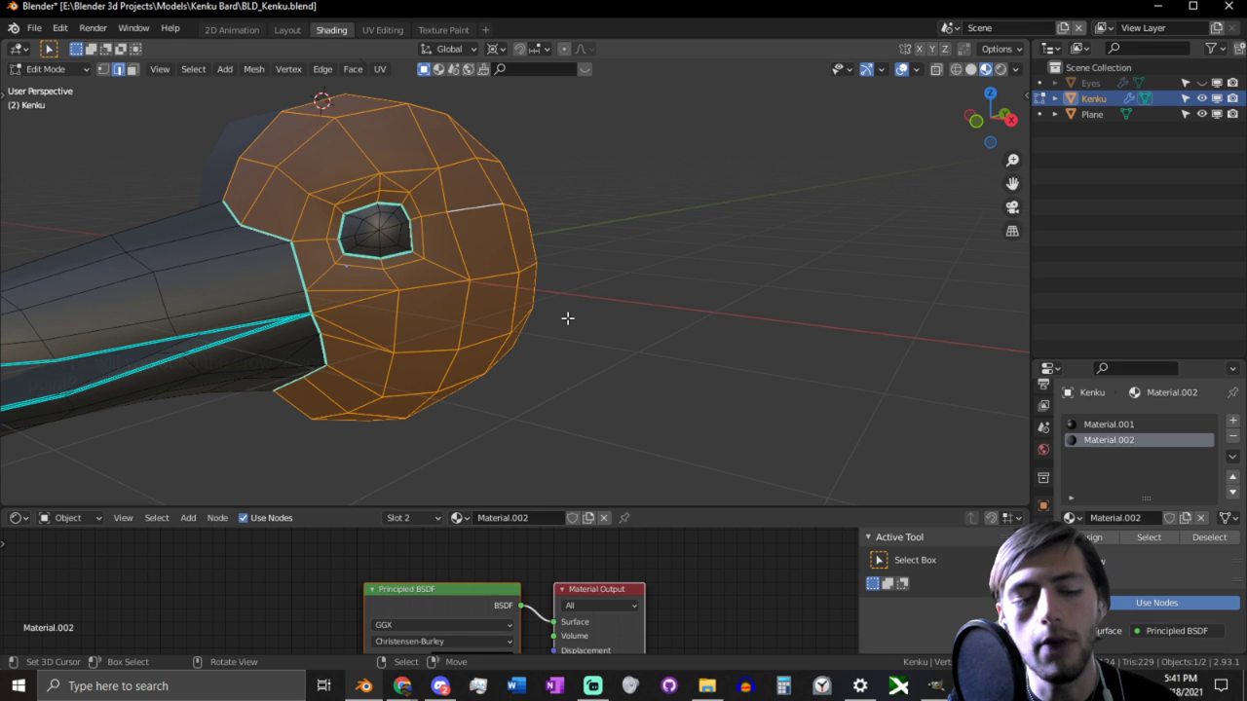
{"action": "middle_click_drag", "start_coordinate": [569, 259], "coordinate": [681, 323]}
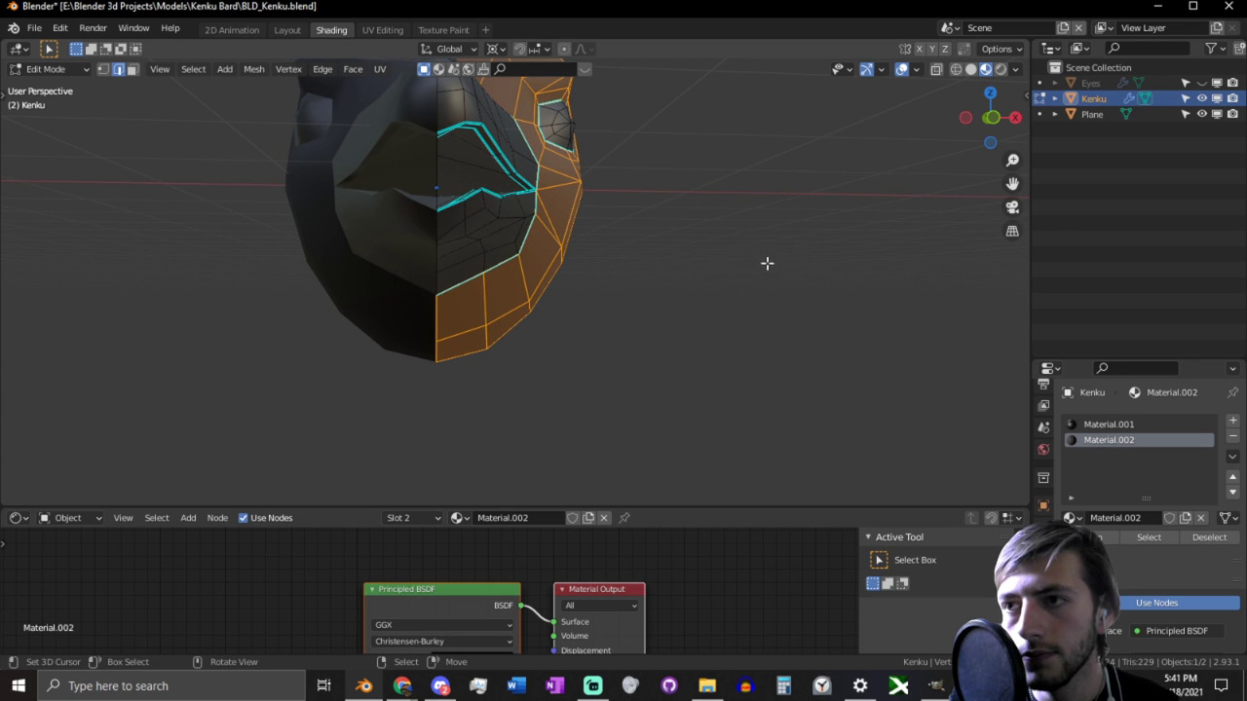
{"action": "middle_click_drag", "start_coordinate": [767, 263], "coordinate": [421, 292]}
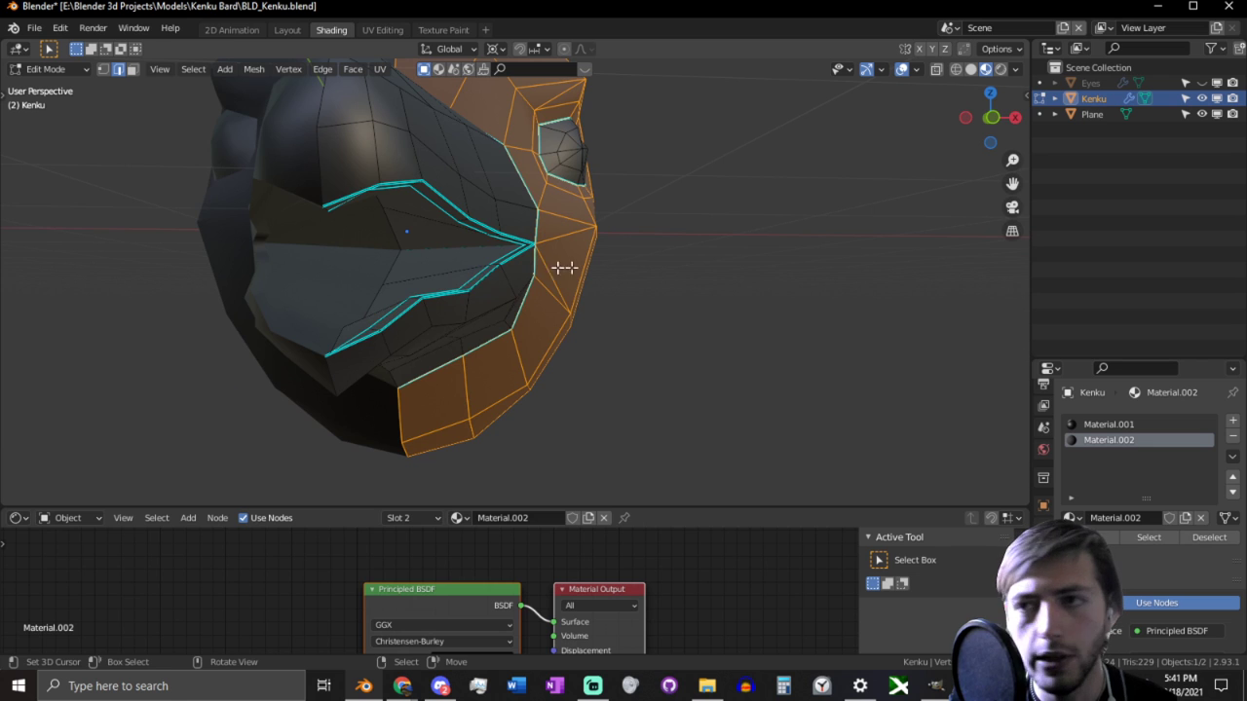
{"action": "mouse_move", "coordinate": [564, 267]}
{"action": "middle_mouse_down"}
{"action": "mouse_move", "coordinate": [493, 295]}
{"action": "mouse_move", "coordinate": [637, 270]}
{"action": "mouse_move", "coordinate": [554, 279]}
{"action": "mouse_move", "coordinate": [587, 272]}
{"action": "middle_mouse_up"}
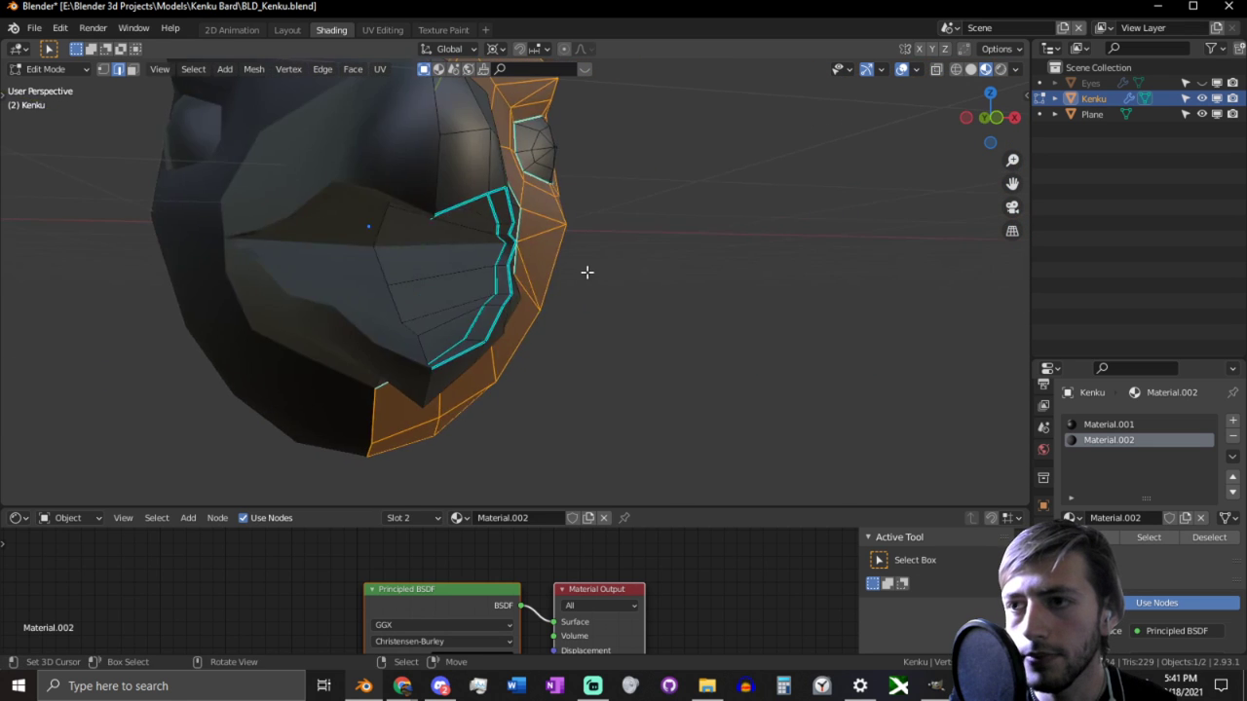
{"action": "scroll", "coordinate": [586, 272], "scroll_direction": "up", "scroll_amount": 3}
{"action": "middle_click_drag", "start_coordinate": [373, 286], "coordinate": [453, 289]}
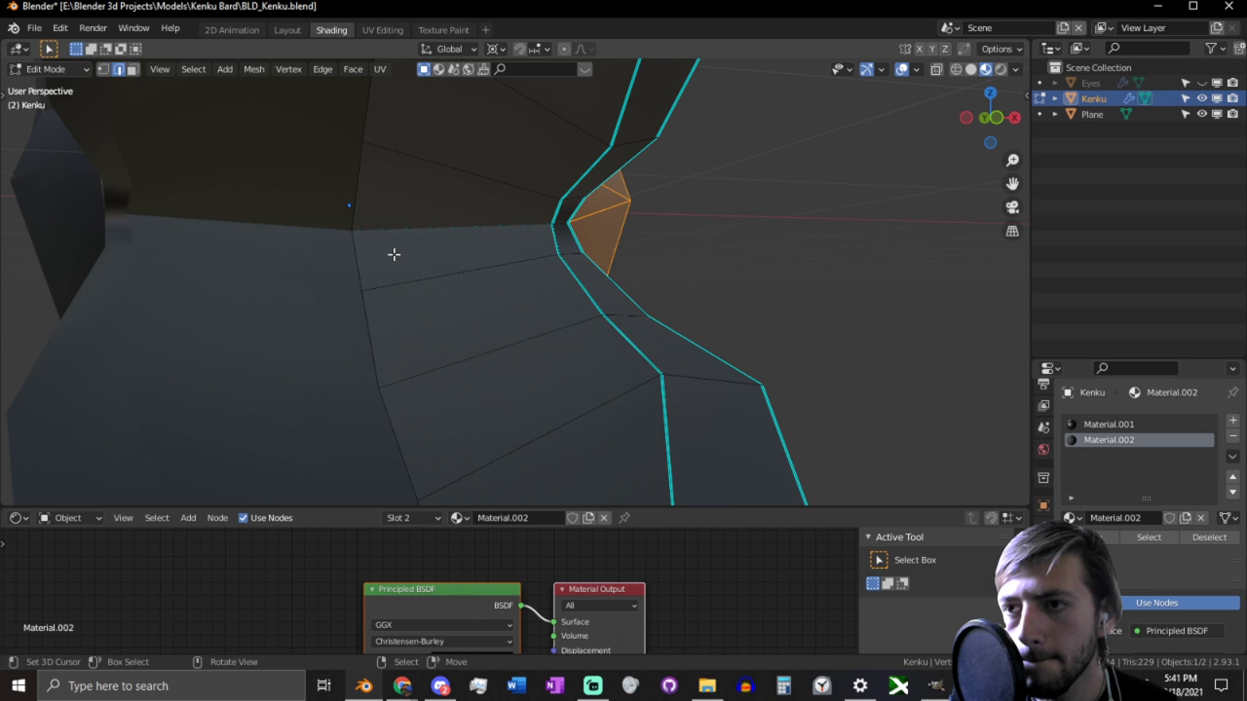
Step: Rip the crosswise edge on the mouth floor near the beak corner and raise the ripped edge about 0.068 m
{"action": "left_click", "coordinate": [403, 297]}
{"action": "middle_click_drag", "start_coordinate": [412, 298], "coordinate": [454, 278]}
{"action": "key", "text": "3"}
{"action": "left_click", "coordinate": [495, 294]}
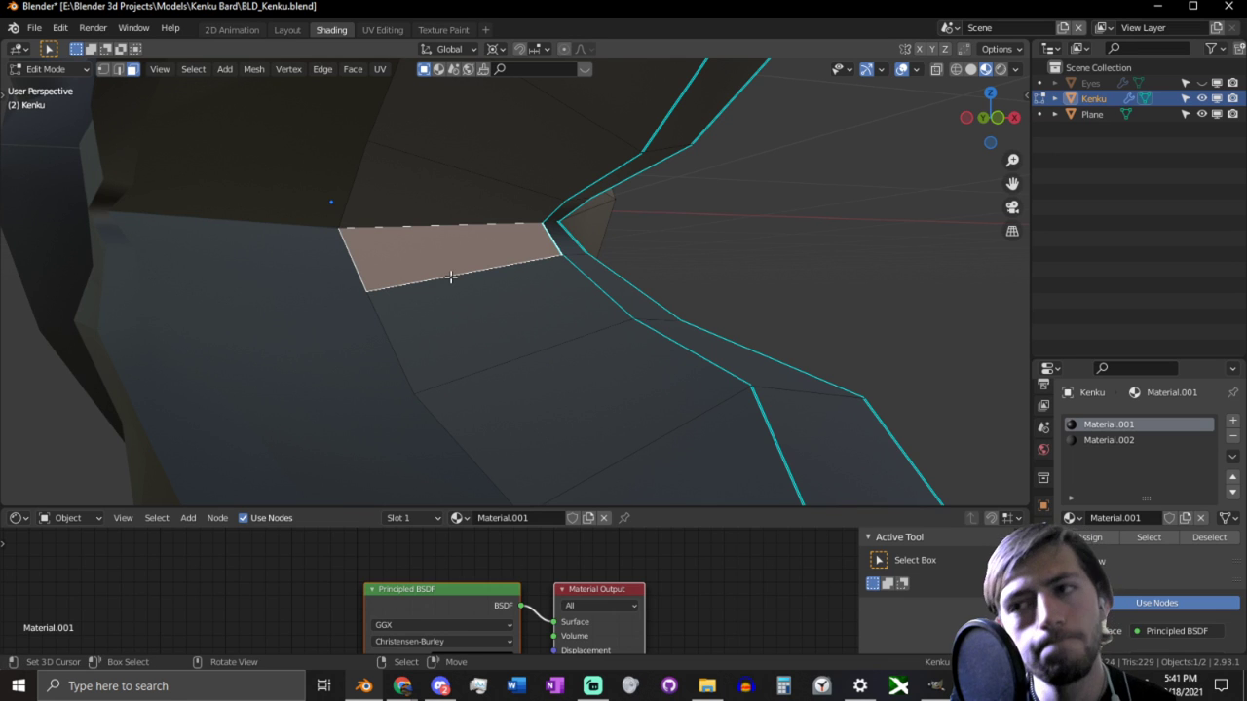
{"action": "key", "text": "2"}
{"action": "left_click", "coordinate": [451, 277]}
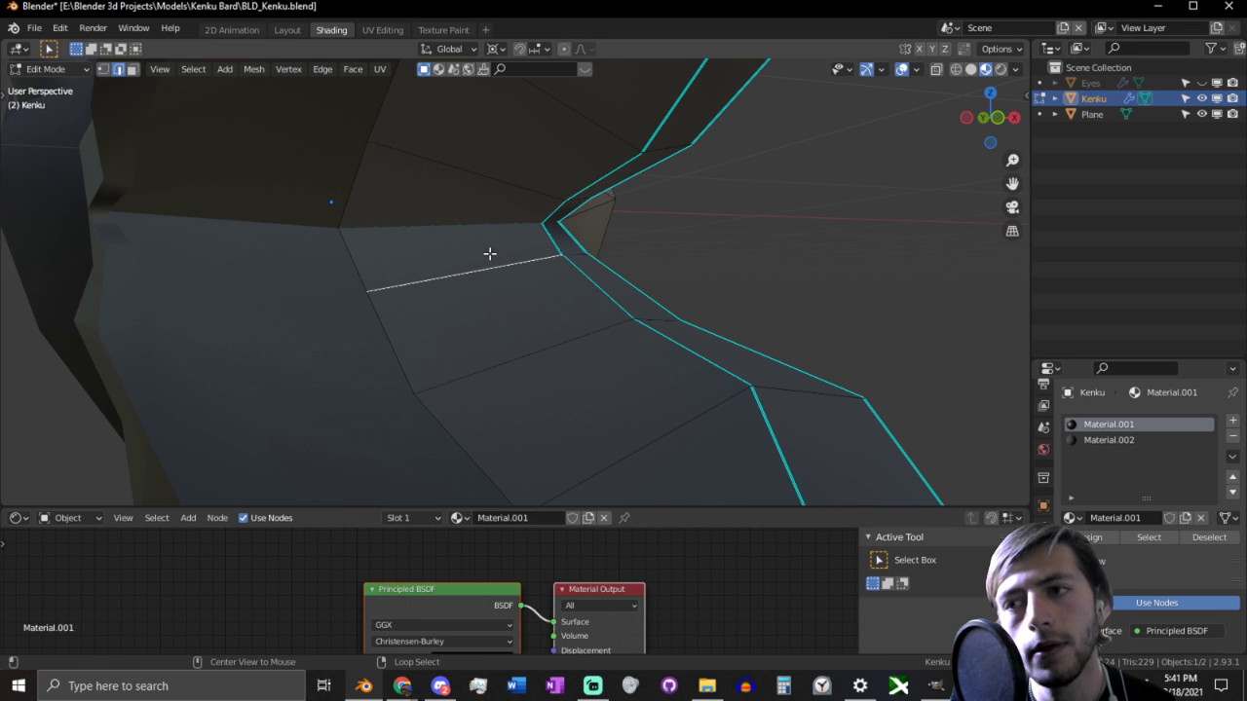
{"action": "key", "text": "v"}
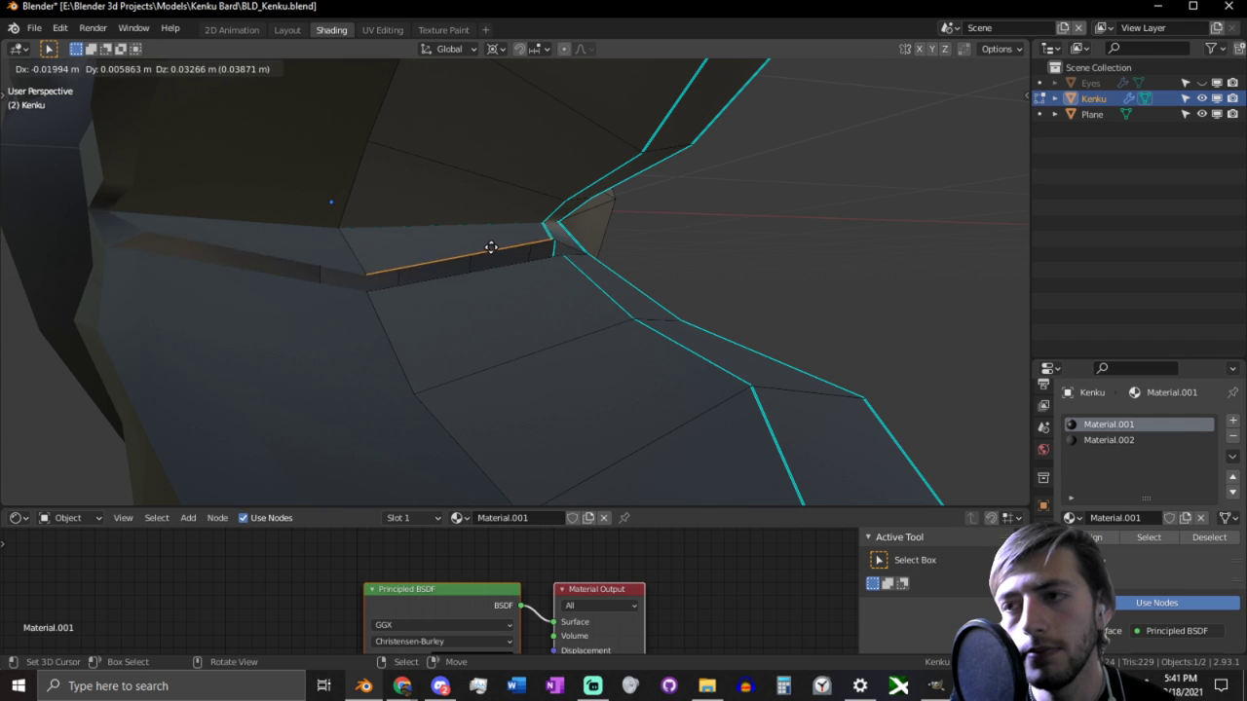
{"action": "right_click", "coordinate": [487, 246]}
{"action": "key", "text": "g"}
{"action": "left_click", "coordinate": [478, 229]}
{"action": "middle_click_drag", "start_coordinate": [478, 229], "coordinate": [614, 267]}
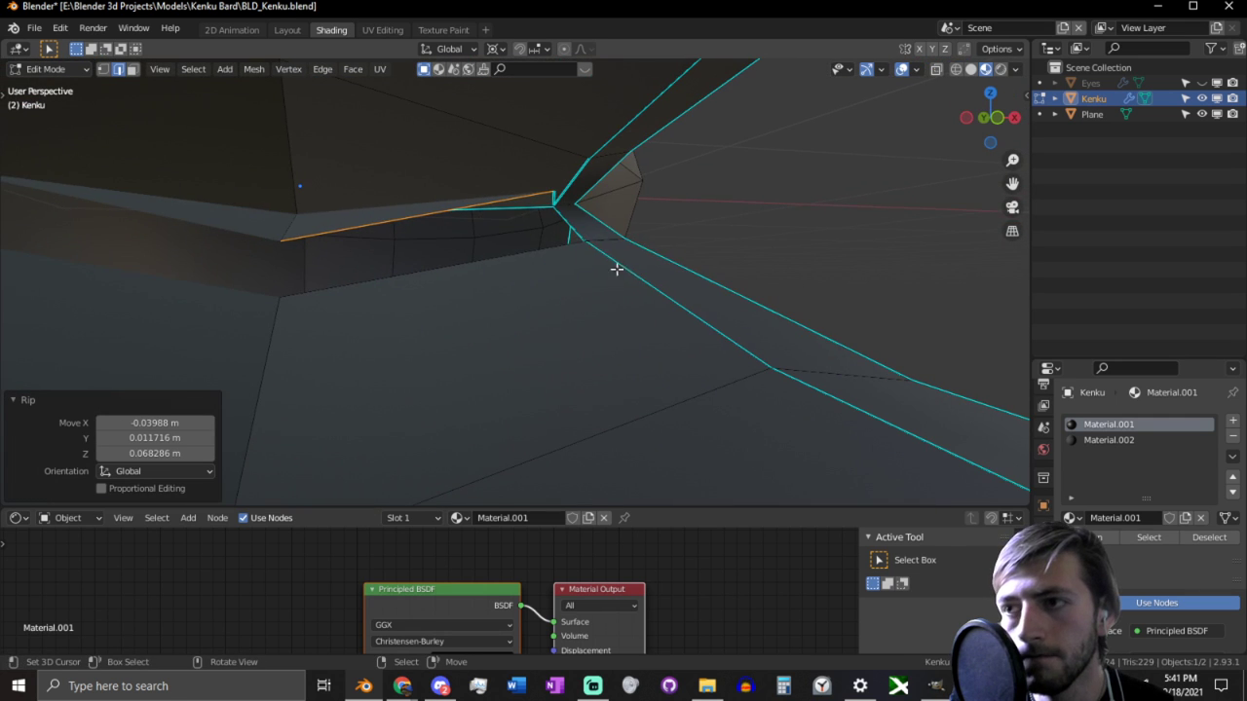
Step: Fill the gap left by the ripped edge with faces, closing the mouth corner and bridging the upper and lower edges
{"action": "key", "text": "v"}
{"action": "middle_click_drag", "start_coordinate": [679, 233], "coordinate": [649, 245]}
{"action": "key", "text": "alt+a"}
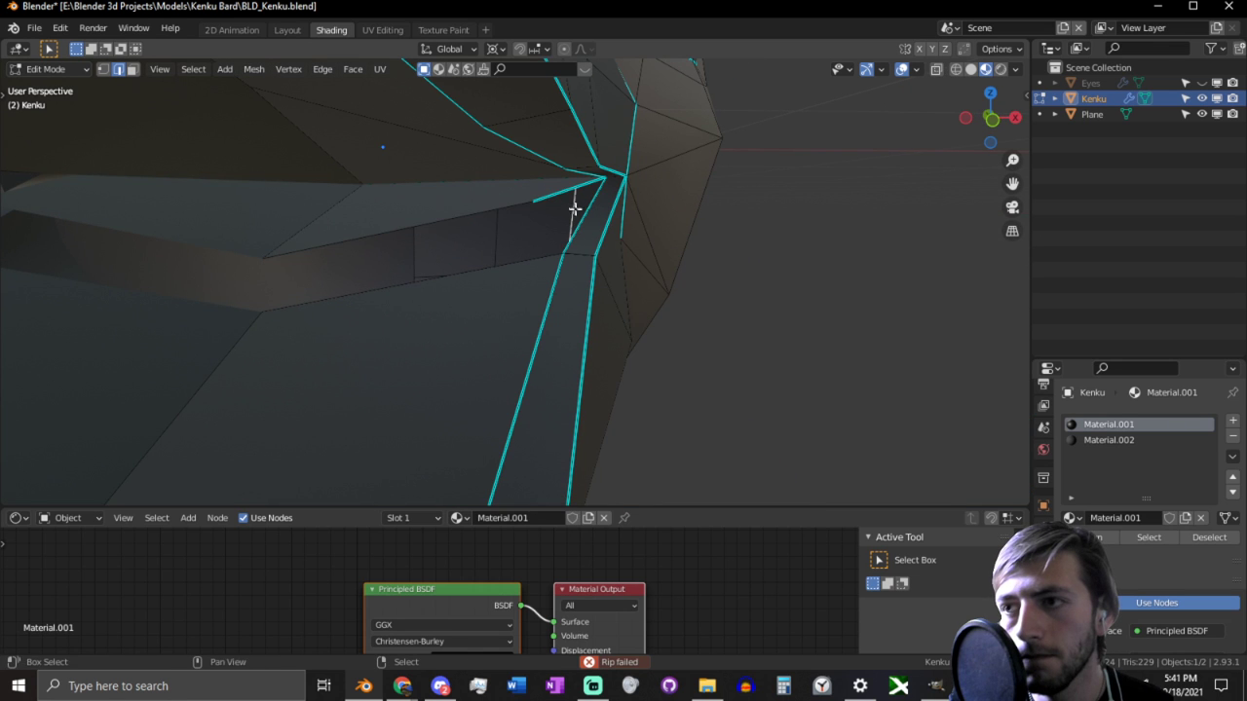
{"action": "right_click", "coordinate": [571, 209], "text": "shift"}
{"action": "left_click", "coordinate": [513, 277]}
{"action": "left_click", "coordinate": [466, 223]}
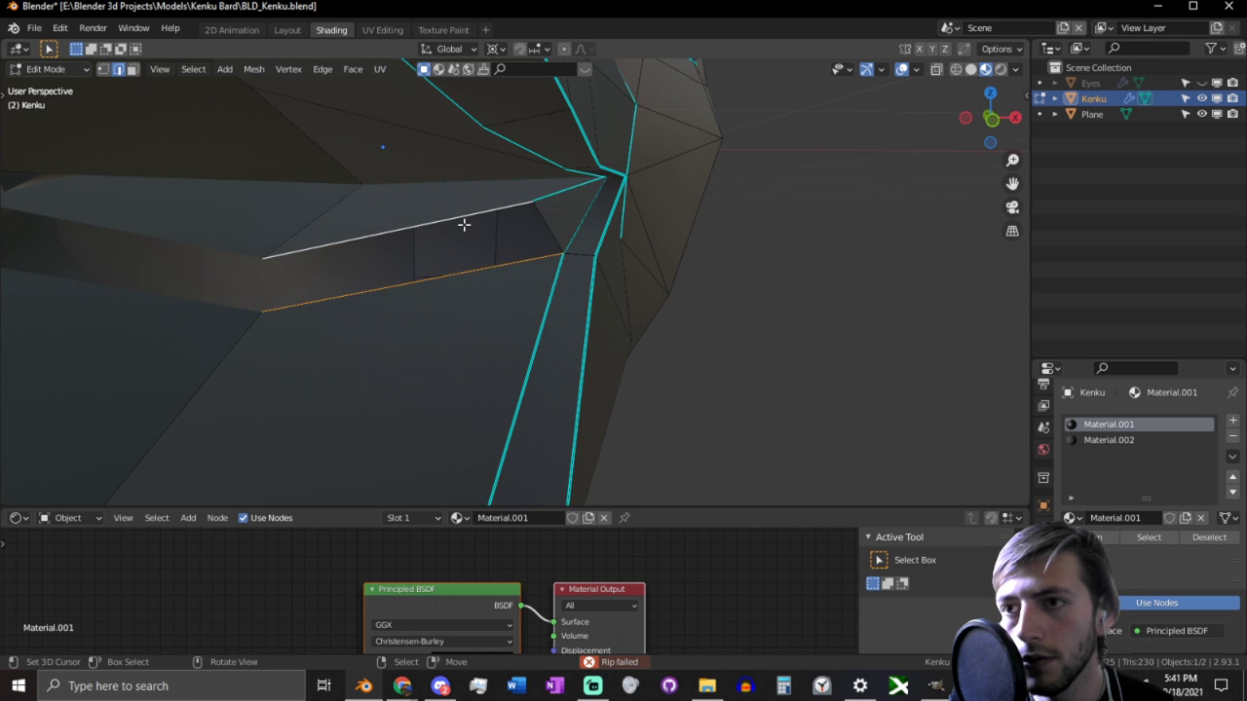
{"action": "middle_click_drag", "start_coordinate": [466, 223], "coordinate": [539, 201]}
Step: Clear the sharp mark from the short upper edge at the mouth corner and mark the new face's lower edge as sharp
{"action": "left_click", "coordinate": [541, 204]}
{"action": "key", "text": "ctrl+e"}
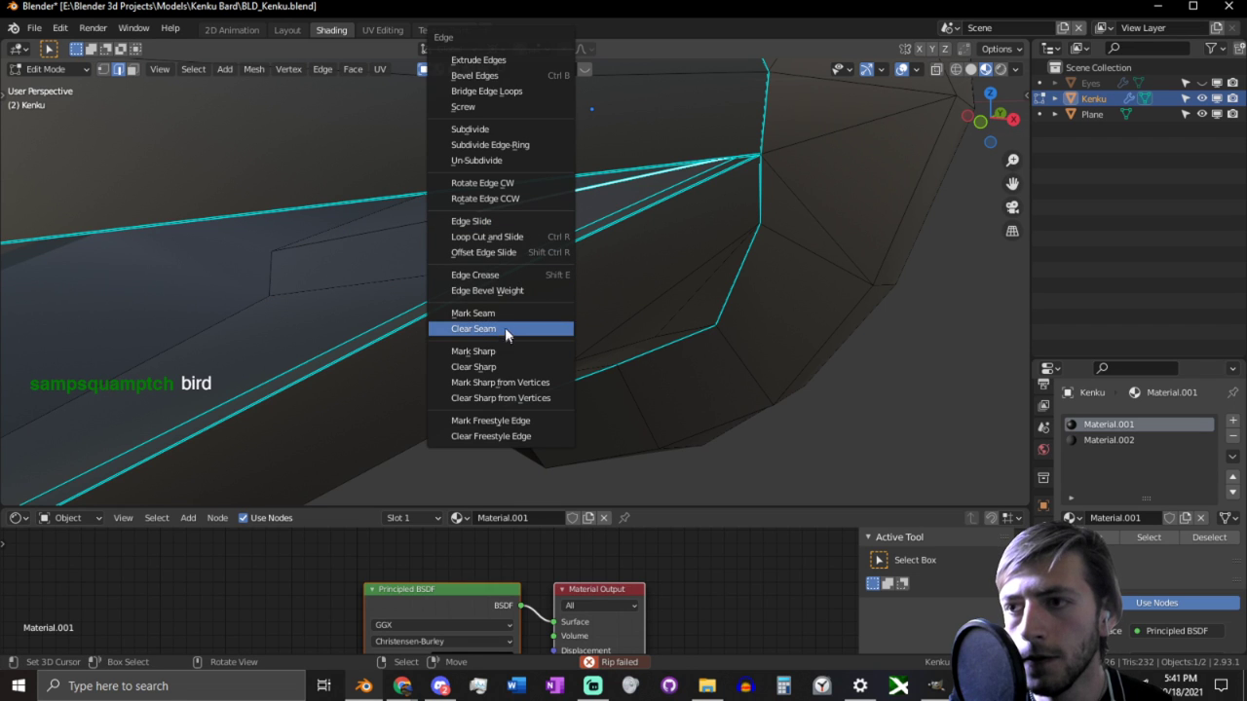
{"action": "left_click", "coordinate": [497, 351]}
{"action": "left_click", "coordinate": [466, 266]}
{"action": "key", "text": "ctrl+e"}
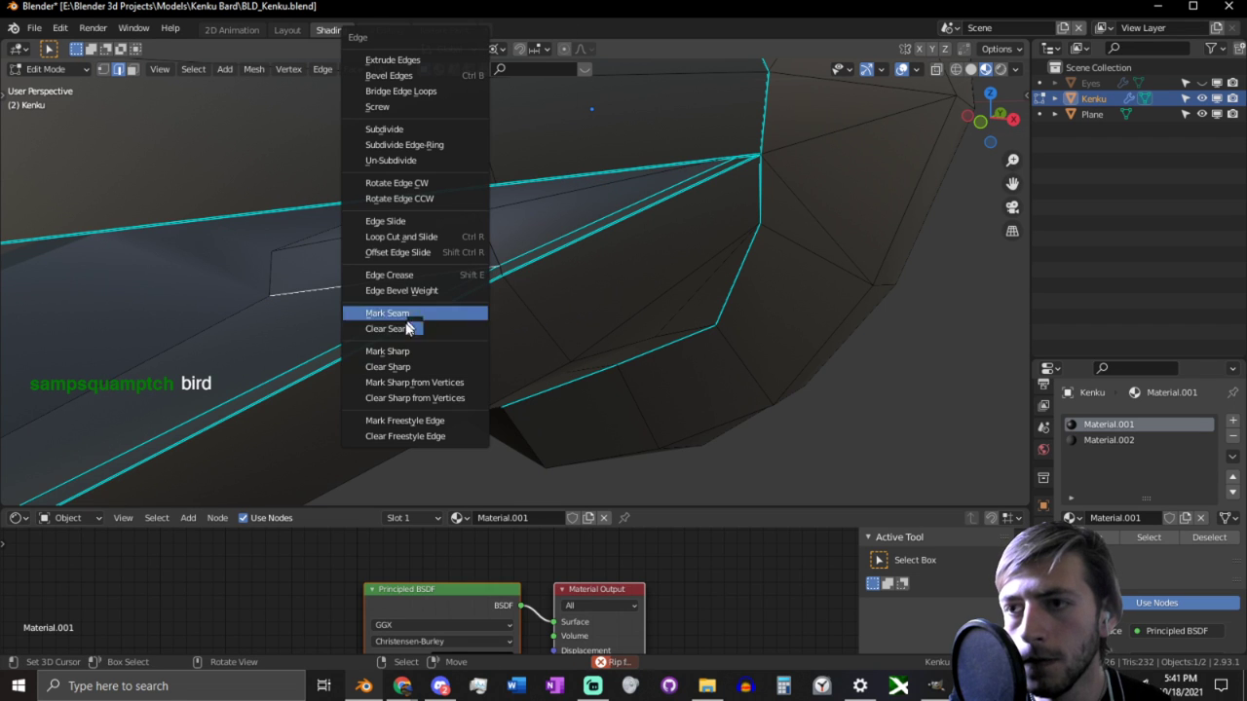
{"action": "left_click", "coordinate": [426, 312]}
{"action": "middle_click_drag", "start_coordinate": [425, 313], "coordinate": [523, 266]}
{"action": "key", "text": "ctrl+e"}
{"action": "left_click", "coordinate": [462, 351]}
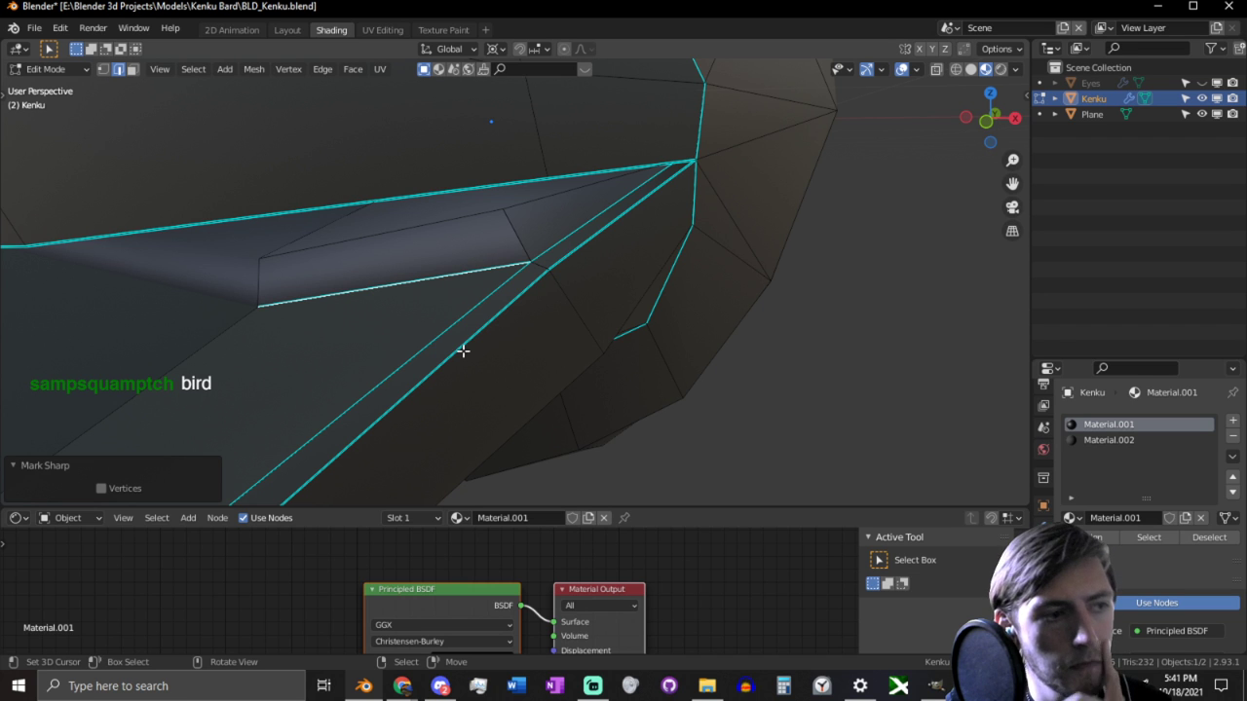
Step: Select the new upright face bridging the gap on the mouth floor
{"action": "key", "text": "3"}
{"action": "left_click", "coordinate": [461, 235]}
{"action": "middle_click_drag", "start_coordinate": [490, 242], "coordinate": [643, 325]}
{"action": "key", "text": "KP_3"}
{"action": "middle_click_drag", "start_coordinate": [535, 329], "coordinate": [664, 343], "text": "shift"}
{"action": "key", "text": "g"}
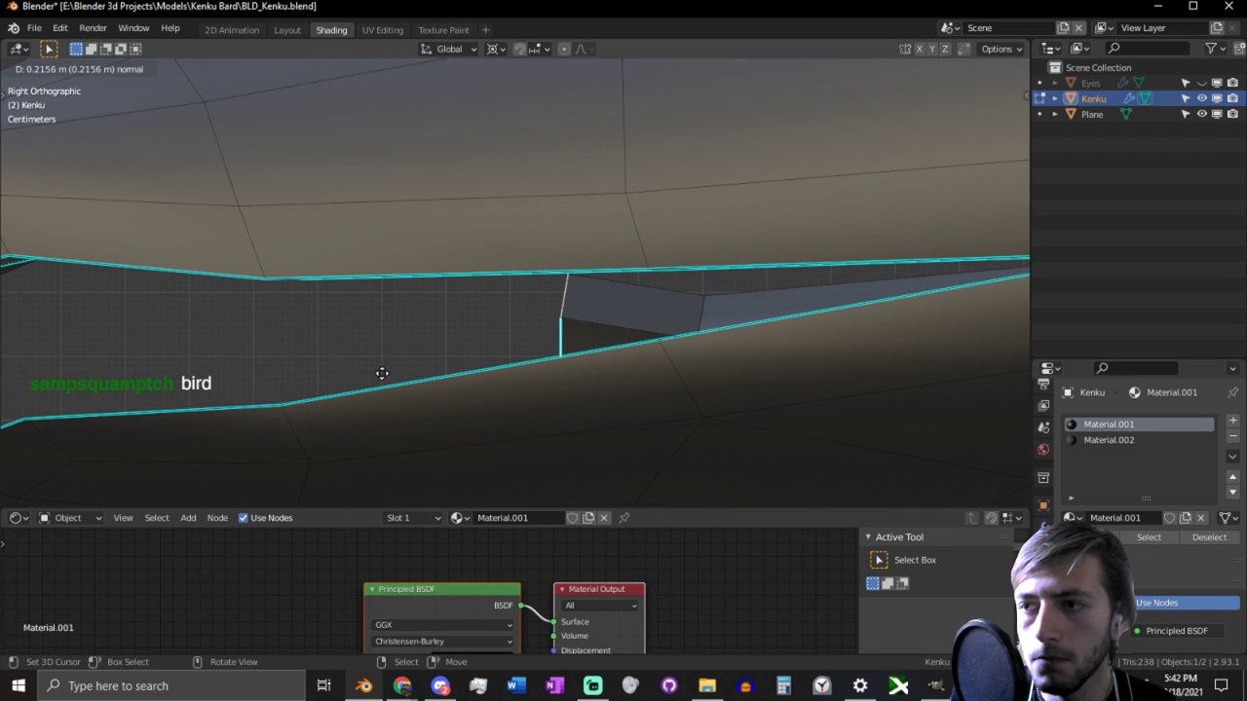
{"action": "key", "text": "Escape"}
{"action": "middle_click_drag", "start_coordinate": [468, 340], "coordinate": [562, 345]}
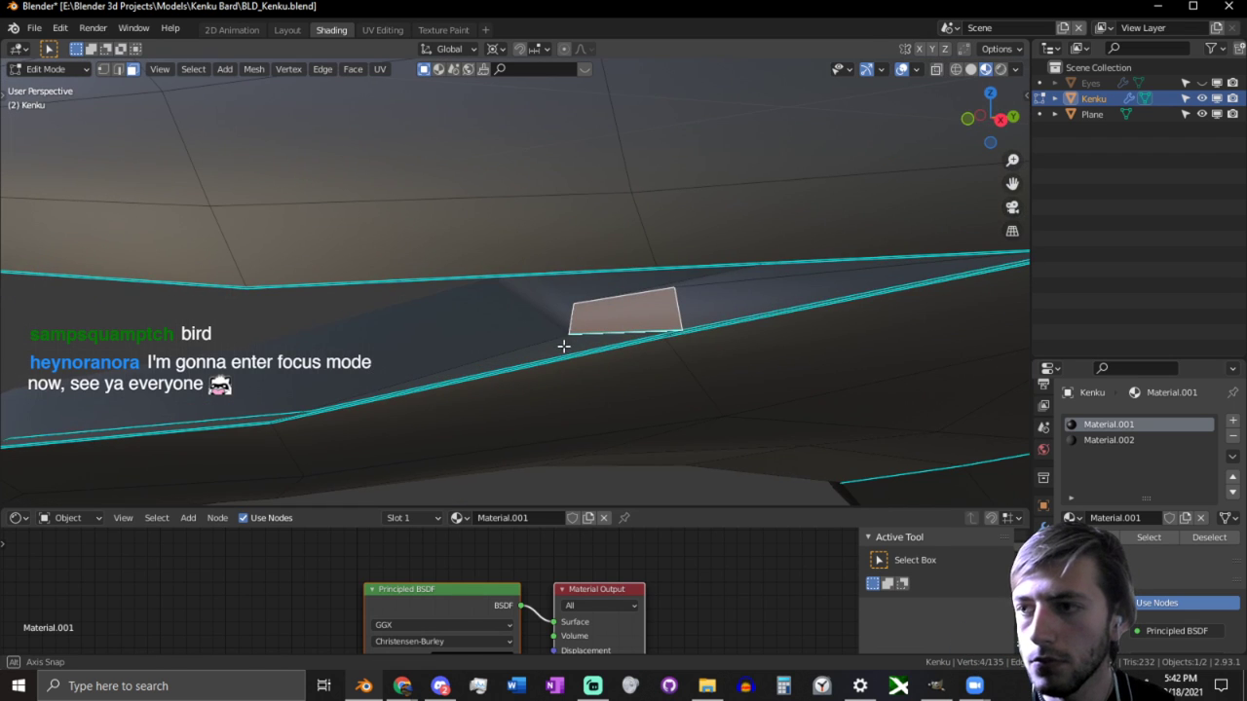
Step: Extrude the selected mouth face forward in three segments along the lower beak in the side view, forming a tongue-like strip
{"action": "key", "text": "KP_3"}
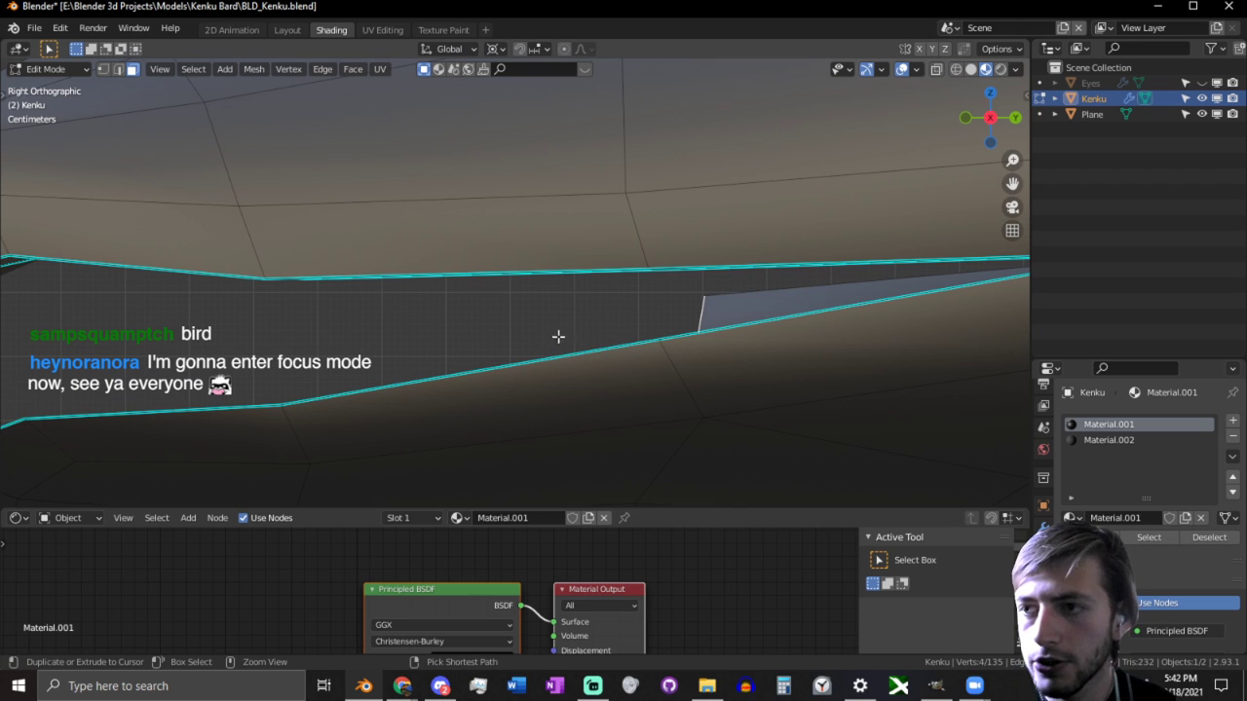
{"action": "right_click", "coordinate": [525, 344], "text": "ctrl"}
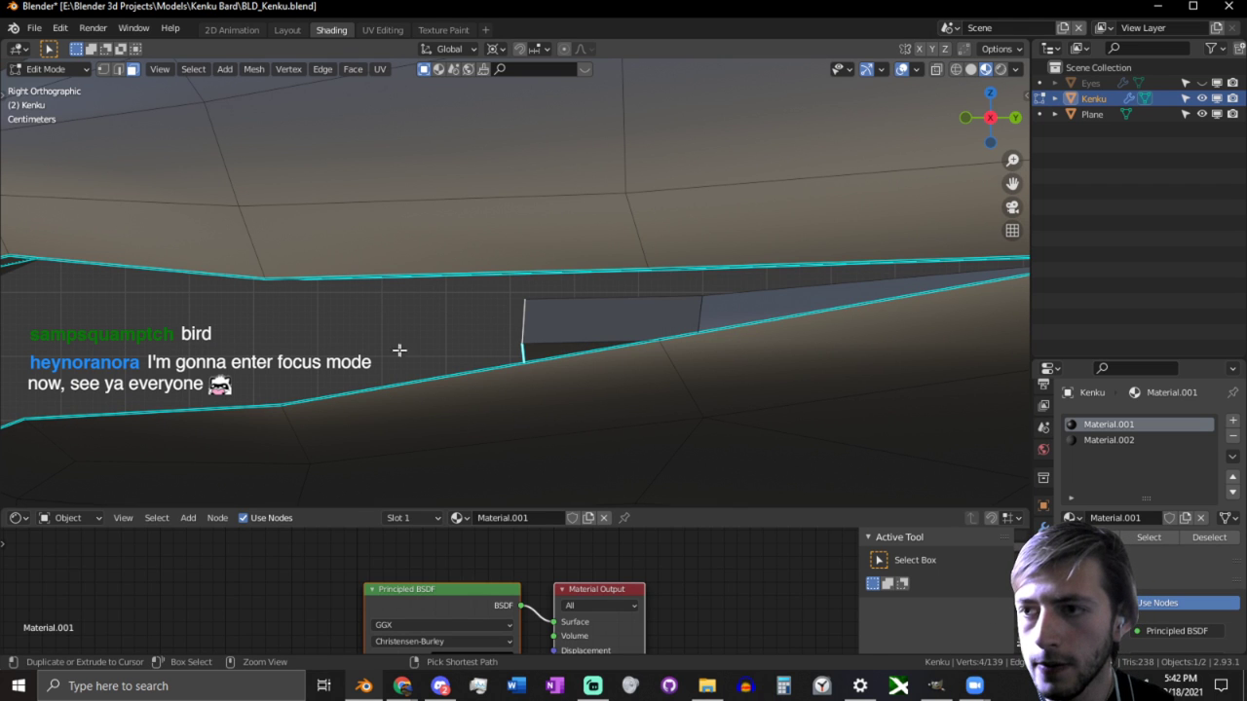
{"action": "right_click", "coordinate": [298, 378], "text": "ctrl"}
{"action": "middle_click_drag", "start_coordinate": [250, 387], "coordinate": [612, 378]}
{"action": "key", "text": "KP_3"}
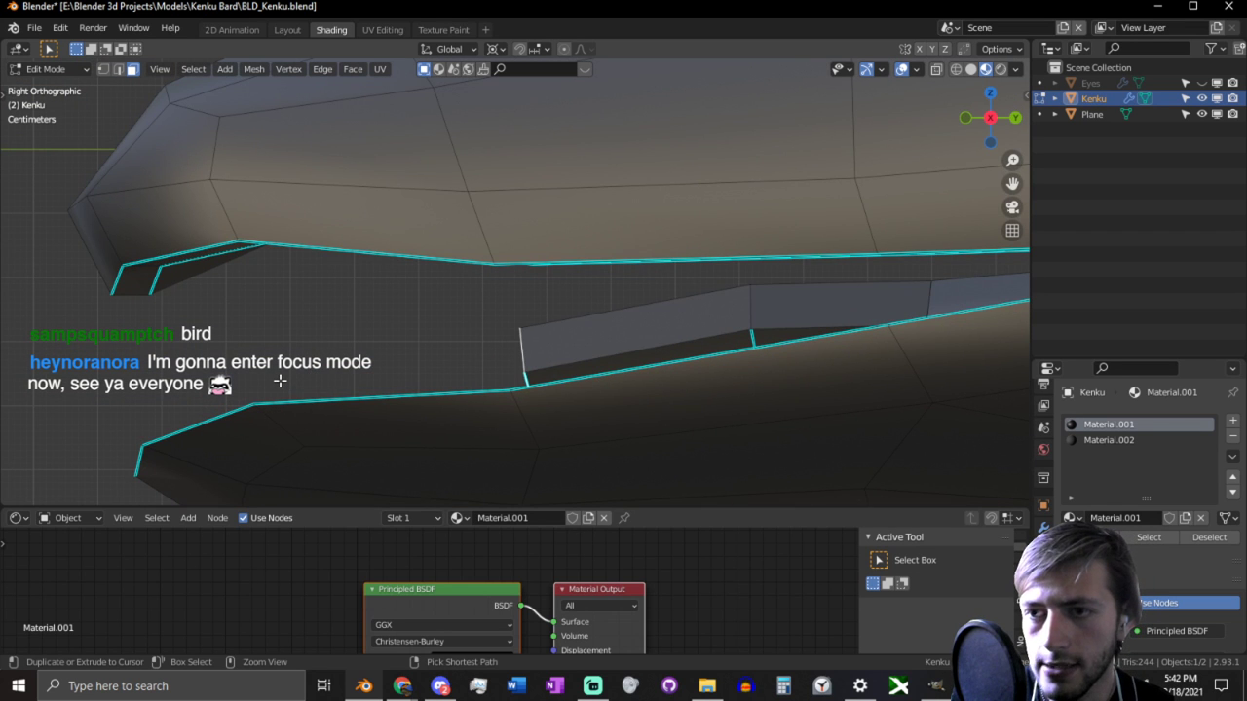
{"action": "right_click", "coordinate": [290, 381], "text": "ctrl"}
{"action": "middle_click_drag", "start_coordinate": [292, 381], "coordinate": [725, 372]}
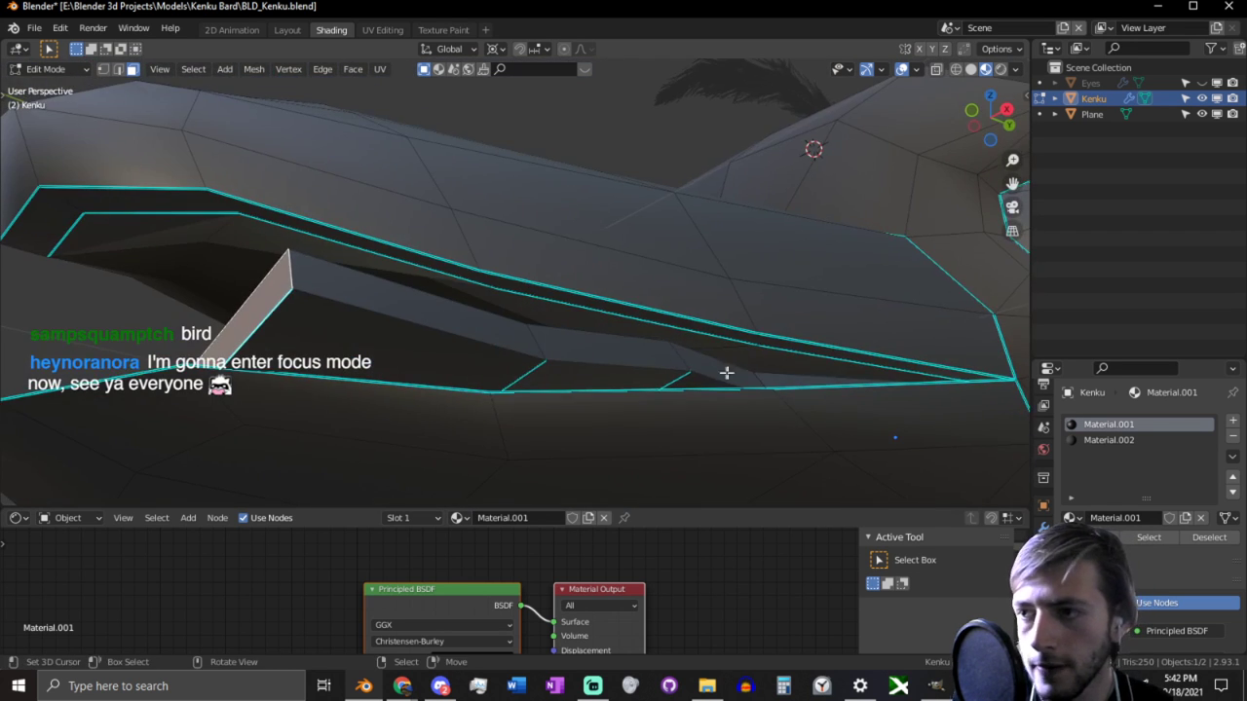
Step: Select the run of faces along the tongue's side back to the mouth corner and clear their sharp edge marks
{"action": "left_click", "coordinate": [432, 344], "text": "ctrl"}
{"action": "key", "text": "ctrl+e"}
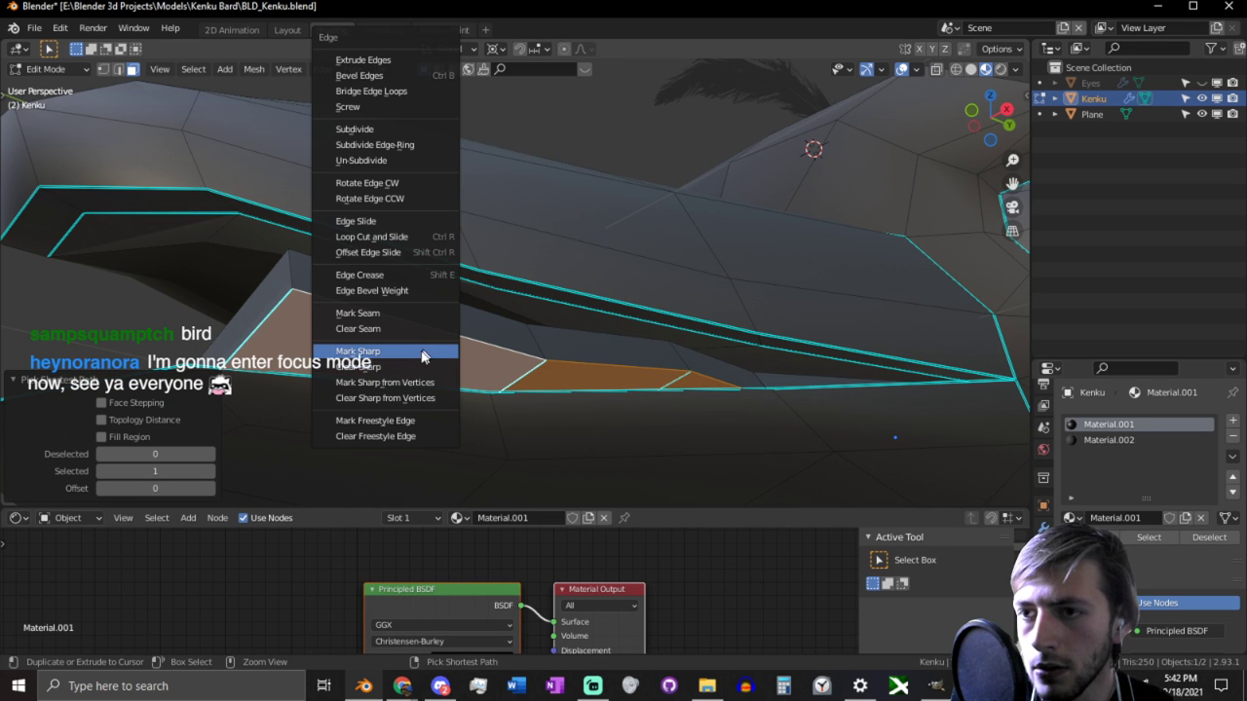
{"action": "left_click", "coordinate": [394, 351]}
Step: Move the outer edge of the tongue's tip inward toward the centre line, constrained to the horizontal plane
{"action": "middle_click_drag", "start_coordinate": [394, 351], "coordinate": [559, 356]}
{"action": "key", "text": "2"}
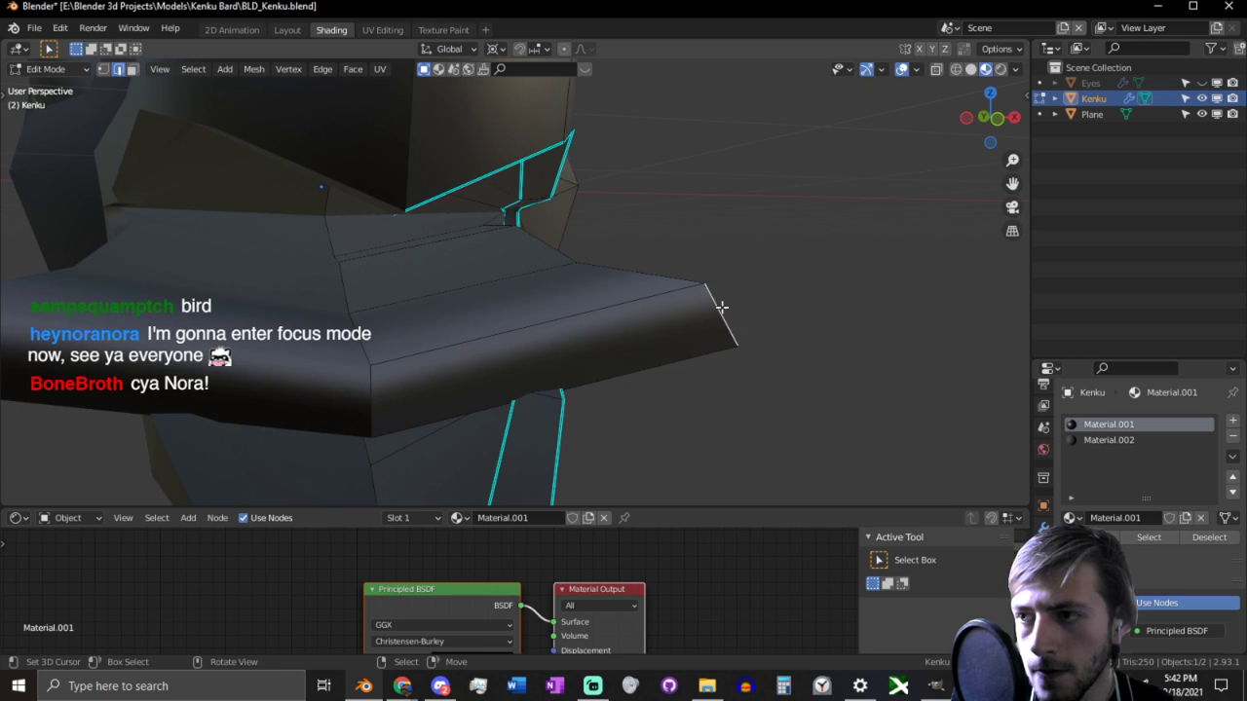
{"action": "middle_click_drag", "start_coordinate": [720, 306], "coordinate": [697, 337]}
{"action": "key", "text": "g"}
{"action": "key", "text": "shift+z"}
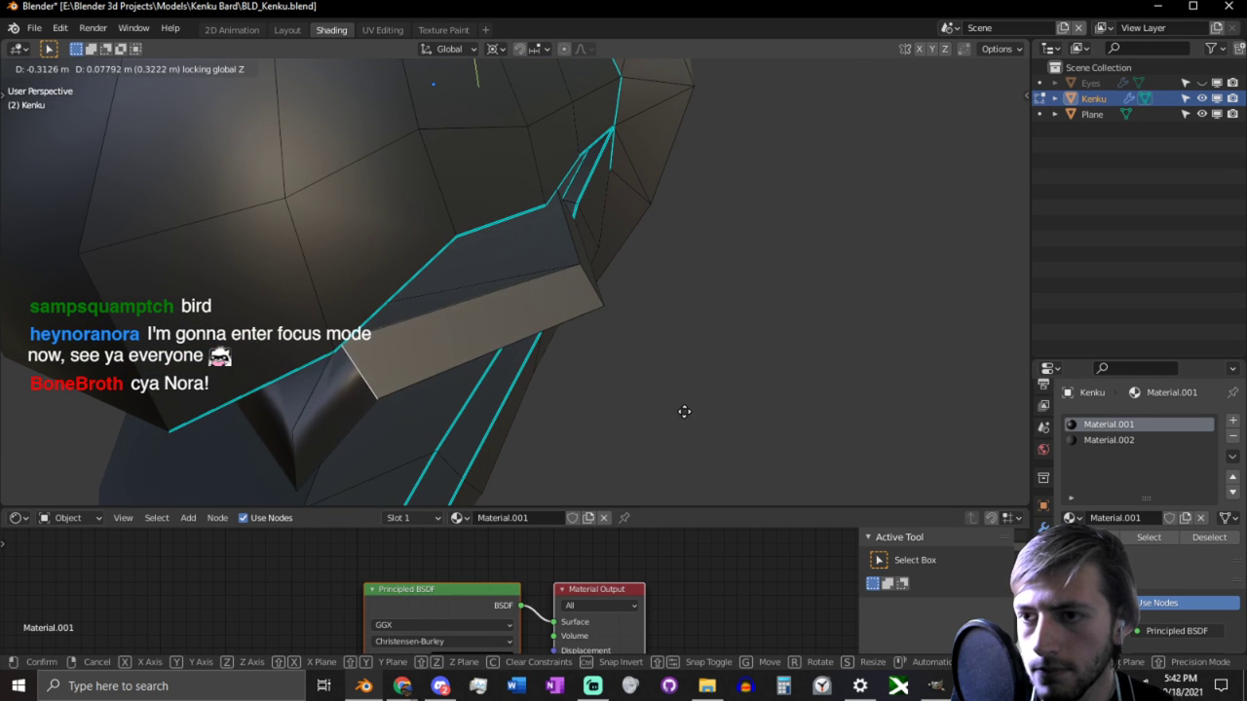
{"action": "right_click", "coordinate": [659, 403]}
{"action": "middle_click_drag", "start_coordinate": [655, 468], "coordinate": [654, 395]}
{"action": "key", "text": "g"}
{"action": "key", "text": "shift+z"}
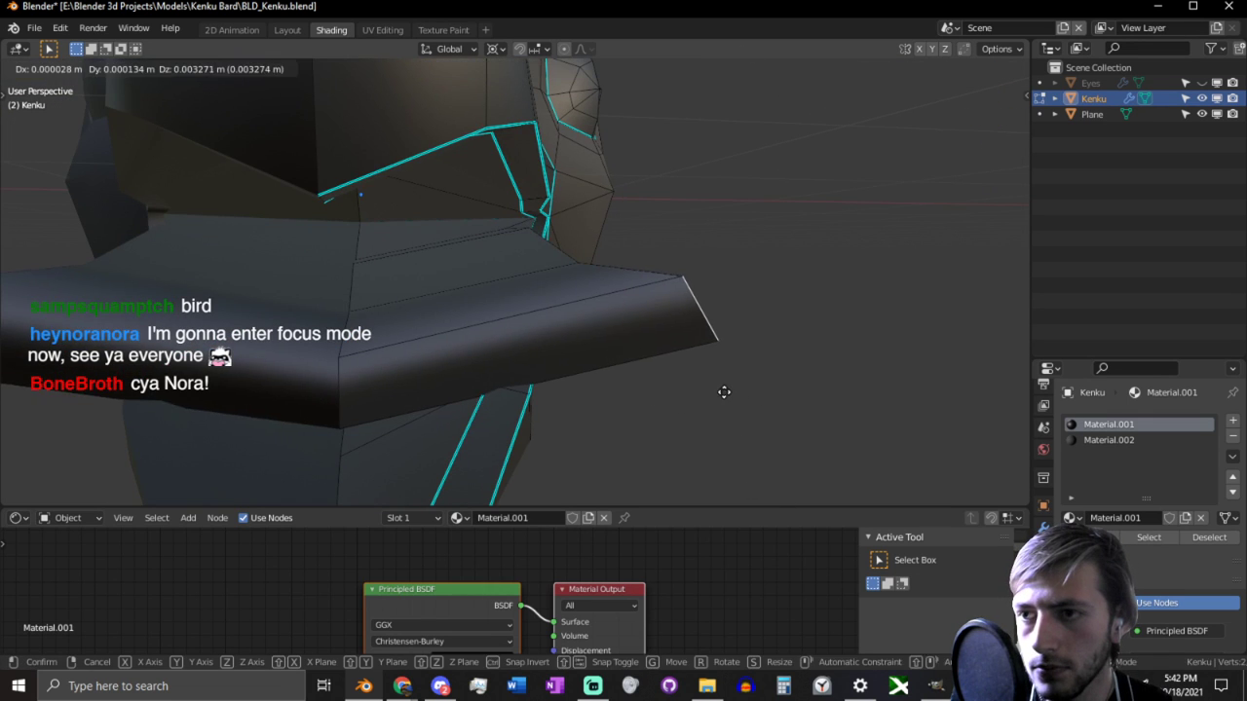
{"action": "left_click", "coordinate": [656, 381]}
Step: Raise the centre edge of the tongue's tip along global Z by about 0.11 m
{"action": "left_click", "coordinate": [338, 379]}
{"action": "key", "text": "g"}
{"action": "key", "text": "z"}
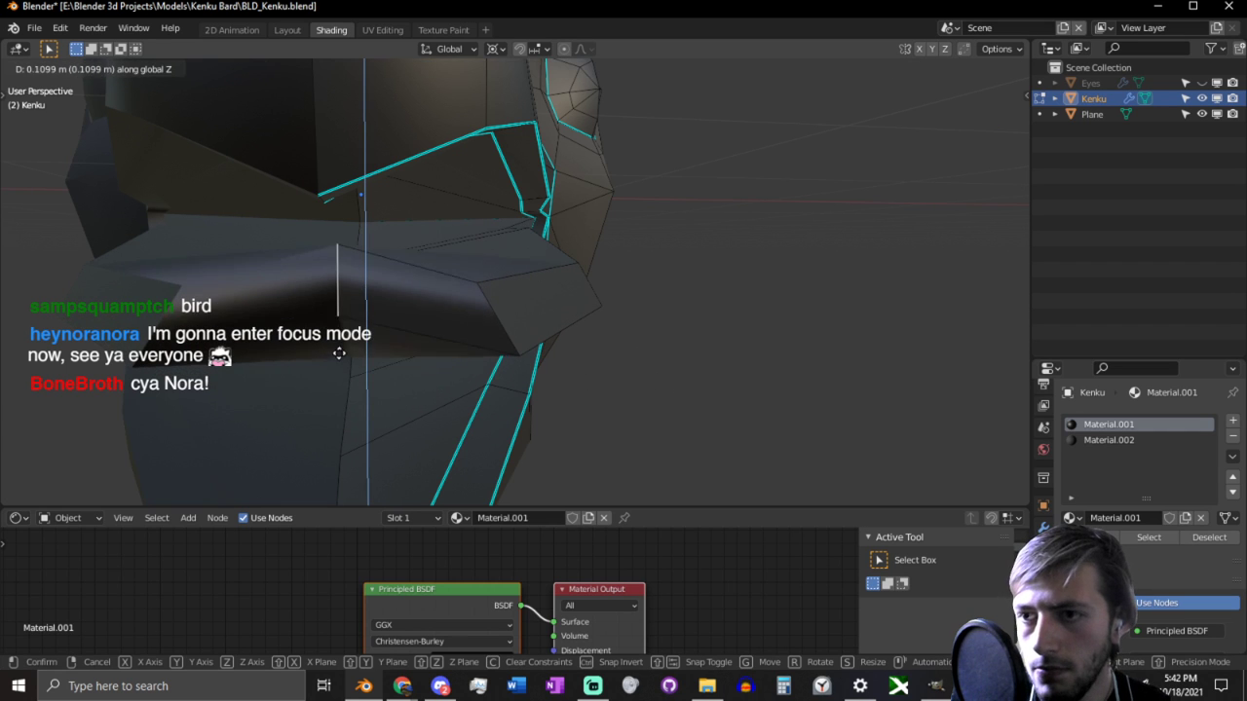
{"action": "left_click", "coordinate": [395, 351]}
Step: Move the outer edge of the tongue's front end backward to shape the tip in the side view
{"action": "middle_click_drag", "start_coordinate": [399, 347], "coordinate": [439, 278]}
{"action": "left_click", "coordinate": [444, 312]}
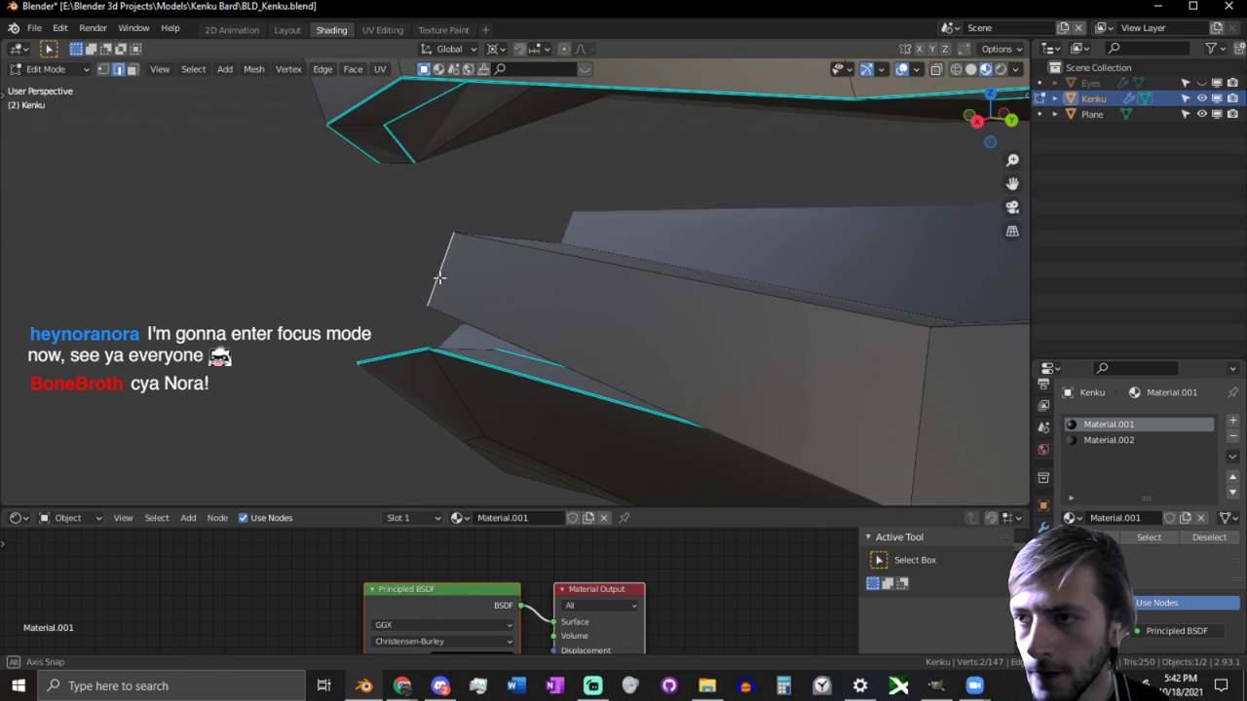
{"action": "key", "text": "e"}
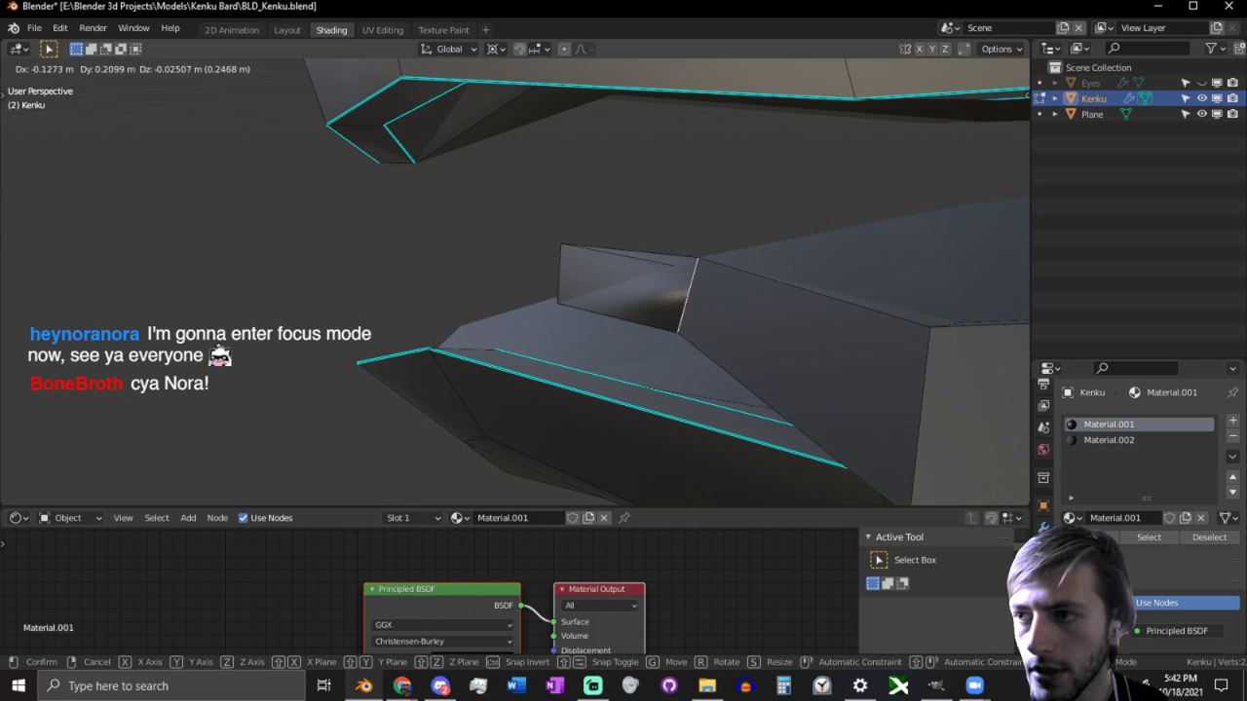
{"action": "left_click", "coordinate": [412, 325]}
{"action": "middle_click_drag", "start_coordinate": [412, 325], "coordinate": [473, 301]}
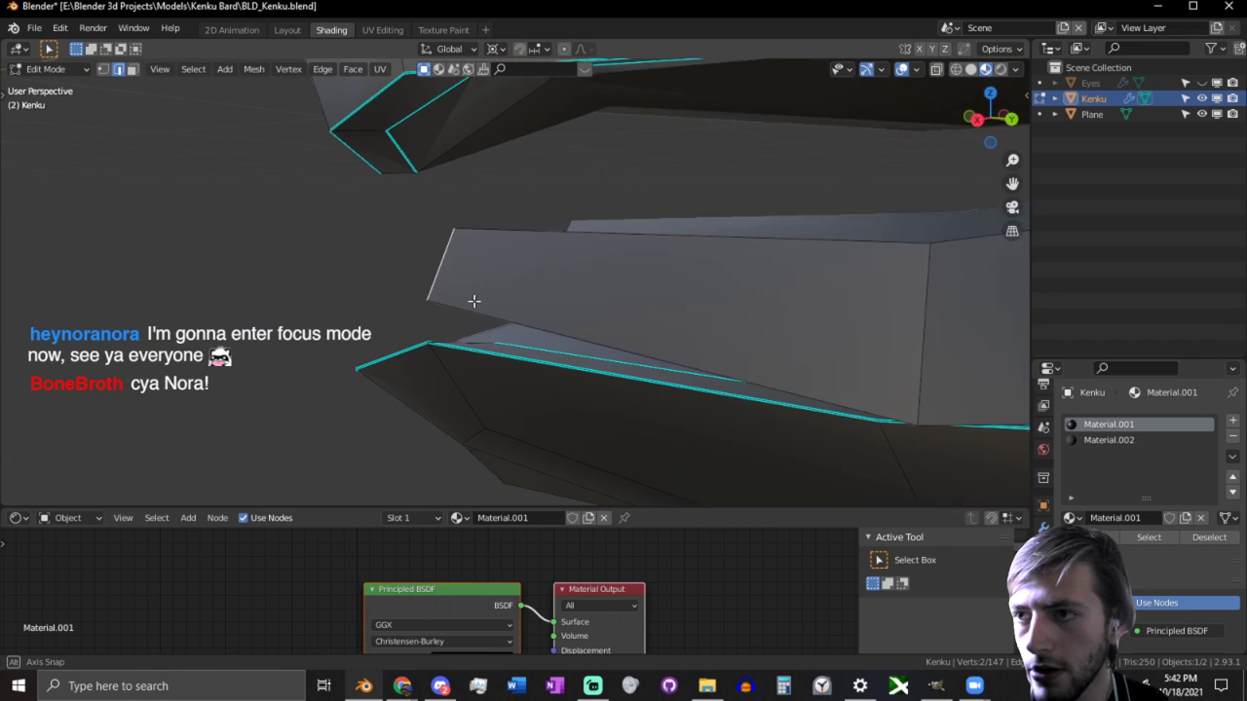
{"action": "key", "text": "g"}
{"action": "left_click", "coordinate": [571, 334]}
{"action": "mouse_move", "coordinate": [570, 334]}
{"action": "middle_mouse_down"}
{"action": "mouse_move", "coordinate": [504, 344]}
{"action": "mouse_move", "coordinate": [574, 345]}
{"action": "middle_mouse_up"}
Step: Change the transform pivot point and flatten the tongue's tip face by scaling it to 0.46 along Z
{"action": "left_click", "coordinate": [565, 297]}
{"action": "key", "text": "s"}
{"action": "key", "text": "z"}
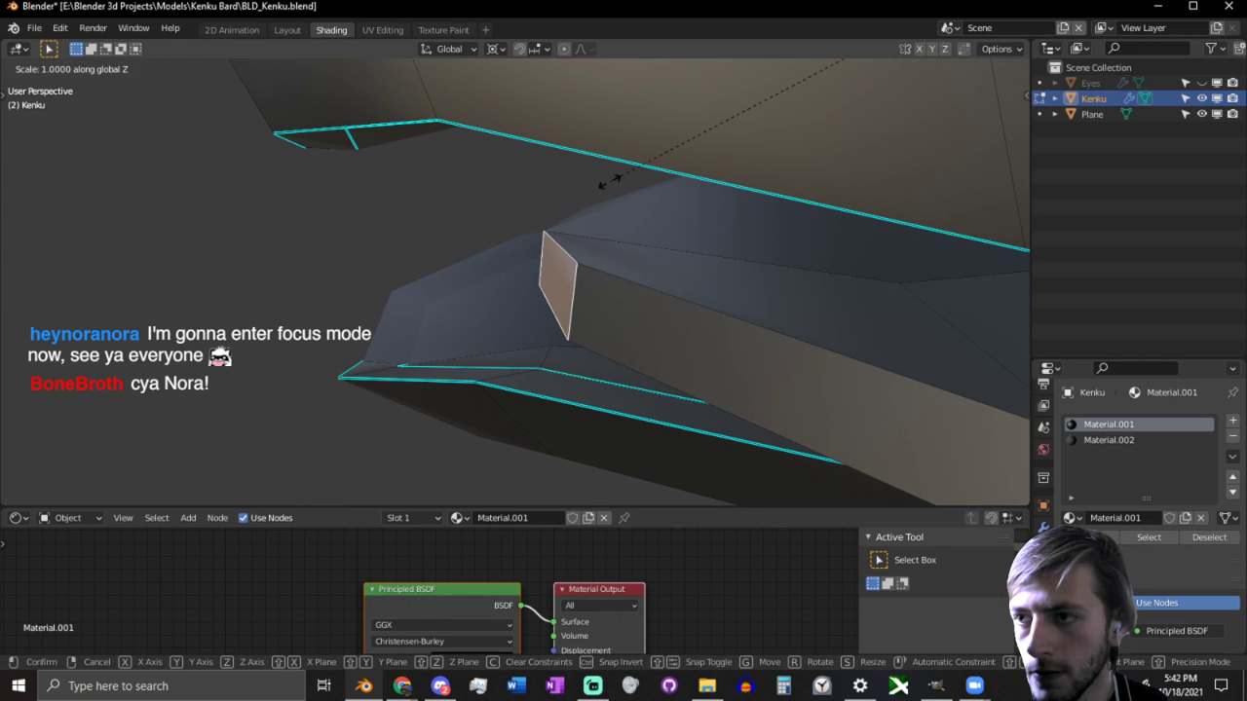
{"action": "right_click", "coordinate": [591, 238]}
{"action": "left_click", "coordinate": [497, 49]}
{"action": "left_click", "coordinate": [513, 70]}
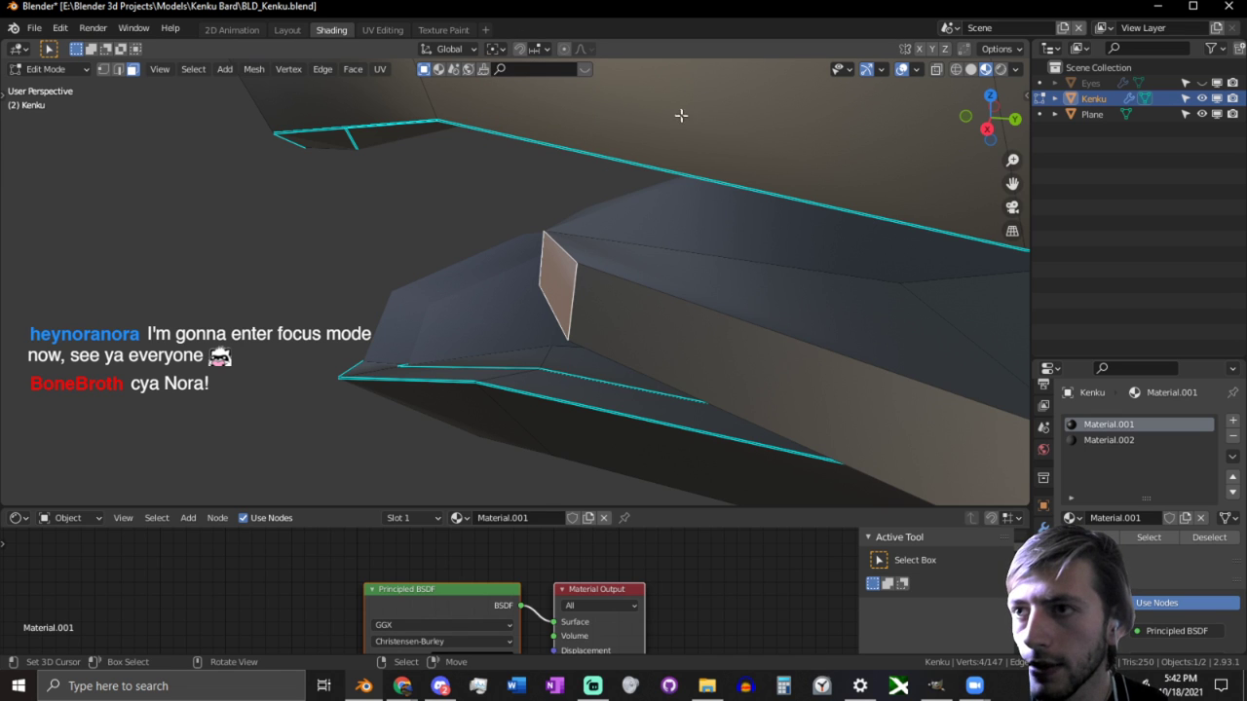
{"action": "key", "text": "s"}
{"action": "key", "text": "z"}
{"action": "left_click", "coordinate": [638, 233]}
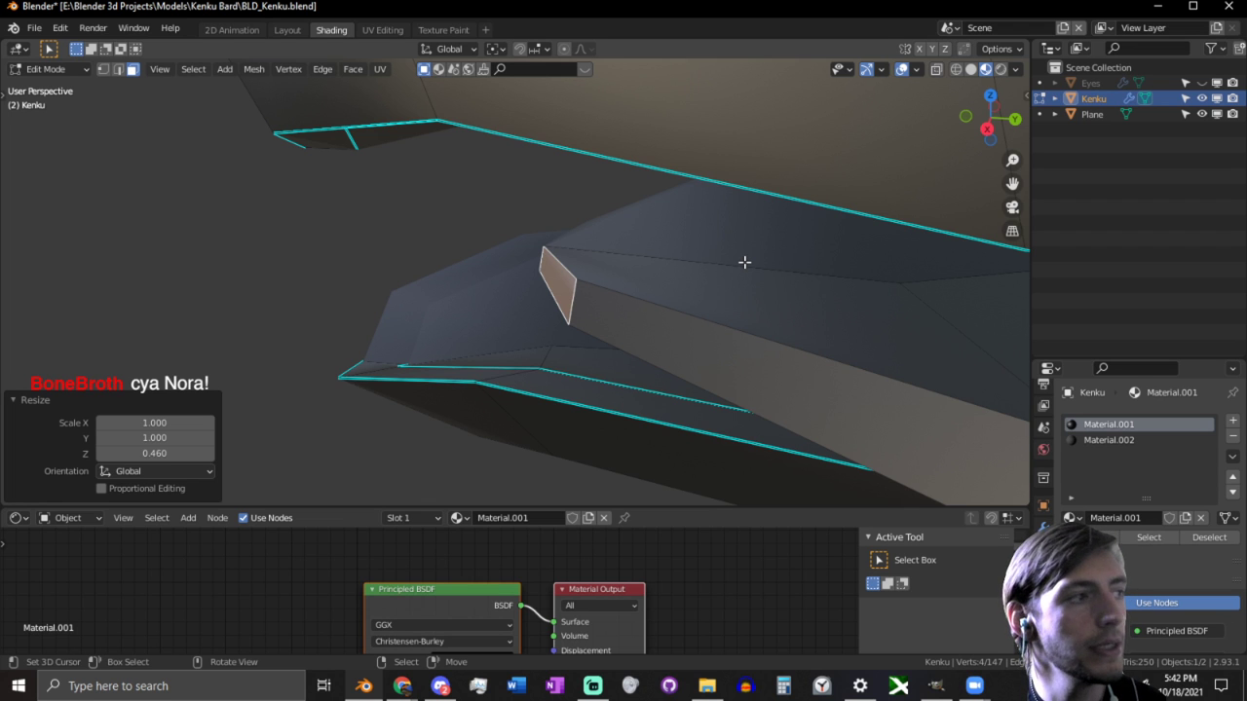
Step: Move the tongue's protruding outer edge behind the tip inward by about 0.18 m and scale it along Z
{"action": "middle_click_drag", "start_coordinate": [744, 262], "coordinate": [910, 306]}
{"action": "key", "text": "2"}
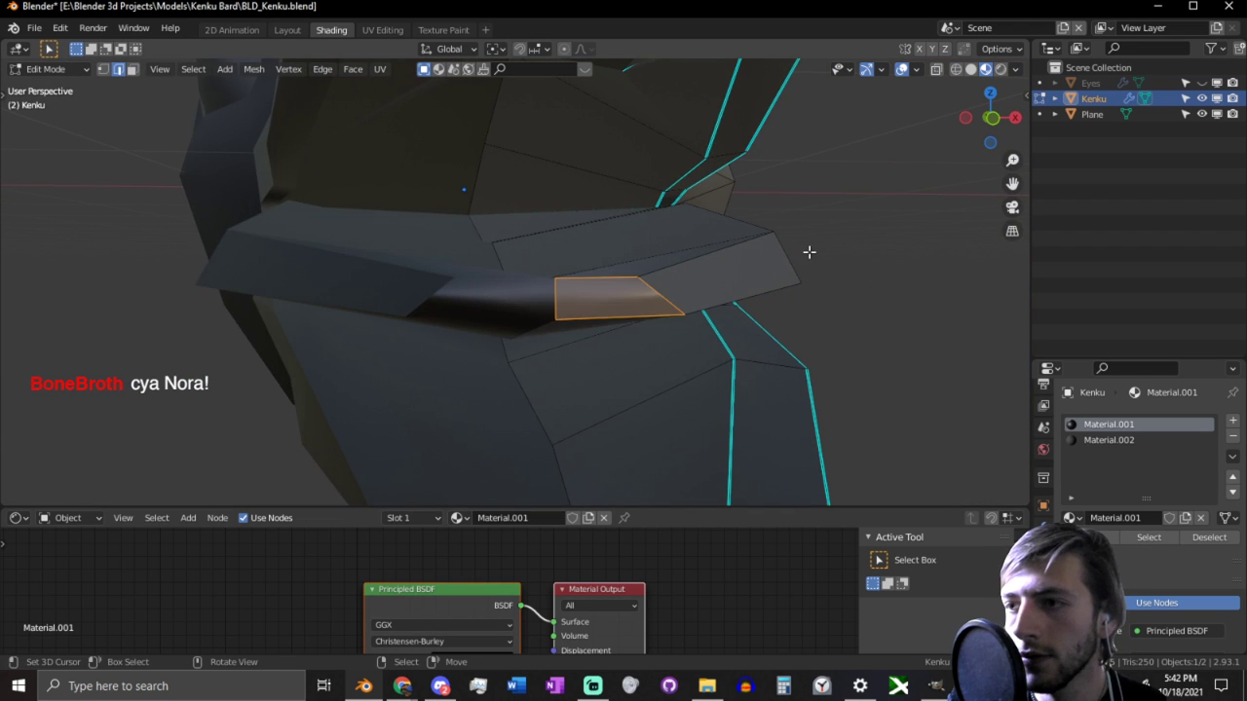
{"action": "middle_click_drag", "start_coordinate": [871, 214], "coordinate": [856, 232]}
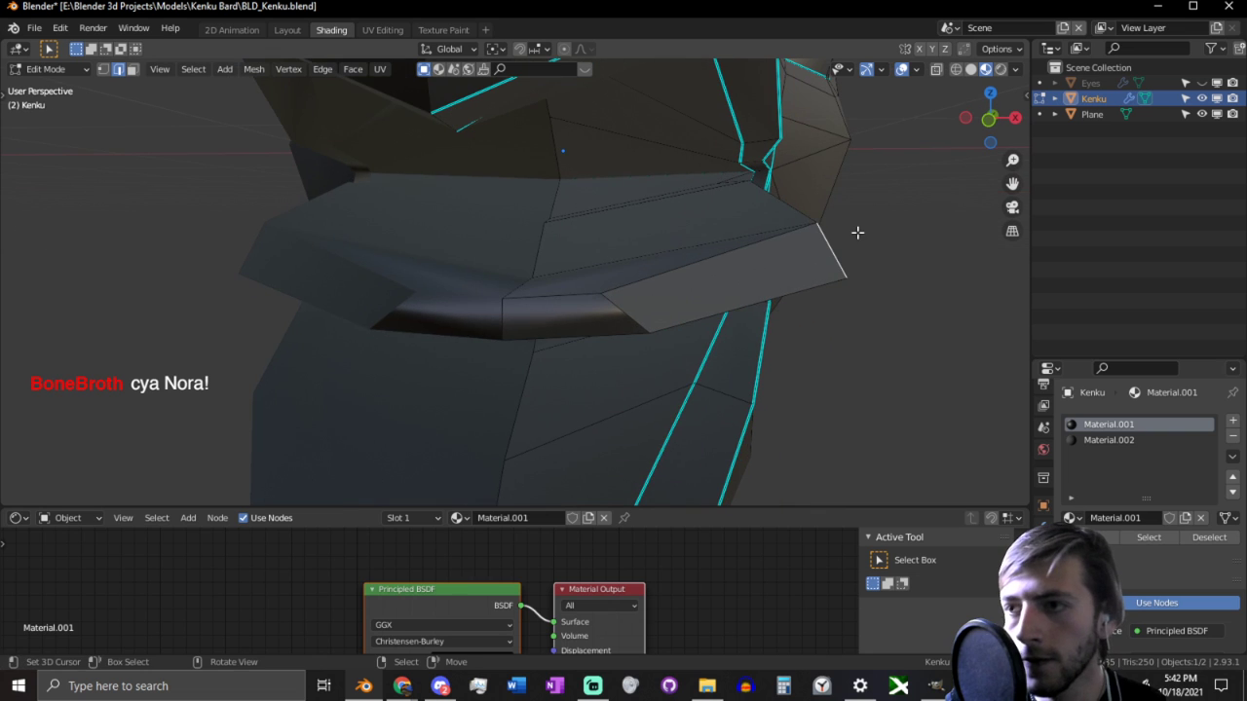
{"action": "key", "text": "g"}
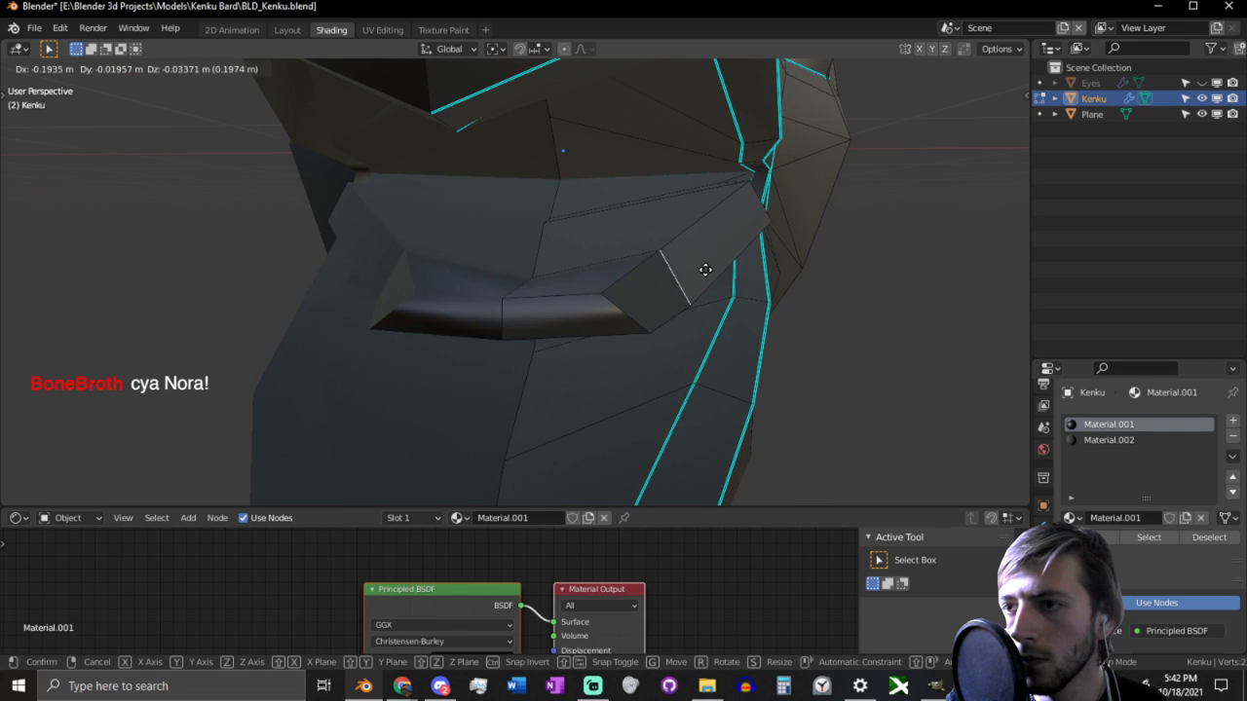
{"action": "left_click", "coordinate": [712, 276]}
{"action": "middle_click_drag", "start_coordinate": [724, 270], "coordinate": [676, 223]}
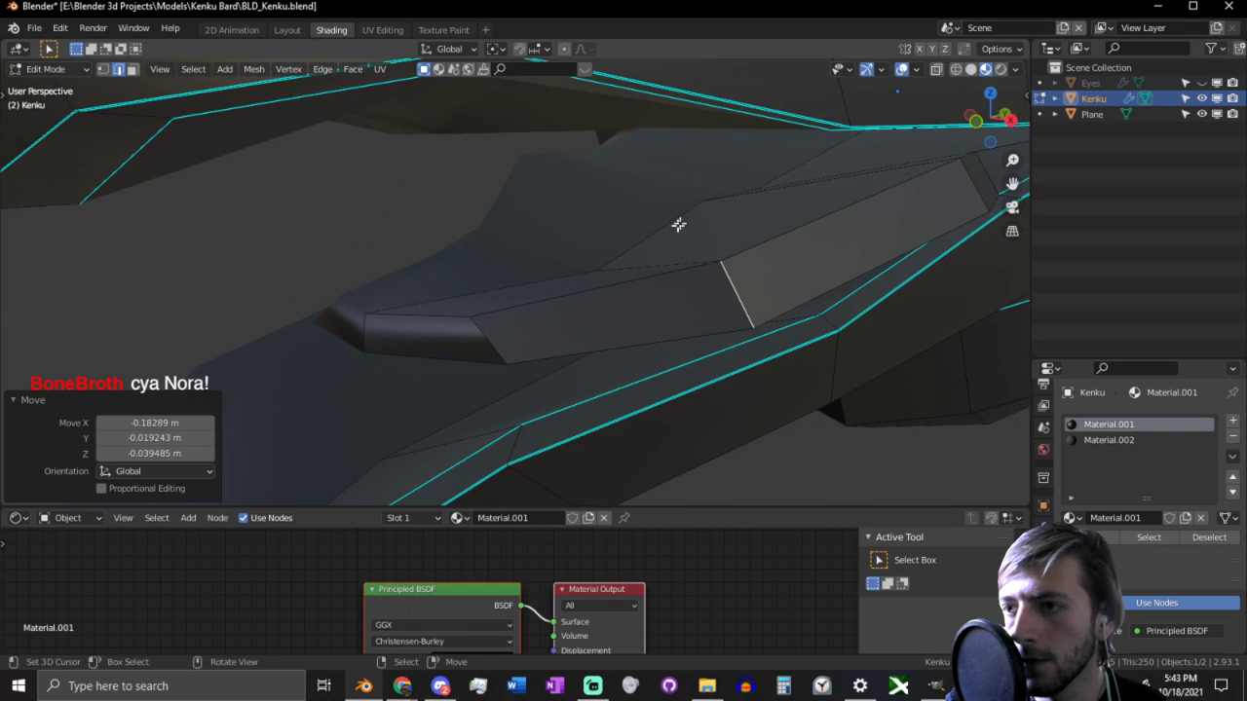
{"action": "key", "text": "s"}
{"action": "key", "text": "z"}
{"action": "left_click", "coordinate": [741, 251]}
Step: Move the upper vertex of the tongue's outer edge behind the tip outward by about 0.03 m
{"action": "key", "text": "1"}
{"action": "left_click", "coordinate": [718, 273]}
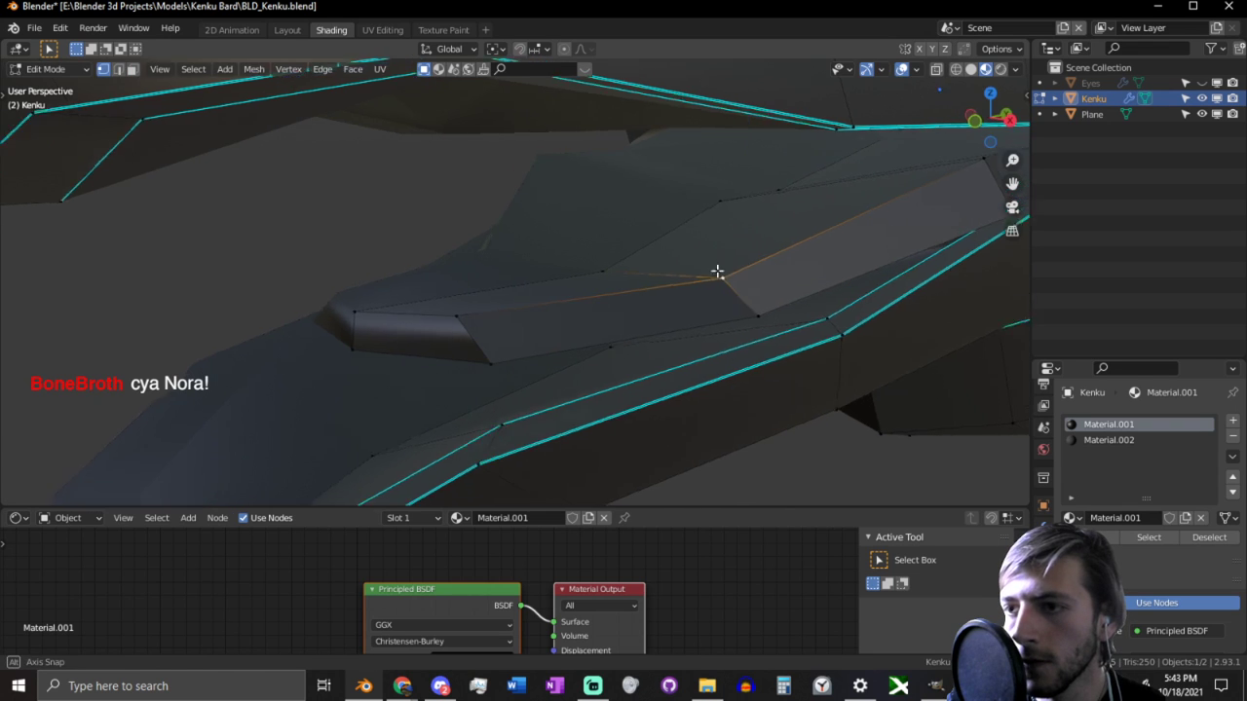
{"action": "middle_click_drag", "start_coordinate": [719, 274], "coordinate": [774, 264]}
{"action": "key", "text": "g"}
{"action": "left_click", "coordinate": [844, 256]}
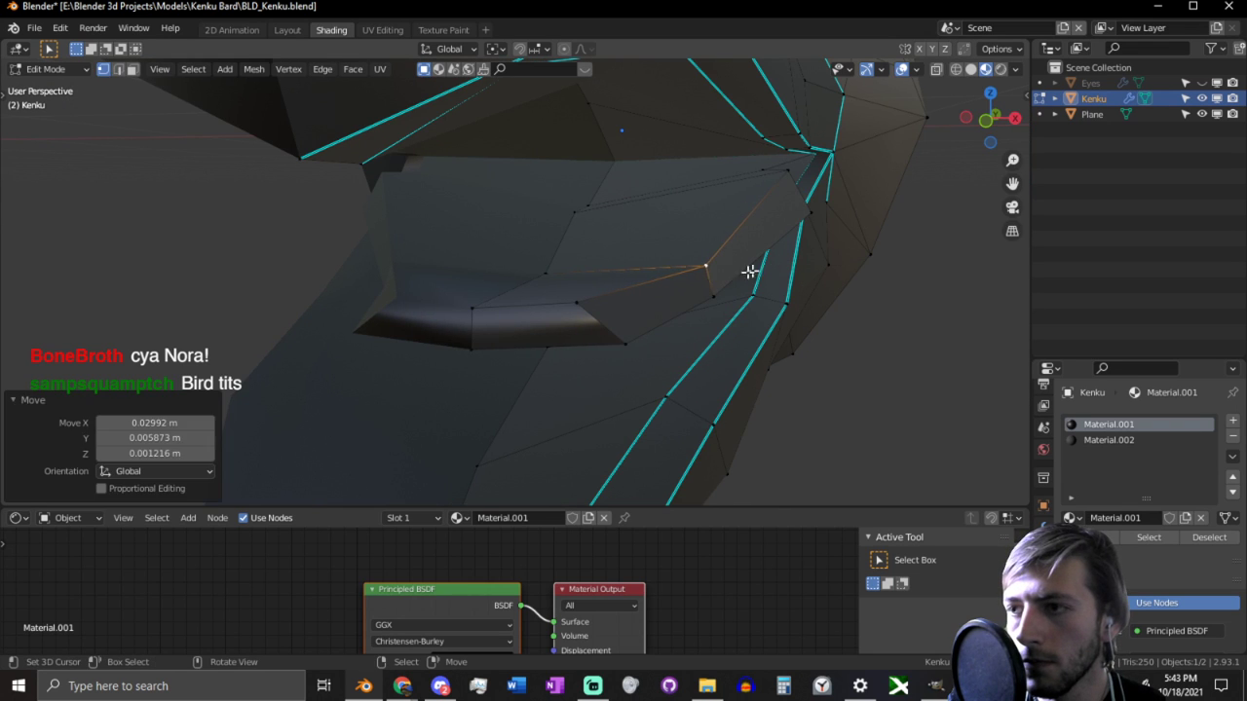
Step: Move the lower outer vertex of the tongue's tip inward while keeping its height locked
{"action": "key", "text": "alt+a"}
{"action": "left_click", "coordinate": [623, 344]}
{"action": "middle_click_drag", "start_coordinate": [623, 344], "coordinate": [635, 337]}
{"action": "key", "text": "g"}
{"action": "key", "text": "z"}
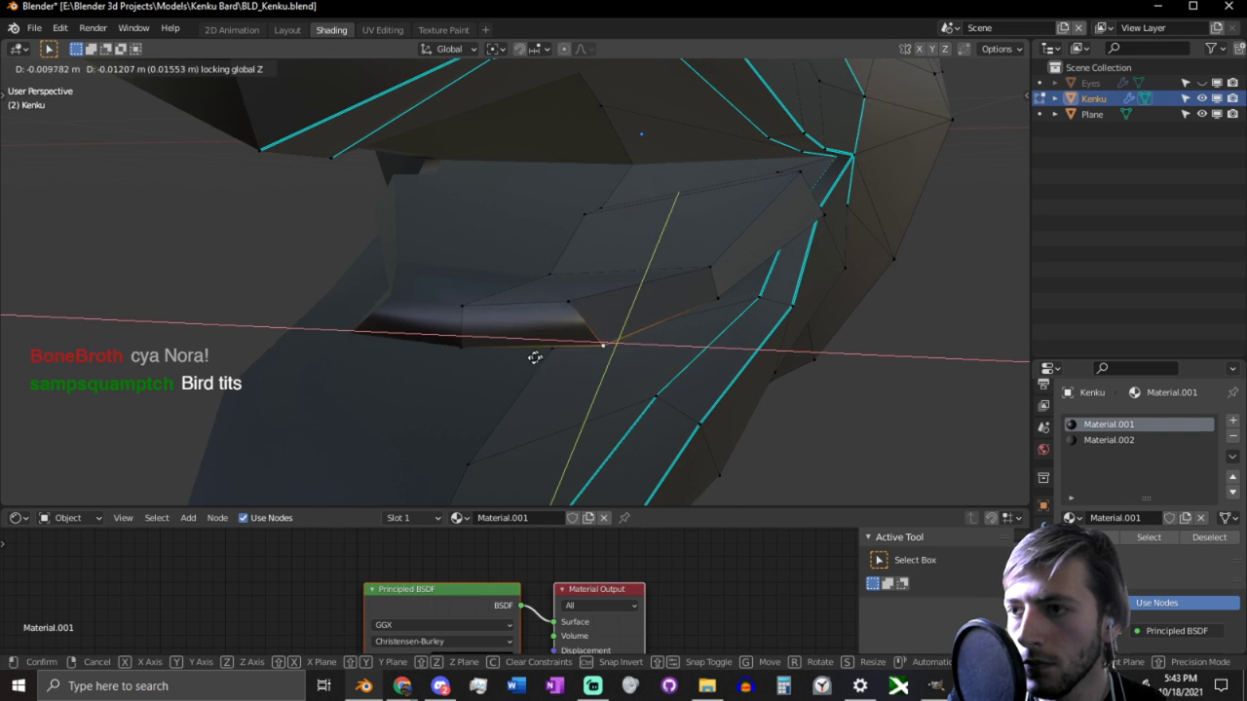
{"action": "left_click", "coordinate": [301, 383]}
Step: Move the upper outer vertex of the tongue's tip forward by about 0.027 m in the horizontal plane
{"action": "middle_click_drag", "start_coordinate": [506, 341], "coordinate": [518, 302]}
{"action": "scroll", "coordinate": [517, 303], "scroll_direction": "up", "scroll_amount": 3}
{"action": "left_click", "coordinate": [526, 255]}
{"action": "middle_click_drag", "start_coordinate": [548, 253], "coordinate": [498, 257]}
{"action": "key", "text": "g"}
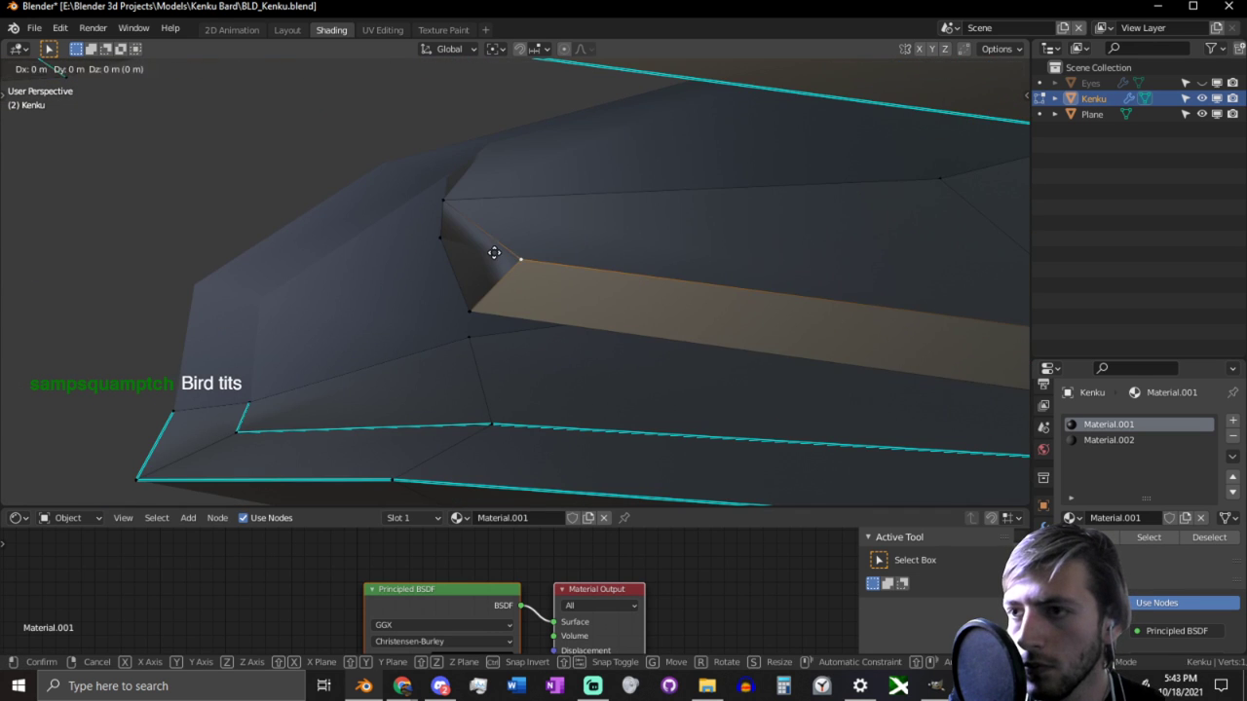
{"action": "key", "text": "shift+z"}
{"action": "left_click", "coordinate": [442, 256]}
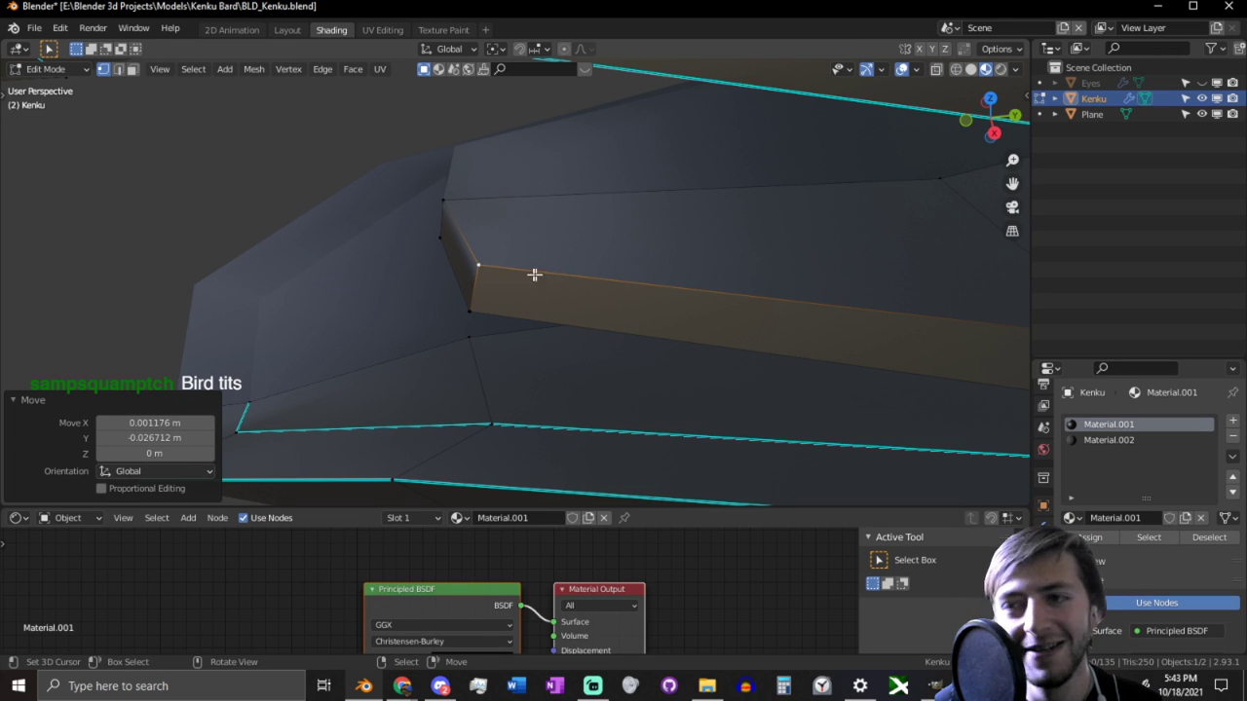
Step: Select the outer edge of the tongue's tip and reposition it in the horizontal plane
{"action": "key", "text": "2"}
{"action": "left_click", "coordinate": [474, 282]}
{"action": "middle_click_drag", "start_coordinate": [533, 277], "coordinate": [527, 278]}
{"action": "key", "text": "g"}
{"action": "key", "text": "shift+z"}
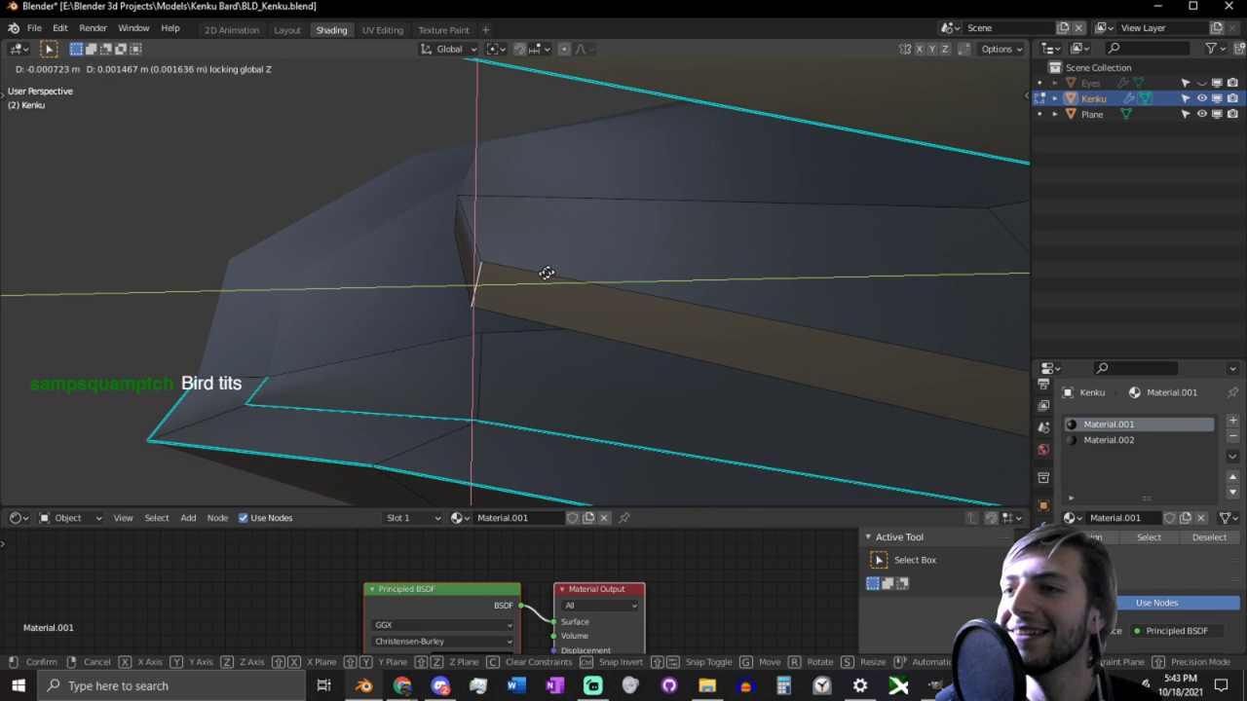
{"action": "left_click", "coordinate": [877, 272]}
Step: Move the tongue's middle outer edge inward, away from the side of the lower beak
{"action": "middle_click_drag", "start_coordinate": [848, 281], "coordinate": [647, 265]}
{"action": "middle_click_drag", "start_coordinate": [456, 317], "coordinate": [495, 317]}
{"action": "left_click", "coordinate": [494, 318]}
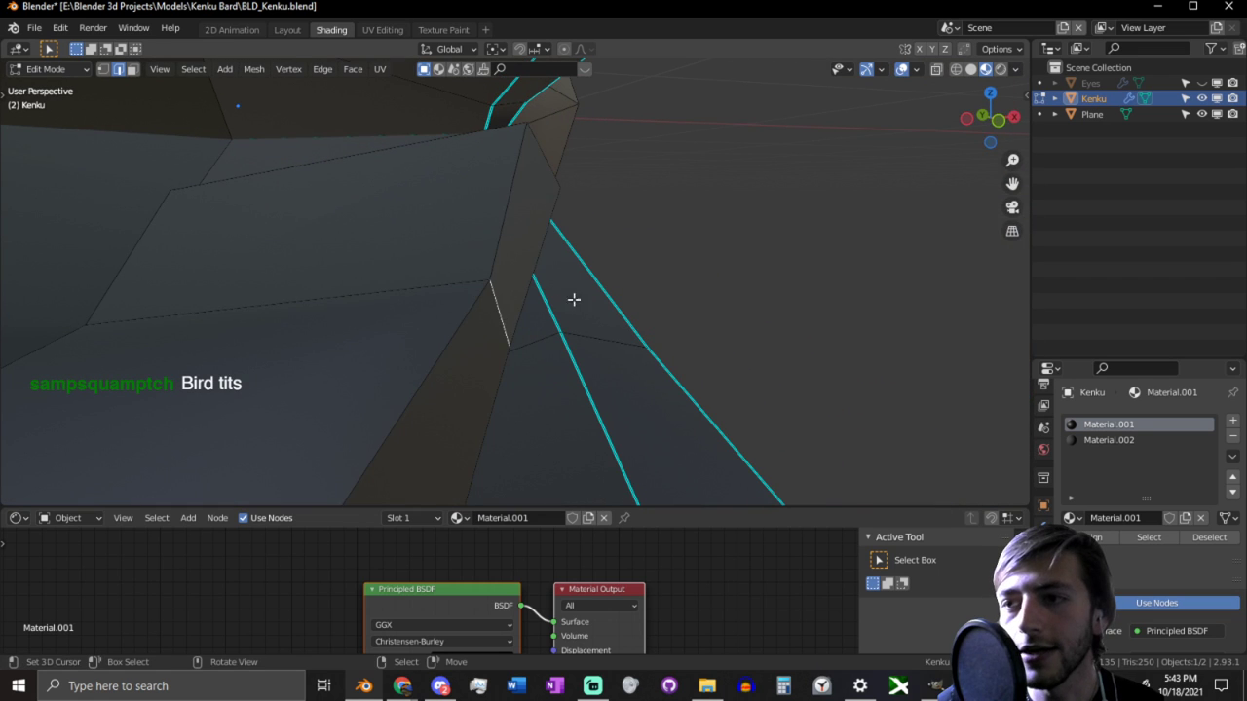
{"action": "key", "text": "g"}
{"action": "left_click", "coordinate": [129, 359]}
Step: Move the tongue's rear outer edge inward and slightly down, by about 0.09 m
{"action": "left_click", "coordinate": [546, 141], "text": "alt"}
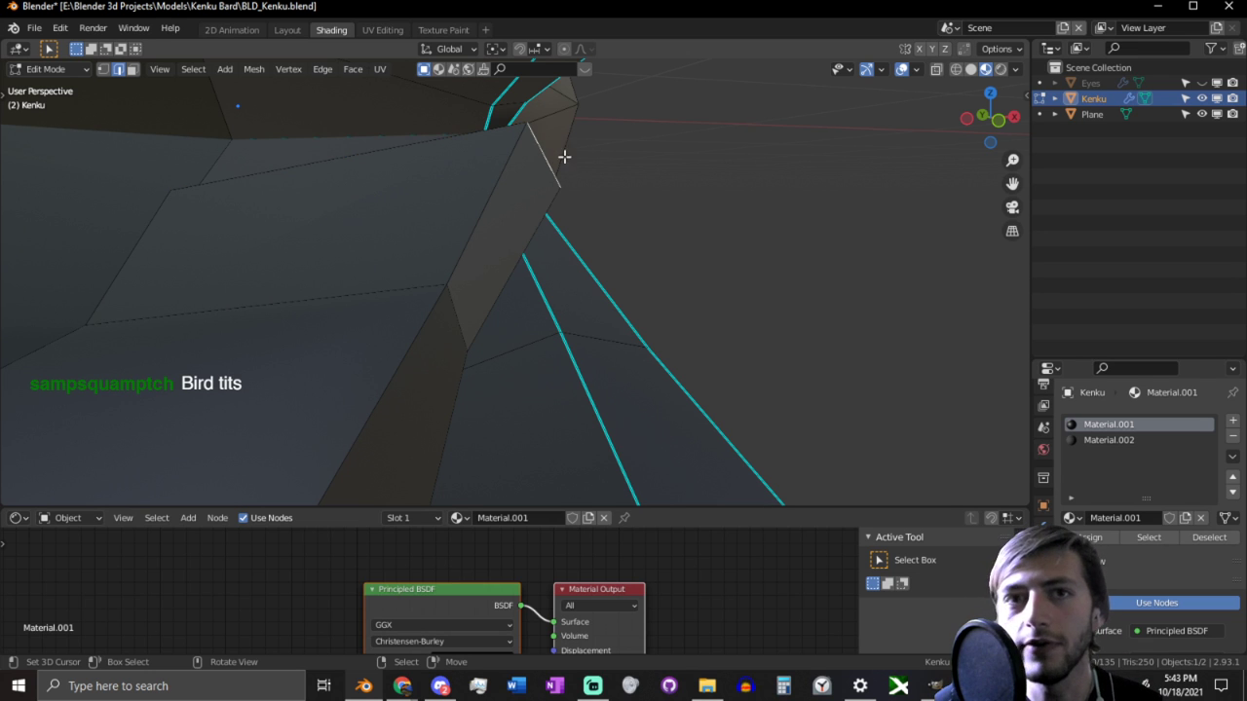
{"action": "key", "text": "g"}
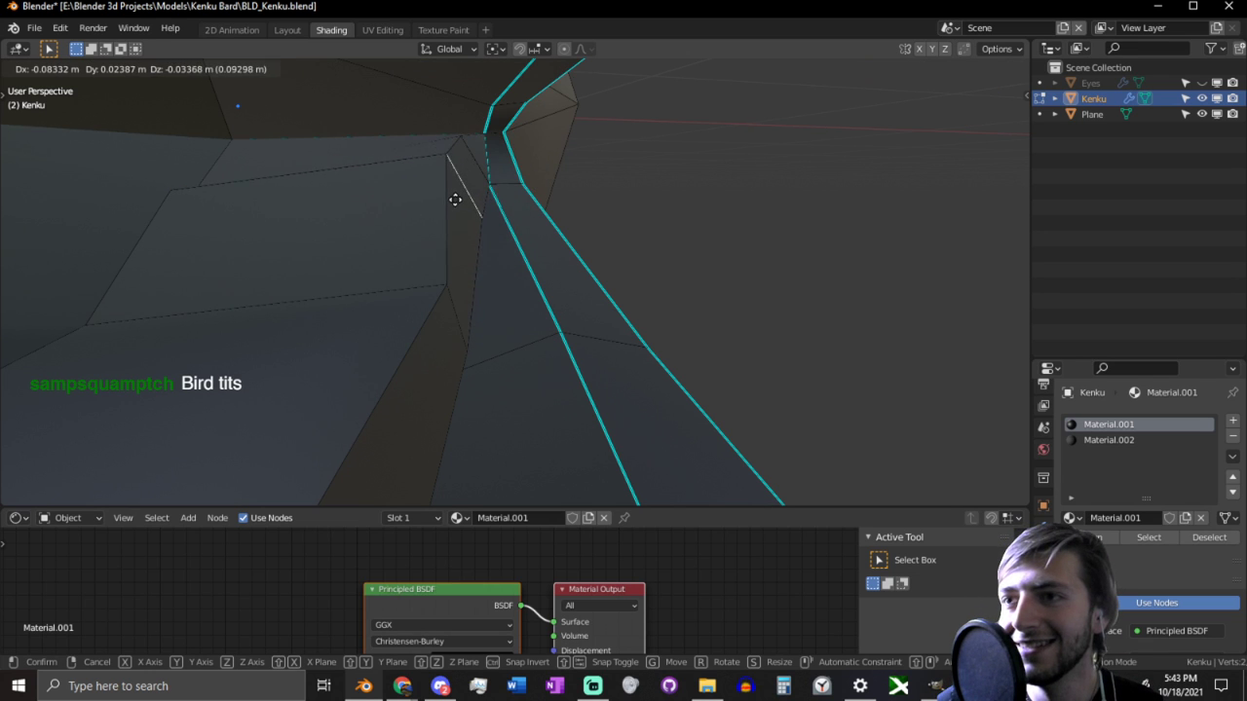
{"action": "left_click", "coordinate": [456, 202]}
Step: Reposition the vertex just below the tongue's side inside the lower beak
{"action": "middle_click_drag", "start_coordinate": [490, 182], "coordinate": [433, 252]}
{"action": "key", "text": "3"}
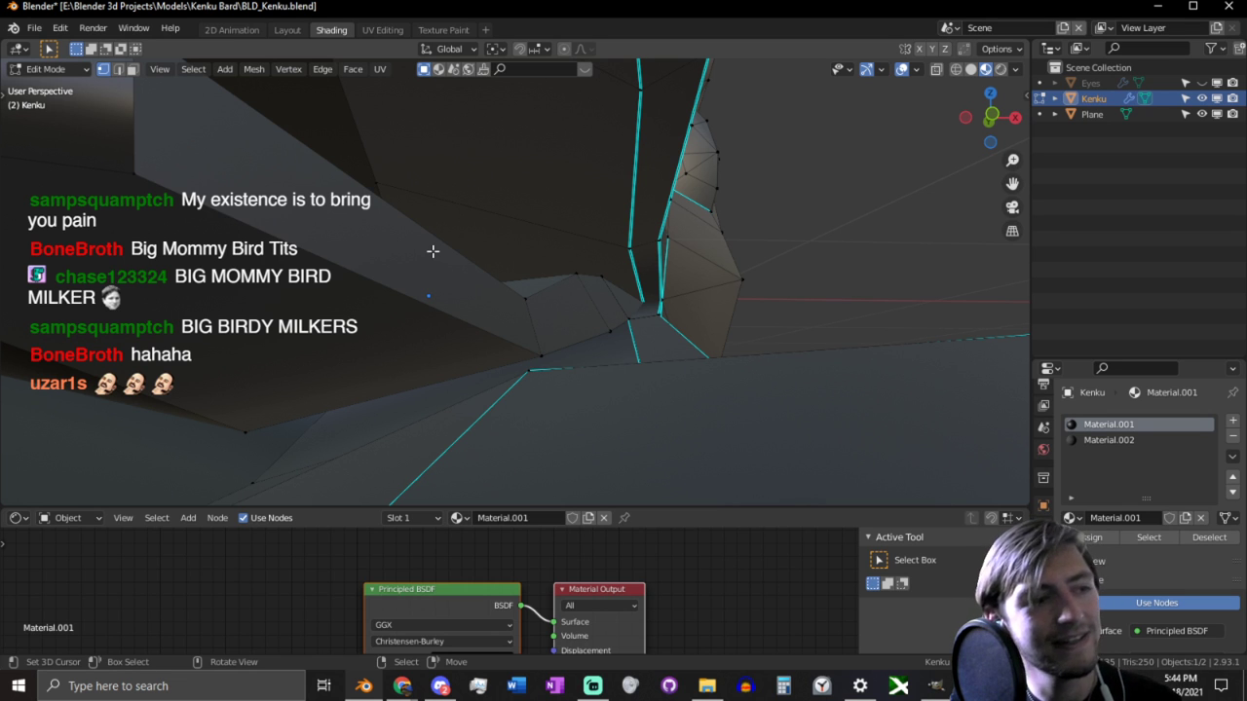
{"action": "middle_click_drag", "start_coordinate": [432, 251], "coordinate": [395, 437]}
{"action": "left_click", "coordinate": [374, 434]}
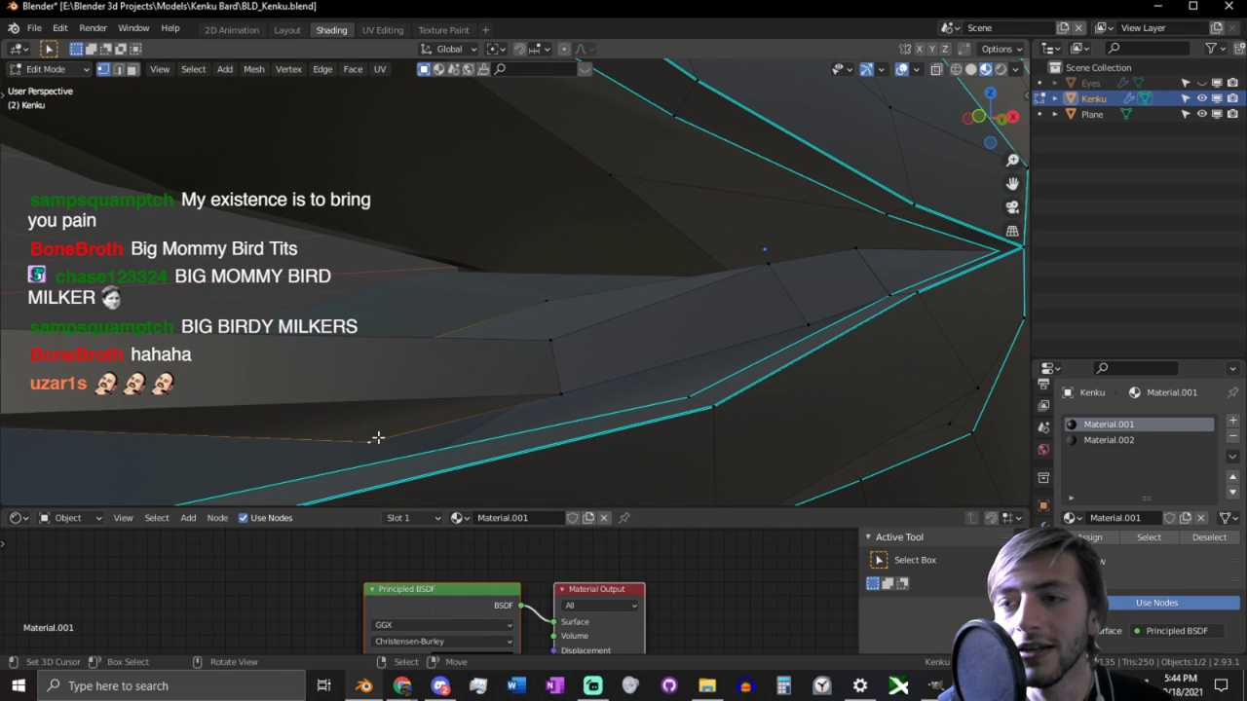
{"action": "key", "text": "g"}
{"action": "left_click", "coordinate": [387, 189]}
Step: Shift the tongue's rear outer edge about 0.013 m farther inward
{"action": "middle_click_drag", "start_coordinate": [387, 189], "coordinate": [705, 351]}
{"action": "key", "text": "2"}
{"action": "key", "text": "g"}
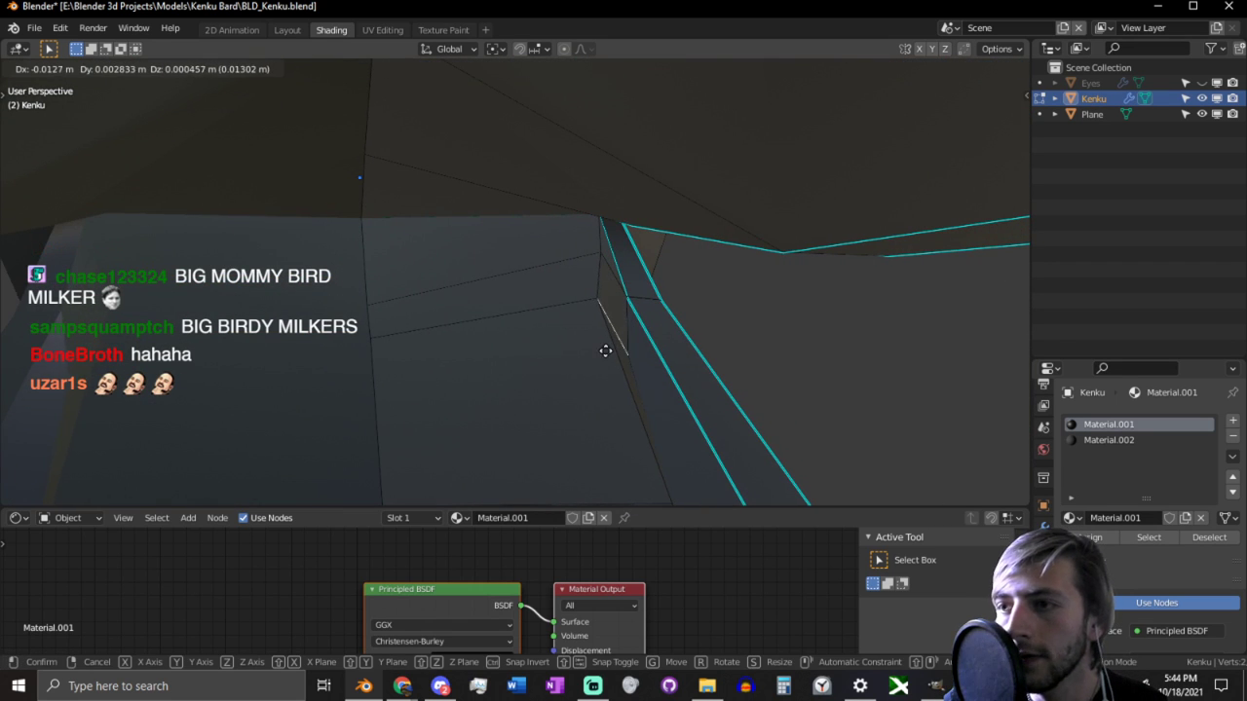
{"action": "left_click", "coordinate": [606, 351]}
Step: Select the tongue's tip face and lower it by about 0.045 m
{"action": "middle_click_drag", "start_coordinate": [606, 351], "coordinate": [659, 303]}
{"action": "key", "text": "1"}
{"action": "scroll", "coordinate": [517, 315], "scroll_direction": "up", "scroll_amount": 4}
{"action": "key", "text": "3"}
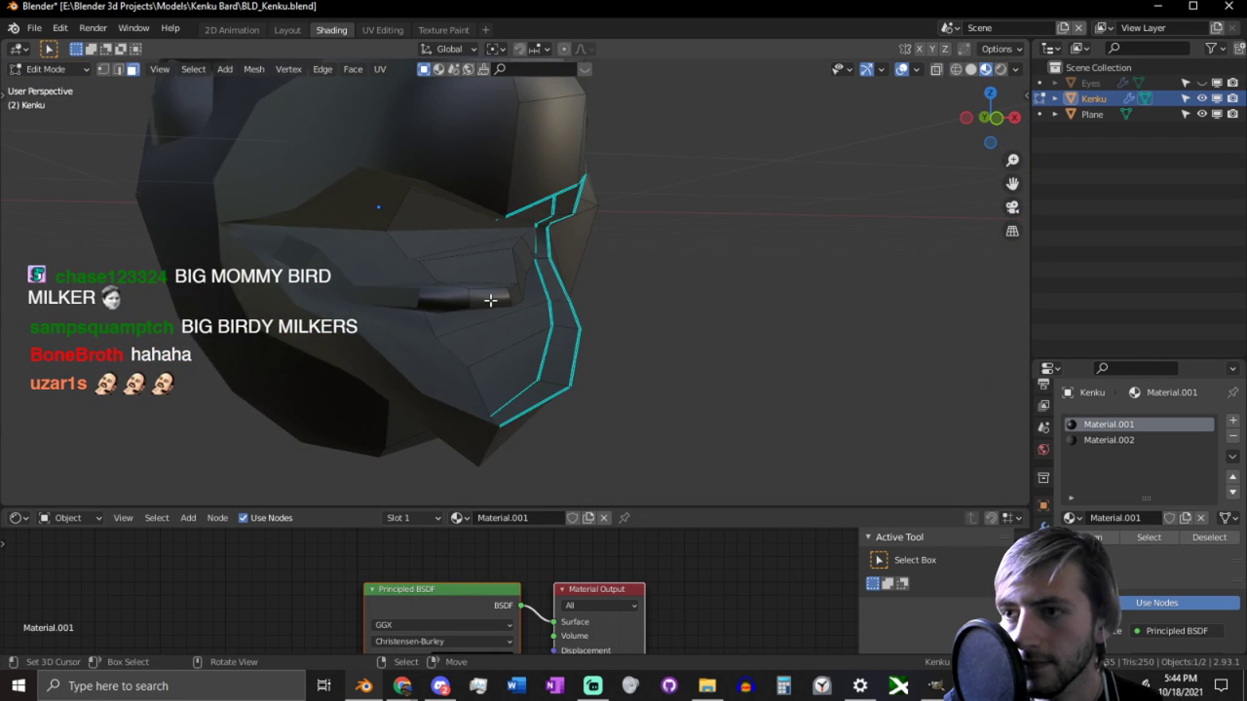
{"action": "scroll", "coordinate": [555, 300], "scroll_direction": "up", "scroll_amount": 5}
{"action": "key", "text": "g"}
{"action": "left_click", "coordinate": [565, 175]}
{"action": "middle_click_drag", "start_coordinate": [565, 175], "coordinate": [480, 322]}
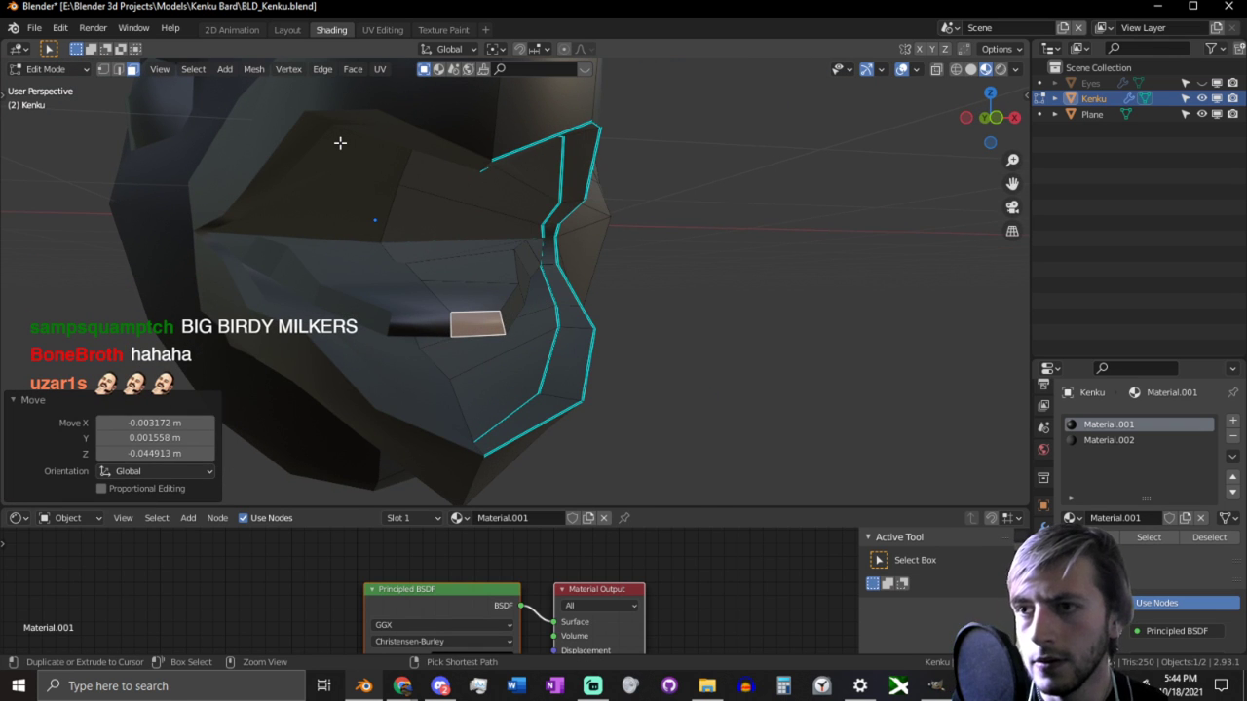
Step: Grow the selection from the tip face over the whole tongue and shade the selected faces smooth
{"action": "key", "text": "ctrl+KP_Add"}
{"action": "key", "text": "ctrl+KP_Add"}
{"action": "key", "text": "ctrl+KP_Add"}
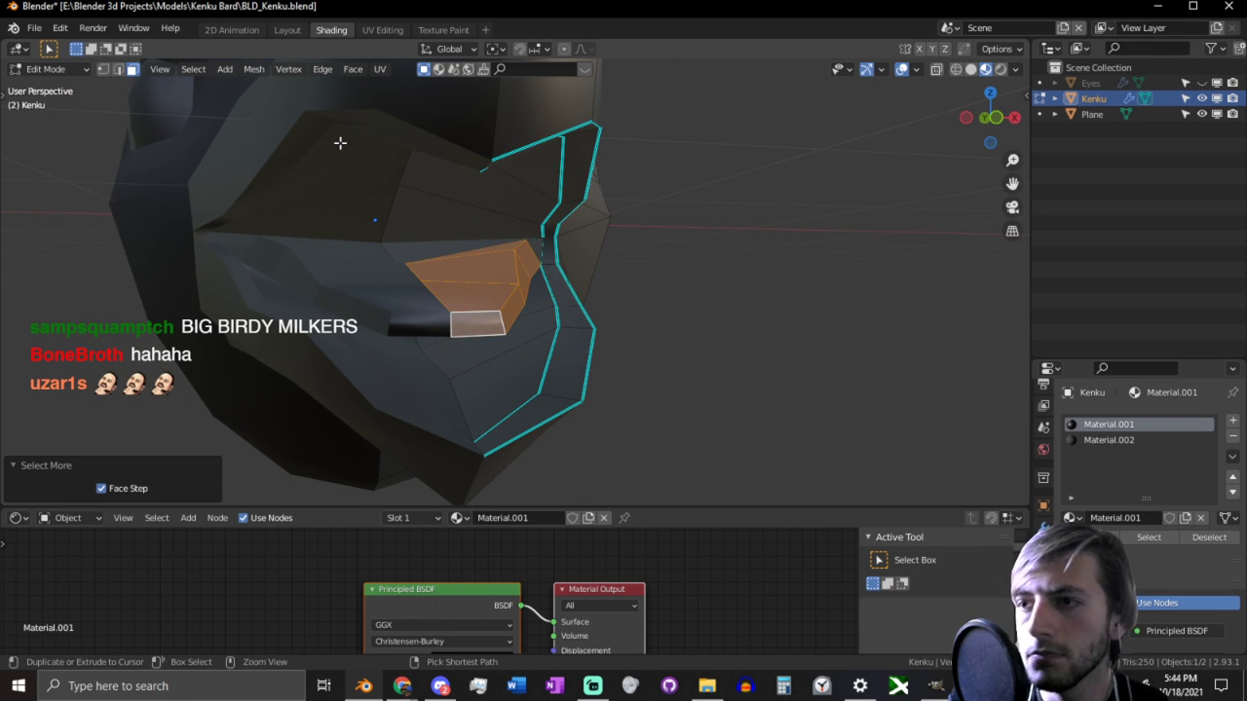
{"action": "key", "text": "ctrl+KP_Add"}
{"action": "key", "text": "ctrl+e"}
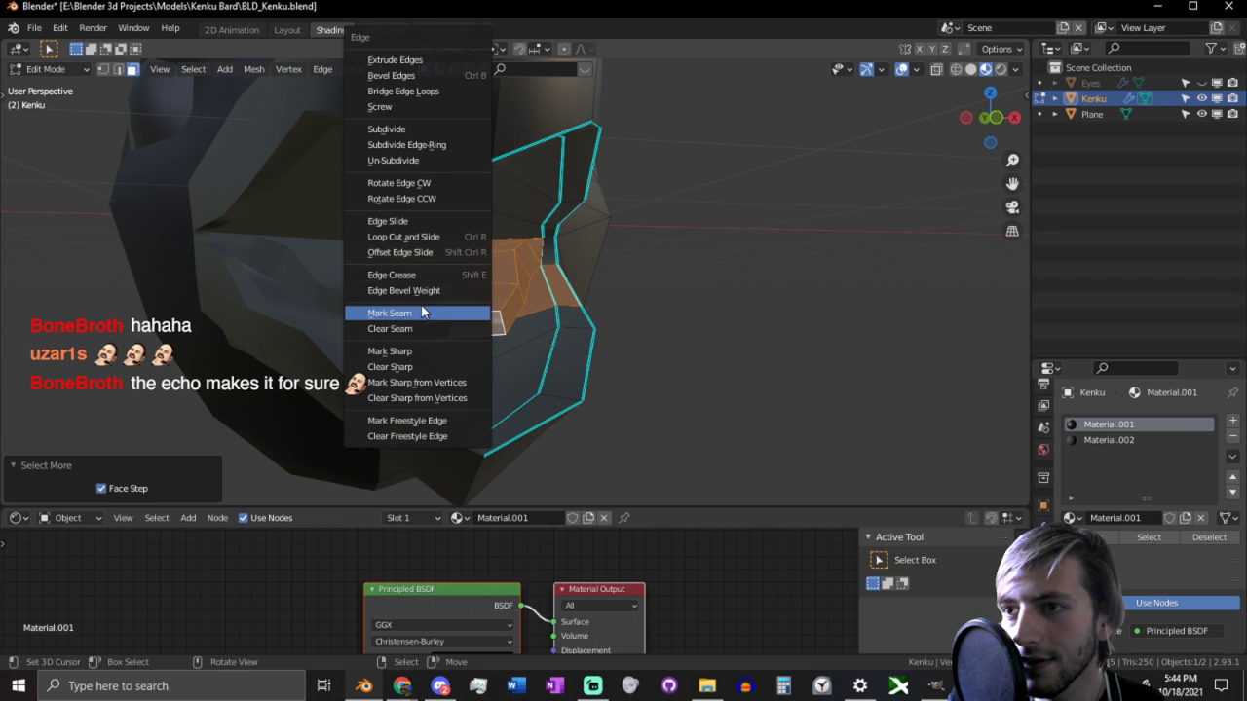
{"action": "key", "text": "q"}
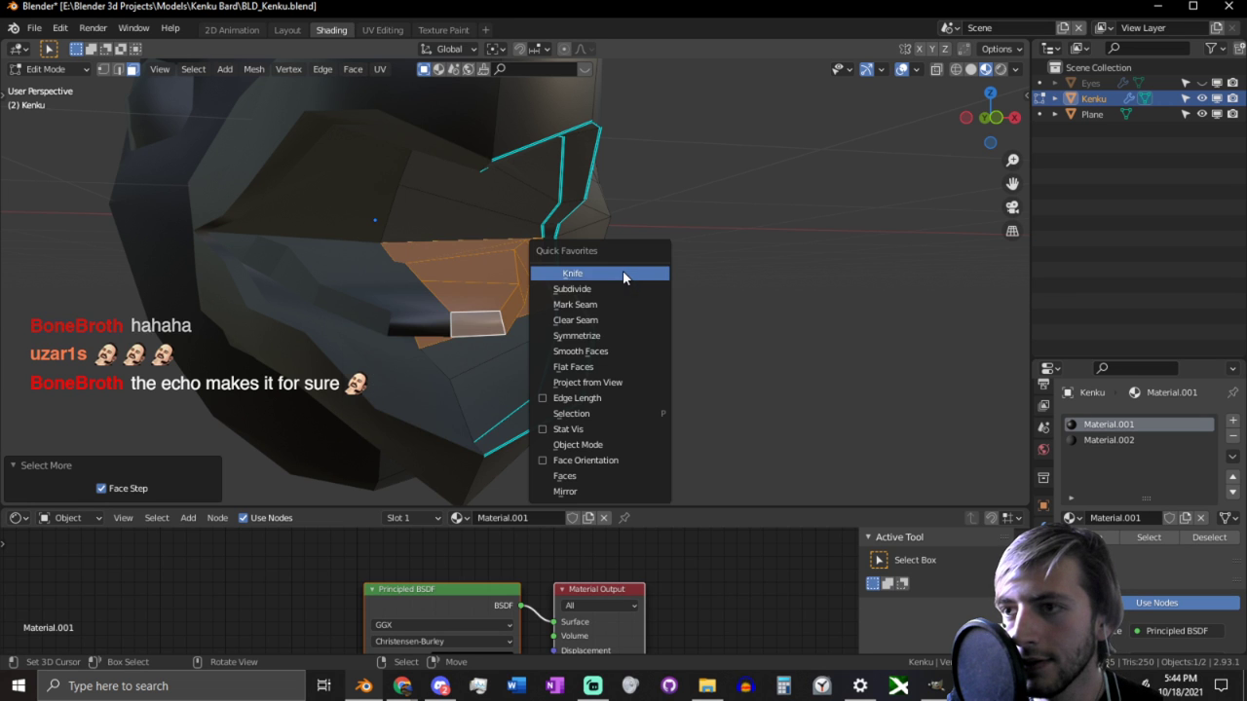
{"action": "left_click", "coordinate": [626, 357]}
Step: Switch to Object Mode and examine the tongue, beak and head from several sides
{"action": "middle_click_drag", "start_coordinate": [654, 334], "coordinate": [542, 319]}
{"action": "key", "text": "Tab"}
{"action": "scroll", "coordinate": [679, 335], "scroll_direction": "down", "scroll_amount": 5}
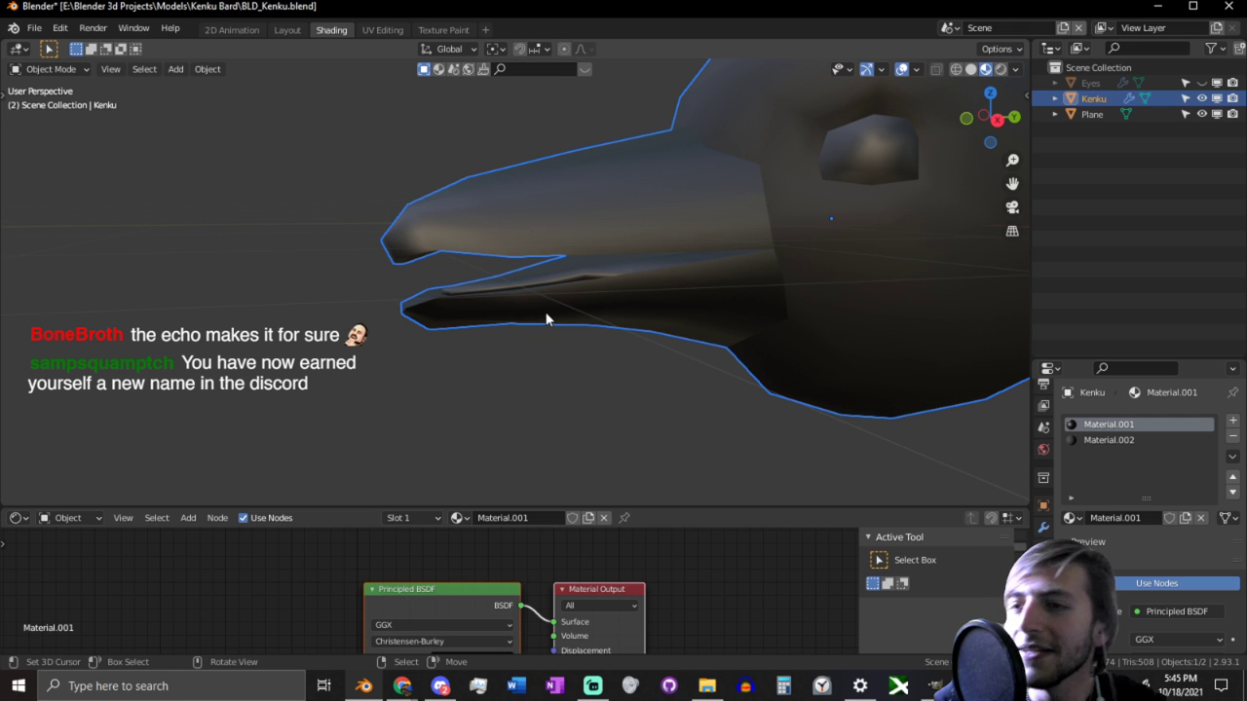
{"action": "middle_click_drag", "start_coordinate": [405, 218], "coordinate": [579, 189]}
{"action": "scroll", "coordinate": [580, 189], "scroll_direction": "down", "scroll_amount": 1}
{"action": "middle_click_drag", "start_coordinate": [624, 122], "coordinate": [507, 251], "text": "shift"}
{"action": "scroll", "coordinate": [601, 225], "scroll_direction": "up", "scroll_amount": 4}
{"action": "middle_click_drag", "start_coordinate": [772, 289], "coordinate": [617, 360]}
Step: Switch the Kenku head to Edit Mode
{"action": "key", "text": "Tab"}
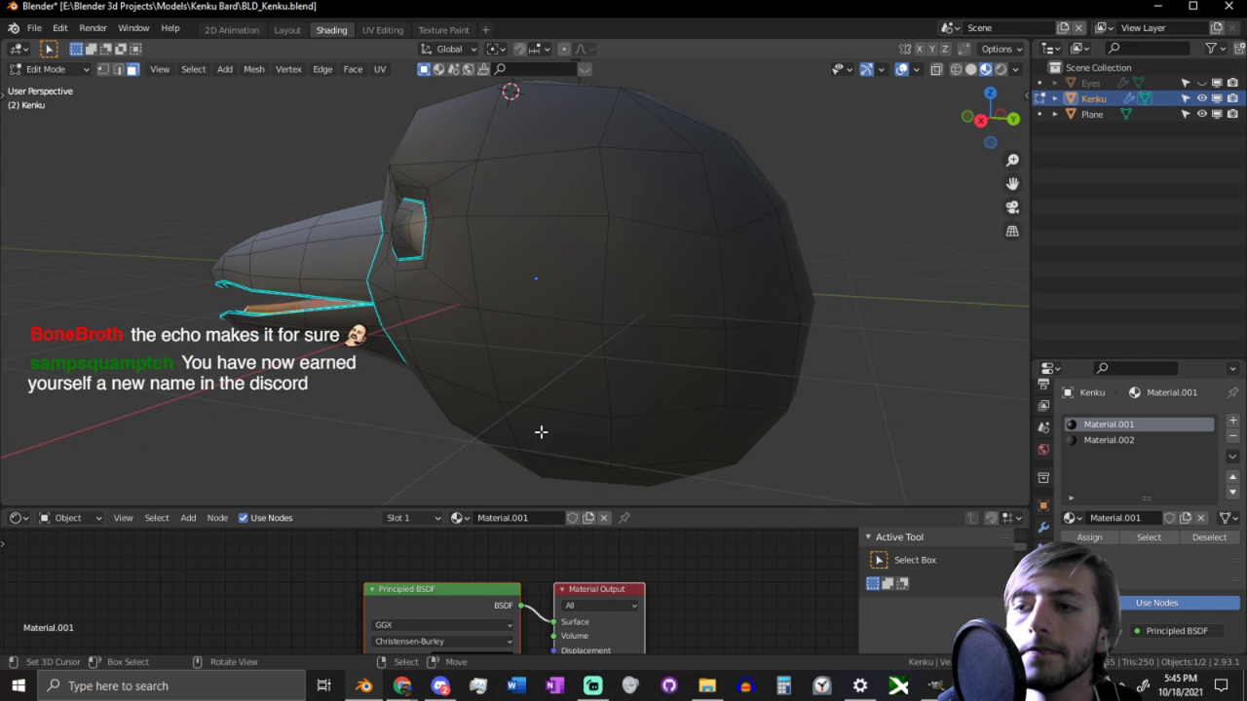
{"action": "scroll", "coordinate": [540, 431], "scroll_direction": "up", "scroll_amount": 4}
{"action": "middle_click_drag", "start_coordinate": [555, 425], "coordinate": [494, 384]}
{"action": "left_click", "coordinate": [430, 413]}
{"action": "left_click", "coordinate": [379, 430], "text": "ctrl"}
{"action": "middle_click_drag", "start_coordinate": [379, 431], "coordinate": [556, 357]}
{"action": "left_click", "coordinate": [556, 358], "text": "shift"}
{"action": "middle_click_drag", "start_coordinate": [654, 426], "coordinate": [540, 356]}
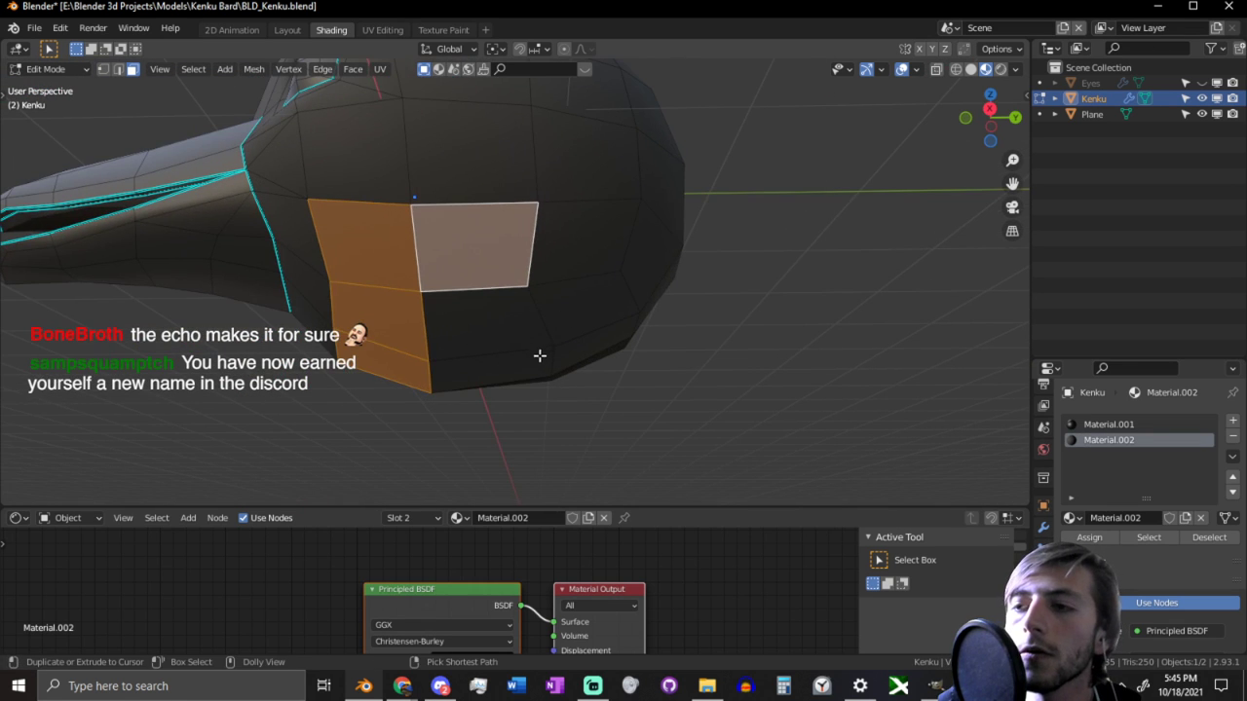
{"action": "left_click", "coordinate": [507, 364], "text": "ctrl+shift"}
{"action": "right_click", "coordinate": [607, 266], "text": "ctrl+shift"}
{"action": "middle_click_drag", "start_coordinate": [614, 334], "coordinate": [559, 331]}
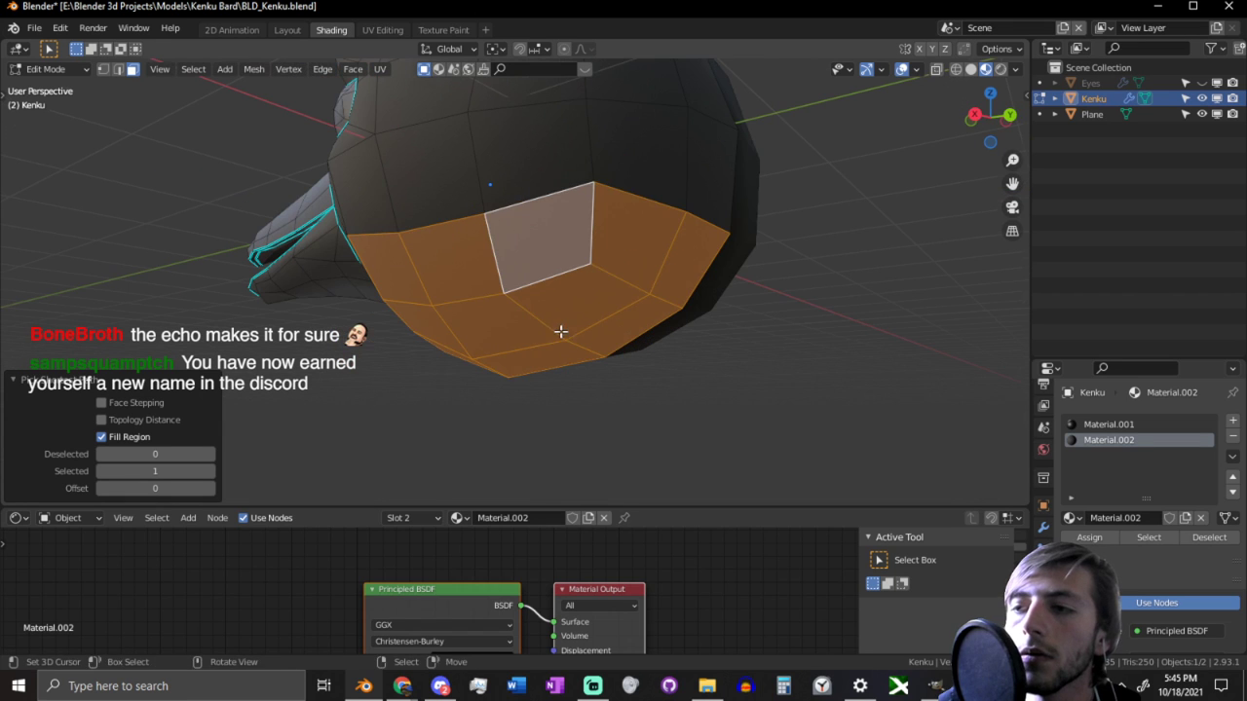
{"action": "right_click", "coordinate": [633, 268], "text": "ctrl+shift"}
{"action": "middle_click_drag", "start_coordinate": [574, 286], "coordinate": [593, 272]}
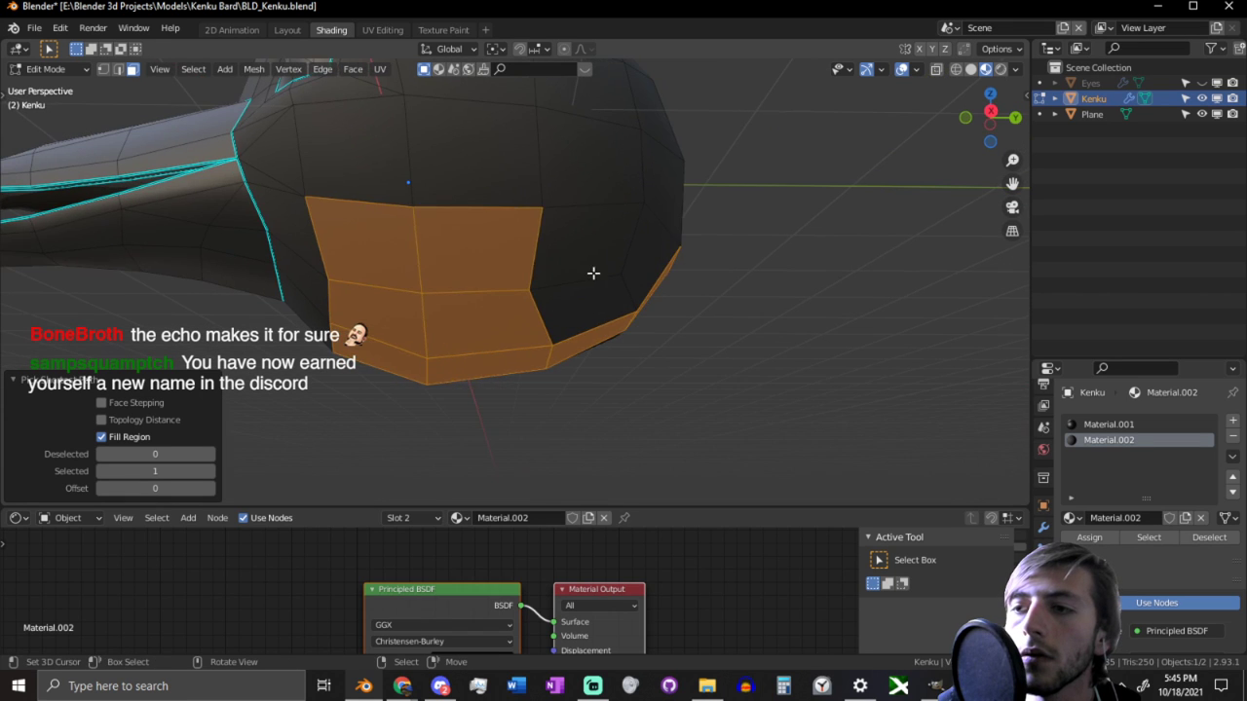
Step: Select the face region on the head's rear underside, stretch it to about 1.254 along Y and shift it about 0.017 m forward
{"action": "left_click", "coordinate": [395, 267]}
{"action": "middle_click_drag", "start_coordinate": [453, 264], "coordinate": [640, 266]}
{"action": "left_click", "coordinate": [638, 321], "text": "ctrl+shift"}
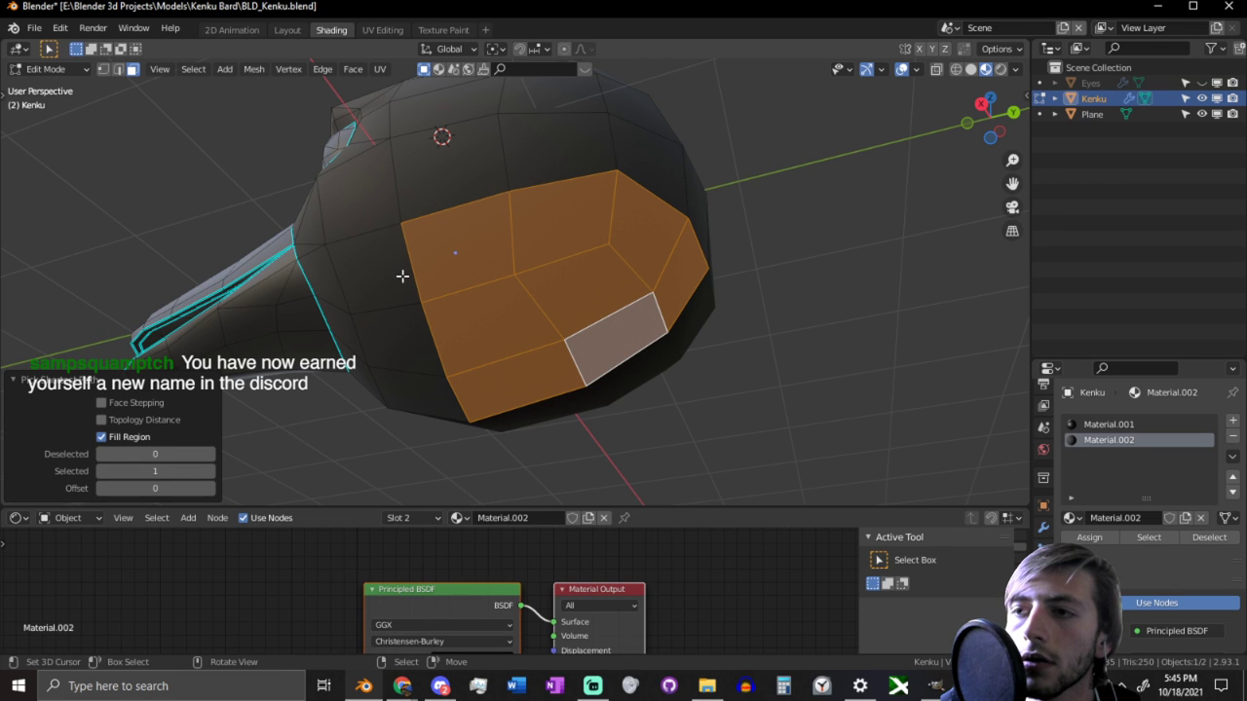
{"action": "middle_click_drag", "start_coordinate": [418, 278], "coordinate": [491, 359]}
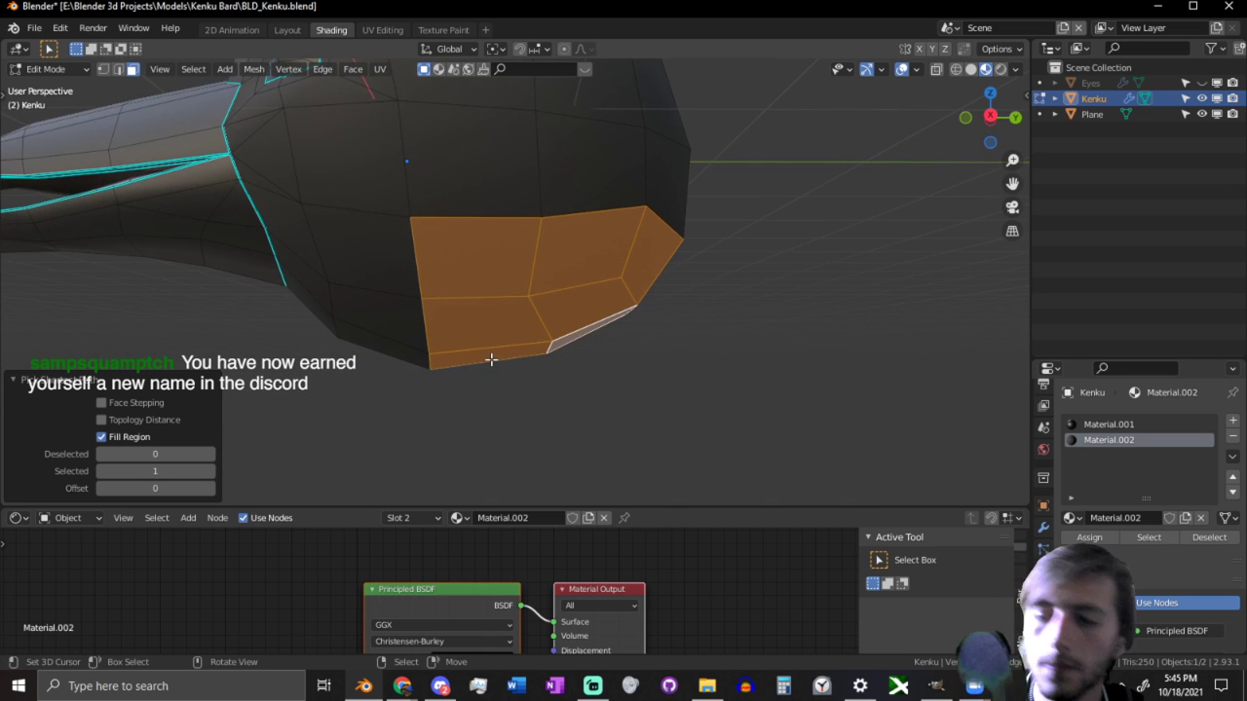
{"action": "key", "text": "KP_1"}
{"action": "key", "text": "KP_3"}
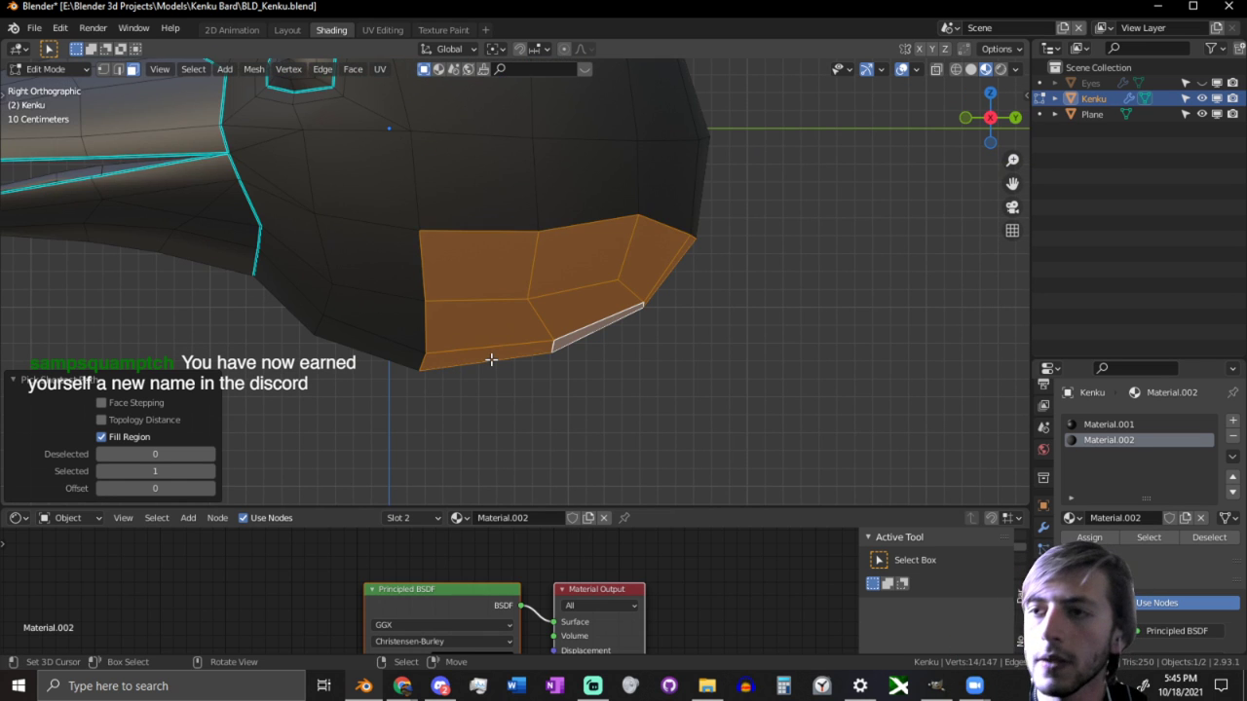
{"action": "key", "text": "s"}
{"action": "key", "text": "y"}
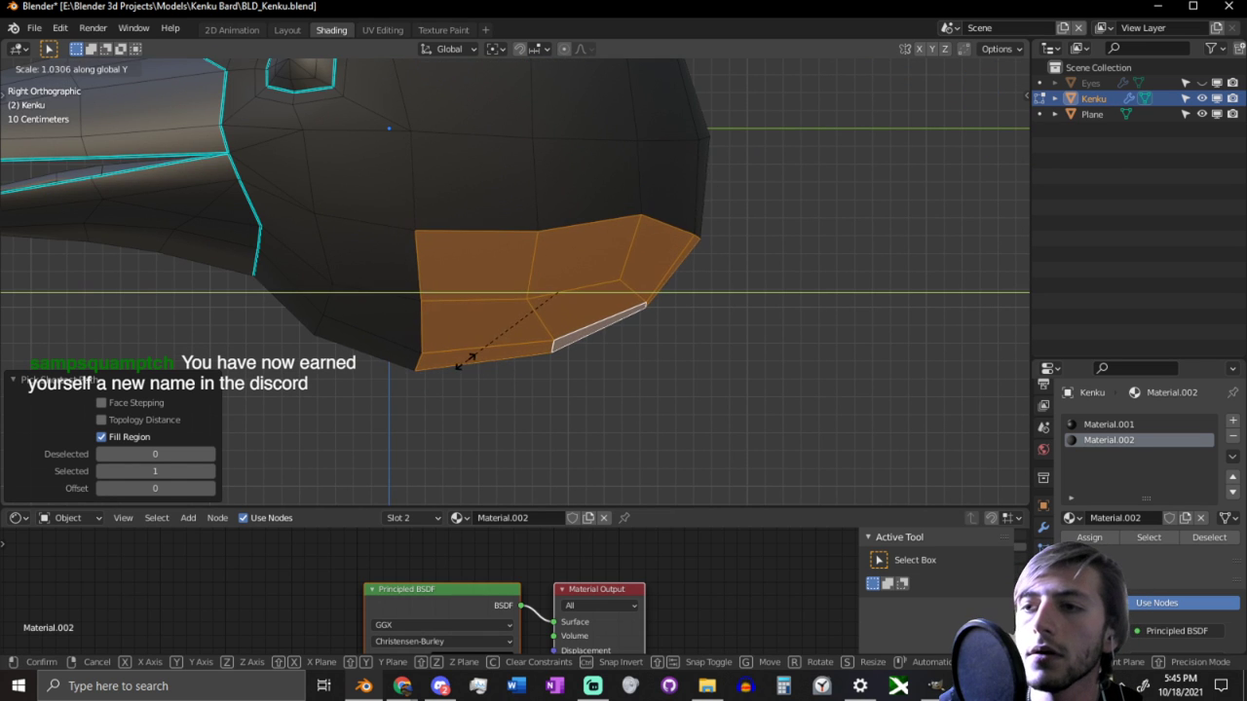
{"action": "left_click", "coordinate": [403, 357]}
{"action": "key", "text": "g"}
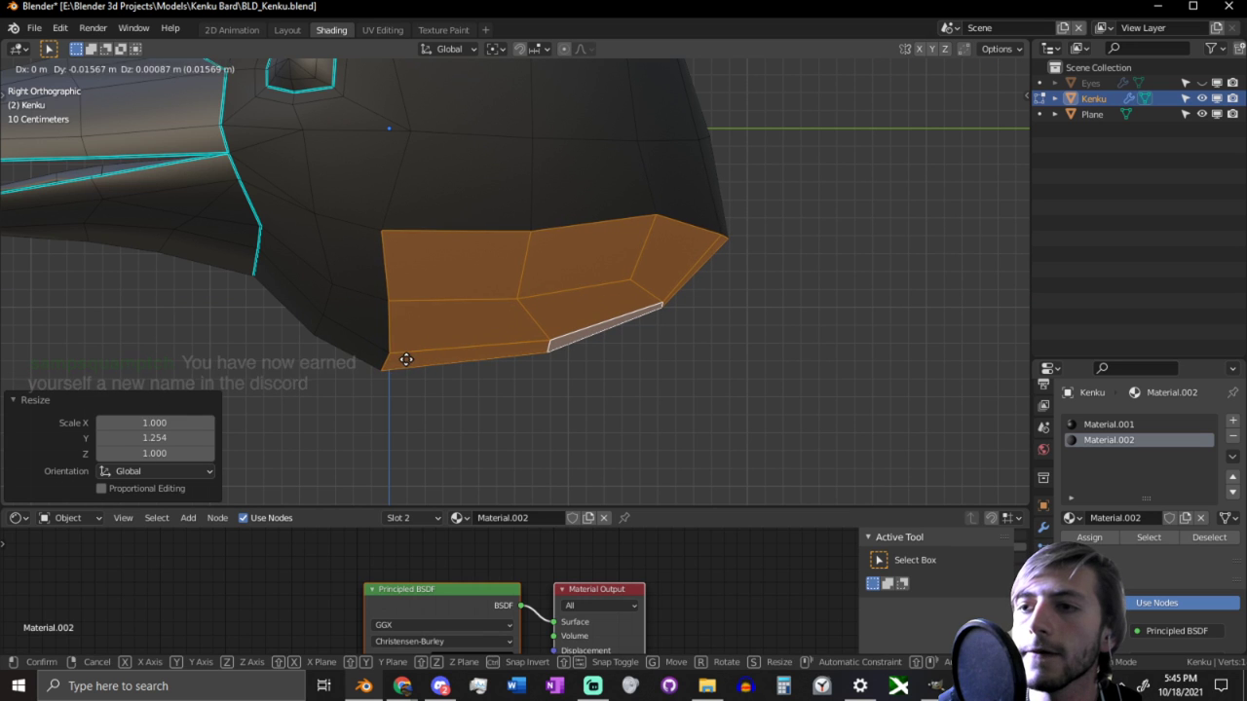
{"action": "left_click", "coordinate": [394, 352]}
Step: Extrude the selected underside faces about 0.383 m downward to start the neck and widen the extrusion along Y
{"action": "key", "text": "g"}
{"action": "key", "text": "z"}
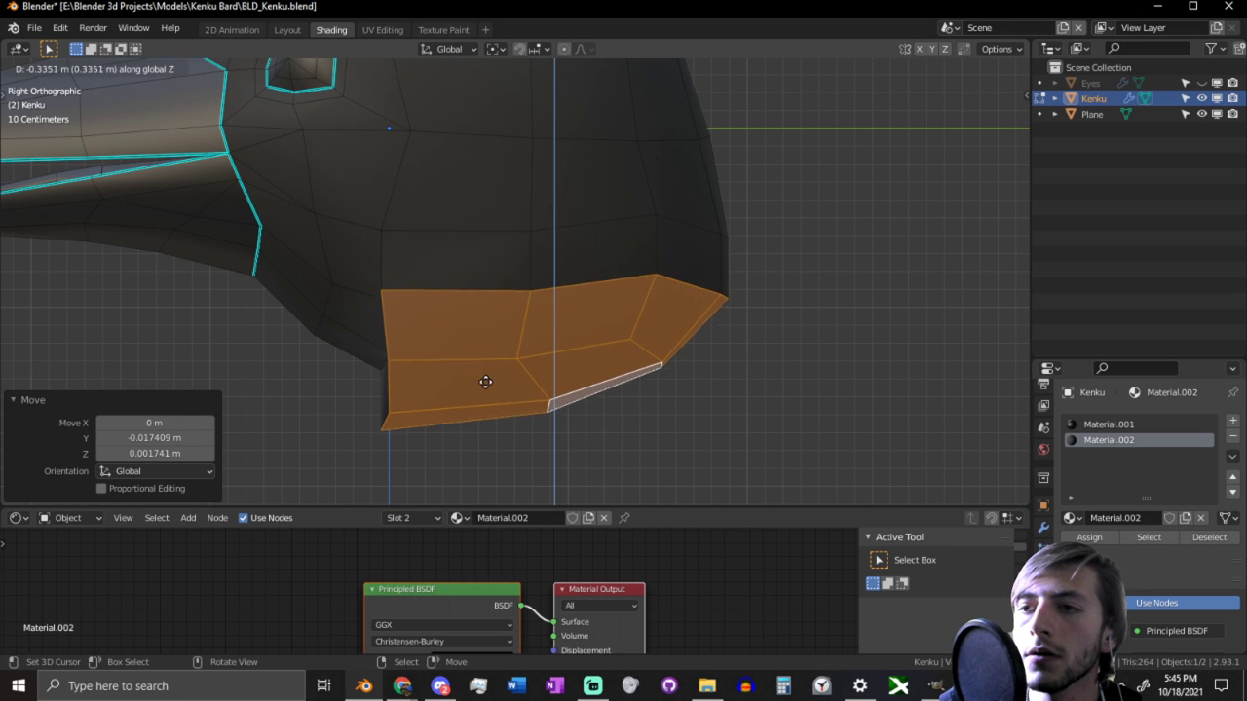
{"action": "left_click", "coordinate": [487, 388]}
{"action": "key", "text": "s"}
{"action": "key", "text": "y"}
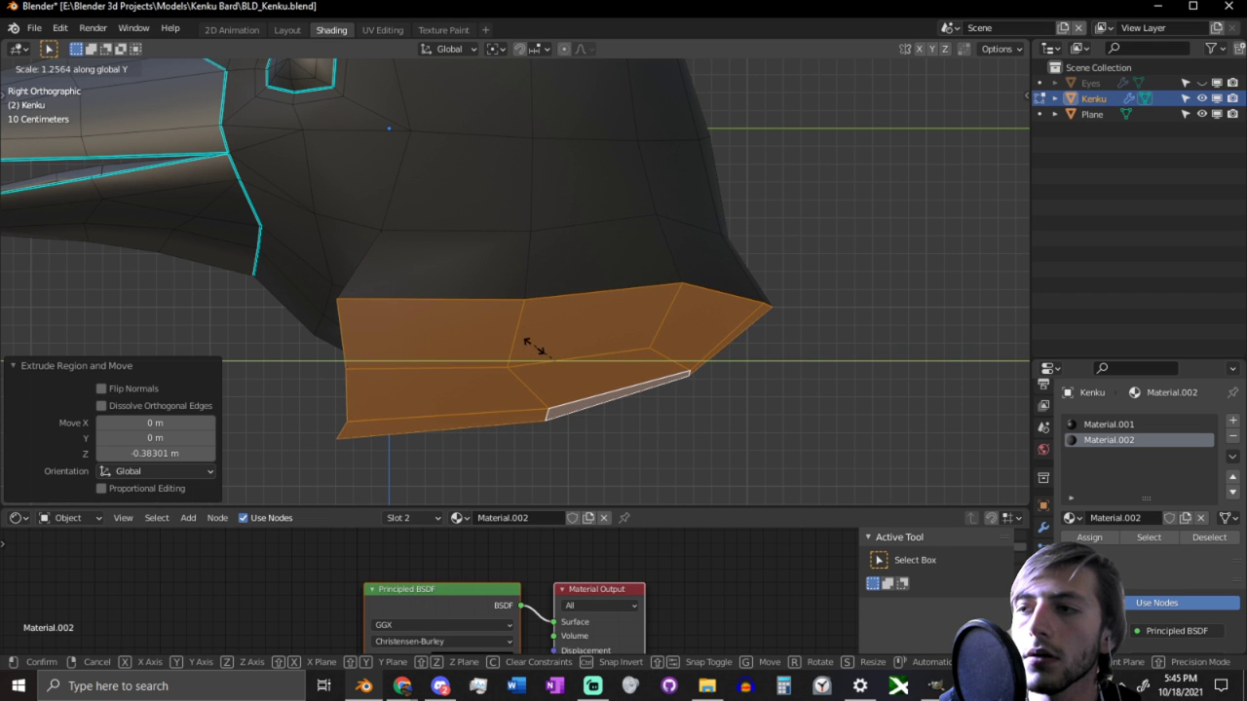
{"action": "left_click", "coordinate": [500, 354]}
Step: Leave Edit Mode and switch the Kenku mesh to Sculpt Mode
{"action": "mouse_move", "coordinate": [501, 354]}
{"action": "middle_mouse_down"}
{"action": "mouse_move", "coordinate": [568, 337]}
{"action": "mouse_move", "coordinate": [533, 327]}
{"action": "mouse_move", "coordinate": [512, 340]}
{"action": "middle_mouse_up"}
{"action": "key", "text": "Tab"}
{"action": "scroll", "coordinate": [513, 340], "scroll_direction": "up", "scroll_amount": 3}
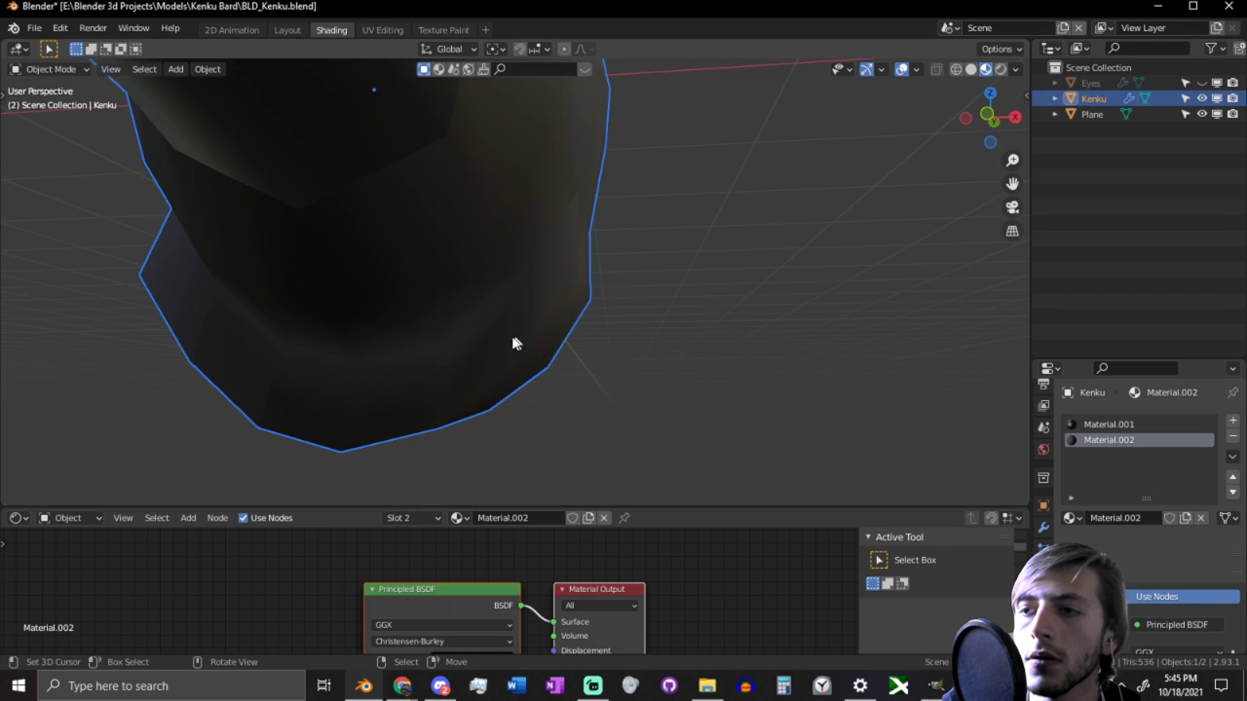
{"action": "left_click", "coordinate": [50, 71]}
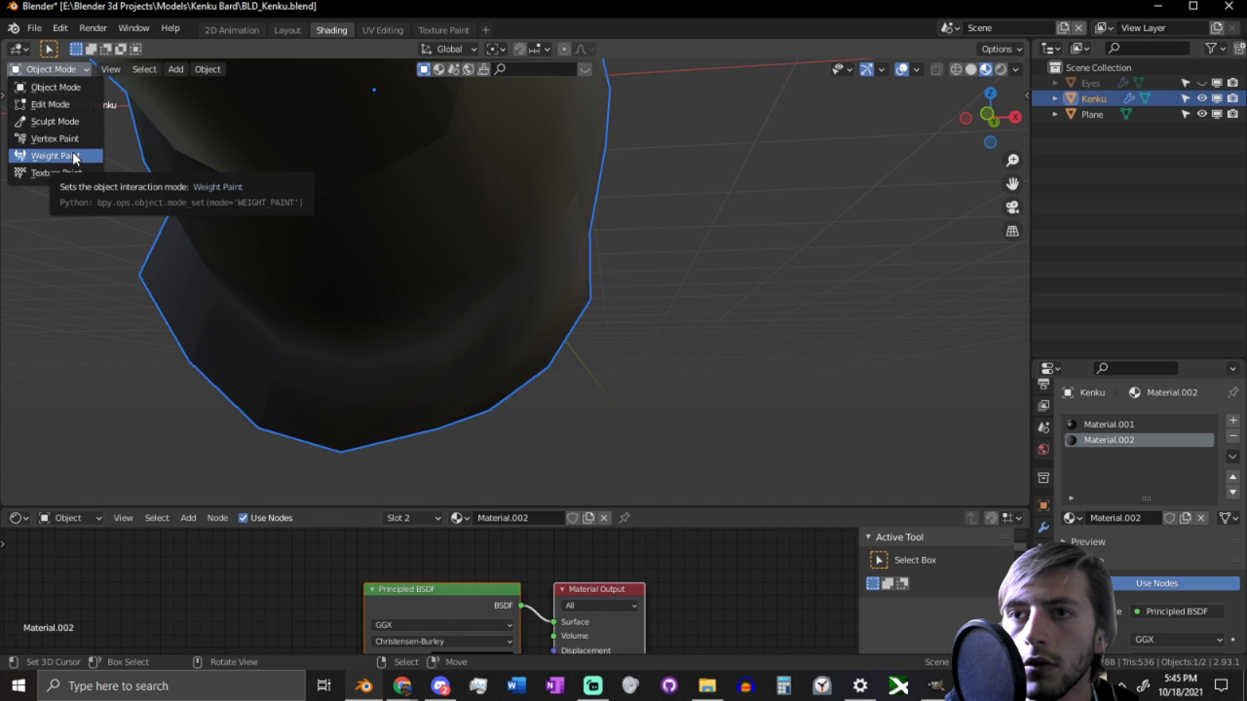
{"action": "left_click", "coordinate": [54, 121]}
{"action": "middle_click_drag", "start_coordinate": [243, 224], "coordinate": [334, 251]}
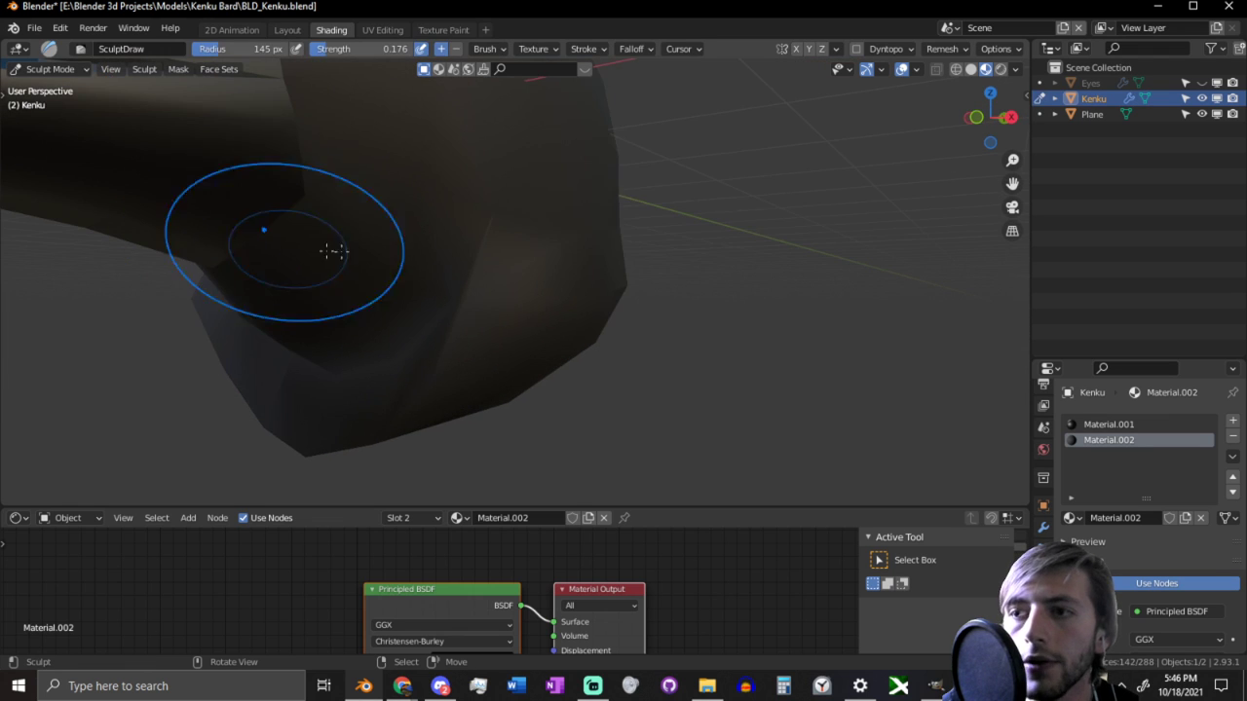
Step: Display the viewport in Solid shading with the wireframe overlay enabled
{"action": "left_click", "coordinate": [970, 70]}
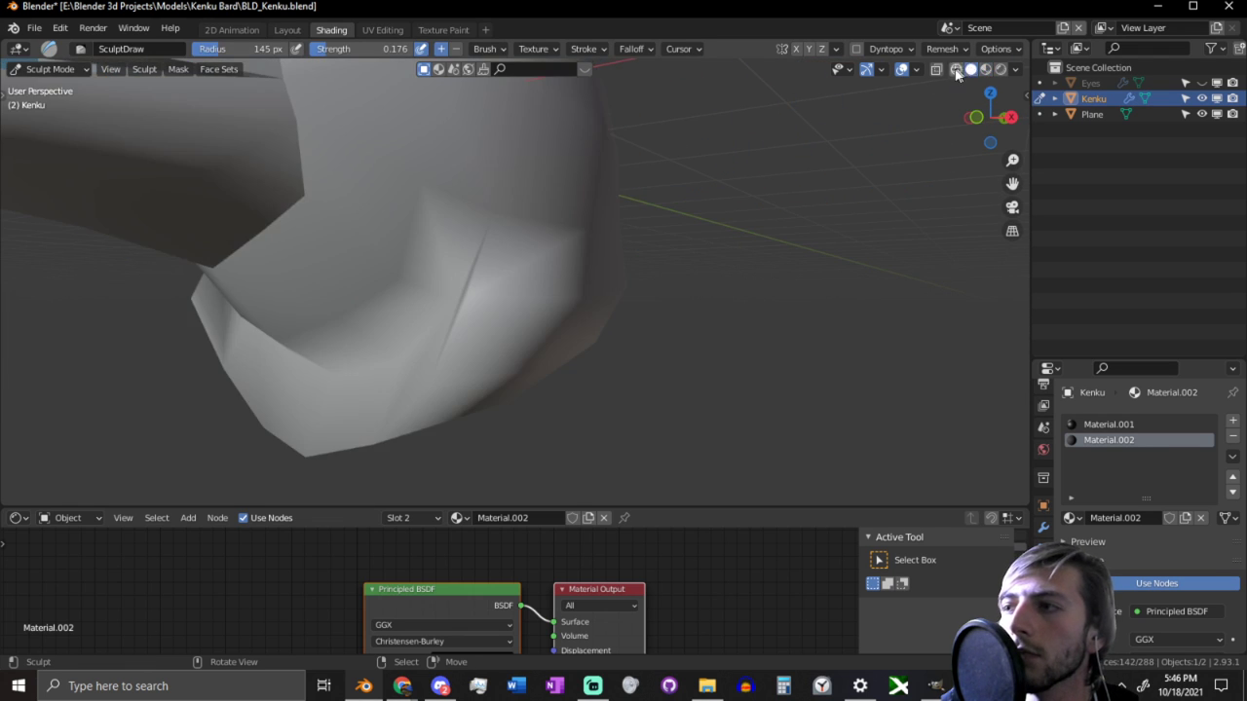
{"action": "left_click", "coordinate": [917, 70]}
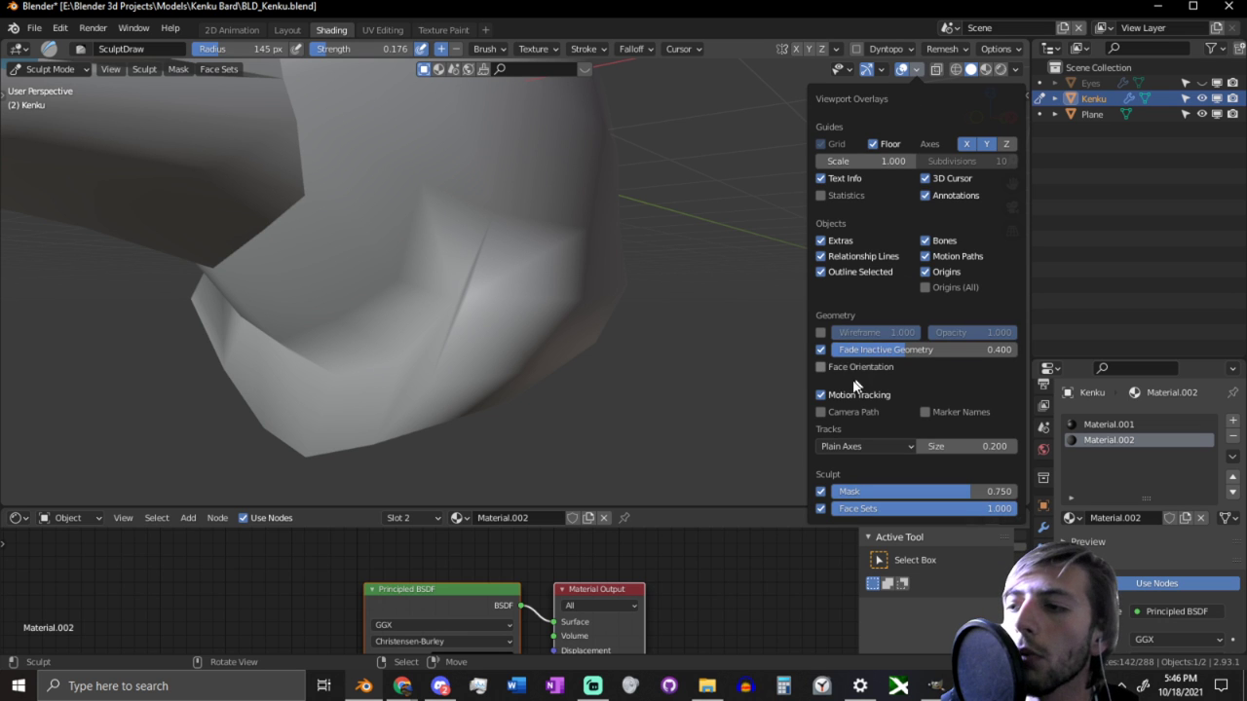
{"action": "left_click", "coordinate": [826, 332]}
{"action": "middle_click_drag", "start_coordinate": [543, 412], "coordinate": [484, 344]}
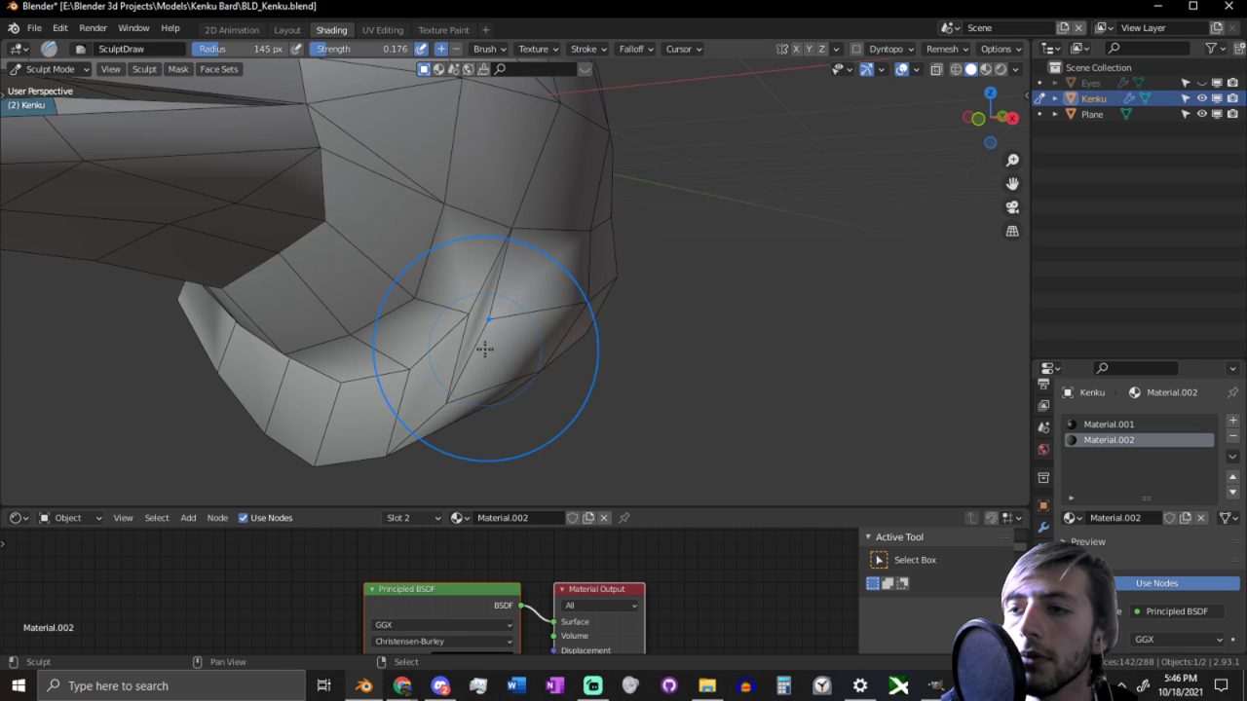
Step: Smooth the pinched geometry along the front and side of the new neck with the Smooth brush
{"action": "key", "text": "shift+a"}
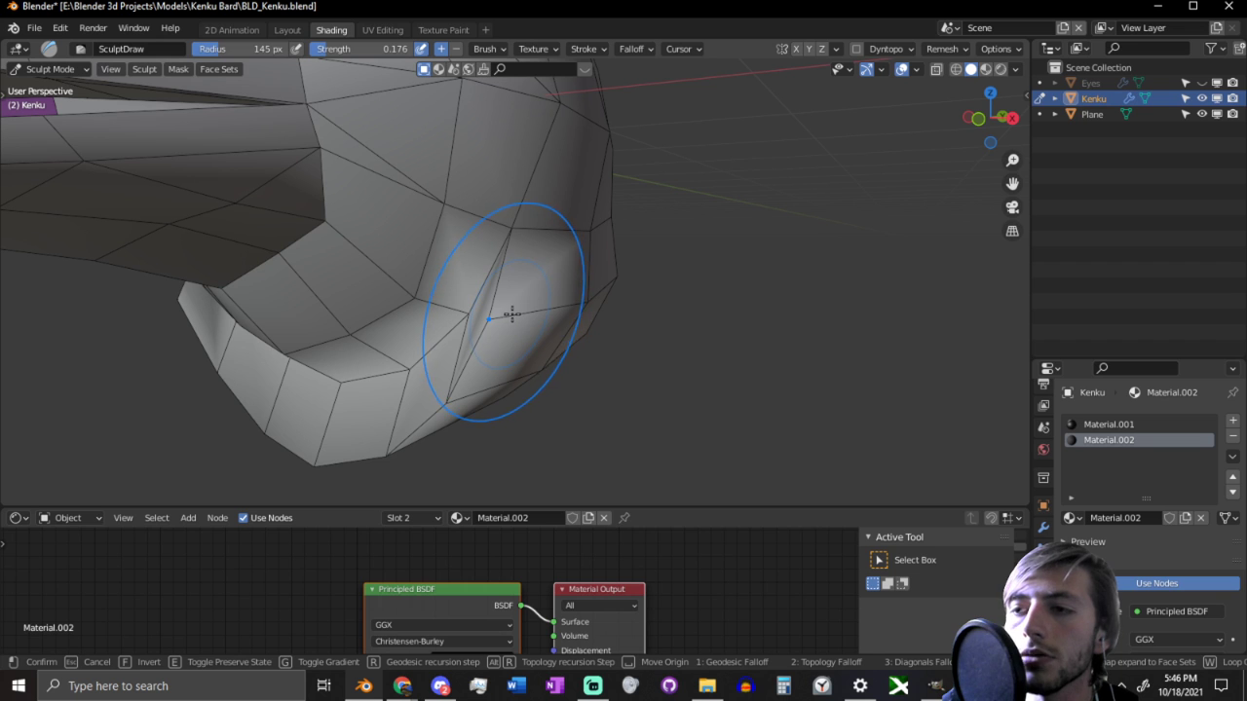
{"action": "left_click", "coordinate": [490, 302]}
{"action": "mouse_move", "coordinate": [526, 286]}
{"action": "left_mouse_down", "text": "shift"}
{"action": "mouse_move", "coordinate": [338, 372]}
{"action": "mouse_move", "coordinate": [380, 378]}
{"action": "left_mouse_up", "text": "shift"}
{"action": "middle_click_drag", "start_coordinate": [526, 374], "coordinate": [446, 376]}
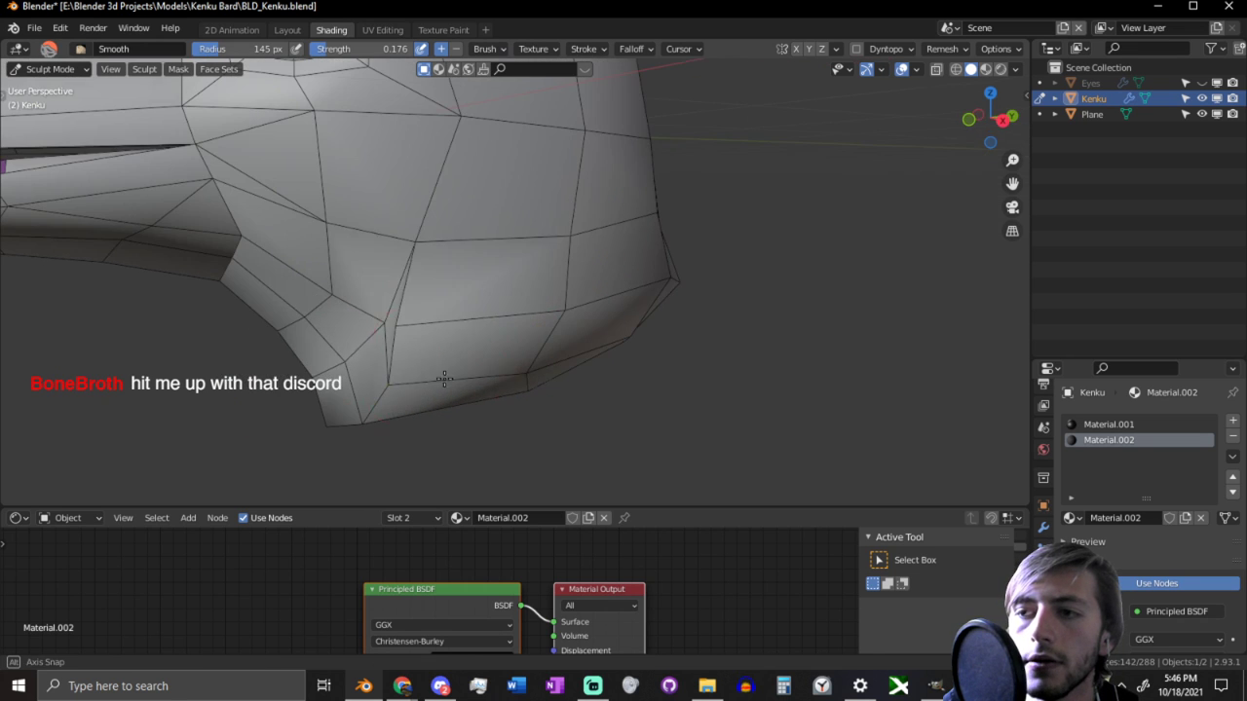
{"action": "left_click_drag", "start_coordinate": [438, 347], "coordinate": [422, 325], "text": "shift"}
{"action": "mouse_move", "coordinate": [356, 331]}
{"action": "middle_mouse_down"}
{"action": "mouse_move", "coordinate": [387, 335]}
{"action": "mouse_move", "coordinate": [433, 312]}
{"action": "mouse_move", "coordinate": [370, 328]}
{"action": "mouse_move", "coordinate": [354, 370]}
{"action": "mouse_move", "coordinate": [283, 365]}
{"action": "mouse_move", "coordinate": [481, 312]}
{"action": "mouse_move", "coordinate": [515, 323]}
{"action": "mouse_move", "coordinate": [534, 296]}
{"action": "mouse_move", "coordinate": [587, 295]}
{"action": "middle_mouse_up"}
{"action": "scroll", "coordinate": [577, 306], "scroll_direction": "up", "scroll_amount": 3}
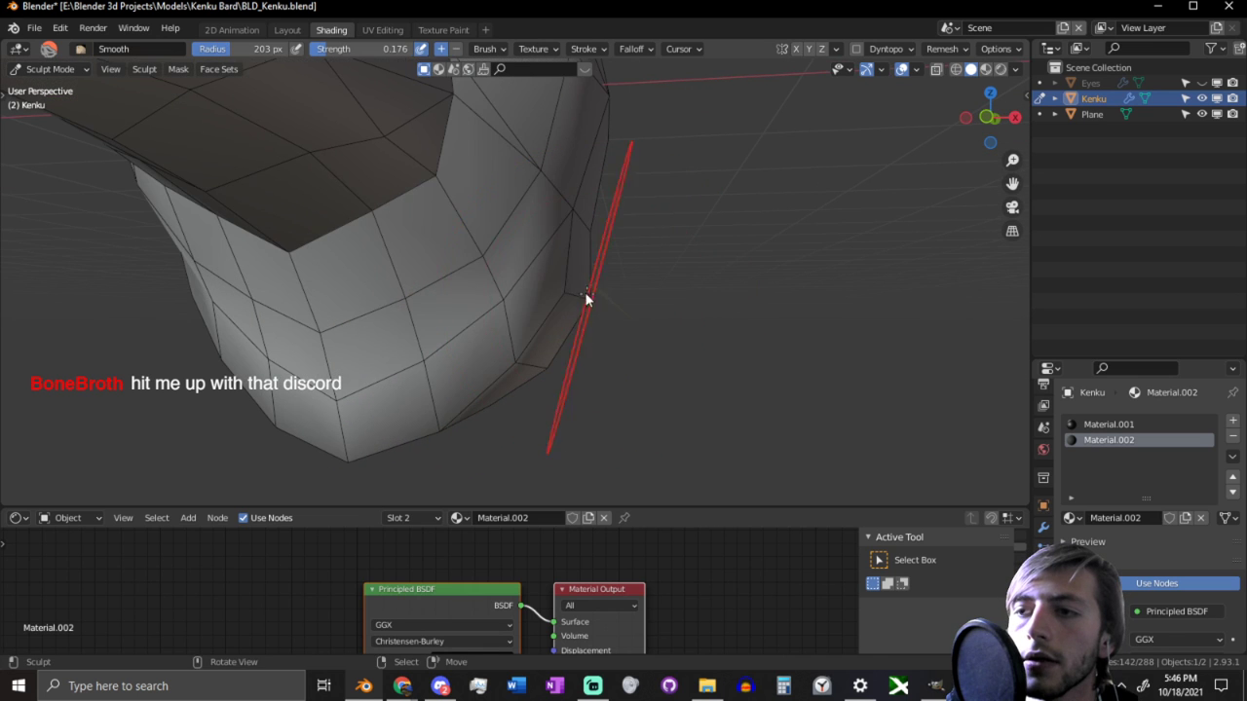
Step: Reshape the neck's front side corner below the jaw using the Grab brush with a 203 px radius
{"action": "left_click_drag", "start_coordinate": [527, 271], "coordinate": [523, 268]}
{"action": "mouse_move", "coordinate": [523, 269]}
{"action": "middle_mouse_down"}
{"action": "mouse_move", "coordinate": [370, 282]}
{"action": "mouse_move", "coordinate": [406, 293]}
{"action": "middle_mouse_up"}
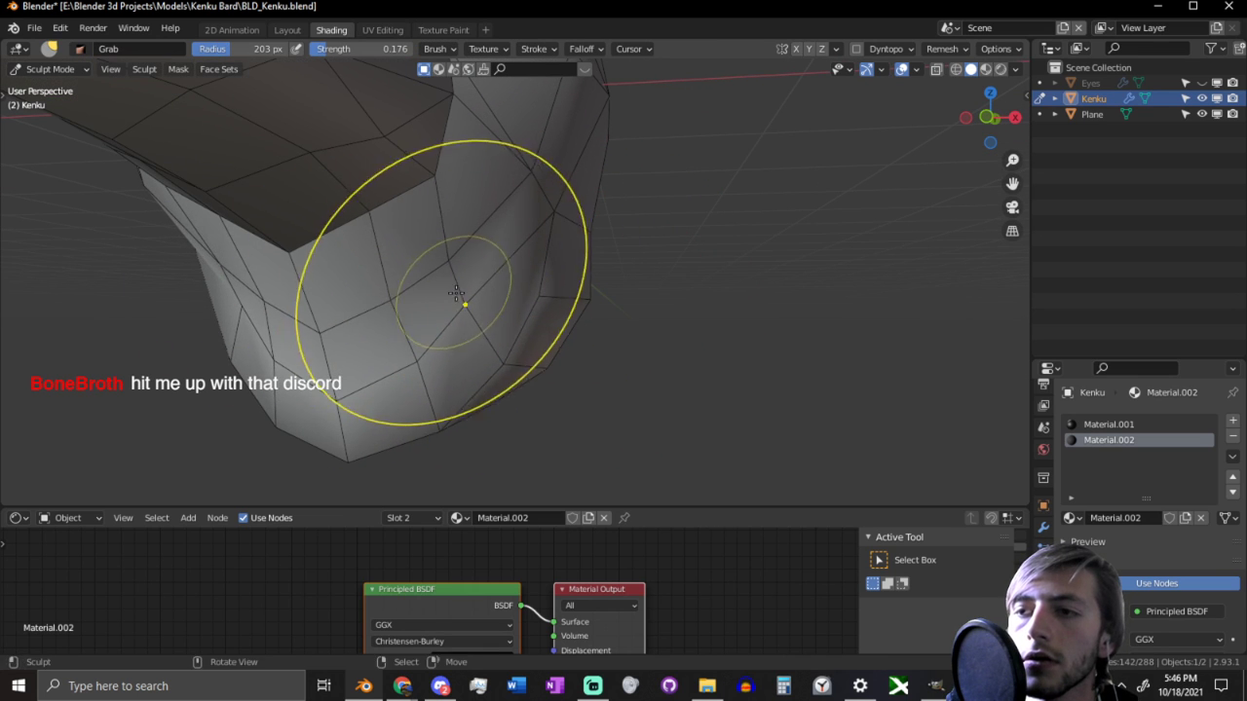
{"action": "middle_click_drag", "start_coordinate": [528, 275], "coordinate": [358, 340]}
{"action": "left_click_drag", "start_coordinate": [359, 340], "coordinate": [355, 341]}
{"action": "middle_click_drag", "start_coordinate": [362, 337], "coordinate": [437, 312]}
{"action": "left_click_drag", "start_coordinate": [435, 313], "coordinate": [354, 325]}
{"action": "middle_click_drag", "start_coordinate": [425, 316], "coordinate": [381, 322]}
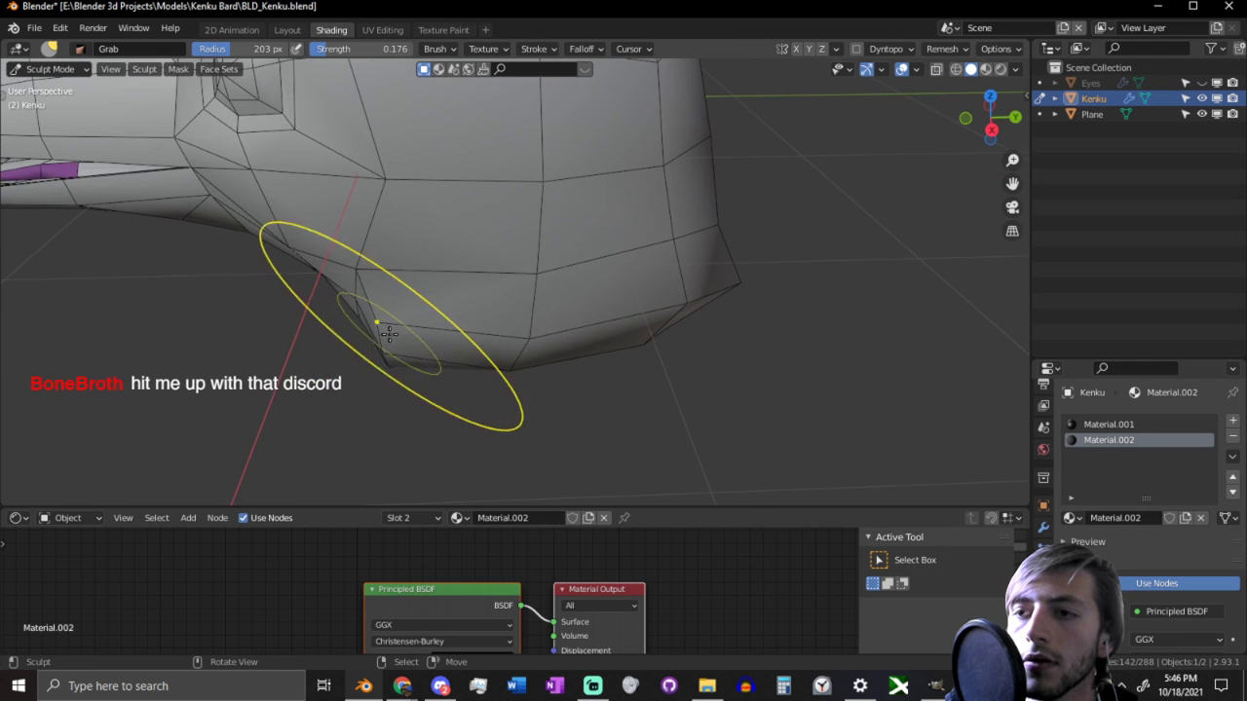
Step: Enlarge the Grab brush radius to 253 px and examine the neck from the front and underneath
{"action": "key", "text": "f"}
{"action": "left_click", "coordinate": [428, 339]}
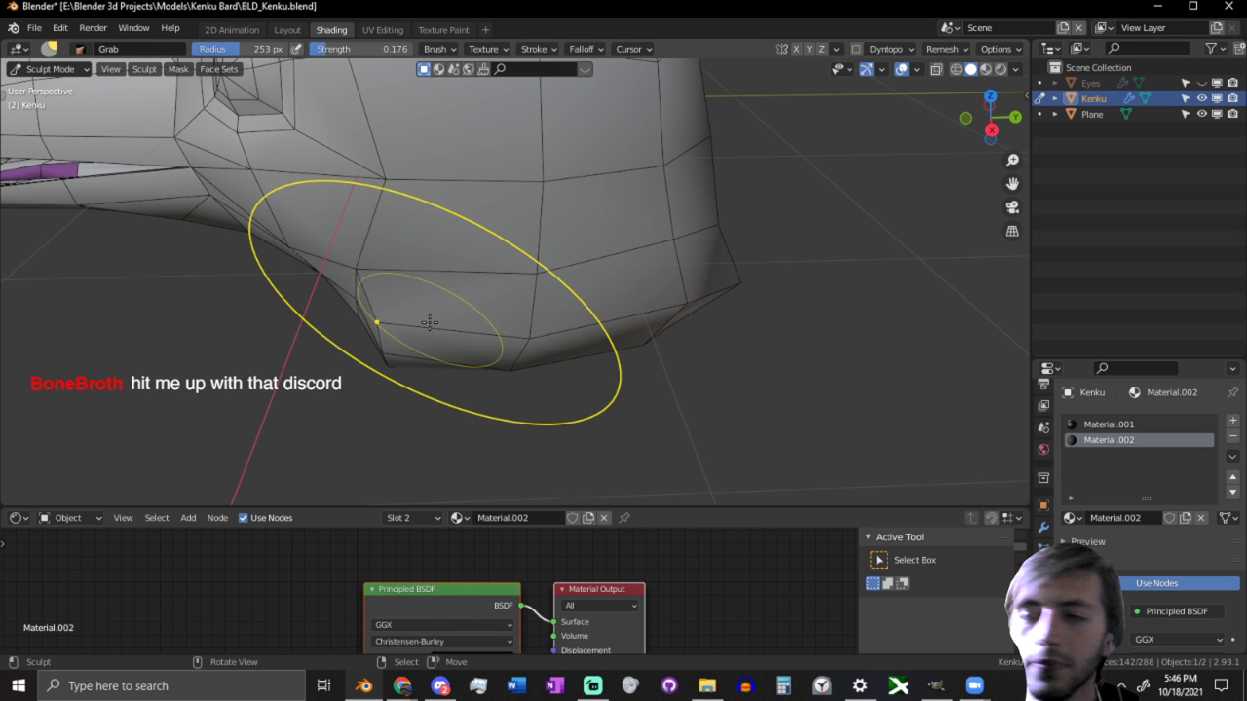
{"action": "mouse_move", "coordinate": [431, 325]}
{"action": "middle_mouse_down"}
{"action": "mouse_move", "coordinate": [412, 311]}
{"action": "mouse_move", "coordinate": [488, 306]}
{"action": "middle_mouse_up"}
{"action": "mouse_move", "coordinate": [588, 275]}
{"action": "middle_mouse_down"}
{"action": "mouse_move", "coordinate": [404, 301]}
{"action": "mouse_move", "coordinate": [487, 289]}
{"action": "middle_mouse_up"}
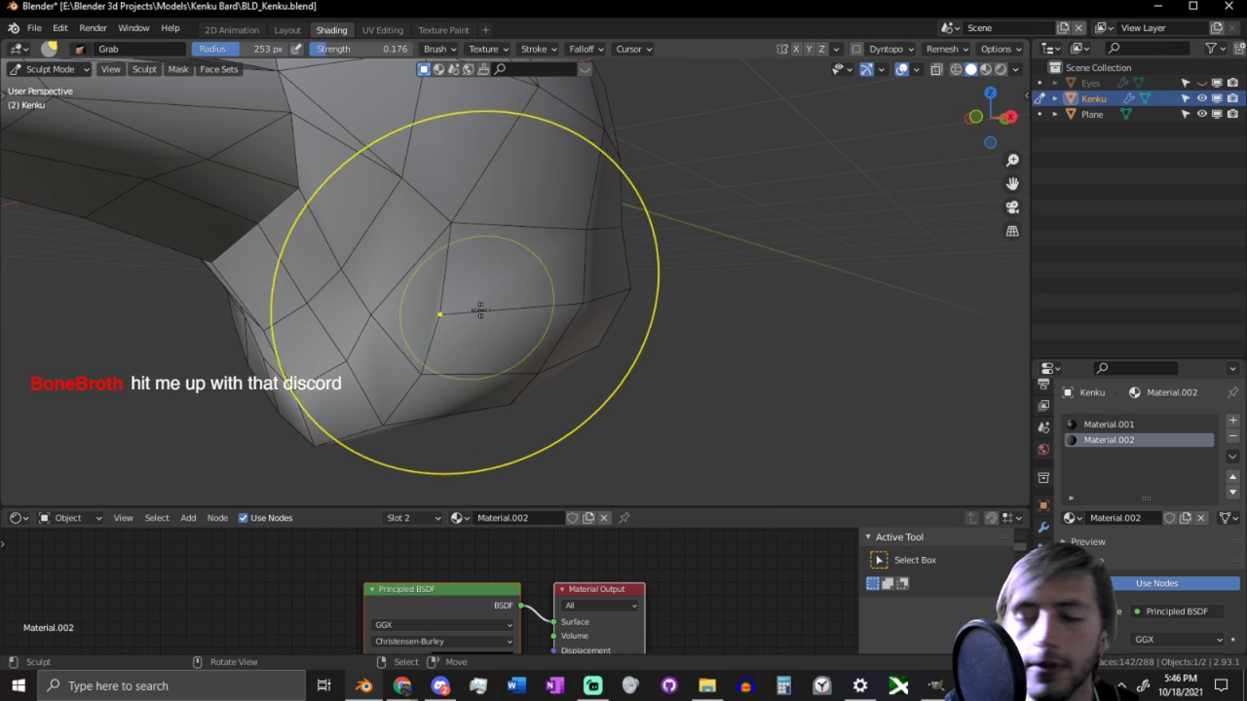
{"action": "mouse_move", "coordinate": [478, 309]}
{"action": "middle_mouse_down"}
{"action": "mouse_move", "coordinate": [545, 276]}
{"action": "mouse_move", "coordinate": [591, 194]}
{"action": "mouse_move", "coordinate": [454, 282]}
{"action": "mouse_move", "coordinate": [478, 272]}
{"action": "mouse_move", "coordinate": [500, 294]}
{"action": "mouse_move", "coordinate": [546, 283]}
{"action": "mouse_move", "coordinate": [446, 240]}
{"action": "mouse_move", "coordinate": [576, 225]}
{"action": "mouse_move", "coordinate": [537, 272]}
{"action": "mouse_move", "coordinate": [529, 220]}
{"action": "mouse_move", "coordinate": [543, 211]}
{"action": "middle_mouse_up"}
Step: In Edit Mode, select the two lower edges beside the neck's front centre line and move them about 0.042 m forward and 0.015 m down
{"action": "key", "text": "Tab"}
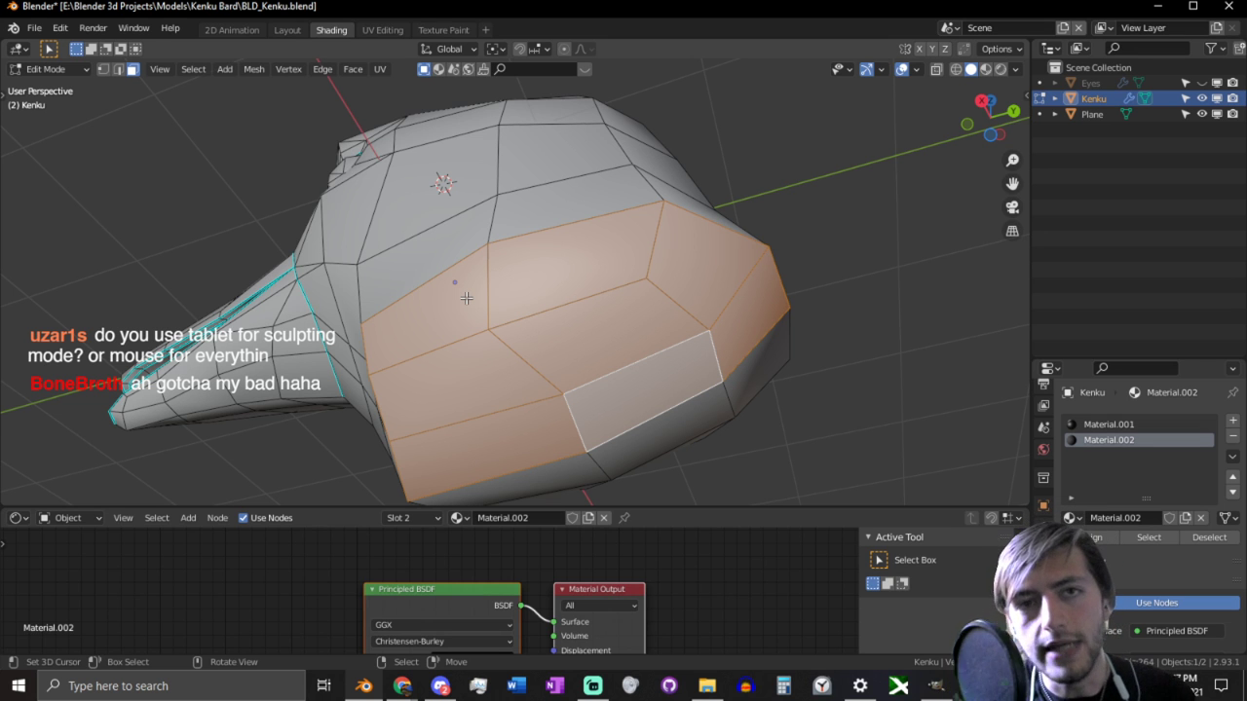
{"action": "middle_click_drag", "start_coordinate": [467, 298], "coordinate": [493, 303]}
{"action": "key", "text": "2"}
{"action": "left_click", "coordinate": [440, 248]}
{"action": "left_click", "coordinate": [467, 292], "text": "shift"}
{"action": "scroll", "coordinate": [536, 252], "scroll_direction": "up", "scroll_amount": 2}
{"action": "left_click", "coordinate": [468, 275]}
{"action": "left_click", "coordinate": [509, 325], "text": "shift"}
{"action": "key", "text": "g"}
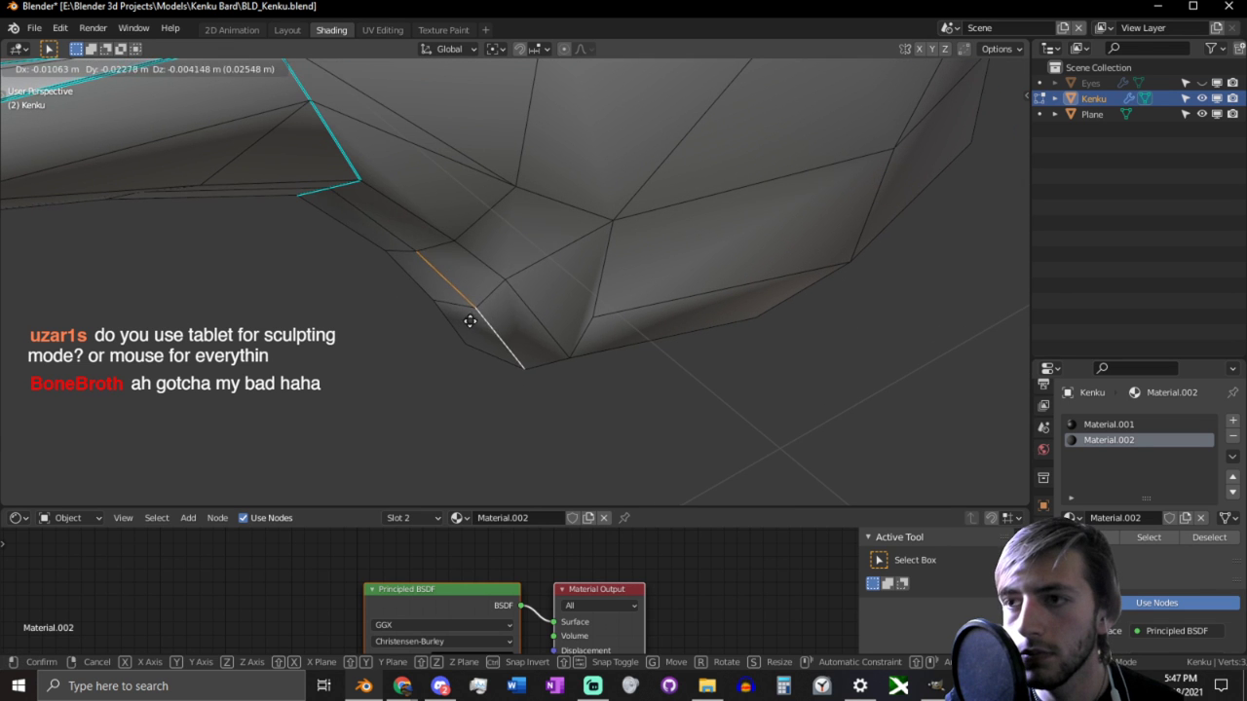
{"action": "left_click", "coordinate": [421, 359]}
{"action": "middle_click_drag", "start_coordinate": [421, 359], "coordinate": [596, 277]}
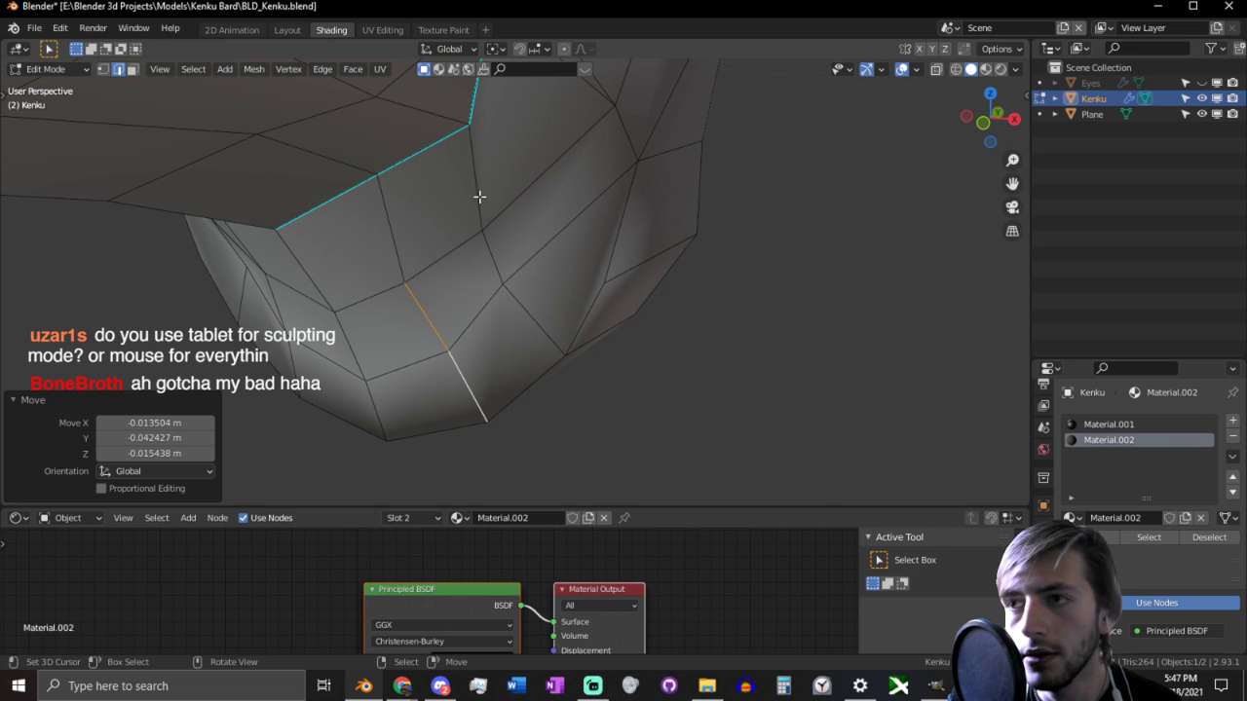
Step: Move the edge running from the lower beak's seam down the neck about 0.016 m upward and 0.009 m inward
{"action": "left_click", "coordinate": [480, 197], "text": "shift"}
{"action": "middle_click_drag", "start_coordinate": [479, 197], "coordinate": [496, 237]}
{"action": "key", "text": "g"}
{"action": "left_click", "coordinate": [571, 259]}
{"action": "middle_click_drag", "start_coordinate": [571, 259], "coordinate": [448, 235]}
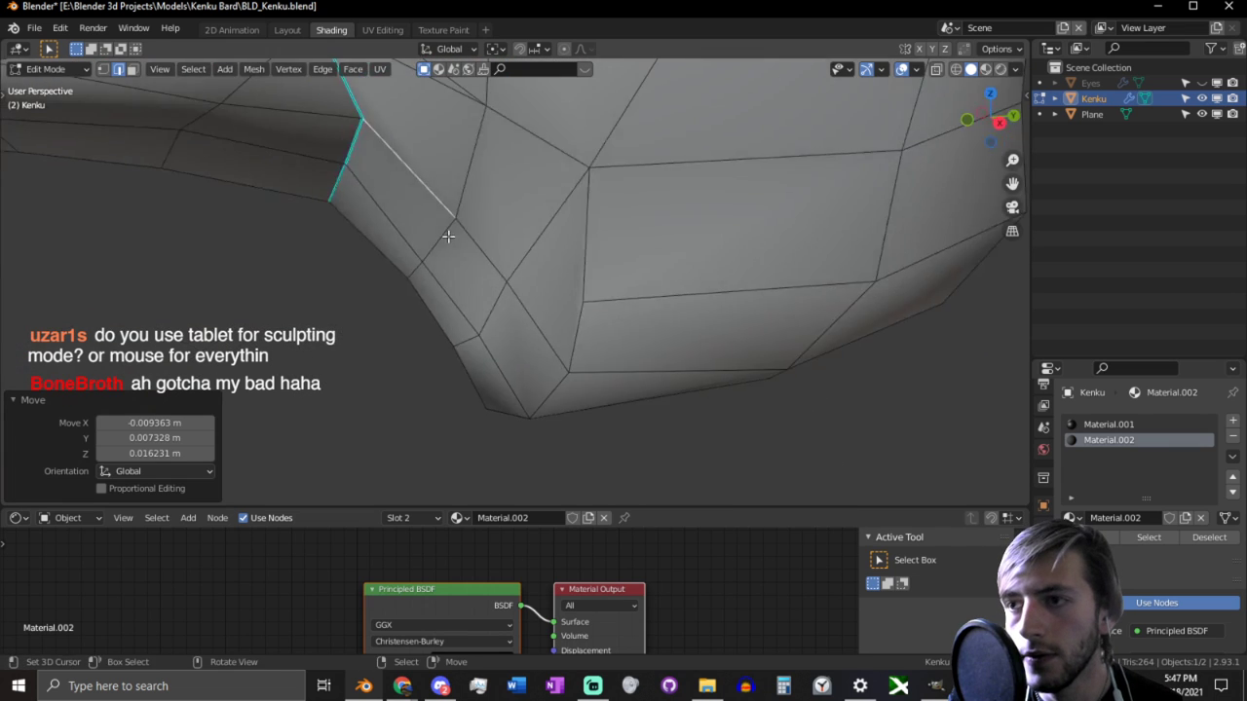
Step: Switch to Sculpt Mode and examine the overall shape of the head and neck
{"action": "scroll", "coordinate": [448, 235], "scroll_direction": "down", "scroll_amount": 4}
{"action": "mouse_move", "coordinate": [570, 269]}
{"action": "middle_mouse_down"}
{"action": "mouse_move", "coordinate": [597, 308]}
{"action": "mouse_move", "coordinate": [827, 306]}
{"action": "middle_mouse_up"}
{"action": "key", "text": "ctrl+Tab"}
{"action": "scroll", "coordinate": [597, 308], "scroll_direction": "down", "scroll_amount": 4}
{"action": "scroll", "coordinate": [615, 308], "scroll_direction": "up", "scroll_amount": 4}
{"action": "scroll", "coordinate": [668, 309], "scroll_direction": "down", "scroll_amount": 10}
{"action": "scroll", "coordinate": [718, 302], "scroll_direction": "up", "scroll_amount": 4}
{"action": "scroll", "coordinate": [718, 303], "scroll_direction": "up", "scroll_amount": 1}
{"action": "middle_click_drag", "start_coordinate": [718, 303], "coordinate": [597, 248]}
{"action": "scroll", "coordinate": [643, 305], "scroll_direction": "up", "scroll_amount": 4}
{"action": "scroll", "coordinate": [640, 297], "scroll_direction": "up", "scroll_amount": 3}
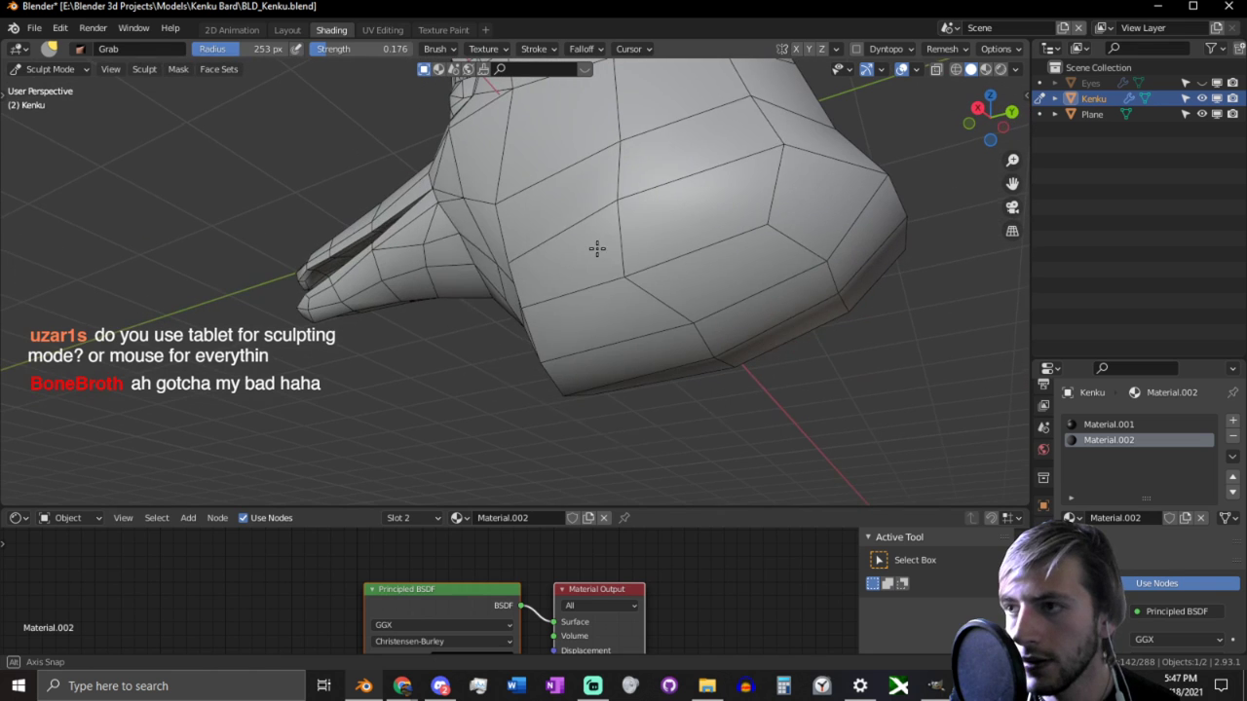
Step: Return to Edit Mode, select the faces on the underside of the neck and flatten them to 0.7 along Z
{"action": "key", "text": "Tab"}
{"action": "key", "text": "3"}
{"action": "left_click", "coordinate": [638, 292]}
{"action": "middle_click_drag", "start_coordinate": [653, 301], "coordinate": [634, 328]}
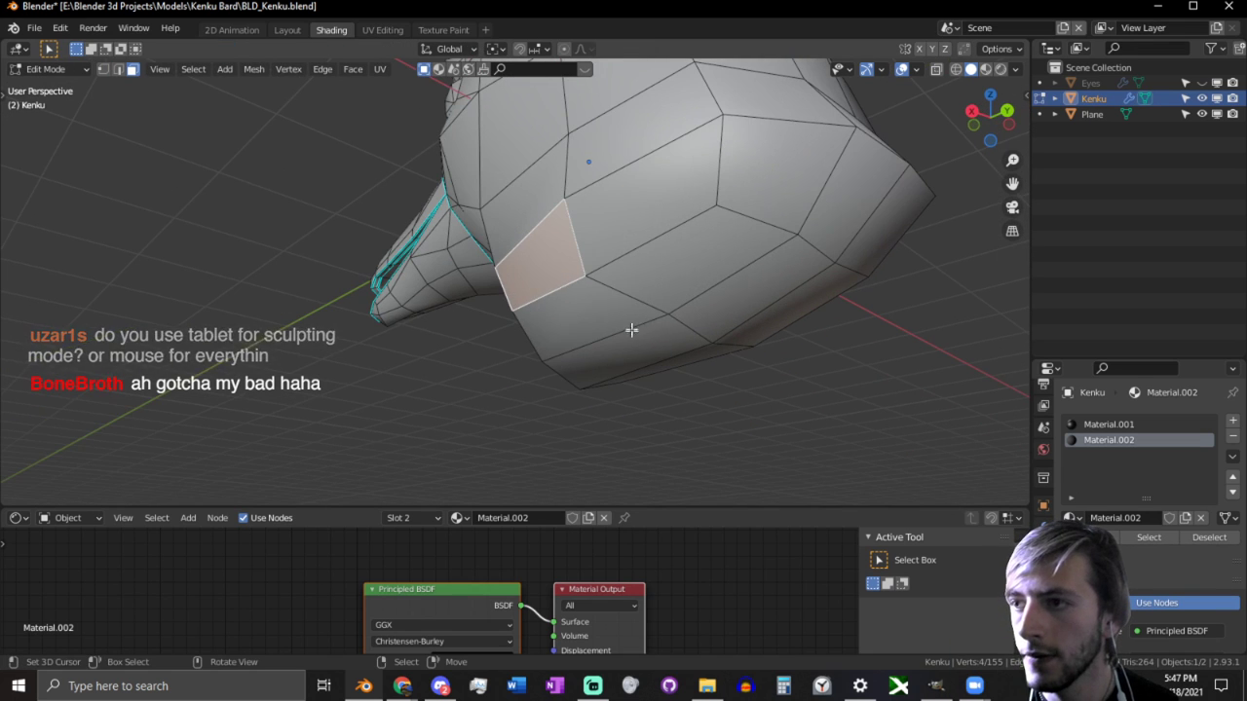
{"action": "left_click", "coordinate": [832, 240], "text": "ctrl+shift"}
{"action": "key", "text": "s"}
{"action": "key", "text": "z"}
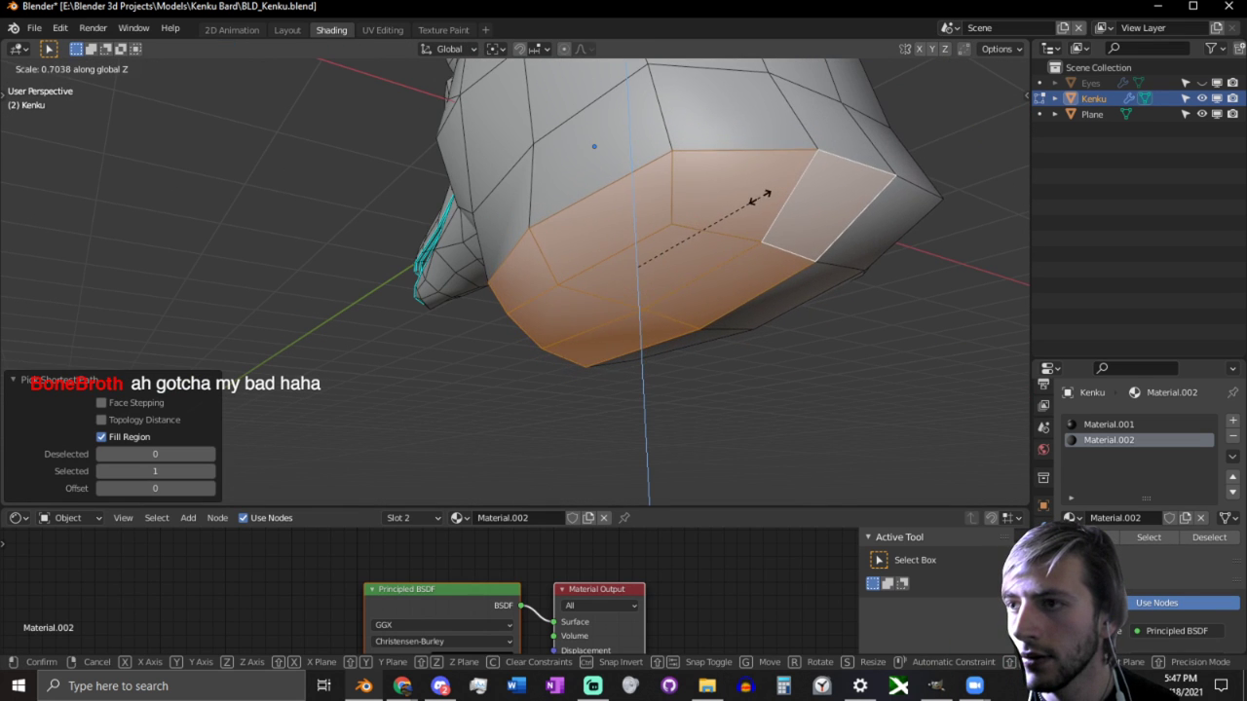
{"action": "left_click", "coordinate": [756, 200]}
{"action": "middle_click_drag", "start_coordinate": [756, 200], "coordinate": [896, 267]}
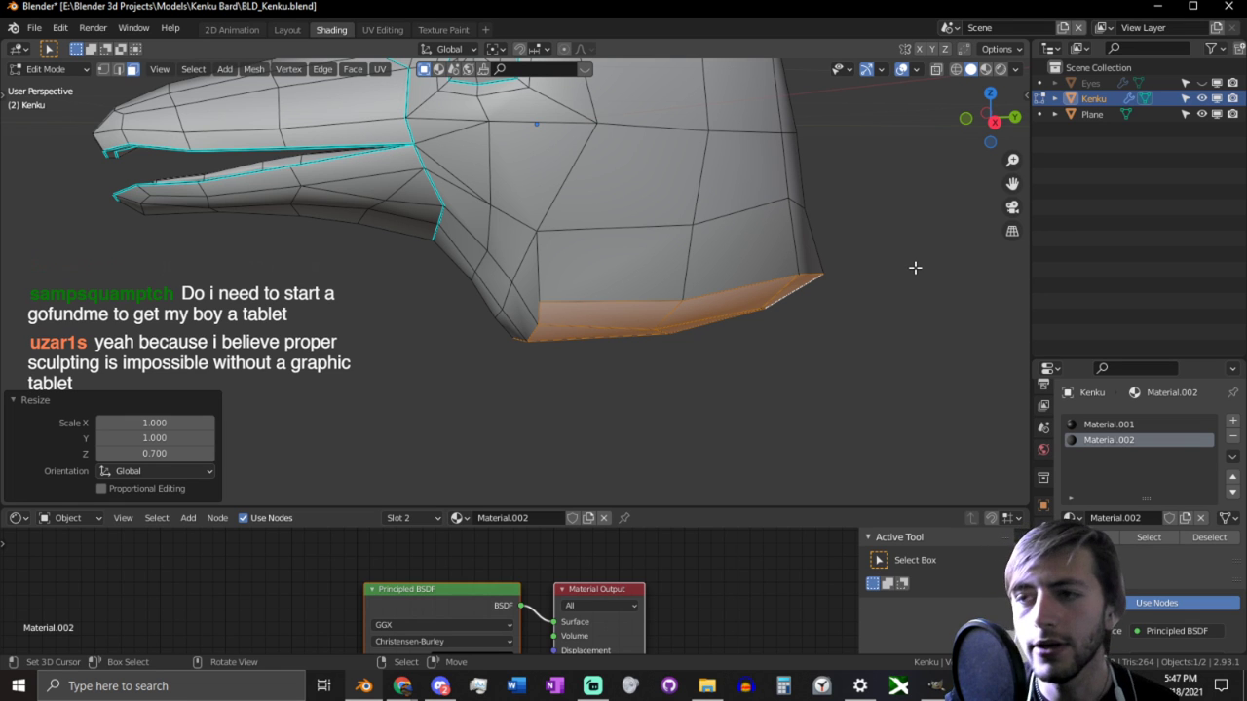
{"action": "middle_click_drag", "start_coordinate": [729, 309], "coordinate": [683, 303]}
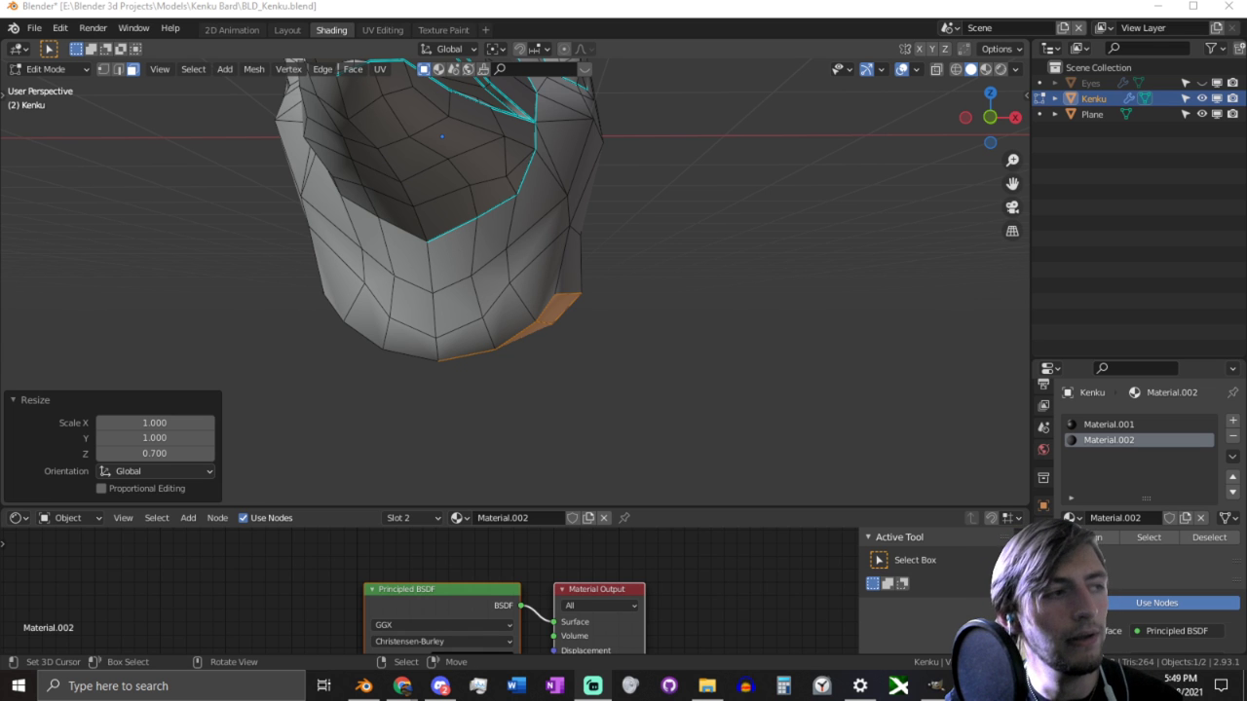
Step: Select the vertex at the neck's lower front side corner and move it about 0.078 m outward along X
{"action": "middle_click_drag", "start_coordinate": [543, 348], "coordinate": [613, 292]}
{"action": "key", "text": "1"}
{"action": "left_click", "coordinate": [568, 295]}
{"action": "key", "text": "g"}
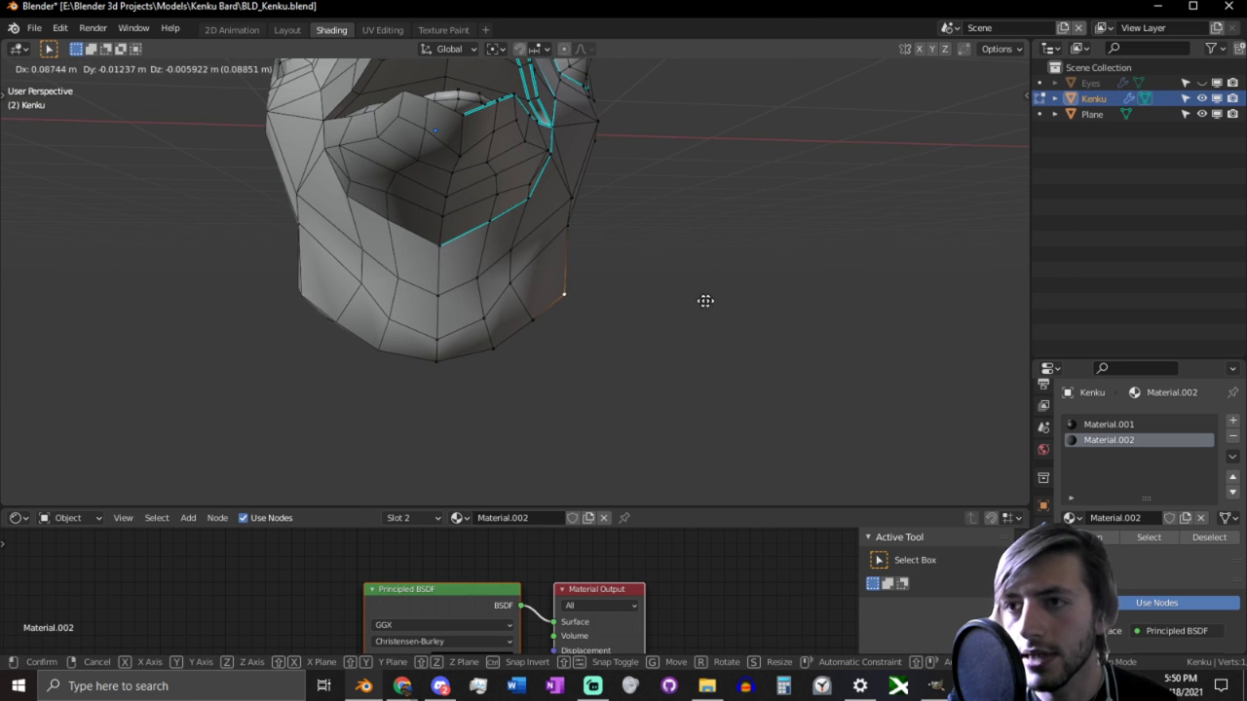
{"action": "left_click", "coordinate": [710, 303]}
{"action": "middle_click_drag", "start_coordinate": [710, 303], "coordinate": [576, 316]}
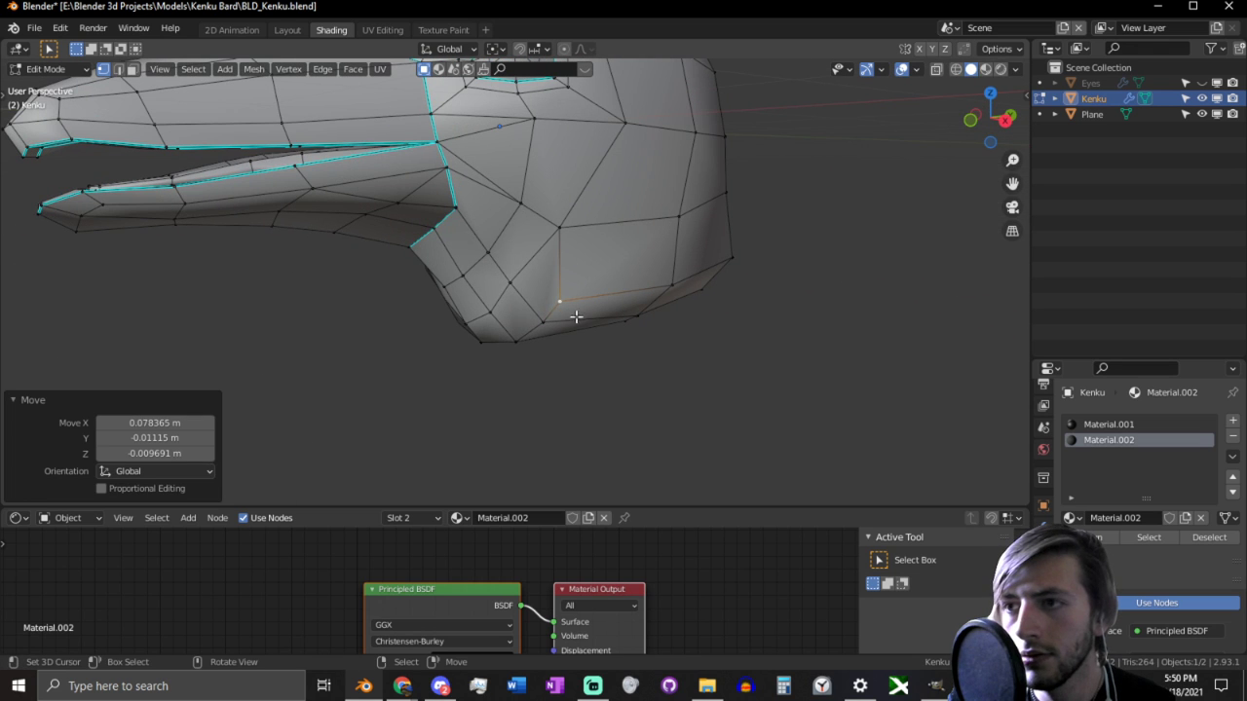
Step: Select the upper pair of edges running down the throat just below the beak seam and move them slightly up and back in side view
{"action": "key", "text": "2"}
{"action": "left_click", "coordinate": [471, 288]}
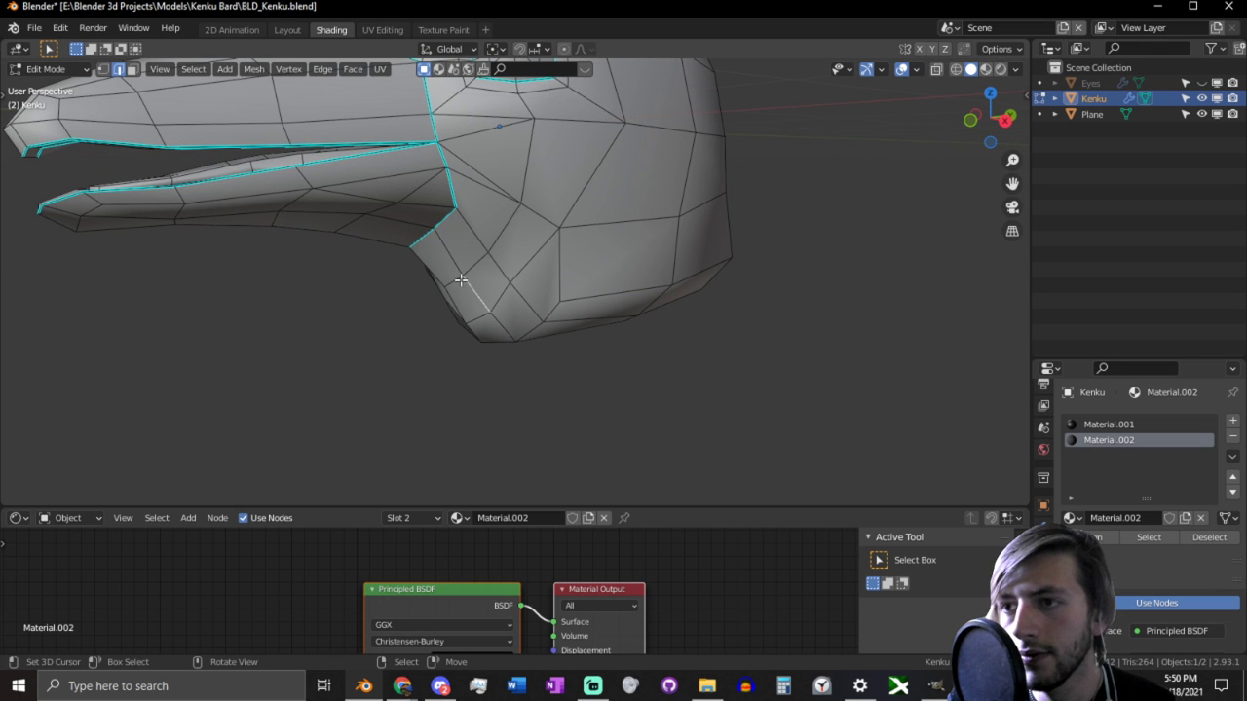
{"action": "key", "text": "KP_3"}
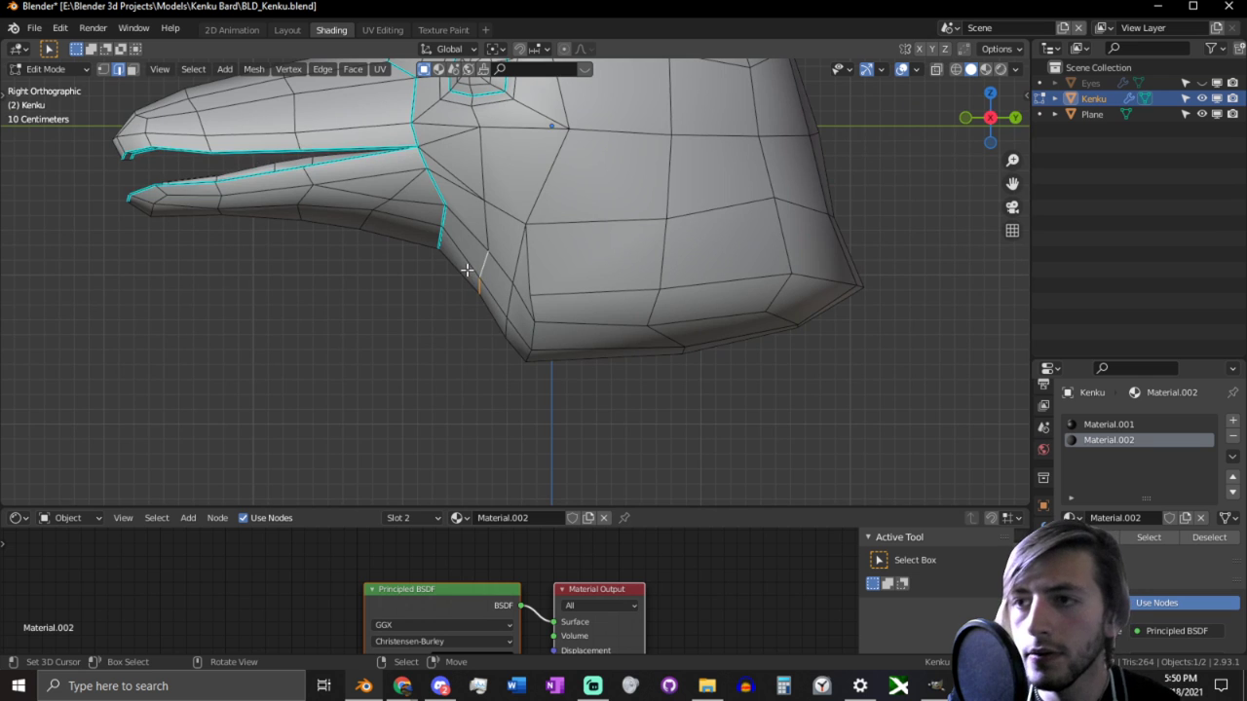
{"action": "scroll", "coordinate": [467, 270], "scroll_direction": "up", "scroll_amount": 3}
{"action": "key", "text": "g"}
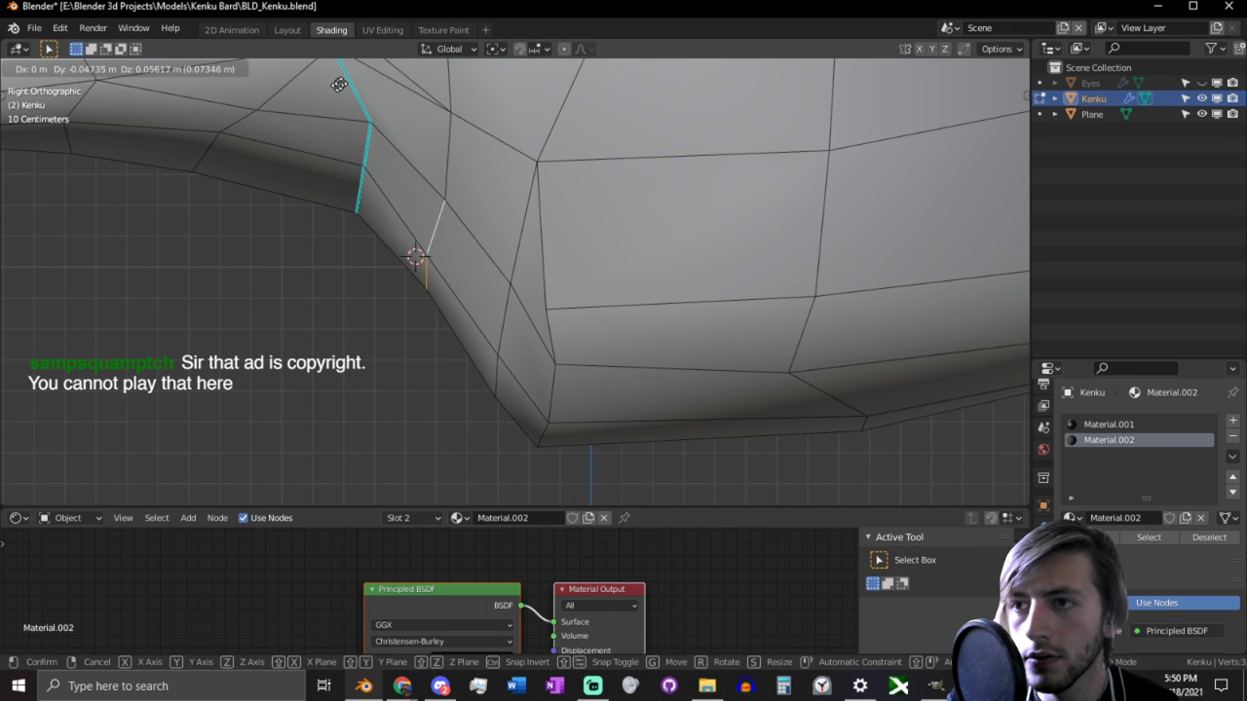
{"action": "left_click", "coordinate": [417, 426]}
Step: Scale the lower throat edge pair to about 0.5 along Z and move it about 0.082 m up and 0.019 m forward
{"action": "right_click", "coordinate": [495, 378]}
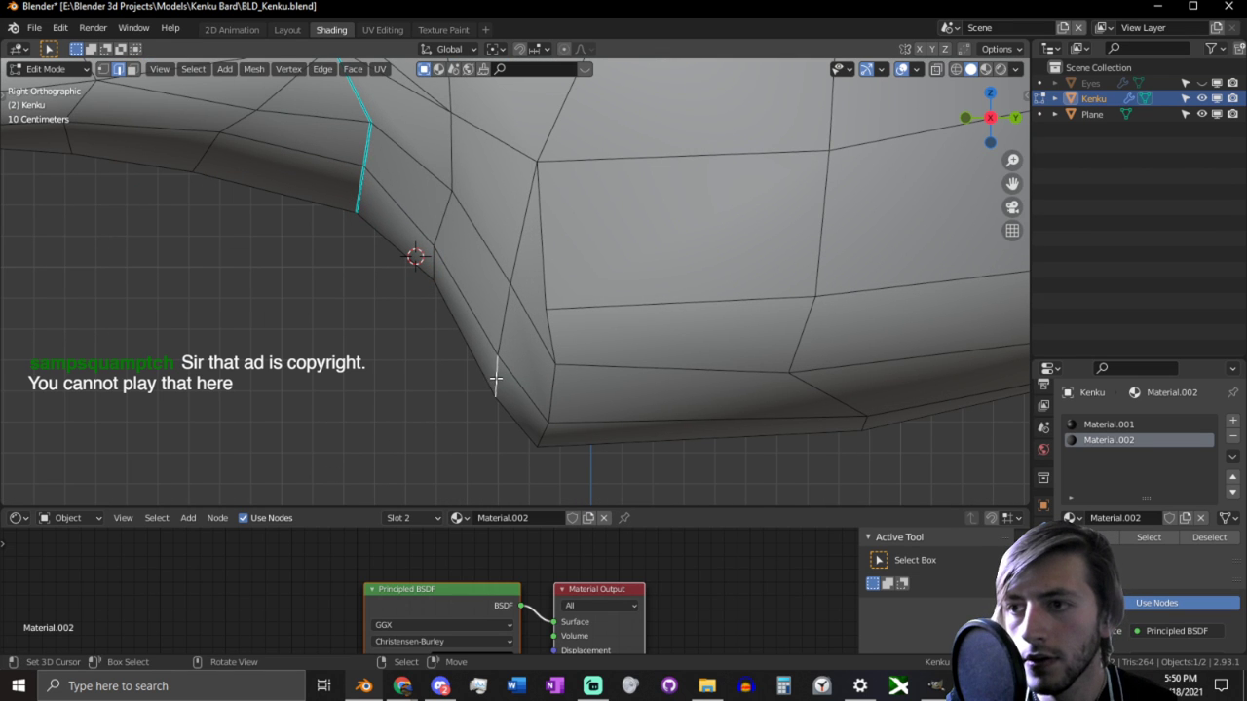
{"action": "left_click", "coordinate": [501, 326], "text": "shift"}
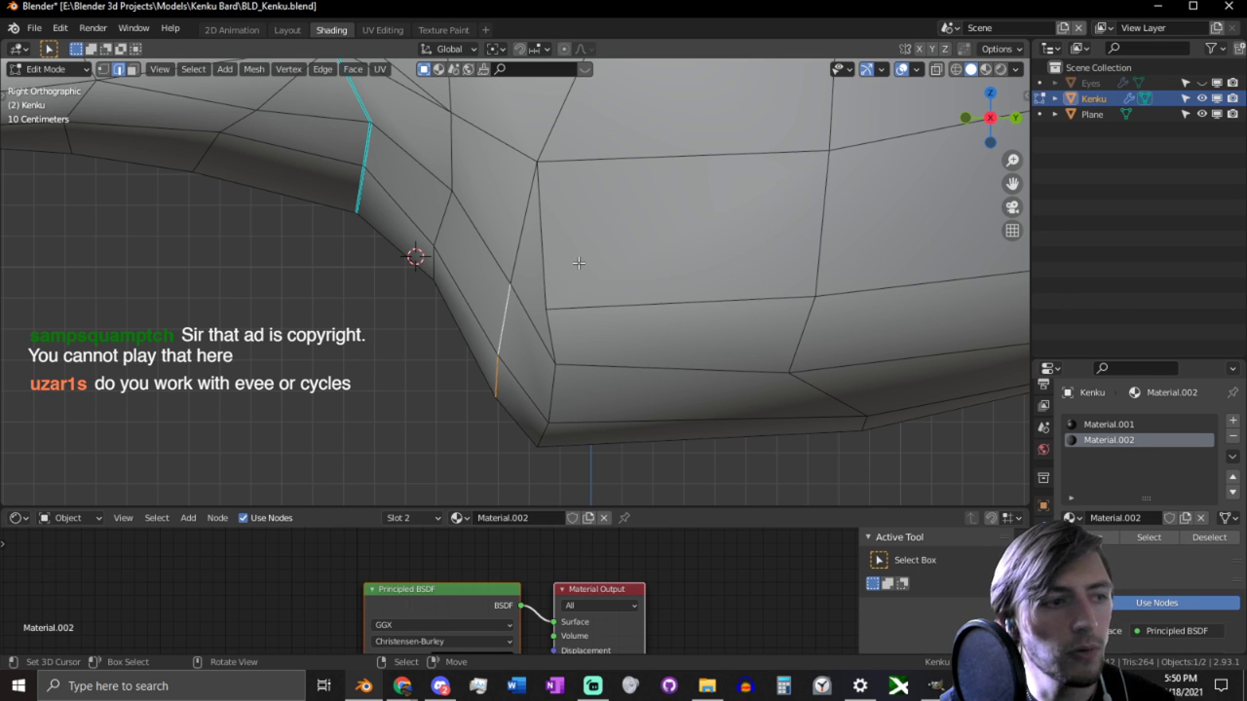
{"action": "key", "text": "s"}
{"action": "key", "text": "z"}
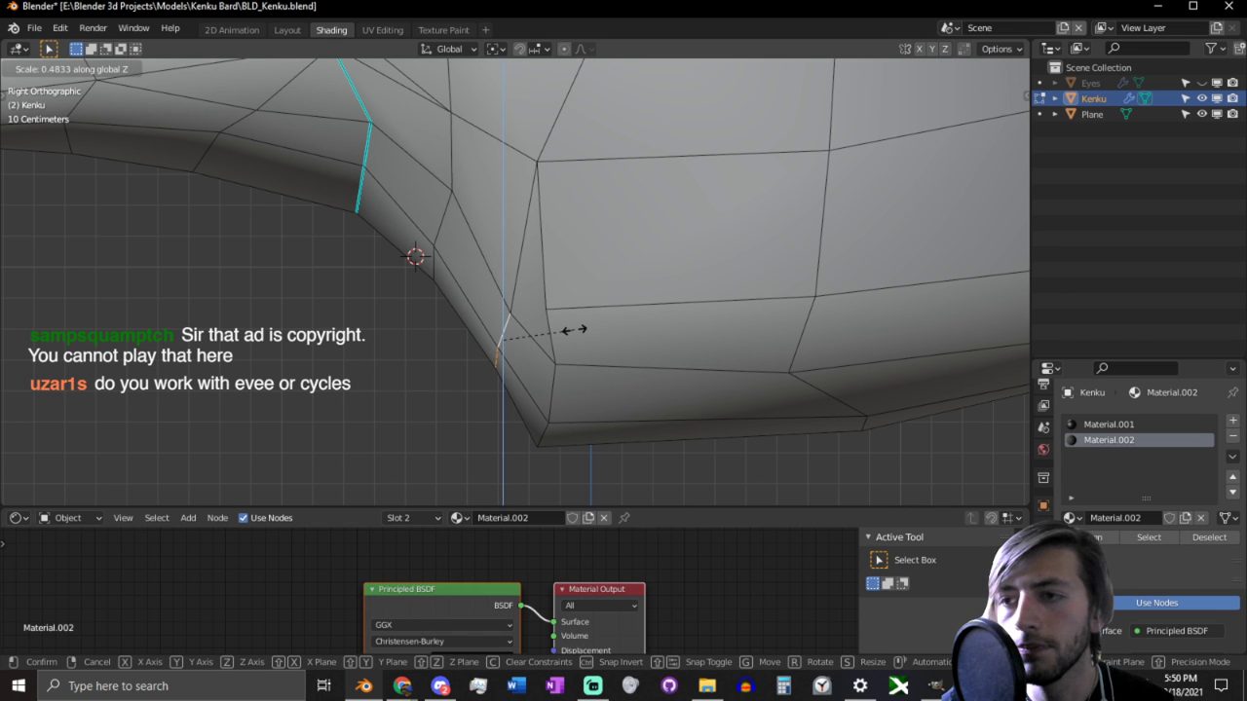
{"action": "left_click", "coordinate": [577, 333]}
{"action": "key", "text": "g"}
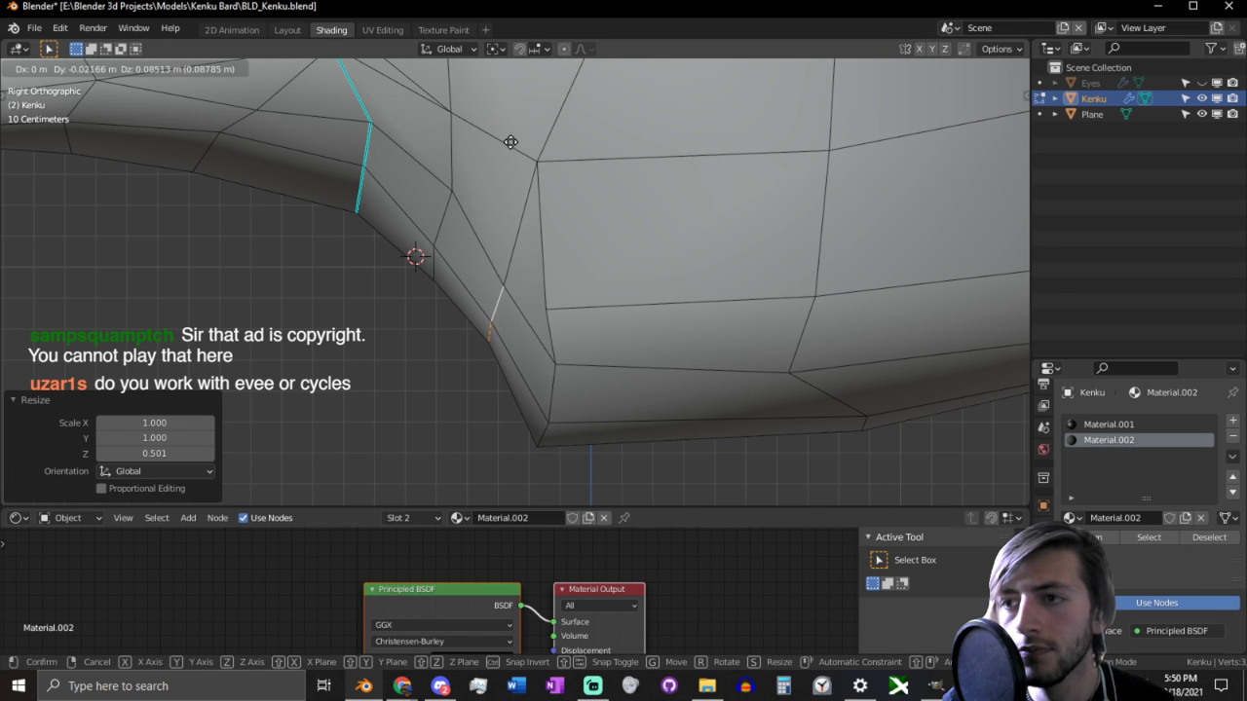
{"action": "left_click", "coordinate": [532, 173]}
Step: Shift the neck's front side corner vertex slightly backward and move the two lower front corner edges about 0.109 m forward along Y
{"action": "middle_click_drag", "start_coordinate": [532, 173], "coordinate": [478, 281]}
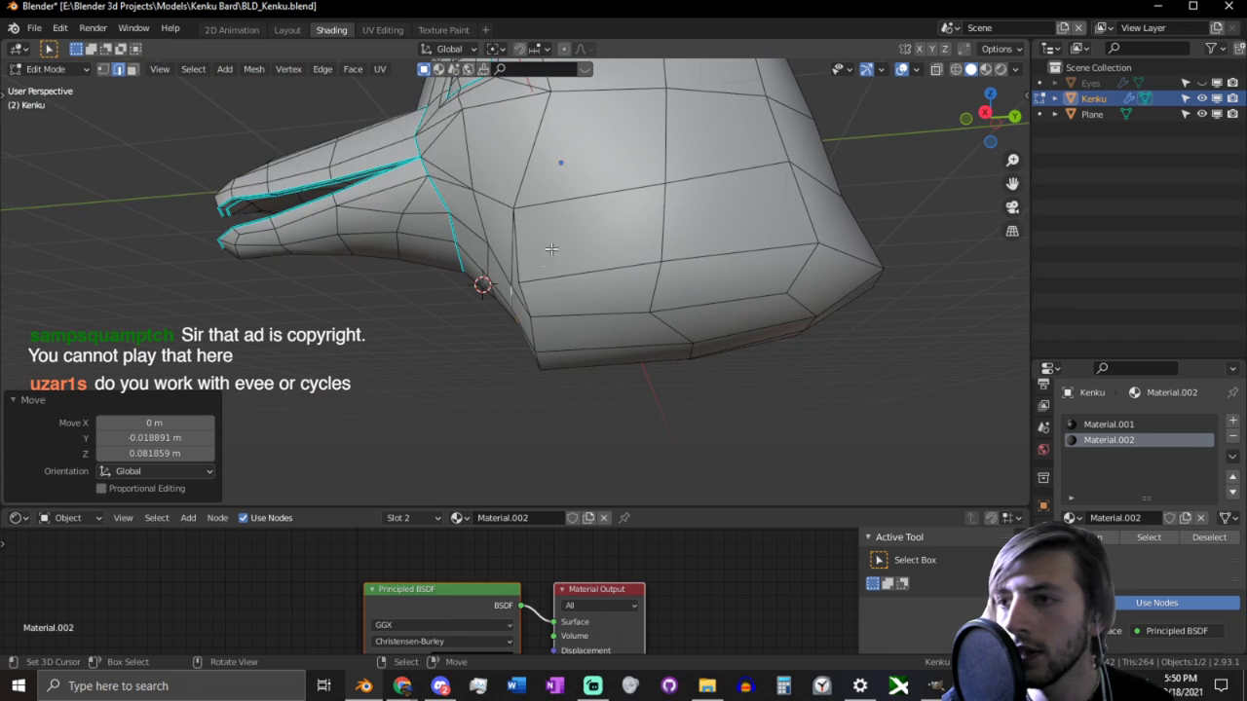
{"action": "key", "text": "g"}
{"action": "left_click", "coordinate": [611, 274]}
{"action": "key", "text": "2"}
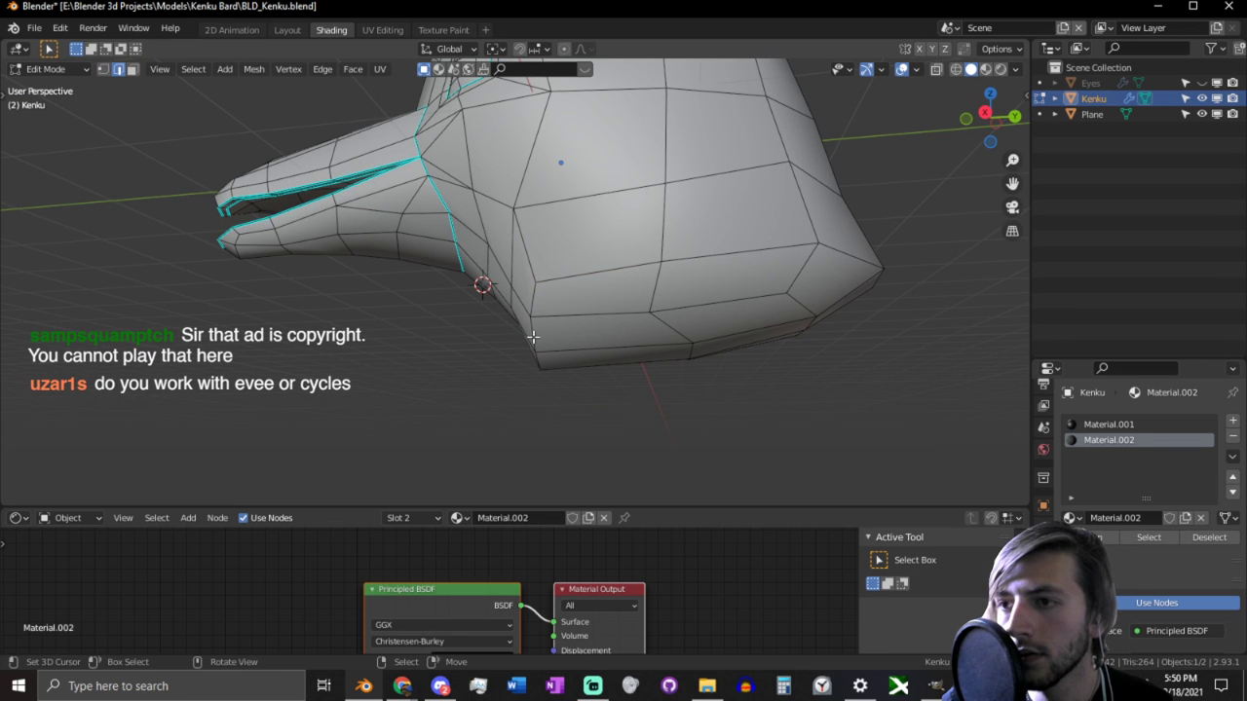
{"action": "left_click", "coordinate": [547, 348]}
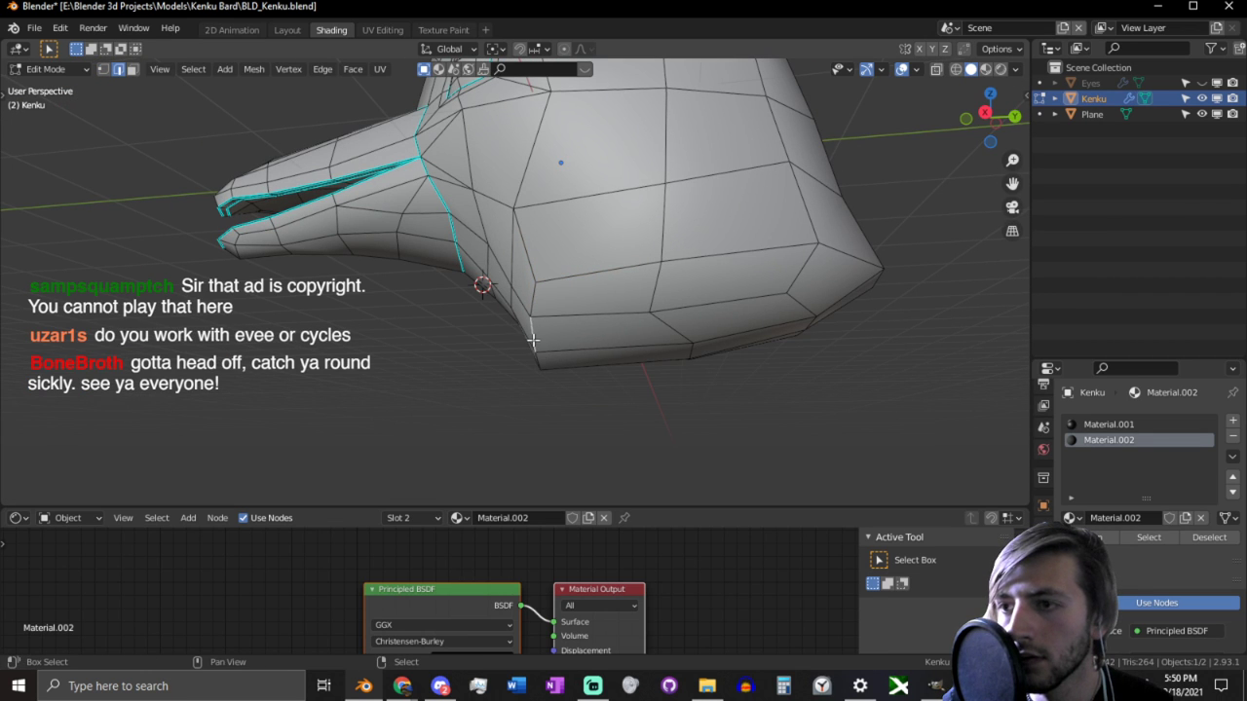
{"action": "key", "text": "g"}
{"action": "left_click", "coordinate": [568, 354]}
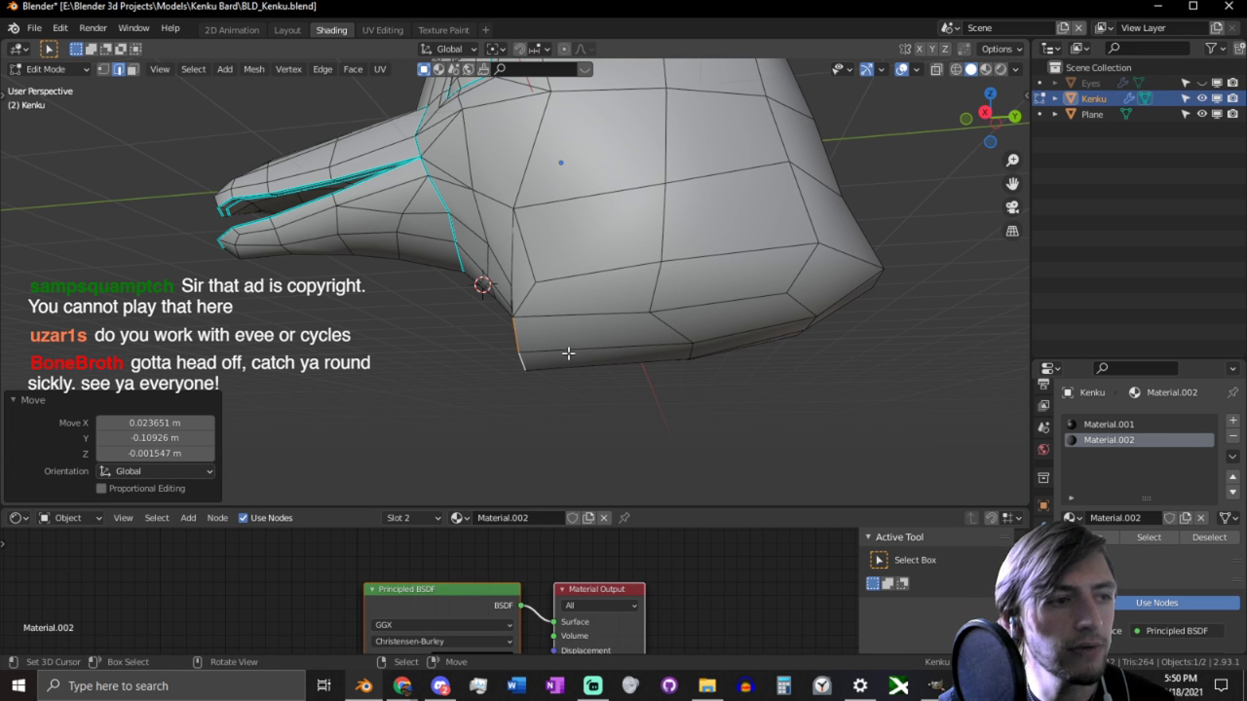
Step: Select the faces across the underside of the neck and scale them to about 0.91 along Z
{"action": "middle_click_drag", "start_coordinate": [581, 292], "coordinate": [618, 273]}
{"action": "left_click", "coordinate": [604, 310]}
{"action": "left_click", "coordinate": [843, 214], "text": "ctrl+shift"}
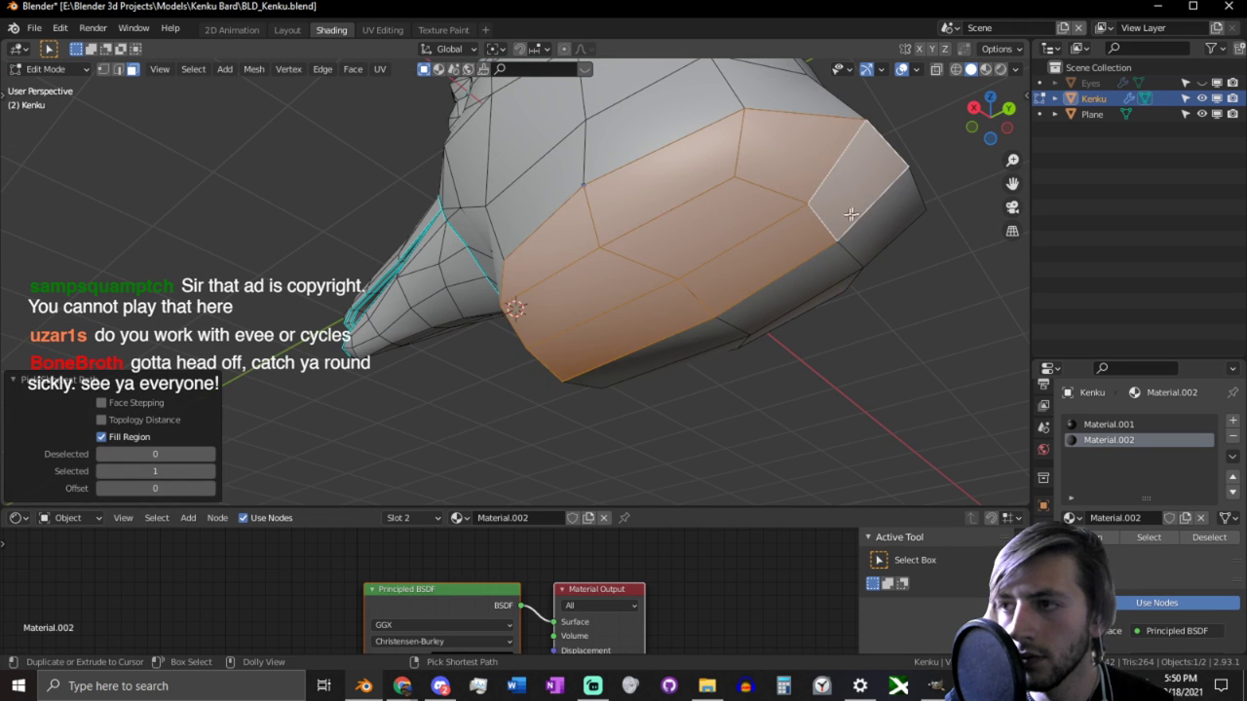
{"action": "middle_click_drag", "start_coordinate": [848, 211], "coordinate": [782, 228]}
{"action": "key", "text": "s"}
{"action": "key", "text": "z"}
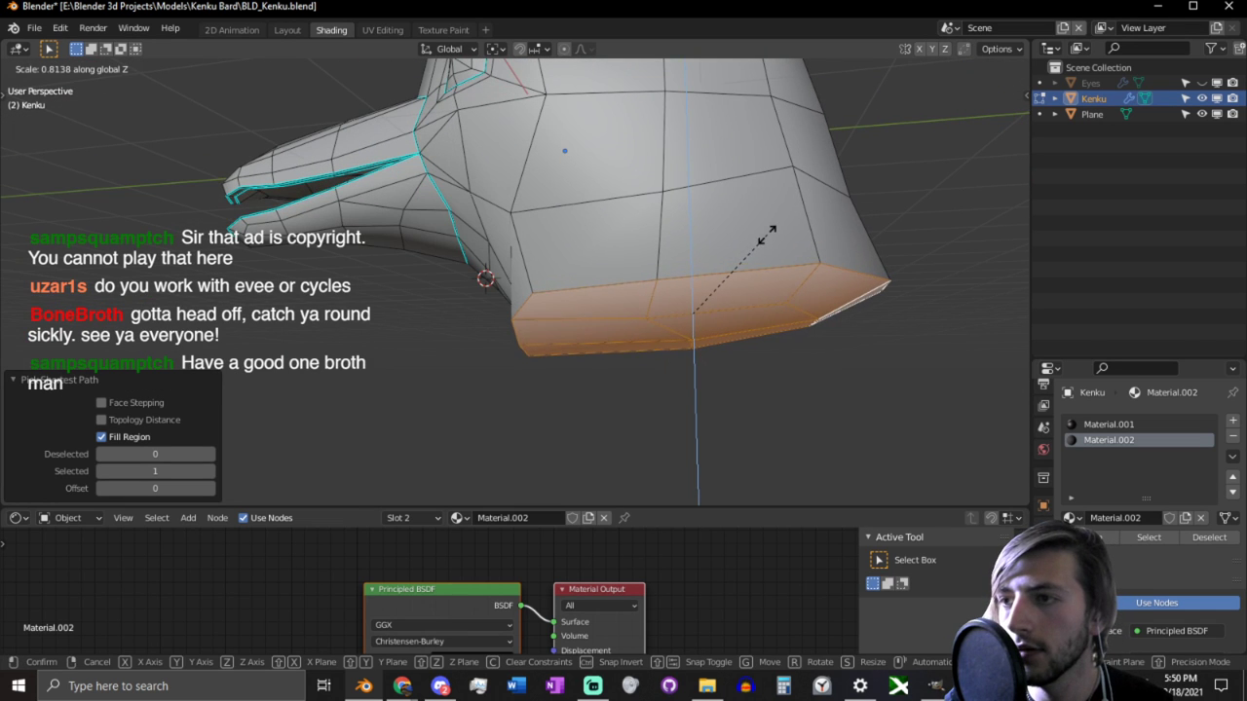
{"action": "left_click", "coordinate": [771, 224]}
Step: Enable smooth proportional editing and move the underside faces about 0.061 m inward along X with a proportional size of about 1.5
{"action": "key", "text": "KP_1"}
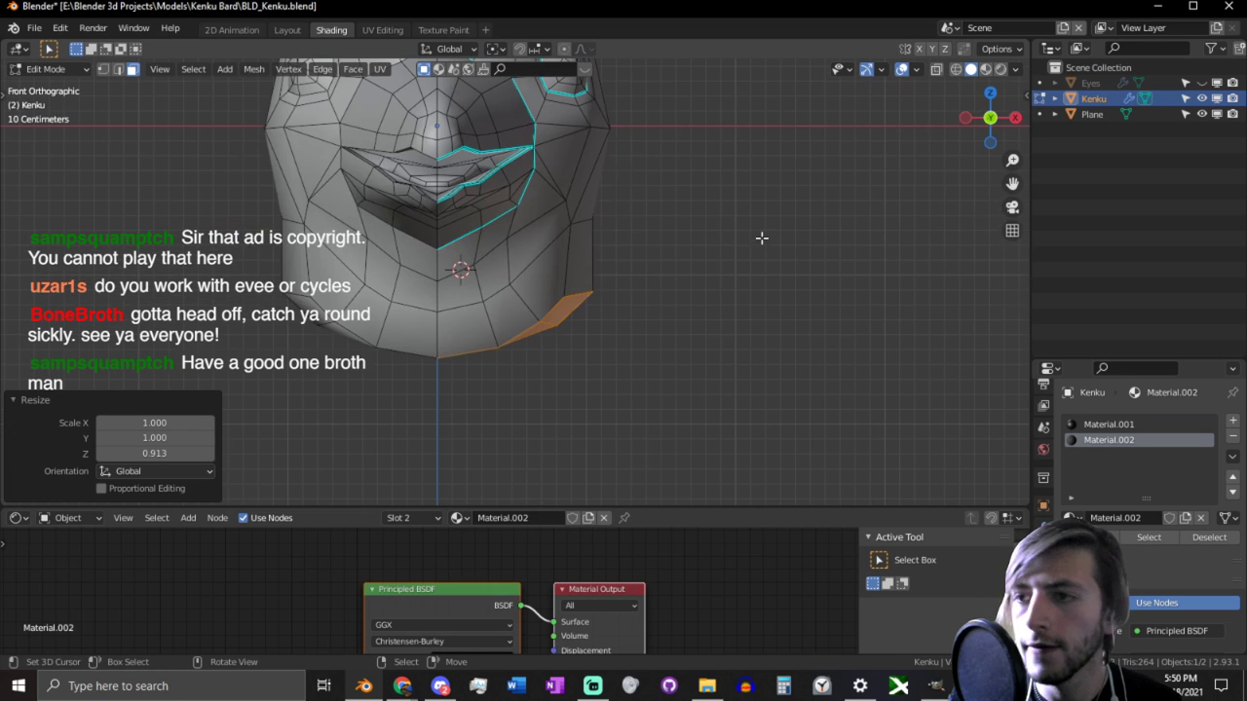
{"action": "middle_click_drag", "start_coordinate": [761, 238], "coordinate": [492, 264]}
{"action": "key", "text": "o"}
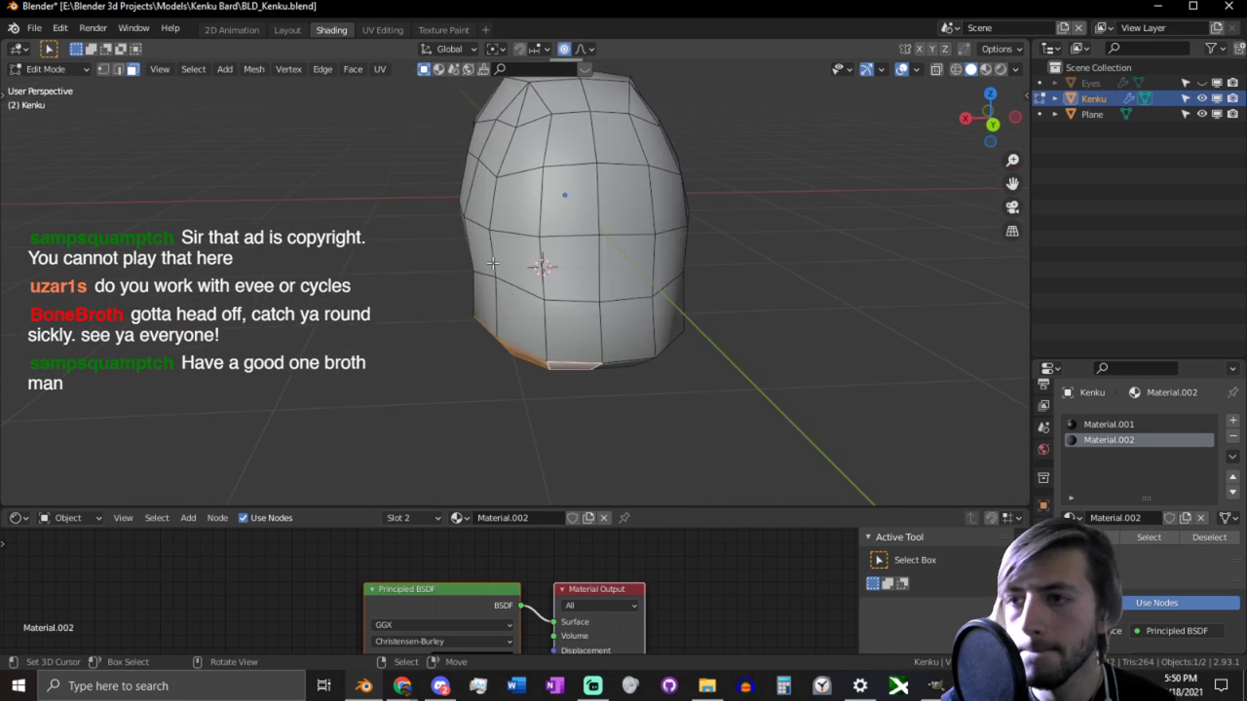
{"action": "key", "text": "g"}
{"action": "scroll", "coordinate": [519, 264], "scroll_direction": "down", "scroll_amount": 8}
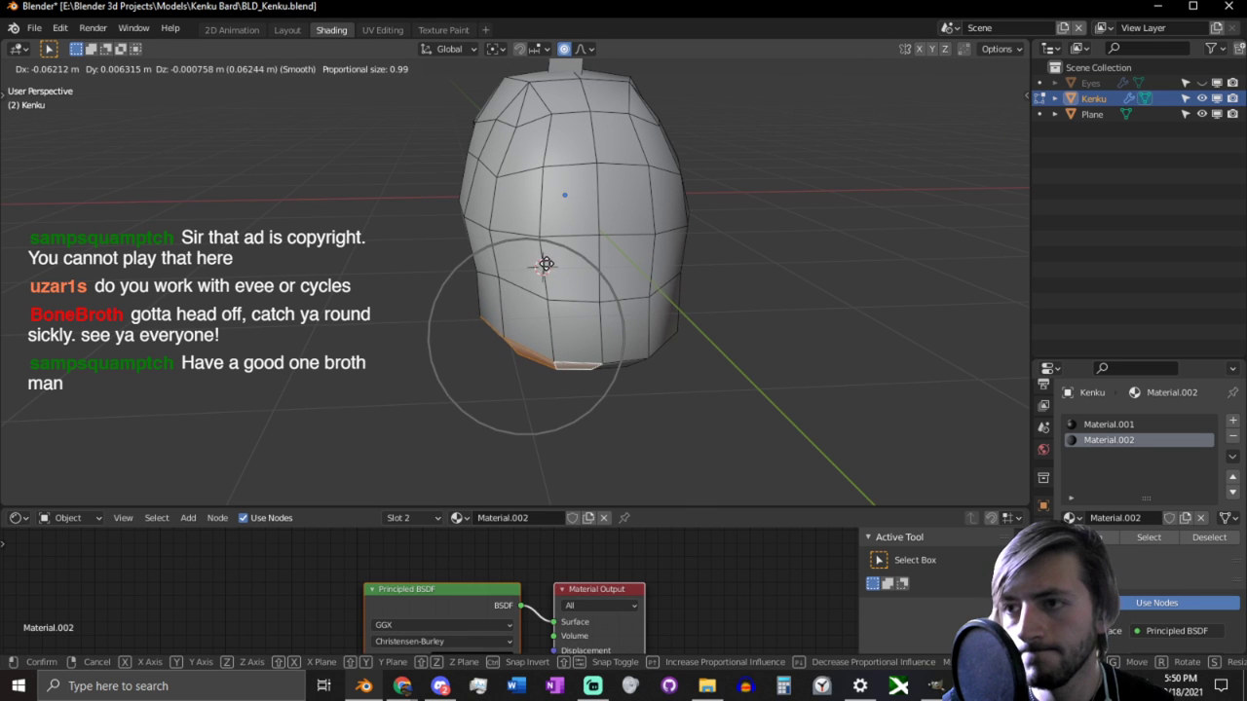
{"action": "scroll", "coordinate": [536, 266], "scroll_direction": "down", "scroll_amount": 3}
{"action": "scroll", "coordinate": [541, 266], "scroll_direction": "down", "scroll_amount": 1}
{"action": "left_click", "coordinate": [541, 266]}
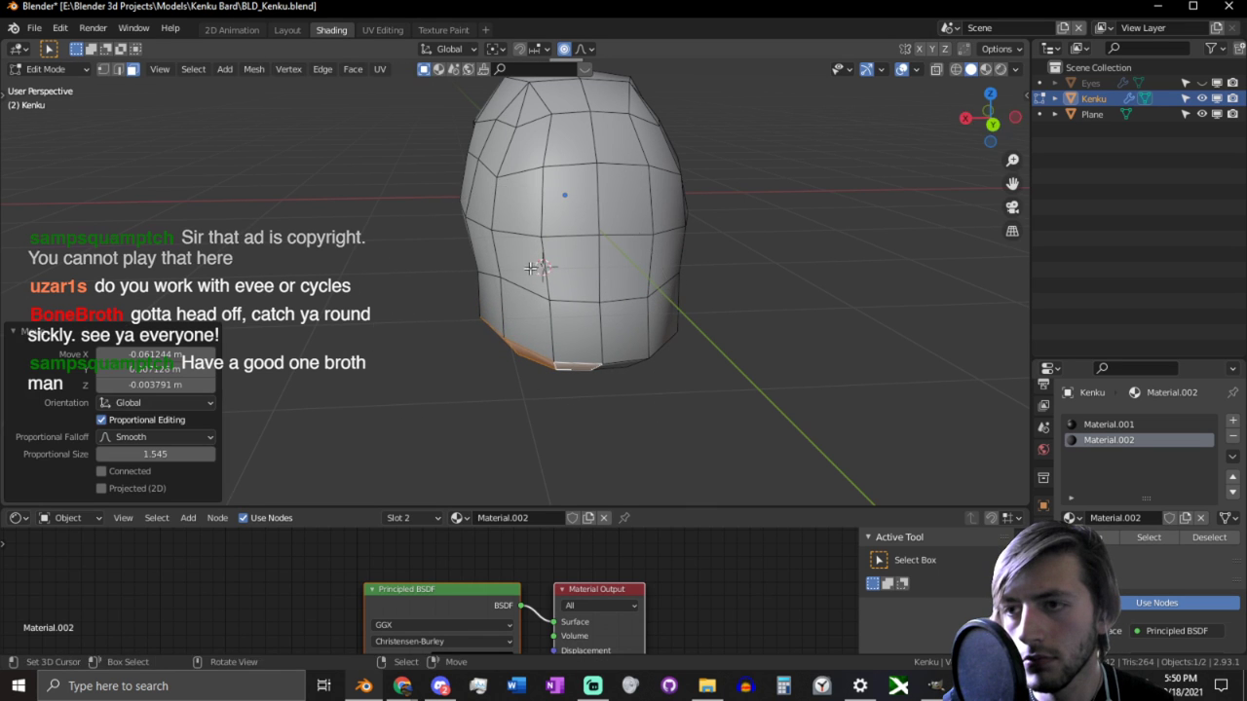
Step: Flatten the underside faces to about 0.62 along Z with a proportional size of about 0.6
{"action": "middle_click_drag", "start_coordinate": [542, 266], "coordinate": [620, 198]}
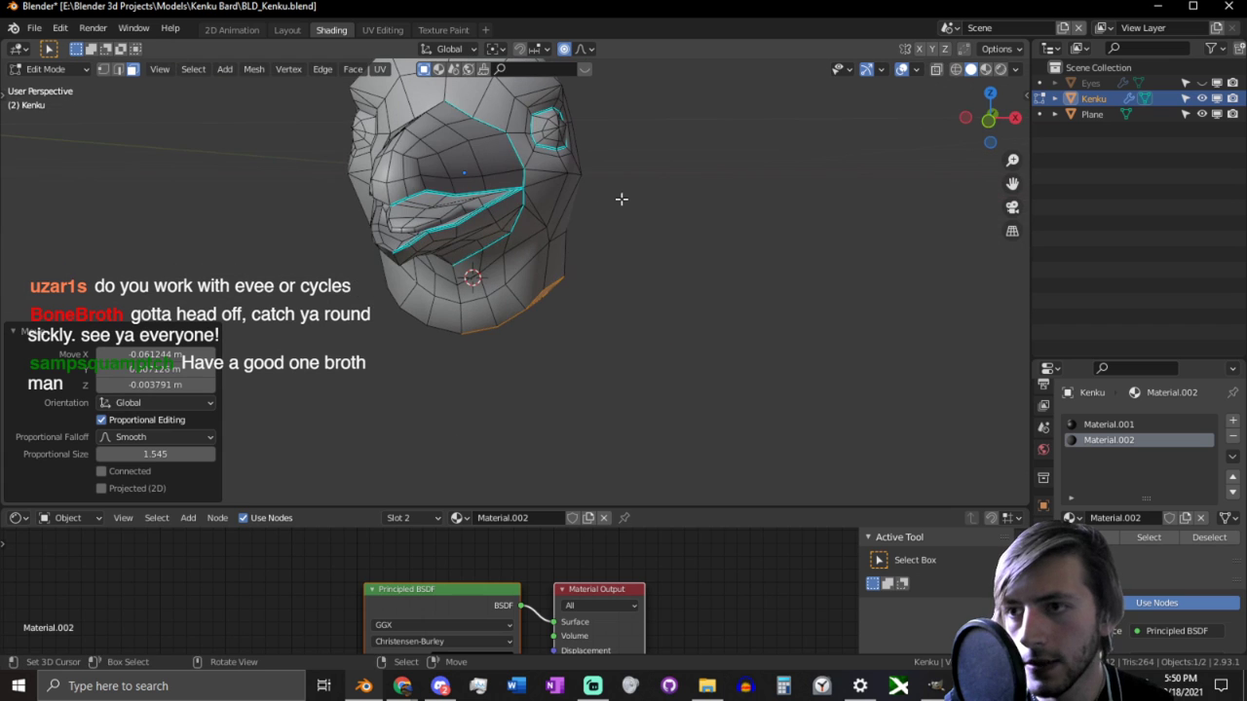
{"action": "key", "text": "s"}
{"action": "key", "text": "z"}
{"action": "scroll", "coordinate": [614, 206], "scroll_direction": "up", "scroll_amount": 6}
{"action": "scroll", "coordinate": [607, 209], "scroll_direction": "up", "scroll_amount": 3}
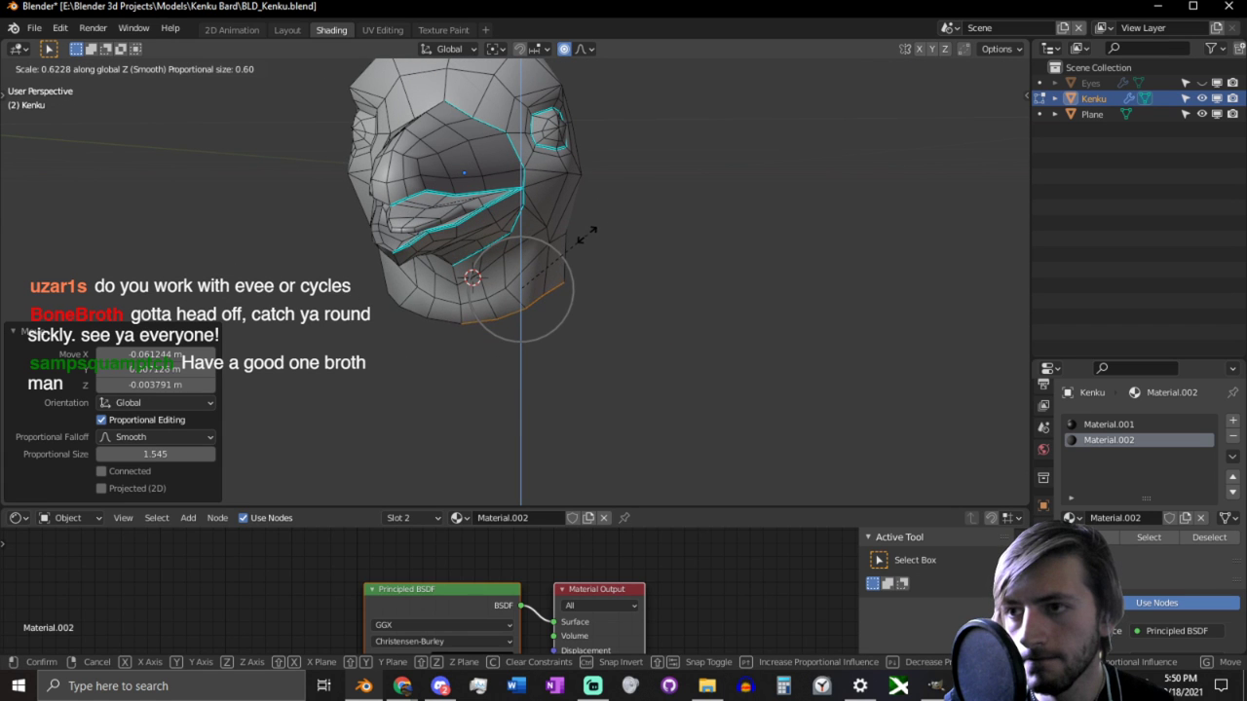
{"action": "left_click", "coordinate": [614, 234]}
{"action": "middle_click_drag", "start_coordinate": [614, 234], "coordinate": [467, 238]}
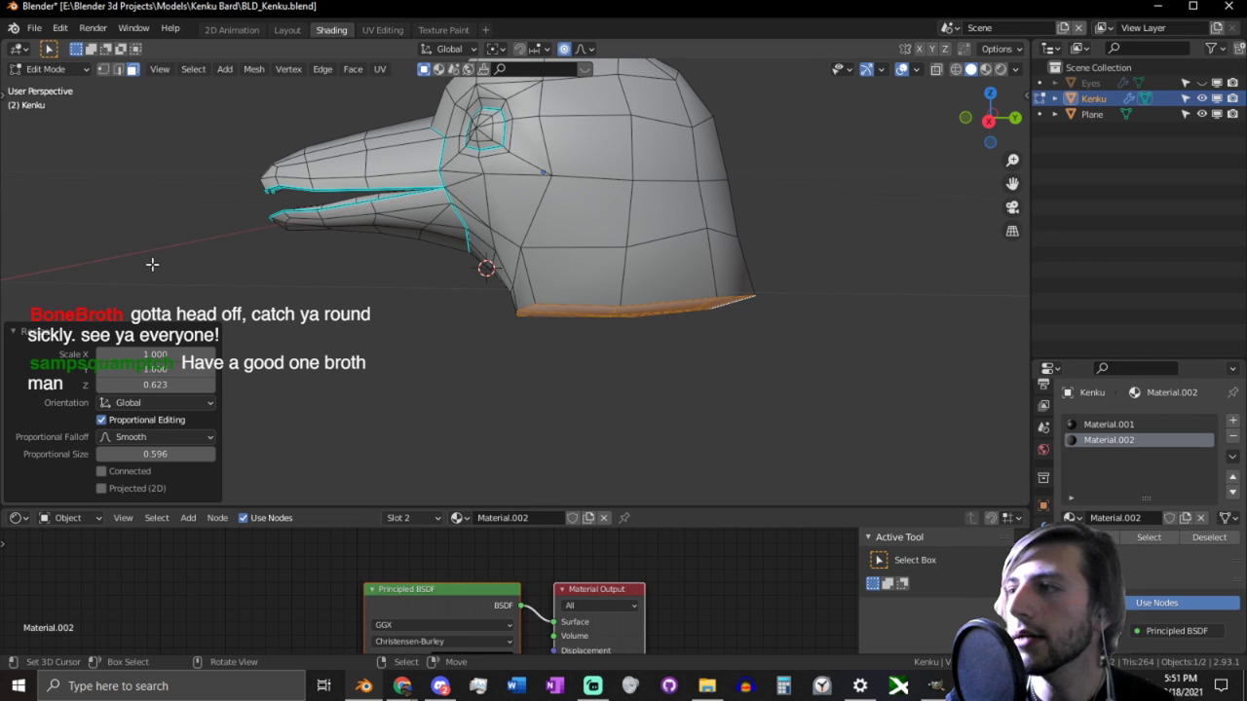
Step: Switch to the WhiteBoard scene and examine the crow and hooded cloak reference images
{"action": "left_click", "coordinate": [947, 29]}
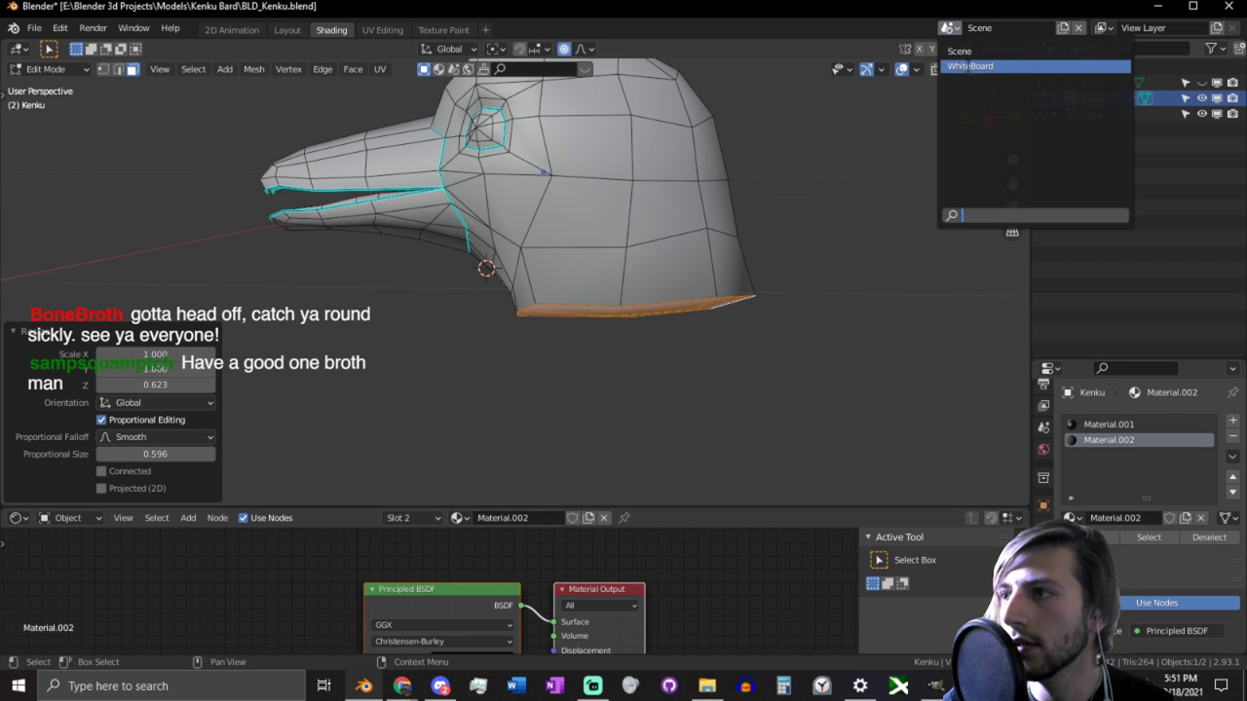
{"action": "scroll", "coordinate": [462, 221], "scroll_direction": "down", "scroll_amount": 3}
{"action": "middle_click_drag", "start_coordinate": [462, 221], "coordinate": [375, 249]}
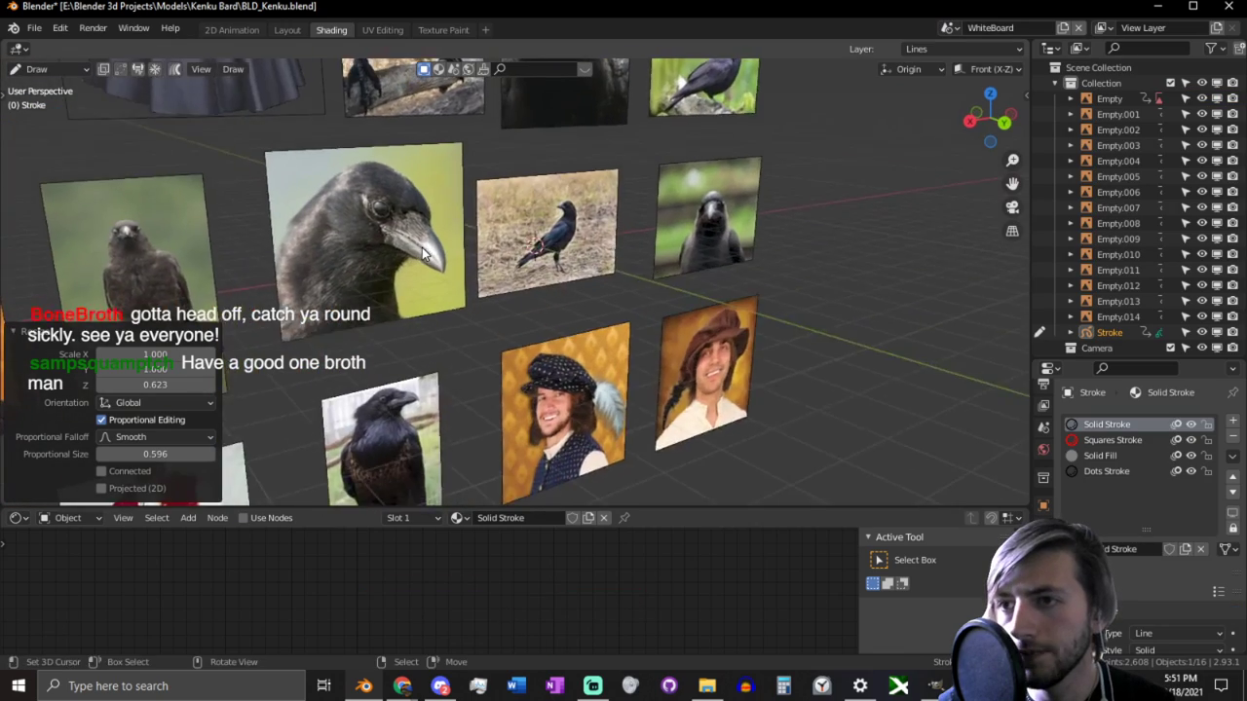
{"action": "scroll", "coordinate": [444, 249], "scroll_direction": "up", "scroll_amount": 2}
{"action": "scroll", "coordinate": [448, 255], "scroll_direction": "down", "scroll_amount": 4}
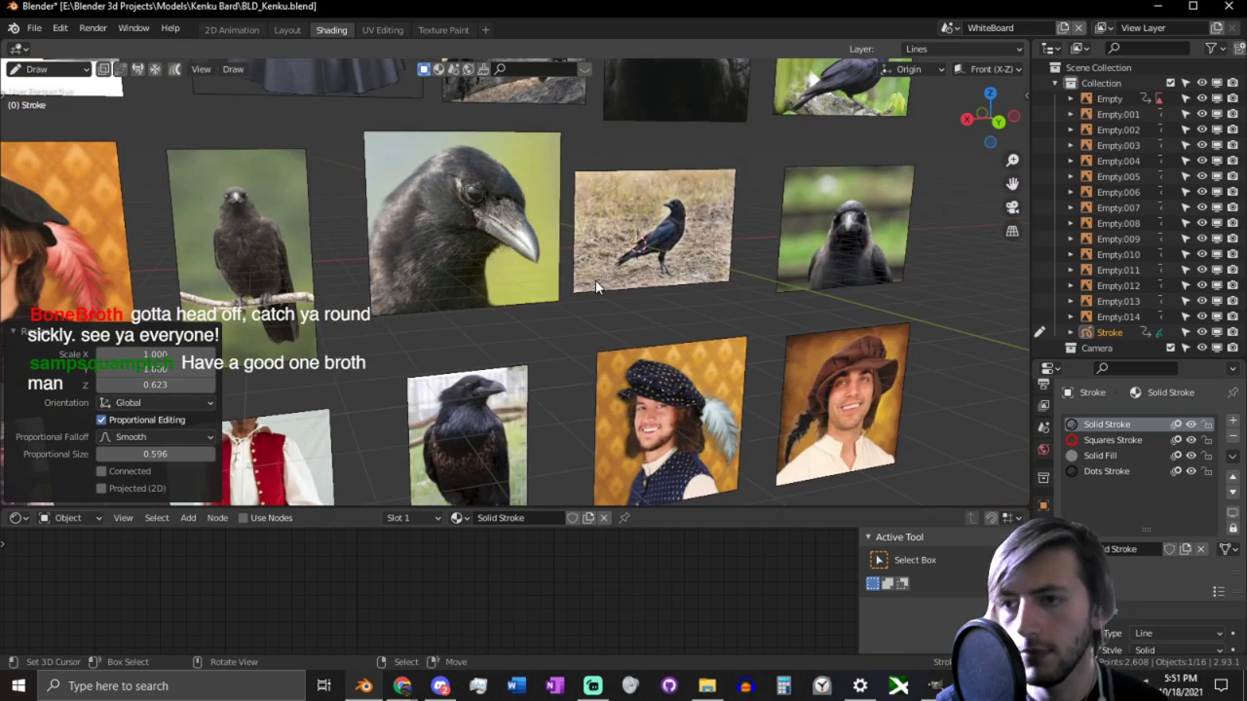
{"action": "middle_click_drag", "start_coordinate": [506, 298], "coordinate": [681, 375], "text": "shift"}
{"action": "middle_click_drag", "start_coordinate": [492, 209], "coordinate": [535, 344], "text": "shift"}
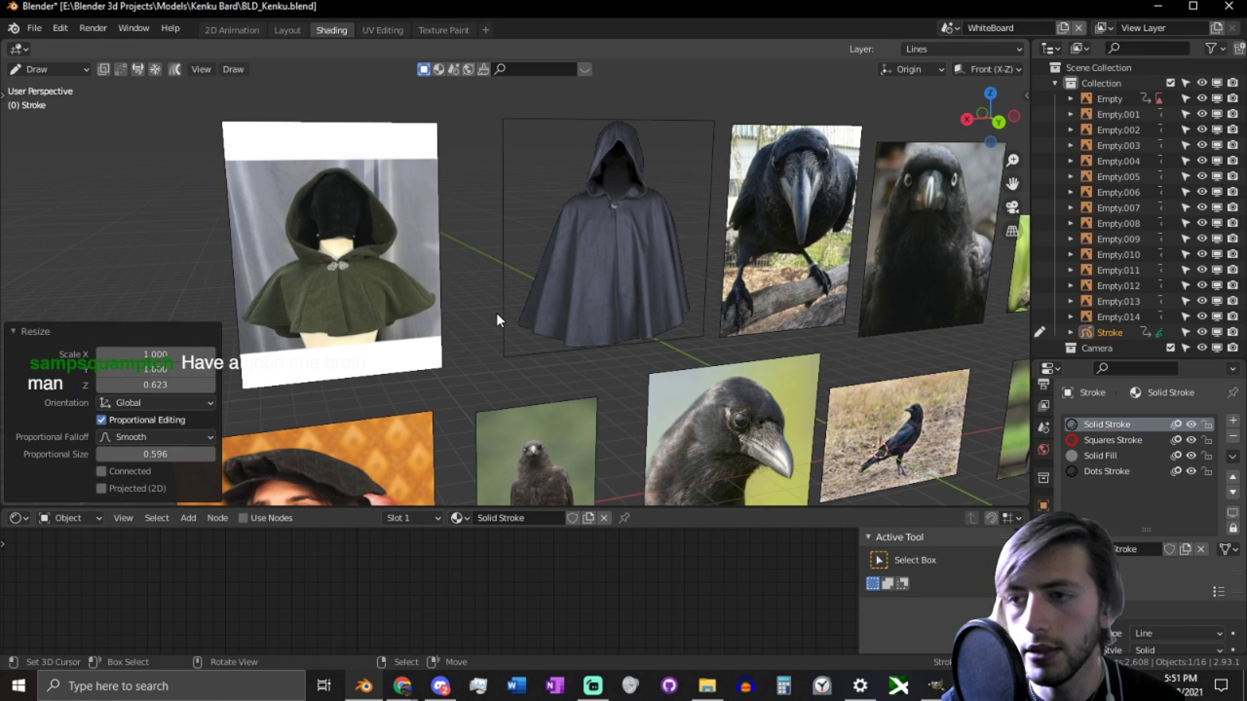
{"action": "middle_click_drag", "start_coordinate": [496, 312], "coordinate": [501, 149]}
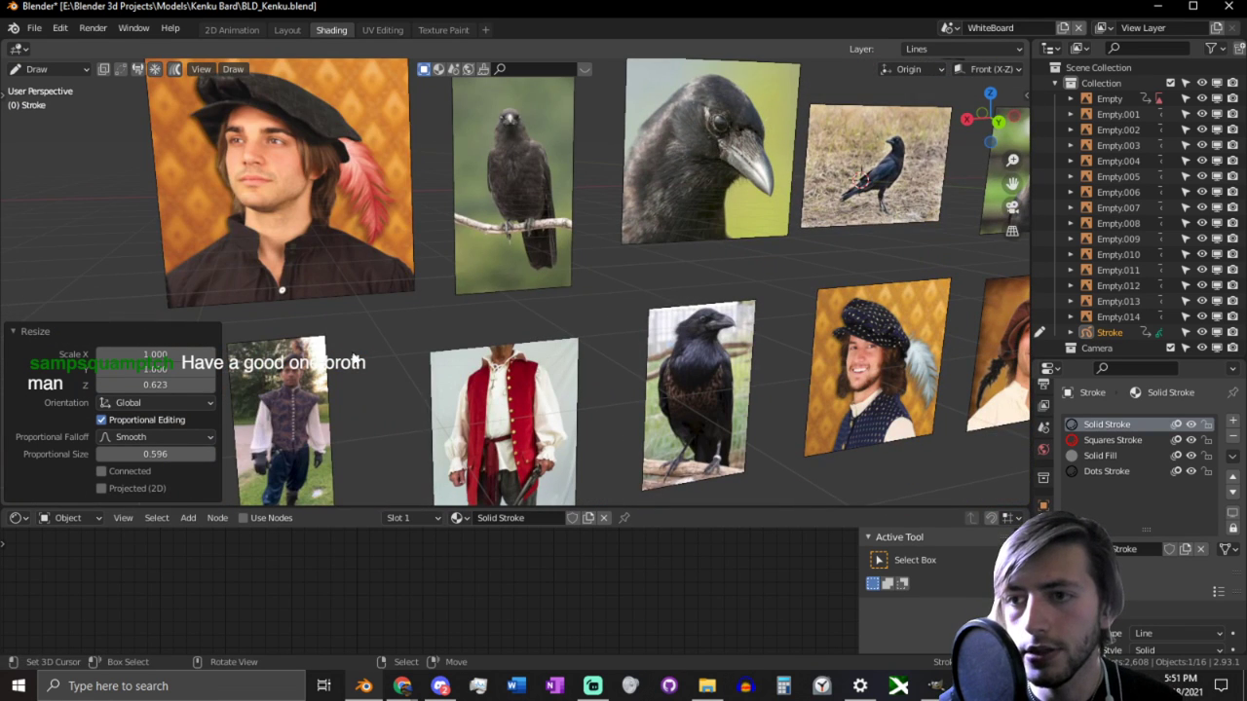
Step: Examine the collar and fit of the patterned doublet in the costume reference photo, and return to the Scene scene
{"action": "scroll", "coordinate": [355, 360], "scroll_direction": "down", "scroll_amount": 2}
{"action": "middle_click_drag", "start_coordinate": [291, 401], "coordinate": [392, 384], "text": "shift"}
{"action": "scroll", "coordinate": [490, 363], "scroll_direction": "up", "scroll_amount": 6}
{"action": "middle_click_drag", "start_coordinate": [553, 326], "coordinate": [568, 281], "text": "shift"}
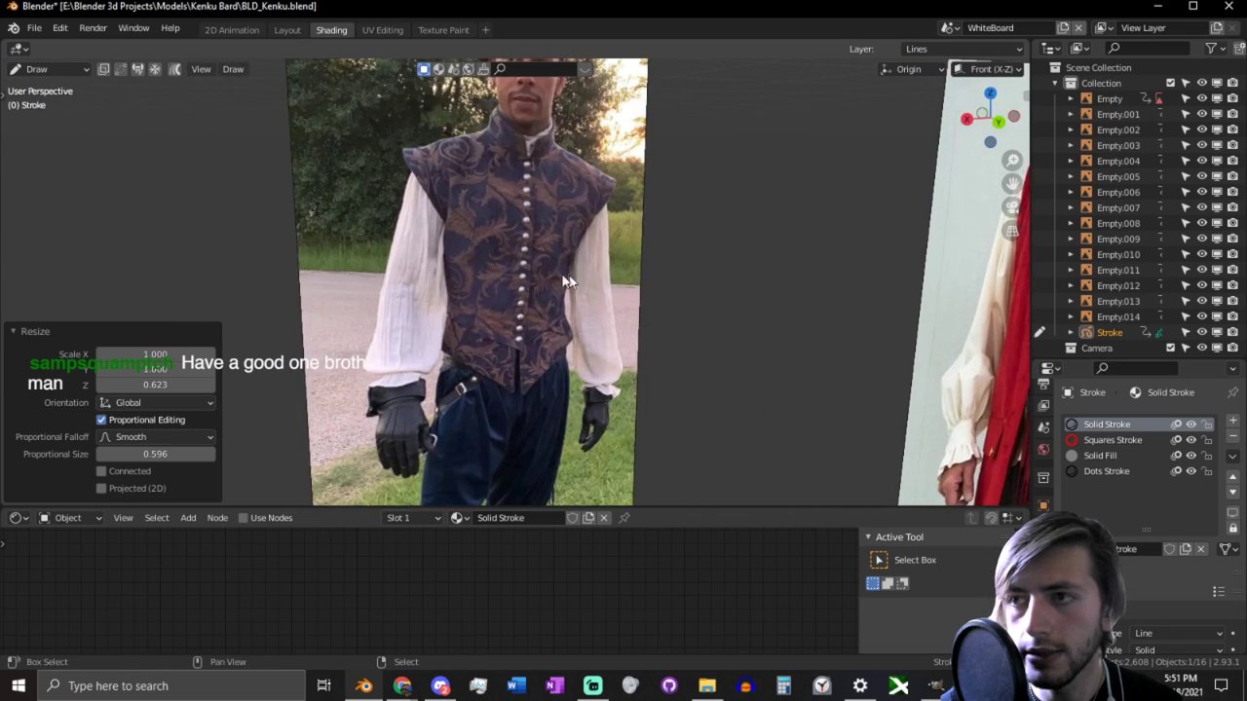
{"action": "middle_click_drag", "start_coordinate": [559, 446], "coordinate": [515, 450], "text": "shift"}
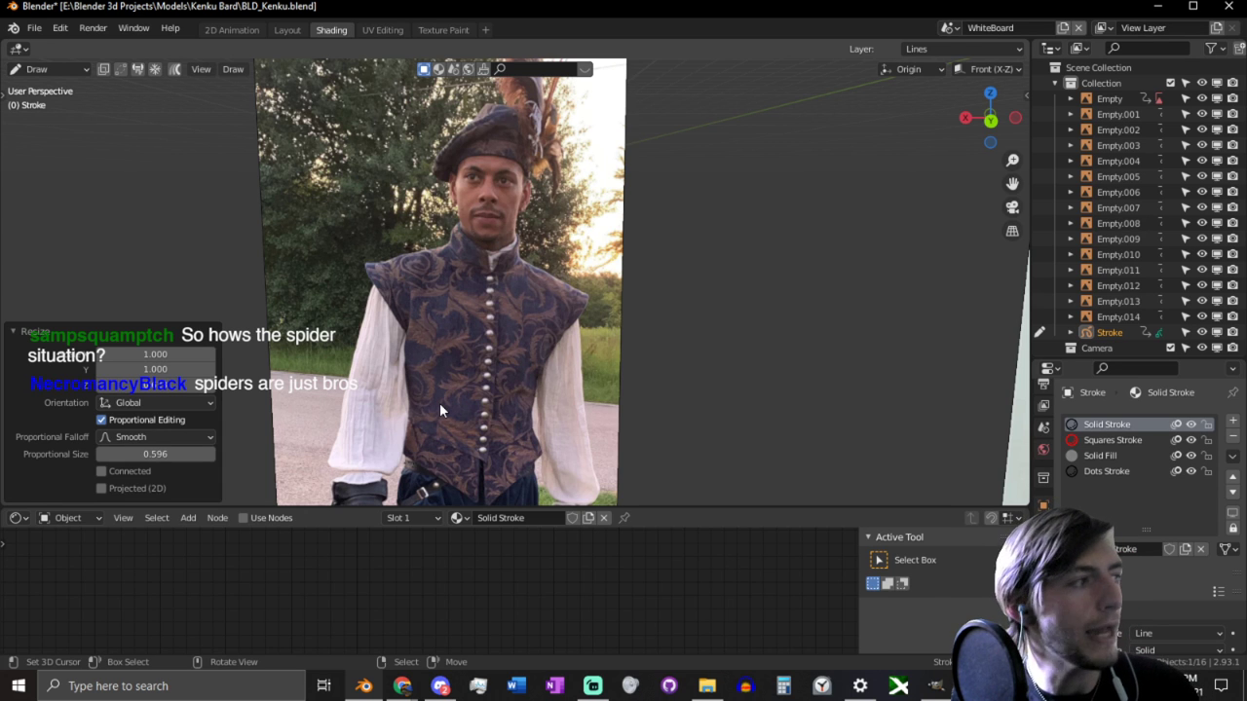
{"action": "scroll", "coordinate": [571, 349], "scroll_direction": "down", "scroll_amount": 2}
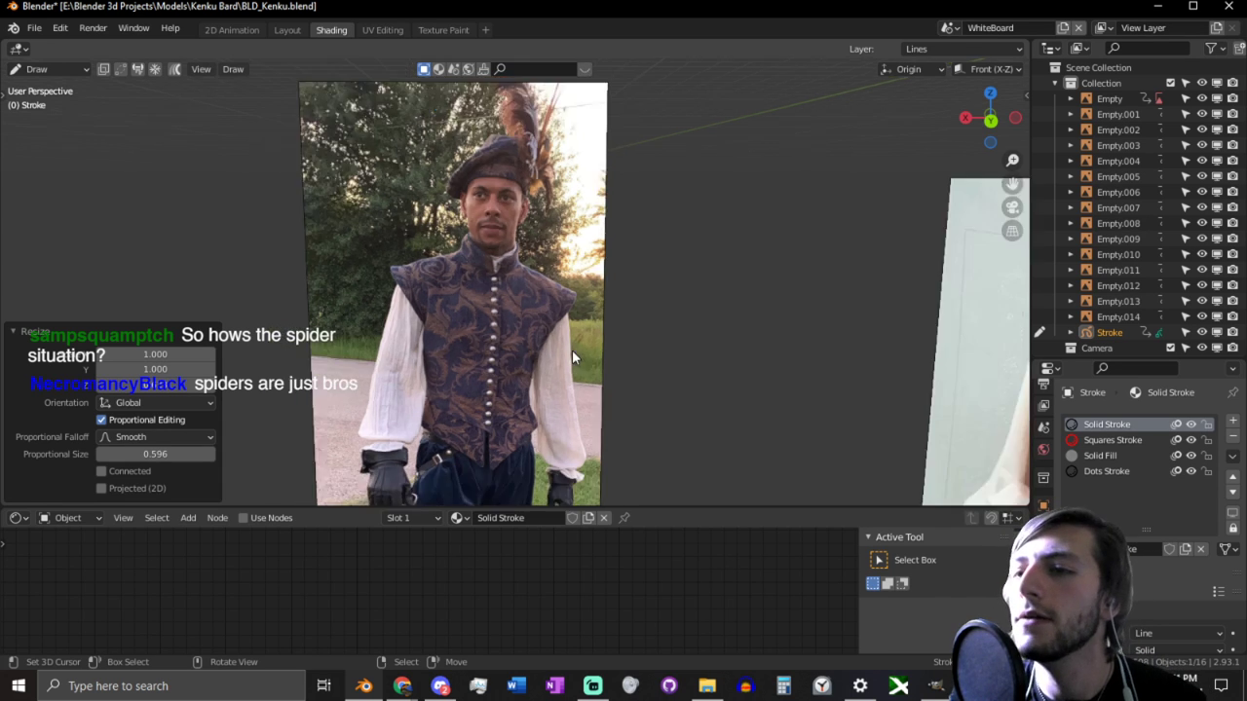
{"action": "middle_click_drag", "start_coordinate": [578, 355], "coordinate": [556, 286], "text": "shift"}
{"action": "scroll", "coordinate": [556, 290], "scroll_direction": "up", "scroll_amount": 4}
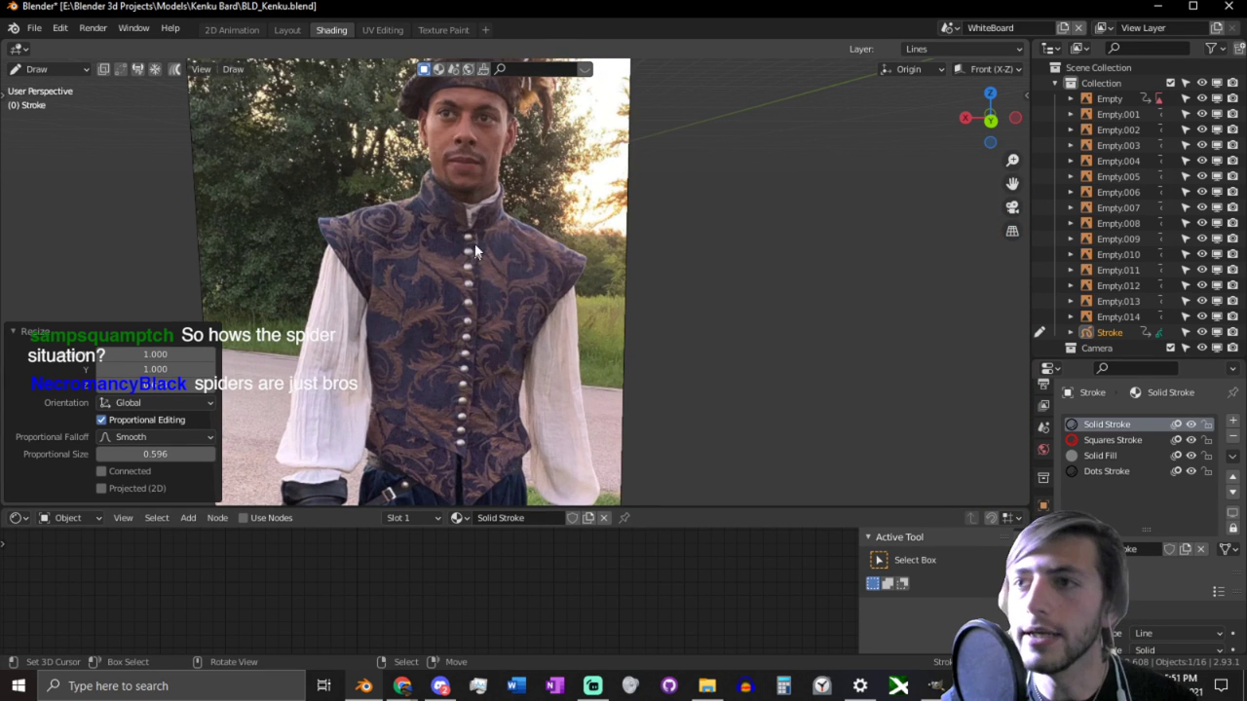
{"action": "left_click", "coordinate": [949, 27]}
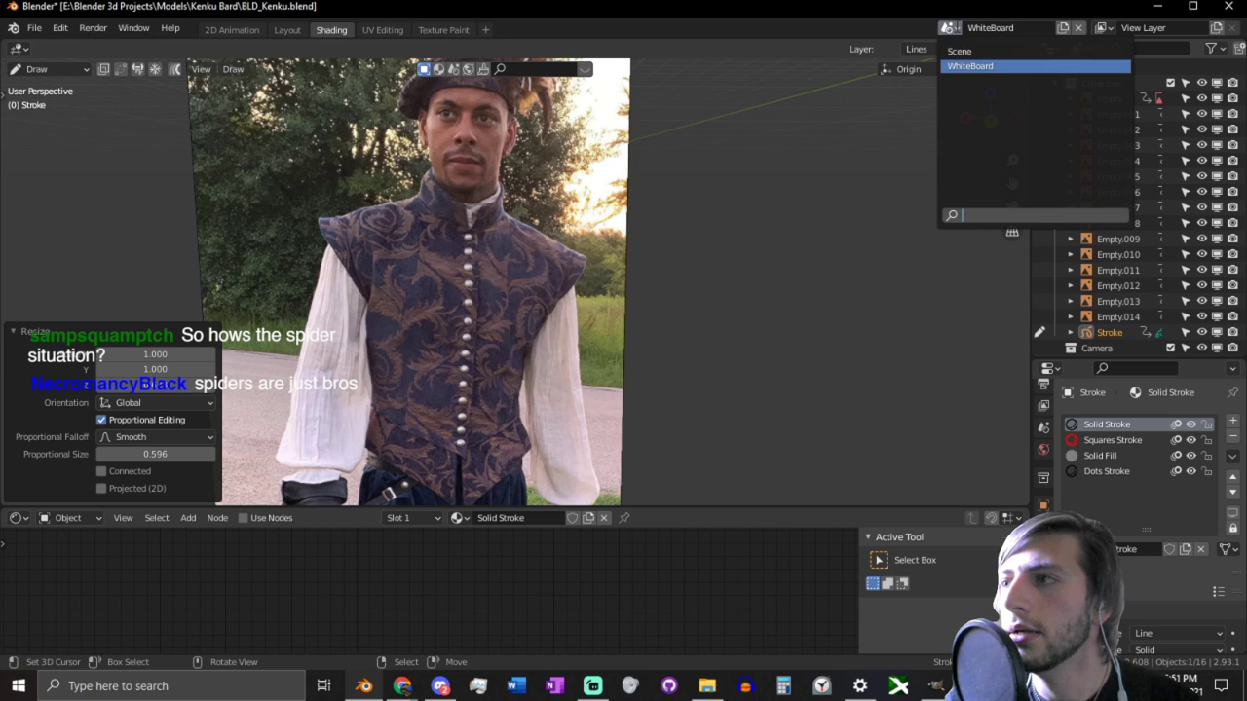
{"action": "left_click", "coordinate": [970, 46]}
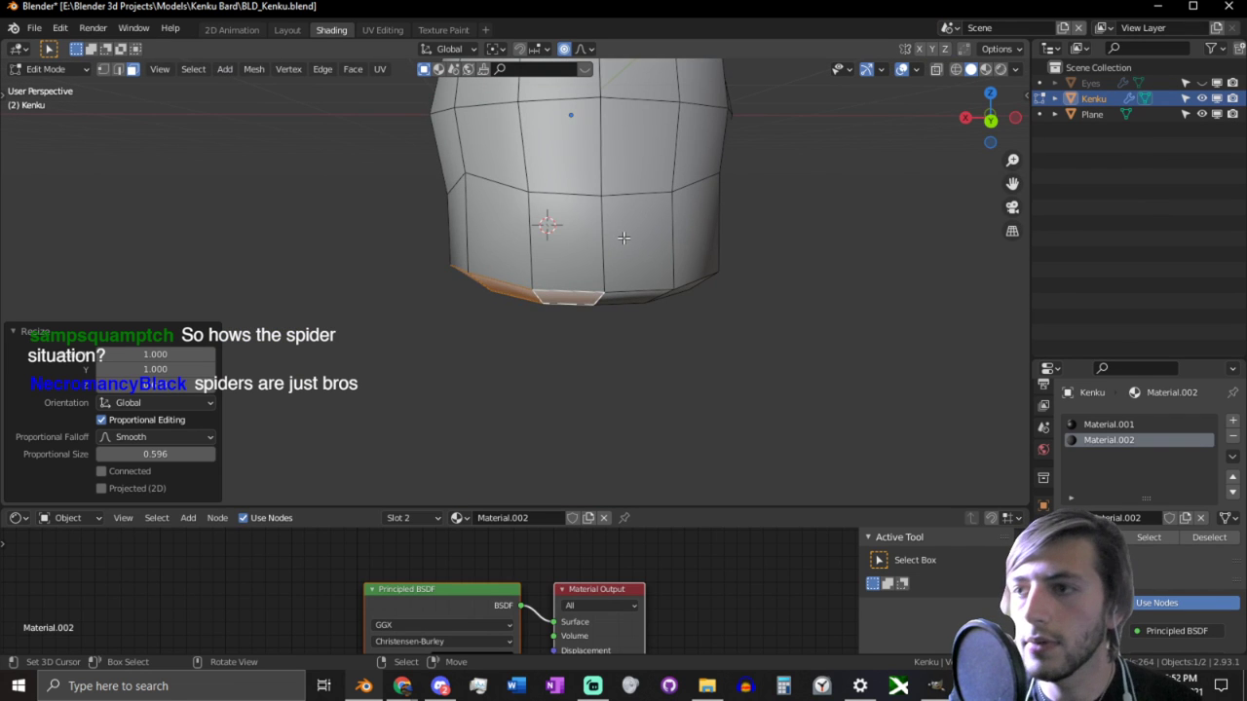
{"action": "middle_click_drag", "start_coordinate": [624, 258], "coordinate": [785, 247]}
{"action": "key", "text": "s"}
{"action": "key", "text": "z"}
{"action": "left_click", "coordinate": [743, 251]}
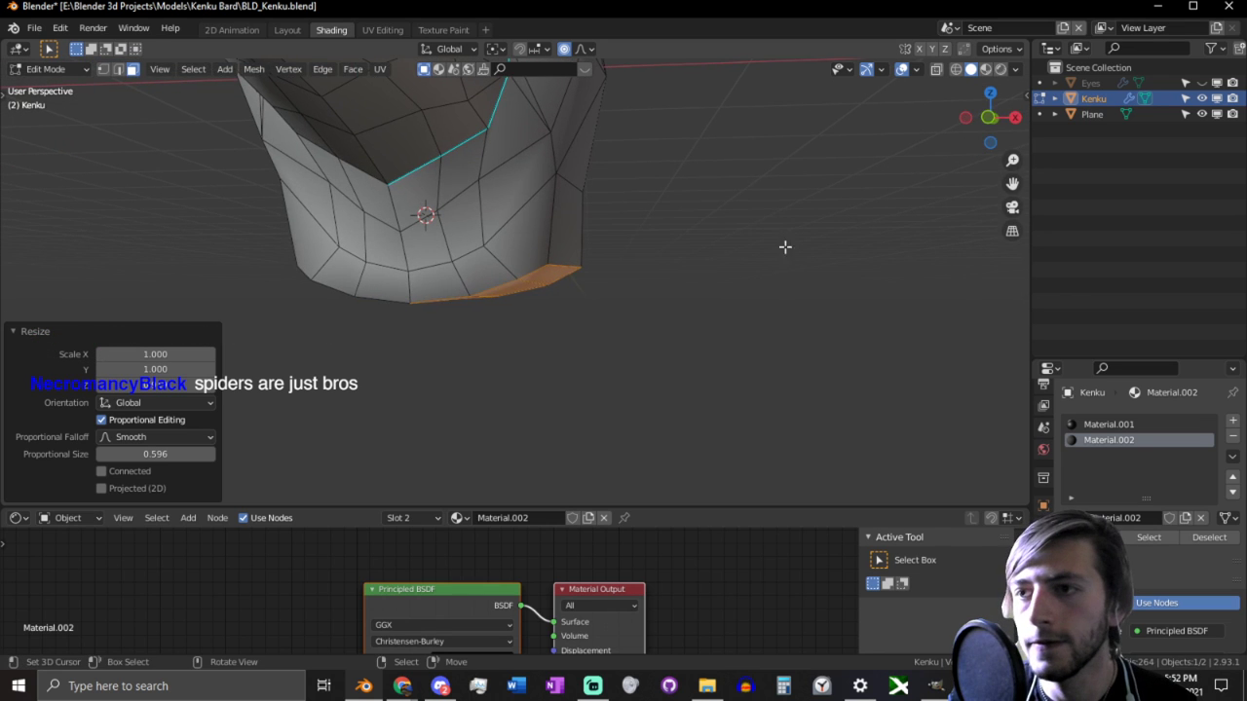
{"action": "key", "text": "s"}
{"action": "key", "text": "Escape"}
Step: Flatten the selected underside faces of the neck to about 0.44 along Z with proportional editing turned off
{"action": "key", "text": "s"}
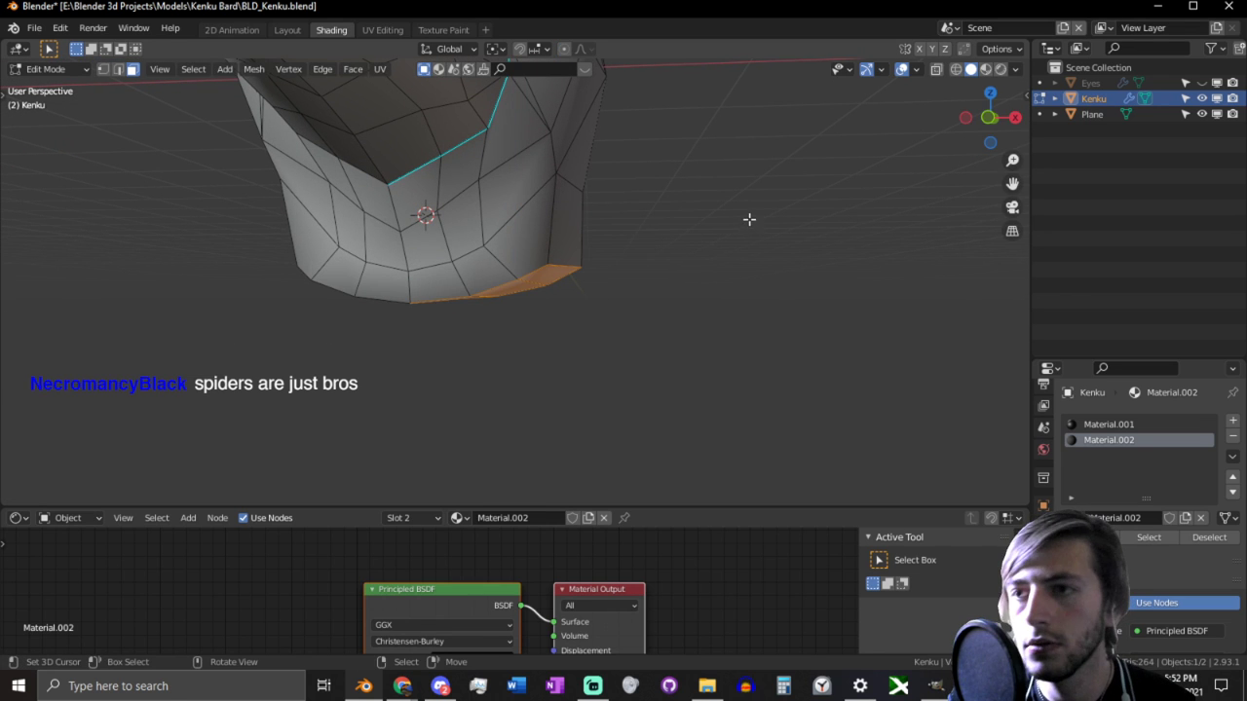
{"action": "key", "text": "z"}
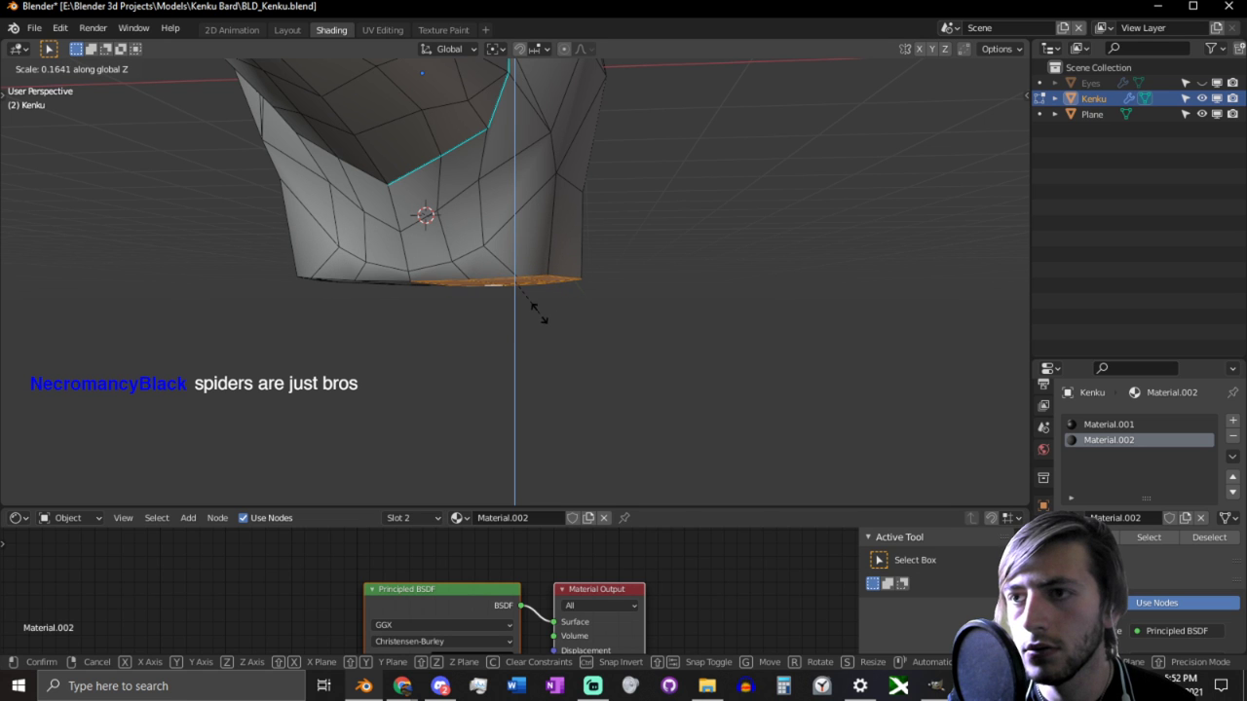
{"action": "left_click", "coordinate": [626, 245]}
{"action": "middle_click_drag", "start_coordinate": [626, 244], "coordinate": [649, 208]}
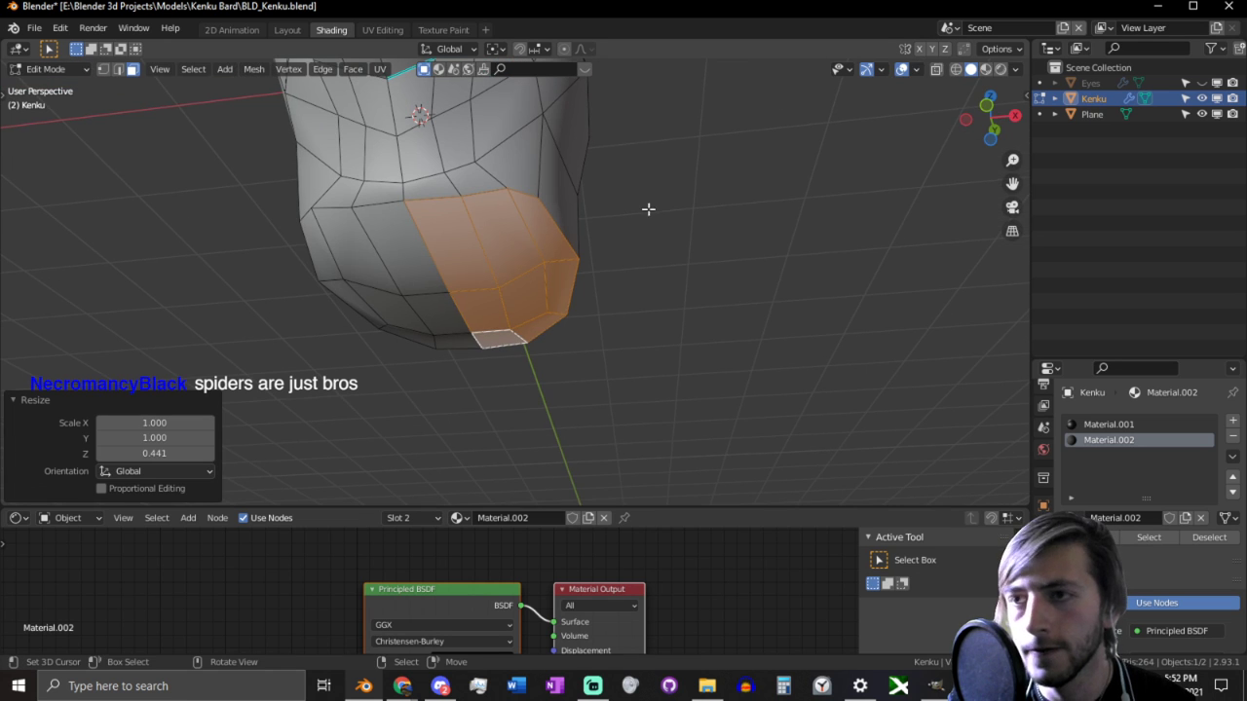
Step: Inset the selected underside faces of the neck by about 0.13 m with the Boundary option turned off
{"action": "key", "text": "i"}
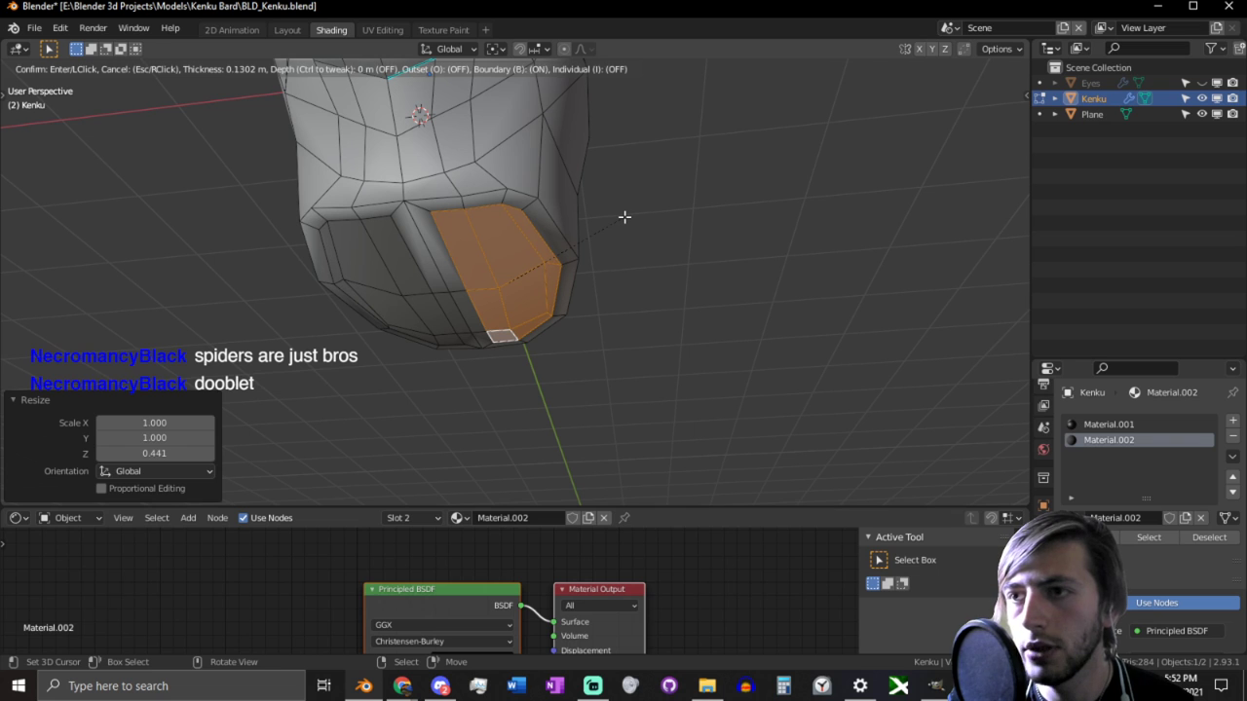
{"action": "left_click", "coordinate": [624, 216]}
{"action": "left_click", "coordinate": [102, 335]}
Step: Scale the inset underside faces to about 0.93 and move them down about 0.09 m
{"action": "middle_click_drag", "start_coordinate": [370, 267], "coordinate": [464, 255]}
{"action": "key", "text": "s"}
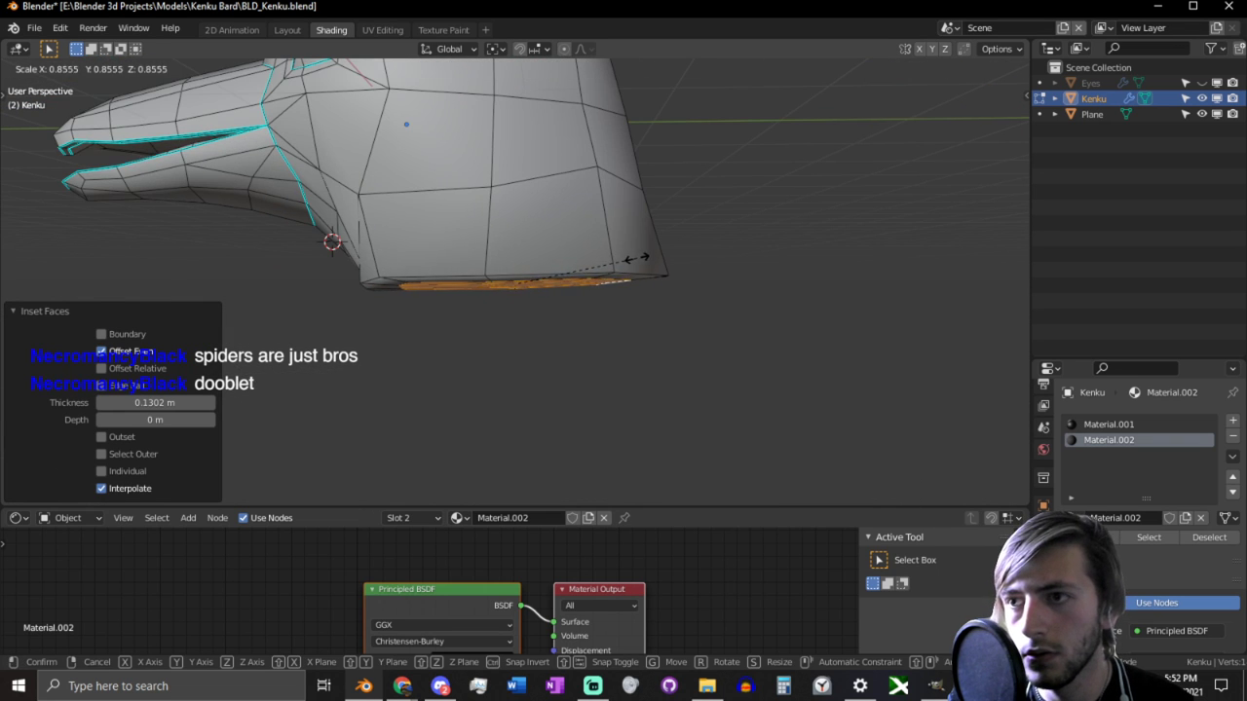
{"action": "left_click", "coordinate": [637, 259]}
{"action": "key", "text": "g"}
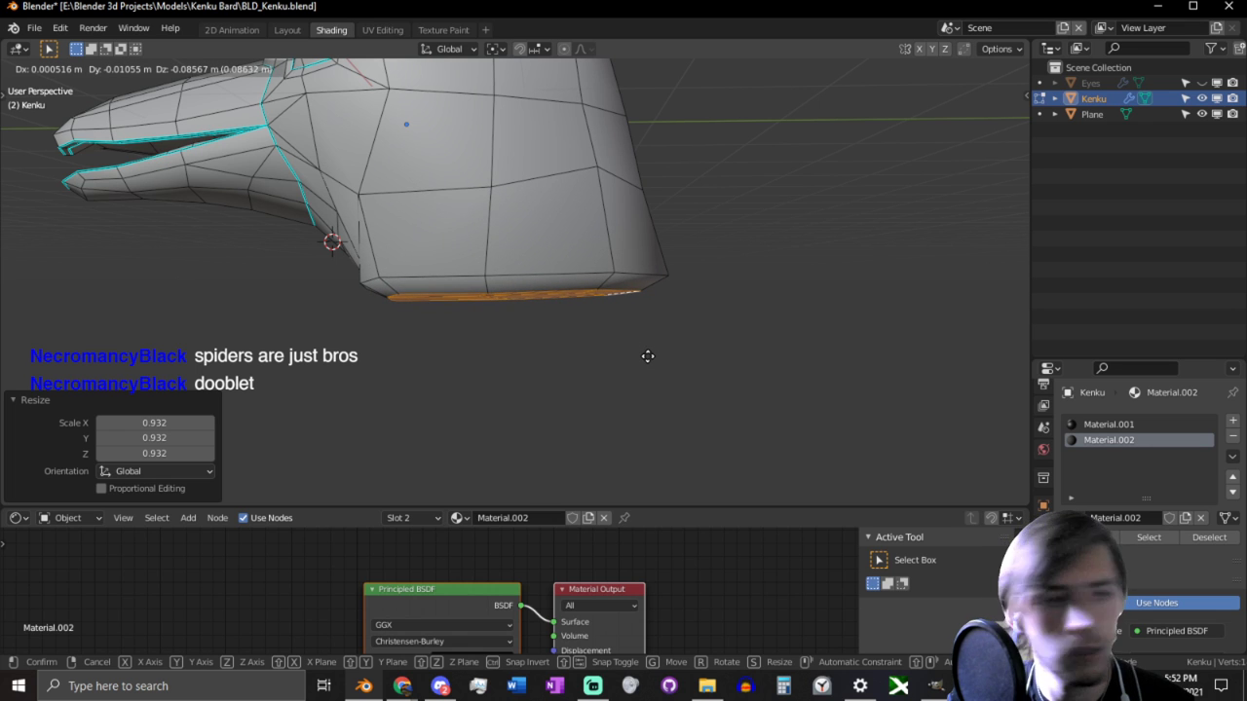
{"action": "left_click", "coordinate": [649, 355]}
Step: Select the connected edges along the rear half of the neck's lower rim and move them slightly
{"action": "middle_click_drag", "start_coordinate": [649, 354], "coordinate": [576, 286]}
{"action": "left_click", "coordinate": [558, 288]}
{"action": "left_click", "coordinate": [528, 291]}
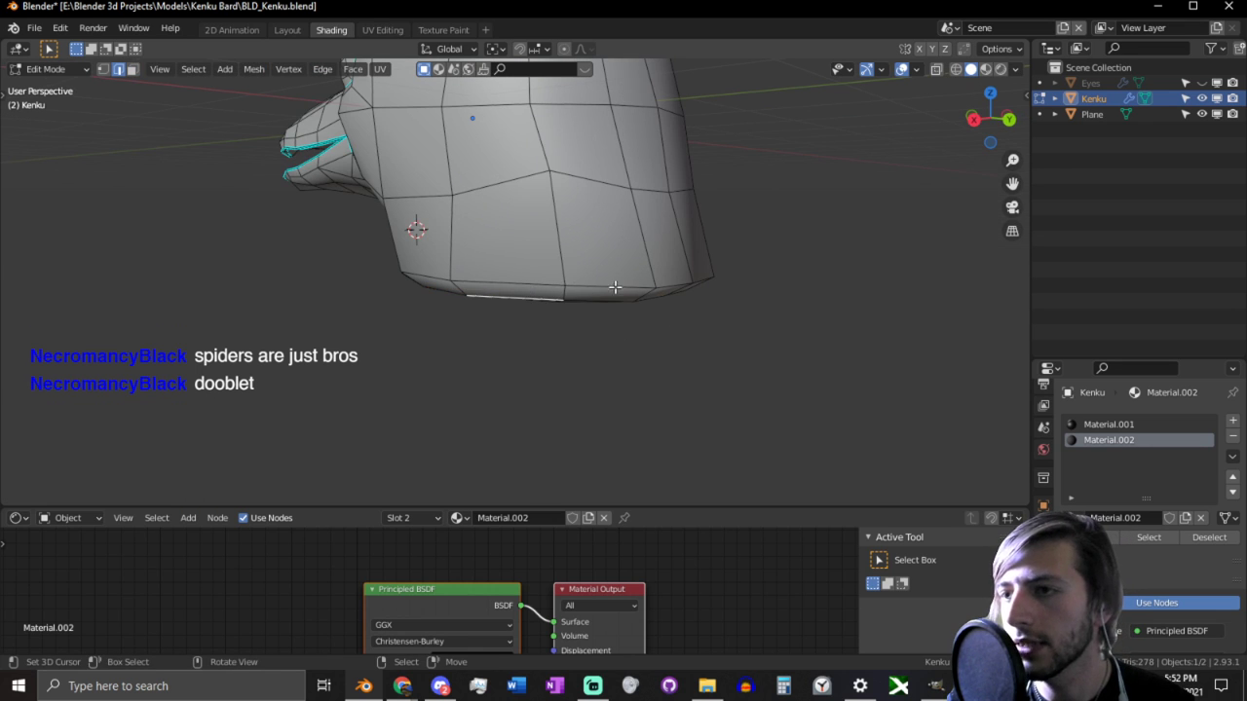
{"action": "left_click", "coordinate": [616, 288]}
{"action": "mouse_move", "coordinate": [659, 296]}
{"action": "middle_mouse_down"}
{"action": "mouse_move", "coordinate": [581, 295]}
{"action": "mouse_move", "coordinate": [676, 301]}
{"action": "middle_mouse_up"}
{"action": "left_click", "coordinate": [510, 295]}
{"action": "left_click", "coordinate": [633, 303], "text": "ctrl"}
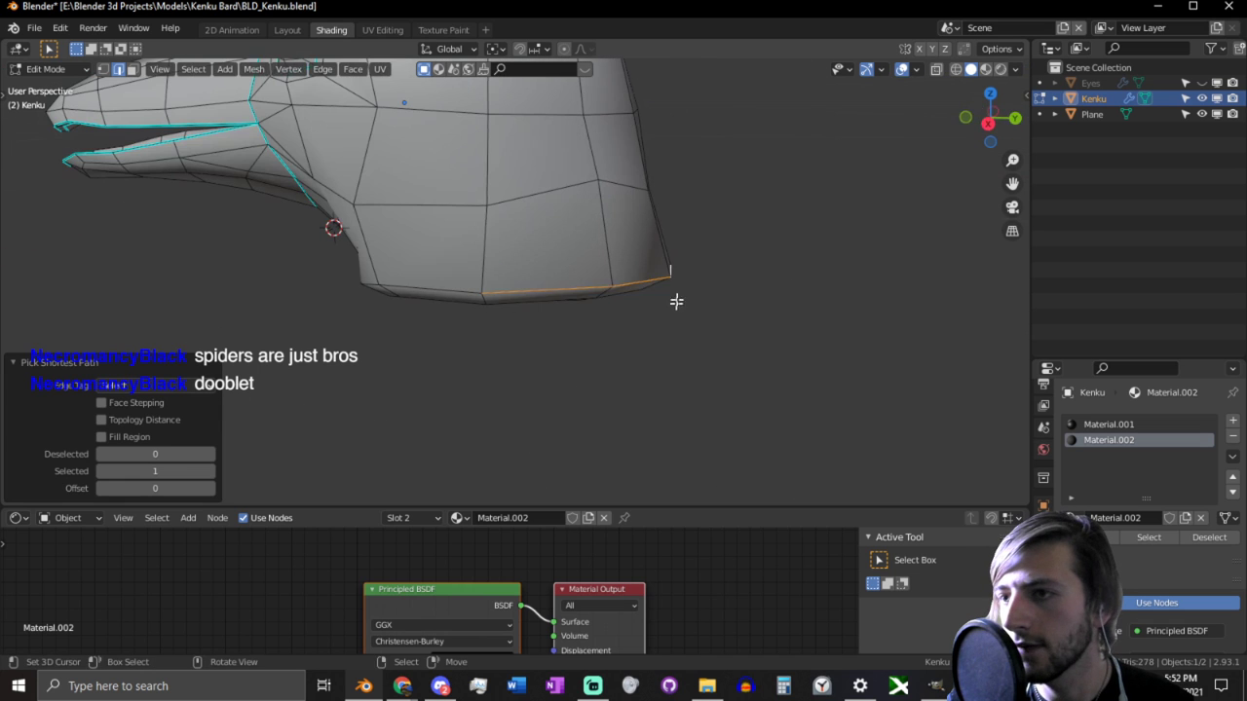
{"action": "key", "text": "g"}
{"action": "left_click", "coordinate": [687, 405]}
Step: Mark the selected rear rim edges of the neck as a seam
{"action": "middle_click_drag", "start_coordinate": [727, 432], "coordinate": [704, 322]}
{"action": "key", "text": "ctrl+e"}
{"action": "left_click", "coordinate": [739, 313]}
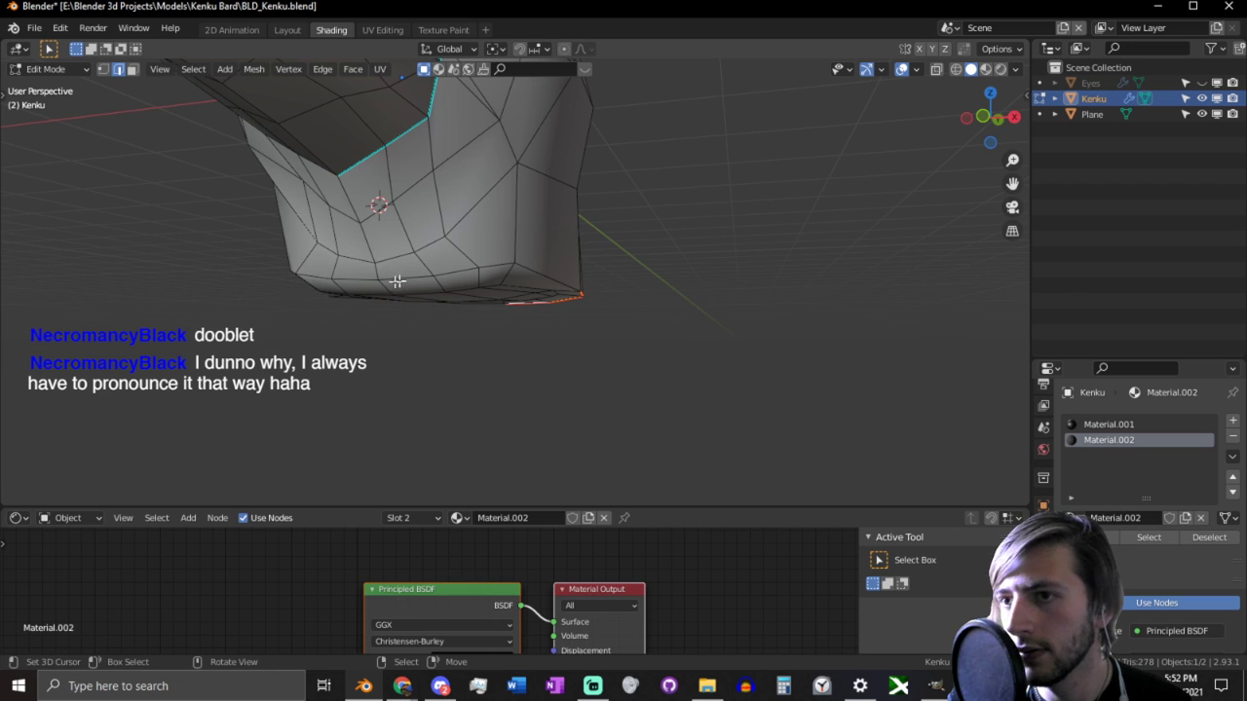
{"action": "middle_click_drag", "start_coordinate": [544, 271], "coordinate": [441, 267]}
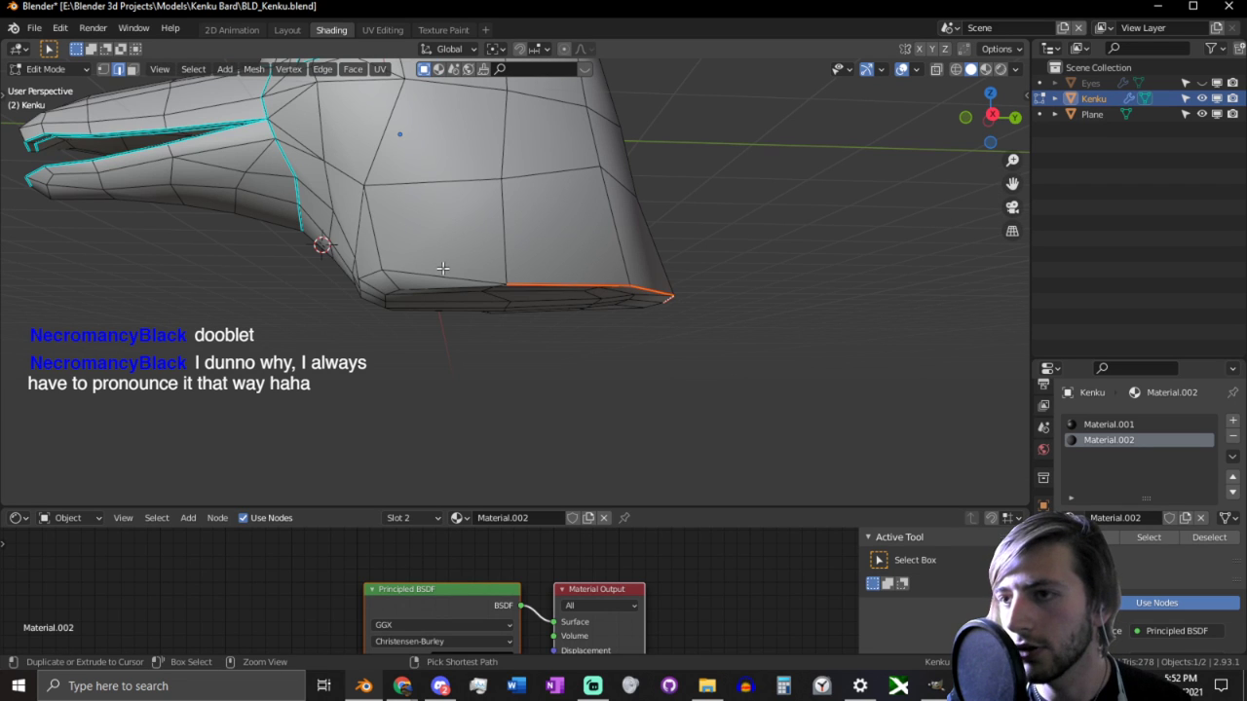
{"action": "key", "text": "ctrl+e"}
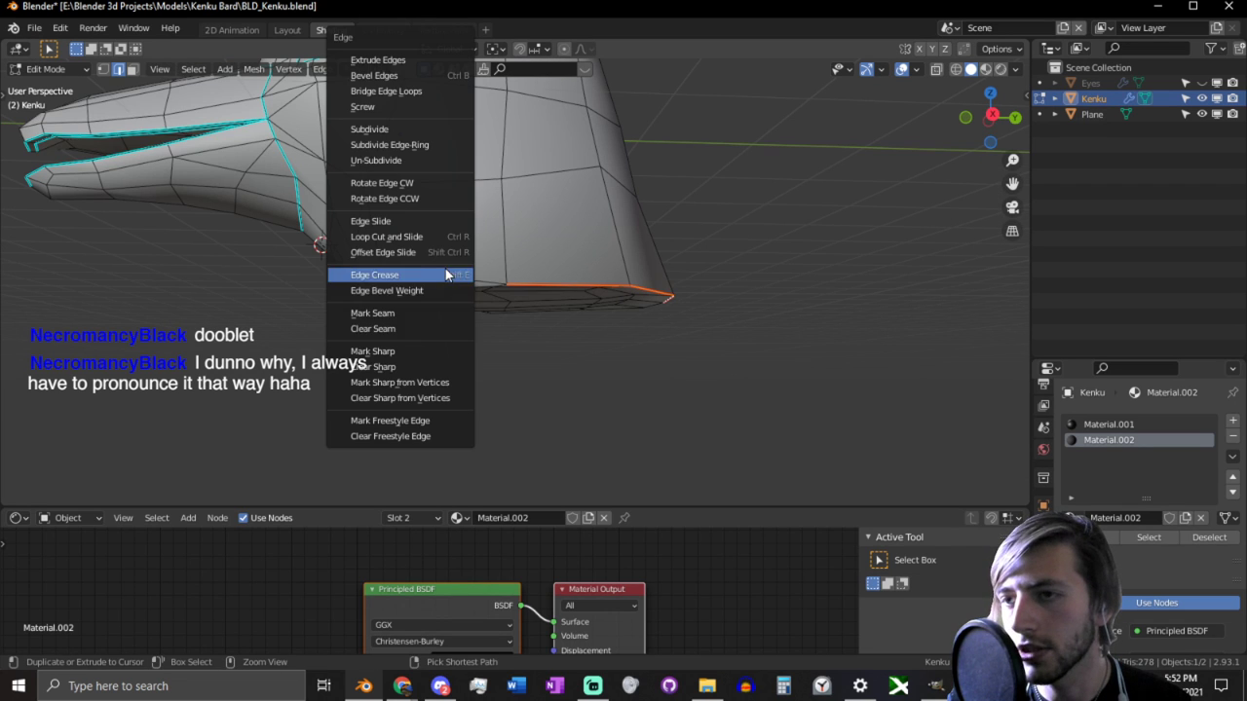
{"action": "left_click", "coordinate": [407, 313]}
Step: Mark the rear rim edges as sharp instead of as a seam and raise them about 0.09 m
{"action": "key", "text": "ctrl+e"}
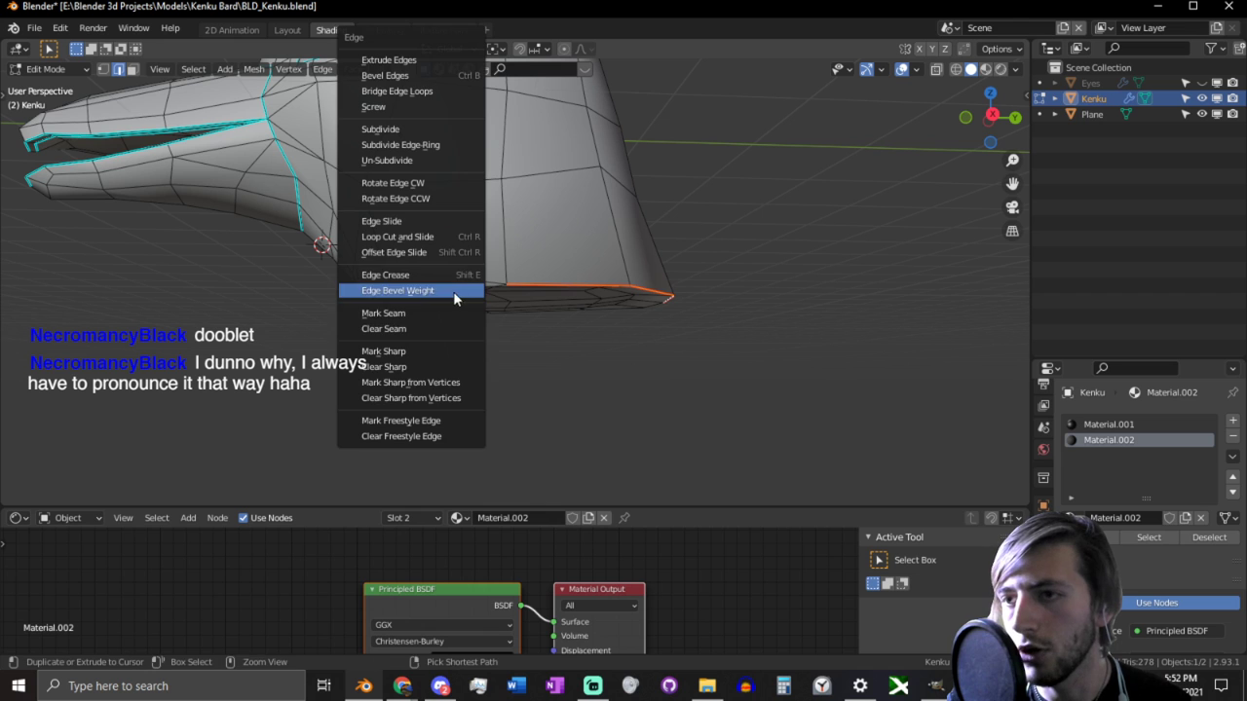
{"action": "left_click", "coordinate": [411, 352]}
{"action": "key", "text": "g"}
{"action": "left_click", "coordinate": [545, 315]}
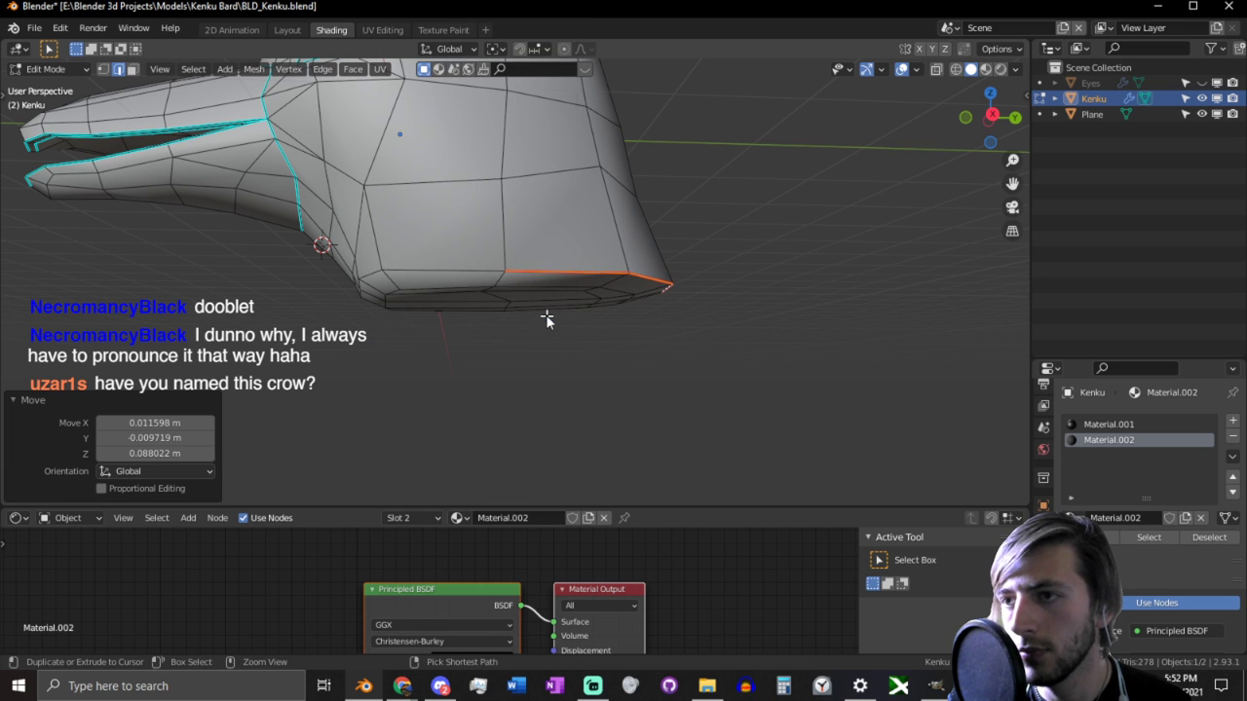
{"action": "key", "text": "ctrl+e"}
{"action": "left_click", "coordinate": [517, 327]}
Step: In Sculpt Mode, reshape the rear lower rim of the neck with the Grab brush
{"action": "mouse_move", "coordinate": [512, 323]}
{"action": "middle_mouse_down"}
{"action": "mouse_move", "coordinate": [412, 348]}
{"action": "mouse_move", "coordinate": [584, 330]}
{"action": "middle_mouse_up"}
{"action": "scroll", "coordinate": [584, 329], "scroll_direction": "down", "scroll_amount": 4}
{"action": "key", "text": "ctrl+Tab"}
{"action": "mouse_move", "coordinate": [649, 289]}
{"action": "middle_mouse_down"}
{"action": "mouse_move", "coordinate": [573, 331]}
{"action": "mouse_move", "coordinate": [621, 324]}
{"action": "middle_mouse_up"}
{"action": "scroll", "coordinate": [620, 323], "scroll_direction": "up", "scroll_amount": 4}
{"action": "left_click_drag", "start_coordinate": [687, 274], "coordinate": [672, 279]}
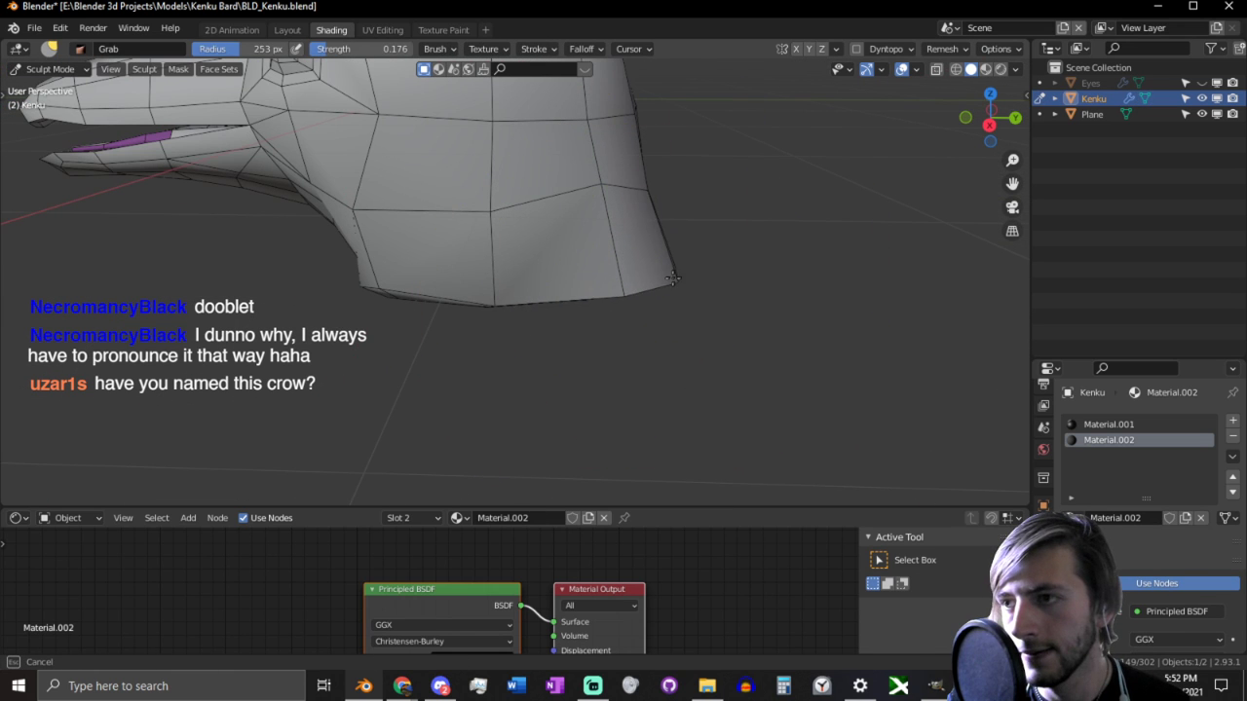
{"action": "middle_click_drag", "start_coordinate": [672, 279], "coordinate": [670, 338]}
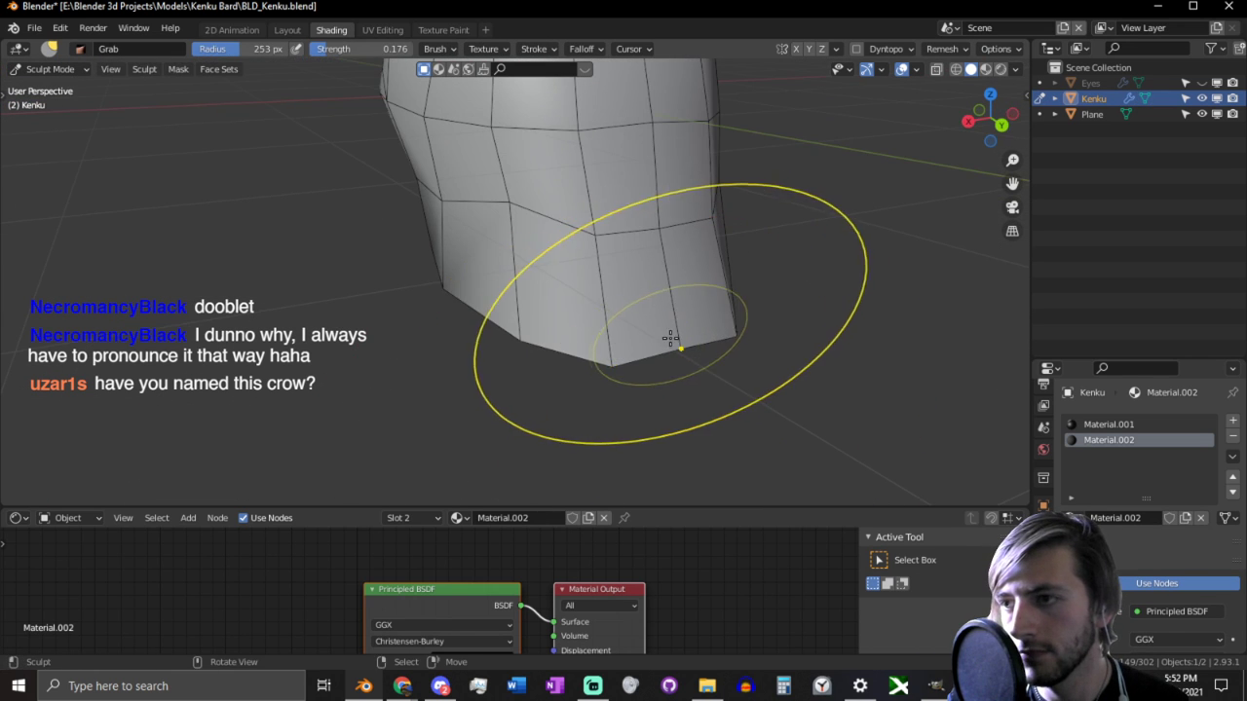
{"action": "left_click_drag", "start_coordinate": [670, 338], "coordinate": [678, 366]}
{"action": "middle_click_drag", "start_coordinate": [678, 366], "coordinate": [693, 403]}
Step: In Edit Mode, move the rear rim vertex about 0.05 m backward along Y and 0.03 m down
{"action": "key", "text": "Tab"}
{"action": "key", "text": "1"}
{"action": "left_click", "coordinate": [678, 386]}
{"action": "key", "text": "g"}
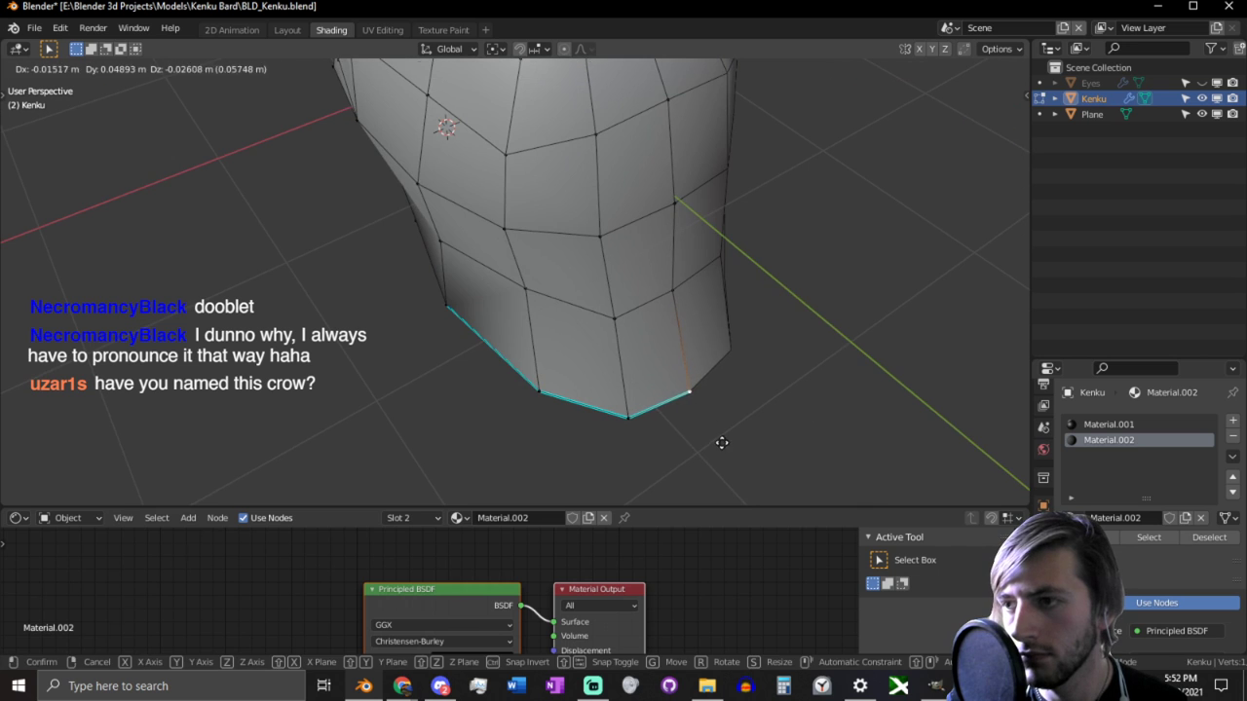
{"action": "left_click", "coordinate": [722, 443]}
{"action": "middle_click_drag", "start_coordinate": [722, 443], "coordinate": [754, 330]}
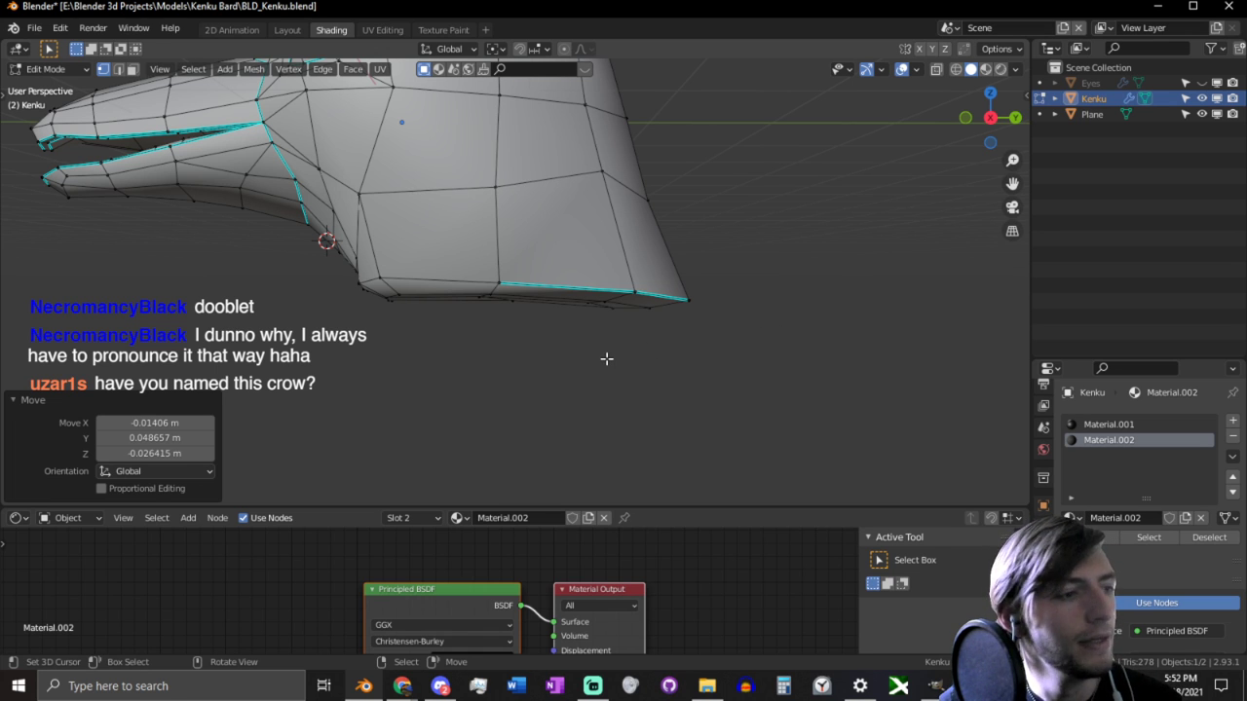
Step: Smooth the lower side of the neck with the Smooth brush at a radius of 141 px and strength of 0.261
{"action": "mouse_move", "coordinate": [556, 303]}
{"action": "middle_mouse_down"}
{"action": "mouse_move", "coordinate": [601, 295]}
{"action": "mouse_move", "coordinate": [498, 264]}
{"action": "mouse_move", "coordinate": [467, 273]}
{"action": "middle_mouse_up"}
{"action": "key", "text": "ctrl+Tab"}
{"action": "key", "text": "shift+s"}
{"action": "key", "text": "f"}
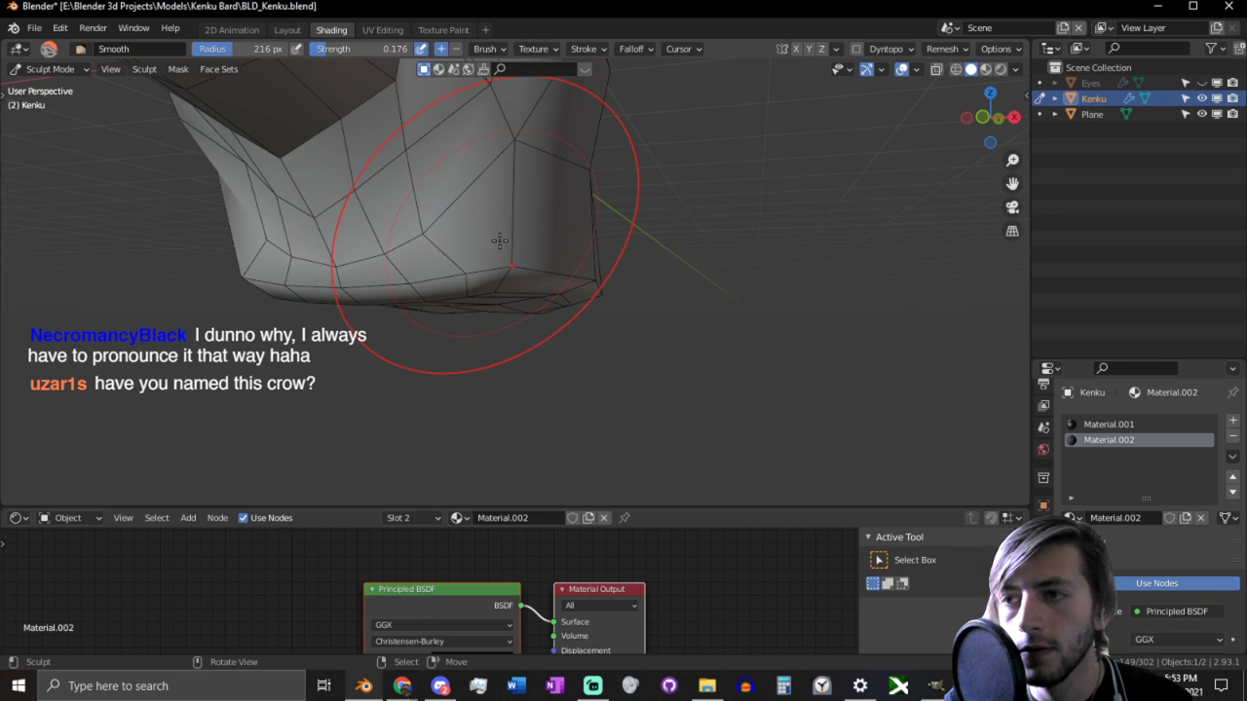
{"action": "left_click", "coordinate": [493, 234]}
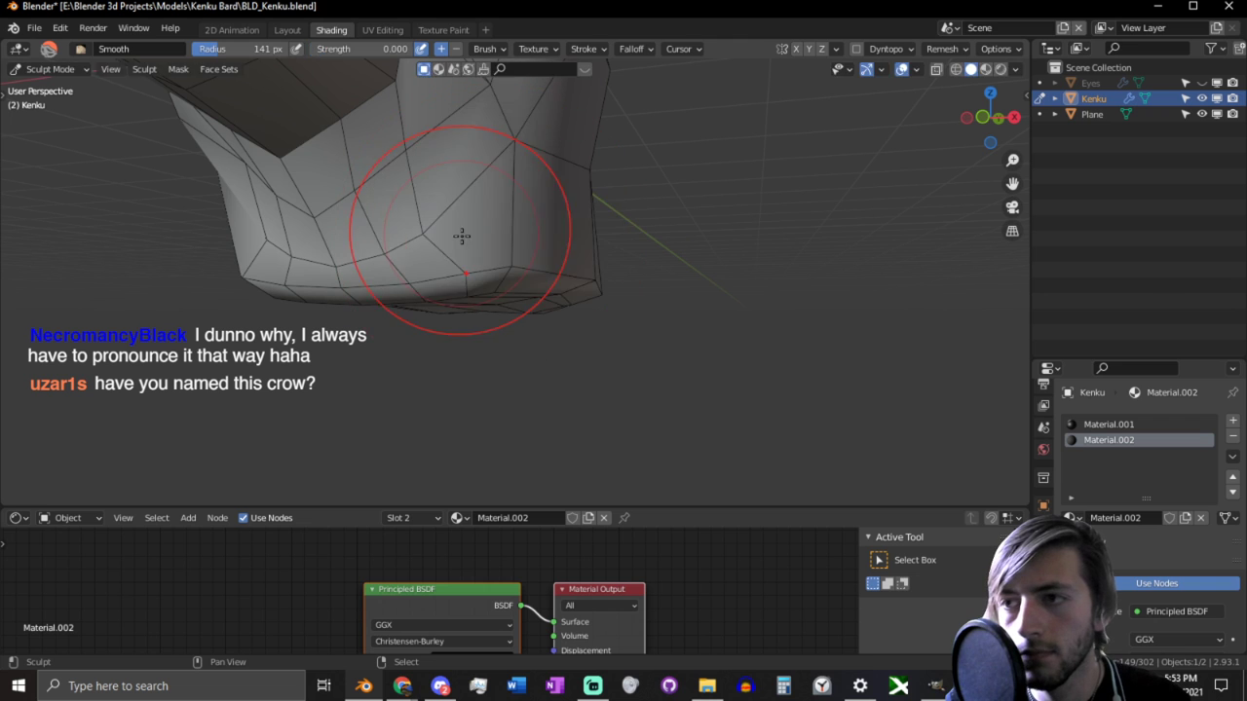
{"action": "key", "text": "shift+f"}
{"action": "left_click", "coordinate": [504, 243]}
{"action": "mouse_move", "coordinate": [504, 243]}
{"action": "left_mouse_down"}
{"action": "mouse_move", "coordinate": [457, 240]}
{"action": "mouse_move", "coordinate": [481, 230]}
{"action": "left_mouse_up"}
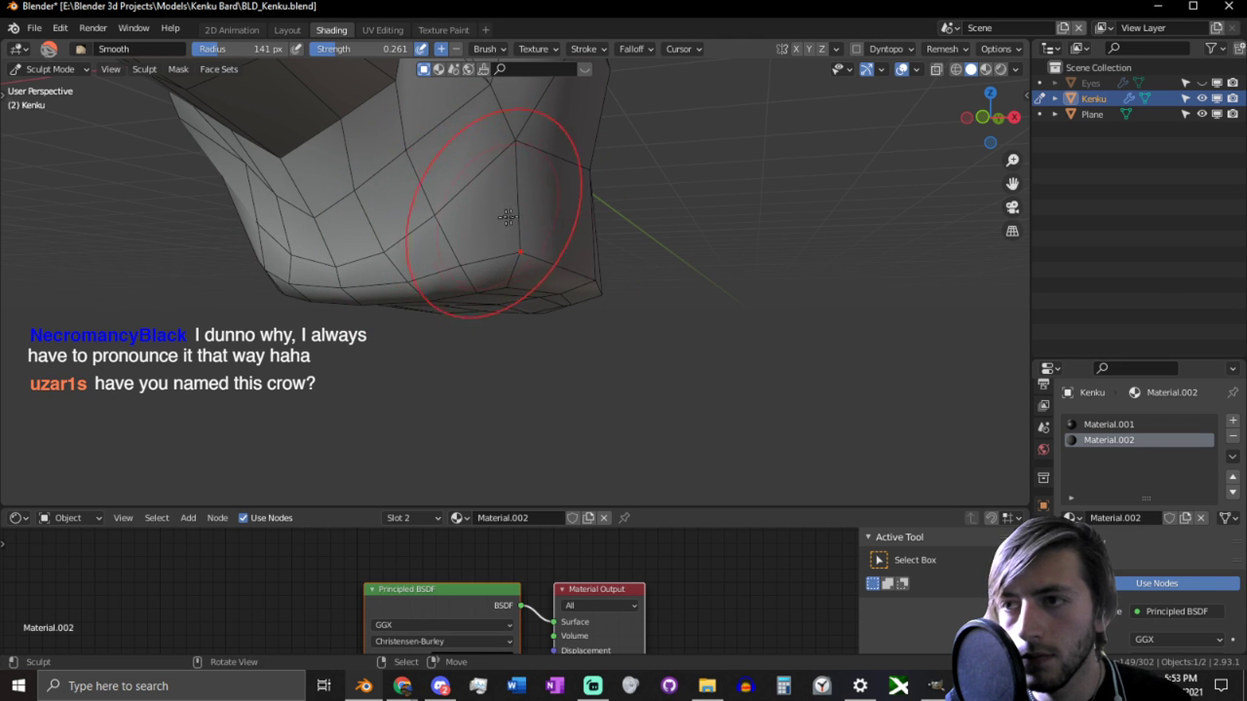
{"action": "mouse_move", "coordinate": [510, 214]}
{"action": "middle_mouse_down"}
{"action": "mouse_move", "coordinate": [471, 229]}
{"action": "mouse_move", "coordinate": [556, 234]}
{"action": "mouse_move", "coordinate": [467, 266]}
{"action": "mouse_move", "coordinate": [416, 237]}
{"action": "mouse_move", "coordinate": [776, 286]}
{"action": "middle_mouse_up"}
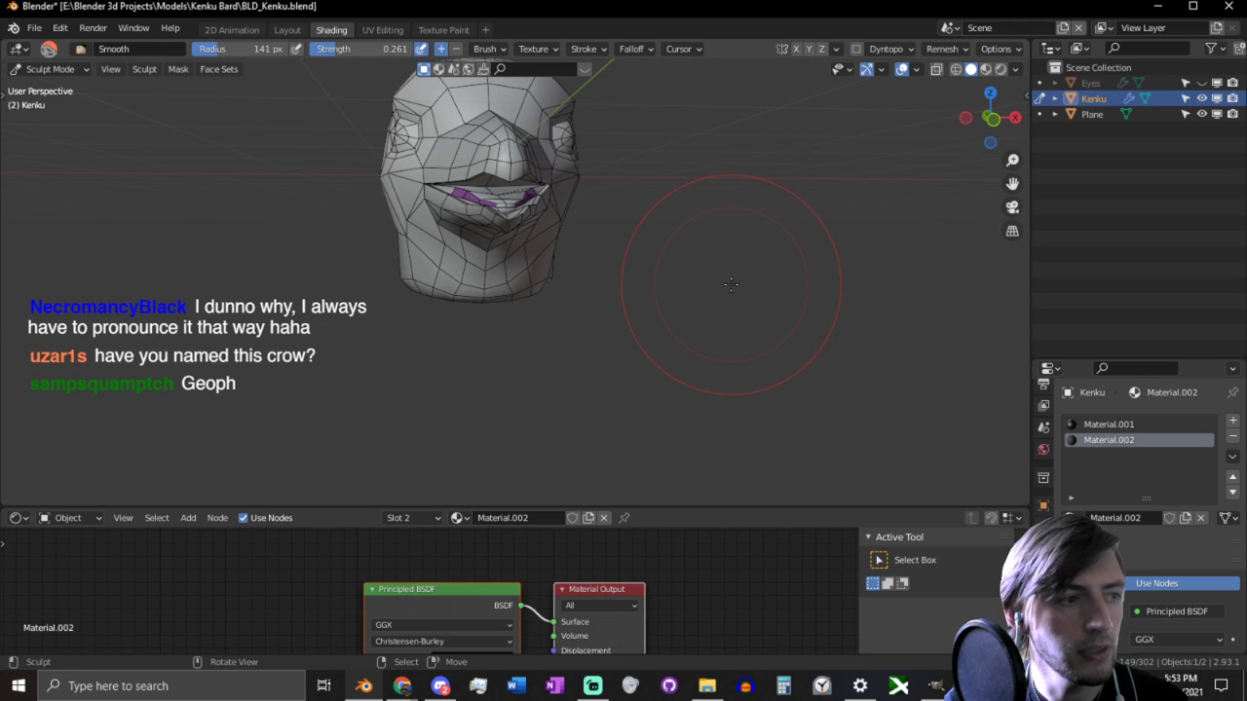
Step: Pull the lower side corner of the neck outward with the Grab brush at a radius of 163 px
{"action": "key", "text": "f"}
{"action": "left_click", "coordinate": [770, 285]}
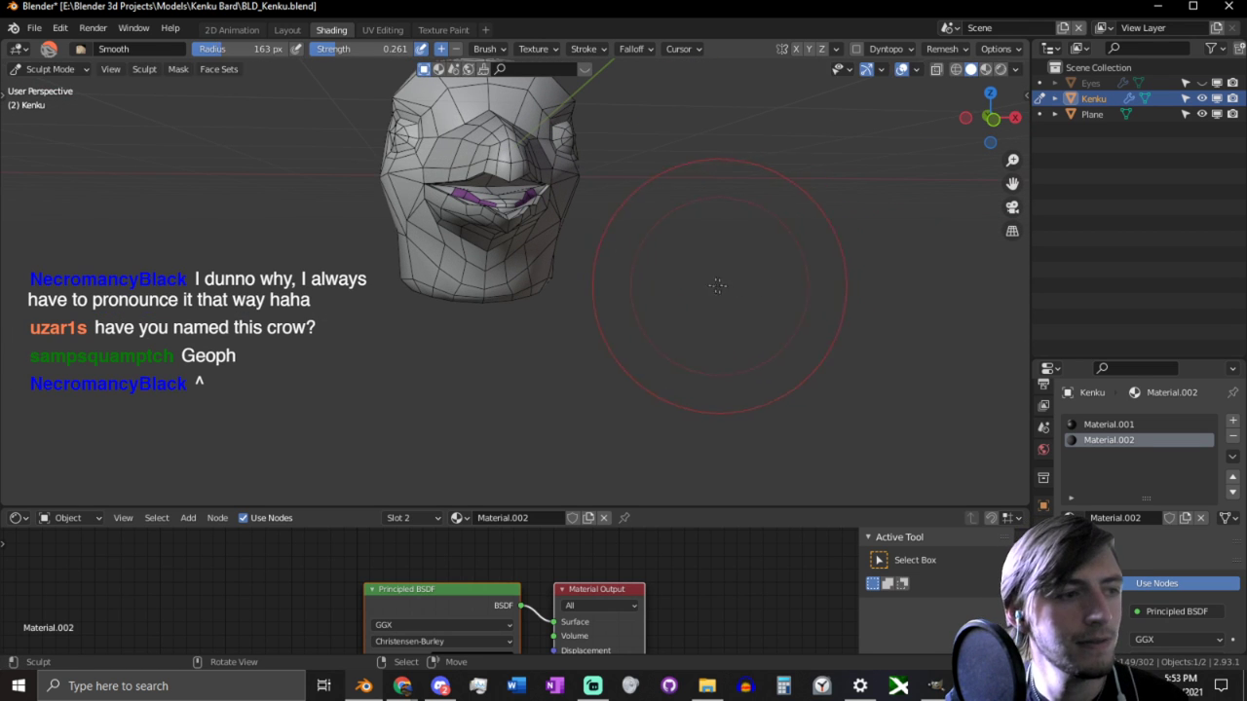
{"action": "mouse_move", "coordinate": [719, 286]}
{"action": "middle_mouse_down"}
{"action": "mouse_move", "coordinate": [676, 287]}
{"action": "mouse_move", "coordinate": [629, 263]}
{"action": "middle_mouse_up"}
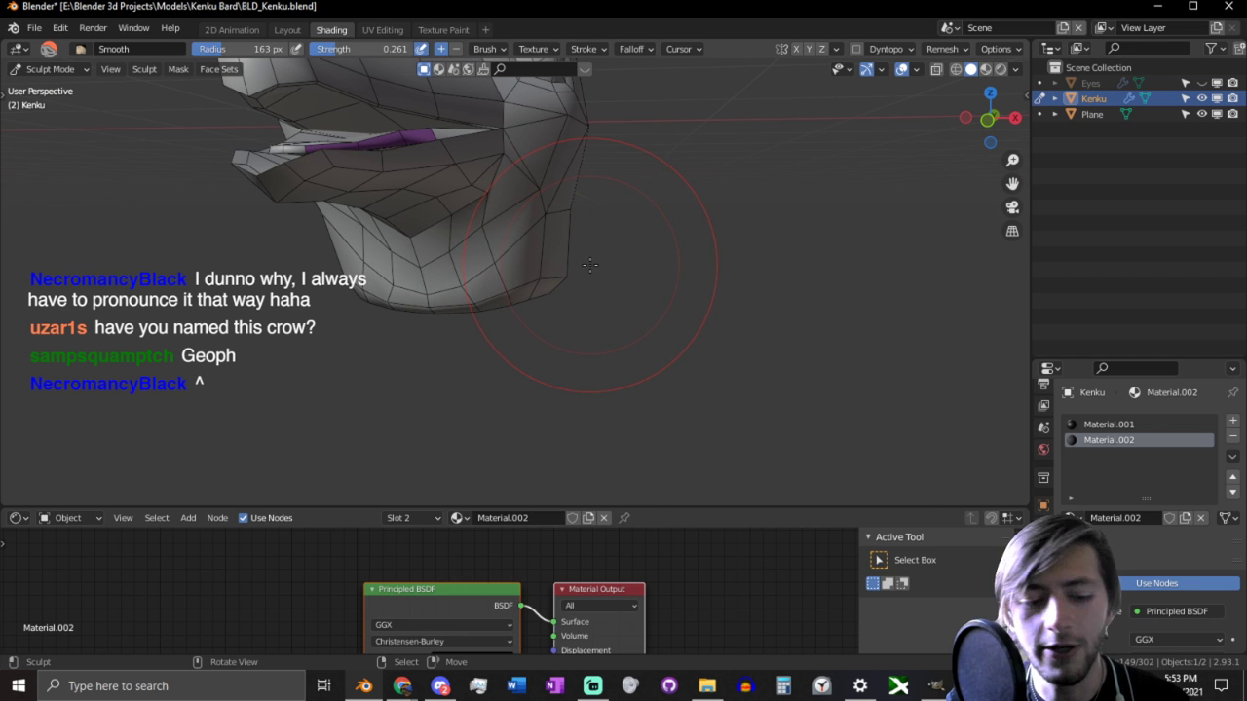
{"action": "key", "text": "g"}
{"action": "left_click_drag", "start_coordinate": [567, 278], "coordinate": [601, 289]}
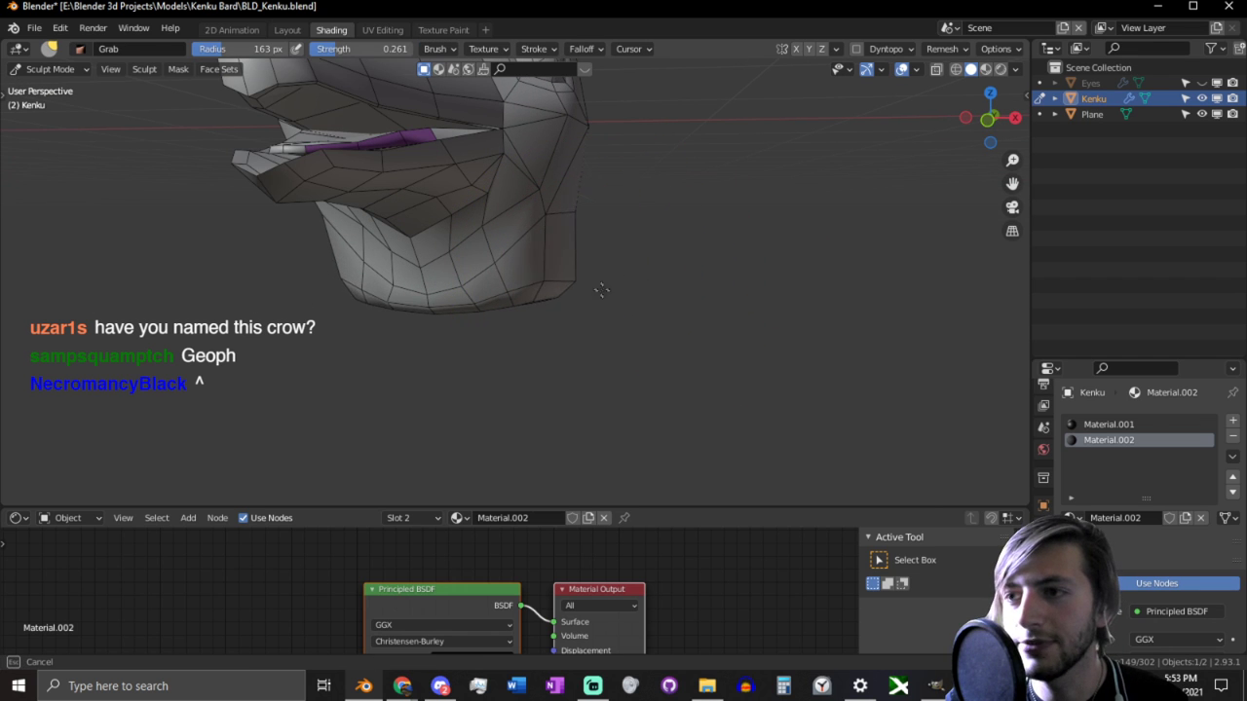
{"action": "mouse_move", "coordinate": [568, 308]}
{"action": "middle_mouse_down"}
{"action": "mouse_move", "coordinate": [562, 317]}
{"action": "mouse_move", "coordinate": [571, 278]}
{"action": "middle_mouse_up"}
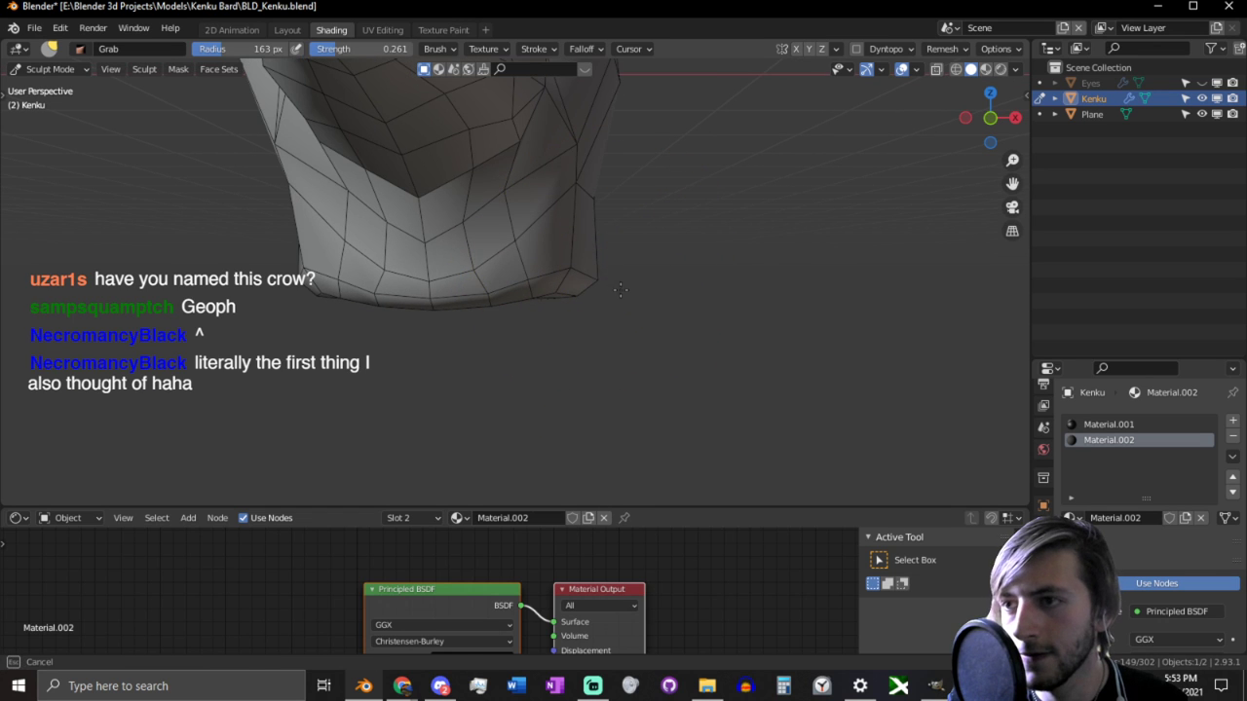
{"action": "mouse_move", "coordinate": [598, 276]}
{"action": "left_mouse_down"}
{"action": "mouse_move", "coordinate": [669, 329]}
{"action": "mouse_move", "coordinate": [660, 304]}
{"action": "left_mouse_up"}
{"action": "middle_click_drag", "start_coordinate": [649, 285], "coordinate": [640, 257]}
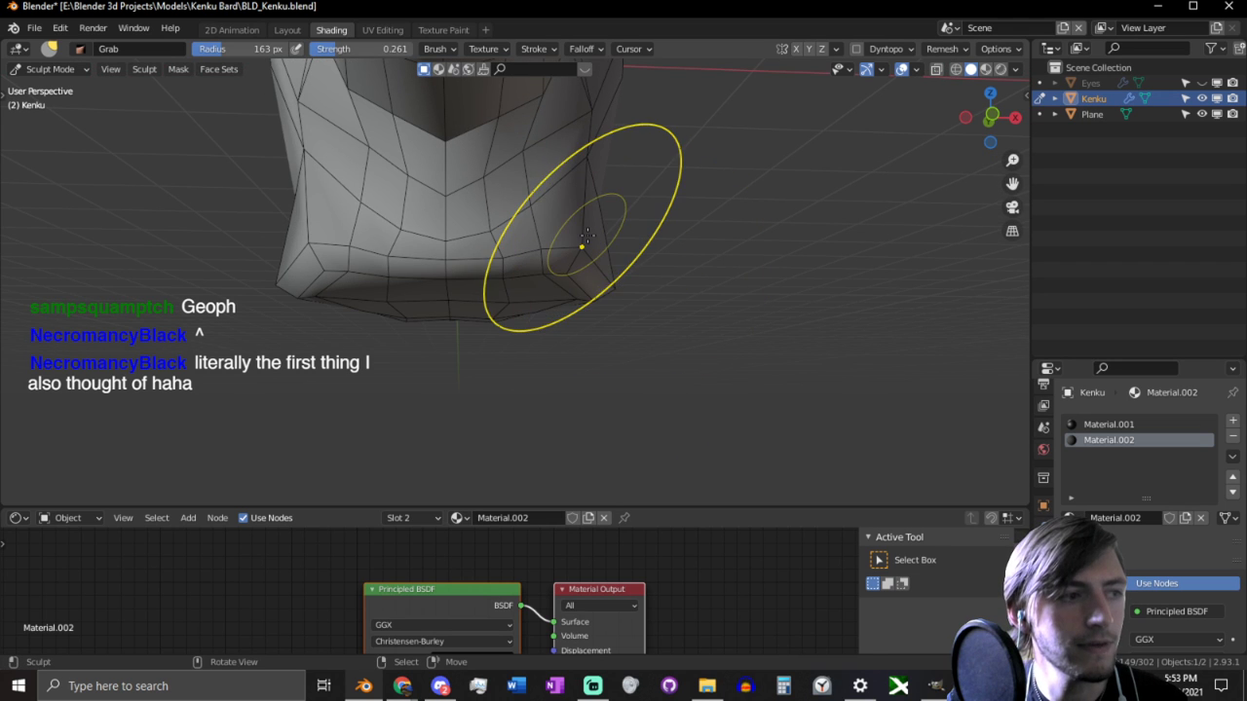
Step: In Edit Mode, select the region of underside faces inside the neck rim and extrude it about 0.21 m downward
{"action": "mouse_move", "coordinate": [542, 245]}
{"action": "middle_mouse_down"}
{"action": "mouse_move", "coordinate": [591, 218]}
{"action": "mouse_move", "coordinate": [543, 309]}
{"action": "mouse_move", "coordinate": [590, 306]}
{"action": "mouse_move", "coordinate": [431, 361]}
{"action": "mouse_move", "coordinate": [526, 300]}
{"action": "mouse_move", "coordinate": [516, 279]}
{"action": "mouse_move", "coordinate": [653, 320]}
{"action": "middle_mouse_up"}
{"action": "key", "text": "Tab"}
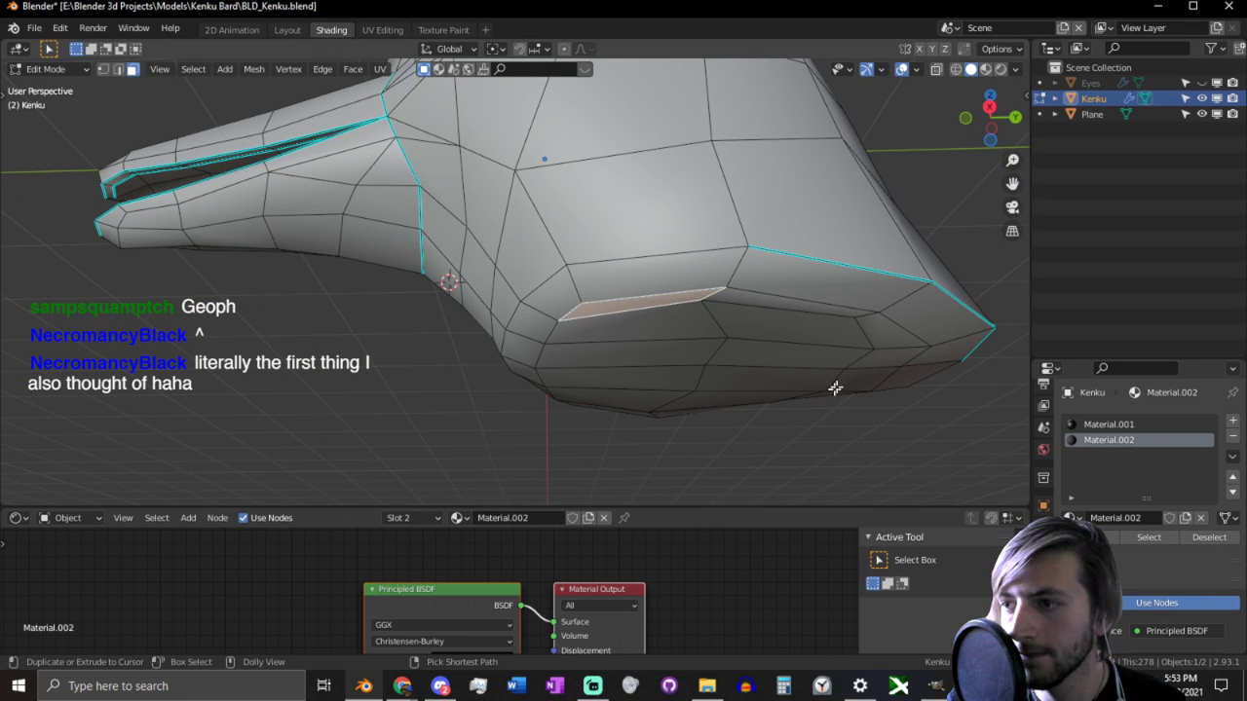
{"action": "left_click", "coordinate": [833, 382], "text": "ctrl+shift"}
{"action": "middle_click_drag", "start_coordinate": [832, 382], "coordinate": [740, 223]}
{"action": "key", "text": "e"}
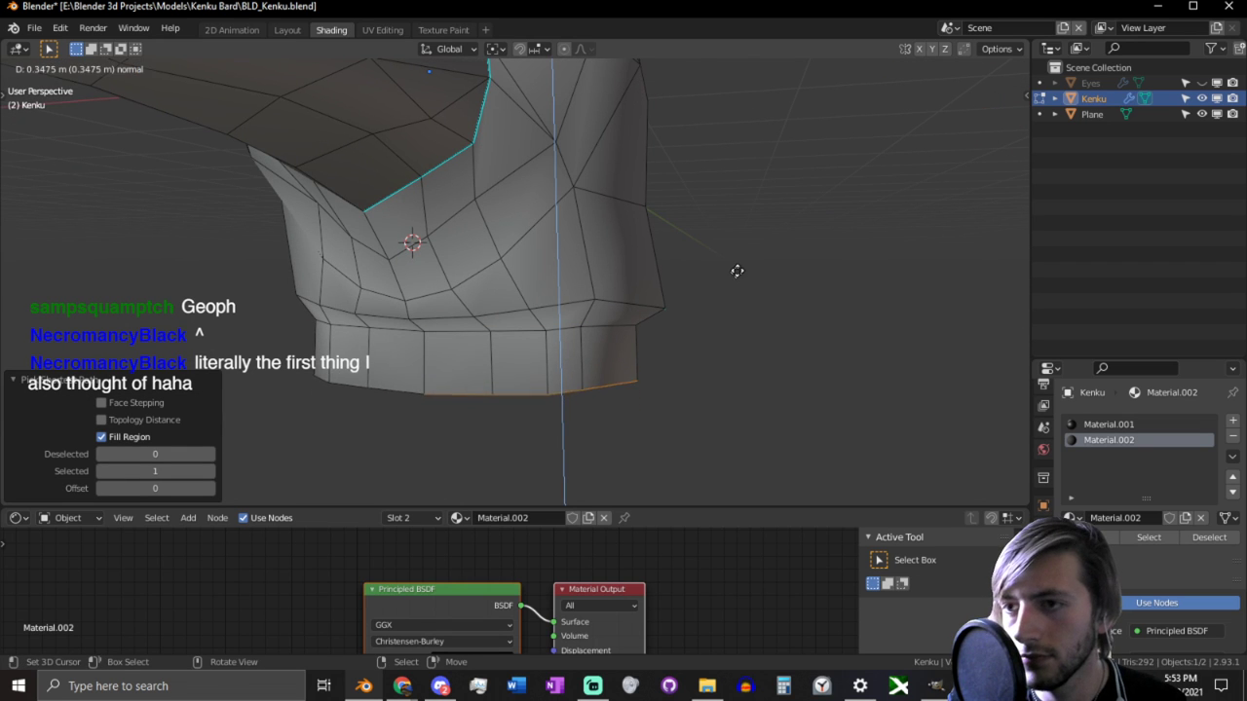
{"action": "left_click", "coordinate": [752, 270]}
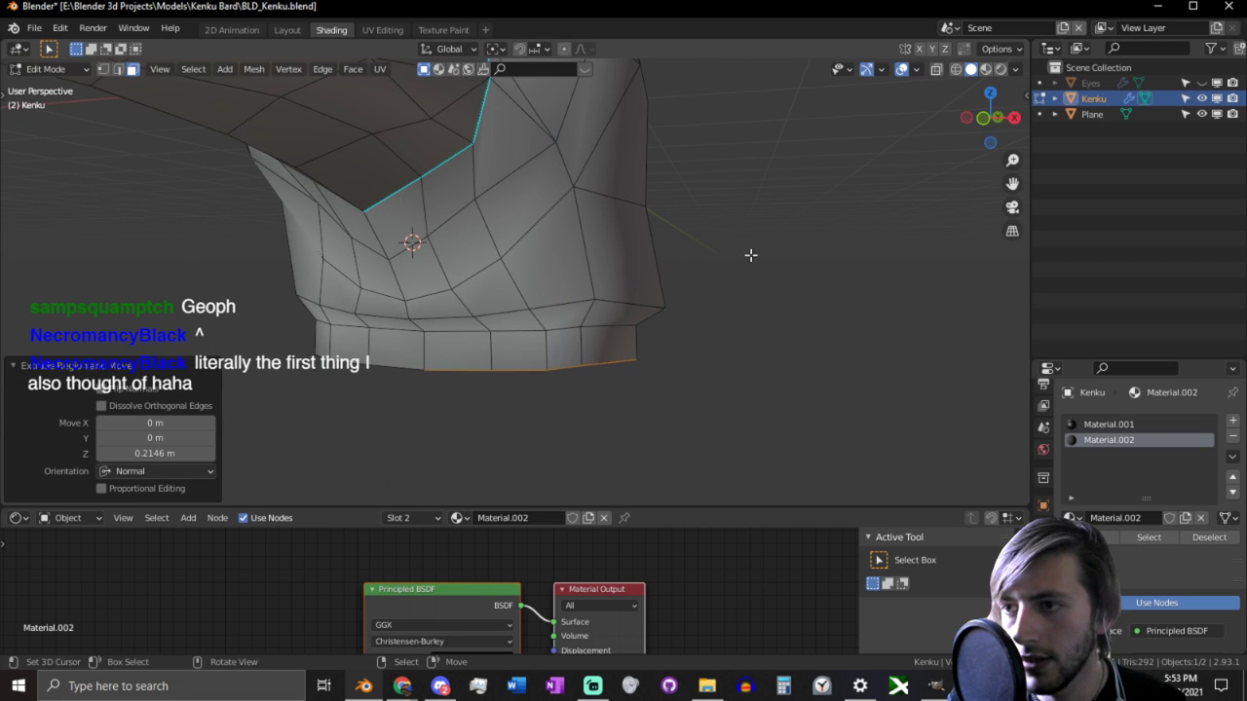
Step: Move the front rim edges below the throat about 0.02 m forward and 0.02 m down
{"action": "middle_click_drag", "start_coordinate": [749, 253], "coordinate": [370, 306]}
{"action": "scroll", "coordinate": [493, 283], "scroll_direction": "up", "scroll_amount": 4}
{"action": "middle_click_drag", "start_coordinate": [493, 282], "coordinate": [457, 314]}
{"action": "key", "text": "2"}
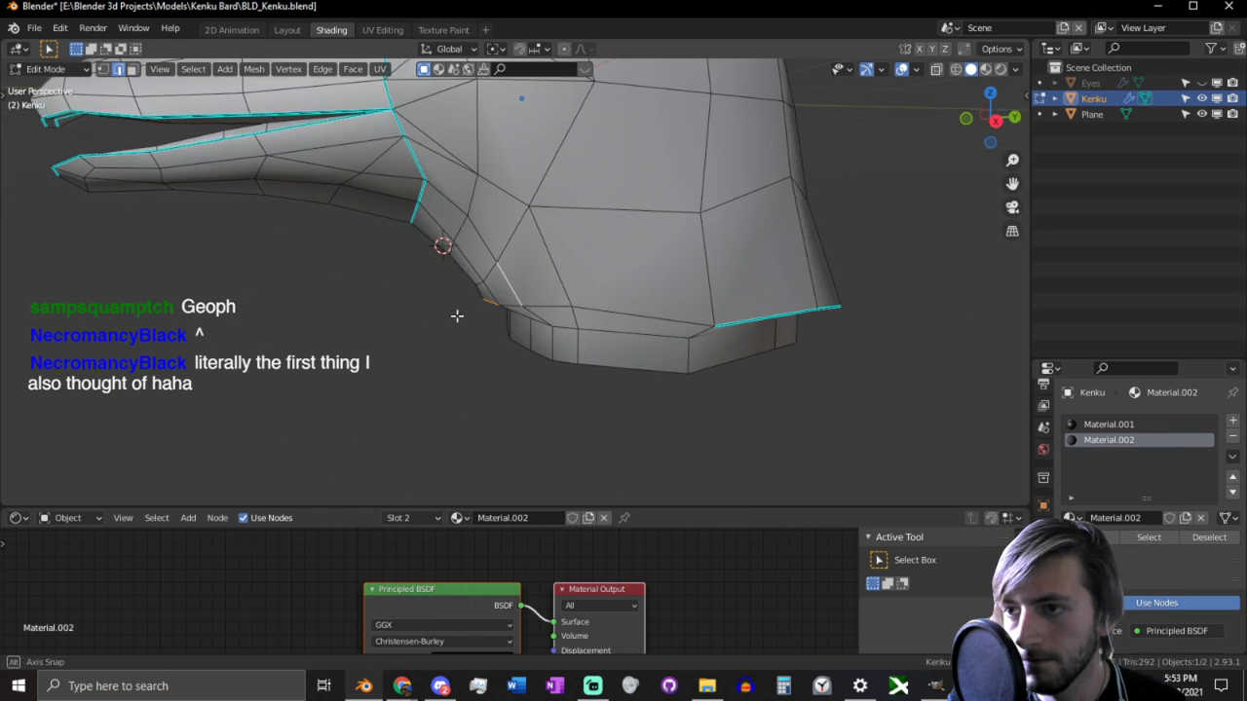
{"action": "left_click", "coordinate": [492, 300]}
{"action": "key", "text": "g"}
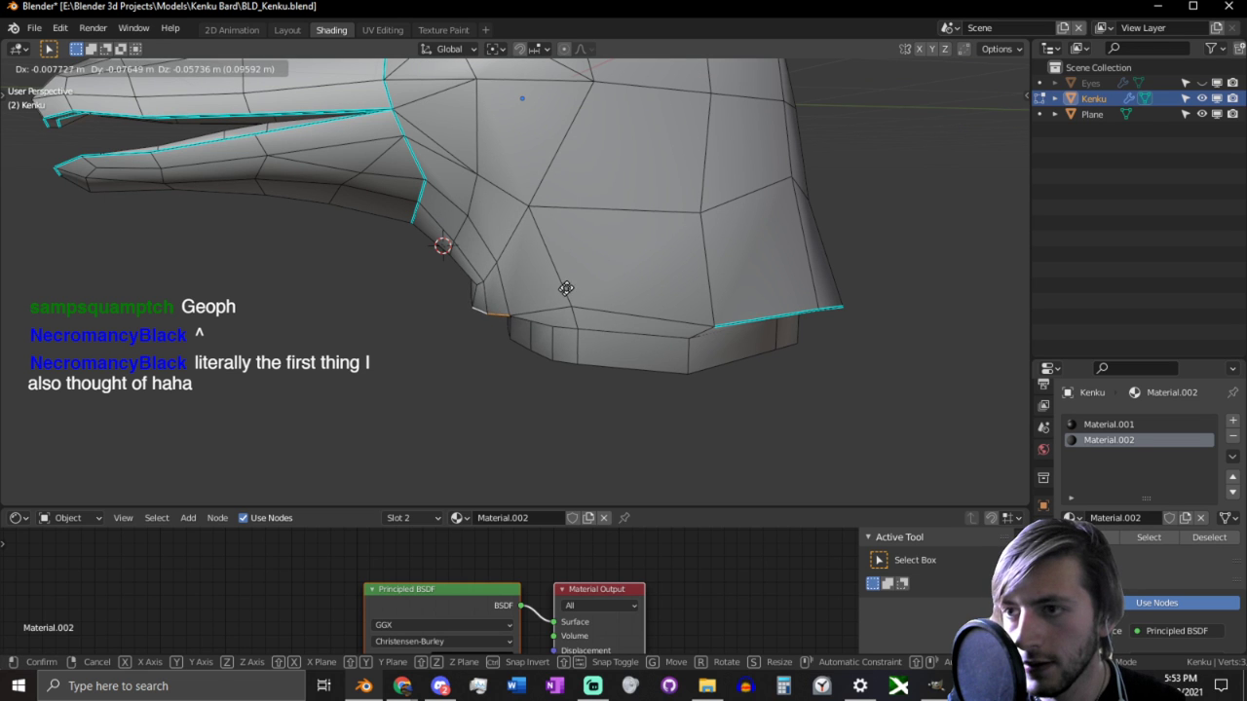
{"action": "left_click", "coordinate": [635, 241]}
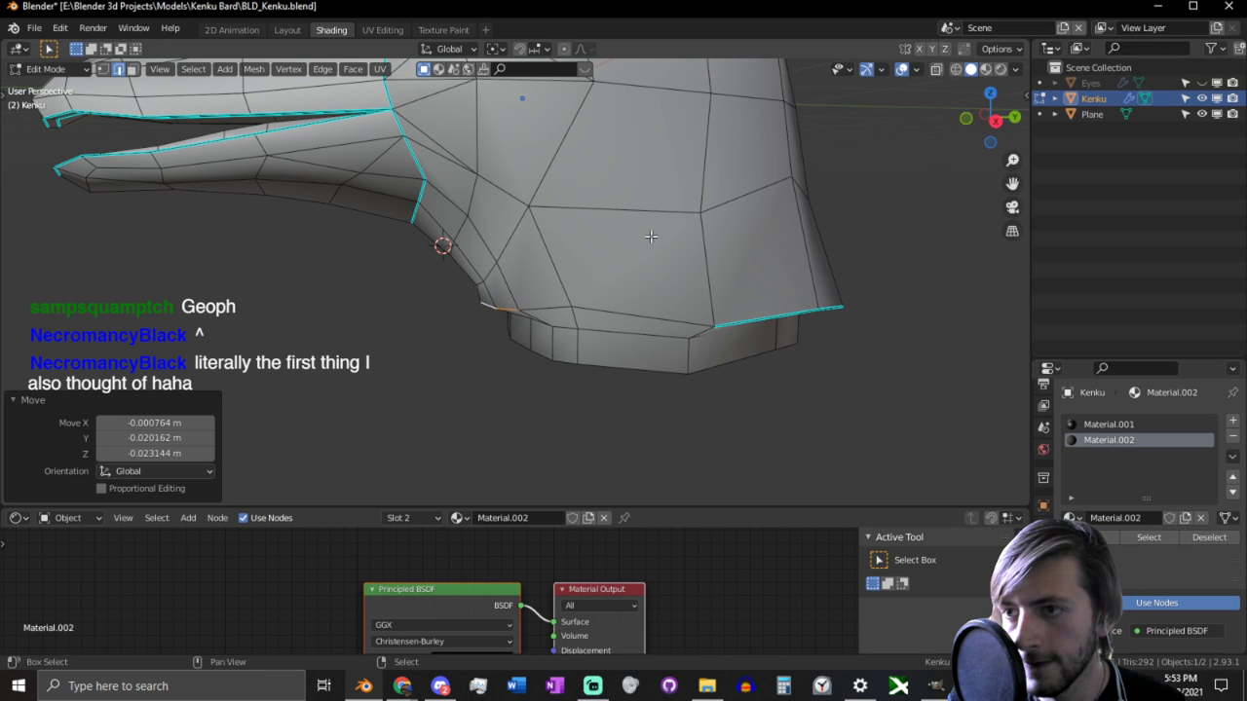
Step: Shift the underside vertex beside the centre line of the extruded neck toward the middle
{"action": "middle_click_drag", "start_coordinate": [635, 242], "coordinate": [480, 356]}
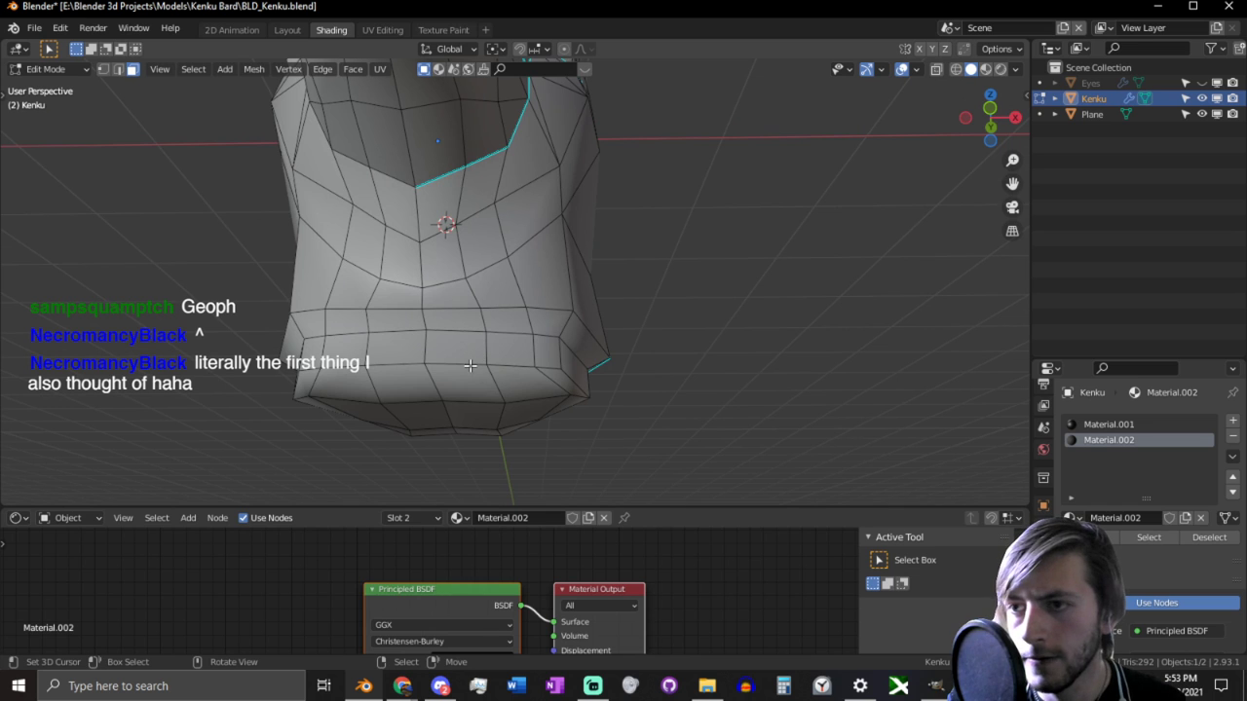
{"action": "left_click", "coordinate": [477, 368]}
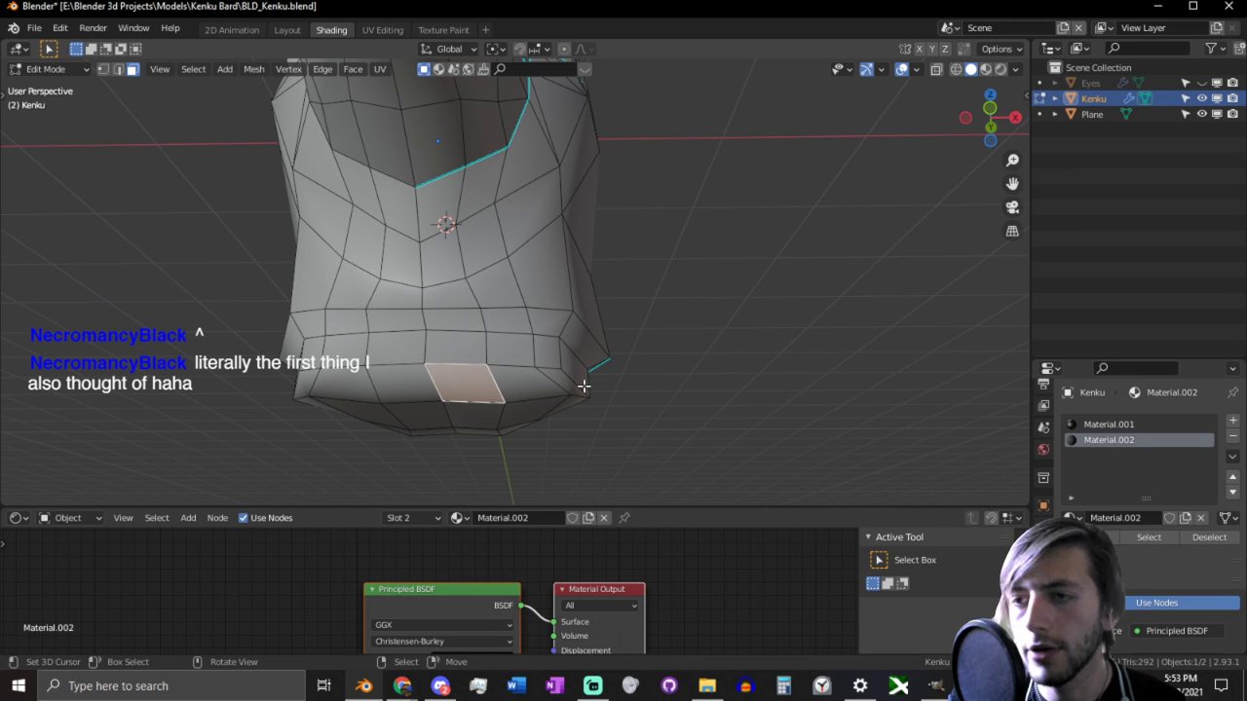
{"action": "key", "text": "KP_1"}
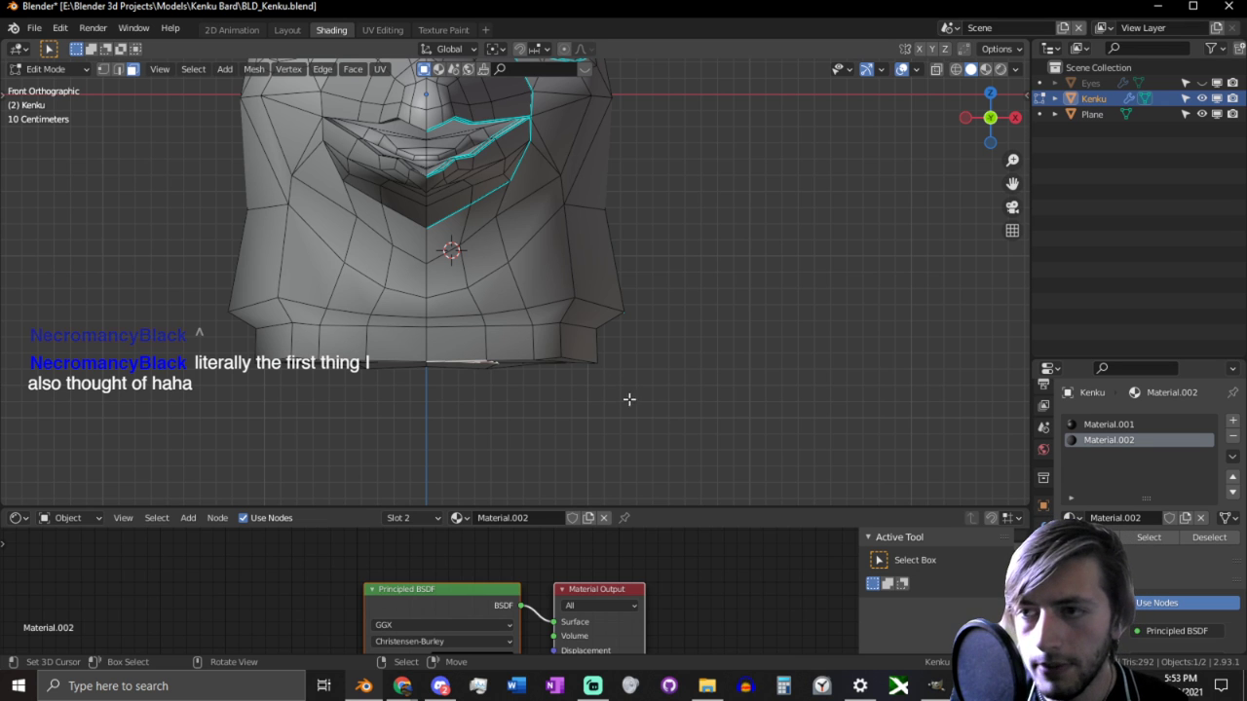
{"action": "middle_click_drag", "start_coordinate": [630, 400], "coordinate": [635, 318]}
{"action": "left_click", "coordinate": [560, 407]}
{"action": "key", "text": "1"}
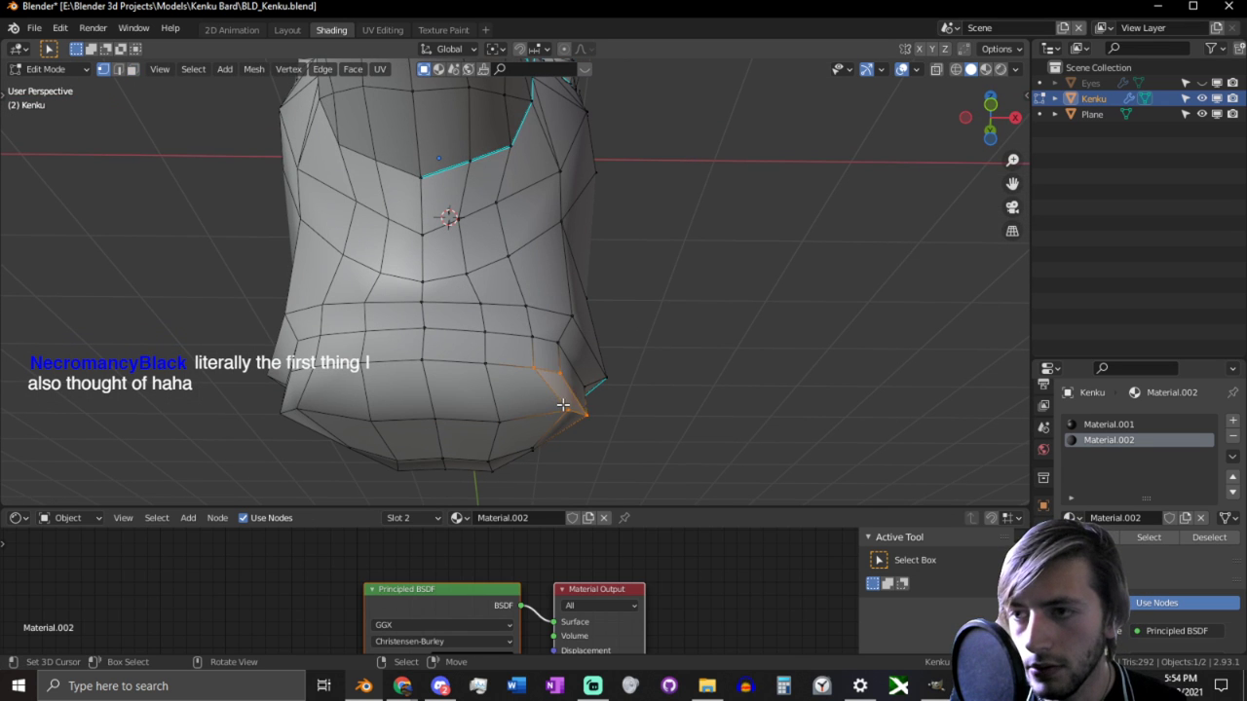
{"action": "key", "text": "g"}
{"action": "left_click", "coordinate": [350, 438]}
{"action": "key", "text": "g"}
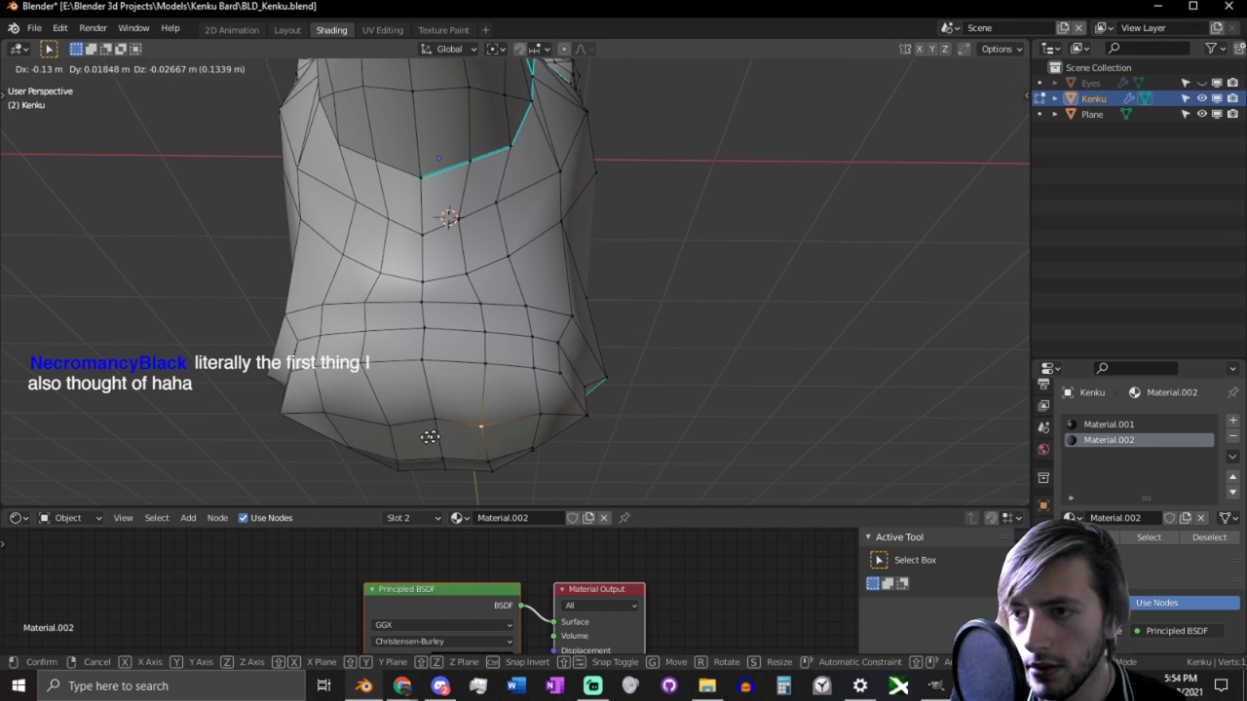
{"action": "left_click", "coordinate": [461, 408]}
{"action": "key", "text": "3"}
{"action": "left_click", "coordinate": [462, 408]}
{"action": "left_click", "coordinate": [459, 439], "text": "ctrl+shift"}
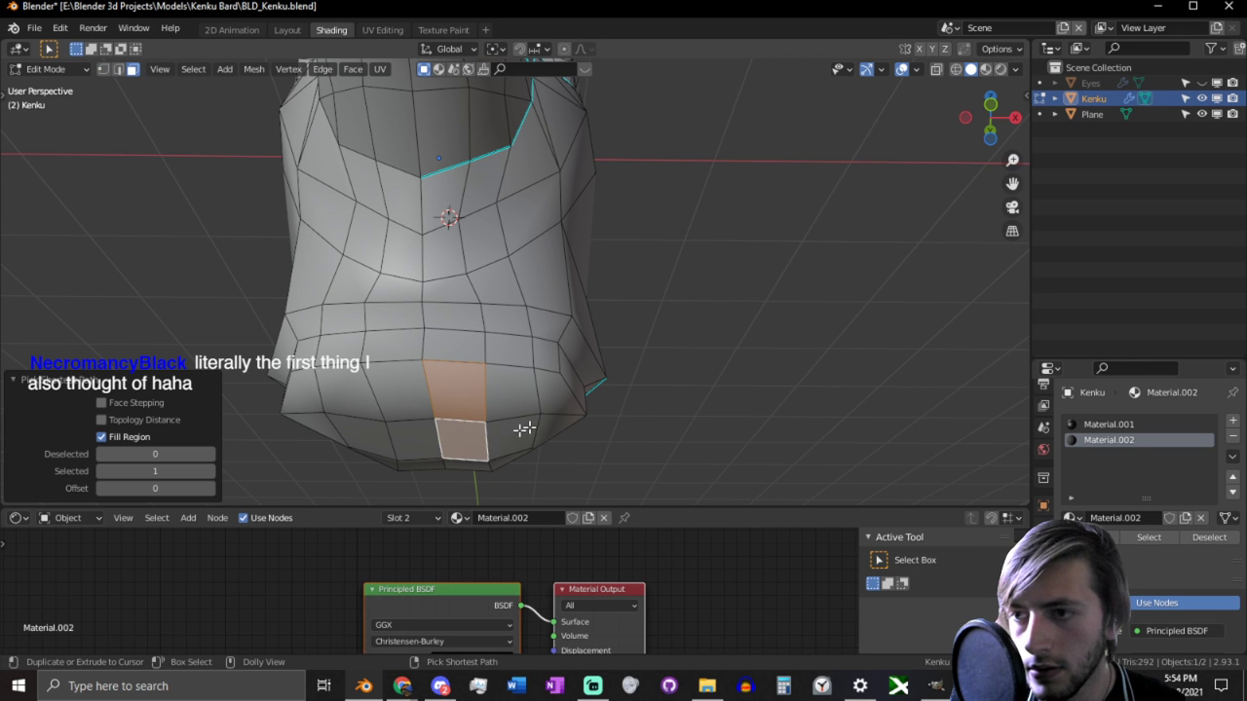
{"action": "left_click", "coordinate": [549, 410], "text": "ctrl+shift"}
{"action": "left_click", "coordinate": [478, 403]}
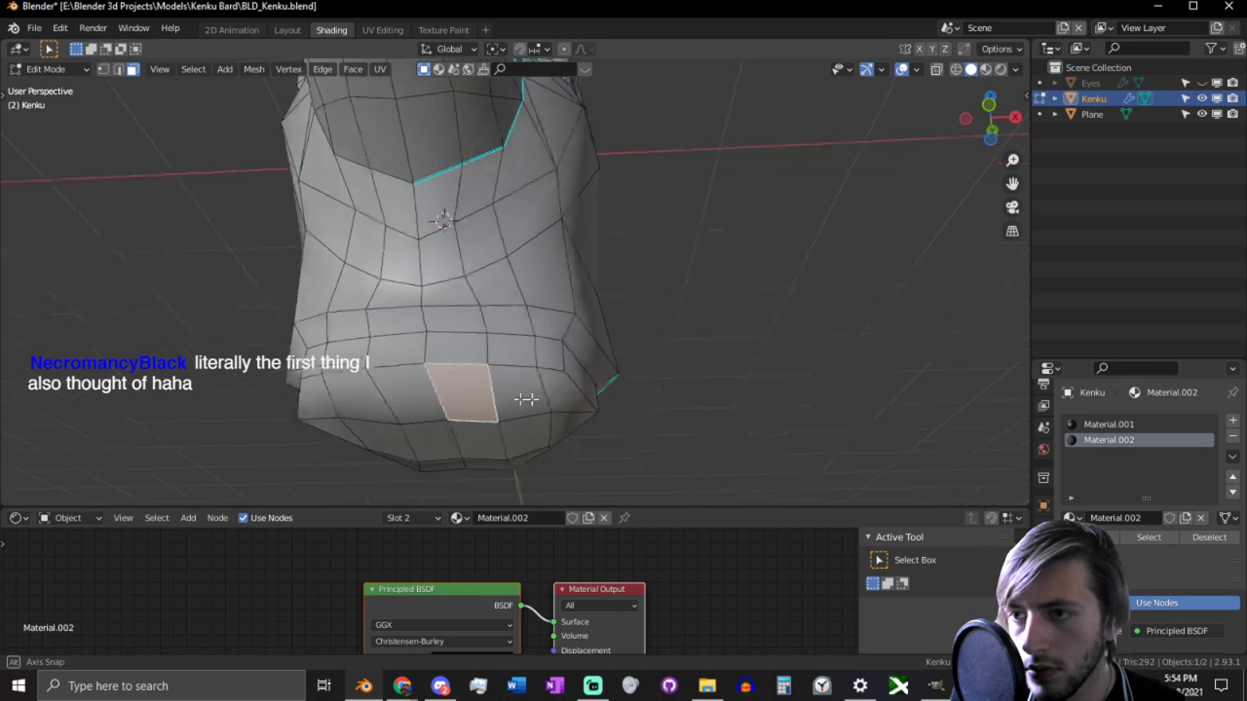
{"action": "middle_click_drag", "start_coordinate": [523, 397], "coordinate": [743, 352]}
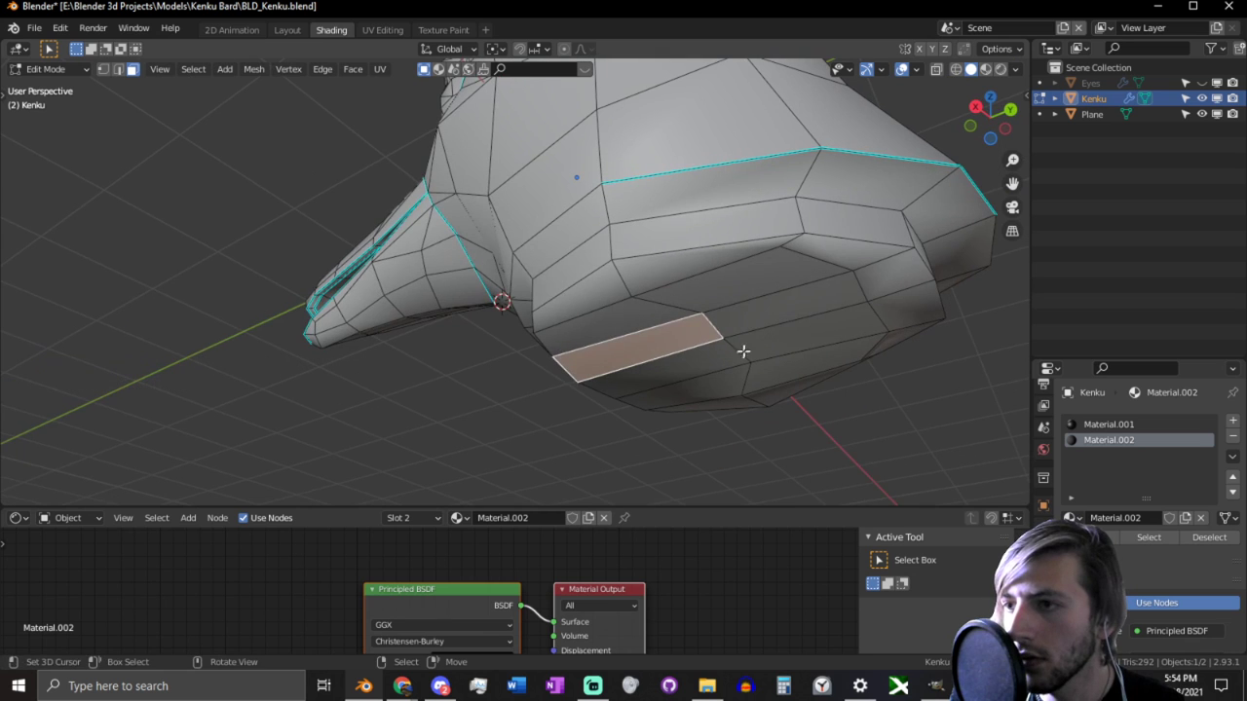
{"action": "left_click", "coordinate": [592, 298]}
{"action": "left_click", "coordinate": [882, 305], "text": "ctrl+shift"}
{"action": "middle_click_drag", "start_coordinate": [881, 305], "coordinate": [835, 351]}
Step: Adjust the edge and its neighbouring vertex at the rear of the neck's underside cap
{"action": "key", "text": "g"}
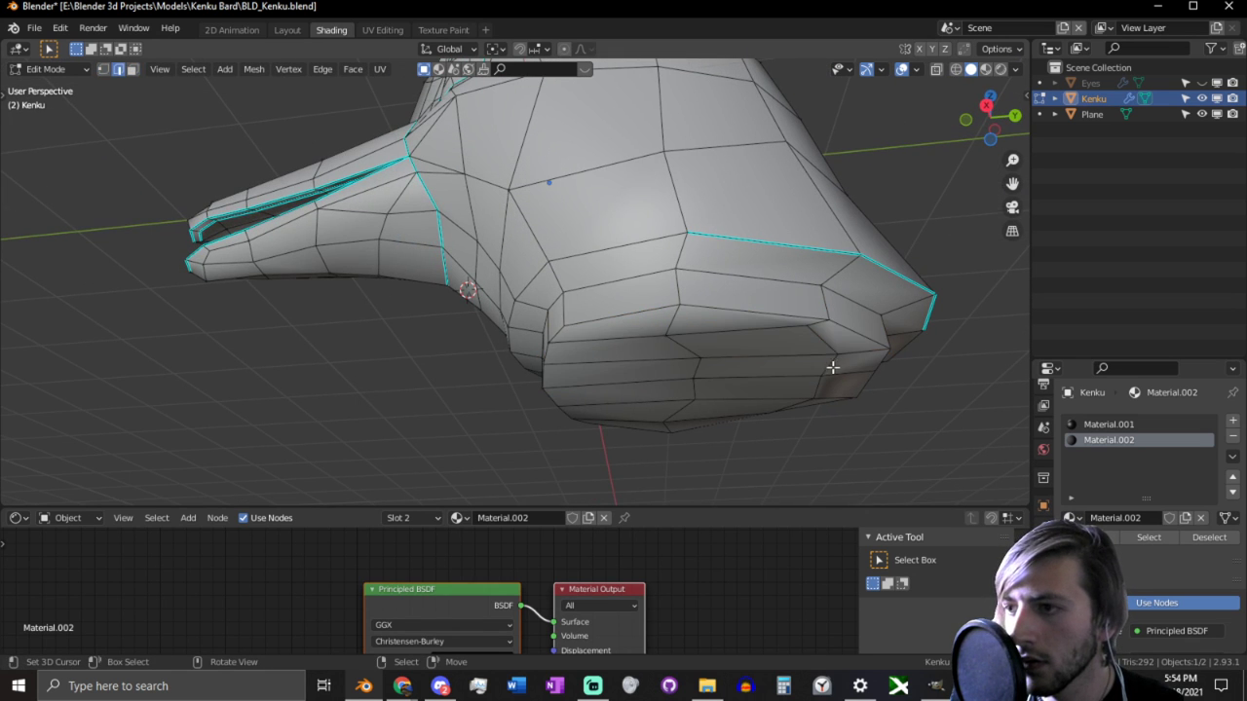
{"action": "left_click", "coordinate": [630, 386]}
{"action": "middle_click_drag", "start_coordinate": [748, 362], "coordinate": [756, 304]}
{"action": "key", "text": "1"}
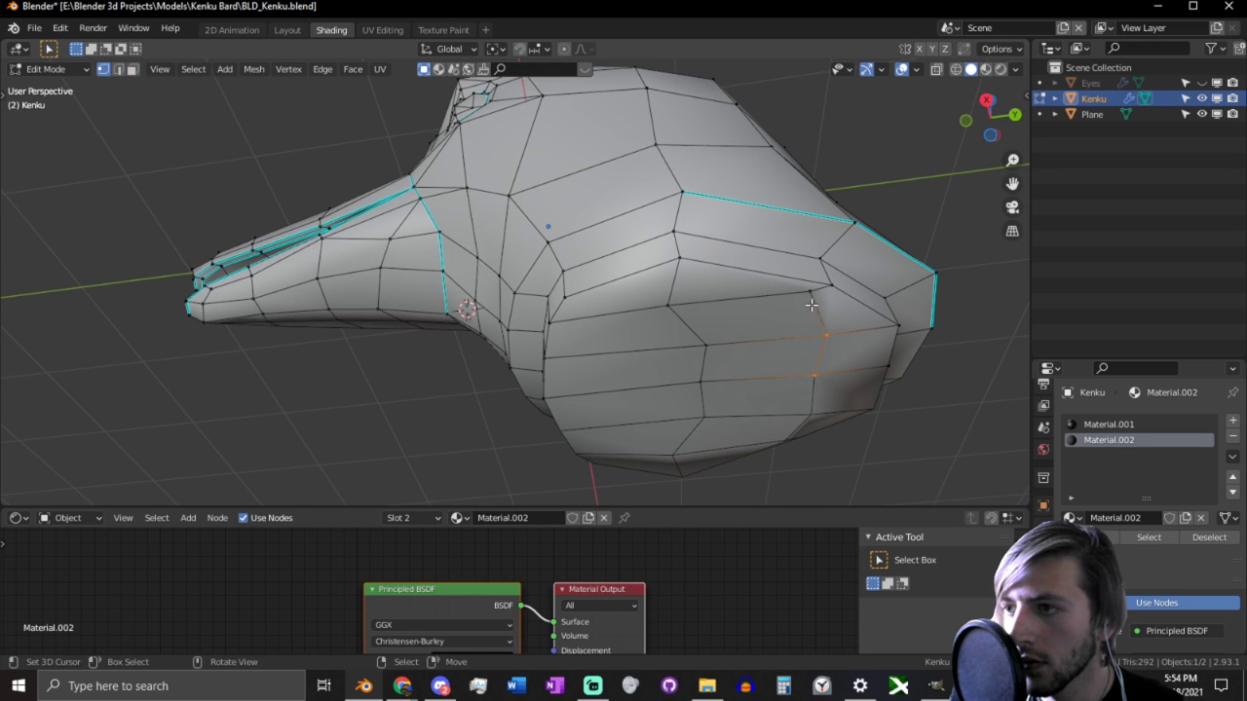
{"action": "left_click", "coordinate": [813, 297]}
{"action": "key", "text": "g"}
{"action": "left_click", "coordinate": [815, 382]}
{"action": "key", "text": "3"}
{"action": "left_click", "coordinate": [647, 362]}
{"action": "key", "text": "c"}
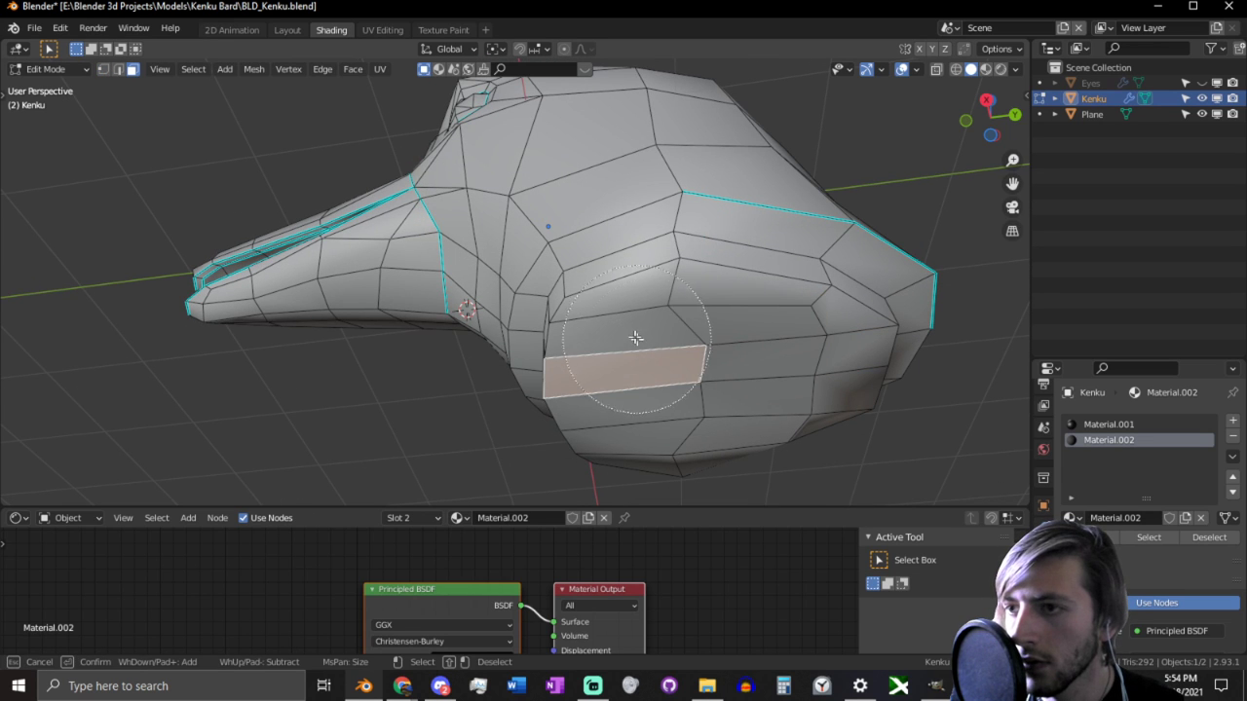
{"action": "left_click", "coordinate": [670, 360]}
{"action": "key", "text": "Escape"}
Step: Select the cap faces inside the edge loop under the extruded neck section and delete them
{"action": "key", "text": "2"}
{"action": "left_click", "coordinate": [630, 286], "text": "alt"}
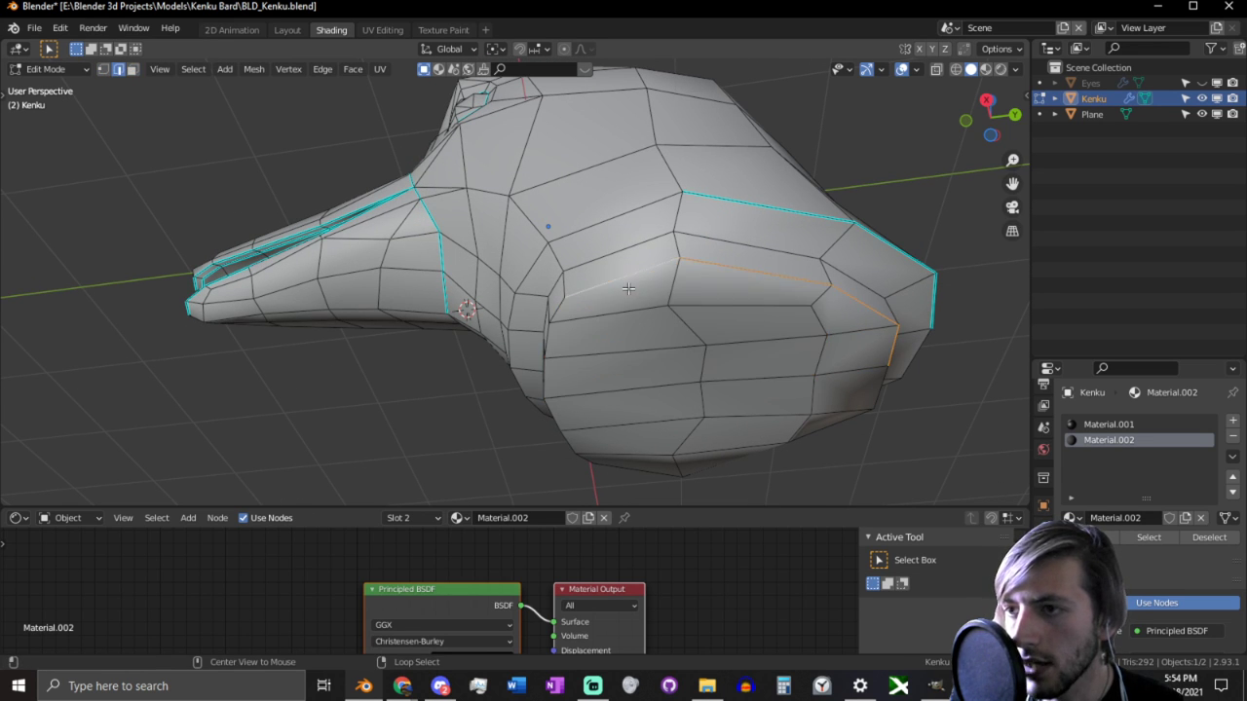
{"action": "middle_click_drag", "start_coordinate": [641, 294], "coordinate": [619, 331]}
{"action": "right_click", "coordinate": [571, 340], "text": "alt+shift"}
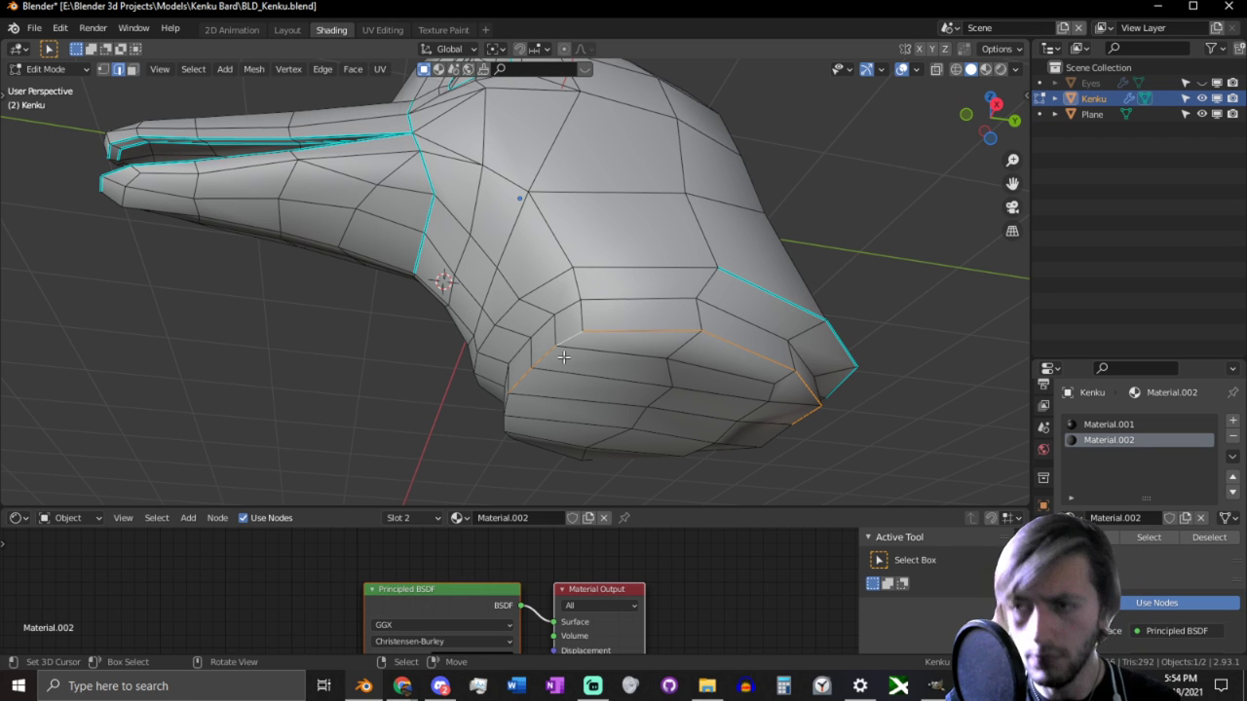
{"action": "key", "text": "3"}
{"action": "middle_click_drag", "start_coordinate": [563, 358], "coordinate": [676, 384]}
{"action": "key", "text": "c"}
{"action": "left_click_drag", "start_coordinate": [676, 384], "coordinate": [731, 398]}
{"action": "right_click", "coordinate": [737, 399]}
{"action": "key", "text": "x"}
{"action": "left_click", "coordinate": [737, 397]}
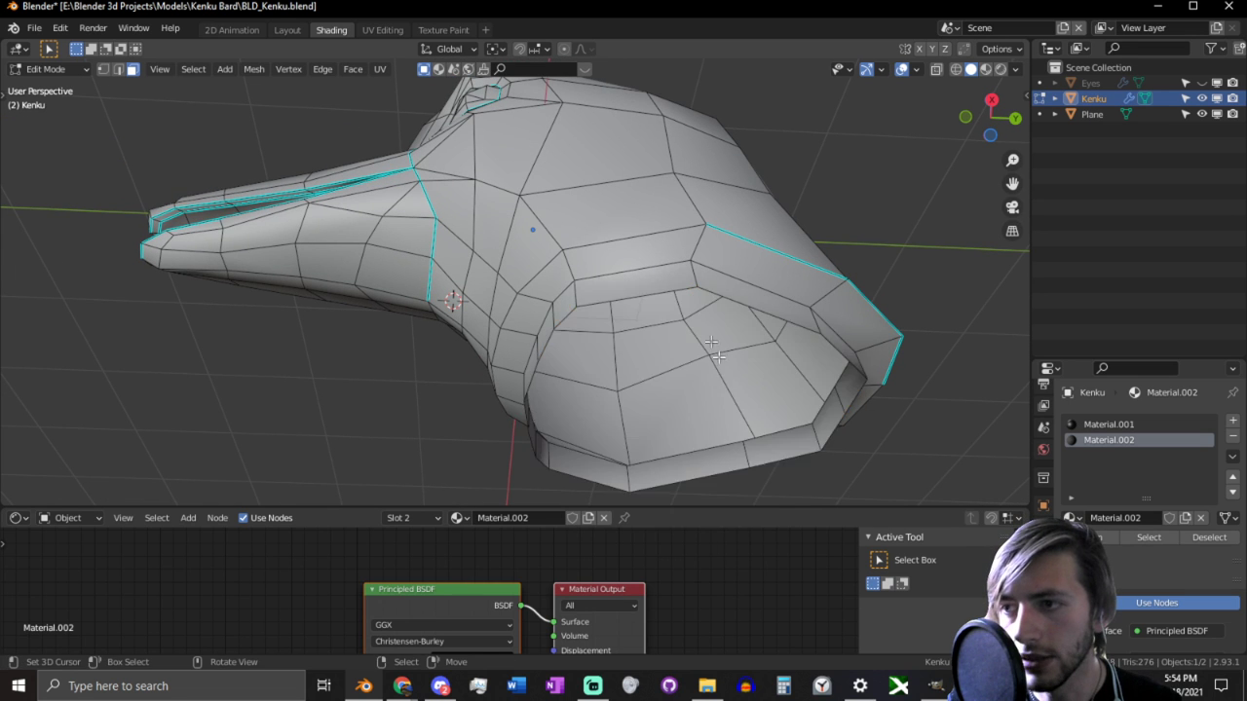
Step: Scale the open bottom edge loop of the extruded neck section along Z
{"action": "middle_click_drag", "start_coordinate": [712, 348], "coordinate": [383, 351]}
{"action": "key", "text": "2"}
{"action": "left_click", "coordinate": [628, 362], "text": "alt"}
{"action": "key", "text": "s"}
{"action": "key", "text": "z"}
{"action": "left_click", "coordinate": [682, 334]}
Step: Delete the bottom edge loop of the extruded neck section
{"action": "scroll", "coordinate": [361, 341], "scroll_direction": "up", "scroll_amount": 2}
{"action": "left_click", "coordinate": [373, 356], "text": "alt"}
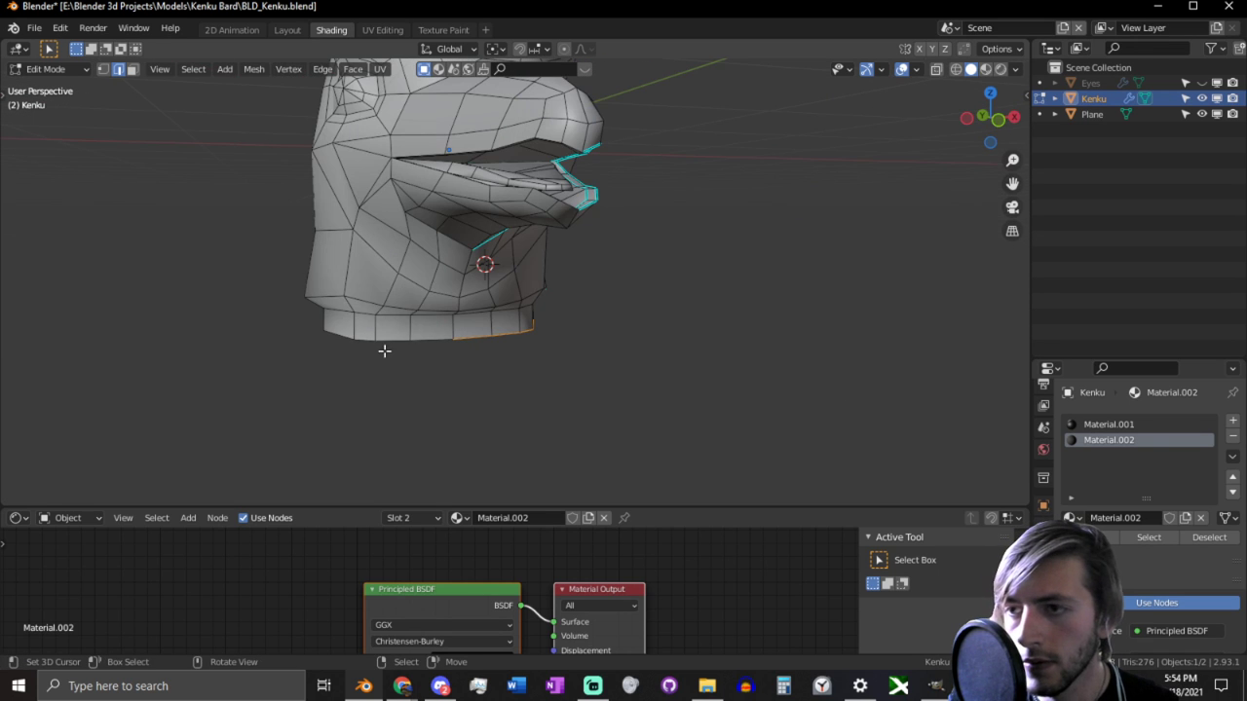
{"action": "key", "text": "x"}
{"action": "left_click", "coordinate": [386, 308]}
Step: In front view, move the neck's open bottom edge loop about 0.17 m outward along X and 0.09 m down
{"action": "middle_click_drag", "start_coordinate": [593, 340], "coordinate": [456, 325]}
{"action": "middle_click_drag", "start_coordinate": [640, 323], "coordinate": [722, 319]}
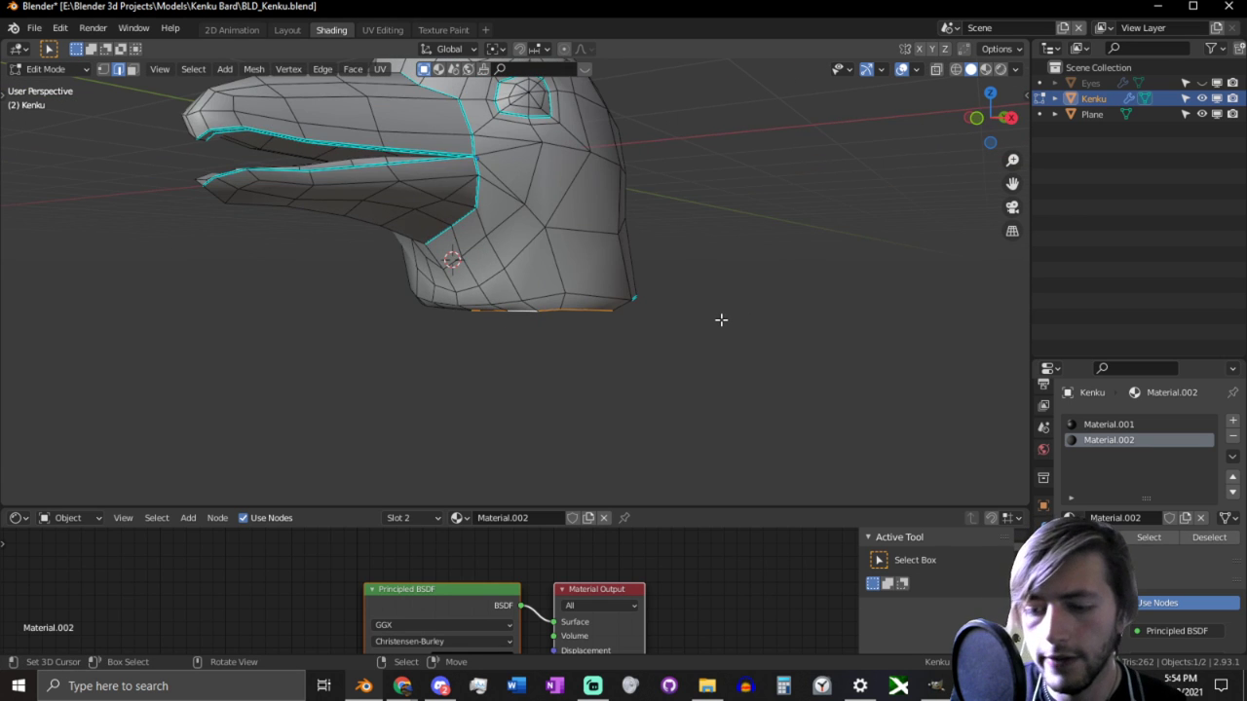
{"action": "key", "text": "KP_1"}
{"action": "scroll", "coordinate": [721, 320], "scroll_direction": "up", "scroll_amount": 3}
{"action": "key", "text": "g"}
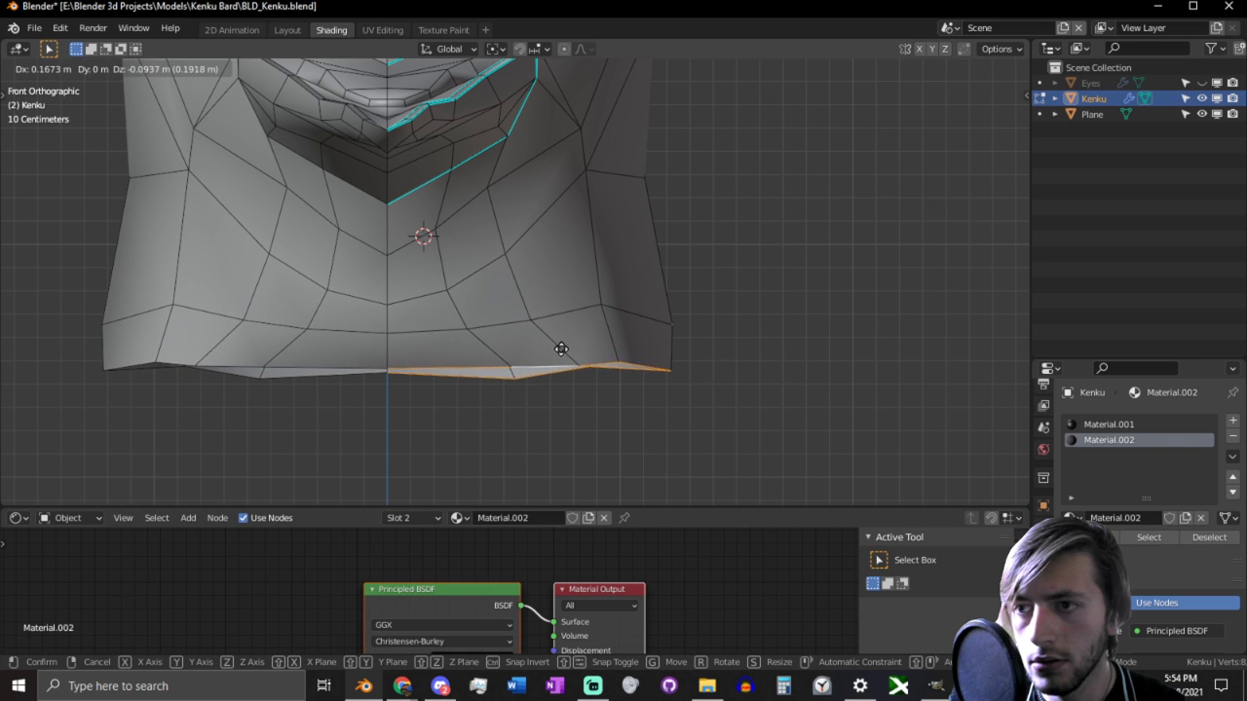
{"action": "left_click", "coordinate": [561, 348]}
Step: Shift two vertices on the front of the neck's bottom edge toward the centre line
{"action": "key", "text": "1"}
{"action": "left_click", "coordinate": [523, 365]}
{"action": "key", "text": "g"}
{"action": "left_click", "coordinate": [498, 368]}
{"action": "left_click", "coordinate": [496, 375]}
{"action": "key", "text": "g"}
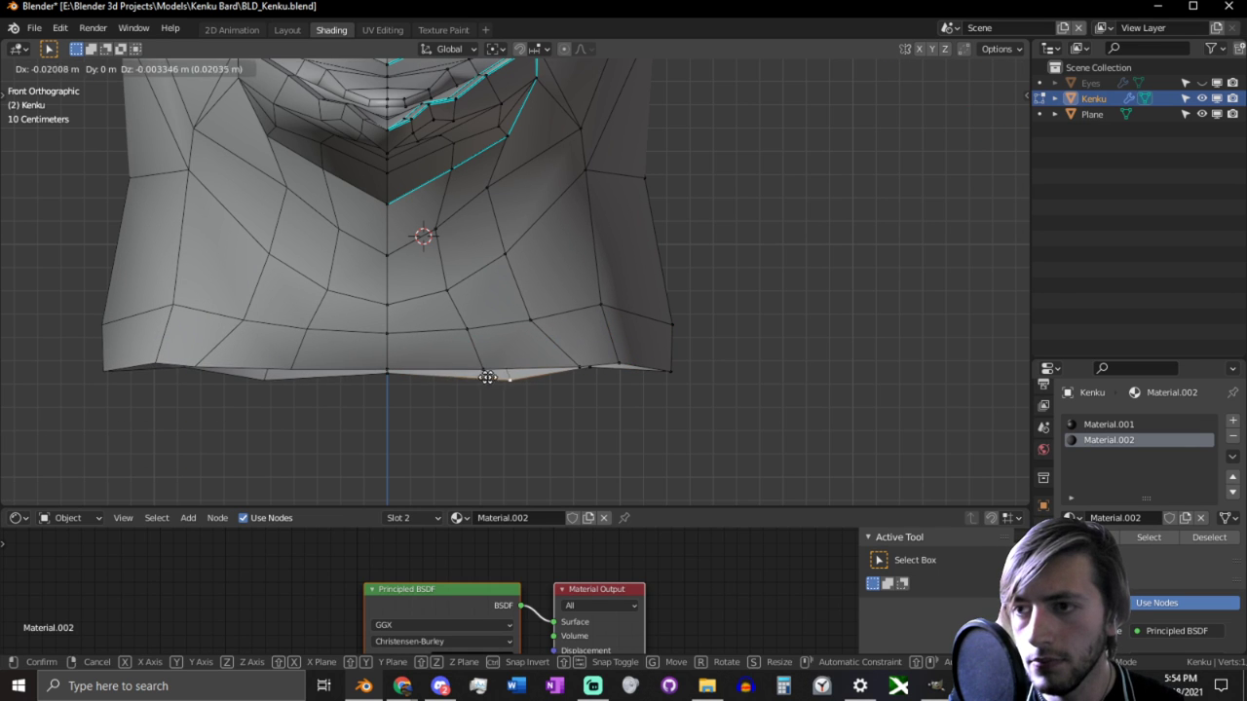
{"action": "left_click", "coordinate": [403, 372]}
Step: Nudge the front corner vertex of the neck's bottom edge inward and raise the lowest neighbouring vertex about 0.03 m
{"action": "middle_click_drag", "start_coordinate": [403, 372], "coordinate": [585, 381]}
{"action": "left_click", "coordinate": [573, 373]}
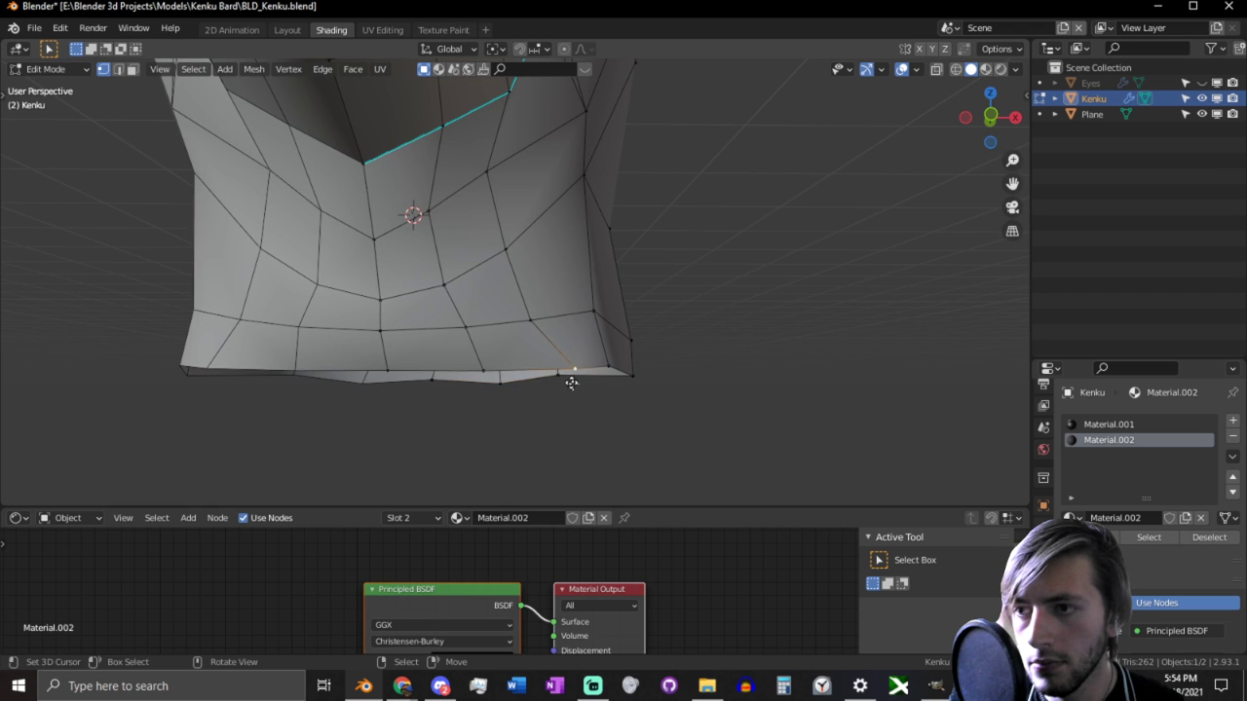
{"action": "key", "text": "g"}
{"action": "left_click", "coordinate": [549, 377]}
{"action": "left_click", "coordinate": [501, 385]}
{"action": "key", "text": "g"}
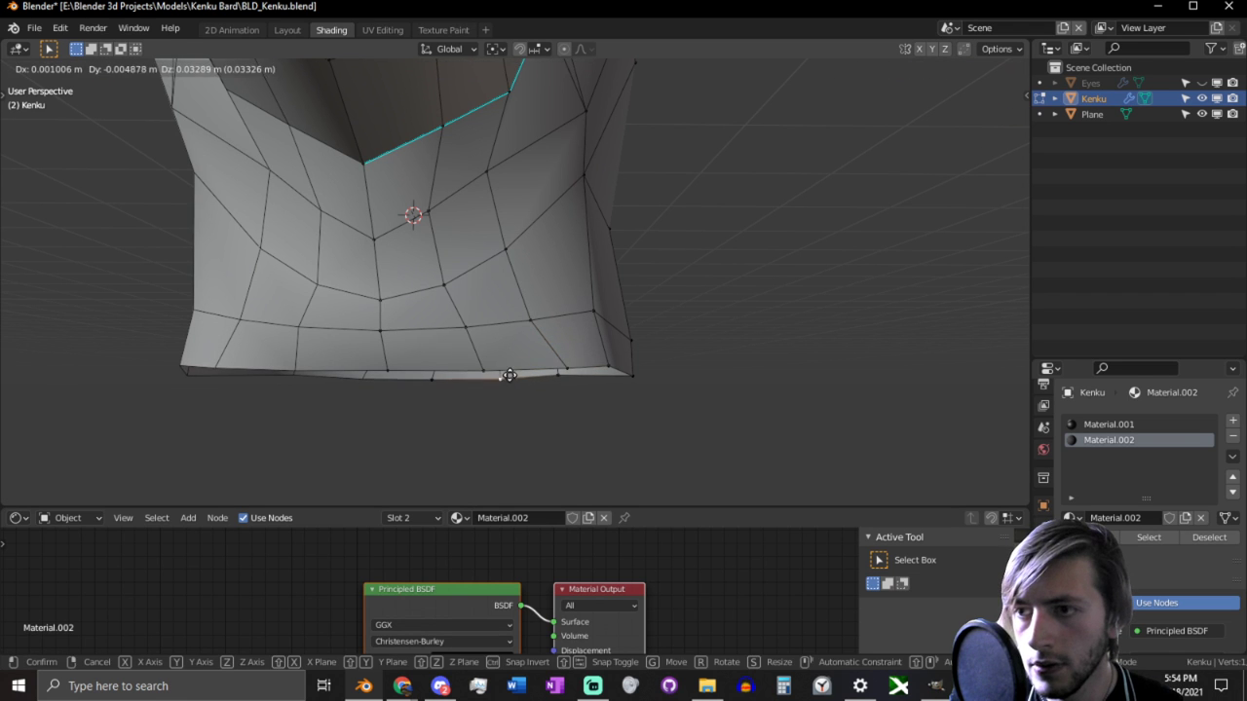
{"action": "left_click", "coordinate": [504, 375]}
Step: Move the side vertex of the neck's bottom edge about 0.045 m inward and 0.03 m backward
{"action": "middle_click_drag", "start_coordinate": [582, 370], "coordinate": [517, 376]}
{"action": "key", "text": "g"}
{"action": "key", "text": "g"}
{"action": "left_click", "coordinate": [593, 364]}
{"action": "right_click", "coordinate": [612, 373]}
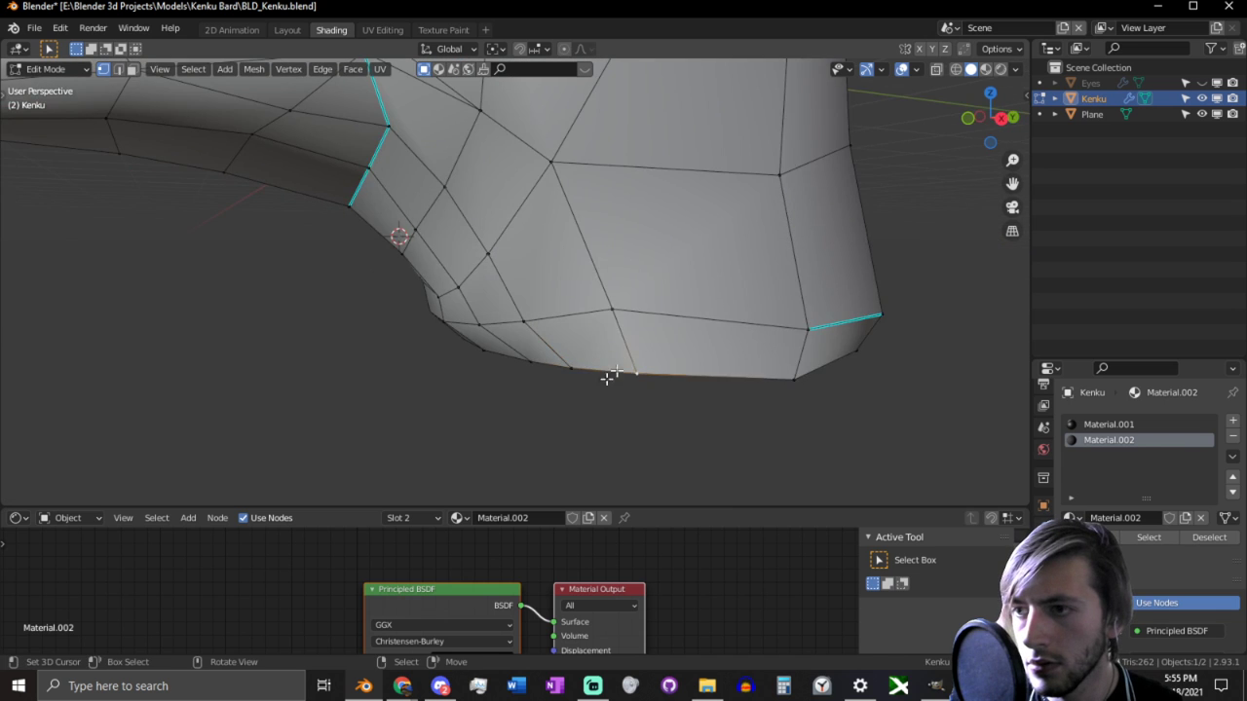
{"action": "middle_click_drag", "start_coordinate": [607, 376], "coordinate": [545, 441]}
{"action": "key", "text": "g"}
{"action": "left_click", "coordinate": [599, 388]}
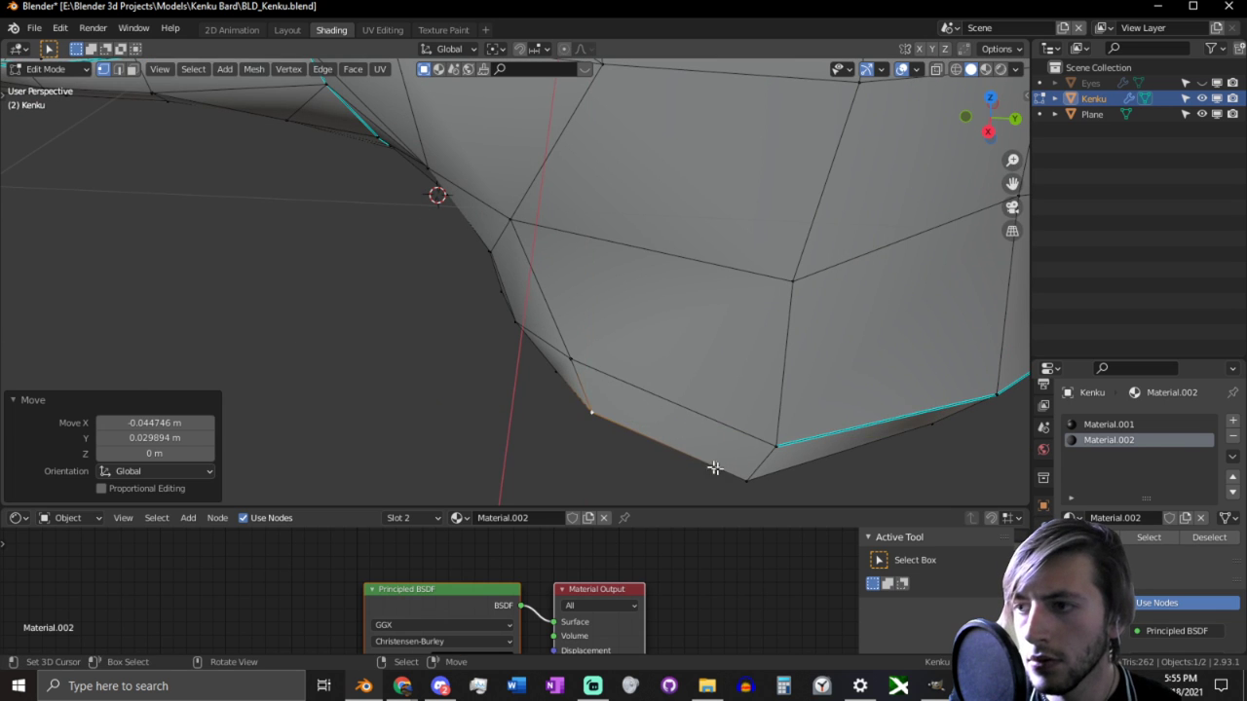
Step: Select the edge loop around the neck's lower rim and clear its sharp marking
{"action": "middle_click_drag", "start_coordinate": [715, 468], "coordinate": [645, 360]}
{"action": "scroll", "coordinate": [645, 360], "scroll_direction": "down", "scroll_amount": 3}
{"action": "key", "text": "2"}
{"action": "right_click", "coordinate": [691, 267], "text": "alt"}
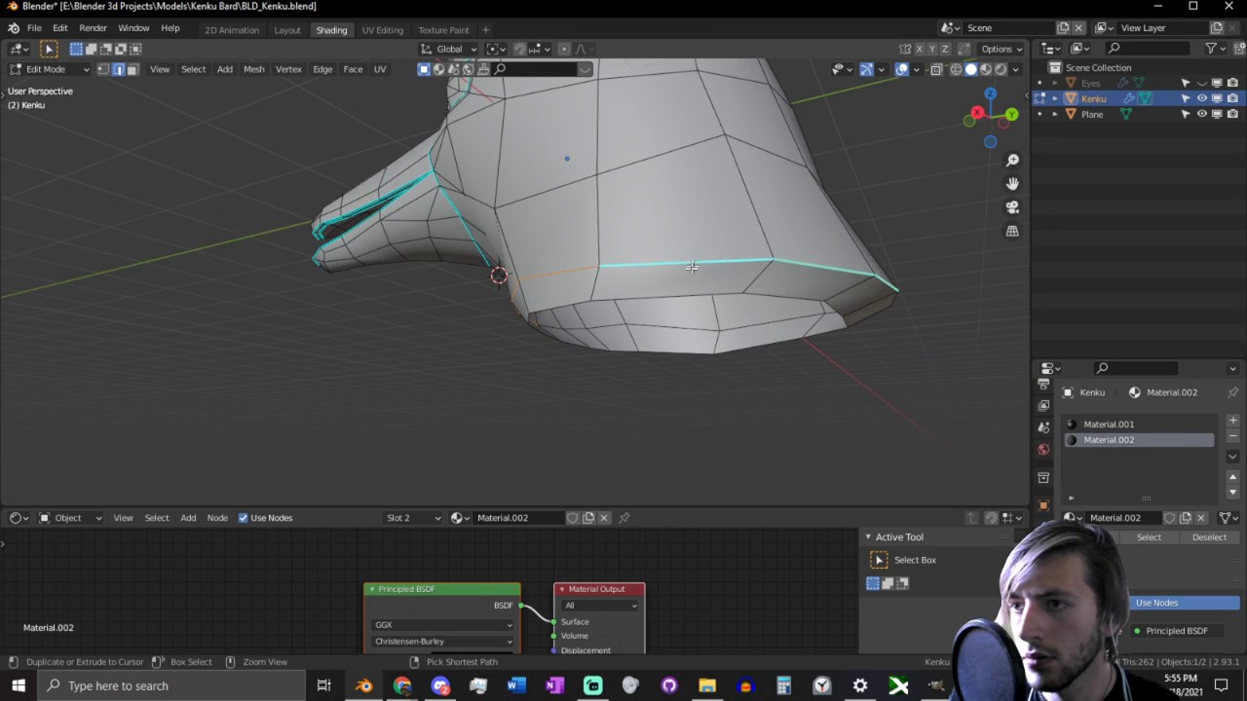
{"action": "key", "text": "ctrl+e"}
{"action": "left_click", "coordinate": [645, 363]}
Step: In right side view, extrude the neck's open bottom edge loop about 0.69 m downward
{"action": "middle_click_drag", "start_coordinate": [644, 364], "coordinate": [773, 334]}
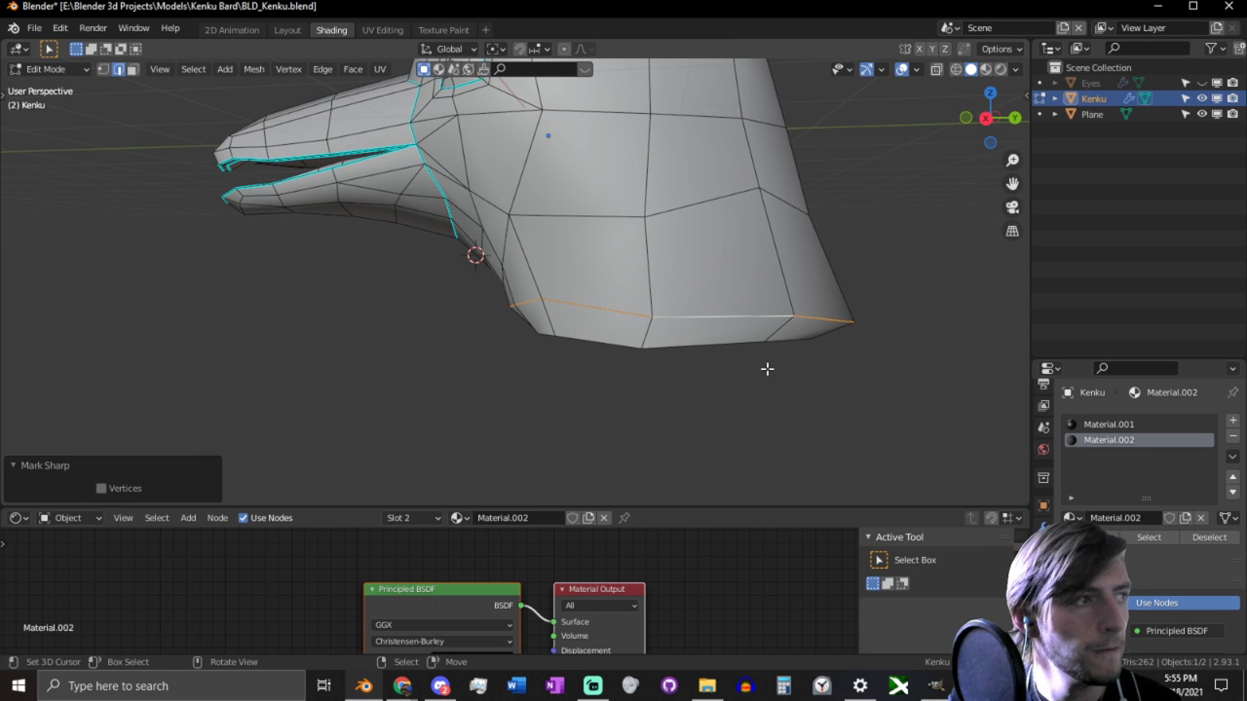
{"action": "right_click", "coordinate": [710, 350], "text": "alt"}
{"action": "middle_click_drag", "start_coordinate": [710, 351], "coordinate": [712, 319]}
{"action": "key", "text": "KP_3"}
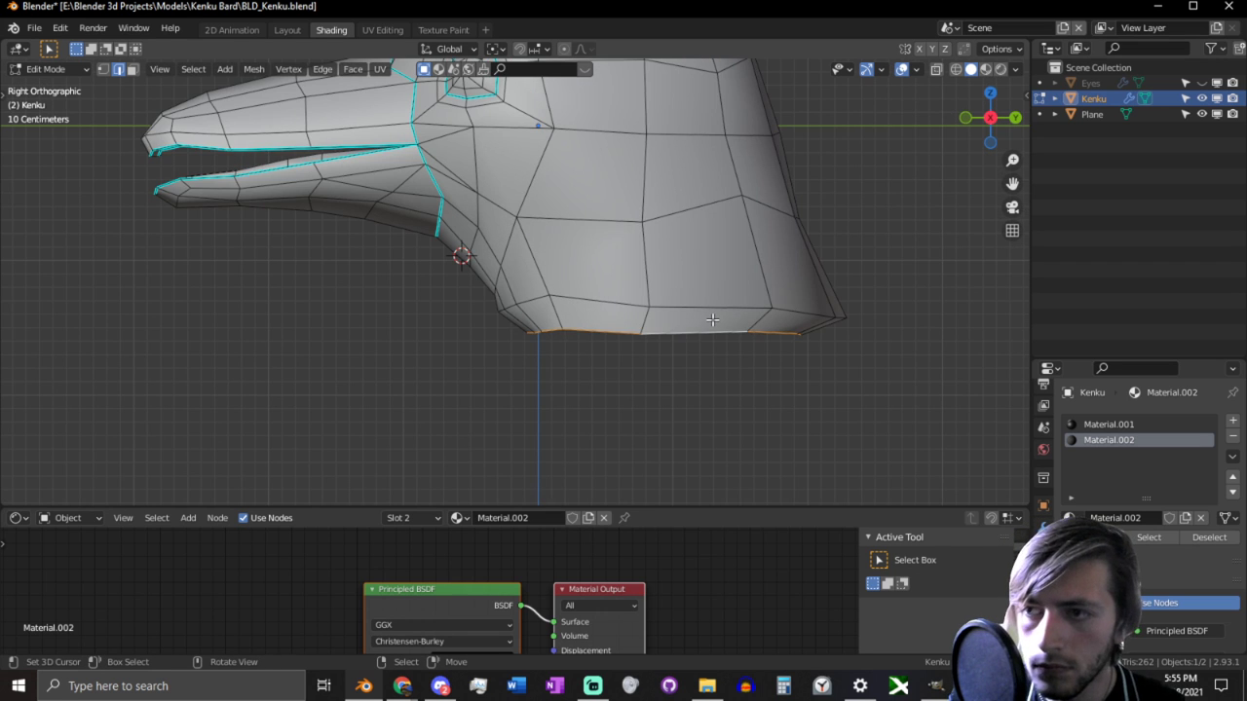
{"action": "scroll", "coordinate": [741, 305], "scroll_direction": "down", "scroll_amount": 3}
{"action": "key", "text": "e"}
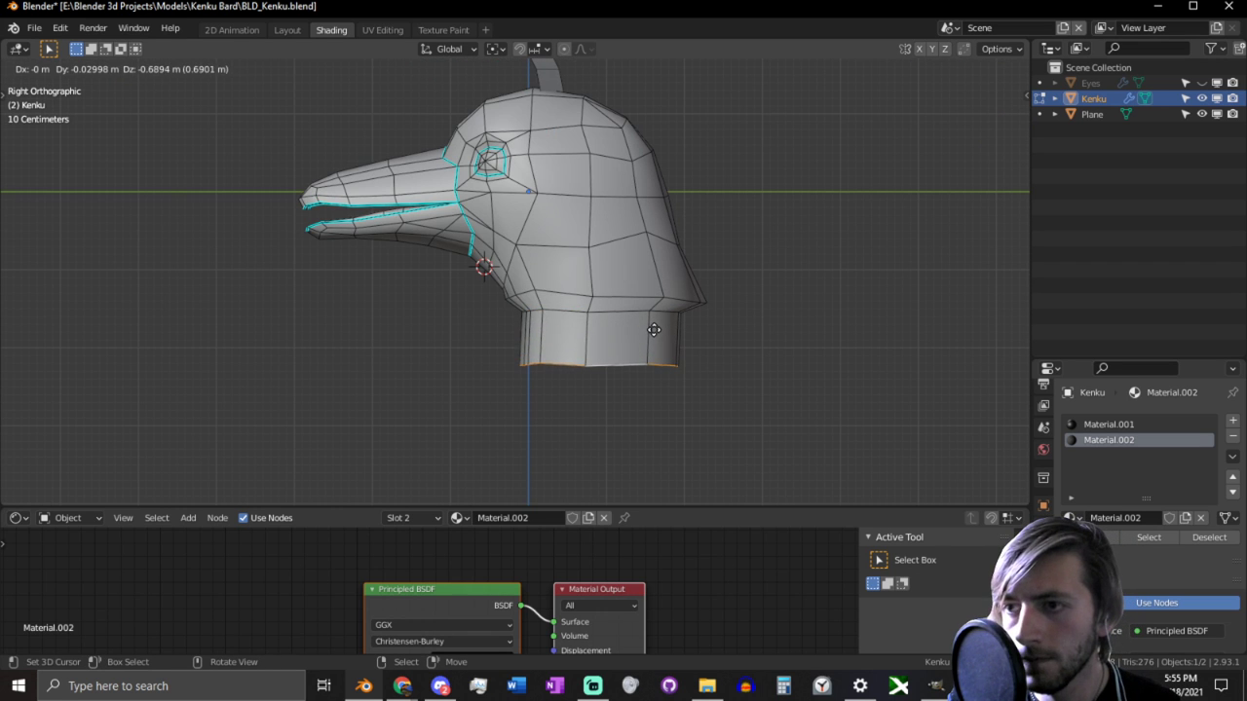
{"action": "left_click", "coordinate": [658, 327]}
Step: Scale the extruded bottom loop by 1.076, and the section's upper and lower loops together by 1.113
{"action": "key", "text": "s"}
{"action": "left_click", "coordinate": [682, 324]}
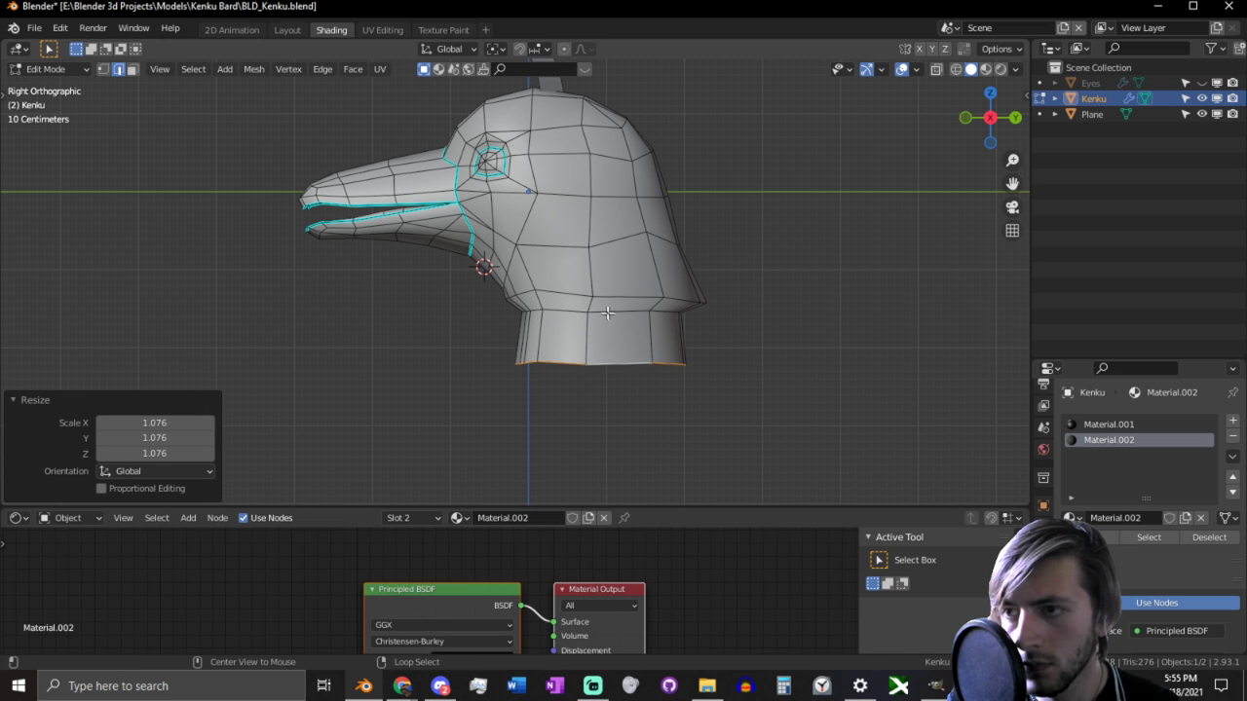
{"action": "key", "text": "s"}
{"action": "left_click", "coordinate": [827, 334]}
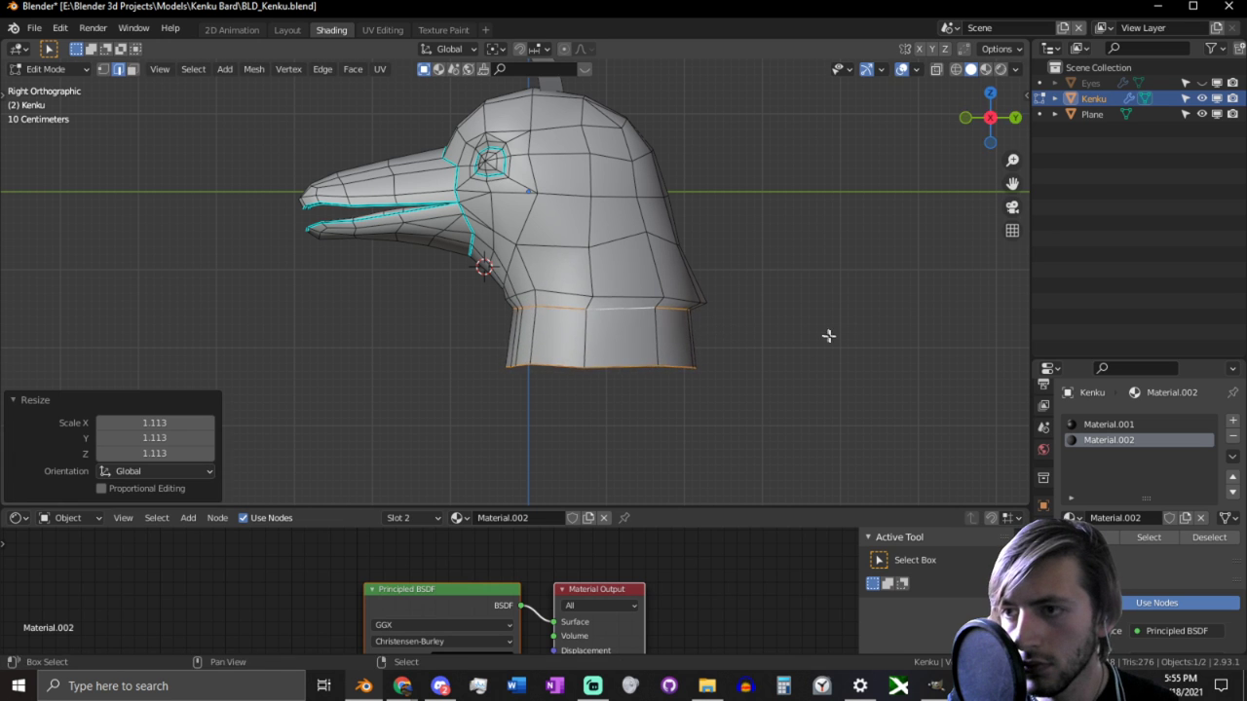
Step: In front wireframe view, select all vertices of the neck's bottom edge and scale them by 1.492 along X
{"action": "middle_click_drag", "start_coordinate": [827, 335], "coordinate": [920, 356]}
{"action": "key", "text": "KP_1"}
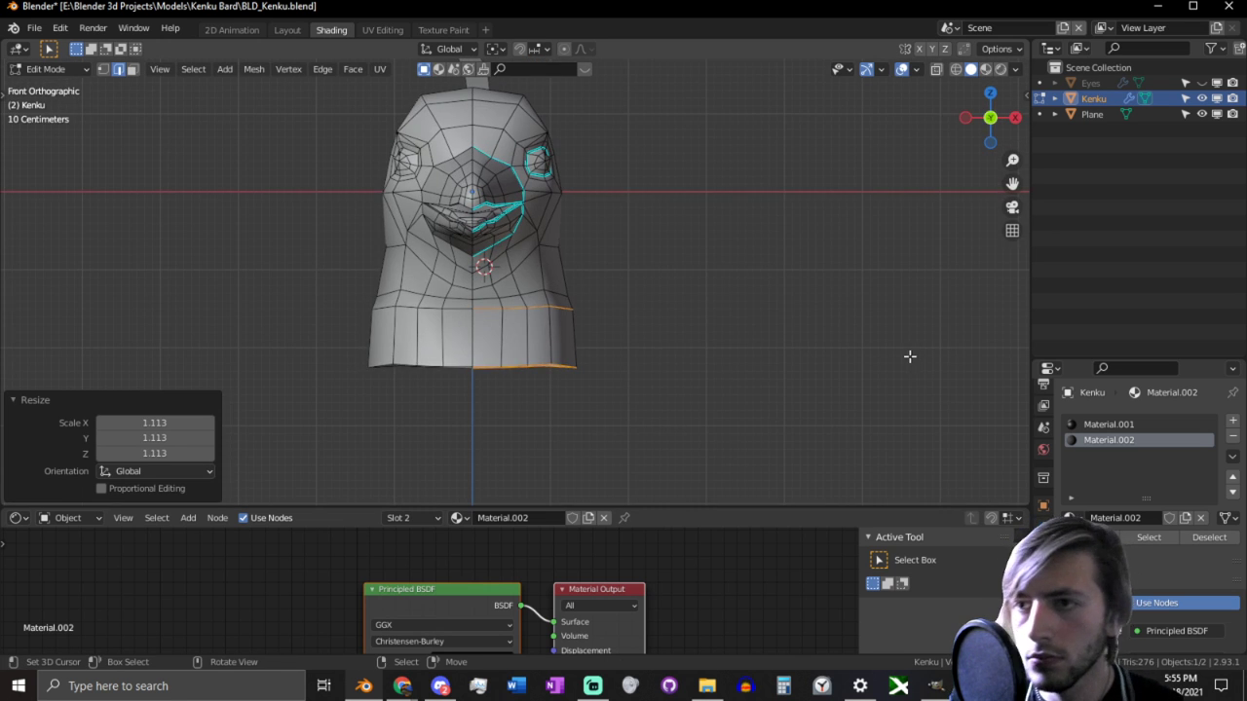
{"action": "left_click", "coordinate": [536, 369], "text": "alt"}
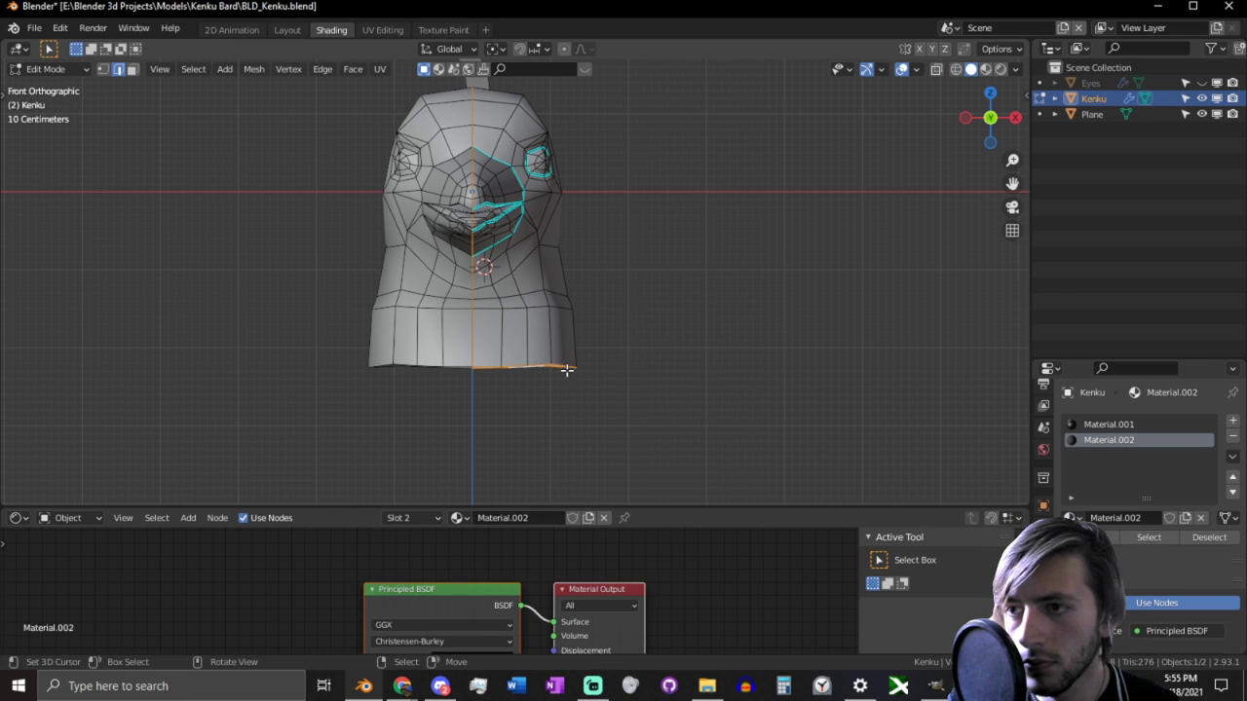
{"action": "left_click", "coordinate": [609, 396]}
{"action": "left_click", "coordinate": [612, 399]}
{"action": "left_click", "coordinate": [534, 398]}
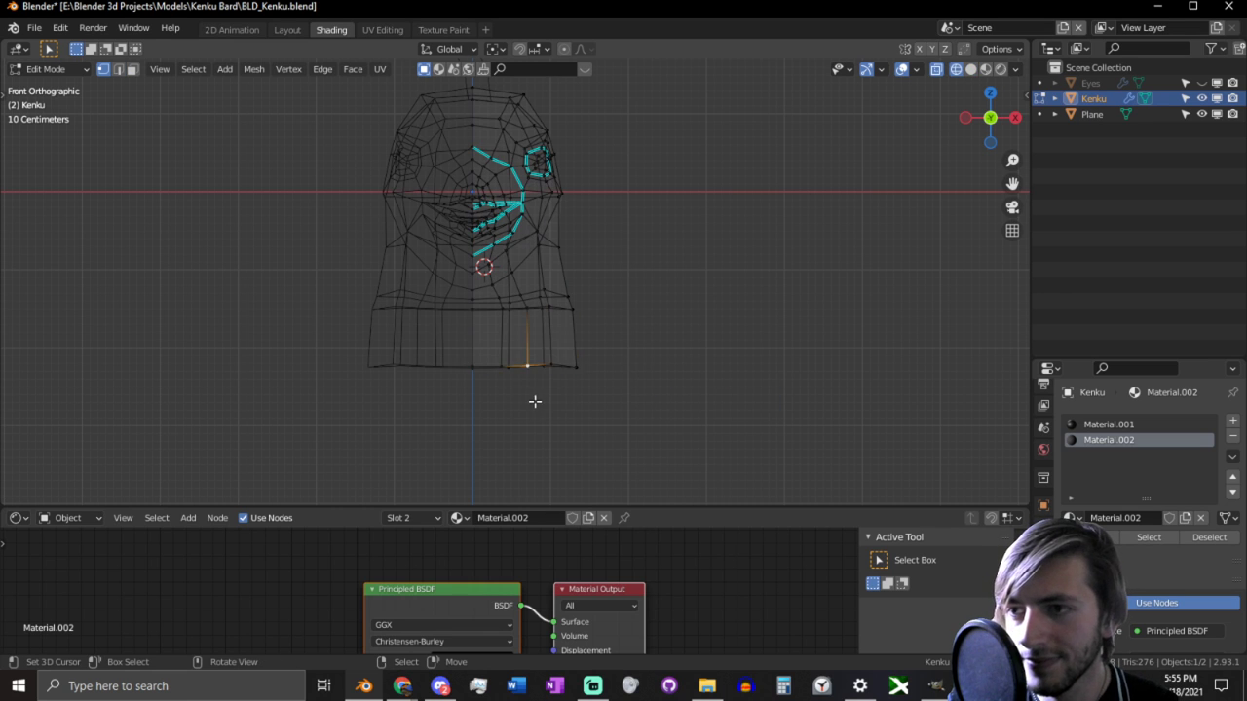
{"action": "key", "text": "c"}
{"action": "left_click", "coordinate": [511, 391]}
{"action": "right_click", "coordinate": [511, 391]}
{"action": "key", "text": "s"}
{"action": "key", "text": "x"}
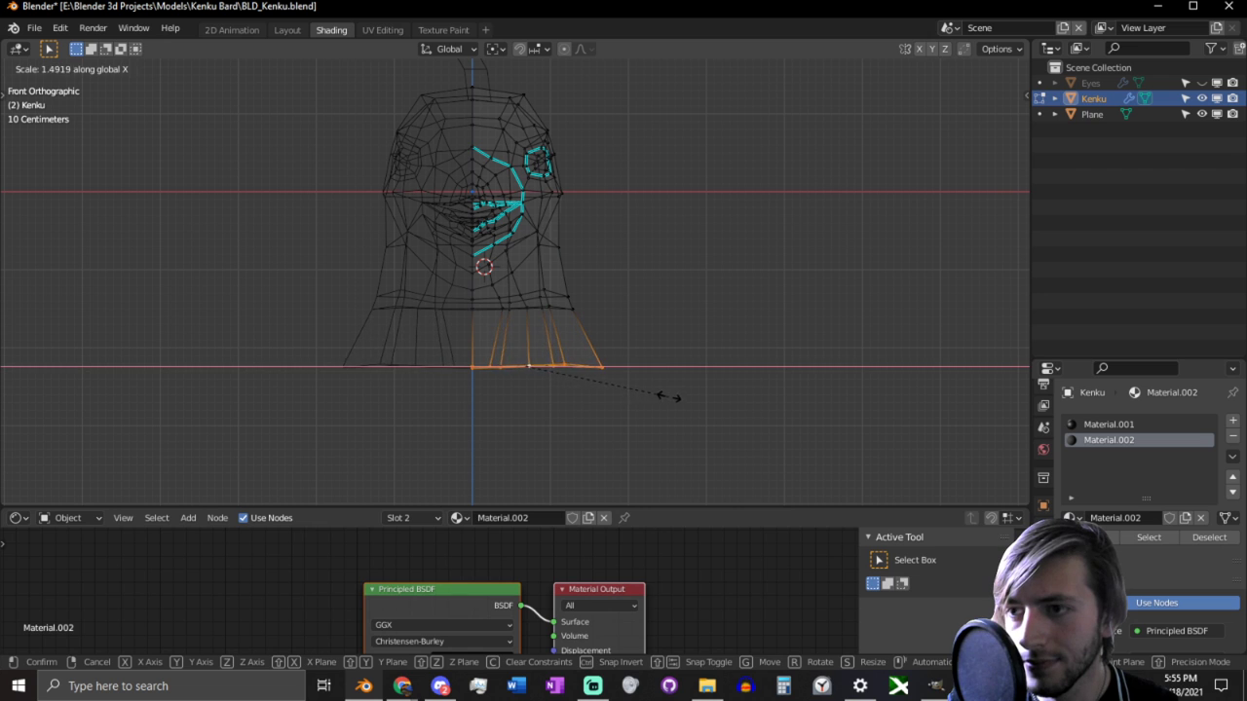
{"action": "left_click", "coordinate": [672, 392]}
Step: Move the flared bottom vertices about 0.16 m outward and bring them back about 0.095 m along X
{"action": "key", "text": "g"}
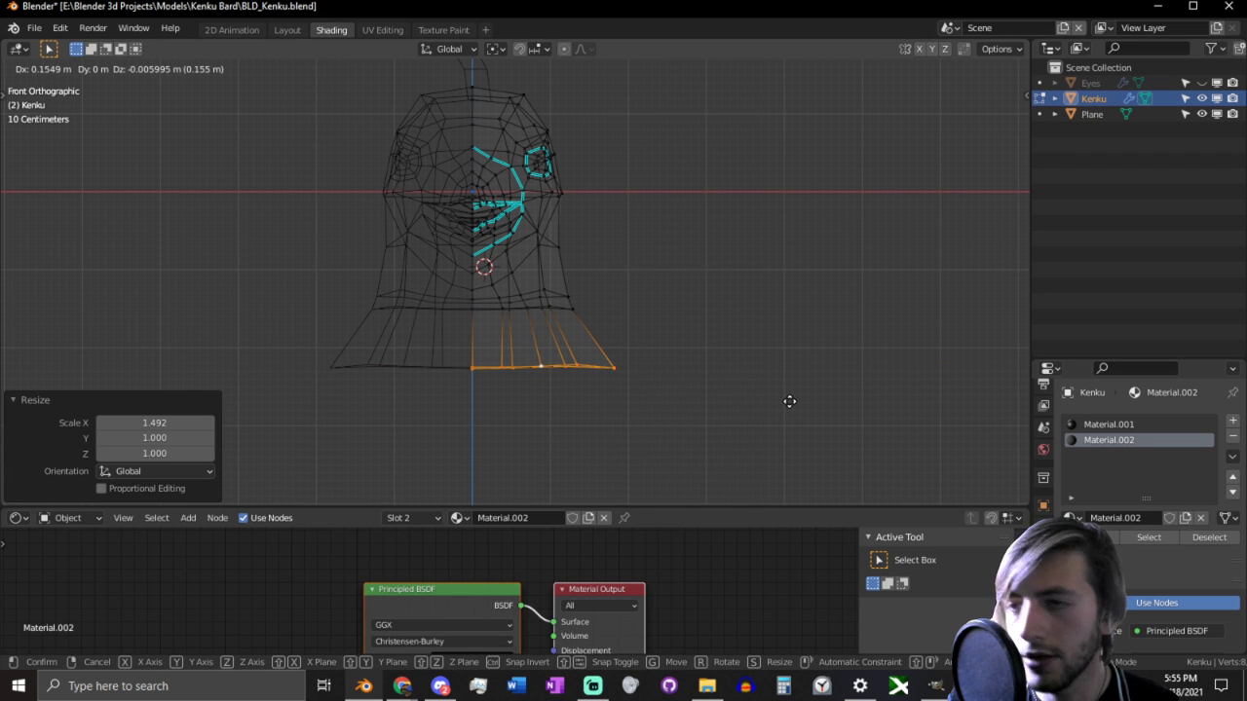
{"action": "left_click", "coordinate": [790, 401]}
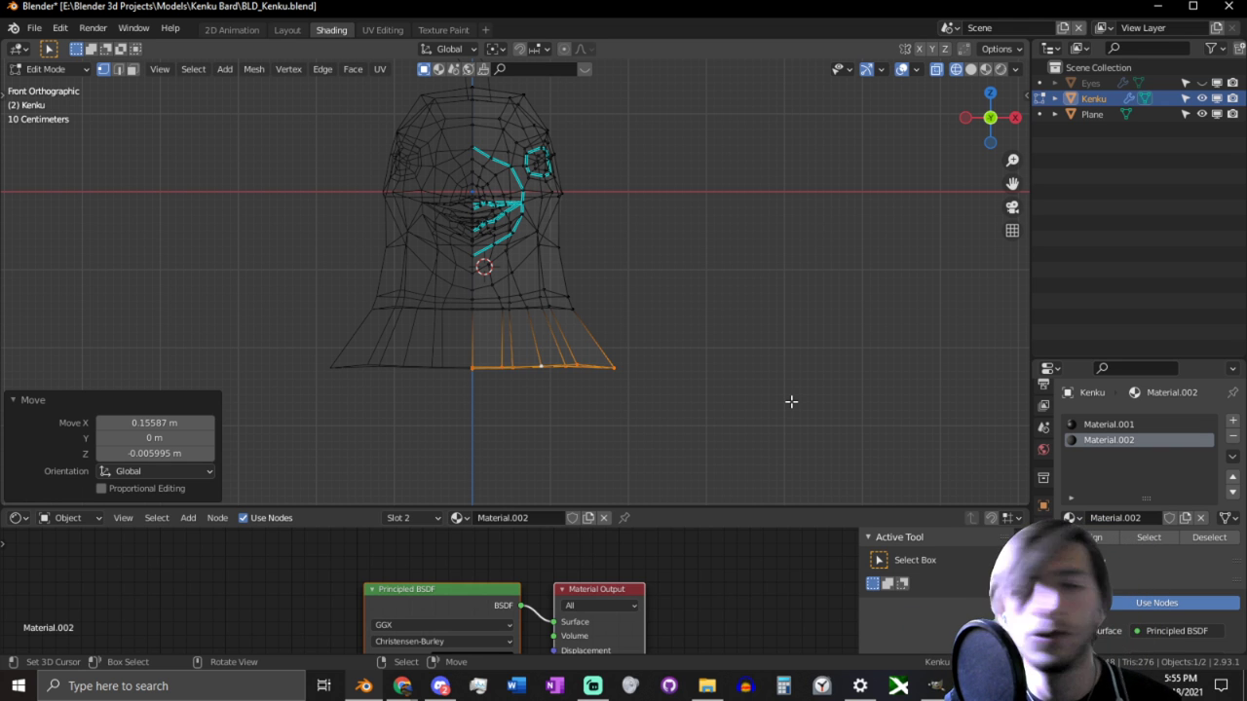
{"action": "middle_click_drag", "start_coordinate": [769, 343], "coordinate": [763, 356]}
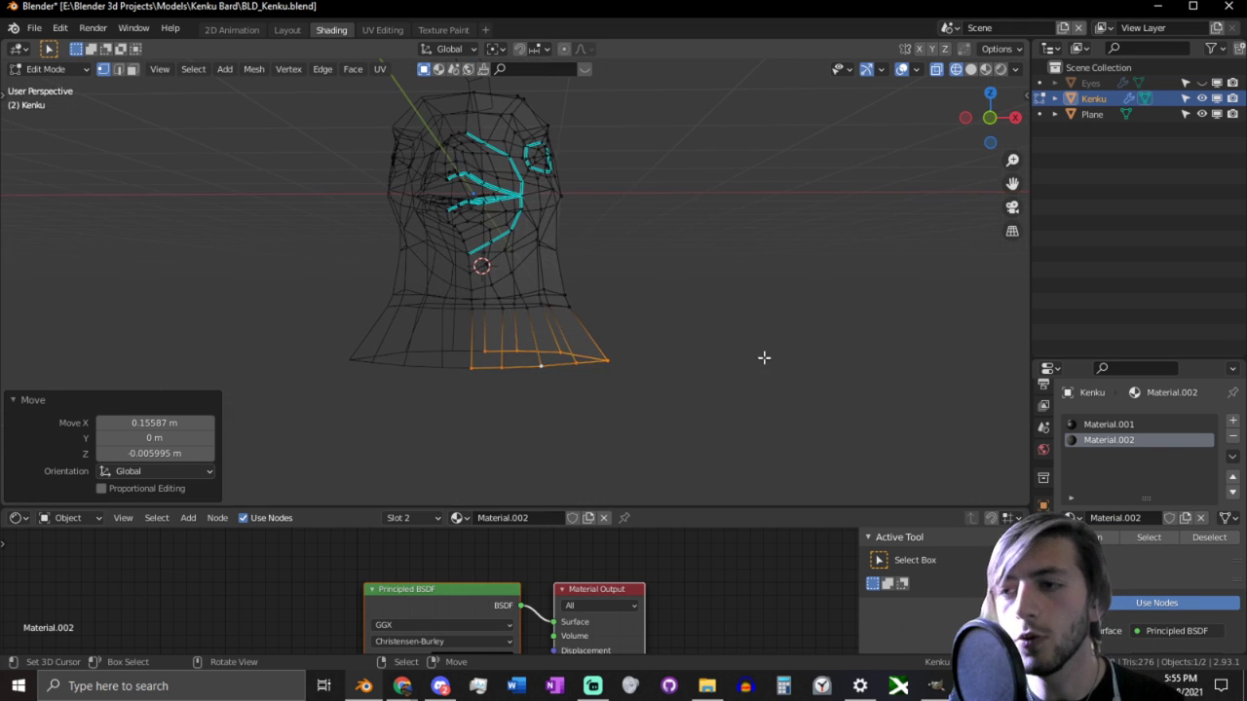
{"action": "key", "text": "g"}
{"action": "key", "text": "x"}
{"action": "left_click", "coordinate": [697, 364]}
Step: Raise the neck's bottom vertices about 0.13 m and nudge them slightly inward in front view
{"action": "key", "text": "g"}
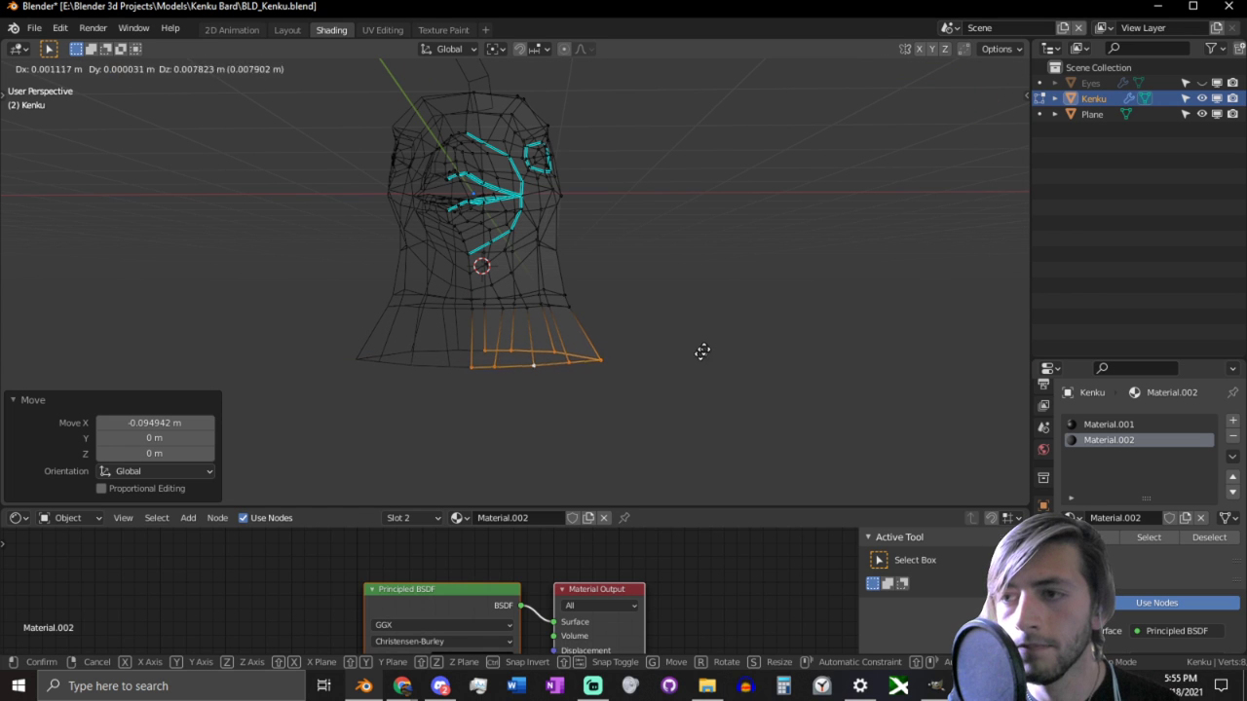
{"action": "left_click", "coordinate": [717, 275]}
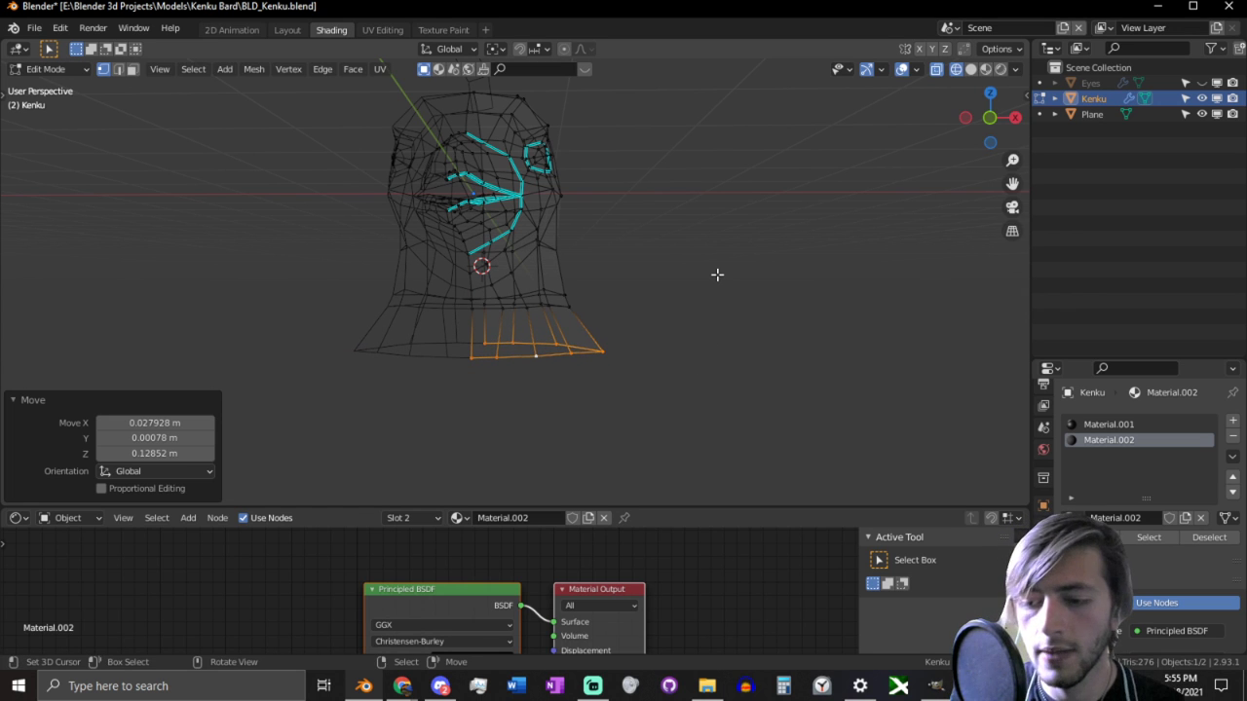
{"action": "key", "text": "KP_1"}
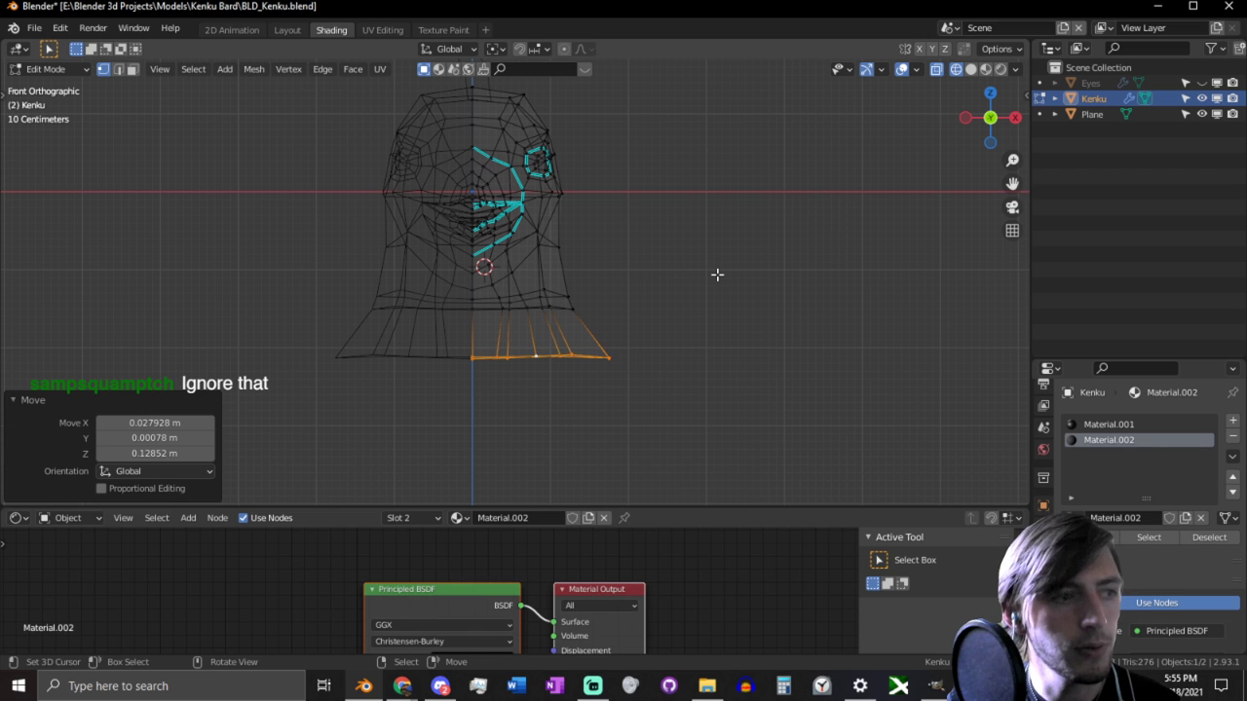
{"action": "key", "text": "g"}
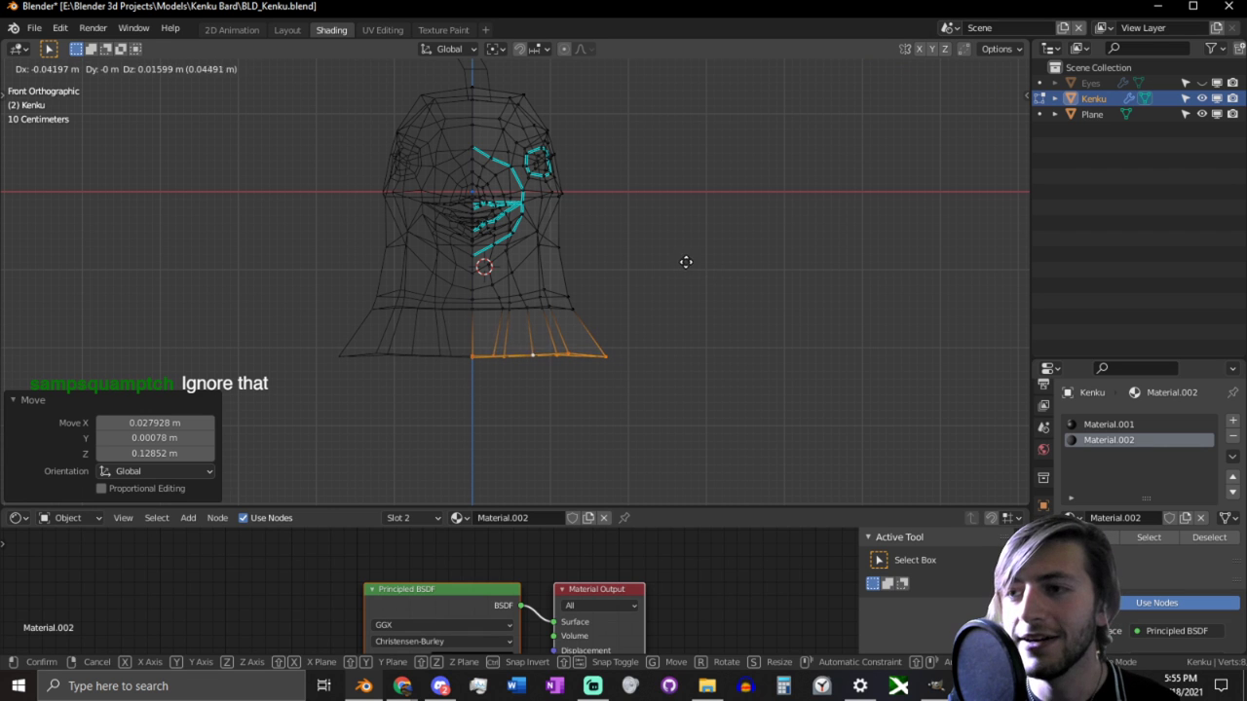
{"action": "left_click", "coordinate": [680, 251]}
Step: Circle-select the bottom-edge vertices just outside the neck's centre line and move them about 0.04 m outward along X
{"action": "key", "text": "alt+a"}
{"action": "scroll", "coordinate": [526, 377], "scroll_direction": "up", "scroll_amount": 2}
{"action": "key", "text": "c"}
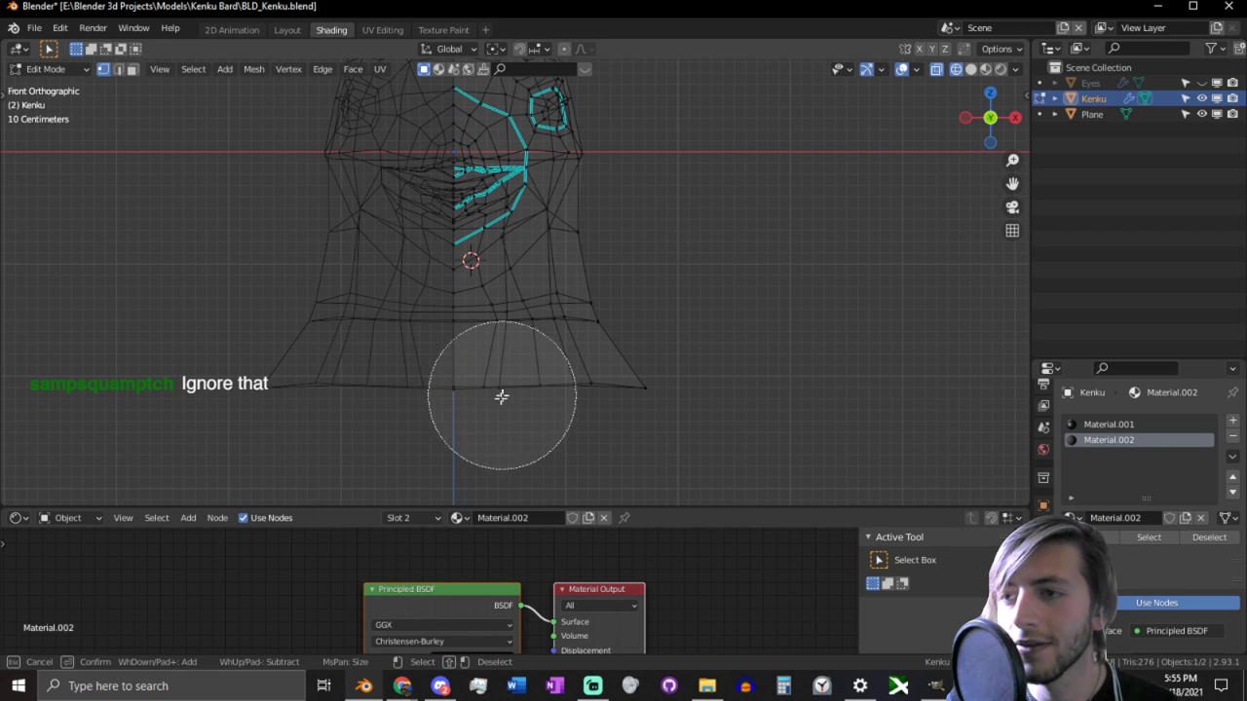
{"action": "scroll", "coordinate": [501, 397], "scroll_direction": "up", "scroll_amount": 8}
{"action": "left_click", "coordinate": [498, 395]}
{"action": "right_click", "coordinate": [499, 395]}
{"action": "key", "text": "g"}
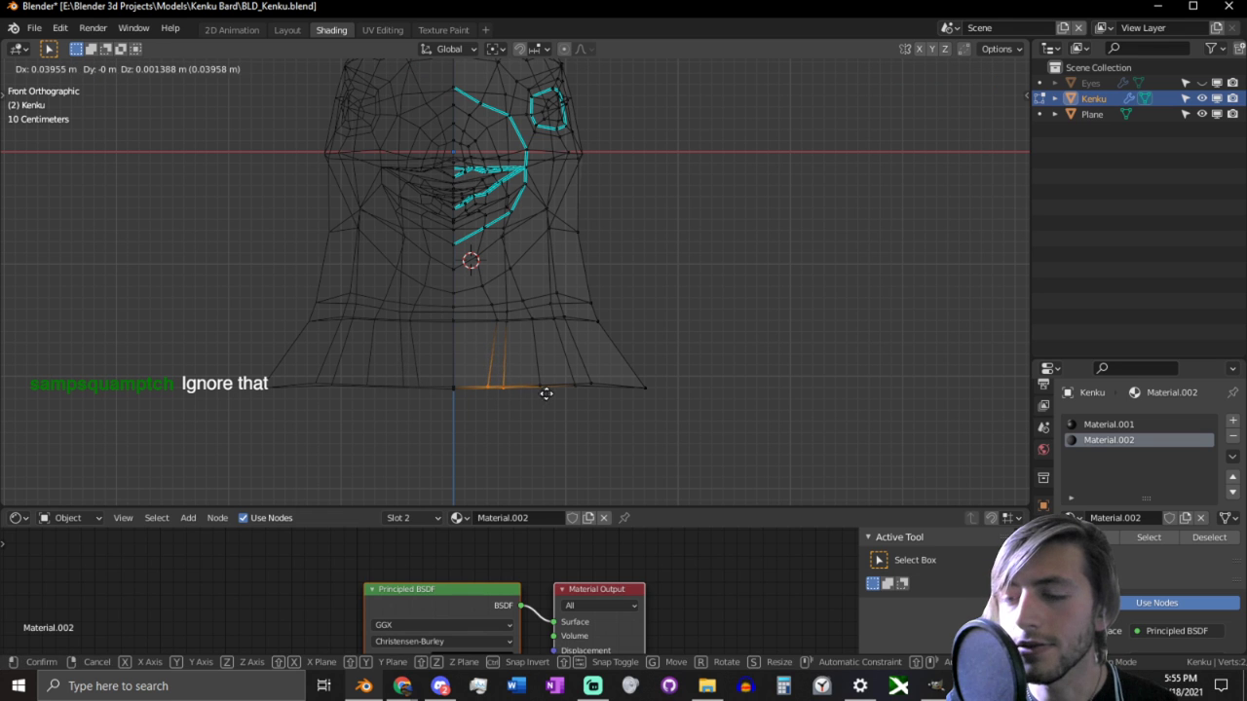
{"action": "left_click", "coordinate": [547, 394]}
Step: Move the outermost vertex of the neck's bottom edge about 0.040 m inward along X and 0.008 m up, and deselect it
{"action": "left_click", "coordinate": [646, 386]}
{"action": "key", "text": "g"}
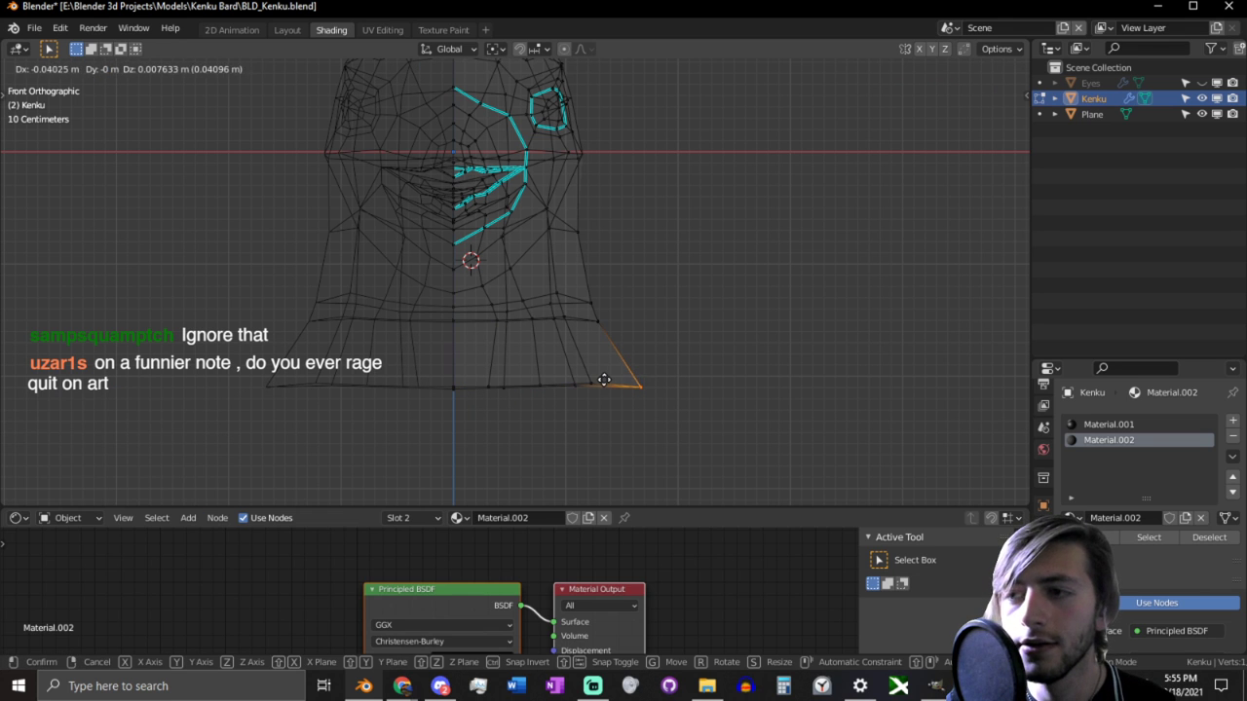
{"action": "left_click", "coordinate": [606, 380]}
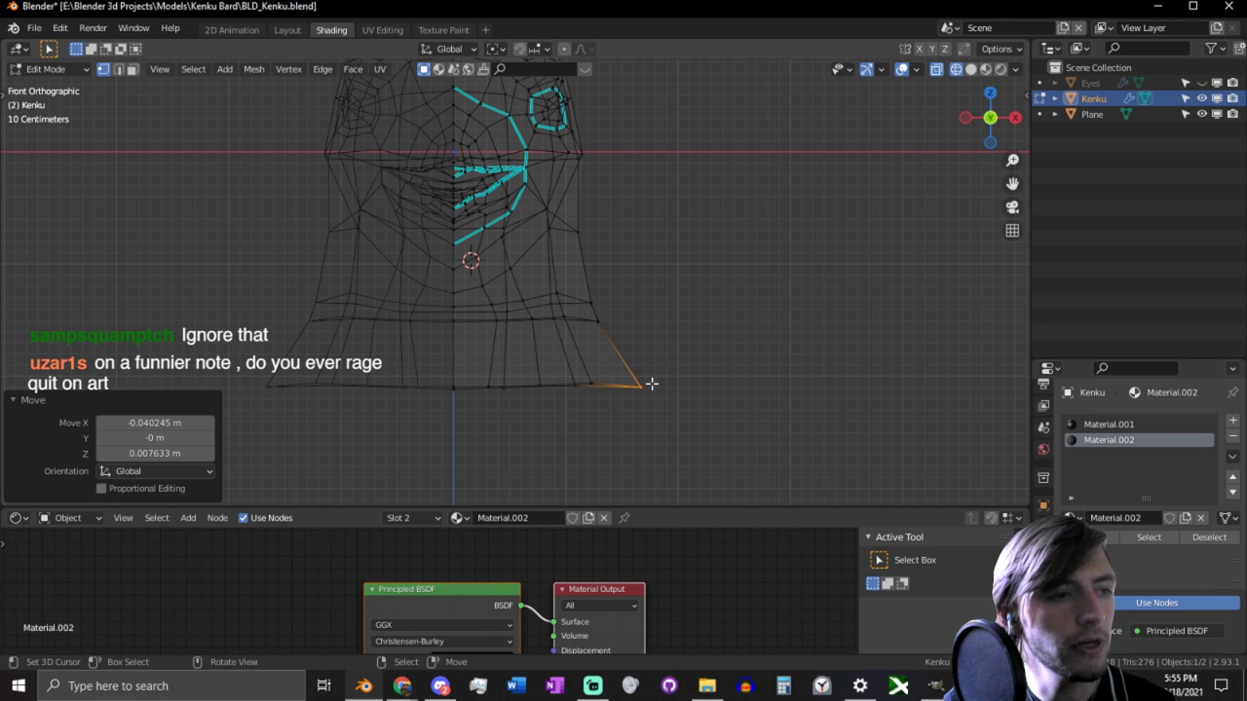
{"action": "key", "text": "c"}
{"action": "scroll", "coordinate": [651, 384], "scroll_direction": "down", "scroll_amount": 5}
{"action": "middle_click", "coordinate": [646, 384]}
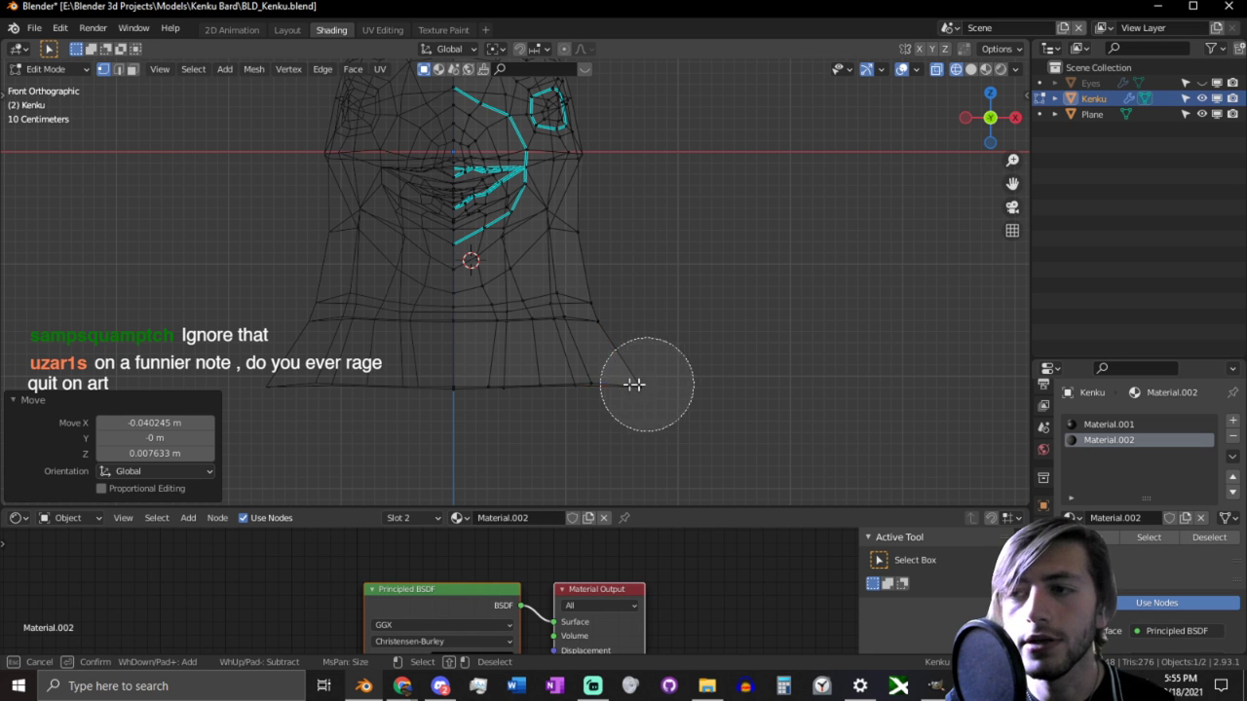
{"action": "right_click", "coordinate": [522, 384]}
Step: Switch to edge selection and select the neck's whole bottom edge loop
{"action": "key", "text": "2"}
{"action": "right_click", "coordinate": [525, 385], "text": "alt"}
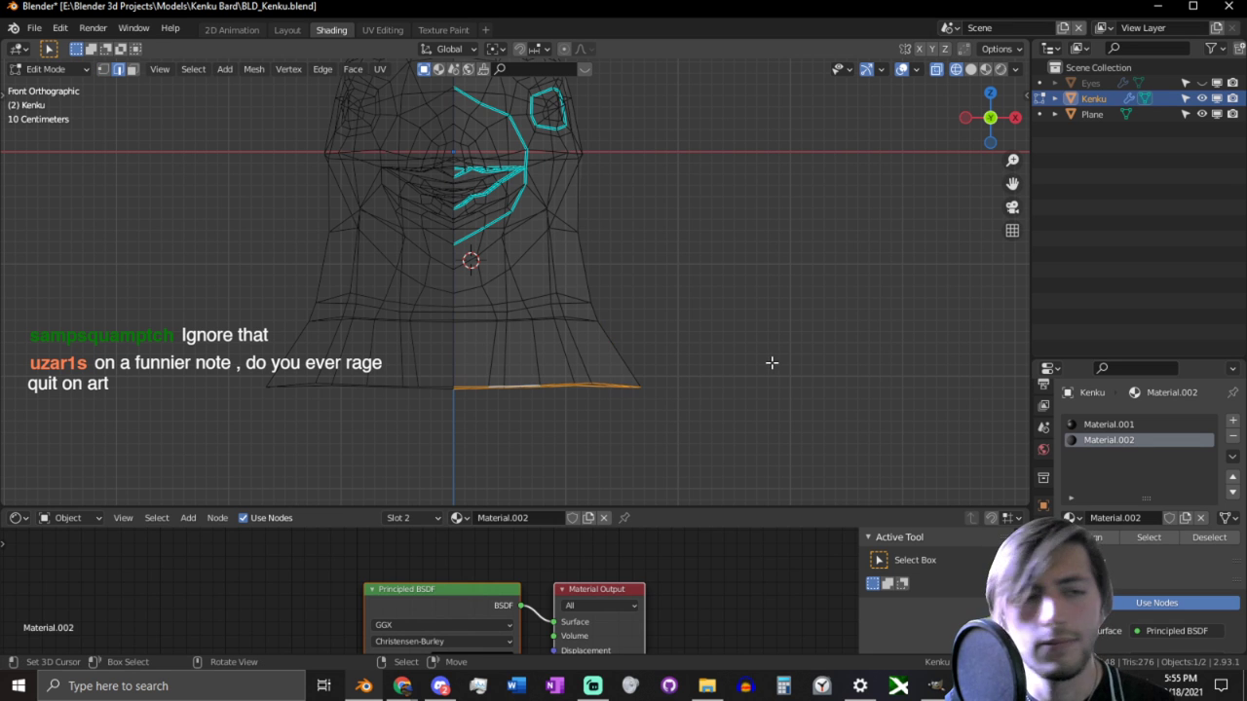
{"action": "middle_click_drag", "start_coordinate": [772, 362], "coordinate": [697, 405]}
{"action": "key", "text": "g"}
{"action": "left_click", "coordinate": [561, 422]}
{"action": "key", "text": "2"}
{"action": "left_click", "coordinate": [532, 447], "text": "alt"}
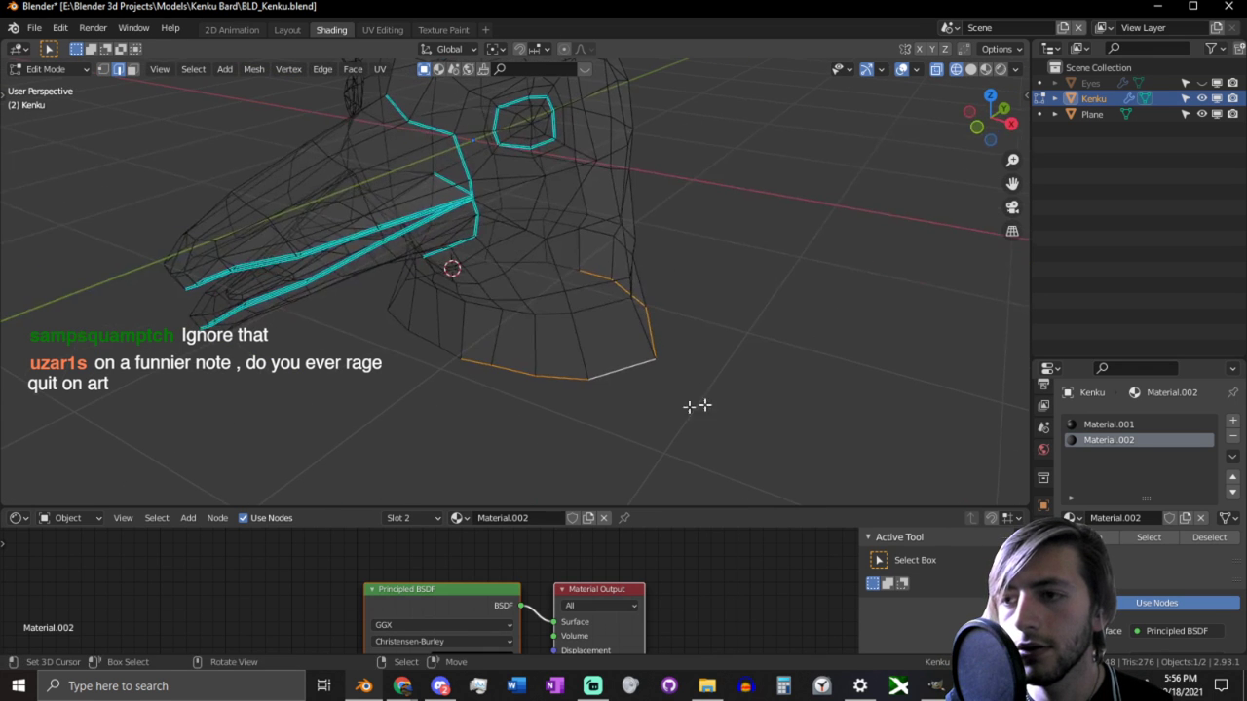
Step: Move the single bottom edge near the neck's front about 0.062 m forward along Y and slightly down
{"action": "middle_click_drag", "start_coordinate": [568, 402], "coordinate": [440, 448]}
{"action": "left_click", "coordinate": [508, 339]}
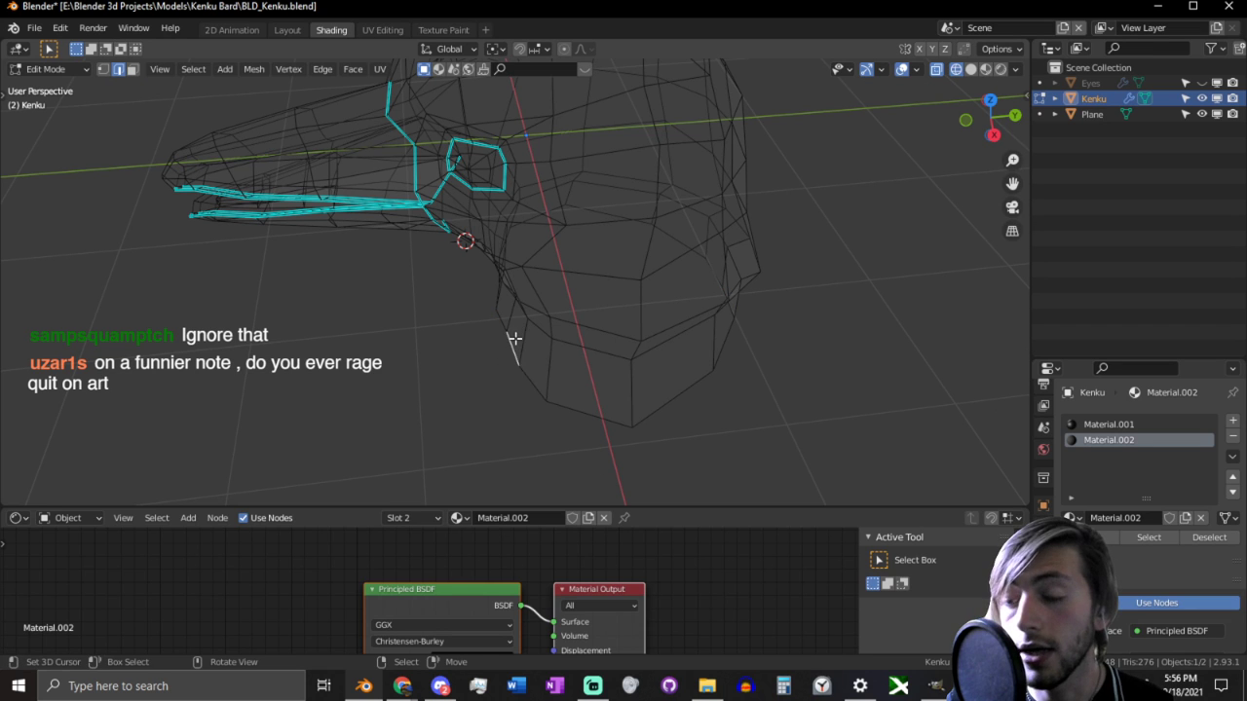
{"action": "key", "text": "g"}
{"action": "left_click", "coordinate": [542, 352]}
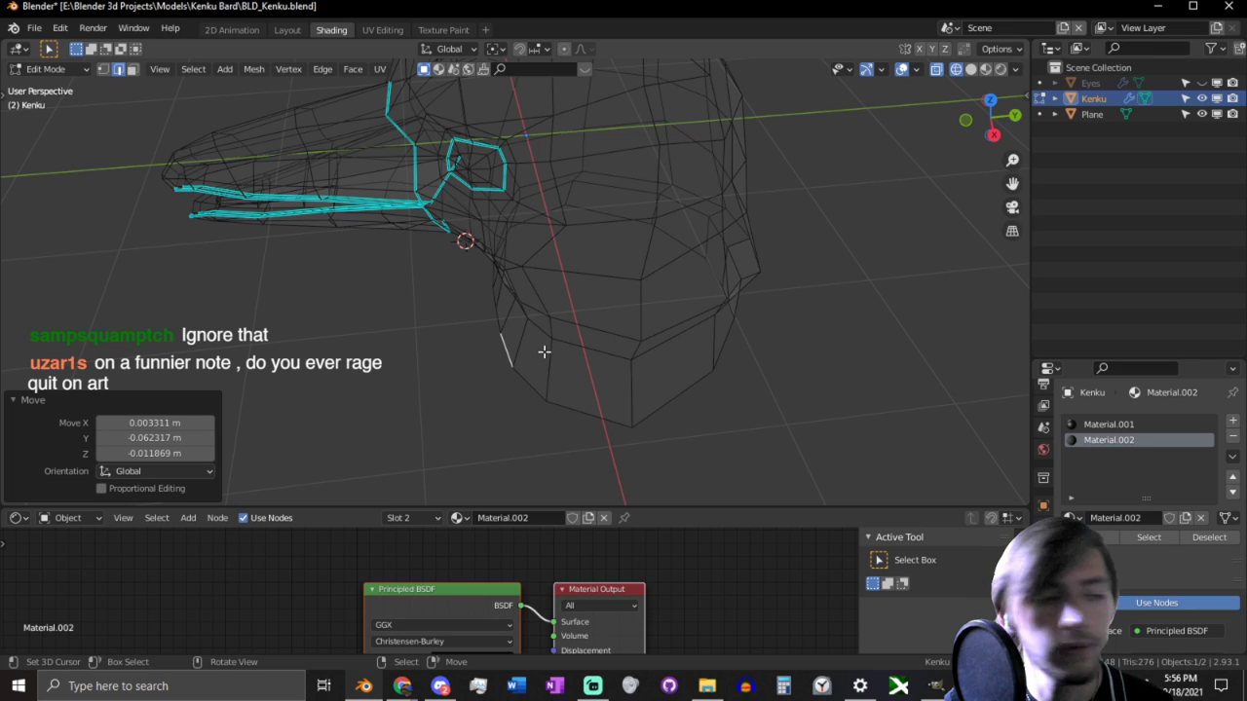
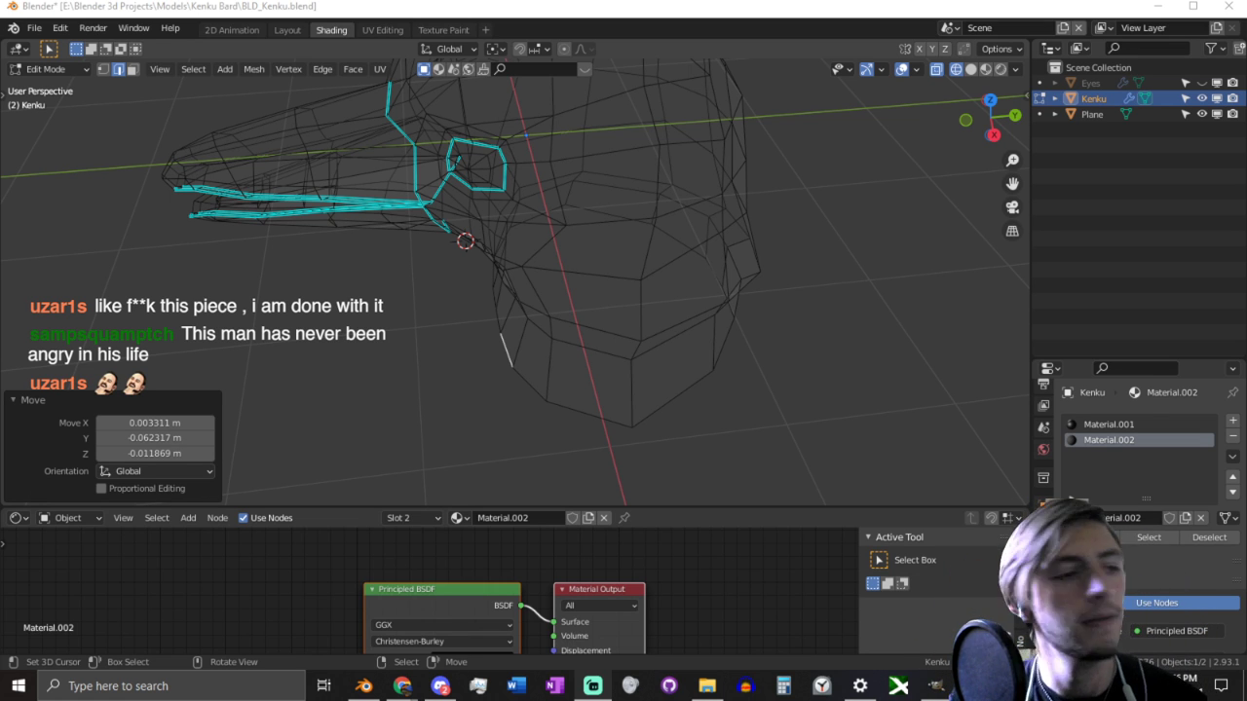
Step: Select the edge loop above the neck's bottom edge and scale it by 1.072
{"action": "middle_click_drag", "start_coordinate": [618, 365], "coordinate": [614, 324]}
{"action": "scroll", "coordinate": [615, 325], "scroll_direction": "up", "scroll_amount": 1}
{"action": "left_click", "coordinate": [614, 237], "text": "alt"}
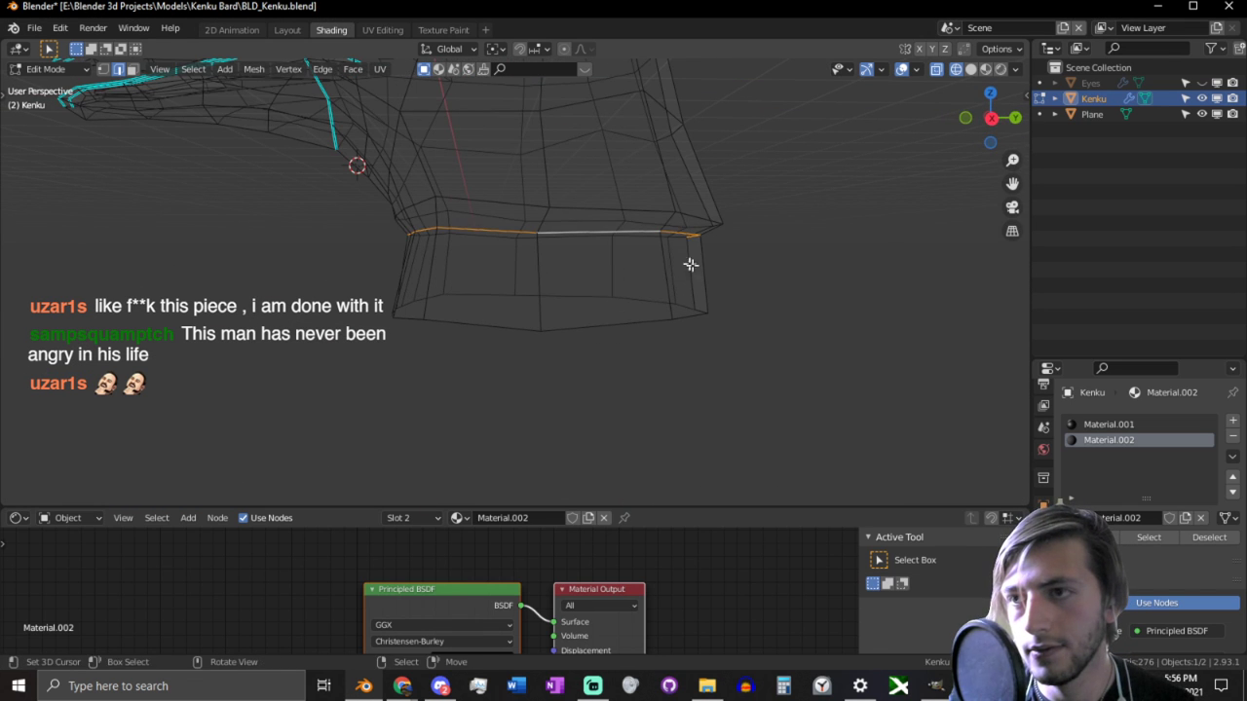
{"action": "key", "text": "s"}
{"action": "left_click", "coordinate": [732, 281]}
Step: Lower the selected loop toward the neck's bottom edge and scale it by 1.030
{"action": "key", "text": "g"}
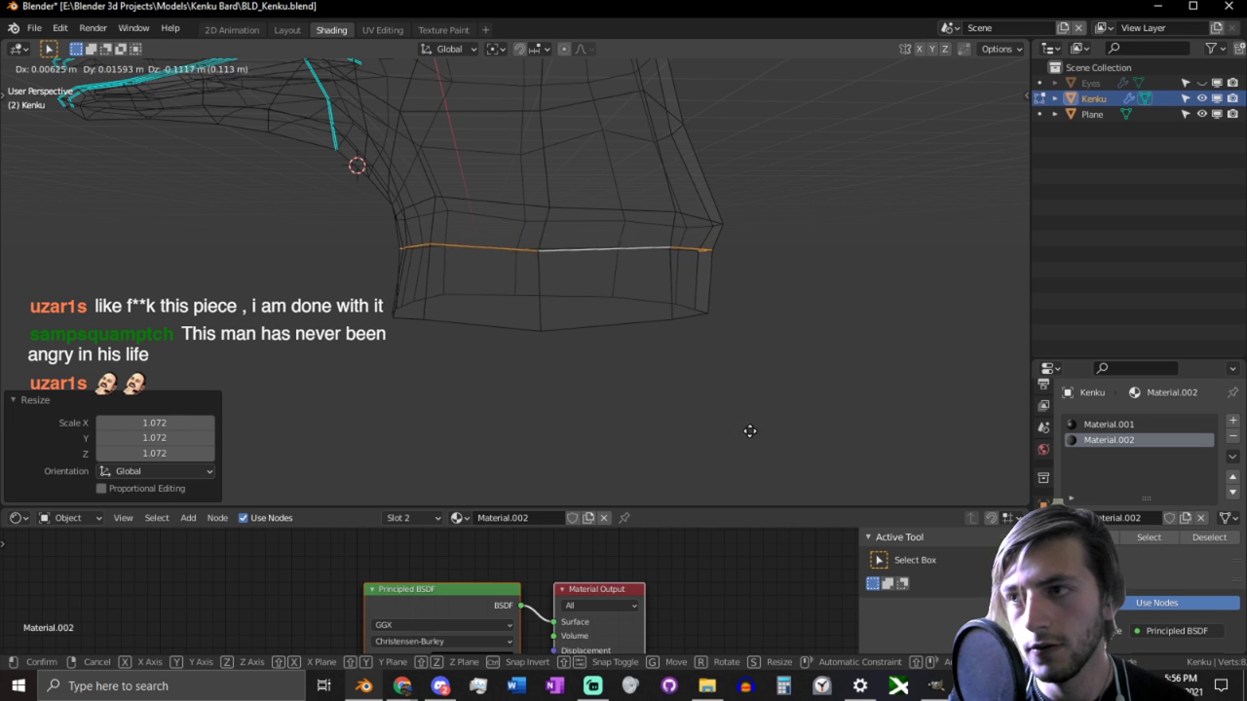
{"action": "left_click", "coordinate": [753, 492]}
{"action": "key", "text": "s"}
{"action": "left_click", "coordinate": [779, 406]}
Step: In right view, try moving the neck's rearmost vertex about 0.025 m forward and 0.058 m up
{"action": "middle_click_drag", "start_coordinate": [779, 406], "coordinate": [744, 411]}
{"action": "key", "text": "KP_3"}
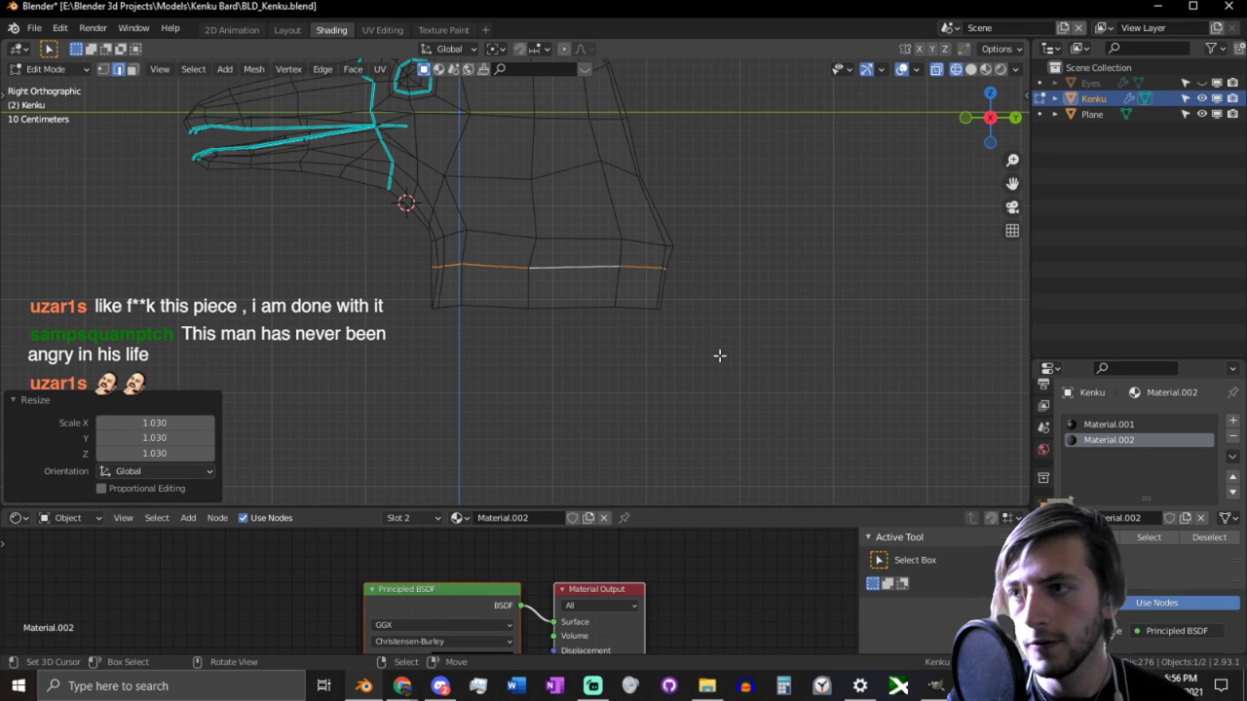
{"action": "key", "text": "1"}
{"action": "key", "text": "alt+a"}
{"action": "right_click_drag", "start_coordinate": [712, 250], "coordinate": [709, 244]}
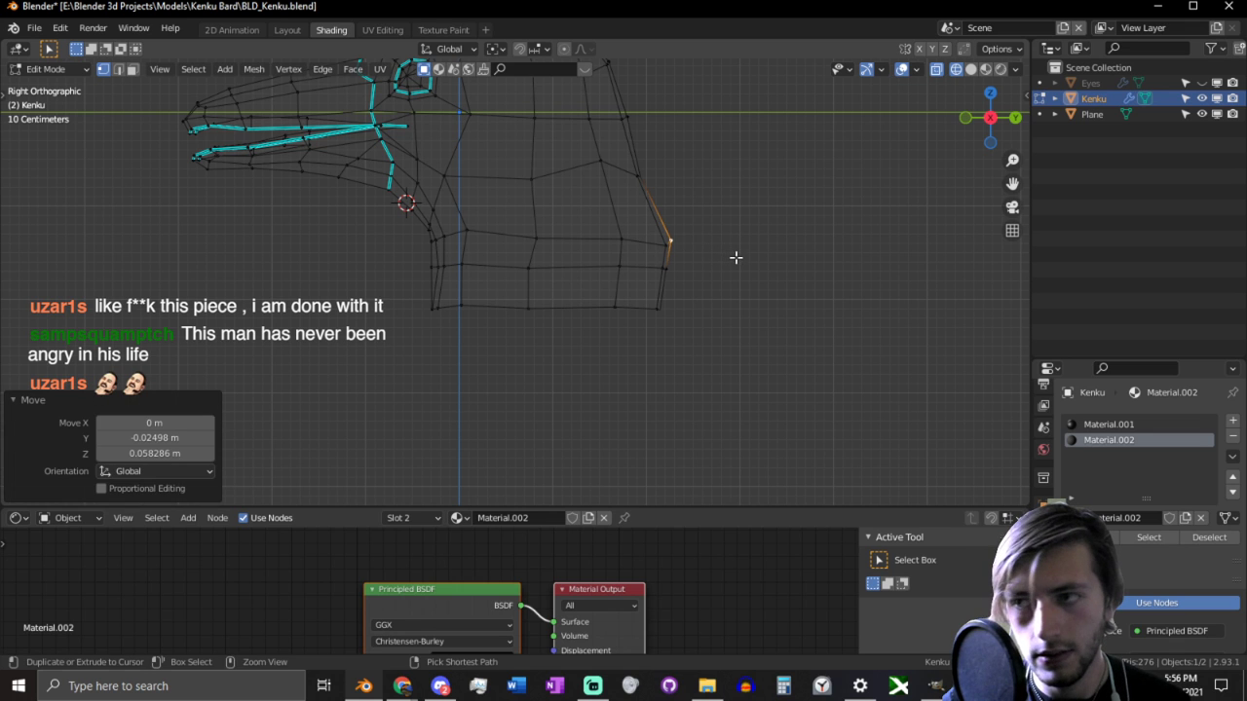
{"action": "key", "text": "ctrl+z"}
Step: Move the neck's rearmost vertex about 0.07 m forward along Y with proportional editing at an enlarged radius, and disable proportional editing
{"action": "key", "text": "o"}
{"action": "key", "text": "g"}
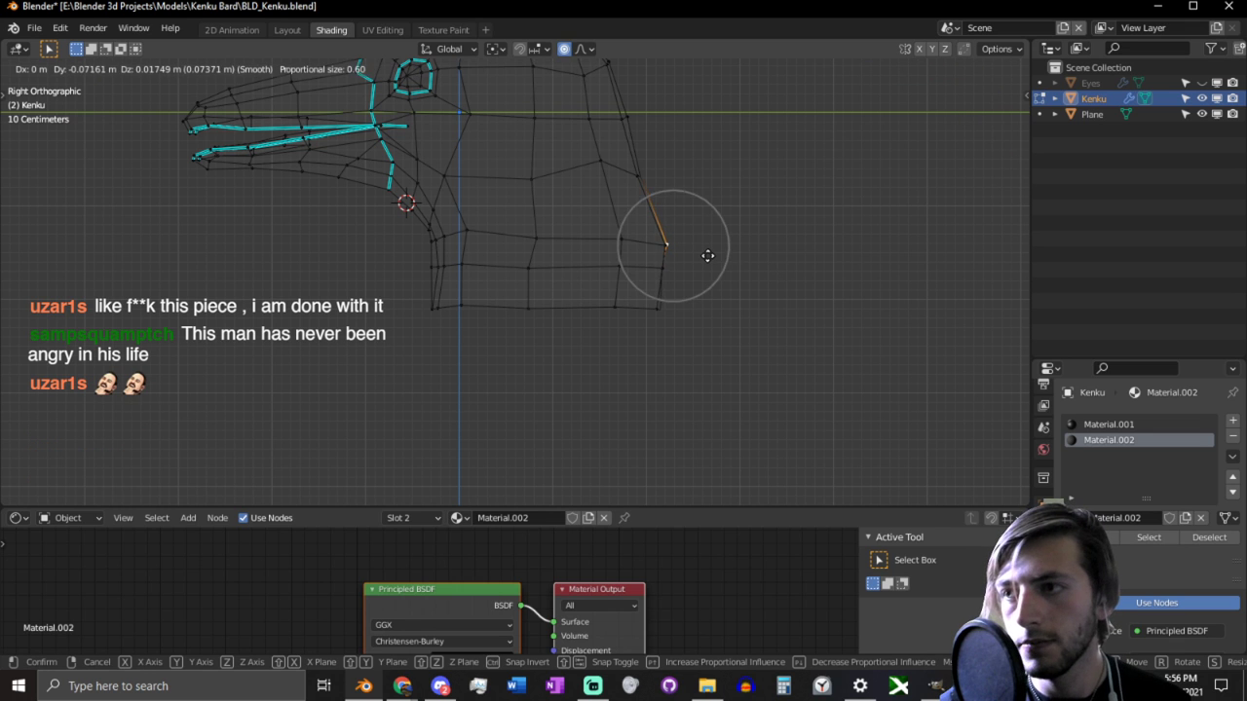
{"action": "scroll", "coordinate": [707, 257], "scroll_direction": "down", "scroll_amount": 10}
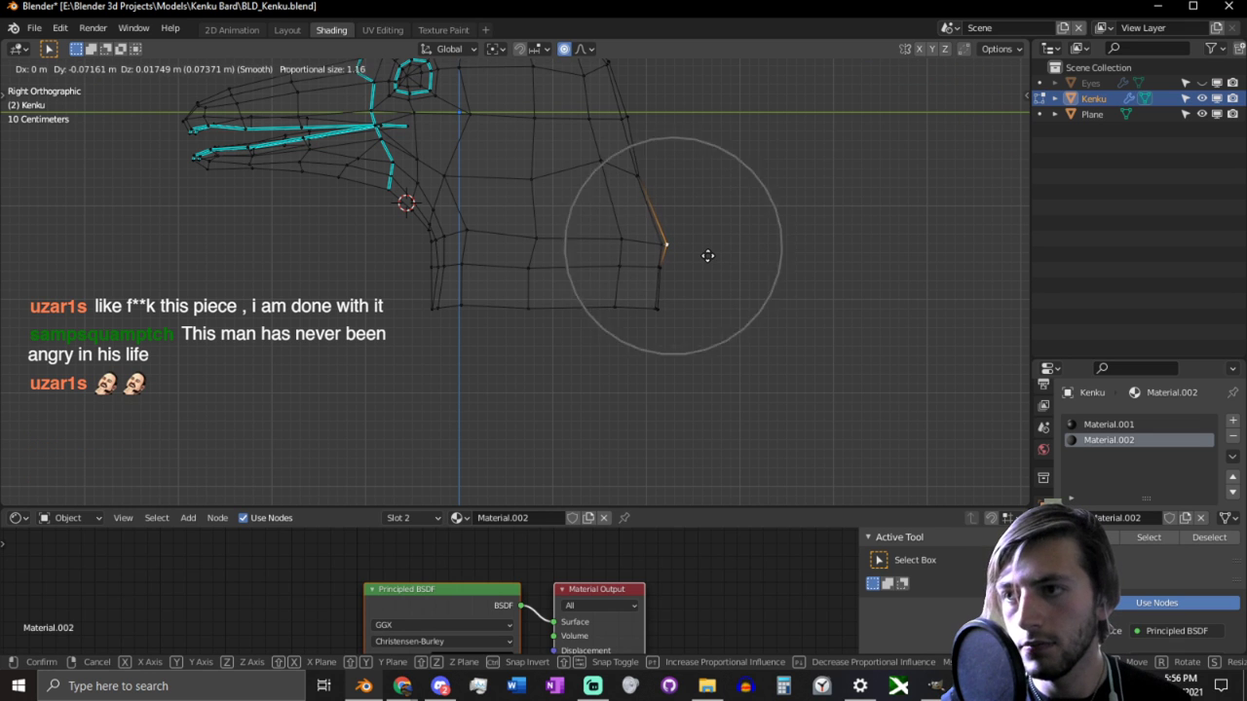
{"action": "left_click", "coordinate": [655, 256]}
{"action": "scroll", "coordinate": [696, 251], "scroll_direction": "up", "scroll_amount": 2}
{"action": "key", "text": "o"}
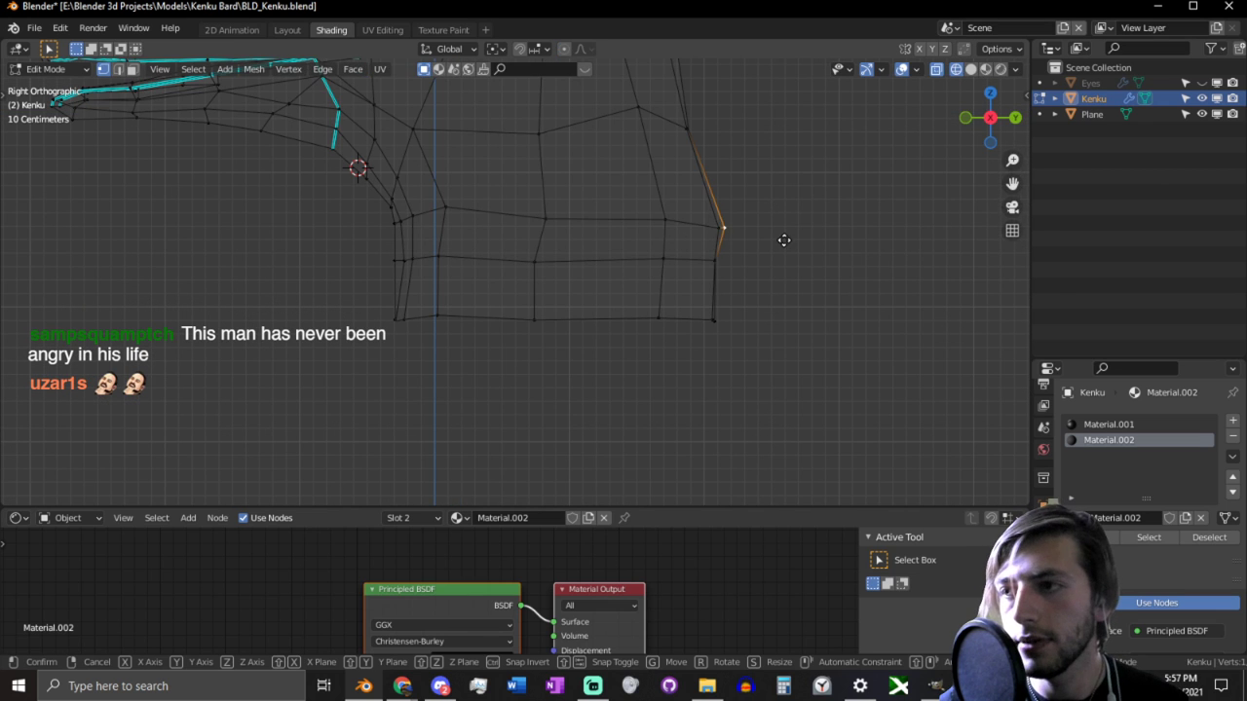
Step: Move the neck's rearmost vertex further forward, and its neighbouring vertex about 0.067 m forward along Y
{"action": "key", "text": "g"}
{"action": "left_click", "coordinate": [692, 234]}
{"action": "right_click", "coordinate": [731, 233]}
{"action": "key", "text": "g"}
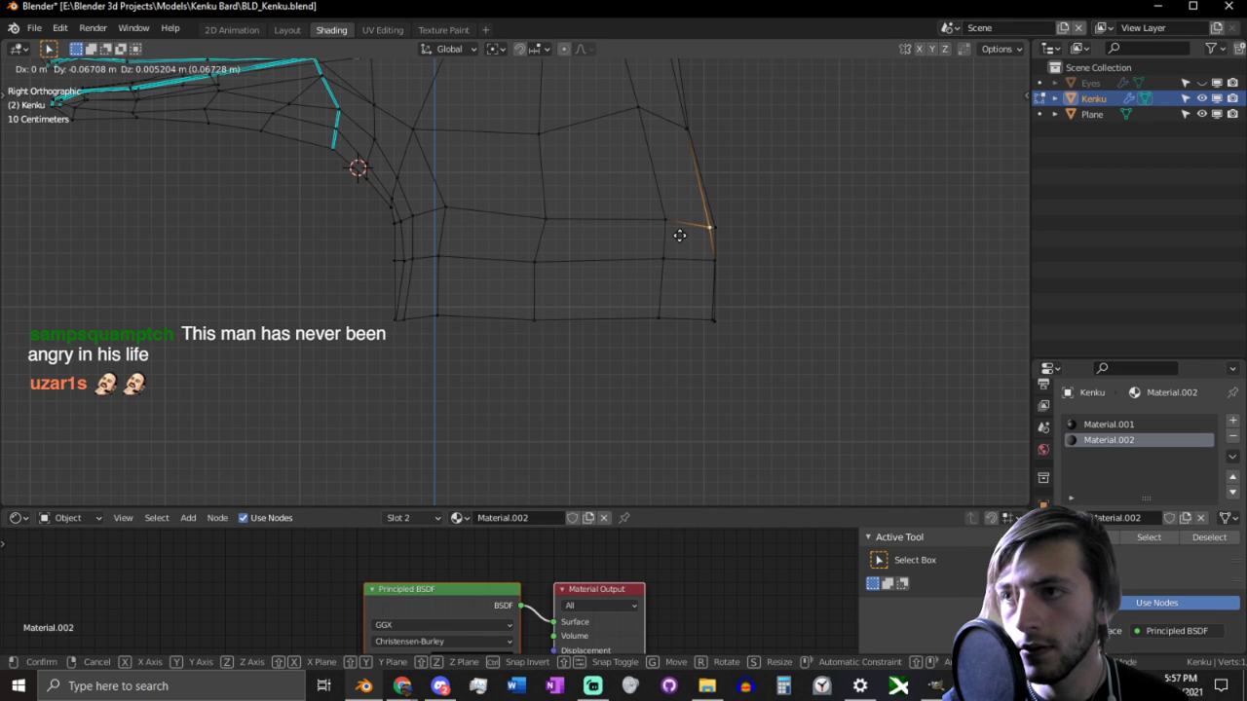
{"action": "left_click", "coordinate": [679, 236], "text": "shift"}
Step: Select a vertical edge at the back of the neck's lowest section and edge-slide it by a factor of -0.061
{"action": "right_click", "coordinate": [711, 257]}
{"action": "key", "text": "2"}
{"action": "middle_click_drag", "start_coordinate": [709, 289], "coordinate": [590, 399]}
{"action": "key", "text": "g"}
{"action": "key", "text": "g"}
{"action": "left_click", "coordinate": [663, 422]}
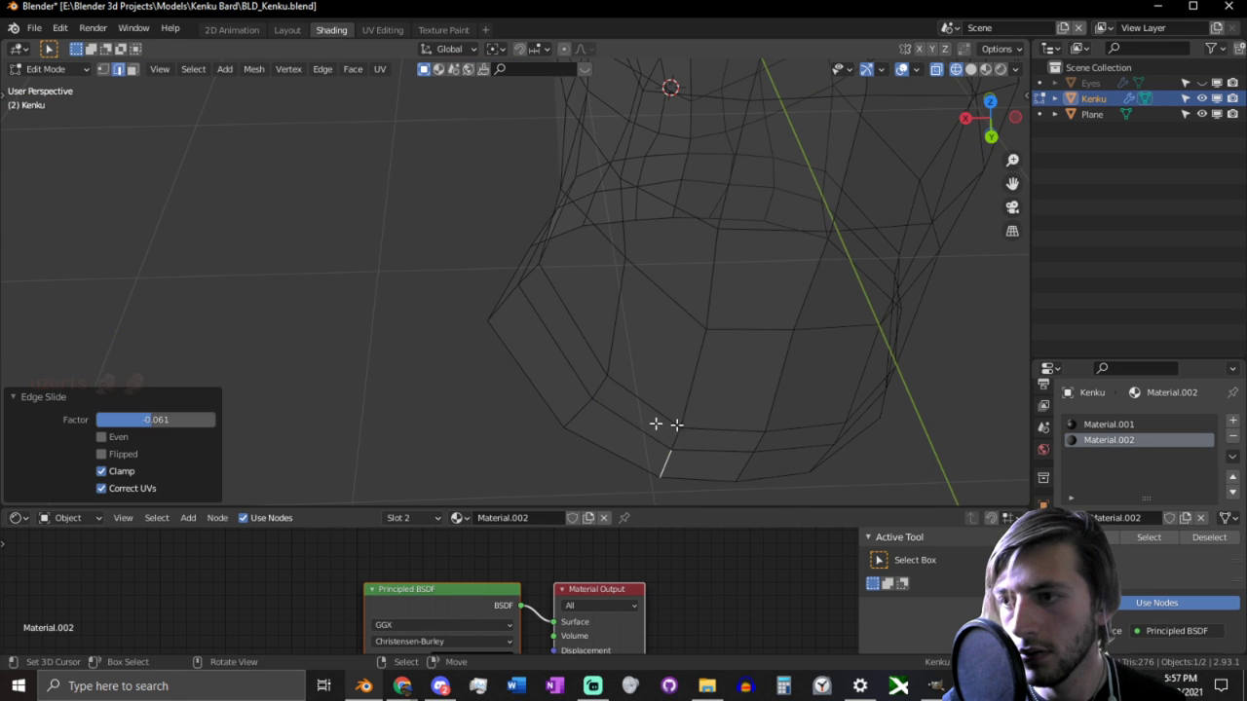
Step: Select the neck's bottom edge loop, scale it up slightly in front view, and flatten it by 0.665 along Z
{"action": "middle_click_drag", "start_coordinate": [662, 422], "coordinate": [617, 348]}
{"action": "left_click", "coordinate": [598, 340], "text": "alt"}
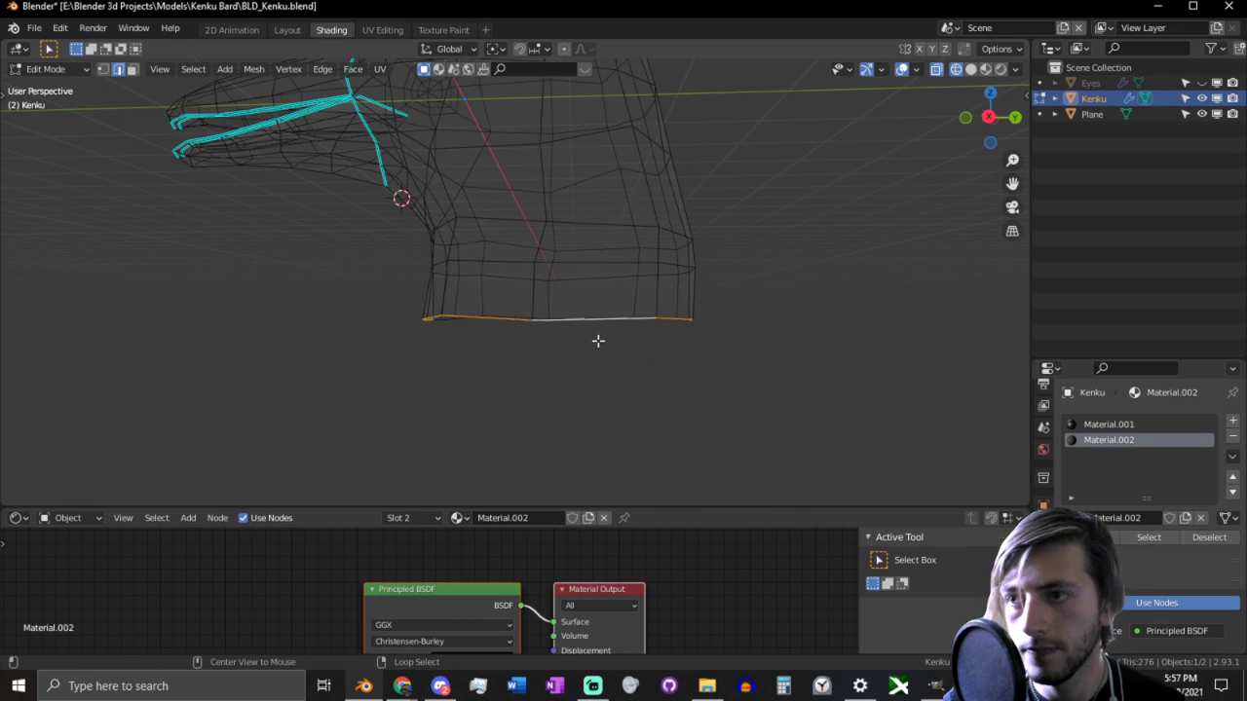
{"action": "key", "text": "KP_1"}
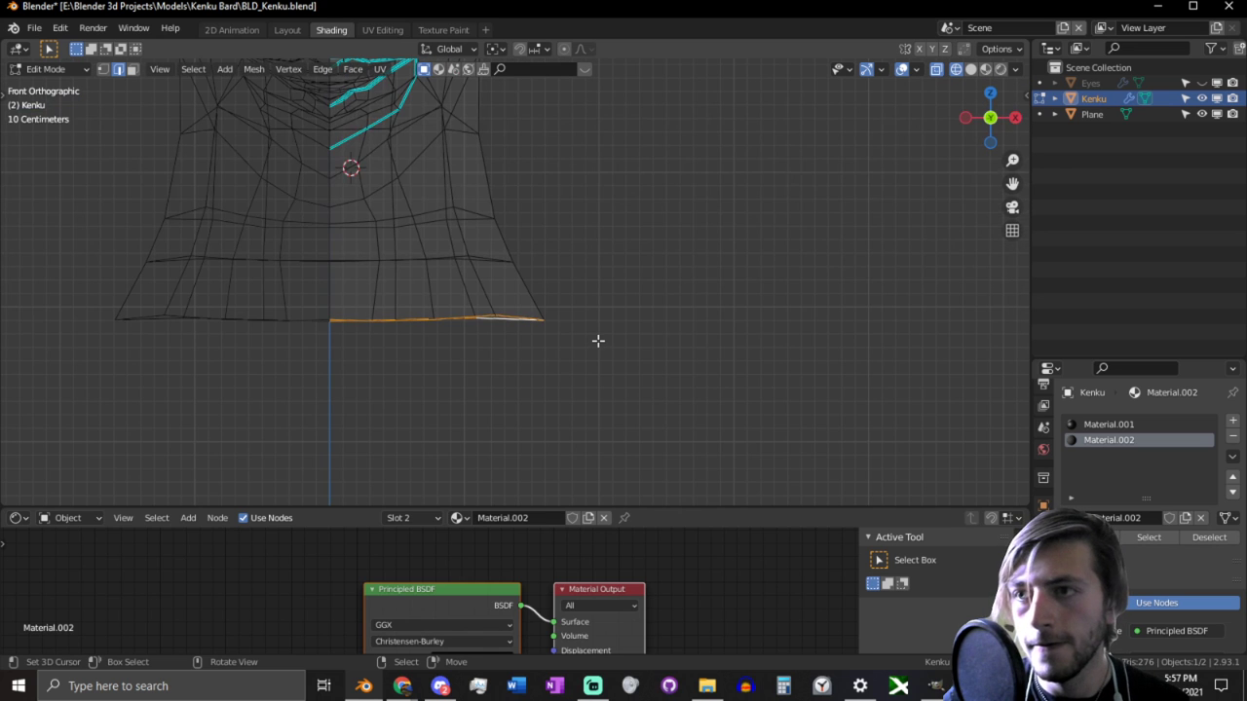
{"action": "scroll", "coordinate": [604, 337], "scroll_direction": "down", "scroll_amount": 3}
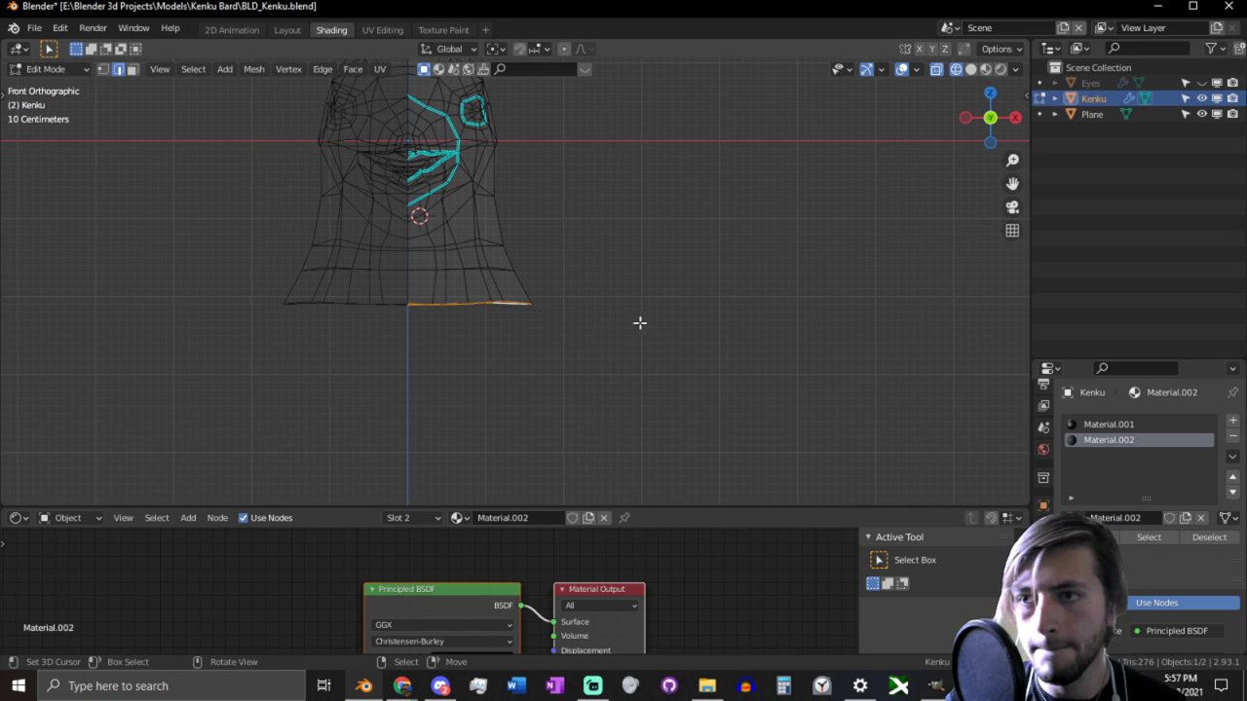
{"action": "key", "text": "s"}
{"action": "left_click", "coordinate": [704, 314]}
{"action": "key", "text": "s"}
{"action": "key", "text": "z"}
{"action": "left_click", "coordinate": [635, 295]}
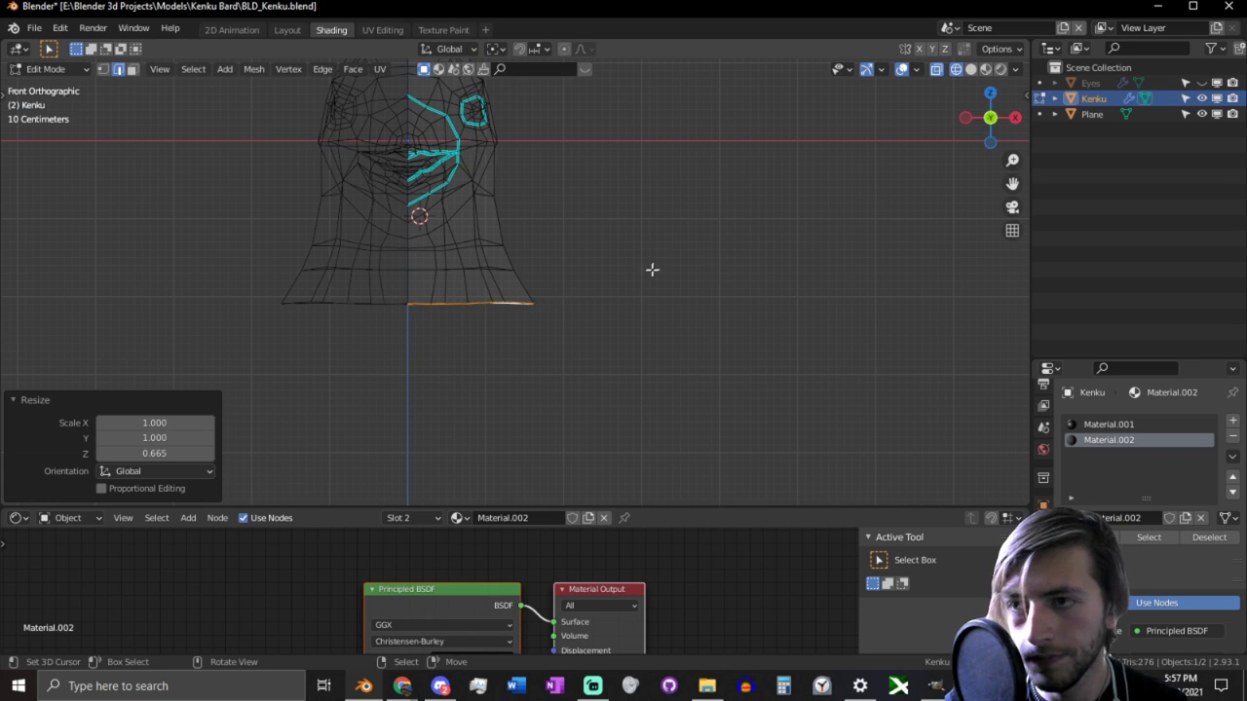
Step: Move the neck's bottom edge loop about 0.067 m outward along X
{"action": "scroll", "coordinate": [692, 263], "scroll_direction": "up", "scroll_amount": 3}
{"action": "key", "text": "s"}
{"action": "key", "text": "y"}
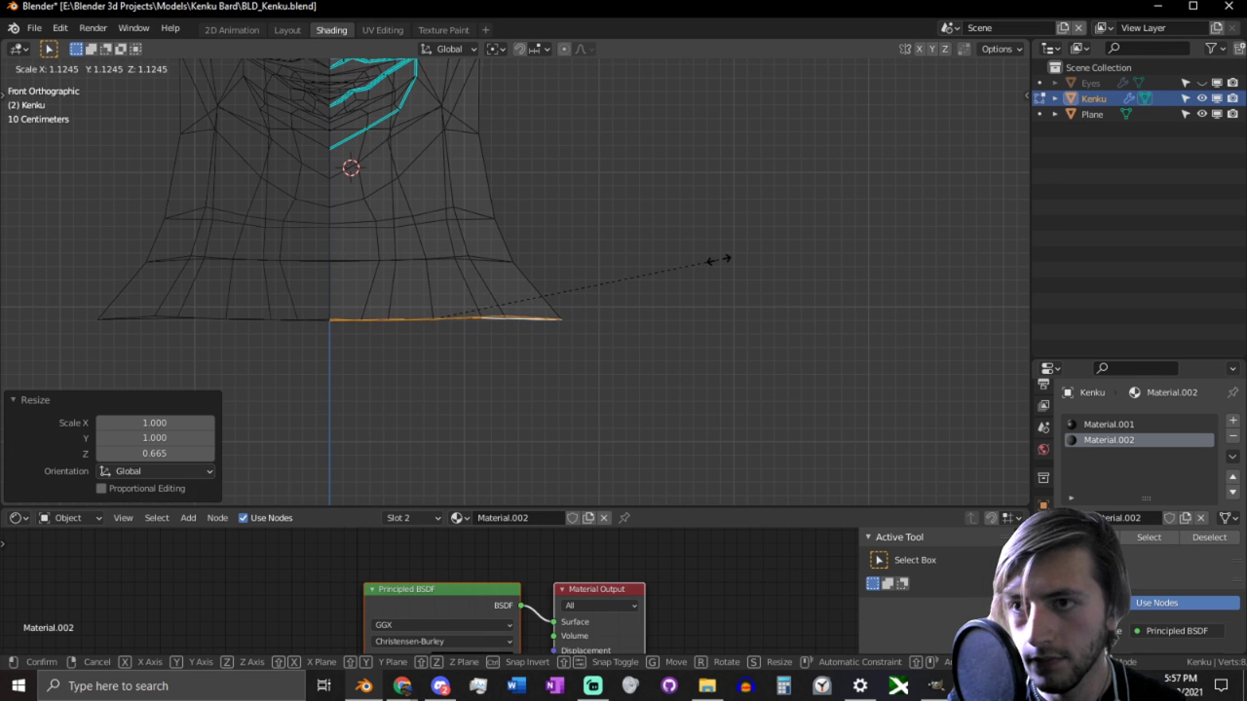
{"action": "key", "text": "g"}
{"action": "left_click", "coordinate": [750, 257]}
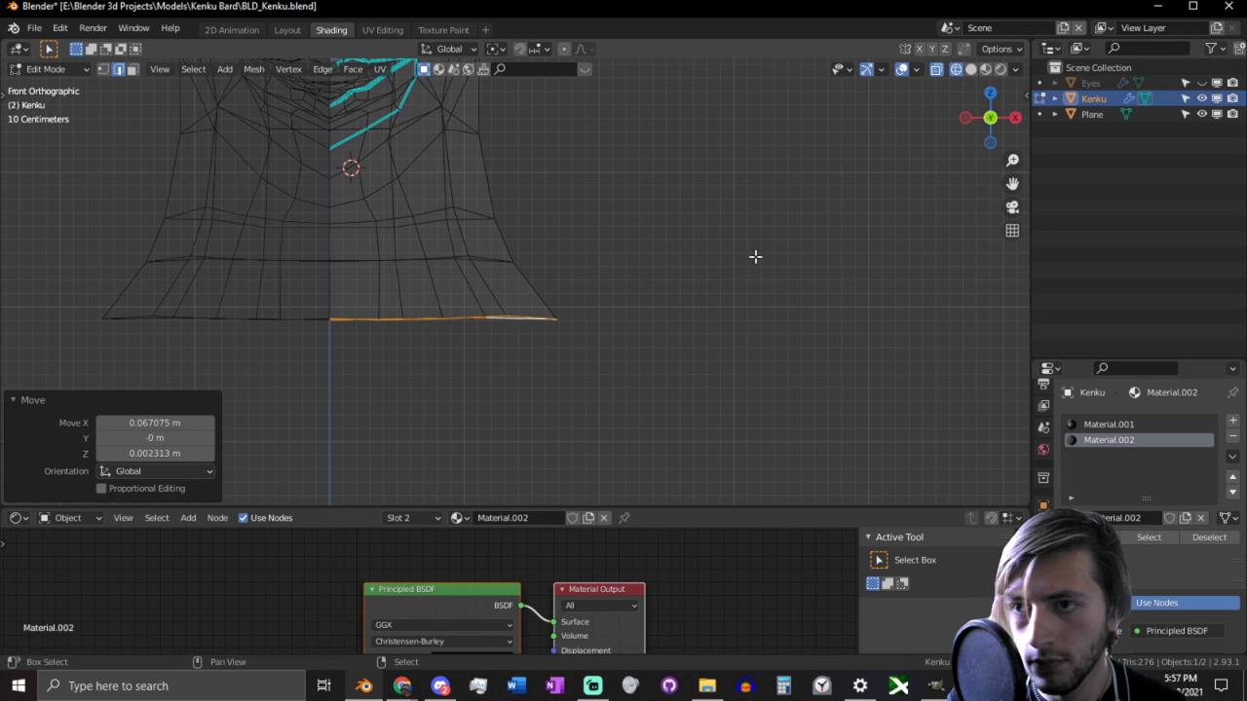
Step: In front view, extrude the neck's bottom edge loop about 0.93 m down and 0.17 m outward along X
{"action": "middle_click_drag", "start_coordinate": [754, 257], "coordinate": [598, 278]}
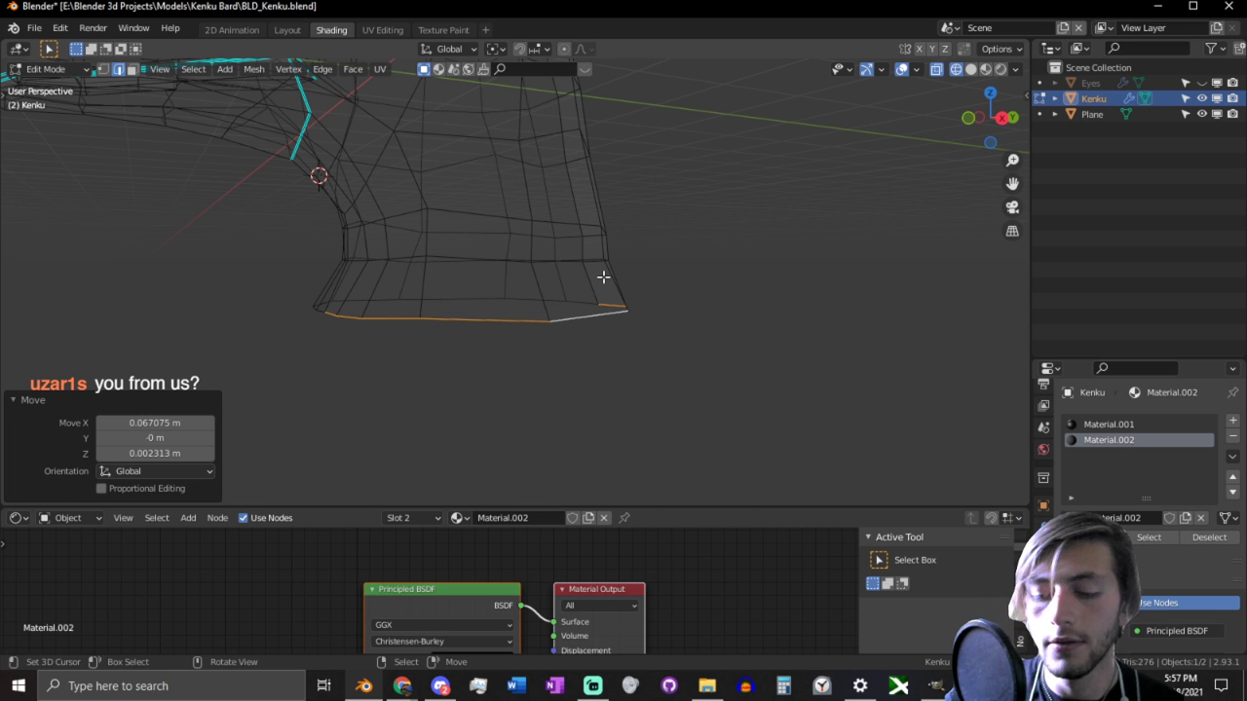
{"action": "key", "text": "KP_1"}
{"action": "scroll", "coordinate": [603, 277], "scroll_direction": "down", "scroll_amount": 2}
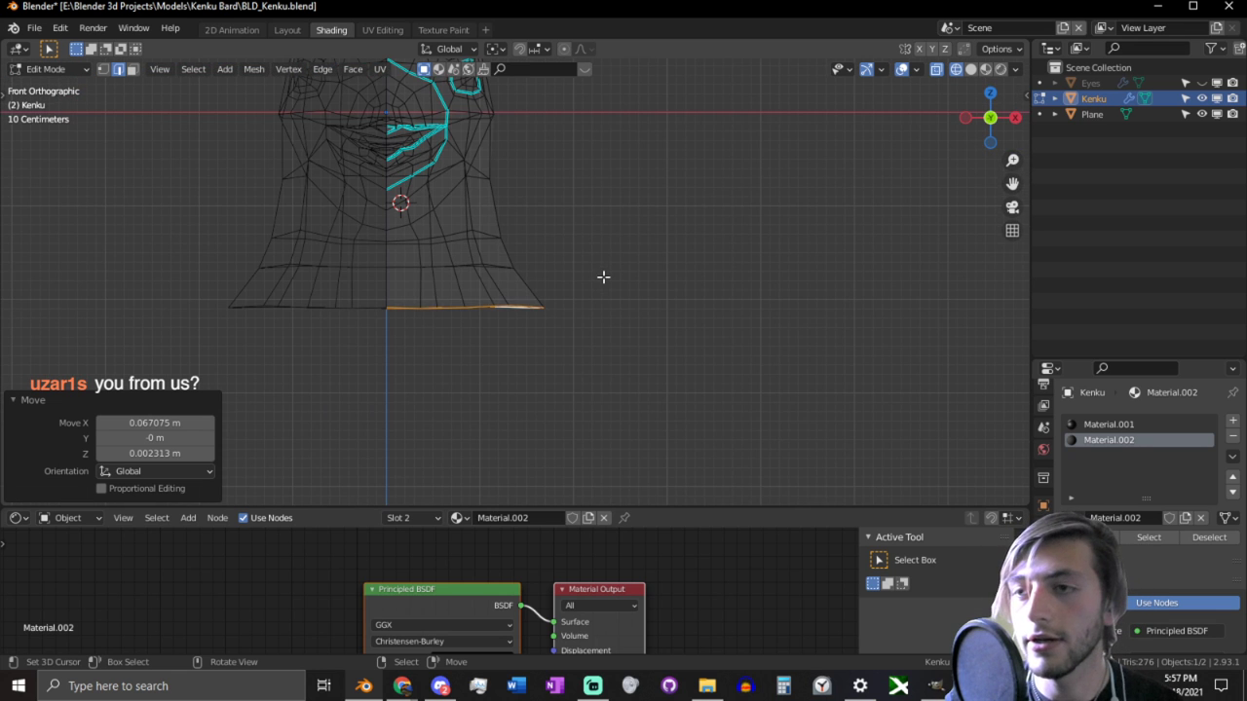
{"action": "key", "text": "e"}
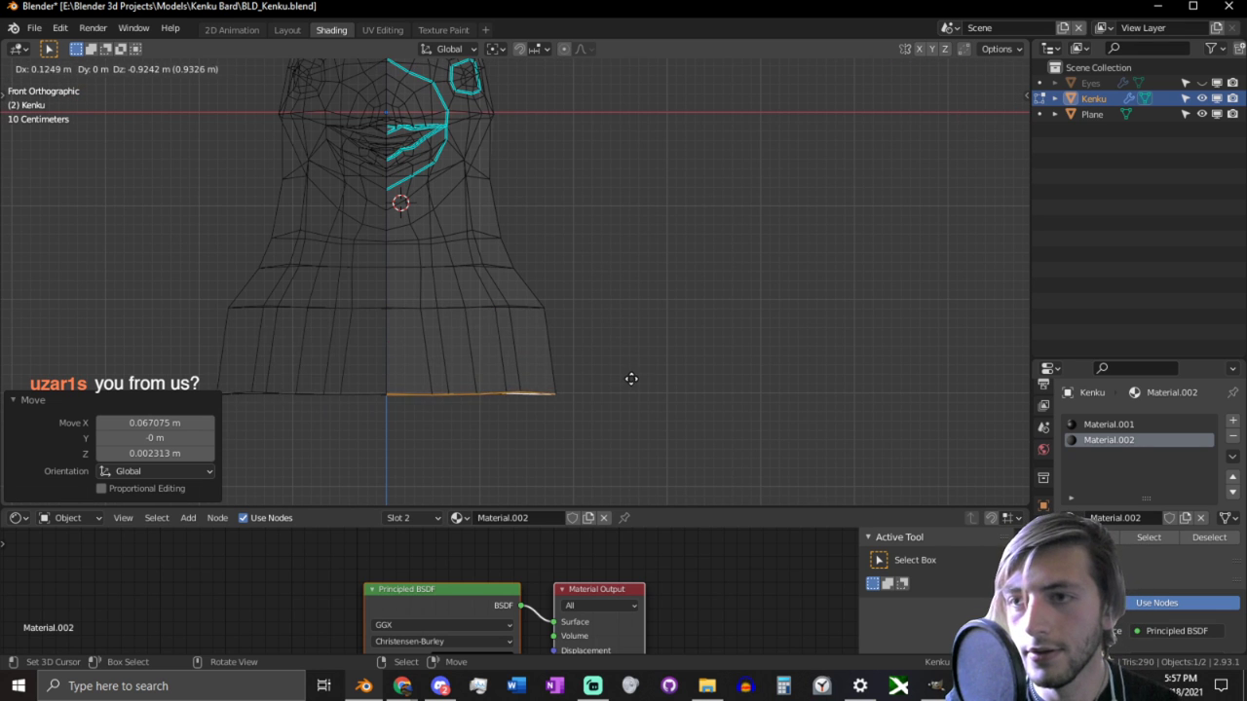
{"action": "left_click", "coordinate": [634, 380]}
Step: Scale the extruded bottom loop by 1.238 along X, and raise it about 0.32 m while nudging it 0.038 m inward
{"action": "key", "text": "s"}
{"action": "key", "text": "y"}
{"action": "key", "text": "x"}
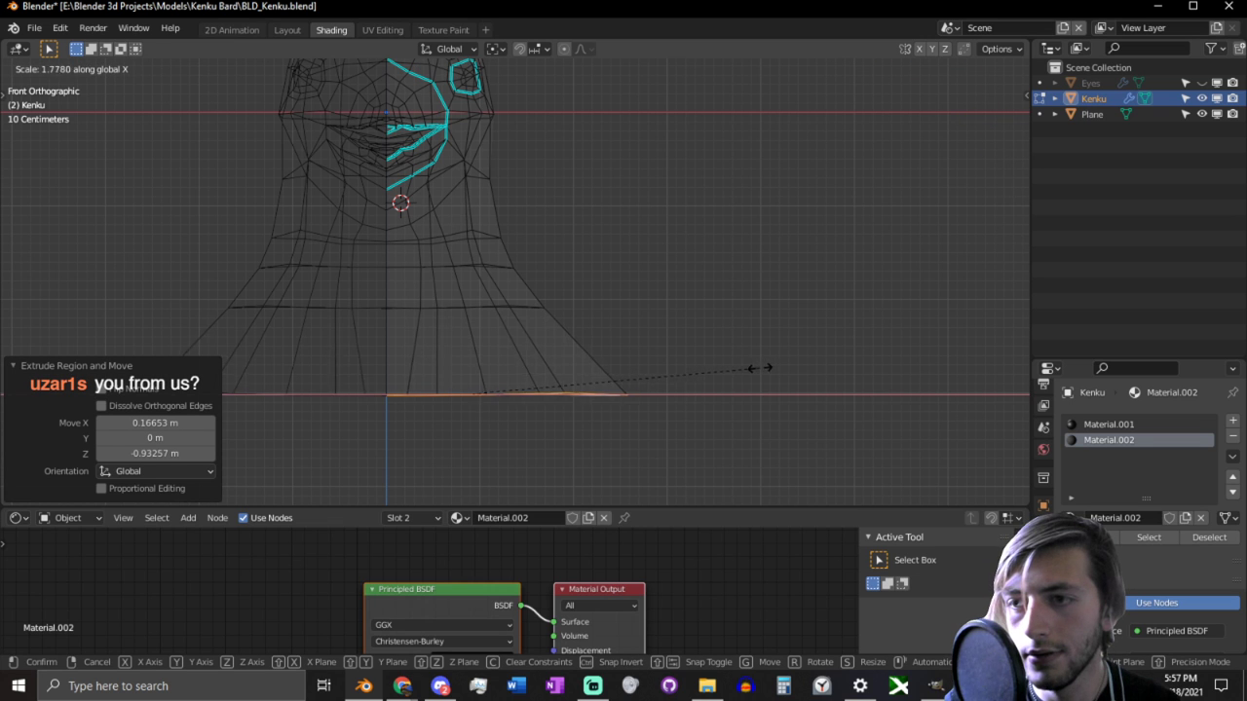
{"action": "left_click", "coordinate": [673, 386]}
{"action": "key", "text": "g"}
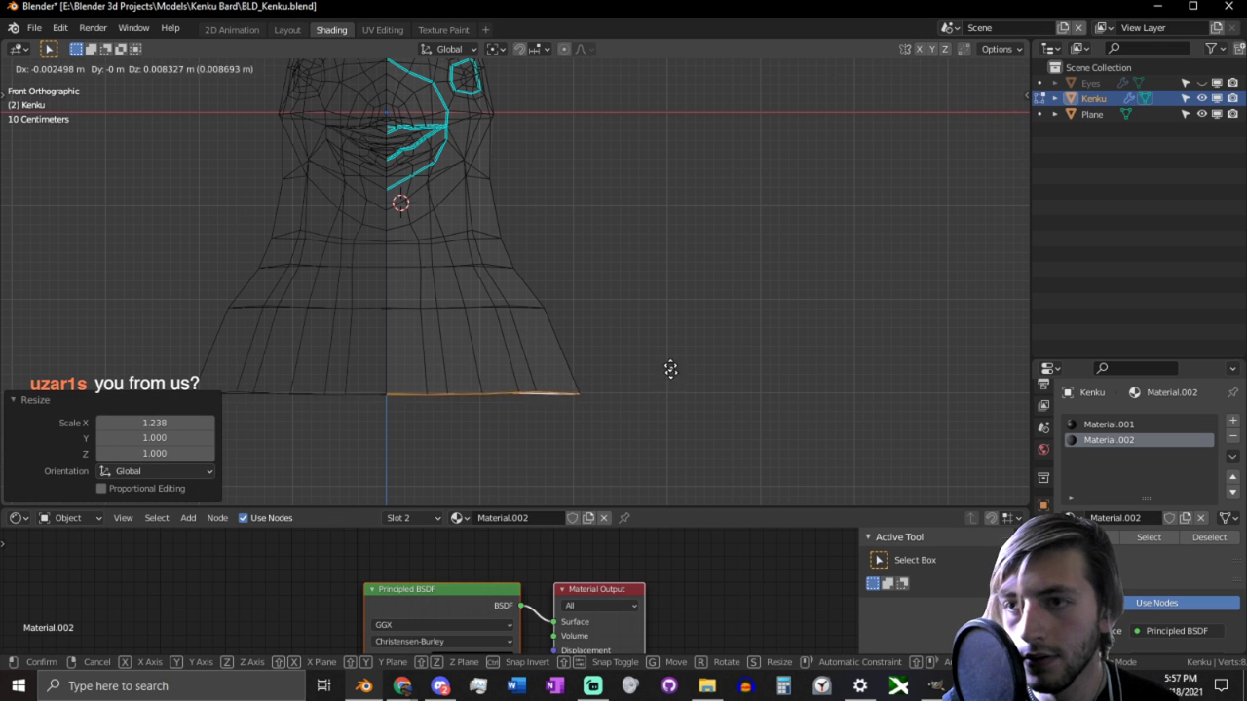
{"action": "left_click", "coordinate": [637, 89]}
Step: Scale the new bottom loop by 1.127 along Y
{"action": "middle_click_drag", "start_coordinate": [688, 183], "coordinate": [543, 242]}
{"action": "key", "text": "s"}
{"action": "key", "text": "x"}
{"action": "key", "text": "y"}
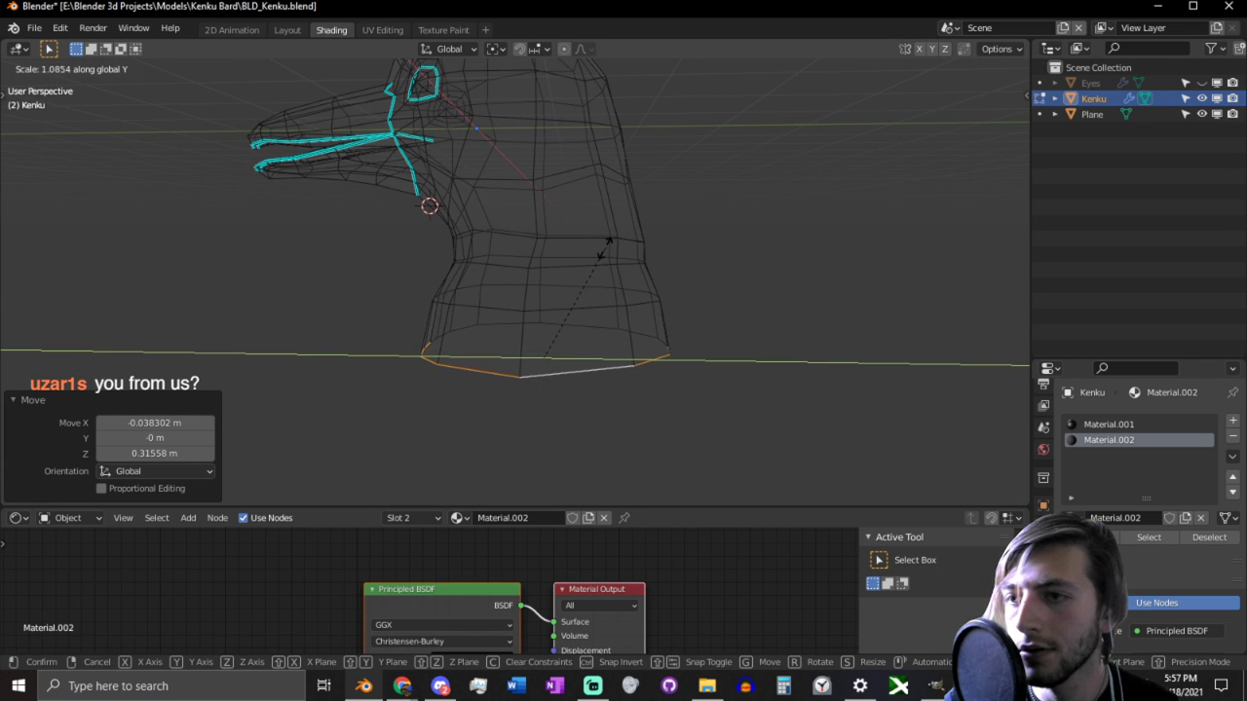
{"action": "left_click", "coordinate": [616, 250]}
Step: In right view, widen the bottom loop again by scaling it 1.101 along Y
{"action": "key", "text": "KP_3"}
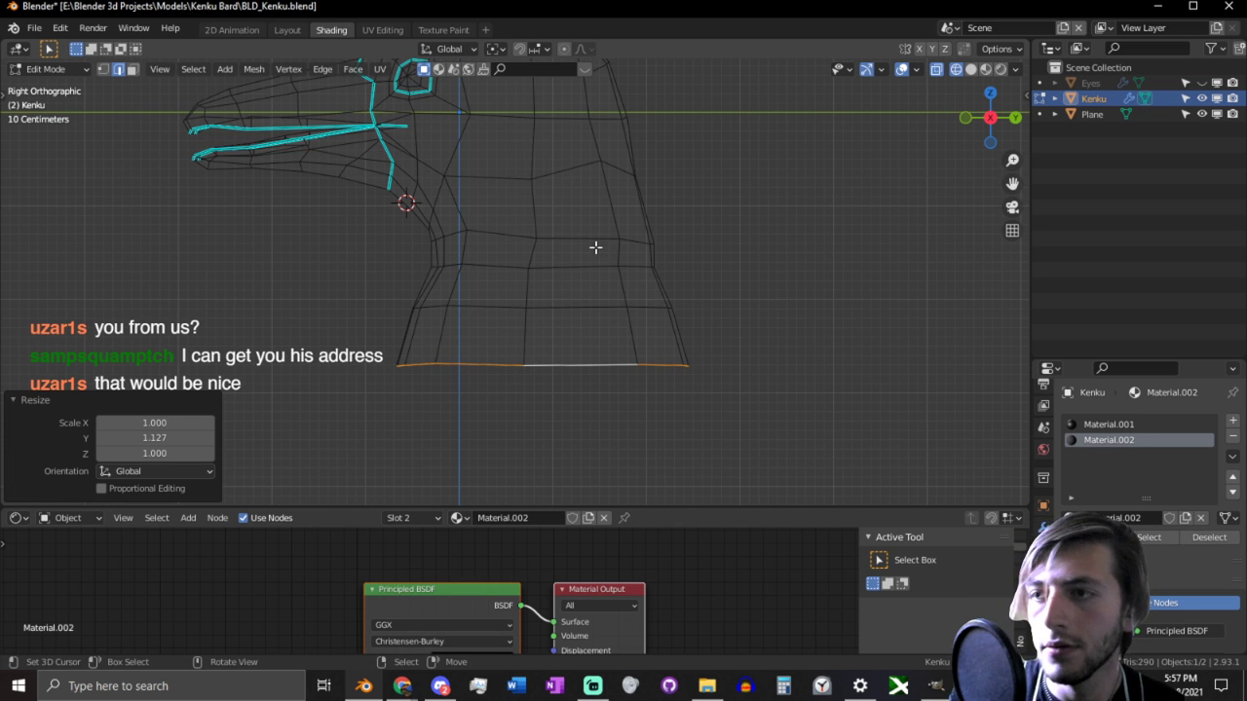
{"action": "key", "text": "s"}
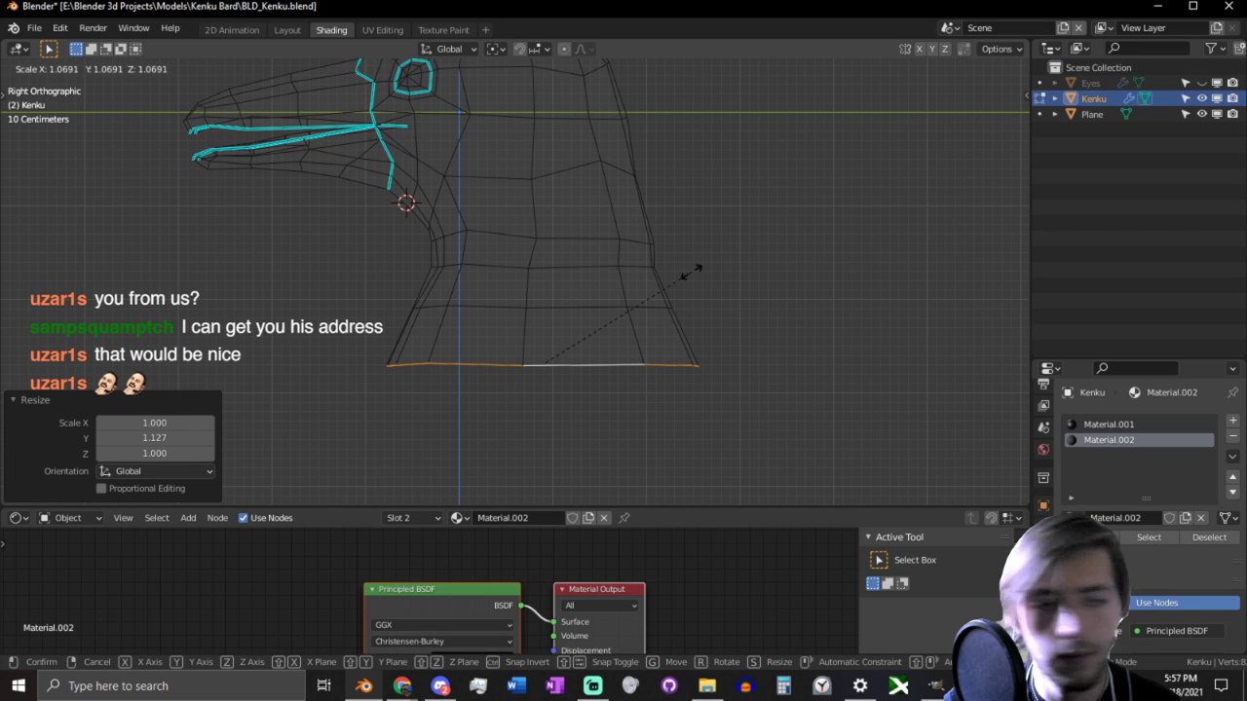
{"action": "key", "text": "x"}
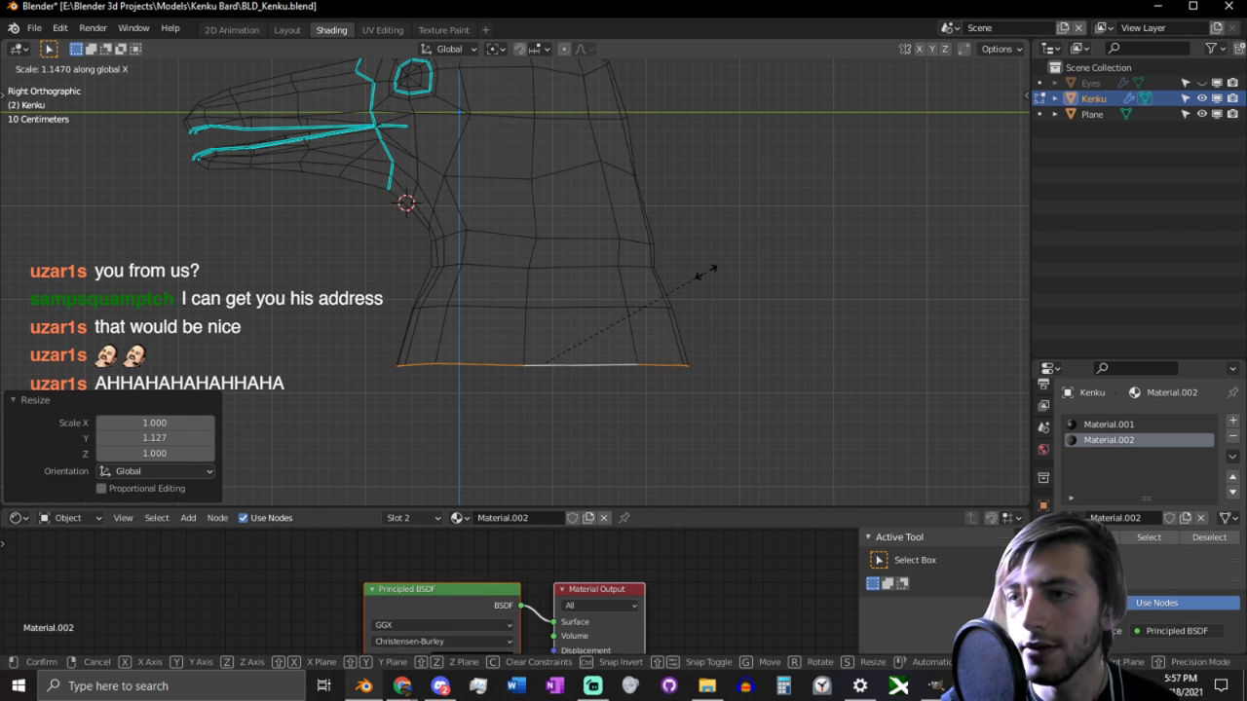
{"action": "left_click", "coordinate": [696, 269]}
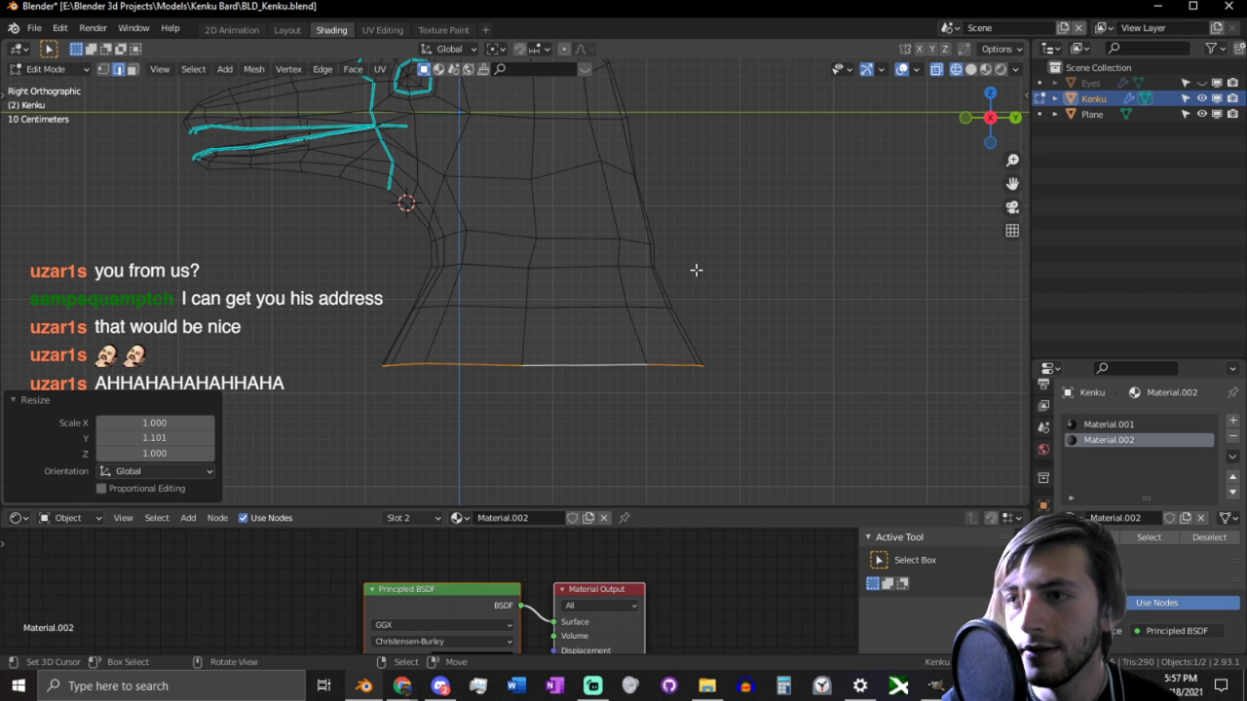
Step: Scale the edge loop just above the neck's bottom rim by about 1.118 along Y
{"action": "left_click", "coordinate": [678, 289], "text": "alt"}
{"action": "key", "text": "s"}
{"action": "key", "text": "y"}
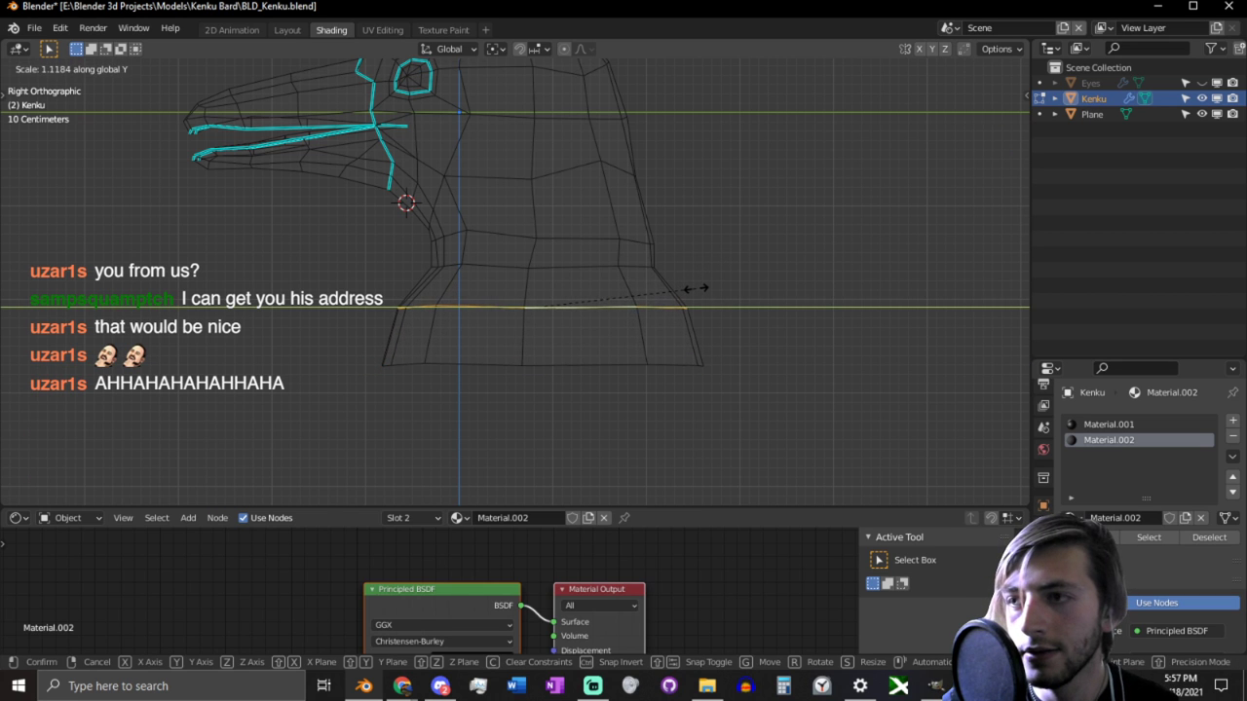
{"action": "left_click", "coordinate": [695, 288]}
Step: Move the neck's lowest ring of faces about -0.056 m along Y
{"action": "key", "text": "3"}
{"action": "left_click", "coordinate": [662, 336], "text": "alt"}
{"action": "key", "text": "g"}
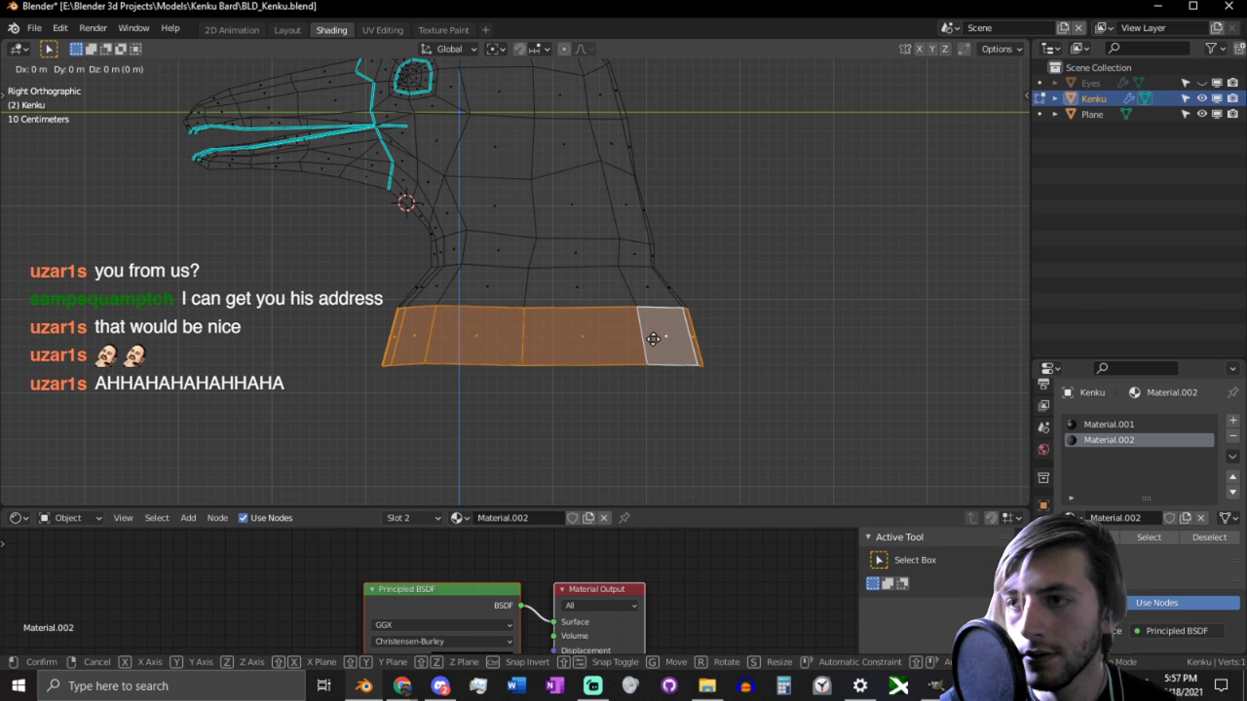
{"action": "key", "text": "y"}
{"action": "left_click", "coordinate": [585, 336]}
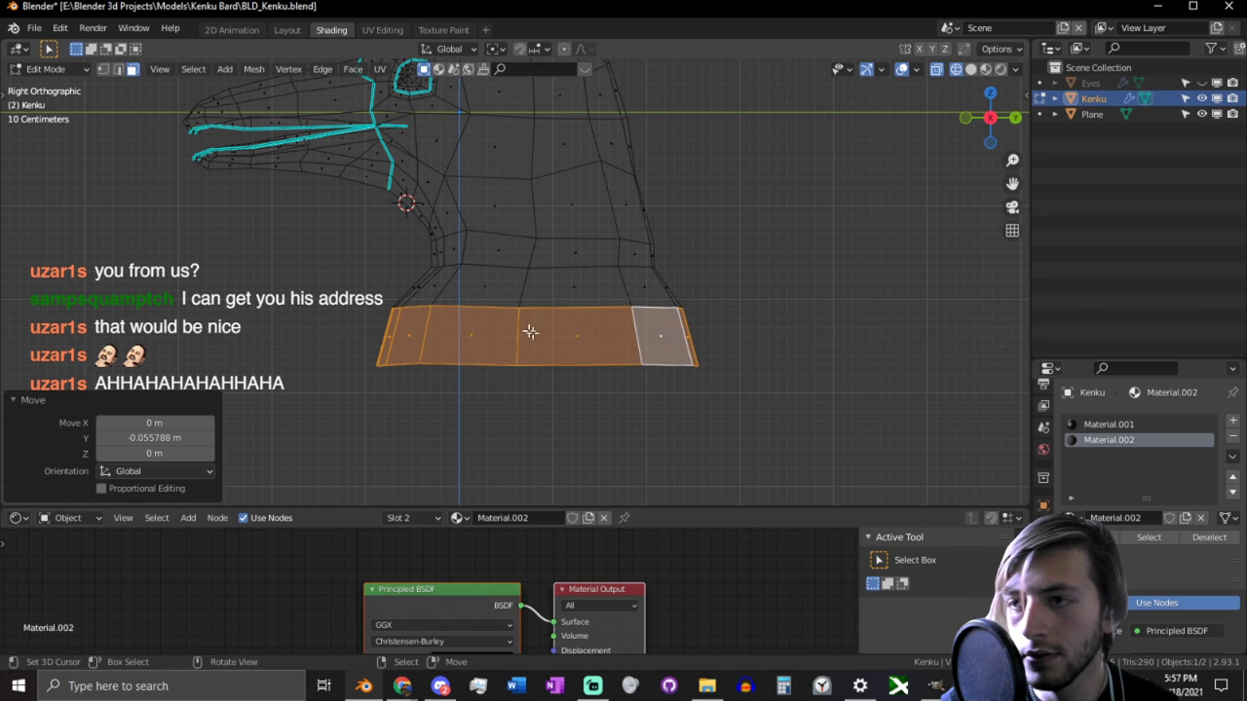
Step: Edge-slide a connected pair of vertical edges at the back of the neck's flared base sideways, away from the centre
{"action": "middle_click_drag", "start_coordinate": [529, 331], "coordinate": [428, 391]}
{"action": "key", "text": "2"}
{"action": "left_click", "coordinate": [682, 396]}
{"action": "middle_click_drag", "start_coordinate": [706, 392], "coordinate": [659, 454]}
{"action": "left_click", "coordinate": [634, 409], "text": "shift"}
{"action": "key", "text": "g"}
{"action": "key", "text": "g"}
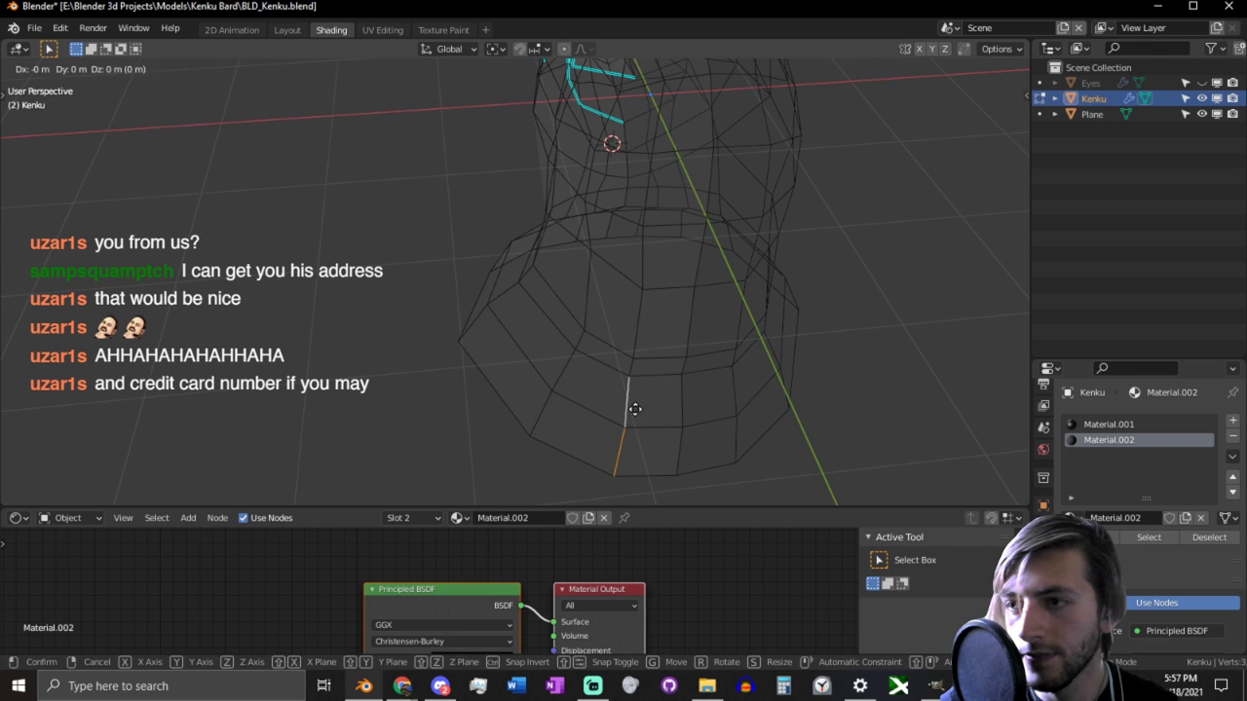
{"action": "left_click", "coordinate": [545, 397]}
Step: Scale the neighbouring pair of vertical edges at the back of the base by 0.765 along Y and move it -0.044 m along Y
{"action": "left_click", "coordinate": [682, 399]}
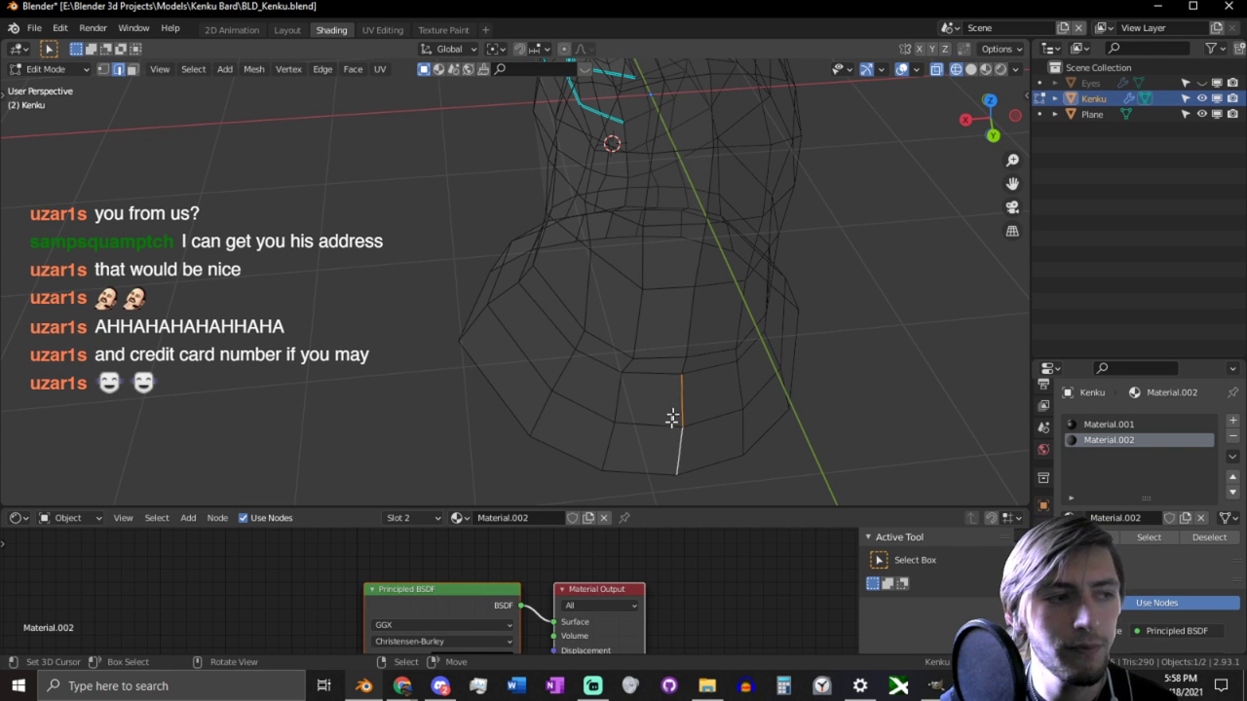
{"action": "middle_click_drag", "start_coordinate": [673, 387], "coordinate": [702, 389]}
{"action": "scroll", "coordinate": [707, 386], "scroll_direction": "down", "scroll_amount": 1}
{"action": "middle_click", "coordinate": [709, 388], "text": "alt"}
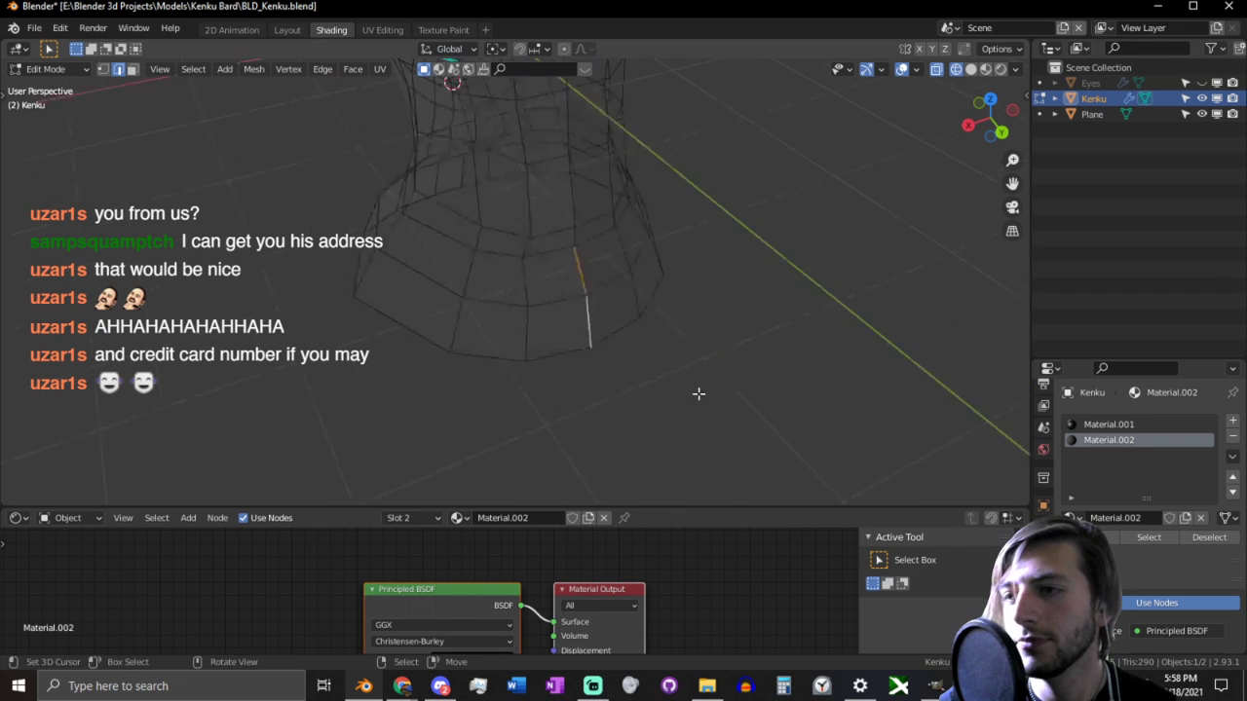
{"action": "scroll", "coordinate": [698, 394], "scroll_direction": "up", "scroll_amount": 3}
{"action": "key", "text": "s"}
{"action": "key", "text": "y"}
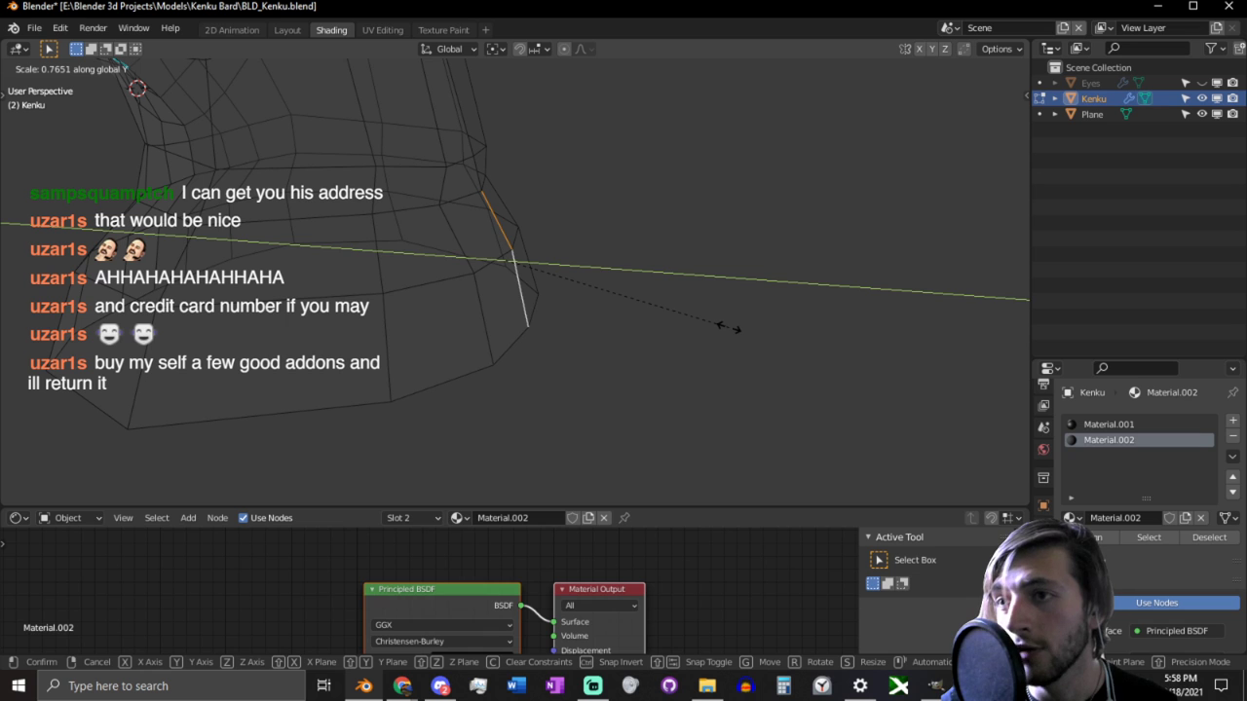
{"action": "left_click", "coordinate": [727, 328]}
{"action": "key", "text": "g"}
{"action": "key", "text": "y"}
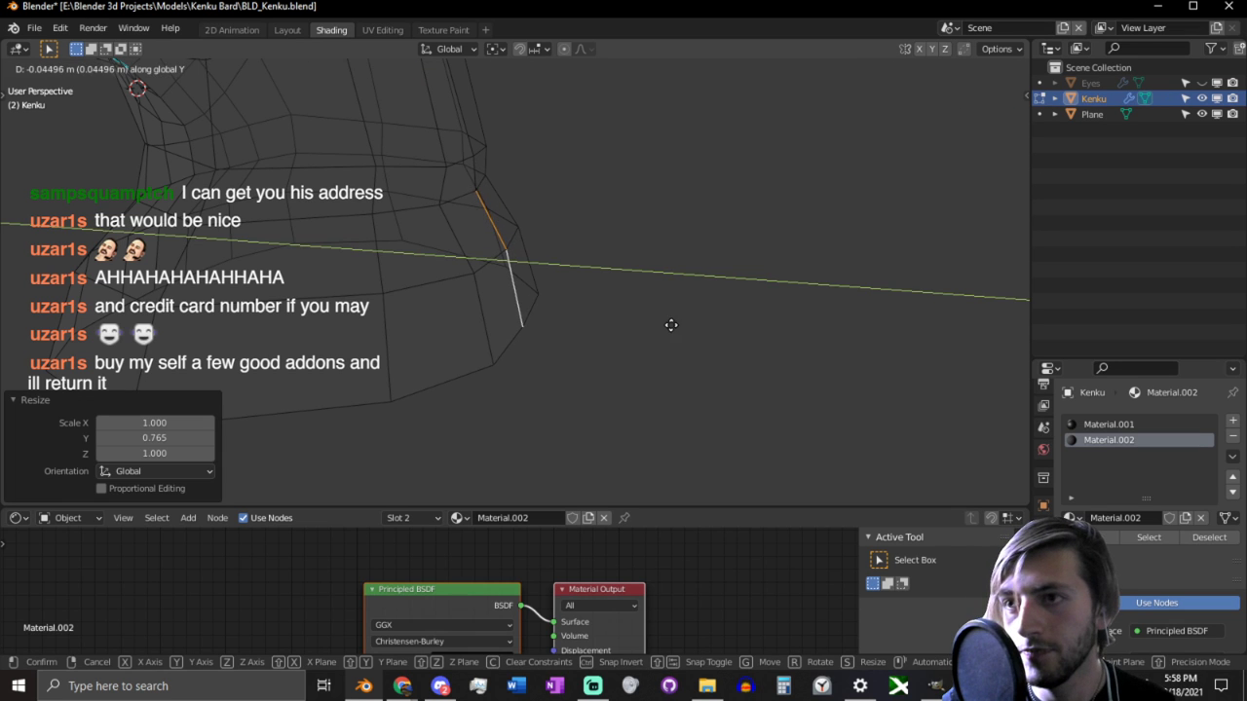
{"action": "left_click", "coordinate": [719, 332]}
Step: Nudge the selected edge pair's bottom vertex along Y, and move the vertex above it -0.027 m along Y
{"action": "middle_click_drag", "start_coordinate": [719, 332], "coordinate": [551, 436]}
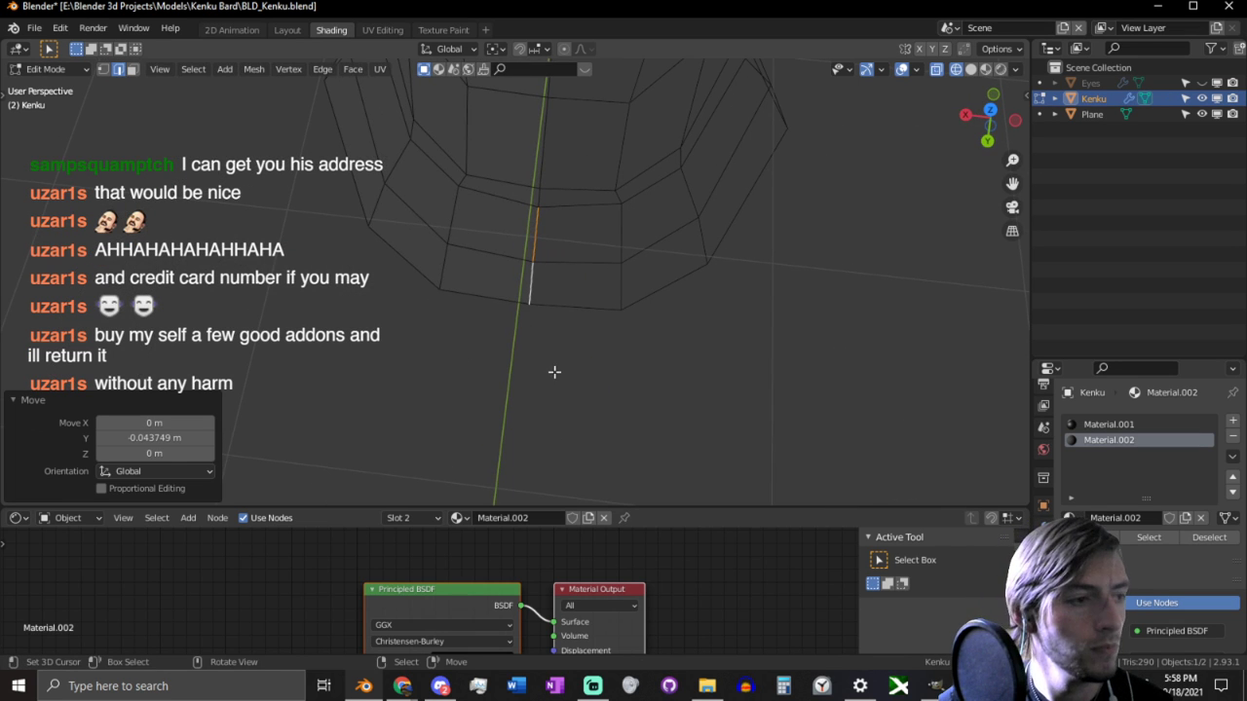
{"action": "key", "text": "1"}
{"action": "key", "text": "g"}
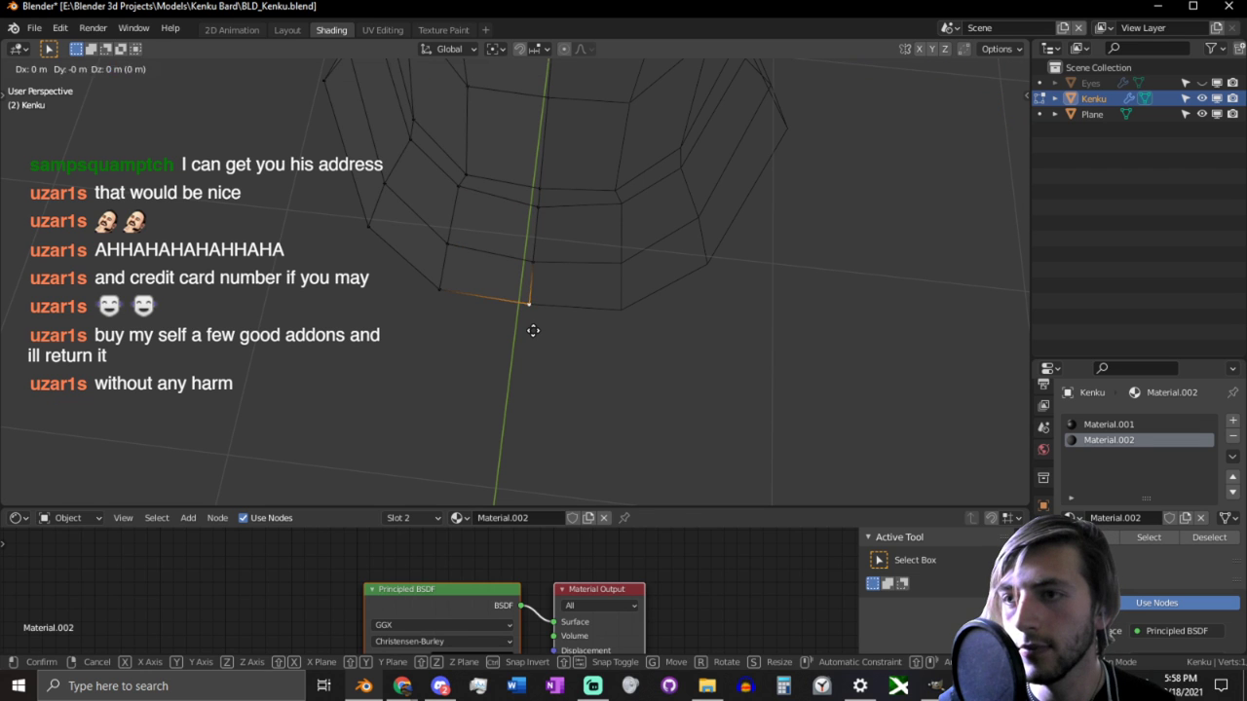
{"action": "key", "text": "y"}
{"action": "left_click", "coordinate": [545, 282]}
{"action": "right_click", "coordinate": [533, 265]}
{"action": "key", "text": "g"}
{"action": "key", "text": "y"}
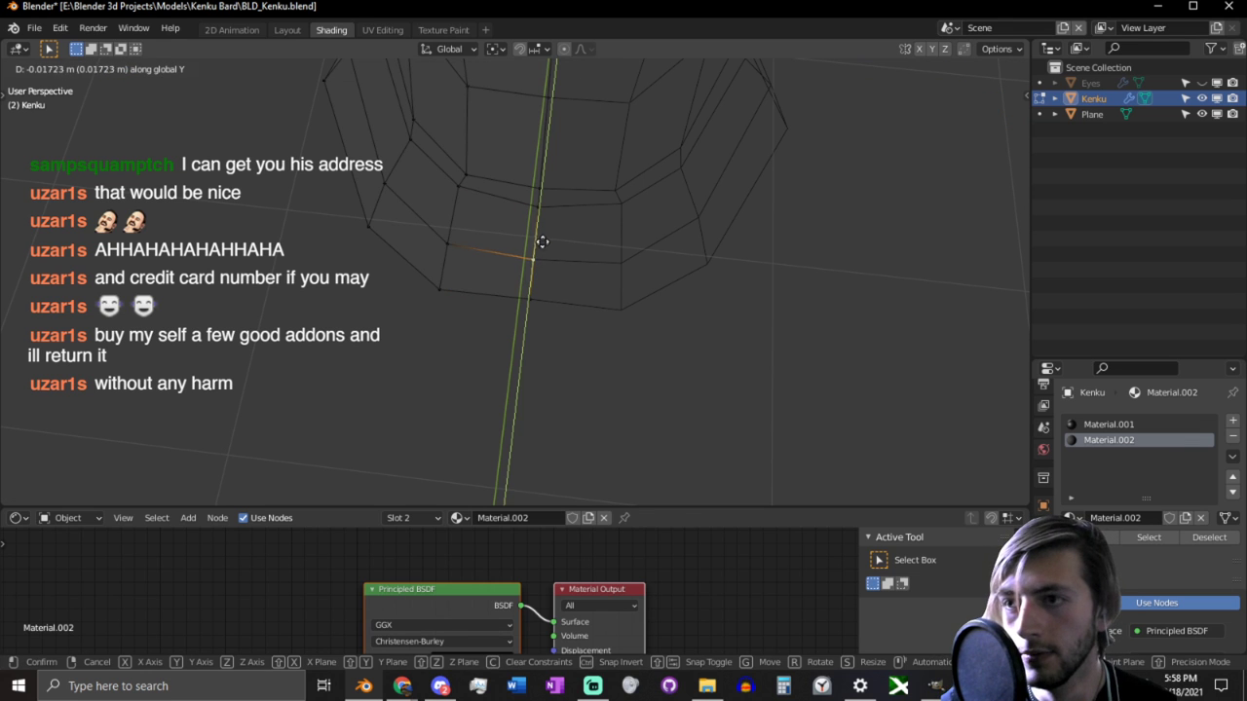
{"action": "left_click", "coordinate": [543, 232]}
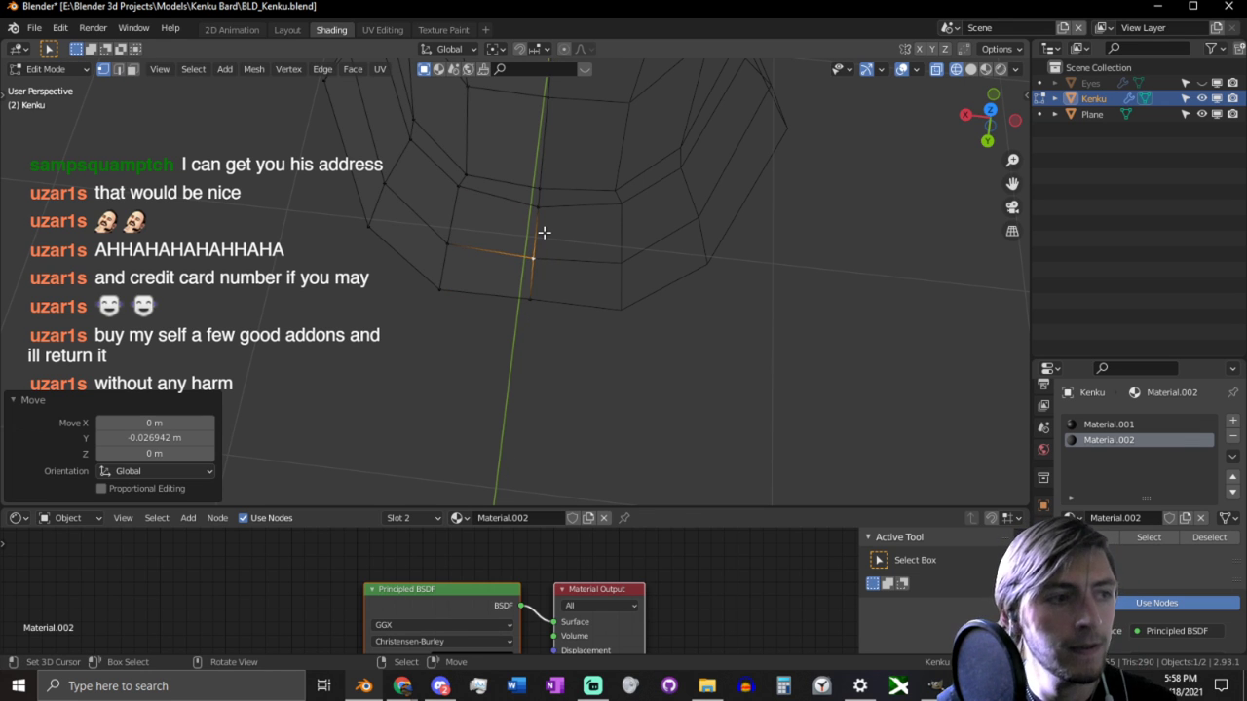
Step: Examine the head and neck shape without overlays in Solid and Material Preview shading, and turn the overlays back on
{"action": "middle_click_drag", "start_coordinate": [477, 213], "coordinate": [666, 180]}
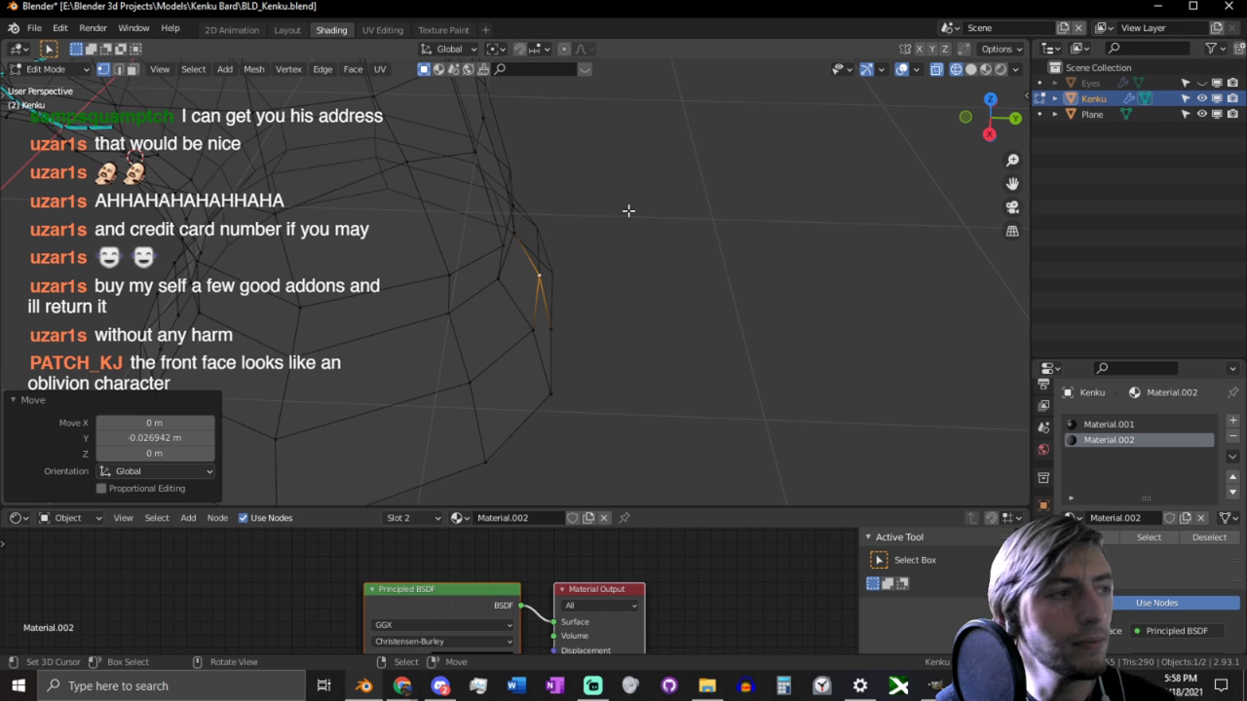
{"action": "scroll", "coordinate": [628, 211], "scroll_direction": "down", "scroll_amount": 3}
{"action": "middle_click_drag", "start_coordinate": [596, 205], "coordinate": [674, 159]}
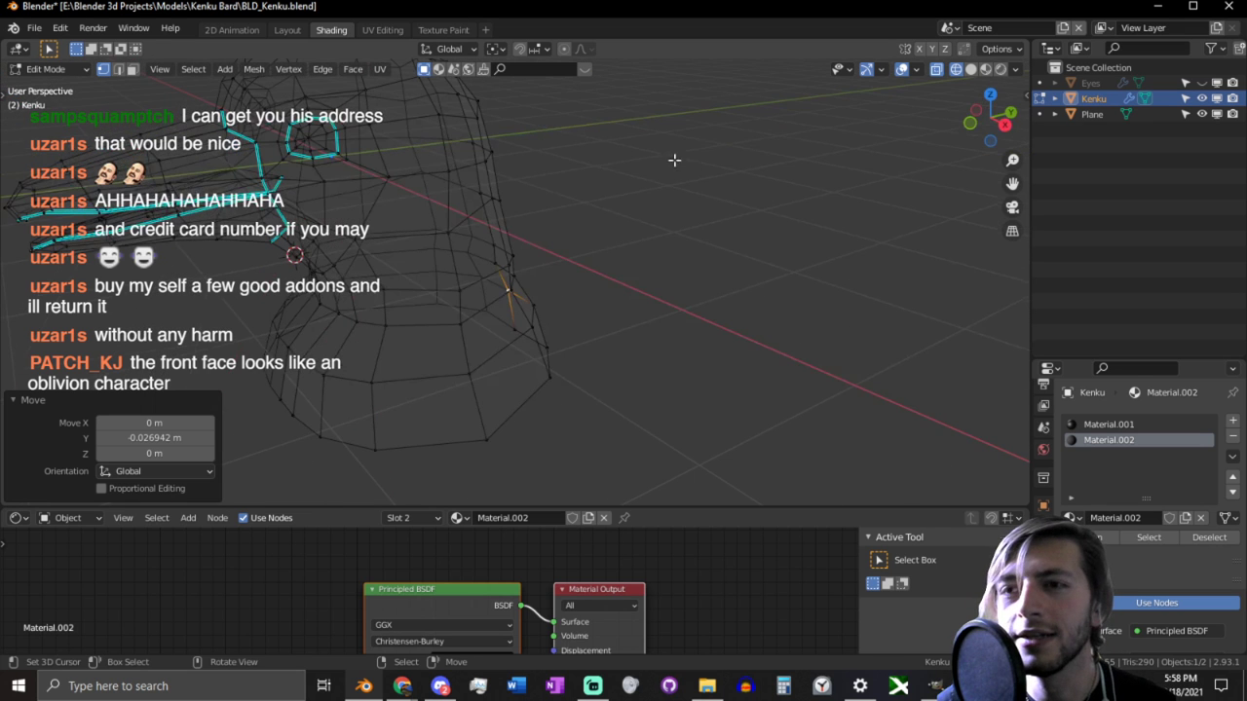
{"action": "left_click", "coordinate": [903, 70]}
{"action": "middle_click_drag", "start_coordinate": [600, 166], "coordinate": [703, 211], "text": "shift"}
{"action": "left_click", "coordinate": [970, 70]}
{"action": "mouse_move", "coordinate": [609, 219]}
{"action": "middle_mouse_down"}
{"action": "mouse_move", "coordinate": [756, 183]}
{"action": "mouse_move", "coordinate": [699, 223]}
{"action": "mouse_move", "coordinate": [578, 238]}
{"action": "mouse_move", "coordinate": [793, 225]}
{"action": "middle_mouse_up"}
{"action": "scroll", "coordinate": [568, 247], "scroll_direction": "down", "scroll_amount": 2}
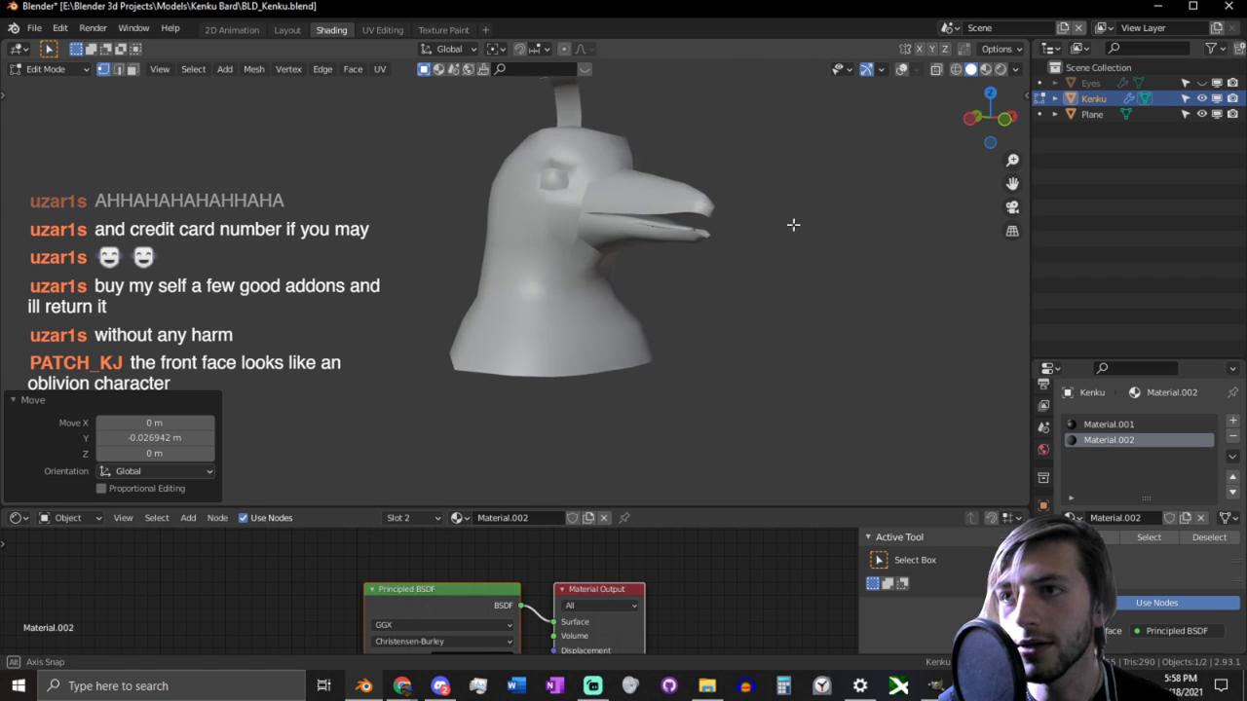
{"action": "left_click", "coordinate": [986, 69]}
{"action": "mouse_move", "coordinate": [905, 120]}
{"action": "middle_mouse_down"}
{"action": "mouse_move", "coordinate": [733, 177]}
{"action": "mouse_move", "coordinate": [604, 178]}
{"action": "mouse_move", "coordinate": [609, 198]}
{"action": "mouse_move", "coordinate": [721, 166]}
{"action": "middle_mouse_up"}
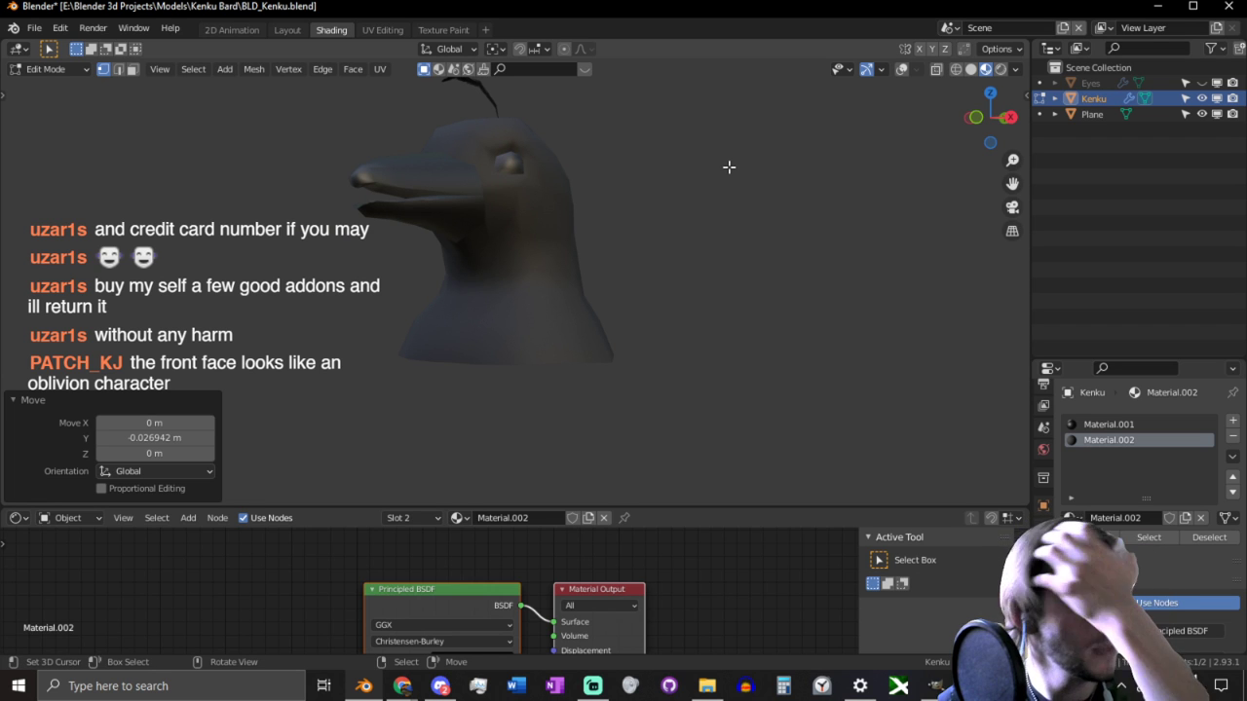
{"action": "middle_click_drag", "start_coordinate": [646, 217], "coordinate": [559, 270]}
{"action": "scroll", "coordinate": [559, 270], "scroll_direction": "up", "scroll_amount": 3}
{"action": "key", "text": "ctrl+Tab"}
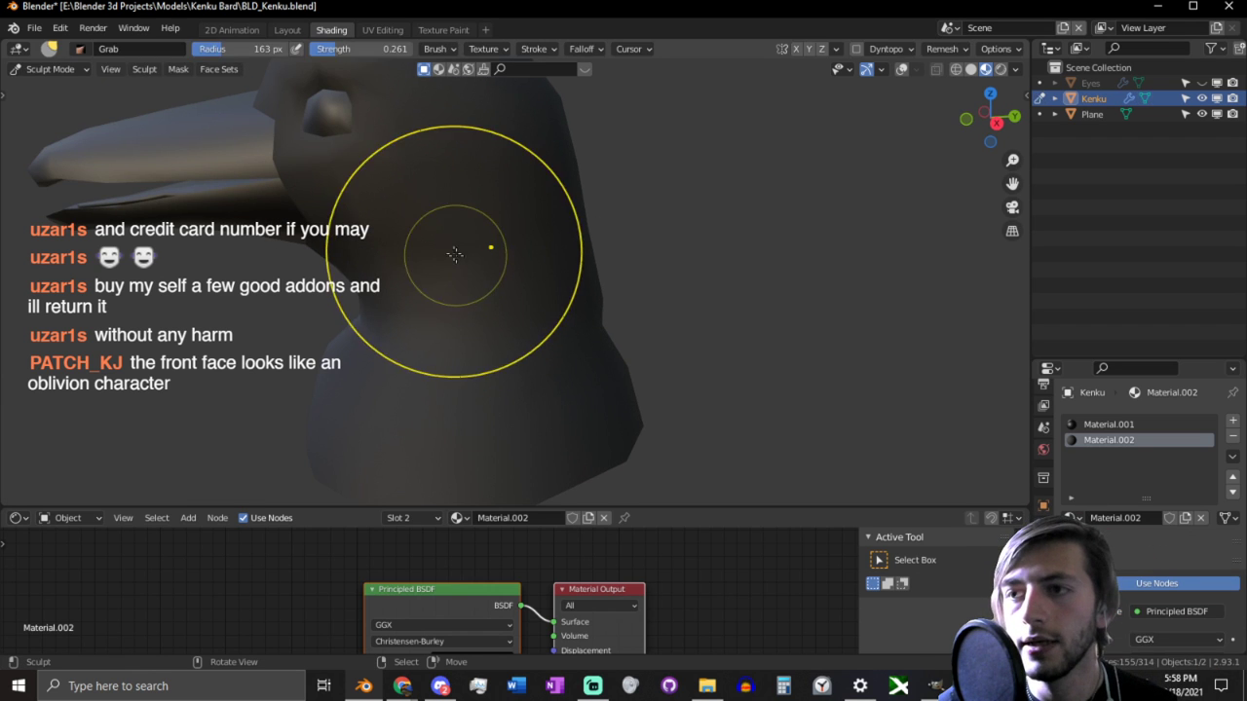
{"action": "key", "text": "ctrl+Tab"}
{"action": "mouse_move", "coordinate": [425, 267]}
{"action": "middle_mouse_down"}
{"action": "mouse_move", "coordinate": [508, 240]}
{"action": "mouse_move", "coordinate": [507, 259]}
{"action": "mouse_move", "coordinate": [455, 249]}
{"action": "middle_mouse_up"}
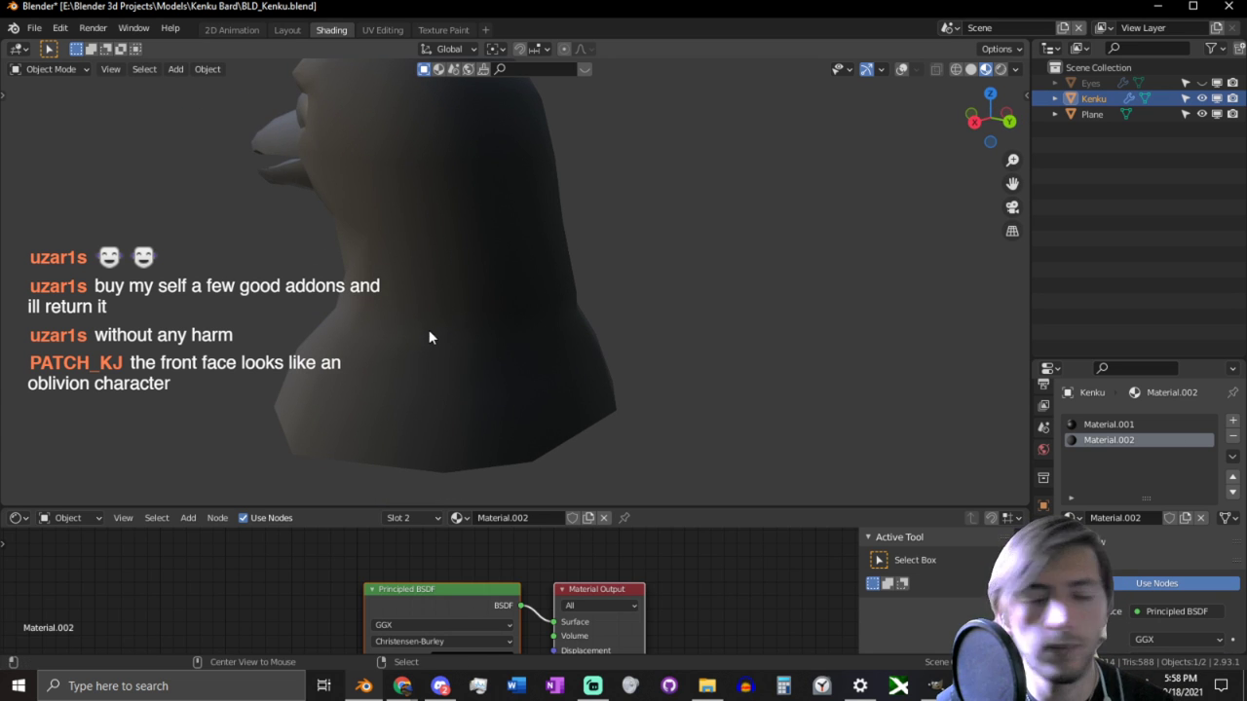
{"action": "middle_click_drag", "start_coordinate": [428, 337], "coordinate": [578, 295], "text": "alt"}
{"action": "left_click", "coordinate": [899, 69]}
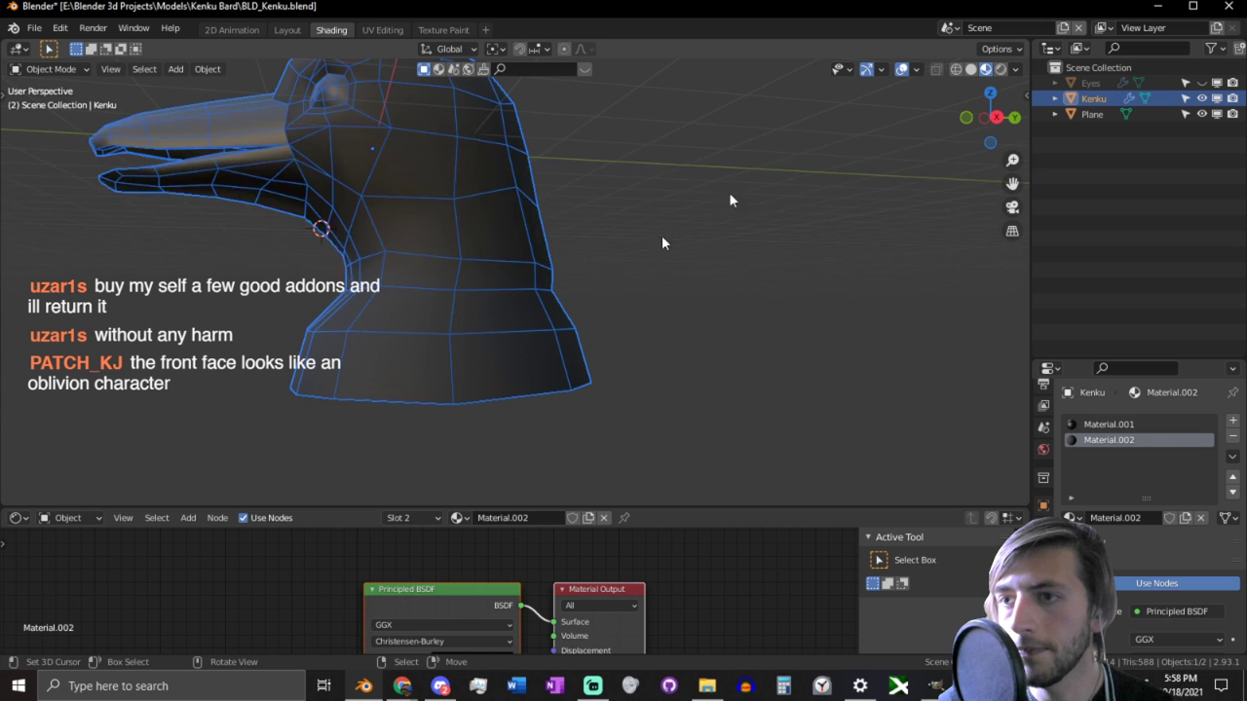
{"action": "middle_click_drag", "start_coordinate": [492, 359], "coordinate": [567, 361]}
Step: Examine the neck's bottom edge loop and profile from the front and right, in both Edit and Object mode
{"action": "key", "text": "Tab"}
{"action": "left_click", "coordinate": [436, 407], "text": "alt"}
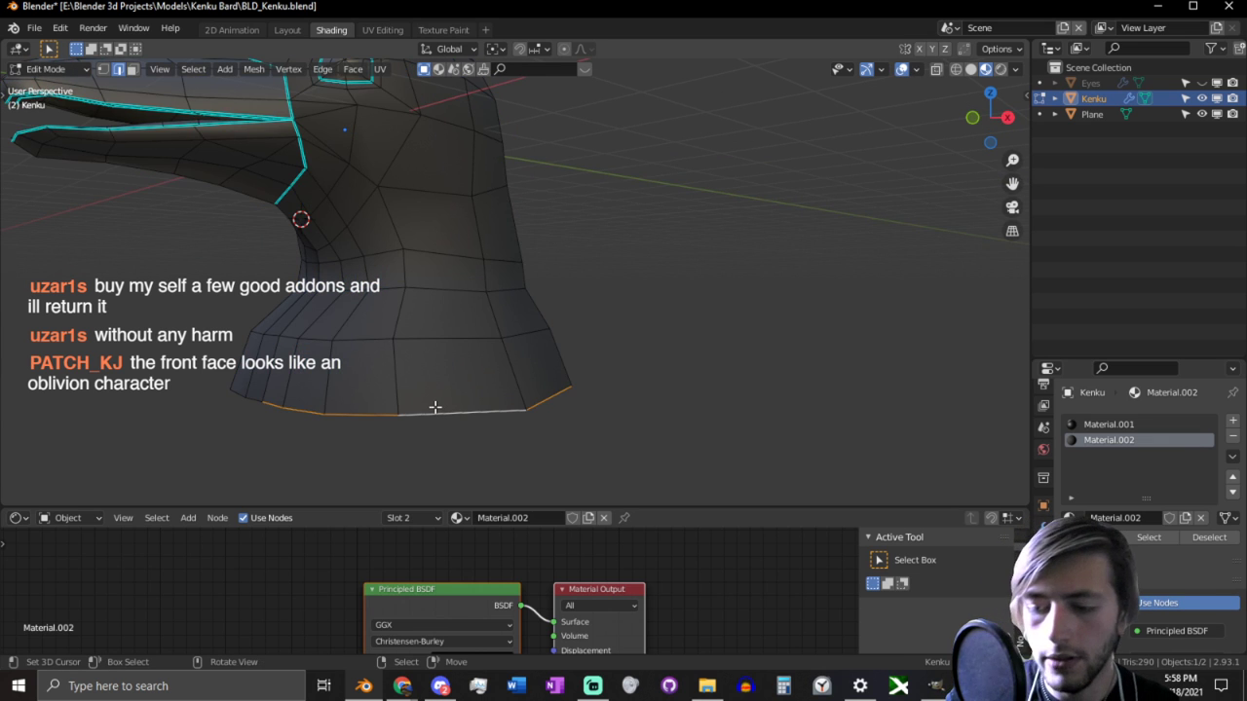
{"action": "key", "text": "KP_3"}
{"action": "key", "text": "KP_1"}
{"action": "key", "text": "Tab"}
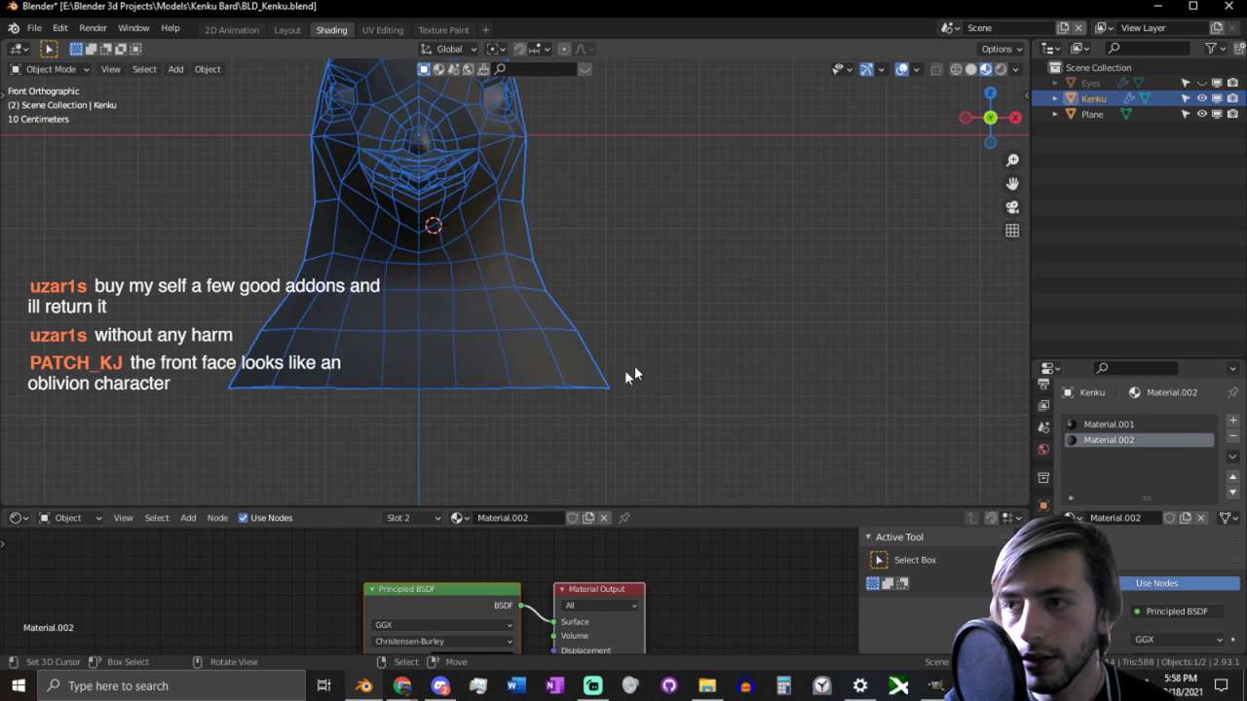
{"action": "scroll", "coordinate": [629, 366], "scroll_direction": "up", "scroll_amount": 2}
{"action": "key", "text": "Tab"}
{"action": "middle_click_drag", "start_coordinate": [690, 409], "coordinate": [581, 393]}
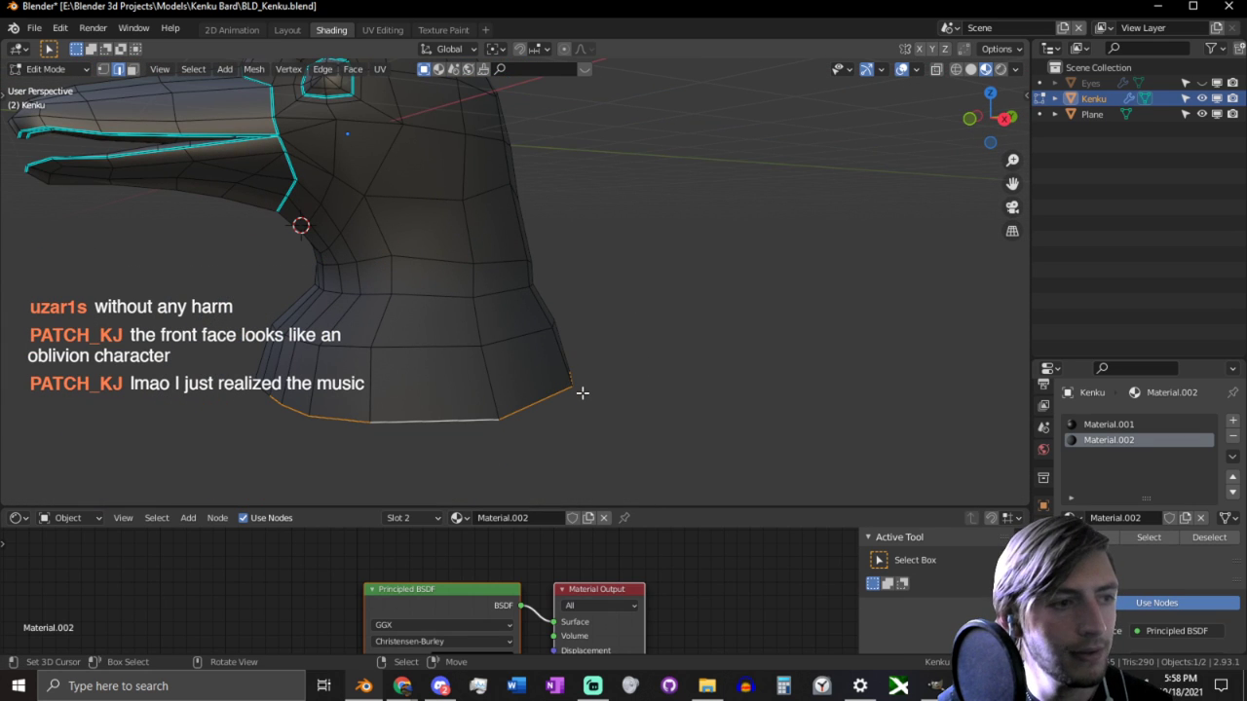
{"action": "middle_click_drag", "start_coordinate": [552, 403], "coordinate": [520, 409]}
{"action": "scroll", "coordinate": [468, 417], "scroll_direction": "up", "scroll_amount": 2}
{"action": "key", "text": "KP_3"}
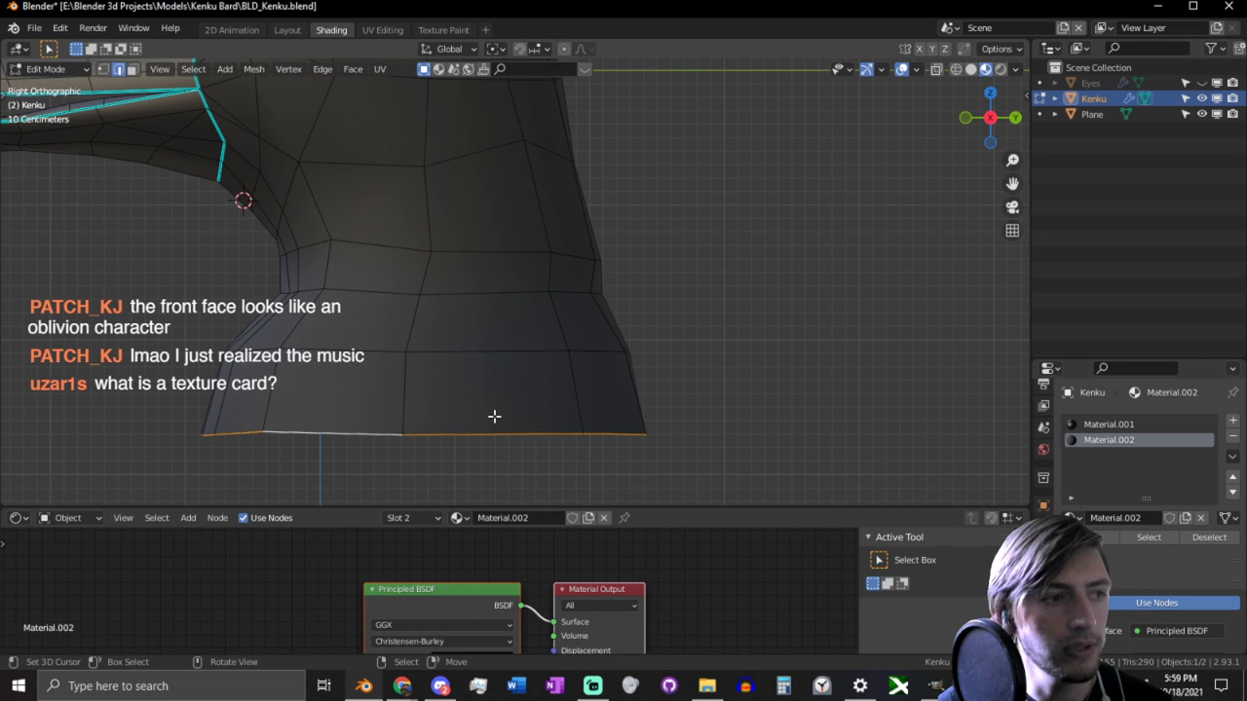
{"action": "middle_click_drag", "start_coordinate": [598, 223], "coordinate": [613, 353], "text": "shift"}
{"action": "key", "text": "Tab"}
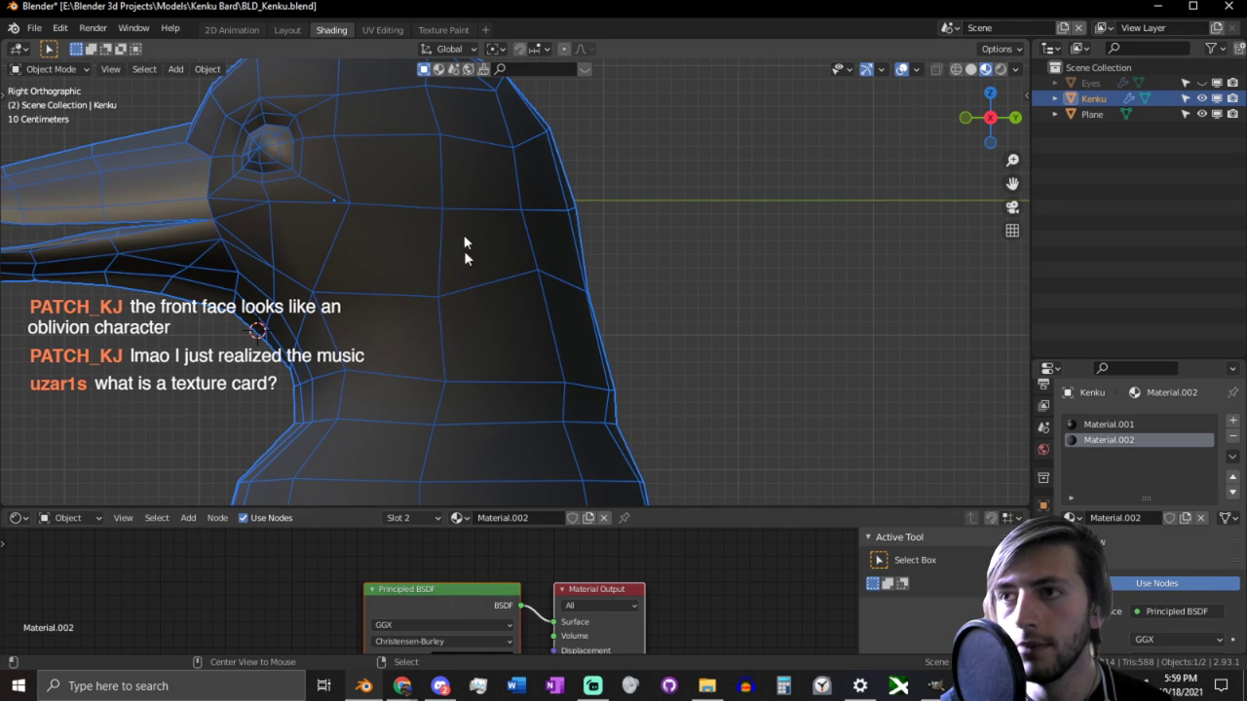
Step: Examine the feather card on top of the head with overlays on and off, and review the neck
{"action": "middle_click", "coordinate": [440, 145], "text": "alt"}
{"action": "middle_click_drag", "start_coordinate": [440, 146], "coordinate": [518, 130]}
{"action": "middle_click", "coordinate": [361, 104], "text": "alt"}
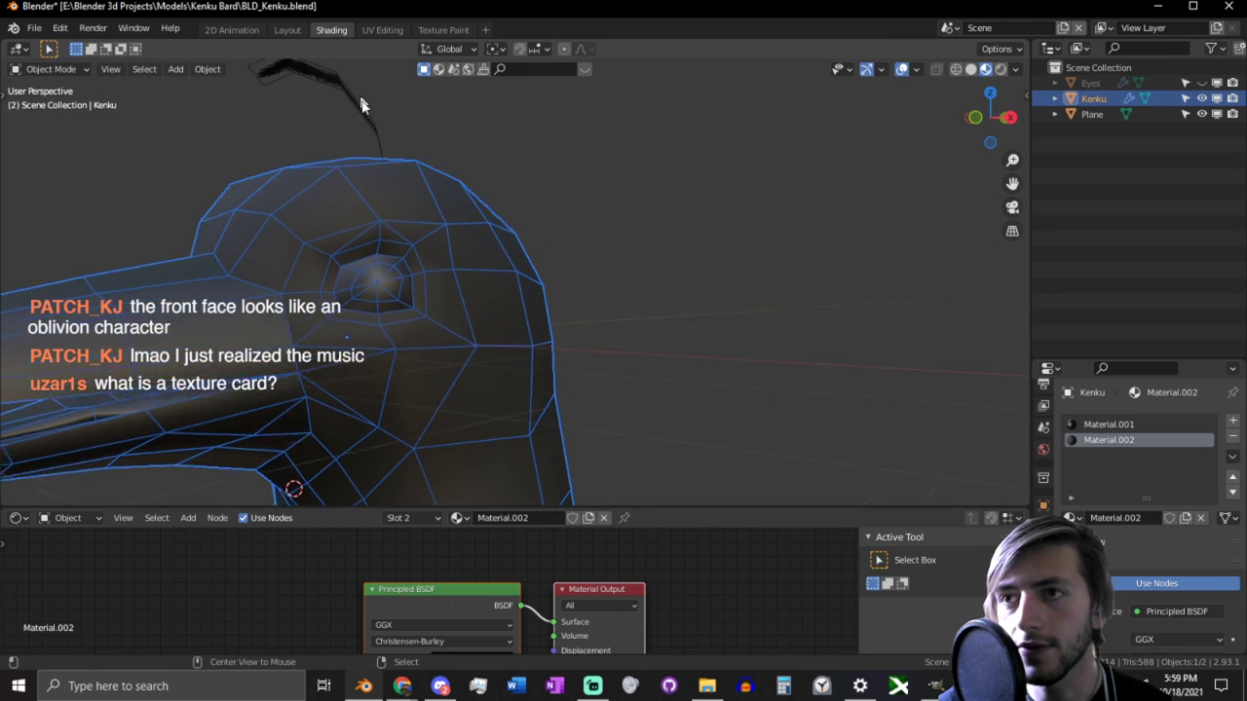
{"action": "middle_click_drag", "start_coordinate": [361, 103], "coordinate": [930, 136]}
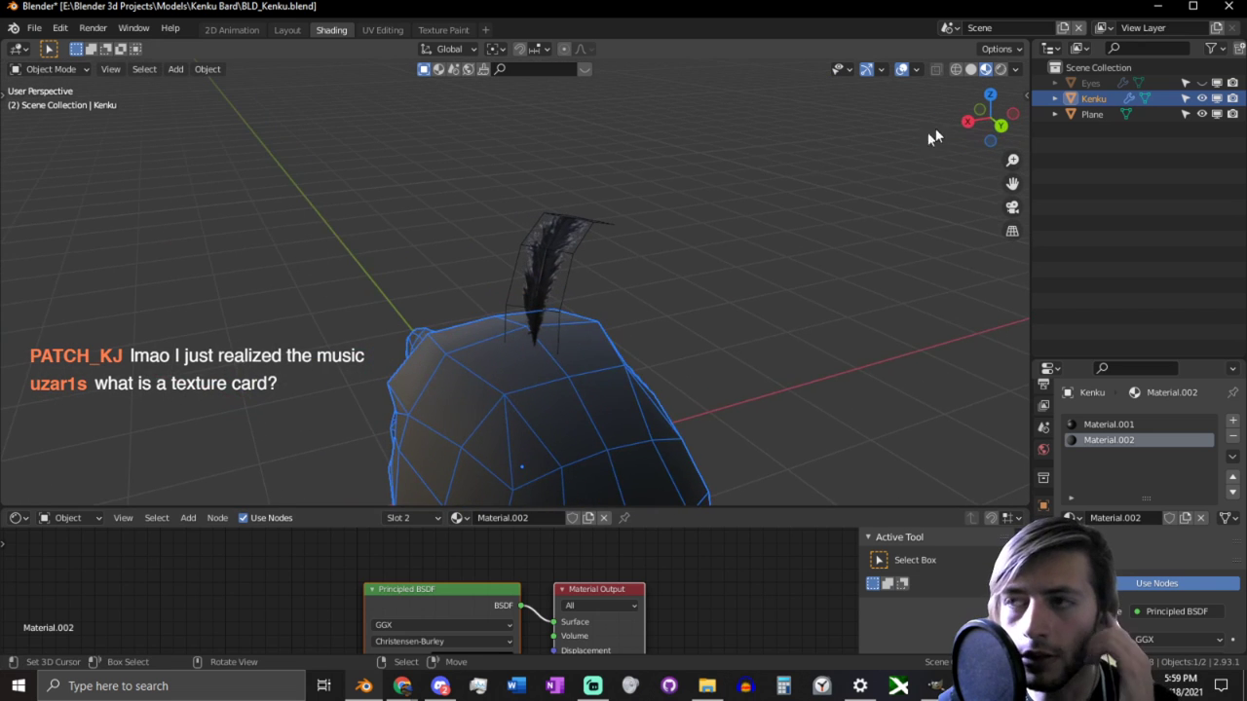
{"action": "left_click", "coordinate": [902, 69]}
{"action": "middle_click_drag", "start_coordinate": [687, 168], "coordinate": [729, 236]}
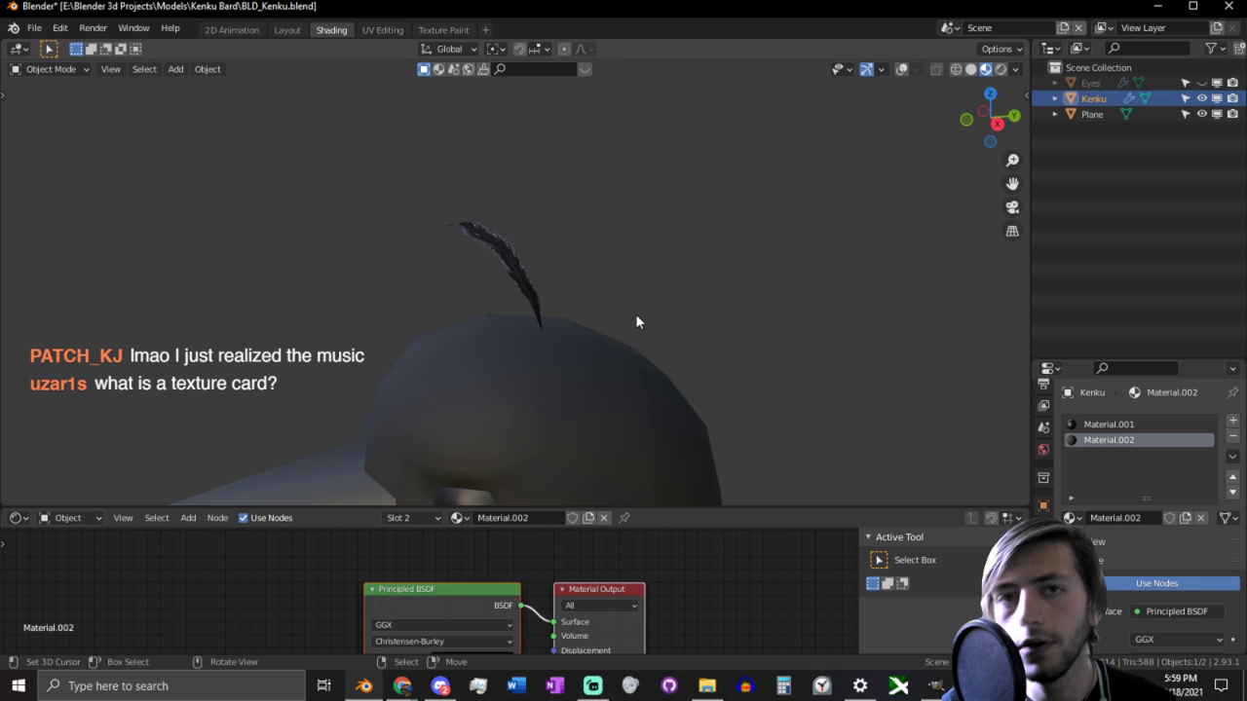
{"action": "middle_click_drag", "start_coordinate": [636, 321], "coordinate": [589, 407]}
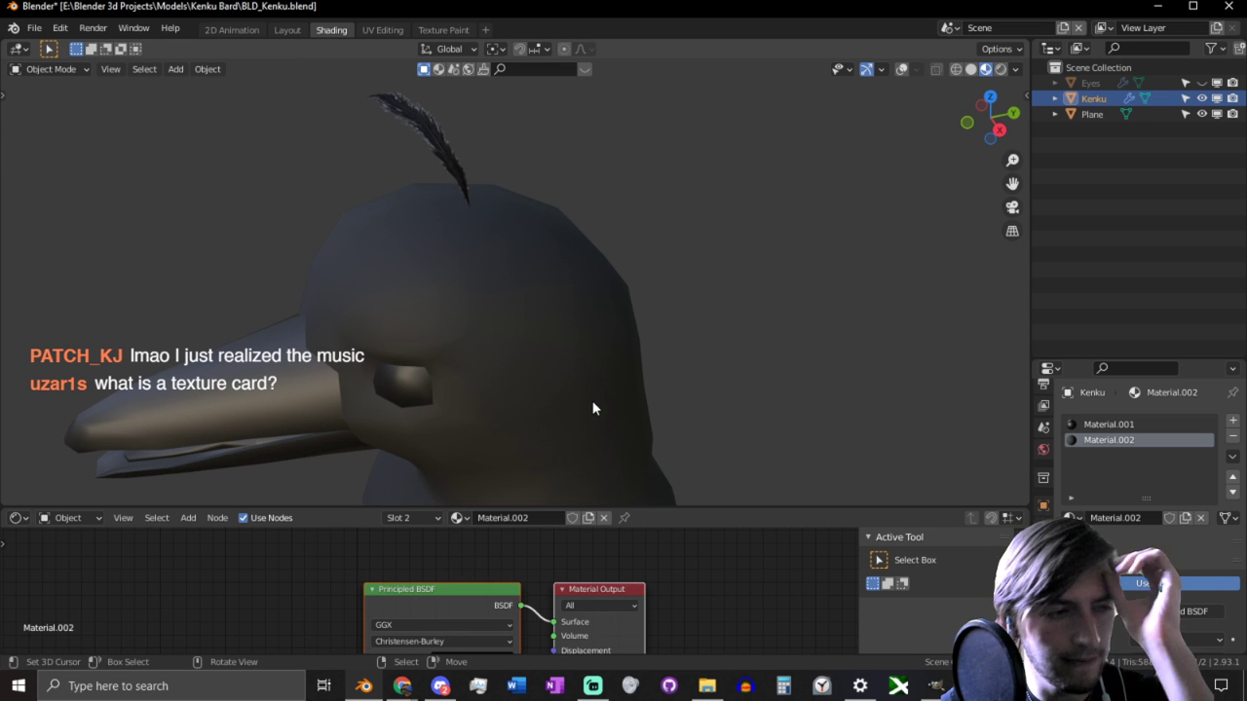
{"action": "middle_click_drag", "start_coordinate": [596, 403], "coordinate": [593, 356]}
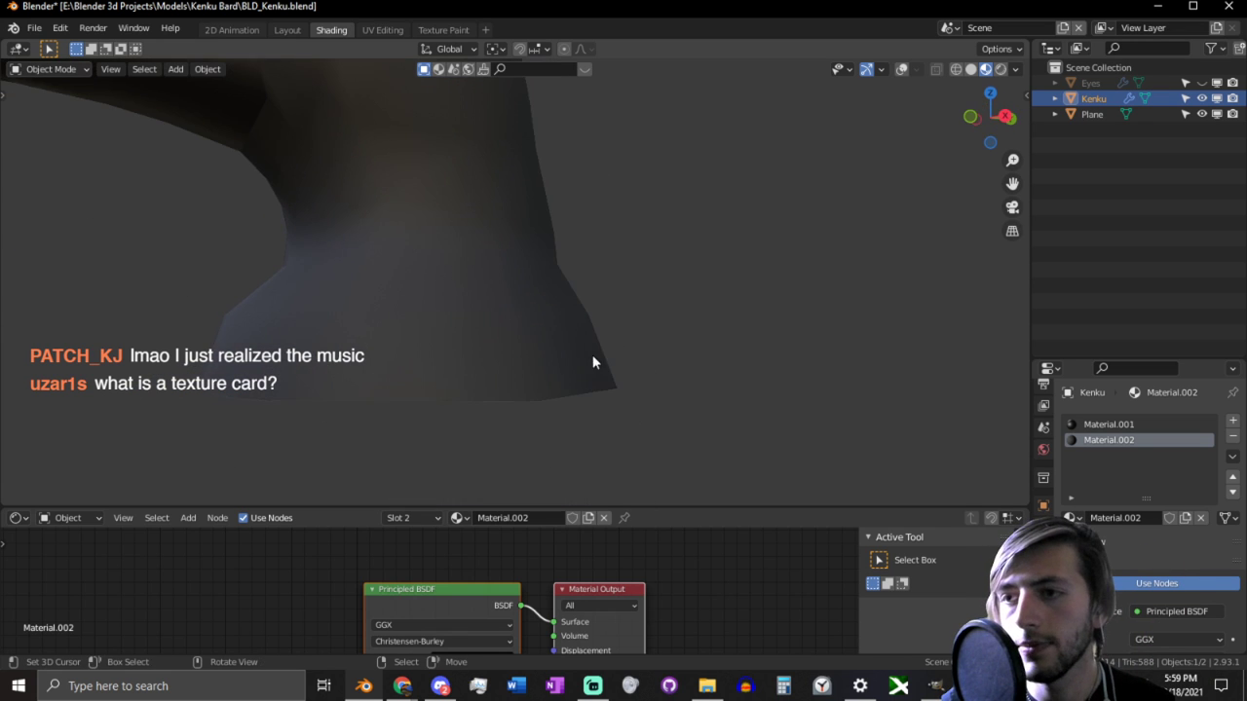
Step: In front view with overlays on, flatten the neck's bottom edge loop by scaling it 0.489 along Z, and raise it slightly
{"action": "left_click", "coordinate": [901, 69]}
{"action": "key", "text": "Tab"}
{"action": "left_click", "coordinate": [501, 412], "text": "alt"}
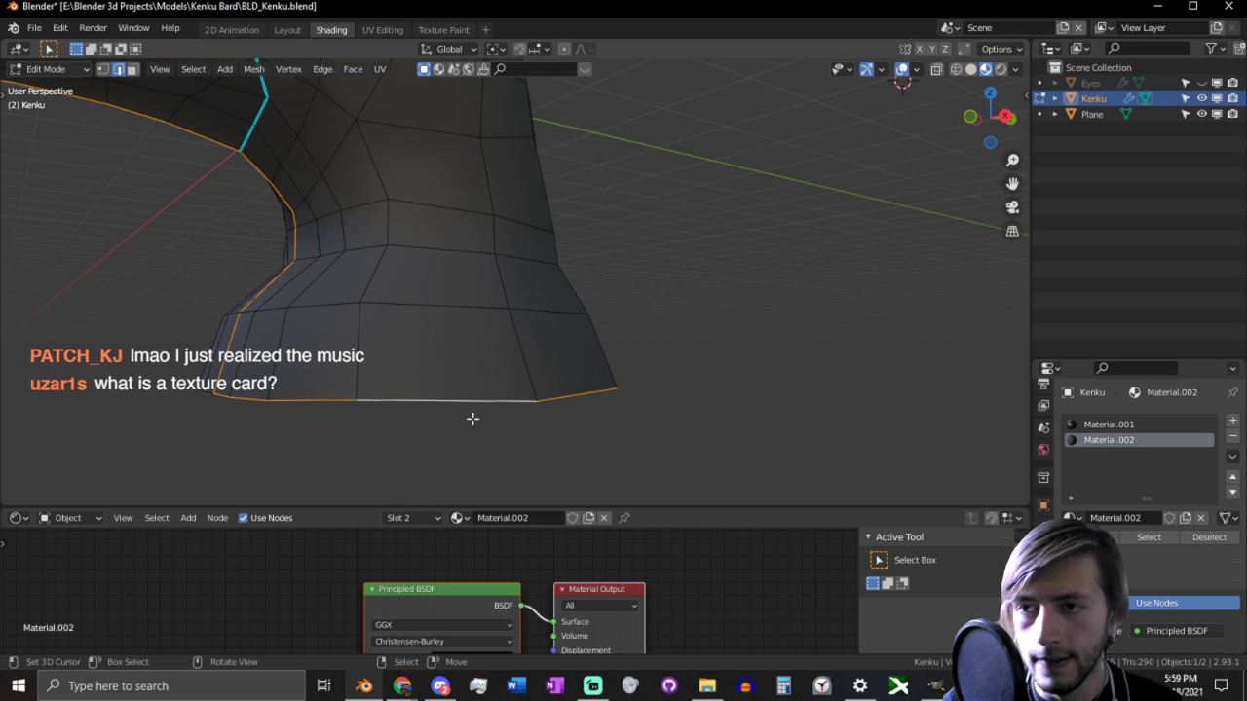
{"action": "left_click", "coordinate": [453, 407]}
{"action": "key", "text": "KP_1"}
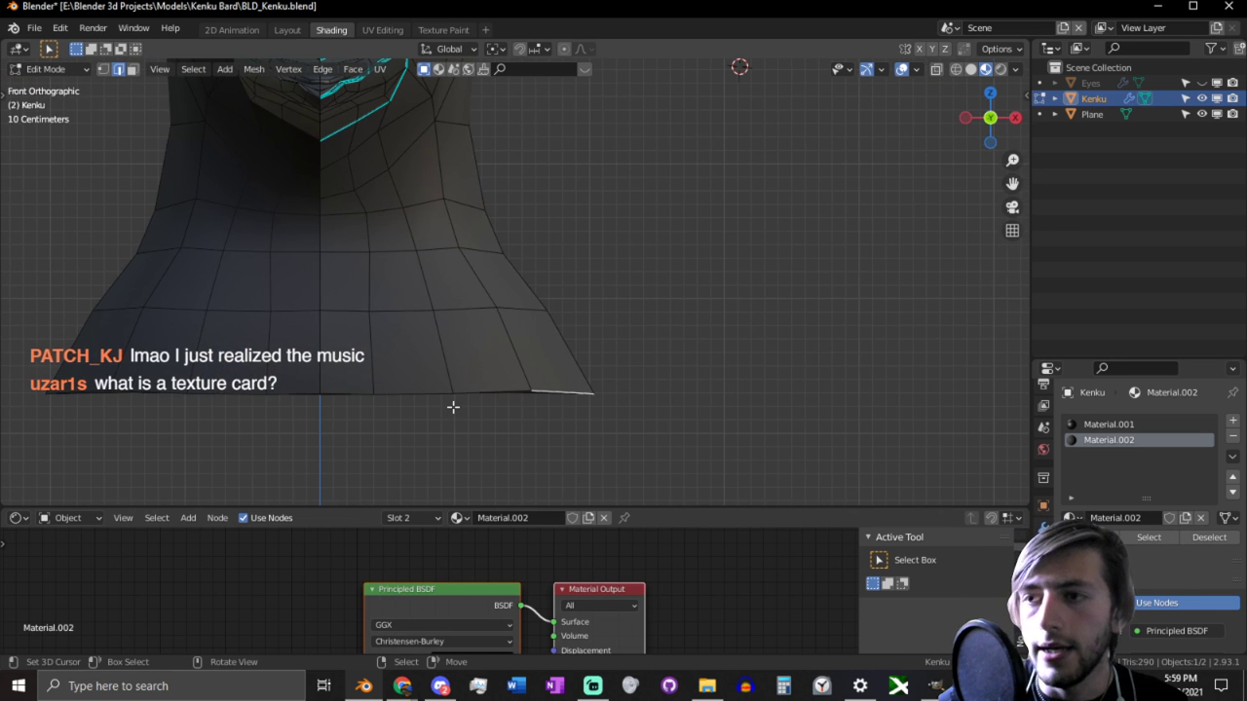
{"action": "left_click", "coordinate": [565, 375], "text": "alt"}
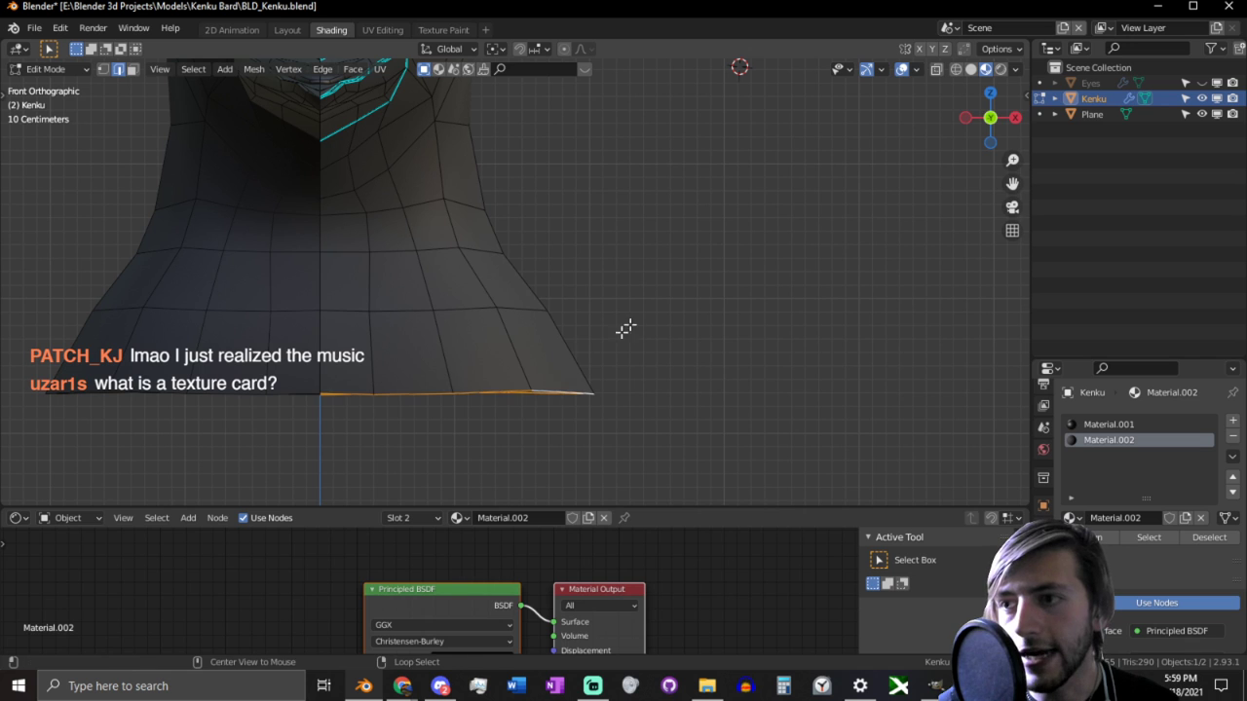
{"action": "key", "text": "s"}
{"action": "key", "text": "z"}
{"action": "left_click", "coordinate": [559, 356]}
{"action": "key", "text": "g"}
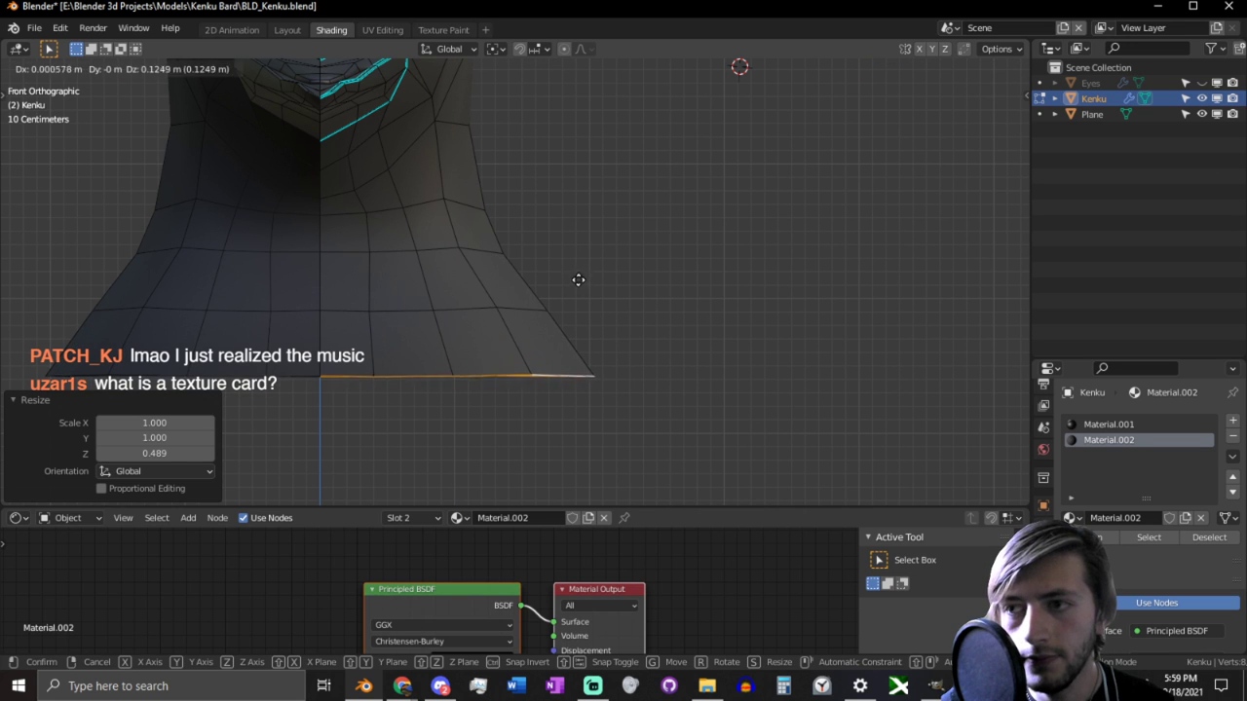
{"action": "left_click", "coordinate": [568, 305]}
Step: In front view, move two side edges of the second-lowest neck ring outward about 0.264 m along X, using smooth proportional editing at size 1.077
{"action": "middle_click_drag", "start_coordinate": [563, 316], "coordinate": [493, 353]}
{"action": "left_click", "coordinate": [497, 336]}
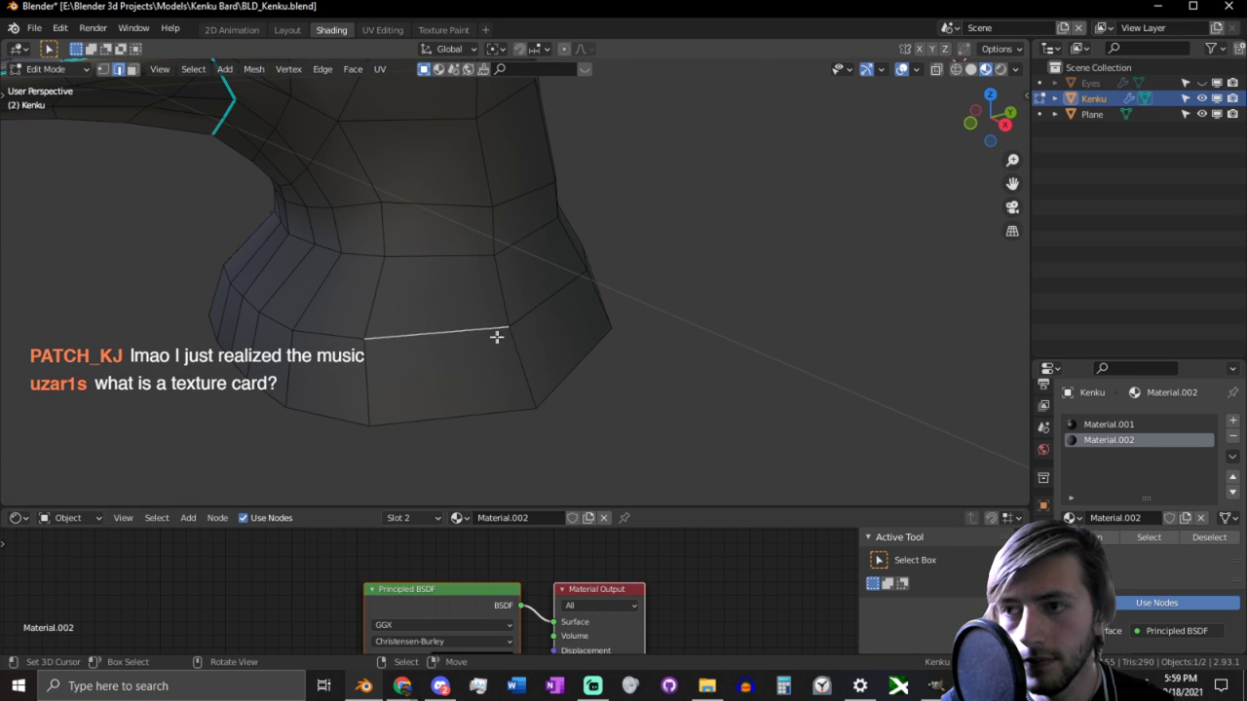
{"action": "key", "text": "1"}
{"action": "key", "text": "2"}
{"action": "left_click", "coordinate": [493, 325], "text": "shift"}
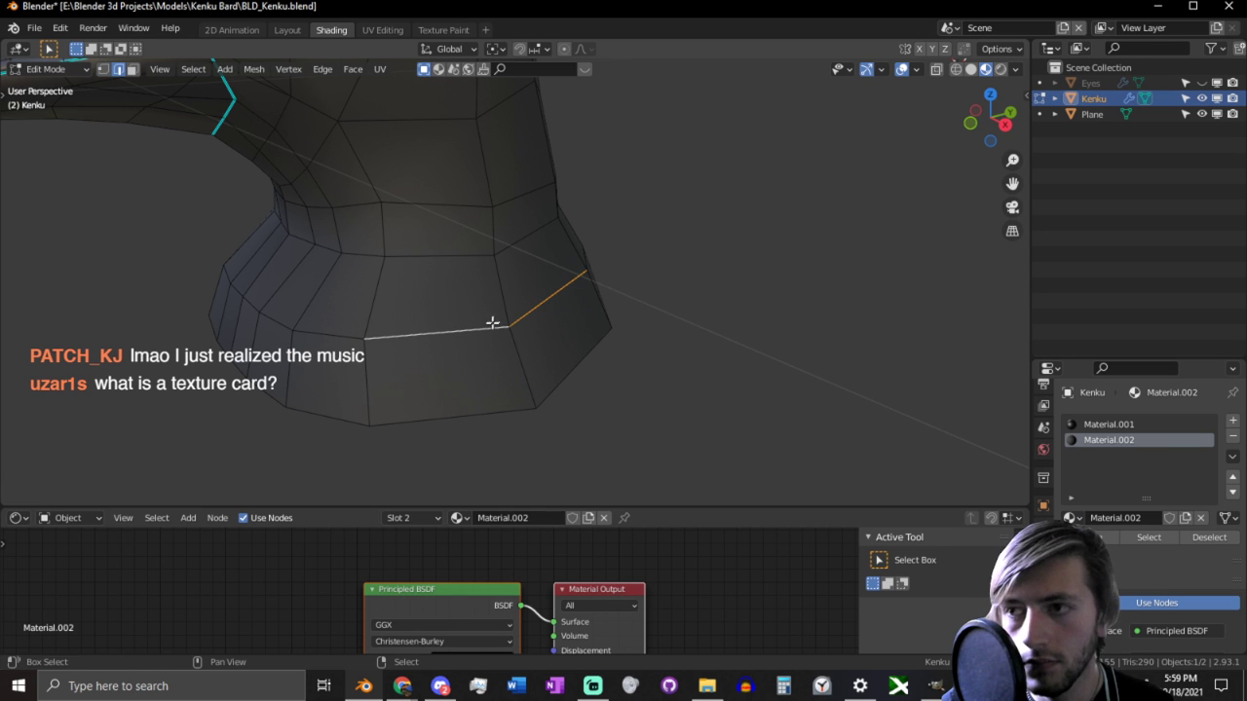
{"action": "key", "text": "KP_3"}
{"action": "key", "text": "KP_1"}
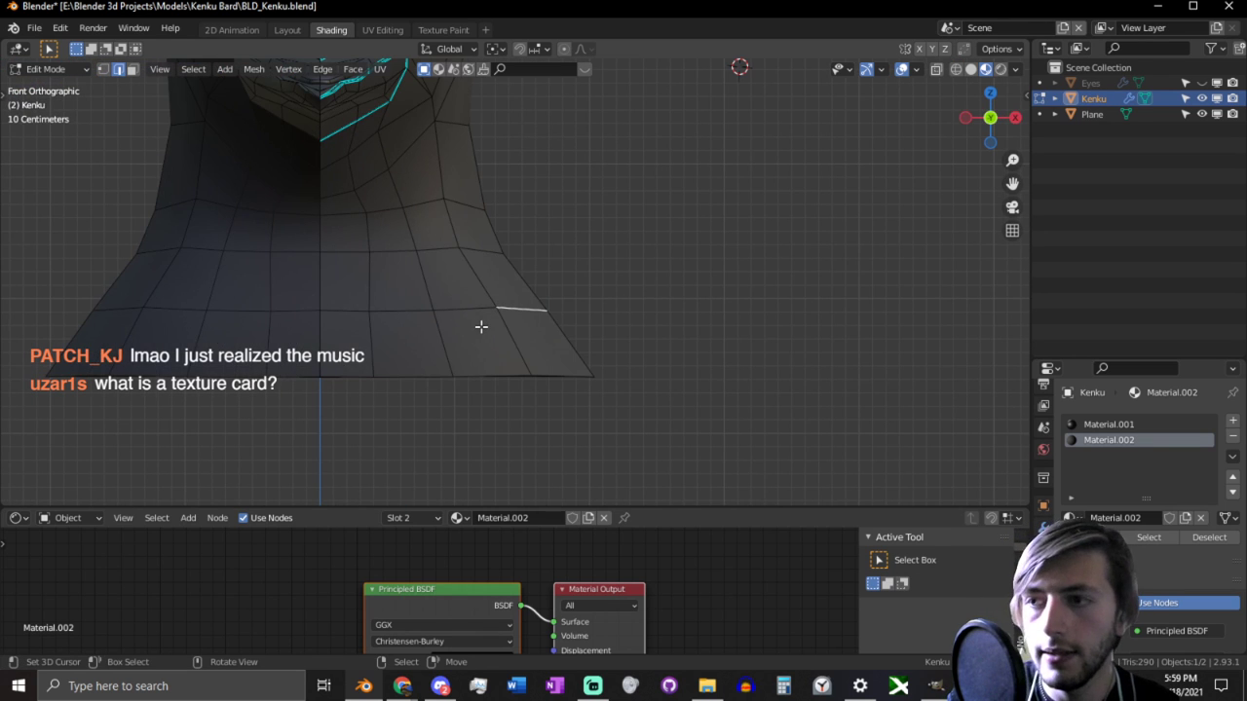
{"action": "key", "text": "o"}
{"action": "key", "text": "g"}
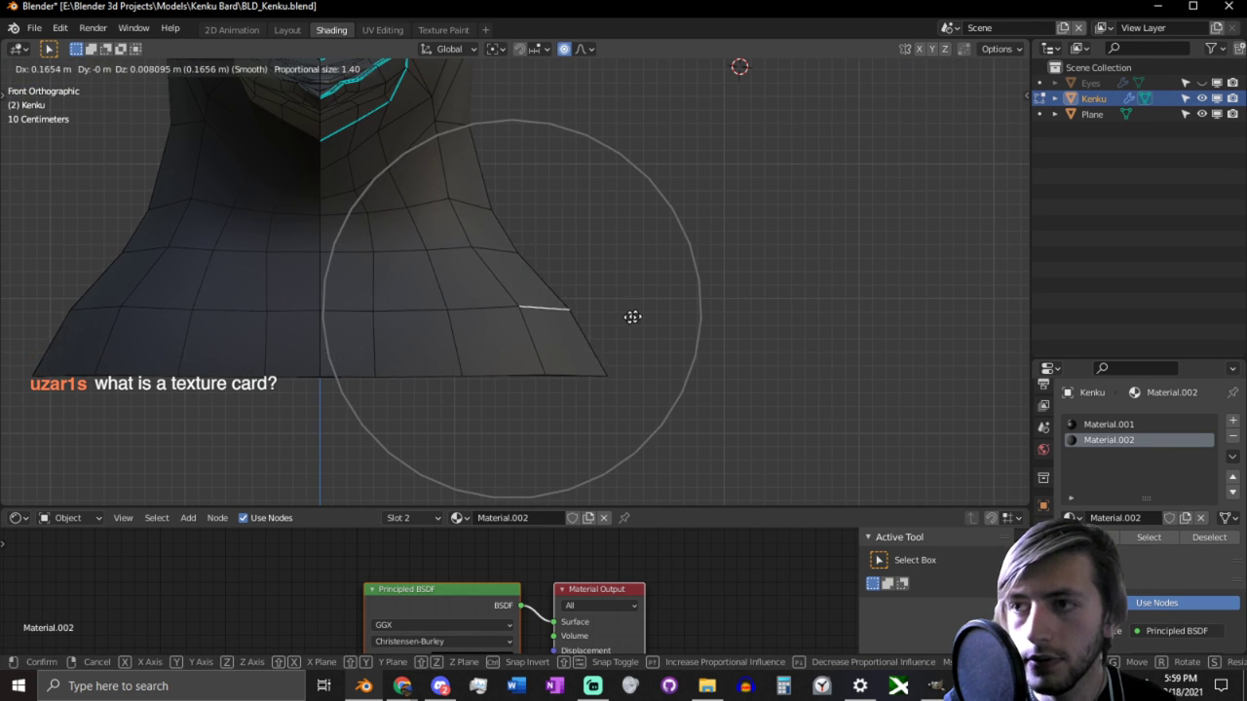
{"action": "left_click", "coordinate": [630, 312]}
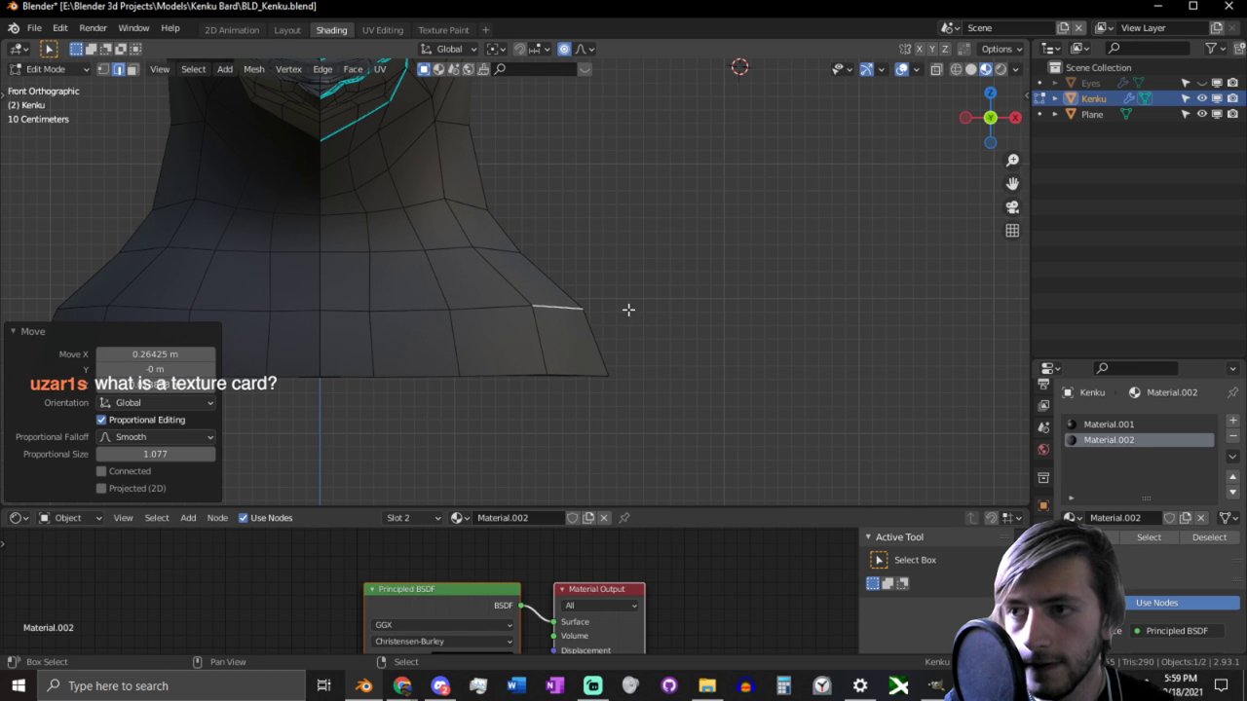
Step: Extrude the neck base's bottom edge loop about 0.77 m straight down, shifted about 0.04 m along X
{"action": "left_click", "coordinate": [512, 363], "text": "alt"}
{"action": "scroll", "coordinate": [596, 321], "scroll_direction": "down", "scroll_amount": 2}
{"action": "scroll", "coordinate": [596, 321], "scroll_direction": "down", "scroll_amount": 1}
{"action": "key", "text": "g"}
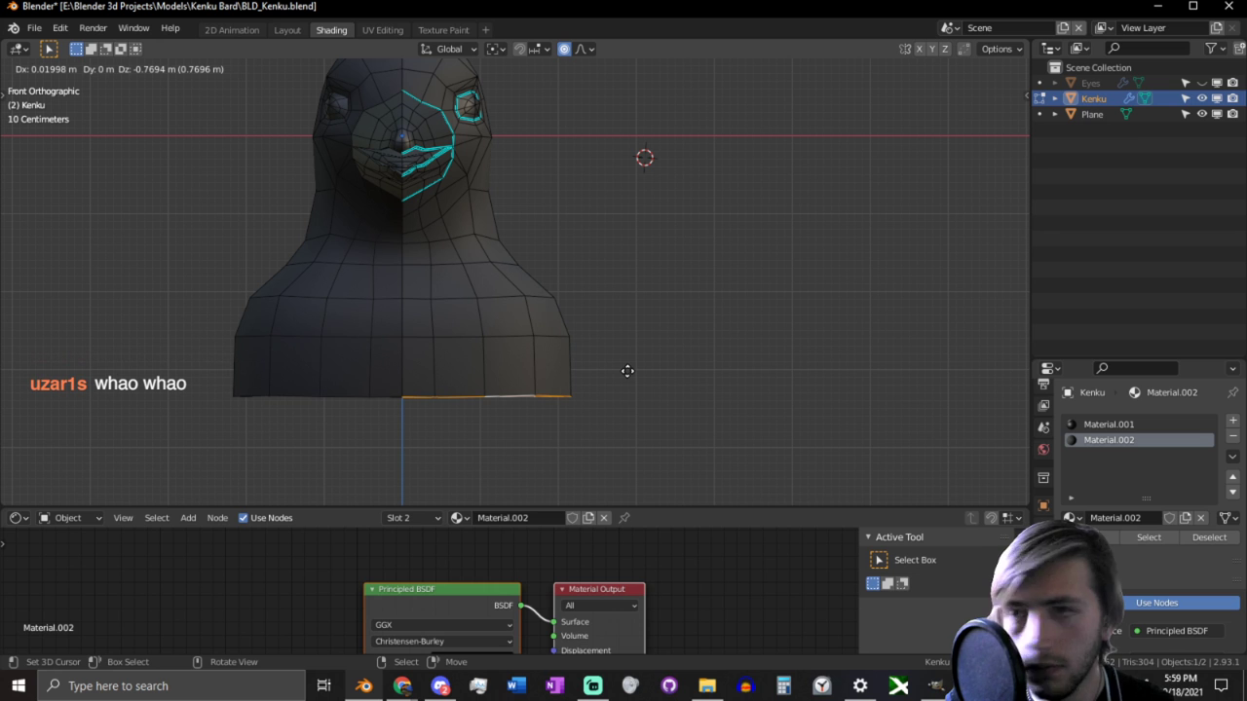
{"action": "left_click", "coordinate": [630, 371]}
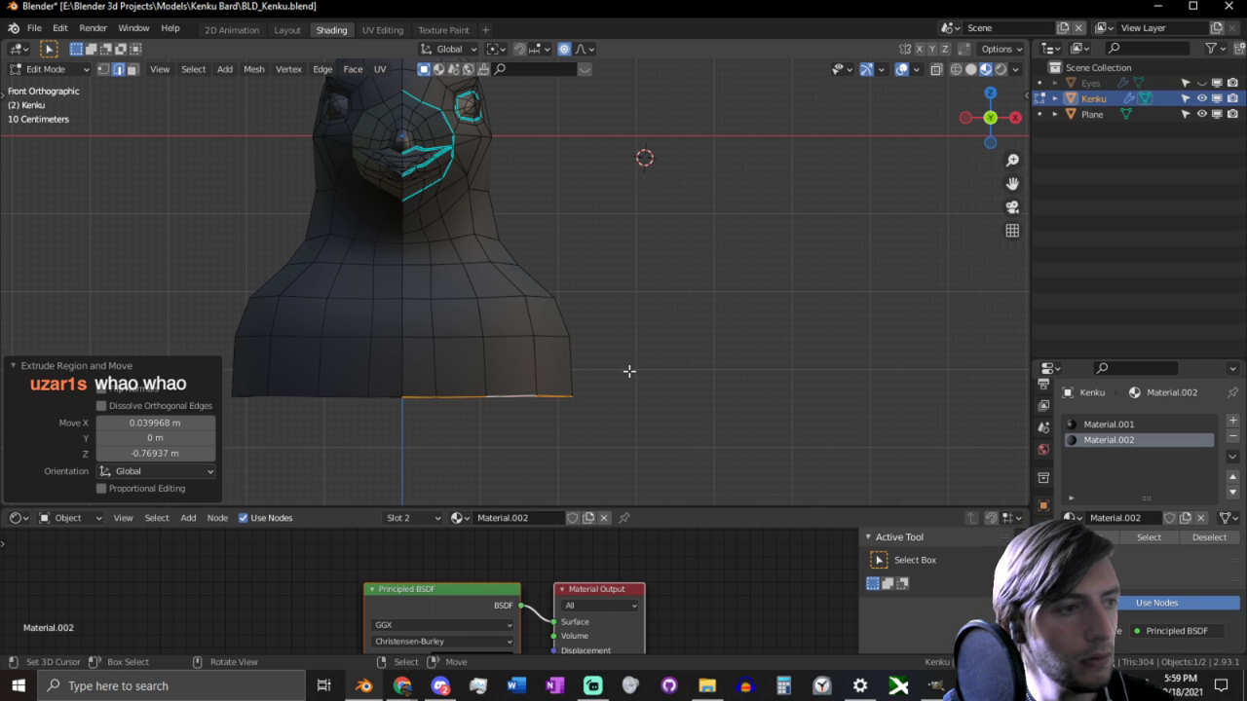
{"action": "middle_click_drag", "start_coordinate": [696, 369], "coordinate": [634, 330]}
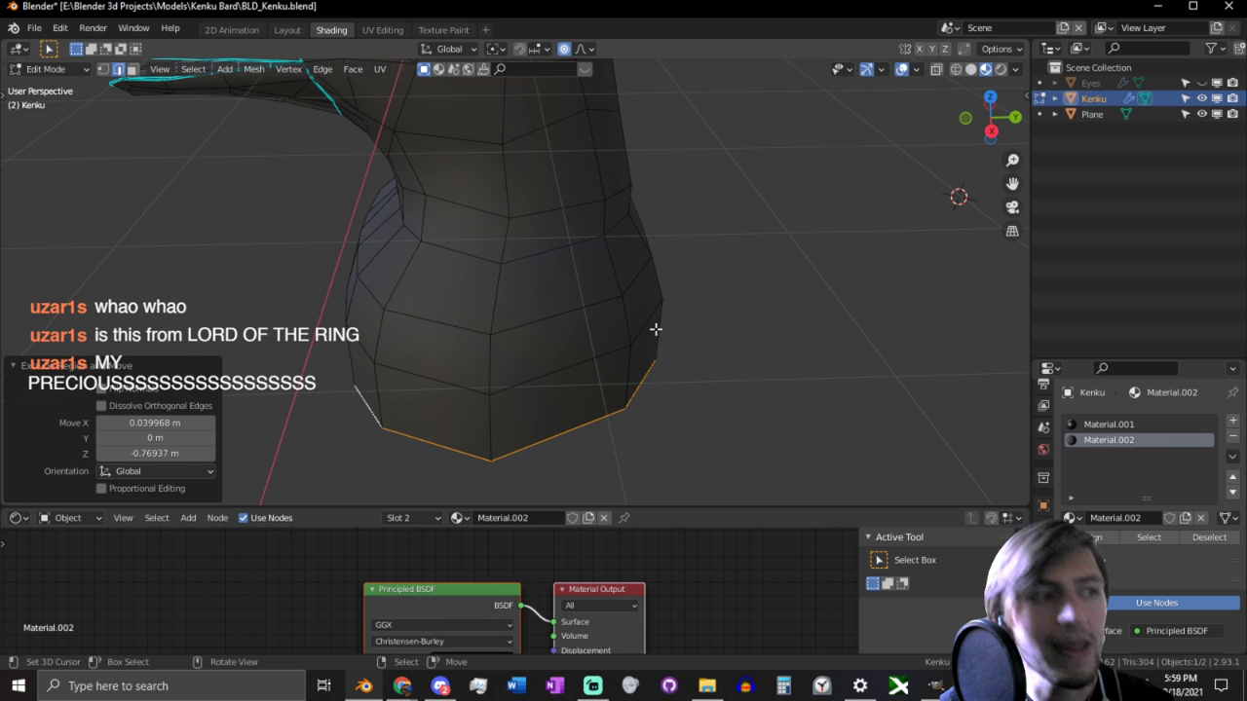
{"action": "middle_click_drag", "start_coordinate": [516, 331], "coordinate": [475, 271]}
{"action": "left_click", "coordinate": [423, 206]}
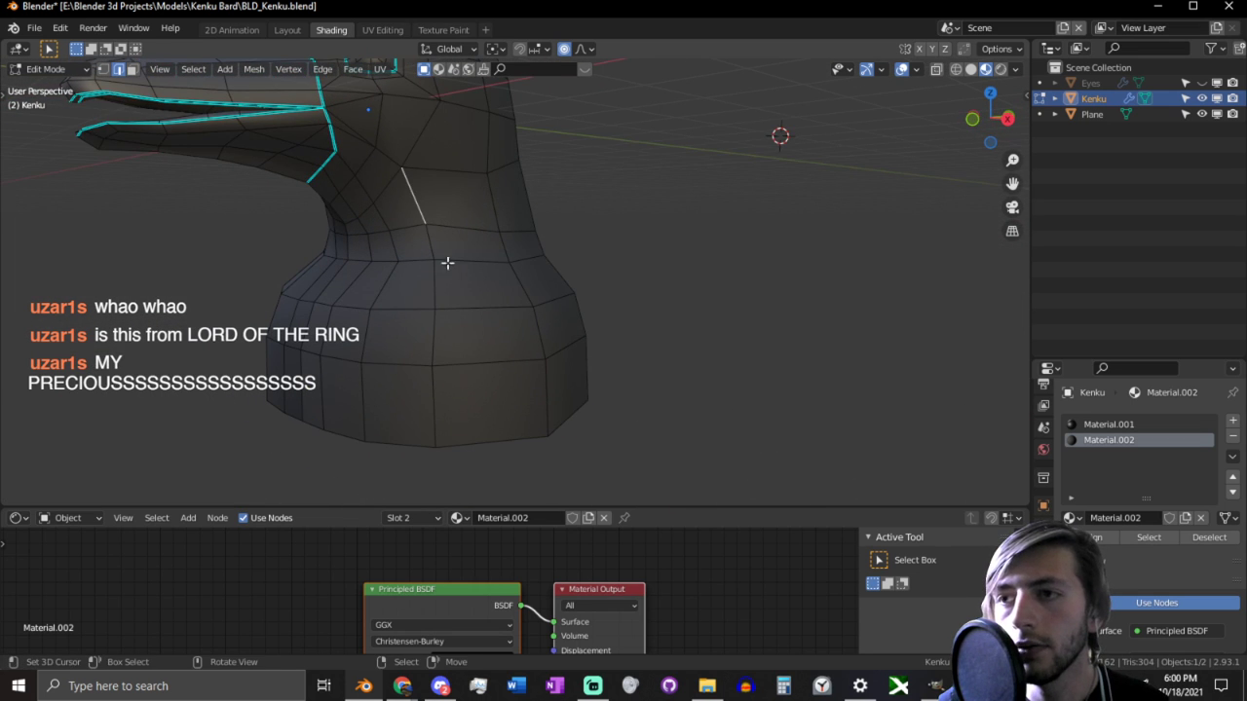
{"action": "right_click", "coordinate": [435, 252]}
{"action": "right_click", "coordinate": [434, 384], "text": "ctrl"}
{"action": "middle_click_drag", "start_coordinate": [434, 384], "coordinate": [445, 367]}
{"action": "right_click", "coordinate": [450, 369]}
{"action": "key", "text": "g"}
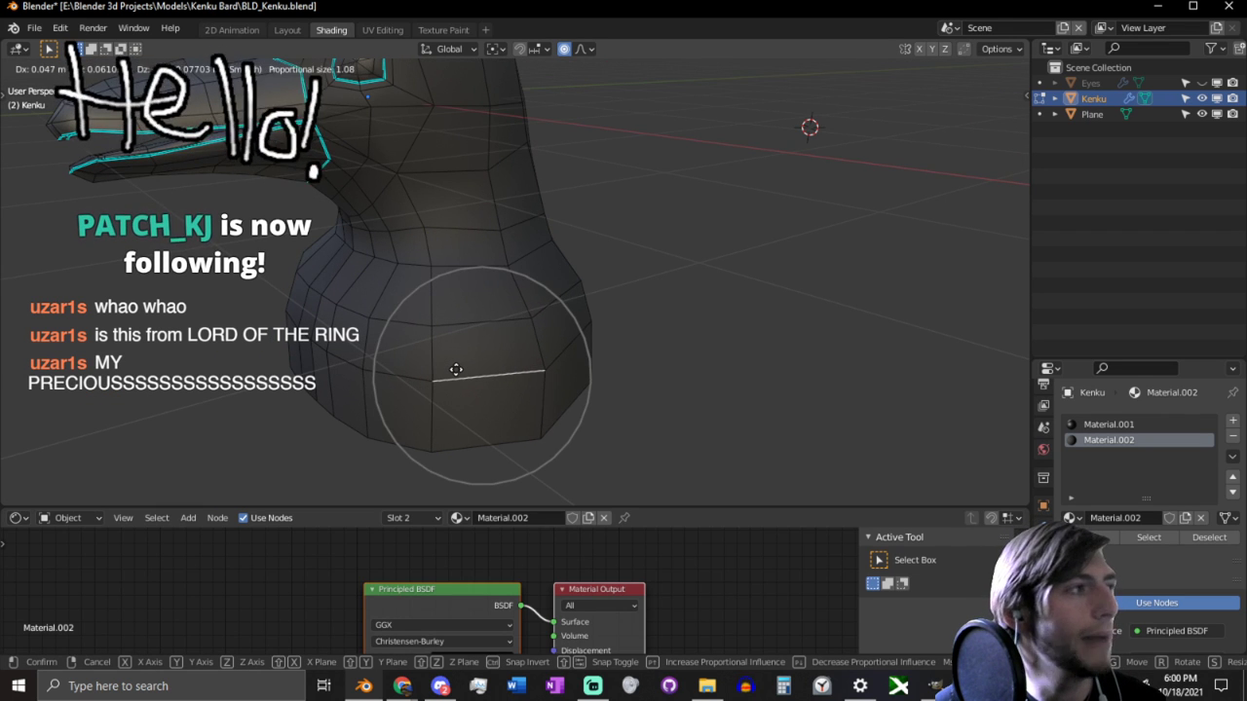
{"action": "key", "text": "Escape"}
Step: Select the vertical run of edges on the side of the base and slide it toward the back by a factor of 0.167
{"action": "left_click", "coordinate": [426, 247]}
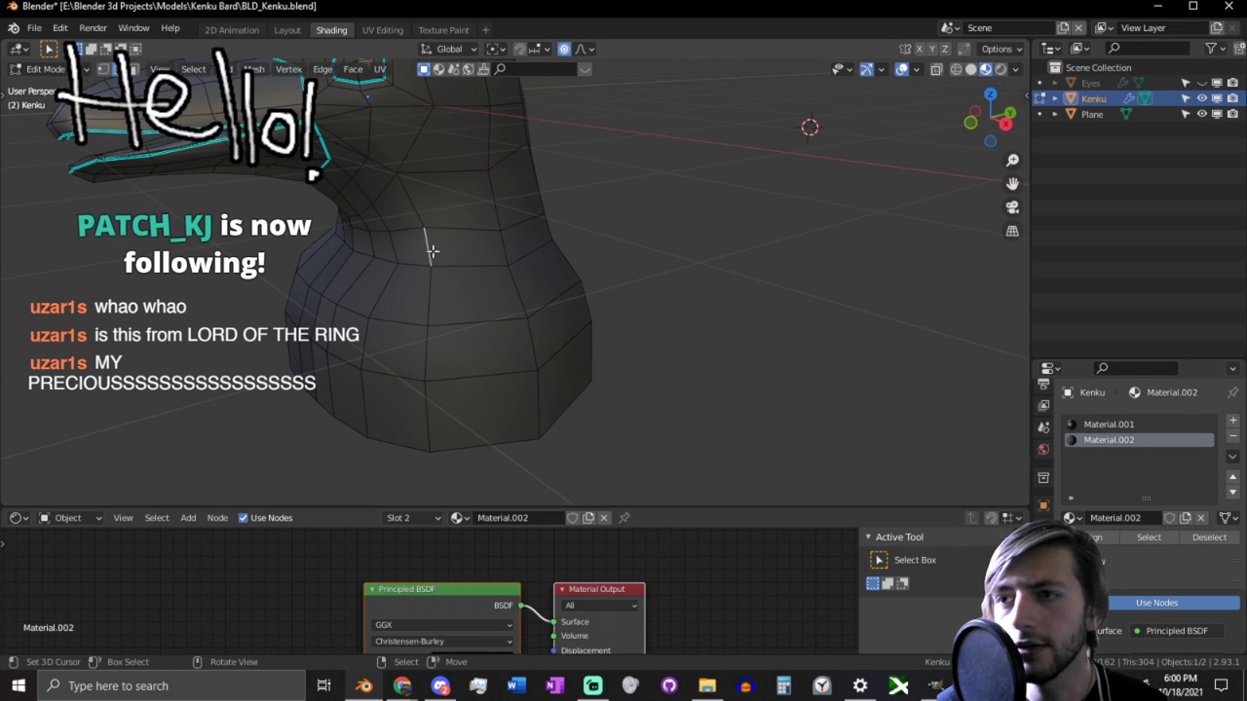
{"action": "left_click", "coordinate": [424, 400], "text": "alt"}
{"action": "key", "text": "g"}
{"action": "key", "text": "g"}
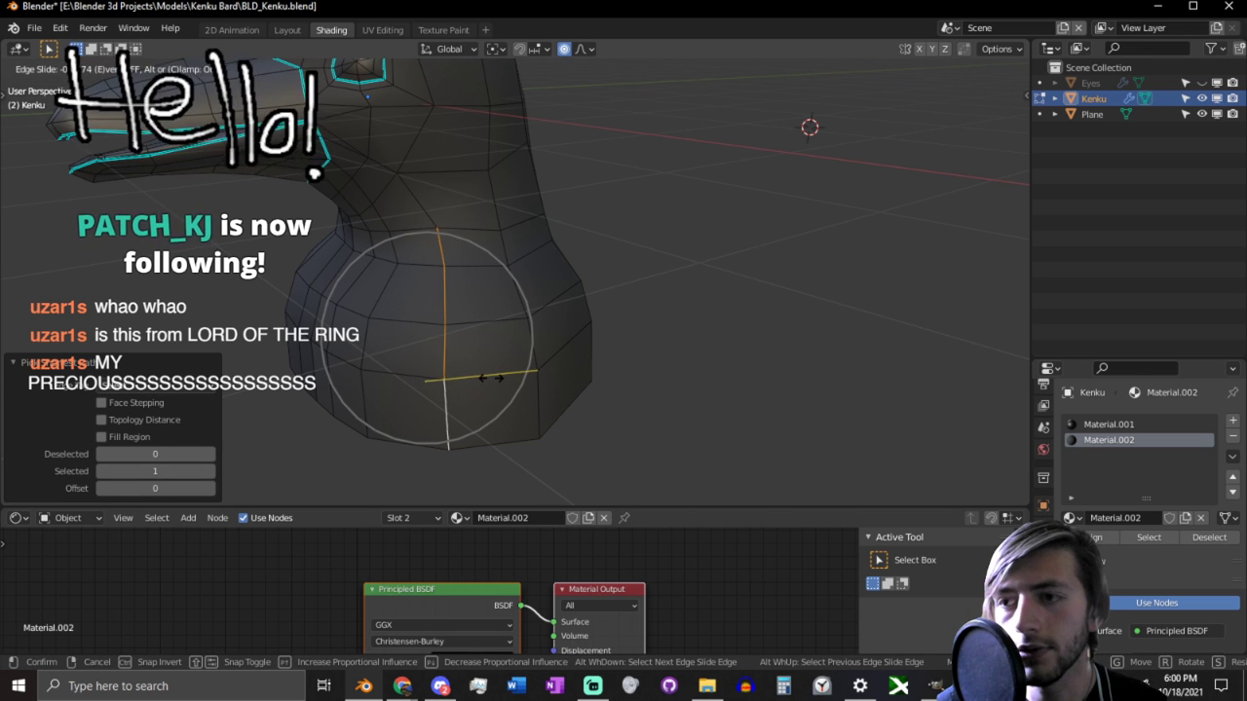
{"action": "left_click", "coordinate": [513, 407]}
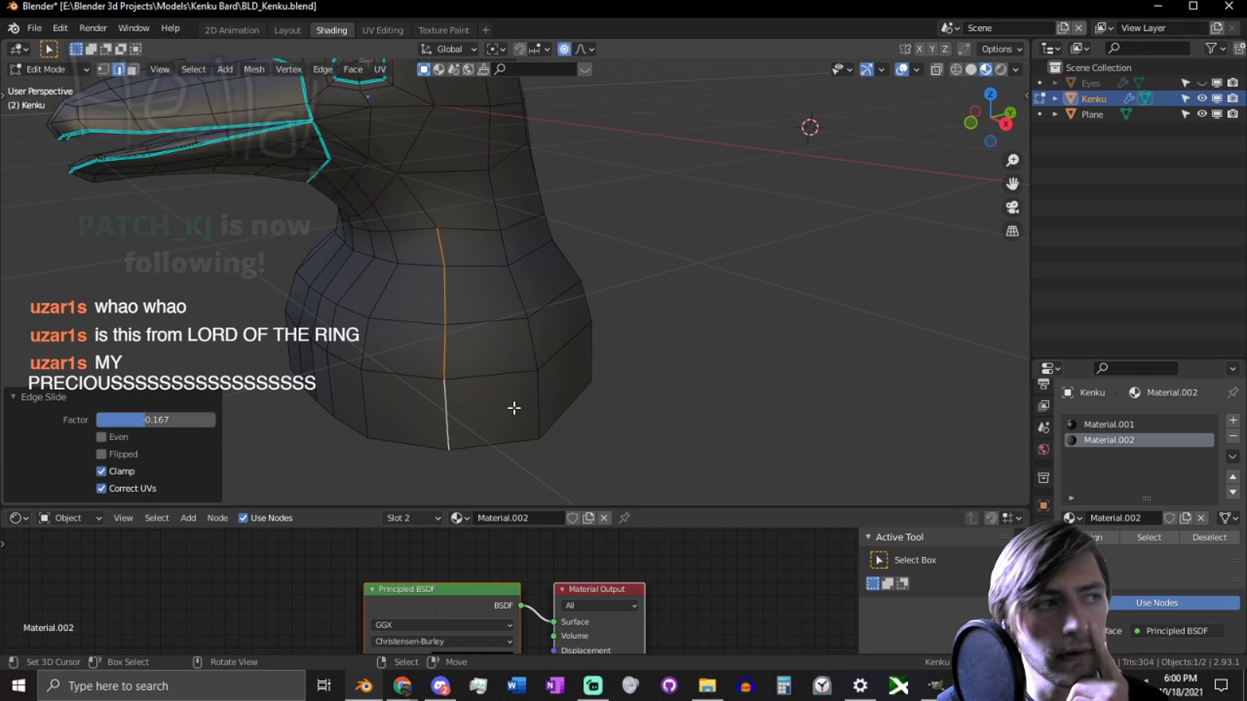
Step: Slide the vertical edge run on the base's rear side by a factor of -0.313, and shift it about 0.2 m with proportional editing
{"action": "middle_click_drag", "start_coordinate": [513, 407], "coordinate": [563, 373]}
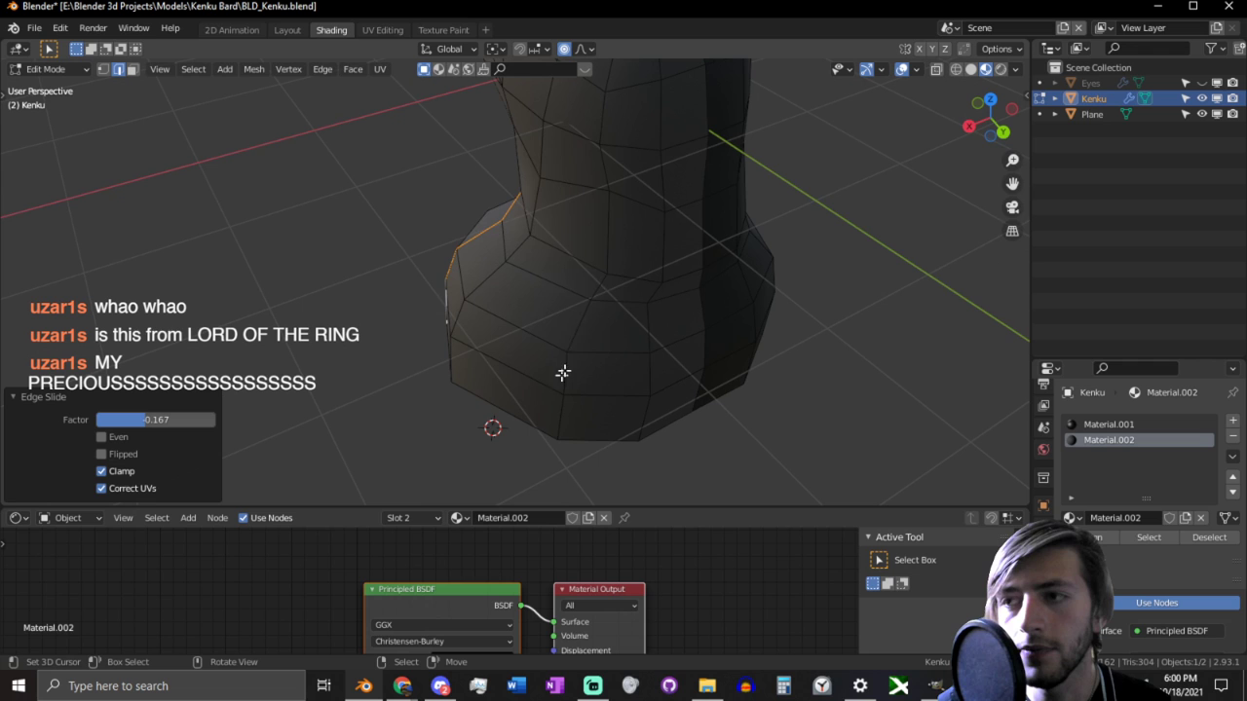
{"action": "left_click", "coordinate": [600, 278]}
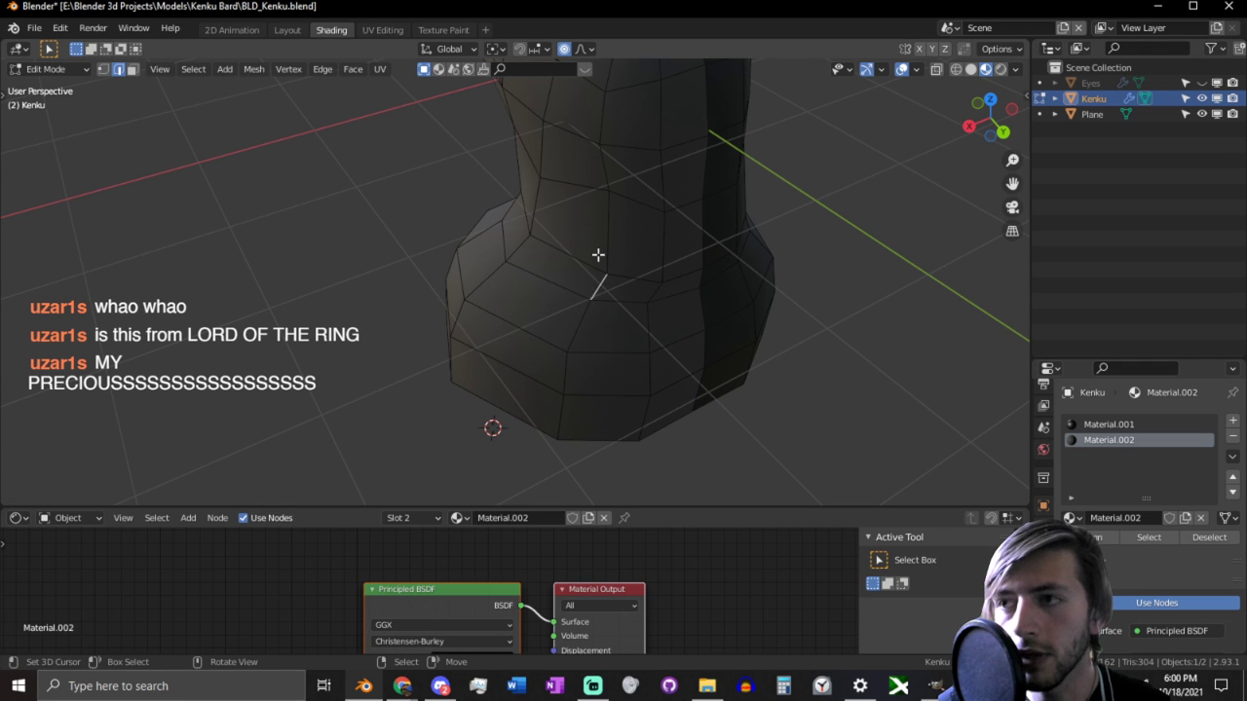
{"action": "left_click", "coordinate": [565, 392], "text": "ctrl"}
{"action": "key", "text": "g"}
{"action": "key", "text": "g"}
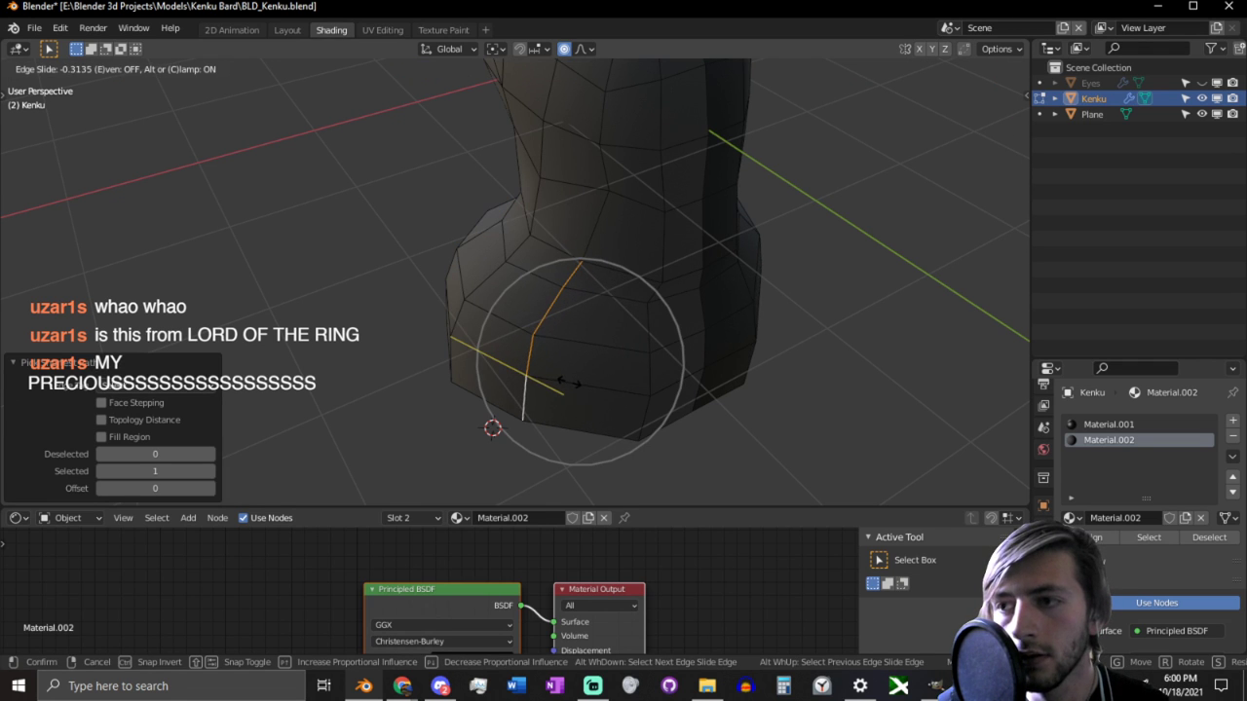
{"action": "left_click", "coordinate": [568, 383]}
{"action": "middle_click_drag", "start_coordinate": [568, 383], "coordinate": [623, 392]}
{"action": "key", "text": "g"}
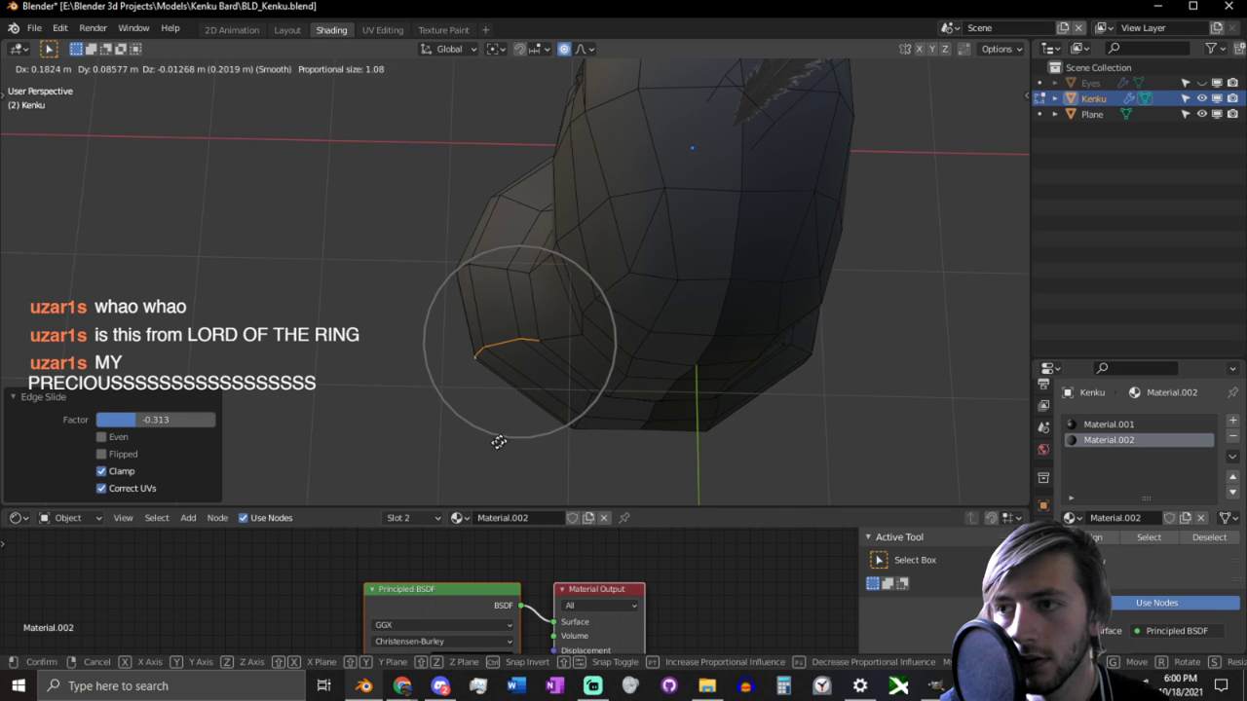
{"action": "left_click", "coordinate": [498, 441]}
Step: In right view, pull two vertices at the back of the neck crease outward along Y with proportional size 0.50
{"action": "middle_click_drag", "start_coordinate": [498, 442], "coordinate": [562, 381]}
{"action": "left_click", "coordinate": [505, 415], "text": "alt"}
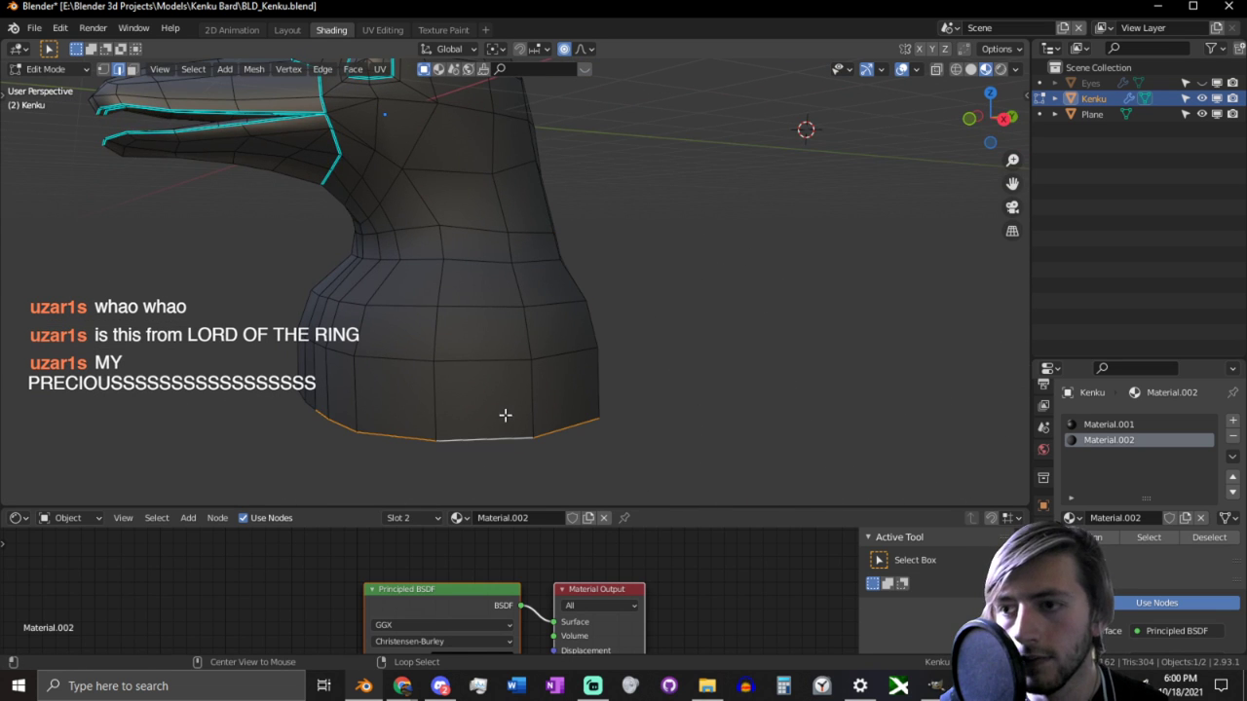
{"action": "key", "text": "KP_3"}
{"action": "scroll", "coordinate": [512, 415], "scroll_direction": "down", "scroll_amount": 4}
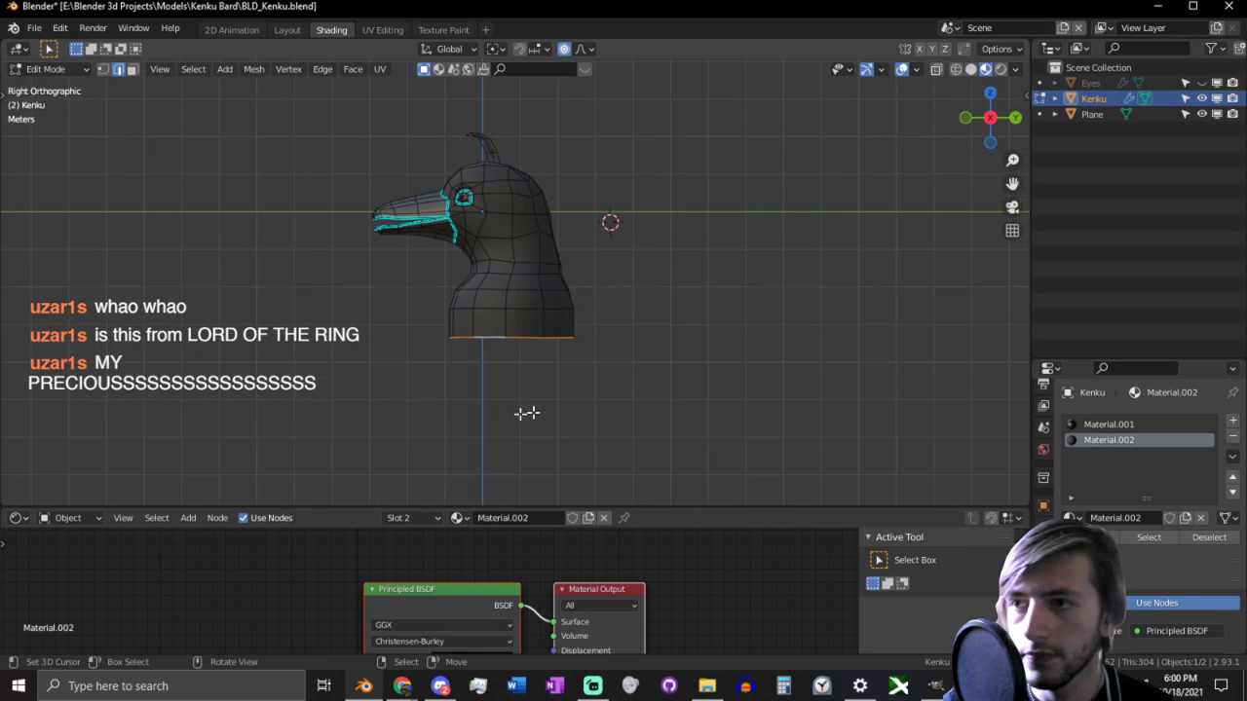
{"action": "scroll", "coordinate": [632, 328], "scroll_direction": "up", "scroll_amount": 6}
{"action": "key", "text": "Tab"}
{"action": "key", "text": "Tab"}
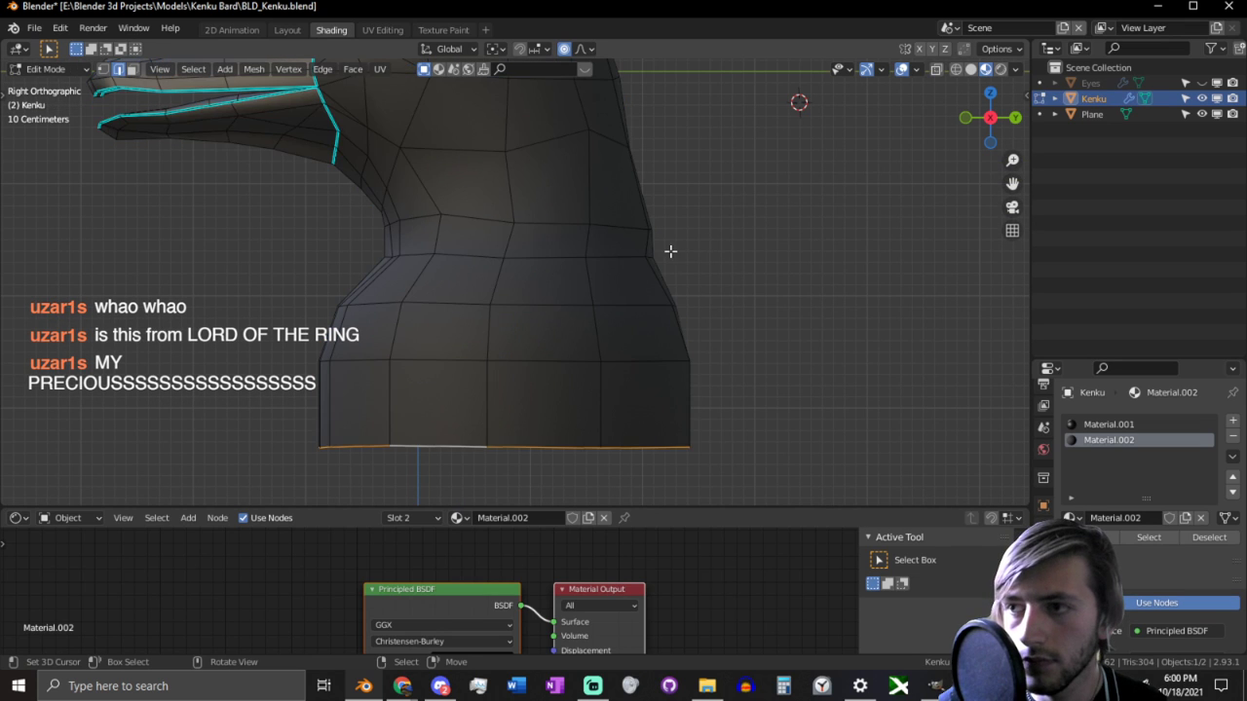
{"action": "left_click", "coordinate": [665, 253]}
{"action": "key", "text": "g"}
{"action": "scroll", "coordinate": [690, 254], "scroll_direction": "up", "scroll_amount": 6}
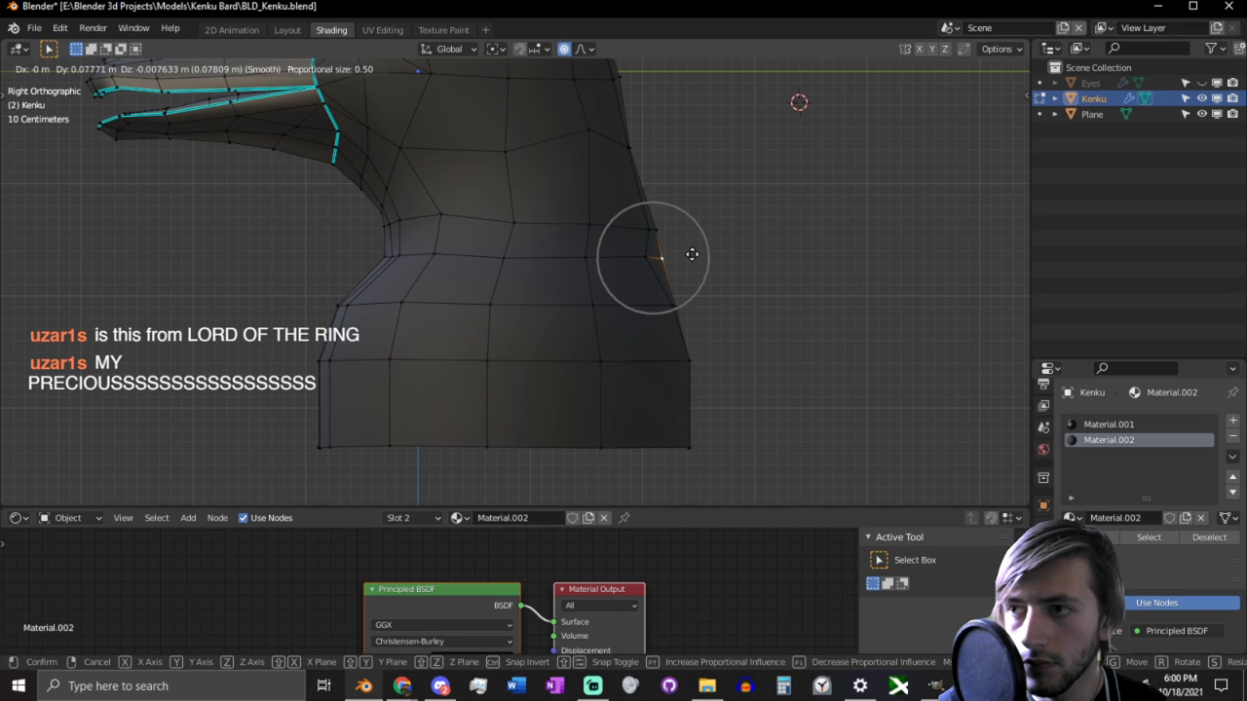
{"action": "left_click", "coordinate": [691, 255]}
{"action": "key", "text": "g"}
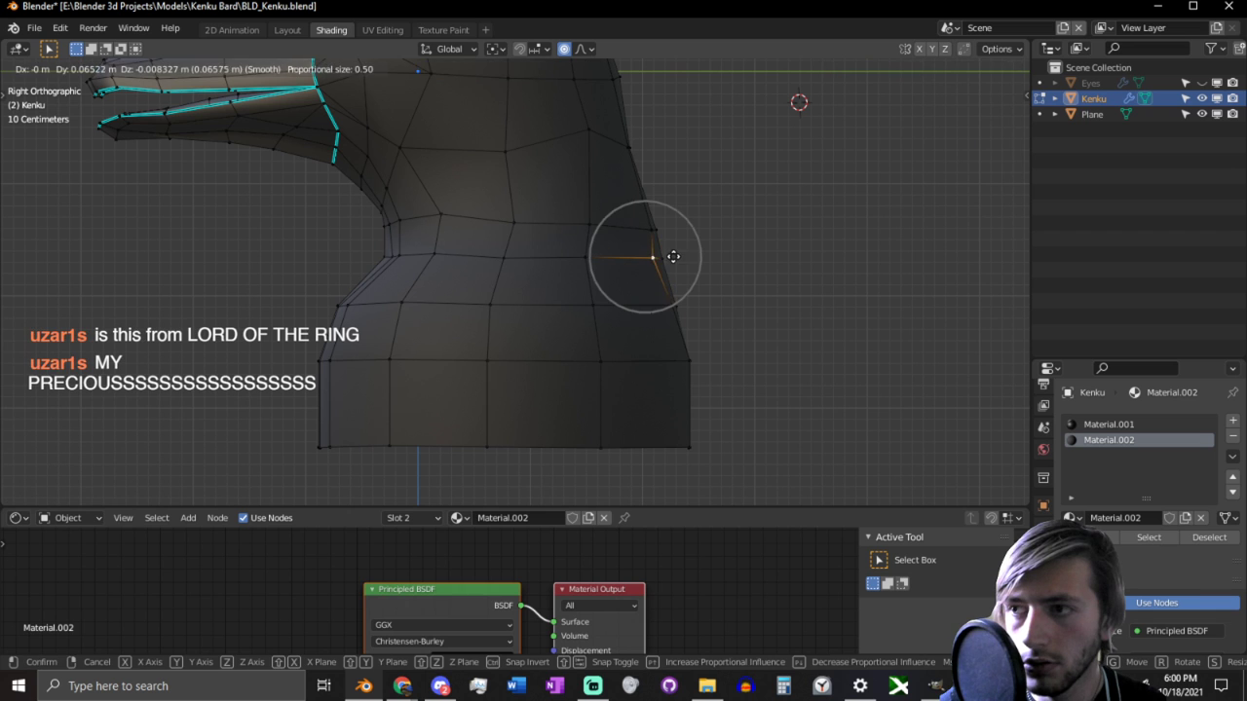
{"action": "left_click", "coordinate": [730, 253]}
Step: Select the vertical run of edges down the back centre of the base and scale it along Y with proportional editing
{"action": "middle_click_drag", "start_coordinate": [731, 254], "coordinate": [711, 487]}
{"action": "key", "text": "2"}
{"action": "left_click", "coordinate": [725, 399]}
{"action": "left_click", "coordinate": [708, 465], "text": "ctrl"}
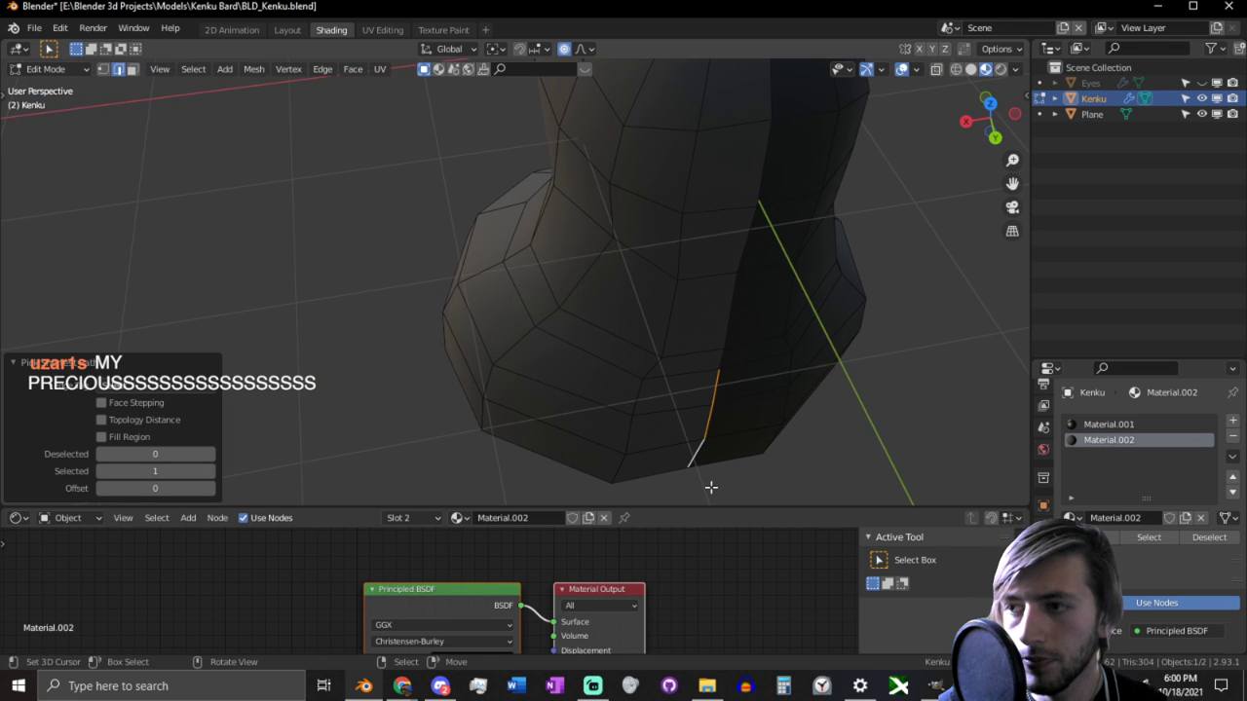
{"action": "middle_click_drag", "start_coordinate": [723, 427], "coordinate": [715, 458]}
{"action": "key", "text": "t"}
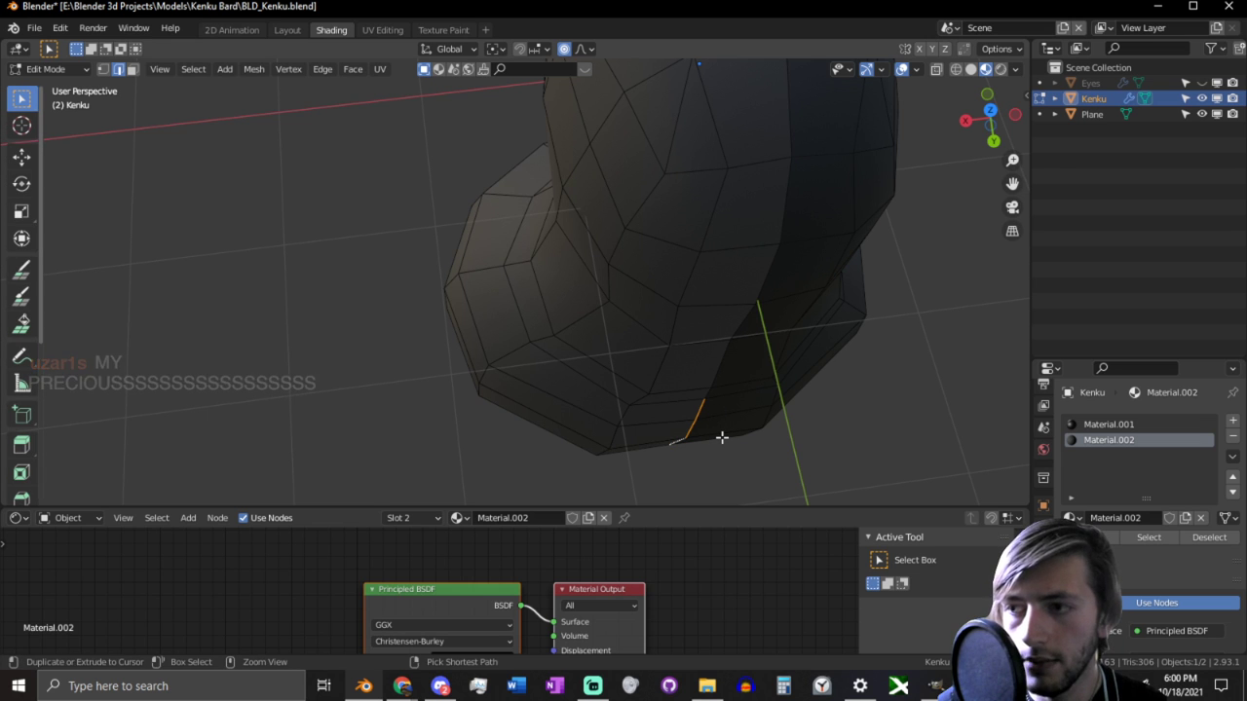
{"action": "key", "text": "h"}
{"action": "middle_click_drag", "start_coordinate": [723, 438], "coordinate": [782, 381]}
{"action": "key", "text": "s"}
{"action": "key", "text": "y"}
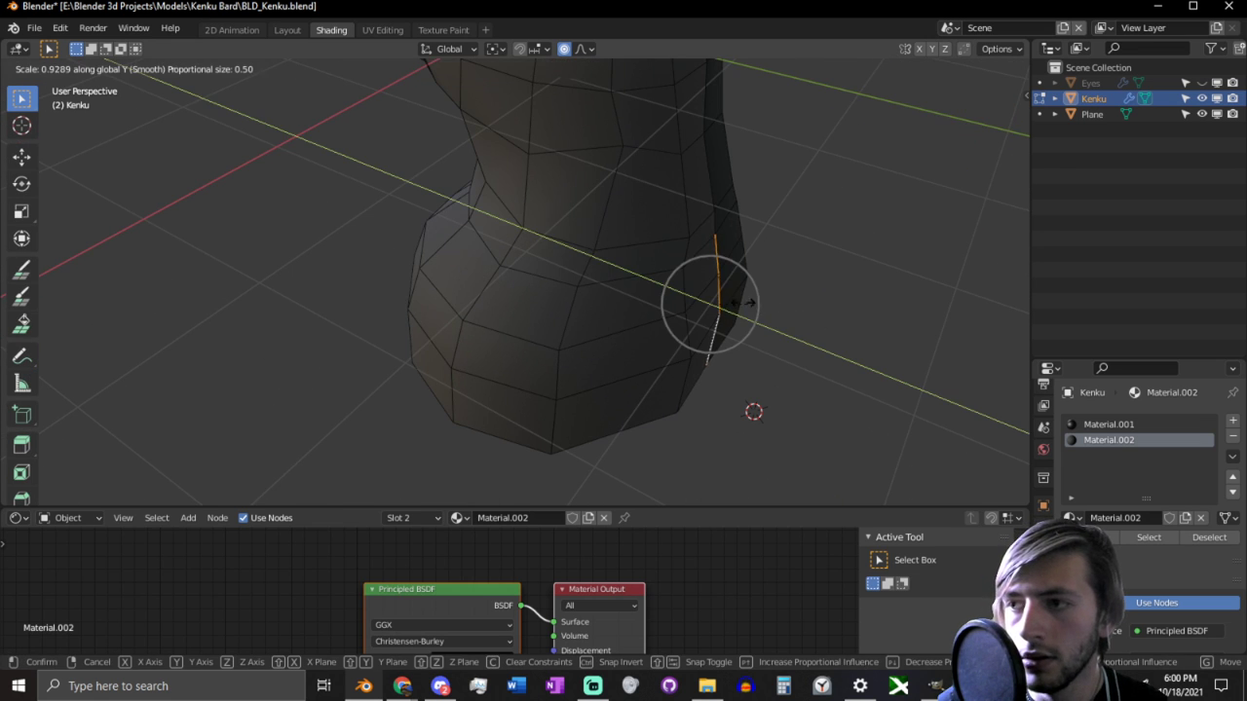
{"action": "left_click", "coordinate": [629, 269]}
Step: Move the back centre edge run about -0.0115 m along Y, and check the base's shape from behind in Object mode
{"action": "key", "text": "g"}
{"action": "key", "text": "y"}
{"action": "left_click", "coordinate": [618, 269]}
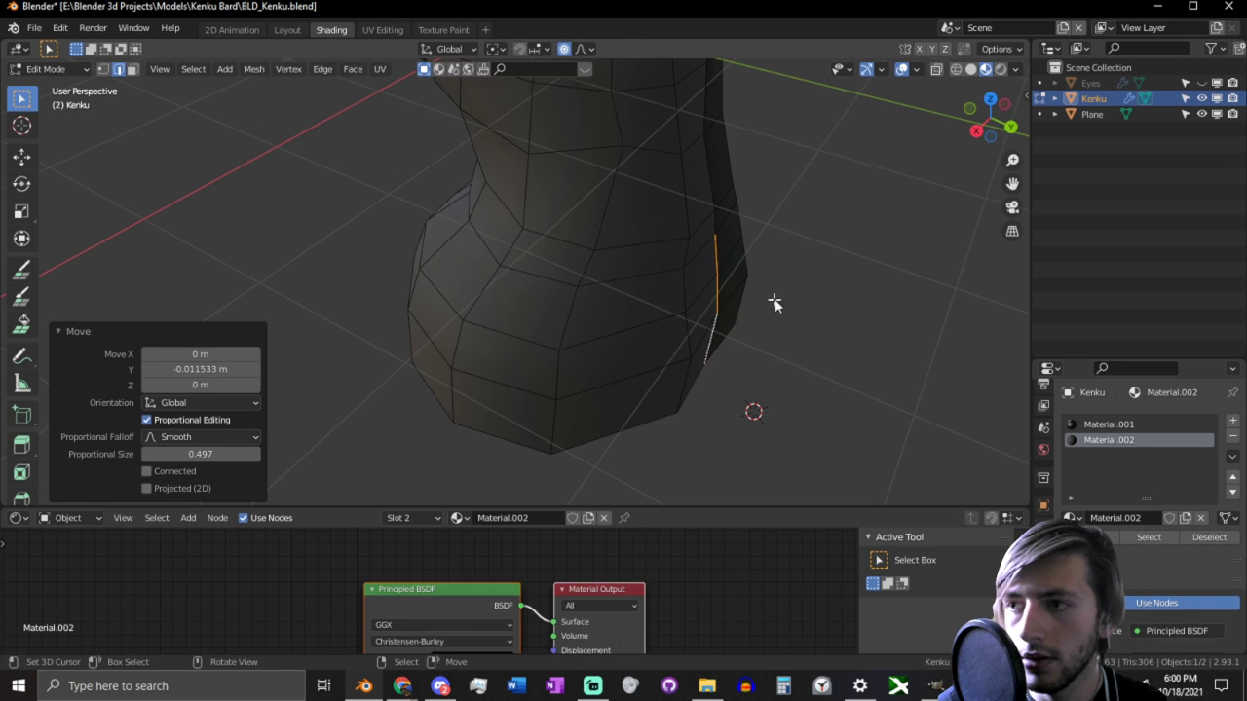
{"action": "key", "text": "Tab"}
{"action": "middle_click_drag", "start_coordinate": [776, 301], "coordinate": [655, 292]}
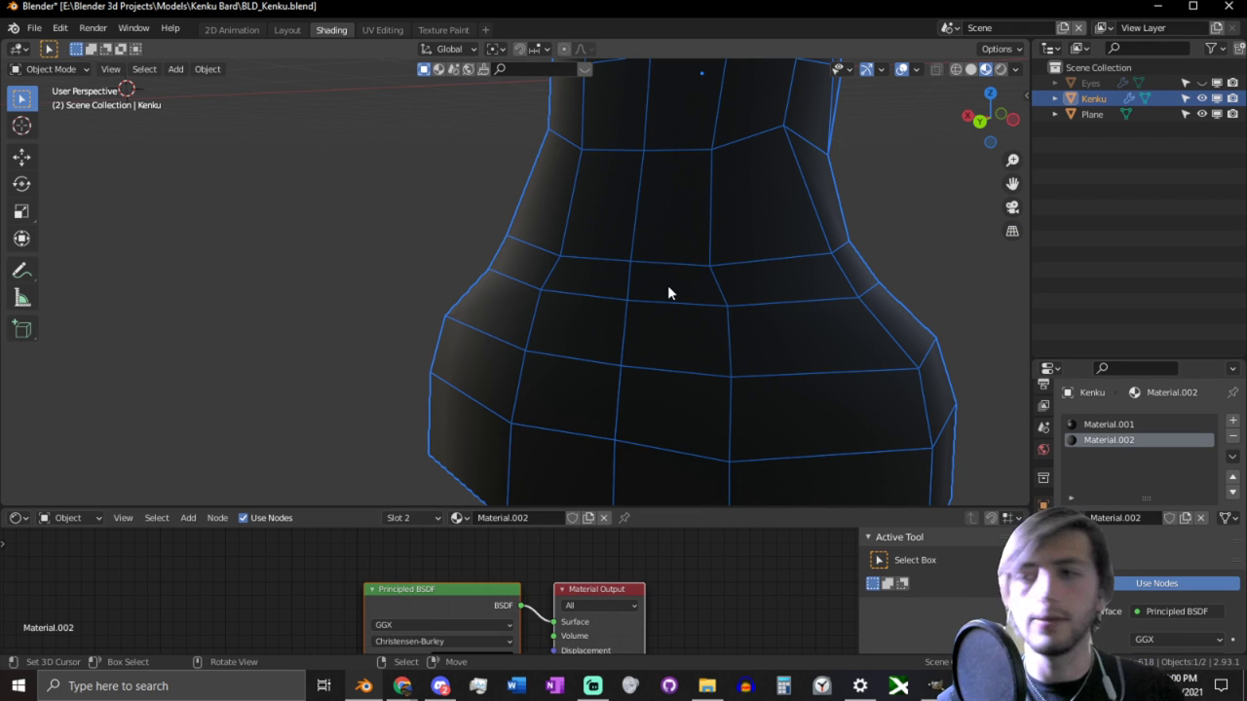
{"action": "middle_click_drag", "start_coordinate": [669, 292], "coordinate": [733, 439]}
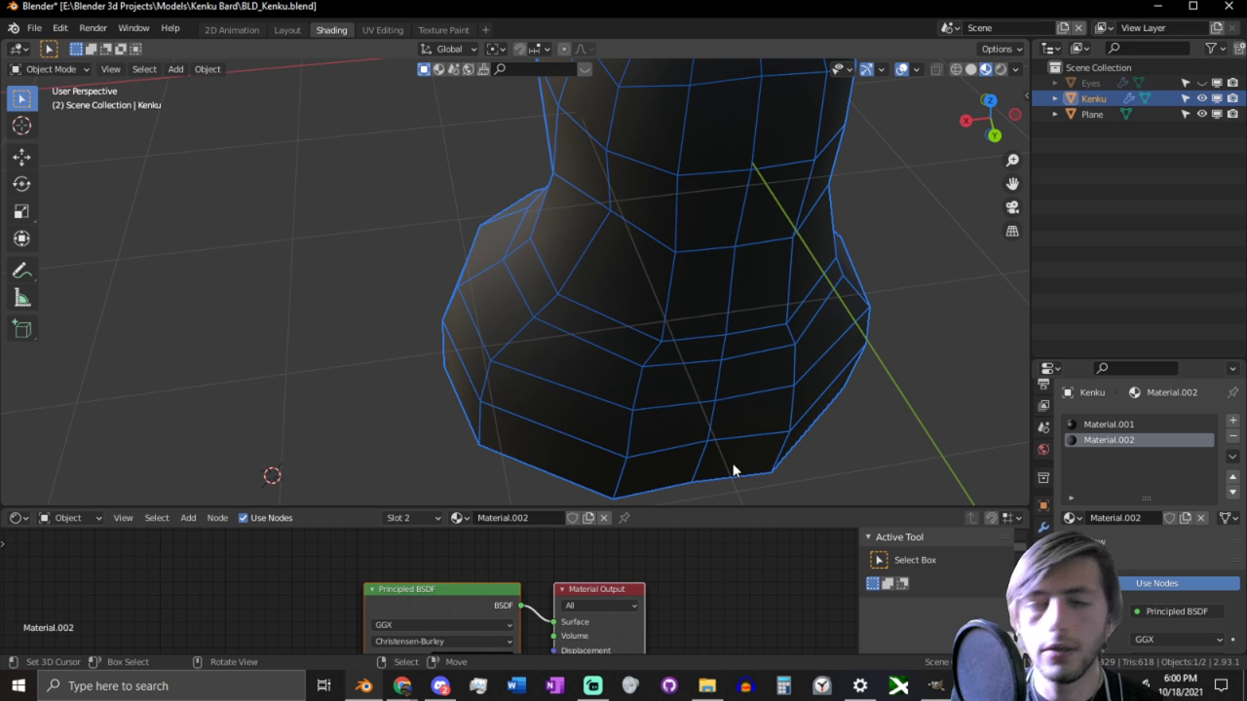
{"action": "middle_click_drag", "start_coordinate": [729, 468], "coordinate": [640, 356]}
Step: Extrude a block of side faces on the base's two lowest rings outward twice, by 0.3582 m and about 0.6 m, as a shoulder
{"action": "key", "text": "Tab"}
{"action": "right_click", "coordinate": [522, 338]}
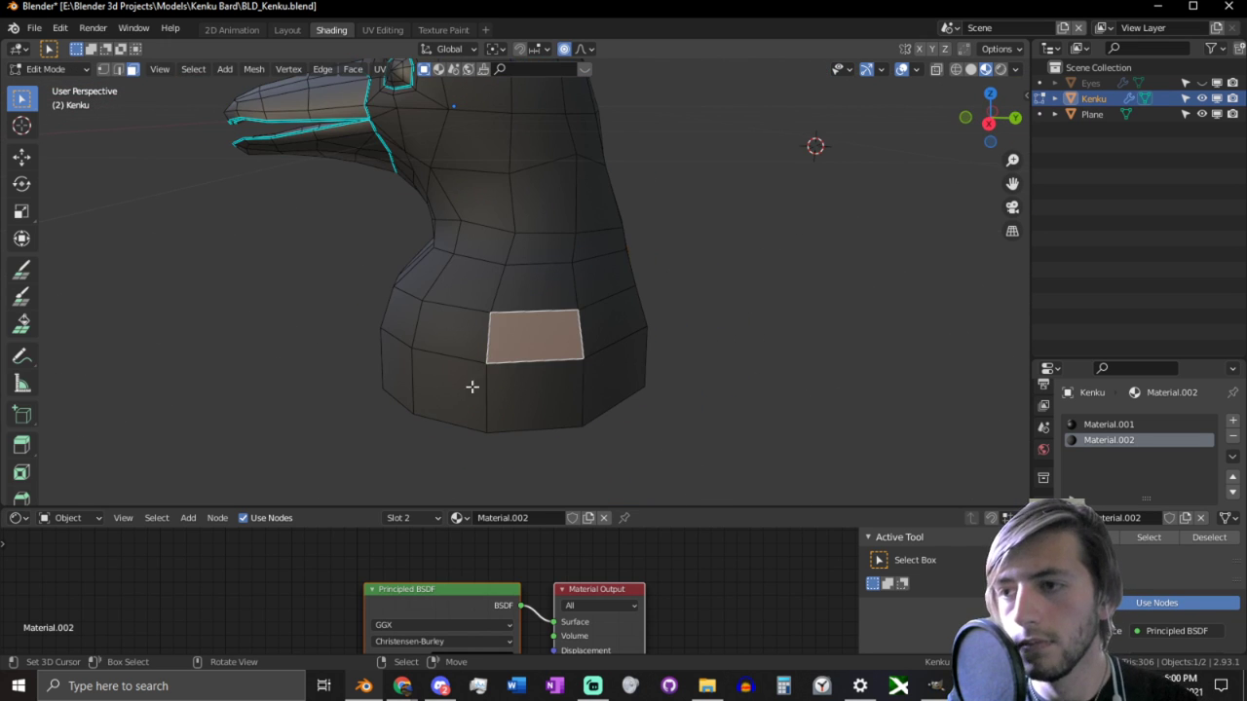
{"action": "right_click", "coordinate": [473, 388], "text": "shift"}
{"action": "right_click", "coordinate": [552, 382]}
{"action": "middle_click_drag", "start_coordinate": [478, 389], "coordinate": [629, 370]}
{"action": "right_click", "coordinate": [487, 348], "text": "ctrl+shift"}
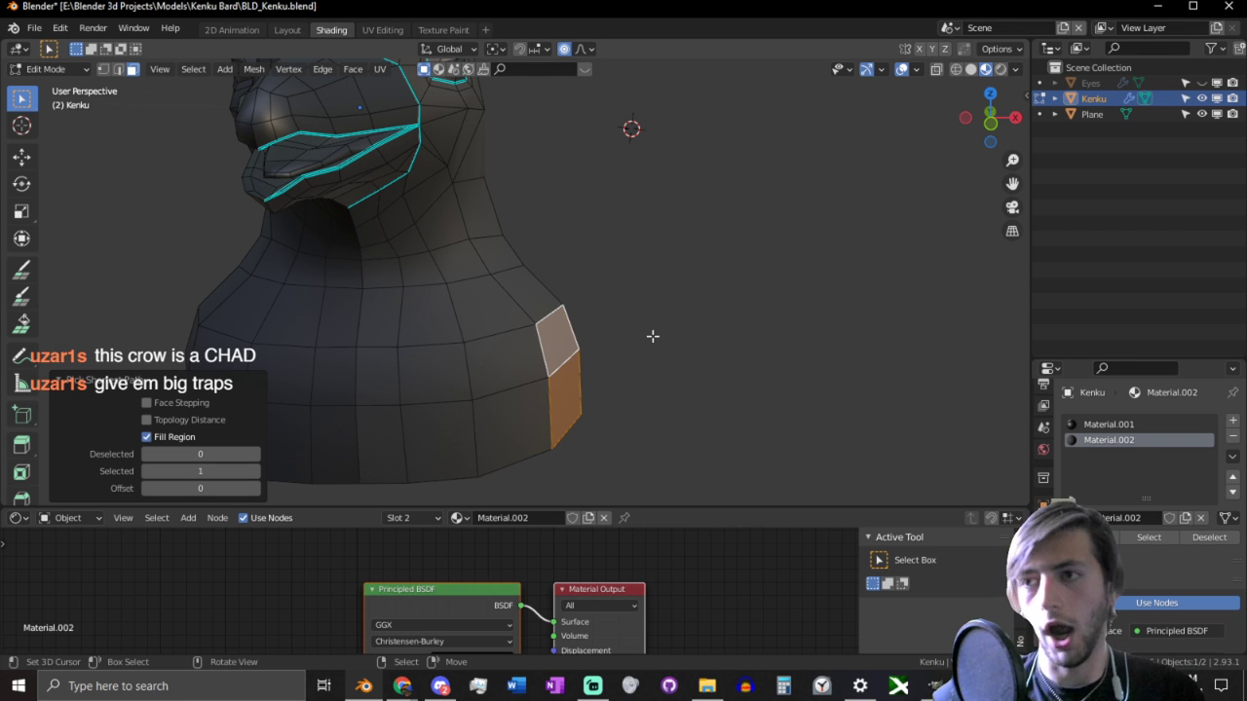
{"action": "middle_click_drag", "start_coordinate": [683, 270], "coordinate": [651, 296]}
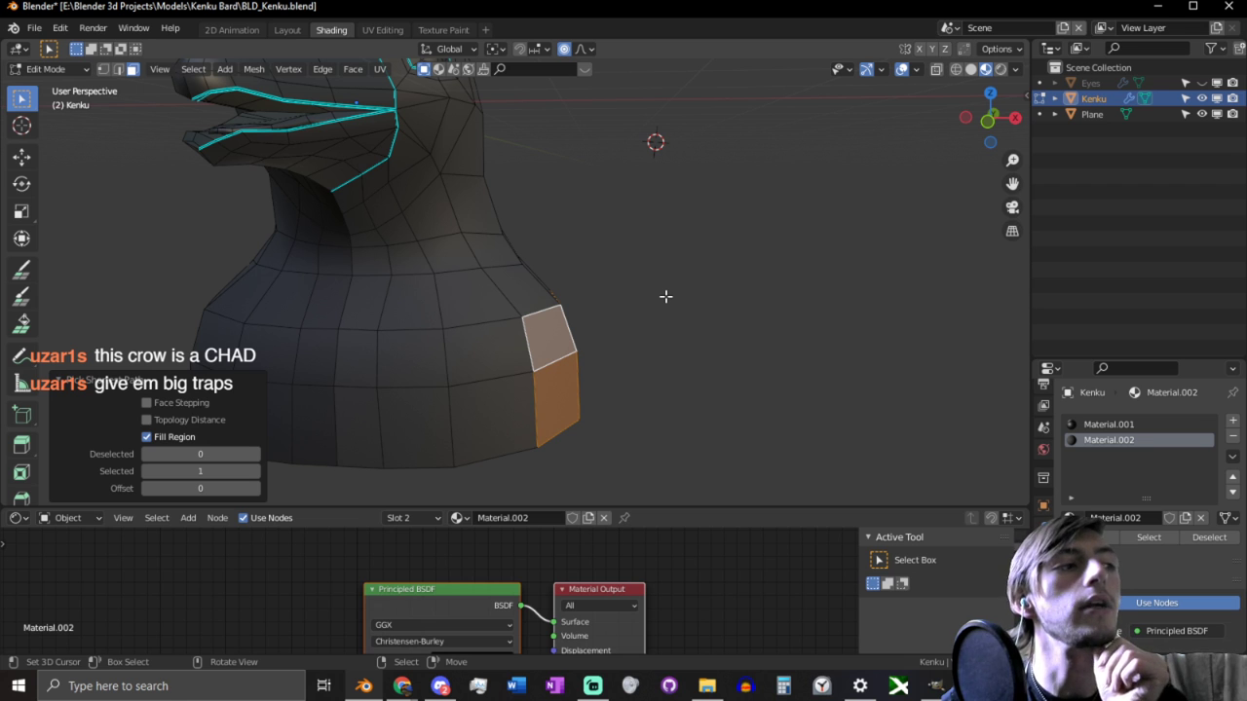
{"action": "middle_click_drag", "start_coordinate": [654, 296], "coordinate": [688, 295]}
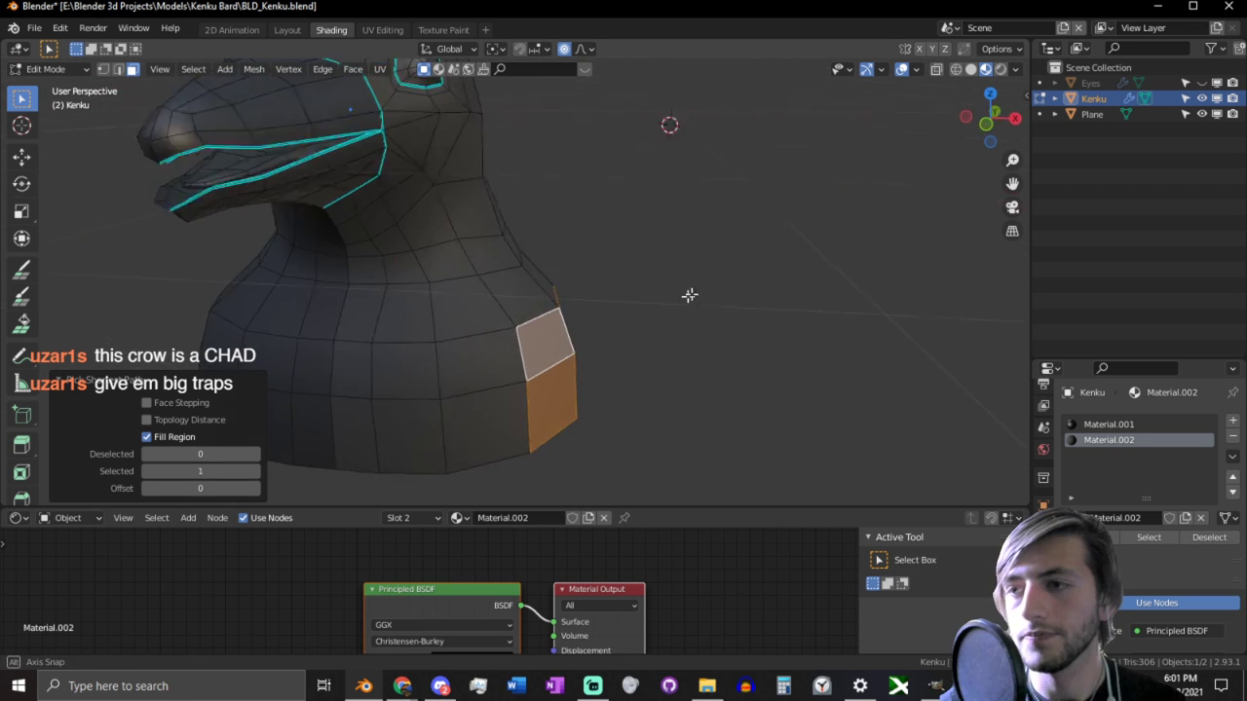
{"action": "key", "text": "e"}
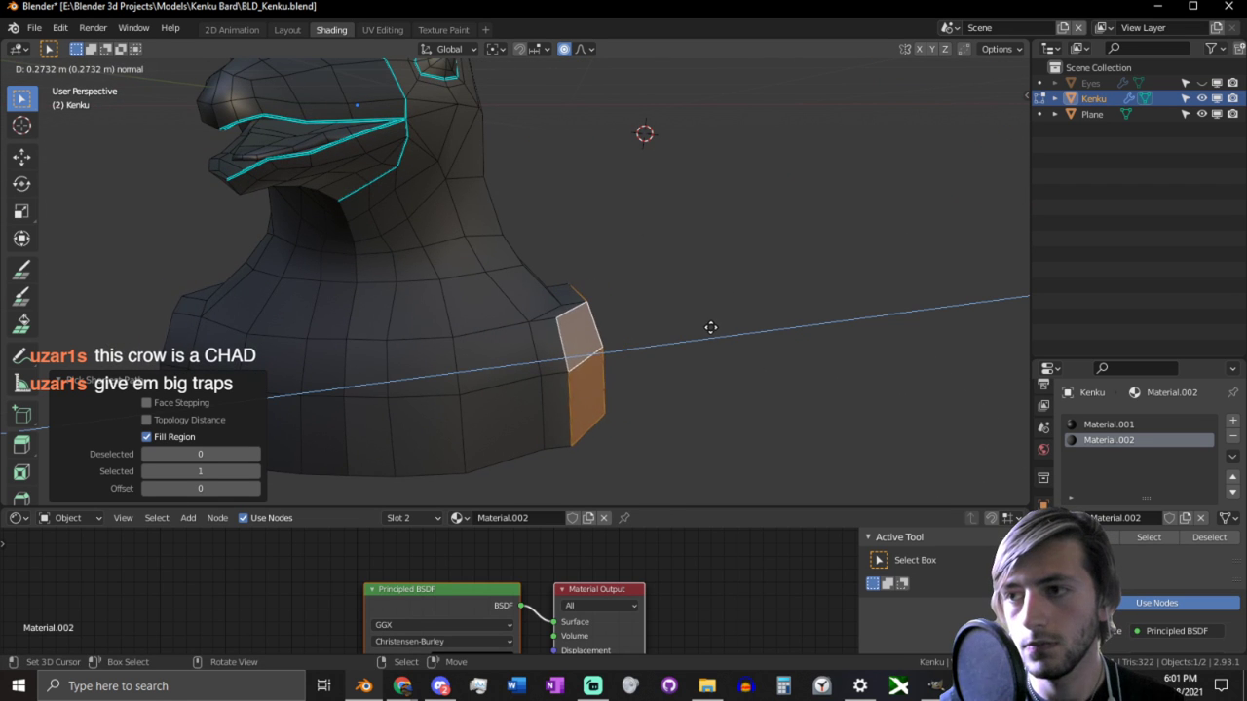
{"action": "left_click", "coordinate": [735, 342]}
{"action": "key", "text": "e"}
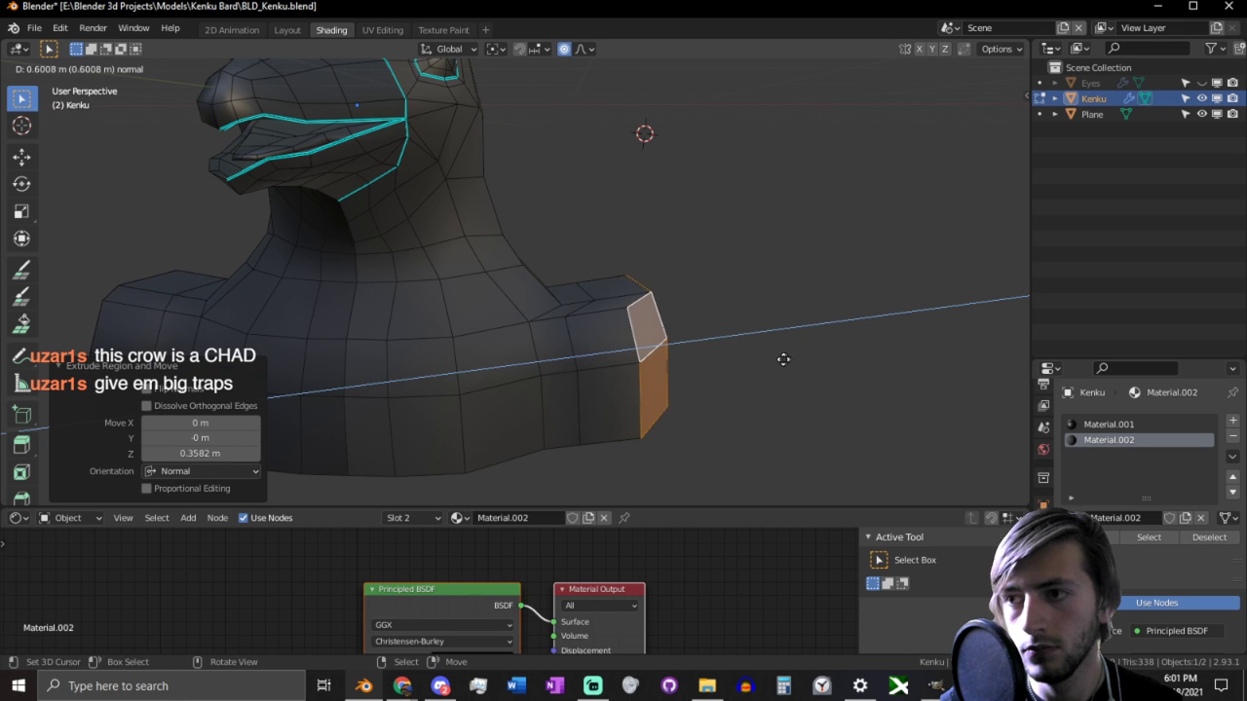
{"action": "left_click", "coordinate": [769, 364]}
{"action": "middle_click_drag", "start_coordinate": [768, 364], "coordinate": [627, 304]}
{"action": "key", "text": "2"}
{"action": "left_click", "coordinate": [520, 364], "text": "alt"}
{"action": "middle_click_drag", "start_coordinate": [520, 364], "coordinate": [559, 219]}
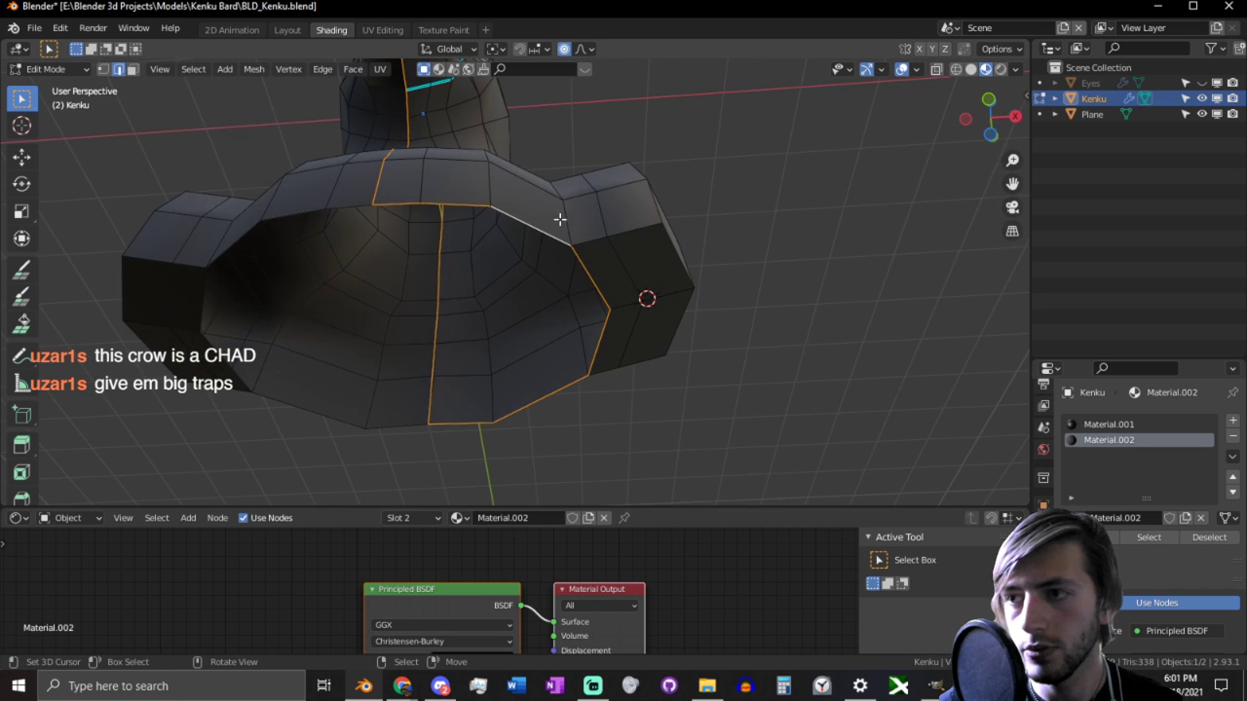
{"action": "left_click", "coordinate": [388, 200]}
{"action": "left_click", "coordinate": [529, 398], "text": "ctrl"}
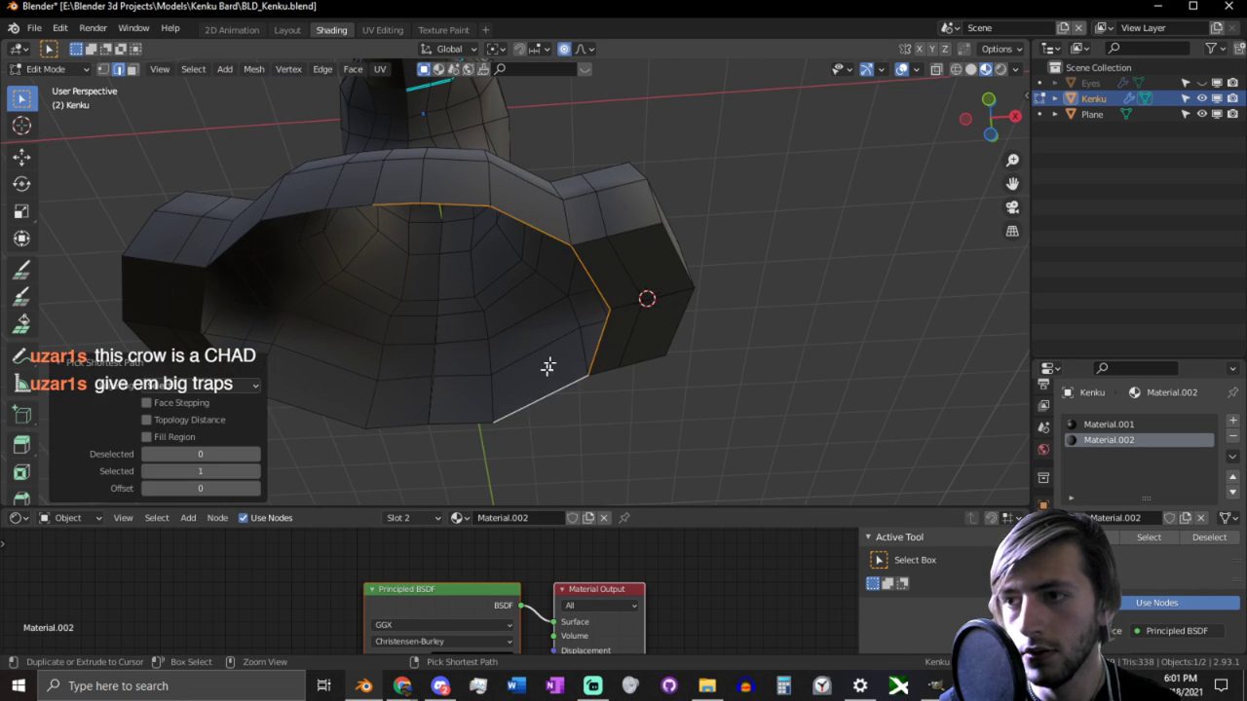
{"action": "middle_click_drag", "start_coordinate": [548, 368], "coordinate": [542, 289]}
{"action": "key", "text": "e"}
{"action": "key", "text": "z"}
{"action": "right_click", "coordinate": [534, 387]}
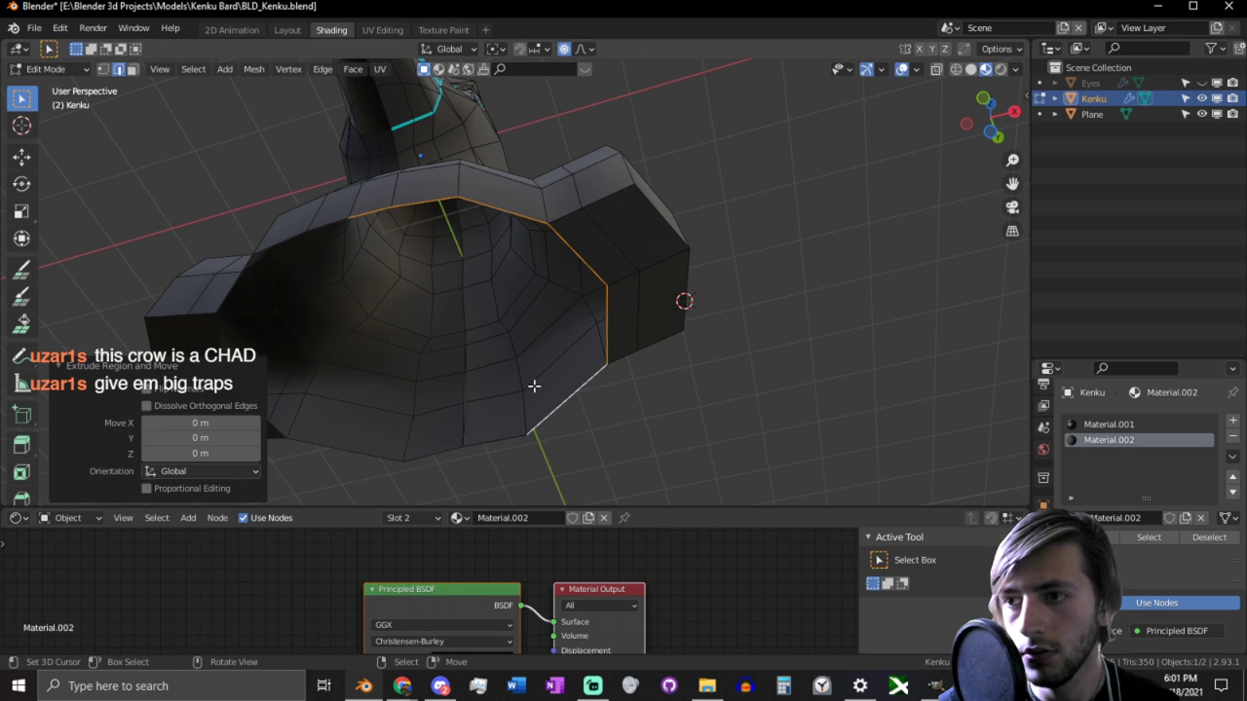
{"action": "key", "text": "ctrl+z"}
Step: Select the edge path along half of the base's open bottom rim, from centre to centre, and extrude it -1.0102 m along Z
{"action": "left_click", "coordinate": [492, 438]}
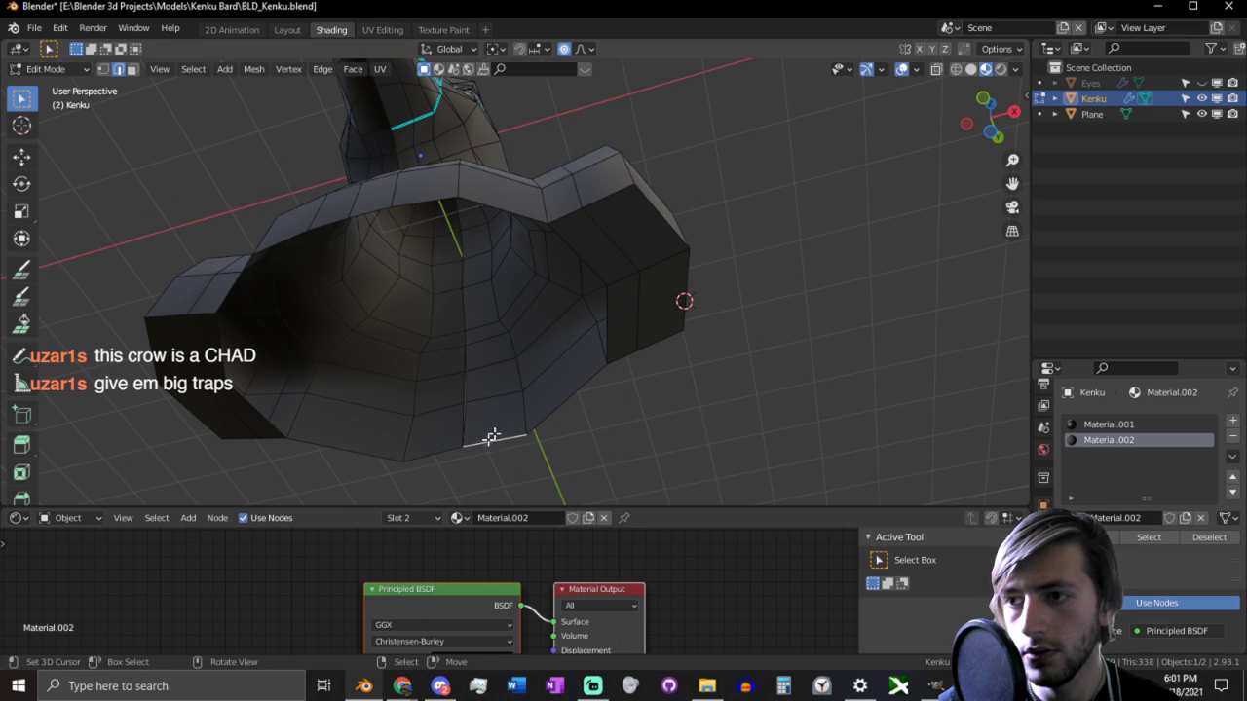
{"action": "left_click", "coordinate": [407, 193], "text": "ctrl"}
{"action": "middle_click_drag", "start_coordinate": [376, 206], "coordinate": [434, 270]}
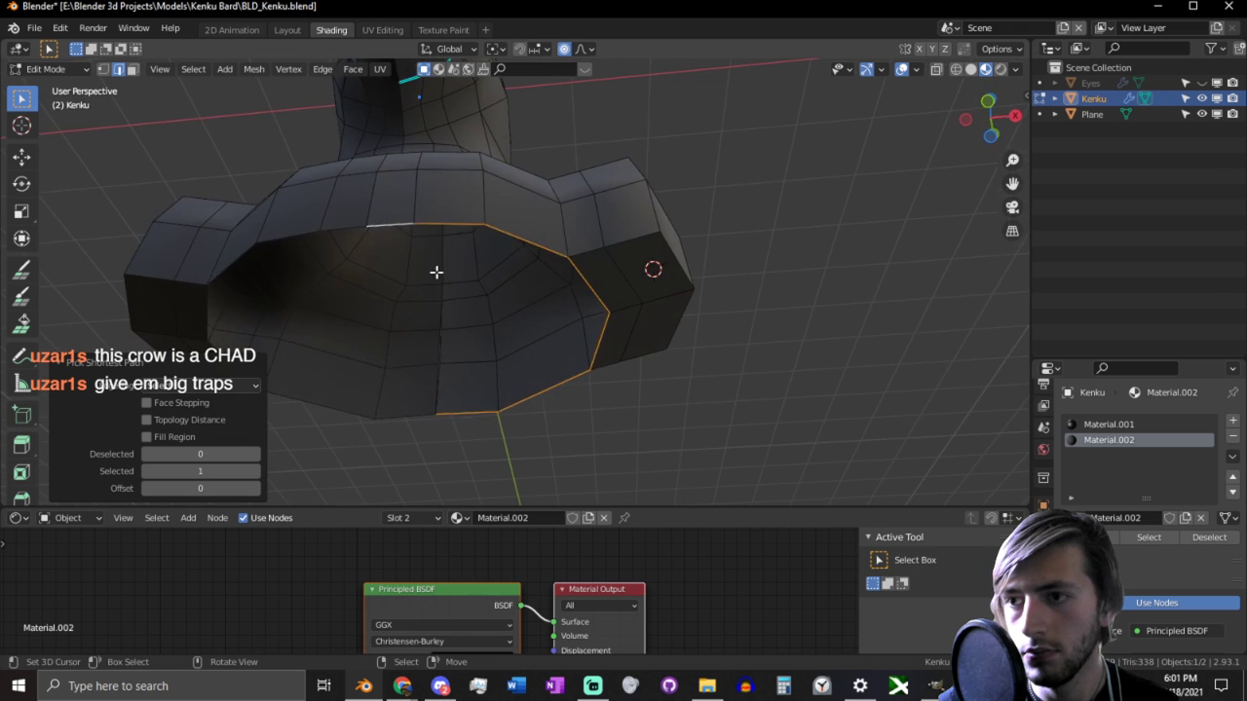
{"action": "key", "text": "e"}
{"action": "key", "text": "z"}
{"action": "left_click", "coordinate": [426, 353]}
Step: Inspect the extruded lower torso from the side and behind, and show the Kenku's Mirror modifier settings
{"action": "middle_click_drag", "start_coordinate": [425, 353], "coordinate": [332, 434]}
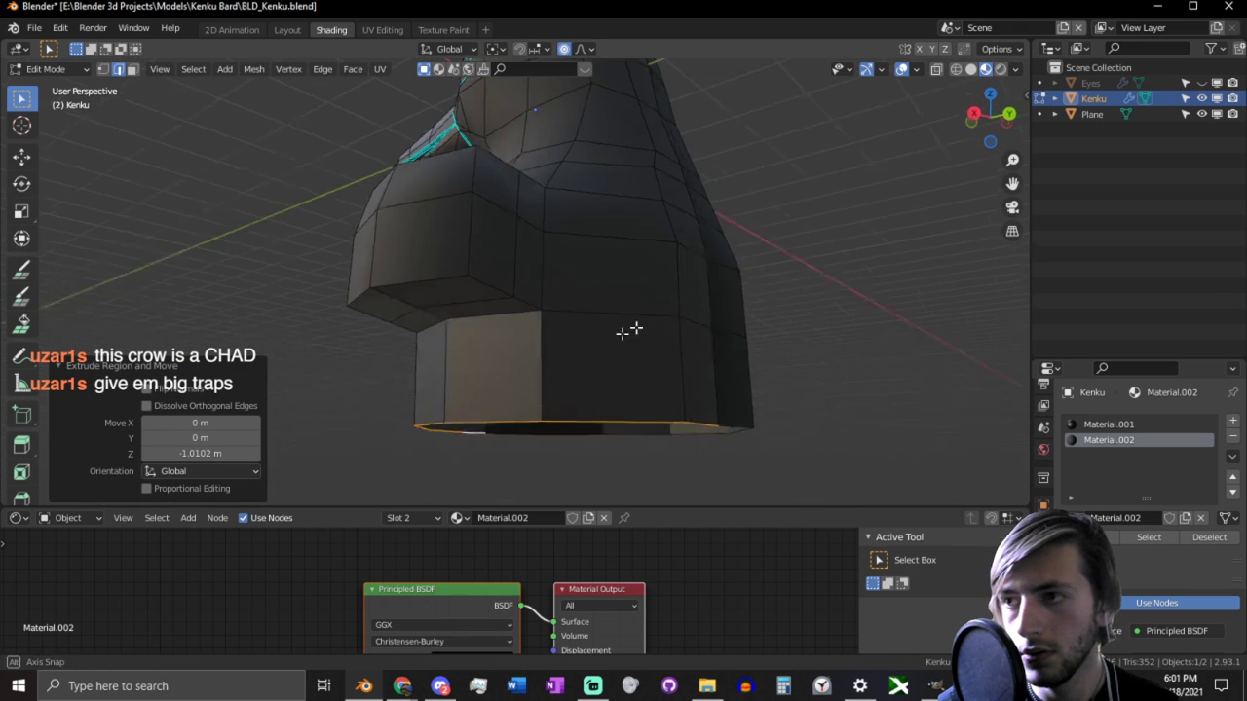
{"action": "middle_click_drag", "start_coordinate": [629, 332], "coordinate": [533, 366]}
{"action": "left_click", "coordinate": [1042, 527]}
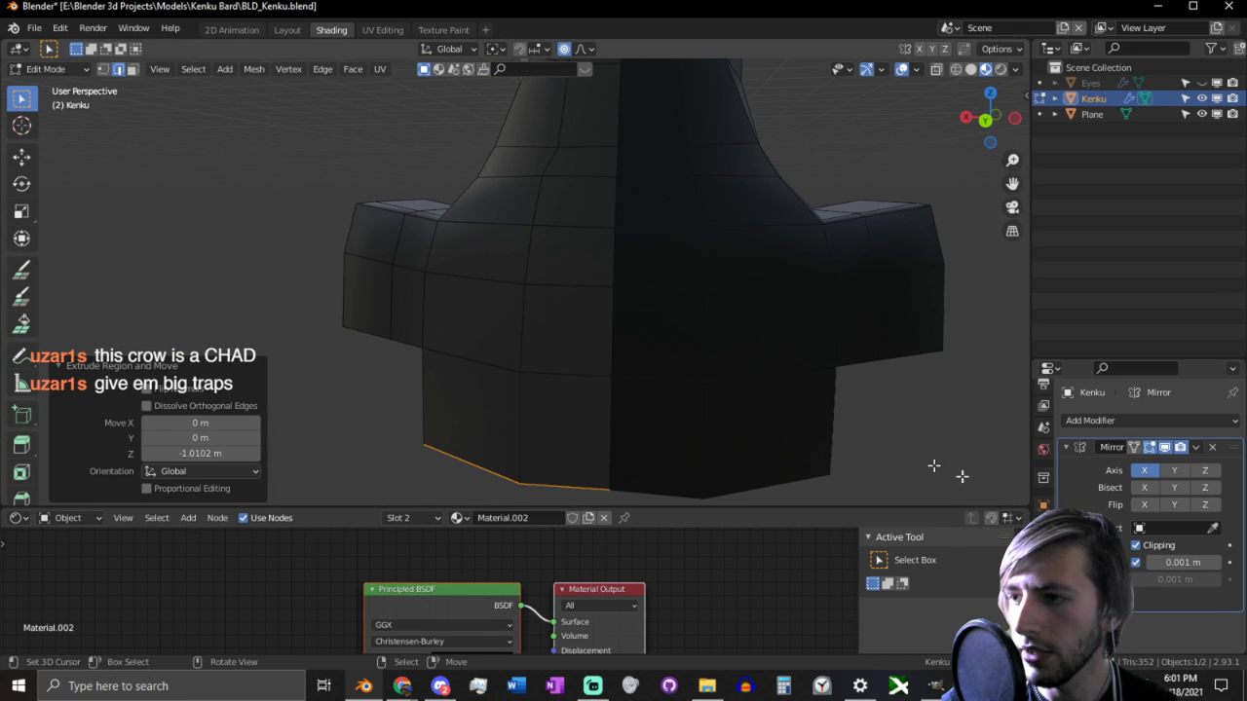
Step: Move the two stray vertices on the torso's centre line along the X axis to meet the mirror plane
{"action": "left_click", "coordinate": [625, 281]}
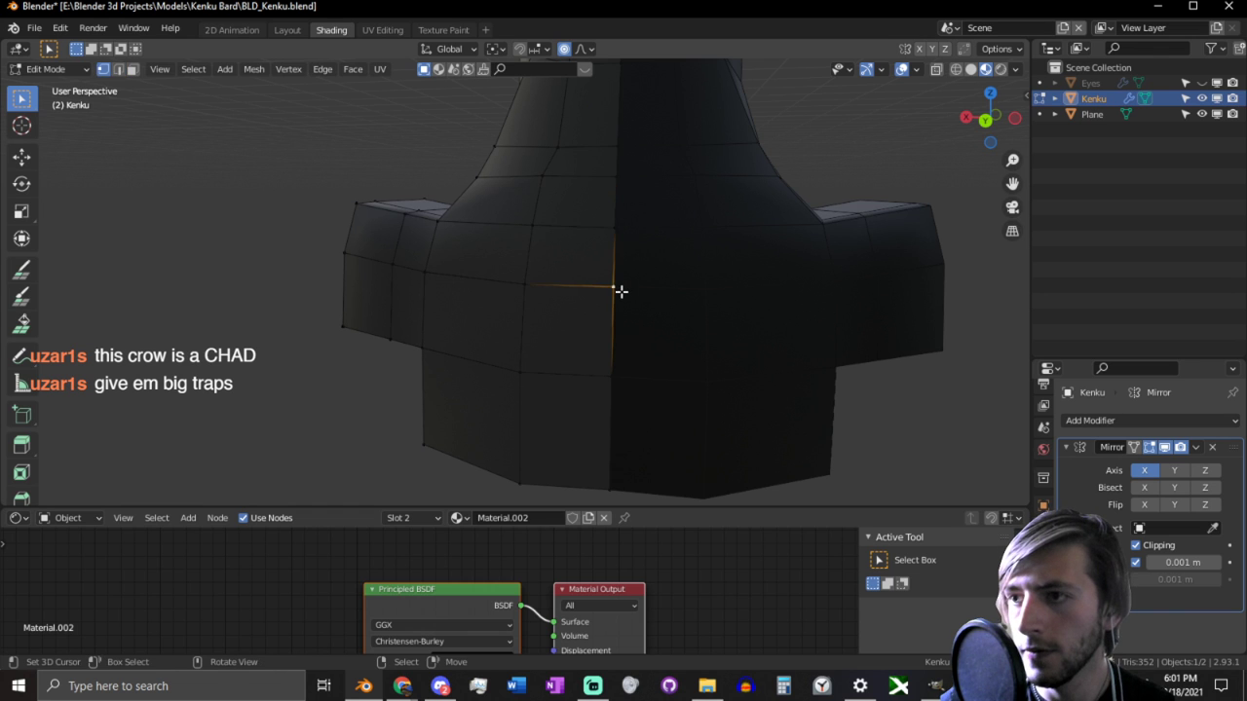
{"action": "key", "text": "g"}
{"action": "key", "text": "x"}
{"action": "left_click", "coordinate": [652, 360]}
{"action": "key", "text": "alt+a"}
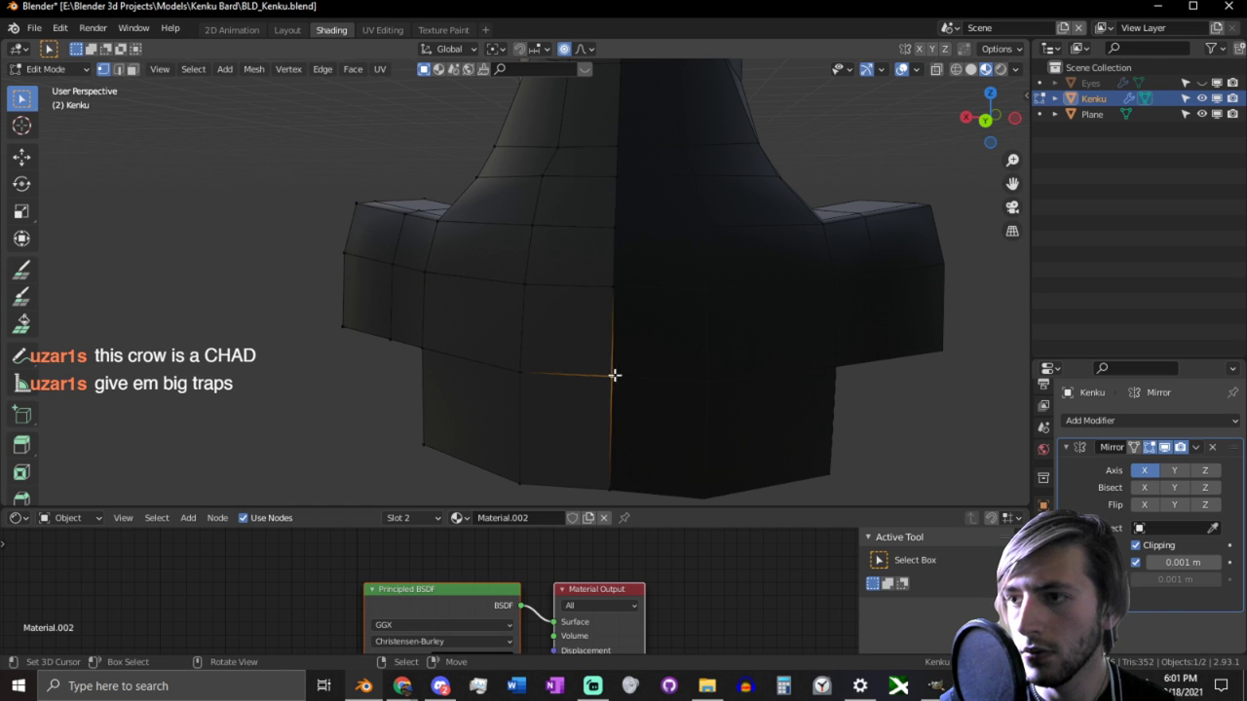
{"action": "key", "text": "g"}
{"action": "key", "text": "x"}
{"action": "left_click", "coordinate": [782, 403]}
Step: Select the torso and neck centre-line edges and move them along the X axis to the mirror plane
{"action": "key", "text": "2"}
{"action": "left_click", "coordinate": [618, 114], "text": "ctrl"}
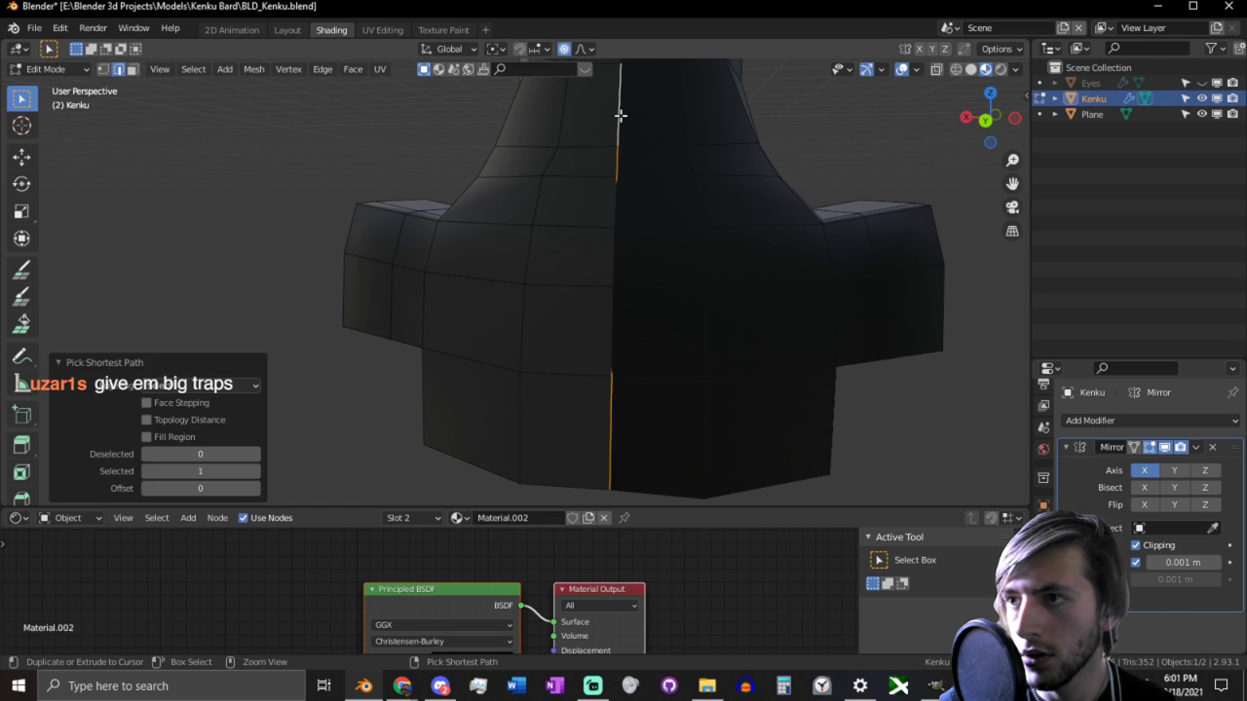
{"action": "key", "text": "g"}
{"action": "key", "text": "x"}
{"action": "left_click", "coordinate": [602, 231]}
Step: Delete the thin sliver face inside the torso along the centre seam
{"action": "middle_click", "coordinate": [602, 231], "text": "alt"}
{"action": "middle_click_drag", "start_coordinate": [602, 231], "coordinate": [779, 282]}
{"action": "scroll", "coordinate": [605, 293], "scroll_direction": "up", "scroll_amount": 4}
{"action": "middle_click_drag", "start_coordinate": [605, 292], "coordinate": [785, 228]}
{"action": "scroll", "coordinate": [650, 260], "scroll_direction": "up", "scroll_amount": 3}
{"action": "key", "text": "3"}
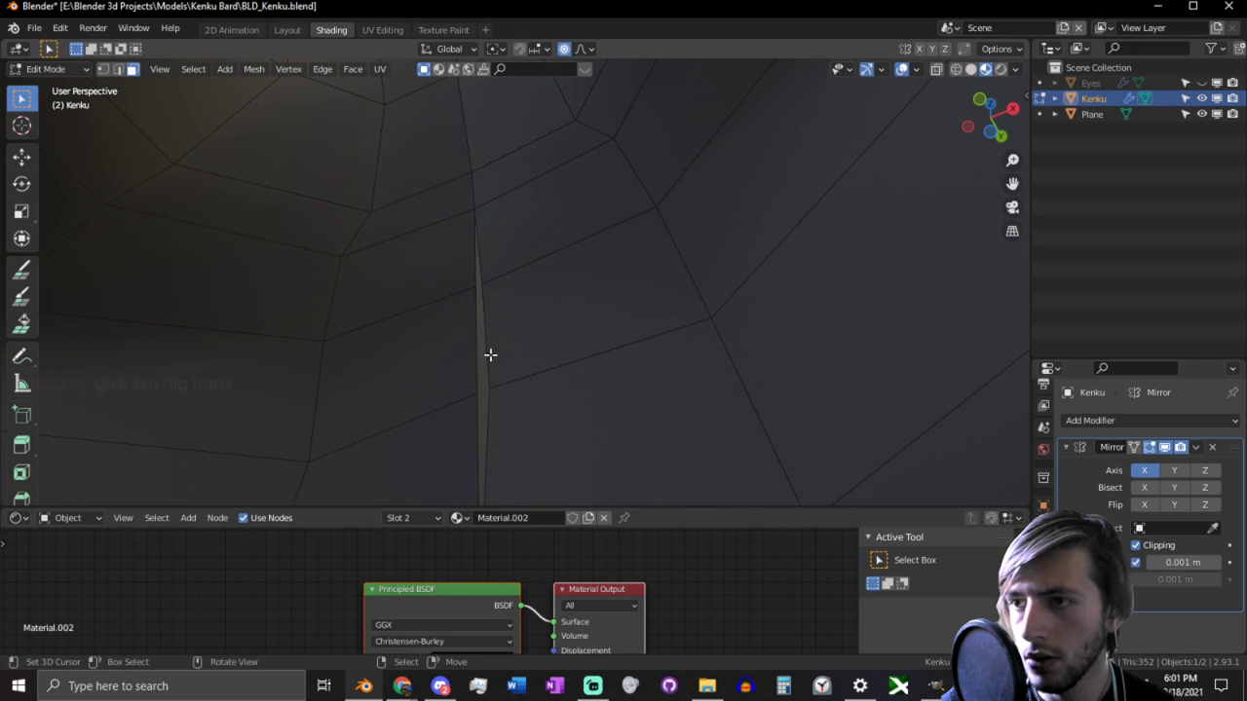
{"action": "left_click", "coordinate": [484, 359]}
{"action": "key", "text": "x"}
{"action": "left_click", "coordinate": [462, 386]}
{"action": "scroll", "coordinate": [462, 387], "scroll_direction": "down", "scroll_amount": 8}
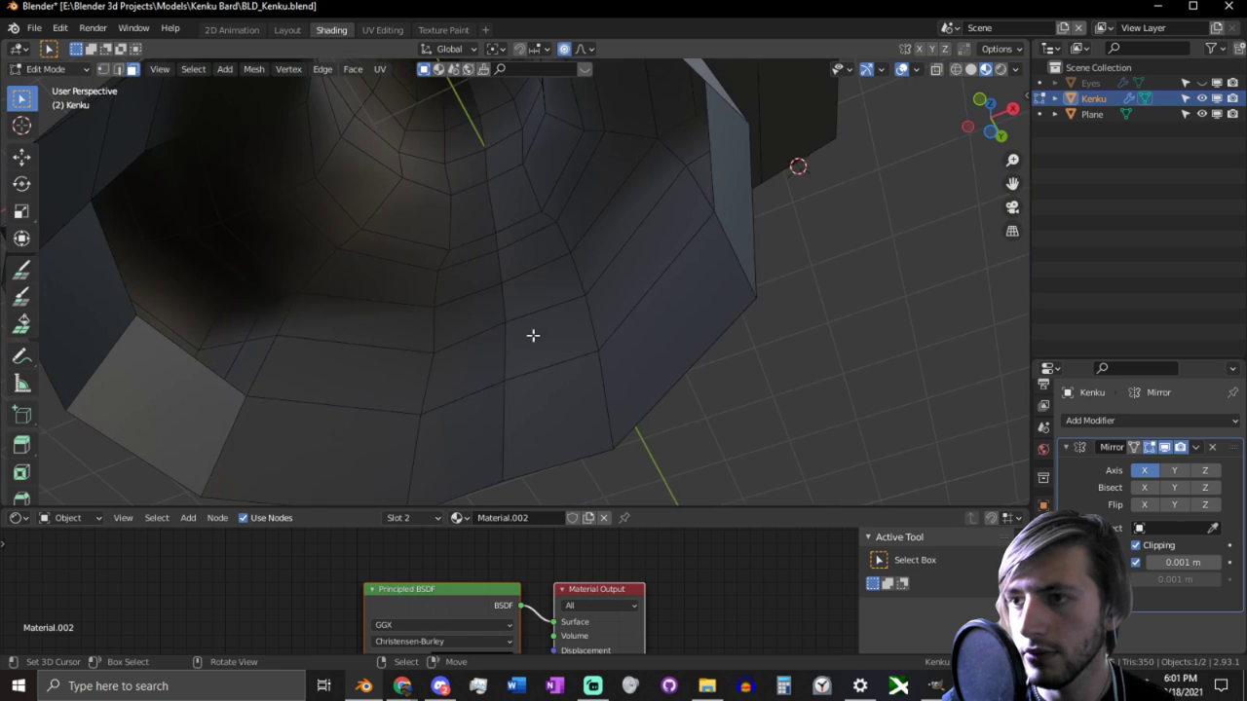
Step: Select the entire Kenku mesh and correct its face normals, checking the shading outside Edit Mode
{"action": "middle_click_drag", "start_coordinate": [551, 279], "coordinate": [584, 223]}
{"action": "key", "text": "a"}
{"action": "key", "text": "q"}
{"action": "left_click", "coordinate": [500, 395]}
{"action": "key", "text": "Tab"}
{"action": "scroll", "coordinate": [511, 410], "scroll_direction": "up", "scroll_amount": 3}
{"action": "key", "text": "Tab"}
{"action": "key", "text": "alt+n"}
{"action": "left_click", "coordinate": [541, 274]}
{"action": "key", "text": "Tab"}
{"action": "scroll", "coordinate": [520, 387], "scroll_direction": "up", "scroll_amount": 2}
{"action": "scroll", "coordinate": [503, 331], "scroll_direction": "up", "scroll_amount": 2}
{"action": "key", "text": "Tab"}
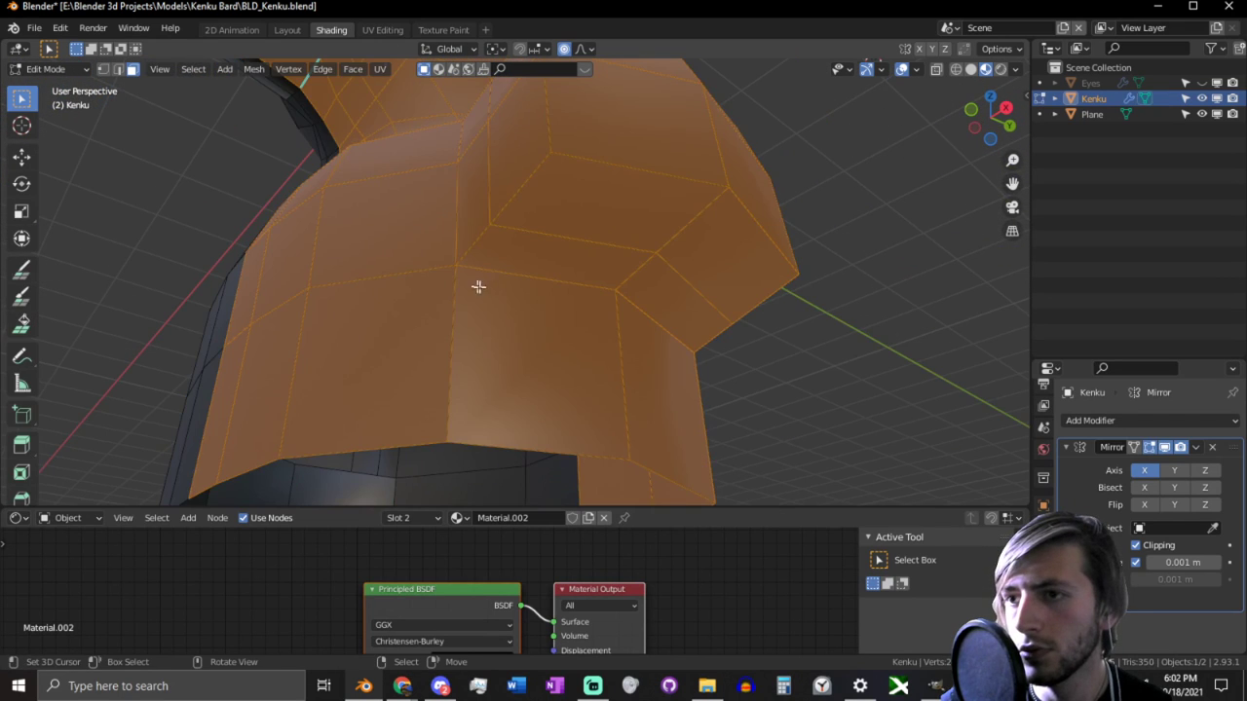
Step: Add a single centred loop cut around the base of the shoulder stub
{"action": "left_click", "coordinate": [532, 271]}
{"action": "key", "text": "ctrl+r"}
{"action": "left_click", "coordinate": [487, 220]}
{"action": "right_click", "coordinate": [502, 216]}
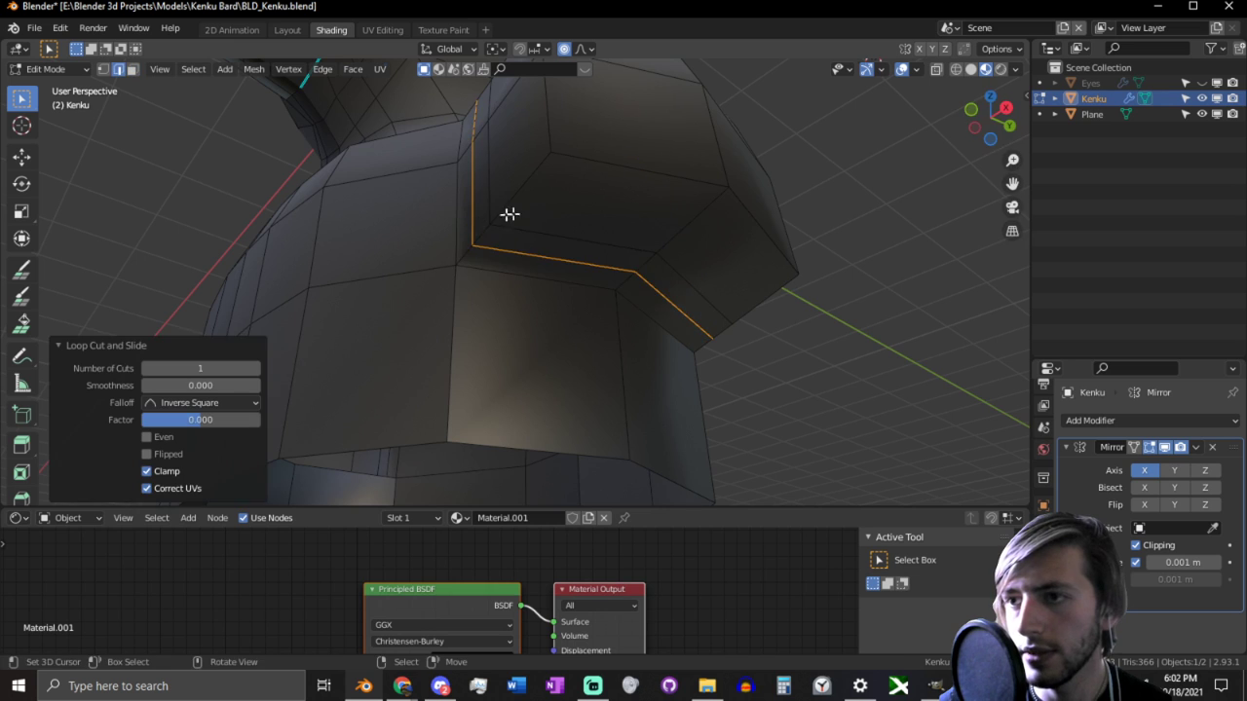
Step: In Sculpt Mode, smooth the base and underside of the shoulder stub with the Smooth brush at a 62 px radius
{"action": "middle_click_drag", "start_coordinate": [510, 215], "coordinate": [301, 111]}
{"action": "left_click", "coordinate": [43, 70]}
{"action": "left_click", "coordinate": [59, 123]}
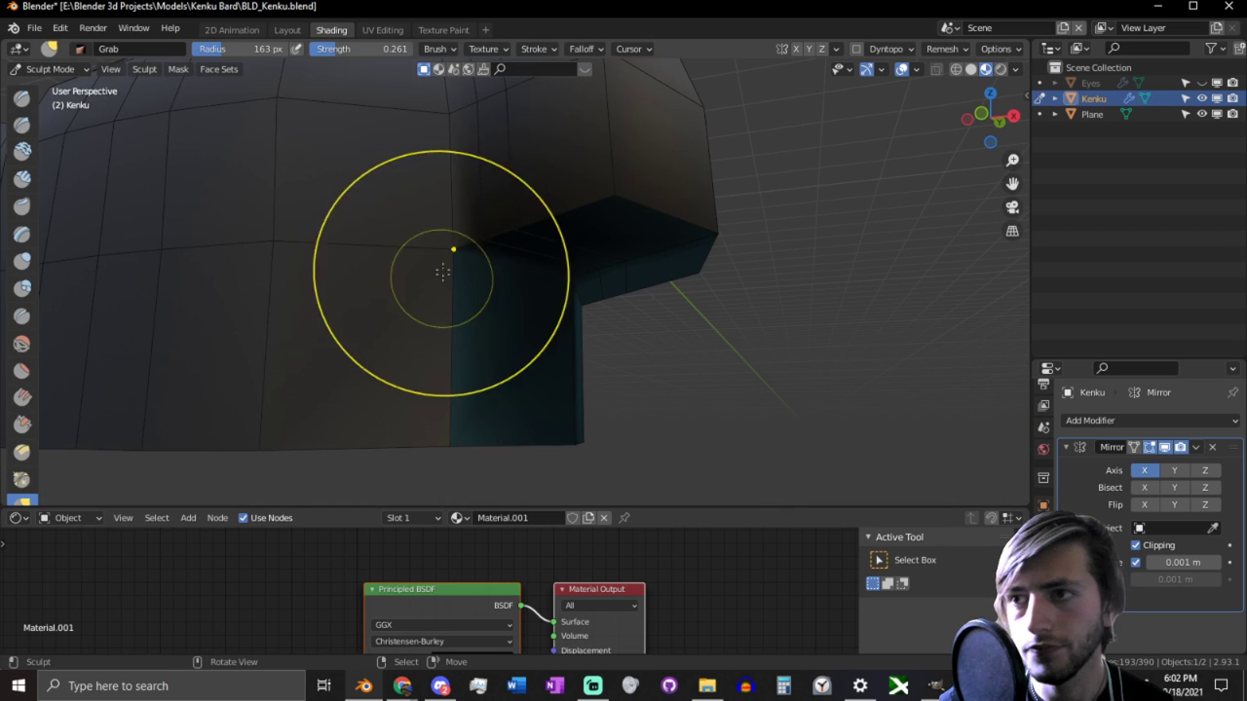
{"action": "key", "text": "shift+s"}
{"action": "left_click_drag", "start_coordinate": [422, 242], "coordinate": [453, 234]}
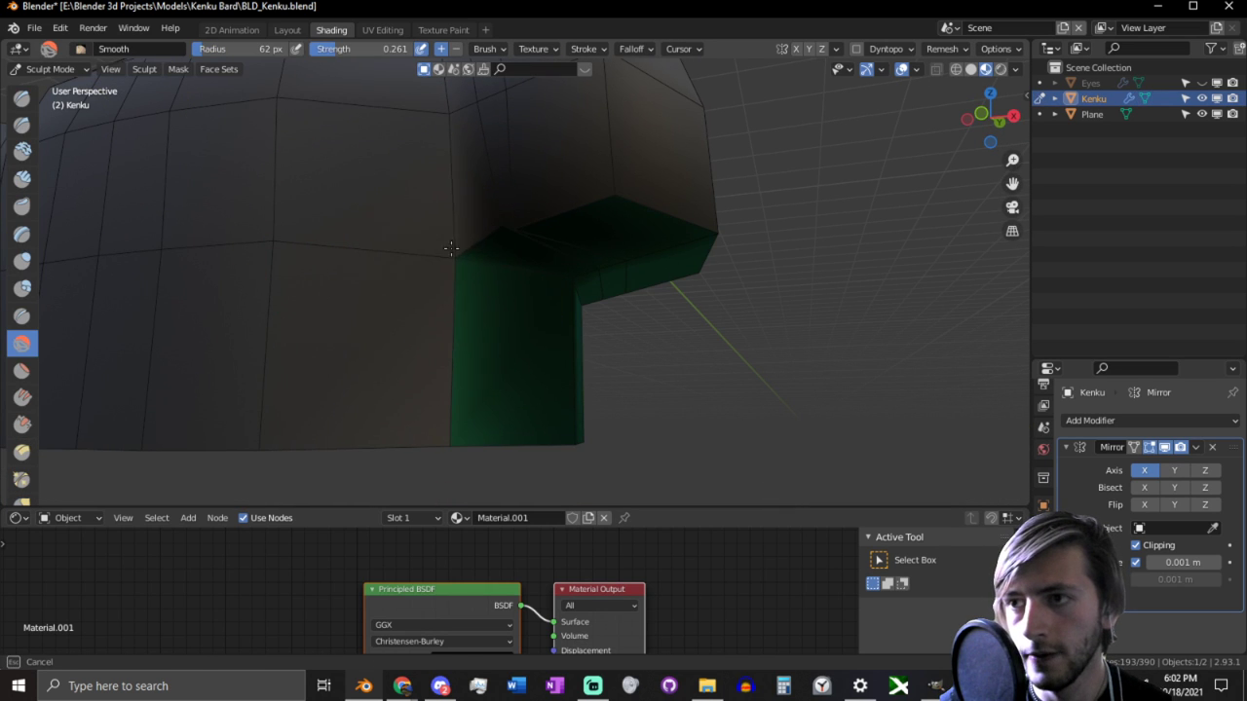
{"action": "key", "text": "Escape"}
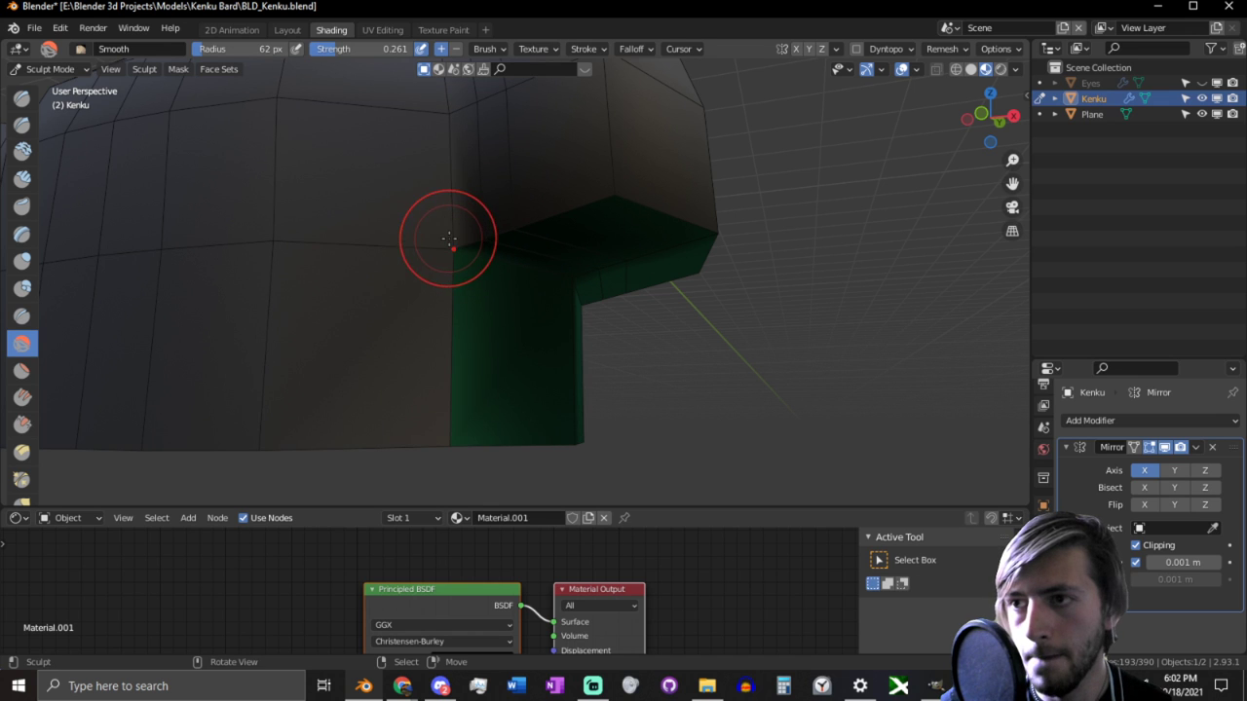
{"action": "key", "text": "b"}
{"action": "middle_click_drag", "start_coordinate": [443, 258], "coordinate": [415, 239]}
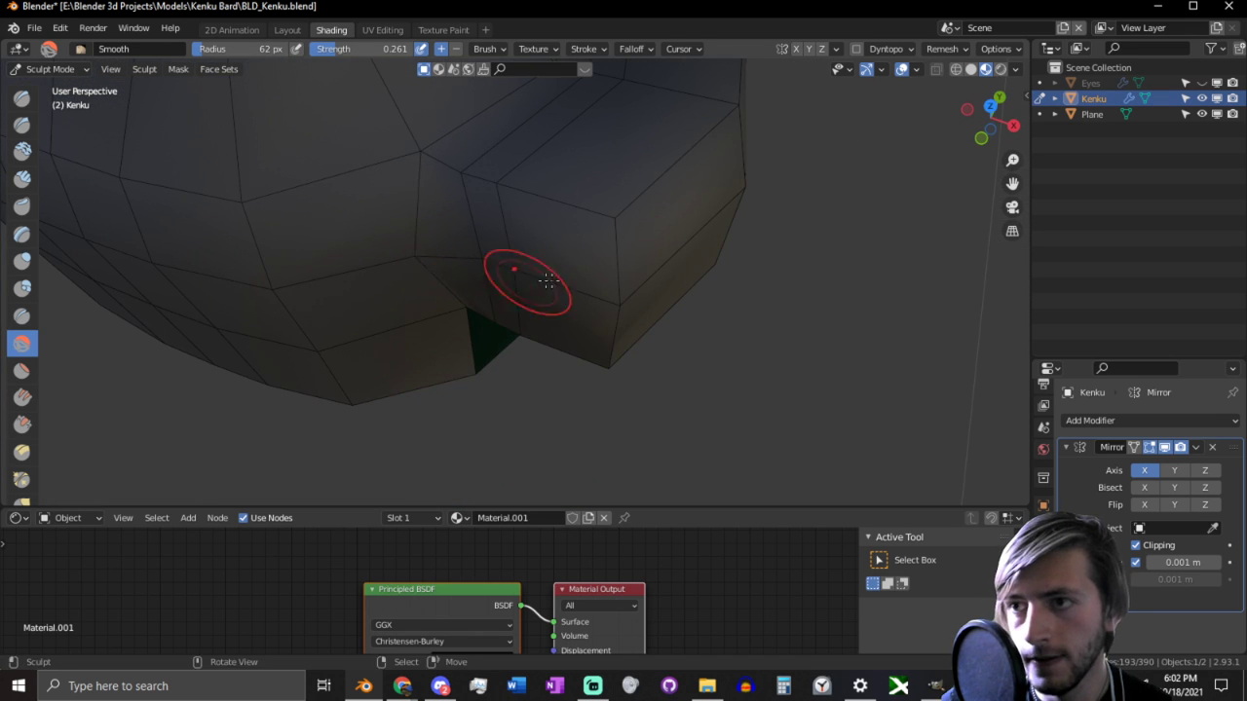
{"action": "mouse_move", "coordinate": [548, 281]}
{"action": "middle_mouse_down"}
{"action": "mouse_move", "coordinate": [639, 282]}
{"action": "mouse_move", "coordinate": [587, 202]}
{"action": "mouse_move", "coordinate": [662, 230]}
{"action": "mouse_move", "coordinate": [643, 259]}
{"action": "middle_mouse_up"}
{"action": "mouse_move", "coordinate": [726, 255]}
{"action": "middle_mouse_down"}
{"action": "mouse_move", "coordinate": [653, 214]}
{"action": "mouse_move", "coordinate": [641, 244]}
{"action": "middle_mouse_up"}
{"action": "mouse_move", "coordinate": [471, 241]}
{"action": "middle_mouse_down"}
{"action": "mouse_move", "coordinate": [536, 264]}
{"action": "mouse_move", "coordinate": [594, 322]}
{"action": "middle_mouse_up"}
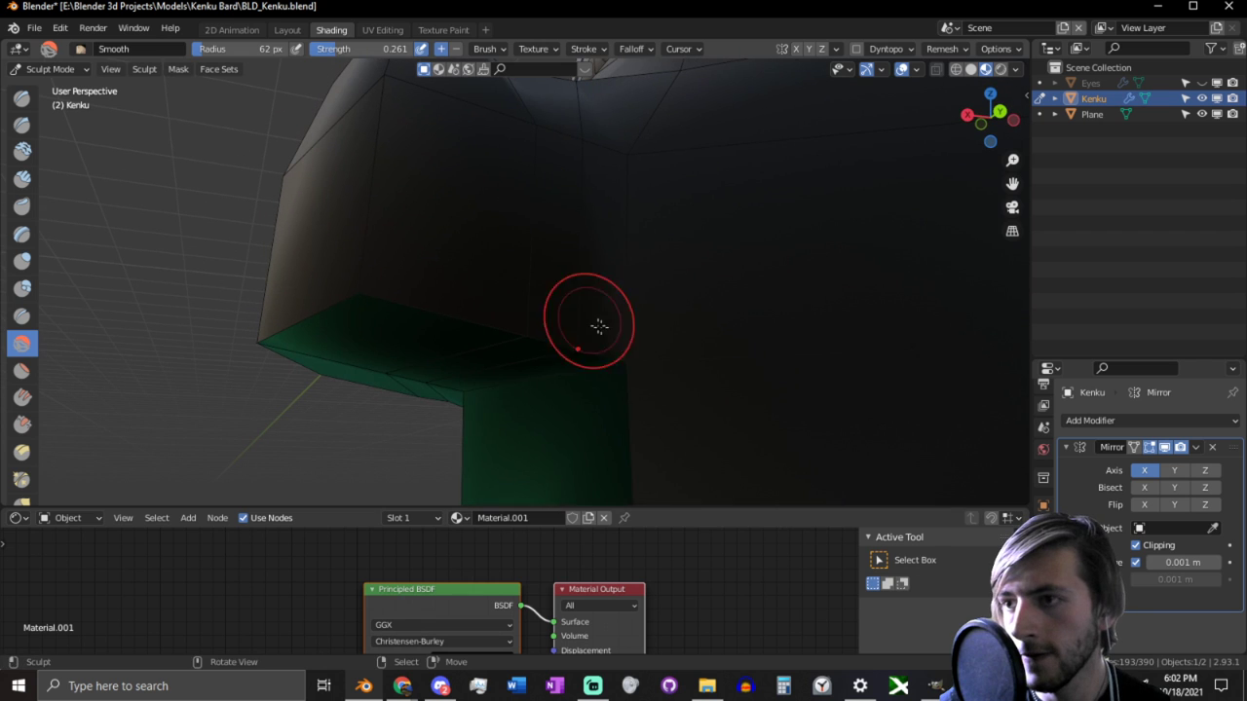
{"action": "mouse_move", "coordinate": [347, 279]}
{"action": "middle_mouse_down"}
{"action": "mouse_move", "coordinate": [618, 320]}
{"action": "mouse_move", "coordinate": [473, 370]}
{"action": "mouse_move", "coordinate": [526, 391]}
{"action": "middle_mouse_up"}
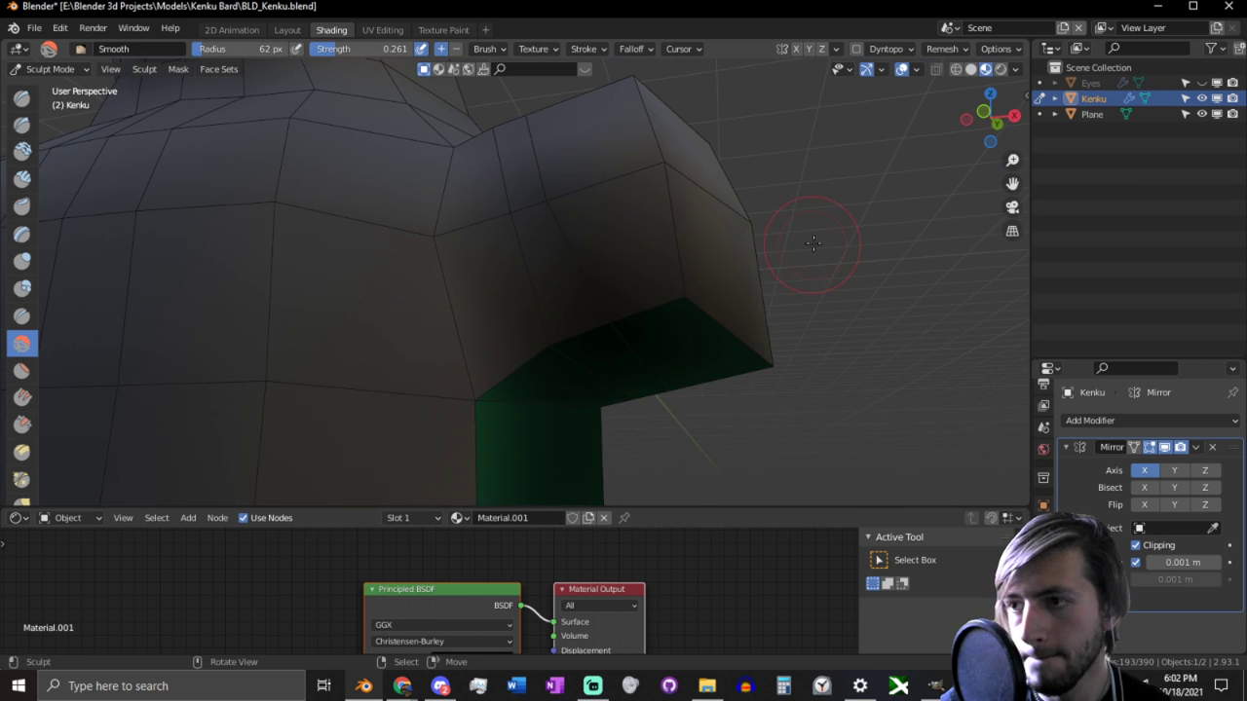
{"action": "middle_click_drag", "start_coordinate": [807, 237], "coordinate": [831, 346]}
{"action": "mouse_move", "coordinate": [483, 224]}
{"action": "middle_mouse_down"}
{"action": "mouse_move", "coordinate": [896, 259]}
{"action": "mouse_move", "coordinate": [760, 233]}
{"action": "mouse_move", "coordinate": [679, 240]}
{"action": "mouse_move", "coordinate": [584, 320]}
{"action": "middle_mouse_up"}
Step: In Edit Mode, delete the faces capping the outer end of the shoulder stub to open the arm hole
{"action": "key", "text": "Tab"}
{"action": "key", "text": "3"}
{"action": "left_click", "coordinate": [579, 339]}
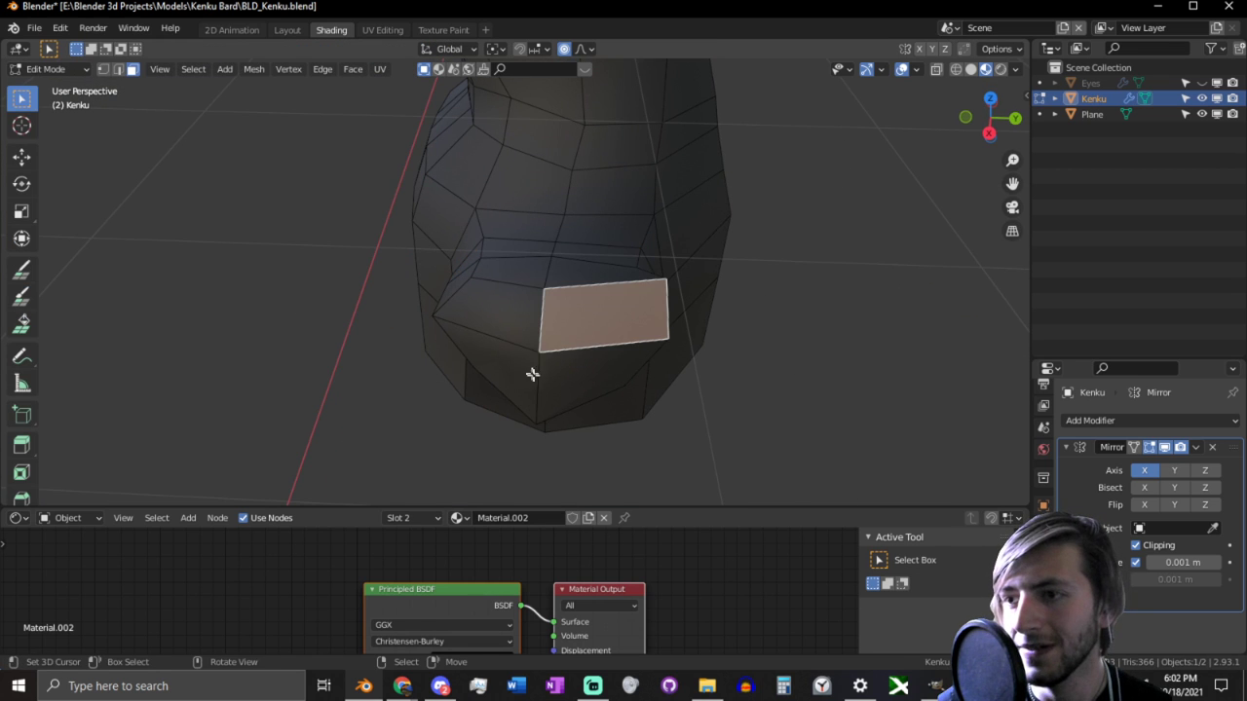
{"action": "left_click", "coordinate": [534, 374], "text": "ctrl+shift"}
{"action": "key", "text": "x"}
{"action": "left_click", "coordinate": [532, 376]}
{"action": "middle_click_drag", "start_coordinate": [532, 376], "coordinate": [566, 226]}
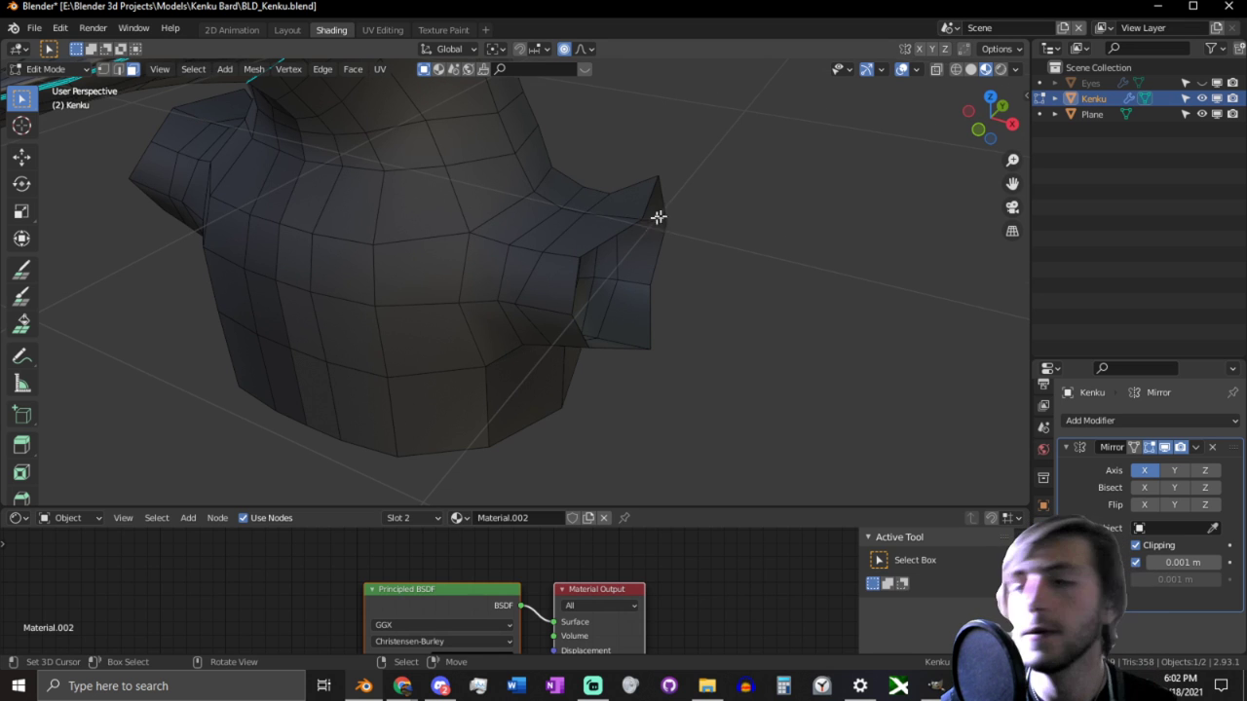
Step: In Sculpt Mode, reshape the open shoulder stub using the Grab brush with a 185 px radius
{"action": "scroll", "coordinate": [662, 220], "scroll_direction": "up", "scroll_amount": 3}
{"action": "middle_click_drag", "start_coordinate": [658, 217], "coordinate": [590, 325]}
{"action": "key", "text": "Tab"}
{"action": "key", "text": "f"}
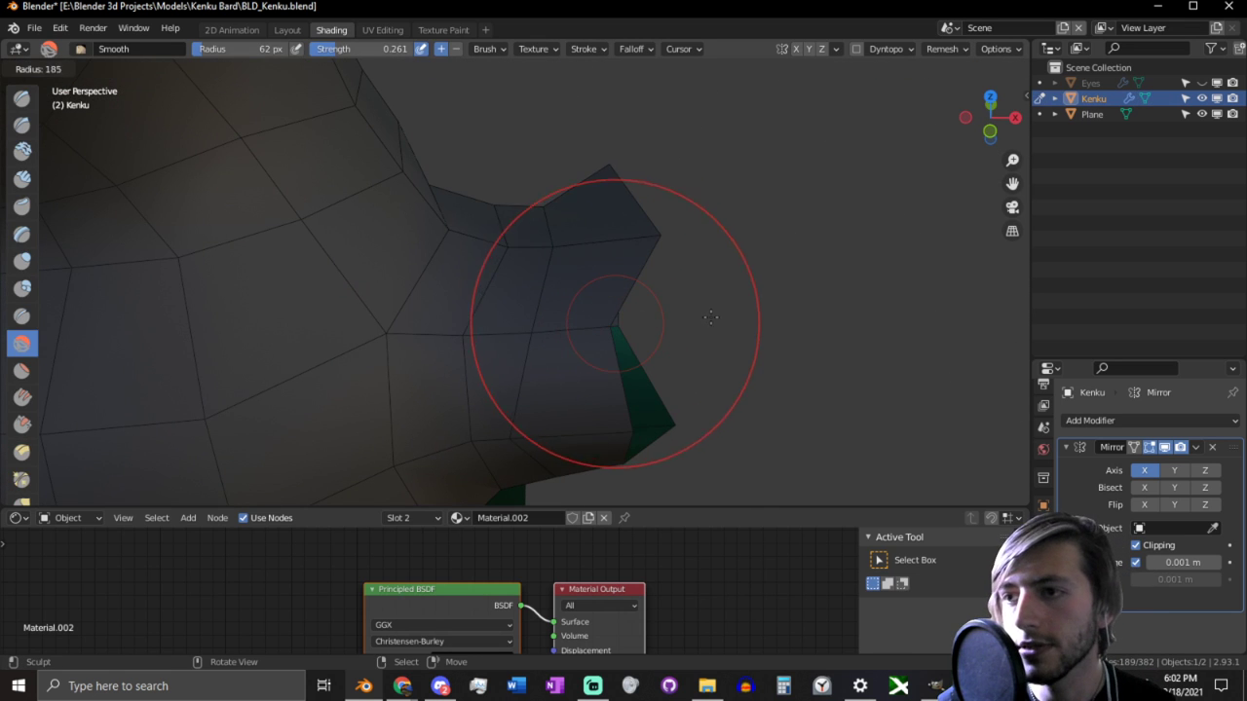
{"action": "left_click", "coordinate": [711, 316]}
{"action": "key", "text": "g"}
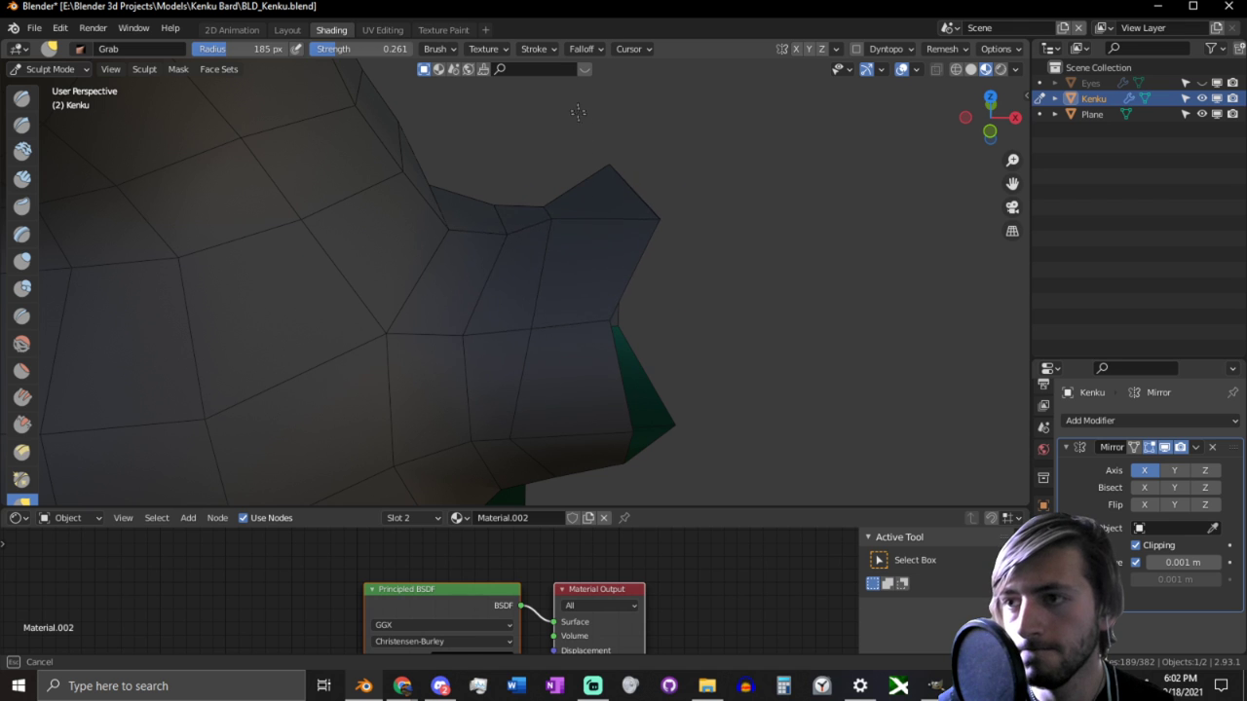
{"action": "middle_click_drag", "start_coordinate": [590, 264], "coordinate": [508, 232]}
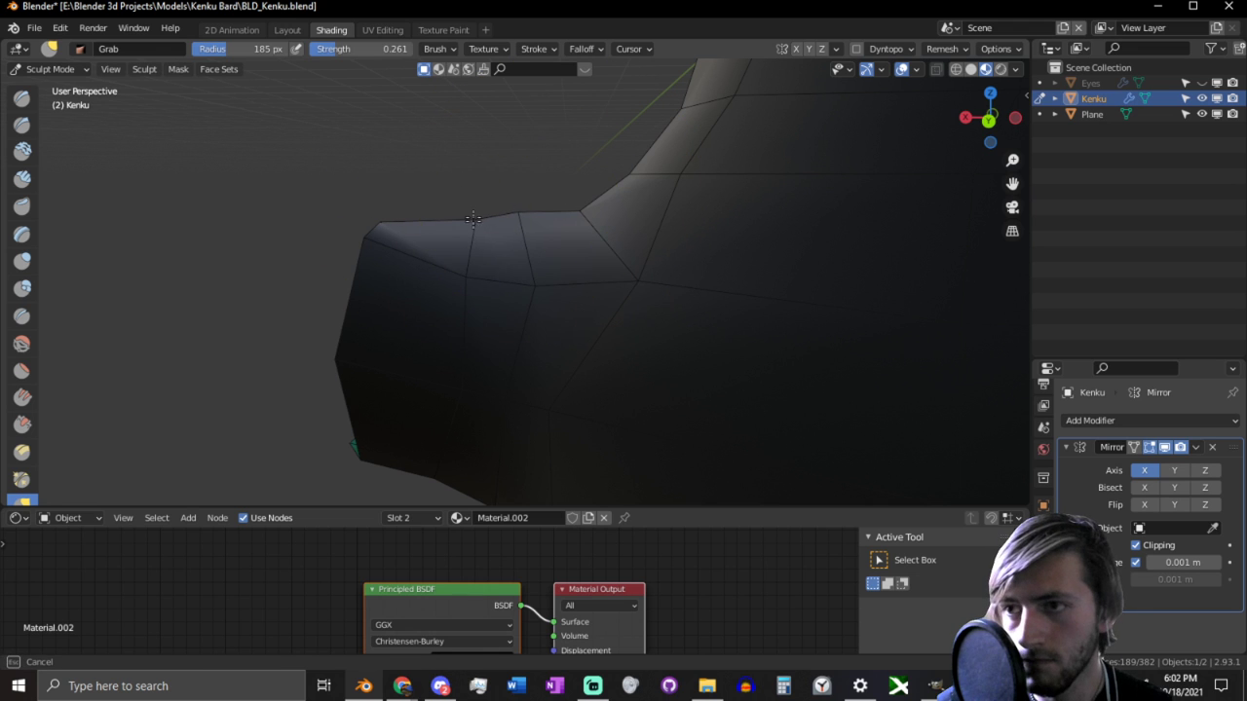
{"action": "mouse_move", "coordinate": [393, 180]}
{"action": "middle_mouse_down"}
{"action": "mouse_move", "coordinate": [542, 259]}
{"action": "mouse_move", "coordinate": [612, 214]}
{"action": "mouse_move", "coordinate": [602, 214]}
{"action": "middle_mouse_up"}
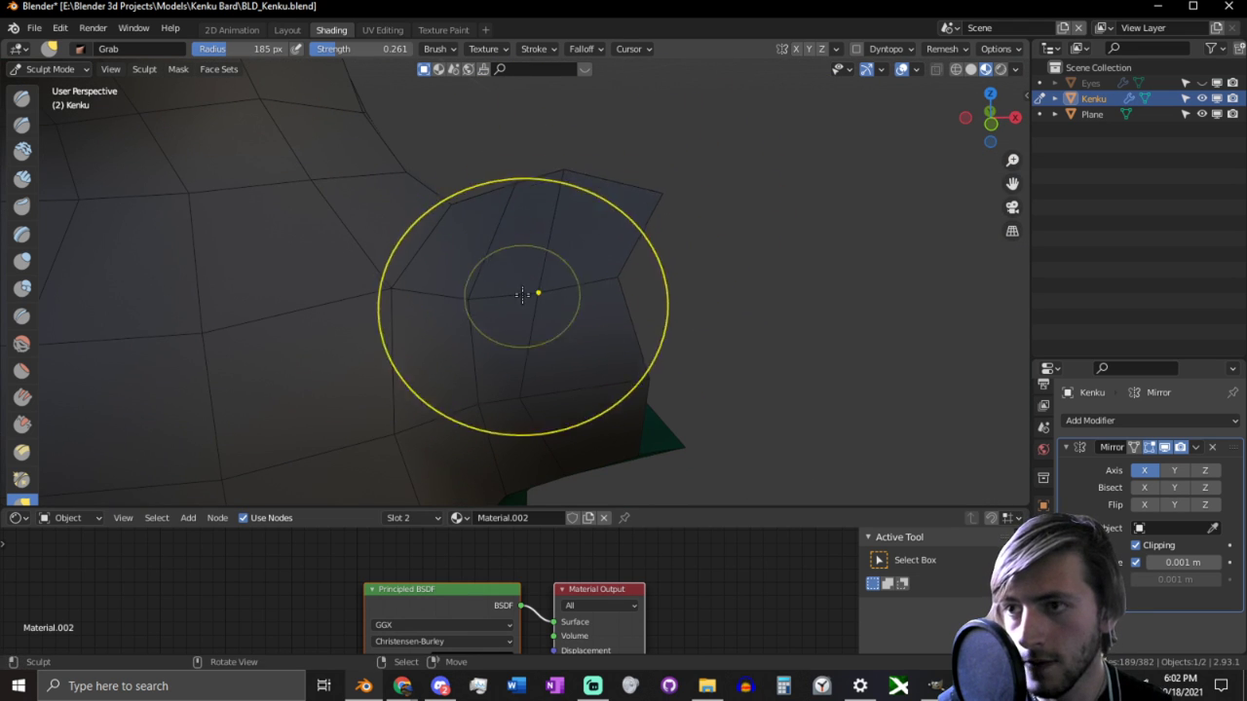
{"action": "mouse_move", "coordinate": [522, 294]}
{"action": "middle_mouse_down"}
{"action": "mouse_move", "coordinate": [333, 244]}
{"action": "mouse_move", "coordinate": [584, 337]}
{"action": "mouse_move", "coordinate": [654, 284]}
{"action": "middle_mouse_up"}
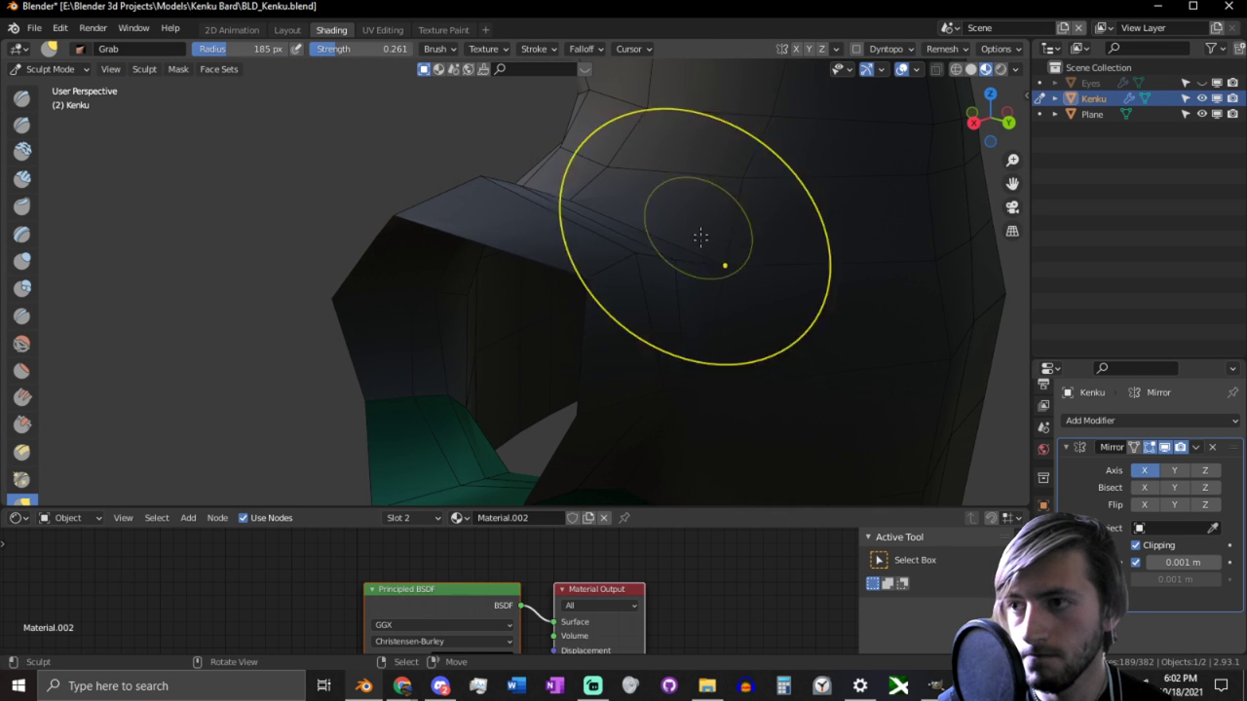
Step: Enlarge the Grab brush radius to 331 px and adjust the shape of the shoulder and torso side
{"action": "middle_click_drag", "start_coordinate": [700, 238], "coordinate": [720, 337]}
{"action": "key", "text": "f"}
{"action": "left_click", "coordinate": [838, 373]}
{"action": "middle_click_drag", "start_coordinate": [838, 373], "coordinate": [777, 435]}
{"action": "scroll", "coordinate": [750, 399], "scroll_direction": "down", "scroll_amount": 3}
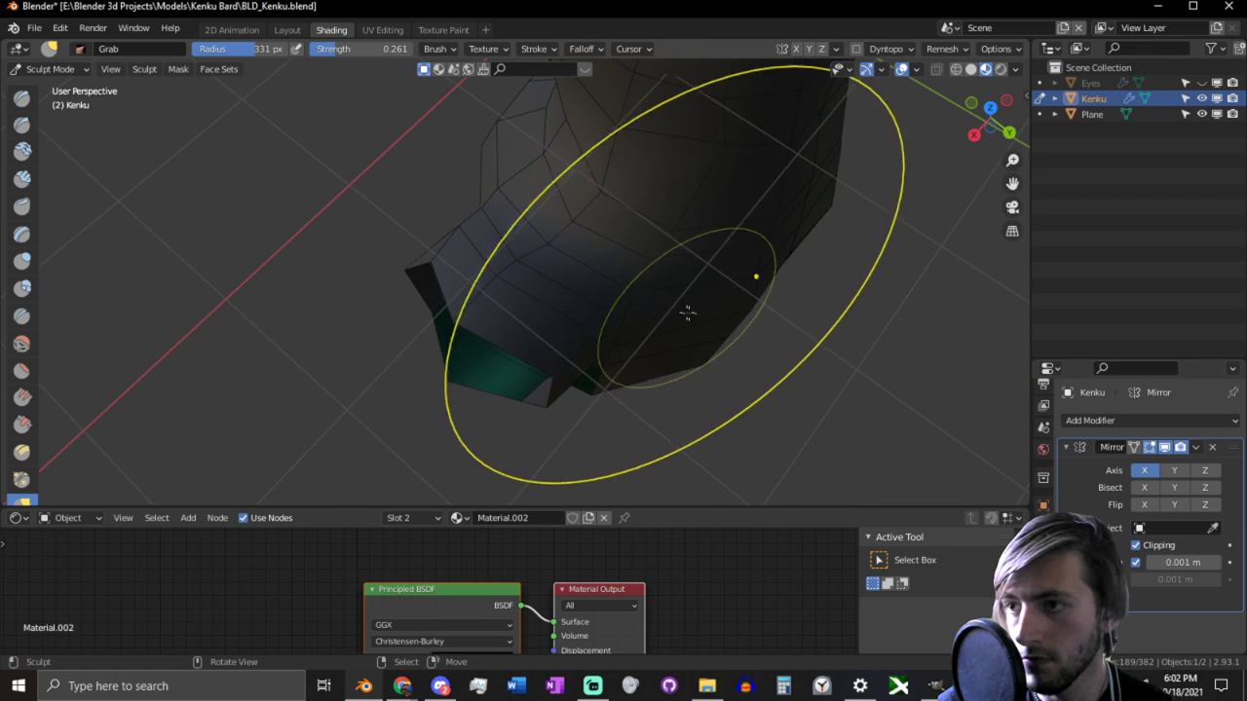
{"action": "mouse_move", "coordinate": [686, 312]}
{"action": "middle_mouse_down"}
{"action": "mouse_move", "coordinate": [676, 364]}
{"action": "mouse_move", "coordinate": [532, 268]}
{"action": "mouse_move", "coordinate": [613, 331]}
{"action": "mouse_move", "coordinate": [718, 282]}
{"action": "mouse_move", "coordinate": [751, 285]}
{"action": "middle_mouse_up"}
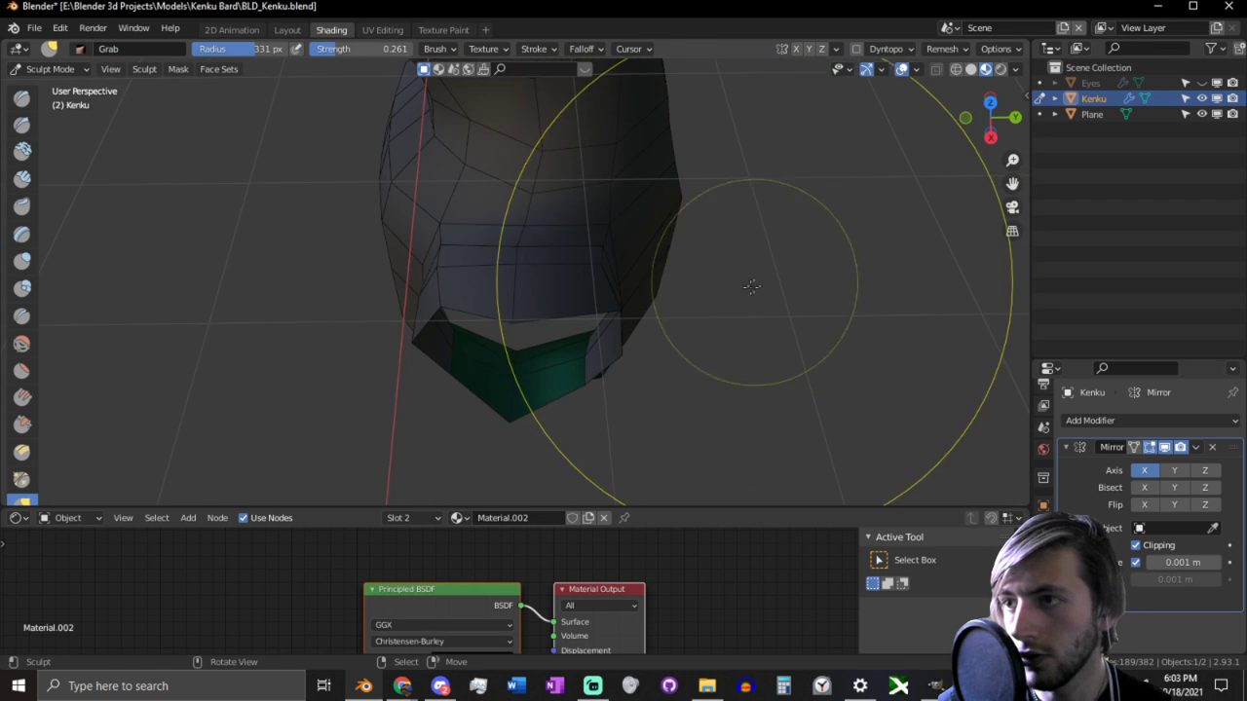
Step: Set the Grab brush radius to 291 px and show the model in solid viewport shading
{"action": "key", "text": "f"}
{"action": "left_click", "coordinate": [720, 275]}
{"action": "mouse_move", "coordinate": [703, 209]}
{"action": "middle_mouse_down"}
{"action": "mouse_move", "coordinate": [579, 250]}
{"action": "mouse_move", "coordinate": [627, 159]}
{"action": "mouse_move", "coordinate": [708, 159]}
{"action": "middle_mouse_up"}
{"action": "left_click", "coordinate": [970, 69]}
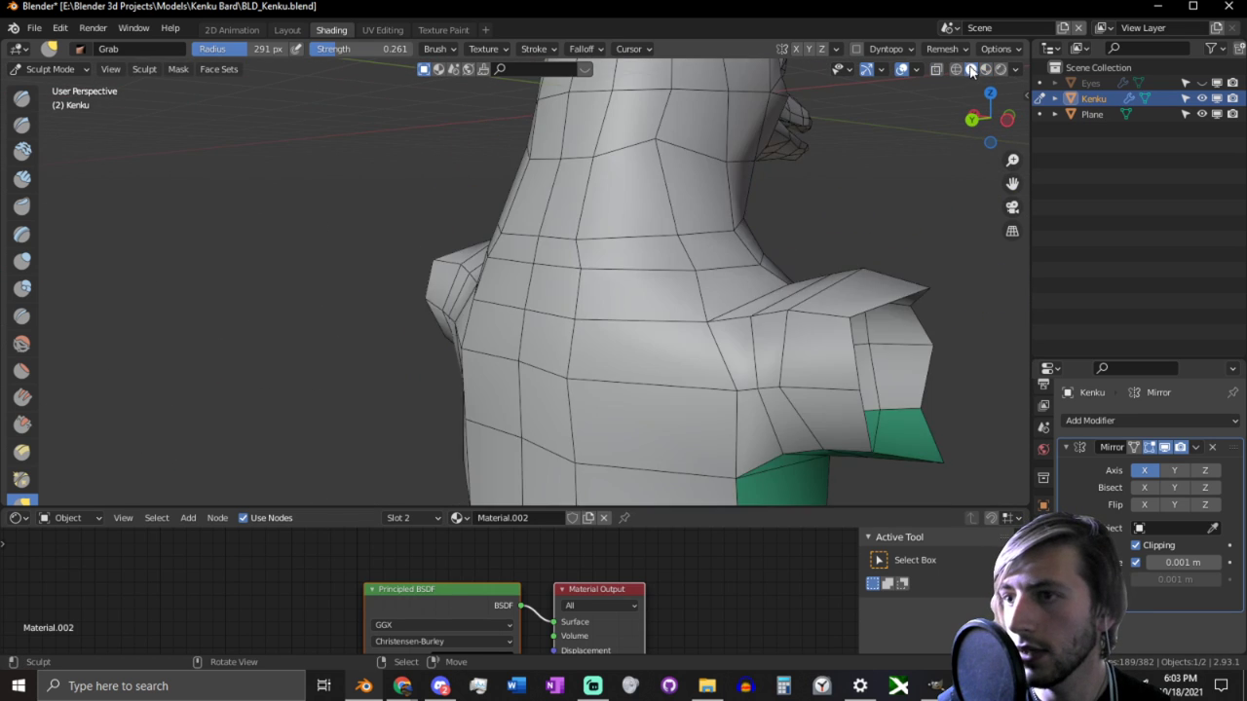
{"action": "mouse_move", "coordinate": [663, 293]}
{"action": "middle_mouse_down"}
{"action": "mouse_move", "coordinate": [740, 302]}
{"action": "mouse_move", "coordinate": [706, 326]}
{"action": "mouse_move", "coordinate": [587, 357]}
{"action": "mouse_move", "coordinate": [651, 301]}
{"action": "mouse_move", "coordinate": [746, 364]}
{"action": "mouse_move", "coordinate": [662, 356]}
{"action": "middle_mouse_up"}
{"action": "middle_click_drag", "start_coordinate": [690, 356], "coordinate": [512, 225]}
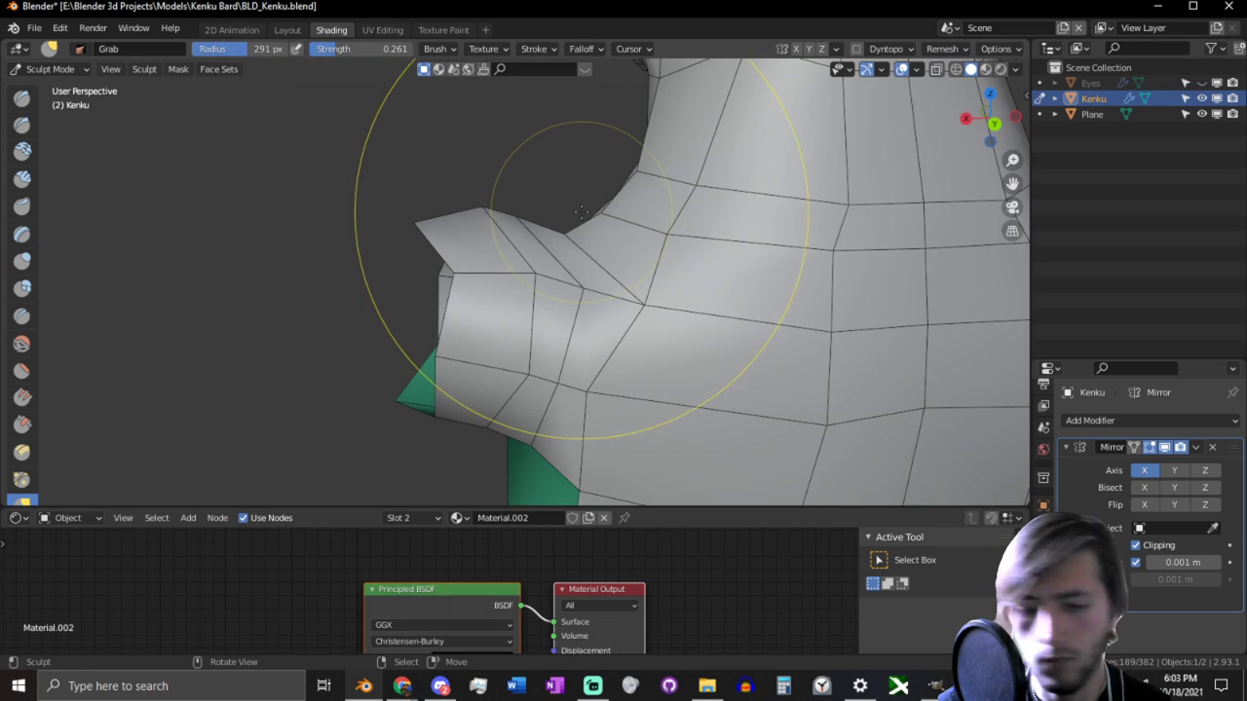
Step: Build up the shoulder with the Draw brush at a 227 px radius, setting its strength to 0.485
{"action": "left_click", "coordinate": [22, 98]}
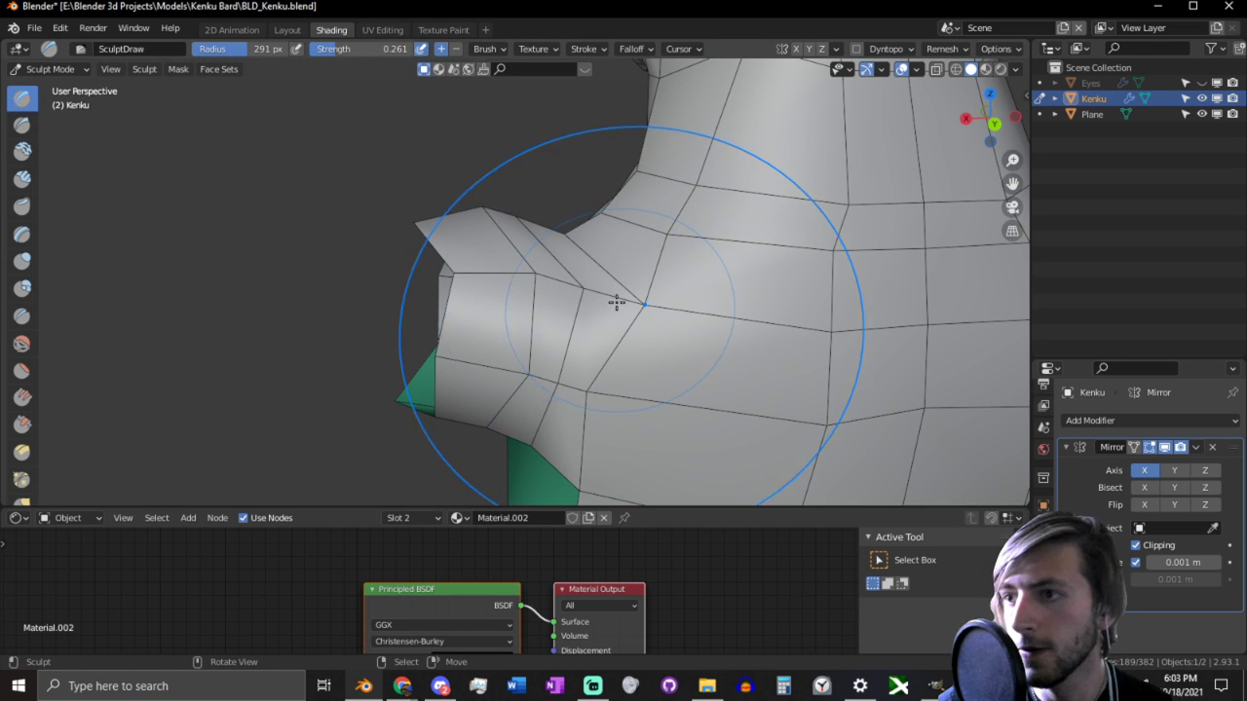
{"action": "key", "text": "shift+f"}
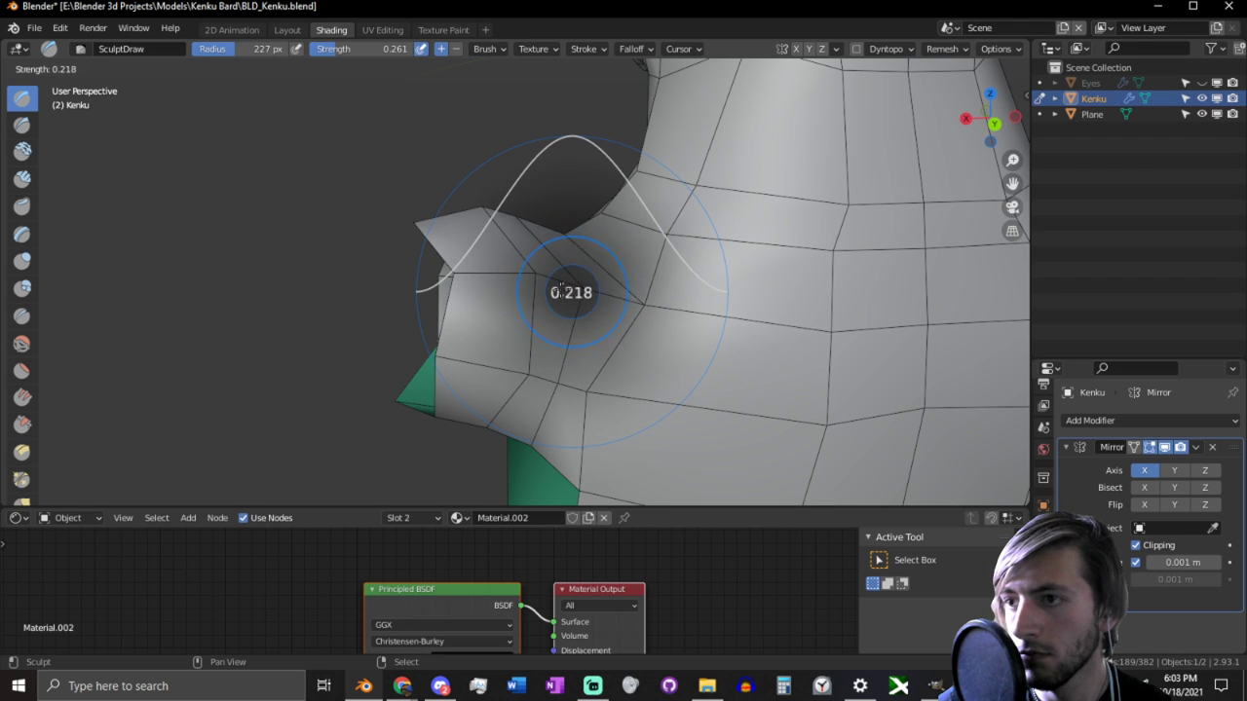
{"action": "left_click", "coordinate": [563, 289]}
{"action": "key", "text": "shift+f"}
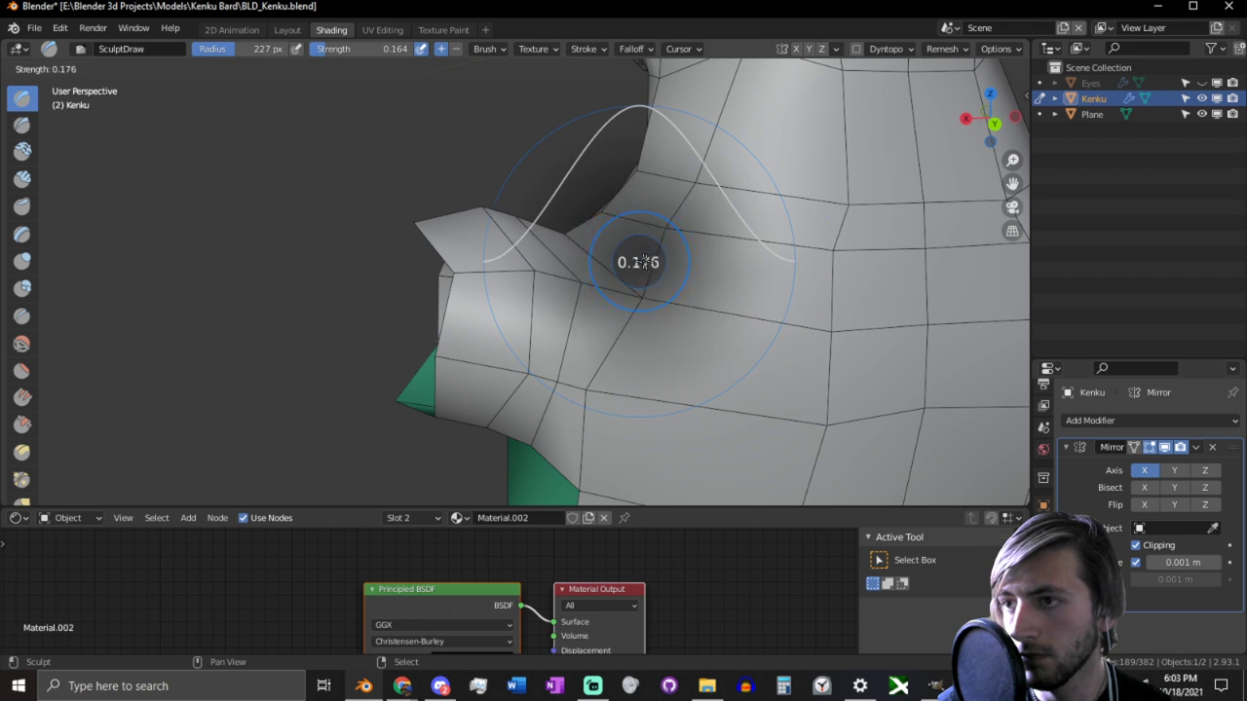
{"action": "left_click", "coordinate": [679, 259]}
{"action": "middle_click_drag", "start_coordinate": [658, 285], "coordinate": [640, 245]}
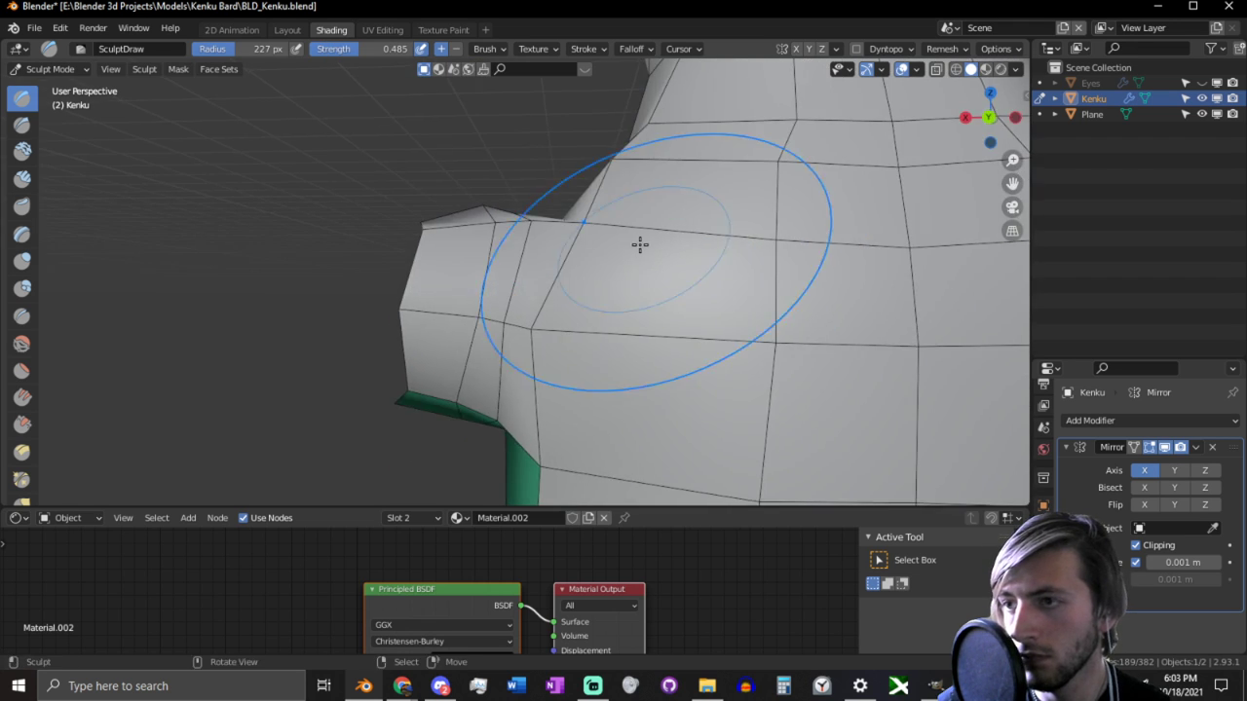
{"action": "middle_click_drag", "start_coordinate": [587, 208], "coordinate": [634, 301]}
Step: Smooth the shoulder surface near the neck with the Smooth brush at a 151 px radius
{"action": "key", "text": "shift+s"}
{"action": "key", "text": "f"}
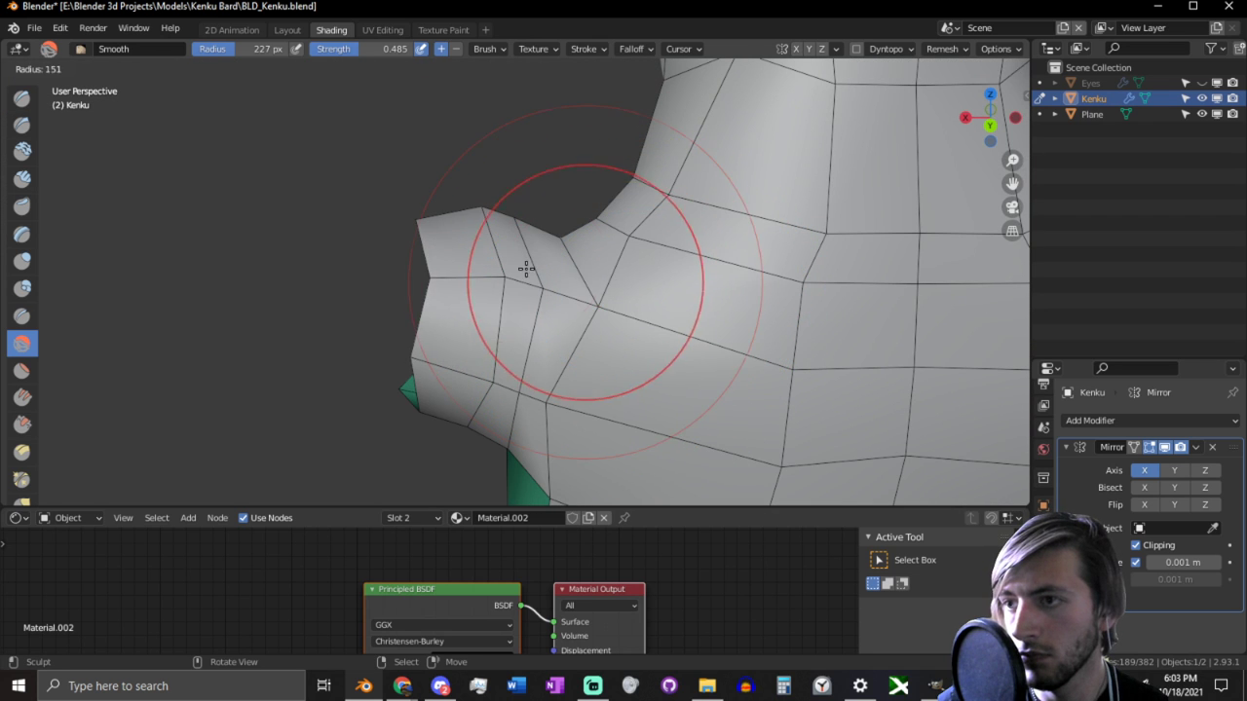
{"action": "left_click", "coordinate": [526, 270]}
{"action": "left_click_drag", "start_coordinate": [567, 281], "coordinate": [623, 292]}
{"action": "mouse_move", "coordinate": [629, 295]}
{"action": "middle_mouse_down"}
{"action": "mouse_move", "coordinate": [639, 284]}
{"action": "mouse_move", "coordinate": [807, 305]}
{"action": "mouse_move", "coordinate": [692, 370]}
{"action": "middle_mouse_up"}
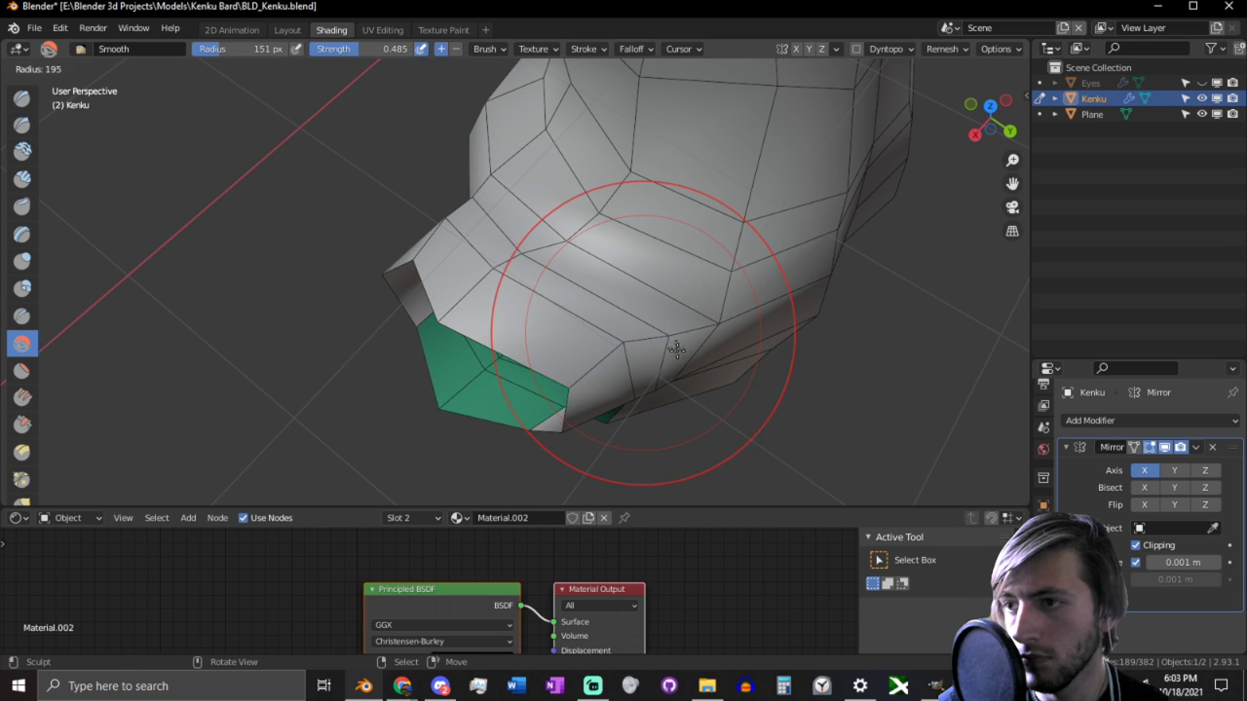
Step: Reshape the top of the shoulder stub with the Grab brush at a 193 px radius
{"action": "key", "text": "g"}
{"action": "mouse_move", "coordinate": [613, 428]}
{"action": "middle_mouse_down"}
{"action": "mouse_move", "coordinate": [645, 345]}
{"action": "mouse_move", "coordinate": [576, 264]}
{"action": "middle_mouse_up"}
{"action": "mouse_move", "coordinate": [629, 333]}
{"action": "middle_mouse_down"}
{"action": "mouse_move", "coordinate": [607, 256]}
{"action": "mouse_move", "coordinate": [576, 220]}
{"action": "mouse_move", "coordinate": [549, 225]}
{"action": "middle_mouse_up"}
{"action": "left_click_drag", "start_coordinate": [498, 201], "coordinate": [473, 225]}
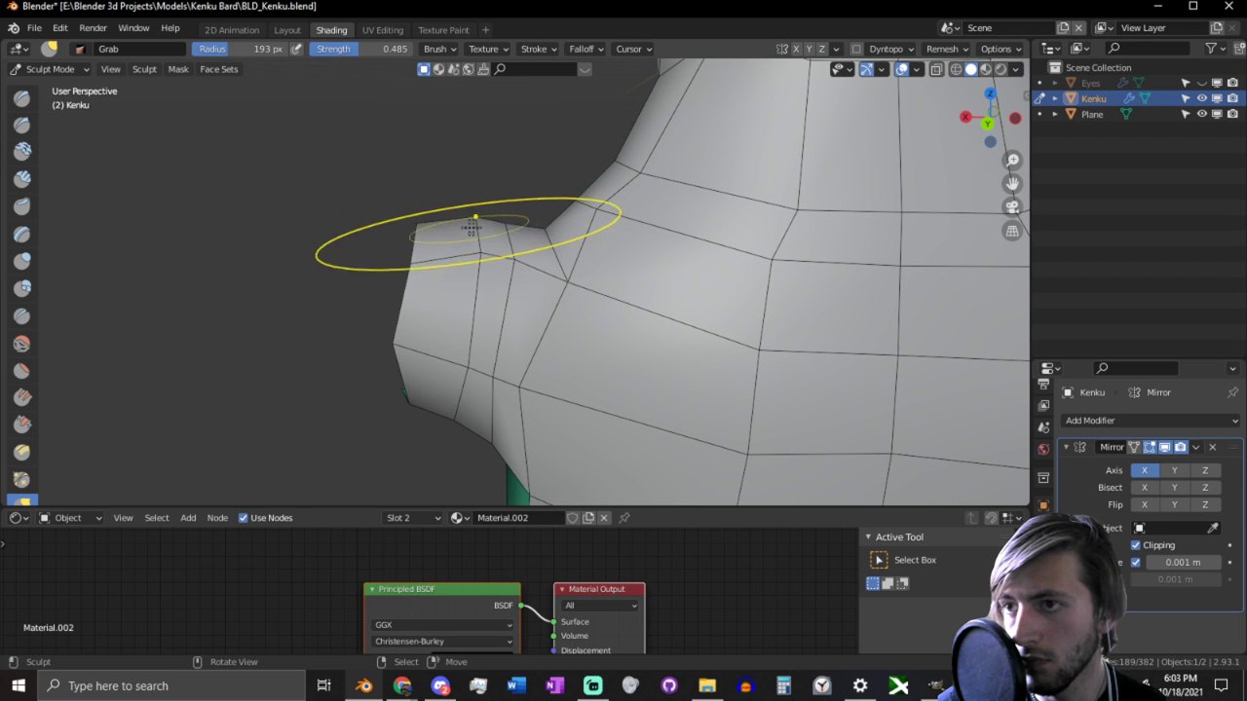
Step: In Edit Mode, raise the vertex between shoulder and neck about 0.14 m with smooth proportional editing at size 0.728
{"action": "key", "text": "Tab"}
{"action": "left_click", "coordinate": [548, 225]}
{"action": "key", "text": "g"}
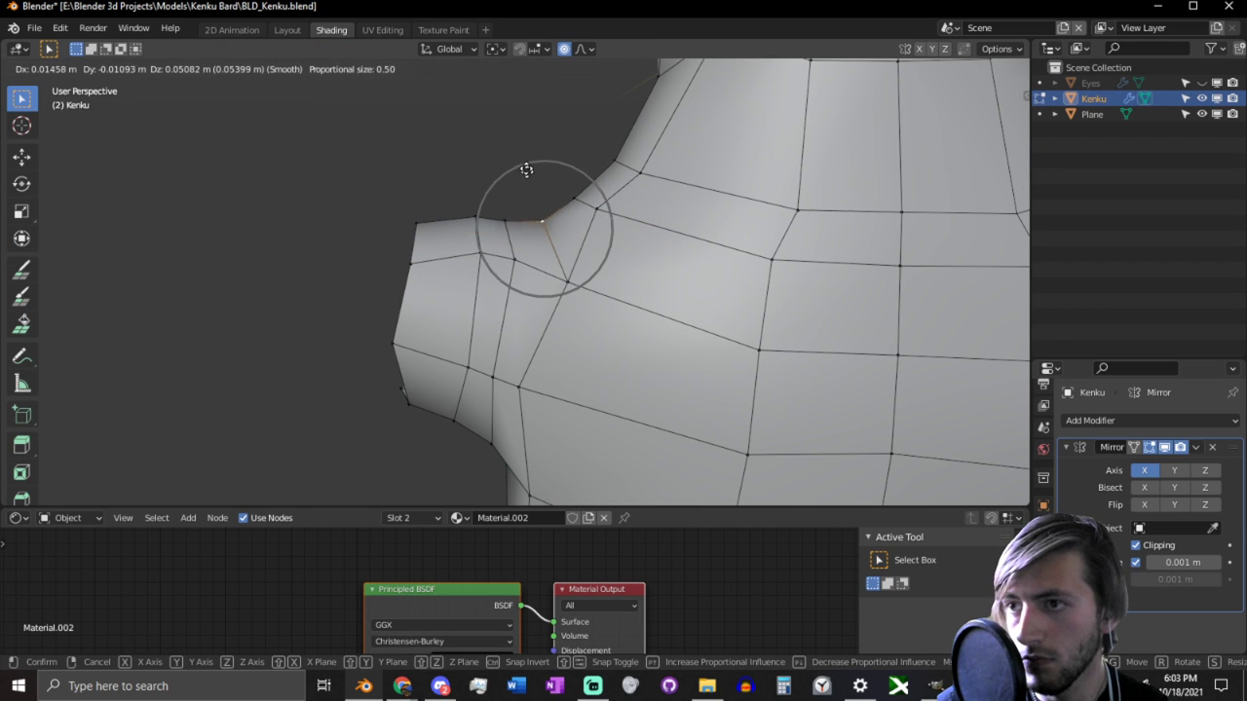
{"action": "left_click", "coordinate": [480, 75]}
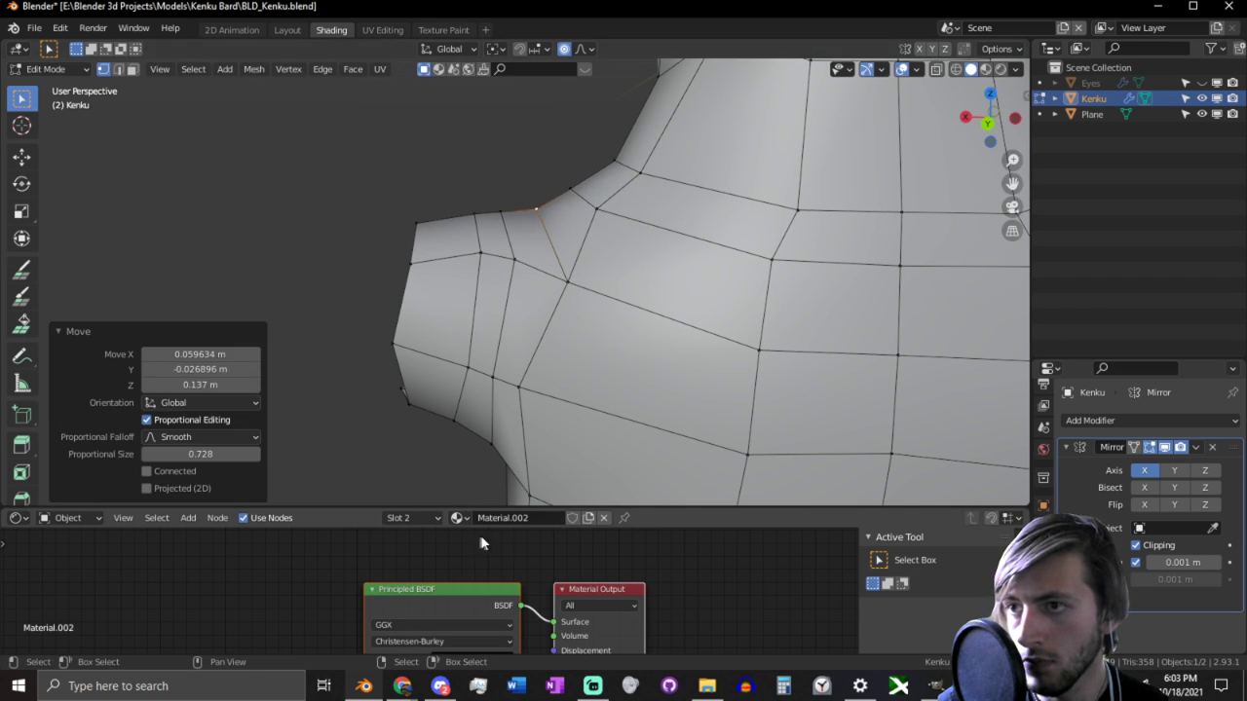
Step: Reposition the vertex at the shoulder stub's junction with the torso using smooth proportional editing
{"action": "middle_click_drag", "start_coordinate": [480, 75], "coordinate": [415, 378]}
{"action": "middle_click_drag", "start_coordinate": [671, 314], "coordinate": [585, 242]}
{"action": "left_click", "coordinate": [584, 242]}
{"action": "key", "text": "g"}
{"action": "scroll", "coordinate": [530, 186], "scroll_direction": "up", "scroll_amount": 5}
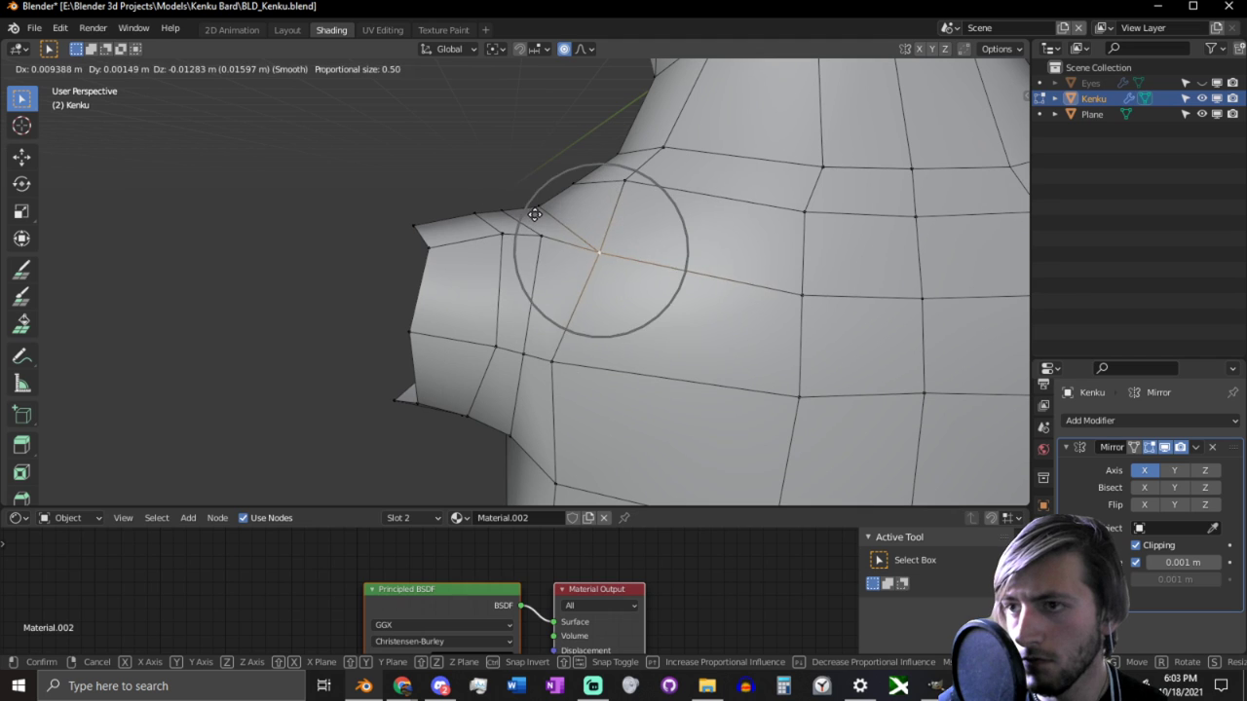
{"action": "left_click", "coordinate": [516, 103]}
Step: Raise the edge on top of the shoulder stub about 0.06 m with smooth proportional editing at size 0.45
{"action": "middle_click_drag", "start_coordinate": [532, 134], "coordinate": [648, 192]}
{"action": "key", "text": "2"}
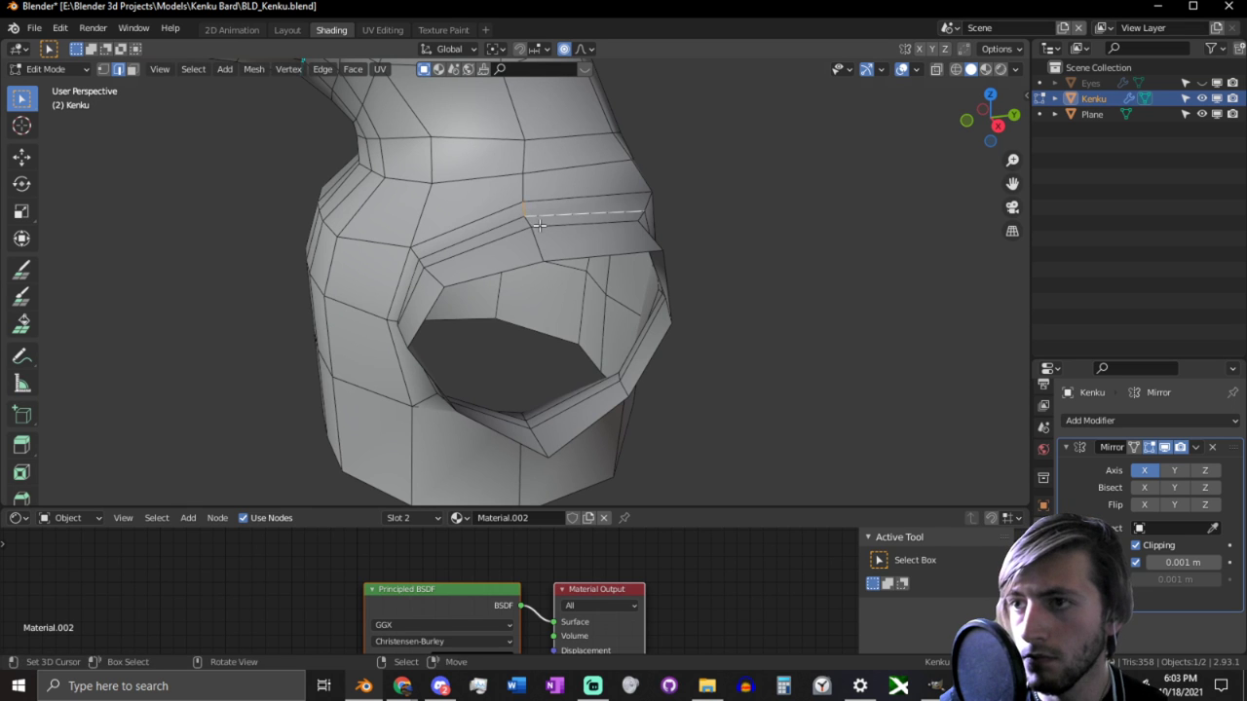
{"action": "middle_click_drag", "start_coordinate": [539, 225], "coordinate": [569, 216]}
{"action": "left_click", "coordinate": [569, 217], "text": "ctrl"}
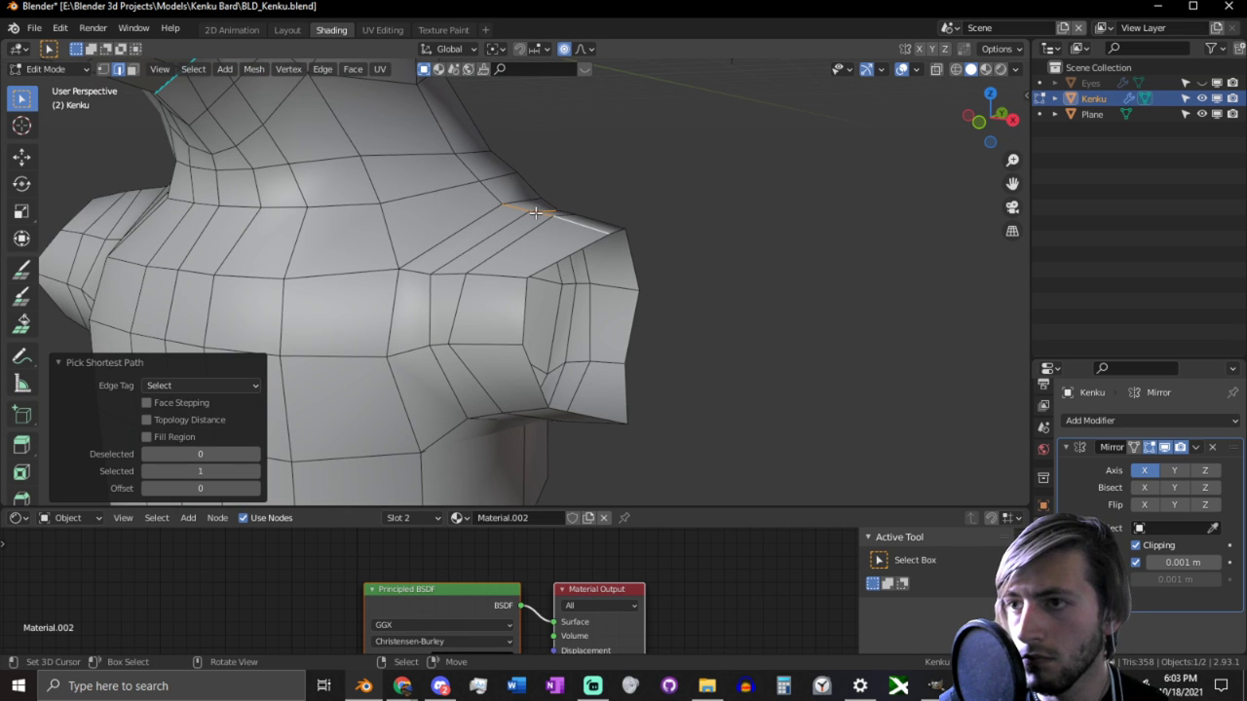
{"action": "scroll", "coordinate": [584, 214], "scroll_direction": "up", "scroll_amount": 2}
{"action": "key", "text": "g"}
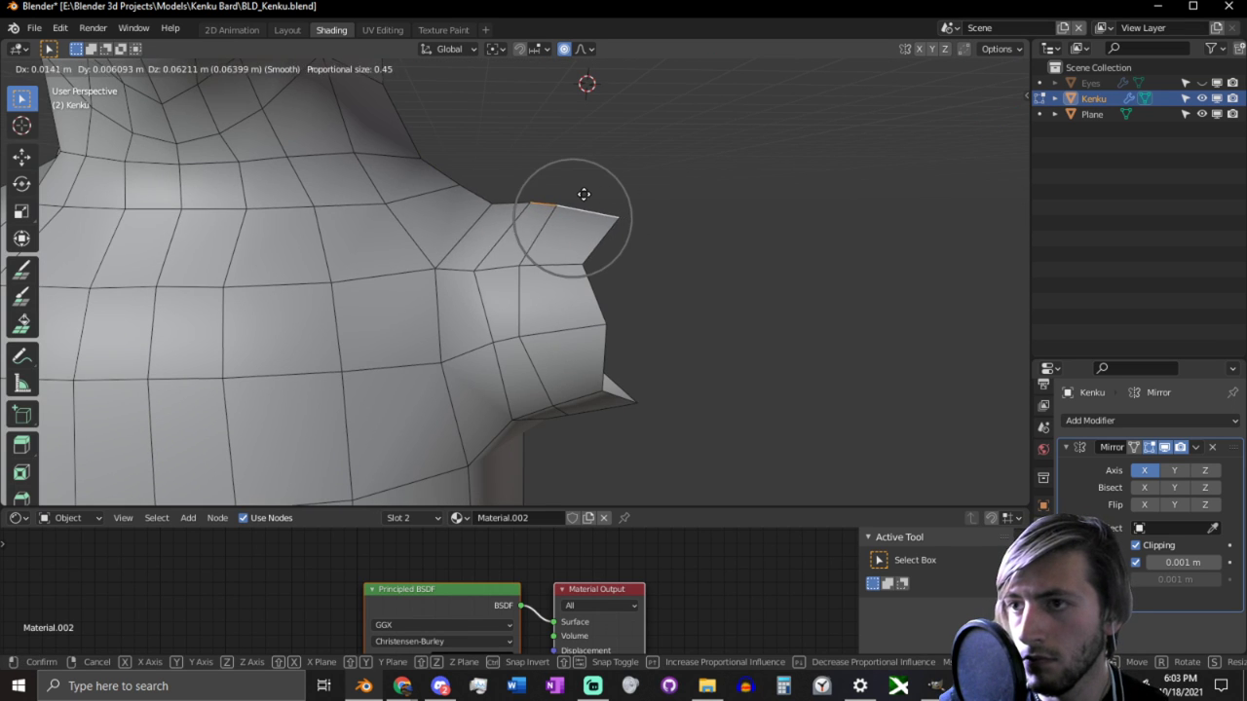
{"action": "left_click", "coordinate": [583, 194]}
Step: Raise the vertex where the neck slope meets the top of the shoulder stub
{"action": "key", "text": "1"}
{"action": "left_click", "coordinate": [485, 201]}
{"action": "key", "text": "g"}
{"action": "left_click", "coordinate": [473, 165]}
Step: Slide the vertex on the torso's side below the shoulder stub by a factor of about 0.4
{"action": "scroll", "coordinate": [546, 195], "scroll_direction": "down", "scroll_amount": 3}
{"action": "middle_click_drag", "start_coordinate": [623, 243], "coordinate": [501, 253]}
{"action": "key", "text": "g"}
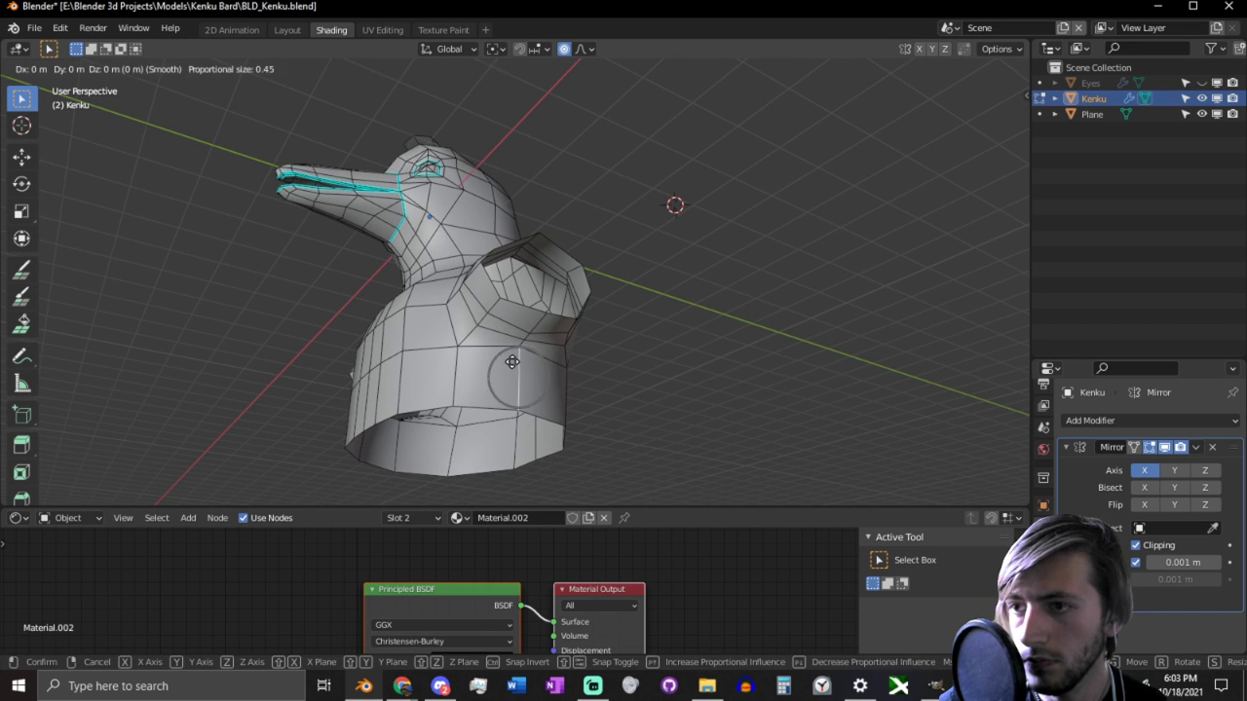
{"action": "key", "text": "g"}
{"action": "left_click", "coordinate": [512, 375]}
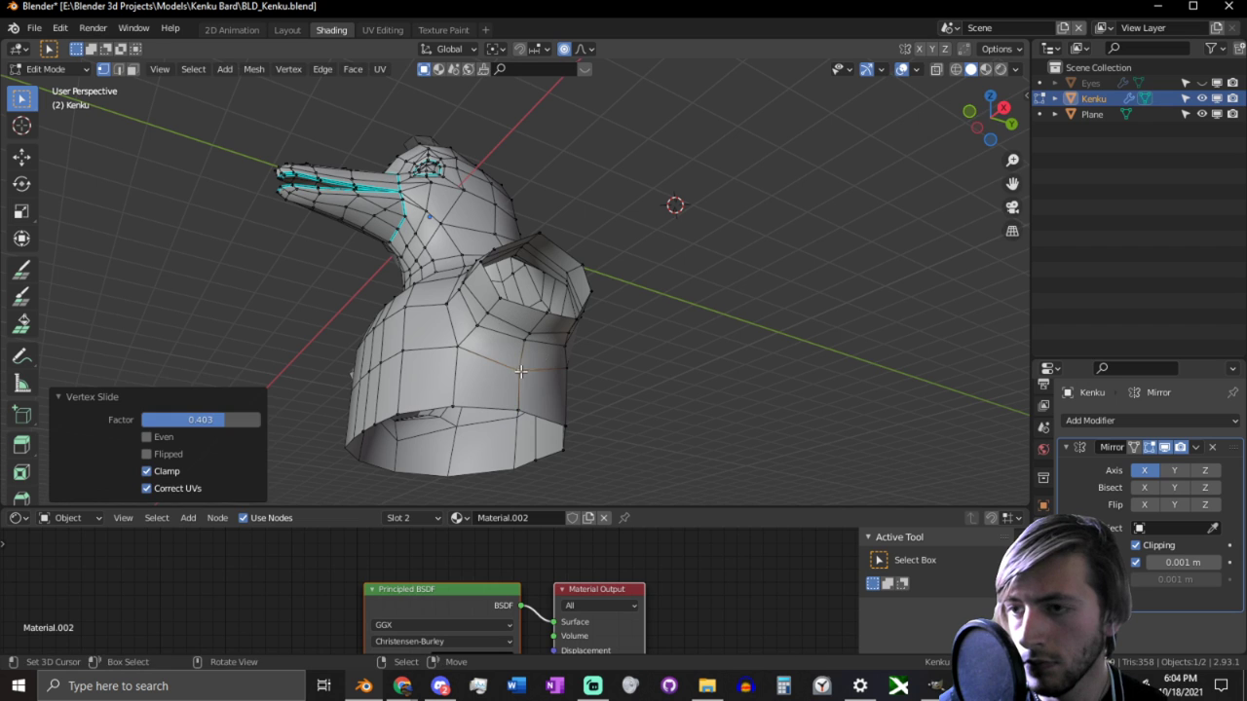
Step: Slide and reposition the armpit vertex under the shoulder stub, using smooth proportional editing at size 0.452
{"action": "scroll", "coordinate": [512, 375], "scroll_direction": "up", "scroll_amount": 4}
{"action": "middle_click_drag", "start_coordinate": [512, 375], "coordinate": [529, 251]}
{"action": "key", "text": "g"}
{"action": "key", "text": "g"}
{"action": "left_click", "coordinate": [523, 253]}
{"action": "key", "text": "g"}
{"action": "left_click", "coordinate": [507, 239]}
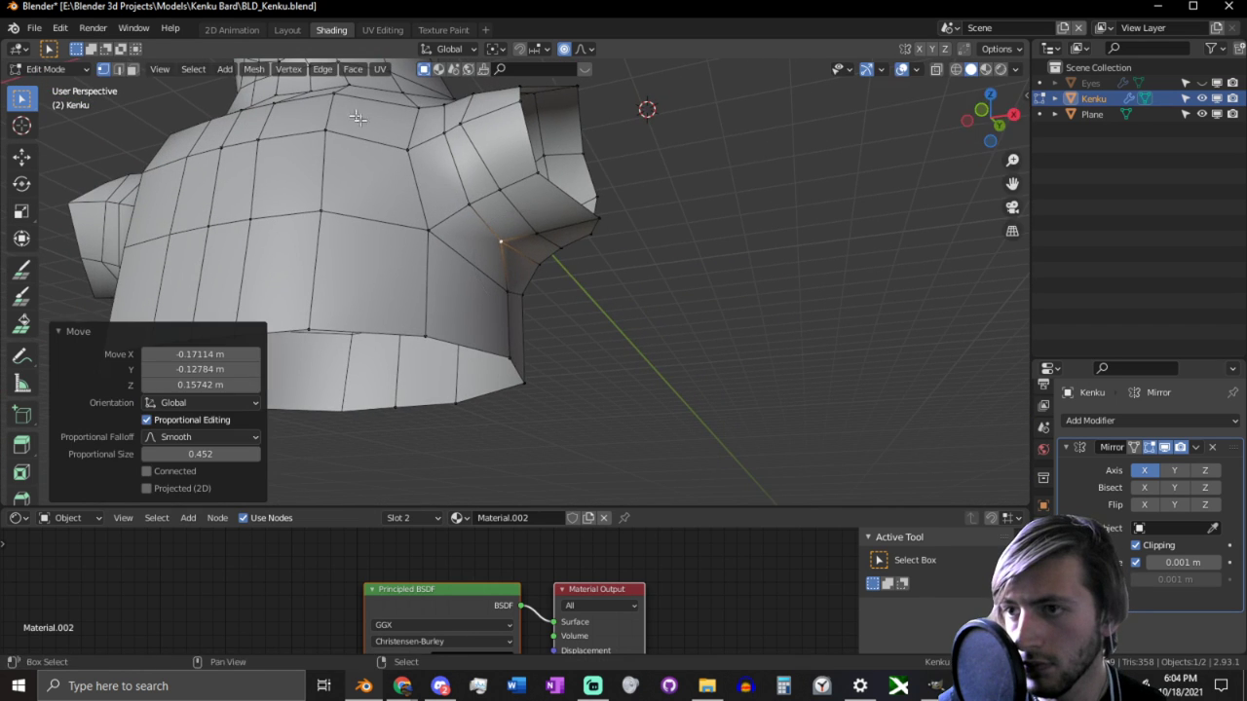
{"action": "scroll", "coordinate": [515, 231], "scroll_direction": "up", "scroll_amount": 3}
{"action": "key", "text": "g"}
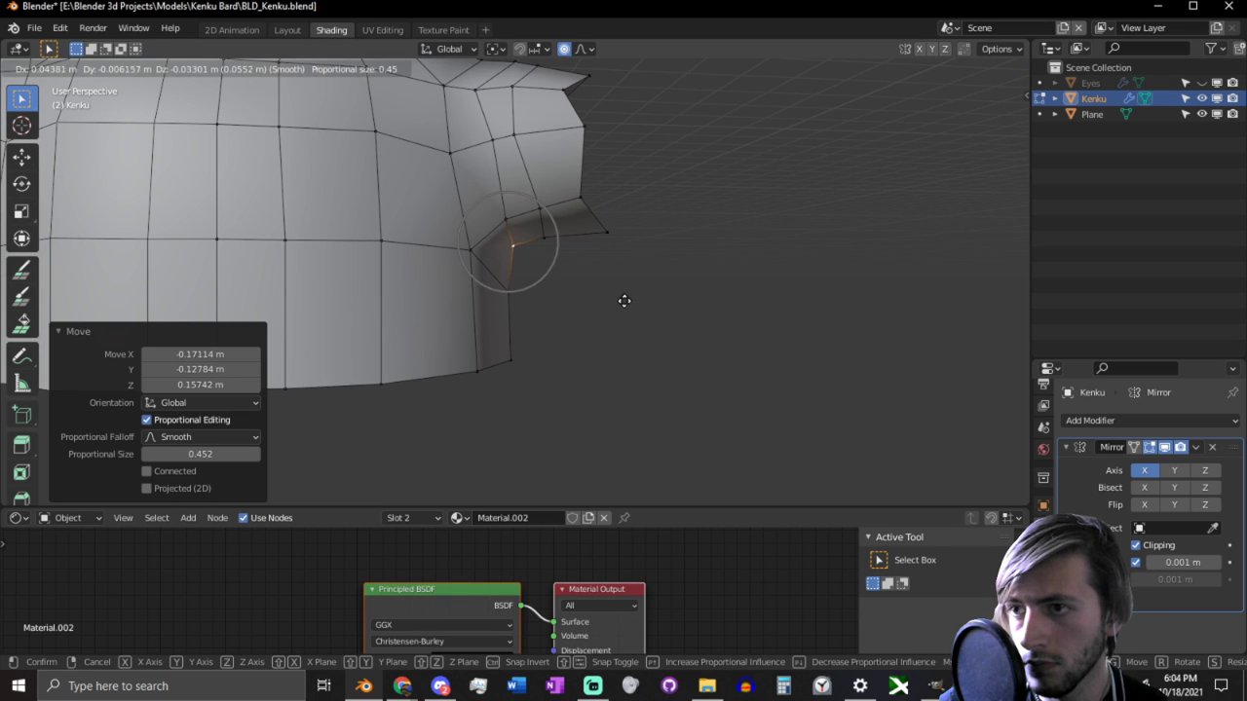
{"action": "left_click", "coordinate": [624, 299]}
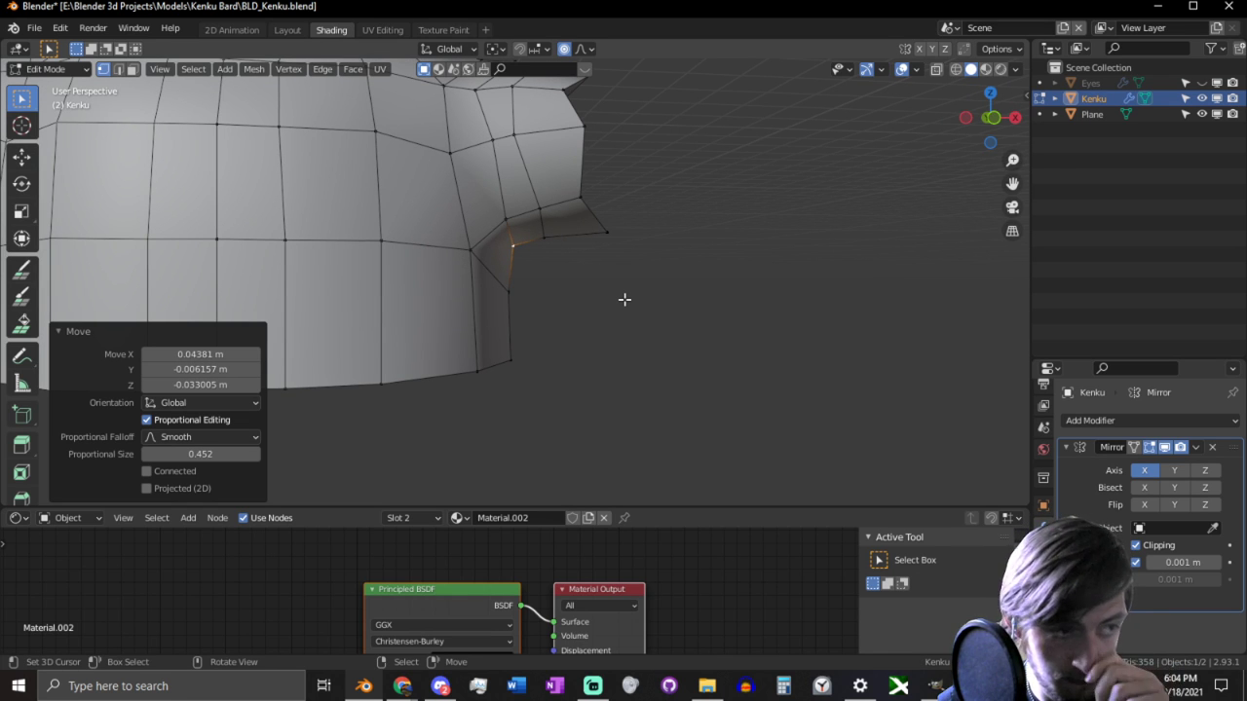
Step: Flatten the open edge loop of the shoulder stub by scaling it down along X with proportional editing
{"action": "middle_click_drag", "start_coordinate": [774, 273], "coordinate": [731, 340]}
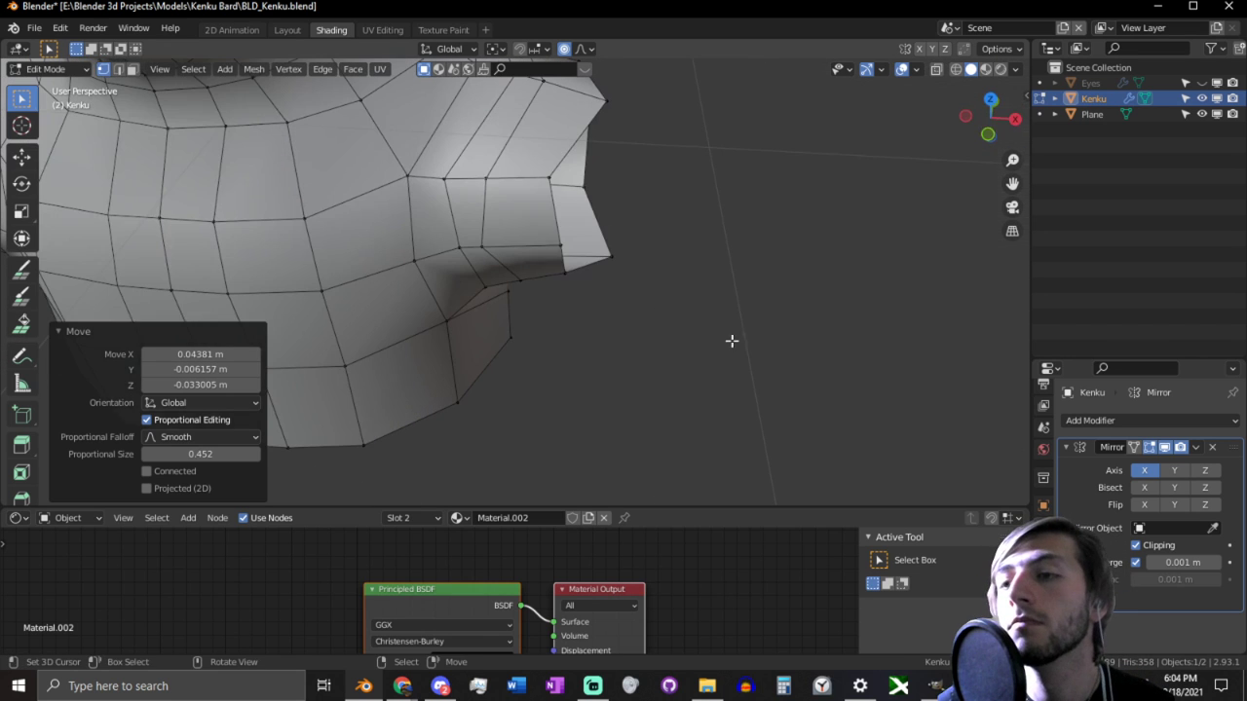
{"action": "key", "text": "2"}
{"action": "left_click", "coordinate": [569, 227], "text": "alt"}
{"action": "key", "text": "s"}
{"action": "key", "text": "x"}
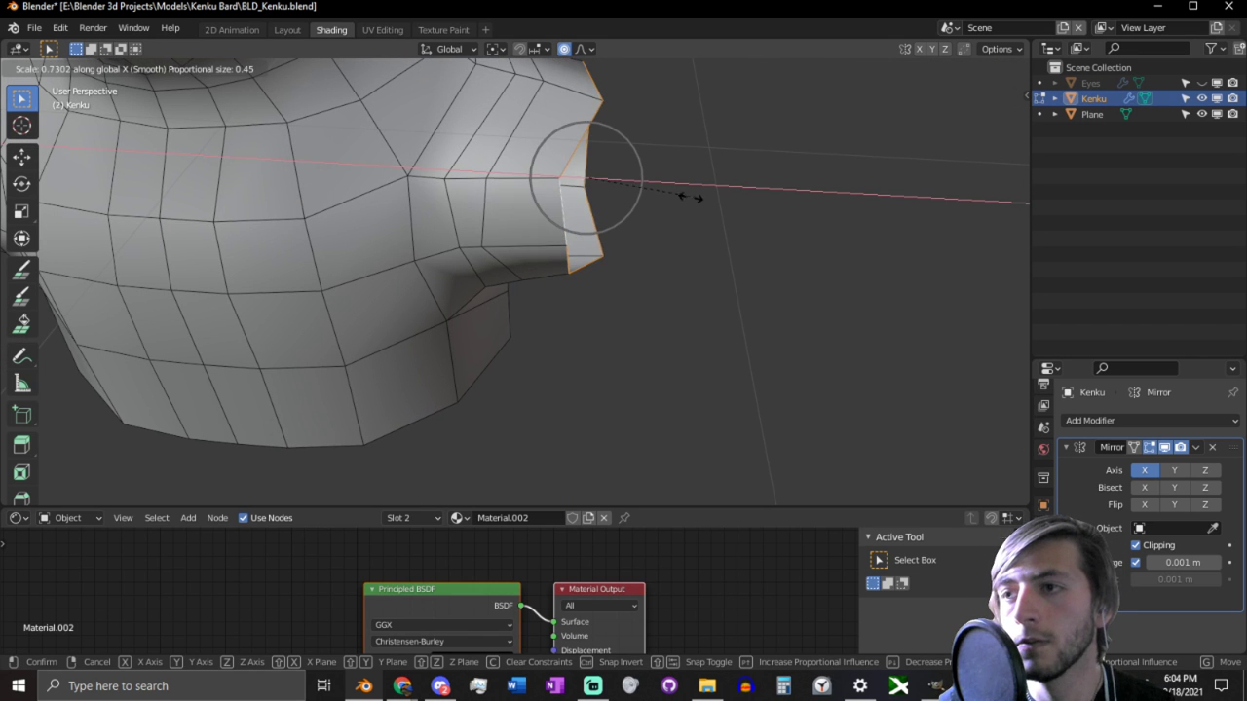
{"action": "left_click", "coordinate": [643, 185]}
Step: Adjust the lowest vertex of the shoulder opening horizontally without proportional editing, and lower it along Z with smooth proportional editing
{"action": "middle_click_drag", "start_coordinate": [640, 214], "coordinate": [679, 279]}
{"action": "key", "text": "1"}
{"action": "key", "text": "o"}
{"action": "key", "text": "g"}
{"action": "key", "text": "x"}
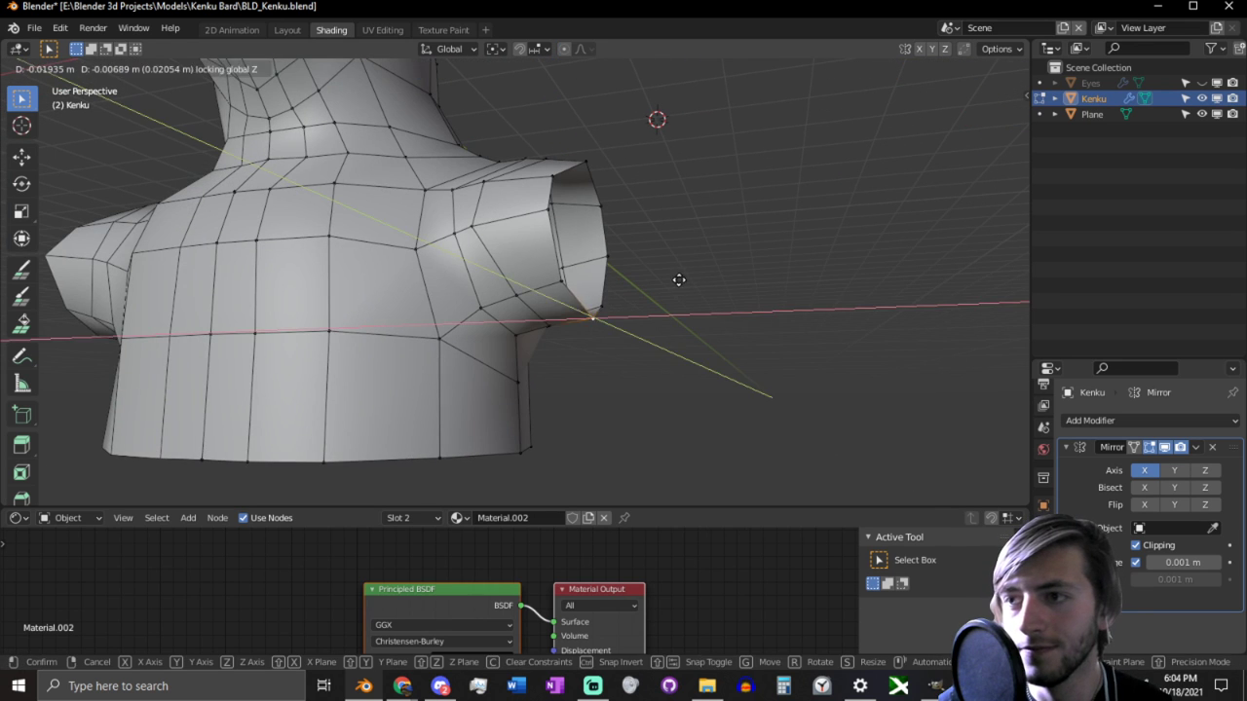
{"action": "left_click", "coordinate": [677, 298]}
{"action": "key", "text": "g"}
{"action": "key", "text": "z"}
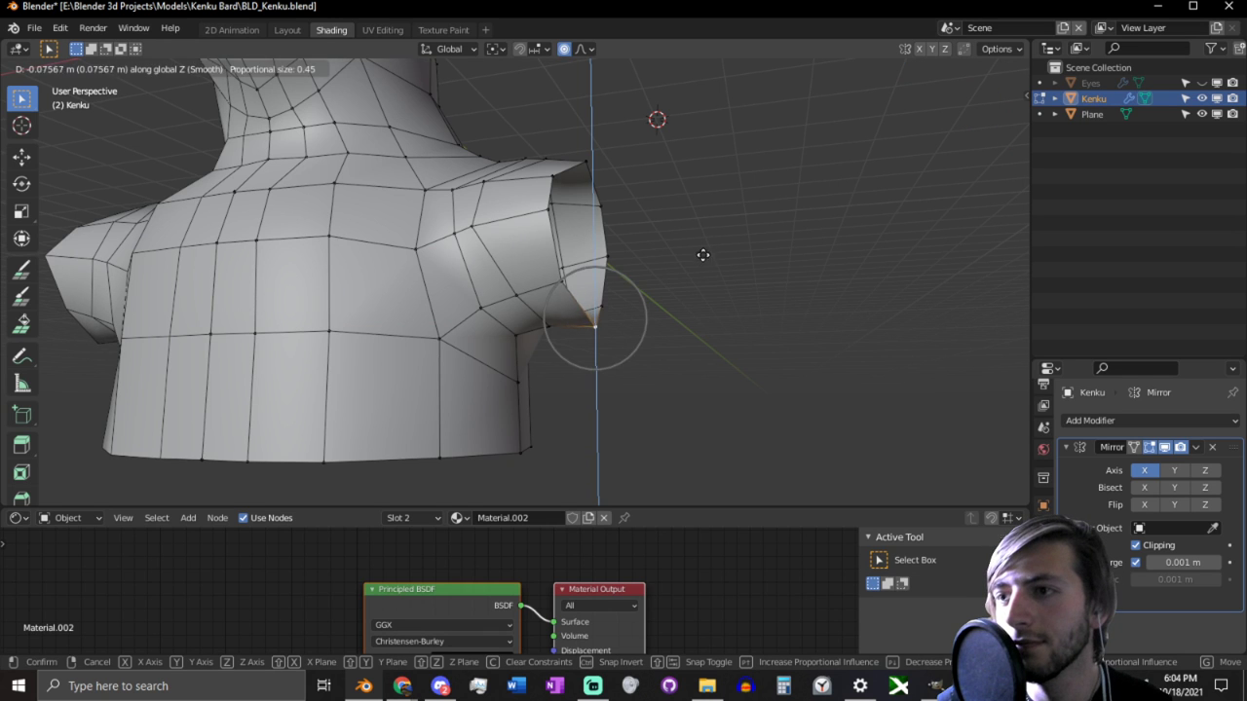
{"action": "scroll", "coordinate": [702, 259], "scroll_direction": "down", "scroll_amount": 4}
{"action": "left_click", "coordinate": [691, 263]}
Step: Raise the top corner vertex of the shoulder opening about 0.21 m with smooth proportional editing at size 1.066
{"action": "middle_click_drag", "start_coordinate": [692, 264], "coordinate": [721, 301]}
{"action": "left_click", "coordinate": [623, 159]}
{"action": "key", "text": "g"}
{"action": "left_click", "coordinate": [601, 96]}
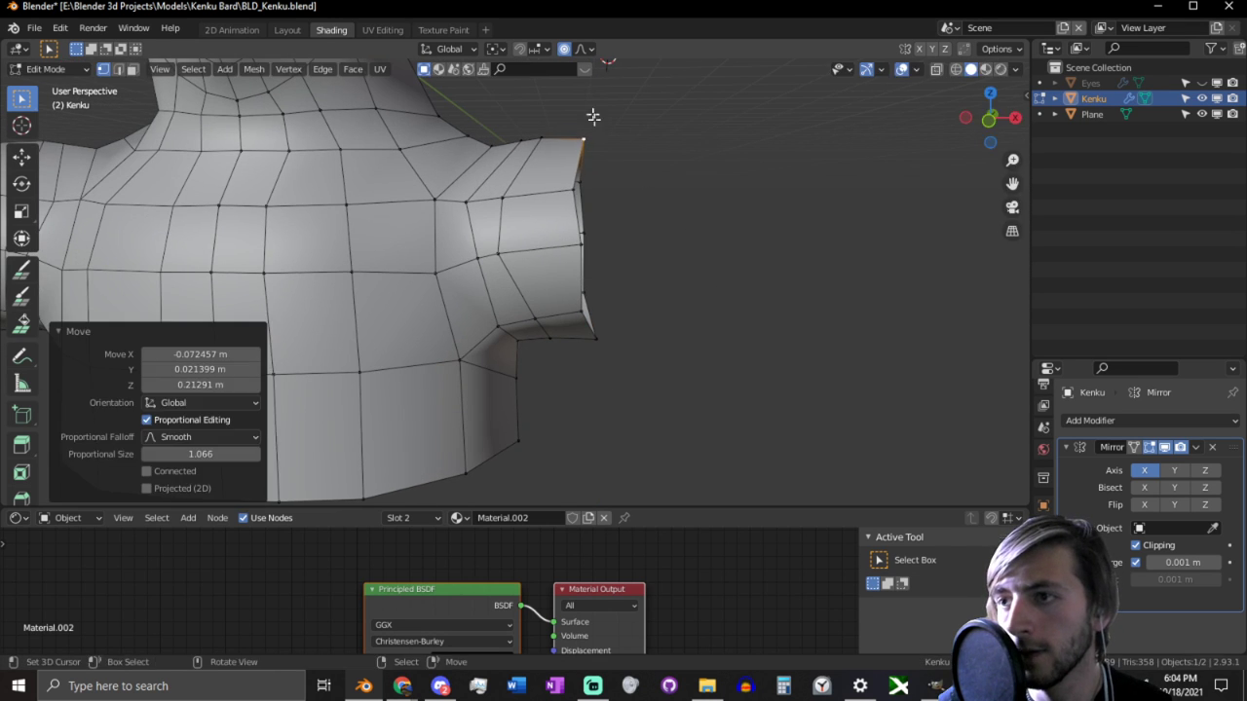
Step: Pull the short edge on the lower front of the chest forward with smooth proportional editing at size 1.07
{"action": "scroll", "coordinate": [624, 261], "scroll_direction": "down", "scroll_amount": 3}
{"action": "middle_click_drag", "start_coordinate": [623, 261], "coordinate": [492, 288]}
{"action": "scroll", "coordinate": [634, 220], "scroll_direction": "down", "scroll_amount": 3}
{"action": "middle_click", "coordinate": [411, 288], "text": "alt"}
{"action": "scroll", "coordinate": [411, 289], "scroll_direction": "up", "scroll_amount": 3}
{"action": "left_click", "coordinate": [503, 308]}
{"action": "key", "text": "g"}
{"action": "left_click", "coordinate": [572, 352]}
{"action": "key", "text": "g"}
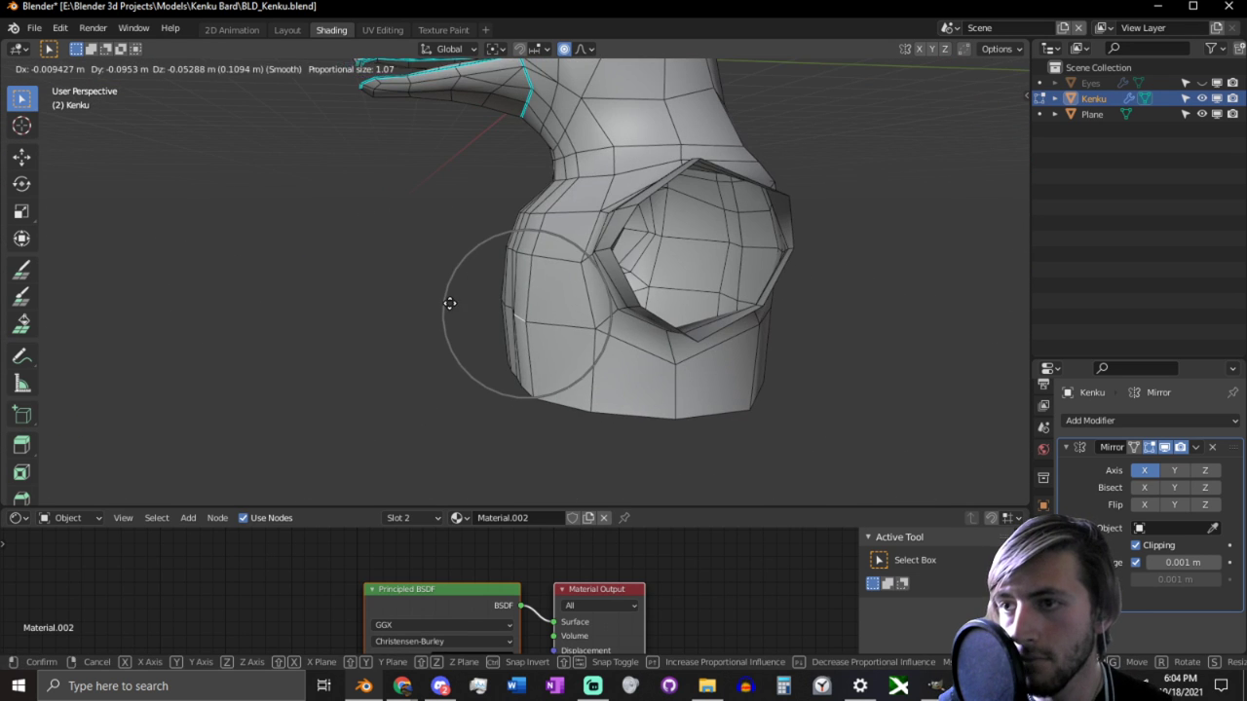
{"action": "left_click", "coordinate": [435, 317]}
Step: Move the vertical edge on the lower side of the chest outward about 0.16 m
{"action": "middle_click_drag", "start_coordinate": [434, 318], "coordinate": [571, 403]}
{"action": "left_click", "coordinate": [576, 324]}
{"action": "key", "text": "g"}
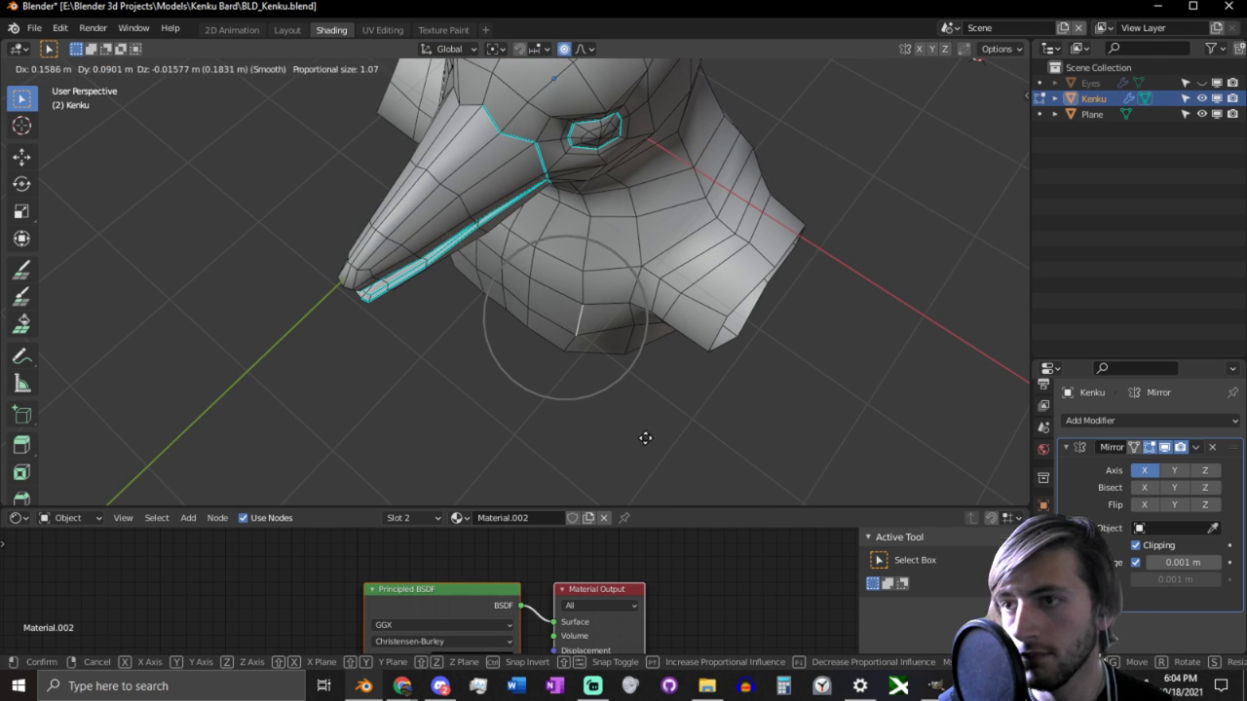
{"action": "left_click", "coordinate": [645, 445]}
Step: Reposition the chest face beside the front centre with smooth proportional editing at size 1.07
{"action": "key", "text": "3"}
{"action": "middle_click_drag", "start_coordinate": [543, 302], "coordinate": [526, 304]}
{"action": "left_click", "coordinate": [526, 304]}
{"action": "key", "text": "g"}
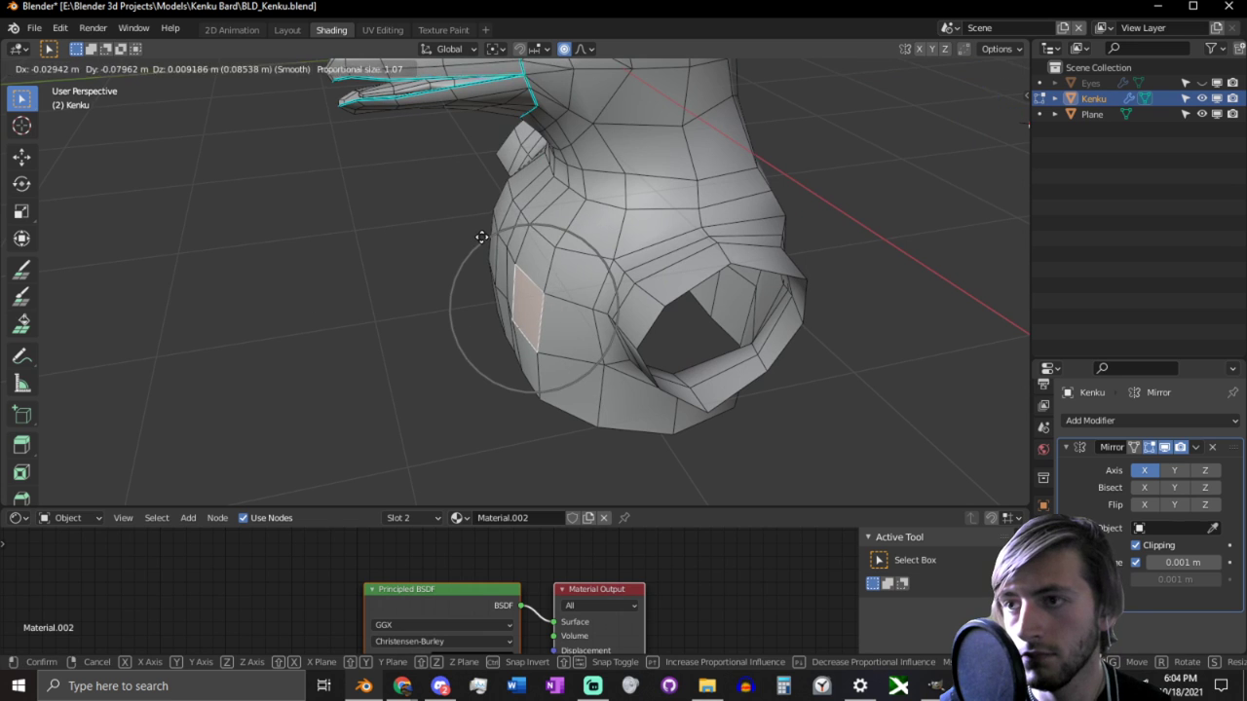
{"action": "left_click", "coordinate": [520, 249]}
Step: Move the lower chest vertex beside the centre line about 0.05 m inward and 0.04 m down with proportional editing
{"action": "middle_click_drag", "start_coordinate": [521, 249], "coordinate": [549, 226], "text": "shift"}
{"action": "middle_click_drag", "start_coordinate": [550, 226], "coordinate": [644, 249]}
{"action": "key", "text": "1"}
{"action": "key", "text": "g"}
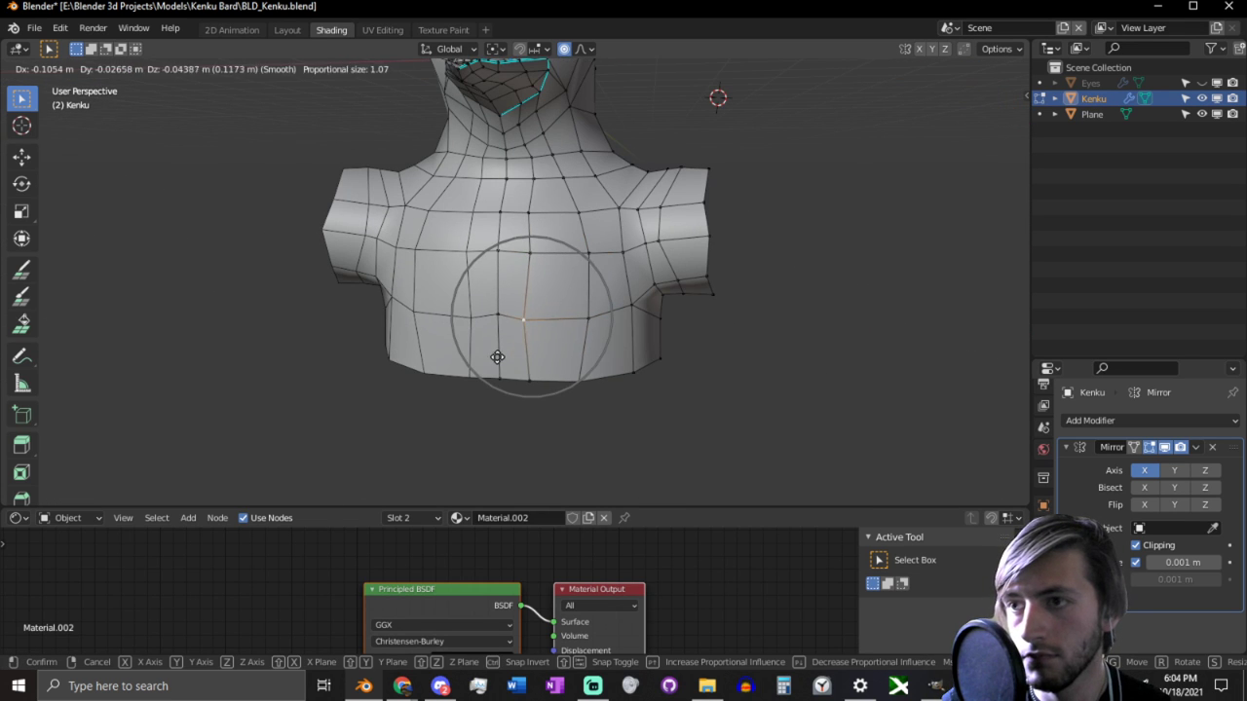
{"action": "left_click", "coordinate": [538, 356]}
Step: Switch to the browser to examine the black ostrich feather reference image, and return to Blender
{"action": "middle_click_drag", "start_coordinate": [539, 356], "coordinate": [633, 371]}
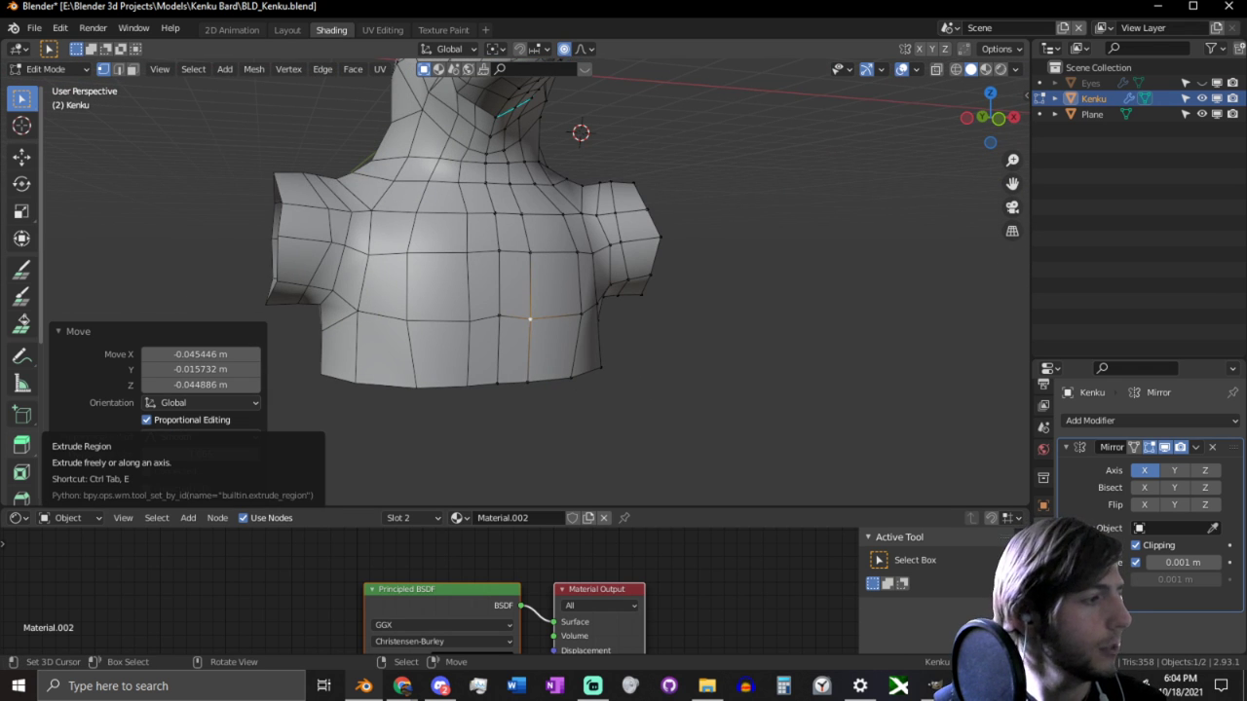
{"action": "key", "text": "alt+Tab"}
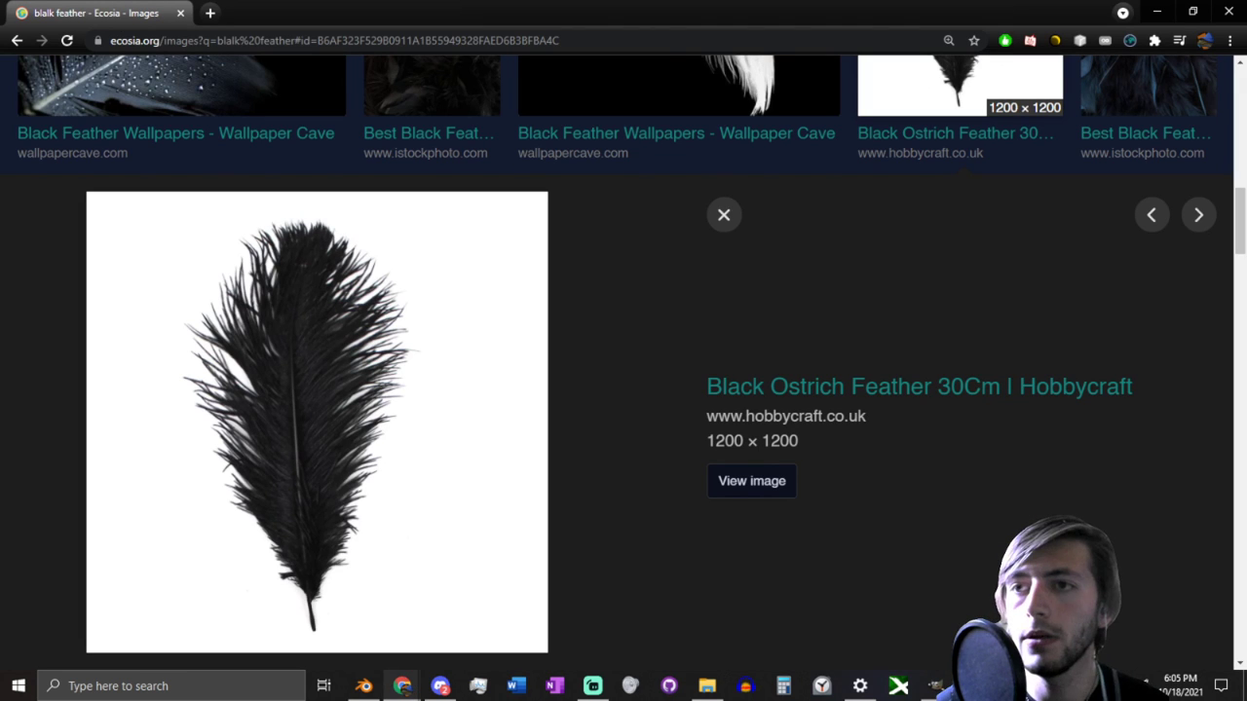
{"action": "key", "text": "alt+Tab"}
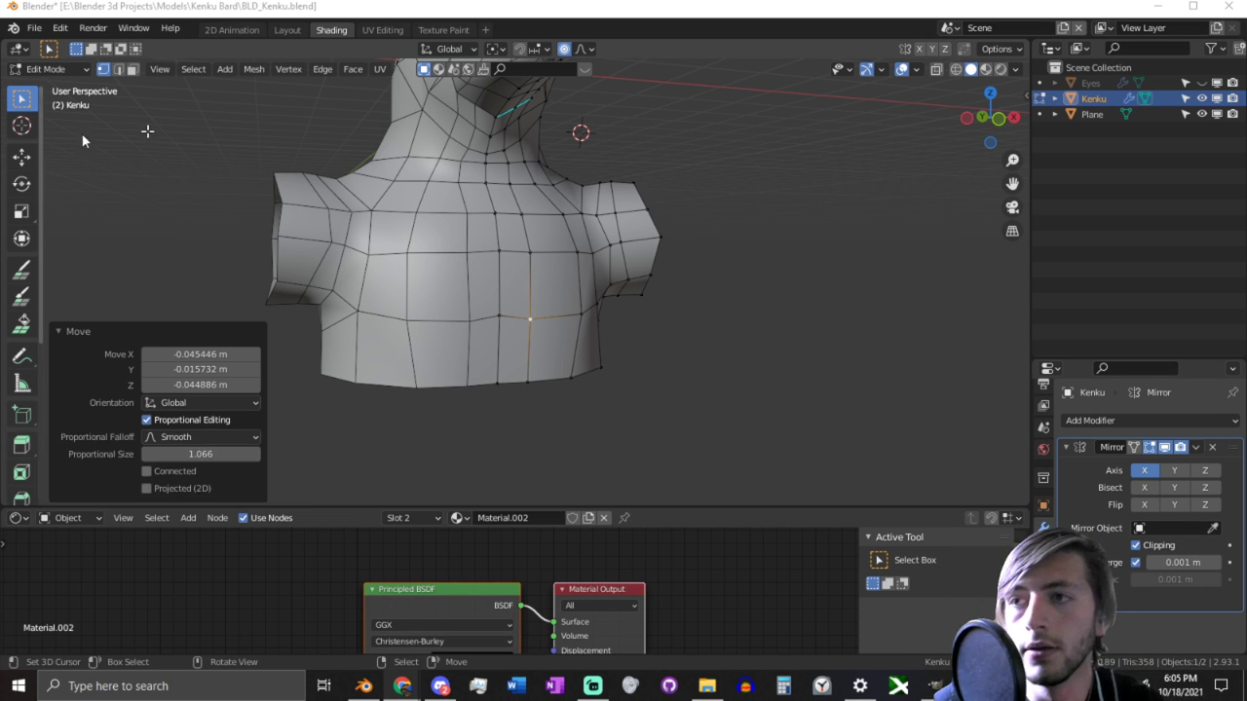
Step: Pull the edge at the front base of the neck forward with smooth proportional editing reduced to size 0.65
{"action": "middle_click_drag", "start_coordinate": [482, 191], "coordinate": [470, 375]}
{"action": "middle_click_drag", "start_coordinate": [469, 375], "coordinate": [277, 365]}
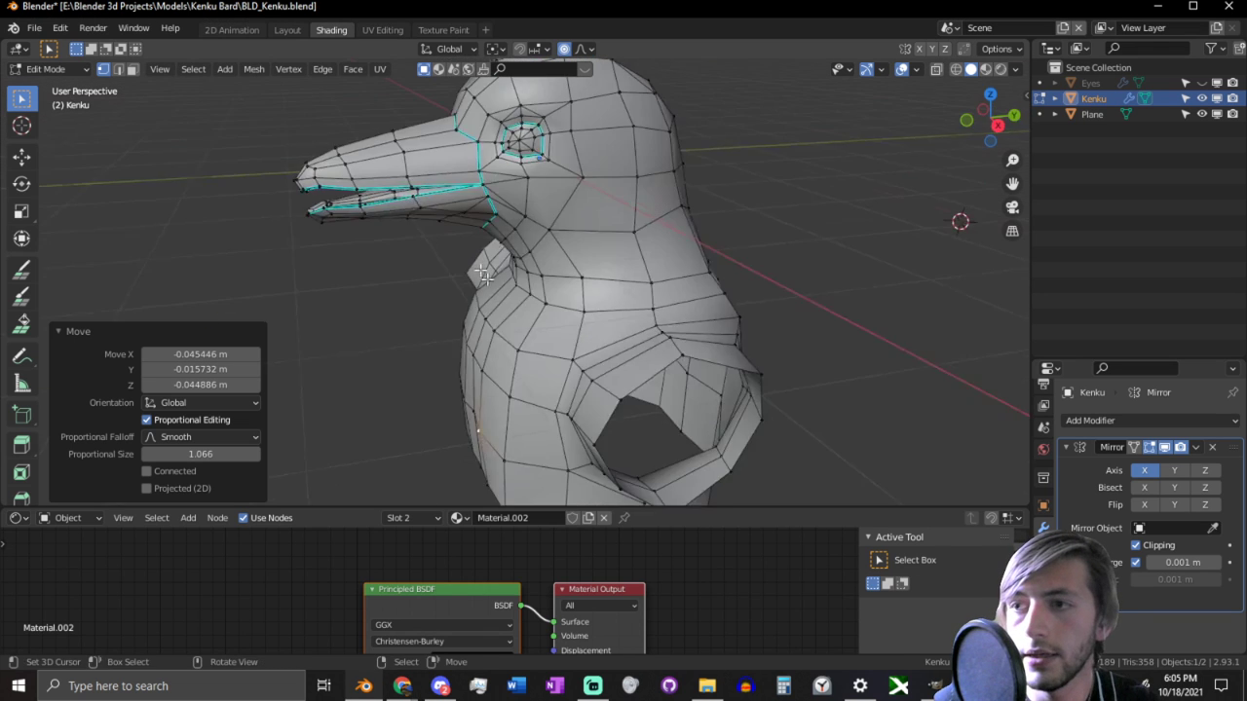
{"action": "scroll", "coordinate": [526, 321], "scroll_direction": "up", "scroll_amount": 2}
{"action": "middle_click_drag", "start_coordinate": [537, 282], "coordinate": [498, 282]}
{"action": "key", "text": "g"}
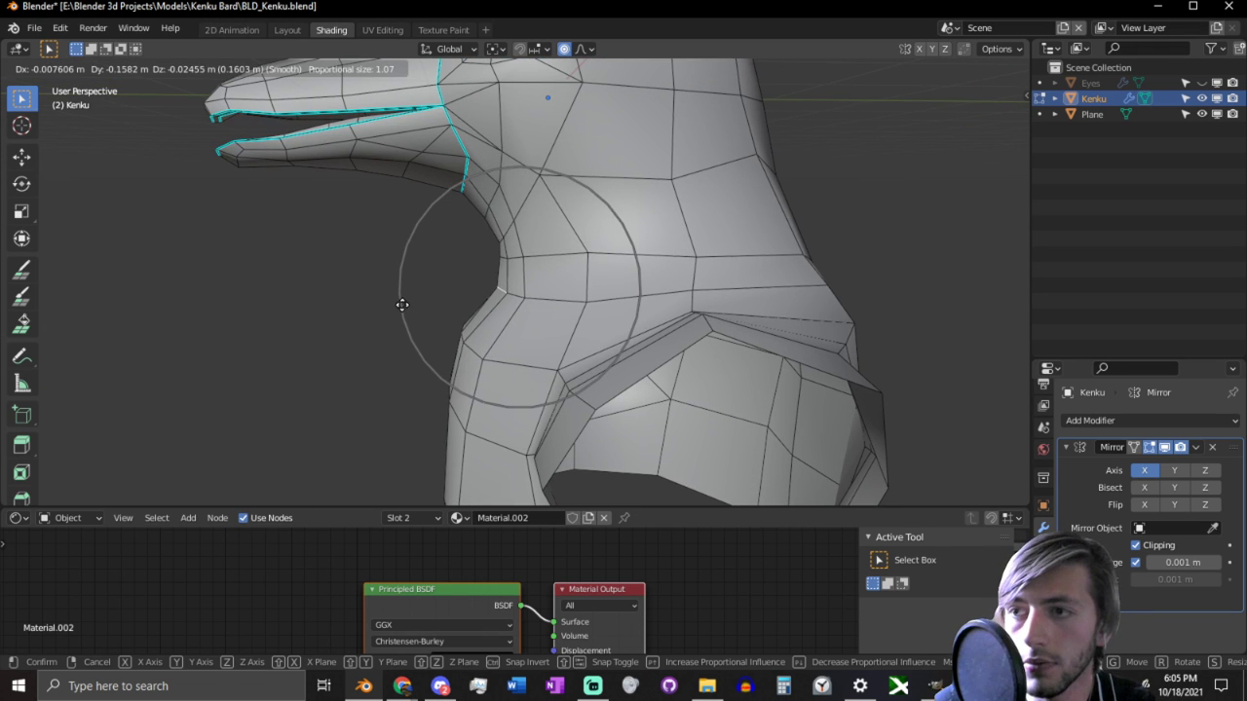
{"action": "scroll", "coordinate": [413, 301], "scroll_direction": "up", "scroll_amount": 5}
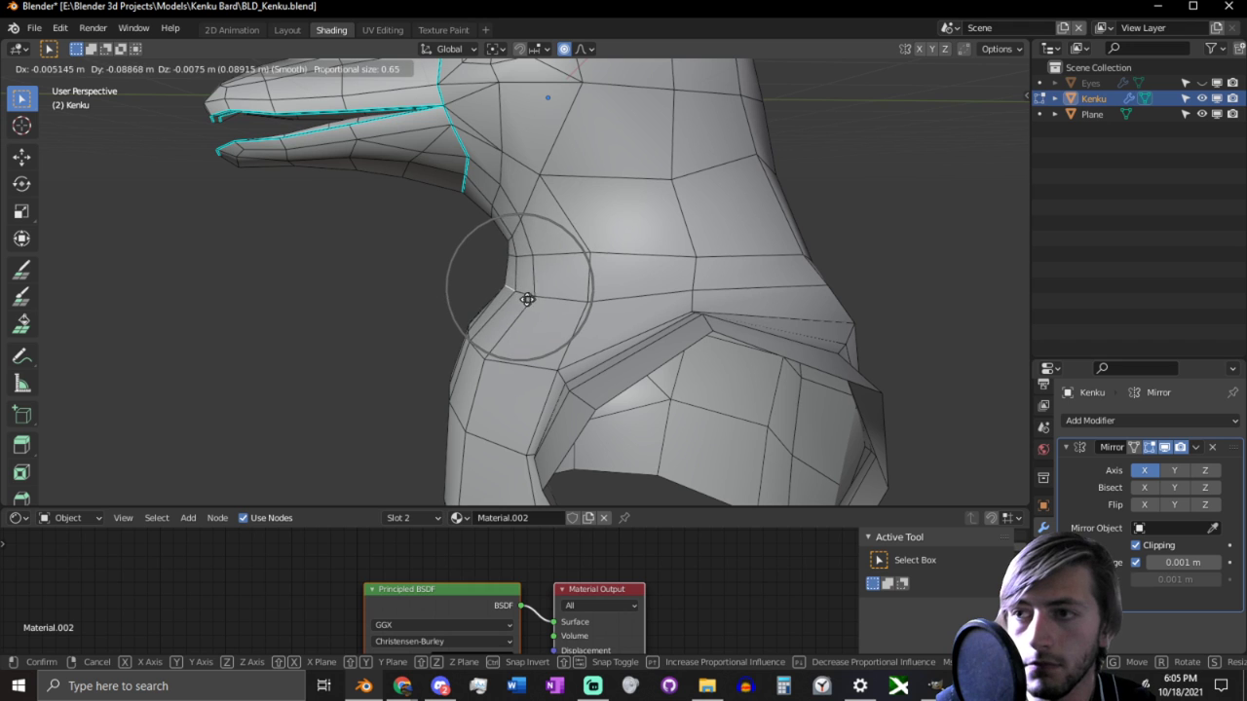
{"action": "left_click", "coordinate": [446, 310]}
Step: Move the front neck-base edge about 0.09 m back and 0.05 m down, and raise the upper chest edge below it about 0.12 m
{"action": "middle_click_drag", "start_coordinate": [446, 310], "coordinate": [501, 306]}
{"action": "key", "text": "g"}
{"action": "left_click", "coordinate": [572, 388]}
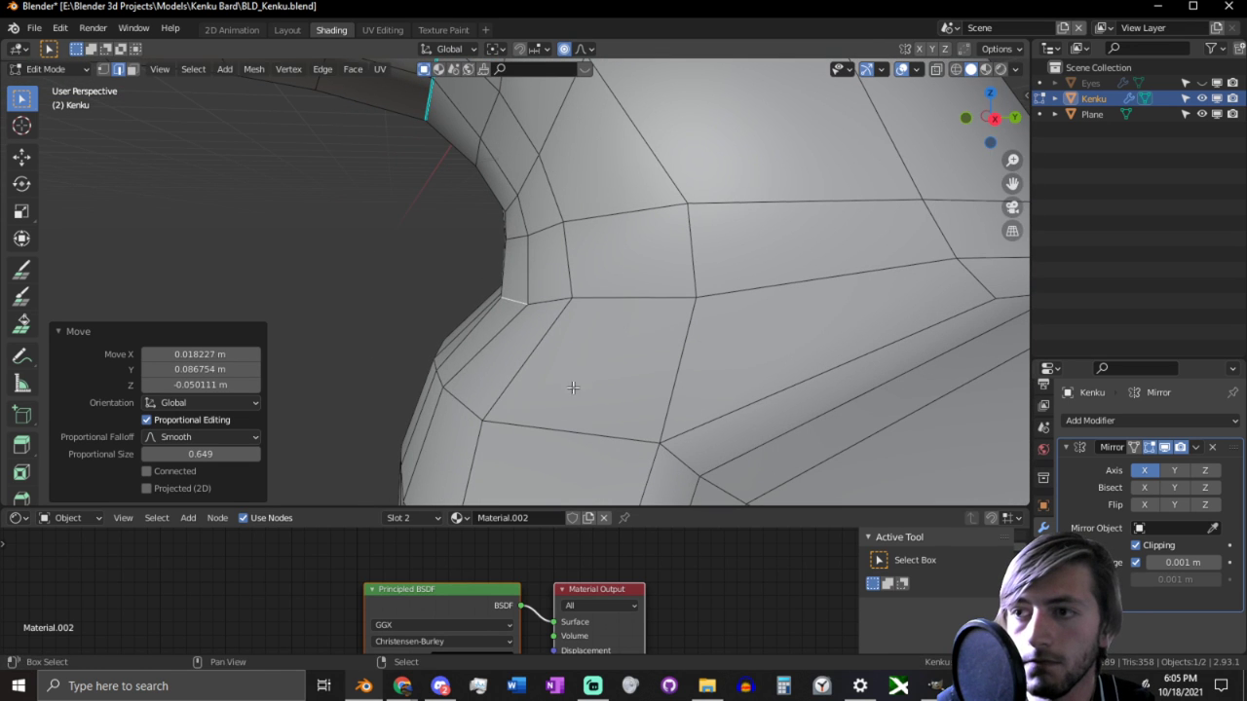
{"action": "key", "text": "g"}
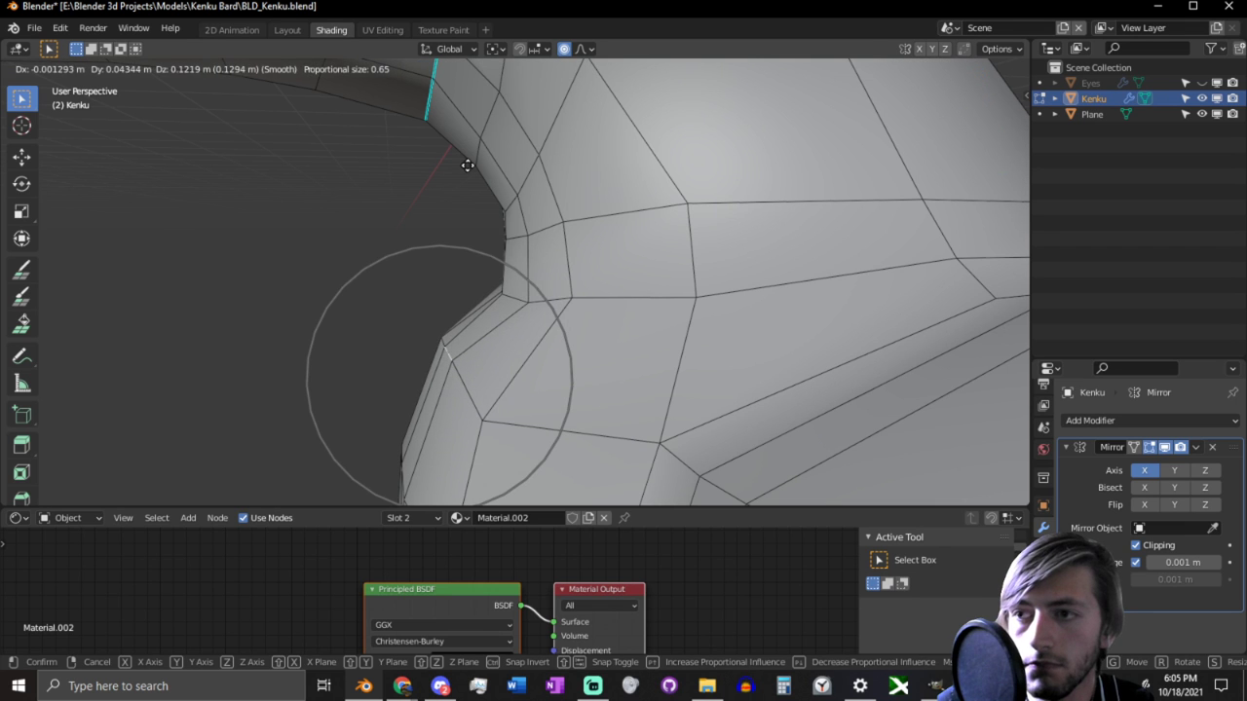
{"action": "left_click", "coordinate": [466, 165]}
Step: Raise the upper chest vertex between neck and shoulder about 0.23 m, and push it back about 0.17 m with proportional editing
{"action": "middle_click_drag", "start_coordinate": [513, 259], "coordinate": [665, 338]}
{"action": "left_click", "coordinate": [696, 380]}
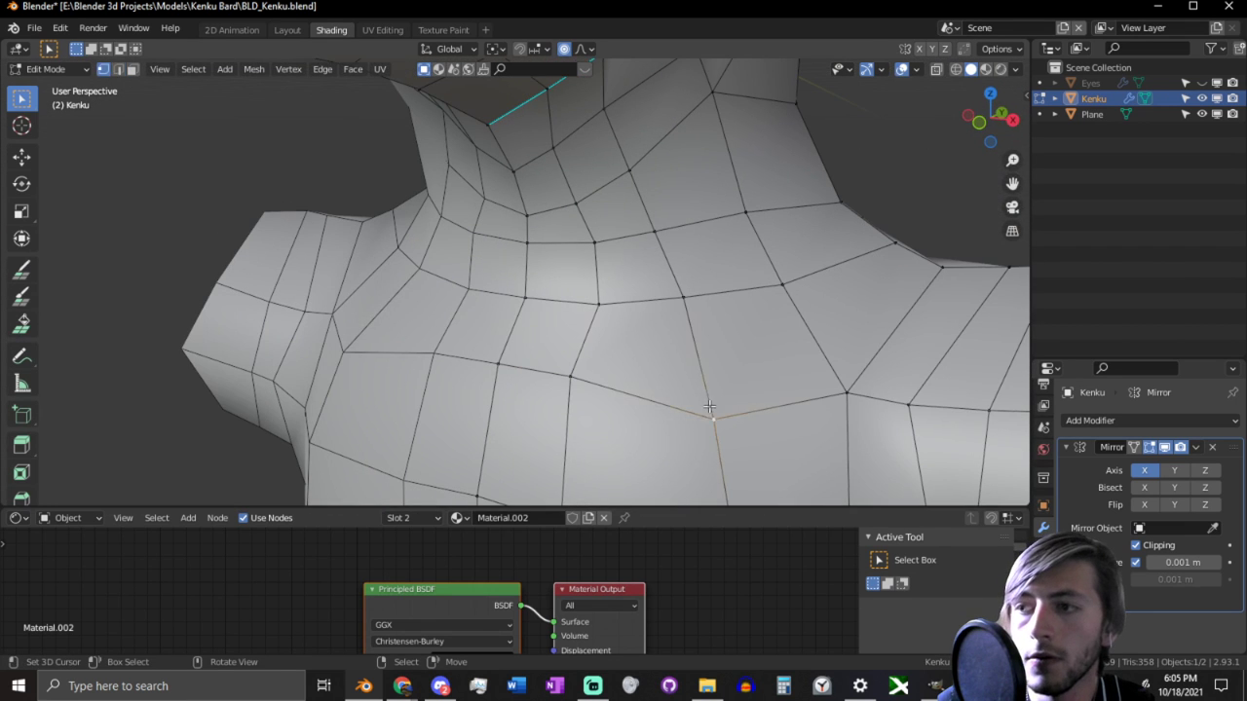
{"action": "key", "text": "g"}
{"action": "left_click", "coordinate": [682, 345]}
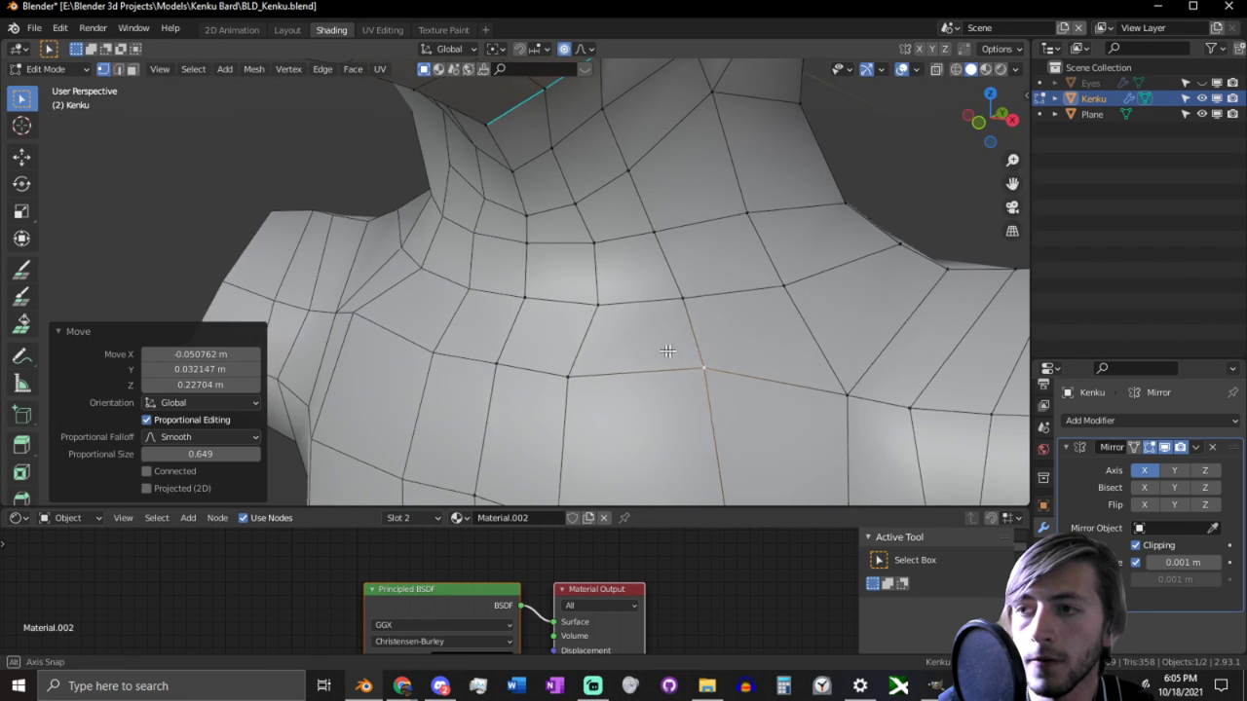
{"action": "middle_click_drag", "start_coordinate": [669, 348], "coordinate": [614, 362]}
{"action": "key", "text": "g"}
{"action": "left_click", "coordinate": [690, 395]}
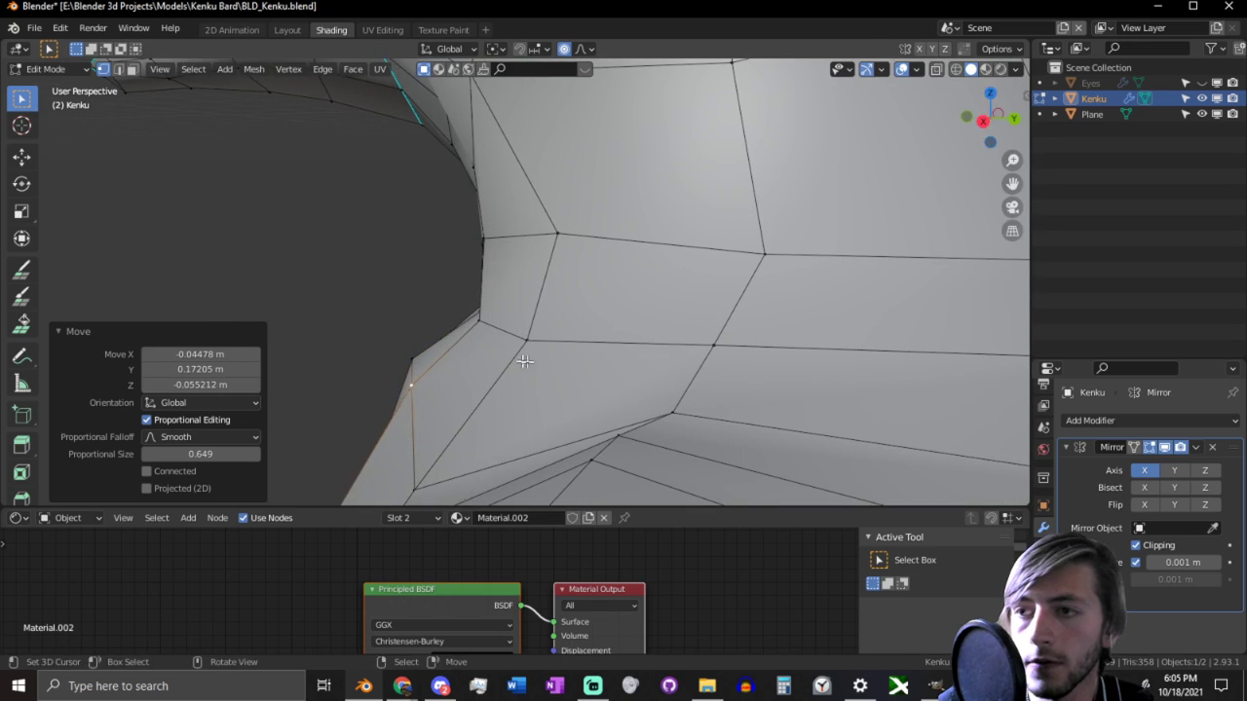
{"action": "scroll", "coordinate": [718, 345], "scroll_direction": "down", "scroll_amount": 10}
{"action": "middle_click_drag", "start_coordinate": [690, 395], "coordinate": [574, 375]}
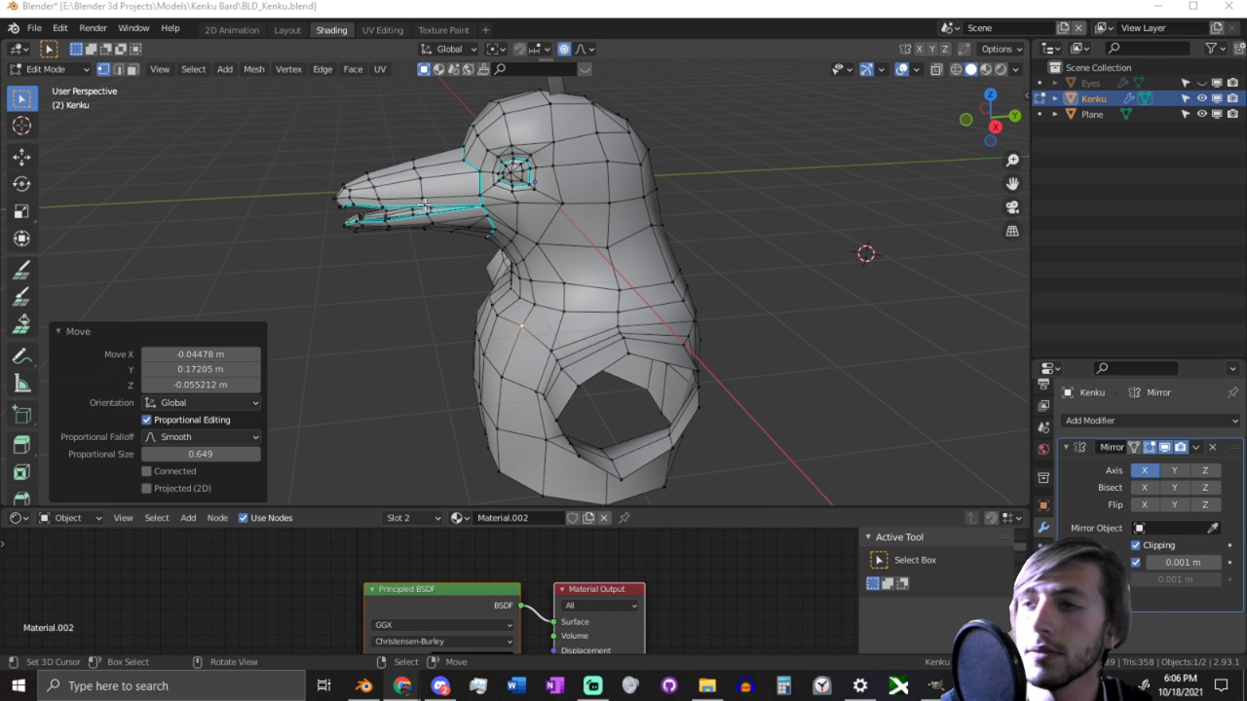
Step: Reshape the lower chest below the shoulder opening by repositioning its vertices with smooth proportional editing at size 0.65
{"action": "middle_click_drag", "start_coordinate": [520, 270], "coordinate": [629, 275]}
{"action": "mouse_move", "coordinate": [585, 360]}
{"action": "middle_mouse_down"}
{"action": "mouse_move", "coordinate": [587, 381]}
{"action": "mouse_move", "coordinate": [547, 431]}
{"action": "mouse_move", "coordinate": [495, 370]}
{"action": "mouse_move", "coordinate": [578, 311]}
{"action": "mouse_move", "coordinate": [590, 380]}
{"action": "middle_mouse_up"}
{"action": "key", "text": "g"}
{"action": "left_click", "coordinate": [508, 390]}
{"action": "key", "text": "g"}
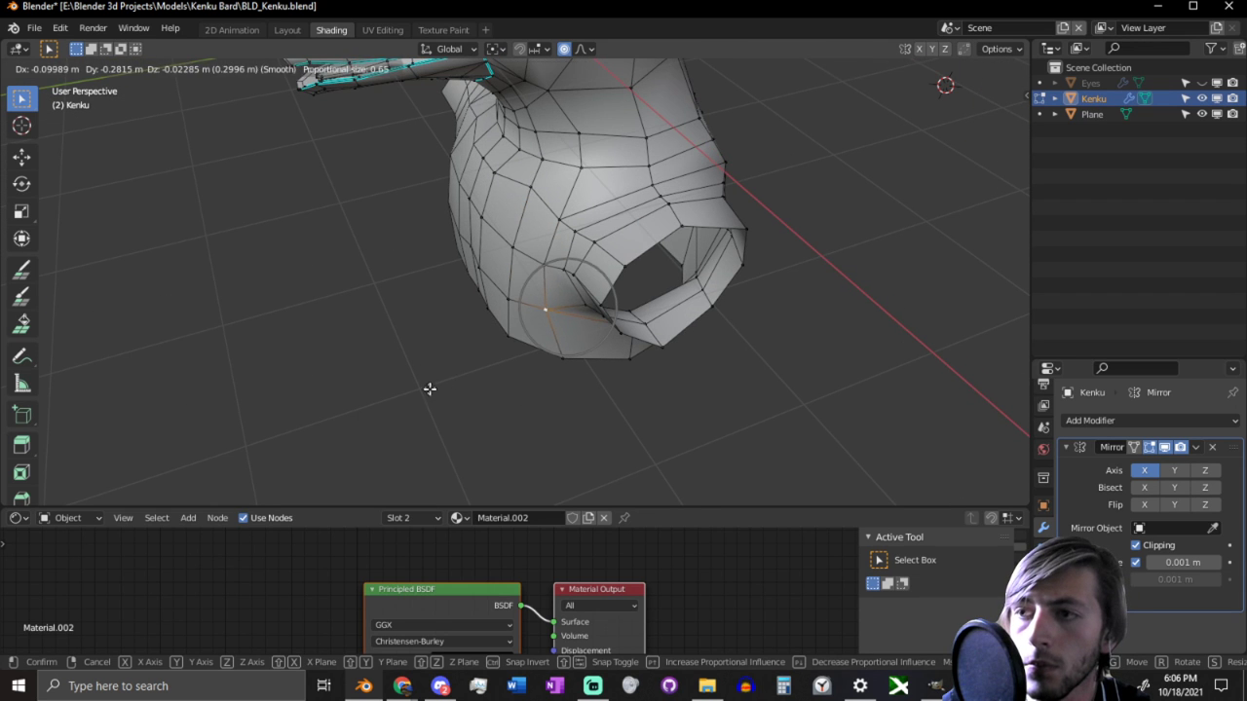
{"action": "left_click", "coordinate": [431, 389]}
{"action": "middle_click_drag", "start_coordinate": [432, 390], "coordinate": [526, 336]}
{"action": "key", "text": "g"}
{"action": "left_click", "coordinate": [459, 326]}
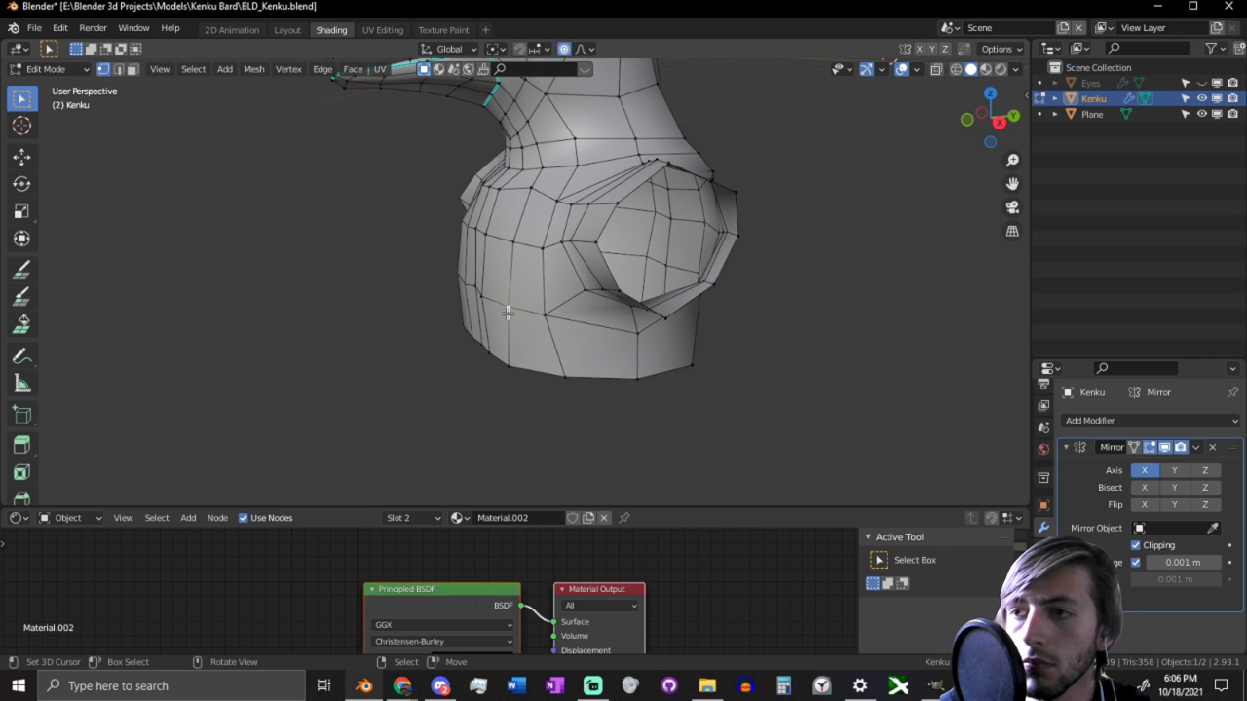
Step: Try a different position for the lower chest vertex
{"action": "key", "text": "g"}
{"action": "left_click", "coordinate": [572, 343]}
{"action": "middle_click_drag", "start_coordinate": [480, 313], "coordinate": [596, 296]}
{"action": "key", "text": "ctrl+z"}
Step: Reposition the lower chest vertex, and move the vertical edge beside the centre line about 0.12 m inward and 0.1 m forward
{"action": "key", "text": "g"}
{"action": "left_click", "coordinate": [487, 351]}
{"action": "left_click", "coordinate": [493, 288]}
{"action": "key", "text": "2"}
{"action": "left_click", "coordinate": [503, 264]}
{"action": "mouse_move", "coordinate": [527, 272]}
{"action": "middle_mouse_down"}
{"action": "mouse_move", "coordinate": [526, 302]}
{"action": "mouse_move", "coordinate": [607, 195]}
{"action": "mouse_move", "coordinate": [515, 207]}
{"action": "mouse_move", "coordinate": [757, 198]}
{"action": "mouse_move", "coordinate": [604, 234]}
{"action": "mouse_move", "coordinate": [534, 276]}
{"action": "middle_mouse_up"}
{"action": "key", "text": "g"}
{"action": "left_click", "coordinate": [462, 321]}
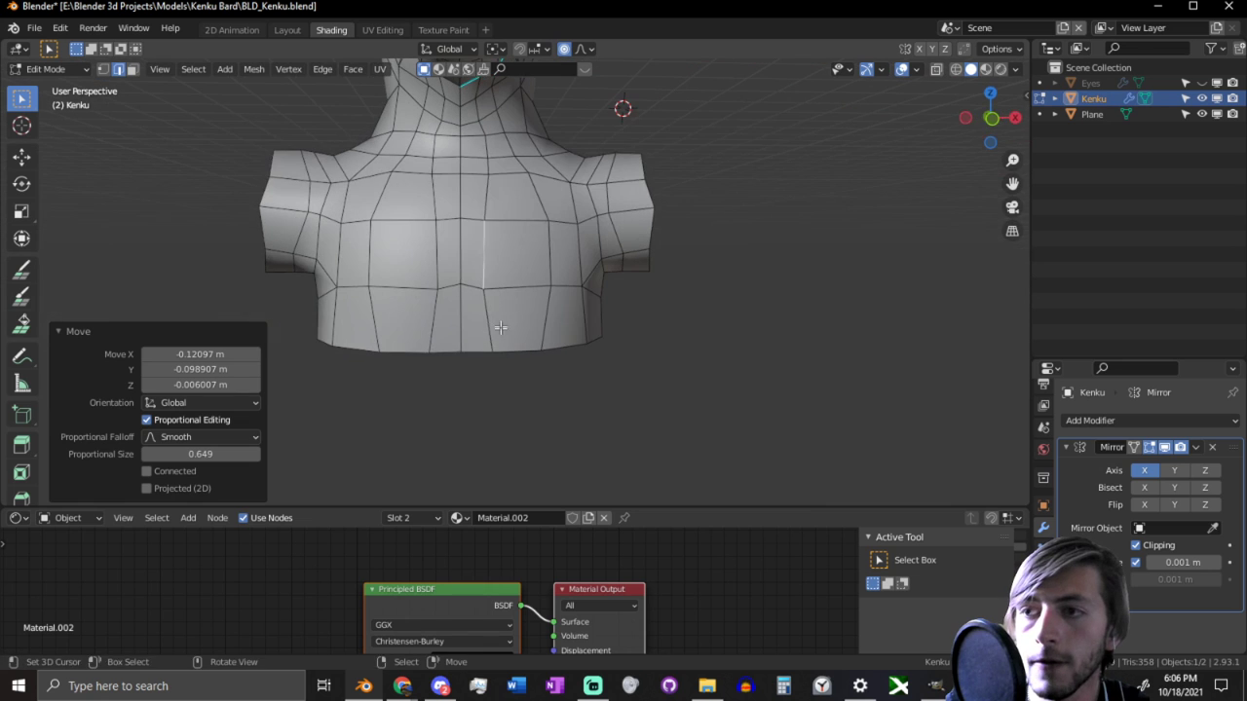
{"action": "key", "text": "1"}
{"action": "left_click", "coordinate": [495, 345]}
{"action": "key", "text": "g"}
{"action": "right_click", "coordinate": [551, 331]}
Step: Move the lower chest vertex beside the centre line about 0.07 m outward, 0.07 m back and 0.03 m up
{"action": "middle_click_drag", "start_coordinate": [560, 338], "coordinate": [490, 348]}
{"action": "left_click", "coordinate": [506, 313]}
{"action": "key", "text": "g"}
{"action": "left_click", "coordinate": [544, 311]}
{"action": "middle_click_drag", "start_coordinate": [544, 312], "coordinate": [613, 257]}
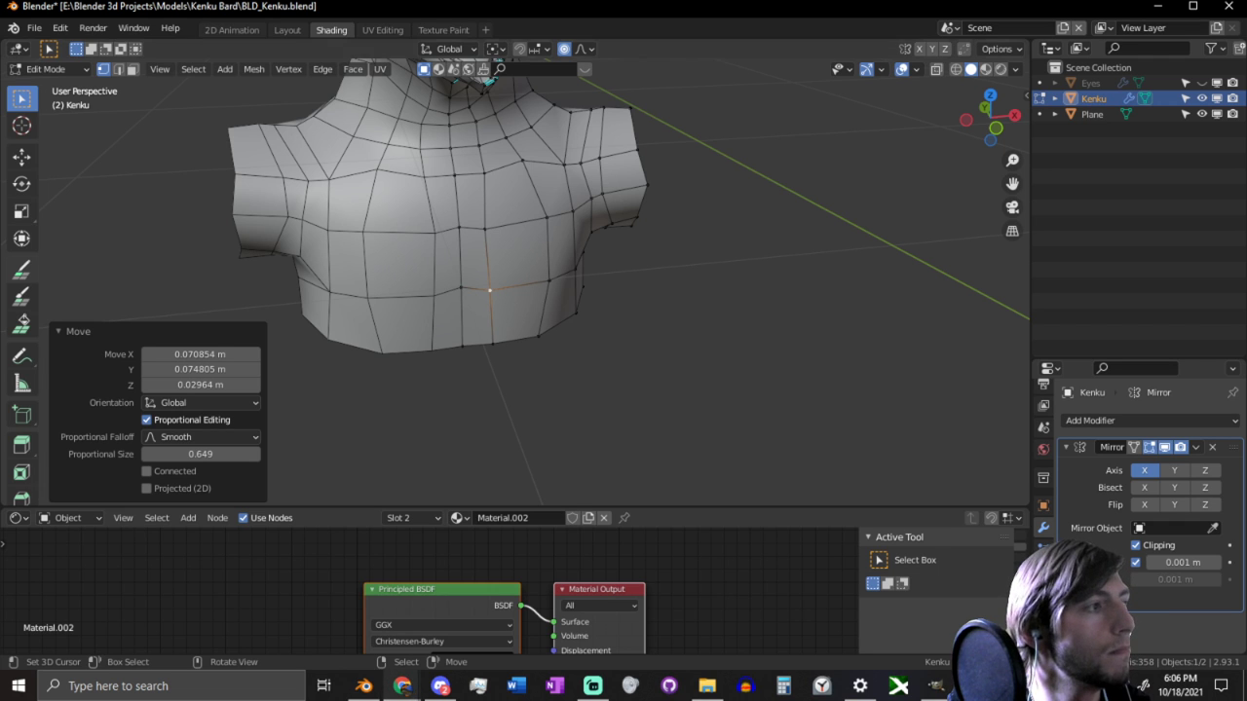
Step: Move the torso's open bottom edge loop about 0.11 m inward and 0.02 m down with smooth proportional editing
{"action": "left_click", "coordinate": [442, 348], "text": "alt"}
{"action": "left_click", "coordinate": [484, 350], "text": "alt"}
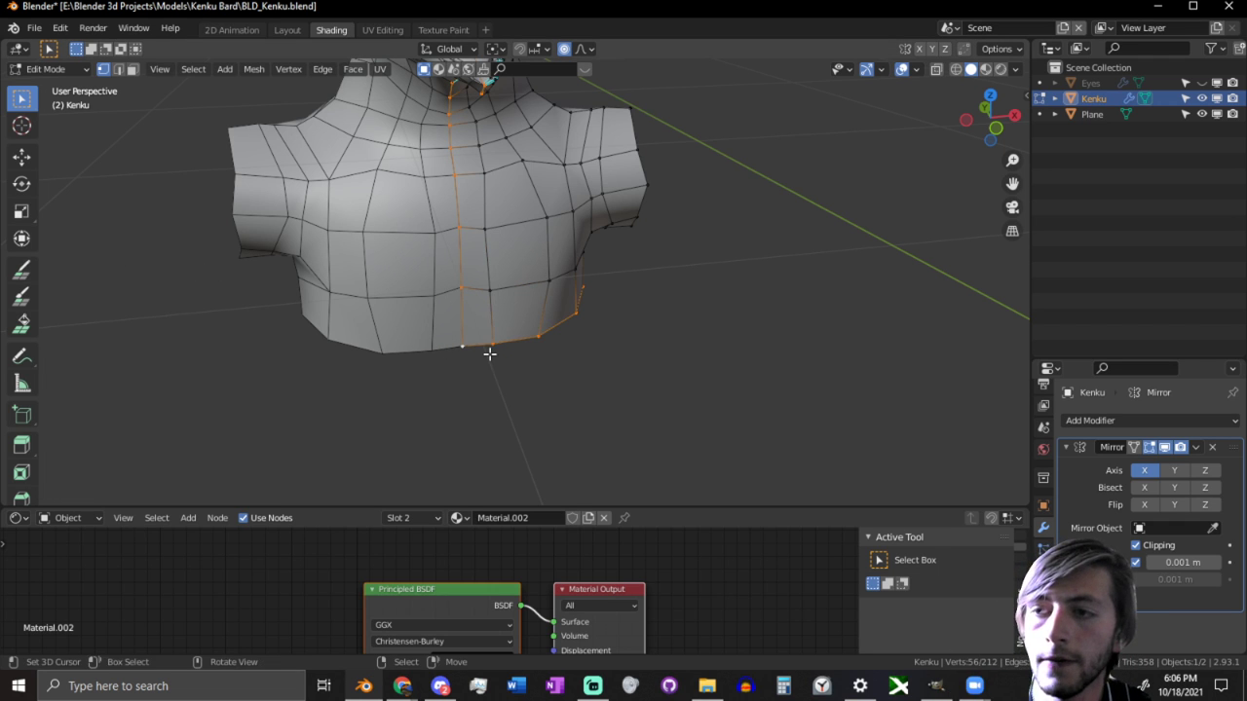
{"action": "key", "text": "KP_1"}
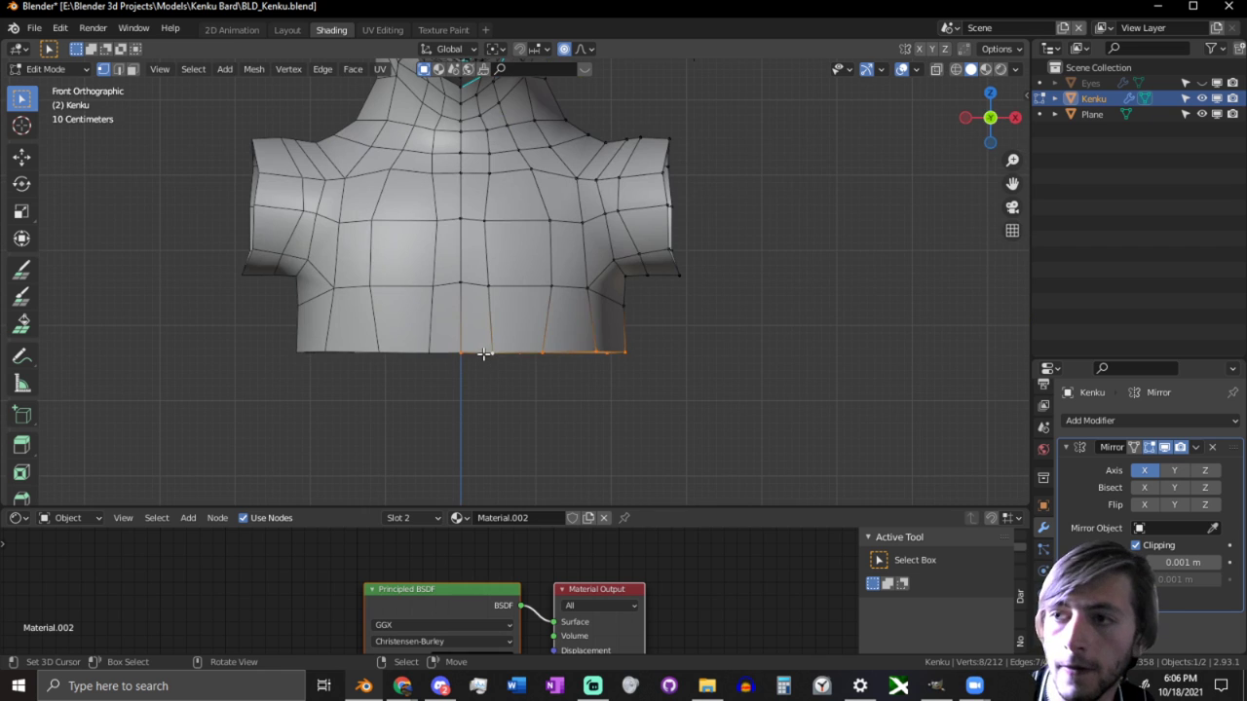
{"action": "key", "text": "g"}
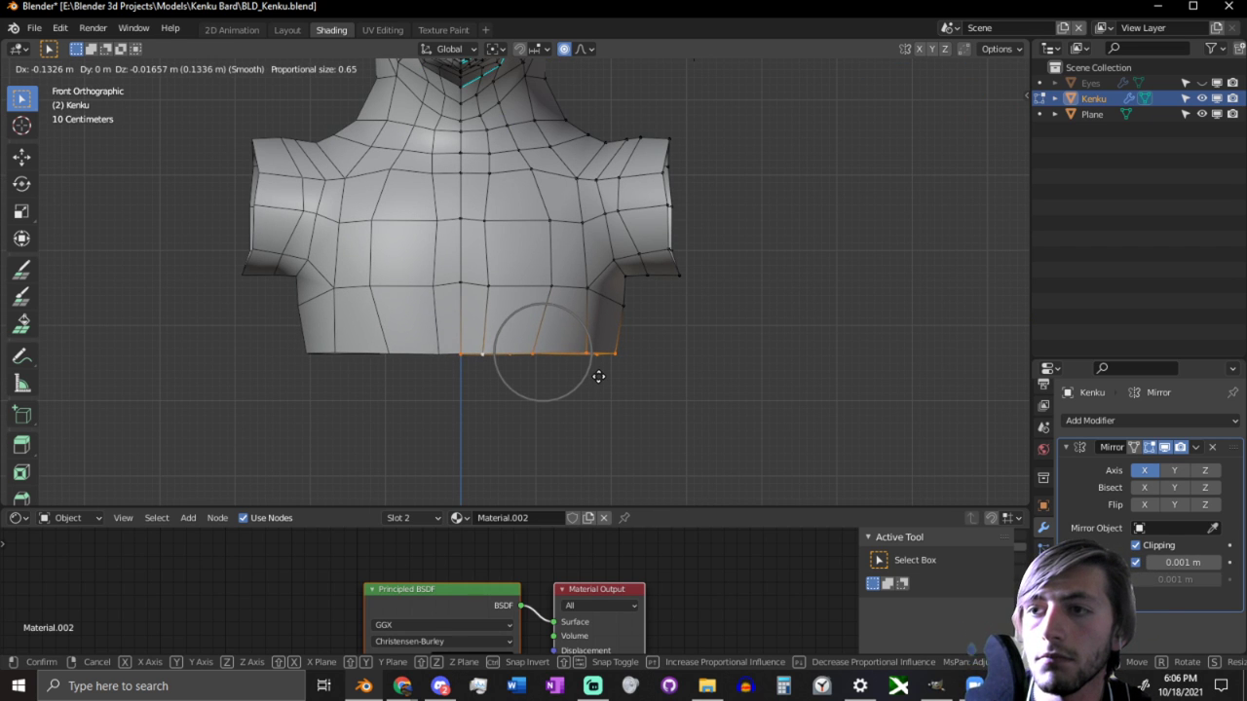
{"action": "left_click", "coordinate": [613, 377]}
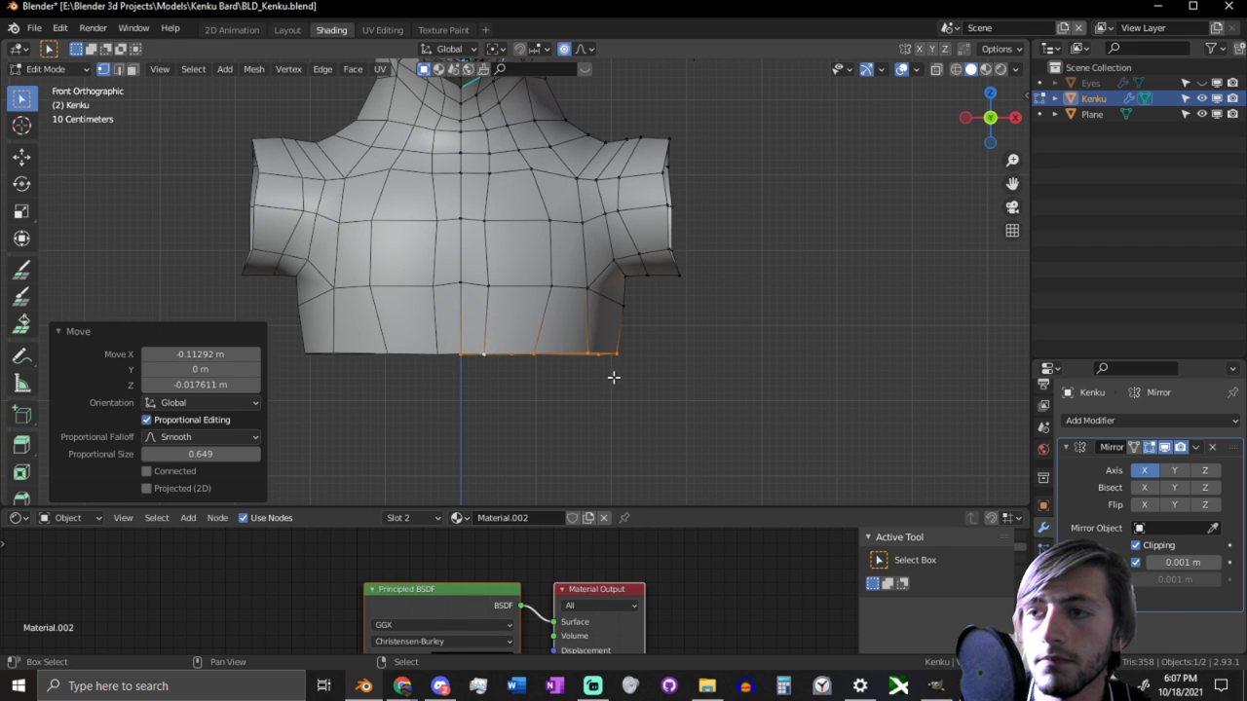
Step: Slide the bottom-edge vertex beside the centre line outward by a factor of about 0.22, then slightly back toward the centre
{"action": "left_click", "coordinate": [492, 343]}
{"action": "key", "text": "shift+v"}
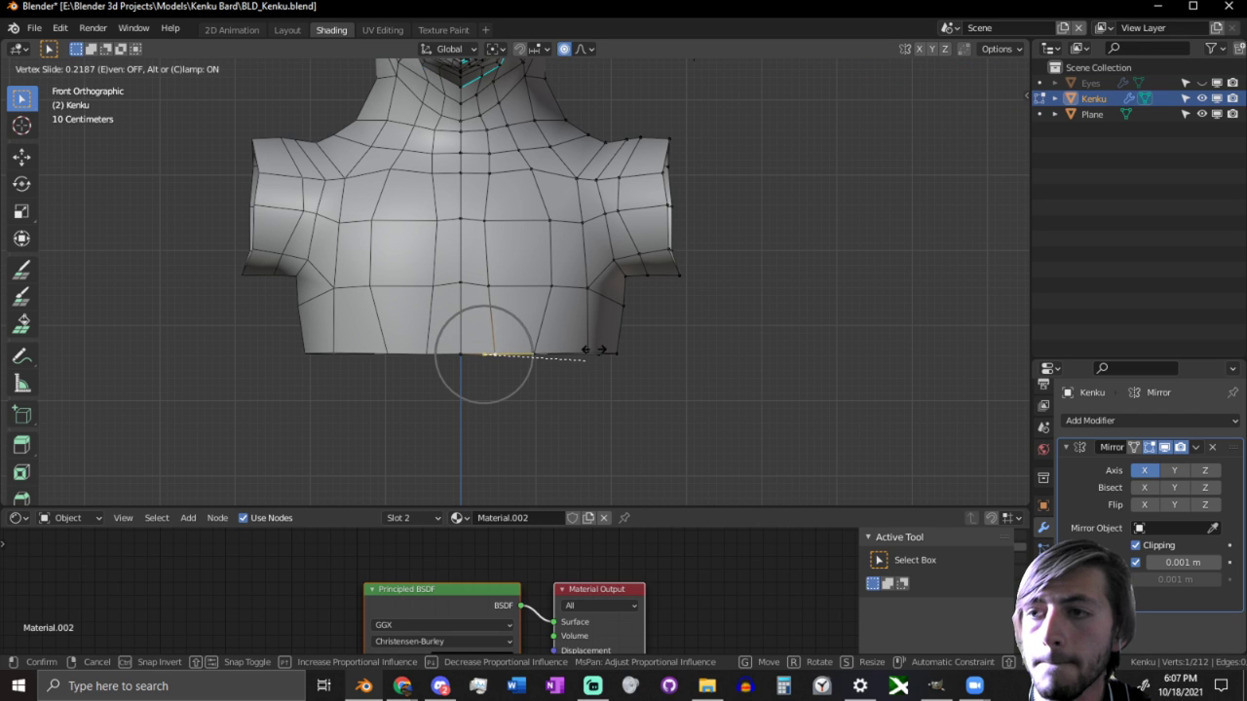
{"action": "left_click", "coordinate": [594, 350]}
{"action": "key", "text": "g"}
{"action": "key", "text": "g"}
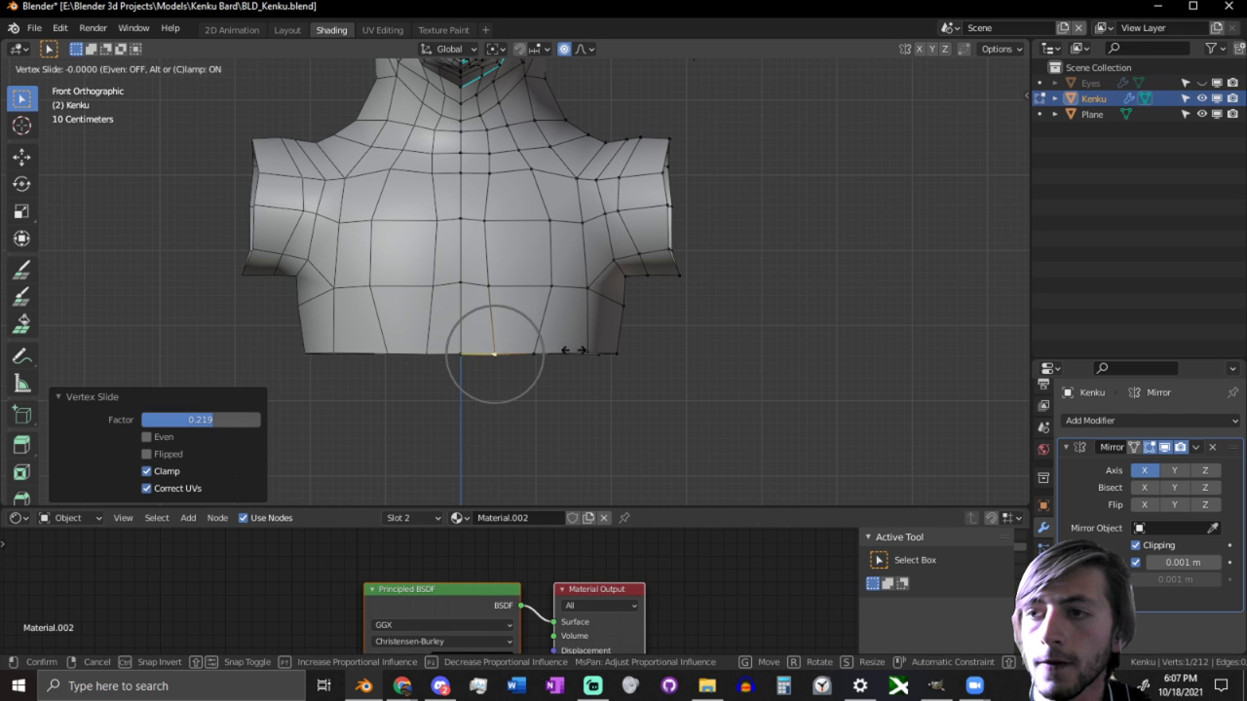
{"action": "left_click", "coordinate": [525, 355]}
Step: Extrude the torso's open bottom edge loop about 1.37 m downward
{"action": "key", "text": "2"}
{"action": "left_click", "coordinate": [526, 353], "text": "alt"}
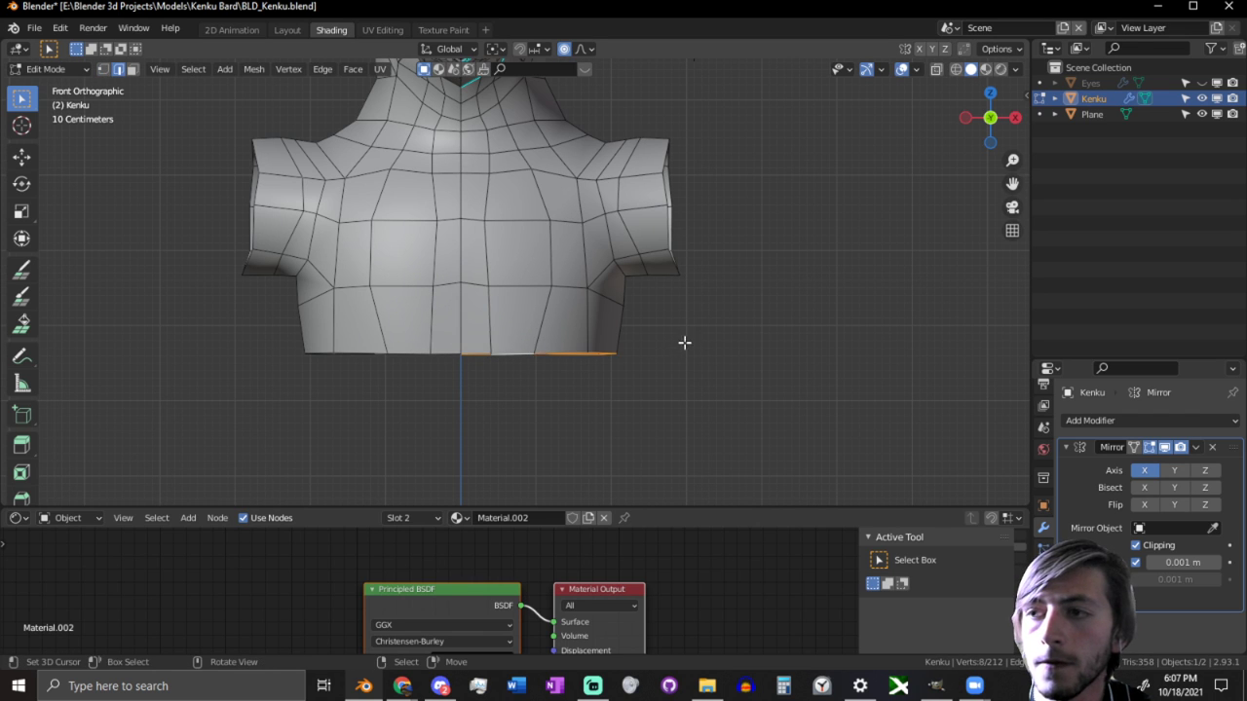
{"action": "key", "text": "s"}
{"action": "key", "text": "Escape"}
{"action": "key", "text": "e"}
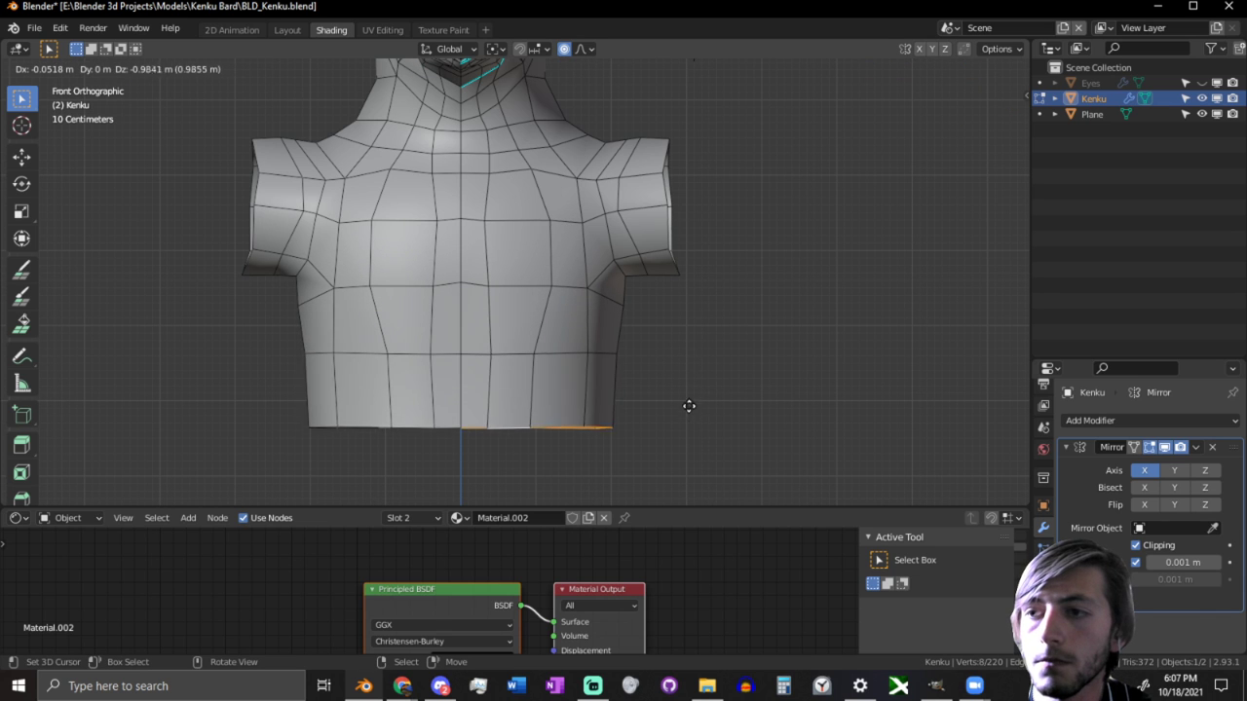
{"action": "left_click", "coordinate": [693, 431]}
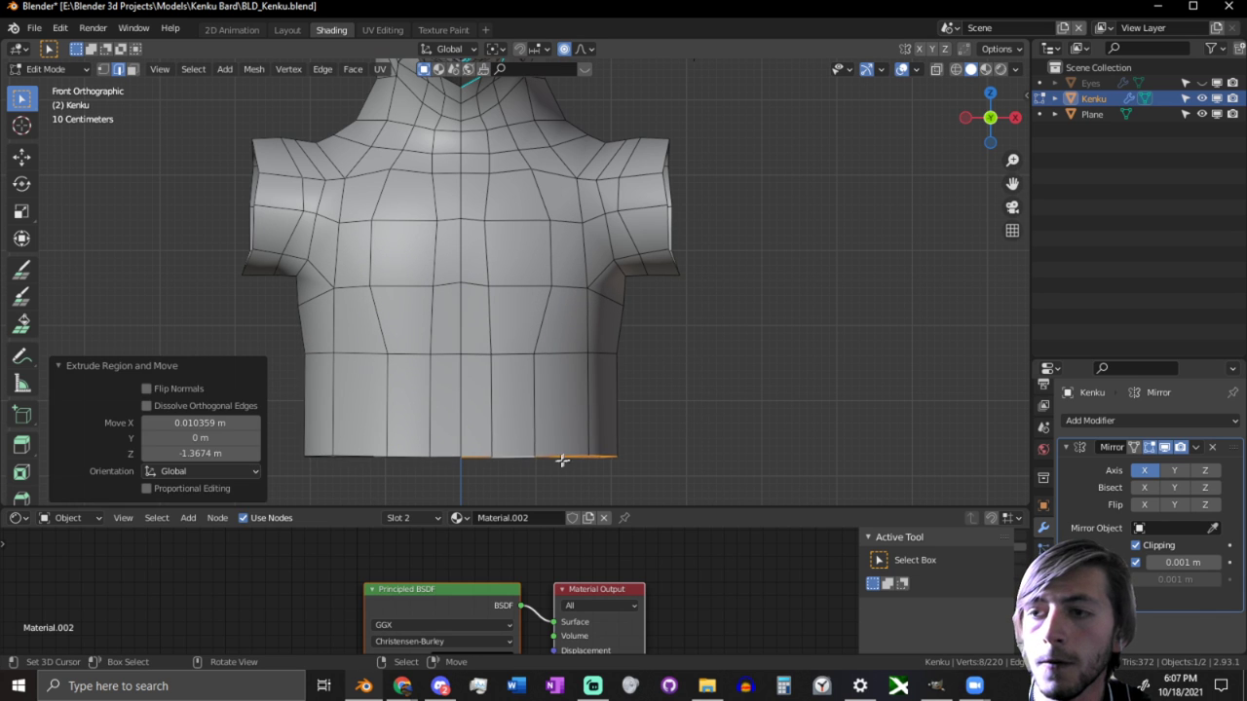
Step: Show the mesh as a see-through wireframe and snap the 3D cursor to the bottom vertices on the centre line
{"action": "key", "text": "alt+z"}
{"action": "key", "text": "c"}
{"action": "scroll", "coordinate": [434, 479], "scroll_direction": "up", "scroll_amount": 1}
{"action": "right_click", "coordinate": [435, 478]}
{"action": "key", "text": "alt+a"}
{"action": "key", "text": "c"}
{"action": "scroll", "coordinate": [437, 478], "scroll_direction": "up", "scroll_amount": 4}
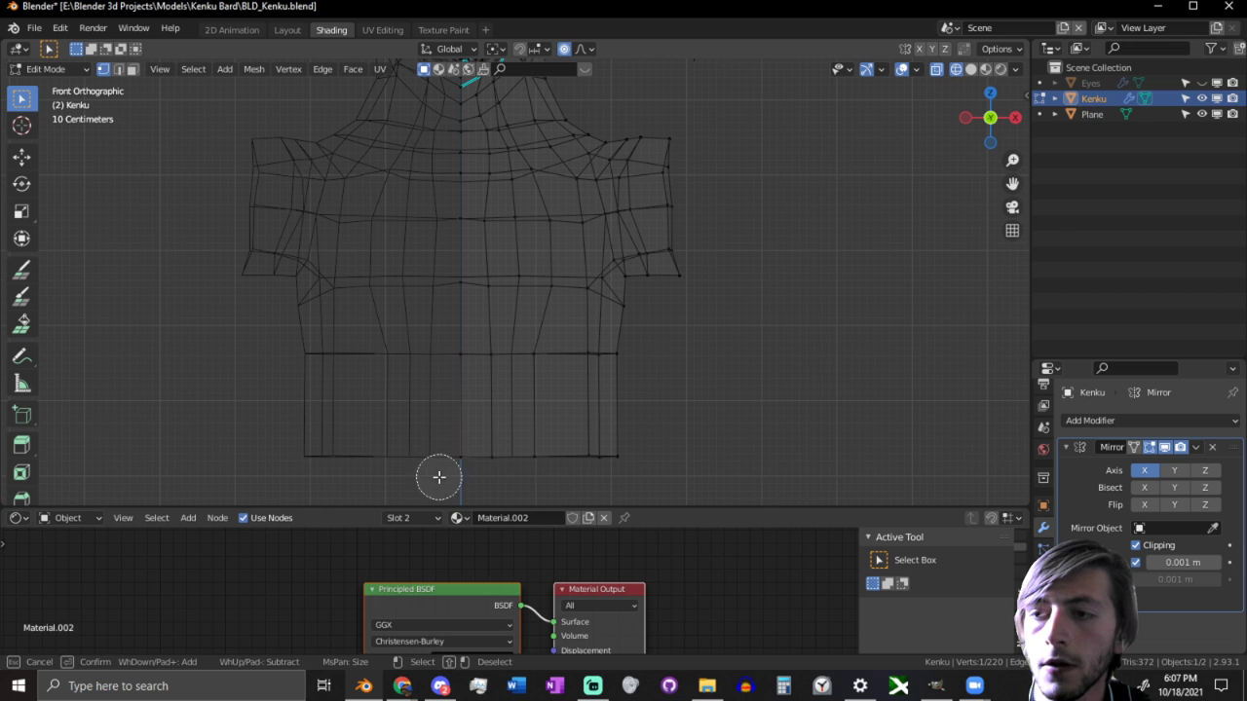
{"action": "left_click", "coordinate": [452, 467]}
{"action": "right_click", "coordinate": [452, 466]}
{"action": "key", "text": "2"}
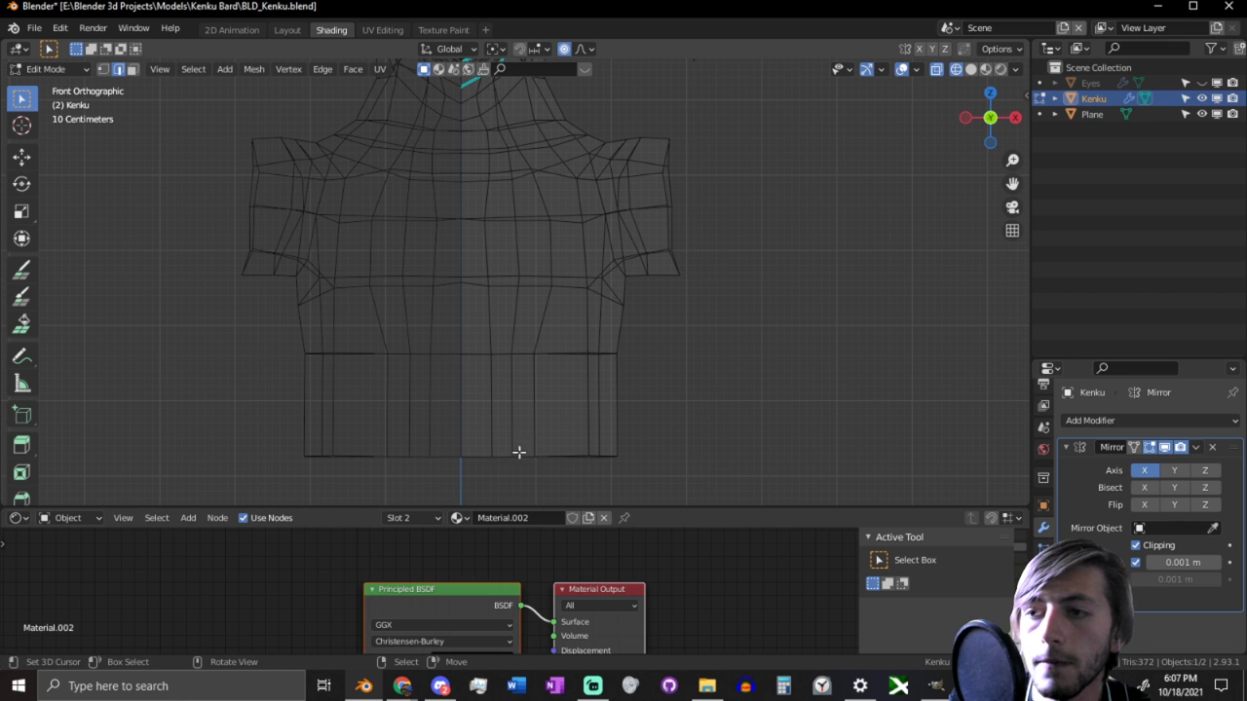
{"action": "key", "text": "c"}
{"action": "left_click", "coordinate": [456, 462]}
{"action": "right_click", "coordinate": [456, 462]}
{"action": "key", "text": "shift+s"}
{"action": "key", "text": "2"}
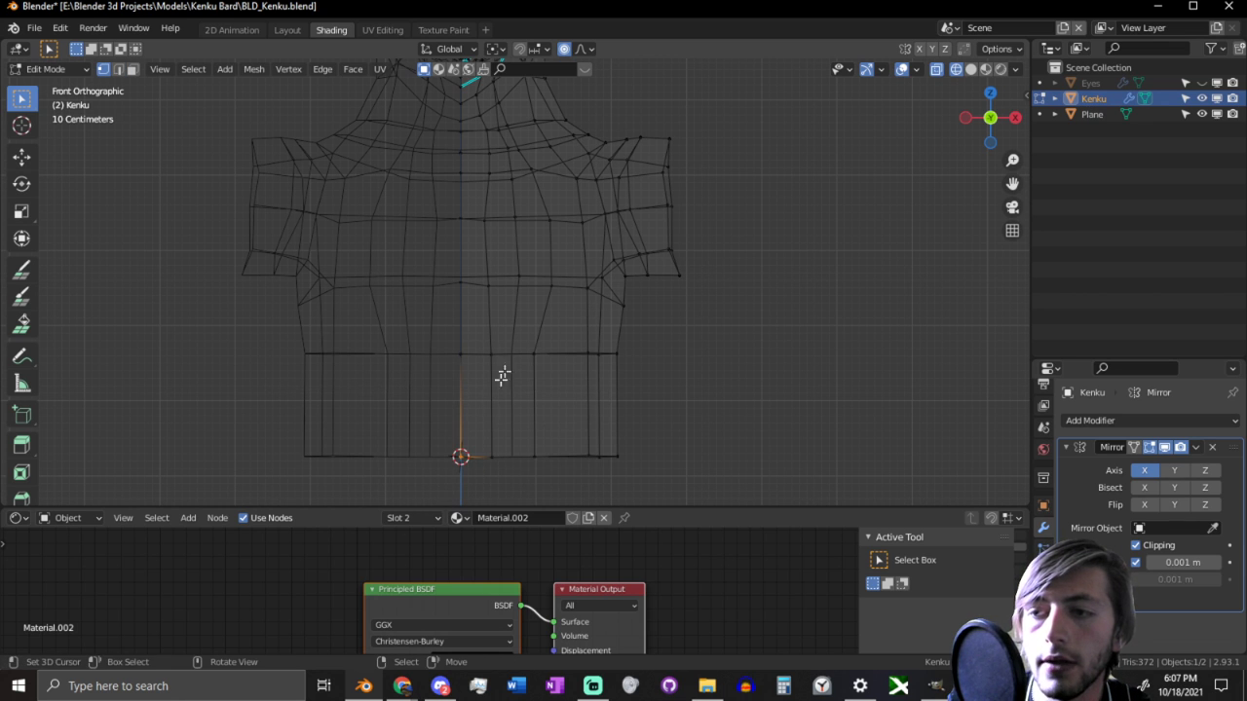
Step: Use the 3D cursor as pivot and scale the whole bottom vertex loop to about 0.875 along X
{"action": "key", "text": "c"}
{"action": "left_click_drag", "start_coordinate": [455, 458], "coordinate": [605, 457]}
{"action": "key", "text": "Escape"}
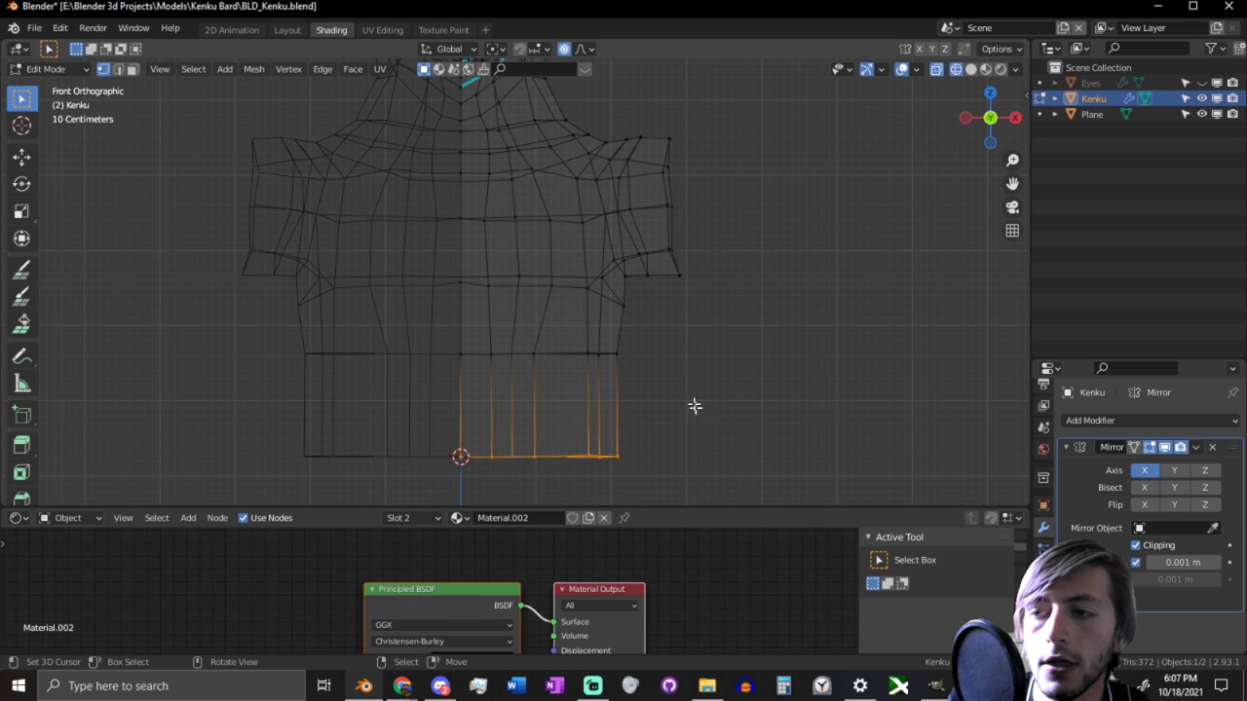
{"action": "left_click", "coordinate": [494, 49]}
{"action": "left_click", "coordinate": [517, 85]}
{"action": "key", "text": "s"}
{"action": "key", "text": "x"}
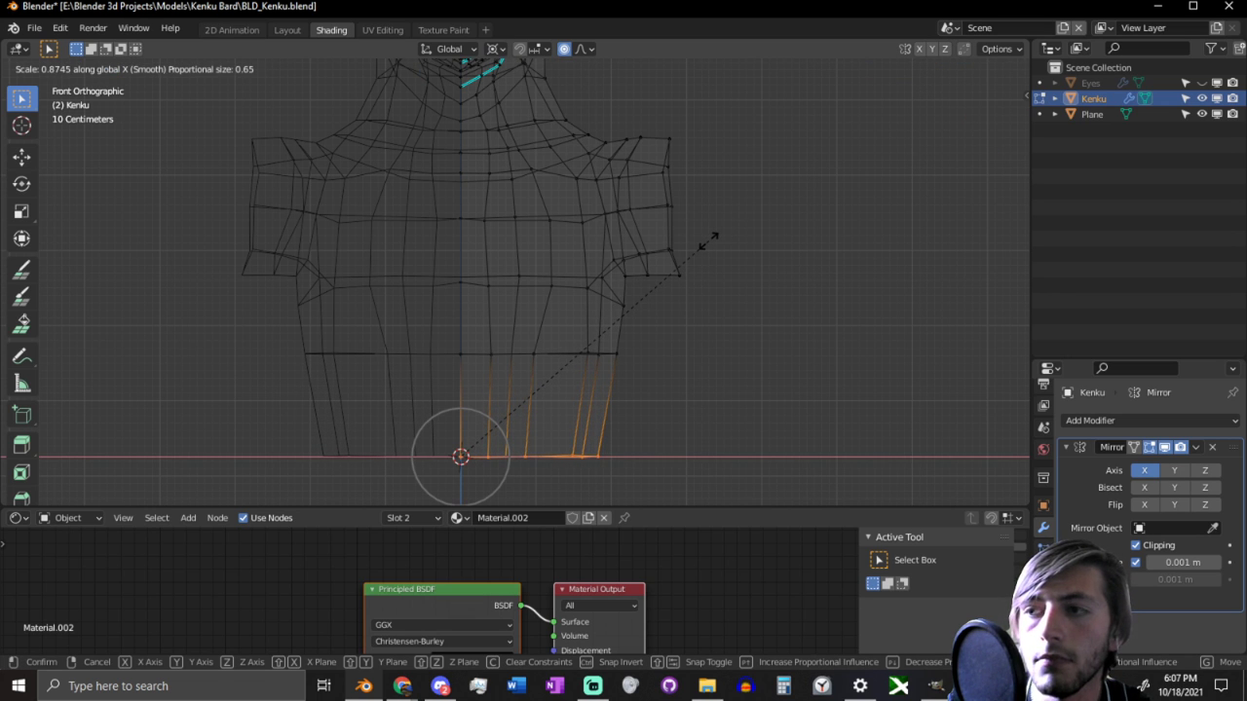
{"action": "left_click", "coordinate": [708, 242]}
Step: Extrude the bottom loop about 1.43 m straight down and scale the new loop to about 0.955 along X
{"action": "middle_click_drag", "start_coordinate": [718, 329], "coordinate": [696, 191], "text": "shift"}
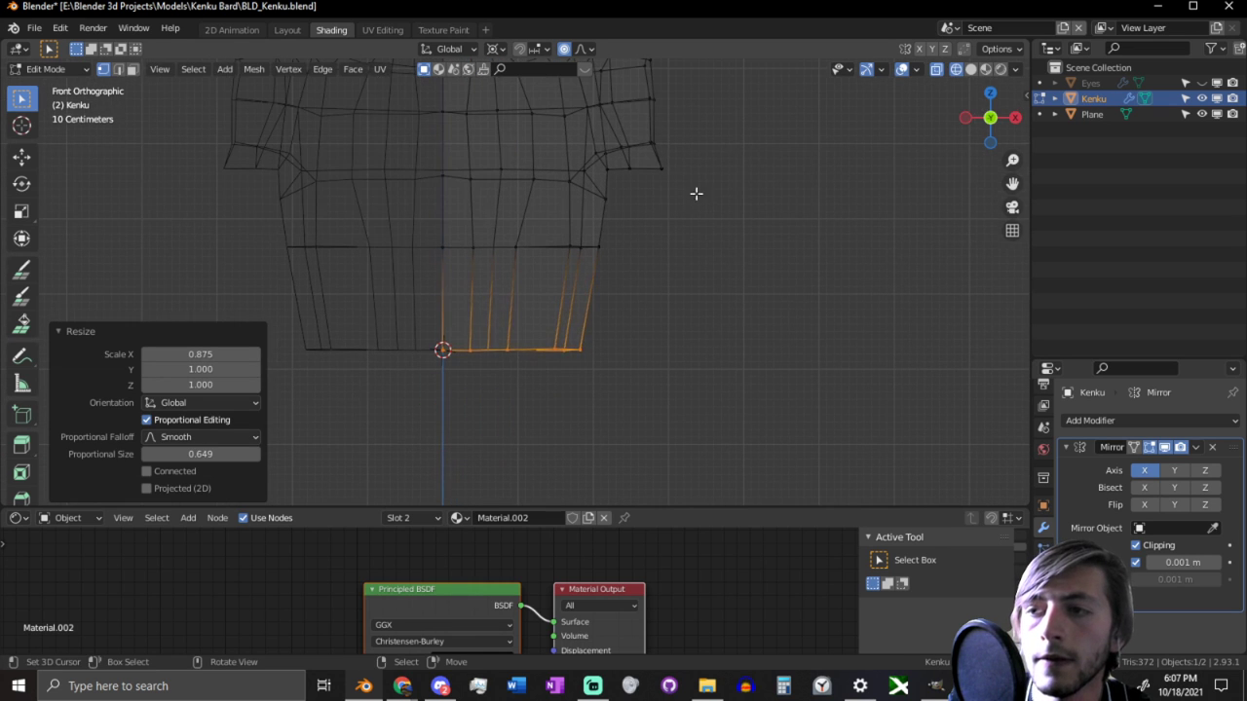
{"action": "key", "text": "e"}
{"action": "key", "text": "z"}
{"action": "left_click", "coordinate": [704, 297]}
{"action": "key", "text": "s"}
{"action": "key", "text": "x"}
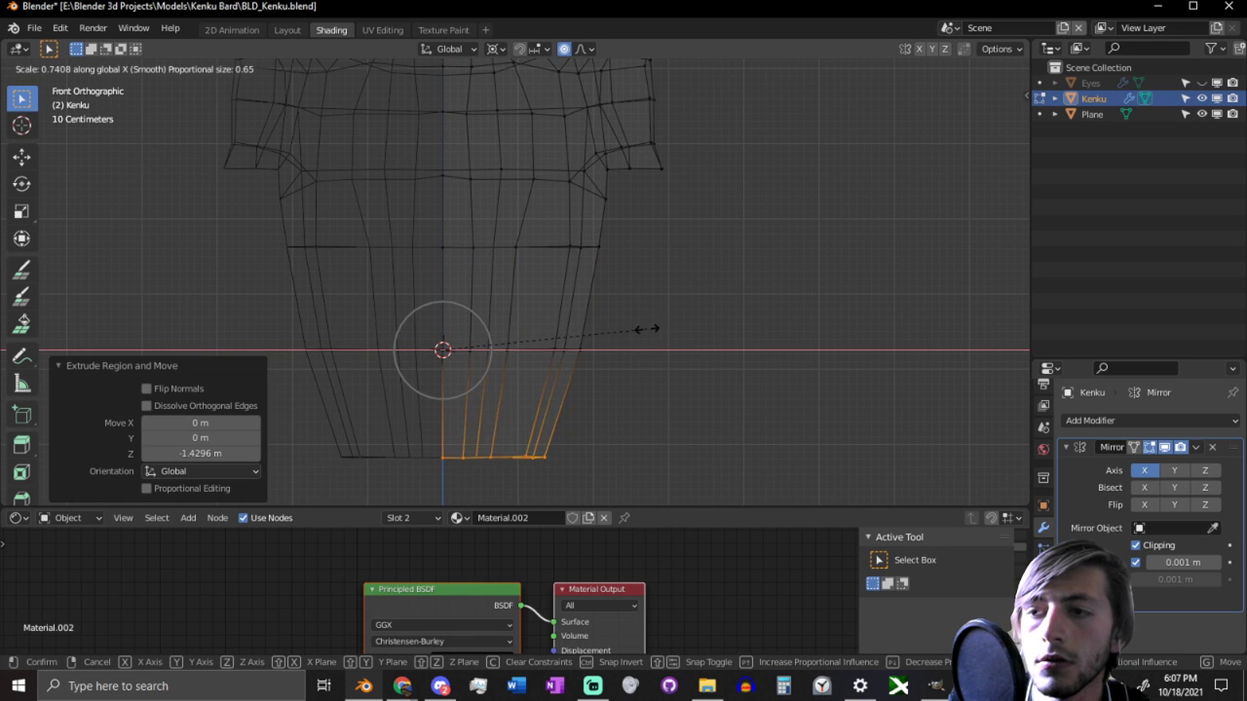
{"action": "left_click", "coordinate": [708, 302]}
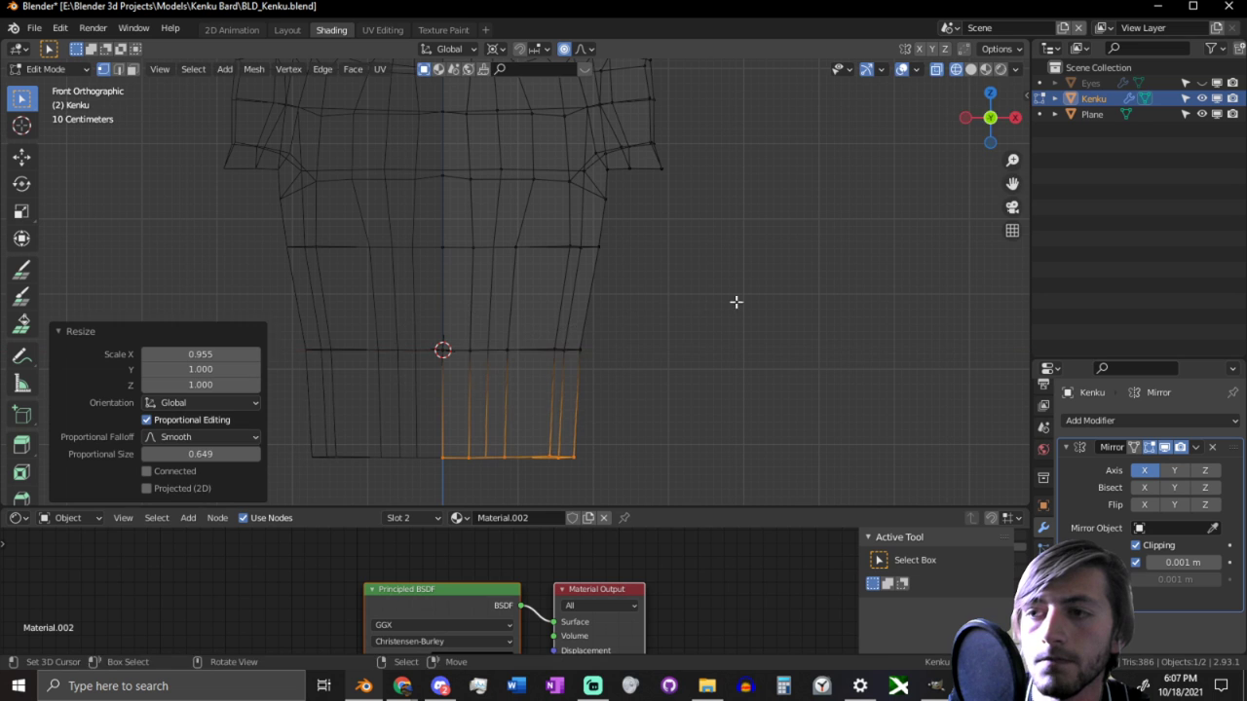
Step: Return to solid shading and move the two lowest centre-line edges on the back about 0.085 m inward along Y
{"action": "middle_click_drag", "start_coordinate": [734, 298], "coordinate": [642, 321]}
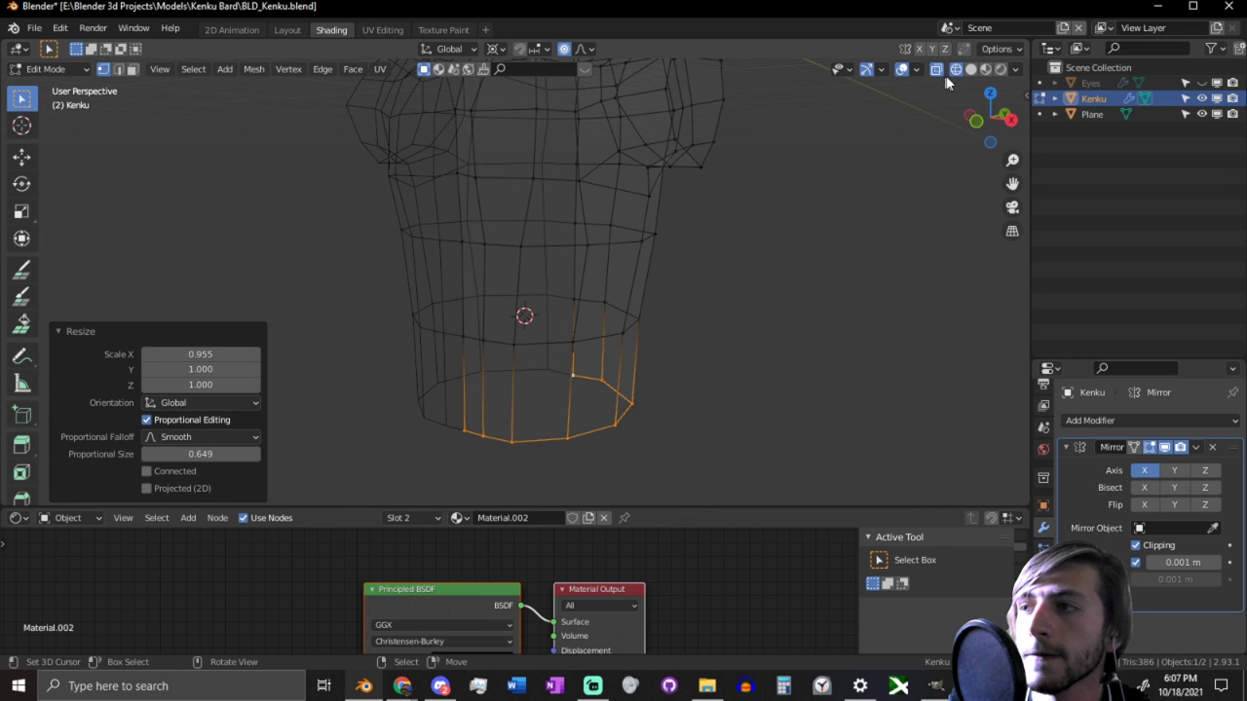
{"action": "left_click", "coordinate": [970, 69]}
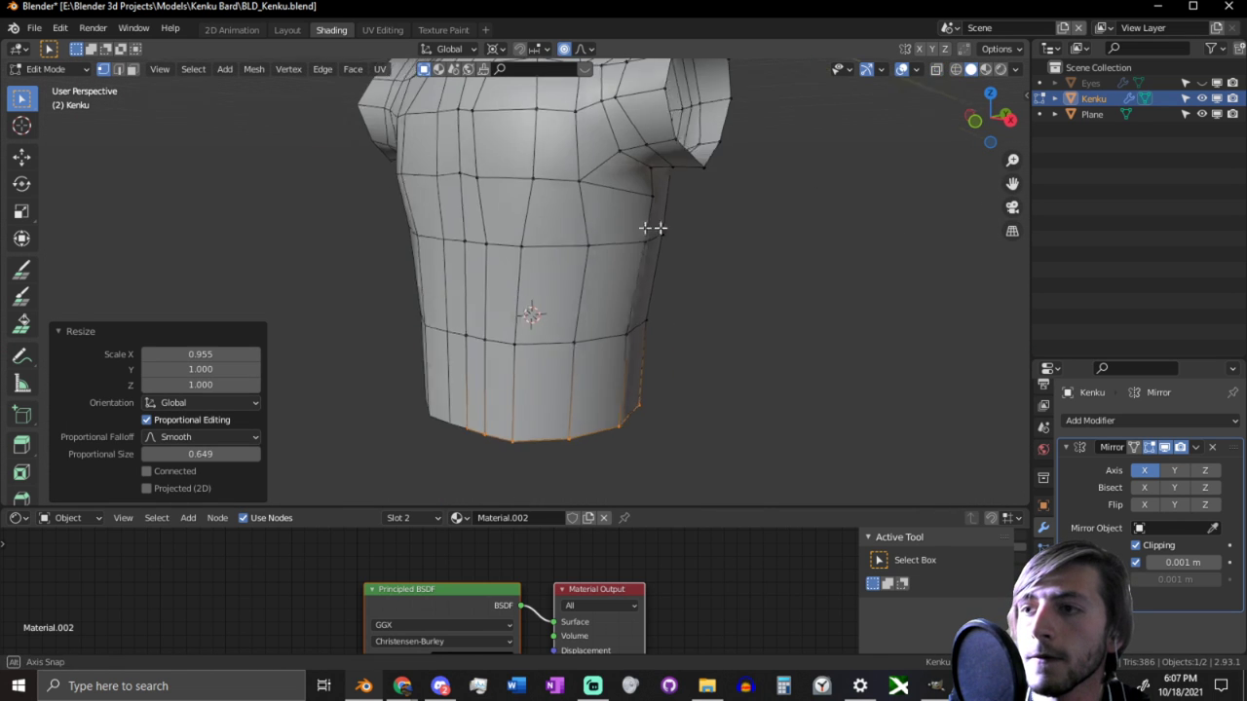
{"action": "mouse_move", "coordinate": [649, 228]}
{"action": "middle_mouse_down"}
{"action": "mouse_move", "coordinate": [646, 390]}
{"action": "mouse_move", "coordinate": [617, 340]}
{"action": "mouse_move", "coordinate": [696, 429]}
{"action": "mouse_move", "coordinate": [665, 266]}
{"action": "middle_mouse_up"}
{"action": "key", "text": "2"}
{"action": "left_click", "coordinate": [665, 270]}
{"action": "left_click", "coordinate": [674, 345], "text": "shift"}
{"action": "middle_click_drag", "start_coordinate": [676, 314], "coordinate": [666, 435], "text": "shift"}
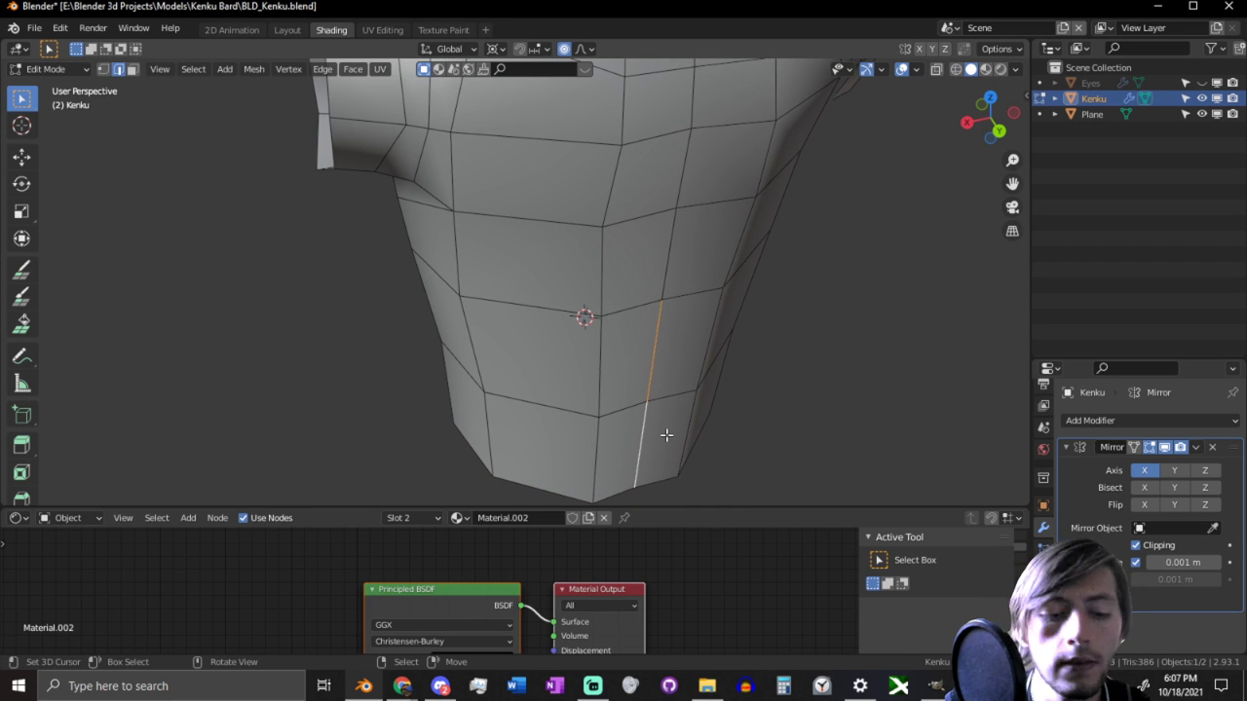
{"action": "key", "text": "g"}
{"action": "key", "text": "y"}
{"action": "left_click", "coordinate": [644, 391]}
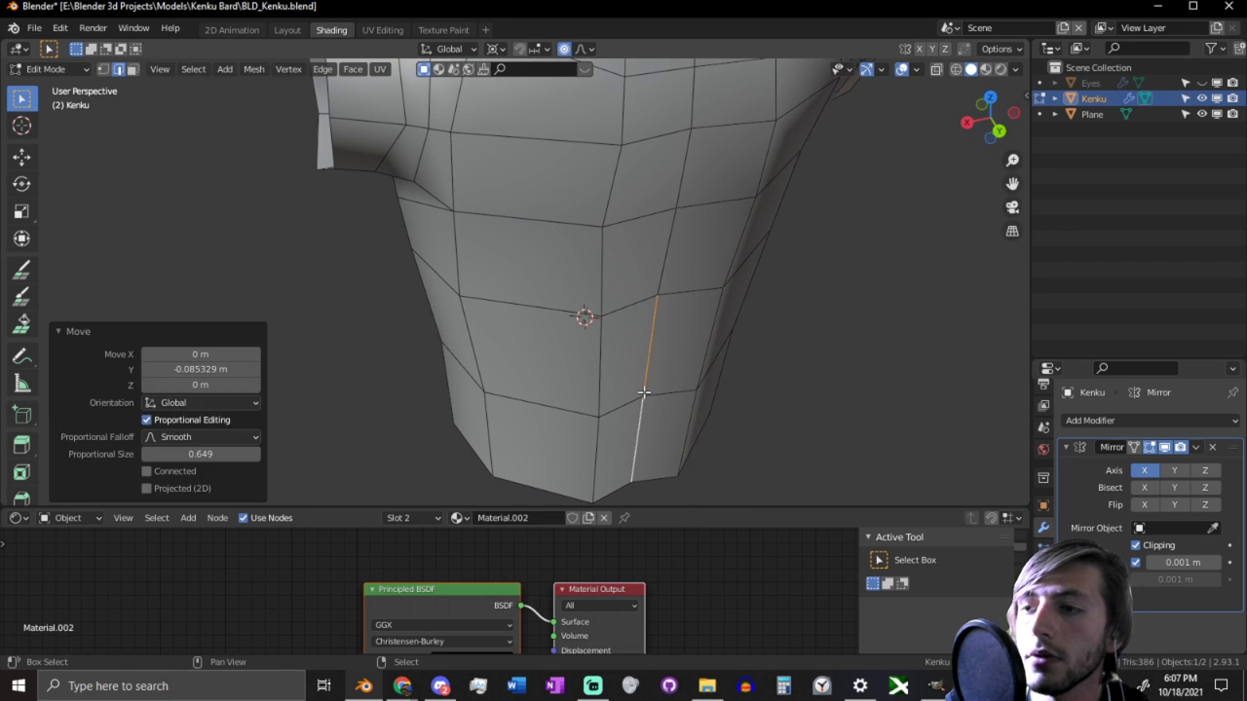
Step: Select the lowest face ring of the torso in side view and shift it forward with smooth proportional editing
{"action": "middle_click_drag", "start_coordinate": [644, 392], "coordinate": [735, 280]}
{"action": "key", "text": "KP_3"}
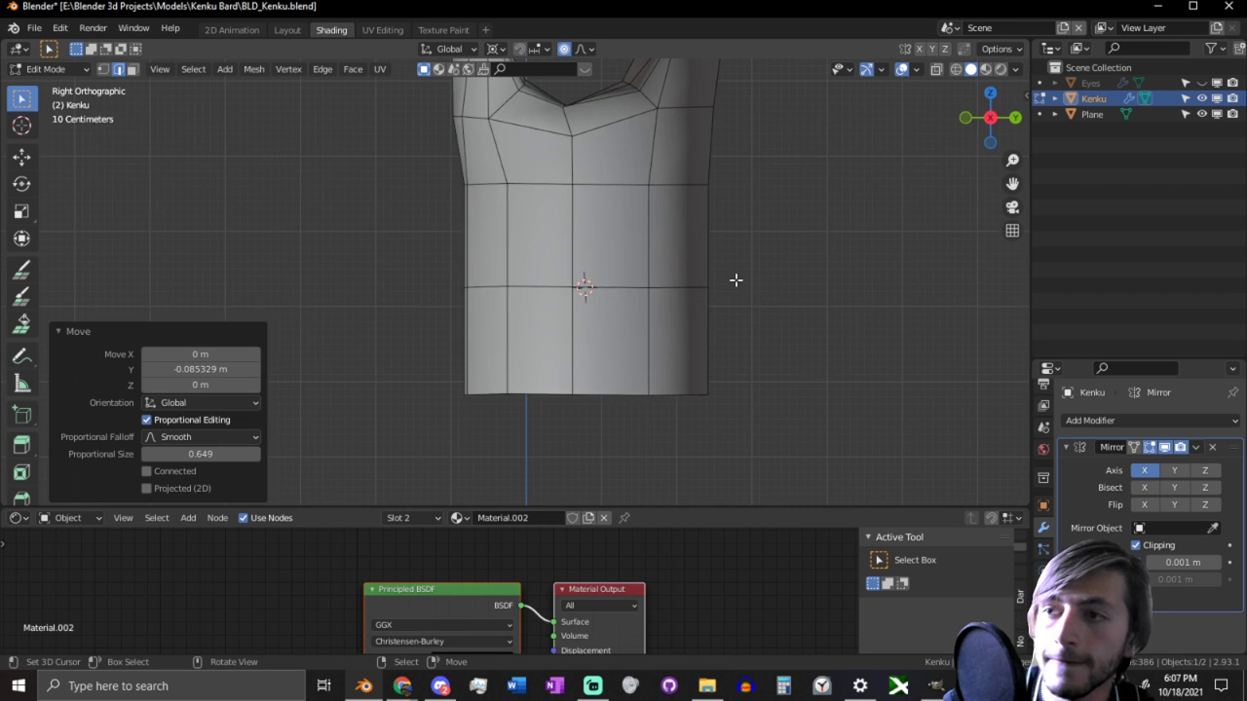
{"action": "scroll", "coordinate": [612, 292], "scroll_direction": "down", "scroll_amount": 4}
{"action": "key", "text": "3"}
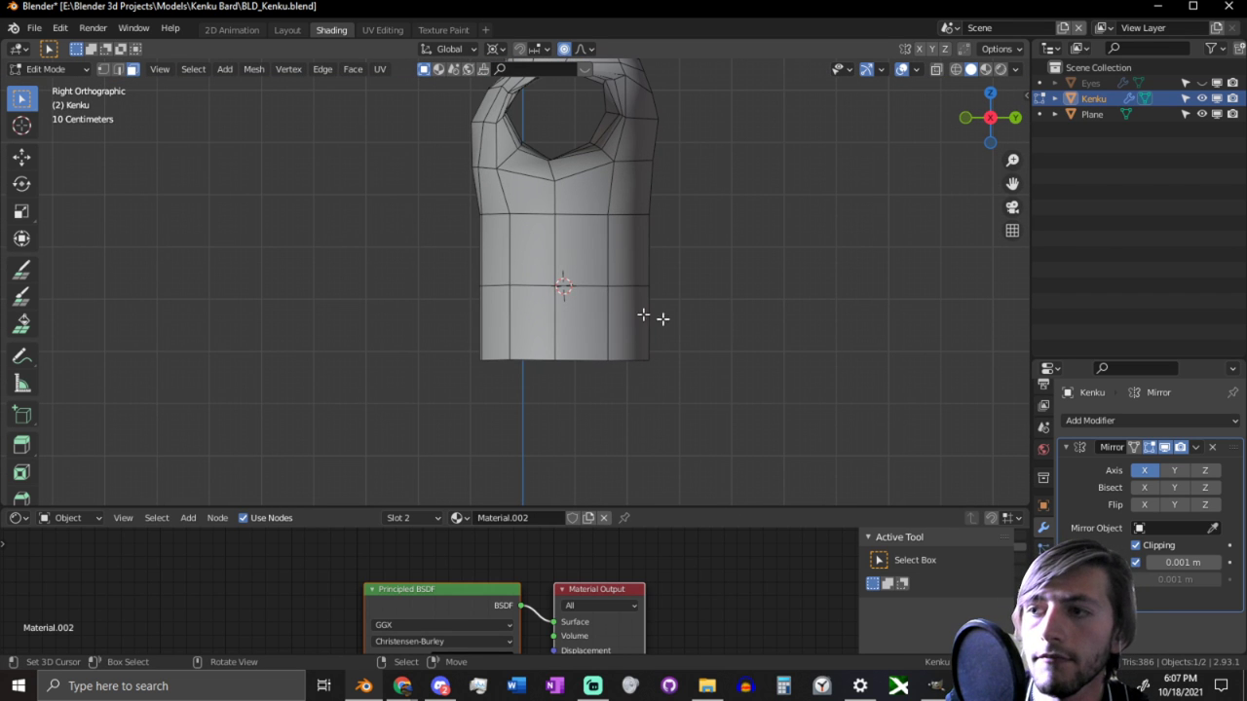
{"action": "left_click", "coordinate": [604, 315], "text": "alt"}
{"action": "key", "text": "g"}
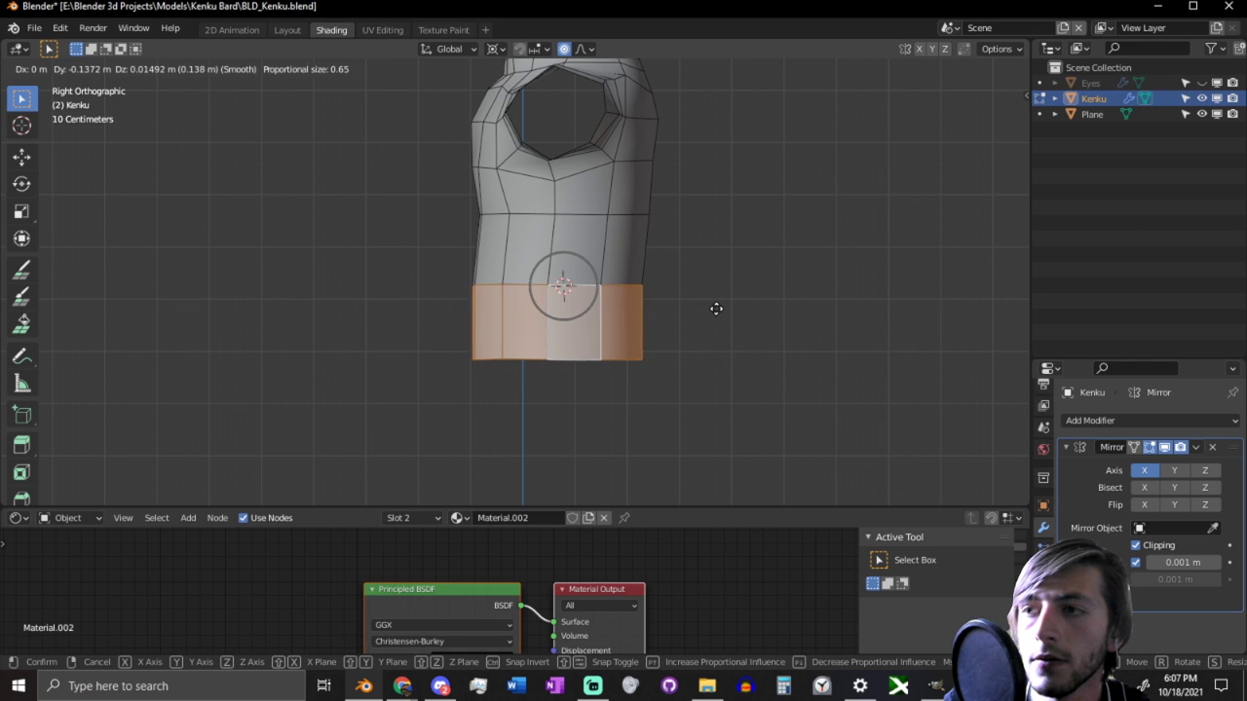
{"action": "left_click", "coordinate": [710, 292]}
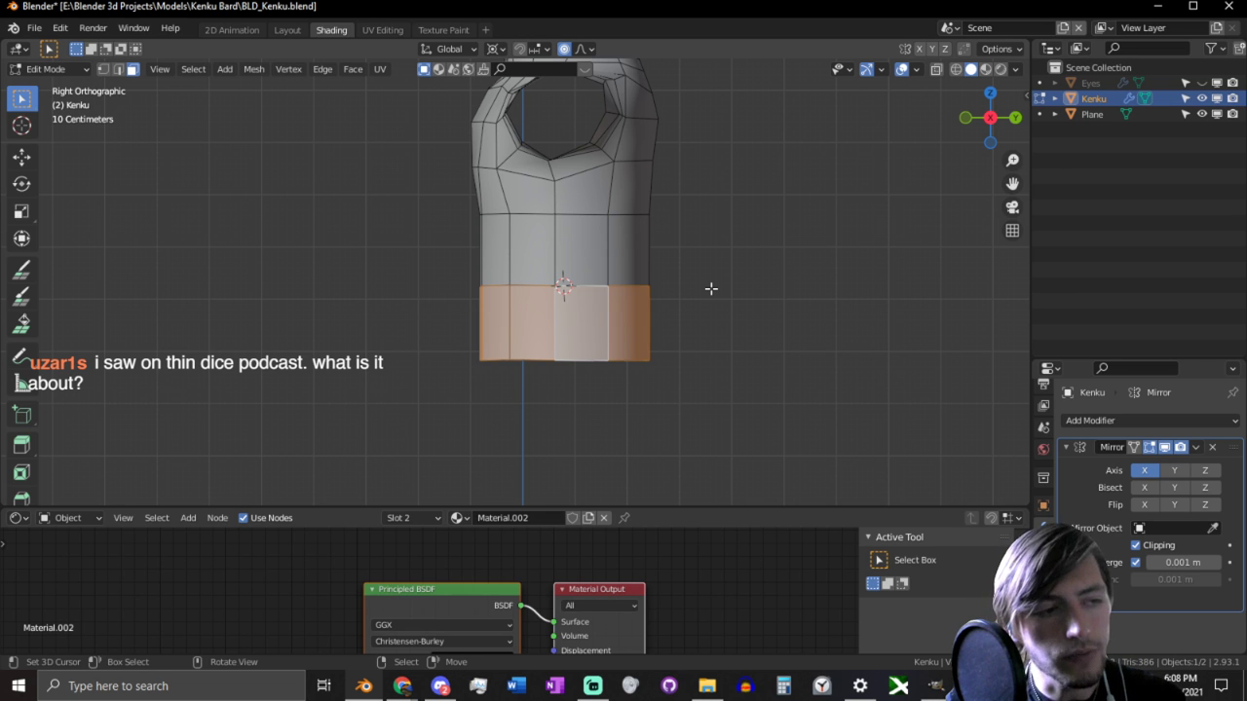
{"action": "scroll", "coordinate": [716, 288], "scroll_direction": "up", "scroll_amount": 3}
{"action": "key", "text": "g"}
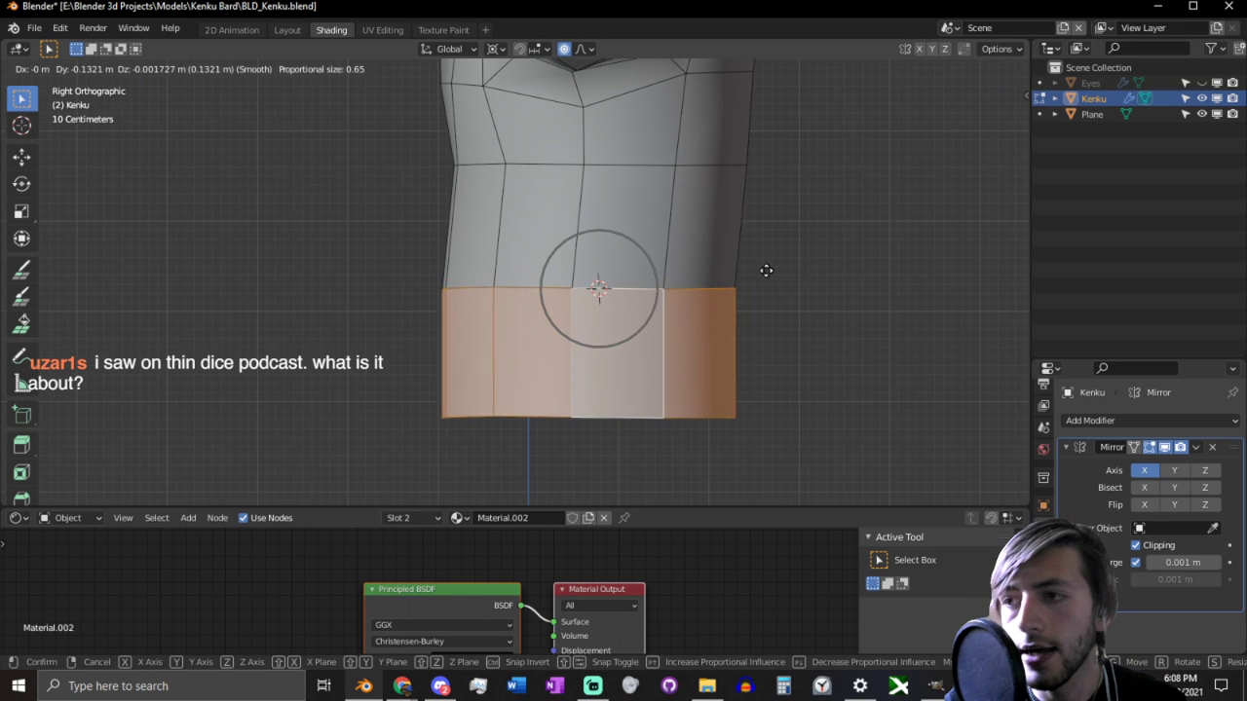
{"action": "left_click", "coordinate": [746, 270]}
Step: Scale the lowest face ring to about 0.91 along Y and shift it slightly backward
{"action": "key", "text": "s"}
{"action": "key", "text": "y"}
{"action": "left_click", "coordinate": [679, 290]}
{"action": "key", "text": "g"}
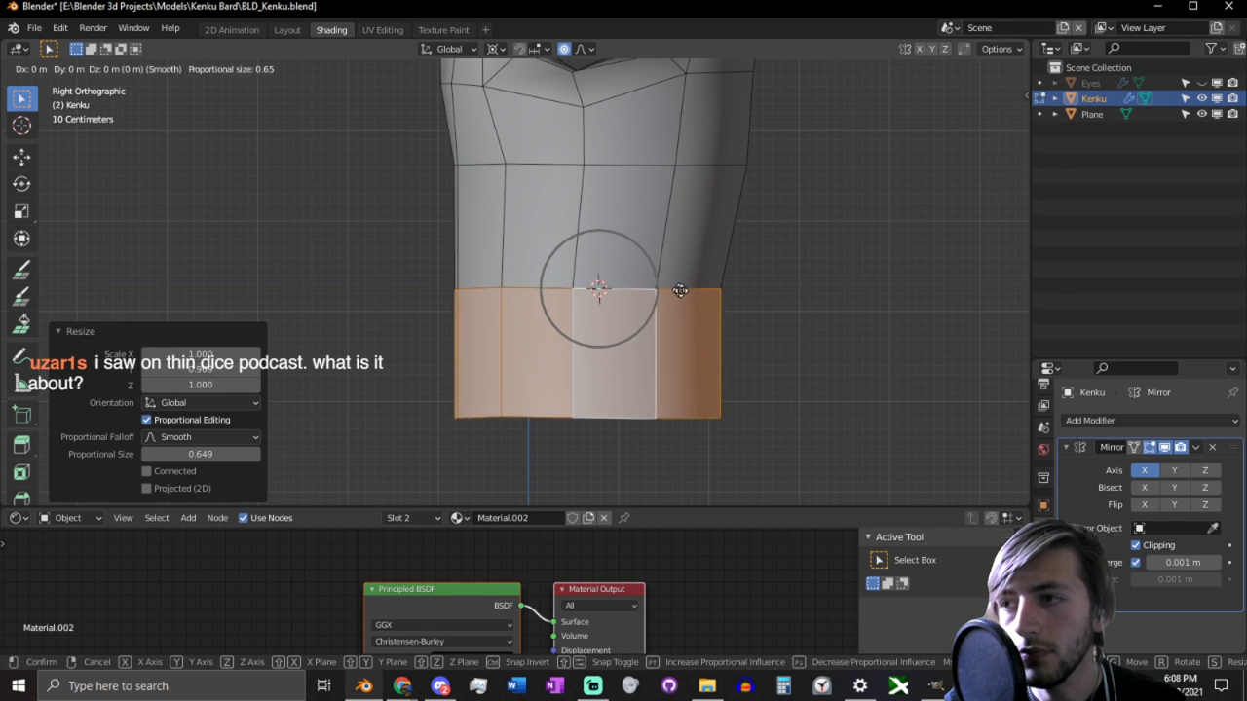
{"action": "left_click", "coordinate": [723, 289]}
Step: Add the face ring above to the selection, scale both rings to 0.94 along Y and move them about 0.066 m forward
{"action": "scroll", "coordinate": [726, 289], "scroll_direction": "down", "scroll_amount": 5}
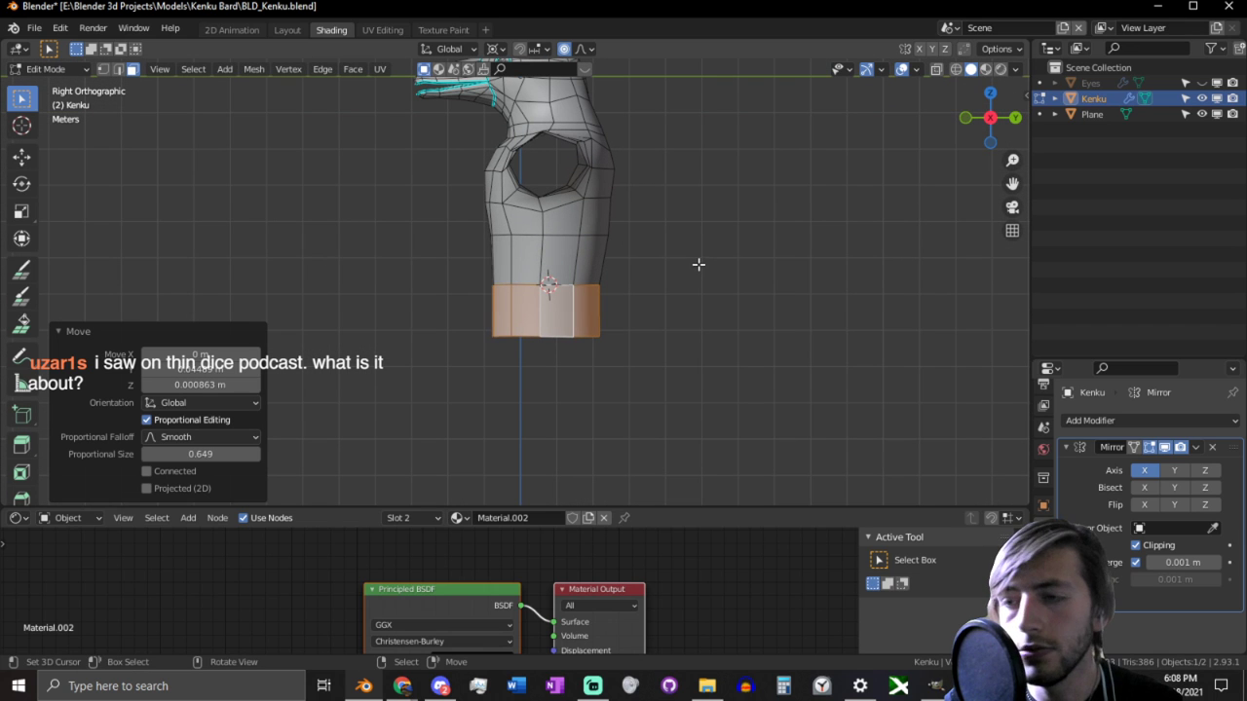
{"action": "left_click", "coordinate": [605, 272], "text": "alt+shift"}
{"action": "scroll", "coordinate": [682, 268], "scroll_direction": "up", "scroll_amount": 2}
{"action": "key", "text": "s"}
{"action": "key", "text": "y"}
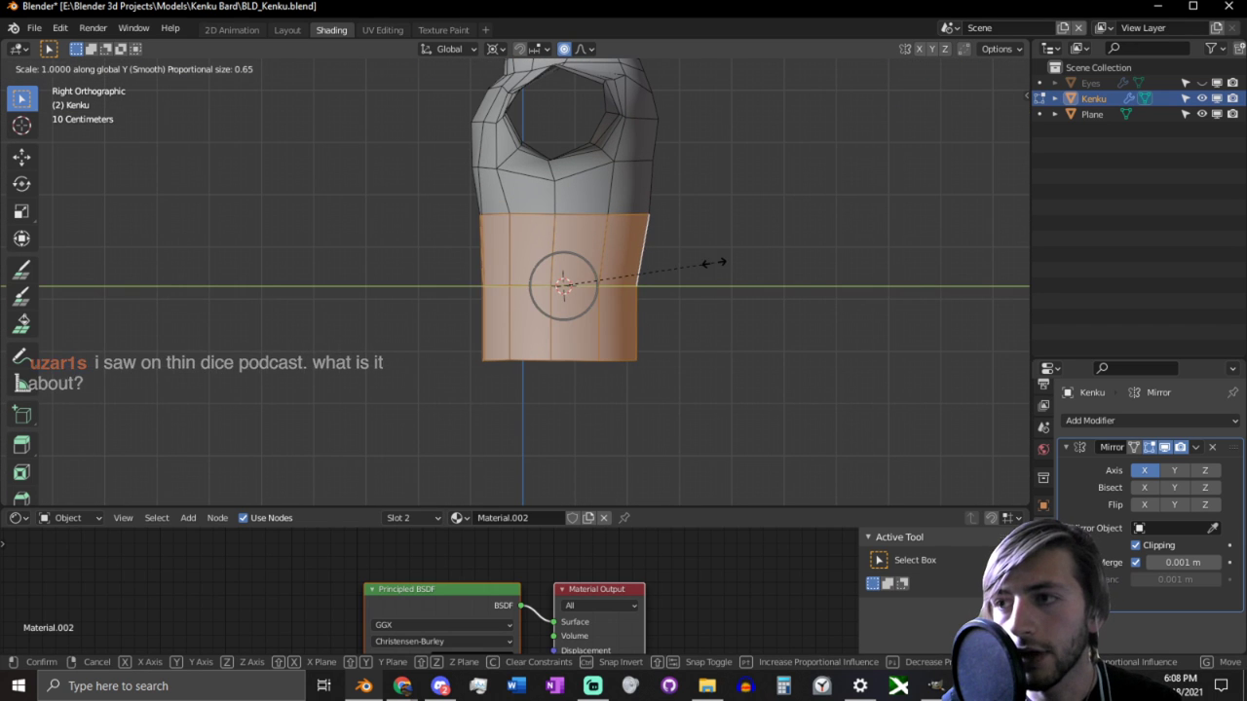
{"action": "left_click", "coordinate": [622, 268]}
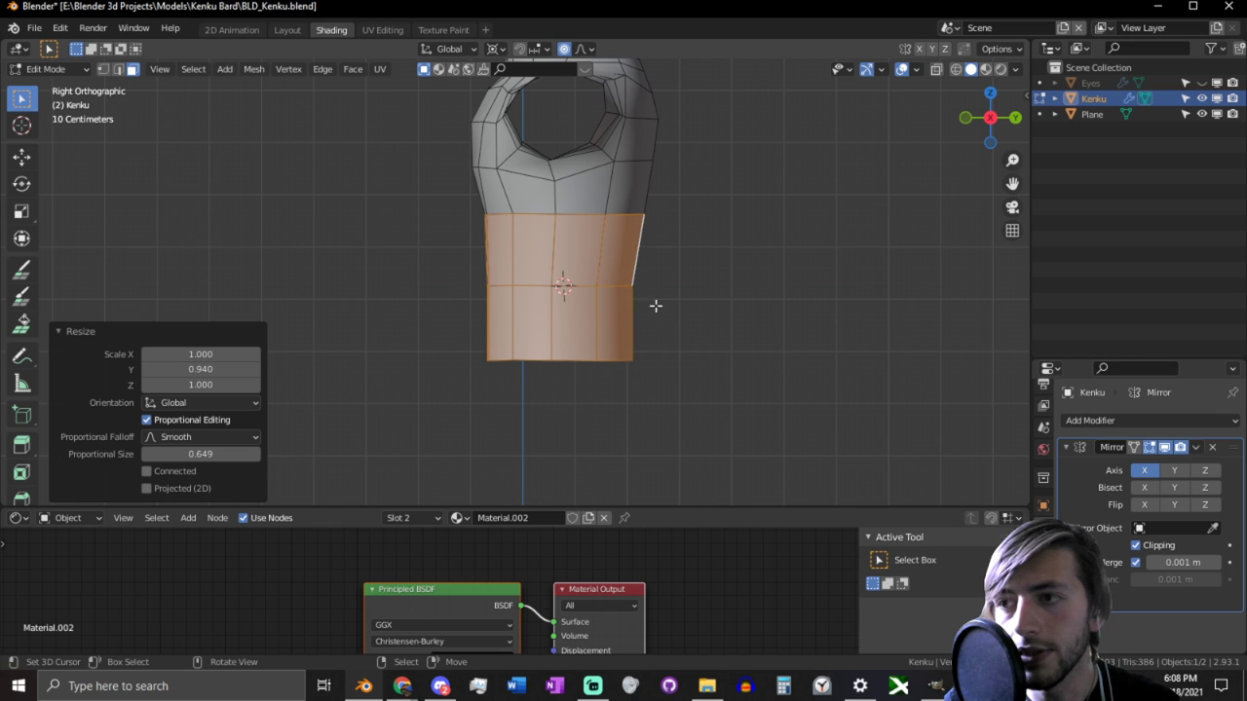
{"action": "key", "text": "g"}
{"action": "left_click", "coordinate": [604, 288]}
Step: Edge-slide the two vertical edge lines beside the centre line on the lower front torso outward by a factor of about 0.167
{"action": "middle_click_drag", "start_coordinate": [593, 287], "coordinate": [689, 297]}
{"action": "scroll", "coordinate": [682, 295], "scroll_direction": "up", "scroll_amount": 3}
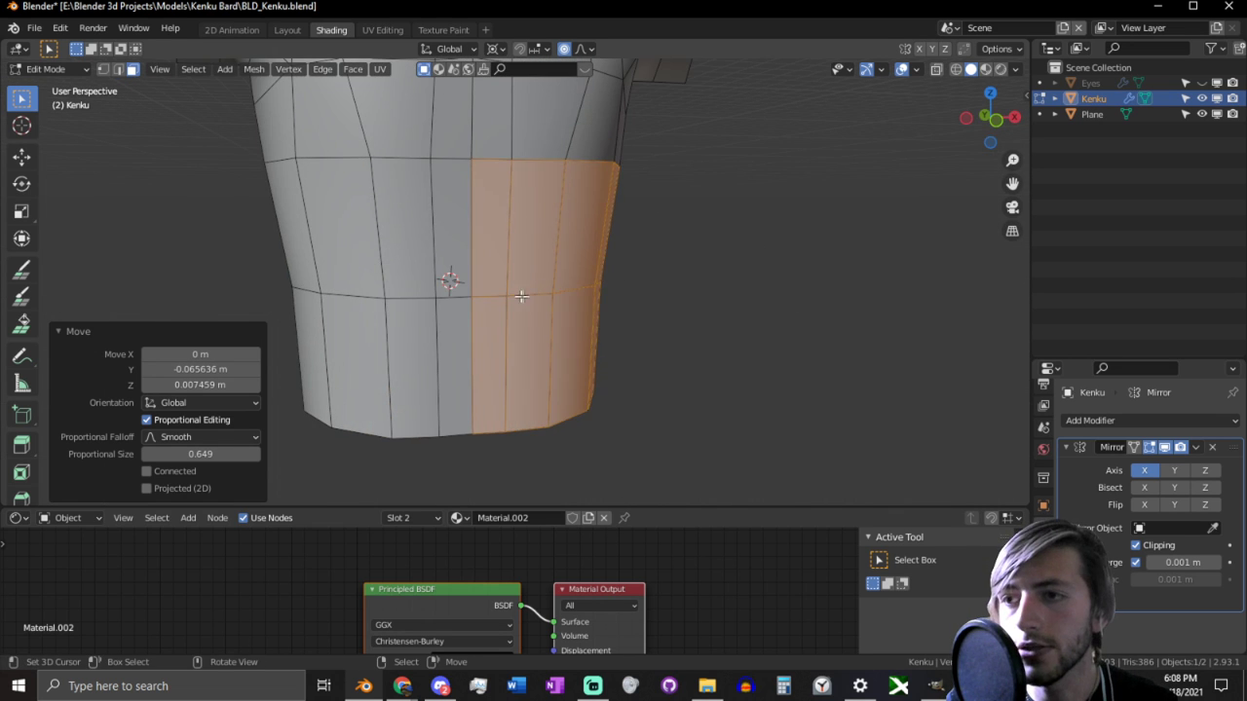
{"action": "key", "text": "1"}
{"action": "left_click", "coordinate": [479, 294]}
{"action": "middle_click_drag", "start_coordinate": [523, 287], "coordinate": [505, 315]}
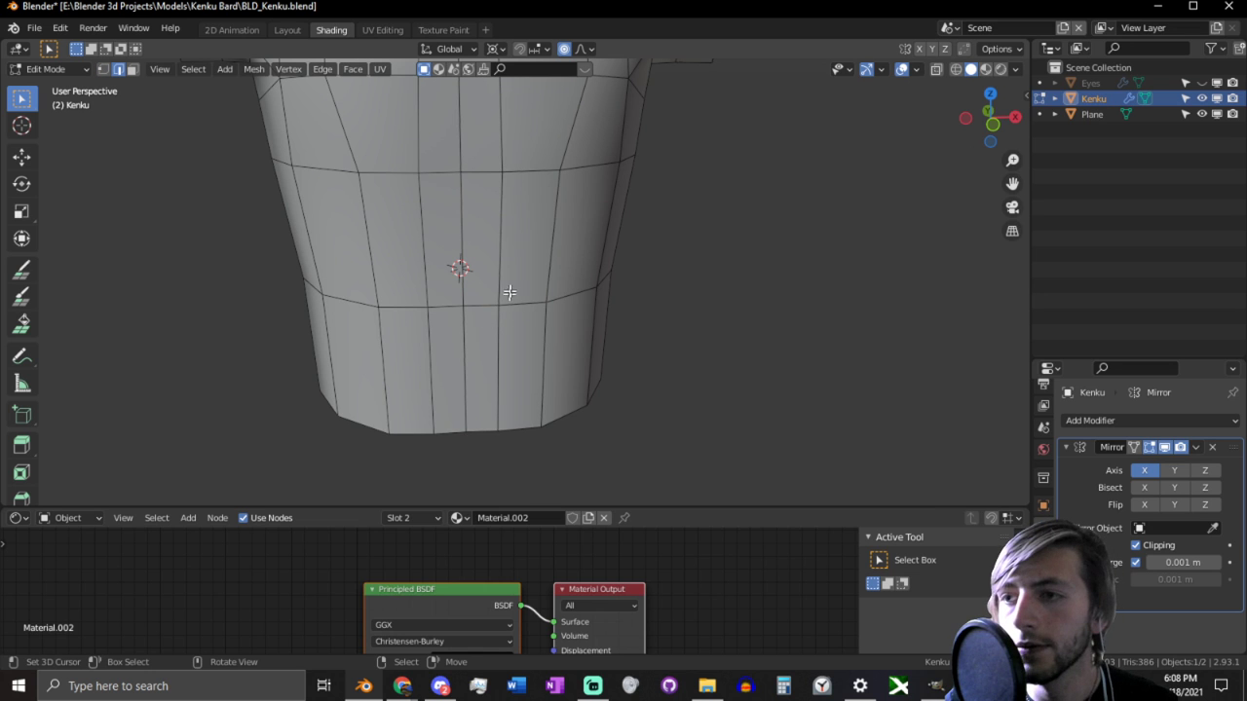
{"action": "left_click", "coordinate": [505, 283], "text": "shift"}
{"action": "left_click", "coordinate": [545, 345], "text": "shift"}
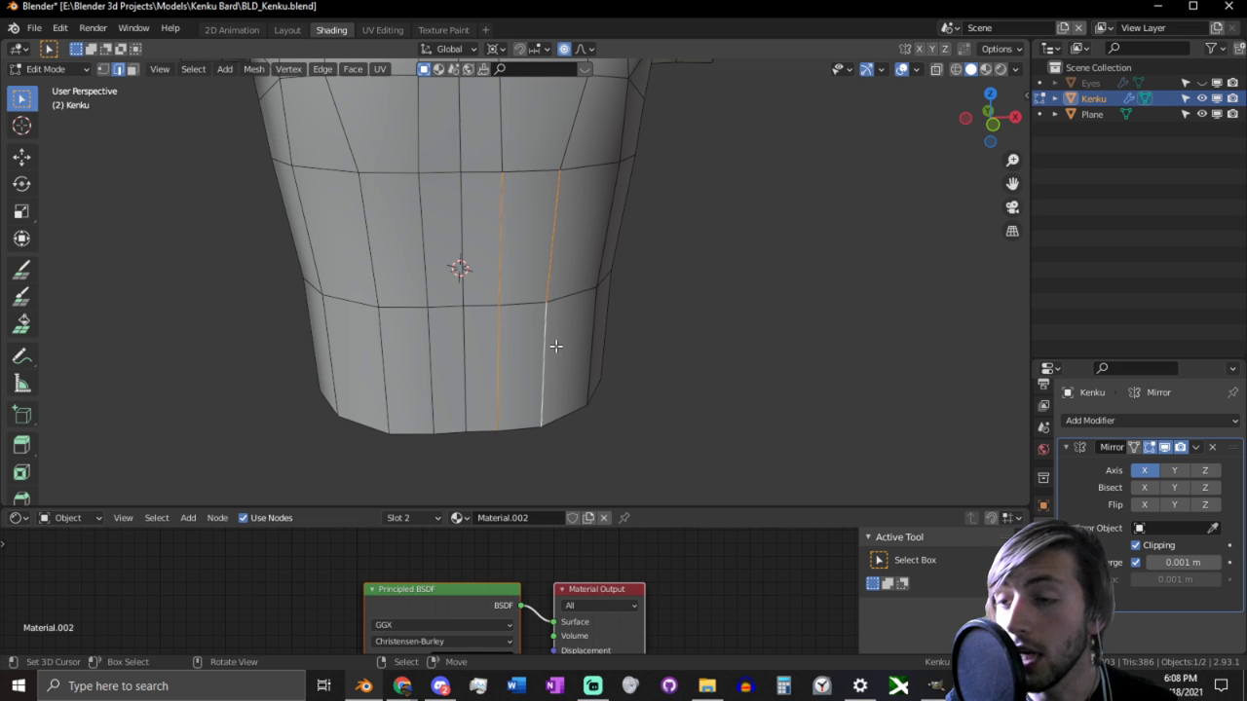
{"action": "key", "text": "g"}
{"action": "key", "text": "g"}
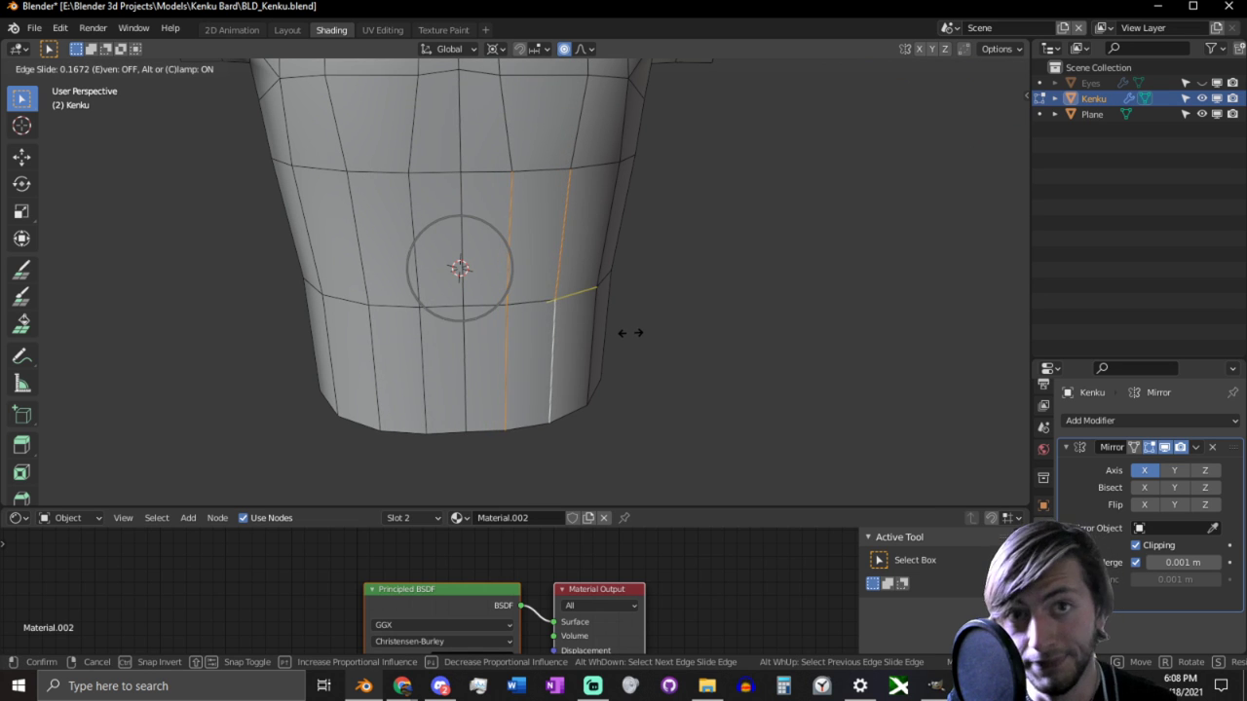
{"action": "left_click", "coordinate": [630, 333]}
{"action": "middle_click_drag", "start_coordinate": [630, 332], "coordinate": [647, 257]}
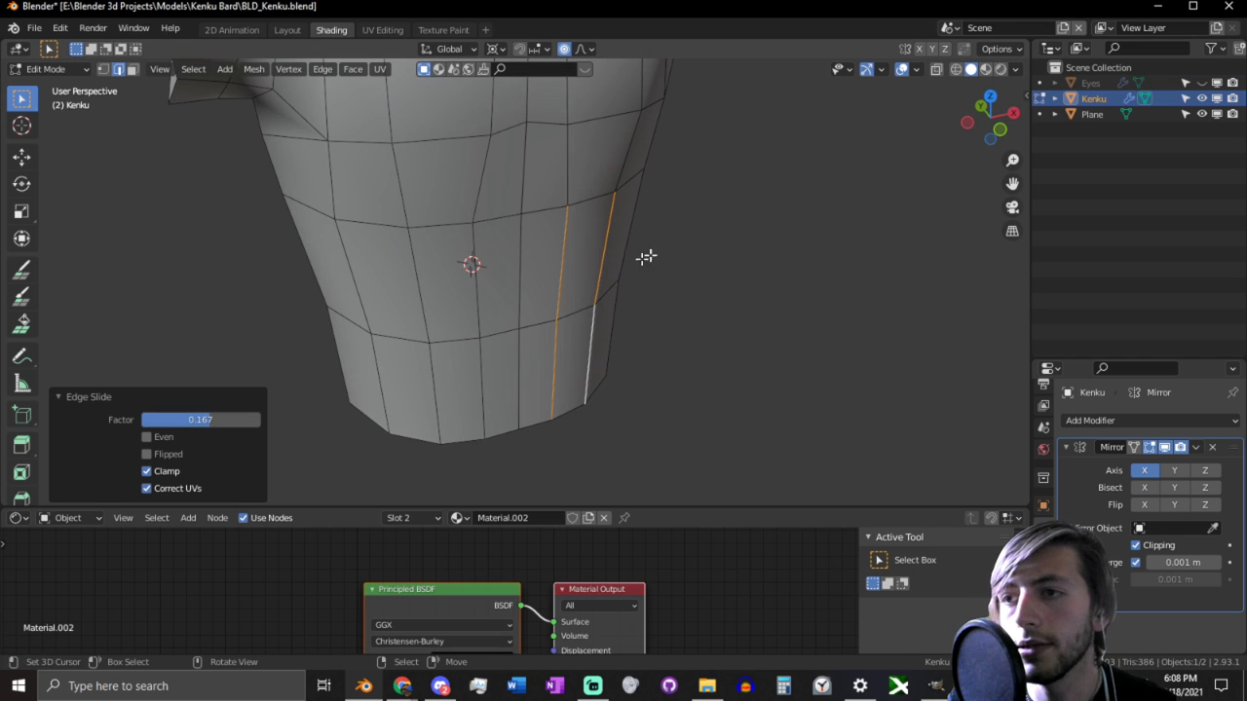
Step: Select a vertical edge on the front of the lower torso and reposition it with smooth proportional editing
{"action": "left_click", "coordinate": [557, 302]}
{"action": "middle_click_drag", "start_coordinate": [558, 302], "coordinate": [607, 411]}
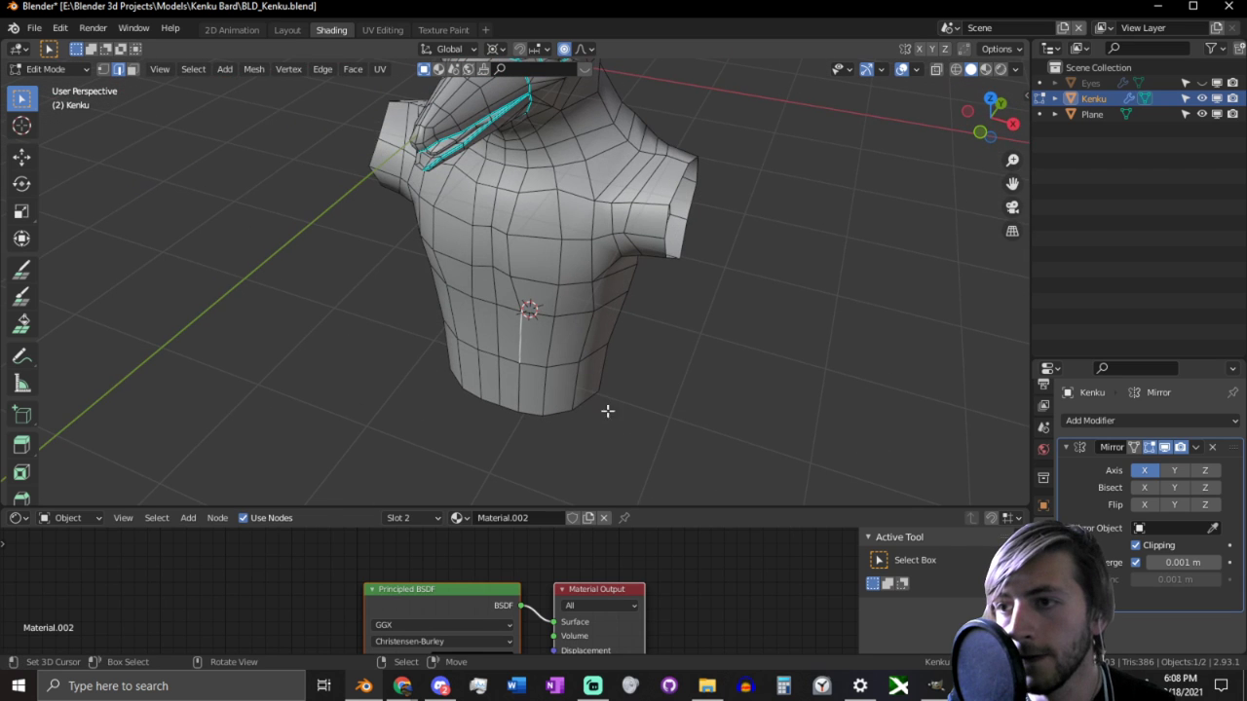
{"action": "key", "text": "g"}
{"action": "middle_click_drag", "start_coordinate": [548, 378], "coordinate": [509, 454]}
{"action": "left_click", "coordinate": [520, 376]}
{"action": "key", "text": "g"}
{"action": "left_click", "coordinate": [608, 458]}
Step: Adjust the lower torso's side edges, moving two vertical edges about 0.05 m along X and -0.19 m along Y with smooth proportional editing
{"action": "middle_click_drag", "start_coordinate": [608, 458], "coordinate": [492, 356]}
{"action": "key", "text": "g"}
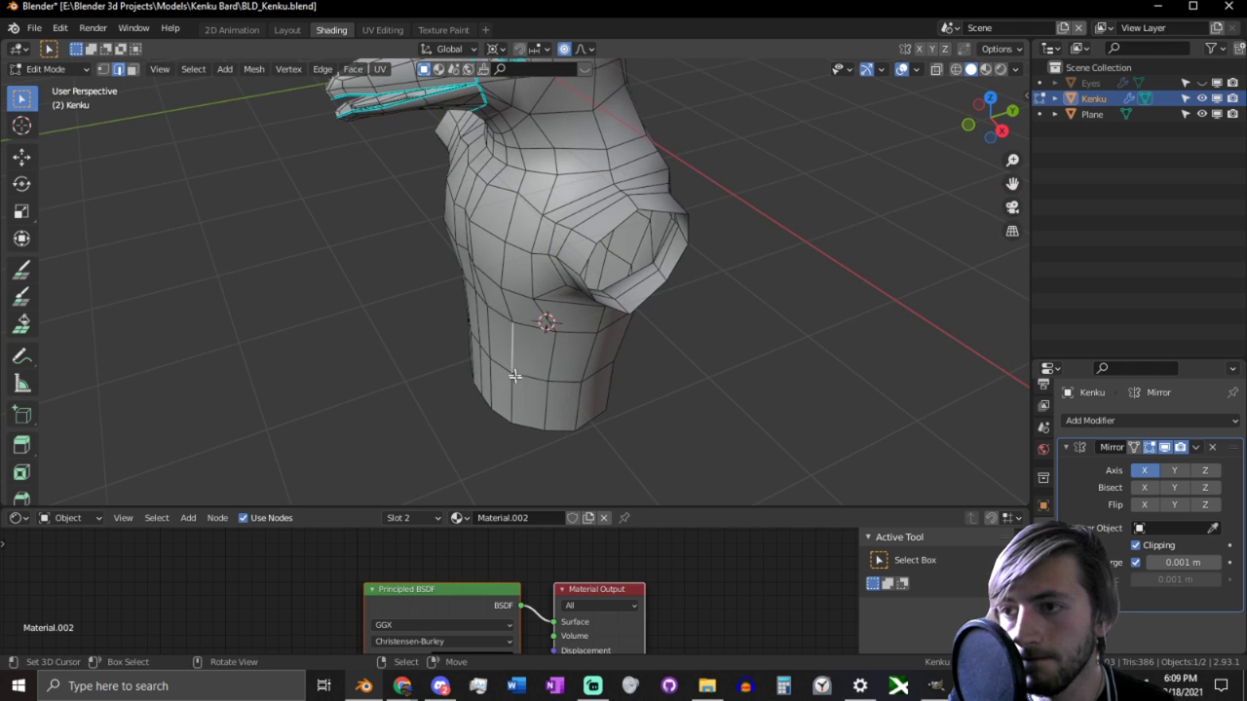
{"action": "left_click", "coordinate": [572, 383]}
{"action": "middle_click_drag", "start_coordinate": [572, 382], "coordinate": [551, 340]}
{"action": "middle_click_drag", "start_coordinate": [619, 375], "coordinate": [546, 370]}
{"action": "key", "text": "g"}
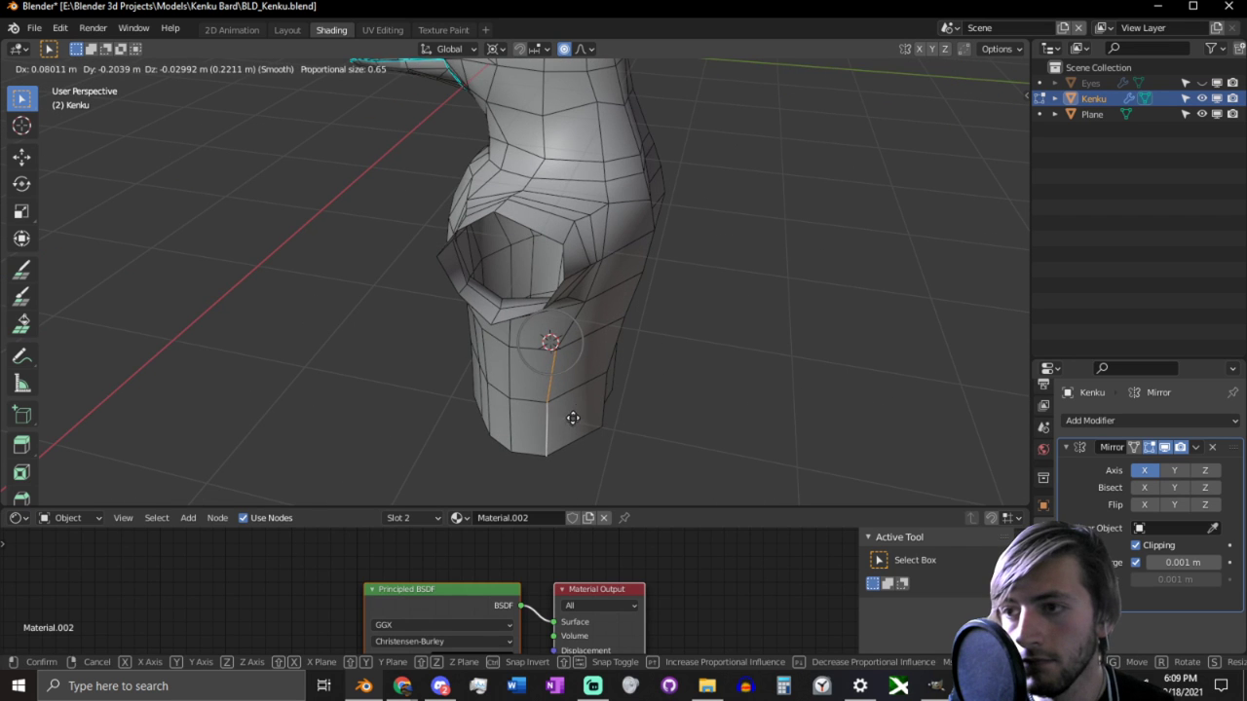
{"action": "left_click", "coordinate": [646, 376]}
Step: Shift the same two vertical side edges inward from the back view with smooth proportional editing
{"action": "middle_click_drag", "start_coordinate": [646, 376], "coordinate": [526, 362]}
{"action": "key", "text": "g"}
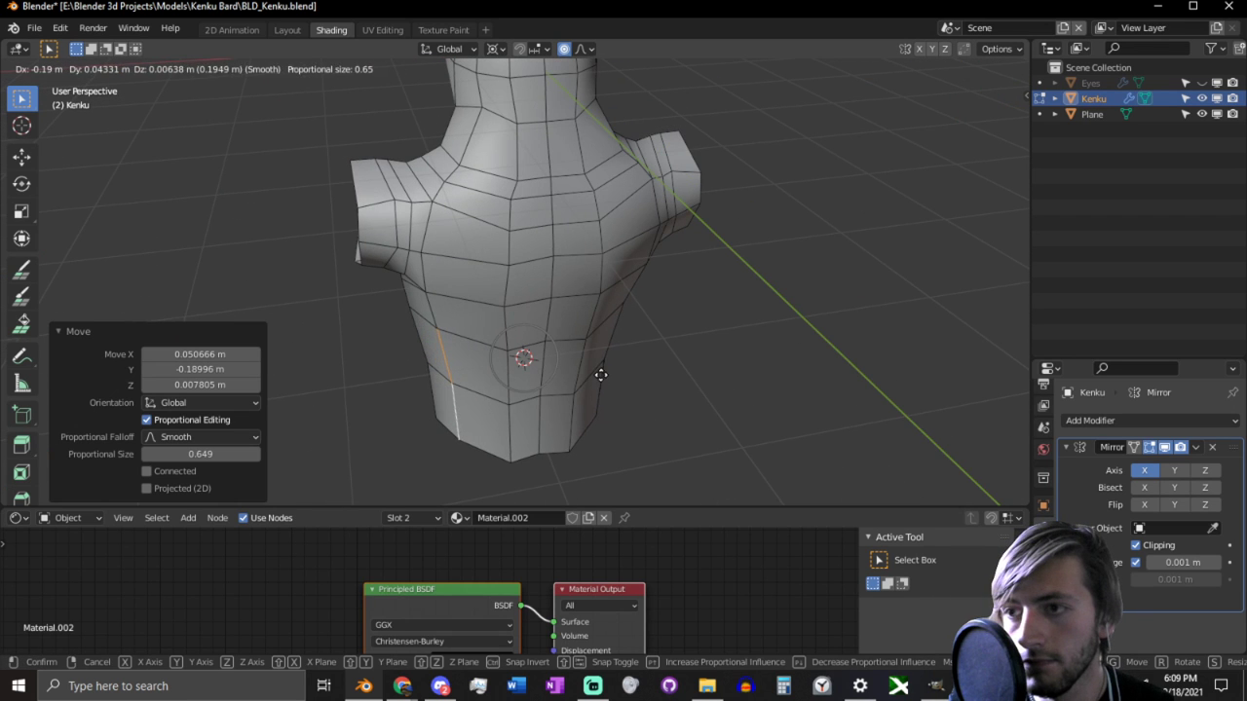
{"action": "left_click", "coordinate": [704, 448]}
{"action": "middle_click_drag", "start_coordinate": [704, 448], "coordinate": [704, 363]}
{"action": "middle_click_drag", "start_coordinate": [584, 288], "coordinate": [821, 270]}
{"action": "scroll", "coordinate": [821, 270], "scroll_direction": "down", "scroll_amount": 3}
Step: Select the arm stub's outer face ring and move it about 0.118 m down in front view with a proportional size of about 1.06
{"action": "key", "text": "ctrl+Tab"}
{"action": "mouse_move", "coordinate": [727, 282]}
{"action": "middle_mouse_down"}
{"action": "mouse_move", "coordinate": [476, 292]}
{"action": "mouse_move", "coordinate": [529, 273]}
{"action": "mouse_move", "coordinate": [523, 256]}
{"action": "mouse_move", "coordinate": [489, 259]}
{"action": "mouse_move", "coordinate": [760, 276]}
{"action": "mouse_move", "coordinate": [660, 289]}
{"action": "mouse_move", "coordinate": [695, 263]}
{"action": "mouse_move", "coordinate": [727, 272]}
{"action": "mouse_move", "coordinate": [721, 201]}
{"action": "mouse_move", "coordinate": [658, 181]}
{"action": "middle_mouse_up"}
{"action": "key", "text": "ctrl+Tab"}
{"action": "scroll", "coordinate": [660, 290], "scroll_direction": "up", "scroll_amount": 3}
{"action": "key", "text": "Tab"}
{"action": "left_click", "coordinate": [659, 181]}
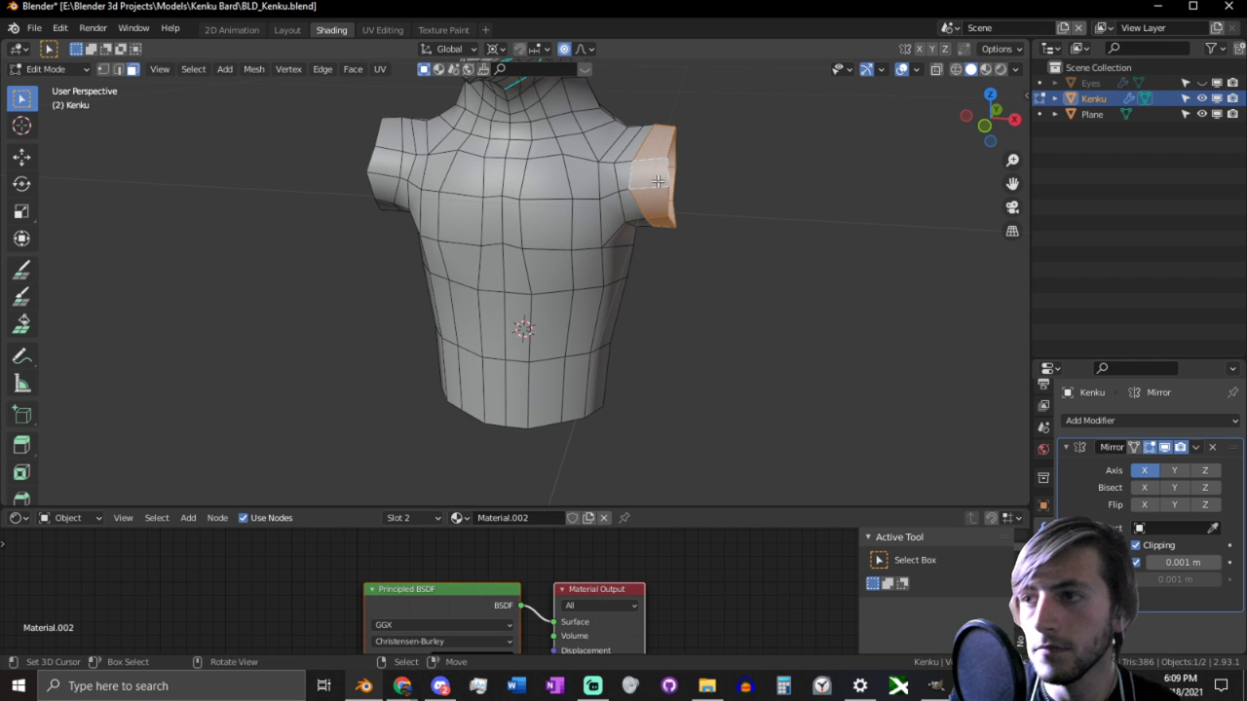
{"action": "key", "text": "KP_3"}
{"action": "key", "text": "KP_1"}
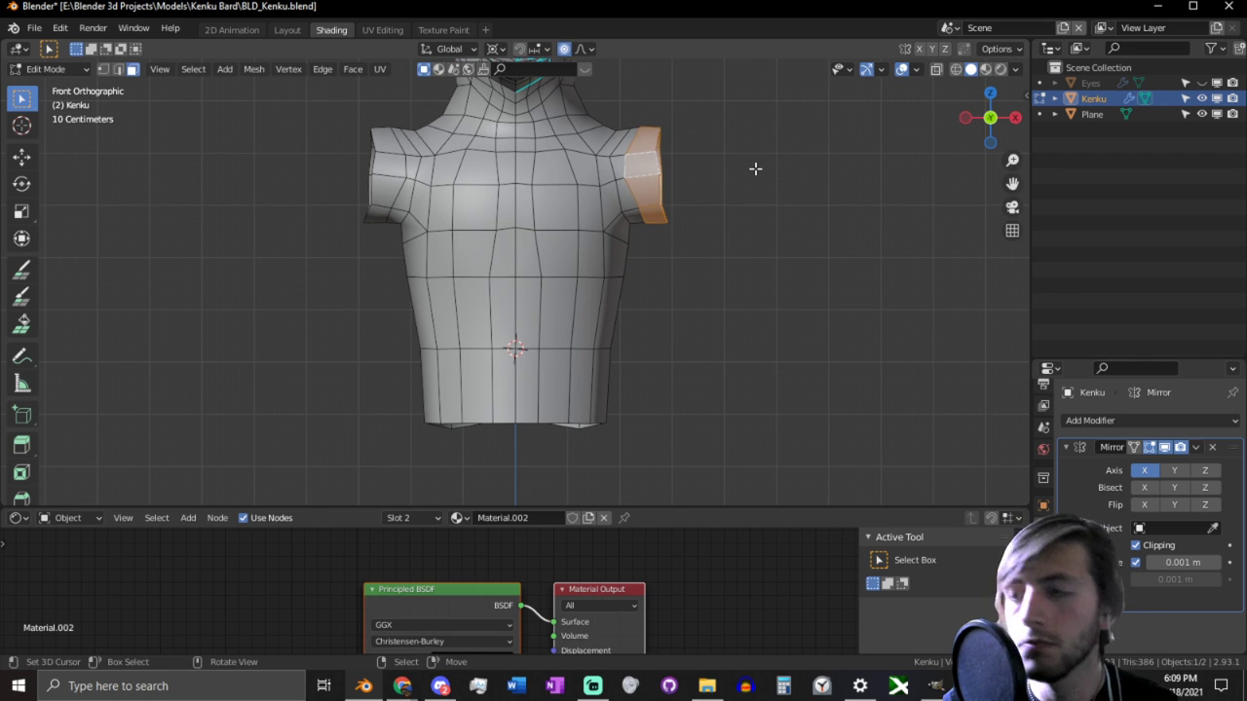
{"action": "key", "text": "g"}
{"action": "scroll", "coordinate": [785, 159], "scroll_direction": "down", "scroll_amount": 3}
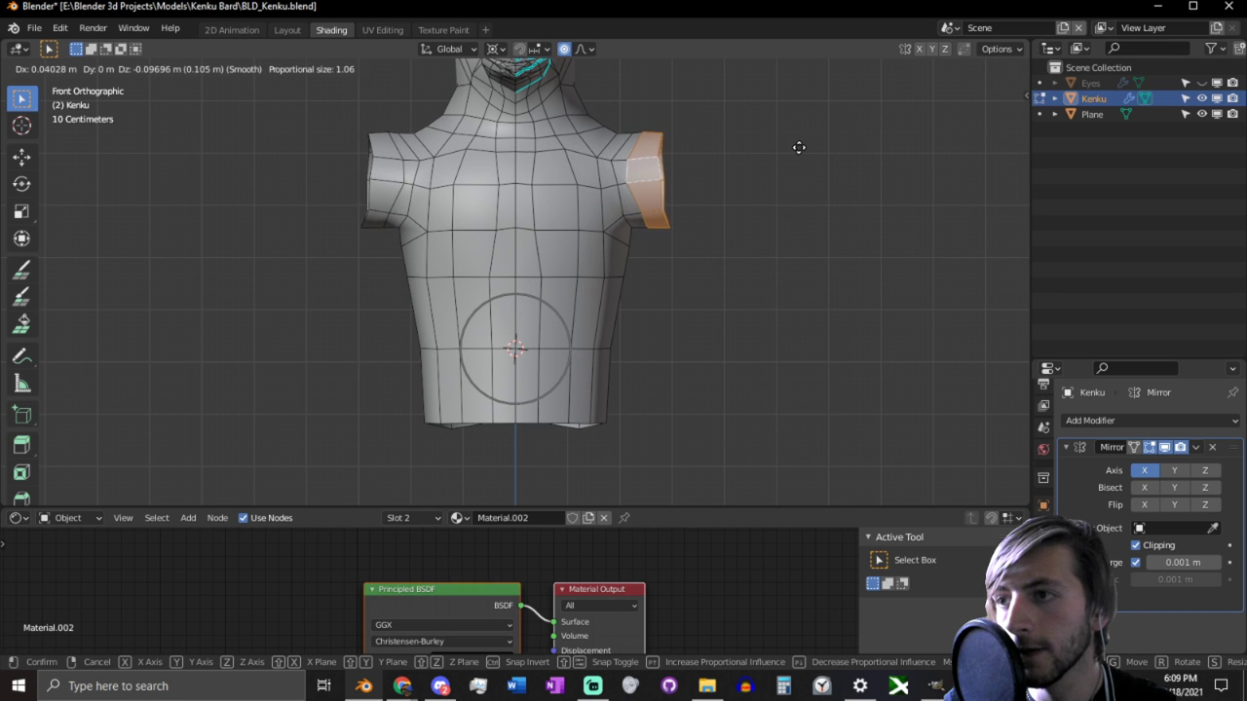
{"action": "left_click", "coordinate": [780, 158]}
Step: Change the transform pivot from the 3D cursor to the selection and rotate the arm's end face ring about 9.7° in front view
{"action": "key", "text": "r"}
{"action": "right_click", "coordinate": [720, 113]}
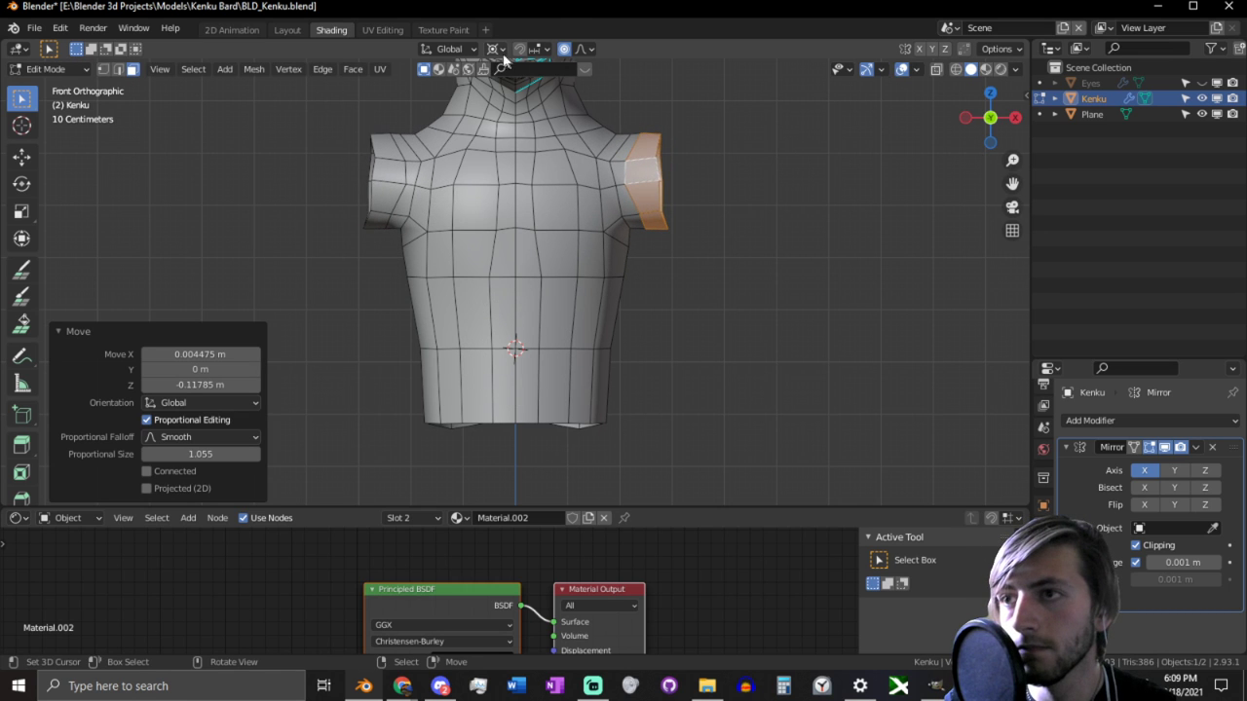
{"action": "left_click", "coordinate": [497, 49]}
{"action": "left_click", "coordinate": [507, 68]}
{"action": "key", "text": "r"}
{"action": "left_click", "coordinate": [730, 146]}
Step: Move the arm's end ring about 0.049 m along X and -0.119 m along Z, and rotate it about 10.3°
{"action": "key", "text": "g"}
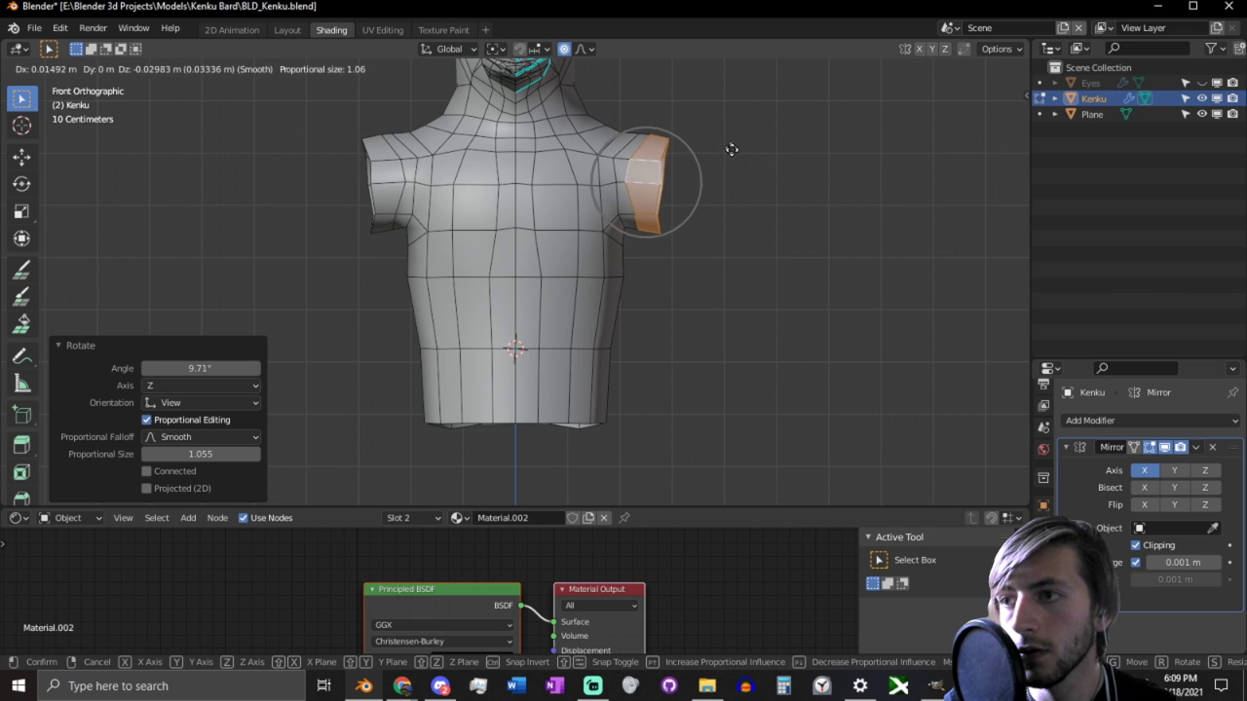
{"action": "left_click", "coordinate": [770, 185]}
{"action": "key", "text": "r"}
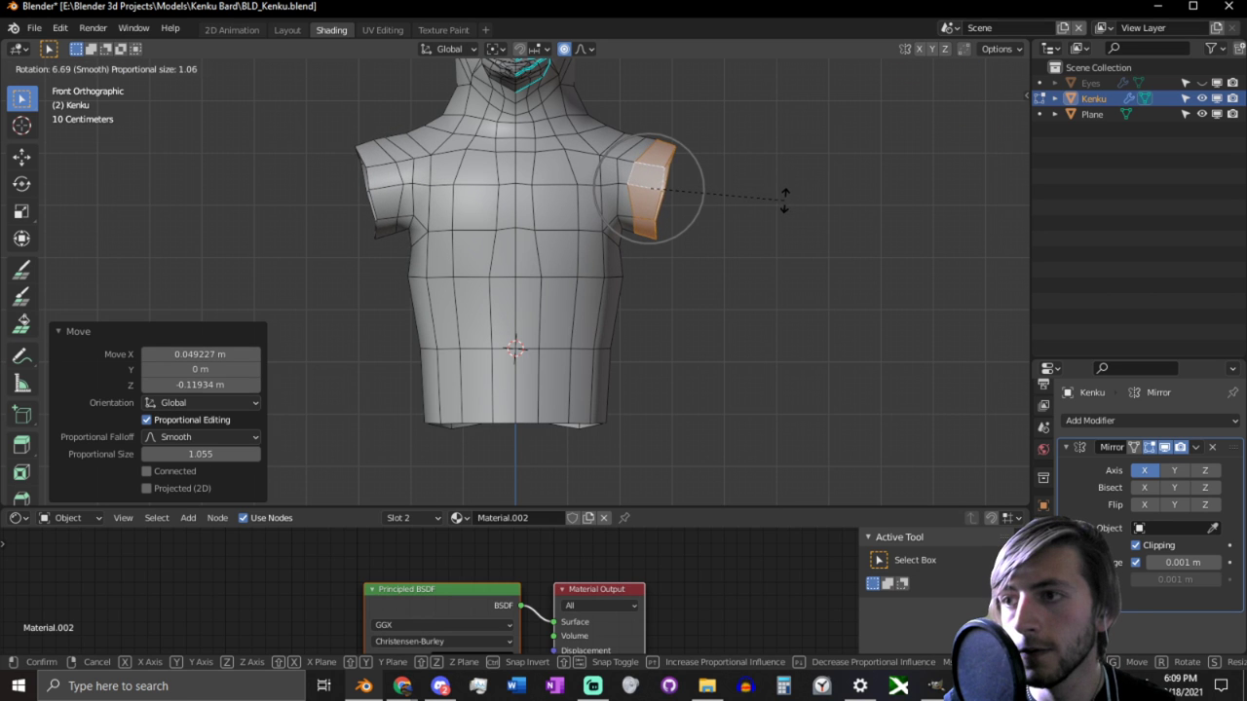
{"action": "left_click", "coordinate": [788, 205]}
Step: Scale the arm's end ring to about 1.015 along Z and scale it uniformly to about 0.848
{"action": "key", "text": "s"}
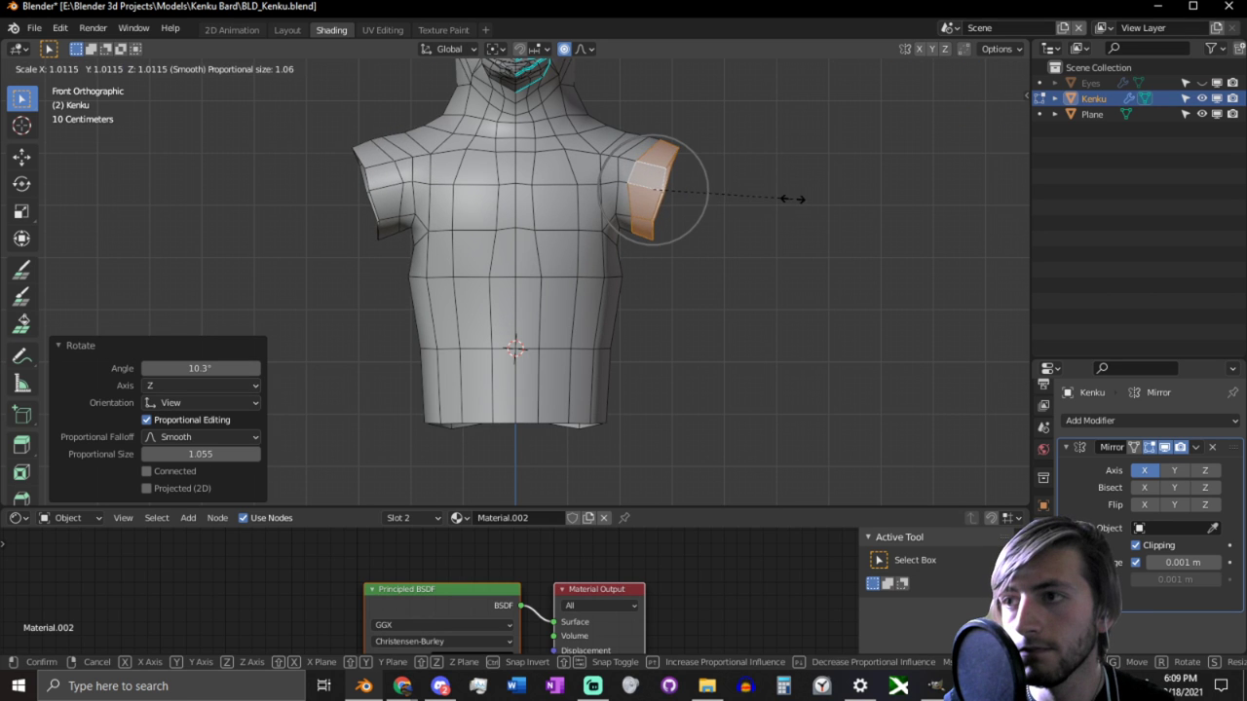
{"action": "key", "text": "z"}
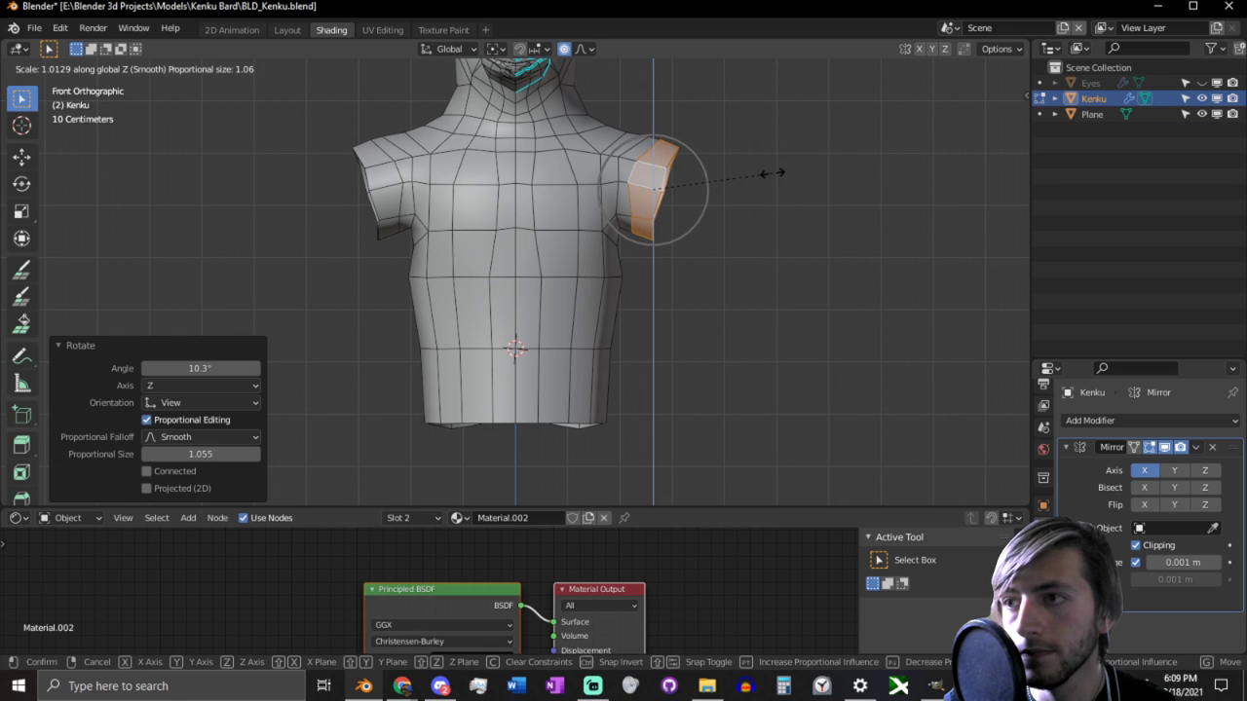
{"action": "left_click", "coordinate": [774, 163]}
{"action": "key", "text": "s"}
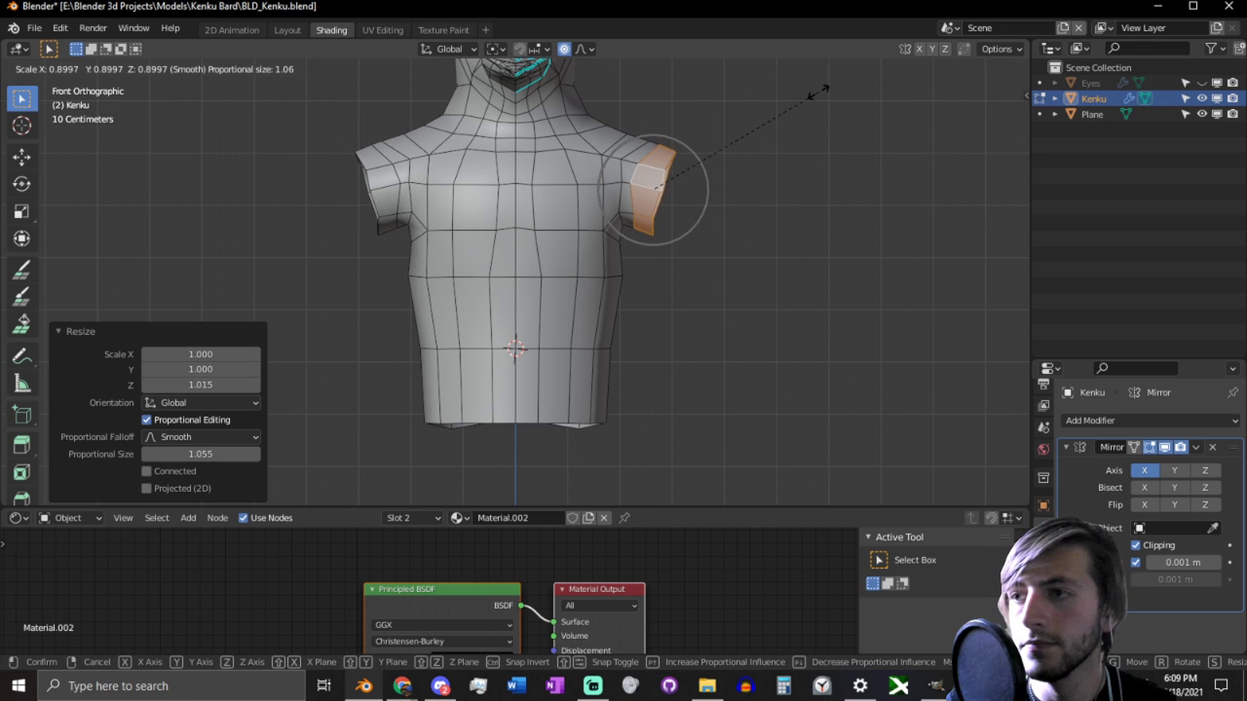
{"action": "right_click", "coordinate": [805, 102]}
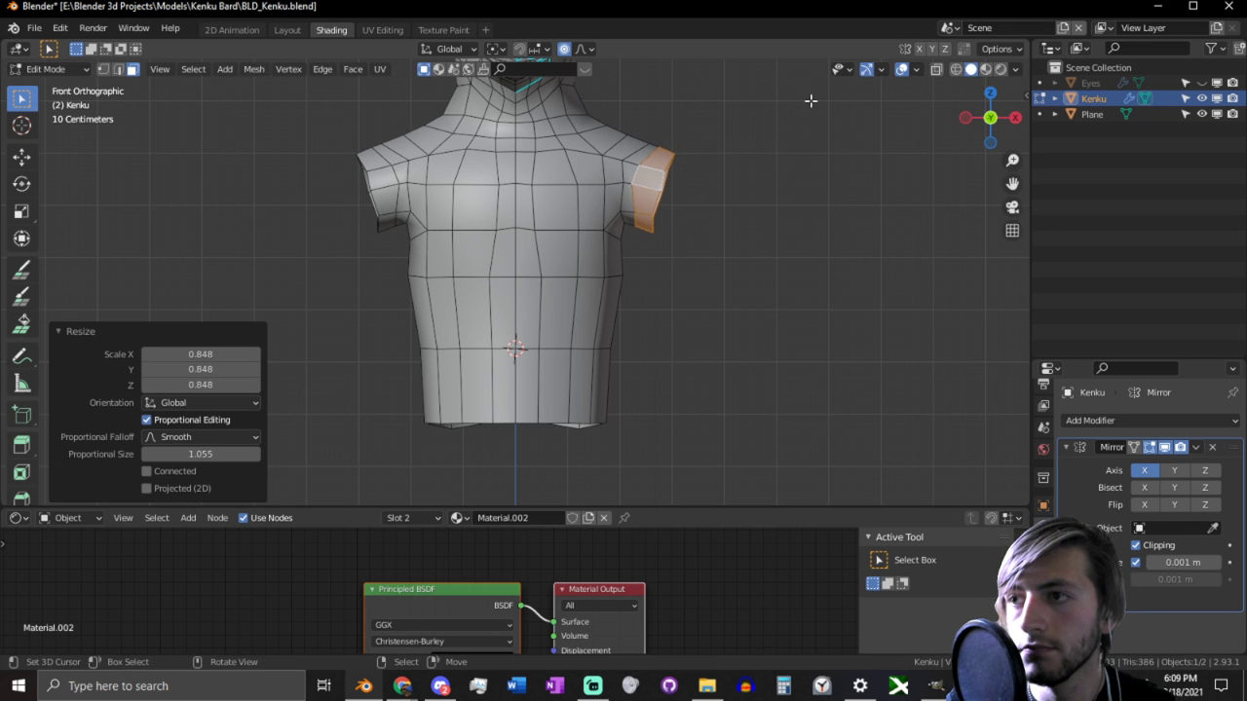
Step: Rotate the arm's end ring about -6.25° and move it about -0.021 m along X and 0.273 m along Z
{"action": "key", "text": "r"}
{"action": "left_click", "coordinate": [789, 497]}
{"action": "key", "text": "g"}
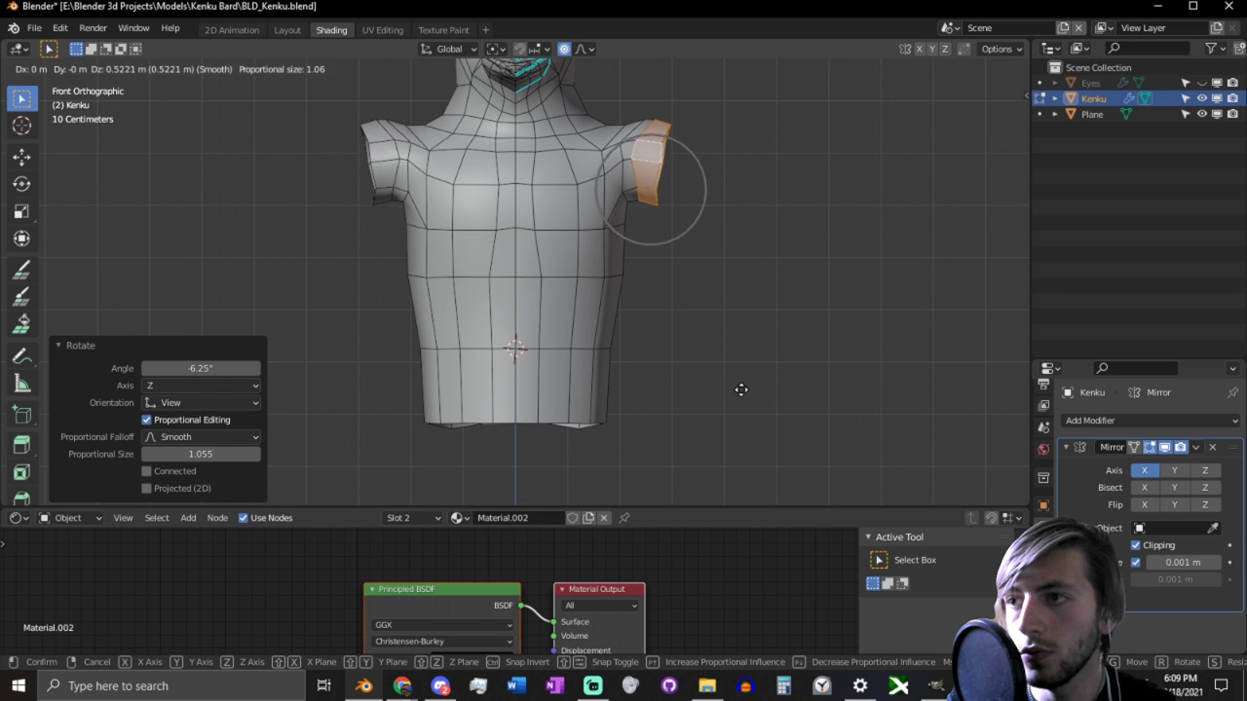
{"action": "left_click", "coordinate": [763, 79]}
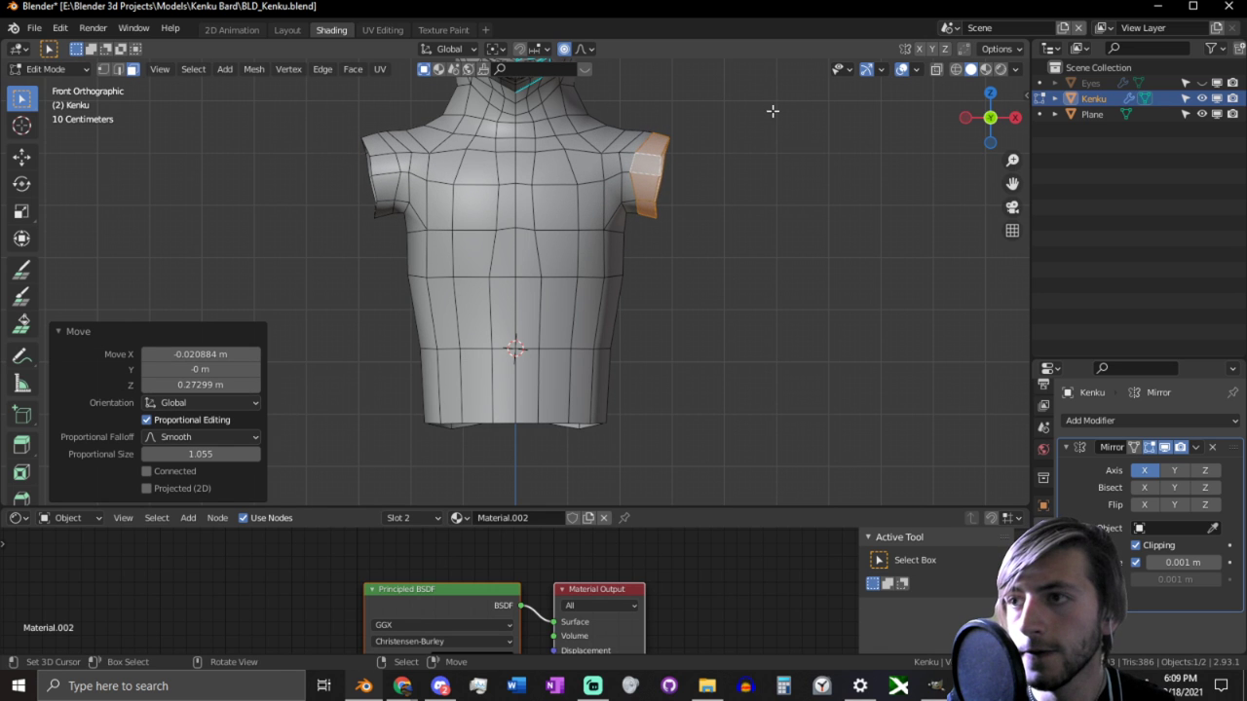
Step: Select only the upper edge of the arm opening and move it about 0.019 m along X and 0.051 m along Z
{"action": "key", "text": "2"}
{"action": "key", "text": "alt+a"}
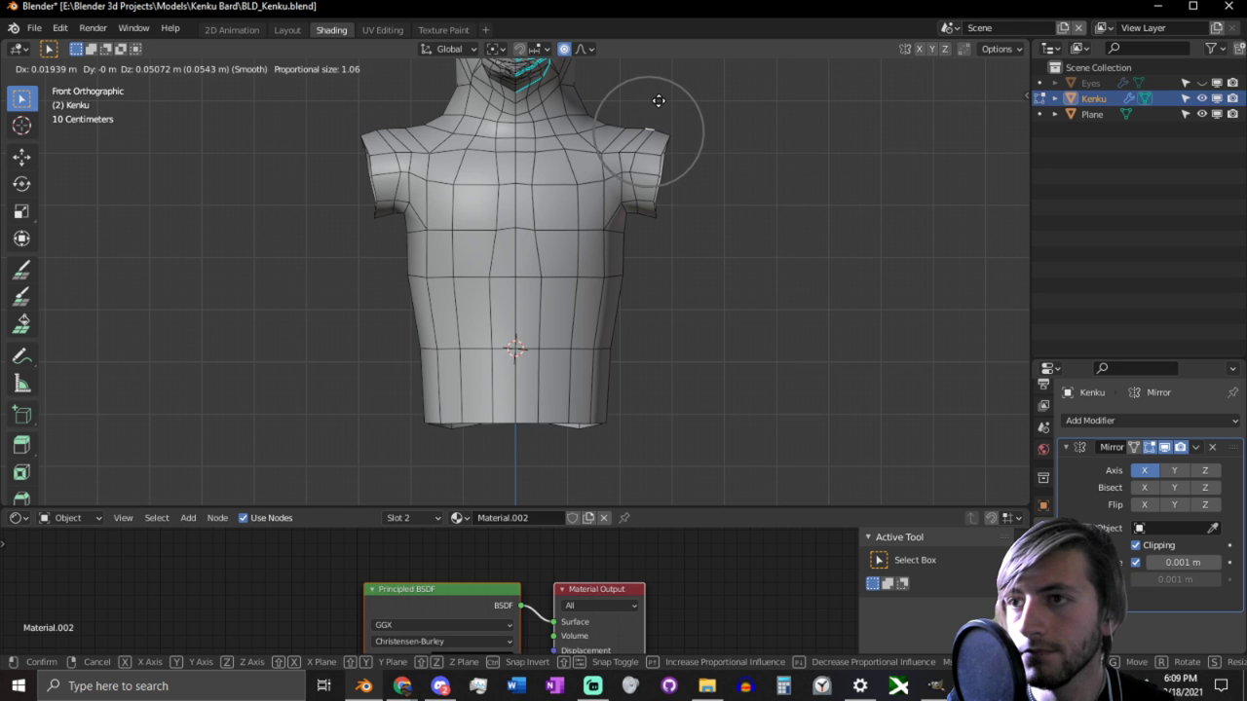
{"action": "left_click", "coordinate": [659, 100]}
{"action": "middle_click_drag", "start_coordinate": [658, 100], "coordinate": [568, 265]}
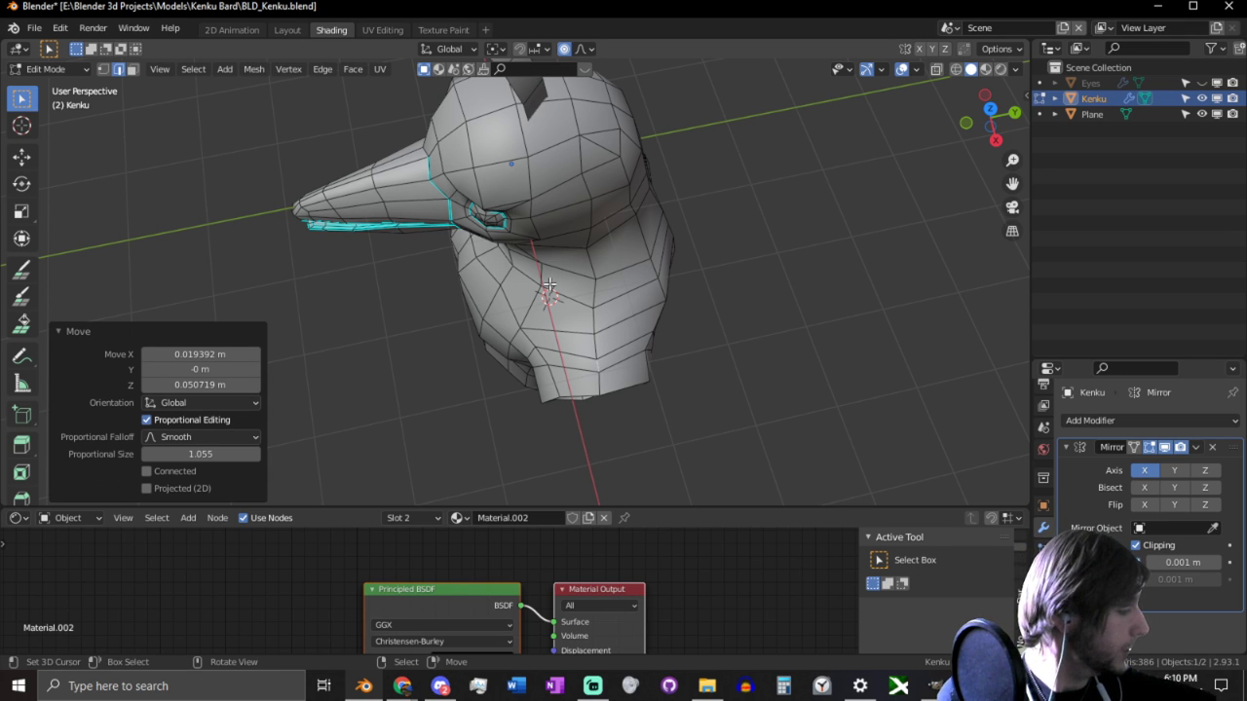
{"action": "middle_click_drag", "start_coordinate": [549, 284], "coordinate": [650, 207]}
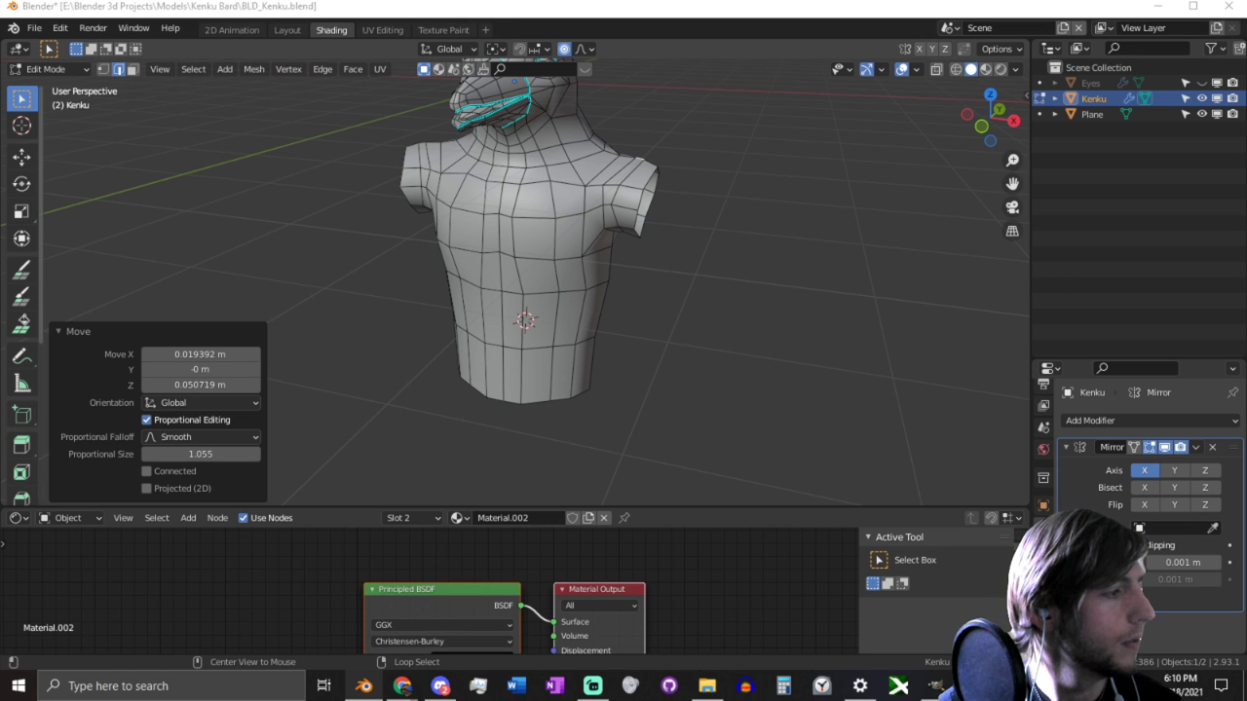
{"action": "key", "text": "super+d"}
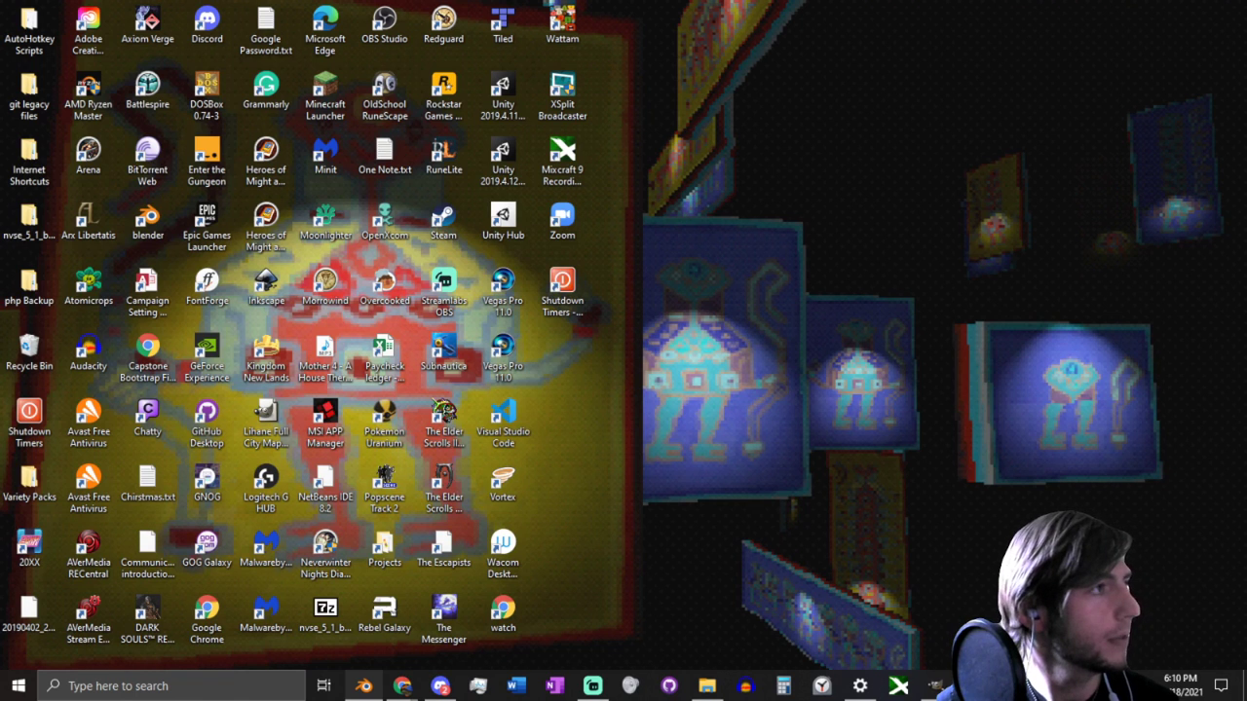
{"action": "key", "text": "super+d"}
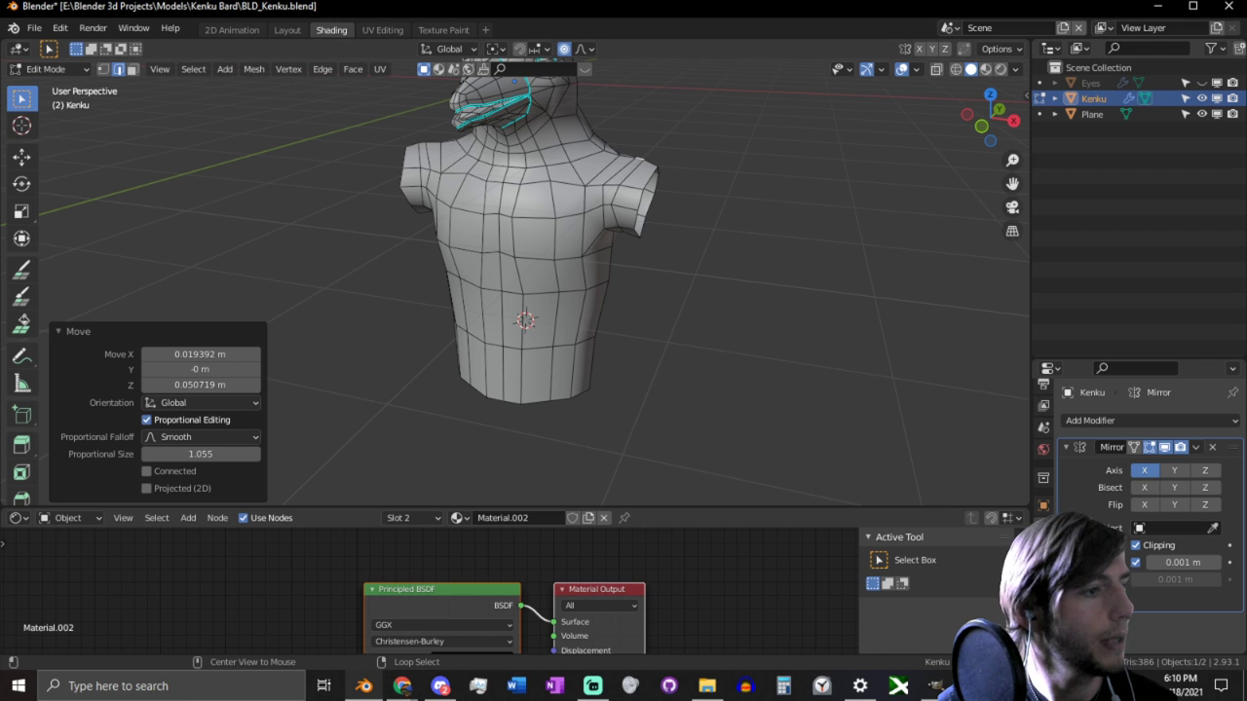
Step: Select a side edge on the torso's open bottom rim and move it about 0.04 m with smooth proportional editing, seen from below
{"action": "middle_click", "coordinate": [522, 378], "text": "alt"}
{"action": "middle_click_drag", "start_coordinate": [446, 460], "coordinate": [579, 337]}
{"action": "left_click", "coordinate": [499, 308]}
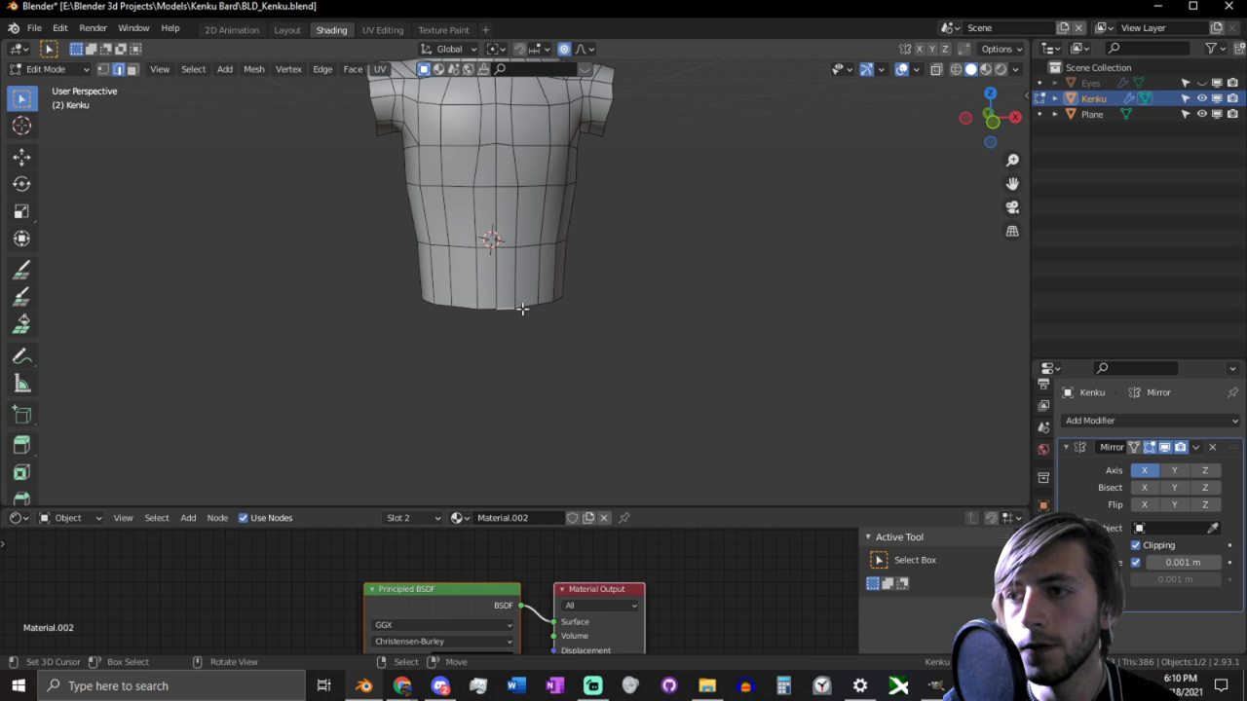
{"action": "scroll", "coordinate": [570, 279], "scroll_direction": "up", "scroll_amount": 2}
{"action": "middle_click_drag", "start_coordinate": [570, 278], "coordinate": [633, 401]}
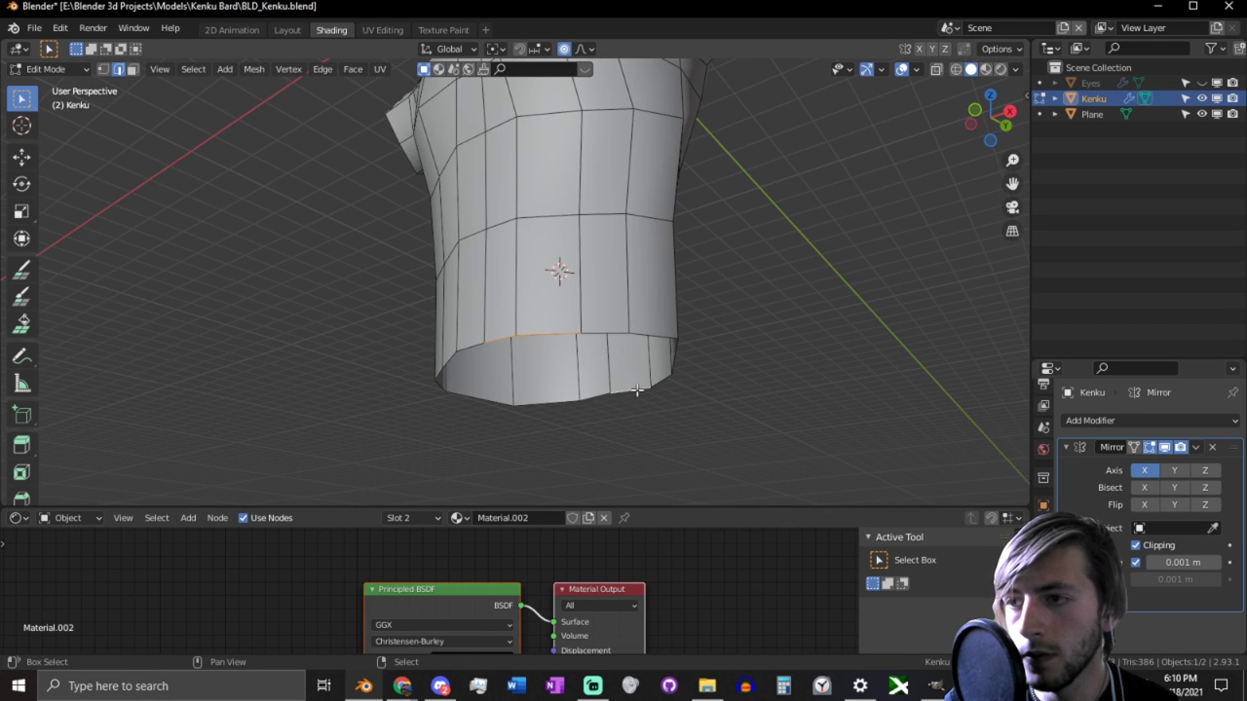
{"action": "middle_click_drag", "start_coordinate": [707, 379], "coordinate": [463, 214]}
{"action": "left_click", "coordinate": [461, 146]}
{"action": "key", "text": "2"}
{"action": "left_click", "coordinate": [465, 149]}
{"action": "key", "text": "g"}
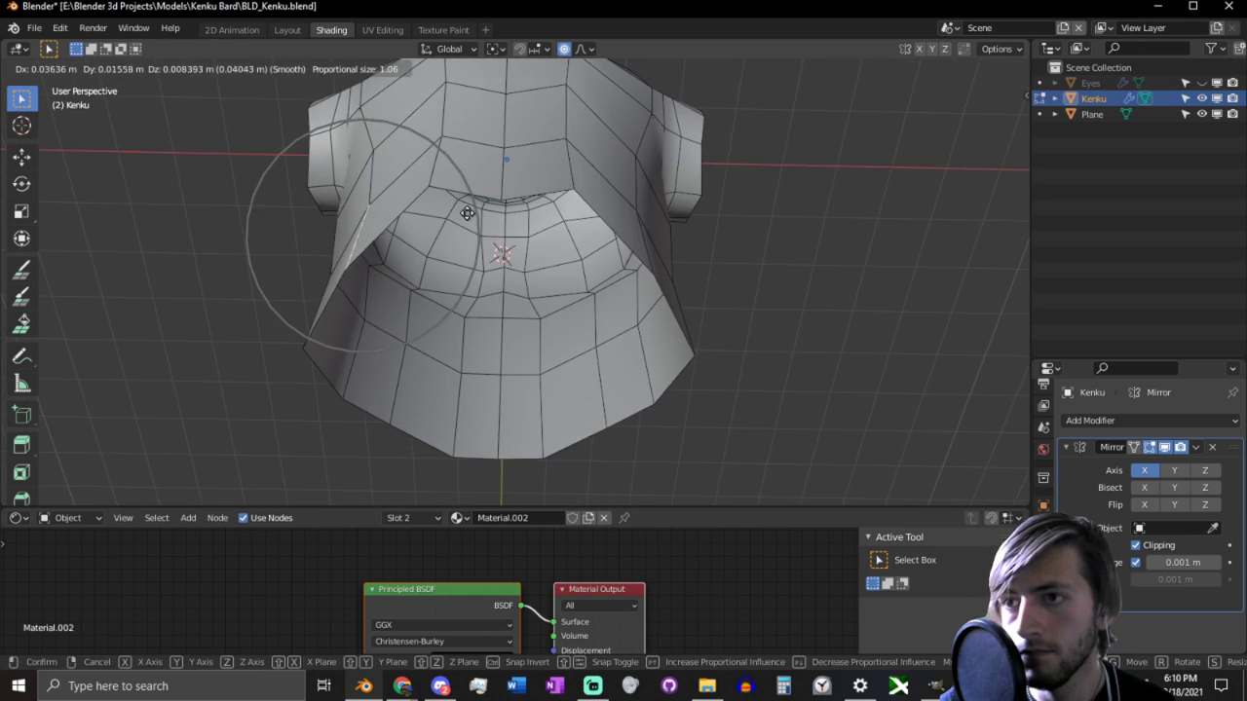
{"action": "left_click", "coordinate": [468, 213]}
Step: Move the side vertex of the torso's bottom rim about 0.09 m outward and reposition another vertex of the rim
{"action": "left_click", "coordinate": [361, 250]}
{"action": "key", "text": "g"}
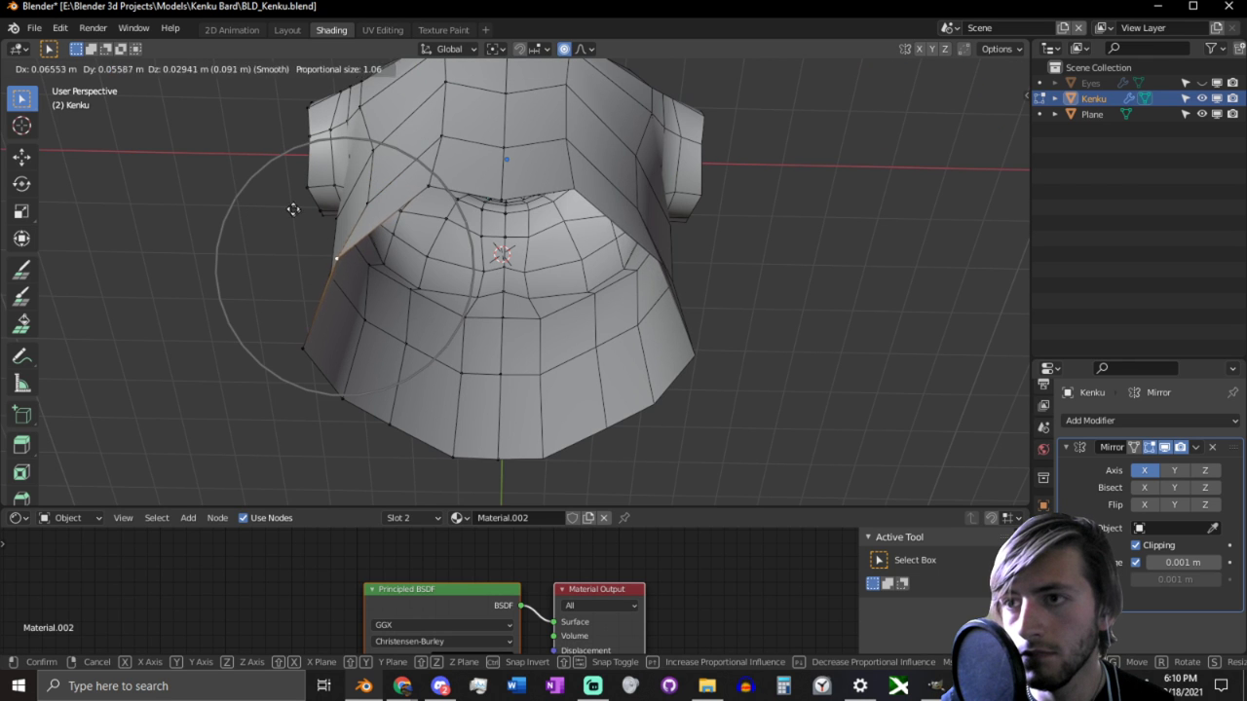
{"action": "left_click", "coordinate": [293, 210]}
{"action": "middle_click_drag", "start_coordinate": [293, 209], "coordinate": [527, 359]}
{"action": "left_click", "coordinate": [660, 443], "text": "shift"}
{"action": "key", "text": "g"}
{"action": "left_click", "coordinate": [678, 477]}
Step: Move a vertical edge at the torso's lower front about -0.197 m in X and -0.202 m in Y, keeping its height locked
{"action": "scroll", "coordinate": [695, 429], "scroll_direction": "down", "scroll_amount": 4}
{"action": "key", "text": "2"}
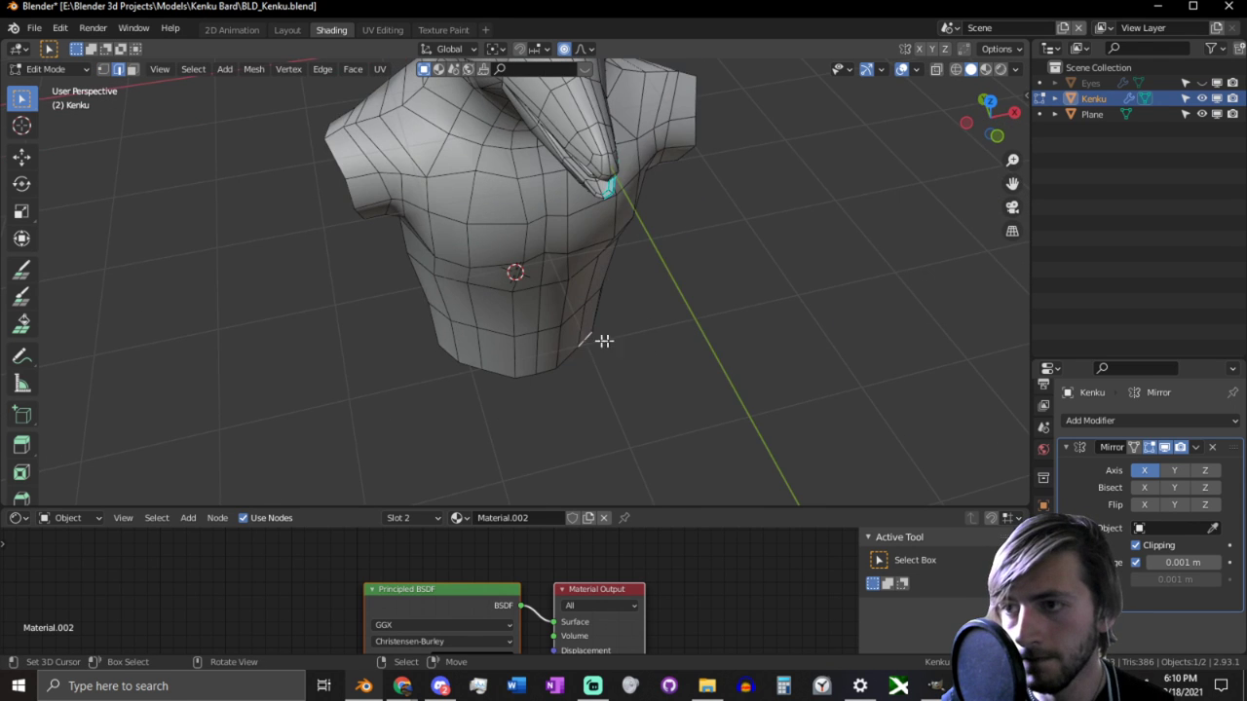
{"action": "middle_click_drag", "start_coordinate": [604, 340], "coordinate": [486, 381]}
{"action": "key", "text": "g"}
{"action": "key", "text": "shift+z"}
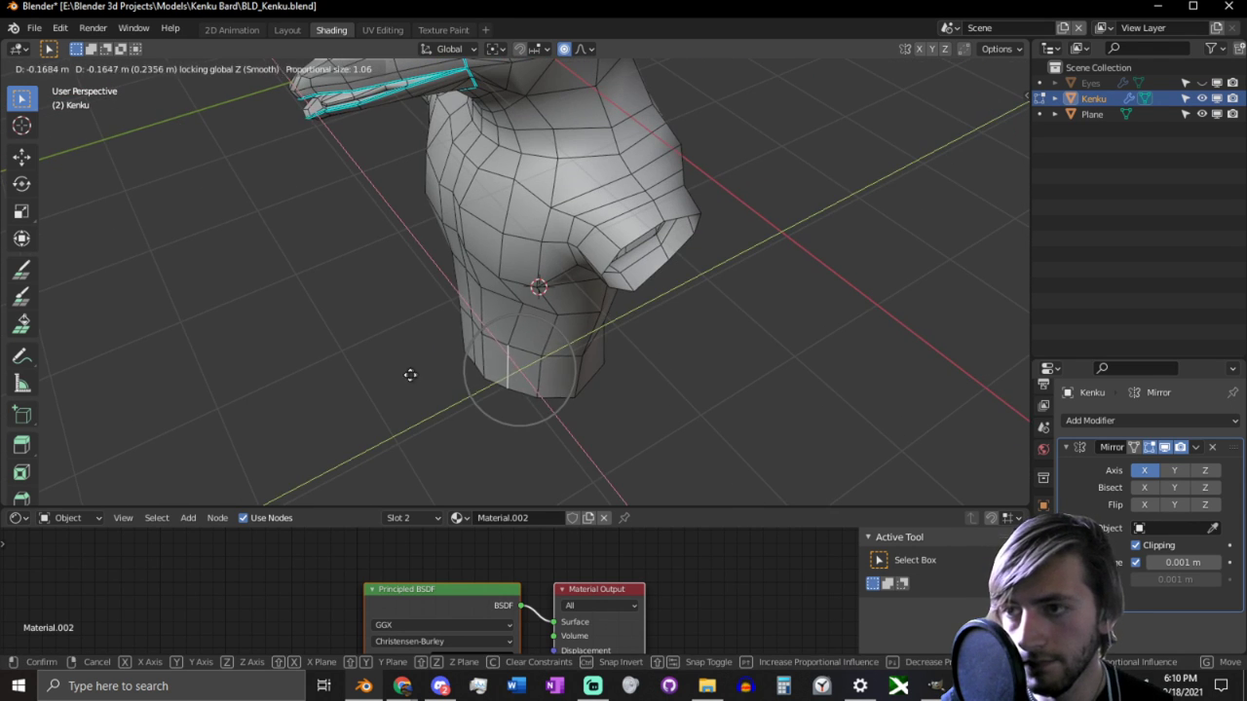
{"action": "left_click", "coordinate": [389, 374]}
Step: Hide the viewport overlays, examine the smooth body silhouette from the front, sides and back, and show the overlays again
{"action": "middle_click_drag", "start_coordinate": [390, 374], "coordinate": [790, 143]}
{"action": "left_click", "coordinate": [901, 69]}
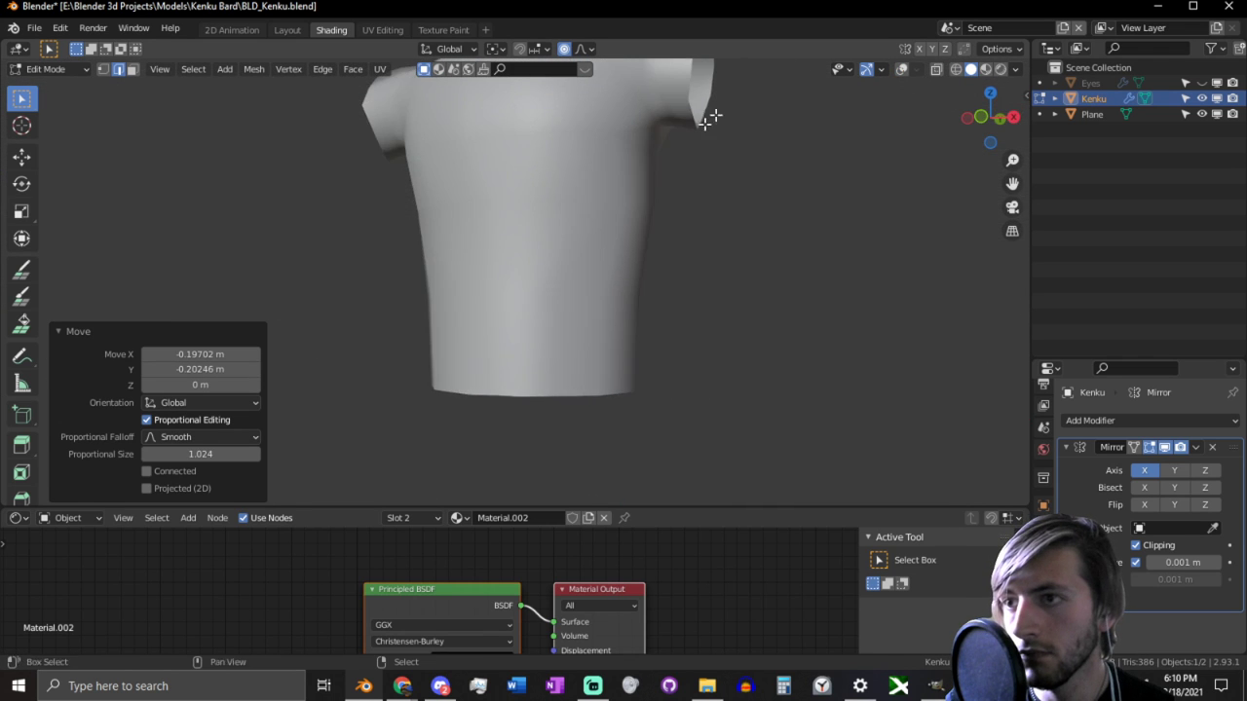
{"action": "middle_click_drag", "start_coordinate": [708, 117], "coordinate": [845, 269]}
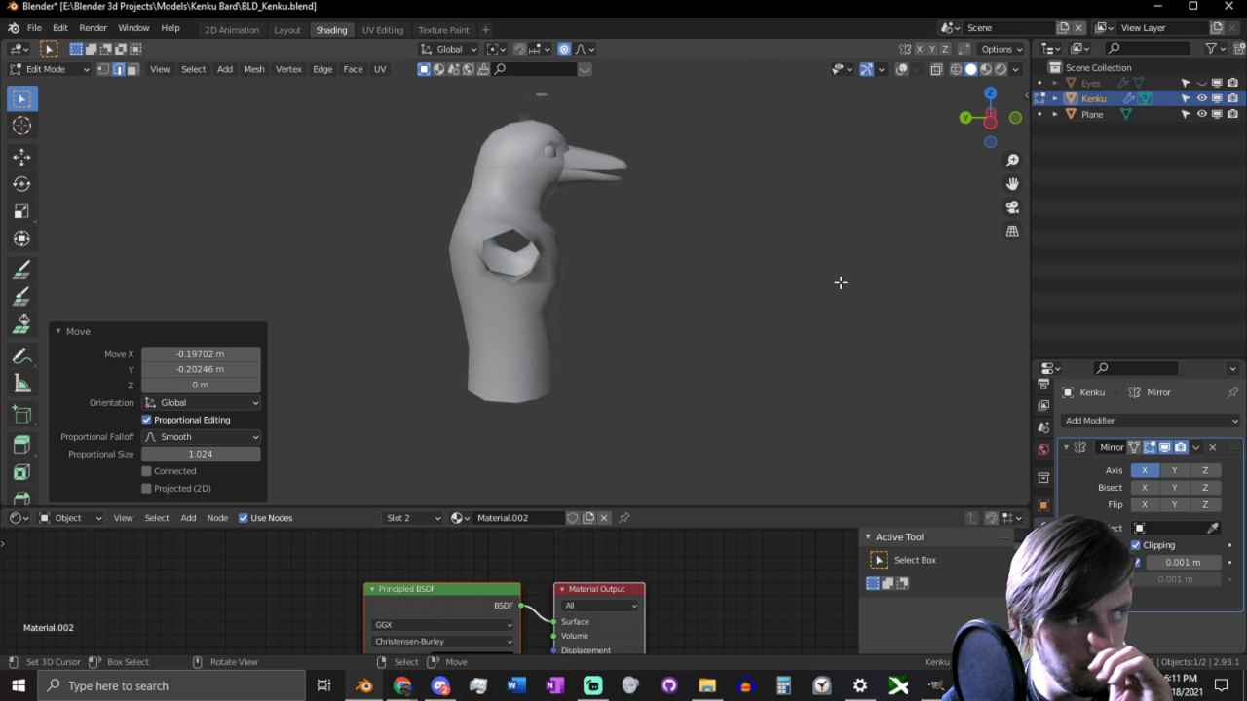
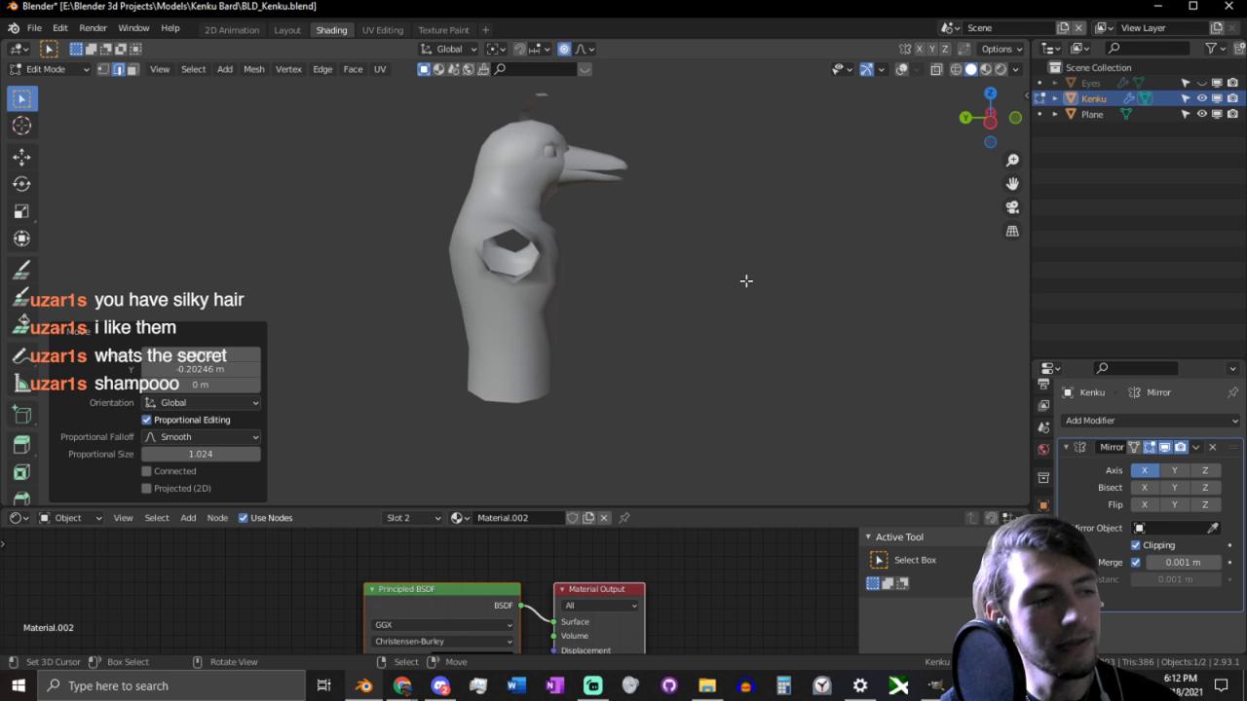
{"action": "middle_click_drag", "start_coordinate": [790, 223], "coordinate": [409, 219]}
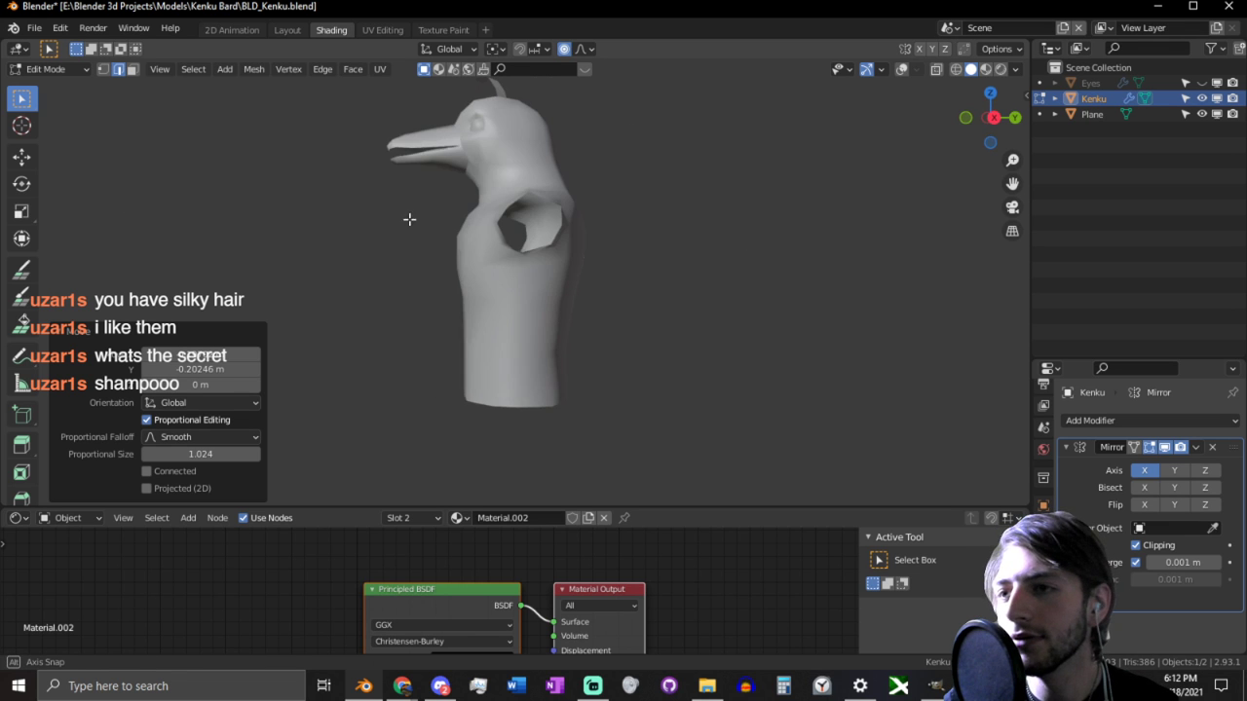
{"action": "middle_click", "coordinate": [574, 186], "text": "alt"}
{"action": "scroll", "coordinate": [591, 202], "scroll_direction": "up", "scroll_amount": 3}
{"action": "middle_click_drag", "start_coordinate": [607, 220], "coordinate": [518, 264]}
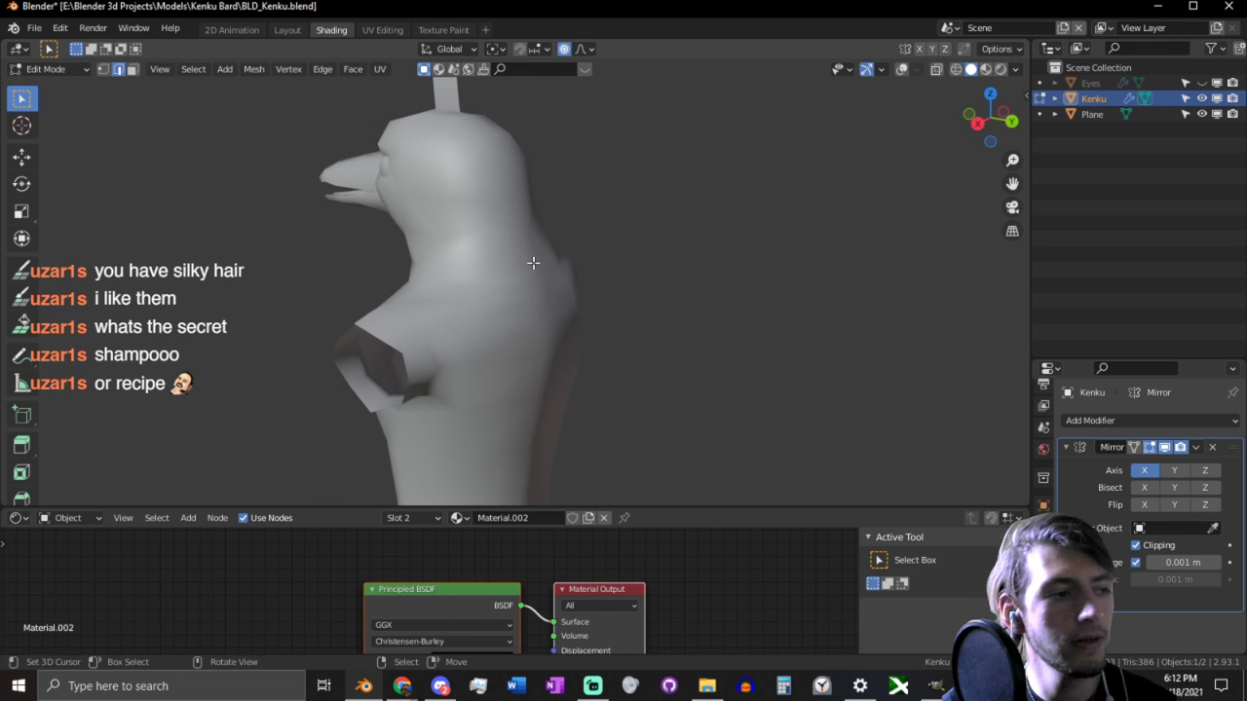
{"action": "middle_click", "coordinate": [449, 415], "text": "alt"}
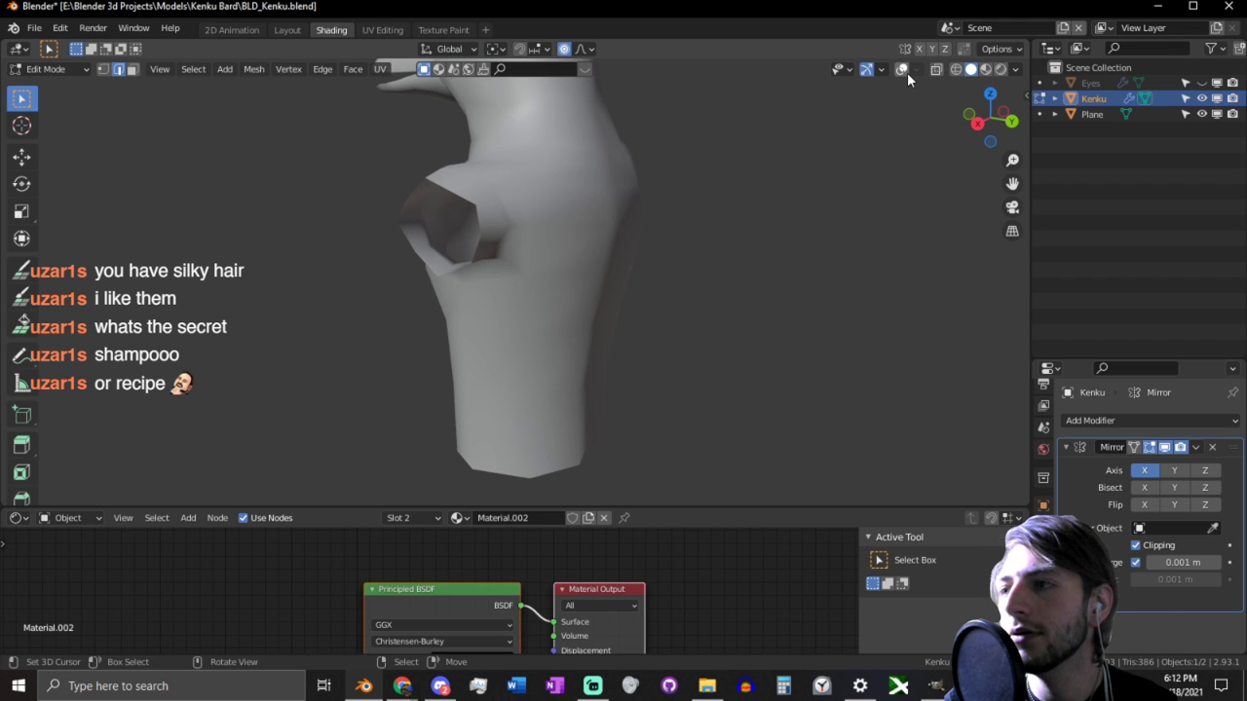
{"action": "left_click", "coordinate": [901, 69]}
Step: Extrude the front and back centre edges of the torso's open bottom rim about -0.141 m in X and -0.473 m in Z
{"action": "scroll", "coordinate": [431, 392], "scroll_direction": "down", "scroll_amount": 5, "text": "shift"}
{"action": "middle_click_drag", "start_coordinate": [431, 393], "coordinate": [544, 401]}
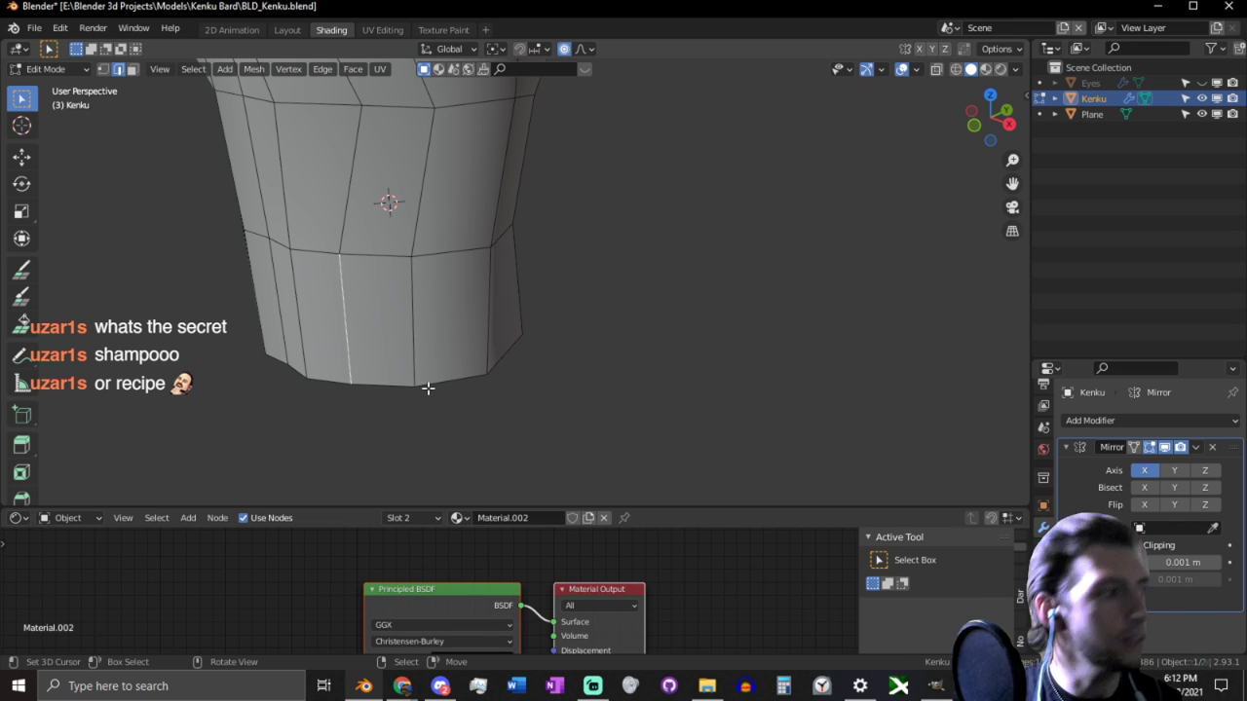
{"action": "middle_click_drag", "start_coordinate": [428, 388], "coordinate": [358, 403]}
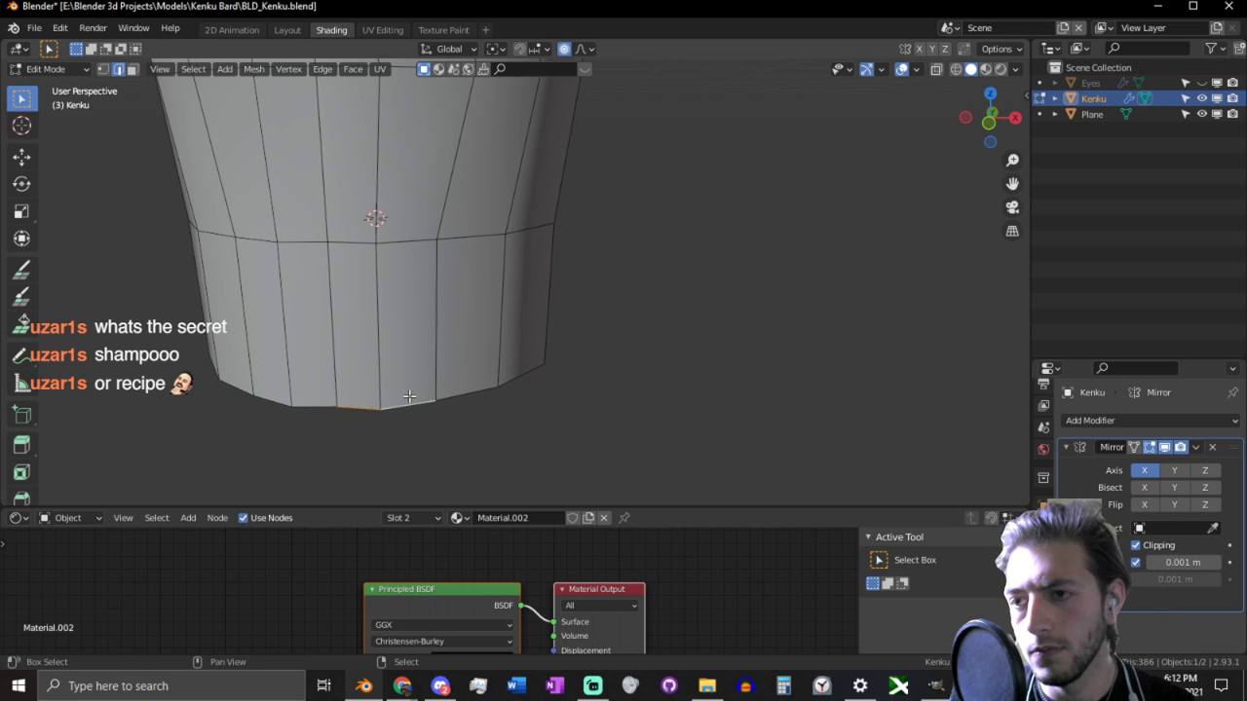
{"action": "key", "text": "KP_3"}
{"action": "middle_click_drag", "start_coordinate": [410, 396], "coordinate": [740, 298]}
{"action": "left_click", "coordinate": [595, 346], "text": "alt"}
{"action": "key", "text": "e"}
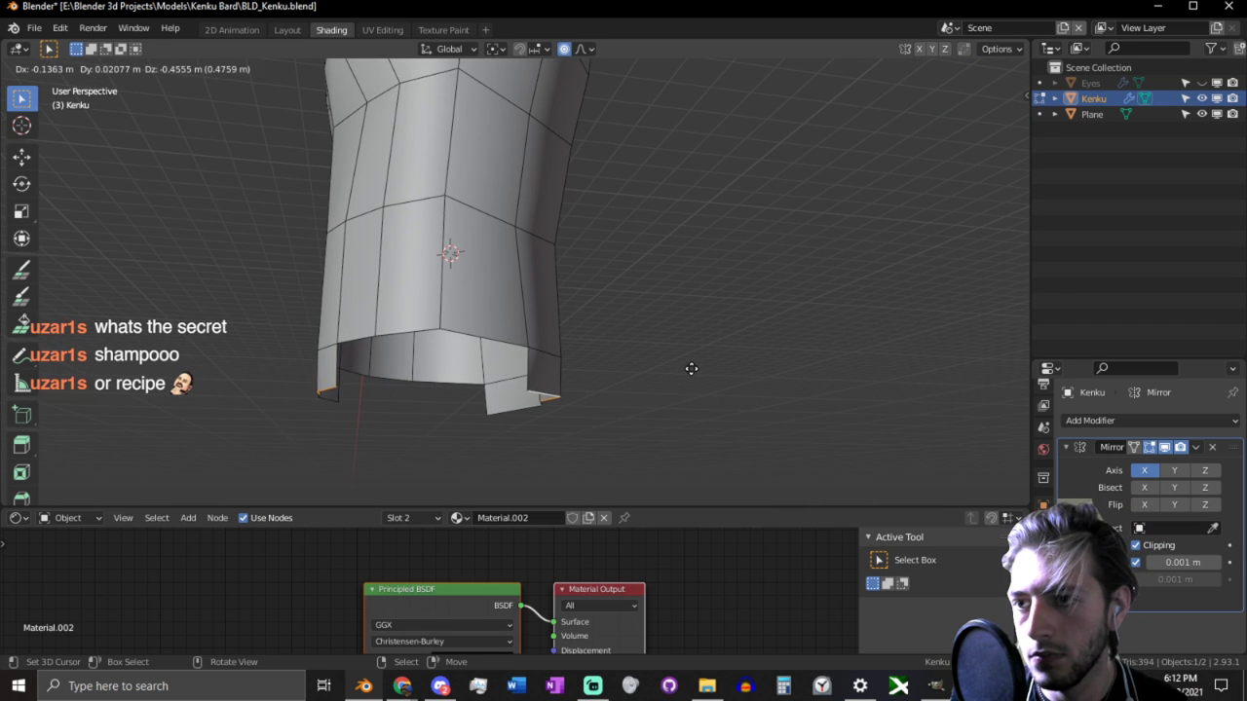
{"action": "left_click", "coordinate": [691, 368]}
Step: Scale the extruded end edges to 0.719 along Y with smooth proportional editing
{"action": "key", "text": "s"}
{"action": "key", "text": "y"}
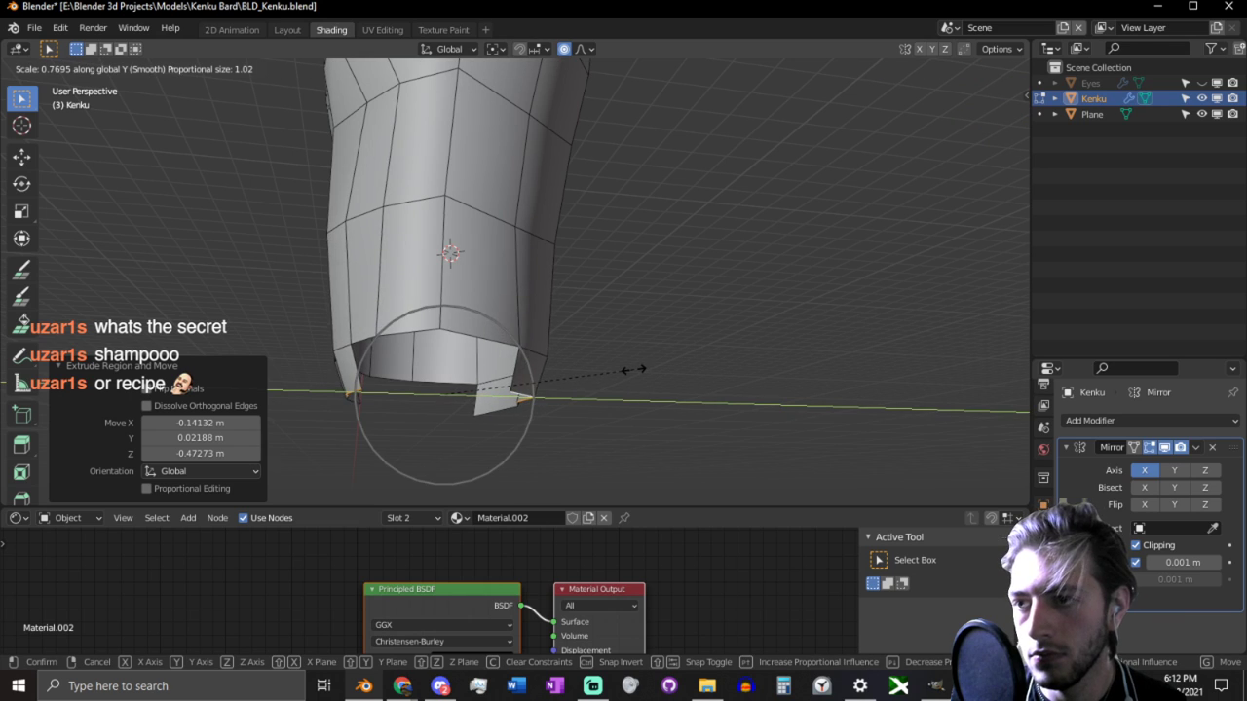
{"action": "left_click", "coordinate": [617, 362]}
{"action": "mouse_move", "coordinate": [618, 361]}
{"action": "middle_mouse_down"}
{"action": "mouse_move", "coordinate": [615, 328]}
{"action": "mouse_move", "coordinate": [583, 345]}
{"action": "mouse_move", "coordinate": [657, 320]}
{"action": "mouse_move", "coordinate": [776, 312]}
{"action": "mouse_move", "coordinate": [618, 312]}
{"action": "mouse_move", "coordinate": [623, 343]}
{"action": "middle_mouse_up"}
Step: Extrude the front and back flaps about 0.514 m further down and bring their ends together to about 0.43 along Y
{"action": "key", "text": "g"}
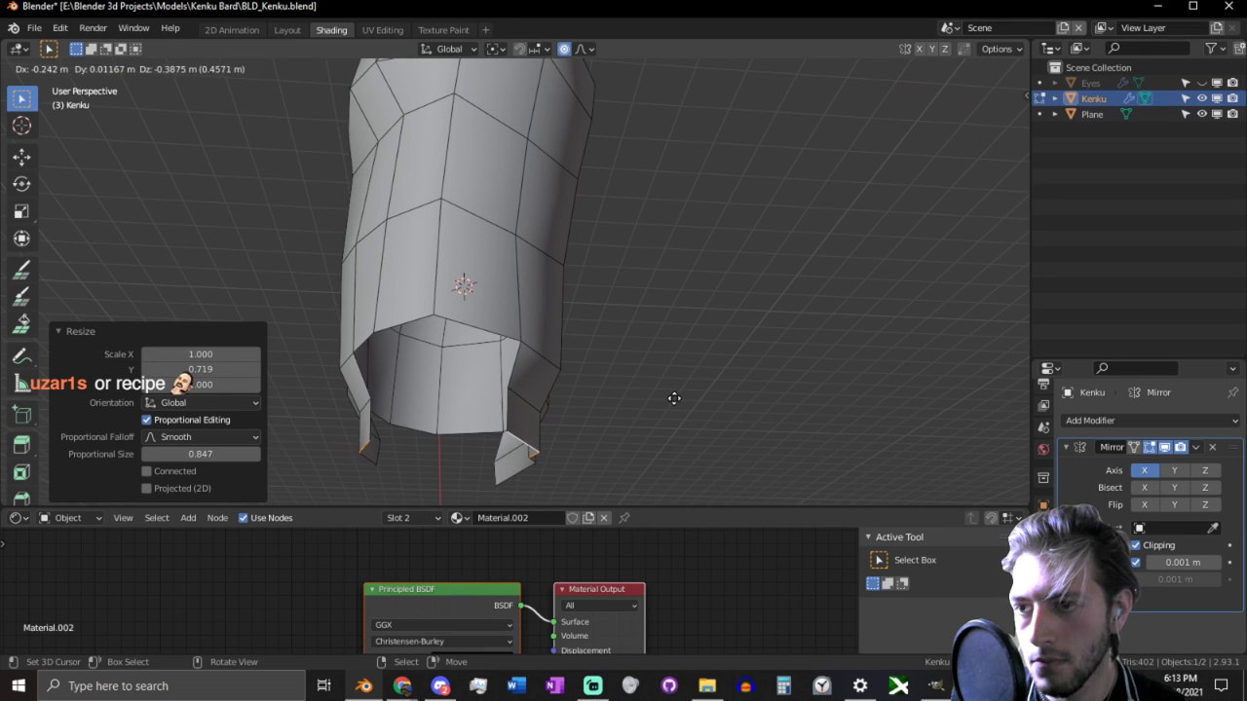
{"action": "left_click", "coordinate": [673, 406]}
{"action": "key", "text": "s"}
{"action": "key", "text": "y"}
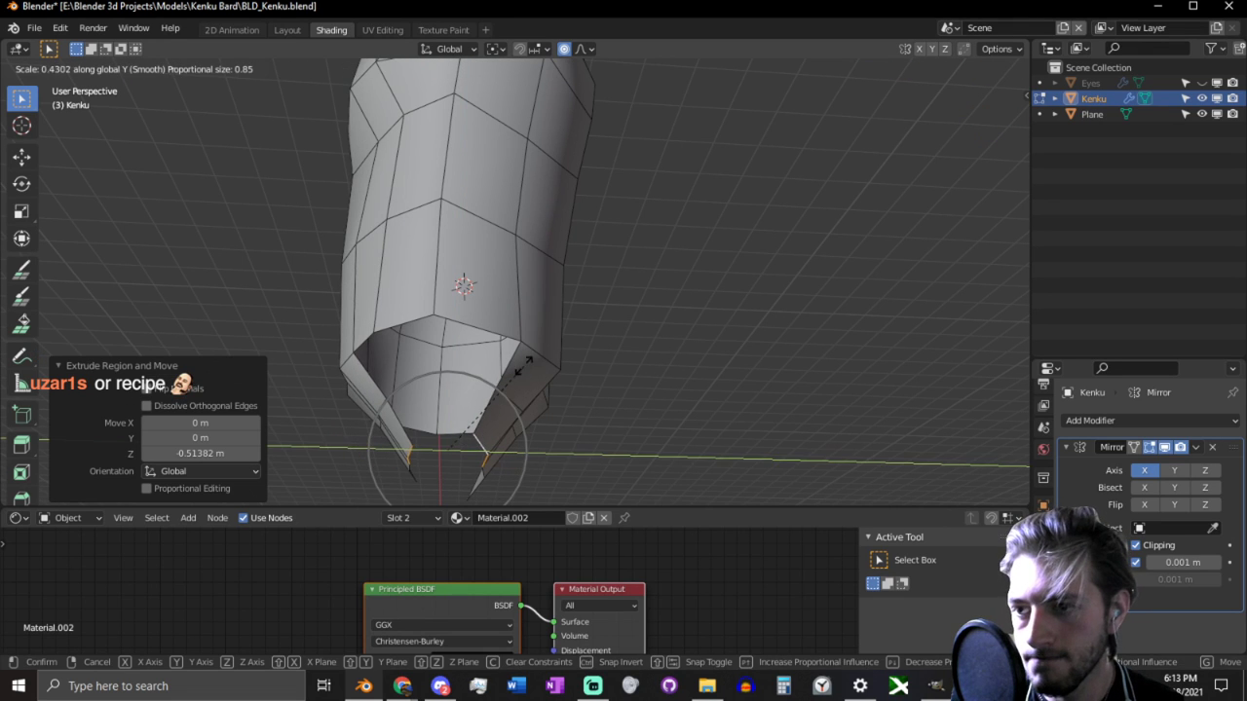
{"action": "left_click", "coordinate": [524, 365]}
Step: Turn off proportional editing, bridge the two flap ends with a new face and raise it along Z
{"action": "key", "text": "o"}
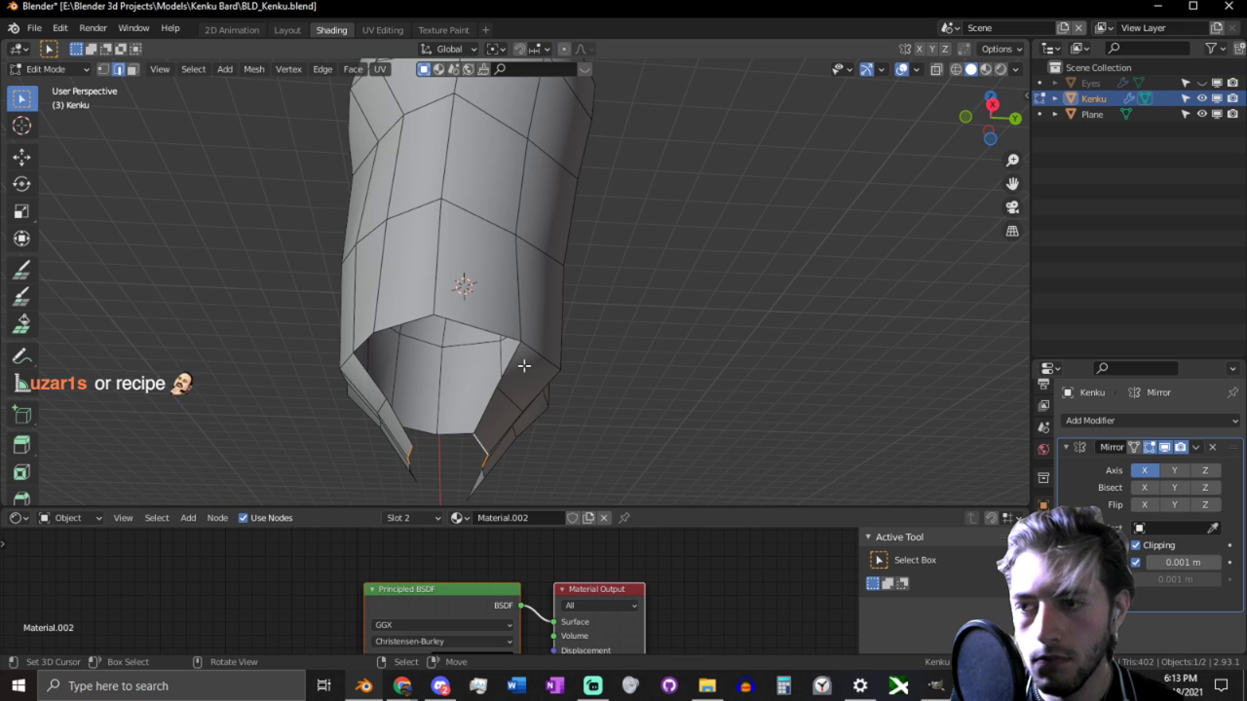
{"action": "key", "text": "f"}
{"action": "key", "text": "z"}
{"action": "key", "text": "Escape"}
{"action": "middle_click_drag", "start_coordinate": [524, 406], "coordinate": [532, 376]}
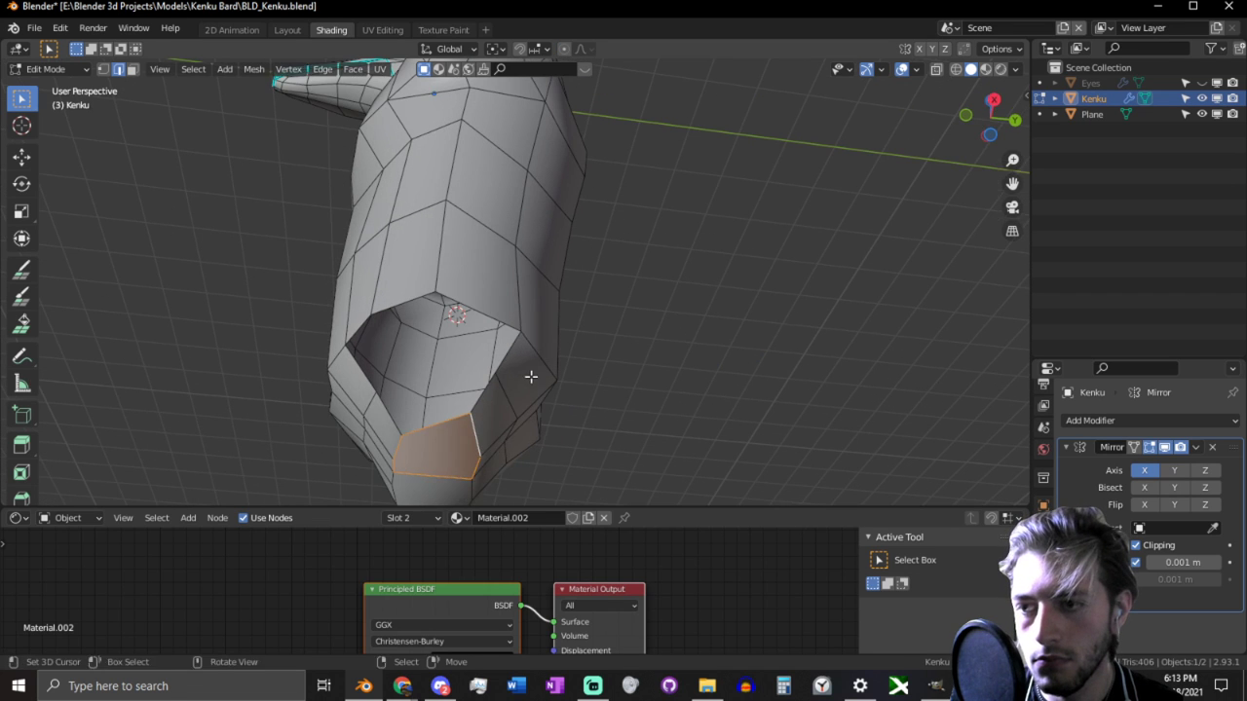
{"action": "key", "text": "g"}
{"action": "key", "text": "z"}
{"action": "left_click", "coordinate": [526, 353]}
Step: Triangulate the crotch face, convert it back, and connect two opposite vertices to split it lengthwise
{"action": "key", "text": "ctrl+t"}
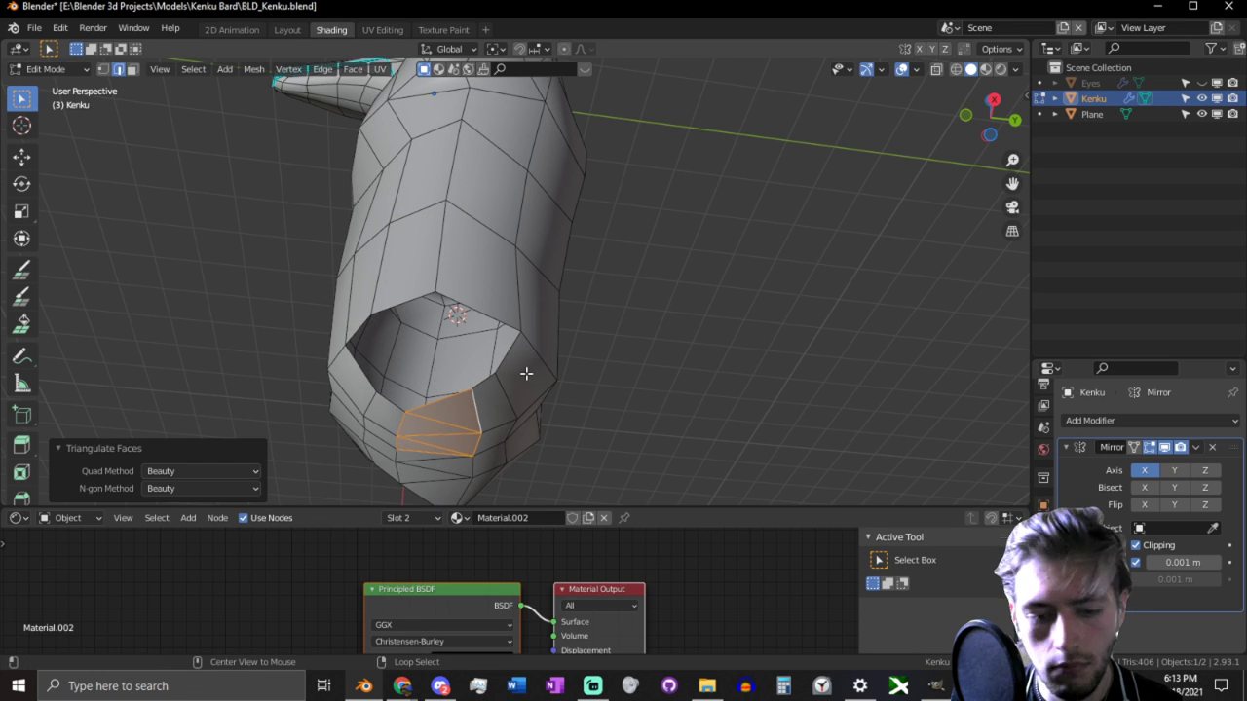
{"action": "key", "text": "alt+j"}
{"action": "middle_click_drag", "start_coordinate": [528, 370], "coordinate": [552, 354]}
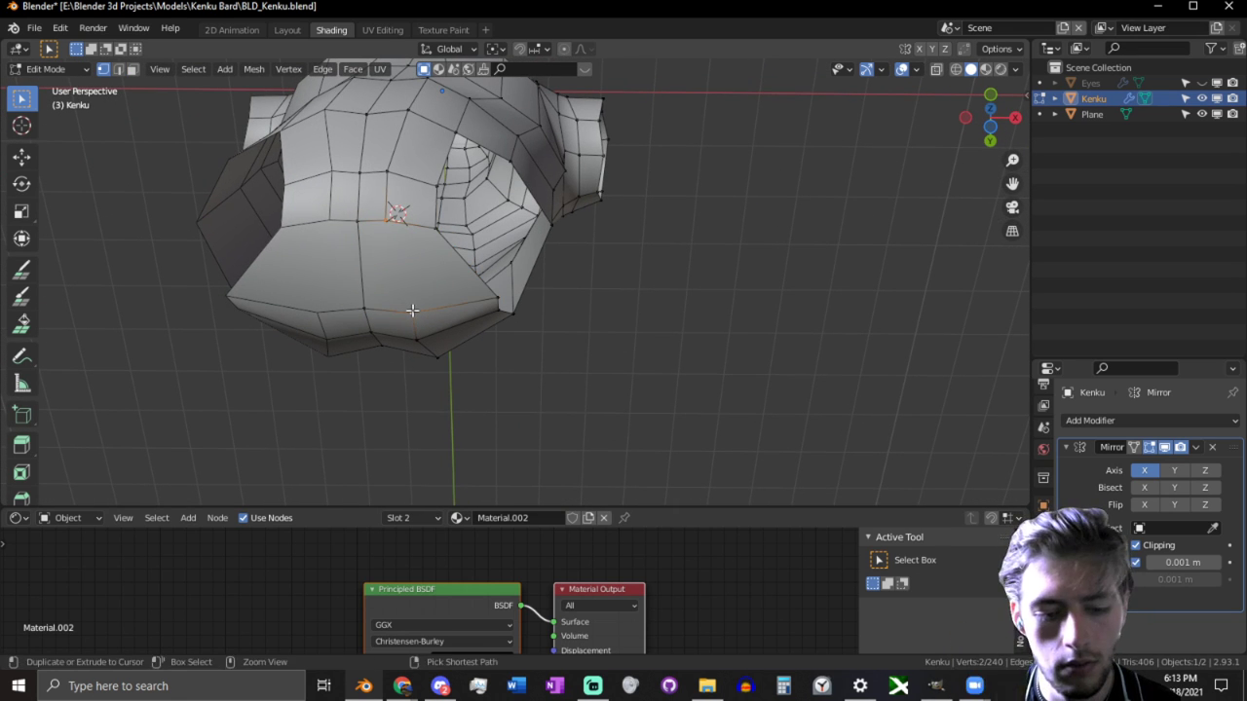
{"action": "left_click", "coordinate": [413, 310], "text": "shift"}
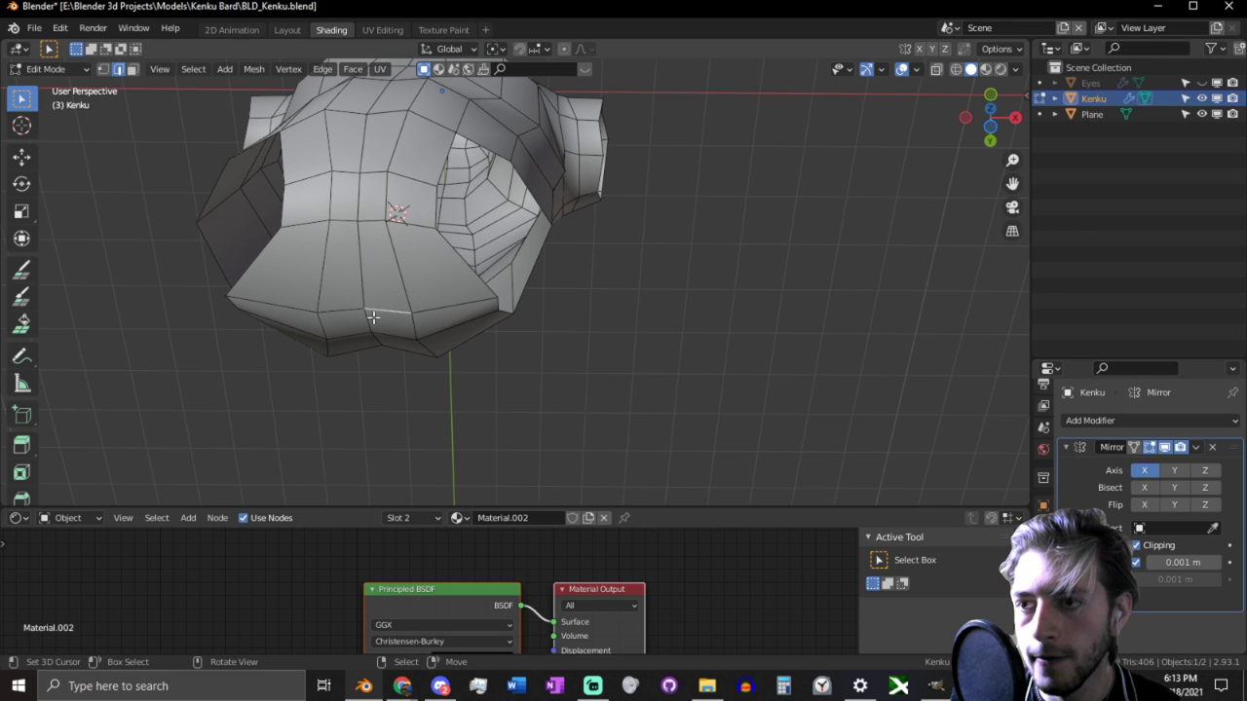
Step: Move the short edge beside the crotch's centre line vertically along Z
{"action": "middle_click_drag", "start_coordinate": [443, 319], "coordinate": [375, 389]}
{"action": "key", "text": "g"}
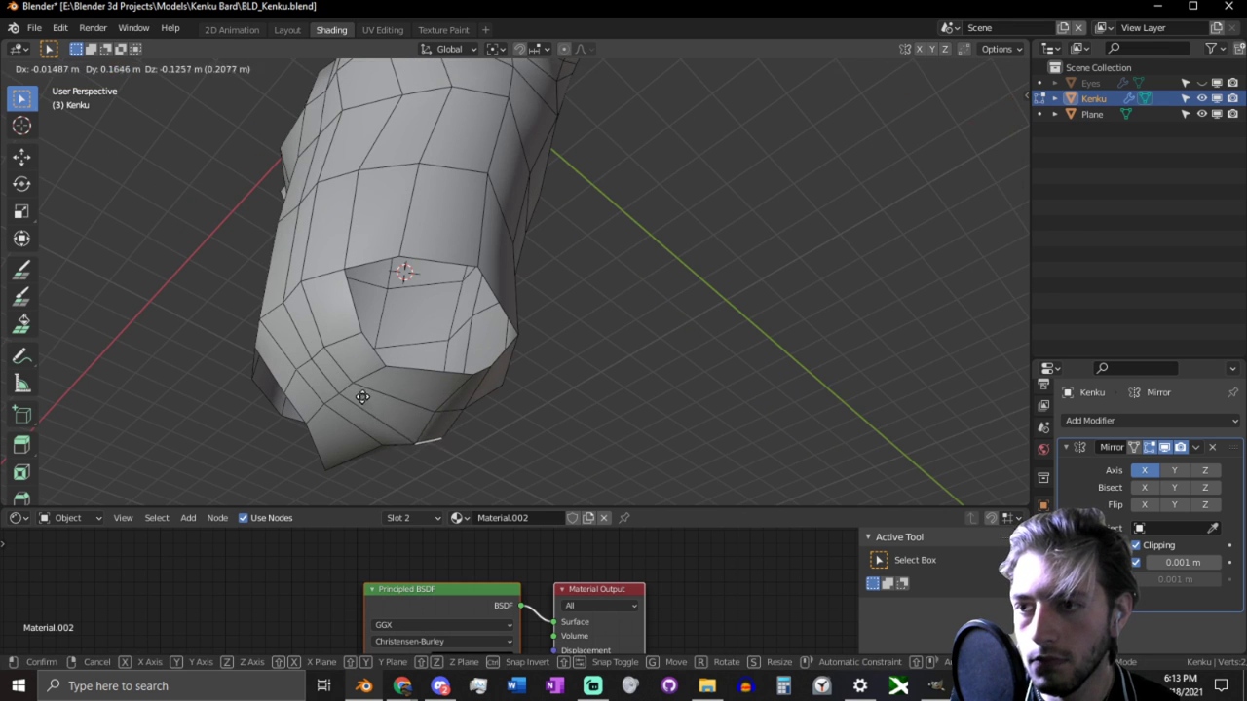
{"action": "key", "text": "z"}
{"action": "left_click", "coordinate": [320, 337]}
{"action": "middle_click_drag", "start_coordinate": [321, 337], "coordinate": [499, 378]}
Step: Switch to Sculpt Mode and smooth the crotch strip with the Smooth brush at a 149 px radius
{"action": "key", "text": "Tab"}
{"action": "middle_click_drag", "start_coordinate": [376, 240], "coordinate": [352, 230]}
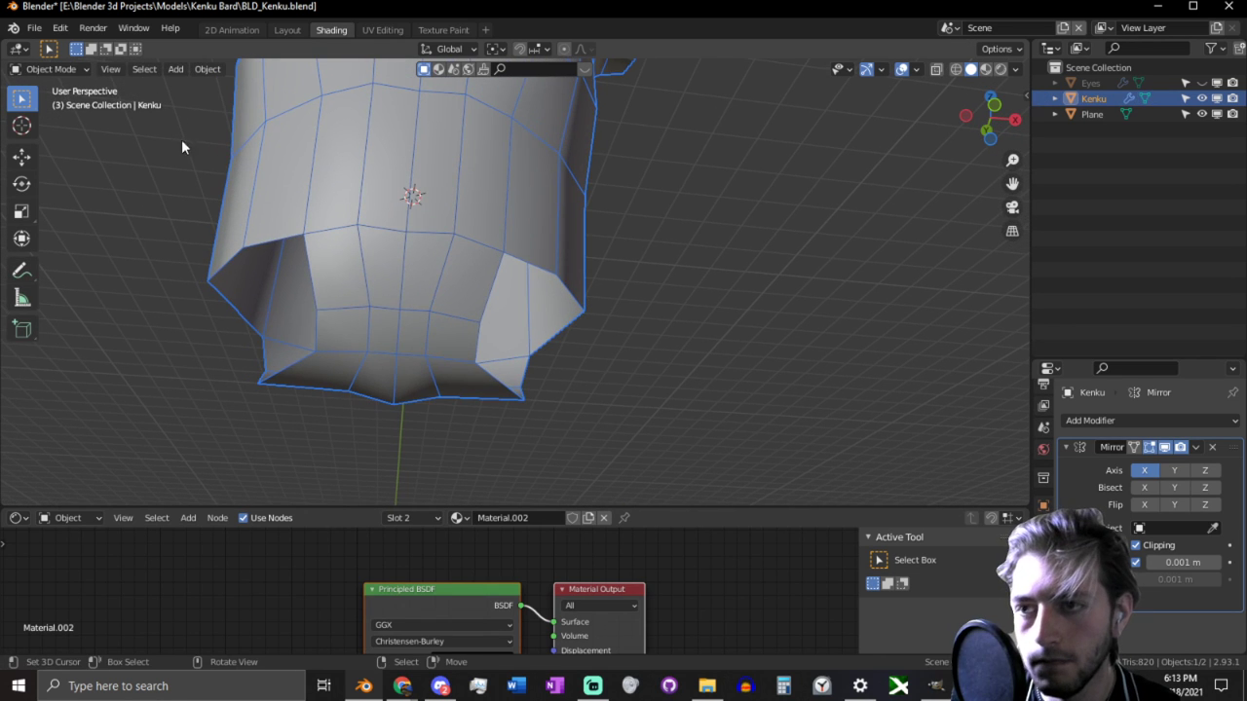
{"action": "left_click", "coordinate": [53, 70]}
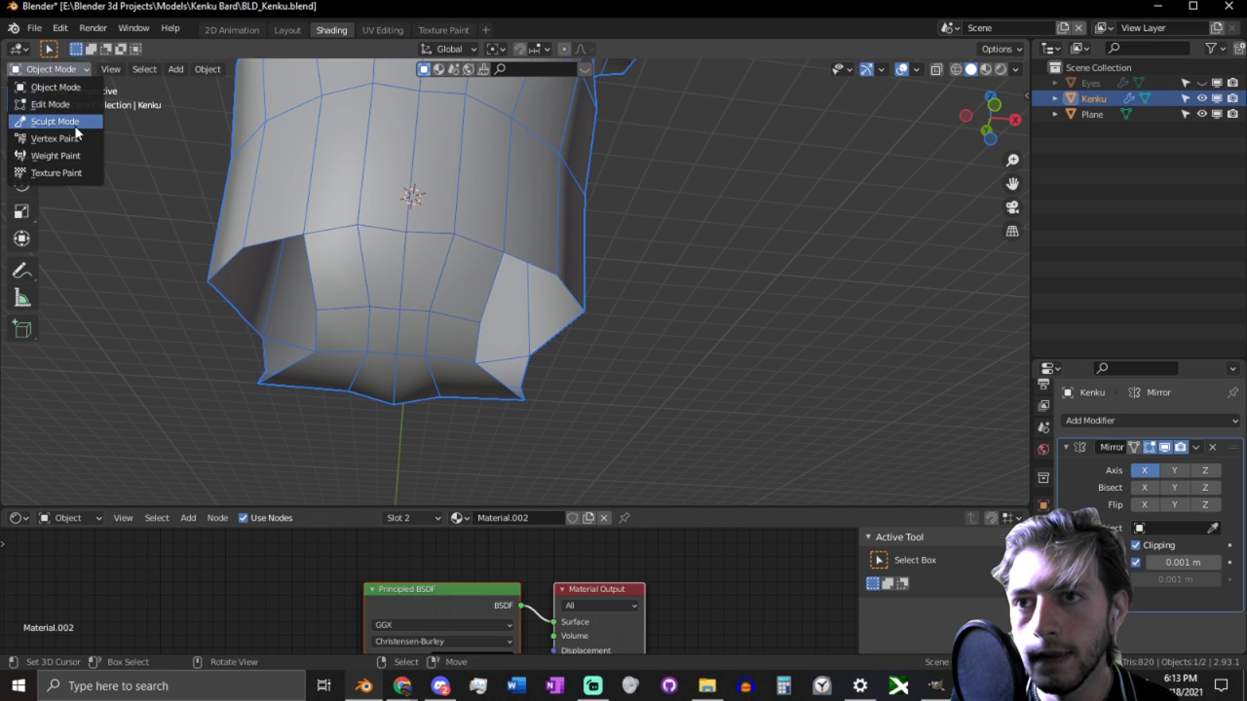
{"action": "left_click", "coordinate": [48, 122]}
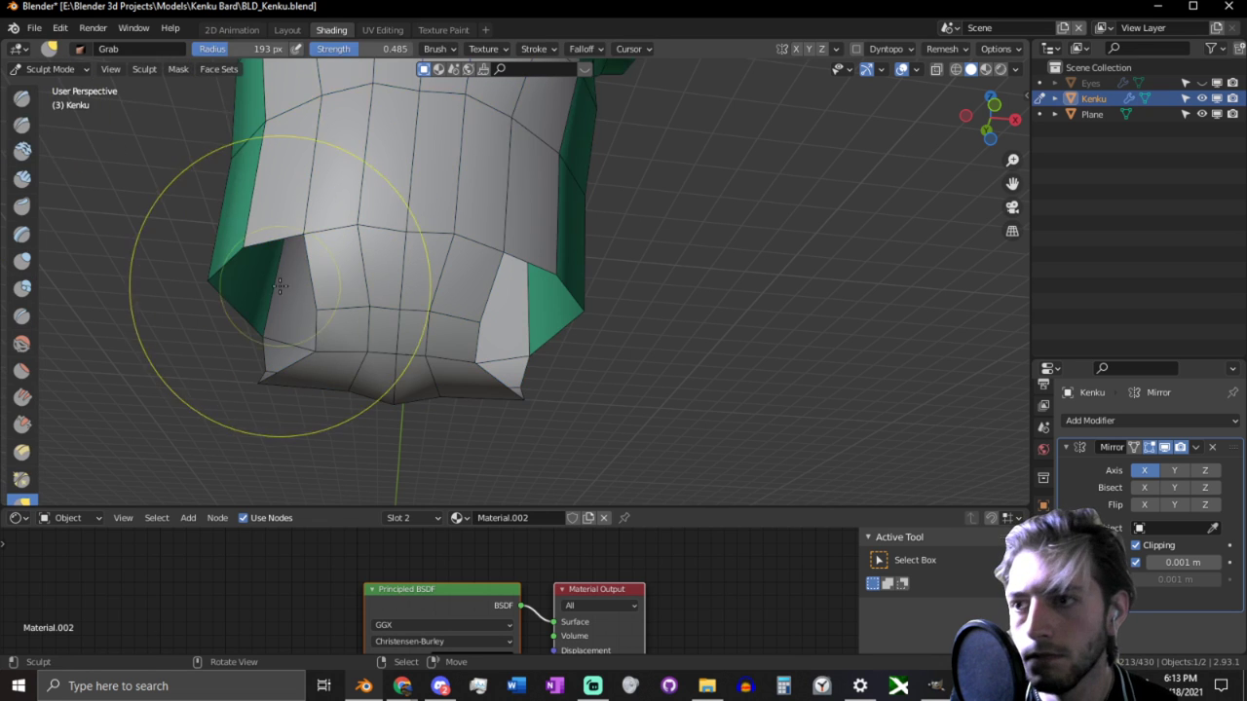
{"action": "key", "text": "f"}
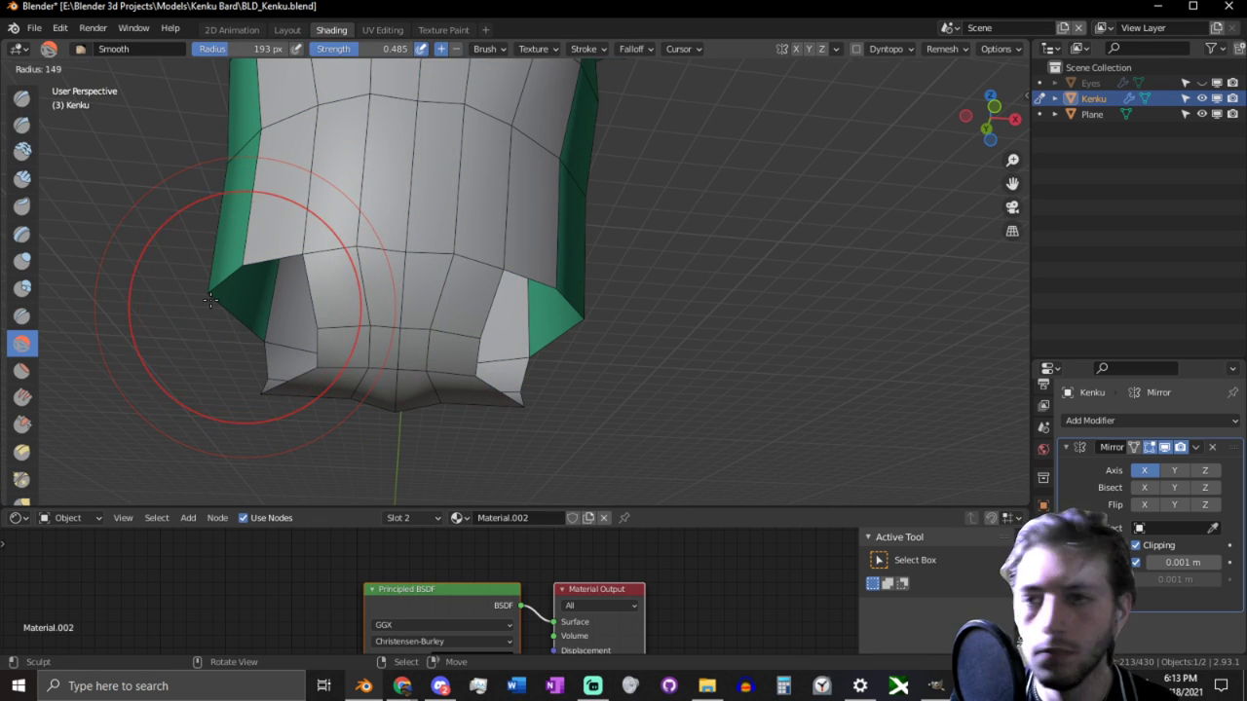
{"action": "left_click", "coordinate": [361, 307]}
{"action": "middle_click_drag", "start_coordinate": [423, 353], "coordinate": [428, 386]}
{"action": "scroll", "coordinate": [445, 409], "scroll_direction": "up", "scroll_amount": 3}
{"action": "left_click_drag", "start_coordinate": [445, 409], "coordinate": [403, 427]}
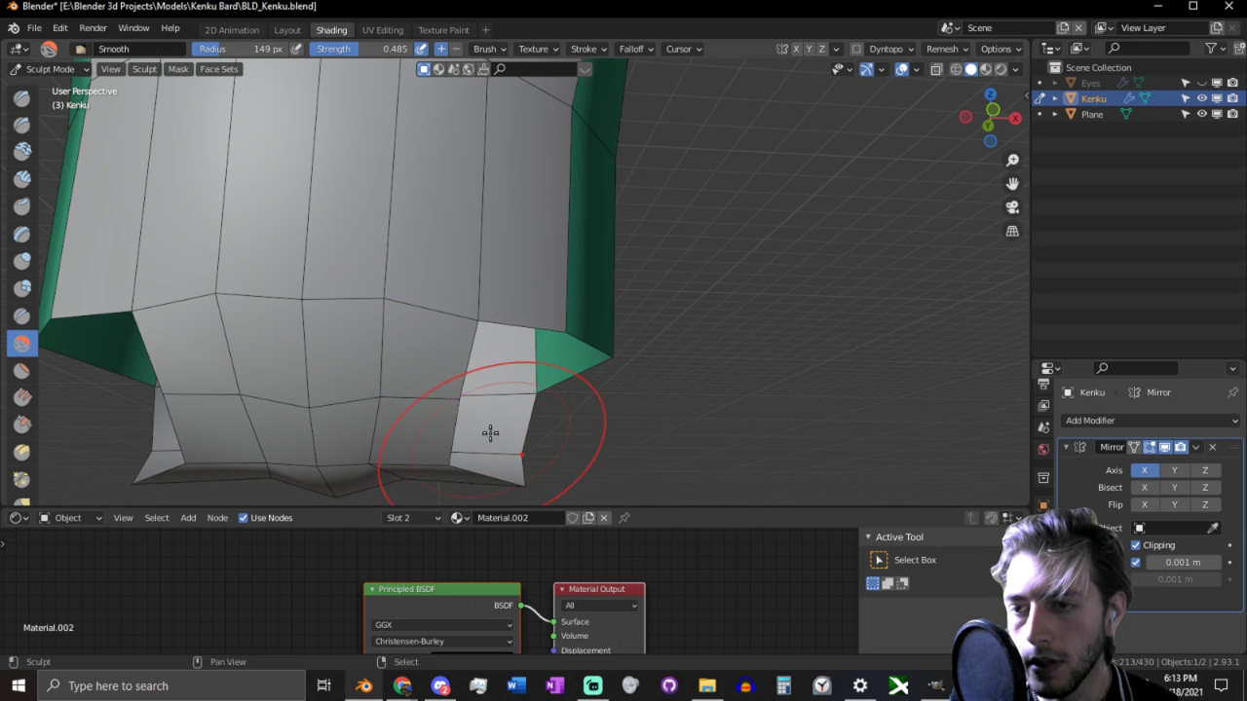
Step: Return to Edit Mode and raise the side edge of the leg opening's upper rim
{"action": "mouse_move", "coordinate": [490, 433]}
{"action": "middle_mouse_down"}
{"action": "mouse_move", "coordinate": [594, 351]}
{"action": "mouse_move", "coordinate": [602, 325]}
{"action": "mouse_move", "coordinate": [523, 350]}
{"action": "mouse_move", "coordinate": [461, 350]}
{"action": "mouse_move", "coordinate": [496, 272]}
{"action": "mouse_move", "coordinate": [606, 331]}
{"action": "middle_mouse_up"}
{"action": "key", "text": "Tab"}
{"action": "key", "text": "g"}
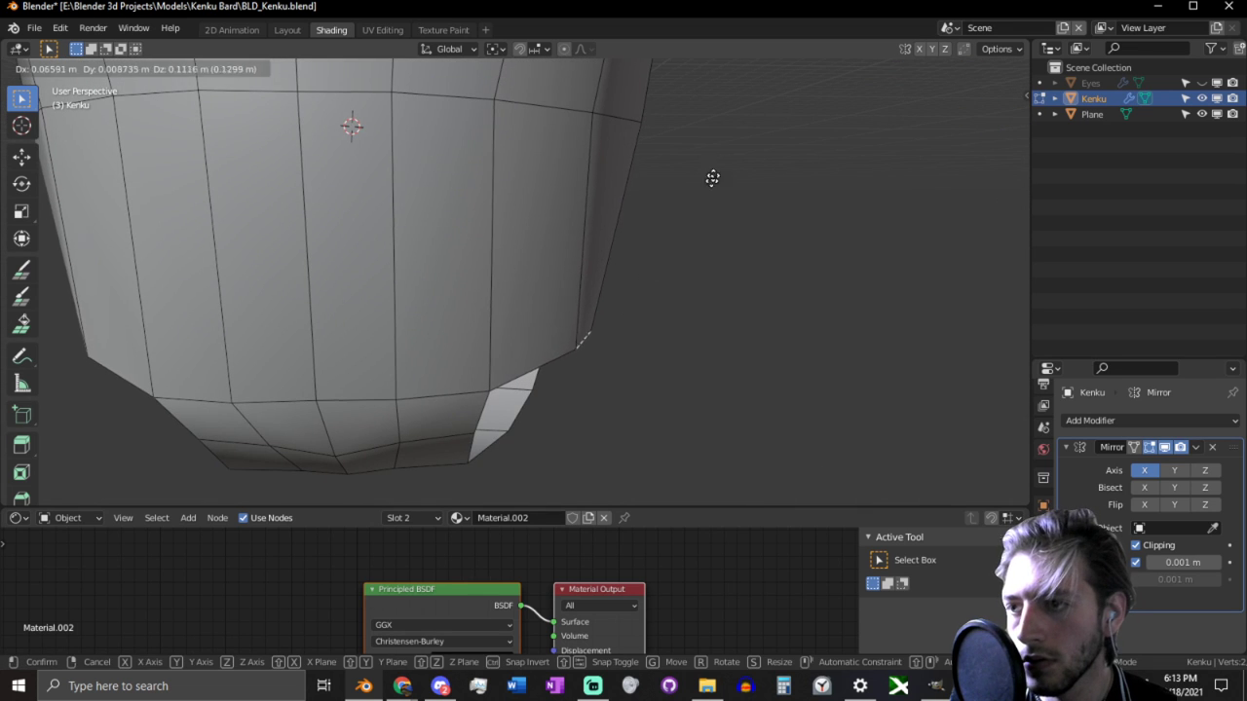
{"action": "left_click", "coordinate": [720, 77]}
Step: Select the face at the lower end of the crotch strip in face mode and turn on proportional editing
{"action": "middle_click_drag", "start_coordinate": [410, 470], "coordinate": [459, 315], "text": "shift"}
{"action": "key", "text": "3"}
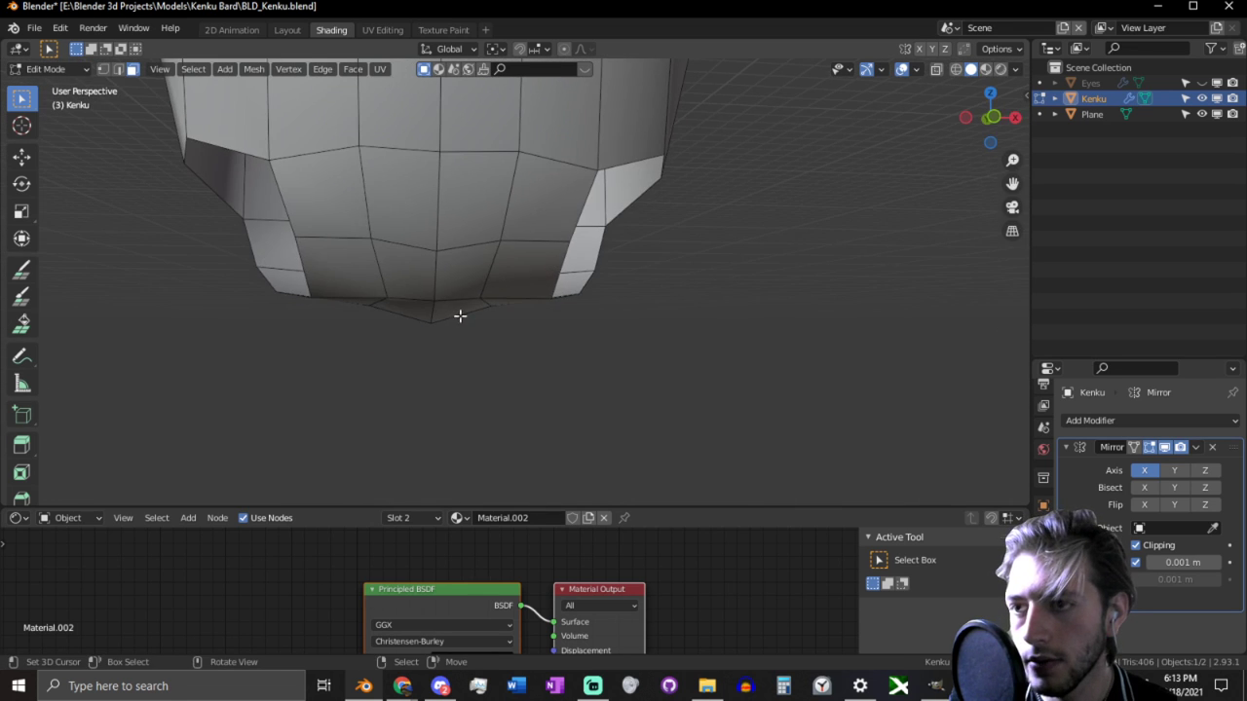
{"action": "right_click", "coordinate": [447, 280]}
{"action": "right_click", "coordinate": [584, 261], "text": "shift"}
{"action": "middle_click_drag", "start_coordinate": [575, 268], "coordinate": [264, 342]}
{"action": "key", "text": "o"}
Step: Try to move the selected crotch face about -0.063 m in X, -0.148 m in Y and -0.241 m in Z, and undo it
{"action": "key", "text": "g"}
{"action": "left_click", "coordinate": [456, 334]}
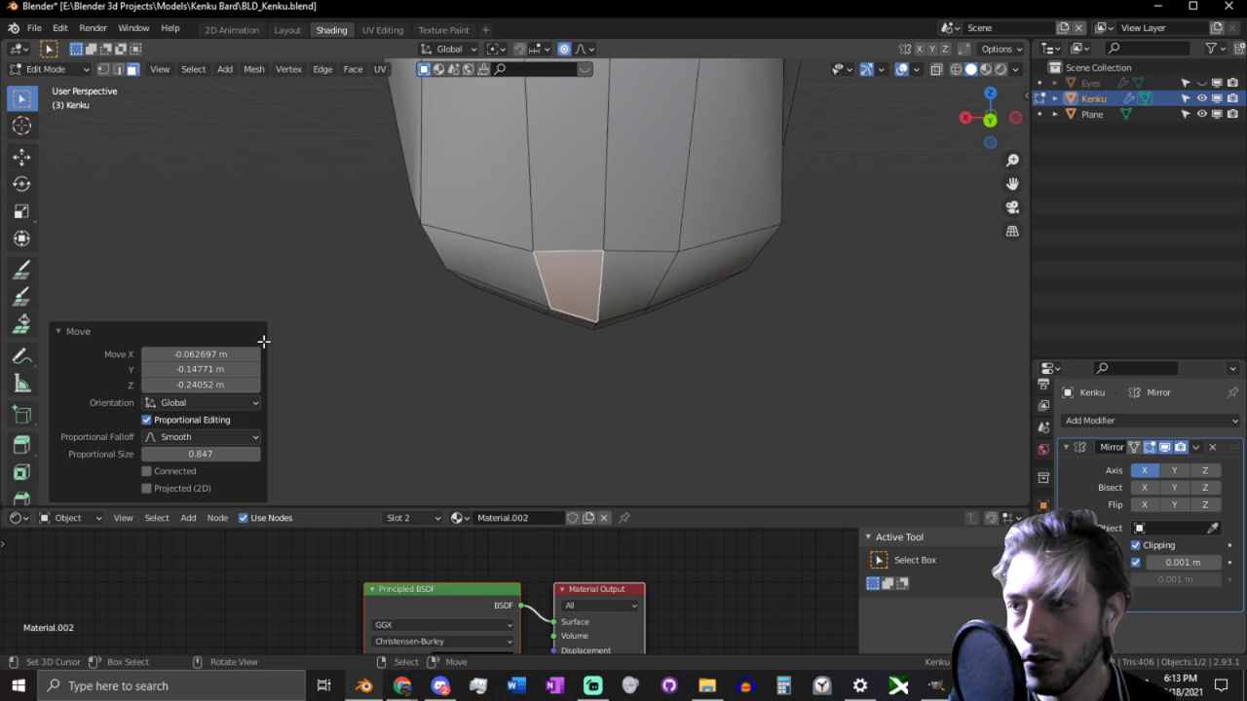
{"action": "key", "text": "ctrl+z"}
{"action": "key", "text": "ctrl+z"}
Step: Reposition the selected crotch face and a nearby edge of the strip with smooth proportional editing
{"action": "middle_click_drag", "start_coordinate": [501, 278], "coordinate": [638, 281]}
{"action": "key", "text": "g"}
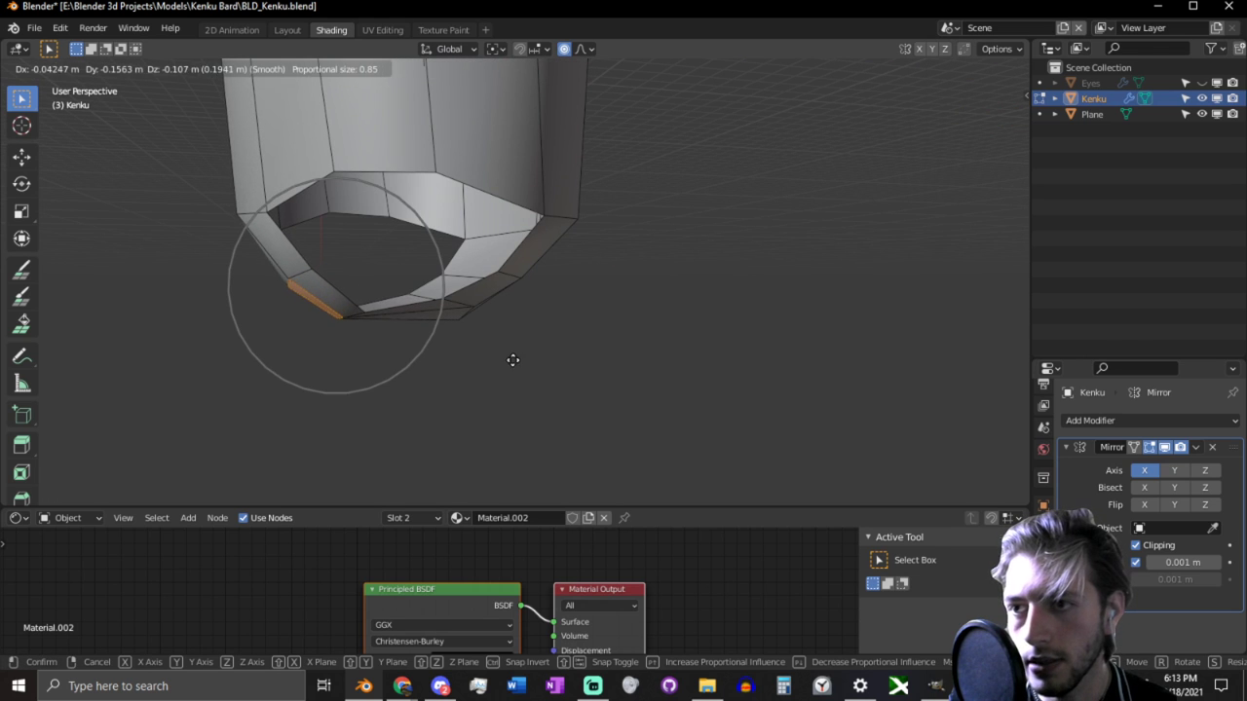
{"action": "left_click", "coordinate": [451, 360]}
{"action": "middle_click_drag", "start_coordinate": [451, 359], "coordinate": [448, 345]}
{"action": "key", "text": "2"}
{"action": "left_click", "coordinate": [466, 266]}
{"action": "key", "text": "g"}
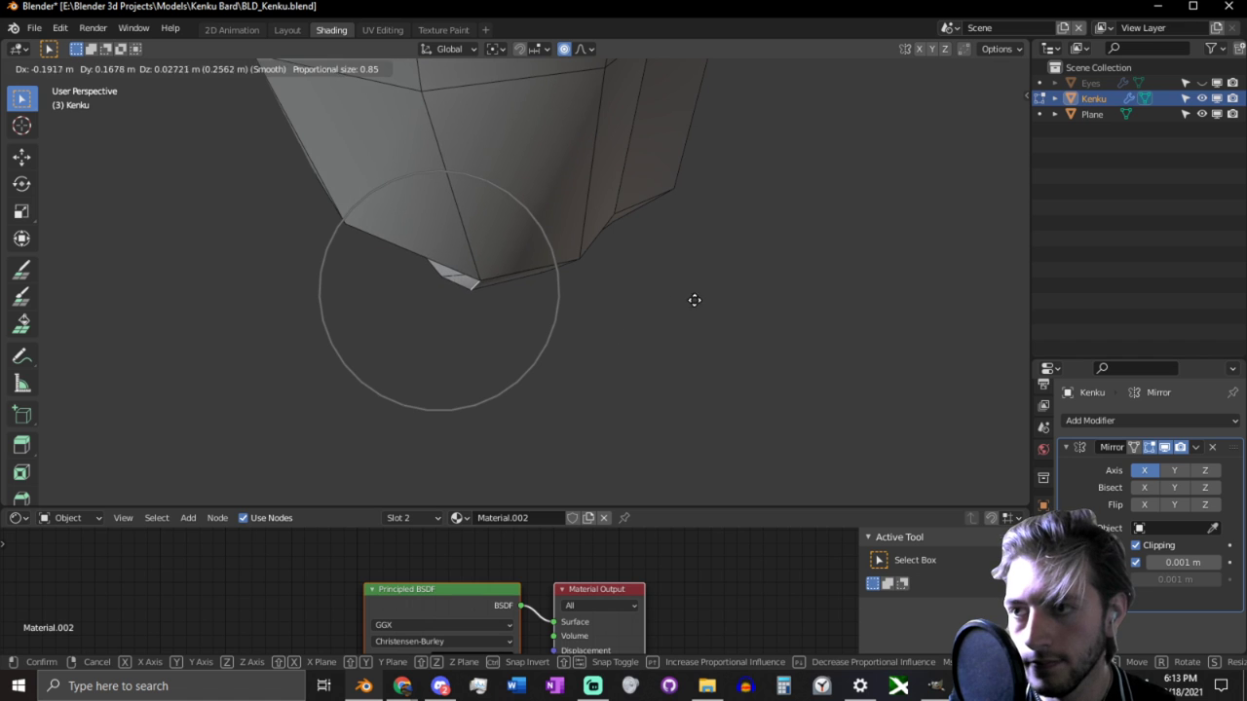
{"action": "left_click", "coordinate": [575, 281]}
Step: Move an edge on the crotch strip's other side about 0.064 m with smooth proportional editing
{"action": "middle_click_drag", "start_coordinate": [575, 282], "coordinate": [743, 262]}
{"action": "left_click", "coordinate": [568, 302]}
{"action": "key", "text": "g"}
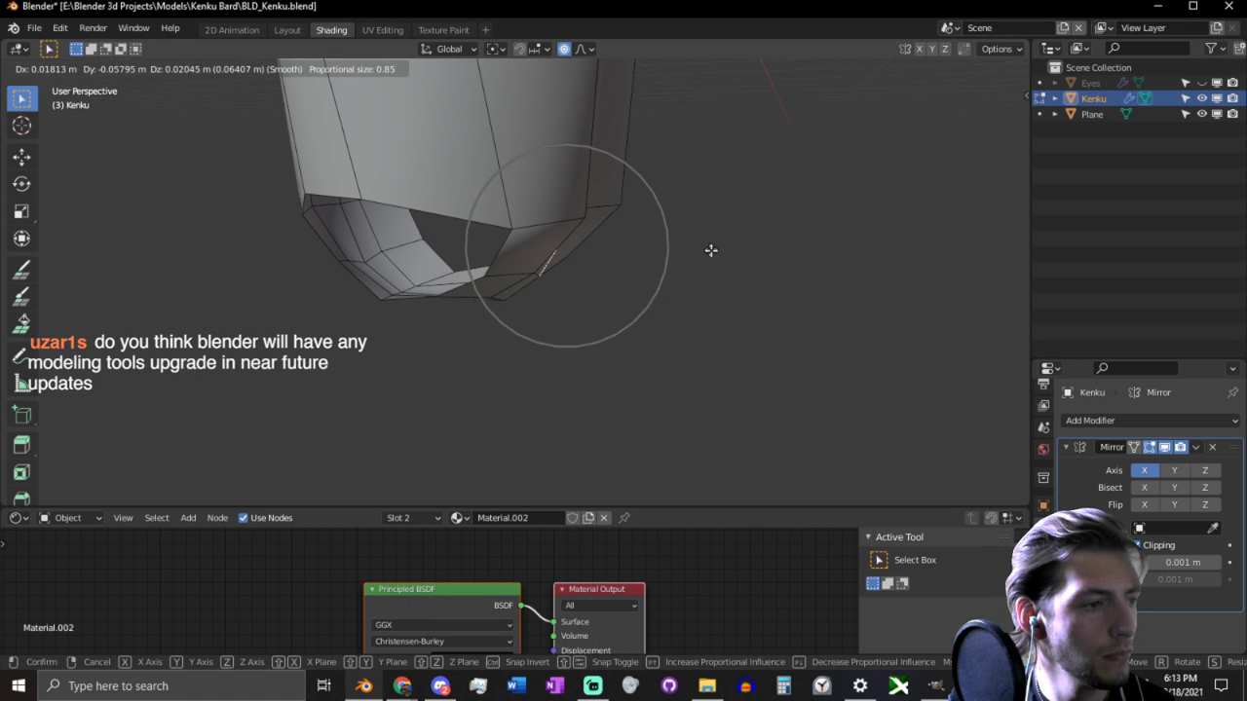
{"action": "left_click", "coordinate": [715, 251]}
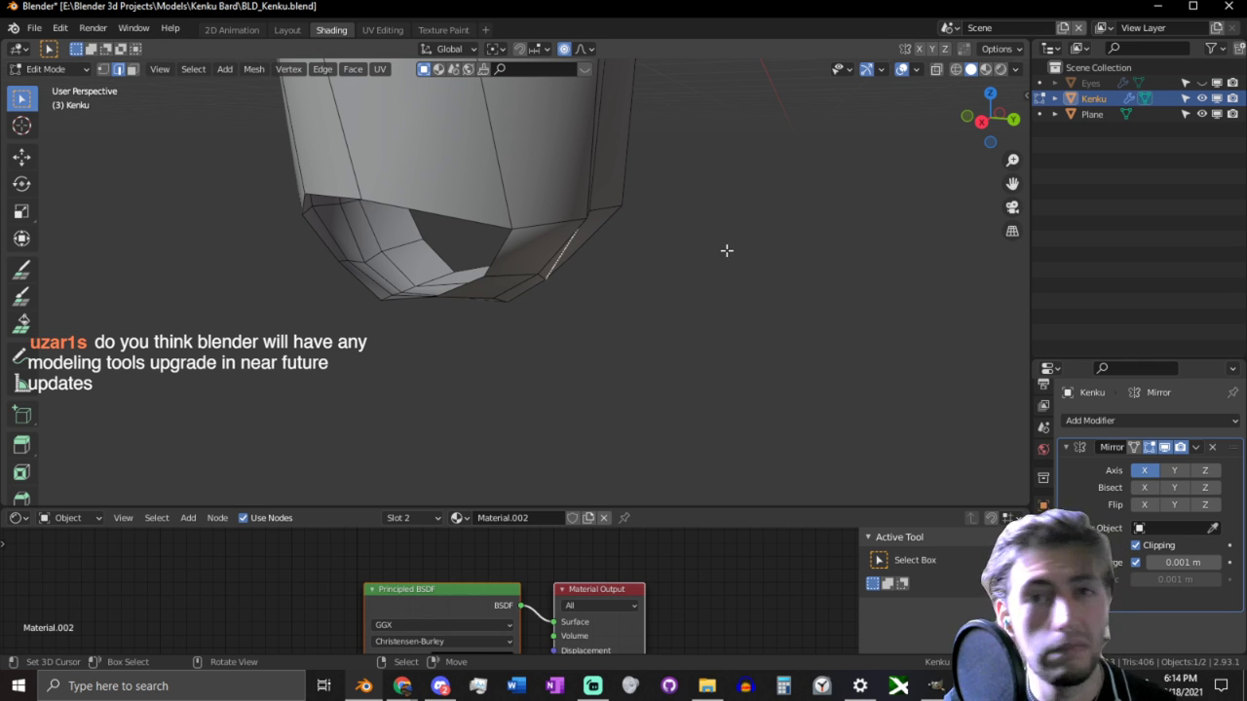
Step: Move the leg opening's border edge about -0.46 m in X and 0.29 m in Y with a proportional size of 1.13
{"action": "middle_click_drag", "start_coordinate": [812, 231], "coordinate": [575, 311]}
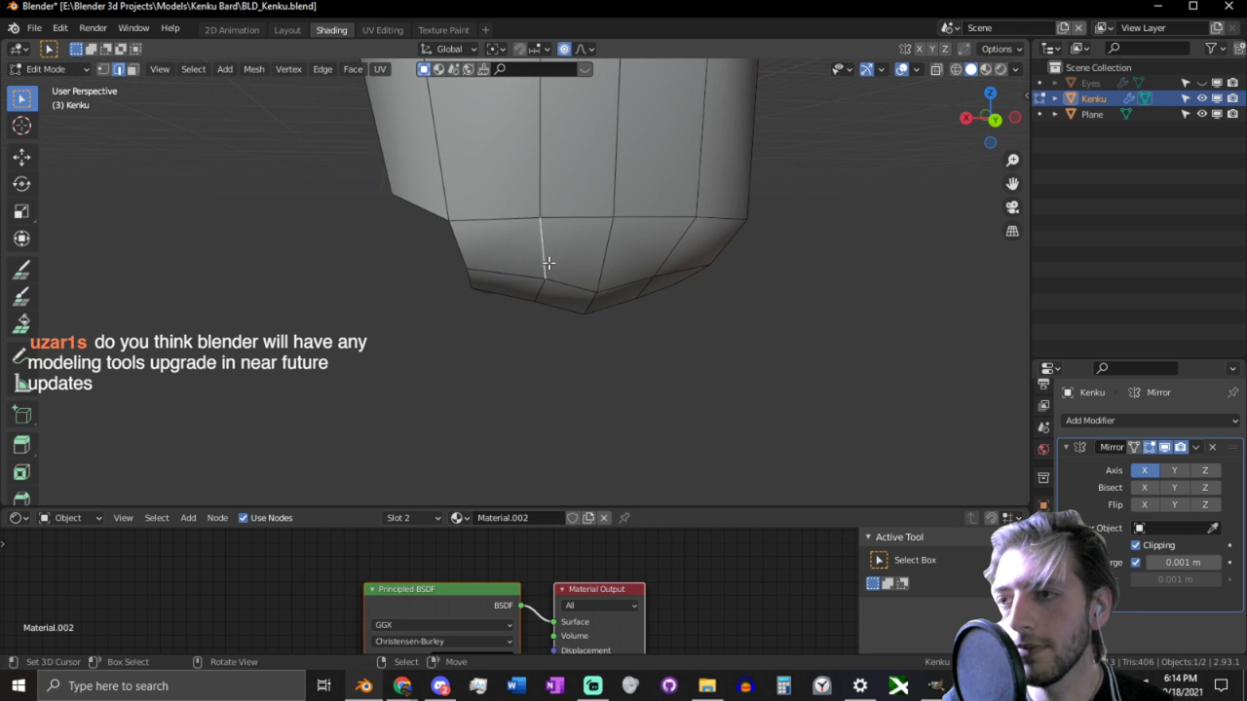
{"action": "middle_click_drag", "start_coordinate": [548, 263], "coordinate": [565, 228]}
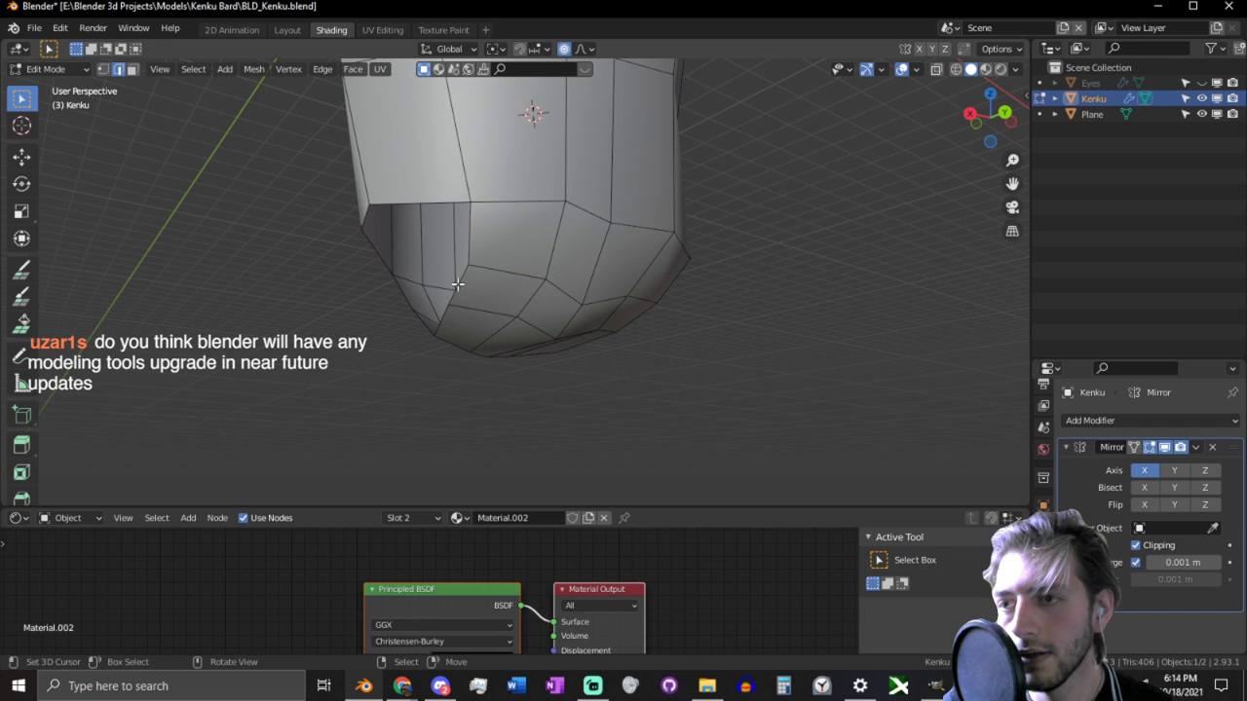
{"action": "key", "text": "g"}
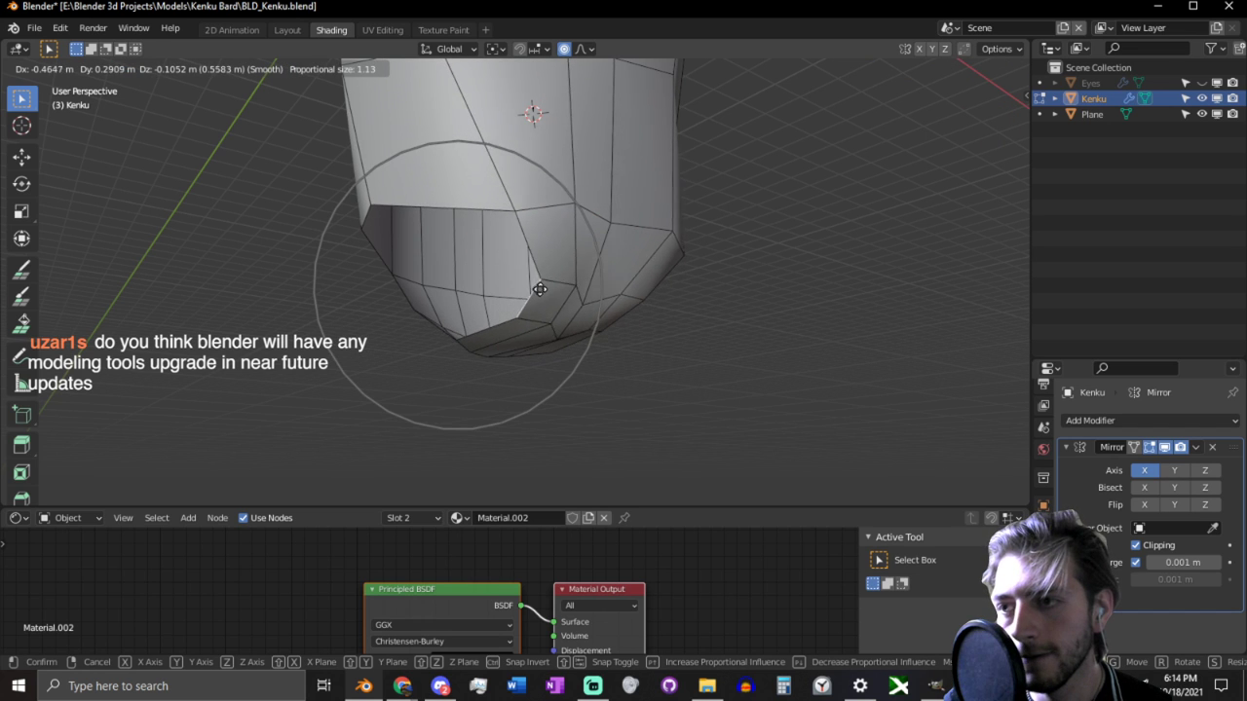
{"action": "left_click", "coordinate": [542, 295]}
{"action": "middle_click_drag", "start_coordinate": [541, 295], "coordinate": [503, 320]}
Step: Raise the leg opening's upper corner vertex about 0.23 m and another rim vertex about 0.283 m with proportional editing
{"action": "left_click", "coordinate": [543, 244]}
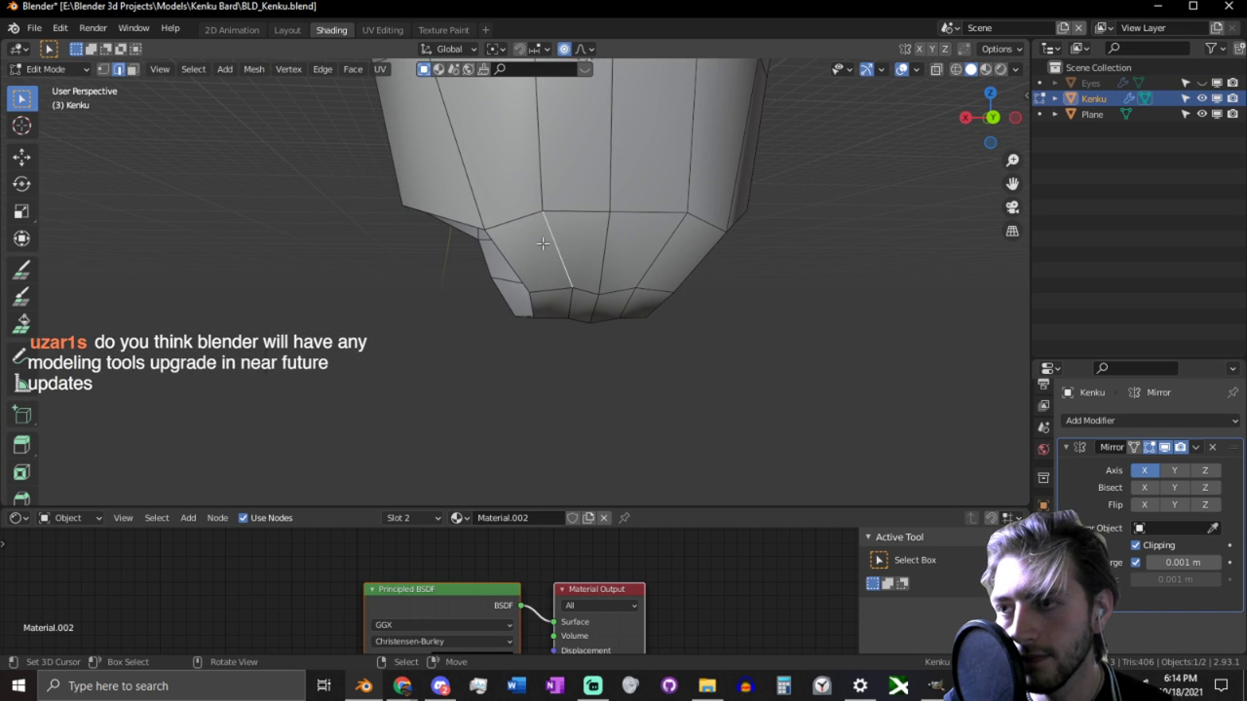
{"action": "key", "text": "g"}
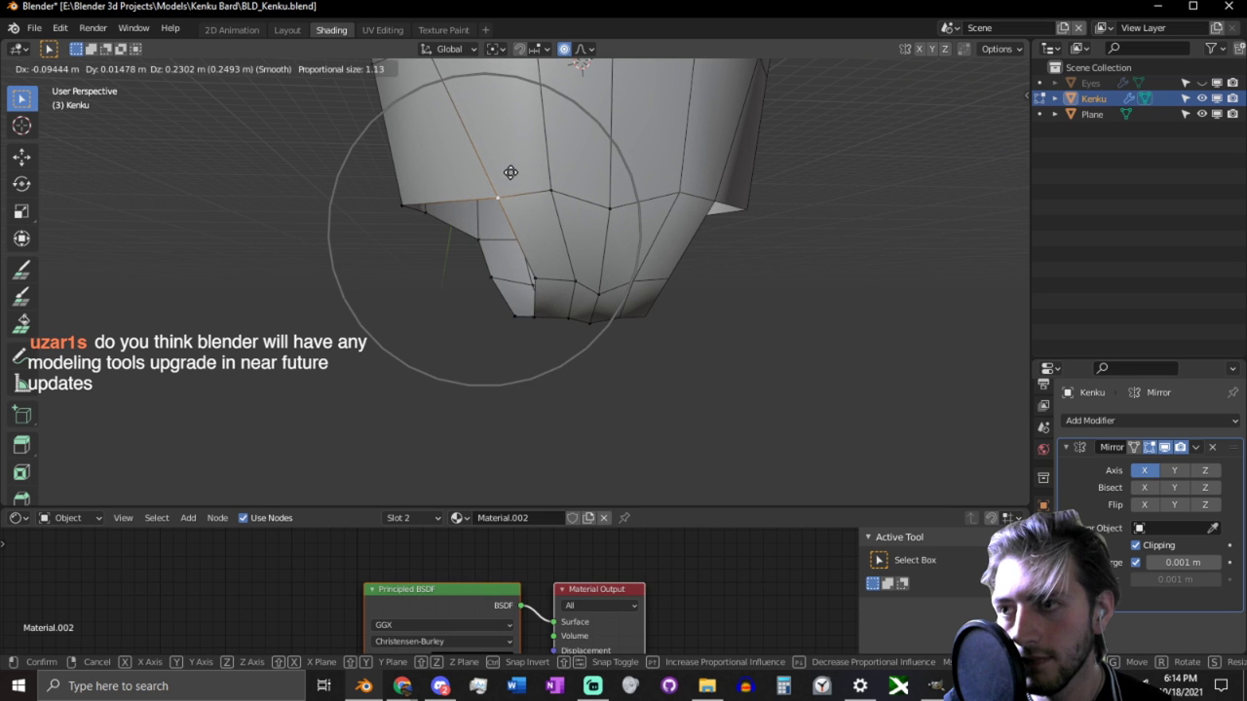
{"action": "left_click", "coordinate": [510, 172]}
{"action": "middle_click_drag", "start_coordinate": [511, 173], "coordinate": [585, 284]}
{"action": "key", "text": "g"}
{"action": "left_click", "coordinate": [359, 135]}
Step: Raise the outer side vertex of the leg opening's rim and lift the adjacent rim vertex about 0.091 m
{"action": "key", "text": "g"}
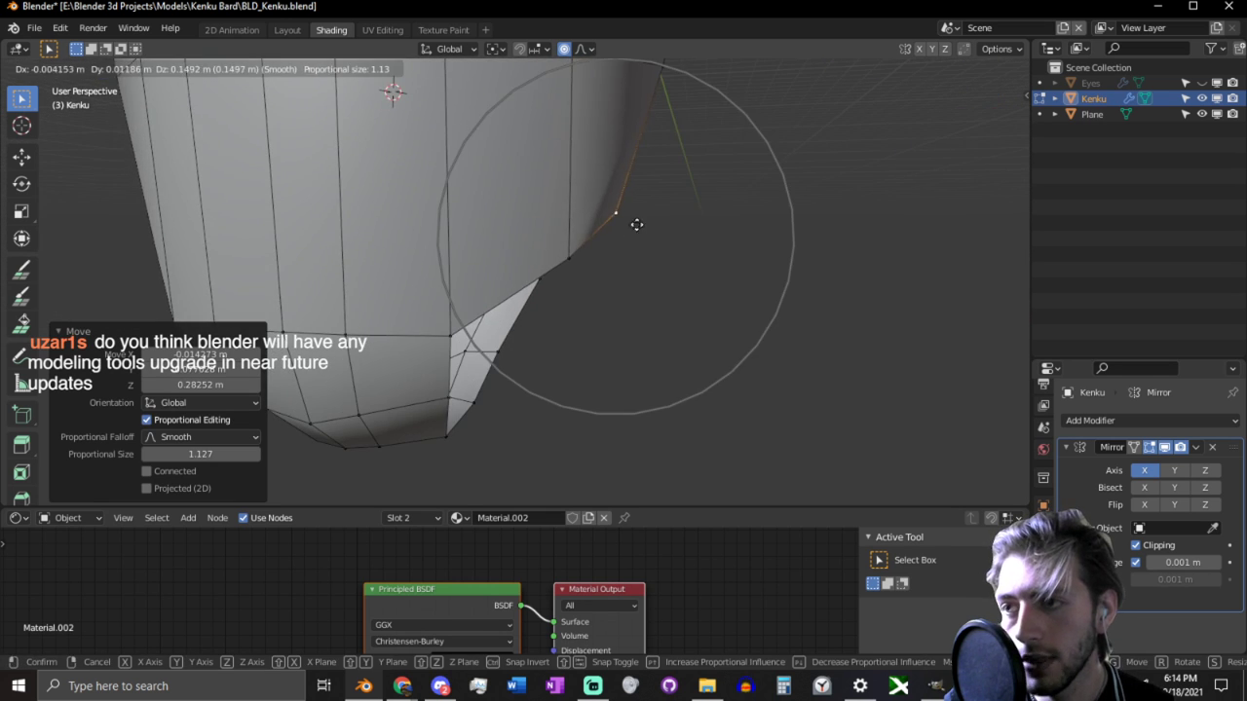
{"action": "left_click", "coordinate": [672, 166]}
{"action": "right_click", "coordinate": [579, 244]}
{"action": "key", "text": "g"}
{"action": "left_click", "coordinate": [600, 200]}
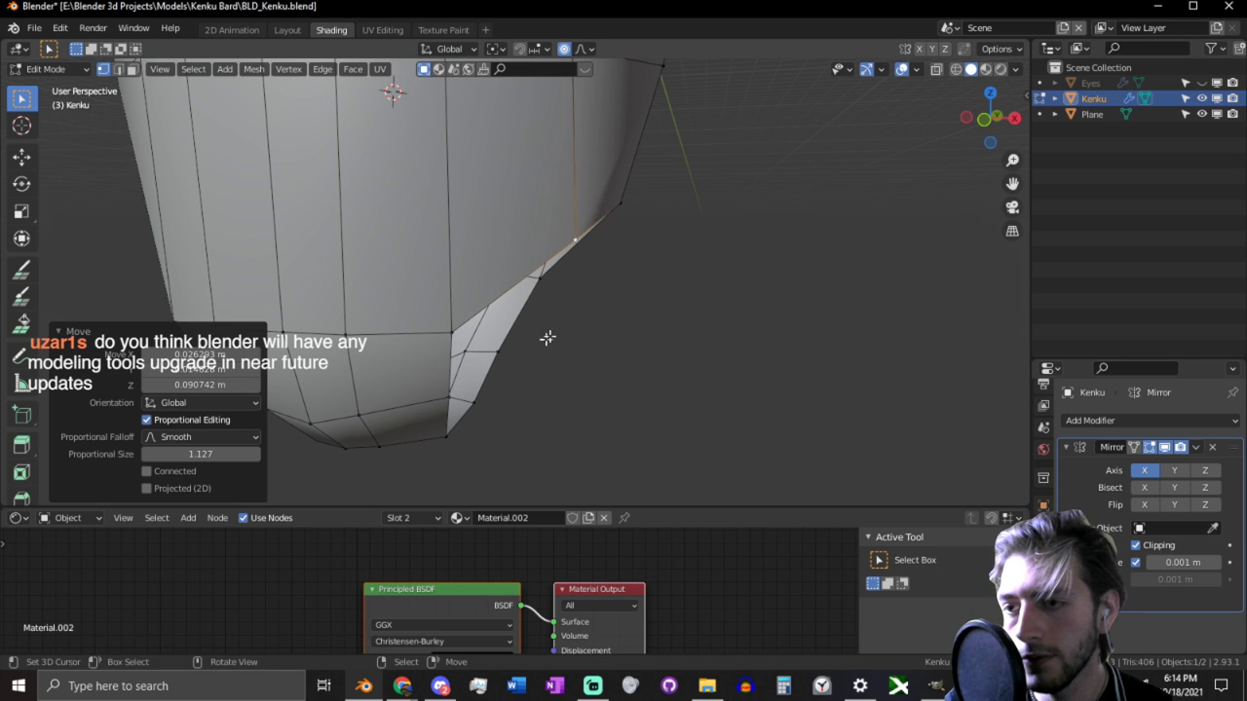
Step: Reposition two vertices along the lower border of the leg opening with smooth proportional editing
{"action": "scroll", "coordinate": [531, 362], "scroll_direction": "down", "scroll_amount": 1}
{"action": "middle_click_drag", "start_coordinate": [549, 337], "coordinate": [413, 377]}
{"action": "left_click", "coordinate": [505, 365]}
{"action": "key", "text": "g"}
{"action": "left_click", "coordinate": [458, 370]}
{"action": "left_click", "coordinate": [377, 417]}
{"action": "key", "text": "g"}
{"action": "left_click", "coordinate": [356, 439]}
Step: Turn off proportional editing and reposition the lowest vertex of the leg opening's border
{"action": "key", "text": "o"}
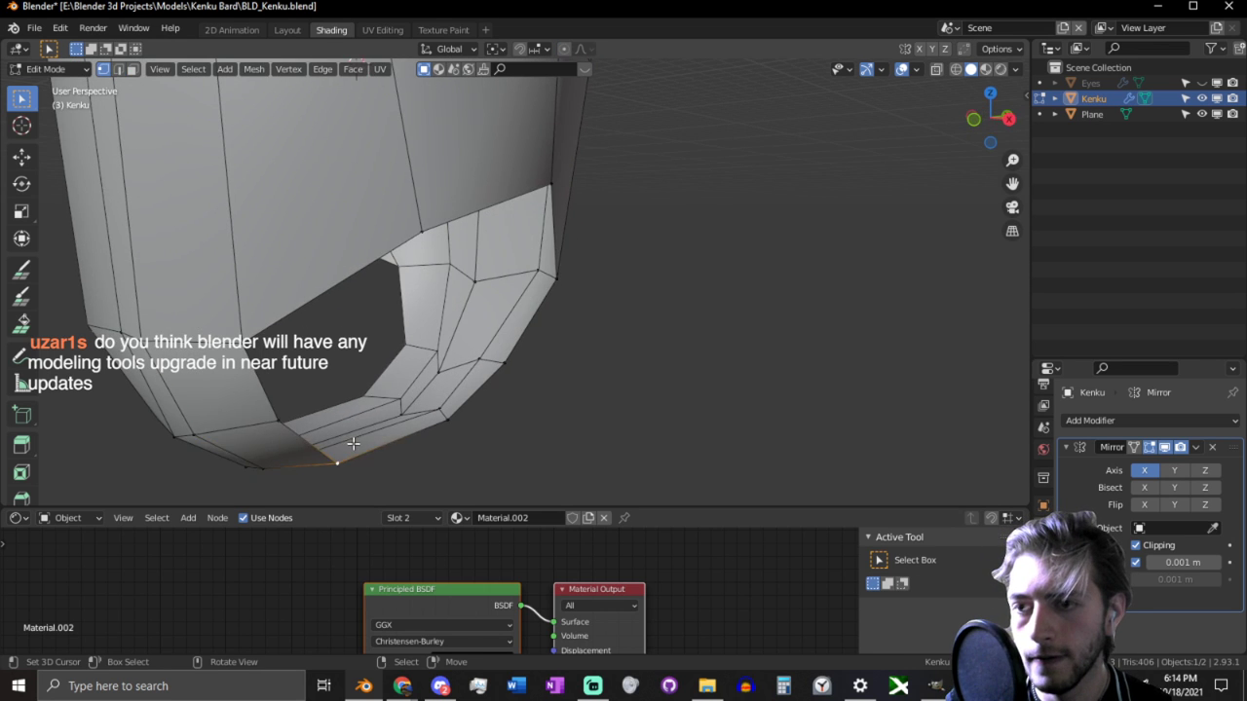
{"action": "middle_click_drag", "start_coordinate": [353, 443], "coordinate": [390, 433]}
{"action": "key", "text": "g"}
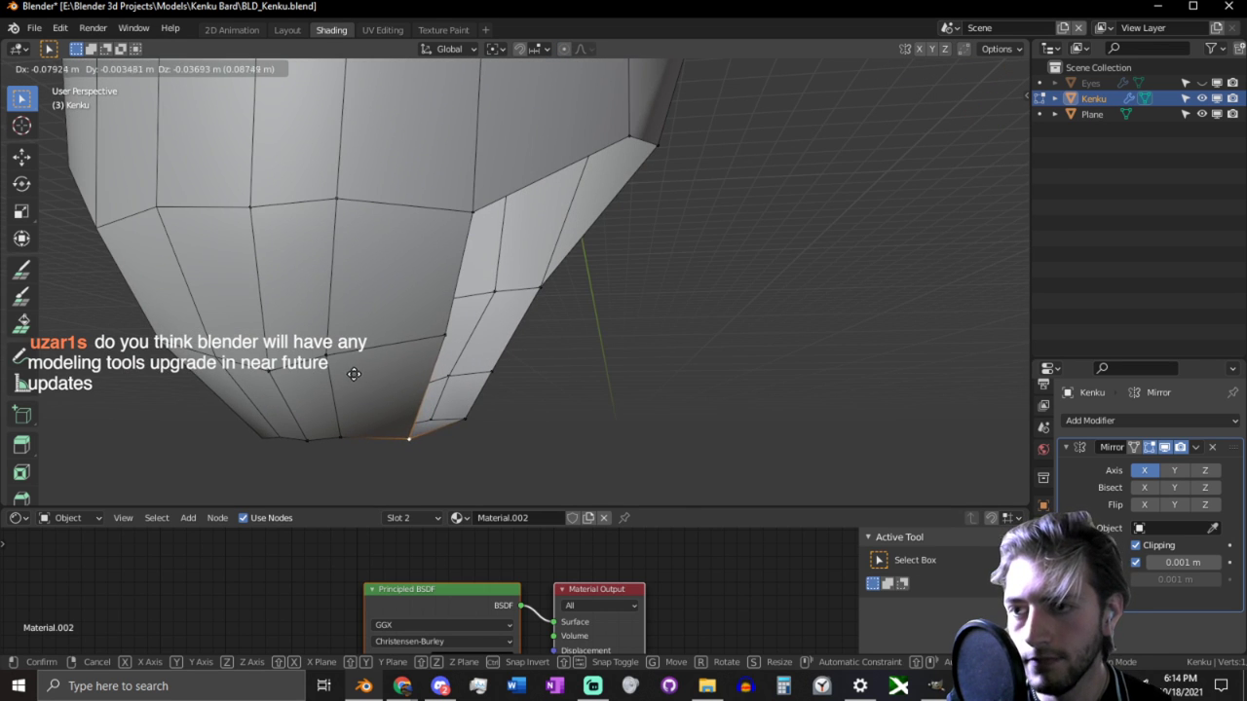
{"action": "left_click", "coordinate": [383, 441]}
Step: Adjust the position of a lower edge on the leg opening's border in edge mode
{"action": "middle_click_drag", "start_coordinate": [384, 441], "coordinate": [535, 317]}
{"action": "key", "text": "2"}
{"action": "left_click", "coordinate": [440, 429]}
{"action": "key", "text": "g"}
{"action": "left_click", "coordinate": [428, 461]}
{"action": "key", "text": "g"}
{"action": "left_click", "coordinate": [440, 230]}
Step: Select the complete edge loop around the leg opening and check its shape from the side
{"action": "key", "text": "2"}
{"action": "left_click", "coordinate": [491, 231], "text": "alt"}
{"action": "scroll", "coordinate": [535, 318], "scroll_direction": "down", "scroll_amount": 7}
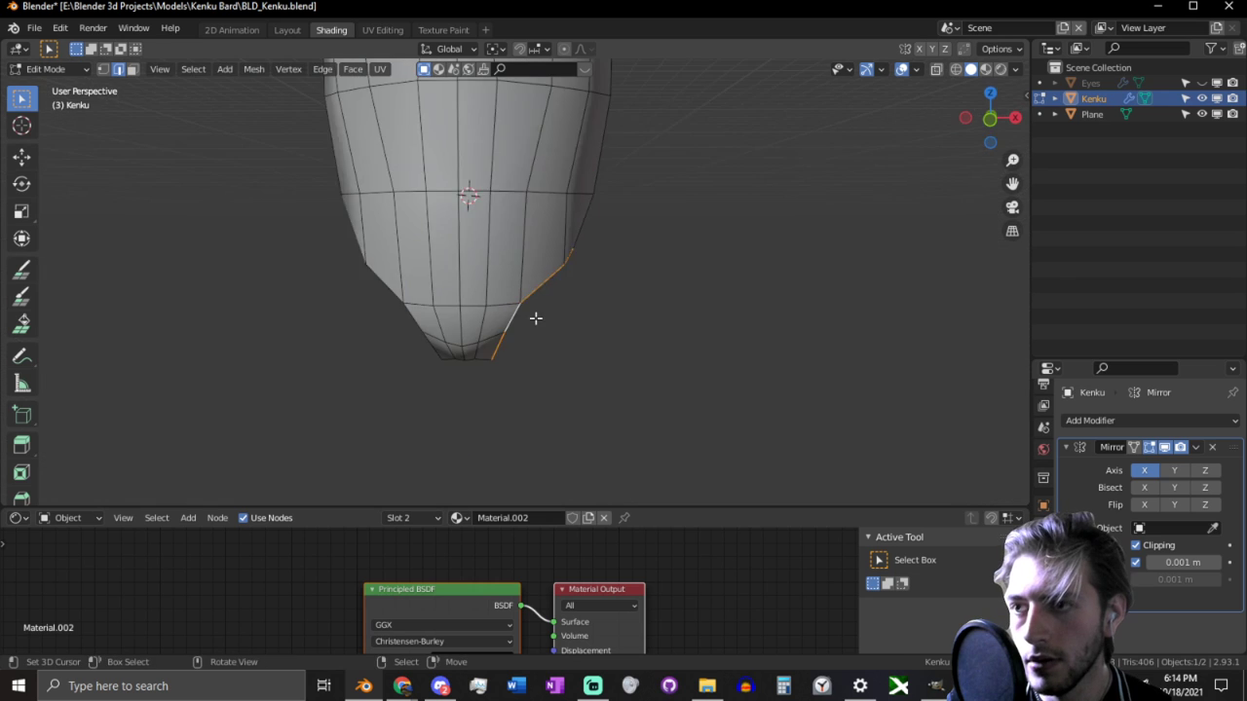
{"action": "middle_click_drag", "start_coordinate": [562, 246], "coordinate": [413, 251]}
{"action": "scroll", "coordinate": [451, 257], "scroll_direction": "up", "scroll_amount": 3}
{"action": "middle_click_drag", "start_coordinate": [487, 264], "coordinate": [418, 261]}
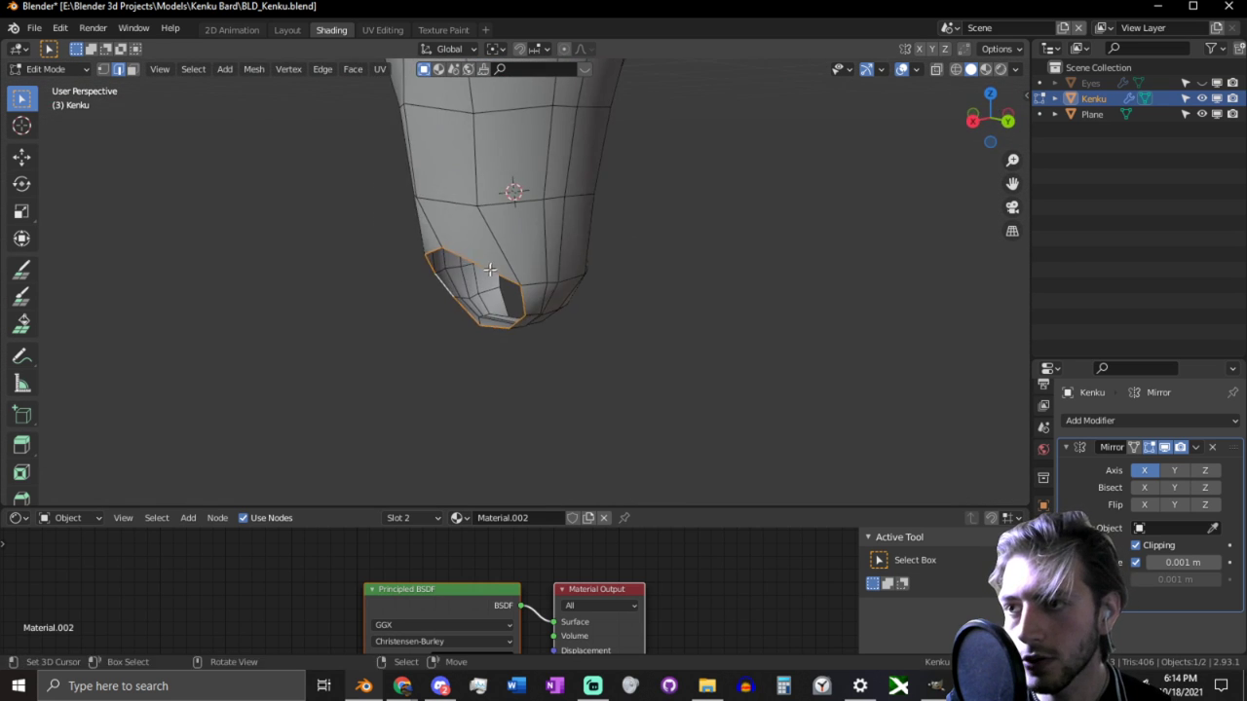
Step: Reposition the rear edge of the leg opening's border, and adjust a neighbouring border edge
{"action": "middle_click_drag", "start_coordinate": [604, 239], "coordinate": [574, 258]}
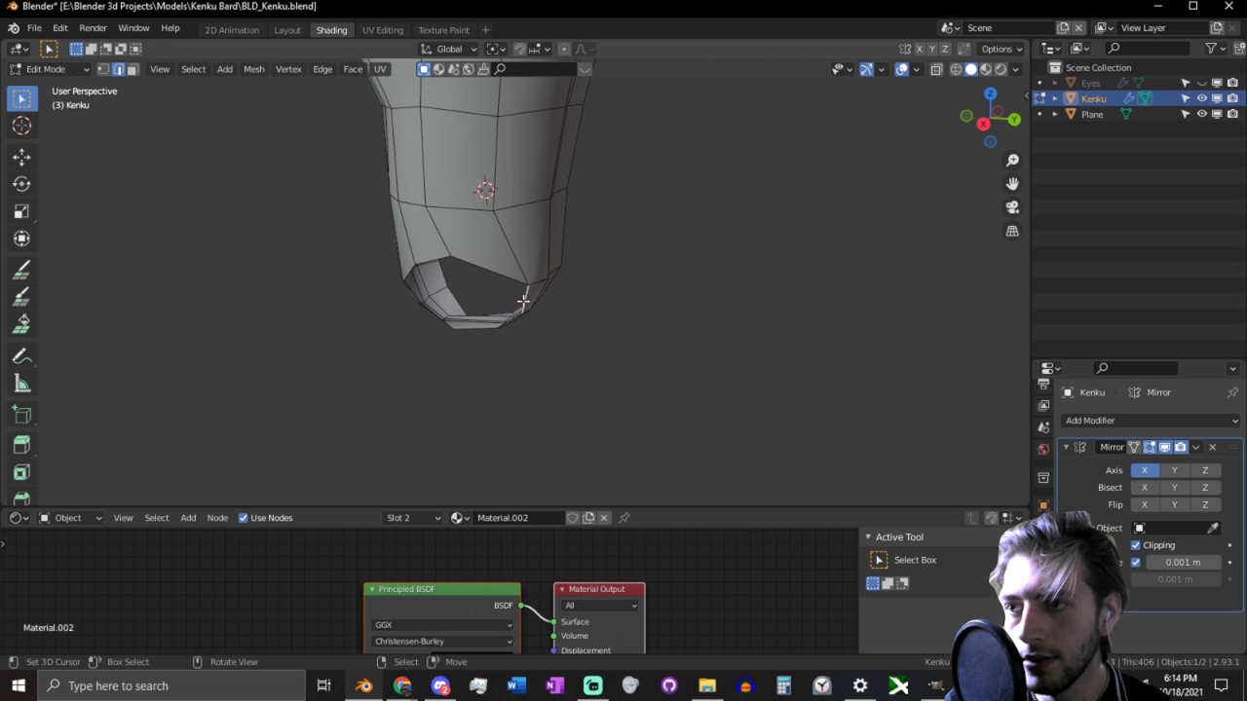
{"action": "key", "text": "g"}
{"action": "left_click", "coordinate": [575, 320]}
{"action": "middle_click_drag", "start_coordinate": [575, 321], "coordinate": [417, 268]}
{"action": "left_click", "coordinate": [454, 257]}
{"action": "key", "text": "g"}
{"action": "right_click", "coordinate": [470, 232]}
{"action": "key", "text": "g"}
{"action": "left_click", "coordinate": [550, 230]}
Step: Reposition the vertex at the rear corner of the leg opening in vertex mode
{"action": "key", "text": "1"}
{"action": "left_click", "coordinate": [528, 278]}
{"action": "key", "text": "g"}
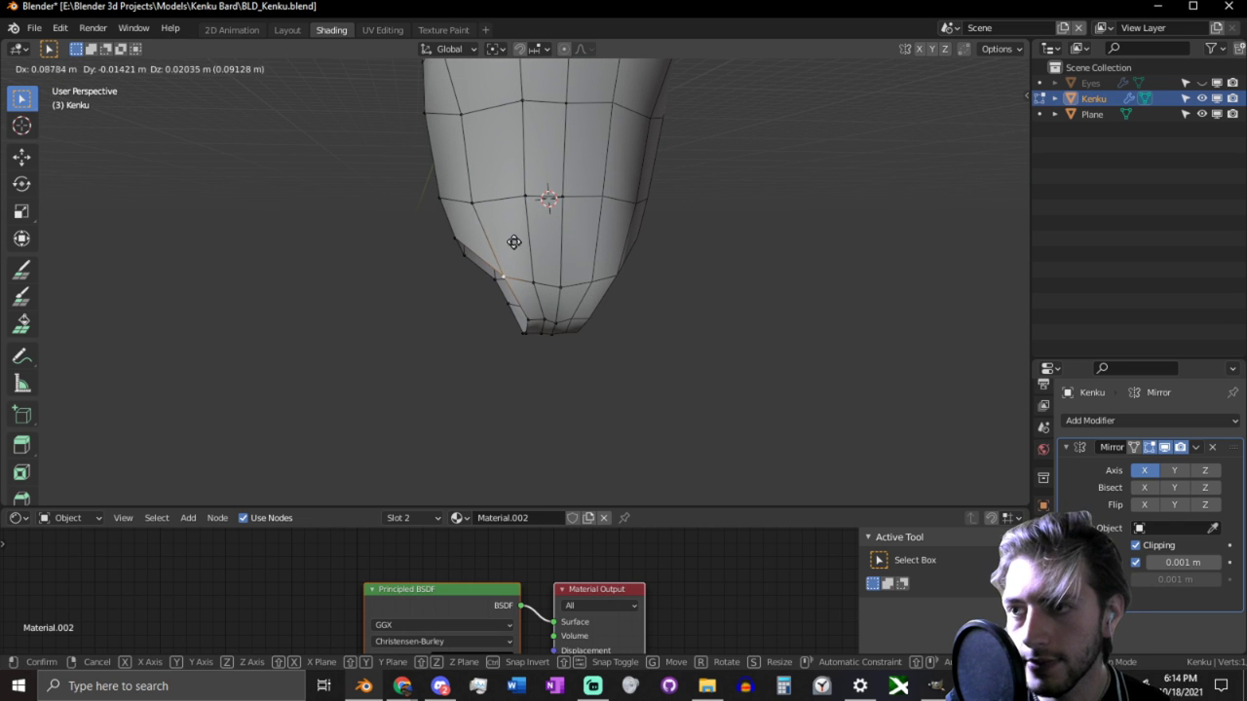
{"action": "left_click", "coordinate": [517, 198]}
{"action": "left_click", "coordinate": [521, 212]}
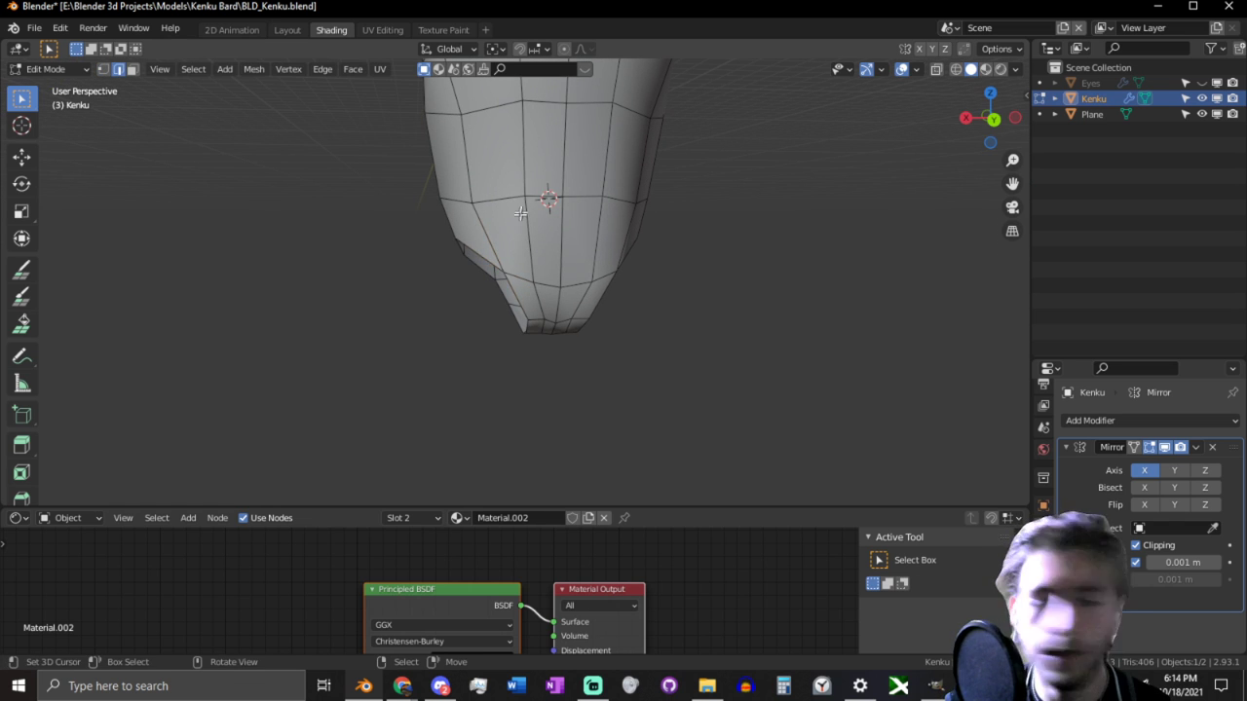
Step: Extrude the leg opening's edge loop in front view, about 0.25 m outward and 0.44 m down
{"action": "left_click", "coordinate": [485, 249], "text": "alt"}
{"action": "middle_click_drag", "start_coordinate": [485, 250], "coordinate": [722, 265]}
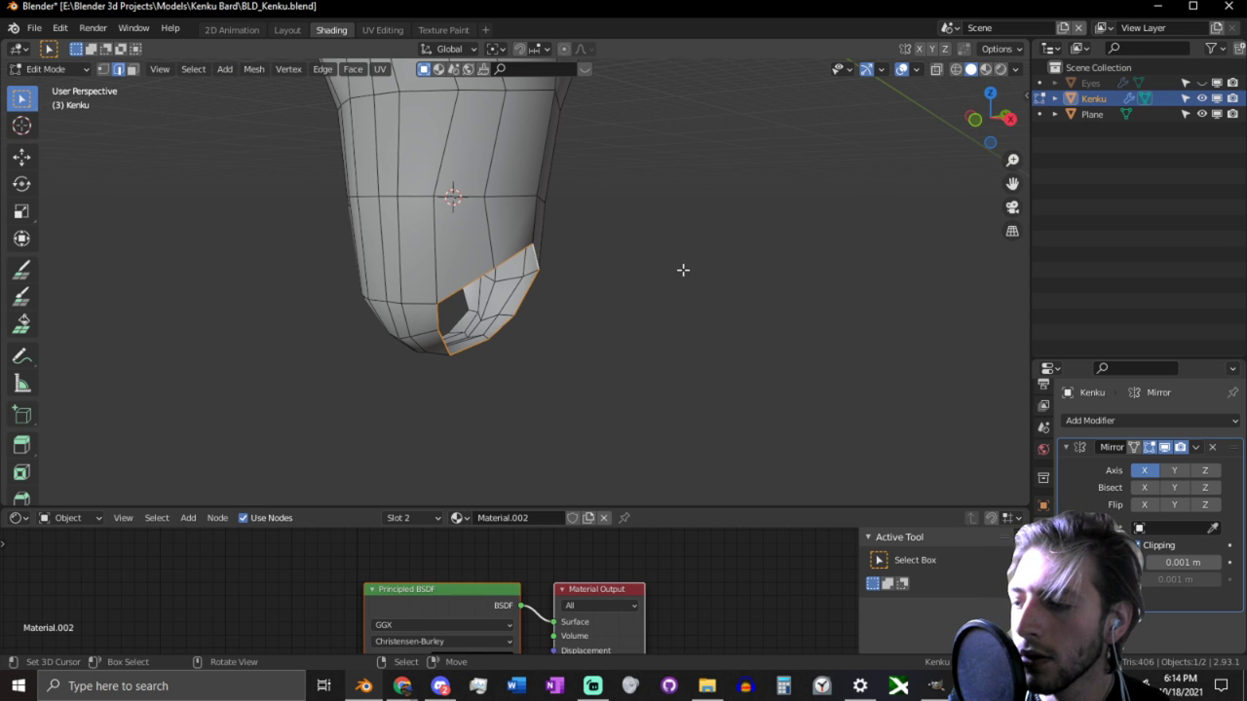
{"action": "key", "text": "KP_1"}
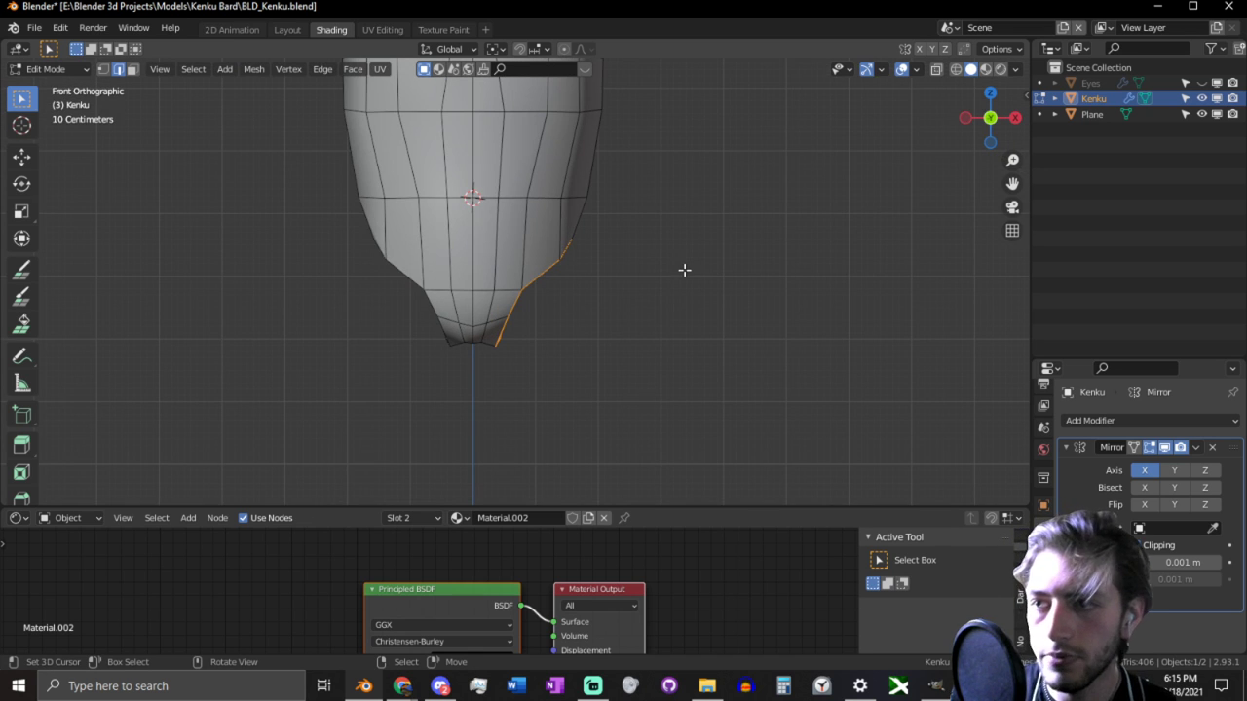
{"action": "key", "text": "e"}
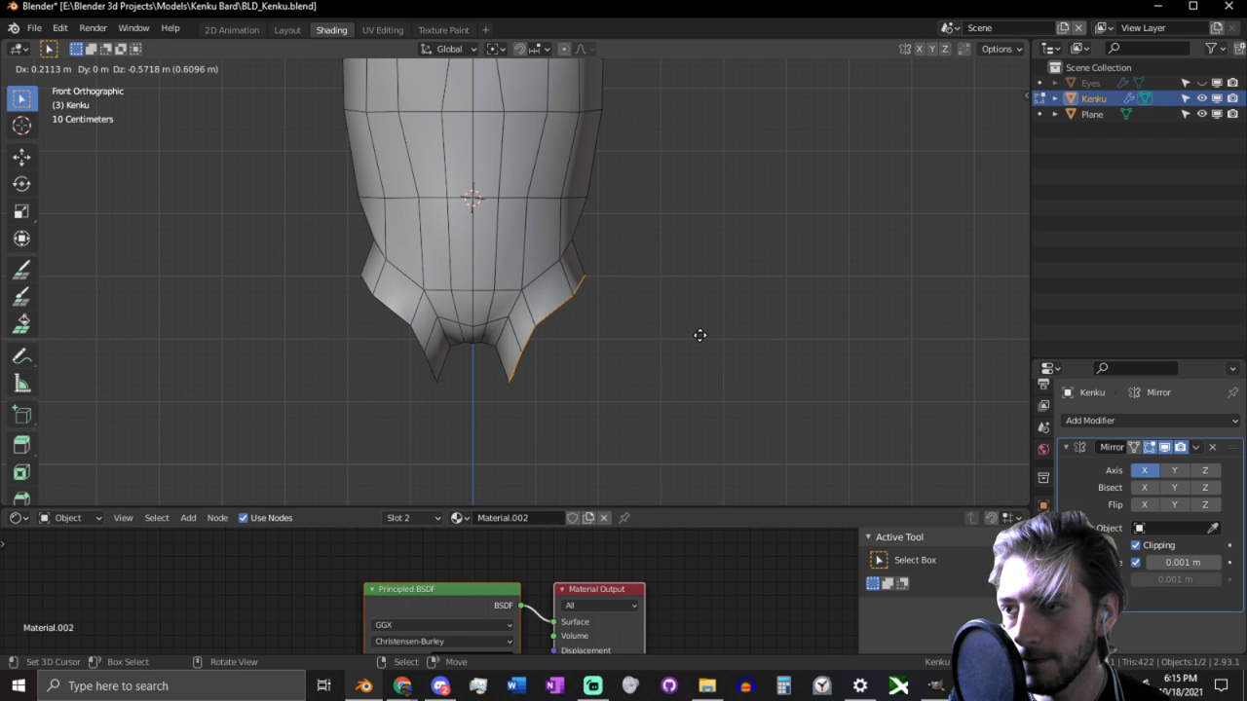
{"action": "left_click", "coordinate": [701, 328]}
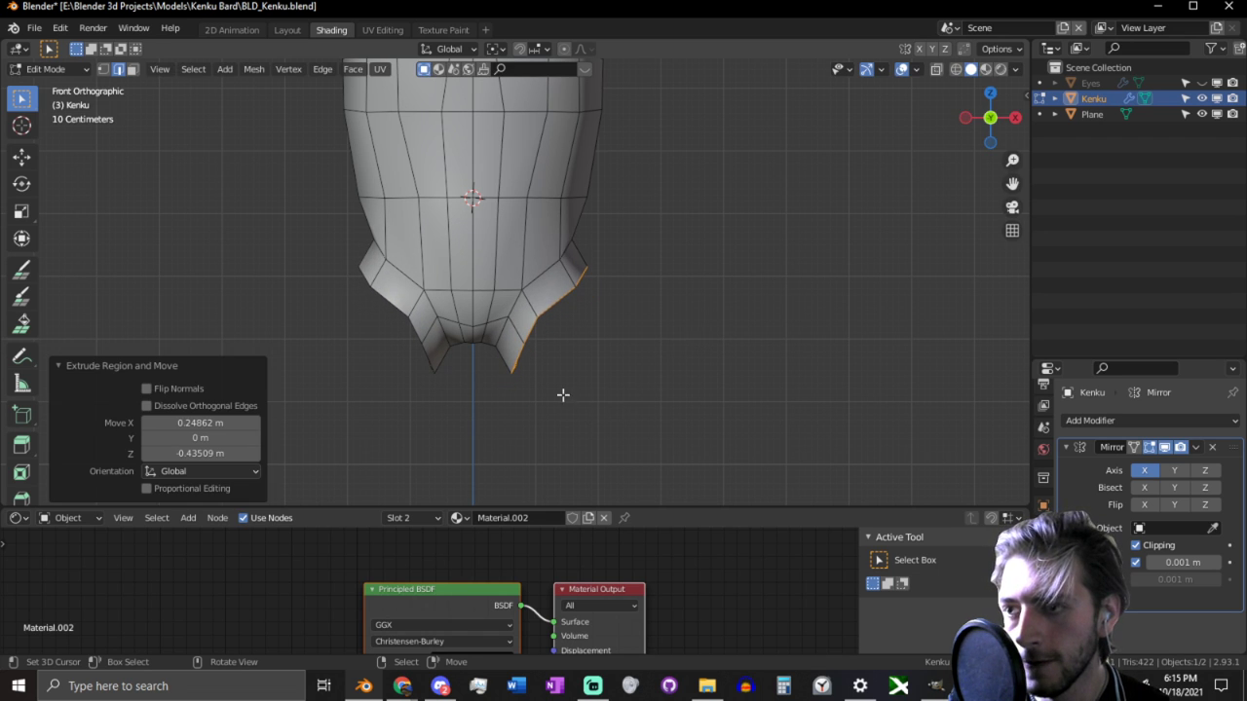
Step: Extrude the leg's end loop about 0.5 m straight down along Z, and move the new loop further down and outward
{"action": "key", "text": "e"}
{"action": "key", "text": "z"}
{"action": "left_click", "coordinate": [610, 413]}
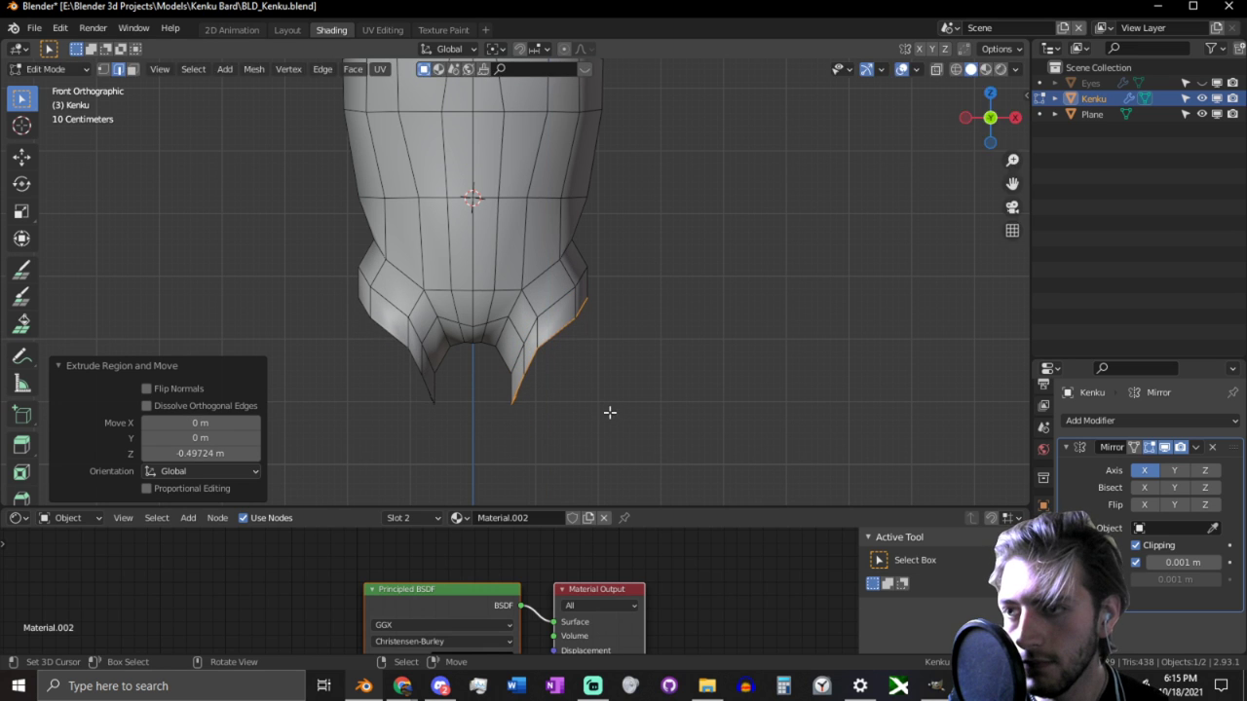
{"action": "key", "text": "g"}
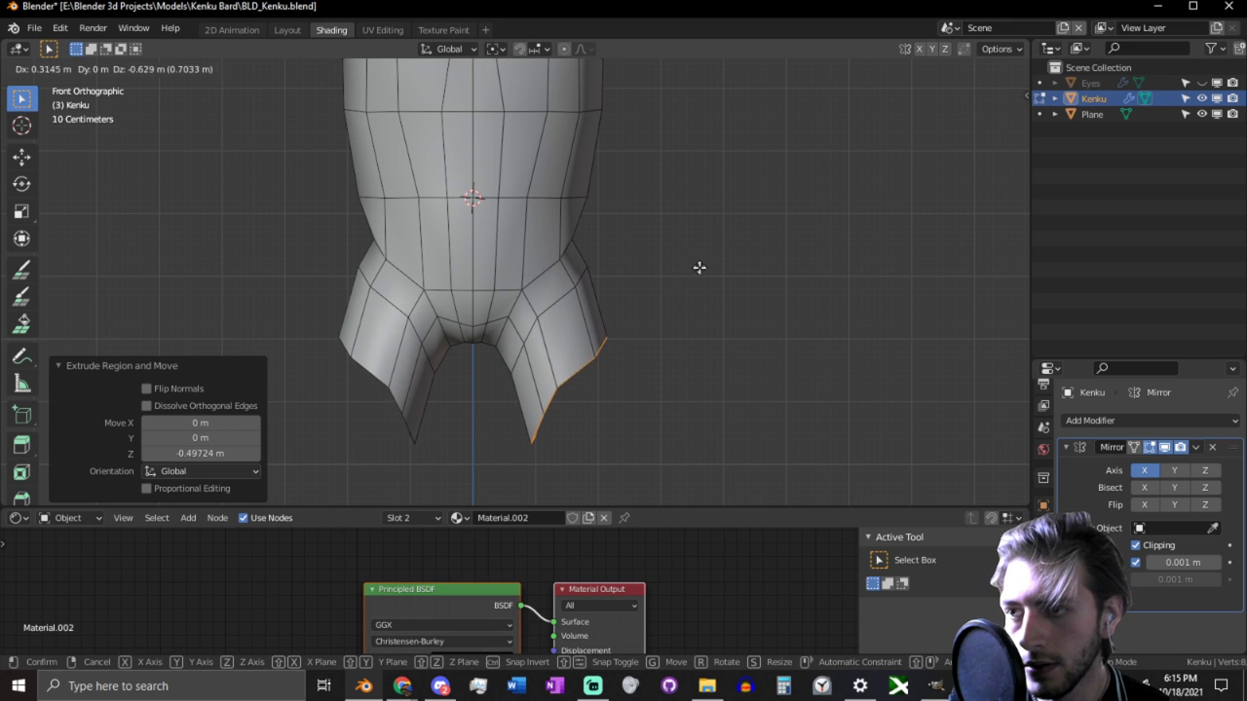
{"action": "left_click", "coordinate": [700, 267]}
Step: Soften the hip transition in sculpt mode with a Smooth brush of 104 px radius, and return to mesh editing
{"action": "mouse_move", "coordinate": [700, 267]}
{"action": "middle_mouse_down"}
{"action": "mouse_move", "coordinate": [584, 306]}
{"action": "mouse_move", "coordinate": [516, 292]}
{"action": "middle_mouse_up"}
{"action": "key", "text": "ctrl+Tab"}
{"action": "scroll", "coordinate": [476, 257], "scroll_direction": "up", "scroll_amount": 3}
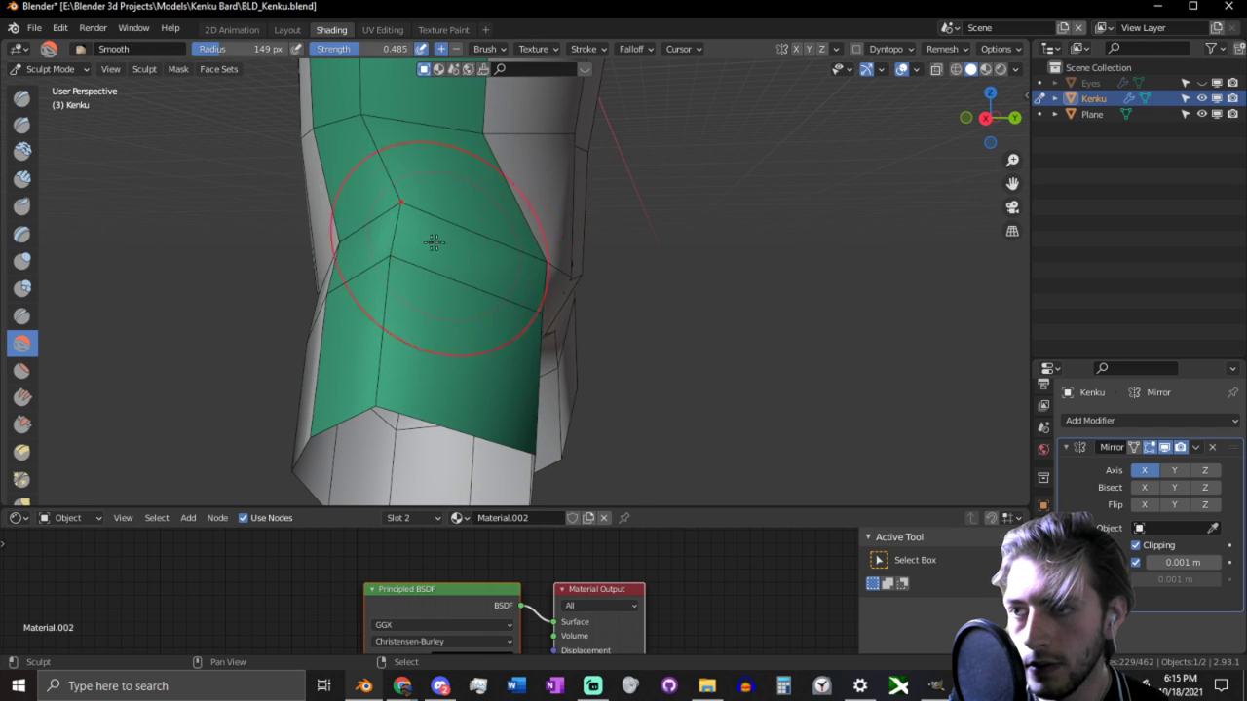
{"action": "key", "text": "f"}
{"action": "left_click", "coordinate": [328, 236]}
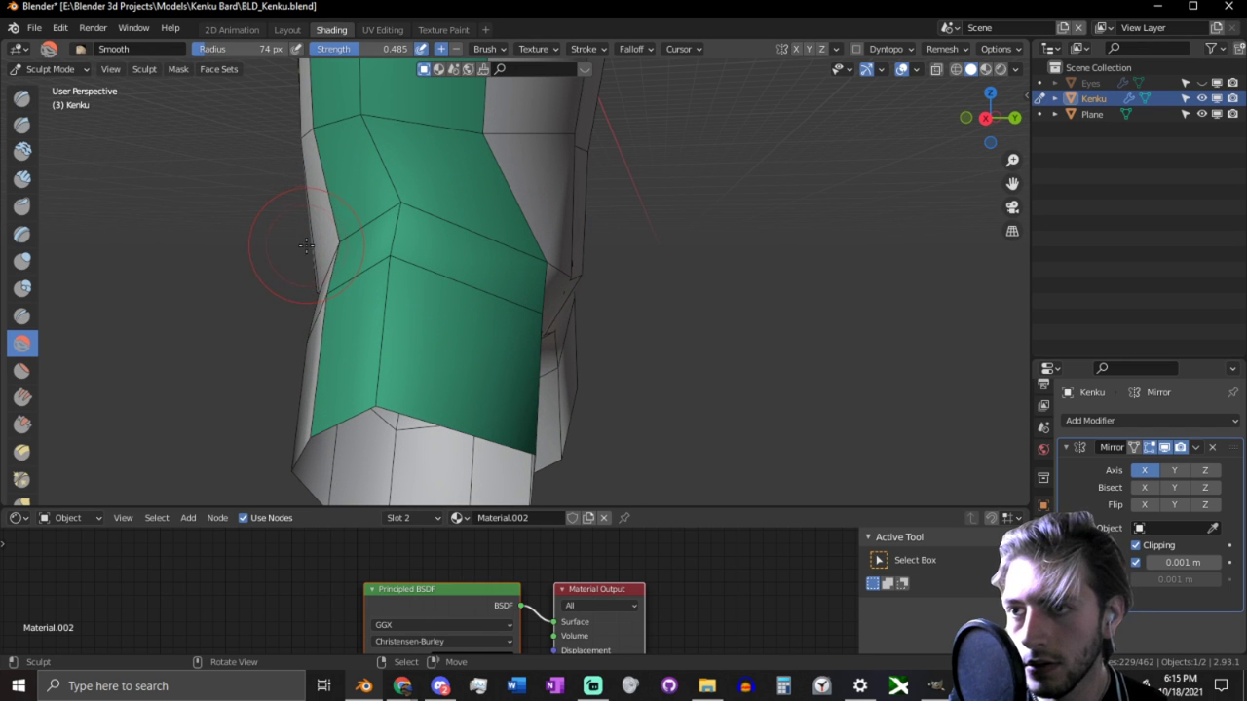
{"action": "key", "text": "f"}
{"action": "left_click", "coordinate": [340, 245]}
{"action": "key", "text": "f"}
{"action": "left_click", "coordinate": [366, 247]}
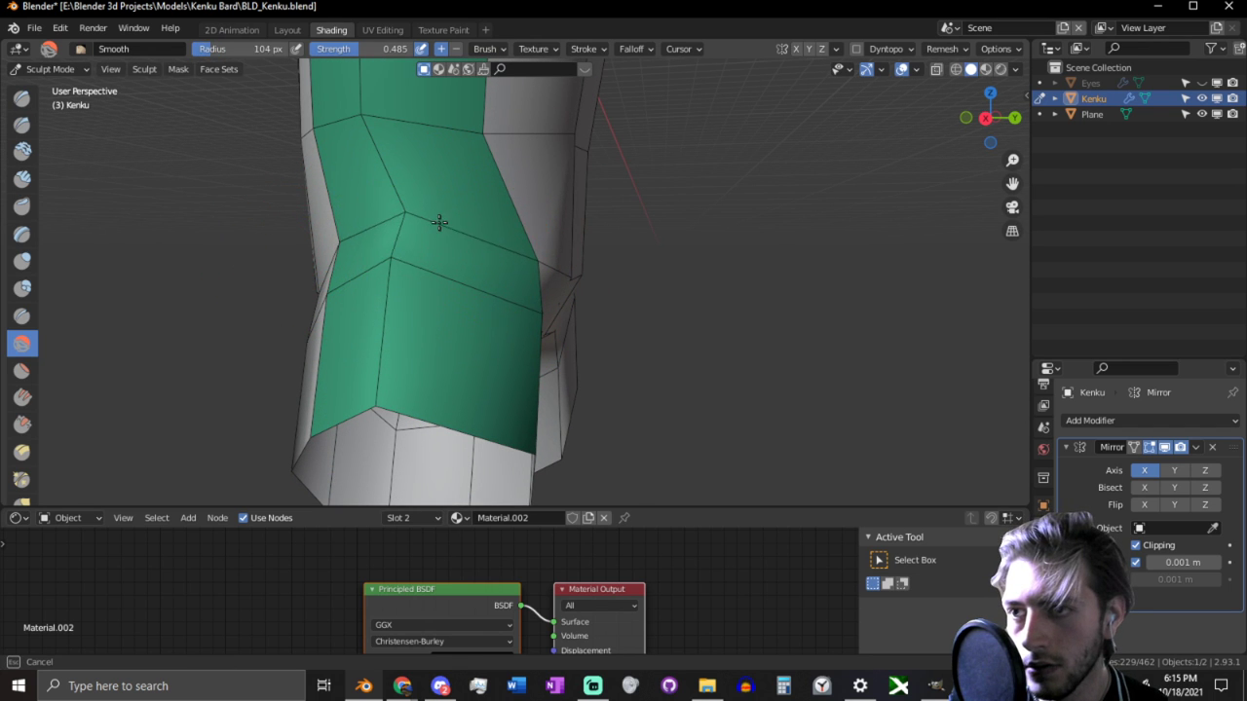
{"action": "key", "text": "Tab"}
Step: Flatten the outer hip edge to a Z scale of 0.428, and move it up and outward in front view
{"action": "mouse_move", "coordinate": [414, 216]}
{"action": "middle_mouse_down"}
{"action": "mouse_move", "coordinate": [570, 213]}
{"action": "mouse_move", "coordinate": [501, 237]}
{"action": "mouse_move", "coordinate": [617, 217]}
{"action": "mouse_move", "coordinate": [705, 233]}
{"action": "mouse_move", "coordinate": [729, 214]}
{"action": "mouse_move", "coordinate": [680, 171]}
{"action": "middle_mouse_up"}
{"action": "left_click", "coordinate": [524, 212]}
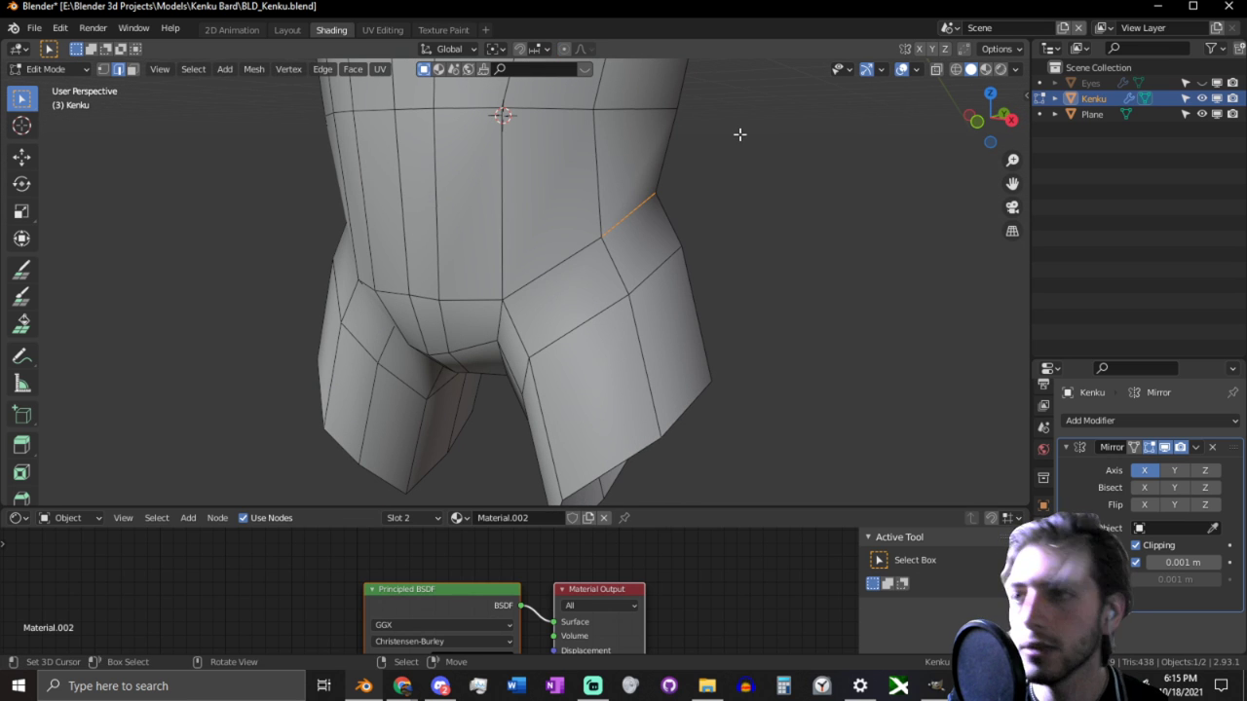
{"action": "key", "text": "s"}
{"action": "key", "text": "z"}
{"action": "left_click", "coordinate": [688, 185]}
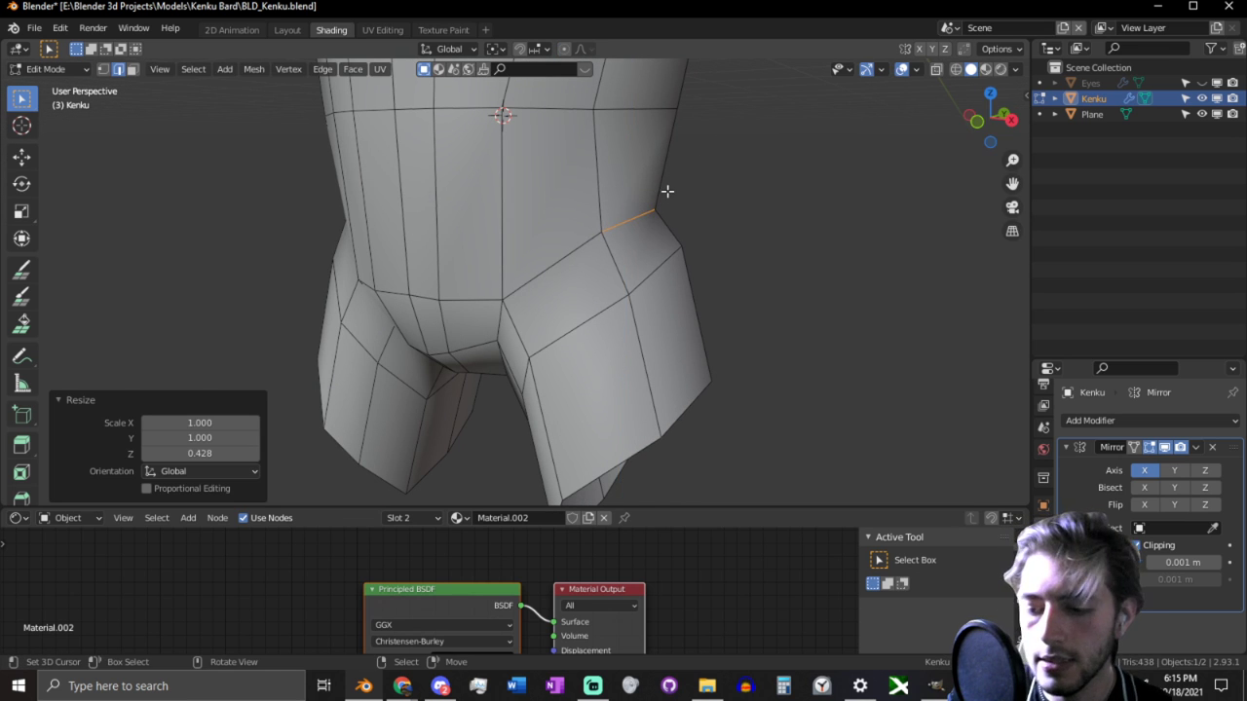
{"action": "key", "text": "KP_3"}
{"action": "key", "text": "KP_1"}
{"action": "key", "text": "g"}
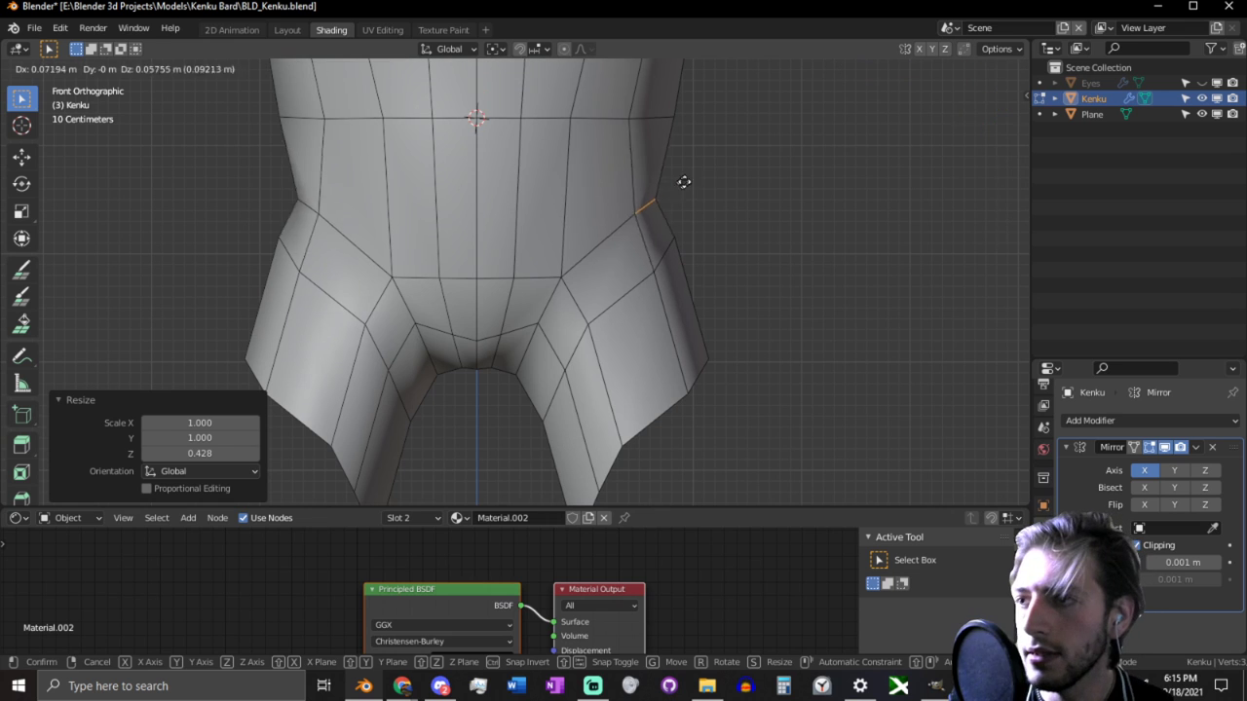
{"action": "left_click", "coordinate": [818, 317]}
Step: Slide the outer hip edge's vertices along their connecting edges in vertex mode
{"action": "key", "text": "1"}
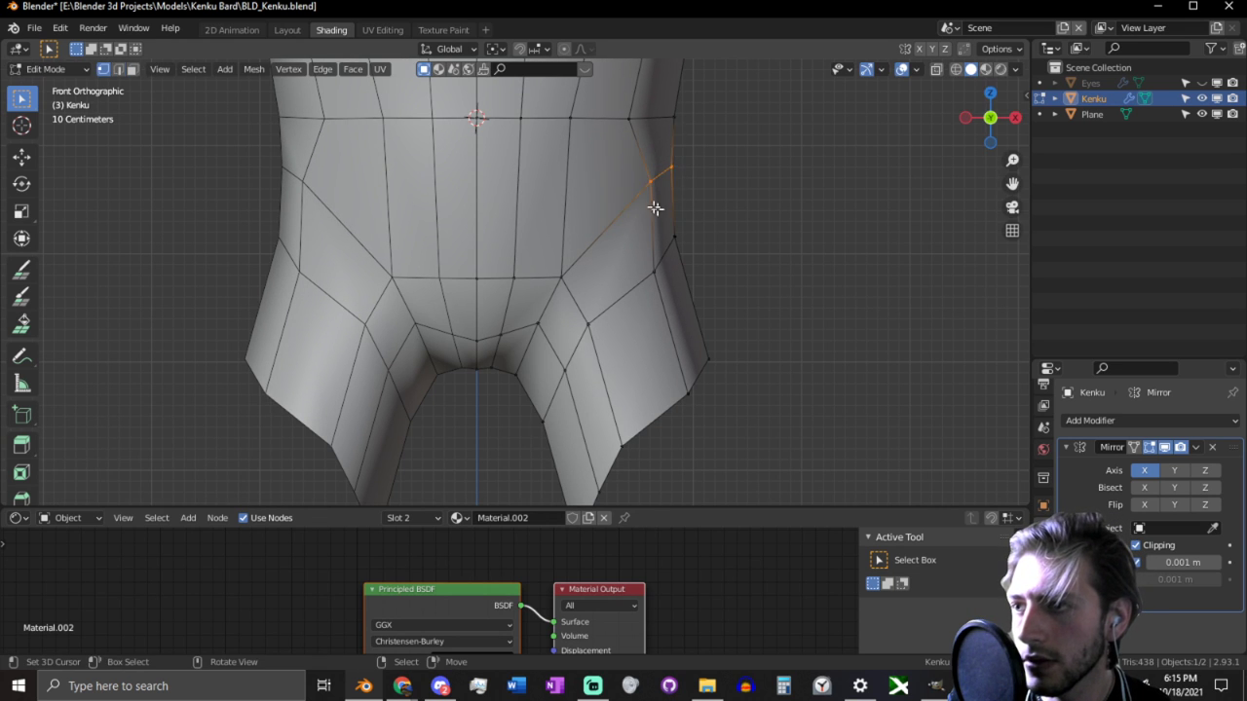
{"action": "key", "text": "shift+v"}
{"action": "left_click", "coordinate": [622, 228]}
Step: Reposition the edge on the outer side of the hip above the leg, undoing the first placement and moving it again
{"action": "middle_click_drag", "start_coordinate": [695, 256], "coordinate": [434, 286]}
{"action": "key", "text": "2"}
{"action": "left_click", "coordinate": [401, 229]}
{"action": "middle_click_drag", "start_coordinate": [424, 242], "coordinate": [616, 263]}
{"action": "key", "text": "g"}
{"action": "left_click", "coordinate": [340, 237]}
{"action": "key", "text": "ctrl+z"}
{"action": "key", "text": "g"}
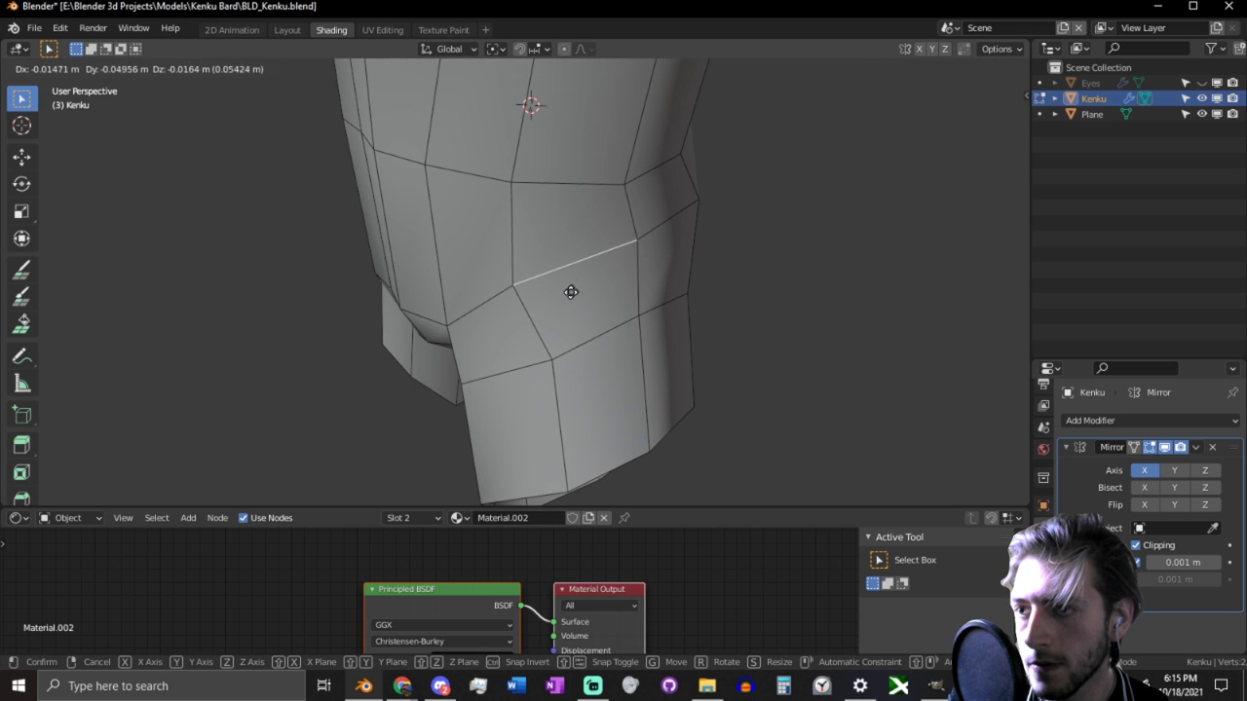
{"action": "left_click", "coordinate": [595, 314]}
Step: Adjust the hip edge's position from the rear of the body
{"action": "middle_click_drag", "start_coordinate": [595, 314], "coordinate": [625, 307]}
{"action": "key", "text": "g"}
{"action": "left_click", "coordinate": [478, 323]}
{"action": "left_click", "coordinate": [596, 244]}
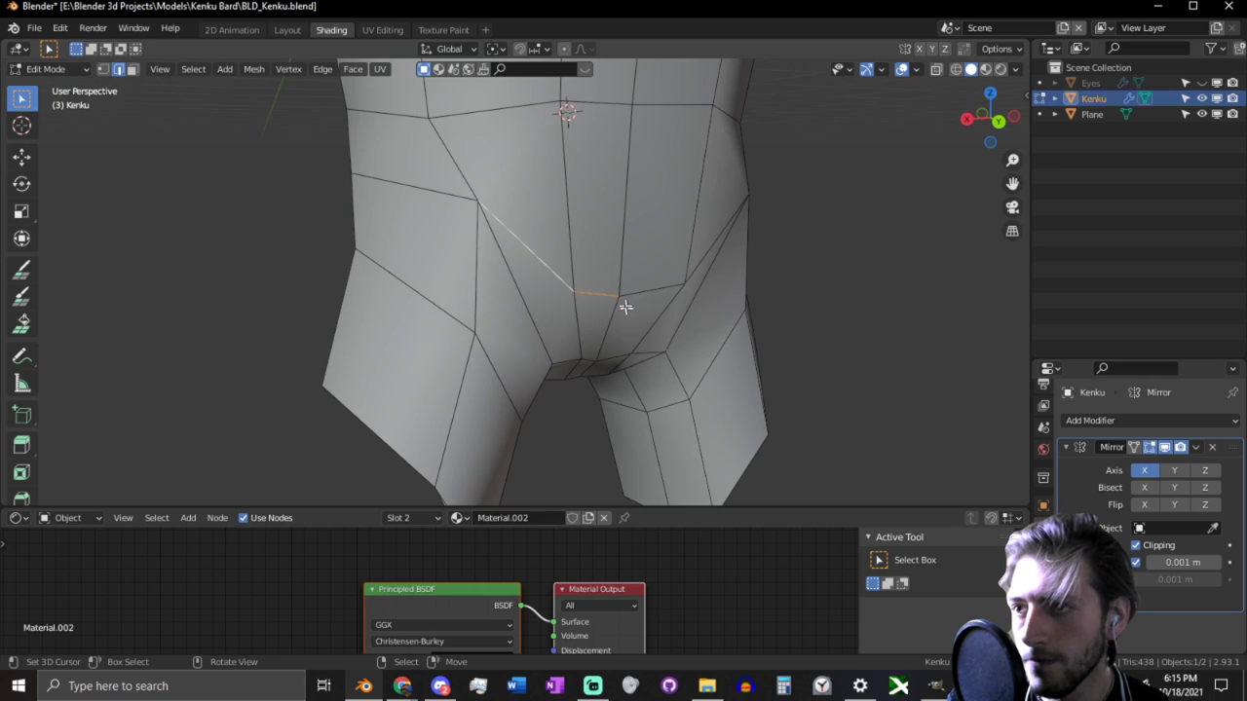
Step: Add a centred loop cut around the lower torso just above the hip
{"action": "key", "text": "ctrl+r"}
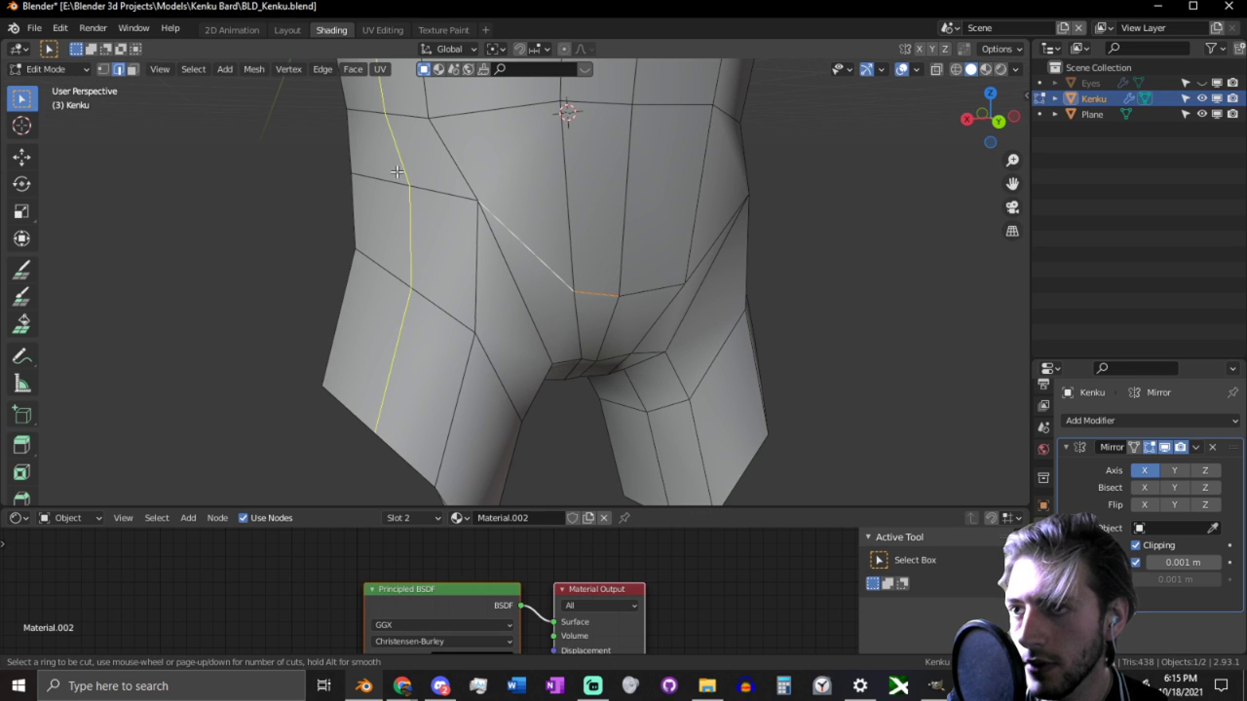
{"action": "left_click", "coordinate": [466, 171]}
{"action": "right_click", "coordinate": [465, 170]}
Step: Slide the rear hip vertex where the leg joins the torso along its edge
{"action": "key", "text": "1"}
{"action": "right_click", "coordinate": [476, 206]}
{"action": "key", "text": "shift+v"}
{"action": "right_click", "coordinate": [423, 274]}
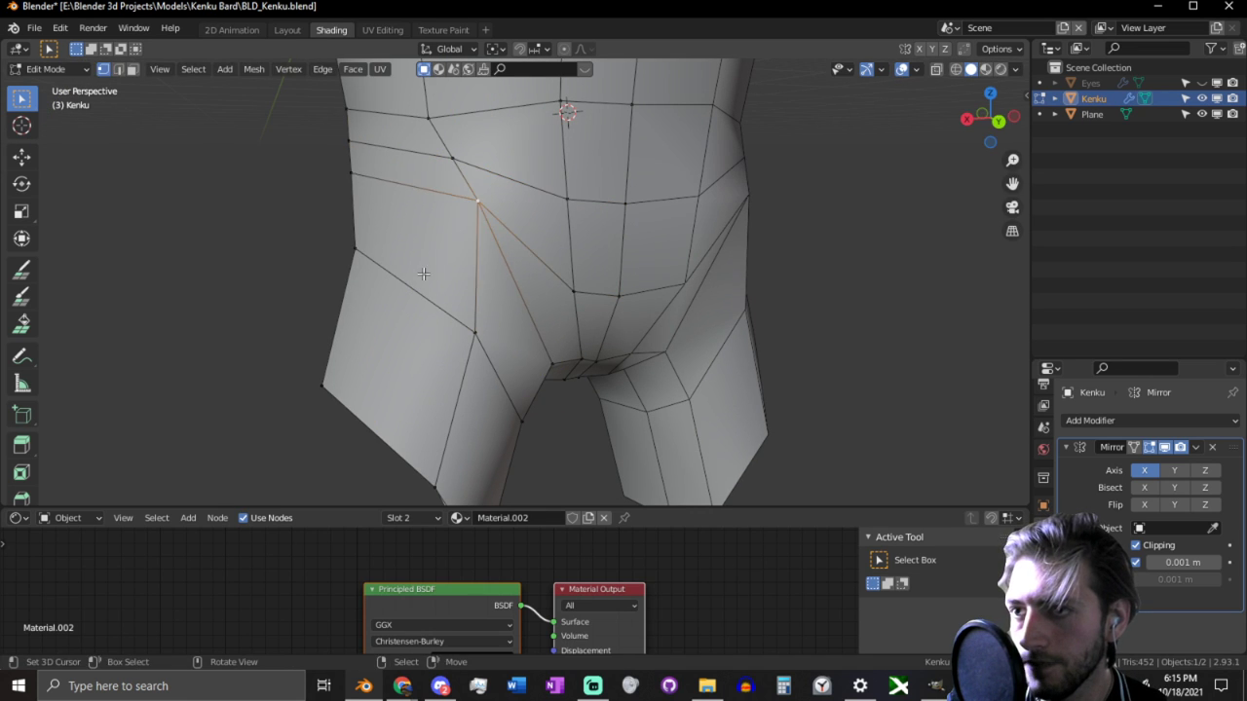
{"action": "key", "text": "g"}
{"action": "key", "text": "g"}
{"action": "left_click", "coordinate": [418, 217]}
Step: Check the face loop around the leg joint, and slide the rear hip vertex toward the crotch by a factor of 0.222
{"action": "middle_click_drag", "start_coordinate": [418, 217], "coordinate": [472, 255]}
{"action": "key", "text": "3"}
{"action": "left_click", "coordinate": [451, 328], "text": "alt"}
{"action": "middle_click_drag", "start_coordinate": [451, 328], "coordinate": [492, 324]}
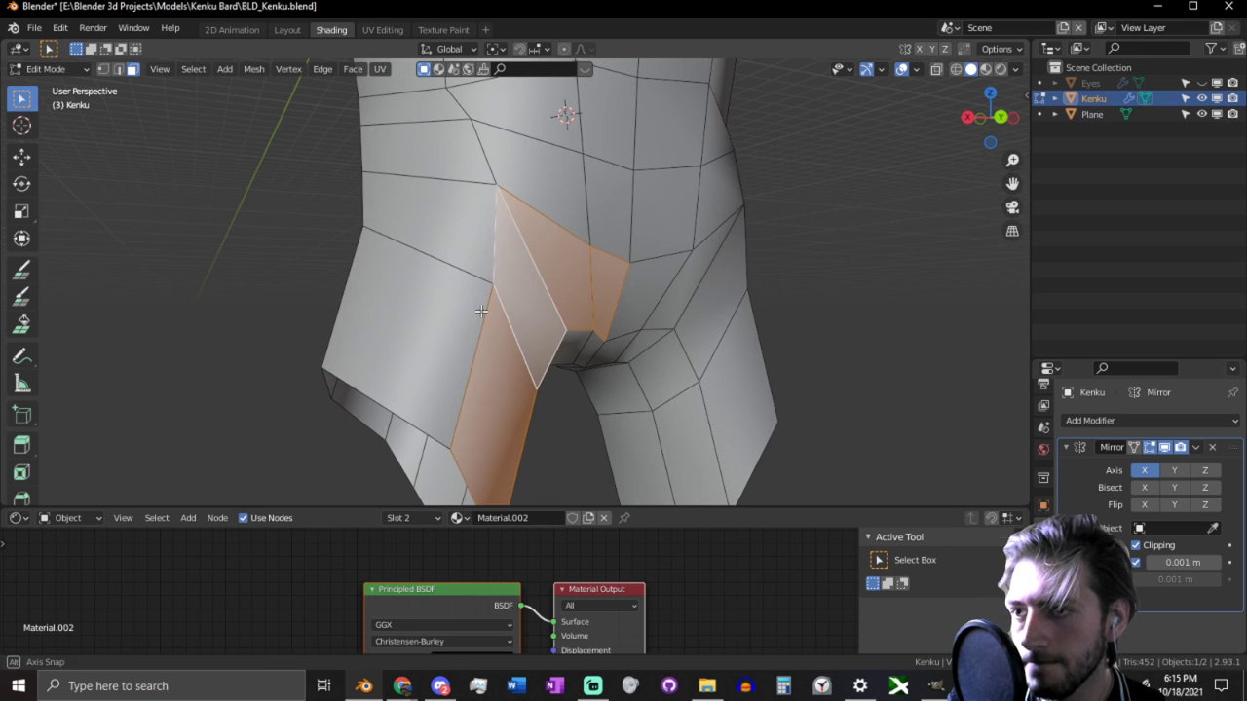
{"action": "key", "text": "1"}
{"action": "left_click", "coordinate": [502, 192]}
{"action": "key", "text": "g"}
{"action": "key", "text": "g"}
{"action": "left_click", "coordinate": [516, 226]}
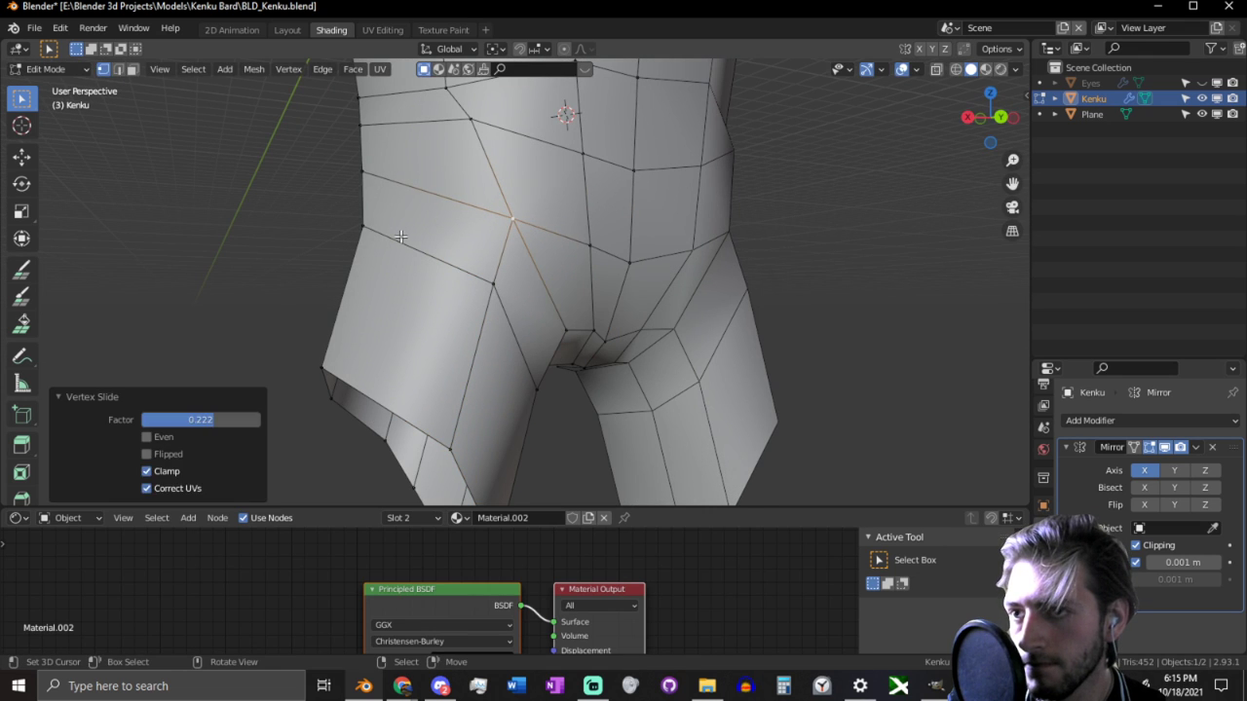
Step: Reposition the vertical edges on the outer side of the hip and thigh
{"action": "key", "text": "2"}
{"action": "key", "text": "g"}
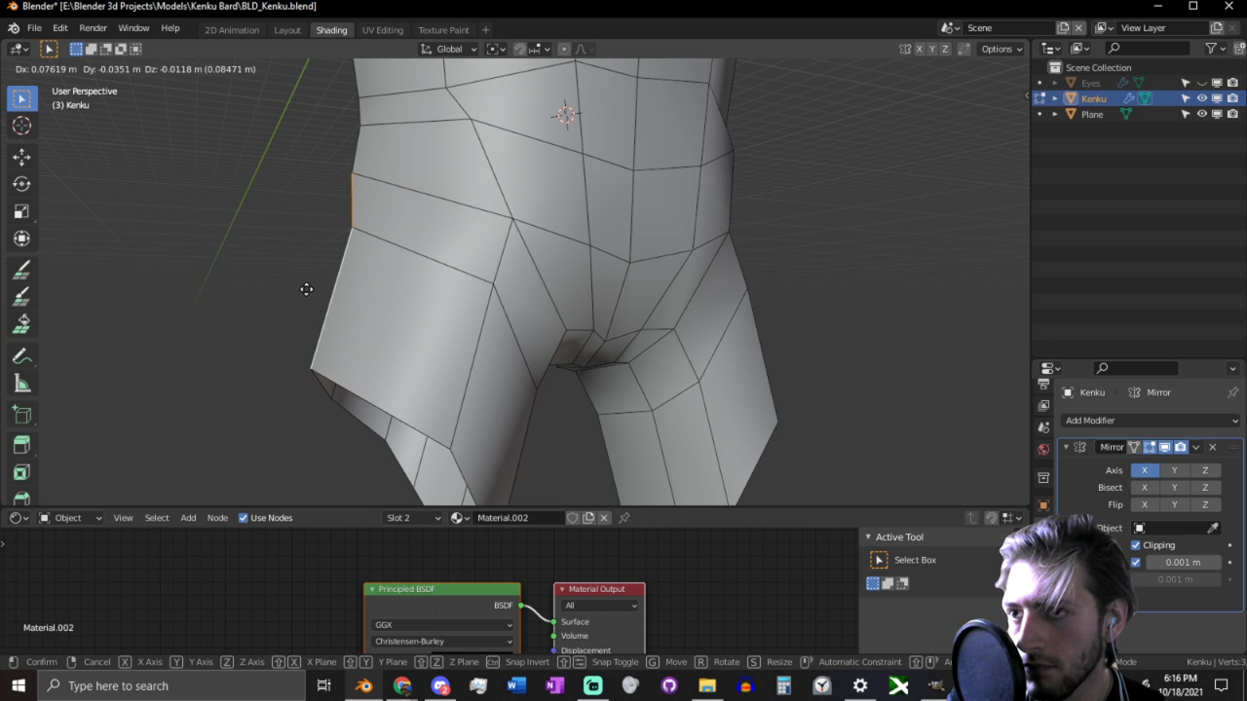
{"action": "left_click", "coordinate": [361, 281]}
{"action": "middle_click_drag", "start_coordinate": [361, 282], "coordinate": [644, 353]}
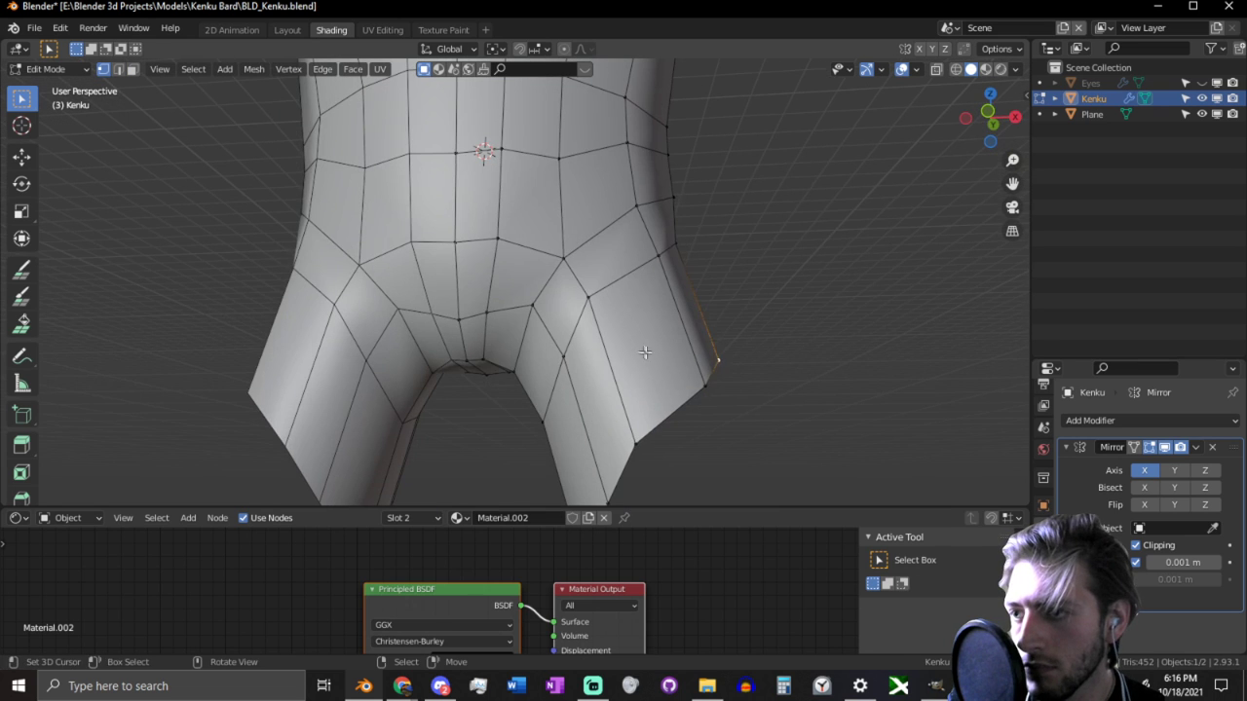
Step: Select the leg's bottom edge loop and adjust its position along the Y axis
{"action": "left_click", "coordinate": [666, 392], "text": "alt"}
{"action": "key", "text": "KP_1"}
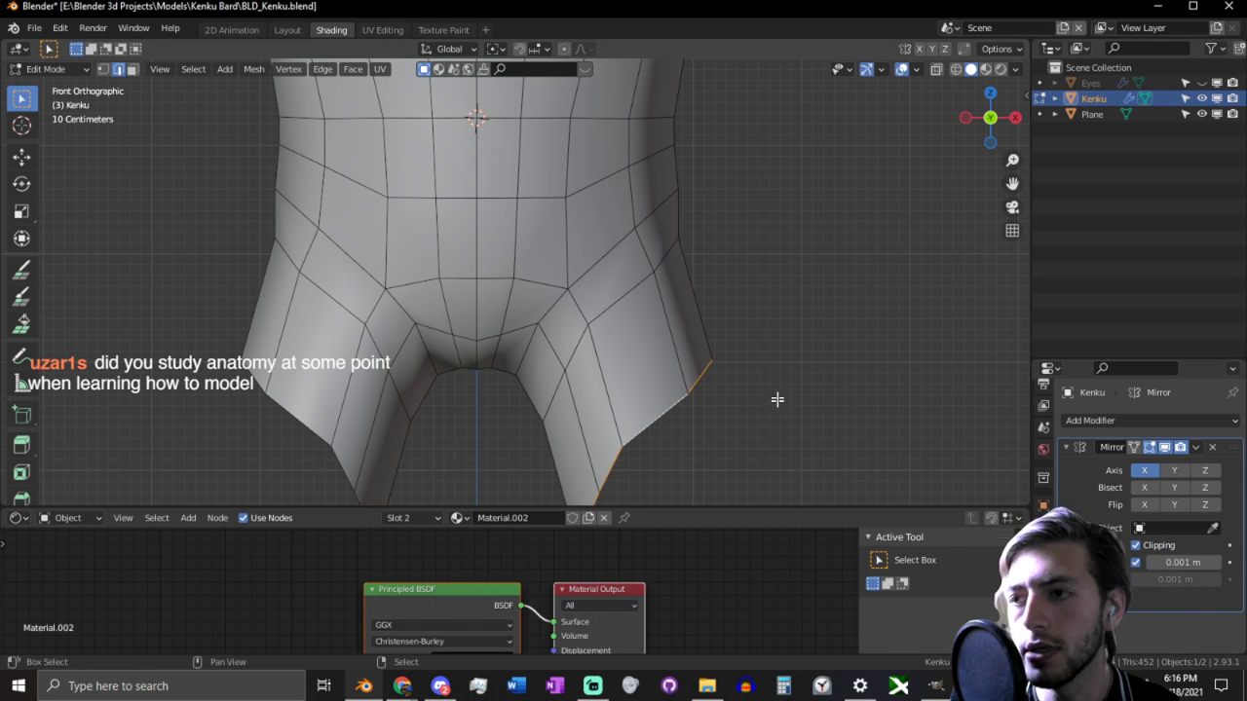
{"action": "middle_click_drag", "start_coordinate": [783, 345], "coordinate": [783, 289], "text": "shift"}
{"action": "key", "text": "g"}
{"action": "key", "text": "y"}
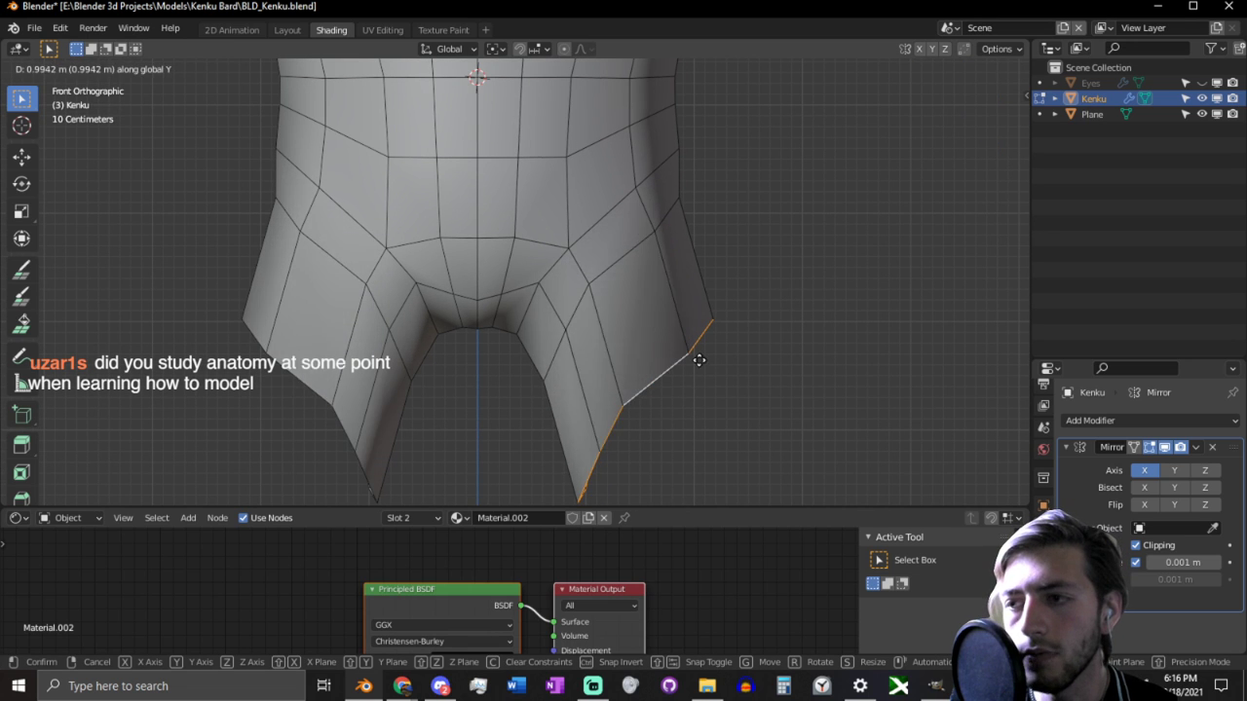
{"action": "left_click", "coordinate": [683, 369]}
{"action": "middle_click_drag", "start_coordinate": [775, 379], "coordinate": [760, 340]}
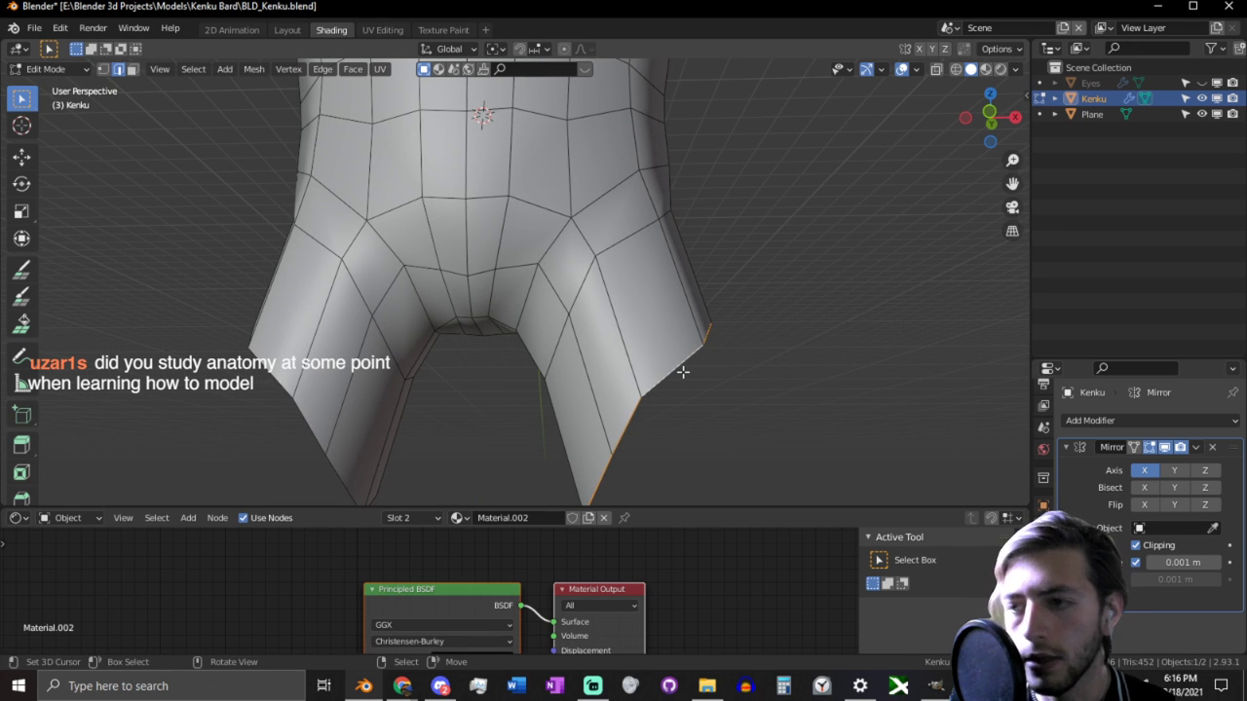
Step: Move the leg's bottom edge loop inward about 0.15 m along X in front view
{"action": "key", "text": "KP_1"}
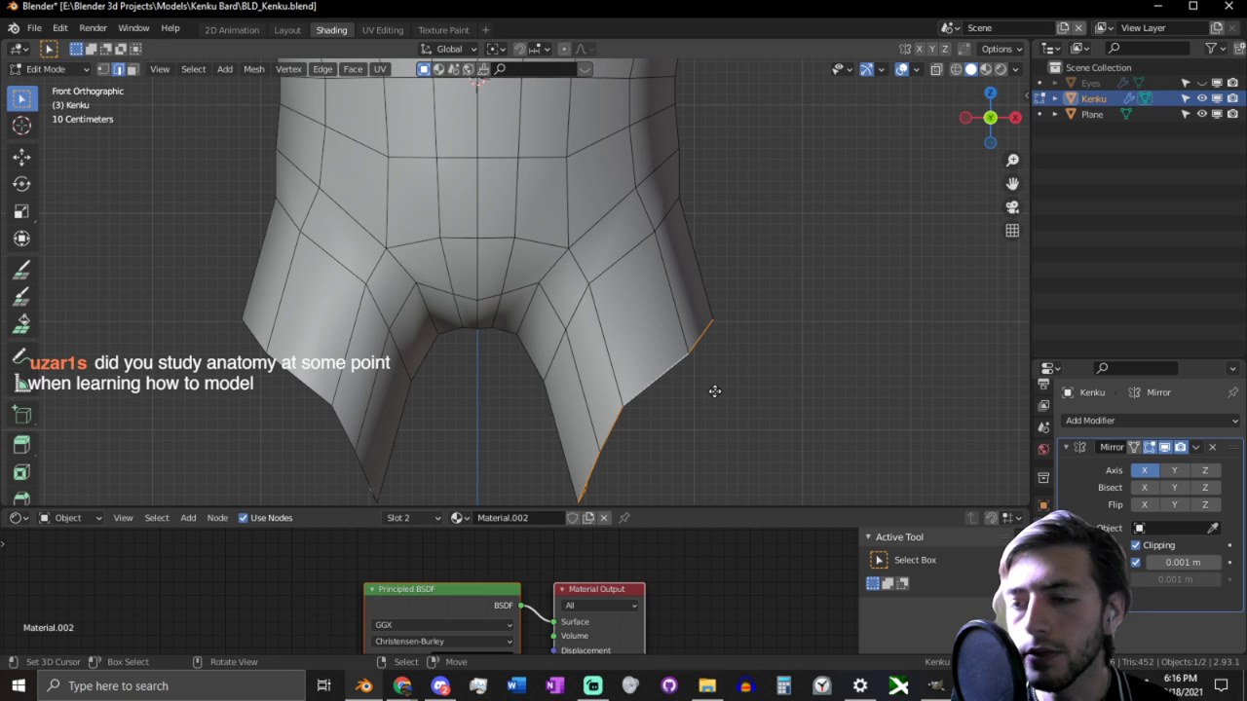
{"action": "key", "text": "g"}
{"action": "key", "text": "x"}
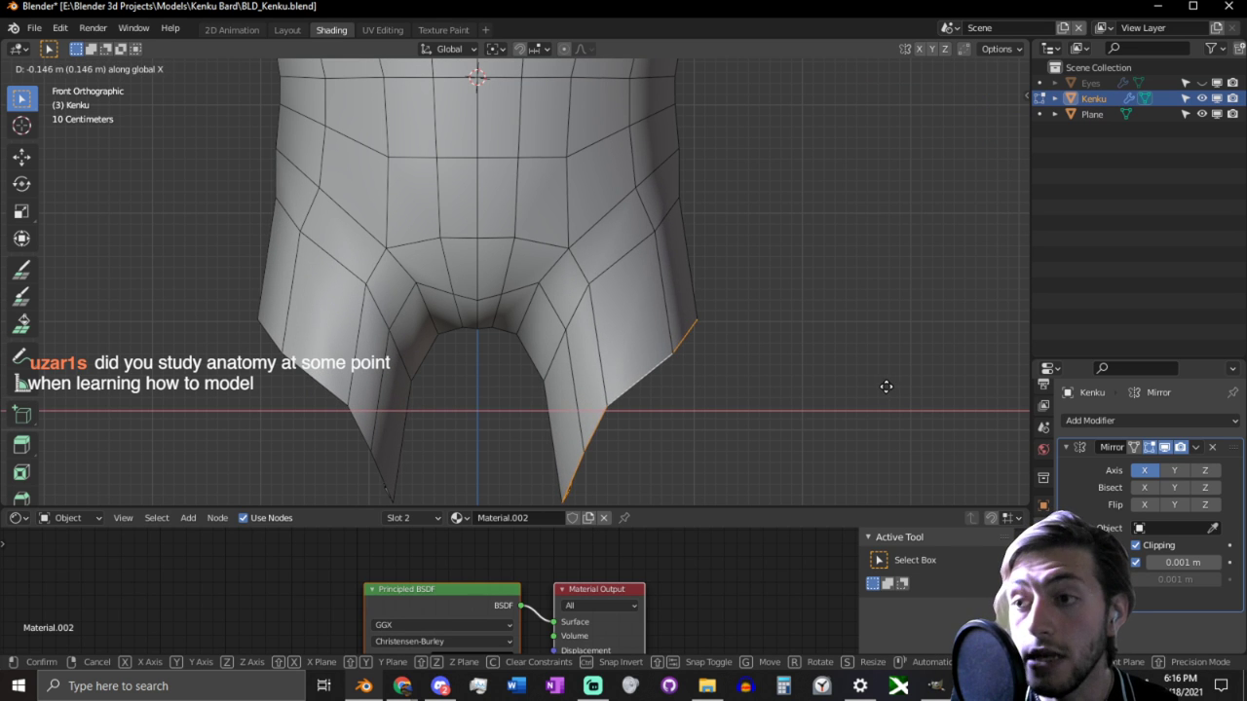
{"action": "left_click", "coordinate": [885, 386]}
Step: Select the leg's lower face loop and scale it to about 1.44 in X and Y, excluding Z
{"action": "key", "text": "3"}
{"action": "left_click", "coordinate": [695, 289], "text": "alt"}
{"action": "key", "text": "g"}
{"action": "key", "text": "x"}
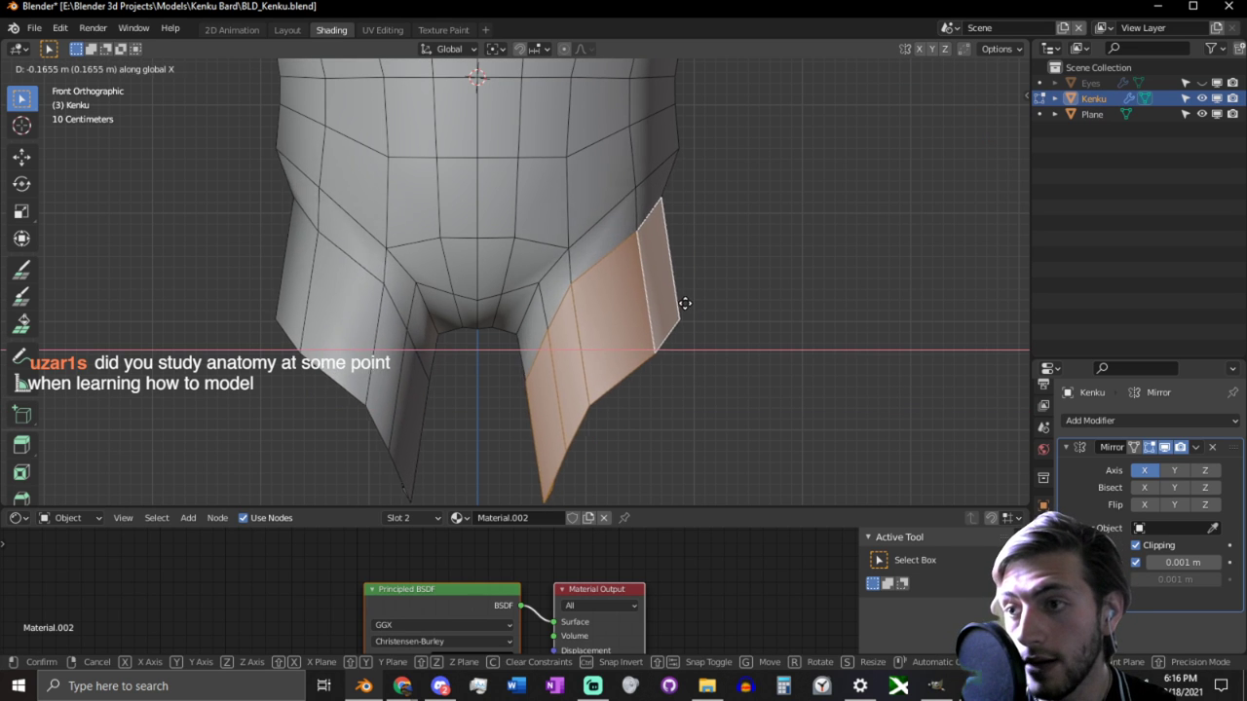
{"action": "right_click", "coordinate": [684, 302]}
{"action": "key", "text": "s"}
{"action": "key", "text": "x"}
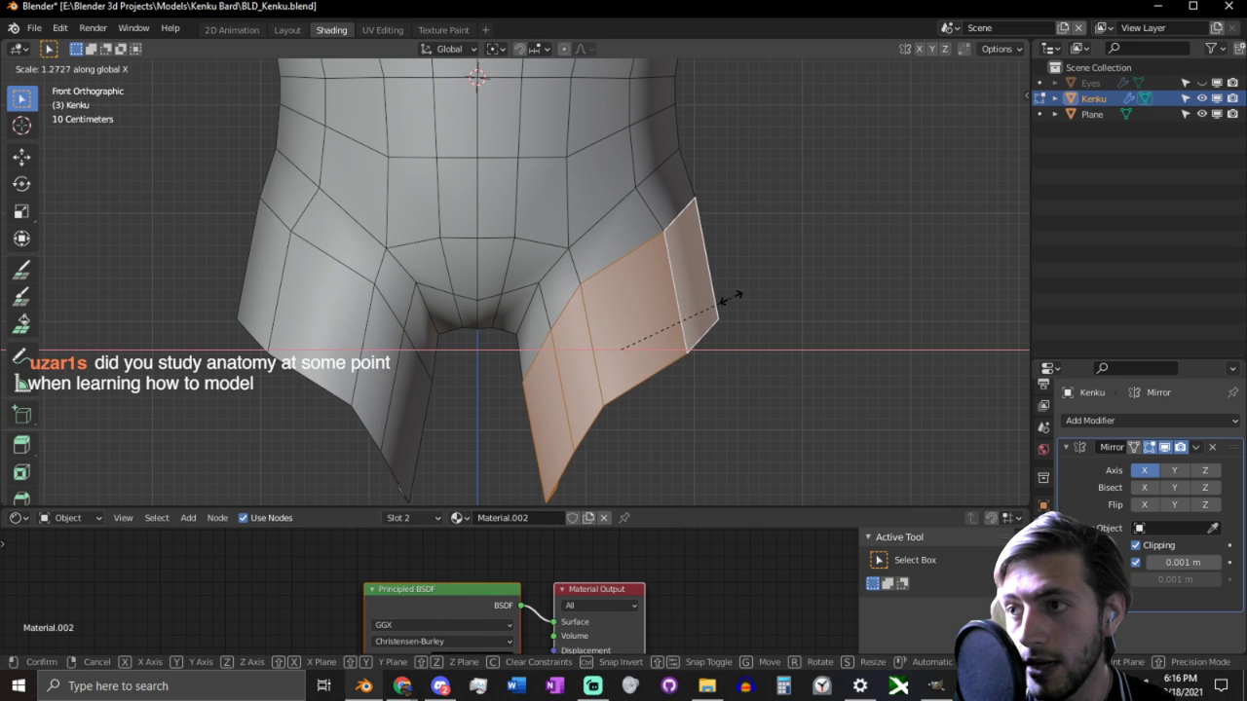
{"action": "key", "text": "z"}
{"action": "key", "text": "shift+z"}
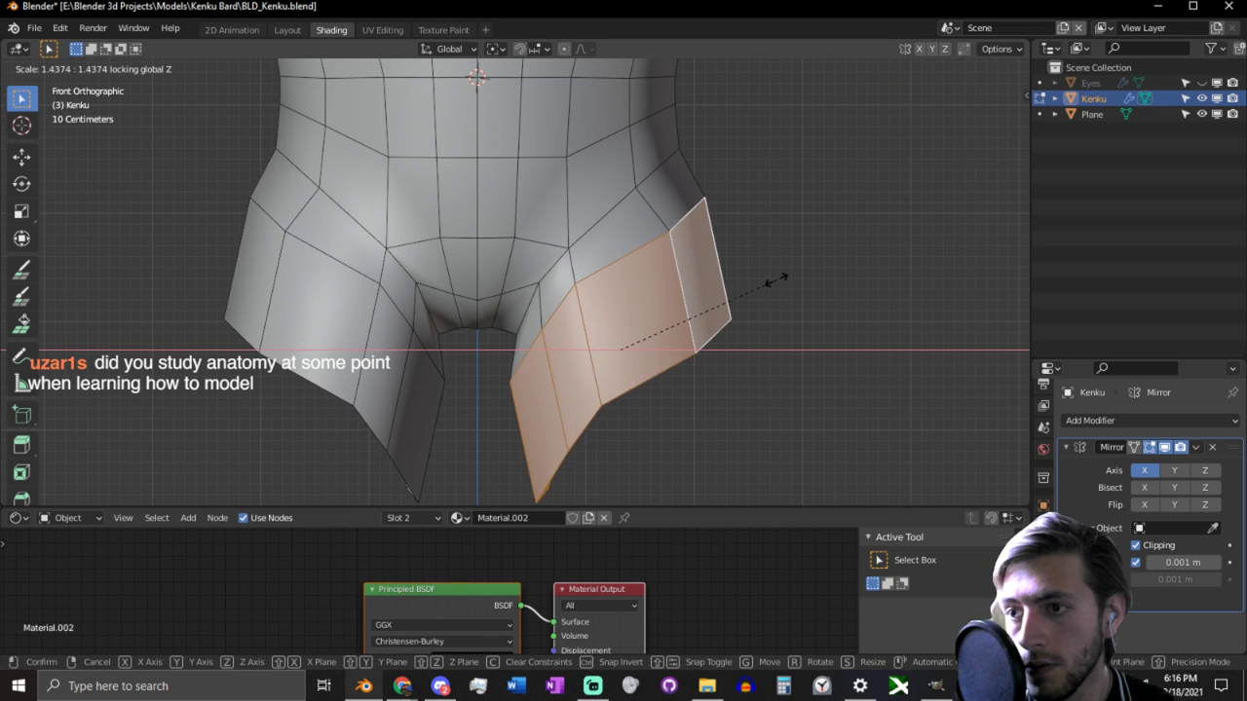
{"action": "left_click", "coordinate": [665, 336]}
Step: Move the leg's bottom edge loop inward about 0.1 m along X
{"action": "key", "text": "g"}
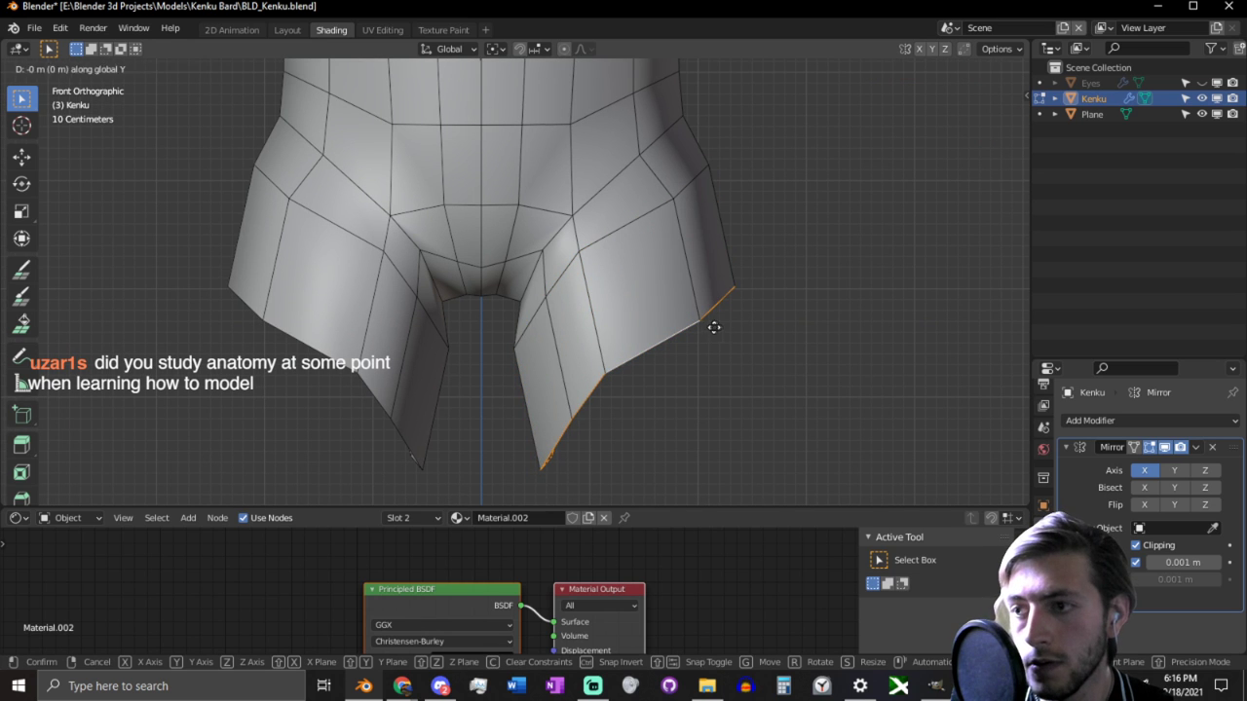
{"action": "key", "text": "x"}
{"action": "left_click", "coordinate": [706, 329]}
Step: Scale the leg's bottom edge loop to about 1.14 along X, and resize it along Y
{"action": "key", "text": "x"}
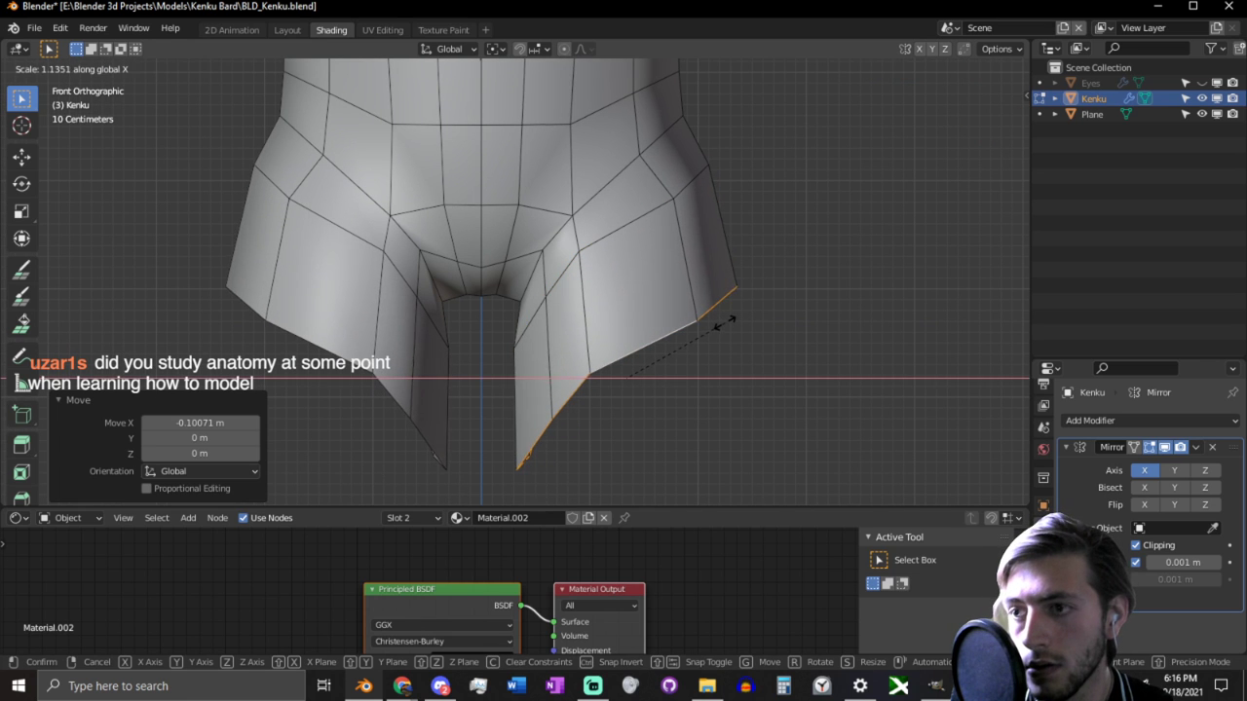
{"action": "mouse_move", "coordinate": [732, 318]}
{"action": "middle_mouse_down"}
{"action": "mouse_move", "coordinate": [750, 326]}
{"action": "mouse_move", "coordinate": [662, 336]}
{"action": "mouse_move", "coordinate": [674, 359]}
{"action": "mouse_move", "coordinate": [731, 347]}
{"action": "mouse_move", "coordinate": [504, 370]}
{"action": "mouse_move", "coordinate": [551, 346]}
{"action": "mouse_move", "coordinate": [517, 361]}
{"action": "mouse_move", "coordinate": [546, 389]}
{"action": "mouse_move", "coordinate": [552, 359]}
{"action": "middle_mouse_up"}
{"action": "key", "text": "s"}
{"action": "key", "text": "y"}
{"action": "left_click", "coordinate": [700, 353]}
Step: Smooth the crotch area in Sculpt Mode using the Smooth brush with a 195 px radius
{"action": "scroll", "coordinate": [517, 362], "scroll_direction": "up", "scroll_amount": 4}
{"action": "key", "text": "ctrl+Tab"}
{"action": "key", "text": "f"}
{"action": "left_click", "coordinate": [523, 383]}
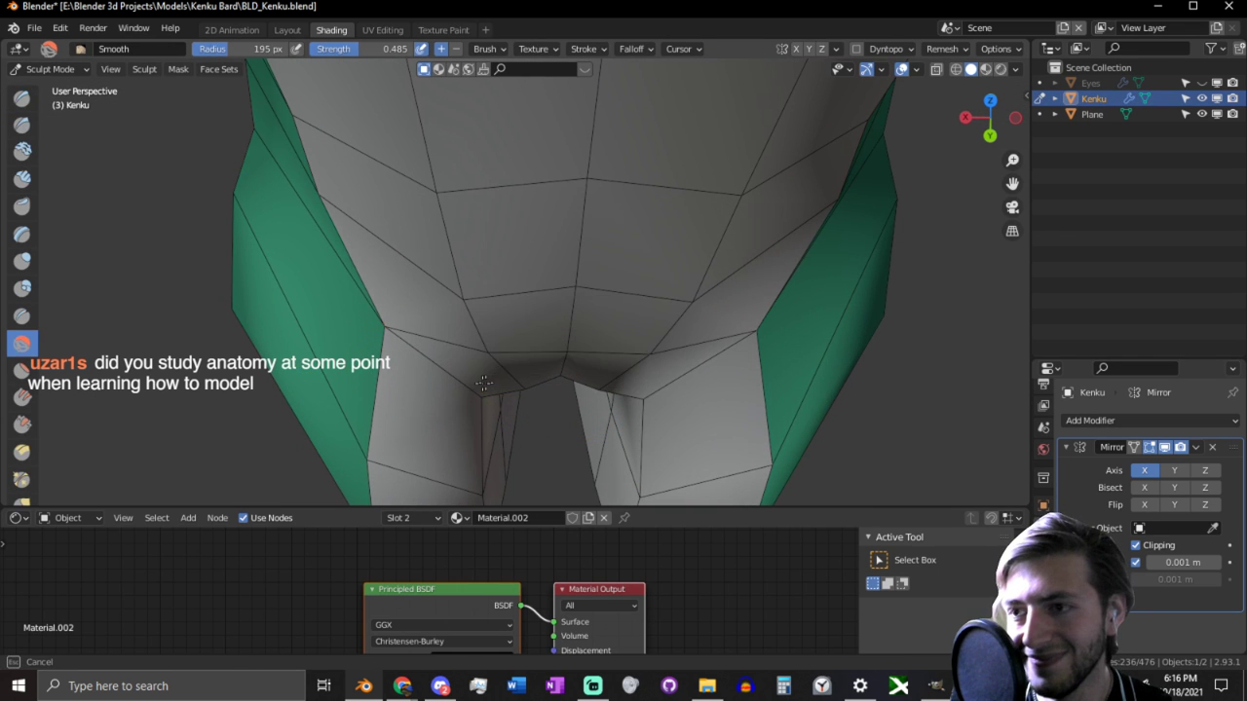
{"action": "key", "text": "Tab"}
{"action": "key", "text": "Tab"}
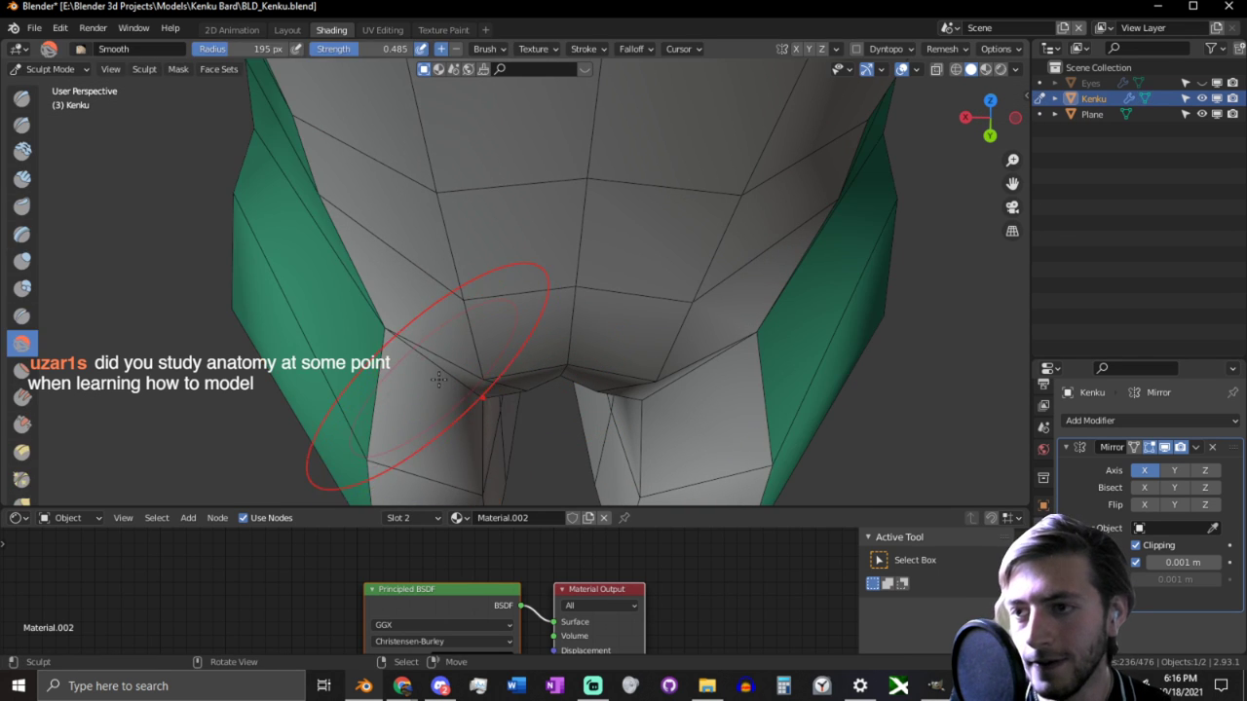
Step: Isolate the grey face set, switch to the Grab brush, and show all face sets again
{"action": "key", "text": "h"}
{"action": "key", "text": "g"}
{"action": "middle_click_drag", "start_coordinate": [478, 403], "coordinate": [649, 394]}
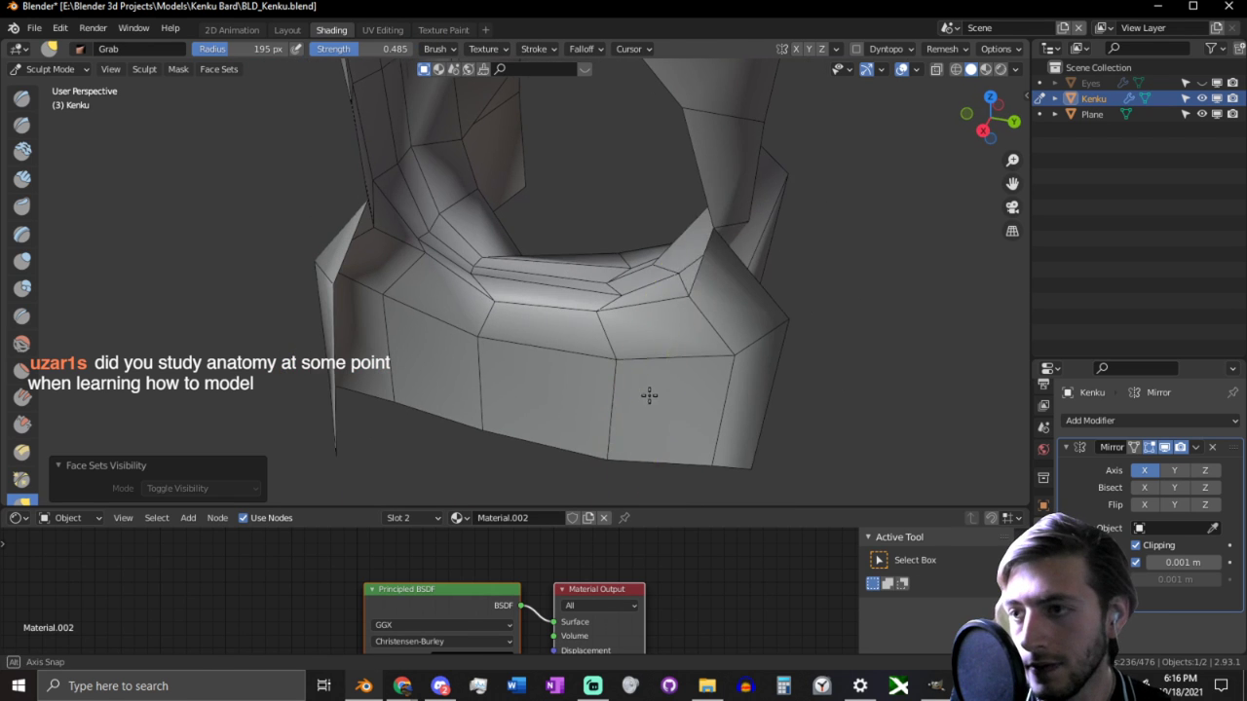
{"action": "middle_click_drag", "start_coordinate": [713, 254], "coordinate": [587, 284]}
{"action": "key", "text": "alt+h"}
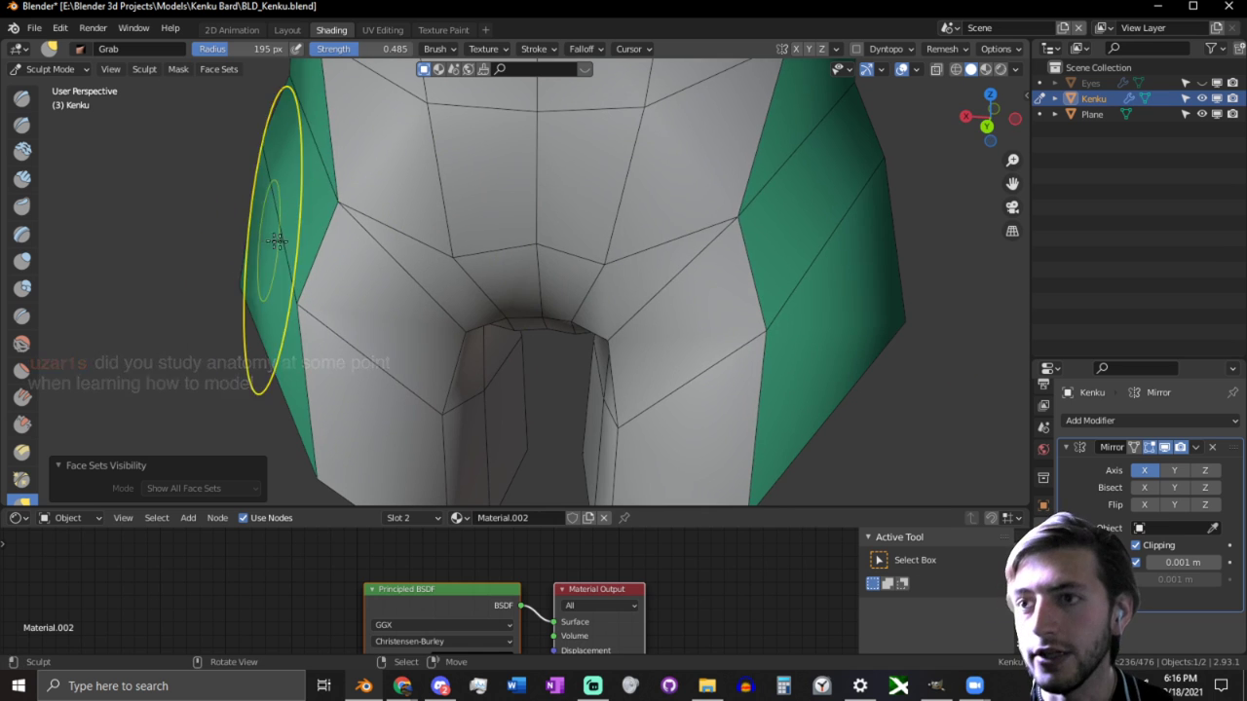
Step: Examine the hips, inner thighs and crotch from the side, back and underneath
{"action": "middle_click_drag", "start_coordinate": [270, 292], "coordinate": [640, 367]}
{"action": "mouse_move", "coordinate": [694, 327]}
{"action": "middle_mouse_down"}
{"action": "mouse_move", "coordinate": [658, 344]}
{"action": "mouse_move", "coordinate": [737, 440]}
{"action": "mouse_move", "coordinate": [697, 393]}
{"action": "middle_mouse_up"}
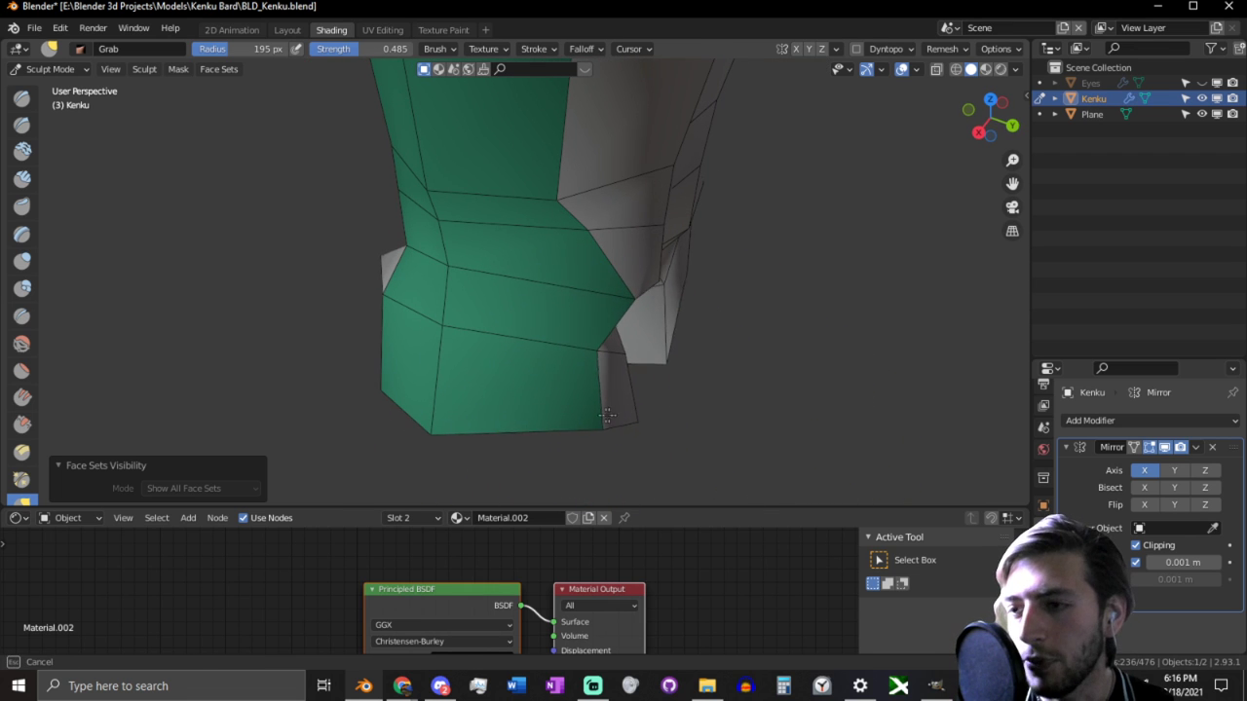
{"action": "middle_click_drag", "start_coordinate": [623, 420], "coordinate": [511, 355]}
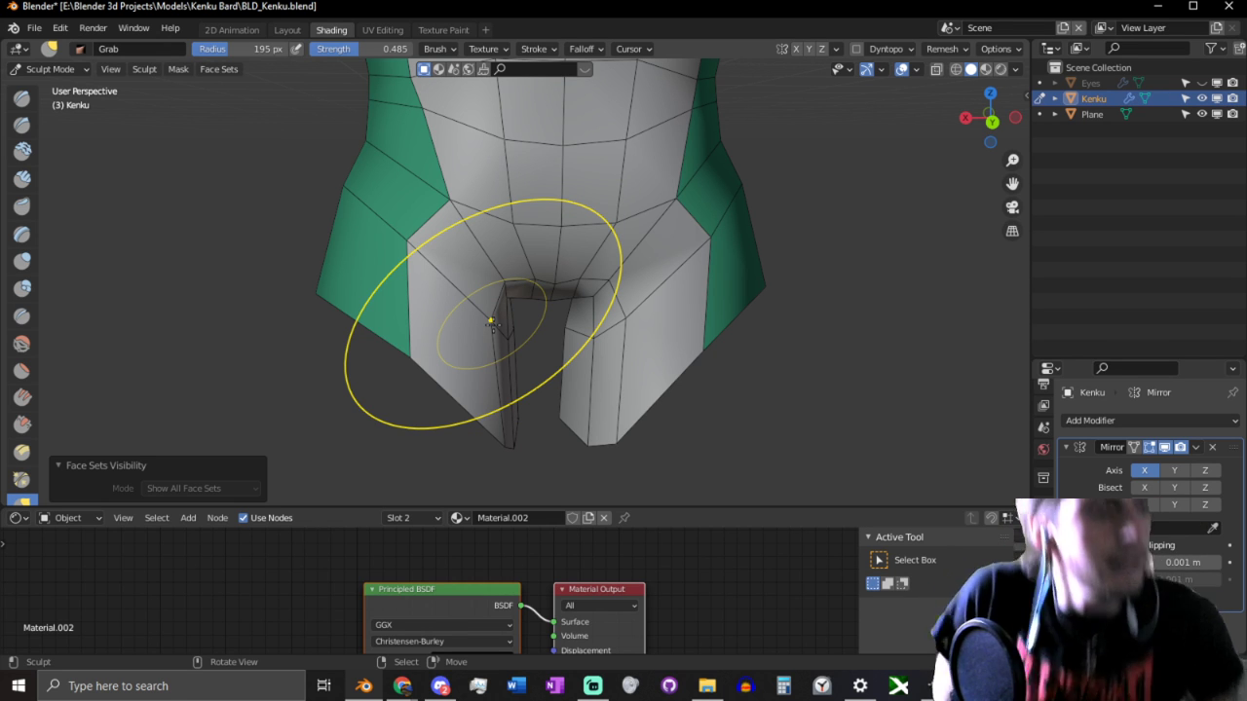
{"action": "mouse_move", "coordinate": [502, 326]}
{"action": "middle_mouse_down"}
{"action": "mouse_move", "coordinate": [551, 373]}
{"action": "mouse_move", "coordinate": [504, 292]}
{"action": "middle_mouse_up"}
{"action": "scroll", "coordinate": [495, 281], "scroll_direction": "up", "scroll_amount": 3}
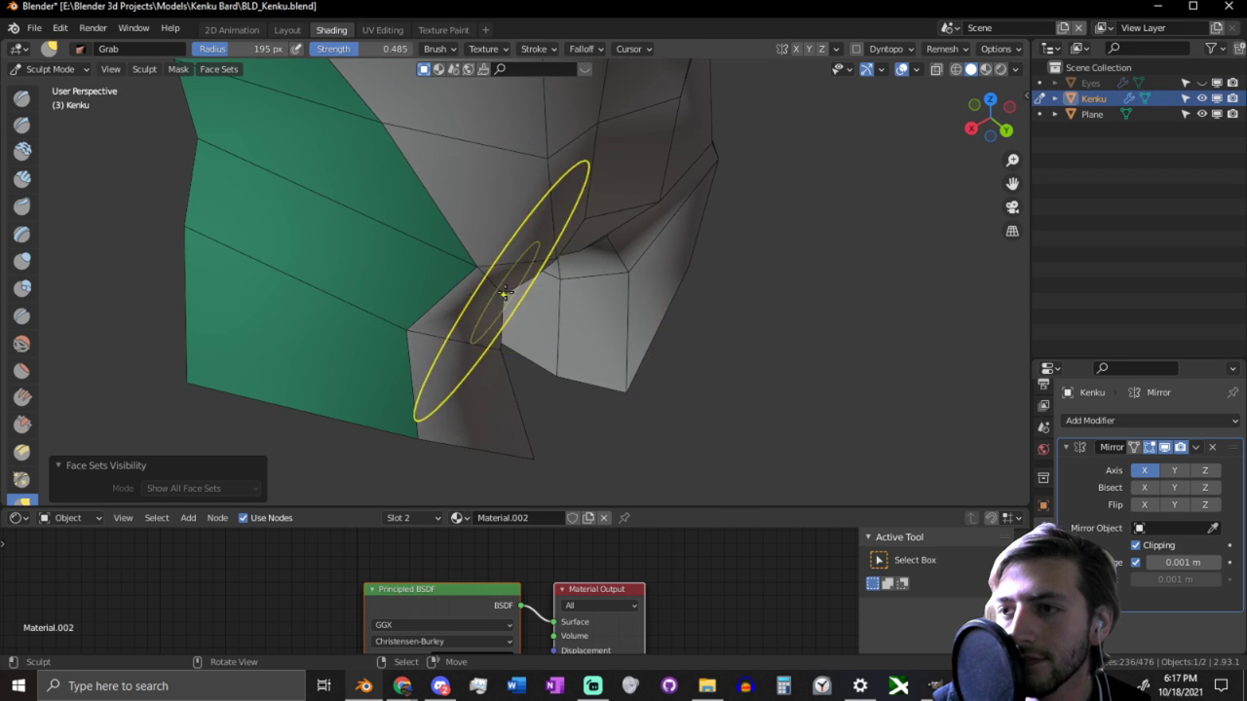
{"action": "mouse_move", "coordinate": [584, 319]}
{"action": "middle_mouse_down"}
{"action": "mouse_move", "coordinate": [565, 292]}
{"action": "mouse_move", "coordinate": [478, 242]}
{"action": "mouse_move", "coordinate": [540, 245]}
{"action": "mouse_move", "coordinate": [462, 278]}
{"action": "mouse_move", "coordinate": [382, 263]}
{"action": "mouse_move", "coordinate": [367, 239]}
{"action": "mouse_move", "coordinate": [490, 234]}
{"action": "mouse_move", "coordinate": [549, 325]}
{"action": "middle_mouse_up"}
Step: Try adding a single loop cut and a double loop cut through the crotch faces in Edit Mode, undoing each
{"action": "key", "text": "Tab"}
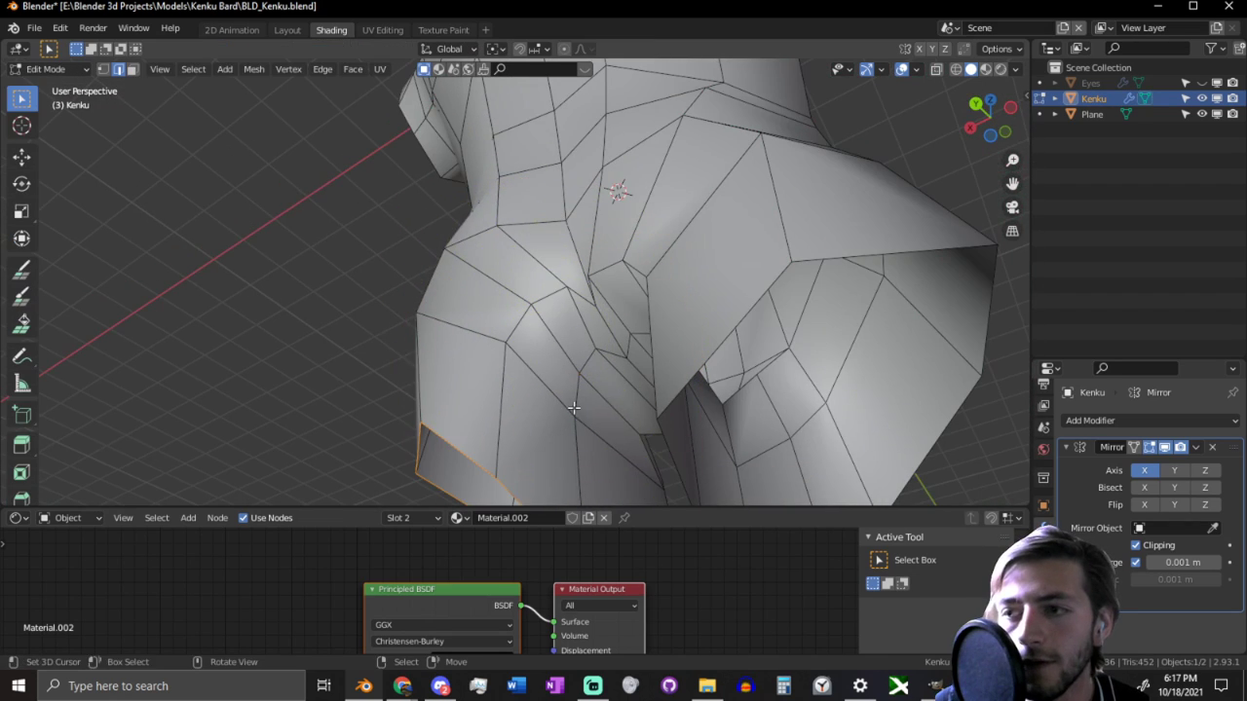
{"action": "left_click", "coordinate": [619, 413]}
{"action": "right_click", "coordinate": [619, 413]}
{"action": "middle_click_drag", "start_coordinate": [619, 413], "coordinate": [615, 338]}
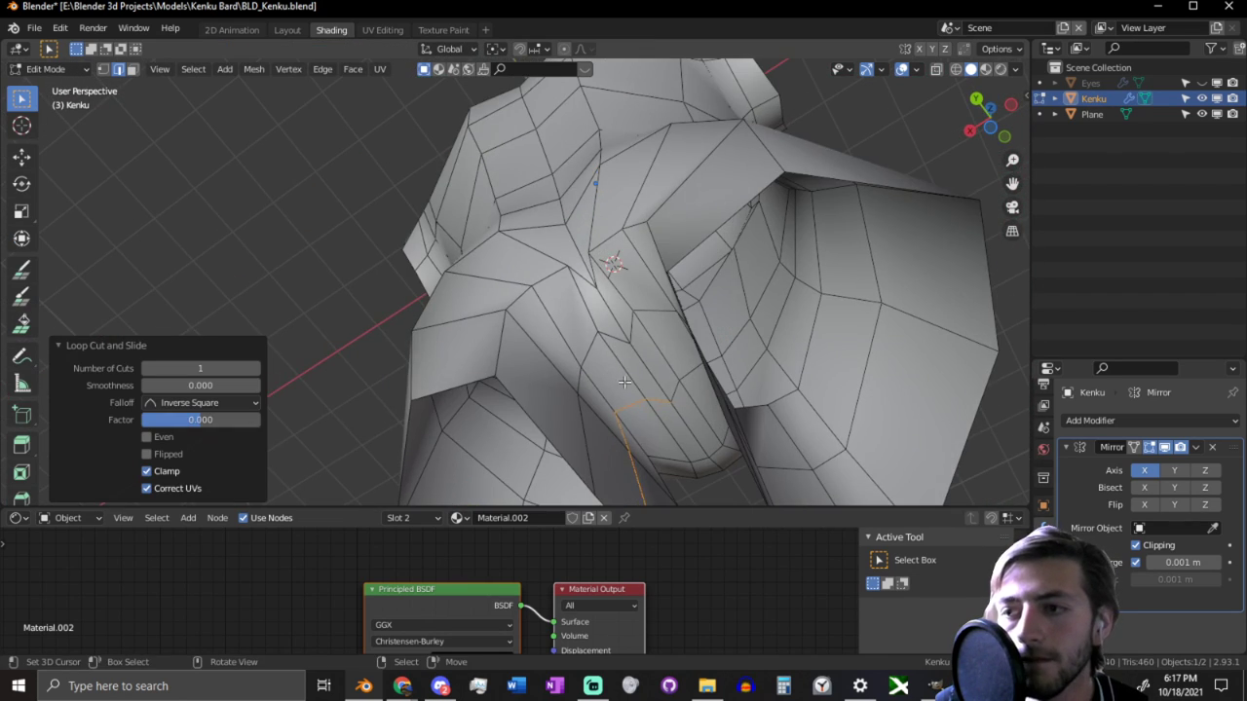
{"action": "key", "text": "ctrl+z"}
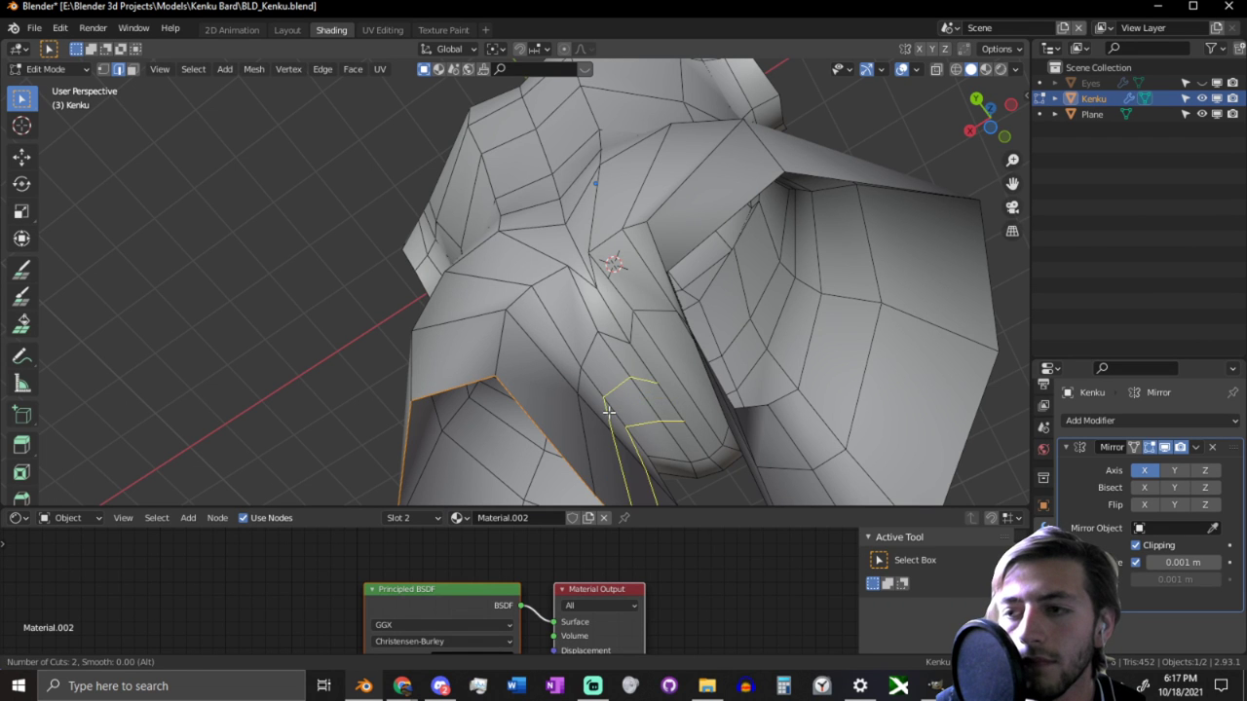
{"action": "left_click", "coordinate": [609, 413]}
{"action": "right_click", "coordinate": [609, 413]}
{"action": "middle_click_drag", "start_coordinate": [609, 362], "coordinate": [598, 423]}
{"action": "key", "text": "ctrl+z"}
Step: Return to Sculpt Mode and adjust the hip outline with the Grab brush, setting its radius to 289 px and finally to 195 px
{"action": "mouse_move", "coordinate": [498, 364]}
{"action": "middle_mouse_down"}
{"action": "mouse_move", "coordinate": [589, 417]}
{"action": "mouse_move", "coordinate": [643, 428]}
{"action": "middle_mouse_up"}
{"action": "key", "text": "ctrl+Tab"}
{"action": "mouse_move", "coordinate": [467, 321]}
{"action": "middle_mouse_down"}
{"action": "mouse_move", "coordinate": [532, 337]}
{"action": "mouse_move", "coordinate": [548, 358]}
{"action": "mouse_move", "coordinate": [502, 321]}
{"action": "mouse_move", "coordinate": [487, 345]}
{"action": "mouse_move", "coordinate": [413, 351]}
{"action": "middle_mouse_up"}
{"action": "key", "text": "f"}
{"action": "left_click", "coordinate": [628, 341]}
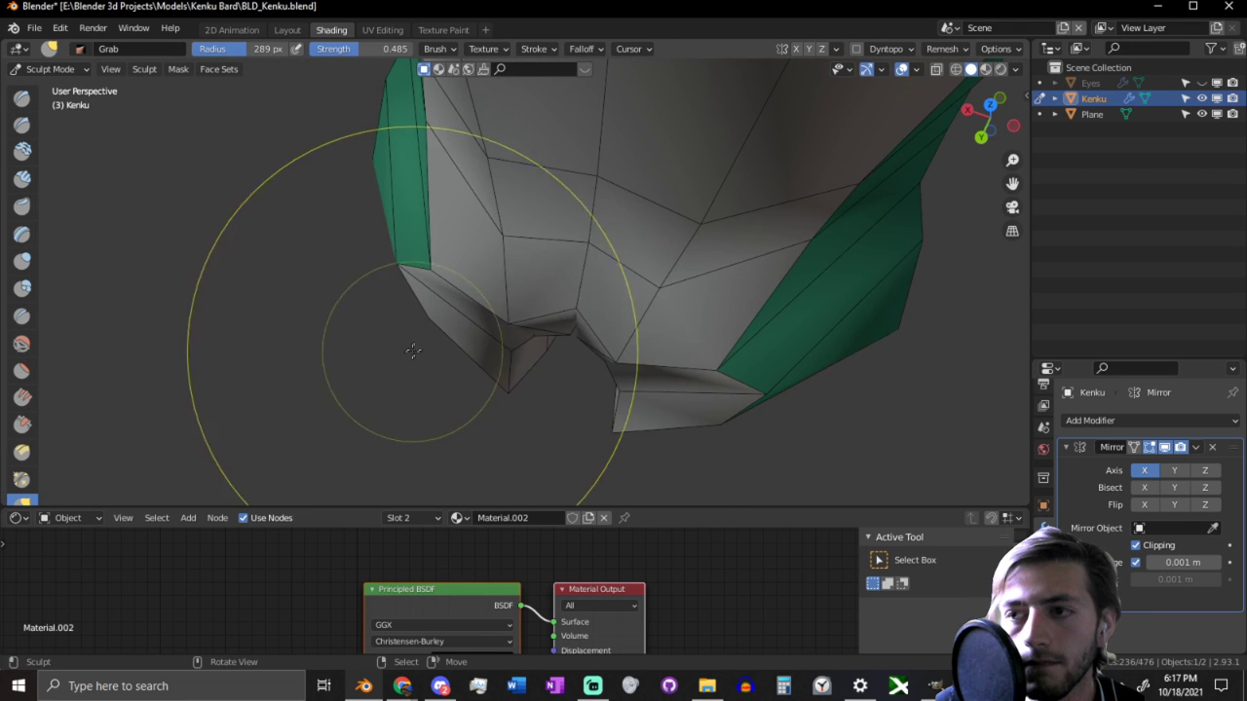
{"action": "mouse_move", "coordinate": [441, 302]}
{"action": "middle_mouse_down"}
{"action": "mouse_move", "coordinate": [659, 256]}
{"action": "mouse_move", "coordinate": [724, 259]}
{"action": "mouse_move", "coordinate": [580, 281]}
{"action": "mouse_move", "coordinate": [827, 312]}
{"action": "middle_mouse_up"}
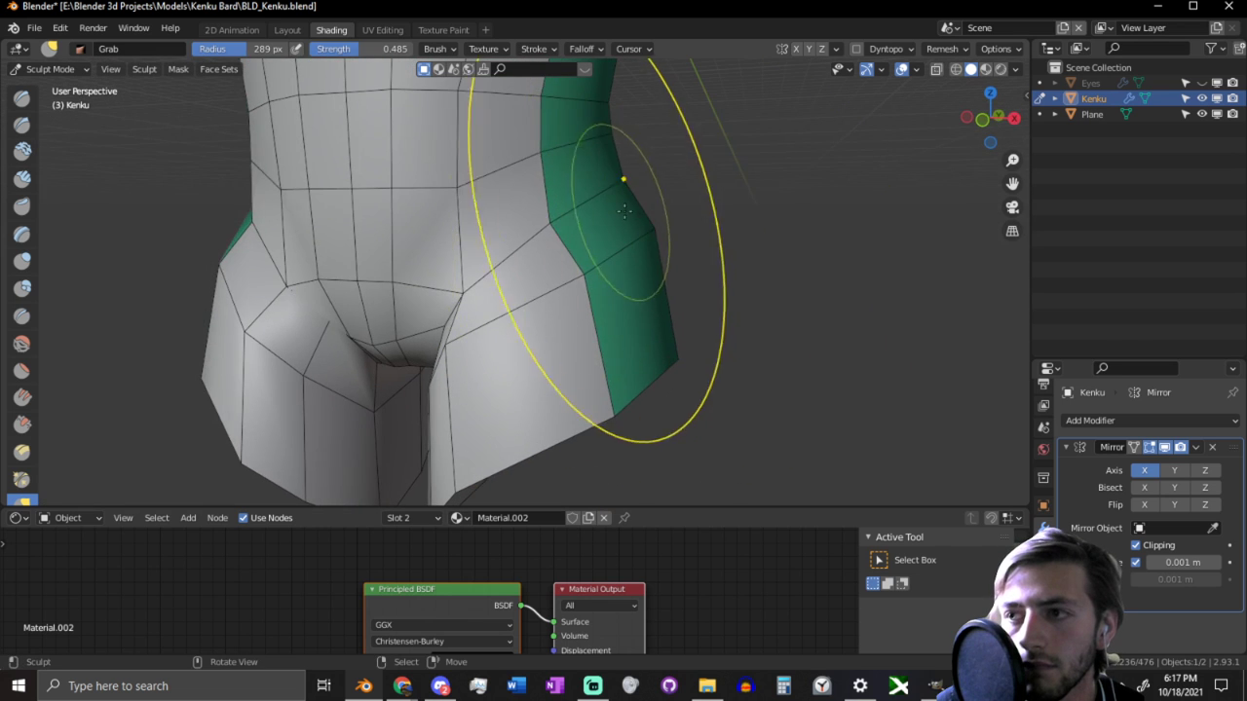
{"action": "scroll", "coordinate": [662, 221], "scroll_direction": "down", "scroll_amount": 4}
{"action": "middle_click_drag", "start_coordinate": [662, 222], "coordinate": [710, 232]}
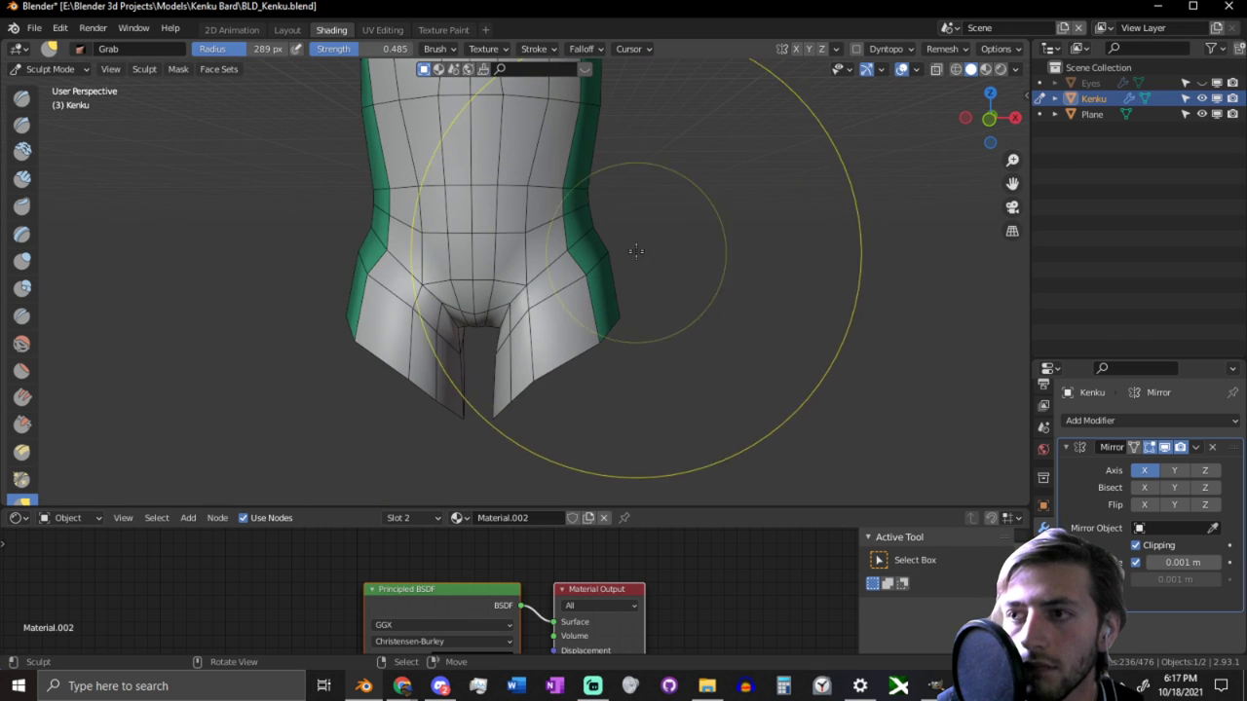
{"action": "key", "text": "f"}
{"action": "left_click", "coordinate": [573, 200]}
{"action": "middle_click_drag", "start_coordinate": [596, 197], "coordinate": [613, 219]}
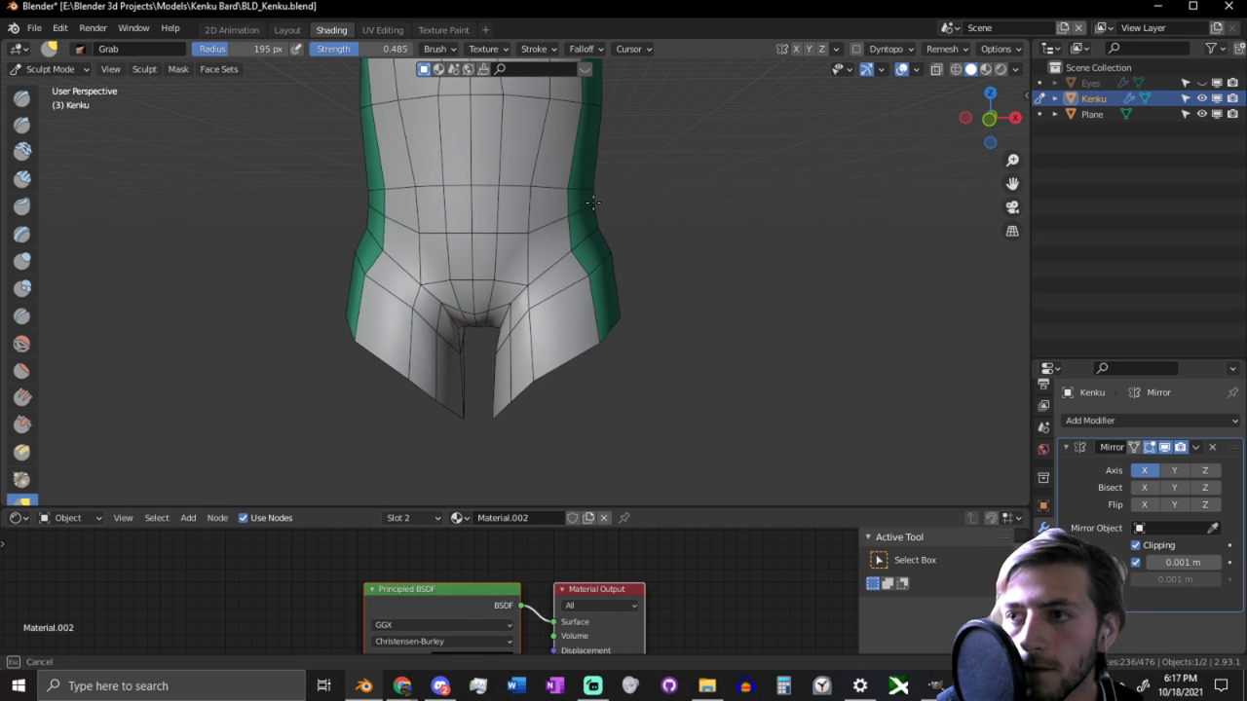
{"action": "mouse_move", "coordinate": [556, 345]}
{"action": "middle_mouse_down"}
{"action": "mouse_move", "coordinate": [587, 295]}
{"action": "mouse_move", "coordinate": [570, 326]}
{"action": "middle_mouse_up"}
Step: Select the upper leg's face loops and move them about -0.21 m in X and -0.21 m in Z in front view
{"action": "key", "text": "Tab"}
{"action": "right_click", "coordinate": [561, 333], "text": "alt+shift"}
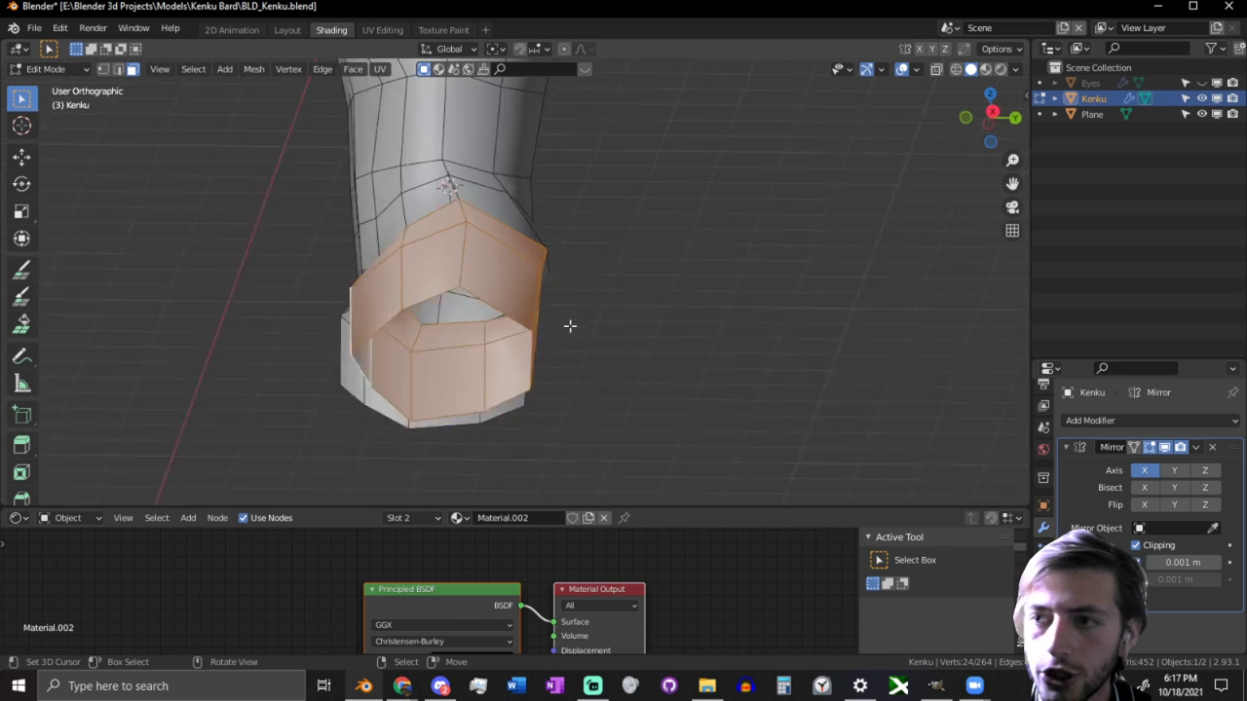
{"action": "key", "text": "KP_1"}
{"action": "key", "text": "g"}
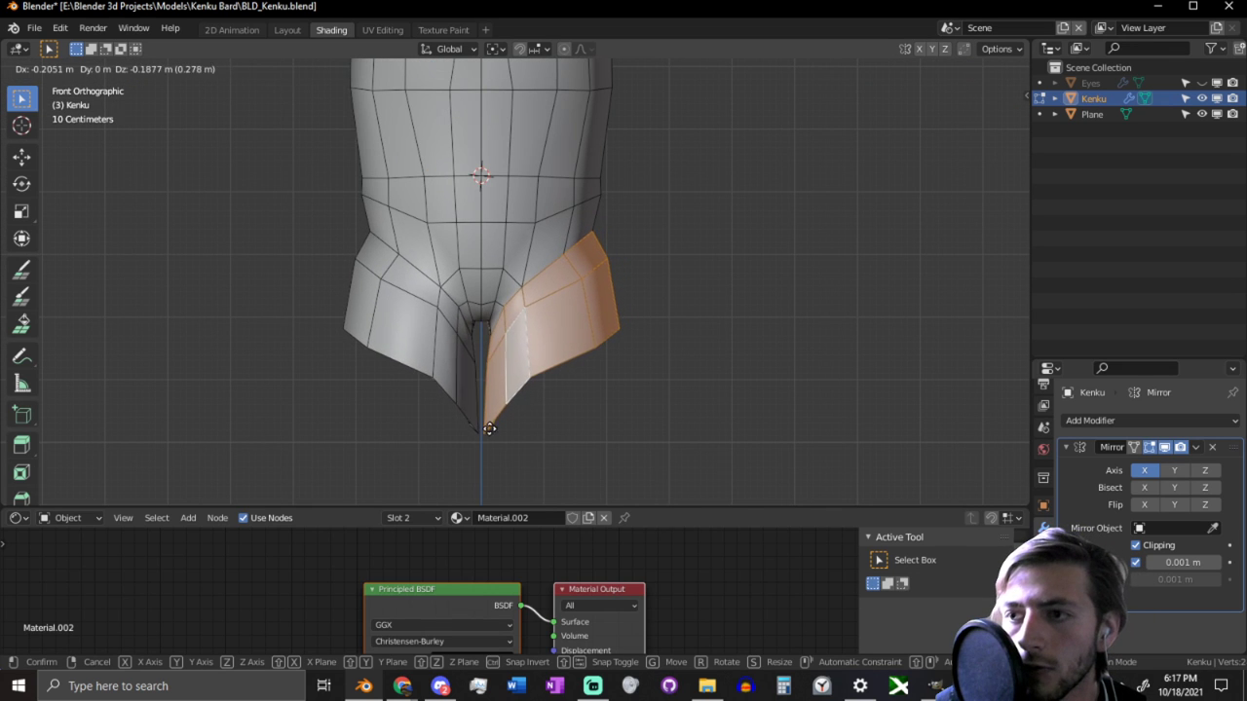
{"action": "left_click", "coordinate": [489, 445]}
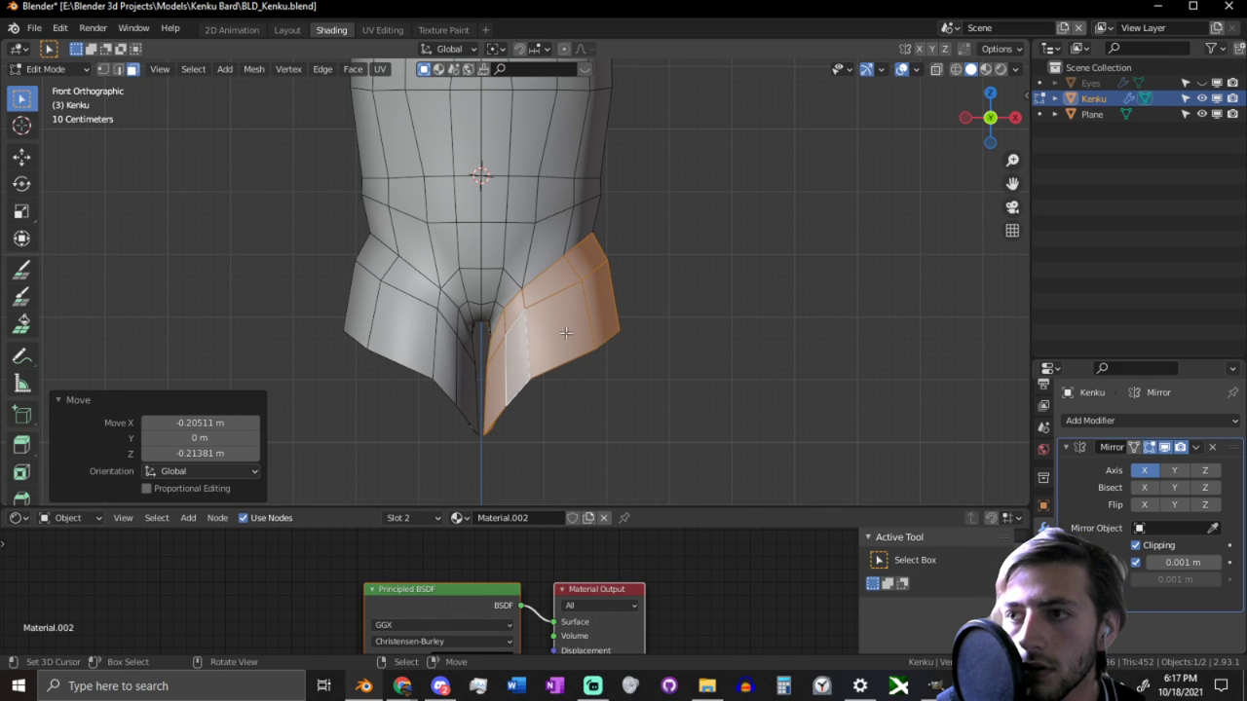
Step: Pull the outer hip vertex outward and up in front view using smooth proportional editing with a size of about 1.51
{"action": "left_click", "coordinate": [593, 238]}
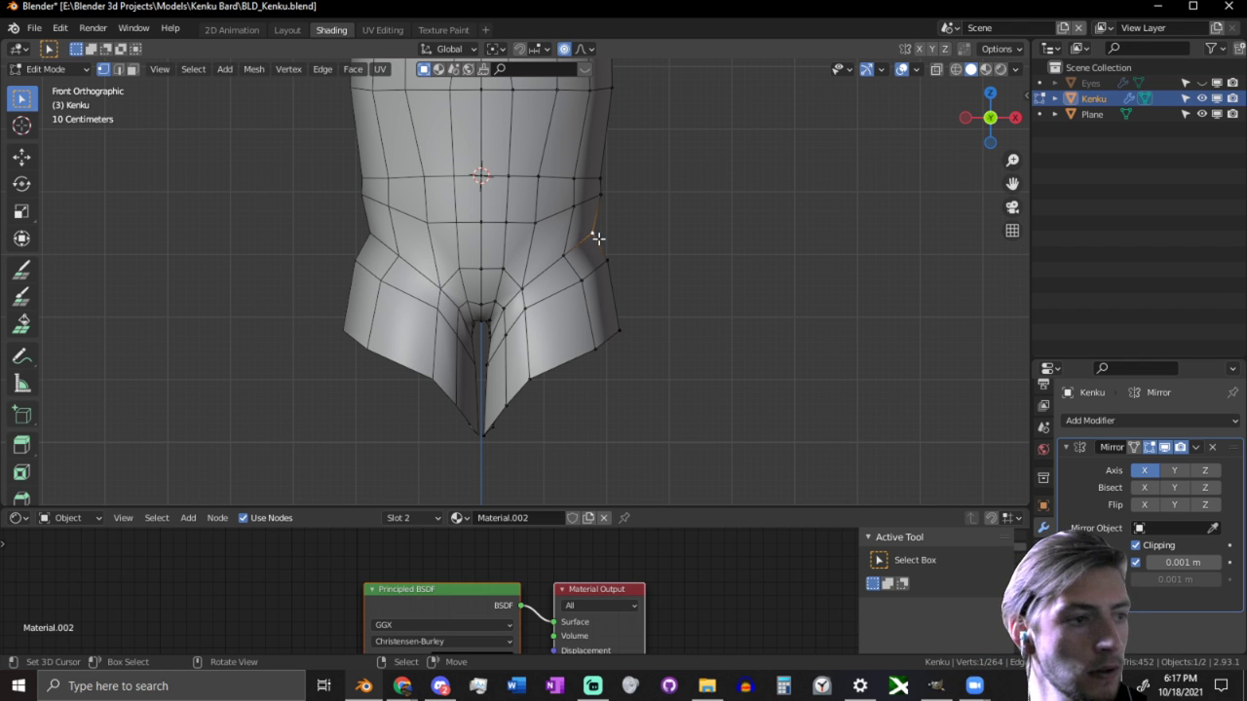
{"action": "key", "text": "g"}
{"action": "scroll", "coordinate": [633, 219], "scroll_direction": "down", "scroll_amount": 3}
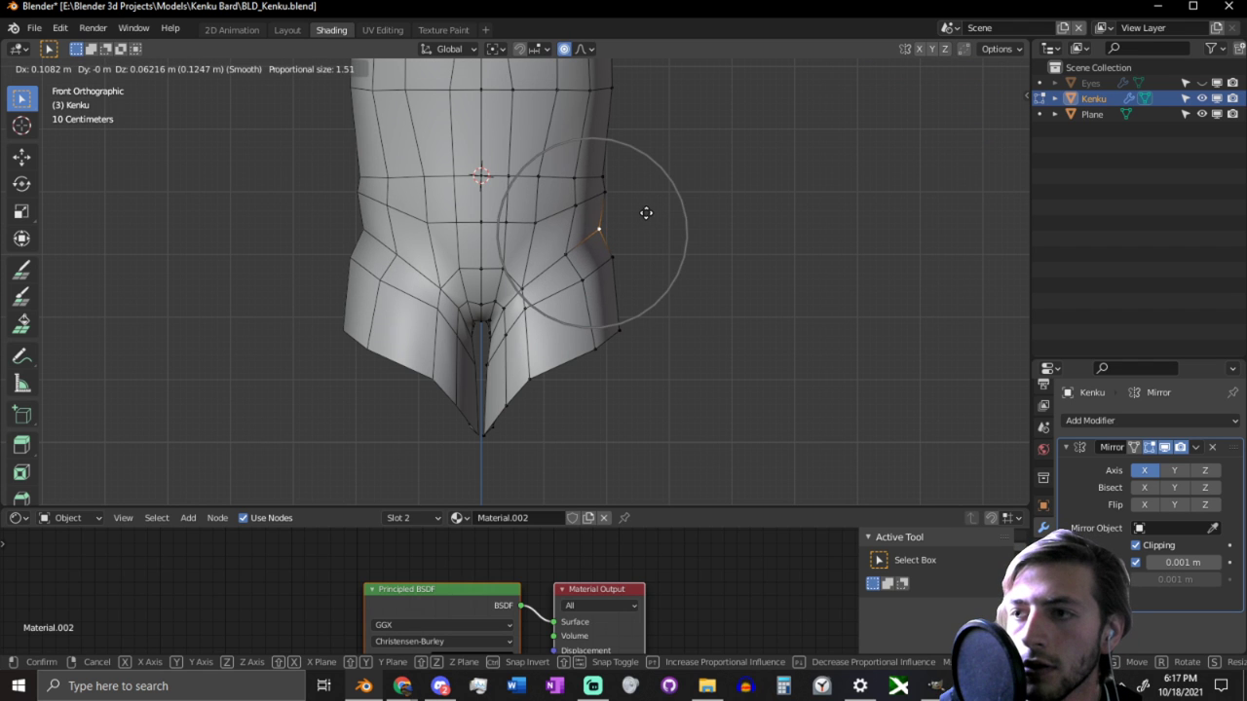
{"action": "left_click", "coordinate": [694, 196]}
{"action": "mouse_move", "coordinate": [694, 196]}
{"action": "middle_mouse_down"}
{"action": "mouse_move", "coordinate": [673, 228]}
{"action": "mouse_move", "coordinate": [398, 250]}
{"action": "mouse_move", "coordinate": [540, 310]}
{"action": "mouse_move", "coordinate": [743, 286]}
{"action": "mouse_move", "coordinate": [609, 326]}
{"action": "mouse_move", "coordinate": [730, 292]}
{"action": "middle_mouse_up"}
Step: Select the vertical edge at the front of the inner thigh, just below the crotch, in Edit Mode
{"action": "key", "text": "ctrl+Tab"}
{"action": "middle_click_drag", "start_coordinate": [558, 285], "coordinate": [687, 311]}
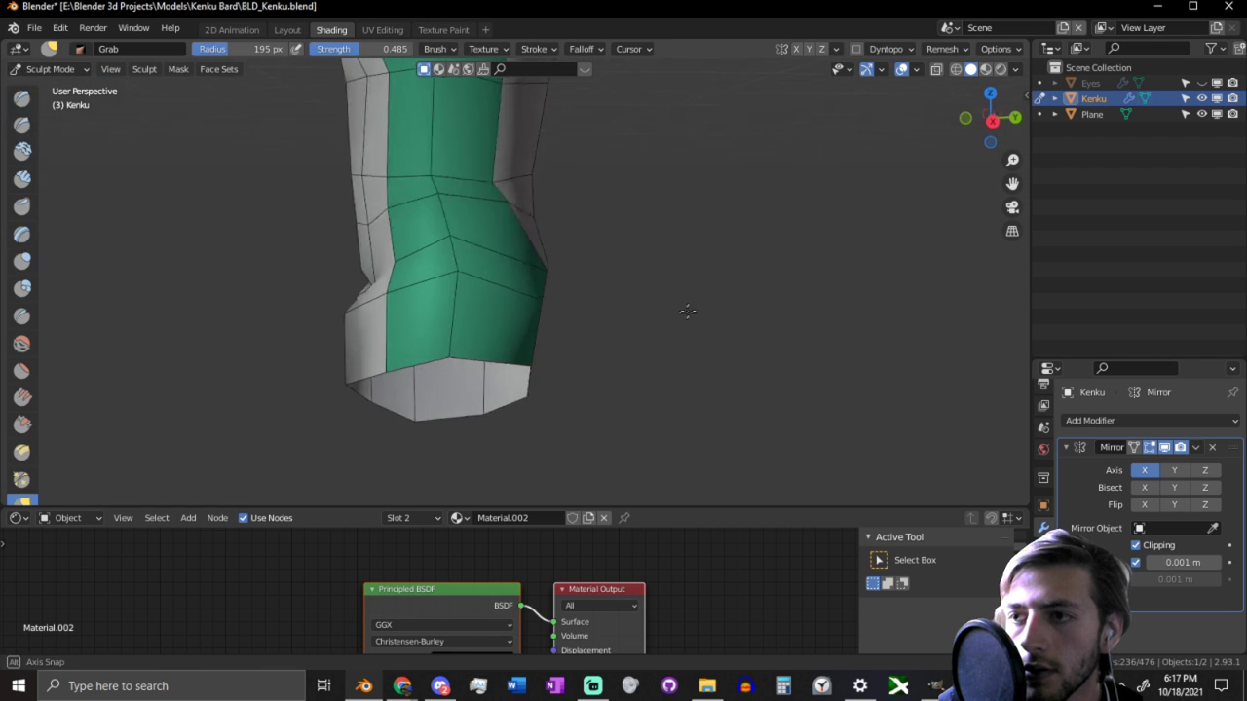
{"action": "key", "text": "ctrl+Tab"}
{"action": "scroll", "coordinate": [510, 304], "scroll_direction": "down", "scroll_amount": 4}
{"action": "mouse_move", "coordinate": [510, 304]}
{"action": "middle_mouse_down"}
{"action": "mouse_move", "coordinate": [578, 331]}
{"action": "mouse_move", "coordinate": [740, 329]}
{"action": "middle_mouse_up"}
{"action": "scroll", "coordinate": [584, 326], "scroll_direction": "up", "scroll_amount": 3}
{"action": "key", "text": "Tab"}
{"action": "key", "text": "2"}
{"action": "right_click", "coordinate": [439, 330]}
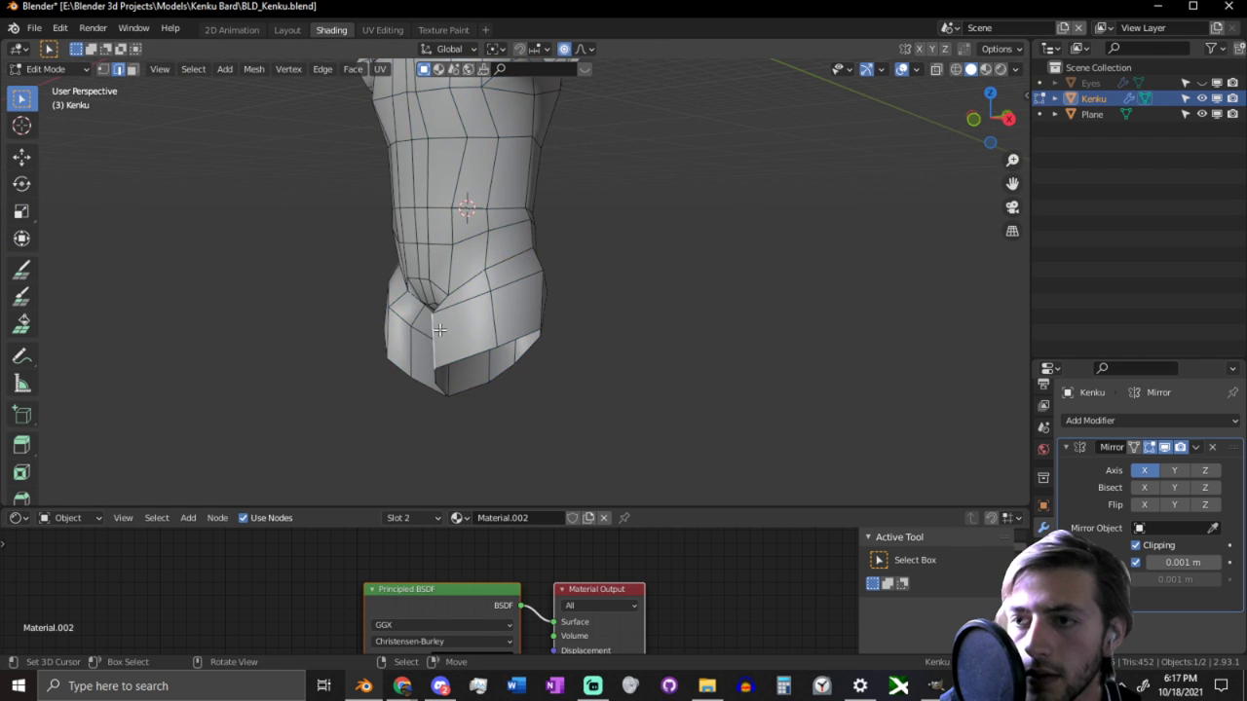
{"action": "middle_click_drag", "start_coordinate": [439, 330], "coordinate": [545, 338]}
Step: Move the front inner-thigh edge back about 0.3 m along Y in right view with proportional editing off
{"action": "key", "text": "KP_3"}
{"action": "key", "text": "g"}
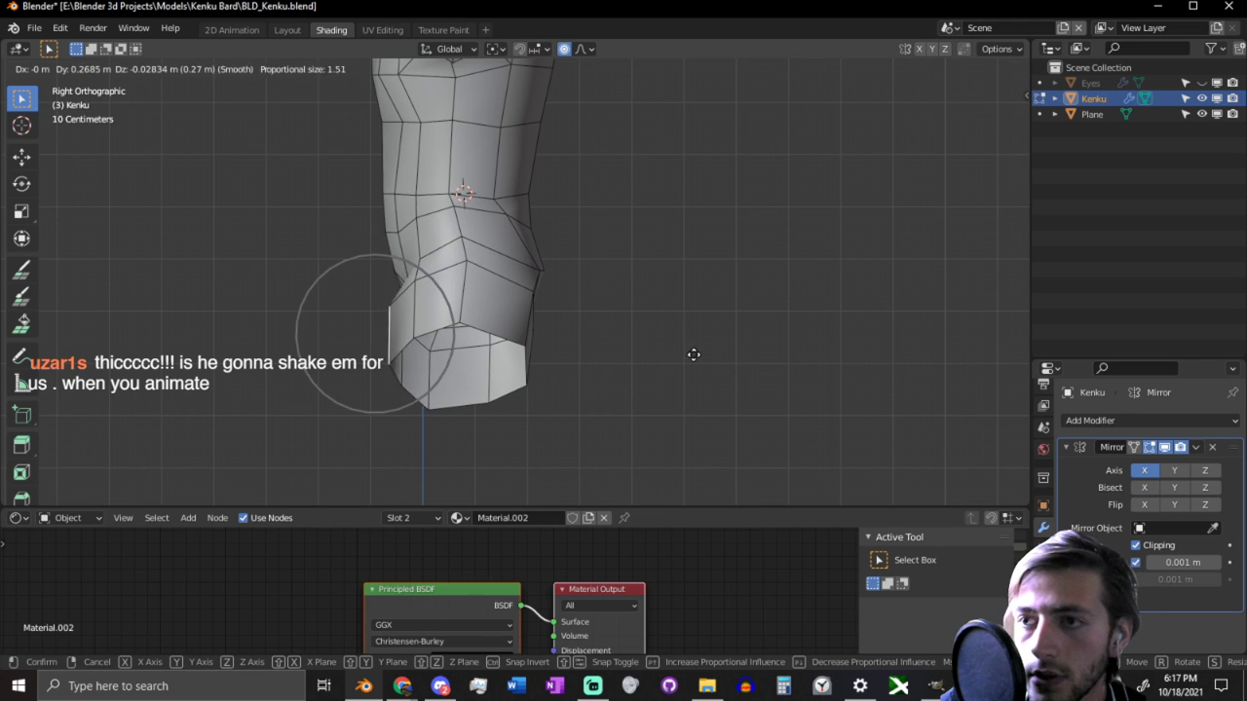
{"action": "left_click", "coordinate": [676, 404]}
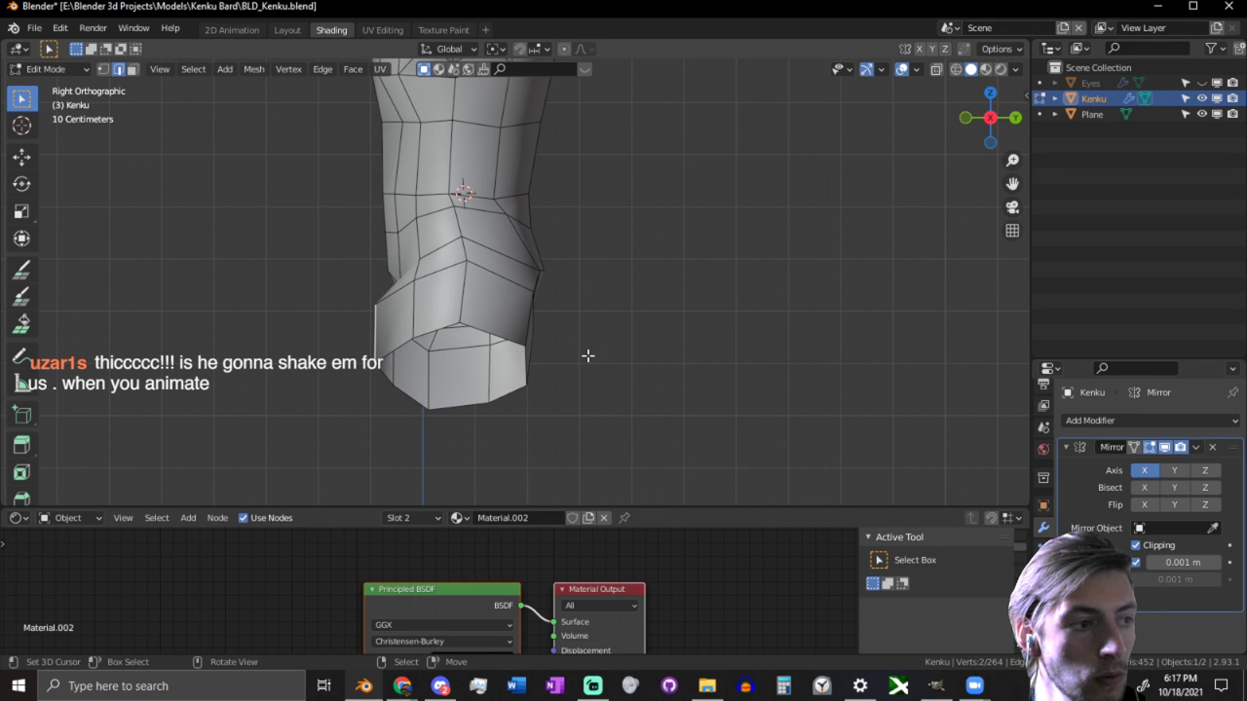
{"action": "key", "text": "g"}
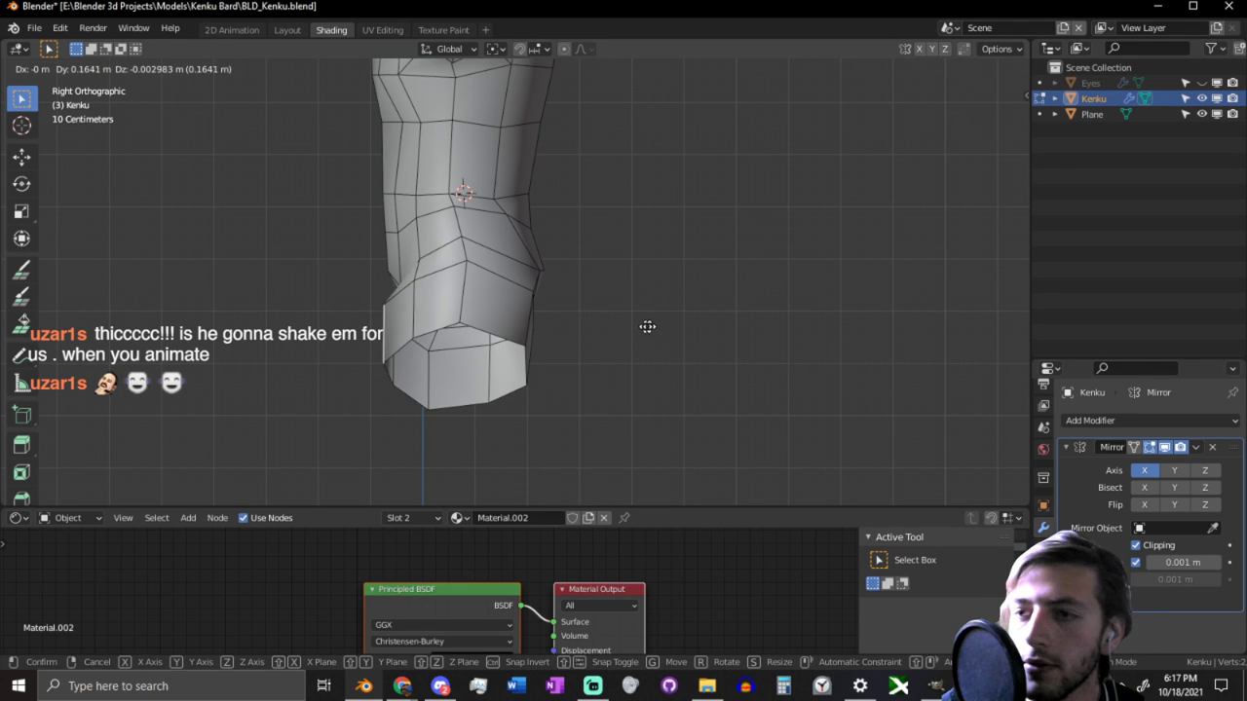
{"action": "left_click", "coordinate": [697, 328]}
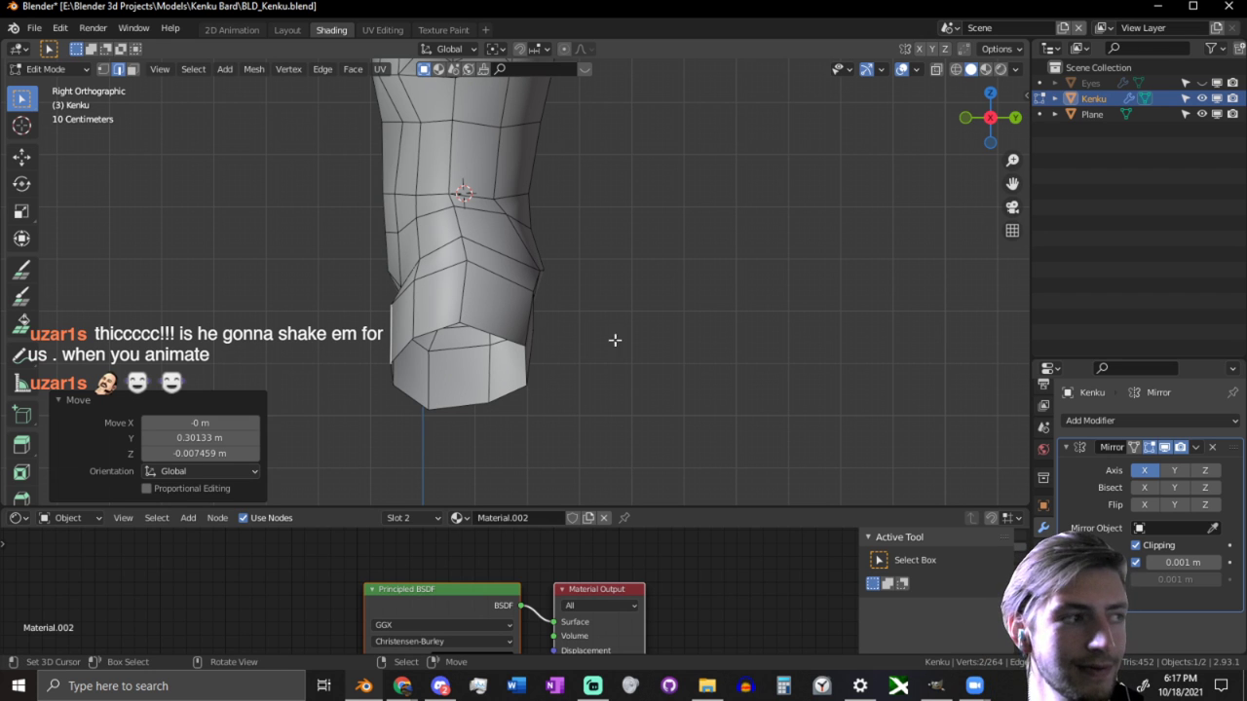
{"action": "mouse_move", "coordinate": [485, 307]}
{"action": "middle_mouse_down"}
{"action": "mouse_move", "coordinate": [490, 287]}
{"action": "mouse_move", "coordinate": [582, 270]}
{"action": "mouse_move", "coordinate": [487, 304]}
{"action": "middle_mouse_up"}
Step: Smooth the crotch and inner-thigh vertices in Sculpt Mode with the Smooth brush at 124 px radius and 0.133 strength
{"action": "key", "text": "Tab"}
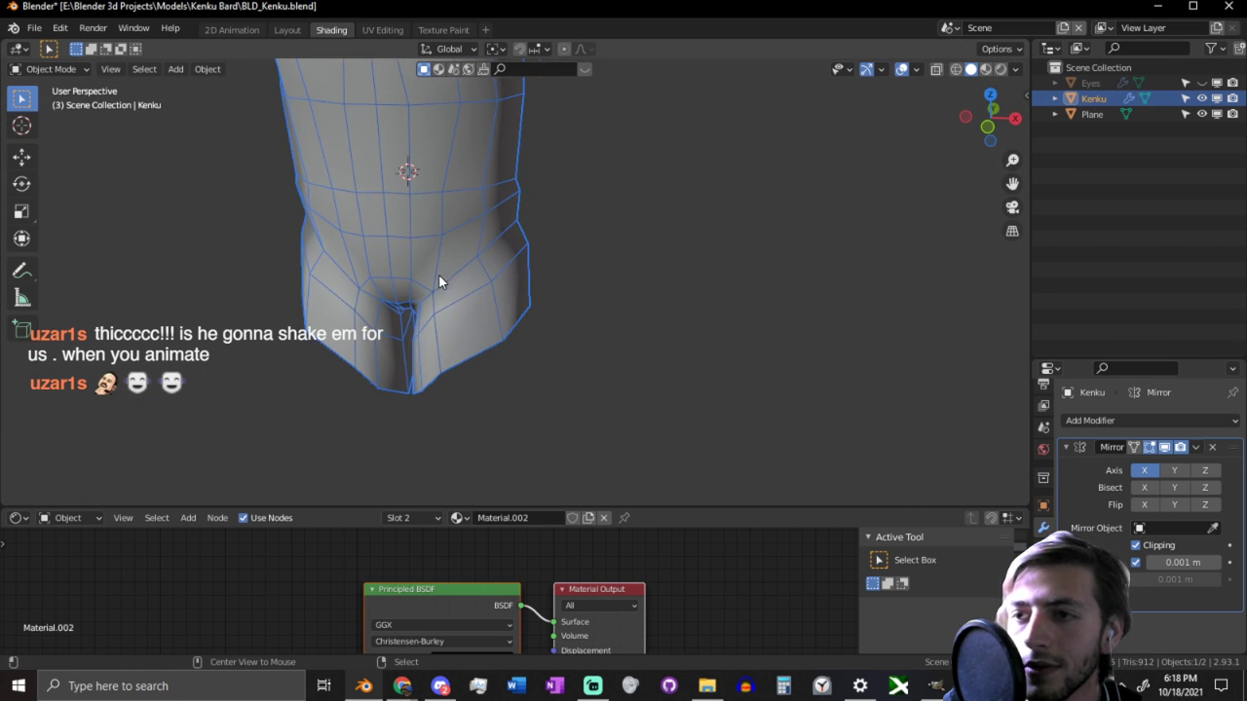
{"action": "scroll", "coordinate": [438, 281], "scroll_direction": "up", "scroll_amount": 3}
{"action": "left_click", "coordinate": [54, 69]}
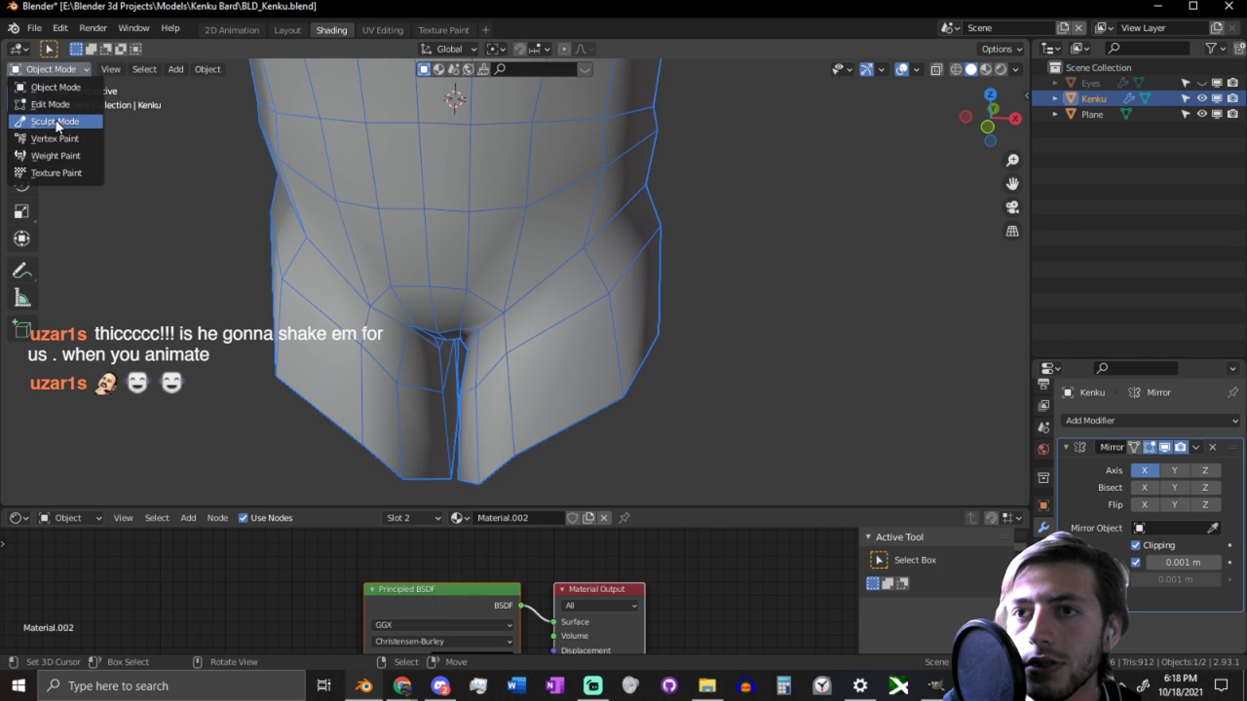
{"action": "left_click", "coordinate": [56, 122]}
{"action": "key", "text": "f"}
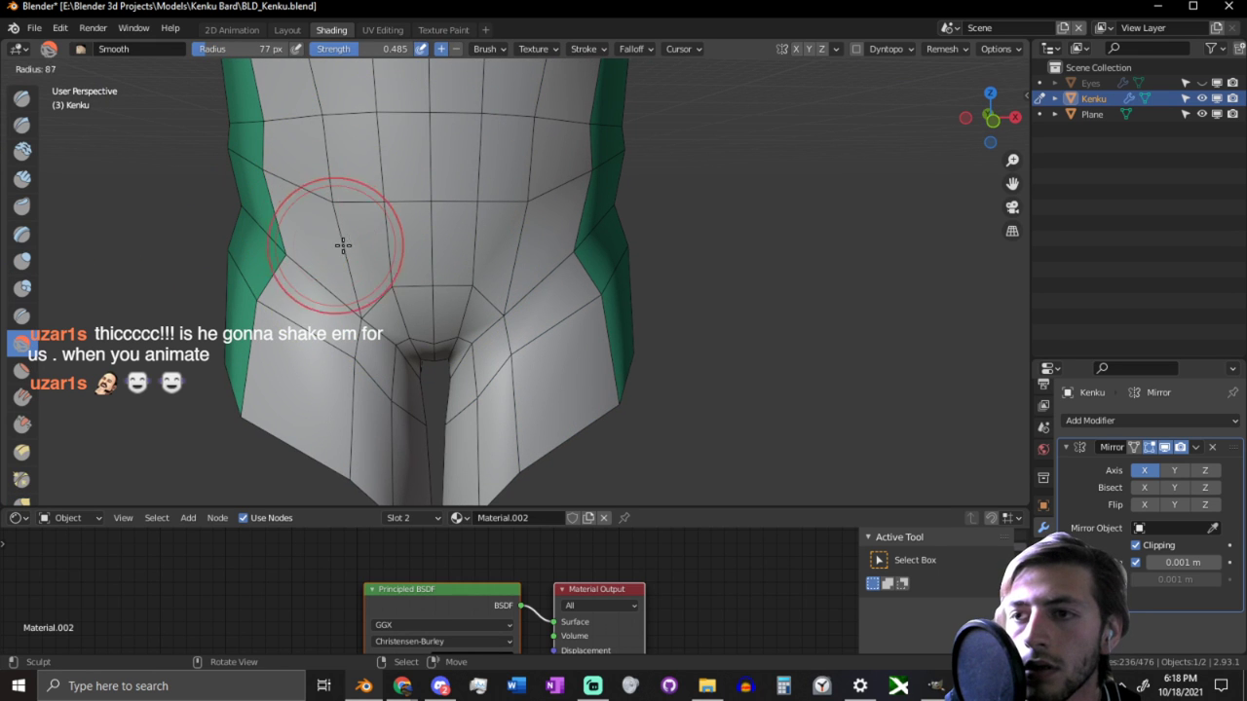
{"action": "left_click", "coordinate": [343, 244]}
{"action": "key", "text": "shift+f"}
{"action": "left_click", "coordinate": [326, 248]}
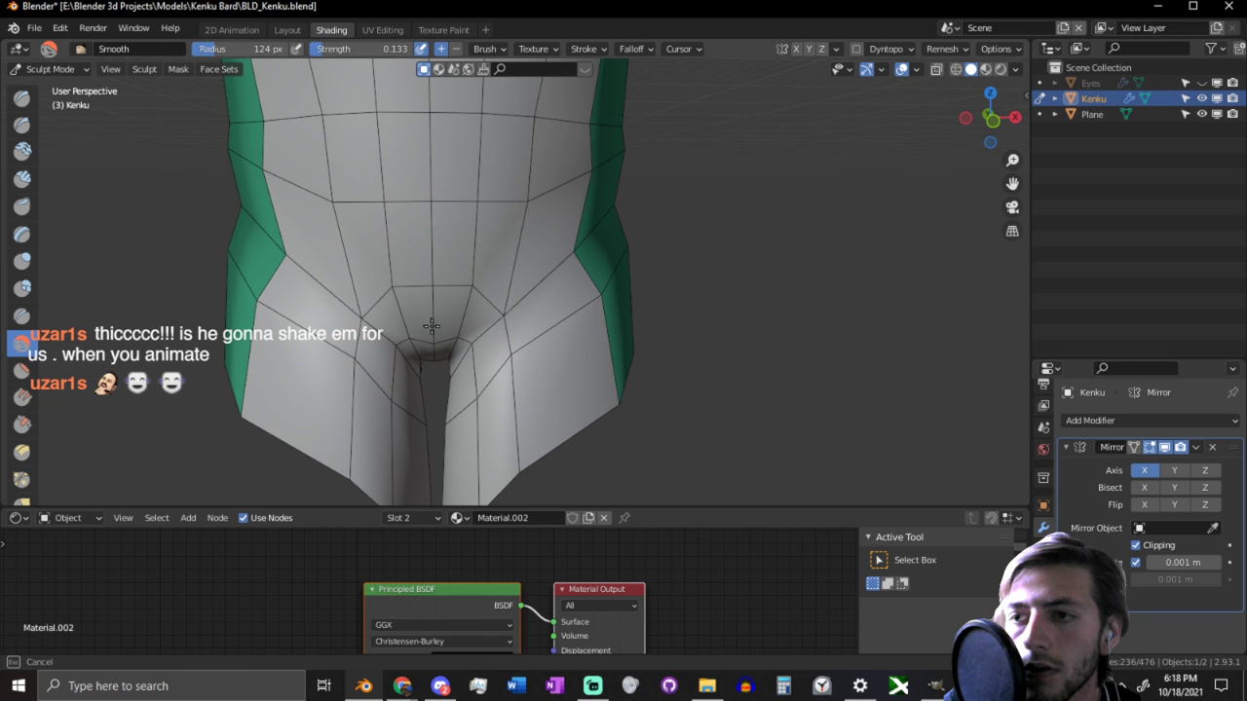
{"action": "middle_click_drag", "start_coordinate": [443, 290], "coordinate": [471, 266]}
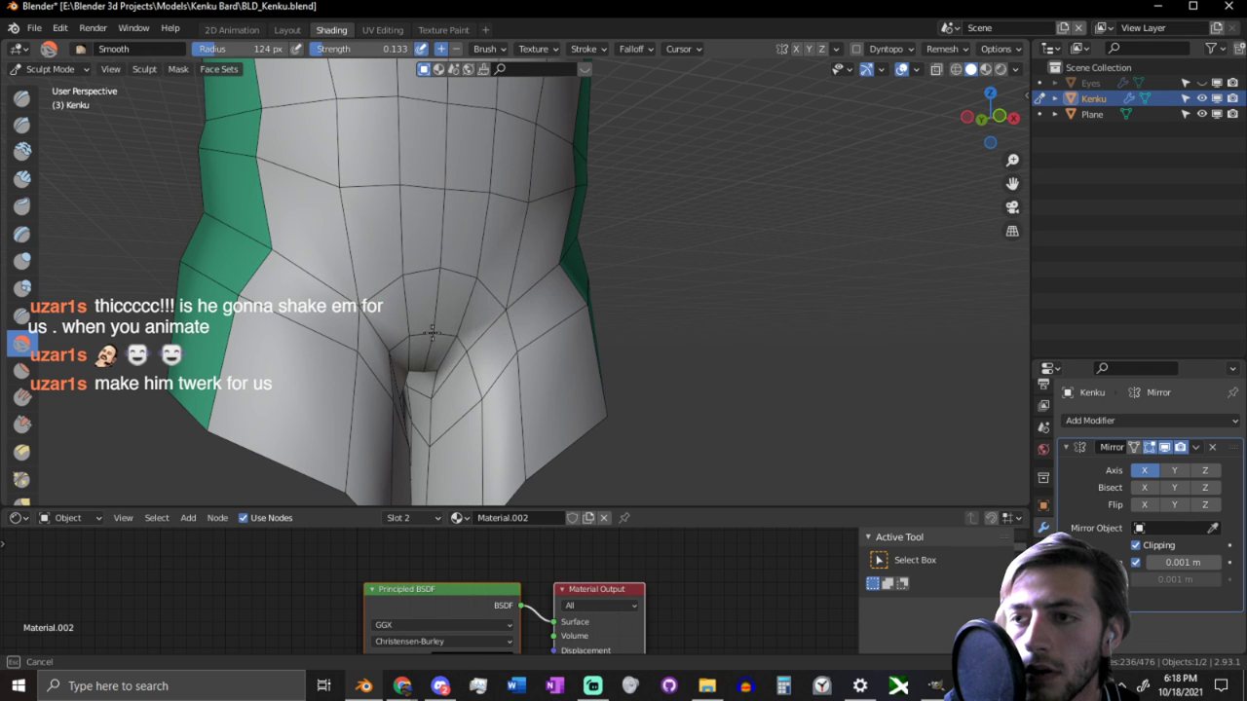
{"action": "mouse_move", "coordinate": [432, 333]}
{"action": "middle_mouse_down"}
{"action": "mouse_move", "coordinate": [495, 398]}
{"action": "mouse_move", "coordinate": [474, 352]}
{"action": "mouse_move", "coordinate": [487, 370]}
{"action": "middle_mouse_up"}
Step: Pull the inner thigh below the crotch outward using the Grab brush with a 167 px radius
{"action": "key", "text": "g"}
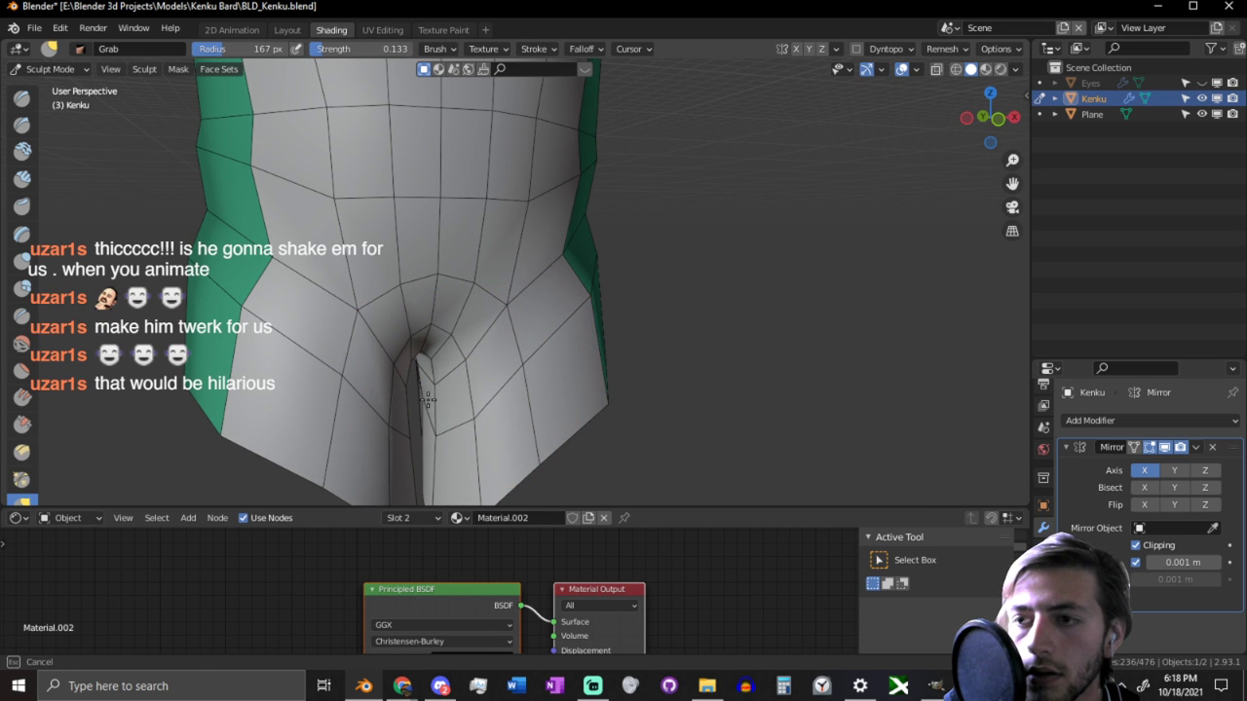
{"action": "left_click_drag", "start_coordinate": [428, 399], "coordinate": [460, 411]}
{"action": "left_click_drag", "start_coordinate": [432, 406], "coordinate": [476, 419]}
{"action": "mouse_move", "coordinate": [606, 383]}
{"action": "middle_mouse_down"}
{"action": "mouse_move", "coordinate": [570, 378]}
{"action": "mouse_move", "coordinate": [603, 366]}
{"action": "middle_mouse_up"}
{"action": "middle_click_drag", "start_coordinate": [675, 312], "coordinate": [440, 334]}
{"action": "middle_click_drag", "start_coordinate": [637, 327], "coordinate": [421, 327]}
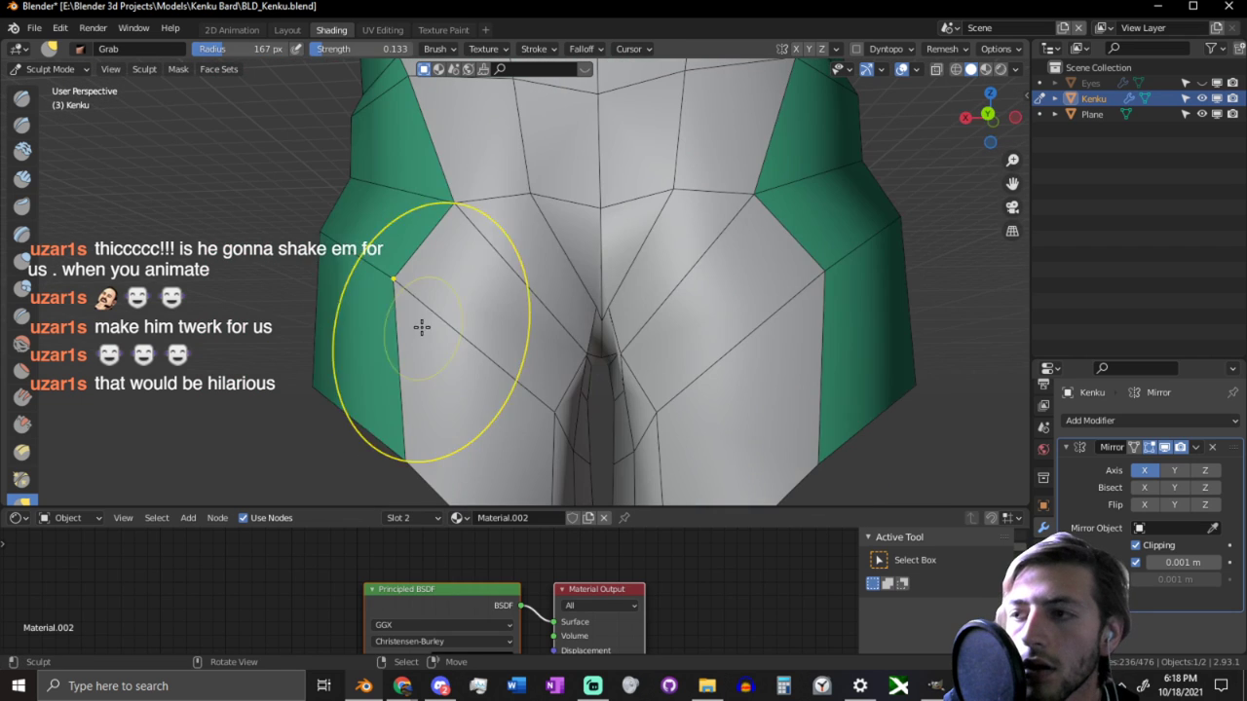
{"action": "mouse_move", "coordinate": [462, 284]}
{"action": "middle_mouse_down"}
{"action": "mouse_move", "coordinate": [314, 307]}
{"action": "mouse_move", "coordinate": [376, 321]}
{"action": "mouse_move", "coordinate": [365, 339]}
{"action": "mouse_move", "coordinate": [515, 452]}
{"action": "mouse_move", "coordinate": [513, 376]}
{"action": "mouse_move", "coordinate": [537, 365]}
{"action": "mouse_move", "coordinate": [530, 342]}
{"action": "middle_mouse_up"}
Step: Reposition the edge chain at the back of the outer thigh, finishing with a move of about -0.07 m X, 0.19 m Y and -0.03 m Z
{"action": "key", "text": "Tab"}
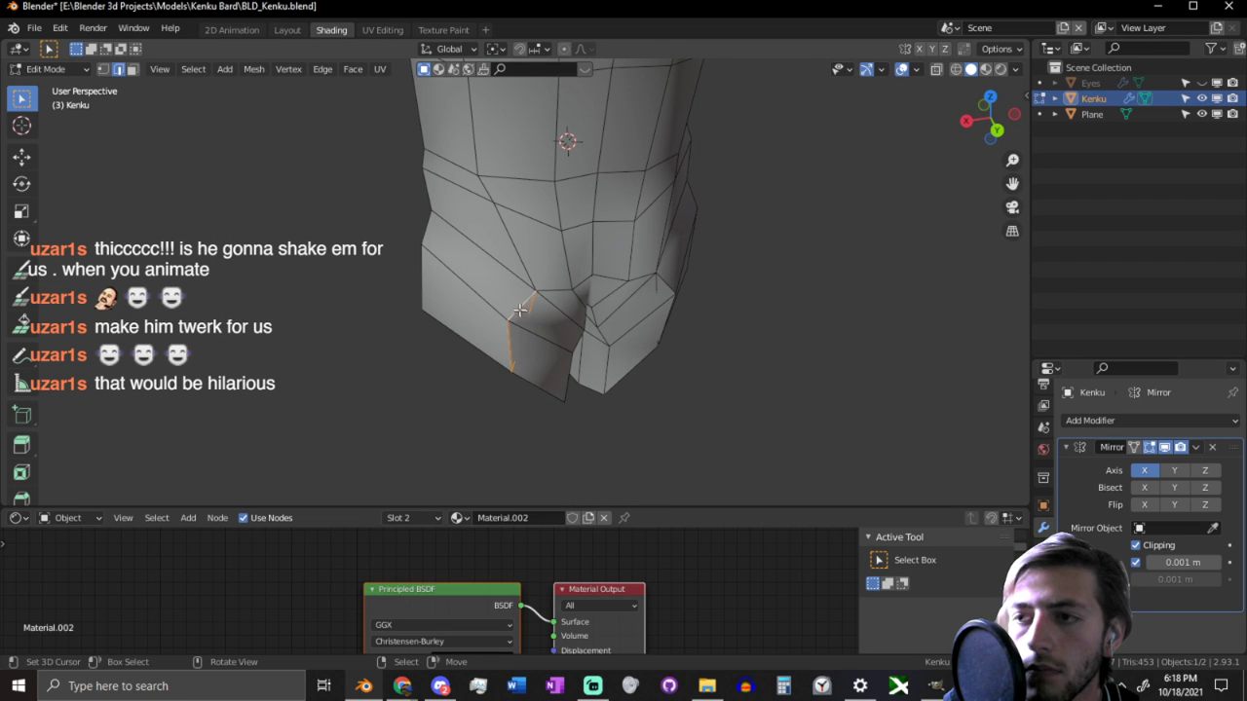
{"action": "middle_click_drag", "start_coordinate": [579, 321], "coordinate": [613, 384]}
{"action": "key", "text": "g"}
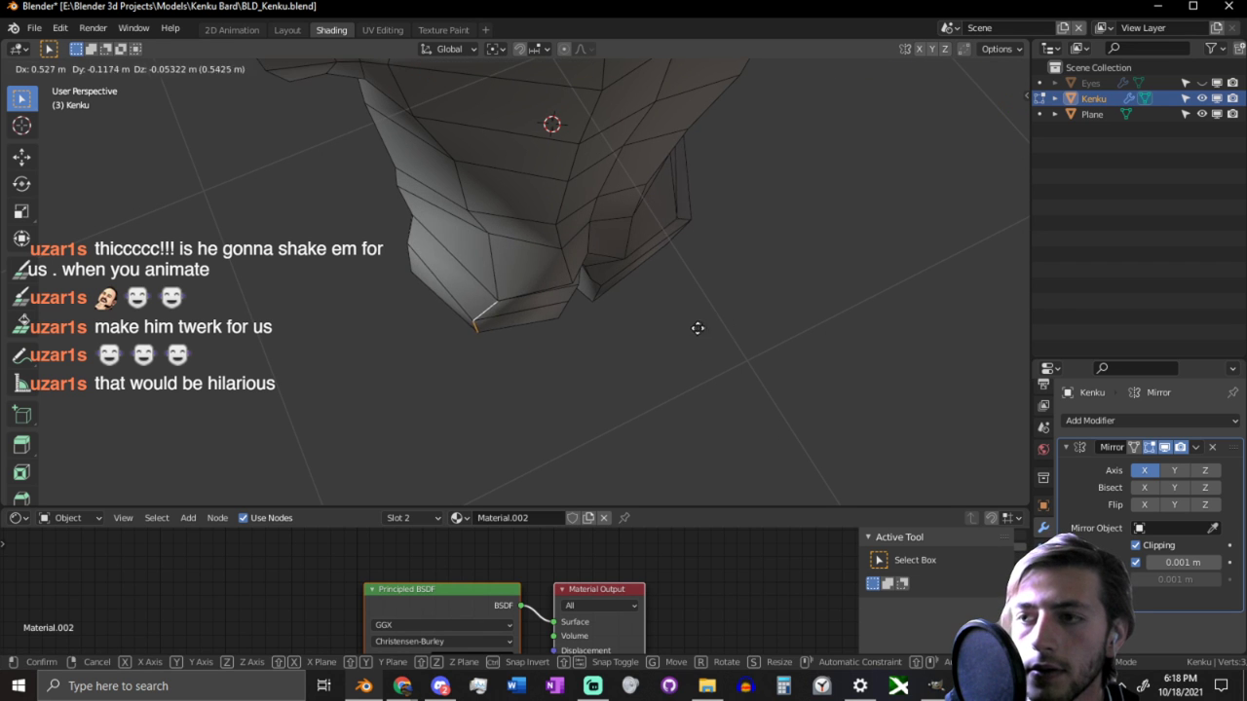
{"action": "left_click", "coordinate": [656, 267]}
{"action": "middle_click_drag", "start_coordinate": [656, 268], "coordinate": [639, 231]}
{"action": "key", "text": "g"}
{"action": "left_click", "coordinate": [766, 314]}
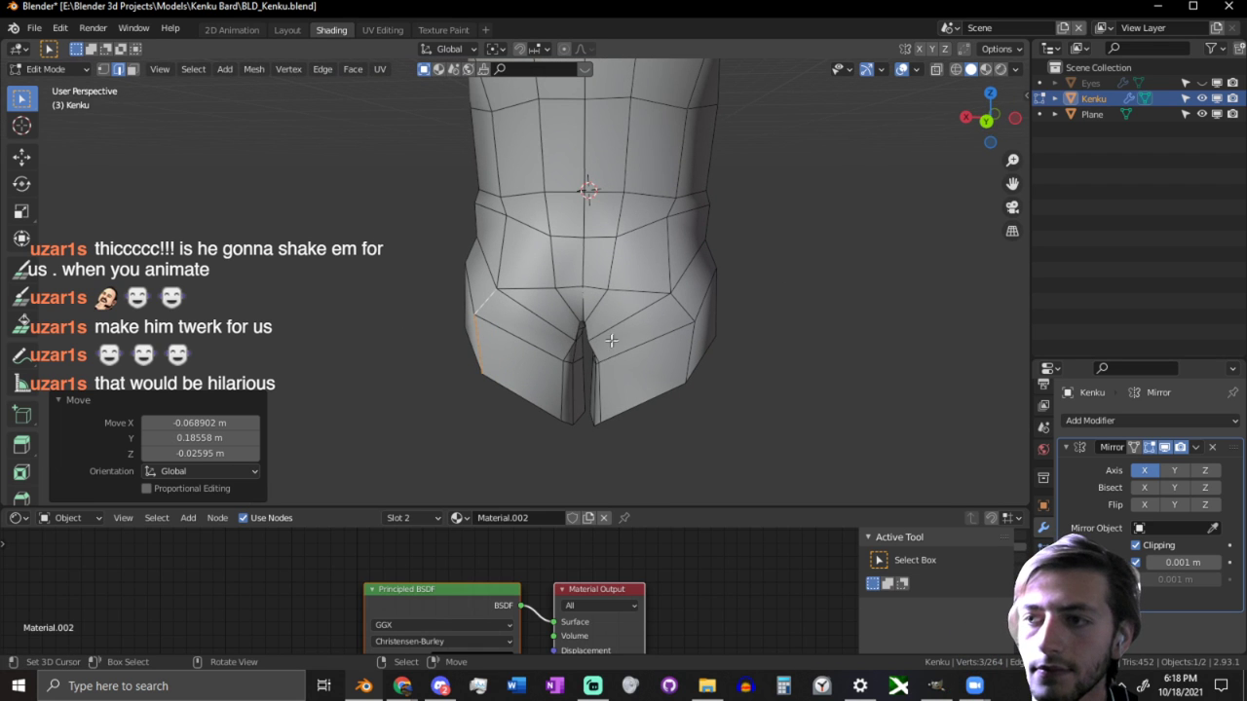
Step: Slide the edge chain at the back of the inner thigh outward toward the middle of the leg and adjust its position from the side
{"action": "left_click", "coordinate": [580, 337]}
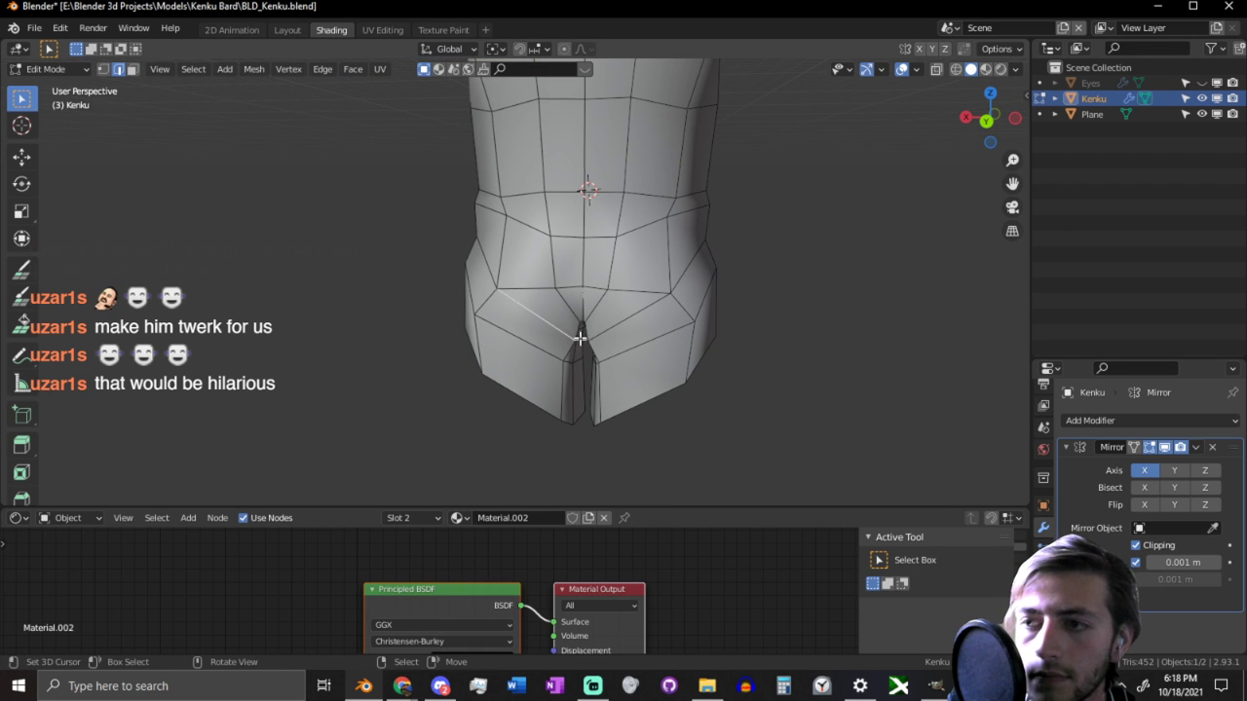
{"action": "left_click", "coordinate": [560, 397], "text": "ctrl"}
{"action": "key", "text": "g"}
{"action": "key", "text": "g"}
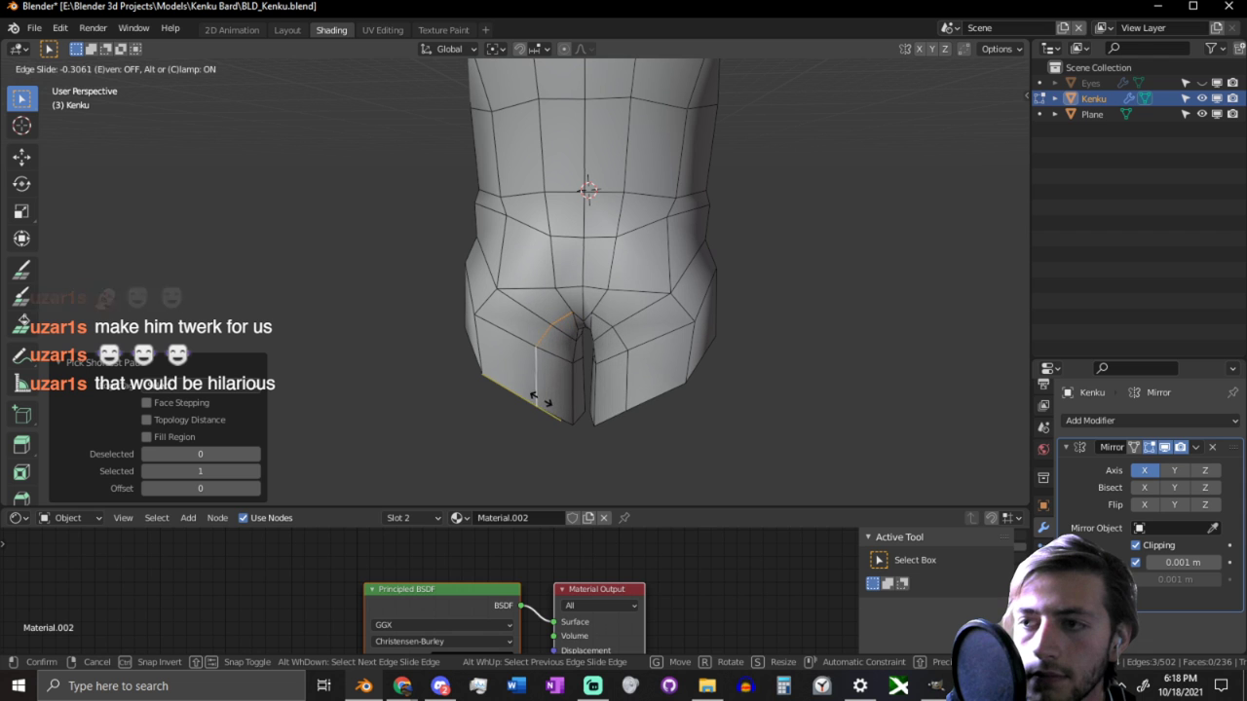
{"action": "left_click", "coordinate": [534, 395]}
{"action": "mouse_move", "coordinate": [534, 395]}
{"action": "middle_mouse_down"}
{"action": "mouse_move", "coordinate": [512, 412]}
{"action": "mouse_move", "coordinate": [493, 379]}
{"action": "mouse_move", "coordinate": [604, 357]}
{"action": "mouse_move", "coordinate": [661, 303]}
{"action": "mouse_move", "coordinate": [703, 303]}
{"action": "middle_mouse_up"}
{"action": "key", "text": "g"}
{"action": "right_click", "coordinate": [501, 387]}
{"action": "key", "text": "g"}
{"action": "left_click", "coordinate": [481, 393]}
Step: Examine the smooth body and hip shape in Object Mode, first with the viewport overlays hidden and again with them shown
{"action": "key", "text": "ctrl+Tab"}
{"action": "key", "text": "ctrl+Tab"}
{"action": "left_click", "coordinate": [513, 344]}
{"action": "left_click", "coordinate": [902, 71]}
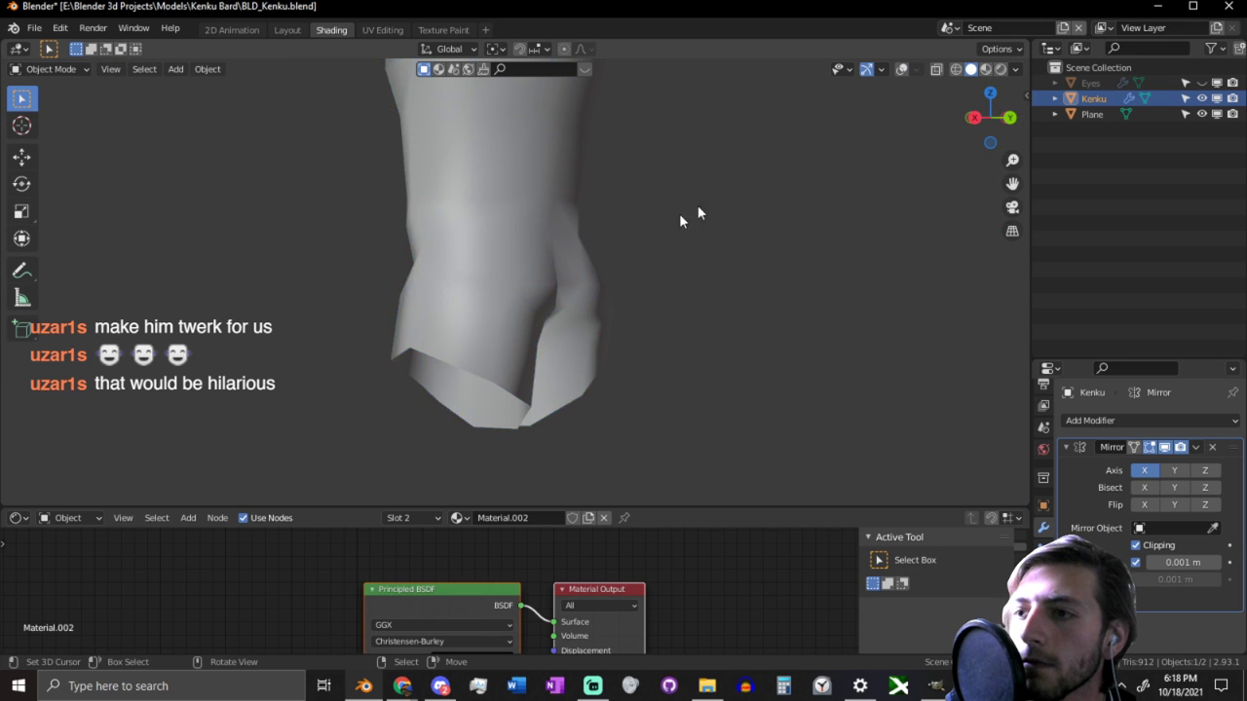
{"action": "scroll", "coordinate": [679, 213], "scroll_direction": "down", "scroll_amount": 3}
{"action": "middle_click_drag", "start_coordinate": [678, 213], "coordinate": [877, 282]}
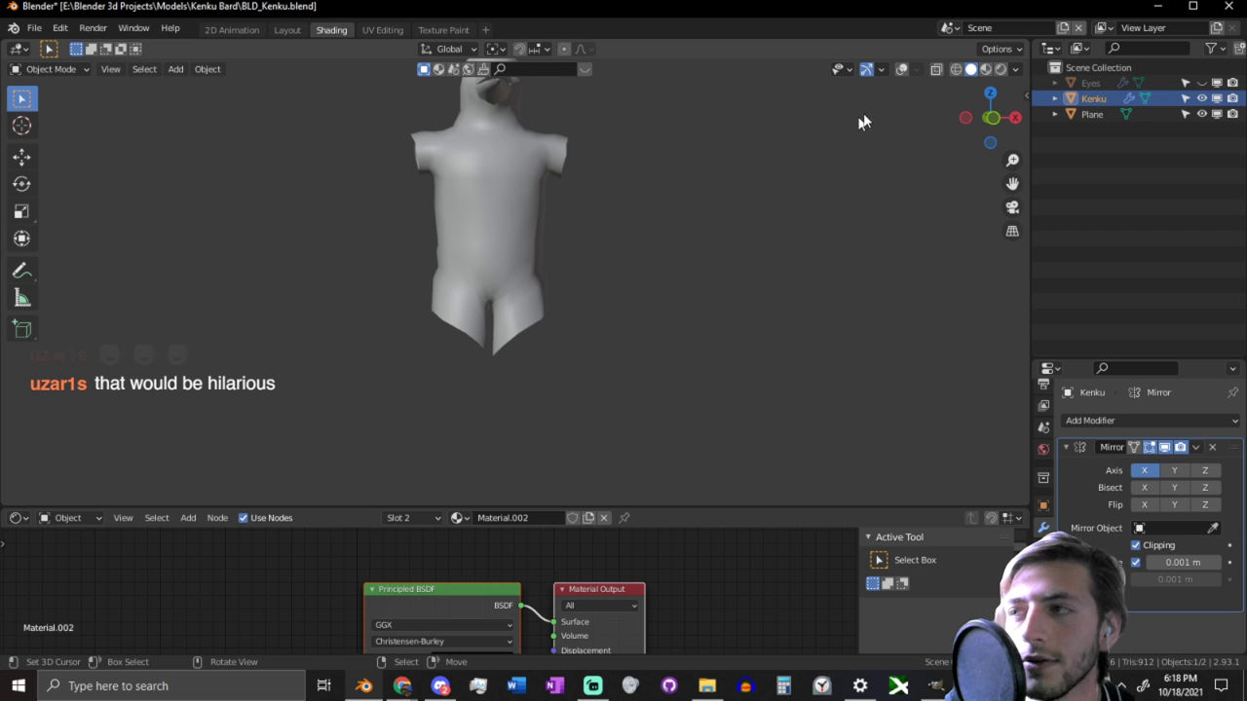
{"action": "left_click", "coordinate": [896, 69]}
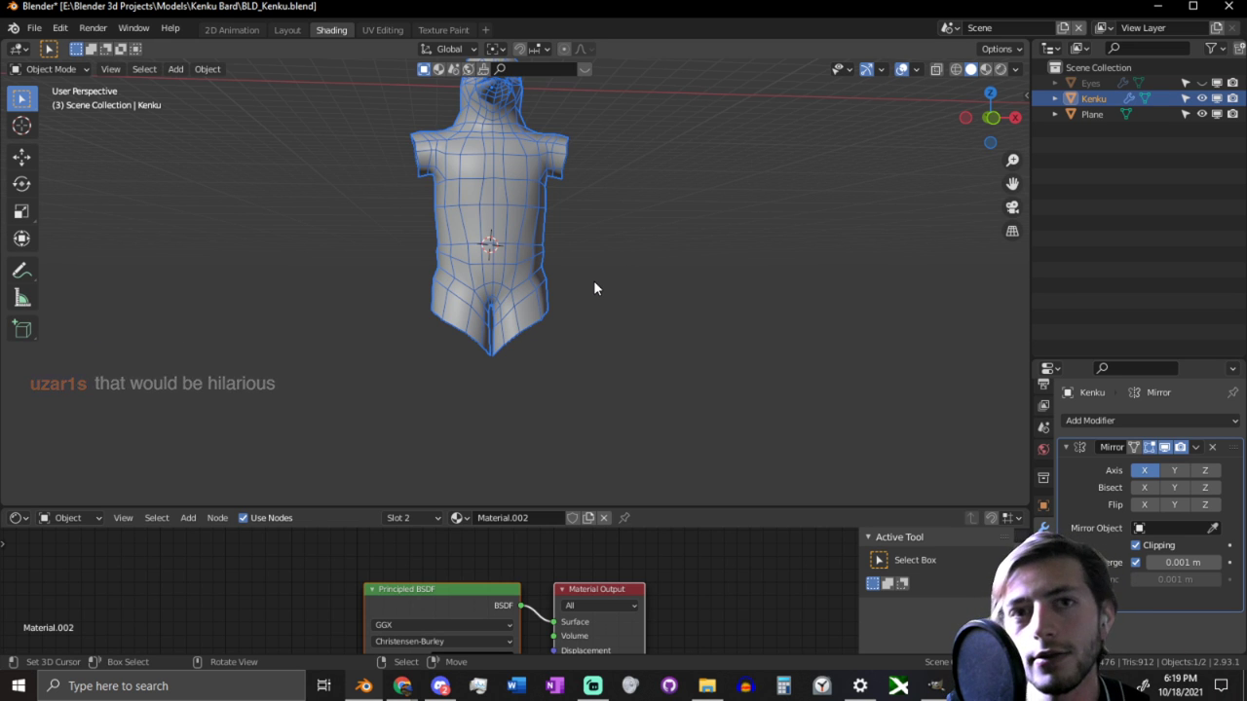
{"action": "scroll", "coordinate": [530, 317], "scroll_direction": "up", "scroll_amount": 4}
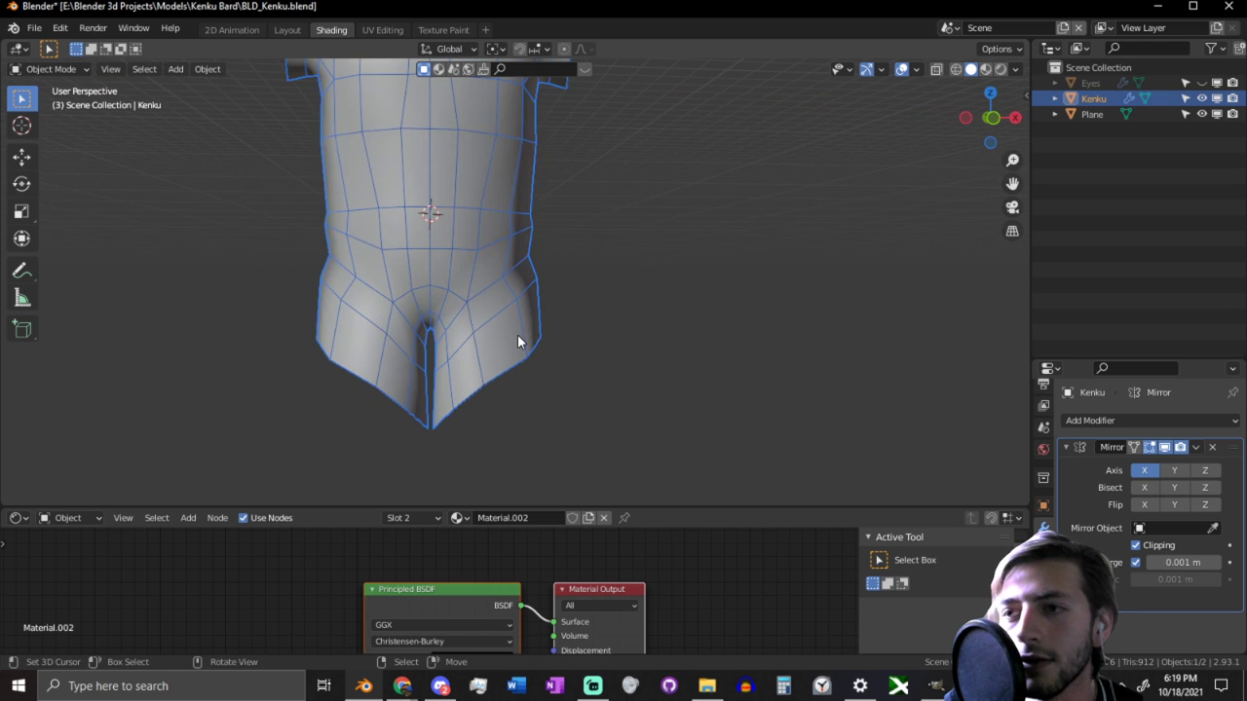
Step: Slide the leg opening's edge loop upward by a factor of 0.474 and extrude it downward in right view
{"action": "key", "text": "Tab"}
{"action": "middle_click_drag", "start_coordinate": [517, 340], "coordinate": [511, 315]}
{"action": "left_click", "coordinate": [510, 314], "text": "alt"}
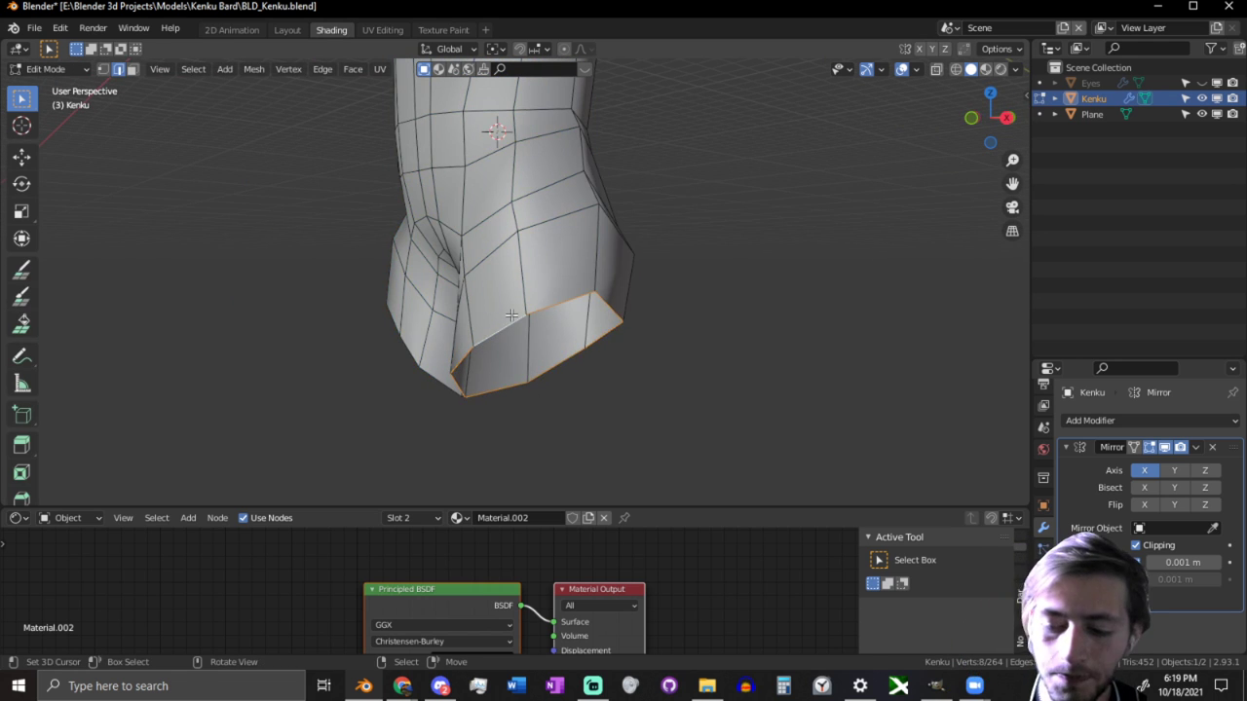
{"action": "key", "text": "KP_3"}
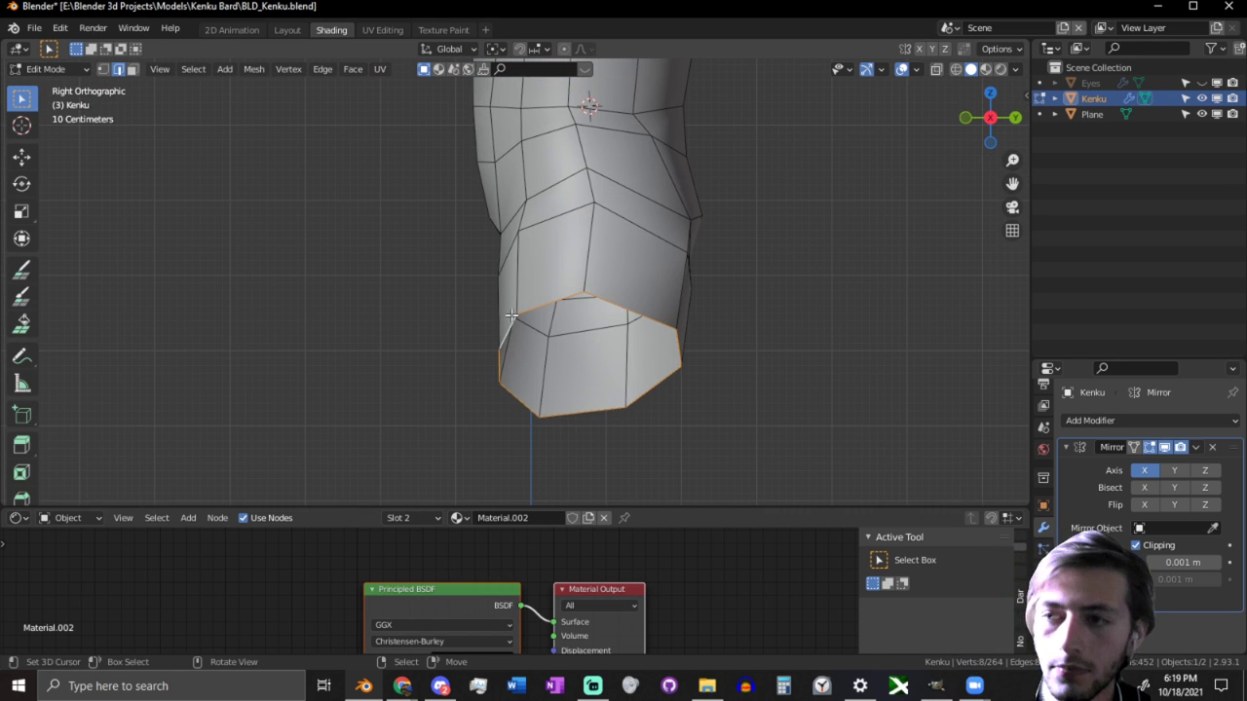
{"action": "key", "text": "g"}
{"action": "key", "text": "g"}
{"action": "left_click", "coordinate": [606, 279]}
{"action": "key", "text": "g"}
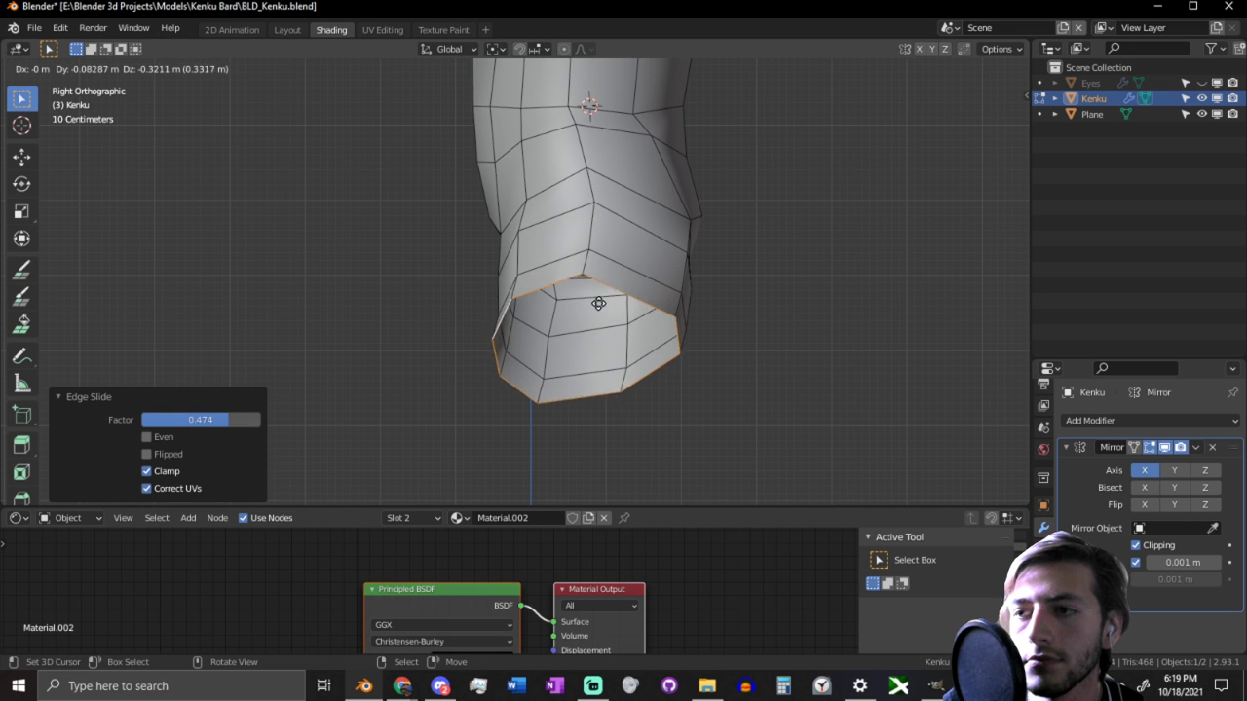
{"action": "left_click", "coordinate": [604, 336]}
Step: Move the leg opening's loop about -0.5 m along Y with proportional editing on at a size of about 2.2
{"action": "key", "text": "o"}
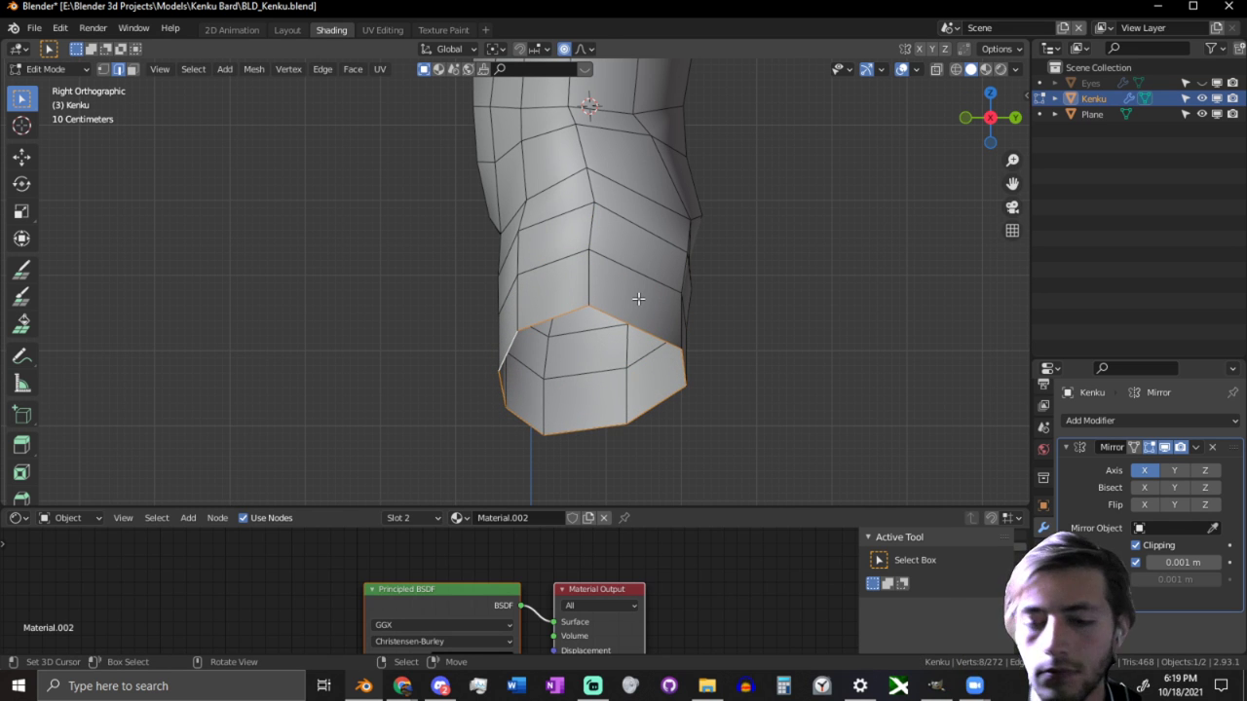
{"action": "key", "text": "g"}
{"action": "key", "text": "y"}
{"action": "scroll", "coordinate": [614, 300], "scroll_direction": "down", "scroll_amount": 4}
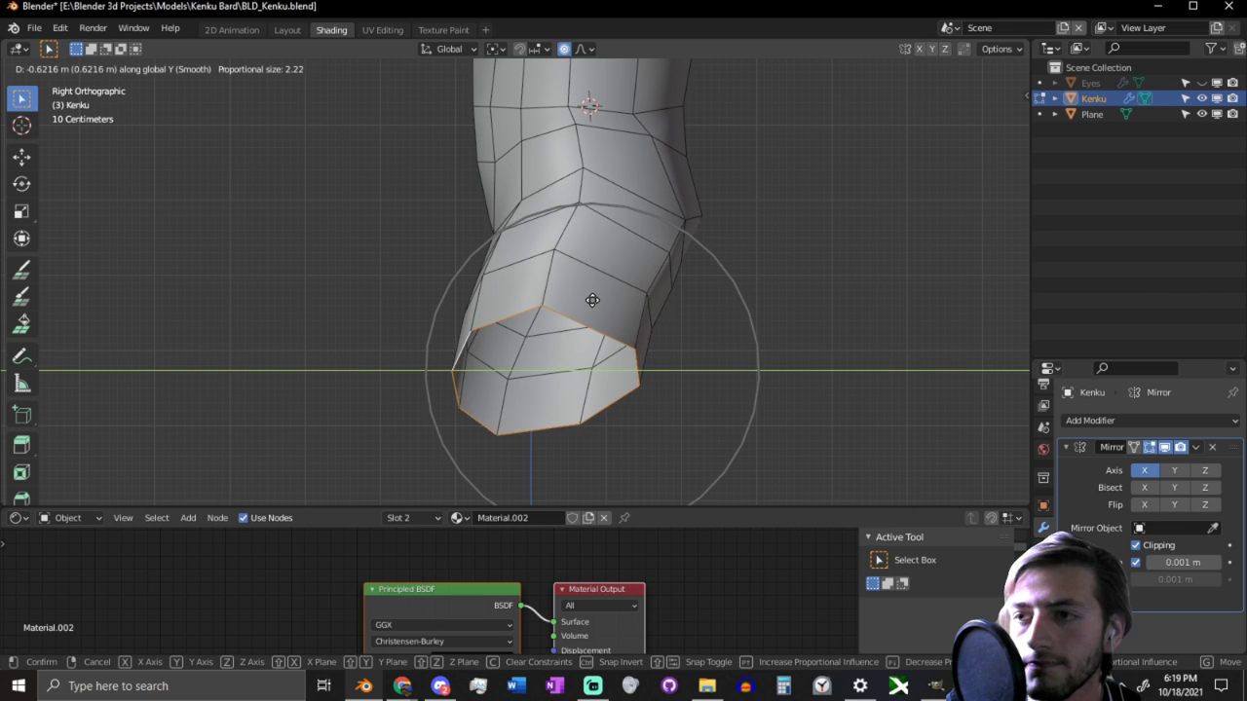
{"action": "left_click", "coordinate": [602, 294]}
{"action": "middle_click_drag", "start_coordinate": [601, 294], "coordinate": [796, 305]}
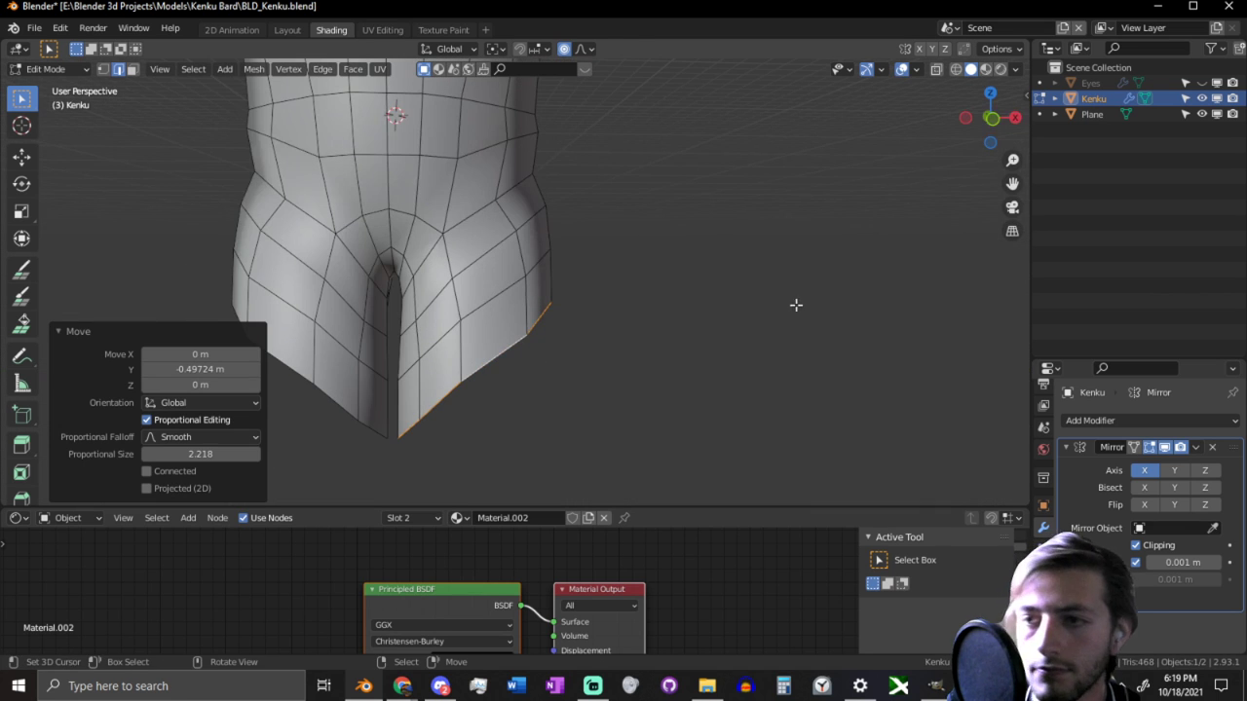
Step: Flatten the leg opening's loop in front view by scaling it to 0.622 along Z with a proportional size of about 1.25
{"action": "key", "text": "KP_1"}
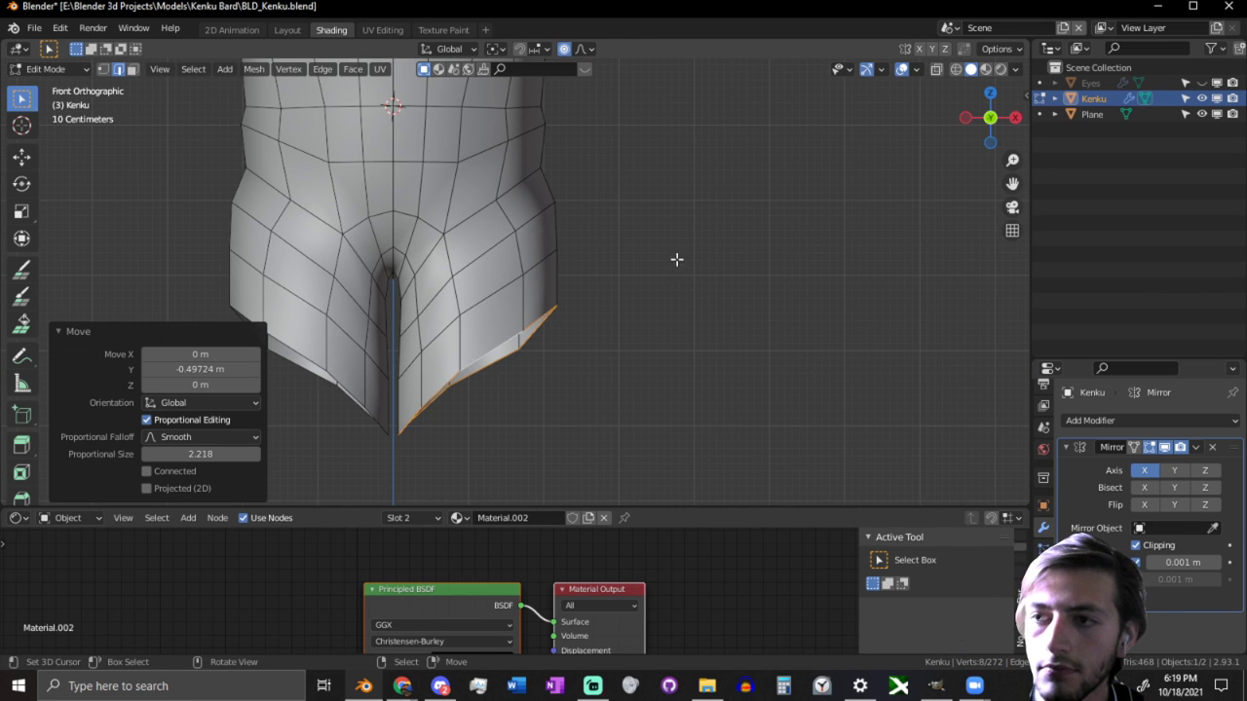
{"action": "key", "text": "s"}
{"action": "key", "text": "z"}
{"action": "scroll", "coordinate": [642, 295], "scroll_direction": "up", "scroll_amount": 2}
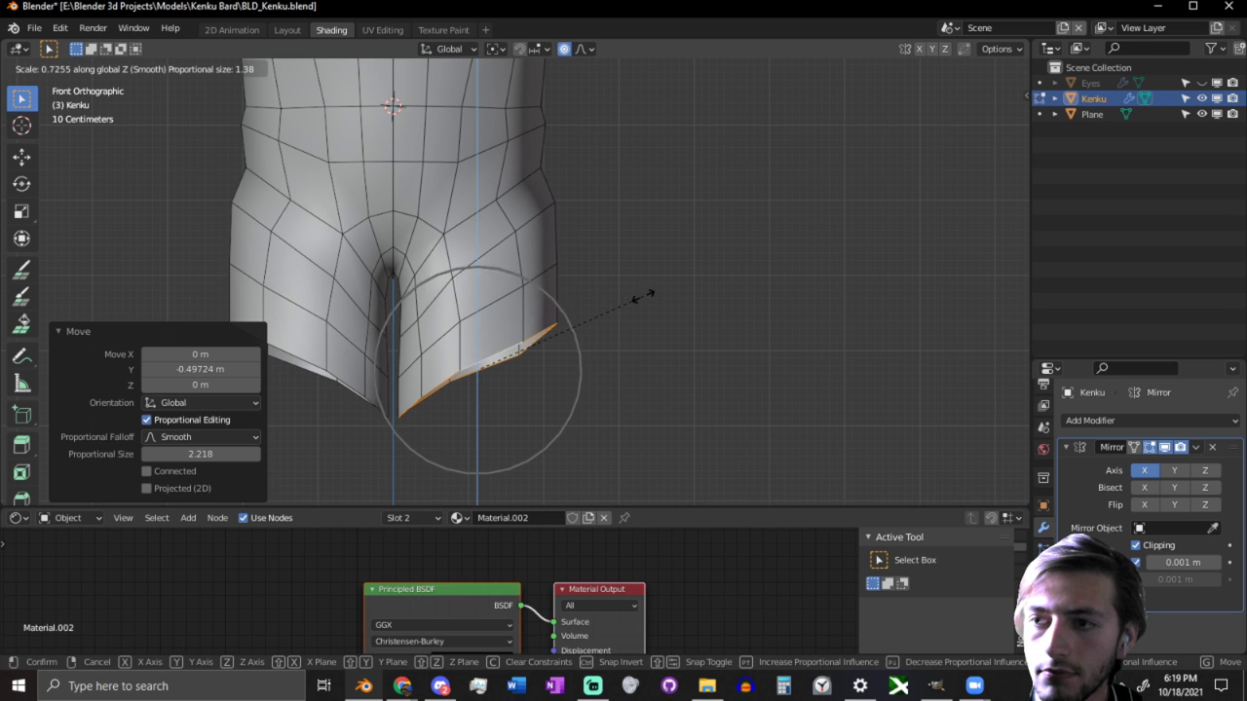
{"action": "scroll", "coordinate": [643, 295], "scroll_direction": "up", "scroll_amount": 1}
{"action": "left_click", "coordinate": [629, 297]}
{"action": "key", "text": "s"}
{"action": "key", "text": "y"}
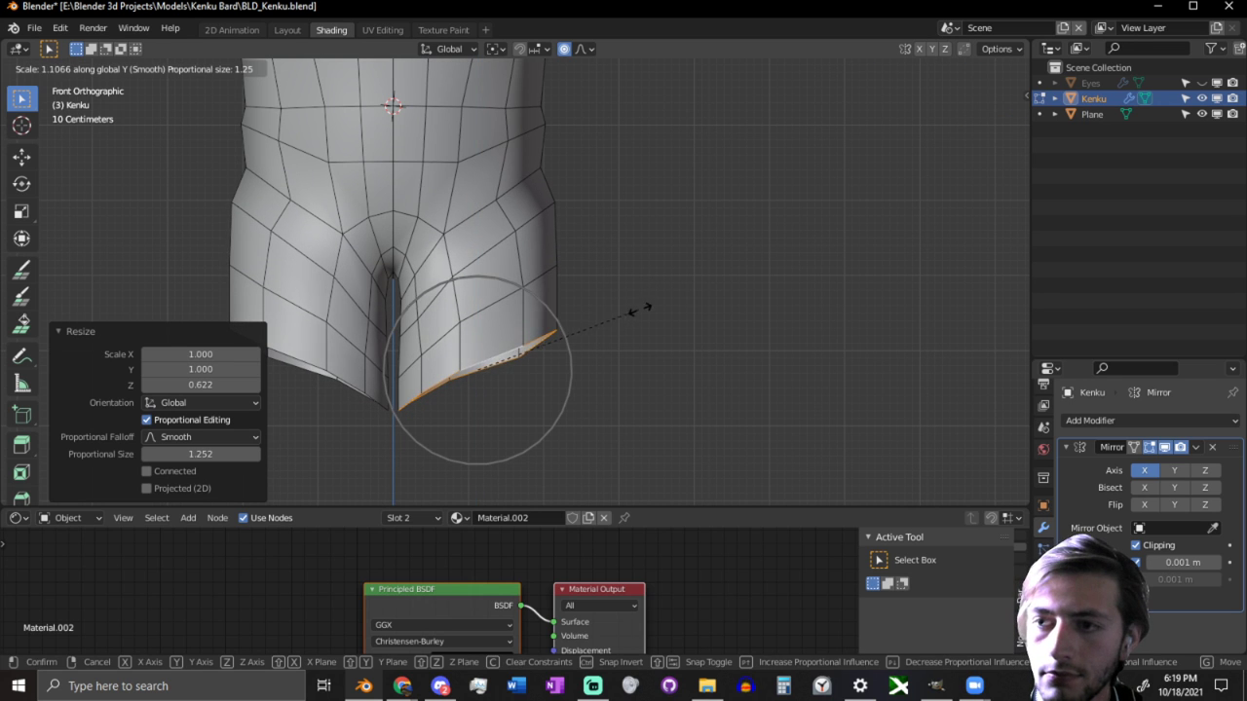
{"action": "key", "text": "Escape"}
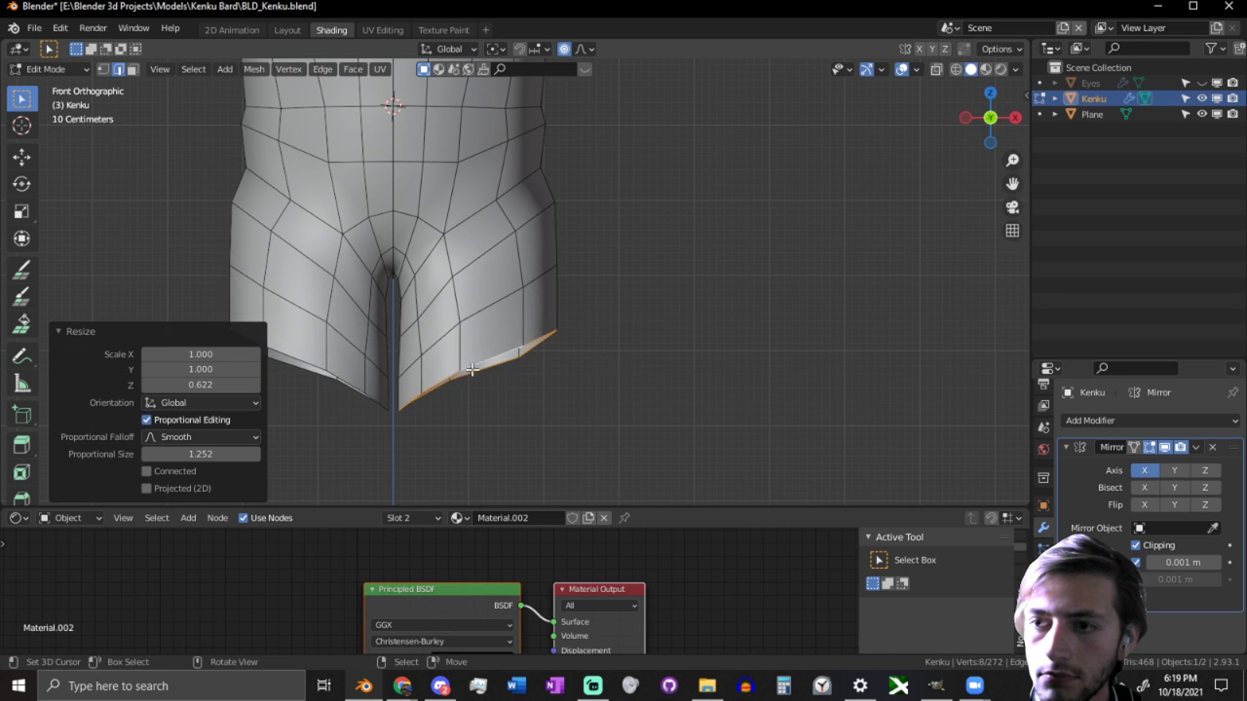
Step: Set the pivot point to the 3D cursor between the leg openings and scale the mid-thigh edge loop to 1.029 along X
{"action": "left_click", "coordinate": [500, 49]}
{"action": "left_click", "coordinate": [501, 86]}
{"action": "key", "text": "s"}
{"action": "key", "text": "x"}
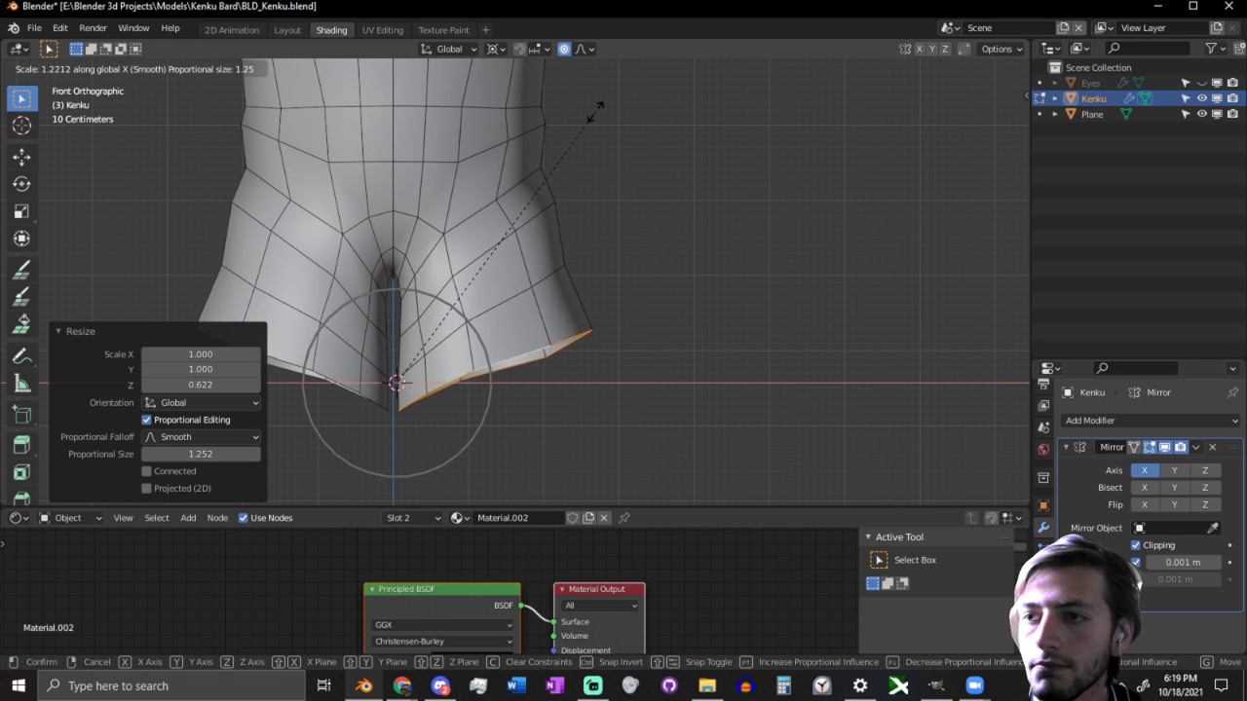
{"action": "key", "text": "Escape"}
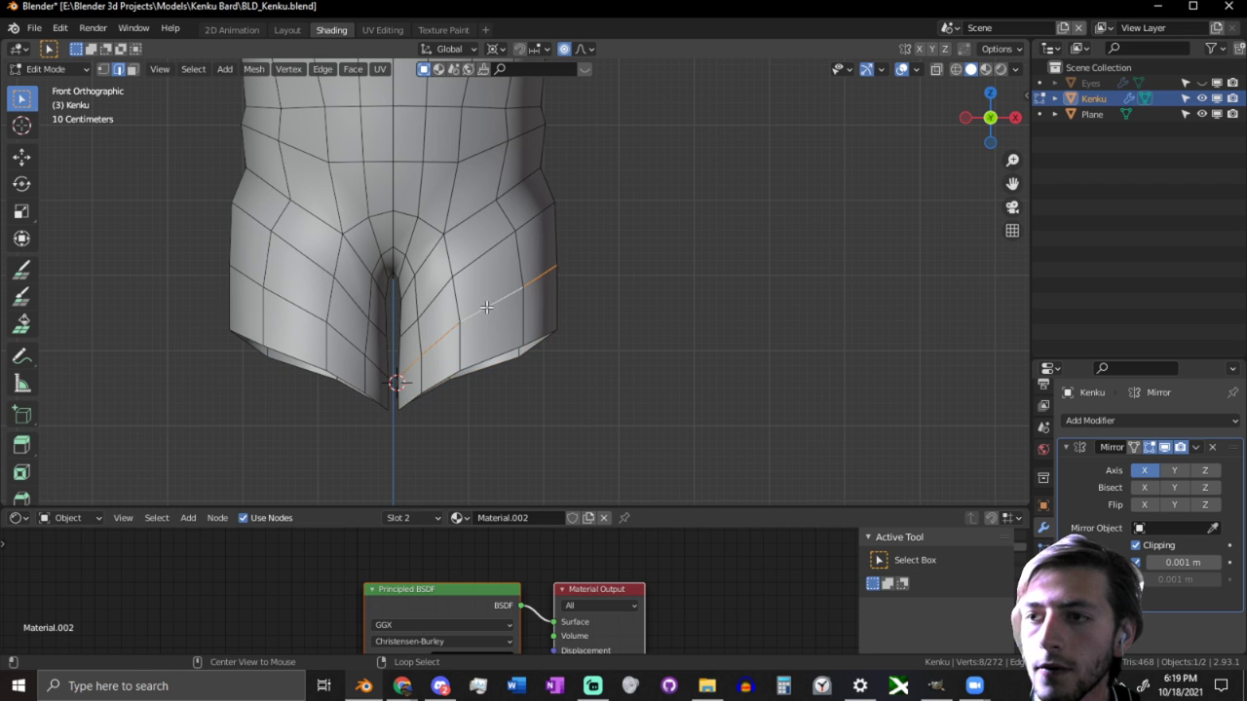
{"action": "key", "text": "s"}
{"action": "key", "text": "x"}
{"action": "left_click", "coordinate": [486, 293]}
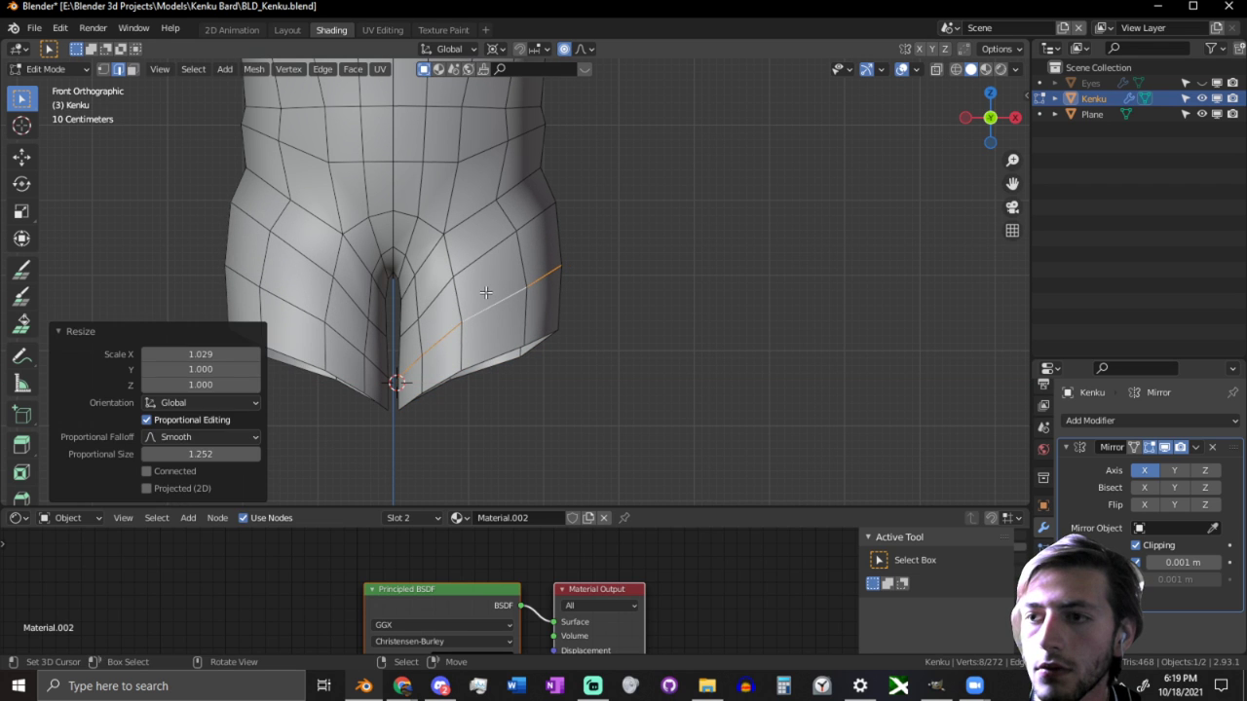
Step: Move the leg opening's loop about 0.1 m along X and 0.03 m along Z with a proportional size of about 0.69
{"action": "key", "text": "g"}
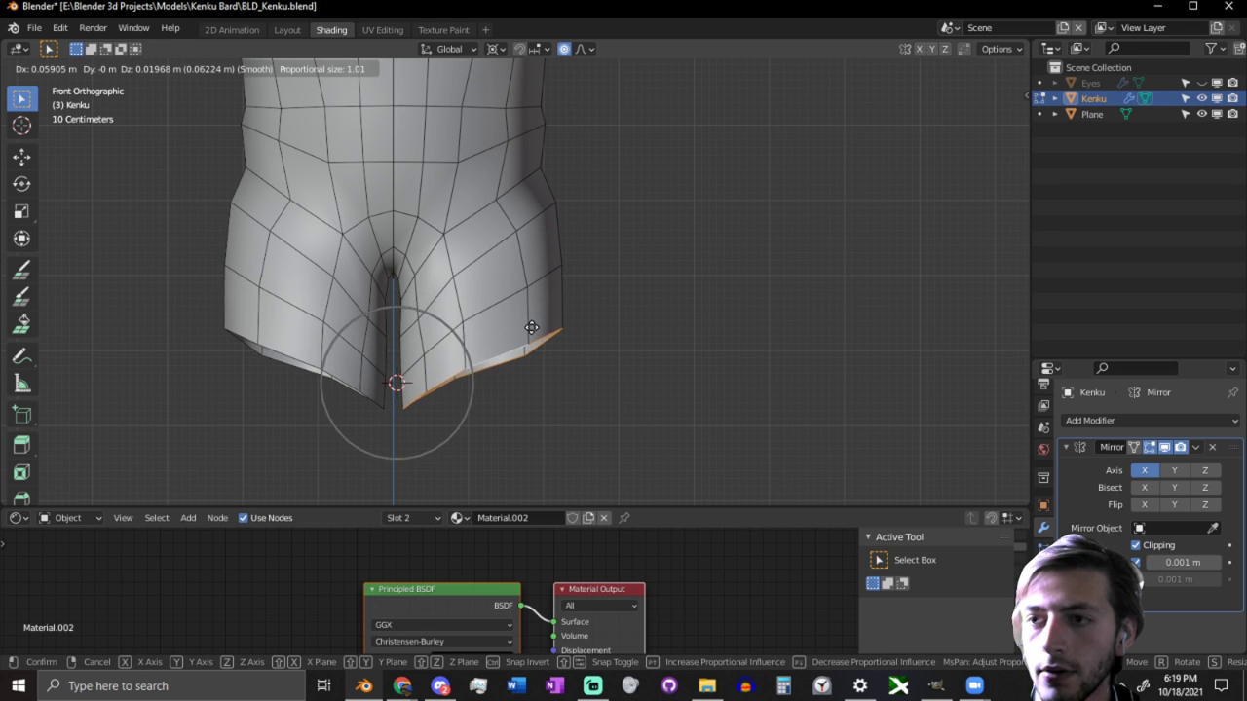
{"action": "scroll", "coordinate": [546, 322], "scroll_direction": "up", "scroll_amount": 4}
{"action": "left_click", "coordinate": [548, 318]}
Step: Scale the leg opening's loop to 0.646 along Z and uniformly to 0.929
{"action": "key", "text": "s"}
{"action": "key", "text": "z"}
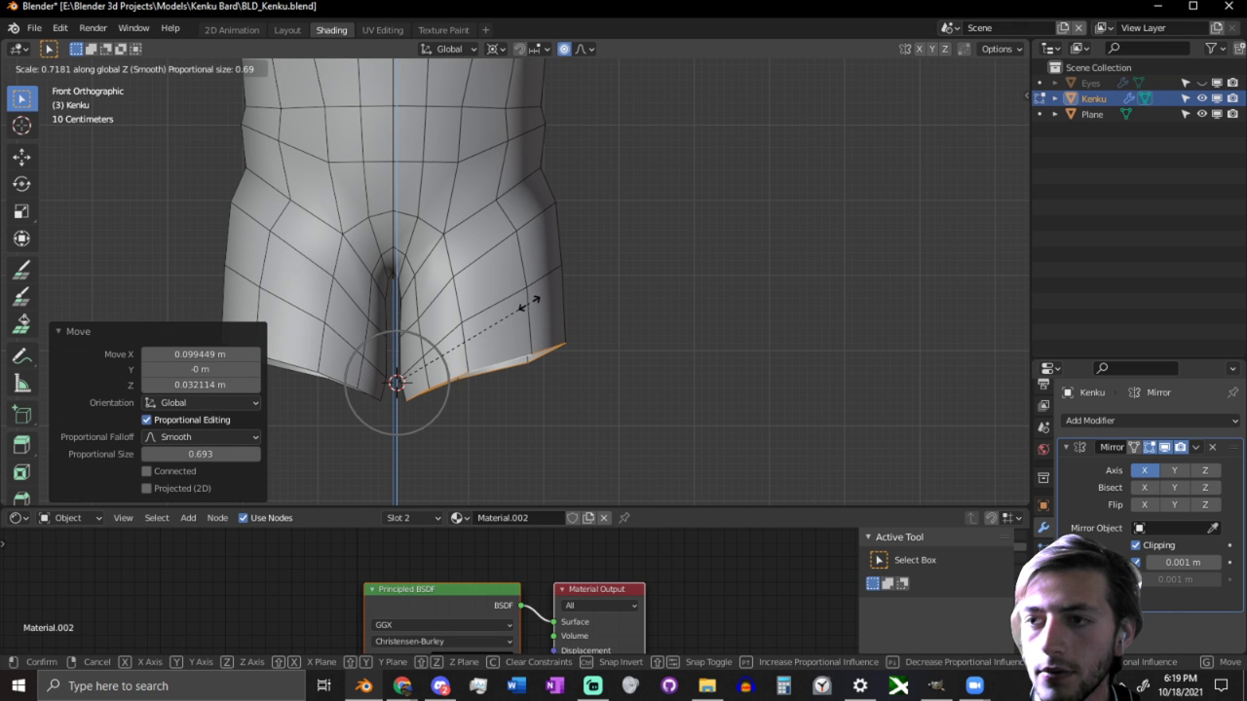
{"action": "left_click", "coordinate": [515, 312]}
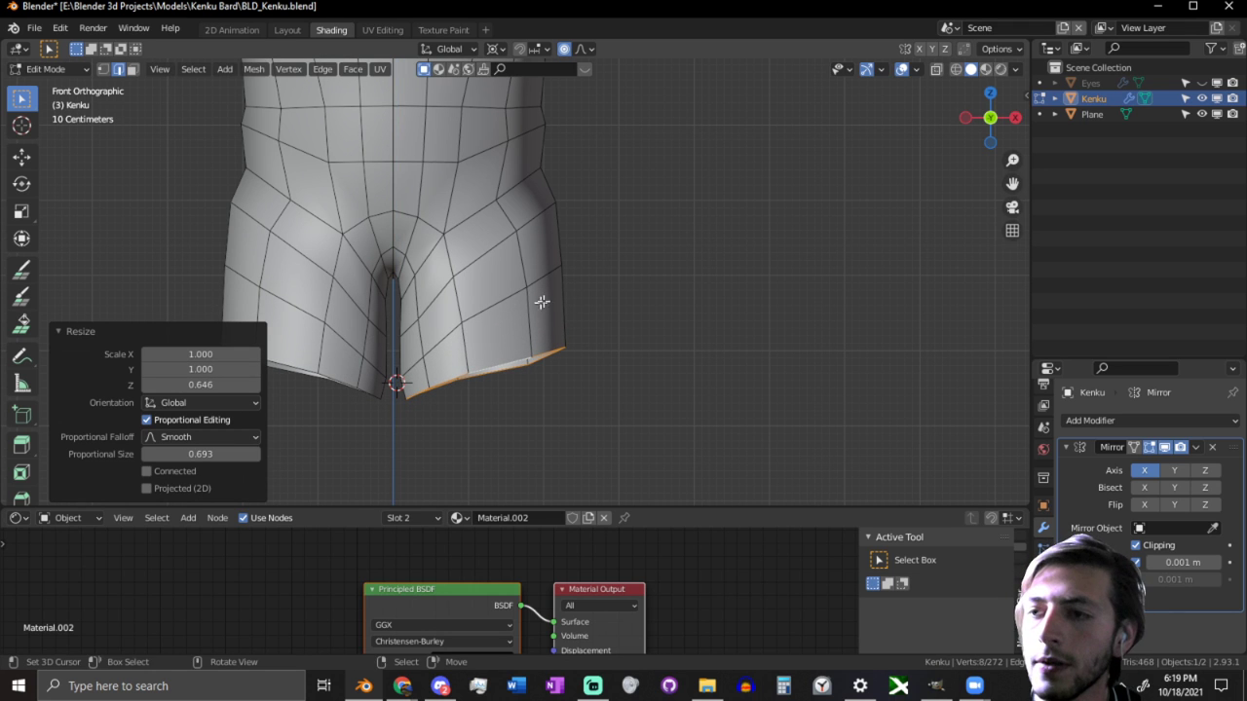
{"action": "key", "text": "s"}
{"action": "left_click", "coordinate": [618, 273]}
Step: Examine the overall body proportions and the reshaped upper legs from several angles
{"action": "middle_click_drag", "start_coordinate": [617, 272], "coordinate": [295, 289]}
{"action": "scroll", "coordinate": [304, 278], "scroll_direction": "down", "scroll_amount": 4}
{"action": "middle_click_drag", "start_coordinate": [432, 272], "coordinate": [698, 270]}
{"action": "scroll", "coordinate": [699, 269], "scroll_direction": "down", "scroll_amount": 5}
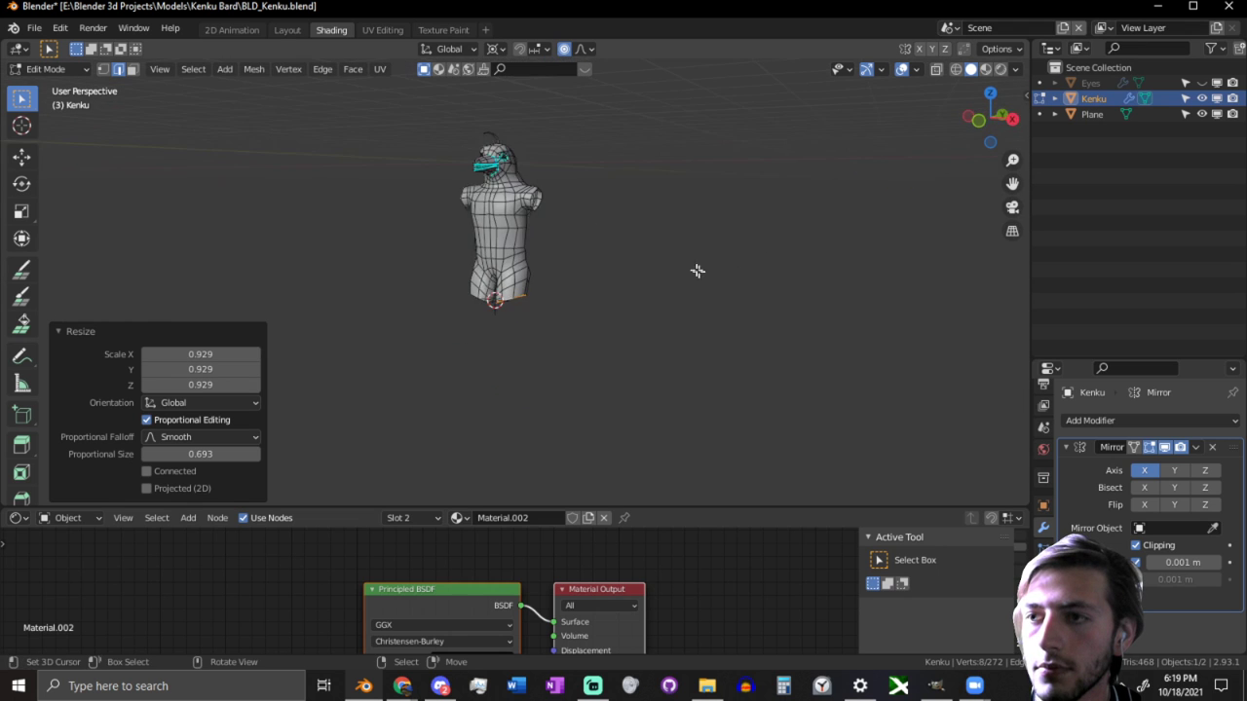
{"action": "middle_click_drag", "start_coordinate": [555, 261], "coordinate": [626, 223]}
{"action": "scroll", "coordinate": [485, 254], "scroll_direction": "up", "scroll_amount": 5}
{"action": "scroll", "coordinate": [626, 223], "scroll_direction": "up", "scroll_amount": 4}
Step: Try to pull the vertex at the front outer hip crease outward and upward with two proportional moves
{"action": "key", "text": "1"}
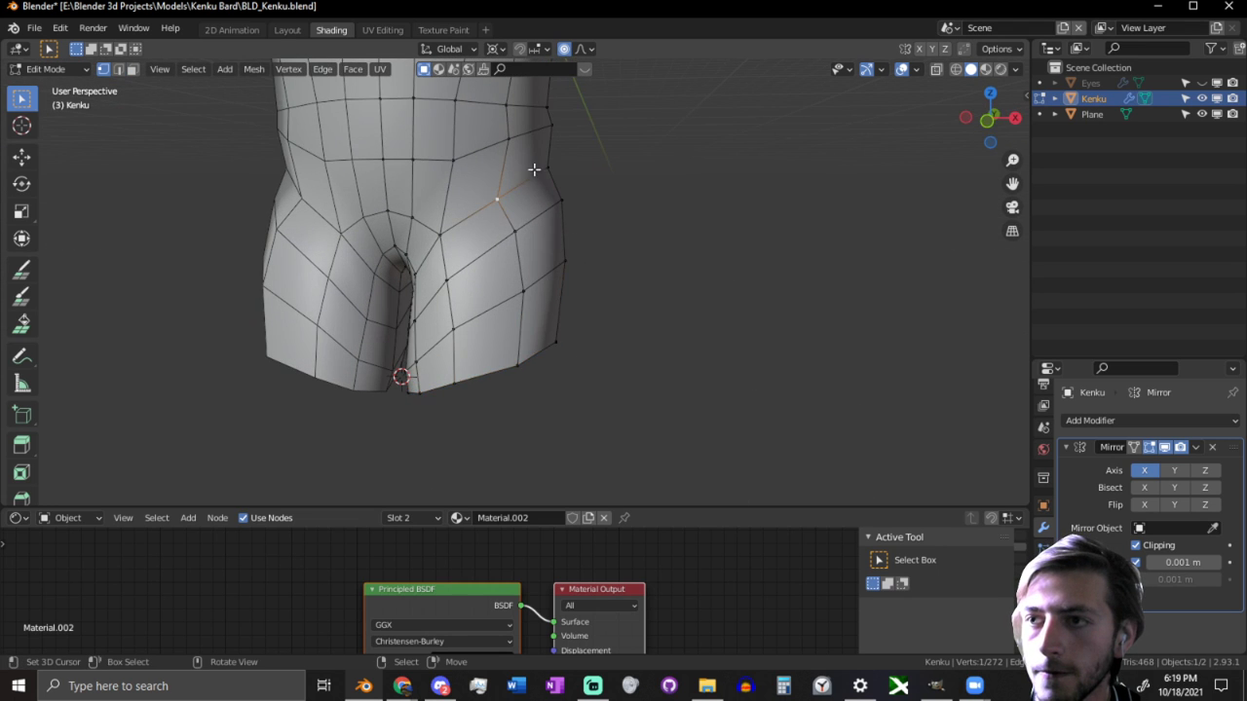
{"action": "middle_click_drag", "start_coordinate": [534, 170], "coordinate": [463, 183]}
{"action": "middle_click_drag", "start_coordinate": [543, 188], "coordinate": [367, 189]}
{"action": "key", "text": "g"}
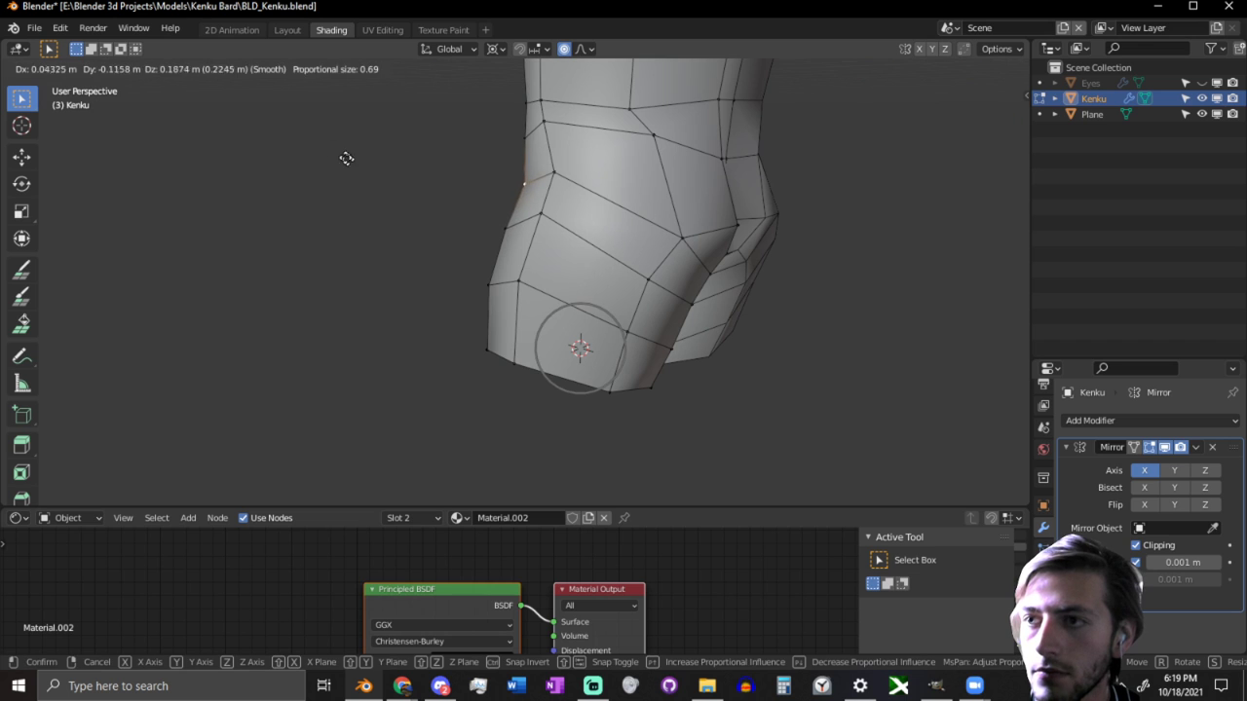
{"action": "left_click", "coordinate": [256, 128]}
{"action": "middle_click_drag", "start_coordinate": [257, 127], "coordinate": [620, 203]}
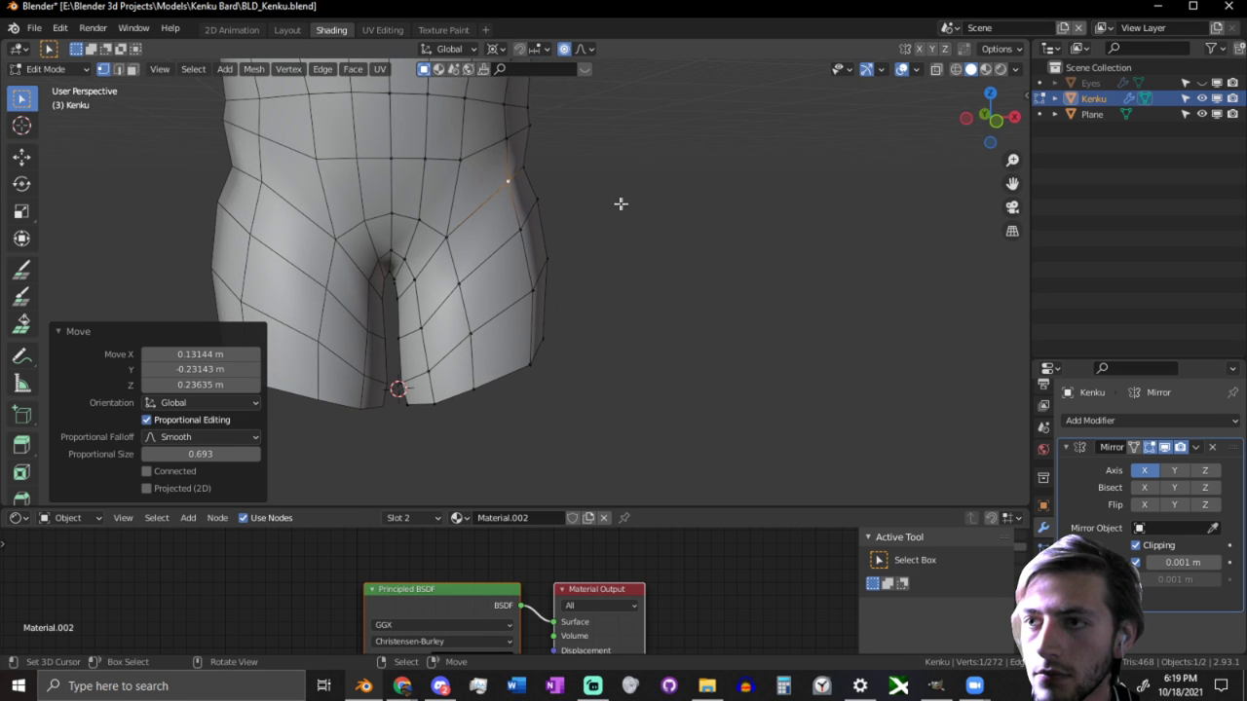
{"action": "key", "text": "g"}
{"action": "scroll", "coordinate": [692, 162], "scroll_direction": "down", "scroll_amount": 3}
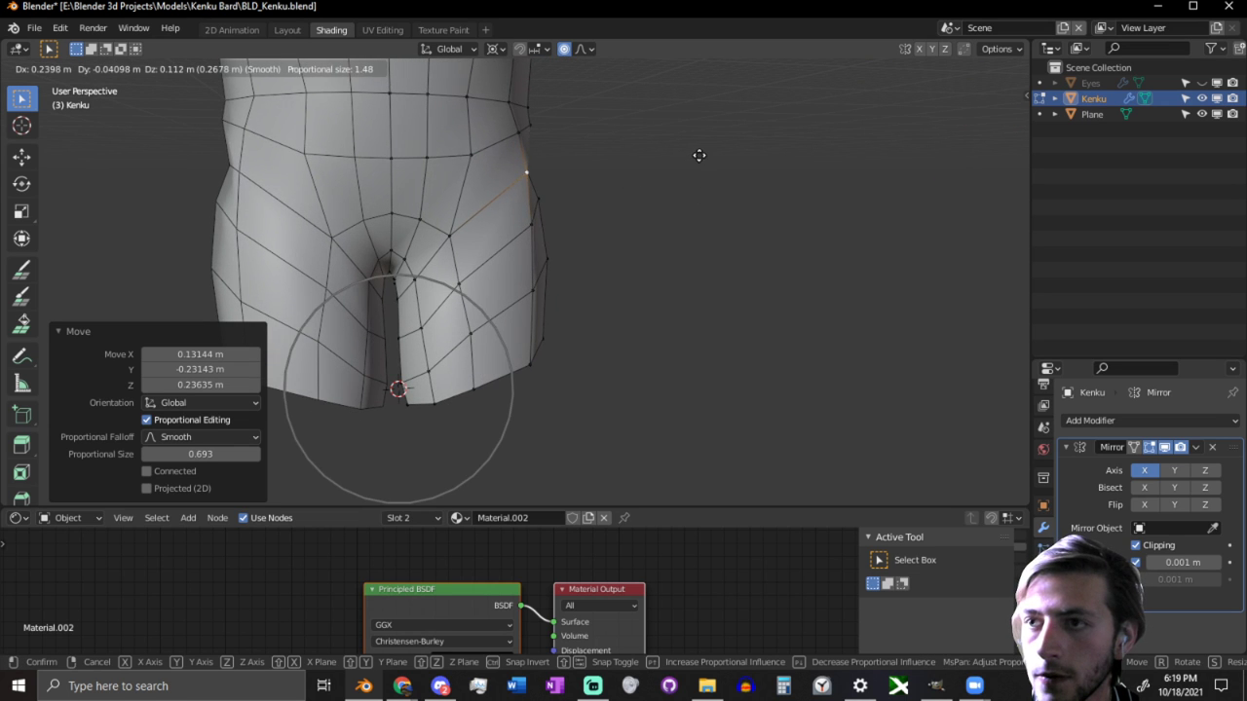
{"action": "left_click", "coordinate": [702, 155]}
{"action": "middle_click_drag", "start_coordinate": [702, 155], "coordinate": [665, 170]}
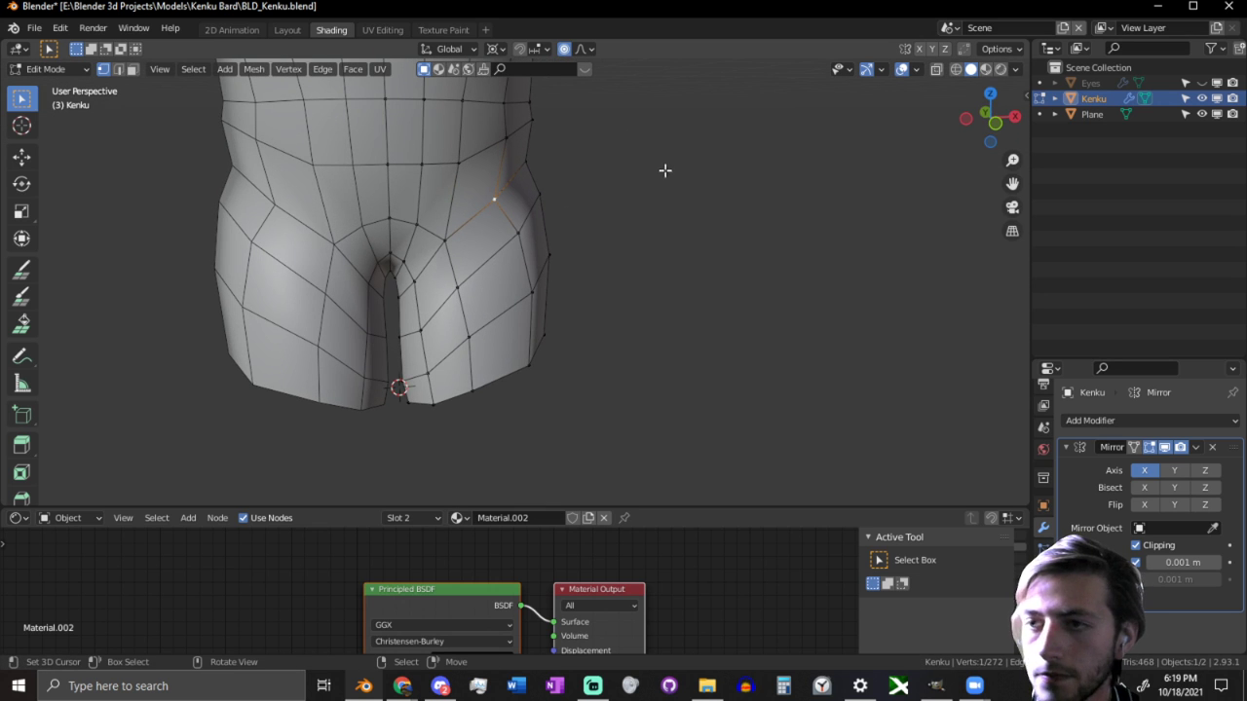
Step: Push the front outer hip crease vertex outward 0.391 m with Shrink/Fatten at a proportional size of about 1.34
{"action": "key", "text": "alt+s"}
{"action": "right_click", "coordinate": [616, 159]}
{"action": "key", "text": "alt+s"}
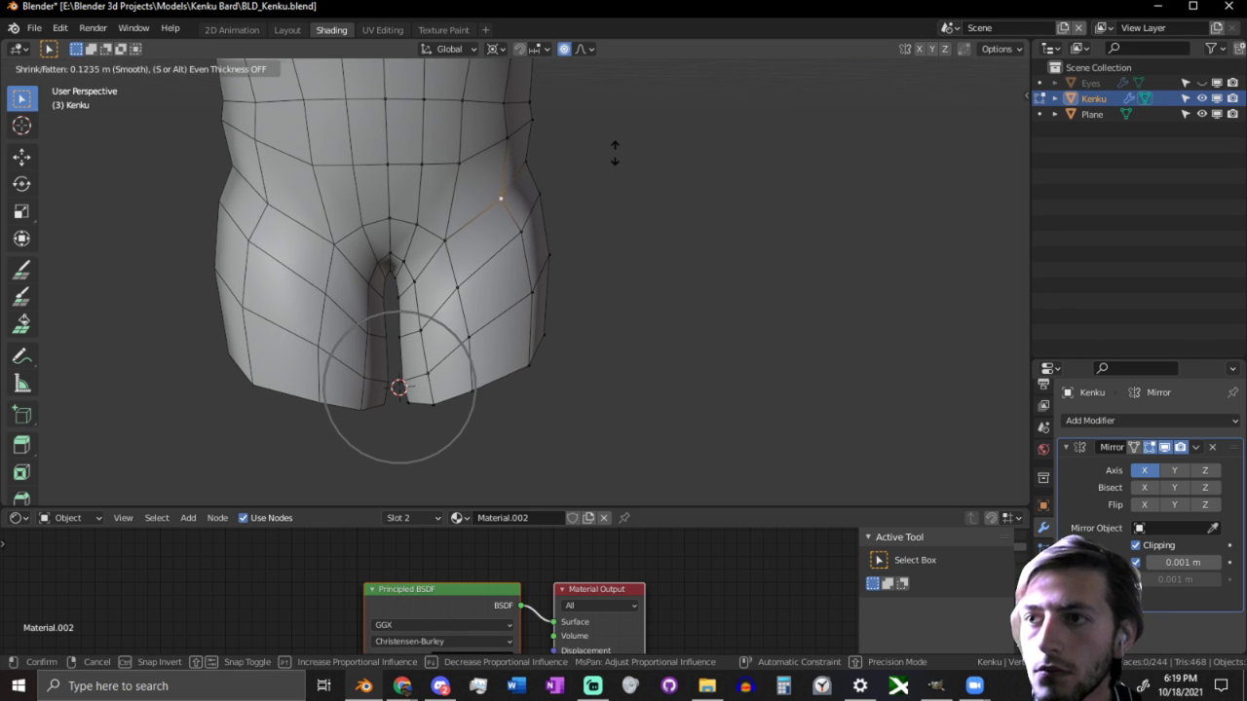
{"action": "left_click", "coordinate": [628, 145]}
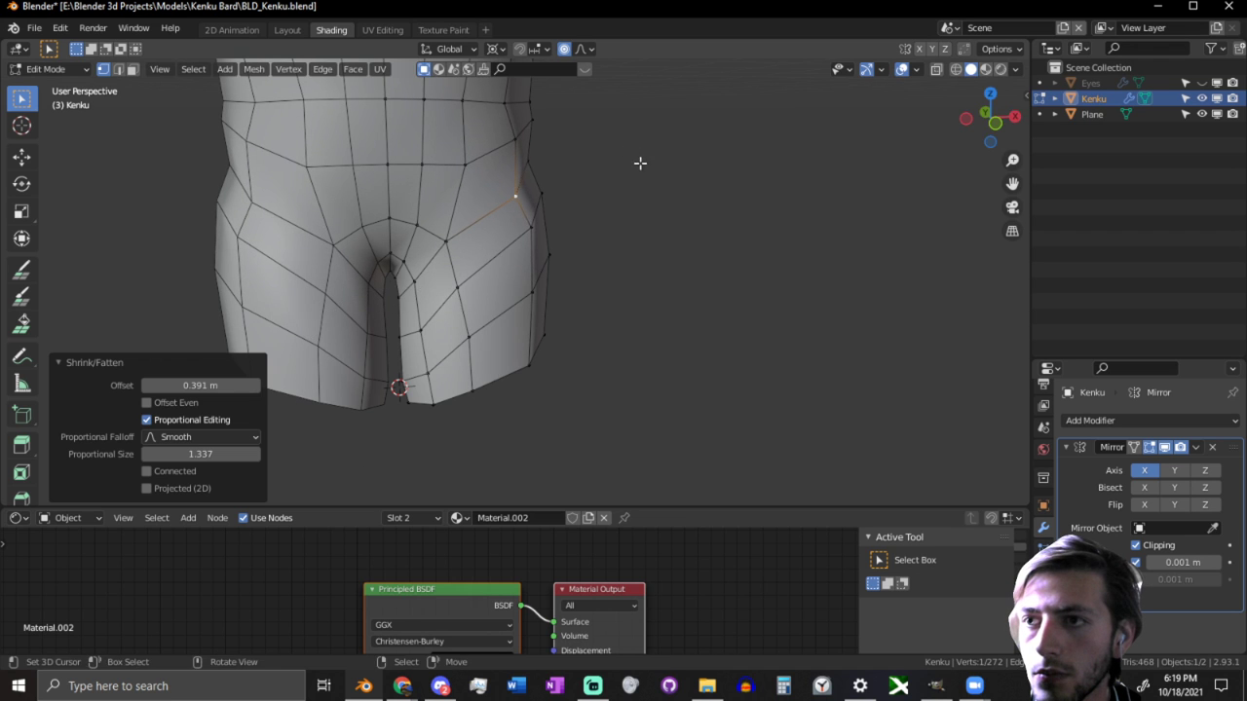
Step: Move the rearmost buttock vertex 0.153 m back and 0.031 m up with proportional editing at a size of about 3.17
{"action": "scroll", "coordinate": [682, 160], "scroll_direction": "down", "scroll_amount": 5}
{"action": "middle_click_drag", "start_coordinate": [715, 158], "coordinate": [926, 166]}
{"action": "middle_click_drag", "start_coordinate": [737, 210], "coordinate": [693, 270]}
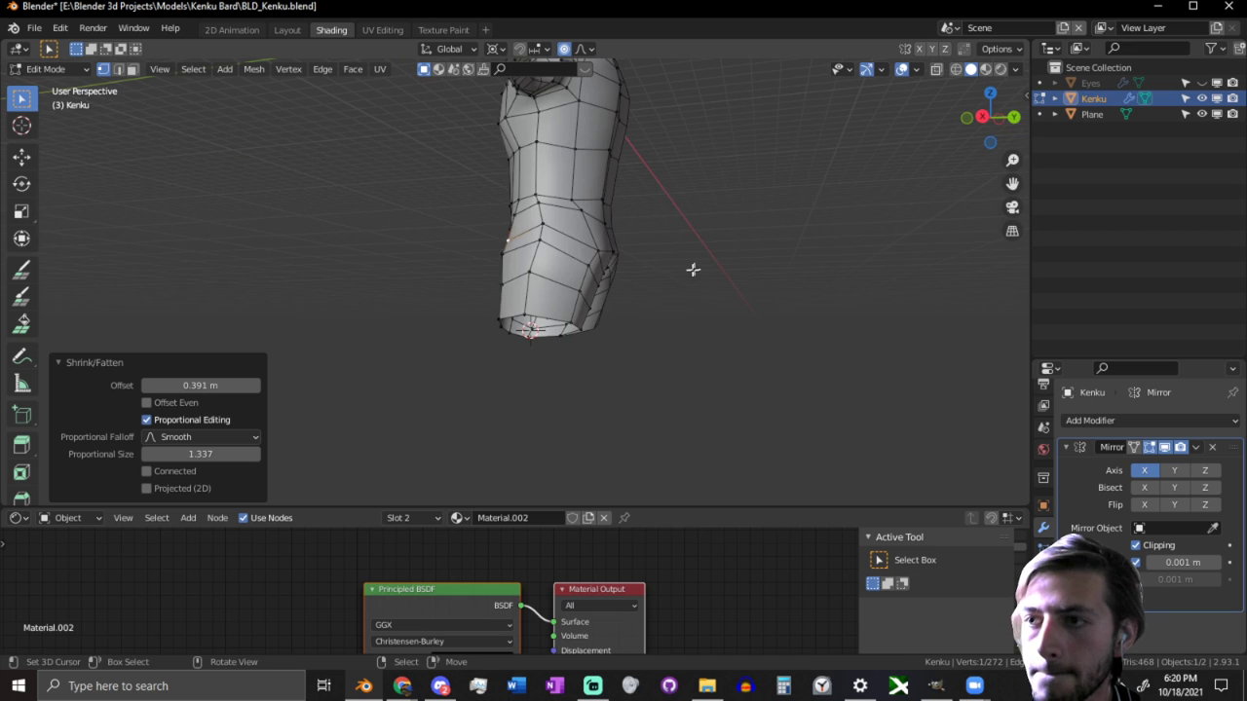
{"action": "key", "text": "KP_3"}
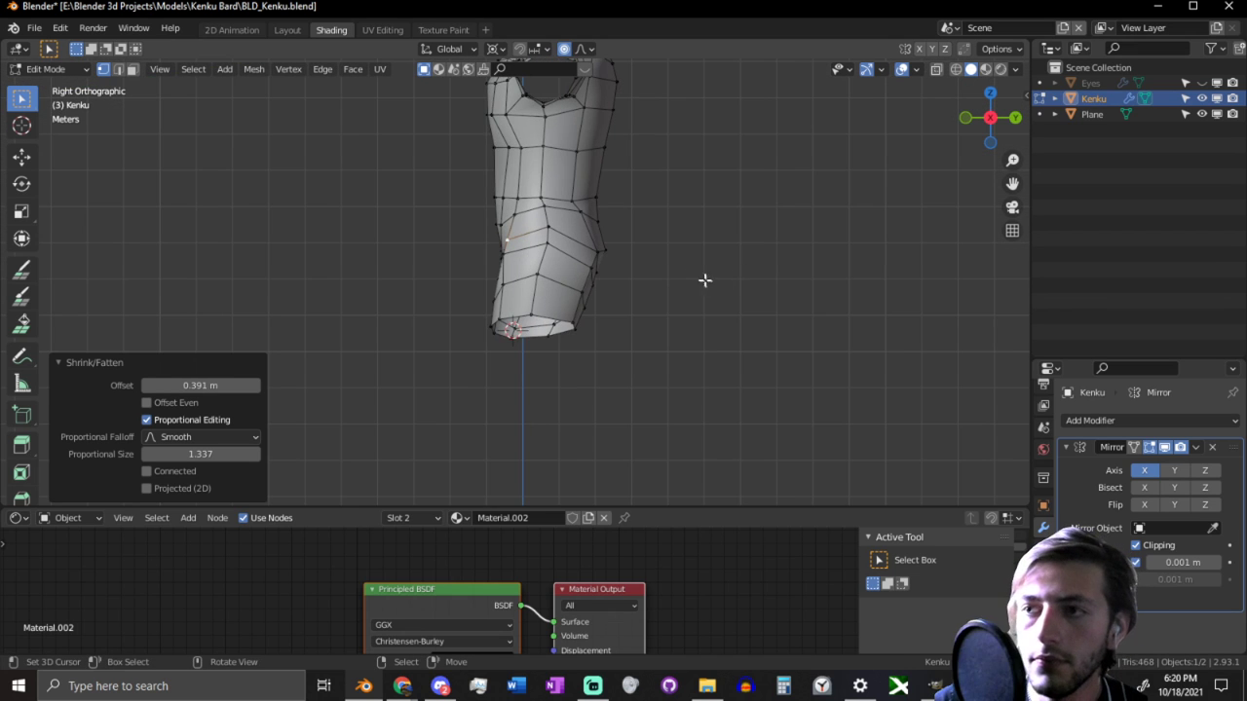
{"action": "scroll", "coordinate": [681, 258], "scroll_direction": "up", "scroll_amount": 2}
{"action": "left_click", "coordinate": [674, 228]}
{"action": "key", "text": "o"}
{"action": "key", "text": "g"}
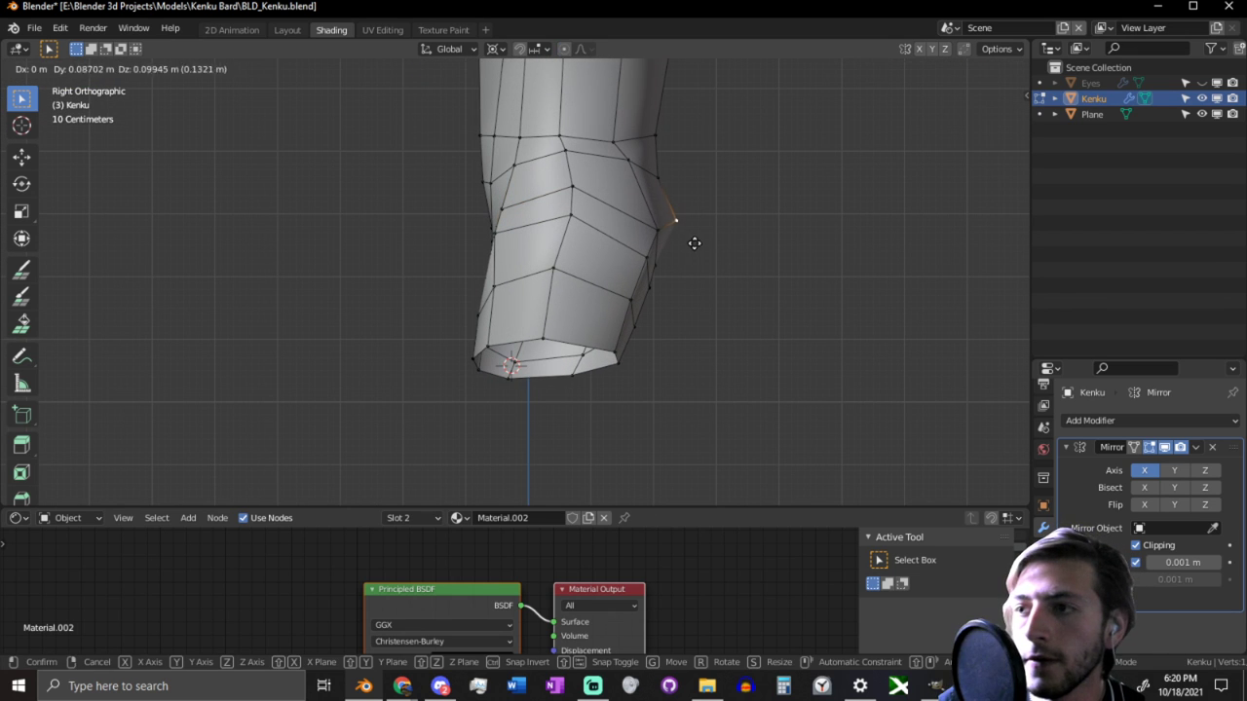
{"action": "right_click", "coordinate": [694, 243]}
{"action": "key", "text": "o"}
{"action": "key", "text": "g"}
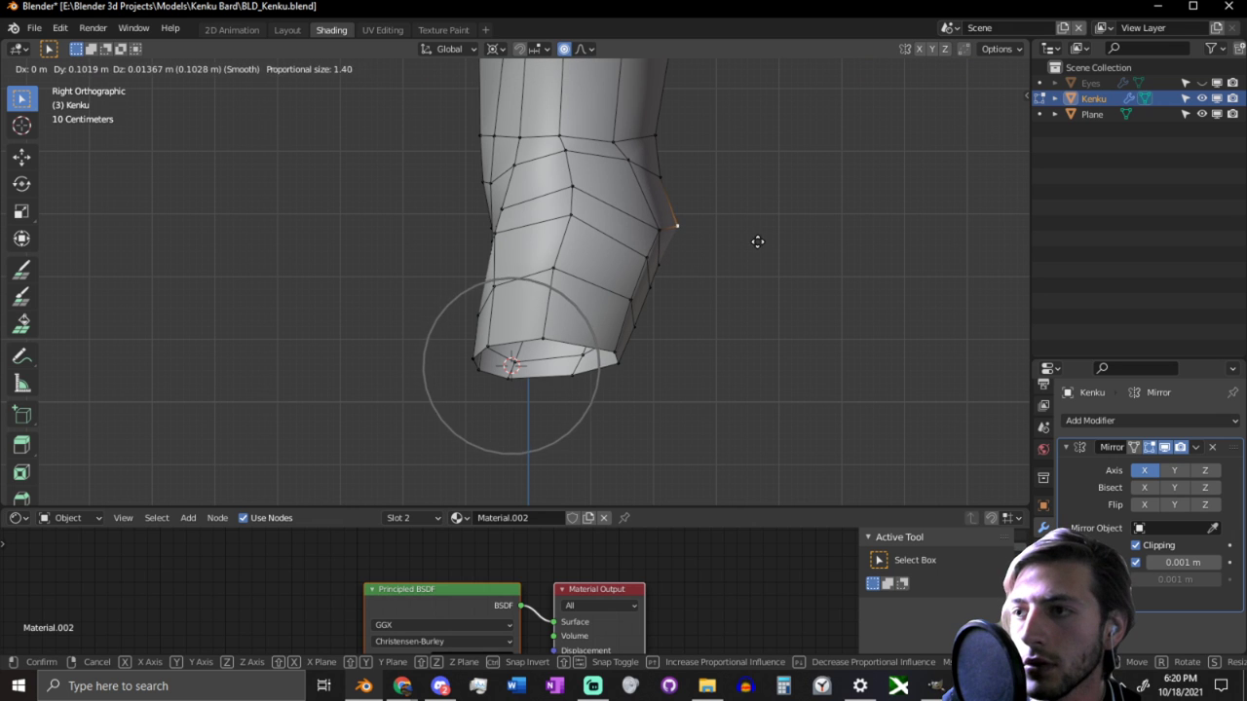
{"action": "scroll", "coordinate": [751, 239], "scroll_direction": "down", "scroll_amount": 5}
{"action": "scroll", "coordinate": [818, 223], "scroll_direction": "up", "scroll_amount": 3}
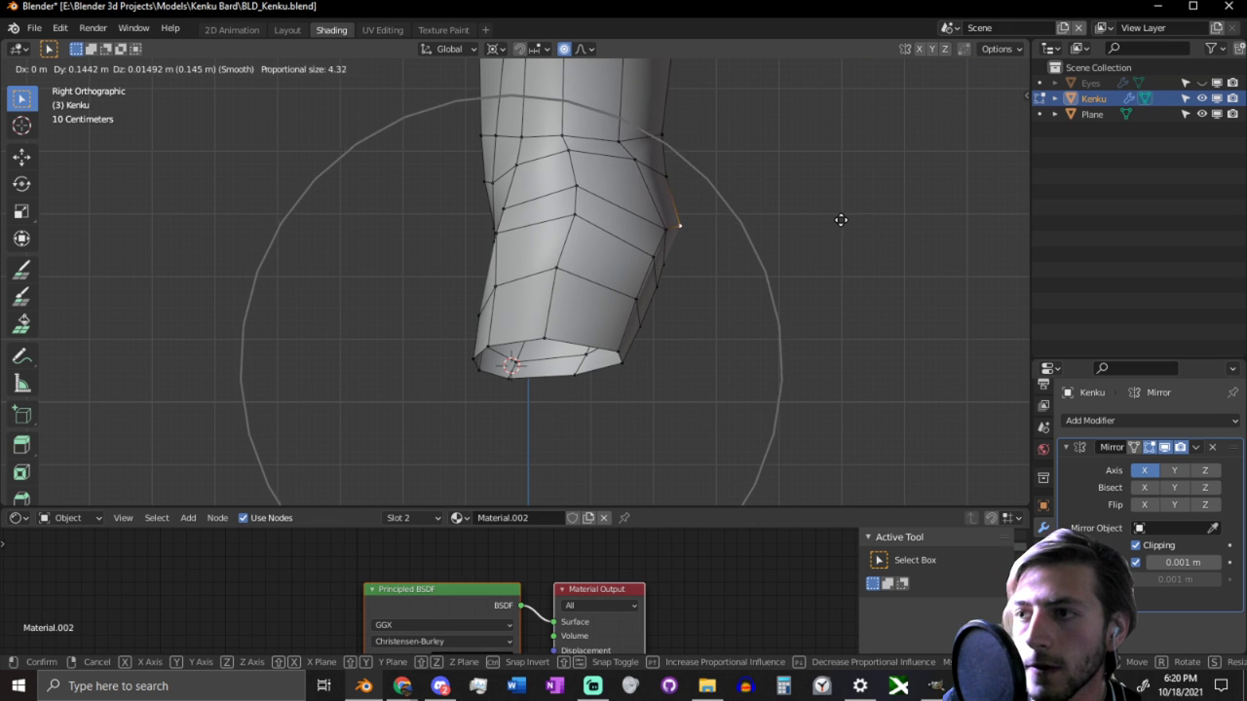
{"action": "scroll", "coordinate": [847, 220], "scroll_direction": "up", "scroll_amount": 1}
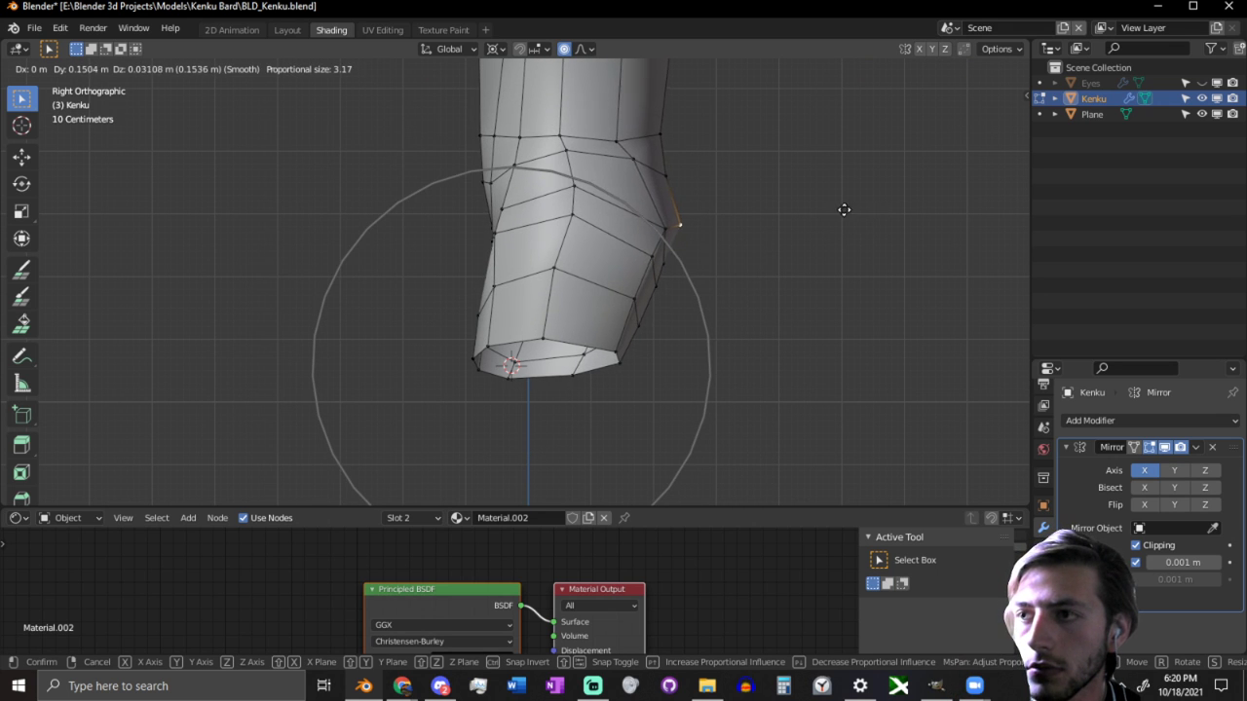
{"action": "left_click", "coordinate": [844, 209]}
Step: Edge-slide the short vertical edge at the front outer hip by a factor of -0.242
{"action": "middle_click_drag", "start_coordinate": [844, 209], "coordinate": [939, 248]}
{"action": "scroll", "coordinate": [732, 272], "scroll_direction": "down", "scroll_amount": 6}
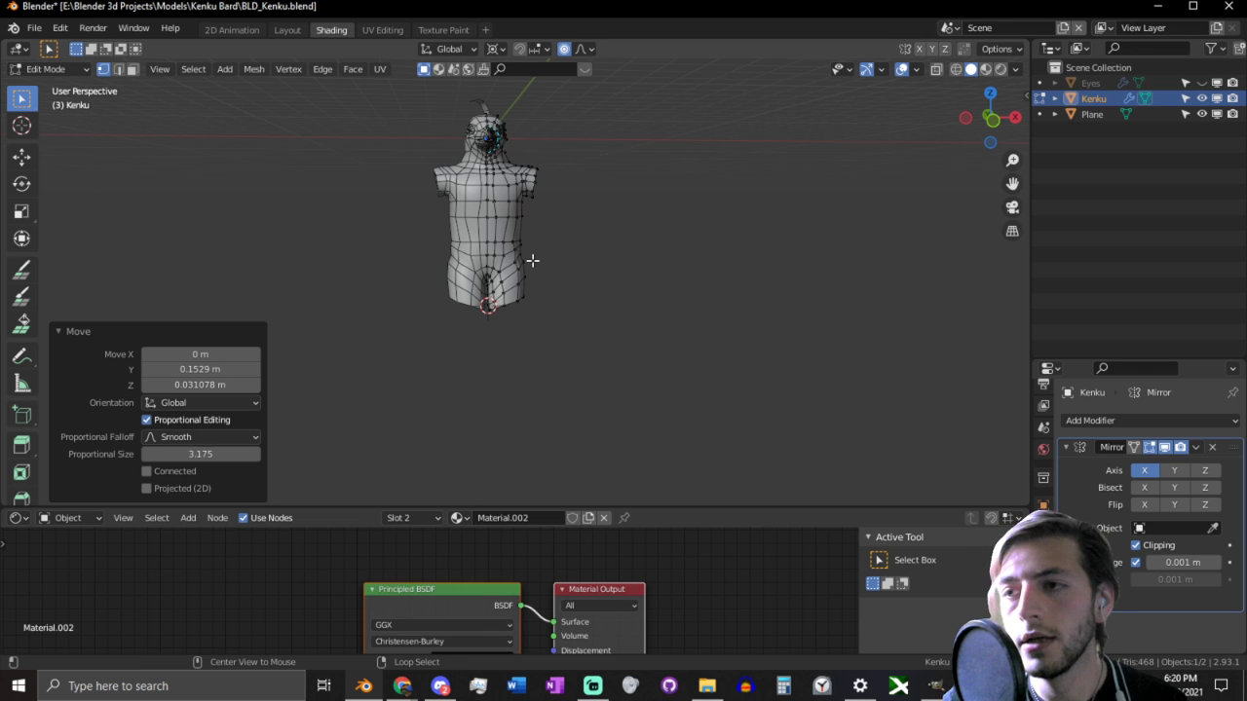
{"action": "scroll", "coordinate": [514, 267], "scroll_direction": "up", "scroll_amount": 6}
{"action": "middle_click_drag", "start_coordinate": [529, 278], "coordinate": [487, 266]}
{"action": "key", "text": "2"}
{"action": "right_click", "coordinate": [556, 231]}
{"action": "middle_click_drag", "start_coordinate": [575, 219], "coordinate": [645, 322]}
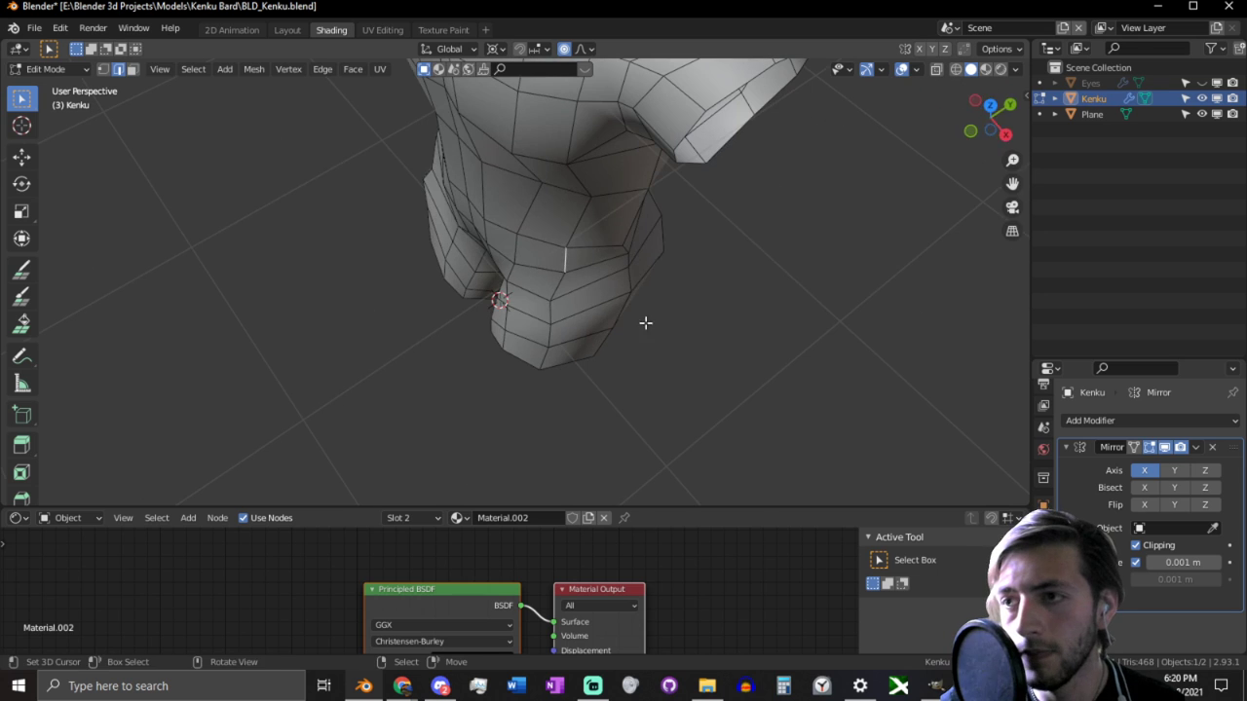
{"action": "key", "text": "g"}
{"action": "key", "text": "g"}
{"action": "left_click", "coordinate": [500, 328]}
Step: Adjust the slid hip edge with two proportional moves at size 0.944, first 0.130 m forward and then about 0.116 m back
{"action": "middle_click_drag", "start_coordinate": [501, 328], "coordinate": [438, 275]}
{"action": "key", "text": "g"}
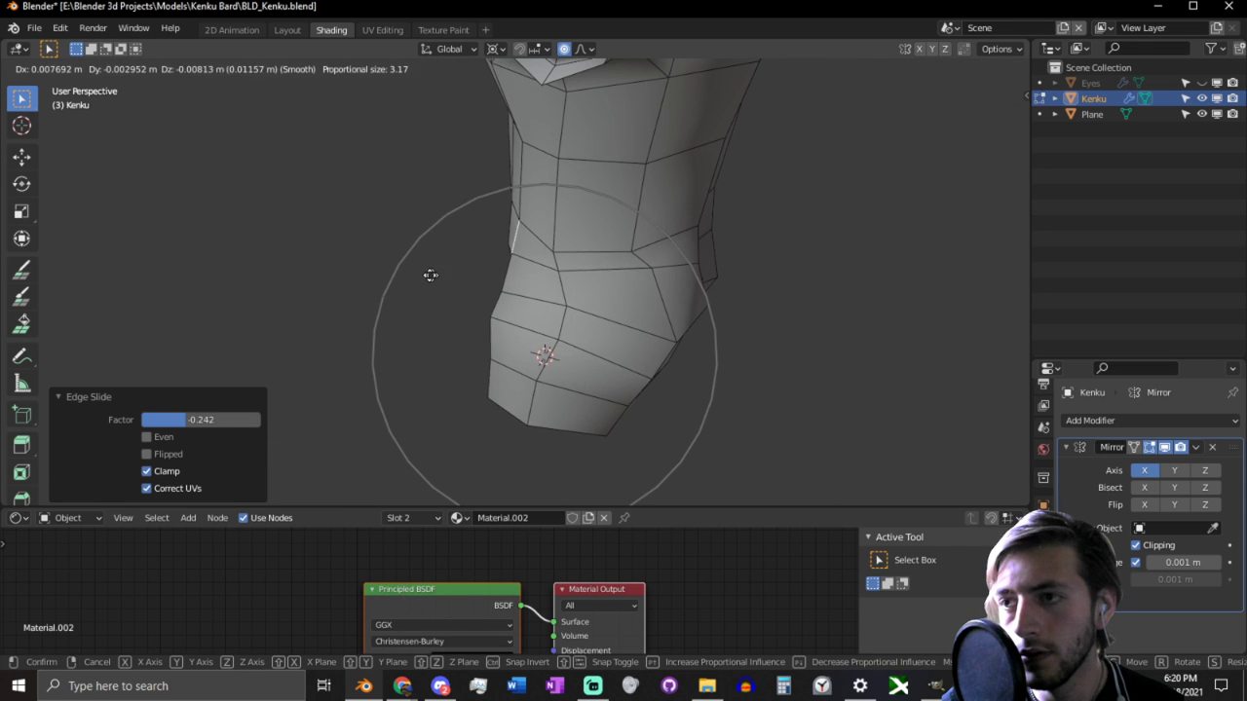
{"action": "scroll", "coordinate": [372, 275], "scroll_direction": "up", "scroll_amount": 12}
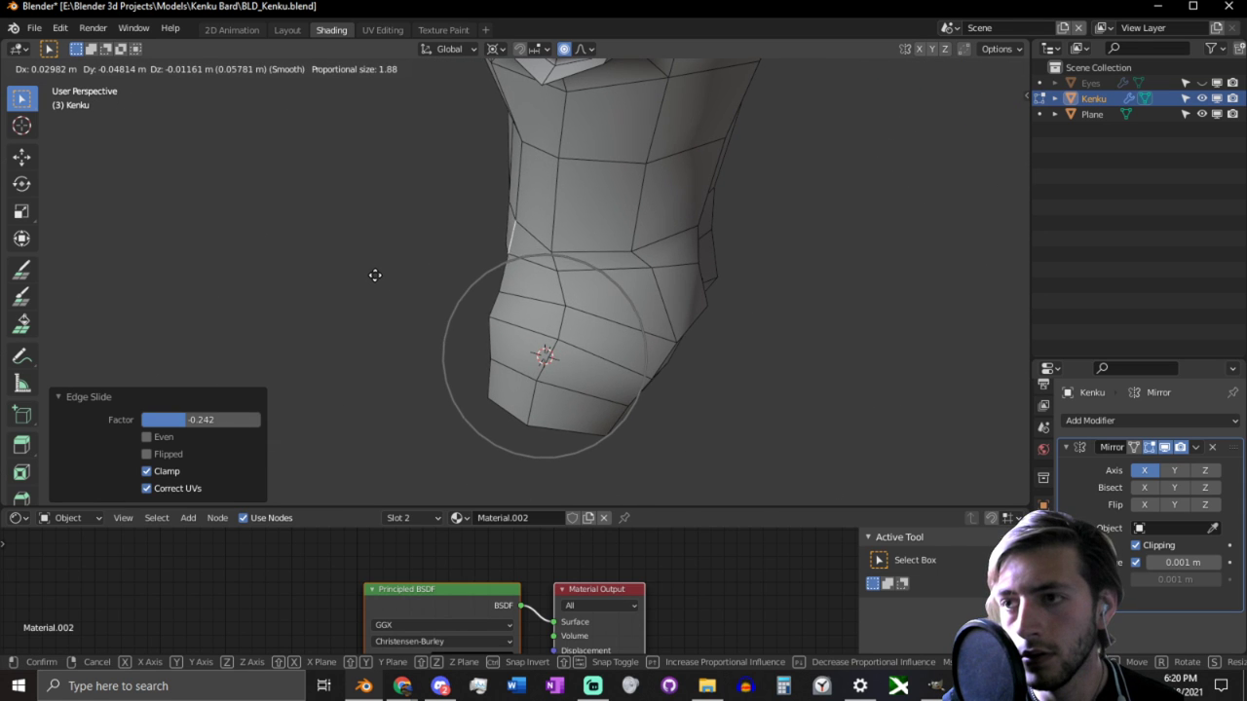
{"action": "left_click", "coordinate": [278, 285]}
{"action": "key", "text": "g"}
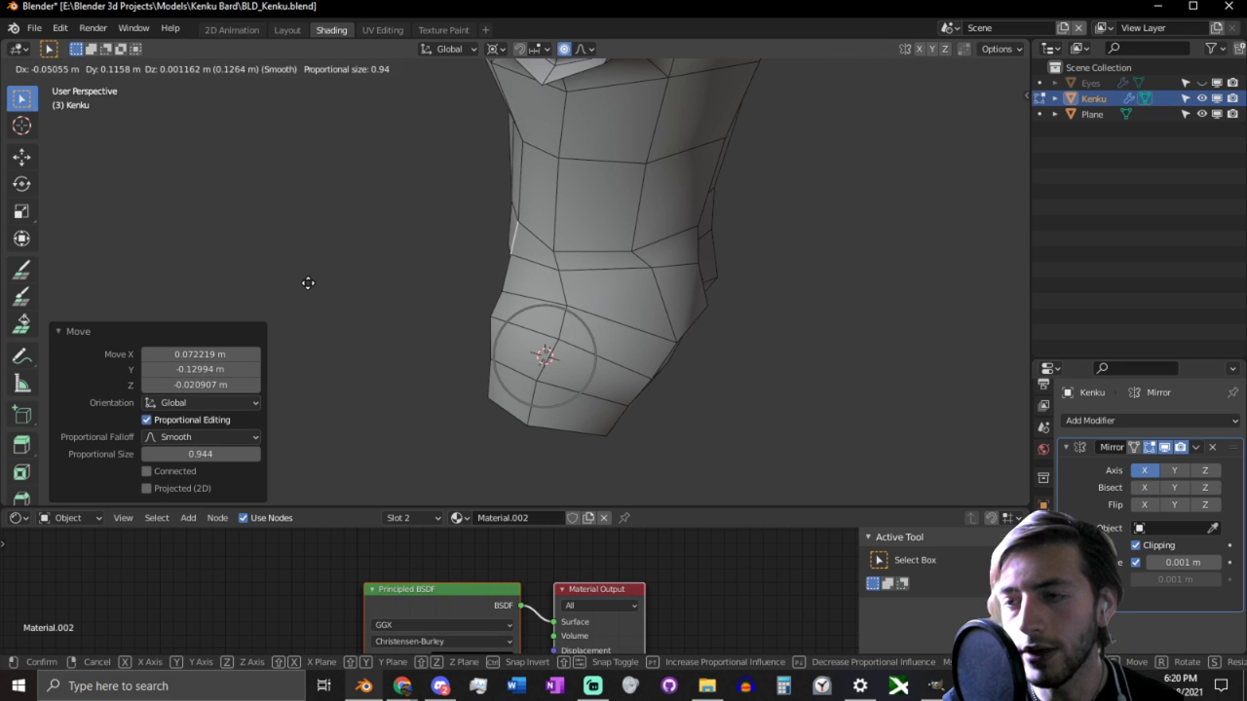
{"action": "left_click", "coordinate": [306, 282]}
Step: Reposition the front outer hip crease vertex slightly with a proportional move at a size of about 0.94
{"action": "middle_click_drag", "start_coordinate": [306, 283], "coordinate": [598, 243]}
{"action": "key", "text": "1"}
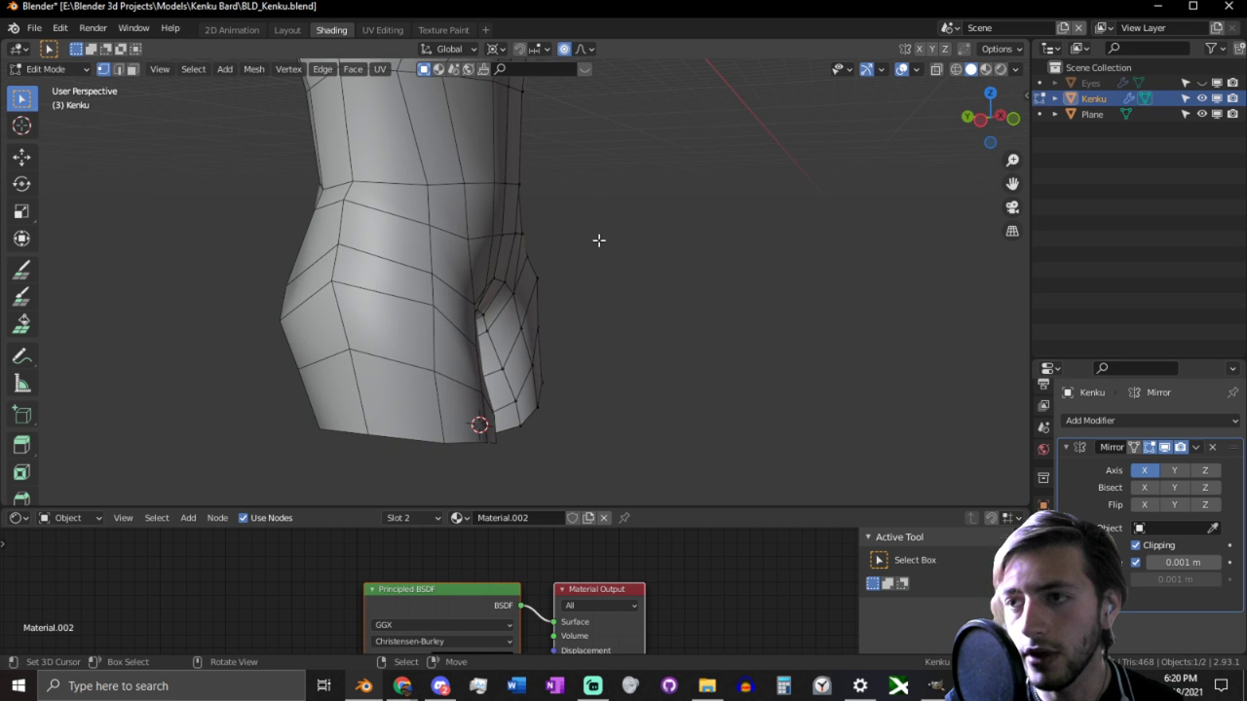
{"action": "key", "text": "g"}
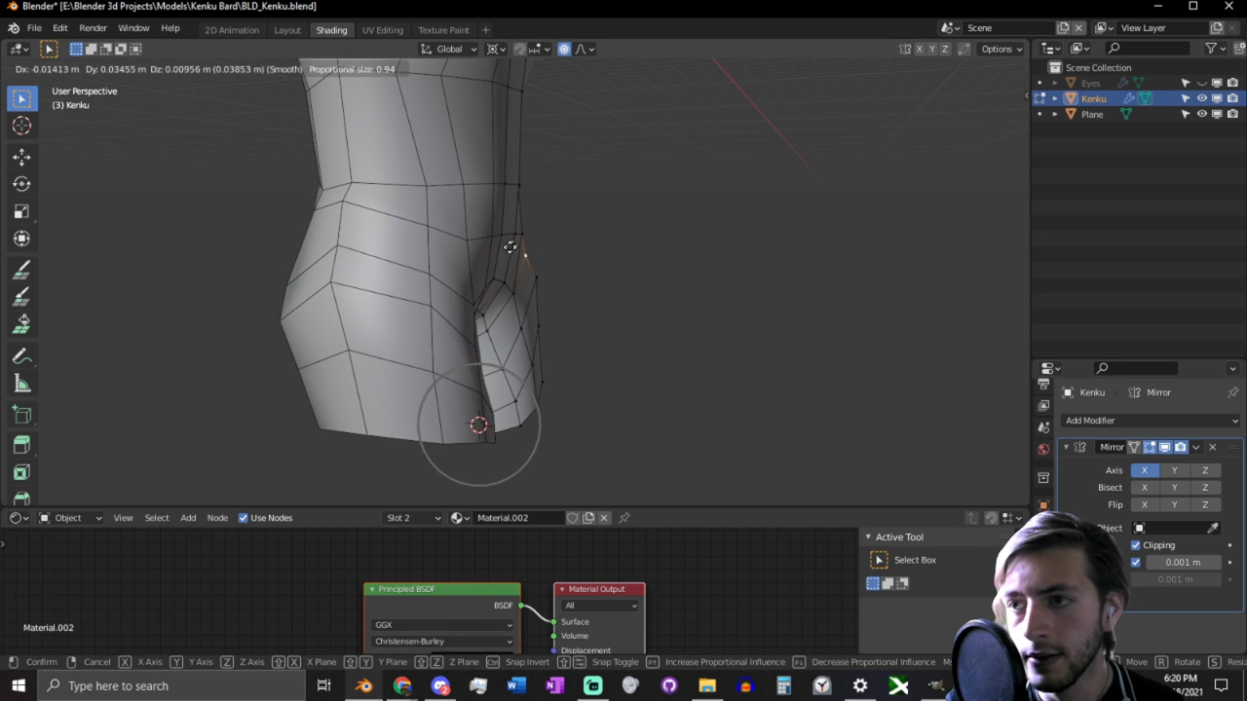
{"action": "left_click", "coordinate": [490, 256]}
Step: Move the leg opening's edge loop 0.115 m outward along X with proportional size 0.944
{"action": "middle_click_drag", "start_coordinate": [490, 257], "coordinate": [384, 277]}
{"action": "key", "text": "2"}
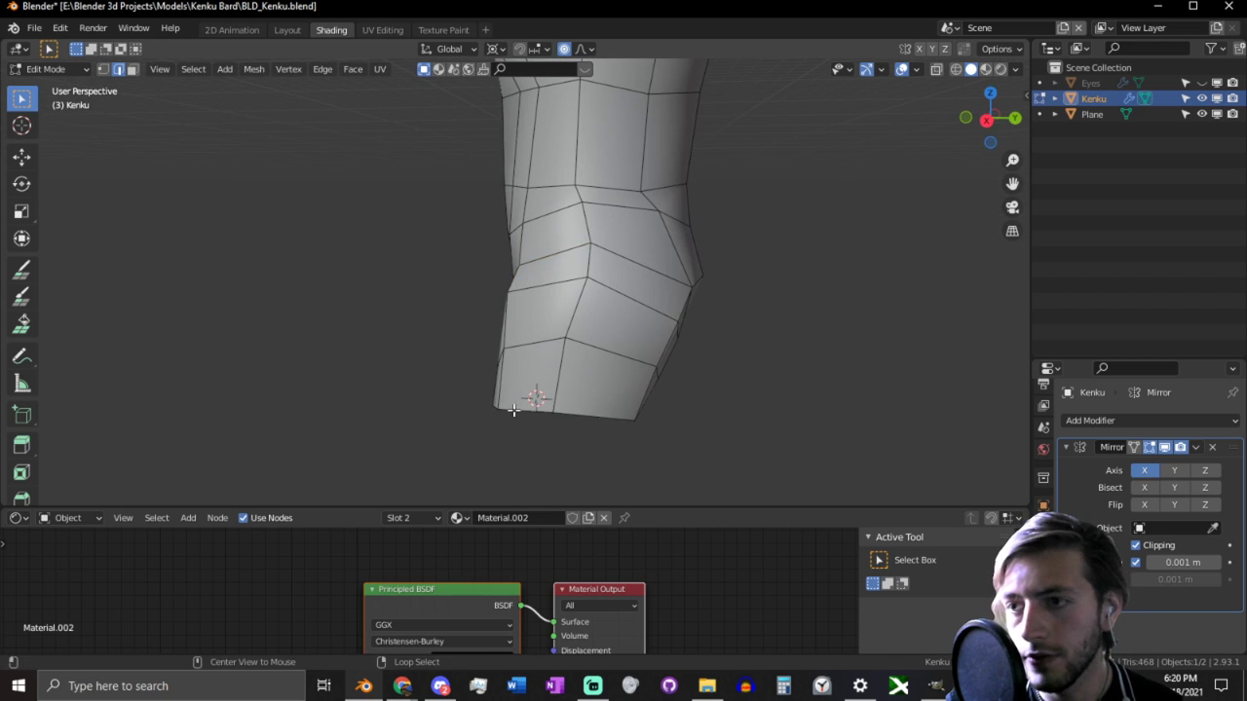
{"action": "left_click", "coordinate": [512, 412], "text": "alt"}
{"action": "middle_click_drag", "start_coordinate": [513, 412], "coordinate": [721, 262]}
{"action": "key", "text": "g"}
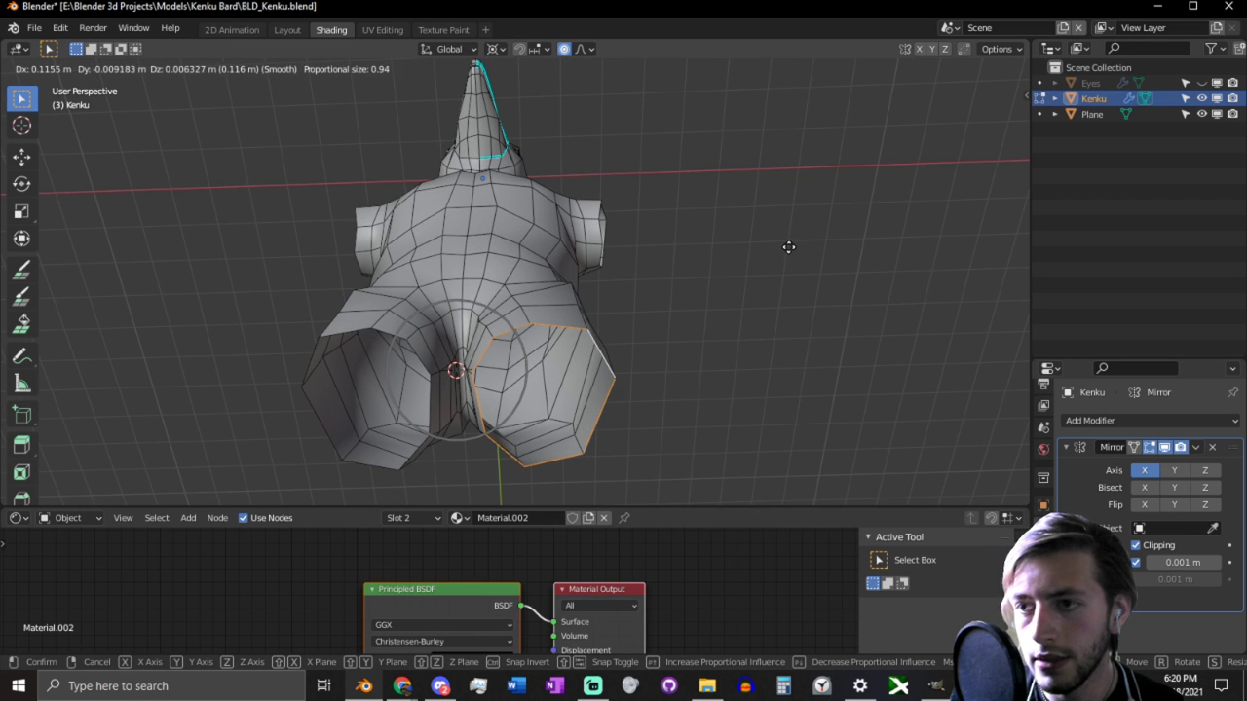
{"action": "left_click", "coordinate": [788, 247]}
Step: Examine the leg shape and overall body proportions from the side, front and back
{"action": "middle_click_drag", "start_coordinate": [788, 247], "coordinate": [638, 407]}
{"action": "key", "text": "KP_3"}
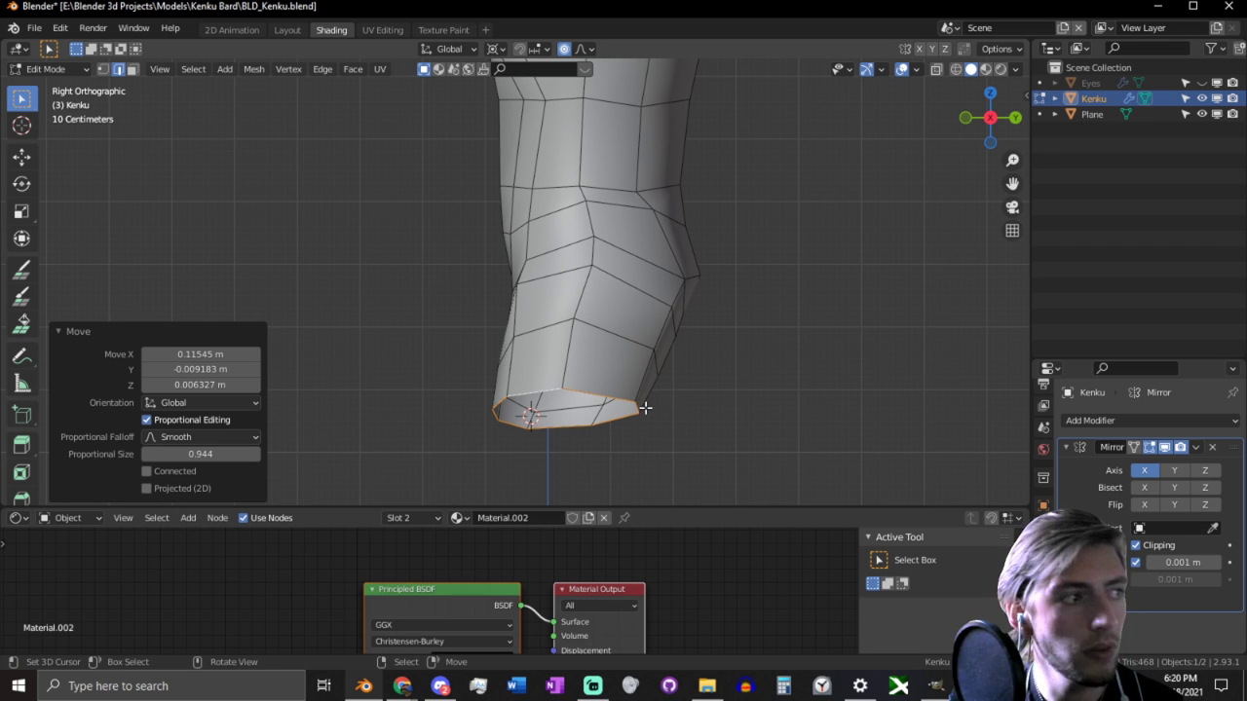
{"action": "middle_click_drag", "start_coordinate": [645, 408], "coordinate": [691, 320]}
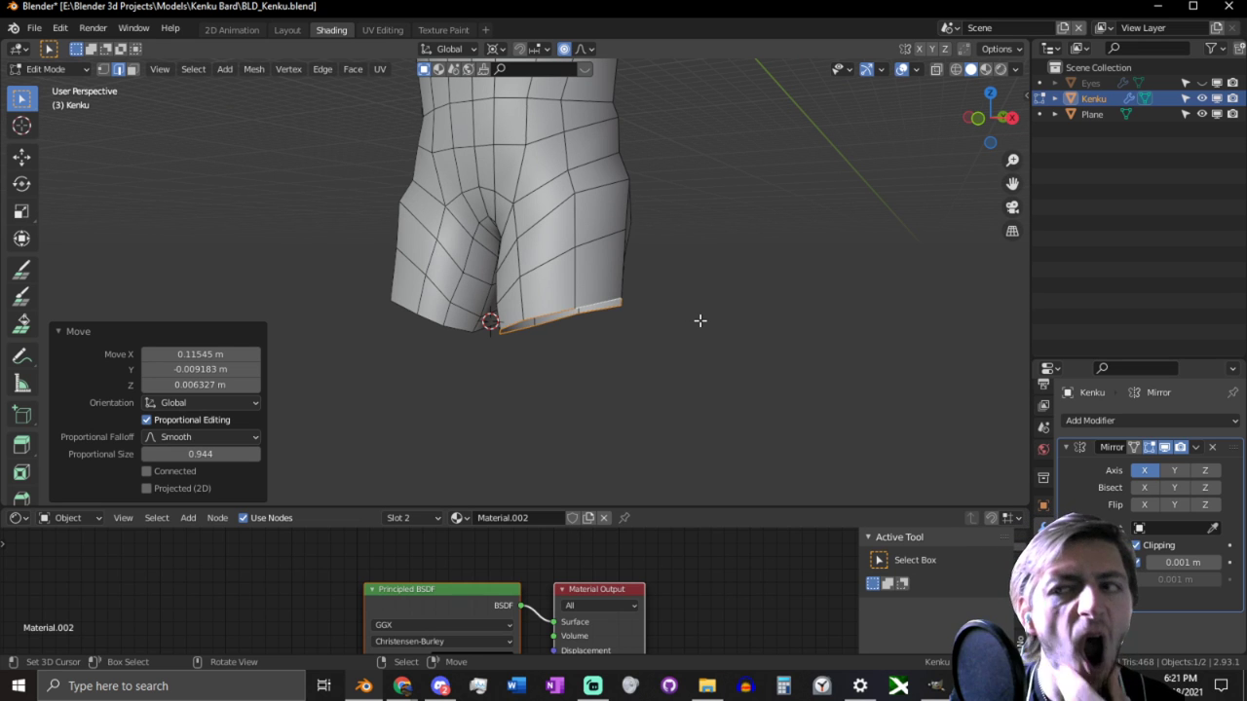
{"action": "middle_click_drag", "start_coordinate": [680, 321], "coordinate": [534, 331]}
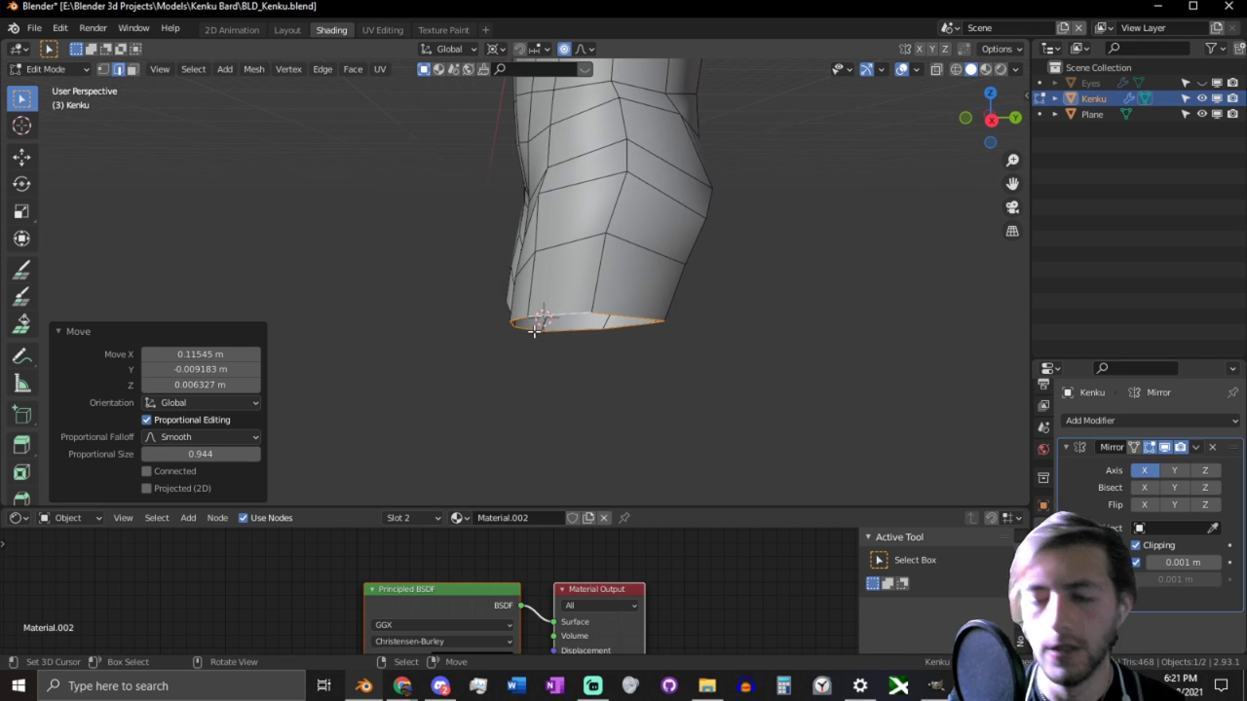
{"action": "key", "text": "KP_3"}
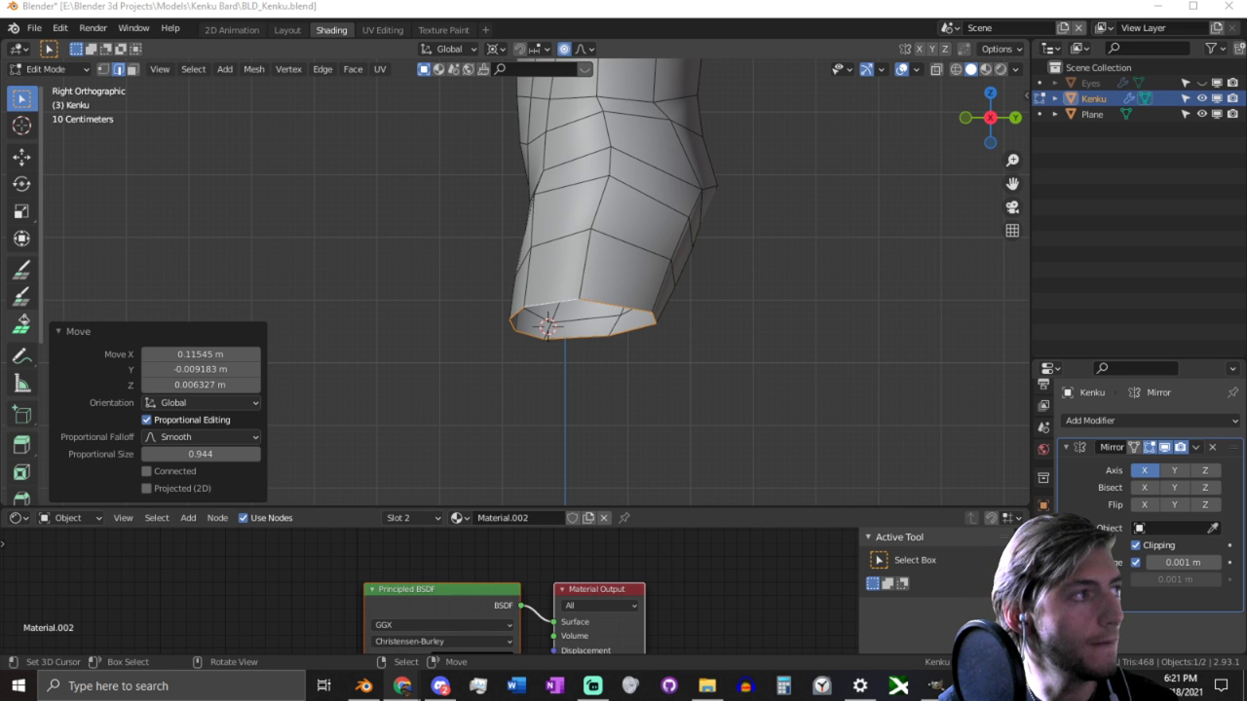
{"action": "key", "text": "alt+Tab"}
{"action": "middle_click_drag", "start_coordinate": [434, 191], "coordinate": [687, 201]}
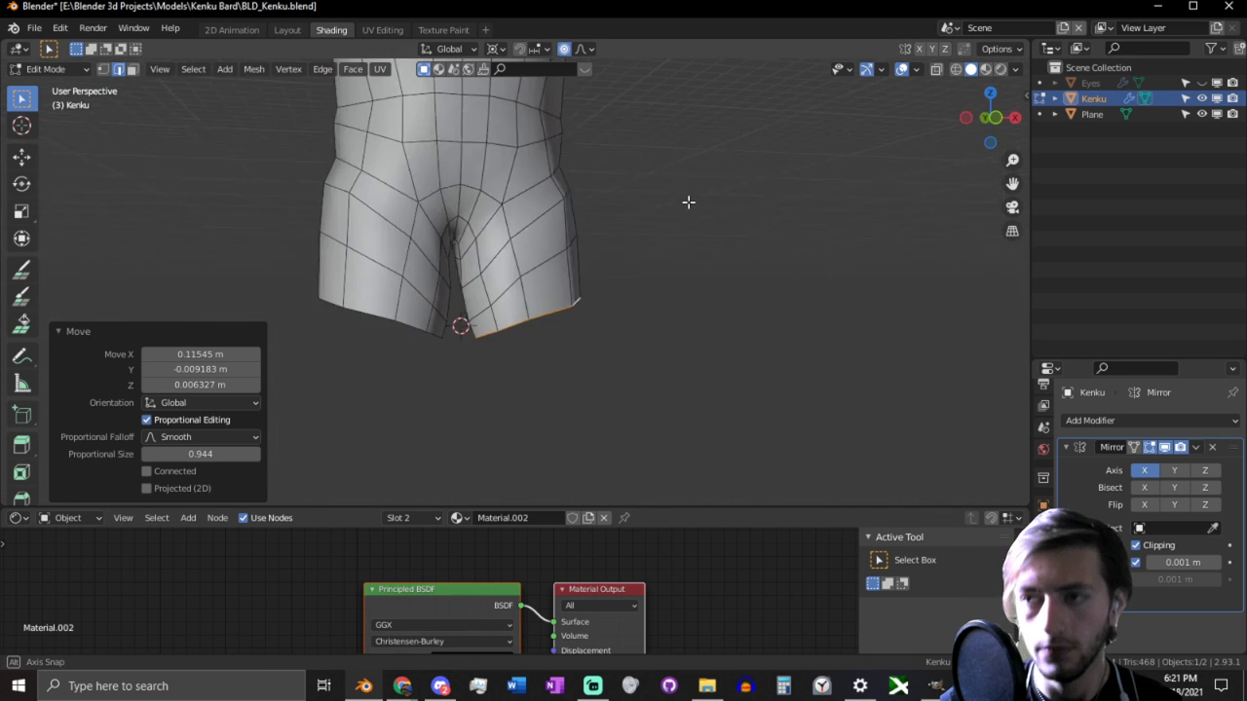
{"action": "scroll", "coordinate": [643, 198], "scroll_direction": "down", "scroll_amount": 4}
{"action": "middle_click_drag", "start_coordinate": [585, 180], "coordinate": [638, 327], "text": "shift"}
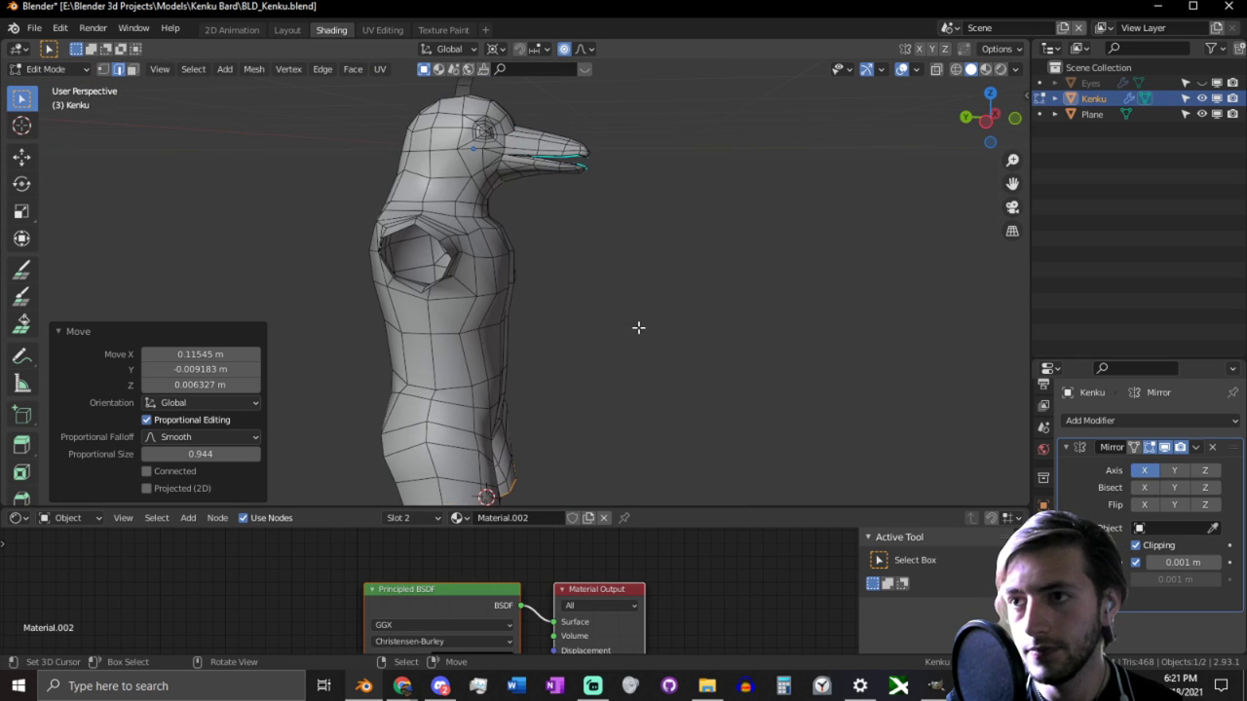
{"action": "middle_click_drag", "start_coordinate": [491, 250], "coordinate": [454, 171]}
Step: Lower the leg opening's loop 0.073 m at proportional size 1.597, and extrude it 1.654 m down and 0.301 m forward
{"action": "key", "text": "KP_3"}
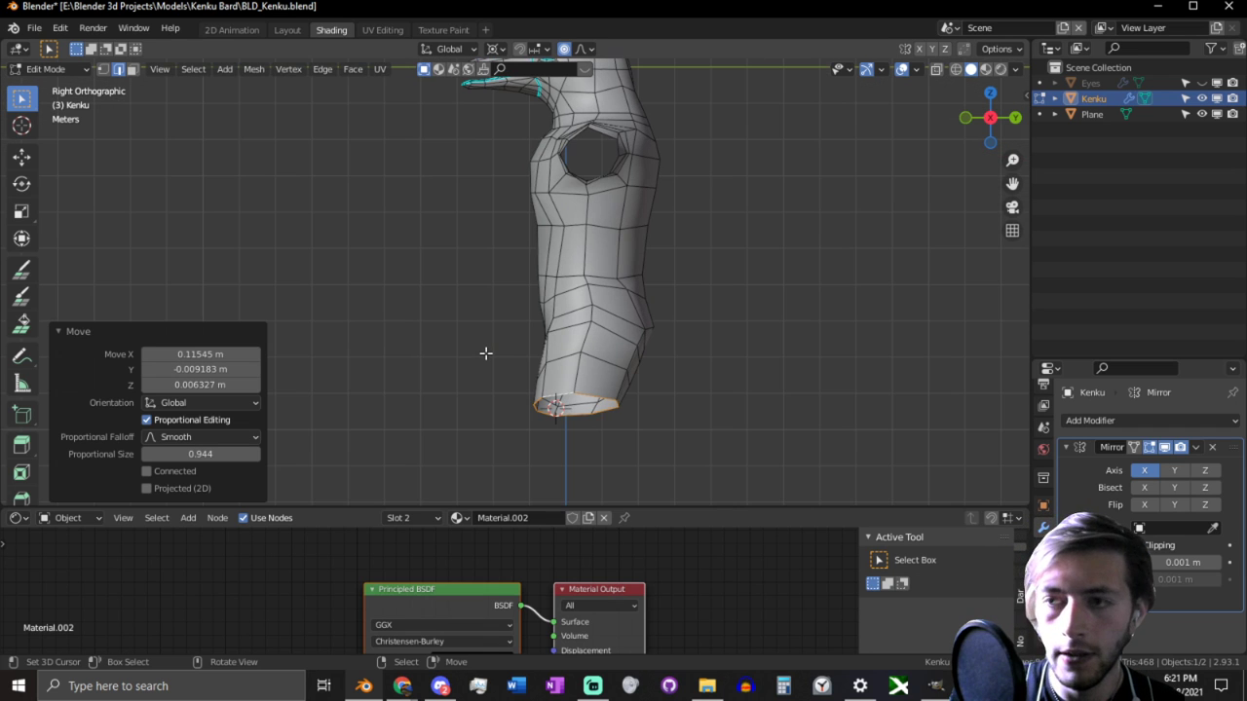
{"action": "middle_click_drag", "start_coordinate": [486, 353], "coordinate": [478, 270], "text": "shift"}
{"action": "key", "text": "g"}
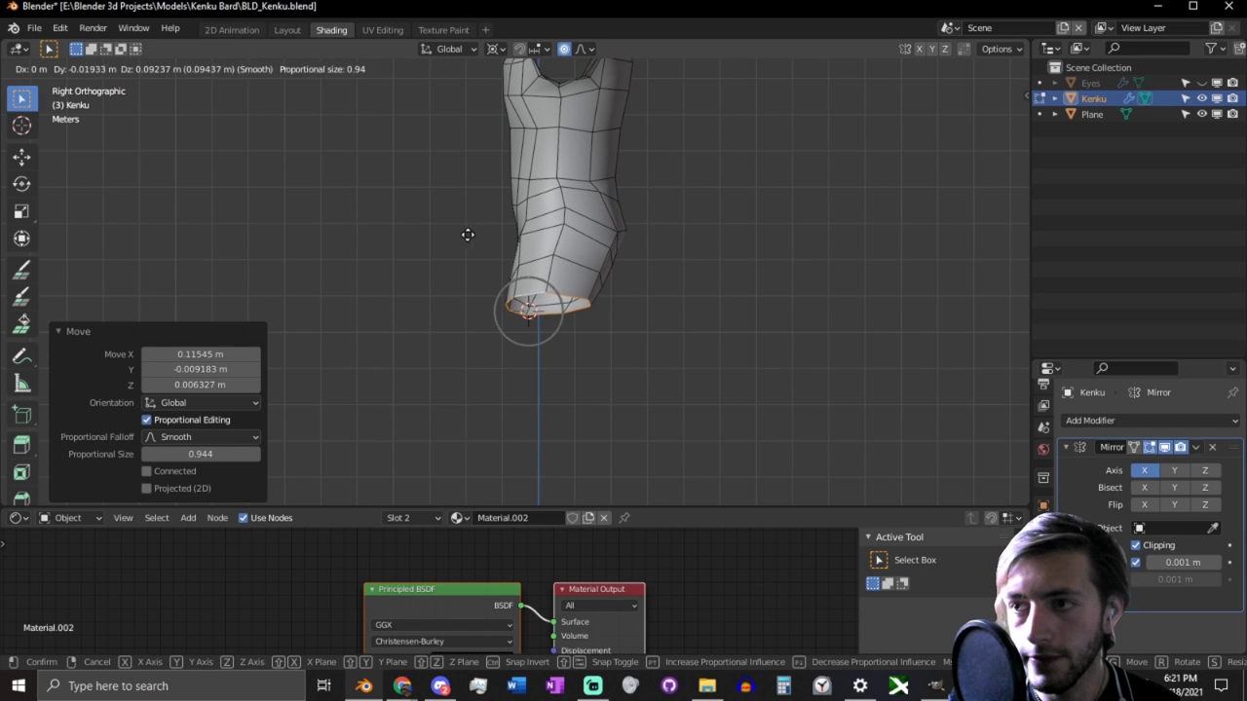
{"action": "scroll", "coordinate": [458, 239], "scroll_direction": "down", "scroll_amount": 5}
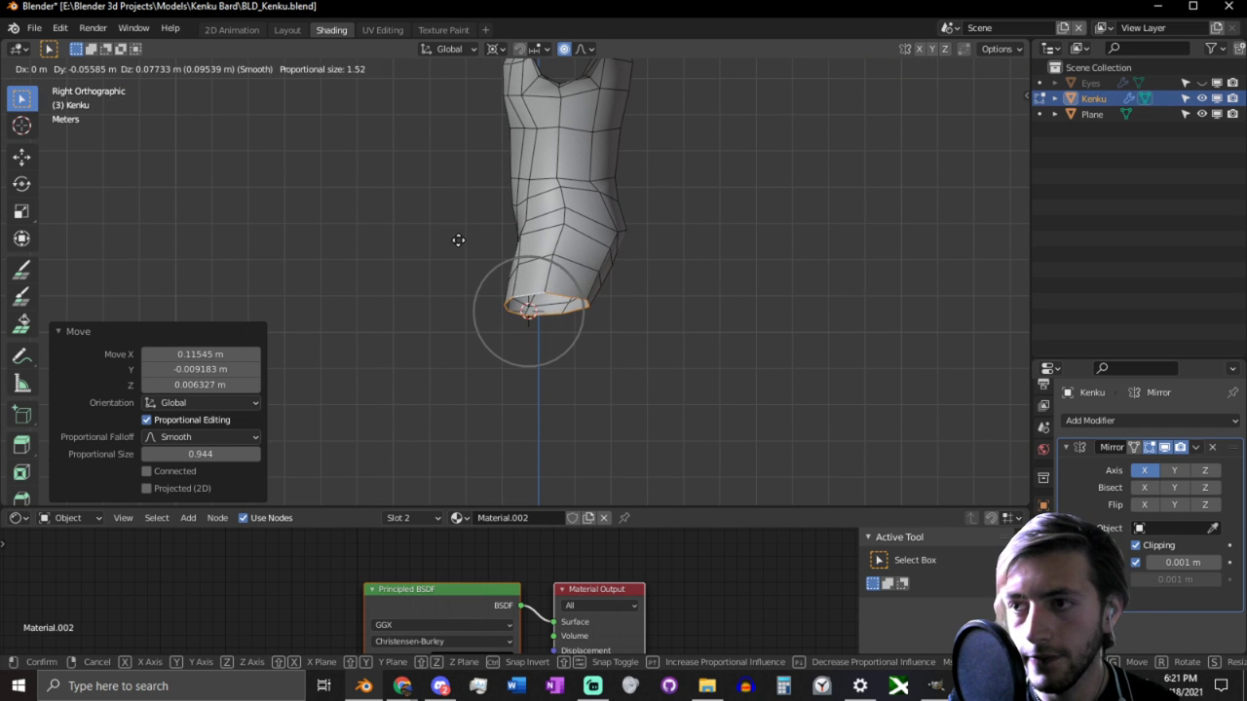
{"action": "left_click", "coordinate": [481, 294]}
{"action": "key", "text": "g"}
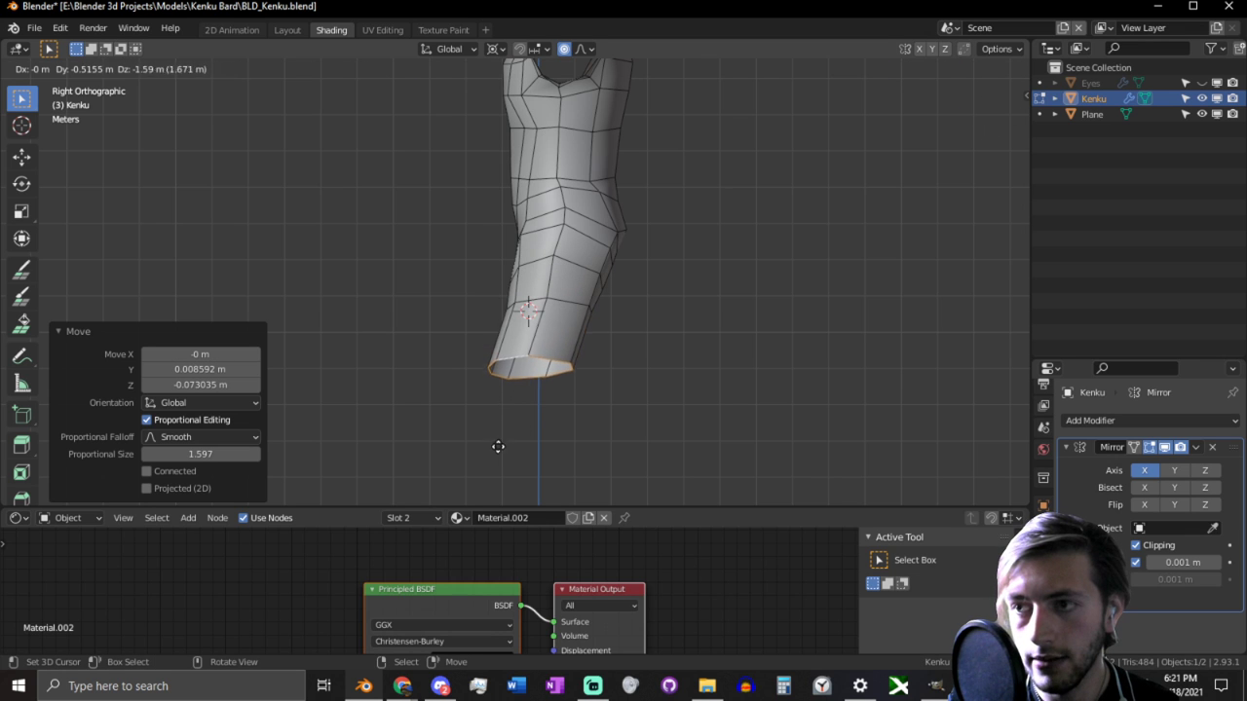
{"action": "left_click", "coordinate": [509, 447]}
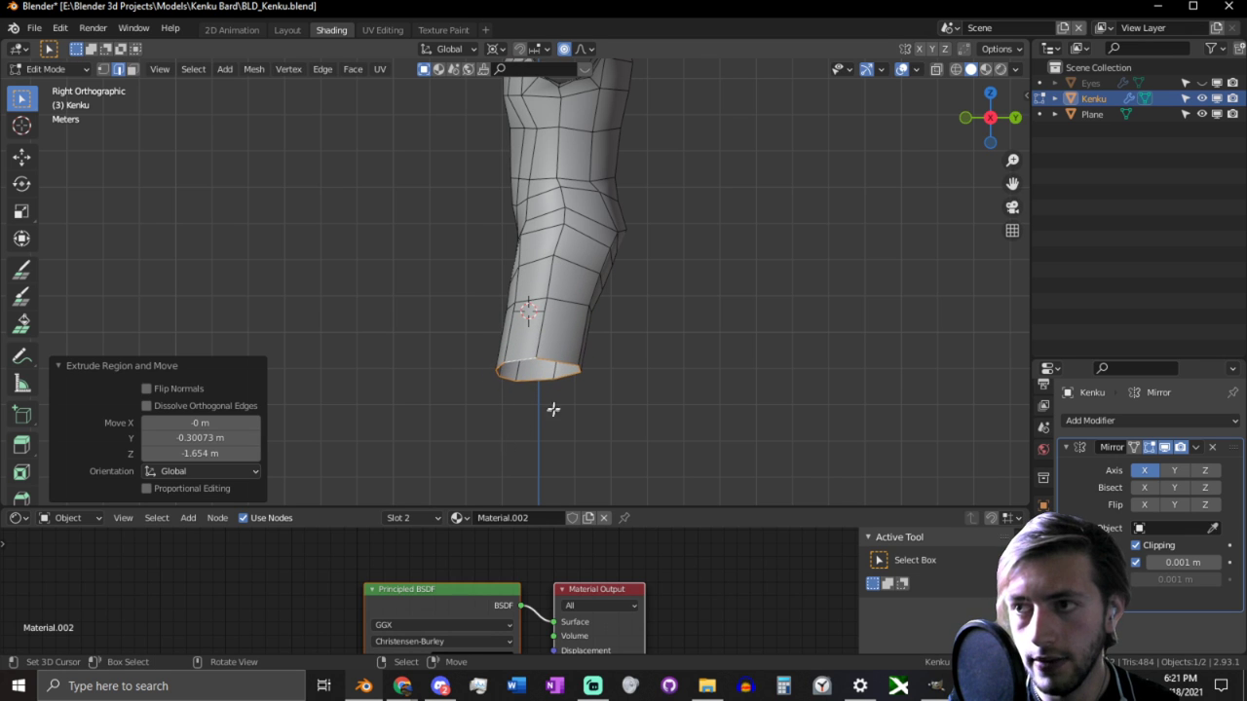
Step: Try to scale the extruded leg loop to about 0.76 around the 3D cursor
{"action": "scroll", "coordinate": [596, 390], "scroll_direction": "up", "scroll_amount": 5}
{"action": "key", "text": "s"}
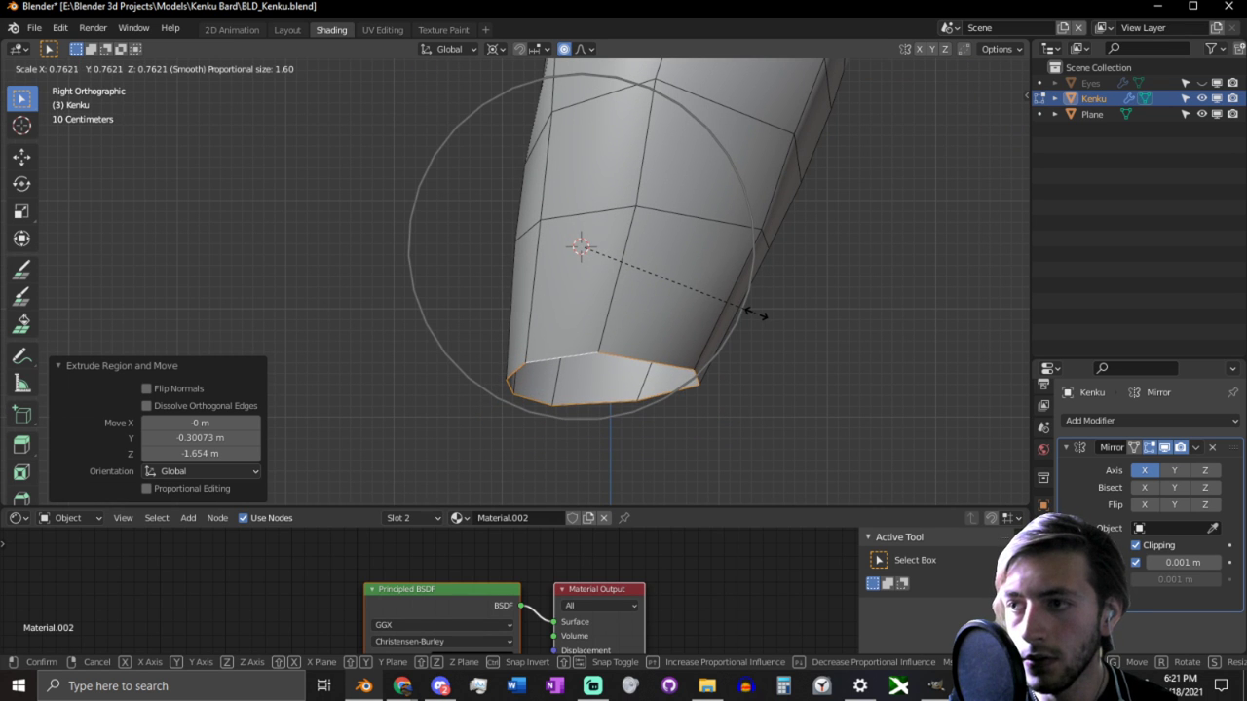
{"action": "left_click", "coordinate": [756, 312]}
Step: Switch the transform pivot from the 3D cursor to the selection's center and scale the extruded leg loop uniformly to 0.755
{"action": "middle_click_drag", "start_coordinate": [647, 340], "coordinate": [704, 345]}
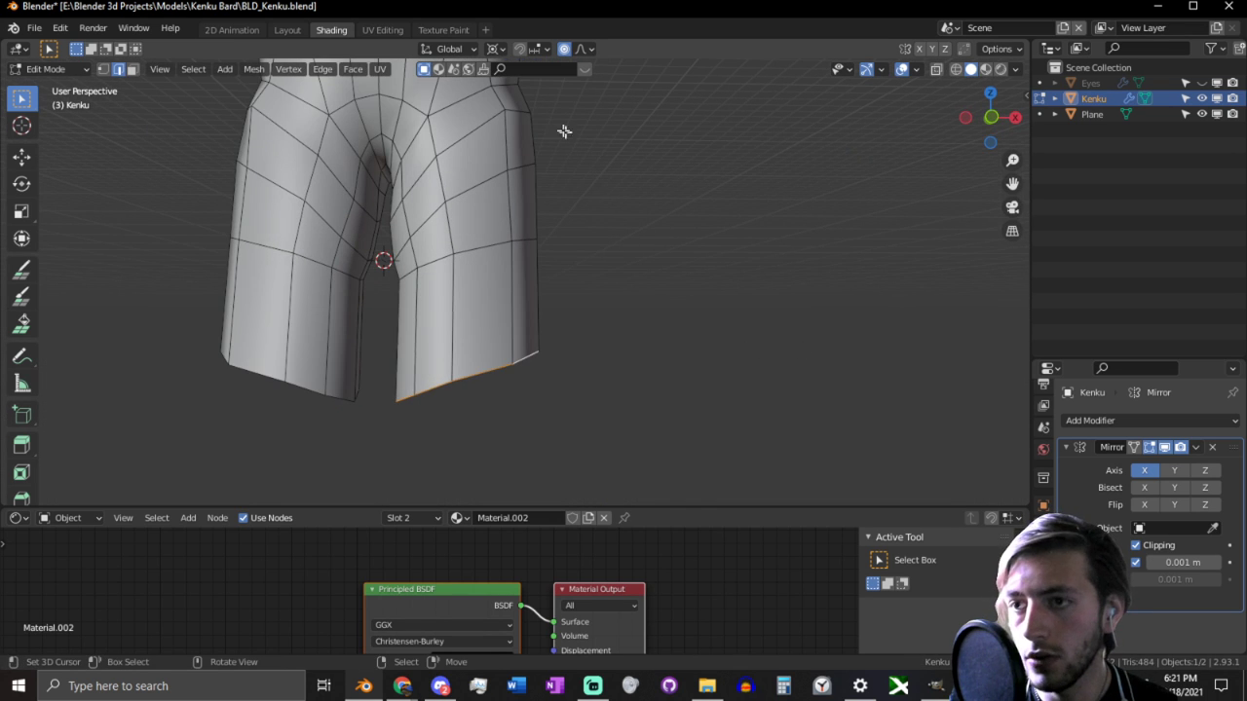
{"action": "left_click", "coordinate": [496, 50]}
{"action": "left_click", "coordinate": [510, 67]}
{"action": "key", "text": "s"}
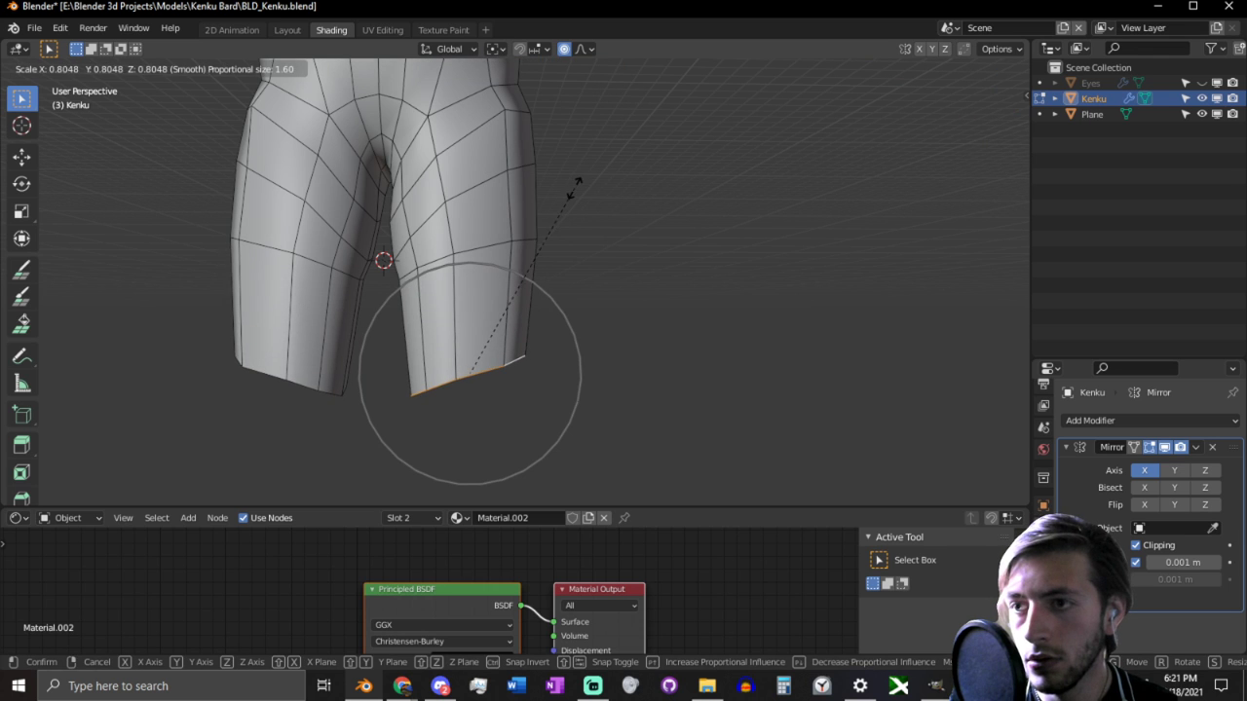
{"action": "left_click", "coordinate": [557, 187]}
Step: Scale the lower leg loop to 0.794 along Y and flatten it to 0.499 along Z
{"action": "middle_click_drag", "start_coordinate": [557, 187], "coordinate": [449, 249]}
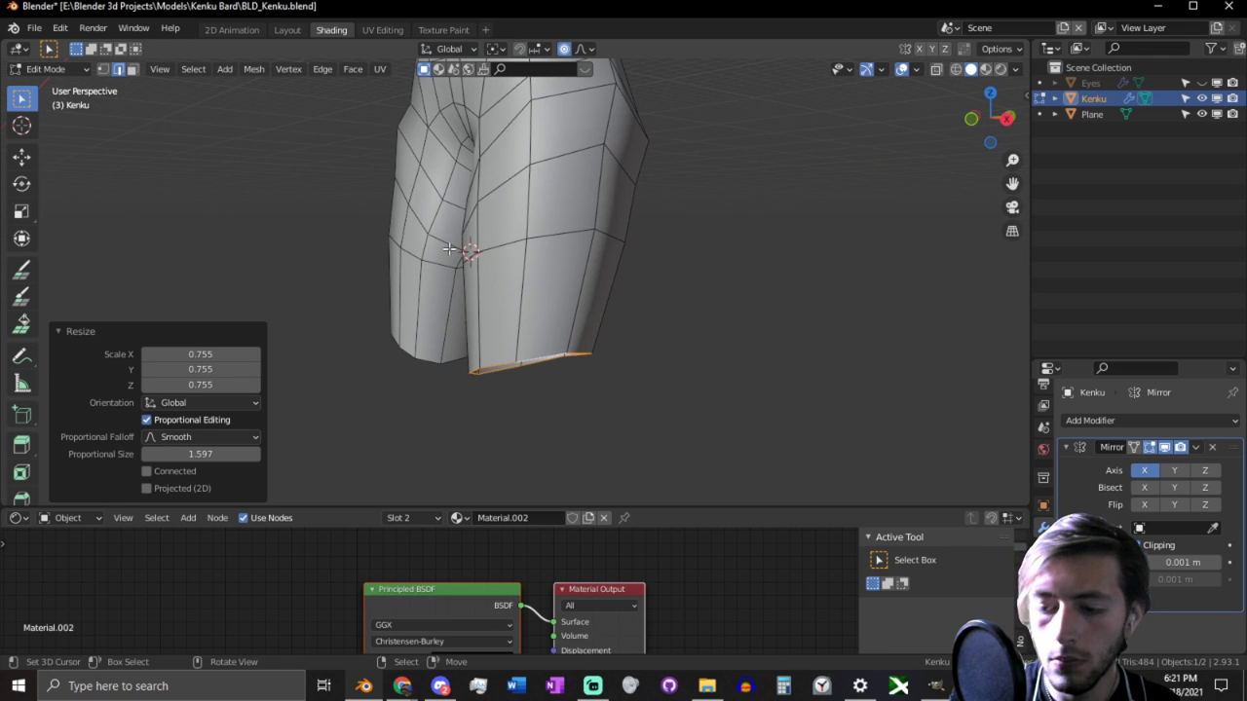
{"action": "key", "text": "KP_3"}
{"action": "key", "text": "s"}
{"action": "key", "text": "y"}
{"action": "left_click", "coordinate": [691, 298]}
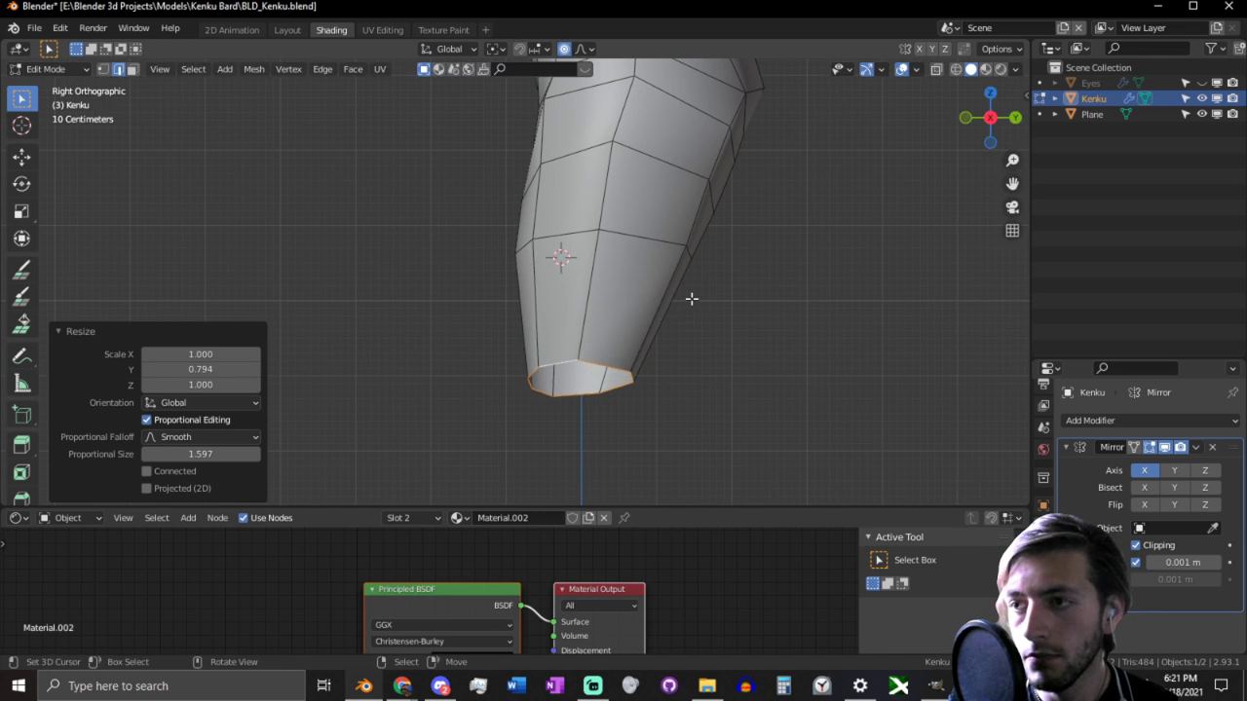
{"action": "key", "text": "s"}
{"action": "key", "text": "z"}
{"action": "left_click", "coordinate": [614, 282]}
Step: Move the lower leg loop 0.097 m forward, and shift it another 0.108 m outward, 0.048 m forward and 0.148 m up
{"action": "key", "text": "g"}
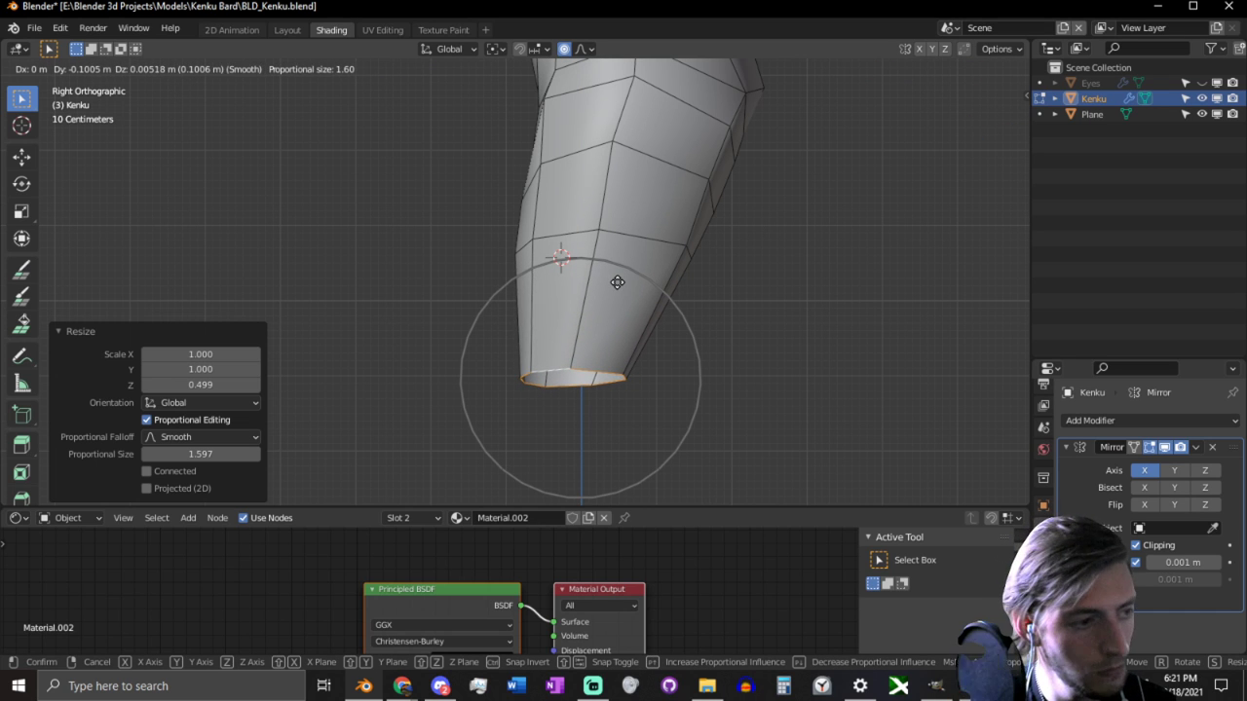
{"action": "left_click", "coordinate": [616, 284]}
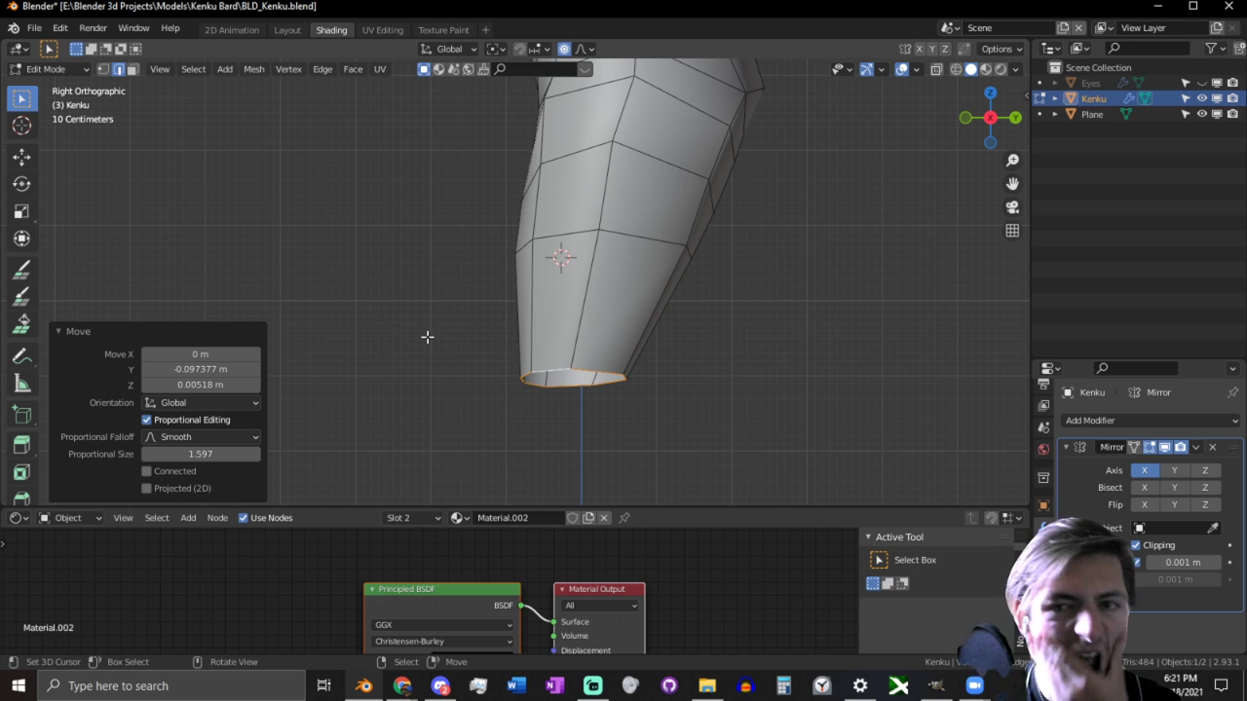
{"action": "mouse_move", "coordinate": [578, 332]}
{"action": "middle_mouse_down"}
{"action": "mouse_move", "coordinate": [712, 337]}
{"action": "mouse_move", "coordinate": [537, 334]}
{"action": "mouse_move", "coordinate": [582, 330]}
{"action": "middle_mouse_up"}
{"action": "key", "text": "g"}
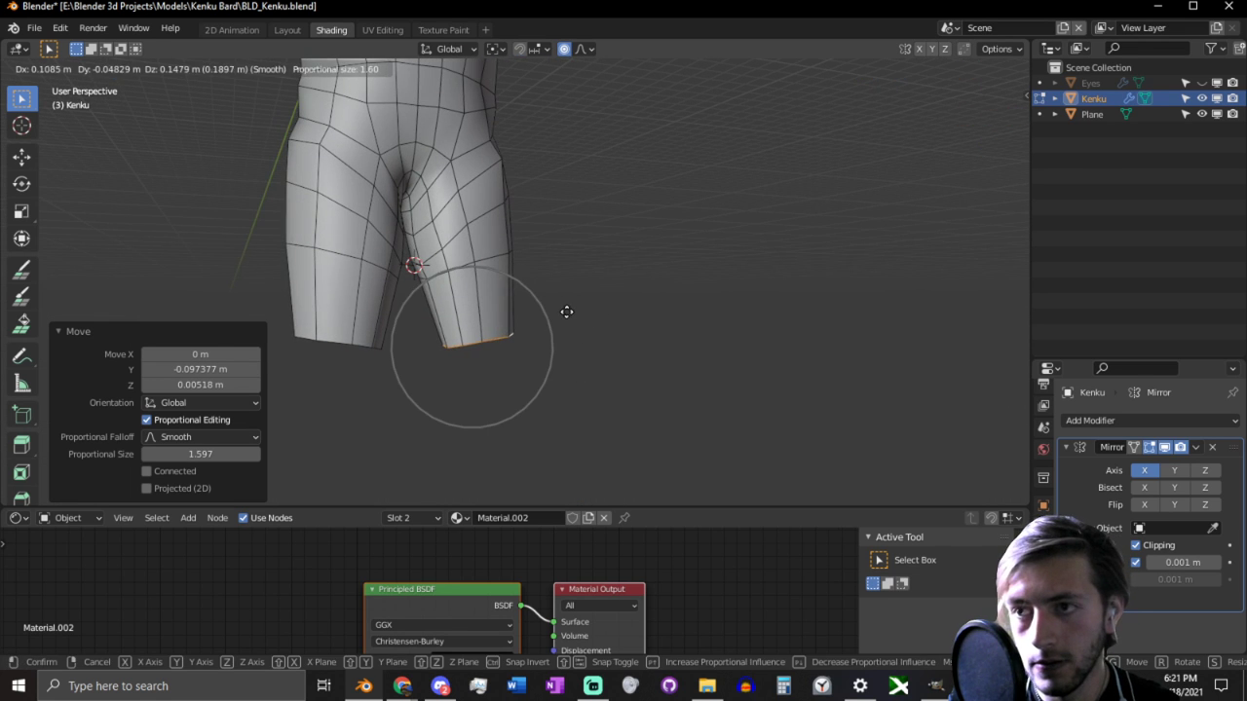
{"action": "left_click", "coordinate": [562, 316]}
Step: Scale the lower leg loop to 0.790 along Z, and move GIMP's side-view muscle reference window off the modeling area
{"action": "key", "text": "s"}
{"action": "key", "text": "z"}
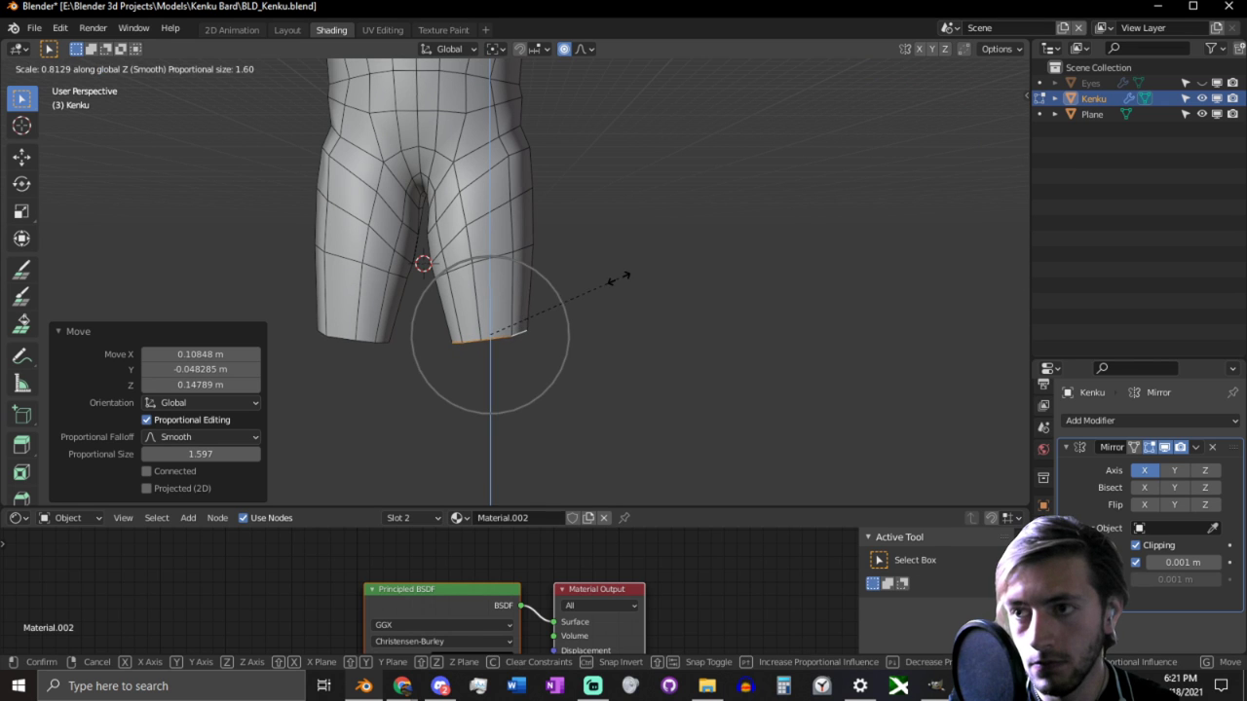
{"action": "left_click", "coordinate": [616, 279]}
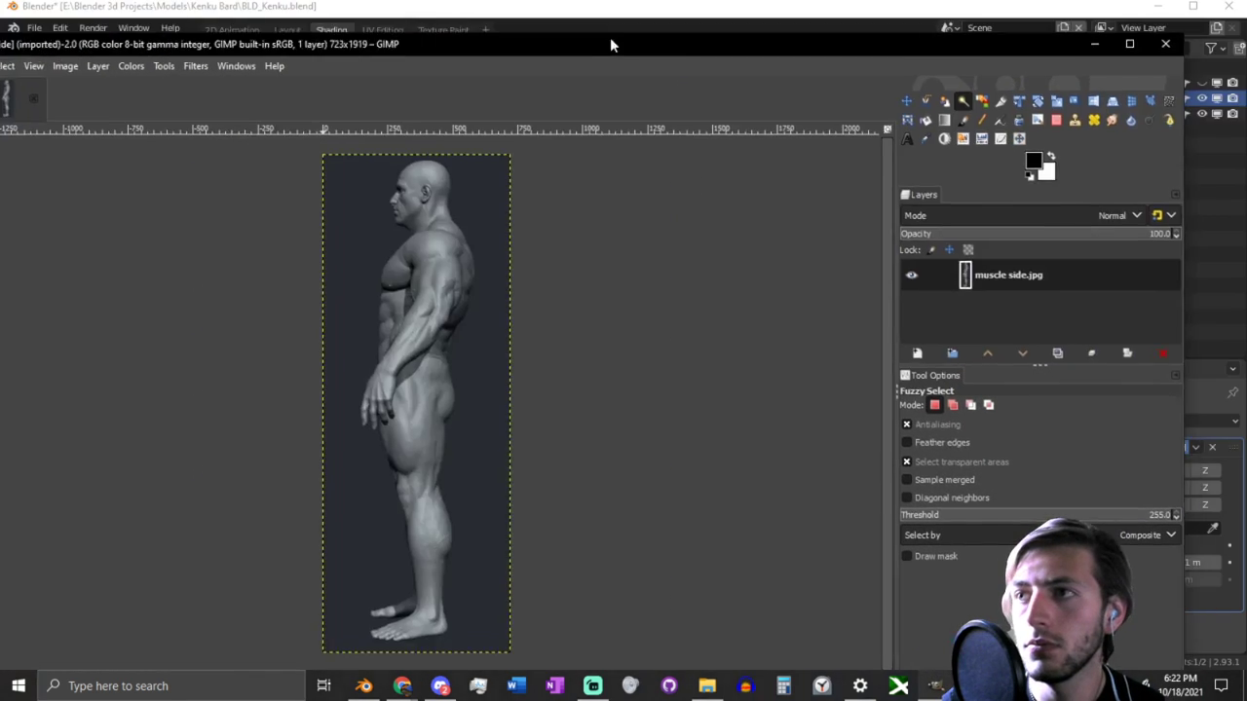
{"action": "left_click_drag", "start_coordinate": [612, 45], "coordinate": [0, 93]}
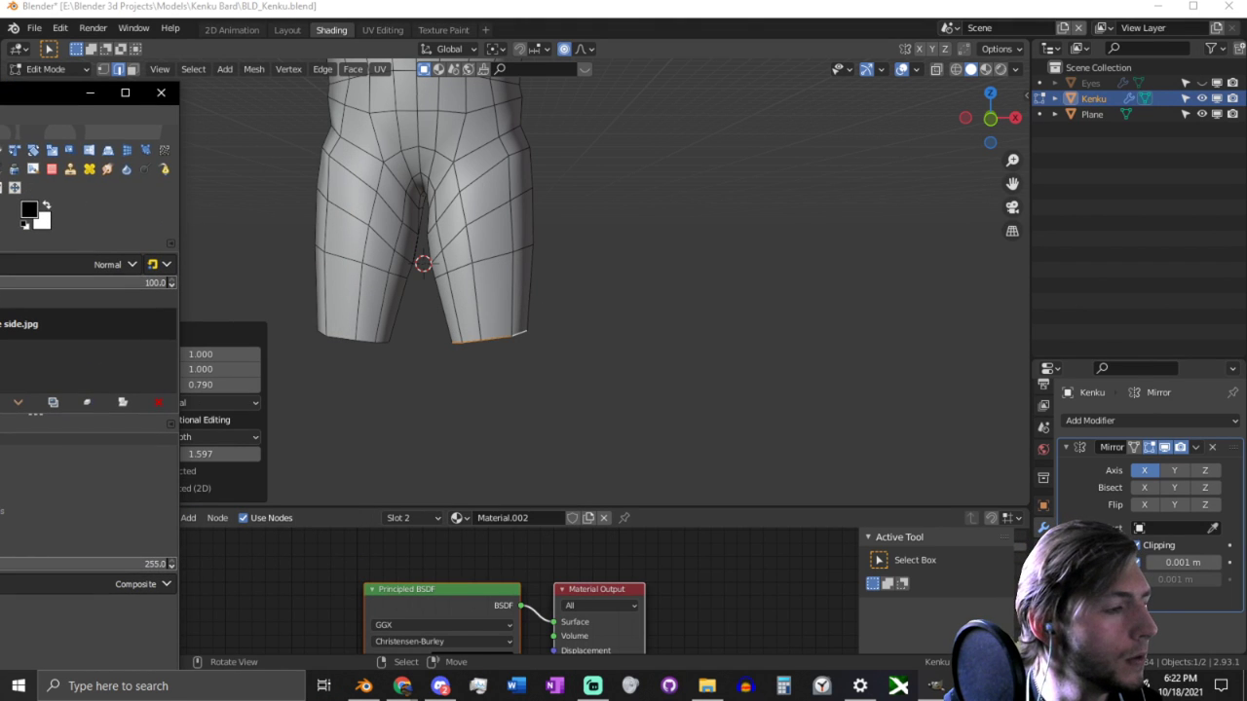
Step: Try to move the lower leg loop 0.418 m backward and 0.149 m up in the side view with smooth proportional editing at size 3.766
{"action": "middle_click_drag", "start_coordinate": [626, 226], "coordinate": [436, 234]}
{"action": "key", "text": "KP_3"}
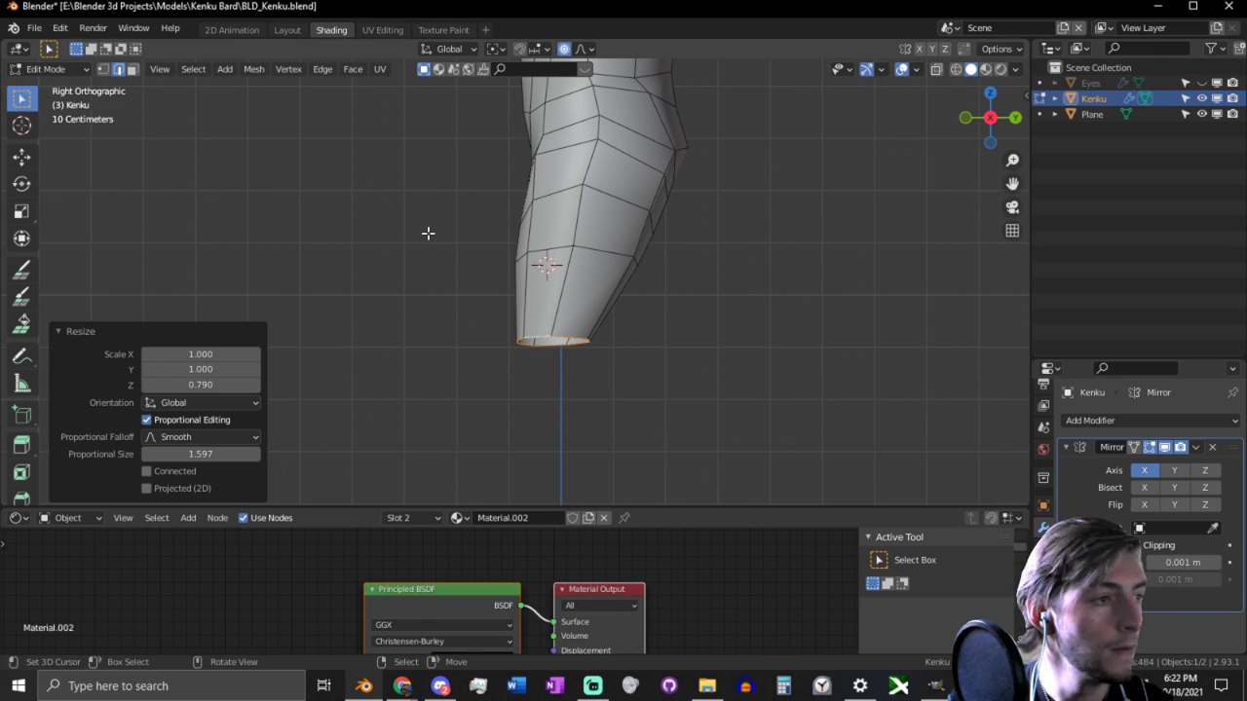
{"action": "key", "text": "o"}
{"action": "key", "text": "g"}
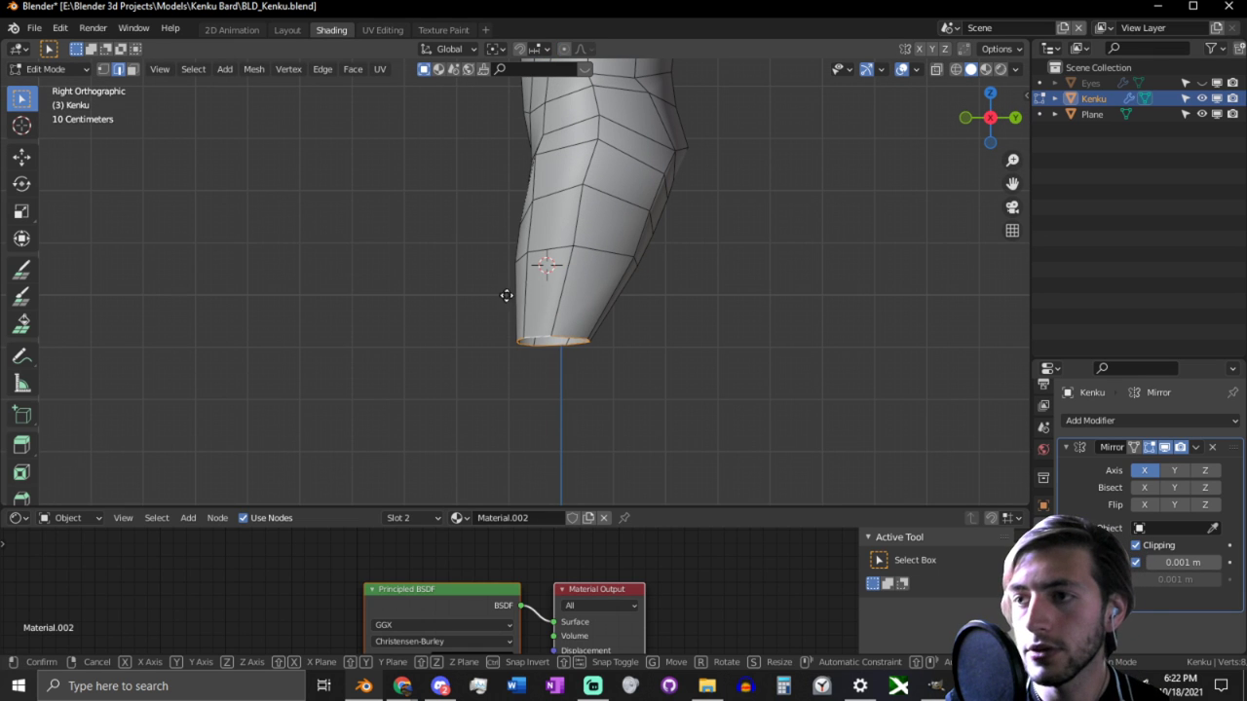
{"action": "left_click", "coordinate": [564, 290]}
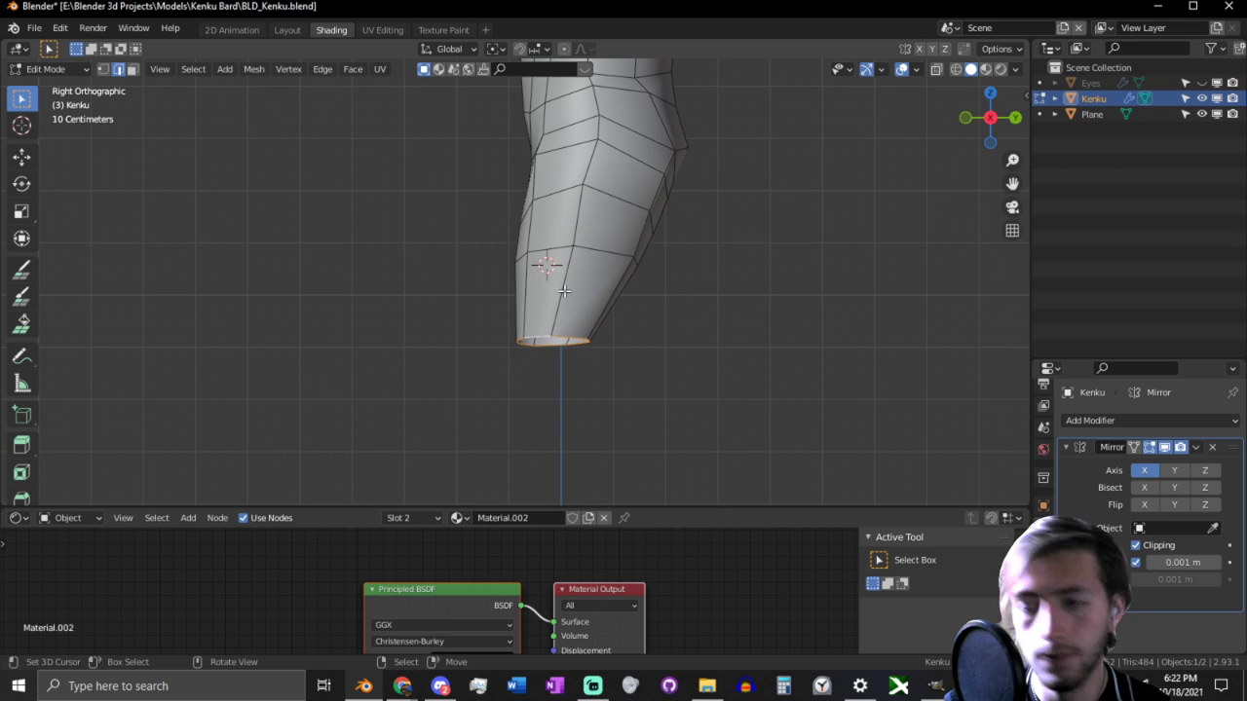
{"action": "key", "text": "o"}
{"action": "key", "text": "g"}
{"action": "scroll", "coordinate": [573, 287], "scroll_direction": "down", "scroll_amount": 7}
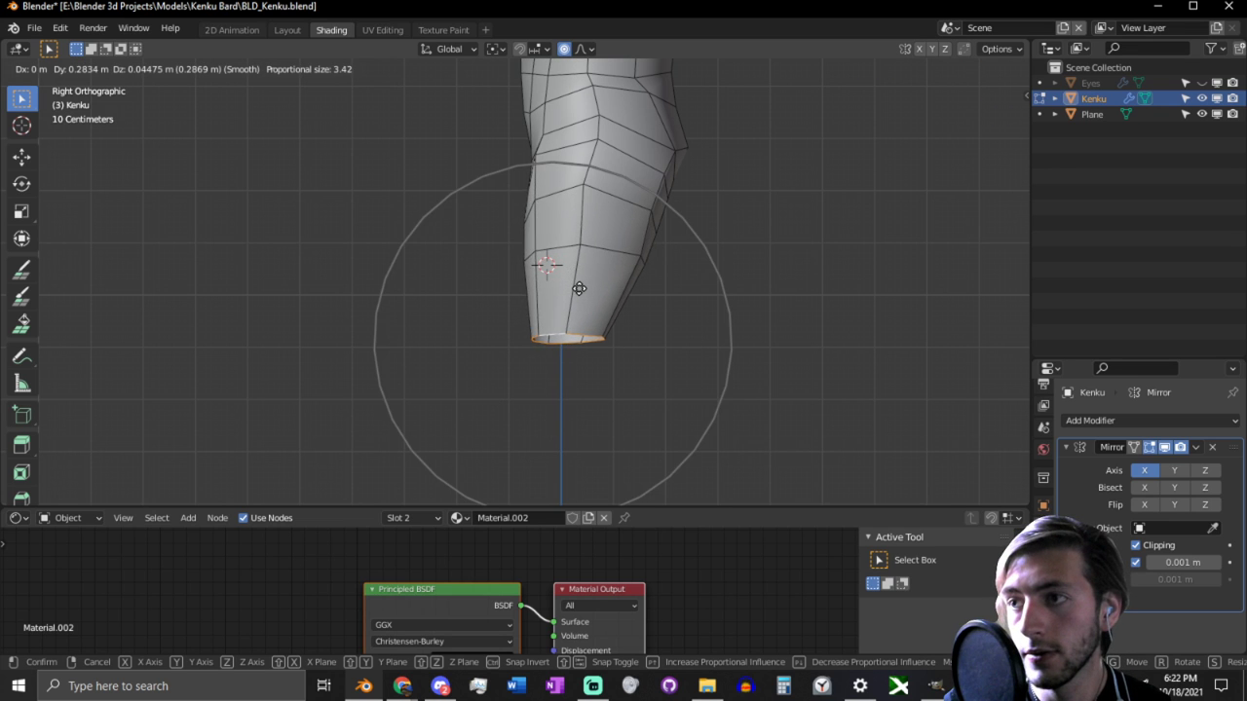
{"action": "scroll", "coordinate": [597, 285], "scroll_direction": "down", "scroll_amount": 1}
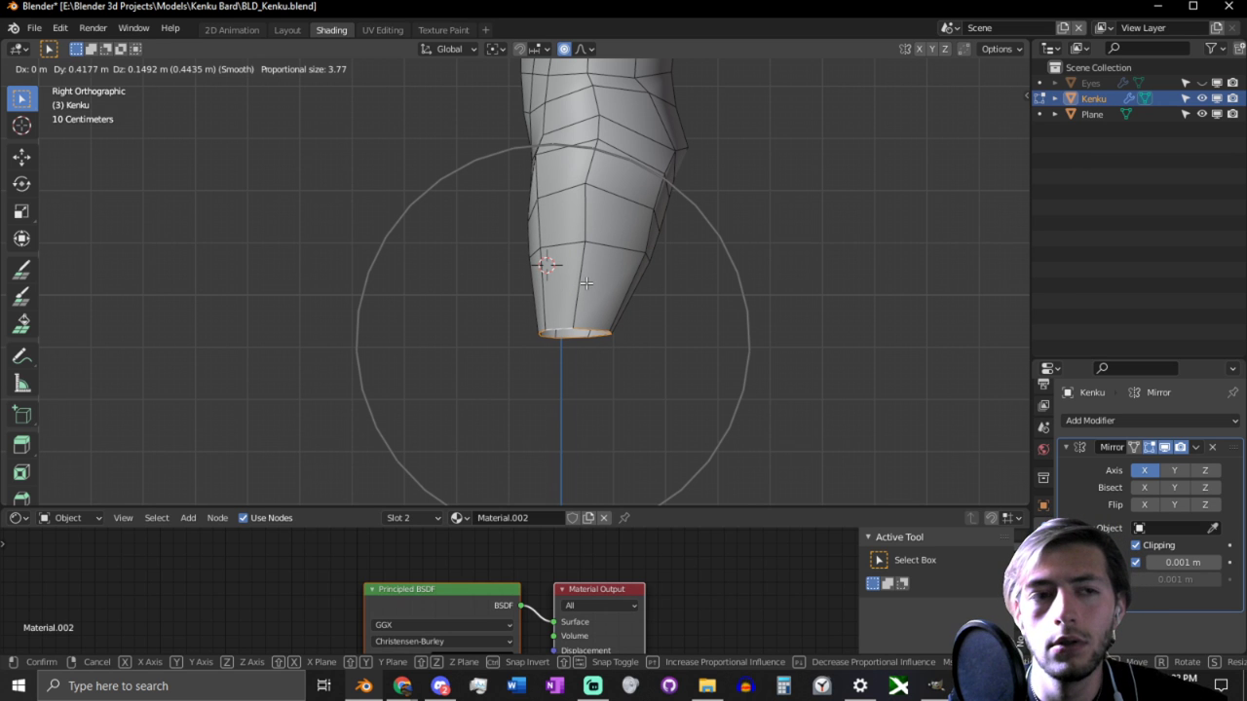
{"action": "left_click", "coordinate": [586, 283]}
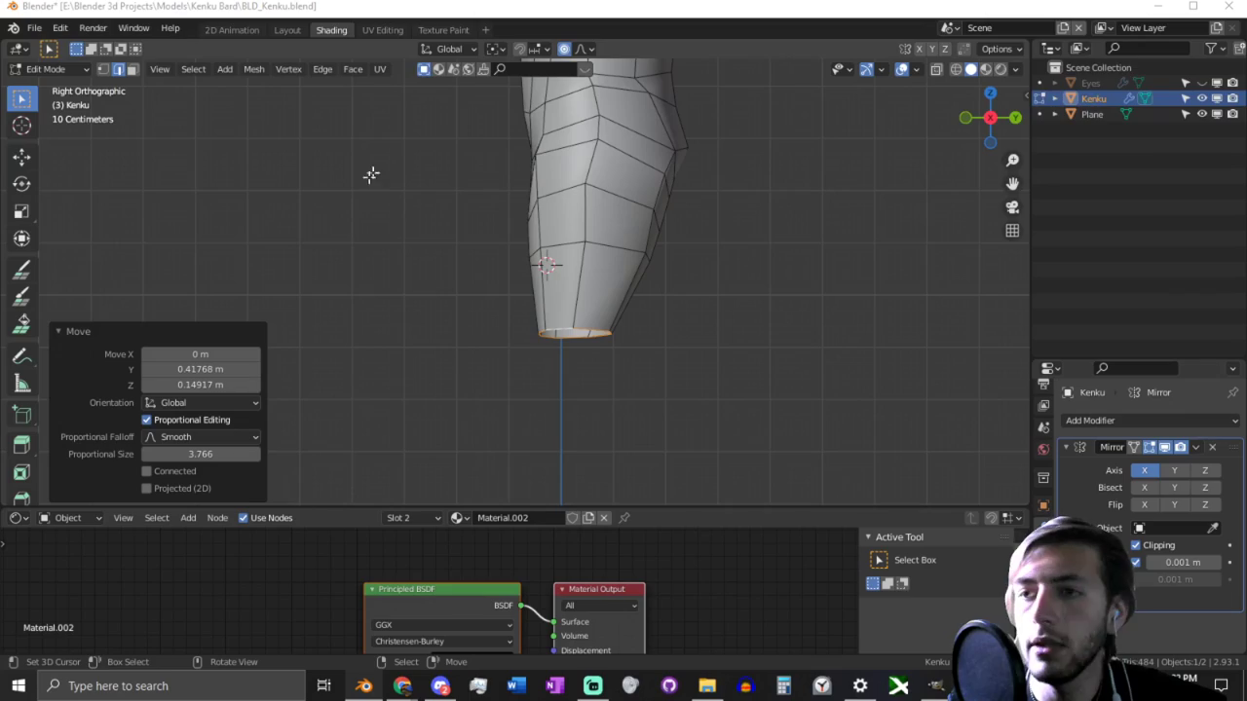
Step: Undo the last move of the lower leg loop
{"action": "scroll", "coordinate": [796, 160], "scroll_direction": "down", "scroll_amount": 1}
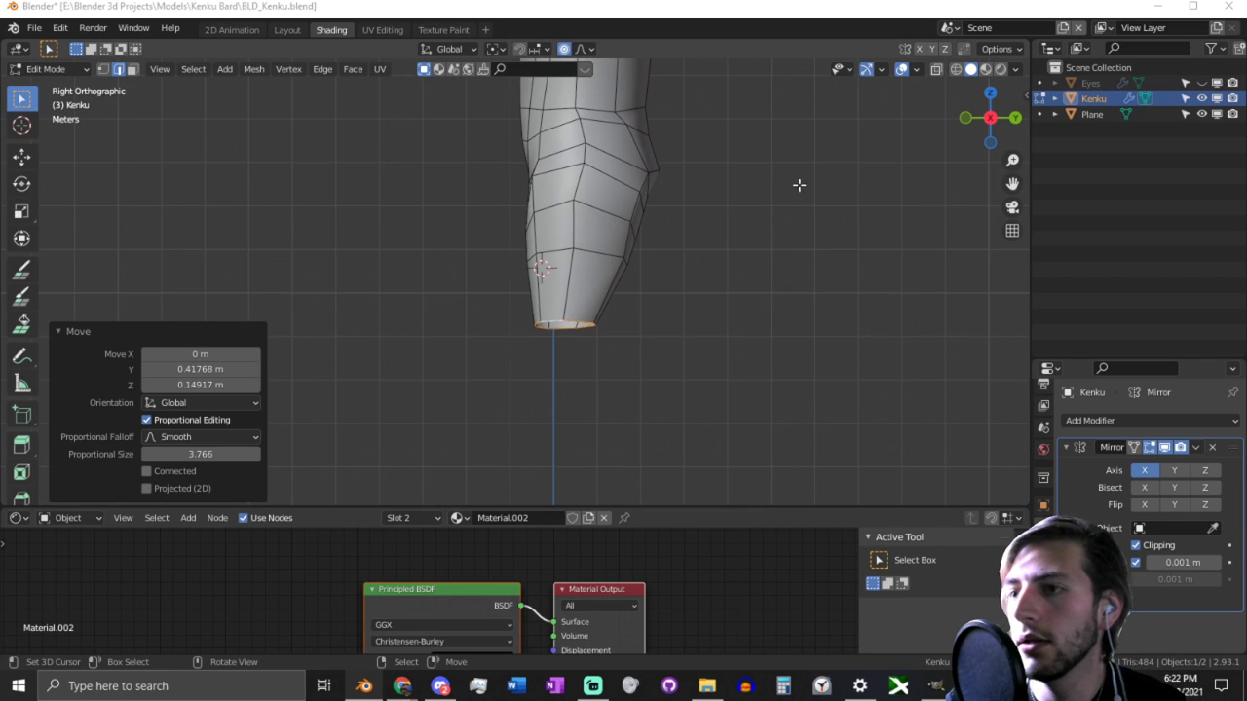
{"action": "key", "text": "Tab"}
{"action": "left_click", "coordinate": [947, 27]}
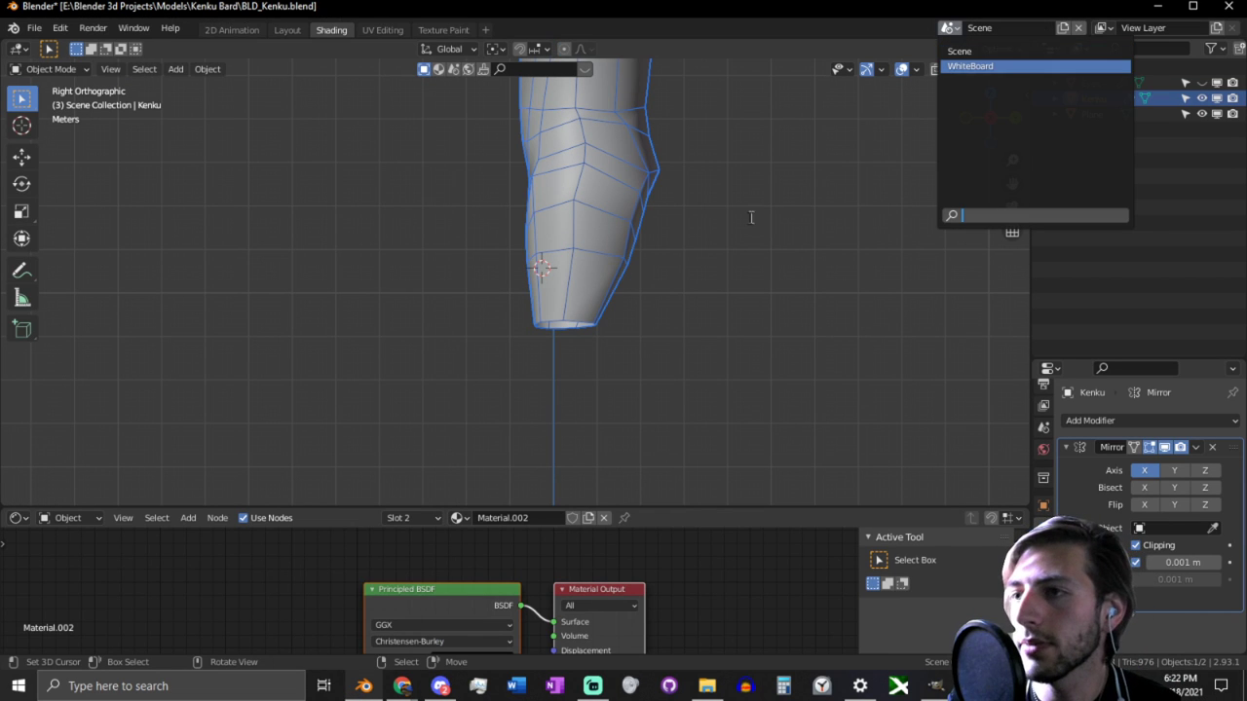
{"action": "key", "text": "Escape"}
{"action": "key", "text": "Tab"}
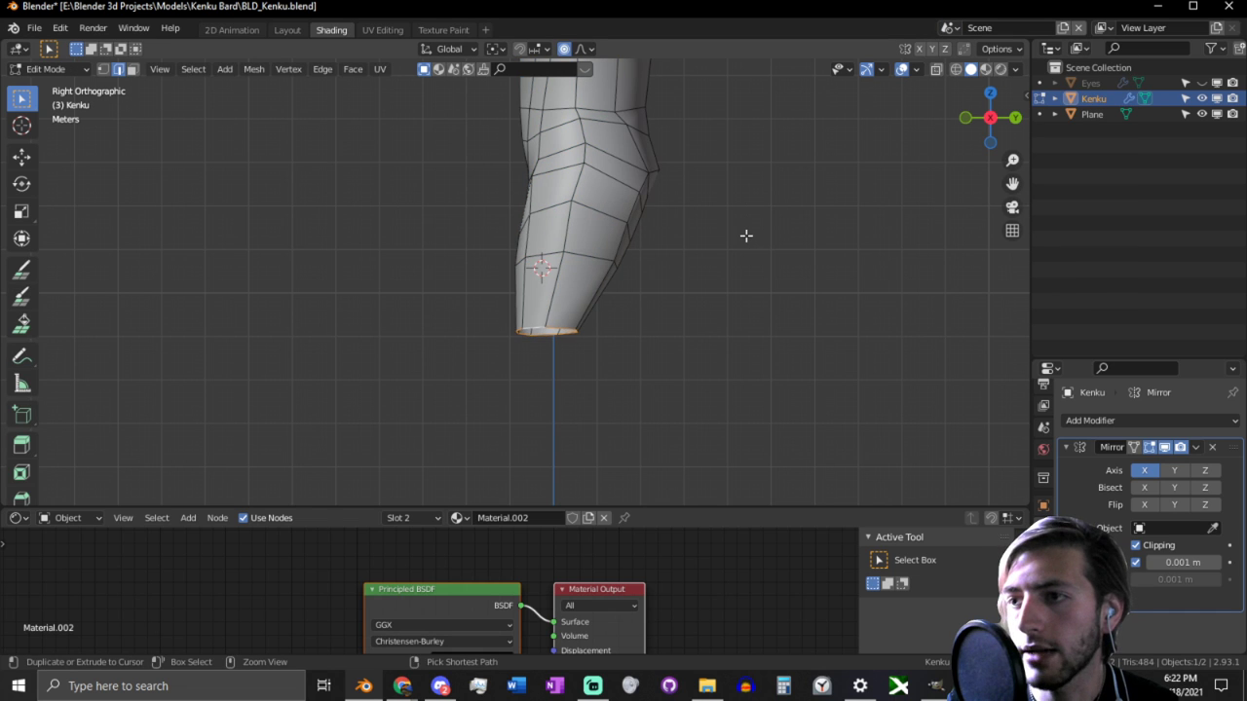
Step: Switch to the WhiteBoard scene and examine the leg of the side-view crow perched on the mossy branch
{"action": "left_click", "coordinate": [948, 27]}
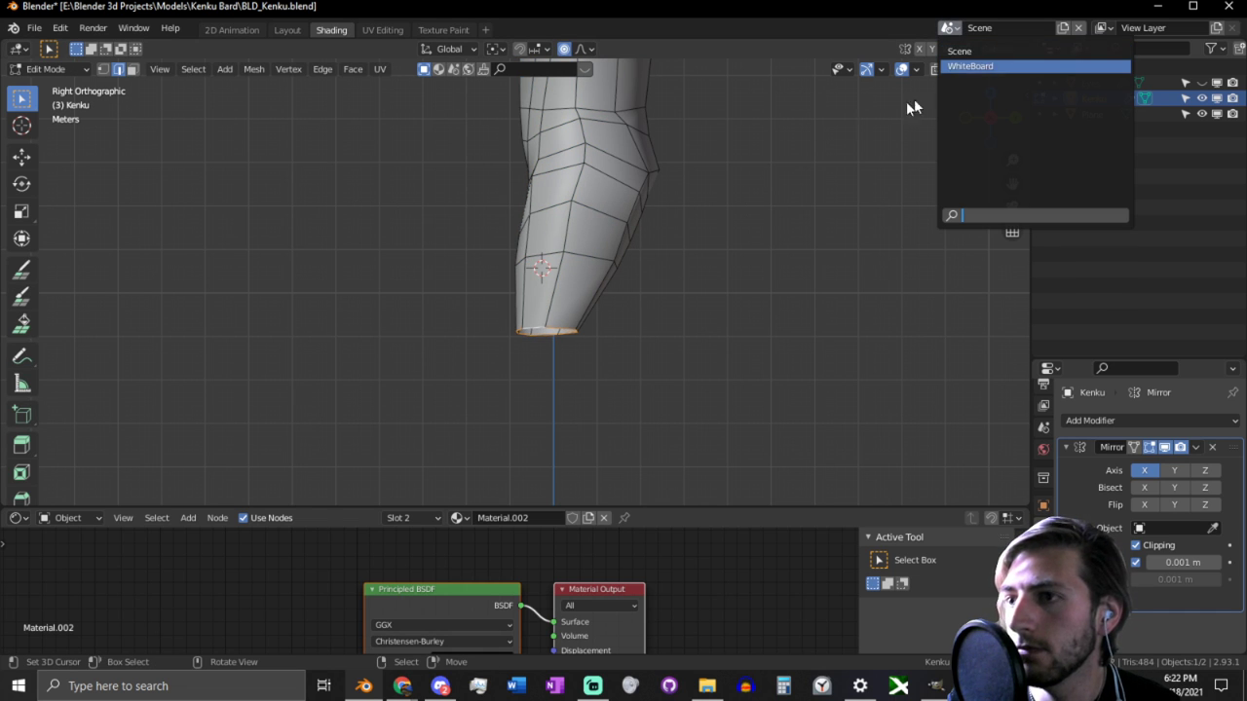
{"action": "scroll", "coordinate": [663, 141], "scroll_direction": "down", "scroll_amount": 5}
{"action": "middle_click_drag", "start_coordinate": [641, 147], "coordinate": [705, 190]}
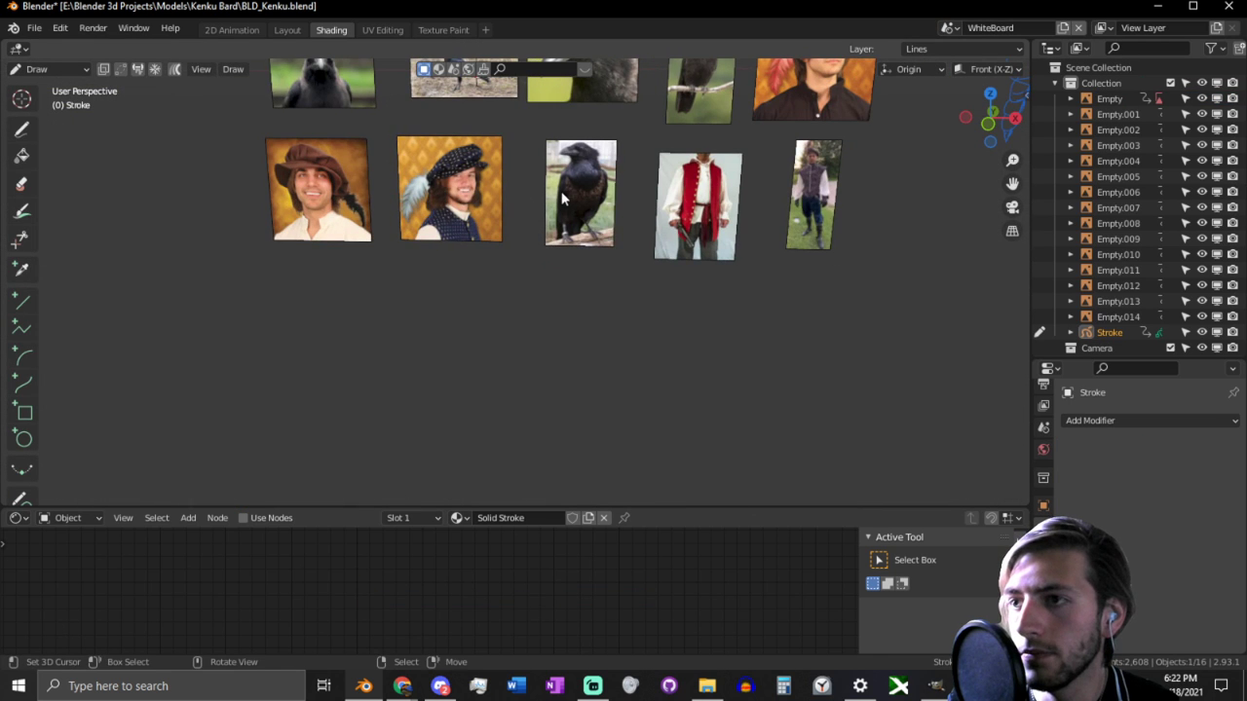
{"action": "middle_click", "coordinate": [565, 192], "text": "alt"}
{"action": "middle_click", "coordinate": [300, 149], "text": "alt"}
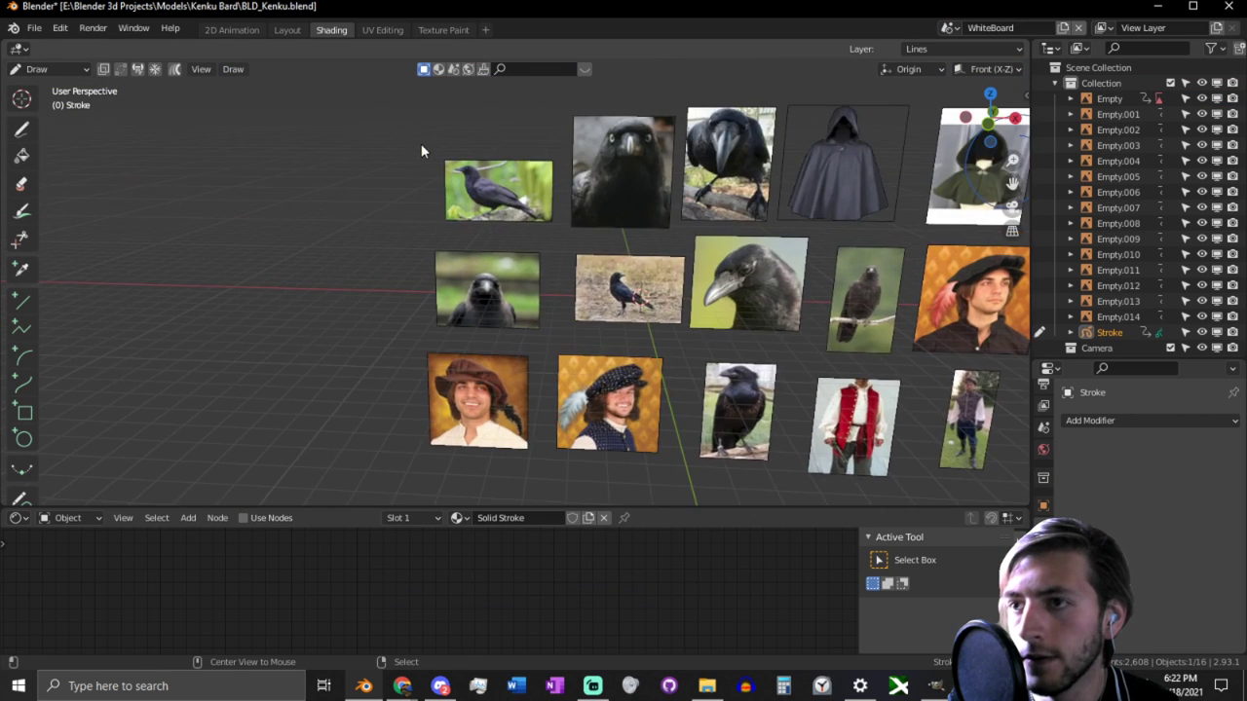
{"action": "scroll", "coordinate": [574, 245], "scroll_direction": "up", "scroll_amount": 3}
{"action": "scroll", "coordinate": [648, 364], "scroll_direction": "up", "scroll_amount": 4}
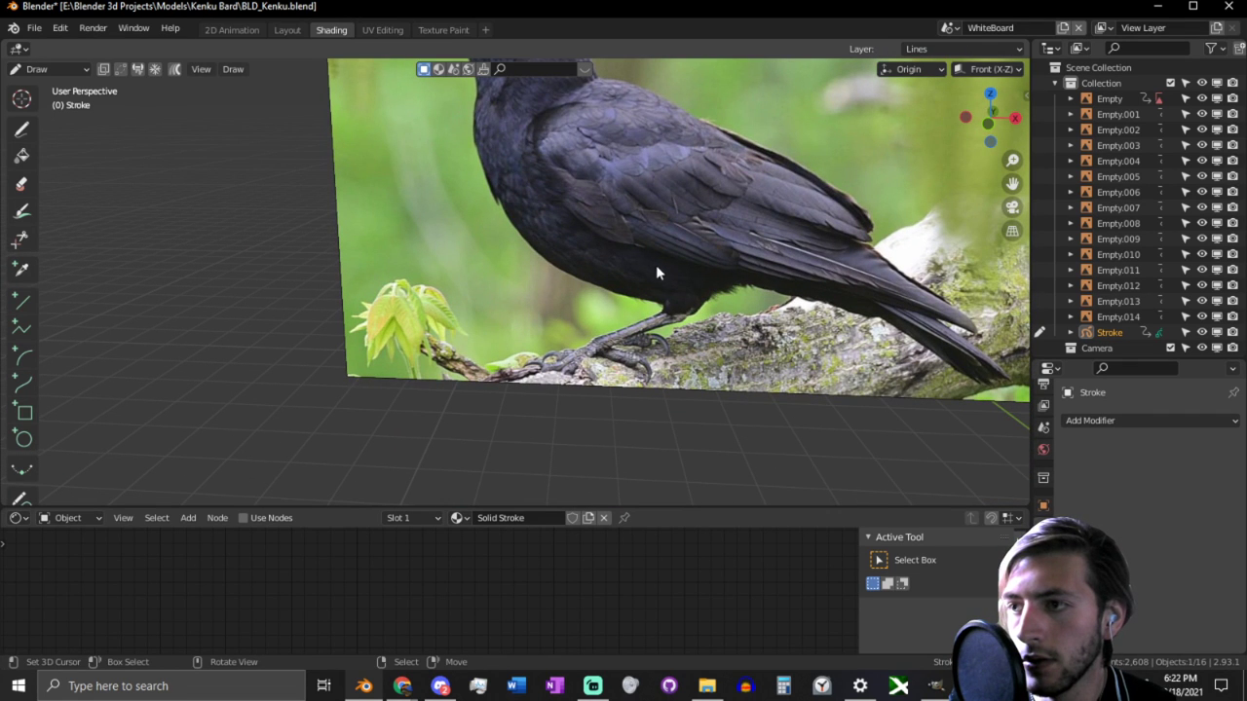
Step: Examine the legs and feet in the neighboring crow photos, including the front-facing crow standing on a branch
{"action": "scroll", "coordinate": [801, 259], "scroll_direction": "down", "scroll_amount": 4}
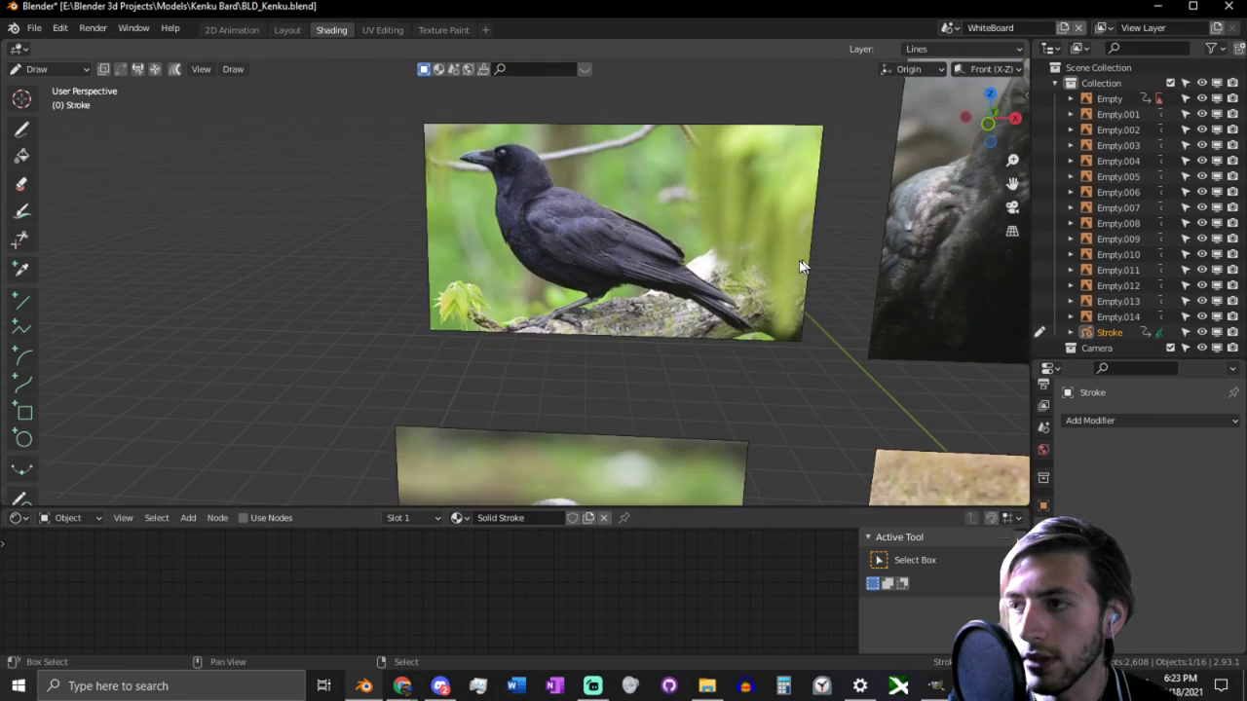
{"action": "middle_click_drag", "start_coordinate": [801, 259], "coordinate": [386, 276], "text": "shift"}
{"action": "scroll", "coordinate": [673, 278], "scroll_direction": "down", "scroll_amount": 3}
{"action": "middle_click_drag", "start_coordinate": [673, 278], "coordinate": [498, 273], "text": "shift"}
{"action": "scroll", "coordinate": [594, 274], "scroll_direction": "up", "scroll_amount": 2}
{"action": "scroll", "coordinate": [593, 274], "scroll_direction": "up", "scroll_amount": 1}
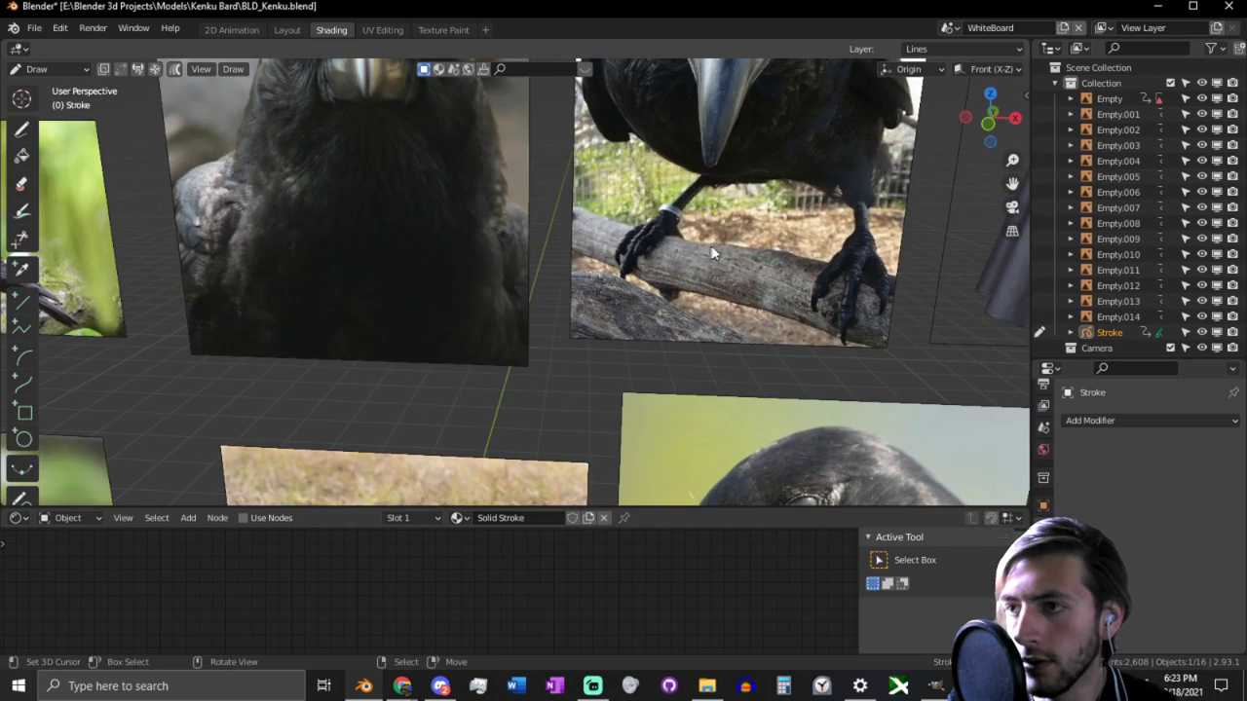
{"action": "middle_click_drag", "start_coordinate": [707, 246], "coordinate": [546, 113], "text": "shift"}
{"action": "scroll", "coordinate": [638, 259], "scroll_direction": "down", "scroll_amount": 3}
{"action": "middle_click_drag", "start_coordinate": [599, 275], "coordinate": [577, 250], "text": "shift"}
{"action": "scroll", "coordinate": [637, 323], "scroll_direction": "up", "scroll_amount": 4}
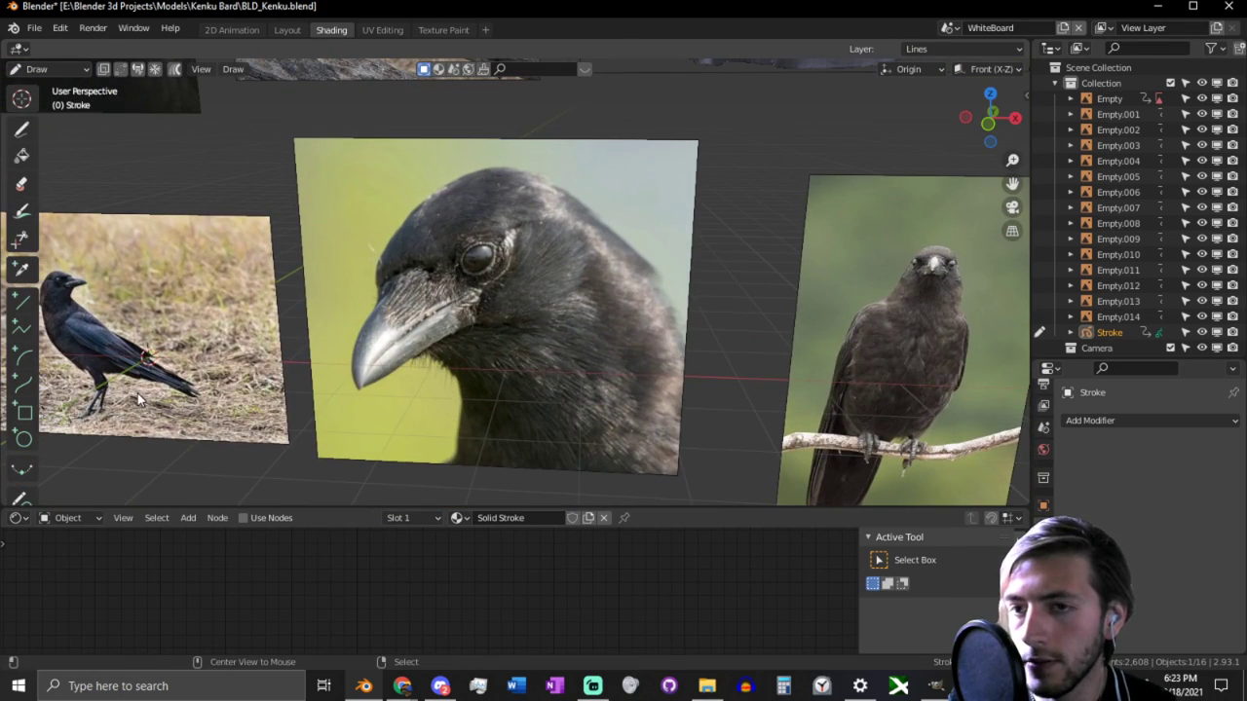
Step: Examine the thigh, knee bend and lower leg of the crow standing on dry grass
{"action": "middle_click", "coordinate": [137, 392], "text": "alt"}
{"action": "scroll", "coordinate": [349, 283], "scroll_direction": "up", "scroll_amount": 4}
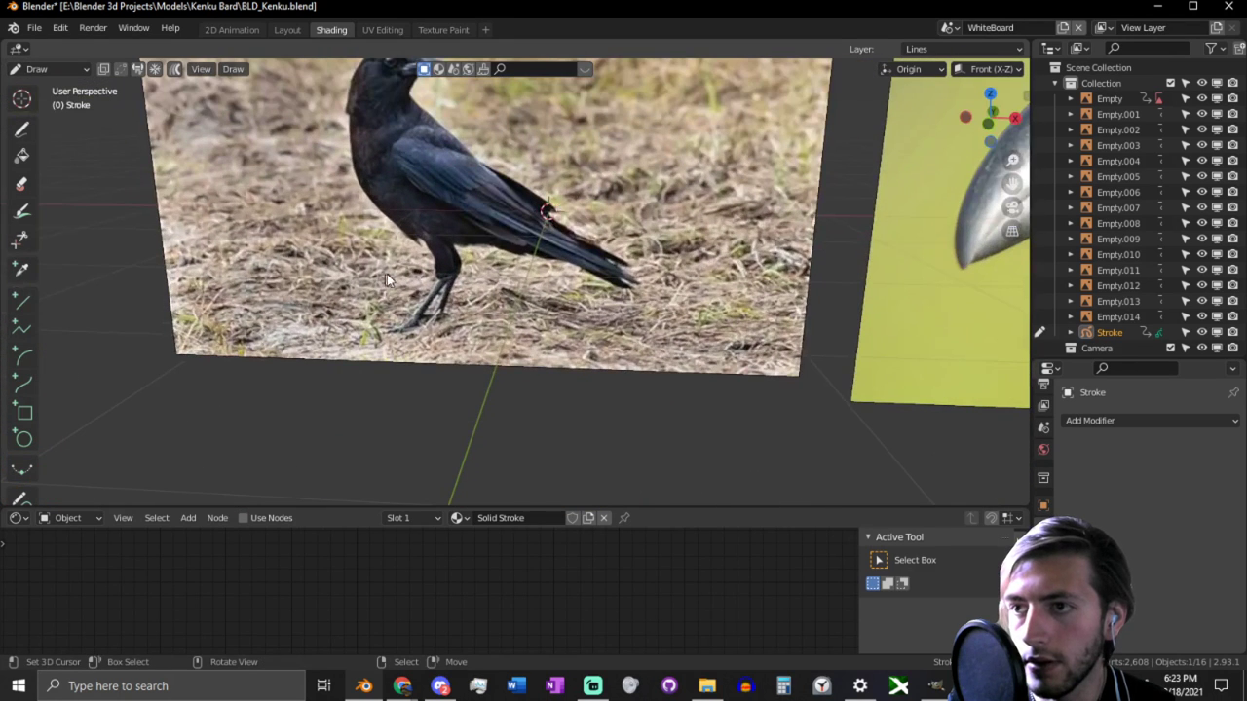
{"action": "middle_click_drag", "start_coordinate": [443, 261], "coordinate": [561, 290], "text": "shift"}
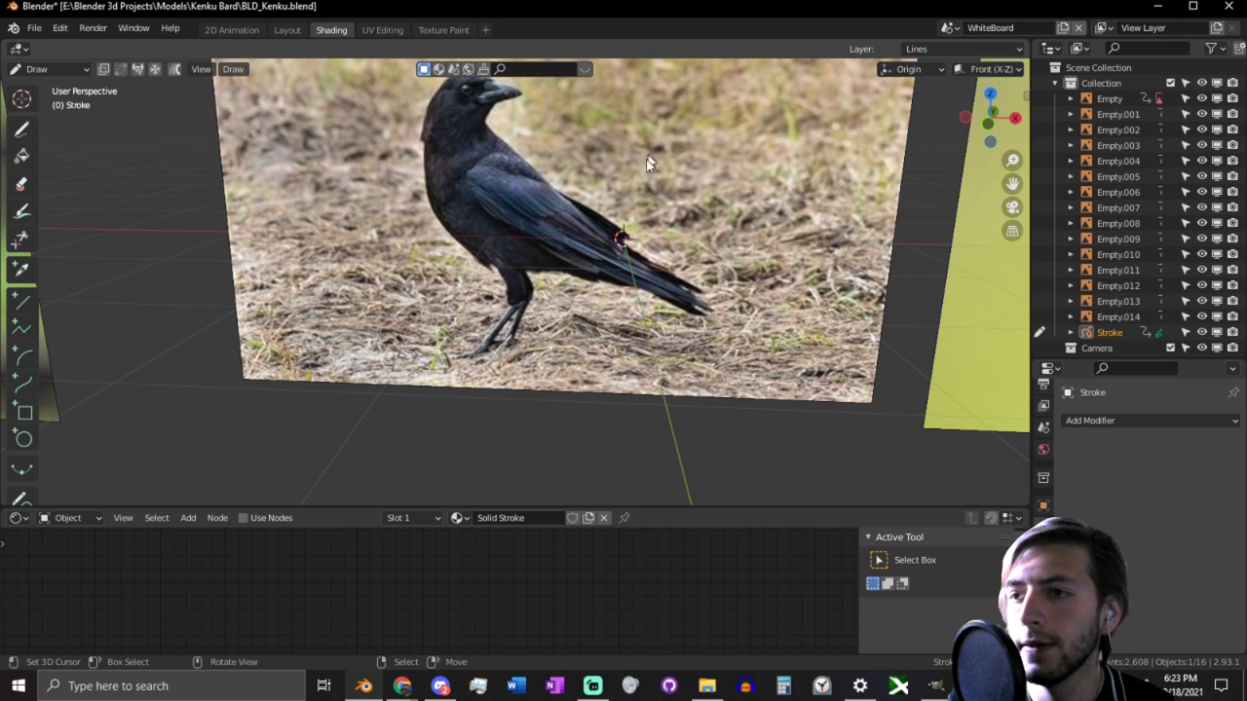
{"action": "scroll", "coordinate": [541, 292], "scroll_direction": "up", "scroll_amount": 5}
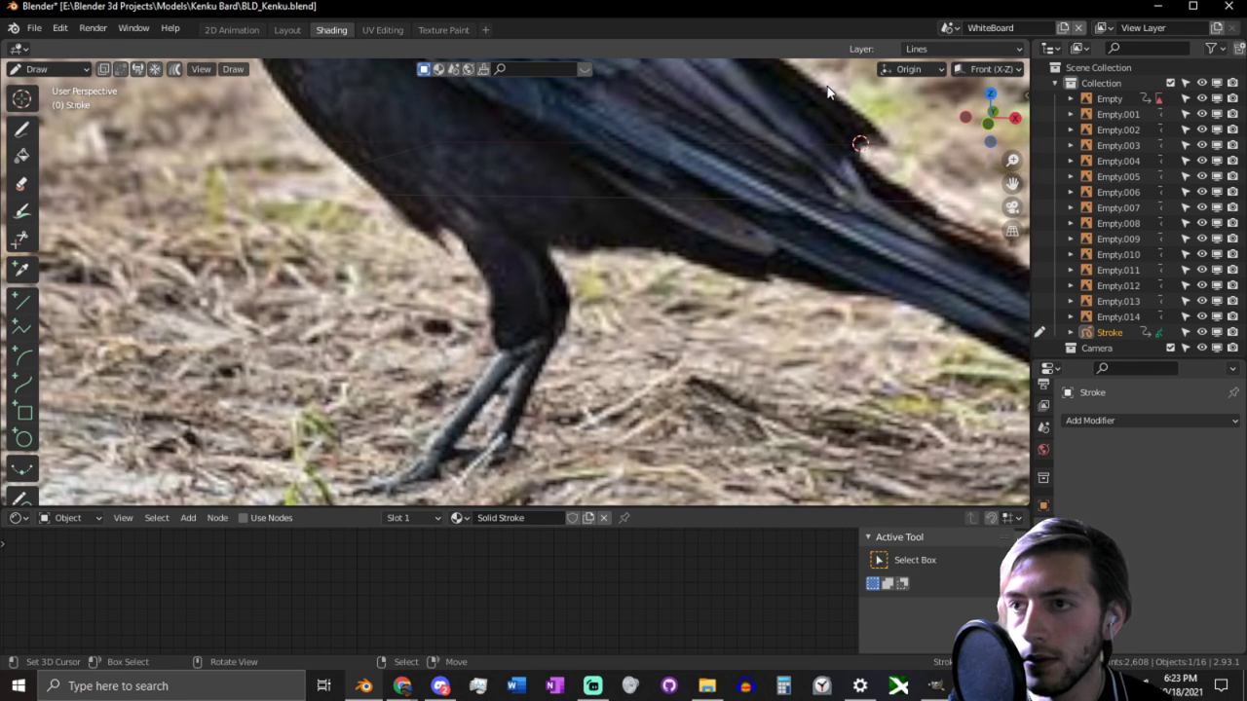
{"action": "scroll", "coordinate": [828, 93], "scroll_direction": "down", "scroll_amount": 2}
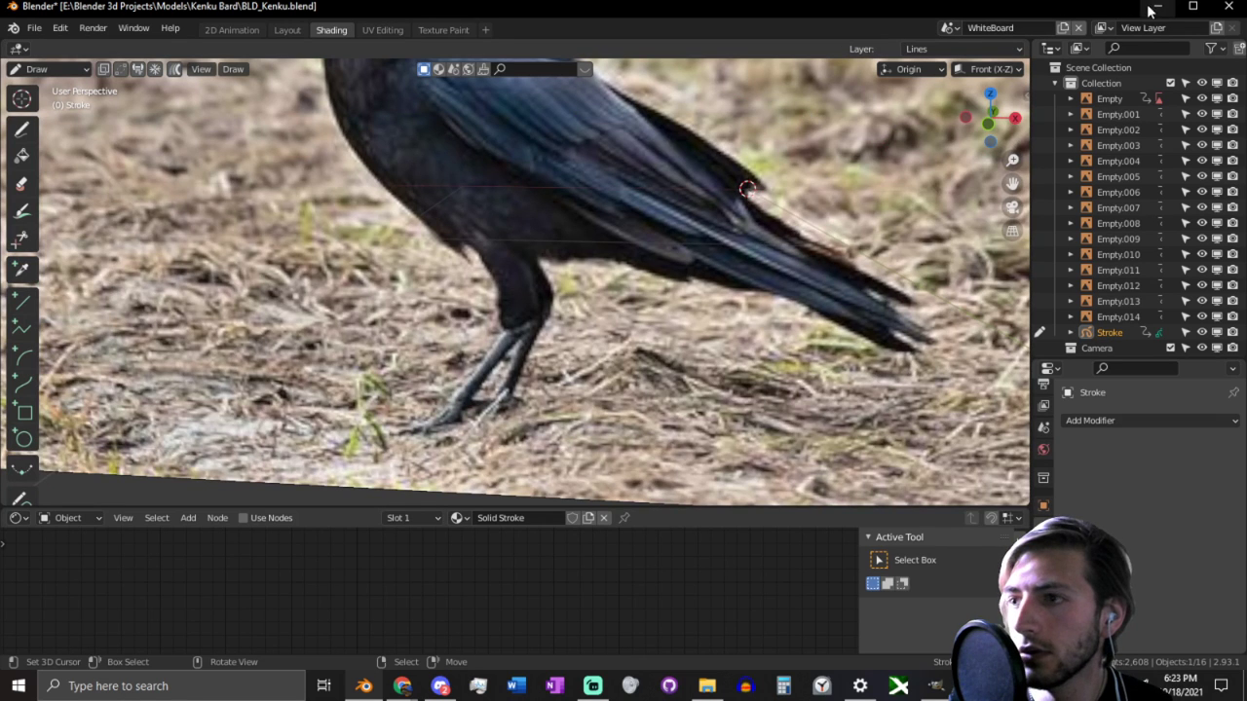
{"action": "scroll", "coordinate": [888, 93], "scroll_direction": "down", "scroll_amount": 4}
Step: Return to the main scene and move the lower leg loop 0.104 m forward and 0.570 m up with smooth proportional editing in the side view
{"action": "left_click", "coordinate": [949, 28]}
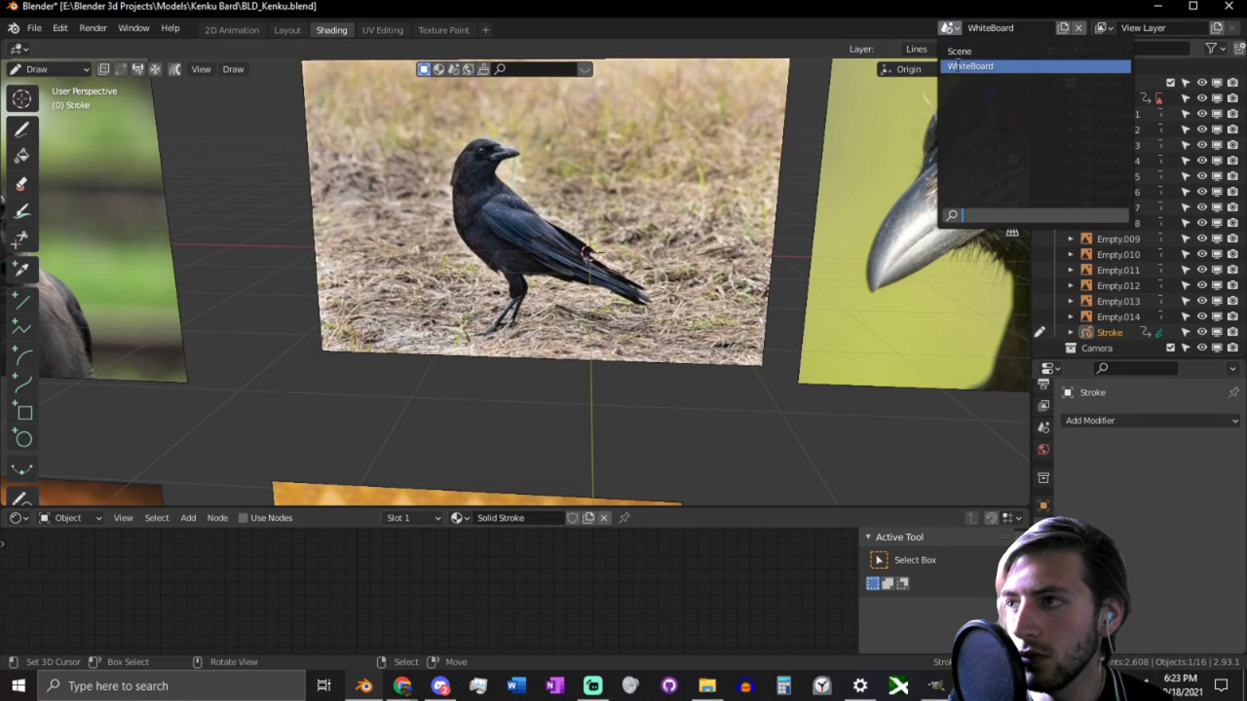
{"action": "left_click", "coordinate": [974, 53]}
{"action": "scroll", "coordinate": [640, 306], "scroll_direction": "down", "scroll_amount": 6}
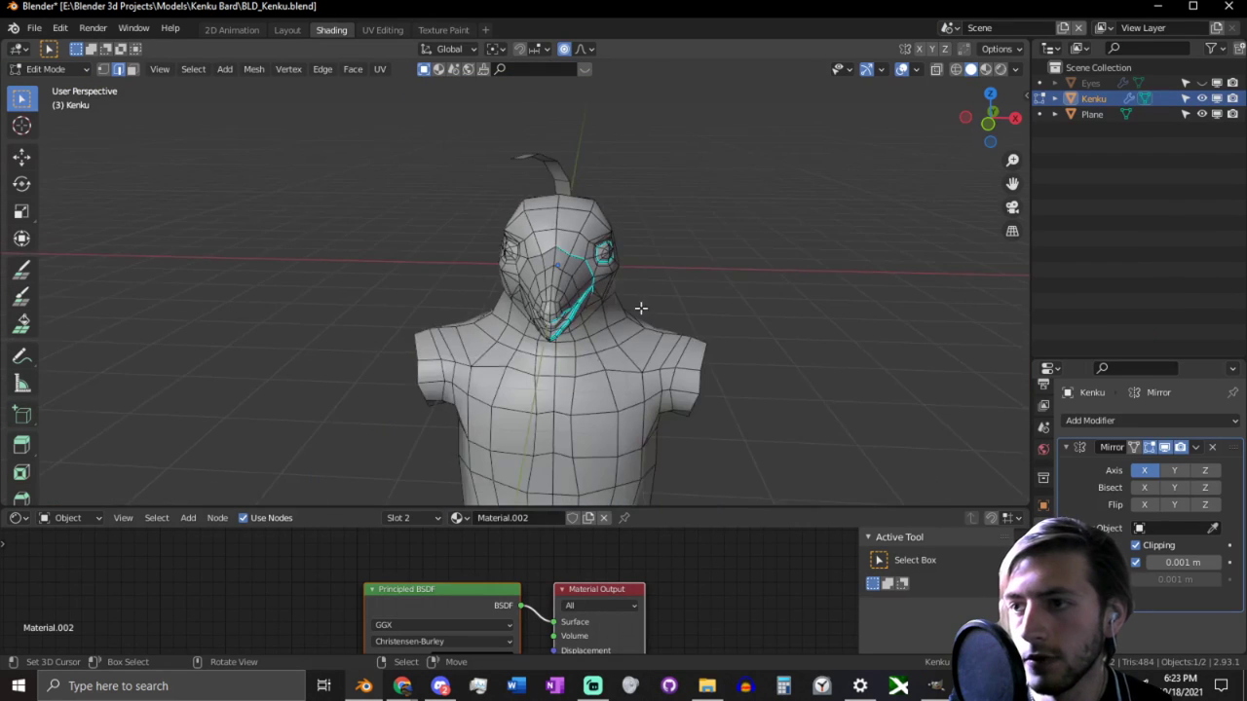
{"action": "scroll", "coordinate": [668, 392], "scroll_direction": "up", "scroll_amount": 2}
{"action": "middle_click_drag", "start_coordinate": [668, 392], "coordinate": [506, 383]}
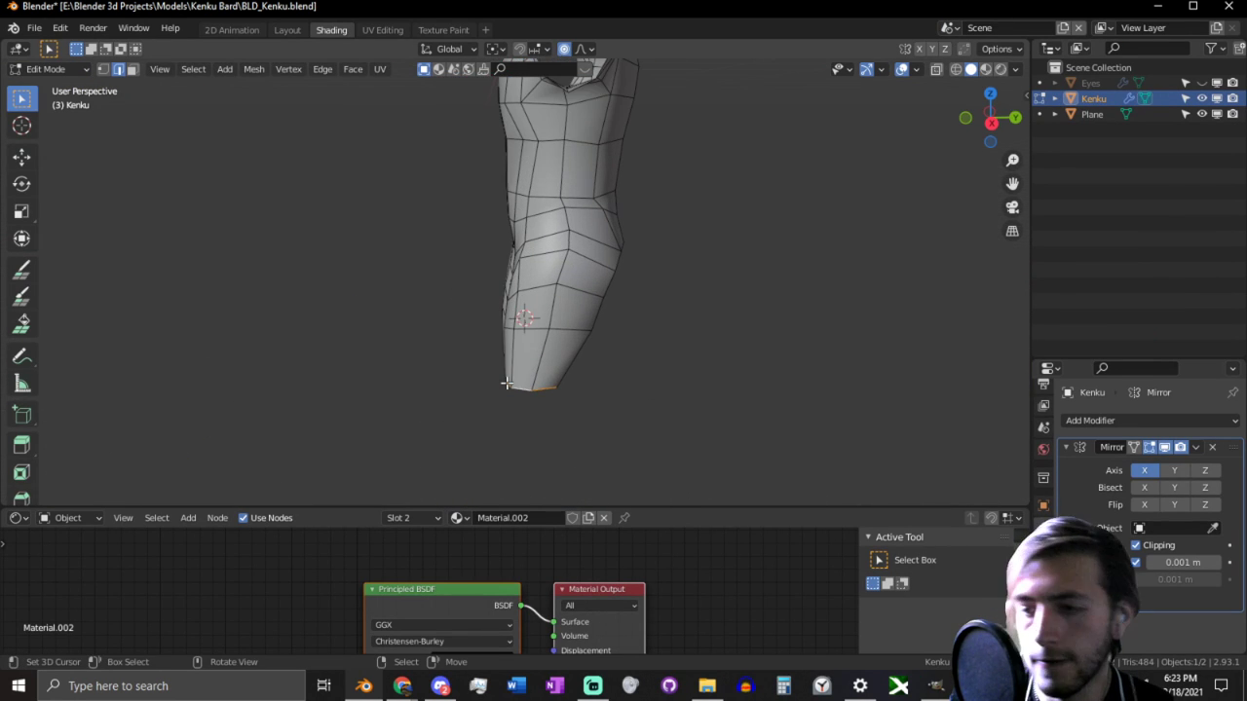
{"action": "key", "text": "KP_3"}
{"action": "scroll", "coordinate": [519, 383], "scroll_direction": "up", "scroll_amount": 4}
{"action": "middle_click_drag", "start_coordinate": [569, 330], "coordinate": [530, 227], "text": "shift"}
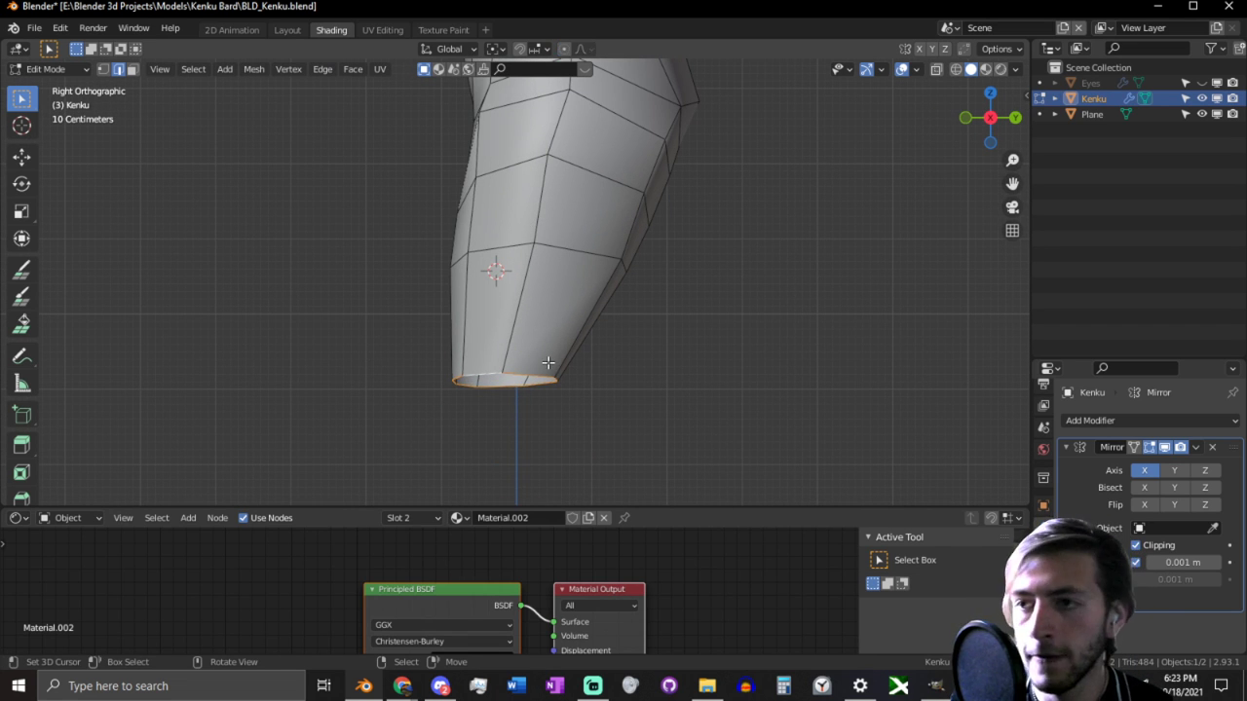
{"action": "key", "text": "g"}
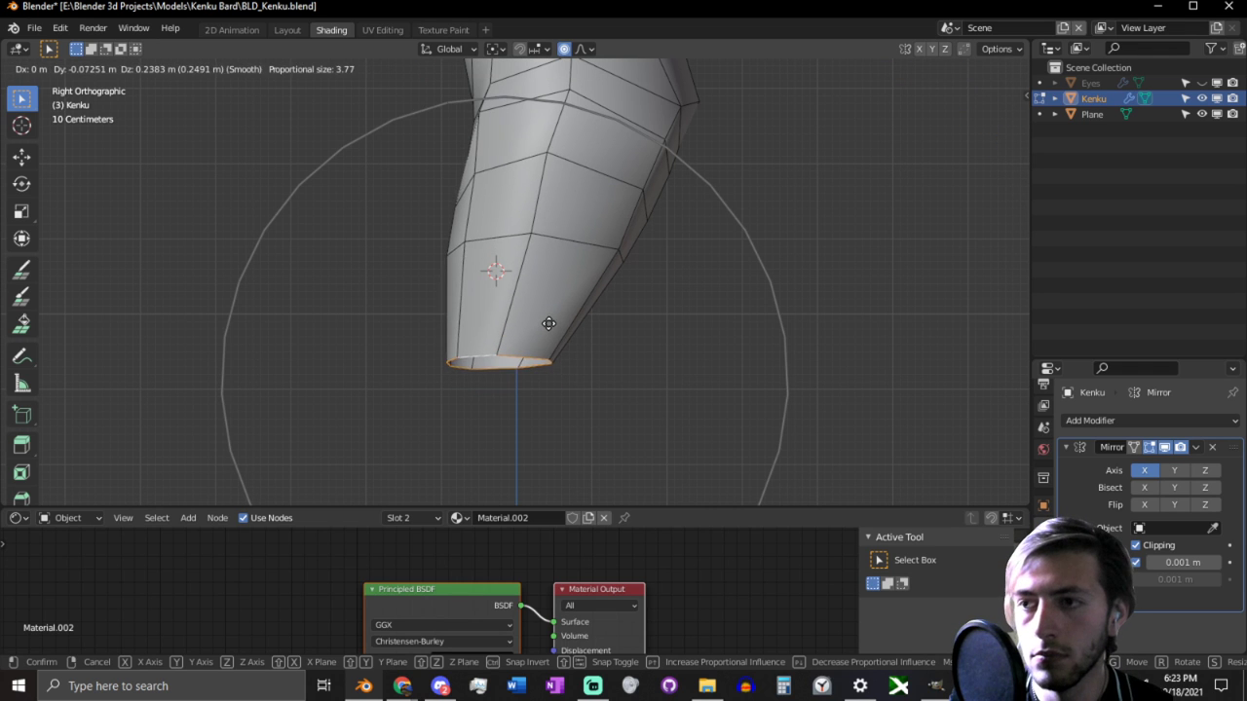
{"action": "left_click", "coordinate": [547, 299]}
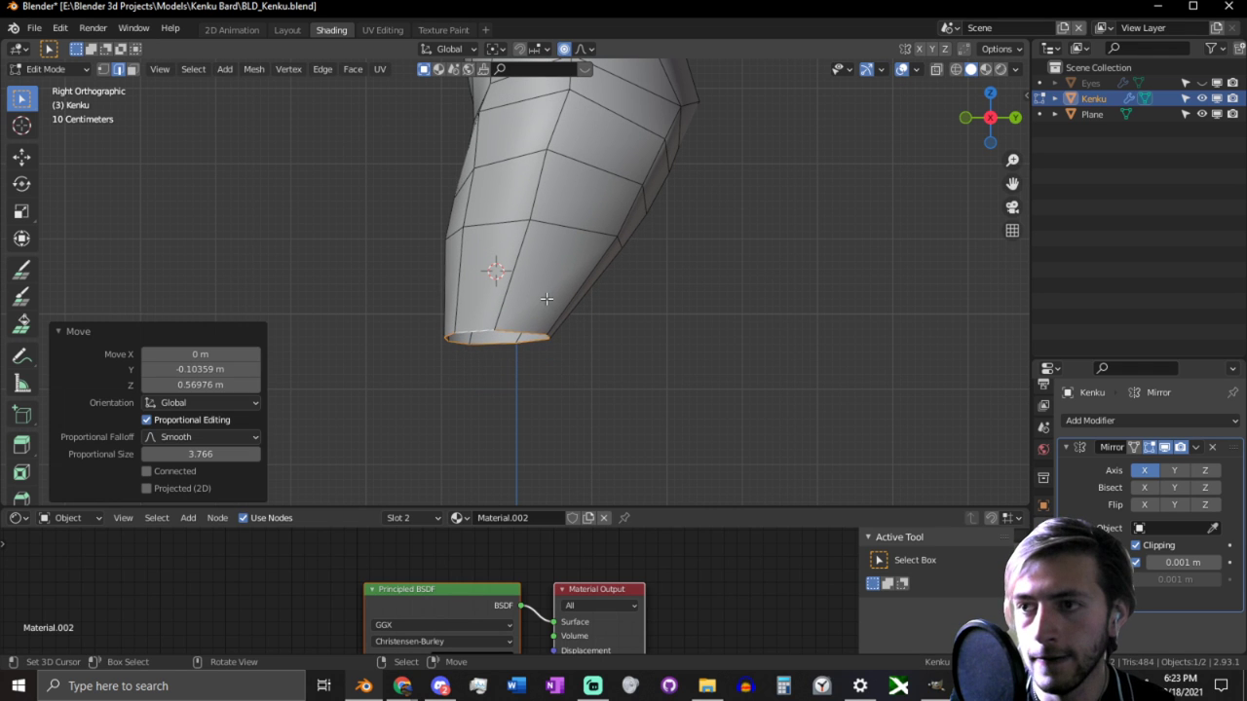
Step: Extrude the lower leg loop down and backward into a bent knee segment, and add one centered loop cut around it
{"action": "key", "text": "ctrl"}
{"action": "right_click", "coordinate": [527, 363], "text": "ctrl"}
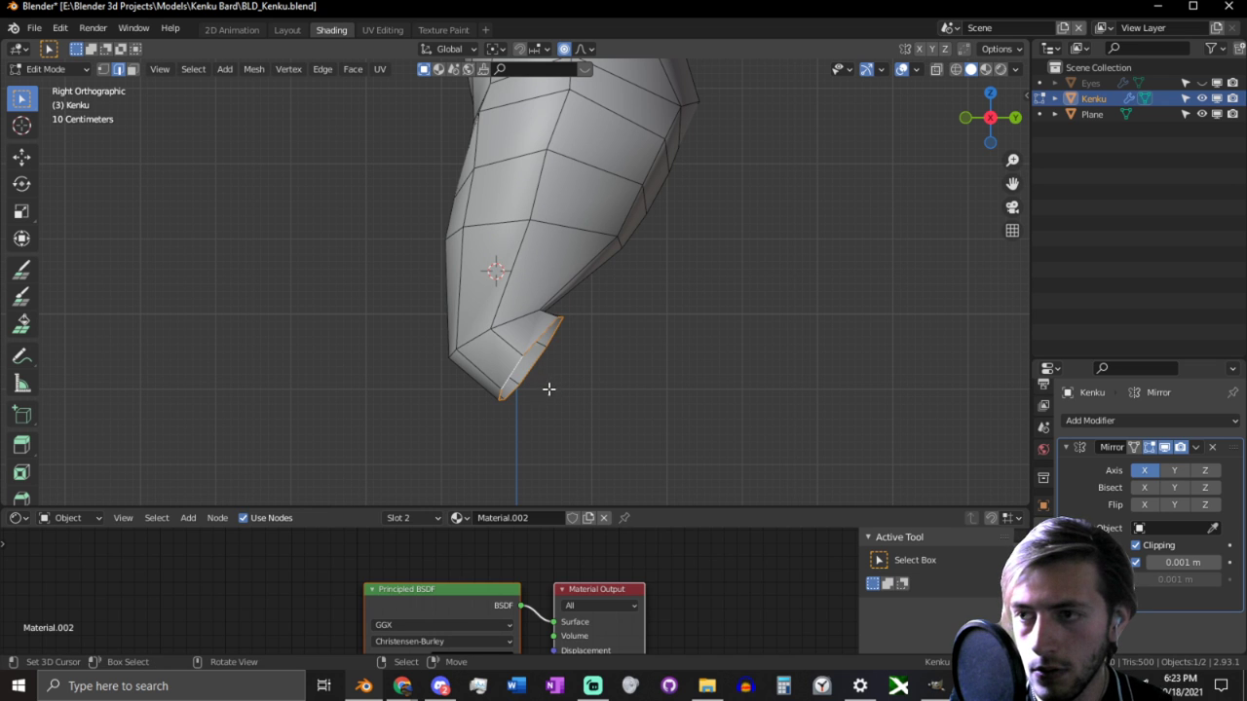
{"action": "key", "text": "ctrl+r"}
{"action": "left_click", "coordinate": [526, 362]}
{"action": "right_click", "coordinate": [526, 363]}
{"action": "scroll", "coordinate": [493, 409], "scroll_direction": "up", "scroll_amount": 2}
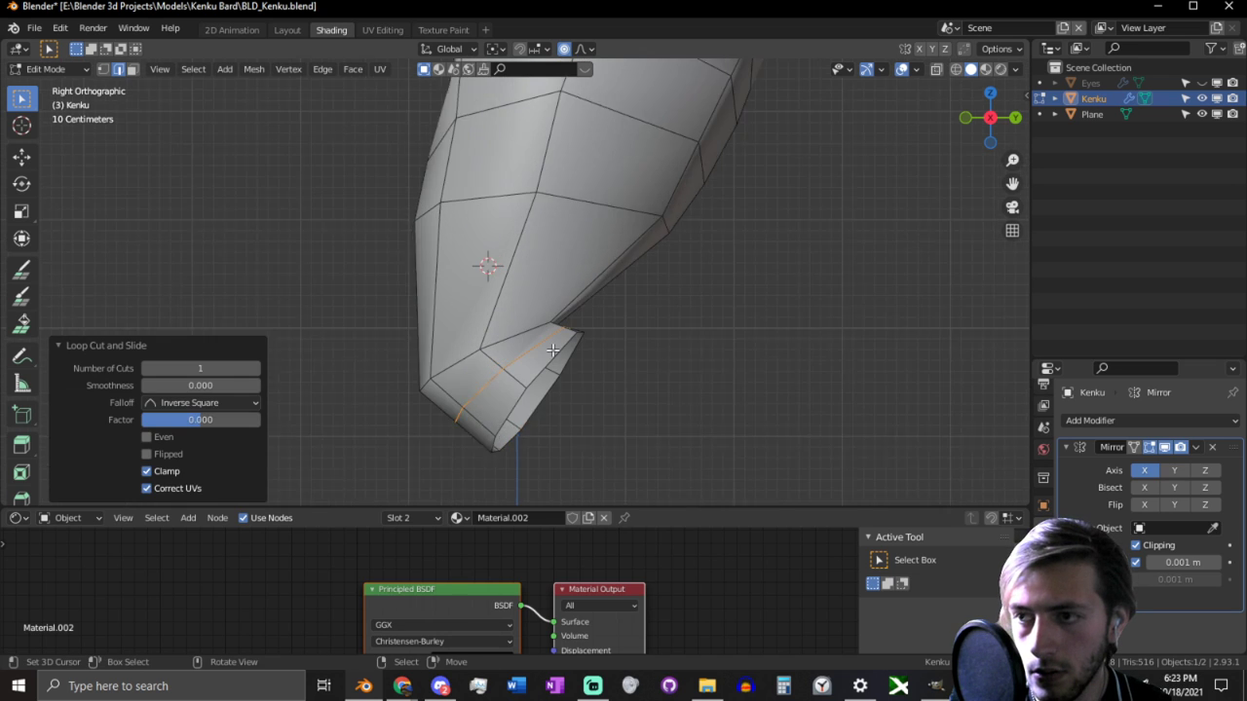
Step: Move the front knee vertex about 0.150 m forward and 0.156 m down with smooth proportional editing, size 0.901
{"action": "key", "text": "alt+a"}
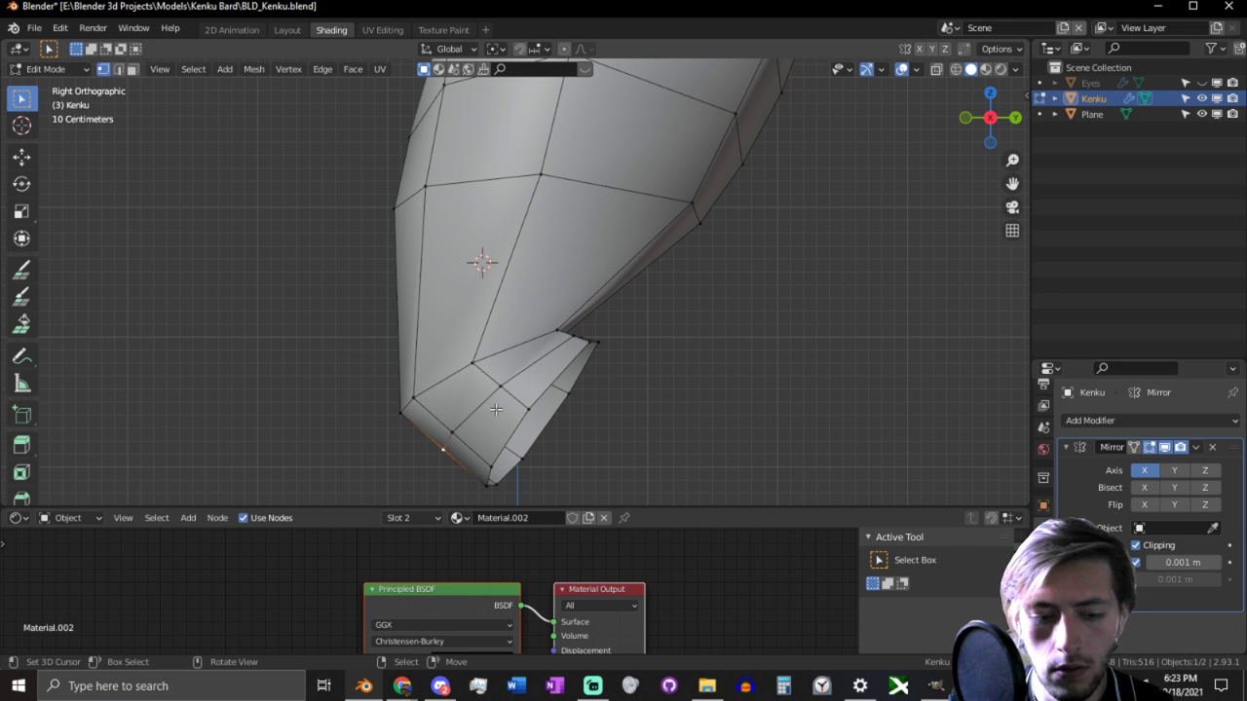
{"action": "key", "text": "g"}
{"action": "right_click", "coordinate": [475, 431]}
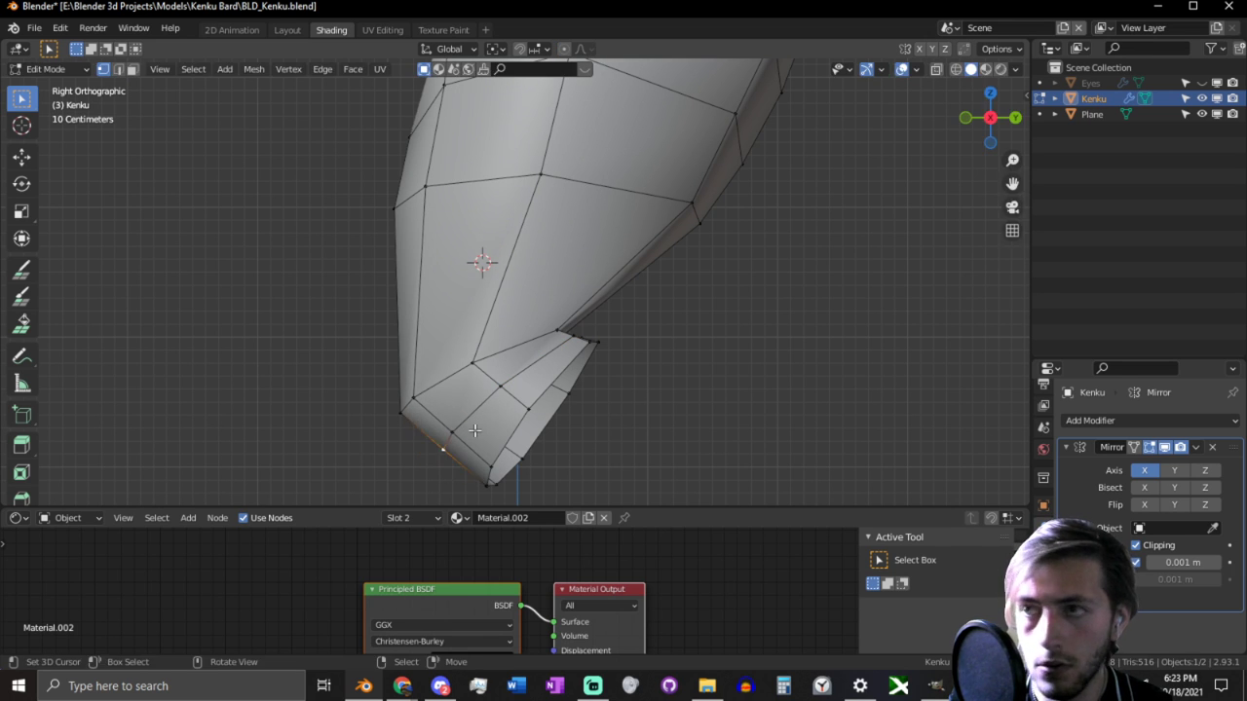
{"action": "key", "text": "g"}
{"action": "scroll", "coordinate": [474, 430], "scroll_direction": "up", "scroll_amount": 6}
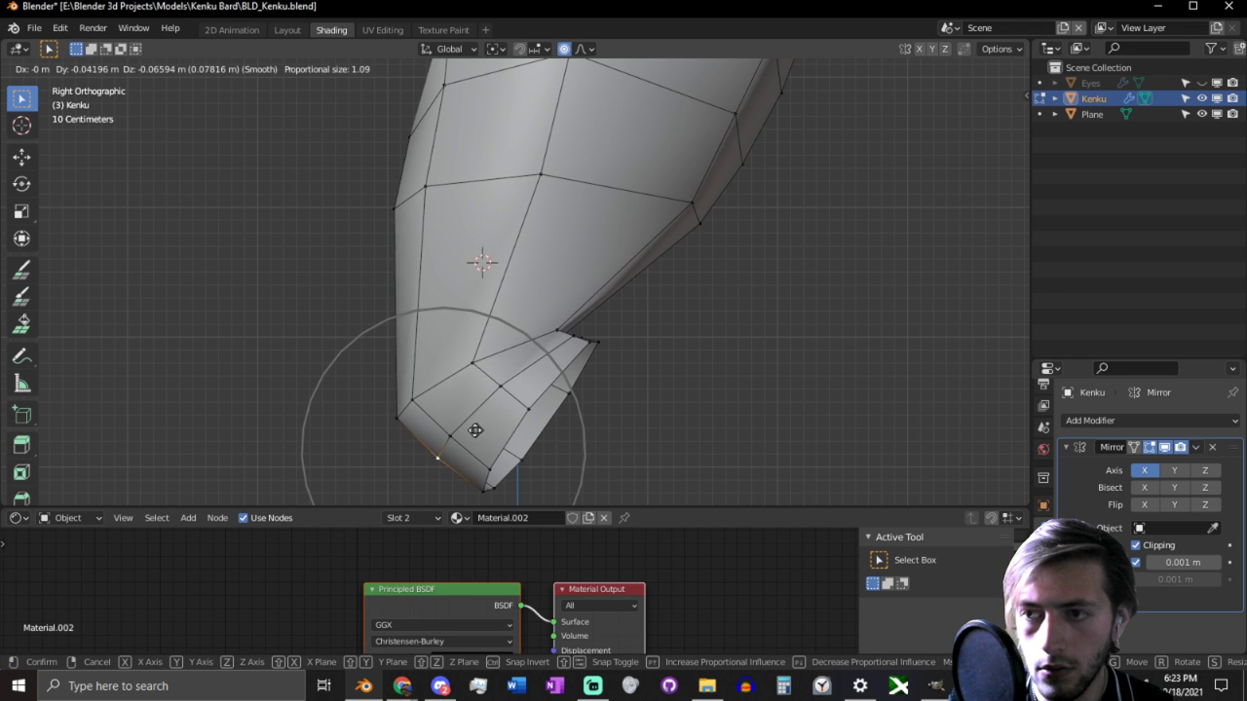
{"action": "scroll", "coordinate": [460, 439], "scroll_direction": "down", "scroll_amount": 4}
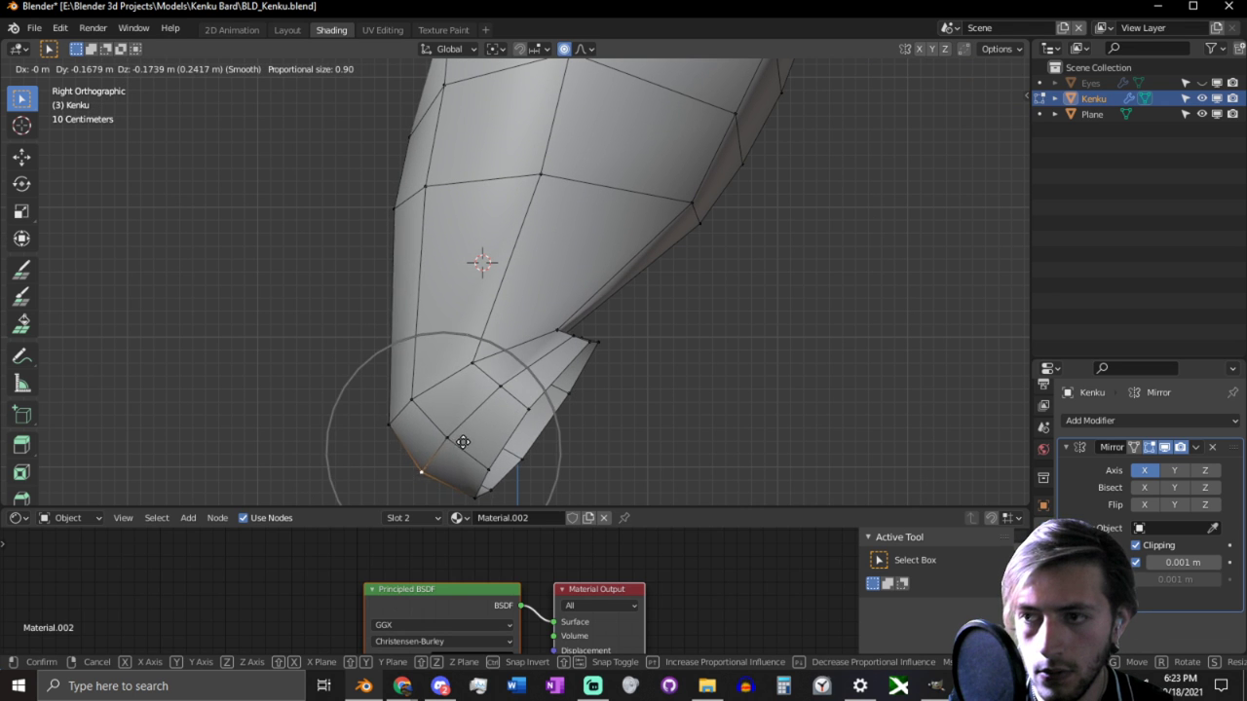
{"action": "left_click", "coordinate": [466, 439]}
Step: Extrude the open edge loop below the knee about 1.22 m backward, 0.52 m down and 0.20 m sideways
{"action": "middle_click_drag", "start_coordinate": [466, 440], "coordinate": [764, 389]}
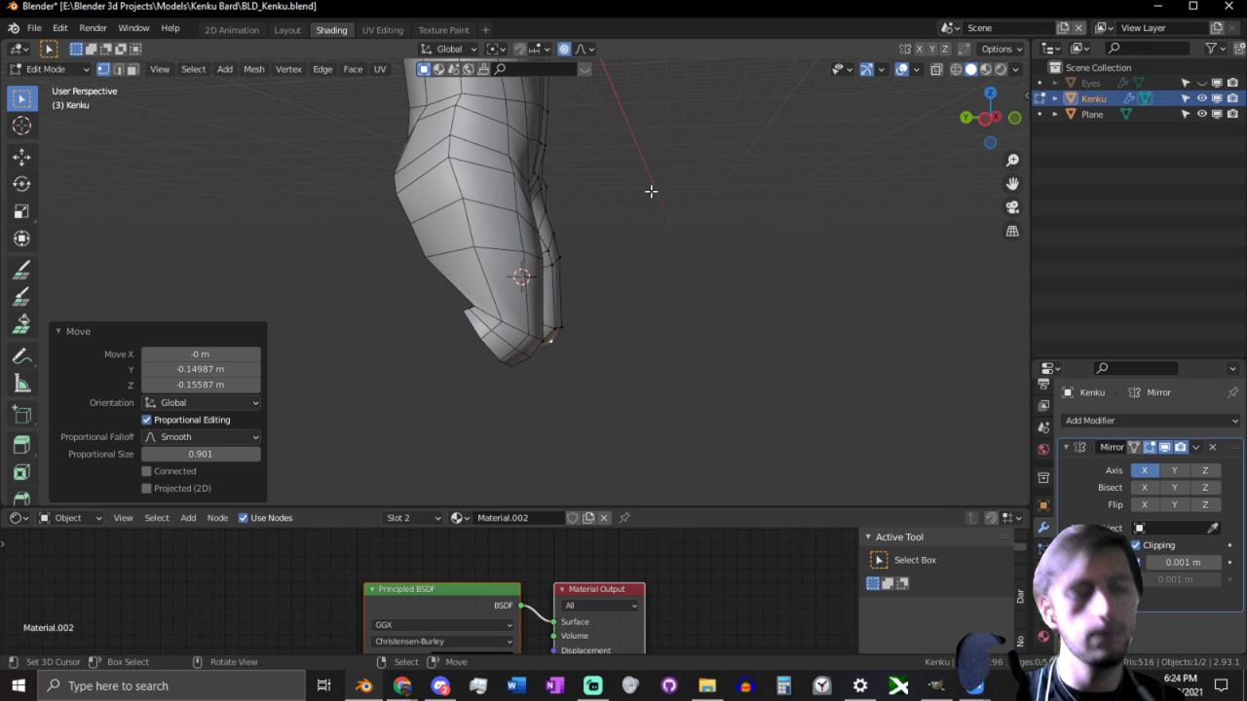
{"action": "middle_click_drag", "start_coordinate": [655, 191], "coordinate": [504, 320]}
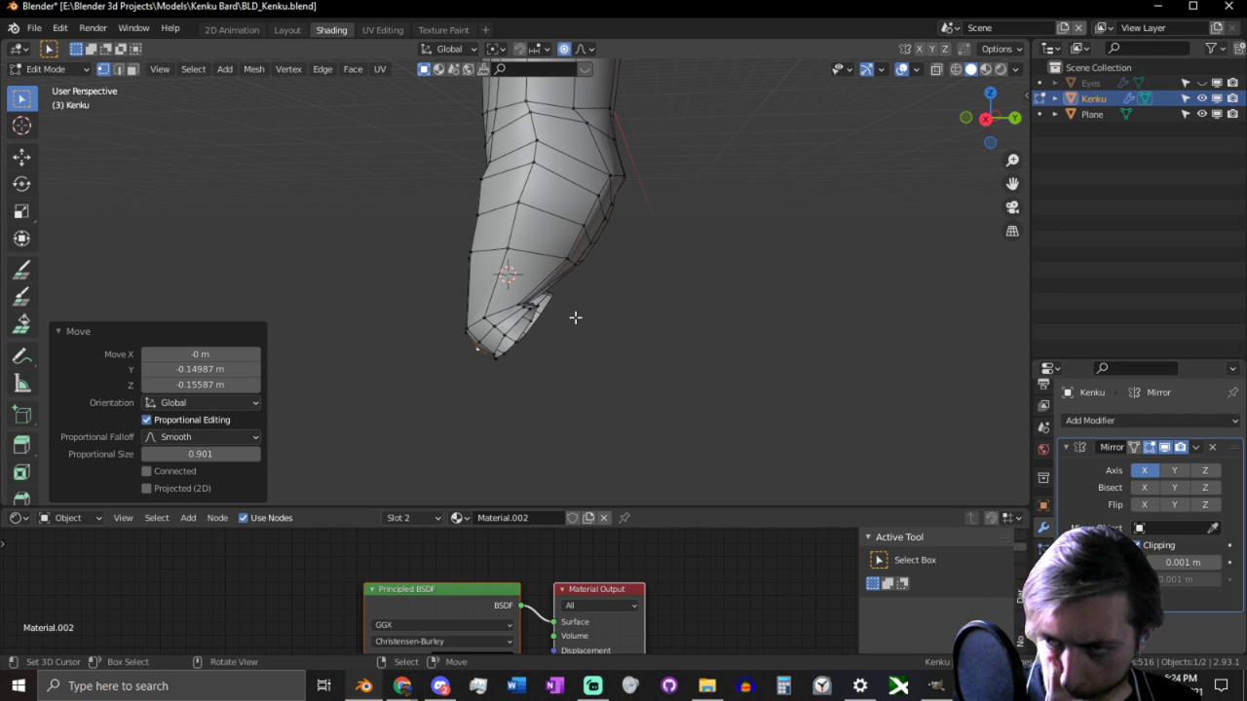
{"action": "scroll", "coordinate": [574, 317], "scroll_direction": "up", "scroll_amount": 2}
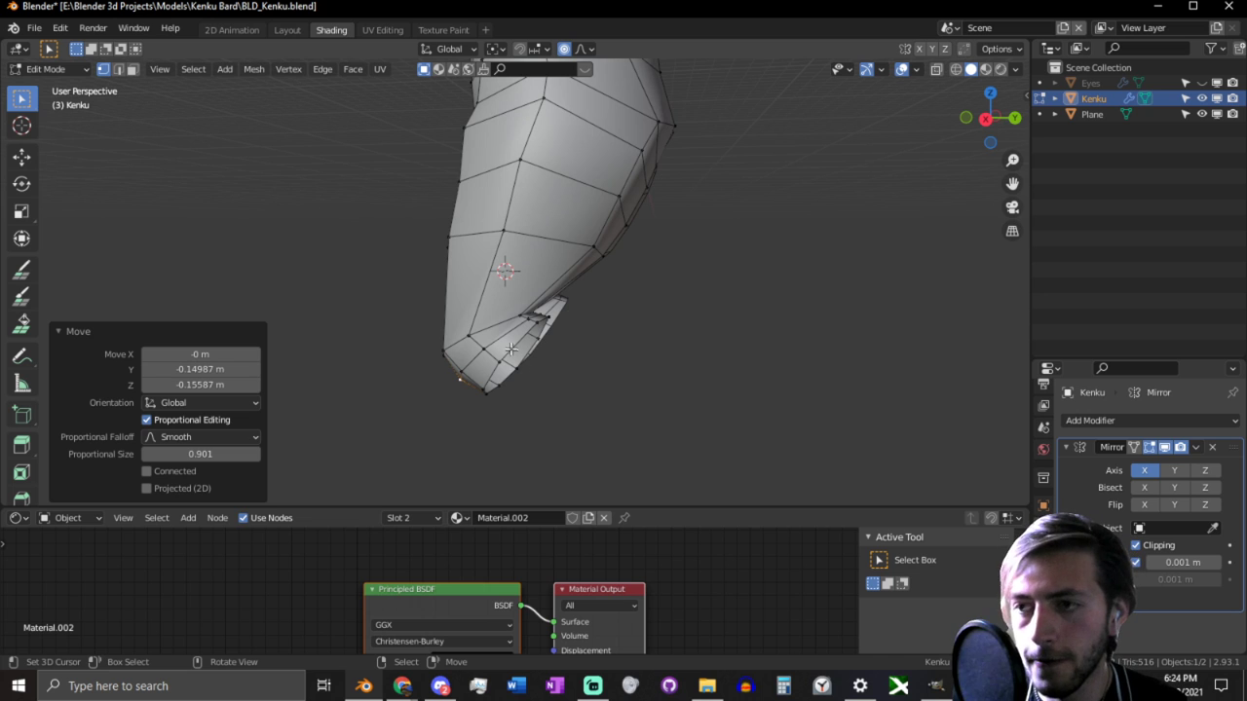
{"action": "key", "text": "2"}
{"action": "left_click", "coordinate": [514, 346], "text": "alt"}
{"action": "scroll", "coordinate": [513, 345], "scroll_direction": "up", "scroll_amount": 1}
{"action": "key", "text": "e"}
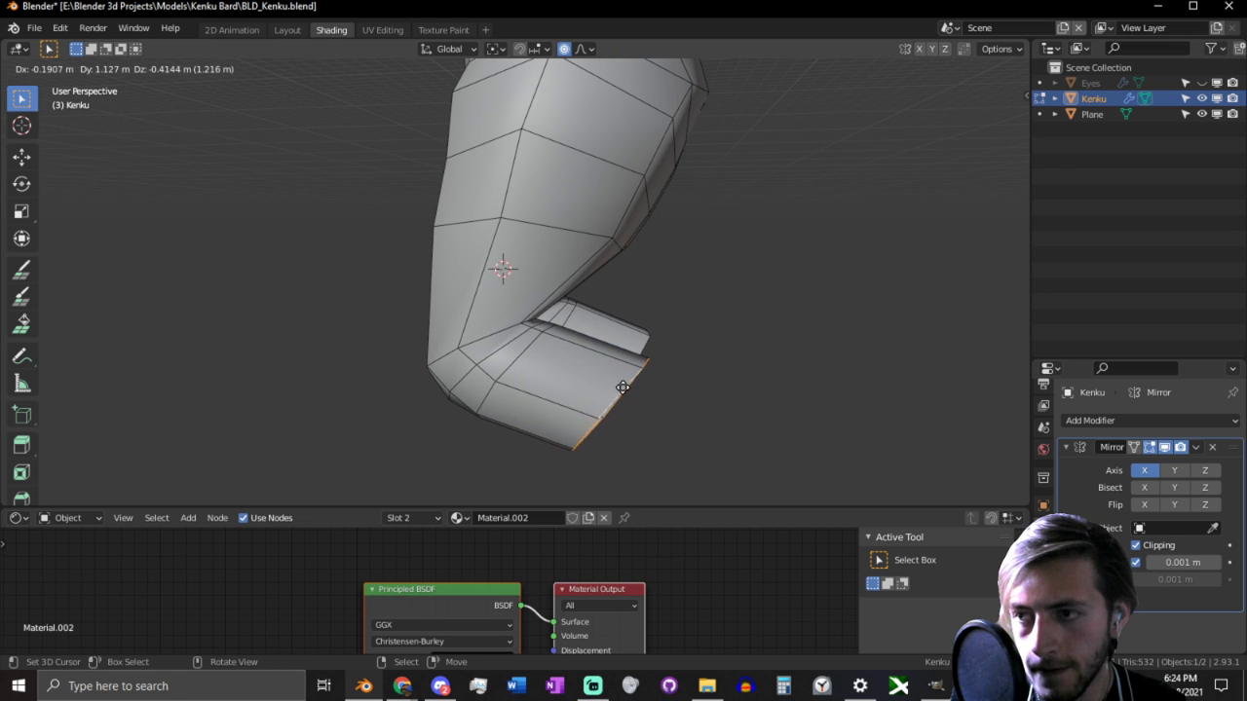
{"action": "left_click", "coordinate": [630, 395]}
Step: Add one centered loop cut around the new lower leg segment and raise its upper part with smooth proportional editing
{"action": "key", "text": "ctrl+r"}
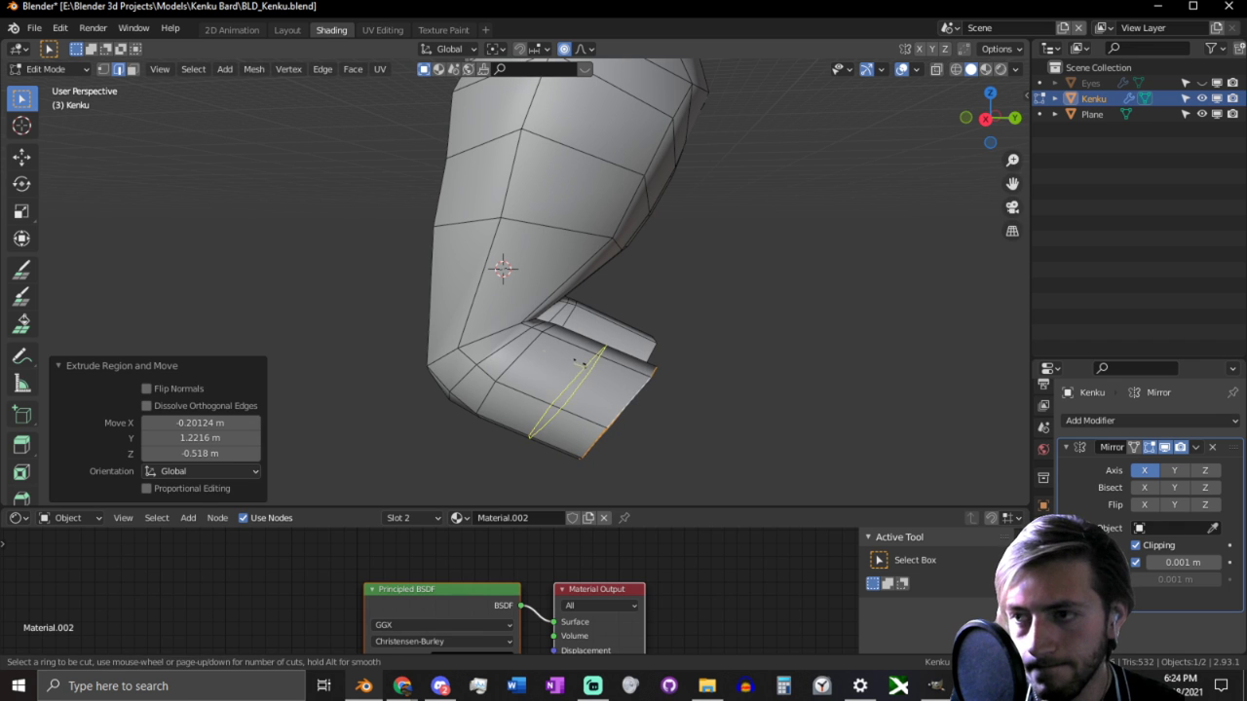
{"action": "left_click", "coordinate": [580, 363]}
{"action": "right_click", "coordinate": [581, 362]}
{"action": "scroll", "coordinate": [580, 362], "scroll_direction": "up", "scroll_amount": 2}
{"action": "key", "text": "alt+a"}
{"action": "key", "text": "g"}
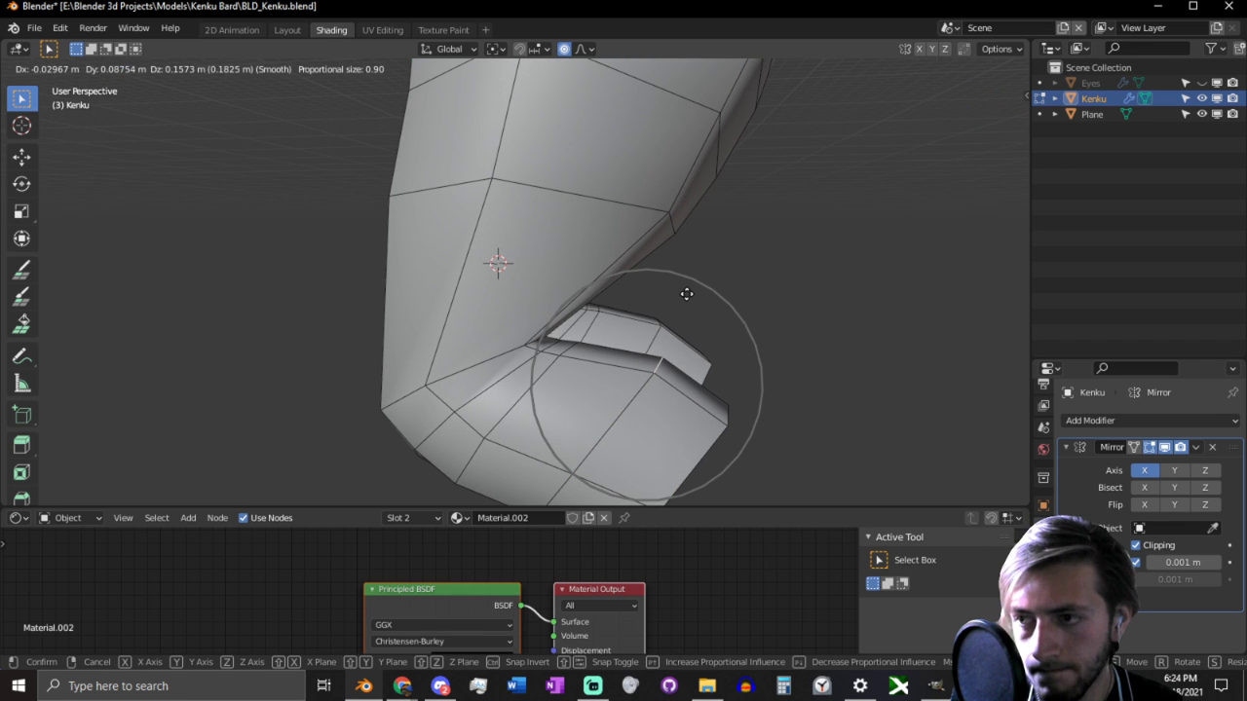
{"action": "left_click", "coordinate": [623, 343]}
Step: Scale the lower leg's open end loop to 0.346 in the side view with smooth proportional editing, size 1.32
{"action": "scroll", "coordinate": [630, 361], "scroll_direction": "down", "scroll_amount": 3}
{"action": "middle_click_drag", "start_coordinate": [629, 362], "coordinate": [664, 331]}
{"action": "left_click", "coordinate": [567, 345], "text": "alt"}
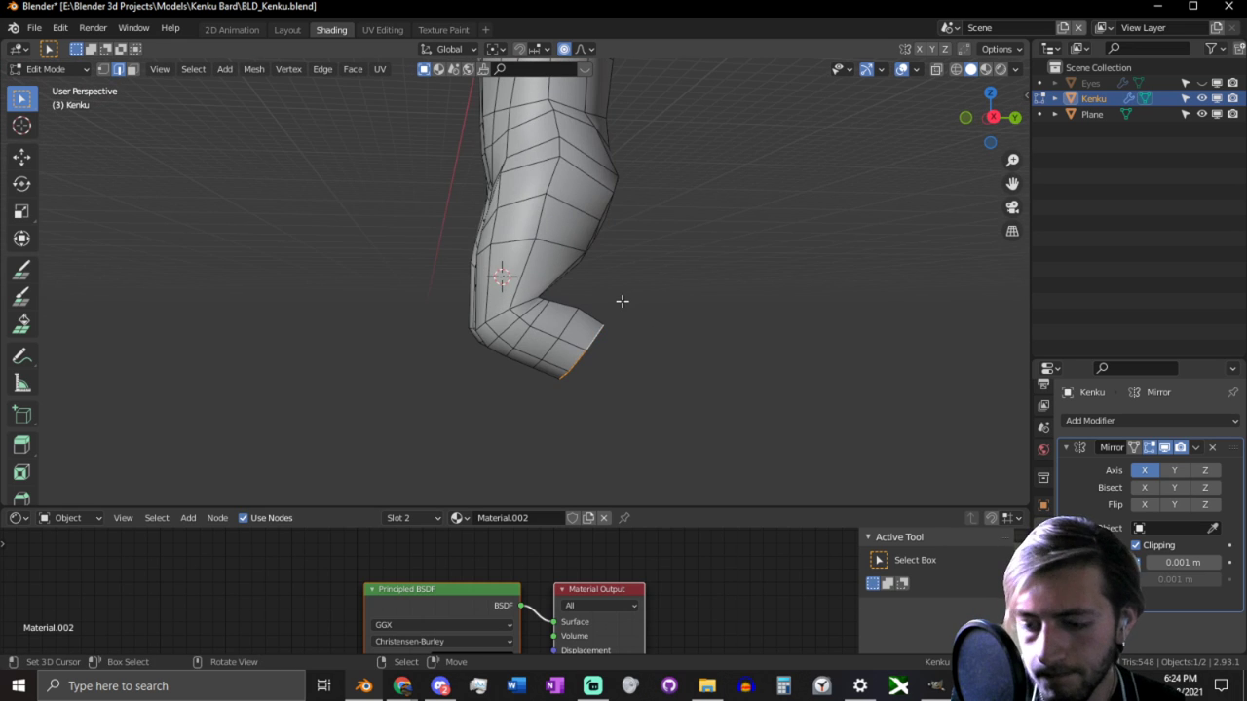
{"action": "key", "text": "KP_3"}
{"action": "scroll", "coordinate": [628, 301], "scroll_direction": "up", "scroll_amount": 4}
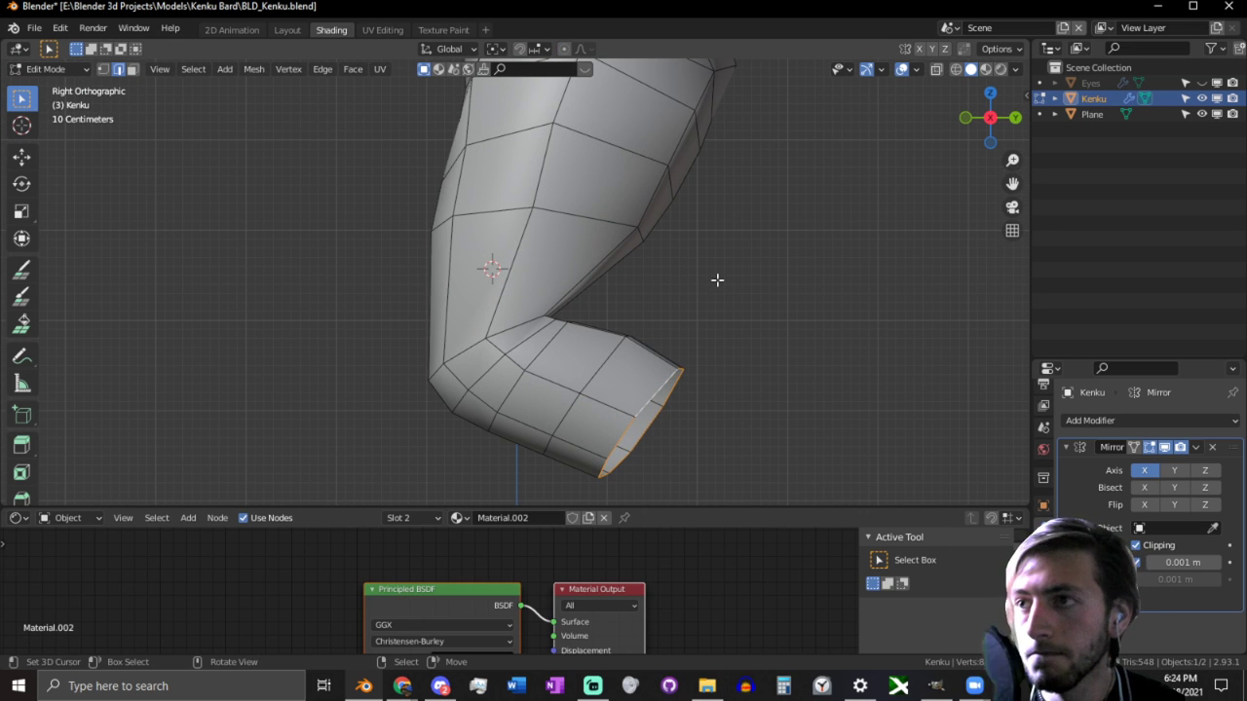
{"action": "key", "text": "s"}
{"action": "scroll", "coordinate": [672, 302], "scroll_direction": "down", "scroll_amount": 5}
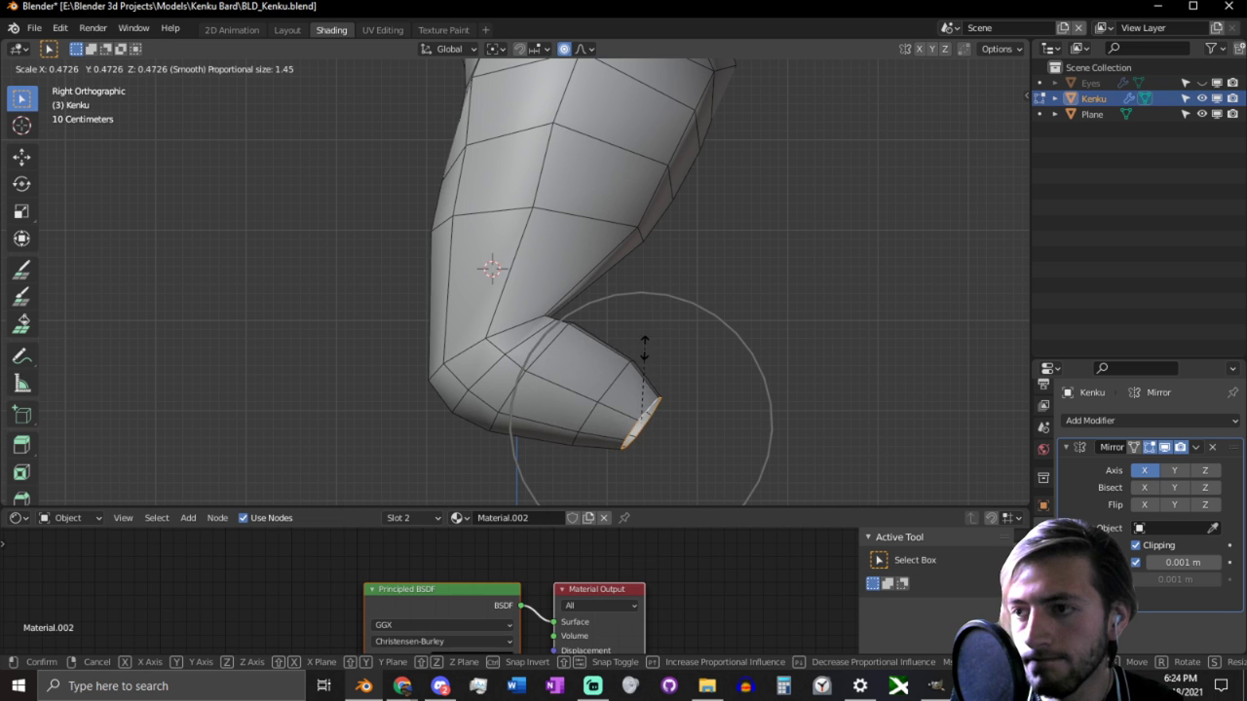
{"action": "scroll", "coordinate": [647, 347], "scroll_direction": "up", "scroll_amount": 1}
{"action": "left_click", "coordinate": [626, 362]}
Step: Shift the open end loop slightly forward, scale it to 1.065 and rotate it 11.8° in the side view
{"action": "key", "text": "g"}
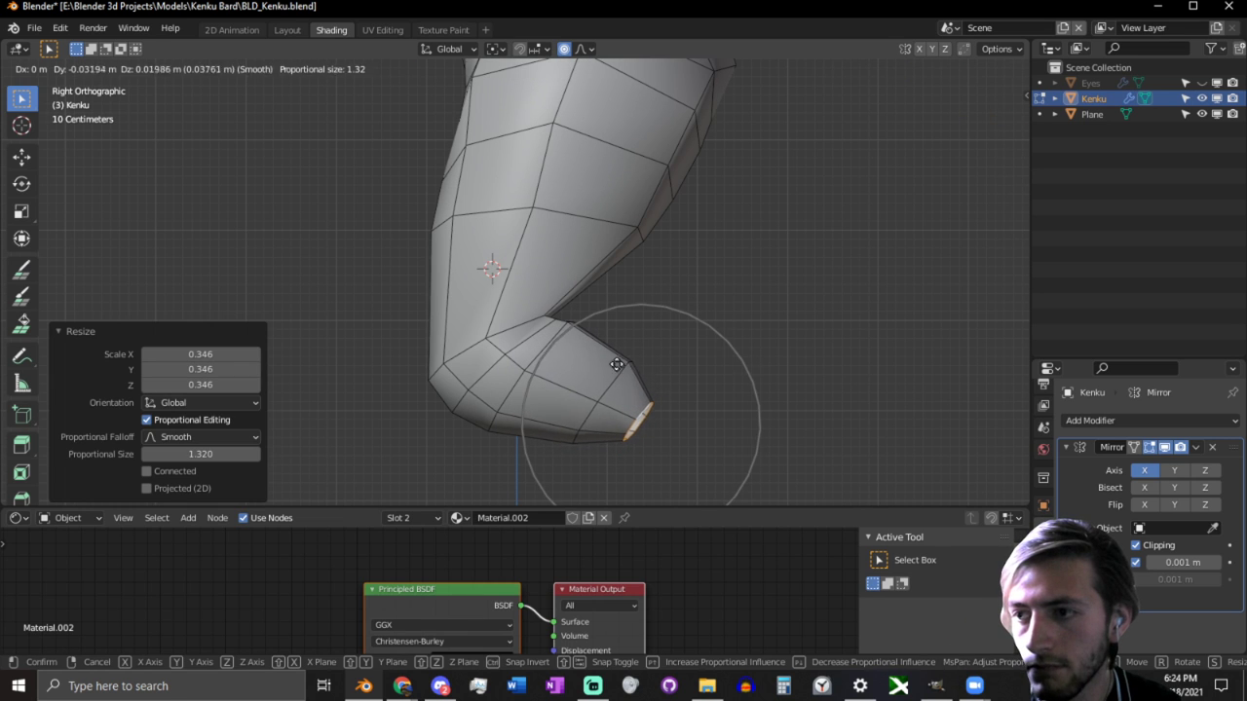
{"action": "left_click", "coordinate": [481, 361]}
{"action": "key", "text": "s"}
{"action": "left_click", "coordinate": [634, 325]}
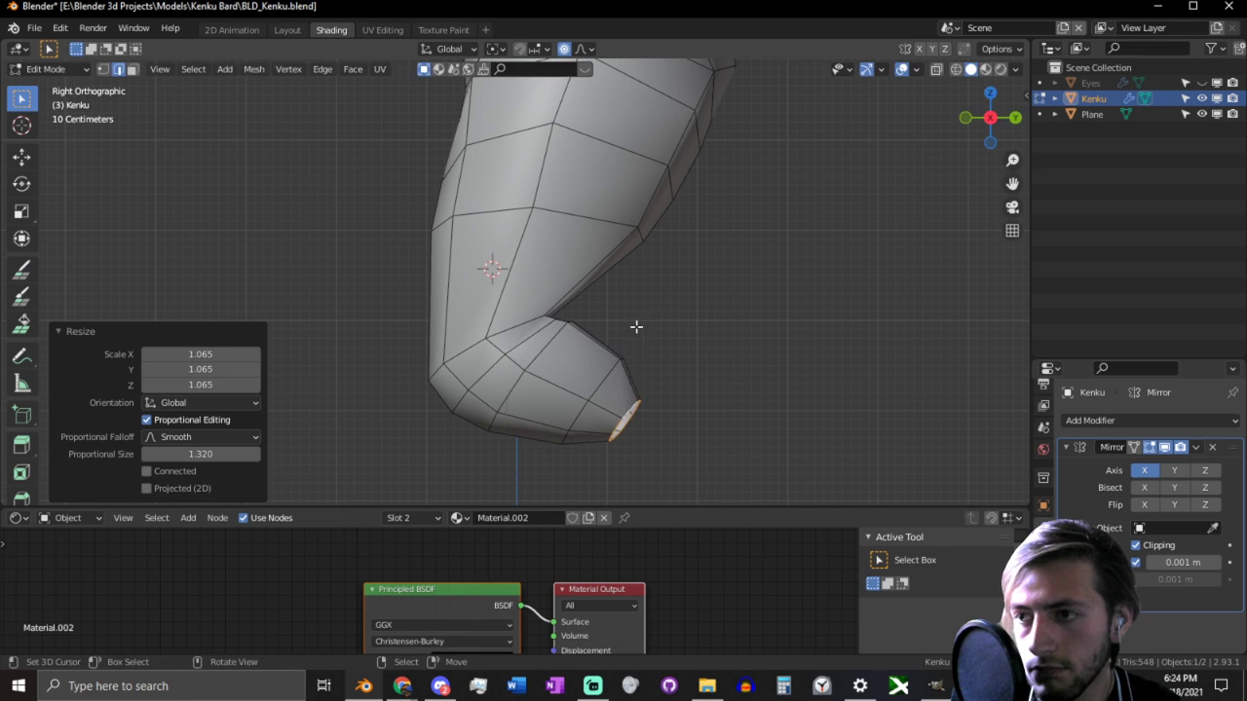
{"action": "key", "text": "r"}
{"action": "left_click", "coordinate": [677, 366]}
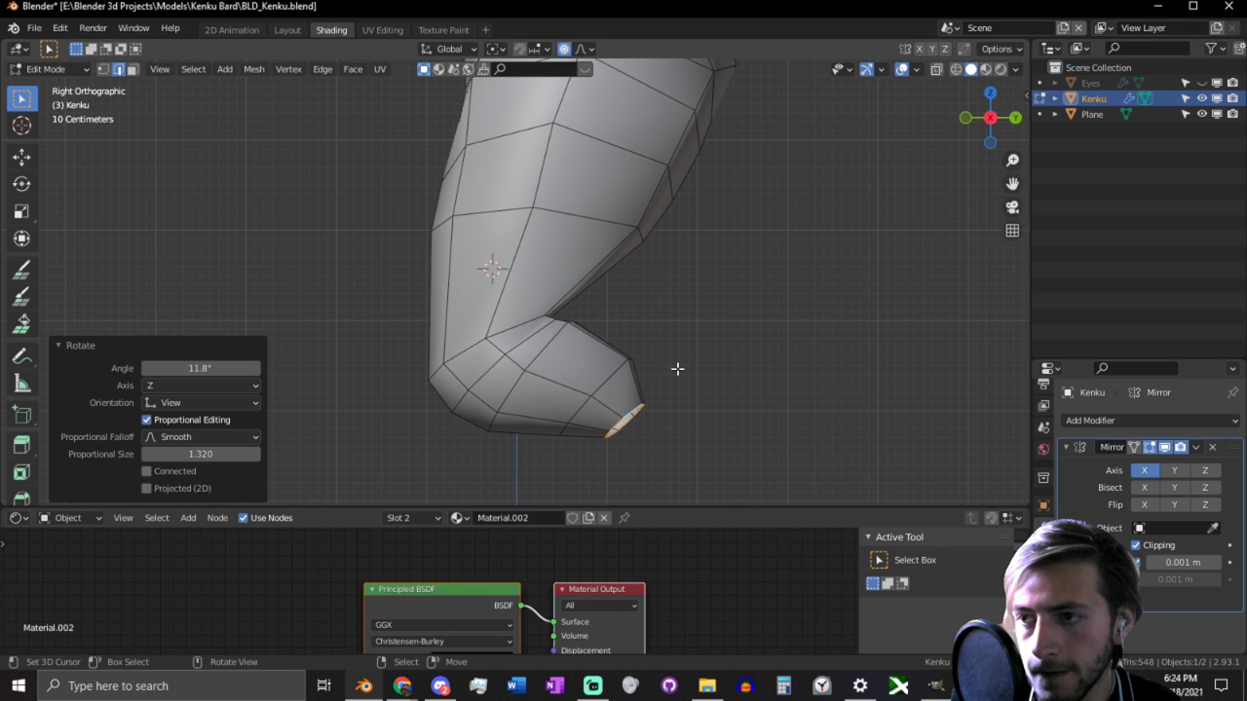
Step: Move the open end loop about 0.155 m forward and 0.141 m down, scale it to 0.987 and rotate it 14.5°
{"action": "key", "text": "g"}
{"action": "left_click", "coordinate": [576, 467]}
{"action": "key", "text": "s"}
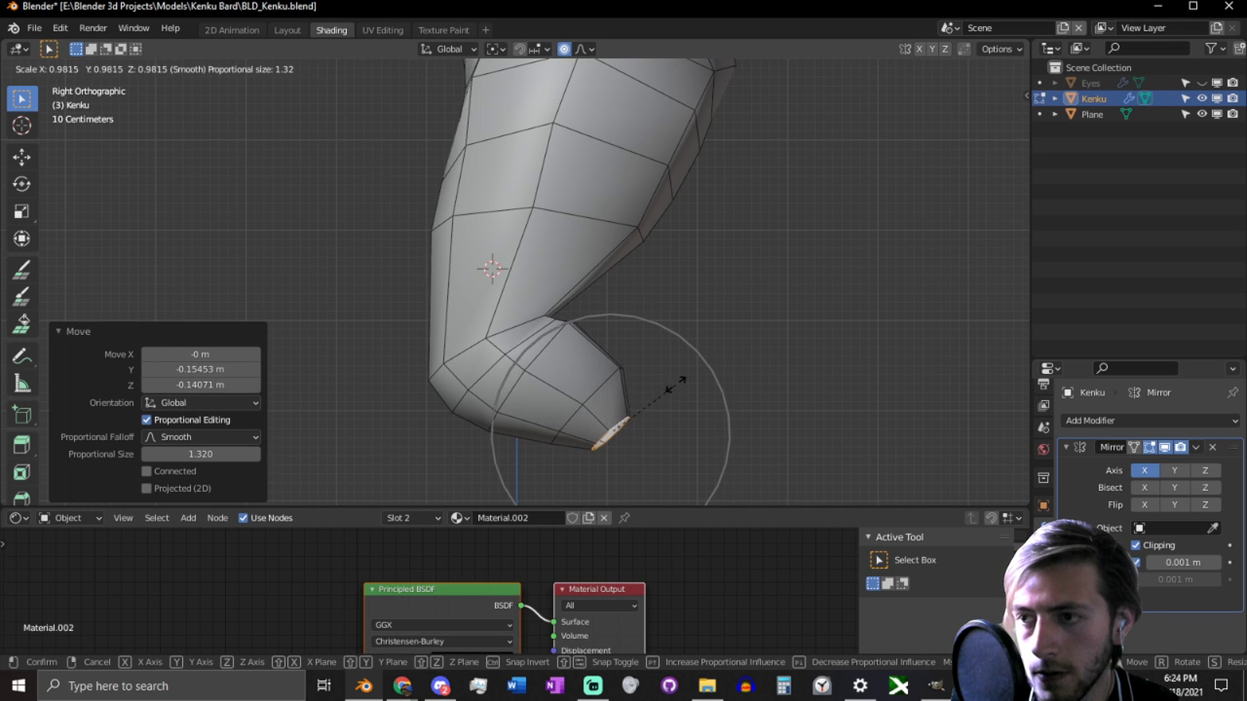
{"action": "left_click", "coordinate": [675, 385]}
{"action": "key", "text": "r"}
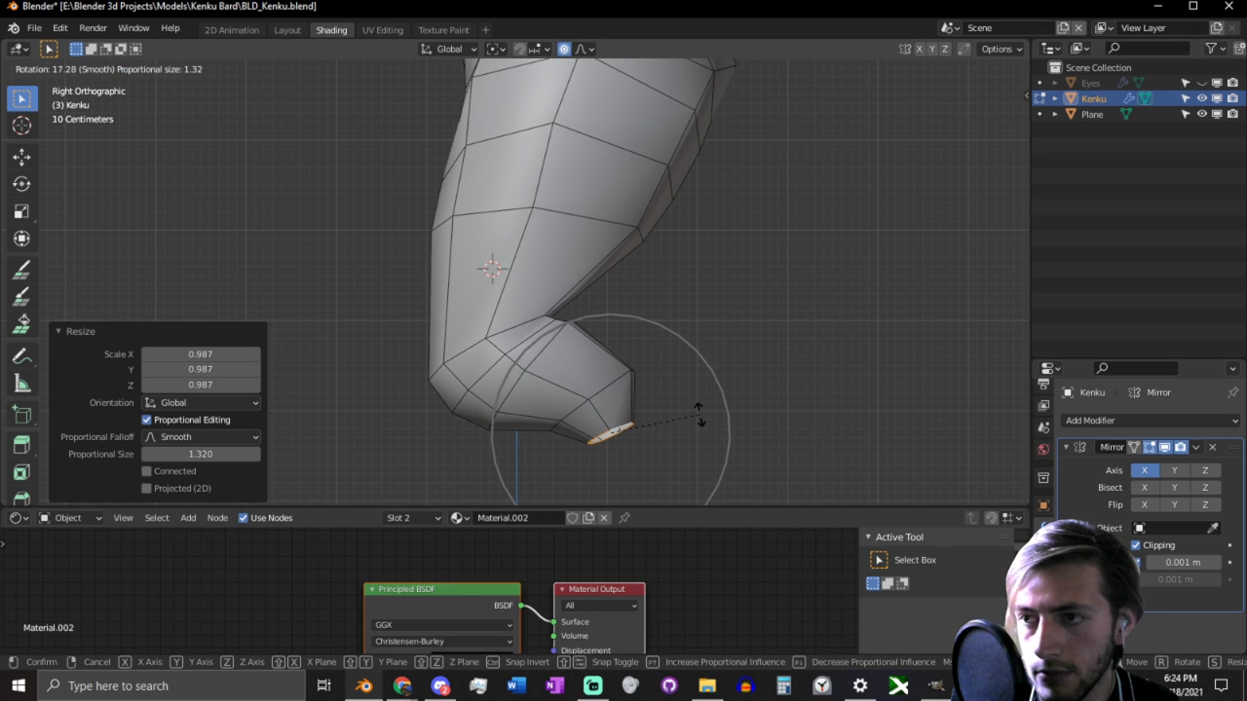
{"action": "left_click", "coordinate": [700, 410]}
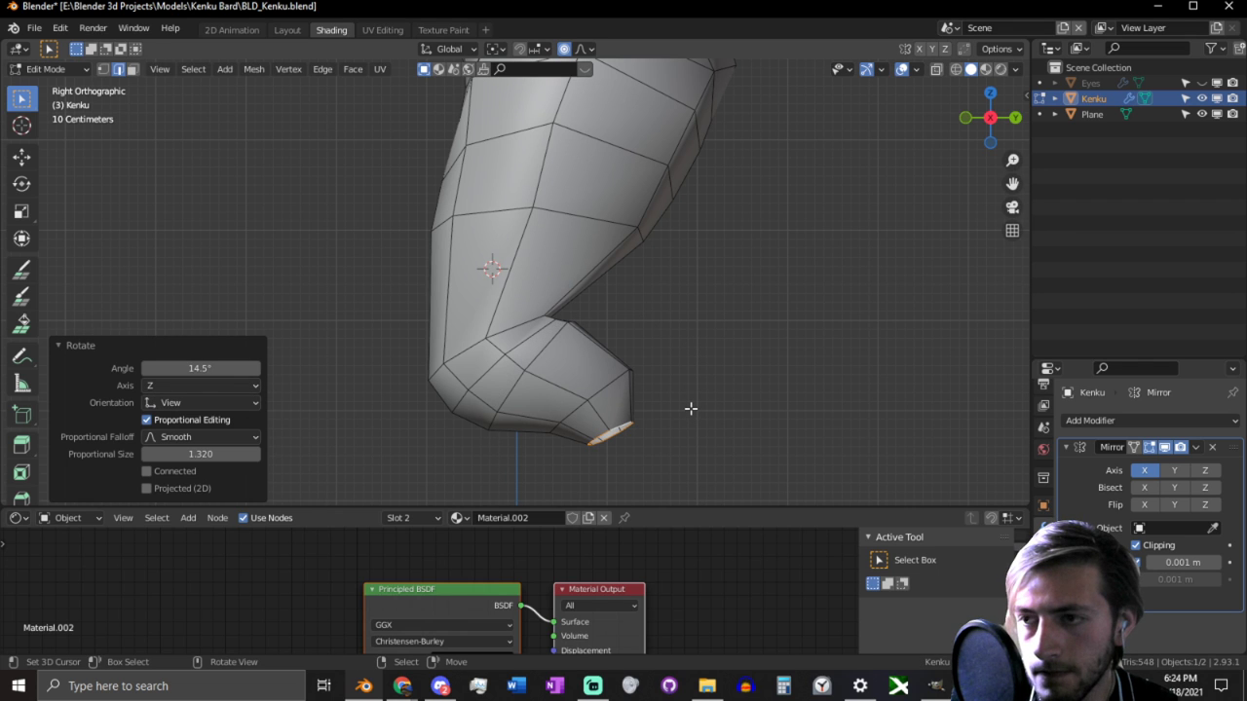
Step: Enlarge the open end loop by 1.361 and move it about 0.182 m forward and 0.121 m down
{"action": "key", "text": "s"}
{"action": "left_click", "coordinate": [746, 410]}
{"action": "key", "text": "g"}
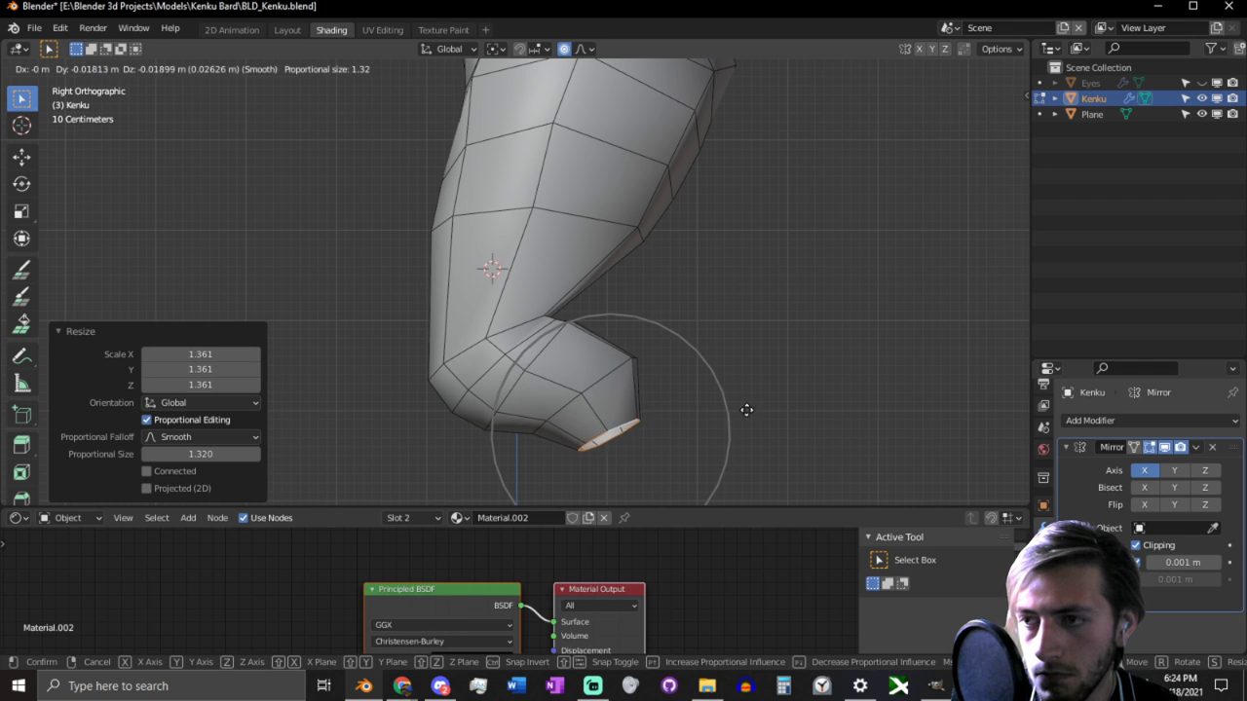
{"action": "left_click", "coordinate": [601, 500]}
Step: Switch to the WhiteBoard scene and examine the legs of the brown-chested crow standing on a branch
{"action": "middle_click_drag", "start_coordinate": [601, 445], "coordinate": [545, 379]}
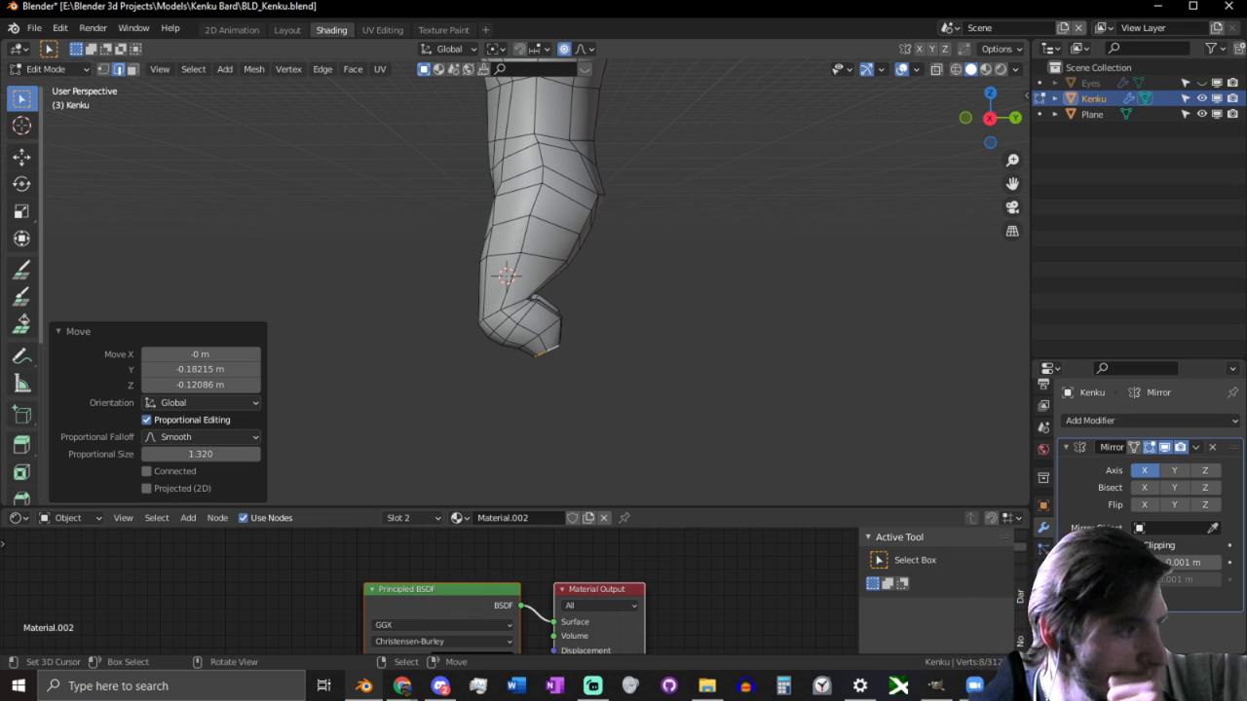
{"action": "key", "text": "super+d"}
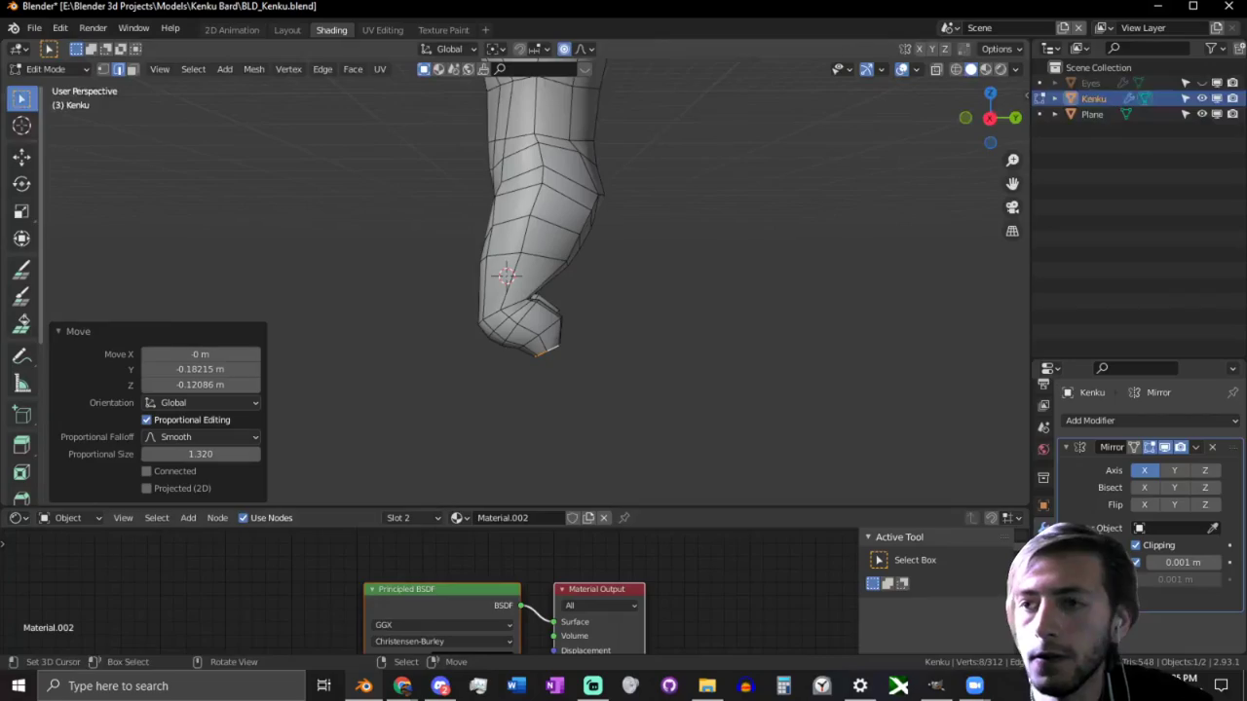
{"action": "left_click", "coordinate": [949, 27]}
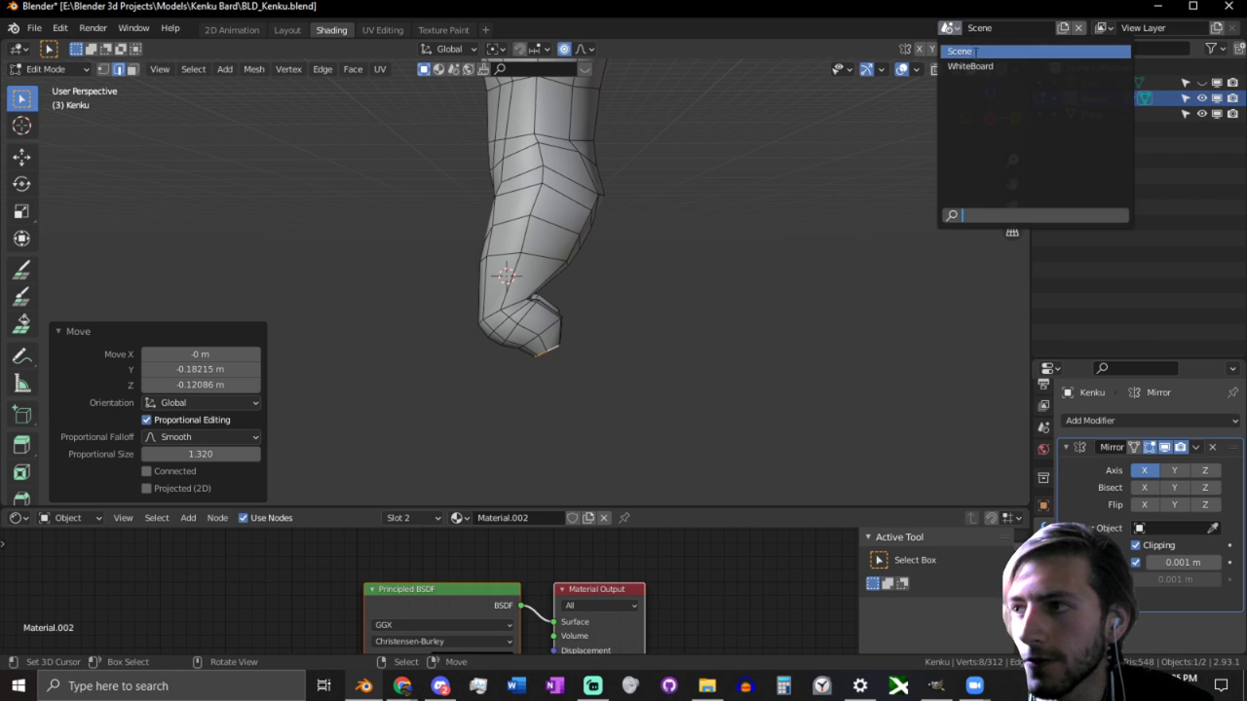
{"action": "left_click", "coordinate": [971, 65]}
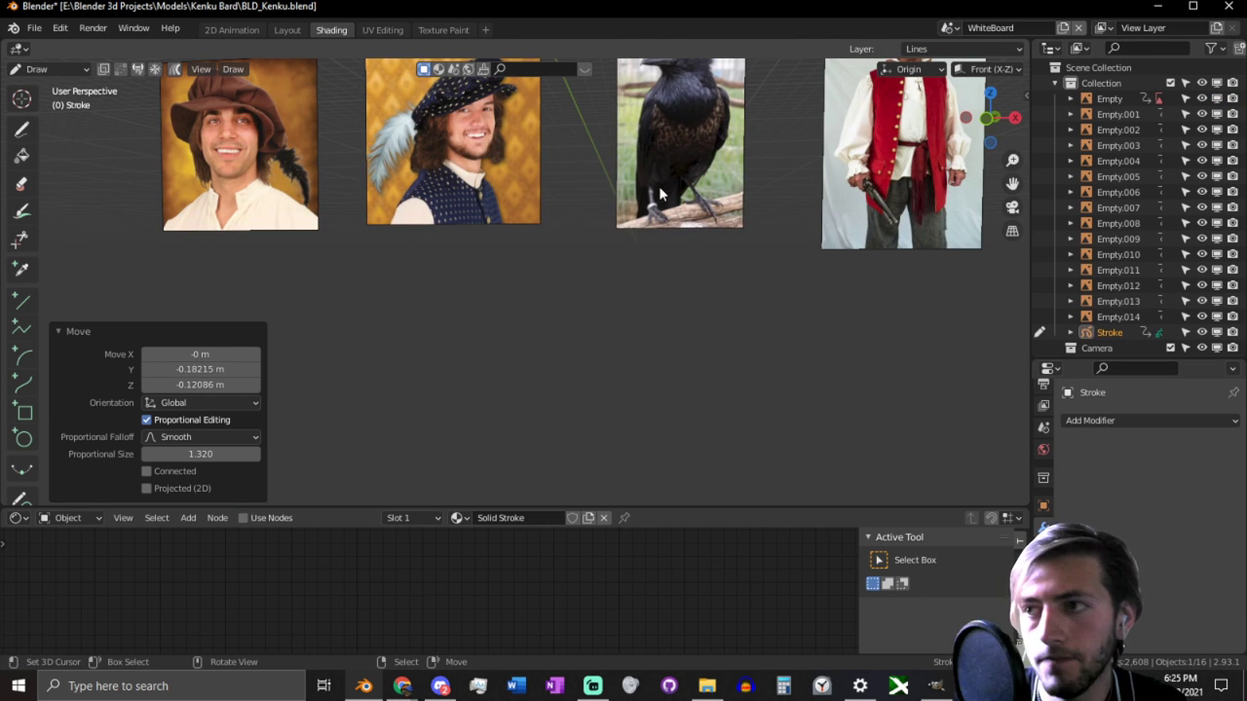
{"action": "scroll", "coordinate": [660, 168], "scroll_direction": "up", "scroll_amount": 5}
{"action": "middle_click_drag", "start_coordinate": [642, 235], "coordinate": [544, 275], "text": "shift"}
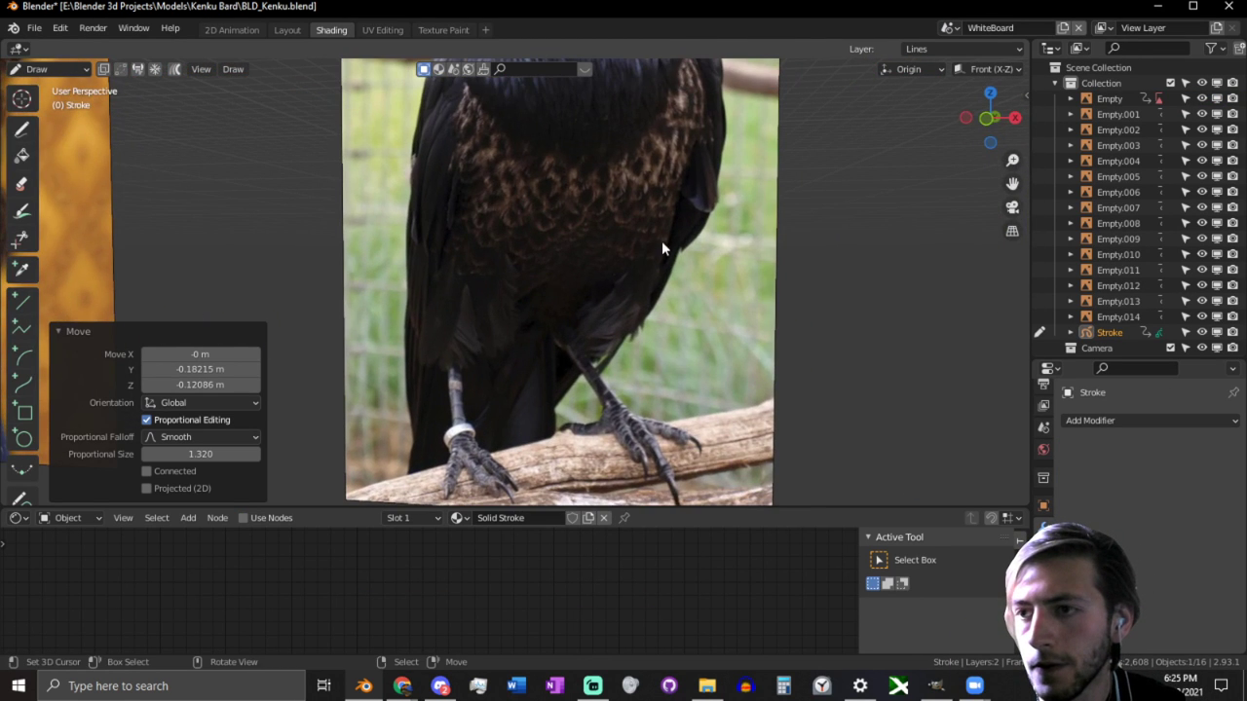
{"action": "scroll", "coordinate": [662, 241], "scroll_direction": "down", "scroll_amount": 6}
{"action": "scroll", "coordinate": [570, 261], "scroll_direction": "up", "scroll_amount": 1}
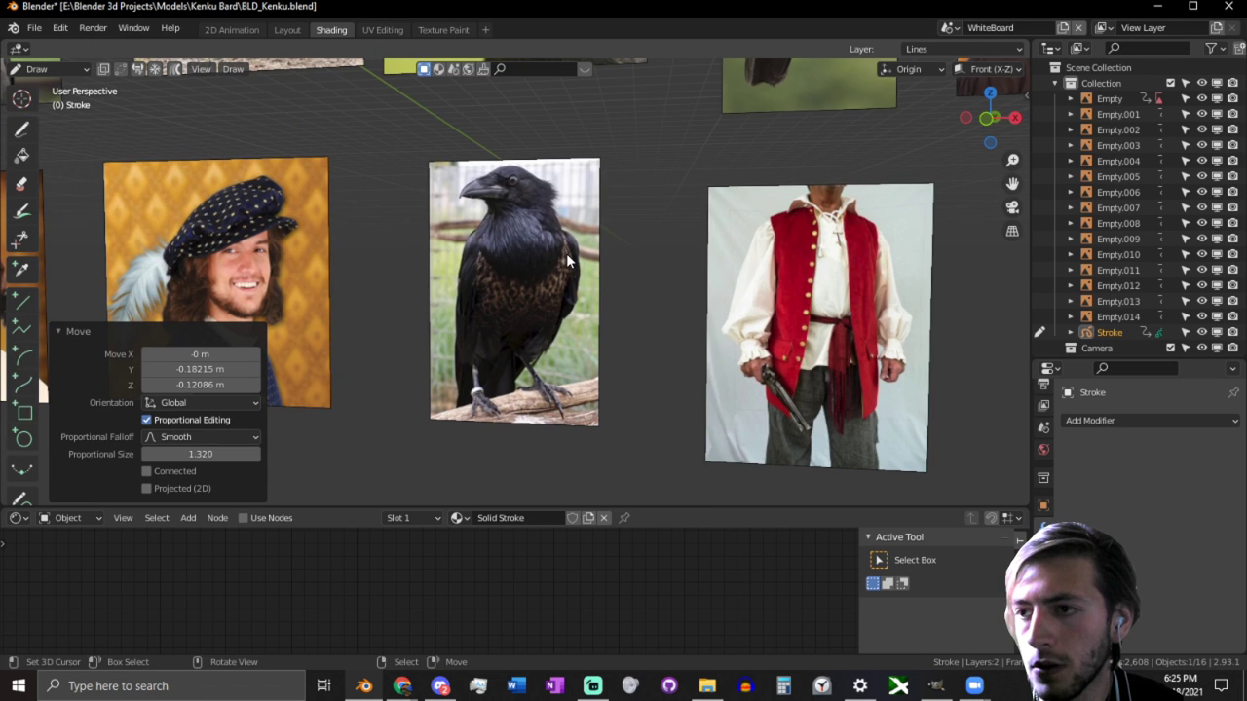
Step: Examine the legs of the front-facing crow on a branch and of the crow standing on dry grass
{"action": "middle_click_drag", "start_coordinate": [598, 214], "coordinate": [750, 467], "text": "shift"}
{"action": "scroll", "coordinate": [635, 351], "scroll_direction": "down", "scroll_amount": 3}
{"action": "scroll", "coordinate": [536, 262], "scroll_direction": "up", "scroll_amount": 6}
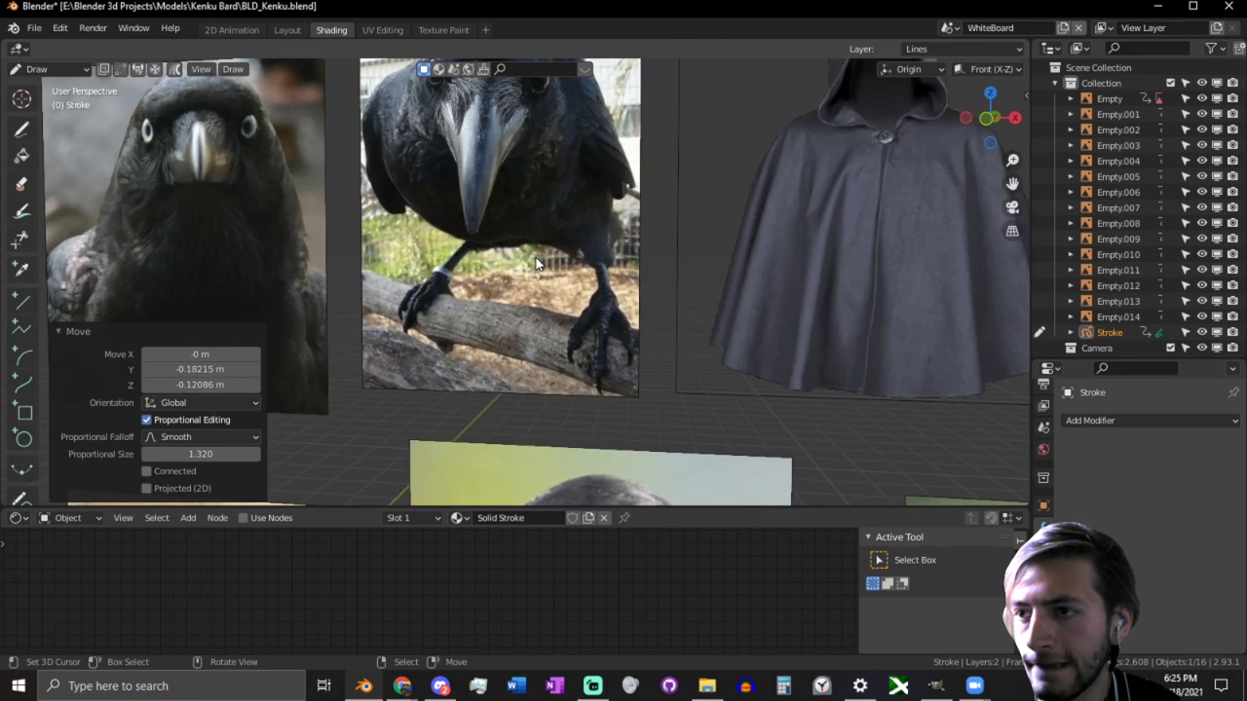
{"action": "middle_click_drag", "start_coordinate": [547, 327], "coordinate": [575, 61], "text": "shift"}
{"action": "middle_click_drag", "start_coordinate": [239, 355], "coordinate": [509, 290], "text": "shift"}
{"action": "scroll", "coordinate": [507, 292], "scroll_direction": "up", "scroll_amount": 4}
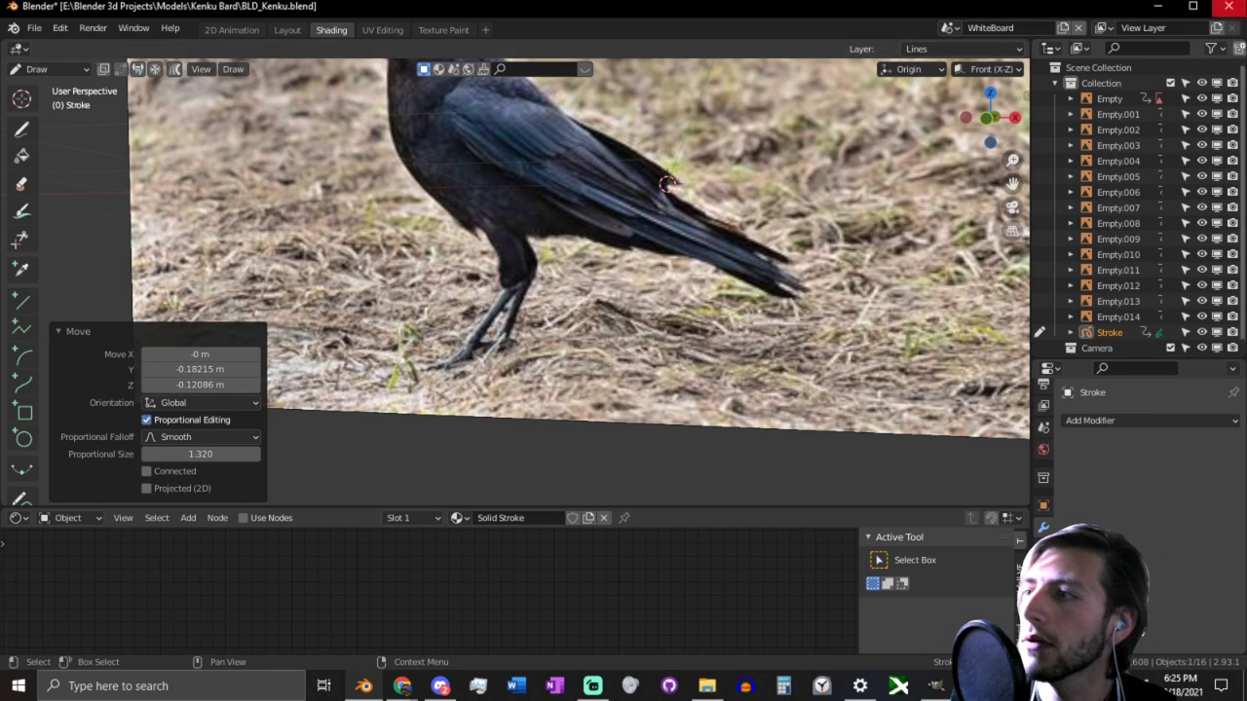
{"action": "left_click", "coordinate": [1164, 6]}
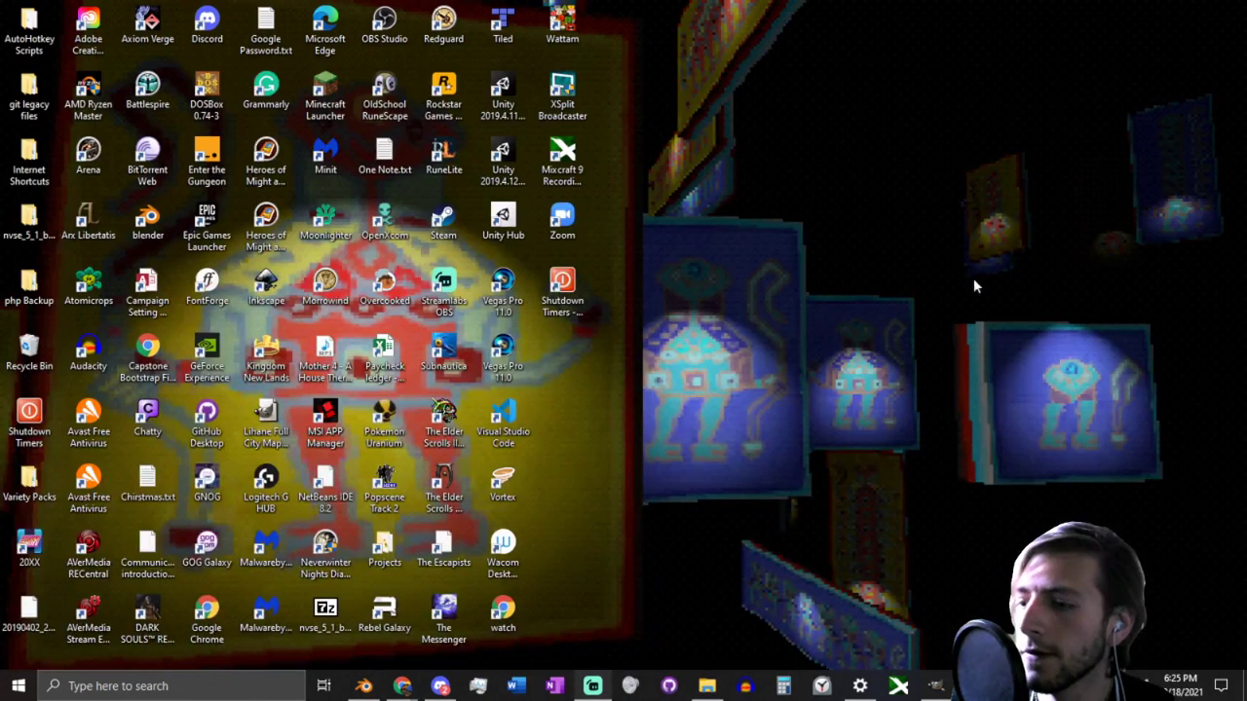
{"action": "mouse_move", "coordinate": [401, 687]}
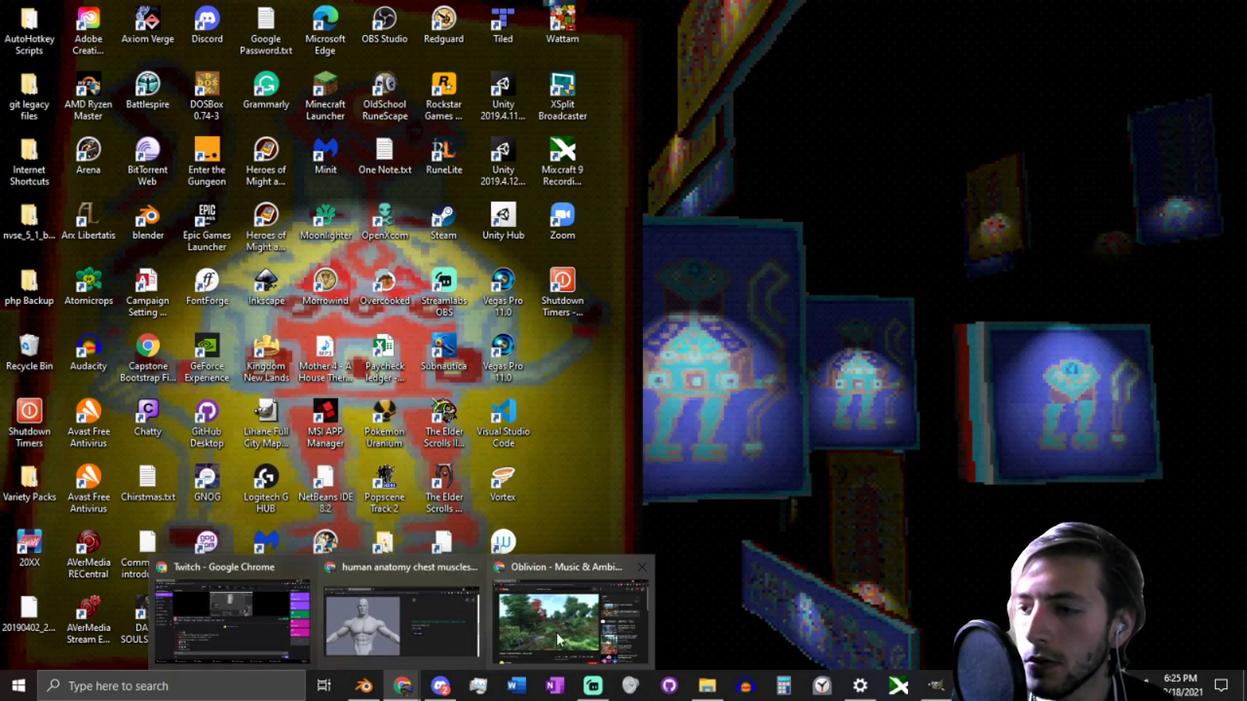
{"action": "left_click", "coordinate": [363, 686]}
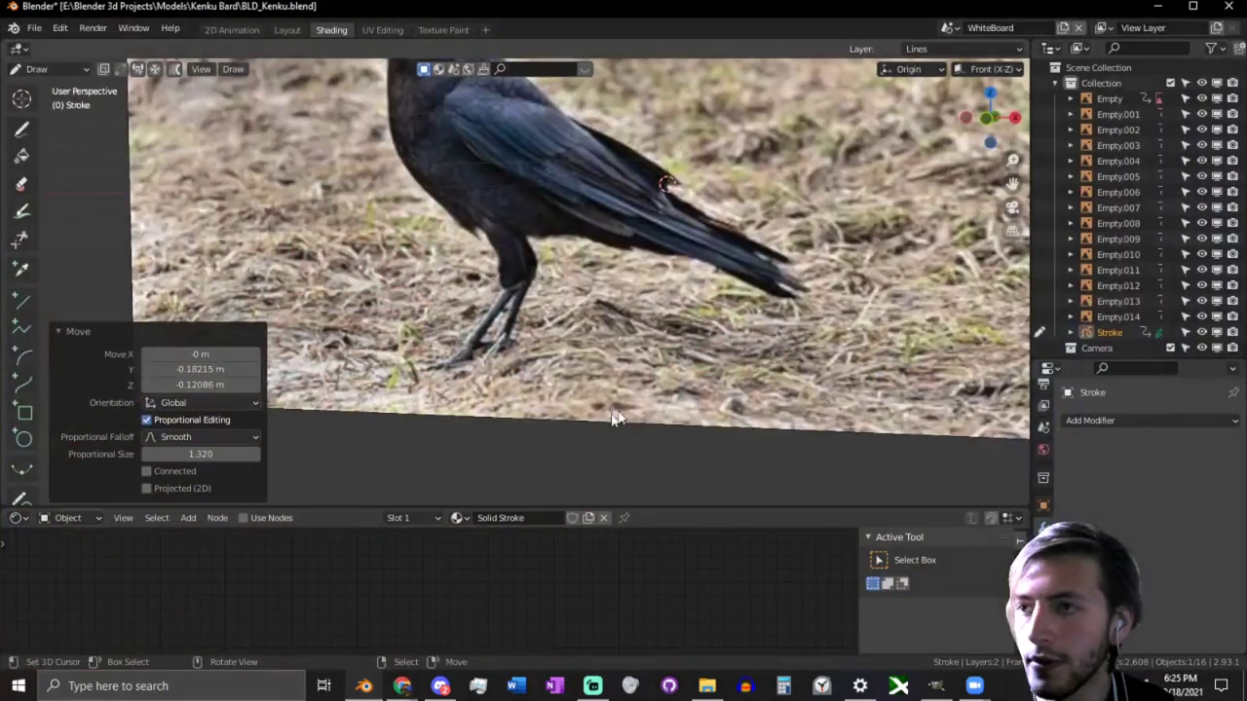
Step: Switch back from the WhiteBoard to the Scene scene and bring the Kenku model's lower legs into close view
{"action": "left_click", "coordinate": [949, 27]}
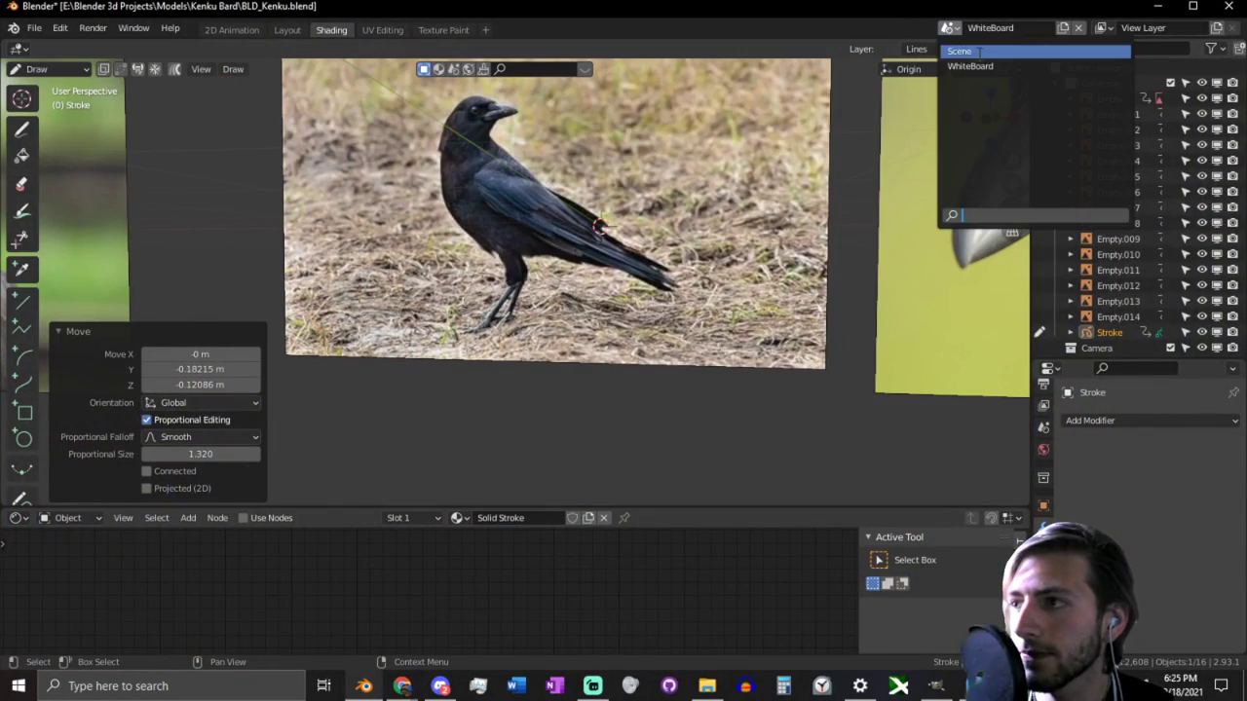
{"action": "left_click", "coordinate": [964, 49]}
{"action": "scroll", "coordinate": [812, 196], "scroll_direction": "down", "scroll_amount": 9}
{"action": "middle_click_drag", "start_coordinate": [610, 432], "coordinate": [609, 309], "text": "shift"}
{"action": "middle_click_drag", "start_coordinate": [541, 422], "coordinate": [456, 422]}
{"action": "scroll", "coordinate": [457, 423], "scroll_direction": "up", "scroll_amount": 5}
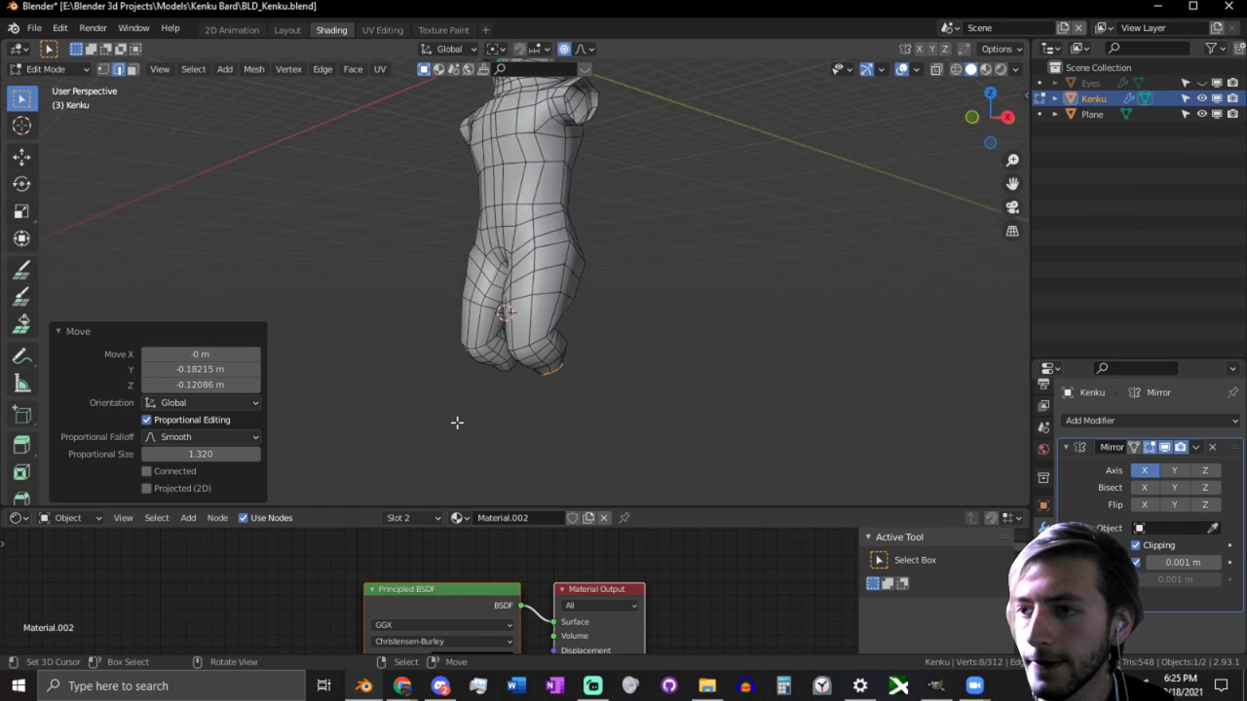
{"action": "middle_click_drag", "start_coordinate": [589, 390], "coordinate": [527, 404]}
Step: Move the knee's faces below the thigh about 0.351 m backward and 0.641 m up with proportional editing at size 3.239
{"action": "key", "text": "3"}
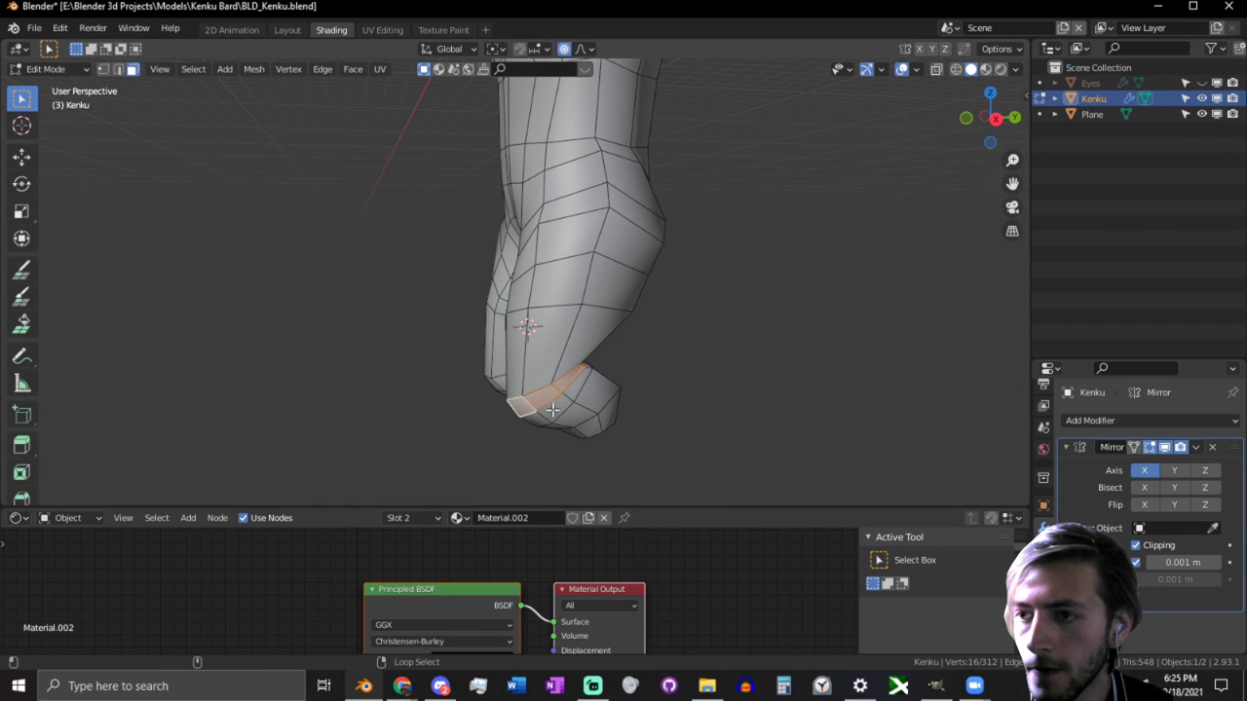
{"action": "left_click", "coordinate": [572, 412], "text": "alt"}
{"action": "right_click", "coordinate": [541, 423], "text": "alt"}
{"action": "right_click", "coordinate": [590, 428], "text": "alt"}
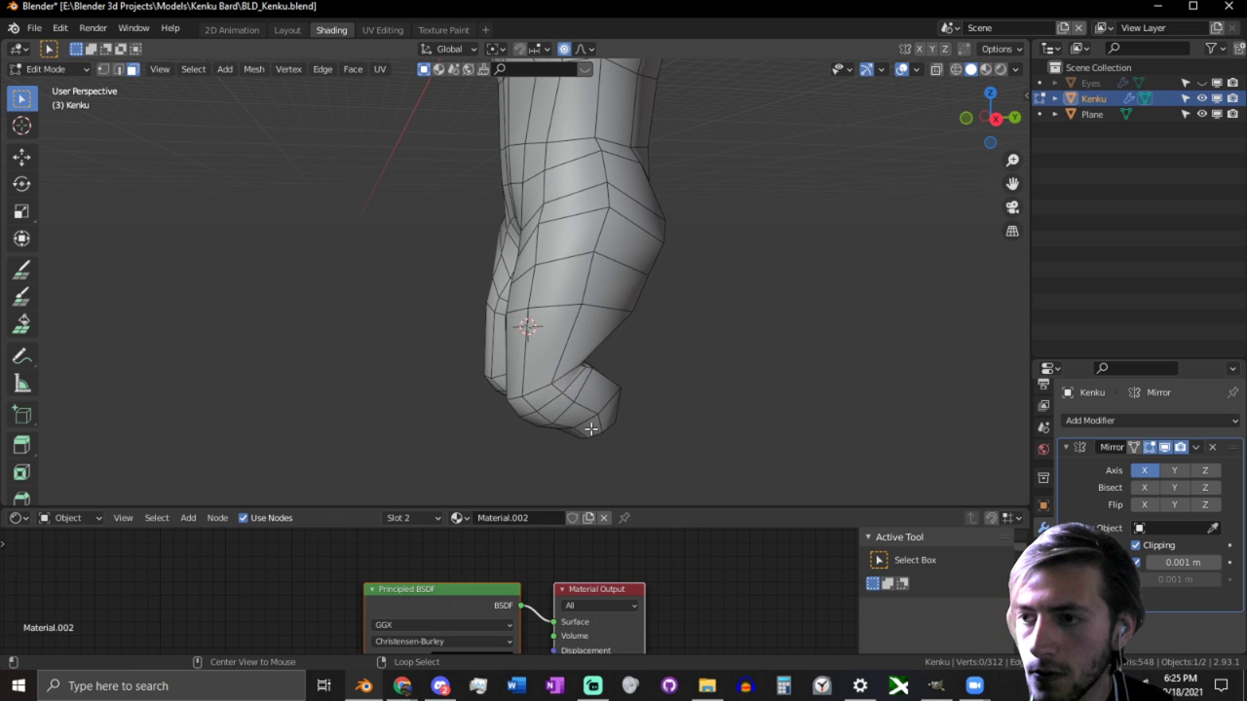
{"action": "right_click", "coordinate": [603, 417], "text": "alt"}
{"action": "key", "text": "ctrl+KP_Add"}
{"action": "key", "text": "ctrl+KP_Add"}
{"action": "key", "text": "ctrl+KP_Add"}
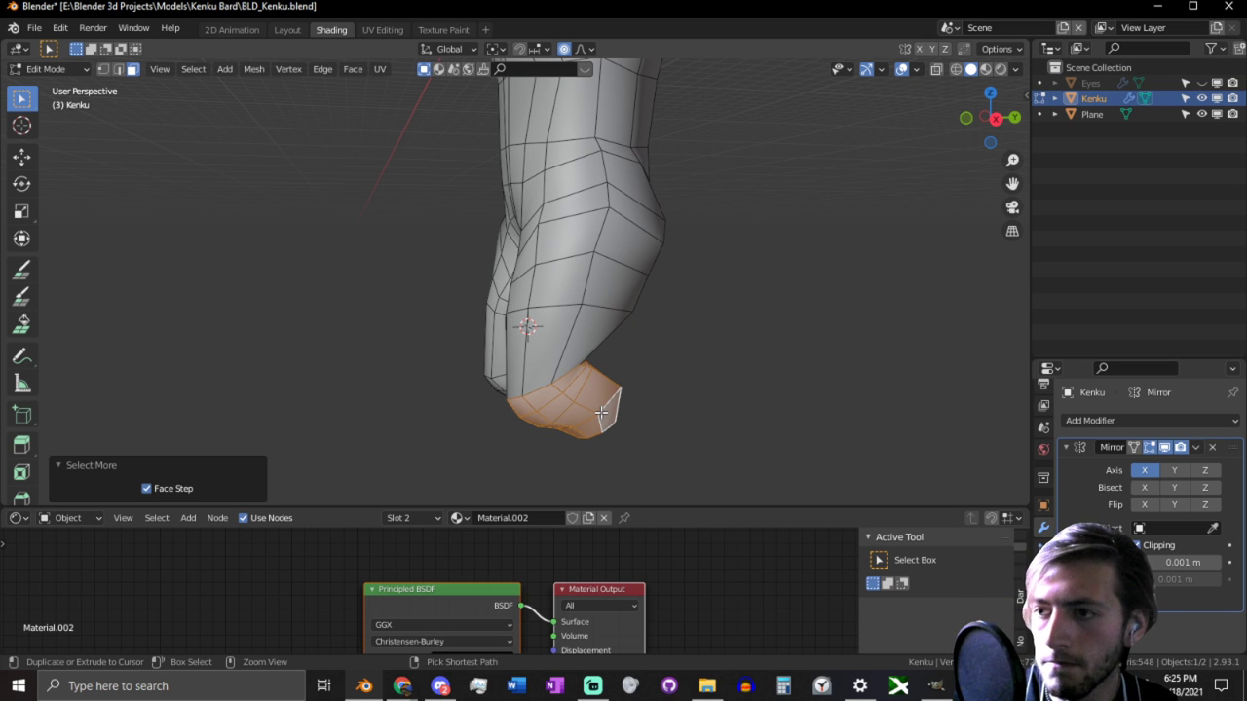
{"action": "key", "text": "KP_3"}
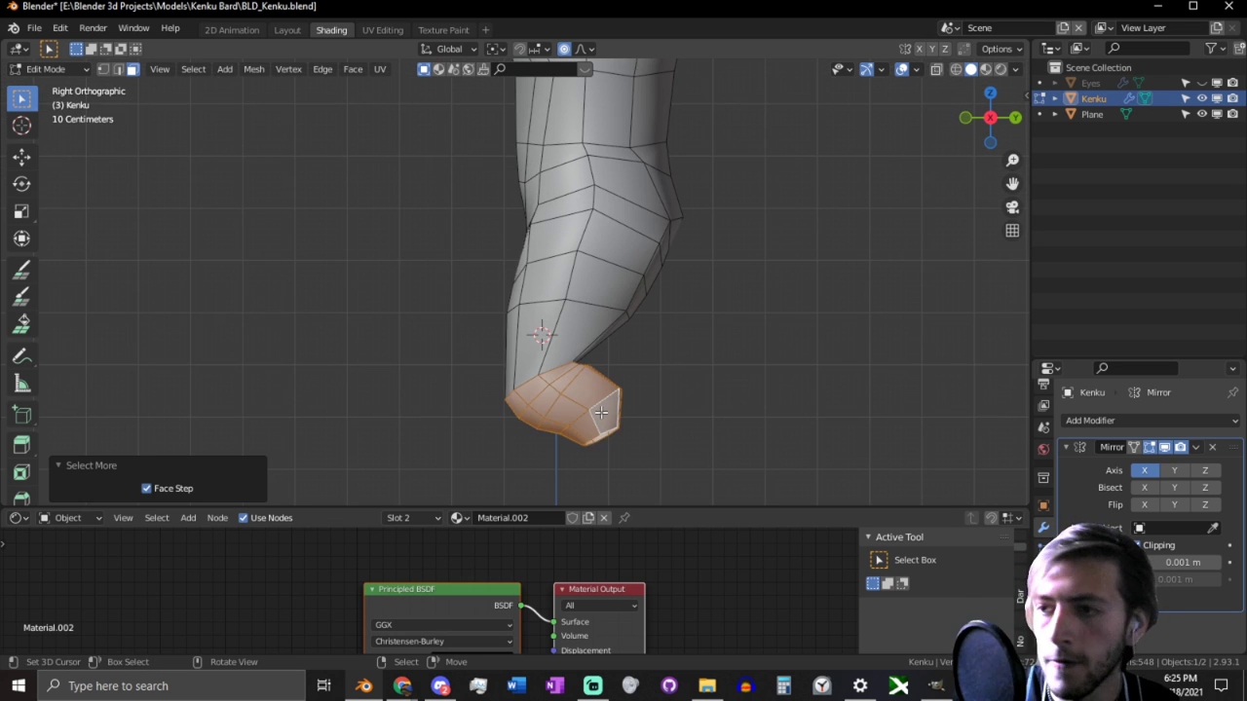
{"action": "key", "text": "g"}
{"action": "scroll", "coordinate": [599, 385], "scroll_direction": "down", "scroll_amount": 4}
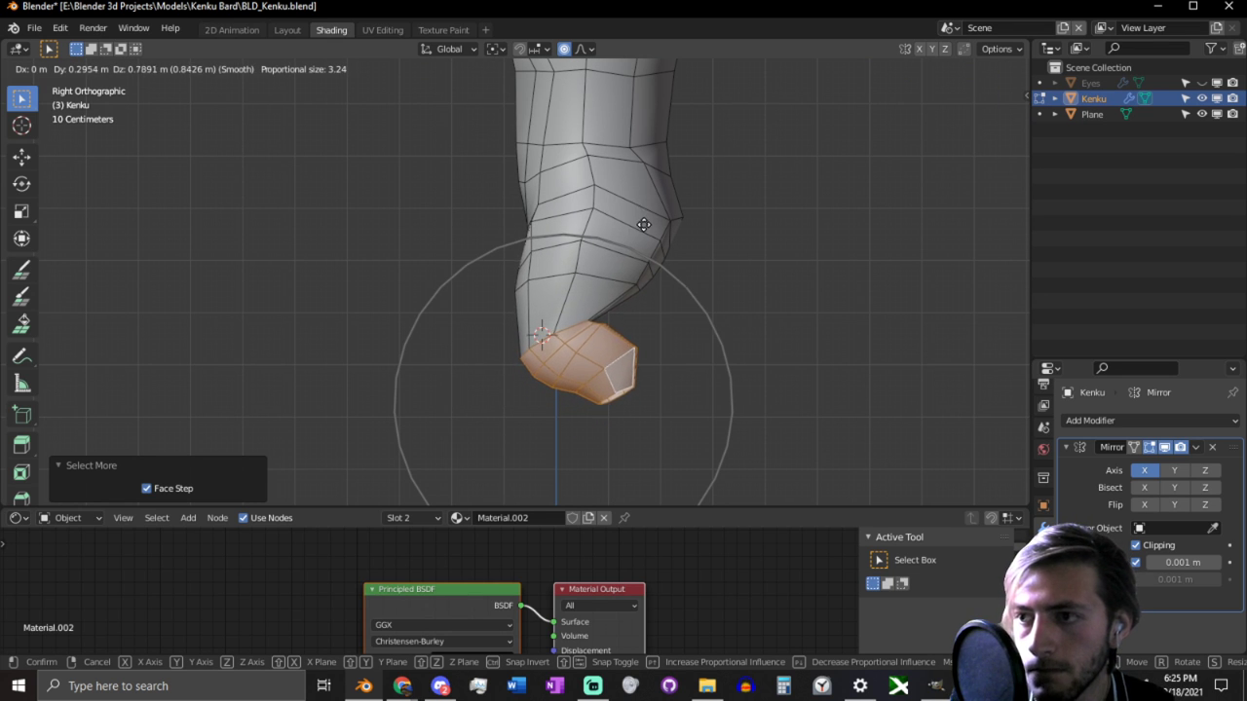
{"action": "left_click", "coordinate": [671, 301]}
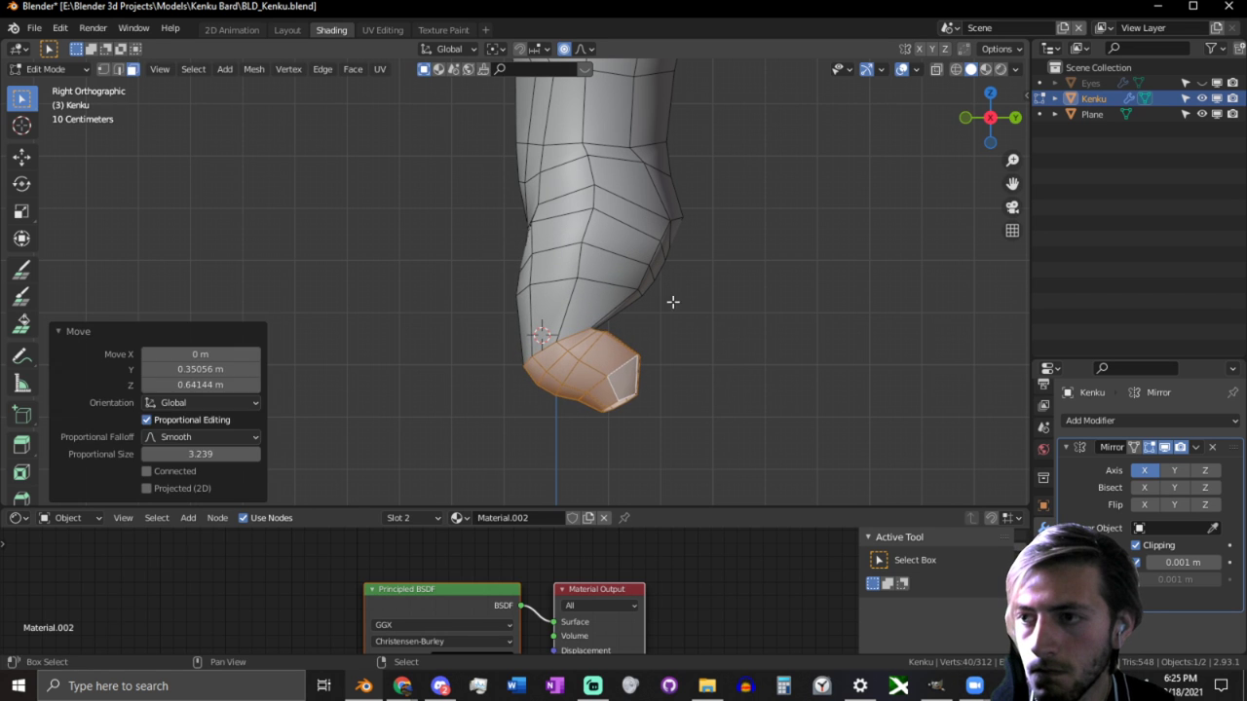
Step: Rotate the open end loop below the knee about 2° with proportional editing, and turn proportional editing off
{"action": "key", "text": "2"}
{"action": "left_click", "coordinate": [629, 412]}
{"action": "key", "text": "r"}
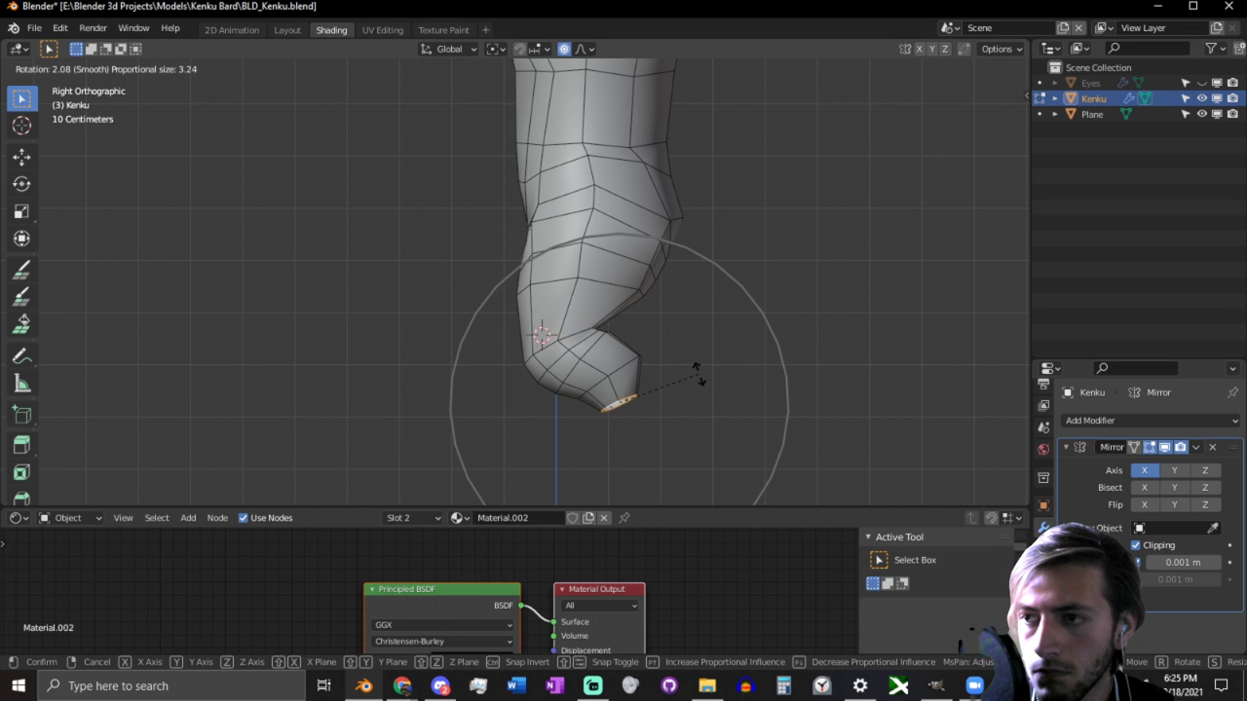
{"action": "left_click", "coordinate": [697, 371]}
{"action": "key", "text": "o"}
{"action": "scroll", "coordinate": [659, 399], "scroll_direction": "down", "scroll_amount": 2}
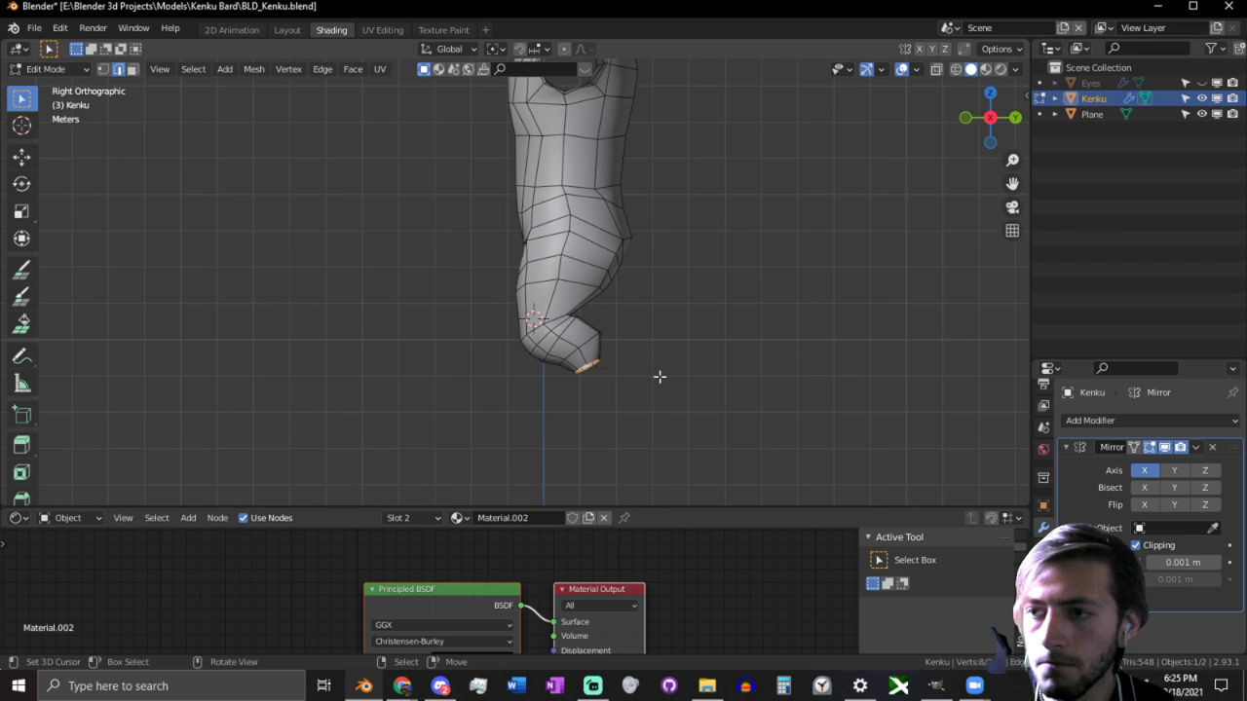
{"action": "key", "text": "r"}
{"action": "key", "text": "z"}
{"action": "left_click", "coordinate": [670, 428]}
Step: Extrude the open end loop about 1.95 m downward as the lower leg and flatten its end to 0.523 on Z
{"action": "key", "text": "e"}
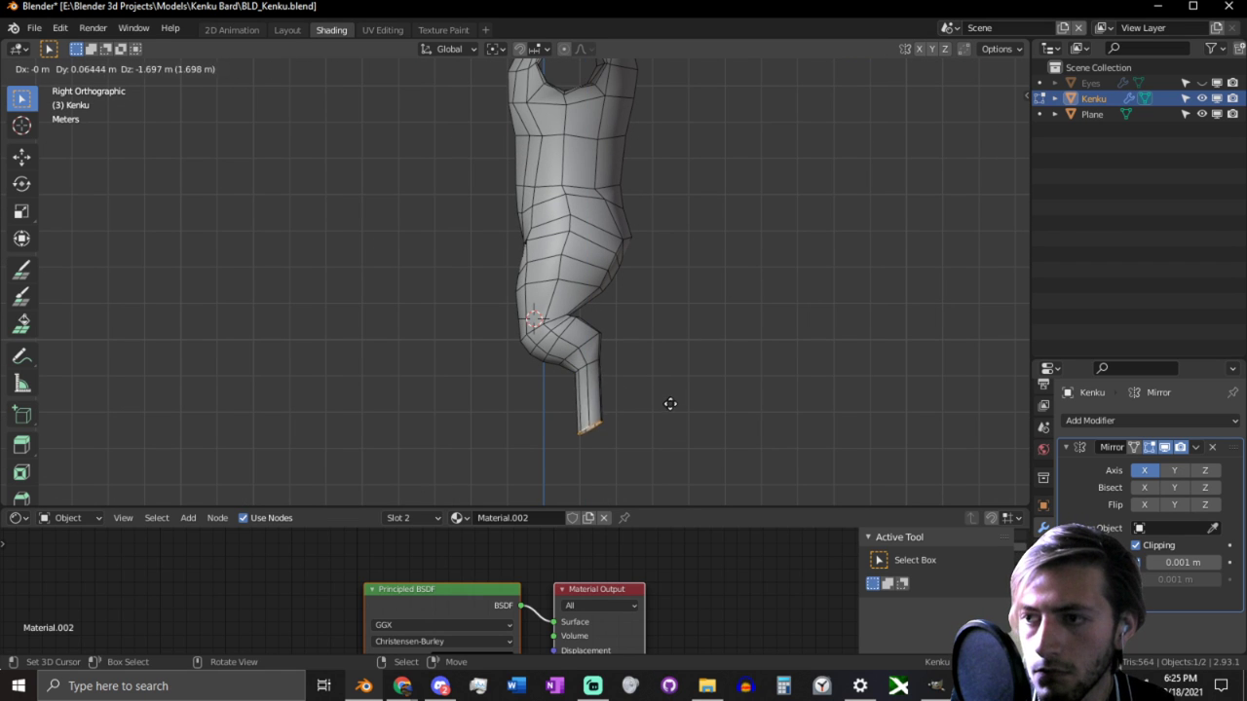
{"action": "left_click", "coordinate": [670, 400]}
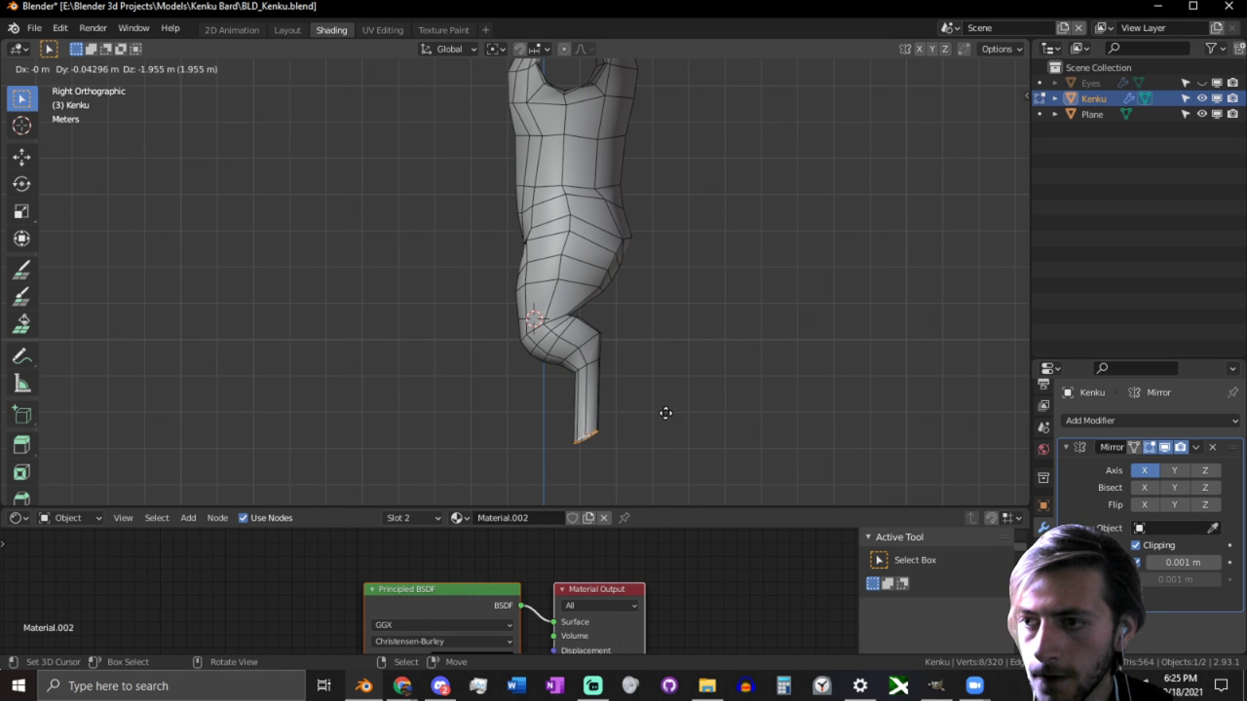
{"action": "left_click", "coordinate": [663, 412]}
{"action": "key", "text": "s"}
{"action": "key", "text": "z"}
{"action": "left_click", "coordinate": [660, 434]}
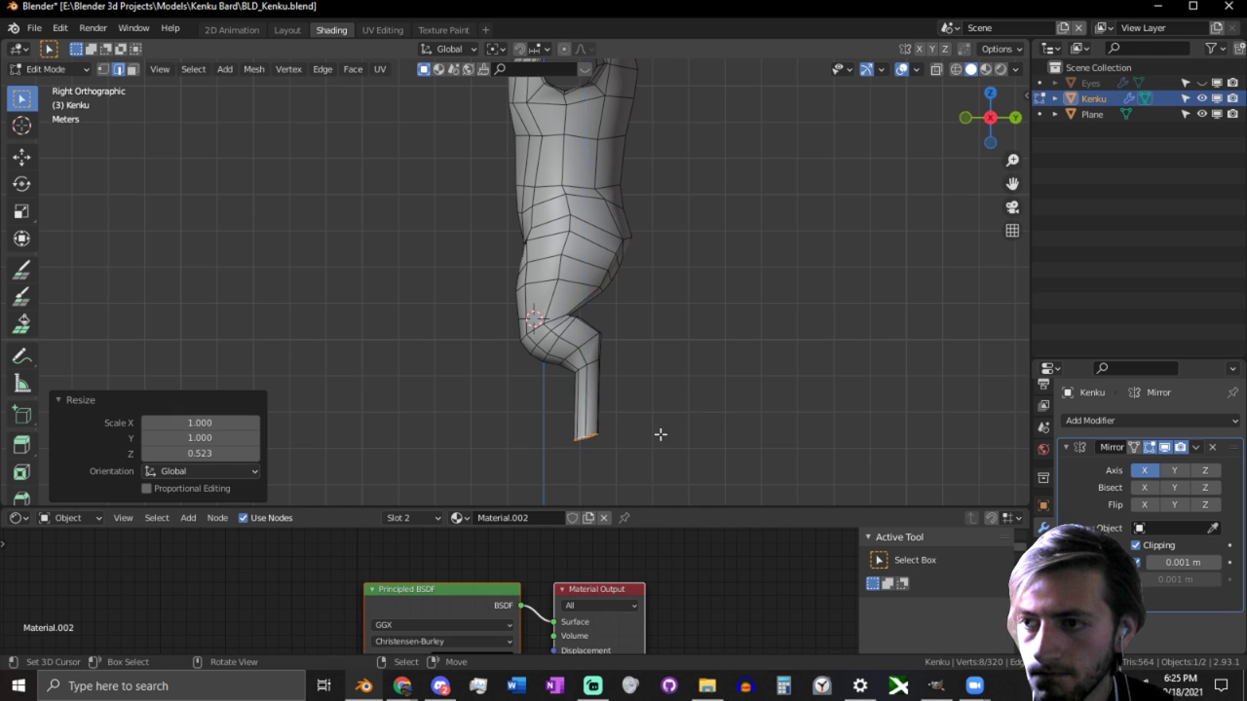
Step: Mark the edge loop where the lower leg meets the knee as sharp
{"action": "left_click", "coordinate": [598, 360], "text": "alt"}
{"action": "scroll", "coordinate": [689, 390], "scroll_direction": "up", "scroll_amount": 2}
{"action": "key", "text": "ctrl+e"}
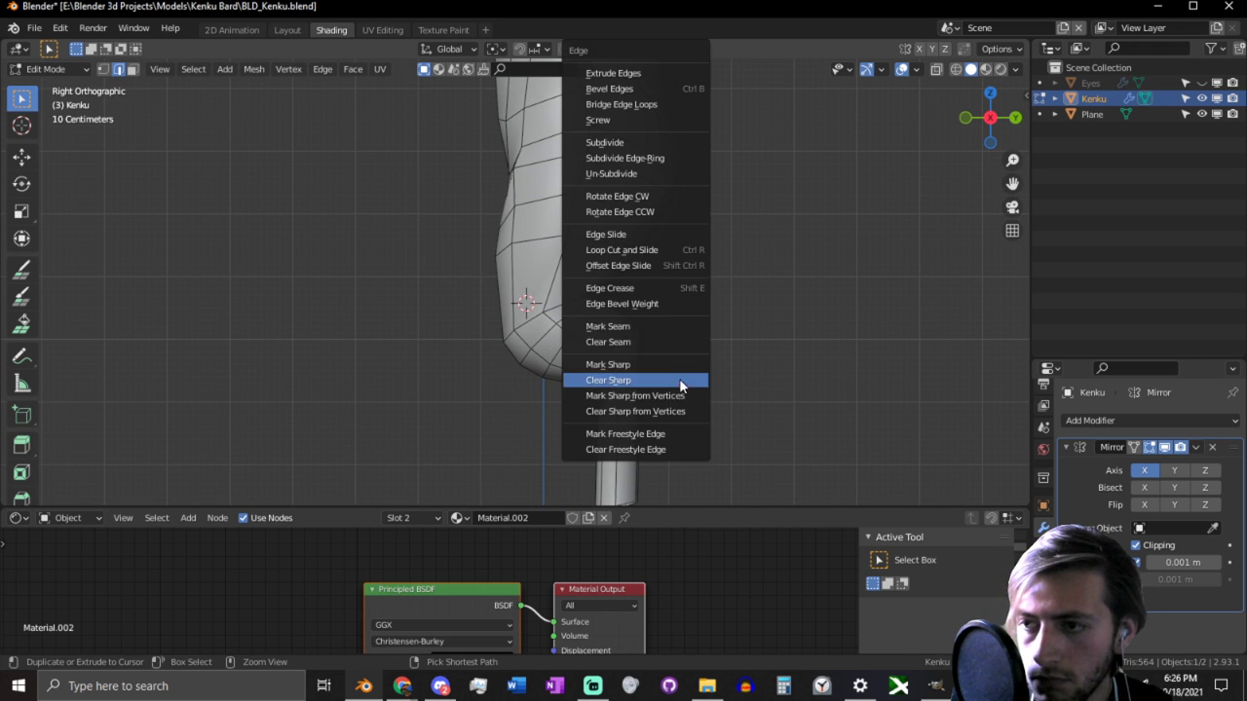
{"action": "left_click", "coordinate": [659, 364]}
{"action": "scroll", "coordinate": [638, 385], "scroll_direction": "up", "scroll_amount": 2}
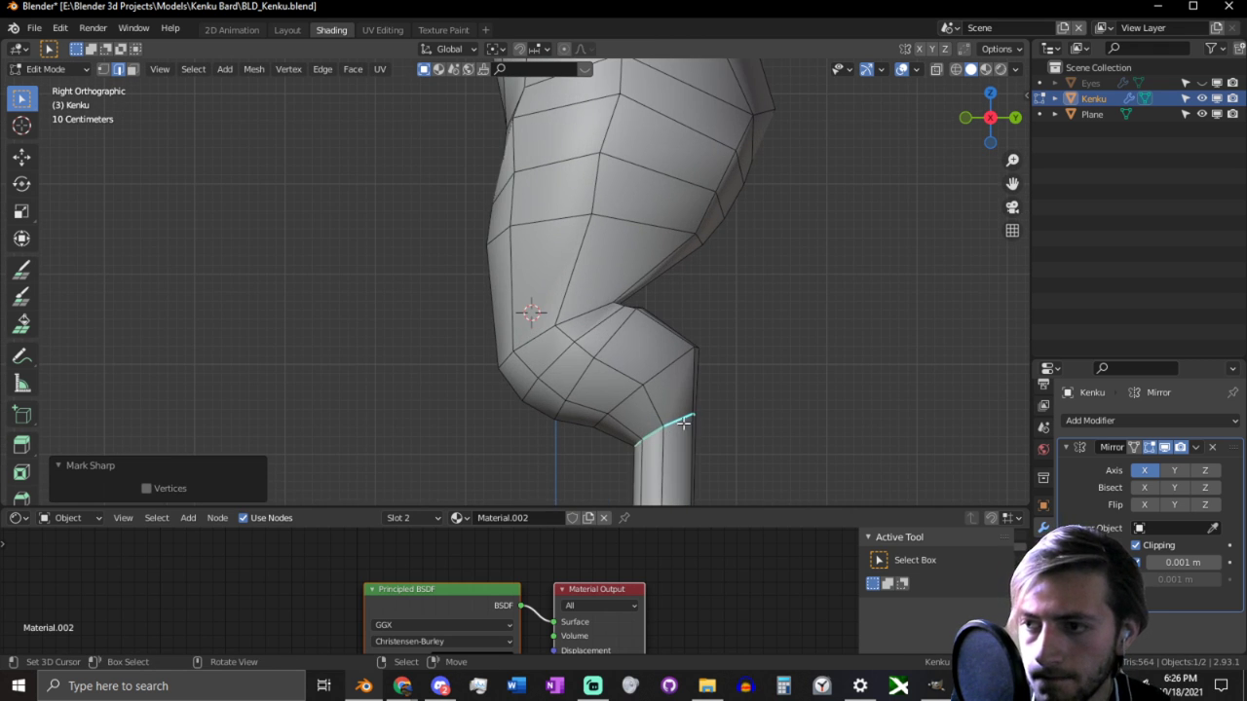
Step: Bevel the sharp loop by about 0.25 m and move the two resulting loops closer together
{"action": "key", "text": "ctrl+b"}
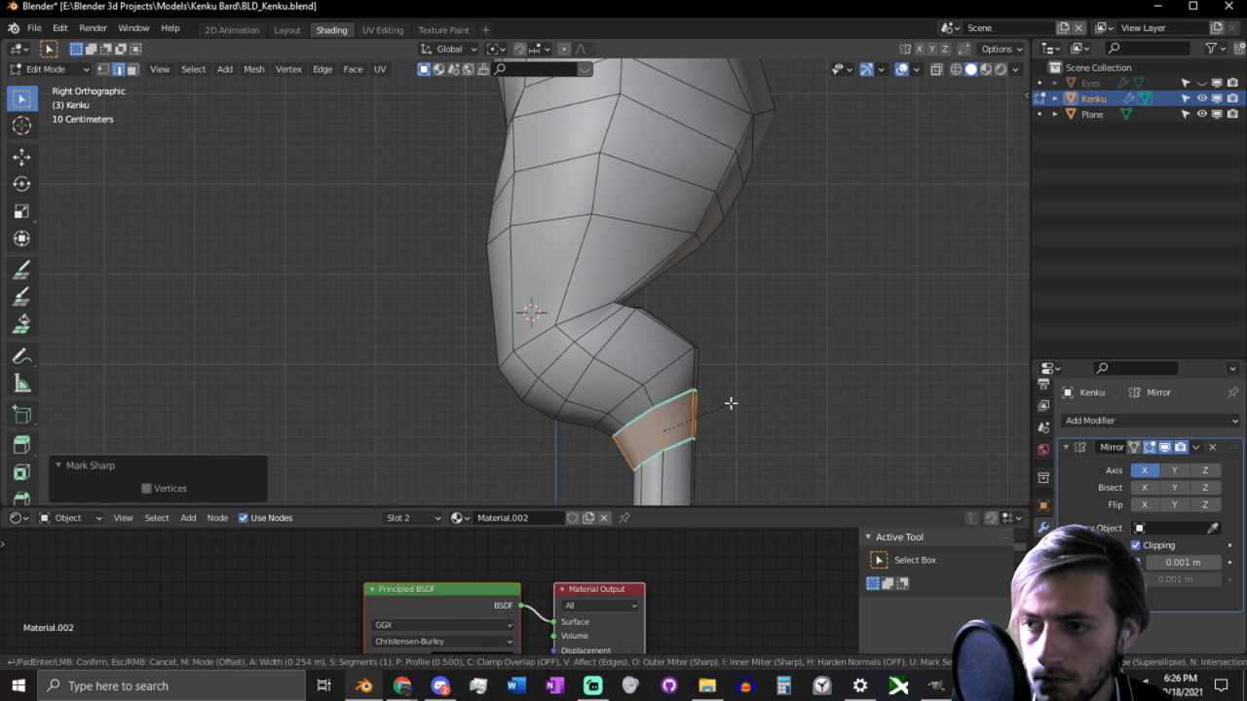
{"action": "left_click", "coordinate": [727, 403]}
{"action": "left_click", "coordinate": [679, 400], "text": "alt"}
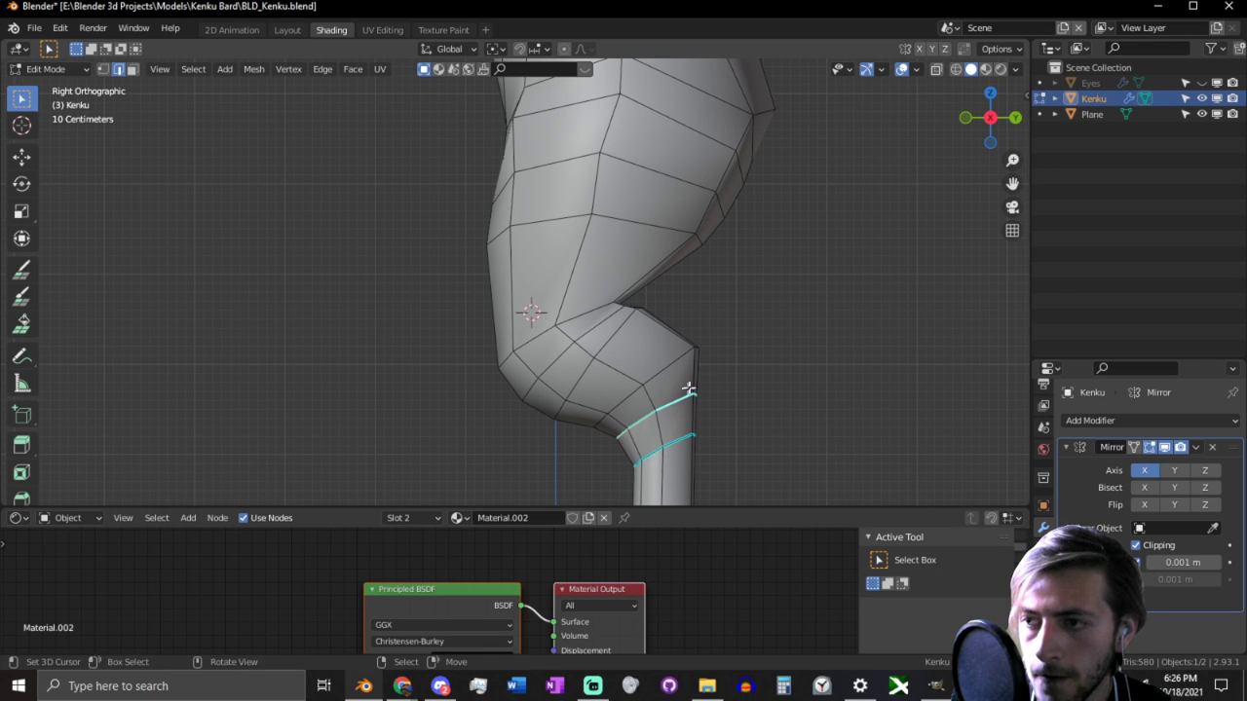
{"action": "key", "text": "g"}
{"action": "left_click", "coordinate": [712, 446]}
{"action": "left_click", "coordinate": [677, 440], "text": "alt"}
{"action": "key", "text": "g"}
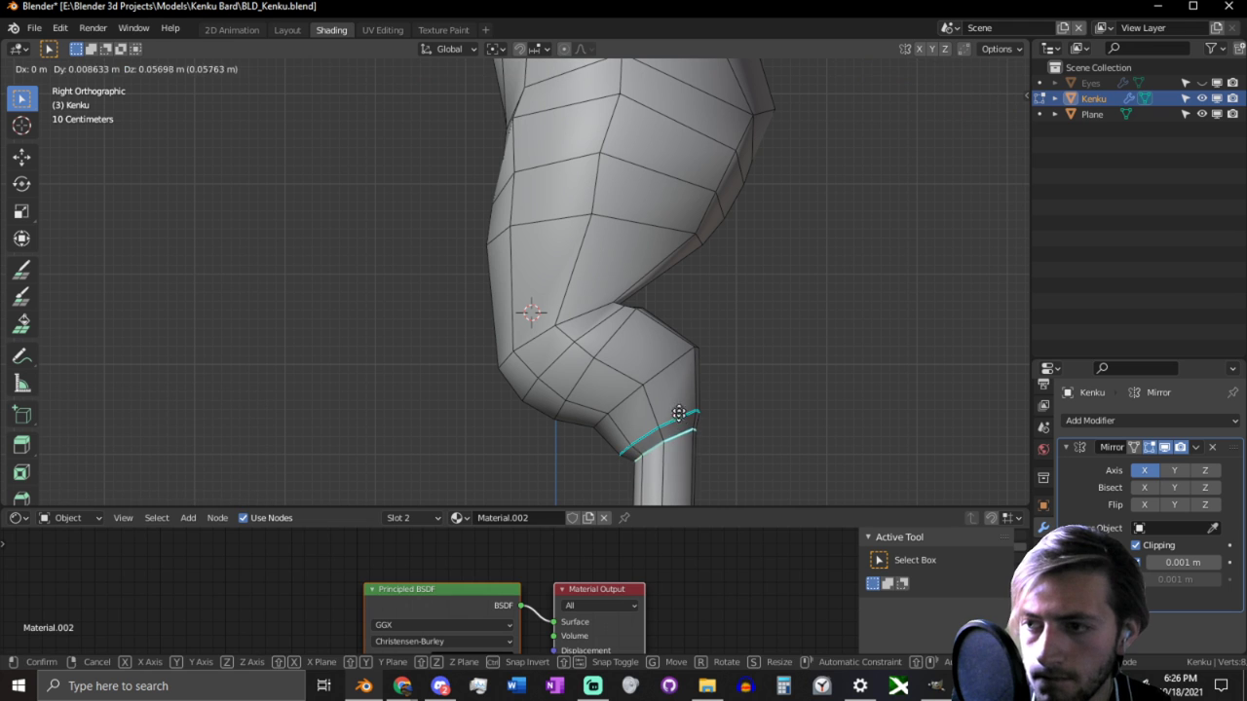
{"action": "left_click", "coordinate": [679, 411]}
Step: Clear the sharp marking from the upper of the two bevelled loops below the knee and check the whole body
{"action": "left_click", "coordinate": [679, 421], "text": "alt"}
{"action": "key", "text": "ctrl+e"}
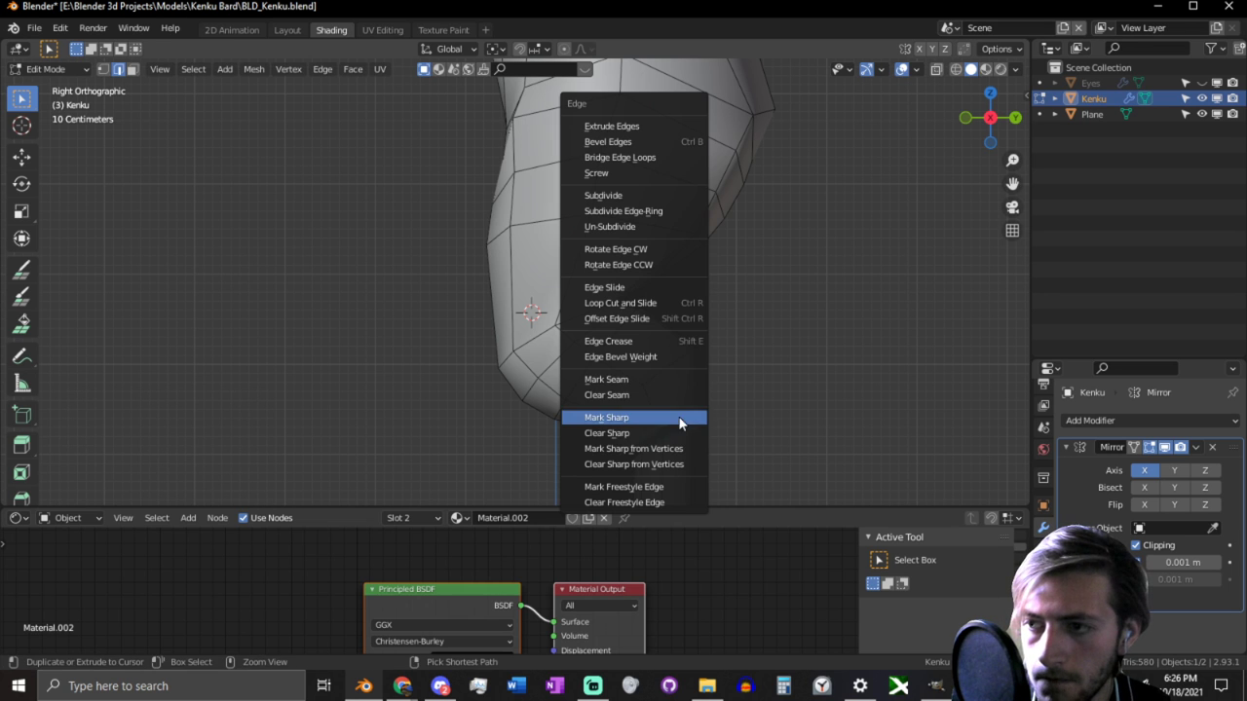
{"action": "left_click", "coordinate": [629, 430]}
{"action": "middle_click_drag", "start_coordinate": [659, 483], "coordinate": [718, 370], "text": "shift"}
{"action": "scroll", "coordinate": [610, 309], "scroll_direction": "down", "scroll_amount": 4}
{"action": "middle_click_drag", "start_coordinate": [611, 311], "coordinate": [410, 339]}
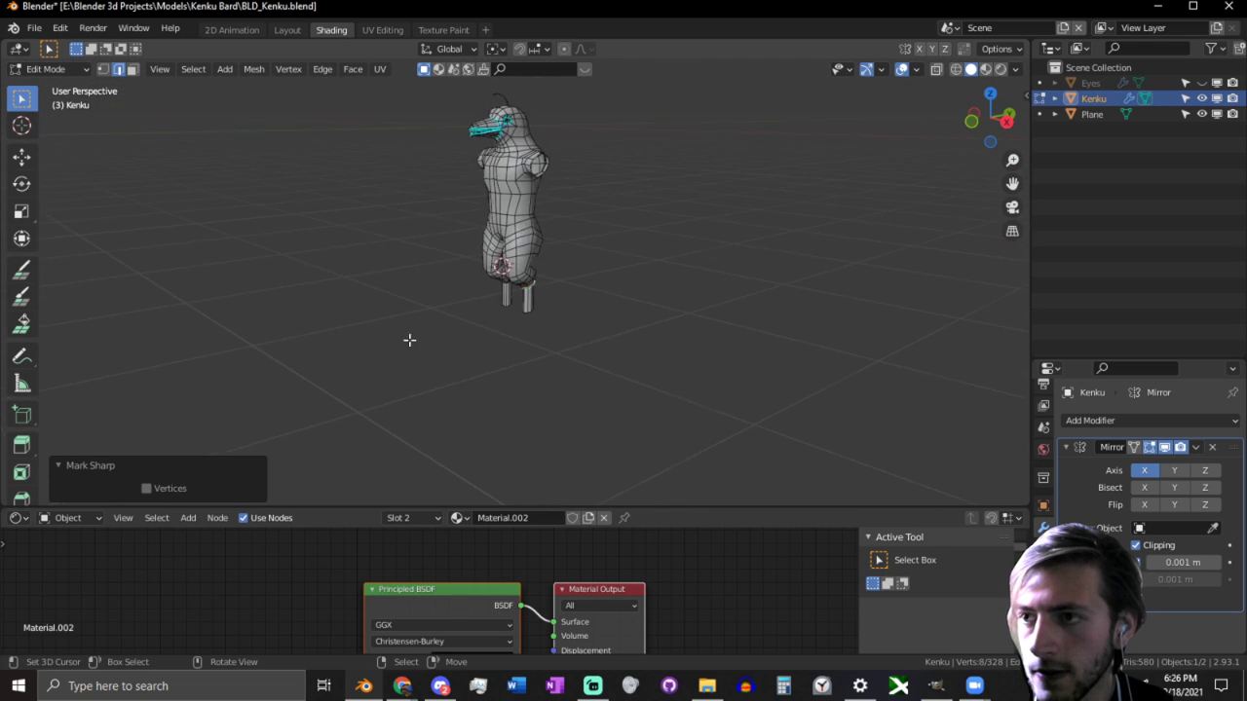
Step: Shrink the faces of the lower-leg tube inward by about 0.1 m with Shrink/Fatten
{"action": "scroll", "coordinate": [552, 318], "scroll_direction": "up", "scroll_amount": 4}
{"action": "middle_click_drag", "start_coordinate": [551, 317], "coordinate": [605, 323]}
{"action": "key", "text": "KP_3"}
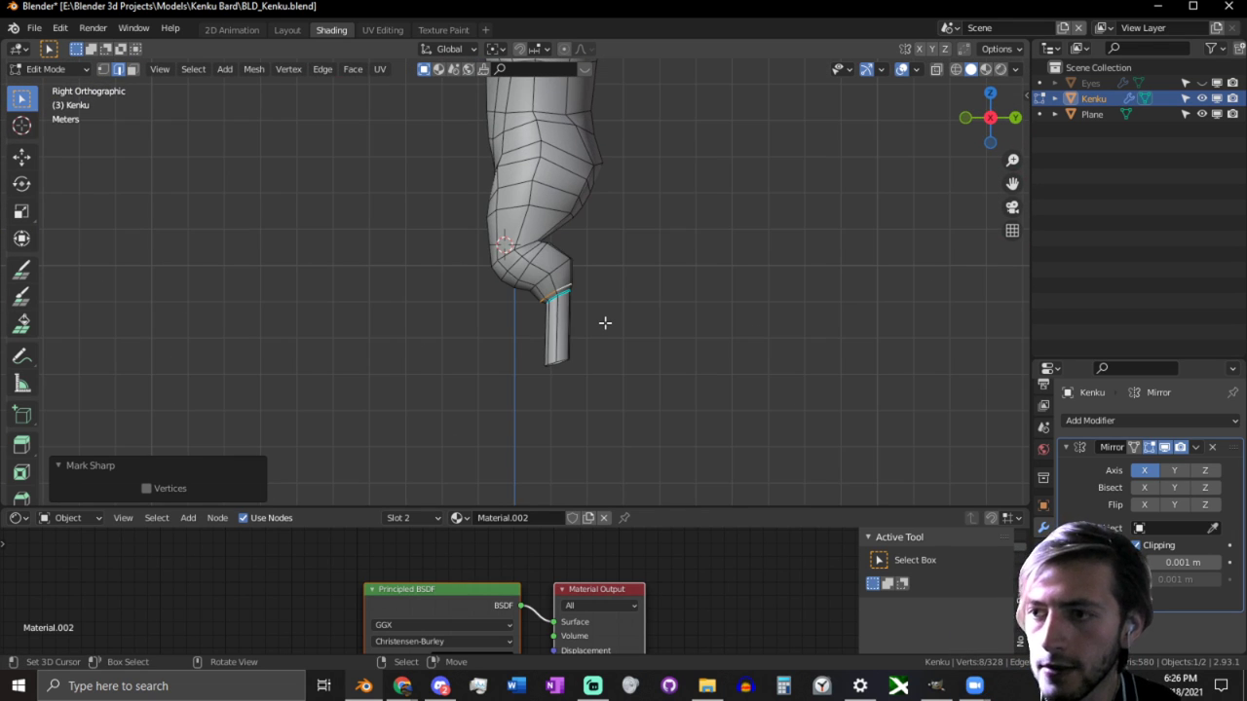
{"action": "scroll", "coordinate": [605, 322], "scroll_direction": "up", "scroll_amount": 3}
{"action": "middle_click_drag", "start_coordinate": [634, 364], "coordinate": [629, 279], "text": "shift"}
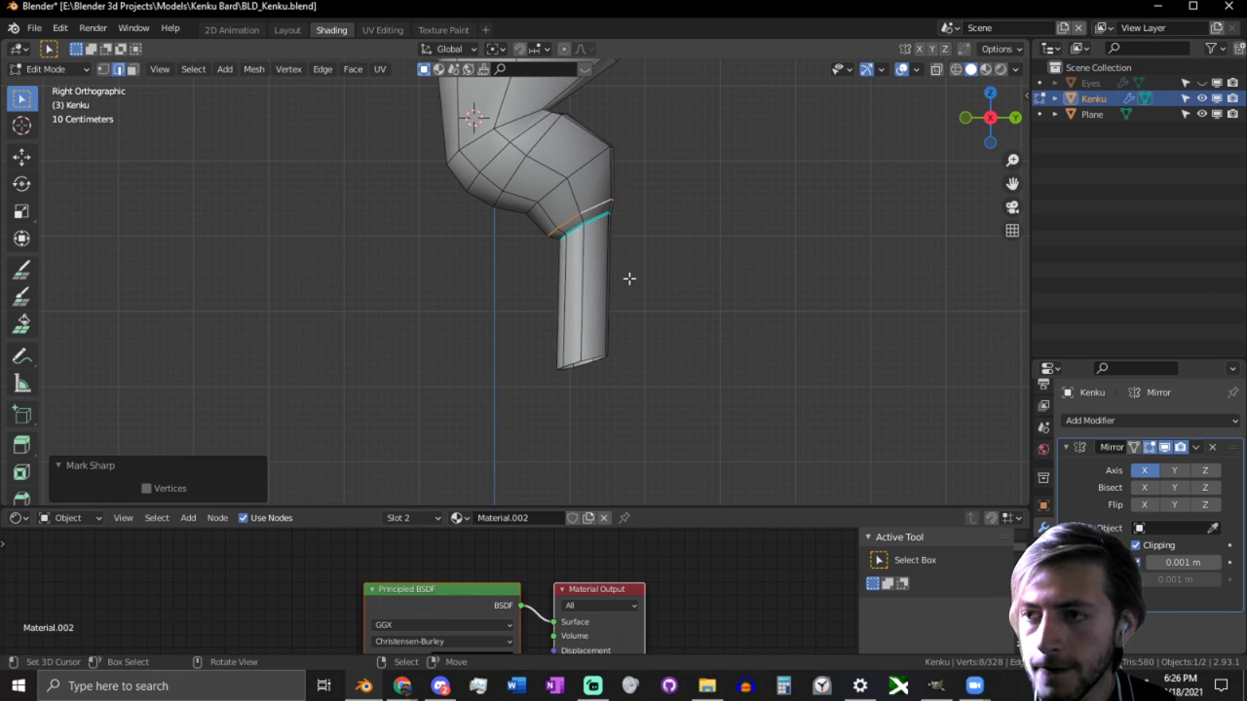
{"action": "right_click", "coordinate": [573, 360], "text": "alt"}
{"action": "key", "text": "3"}
{"action": "right_click", "coordinate": [607, 317], "text": "alt"}
{"action": "key", "text": "alt+s"}
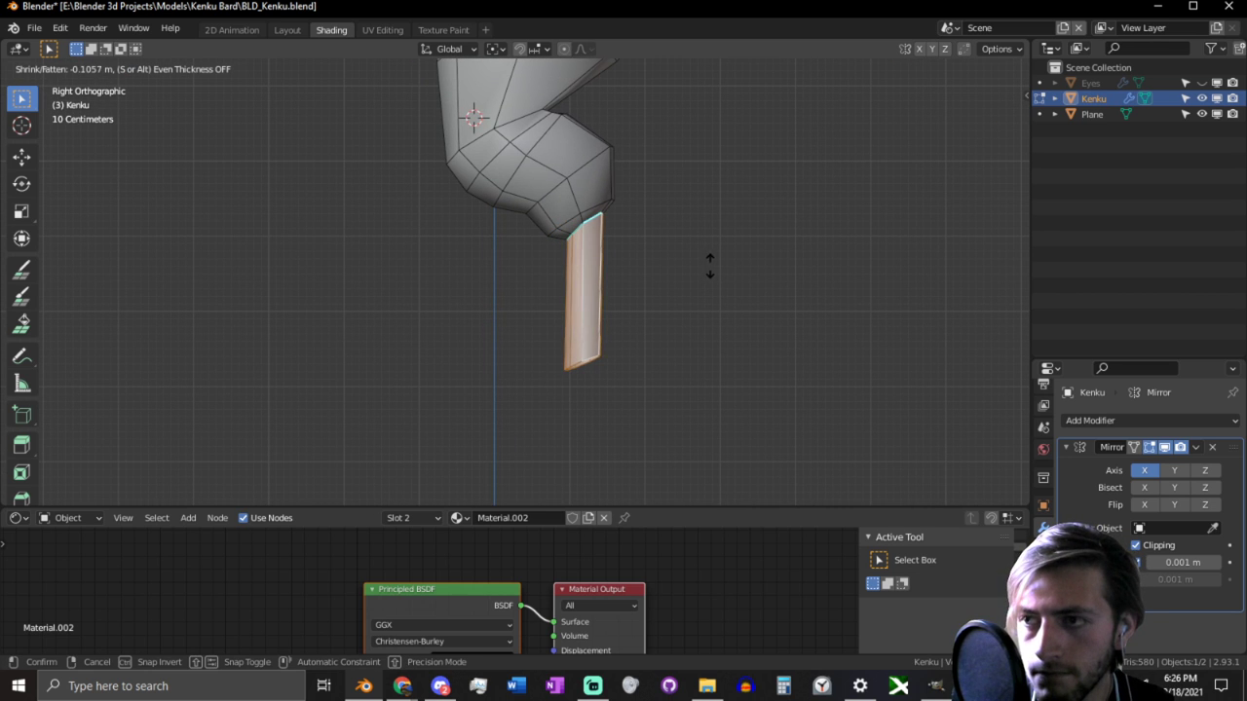
{"action": "left_click", "coordinate": [695, 268]}
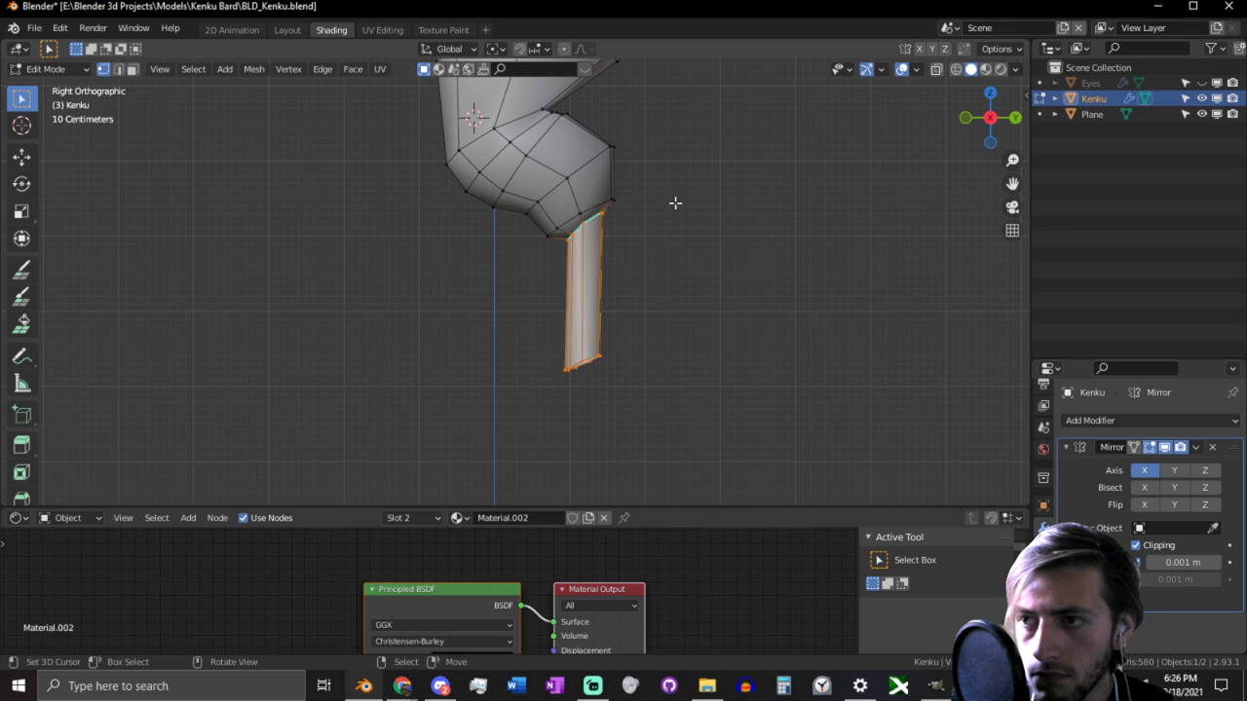
Step: Flatten the tube's upper and lower edge loops around their individual origins by scaling them to 0.396 along Z
{"action": "key", "text": "2"}
{"action": "scroll", "coordinate": [609, 224], "scroll_direction": "up", "scroll_amount": 1}
{"action": "left_click", "coordinate": [618, 190], "text": "alt"}
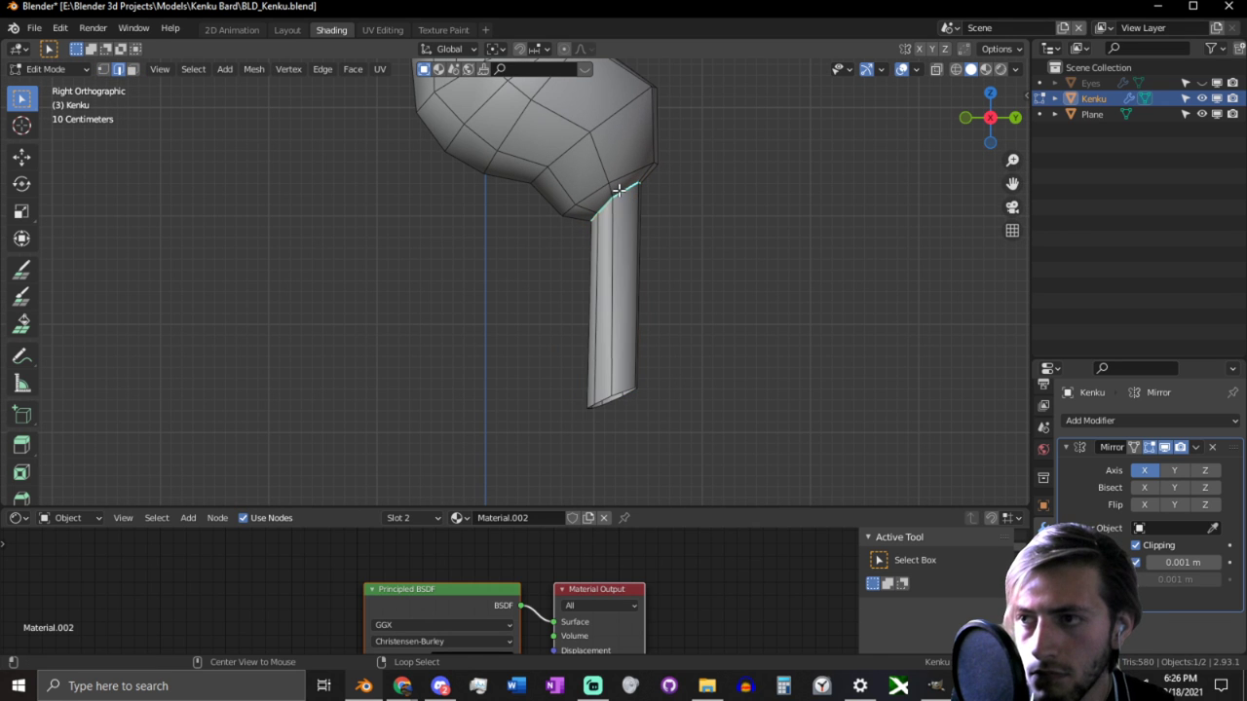
{"action": "left_click", "coordinate": [624, 394], "text": "alt+shift"}
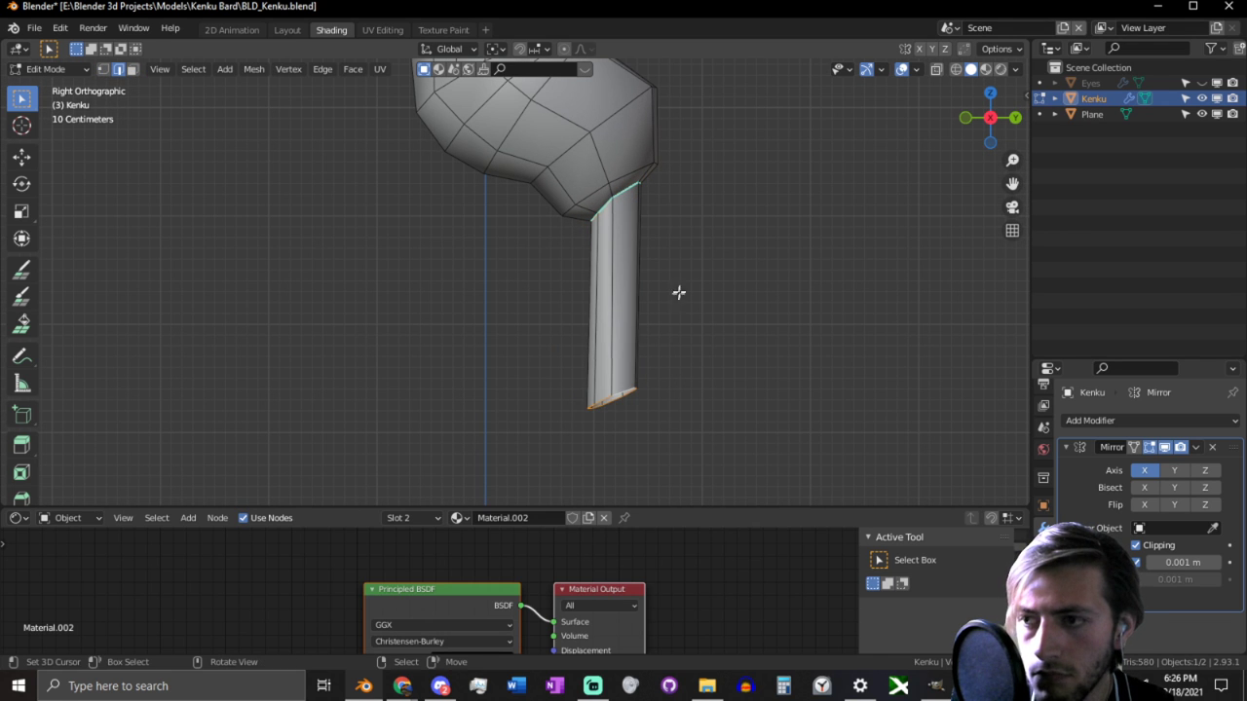
{"action": "left_click", "coordinate": [496, 53]}
{"action": "left_click", "coordinate": [530, 100]}
{"action": "key", "text": "s"}
{"action": "key", "text": "z"}
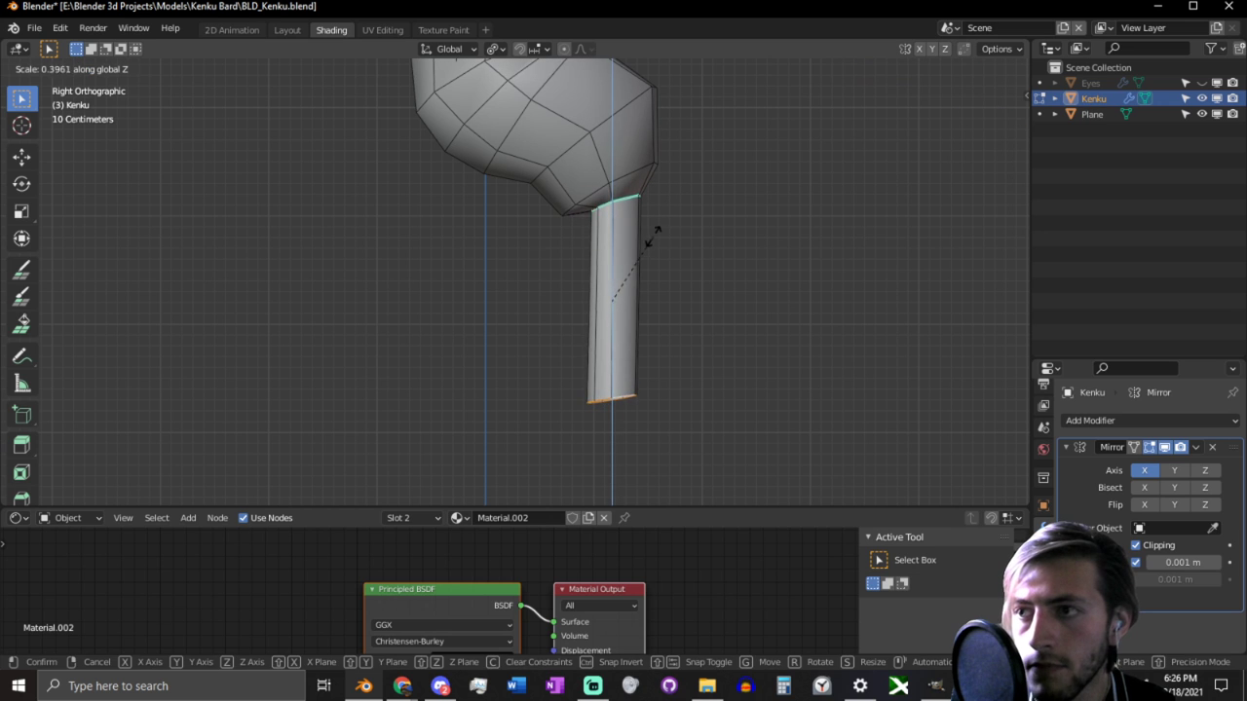
{"action": "left_click", "coordinate": [649, 237]}
Step: Move the tube's two edge loops slightly forward and down, about -0.04 m in Y and -0.09 m in Z
{"action": "key", "text": "g"}
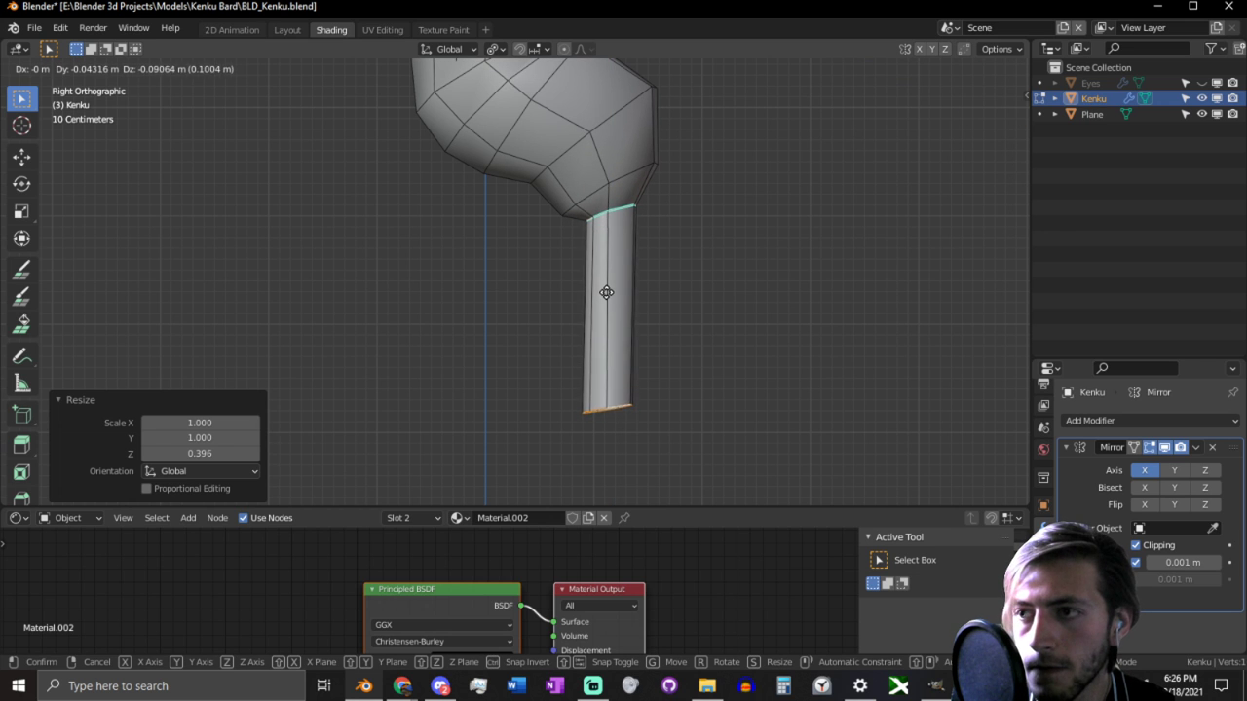
{"action": "left_click", "coordinate": [607, 284]}
{"action": "left_click", "coordinate": [765, 349]}
Step: Switch to vertex selection and wireframe shading for editing the lower leg
{"action": "key", "text": "1"}
{"action": "key", "text": "z"}
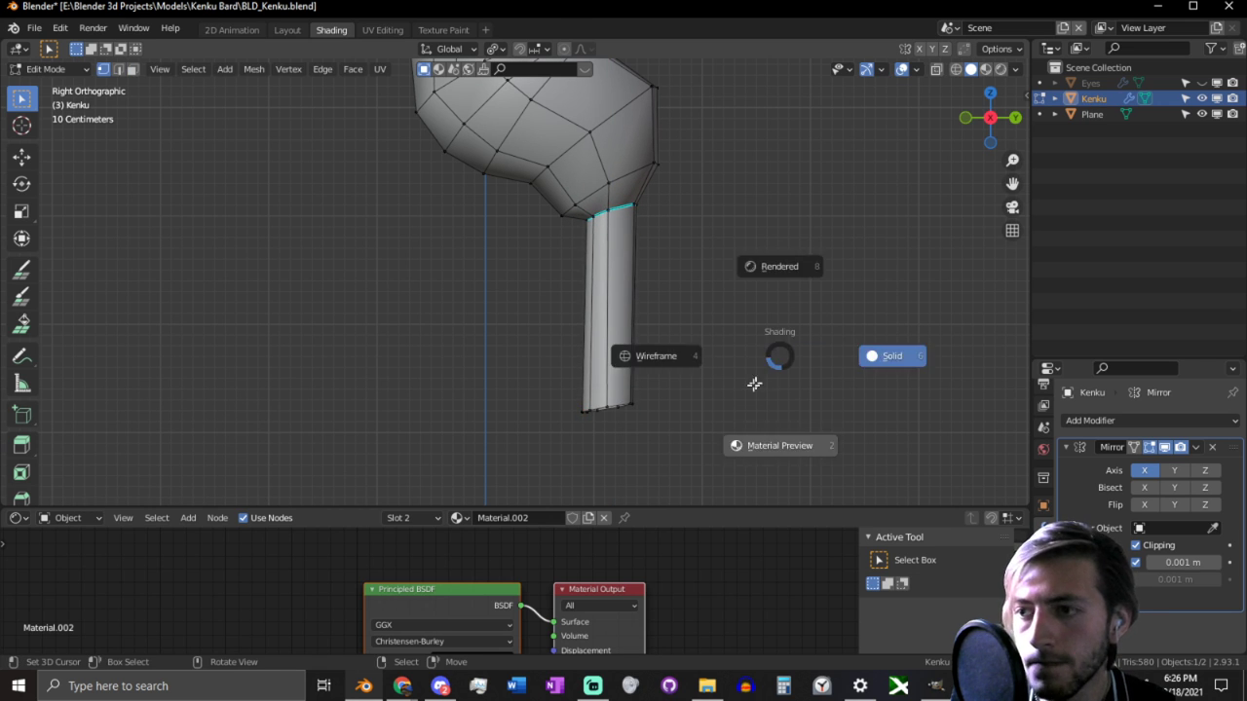
{"action": "key", "text": "c"}
{"action": "right_click", "coordinate": [582, 400]}
{"action": "mouse_move", "coordinate": [633, 399]}
{"action": "left_mouse_down"}
{"action": "mouse_move", "coordinate": [582, 400]}
{"action": "mouse_move", "coordinate": [581, 413]}
{"action": "left_mouse_up"}
{"action": "key", "text": "z"}
{"action": "left_click", "coordinate": [635, 388]}
{"action": "key", "text": "c"}
{"action": "right_click", "coordinate": [580, 414]}
{"action": "key", "text": "g"}
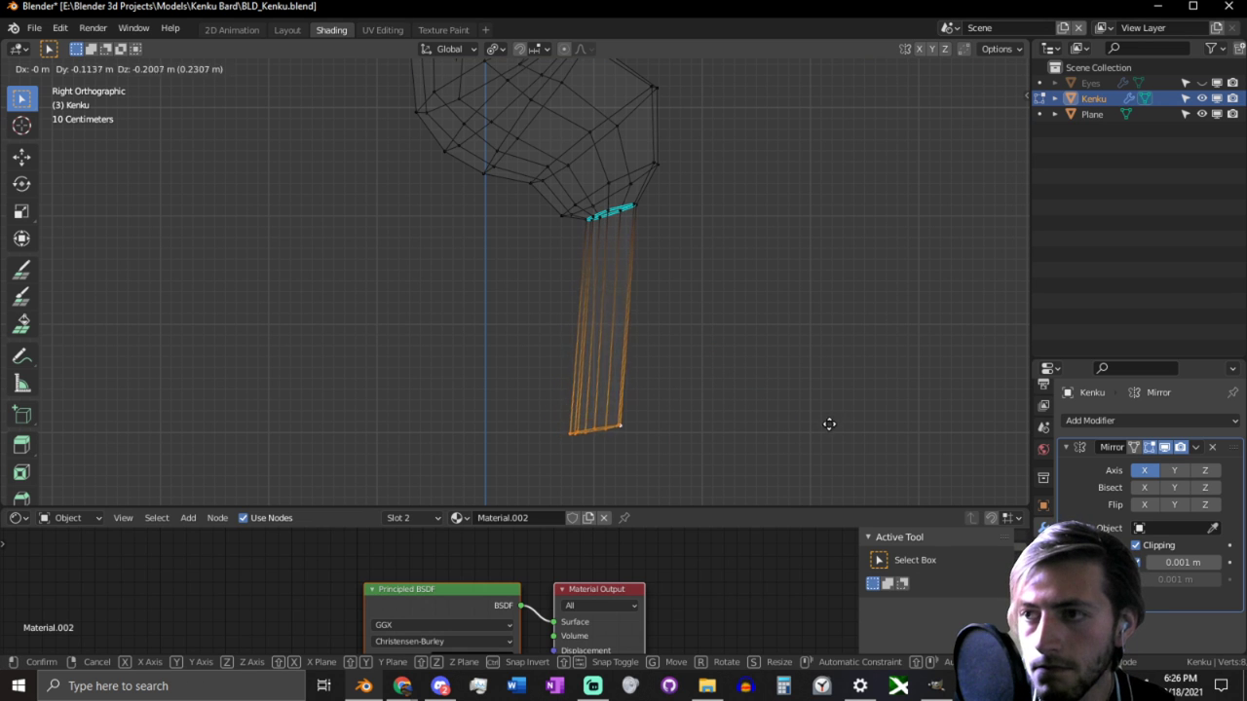
{"action": "right_click", "coordinate": [847, 401]}
Step: Select all faces of the lower-leg tube, enable proportional editing with size 1.25, and rotate the tube 3.41° in the side view
{"action": "key", "text": "3"}
{"action": "key", "text": "l"}
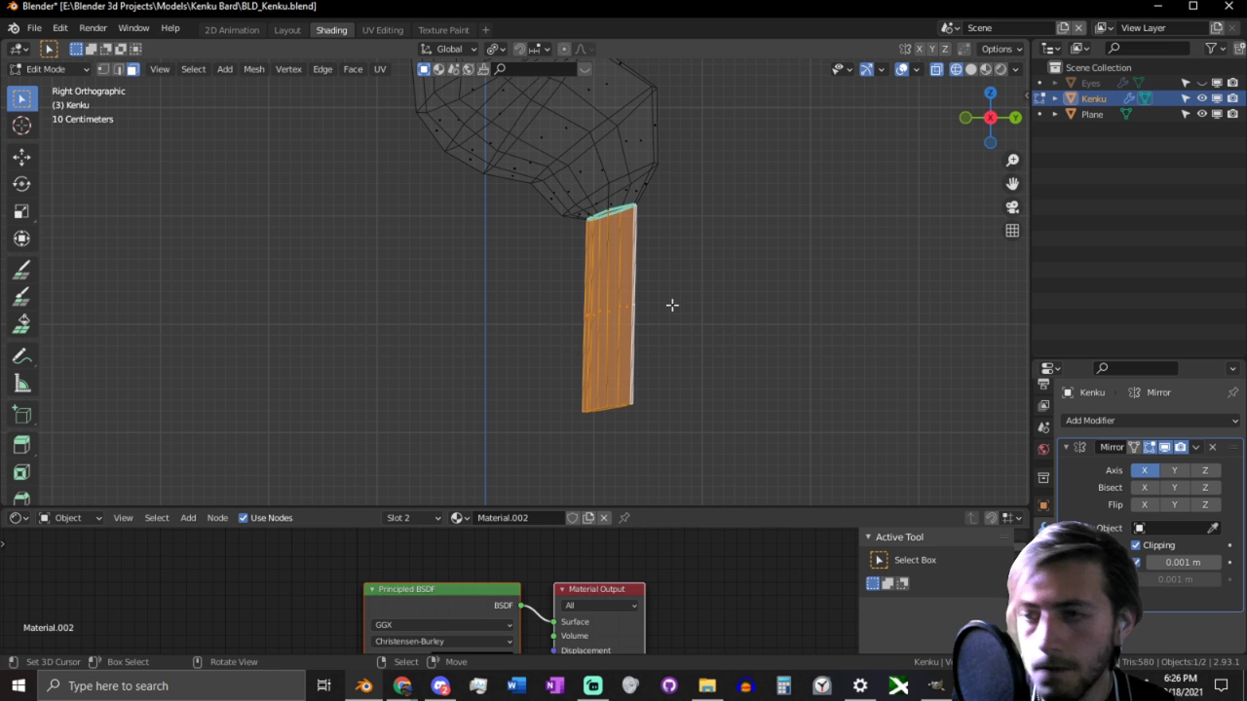
{"action": "key", "text": "p"}
{"action": "left_click", "coordinate": [859, 203]}
{"action": "key", "text": "o"}
{"action": "key", "text": "l"}
{"action": "key", "text": "g"}
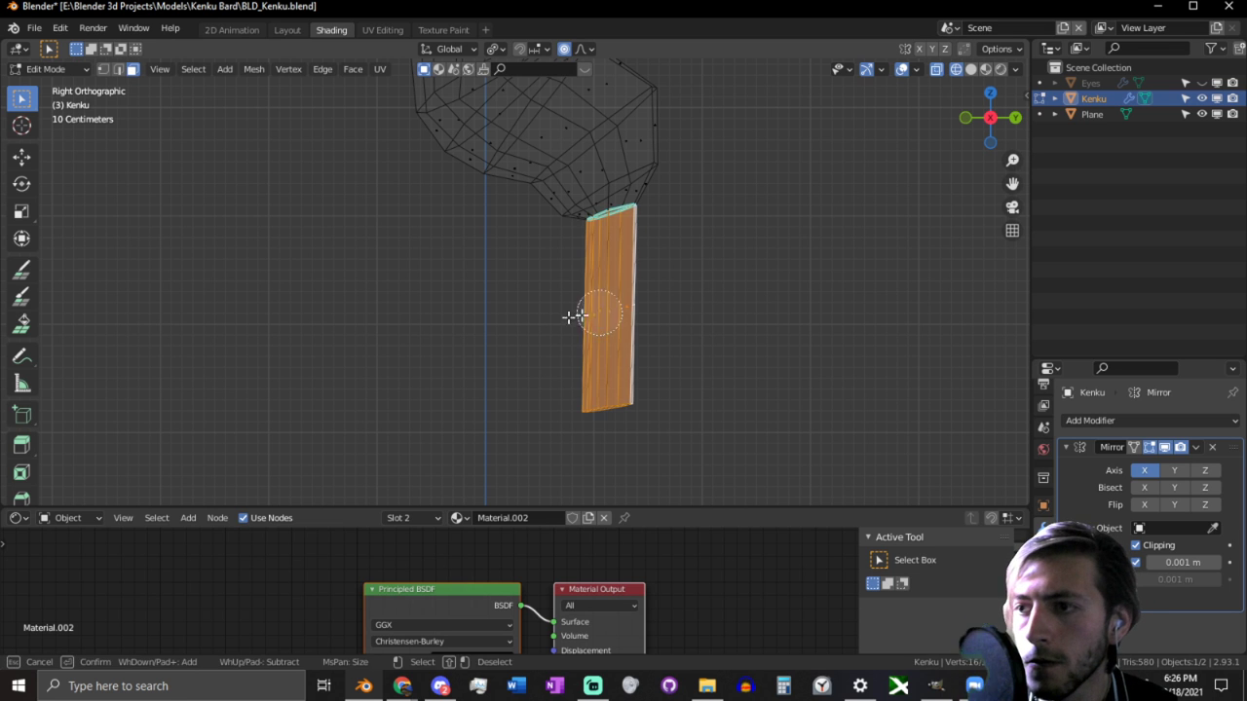
{"action": "right_click", "coordinate": [553, 318]}
{"action": "key", "text": "r"}
{"action": "scroll", "coordinate": [815, 278], "scroll_direction": "down", "scroll_amount": 6}
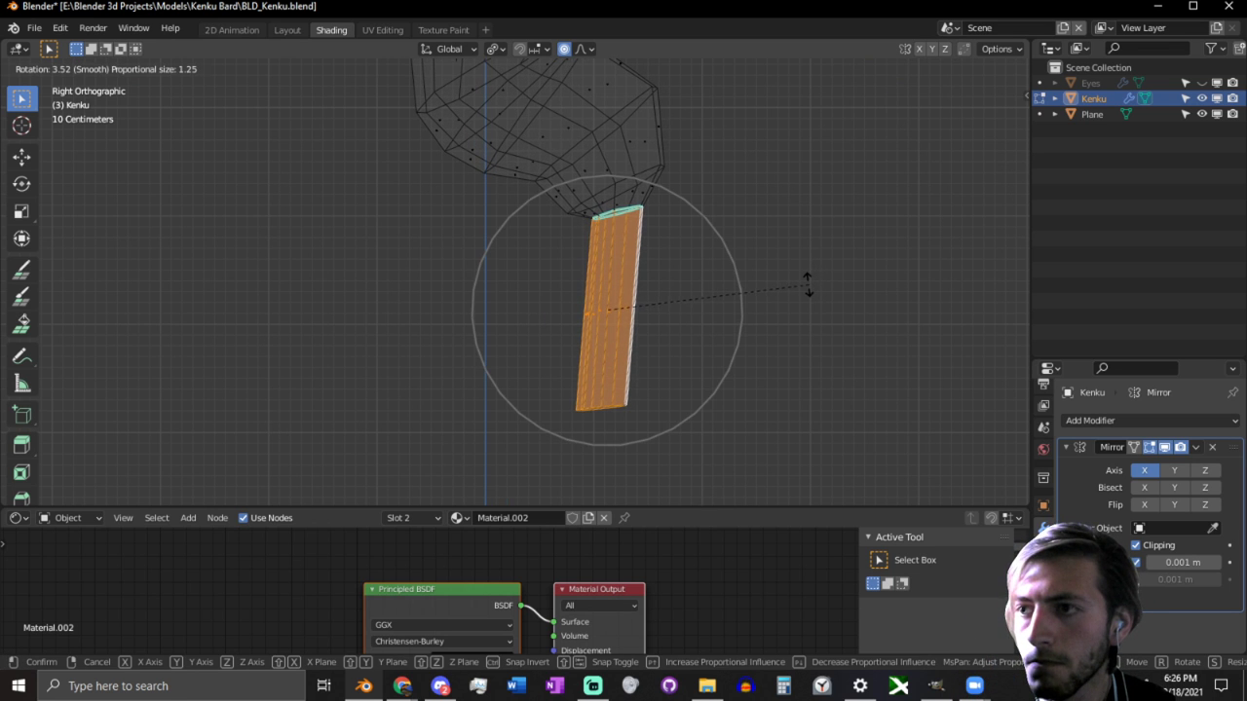
{"action": "left_click", "coordinate": [806, 283]}
Step: Move the lower-leg tube about -0.064 m in Y and -0.006 m in Z, and shrink it by about 0.03 m
{"action": "key", "text": "g"}
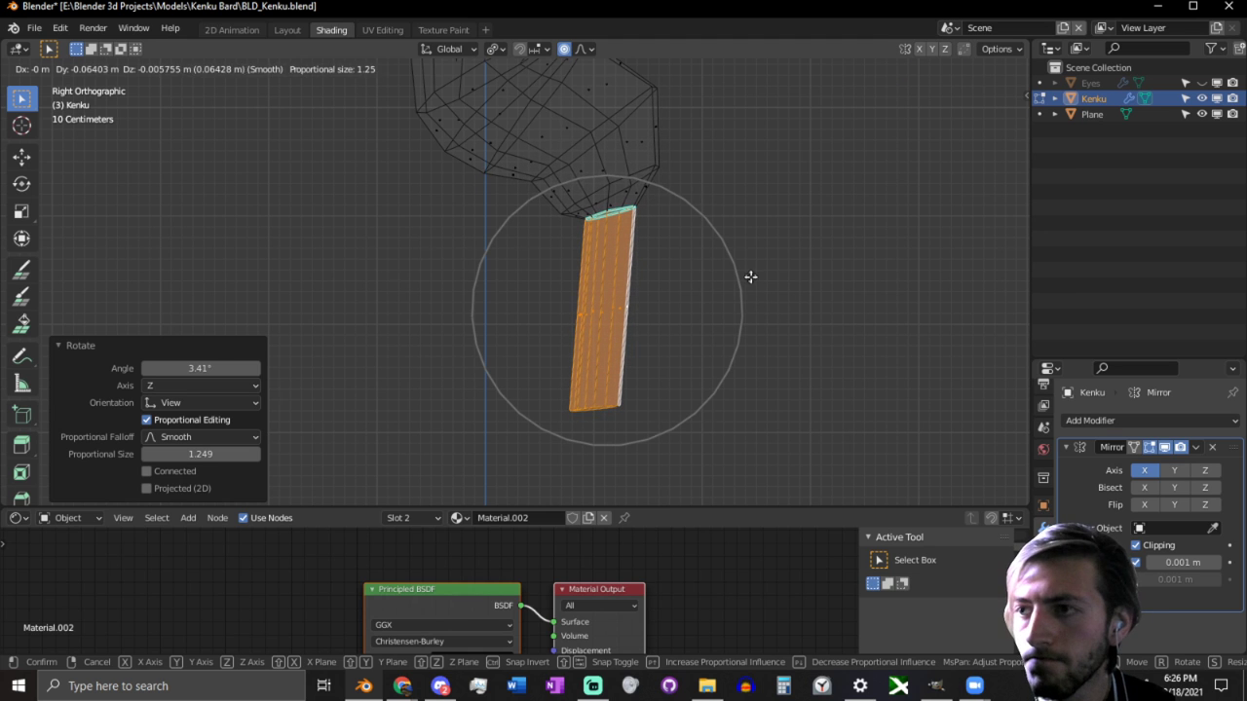
{"action": "left_click", "coordinate": [779, 284]}
{"action": "key", "text": "alt+s"}
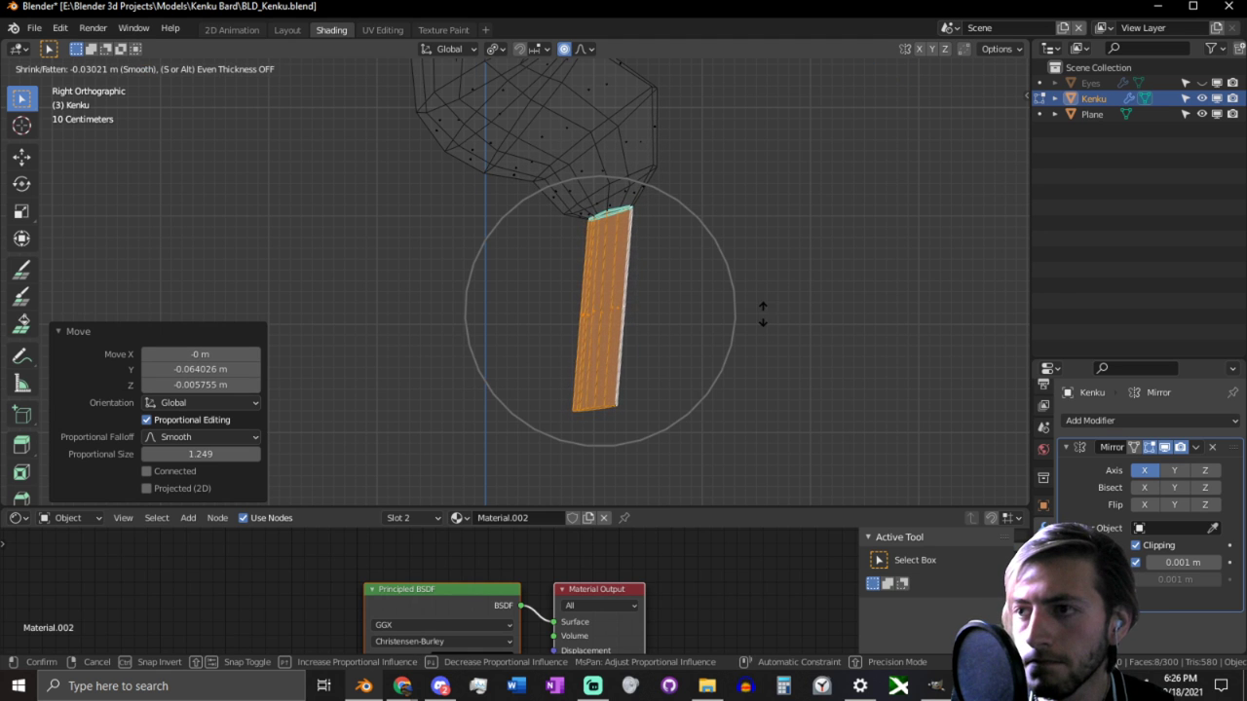
{"action": "left_click", "coordinate": [771, 311]}
Step: Select the whole lower-leg tube from an angled view and fatten it by 0.0837 m
{"action": "key", "text": "2"}
{"action": "left_click", "coordinate": [601, 415], "text": "alt"}
{"action": "scroll", "coordinate": [659, 376], "scroll_direction": "down", "scroll_amount": 5}
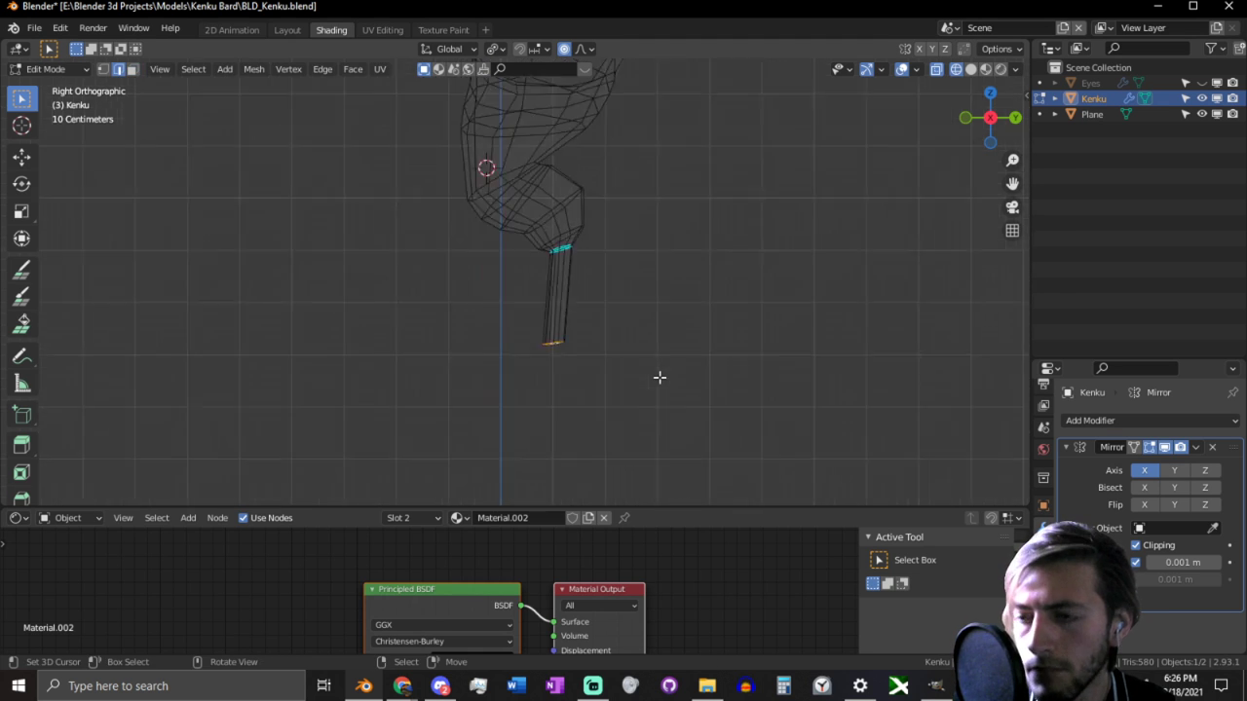
{"action": "middle_click_drag", "start_coordinate": [555, 365], "coordinate": [629, 284]}
{"action": "key", "text": "3"}
{"action": "key", "text": "ctrl+l"}
{"action": "key", "text": "alt+s"}
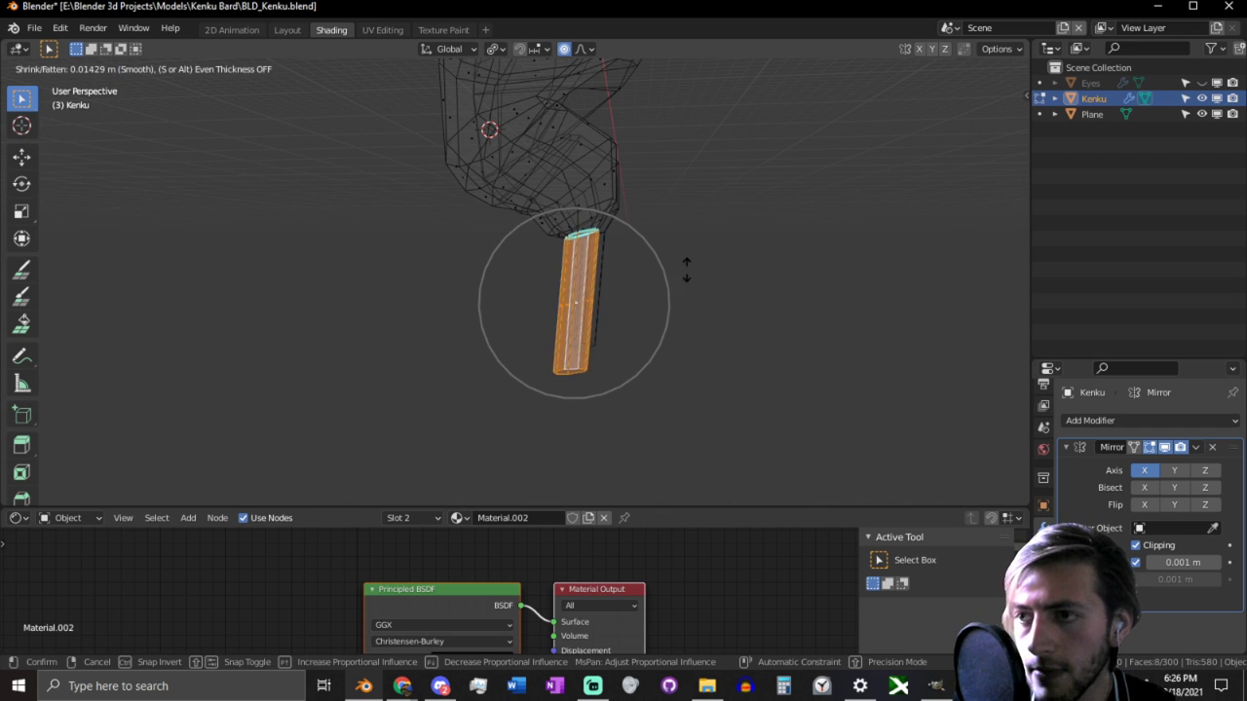
{"action": "left_click", "coordinate": [682, 250]}
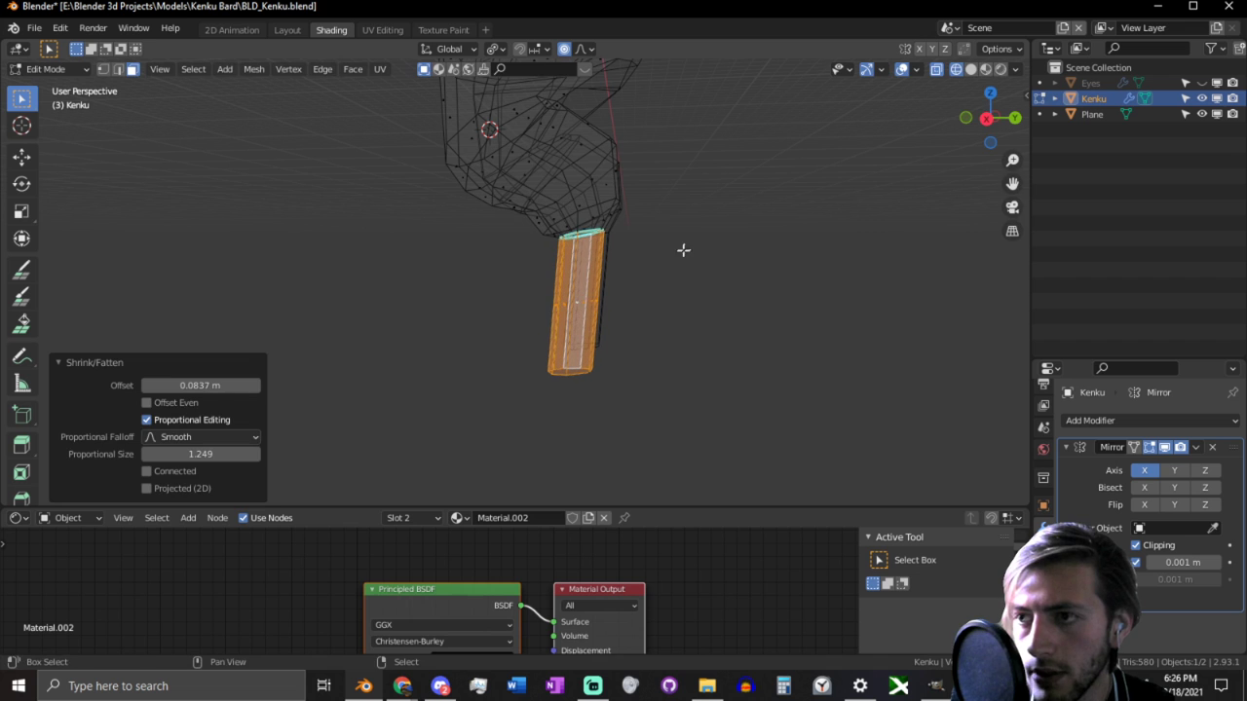
{"action": "key", "text": "alt+Tab"}
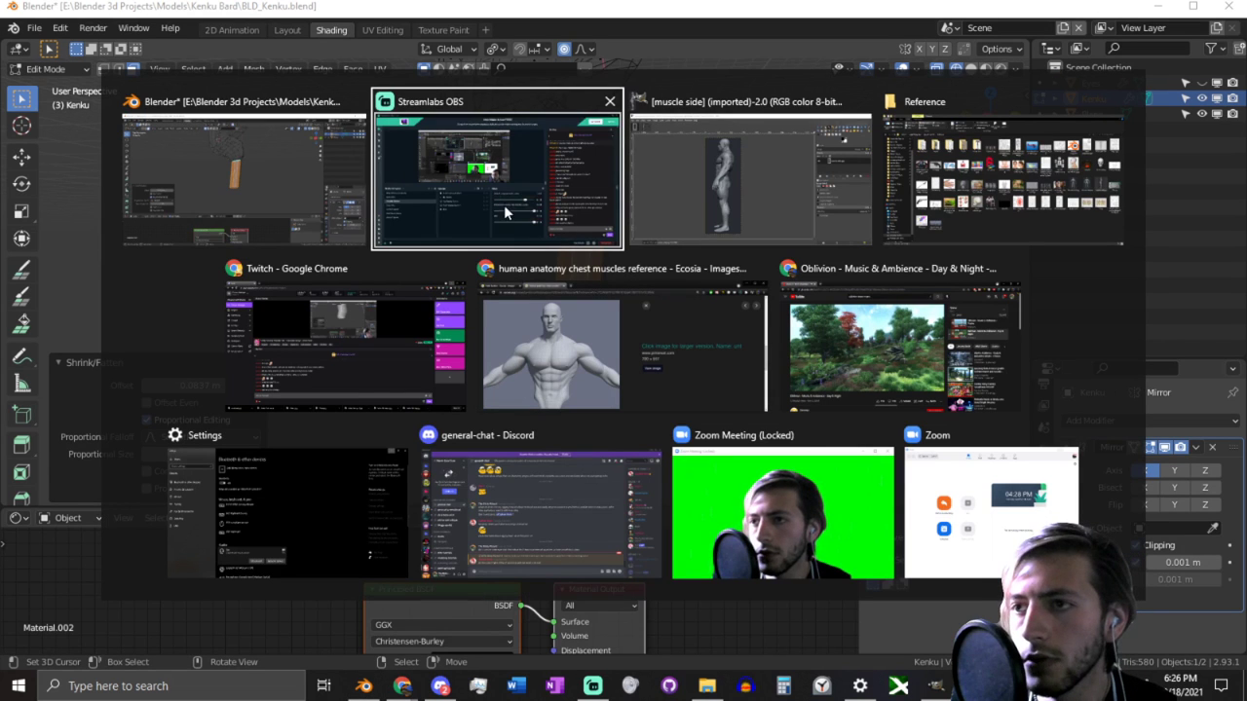
{"action": "left_click", "coordinate": [269, 198]}
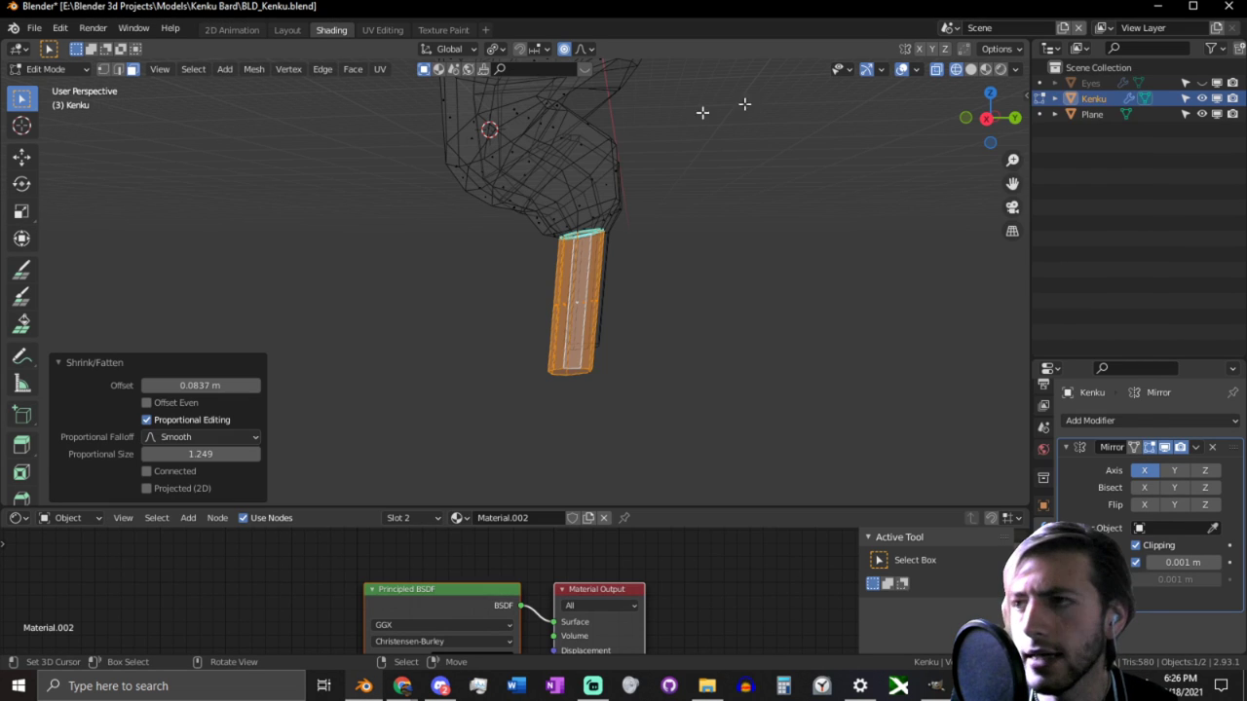
Step: Open the WhiteBoard scene and examine the legs and feet in the crow reference photos
{"action": "left_click", "coordinate": [948, 27]}
{"action": "left_click", "coordinate": [966, 66]}
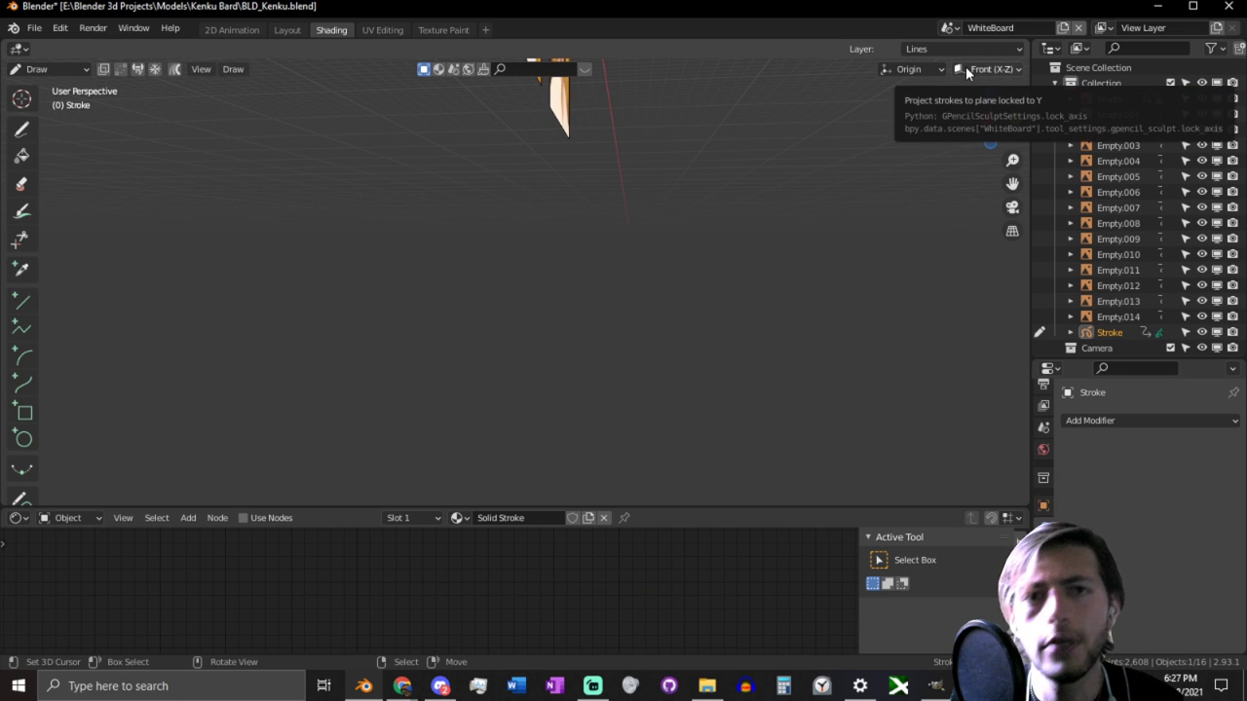
{"action": "scroll", "coordinate": [684, 234], "scroll_direction": "down", "scroll_amount": 1}
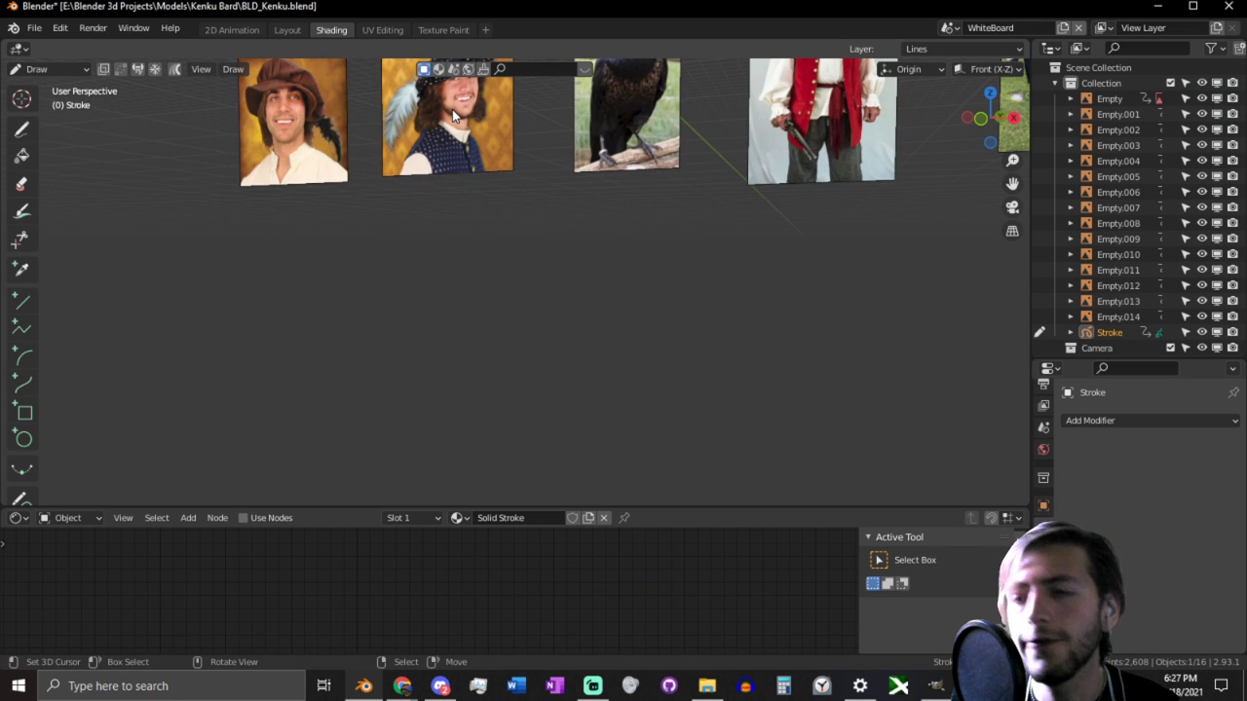
{"action": "middle_click_drag", "start_coordinate": [452, 110], "coordinate": [498, 186], "text": "shift"}
{"action": "scroll", "coordinate": [654, 222], "scroll_direction": "up", "scroll_amount": 3}
{"action": "middle_click_drag", "start_coordinate": [653, 222], "coordinate": [757, 160]}
{"action": "middle_click_drag", "start_coordinate": [656, 136], "coordinate": [622, 360], "text": "shift"}
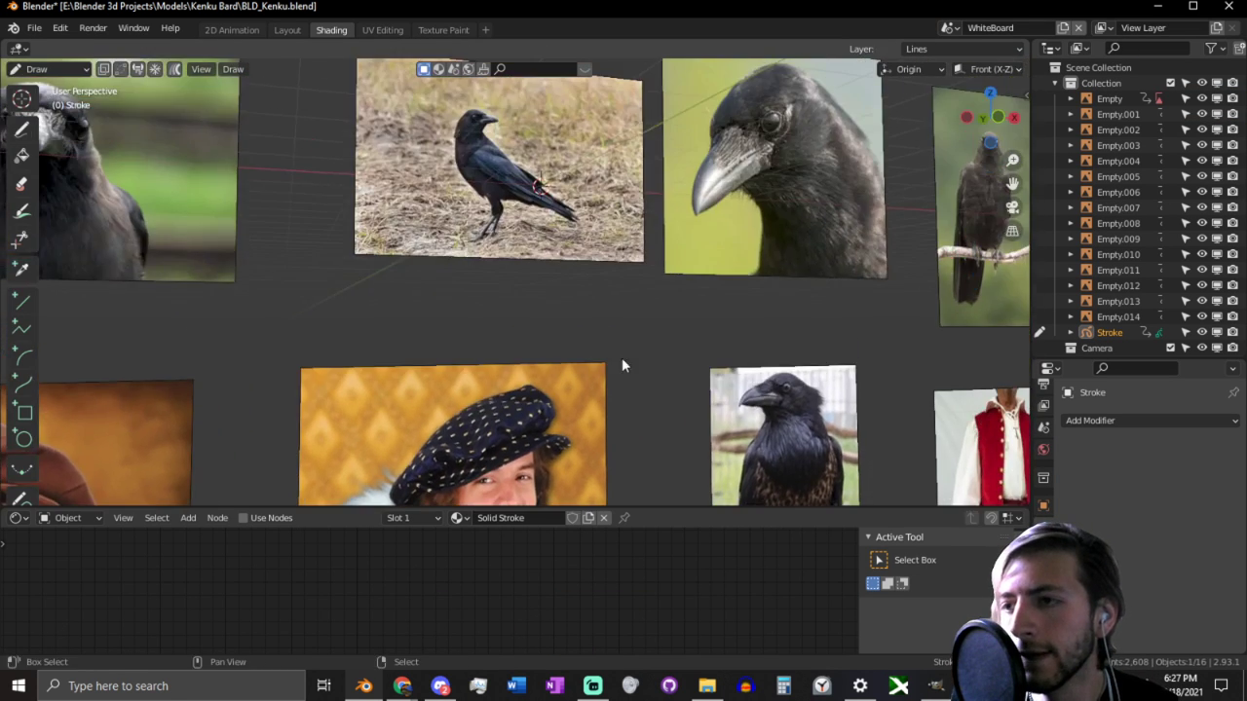
{"action": "middle_click_drag", "start_coordinate": [545, 328], "coordinate": [584, 382], "text": "shift"}
{"action": "scroll", "coordinate": [544, 318], "scroll_direction": "up", "scroll_amount": 5}
{"action": "middle_click_drag", "start_coordinate": [586, 301], "coordinate": [619, 295], "text": "shift"}
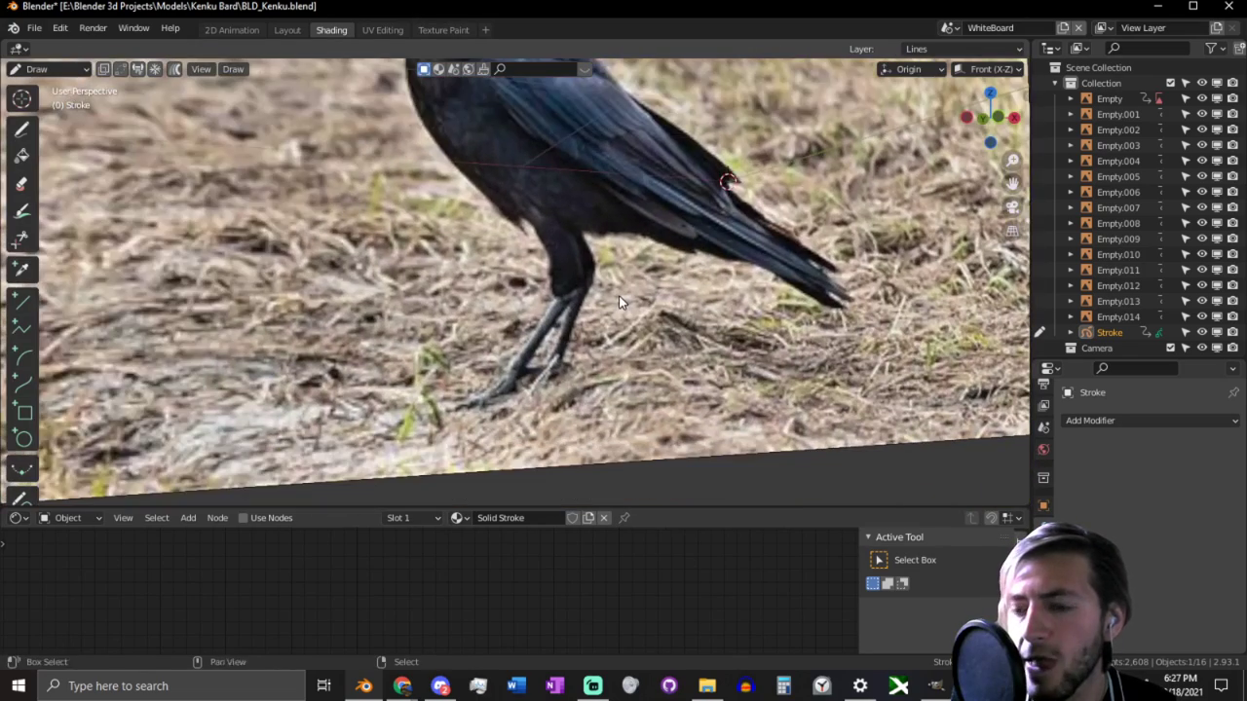
{"action": "scroll", "coordinate": [619, 295], "scroll_direction": "down", "scroll_amount": 8}
{"action": "middle_click_drag", "start_coordinate": [409, 291], "coordinate": [675, 484], "text": "shift"}
{"action": "scroll", "coordinate": [489, 307], "scroll_direction": "up", "scroll_amount": 6}
{"action": "scroll", "coordinate": [448, 278], "scroll_direction": "down", "scroll_amount": 3}
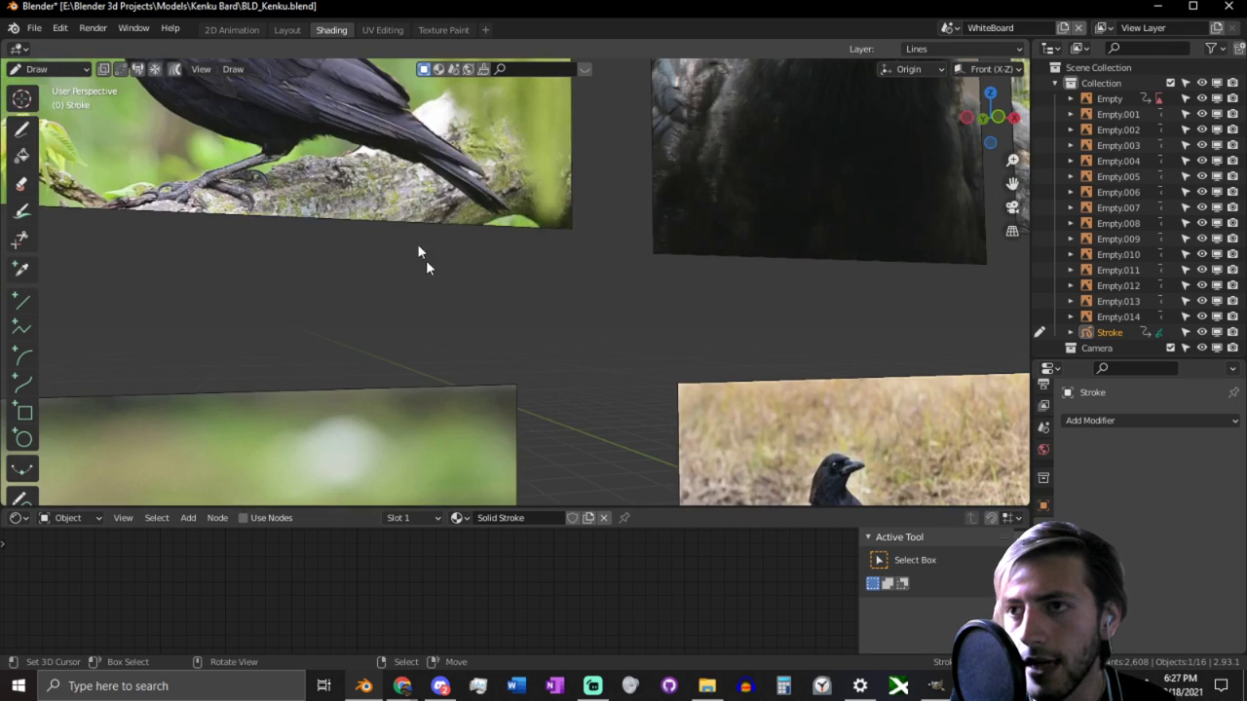
{"action": "middle_click", "coordinate": [360, 201], "text": "alt"}
{"action": "scroll", "coordinate": [353, 206], "scroll_direction": "up", "scroll_amount": 3}
{"action": "scroll", "coordinate": [379, 262], "scroll_direction": "up", "scroll_amount": 2}
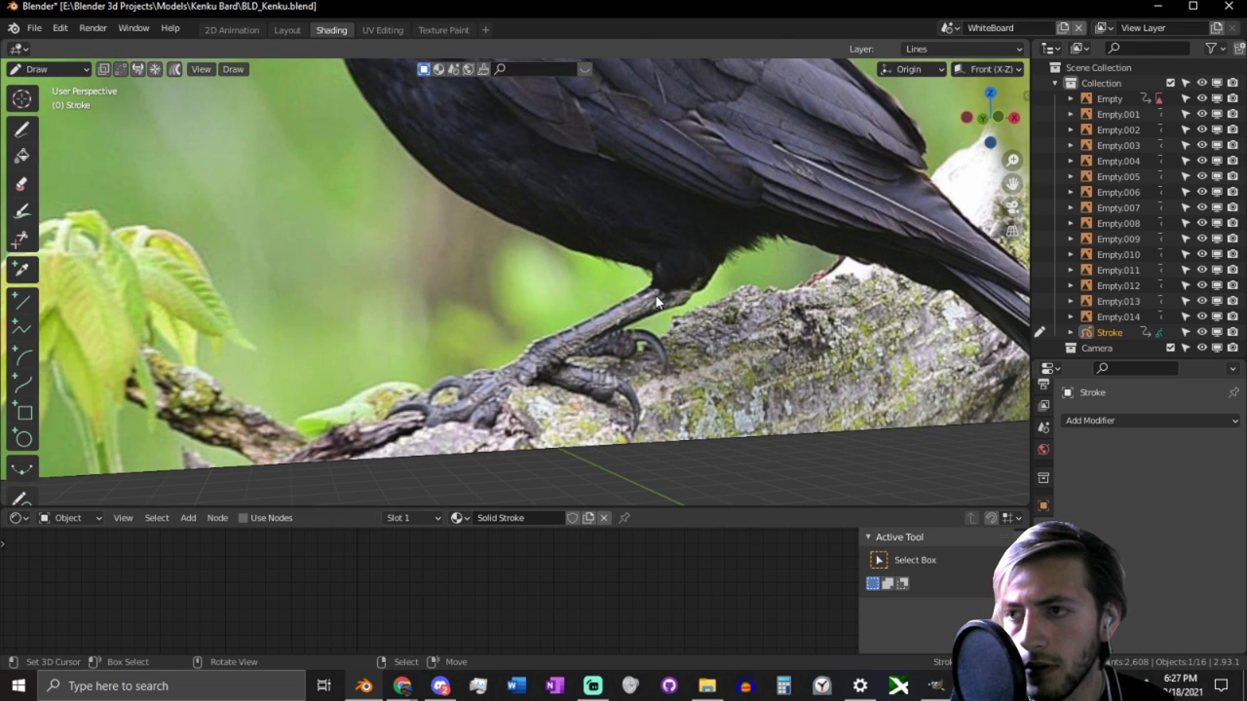
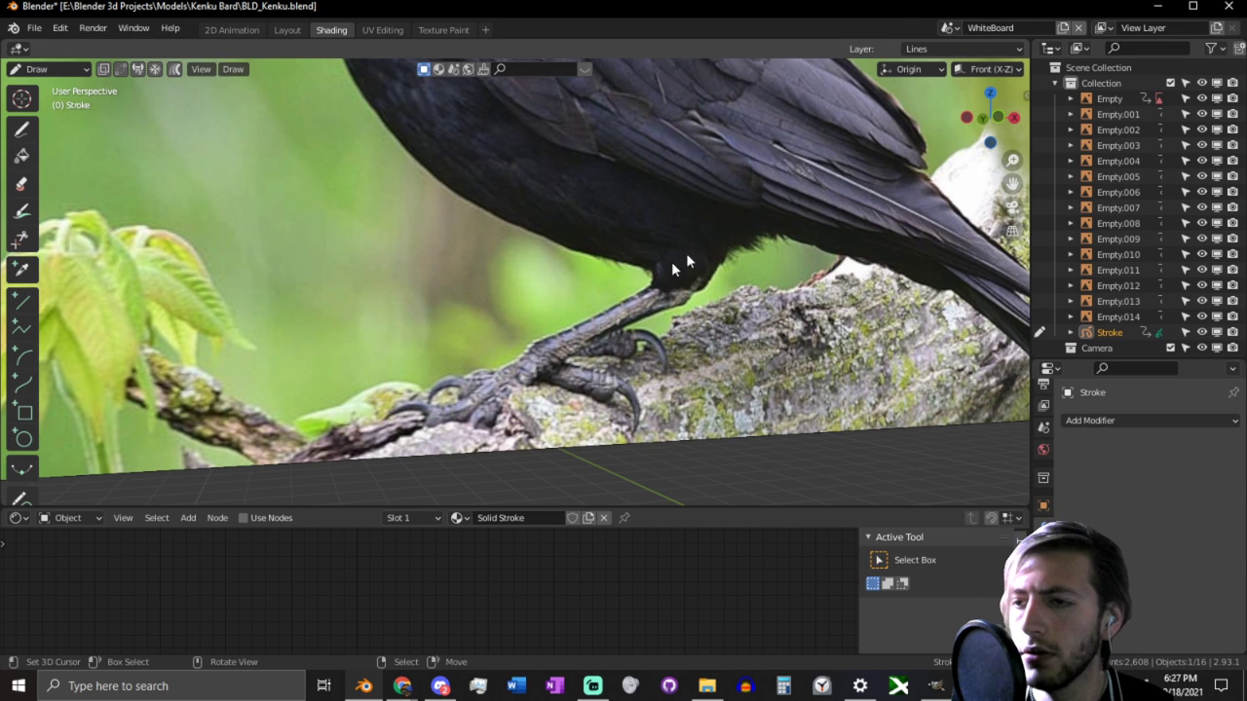
Step: Return to the scene named Scene and focus on the model's lower legs
{"action": "left_click", "coordinate": [946, 29]}
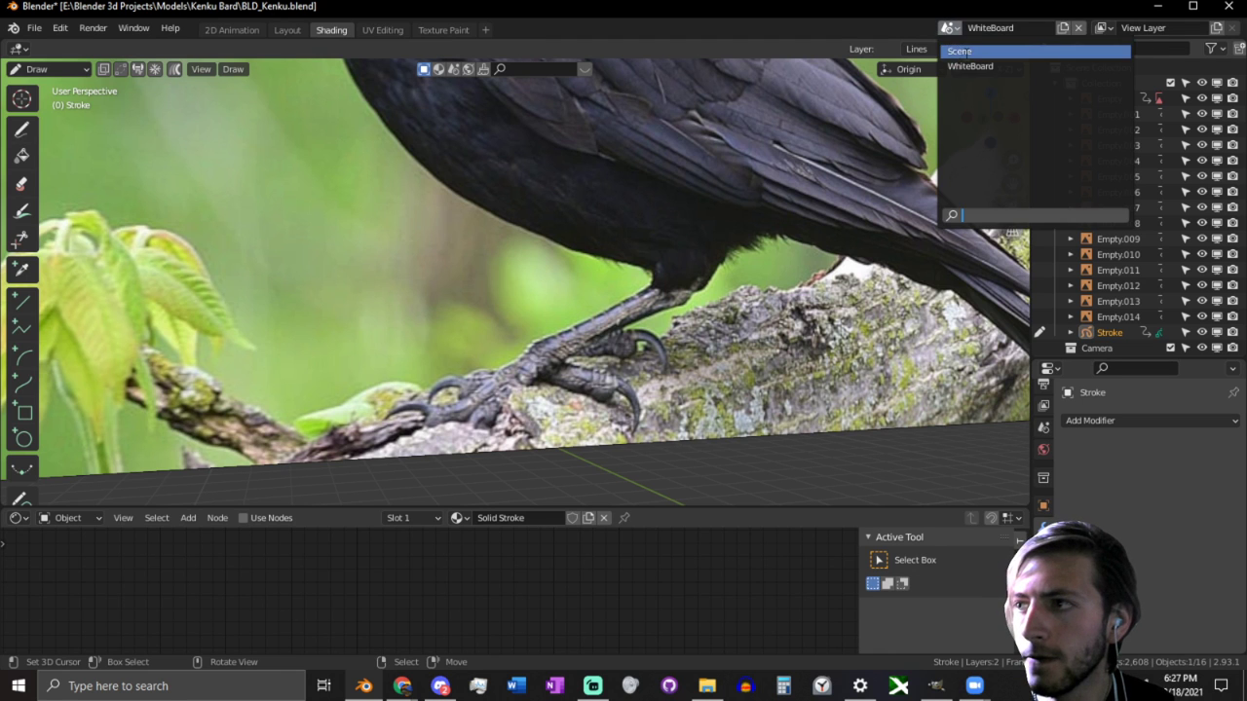
{"action": "left_click", "coordinate": [960, 52]}
{"action": "middle_click", "coordinate": [698, 473], "text": "alt"}
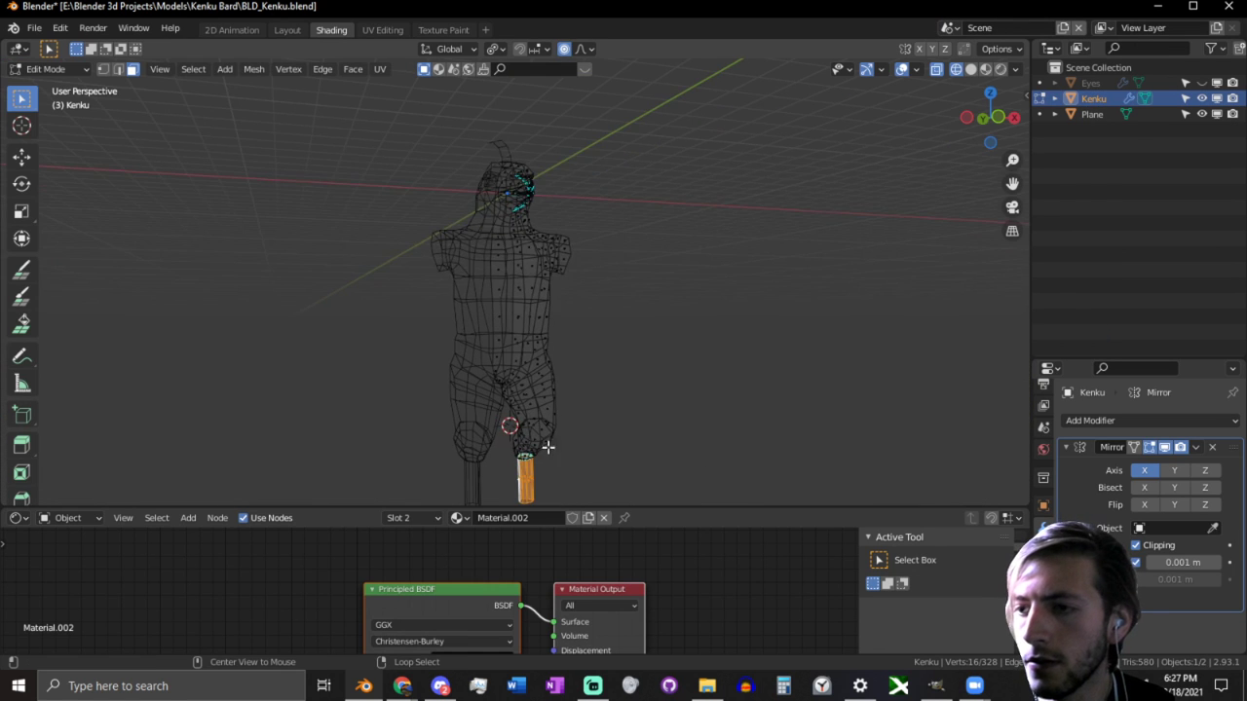
{"action": "middle_click", "coordinate": [511, 476], "text": "alt"}
{"action": "middle_click_drag", "start_coordinate": [735, 346], "coordinate": [557, 342]}
{"action": "scroll", "coordinate": [558, 343], "scroll_direction": "up", "scroll_amount": 3}
Step: Move the lower leg's bottom edge loop about -0.425 m in Y and -0.212 m in Z, and rotate it 14.1°
{"action": "key", "text": "2"}
{"action": "left_click", "coordinate": [602, 363], "text": "alt"}
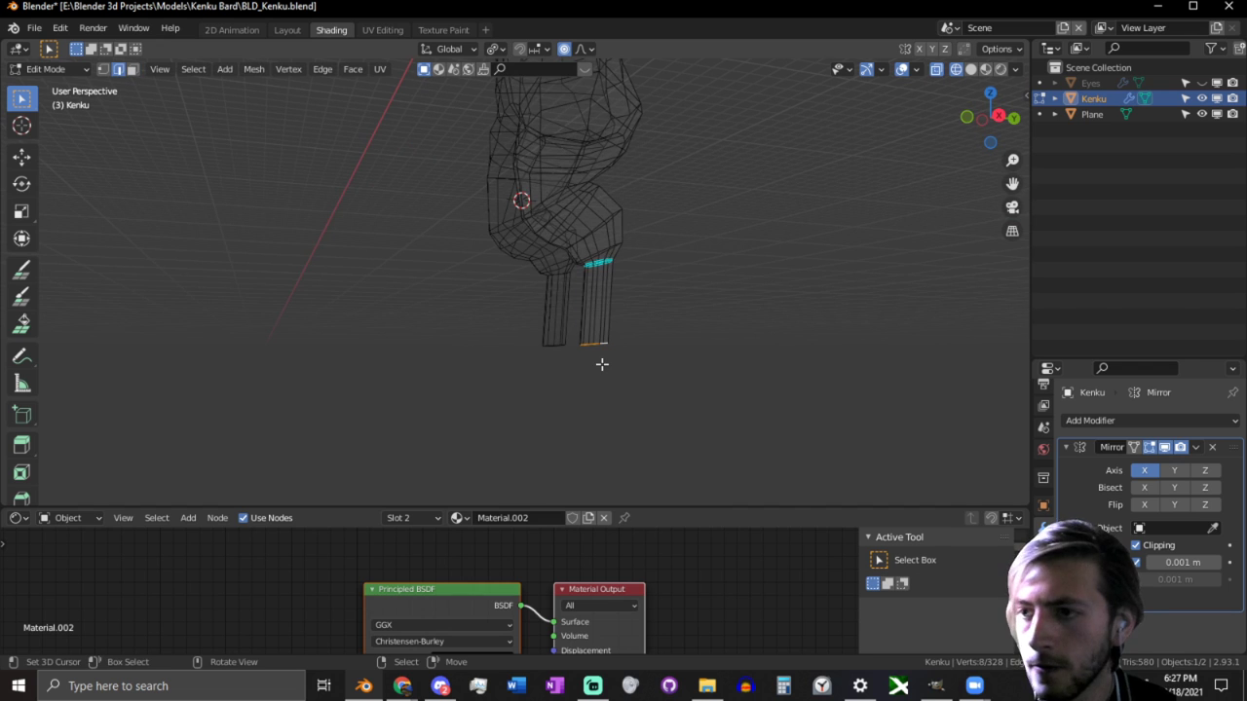
{"action": "key", "text": "KP_3"}
{"action": "scroll", "coordinate": [601, 361], "scroll_direction": "up", "scroll_amount": 2}
{"action": "key", "text": "g"}
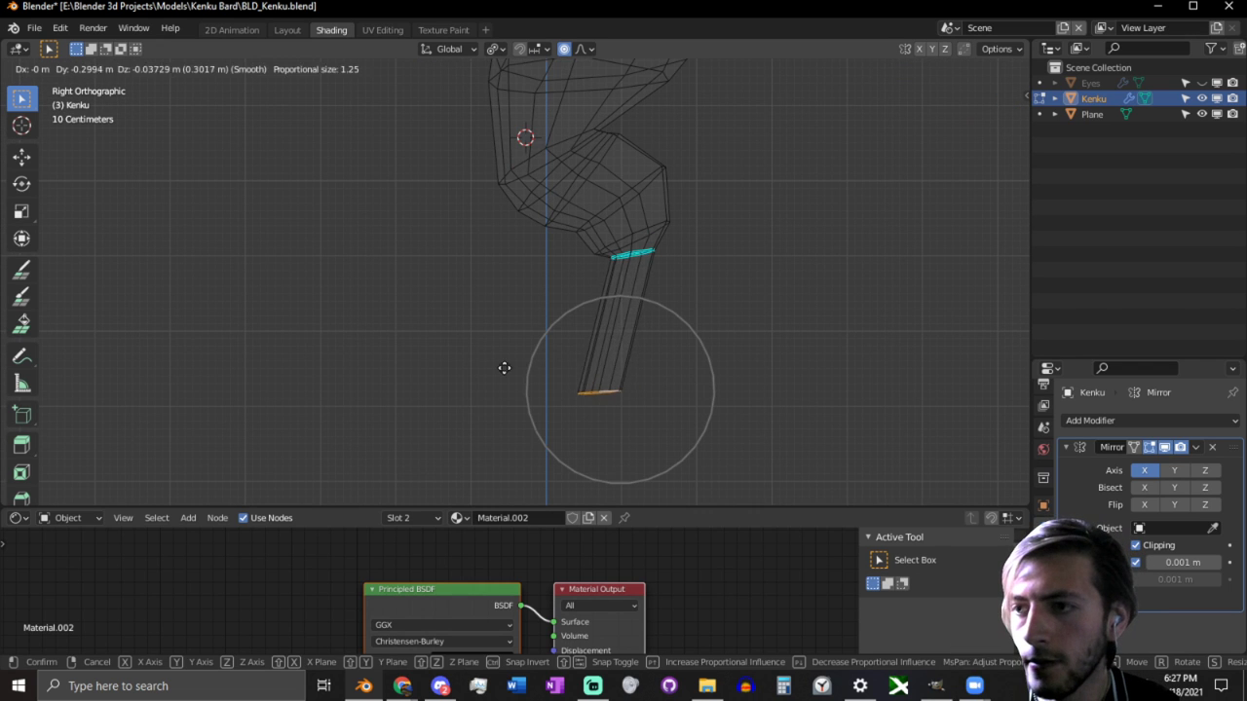
{"action": "left_click", "coordinate": [415, 496]}
{"action": "key", "text": "r"}
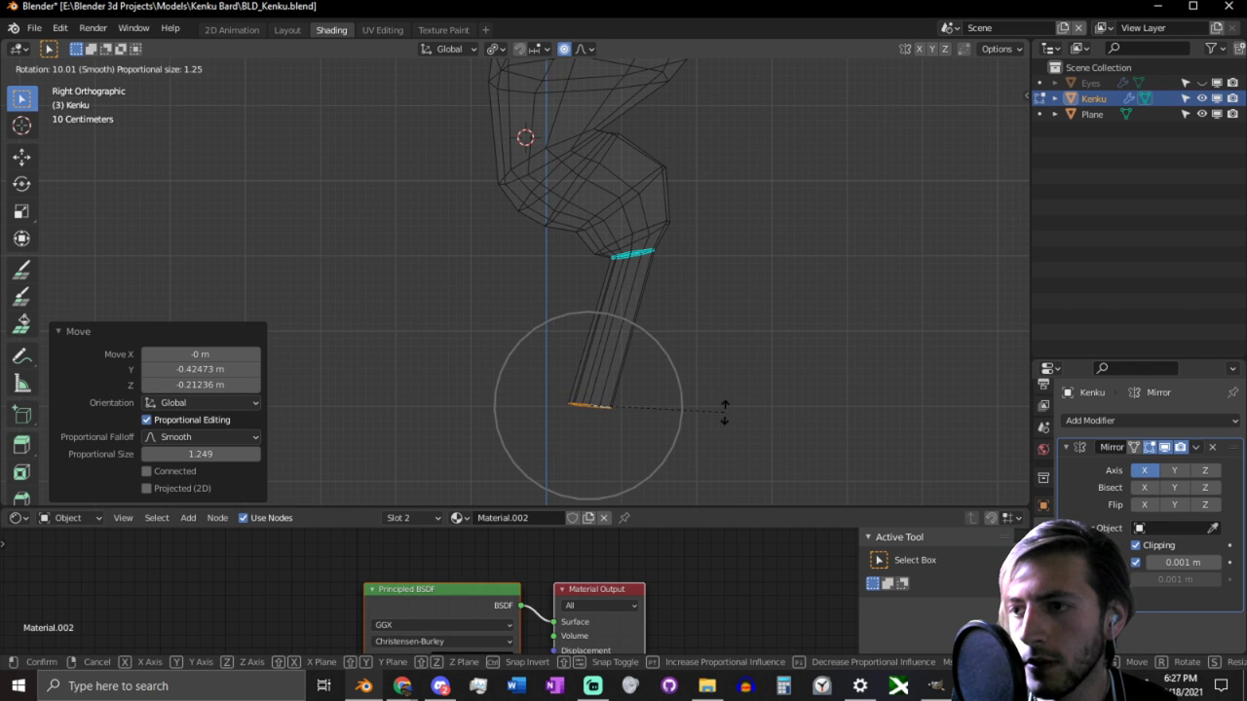
{"action": "left_click", "coordinate": [723, 412]}
{"action": "key", "text": "ctrl+r"}
{"action": "left_click", "coordinate": [624, 334]}
{"action": "right_click", "coordinate": [654, 328]}
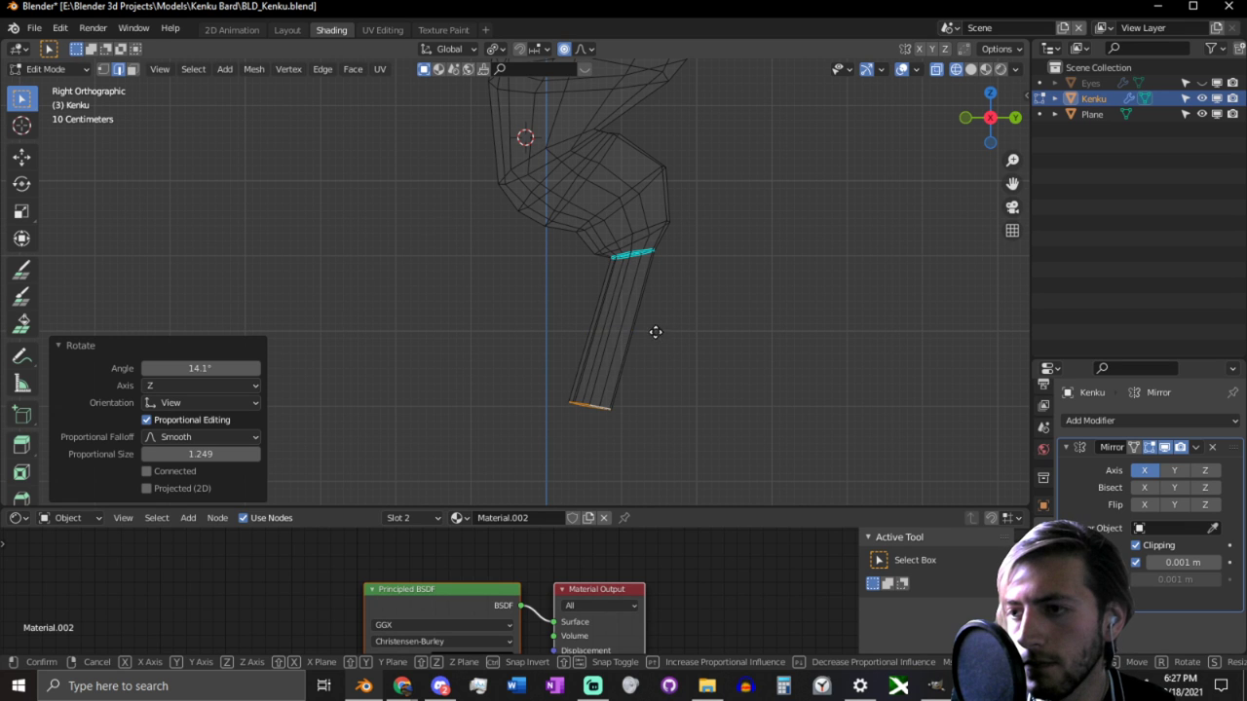
Step: Lengthen the lower leg by moving its bottom edge loop about -0.186 m in Y and -0.974 m in Z
{"action": "key", "text": "g"}
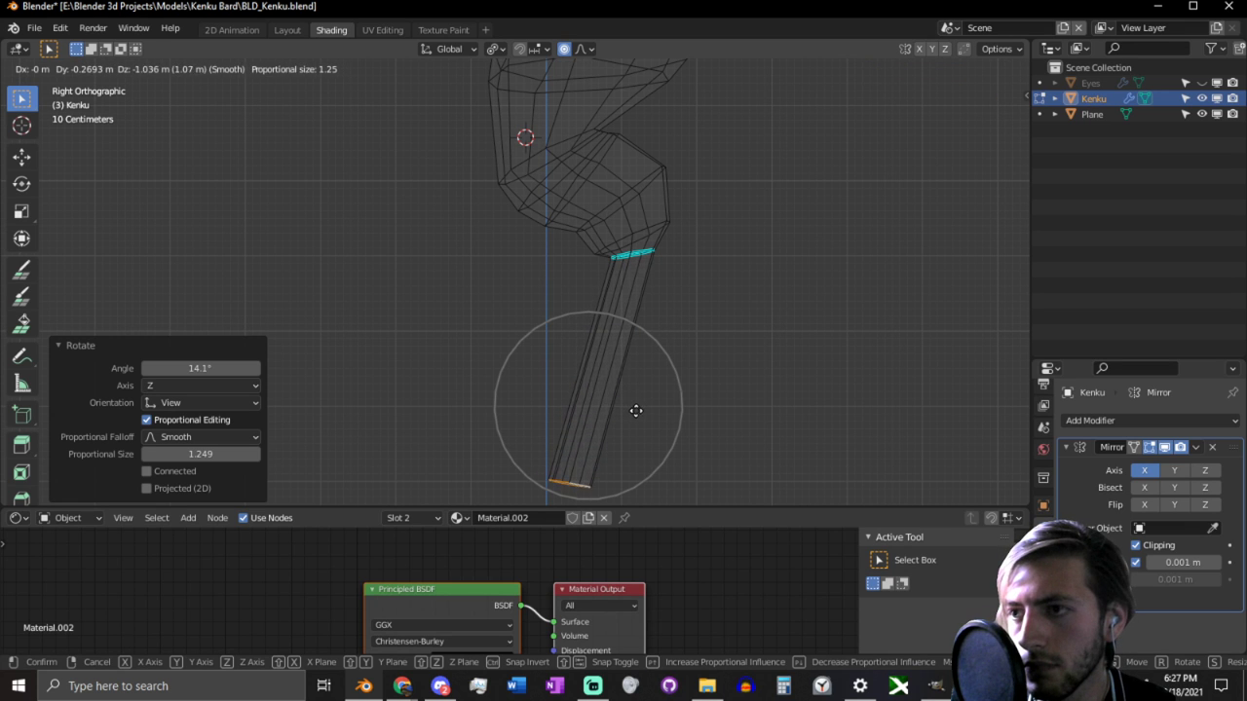
{"action": "left_click", "coordinate": [642, 404]}
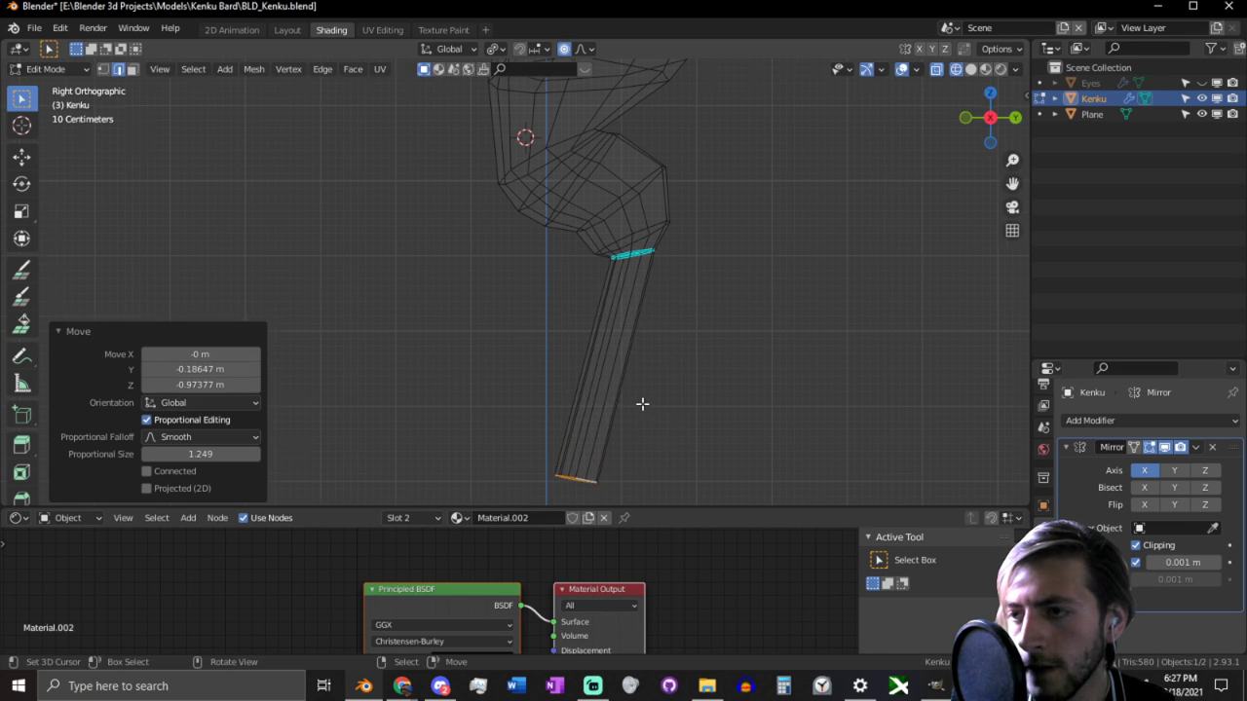
Step: Rotate the lower leg's bottom edge loop by -6.56° in the right side view
{"action": "scroll", "coordinate": [618, 326], "scroll_direction": "down", "scroll_amount": 5}
{"action": "mouse_move", "coordinate": [618, 325]}
{"action": "middle_mouse_down"}
{"action": "mouse_move", "coordinate": [806, 330]}
{"action": "mouse_move", "coordinate": [632, 328]}
{"action": "middle_mouse_up"}
{"action": "scroll", "coordinate": [624, 328], "scroll_direction": "up", "scroll_amount": 4}
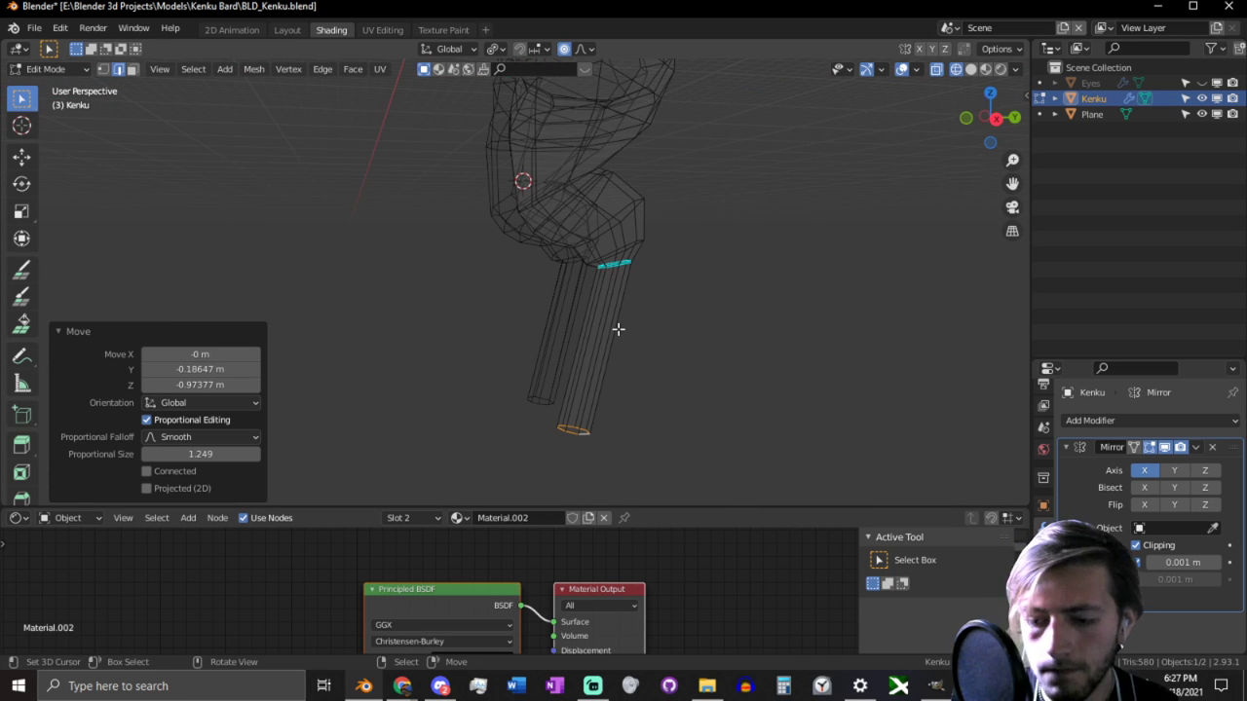
{"action": "key", "text": "KP_3"}
{"action": "scroll", "coordinate": [647, 331], "scroll_direction": "up", "scroll_amount": 2}
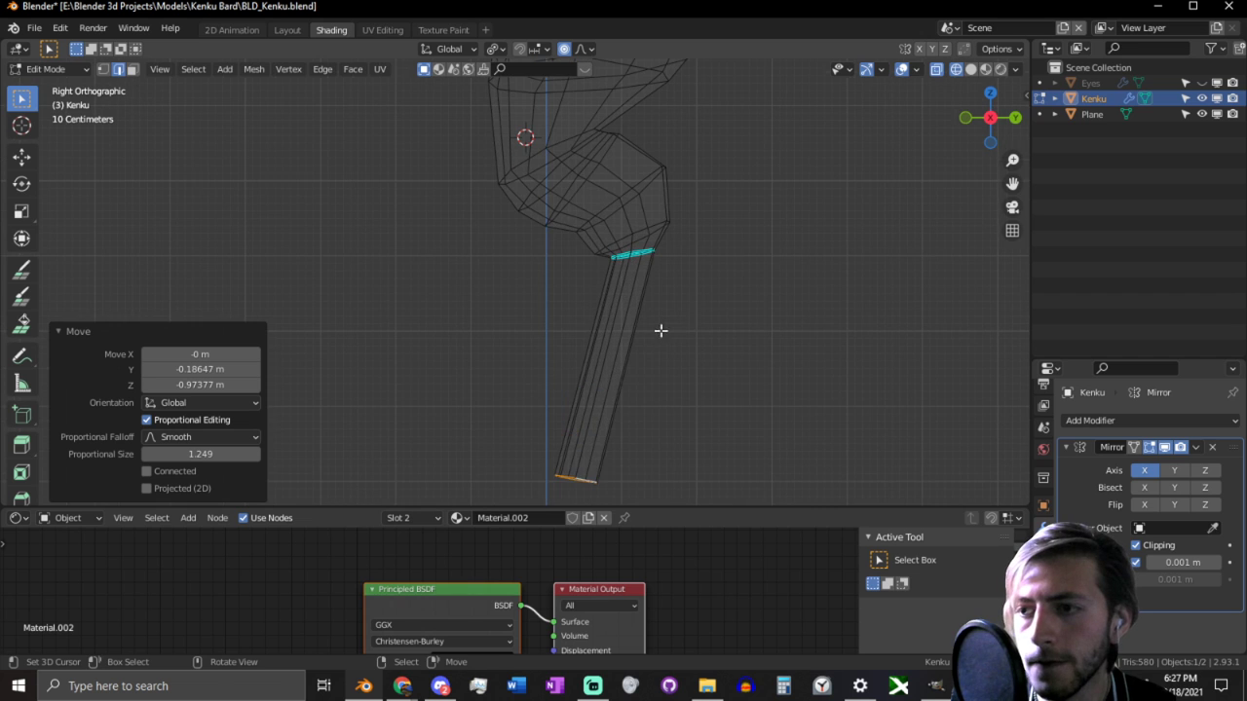
{"action": "key", "text": "r"}
{"action": "left_click", "coordinate": [661, 314]}
Step: Add two evenly spaced loop cuts across the lower leg
{"action": "key", "text": "ctrl+r"}
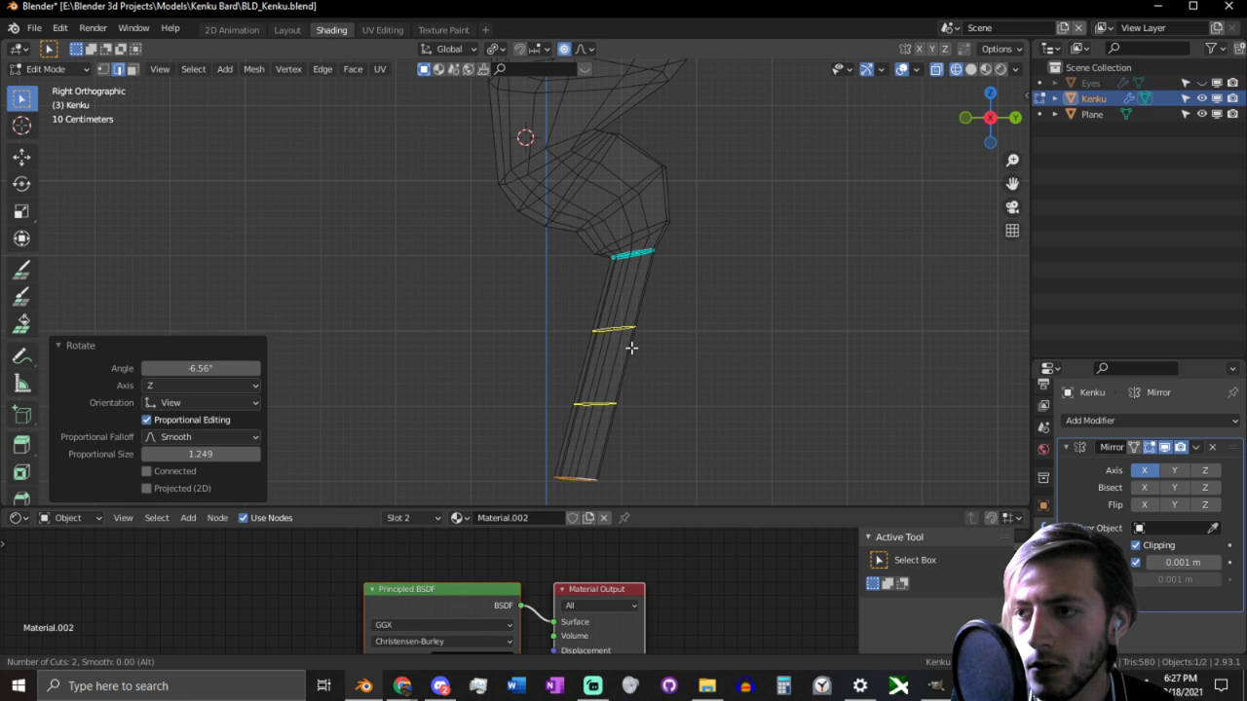
{"action": "left_click", "coordinate": [631, 348]}
{"action": "right_click", "coordinate": [631, 348]}
Step: Scale the lower leg's bottom edge loop to 1.31 and move it about -0.101 m in Y and 0.069 m in Z
{"action": "middle_click_drag", "start_coordinate": [592, 448], "coordinate": [592, 359], "text": "shift"}
{"action": "left_click", "coordinate": [563, 405], "text": "alt"}
{"action": "scroll", "coordinate": [670, 408], "scroll_direction": "up", "scroll_amount": 2}
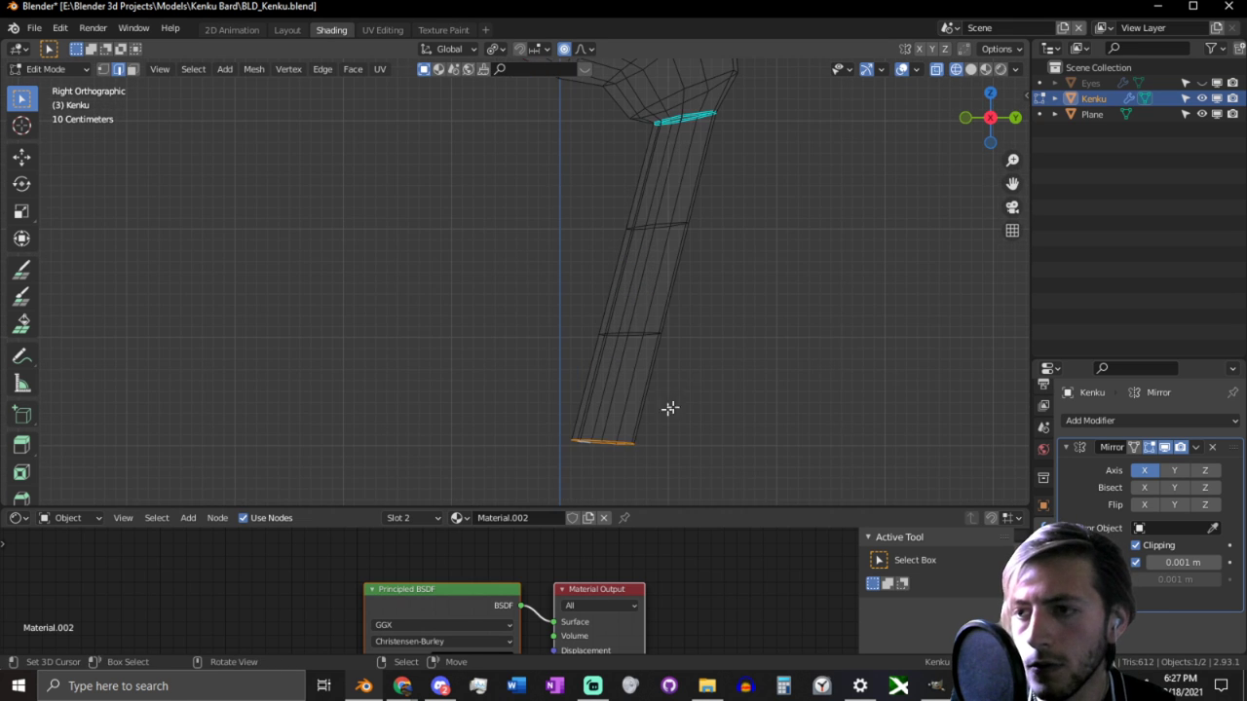
{"action": "key", "text": "s"}
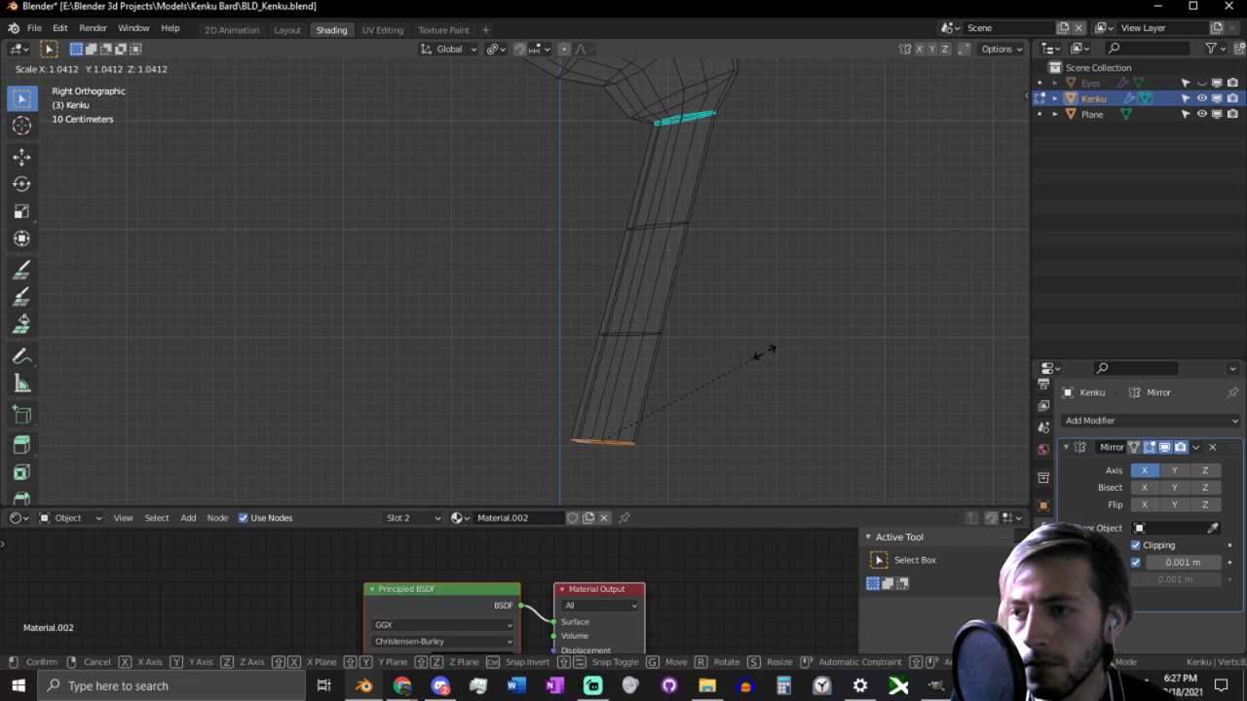
{"action": "left_click", "coordinate": [806, 341]}
{"action": "key", "text": "g"}
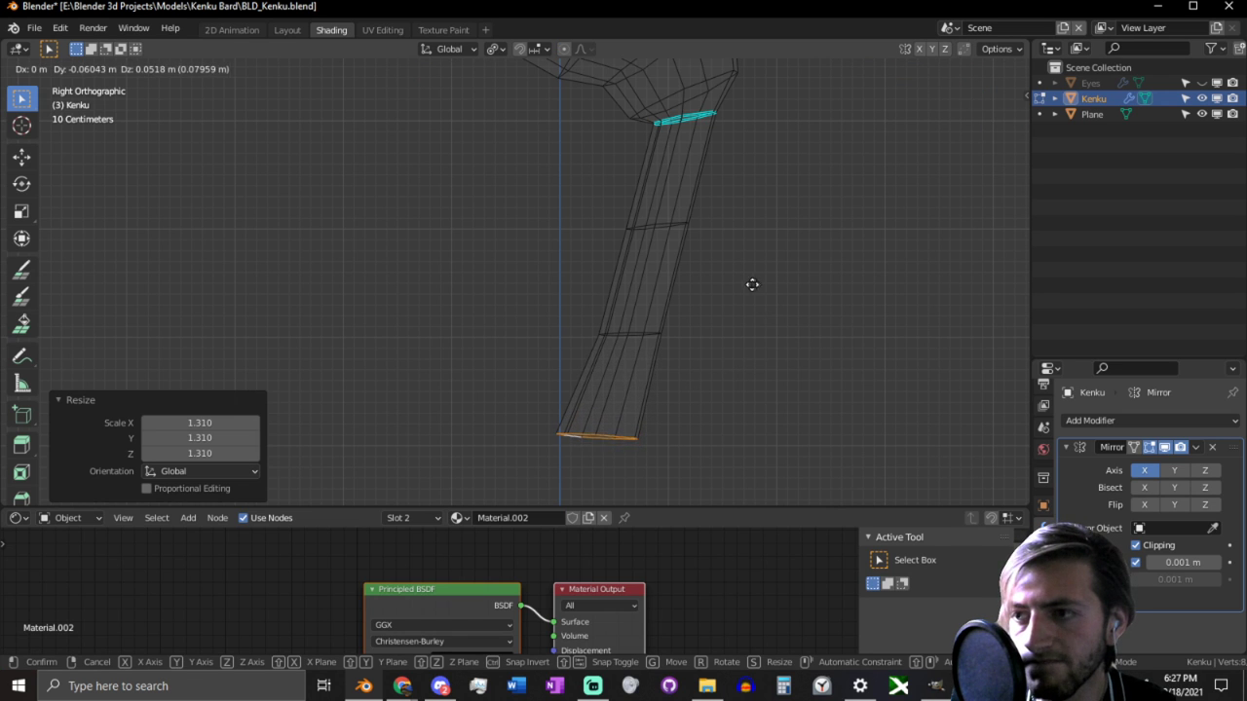
{"action": "left_click", "coordinate": [621, 370]}
Step: Select the front edges of the leg's bottom loop and scale them 1.193 along X
{"action": "middle_click_drag", "start_coordinate": [571, 424], "coordinate": [682, 445]}
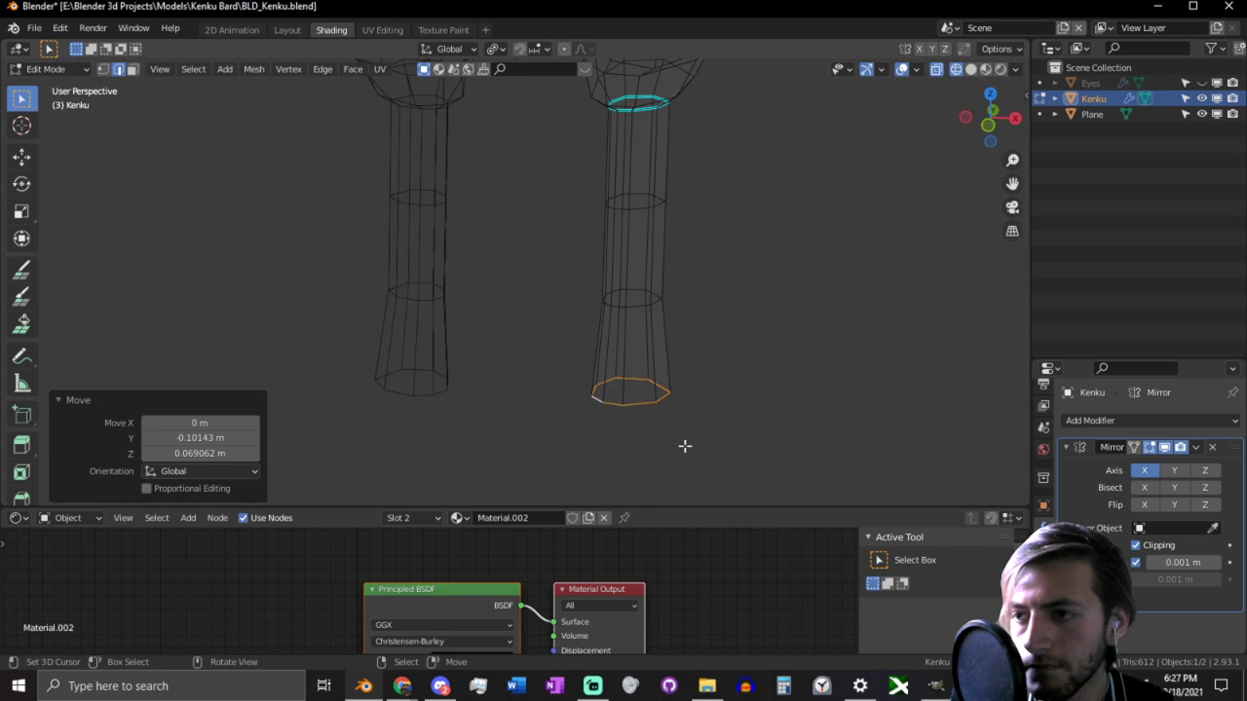
{"action": "left_click", "coordinate": [660, 407]}
{"action": "left_click", "coordinate": [666, 393]}
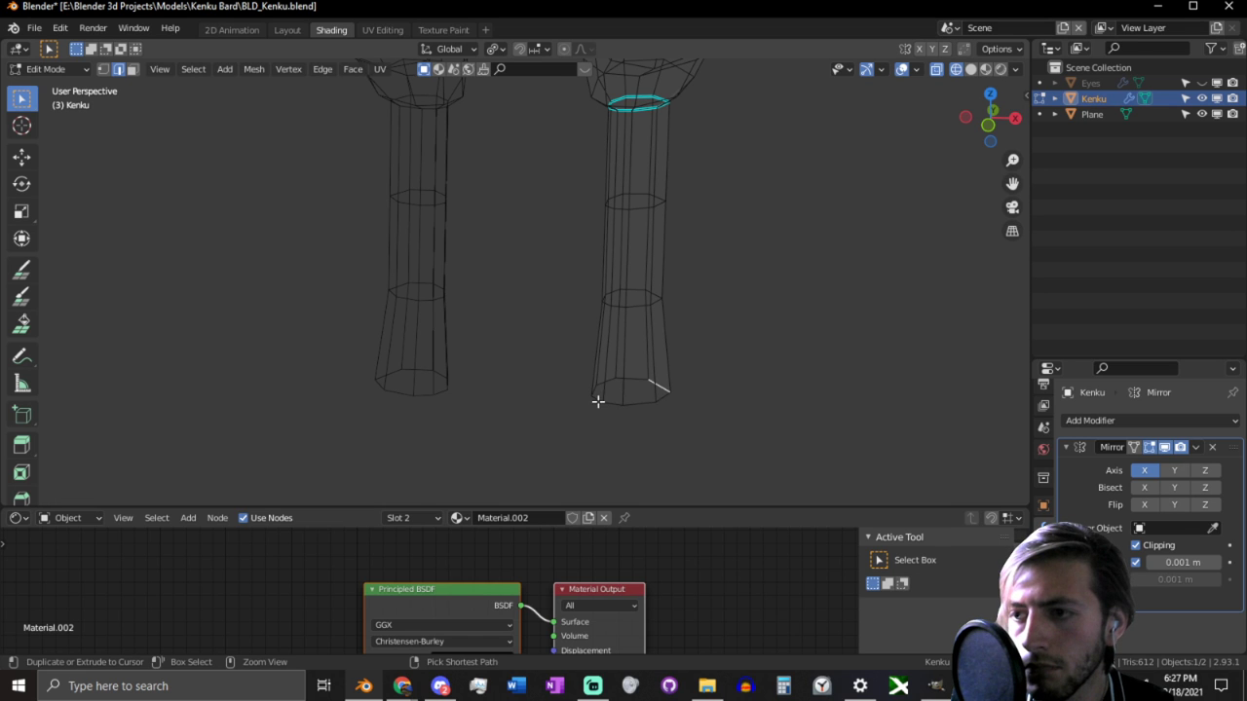
{"action": "left_click", "coordinate": [597, 400], "text": "ctrl"}
{"action": "middle_click_drag", "start_coordinate": [626, 395], "coordinate": [632, 437]}
{"action": "left_click", "coordinate": [660, 378]}
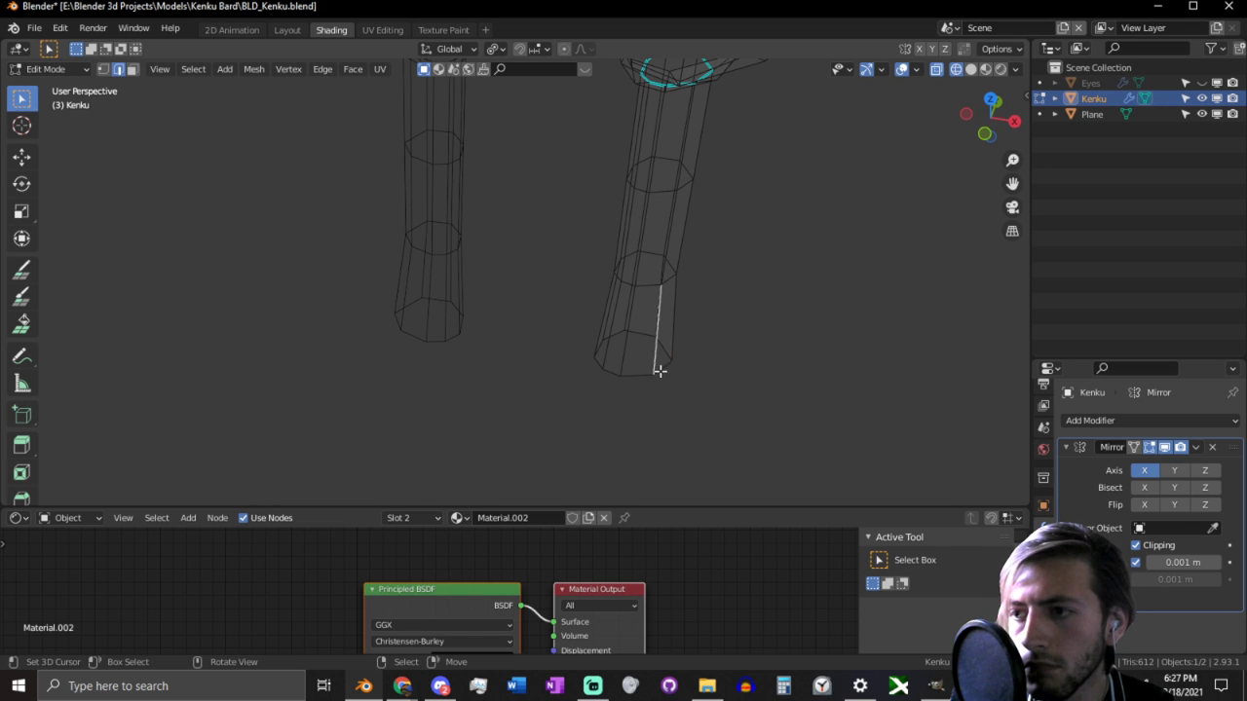
{"action": "left_click", "coordinate": [659, 373]}
{"action": "left_click", "coordinate": [593, 364], "text": "ctrl"}
{"action": "middle_click_drag", "start_coordinate": [594, 365], "coordinate": [579, 412]}
{"action": "key", "text": "s"}
{"action": "key", "text": "x"}
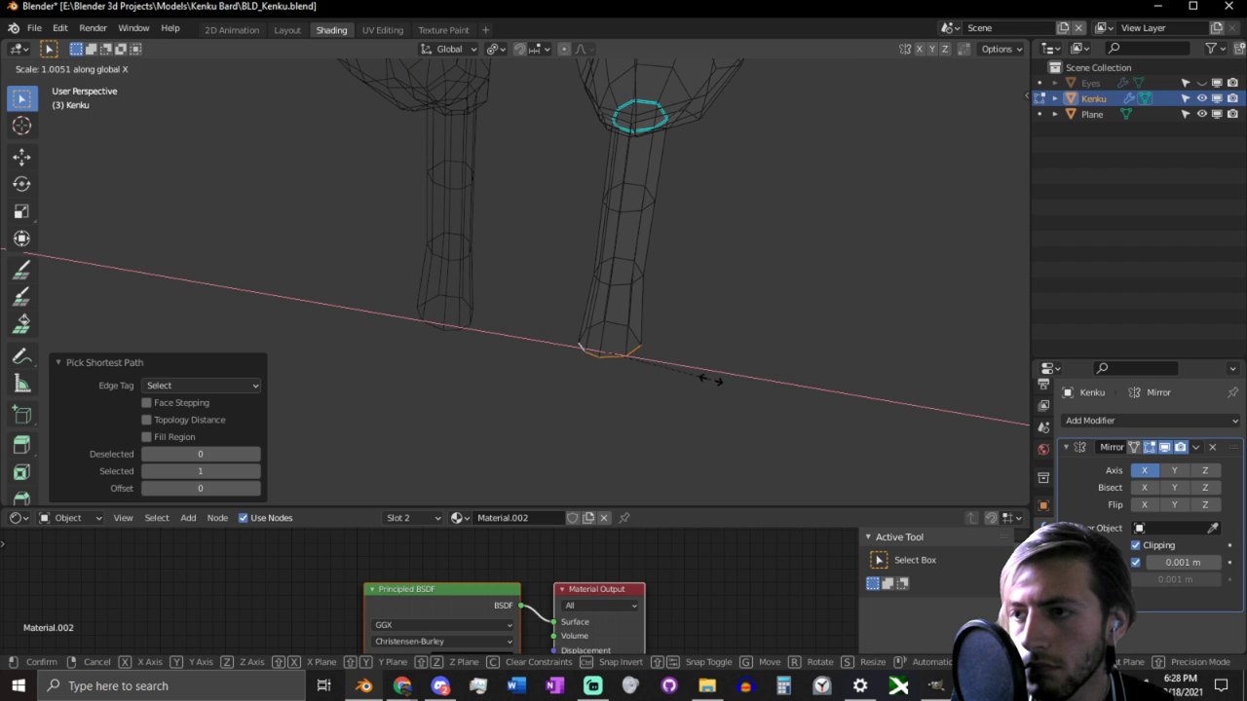
{"action": "left_click", "coordinate": [726, 377]}
Step: Scale the bottom loop's front edges to about 0.89 along Y and shift them along Y
{"action": "middle_click_drag", "start_coordinate": [731, 367], "coordinate": [650, 429]}
{"action": "key", "text": "s"}
{"action": "key", "text": "y"}
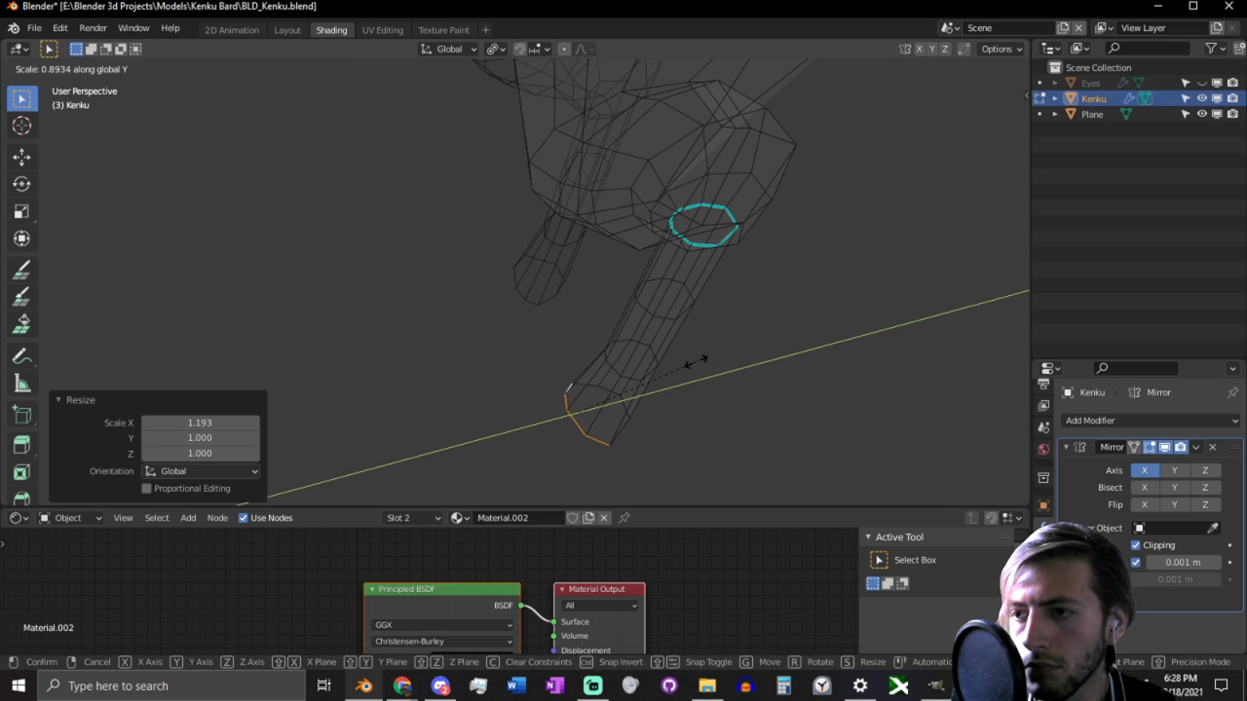
{"action": "left_click", "coordinate": [696, 361]}
{"action": "key", "text": "g"}
{"action": "key", "text": "y"}
{"action": "left_click", "coordinate": [627, 376]}
Step: Extrude the leg's whole bottom edge loop downward to form a short foot base
{"action": "middle_click_drag", "start_coordinate": [627, 376], "coordinate": [517, 323]}
{"action": "left_click", "coordinate": [478, 317], "text": "alt"}
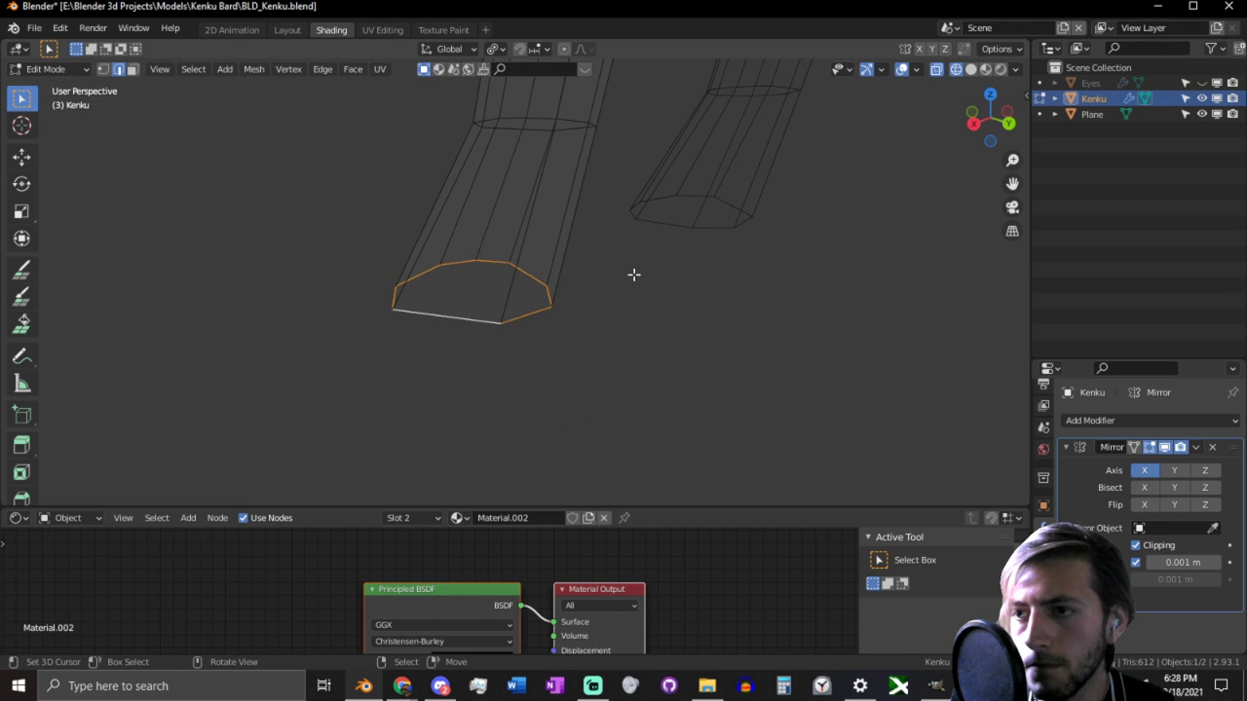
{"action": "middle_click_drag", "start_coordinate": [634, 273], "coordinate": [703, 221]}
{"action": "key", "text": "e"}
{"action": "left_click", "coordinate": [696, 263]}
{"action": "middle_click_drag", "start_coordinate": [696, 264], "coordinate": [710, 325]}
Step: Inset the foot base's rear face with zero thickness and about 0.035 m depth, and scale it to 0.877
{"action": "key", "text": "3"}
{"action": "left_click", "coordinate": [549, 337]}
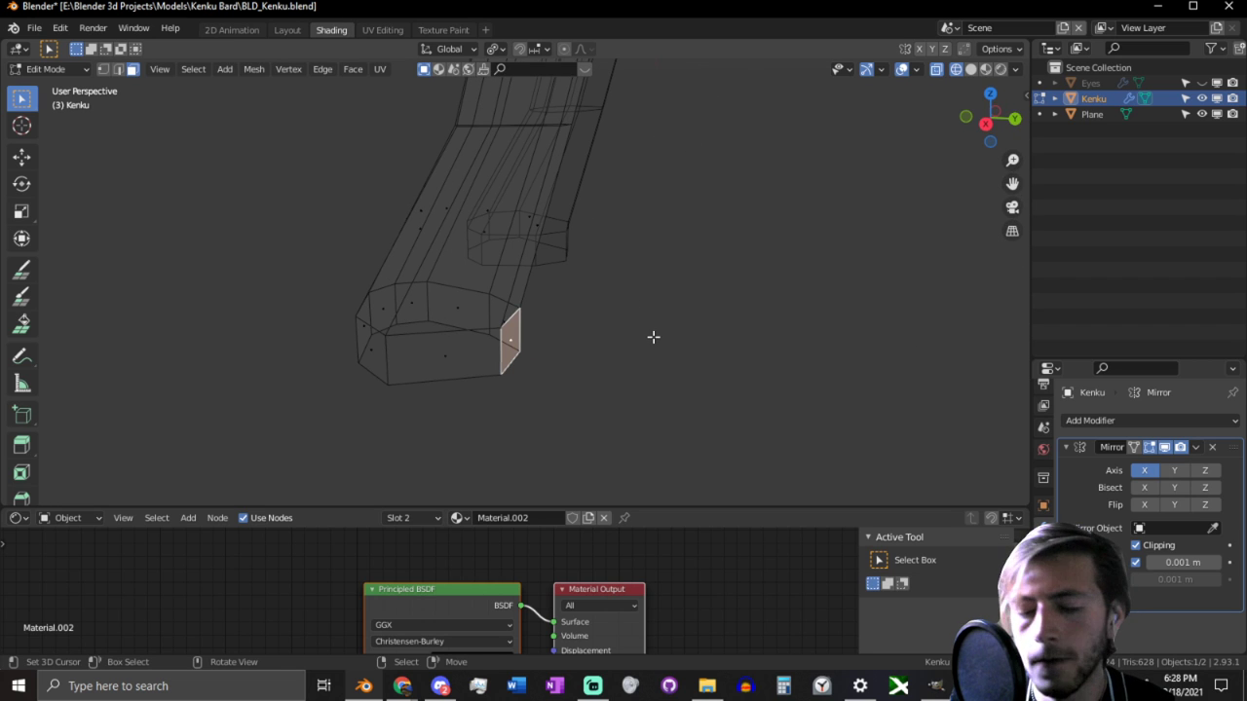
{"action": "key", "text": "i"}
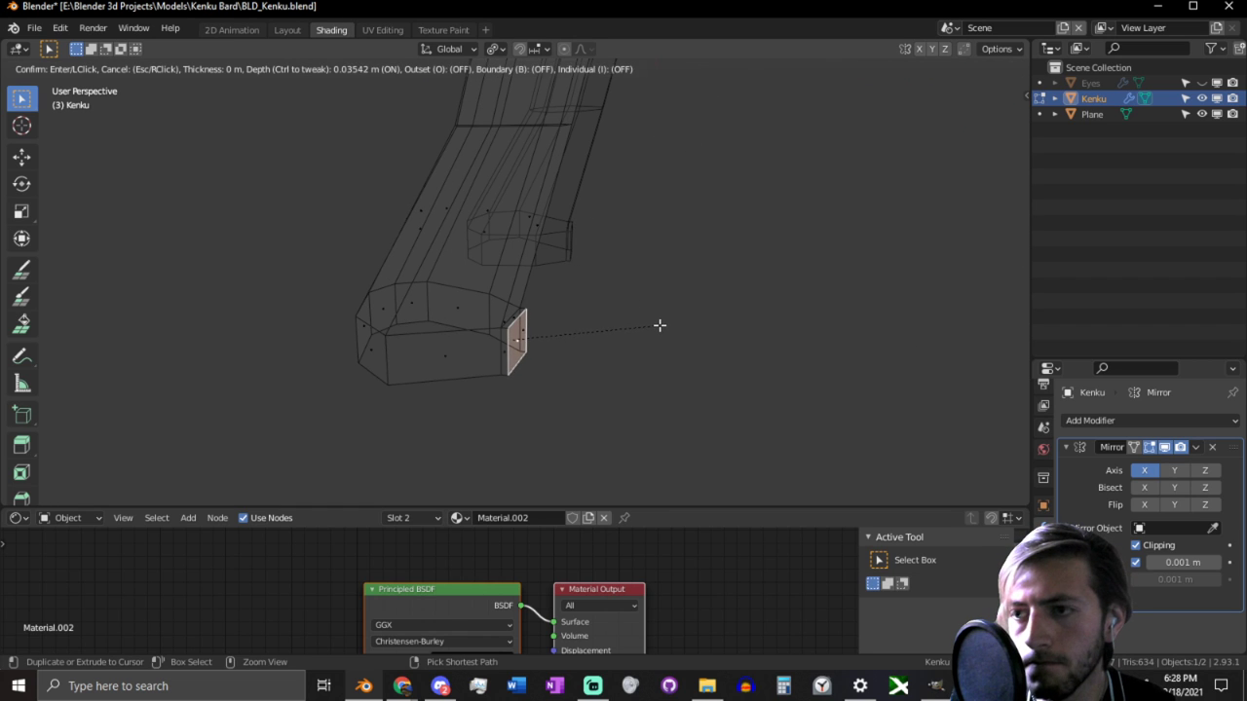
{"action": "left_click", "coordinate": [659, 325]}
{"action": "key", "text": "s"}
{"action": "left_click", "coordinate": [703, 287]}
Step: Extrude the foot's rear face about 0.983 m along Y to form a back toe
{"action": "middle_click_drag", "start_coordinate": [703, 286], "coordinate": [478, 311]}
{"action": "key", "text": "g"}
{"action": "key", "text": "y"}
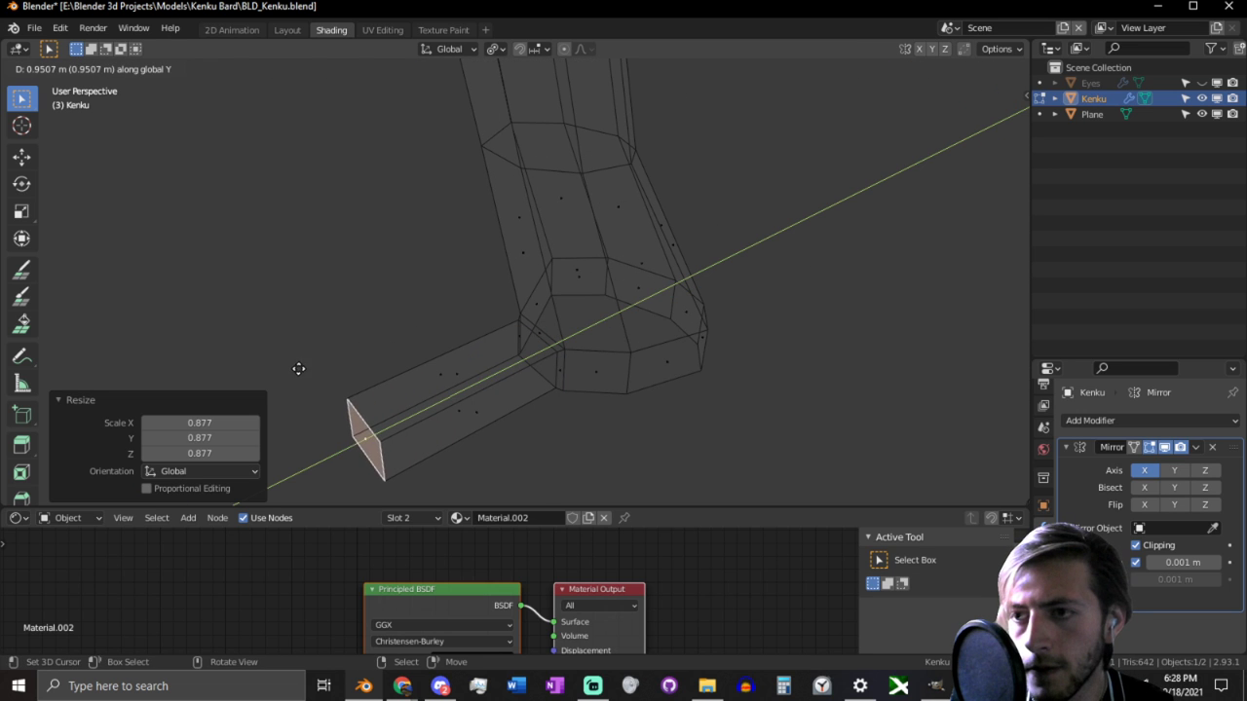
{"action": "left_click", "coordinate": [290, 364]}
Step: Add three evenly spaced loop cuts across the back toe
{"action": "key", "text": "ctrl+r"}
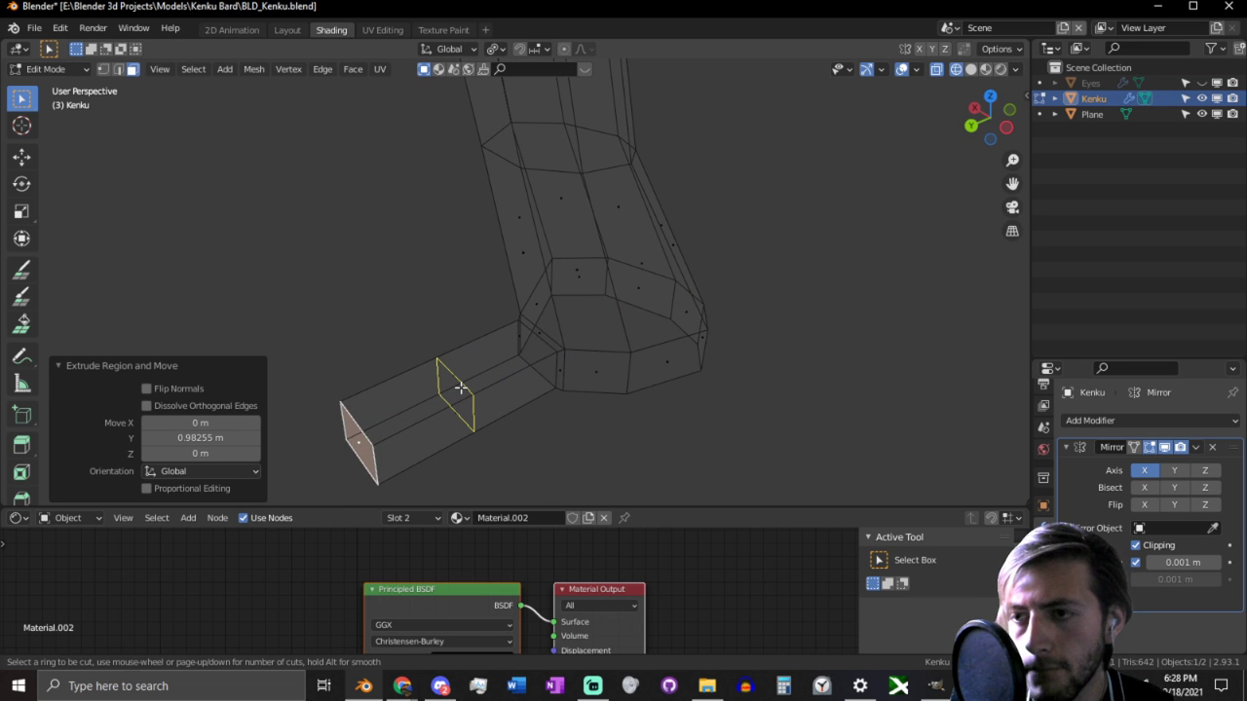
{"action": "scroll", "coordinate": [462, 388], "scroll_direction": "up", "scroll_amount": 2}
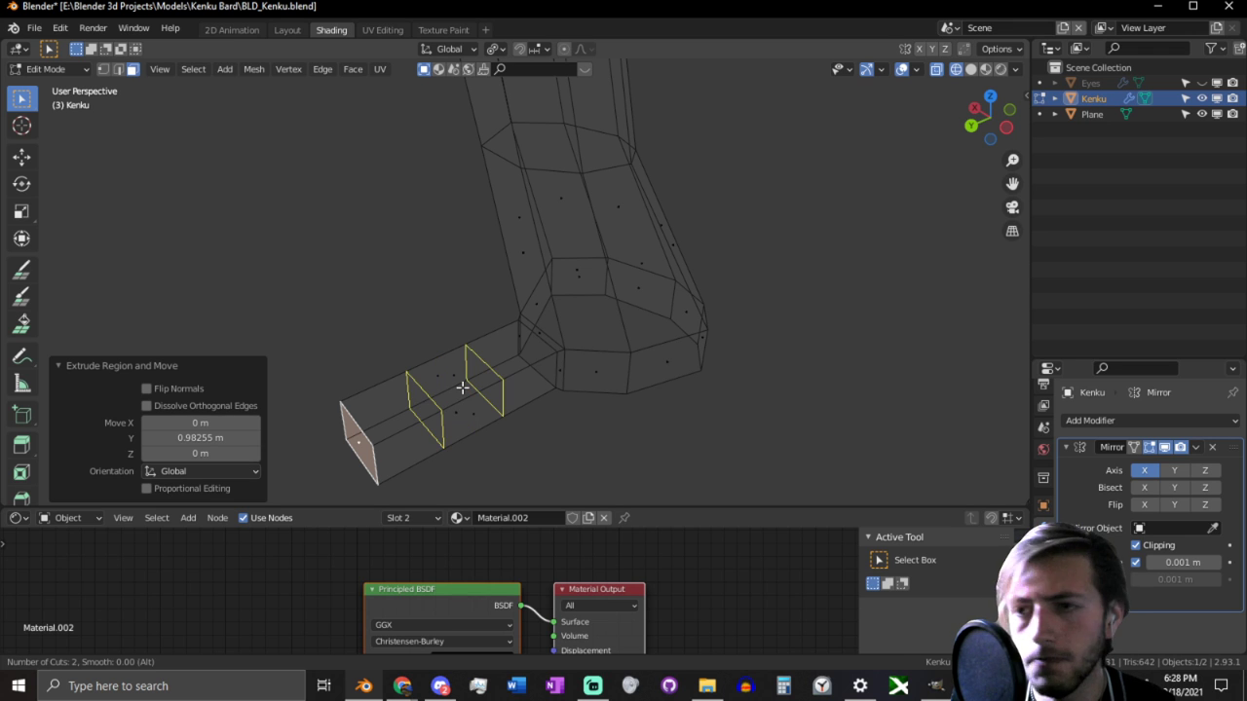
{"action": "left_click", "coordinate": [462, 387]}
{"action": "right_click", "coordinate": [462, 388]}
{"action": "key", "text": "s"}
{"action": "key", "text": "y"}
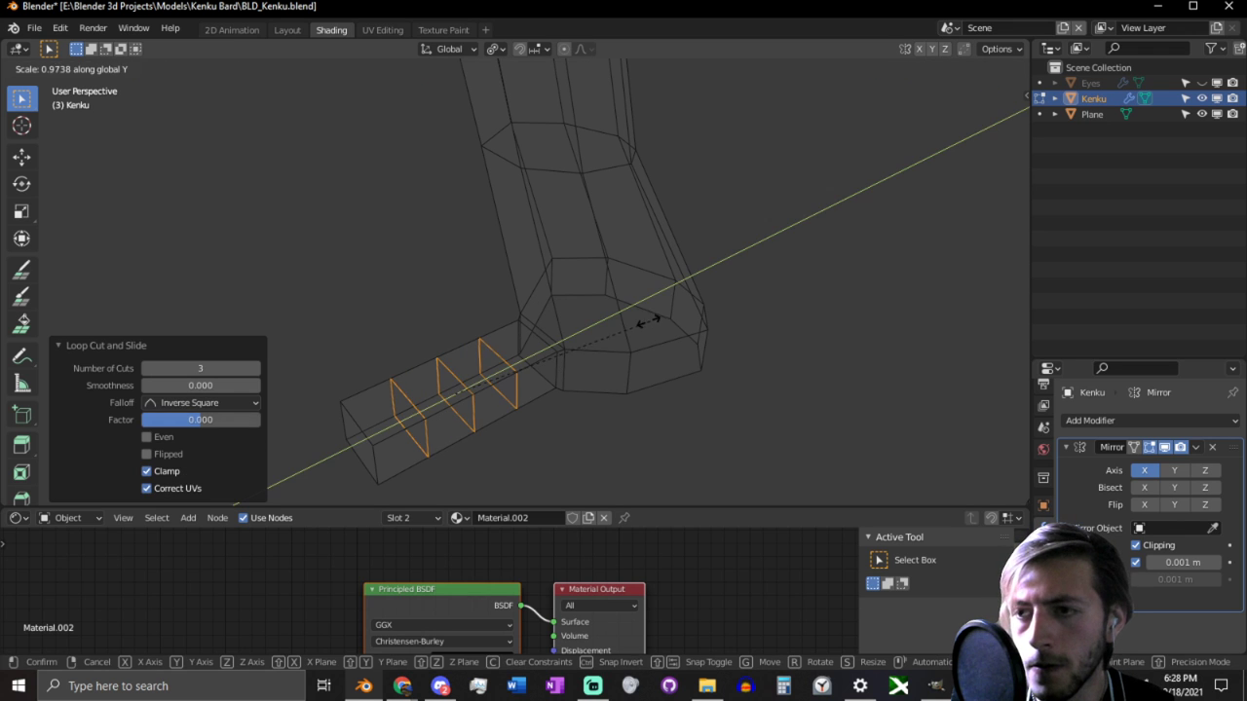
{"action": "key", "text": "x"}
{"action": "right_click", "coordinate": [553, 362]}
{"action": "key", "text": "s"}
{"action": "key", "text": "y"}
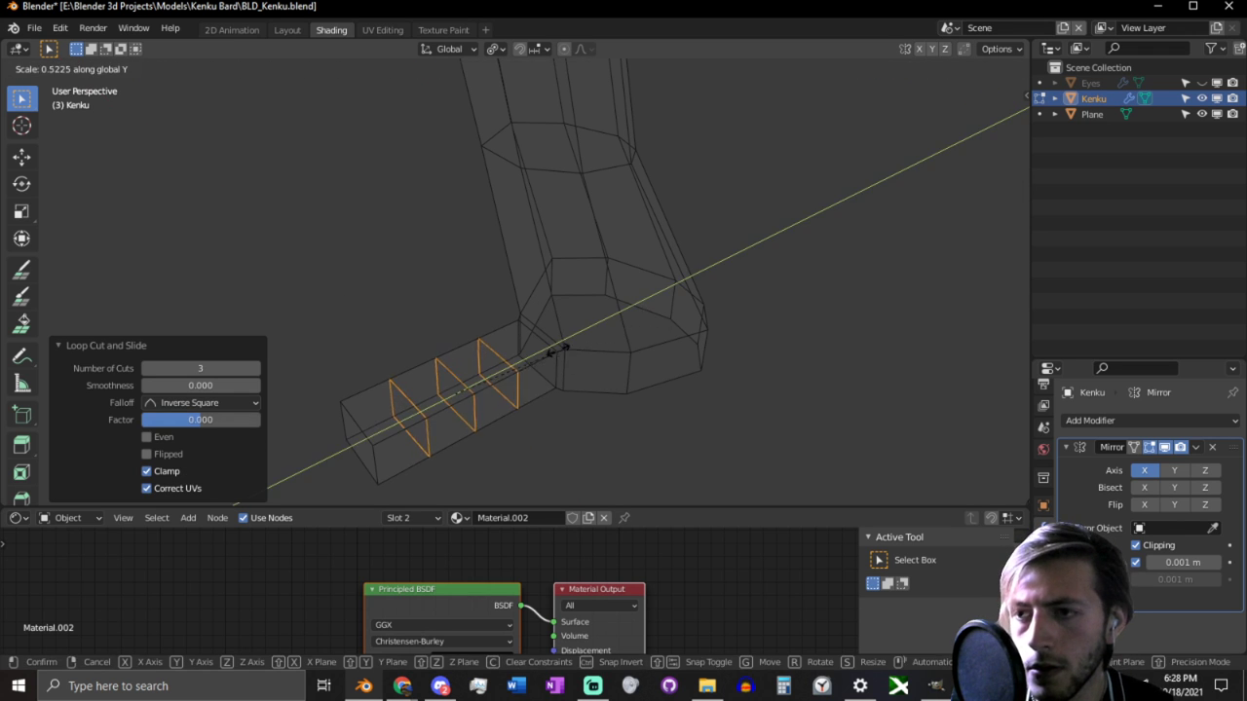
{"action": "right_click", "coordinate": [557, 350]}
{"action": "left_click", "coordinate": [495, 49]}
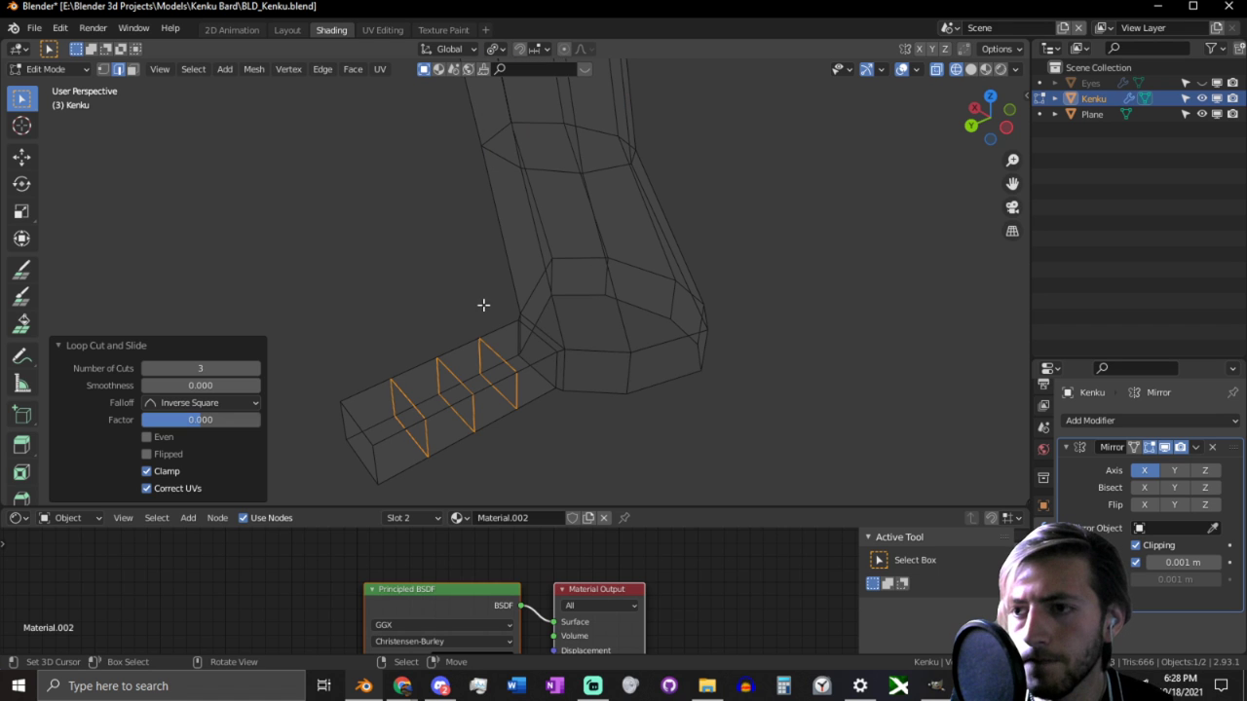
Step: Try to select the lengthwise edges between the back toe's loop cuts using edge ring and edge loop selection
{"action": "right_click", "coordinate": [462, 339]}
{"action": "left_click", "coordinate": [424, 373], "text": "ctrl+alt"}
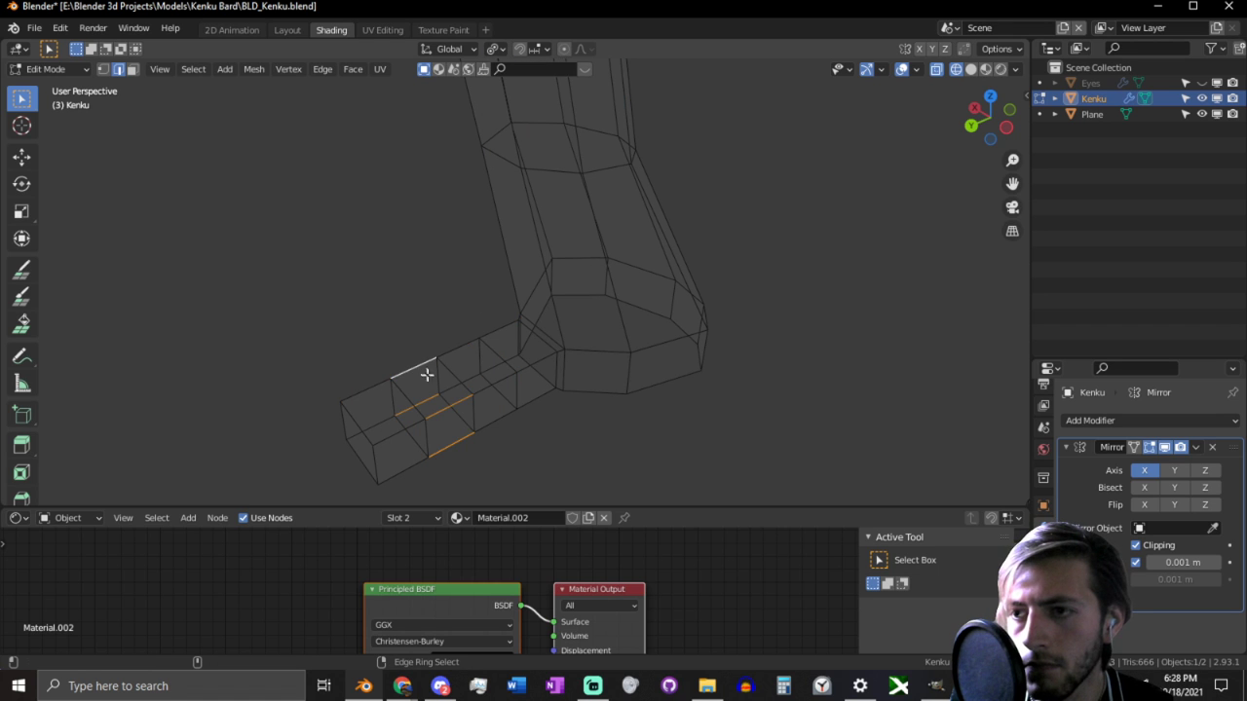
{"action": "right_click", "coordinate": [500, 388], "text": "ctrl+alt+shift"}
{"action": "right_click", "coordinate": [509, 444]}
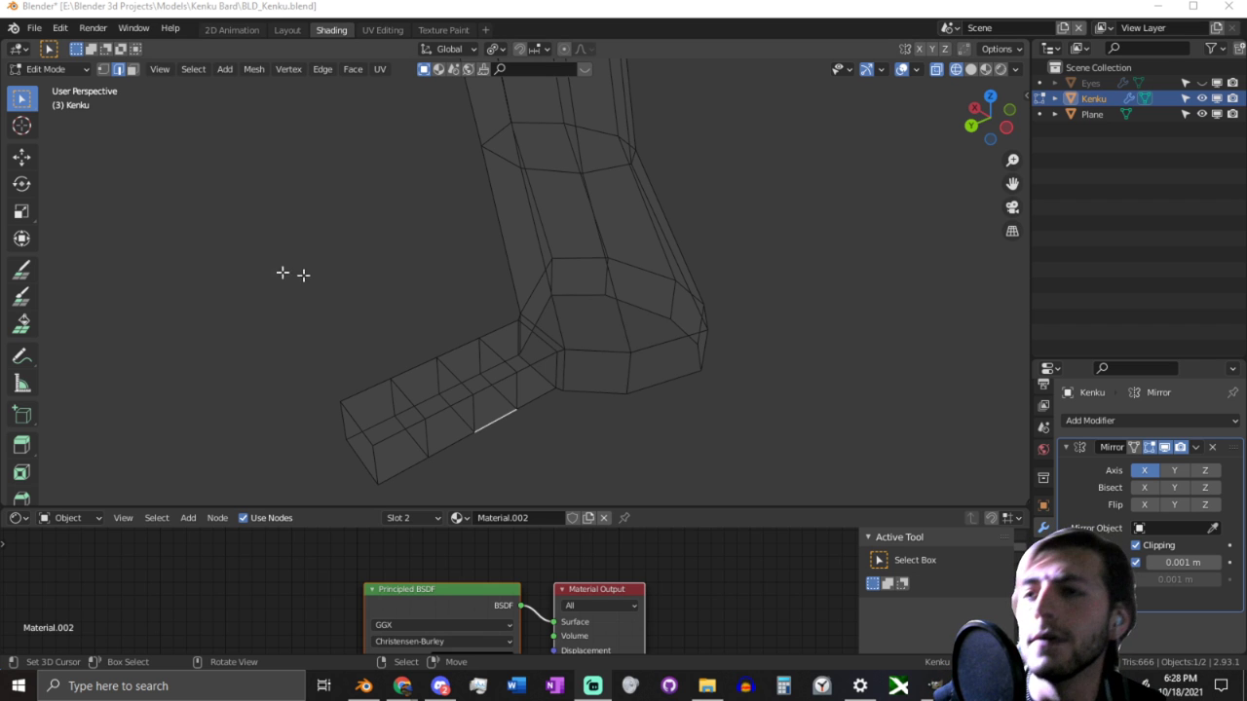
{"action": "left_click", "coordinate": [466, 455]}
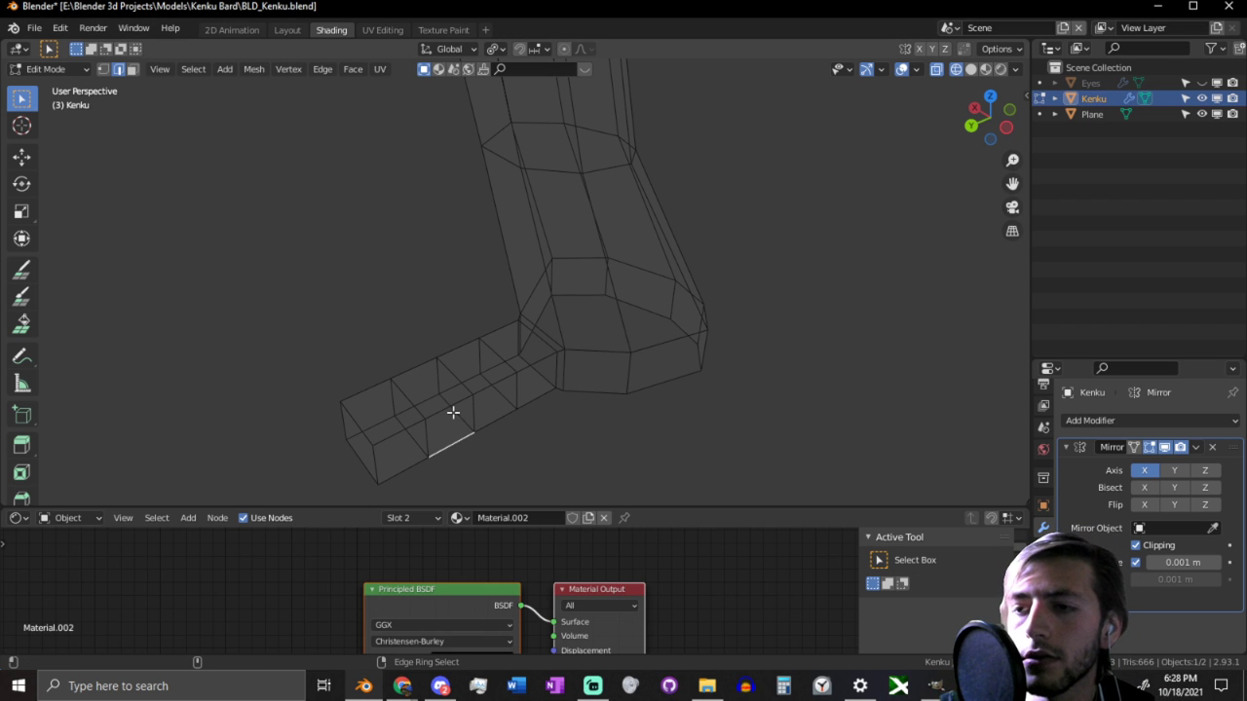
{"action": "right_click", "coordinate": [453, 413], "text": "ctrl+alt"}
{"action": "right_click", "coordinate": [454, 450]}
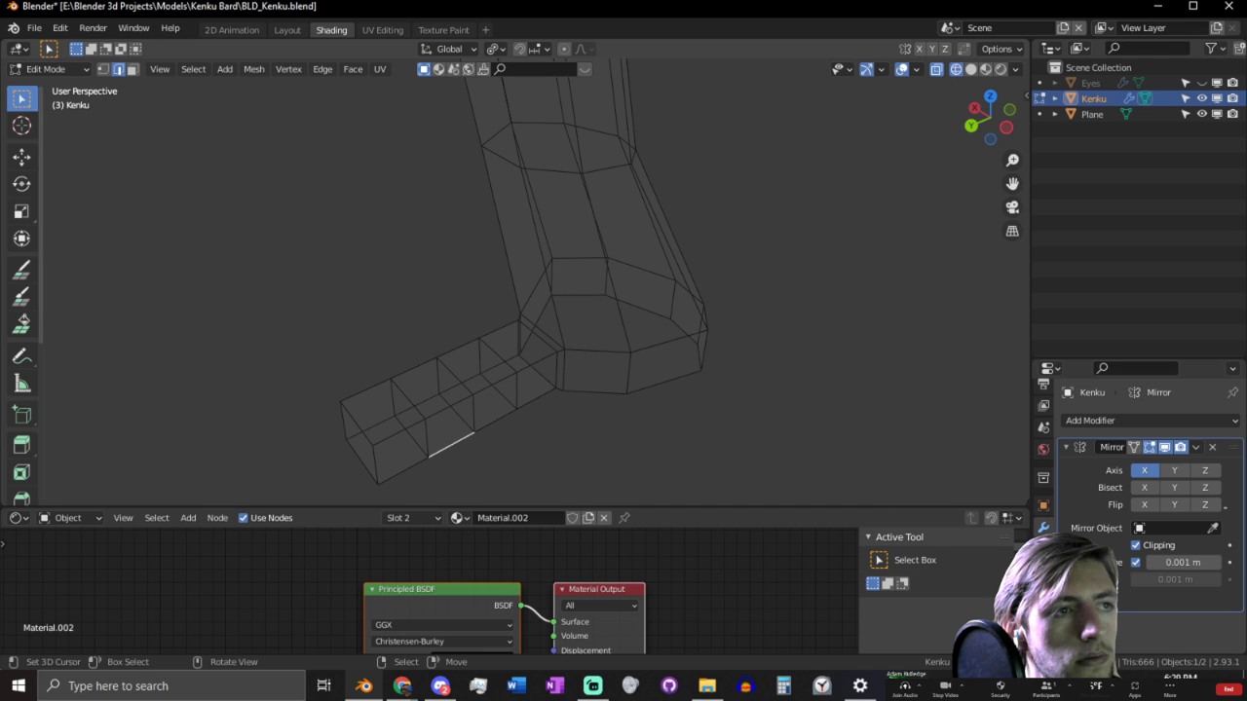
{"action": "left_click", "coordinate": [455, 406]}
{"action": "right_click", "coordinate": [444, 404], "text": "alt"}
{"action": "key", "text": "alt+a"}
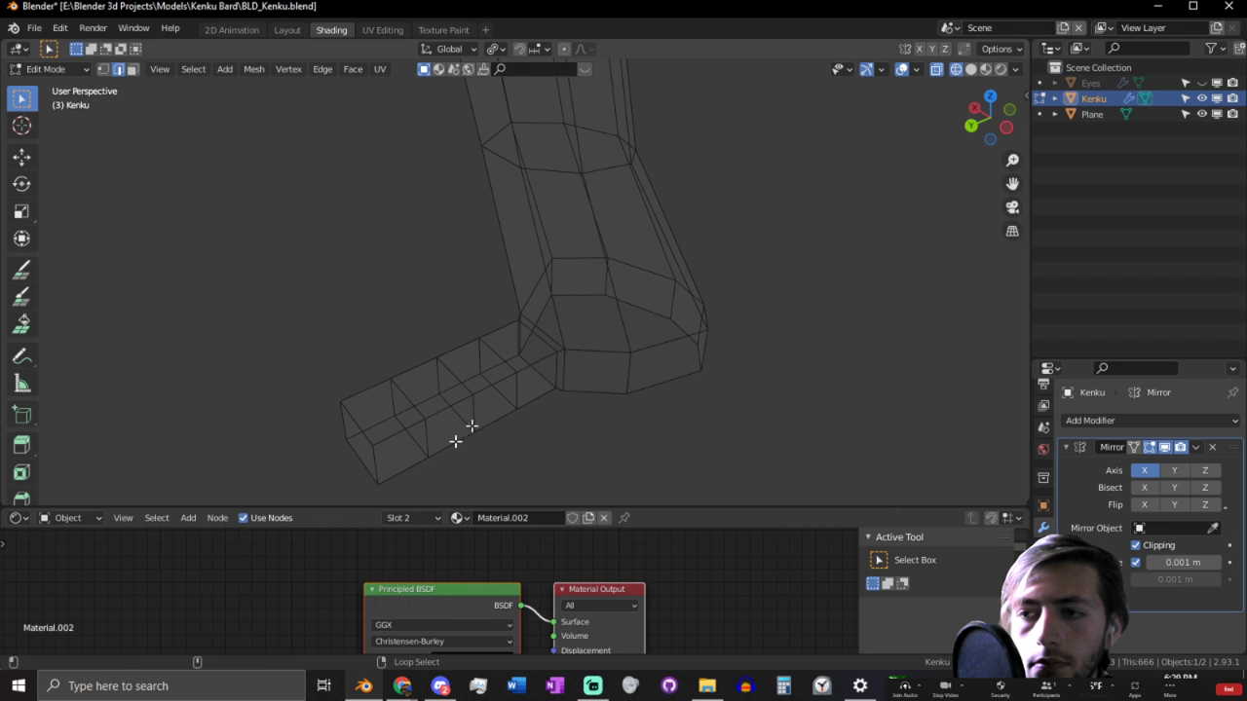
{"action": "left_click", "coordinate": [455, 441], "text": "alt"}
{"action": "middle_click_drag", "start_coordinate": [458, 439], "coordinate": [412, 459]}
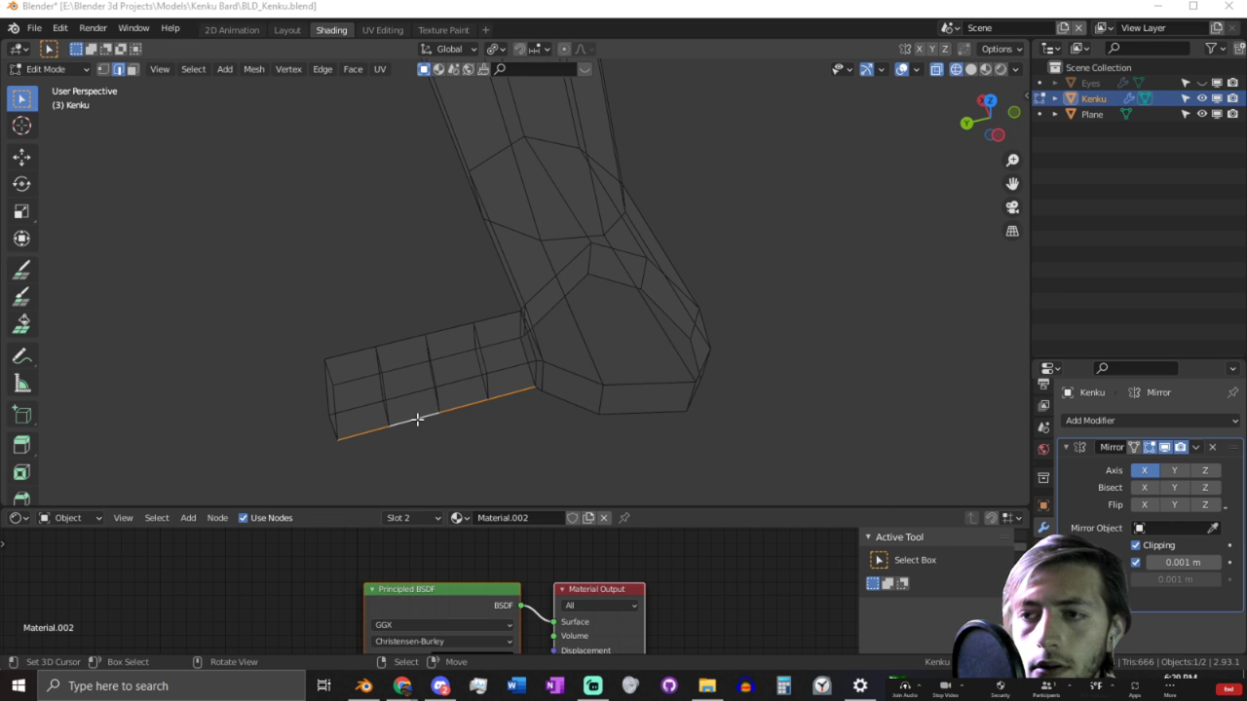
{"action": "left_click", "coordinate": [417, 420]}
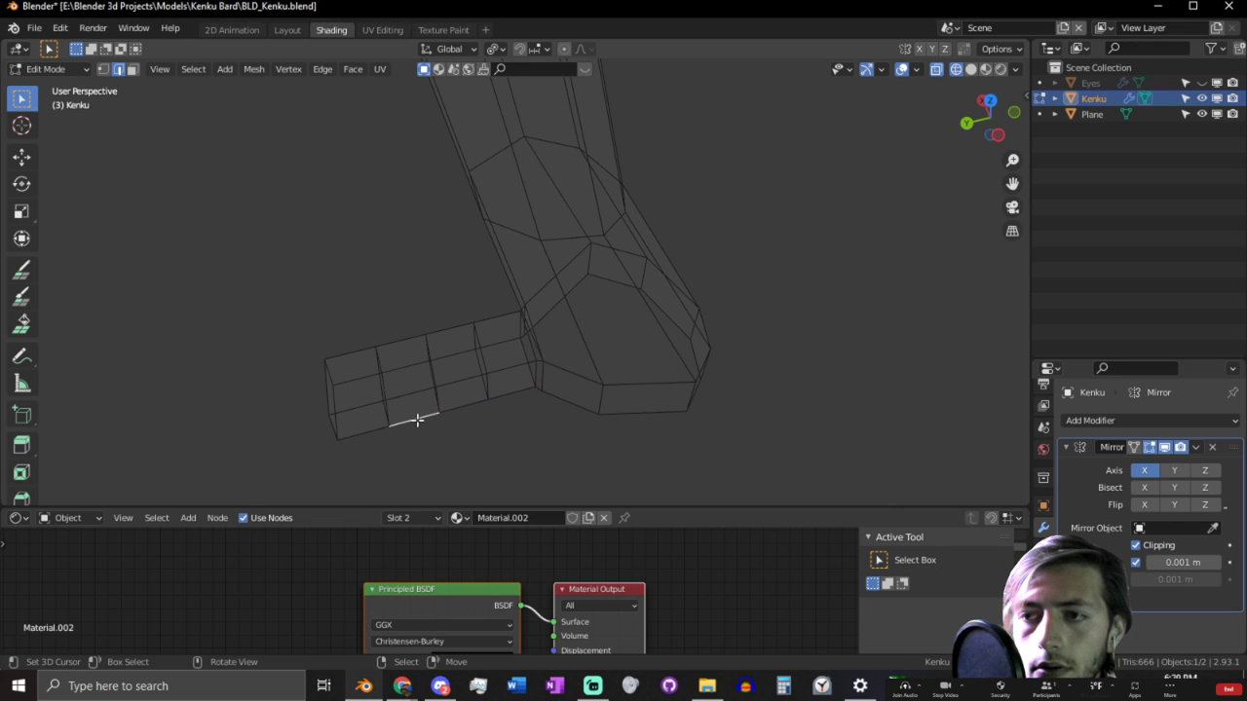
{"action": "left_click", "coordinate": [415, 391]}
{"action": "left_click", "coordinate": [415, 393]}
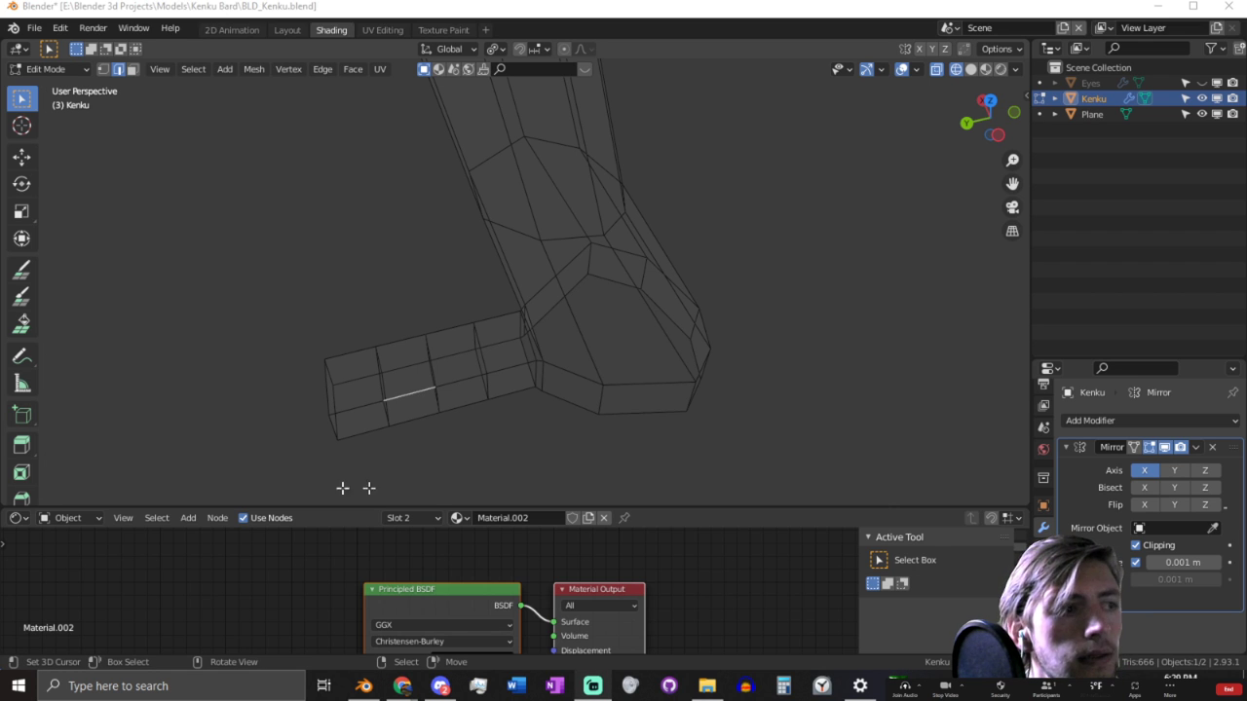
{"action": "left_click", "coordinate": [426, 422]}
{"action": "left_click", "coordinate": [426, 422], "text": "alt"}
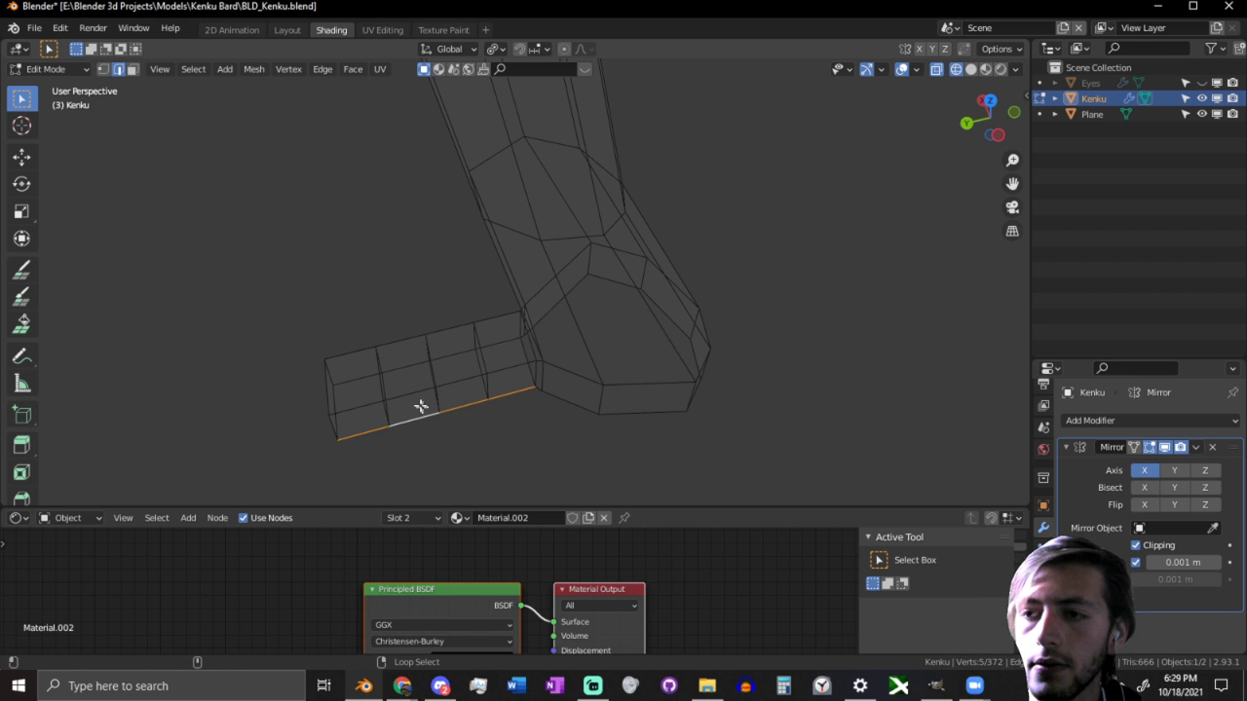
{"action": "right_click", "coordinate": [416, 395]}
Step: Circle-select the lengthwise edges between the back toe's loop cuts and scale them to just over a third, bringing the three loops together
{"action": "scroll", "coordinate": [428, 451], "scroll_direction": "up", "scroll_amount": 2}
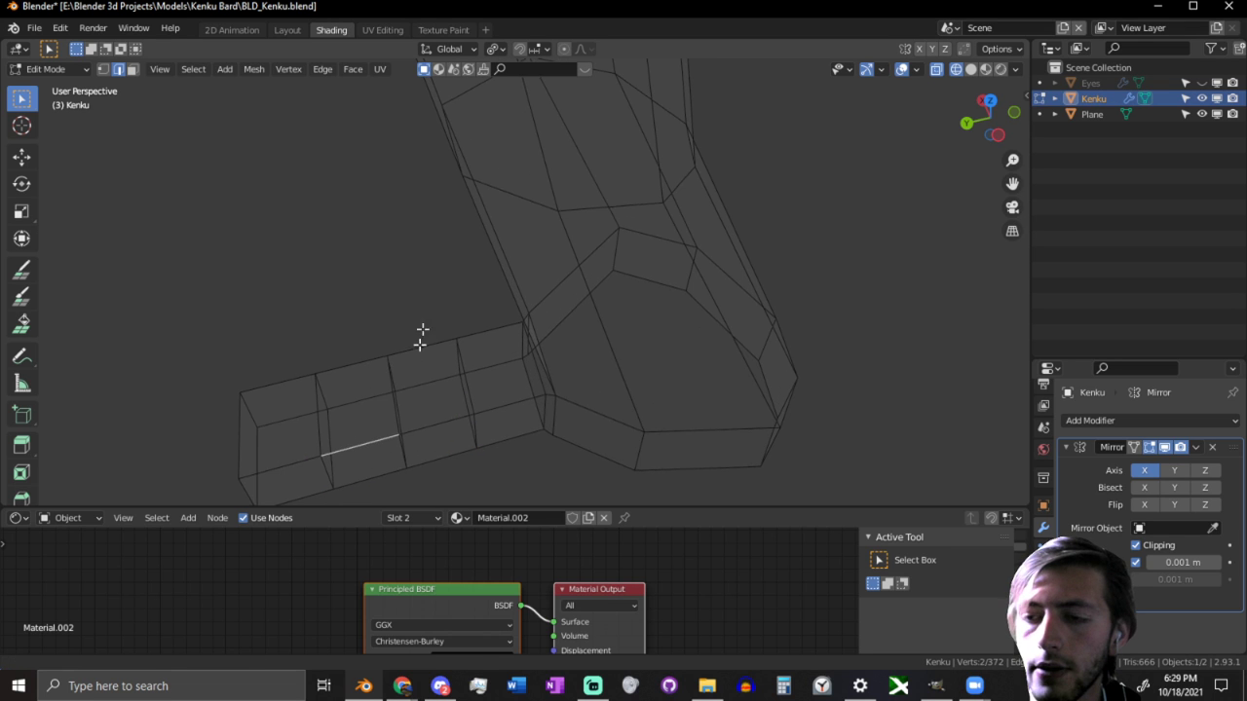
{"action": "middle_click_drag", "start_coordinate": [423, 340], "coordinate": [431, 291], "text": "shift"}
{"action": "key", "text": "alt+a"}
{"action": "key", "text": "c"}
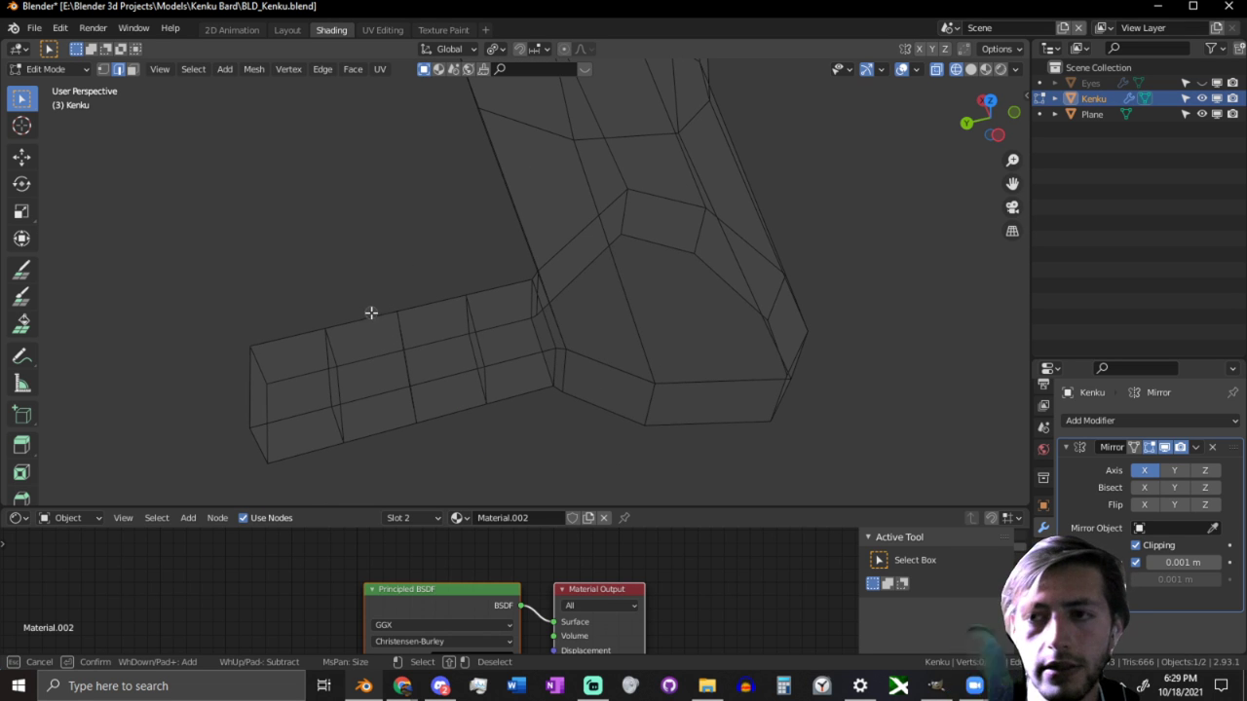
{"action": "left_click_drag", "start_coordinate": [370, 312], "coordinate": [392, 479]}
{"action": "key", "text": "Escape"}
{"action": "key", "text": "s"}
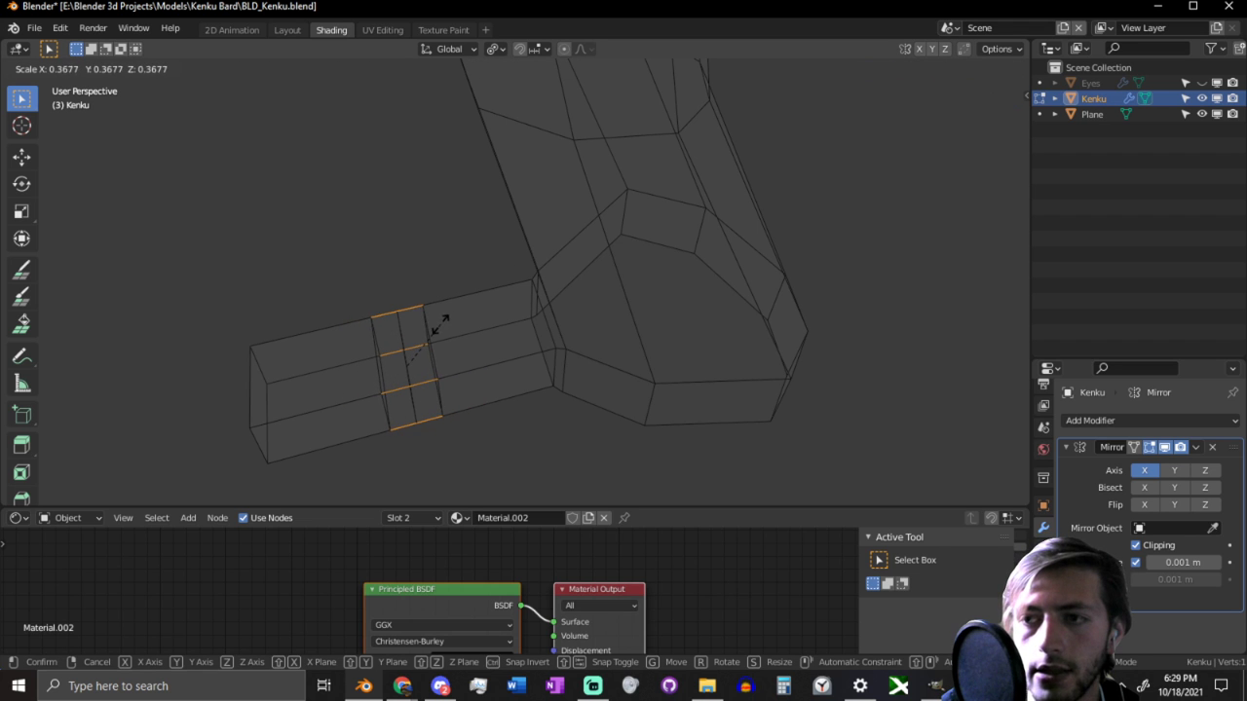
{"action": "left_click", "coordinate": [423, 328]}
Step: Scale the middle of the back toe's three edge loops to 0.846 to pinch in a joint
{"action": "key", "text": "s"}
{"action": "left_click", "coordinate": [468, 328]}
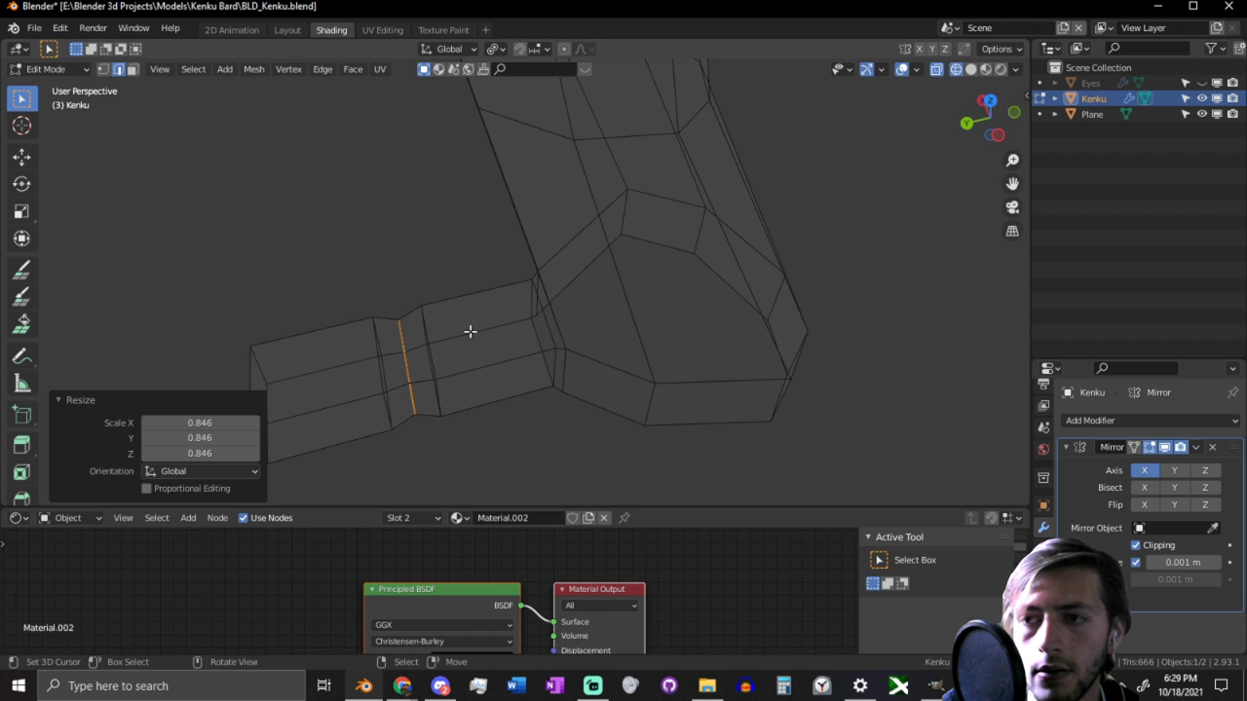
{"action": "middle_click_drag", "start_coordinate": [468, 328], "coordinate": [775, 284]}
{"action": "middle_click_drag", "start_coordinate": [659, 303], "coordinate": [541, 378]}
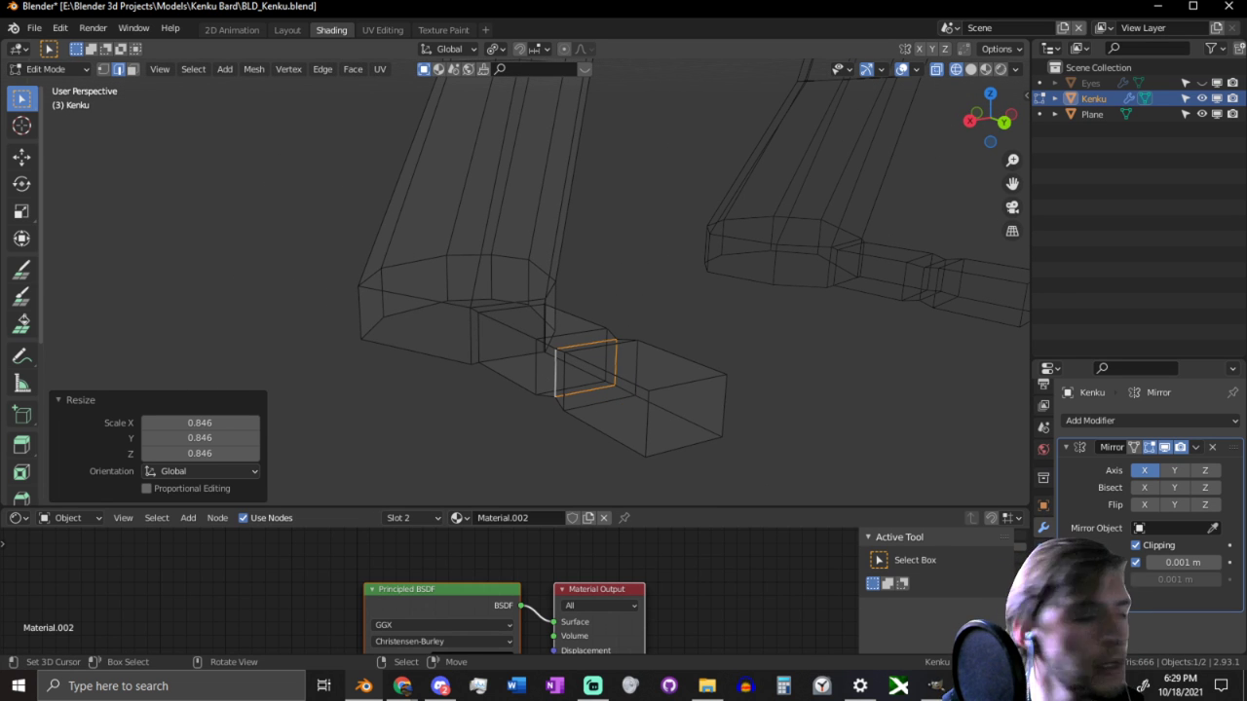
{"action": "middle_click_drag", "start_coordinate": [373, 367], "coordinate": [791, 414]}
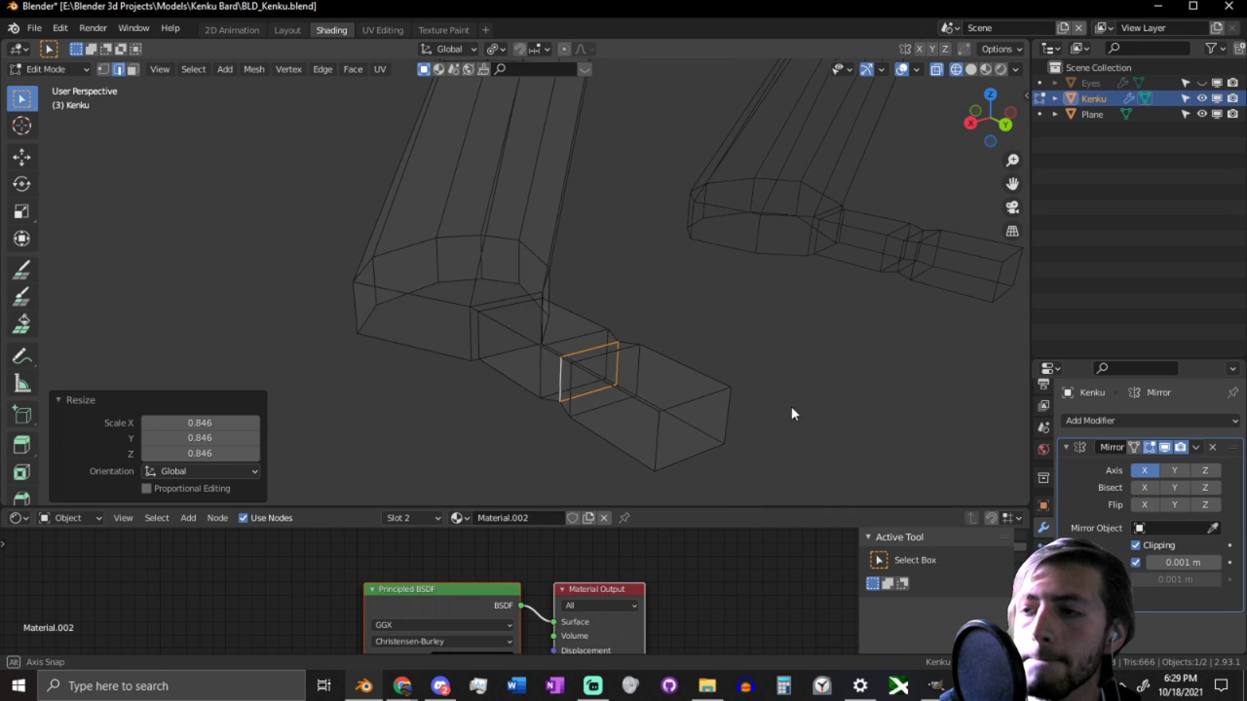
Step: Scale the back toe's end face to 0.718 in X and Z using proportional editing with a size of 0.641
{"action": "key", "text": "3"}
{"action": "left_click", "coordinate": [684, 446]}
{"action": "key", "text": "s"}
{"action": "key", "text": "shift+z"}
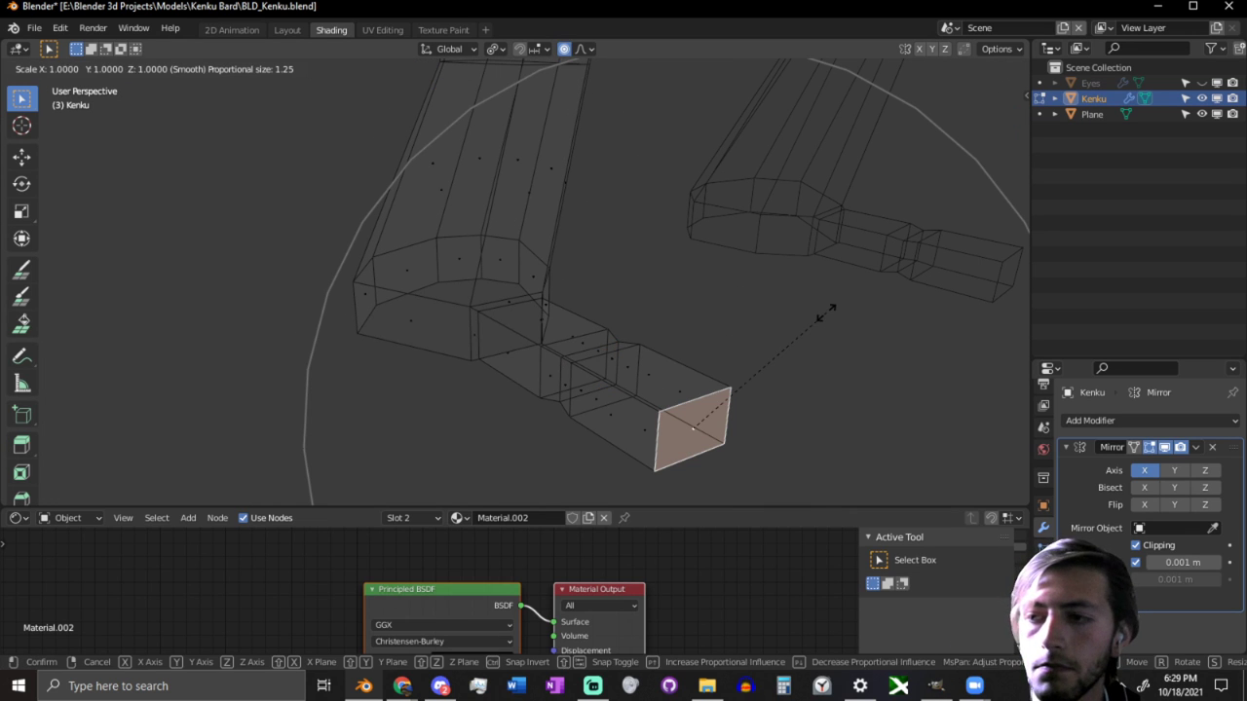
{"action": "key", "text": "shift+y"}
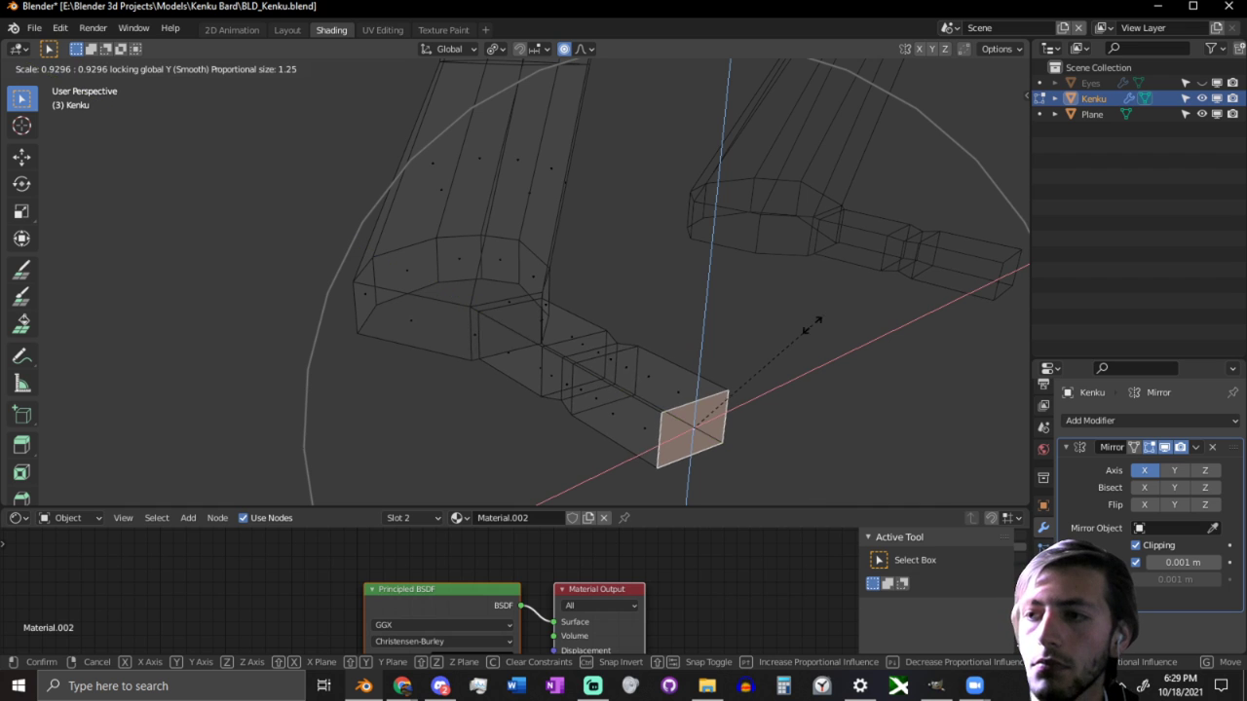
{"action": "scroll", "coordinate": [794, 336], "scroll_direction": "up", "scroll_amount": 7}
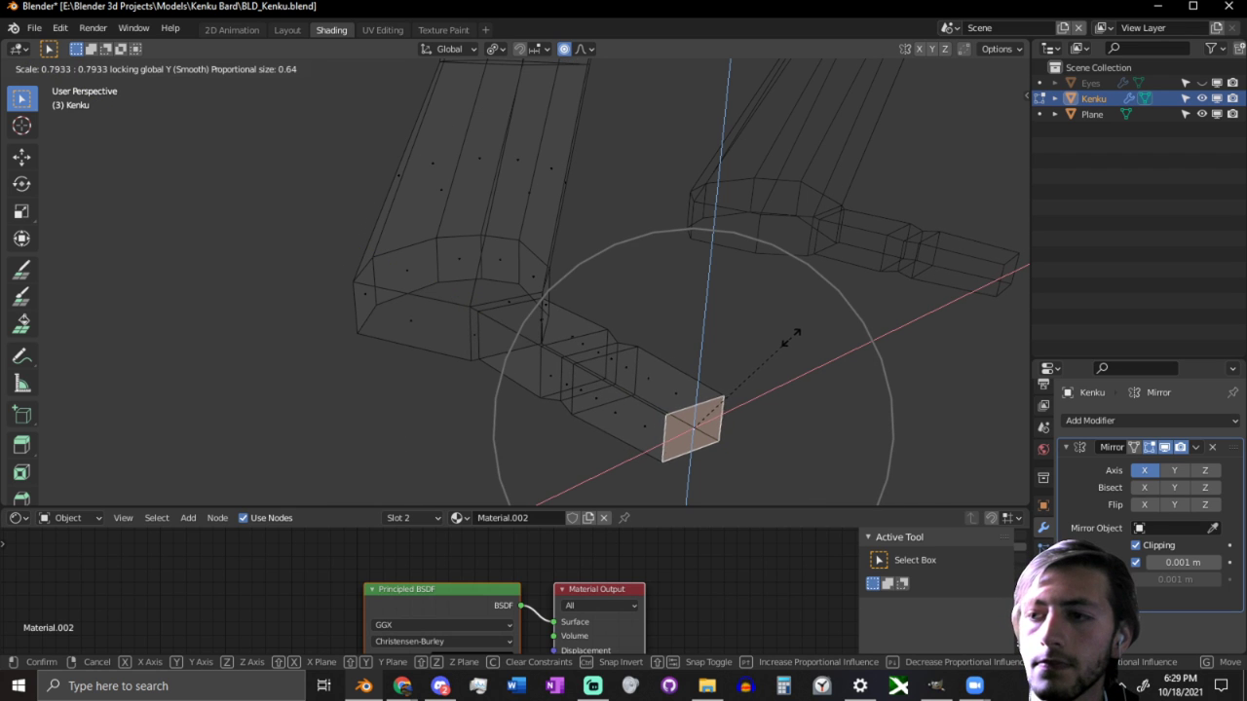
{"action": "left_click", "coordinate": [784, 346]}
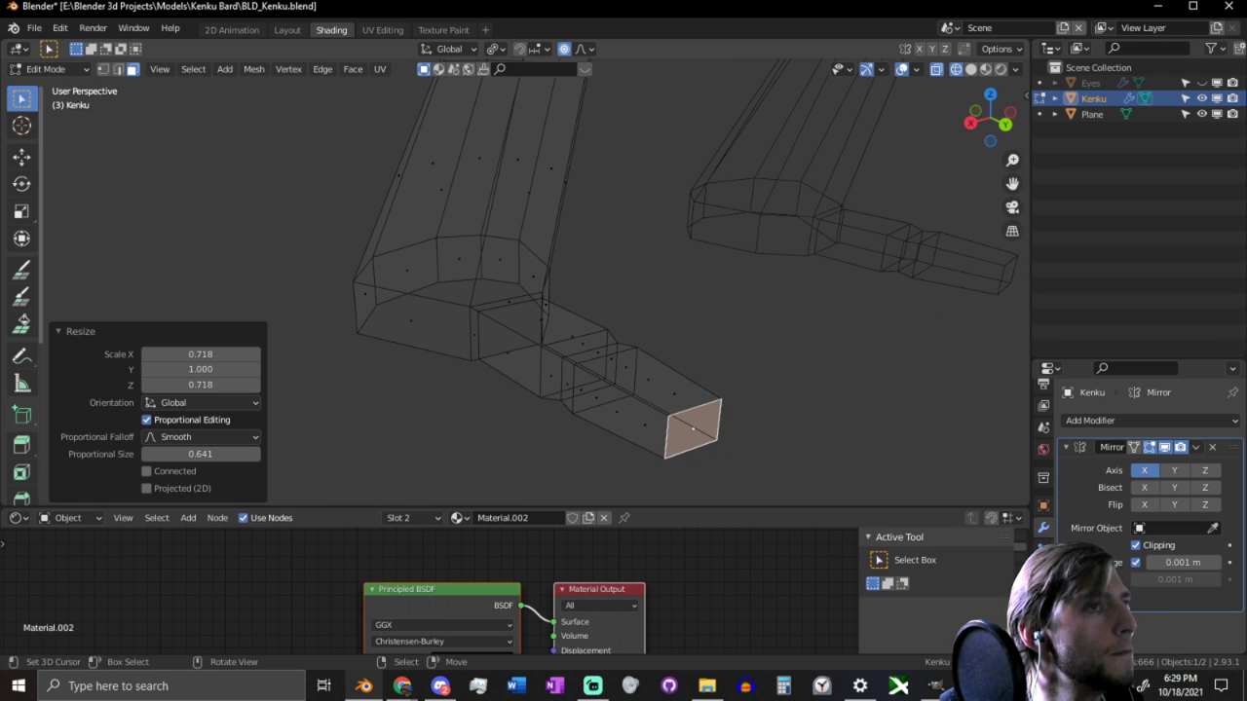
Step: Examine the toes and claws in the perching crow photo in the WhiteBoard scene, and return to the model's scene
{"action": "left_click", "coordinate": [947, 27]}
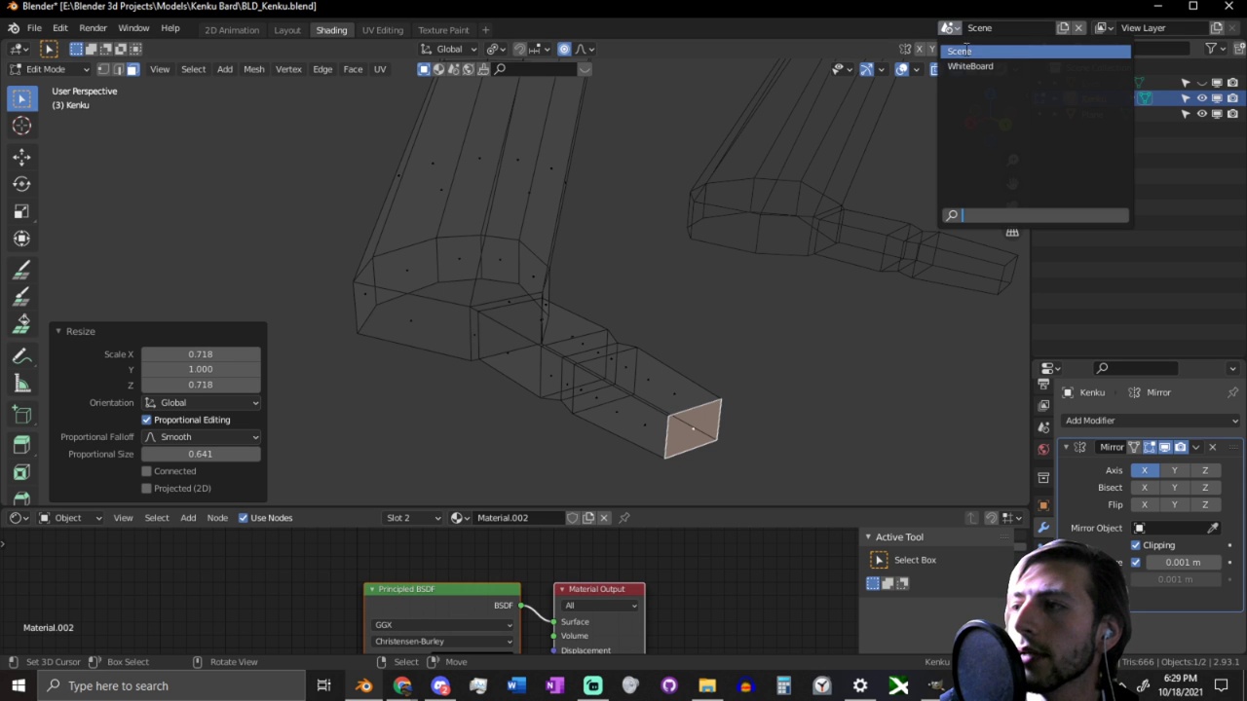
{"action": "left_click", "coordinate": [969, 64]}
{"action": "middle_click_drag", "start_coordinate": [579, 264], "coordinate": [666, 237]}
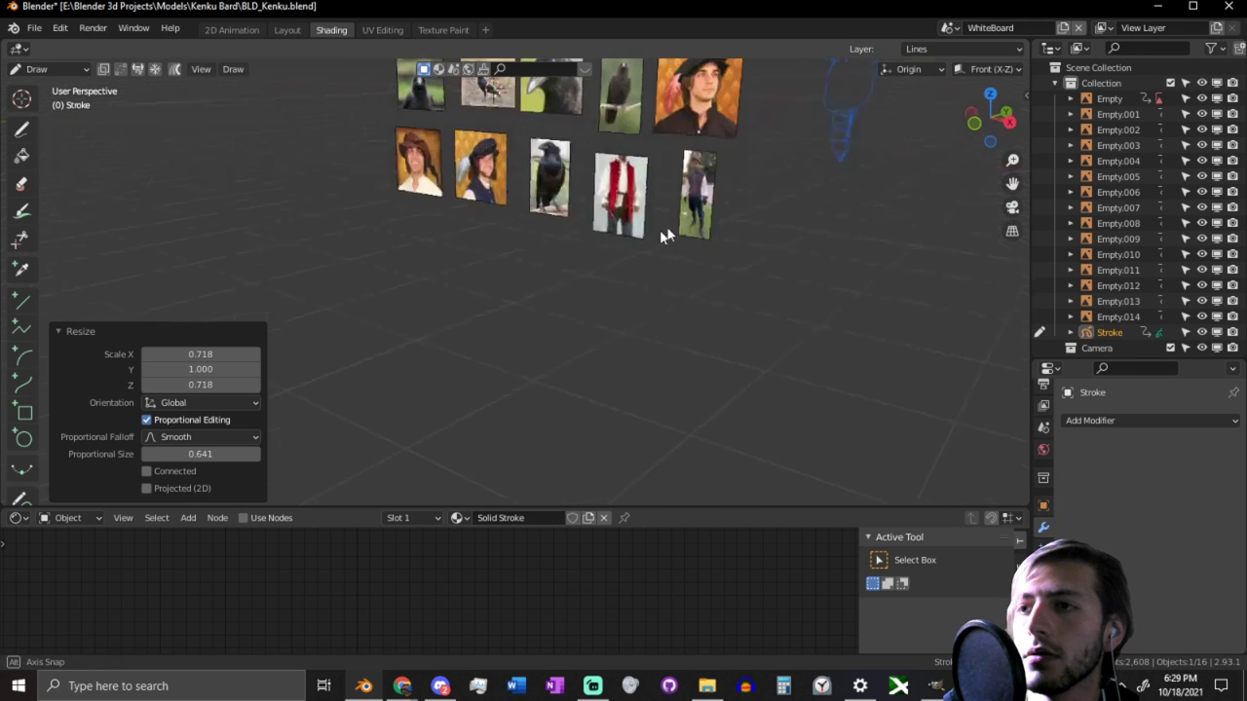
{"action": "scroll", "coordinate": [666, 236], "scroll_direction": "down", "scroll_amount": 4}
{"action": "middle_click_drag", "start_coordinate": [468, 154], "coordinate": [469, 263], "text": "shift"}
{"action": "scroll", "coordinate": [469, 264], "scroll_direction": "up", "scroll_amount": 6}
{"action": "scroll", "coordinate": [470, 266], "scroll_direction": "up", "scroll_amount": 6}
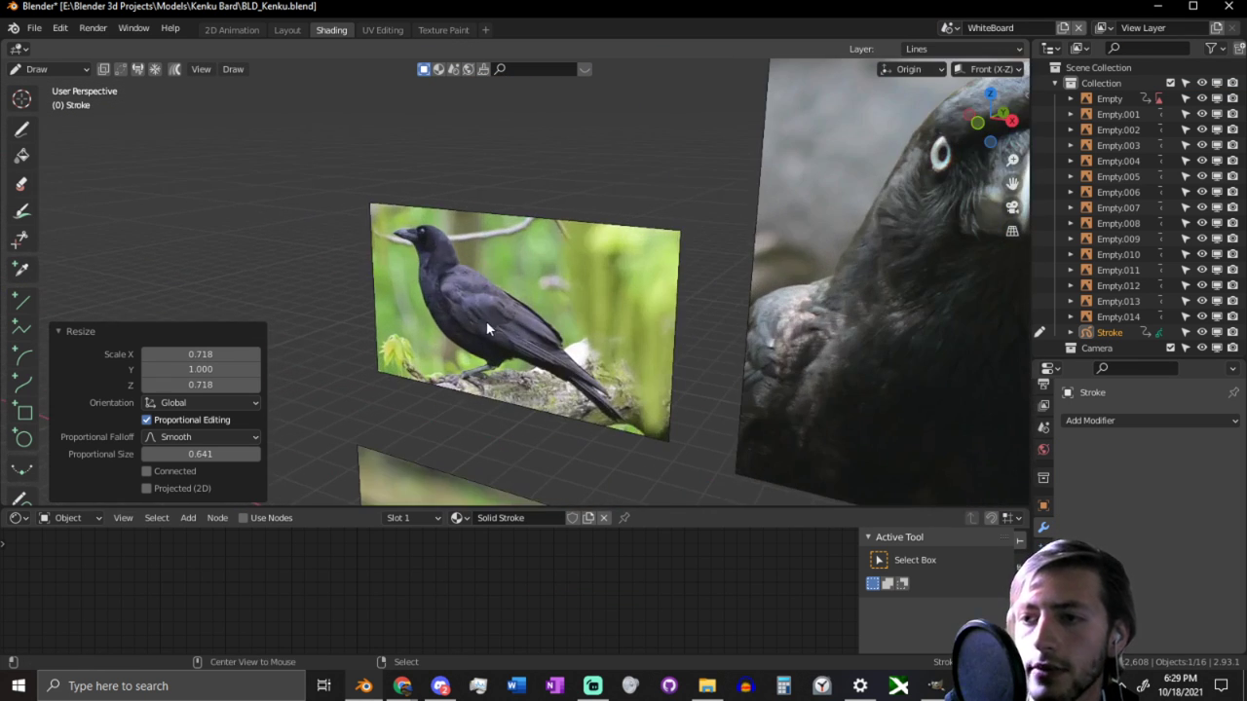
{"action": "scroll", "coordinate": [486, 327], "scroll_direction": "up", "scroll_amount": 4}
{"action": "middle_click_drag", "start_coordinate": [485, 331], "coordinate": [533, 206], "text": "shift"}
{"action": "scroll", "coordinate": [545, 253], "scroll_direction": "up", "scroll_amount": 3}
{"action": "middle_click_drag", "start_coordinate": [553, 289], "coordinate": [528, 315], "text": "shift"}
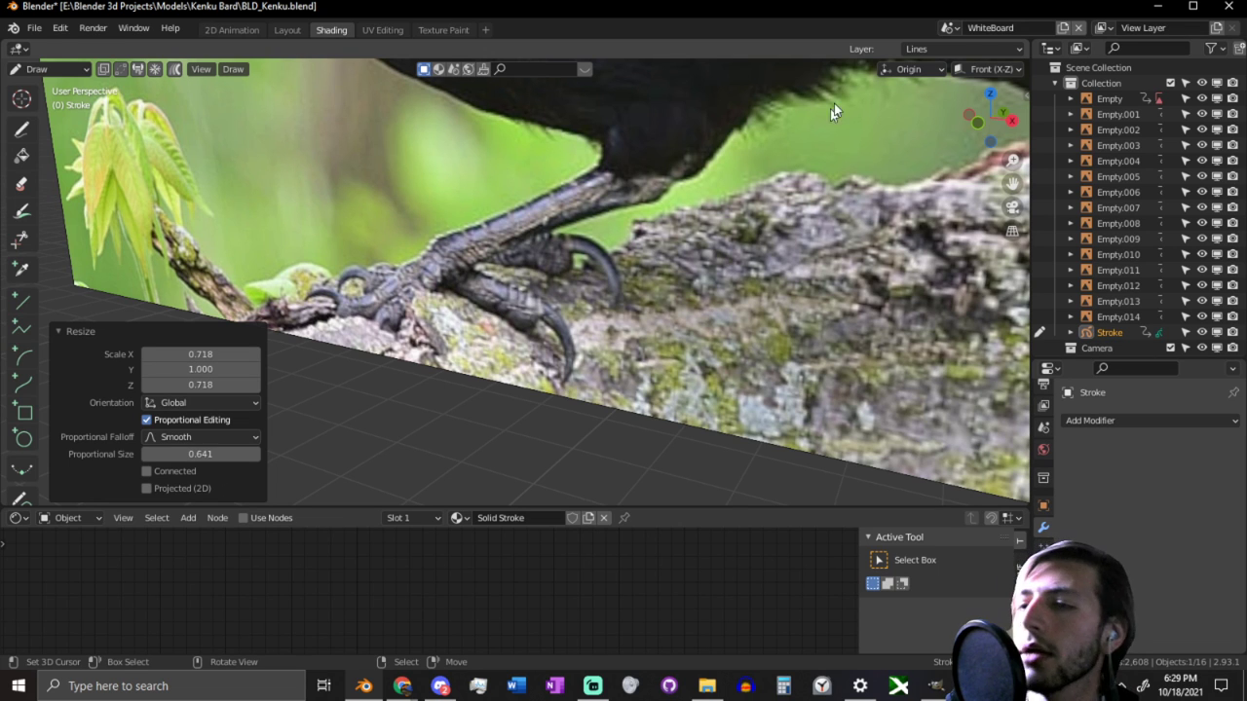
{"action": "left_click", "coordinate": [948, 28]}
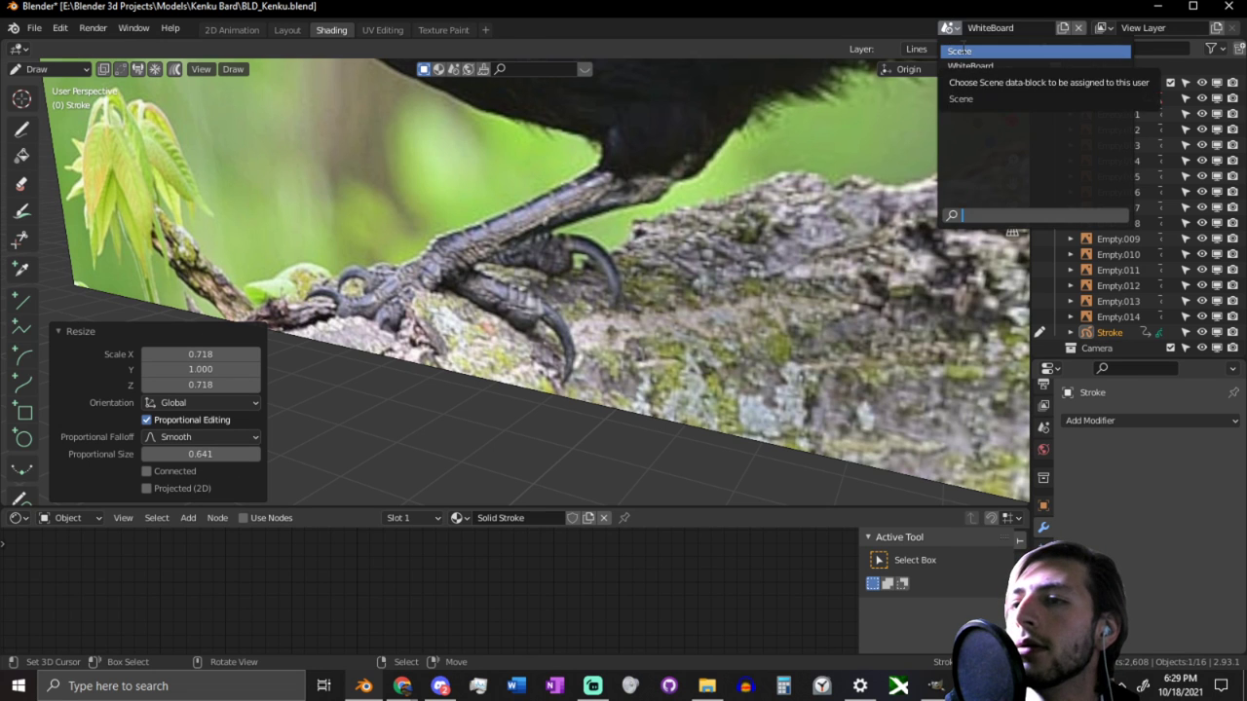
{"action": "left_click", "coordinate": [959, 51]}
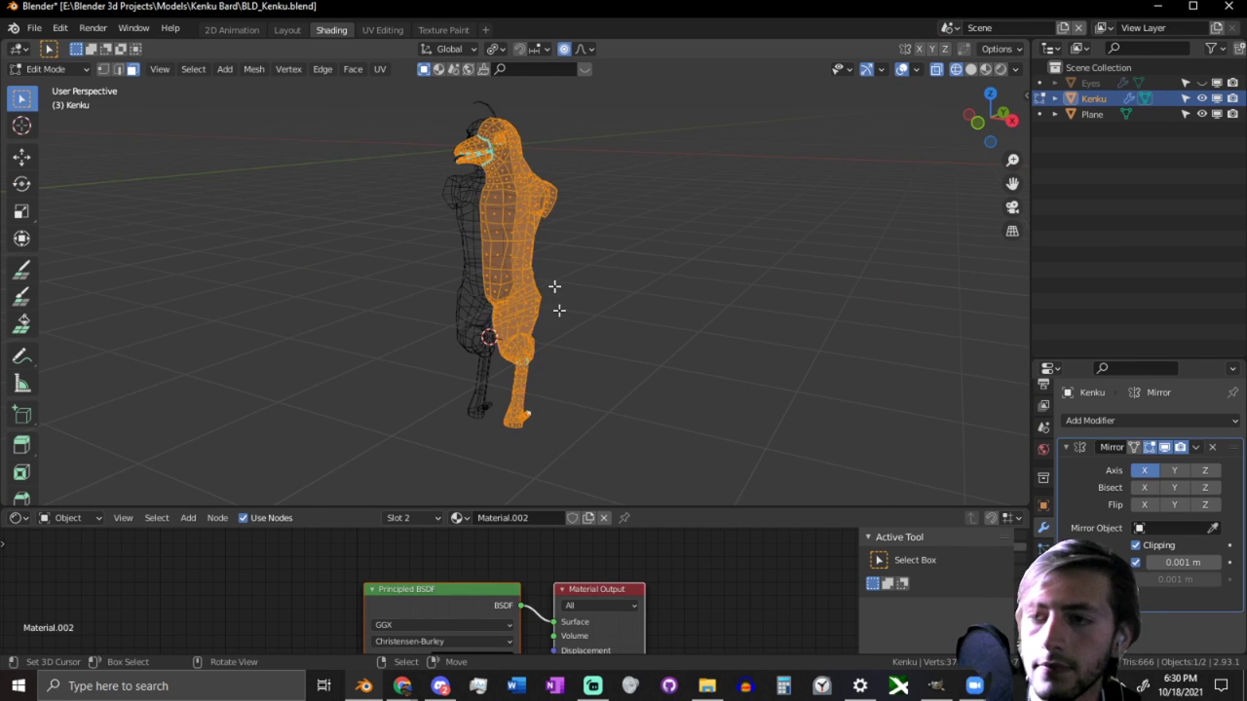
Step: Add one centred lengthwise loop cut around the back toe at half its height
{"action": "scroll", "coordinate": [527, 410], "scroll_direction": "up", "scroll_amount": 8}
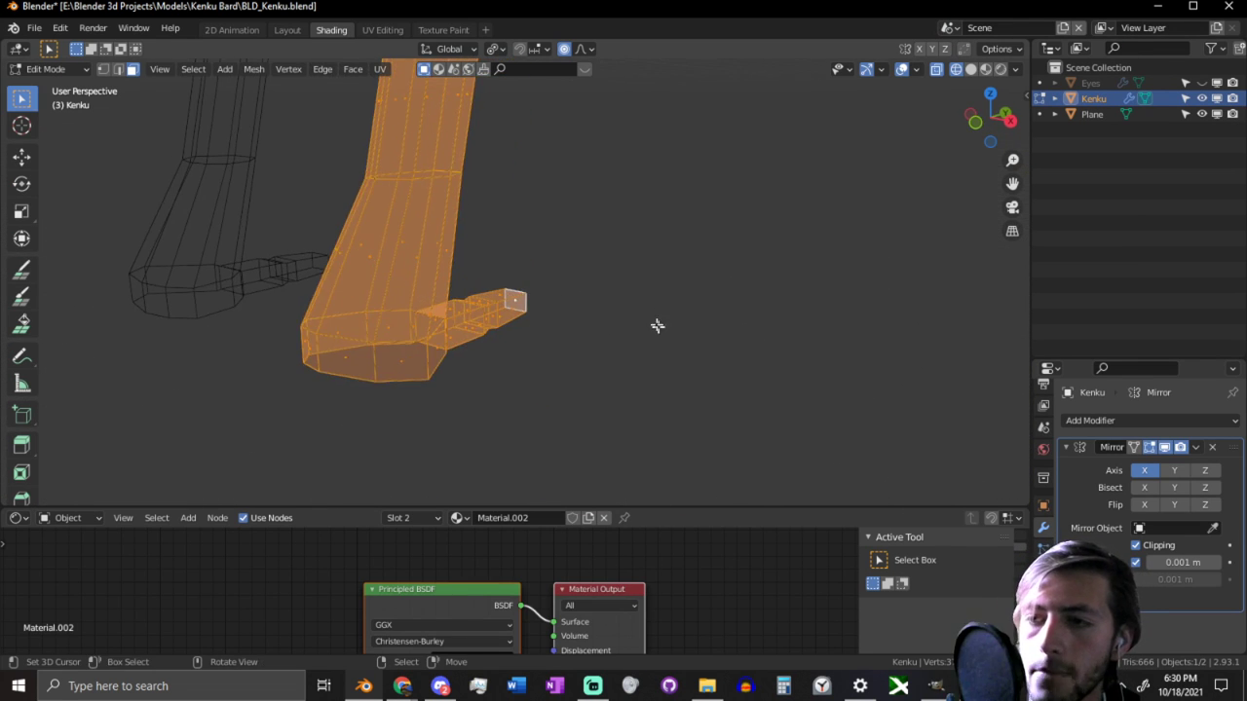
{"action": "key", "text": "alt+a"}
{"action": "key", "text": "ctrl+r"}
{"action": "left_click", "coordinate": [440, 350]}
{"action": "middle_click_drag", "start_coordinate": [626, 328], "coordinate": [691, 272]}
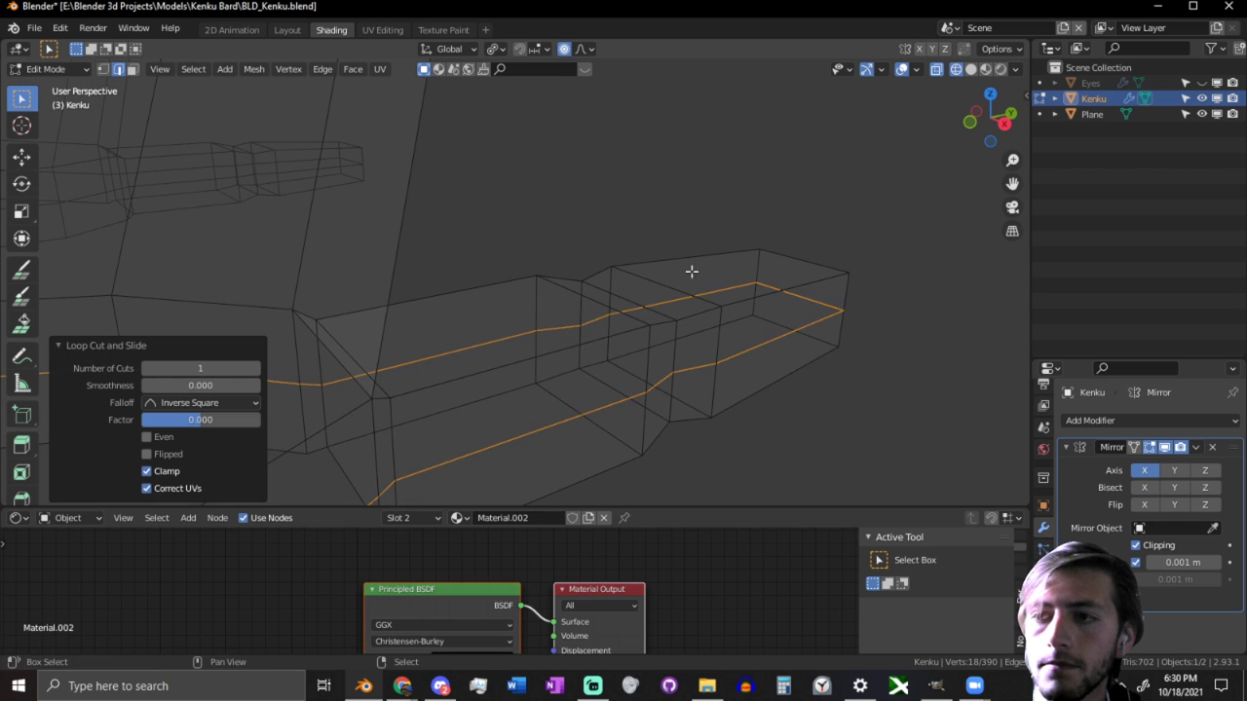
{"action": "left_click", "coordinate": [691, 313], "text": "alt"}
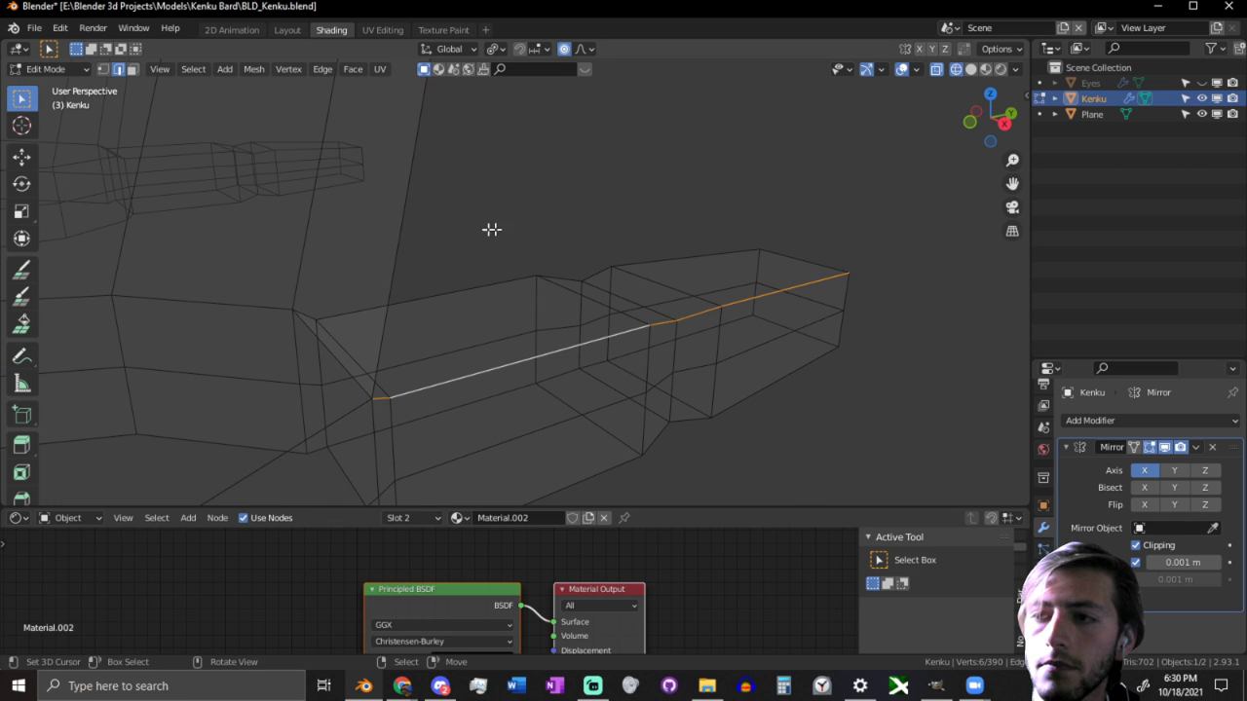
{"action": "left_click", "coordinate": [45, 68]}
{"action": "left_click", "coordinate": [44, 119]}
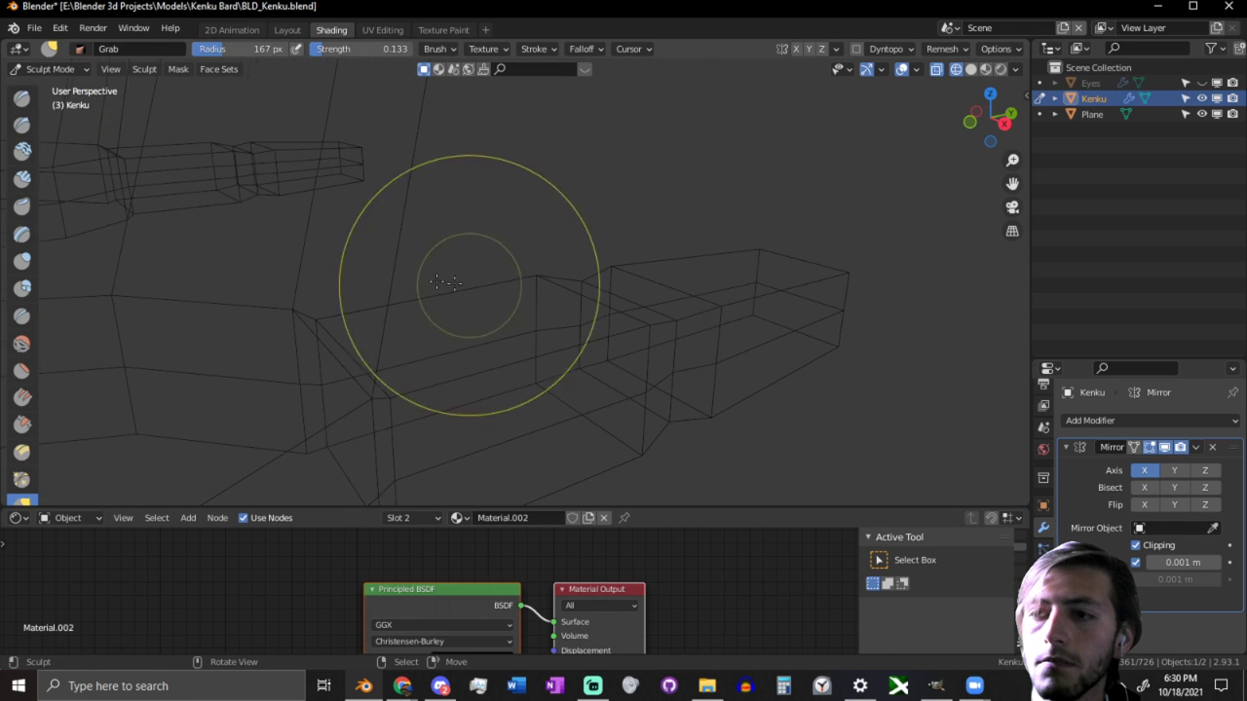
{"action": "key", "text": "Tab"}
Step: Select the two upper and two lower lengthwise corner edge paths of the back toe with shortest-path picking
{"action": "left_click", "coordinate": [390, 269]}
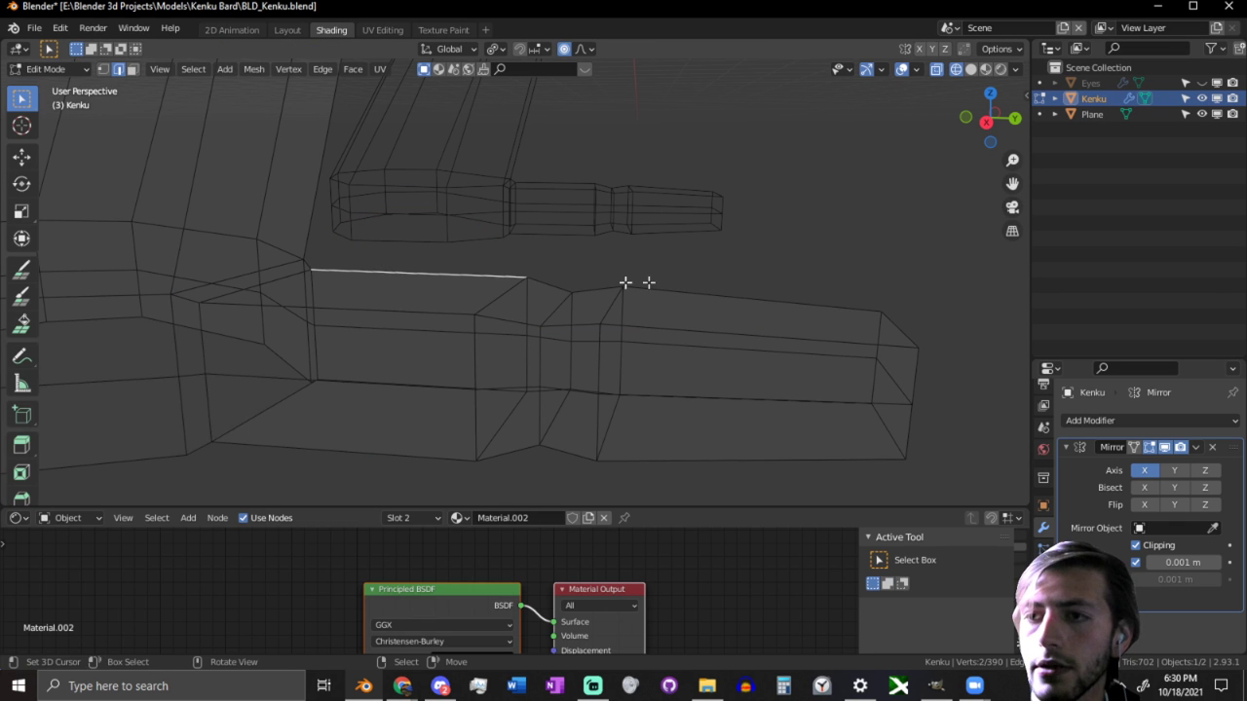
{"action": "left_click", "coordinate": [640, 292], "text": "ctrl"}
{"action": "left_click", "coordinate": [290, 304], "text": "shift"}
{"action": "left_click", "coordinate": [695, 334], "text": "ctrl"}
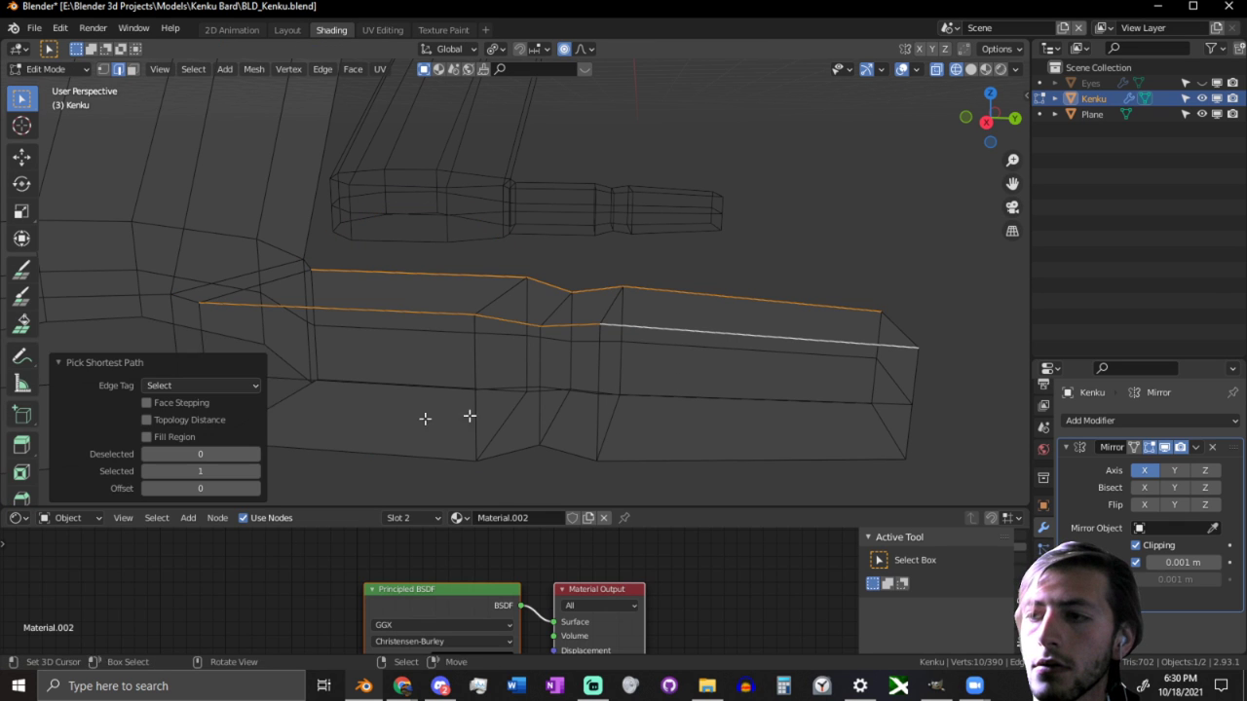
{"action": "left_click", "coordinate": [370, 452], "text": "shift"}
{"action": "left_click", "coordinate": [687, 458], "text": "ctrl"}
{"action": "middle_click_drag", "start_coordinate": [623, 459], "coordinate": [593, 420]}
{"action": "middle_click_drag", "start_coordinate": [407, 390], "coordinate": [412, 349]}
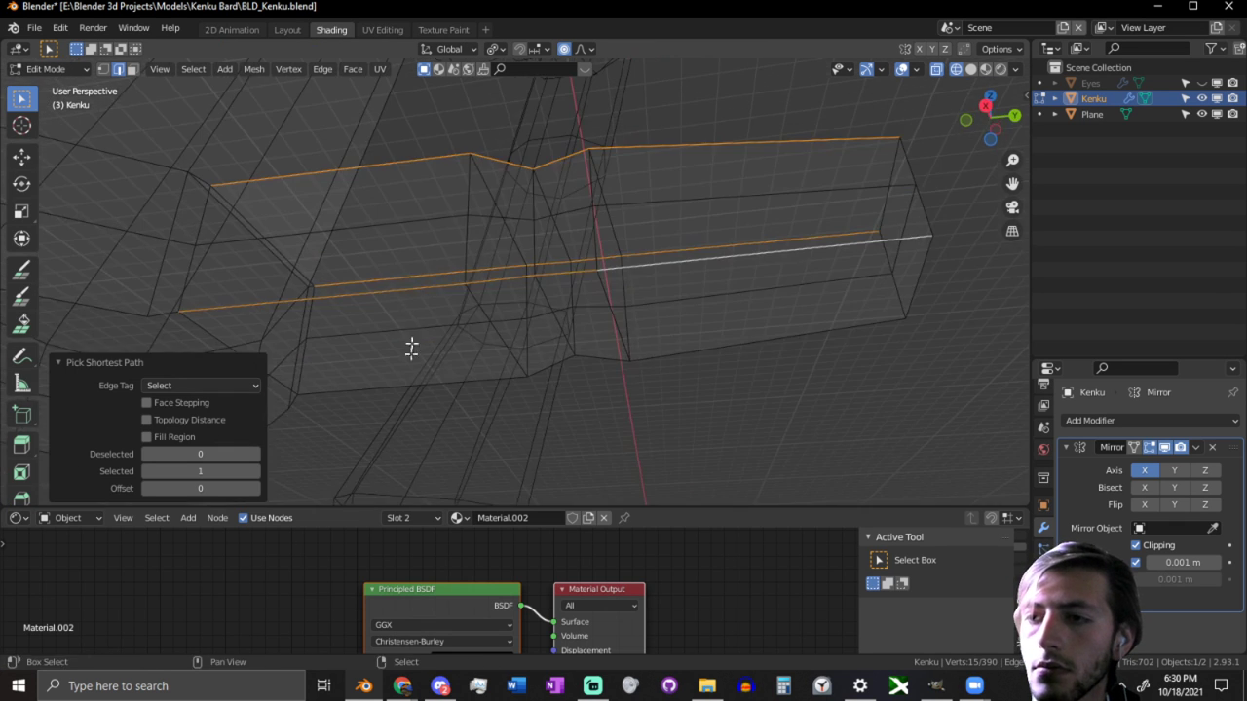
{"action": "left_click", "coordinate": [409, 382], "text": "shift"}
{"action": "left_click", "coordinate": [674, 354], "text": "ctrl"}
Step: Smooth the selected back toe edges with the Smooth tool at a smoothing of 0.312
{"action": "middle_click_drag", "start_coordinate": [630, 298], "coordinate": [512, 266]}
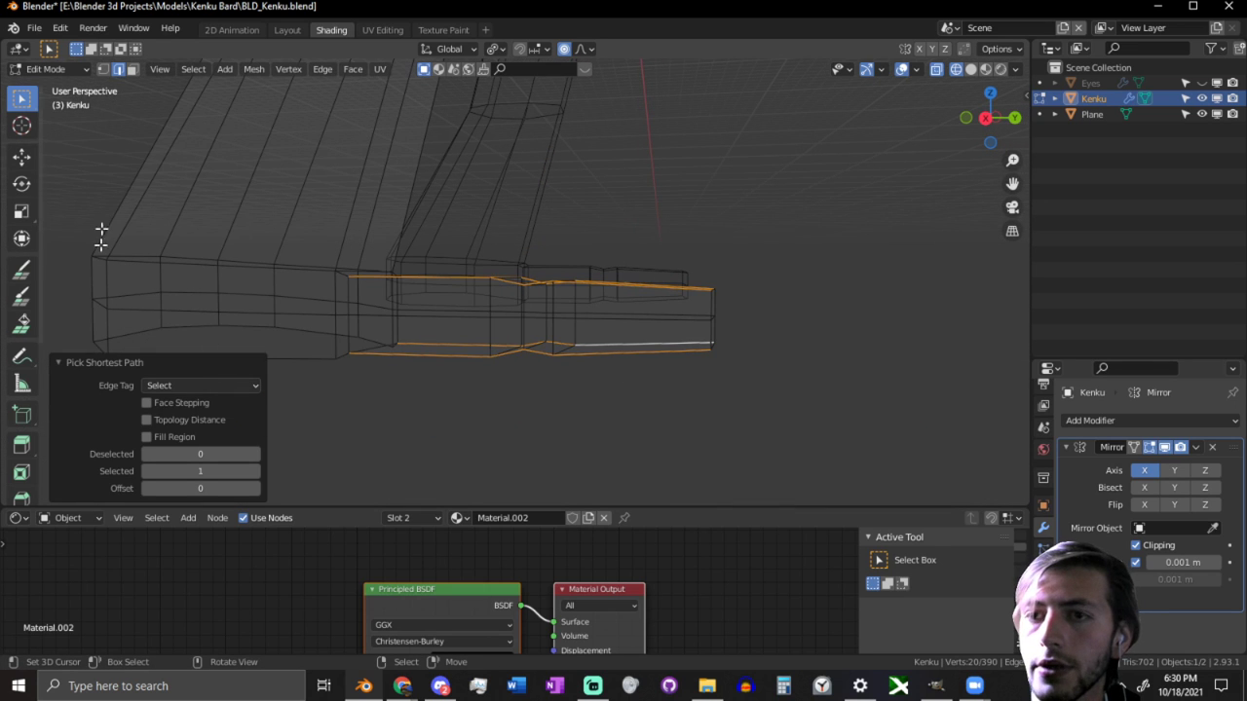
{"action": "scroll", "coordinate": [37, 398], "scroll_direction": "down", "scroll_amount": 5}
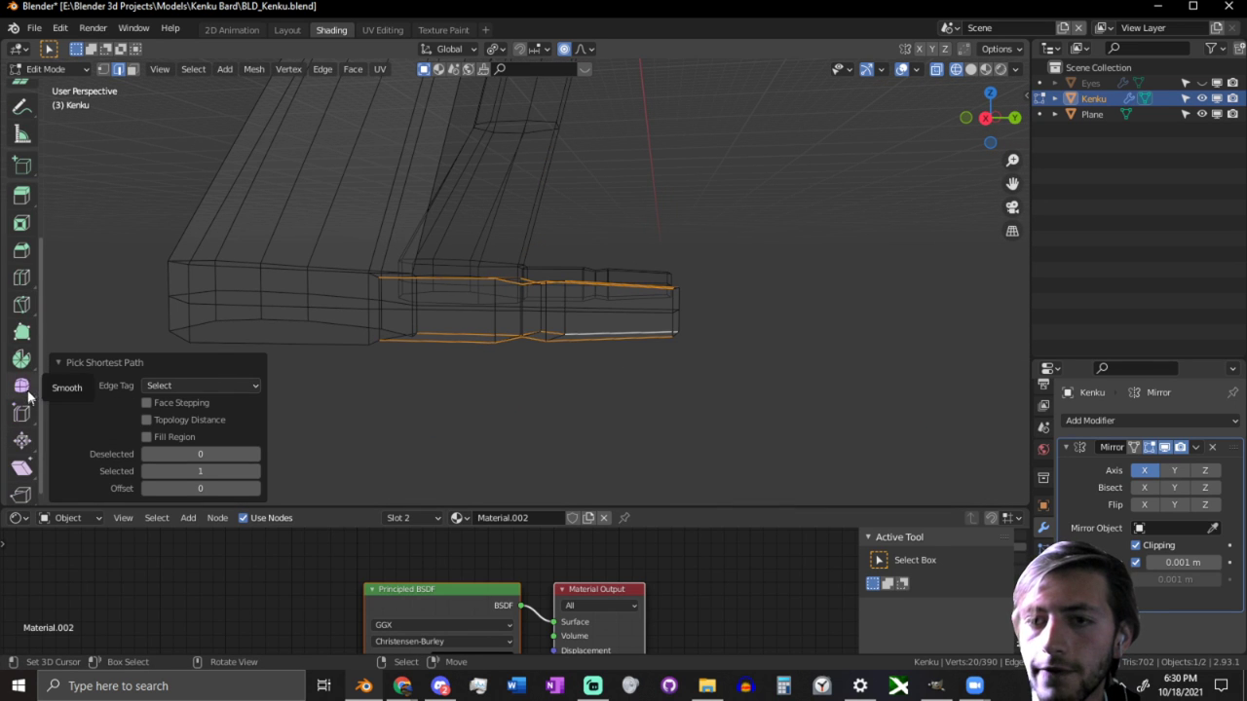
{"action": "left_click", "coordinate": [24, 388]}
{"action": "middle_click_drag", "start_coordinate": [455, 341], "coordinate": [632, 337]}
{"action": "left_click_drag", "start_coordinate": [628, 336], "coordinate": [710, 323]}
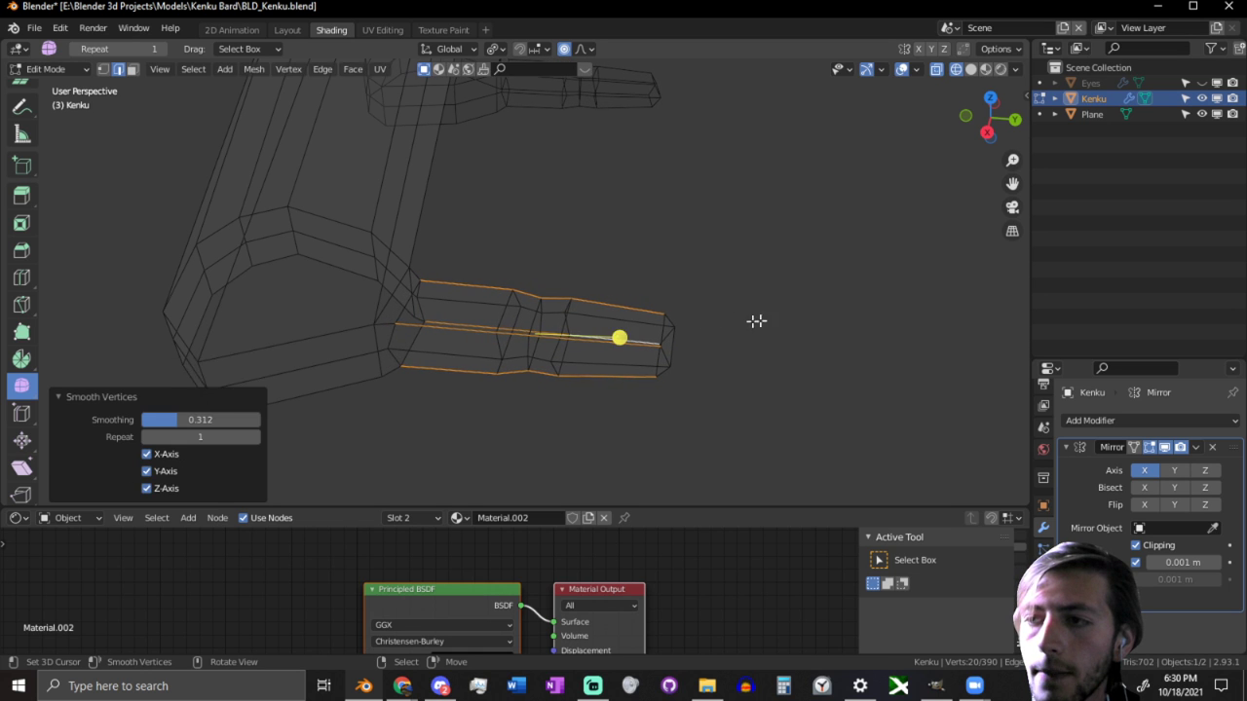
Step: Select the upper face at the back toe's tip and inset it by 0.01179 m
{"action": "middle_click_drag", "start_coordinate": [756, 320], "coordinate": [567, 351]}
{"action": "key", "text": "3"}
{"action": "middle_click_drag", "start_coordinate": [486, 409], "coordinate": [721, 353]}
{"action": "left_click", "coordinate": [696, 363]}
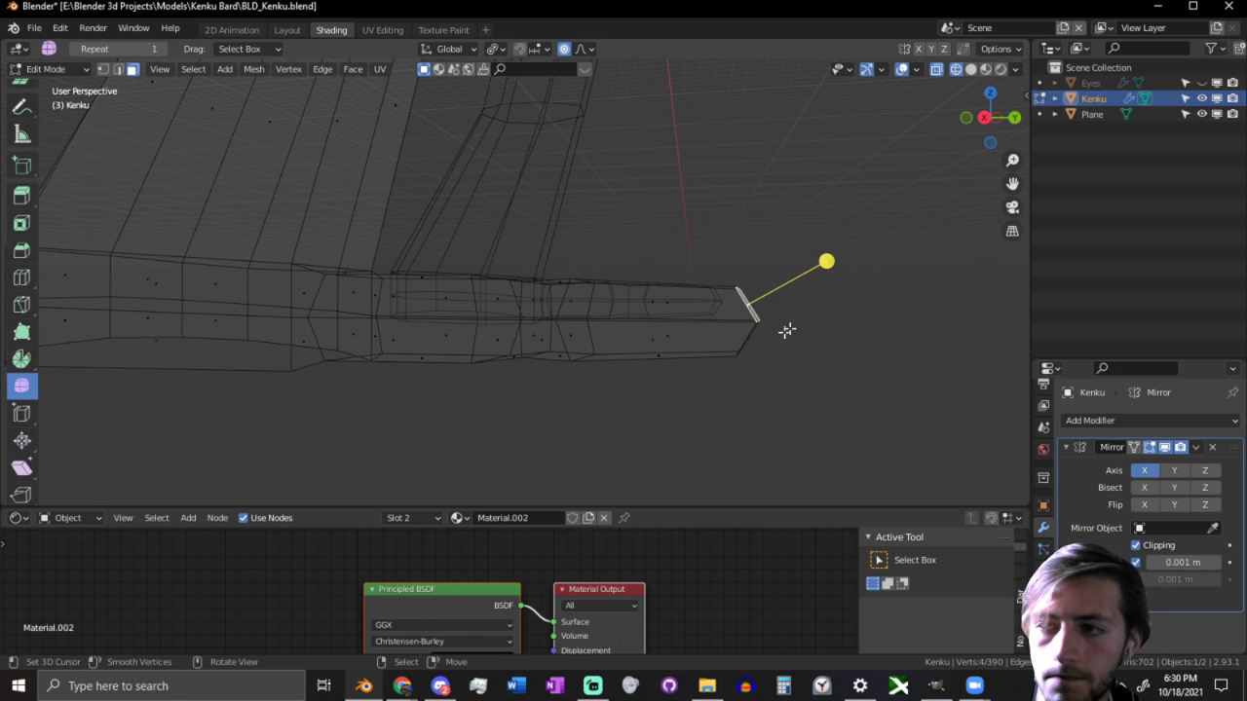
{"action": "mouse_move", "coordinate": [826, 265]}
{"action": "left_mouse_down"}
{"action": "mouse_move", "coordinate": [815, 272]}
{"action": "mouse_move", "coordinate": [849, 266]}
{"action": "left_mouse_up"}
{"action": "key", "text": "KP_3"}
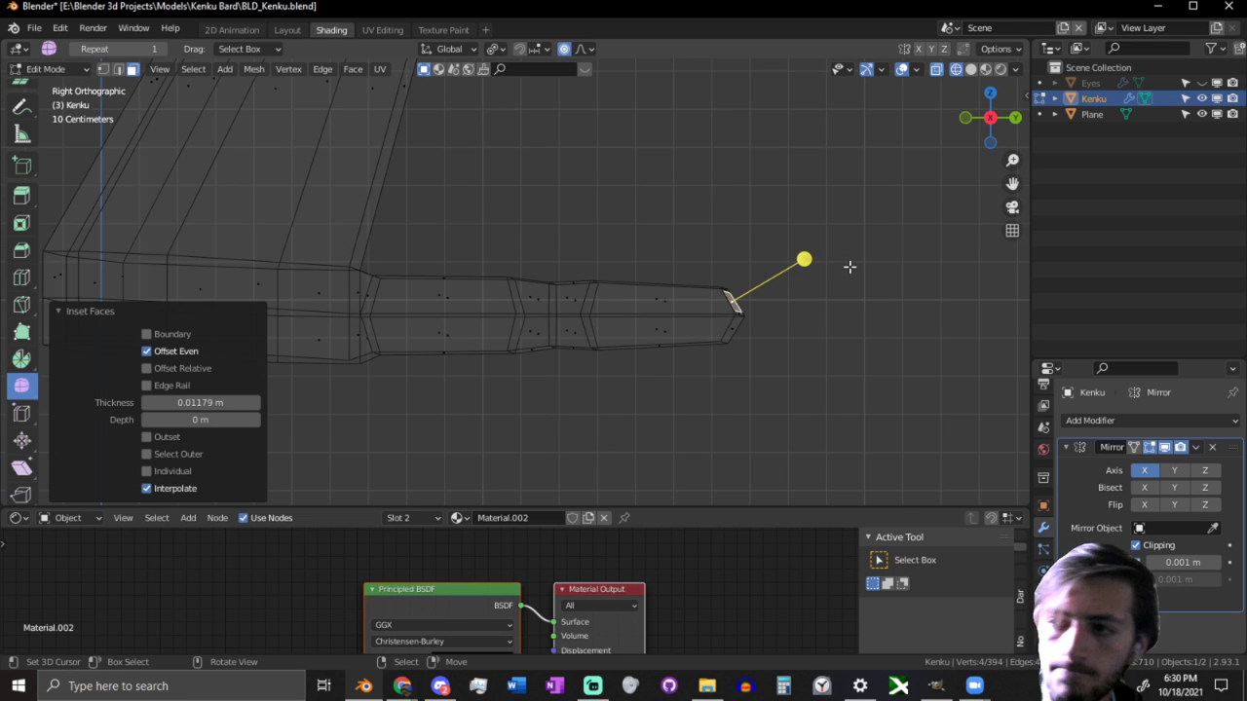
{"action": "middle_click_drag", "start_coordinate": [763, 312], "coordinate": [727, 340], "text": "shift"}
{"action": "key", "text": "s"}
{"action": "key", "text": "x"}
{"action": "right_click", "coordinate": [755, 322]}
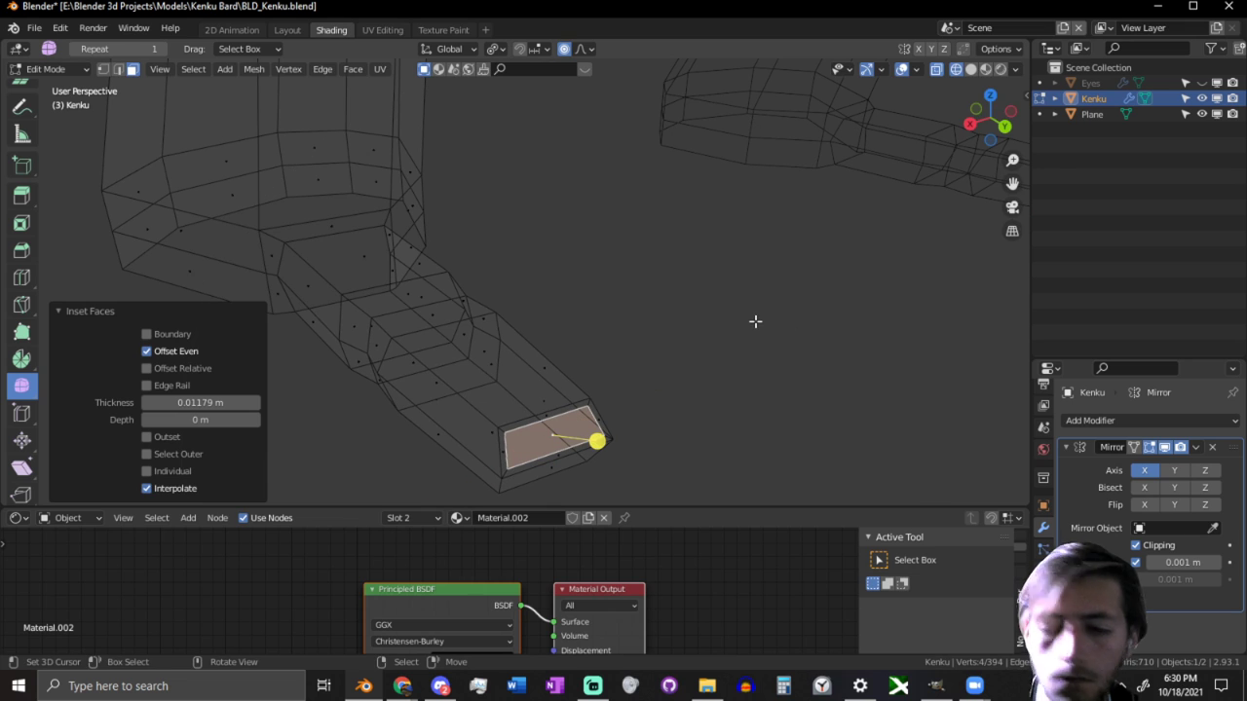
Step: Turn off proportional editing and scale the upper edge of the inset toe-tip face to 0.769
{"action": "key", "text": "o"}
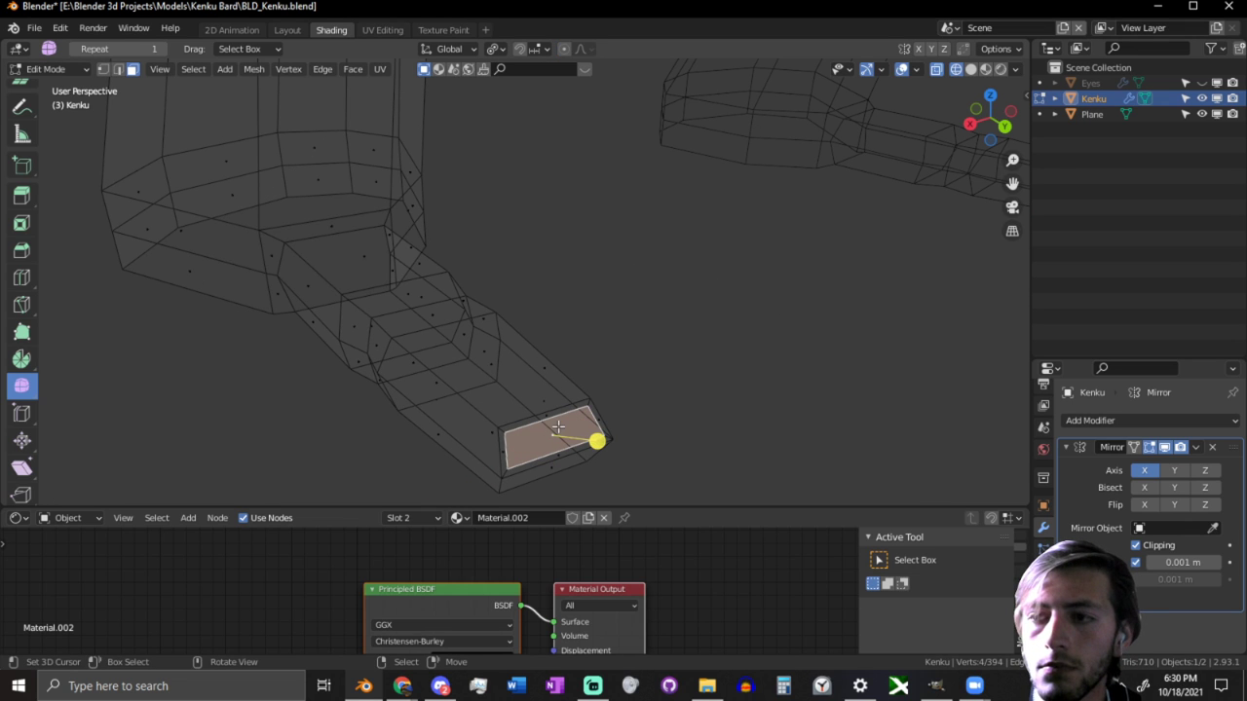
{"action": "middle_click_drag", "start_coordinate": [691, 338], "coordinate": [526, 447]}
{"action": "key", "text": "2"}
{"action": "left_click", "coordinate": [471, 459]}
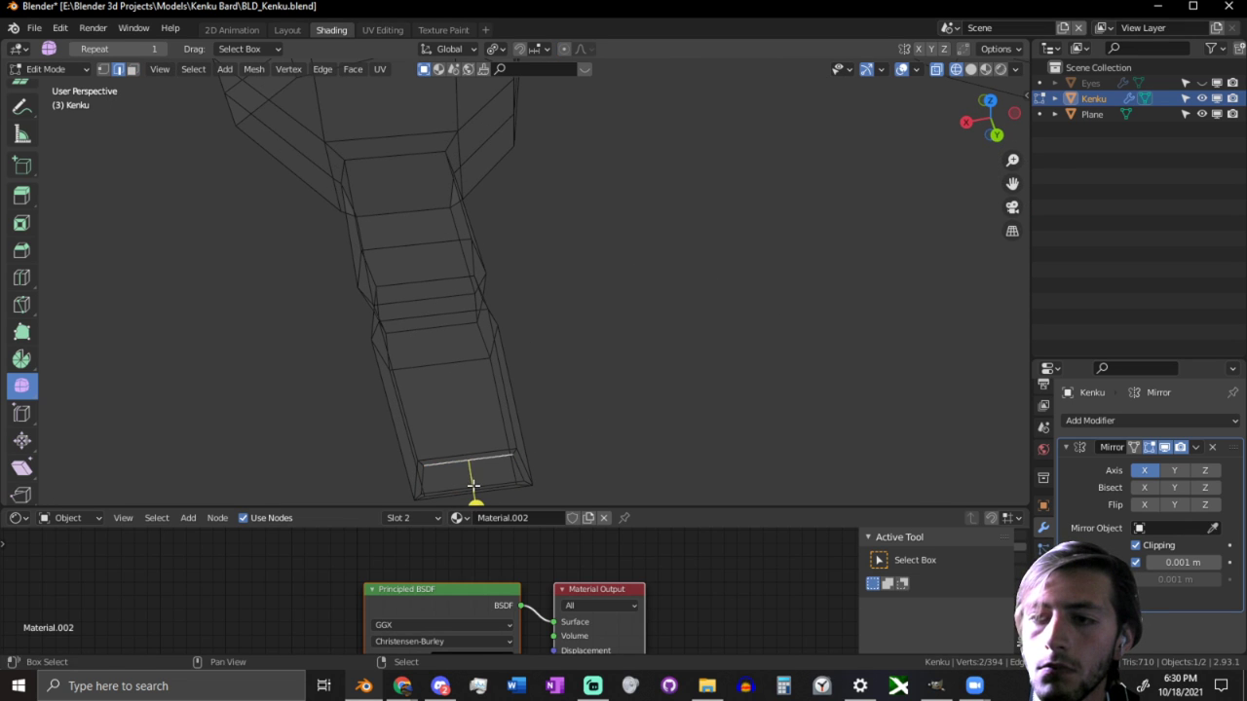
{"action": "key", "text": "s"}
{"action": "left_click", "coordinate": [639, 408]}
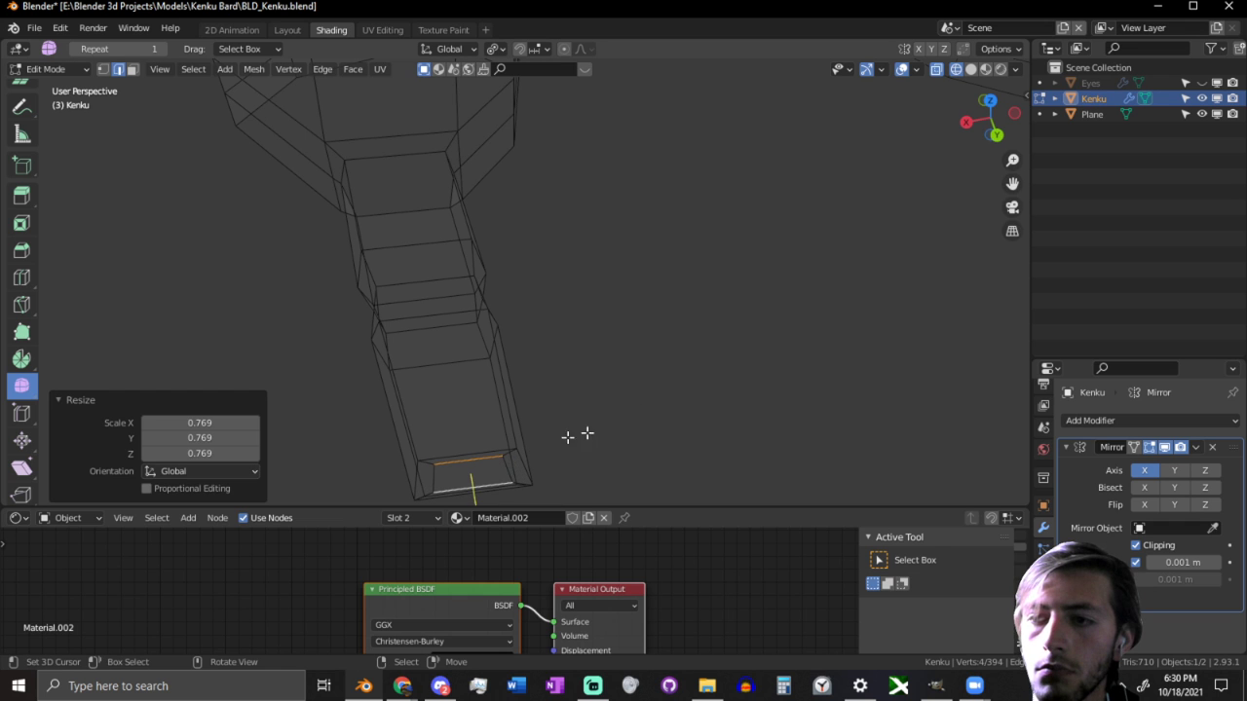
Step: Extrude the inset toe-tip face outward about 0.1 m along its normal to start the claw
{"action": "key", "text": "3"}
{"action": "left_click", "coordinate": [476, 469]}
{"action": "middle_click_drag", "start_coordinate": [476, 469], "coordinate": [641, 357]}
{"action": "key", "text": "e"}
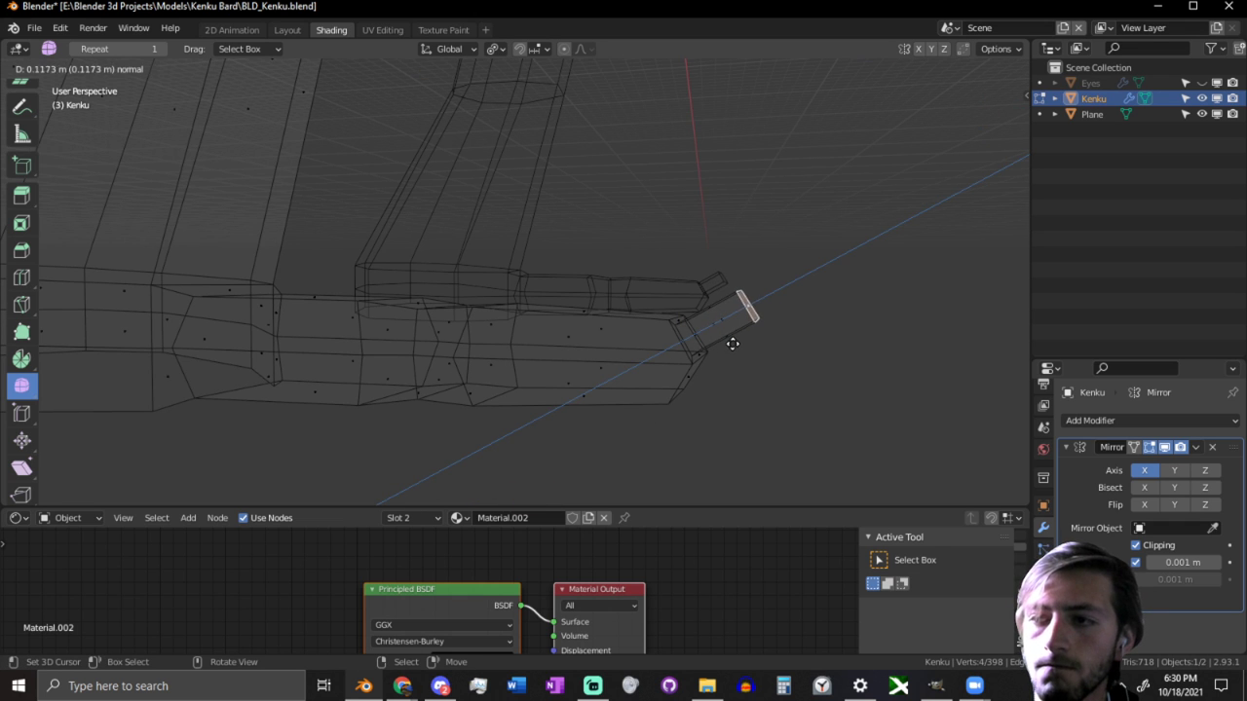
{"action": "left_click", "coordinate": [721, 349]}
{"action": "key", "text": "KP_3"}
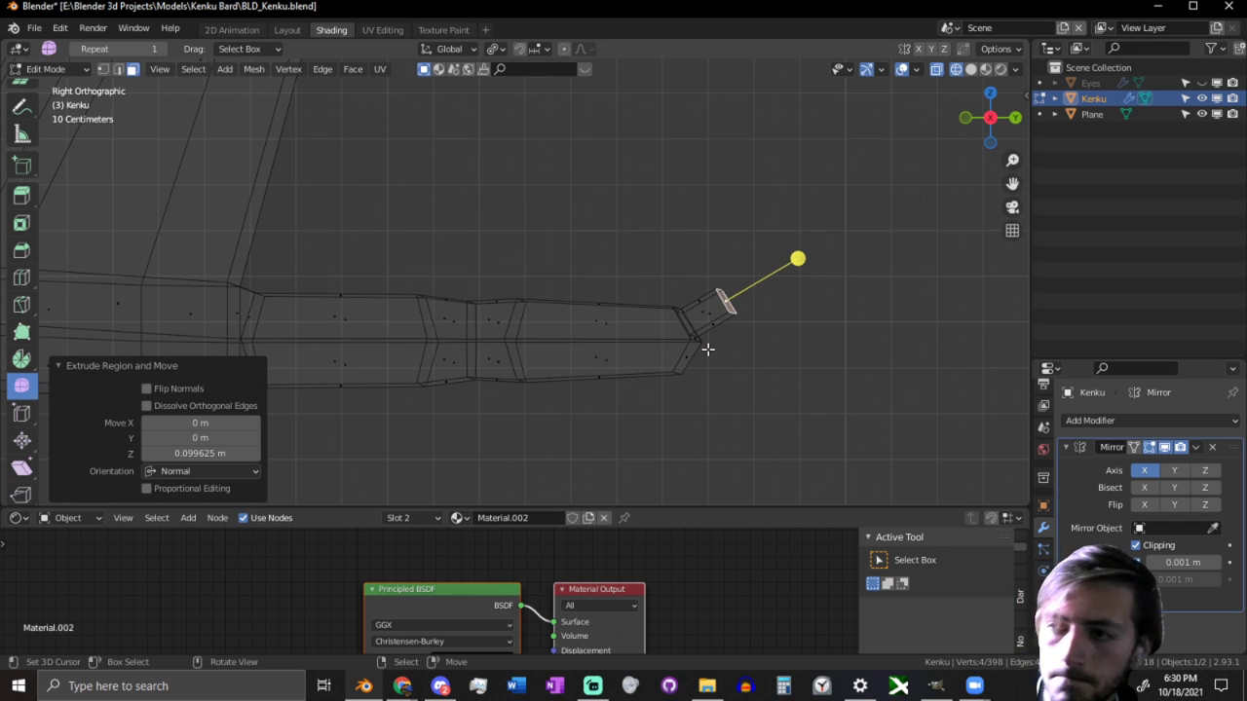
{"action": "scroll", "coordinate": [704, 347], "scroll_direction": "up", "scroll_amount": 1}
{"action": "key", "text": "g"}
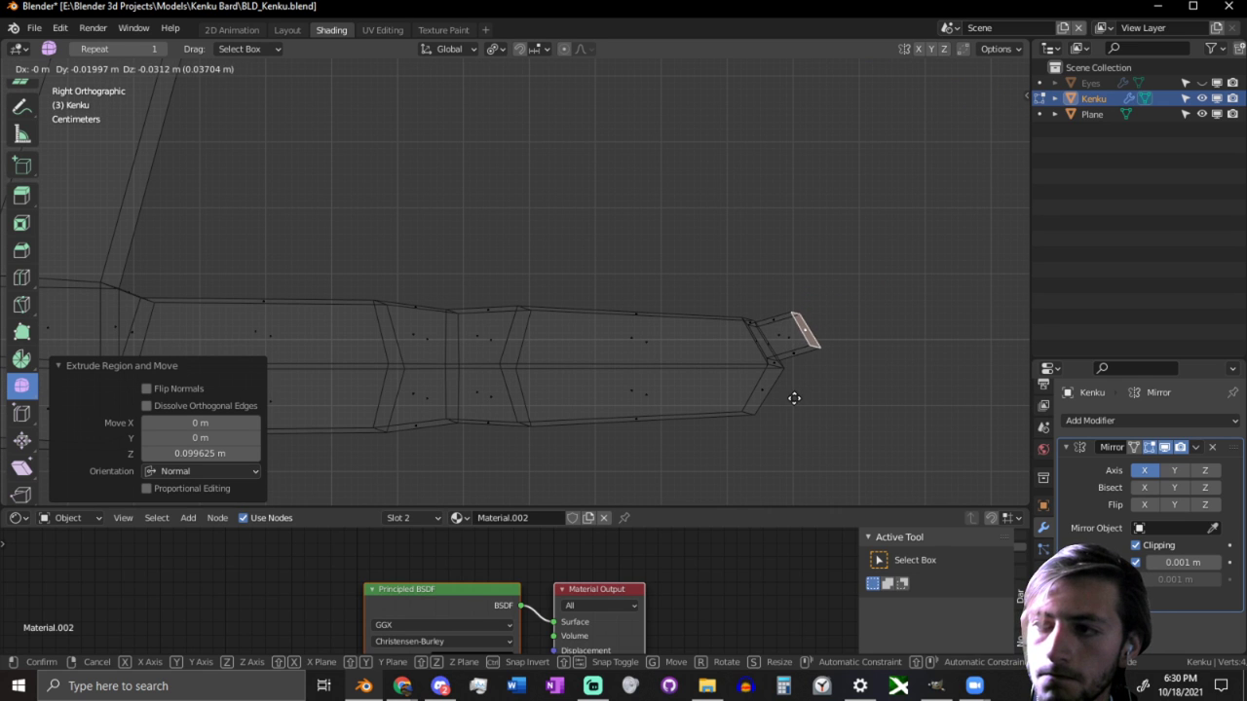
{"action": "right_click", "coordinate": [843, 270]}
Step: Set the transform orientation to Normal
{"action": "middle_click_drag", "start_coordinate": [842, 270], "coordinate": [583, 121]}
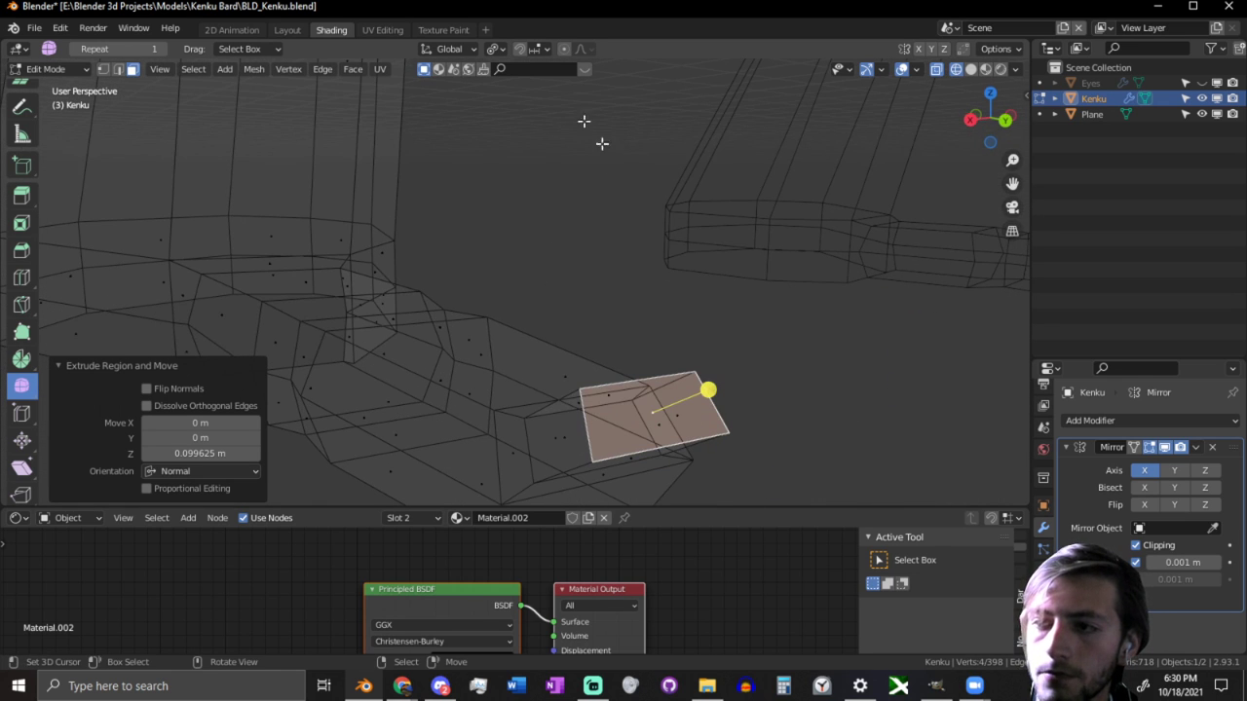
{"action": "left_click", "coordinate": [450, 49]}
{"action": "left_click", "coordinate": [444, 126]}
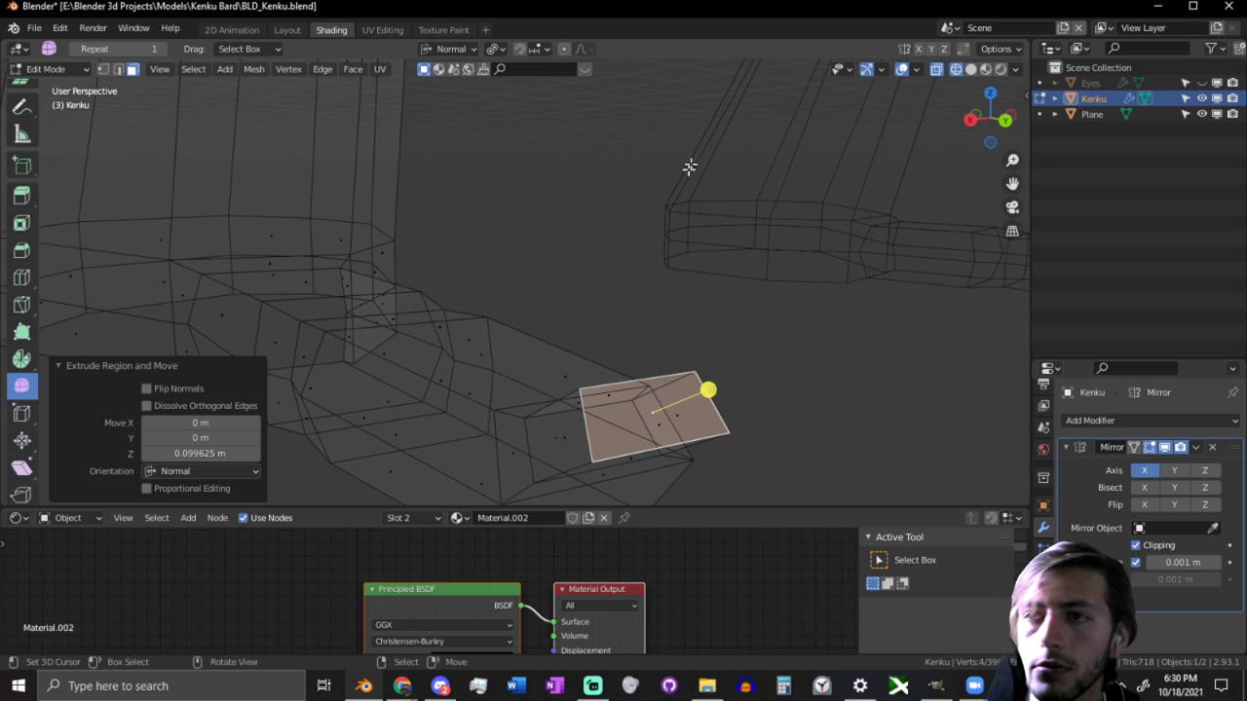
{"action": "middle_click_drag", "start_coordinate": [691, 166], "coordinate": [601, 195]}
{"action": "key", "text": "g"}
{"action": "key", "text": "z"}
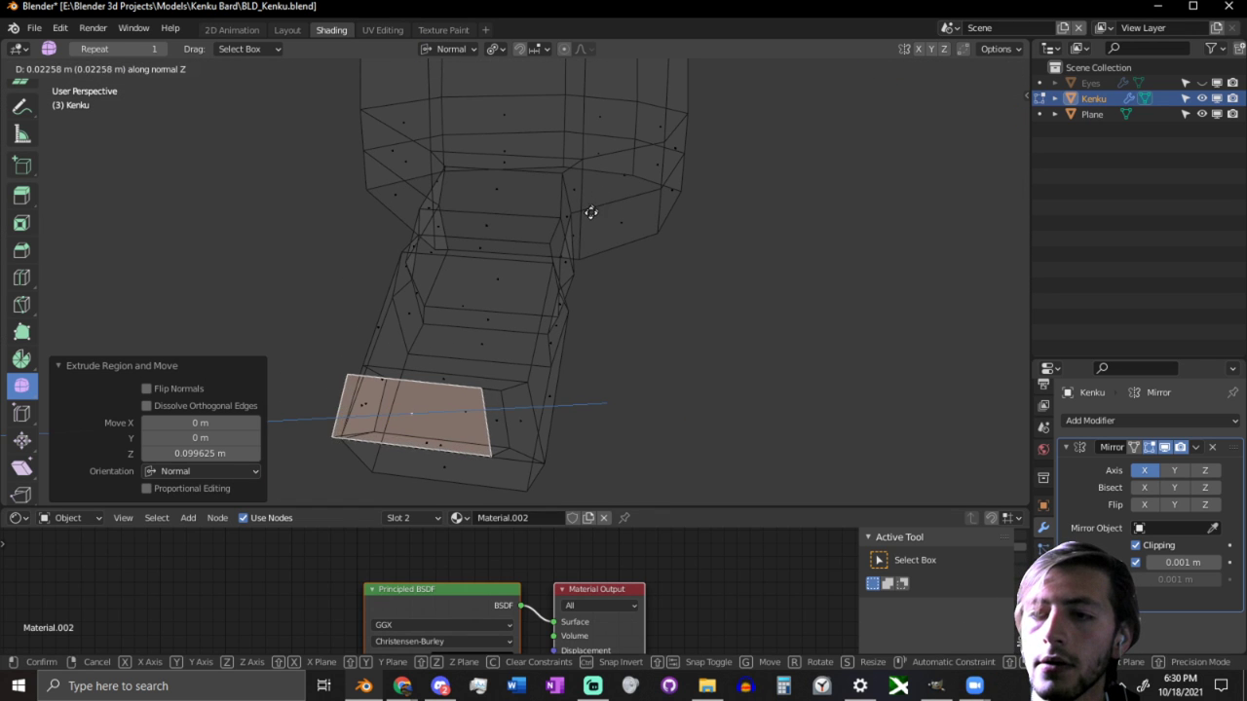
{"action": "right_click", "coordinate": [567, 240]}
{"action": "middle_click_drag", "start_coordinate": [567, 239], "coordinate": [639, 259]}
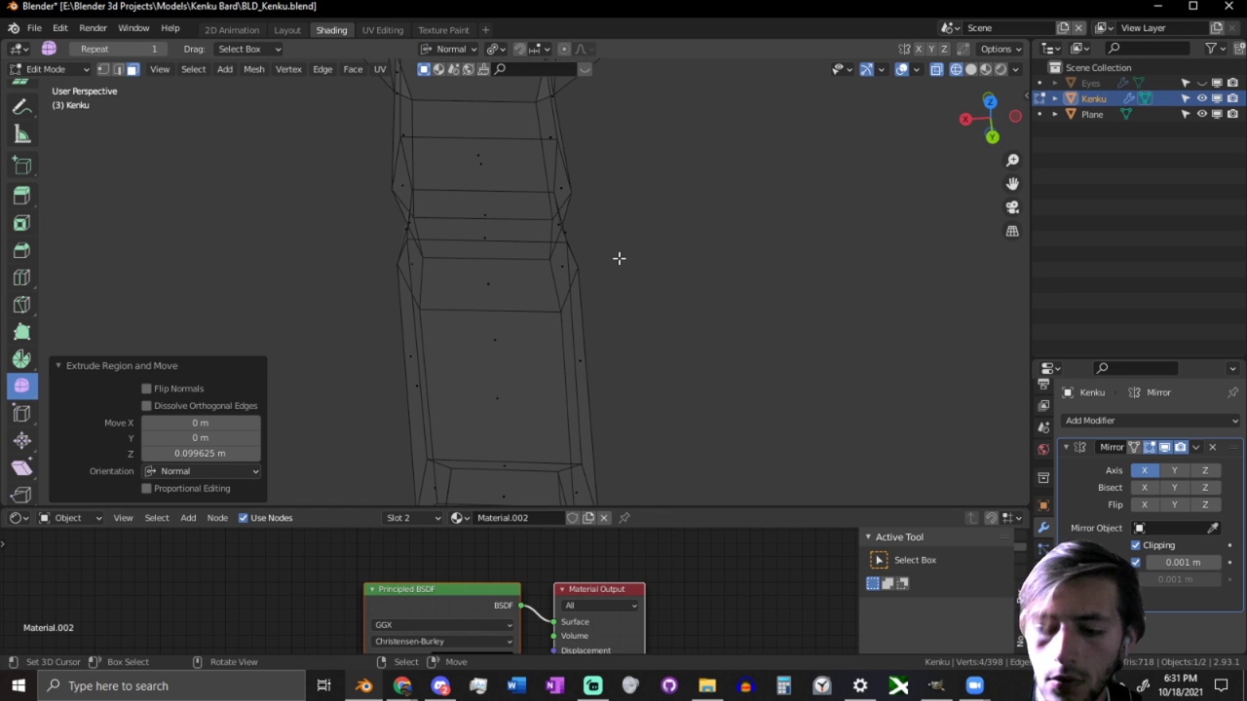
{"action": "key", "text": "KP_3"}
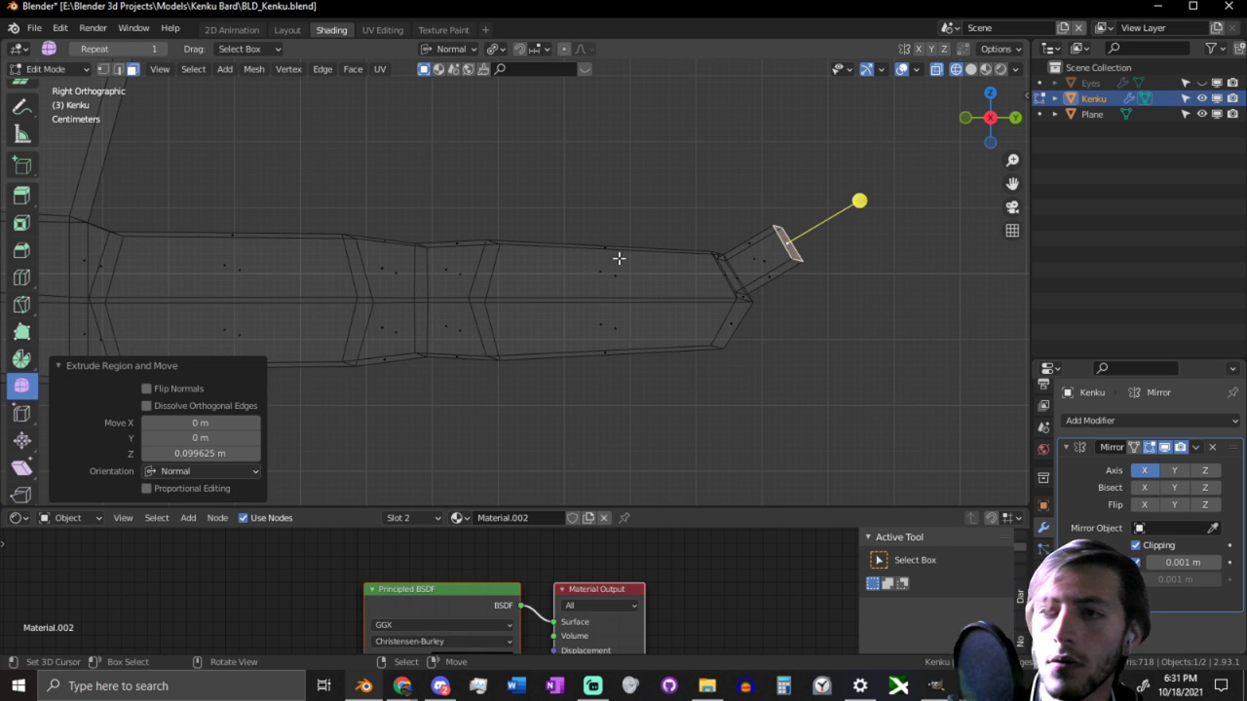
{"action": "middle_click_drag", "start_coordinate": [618, 258], "coordinate": [493, 301]}
{"action": "key", "text": "KP_5"}
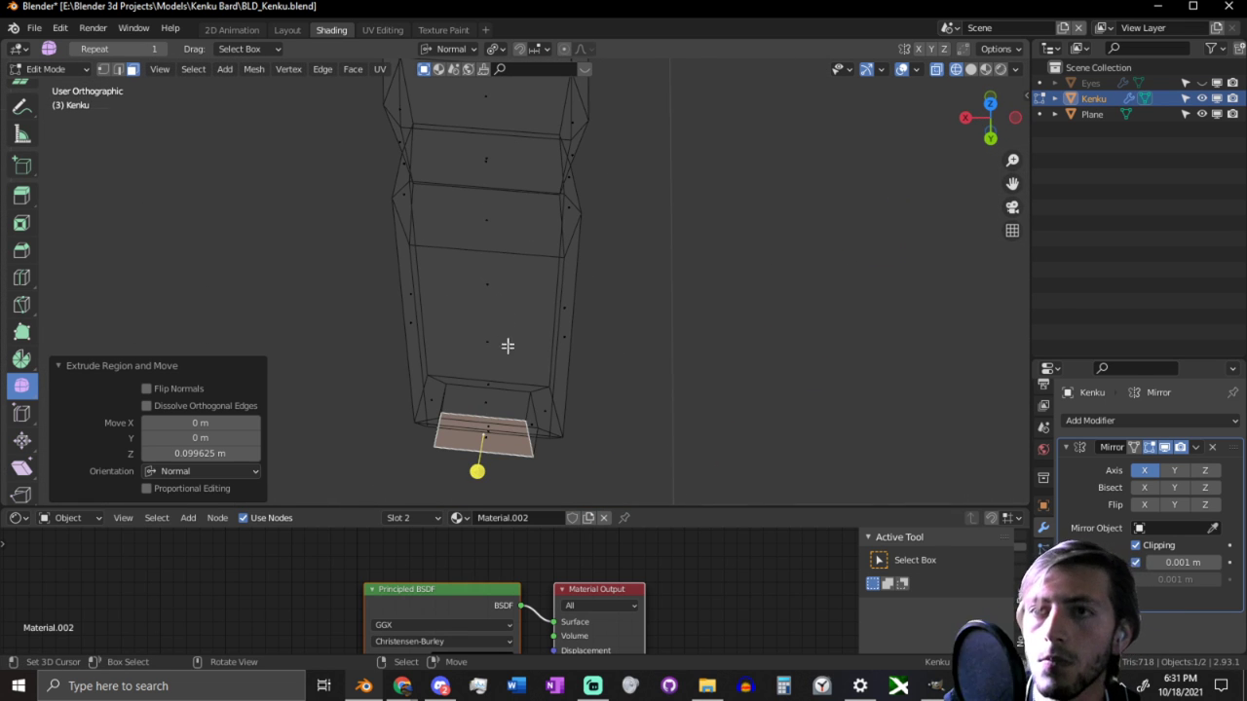
Step: Select all vertices of the back toe's tip together with the extruded claw stub
{"action": "middle_click_drag", "start_coordinate": [508, 346], "coordinate": [515, 386]}
{"action": "key", "text": "1"}
{"action": "key", "text": "alt+a"}
{"action": "key", "text": "c"}
{"action": "left_click", "coordinate": [536, 452]}
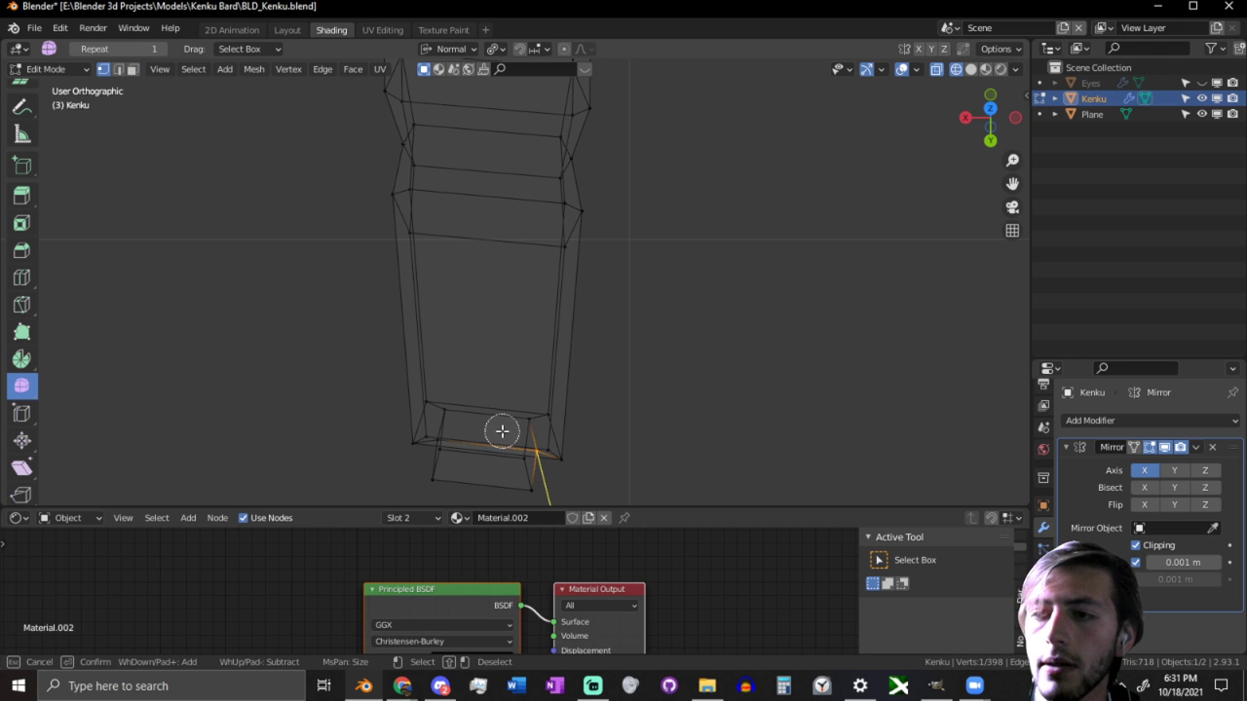
{"action": "scroll", "coordinate": [531, 443], "scroll_direction": "down", "scroll_amount": 13}
{"action": "left_click_drag", "start_coordinate": [556, 457], "coordinate": [414, 465]}
{"action": "right_click", "coordinate": [414, 464]}
{"action": "key", "text": "r"}
{"action": "key", "text": "z"}
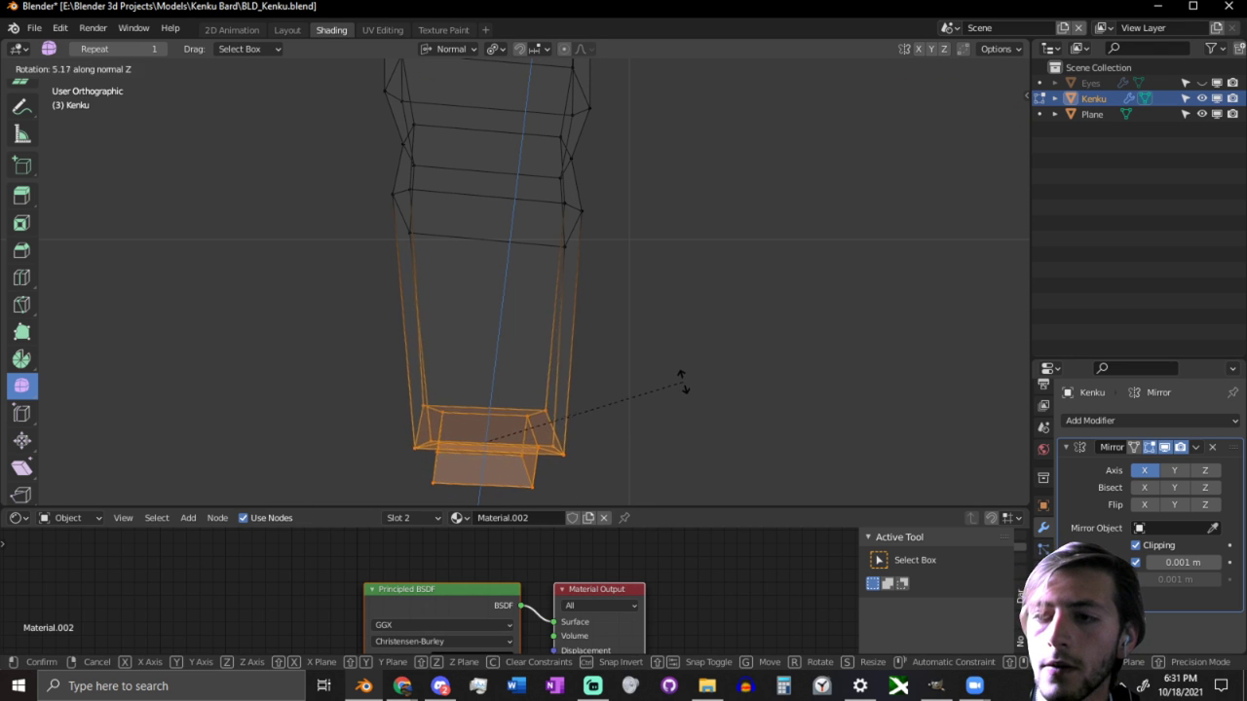
{"action": "right_click", "coordinate": [683, 382]}
{"action": "key", "text": "r"}
{"action": "right_click", "coordinate": [693, 365]}
Step: Set the transform orientation to Global and rotate the toe tip and claw stub about 6.07° around Z
{"action": "left_click_drag", "start_coordinate": [492, 39], "coordinate": [493, 38]}
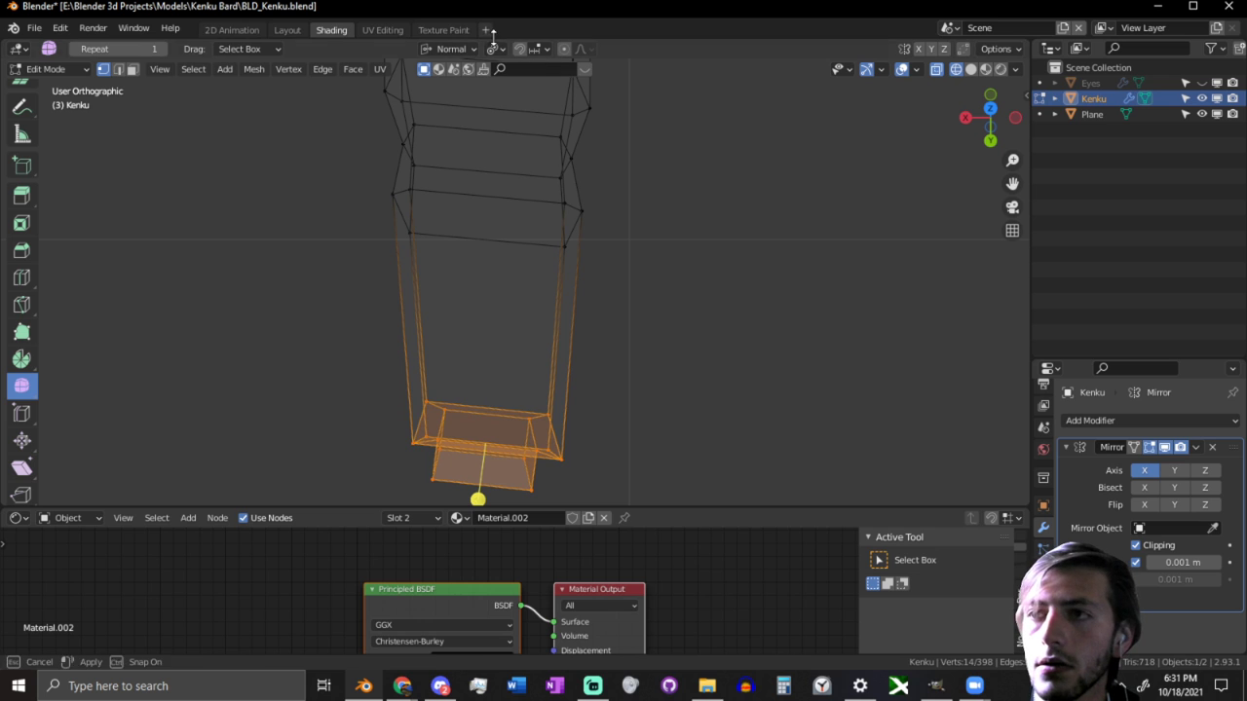
{"action": "left_click", "coordinate": [453, 48]}
{"action": "left_click", "coordinate": [435, 97]}
{"action": "key", "text": "r"}
{"action": "key", "text": "z"}
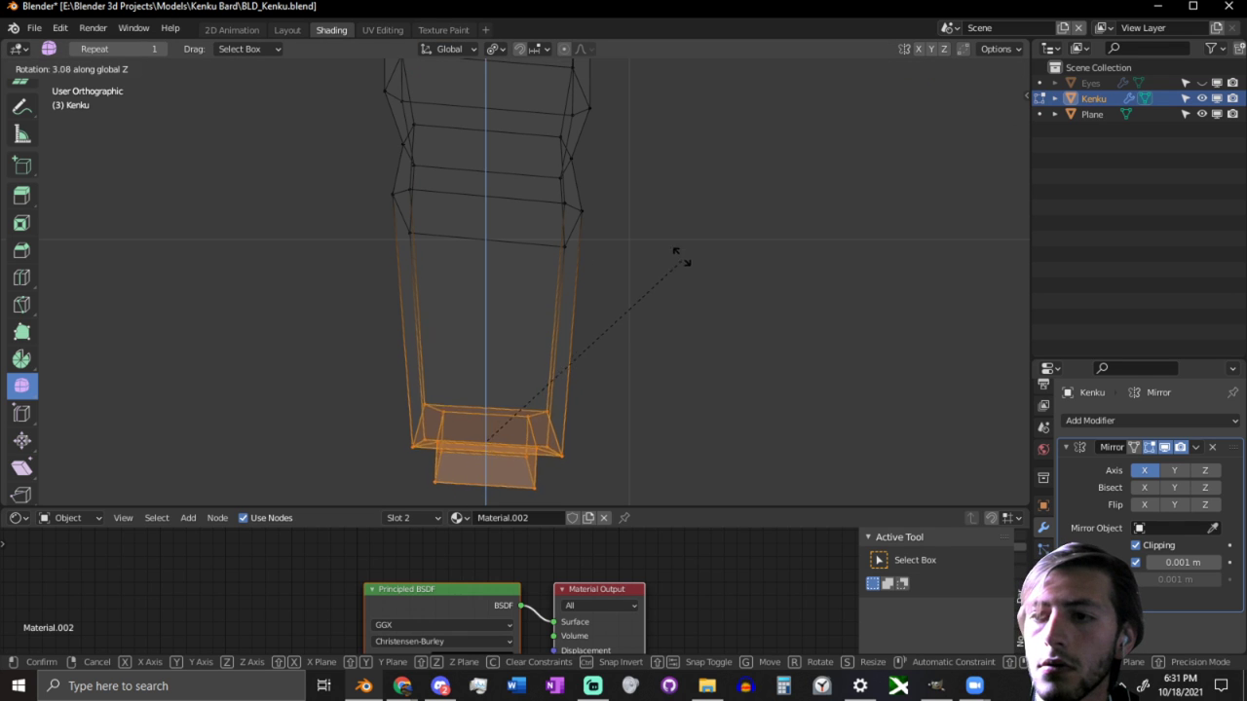
{"action": "left_click", "coordinate": [666, 257]}
{"action": "scroll", "coordinate": [660, 256], "scroll_direction": "down", "scroll_amount": 10}
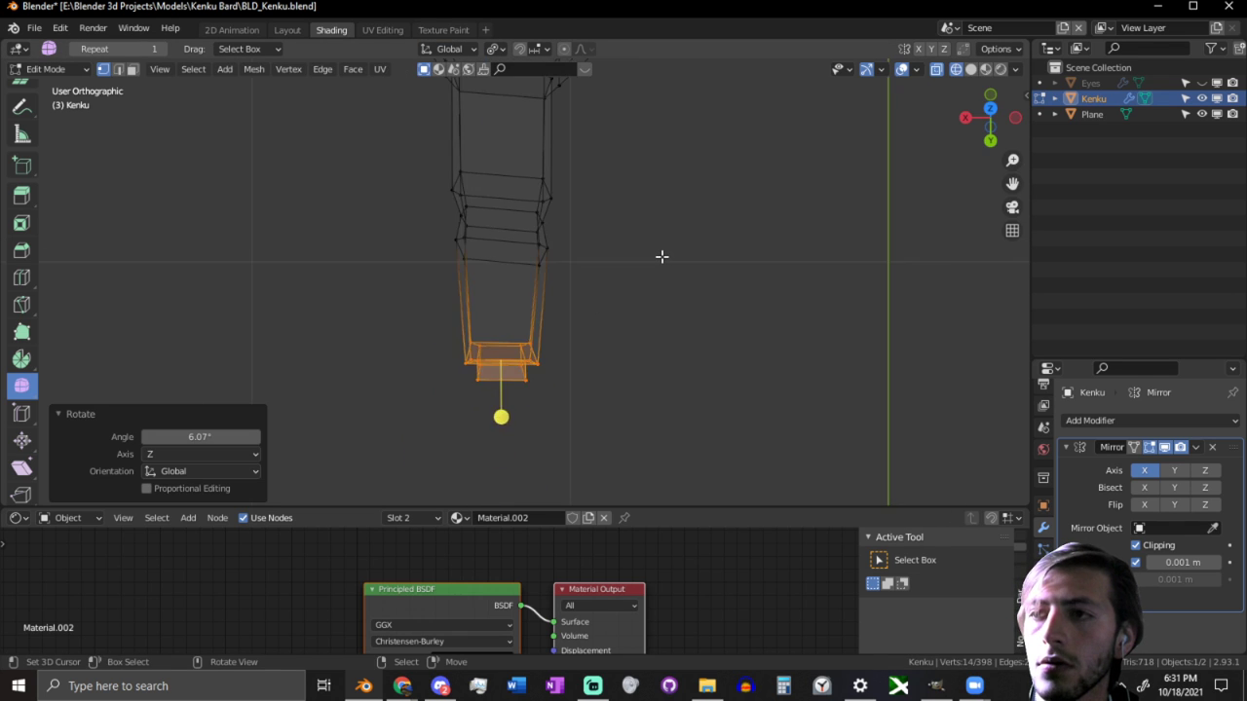
Step: In the right side view, move the claw stub's end vertices back toward the toe to shorten the stub
{"action": "middle_click_drag", "start_coordinate": [628, 286], "coordinate": [588, 262]}
{"action": "scroll", "coordinate": [693, 198], "scroll_direction": "up", "scroll_amount": 5}
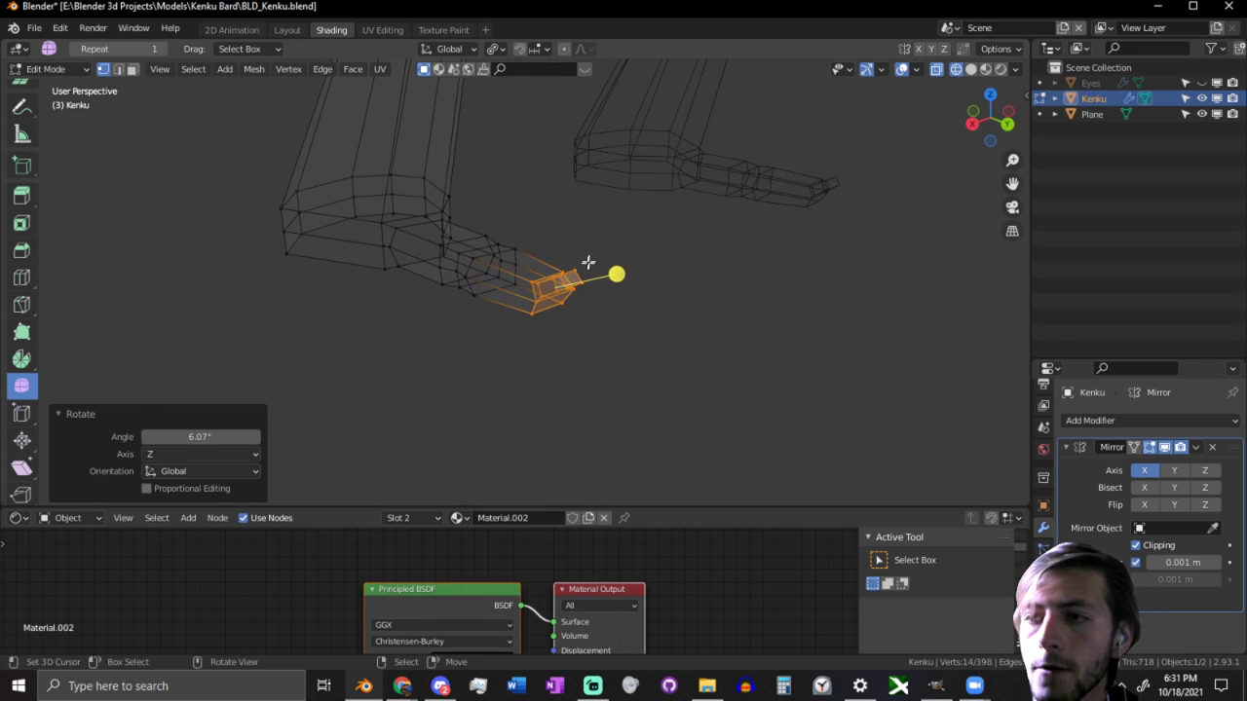
{"action": "key", "text": "3"}
{"action": "key", "text": "KP_1"}
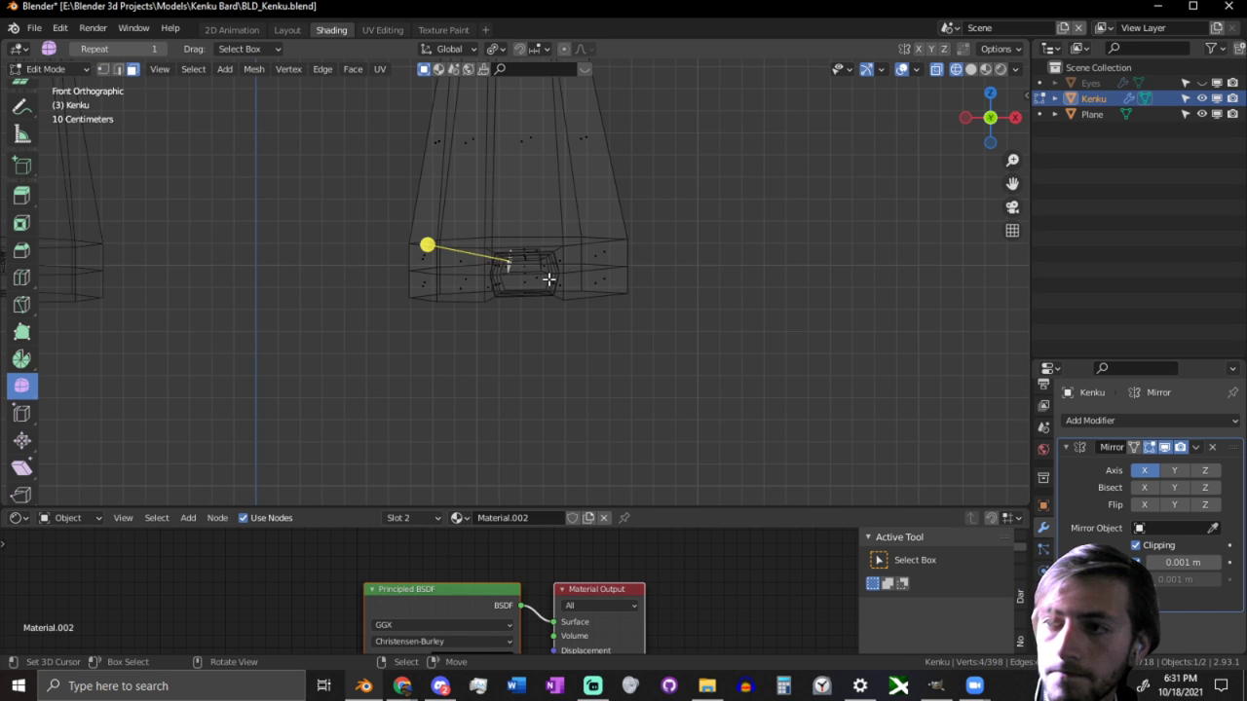
{"action": "key", "text": "KP_3"}
{"action": "scroll", "coordinate": [682, 234], "scroll_direction": "up", "scroll_amount": 4}
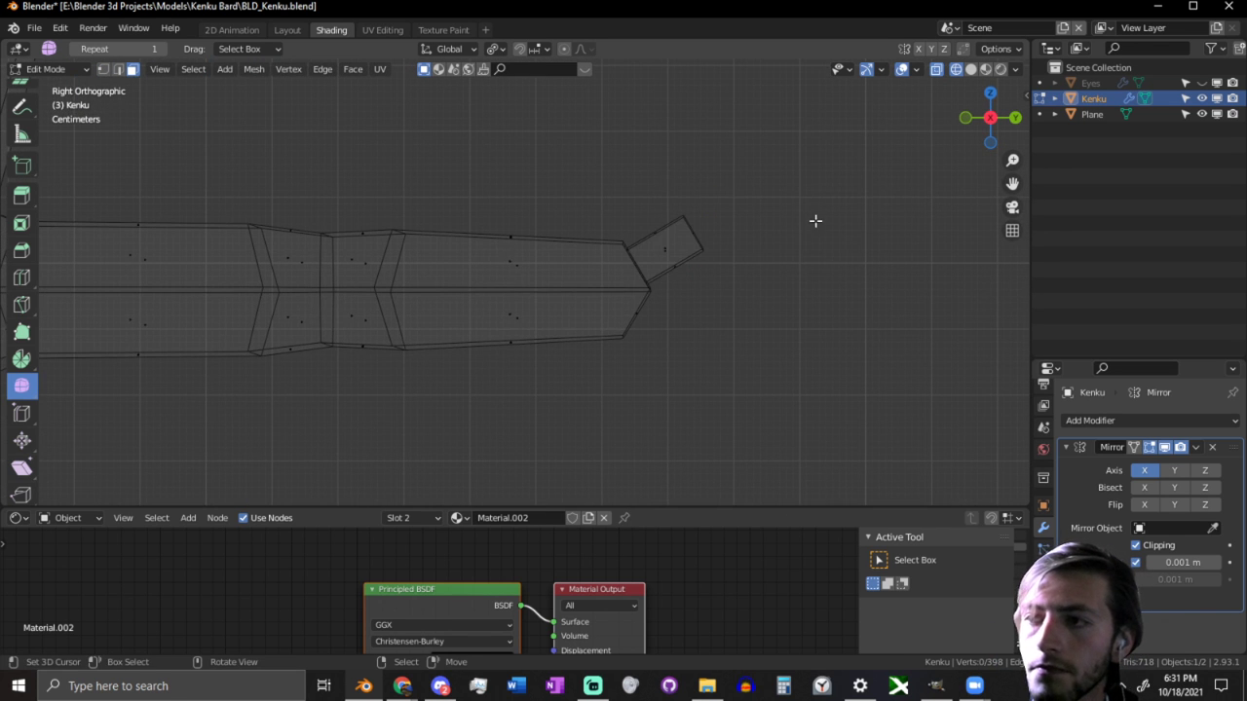
{"action": "key", "text": "1"}
{"action": "key", "text": "c"}
{"action": "left_click", "coordinate": [784, 201]}
{"action": "right_click", "coordinate": [784, 201]}
{"action": "key", "text": "c"}
{"action": "left_click", "coordinate": [765, 175]}
{"action": "right_click", "coordinate": [764, 175]}
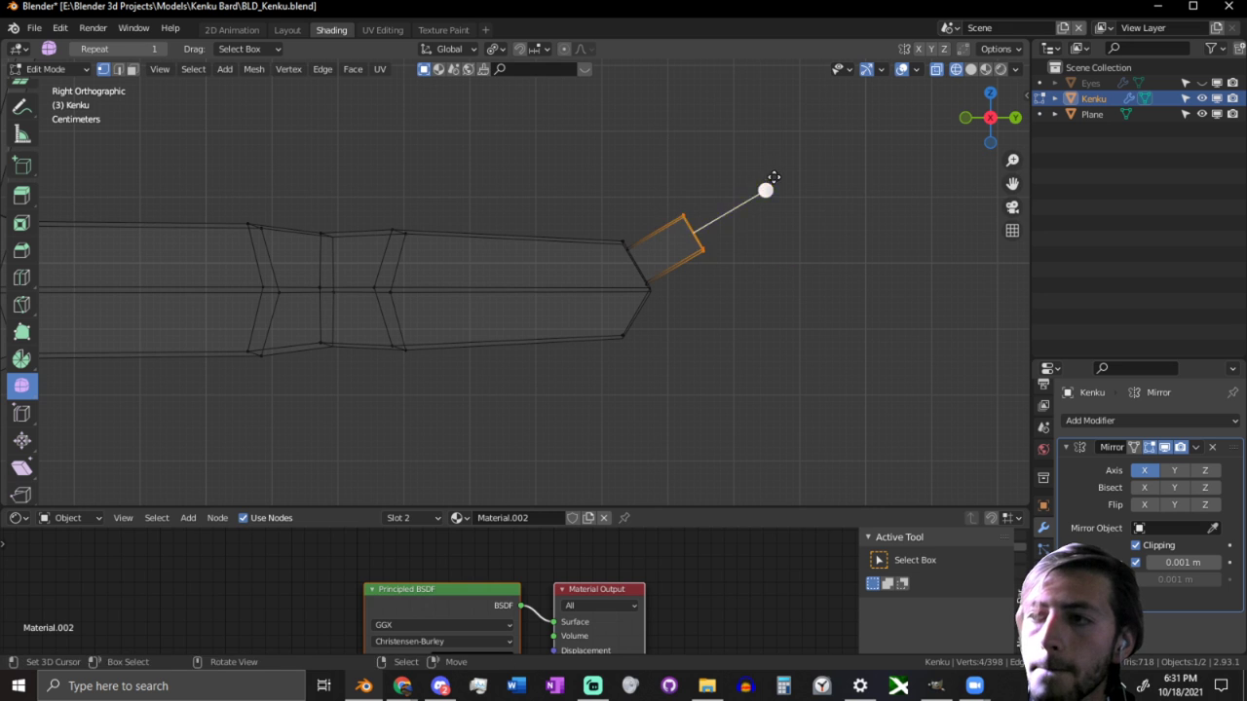
{"action": "key", "text": "g"}
{"action": "left_click", "coordinate": [663, 251]}
Step: Rotate the claw stub's end vertices 21.4° in the side view and lower them about 0.02 m
{"action": "key", "text": "r"}
{"action": "left_click", "coordinate": [806, 229]}
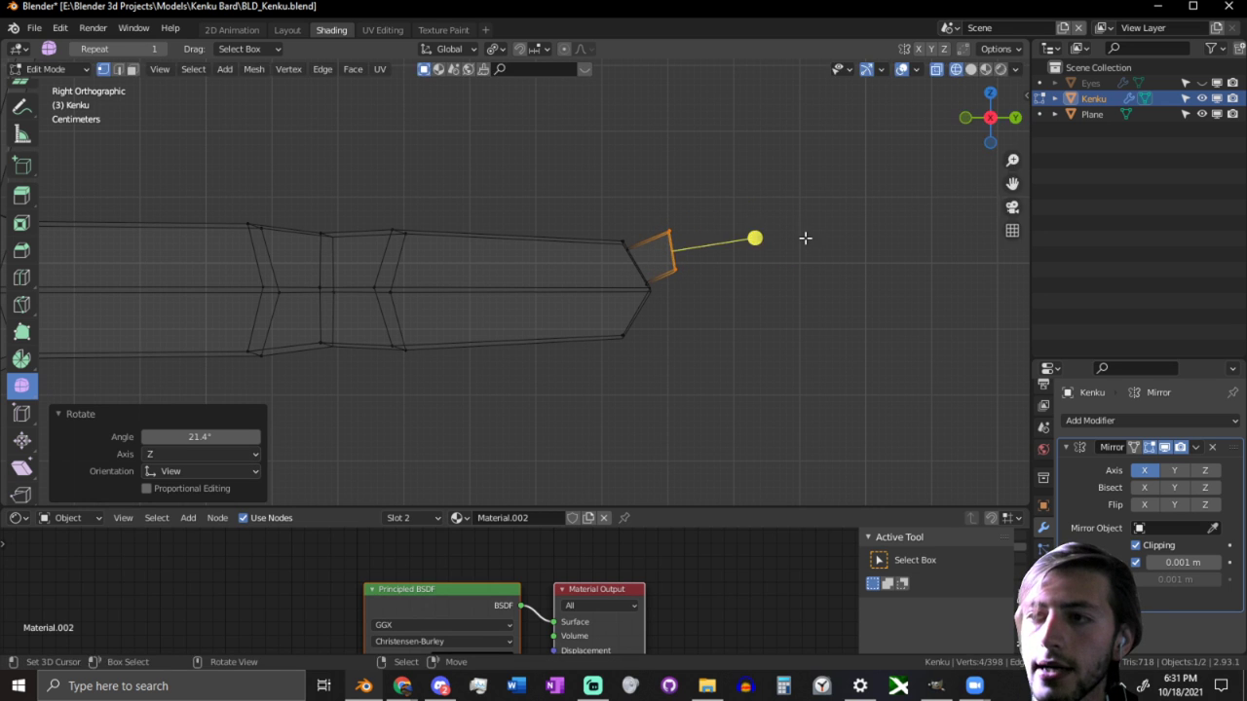
{"action": "key", "text": "g"}
{"action": "left_click", "coordinate": [783, 347]}
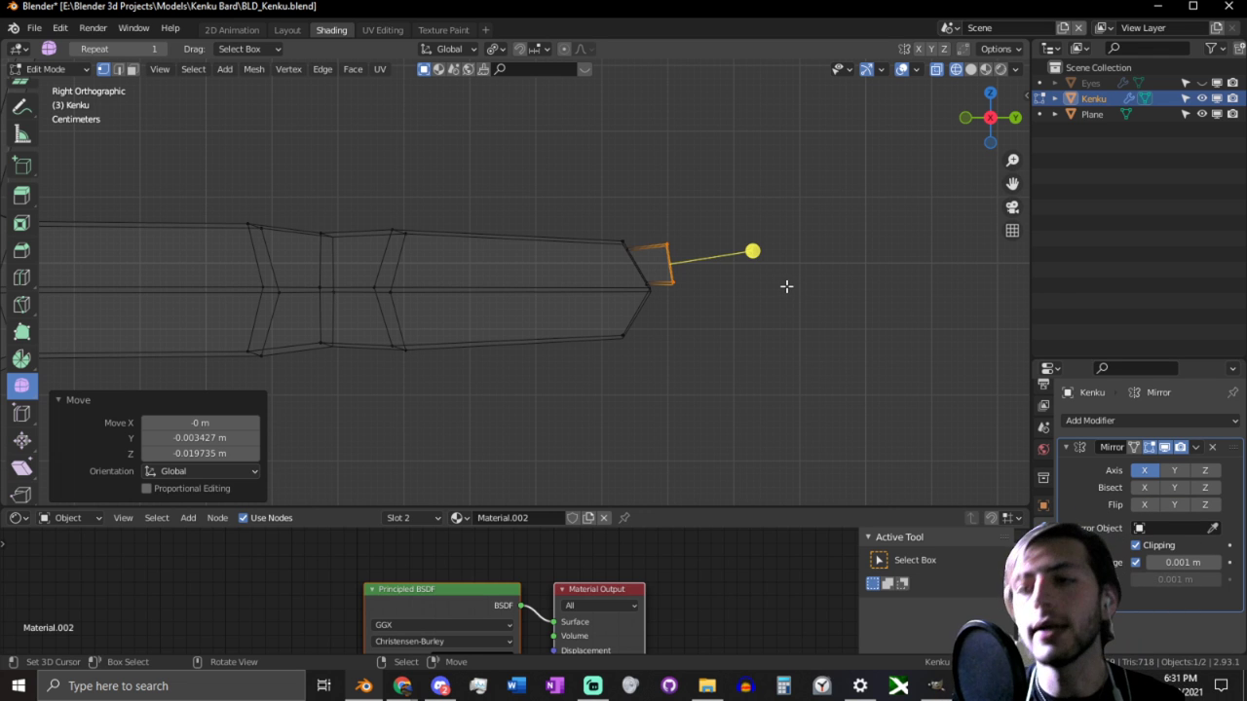
Step: Extrude a second claw segment outward from the stub's end and scale its end to about 0.51
{"action": "right_click", "coordinate": [732, 285], "text": "ctrl"}
{"action": "key", "text": "s"}
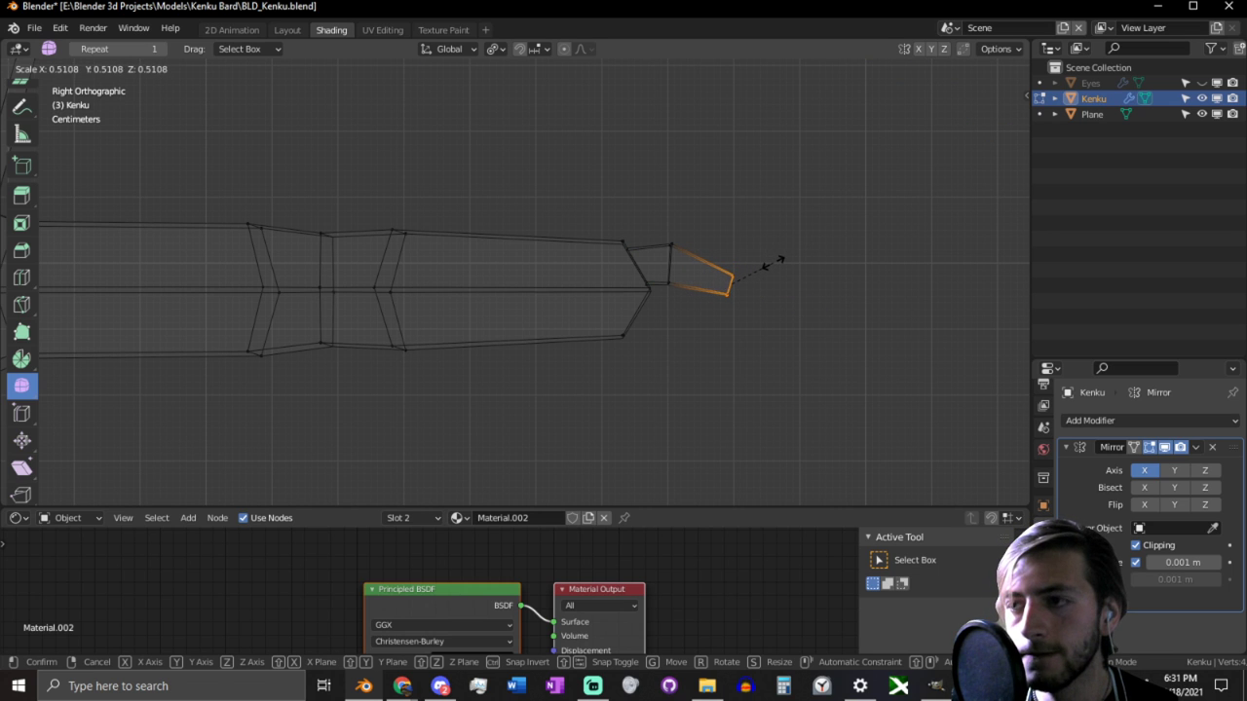
{"action": "left_click", "coordinate": [704, 261]}
Step: Select the second claw segment's faces and move them slightly outward from the toe tip
{"action": "left_click", "coordinate": [708, 267]}
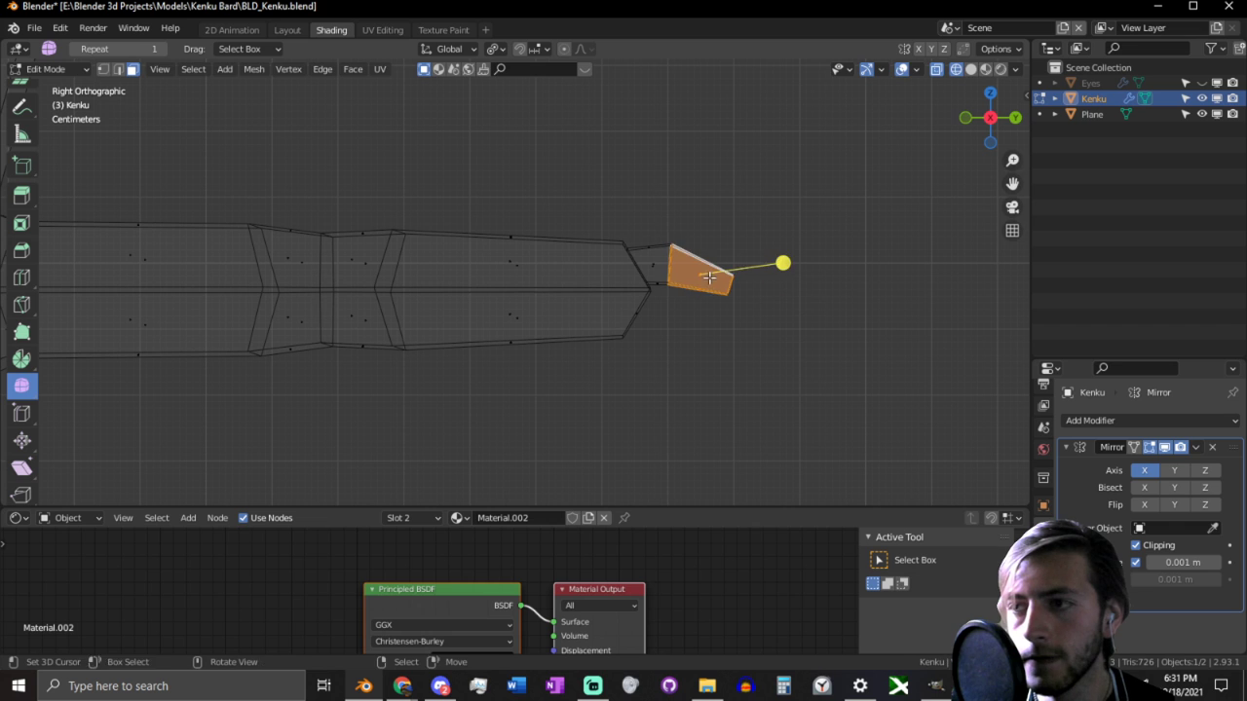
{"action": "key", "text": "g"}
{"action": "left_click", "coordinate": [777, 245]}
Step: Select the claw's end vertices and extrude a third segment outward and downward from them
{"action": "key", "text": "alt+a"}
{"action": "key", "text": "1"}
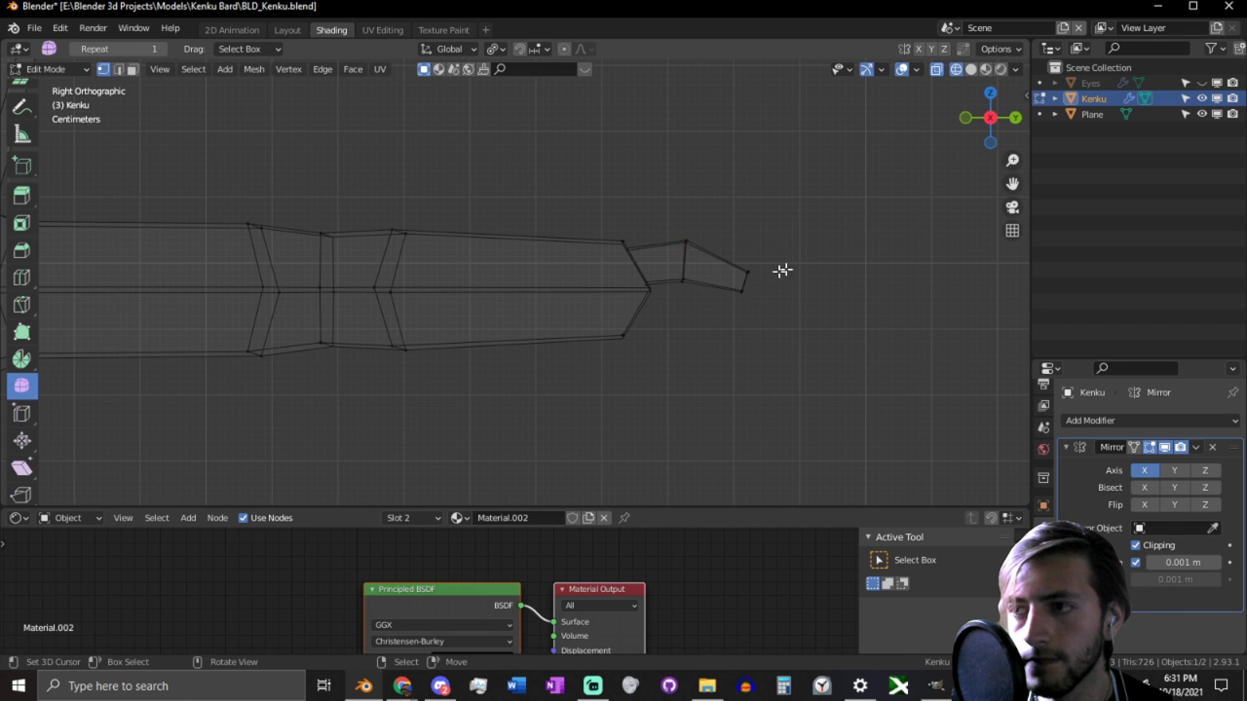
{"action": "key", "text": "c"}
{"action": "left_click", "coordinate": [755, 289]}
{"action": "right_click", "coordinate": [820, 209]}
{"action": "key", "text": "alt+a"}
{"action": "key", "text": "c"}
{"action": "left_click", "coordinate": [821, 294]}
{"action": "right_click", "coordinate": [821, 294]}
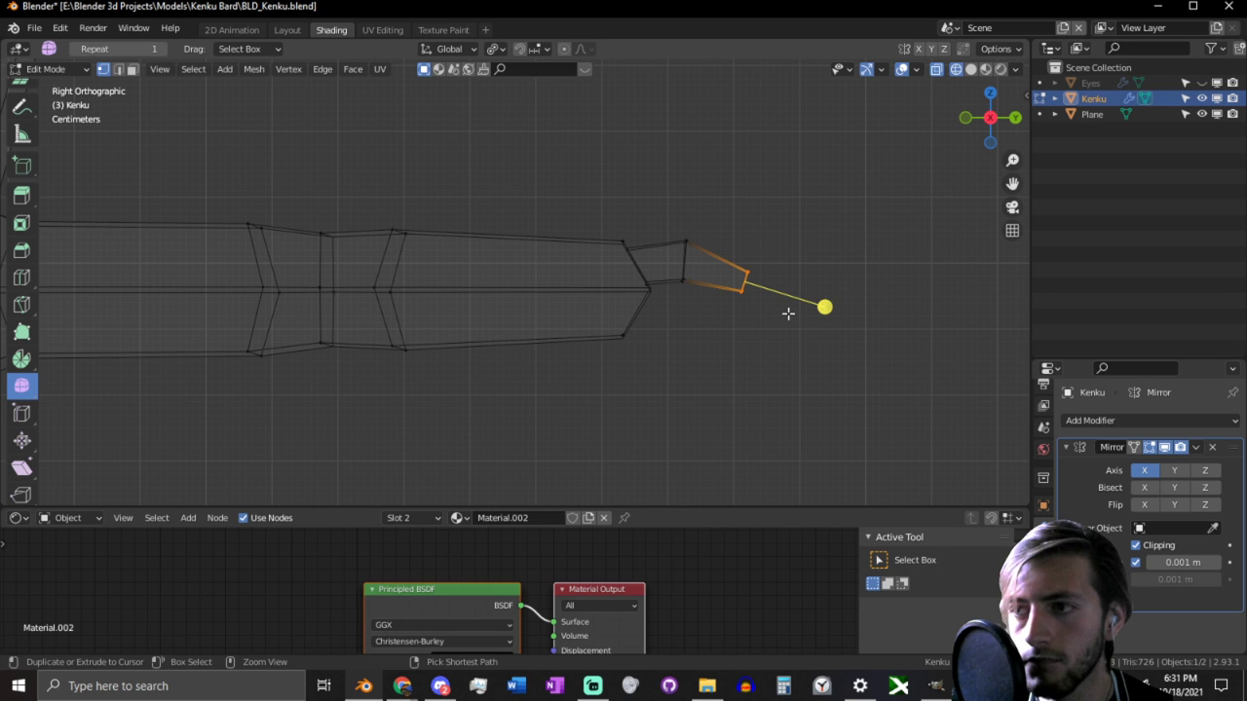
{"action": "right_click", "coordinate": [783, 312], "text": "ctrl"}
Step: Try scaling the third claw segment's end to 0.278 and collapsing it to 0, and undo both scalings
{"action": "key", "text": "s"}
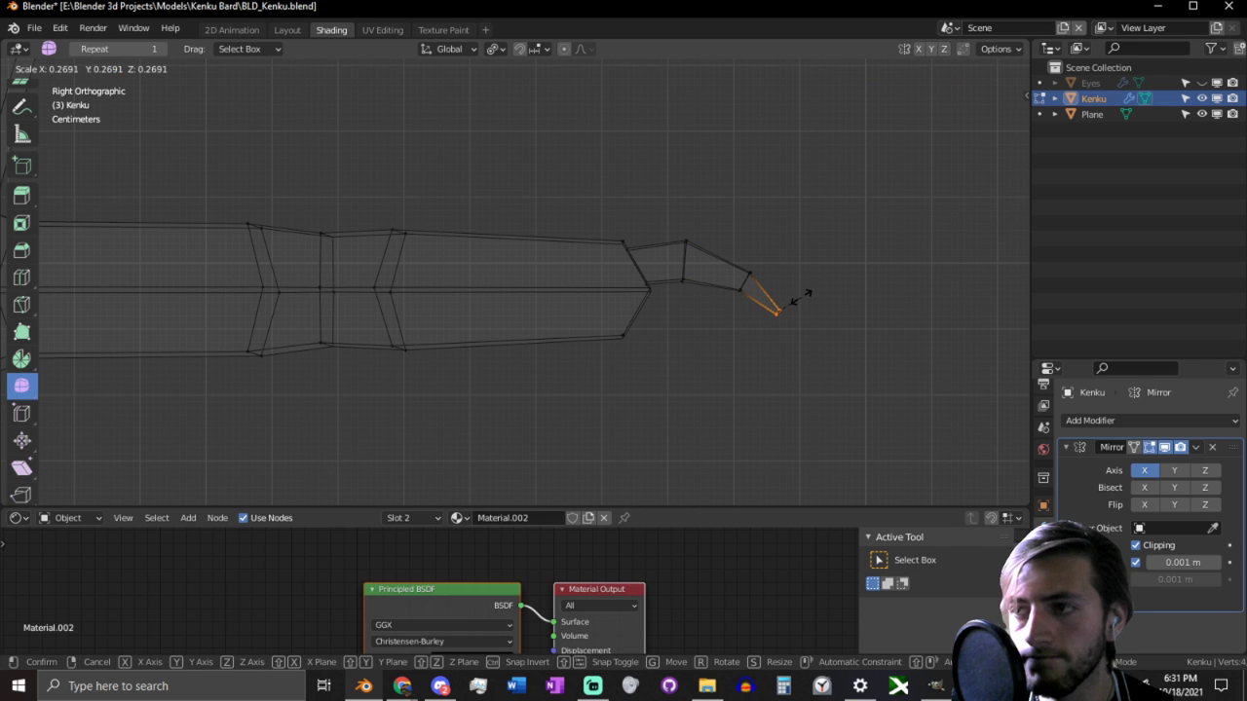
{"action": "left_click", "coordinate": [801, 295]}
{"action": "key", "text": "s"}
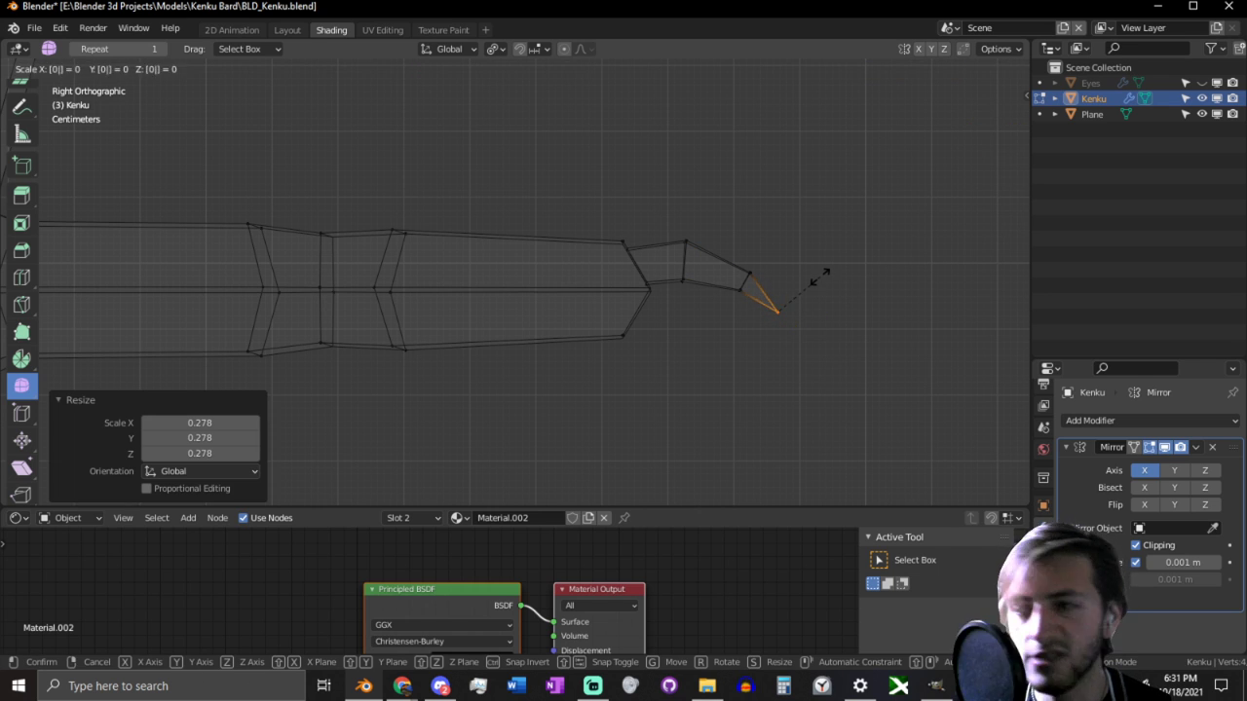
{"action": "key", "text": "Return"}
{"action": "middle_click_drag", "start_coordinate": [813, 280], "coordinate": [595, 289]}
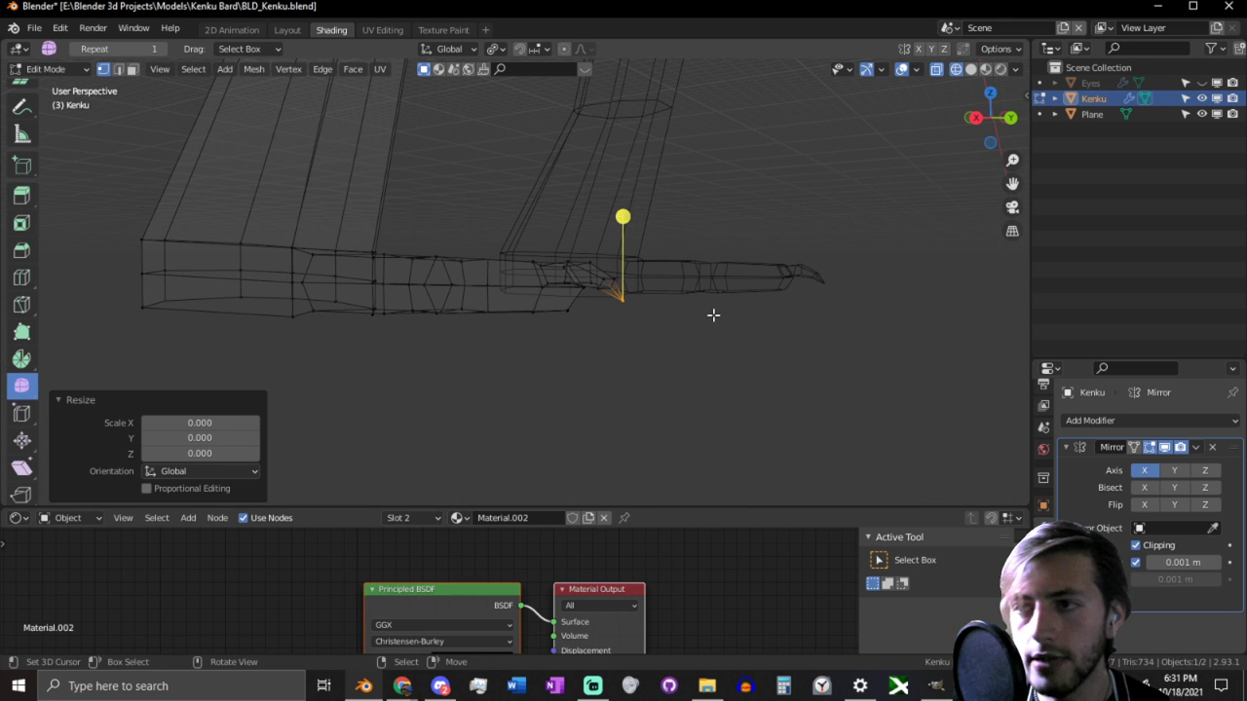
{"action": "key", "text": "ctrl+z"}
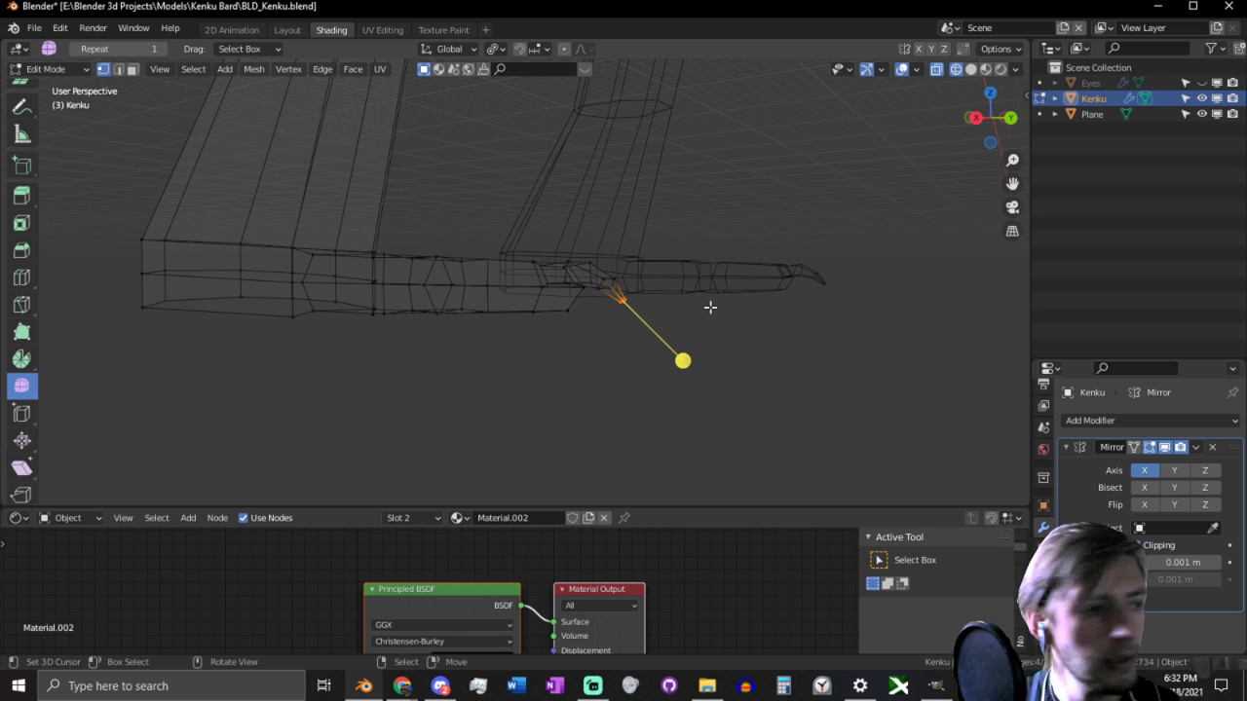
Step: Scale the end of the third claw segment to 0.532 in the right side view
{"action": "key", "text": "KP_3"}
{"action": "scroll", "coordinate": [710, 306], "scroll_direction": "up", "scroll_amount": 3}
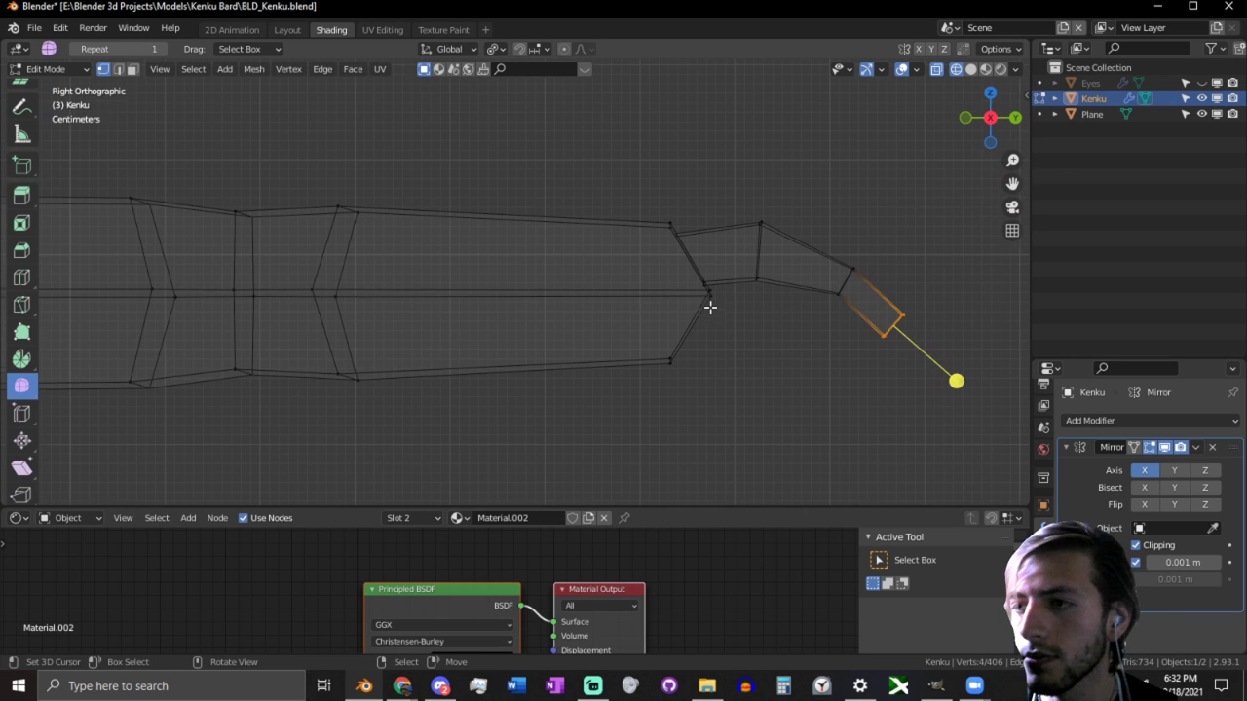
{"action": "key", "text": "s"}
{"action": "left_click", "coordinate": [870, 298]}
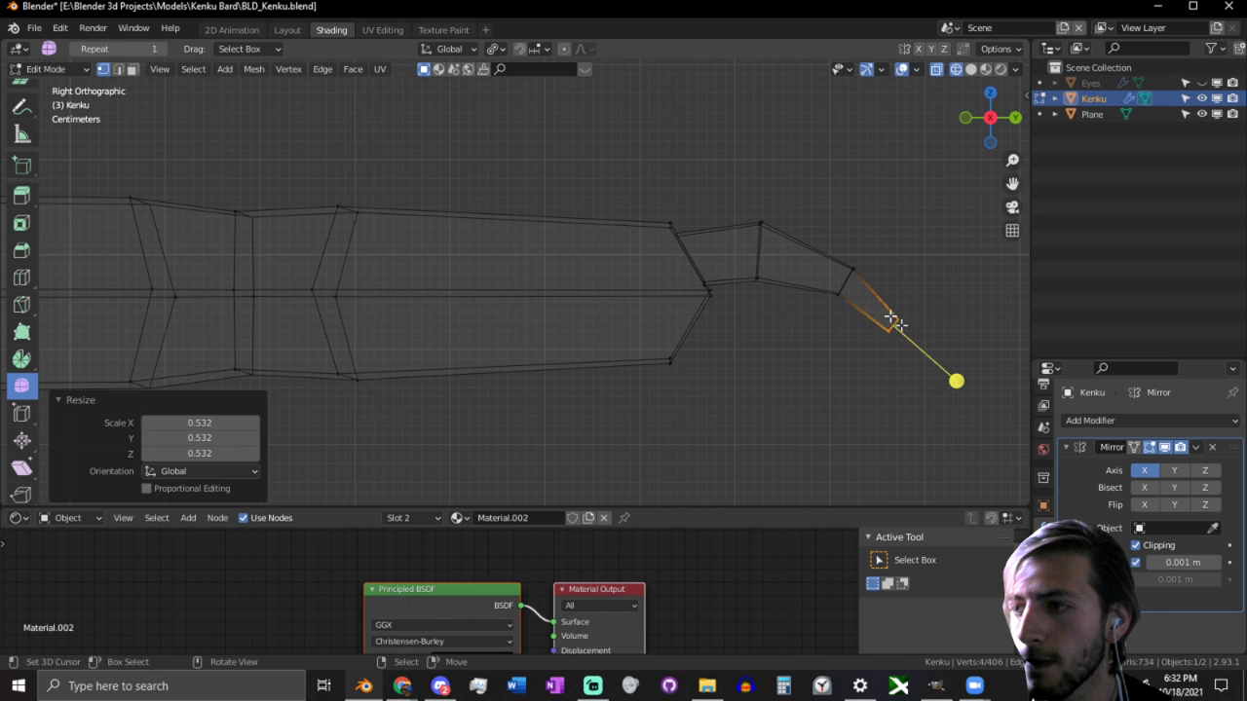
Step: Extrude a final claw segment about 0.0585 m along its normal and rotate its end 32.9°
{"action": "middle_click_drag", "start_coordinate": [925, 340], "coordinate": [826, 342], "text": "shift"}
{"action": "key", "text": "e"}
{"action": "left_click", "coordinate": [864, 389]}
{"action": "key", "text": "r"}
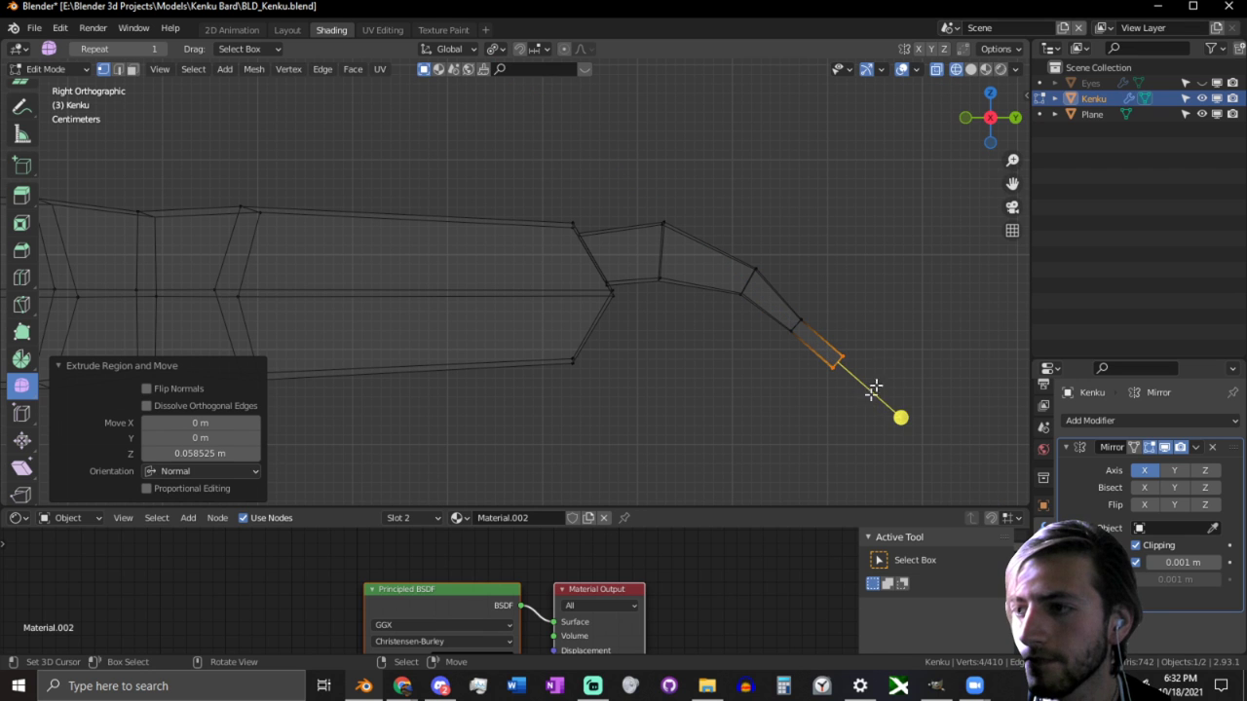
{"action": "left_click", "coordinate": [907, 407]}
Step: Scale the claw's end vertices to 0 to form a pointed tip and adjust the tip's position
{"action": "key", "text": "s"}
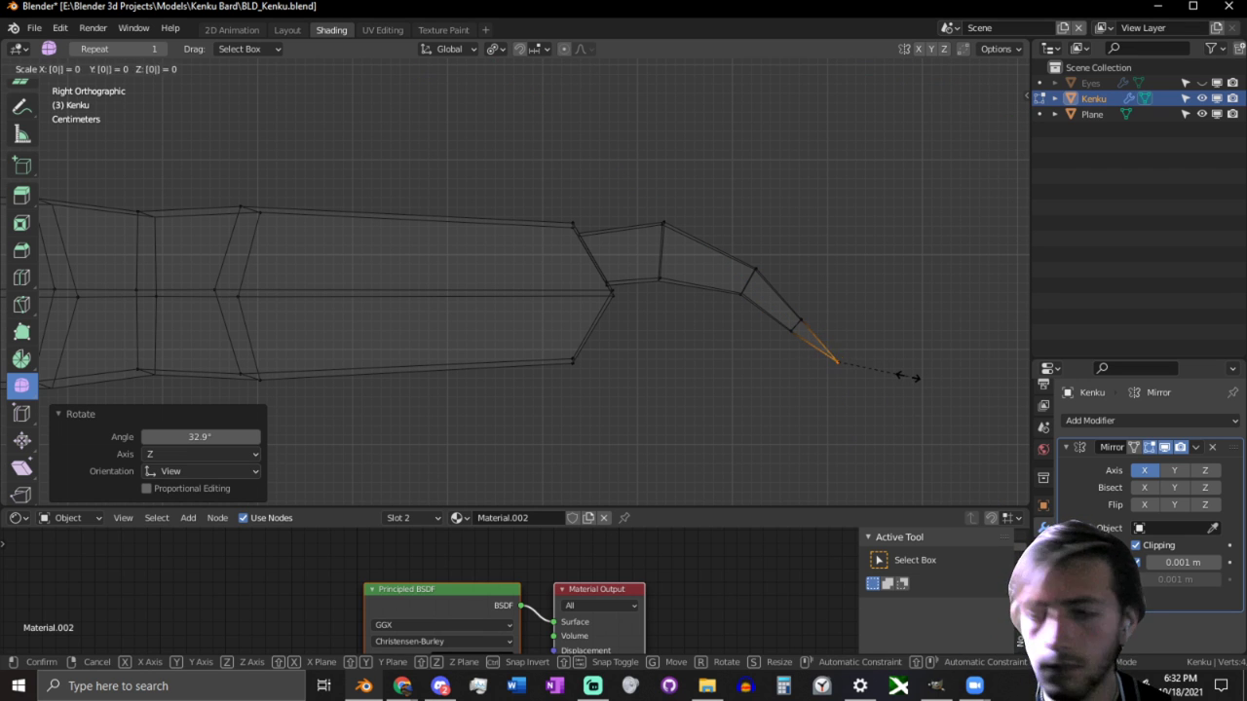
{"action": "left_click", "coordinate": [906, 377]}
{"action": "key", "text": "g"}
{"action": "left_click", "coordinate": [907, 359]}
Step: Switch the viewport to solid shading and mark the edges around the base of the back toe's claw as sharp
{"action": "middle_click_drag", "start_coordinate": [908, 359], "coordinate": [731, 401]}
{"action": "key", "text": "ctrl+Tab"}
{"action": "left_click", "coordinate": [389, 316]}
{"action": "middle_click_drag", "start_coordinate": [388, 315], "coordinate": [680, 194]}
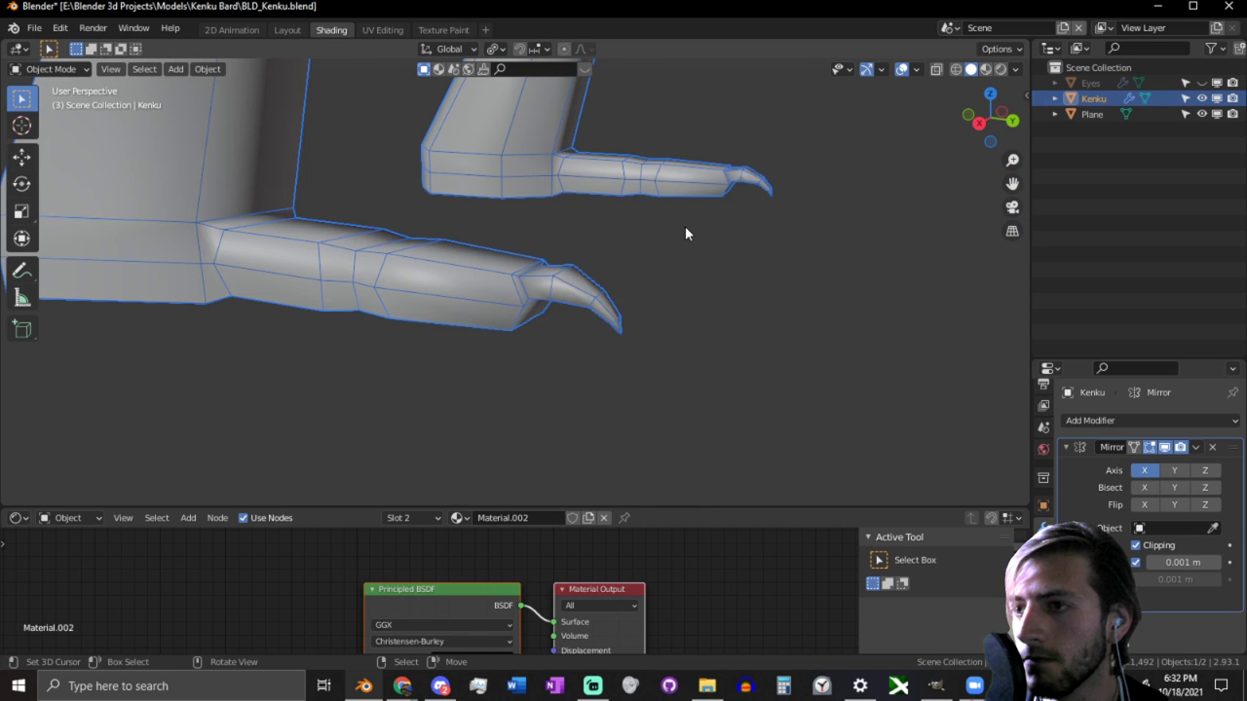
{"action": "scroll", "coordinate": [684, 234], "scroll_direction": "up", "scroll_amount": 3}
{"action": "key", "text": "Tab"}
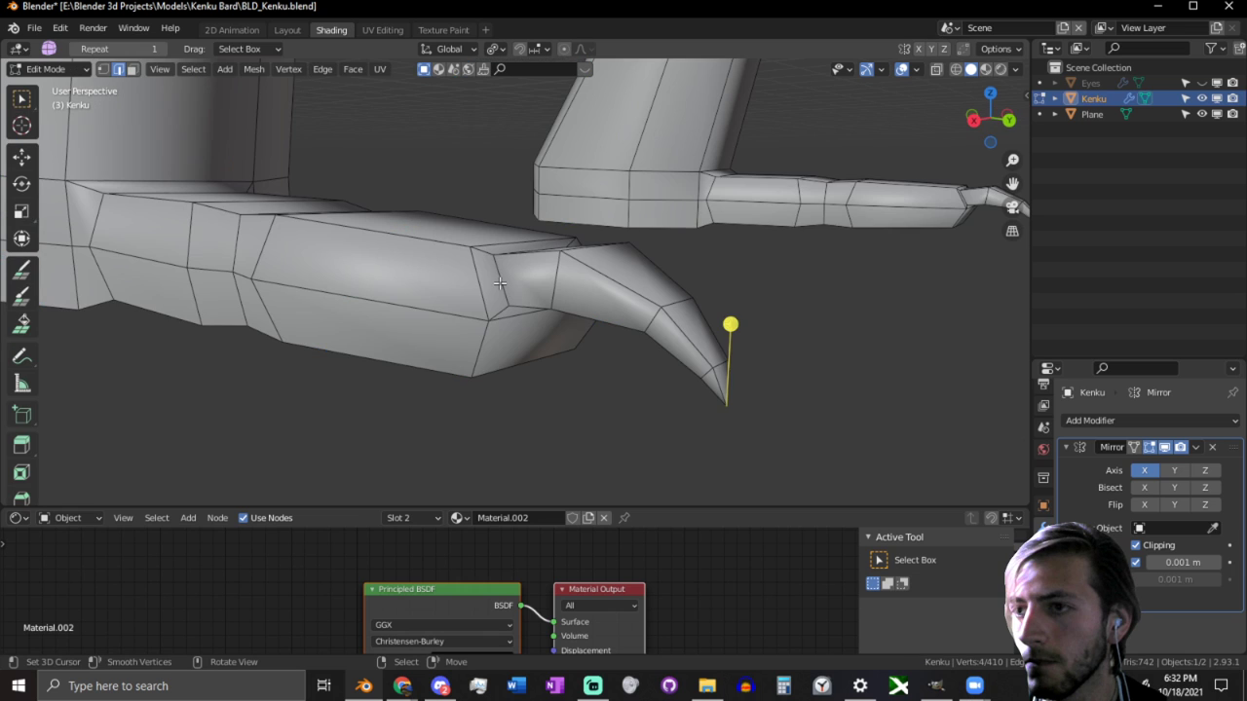
{"action": "key", "text": "ctrl+e"}
{"action": "middle_click_drag", "start_coordinate": [500, 282], "coordinate": [513, 358]}
{"action": "left_click", "coordinate": [551, 355]}
{"action": "key", "text": "Tab"}
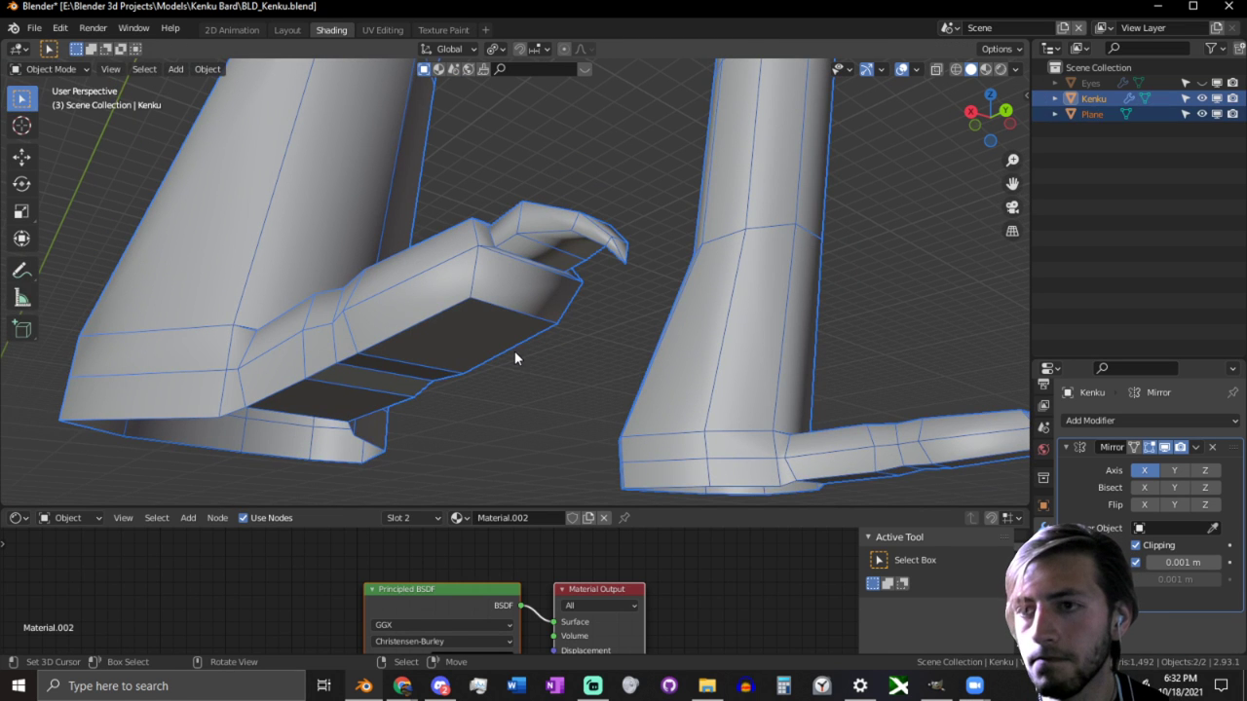
Step: Select the entire Kenku mesh and recalculate its normals to fix the inverted faces under the foot
{"action": "key", "text": "Tab"}
{"action": "left_click", "coordinate": [503, 336]}
{"action": "key", "text": "a"}
{"action": "key", "text": "q"}
{"action": "left_click", "coordinate": [503, 337]}
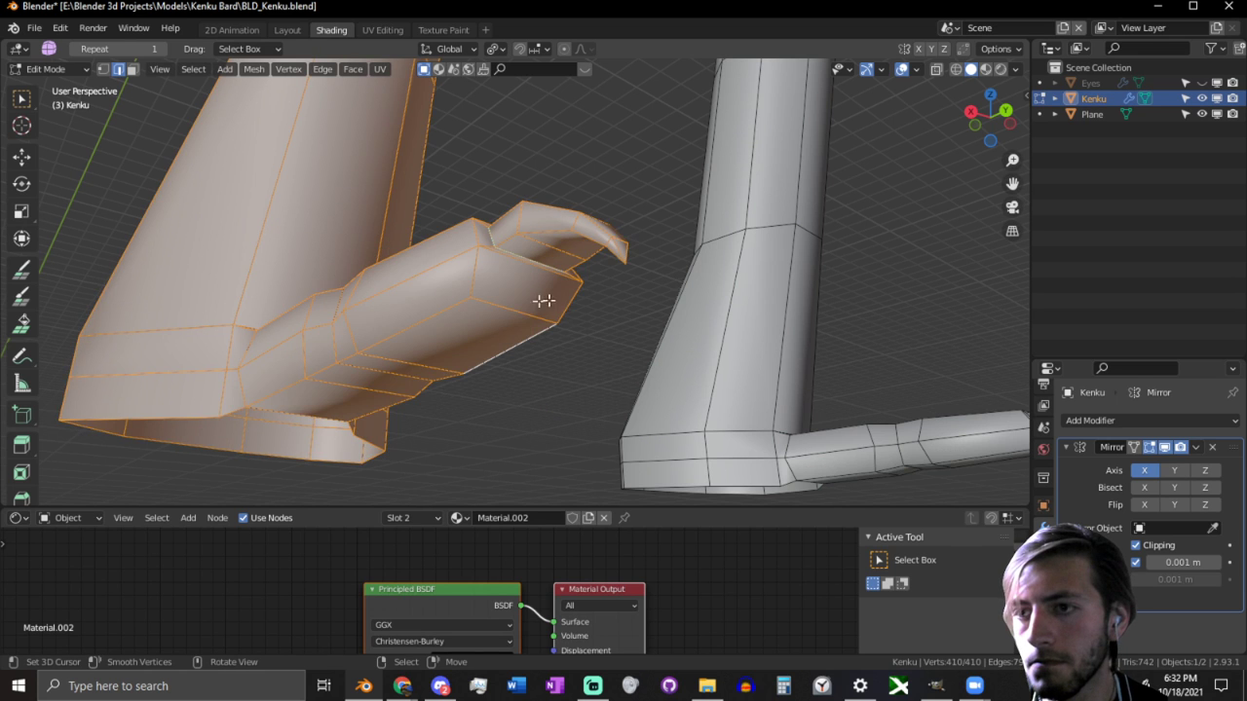
Step: Examine the leg and foot base in Object Mode from several angles and distances
{"action": "key", "text": "Tab"}
{"action": "scroll", "coordinate": [504, 370], "scroll_direction": "down", "scroll_amount": 5}
{"action": "middle_click_drag", "start_coordinate": [504, 370], "coordinate": [536, 362]}
{"action": "scroll", "coordinate": [602, 325], "scroll_direction": "up", "scroll_amount": 4}
{"action": "scroll", "coordinate": [621, 329], "scroll_direction": "up", "scroll_amount": 2}
{"action": "scroll", "coordinate": [629, 344], "scroll_direction": "up", "scroll_amount": 3}
{"action": "scroll", "coordinate": [629, 344], "scroll_direction": "down", "scroll_amount": 4}
{"action": "scroll", "coordinate": [566, 367], "scroll_direction": "up", "scroll_amount": 2}
{"action": "scroll", "coordinate": [624, 336], "scroll_direction": "up", "scroll_amount": 2}
Step: Try sliding the two short vertical edges near the foot base's front inner corner fully outward, and undo the slide
{"action": "key", "text": "Tab"}
{"action": "right_click", "coordinate": [442, 357]}
{"action": "right_click", "coordinate": [441, 385], "text": "shift"}
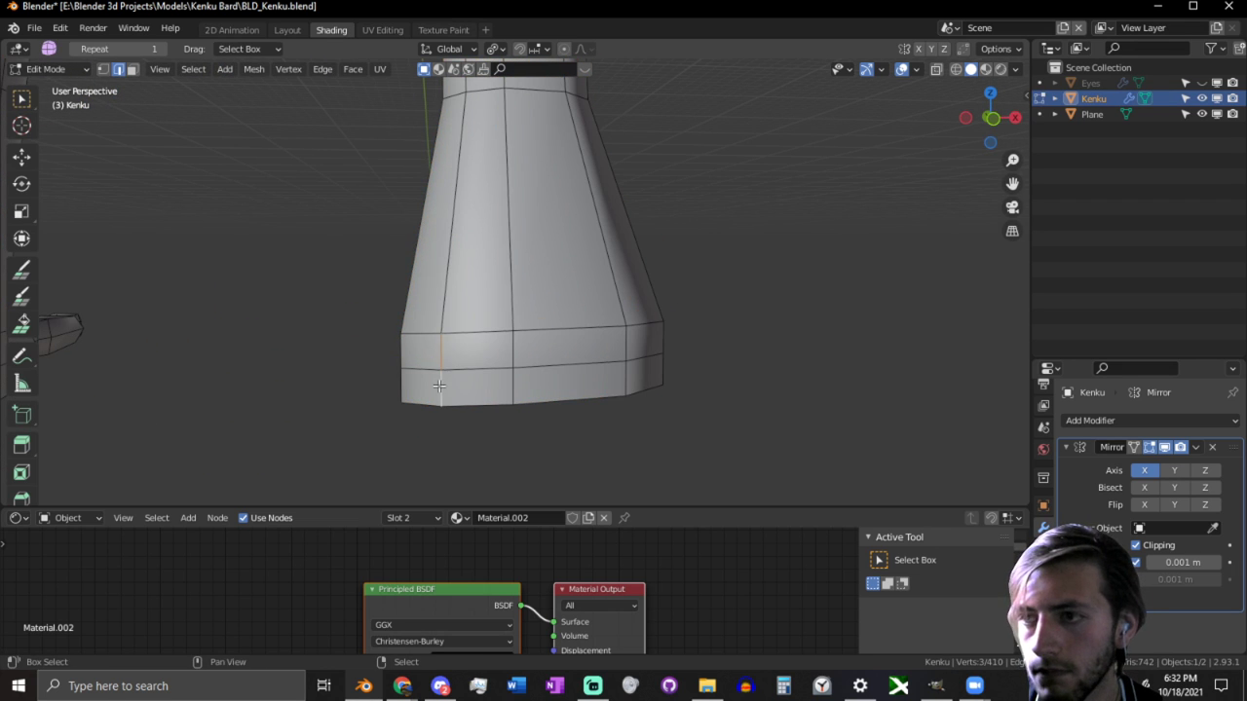
{"action": "key", "text": "g"}
{"action": "key", "text": "g"}
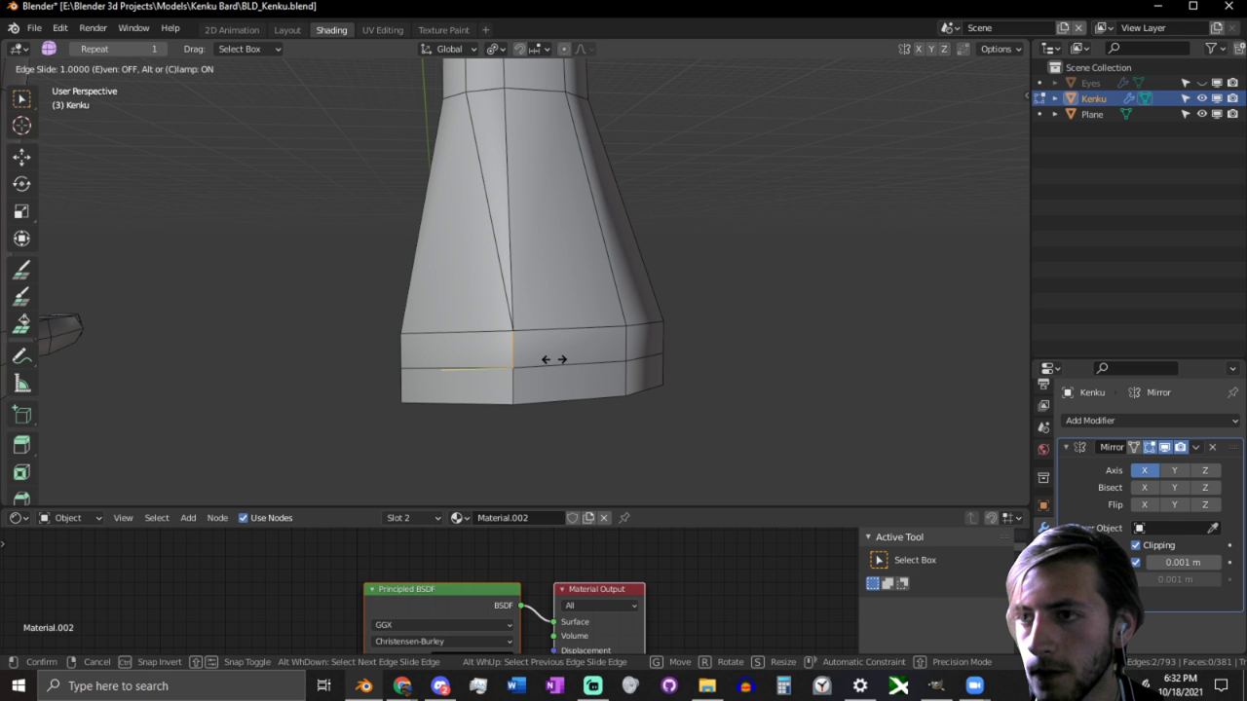
{"action": "left_click", "coordinate": [553, 360]}
{"action": "middle_click_drag", "start_coordinate": [535, 360], "coordinate": [331, 368]}
{"action": "key", "text": "ctrl+z"}
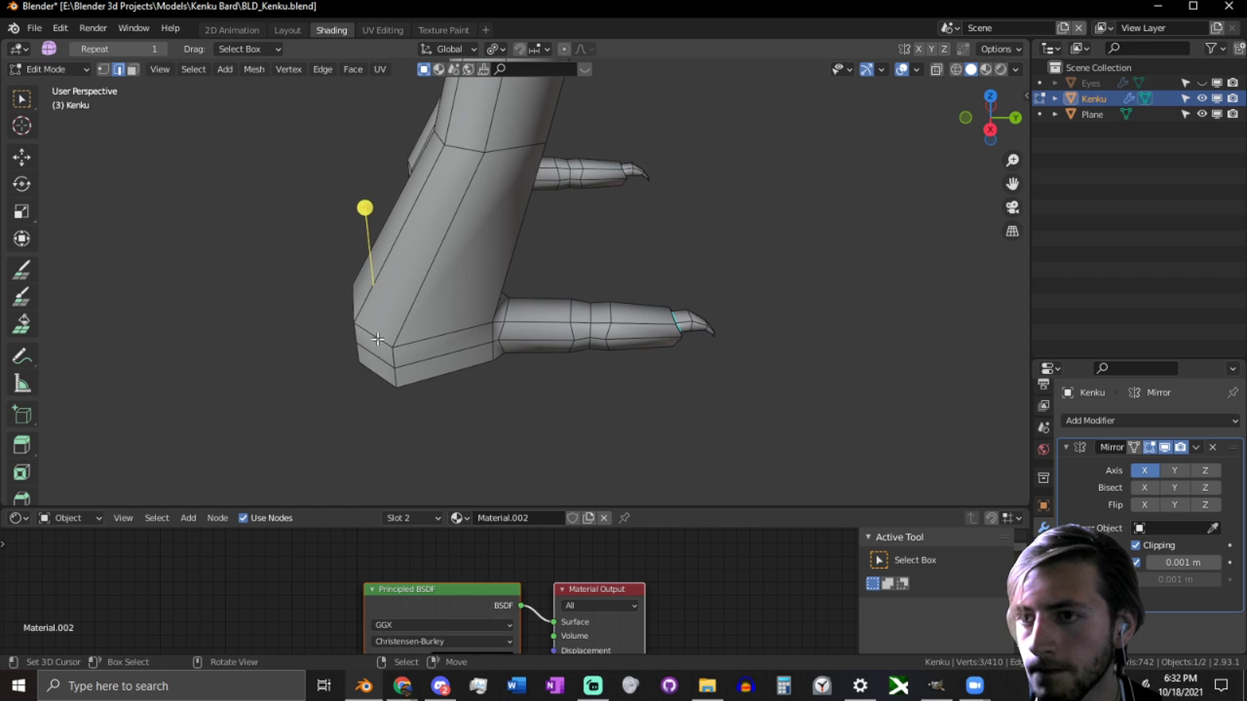
Step: Edge-slide the short vertical edges at the foot base's front outer corner about 0.30 toward the back toe
{"action": "left_click", "coordinate": [399, 376], "text": "ctrl"}
{"action": "key", "text": "g"}
{"action": "key", "text": "g"}
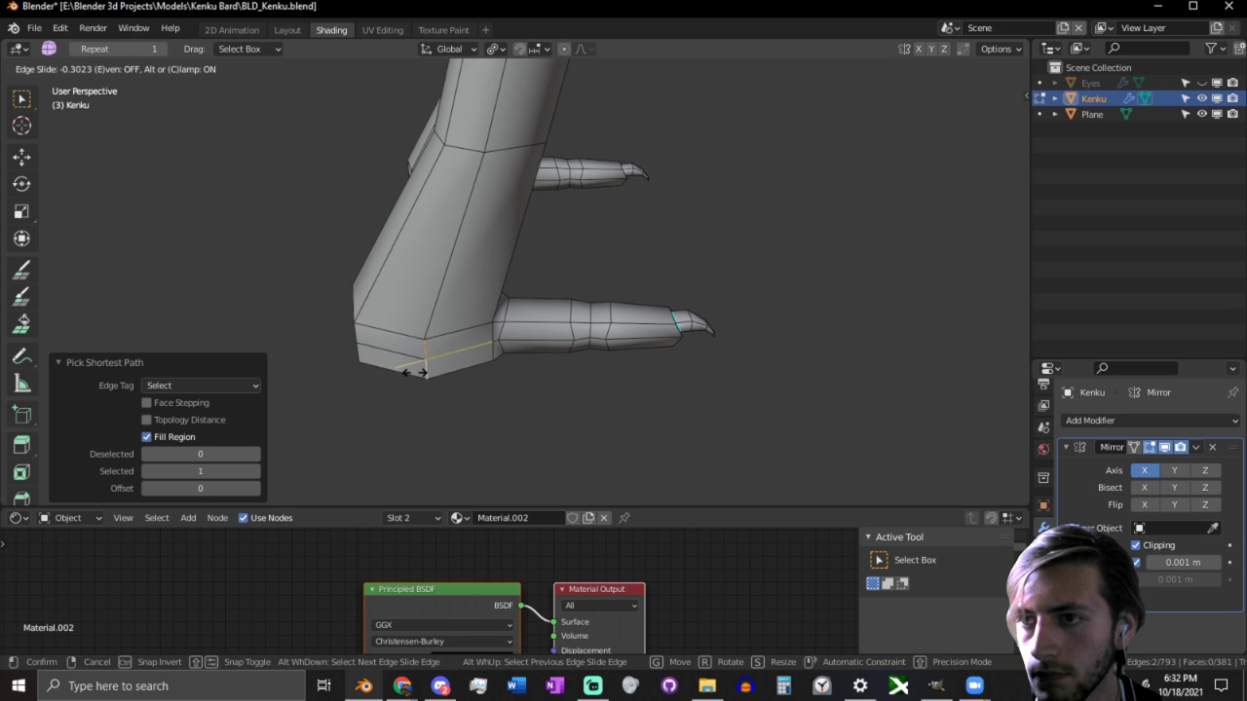
{"action": "left_click", "coordinate": [414, 371]}
Step: Edge-slide the short vertical edges on the foot base's inner side toward the back toe by a factor of 1.0
{"action": "middle_click_drag", "start_coordinate": [414, 371], "coordinate": [642, 395]}
{"action": "left_click", "coordinate": [560, 370]}
{"action": "left_click", "coordinate": [519, 373]}
{"action": "left_click", "coordinate": [596, 379], "text": "ctrl"}
{"action": "key", "text": "g"}
{"action": "key", "text": "g"}
{"action": "left_click", "coordinate": [580, 383]}
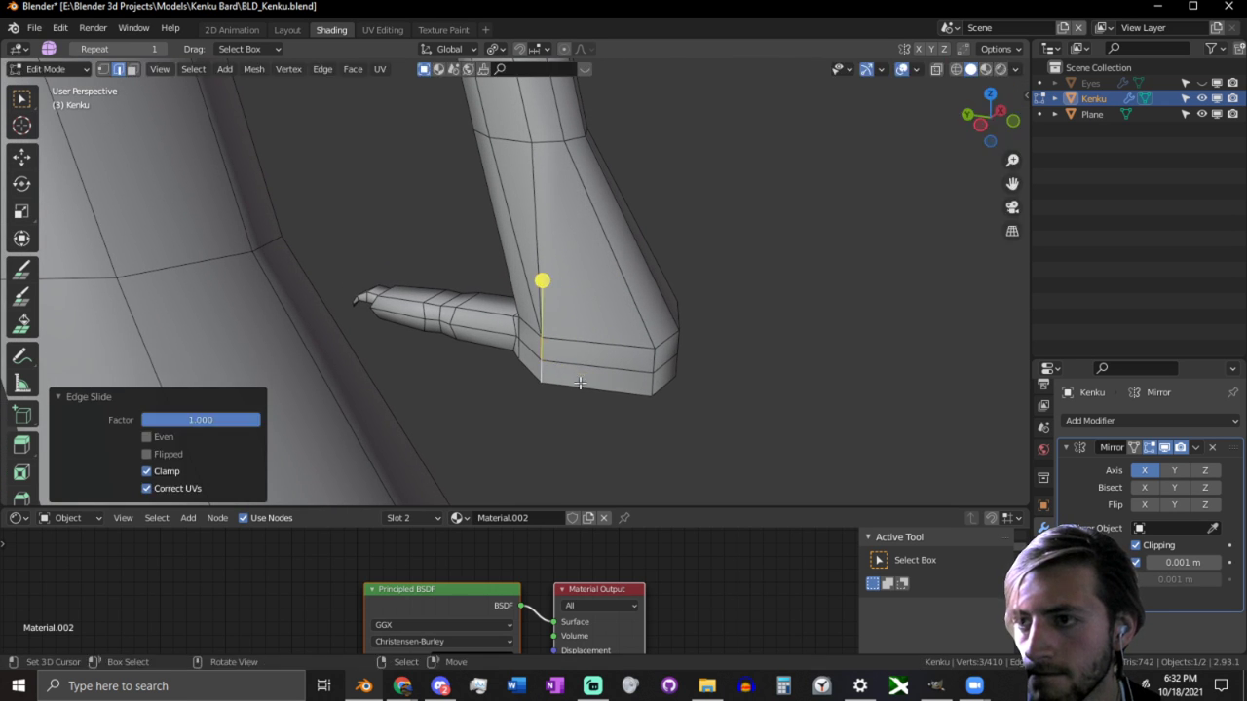
Step: Select the faces of the band around the front of the foot base and merge them into a single face
{"action": "middle_click_drag", "start_coordinate": [687, 357], "coordinate": [512, 390]}
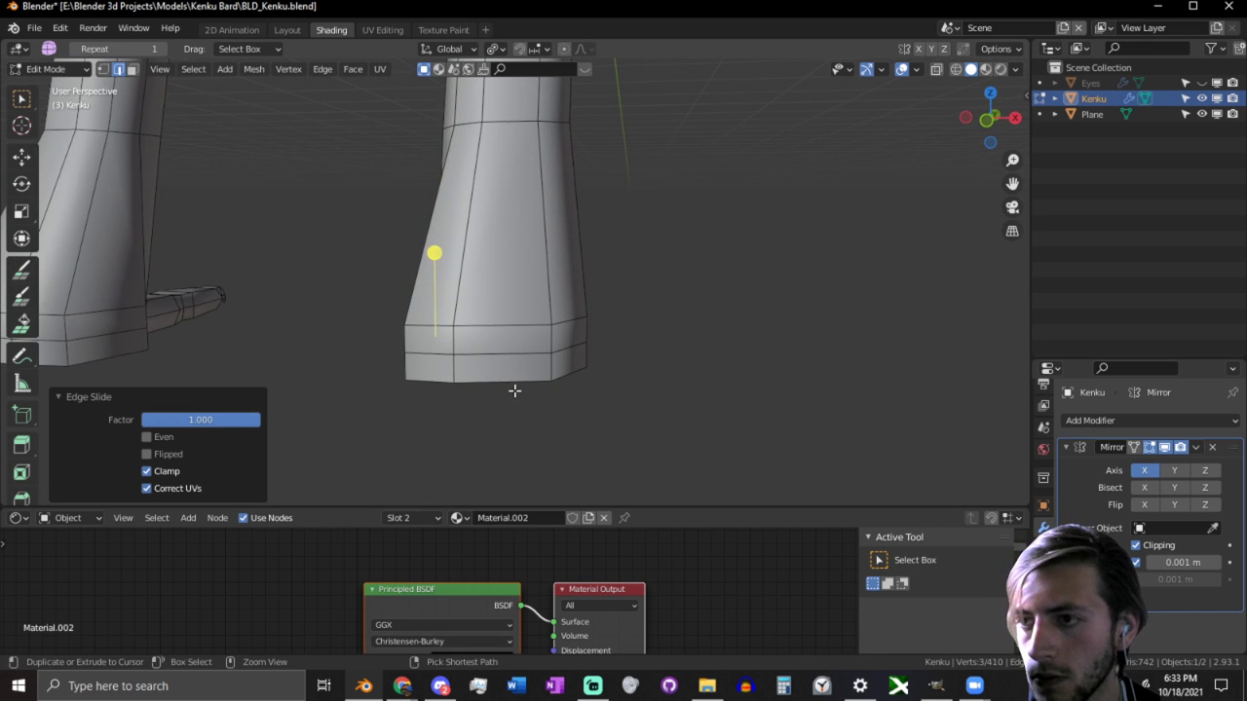
{"action": "middle_click_drag", "start_coordinate": [516, 339], "coordinate": [537, 374]}
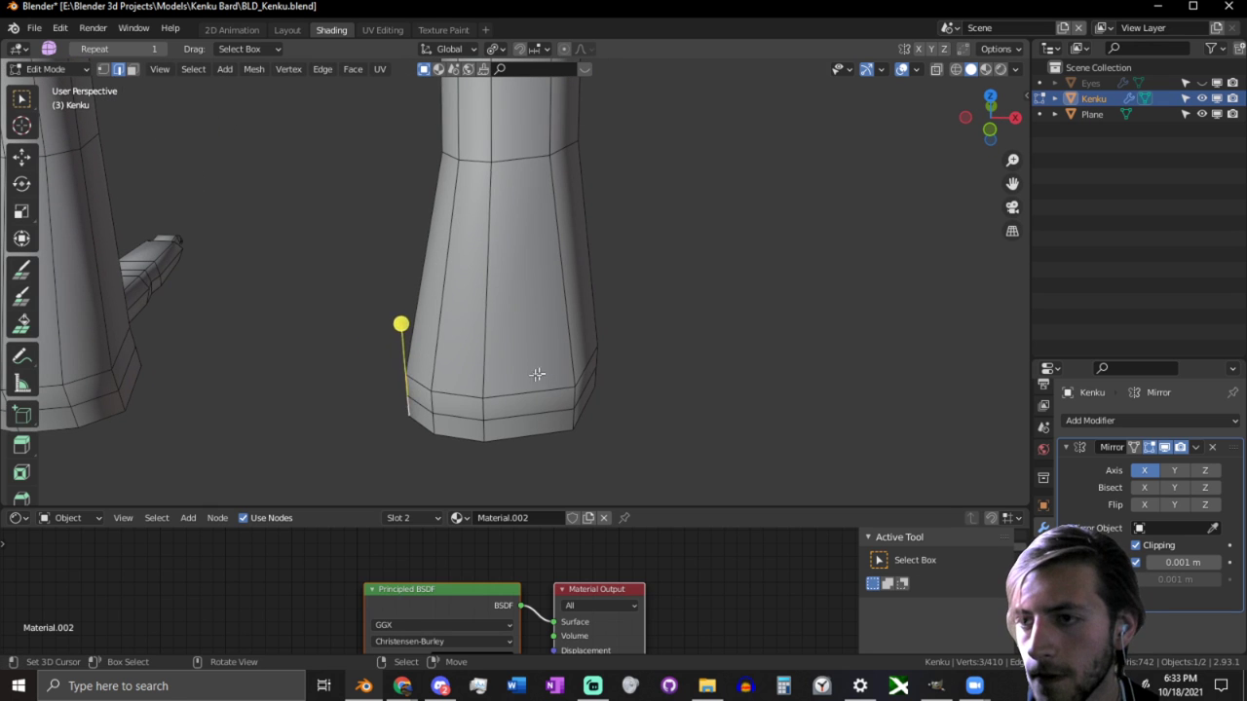
{"action": "left_click", "coordinate": [421, 394]}
{"action": "middle_click_drag", "start_coordinate": [489, 385], "coordinate": [484, 434]}
{"action": "key", "text": "f"}
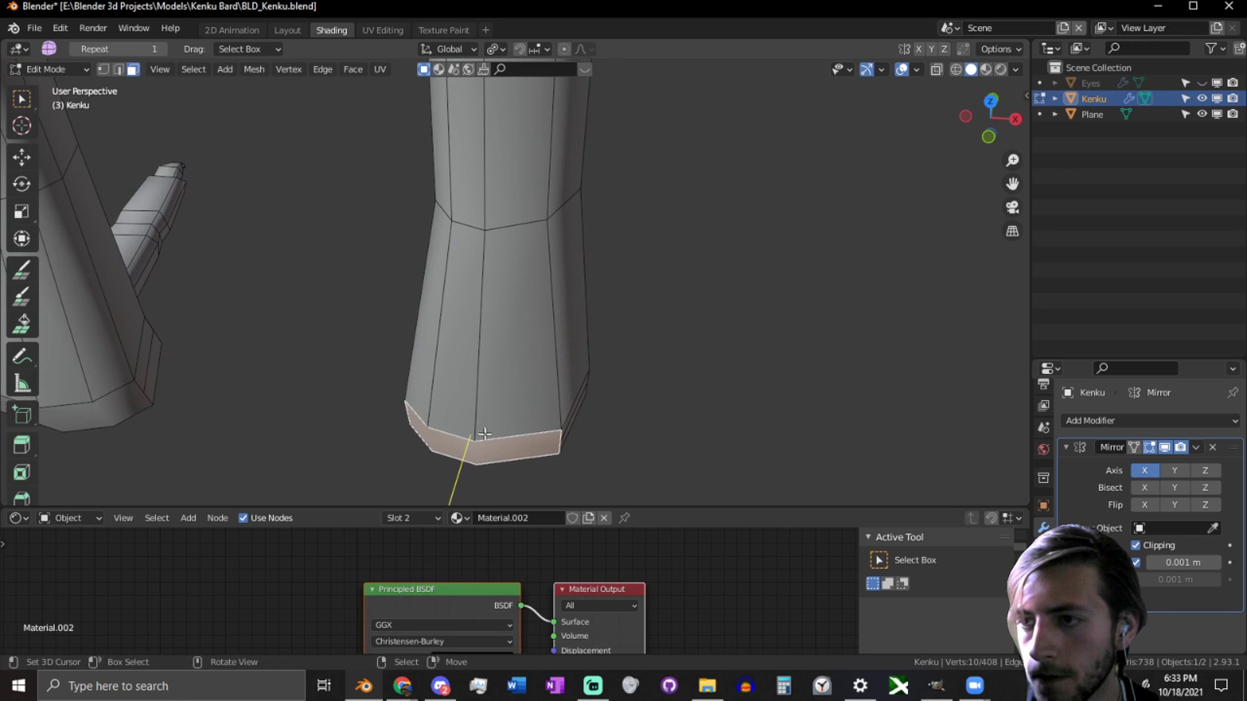
Step: Shift the front faces of the foot base toward the outer side, and edge-slide the vertical edges on its outer side
{"action": "key", "text": "e"}
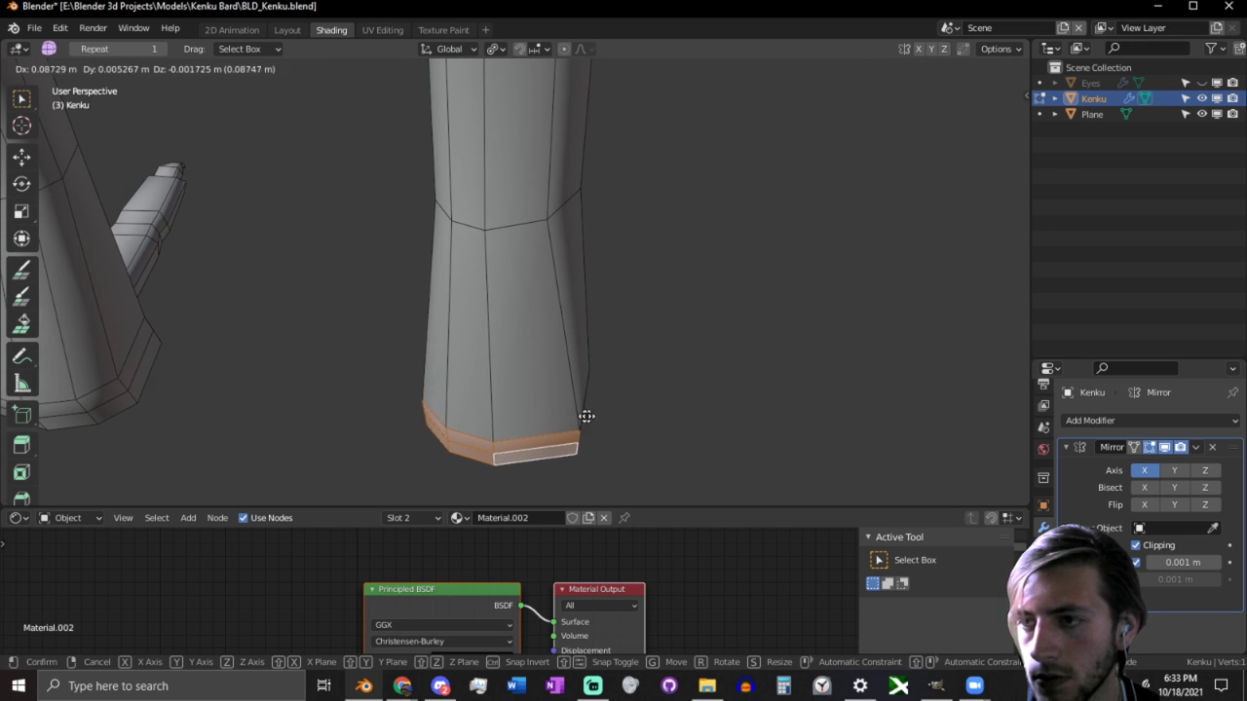
{"action": "left_click", "coordinate": [505, 409]}
{"action": "middle_click_drag", "start_coordinate": [505, 409], "coordinate": [418, 381]}
{"action": "key", "text": "2"}
{"action": "left_click", "coordinate": [623, 378]}
{"action": "key", "text": "g"}
{"action": "key", "text": "g"}
{"action": "left_click", "coordinate": [557, 375]}
Step: Select the faces around the outer front of the foot base and move them to adjust its outline
{"action": "key", "text": "3"}
{"action": "right_click", "coordinate": [583, 385]}
{"action": "right_click", "coordinate": [584, 413], "text": "ctrl+shift"}
{"action": "middle_click_drag", "start_coordinate": [584, 413], "coordinate": [521, 332]}
{"action": "right_click", "coordinate": [553, 384], "text": "shift"}
{"action": "key", "text": "g"}
{"action": "left_click", "coordinate": [514, 383]}
Step: Try reshaping the vertical edges at the front of the foot base, and undo the change
{"action": "key", "text": "2"}
{"action": "left_click", "coordinate": [516, 387], "text": "ctrl"}
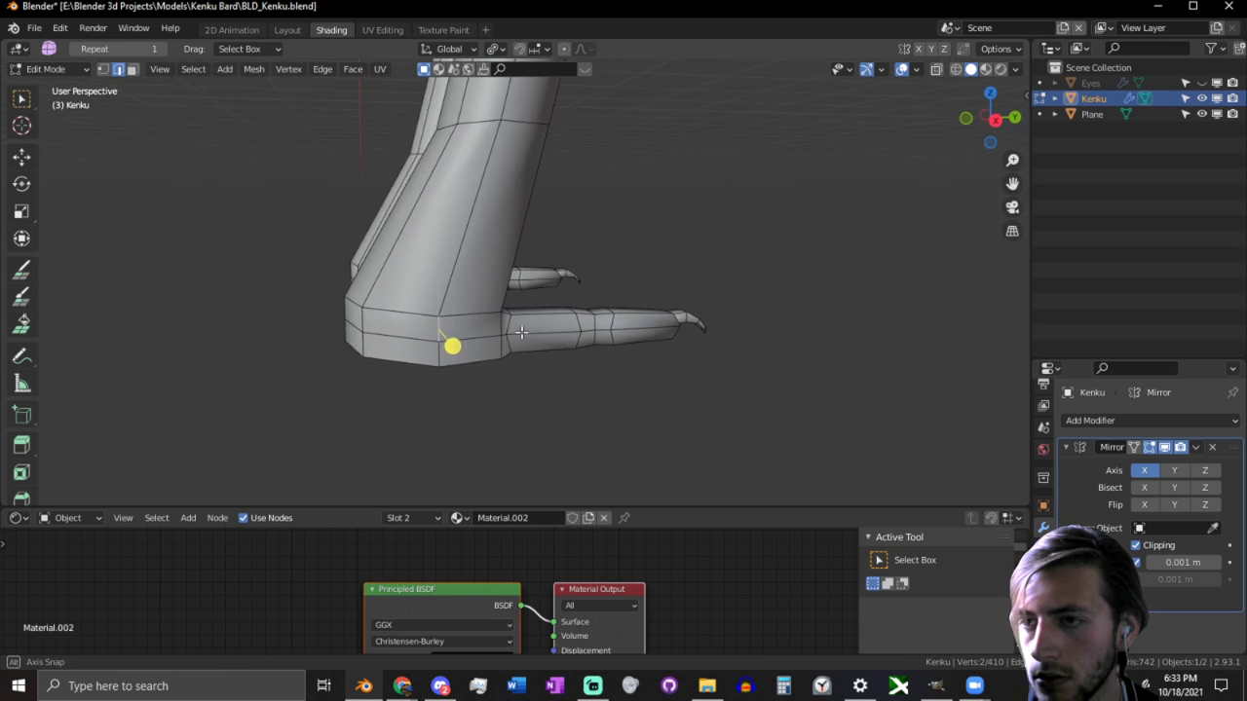
{"action": "middle_click_drag", "start_coordinate": [422, 335], "coordinate": [723, 348]}
{"action": "key", "text": "3"}
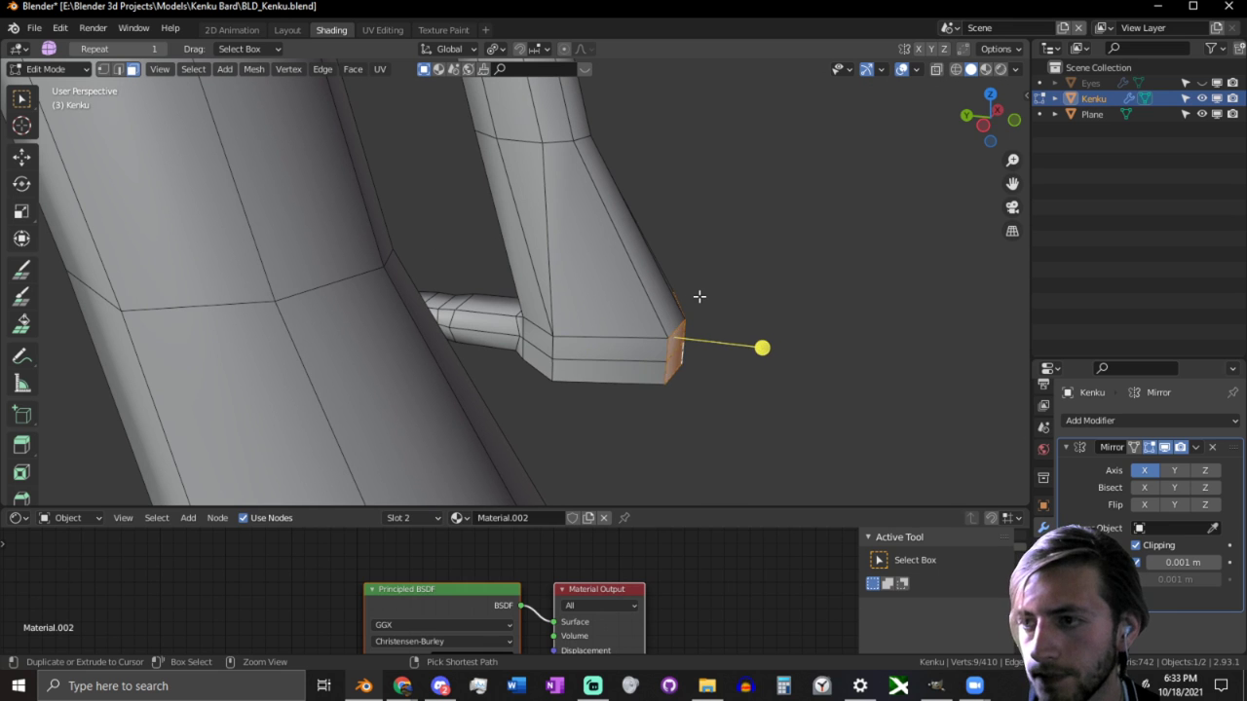
{"action": "key", "text": "ctrl+z"}
{"action": "key", "text": "ctrl+z"}
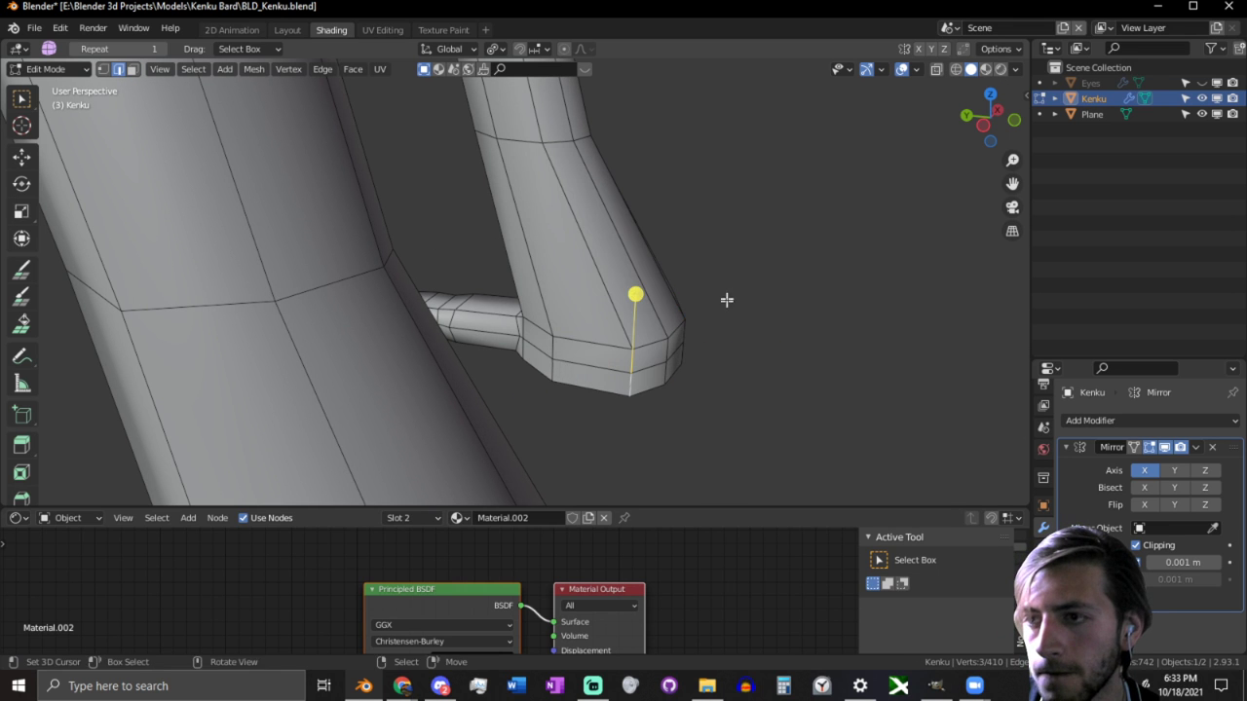
Step: Select both rows of faces around the front of the foot base and move them horizontally, keeping their height locked
{"action": "middle_click_drag", "start_coordinate": [726, 300], "coordinate": [824, 277]}
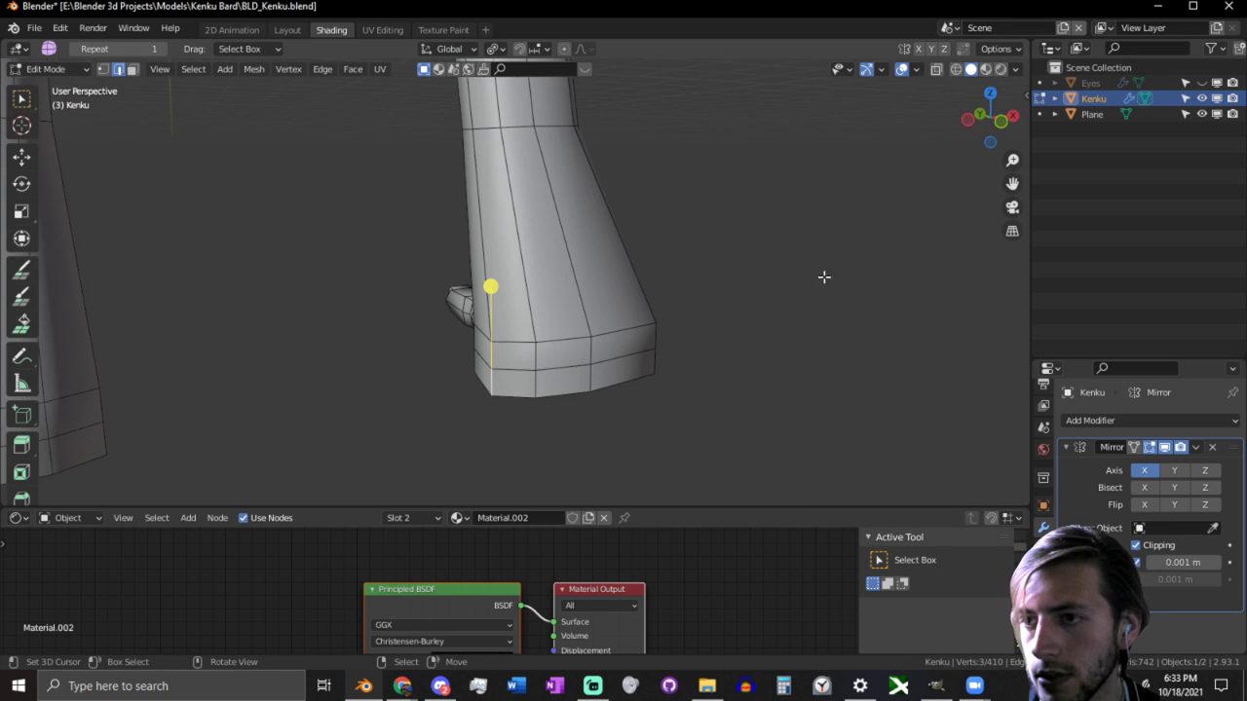
{"action": "left_click", "coordinate": [569, 363], "text": "ctrl+shift"}
{"action": "middle_click_drag", "start_coordinate": [568, 363], "coordinate": [727, 373]}
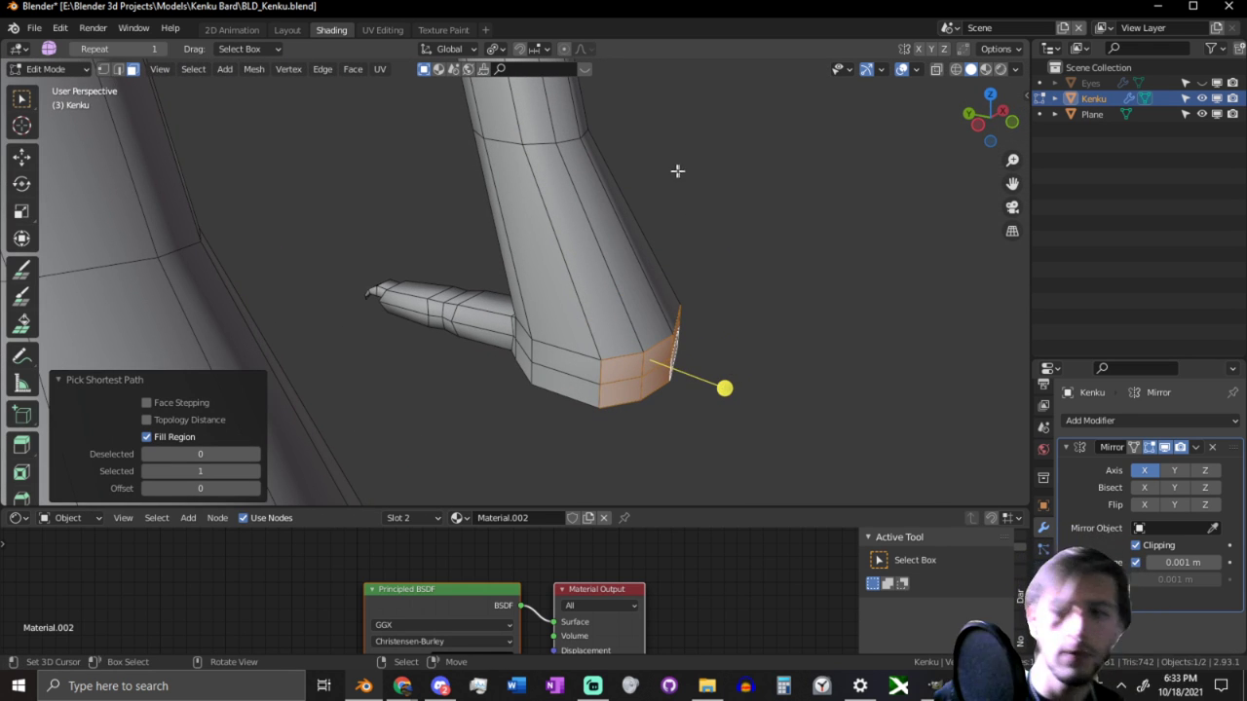
{"action": "middle_click_drag", "start_coordinate": [677, 170], "coordinate": [563, 285]}
{"action": "key", "text": "g"}
{"action": "key", "text": "shift+z"}
{"action": "left_click", "coordinate": [673, 245]}
{"action": "key", "text": "2"}
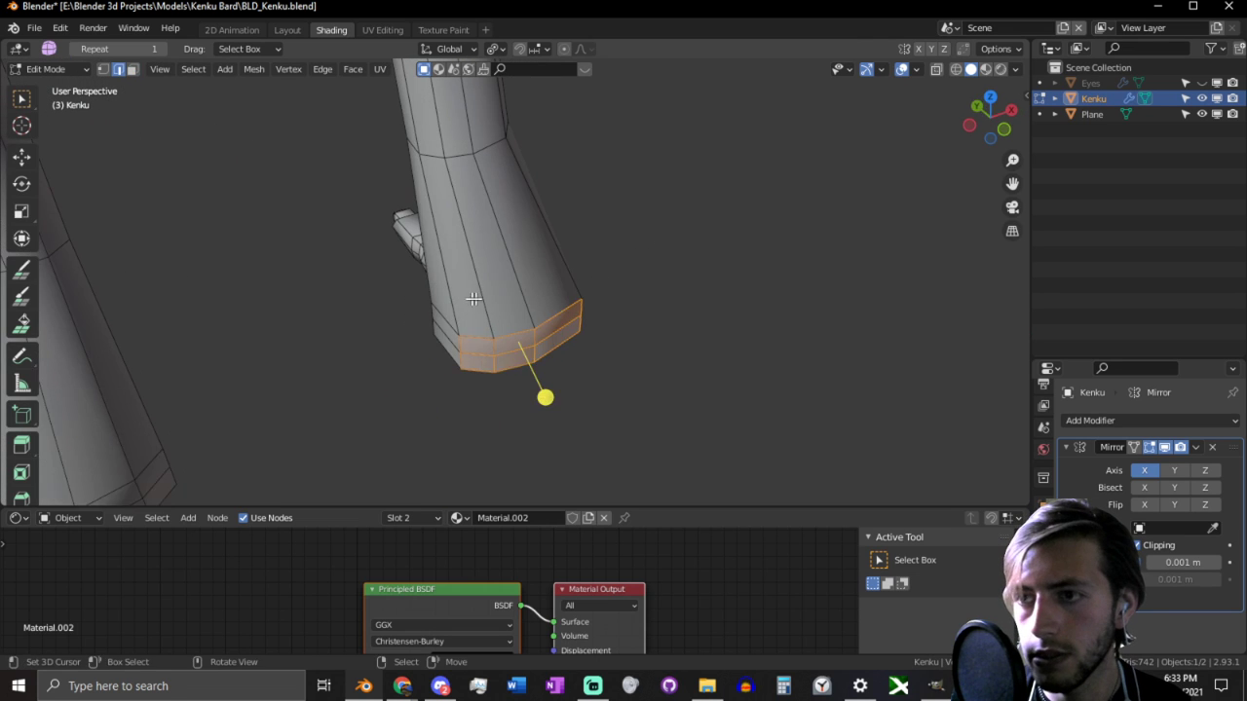
Step: Select the short vertical edges on the foot base's inner side near the back toe and move them to round the outline
{"action": "middle_click_drag", "start_coordinate": [473, 299], "coordinate": [571, 275]}
{"action": "scroll", "coordinate": [570, 274], "scroll_direction": "up", "scroll_amount": 2}
{"action": "right_click", "coordinate": [468, 362]}
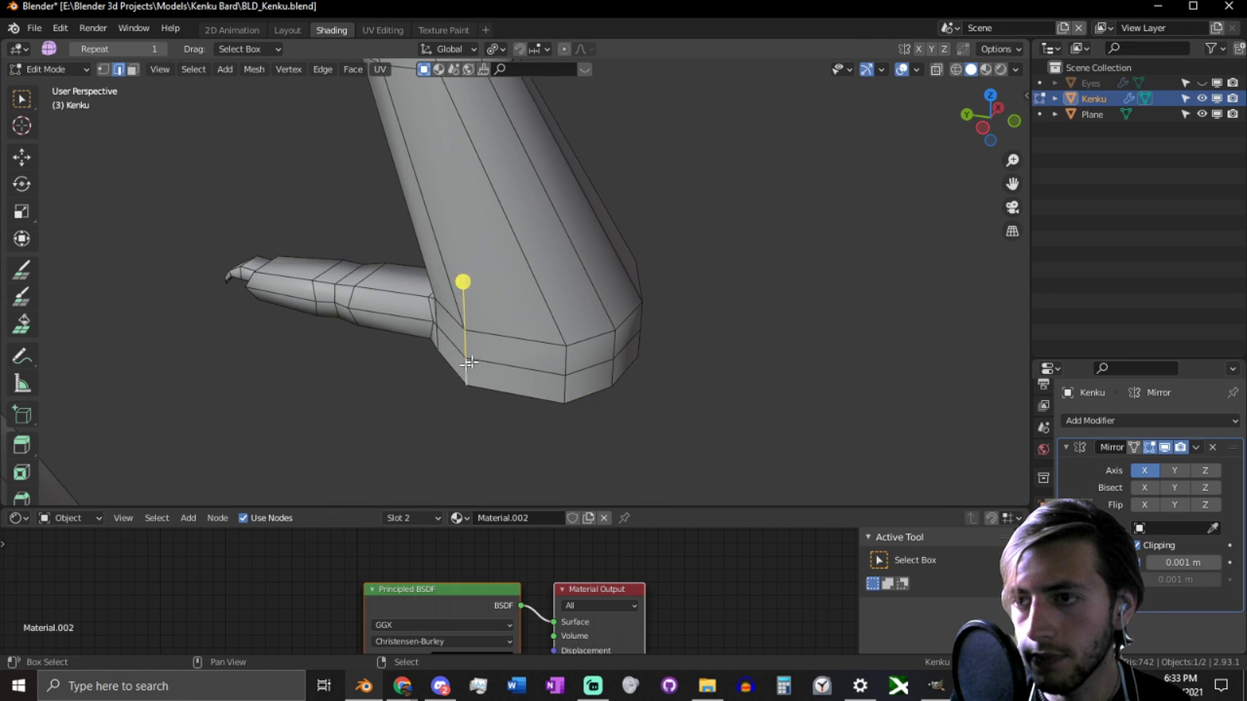
{"action": "middle_click_drag", "start_coordinate": [468, 364], "coordinate": [486, 362]}
{"action": "key", "text": "g"}
{"action": "left_click", "coordinate": [414, 384]}
Step: Select the open edge loop around the underside of the foot base and scale it to 0.918
{"action": "middle_click_drag", "start_coordinate": [415, 384], "coordinate": [494, 261]}
{"action": "left_click", "coordinate": [468, 297], "text": "alt"}
{"action": "key", "text": "s"}
{"action": "left_click", "coordinate": [712, 240]}
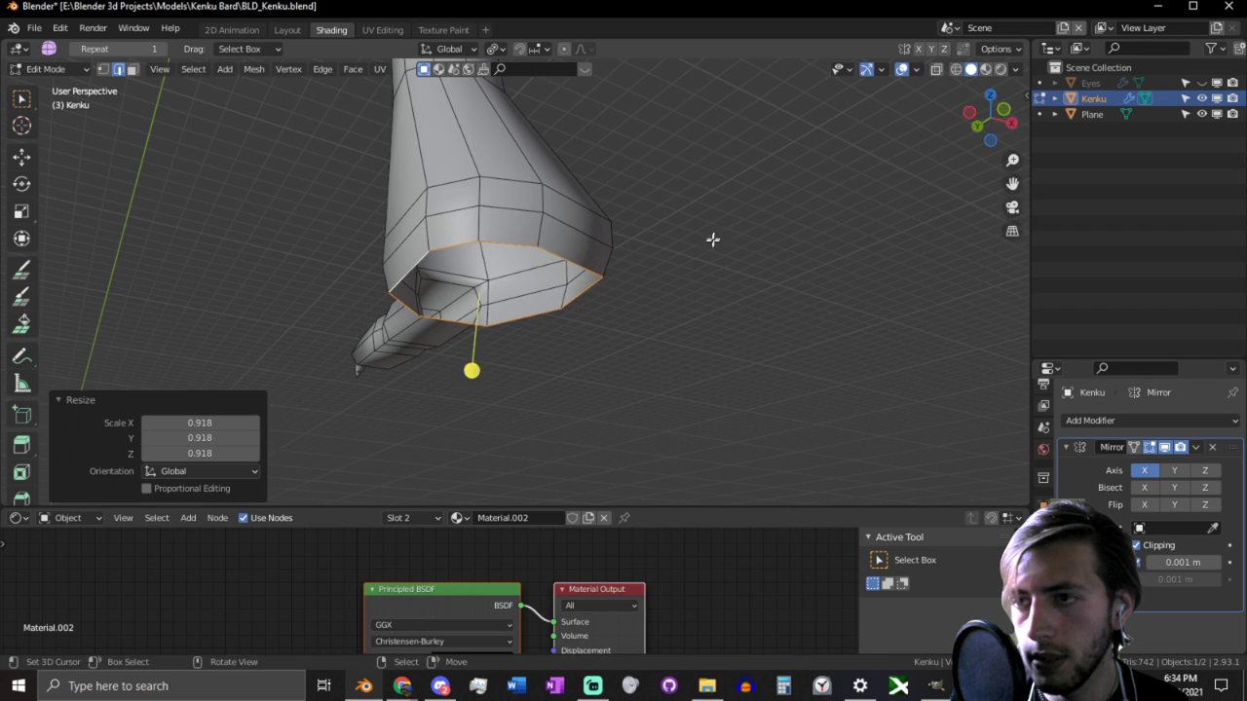
Step: Edge-slide the middle pair of vertical edges on the foot base's front toward the outer side
{"action": "middle_click_drag", "start_coordinate": [712, 240], "coordinate": [506, 299]}
{"action": "key", "text": "3"}
{"action": "key", "text": "2"}
{"action": "key", "text": "alt+a"}
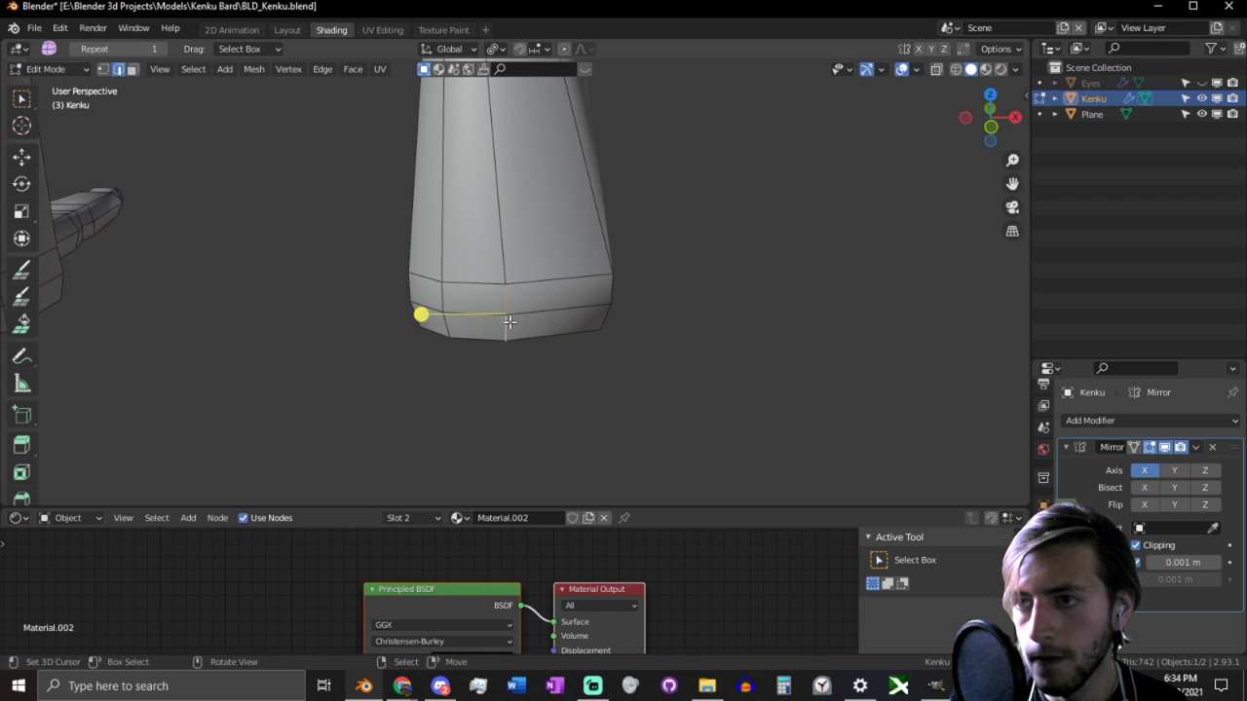
{"action": "left_click", "coordinate": [509, 322]}
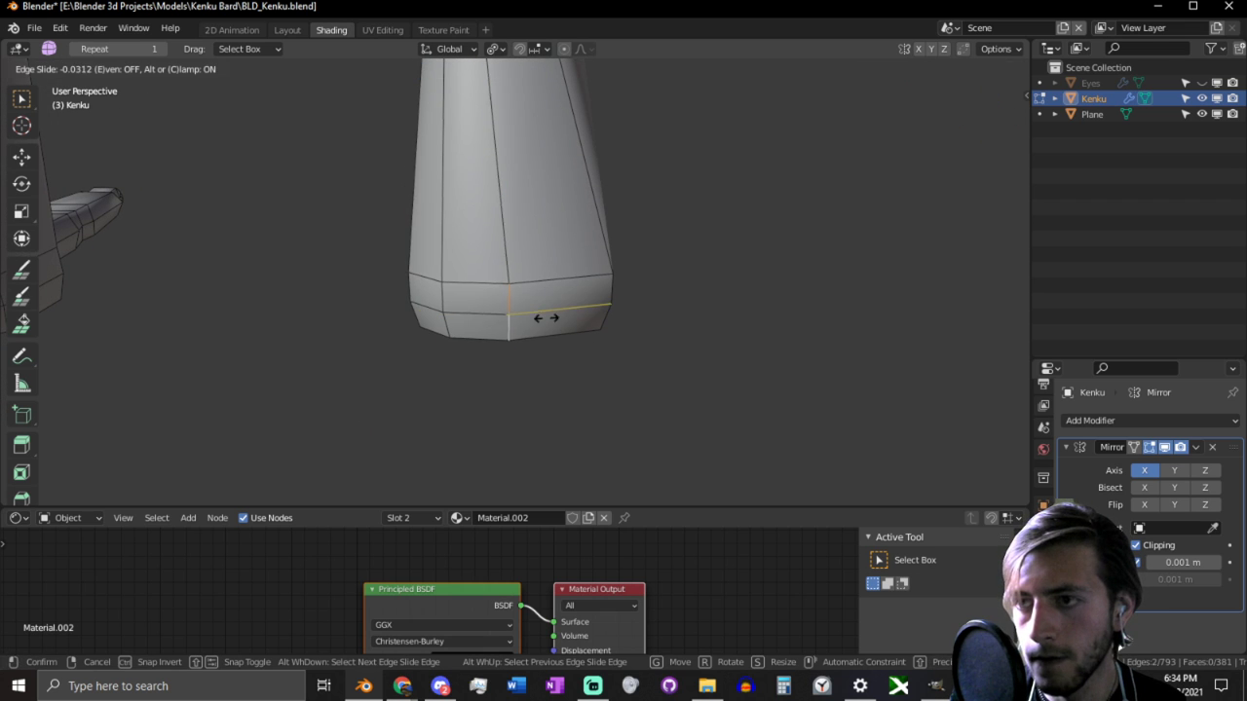
{"action": "left_click", "coordinate": [765, 293]}
Step: Select the two short vertical edges at the foot base's front inner corner and edge-slide them toward the outer side
{"action": "left_click", "coordinate": [448, 295]}
{"action": "left_click", "coordinate": [450, 323], "text": "shift"}
{"action": "key", "text": "g"}
{"action": "key", "text": "g"}
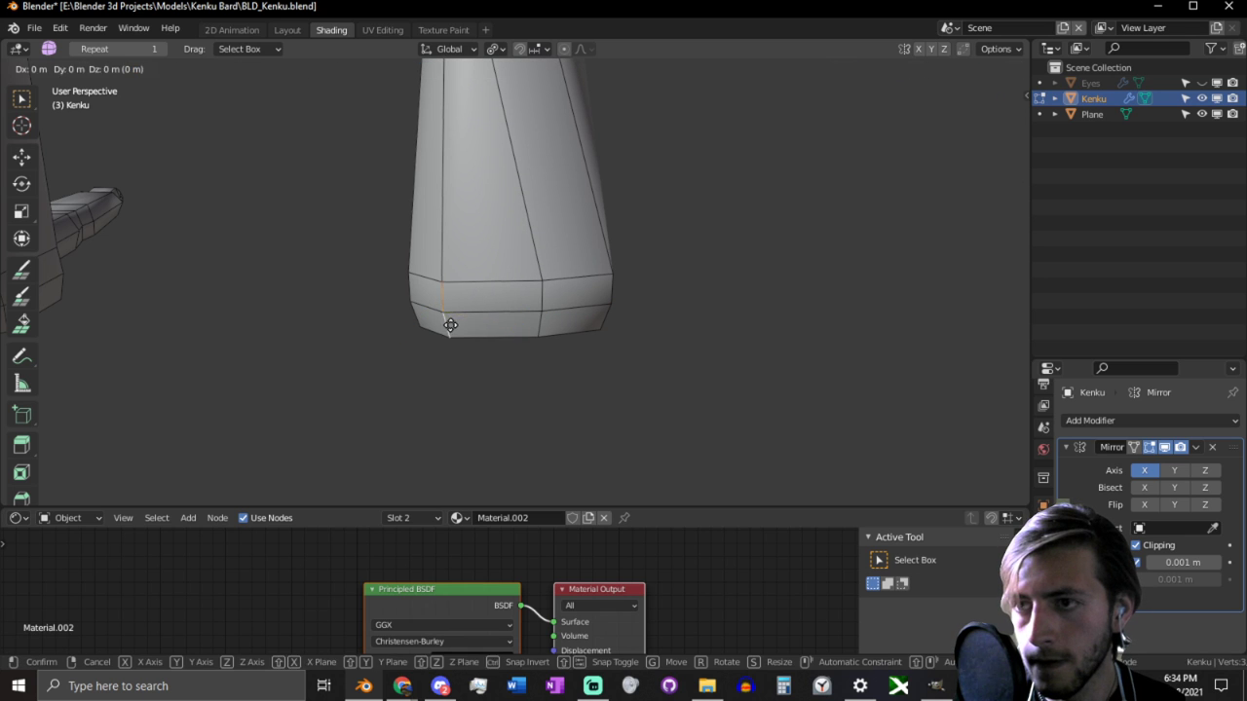
{"action": "left_click", "coordinate": [588, 304]}
Step: On the leg ring above the foot, vertex-slide the middle front vertex outward about 0.39 and its inner neighbour by 0.268
{"action": "middle_click_drag", "start_coordinate": [590, 298], "coordinate": [545, 291]}
{"action": "left_click", "coordinate": [506, 189]}
{"action": "key", "text": "g"}
{"action": "key", "text": "g"}
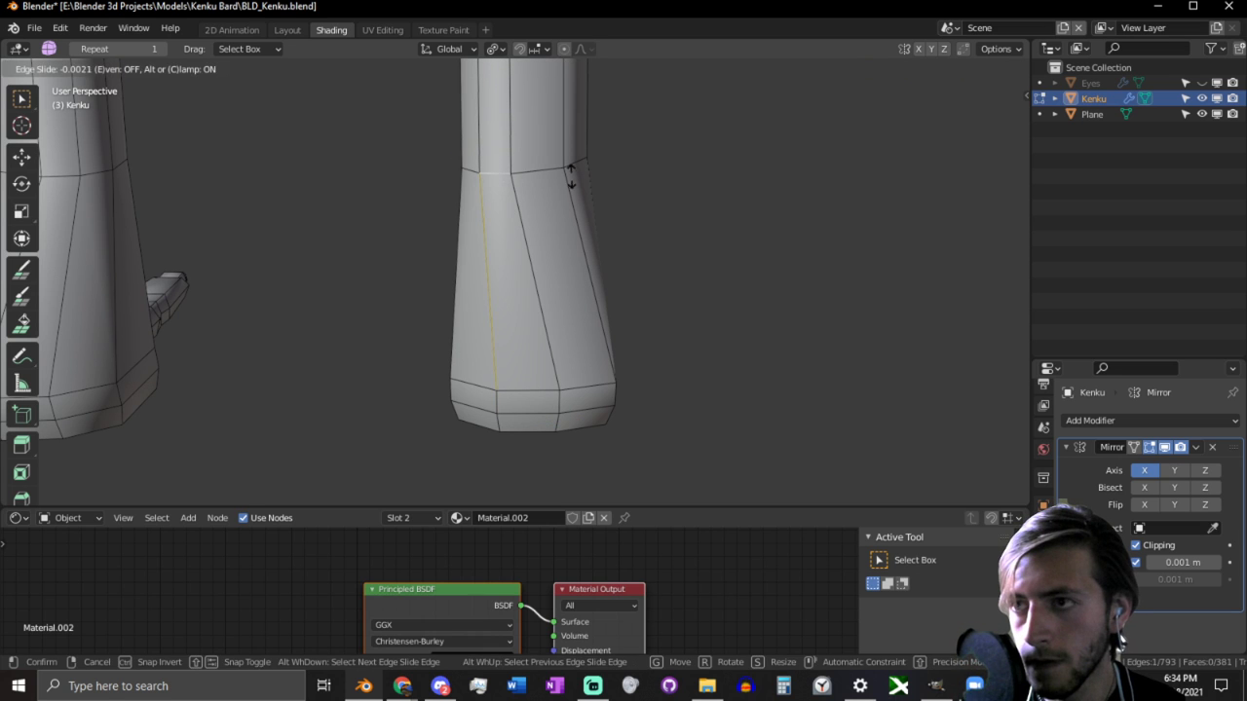
{"action": "left_click", "coordinate": [562, 180]}
{"action": "key", "text": "g"}
{"action": "key", "text": "g"}
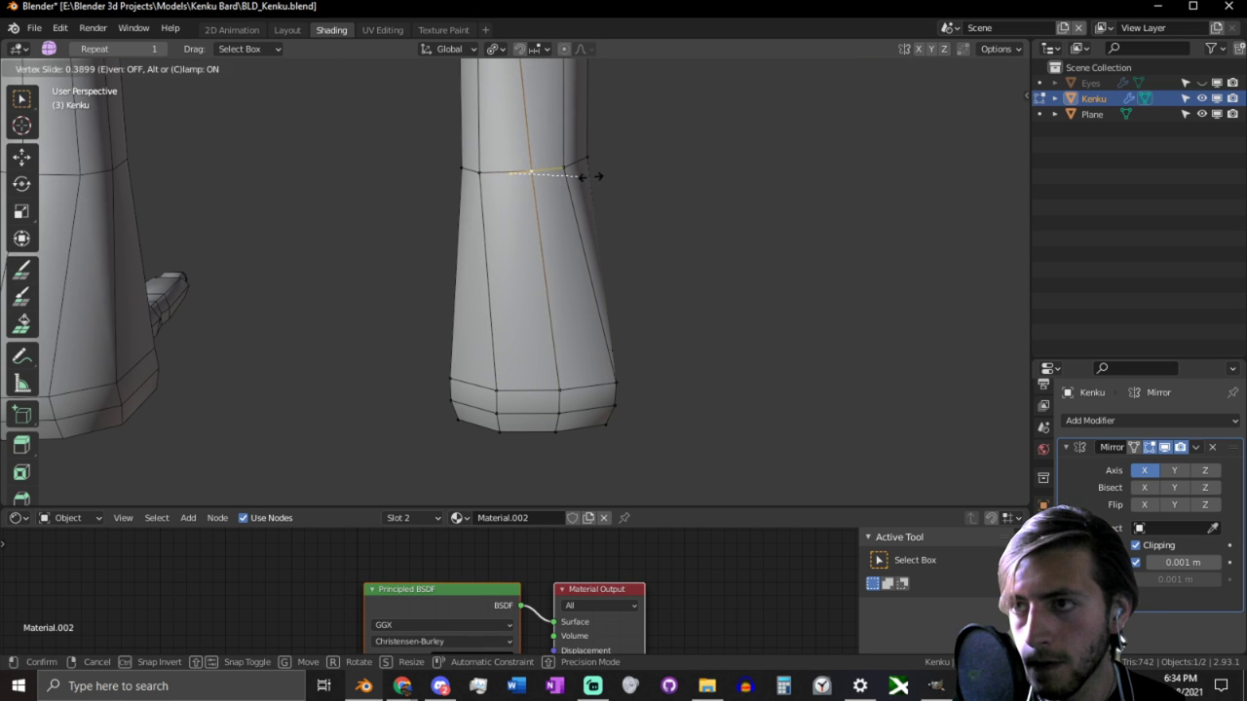
{"action": "left_click", "coordinate": [588, 176]}
{"action": "left_click", "coordinate": [480, 174]}
{"action": "key", "text": "g"}
{"action": "key", "text": "g"}
{"action": "left_click", "coordinate": [596, 179]}
Step: Add one loop cut between the leg ring and the foot base, and slide it toward the foot by a factor of -0.548
{"action": "middle_click_drag", "start_coordinate": [610, 195], "coordinate": [505, 244]}
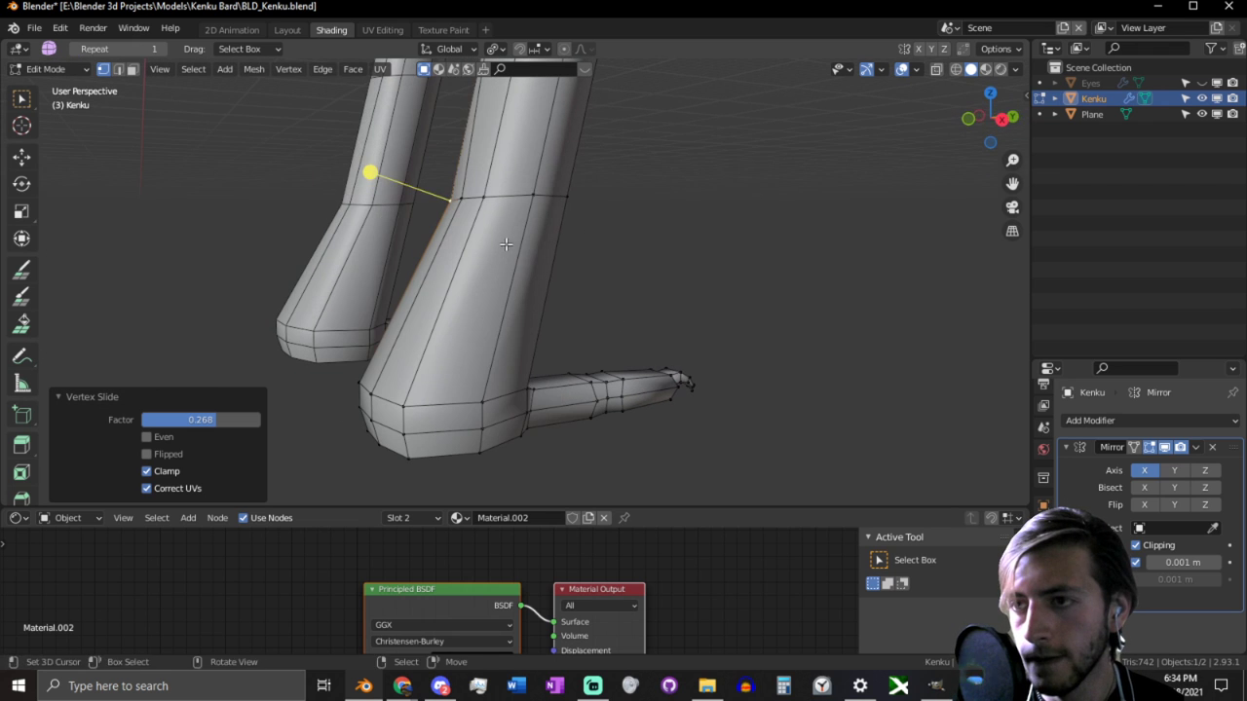
{"action": "key", "text": "ctrl+r"}
{"action": "left_click", "coordinate": [604, 233]}
{"action": "right_click", "coordinate": [655, 228]}
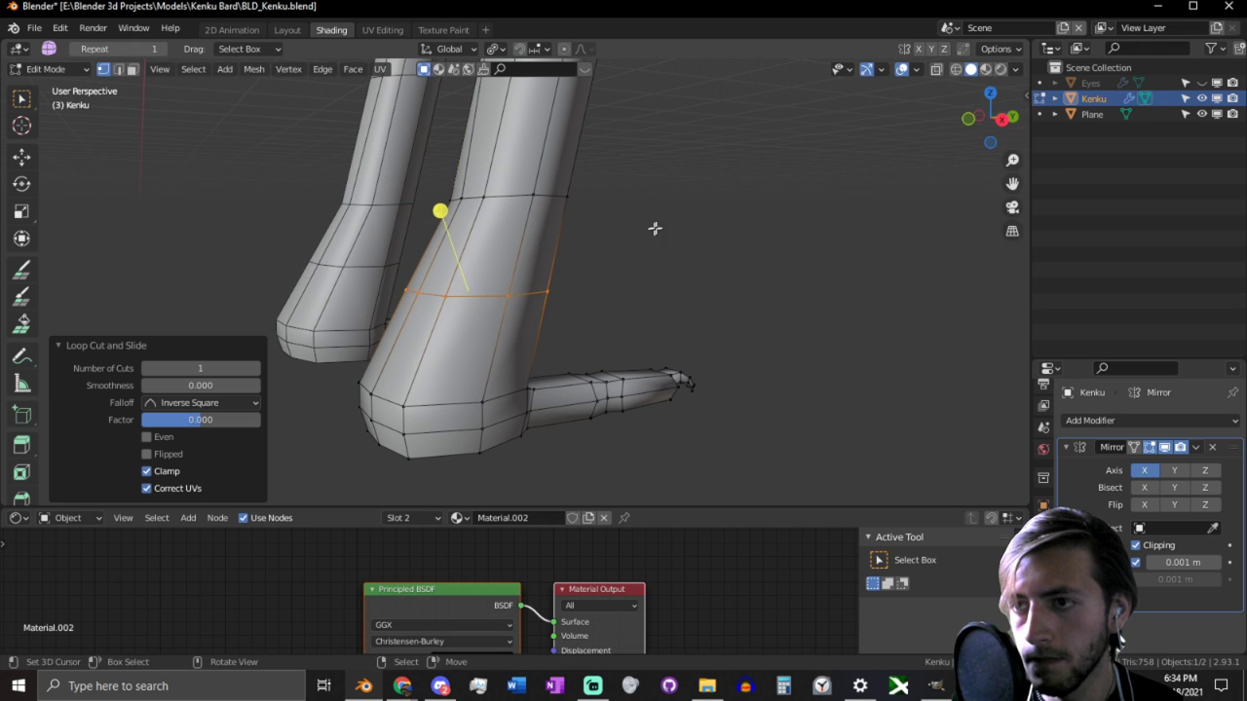
{"action": "key", "text": "g"}
{"action": "key", "text": "g"}
{"action": "left_click", "coordinate": [628, 269]}
Step: Scale the new ankle loop down to 0.732 and widen it again by 1.049
{"action": "key", "text": "s"}
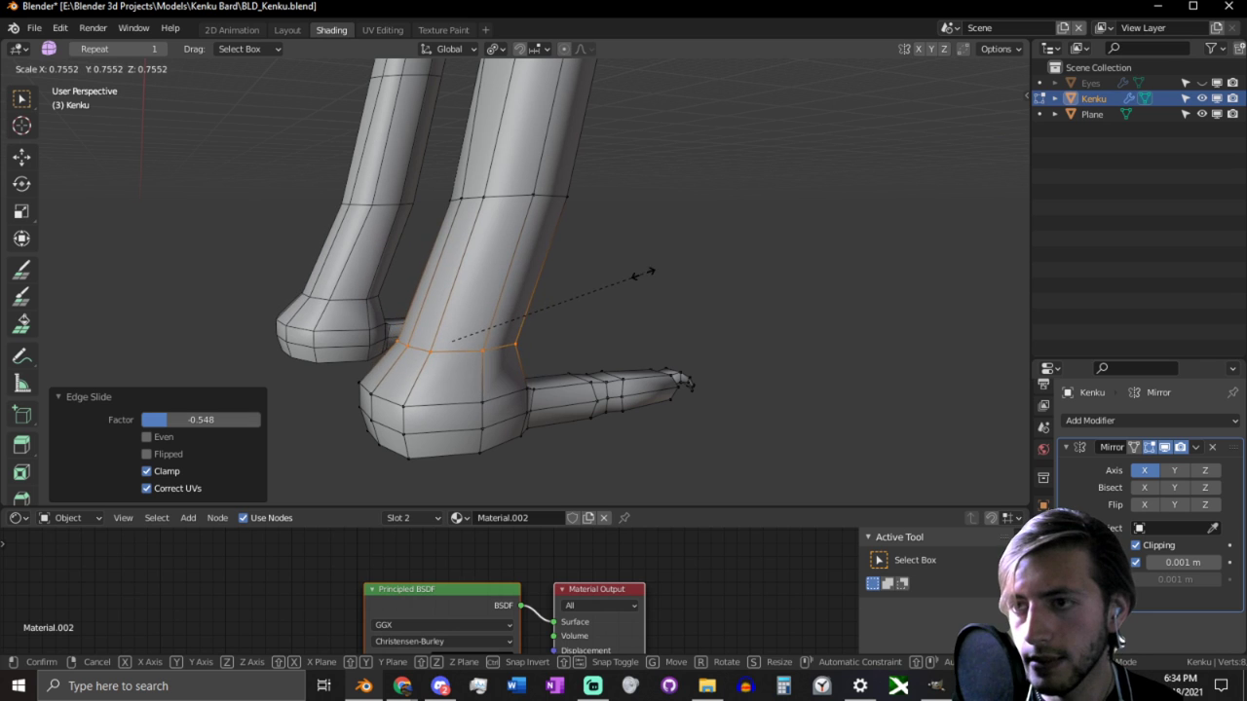
{"action": "left_click", "coordinate": [638, 275]}
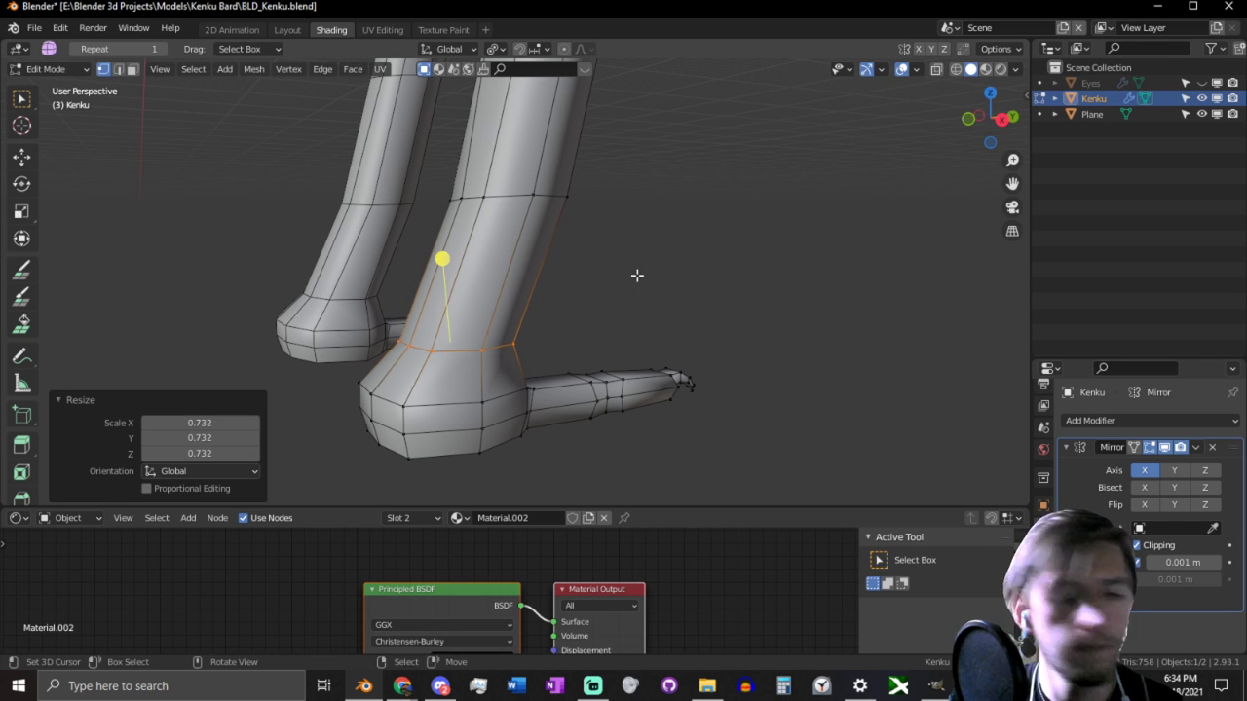
{"action": "middle_click_drag", "start_coordinate": [637, 276], "coordinate": [587, 267]}
{"action": "key", "text": "s"}
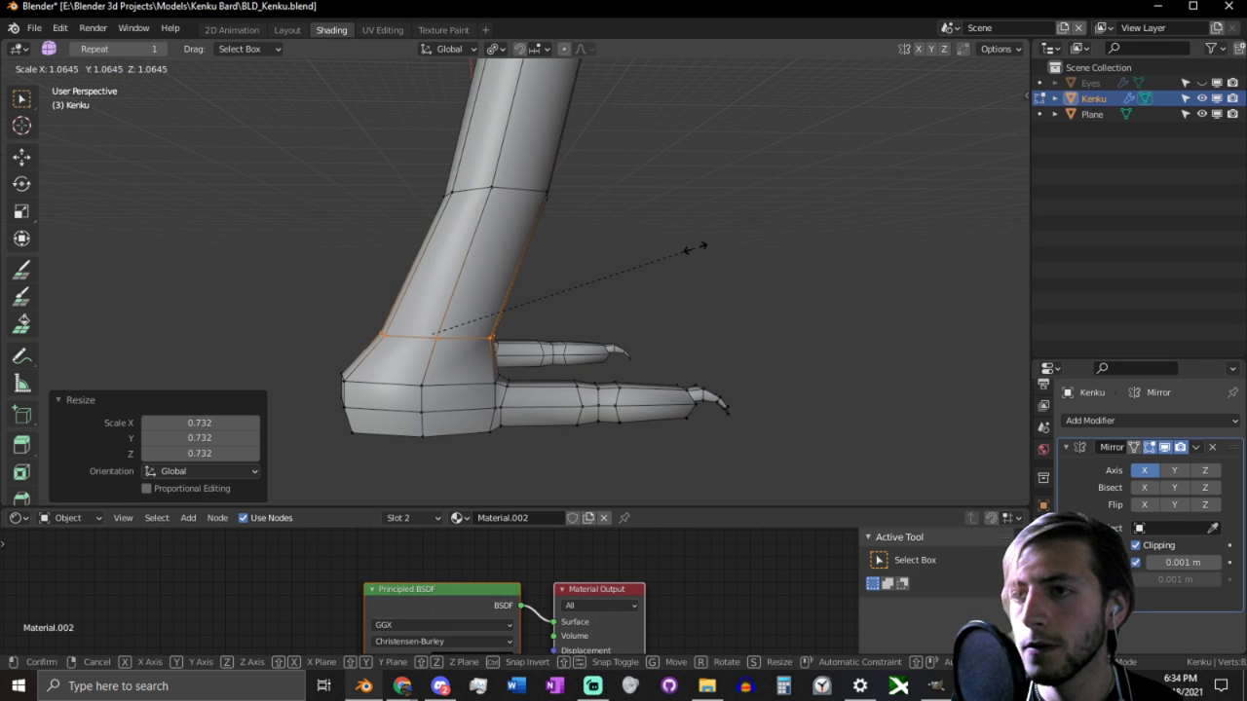
{"action": "left_click", "coordinate": [689, 250]}
Step: Examine the legs and feet against the whole character's proportions from several angles
{"action": "scroll", "coordinate": [516, 291], "scroll_direction": "down", "scroll_amount": 6}
{"action": "middle_click_drag", "start_coordinate": [507, 292], "coordinate": [665, 298]}
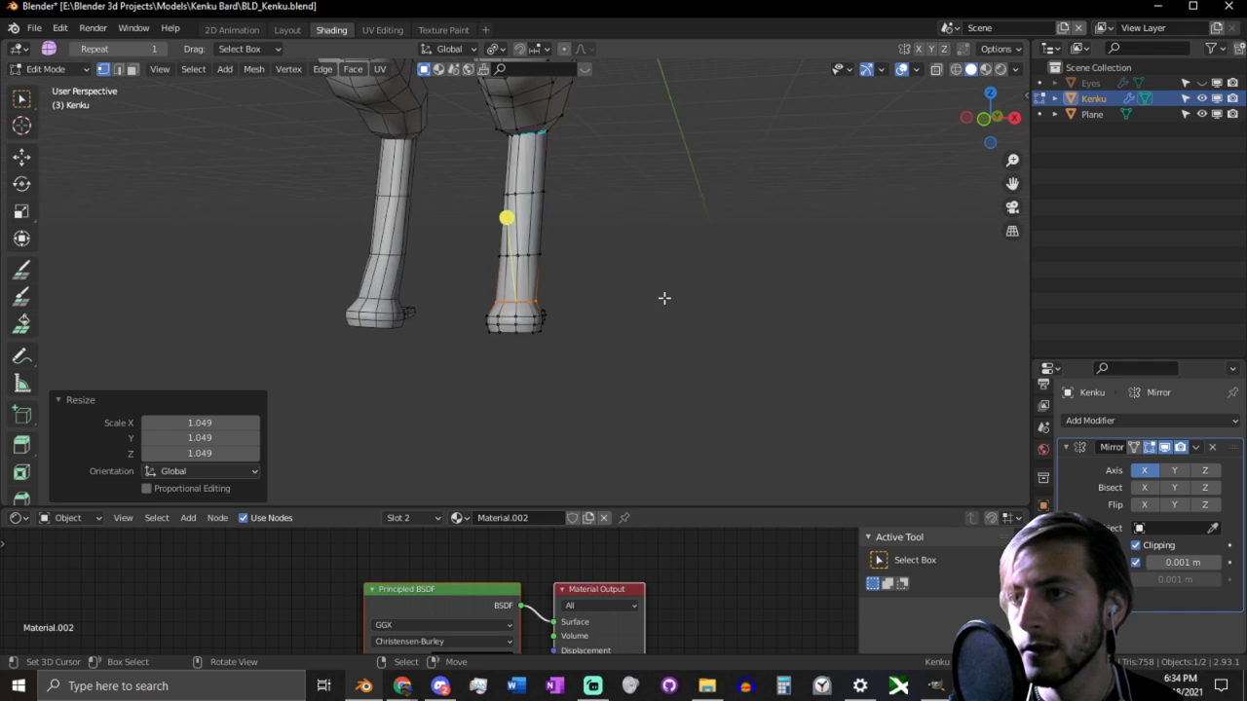
{"action": "scroll", "coordinate": [643, 292], "scroll_direction": "down", "scroll_amount": 2}
{"action": "middle_click_drag", "start_coordinate": [584, 273], "coordinate": [585, 367], "text": "shift"}
{"action": "scroll", "coordinate": [578, 292], "scroll_direction": "down", "scroll_amount": 2}
{"action": "scroll", "coordinate": [578, 292], "scroll_direction": "down", "scroll_amount": 3}
{"action": "middle_click_drag", "start_coordinate": [649, 295], "coordinate": [510, 334]}
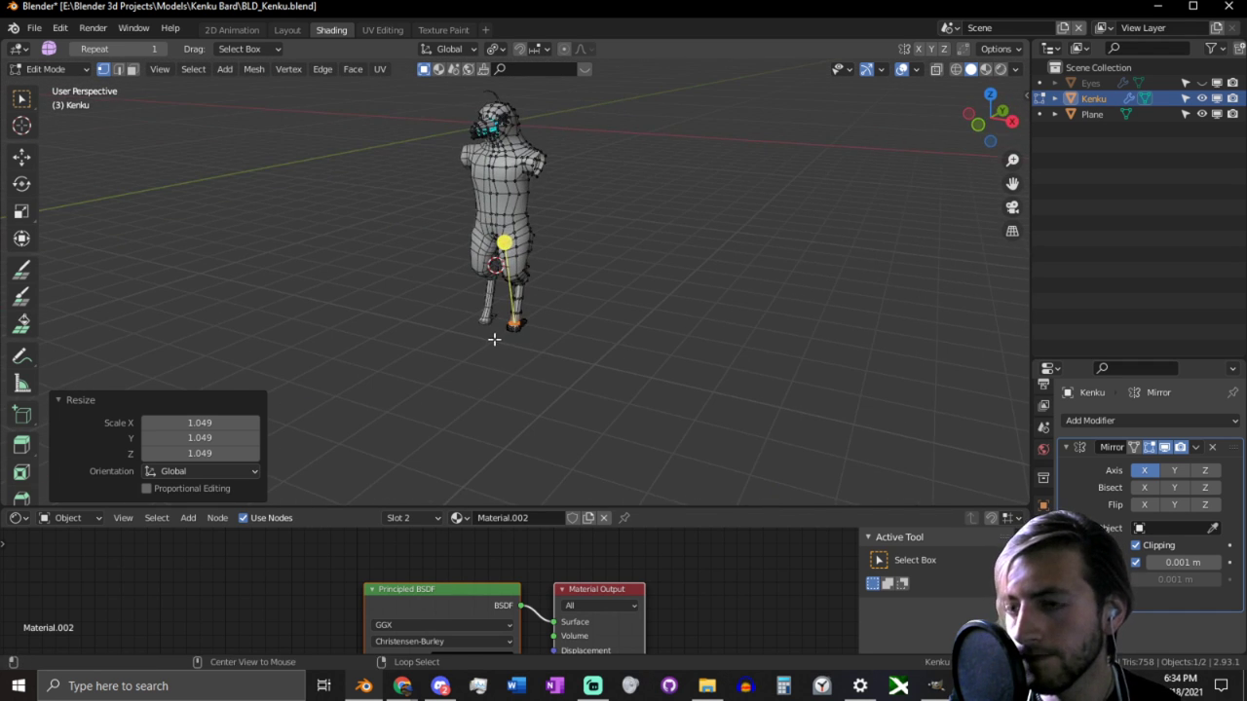
{"action": "scroll", "coordinate": [493, 339], "scroll_direction": "up", "scroll_amount": 10}
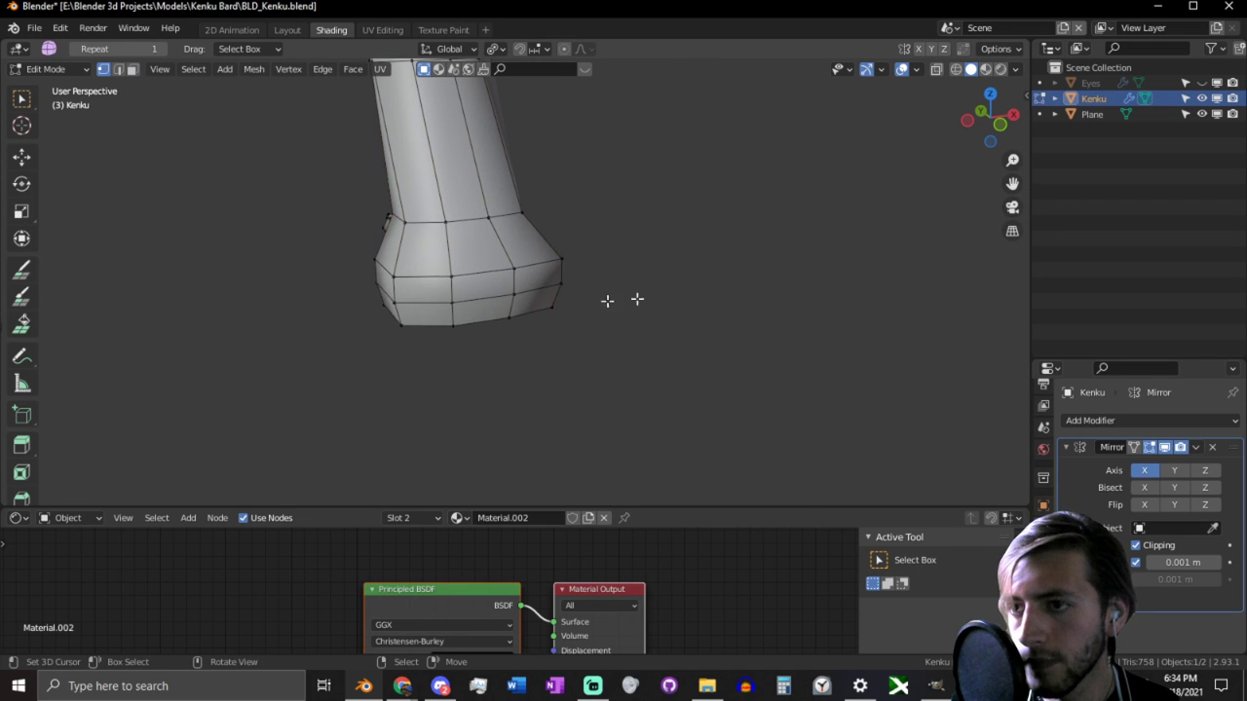
Step: Select the four faces forming the inner and middle panels on the front of the foot base
{"action": "left_click", "coordinate": [433, 312], "text": "shift"}
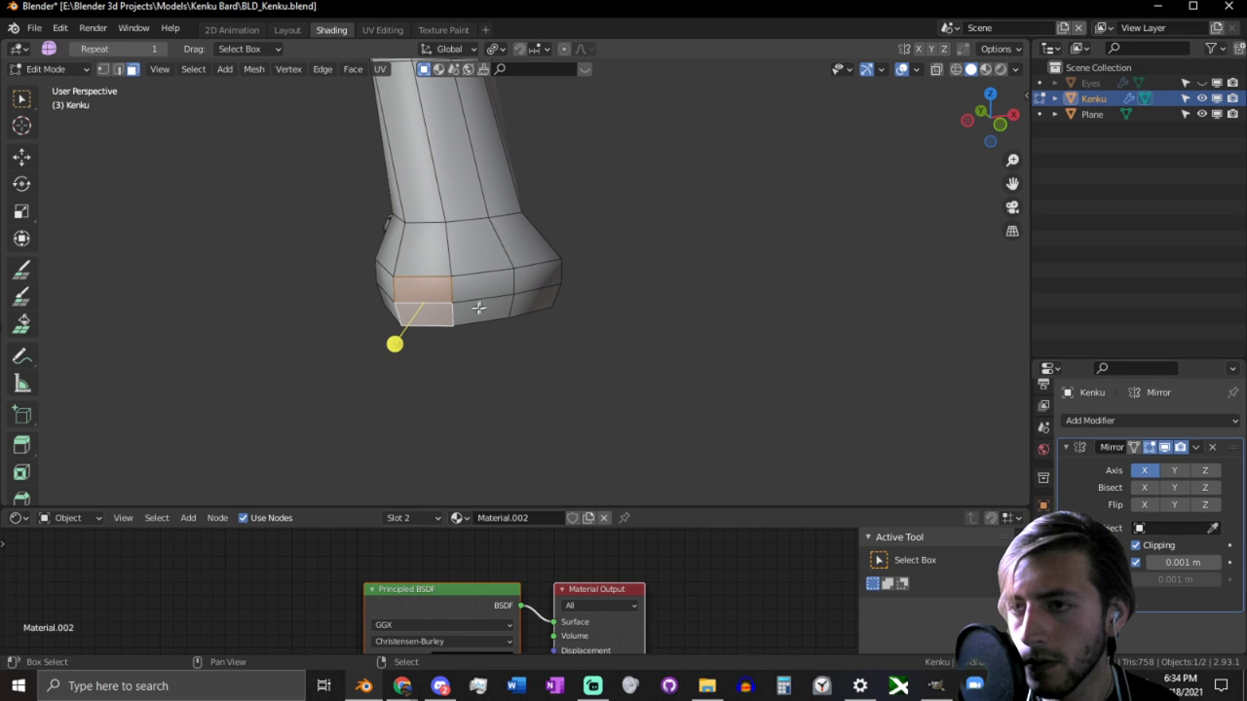
{"action": "left_click", "coordinate": [479, 295], "text": "shift"}
{"action": "left_click", "coordinate": [478, 310], "text": "shift"}
{"action": "left_click", "coordinate": [432, 302]}
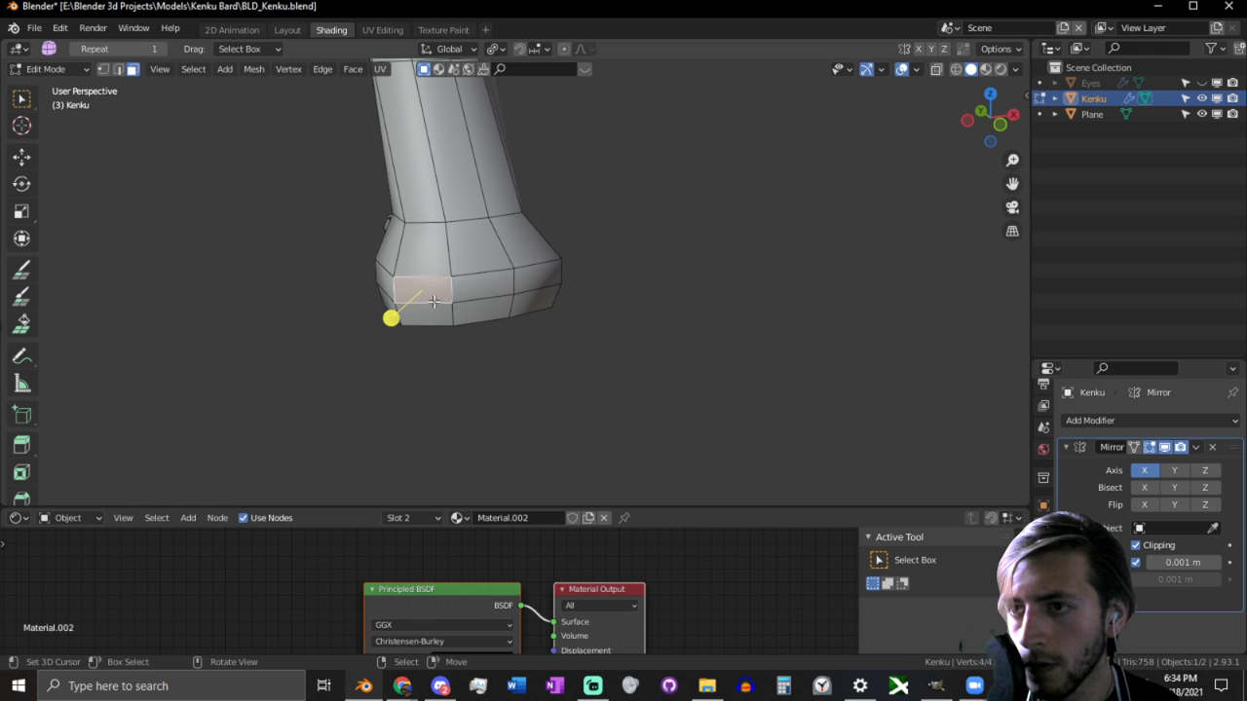
{"action": "key", "text": "2"}
{"action": "scroll", "coordinate": [473, 296], "scroll_direction": "up", "scroll_amount": 2}
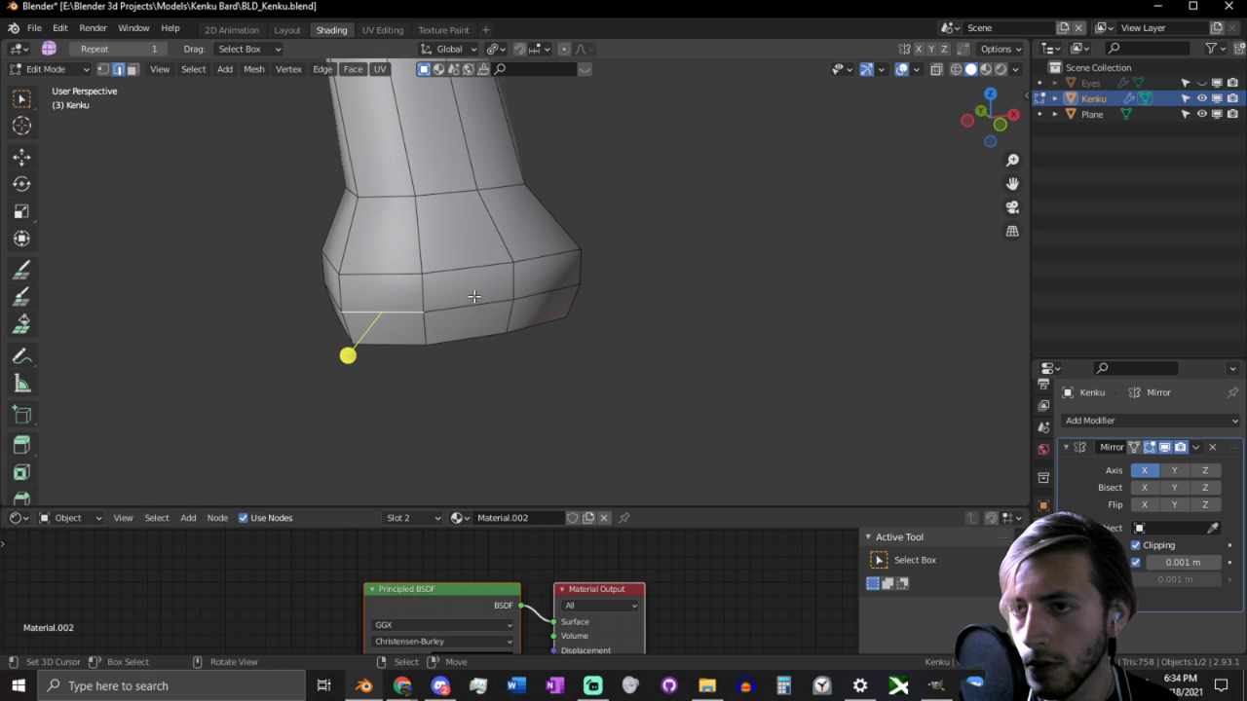
{"action": "key", "text": "3"}
{"action": "left_click", "coordinate": [389, 329], "text": "shift"}
{"action": "left_click", "coordinate": [459, 291], "text": "shift"}
{"action": "left_click", "coordinate": [468, 331], "text": "shift"}
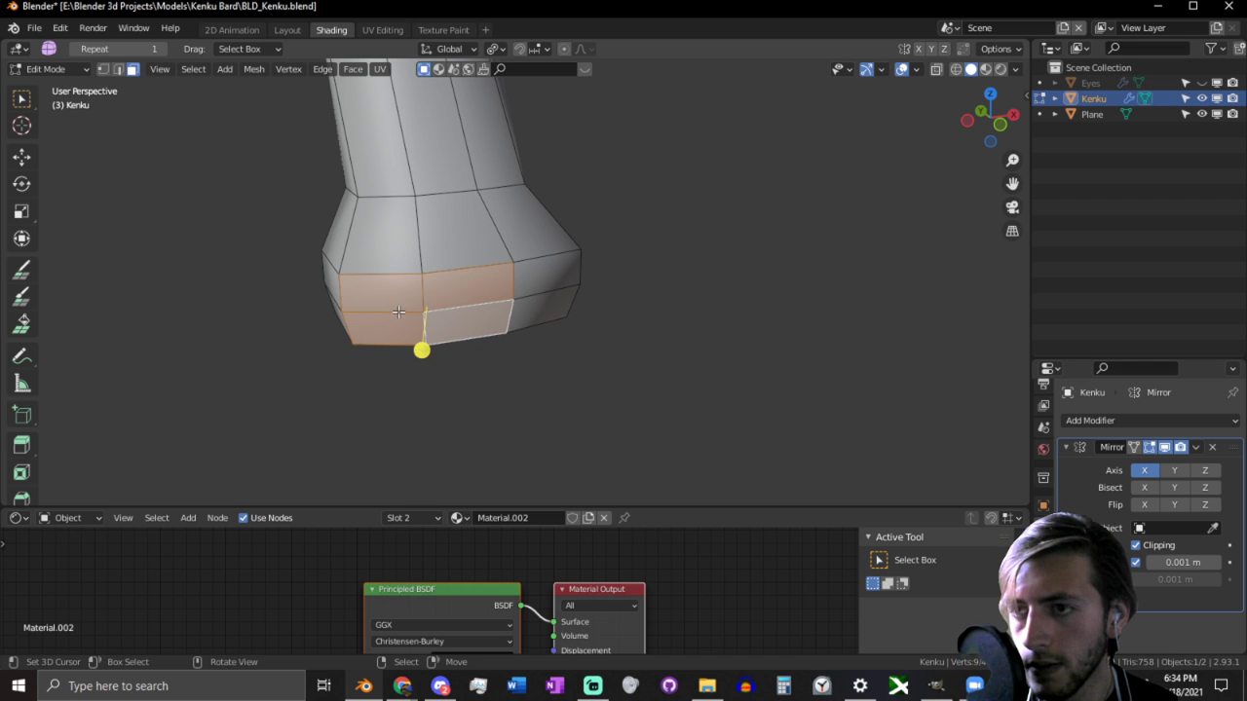
Step: Dissolve the horizontal edges running across the three front panels of the foot base
{"action": "key", "text": "2"}
{"action": "right_click", "coordinate": [399, 311]}
{"action": "key", "text": "ctrl+x"}
{"action": "right_click", "coordinate": [461, 306]}
{"action": "key", "text": "ctrl+x"}
{"action": "right_click", "coordinate": [532, 301]}
{"action": "key", "text": "ctrl+x"}
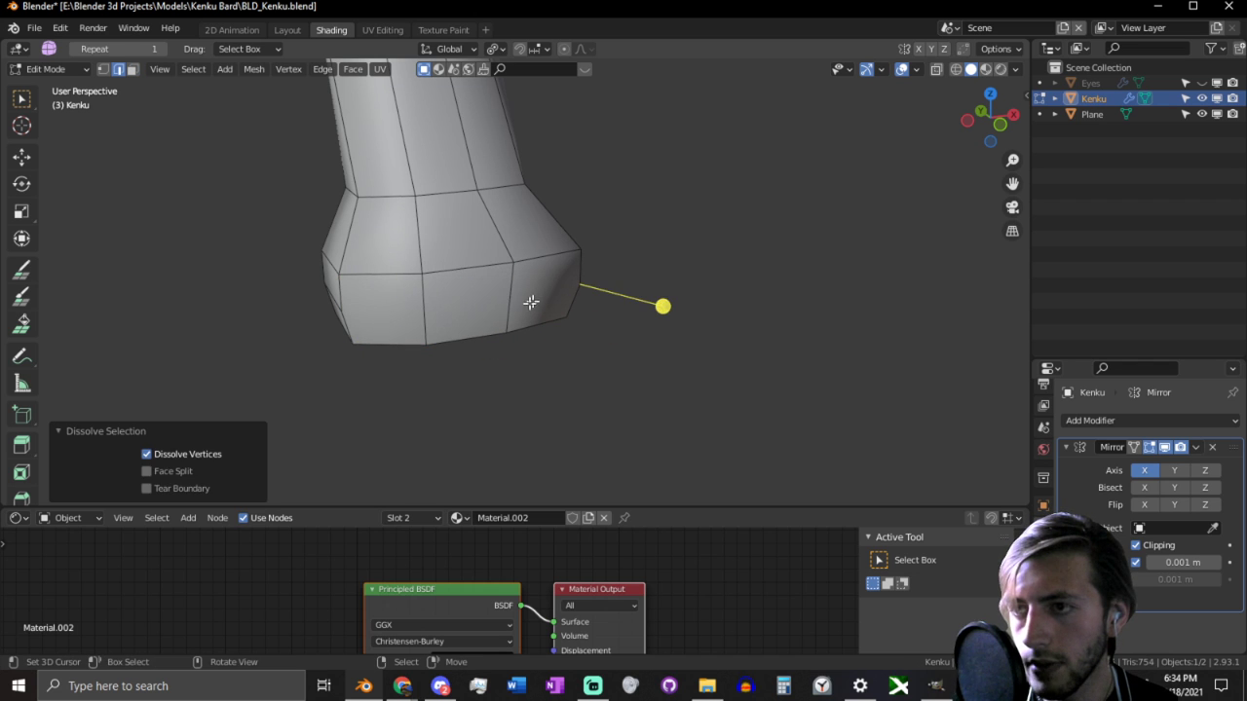
Step: Try subdividing the vertical edges on both sides of the middle front panel, and undo it along with the edge dissolves
{"action": "key", "text": "alt+a"}
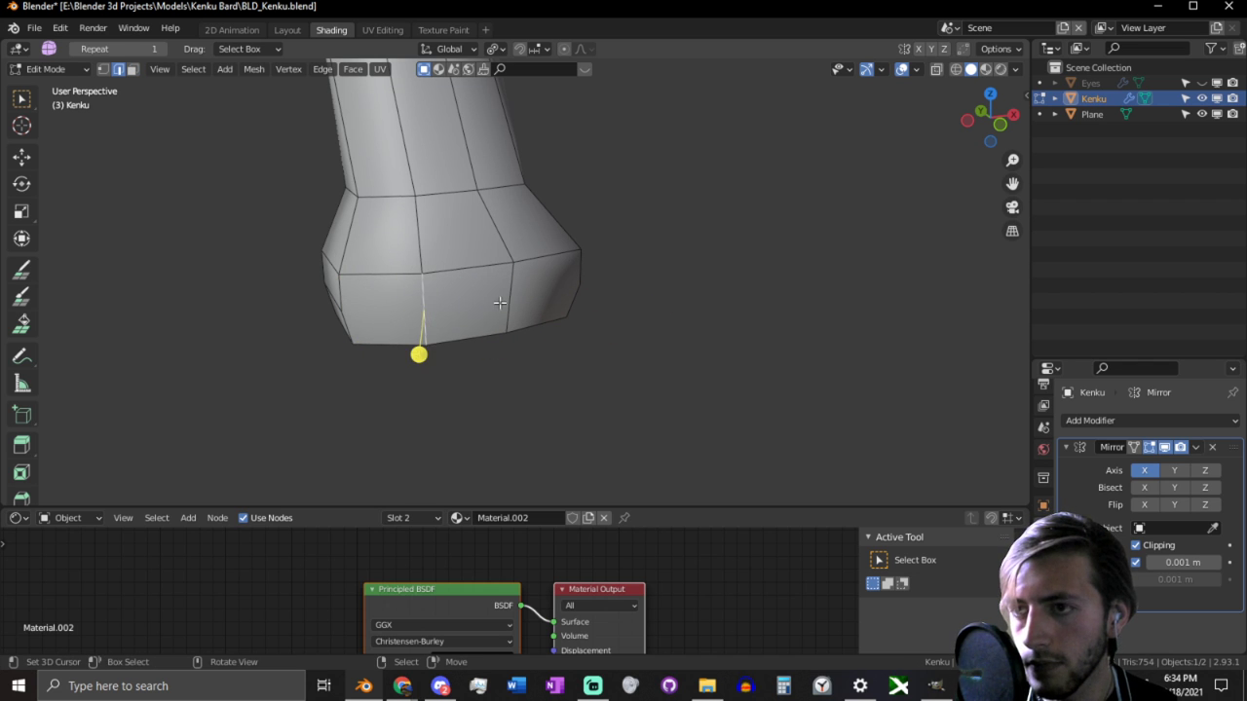
{"action": "right_click", "coordinate": [499, 303]}
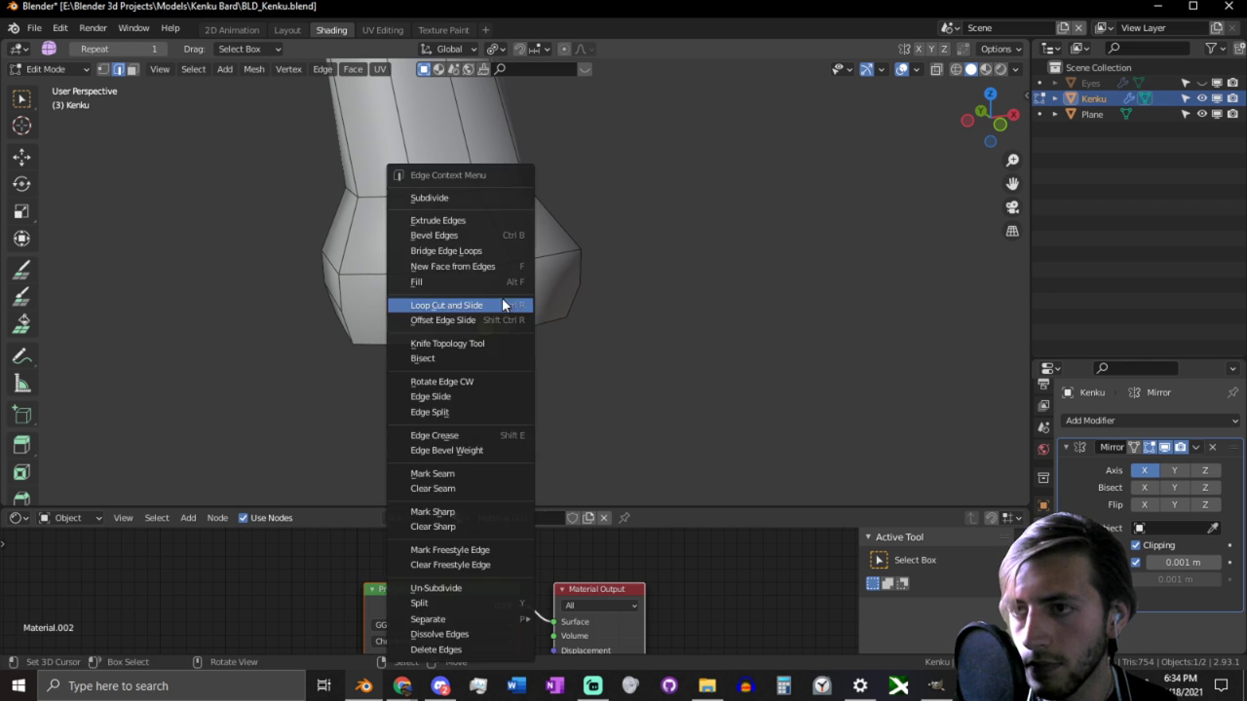
{"action": "left_click", "coordinate": [499, 199]}
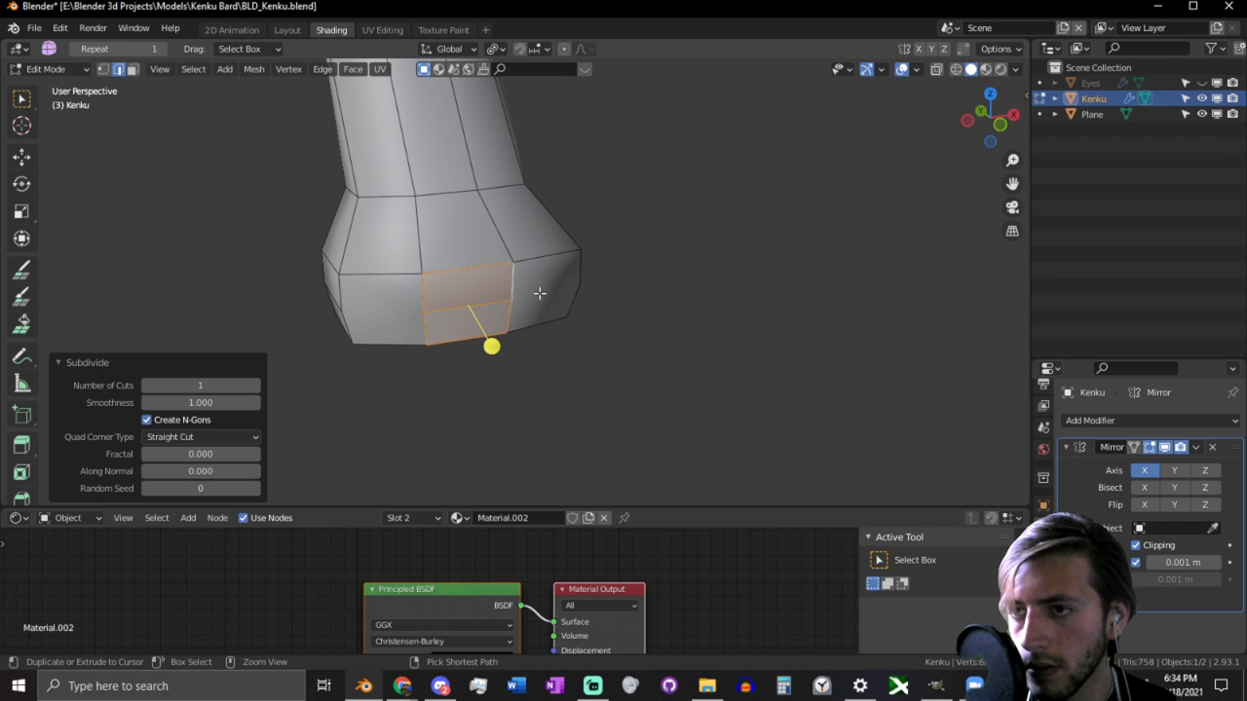
{"action": "key", "text": "ctrl+z"}
{"action": "key", "text": "2"}
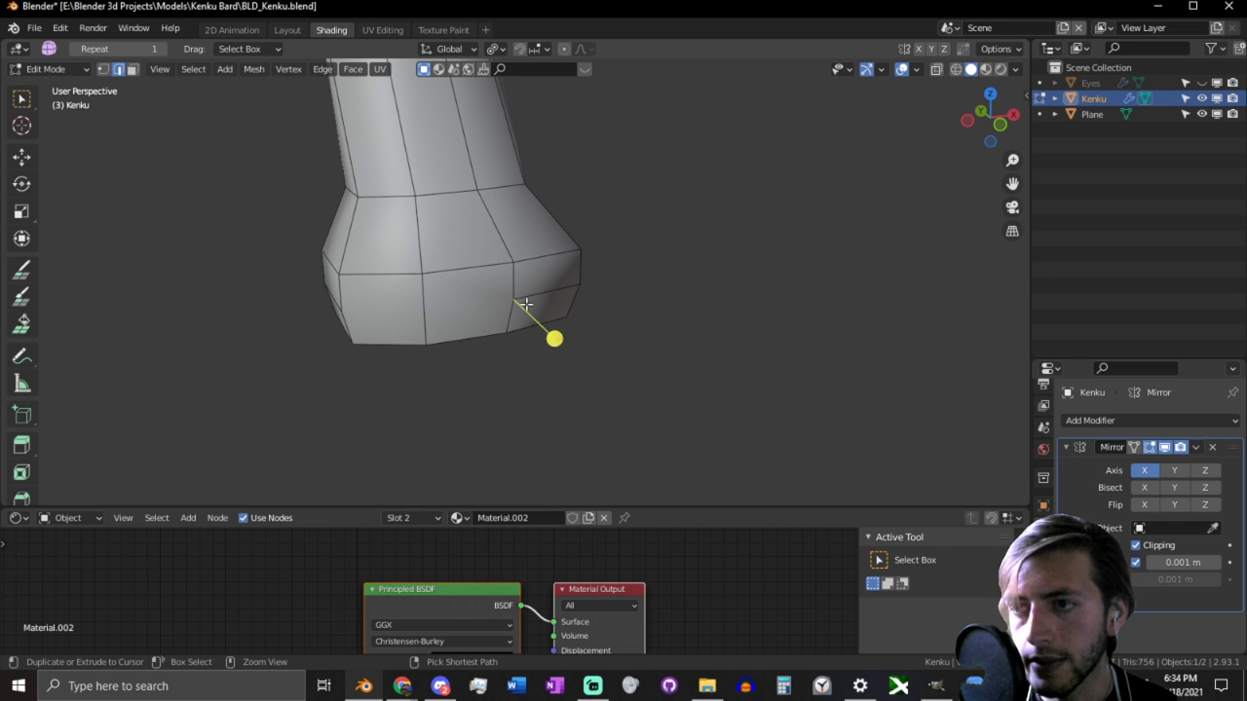
Step: Select the two stacked faces of the foot base's inner front panel and extrude them about 0.072 m along their normal
{"action": "right_click", "coordinate": [404, 296]}
{"action": "right_click", "coordinate": [407, 315], "text": "shift"}
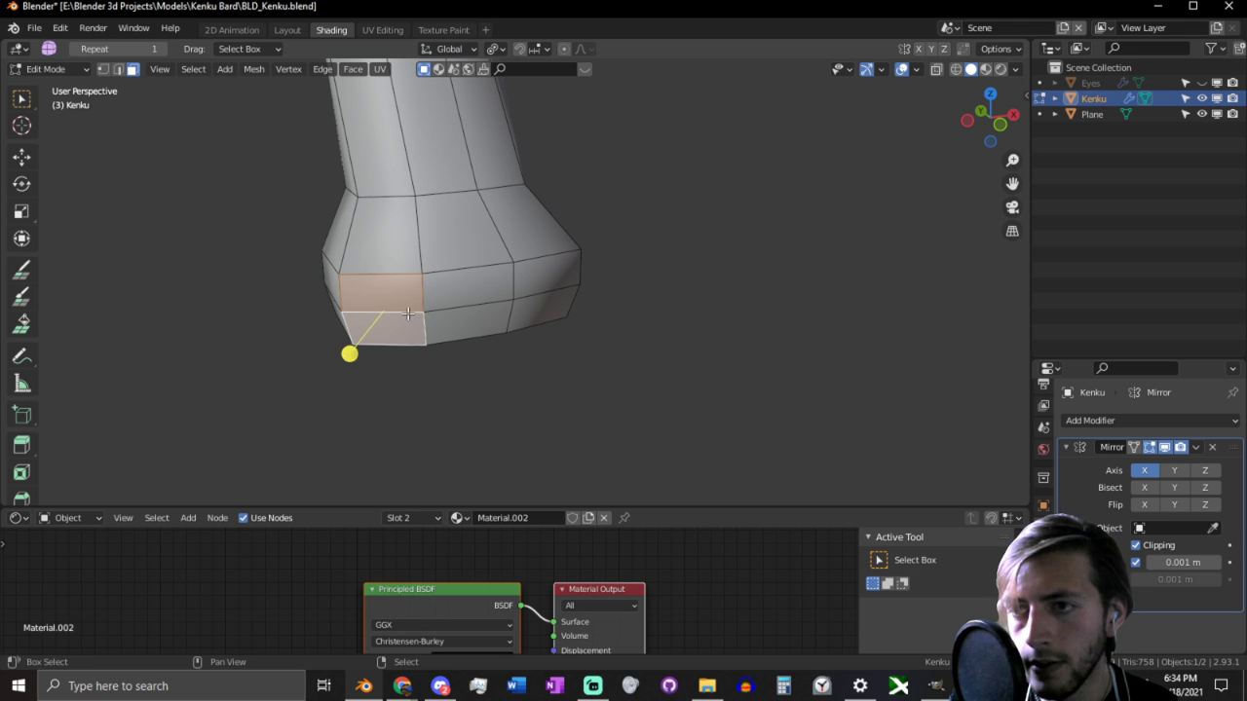
{"action": "middle_click_drag", "start_coordinate": [461, 319], "coordinate": [417, 400]}
{"action": "key", "text": "e"}
{"action": "left_click", "coordinate": [487, 341]}
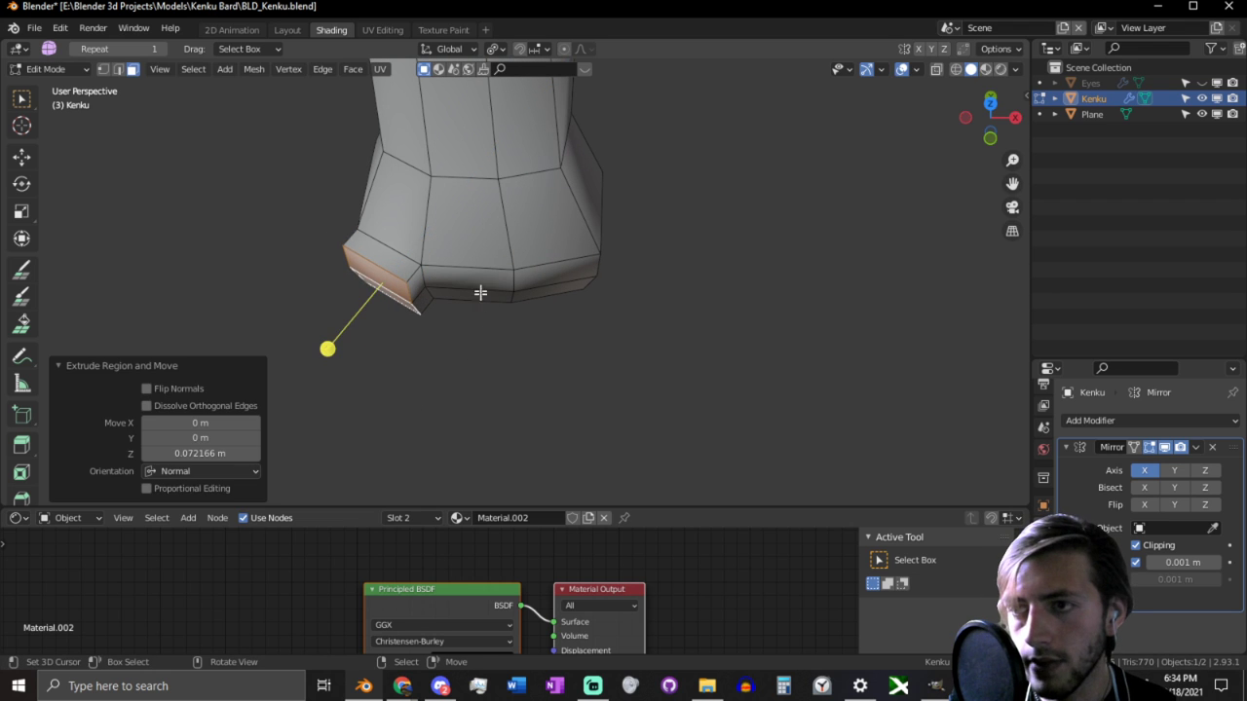
Step: Extrude the two faces of the middle front panel about 0.072 m and those of the outer front panel about 0.045 m
{"action": "right_click", "coordinate": [478, 287]}
{"action": "key", "text": "e"}
{"action": "left_click", "coordinate": [477, 323]}
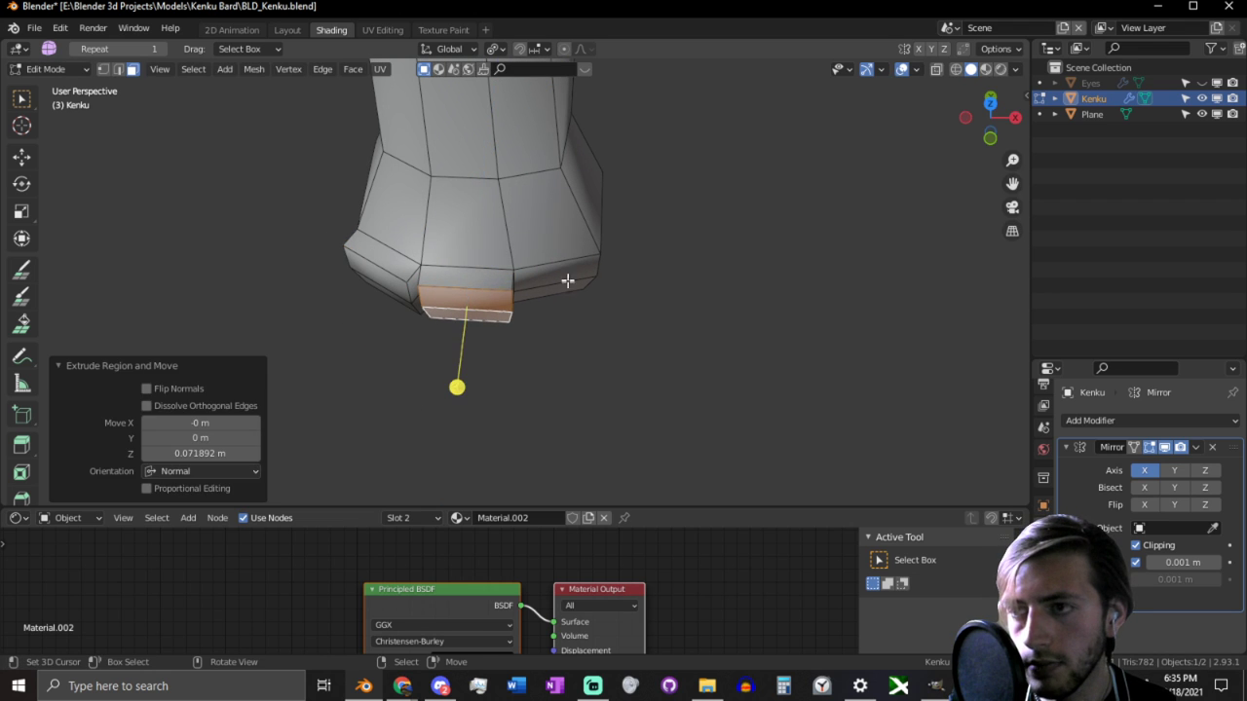
{"action": "left_click", "coordinate": [560, 285]}
{"action": "key", "text": "e"}
{"action": "left_click", "coordinate": [561, 300]}
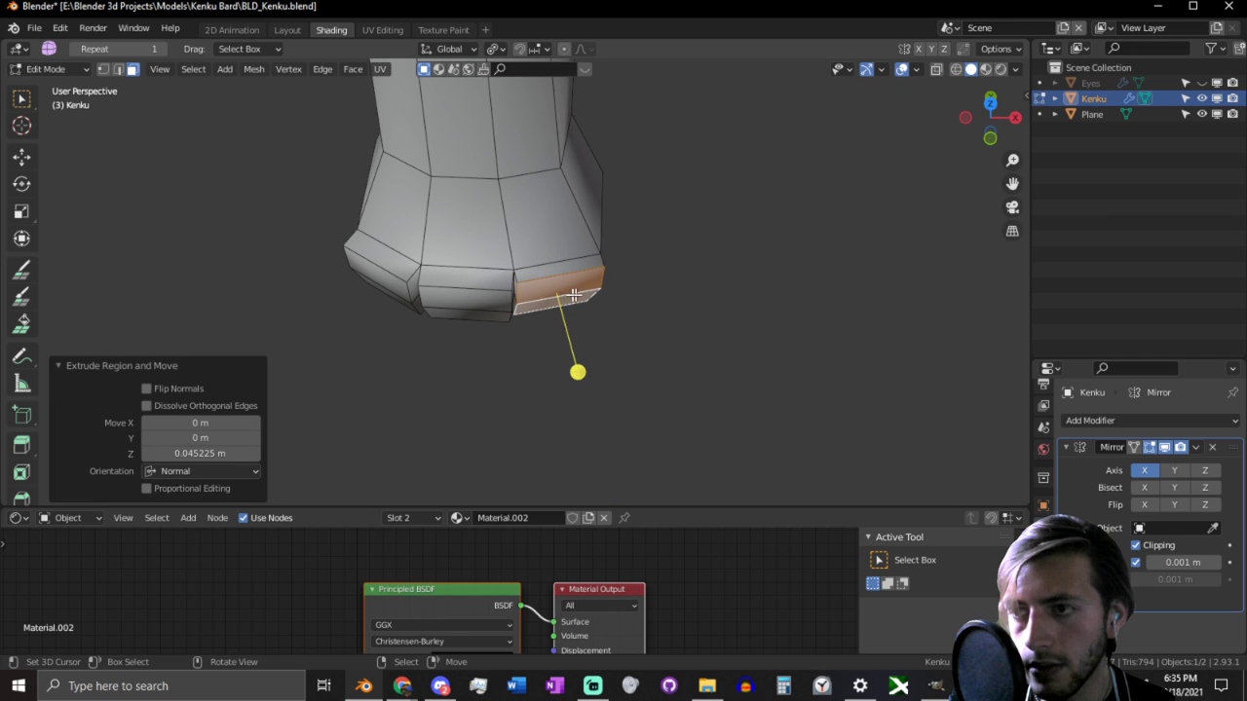
Step: Select both end faces of each of the three front toes and fatten them outward along their normals to lengthen the toes
{"action": "key", "text": "alt+s"}
{"action": "left_click", "coordinate": [615, 298]}
{"action": "middle_click_drag", "start_coordinate": [616, 298], "coordinate": [590, 255]}
{"action": "left_click", "coordinate": [481, 300], "text": "shift"}
{"action": "left_click", "coordinate": [465, 327], "text": "shift"}
{"action": "left_click", "coordinate": [384, 304], "text": "shift"}
{"action": "left_click", "coordinate": [387, 326], "text": "shift"}
{"action": "middle_click_drag", "start_coordinate": [387, 325], "coordinate": [517, 276]}
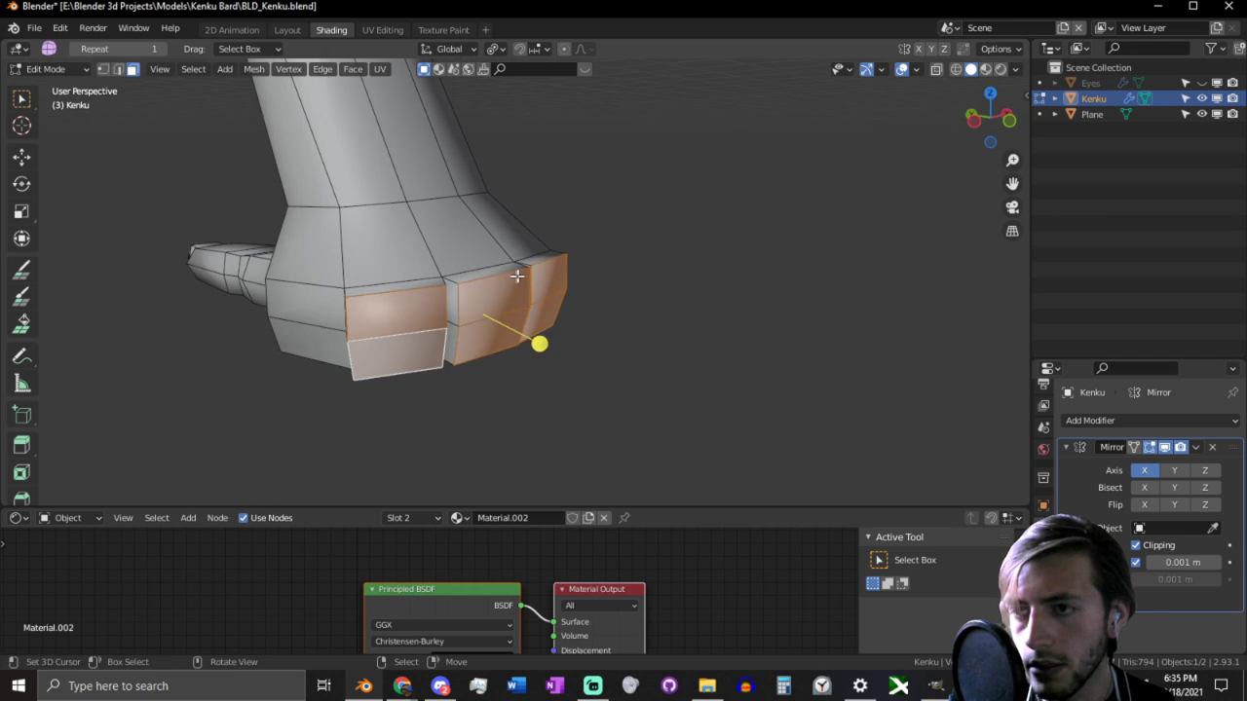
{"action": "key", "text": "s"}
{"action": "right_click", "coordinate": [553, 279]}
{"action": "key", "text": "alt+s"}
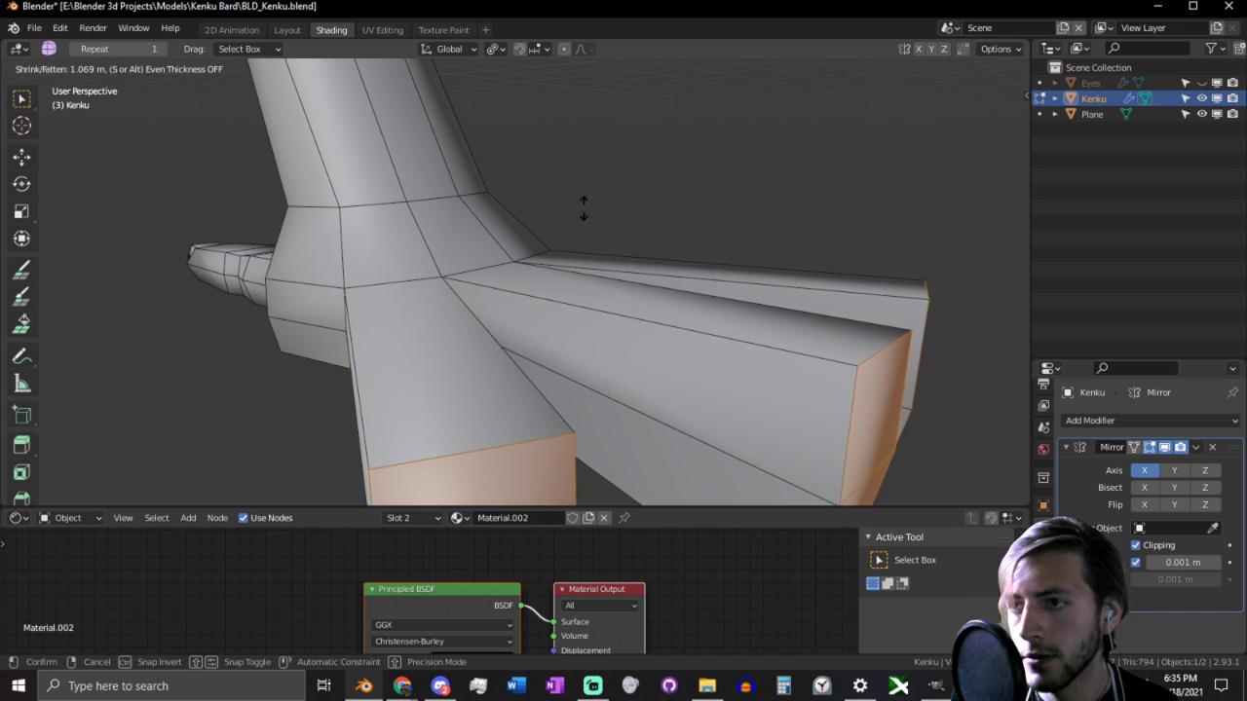
{"action": "left_click", "coordinate": [575, 120]}
{"action": "middle_click_drag", "start_coordinate": [575, 121], "coordinate": [333, 399]}
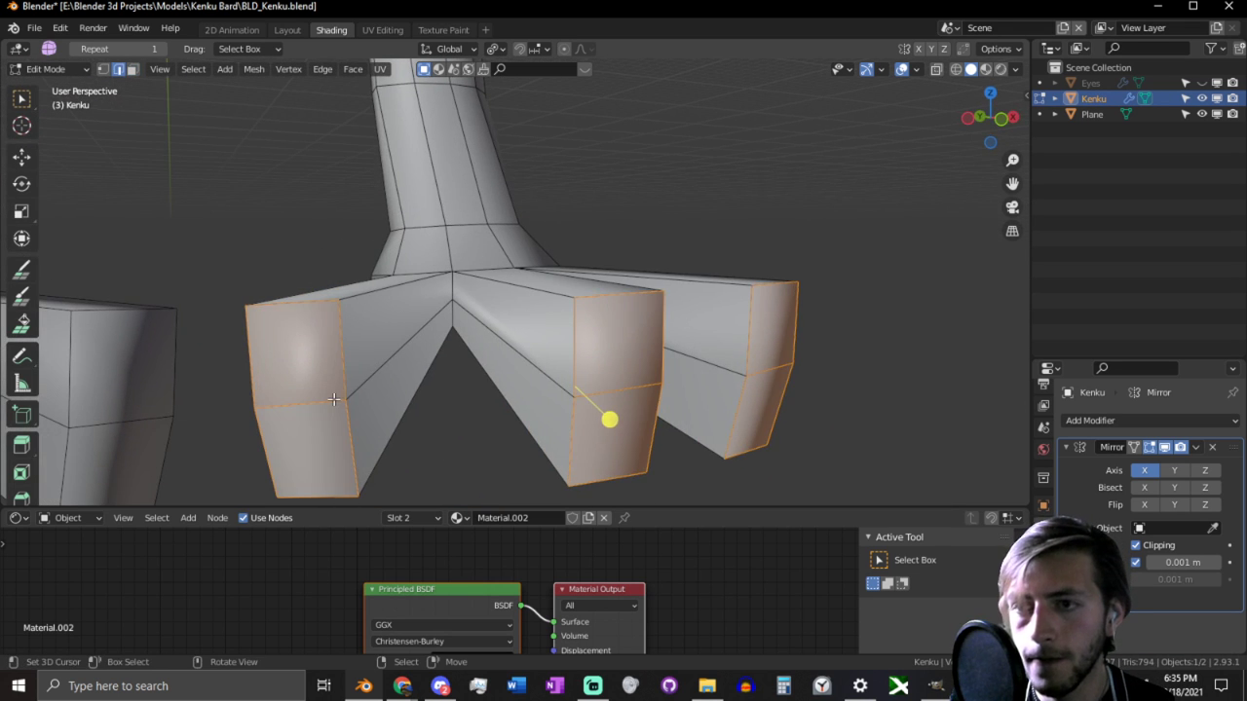
{"action": "key", "text": "alt+a"}
{"action": "key", "text": "ctrl+r"}
{"action": "left_click", "coordinate": [331, 394]}
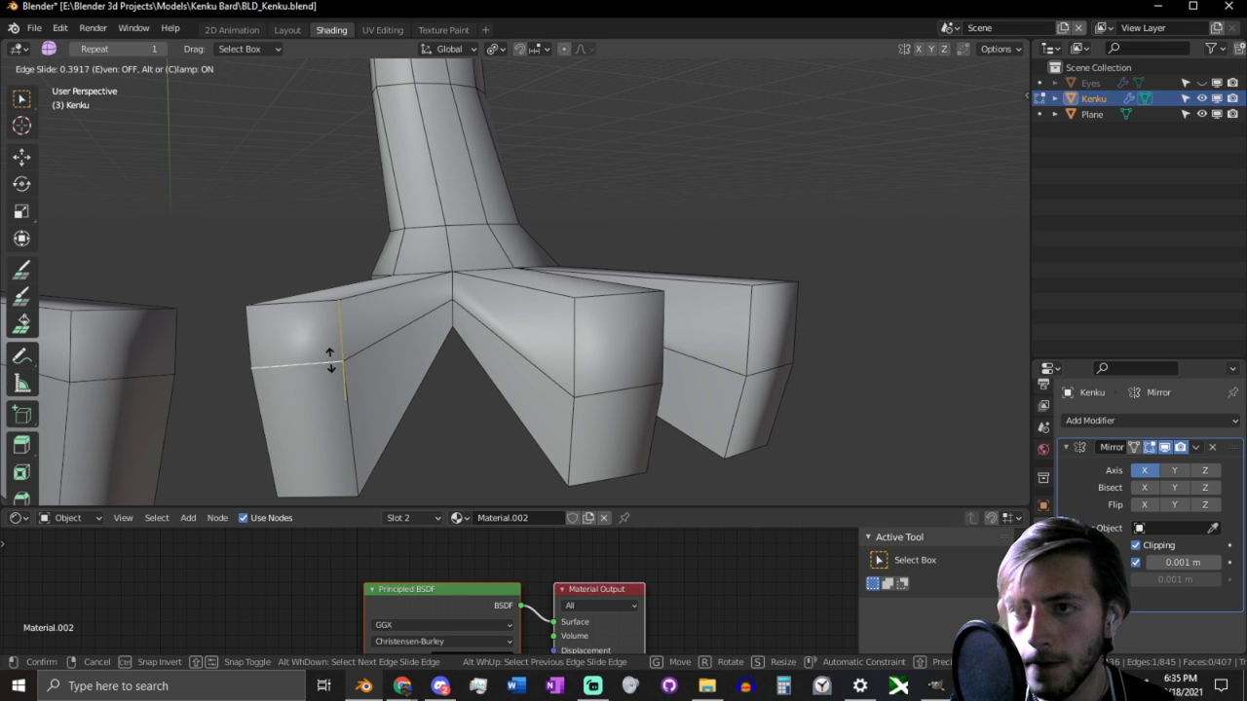
{"action": "left_click", "coordinate": [390, 374]}
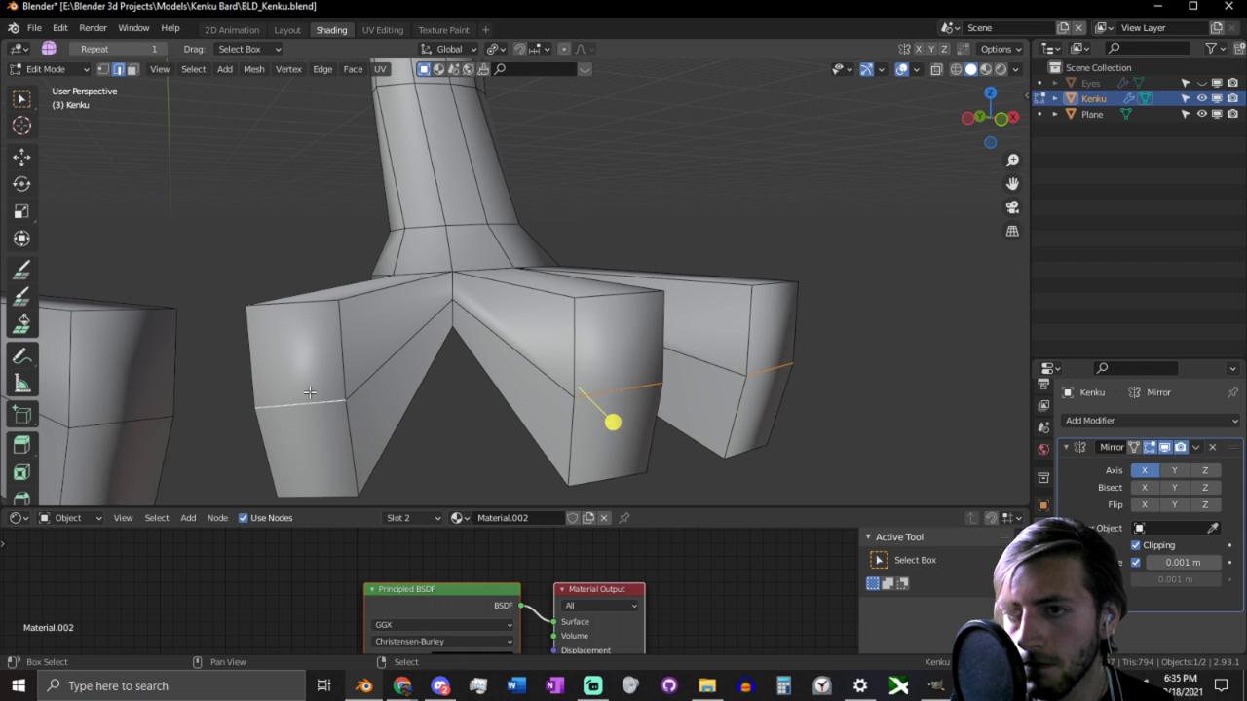
Step: Slide the horizontal middle edges on the ends of all three toes upward
{"action": "key", "text": "g"}
{"action": "key", "text": "g"}
{"action": "left_click", "coordinate": [312, 345]}
Step: Set snapping to vertices and raise the bottom edges of the three toe ends about 0.326 m along Z, to the foot base's underside
{"action": "middle_click_drag", "start_coordinate": [312, 345], "coordinate": [387, 327]}
{"action": "left_click", "coordinate": [383, 364]}
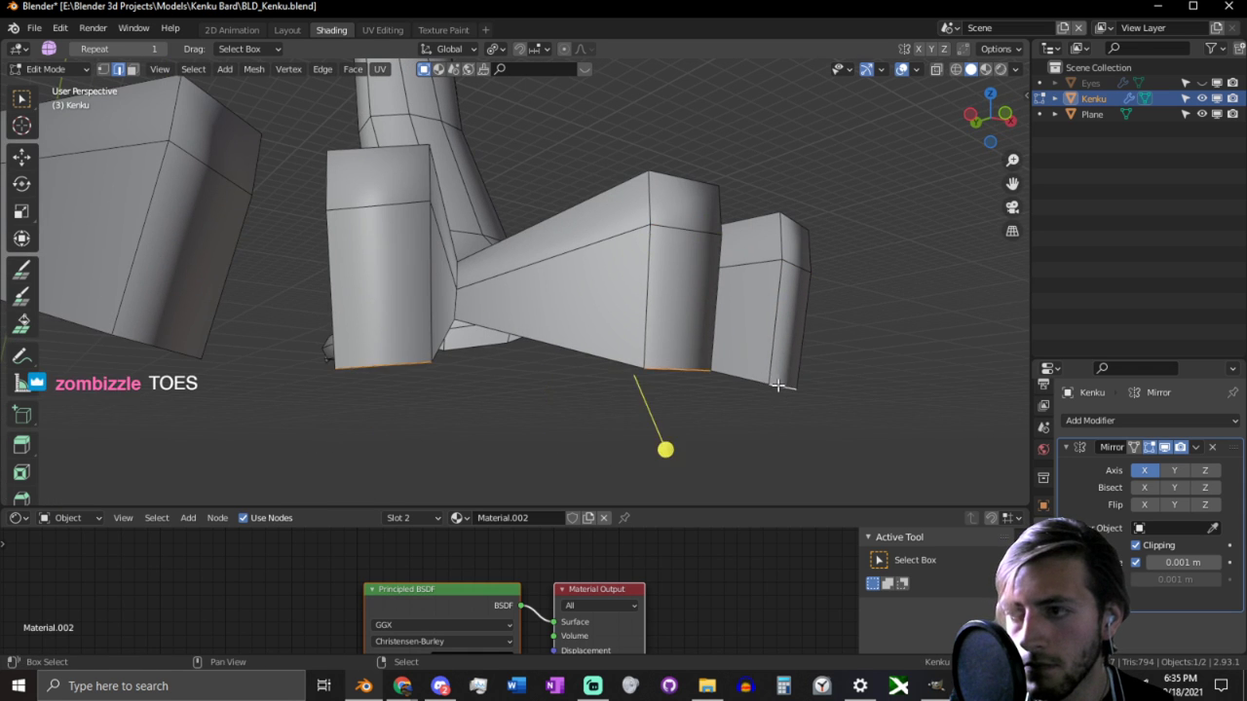
{"action": "middle_click_drag", "start_coordinate": [752, 376], "coordinate": [612, 295]}
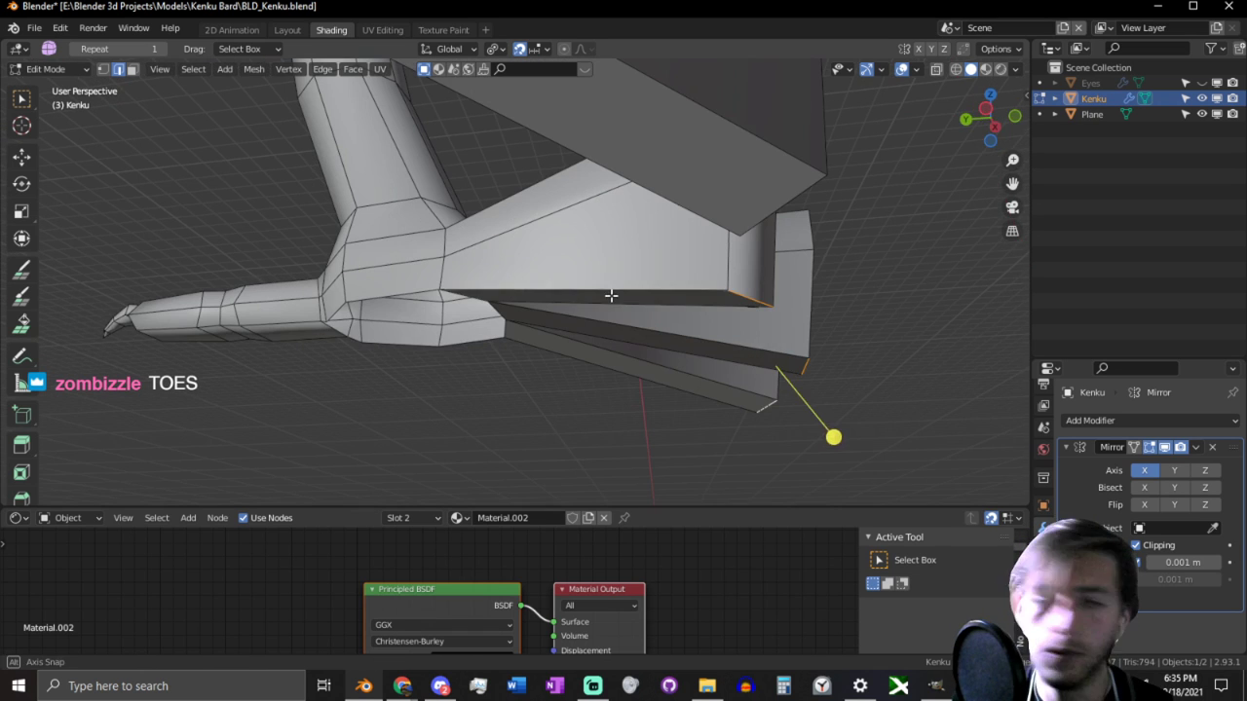
{"action": "key", "text": "g"}
{"action": "key", "text": "z"}
{"action": "right_click", "coordinate": [442, 286]}
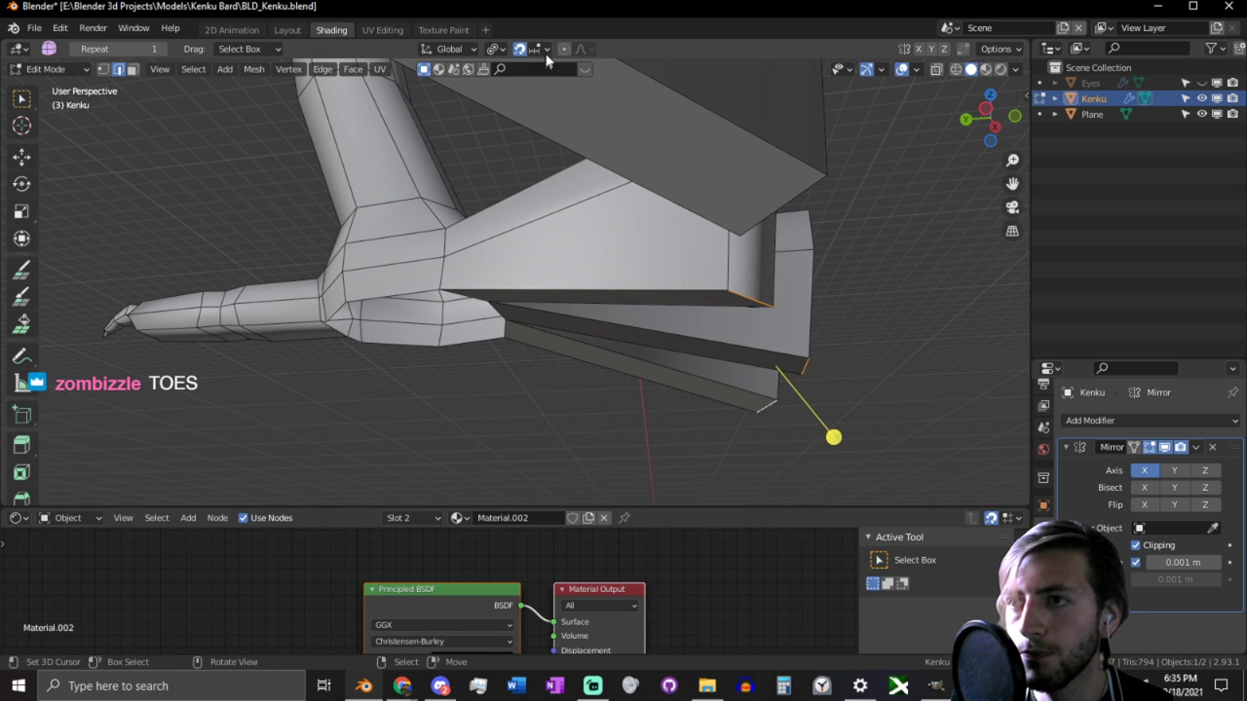
{"action": "left_click", "coordinate": [545, 50]}
{"action": "left_click", "coordinate": [518, 108]}
{"action": "key", "text": "g"}
{"action": "key", "text": "z"}
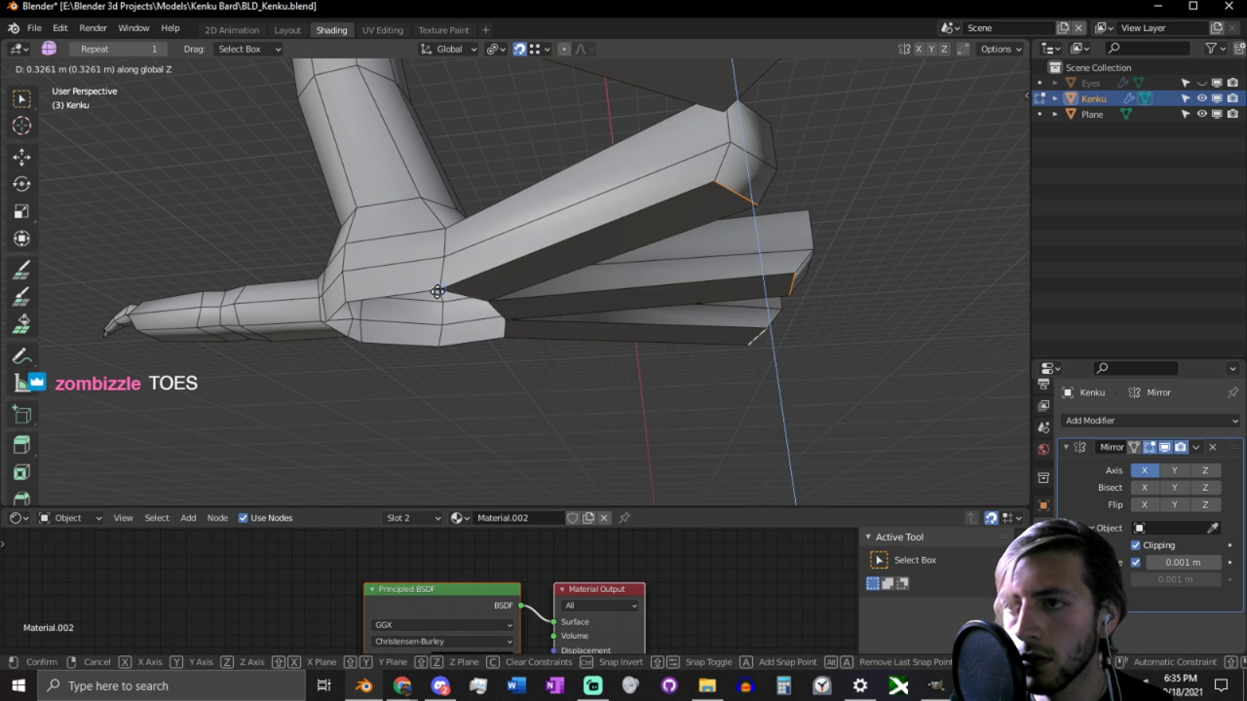
{"action": "left_click", "coordinate": [437, 292]}
Step: Level the middle edges of the three toe ends by scaling them to 0 along Z, and raise them about 0.052 m
{"action": "mouse_move", "coordinate": [437, 292]}
{"action": "middle_mouse_down"}
{"action": "mouse_move", "coordinate": [523, 287]}
{"action": "mouse_move", "coordinate": [482, 306]}
{"action": "mouse_move", "coordinate": [419, 303]}
{"action": "middle_mouse_up"}
{"action": "left_click", "coordinate": [389, 329]}
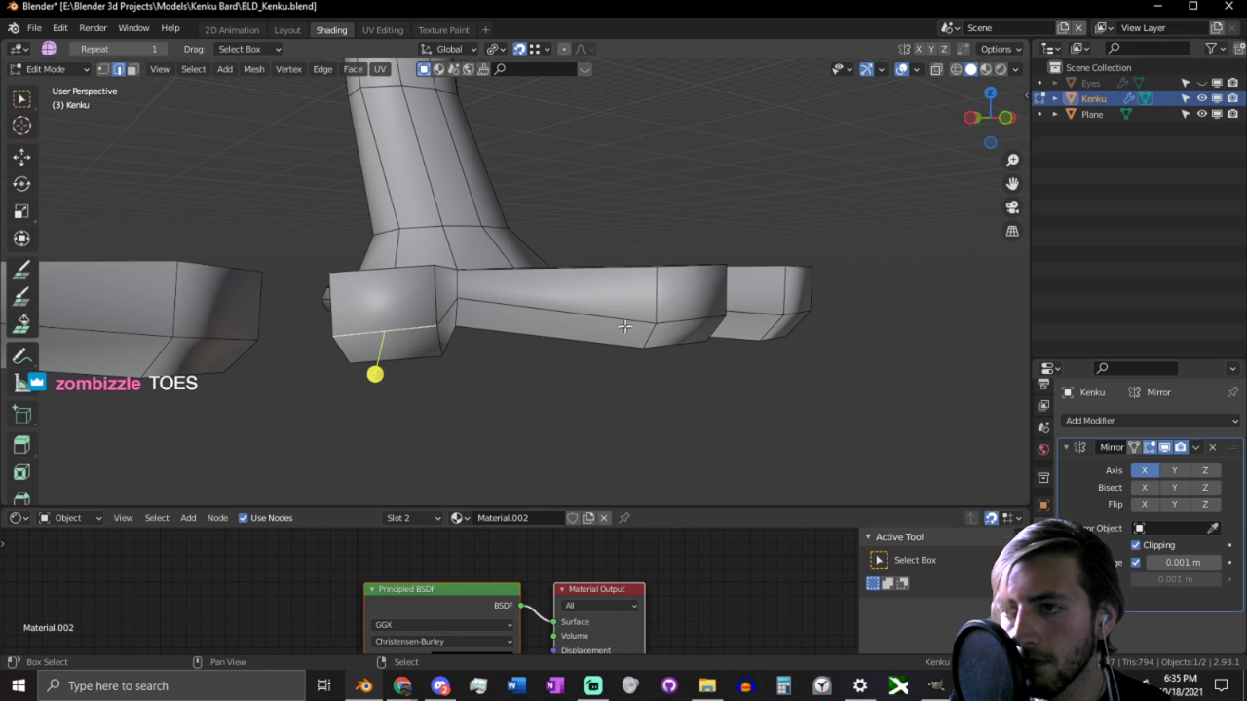
{"action": "key", "text": "s"}
{"action": "key", "text": "z"}
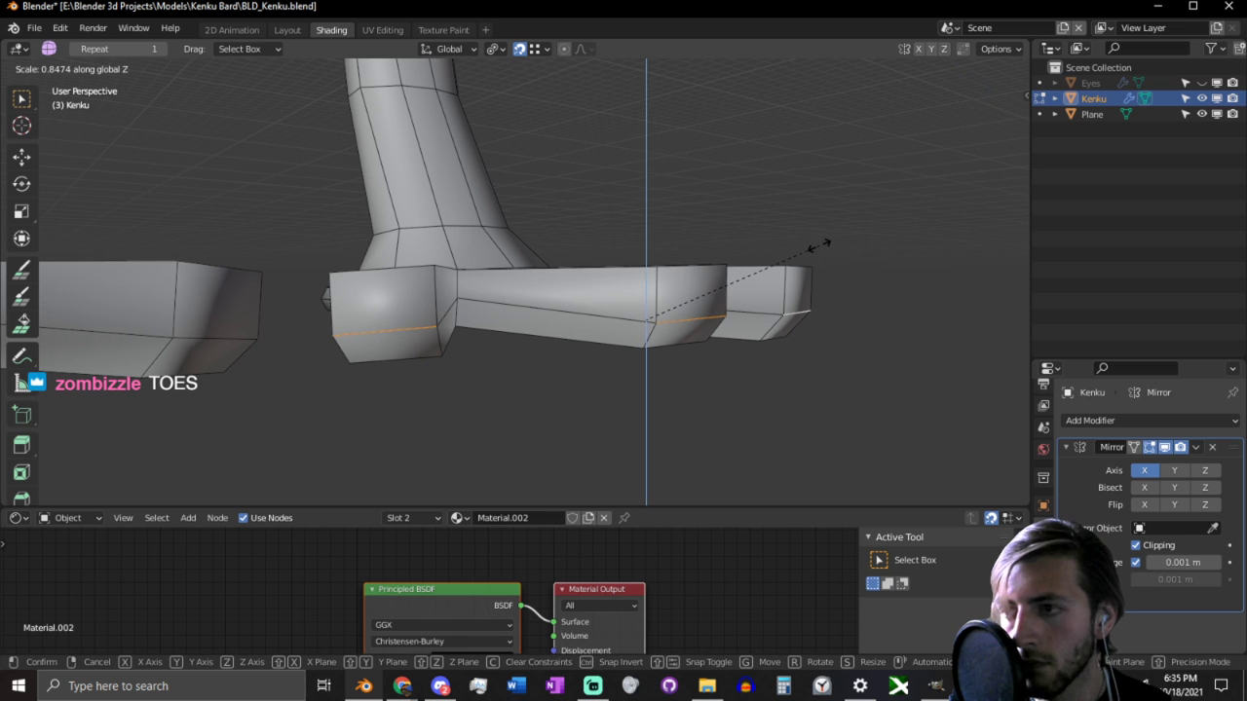
{"action": "key", "text": "0"}
{"action": "key", "text": "Return"}
{"action": "middle_click_drag", "start_coordinate": [818, 245], "coordinate": [613, 295]}
{"action": "key", "text": "g"}
{"action": "key", "text": "z"}
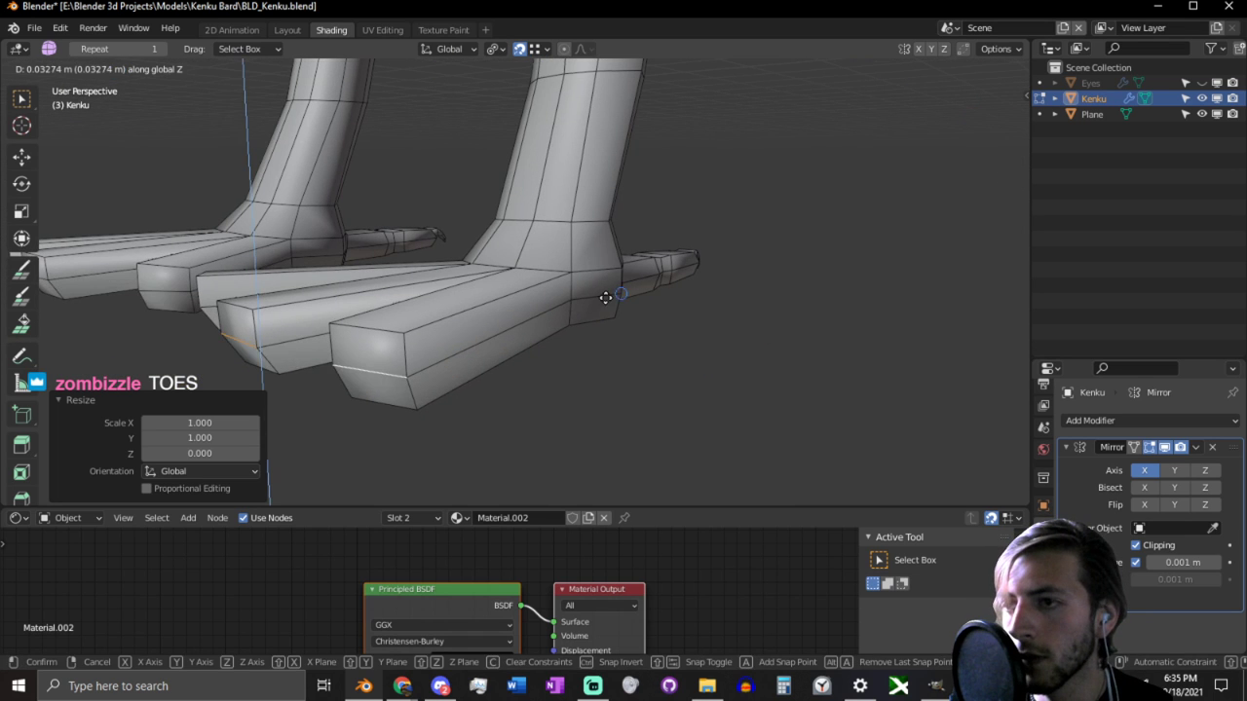
{"action": "left_click", "coordinate": [573, 299]}
Step: Add one centred loop cut across the length of each of the three front toes
{"action": "middle_click_drag", "start_coordinate": [467, 287], "coordinate": [570, 348]}
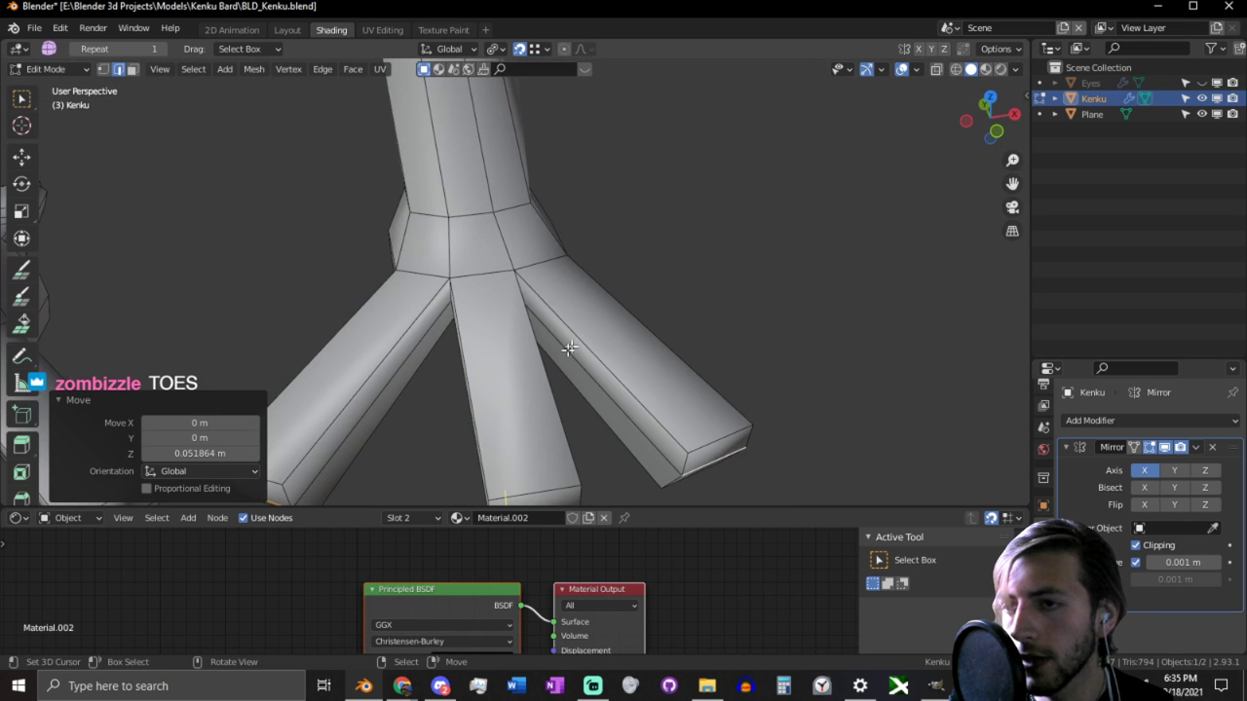
{"action": "middle_click_drag", "start_coordinate": [495, 390], "coordinate": [597, 338]}
{"action": "key", "text": "ctrl+r"}
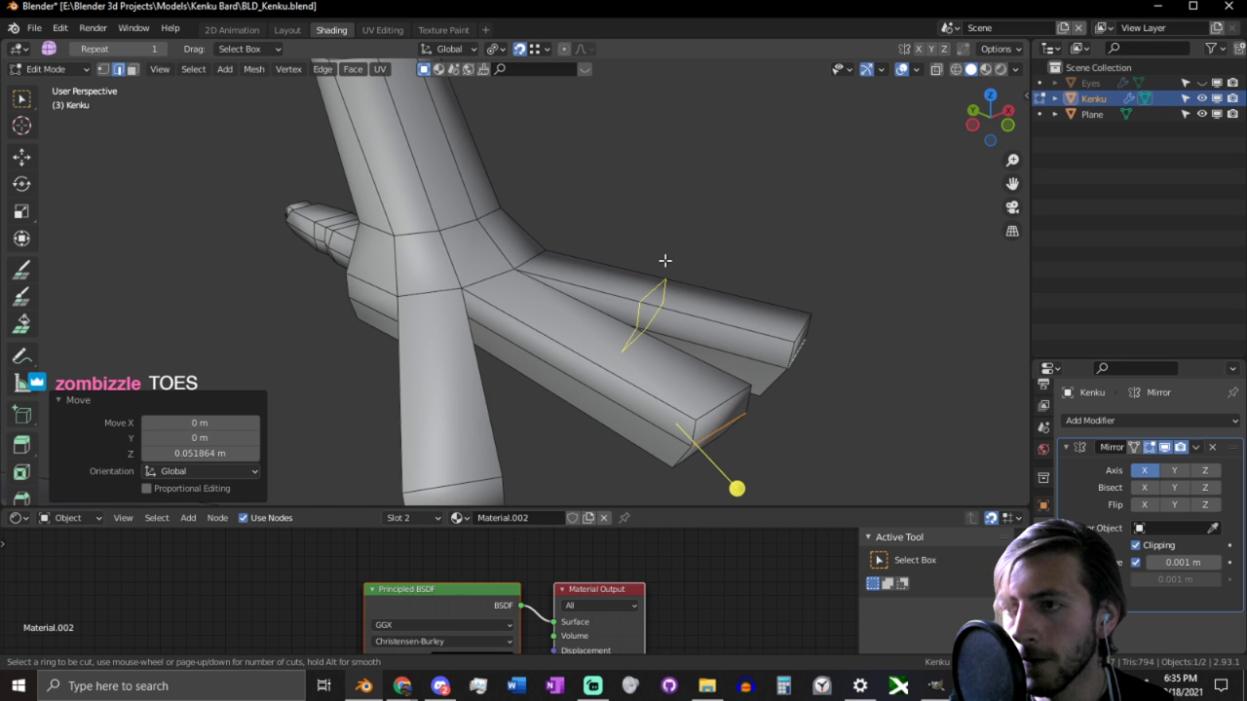
{"action": "left_click", "coordinate": [664, 260]}
{"action": "right_click", "coordinate": [664, 260]}
{"action": "key", "text": "ctrl+r"}
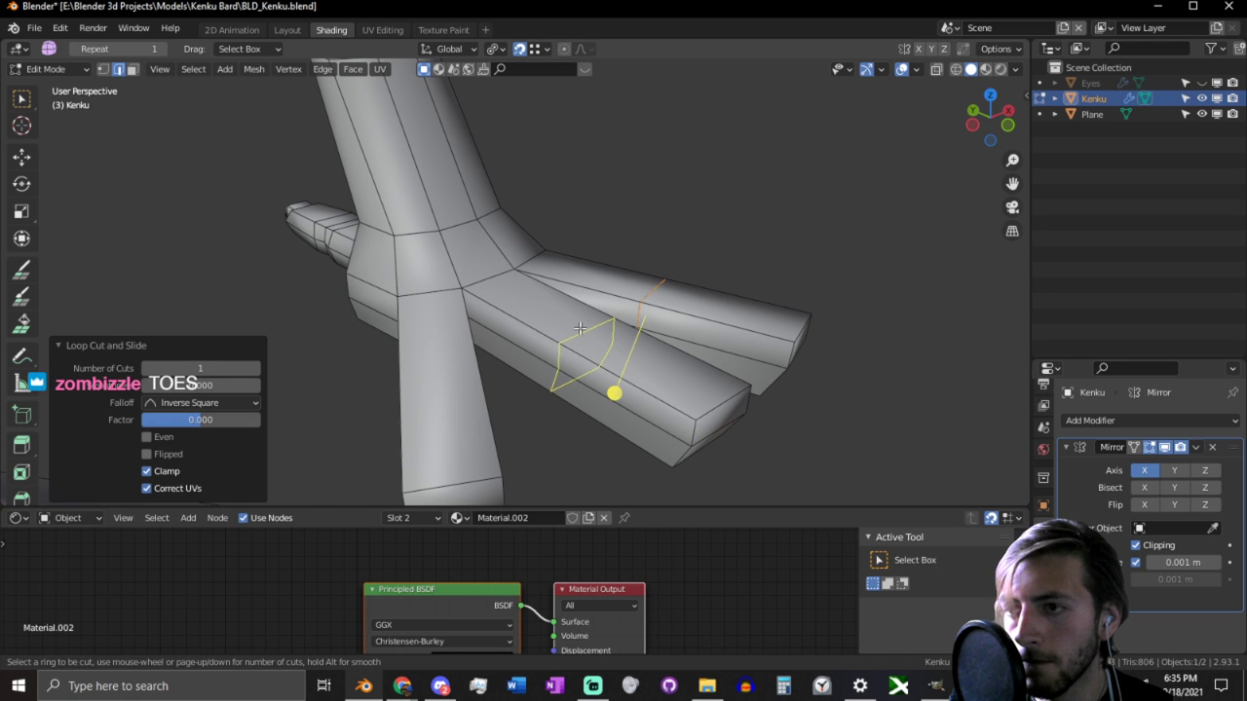
{"action": "left_click", "coordinate": [580, 328]}
{"action": "right_click", "coordinate": [580, 328]}
{"action": "key", "text": "ctrl+r"}
{"action": "left_click", "coordinate": [450, 367]}
{"action": "right_click", "coordinate": [450, 366]}
Step: Bevel the middle edge loops of all three toes together with two segments
{"action": "middle_click_drag", "start_coordinate": [450, 367], "coordinate": [568, 266]}
{"action": "left_click", "coordinate": [585, 258], "text": "alt+shift"}
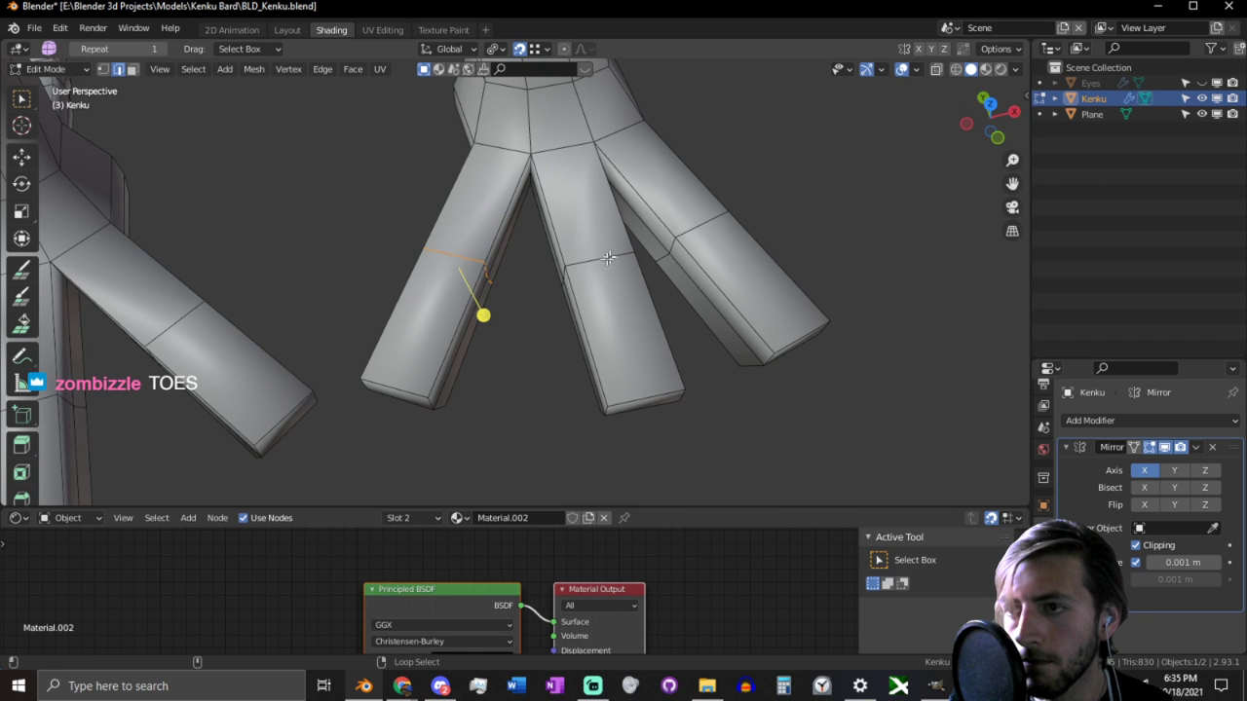
{"action": "key", "text": "ctrl+b"}
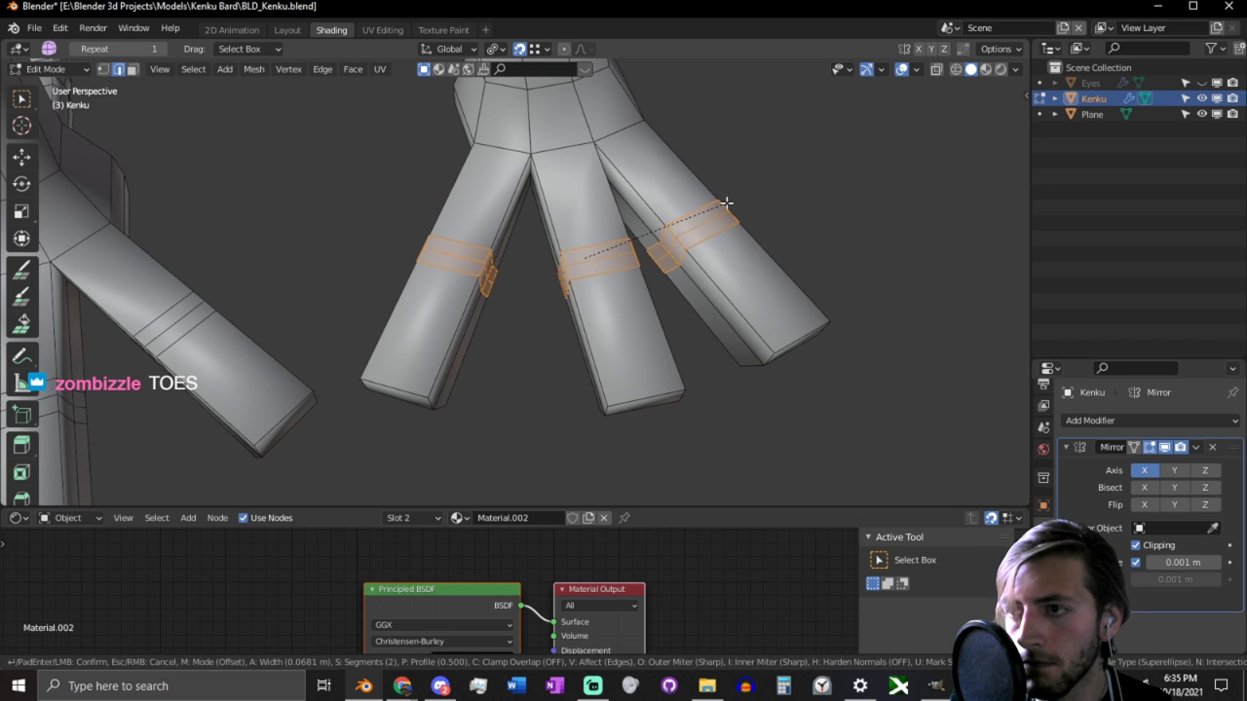
{"action": "left_click", "coordinate": [734, 199]}
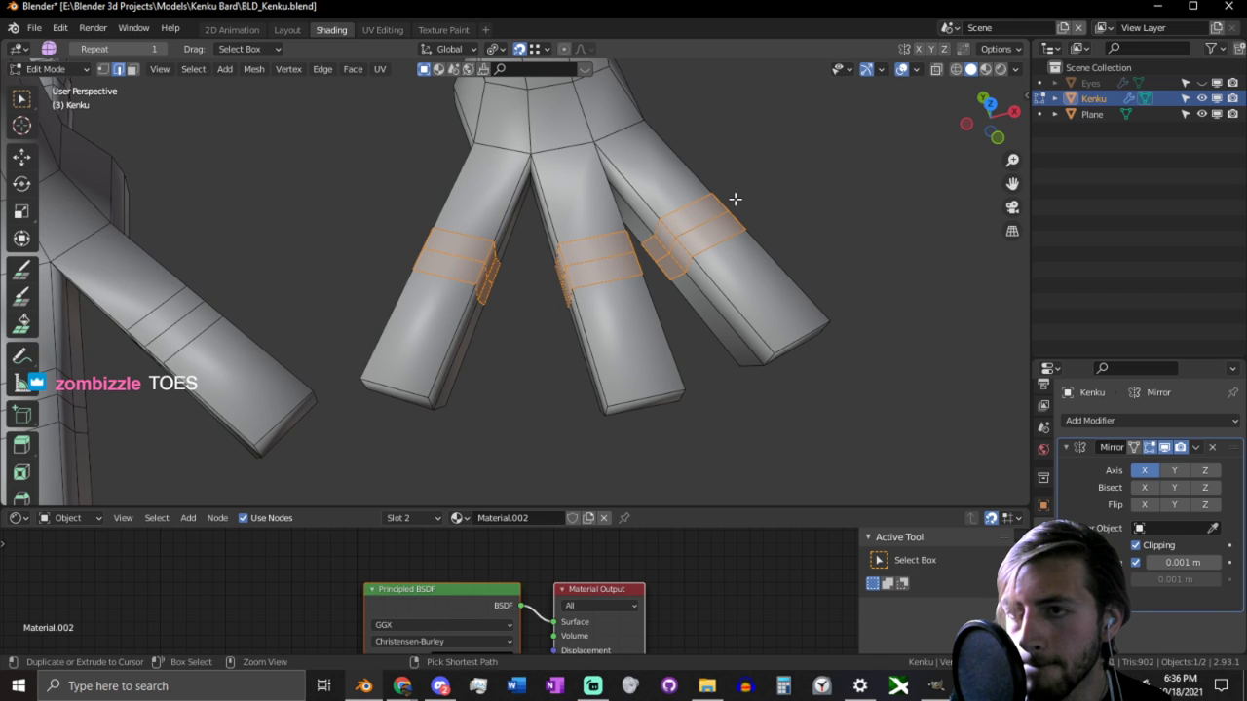
Step: Select the central edge loop of each toe's bevelled band and scale them to about 0.931
{"action": "left_click", "coordinate": [456, 257], "text": "alt"}
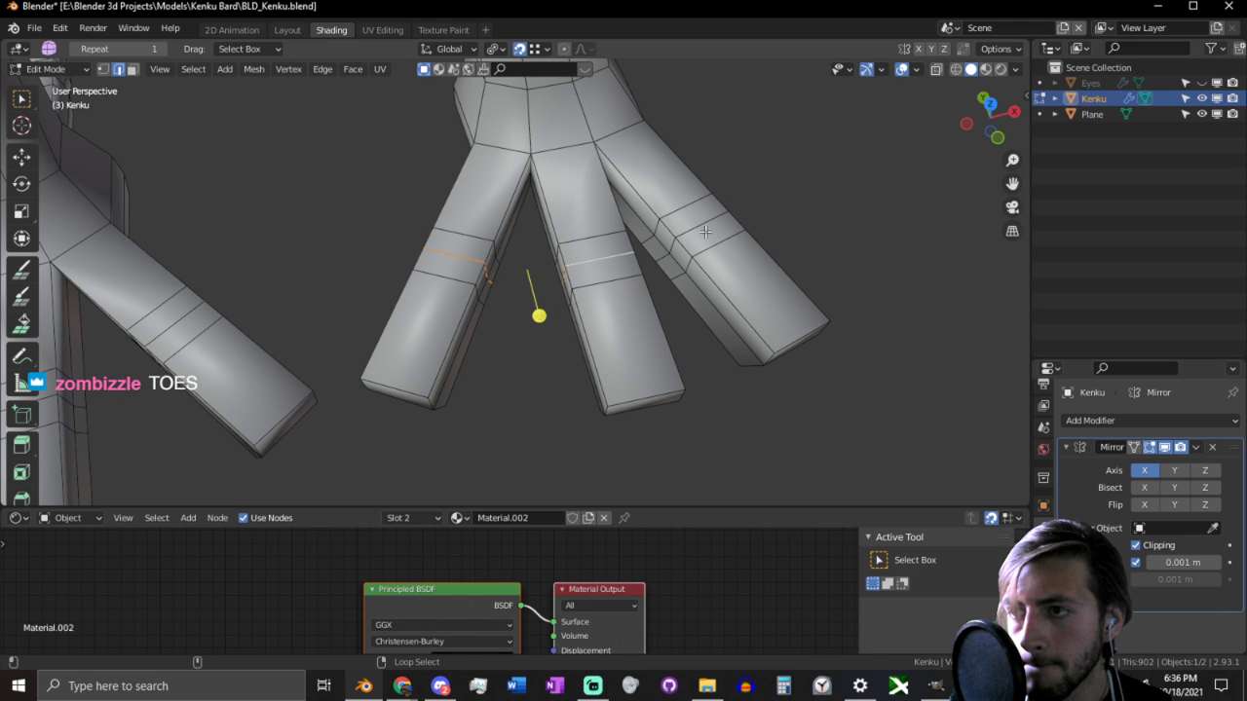
{"action": "key", "text": "s"}
{"action": "left_click", "coordinate": [643, 236]}
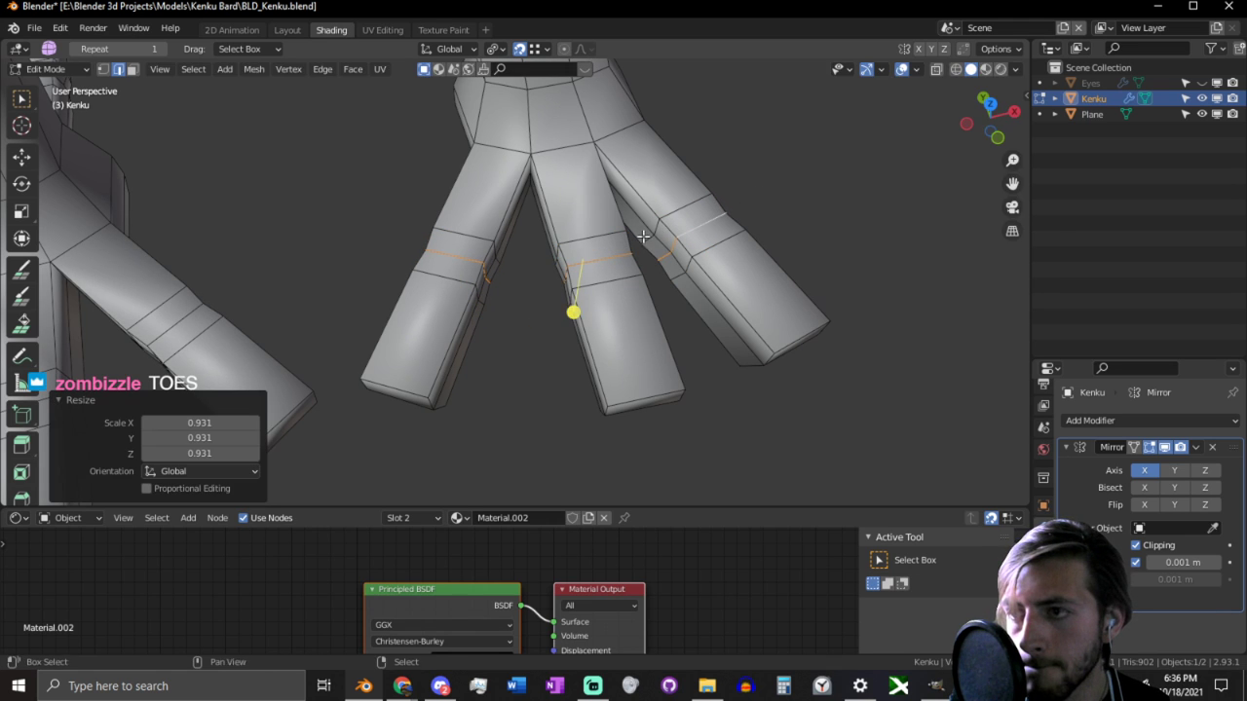
Step: Add a centred loop cut to each toe between the foot base and the knuckle band
{"action": "key", "text": "ctrl+r"}
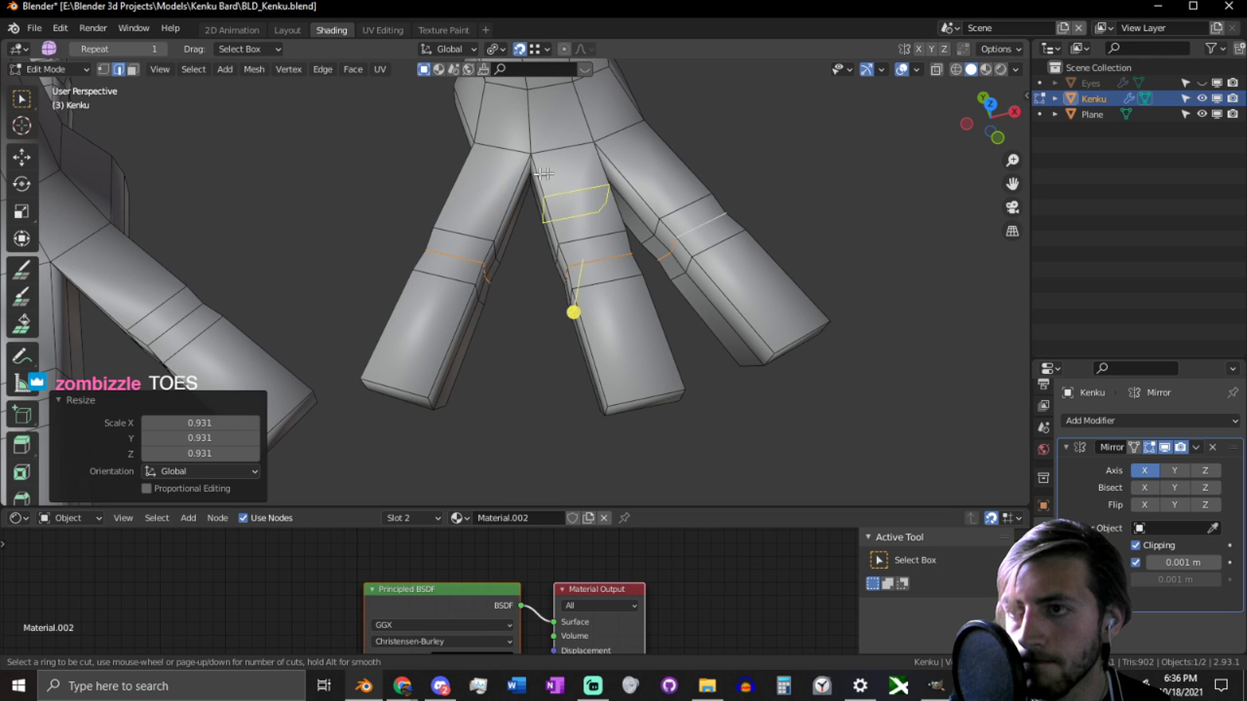
{"action": "left_click", "coordinate": [482, 195]}
{"action": "right_click", "coordinate": [482, 195]}
{"action": "key", "text": "ctrl+r"}
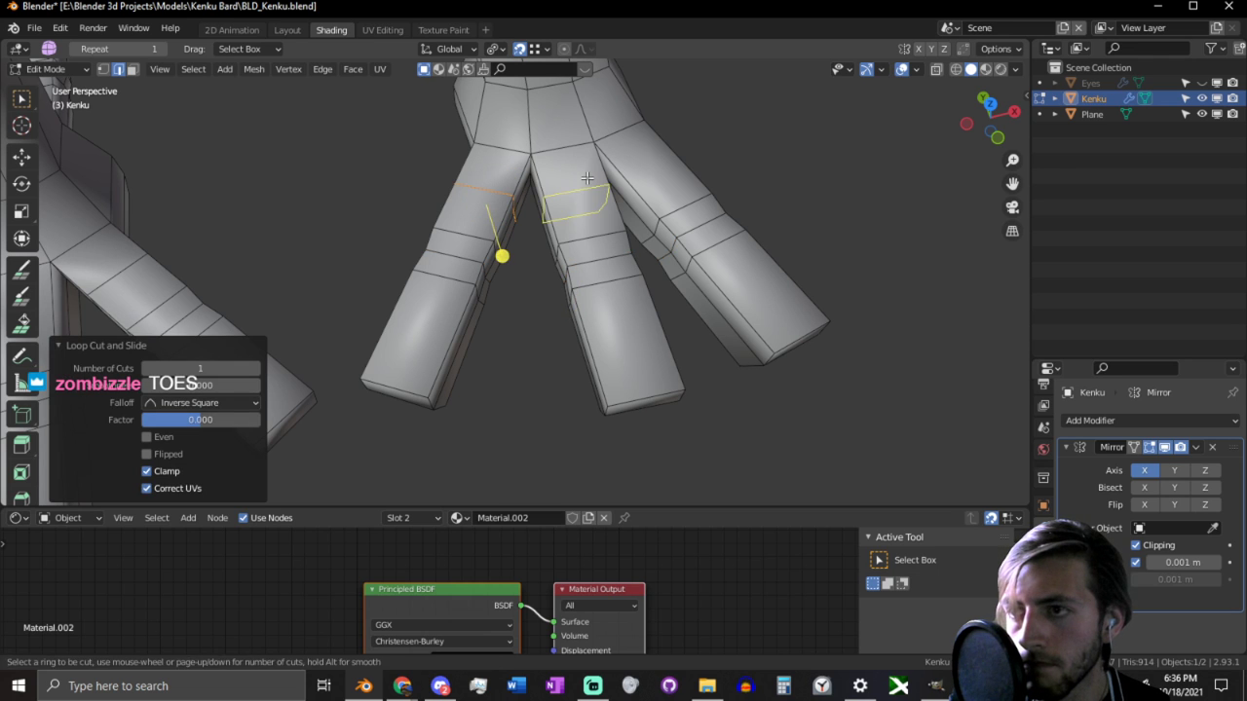
{"action": "left_click", "coordinate": [586, 178]}
{"action": "right_click", "coordinate": [588, 178]}
{"action": "key", "text": "ctrl+r"}
{"action": "left_click", "coordinate": [639, 176]}
{"action": "right_click", "coordinate": [639, 176]}
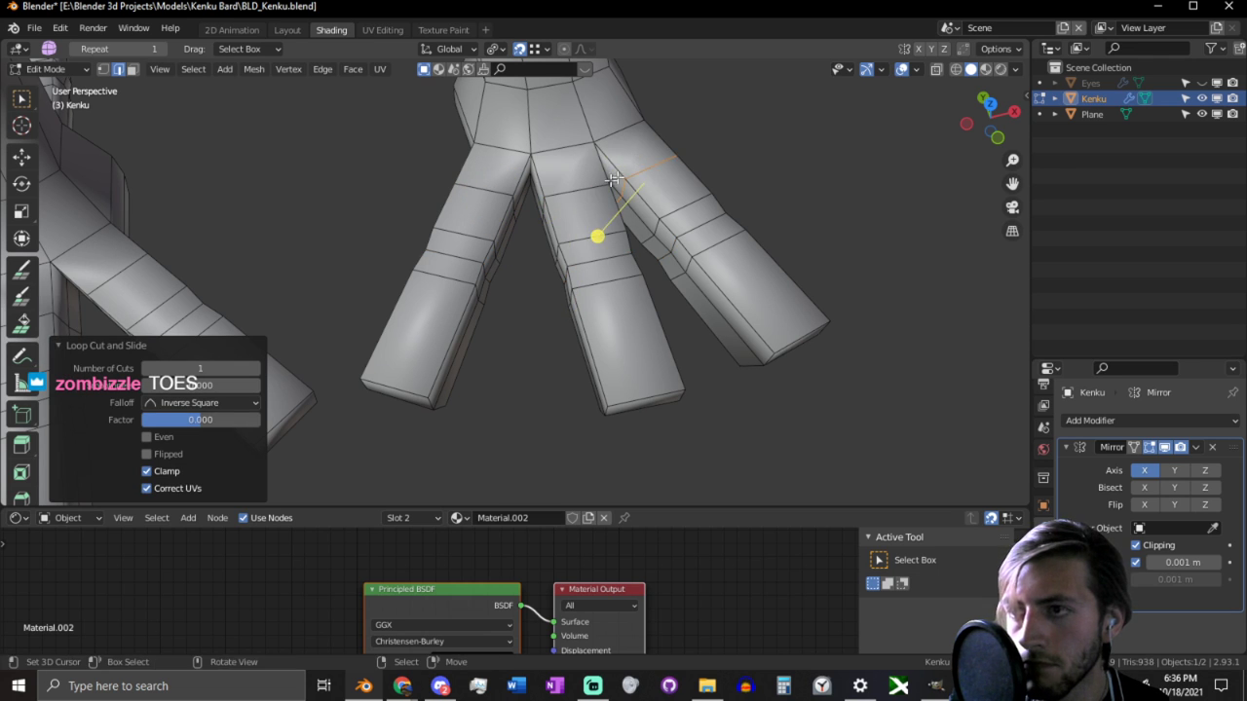
Step: Select the new loops on all three toes and slide them toward the foot base by a factor of about 0.763
{"action": "right_click", "coordinate": [575, 190], "text": "alt+shift"}
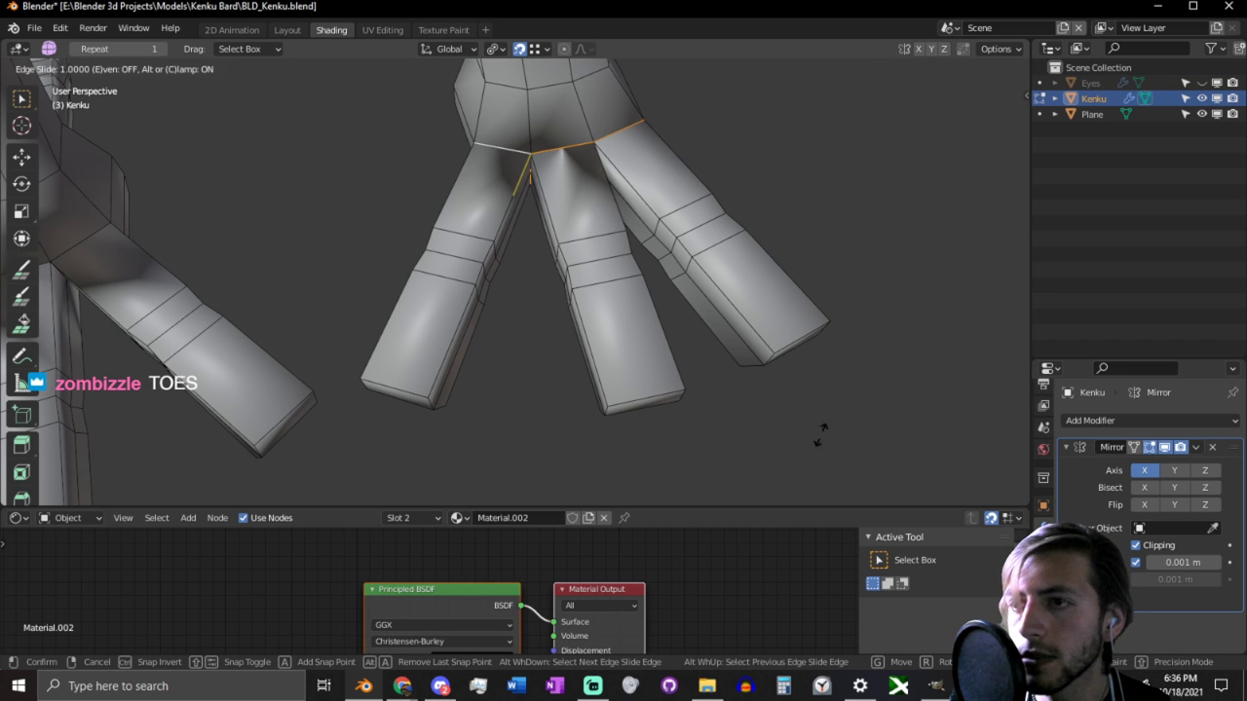
{"action": "right_click", "coordinate": [820, 117]}
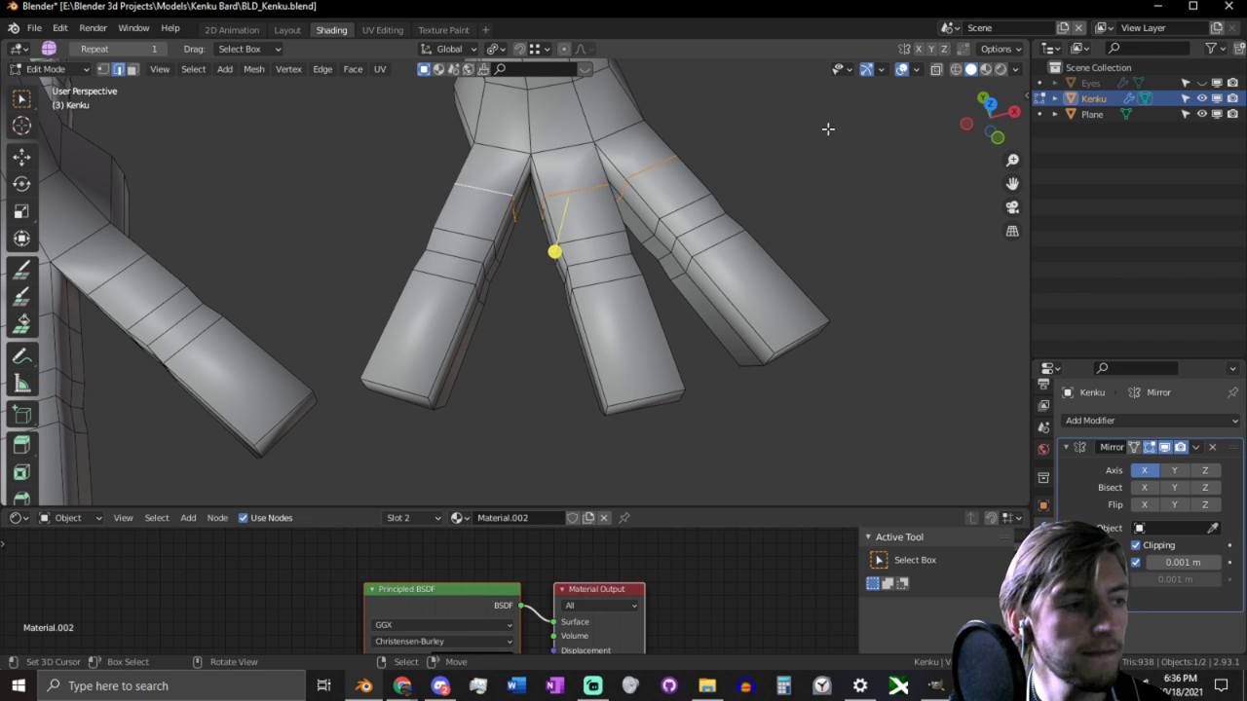
{"action": "key", "text": "g"}
{"action": "key", "text": "g"}
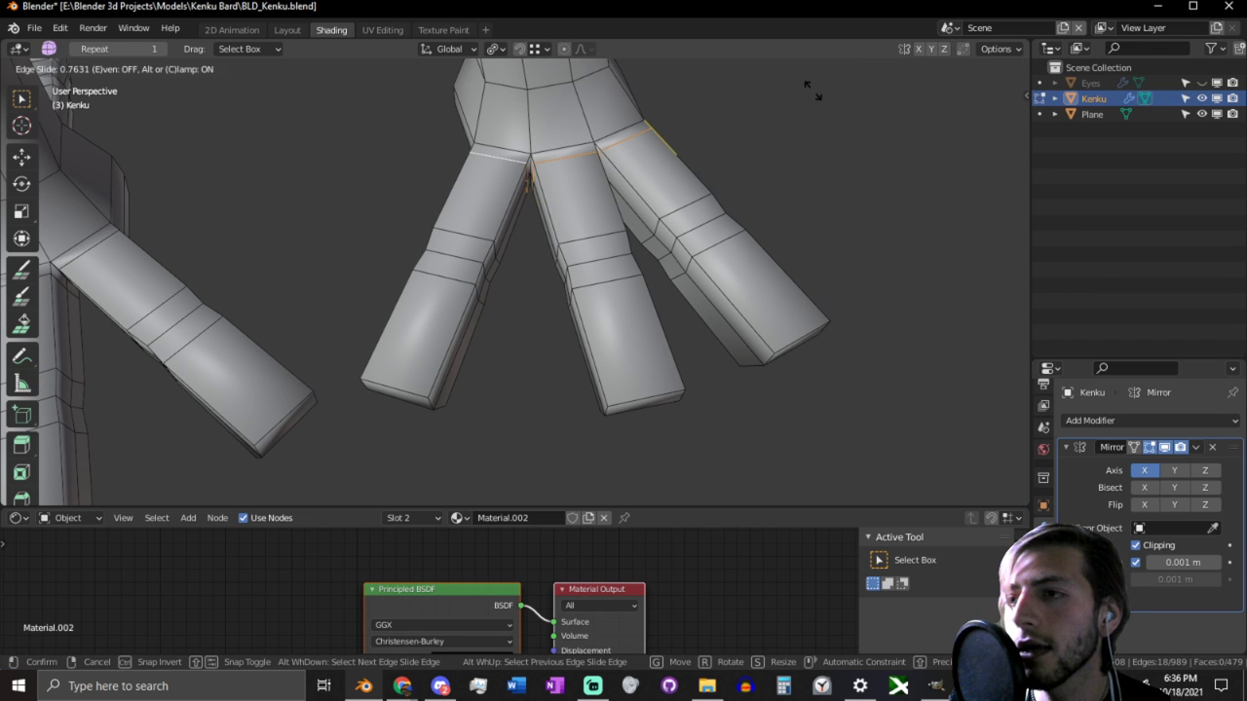
{"action": "left_click", "coordinate": [810, 90]}
Step: Bevel the three edge loops near the foot base with one segment
{"action": "key", "text": "ctrl+b"}
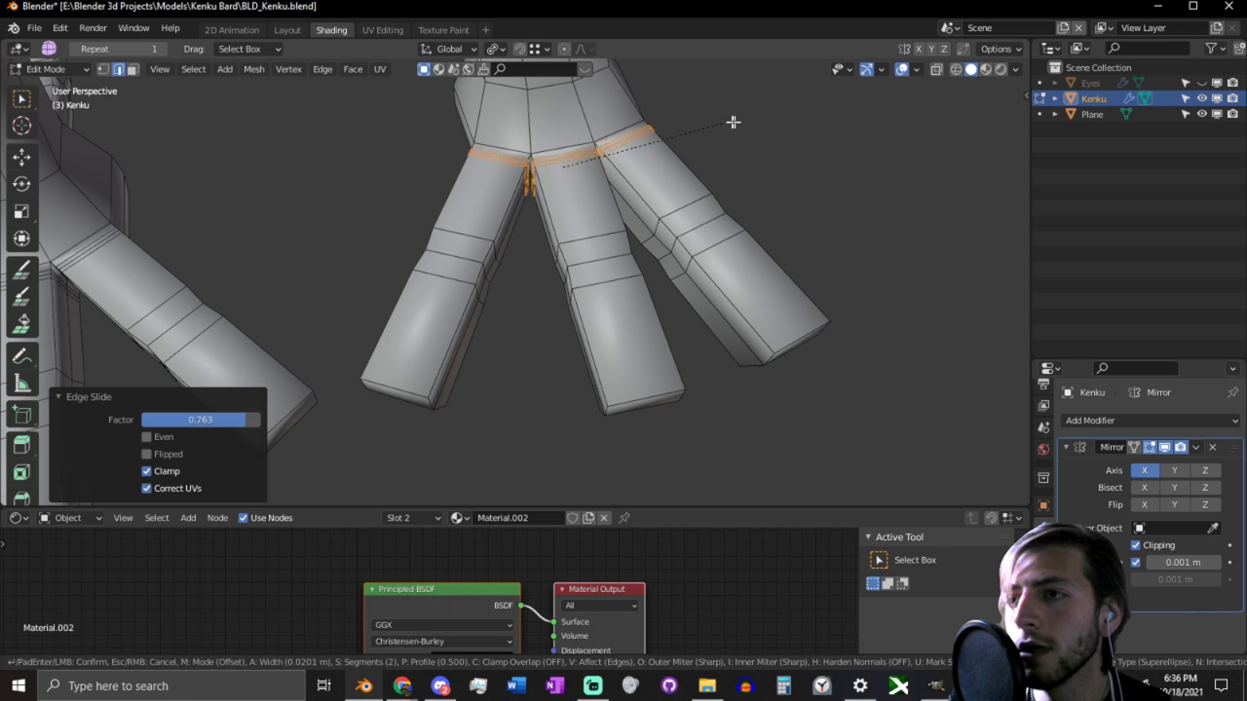
{"action": "scroll", "coordinate": [736, 121], "scroll_direction": "down", "scroll_amount": 1}
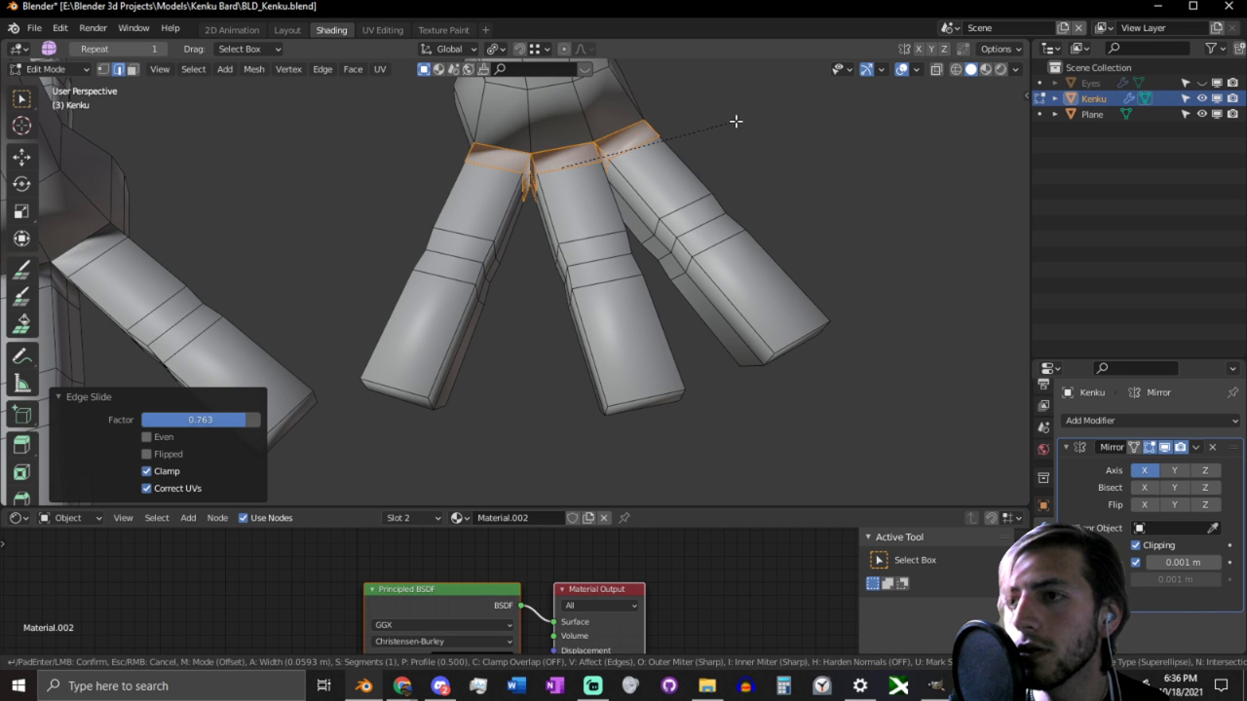
{"action": "left_click", "coordinate": [730, 119]}
Step: Select the edge loops closest to the foot base on all three toes and scale them down to pinch the toe roots
{"action": "scroll", "coordinate": [609, 144], "scroll_direction": "up", "scroll_amount": 1}
{"action": "middle_click_drag", "start_coordinate": [609, 145], "coordinate": [634, 244], "text": "shift"}
{"action": "scroll", "coordinate": [600, 183], "scroll_direction": "up", "scroll_amount": 3}
{"action": "left_click", "coordinate": [537, 184]}
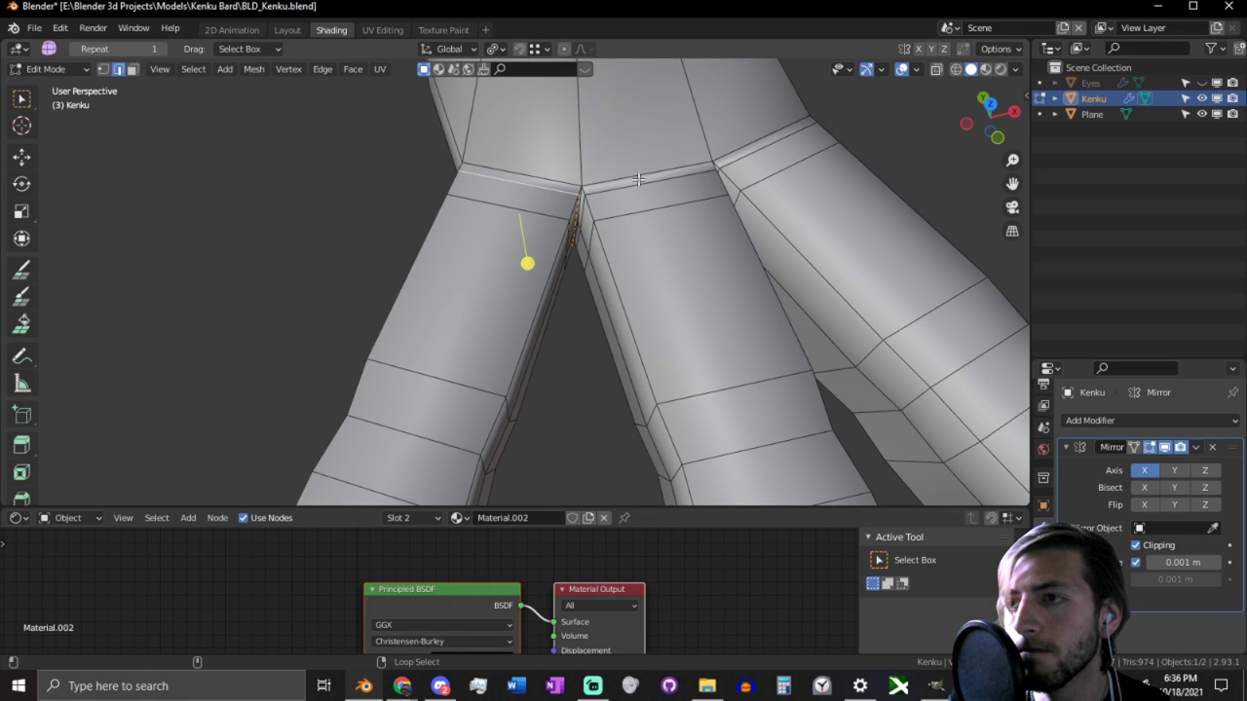
{"action": "left_click", "coordinate": [767, 148], "text": "alt+shift"}
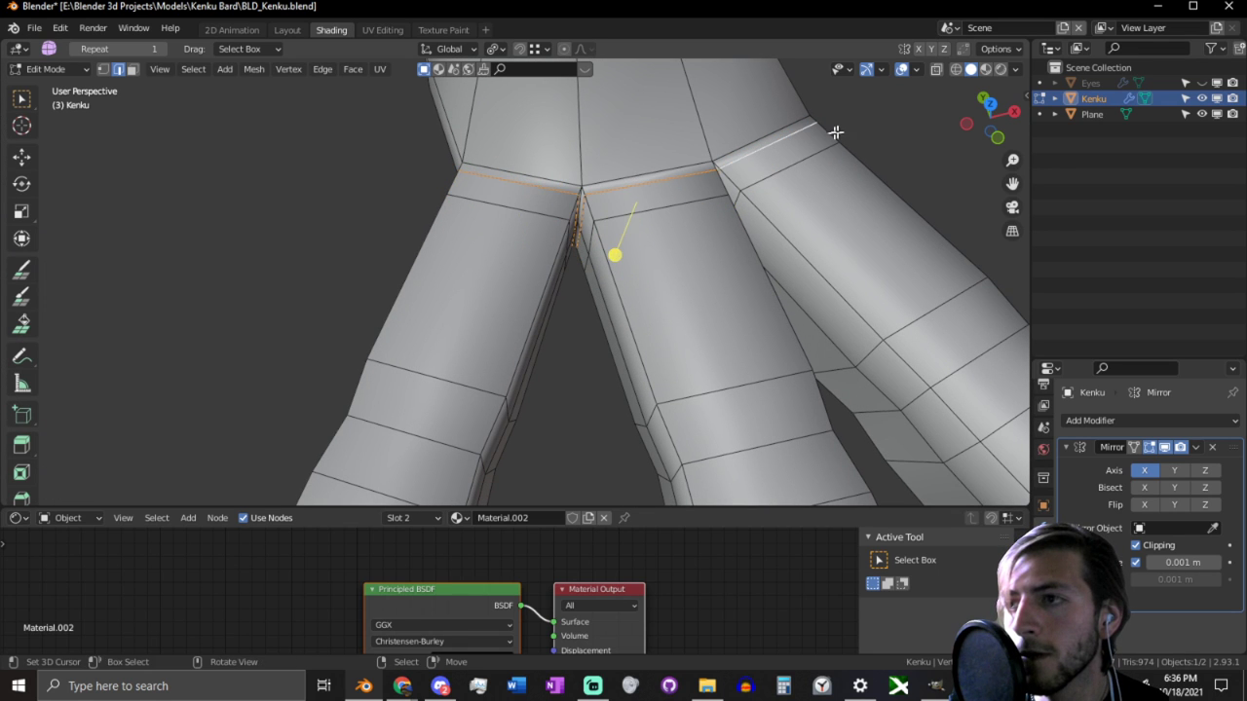
{"action": "key", "text": "s"}
{"action": "middle_click_drag", "start_coordinate": [831, 207], "coordinate": [431, 243]}
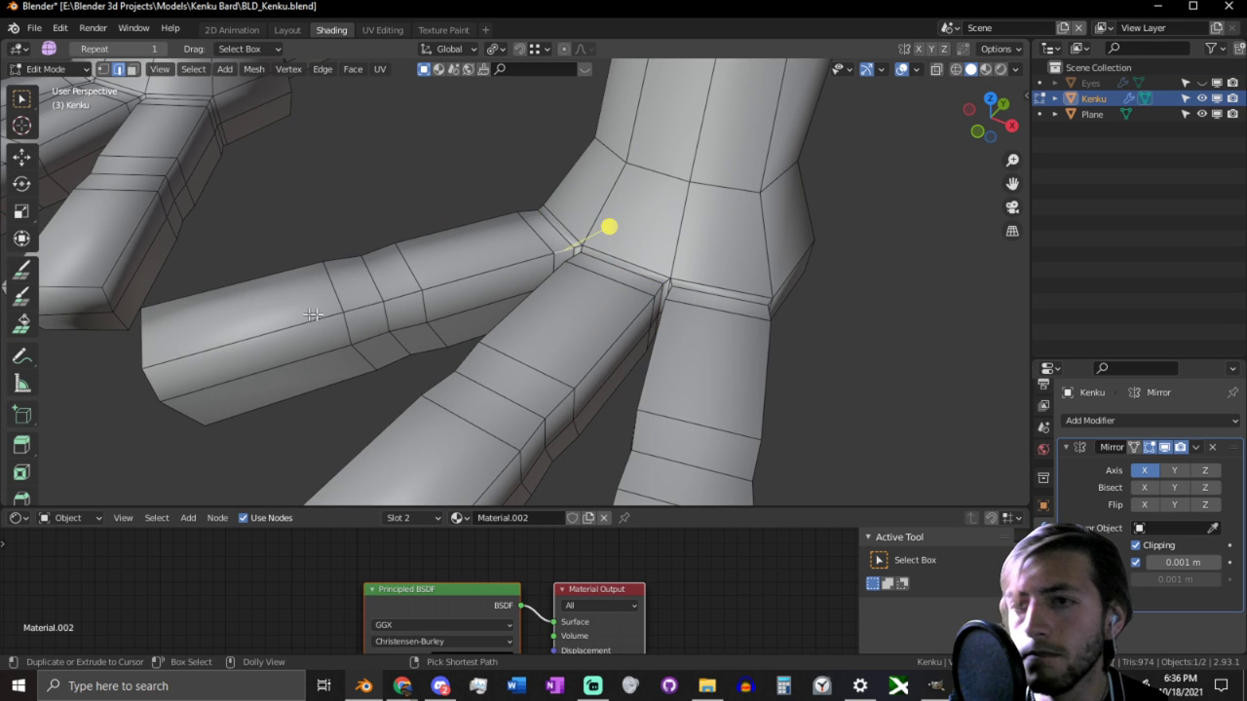
Step: Select the lengthwise corner edges of the inner toe from its tip to the foot base
{"action": "left_click", "coordinate": [417, 276], "text": "ctrl"}
{"action": "left_click", "coordinate": [359, 262], "text": "ctrl"}
{"action": "key", "text": "ctrl+z"}
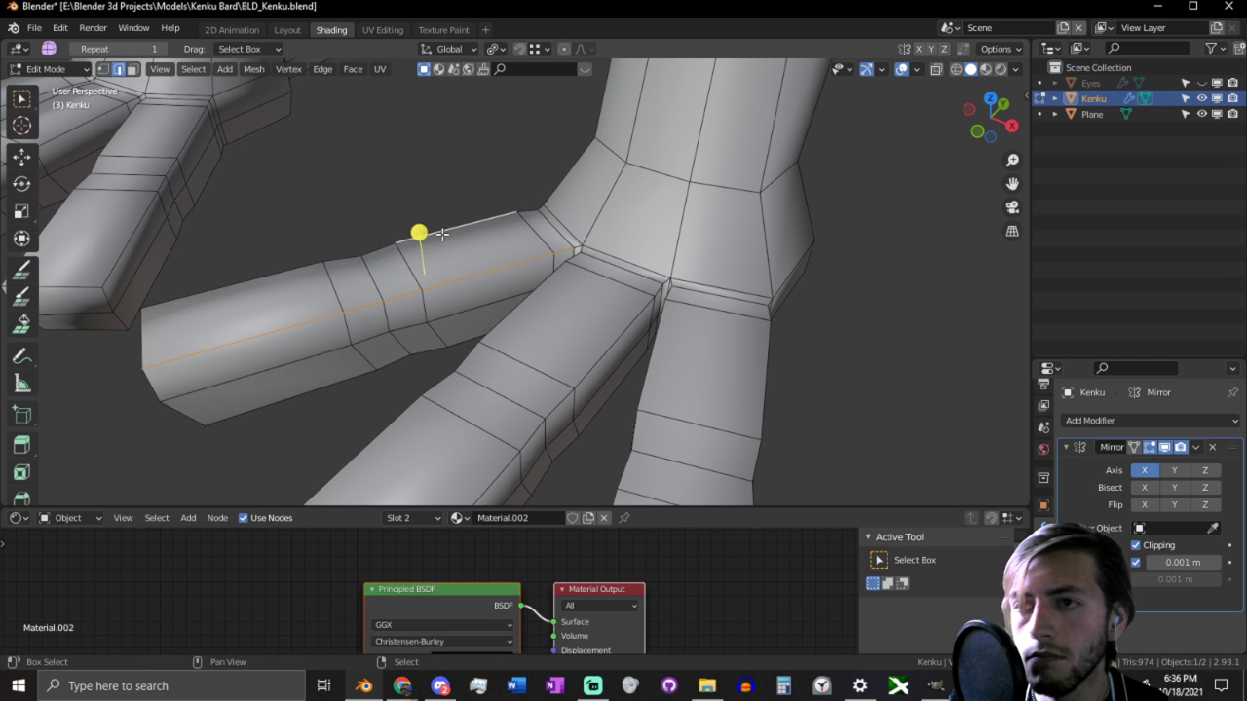
{"action": "left_click", "coordinate": [309, 266], "text": "ctrl"}
{"action": "middle_click_drag", "start_coordinate": [356, 297], "coordinate": [495, 281]}
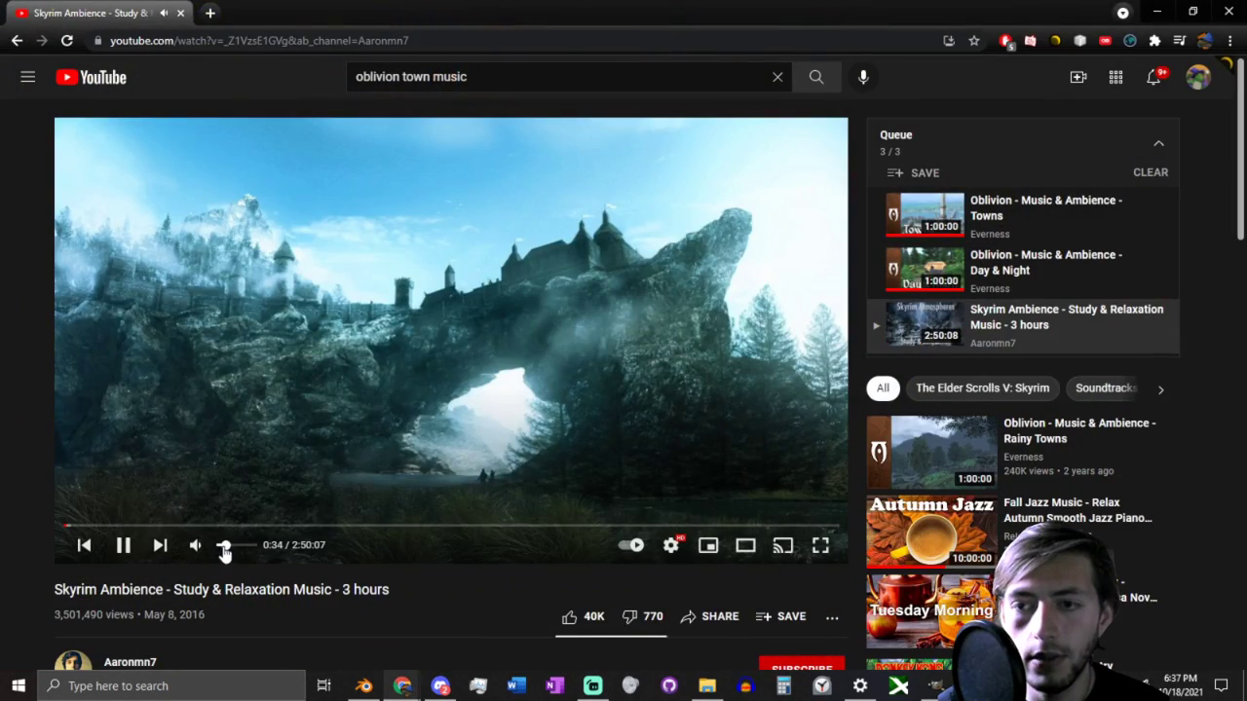
{"action": "left_click", "coordinate": [1052, 206]}
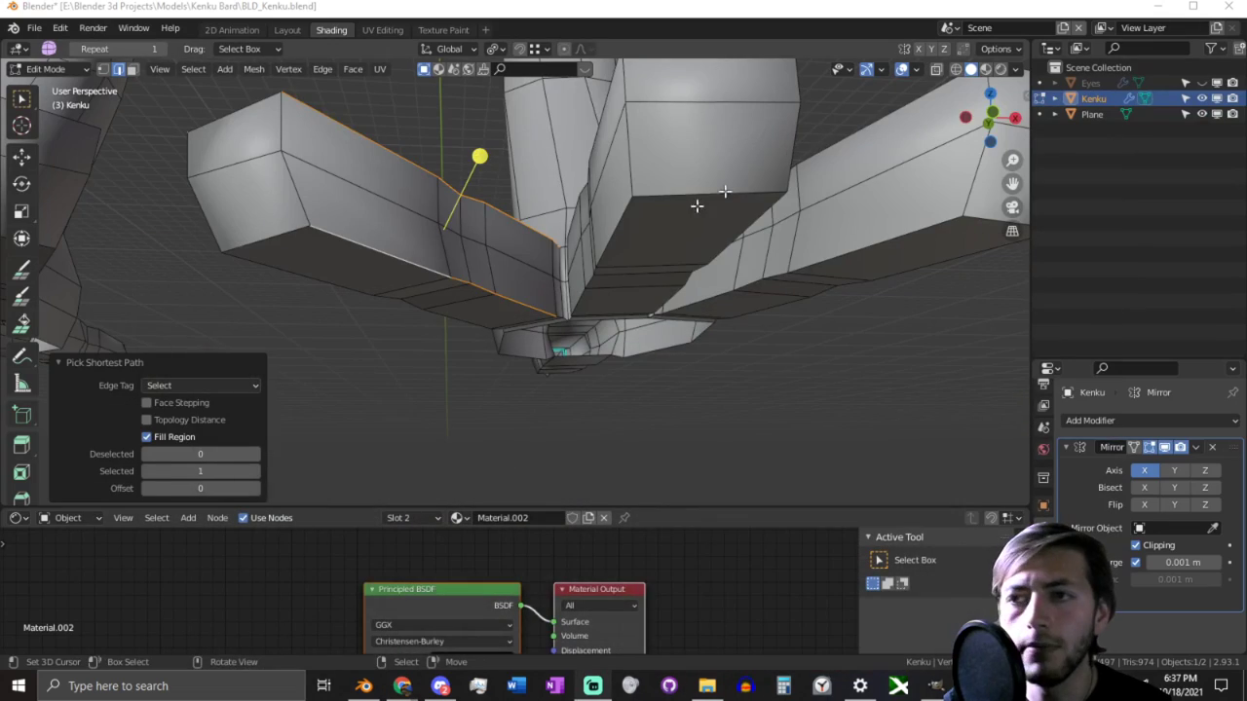
{"action": "middle_click_drag", "start_coordinate": [623, 219], "coordinate": [642, 320]}
{"action": "scroll", "coordinate": [580, 224], "scroll_direction": "up", "scroll_amount": 1}
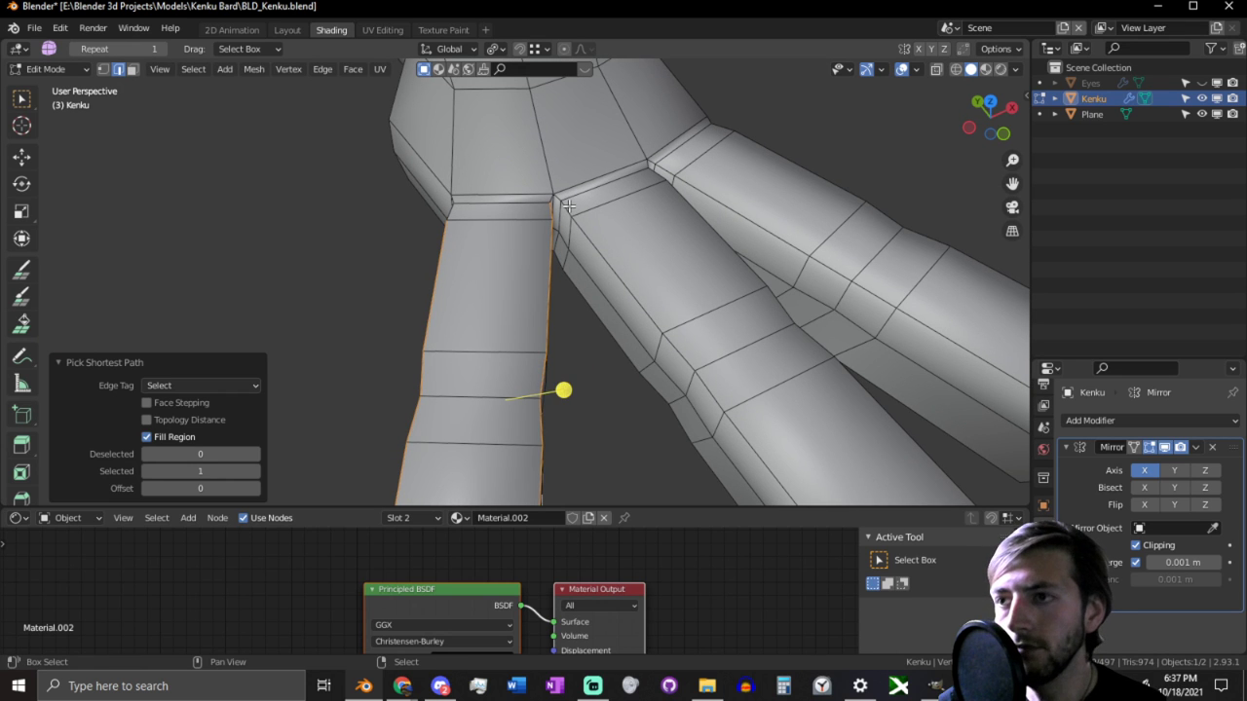
Step: Add the lengthwise corner edges of the middle toe, from foot base to tip, to the selection
{"action": "middle_click_drag", "start_coordinate": [568, 206], "coordinate": [465, 425]}
{"action": "left_click", "coordinate": [602, 393], "text": "ctrl"}
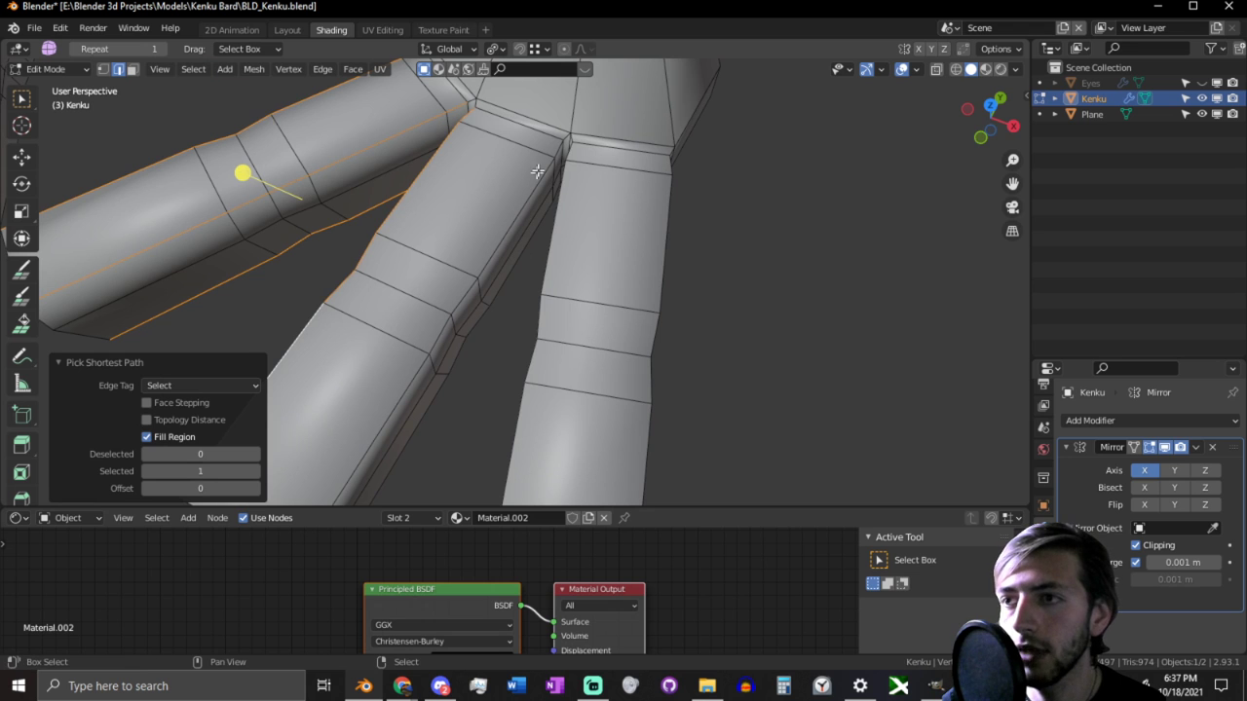
{"action": "left_click", "coordinate": [563, 146], "text": "shift"}
{"action": "scroll", "coordinate": [496, 215], "scroll_direction": "down", "scroll_amount": 3}
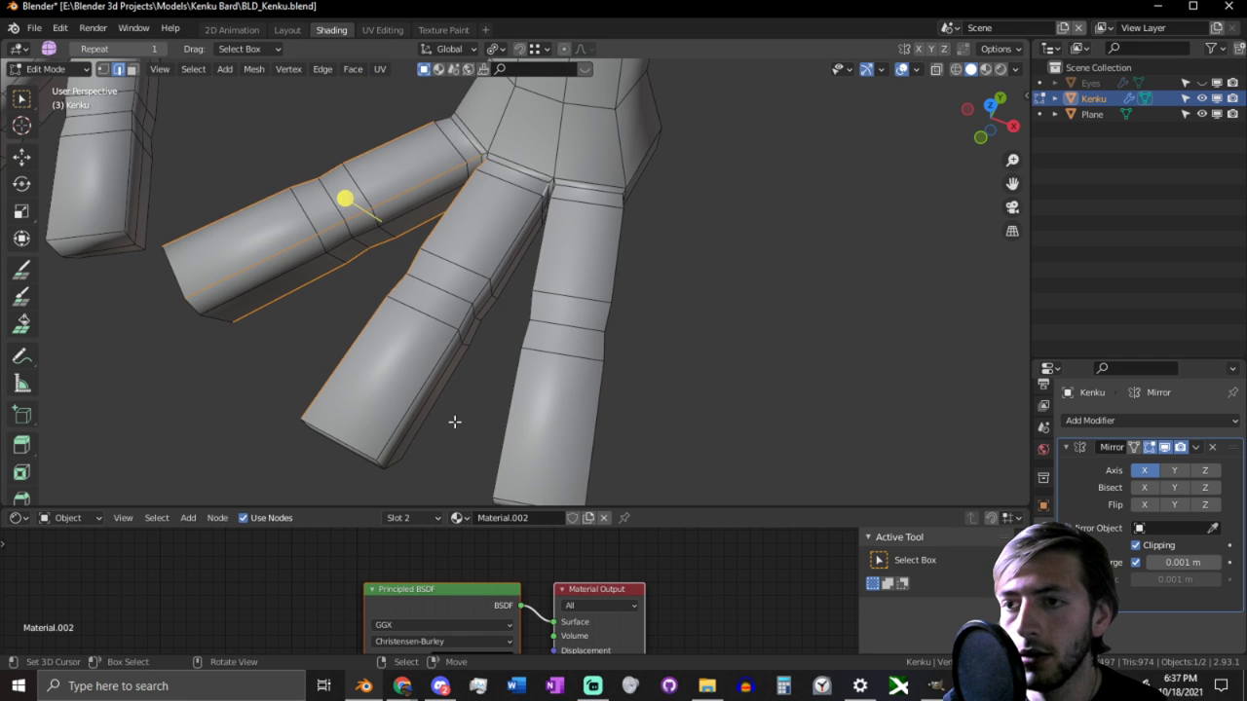
{"action": "left_click", "coordinate": [408, 400], "text": "ctrl"}
{"action": "middle_click_drag", "start_coordinate": [408, 400], "coordinate": [528, 255]}
{"action": "left_click", "coordinate": [501, 181], "text": "shift"}
{"action": "middle_click_drag", "start_coordinate": [423, 334], "coordinate": [427, 248]}
{"action": "left_click", "coordinate": [335, 253], "text": "ctrl"}
Step: Add both lengthwise underside corner edges of the outer toe to the selection
{"action": "middle_click_drag", "start_coordinate": [335, 253], "coordinate": [655, 164]}
{"action": "left_click", "coordinate": [531, 341], "text": "ctrl"}
{"action": "middle_click_drag", "start_coordinate": [533, 356], "coordinate": [484, 371]}
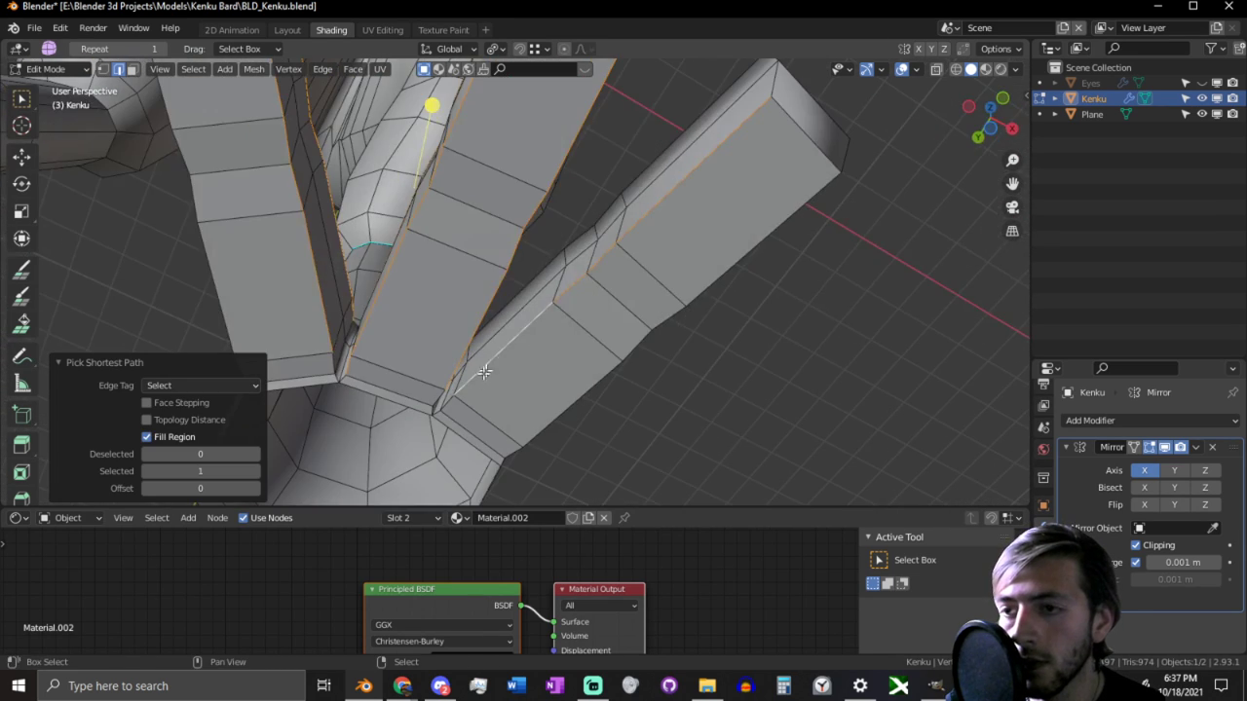
{"action": "left_click", "coordinate": [452, 397], "text": "shift"}
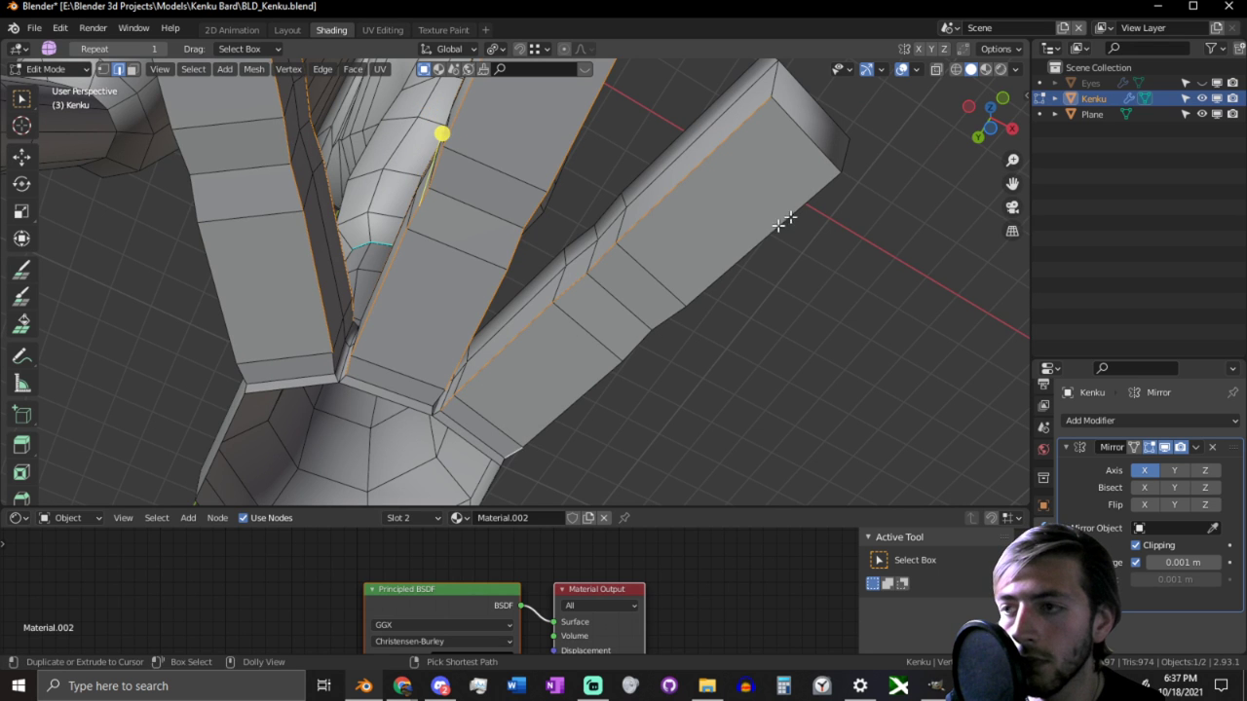
{"action": "left_click", "coordinate": [826, 203], "text": "ctrl"}
{"action": "middle_click_drag", "start_coordinate": [832, 206], "coordinate": [724, 210]}
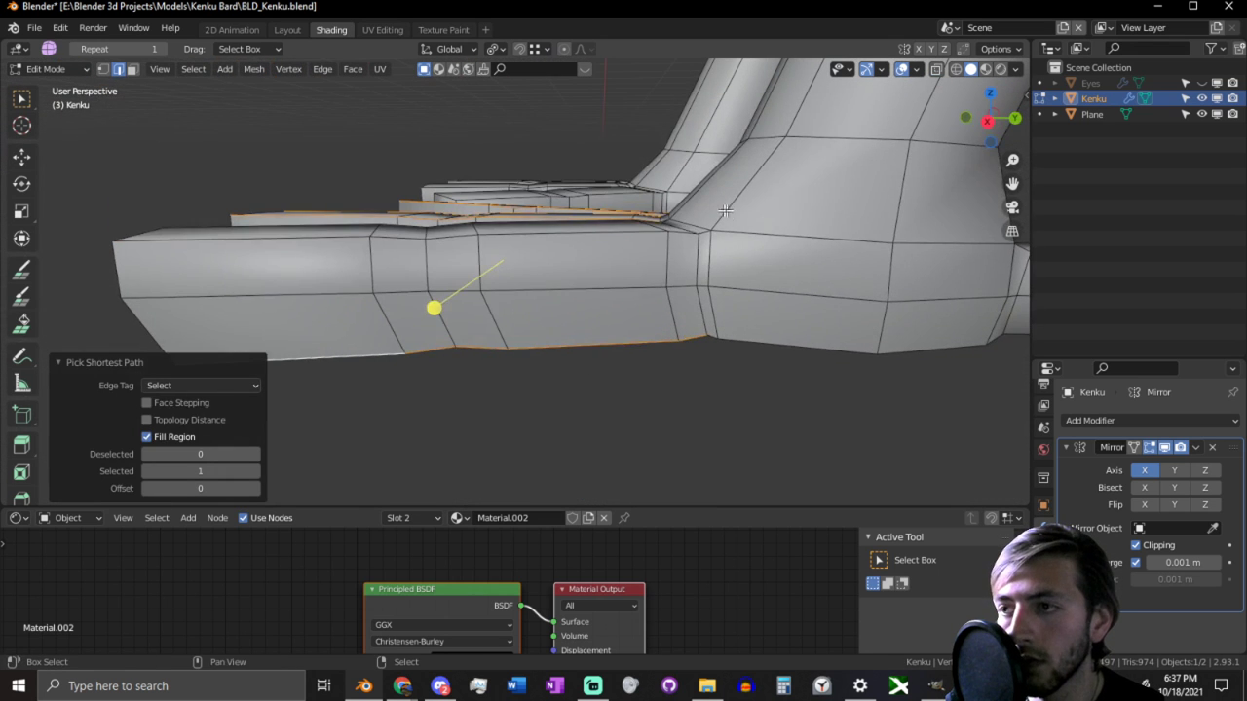
Step: Add the outer toe's upper lengthwise corner edges to the selection and smooth all the selected toe edges
{"action": "left_click", "coordinate": [680, 237], "text": "shift"}
{"action": "middle_click_drag", "start_coordinate": [487, 263], "coordinate": [490, 334]}
{"action": "left_click", "coordinate": [236, 340], "text": "ctrl"}
{"action": "middle_click_drag", "start_coordinate": [236, 340], "coordinate": [498, 309]}
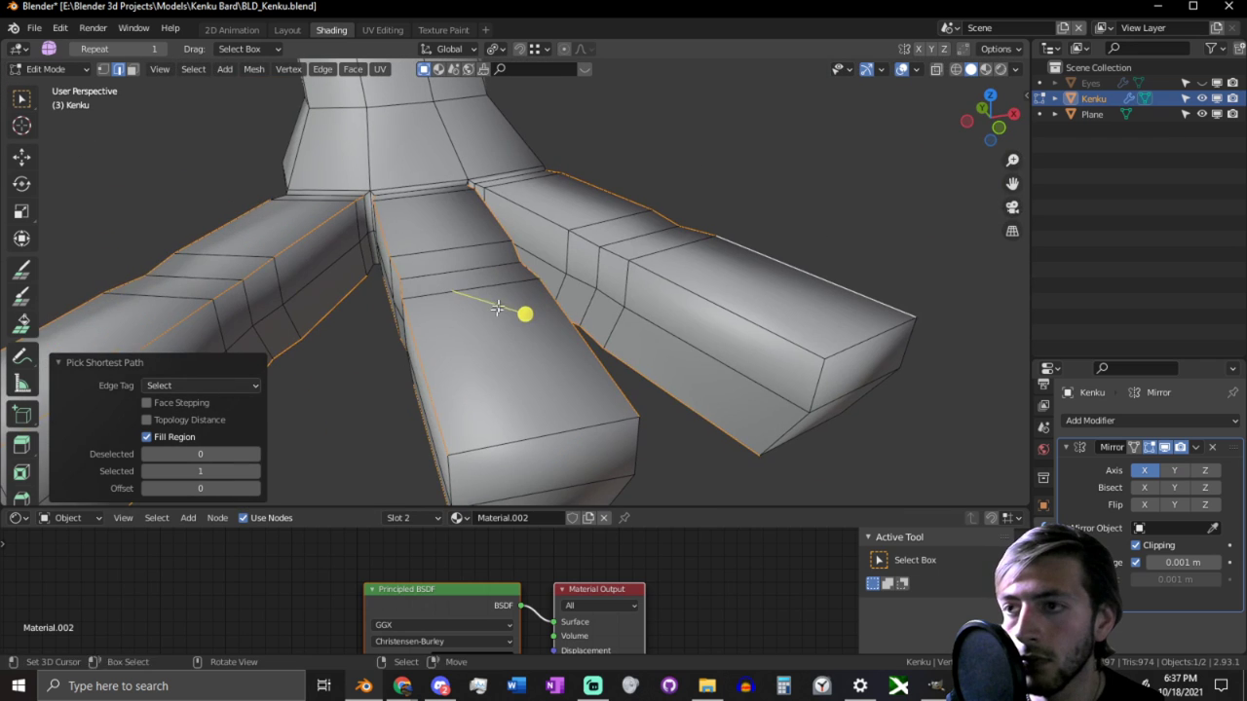
{"action": "left_click", "coordinate": [482, 189], "text": "shift"}
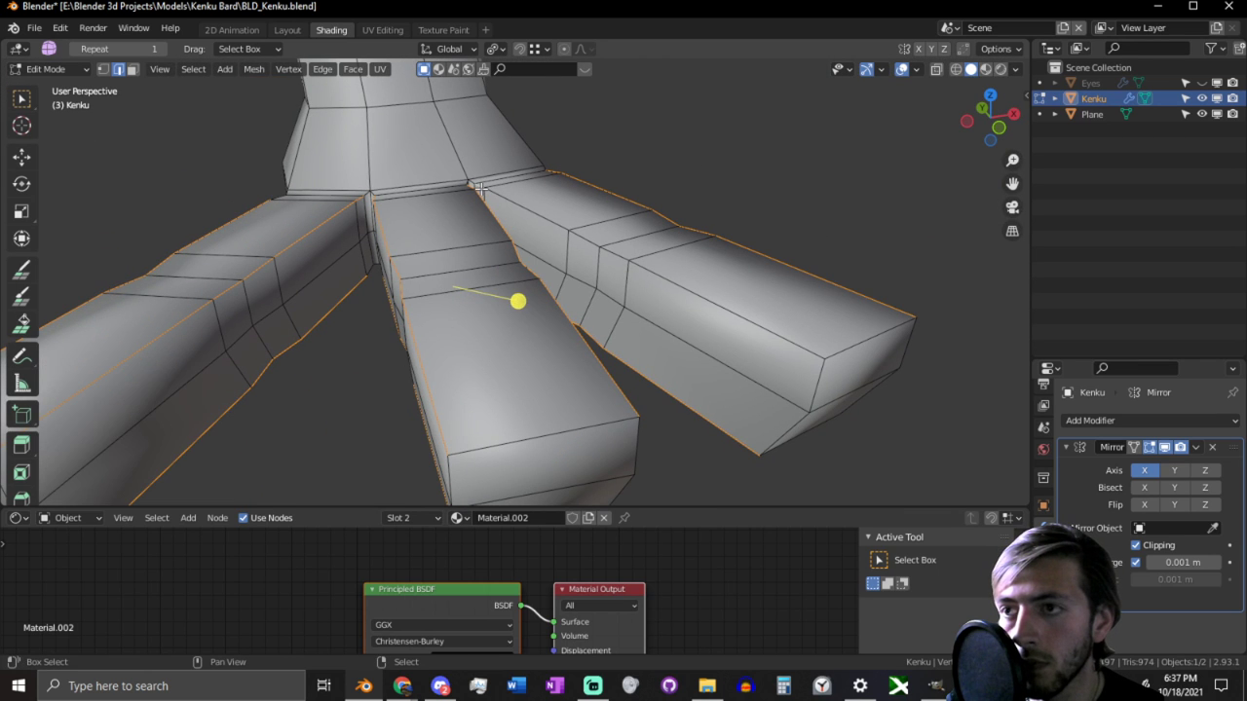
{"action": "left_click", "coordinate": [788, 324], "text": "ctrl"}
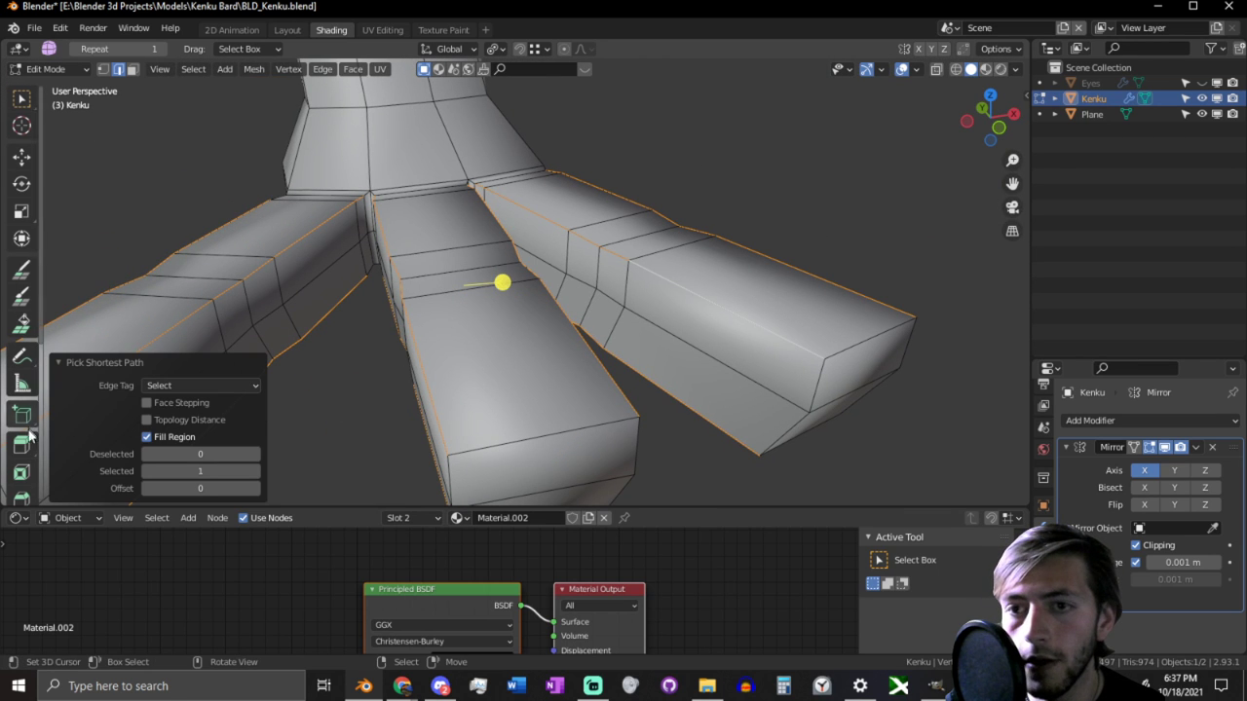
{"action": "left_click_drag", "start_coordinate": [506, 284], "coordinate": [588, 271]}
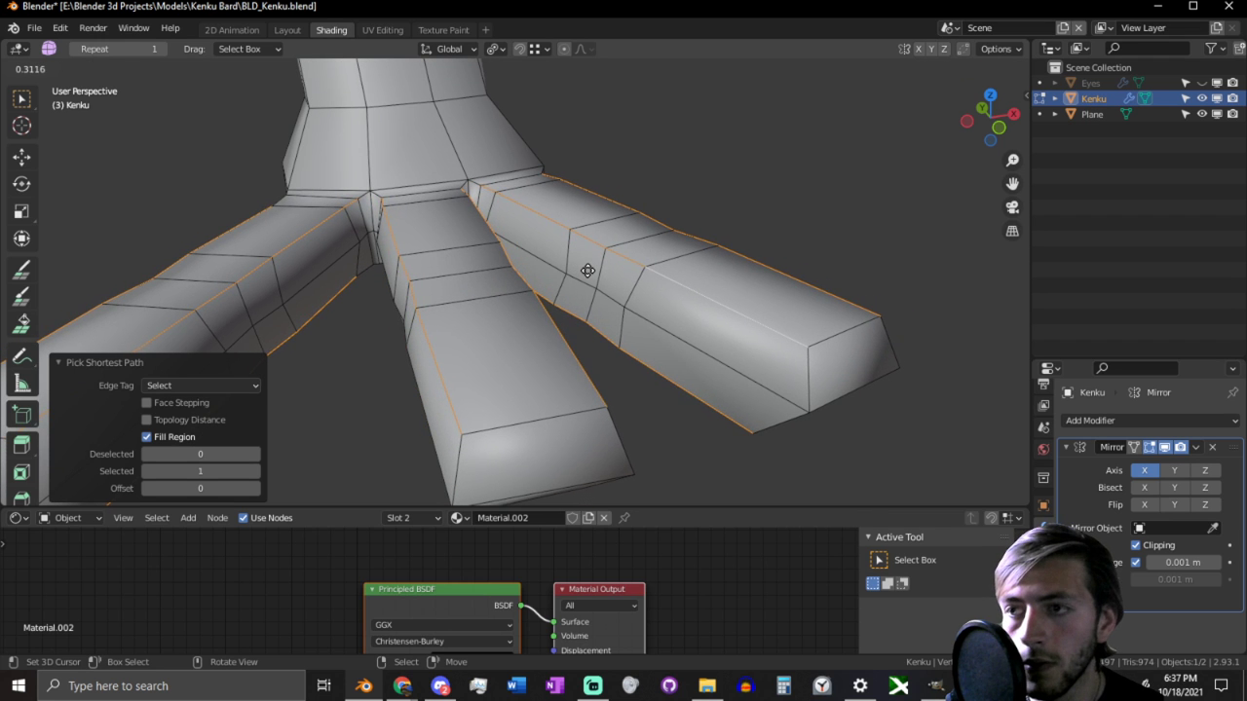
{"action": "left_click", "coordinate": [501, 278]}
Step: Select the entire mesh, run a saved favorite operation on it and check the feet from several angles
{"action": "middle_click_drag", "start_coordinate": [500, 278], "coordinate": [468, 250]}
{"action": "middle_click_drag", "start_coordinate": [606, 312], "coordinate": [582, 302]}
{"action": "key", "text": "a"}
{"action": "key", "text": "q"}
{"action": "left_click", "coordinate": [587, 249]}
{"action": "scroll", "coordinate": [583, 303], "scroll_direction": "down", "scroll_amount": 2}
{"action": "middle_click_drag", "start_coordinate": [535, 259], "coordinate": [693, 340]}
{"action": "scroll", "coordinate": [672, 331], "scroll_direction": "down", "scroll_amount": 2}
{"action": "middle_click_drag", "start_coordinate": [633, 311], "coordinate": [570, 302]}
{"action": "scroll", "coordinate": [594, 301], "scroll_direction": "down", "scroll_amount": 4}
{"action": "scroll", "coordinate": [655, 360], "scroll_direction": "up", "scroll_amount": 2}
{"action": "scroll", "coordinate": [539, 428], "scroll_direction": "up", "scroll_amount": 2}
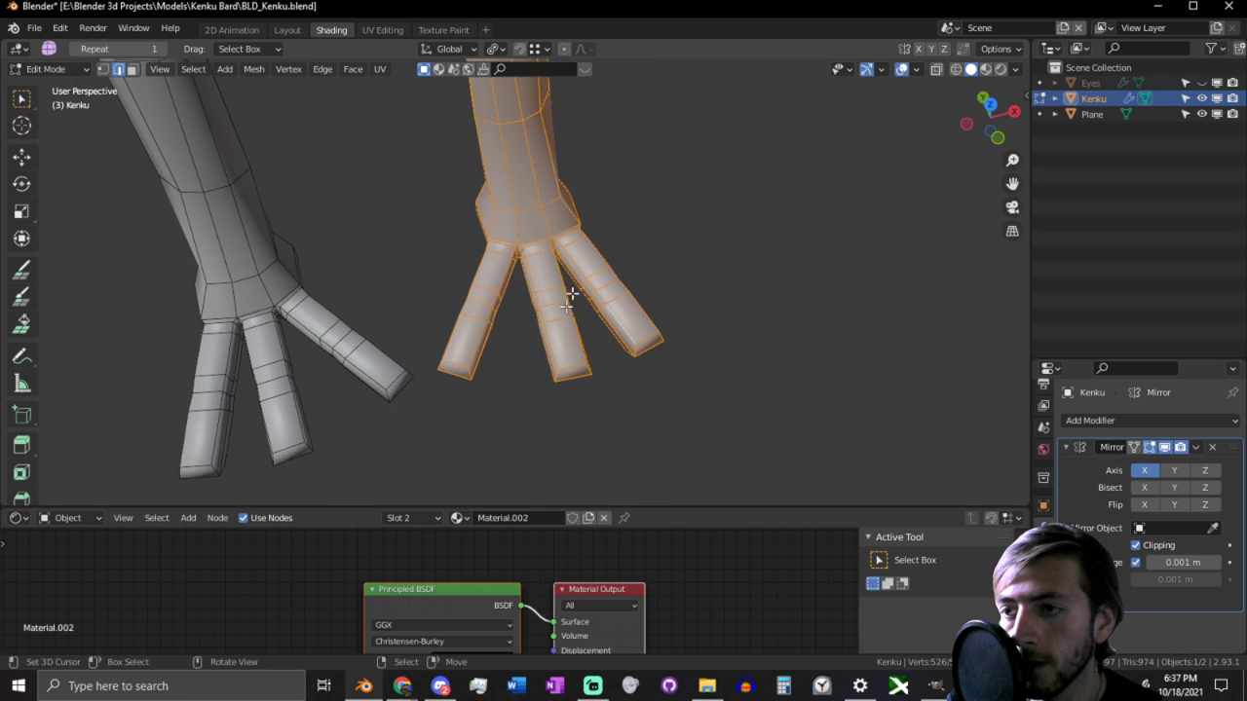
Step: Select the face loop around the foot's underside and grow the selection over the whole foot and lower leg
{"action": "left_click", "coordinate": [498, 406]}
{"action": "key", "text": "3"}
{"action": "middle_click_drag", "start_coordinate": [498, 406], "coordinate": [640, 241]}
{"action": "scroll", "coordinate": [554, 295], "scroll_direction": "down", "scroll_amount": 10}
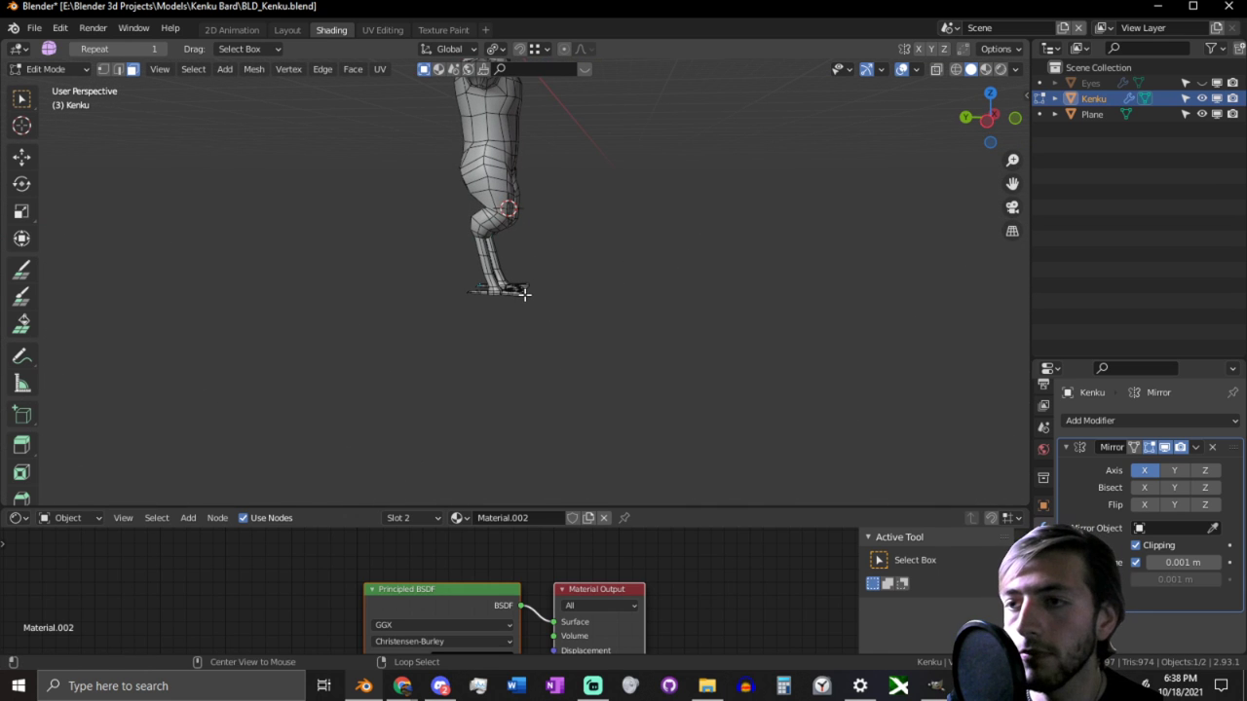
{"action": "middle_click_drag", "start_coordinate": [524, 293], "coordinate": [543, 342]}
{"action": "scroll", "coordinate": [542, 342], "scroll_direction": "up", "scroll_amount": 7}
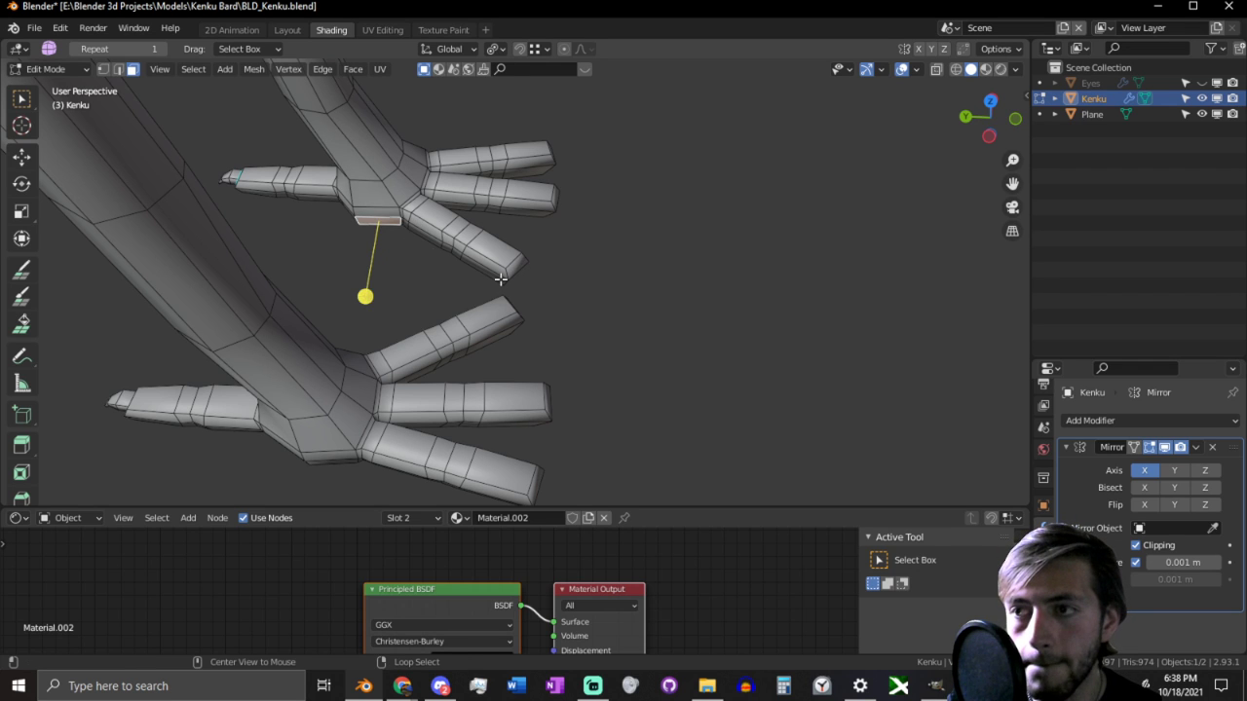
{"action": "left_click", "coordinate": [500, 279], "text": "alt"}
{"action": "left_click", "coordinate": [505, 283], "text": "alt"}
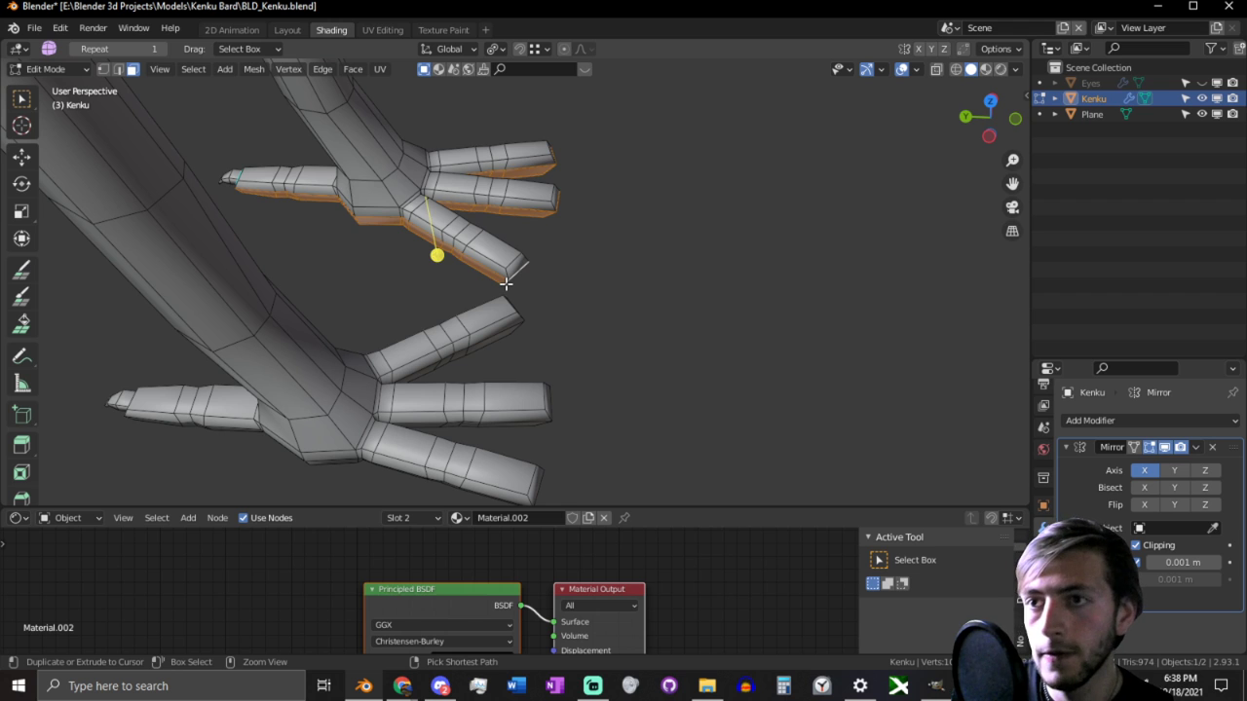
{"action": "key", "text": "ctrl+KP_Add"}
{"action": "key", "text": "ctrl+KP_Add"}
{"action": "key", "text": "ctrl+KP_Add"}
{"action": "key", "text": "ctrl+KP_Add"}
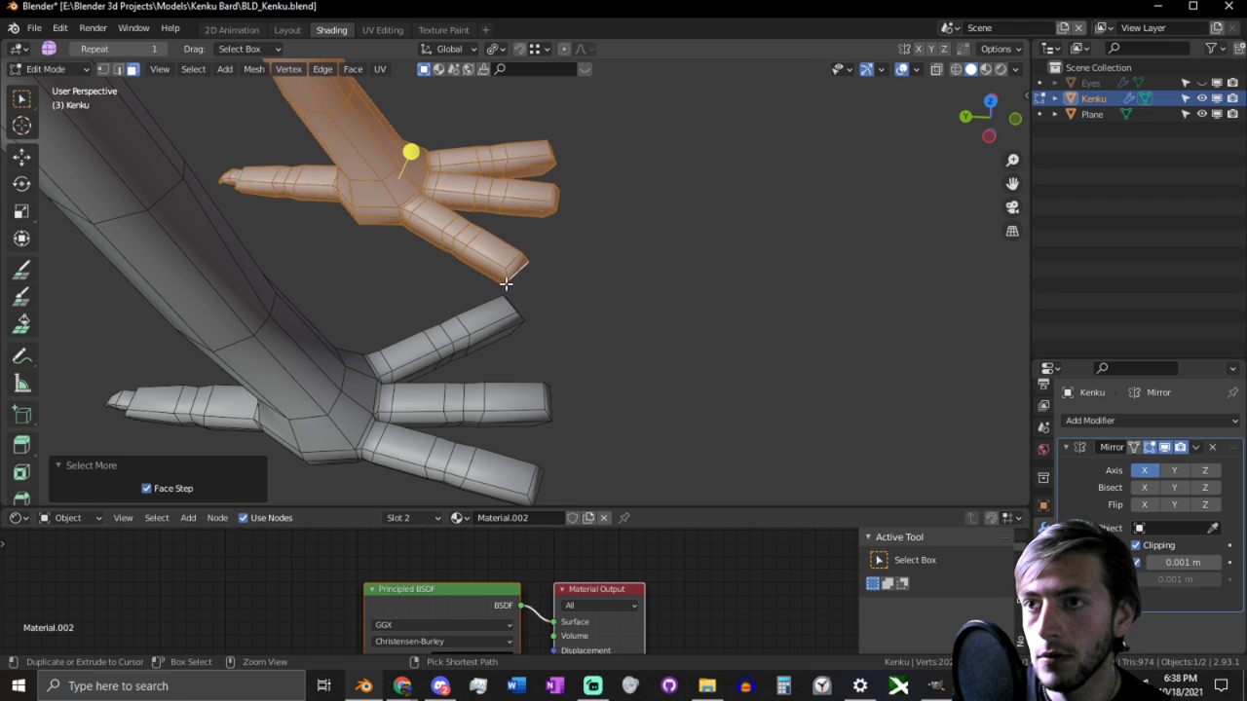
Step: Switch to wireframe shading and deselect the leg's vertices so that only the foot and its toes stay selected
{"action": "scroll", "coordinate": [506, 283], "scroll_direction": "down", "scroll_amount": 4}
{"action": "mouse_move", "coordinate": [506, 283]}
{"action": "middle_mouse_down"}
{"action": "mouse_move", "coordinate": [465, 215]}
{"action": "mouse_move", "coordinate": [515, 247]}
{"action": "mouse_move", "coordinate": [554, 200]}
{"action": "middle_mouse_up"}
{"action": "key", "text": "x"}
{"action": "key", "text": "z"}
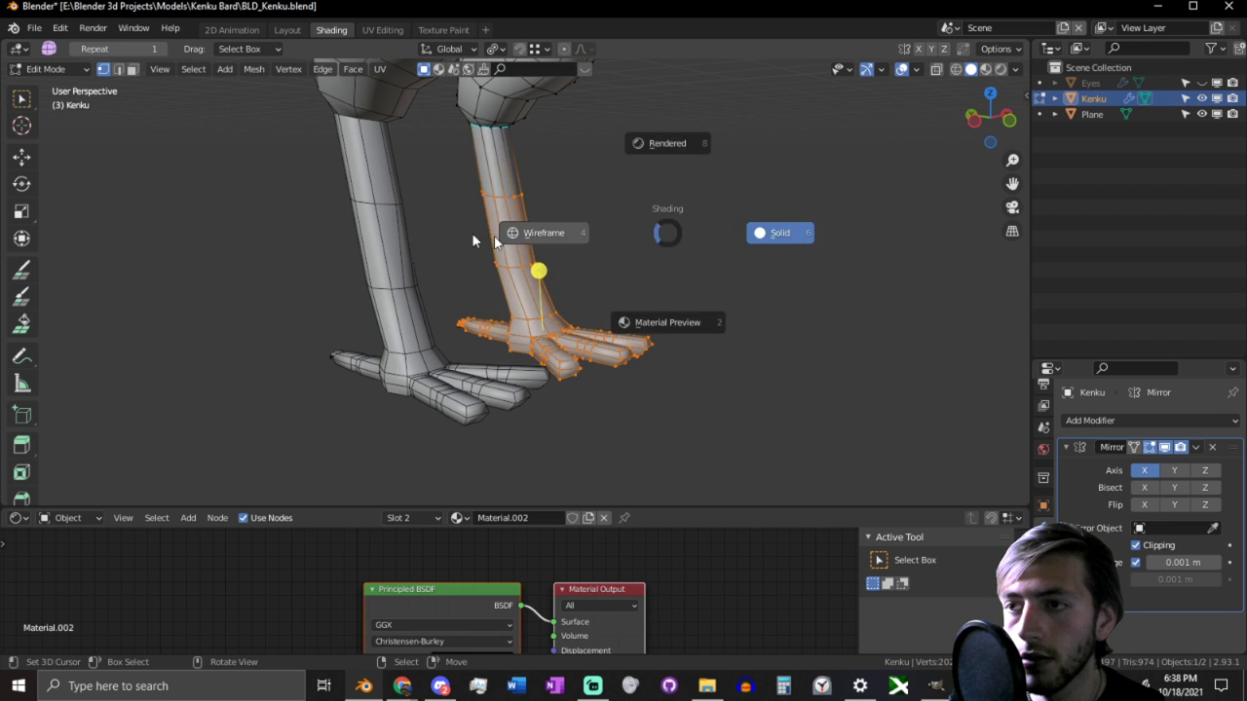
{"action": "left_click", "coordinate": [495, 242]}
{"action": "key", "text": "c"}
{"action": "middle_click", "coordinate": [559, 206]}
{"action": "right_click", "coordinate": [559, 206]}
{"action": "middle_click_drag", "start_coordinate": [559, 207], "coordinate": [651, 277]}
Step: Stretch the selected foot along the global Y axis by a factor of about 1.6
{"action": "key", "text": "s"}
{"action": "right_click", "coordinate": [743, 265]}
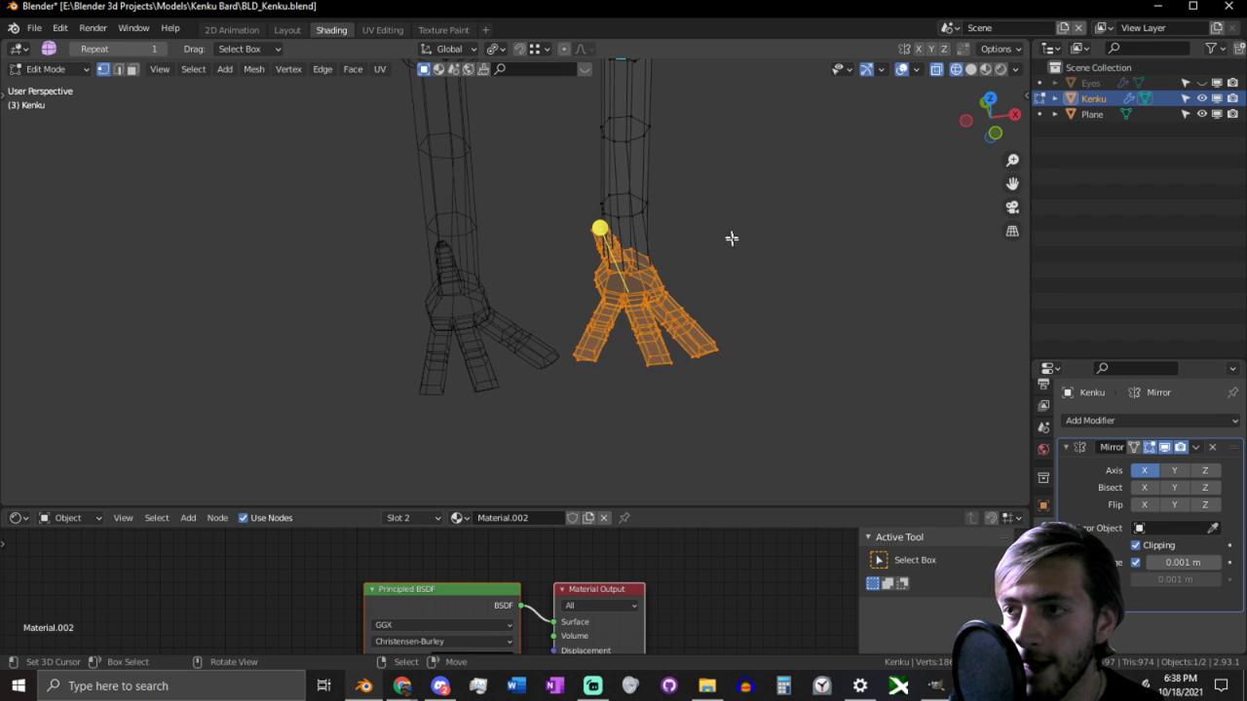
{"action": "key", "text": "s"}
{"action": "key", "text": "y"}
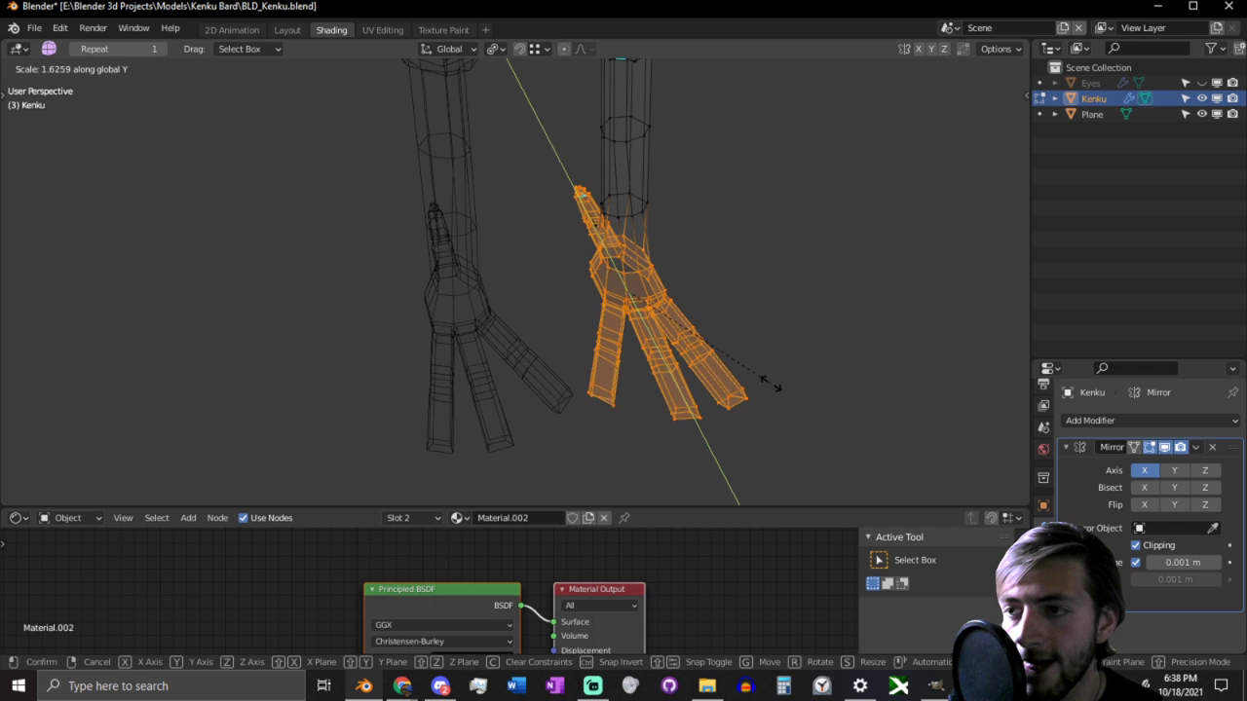
{"action": "left_click", "coordinate": [762, 373]}
Step: Slide the lower edge of the inner toe's tip back toward the foot base by a factor of 0.162
{"action": "middle_click_drag", "start_coordinate": [779, 364], "coordinate": [416, 406]}
{"action": "left_click", "coordinate": [523, 387]}
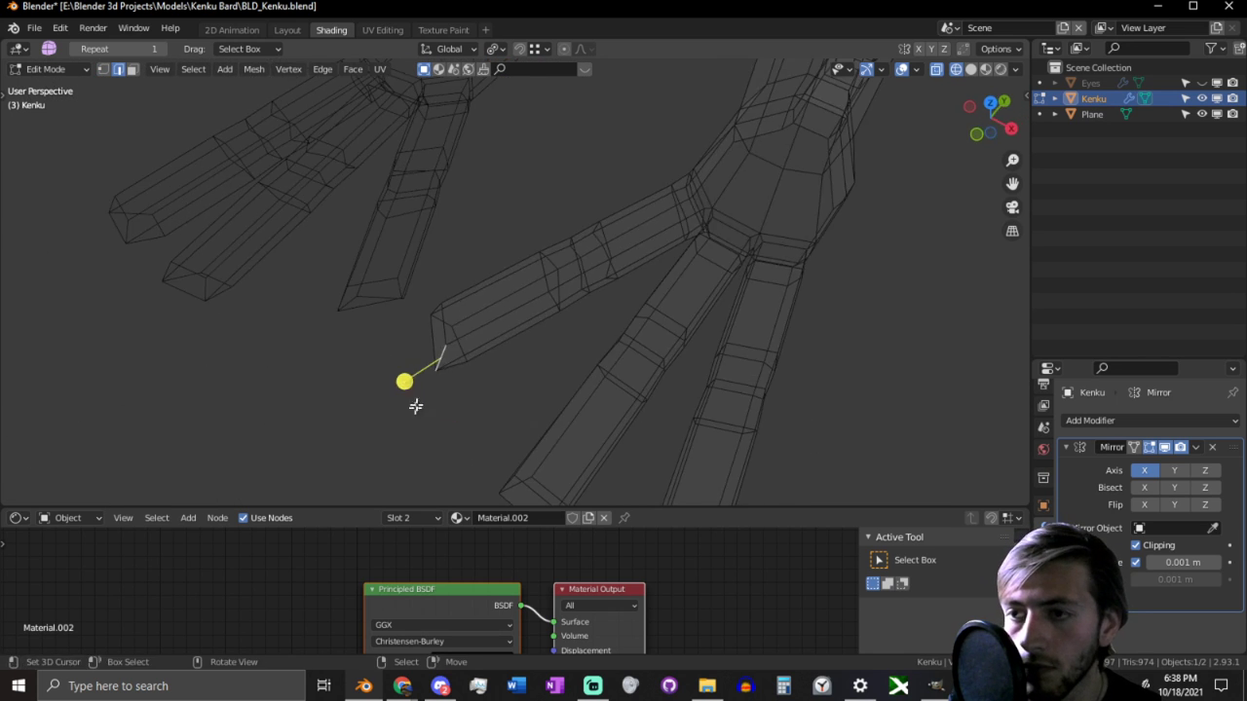
{"action": "left_click", "coordinate": [447, 374], "text": "alt"}
{"action": "key", "text": "g"}
{"action": "key", "text": "g"}
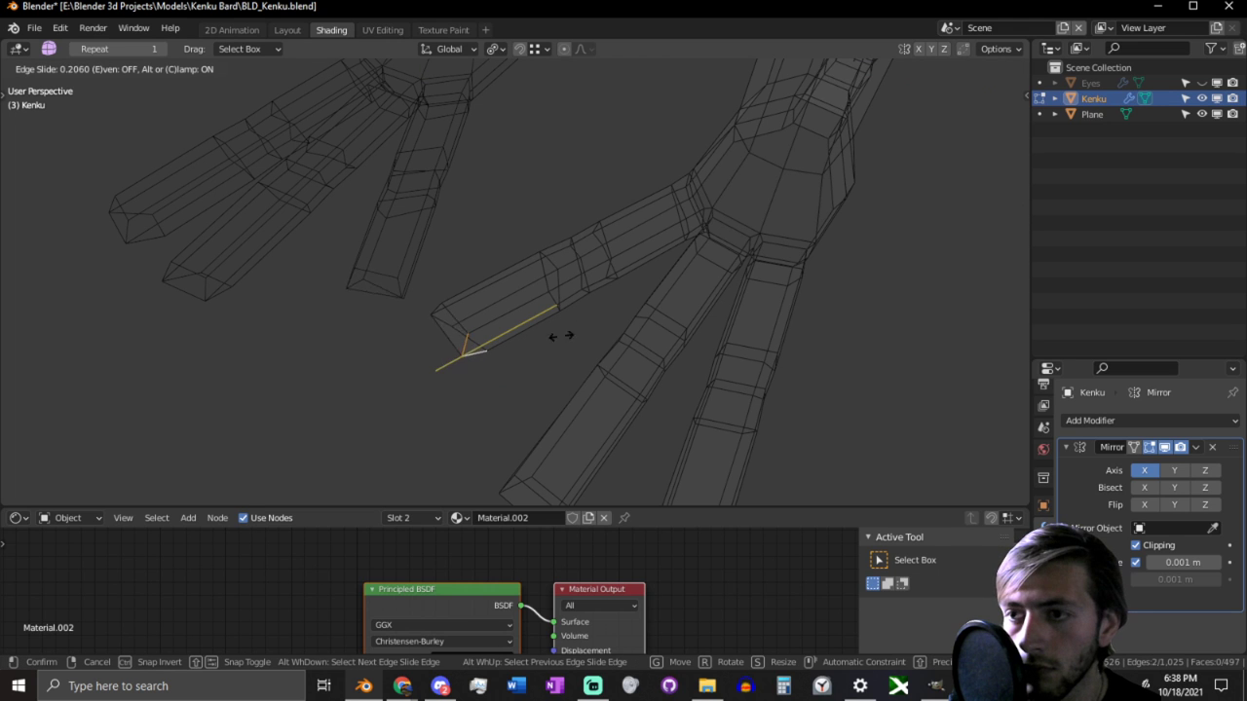
{"action": "left_click", "coordinate": [537, 344]}
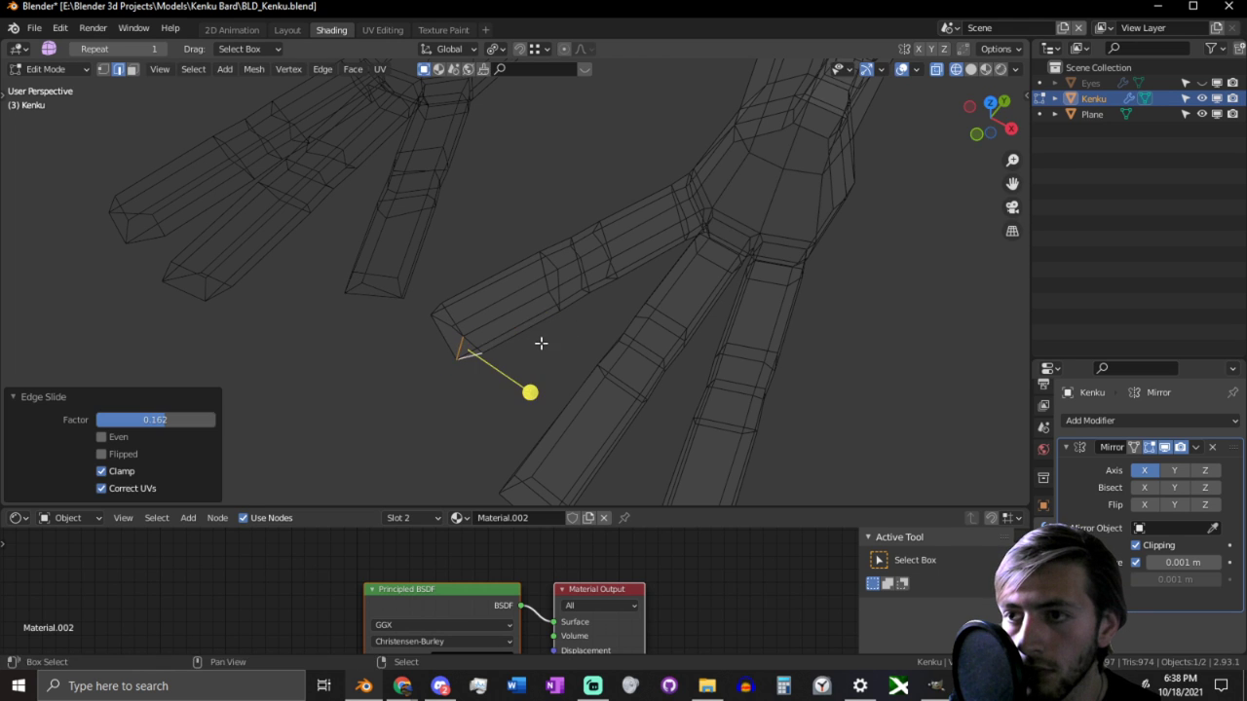
Step: Reposition the corner vertices at the inner toe's tip in the horizontal plane with global Z locked
{"action": "middle_click_drag", "start_coordinate": [539, 342], "coordinate": [453, 300]}
{"action": "key", "text": "1"}
{"action": "middle_click_drag", "start_coordinate": [415, 346], "coordinate": [510, 256]}
{"action": "key", "text": "g"}
{"action": "key", "text": "shift+z"}
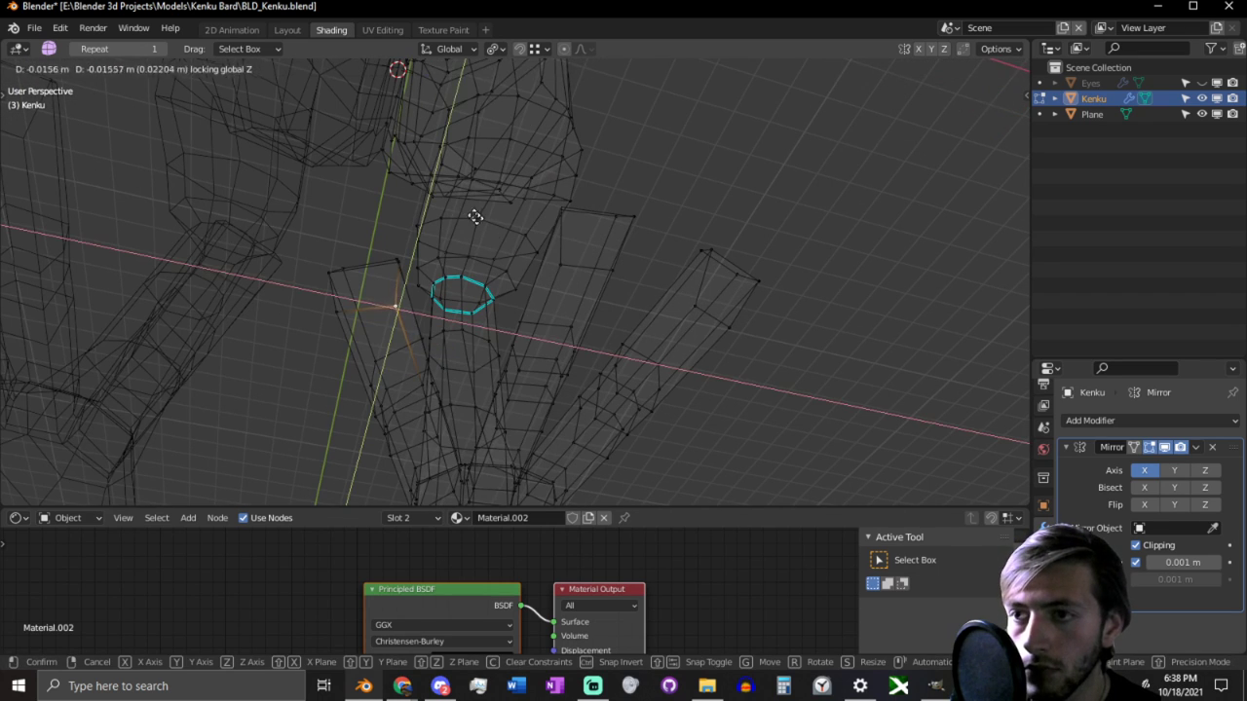
{"action": "left_click", "coordinate": [440, 180]}
{"action": "middle_click_drag", "start_coordinate": [439, 180], "coordinate": [537, 412]}
{"action": "key", "text": "g"}
{"action": "key", "text": "shift+z"}
{"action": "left_click", "coordinate": [547, 480]}
{"action": "left_click", "coordinate": [437, 378]}
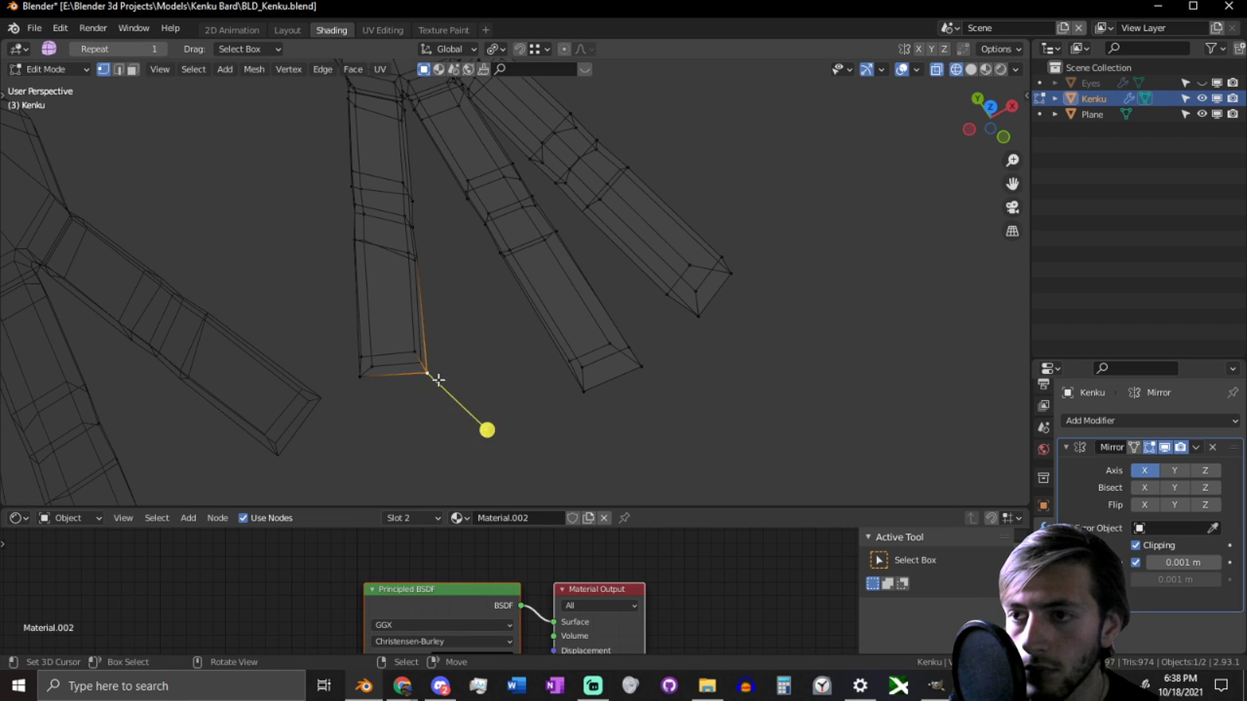
{"action": "key", "text": "g"}
{"action": "key", "text": "shift+z"}
{"action": "left_click", "coordinate": [437, 376]}
Step: Shift the upper tip edge of the outer toe with Z locked, ending with a move of X 0.00495 m and Y -0.039445 m
{"action": "middle_click_drag", "start_coordinate": [454, 348], "coordinate": [521, 293]}
{"action": "key", "text": "g"}
{"action": "key", "text": "shift+z"}
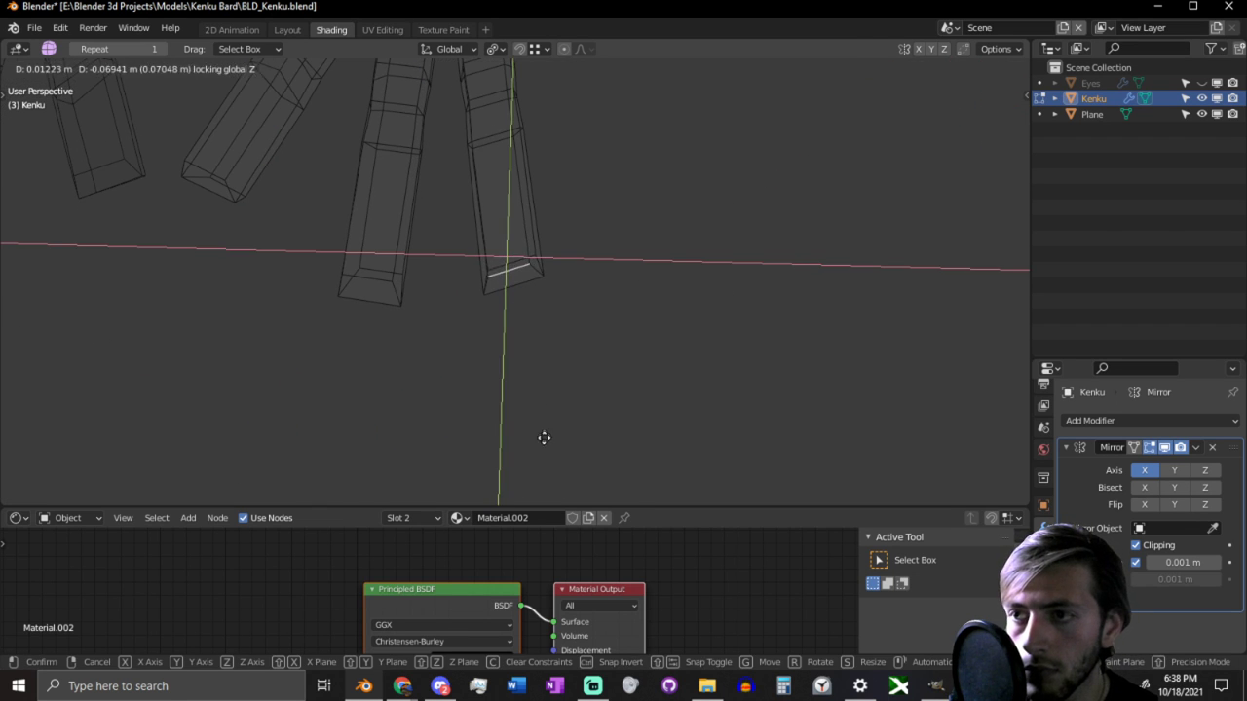
{"action": "left_click", "coordinate": [549, 481]}
{"action": "key", "text": "g"}
{"action": "key", "text": "shift+z"}
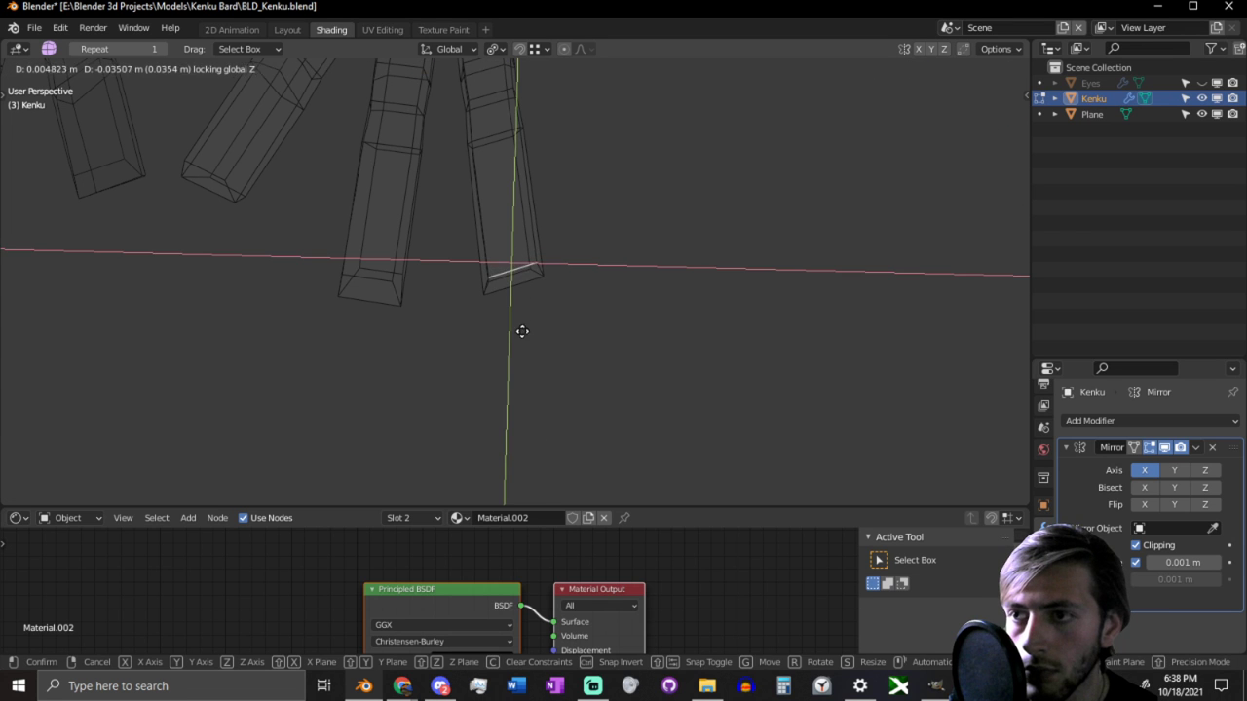
{"action": "left_click", "coordinate": [521, 327]}
Step: Return to solid shading and view the toes from the front
{"action": "middle_click_drag", "start_coordinate": [518, 292], "coordinate": [832, 165]}
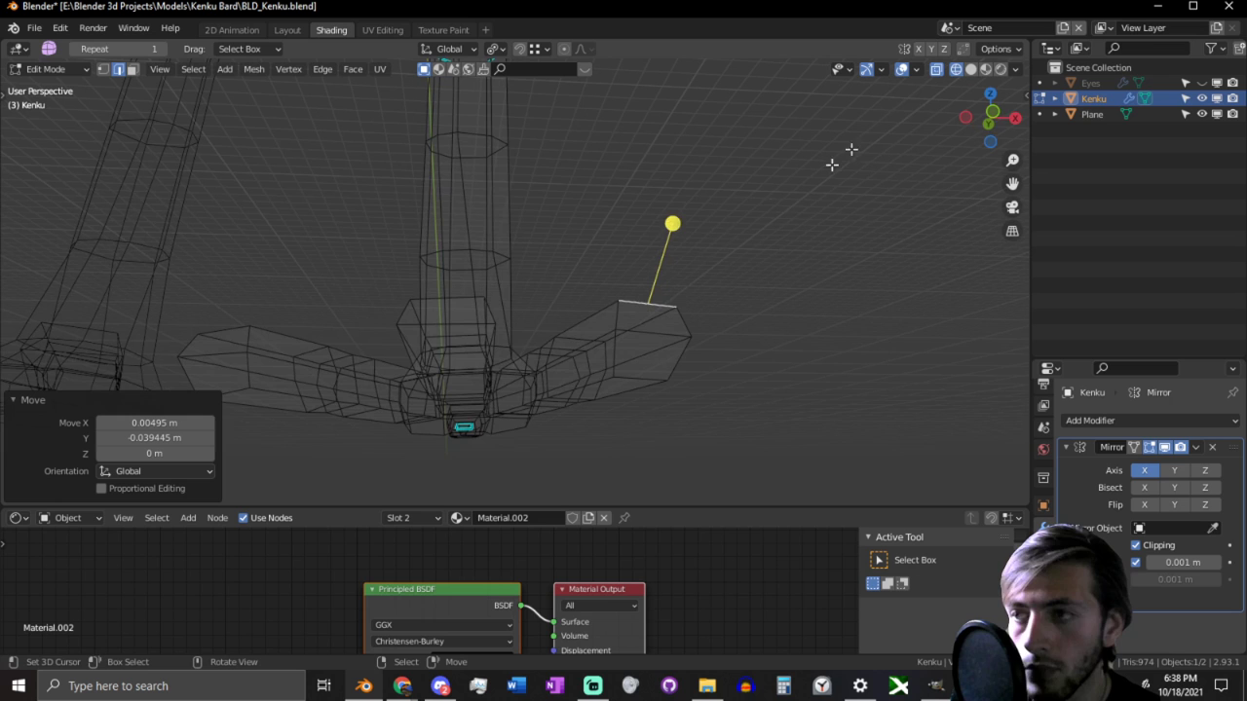
{"action": "left_click", "coordinate": [970, 70]}
{"action": "key", "text": "KP_1"}
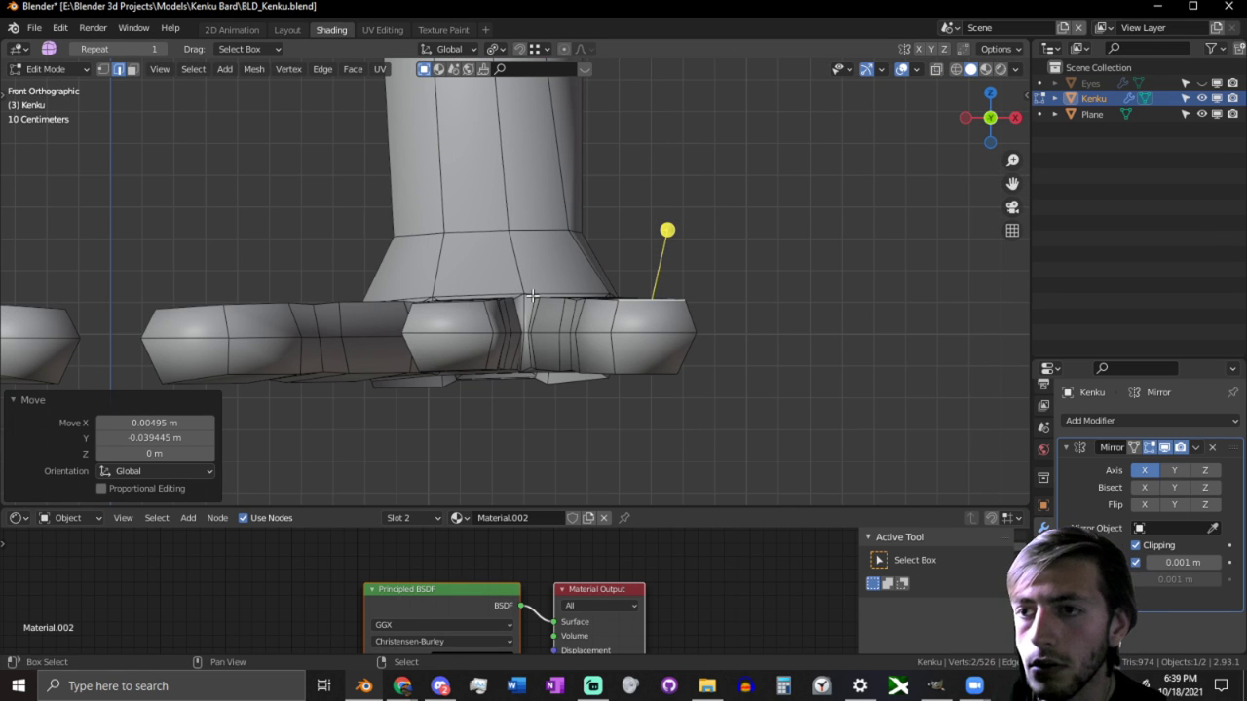
{"action": "middle_click_drag", "start_coordinate": [780, 357], "coordinate": [890, 332], "text": "shift"}
{"action": "scroll", "coordinate": [886, 332], "scroll_direction": "up", "scroll_amount": 1}
{"action": "key", "text": "1"}
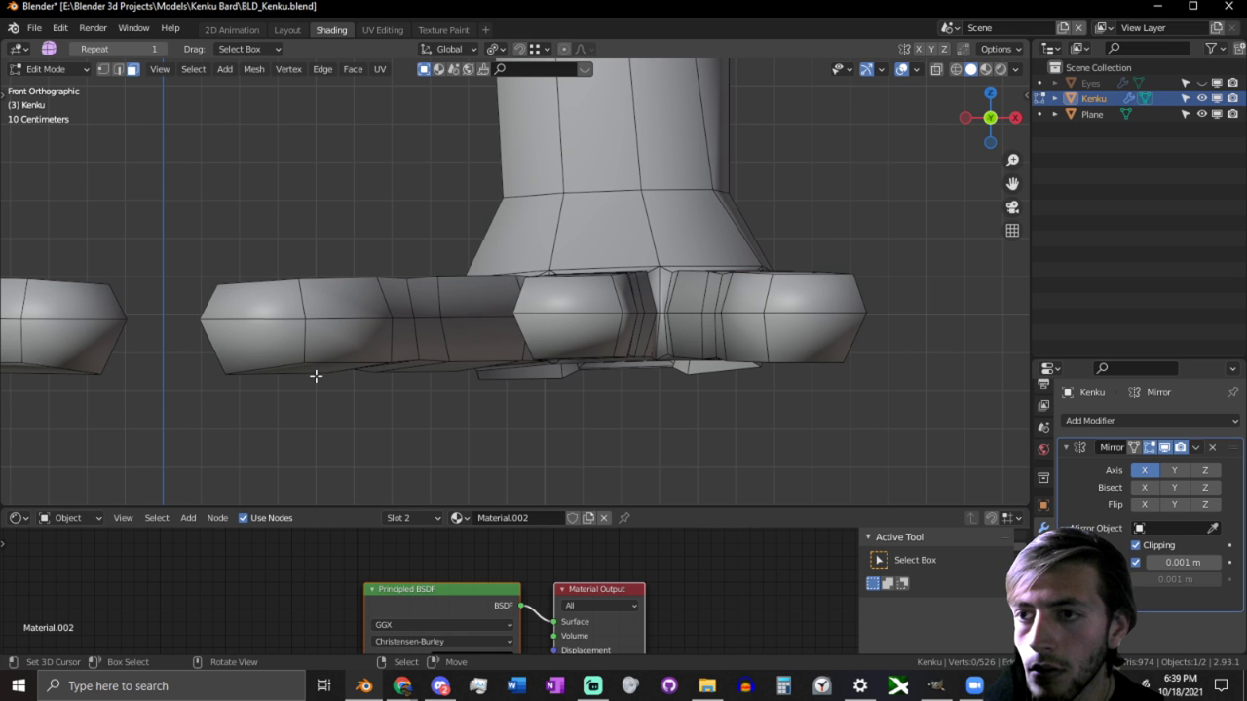
Step: Select the underside faces of the end segments on all three toes and scale them along global Z
{"action": "right_click", "coordinate": [350, 365], "text": "alt"}
{"action": "middle_click_drag", "start_coordinate": [406, 386], "coordinate": [394, 278]}
{"action": "right_click", "coordinate": [298, 479]}
{"action": "middle_click_drag", "start_coordinate": [467, 409], "coordinate": [486, 216], "text": "shift"}
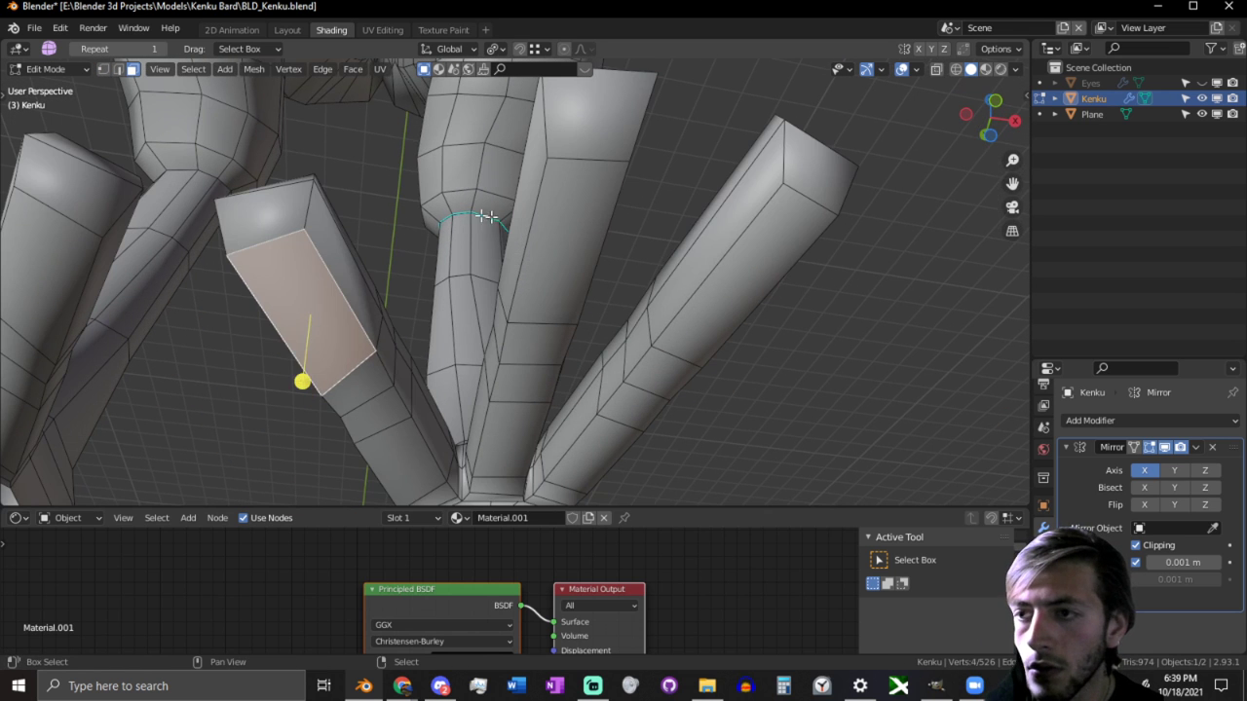
{"action": "left_click", "coordinate": [567, 197], "text": "shift"}
{"action": "middle_click_drag", "start_coordinate": [478, 398], "coordinate": [596, 410]}
{"action": "left_click", "coordinate": [745, 198], "text": "shift"}
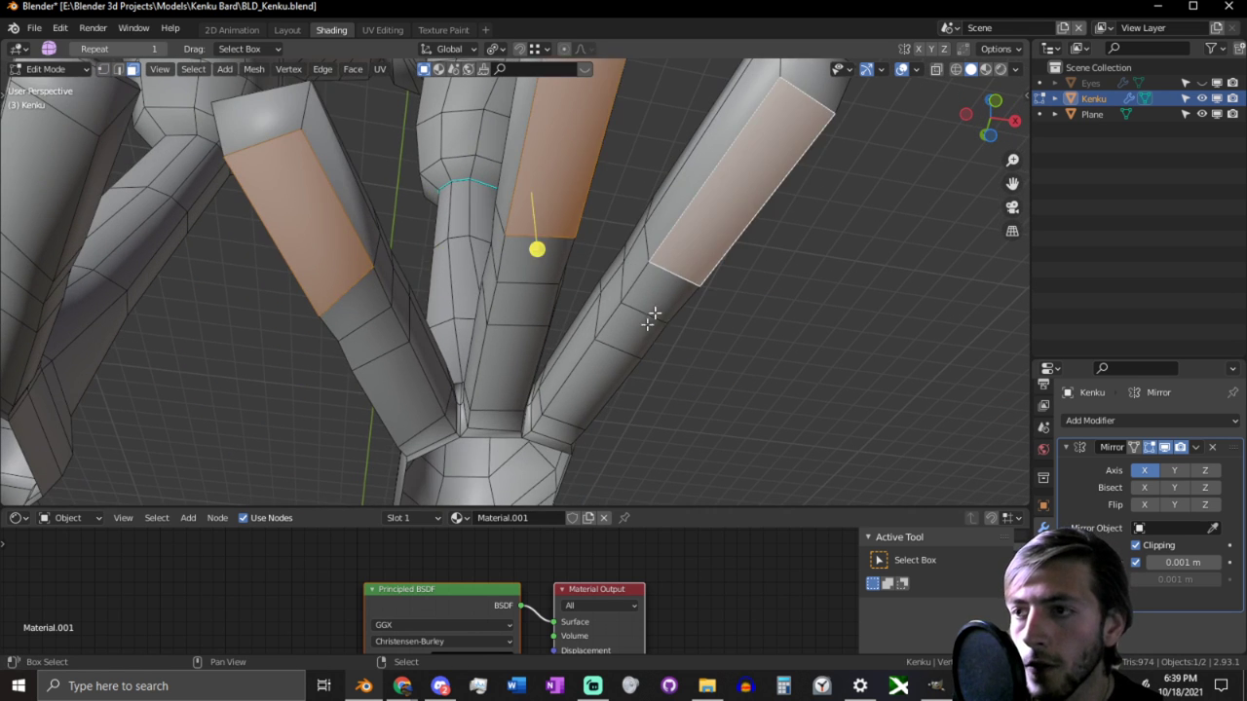
{"action": "key", "text": "s"}
{"action": "key", "text": "z"}
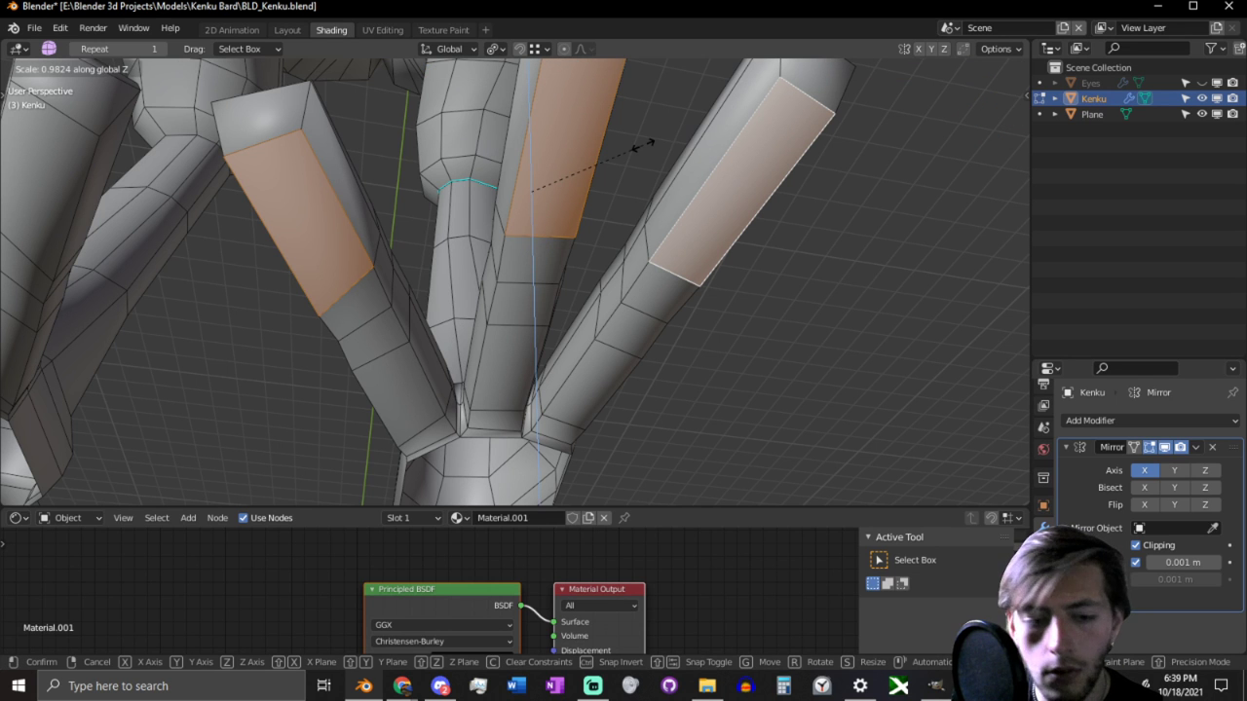
{"action": "left_click", "coordinate": [643, 146]}
Step: Move the side edge at the inner toe's knuckle by X -0.030551 m, Y -0.055992 m and Z 0.01686 m
{"action": "middle_click_drag", "start_coordinate": [643, 146], "coordinate": [331, 239]}
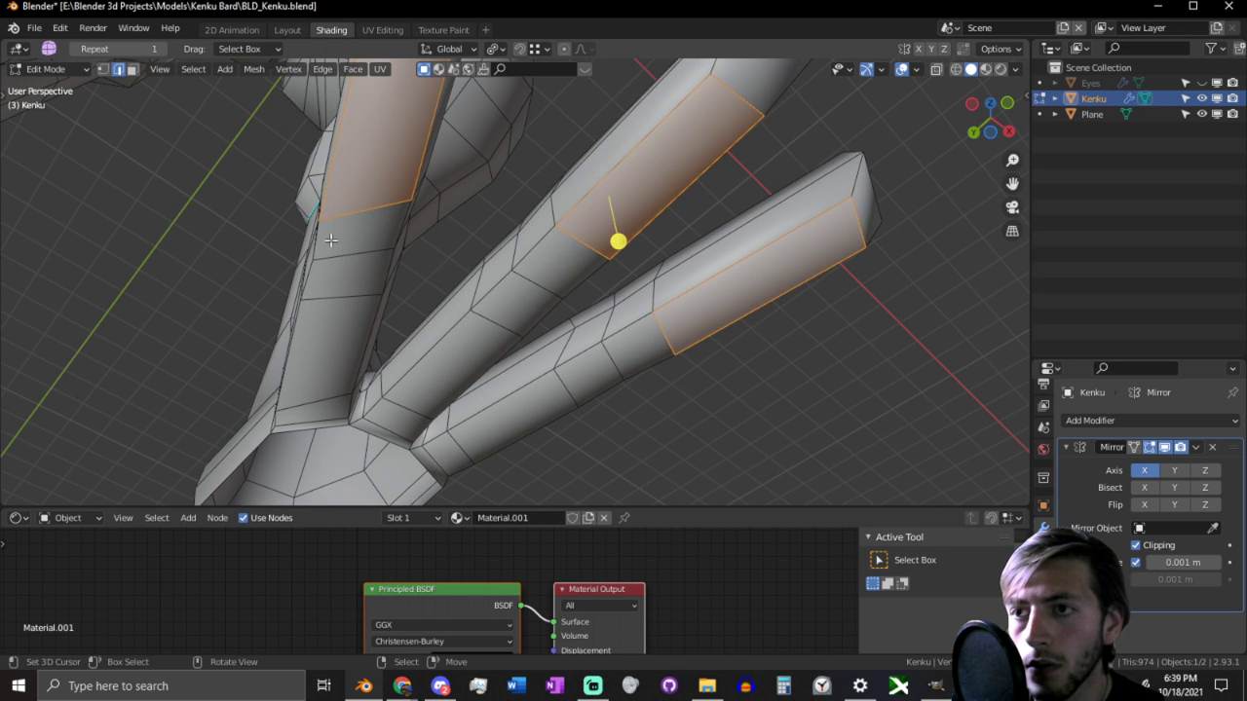
{"action": "right_click", "coordinate": [316, 240]}
{"action": "right_click", "coordinate": [308, 282], "text": "shift"}
{"action": "middle_click_drag", "start_coordinate": [309, 290], "coordinate": [341, 224]}
{"action": "key", "text": "g"}
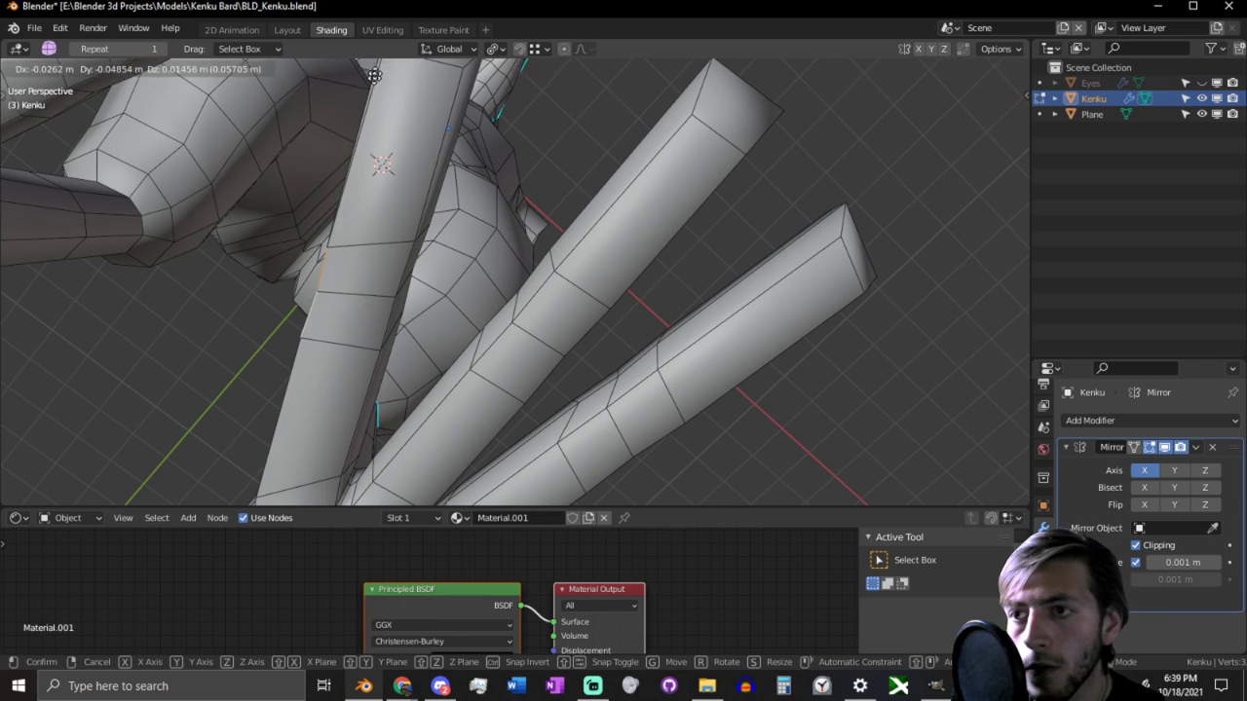
{"action": "left_click", "coordinate": [366, 78]}
Step: Select the inner toe from its tip to its base and rotate it 7.67° about global Z around the 3D cursor
{"action": "middle_click_drag", "start_coordinate": [653, 322], "coordinate": [626, 342]}
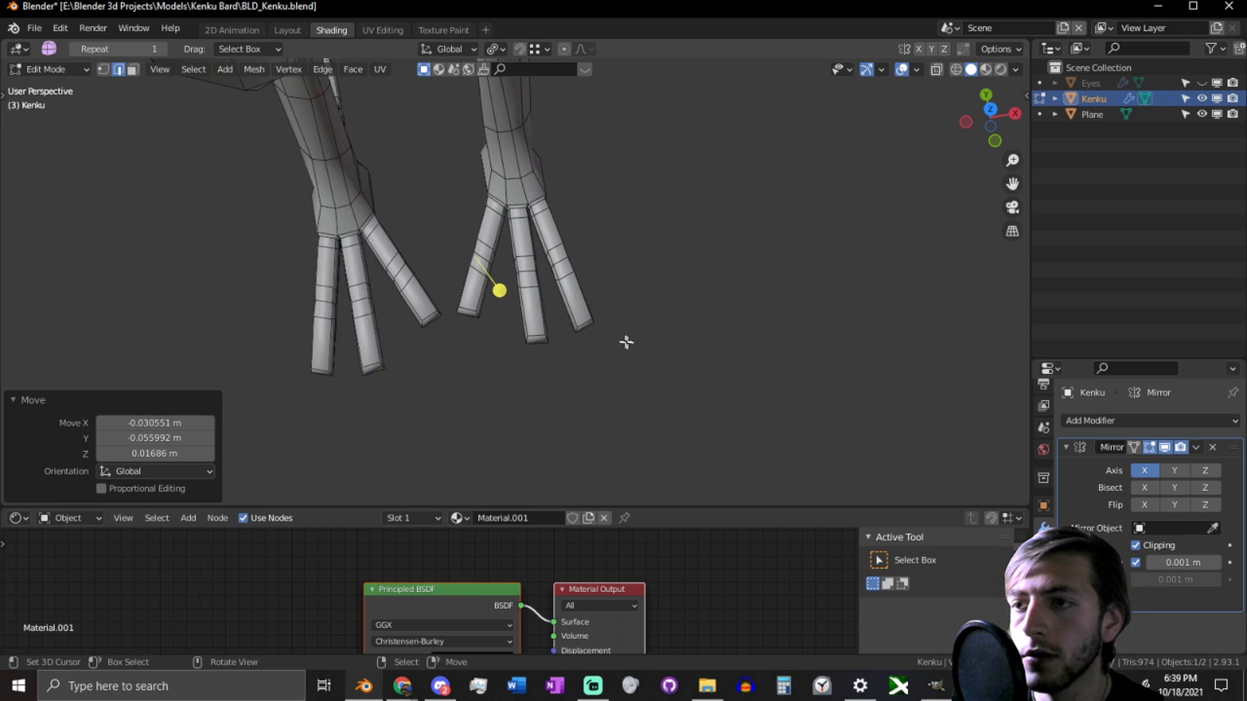
{"action": "scroll", "coordinate": [604, 337], "scroll_direction": "up", "scroll_amount": 2}
{"action": "middle_click_drag", "start_coordinate": [489, 313], "coordinate": [472, 353]}
{"action": "key", "text": "3"}
{"action": "left_click", "coordinate": [429, 330]}
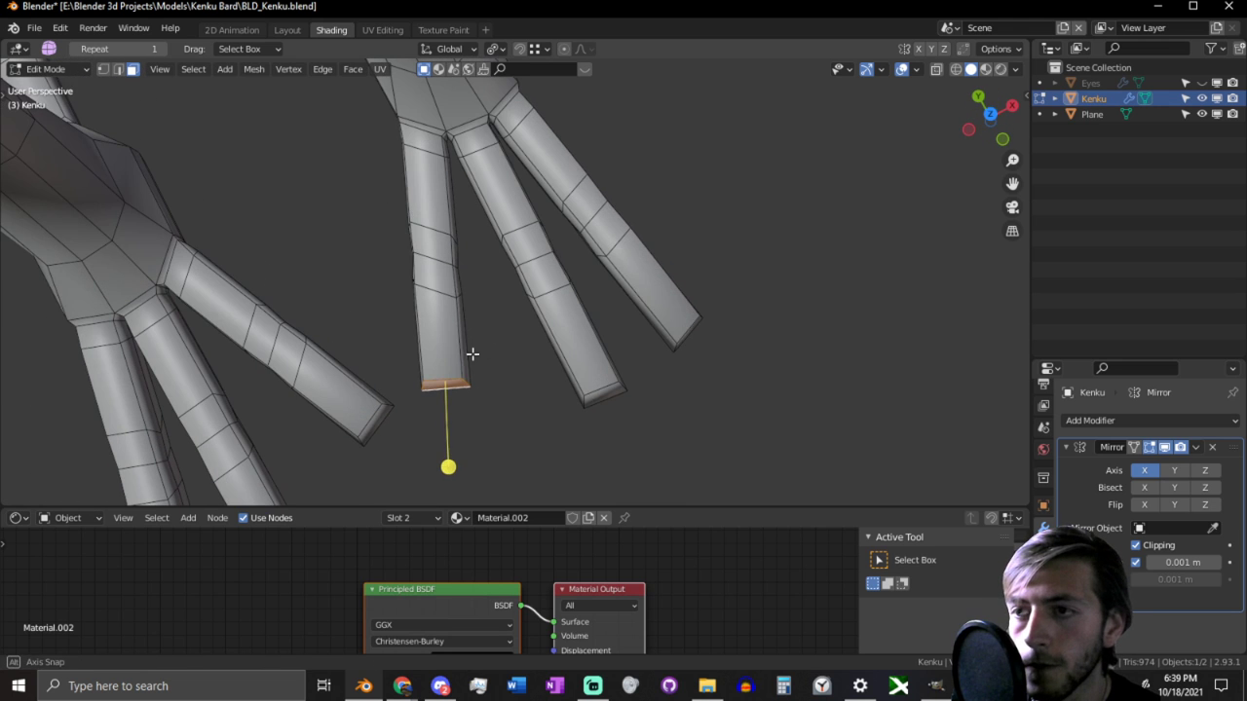
{"action": "key", "text": "ctrl+KP_Add"}
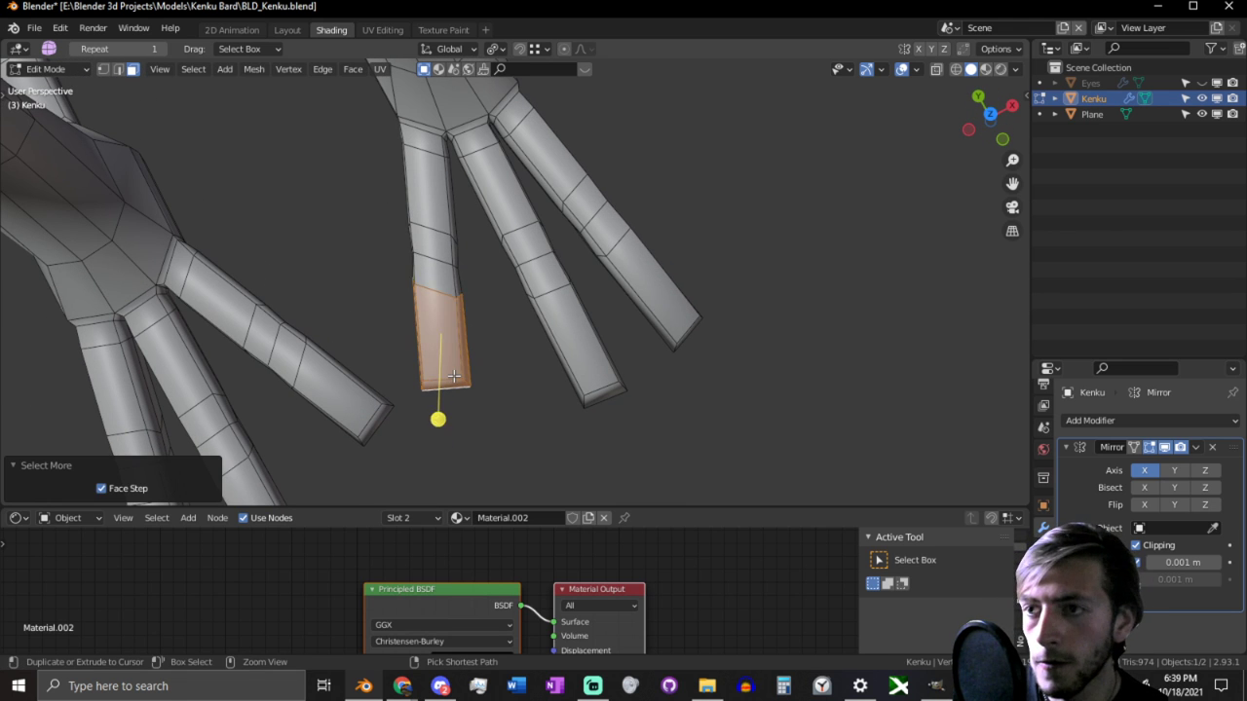
{"action": "key", "text": "ctrl+KP_Add"}
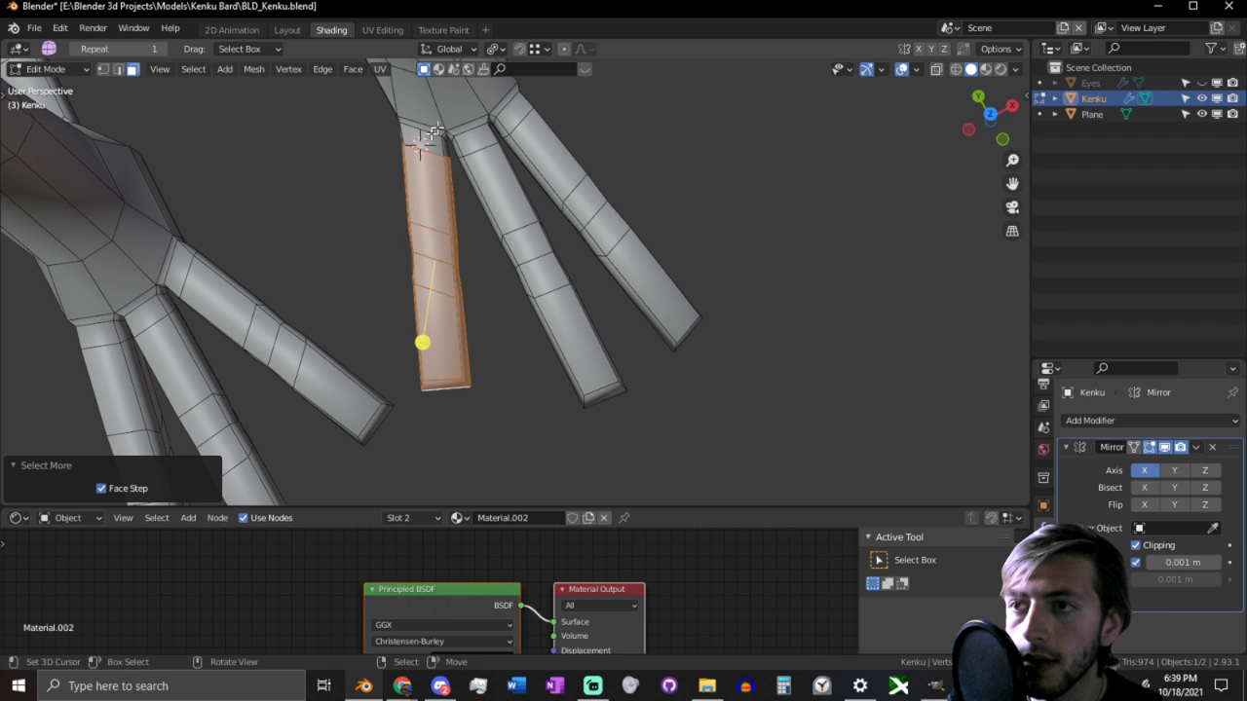
{"action": "left_click", "coordinate": [495, 49]}
{"action": "left_click", "coordinate": [511, 85]}
{"action": "key", "text": "r"}
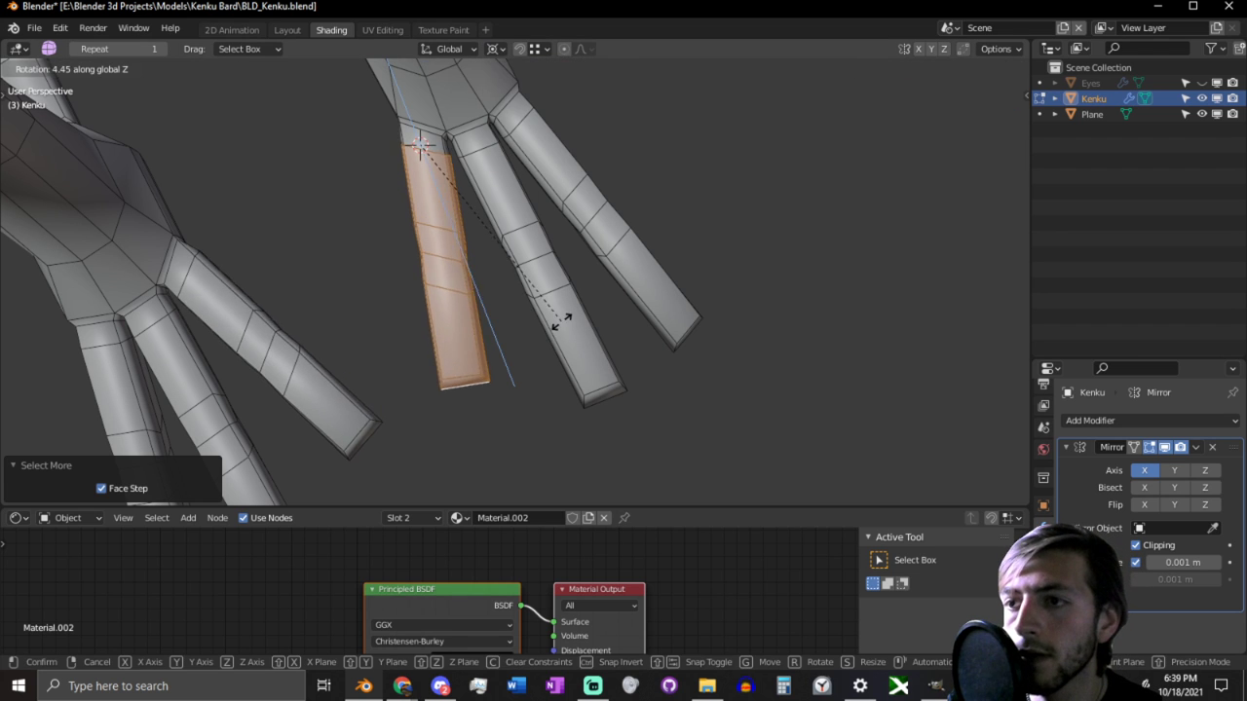
{"action": "left_click", "coordinate": [571, 312]}
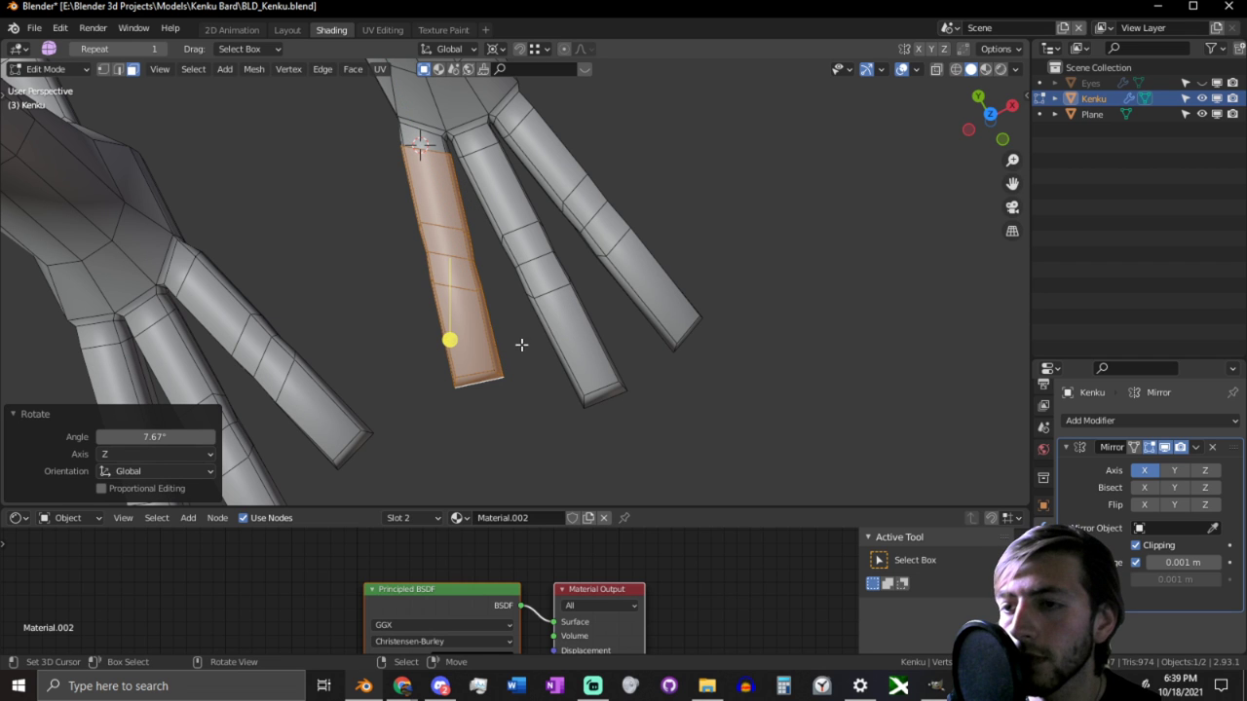
{"action": "middle_click_drag", "start_coordinate": [496, 259], "coordinate": [497, 223]}
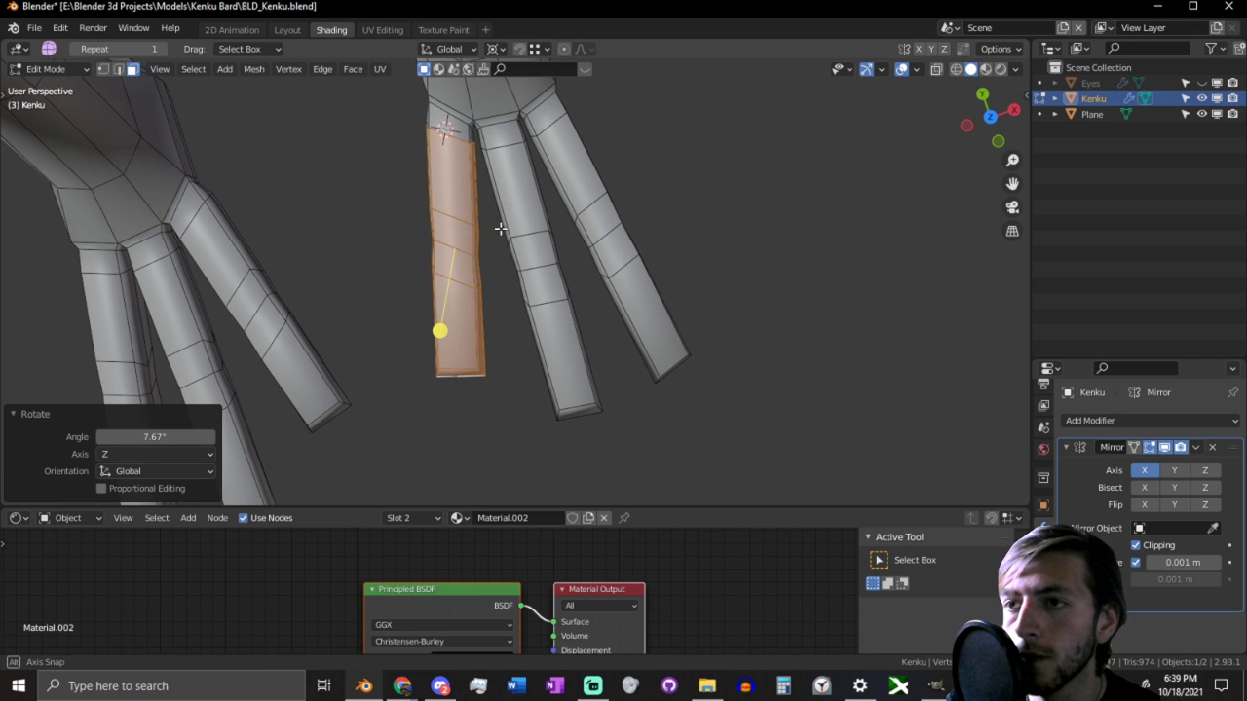
{"action": "left_click", "coordinate": [449, 49]}
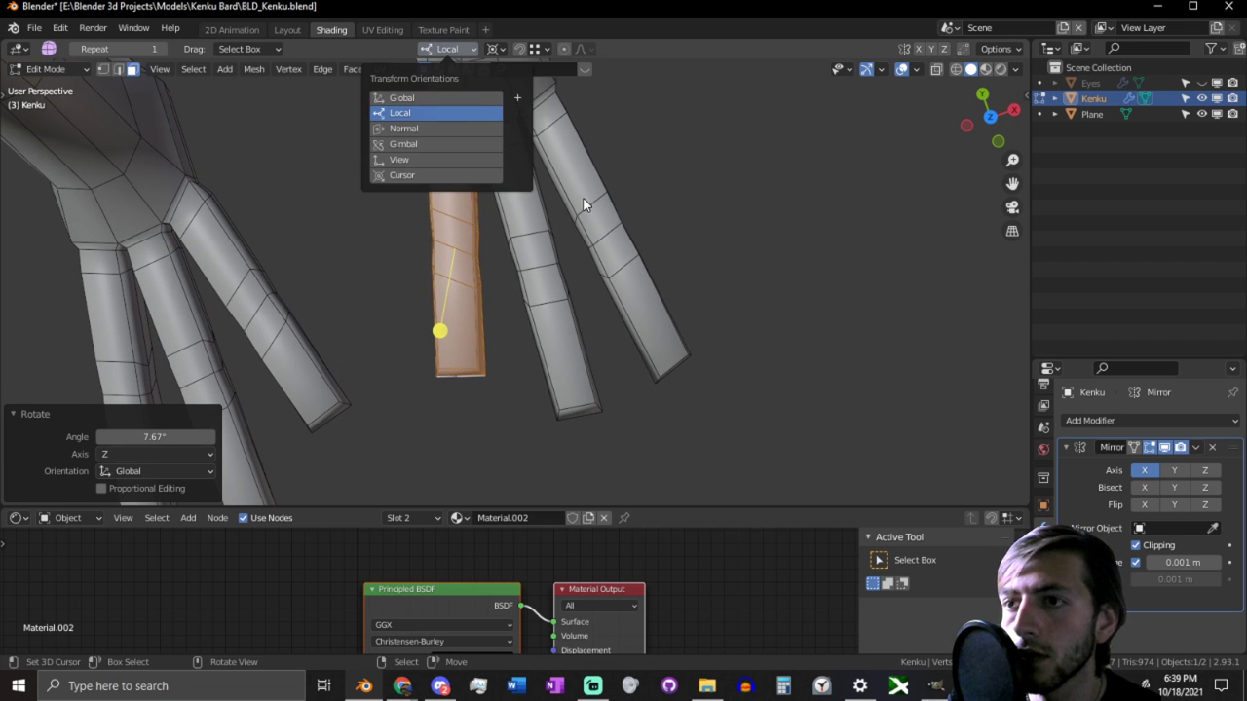
{"action": "key", "text": "s"}
{"action": "key", "text": "y"}
{"action": "right_click", "coordinate": [602, 229]}
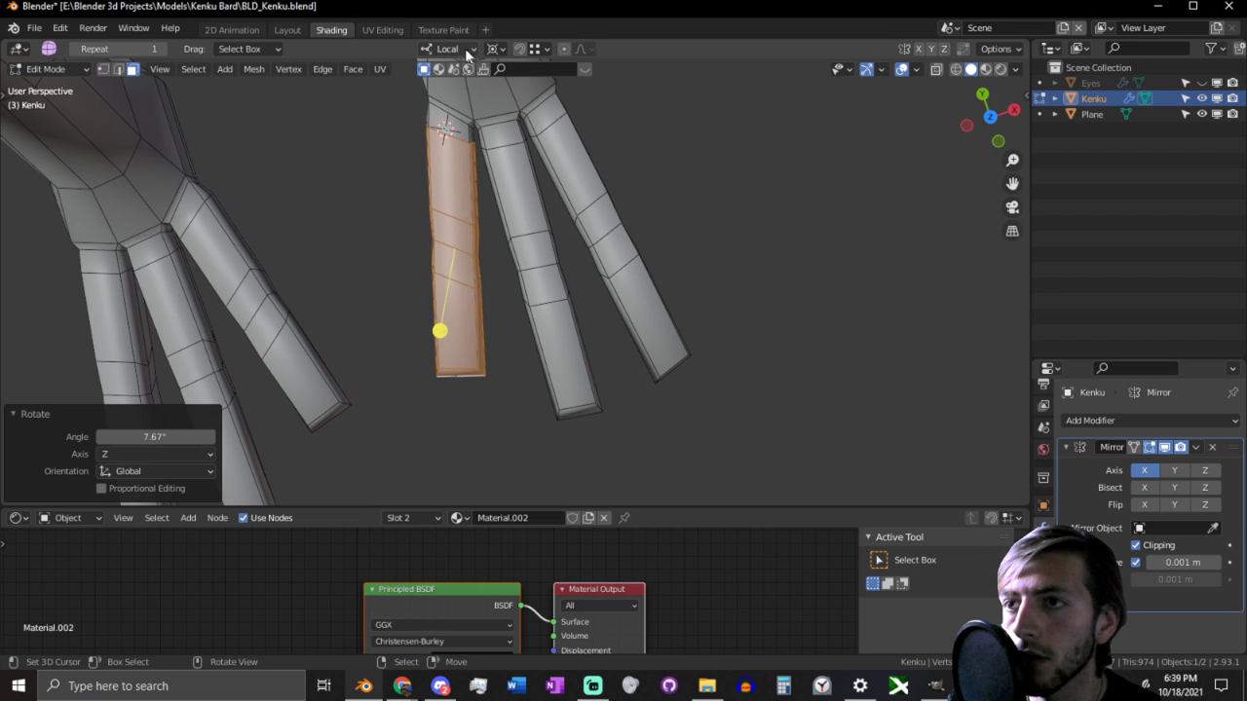
Step: Lengthen the inner toe by scaling it to 1.090 along Y in the View orientation
{"action": "left_click", "coordinate": [466, 51]}
{"action": "left_click", "coordinate": [424, 159]}
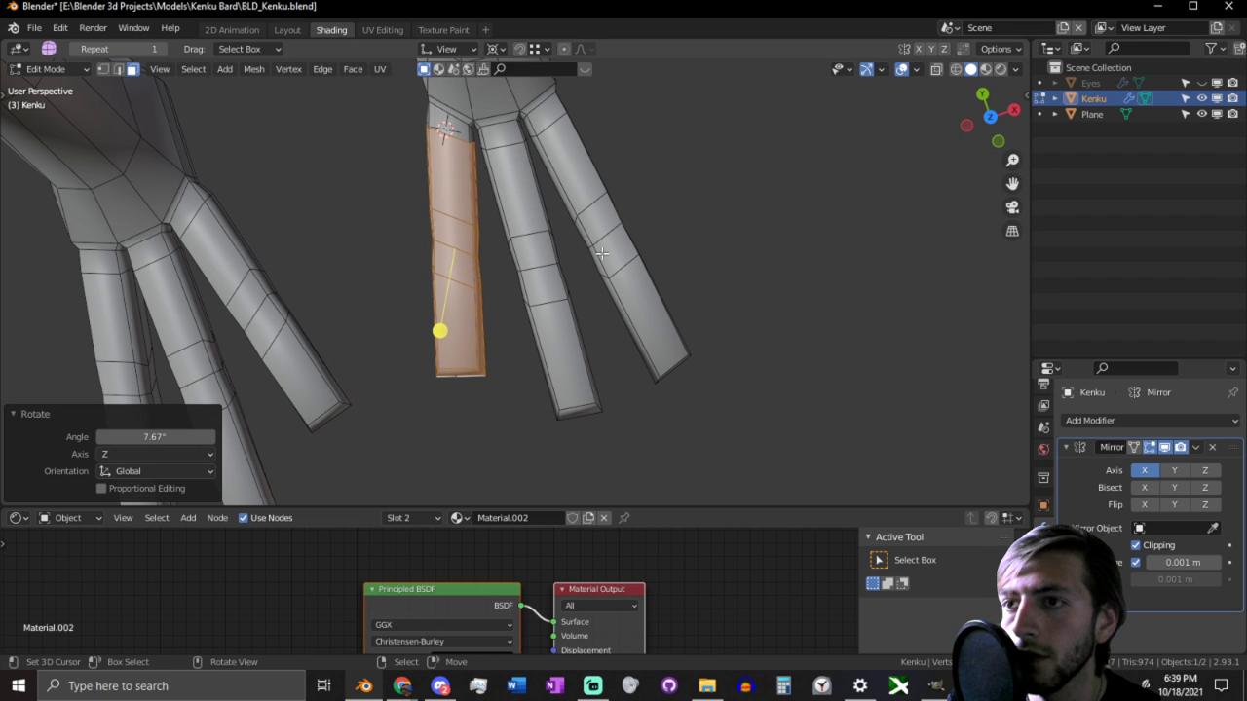
{"action": "key", "text": "s"}
{"action": "key", "text": "y"}
{"action": "left_click", "coordinate": [596, 282]}
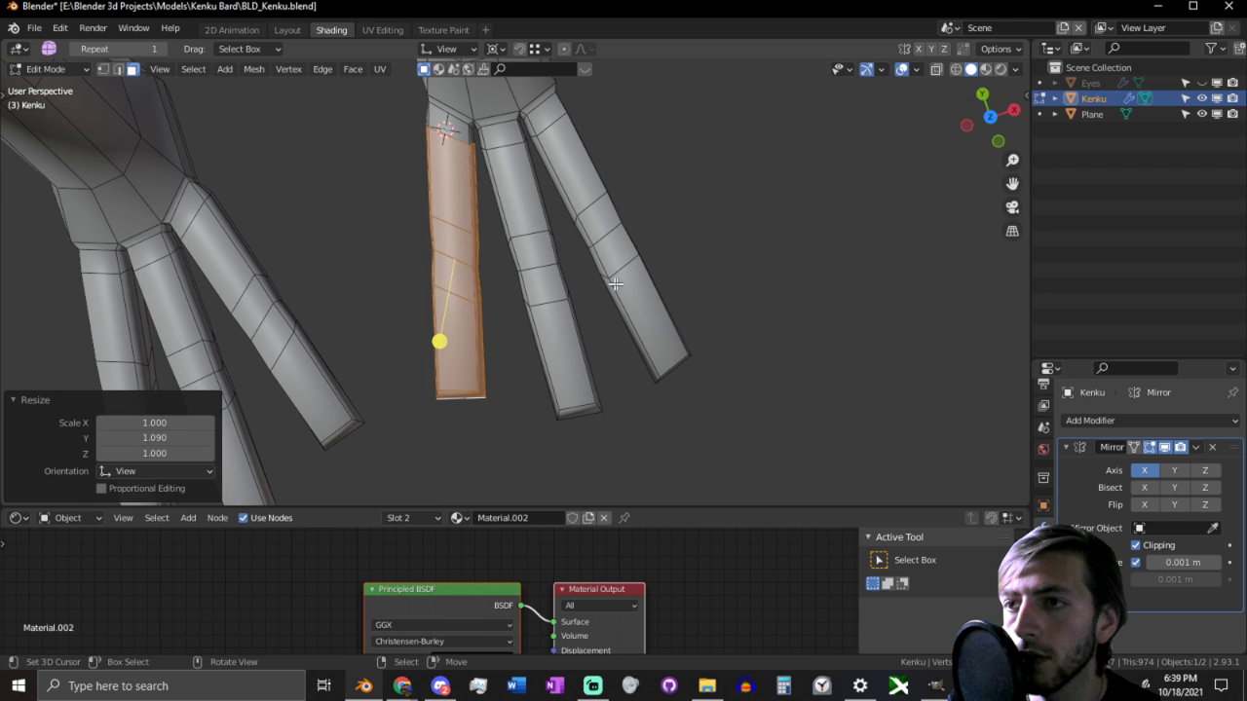
Step: Select the whole outer toe in wireframe and scale it to 0.912 along view Y from the 3D cursor at its base
{"action": "middle_click_drag", "start_coordinate": [437, 340], "coordinate": [370, 309]}
{"action": "left_click", "coordinate": [636, 376]}
{"action": "key", "text": "z"}
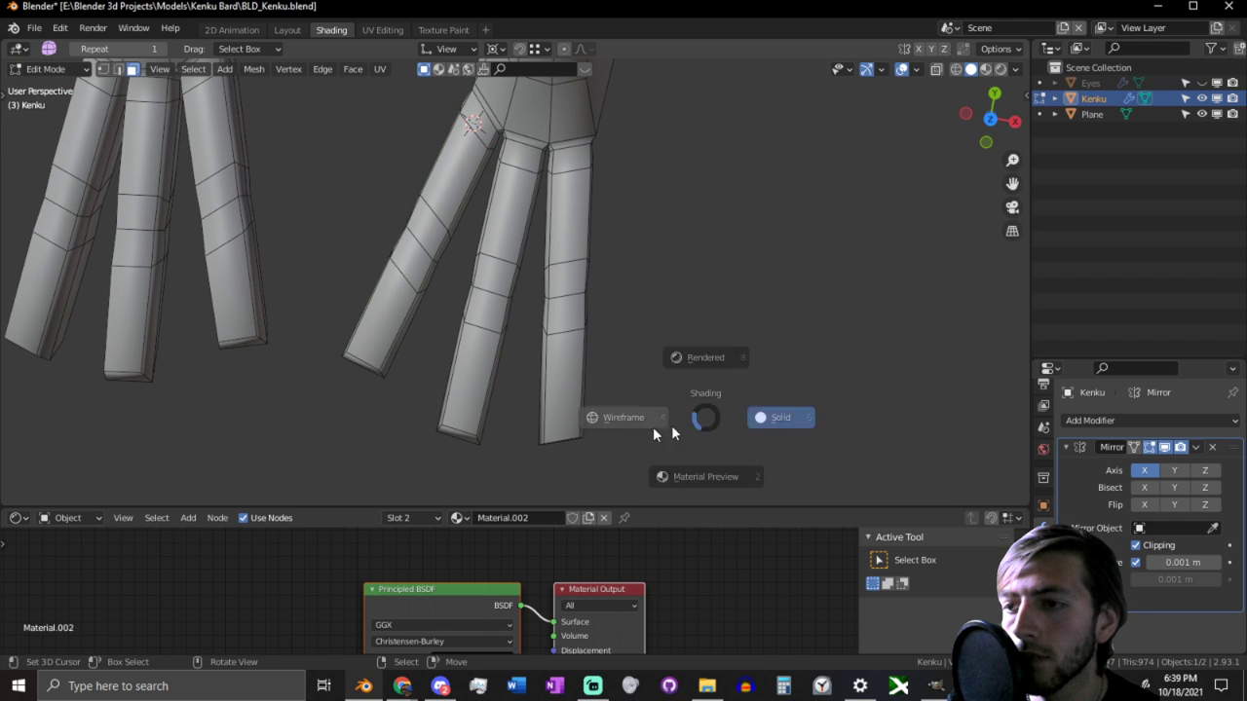
{"action": "left_click", "coordinate": [623, 429]}
{"action": "key", "text": "c"}
{"action": "left_click", "coordinate": [598, 439]}
{"action": "right_click", "coordinate": [620, 387]}
{"action": "key", "text": "ctrl"}
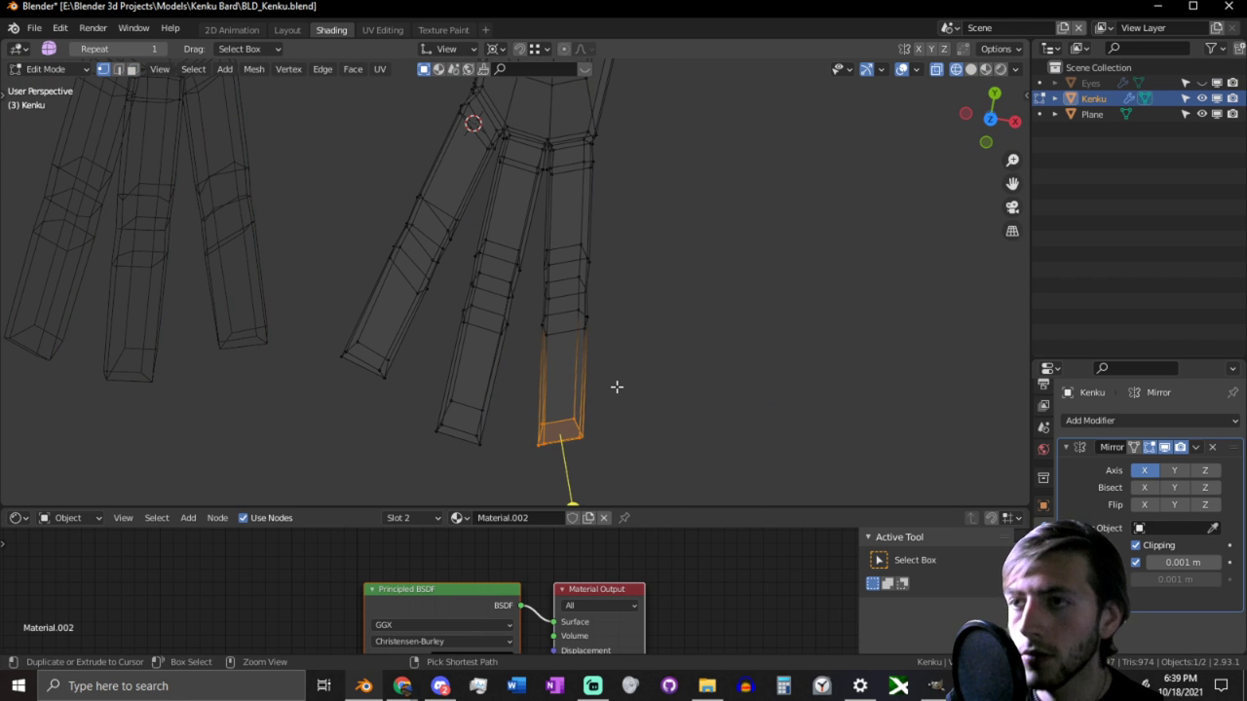
{"action": "key", "text": "ctrl+KP_Add"}
{"action": "key", "text": "ctrl+KP_Add"}
{"action": "key", "text": "ctrl+KP_Add"}
{"action": "key", "text": "ctrl+KP_Add"}
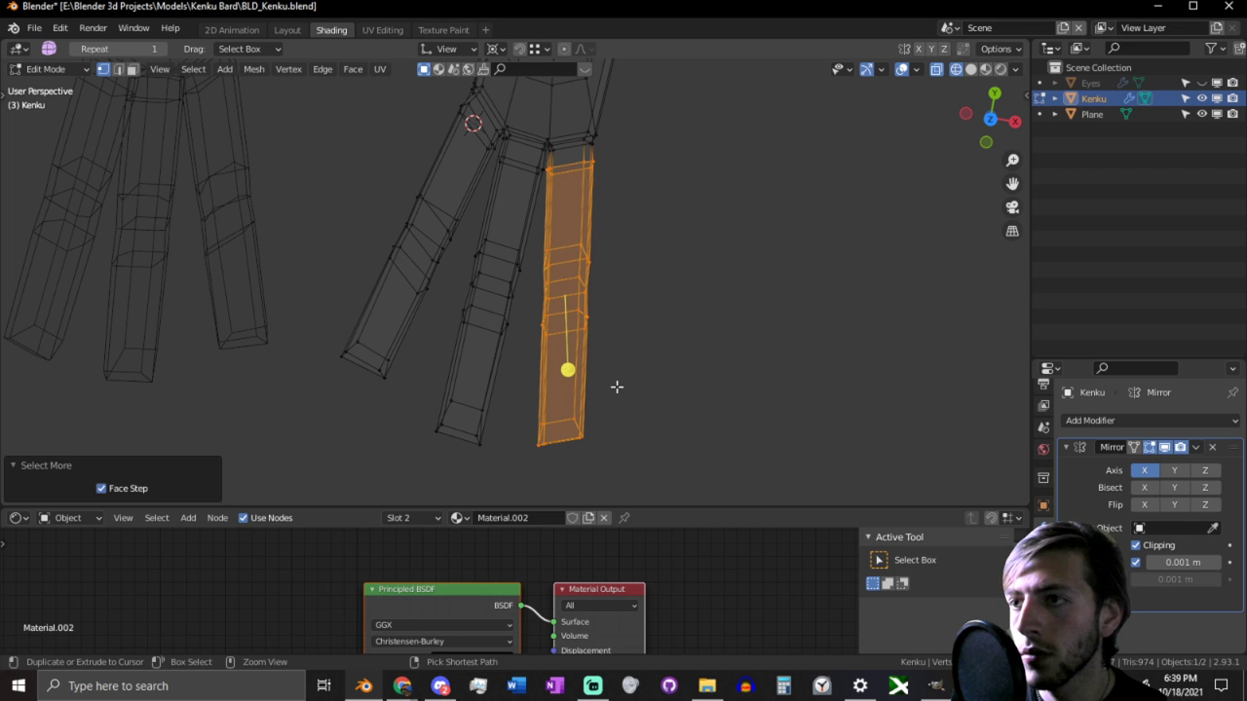
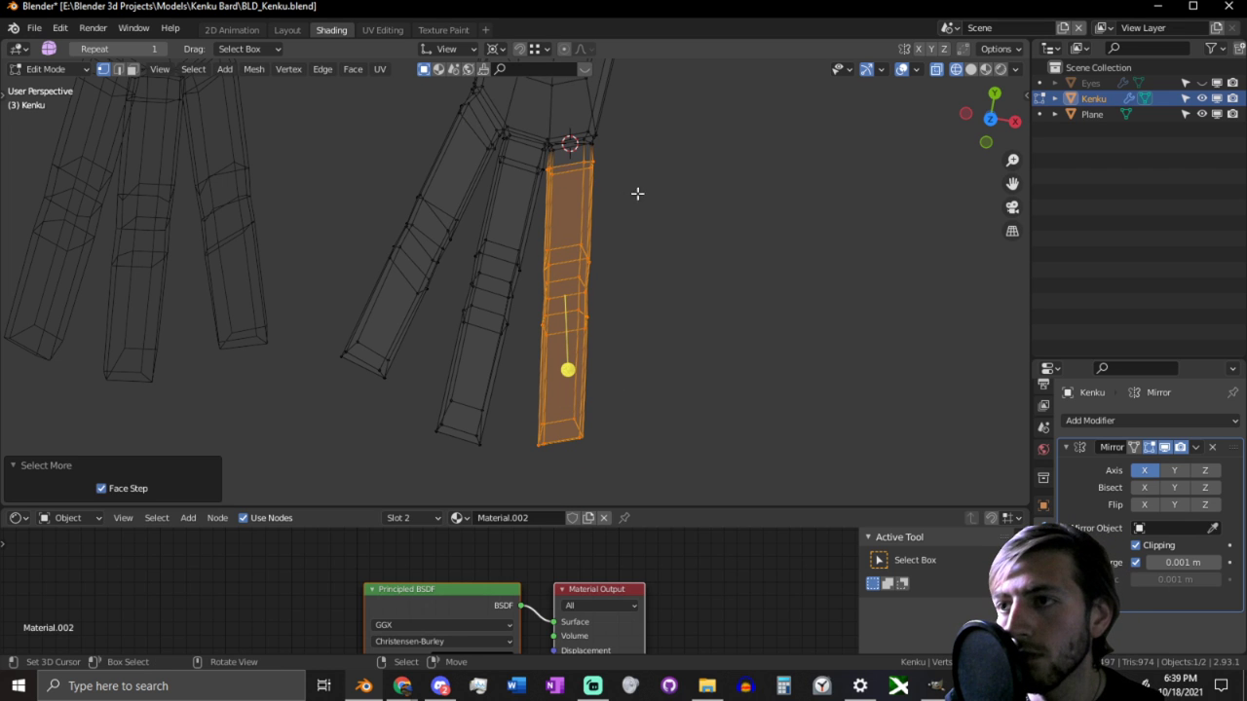
{"action": "key", "text": "r"}
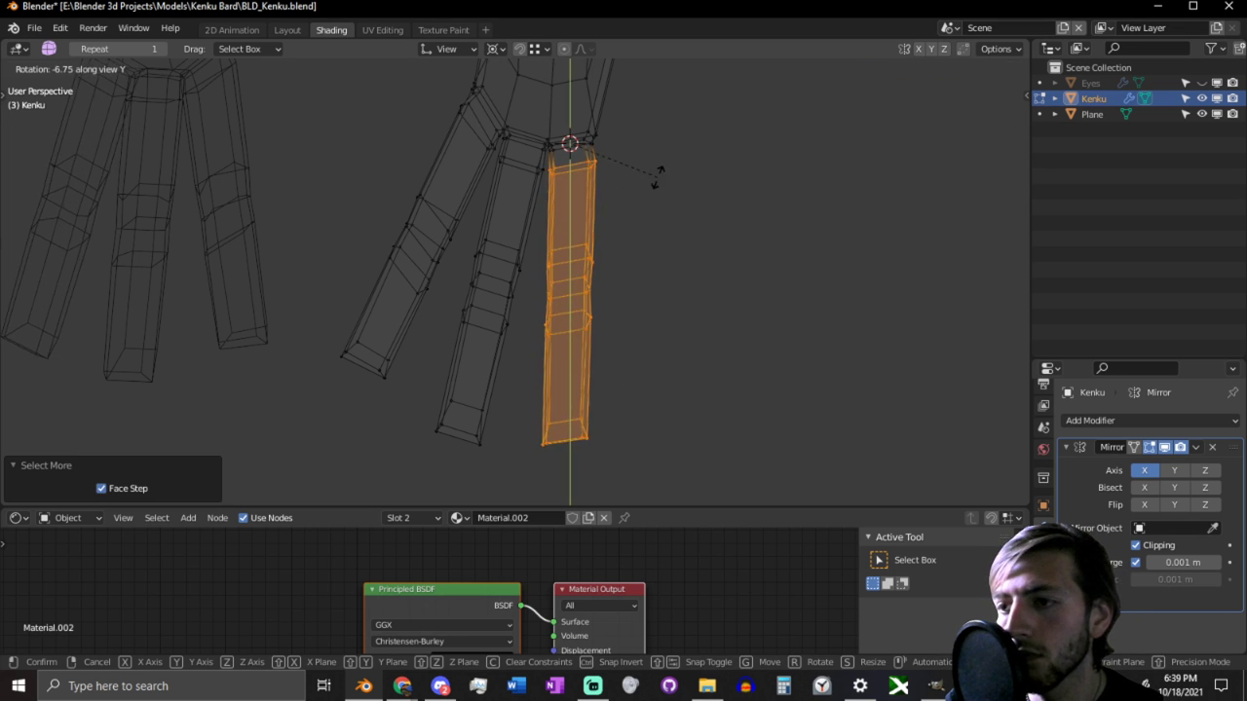
{"action": "key", "text": "Escape"}
{"action": "key", "text": "s"}
{"action": "key", "text": "y"}
{"action": "left_click", "coordinate": [648, 188]}
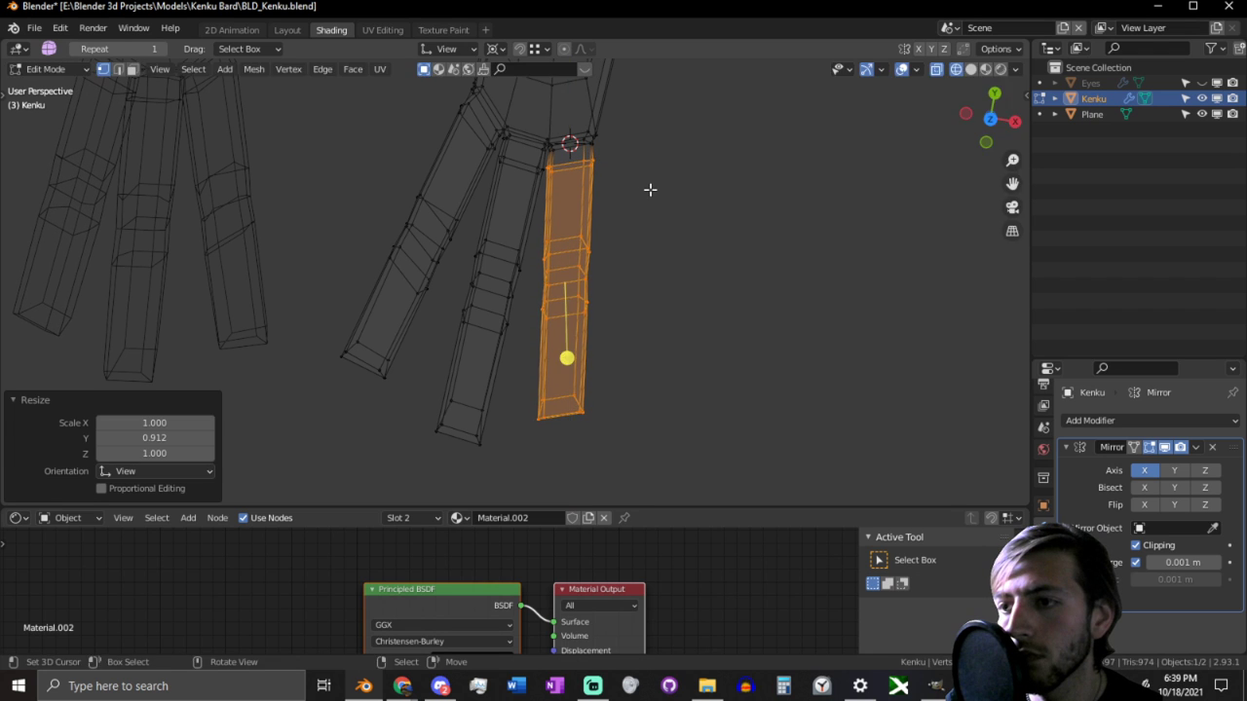
Step: Rotate the outer toe 5.53° about view Z and return to solid shading
{"action": "key", "text": "r"}
{"action": "left_click", "coordinate": [657, 185]}
{"action": "middle_click_drag", "start_coordinate": [646, 313], "coordinate": [672, 171]}
{"action": "left_click", "coordinate": [970, 69]}
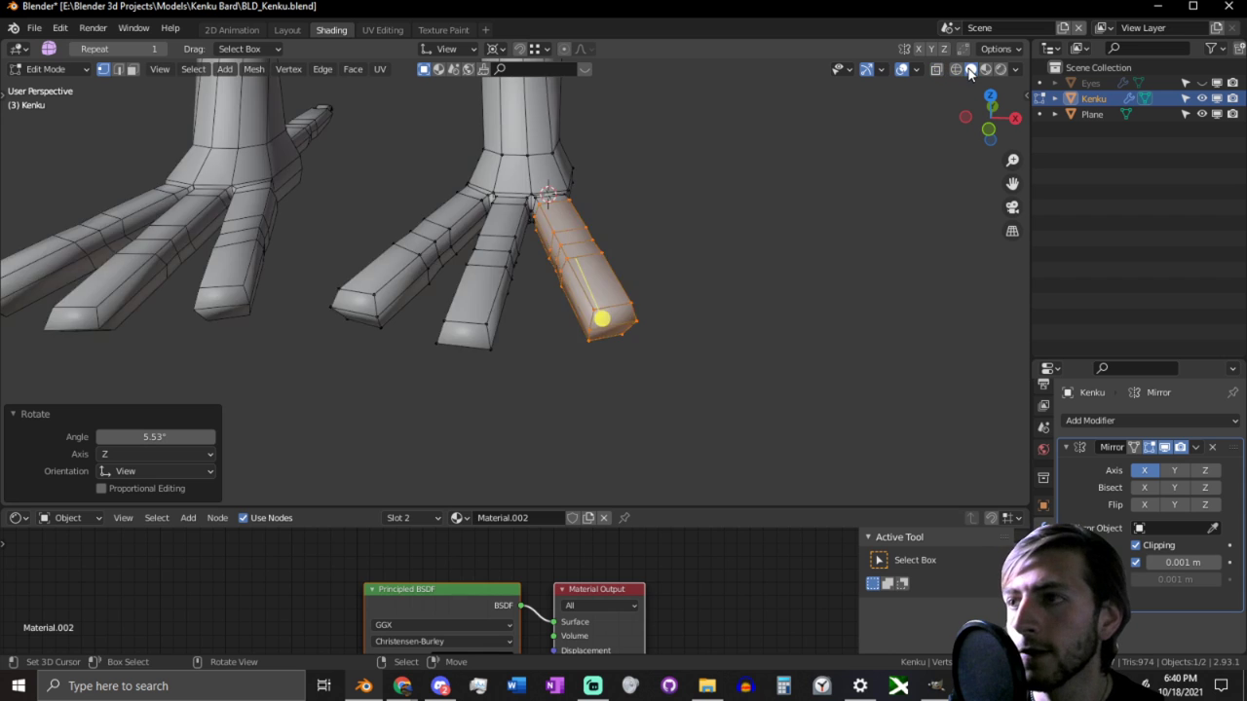
{"action": "middle_click_drag", "start_coordinate": [859, 174], "coordinate": [748, 170]}
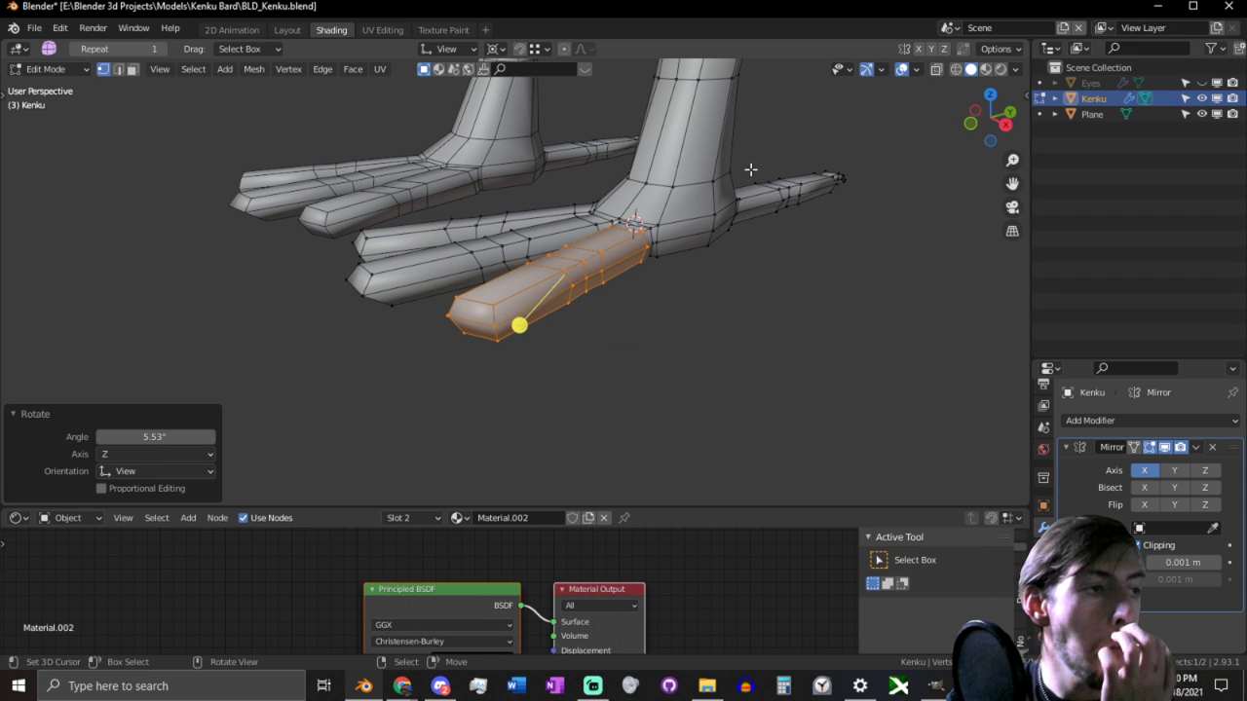
Step: Inset the upper tip faces of all three front toes by 0.01871 m and switch the transform orientation to Normal
{"action": "middle_click_drag", "start_coordinate": [568, 247], "coordinate": [620, 361]}
{"action": "left_click", "coordinate": [620, 361]}
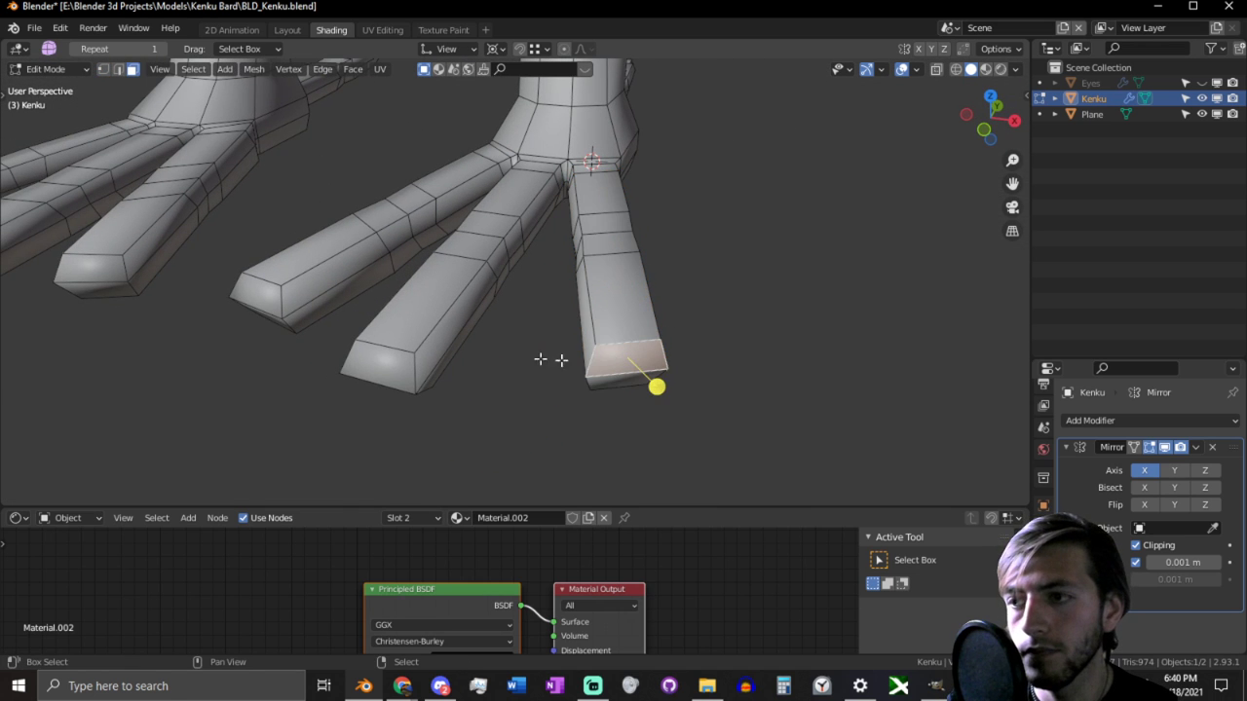
{"action": "left_click", "coordinate": [409, 362], "text": "shift"}
{"action": "left_click", "coordinate": [275, 300], "text": "shift"}
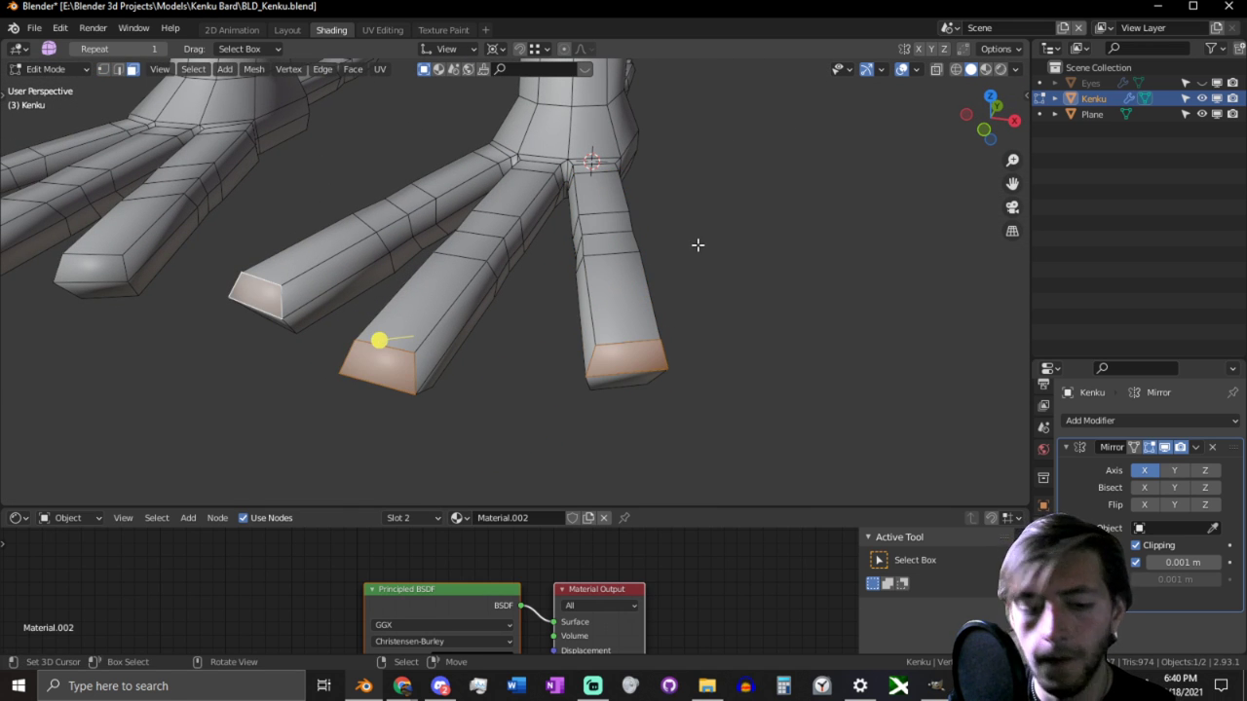
{"action": "key", "text": "i"}
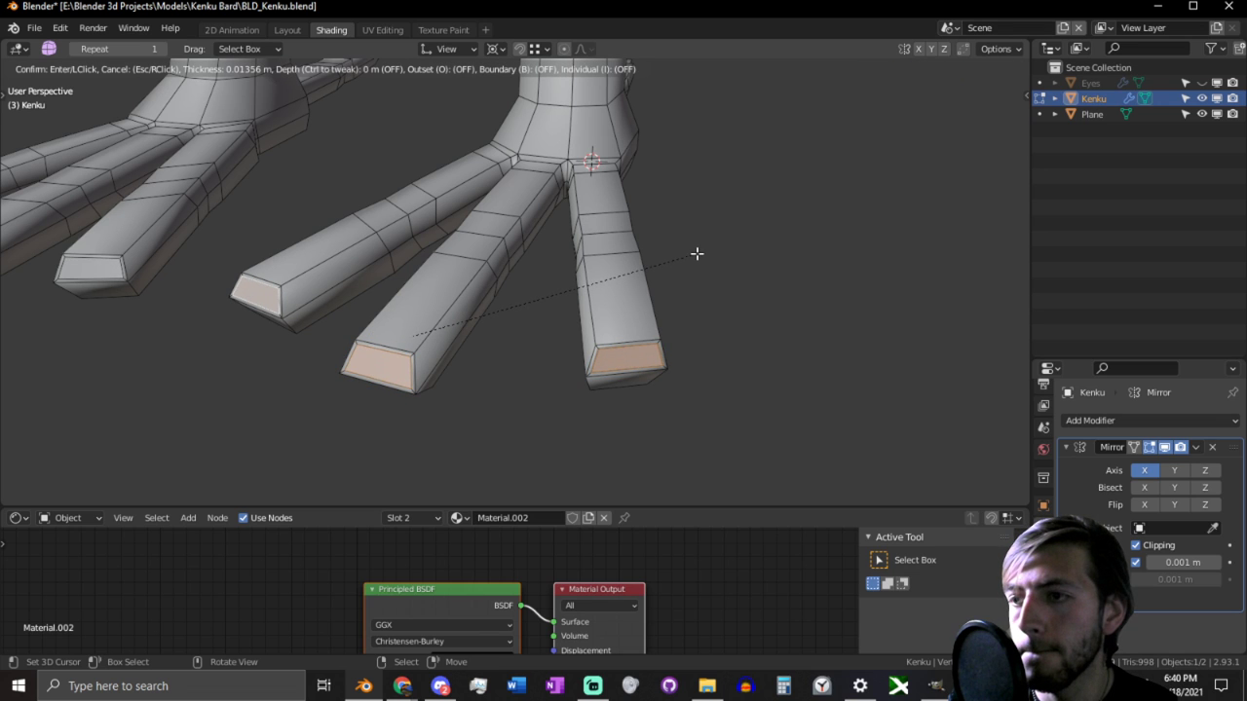
{"action": "left_click", "coordinate": [678, 204]}
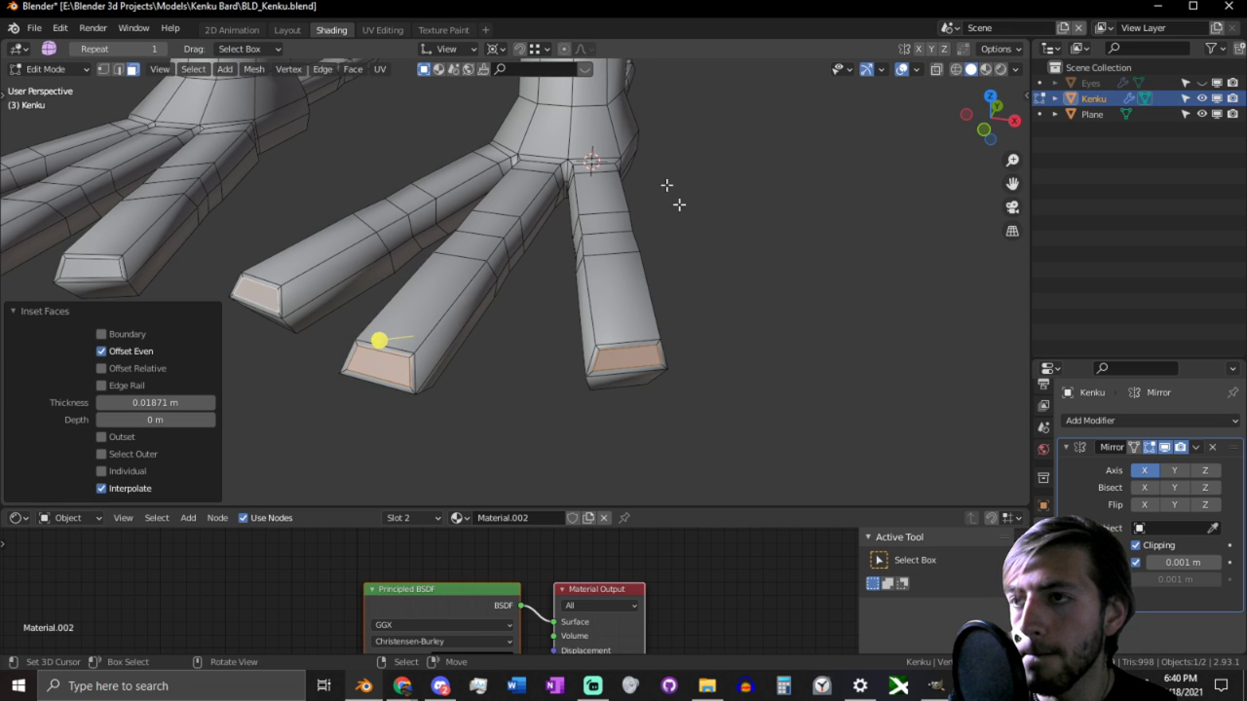
{"action": "left_click", "coordinate": [467, 51]}
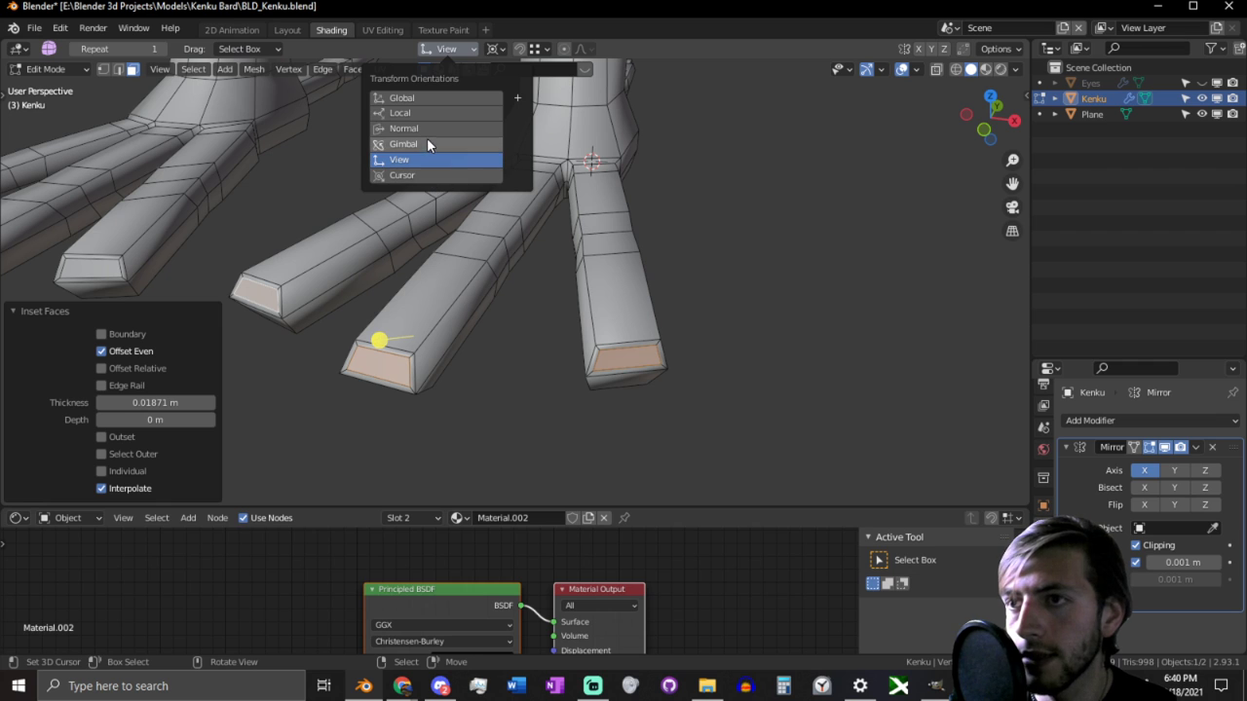
{"action": "key", "text": "s"}
{"action": "key", "text": "x"}
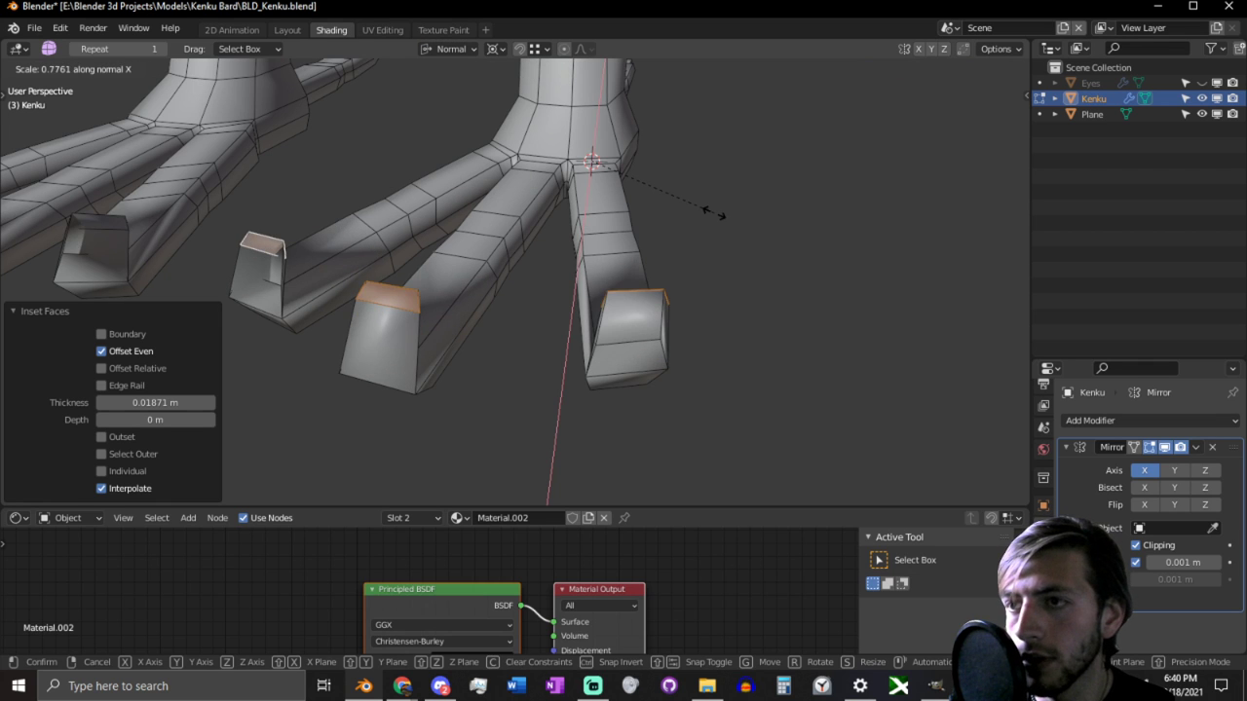
{"action": "right_click", "coordinate": [714, 213]}
Step: Scale the inset tip faces to 0.638 along normal Y, each around its individual origin
{"action": "left_click", "coordinate": [496, 49]}
{"action": "left_click", "coordinate": [521, 99]}
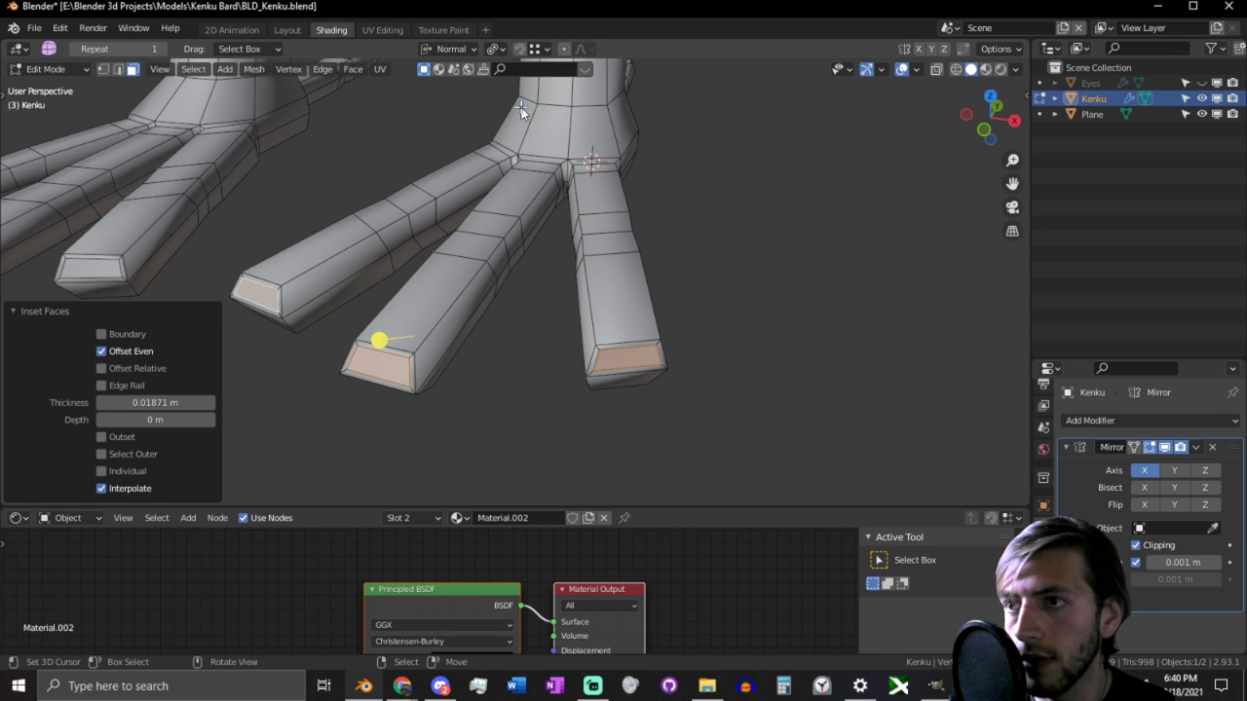
{"action": "key", "text": "s"}
{"action": "key", "text": "x"}
{"action": "key", "text": "x"}
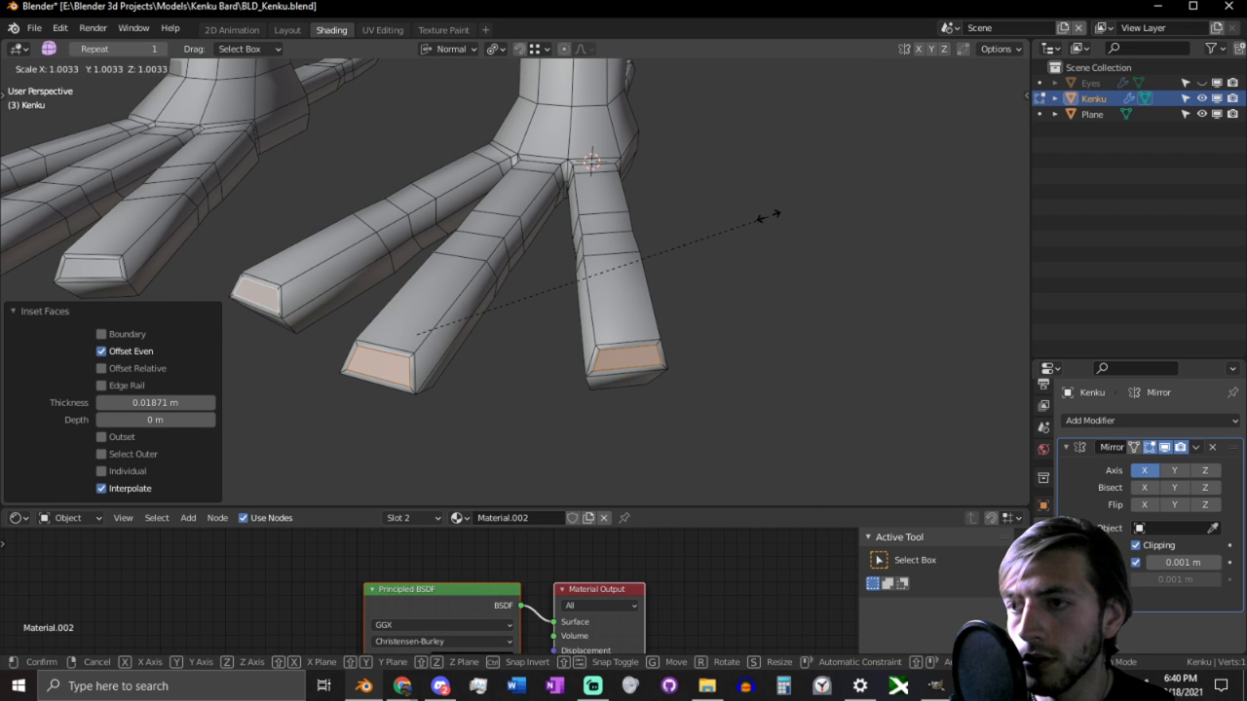
{"action": "key", "text": "y"}
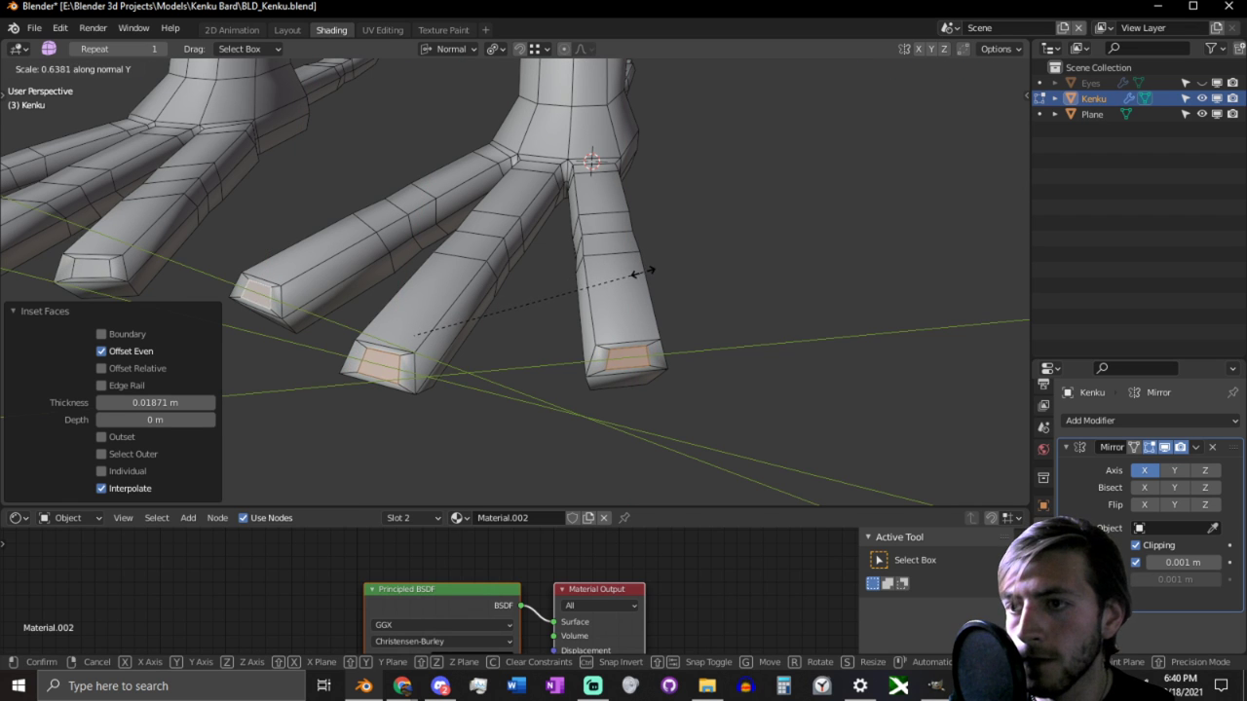
{"action": "left_click", "coordinate": [643, 273]}
Step: Mark the edges of the inset tip faces sharp and extrude the faces 0.15563 m along normal Z
{"action": "middle_click_drag", "start_coordinate": [651, 264], "coordinate": [701, 231]}
{"action": "key", "text": "ctrl+e"}
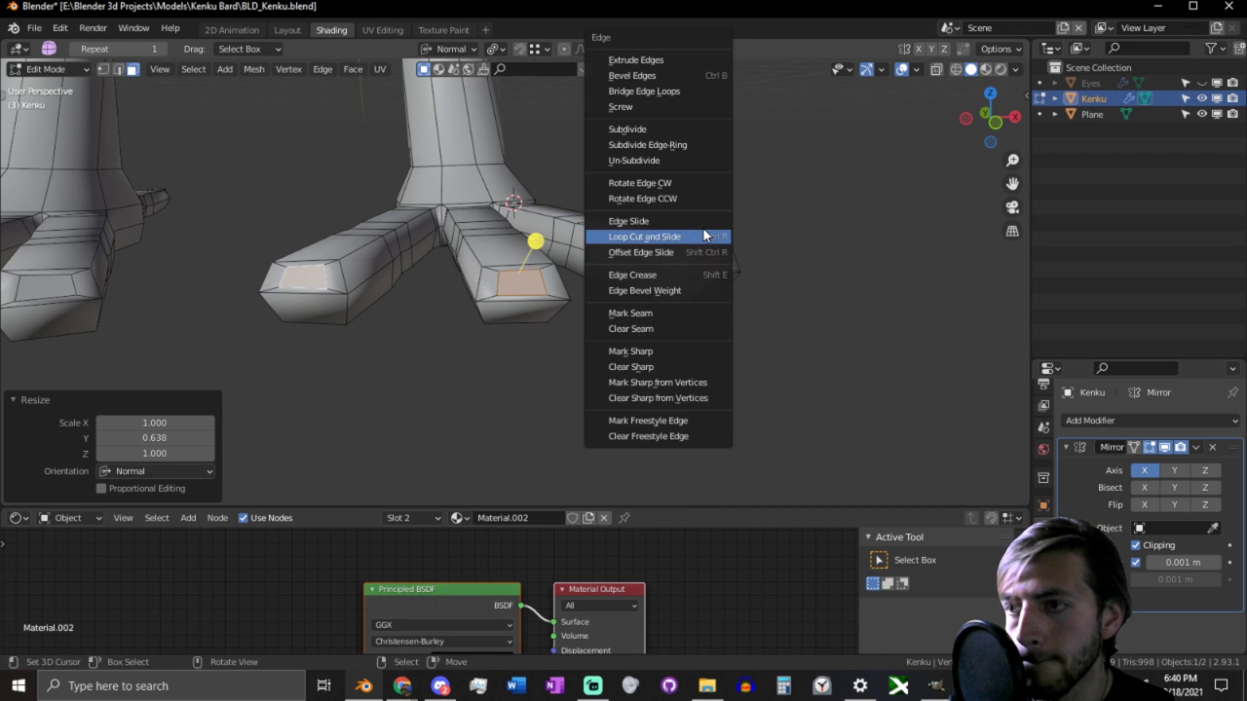
{"action": "left_click", "coordinate": [658, 350]}
{"action": "middle_click_drag", "start_coordinate": [657, 351], "coordinate": [730, 302]}
{"action": "key", "text": "e"}
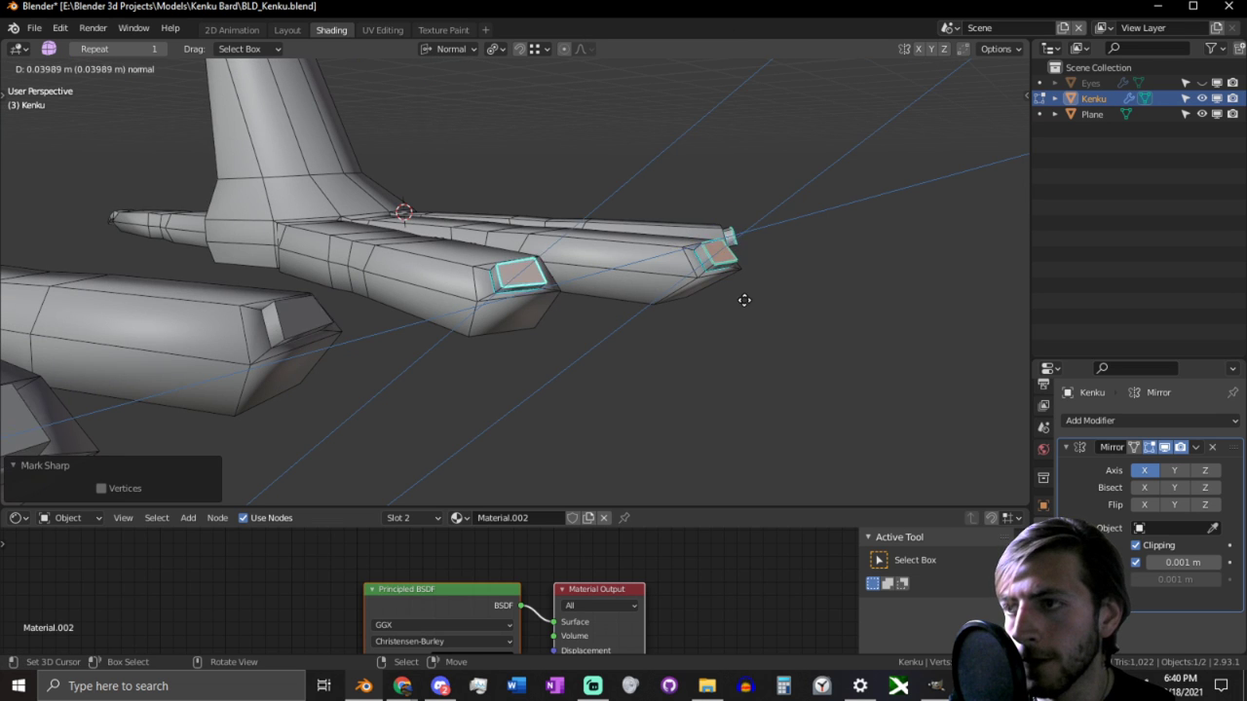
{"action": "key", "text": "y"}
{"action": "key", "text": "z"}
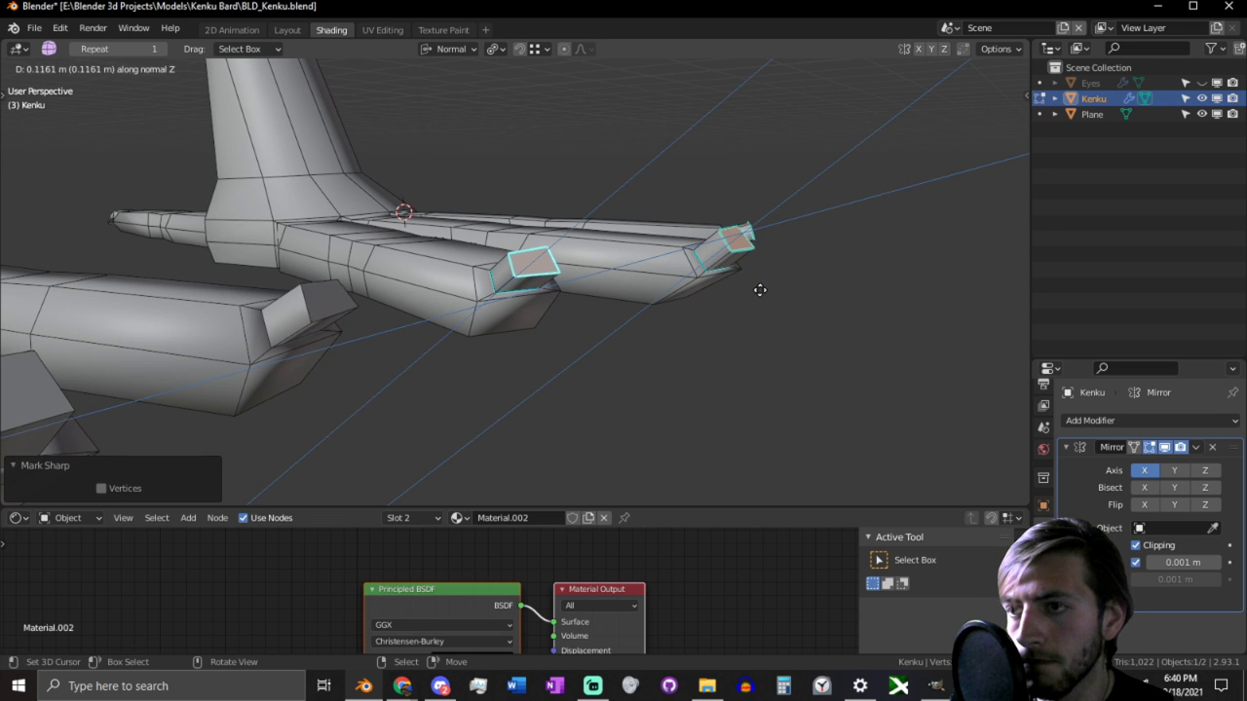
{"action": "left_click", "coordinate": [769, 280]}
Step: Lower the extruded end faces of the three toes along global Z
{"action": "key", "text": "g"}
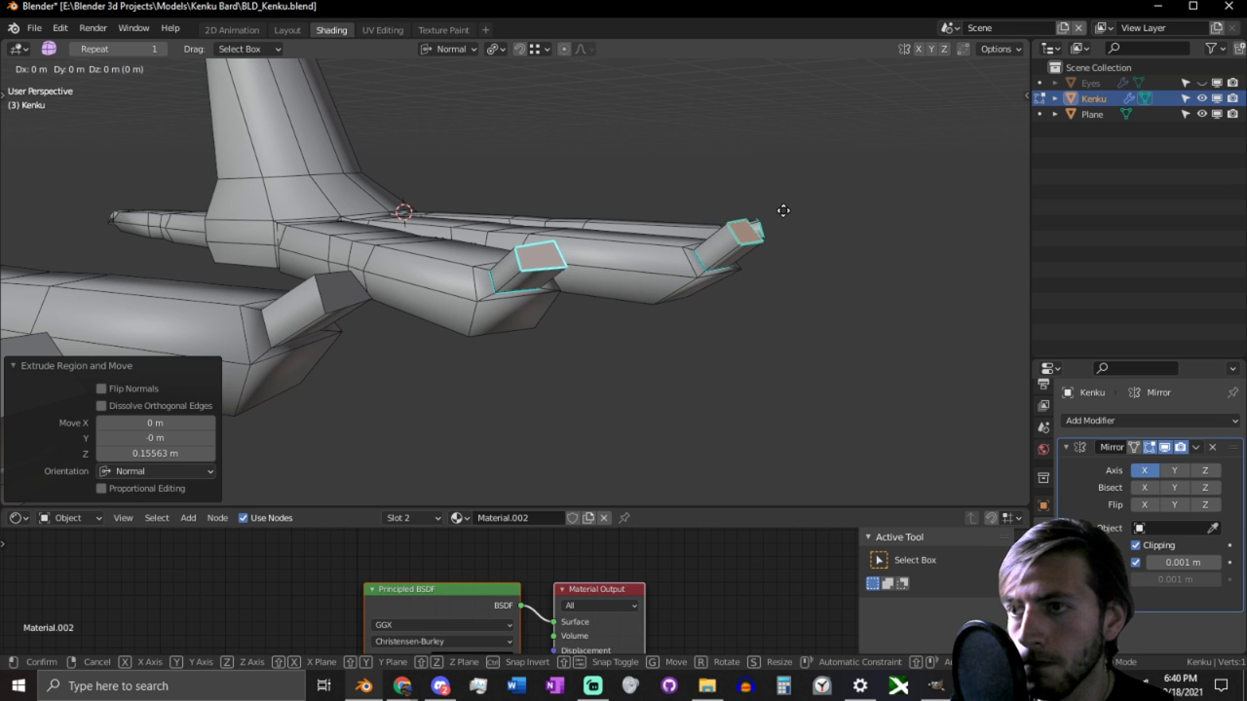
{"action": "key", "text": "y"}
{"action": "key", "text": "z"}
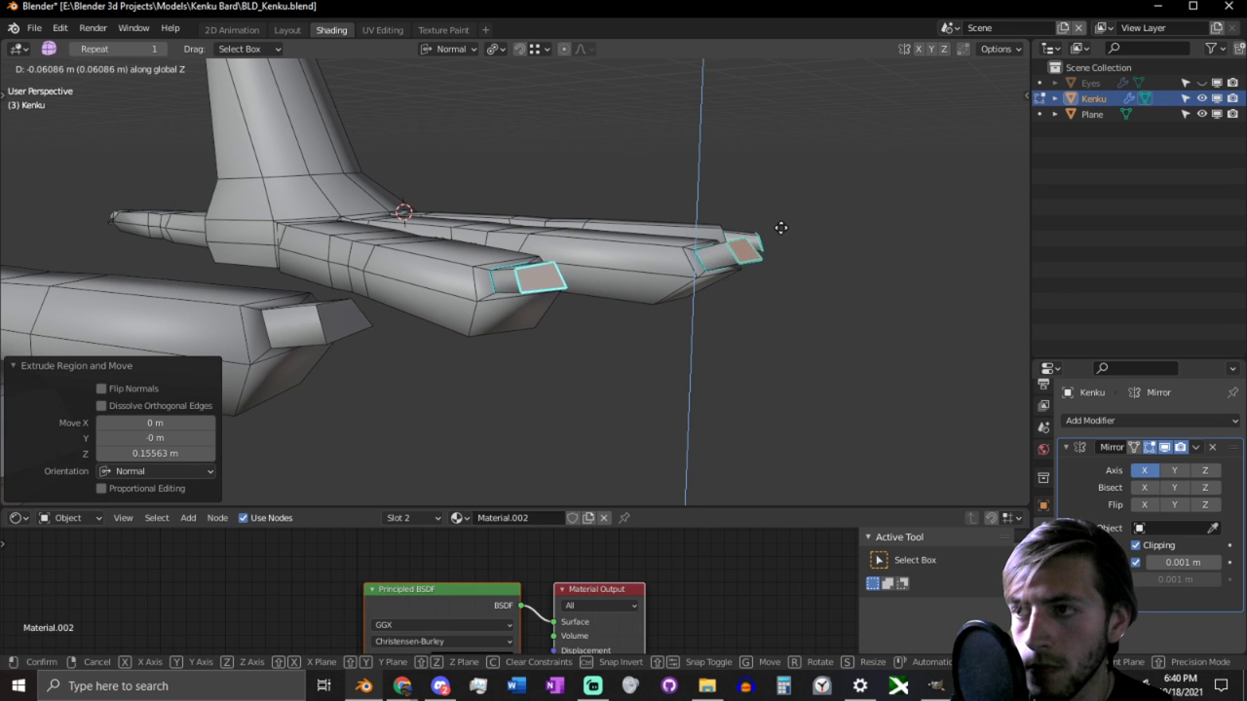
{"action": "left_click", "coordinate": [777, 221]}
Step: Change the pivot point and level the lower edges of the three claw end faces by scaling to 0 along global Z
{"action": "middle_click_drag", "start_coordinate": [774, 212], "coordinate": [634, 278]}
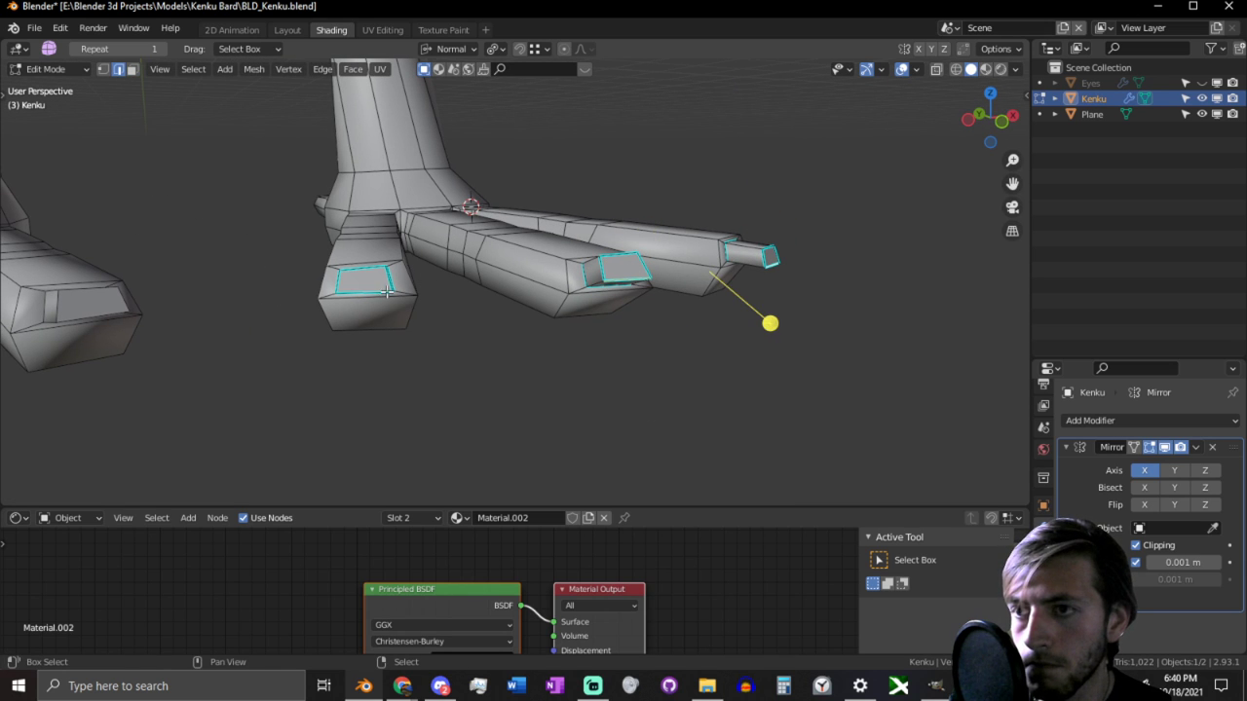
{"action": "left_click", "coordinate": [495, 49]}
{"action": "left_click", "coordinate": [531, 100]}
{"action": "key", "text": "s"}
{"action": "key", "text": "z"}
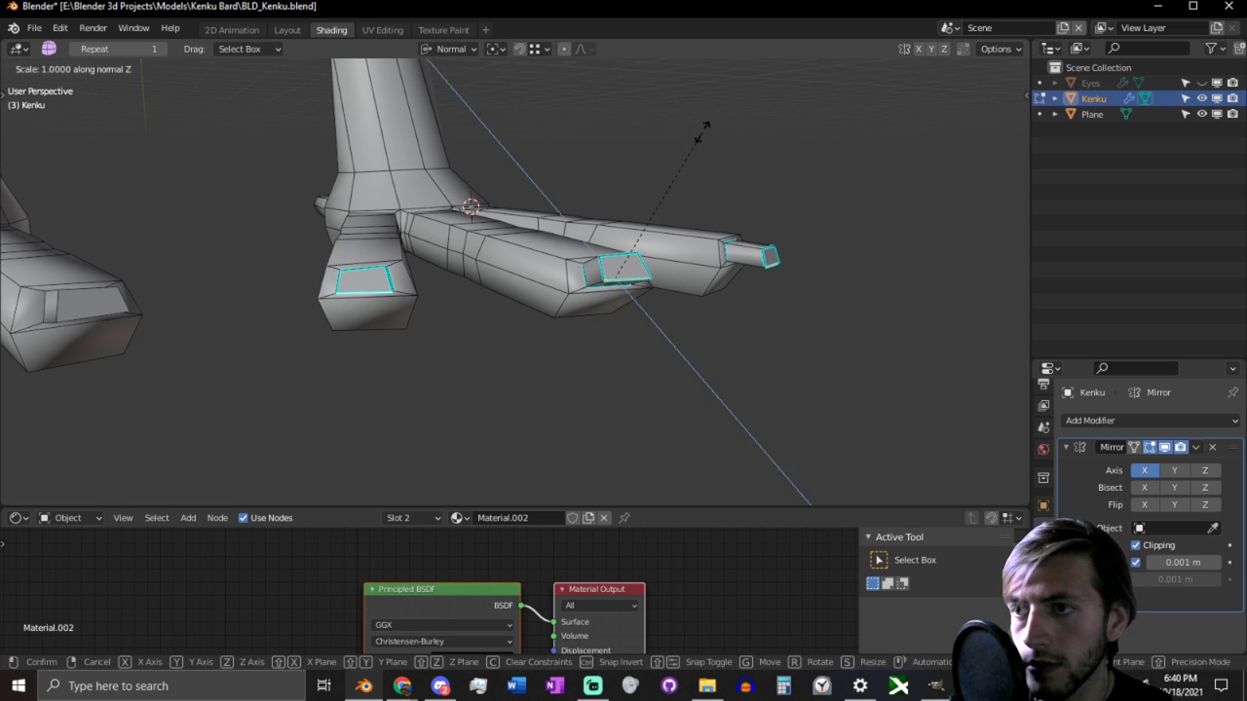
{"action": "key", "text": "0"}
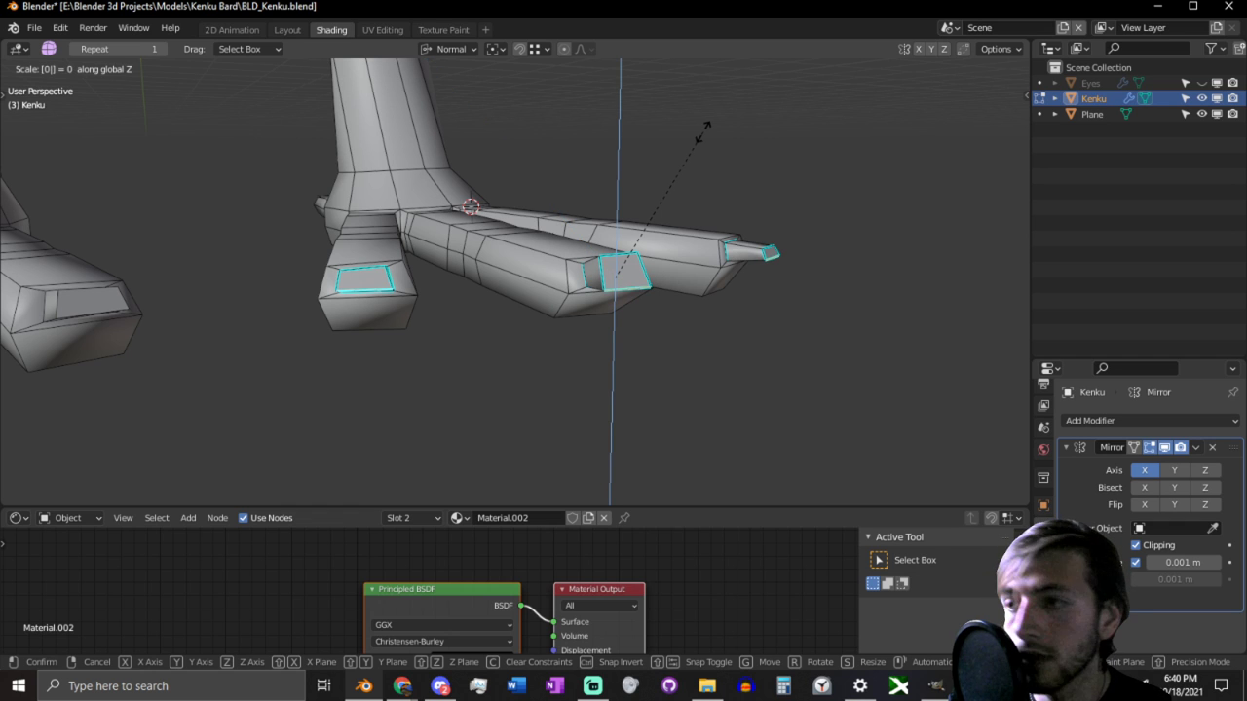
{"action": "key", "text": "Return"}
Step: Level the upper edges of the three claw end faces by scaling them to 0 along global Z
{"action": "middle_click_drag", "start_coordinate": [701, 128], "coordinate": [777, 255]}
{"action": "left_click", "coordinate": [768, 256], "text": "shift"}
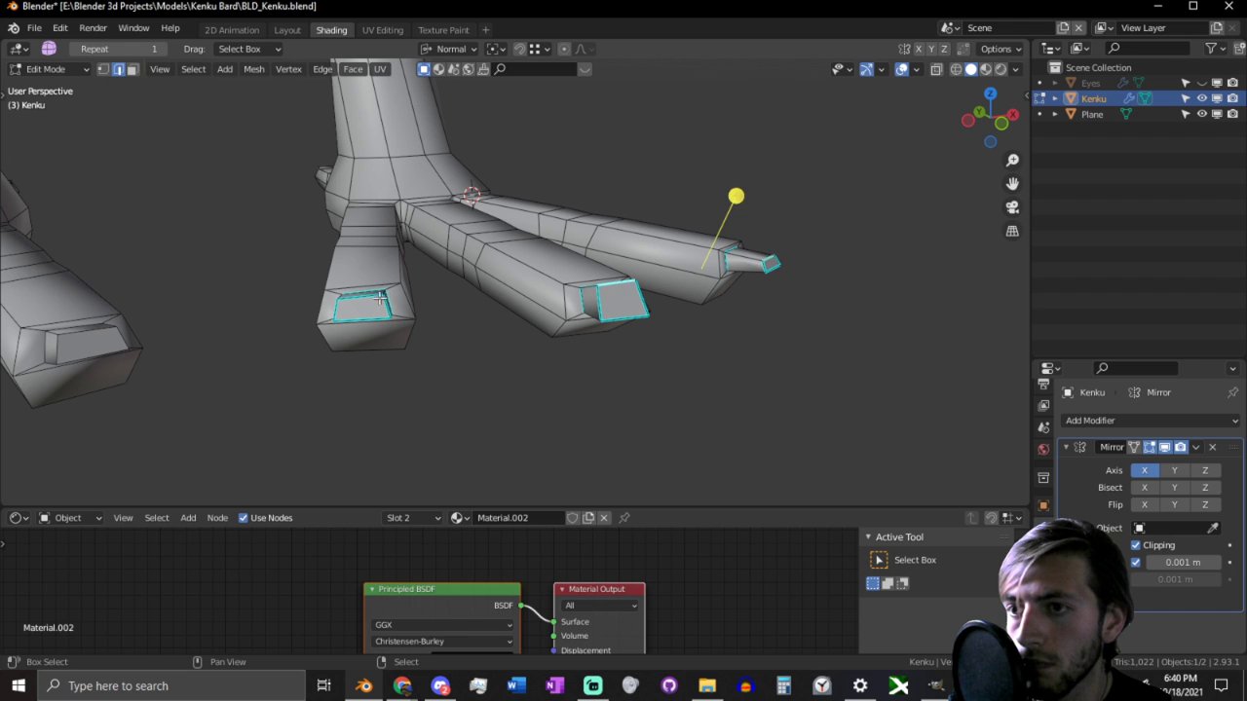
{"action": "key", "text": "s"}
{"action": "key", "text": "z"}
{"action": "type", "text": "z"}
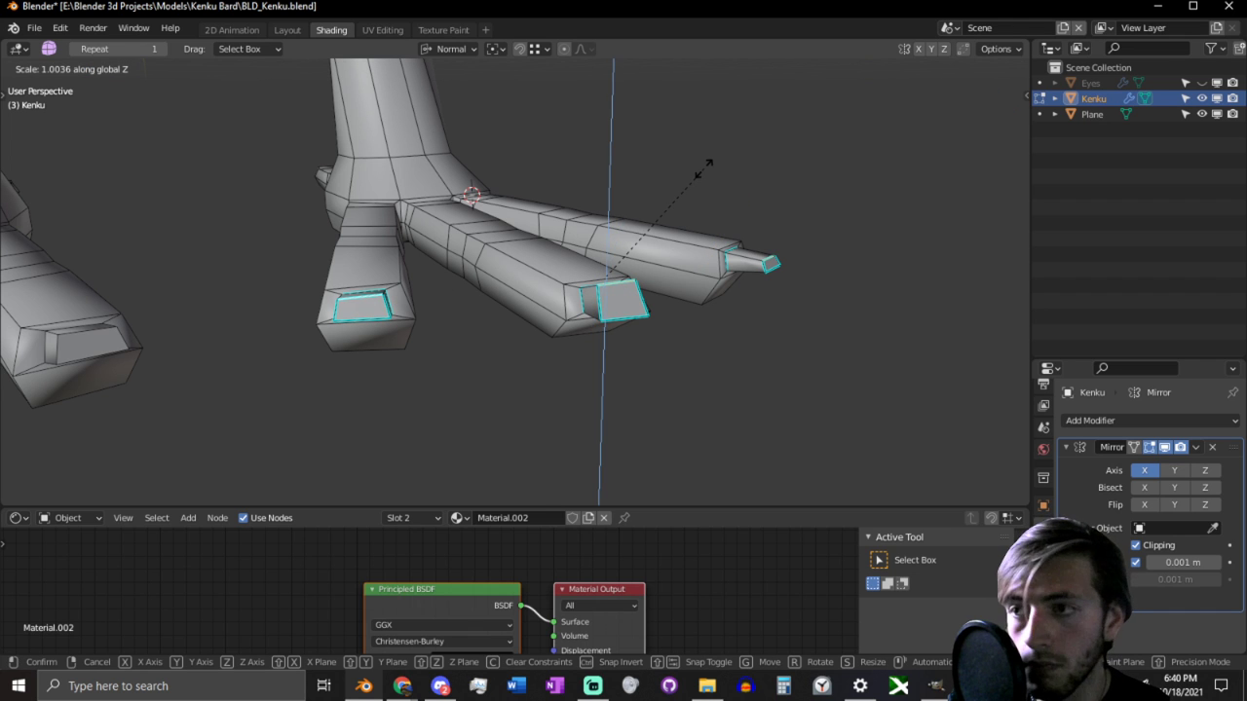
{"action": "type", "text": "0"}
{"action": "key", "text": "Return"}
Step: Resize the three claw end faces and edge-slide them with a factor of 0.609
{"action": "middle_click_drag", "start_coordinate": [703, 168], "coordinate": [415, 332]}
{"action": "middle_click_drag", "start_coordinate": [386, 425], "coordinate": [640, 334]}
{"action": "middle_click_drag", "start_coordinate": [315, 319], "coordinate": [867, 293]}
{"action": "key", "text": "s"}
{"action": "left_click", "coordinate": [751, 279]}
{"action": "middle_click_drag", "start_coordinate": [751, 279], "coordinate": [799, 278]}
{"action": "key", "text": "g"}
{"action": "key", "text": "g"}
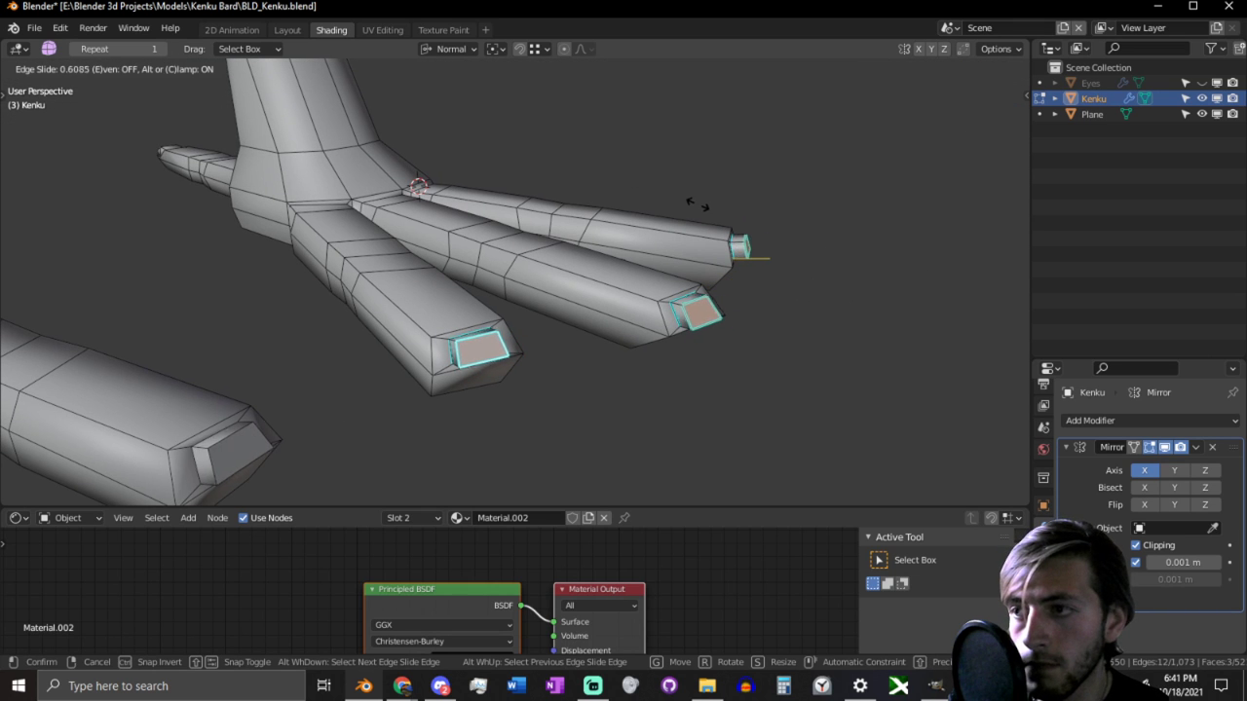
{"action": "left_click", "coordinate": [701, 202]}
{"action": "key", "text": "s"}
{"action": "right_click", "coordinate": [721, 178]}
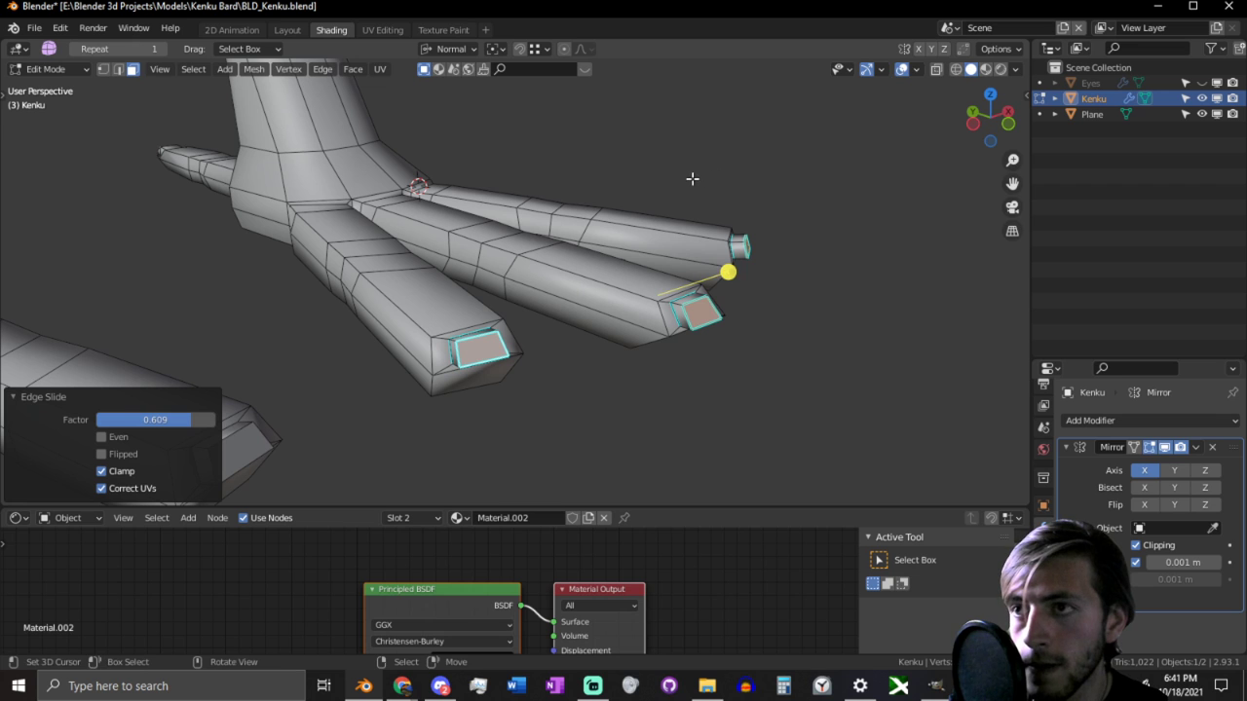
{"action": "key", "text": "alt+s"}
{"action": "right_click", "coordinate": [697, 174]}
{"action": "key", "text": "1"}
{"action": "key", "text": "alt+s"}
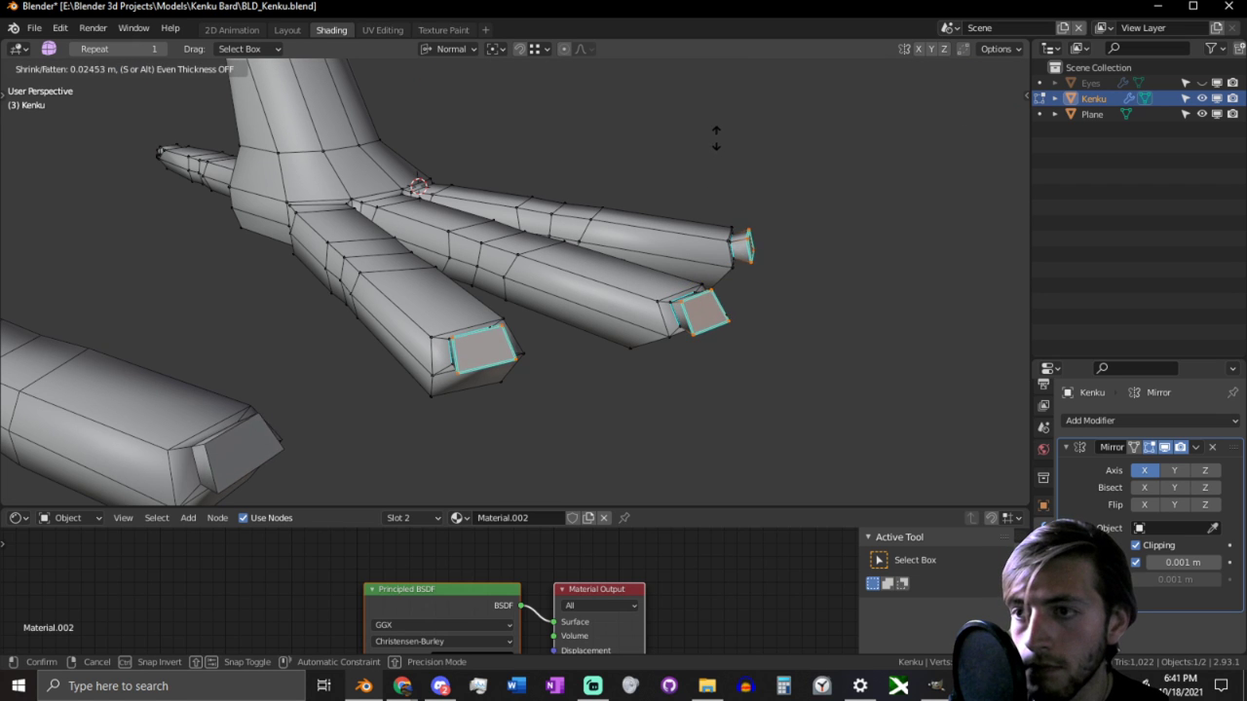
{"action": "right_click", "coordinate": [707, 171]}
{"action": "middle_click_drag", "start_coordinate": [710, 203], "coordinate": [721, 197]}
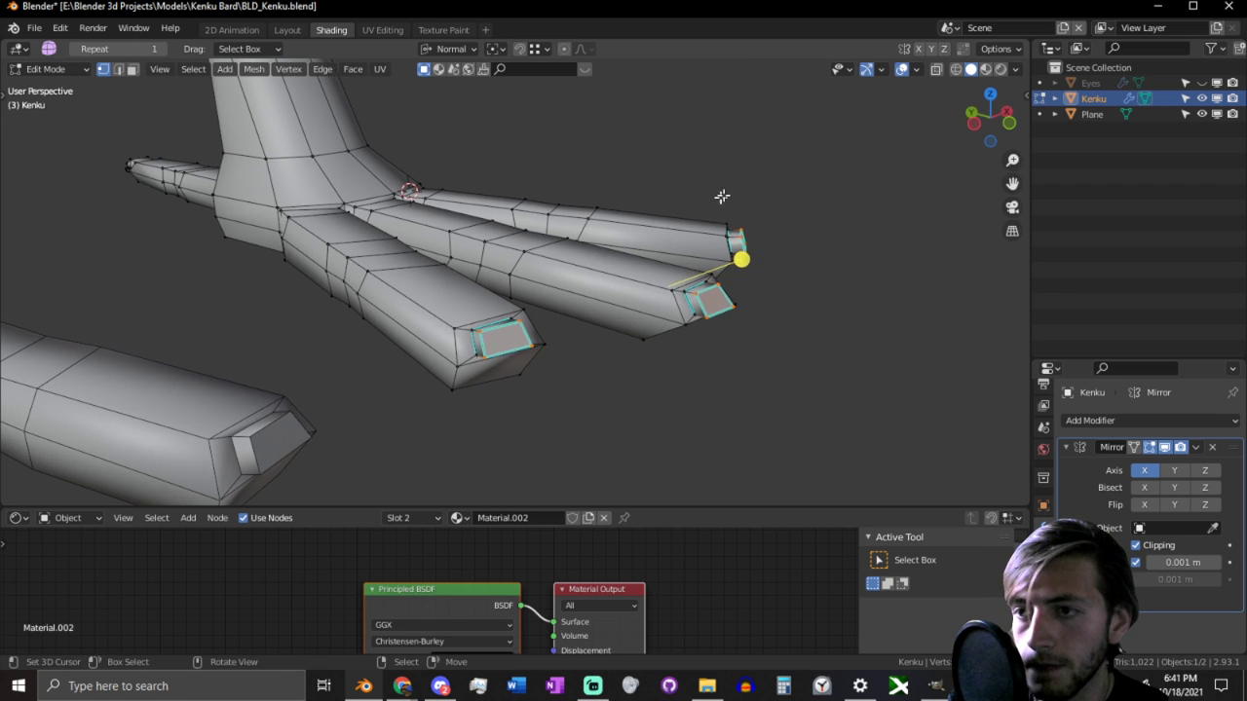
{"action": "key", "text": "alt+s"}
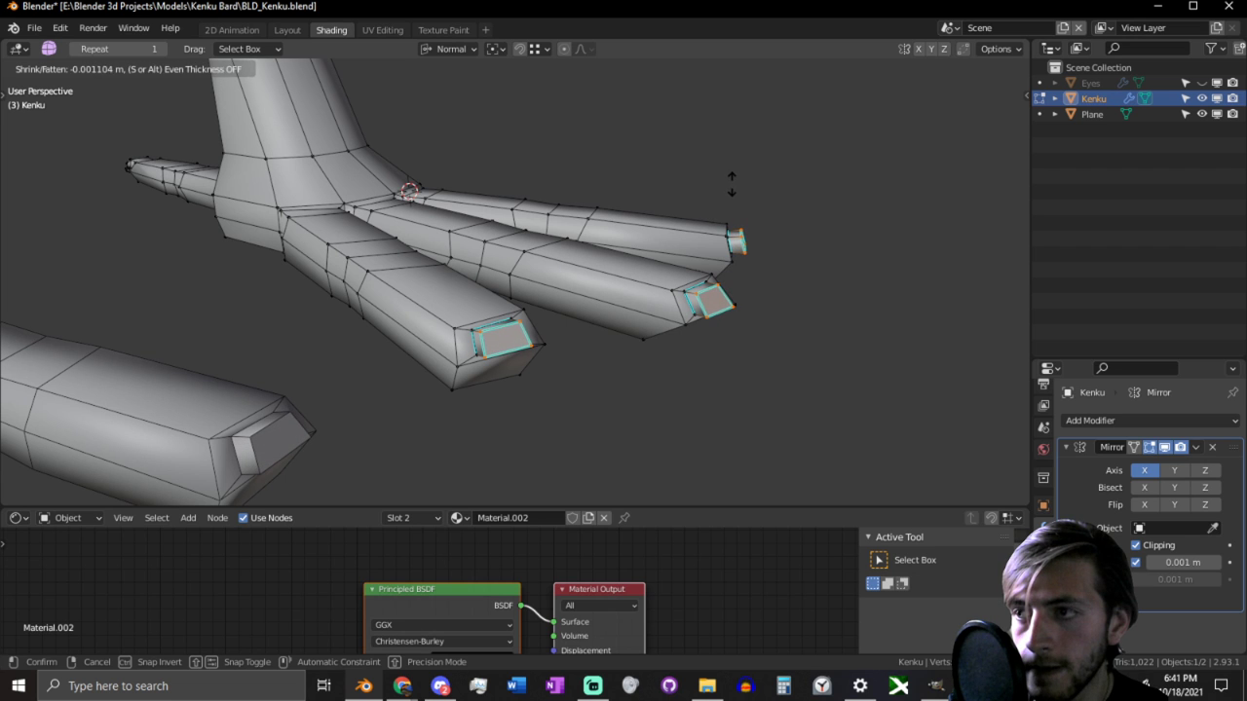
{"action": "right_click", "coordinate": [739, 181]}
{"action": "key", "text": "alt+s"}
{"action": "right_click", "coordinate": [745, 168]}
Step: Push the three claw end faces outward 0.0309 m with Shrink/Fatten in face selection mode
{"action": "key", "text": "3"}
{"action": "key", "text": "alt+s"}
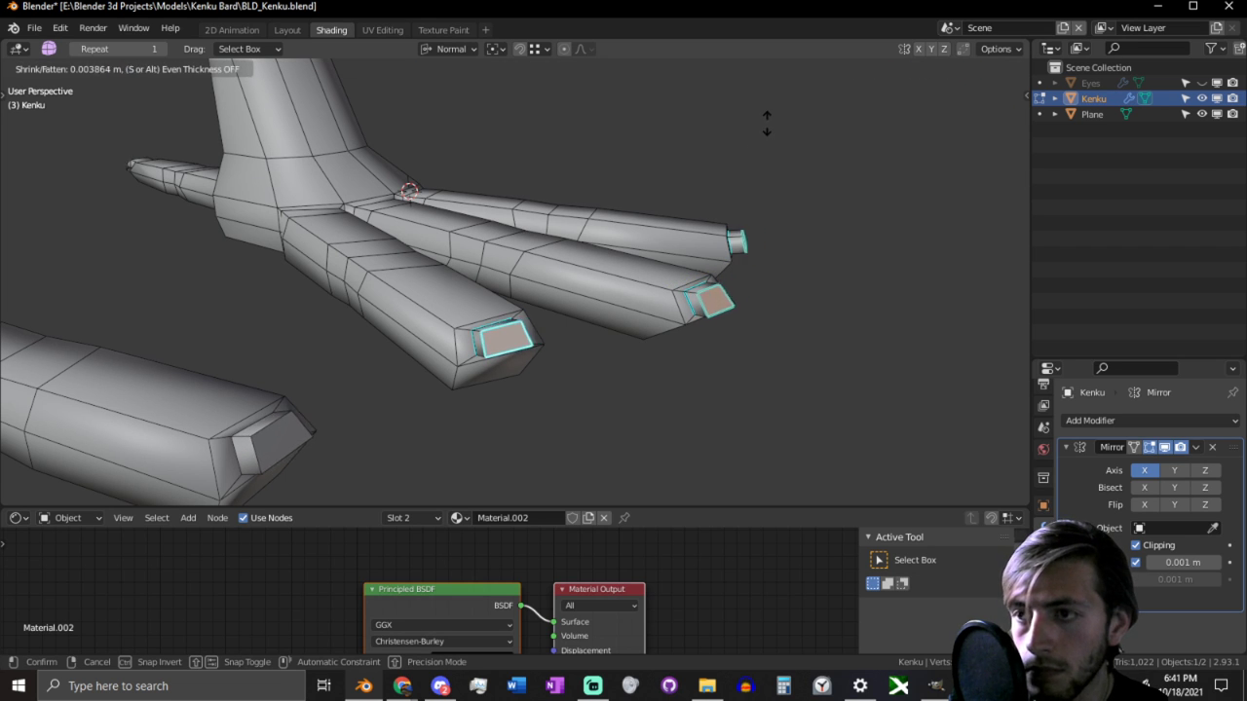
{"action": "left_click", "coordinate": [843, 123]}
{"action": "middle_click_drag", "start_coordinate": [844, 122], "coordinate": [526, 156]}
{"action": "key", "text": "g"}
{"action": "key", "text": "y"}
{"action": "key", "text": "Escape"}
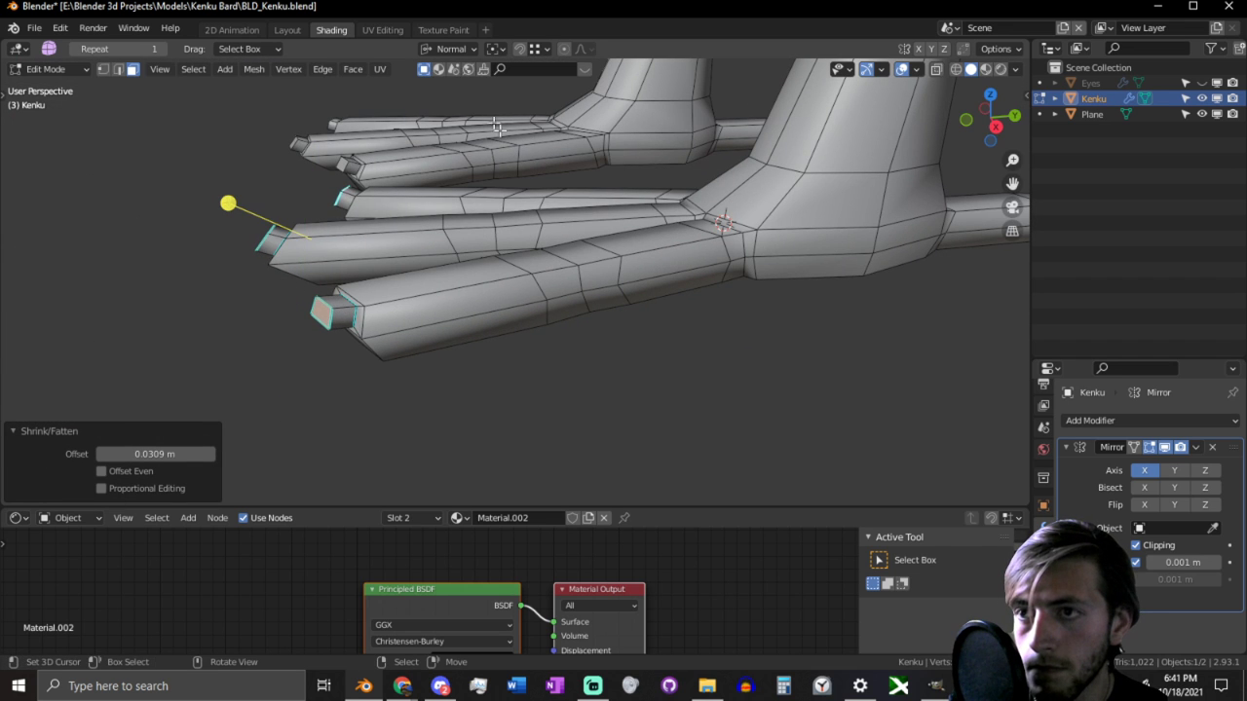
Step: Set the transform orientation to Local and the pivot point to Individual Origins
{"action": "left_click", "coordinate": [443, 51]}
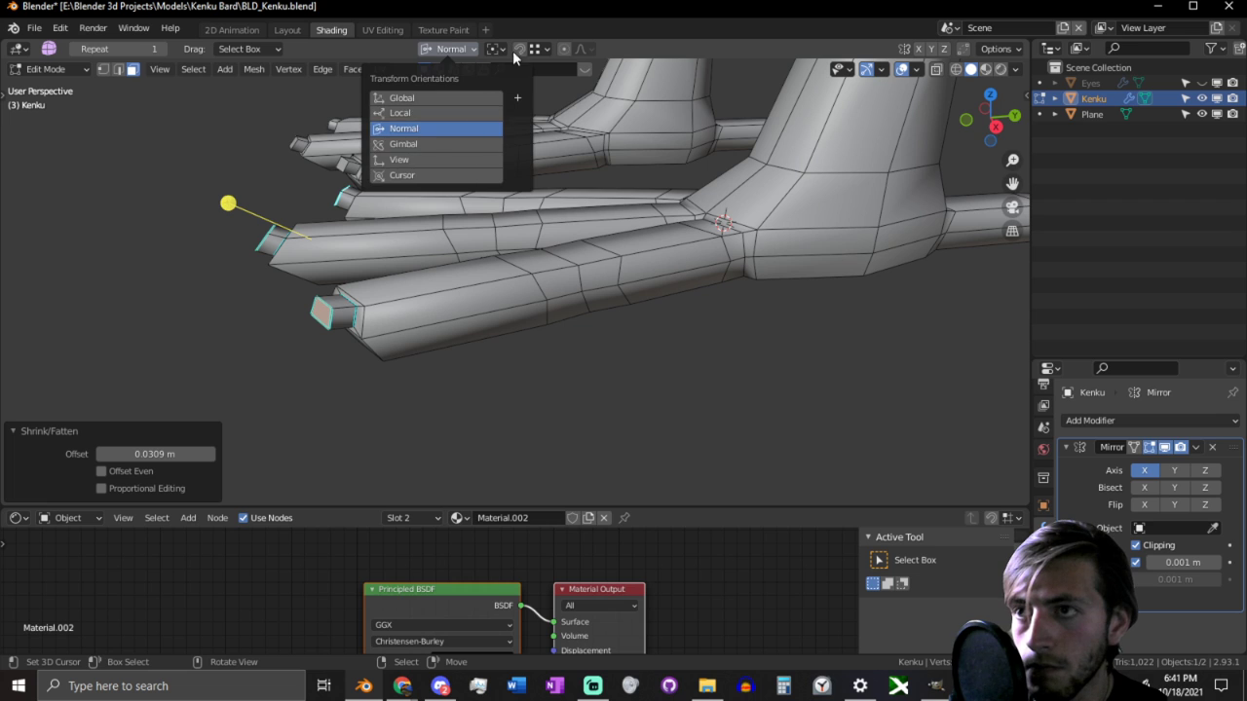
{"action": "left_click", "coordinate": [455, 51]}
{"action": "left_click", "coordinate": [455, 50]}
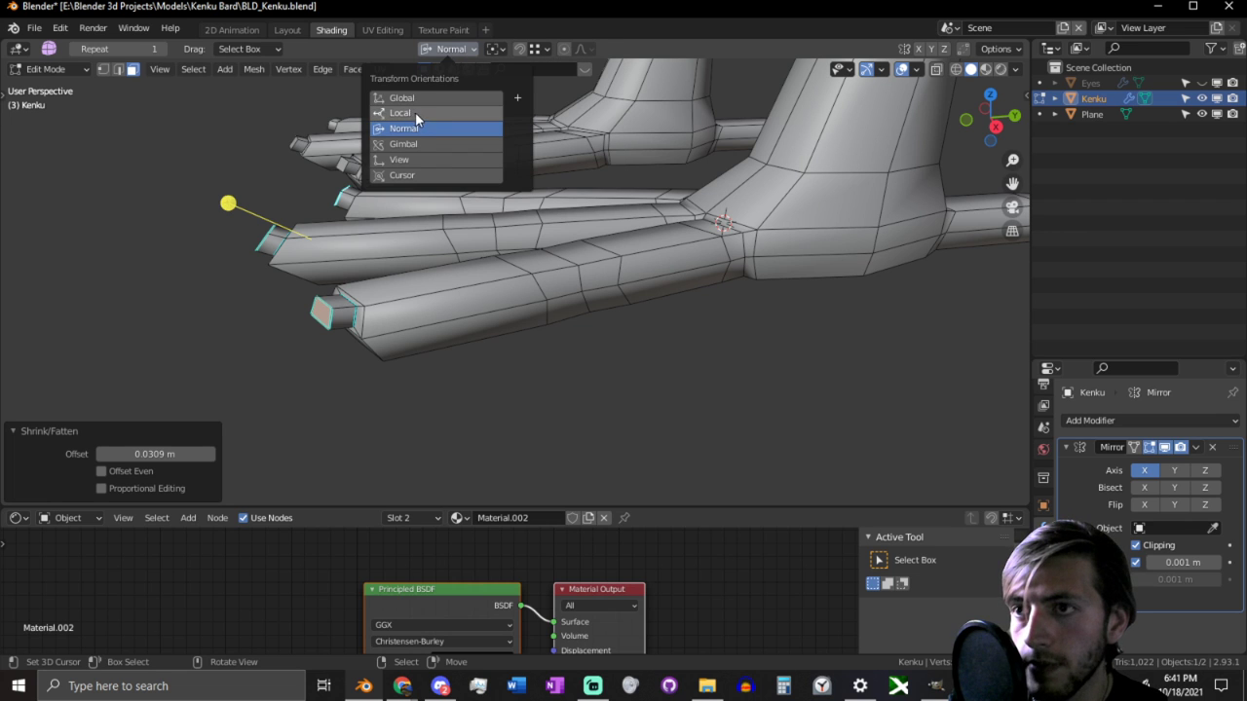
{"action": "left_click", "coordinate": [501, 48]}
{"action": "left_click", "coordinate": [501, 48]}
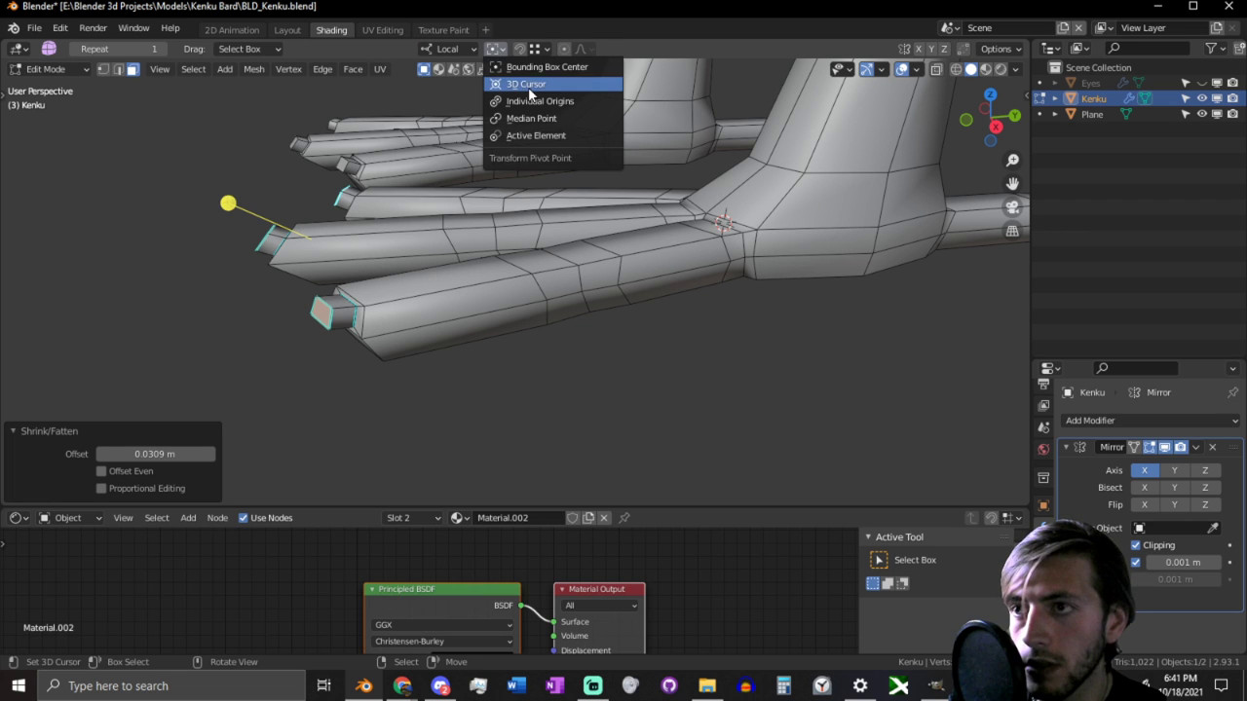
{"action": "left_click", "coordinate": [528, 87]}
{"action": "left_click", "coordinate": [496, 48]}
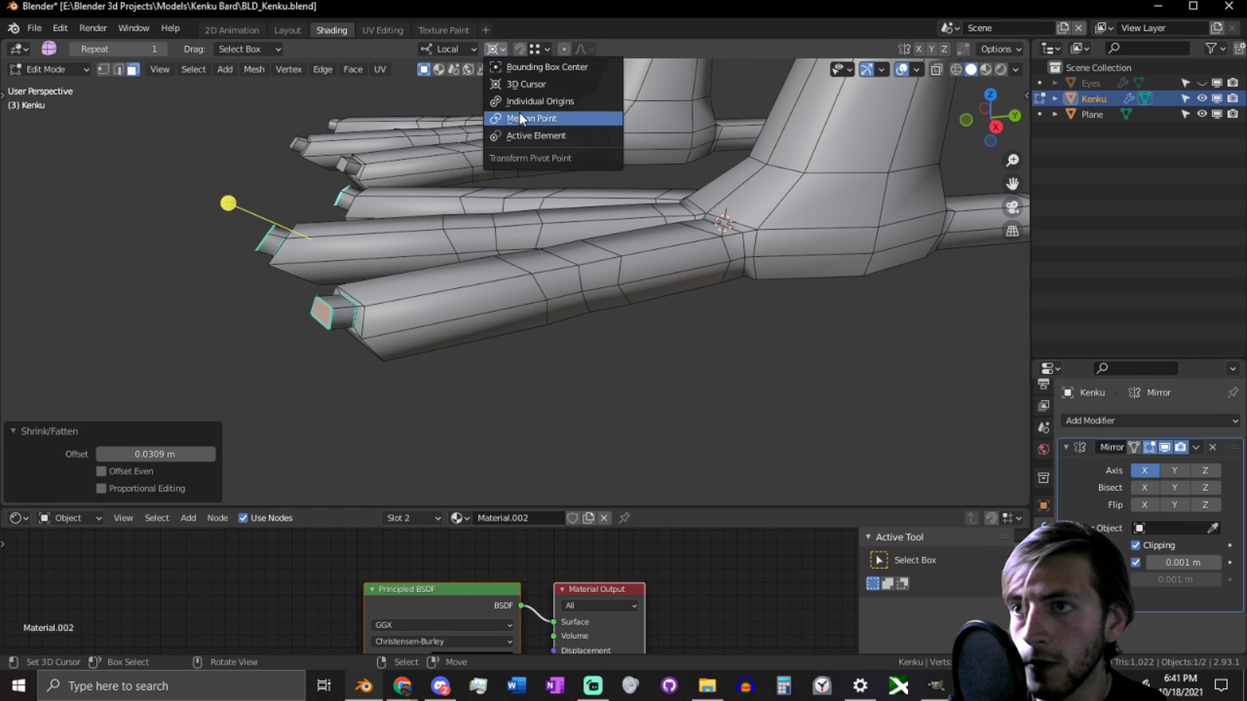
{"action": "left_click", "coordinate": [531, 101]}
Step: Push the three claw end faces out a further 0.0292 m with Shrink/Fatten and lower them along local Z
{"action": "key", "text": "alt+s"}
{"action": "left_click", "coordinate": [540, 165]}
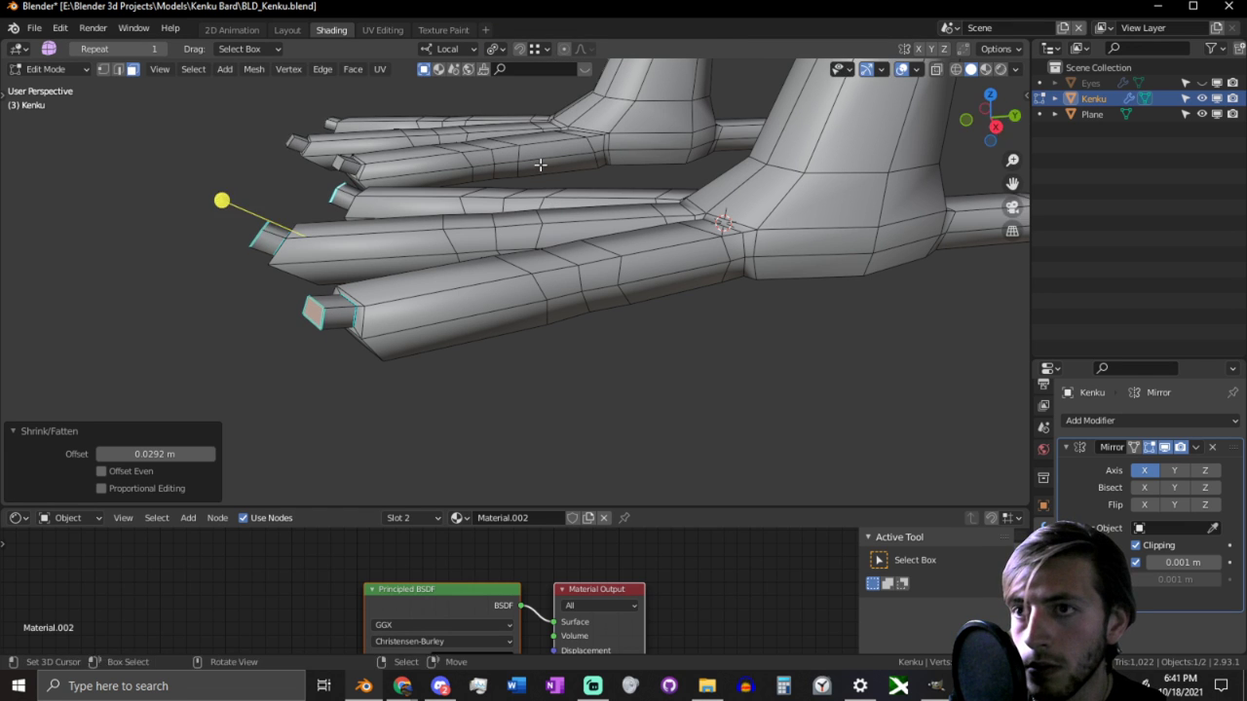
{"action": "middle_click_drag", "start_coordinate": [540, 166], "coordinate": [605, 164]}
{"action": "key", "text": "g"}
{"action": "key", "text": "z"}
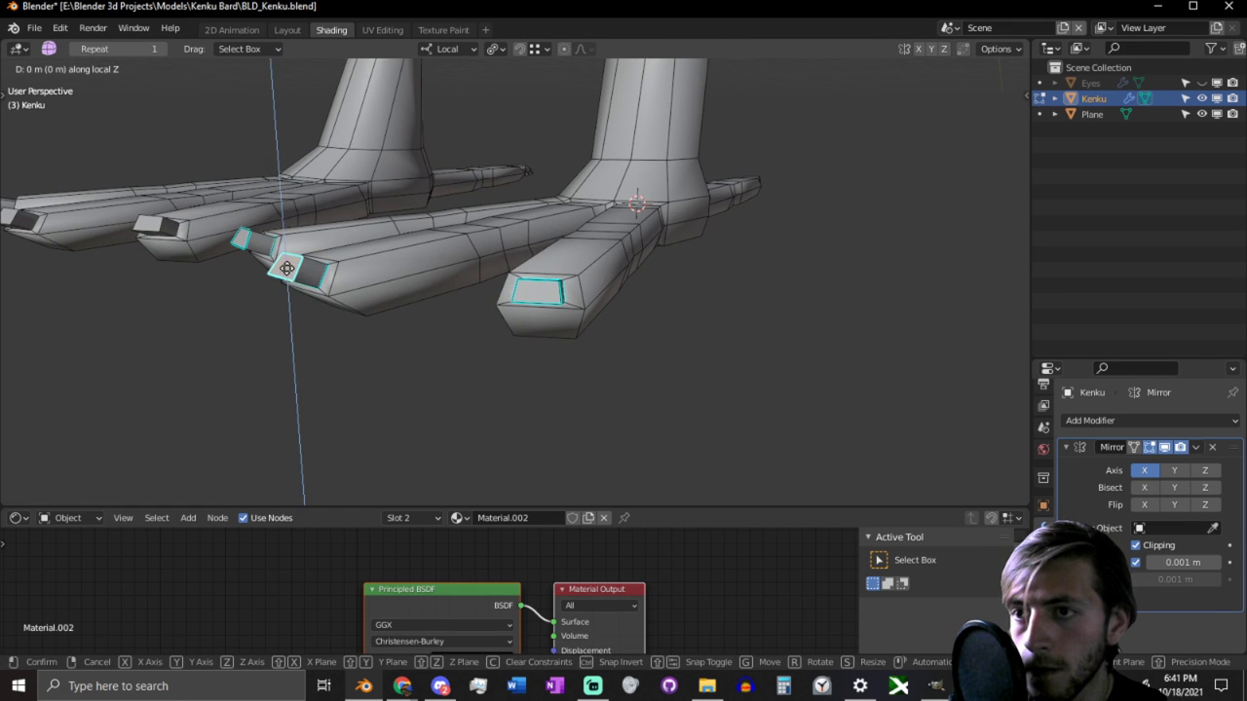
{"action": "left_click", "coordinate": [290, 351]}
{"action": "middle_click_drag", "start_coordinate": [290, 351], "coordinate": [446, 320]}
{"action": "key", "text": "g"}
{"action": "key", "text": "z"}
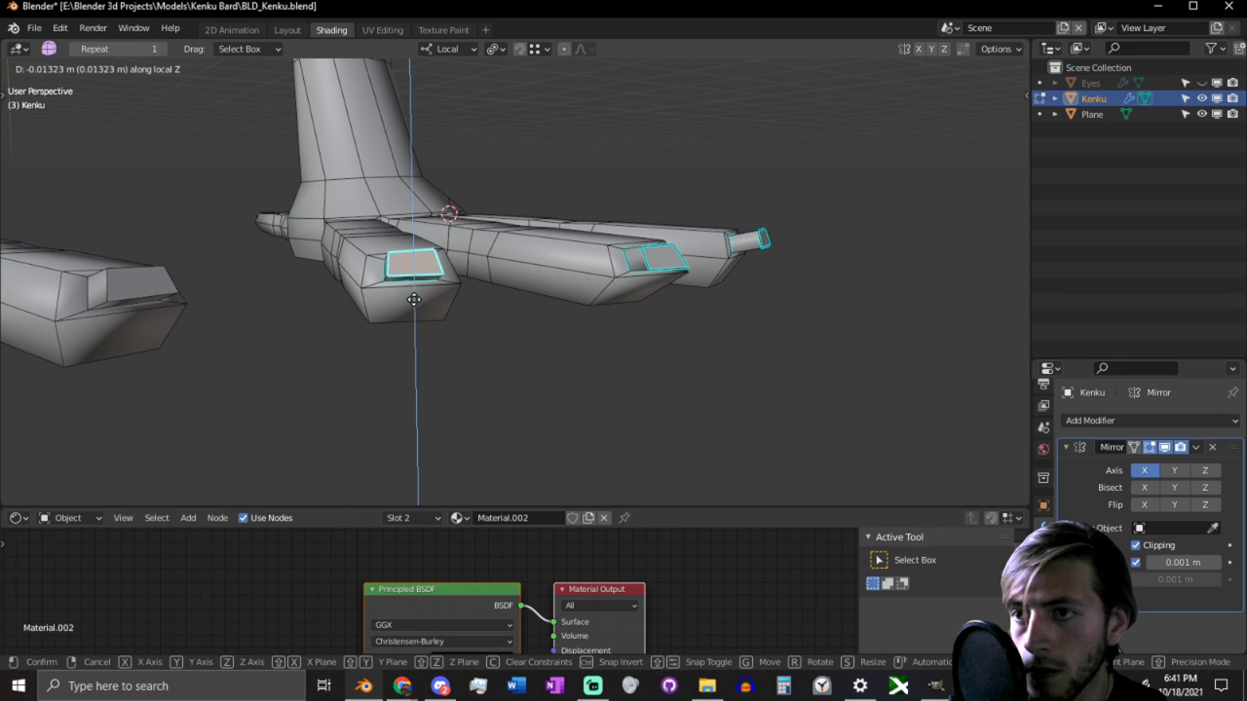
{"action": "left_click", "coordinate": [598, 271]}
Step: Clear the sharp marking from the edges of the three claw end faces
{"action": "left_click", "coordinate": [661, 252], "text": "shift"}
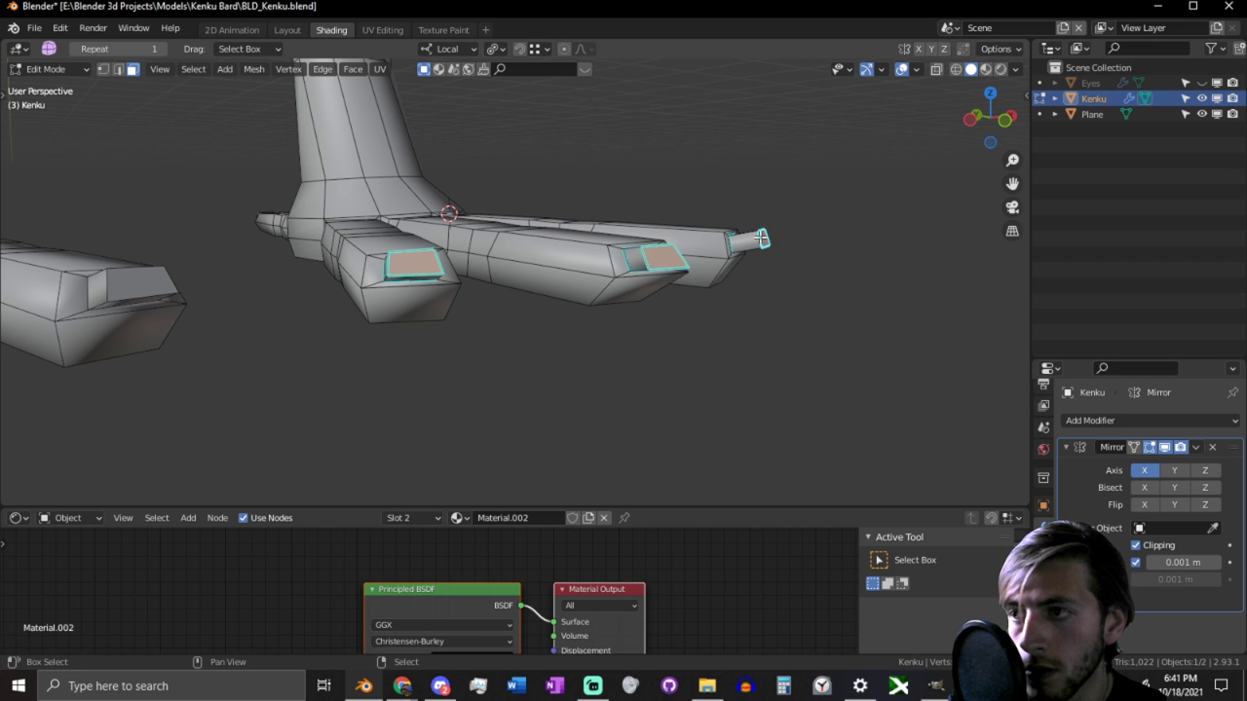
{"action": "key", "text": "ctrl+e"}
{"action": "key", "text": "Escape"}
{"action": "key", "text": "ctrl+e"}
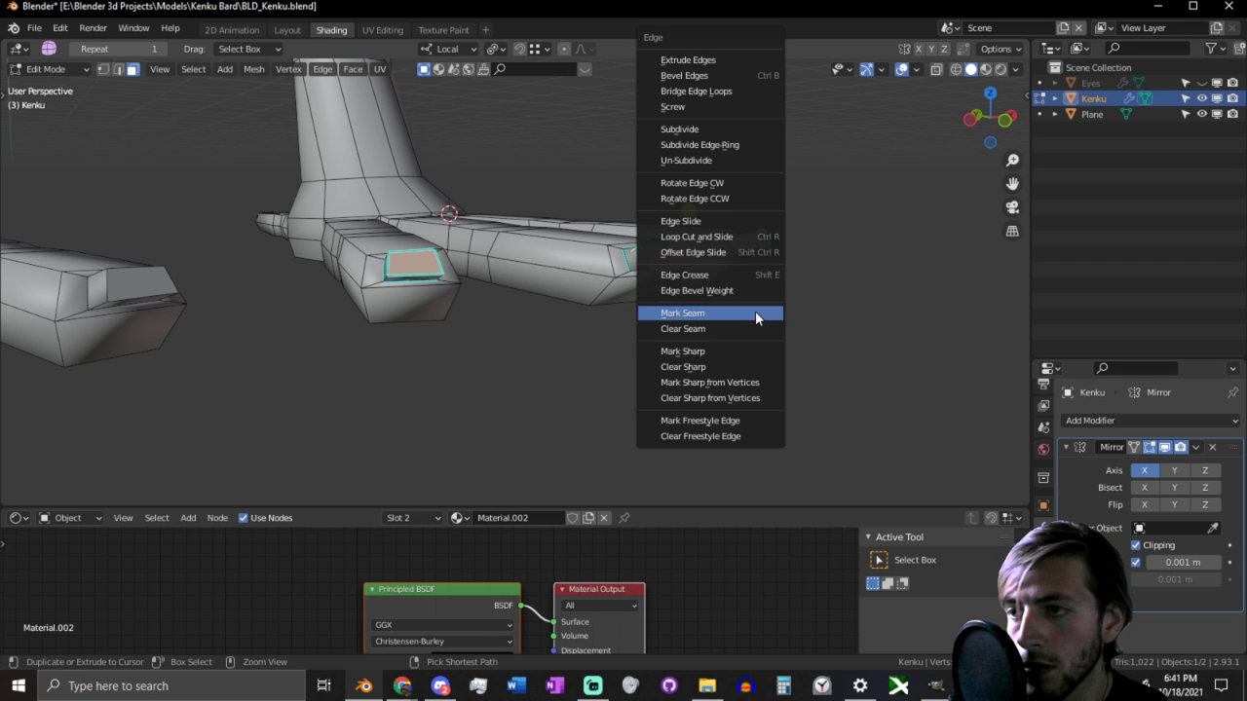
{"action": "left_click", "coordinate": [690, 369]}
Step: Extrude the three claw end faces 0.29054 m along their normals and scale the new ends to 0.620
{"action": "middle_click_drag", "start_coordinate": [689, 369], "coordinate": [712, 246]}
{"action": "key", "text": "e"}
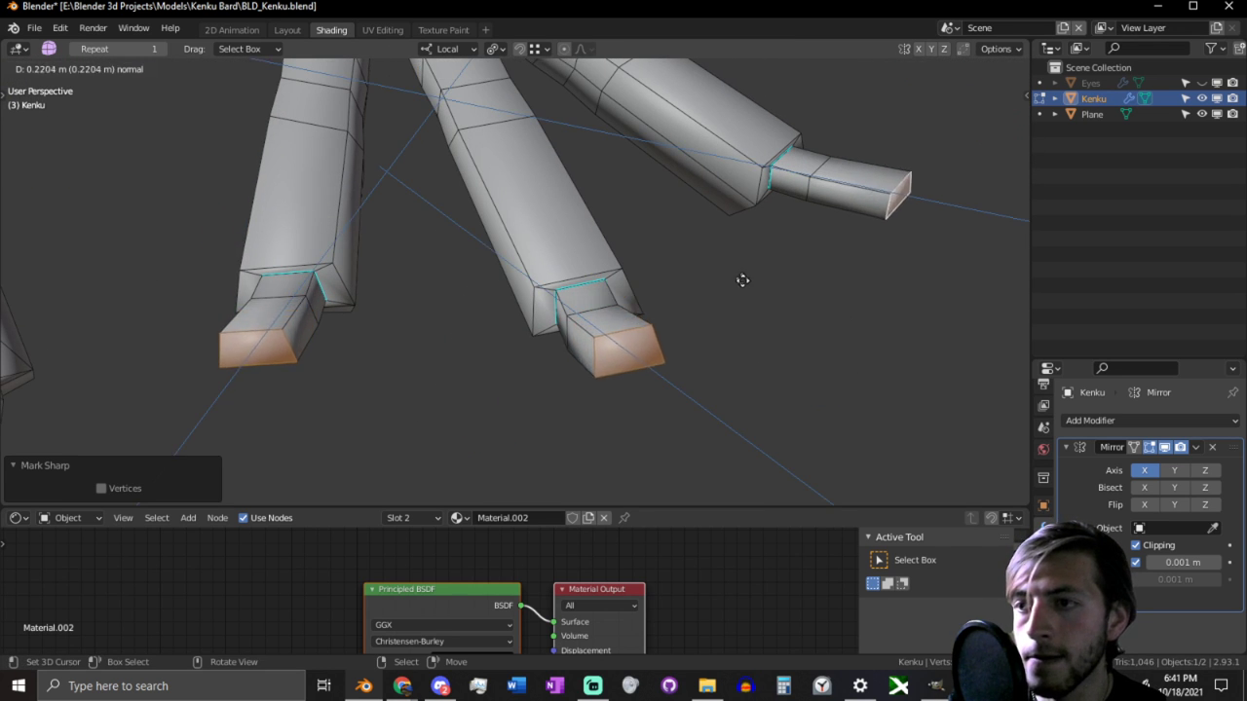
{"action": "left_click", "coordinate": [747, 283]}
{"action": "key", "text": "s"}
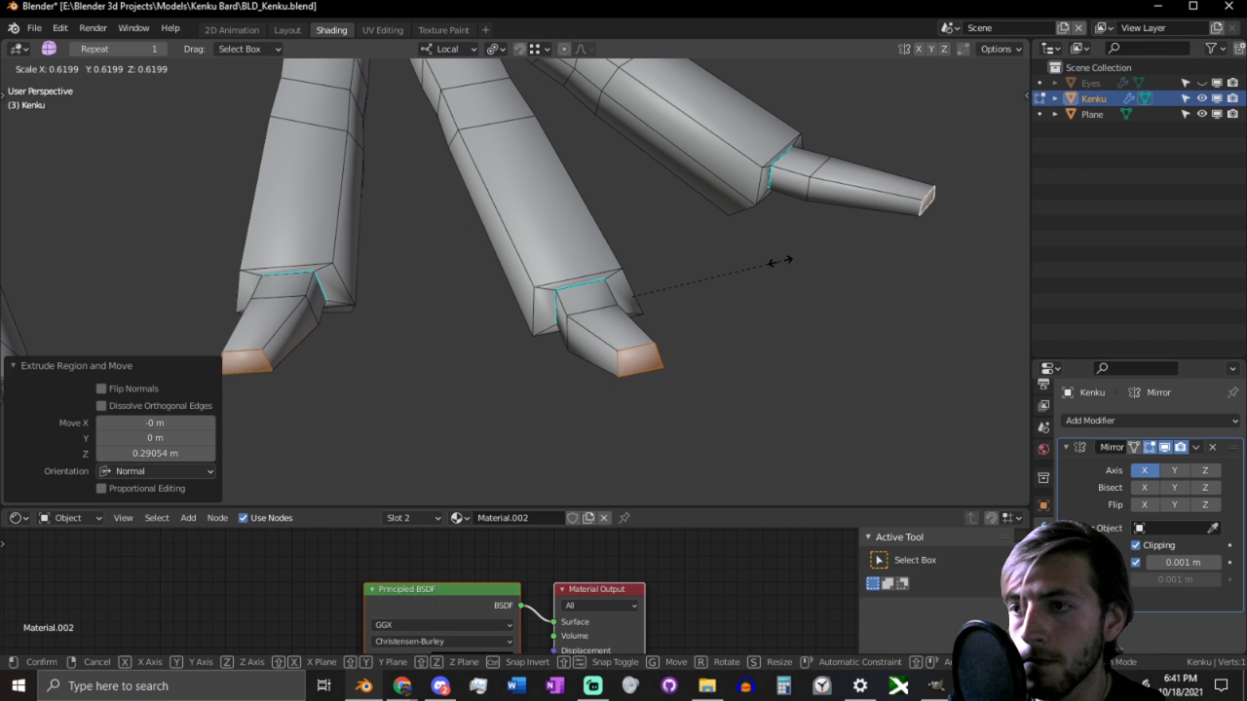
{"action": "left_click", "coordinate": [779, 261]}
Step: Pull the extruded claw end faces back with a Shrink/Fatten offset of -0.162 m
{"action": "middle_click_drag", "start_coordinate": [792, 259], "coordinate": [863, 203]}
{"action": "key", "text": "alt+s"}
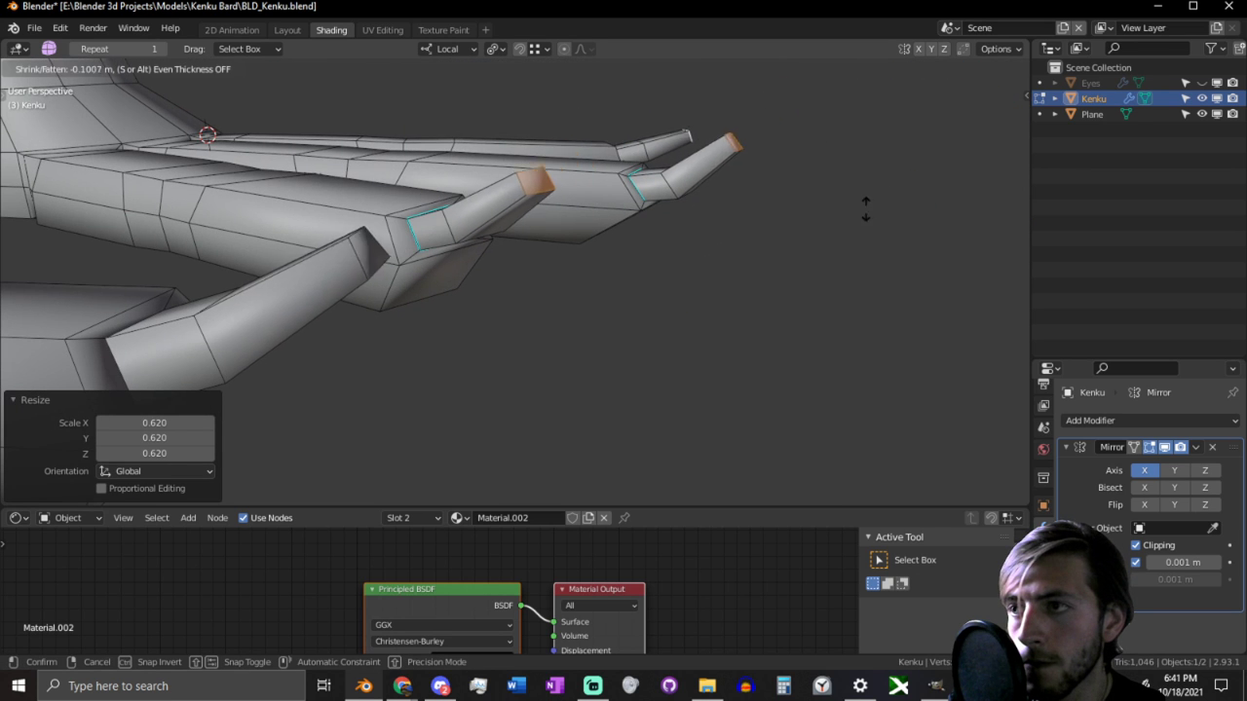
{"action": "left_click", "coordinate": [856, 217]}
Step: Lower the three claw end faces 0.090583 m along local Z and scale them down slightly
{"action": "key", "text": "g"}
{"action": "key", "text": "z"}
{"action": "key", "text": "z"}
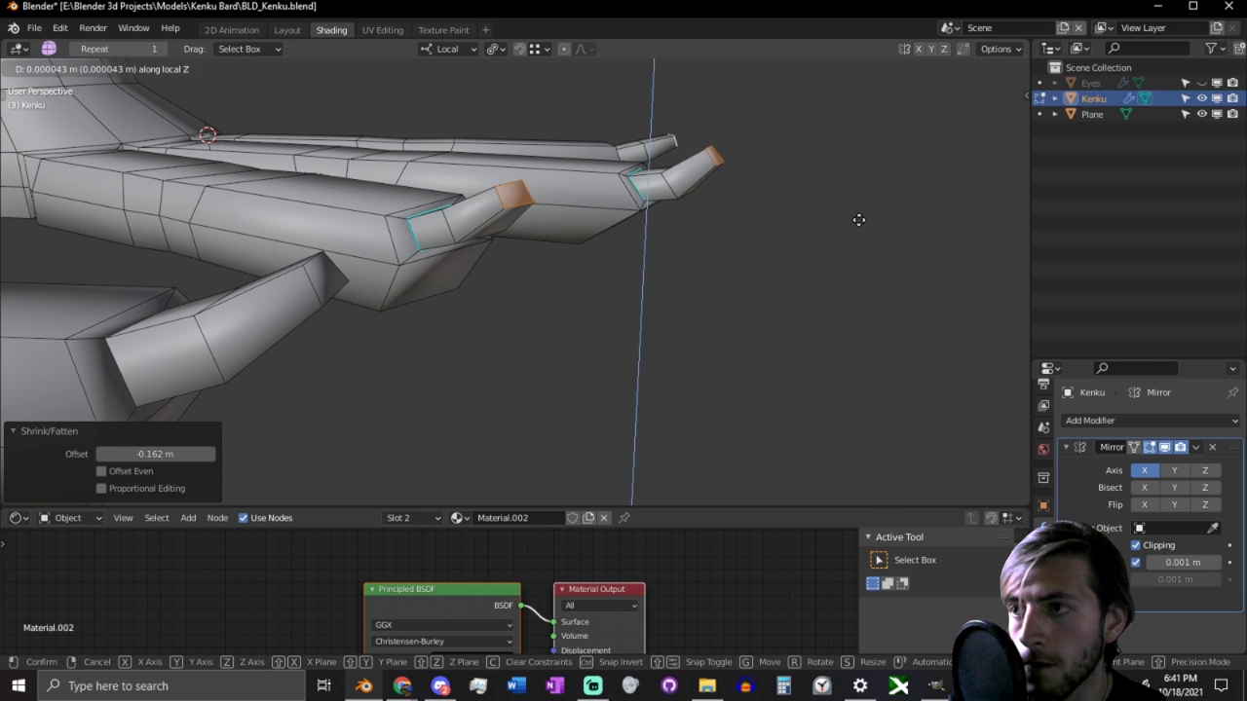
{"action": "left_click", "coordinate": [857, 250]}
{"action": "key", "text": "s"}
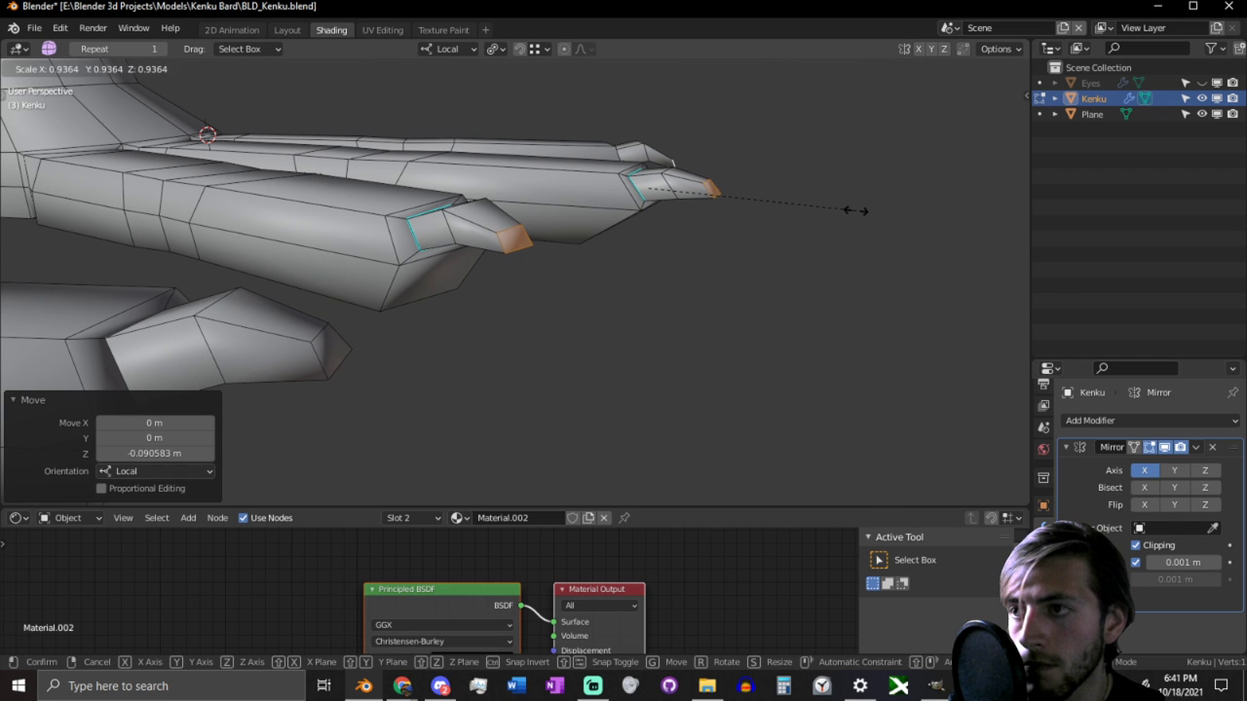
{"action": "left_click", "coordinate": [836, 213]}
Step: Switch the transform orientation to Normal and rotate only the middle toe's claw end face 44.5° around normal Y
{"action": "key", "text": "alt+a"}
{"action": "middle_click_drag", "start_coordinate": [718, 186], "coordinate": [655, 111]}
{"action": "left_click", "coordinate": [466, 50]}
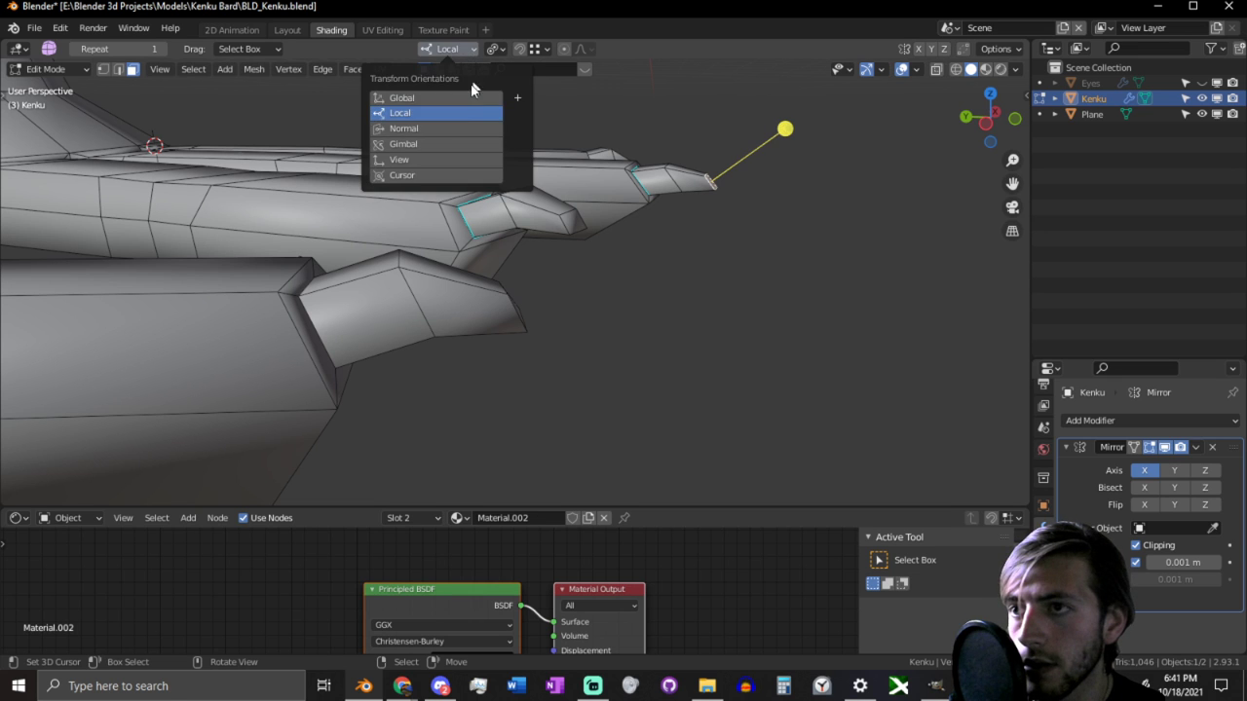
{"action": "left_click", "coordinate": [433, 128]}
{"action": "key", "text": "r"}
{"action": "key", "text": "y"}
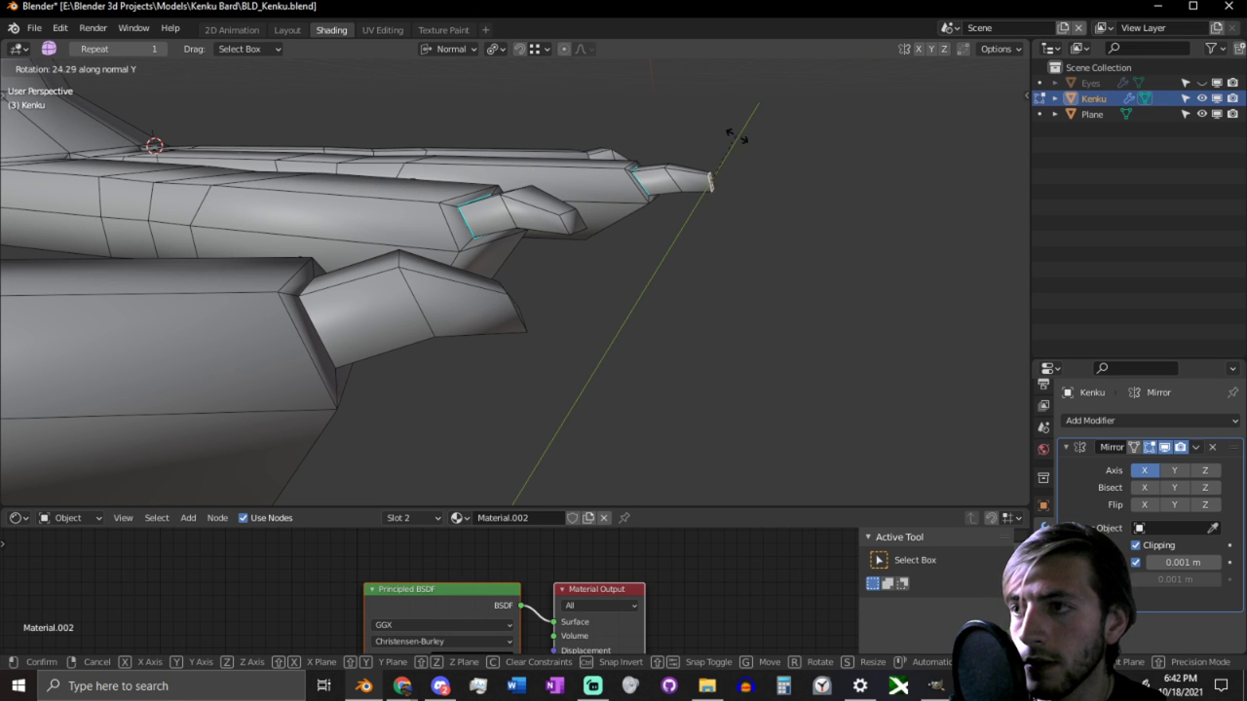
{"action": "left_click", "coordinate": [750, 149]}
Step: Offset the middle claw's end face by -0.00722 m with Shrink/Fatten and scale it to 0.857
{"action": "key", "text": "alt+s"}
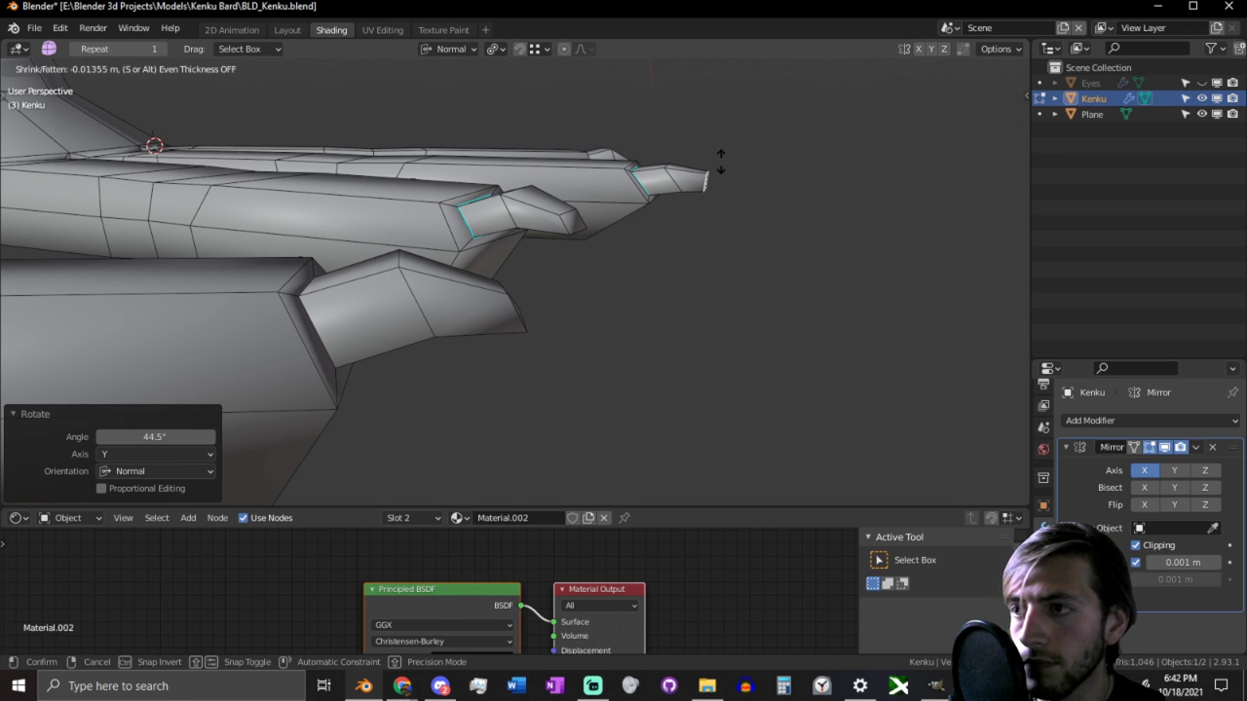
{"action": "left_click", "coordinate": [723, 149]}
{"action": "key", "text": "s"}
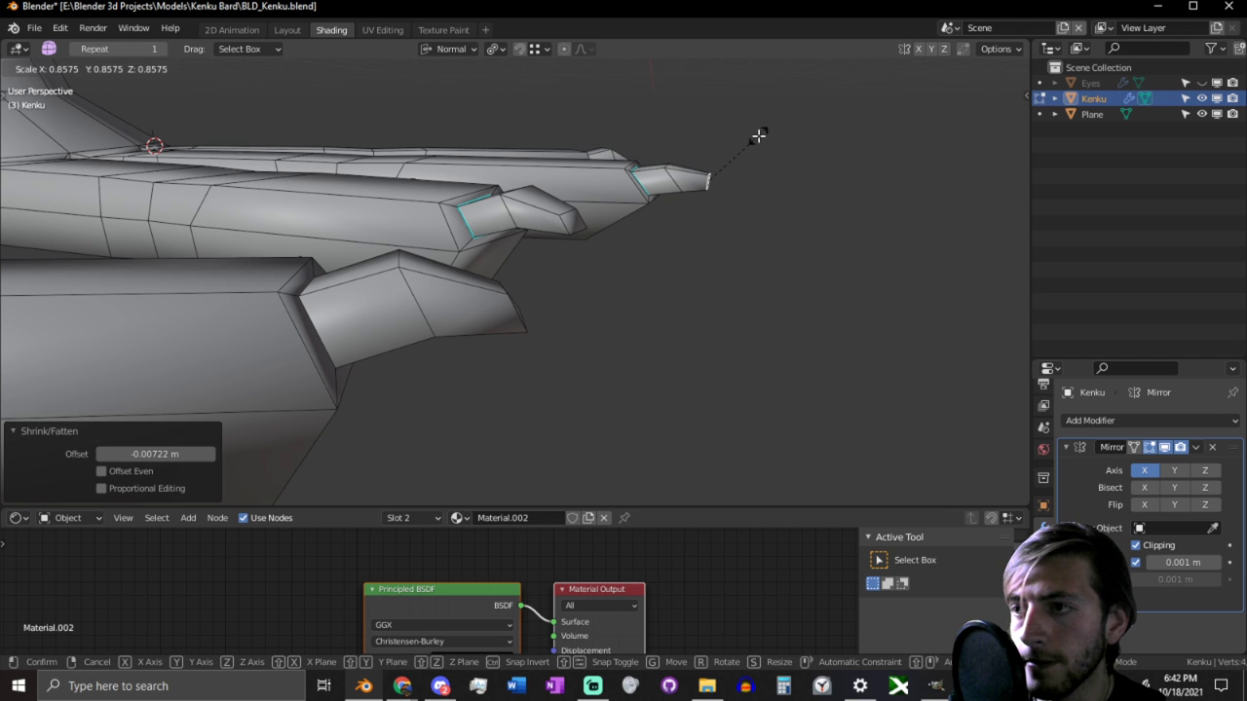
{"action": "left_click", "coordinate": [758, 135]}
{"action": "key", "text": "r"}
{"action": "right_click", "coordinate": [793, 147]}
{"action": "key", "text": "g"}
{"action": "key", "text": "z"}
Step: Extrude the middle claw's end face 0.079402 m along its normal and scale the new end down to a point
{"action": "key", "text": "e"}
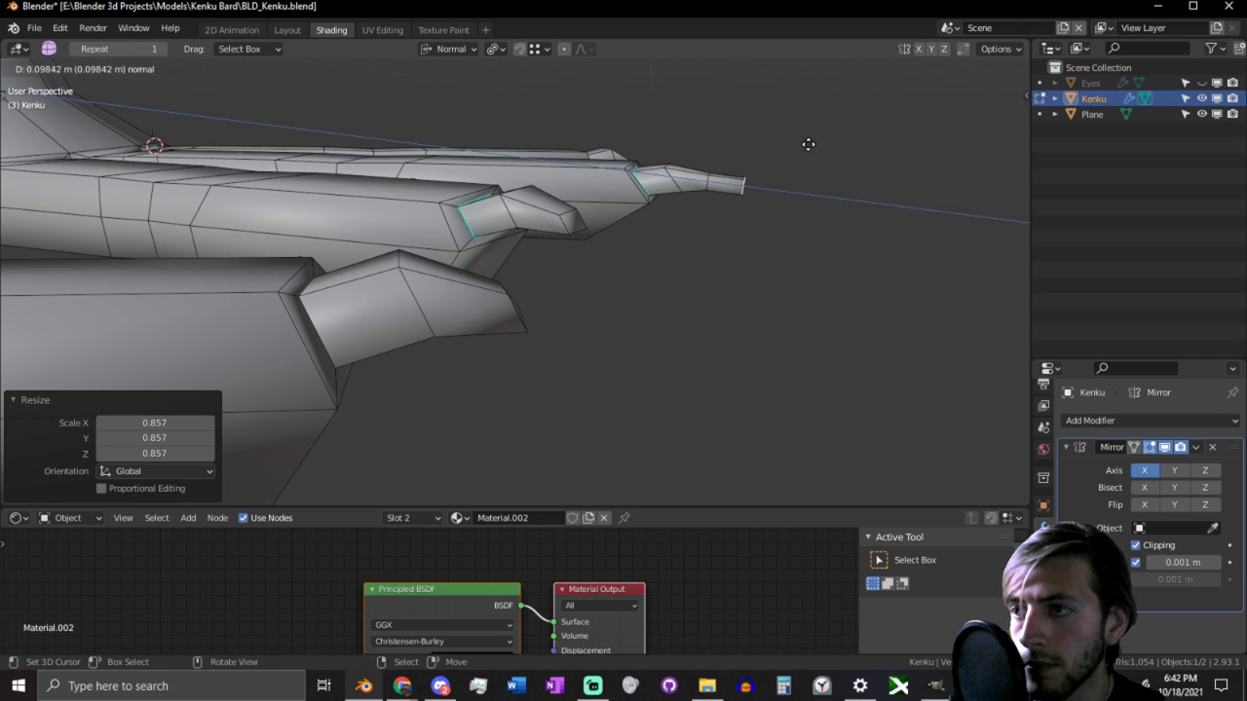
{"action": "left_click", "coordinate": [812, 141]}
{"action": "key", "text": "s"}
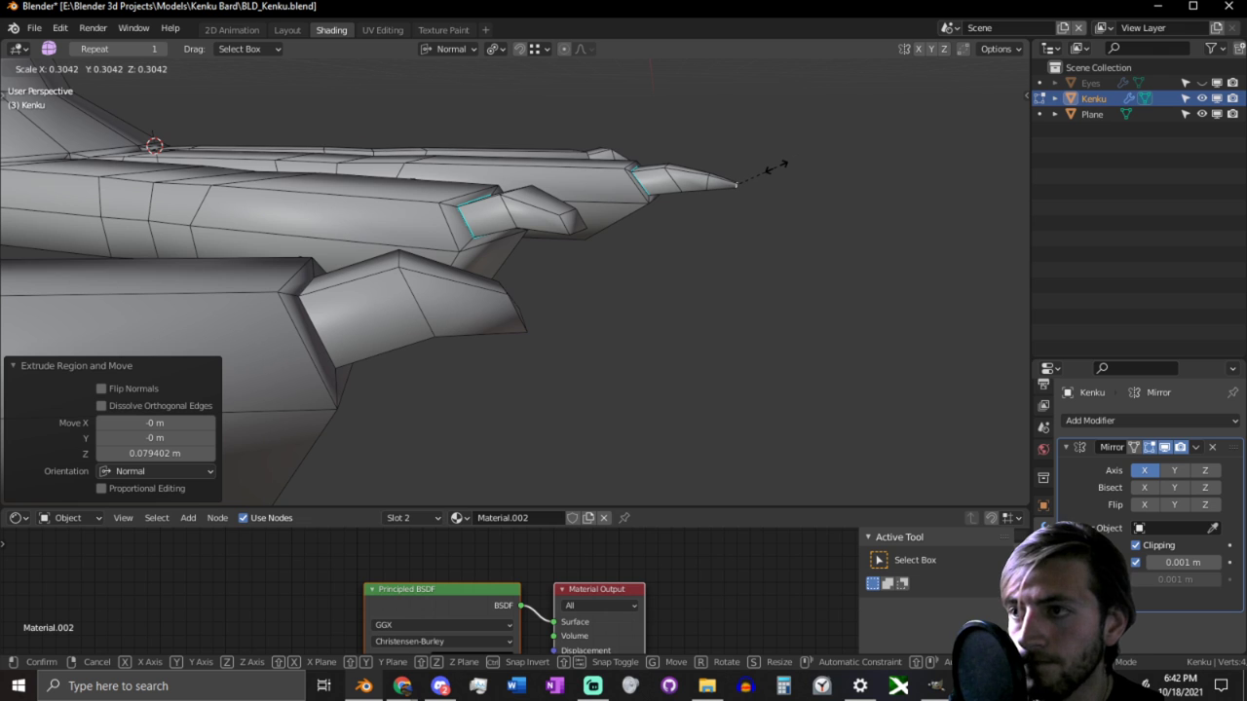
{"action": "left_click", "coordinate": [776, 166]}
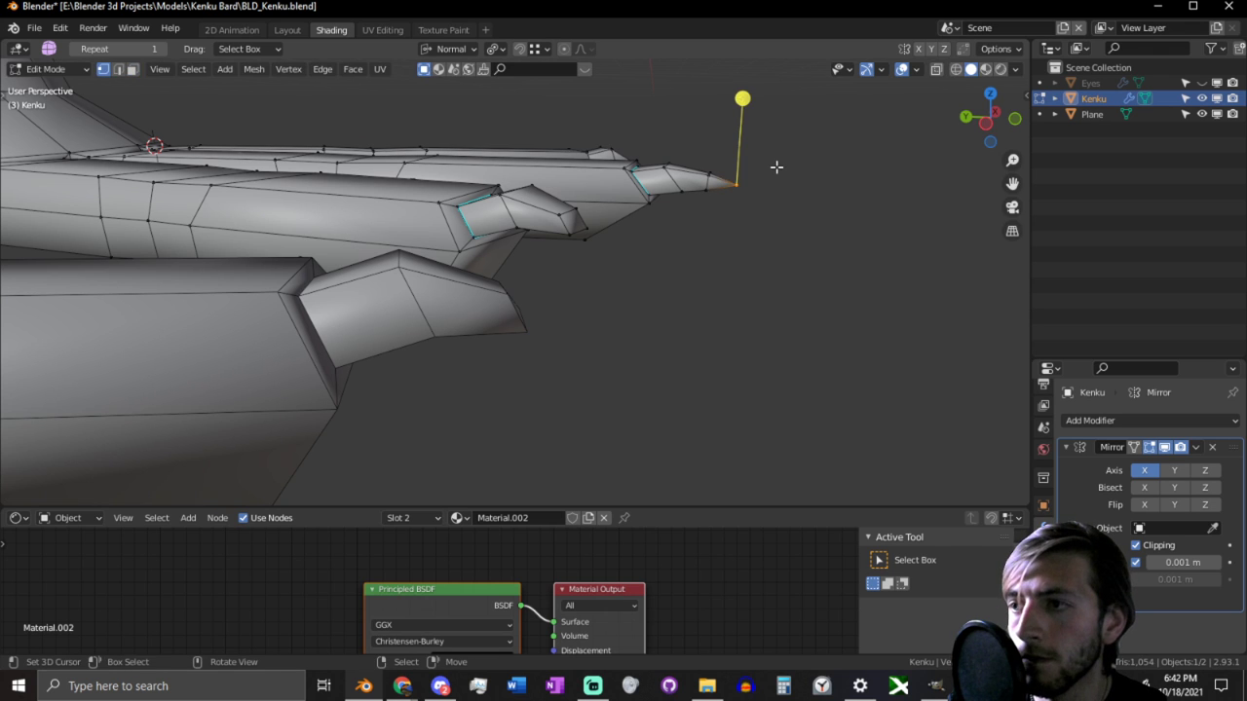
Step: Lower the middle claw's point about 0.025 m along normal Z and merge all the mesh's vertices by a distance of 0.0001 m
{"action": "key", "text": "e"}
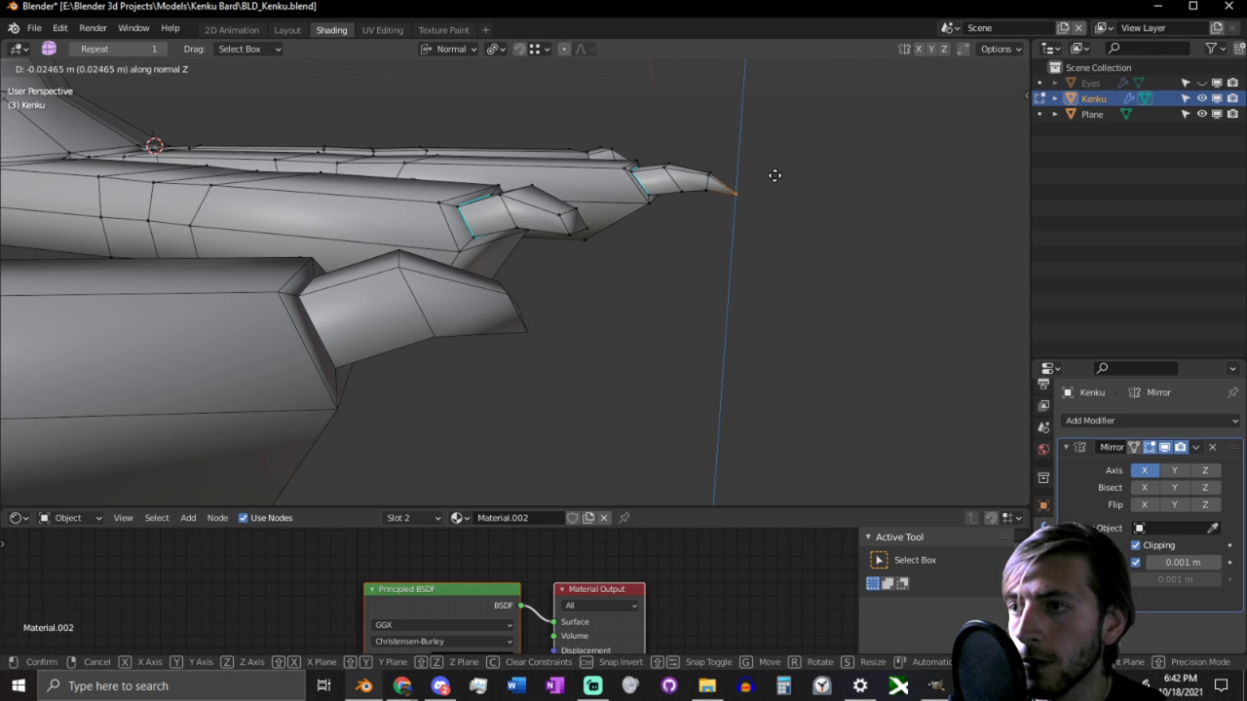
{"action": "left_click", "coordinate": [775, 175]}
{"action": "key", "text": "a"}
{"action": "key", "text": "m"}
{"action": "left_click", "coordinate": [745, 229]}
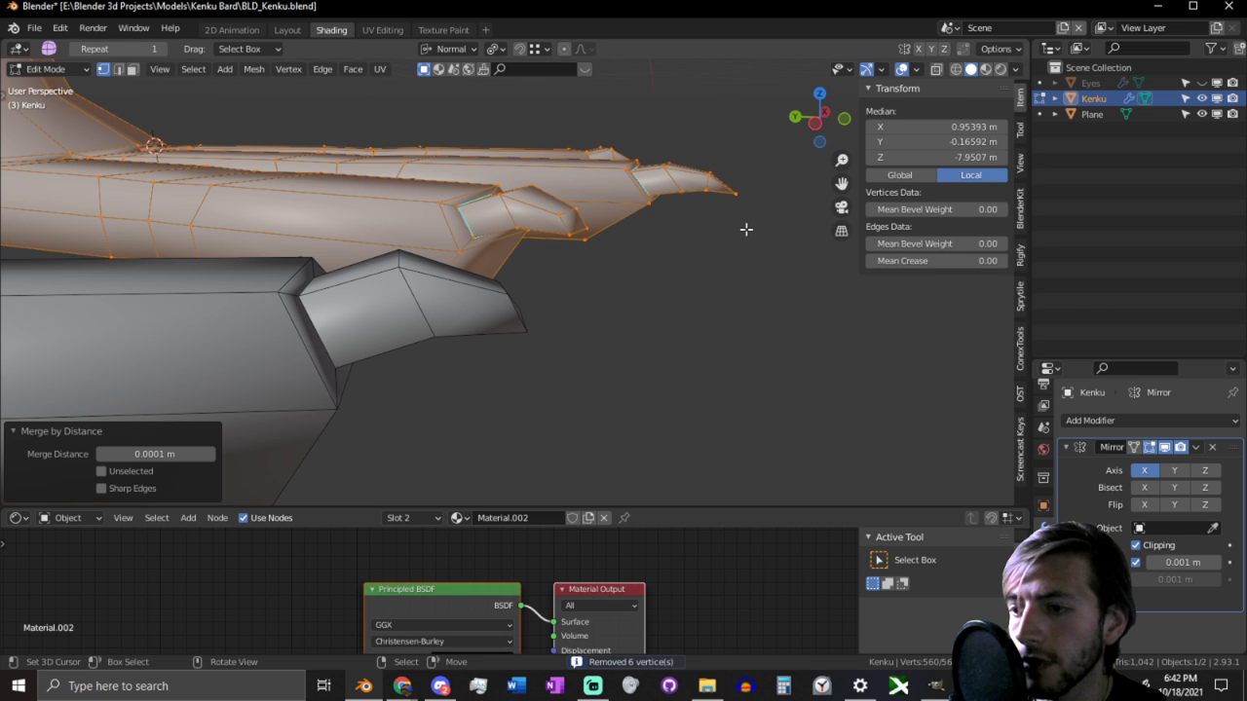
Step: Select only the foot's vertices in wireframe view, merge them by a distance of 0.0001 m, and clear the selection
{"action": "key", "text": "alt+a"}
{"action": "scroll", "coordinate": [788, 225], "scroll_direction": "down", "scroll_amount": 6}
{"action": "middle_click_drag", "start_coordinate": [784, 224], "coordinate": [573, 211]}
{"action": "middle_click_drag", "start_coordinate": [505, 231], "coordinate": [534, 285]}
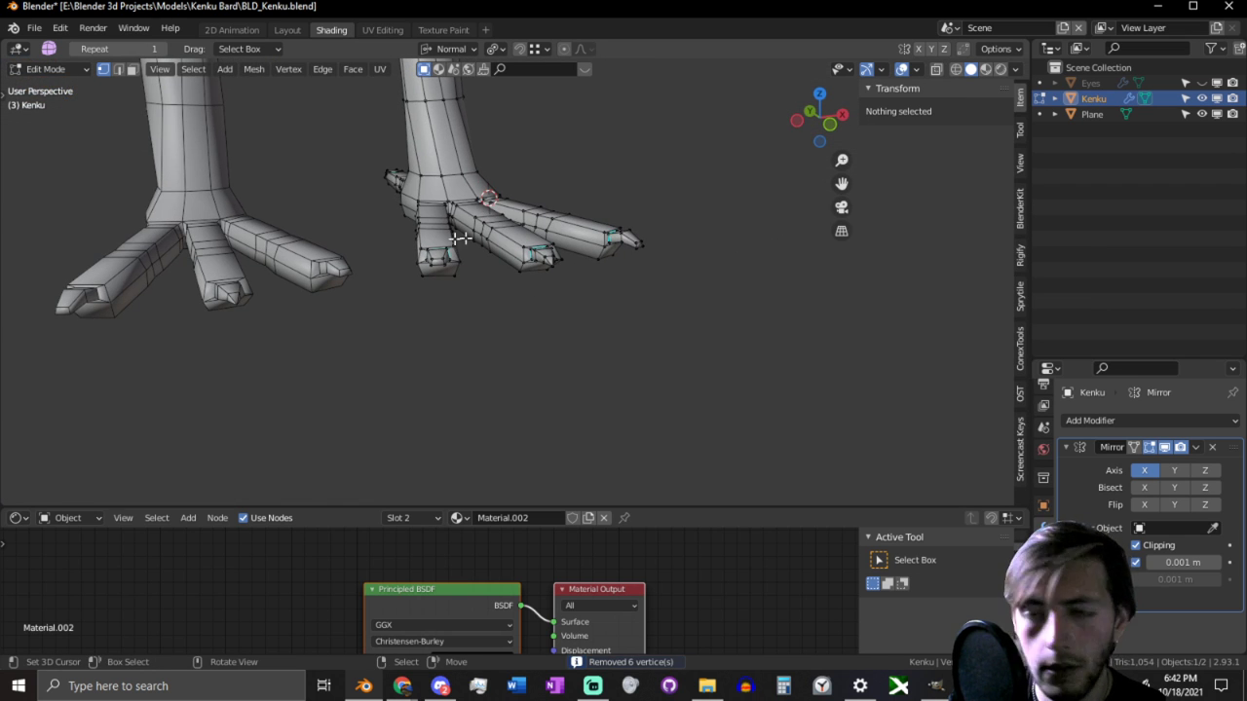
{"action": "key", "text": "shift+z"}
{"action": "key", "text": "c"}
{"action": "left_click_drag", "start_coordinate": [503, 289], "coordinate": [620, 320]}
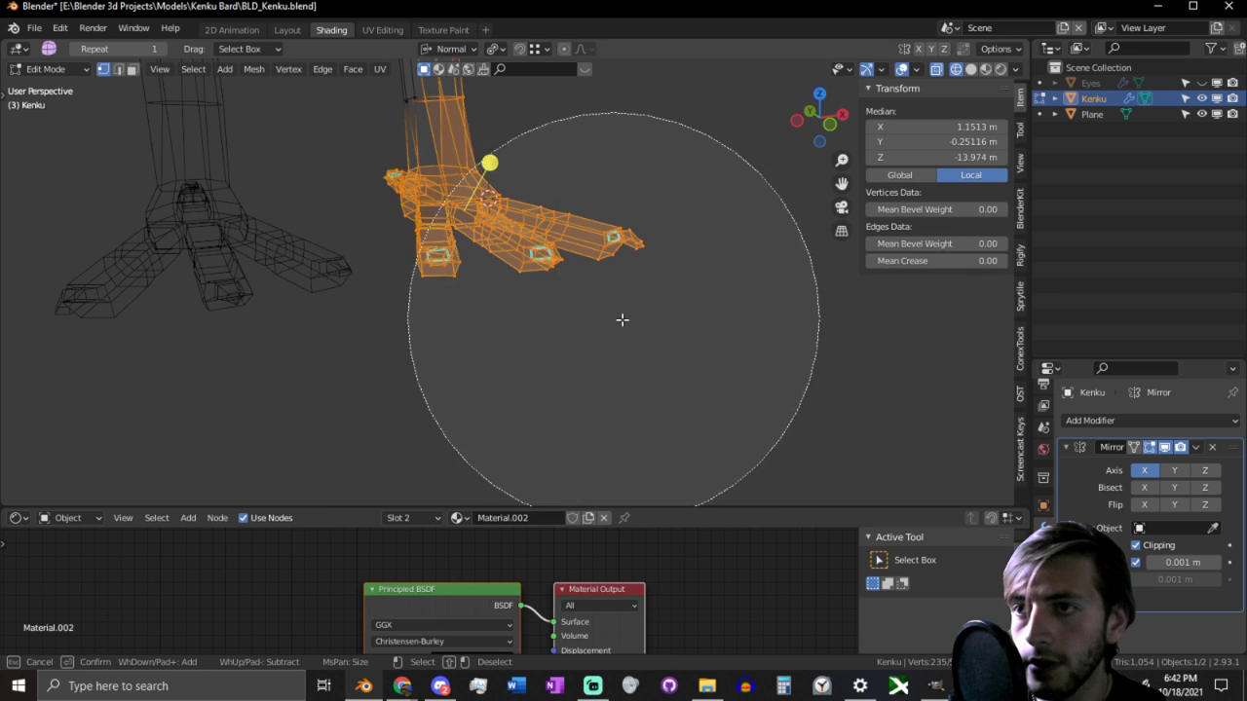
{"action": "right_click", "coordinate": [620, 321]}
{"action": "key", "text": "m"}
{"action": "left_click", "coordinate": [621, 322]}
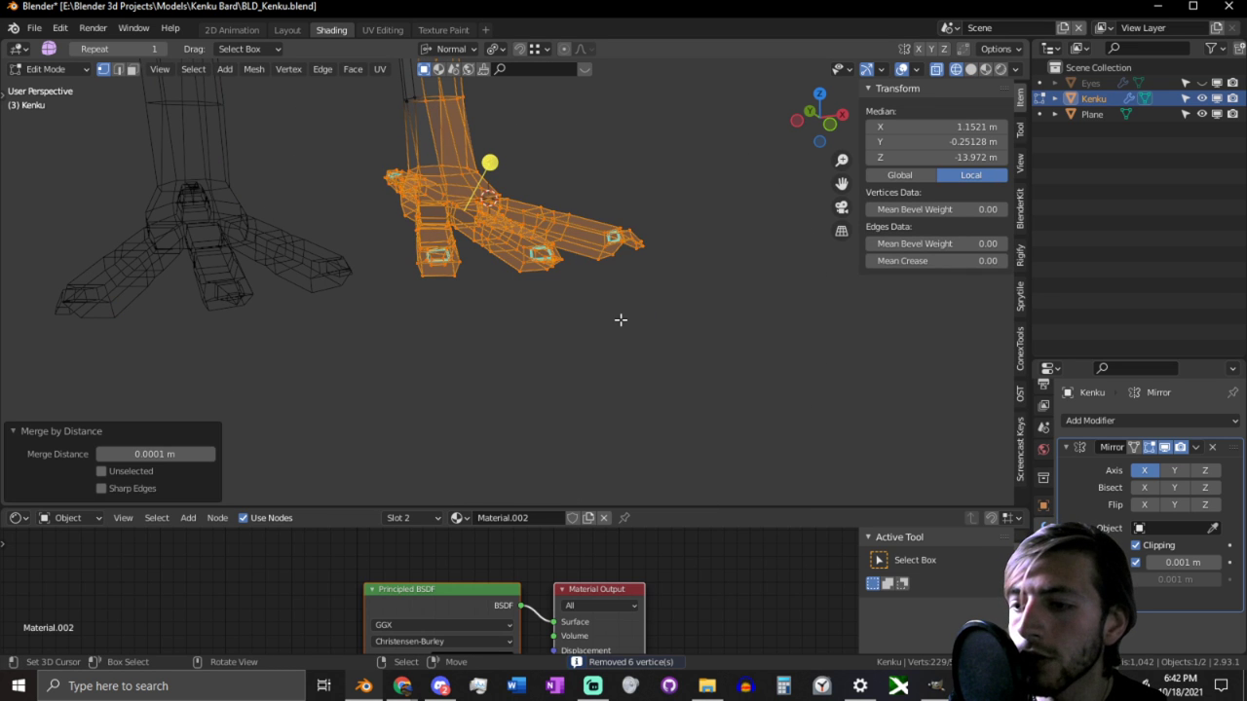
{"action": "key", "text": "alt+a"}
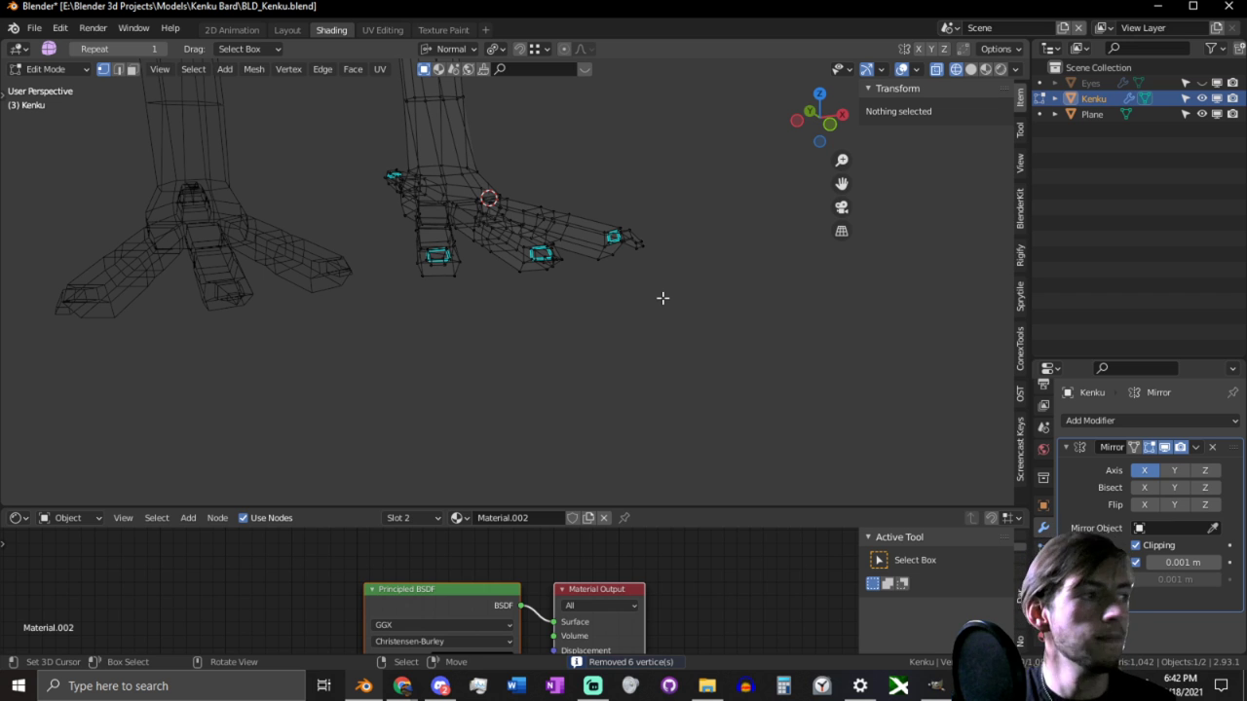
Step: Rotate the outer front toe's claw end face 21.3° around normal Y
{"action": "middle_click_drag", "start_coordinate": [634, 250], "coordinate": [598, 161]}
{"action": "left_click", "coordinate": [503, 275]}
{"action": "key", "text": "r"}
{"action": "key", "text": "y"}
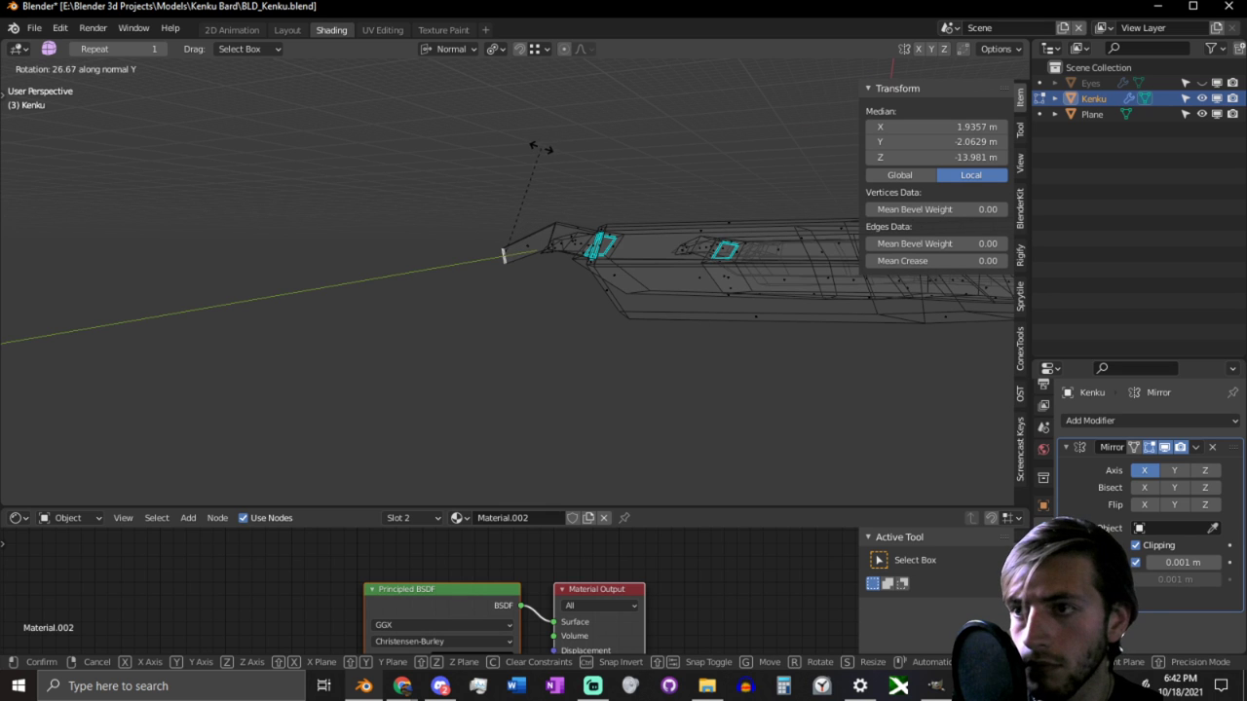
{"action": "left_click", "coordinate": [552, 147]}
Step: Extrude the outer claw's end face 0.092667 m along its normal
{"action": "key", "text": "g"}
{"action": "key", "text": "z"}
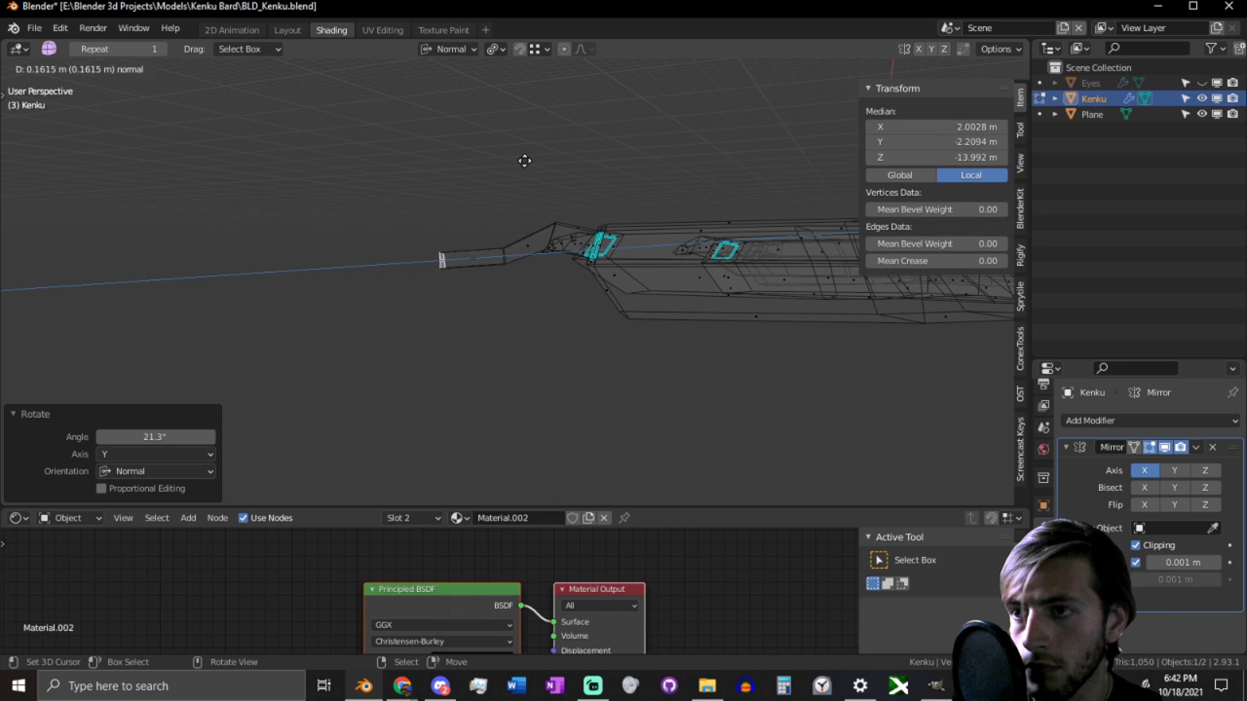
{"action": "left_click", "coordinate": [551, 161]}
{"action": "key", "text": "s"}
{"action": "right_click", "coordinate": [552, 162]}
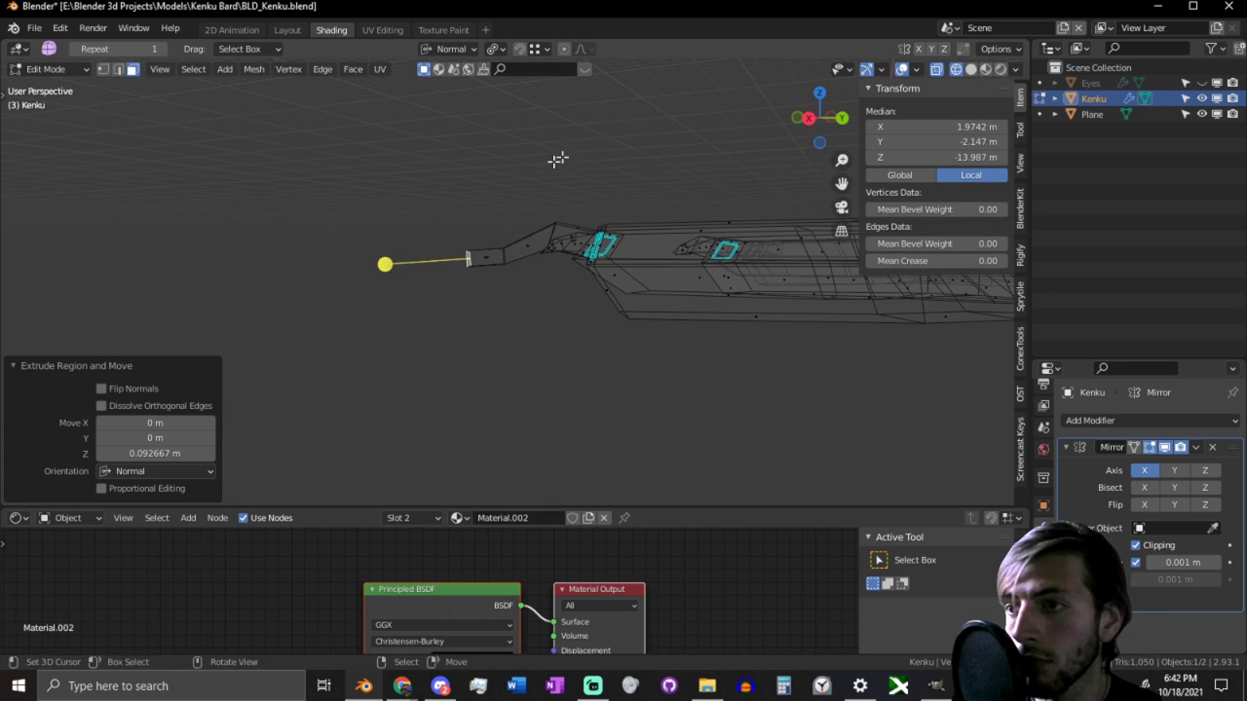
Step: Enable Auto Merge Vertices, collapse the outer claw's end face to a point, and lower the point about 0.06 m
{"action": "left_click", "coordinate": [962, 49]}
{"action": "key", "text": "s"}
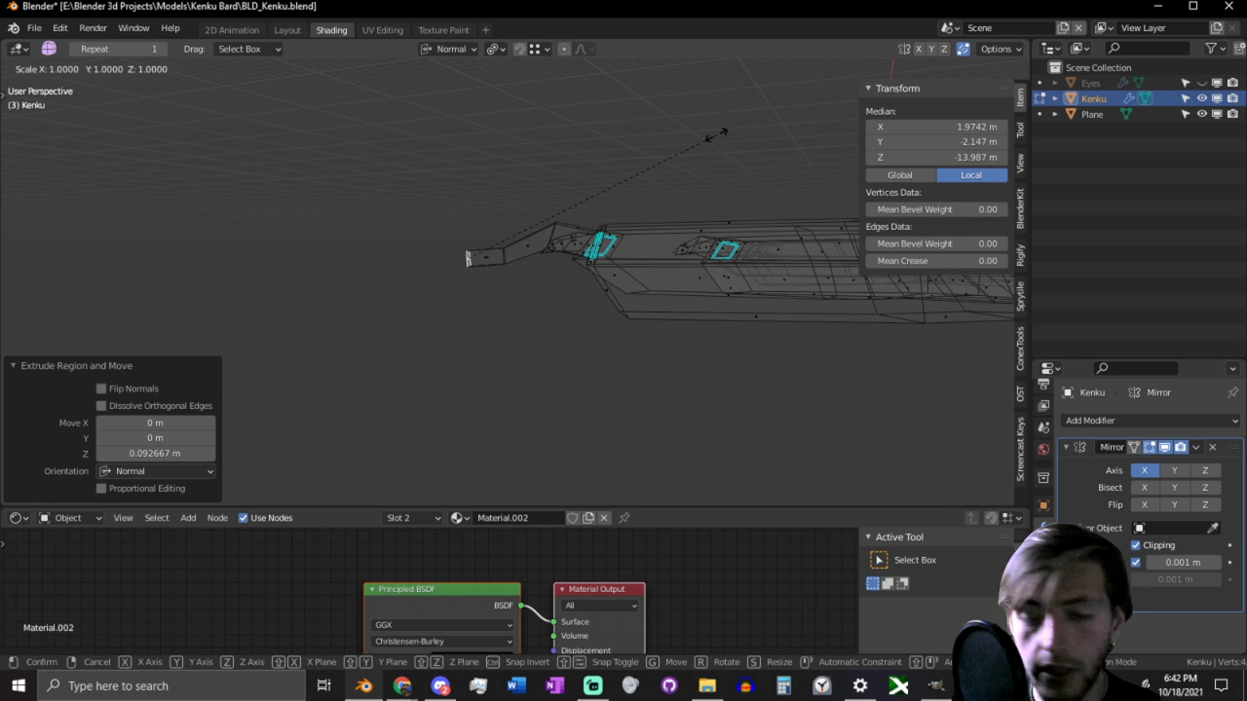
{"action": "left_click", "coordinate": [719, 135]}
{"action": "key", "text": "g"}
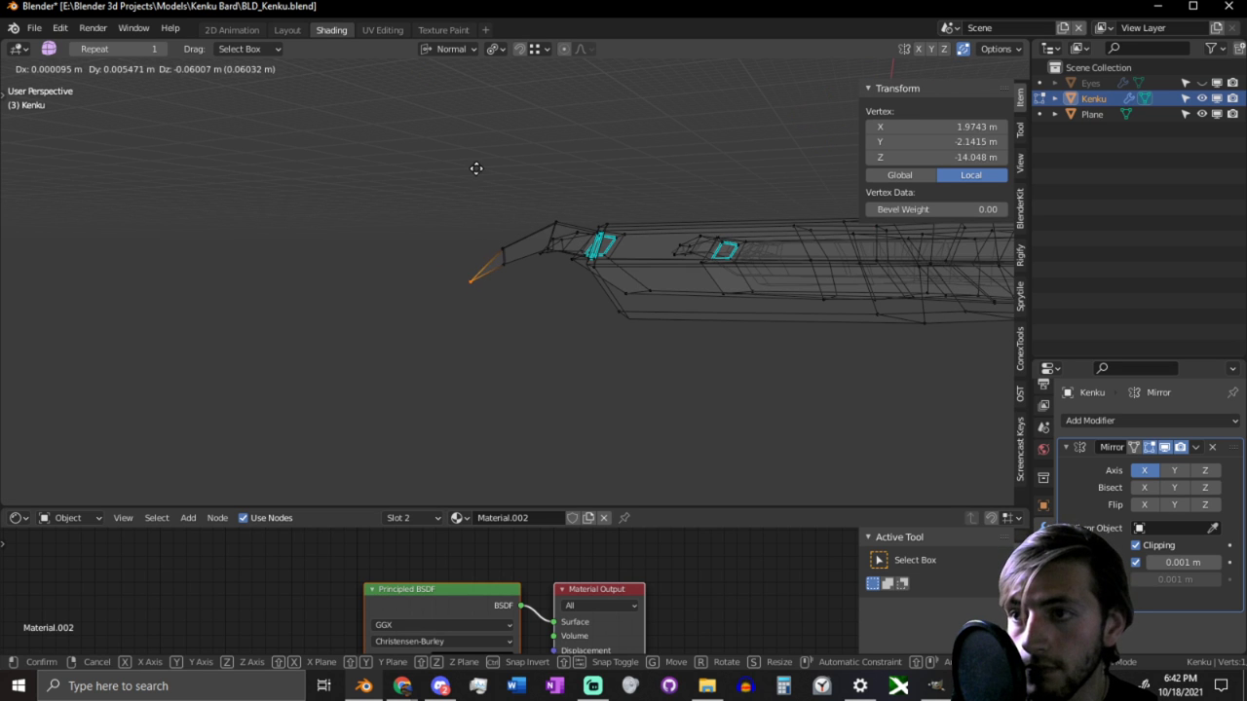
{"action": "left_click", "coordinate": [476, 169]}
Step: Move the upper vertices at the outer claw's bend by X 0.002855, Y -0.006527 and Z 0.008225 m
{"action": "key", "text": "2"}
{"action": "scroll", "coordinate": [504, 242], "scroll_direction": "up", "scroll_amount": 1}
{"action": "key", "text": "1"}
{"action": "left_click", "coordinate": [498, 209]}
{"action": "key", "text": "c"}
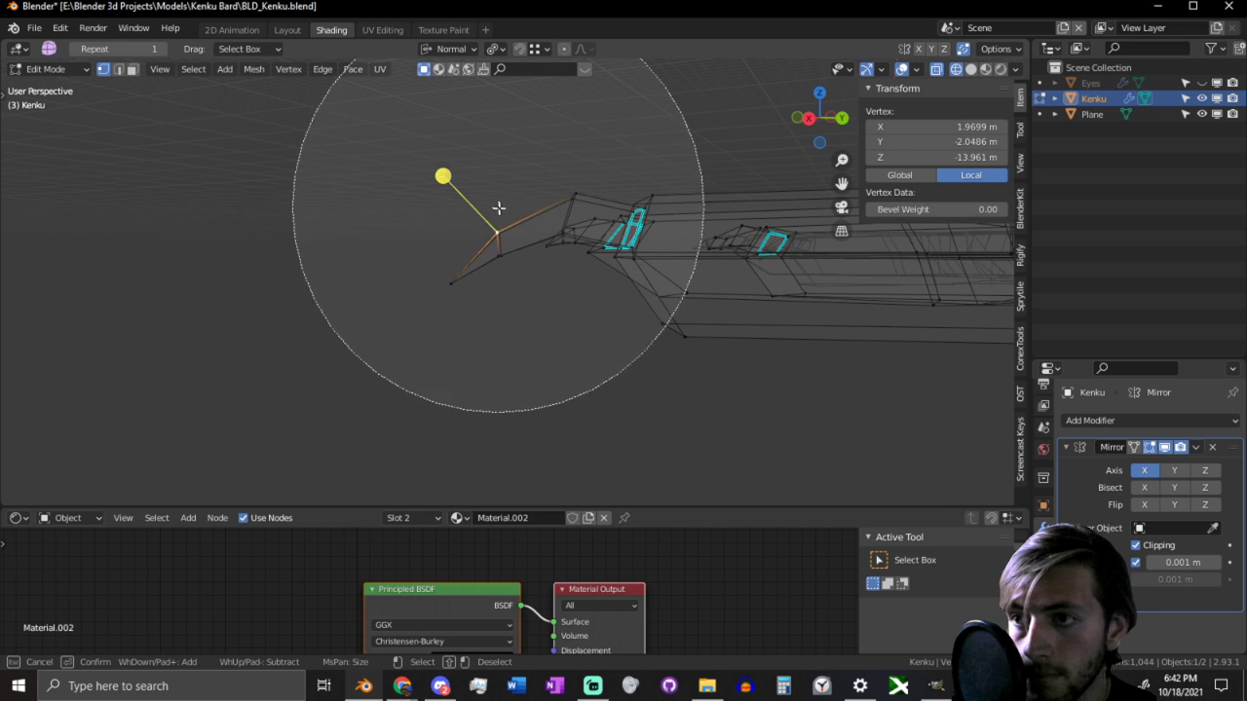
{"action": "scroll", "coordinate": [435, 150], "scroll_direction": "up", "scroll_amount": 9}
{"action": "left_click", "coordinate": [464, 173]}
{"action": "right_click", "coordinate": [467, 174]}
{"action": "key", "text": "g"}
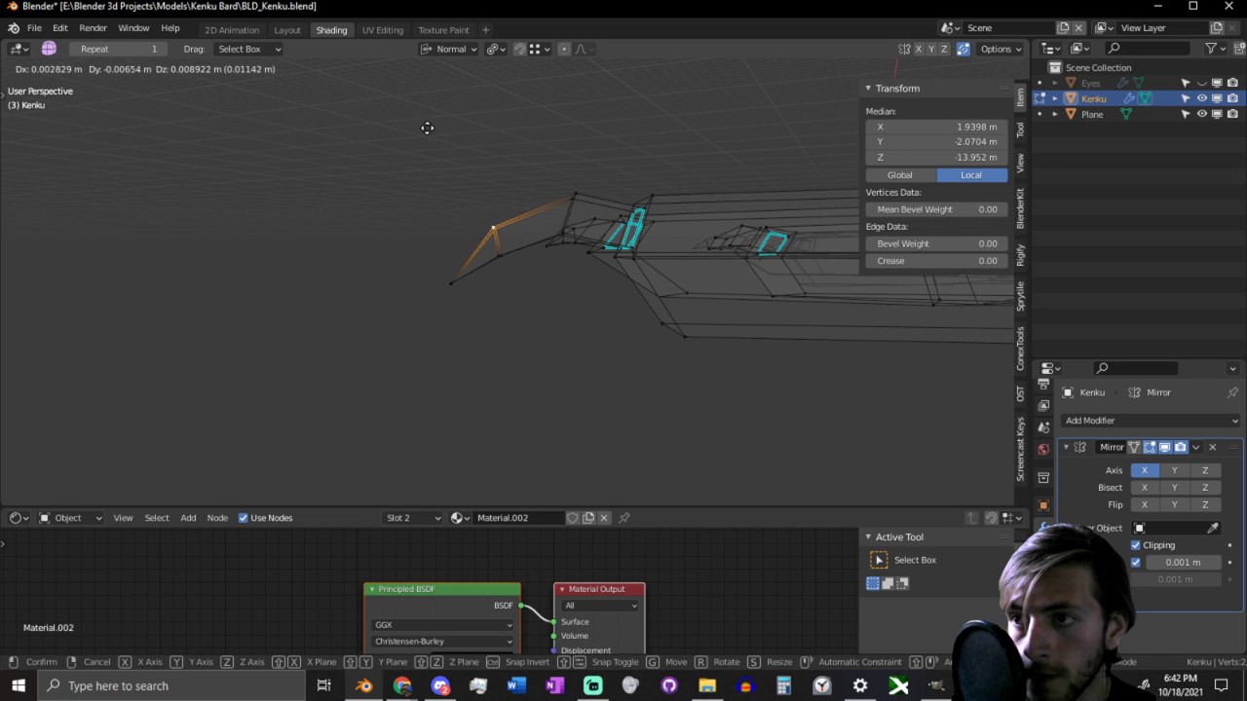
{"action": "left_click", "coordinate": [428, 128]}
Step: Rotate the inner front toe's claw end face 40.8° around normal Y
{"action": "middle_click_drag", "start_coordinate": [557, 224], "coordinate": [564, 219]}
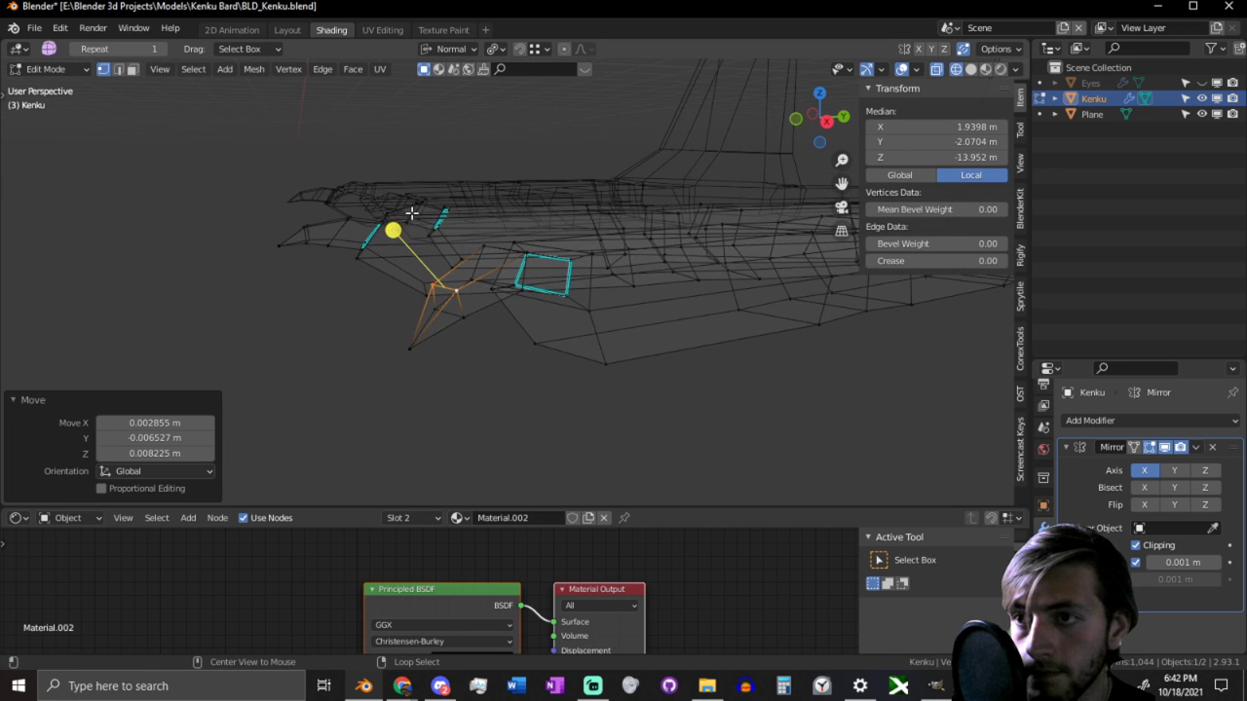
{"action": "middle_click_drag", "start_coordinate": [412, 214], "coordinate": [589, 296]}
{"action": "key", "text": "3"}
{"action": "right_click", "coordinate": [440, 294]}
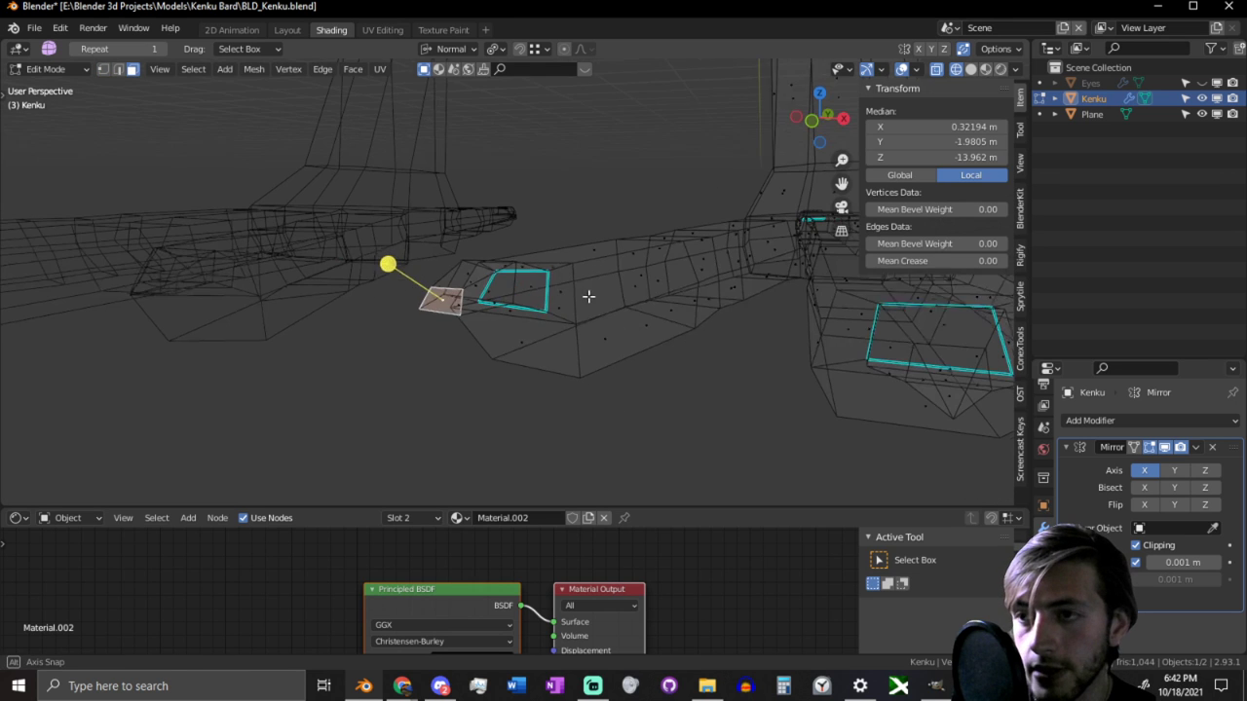
{"action": "key", "text": "r"}
{"action": "key", "text": "y"}
{"action": "left_click", "coordinate": [524, 218]}
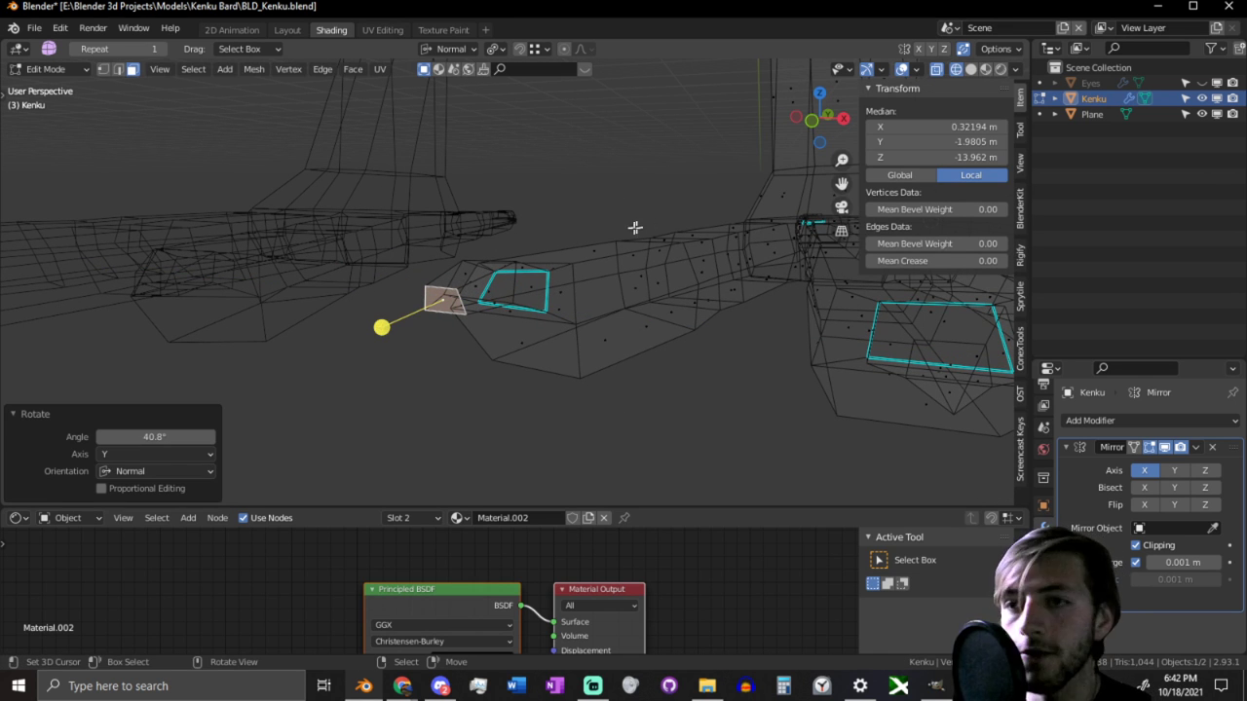
Step: Extrude the inner claw's end face 0.138 m along its normal and scale the new end to 0
{"action": "mouse_move", "coordinate": [634, 227]}
{"action": "middle_mouse_down"}
{"action": "mouse_move", "coordinate": [584, 221]}
{"action": "mouse_move", "coordinate": [634, 223]}
{"action": "middle_mouse_up"}
{"action": "key", "text": "e"}
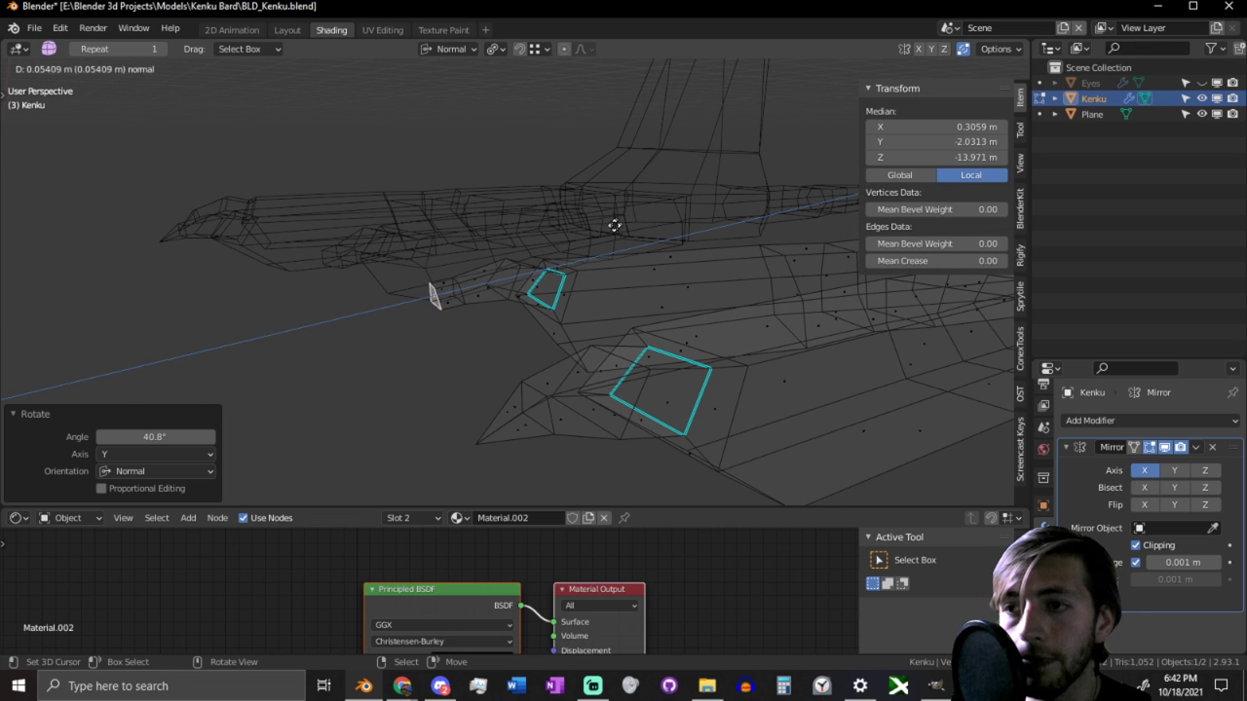
{"action": "left_click", "coordinate": [582, 243]}
{"action": "type", "text": "s"}
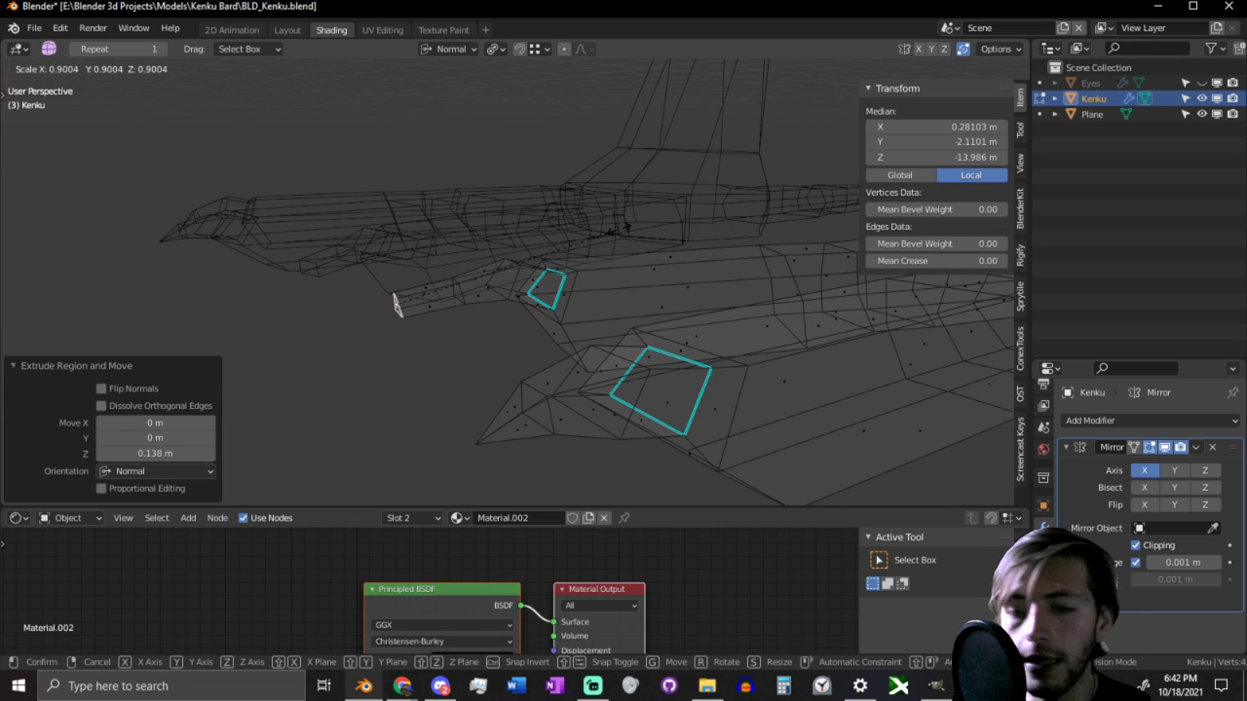
{"action": "type", "text": "0"}
{"action": "key", "text": "Return"}
Step: Lower the inner claw's point about 0.03 m along global Z
{"action": "key", "text": "g"}
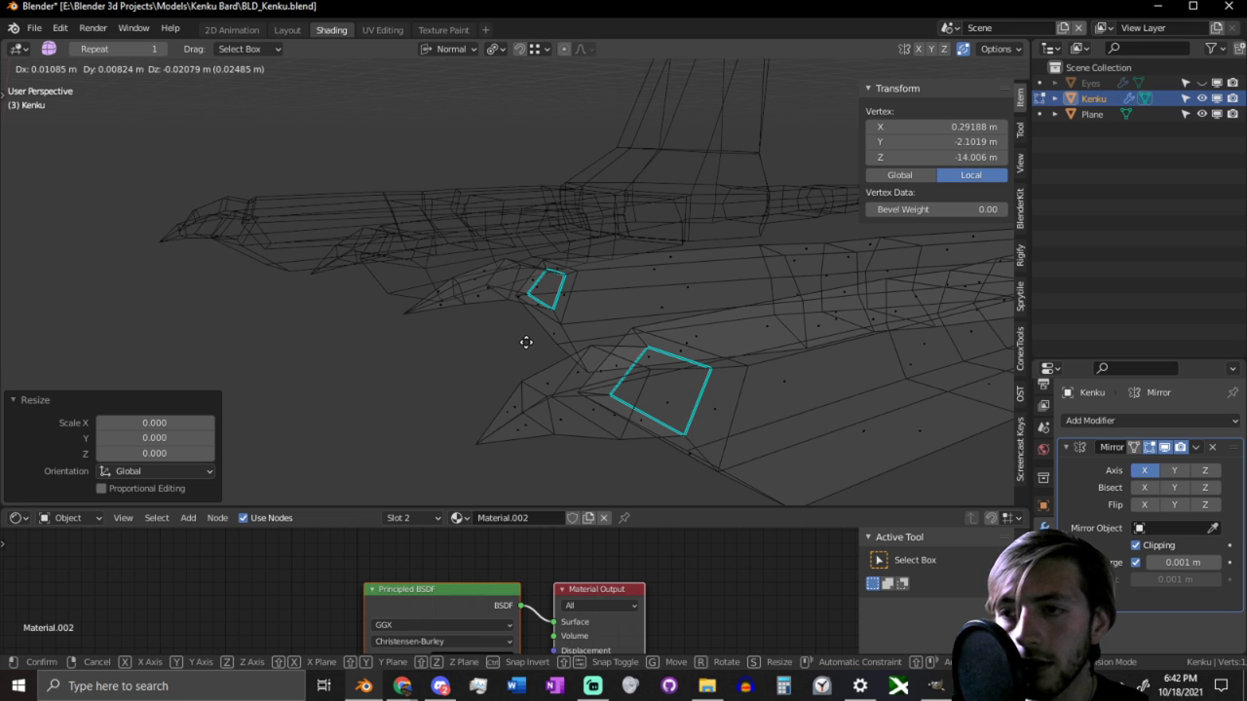
{"action": "right_click", "coordinate": [528, 343]}
{"action": "middle_click_drag", "start_coordinate": [529, 343], "coordinate": [636, 305]}
{"action": "key", "text": "g"}
{"action": "key", "text": "g"}
{"action": "key", "text": "z"}
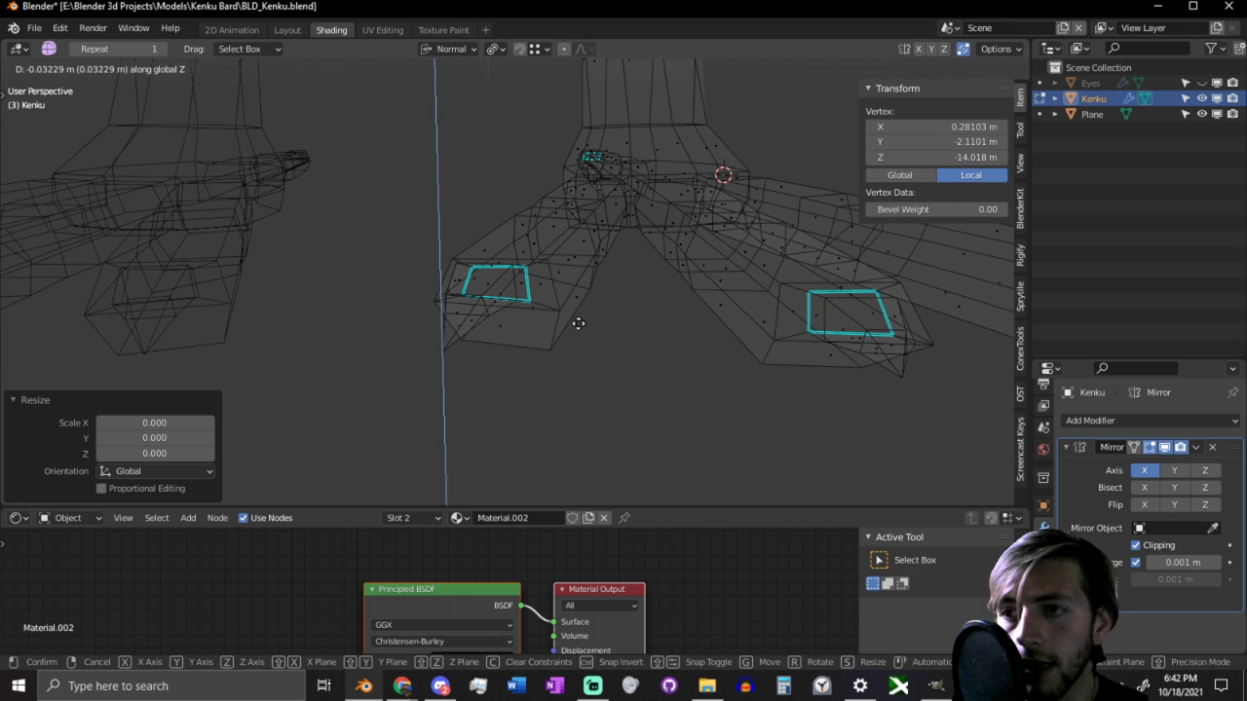
{"action": "left_click", "coordinate": [567, 326]}
{"action": "middle_click", "coordinate": [623, 138], "text": "alt"}
{"action": "middle_click_drag", "start_coordinate": [621, 136], "coordinate": [671, 223]}
{"action": "middle_click_drag", "start_coordinate": [468, 301], "coordinate": [526, 286]}
{"action": "right_click", "coordinate": [299, 325], "text": "alt"}
{"action": "key", "text": "2"}
{"action": "right_click", "coordinate": [303, 322], "text": "alt"}
{"action": "left_click", "coordinate": [301, 348], "text": "alt"}
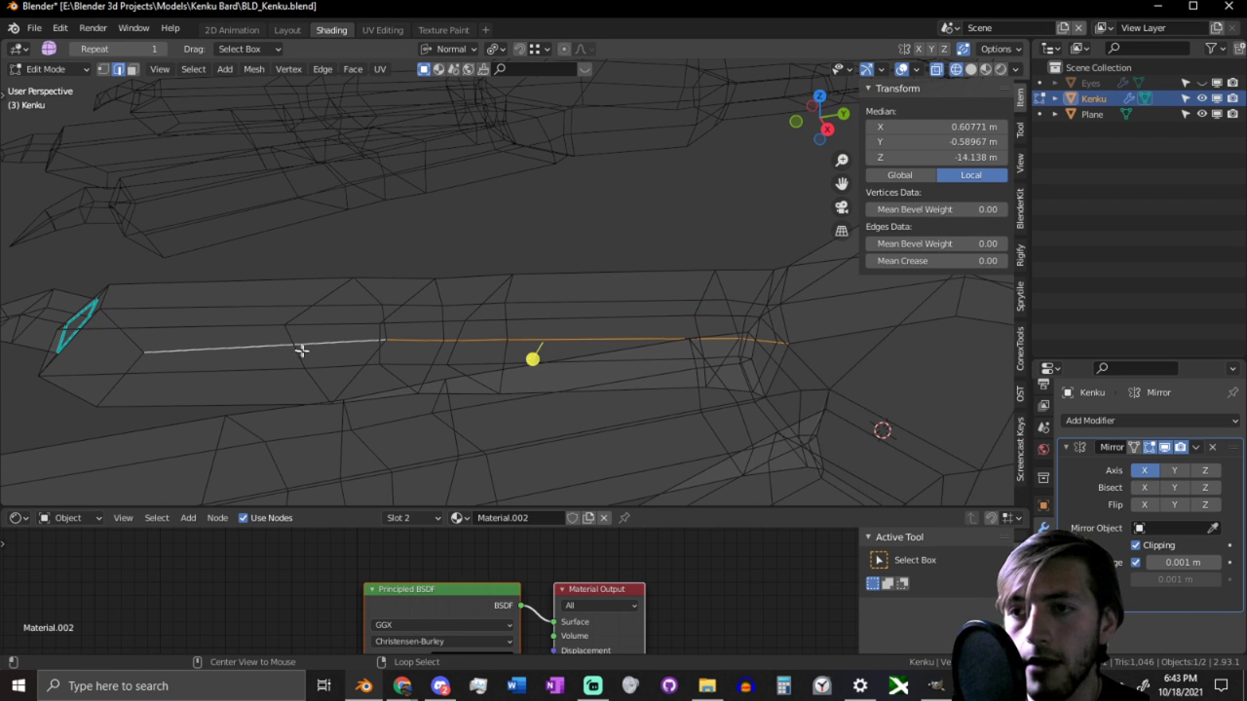
{"action": "left_click", "coordinate": [353, 322], "text": "alt"}
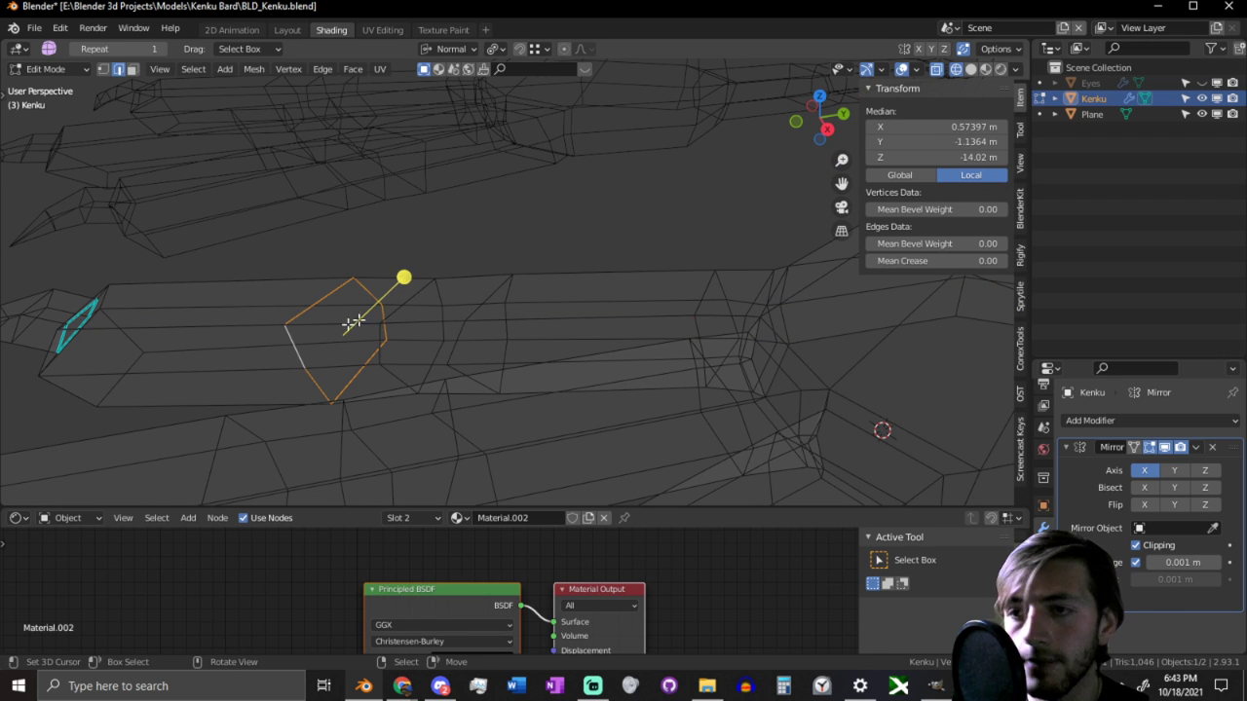
{"action": "right_click", "coordinate": [456, 348], "text": "alt+shift"}
{"action": "key", "text": "g"}
{"action": "key", "text": "z"}
{"action": "right_click", "coordinate": [477, 302]}
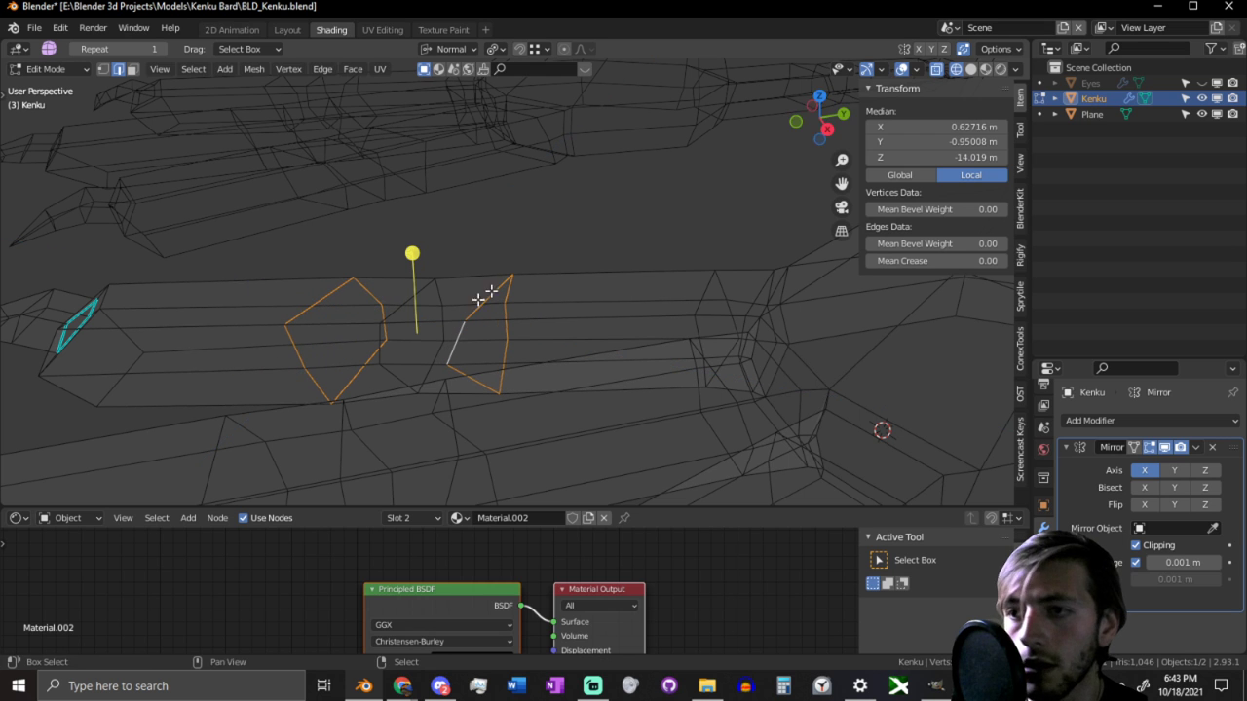
Step: Switch the viewport back to solid shading with the overlays shown
{"action": "left_click", "coordinate": [901, 70]}
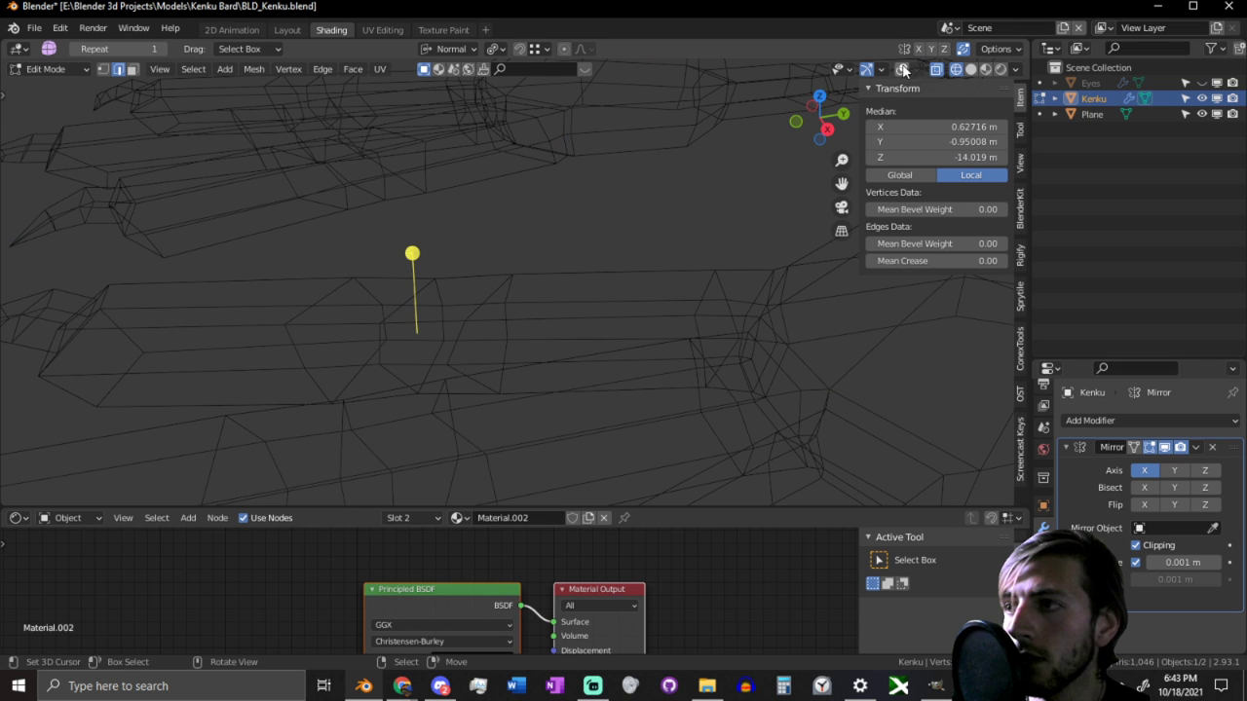
{"action": "left_click", "coordinate": [903, 70]}
{"action": "left_click", "coordinate": [971, 69]}
{"action": "middle_click_drag", "start_coordinate": [598, 215], "coordinate": [655, 198]}
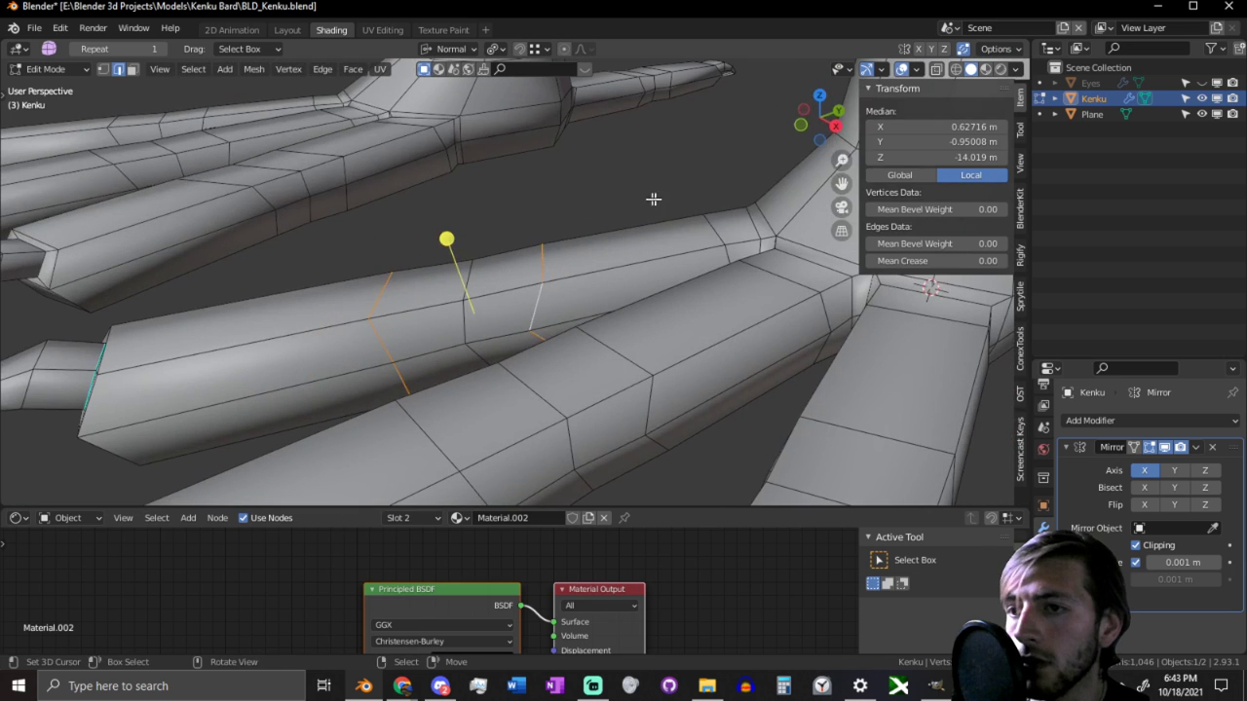
{"action": "key", "text": "g"}
{"action": "key", "text": "z"}
{"action": "key", "text": "z"}
{"action": "left_click", "coordinate": [647, 155]}
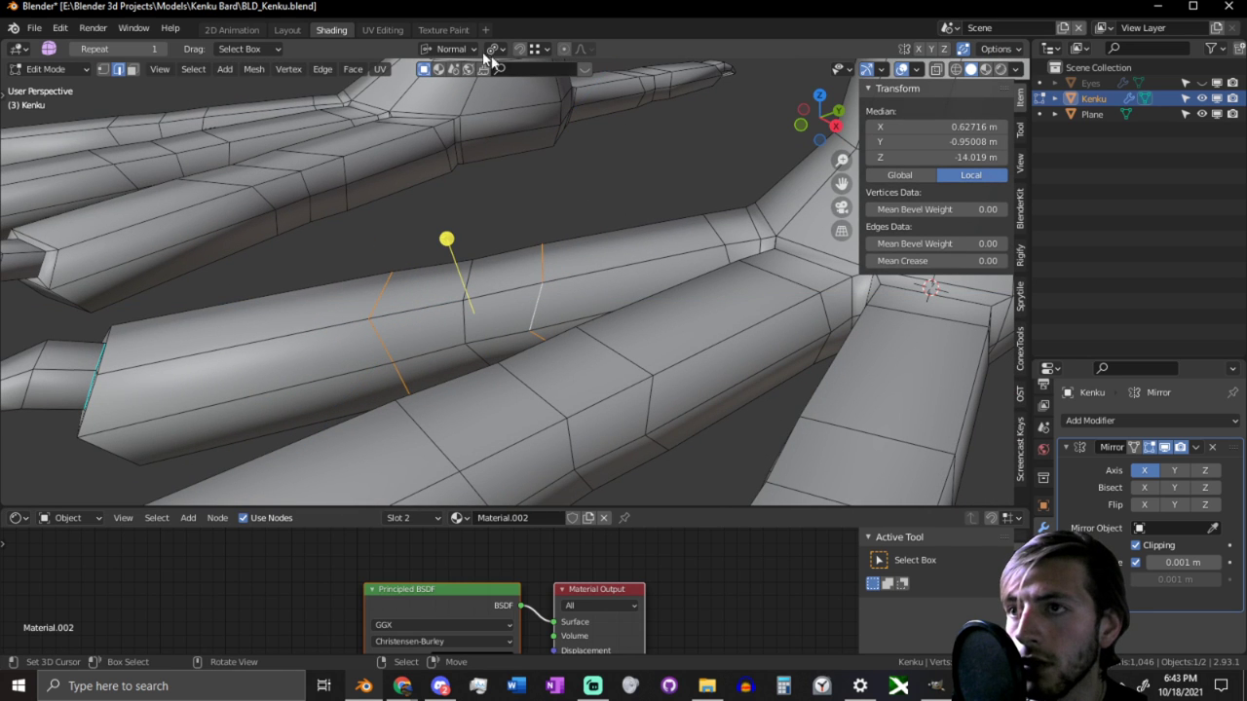
Step: Set the transform orientation to Global and raise the middle knuckle loops of all three front toes 0.032743 m along Z
{"action": "left_click", "coordinate": [448, 49]}
{"action": "left_click", "coordinate": [426, 99]}
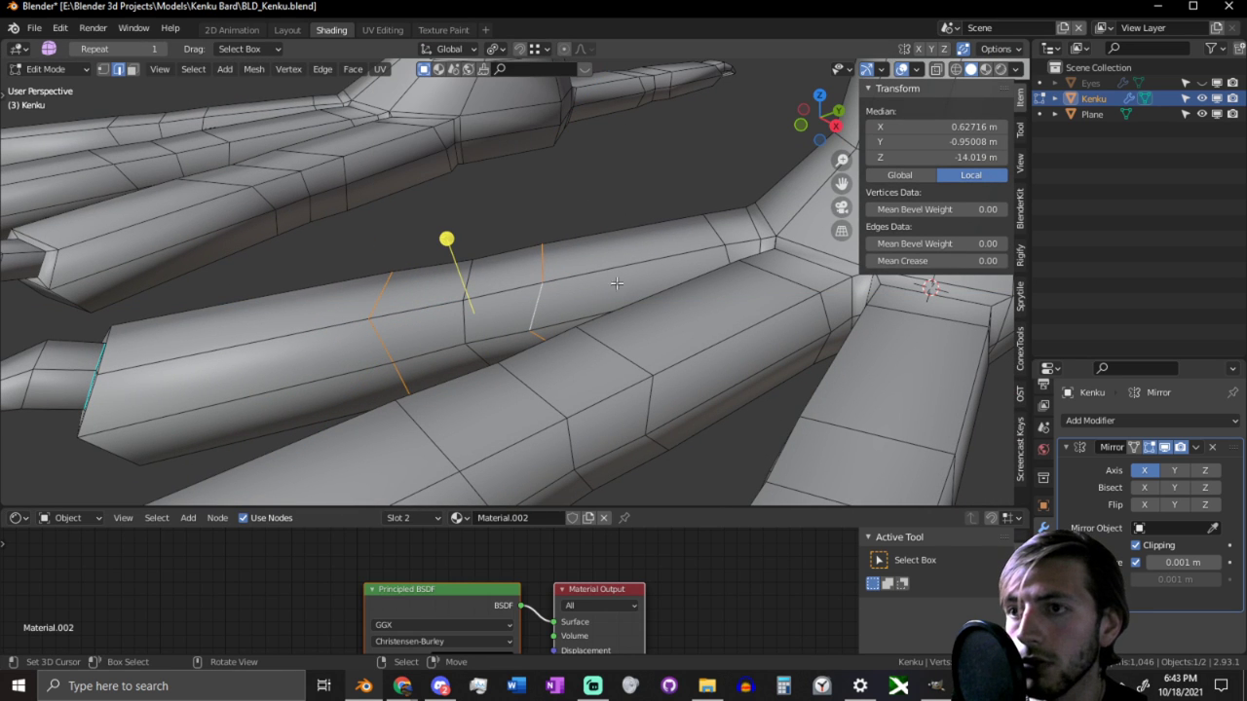
{"action": "left_click", "coordinate": [469, 286], "text": "alt"}
{"action": "key", "text": "alt+shift+z"}
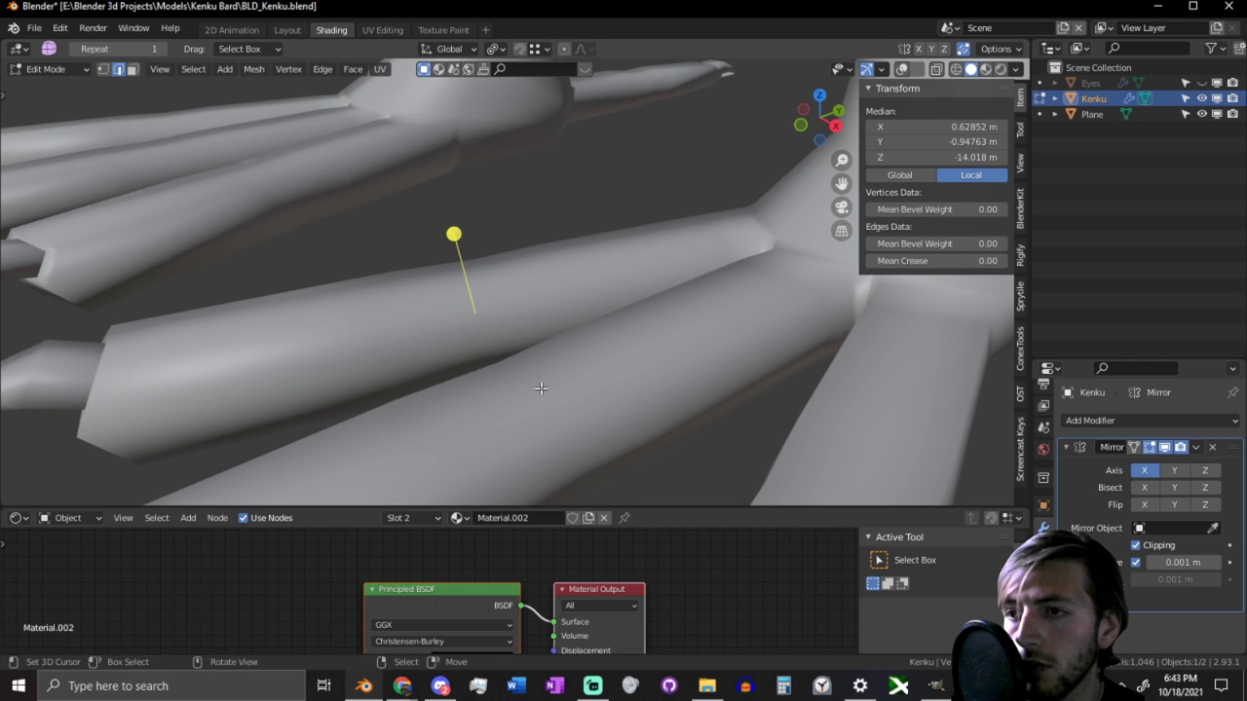
{"action": "key", "text": "ctrl+z"}
{"action": "left_click", "coordinate": [904, 68]}
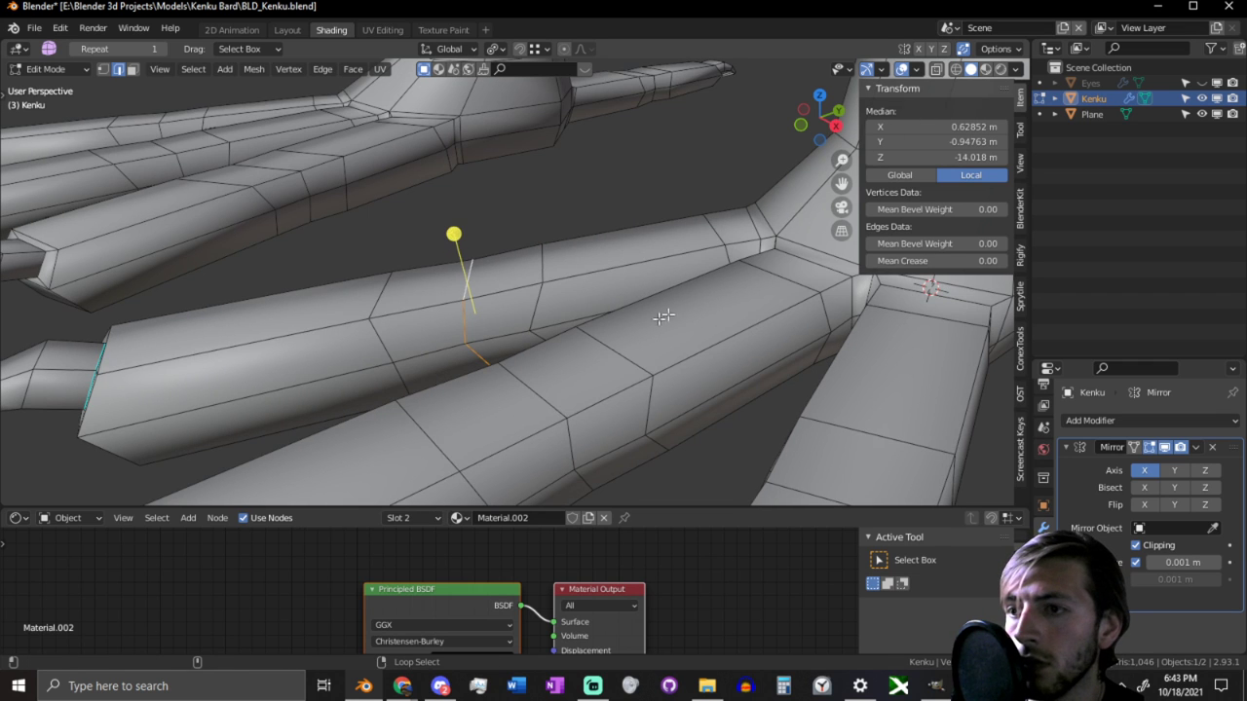
{"action": "left_click", "coordinate": [559, 394], "text": "alt"}
{"action": "middle_click_drag", "start_coordinate": [559, 394], "coordinate": [664, 399]}
{"action": "left_click", "coordinate": [768, 350], "text": "alt+shift"}
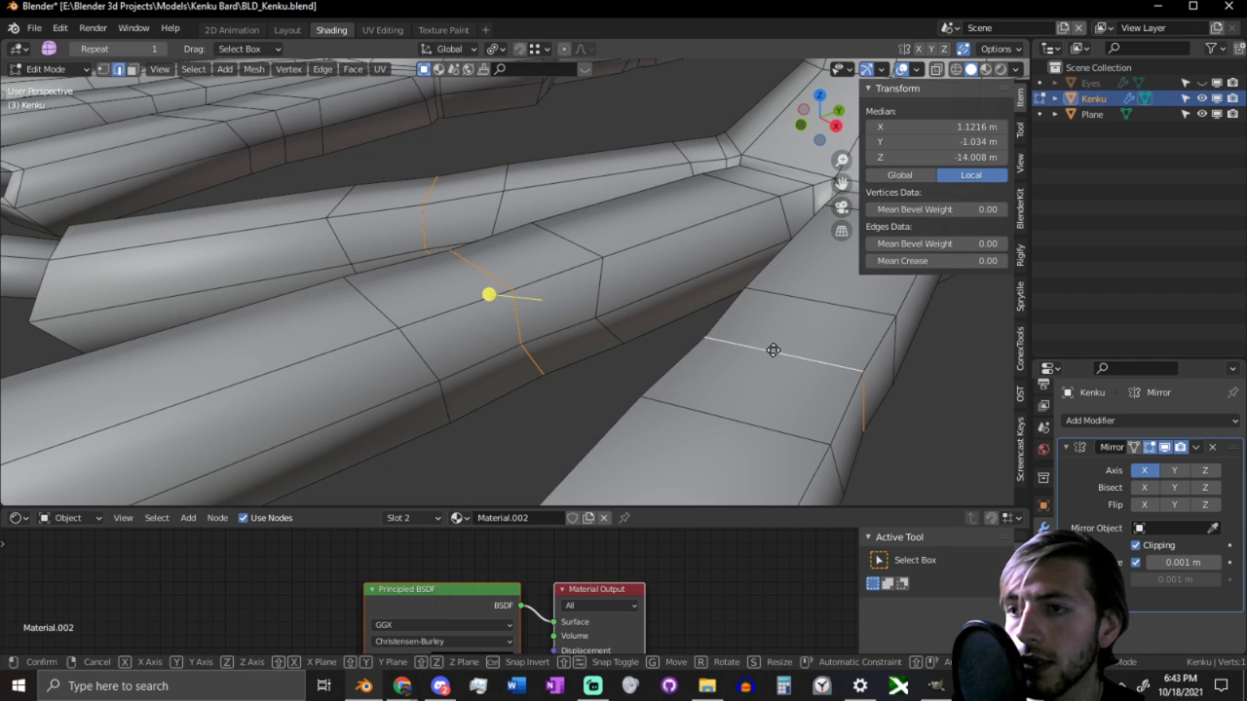
{"action": "key", "text": "g"}
{"action": "key", "text": "z"}
{"action": "left_click", "coordinate": [779, 207]}
Step: Raise the back toe's middle knuckle loop about 0.03 m along global Z and scale it to 1.153 along Z
{"action": "scroll", "coordinate": [799, 240], "scroll_direction": "down", "scroll_amount": 4}
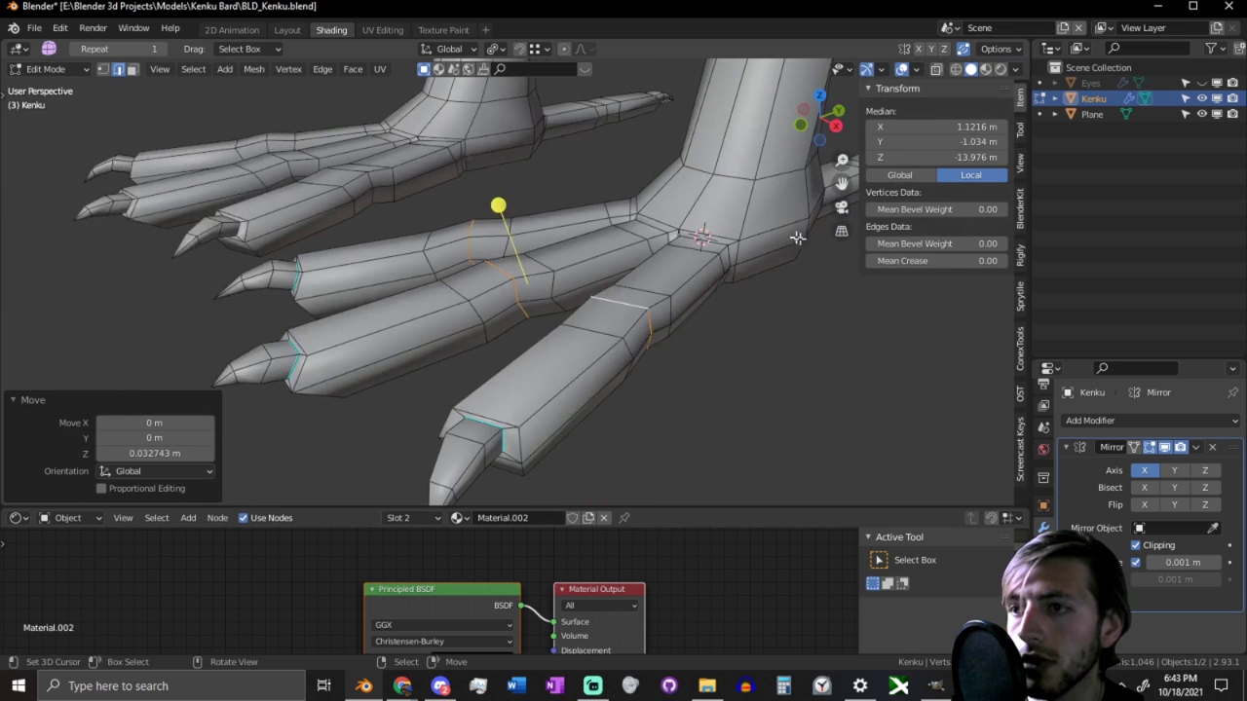
{"action": "middle_click_drag", "start_coordinate": [798, 239], "coordinate": [338, 156]}
{"action": "middle_click_drag", "start_coordinate": [738, 262], "coordinate": [675, 280]}
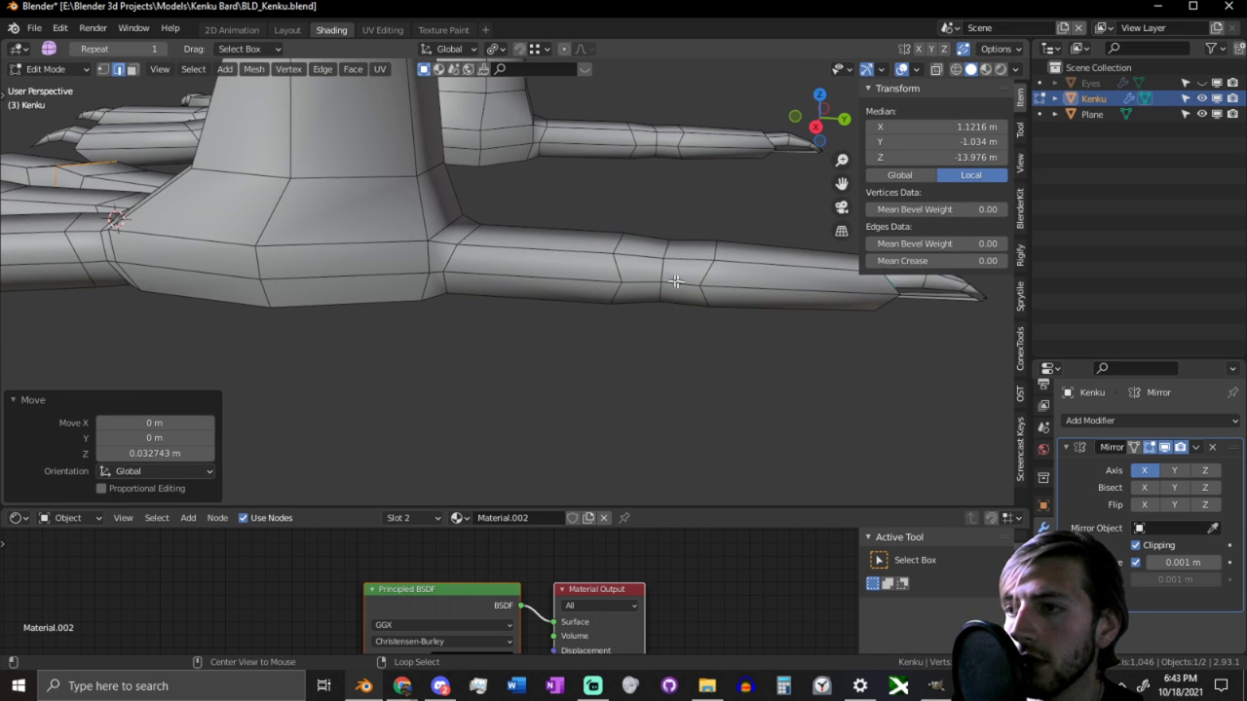
{"action": "left_click", "coordinate": [662, 273], "text": "alt"}
{"action": "key", "text": "g"}
{"action": "key", "text": "z"}
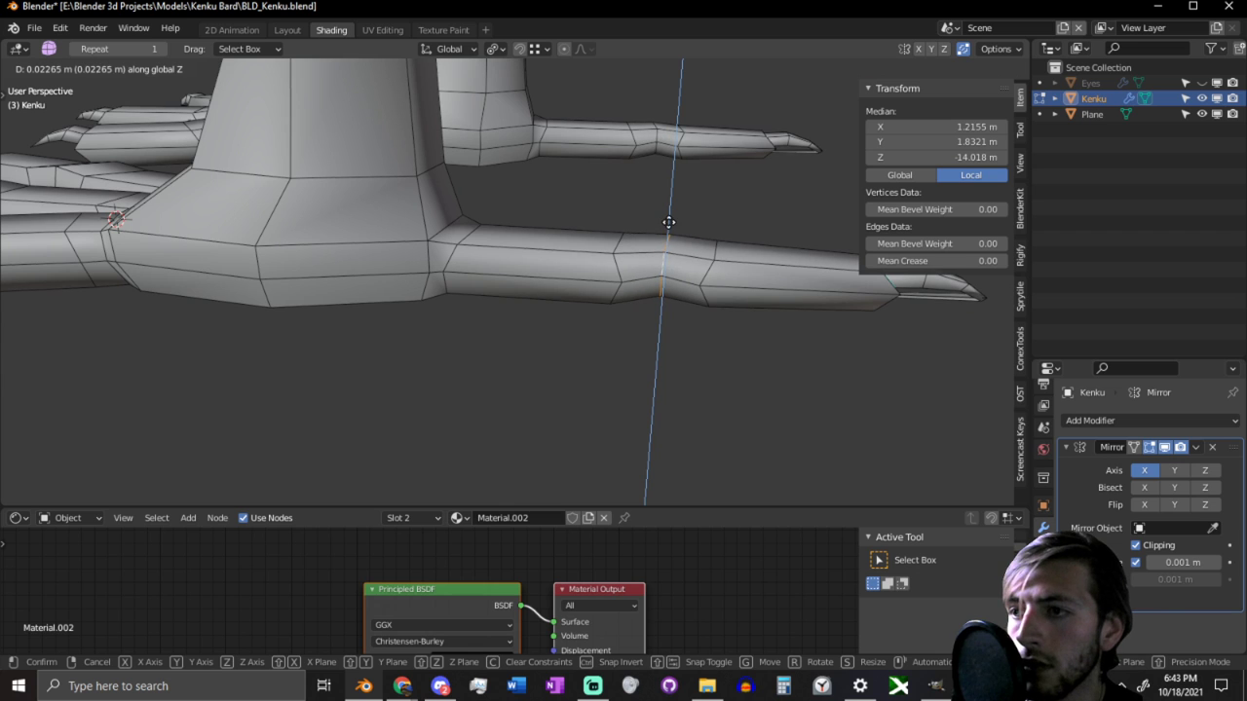
{"action": "left_click", "coordinate": [665, 211]}
{"action": "key", "text": "s"}
{"action": "key", "text": "z"}
{"action": "left_click", "coordinate": [668, 127]}
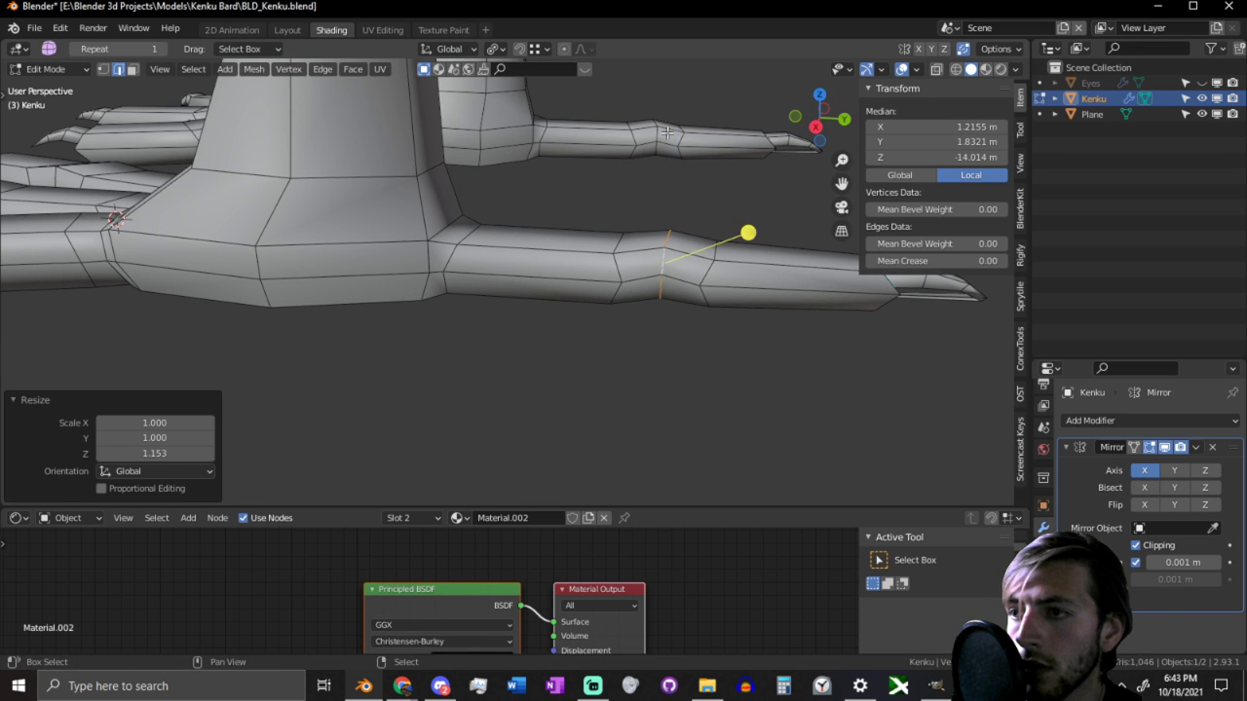
Step: Scale the ring of faces around the lower leg's shaft to about 0.9 along global X
{"action": "scroll", "coordinate": [456, 128], "scroll_direction": "down", "scroll_amount": 4}
{"action": "middle_click_drag", "start_coordinate": [456, 127], "coordinate": [687, 198]}
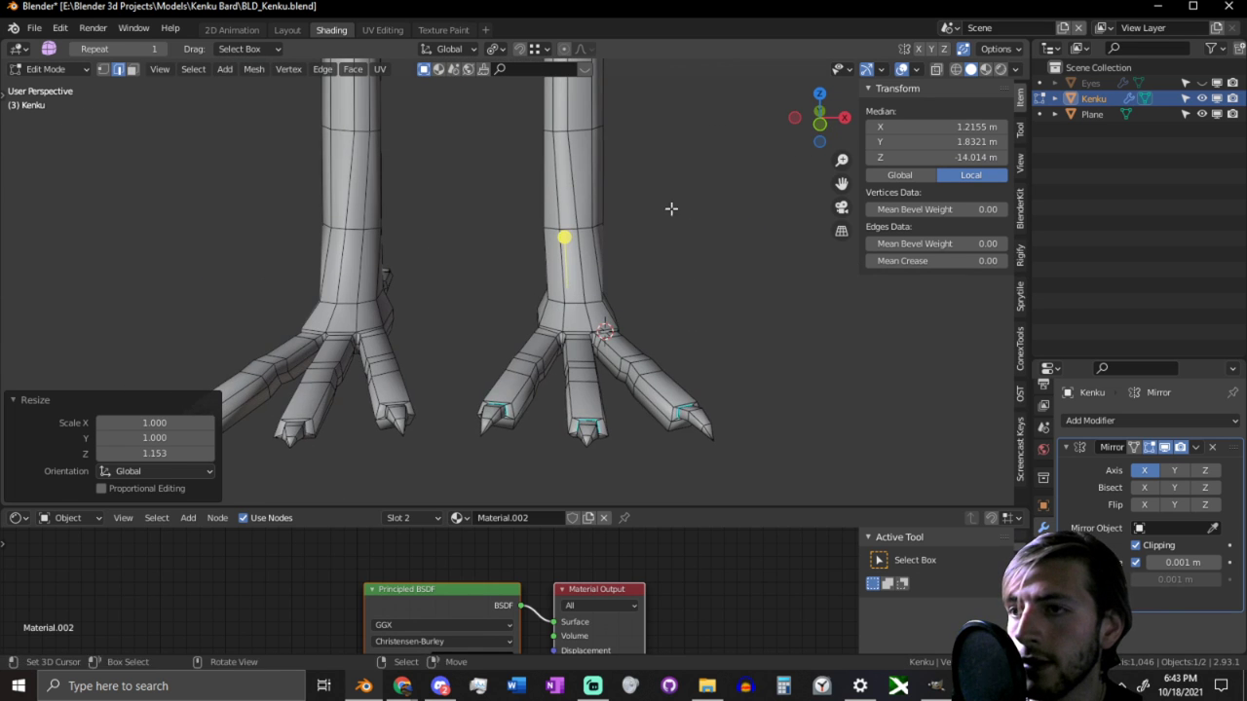
{"action": "scroll", "coordinate": [669, 280], "scroll_direction": "up", "scroll_amount": 5}
{"action": "key", "text": "3"}
{"action": "left_click", "coordinate": [642, 228], "text": "alt"}
{"action": "key", "text": "s"}
{"action": "key", "text": "x"}
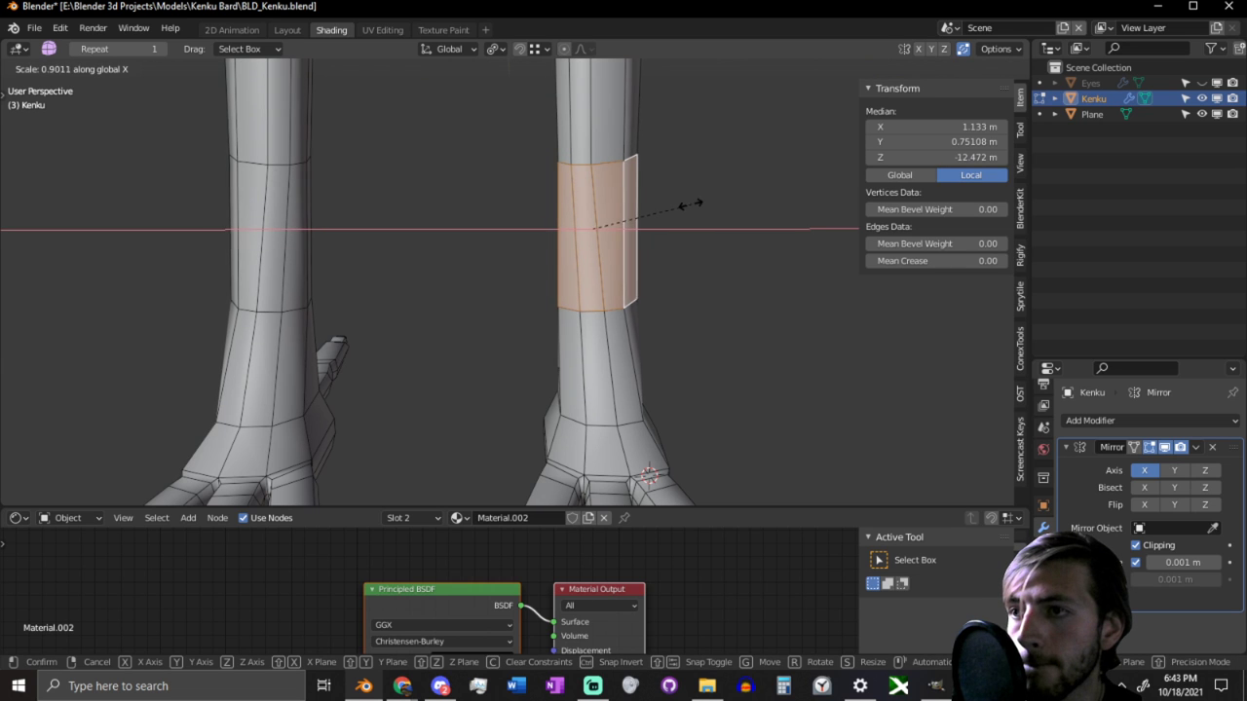
{"action": "left_click", "coordinate": [681, 204]}
{"action": "scroll", "coordinate": [595, 217], "scroll_direction": "down", "scroll_amount": 4}
{"action": "scroll", "coordinate": [593, 203], "scroll_direction": "up", "scroll_amount": 3}
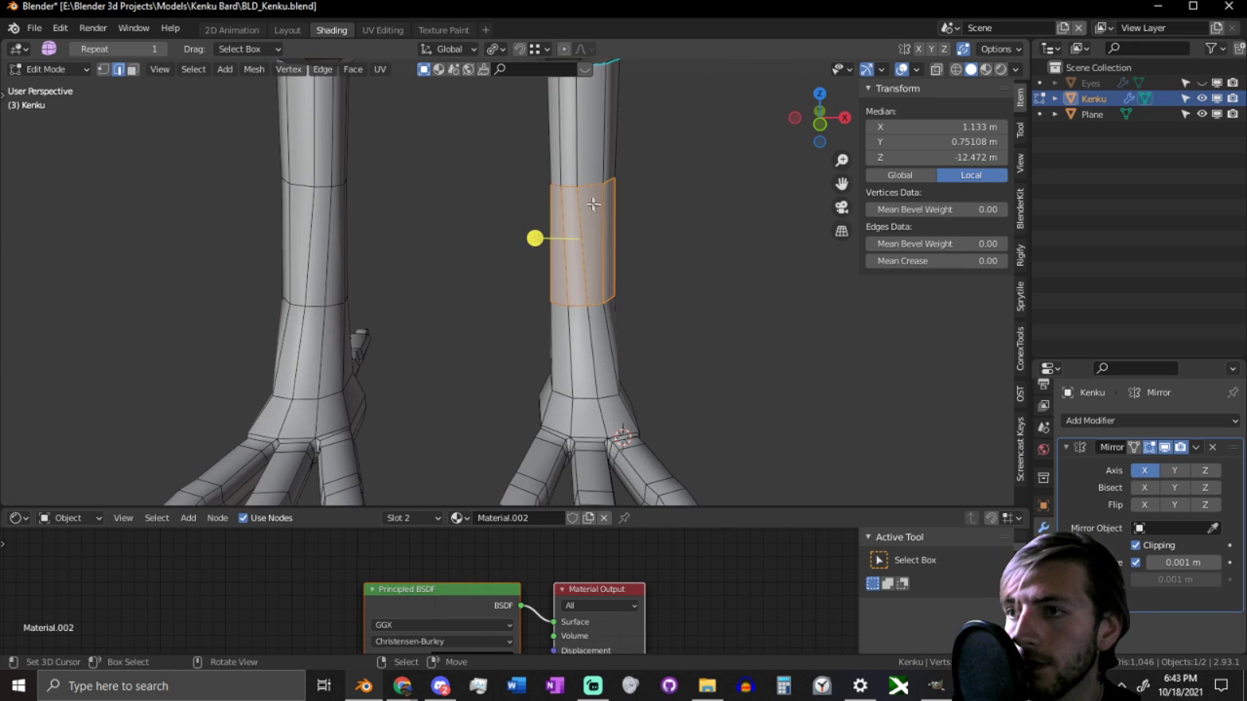
Step: Slide the front vertex of the lower leg shaft's upper edge loop sideways by a factor of 0.239
{"action": "left_click", "coordinate": [574, 188]}
{"action": "key", "text": "g"}
{"action": "key", "text": "g"}
{"action": "right_click", "coordinate": [659, 179]}
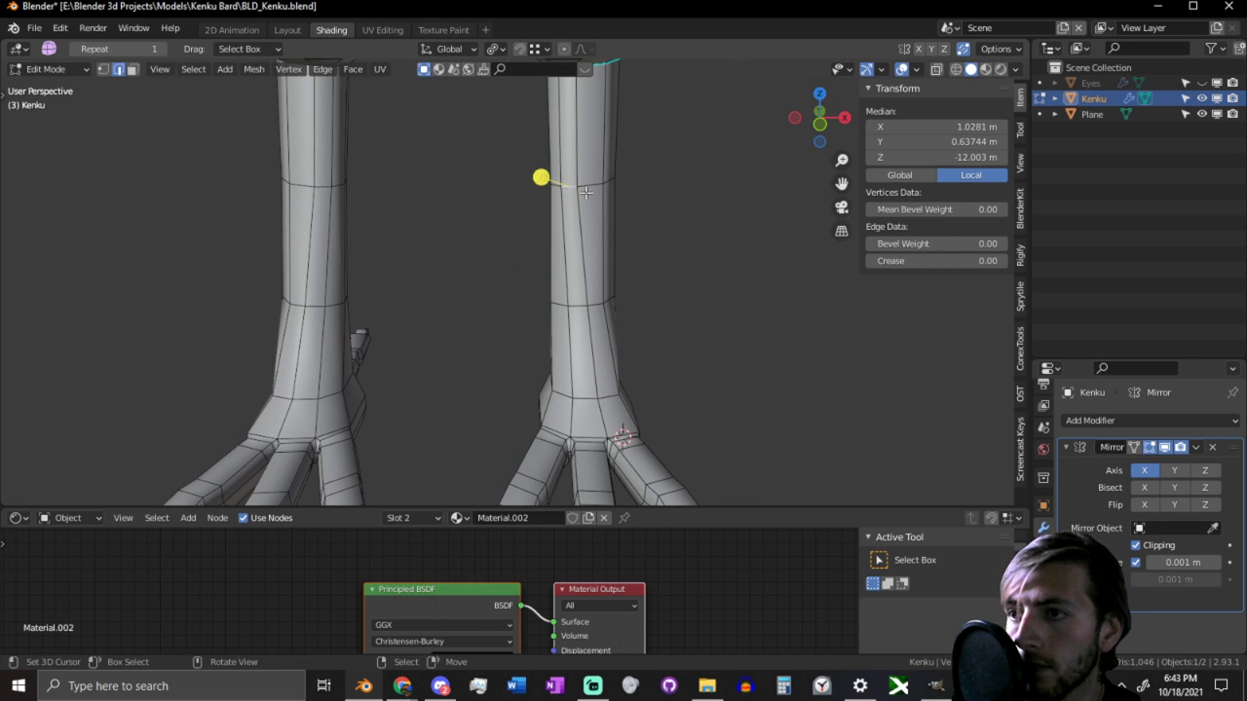
{"action": "key", "text": "1"}
{"action": "left_click", "coordinate": [574, 191]}
{"action": "key", "text": "g"}
{"action": "key", "text": "g"}
{"action": "left_click", "coordinate": [627, 188]}
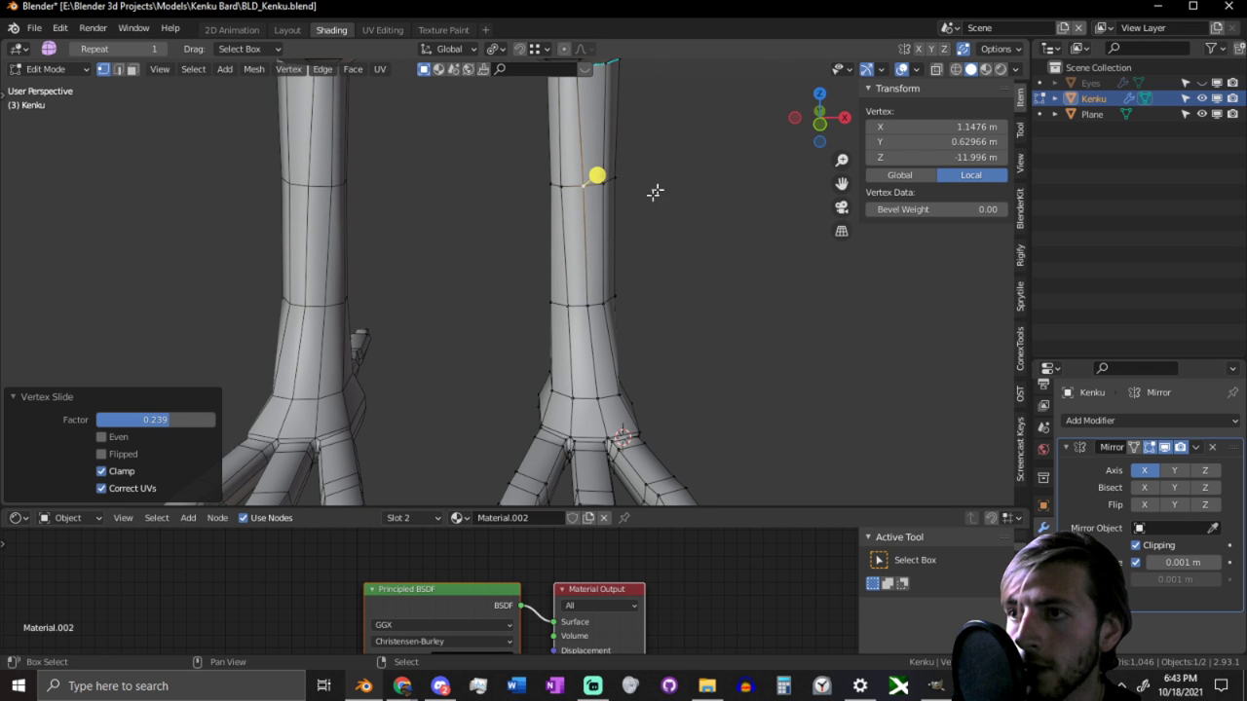
Step: Smooth the lower leg shaft's upper edge loop with a smoothing of 2.000
{"action": "middle_click_drag", "start_coordinate": [657, 192], "coordinate": [423, 198]}
{"action": "key", "text": "alt+a"}
{"action": "left_click", "coordinate": [532, 216], "text": "alt"}
{"action": "left_click", "coordinate": [545, 210], "text": "alt"}
{"action": "left_click_drag", "start_coordinate": [422, 199], "coordinate": [697, 192]}
{"action": "left_click_drag", "start_coordinate": [140, 425], "coordinate": [214, 426]}
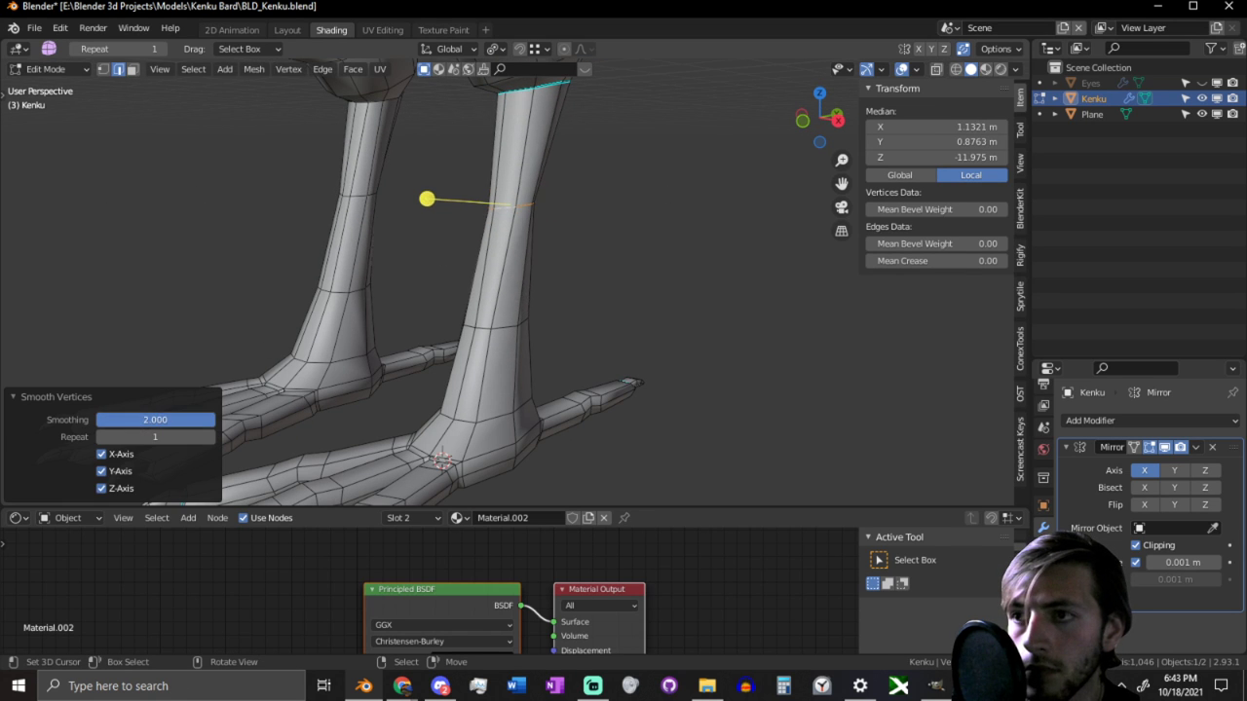
Step: Smooth the next edge loop down the lower leg's shaft with a smoothing of 1.000
{"action": "left_click", "coordinate": [499, 327], "text": "alt"}
{"action": "left_click_drag", "start_coordinate": [448, 253], "coordinate": [193, 121]}
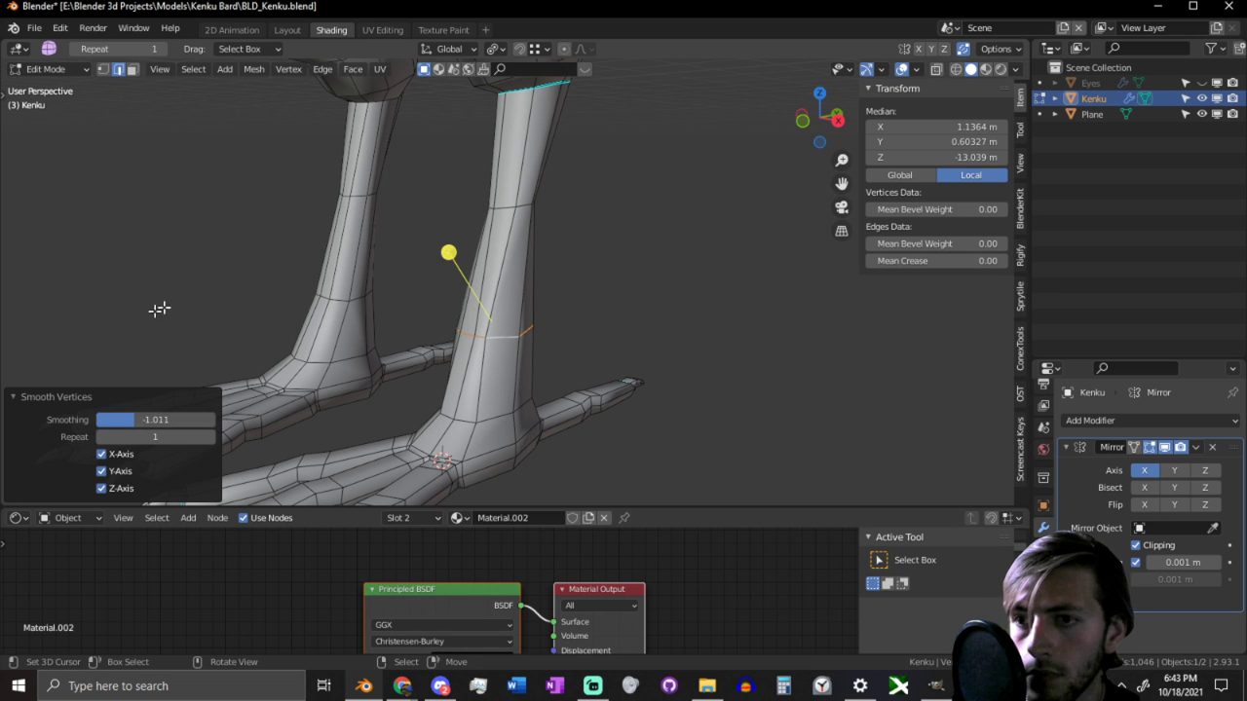
{"action": "left_click_drag", "start_coordinate": [146, 418], "coordinate": [220, 422]}
{"action": "middle_click_drag", "start_coordinate": [340, 376], "coordinate": [266, 342]}
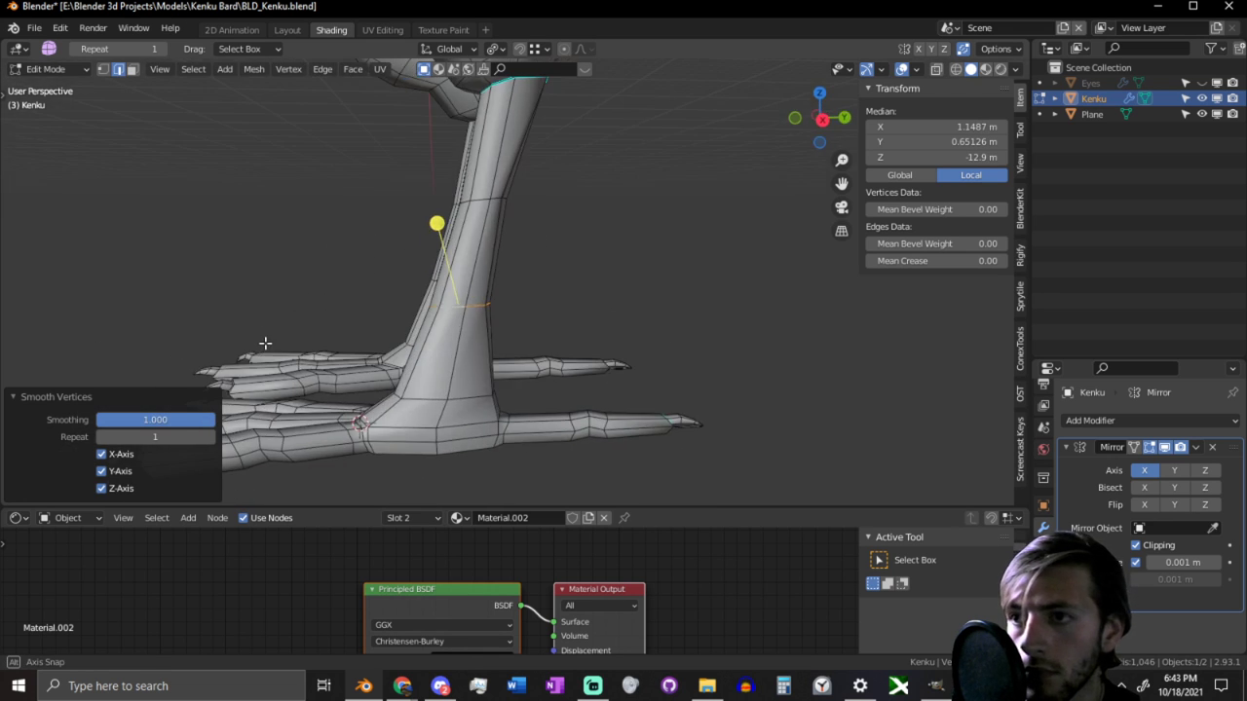
{"action": "key", "text": "Tab"}
{"action": "key", "text": "Tab"}
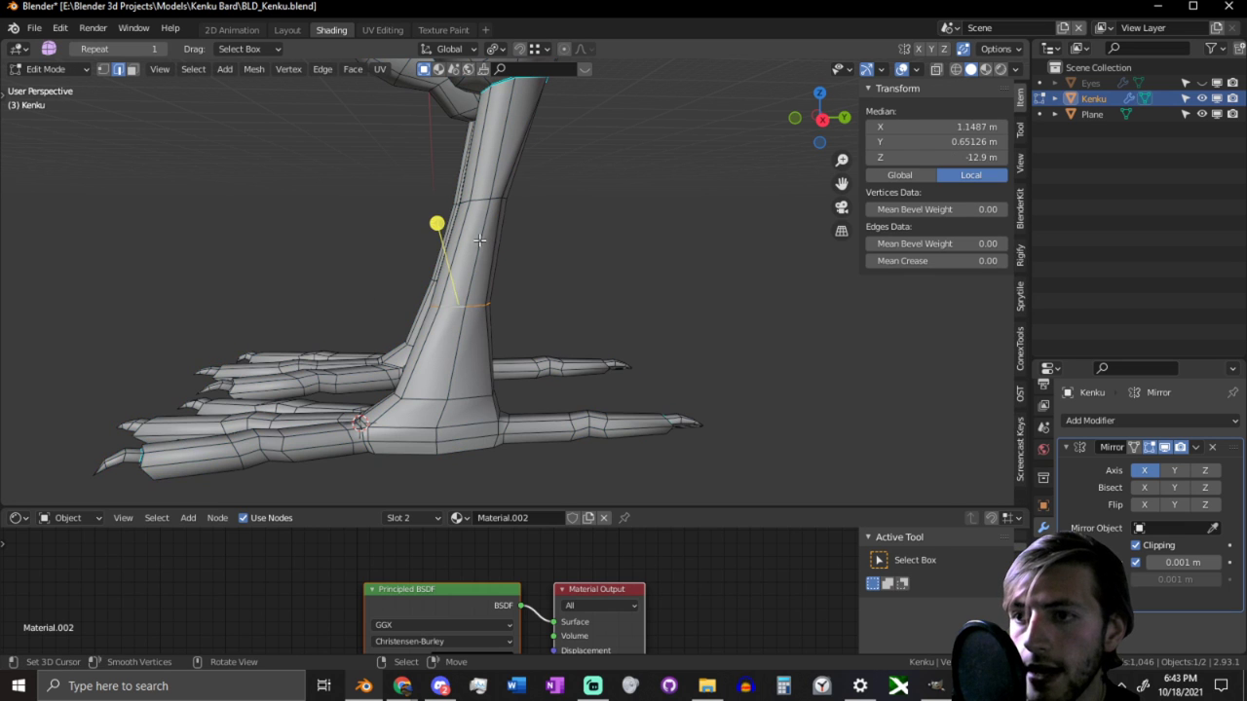
Step: Scale the edge loop just above the ankle and edge-slide it by a factor of 0.116
{"action": "left_click", "coordinate": [469, 397], "text": "alt"}
{"action": "key", "text": "s"}
{"action": "left_click", "coordinate": [571, 354]}
{"action": "middle_click_drag", "start_coordinate": [518, 344], "coordinate": [616, 330]}
{"action": "key", "text": "g"}
{"action": "key", "text": "g"}
{"action": "left_click", "coordinate": [620, 253]}
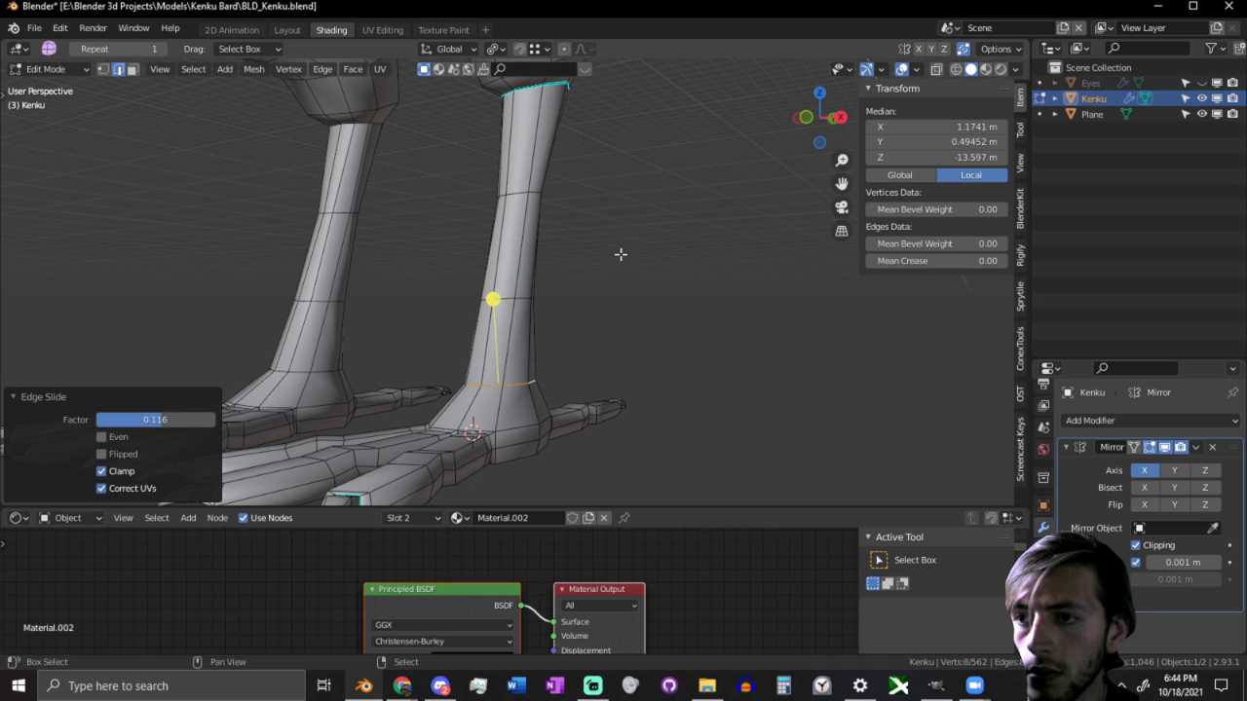
Step: Edge-slide the lower shaft loop toward the ankle by a factor of 0.340 and adjust its thickness slightly with Shrink/Fatten
{"action": "left_click", "coordinate": [511, 296], "text": "alt"}
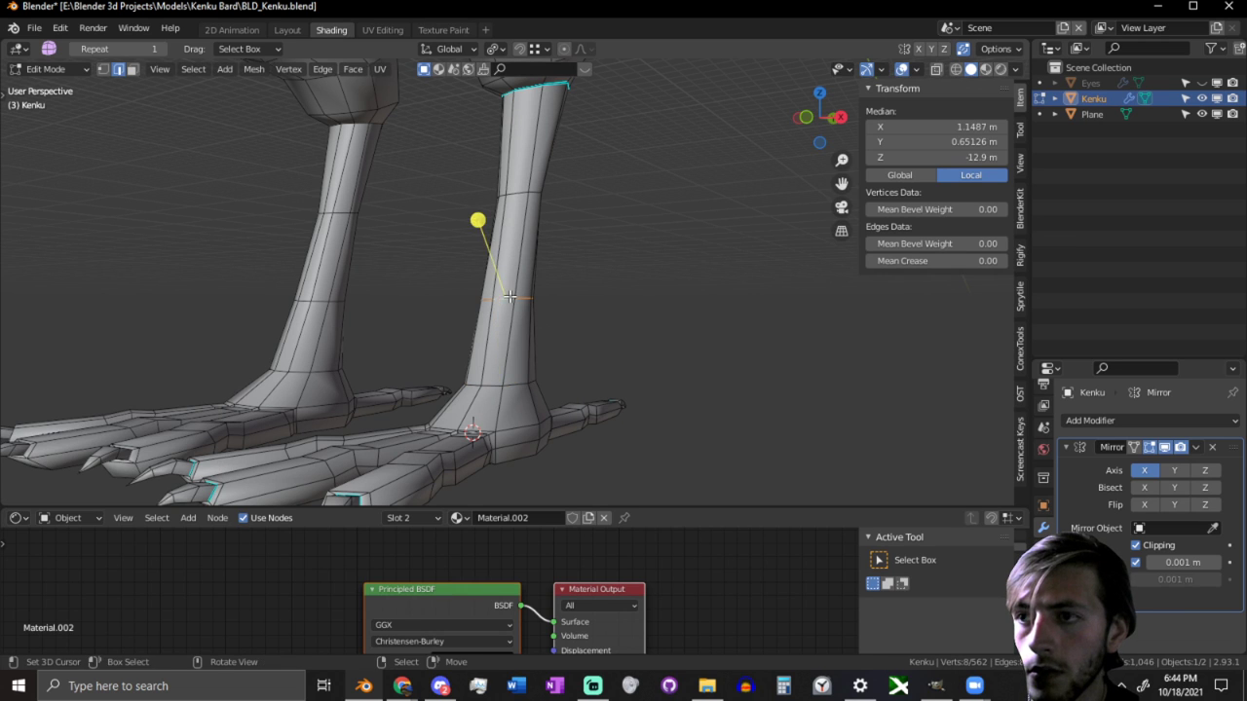
{"action": "key", "text": "g"}
{"action": "key", "text": "g"}
{"action": "left_click", "coordinate": [504, 328]}
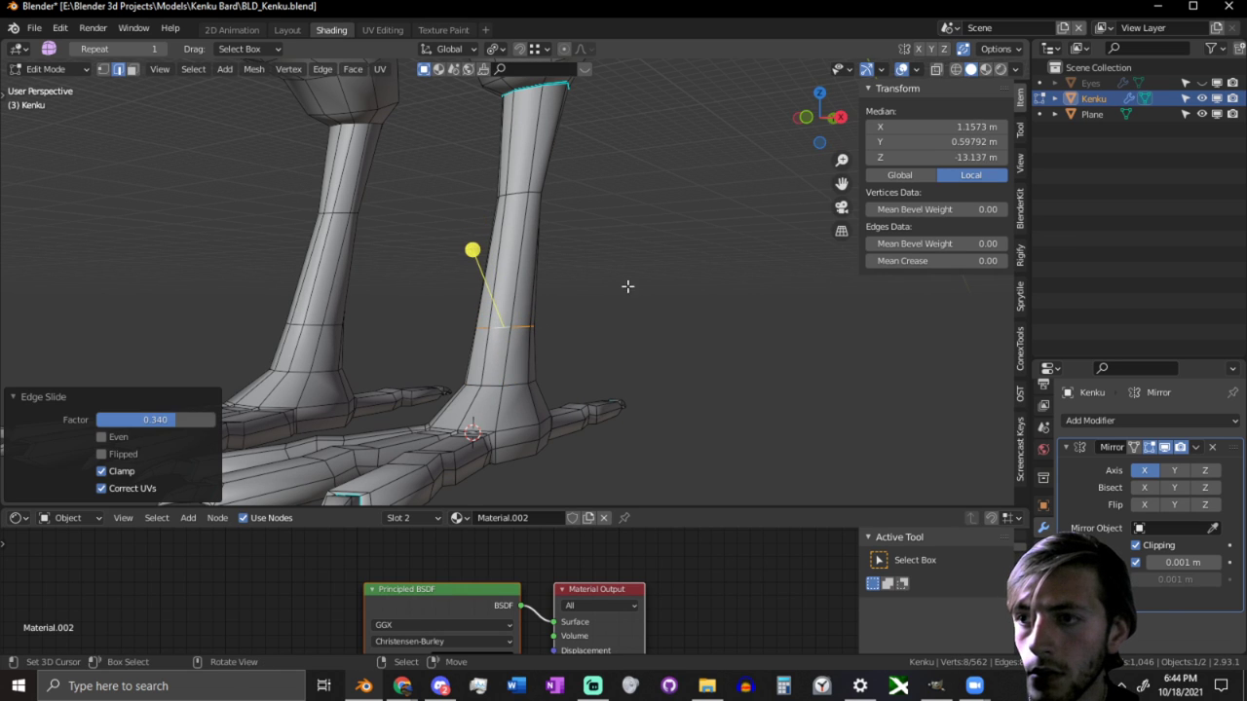
{"action": "key", "text": "alt+s"}
{"action": "left_click", "coordinate": [549, 311]}
{"action": "scroll", "coordinate": [563, 301], "scroll_direction": "down", "scroll_amount": 5}
{"action": "key", "text": "Tab"}
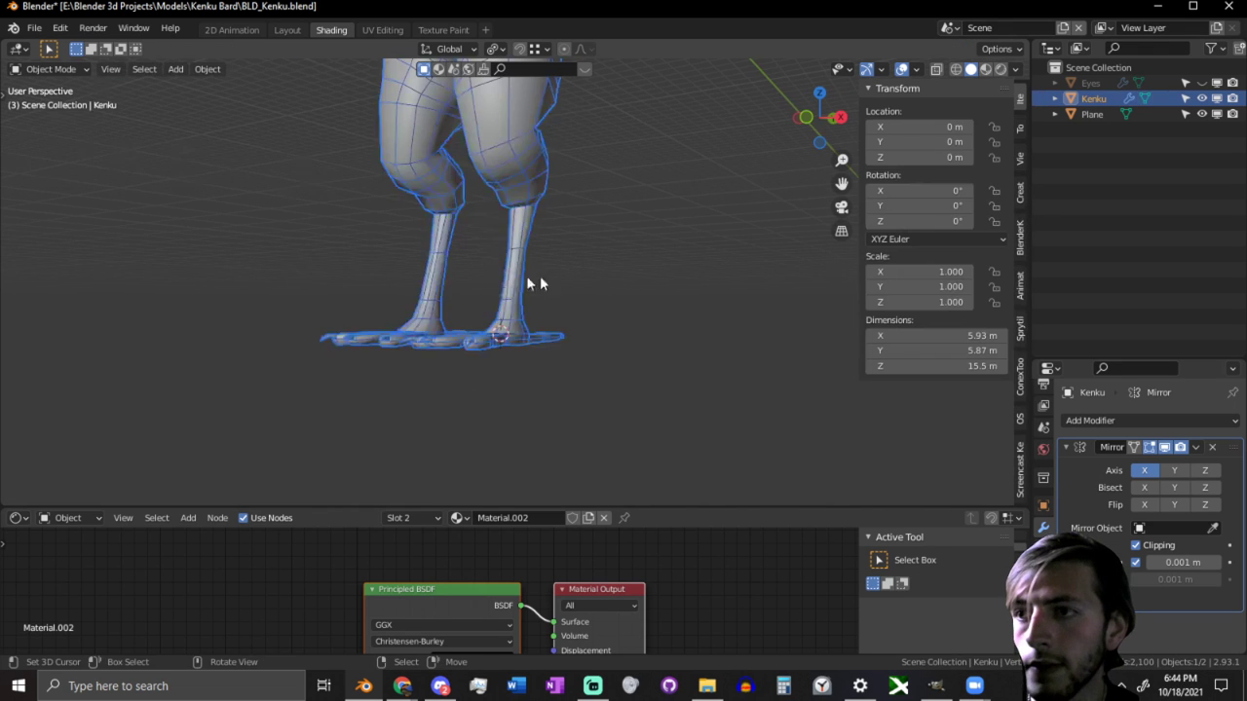
Step: Examine the legs and feet from several angles and compare their proportions with the whole figure
{"action": "middle_click_drag", "start_coordinate": [539, 284], "coordinate": [711, 287]}
{"action": "scroll", "coordinate": [711, 286], "scroll_direction": "up", "scroll_amount": 2}
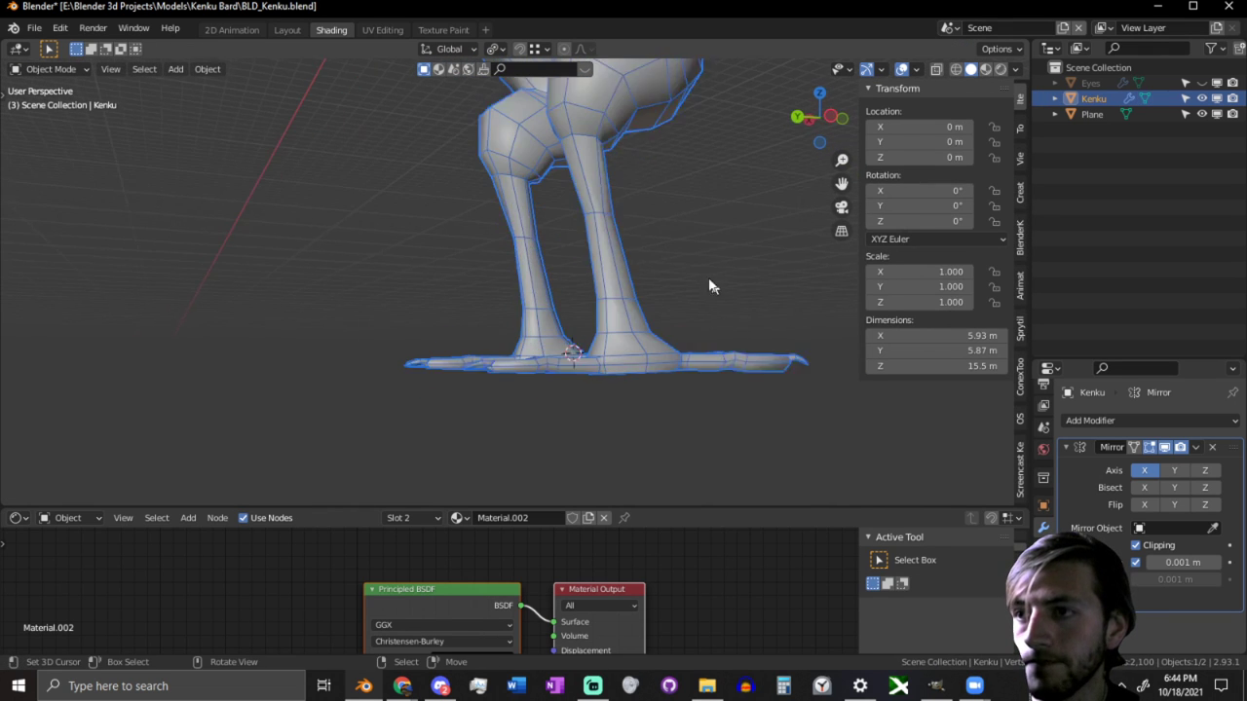
{"action": "scroll", "coordinate": [709, 286], "scroll_direction": "up", "scroll_amount": 1}
{"action": "scroll", "coordinate": [713, 182], "scroll_direction": "down", "scroll_amount": 6}
{"action": "middle_click_drag", "start_coordinate": [695, 218], "coordinate": [571, 201]}
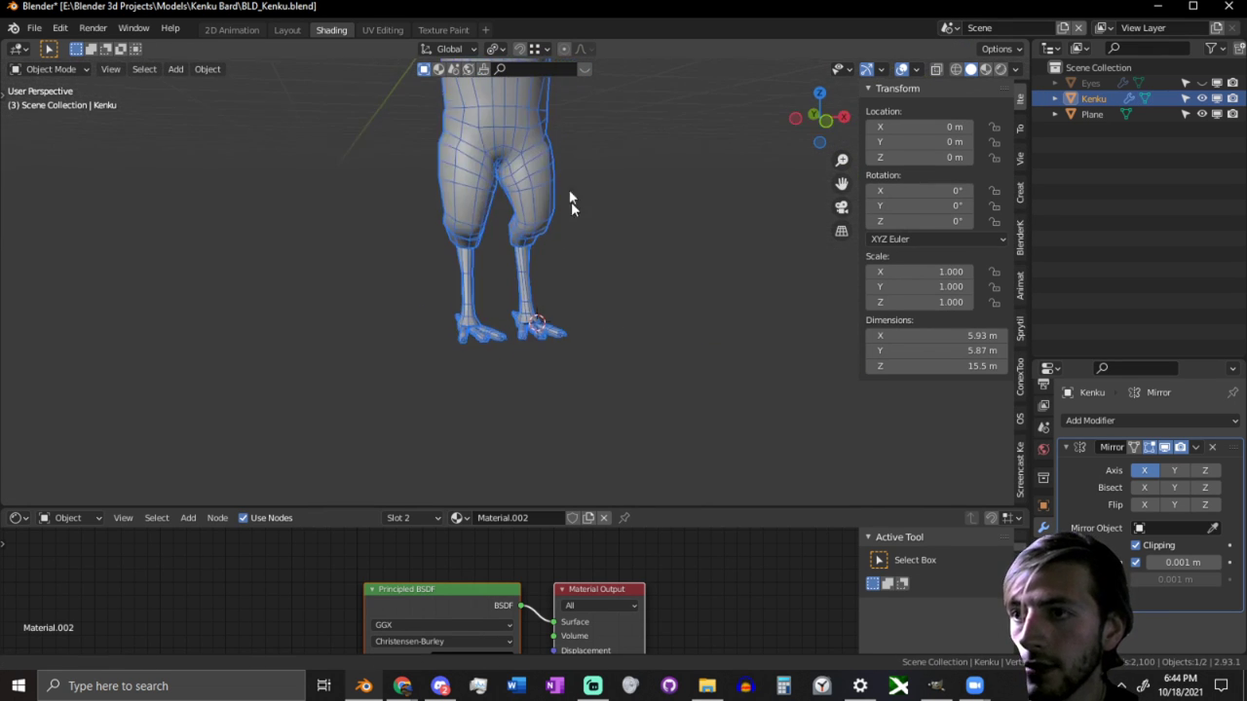
{"action": "scroll", "coordinate": [571, 202], "scroll_direction": "down", "scroll_amount": 3}
{"action": "middle_click_drag", "start_coordinate": [662, 270], "coordinate": [710, 244]}
{"action": "scroll", "coordinate": [671, 270], "scroll_direction": "down", "scroll_amount": 3}
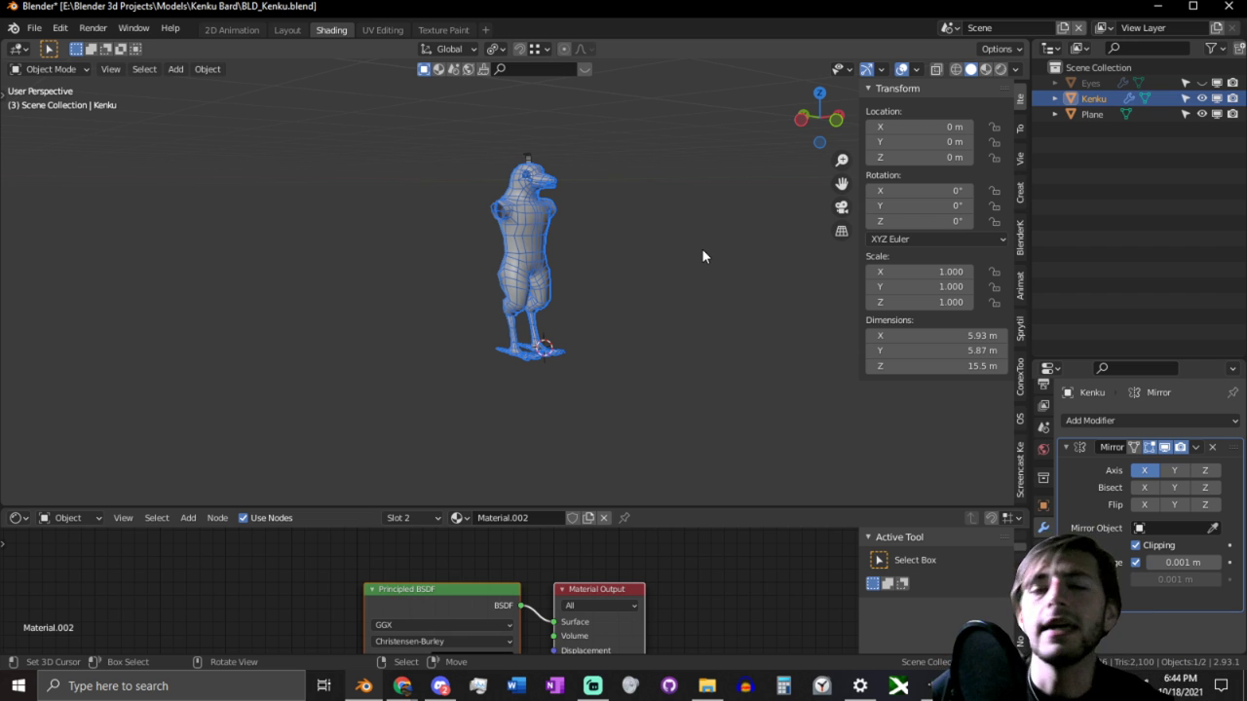
{"action": "scroll", "coordinate": [716, 169], "scroll_direction": "up", "scroll_amount": 4}
{"action": "middle_click_drag", "start_coordinate": [716, 169], "coordinate": [618, 223]}
Step: Switch the viewport to Material Preview shading with overlays hidden and inspect the body and leg materials
{"action": "left_click", "coordinate": [904, 69]}
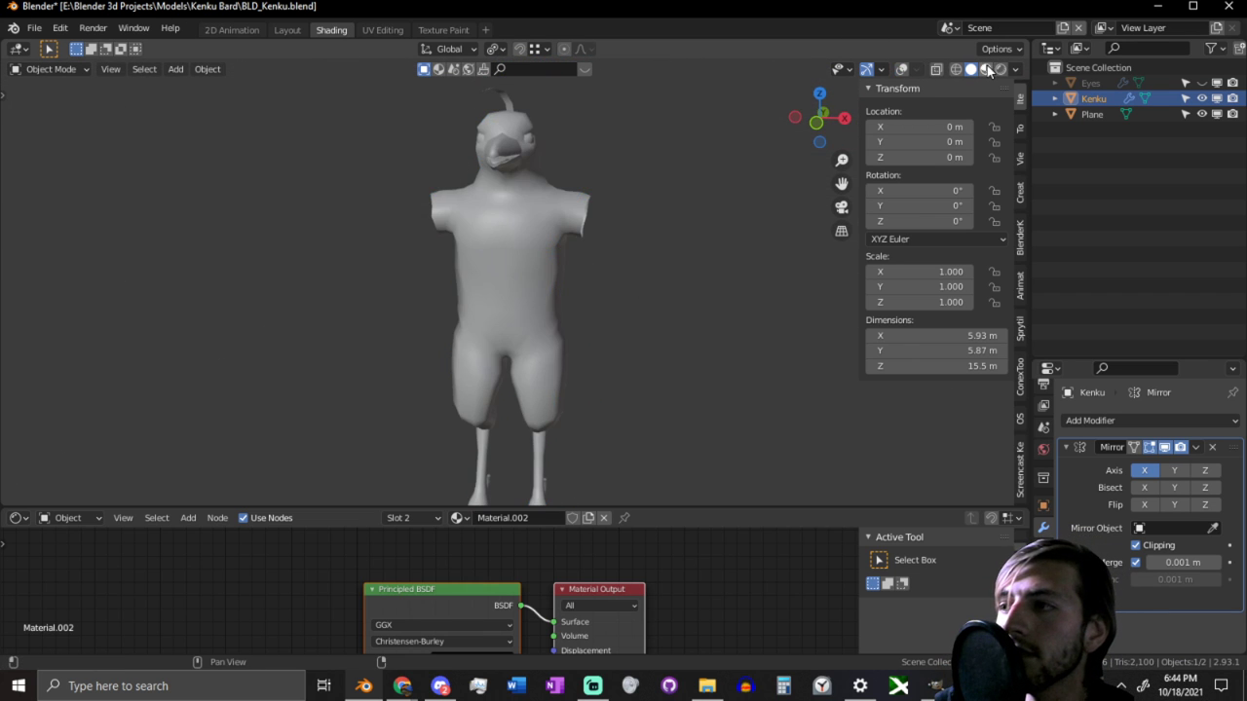
{"action": "left_click", "coordinate": [985, 69]}
{"action": "left_click", "coordinate": [904, 69]}
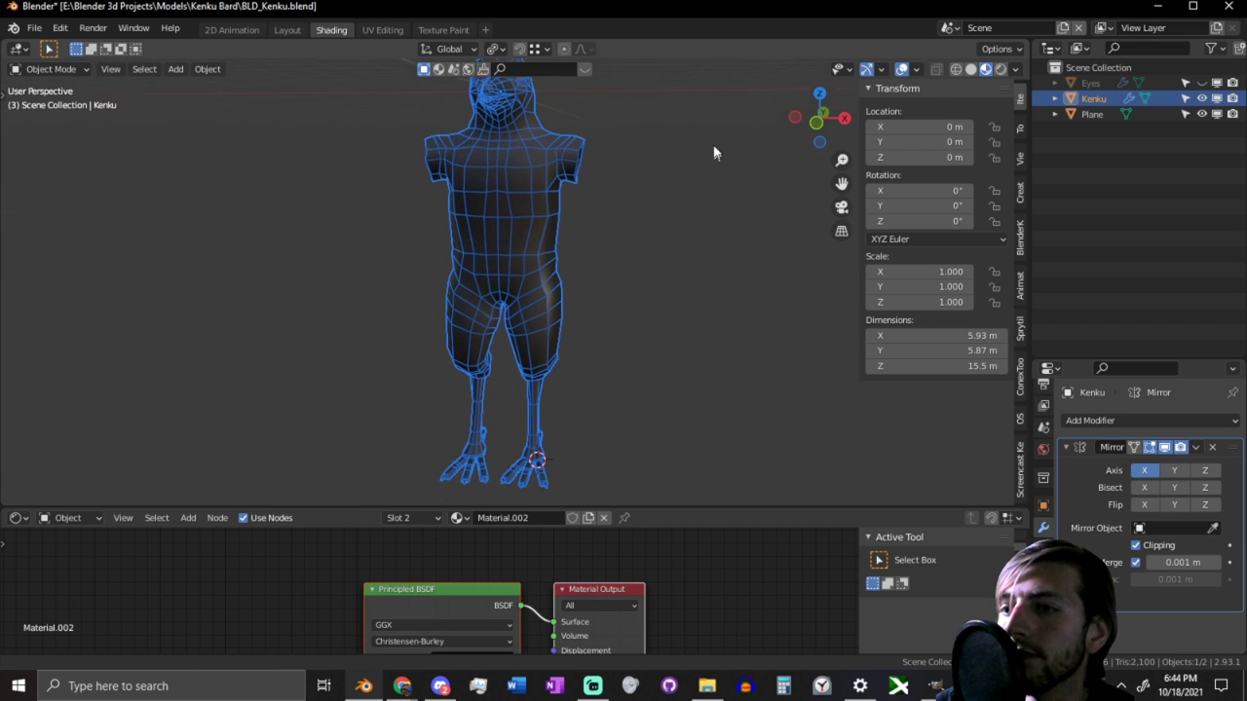
{"action": "left_click", "coordinate": [906, 70]}
{"action": "middle_click_drag", "start_coordinate": [691, 189], "coordinate": [364, 248]}
{"action": "middle_click_drag", "start_coordinate": [505, 261], "coordinate": [470, 312]}
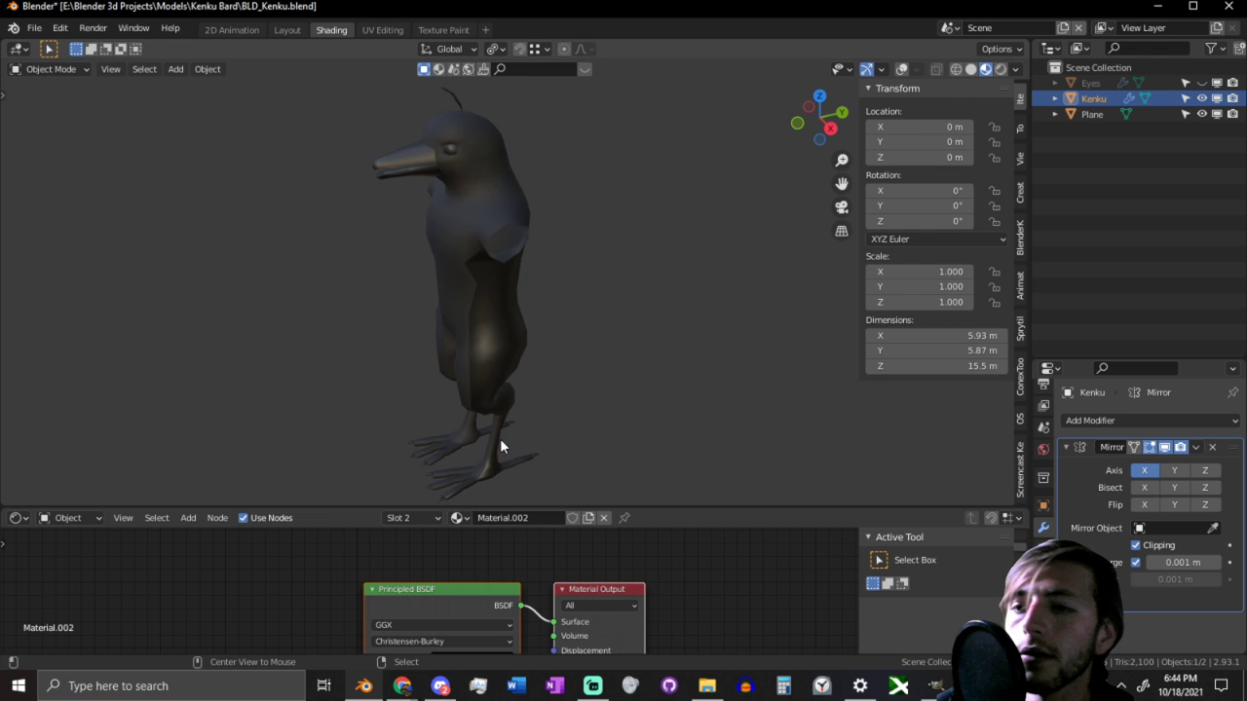
{"action": "middle_click_drag", "start_coordinate": [501, 440], "coordinate": [453, 258]}
{"action": "middle_click", "coordinate": [515, 219], "text": "alt"}
{"action": "scroll", "coordinate": [515, 219], "scroll_direction": "up", "scroll_amount": 2}
Step: Show the overlays in Edit Mode, circle-select the leg and foot vertices, and grow the selection up through the torso
{"action": "key", "text": "Tab"}
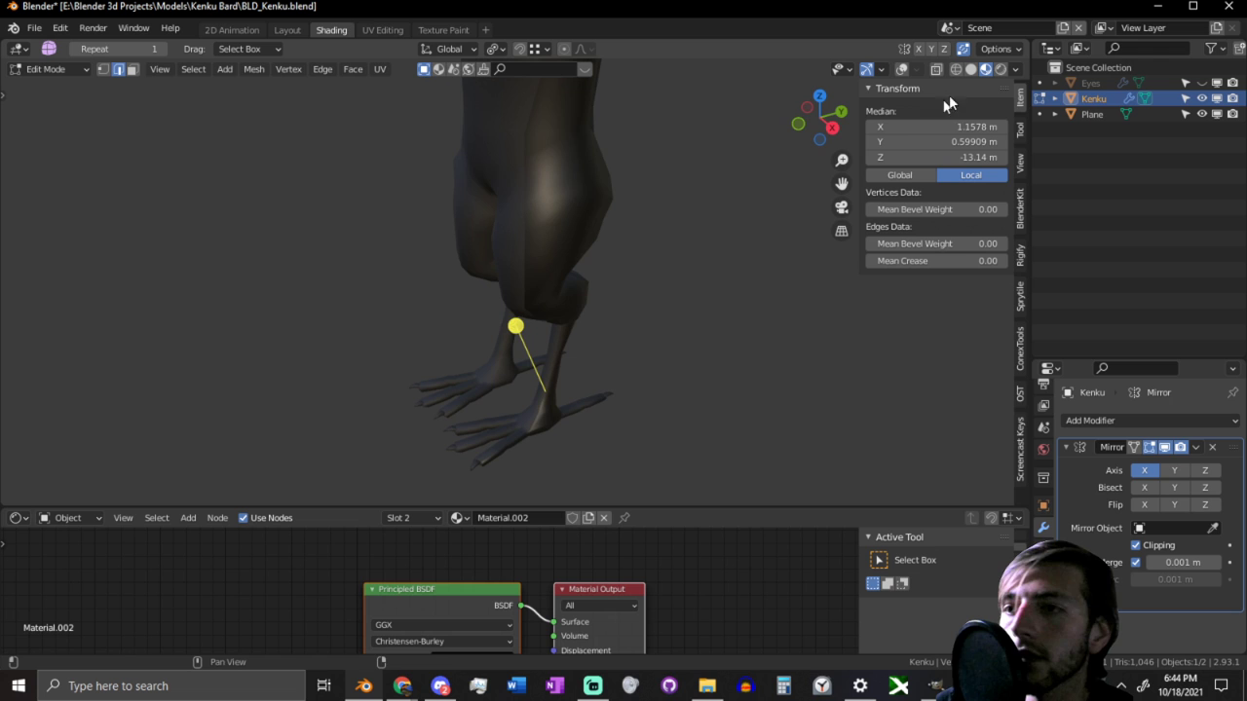
{"action": "left_click", "coordinate": [901, 70]}
{"action": "middle_click_drag", "start_coordinate": [668, 279], "coordinate": [704, 301]}
{"action": "scroll", "coordinate": [695, 331], "scroll_direction": "down", "scroll_amount": 3}
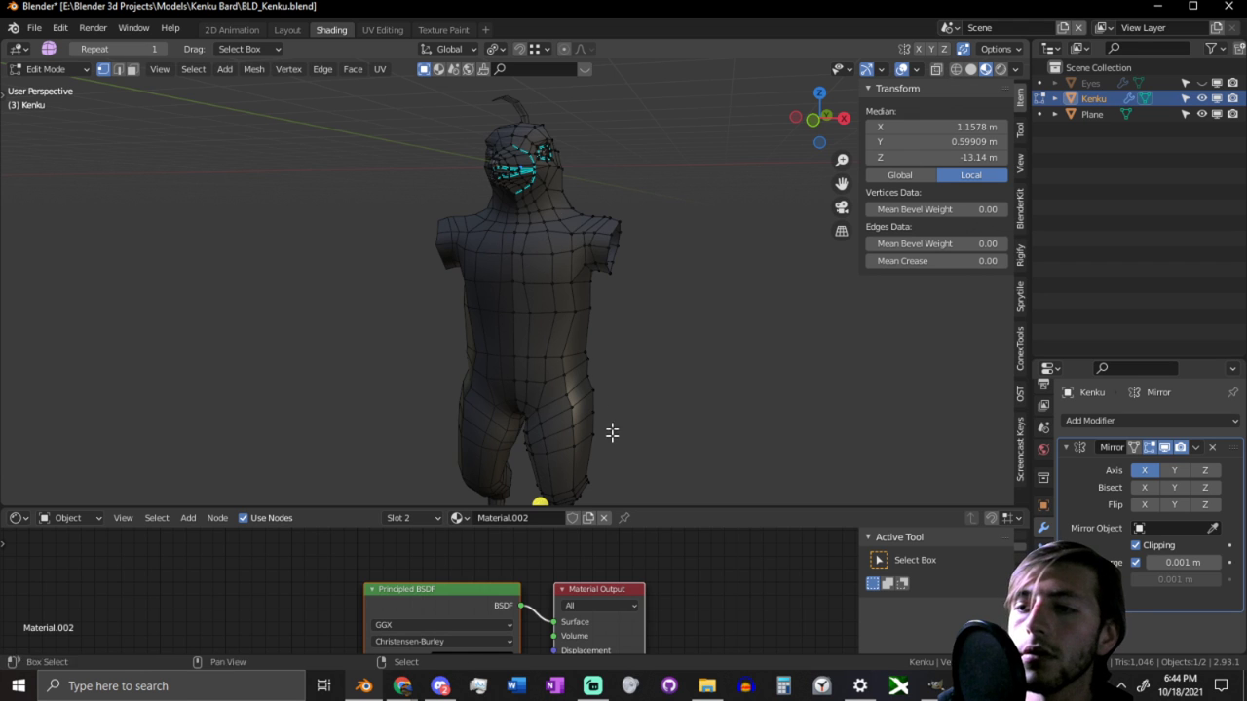
{"action": "middle_click_drag", "start_coordinate": [613, 431], "coordinate": [668, 345], "text": "shift"}
{"action": "scroll", "coordinate": [662, 360], "scroll_direction": "down", "scroll_amount": 2}
{"action": "key", "text": "alt+a"}
{"action": "key", "text": "c"}
{"action": "left_click_drag", "start_coordinate": [563, 416], "coordinate": [556, 389]}
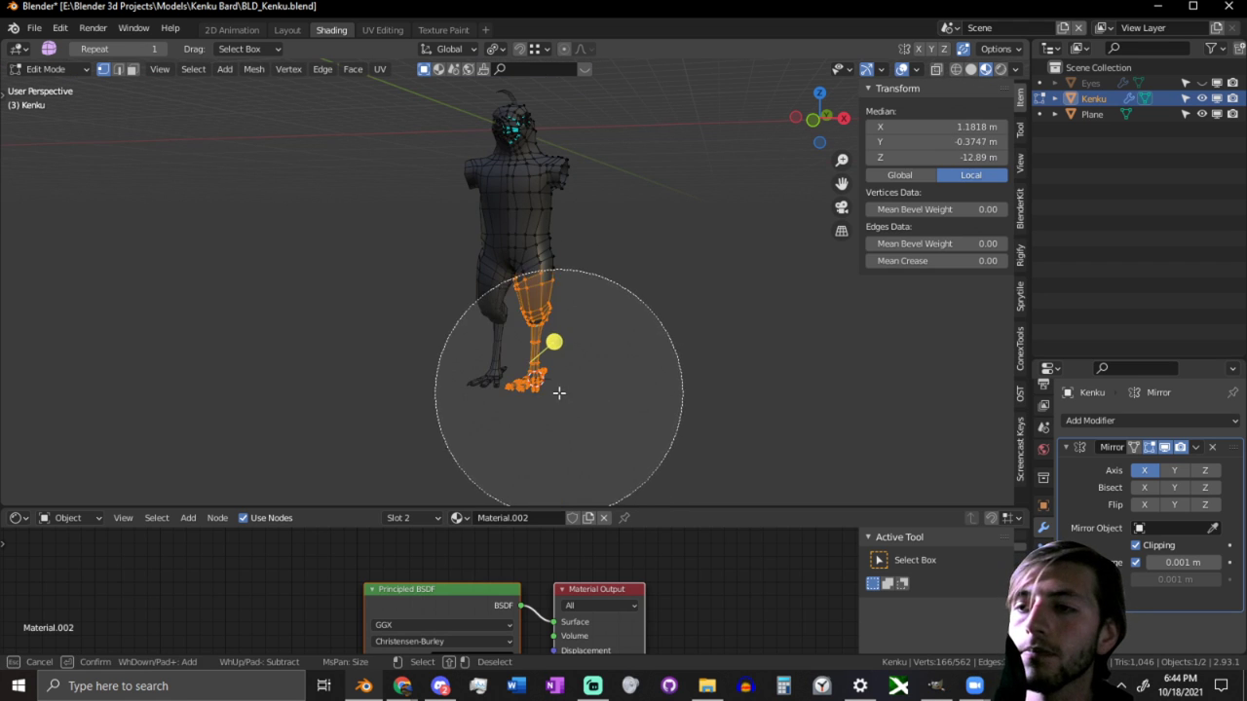
{"action": "right_click", "coordinate": [558, 393]}
{"action": "key", "text": "ctrl+KP_Add"}
{"action": "key", "text": "ctrl+KP_Add"}
{"action": "key", "text": "ctrl+KP_Add"}
{"action": "key", "text": "ctrl+KP_Add"}
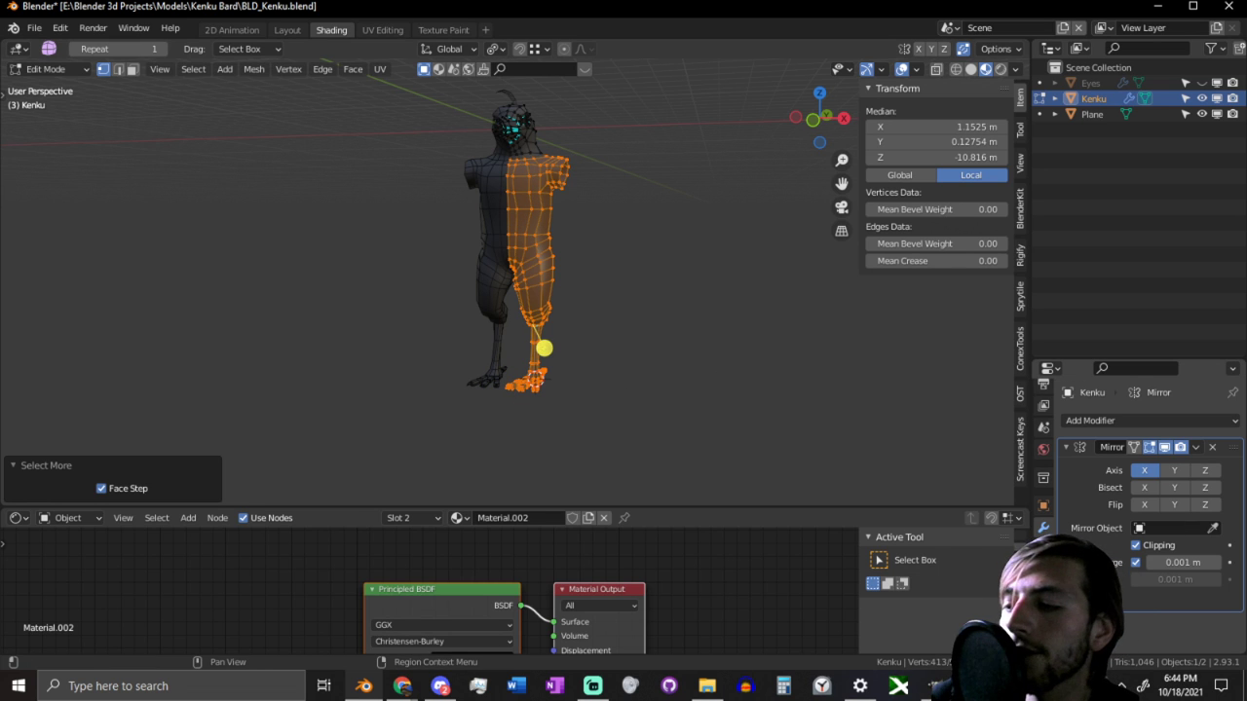
Step: Assign Material.002 to the selected torso, leg and foot geometry and return to Object Mode
{"action": "left_click", "coordinate": [1043, 634]}
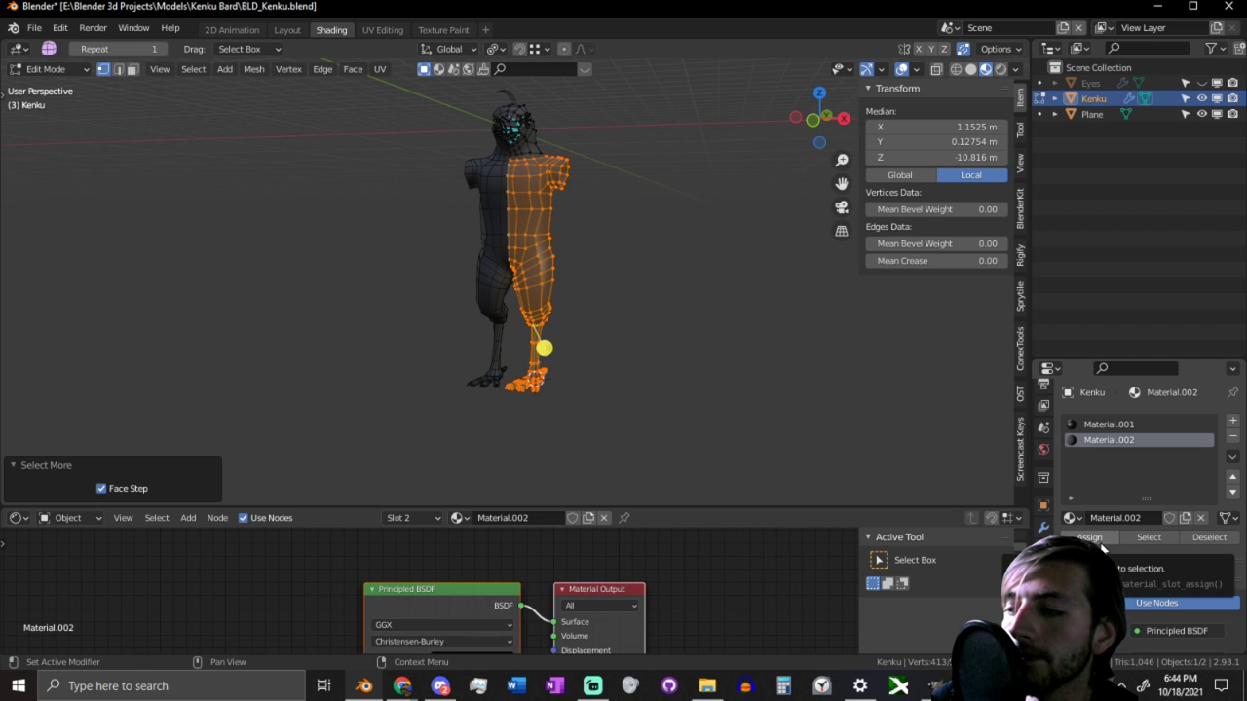
{"action": "left_click", "coordinate": [1099, 548]}
{"action": "middle_click_drag", "start_coordinate": [785, 383], "coordinate": [688, 376]}
{"action": "key", "text": "Tab"}
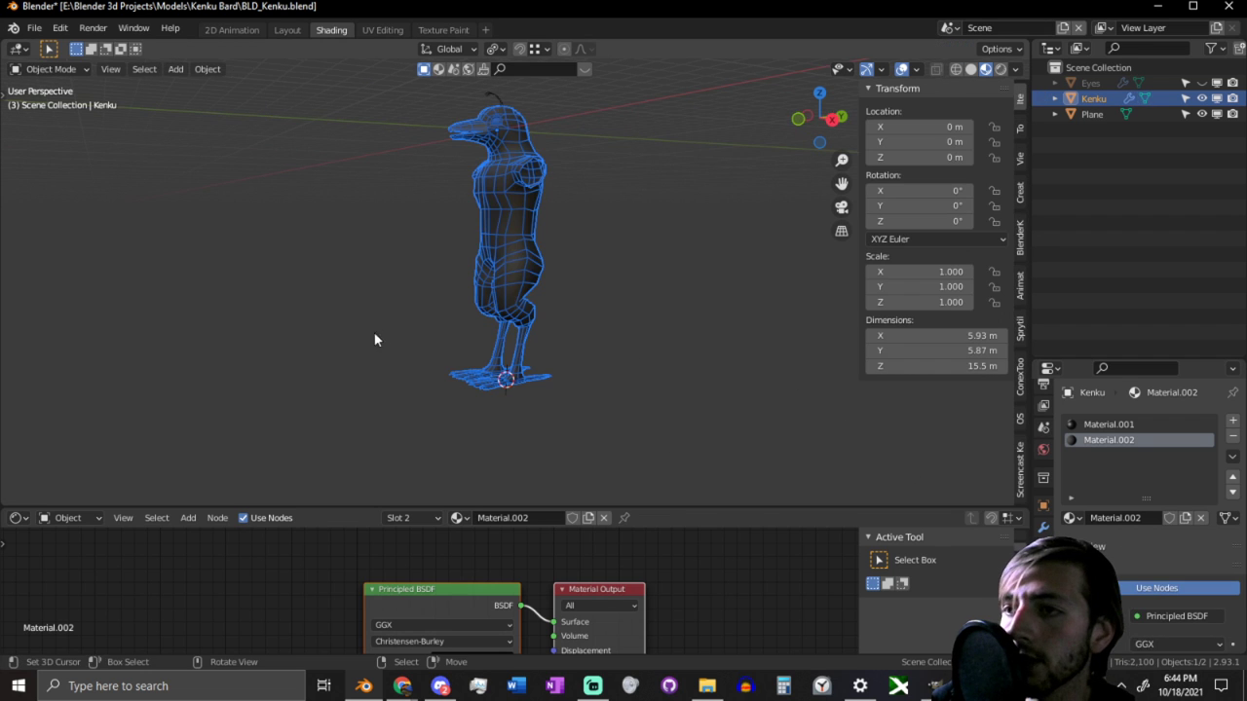
Step: Clear the selection, select the linked body faces above the lower leg's seam, and hide them
{"action": "left_click", "coordinate": [881, 69]}
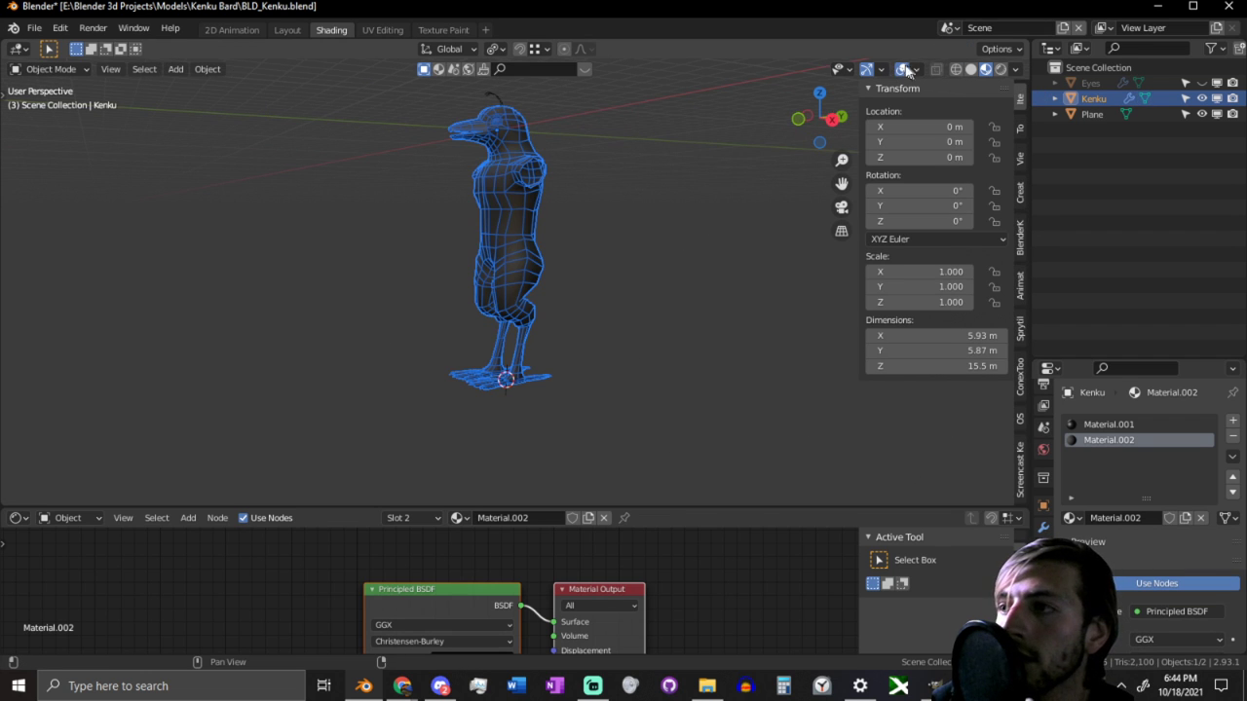
{"action": "key", "text": "alt+a"}
{"action": "scroll", "coordinate": [550, 434], "scroll_direction": "up", "scroll_amount": 1}
{"action": "key", "text": "Tab"}
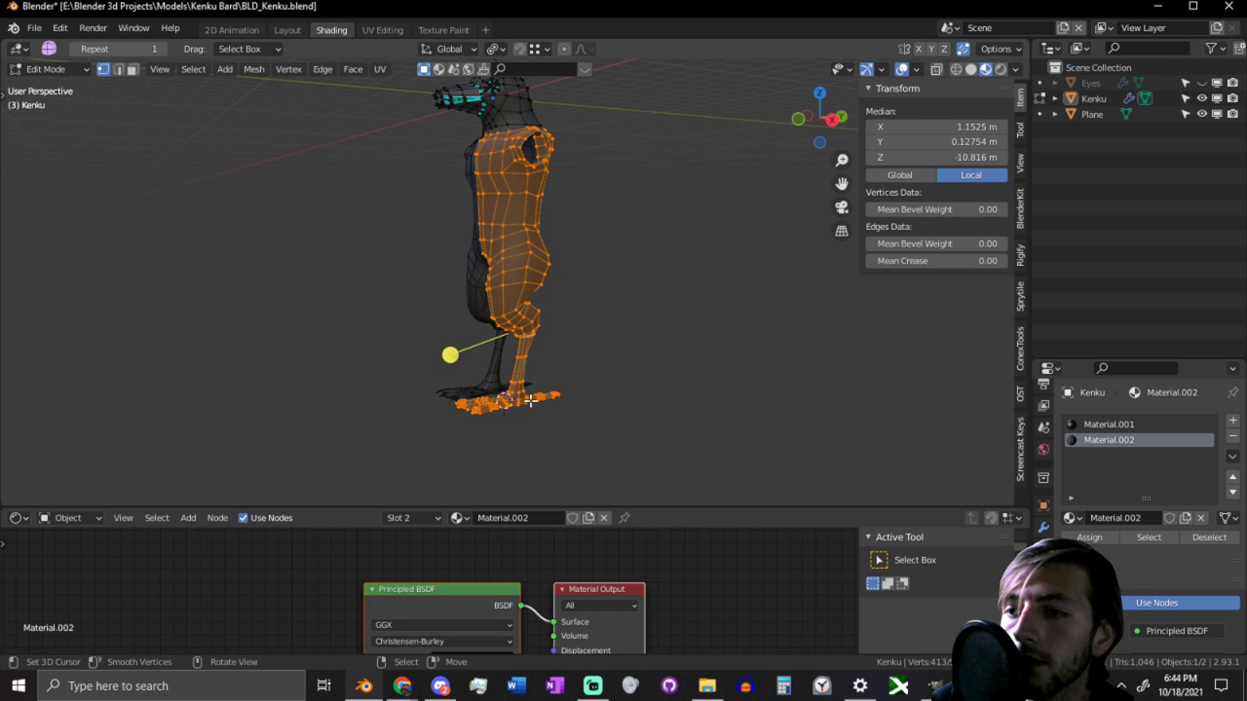
{"action": "right_click", "coordinate": [530, 400]}
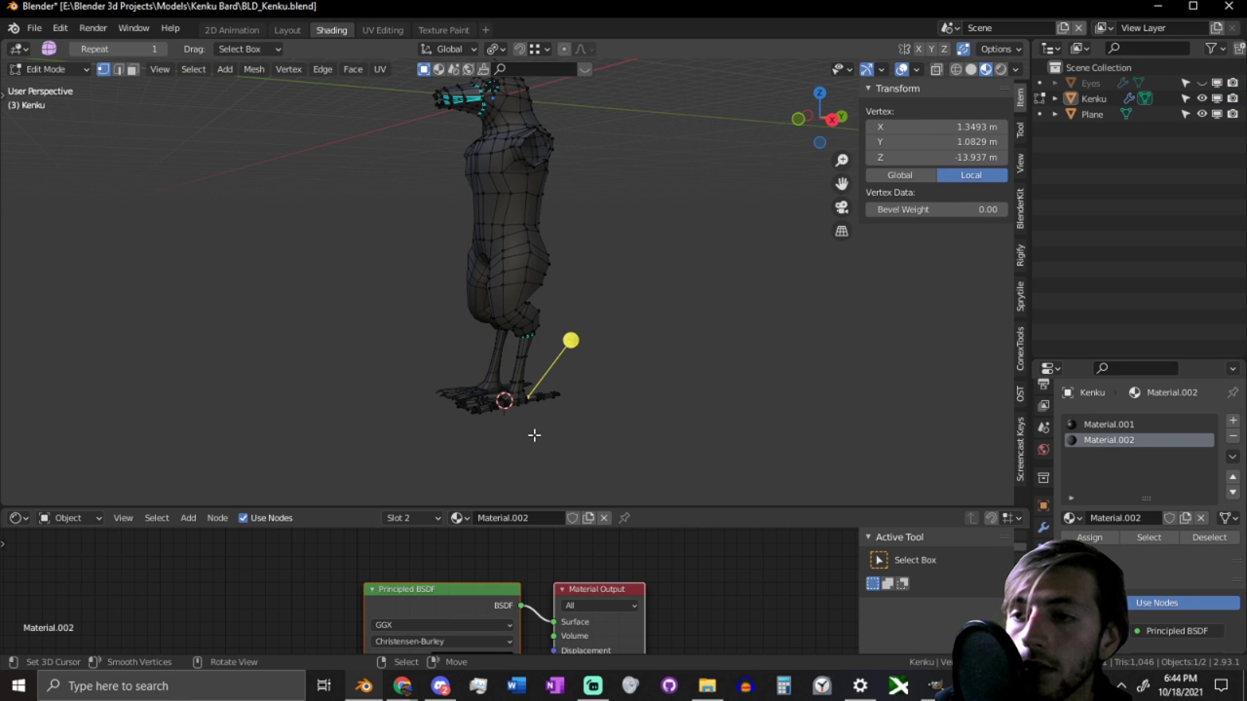
{"action": "scroll", "coordinate": [554, 427], "scroll_direction": "up", "scroll_amount": 3}
{"action": "key", "text": "alt+a"}
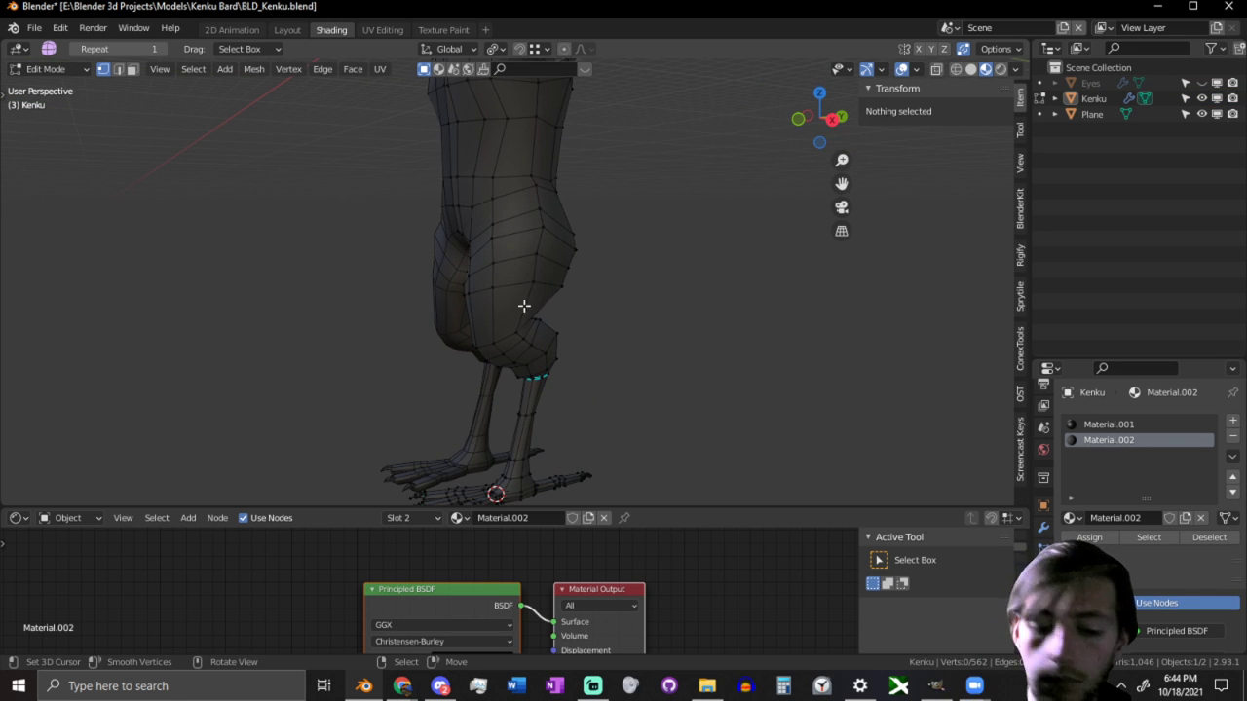
{"action": "key", "text": "l"}
{"action": "key", "text": "3"}
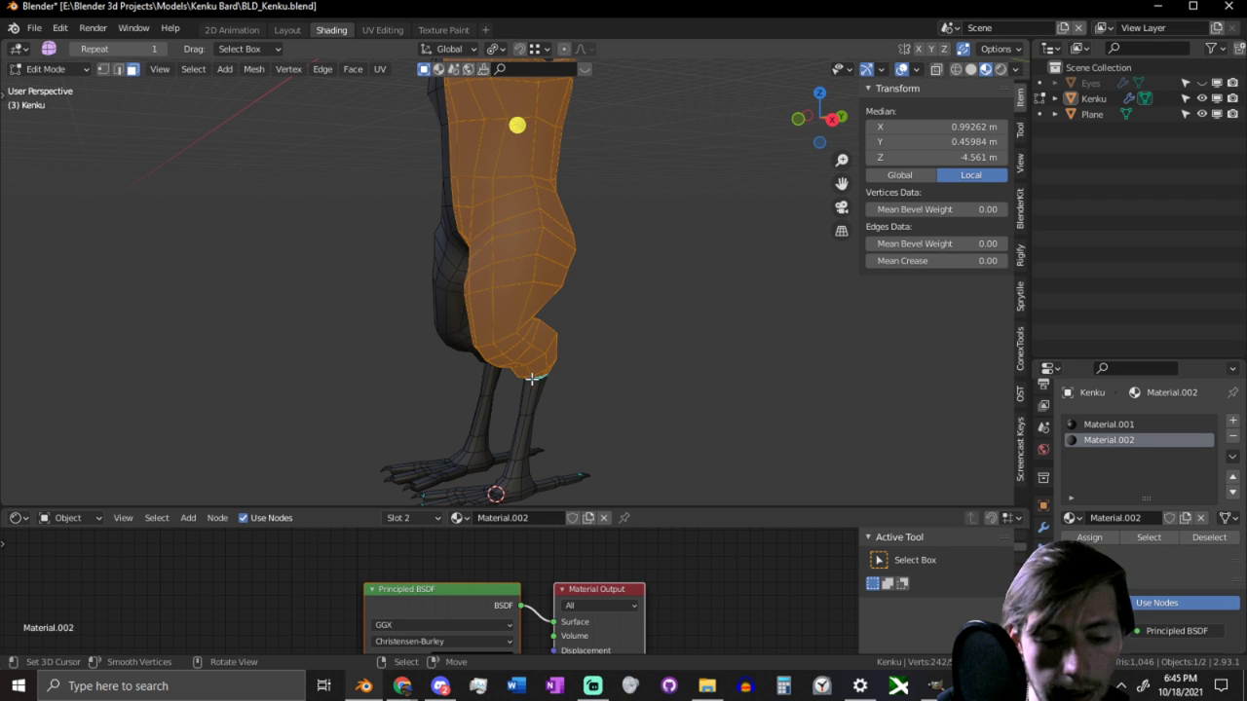
{"action": "key", "text": "h"}
{"action": "middle_click_drag", "start_coordinate": [626, 408], "coordinate": [546, 417]}
Step: Select the linked lower leg and foot faces with the Normal delimit and assign Material.001 to them
{"action": "key", "text": "l"}
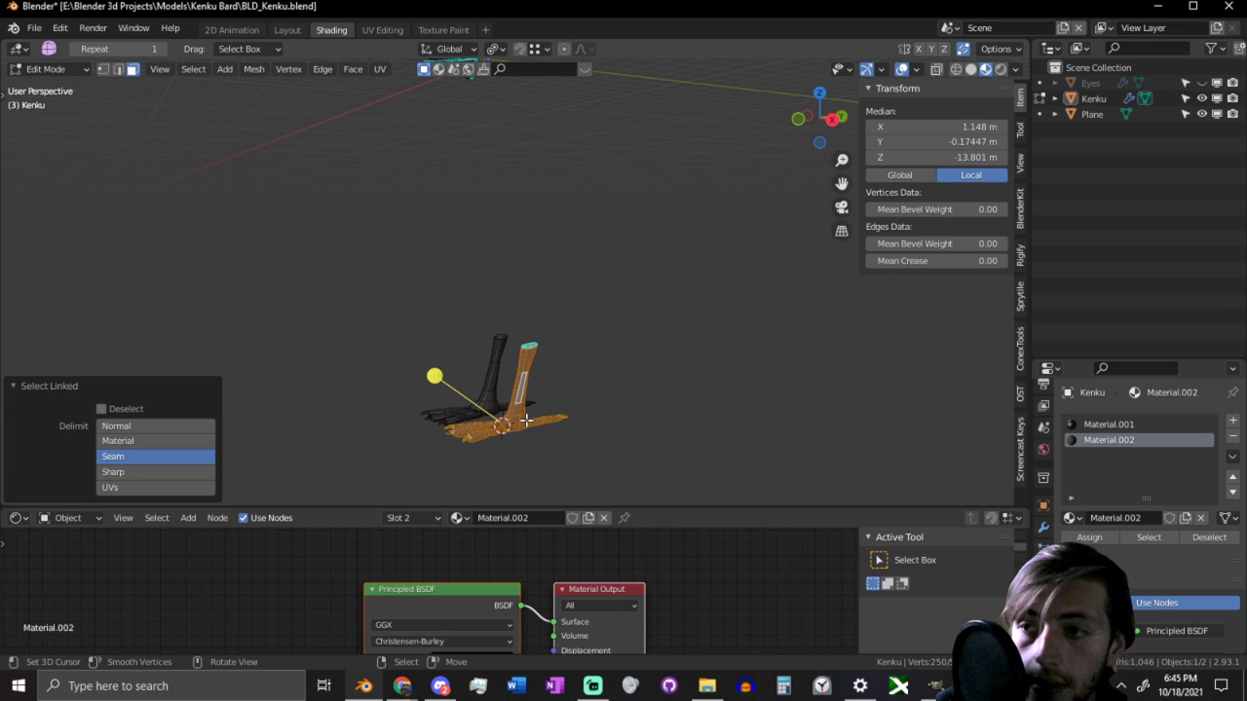
{"action": "left_click", "coordinate": [147, 425]}
{"action": "left_click", "coordinate": [1104, 425]}
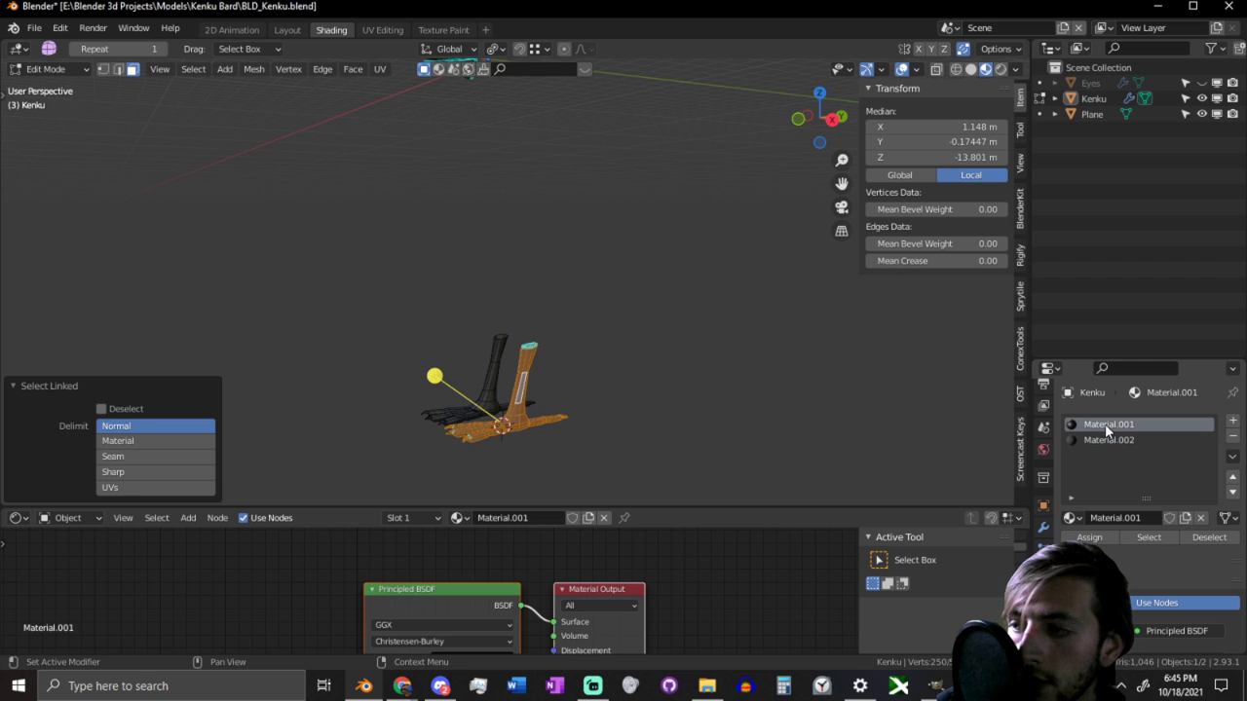
{"action": "left_click", "coordinate": [1089, 538]}
{"action": "key", "text": "Tab"}
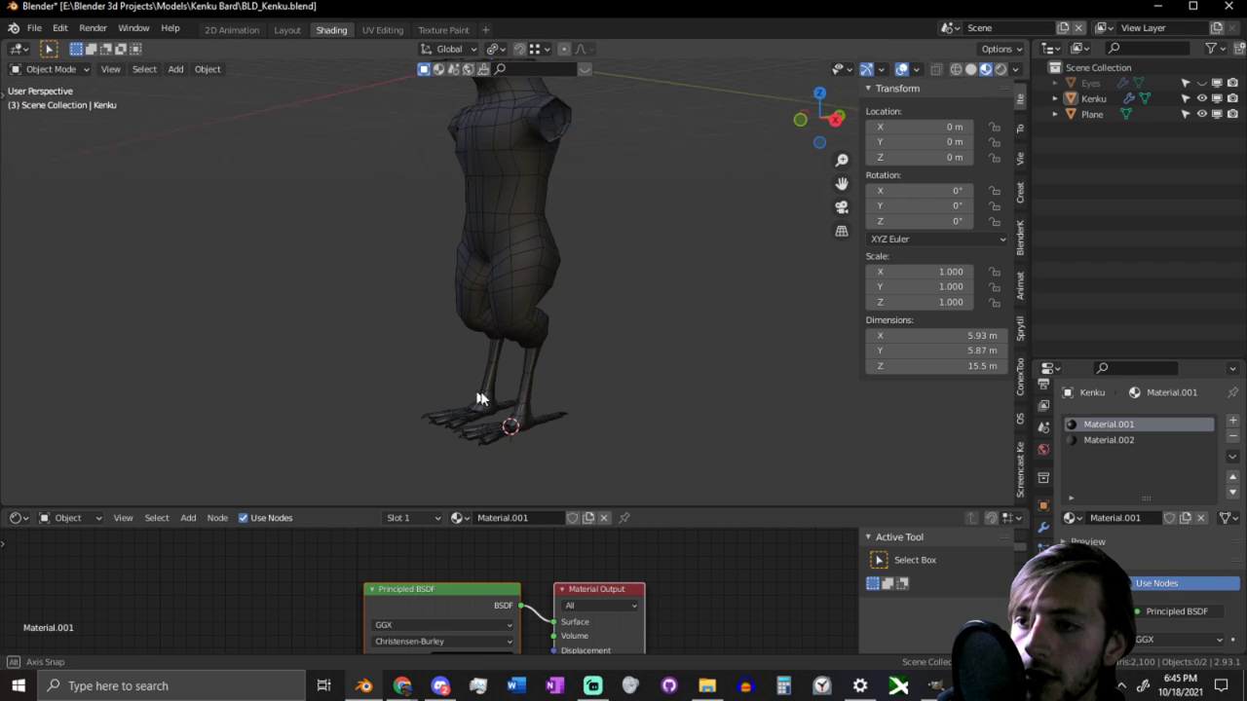
Step: Hide the overlays and examine the whole figure's silhouette and materials from the front, side and head close-up
{"action": "left_click", "coordinate": [902, 70]}
{"action": "middle_click_drag", "start_coordinate": [668, 186], "coordinate": [765, 206]}
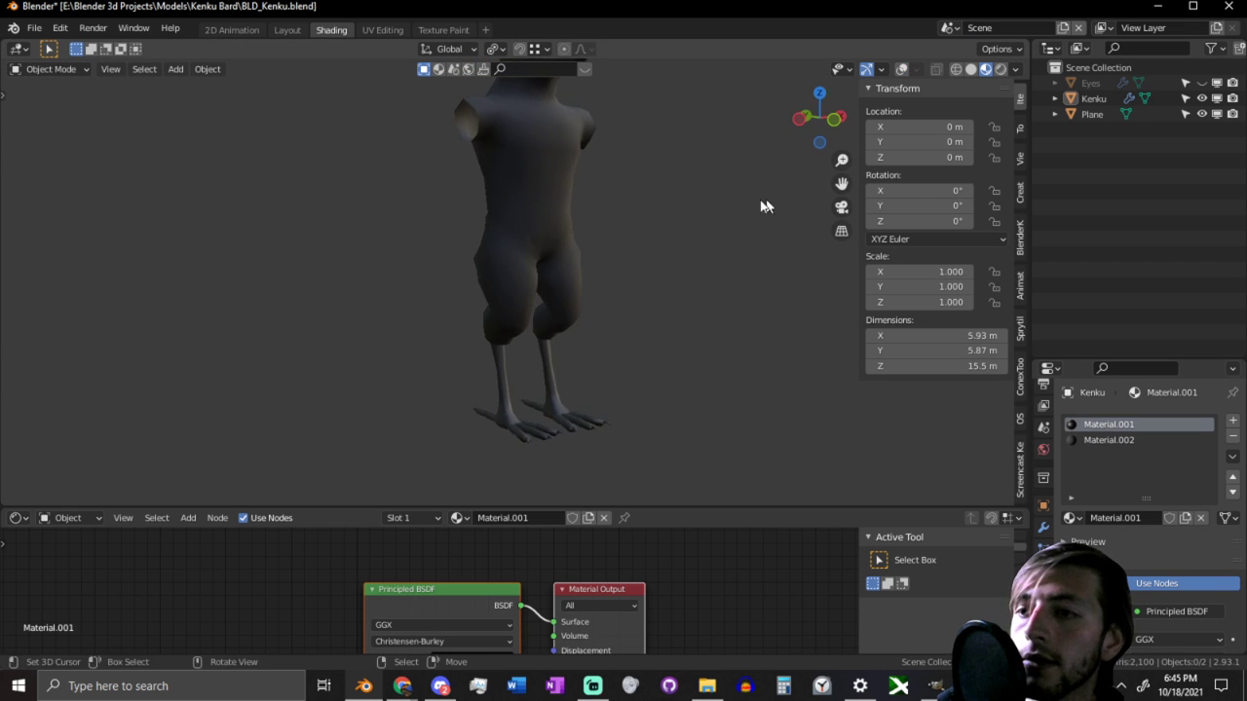
{"action": "middle_click_drag", "start_coordinate": [645, 159], "coordinate": [465, 277], "text": "shift"}
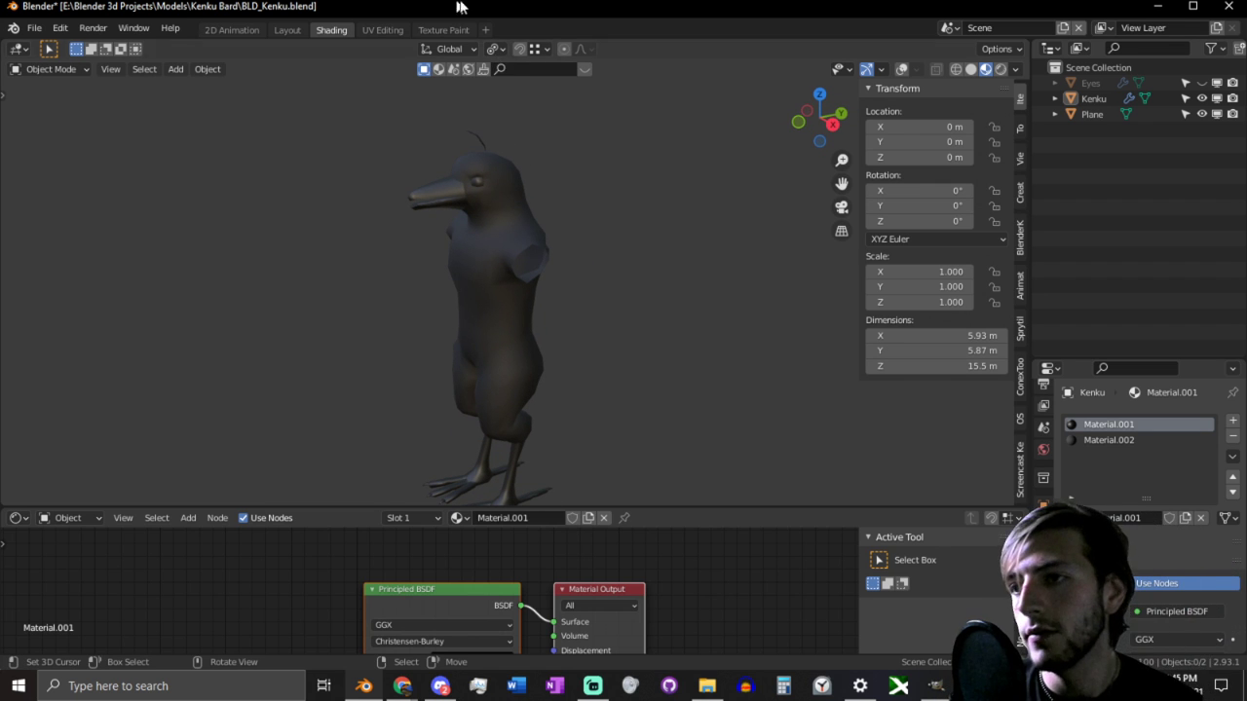
{"action": "middle_click_drag", "start_coordinate": [453, 146], "coordinate": [659, 211]}
{"action": "scroll", "coordinate": [649, 253], "scroll_direction": "up", "scroll_amount": 5}
{"action": "middle_click_drag", "start_coordinate": [649, 253], "coordinate": [766, 236]}
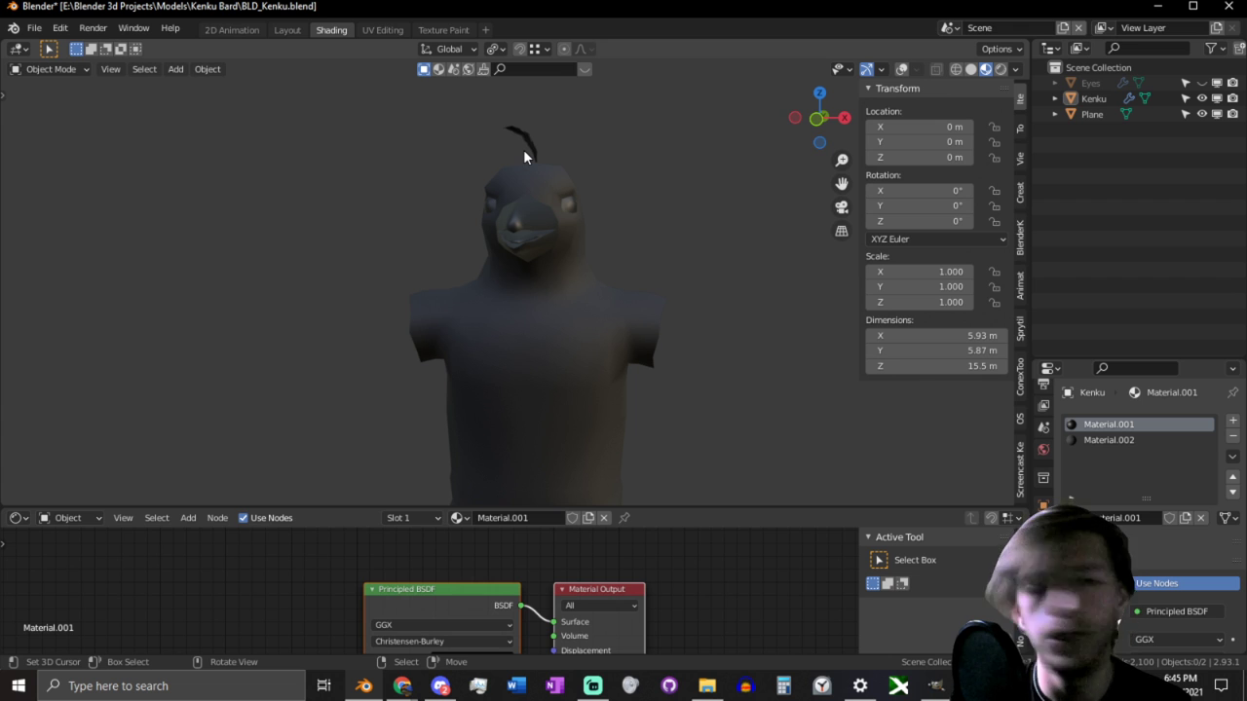
{"action": "middle_click_drag", "start_coordinate": [539, 217], "coordinate": [637, 259]}
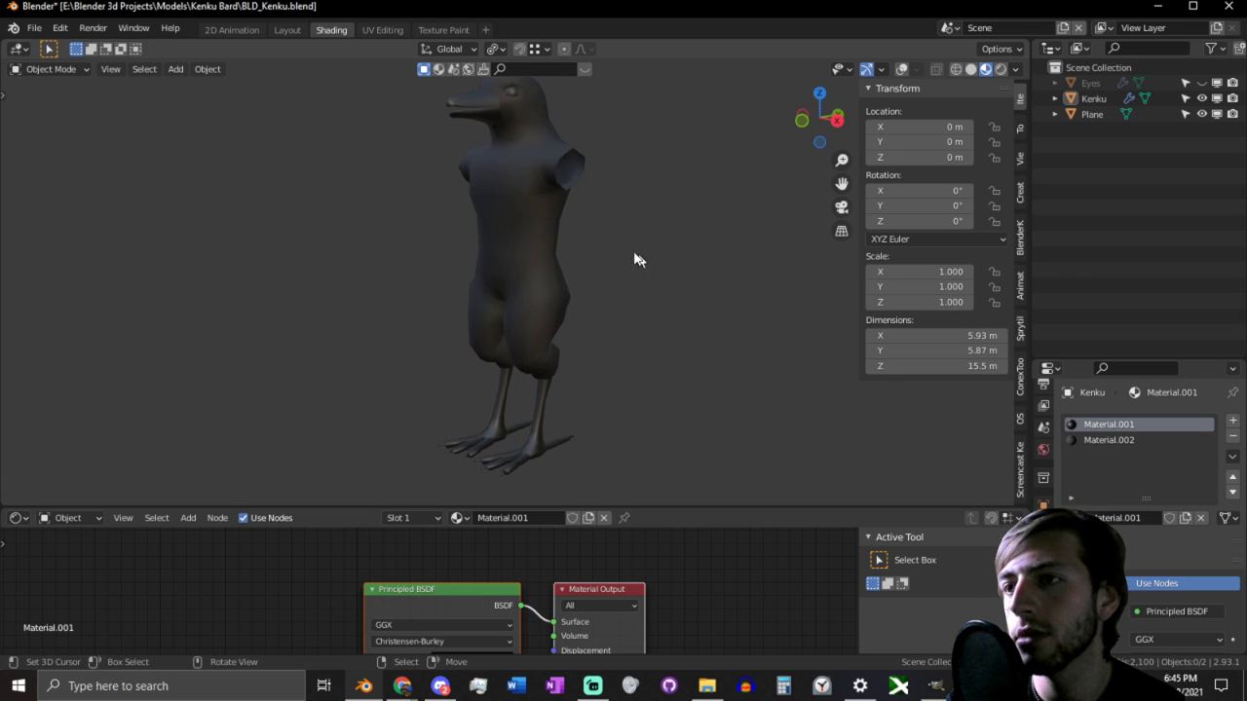
{"action": "middle_click_drag", "start_coordinate": [503, 191], "coordinate": [604, 209]}
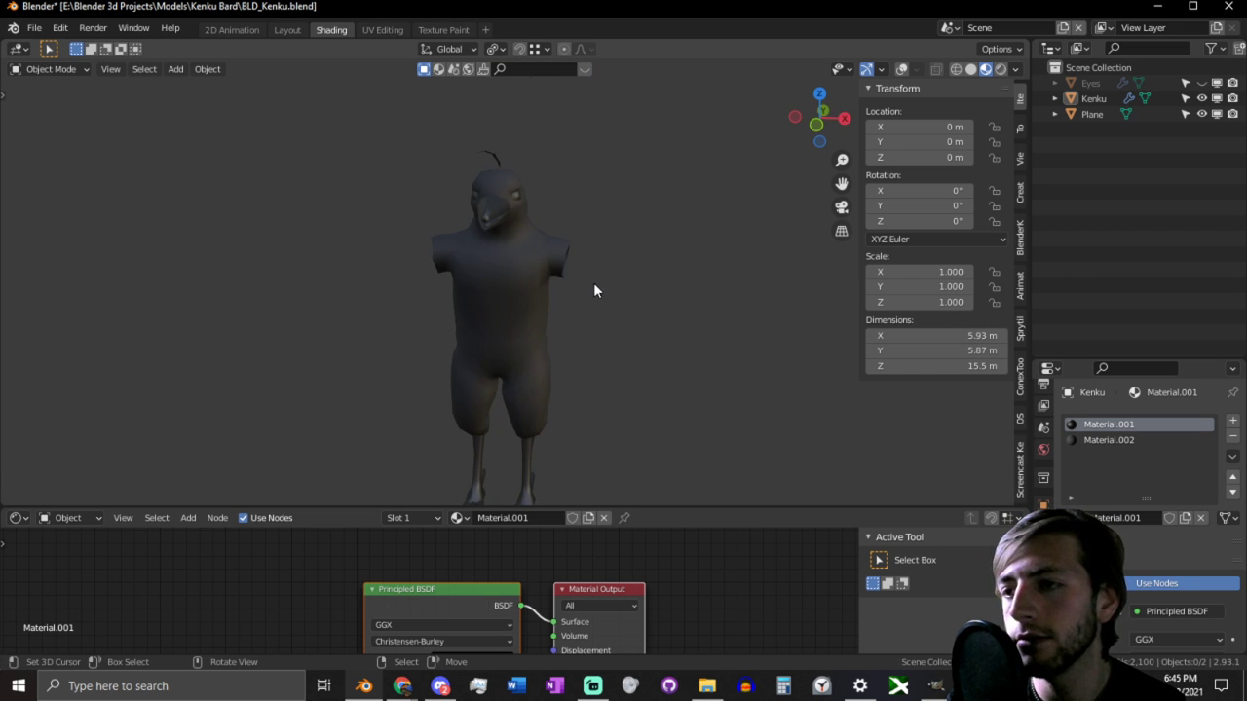
{"action": "middle_click_drag", "start_coordinate": [598, 282], "coordinate": [468, 280]}
{"action": "middle_click_drag", "start_coordinate": [586, 224], "coordinate": [496, 244]}
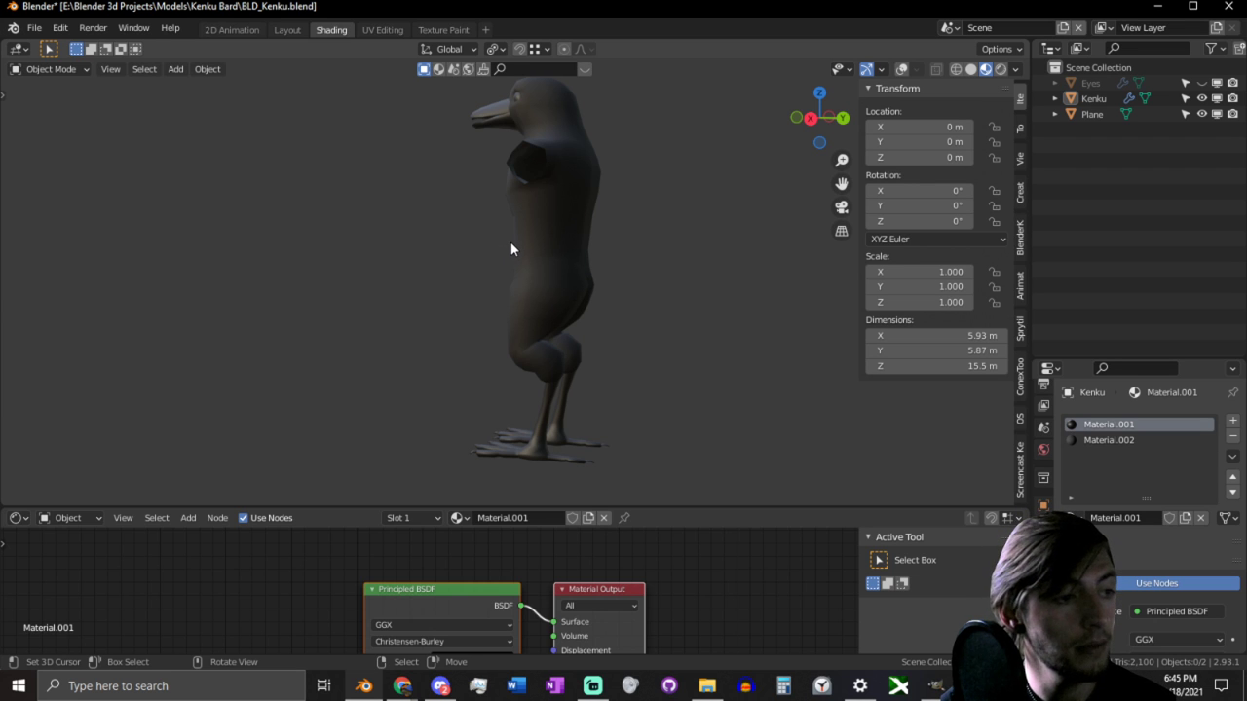
{"action": "middle_click_drag", "start_coordinate": [615, 252], "coordinate": [717, 274]}
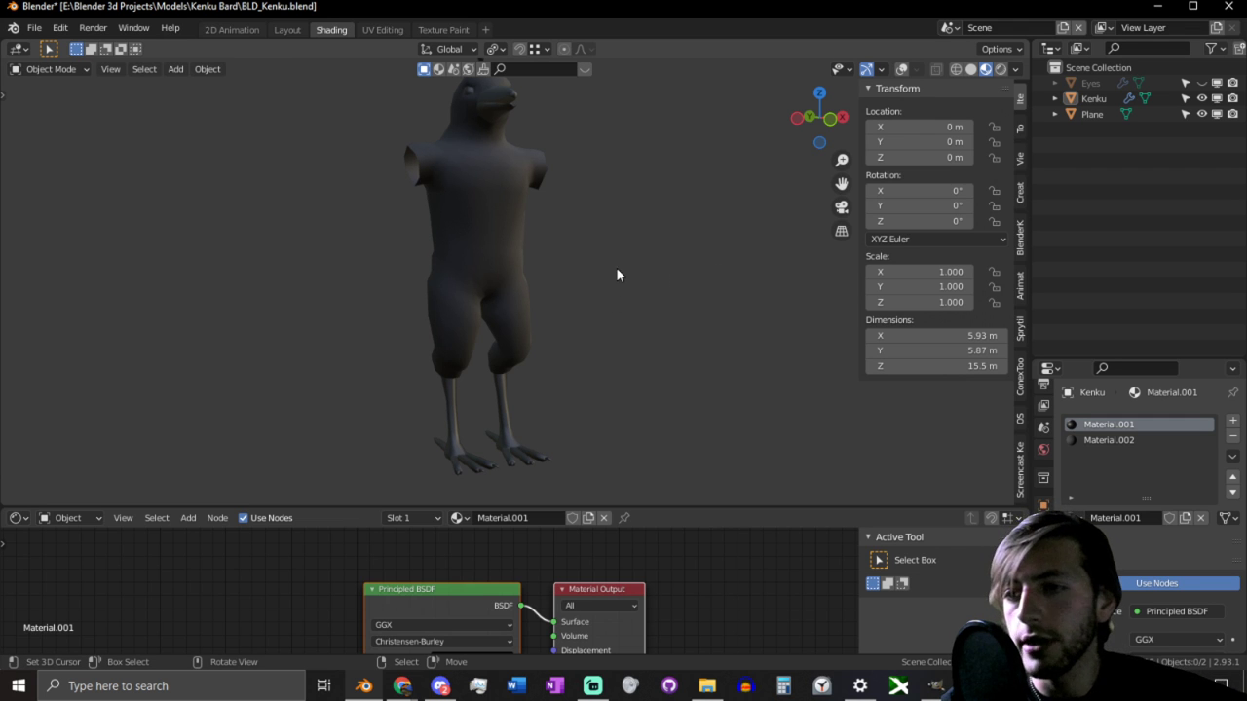
{"action": "middle_click_drag", "start_coordinate": [617, 269], "coordinate": [606, 270]}
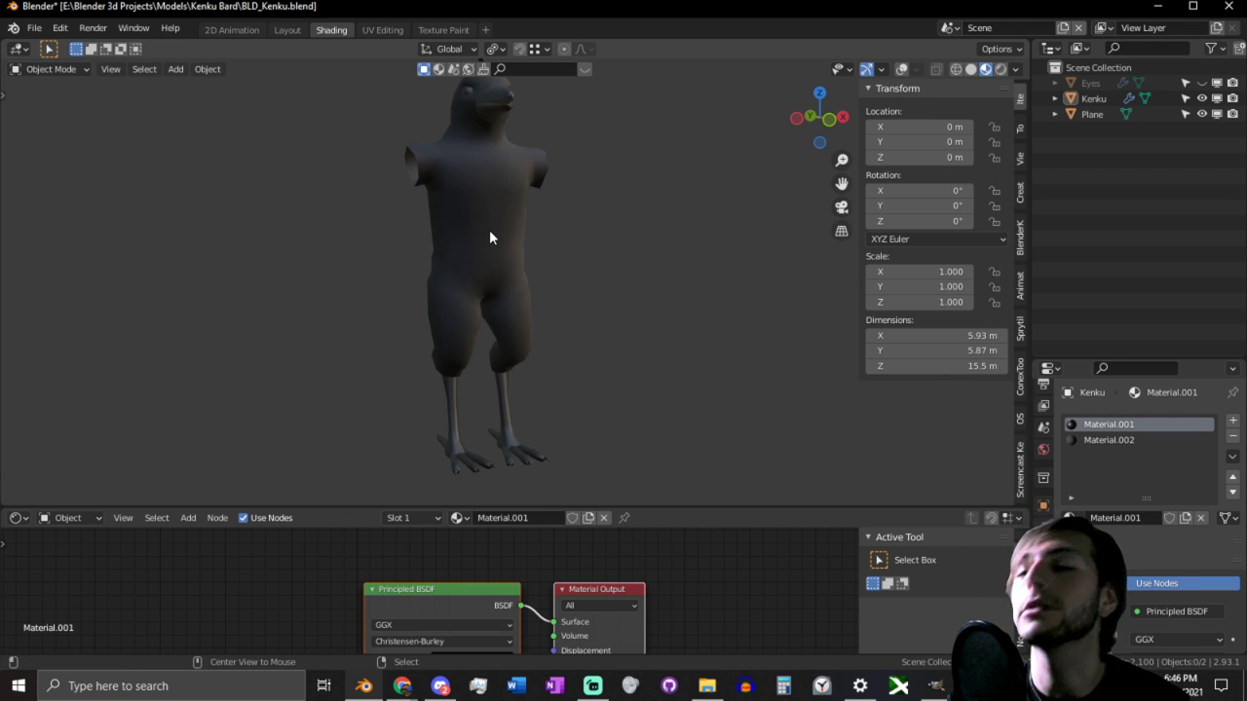
{"action": "middle_click_drag", "start_coordinate": [489, 237], "coordinate": [545, 222]}
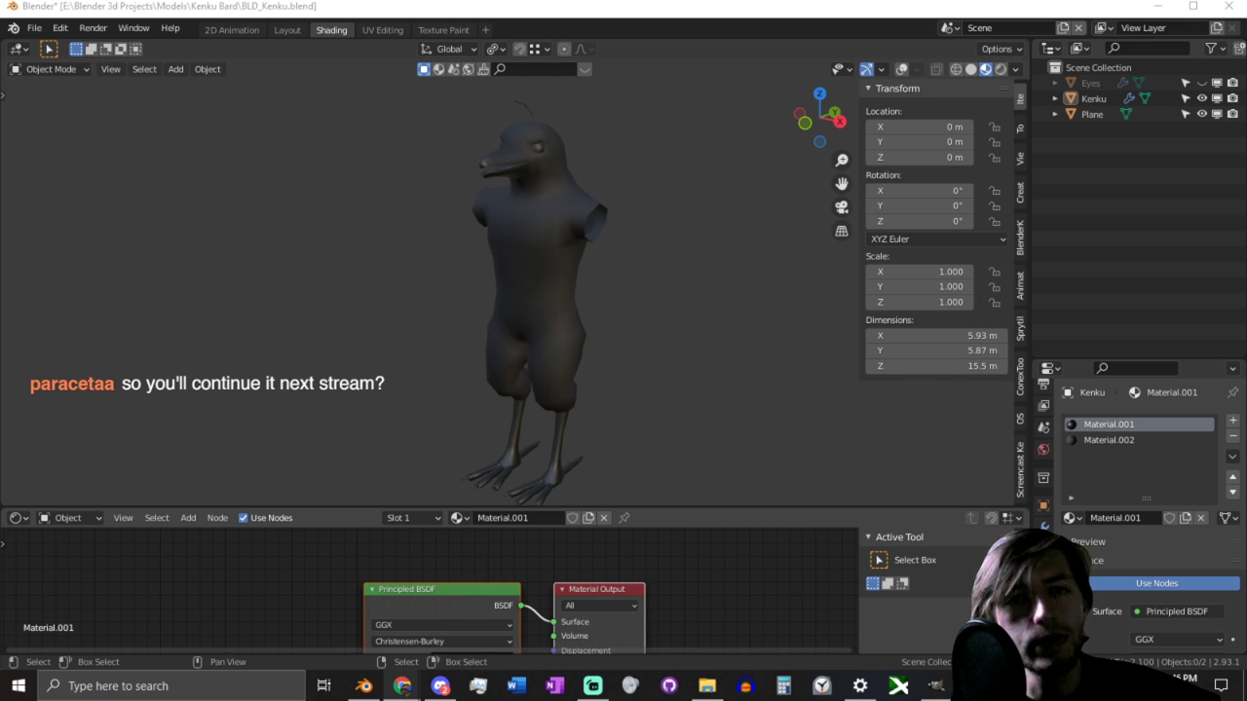
{"action": "middle_click_drag", "start_coordinate": [491, 386], "coordinate": [440, 358]}
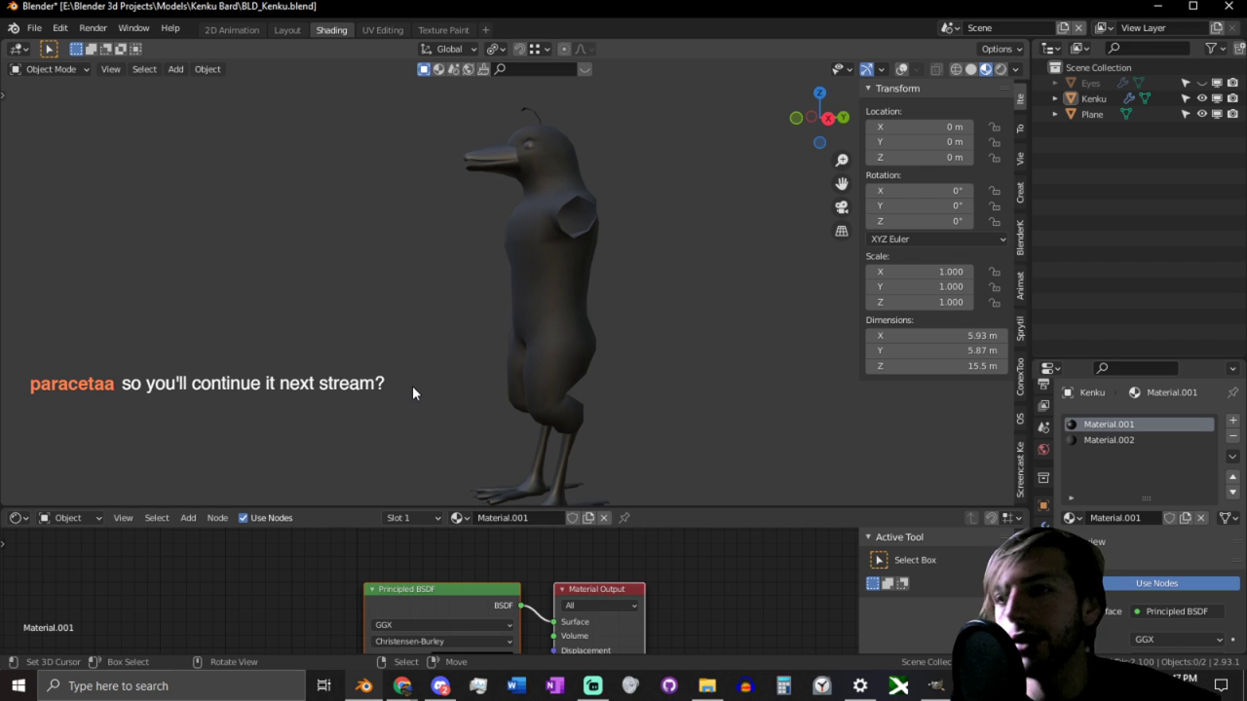